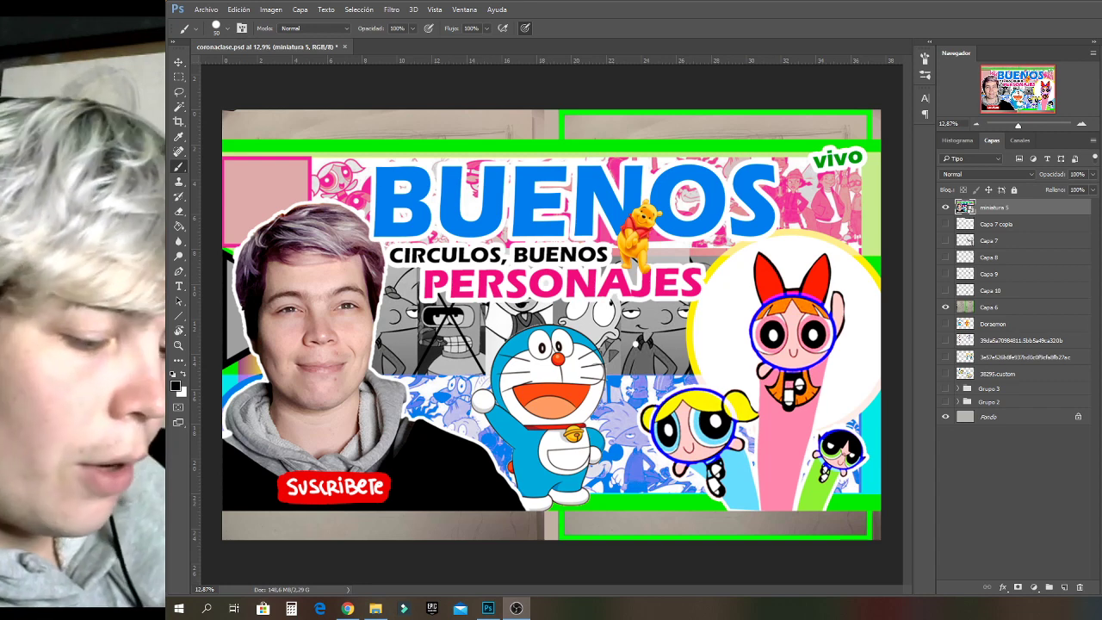
# Hide the "miniatura 5" layer that covers the two manga page sketches.
pyautogui.click(946, 207)
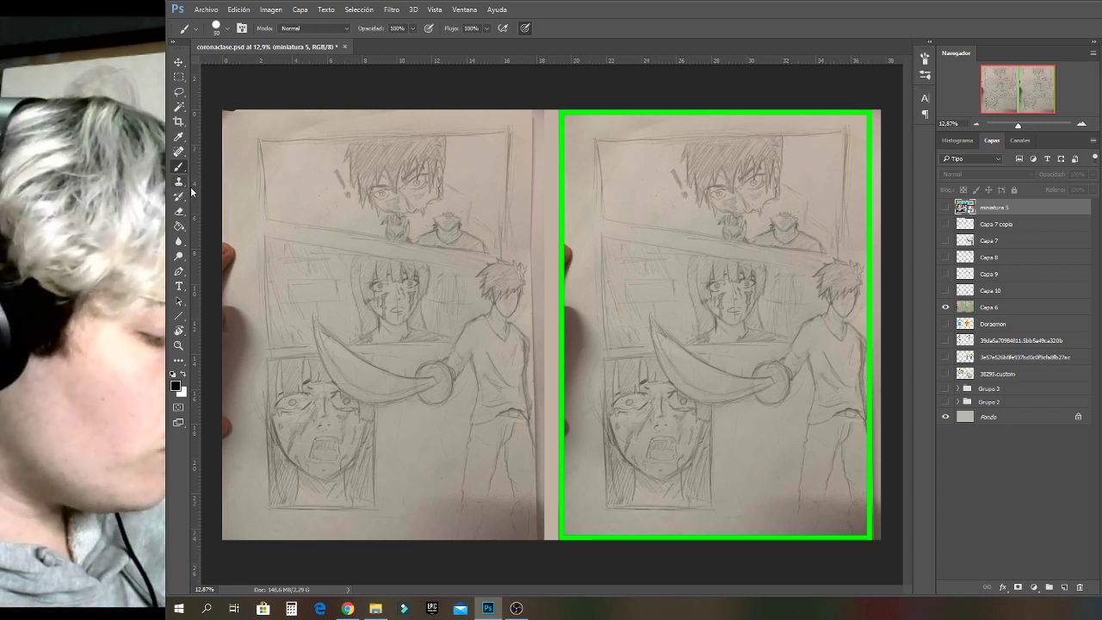
pyautogui.rightClick(589, 276)
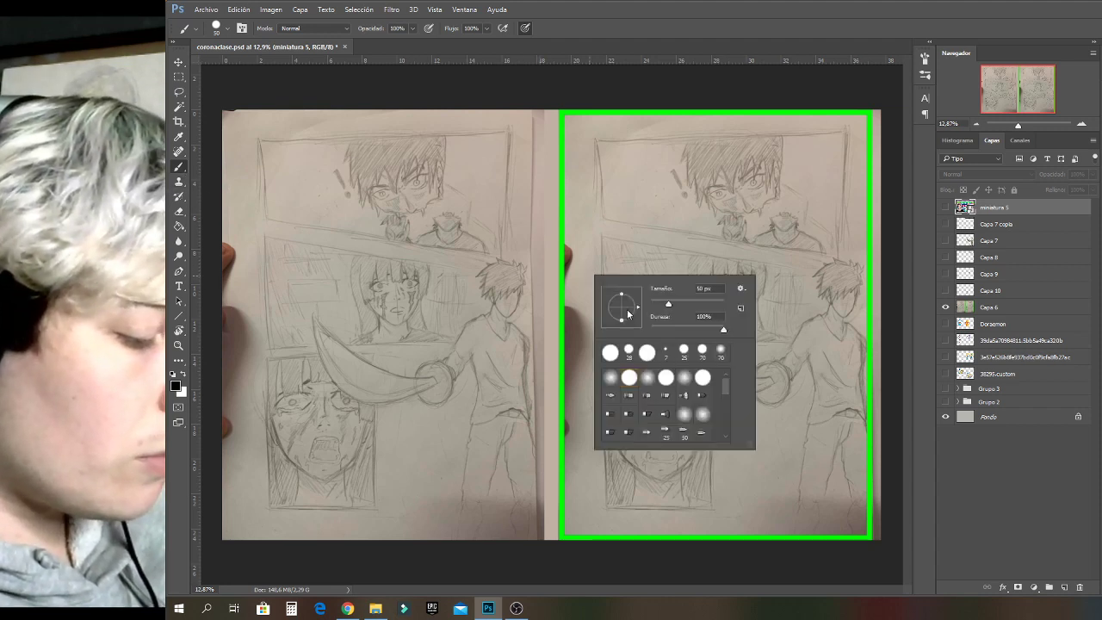
pyautogui.click(1060, 205)
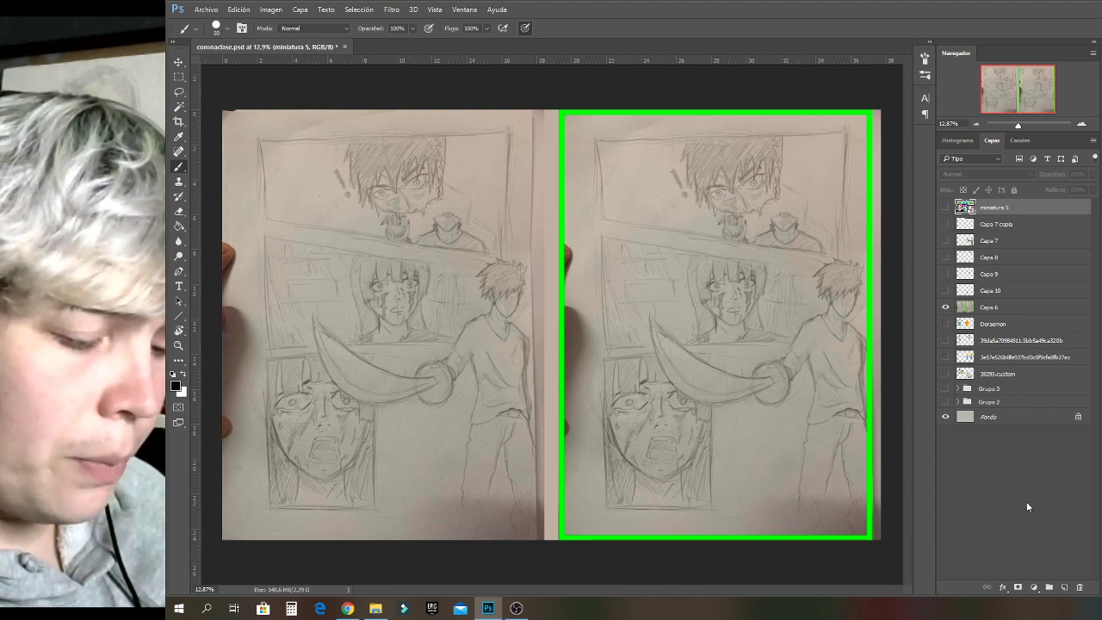
# Add a new layer and handwrite "HOLA" in black across the sketches with a 105 px brush.
pyautogui.click(1064, 587)
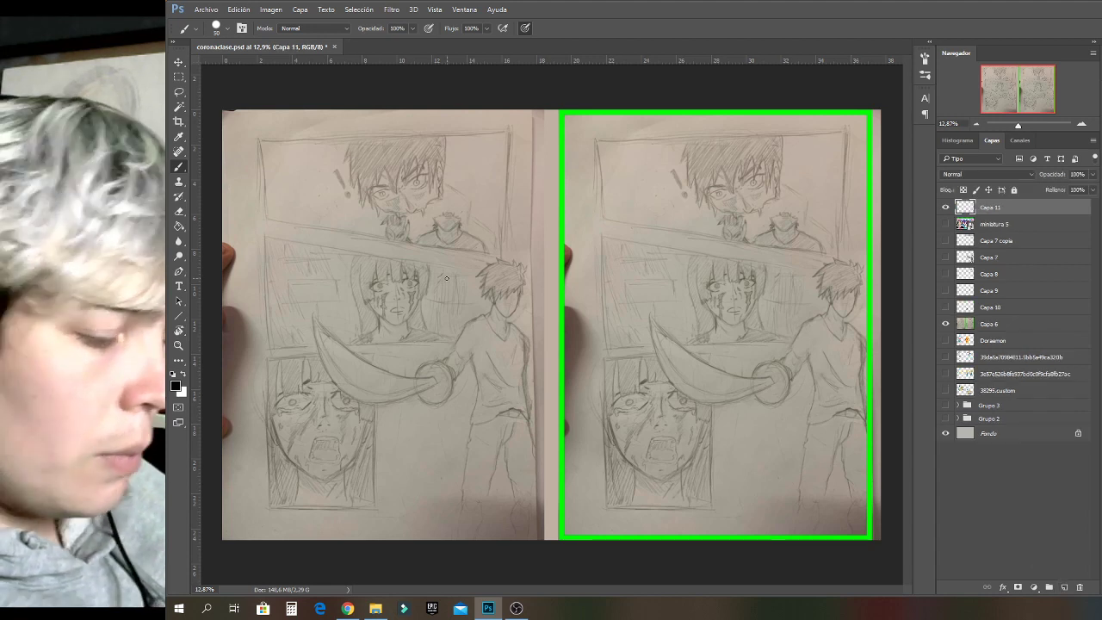
pyautogui.rightClick(548, 308)
pyautogui.click(352, 187)
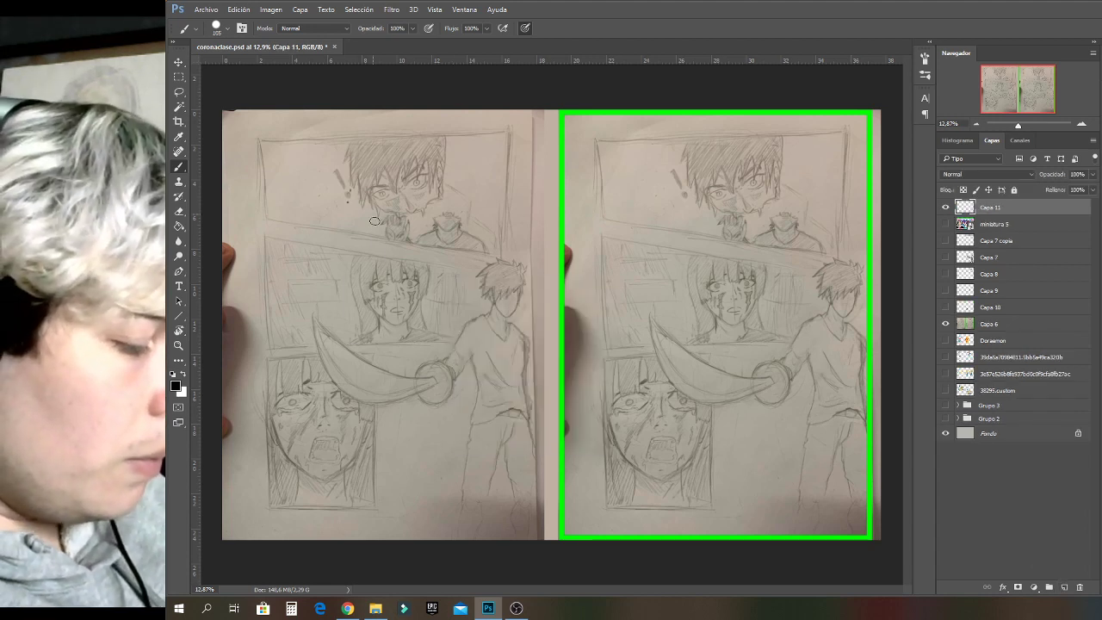
pyautogui.moveTo(347, 203); pyautogui.dragTo(353, 342)
pyautogui.moveTo(376, 230); pyautogui.dragTo(389, 327)
pyautogui.moveTo(345, 264); pyautogui.dragTo(385, 274)
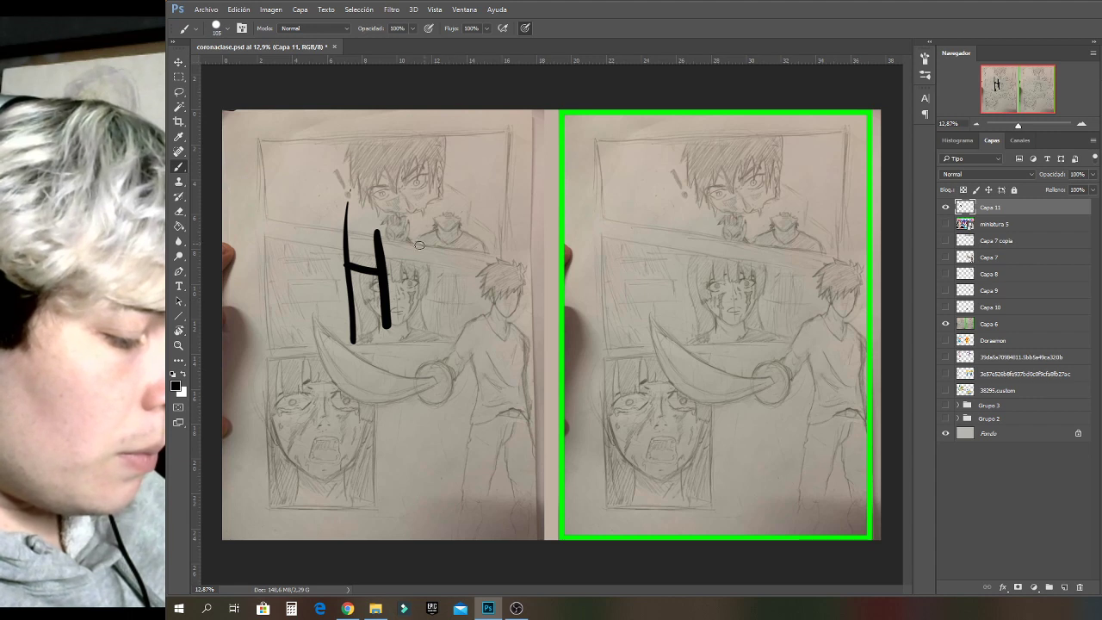
pyautogui.moveTo(401, 320); pyautogui.dragTo(446, 300)
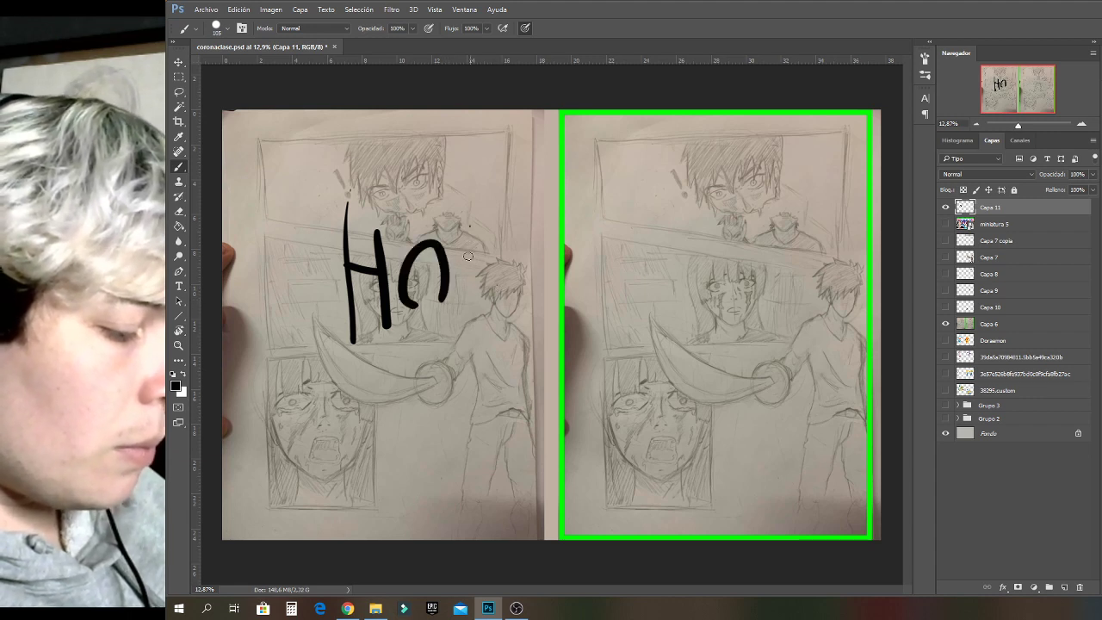
pyautogui.moveTo(472, 256)
pyautogui.mouseDown()
pyautogui.moveTo(472, 297)
pyautogui.moveTo(570, 299)
pyautogui.moveTo(562, 284)
pyautogui.mouseUp()
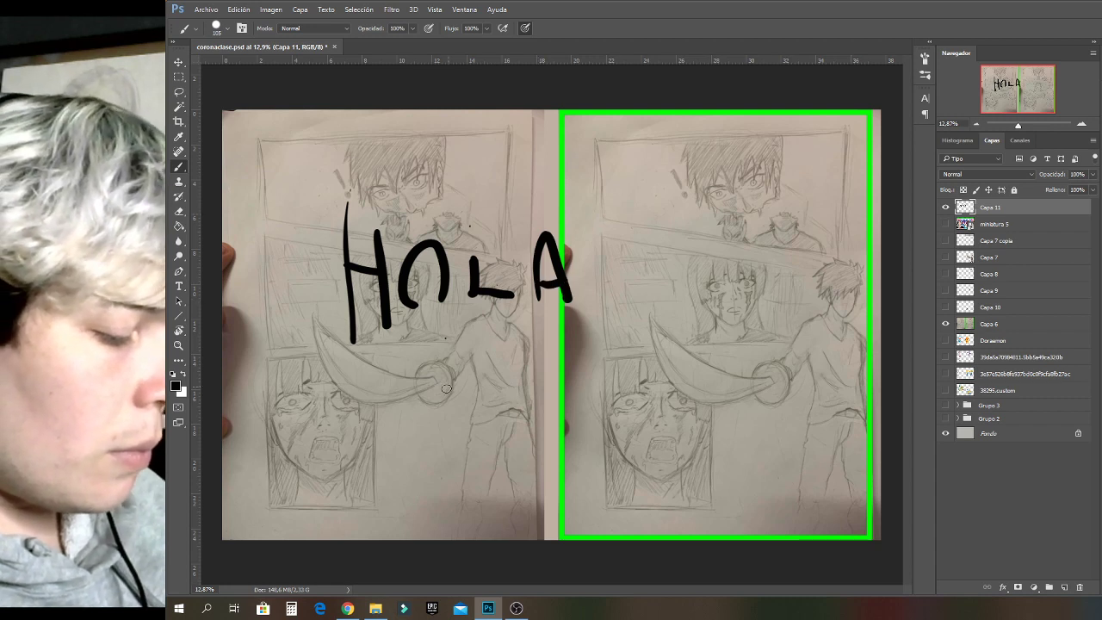
# Handwrite "SE" and the first letters of "ESCUCHA" in black below "HOLA".
pyautogui.moveTo(447, 389); pyautogui.dragTo(426, 384)
pyautogui.moveTo(445, 337)
pyautogui.mouseDown()
pyautogui.moveTo(429, 397)
pyautogui.moveTo(498, 381)
pyautogui.mouseUp()
pyautogui.moveTo(541, 358)
pyautogui.mouseDown()
pyautogui.moveTo(546, 379)
pyautogui.moveTo(576, 366)
pyautogui.mouseUp()
pyautogui.moveTo(539, 343)
pyautogui.mouseDown()
pyautogui.moveTo(553, 337)
pyautogui.moveTo(545, 365)
pyautogui.mouseUp()
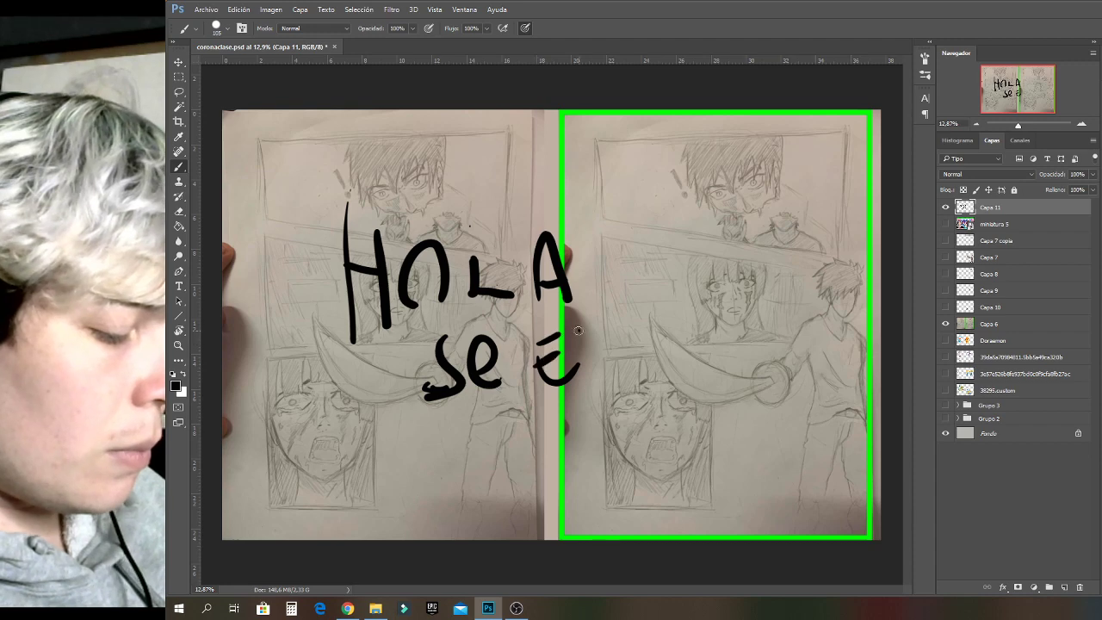
pyautogui.moveTo(570, 329); pyautogui.dragTo(575, 370)
pyautogui.moveTo(609, 325); pyautogui.dragTo(593, 360)
pyautogui.moveTo(613, 321); pyautogui.dragTo(632, 343)
pyautogui.moveTo(640, 296); pyautogui.dragTo(652, 339)
pyautogui.moveTo(657, 294)
pyautogui.mouseDown()
pyautogui.moveTo(673, 329)
pyautogui.moveTo(660, 321)
pyautogui.moveTo(658, 293)
pyautogui.mouseUp()
pyautogui.hotkey('ctrl', 'alt', 'z')
pyautogui.hotkey('ctrl', 'alt', 'z')
pyautogui.moveTo(646, 331); pyautogui.dragTo(663, 330)
pyautogui.moveTo(665, 294)
pyautogui.mouseDown()
pyautogui.moveTo(645, 327)
pyautogui.moveTo(685, 323)
pyautogui.mouseUp()
pyautogui.moveTo(688, 290)
pyautogui.mouseDown()
pyautogui.moveTo(692, 319)
pyautogui.moveTo(709, 312)
pyautogui.mouseUp()
pyautogui.moveTo(690, 303); pyautogui.dragTo(704, 299)
pyautogui.hotkey('ctrl', 'alt', 'z')
pyautogui.hotkey('ctrl', 'alt', 'z')
pyautogui.hotkey('ctrl', 'alt', 'z')
pyautogui.hotkey('ctrl', 'alt', 'z')
pyautogui.hotkey('ctrl', 'z')
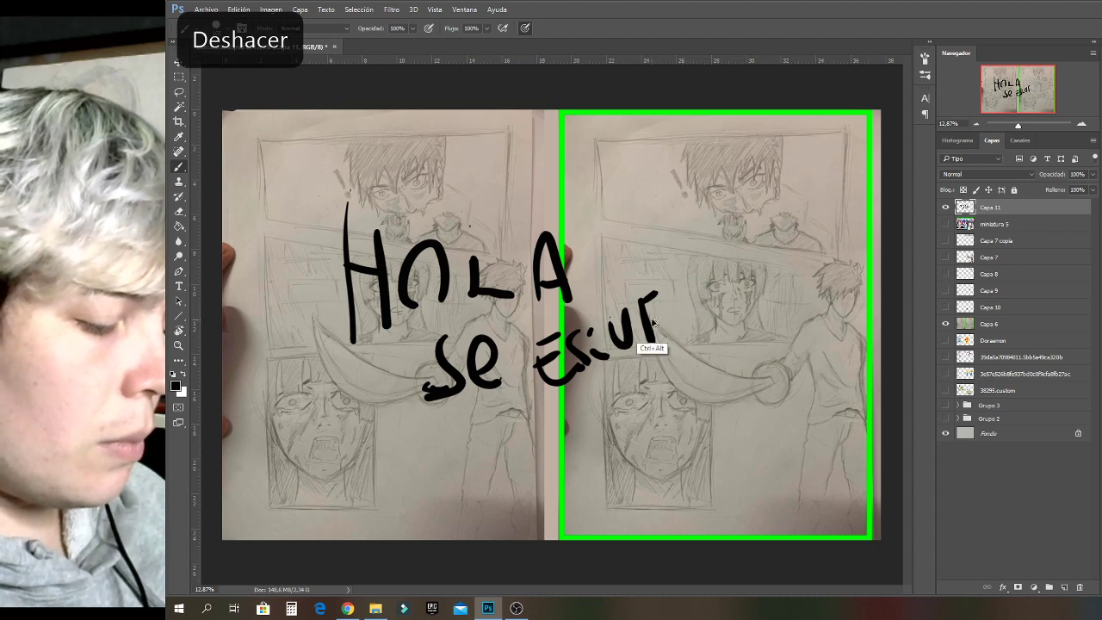
# Complete the handwritten question "SE ESCUCHA?" with the remaining letters and a question mark.
pyautogui.moveTo(677, 296)
pyautogui.mouseDown()
pyautogui.moveTo(666, 327)
pyautogui.moveTo(679, 325)
pyautogui.mouseUp()
pyautogui.moveTo(694, 288)
pyautogui.mouseDown()
pyautogui.moveTo(691, 320)
pyautogui.moveTo(702, 317)
pyautogui.mouseUp()
pyautogui.moveTo(721, 262)
pyautogui.mouseDown()
pyautogui.moveTo(732, 294)
pyautogui.moveTo(764, 291)
pyautogui.mouseUp()
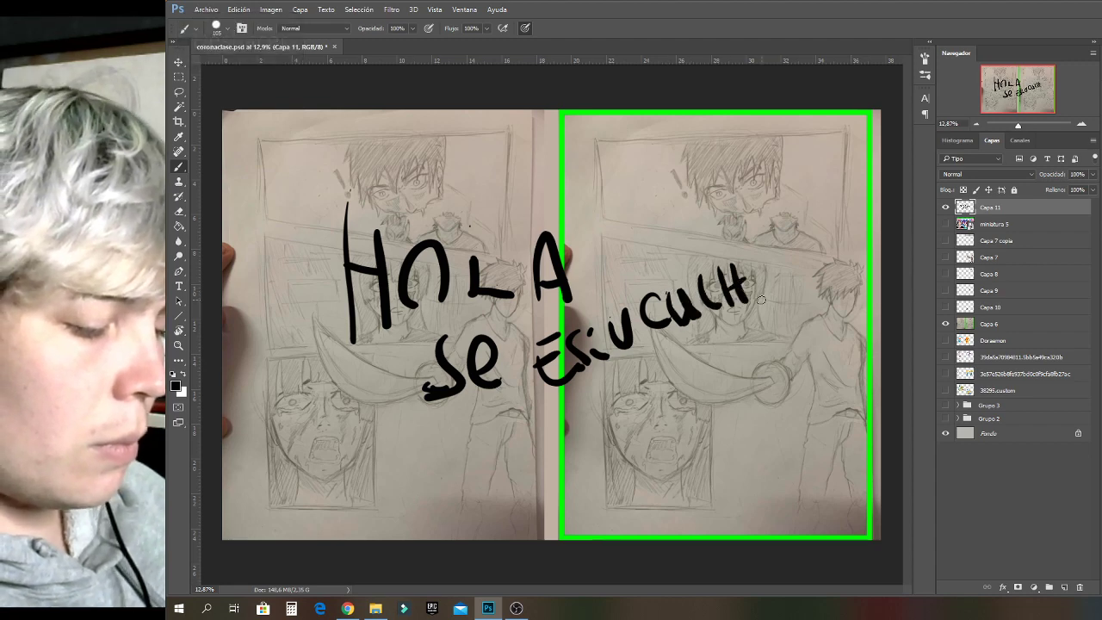
pyautogui.moveTo(759, 250)
pyautogui.mouseDown()
pyautogui.moveTo(756, 304)
pyautogui.moveTo(774, 279)
pyautogui.mouseUp()
pyautogui.click(789, 274)
pyautogui.moveTo(778, 226); pyautogui.dragTo(810, 262)
pyautogui.click(811, 289)
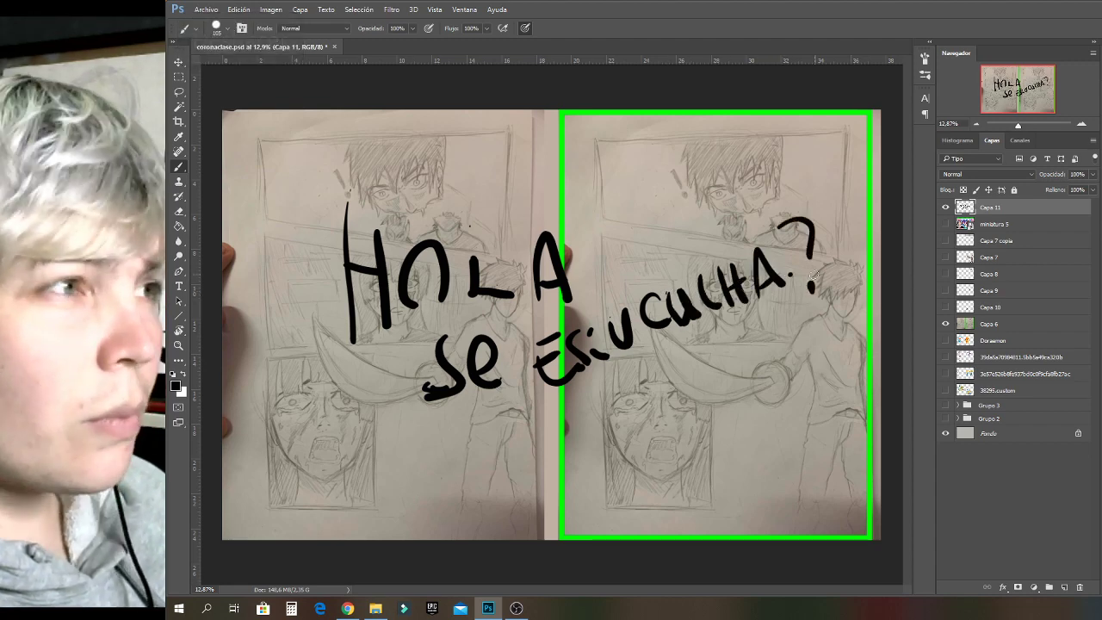
# Hide and delete the handwriting layer, Capa 11.
pyautogui.hotkey('alt', 'Tab')
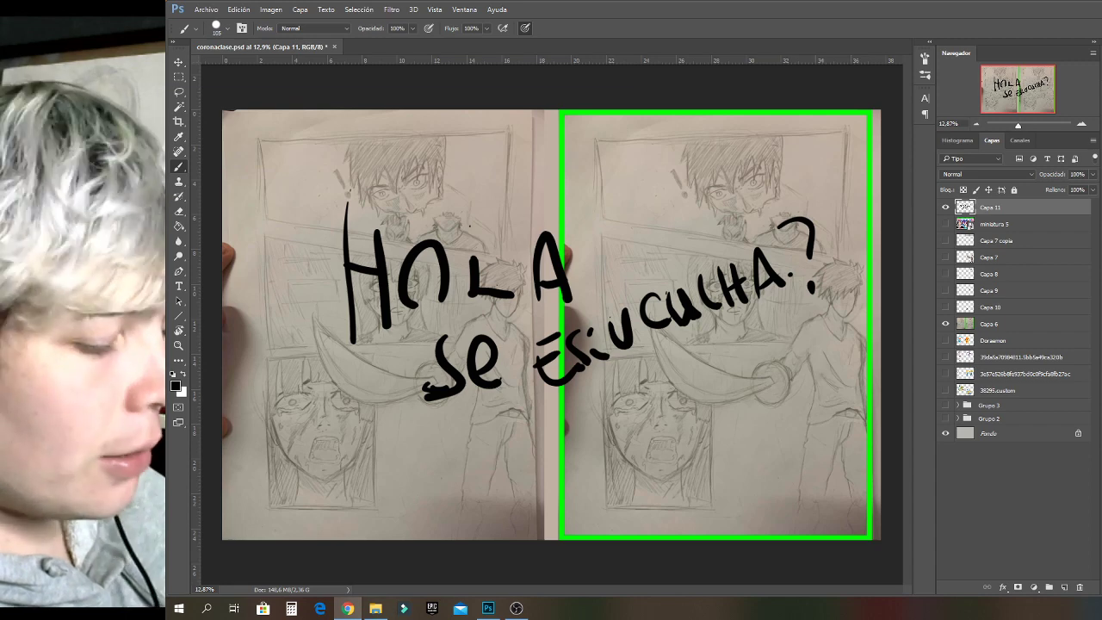
pyautogui.click(946, 207)
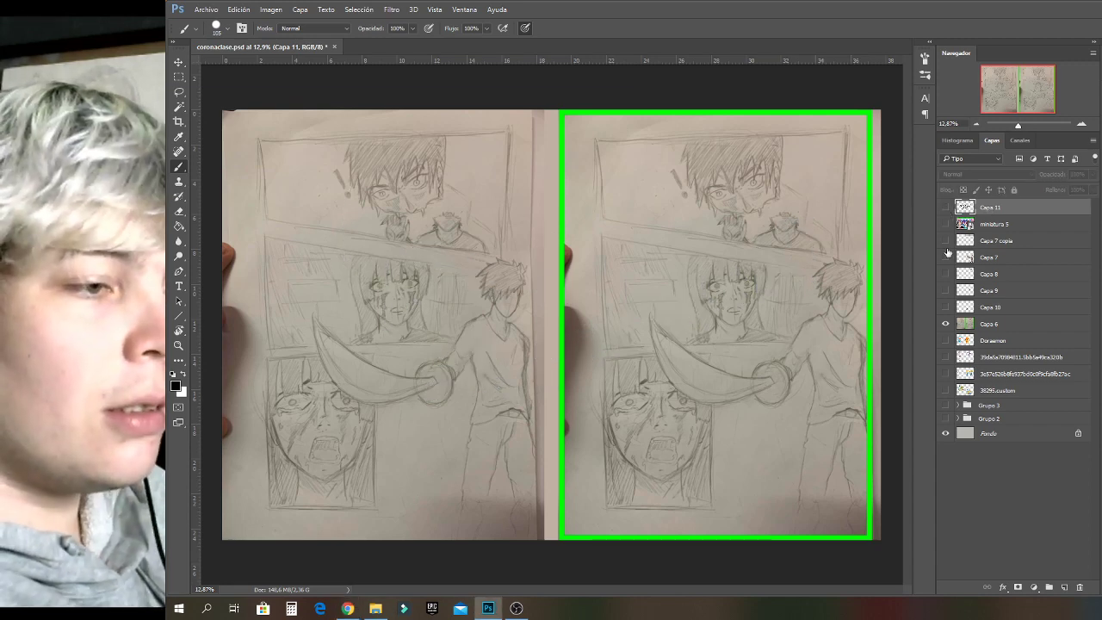
pyautogui.press('Delete')
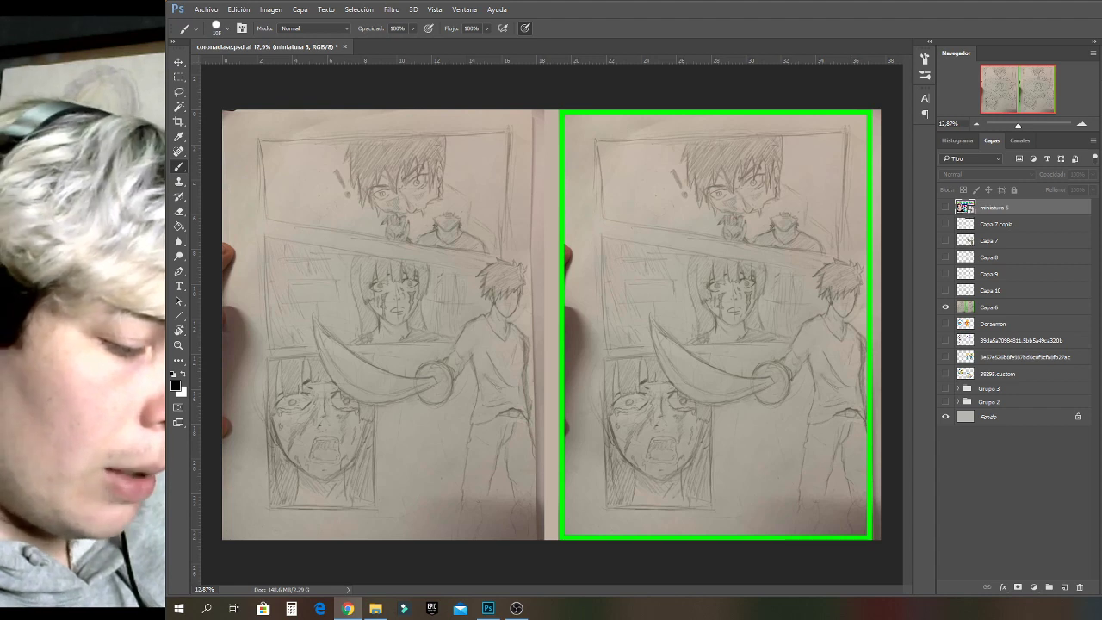
# Toggle the Capa 7 copia layer to compare the framed page with and without its black margin lines, ending with it shown.
pyautogui.click(946, 224)
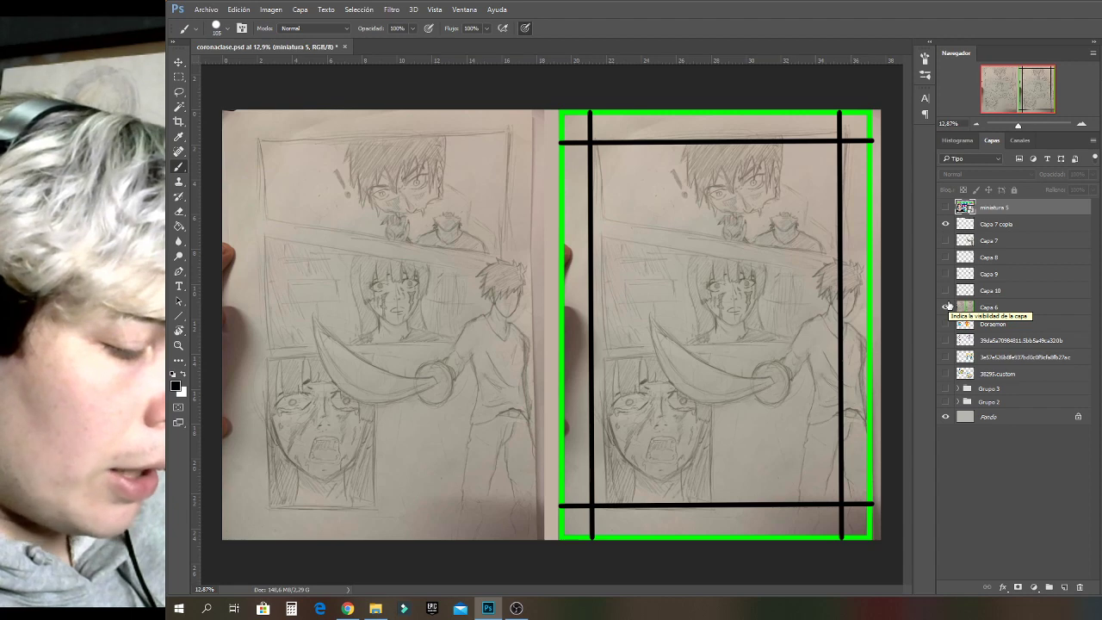
pyautogui.click(947, 307)
pyautogui.click(947, 225)
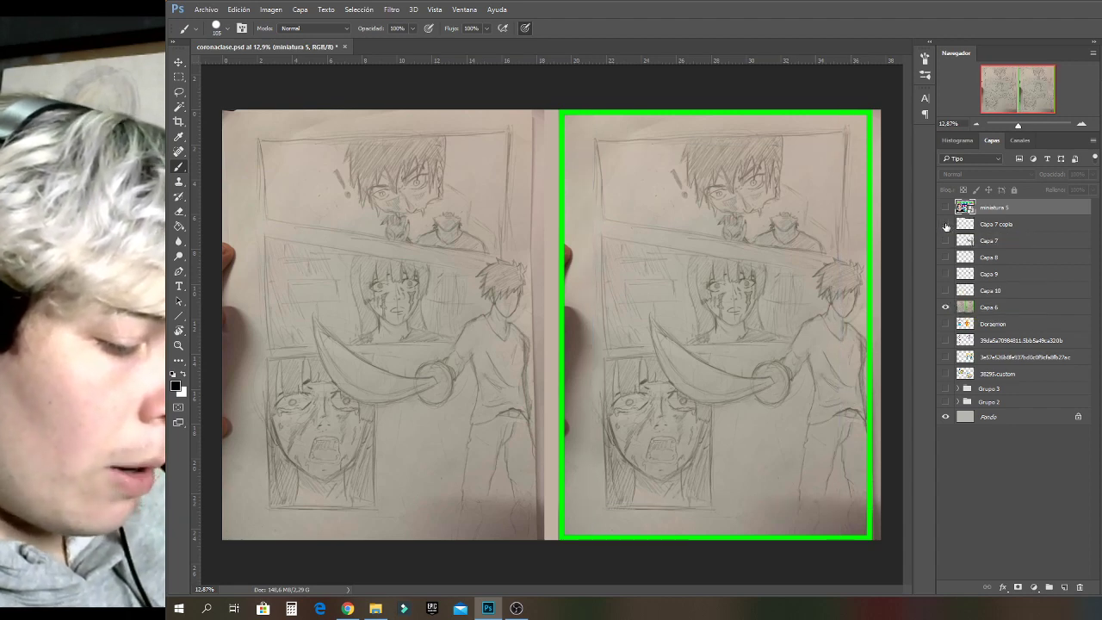
pyautogui.click(946, 224)
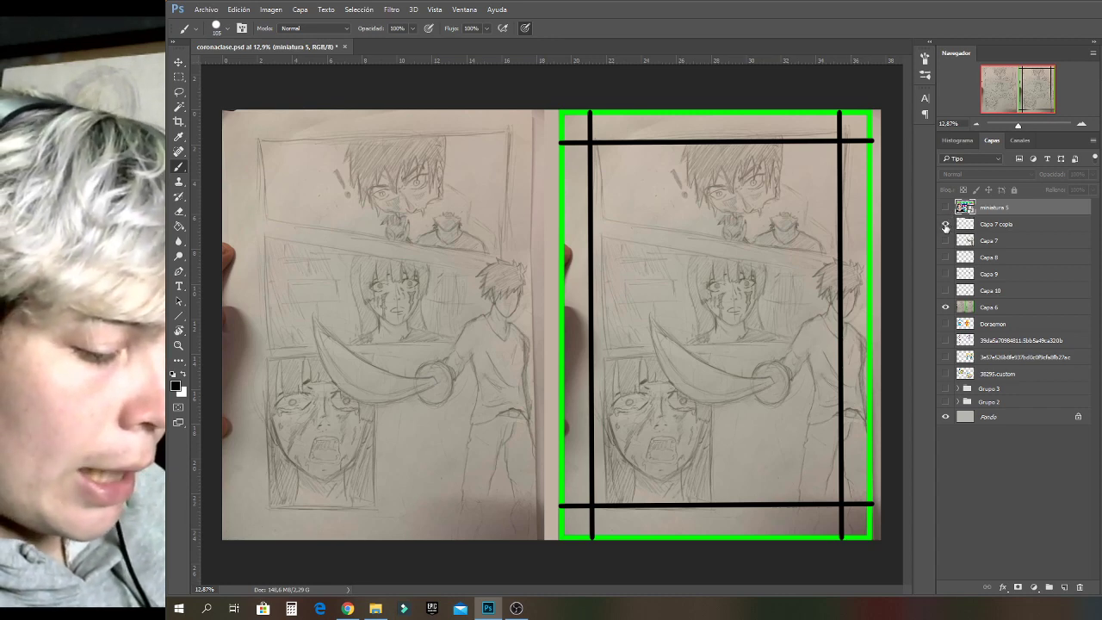
pyautogui.click(944, 225)
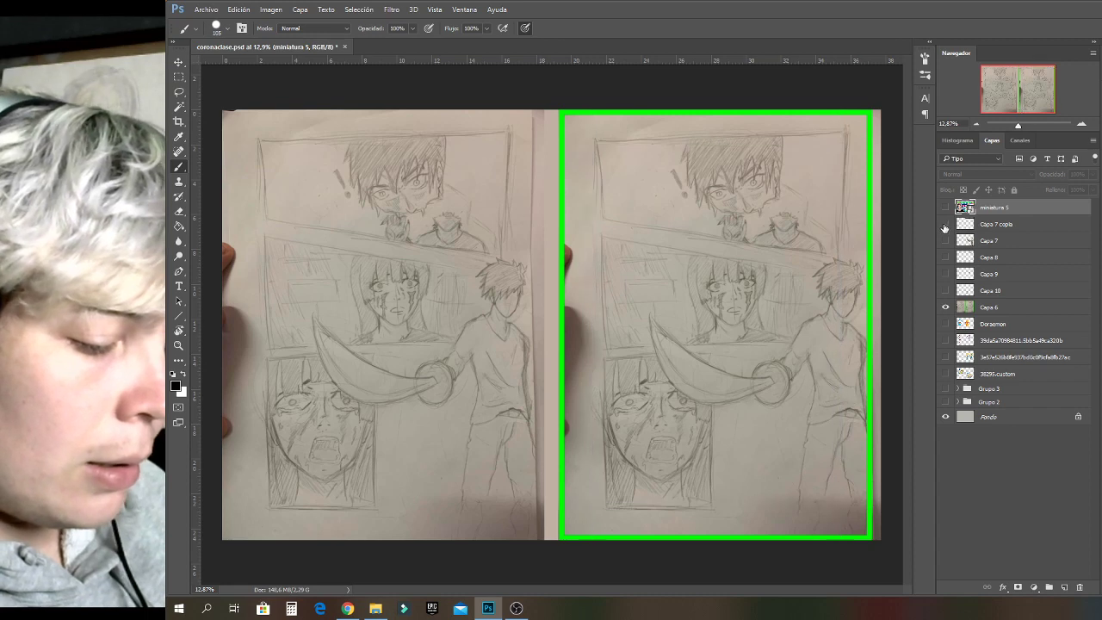
pyautogui.click(945, 225)
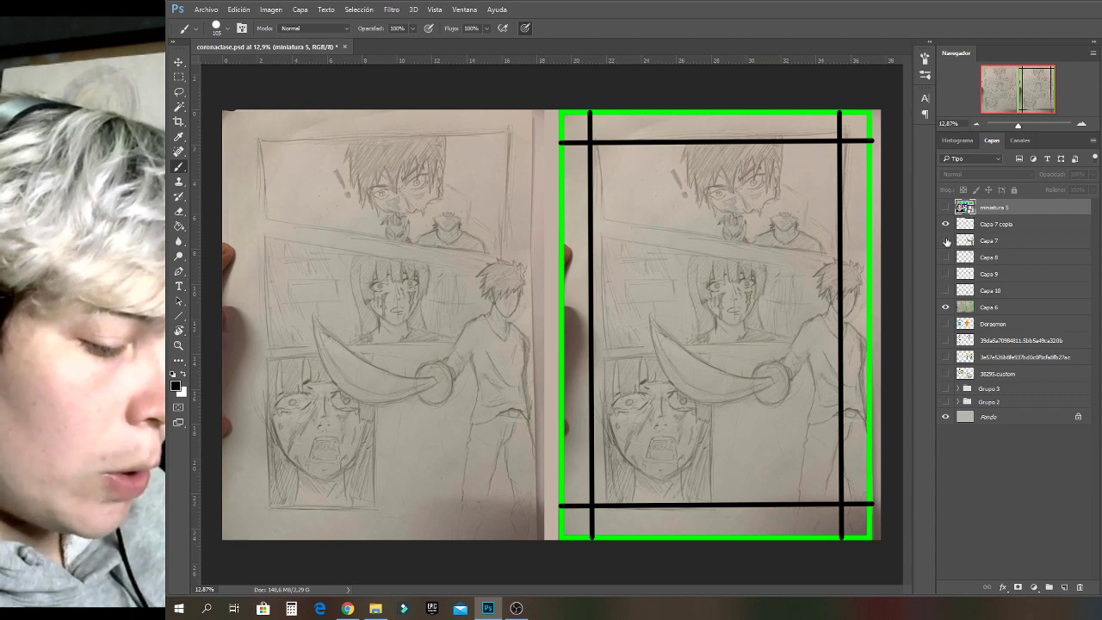
# Toggle the Capa 7 layer to compare the page with and without the shaded swordsman inside the margins, ending with it shown.
pyautogui.click(946, 241)
pyautogui.click(946, 241)
pyautogui.click(946, 241)
pyautogui.click(945, 241)
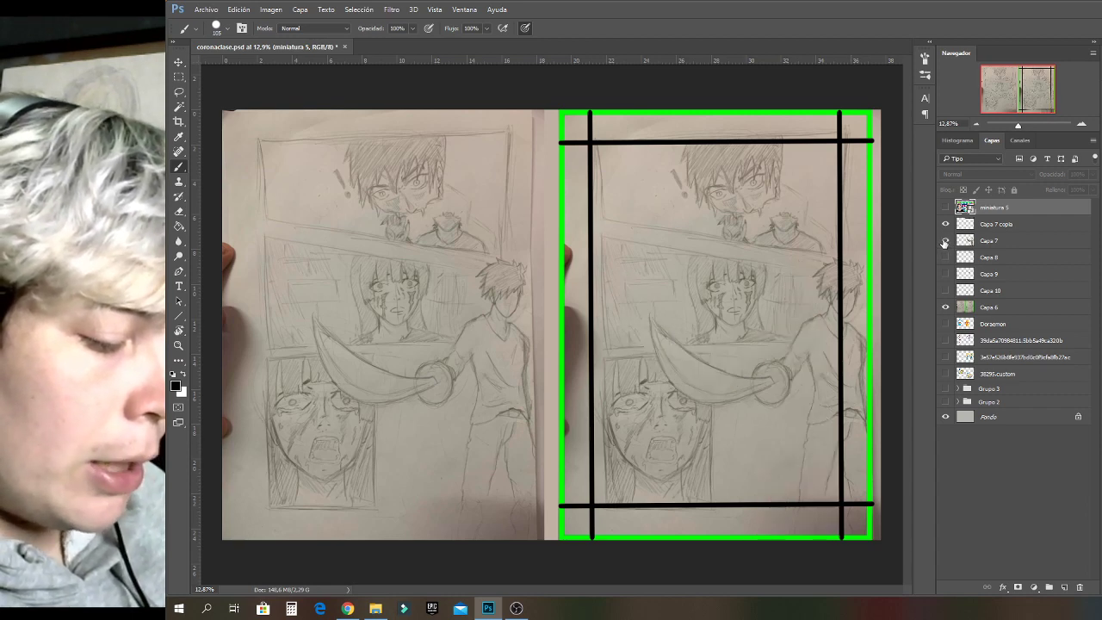
pyautogui.click(946, 242)
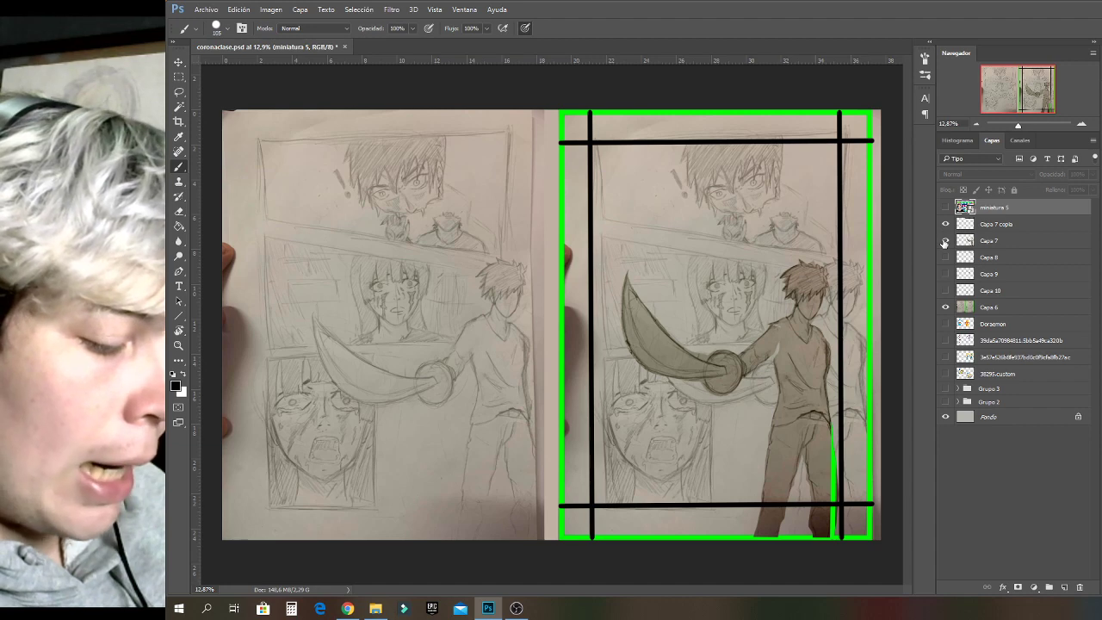
pyautogui.click(946, 241)
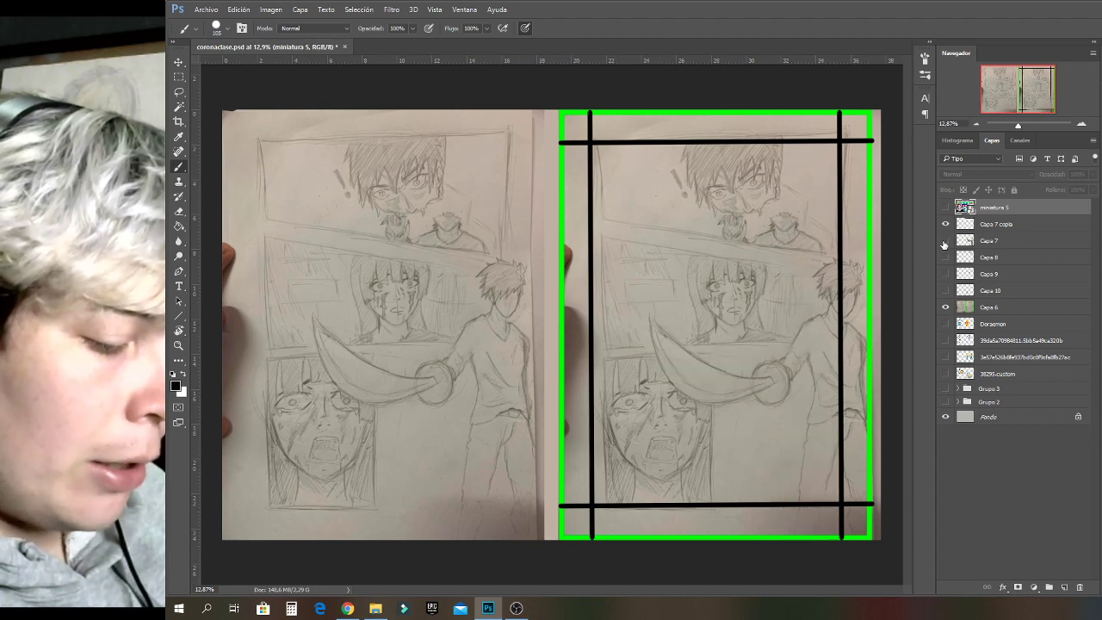
pyautogui.click(946, 241)
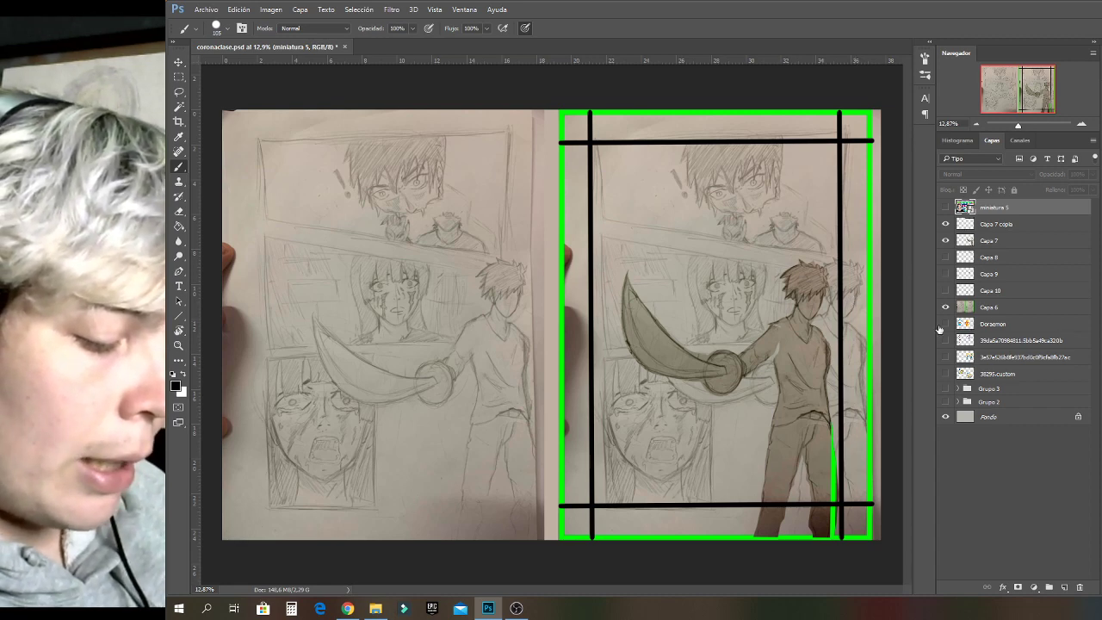
# Preview the inked face on Capa 8, then hide Capa 8 and Capa 7 and show only the Capa 7 copia margin lines over the sketch.
pyautogui.click(947, 258)
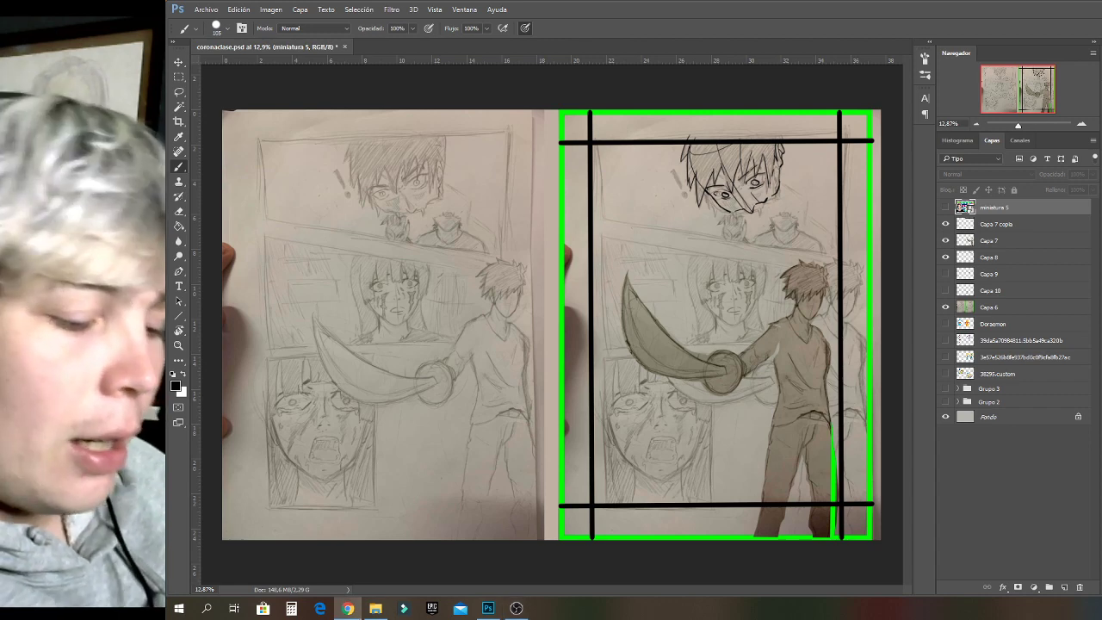
pyautogui.click(946, 257)
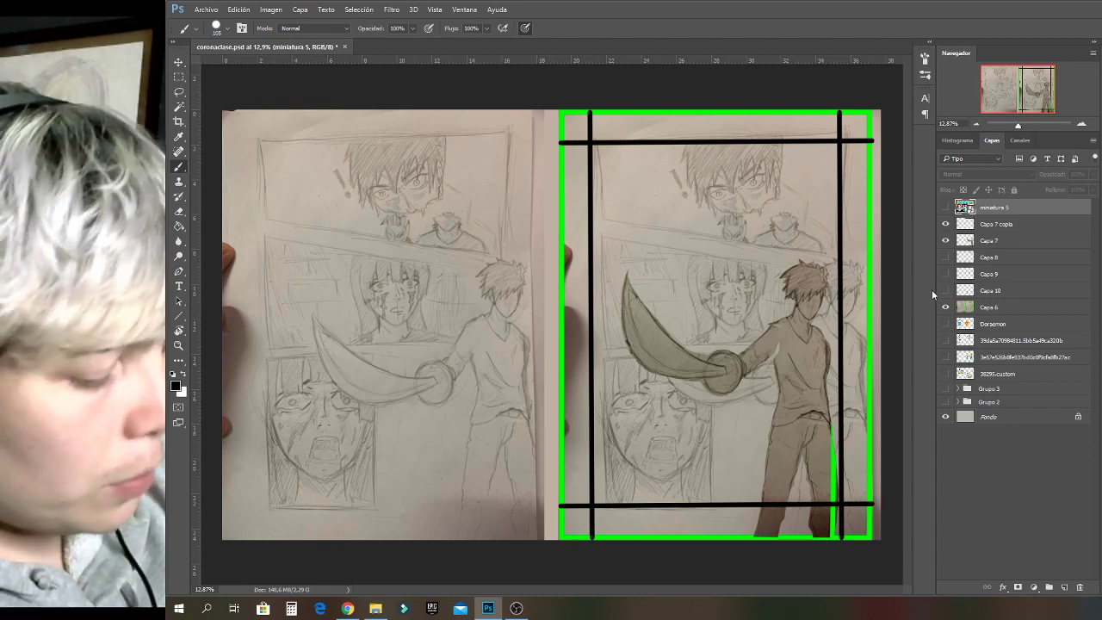
pyautogui.click(944, 235)
pyautogui.click(946, 224)
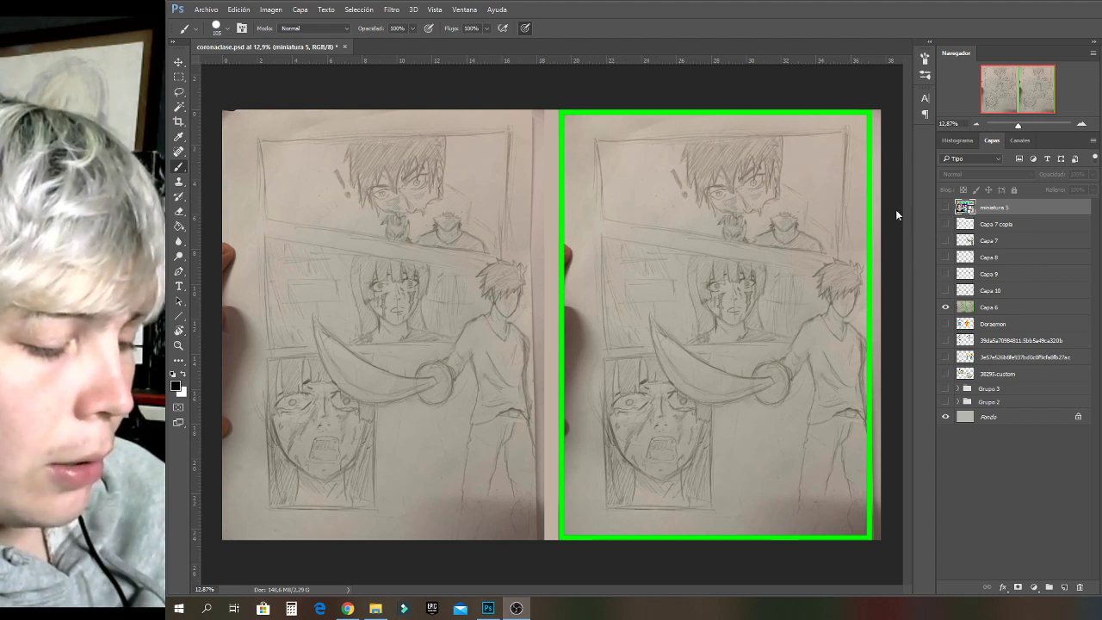
pyautogui.click(946, 225)
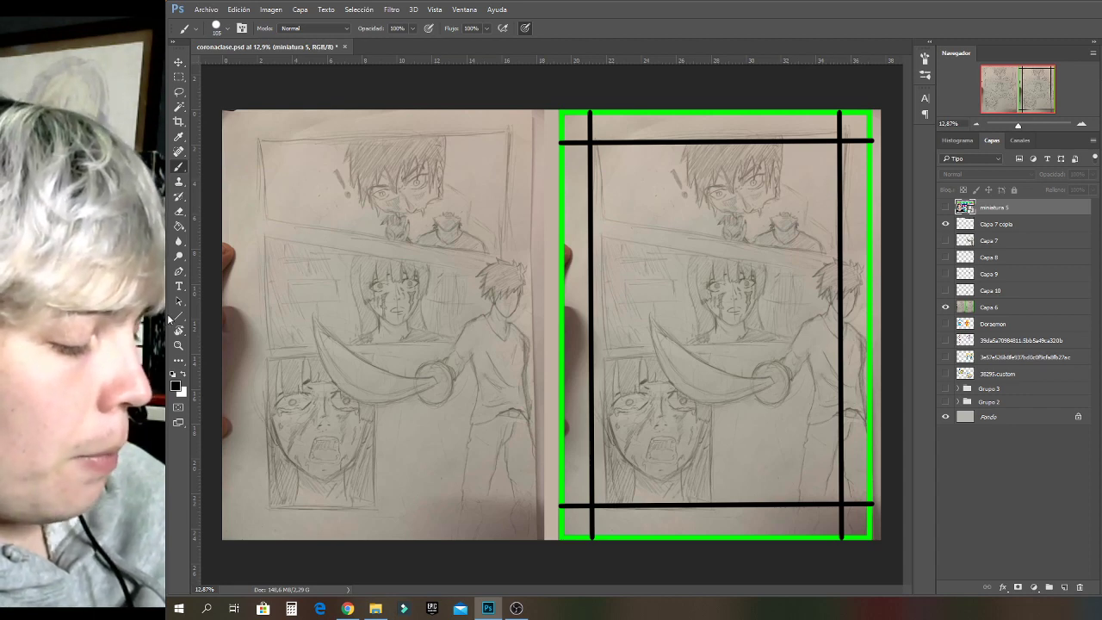
# Set the foreground colour to magenta f010d8.
pyautogui.click(176, 386)
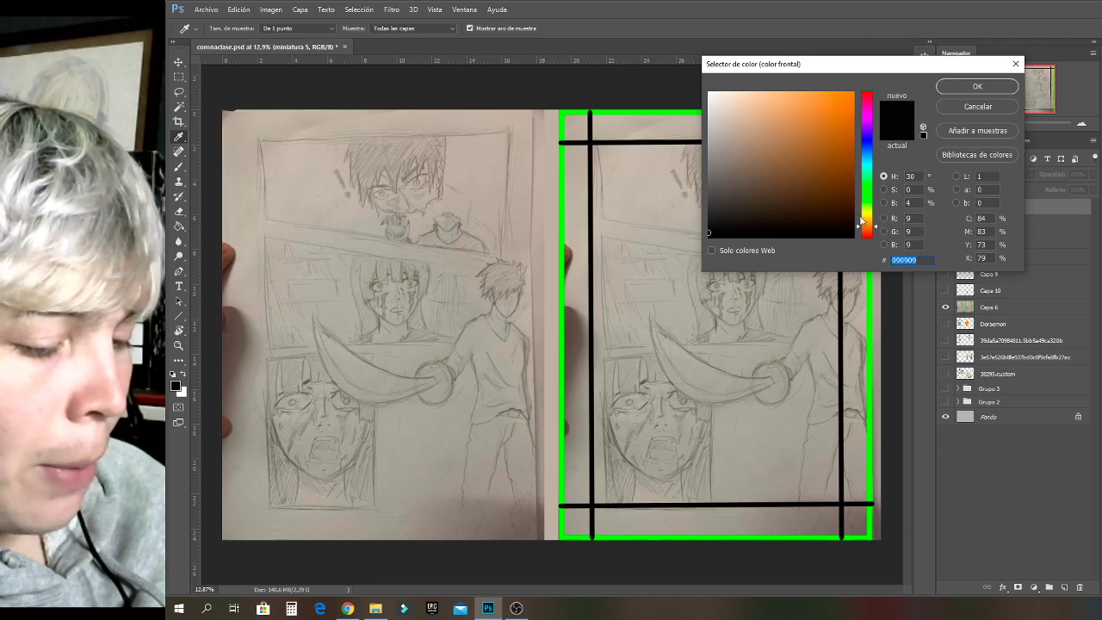
pyautogui.click(869, 113)
pyautogui.click(844, 99)
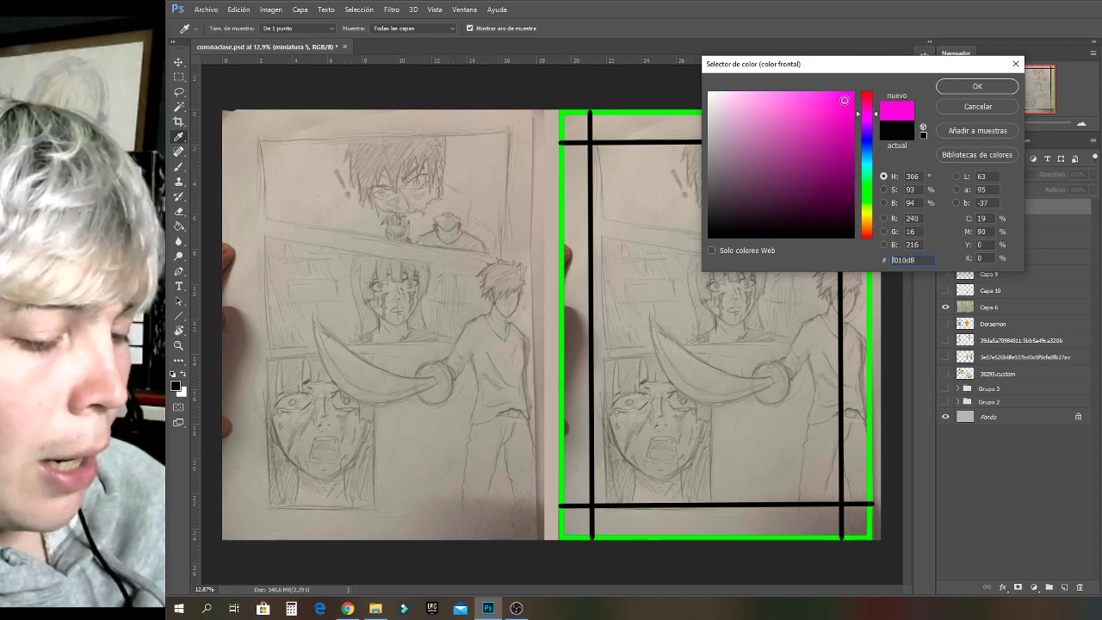
pyautogui.click(961, 91)
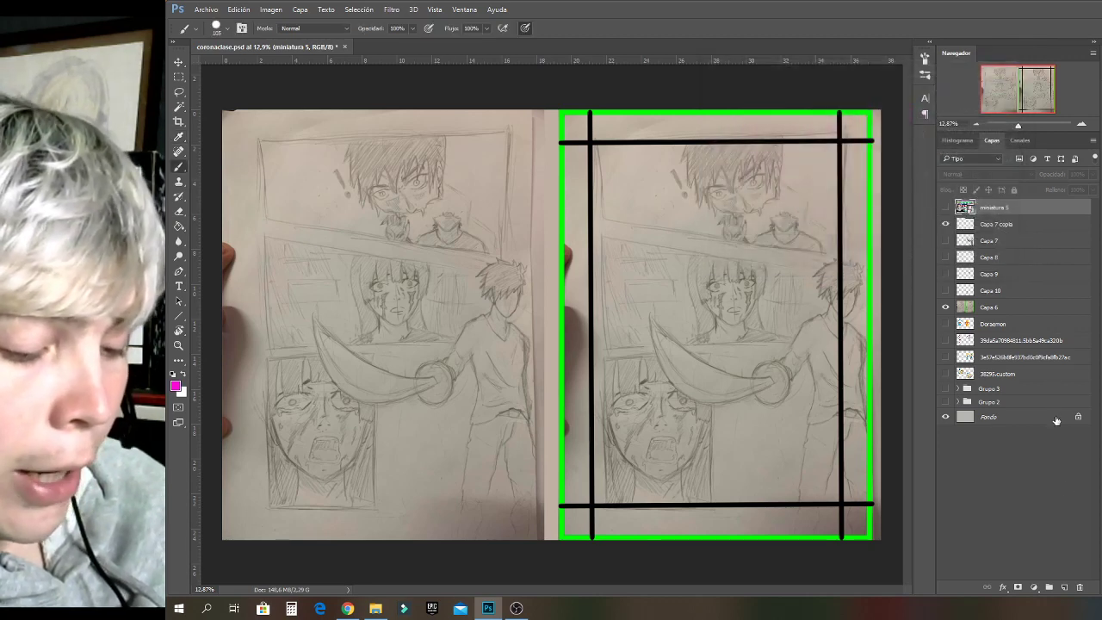
# Add a new layer and paint a solid magenta patch over the middle panel's face in the framed page, using a 187 px brush.
pyautogui.click(1062, 587)
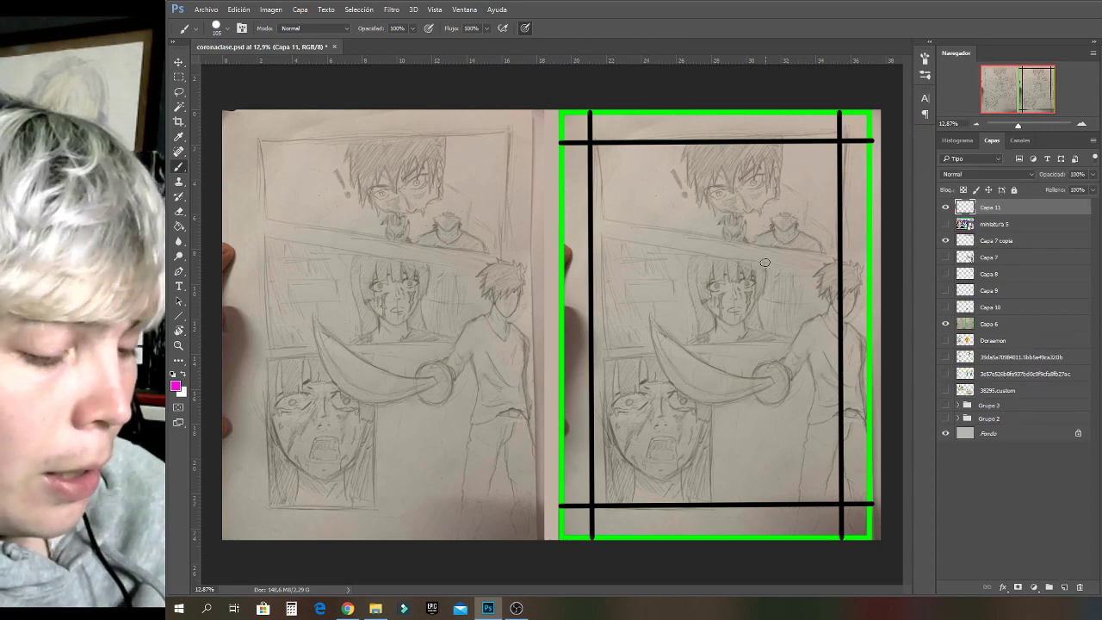
pyautogui.rightClick(766, 263)
pyautogui.click(880, 298)
pyautogui.moveTo(753, 281)
pyautogui.mouseDown()
pyautogui.moveTo(758, 274)
pyautogui.moveTo(746, 298)
pyautogui.moveTo(713, 309)
pyautogui.mouseUp()
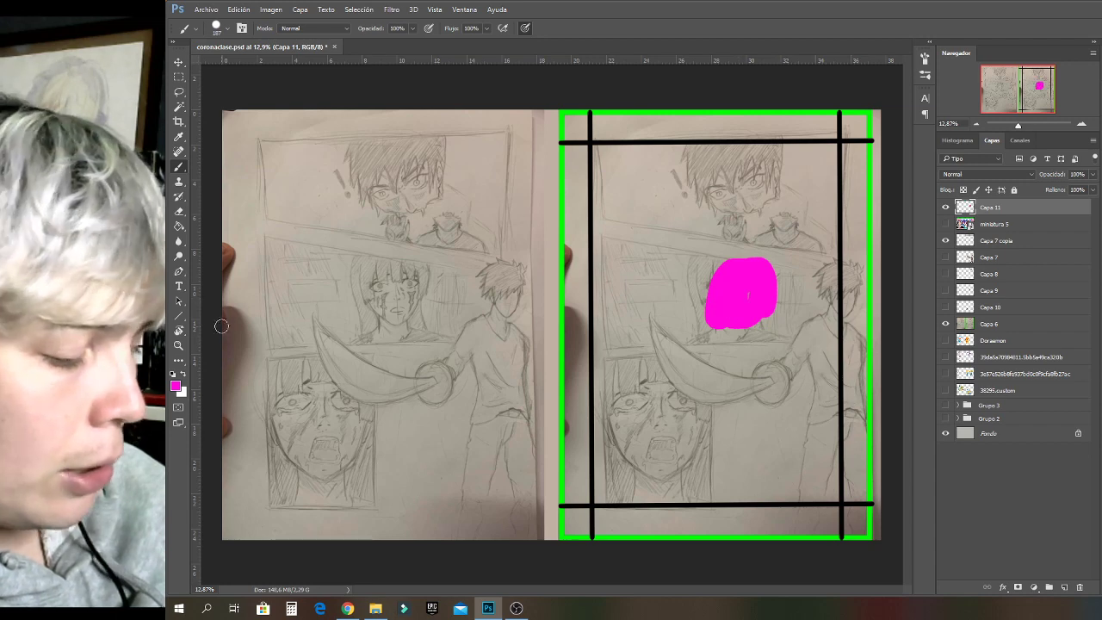
# Change the foreground colour to a bright blue.
pyautogui.click(175, 385)
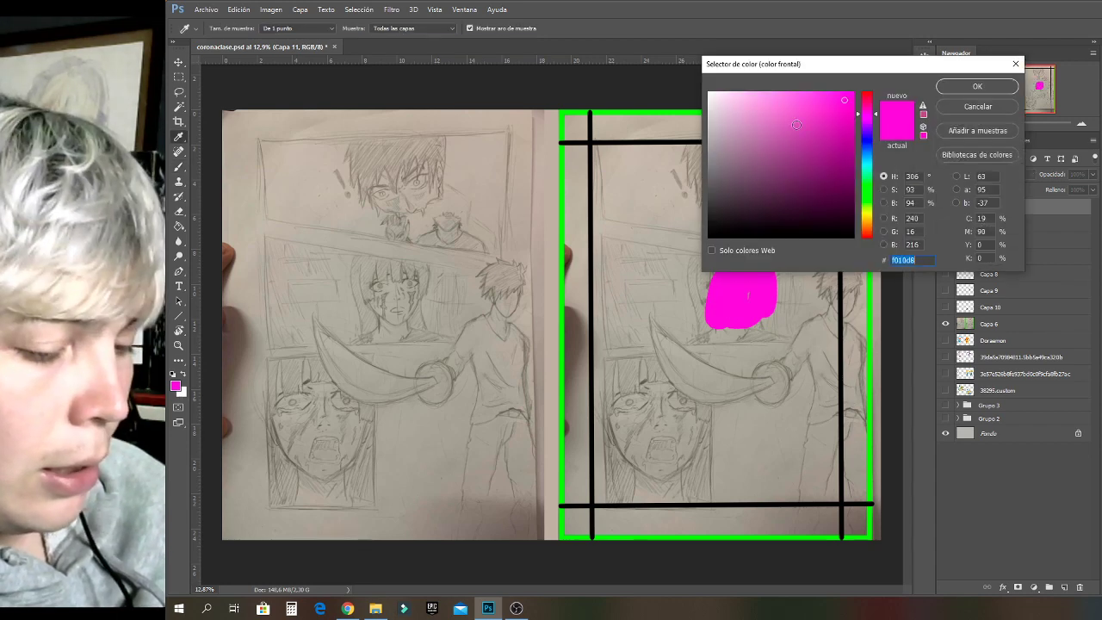
pyautogui.click(870, 155)
pyautogui.click(978, 86)
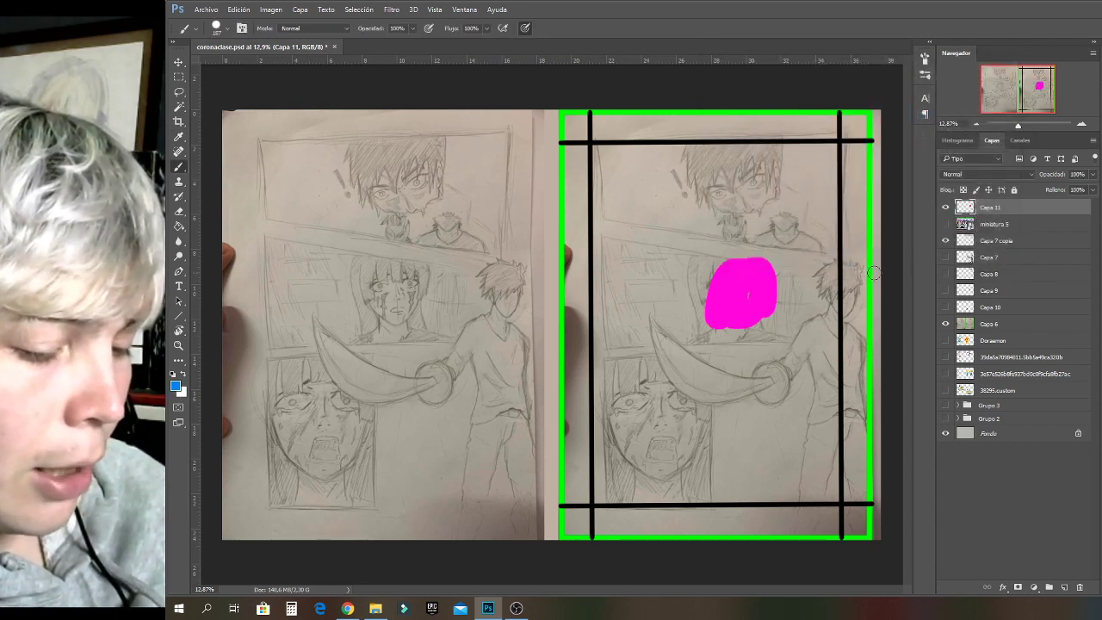
# Paint bright blue strokes with the 187 px brush around the framed page's outer margins, between the black guide lines and the green border.
pyautogui.moveTo(870, 273)
pyautogui.mouseDown()
pyautogui.moveTo(861, 149)
pyautogui.moveTo(859, 254)
pyautogui.mouseUp()
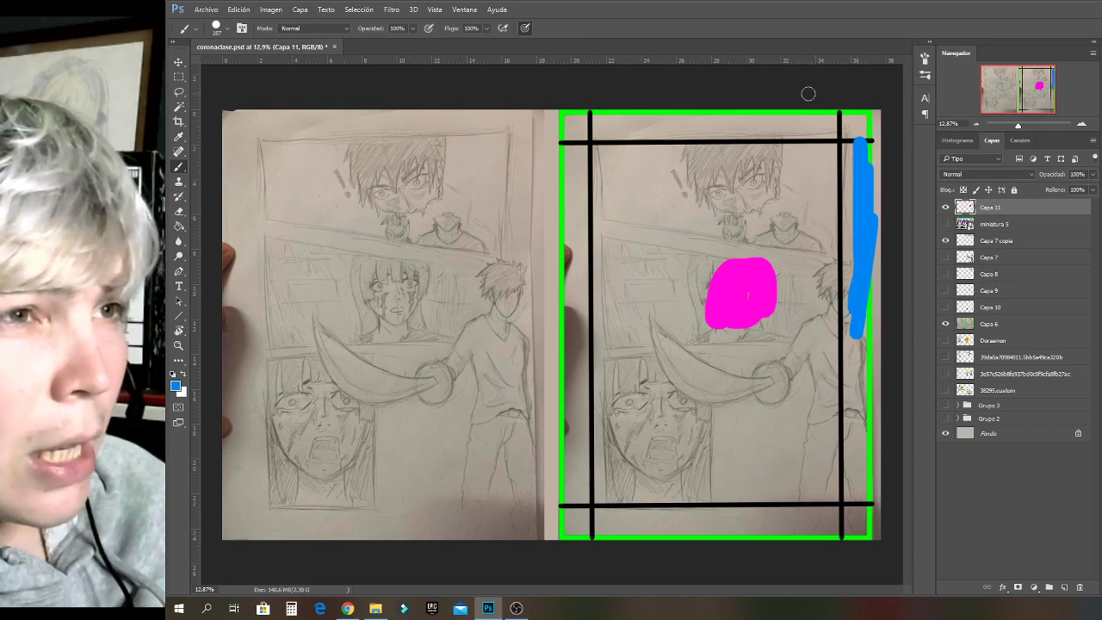
pyautogui.click(827, 127)
pyautogui.moveTo(811, 126)
pyautogui.mouseDown()
pyautogui.moveTo(603, 135)
pyautogui.moveTo(581, 156)
pyautogui.moveTo(576, 492)
pyautogui.moveTo(591, 520)
pyautogui.moveTo(870, 511)
pyautogui.moveTo(859, 123)
pyautogui.moveTo(583, 130)
pyautogui.moveTo(566, 535)
pyautogui.moveTo(869, 520)
pyautogui.moveTo(870, 114)
pyautogui.moveTo(563, 134)
pyautogui.moveTo(607, 123)
pyautogui.moveTo(858, 124)
pyautogui.moveTo(882, 261)
pyautogui.moveTo(877, 112)
pyautogui.moveTo(879, 401)
pyautogui.moveTo(852, 556)
pyautogui.moveTo(618, 541)
pyautogui.moveTo(580, 495)
pyautogui.moveTo(569, 131)
pyautogui.moveTo(571, 114)
pyautogui.moveTo(699, 105)
pyautogui.moveTo(857, 116)
pyautogui.mouseUp()
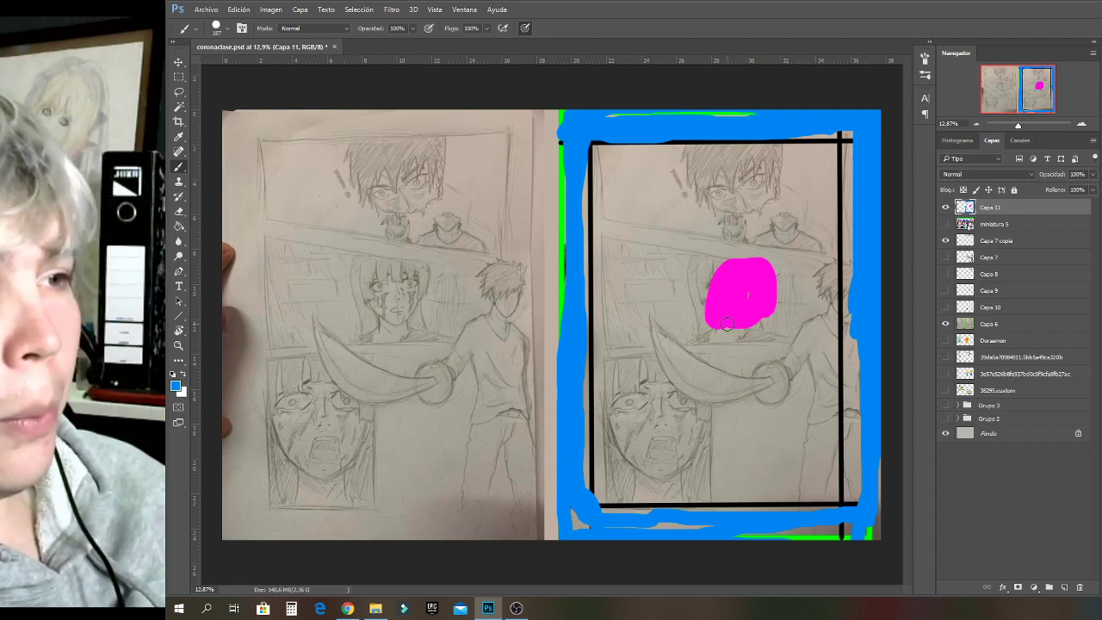
# Hide the Capa 11 colour marks and show the shaded swordsman on Capa 7.
pyautogui.click(946, 207)
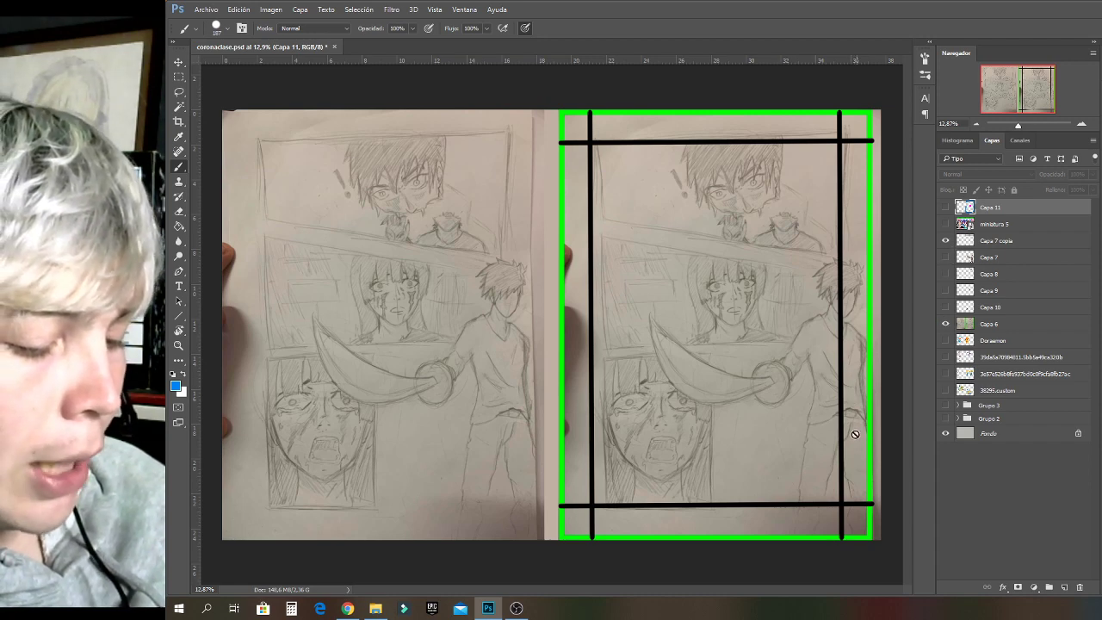
pyautogui.click(946, 258)
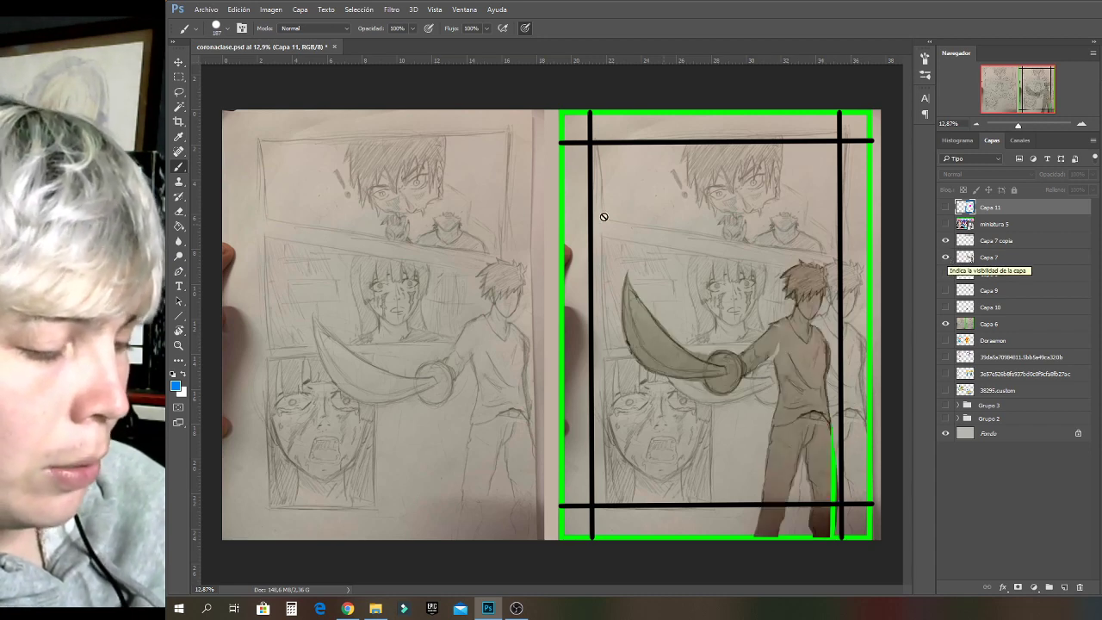
# Try moving the Capa 7 swordsman slightly sideways, and undo the move.
pyautogui.click(178, 62)
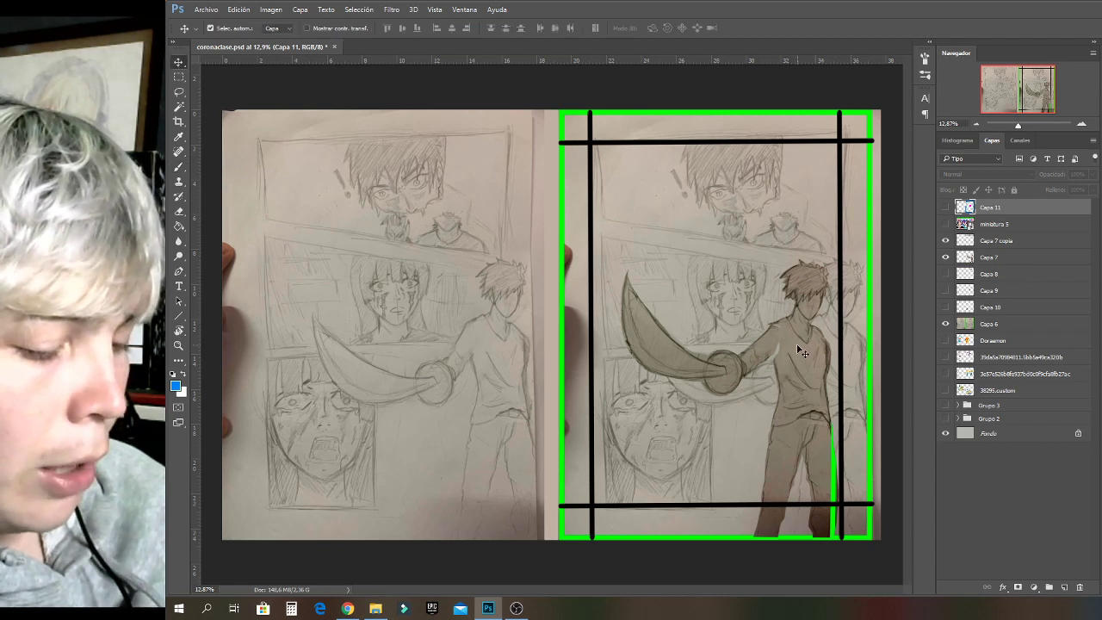
pyautogui.moveTo(799, 345); pyautogui.dragTo(812, 345)
pyautogui.hotkey('ctrl', 'z')
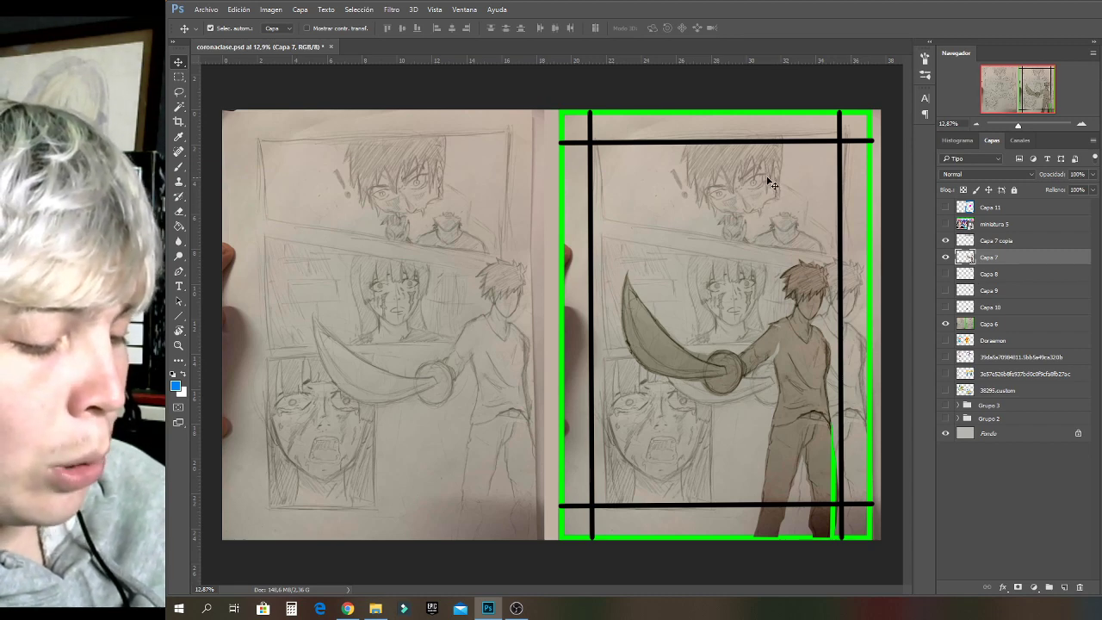
# Examine the framed page's panels and the Capa 7 swordsman against the black margin lines, up close and as a whole.
pyautogui.scroll(4, 775, 148)
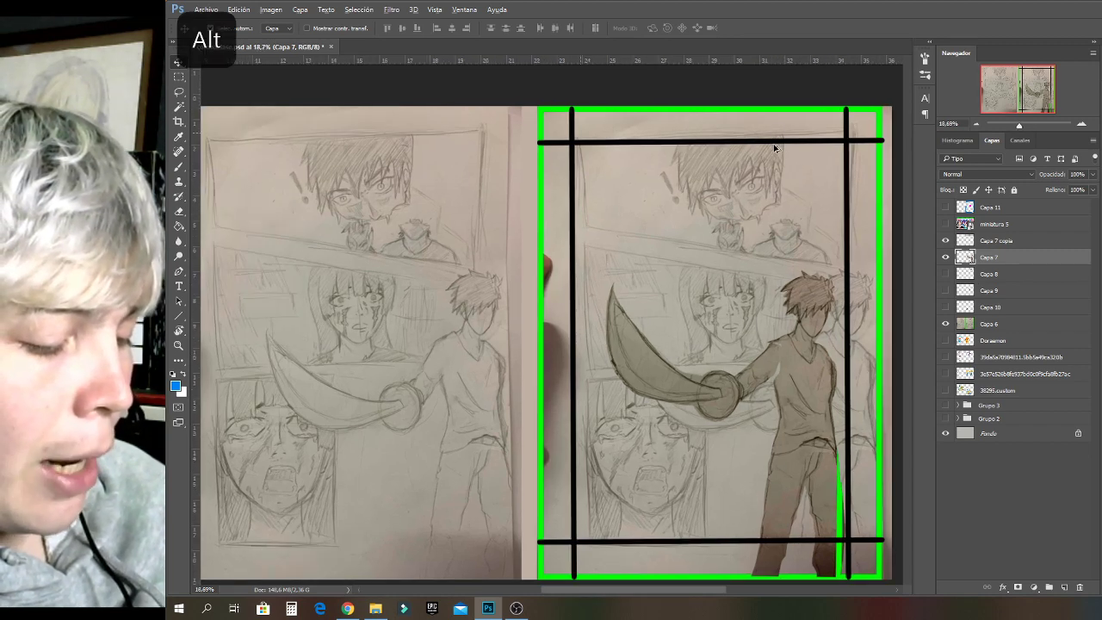
pyautogui.scroll(-2, 766, 174)
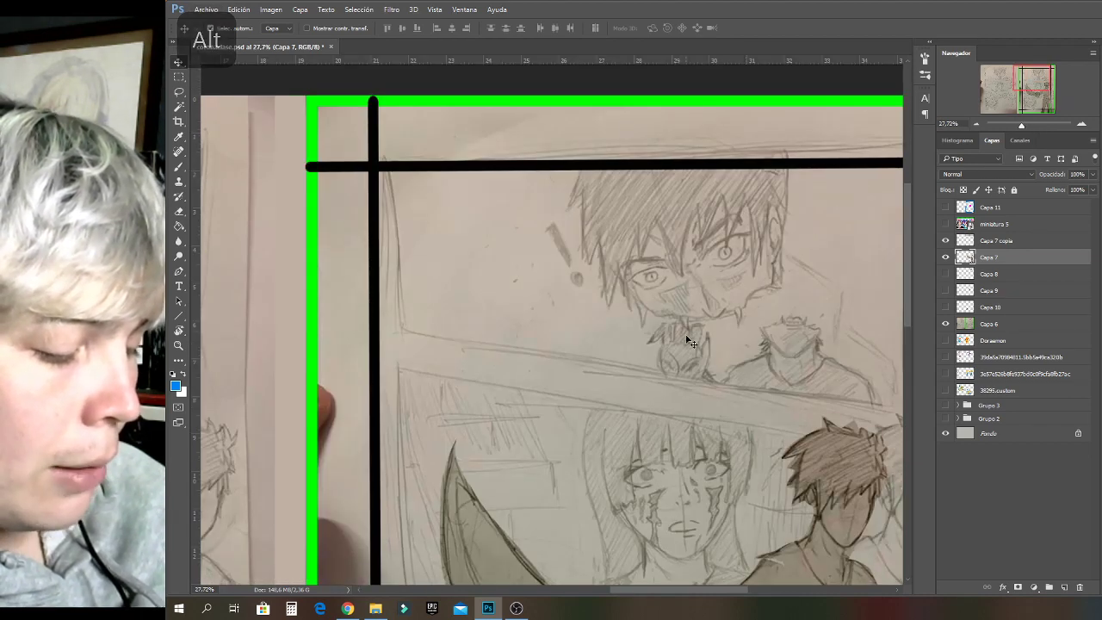
pyautogui.scroll(-4, 545, 306)
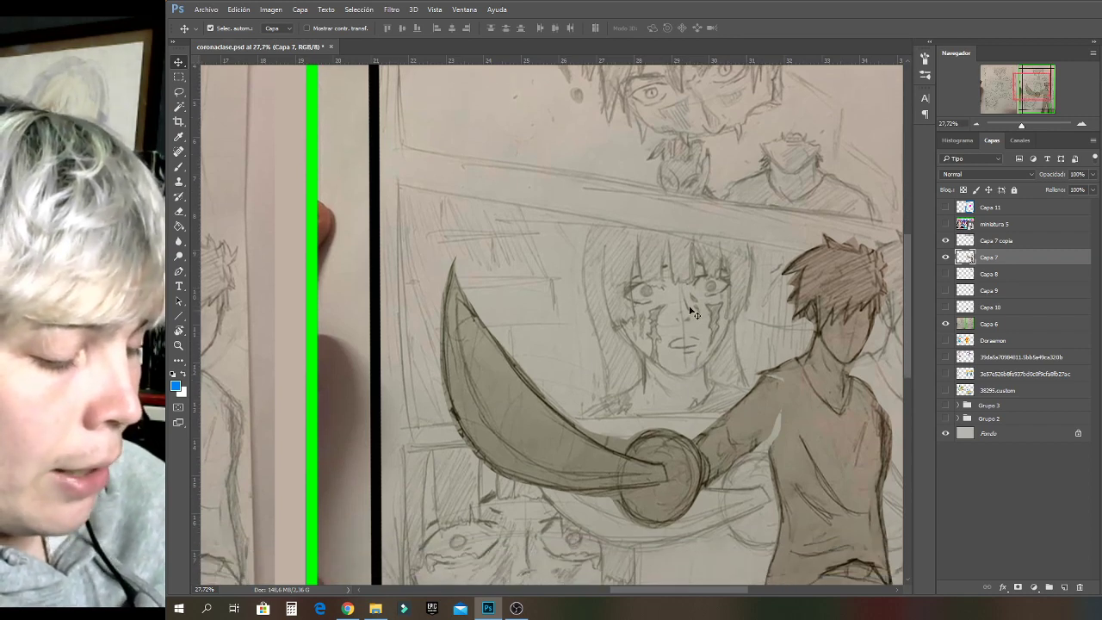
pyautogui.scroll(-2, 685, 289)
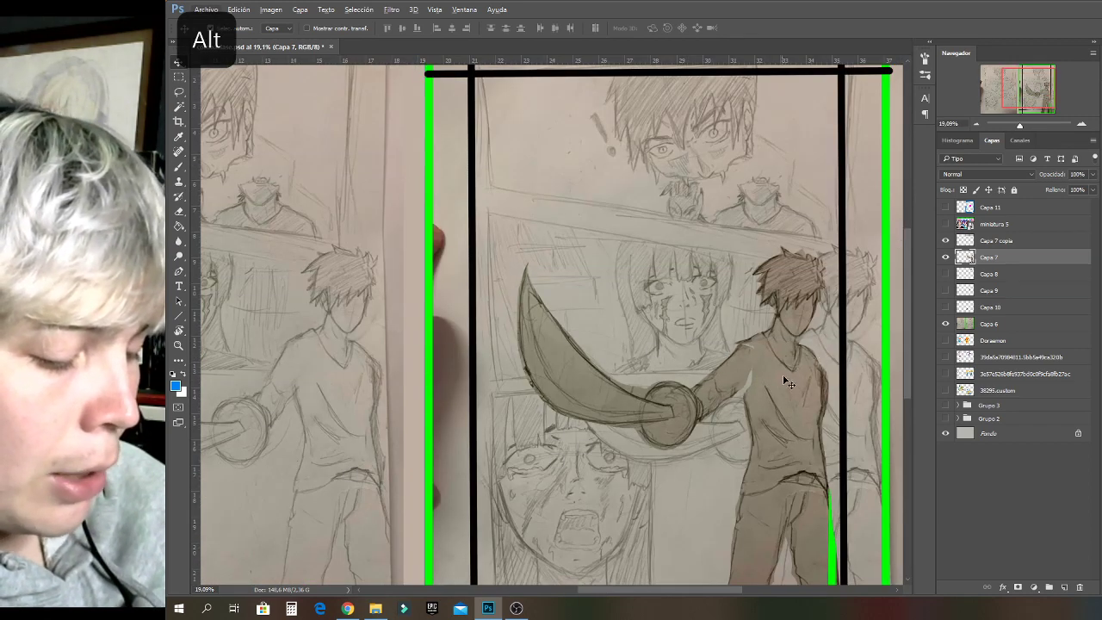
pyautogui.scroll(1, 776, 393)
pyautogui.scroll(-2, 778, 382)
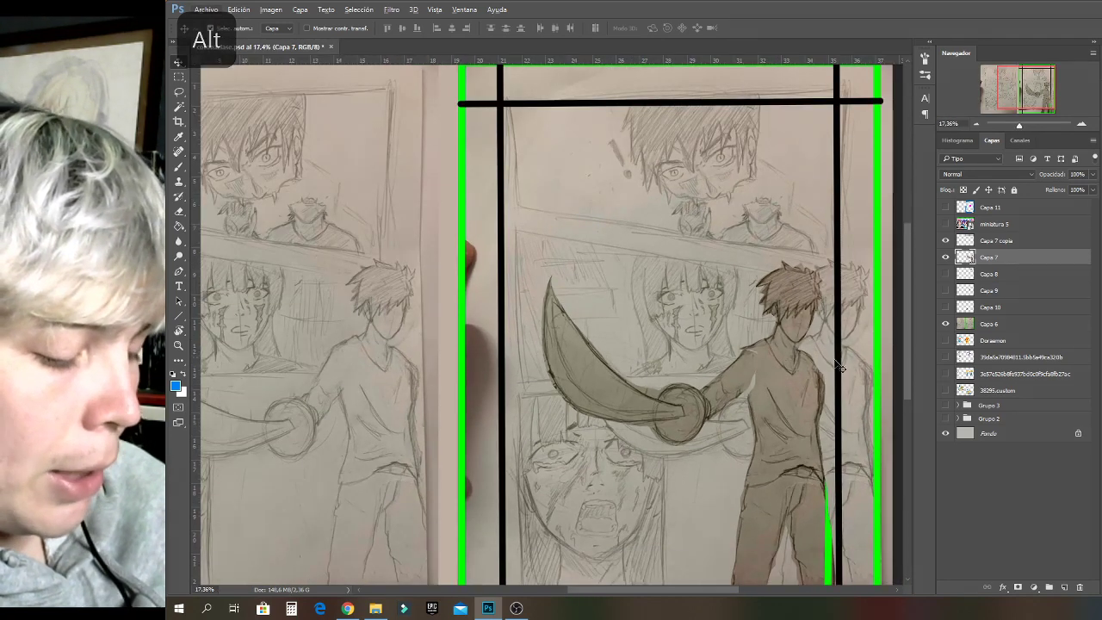
pyautogui.scroll(-2, 784, 422)
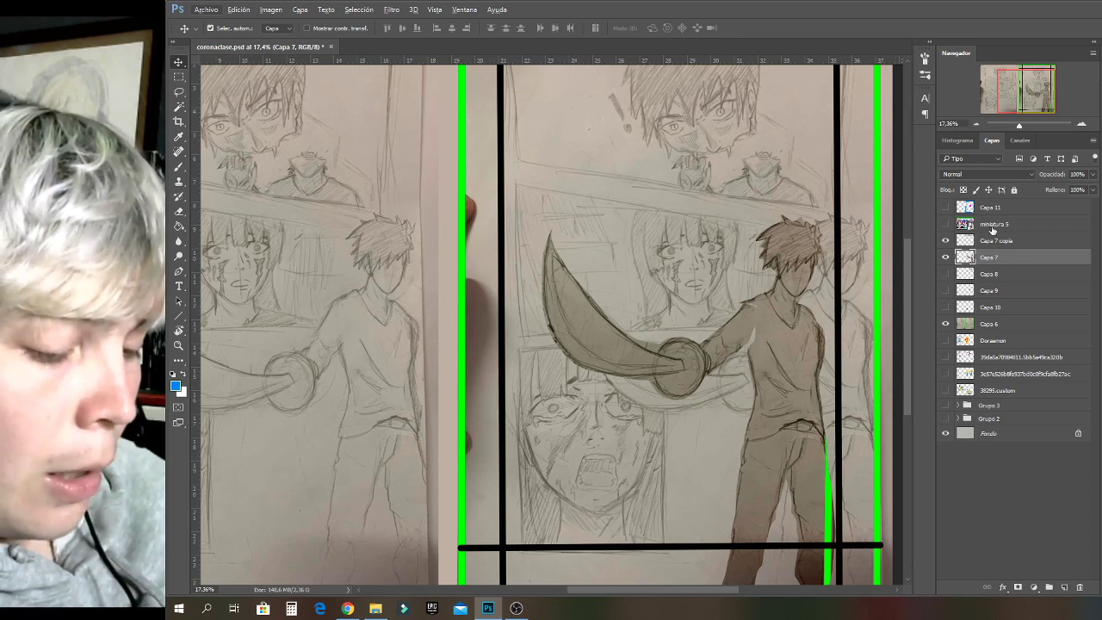
pyautogui.scroll(4, 724, 108)
pyautogui.scroll(3, 724, 109)
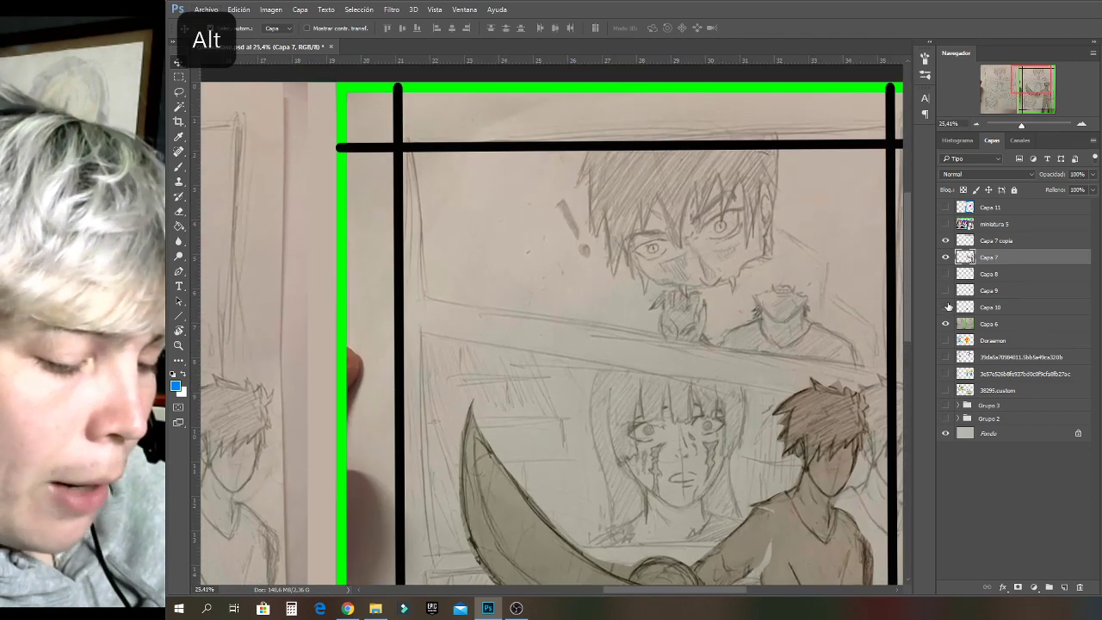
# Toggle Capa 8 on and off to compare the inked face with the pencil sketch, leaving Capa 8 visible.
pyautogui.click(946, 274)
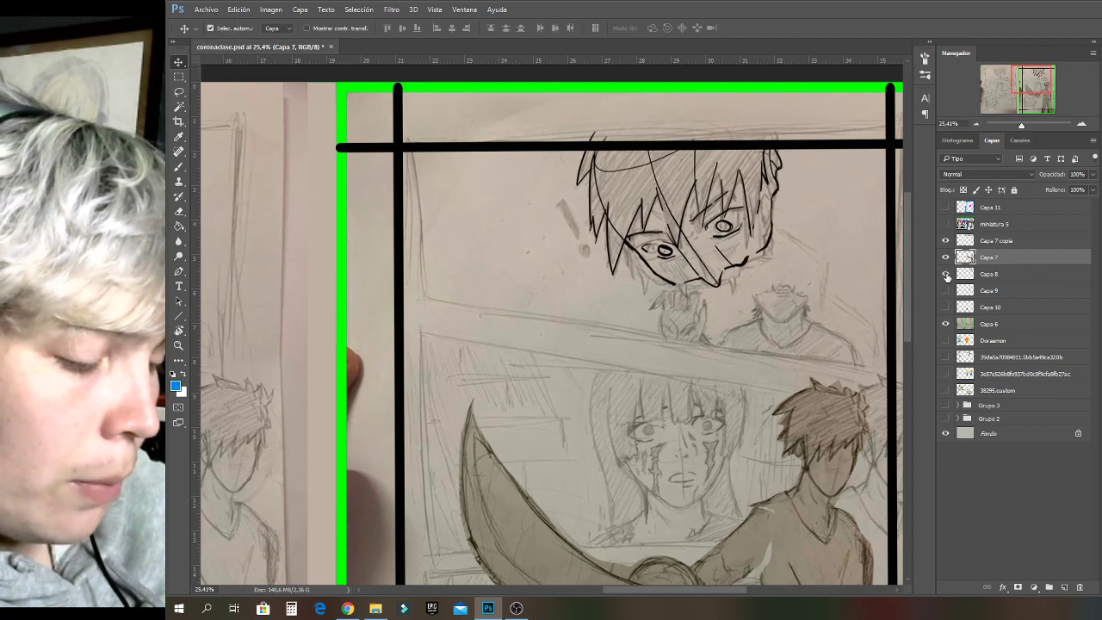
pyautogui.click(947, 274)
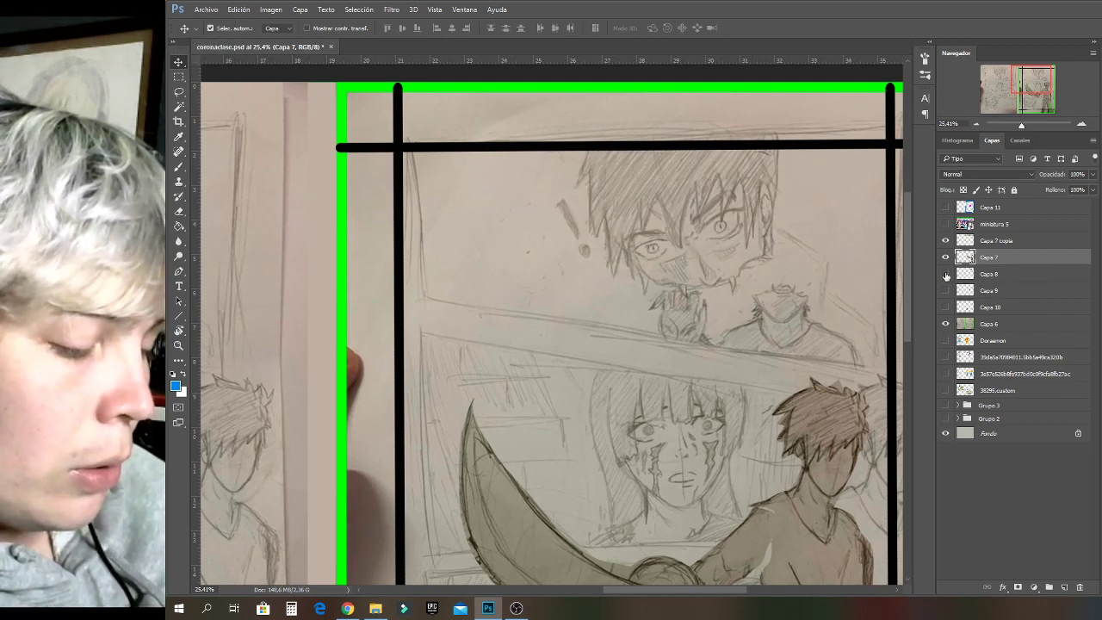
pyautogui.click(946, 273)
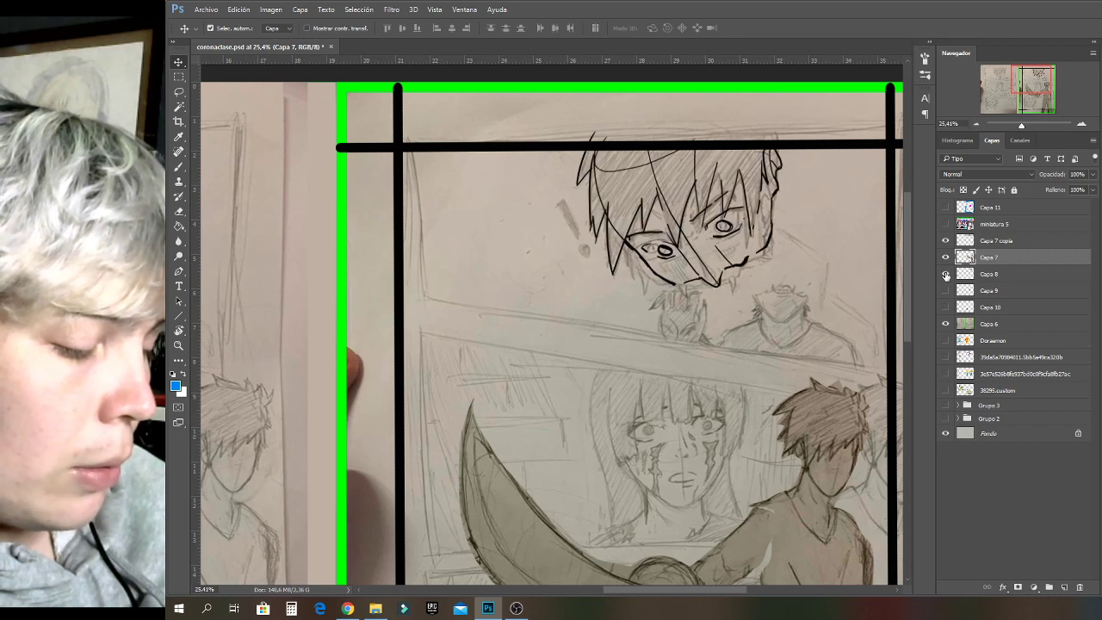
pyautogui.click(947, 274)
pyautogui.click(946, 274)
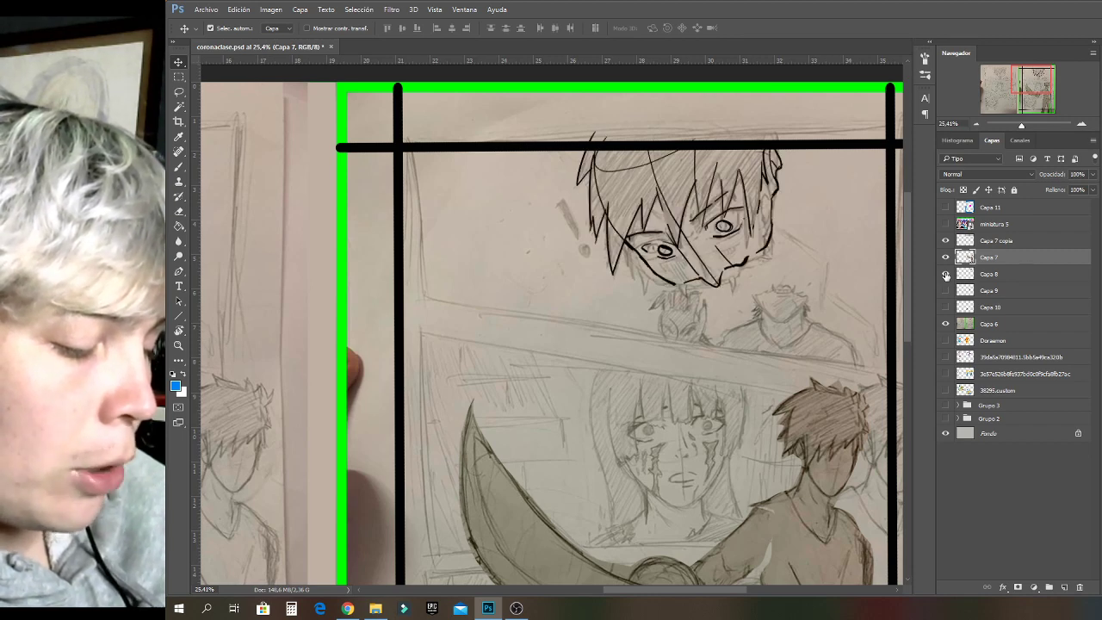
pyautogui.click(946, 274)
pyautogui.click(946, 274)
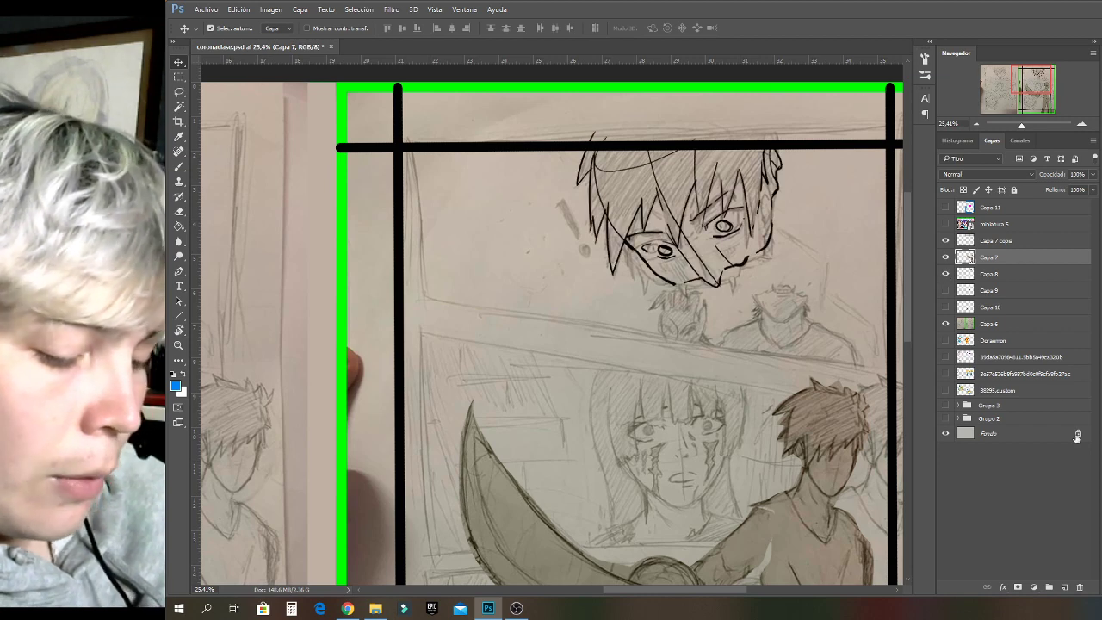
# Add a new layer above Capa 7 and outline a slanted four-sided Polygonal Lasso selection over the upper panel's face.
pyautogui.click(1064, 588)
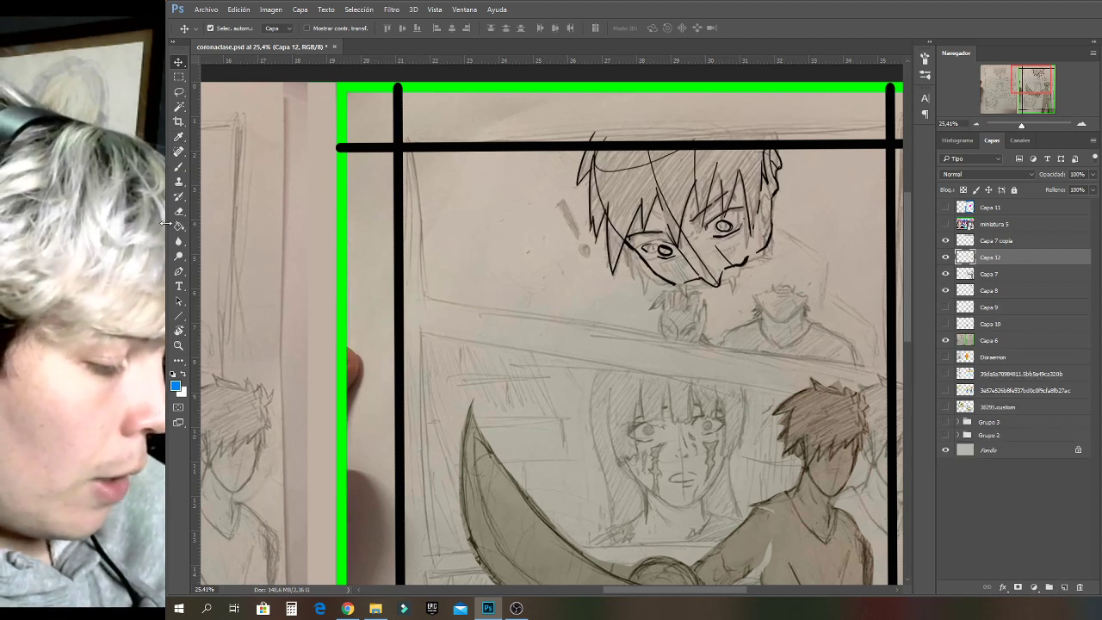
pyautogui.click(179, 93)
pyautogui.click(247, 103)
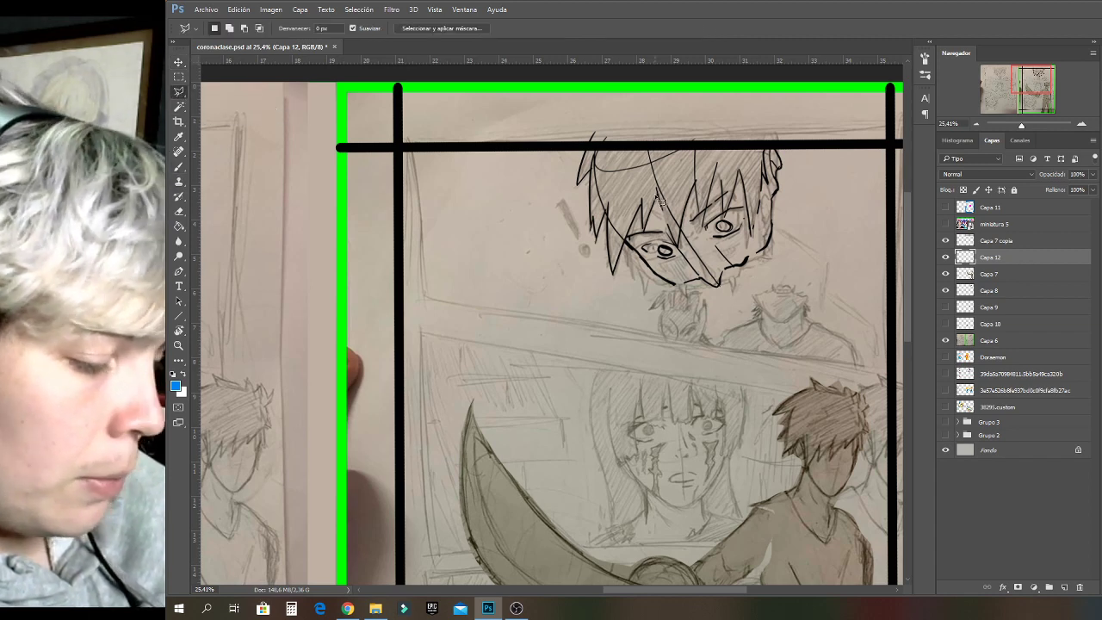
pyautogui.click(603, 206)
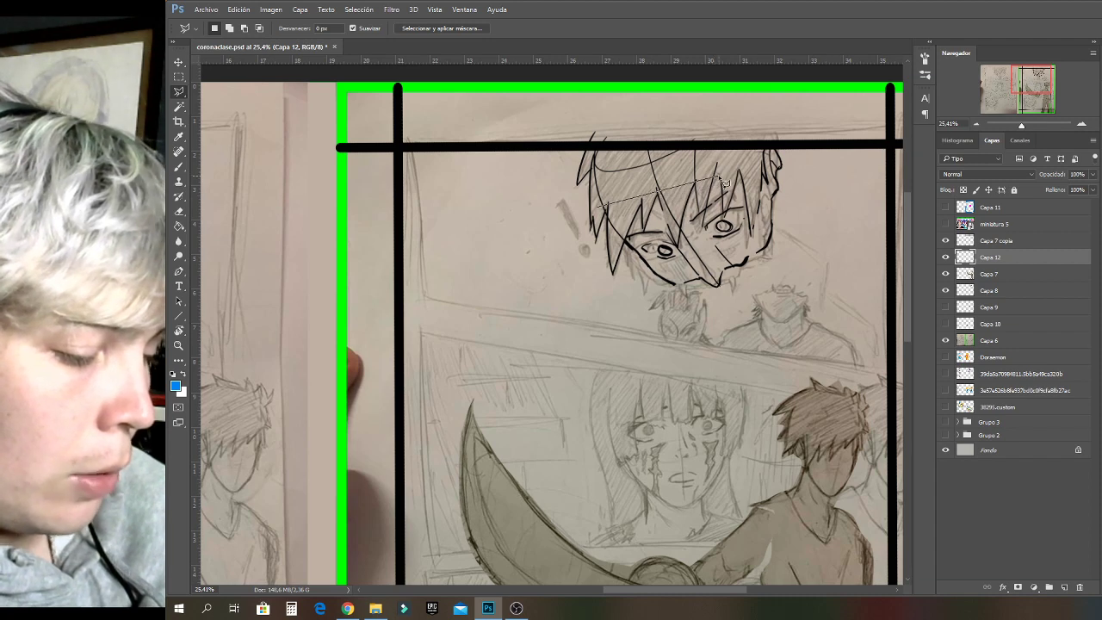
pyautogui.click(722, 178)
pyautogui.click(777, 260)
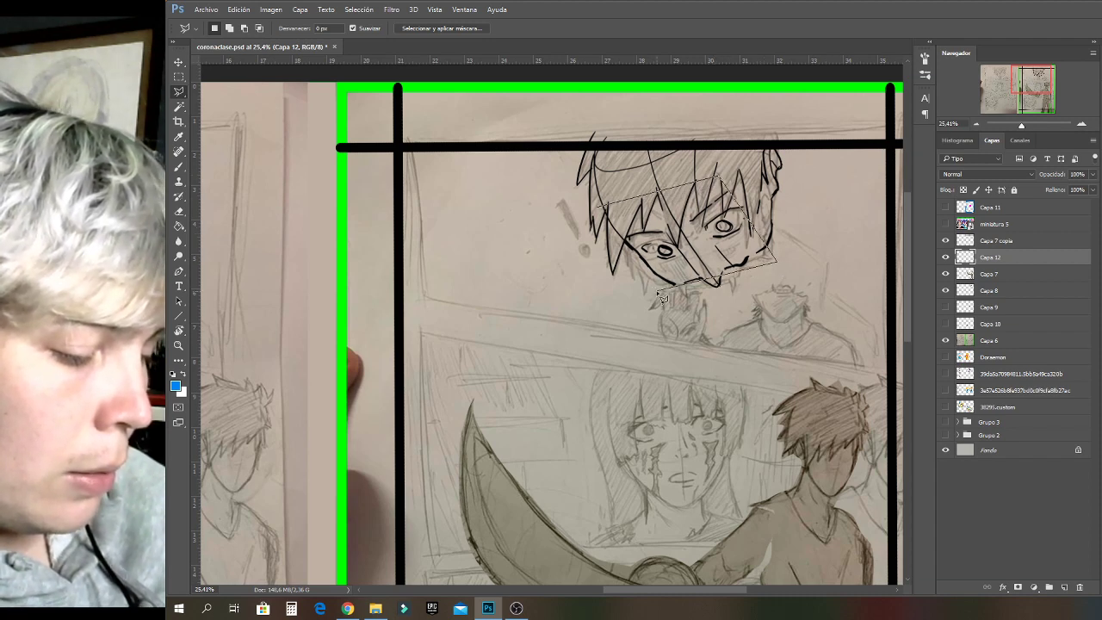
pyautogui.click(660, 291)
pyautogui.click(603, 207)
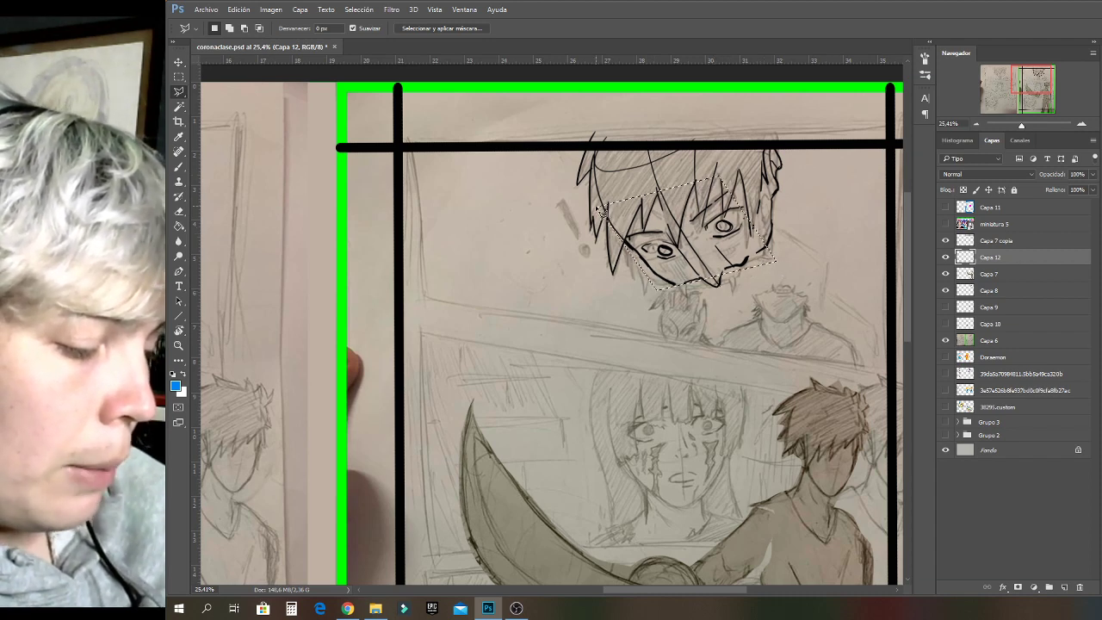
# Add another new layer and fill the four-sided selection over the face with the bright blue foreground colour.
pyautogui.click(179, 226)
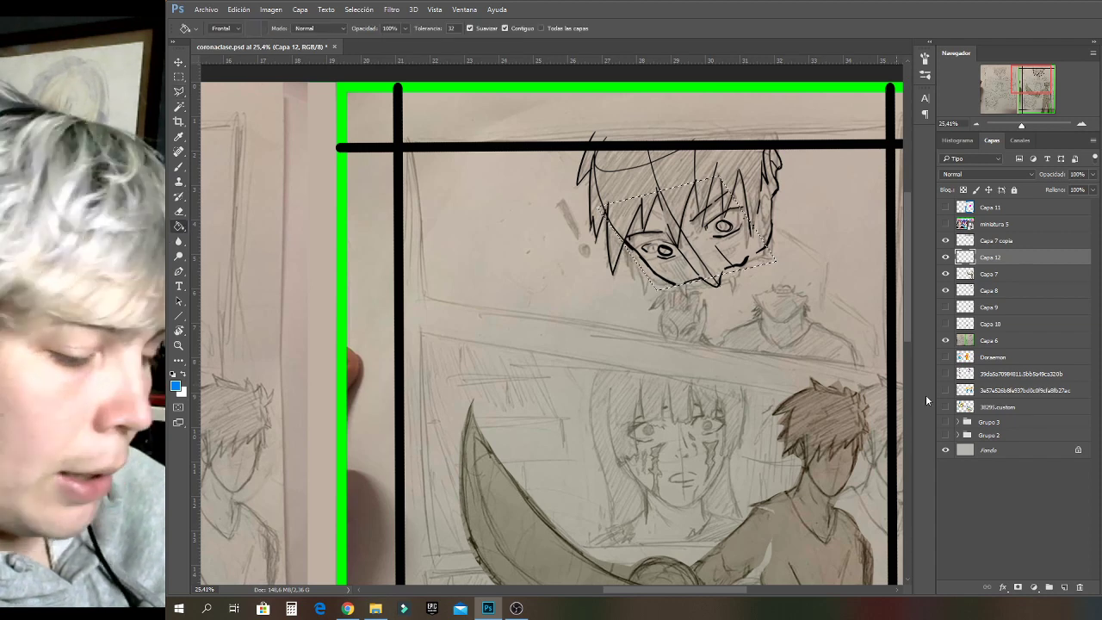
pyautogui.click(1065, 587)
pyautogui.click(708, 238)
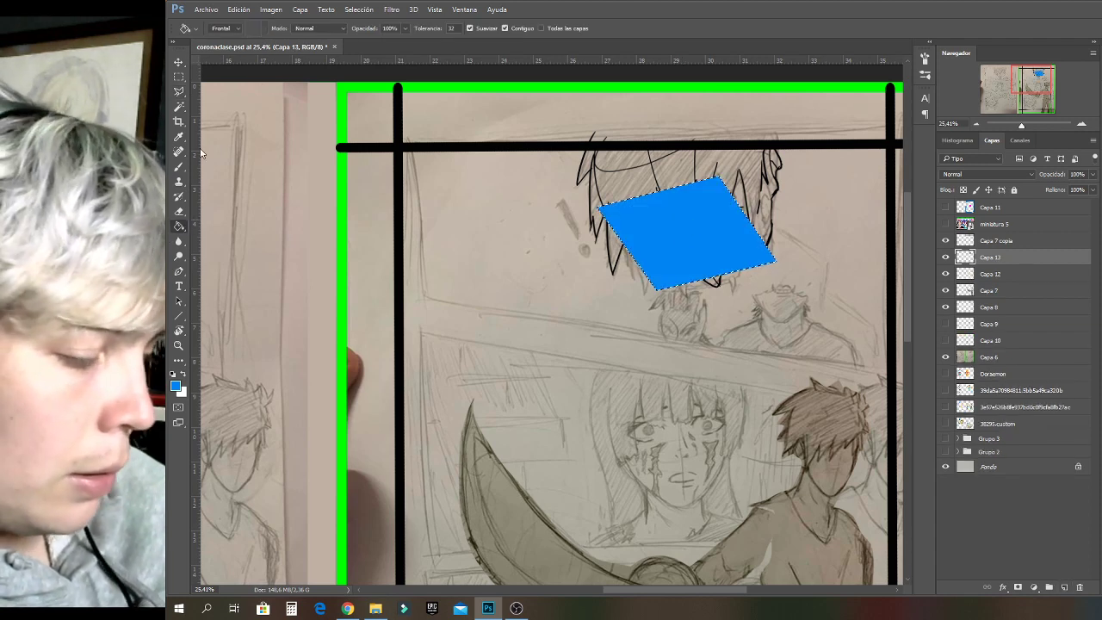
# Outline a second four-sided Polygonal Lasso selection rising from the blue shape's right edge to the green border, as a cube's side face.
pyautogui.click(179, 92)
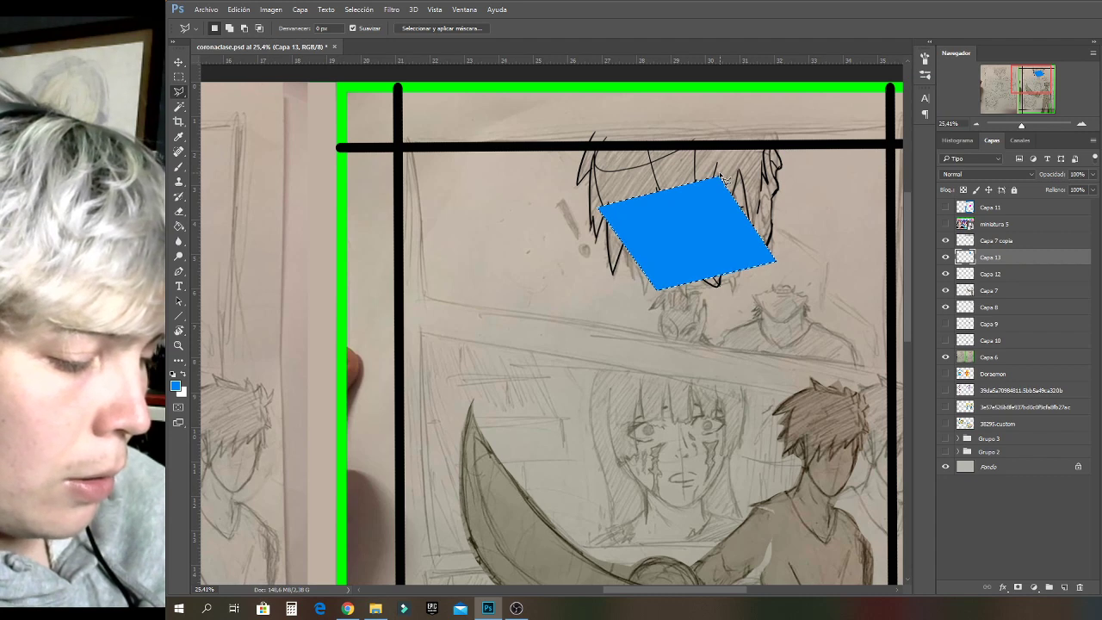
pyautogui.click(721, 165)
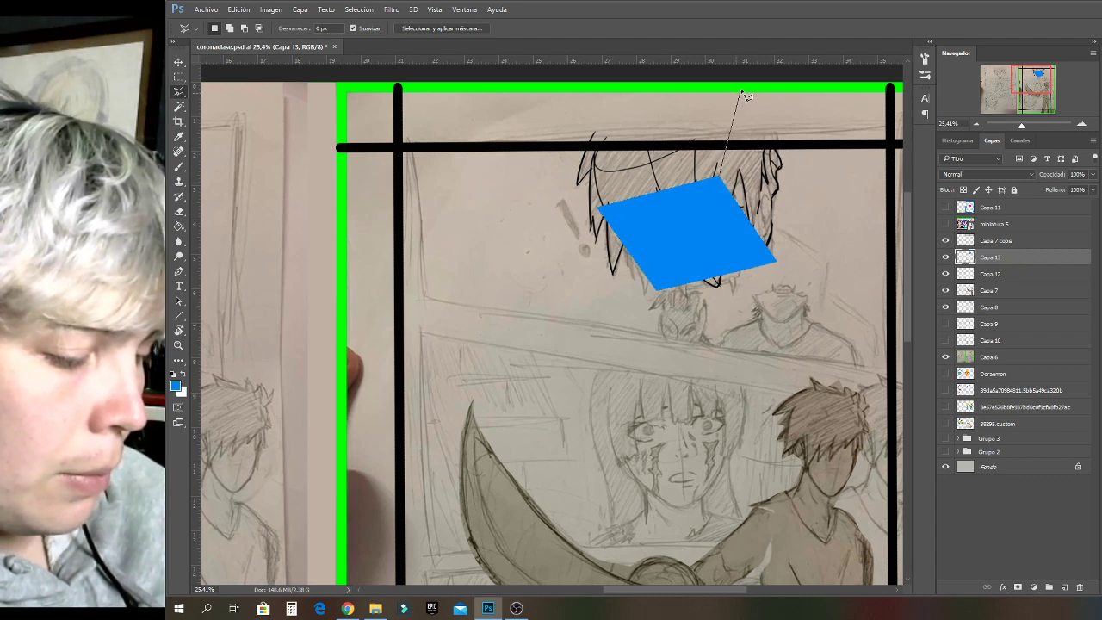
pyautogui.click(746, 90)
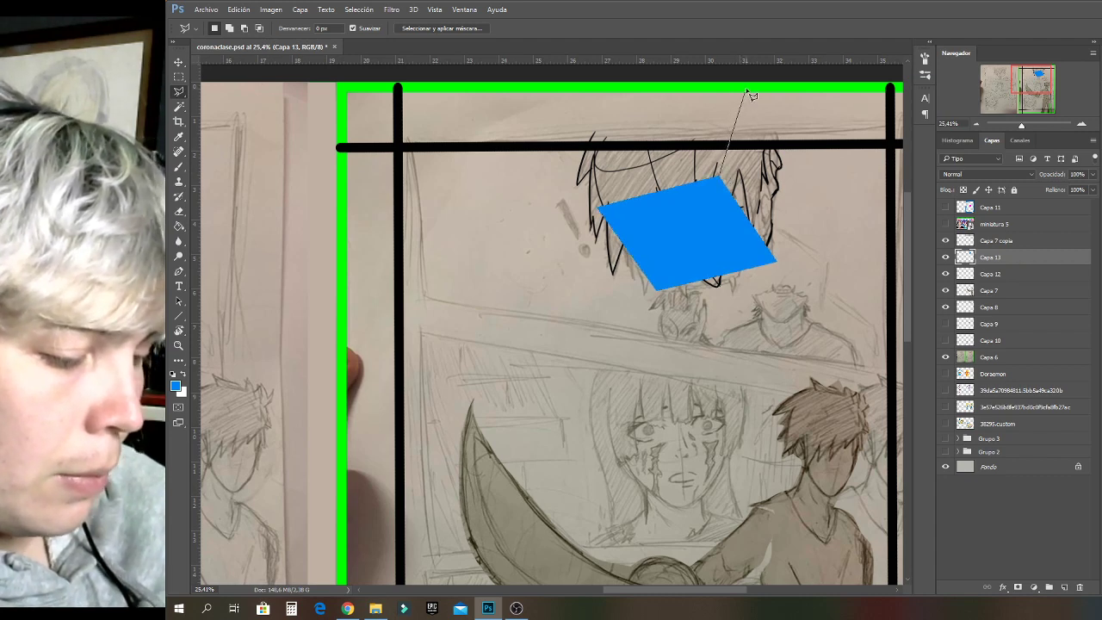
pyautogui.click(794, 161)
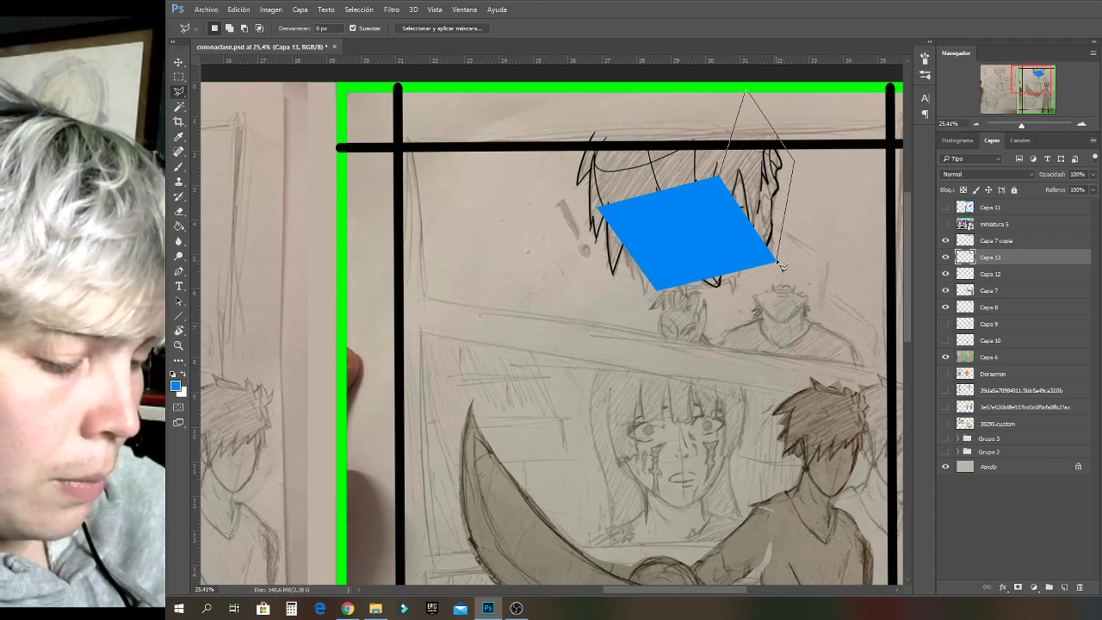
pyautogui.click(777, 259)
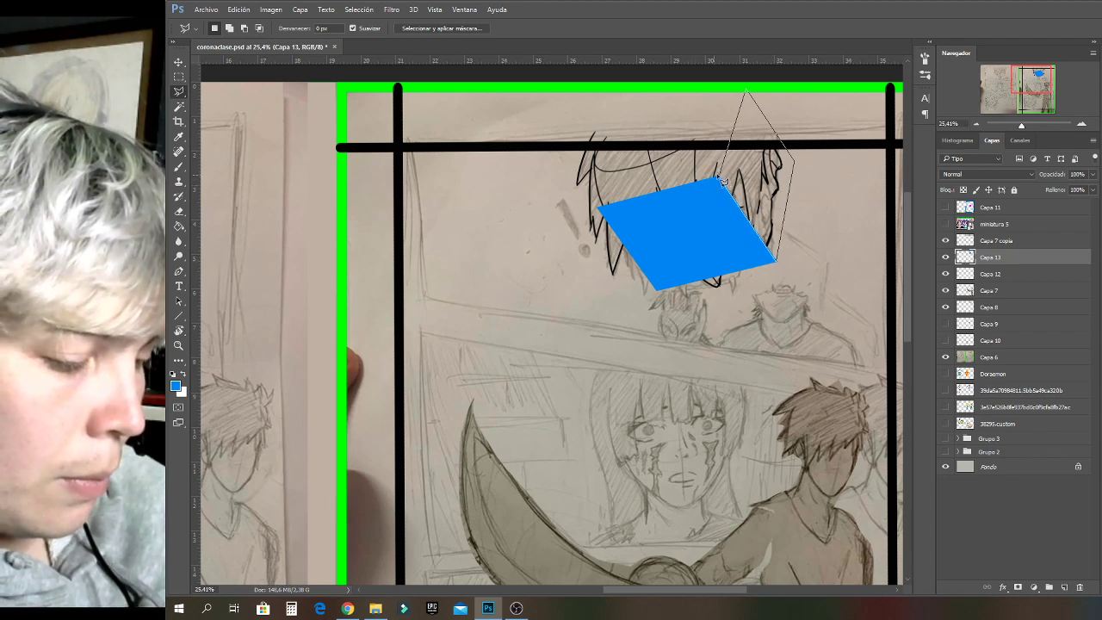
pyautogui.click(716, 179)
# Set the foreground colour to magenta ce10f0 and fill the side-face selection with the Paint Bucket.
pyautogui.click(179, 227)
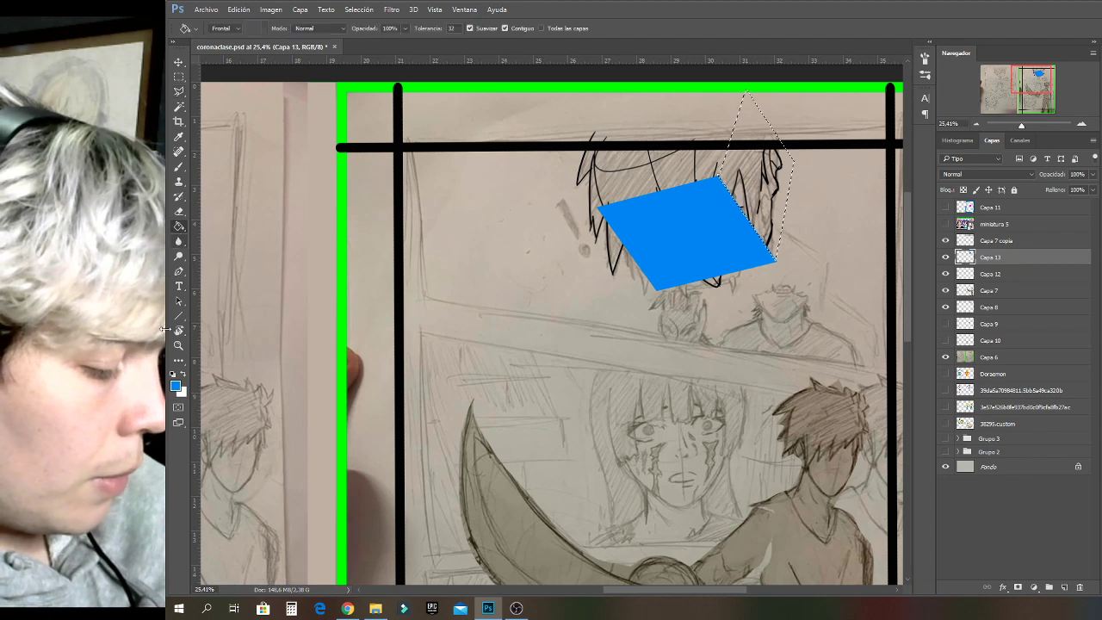
pyautogui.click(178, 388)
pyautogui.click(865, 125)
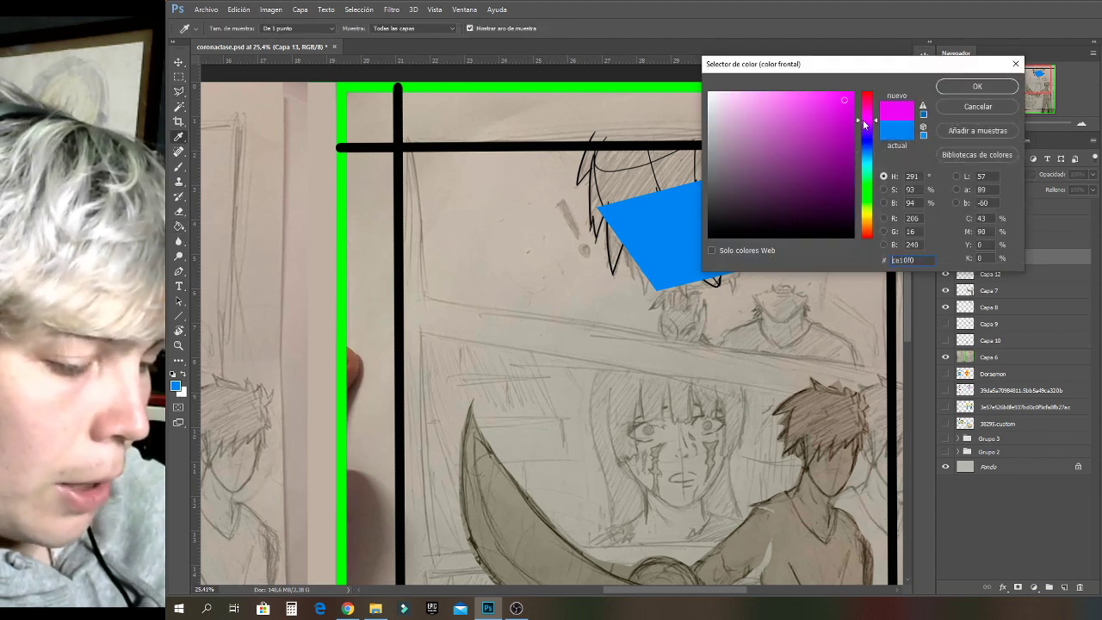
pyautogui.click(978, 86)
pyautogui.click(764, 180)
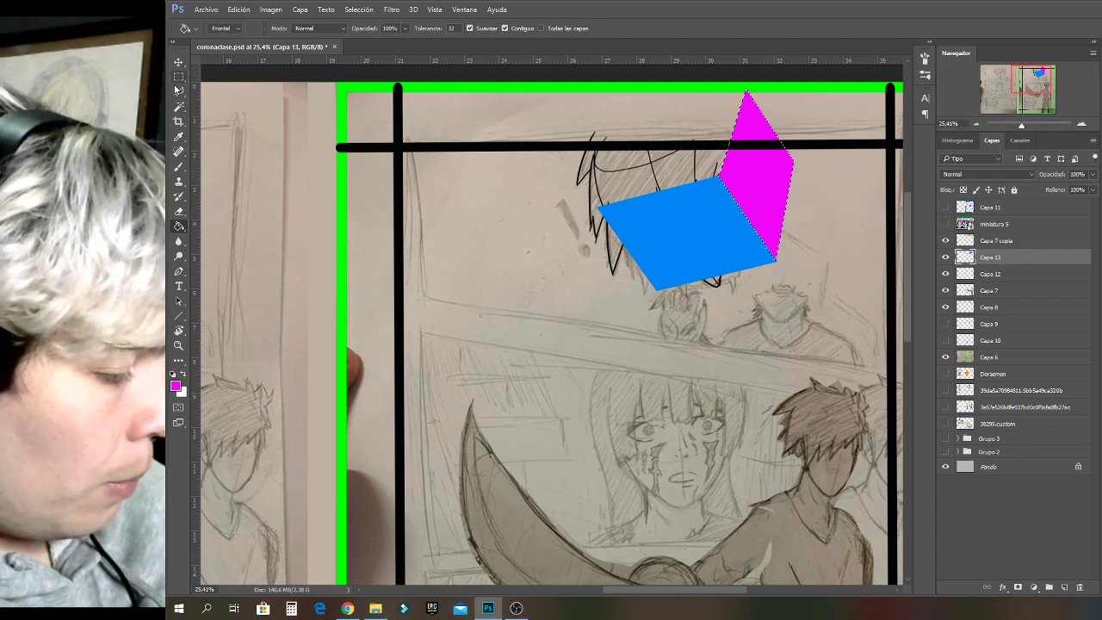
# Outline a third four-sided Polygonal Lasso selection between the blue shape's upper edge and the magenta face, as the cube's remaining face.
pyautogui.click(179, 93)
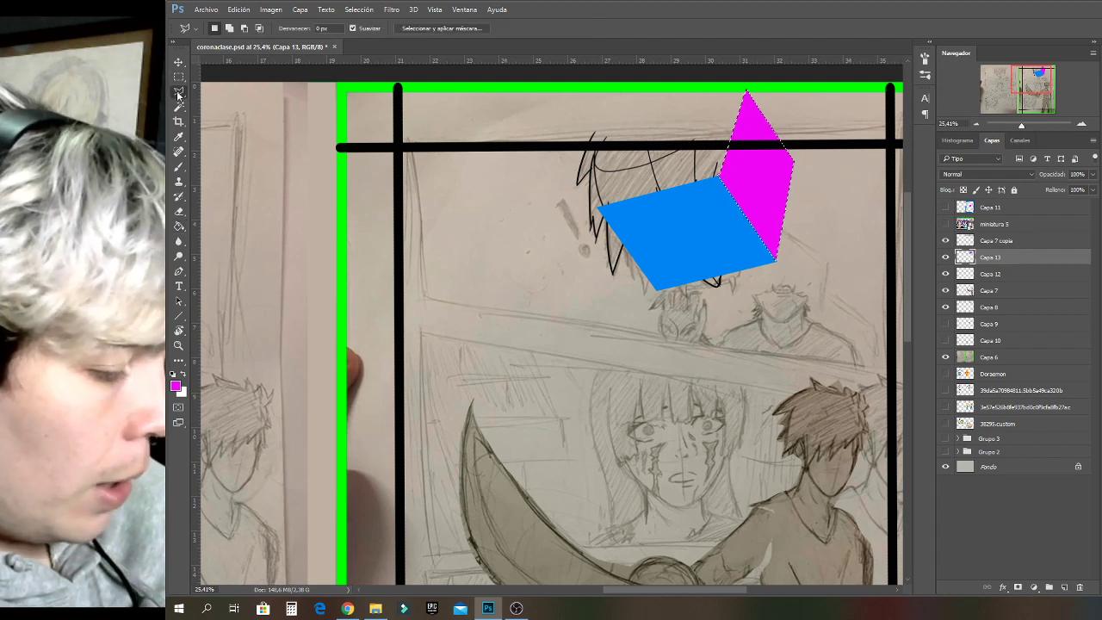
pyautogui.click(603, 210)
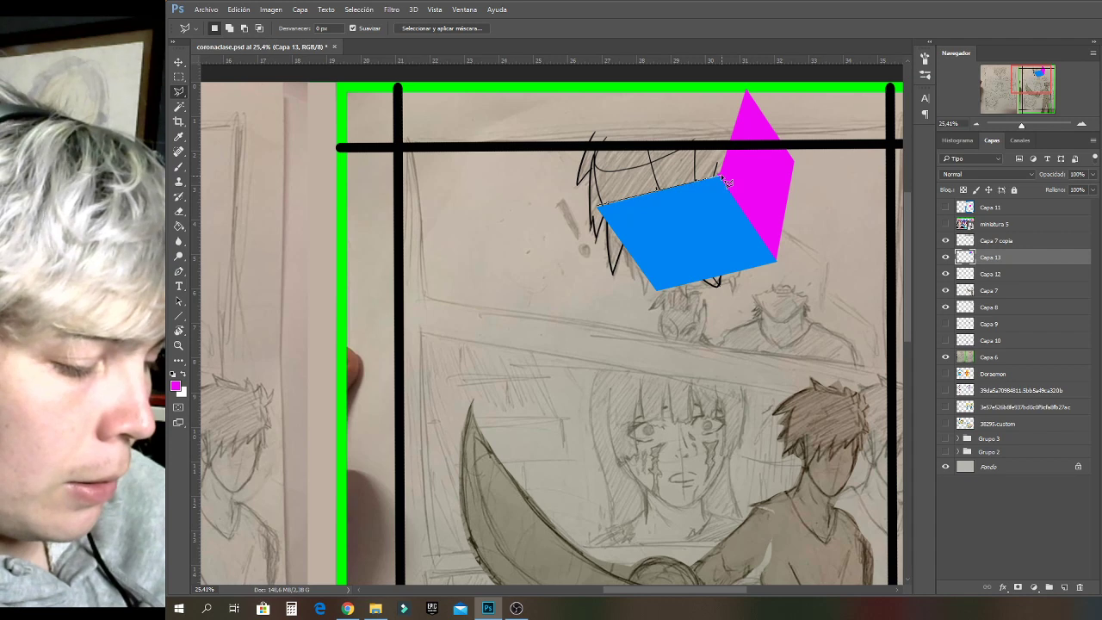
pyautogui.click(722, 179)
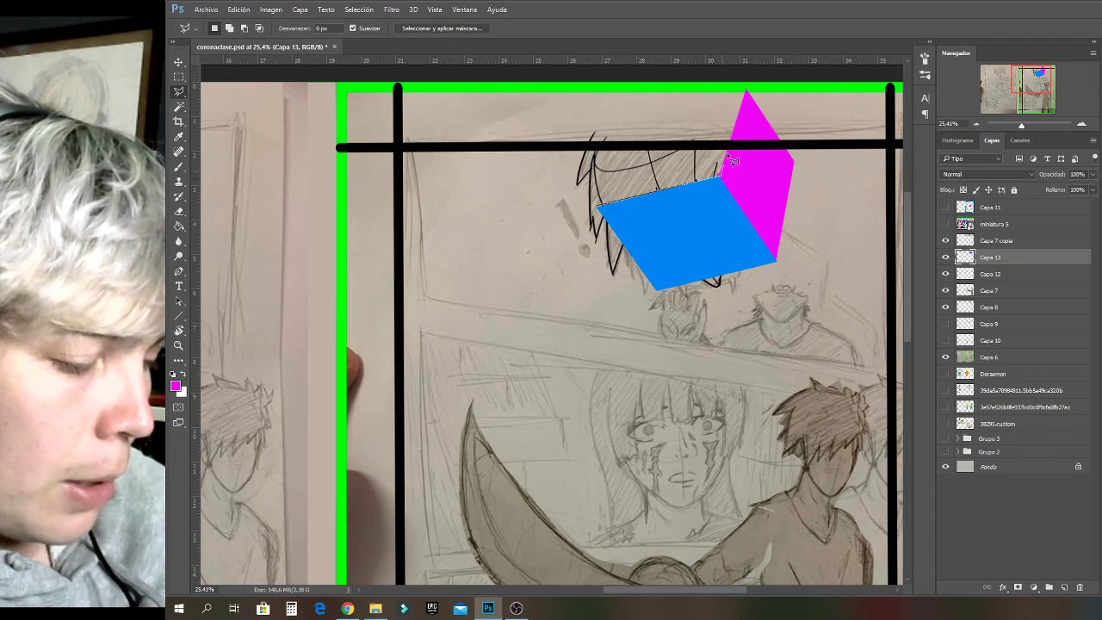
pyautogui.click(747, 92)
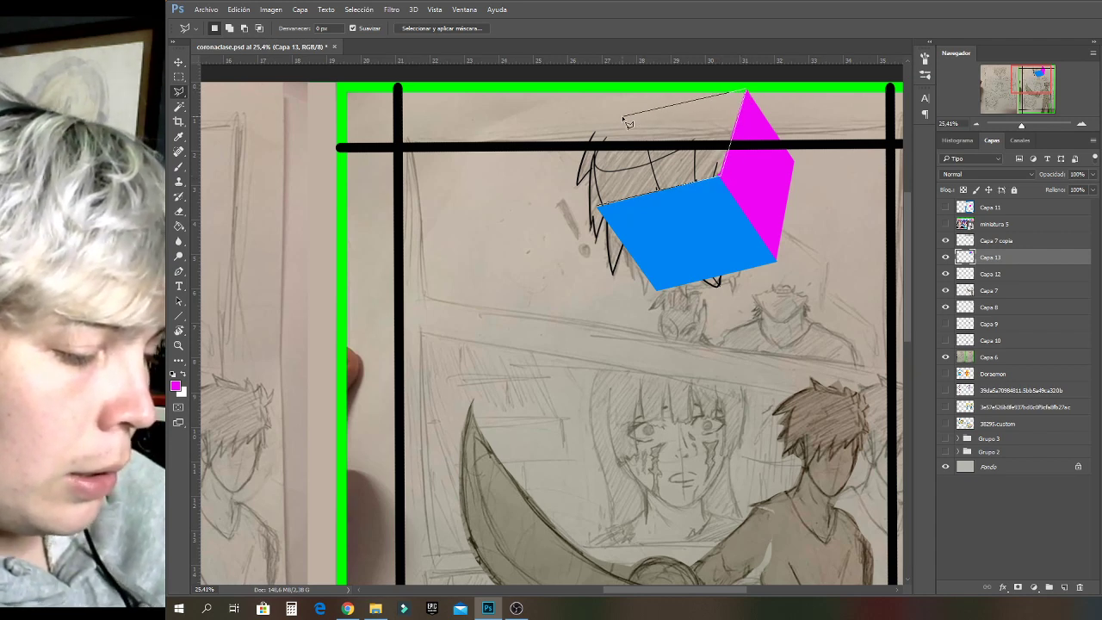
pyautogui.click(622, 116)
pyautogui.click(602, 207)
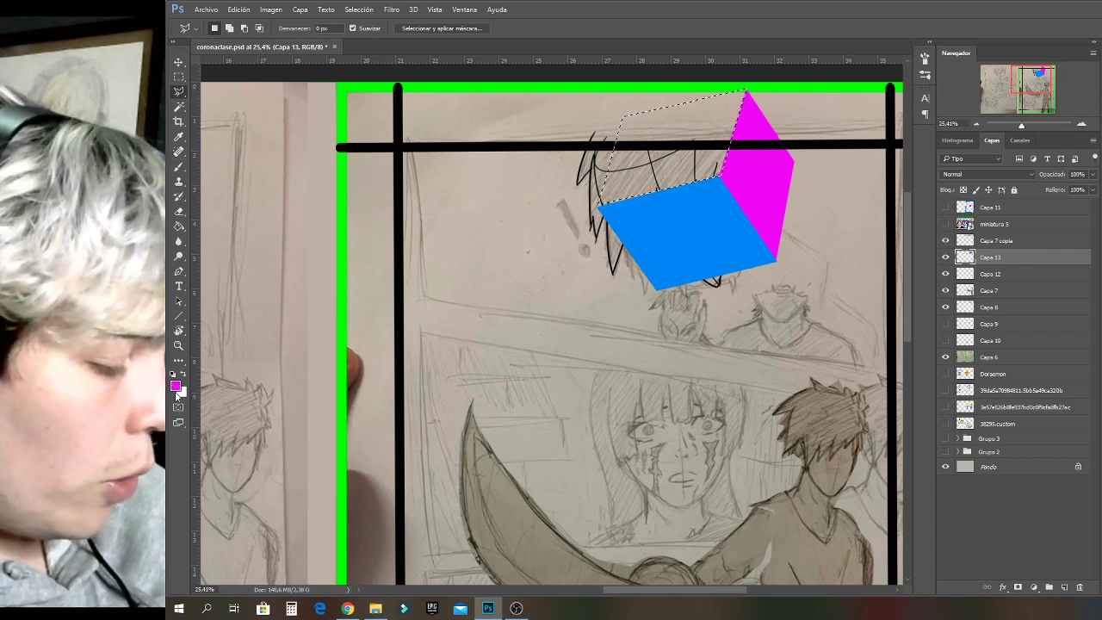
# Set the foreground colour to dark grey 4d4b4d, fill the third face with the Paint Bucket and clear the selection.
pyautogui.click(175, 388)
pyautogui.click(711, 193)
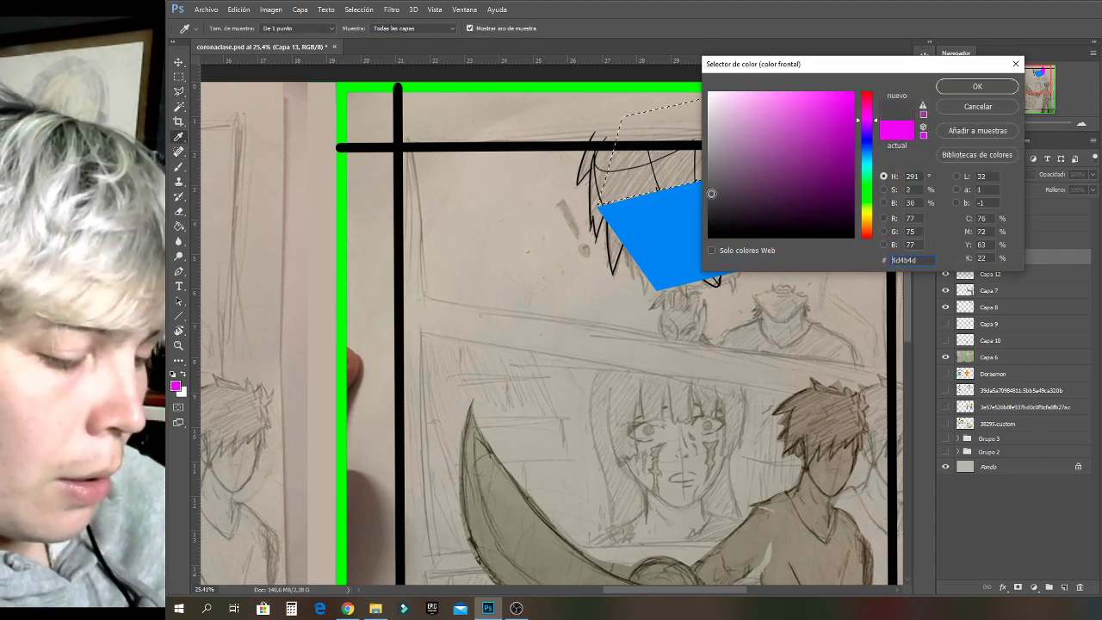
pyautogui.click(978, 86)
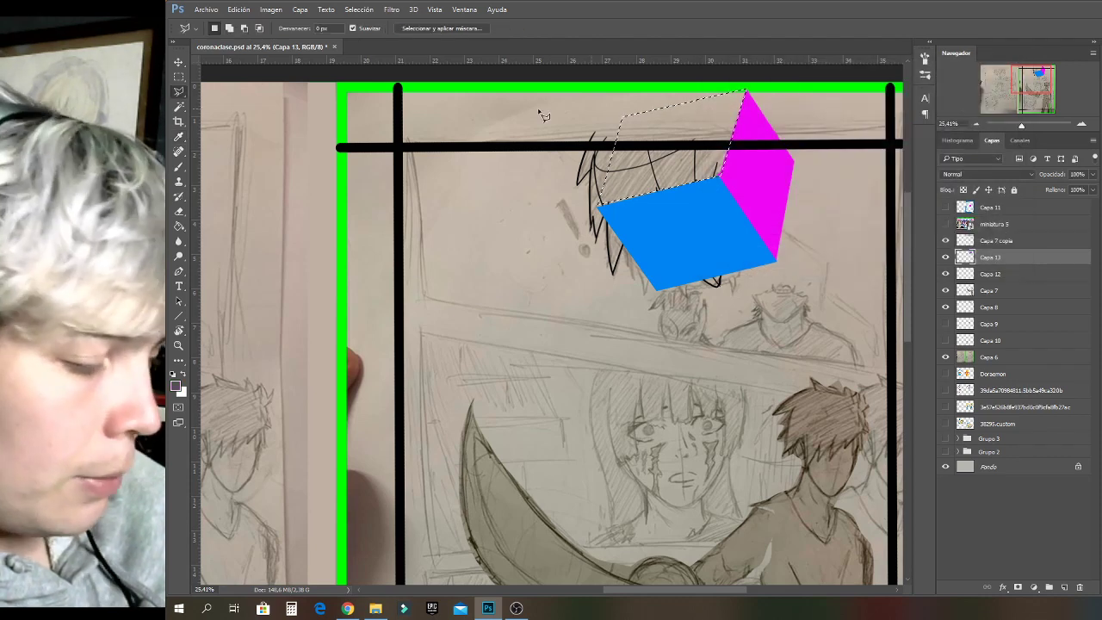
pyautogui.click(179, 226)
pyautogui.click(623, 171)
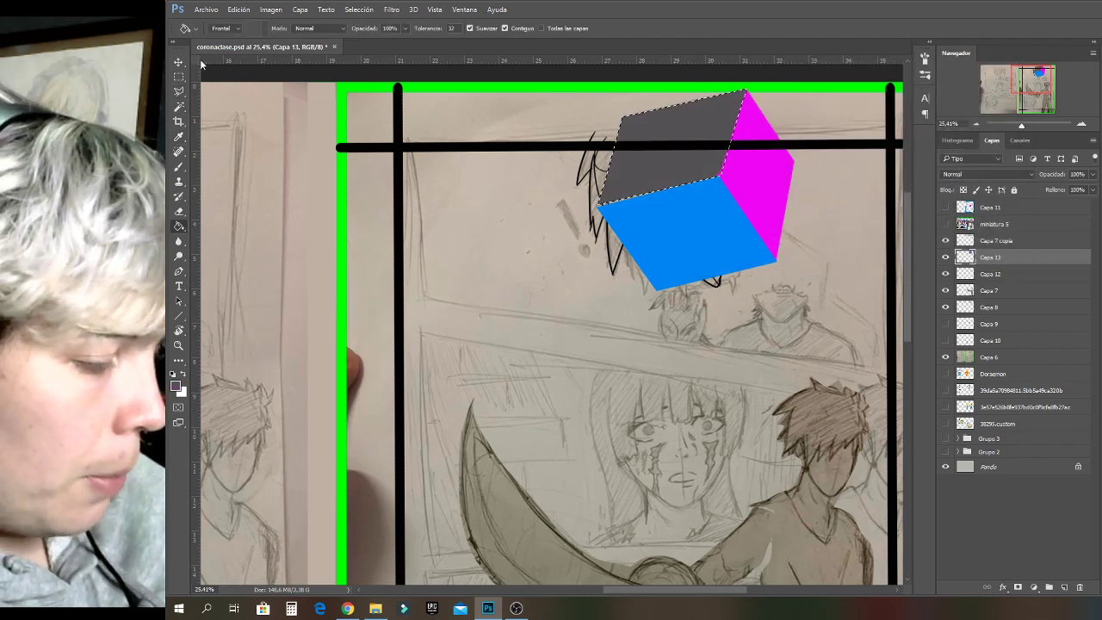
pyautogui.click(179, 76)
pyautogui.click(463, 160)
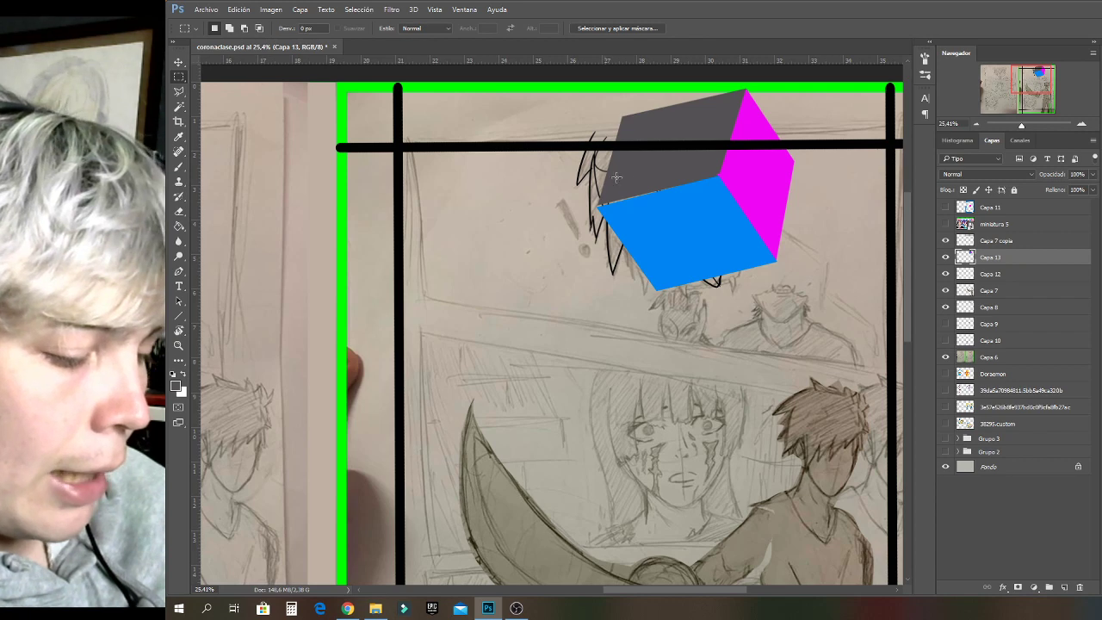
# Set the blend mode of Capa 13 to Color más oscuro after trying the neighbouring darkening modes.
pyautogui.click(178, 62)
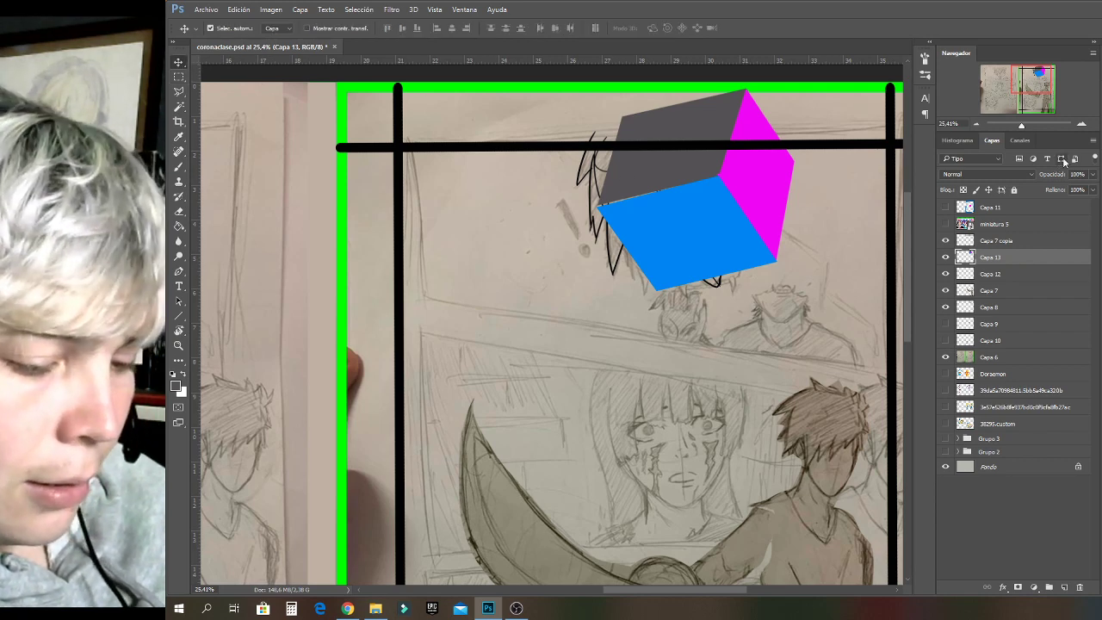
pyautogui.click(1010, 176)
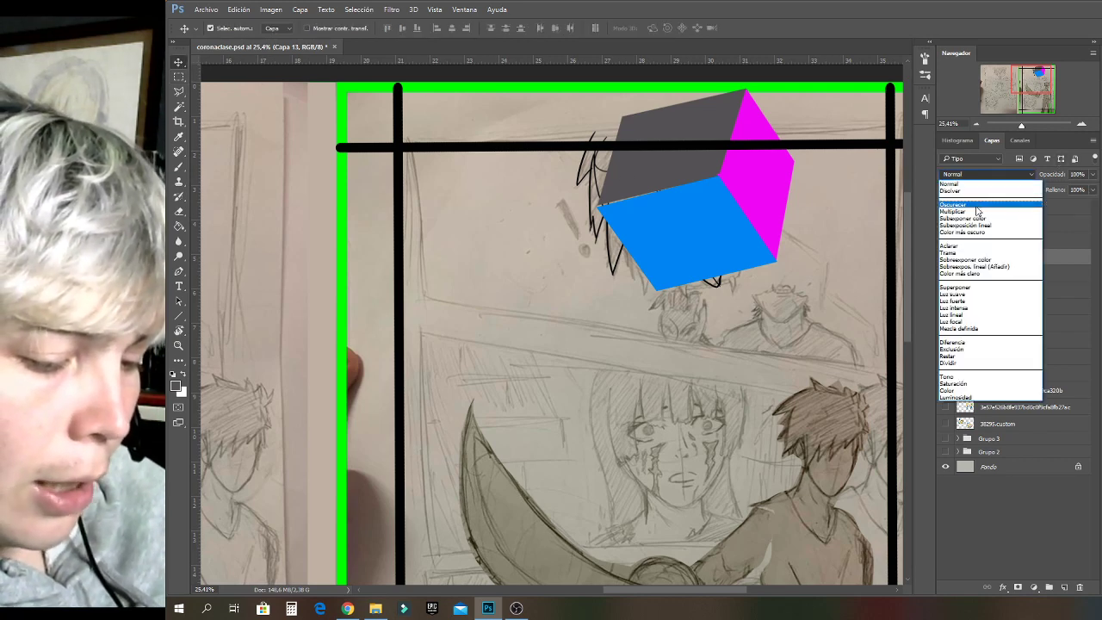
pyautogui.click(971, 209)
pyautogui.press('Down')
pyautogui.press('Down')
pyautogui.press('Down')
pyautogui.press('Down')
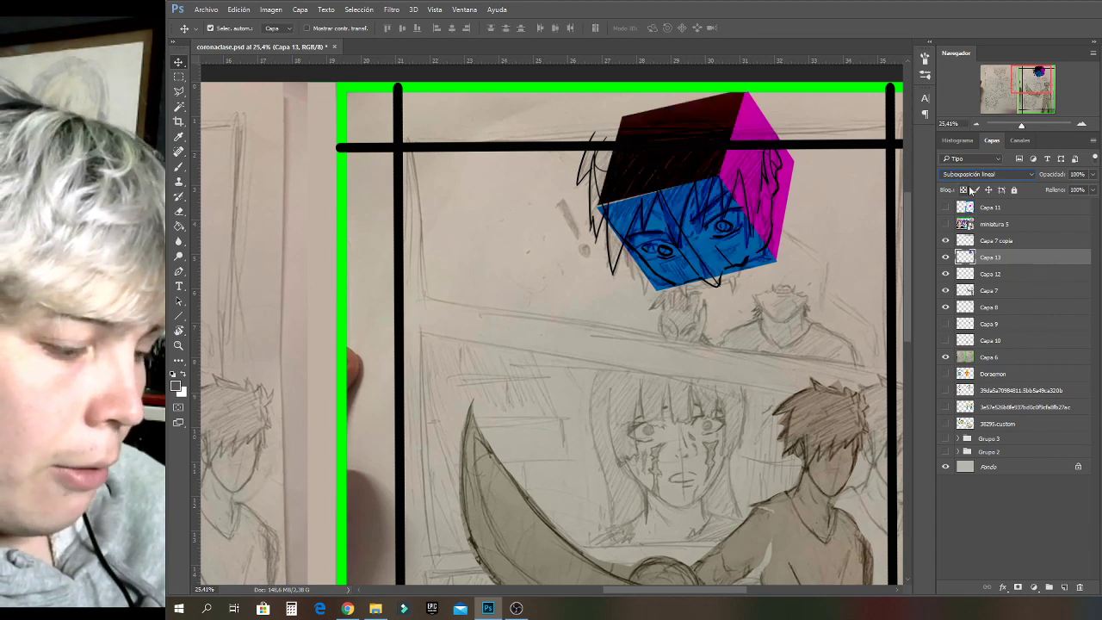
pyautogui.press('Up')
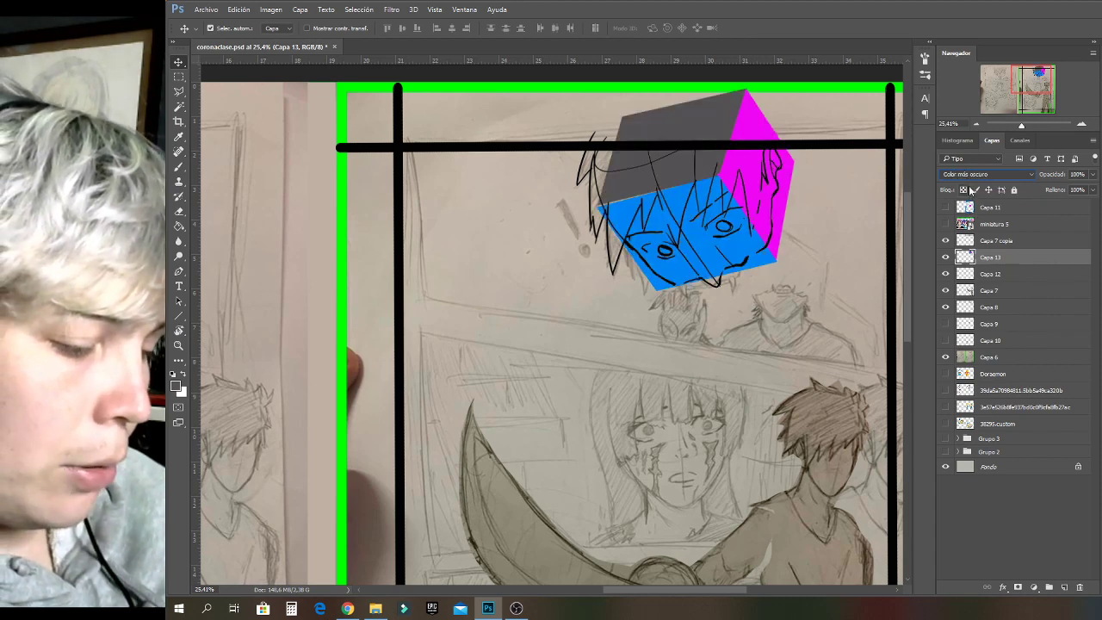
pyautogui.press('m')
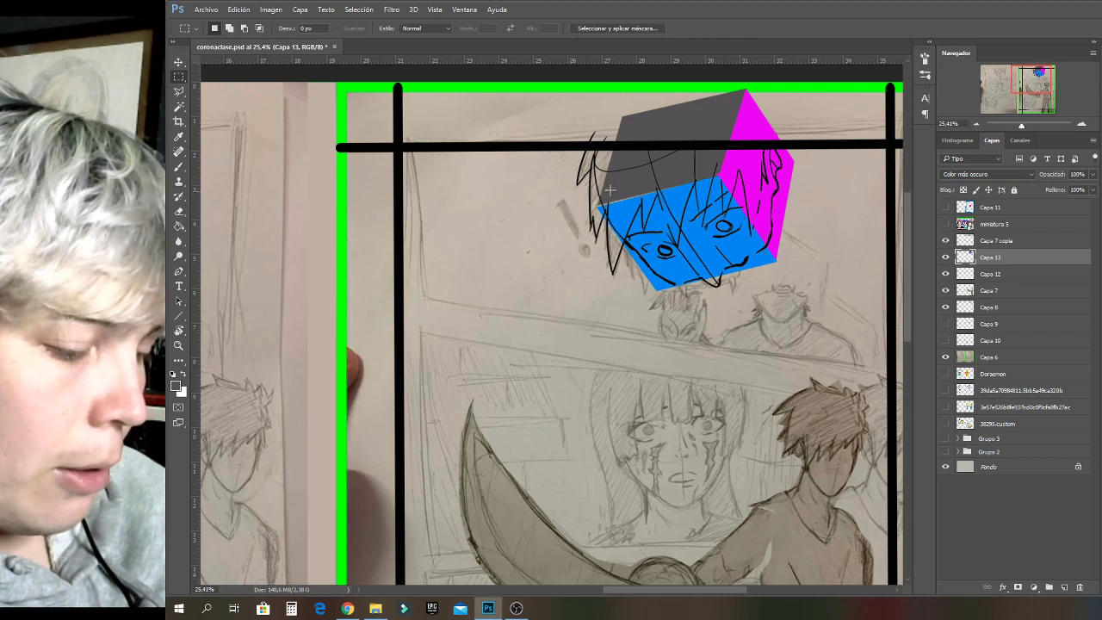
pyautogui.scroll(-3, 610, 189)
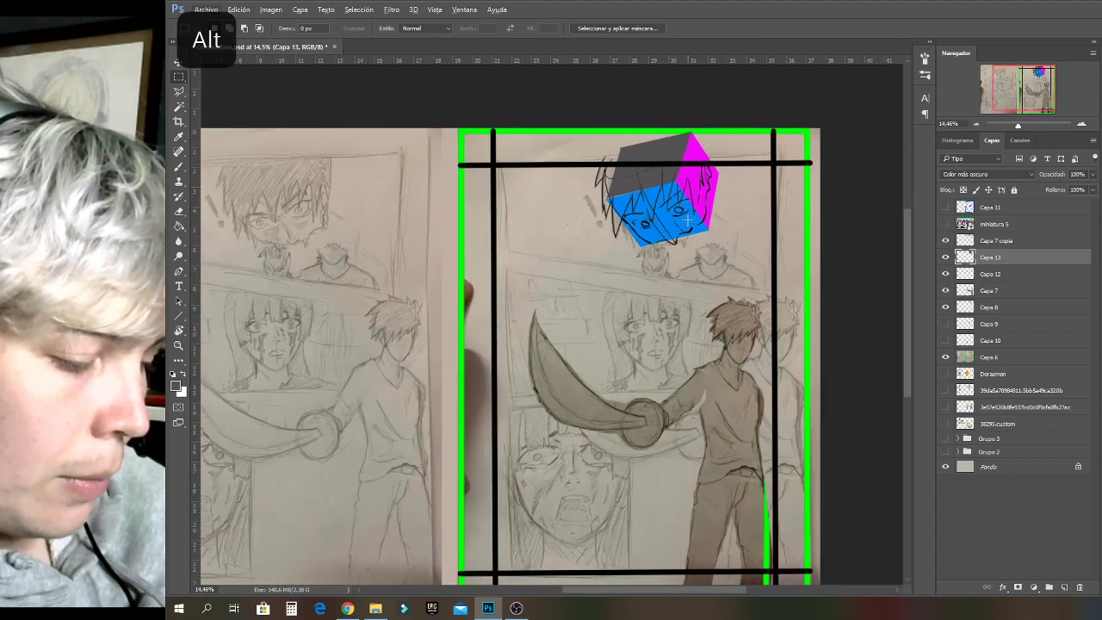
pyautogui.scroll(3, 687, 220)
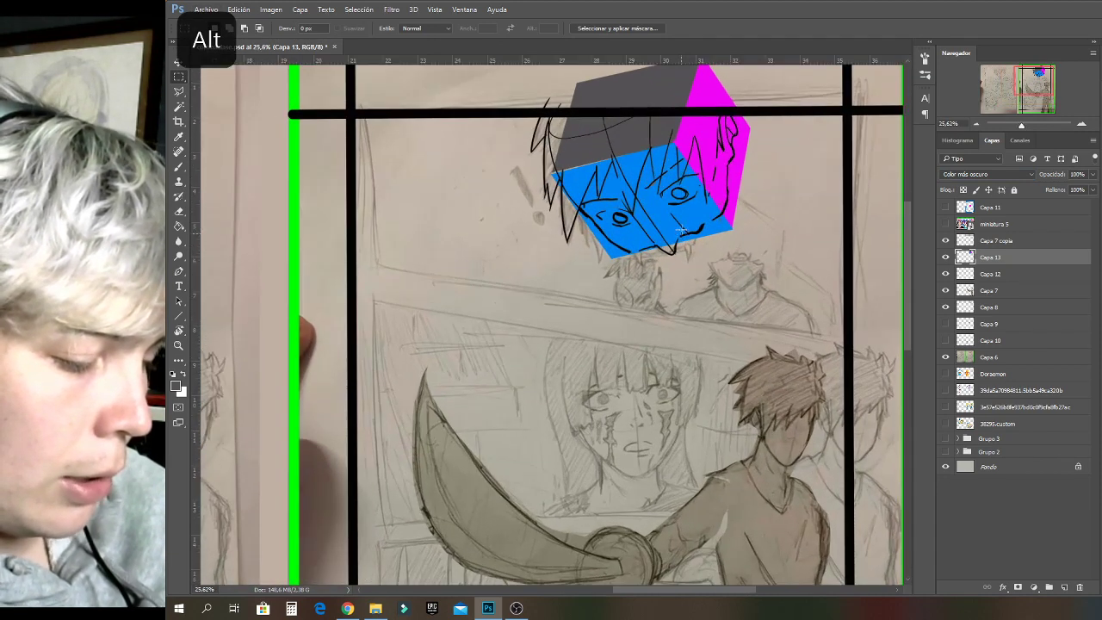
# Hide the coloured box layer, Capa 13.
pyautogui.click(947, 257)
pyautogui.click(947, 247)
pyautogui.click(947, 246)
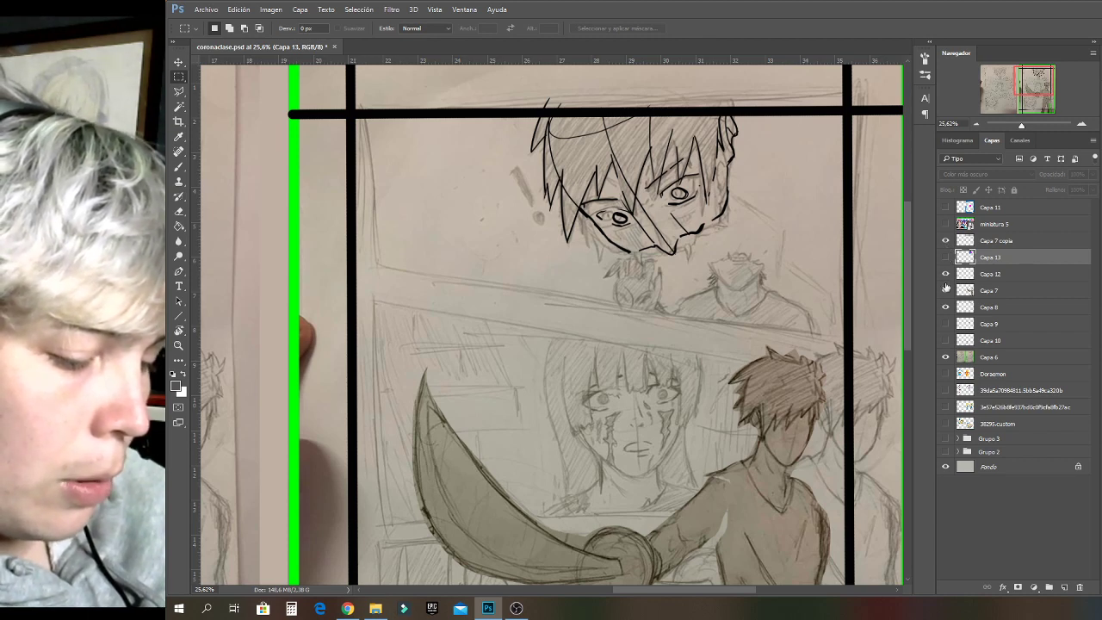
# Compare the upper panel's sketched face with and without the line art of Capa 8, leaving that layer shown.
pyautogui.click(947, 290)
pyautogui.click(946, 307)
pyautogui.click(945, 307)
pyautogui.click(947, 308)
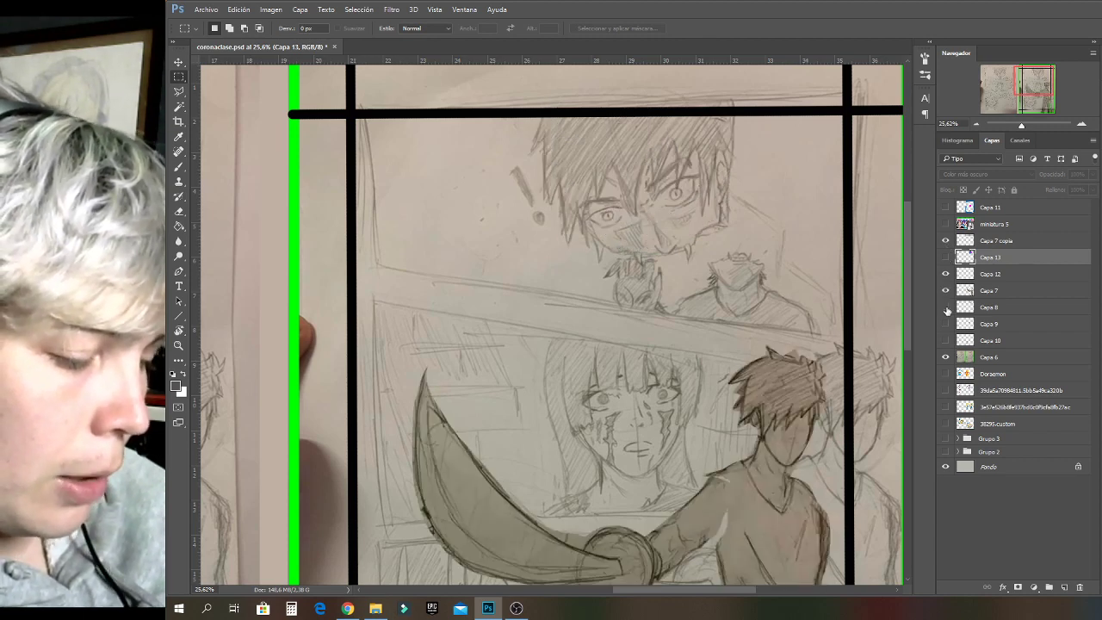
pyautogui.click(947, 308)
pyautogui.click(947, 307)
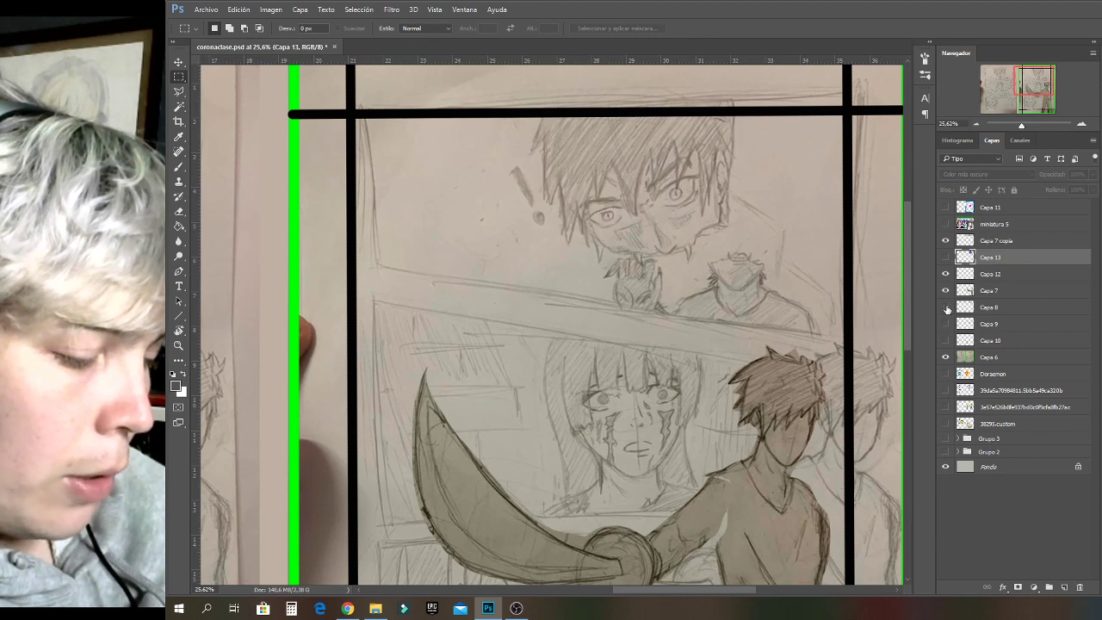
pyautogui.click(947, 307)
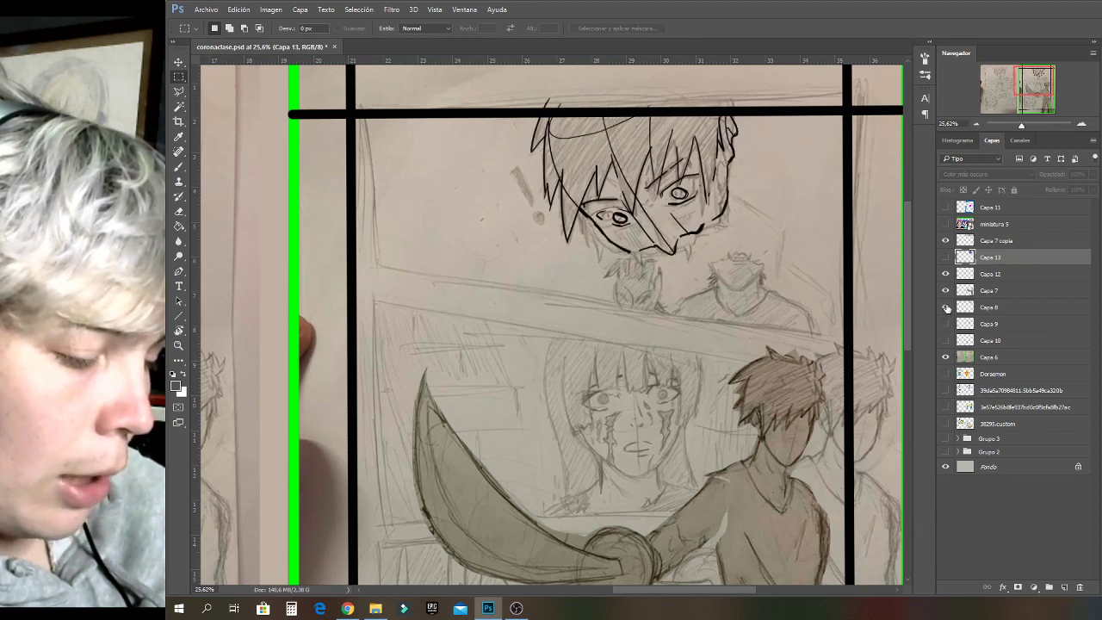
pyautogui.click(947, 307)
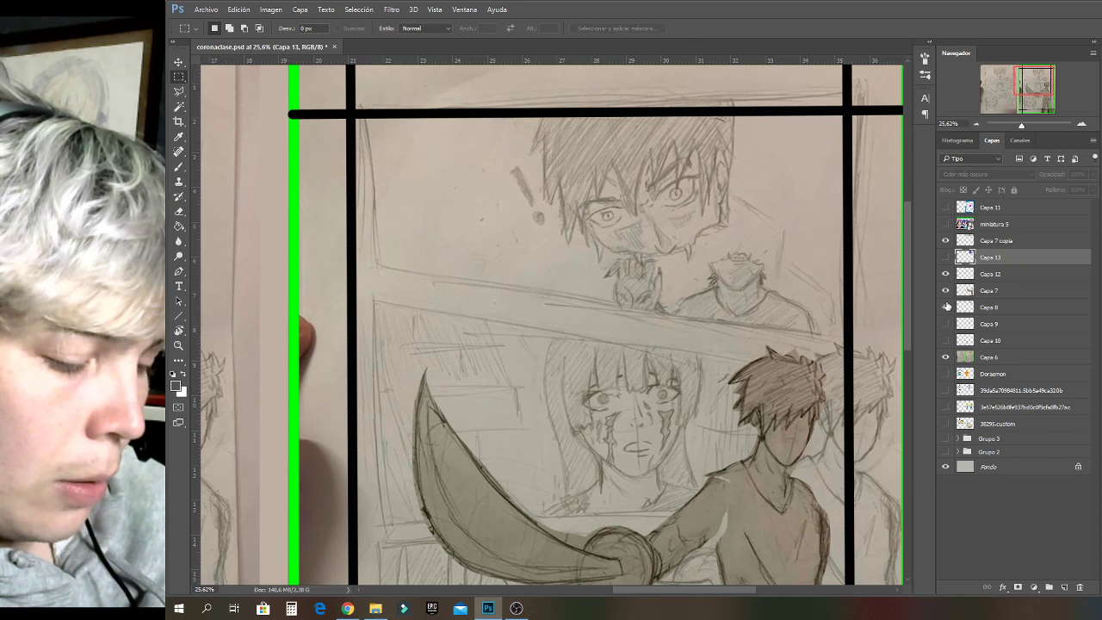
pyautogui.click(946, 308)
# Show Capa 9, the line art of the middle panel's crying face, switching it off and on to compare with the sketch.
pyautogui.click(946, 323)
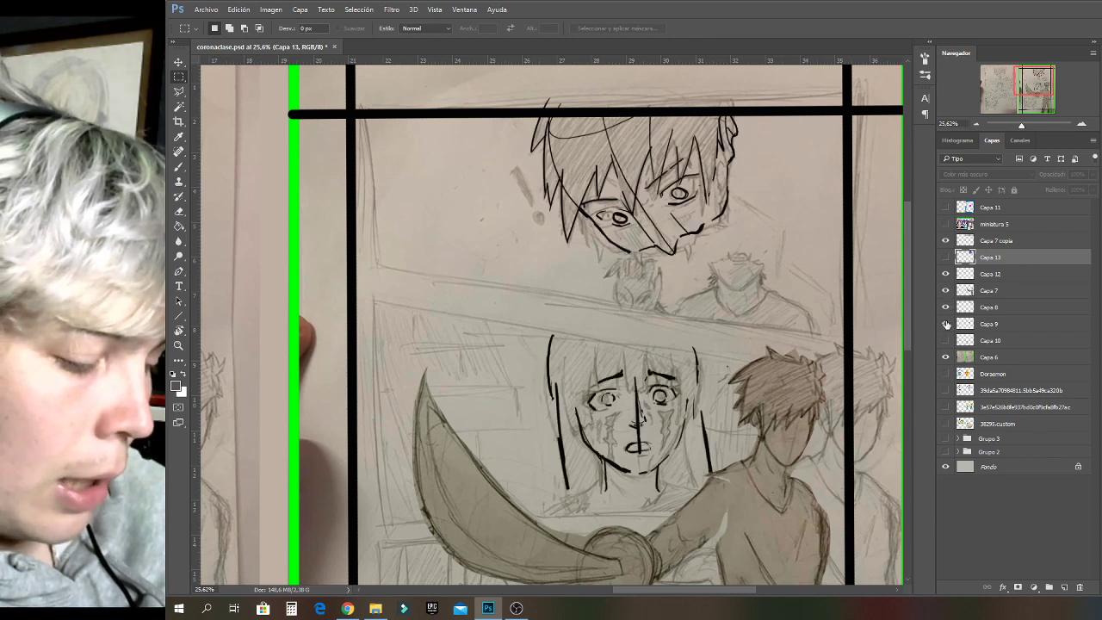
pyautogui.click(947, 323)
pyautogui.click(946, 324)
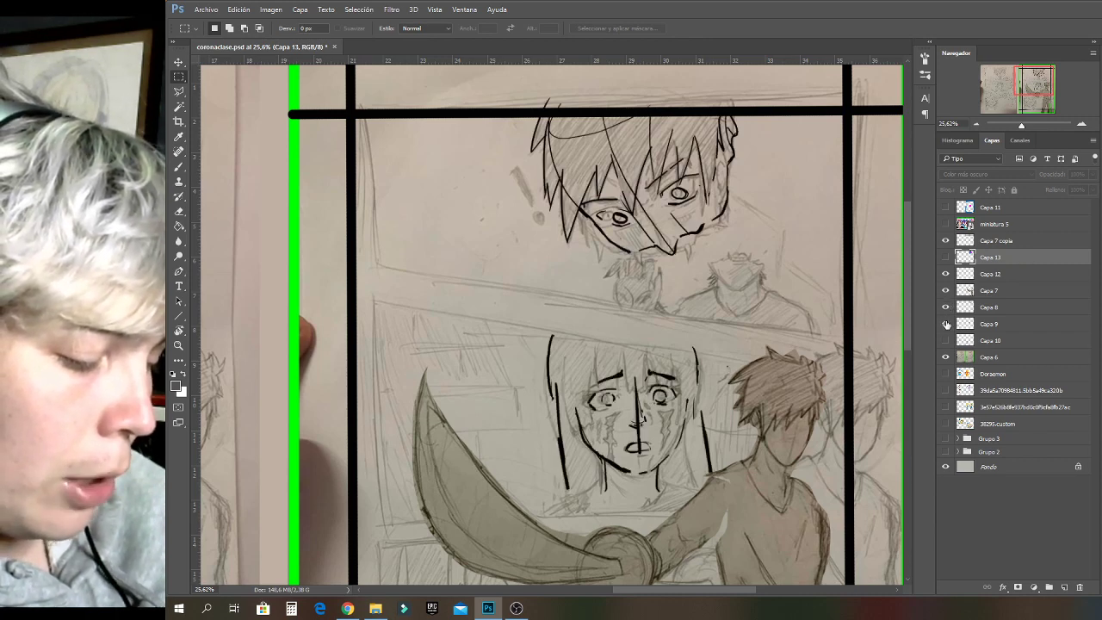
pyautogui.click(947, 324)
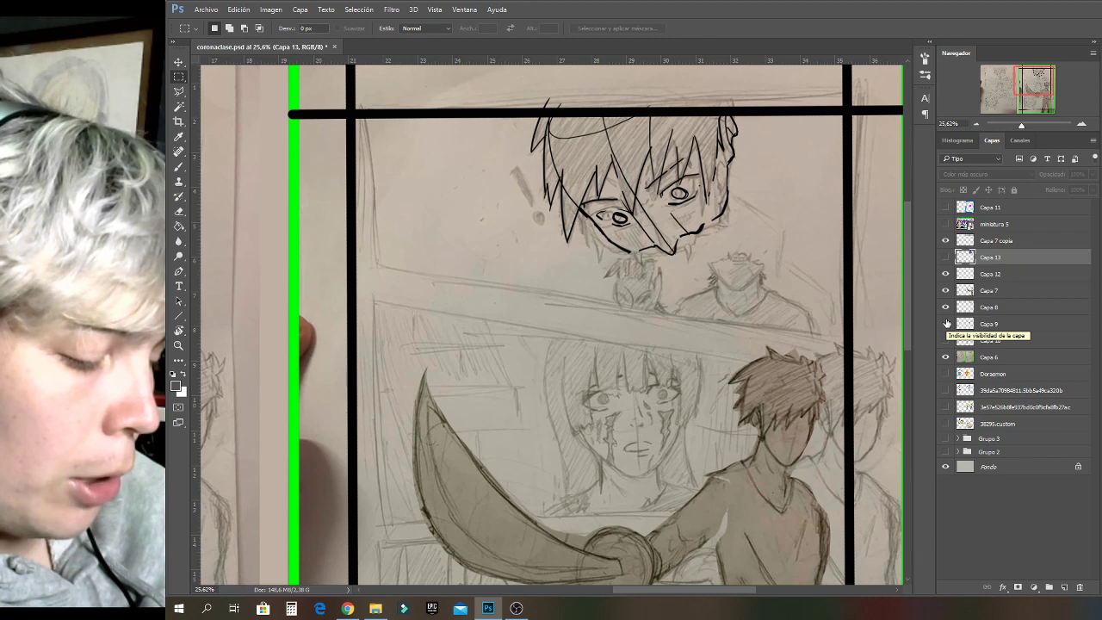
pyautogui.click(947, 324)
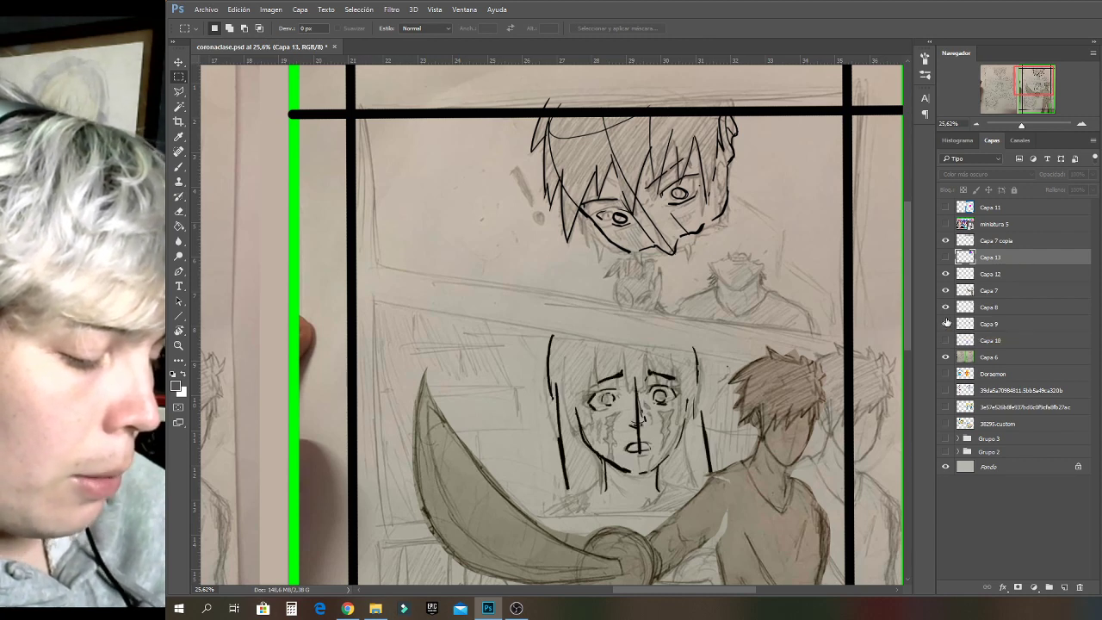
pyautogui.click(947, 324)
pyautogui.click(946, 324)
# Show Capa 10, the line art of the lower panel's screaming face, switching it off and on to compare.
pyautogui.scroll(-4, 758, 302)
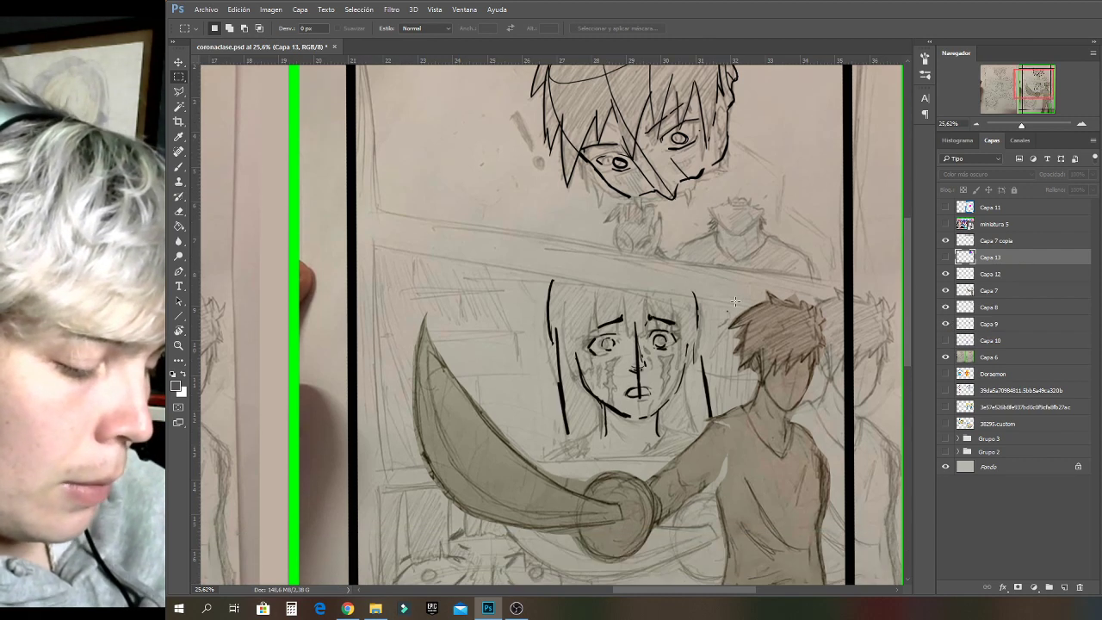
pyautogui.scroll(-2, 758, 302)
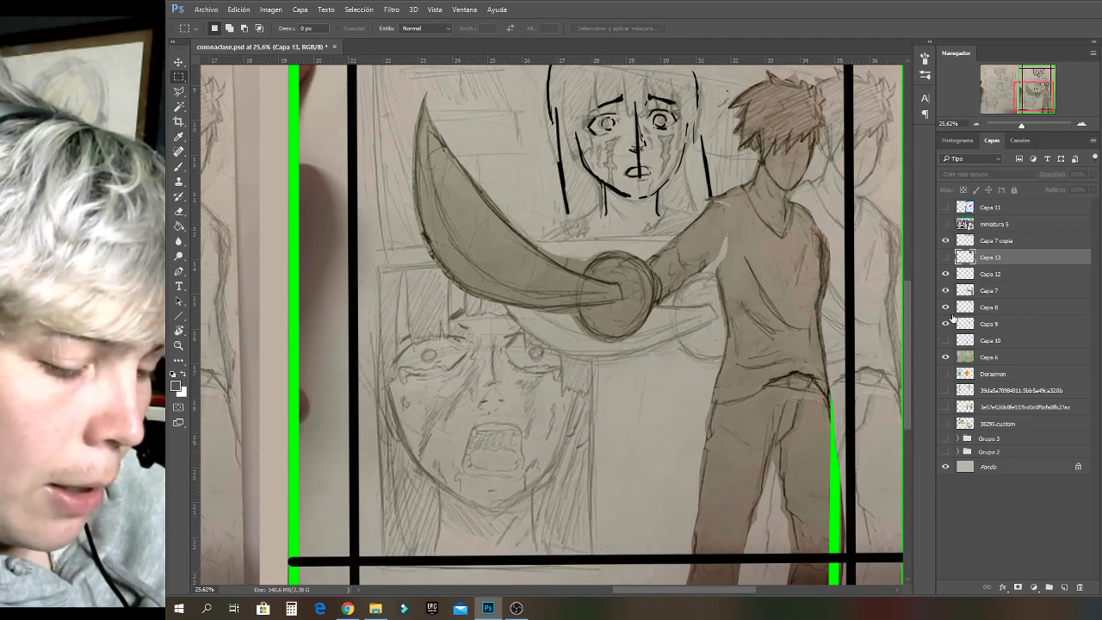
pyautogui.click(945, 344)
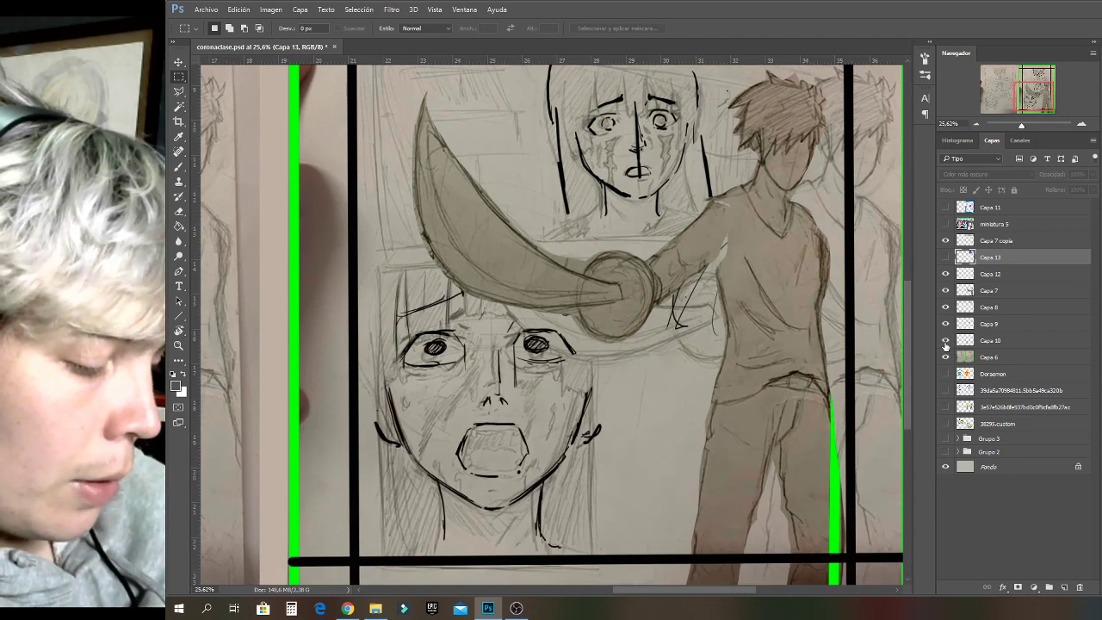
pyautogui.click(946, 343)
pyautogui.click(946, 343)
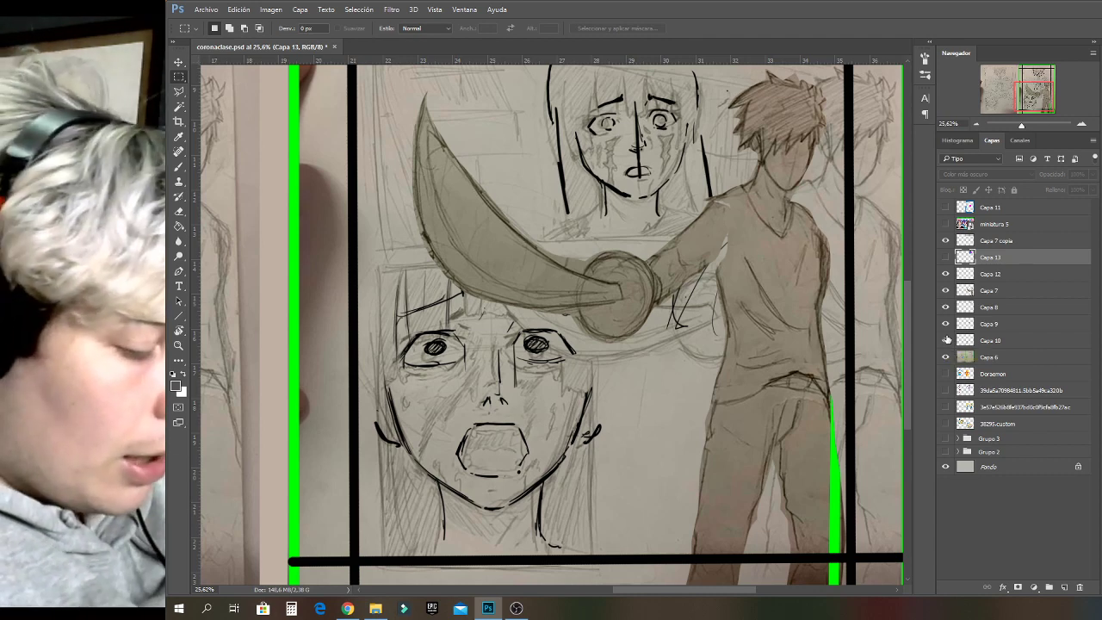
# Erase both dark pupils from the screaming face on Capa 10.
pyautogui.click(183, 212)
pyautogui.click(990, 341)
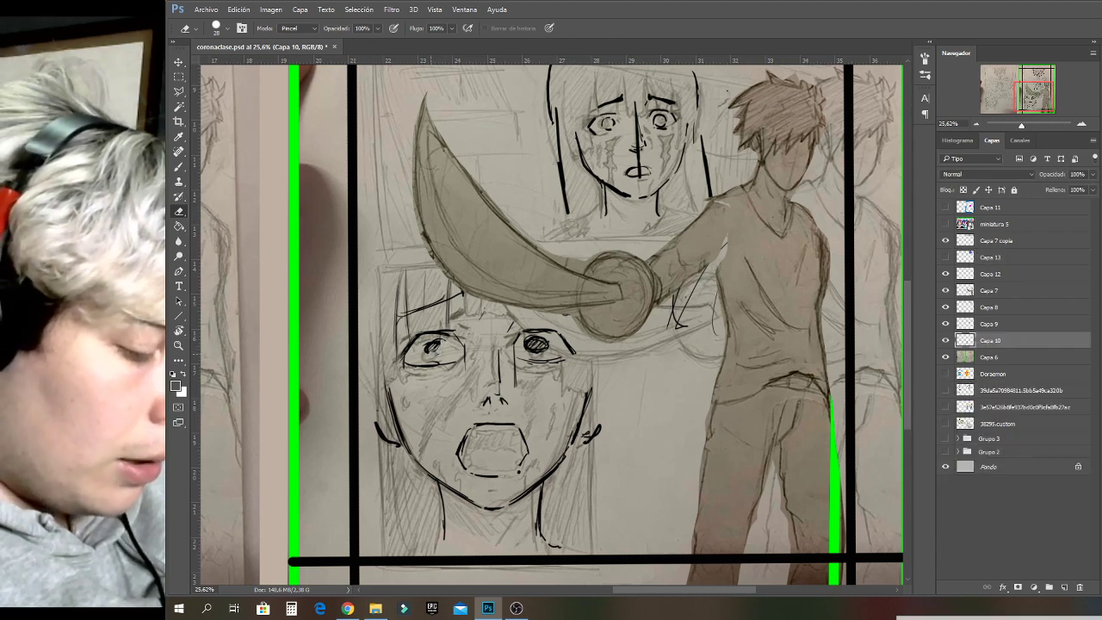
pyautogui.moveTo(442, 343); pyautogui.dragTo(439, 345)
pyautogui.moveTo(527, 343); pyautogui.dragTo(541, 346)
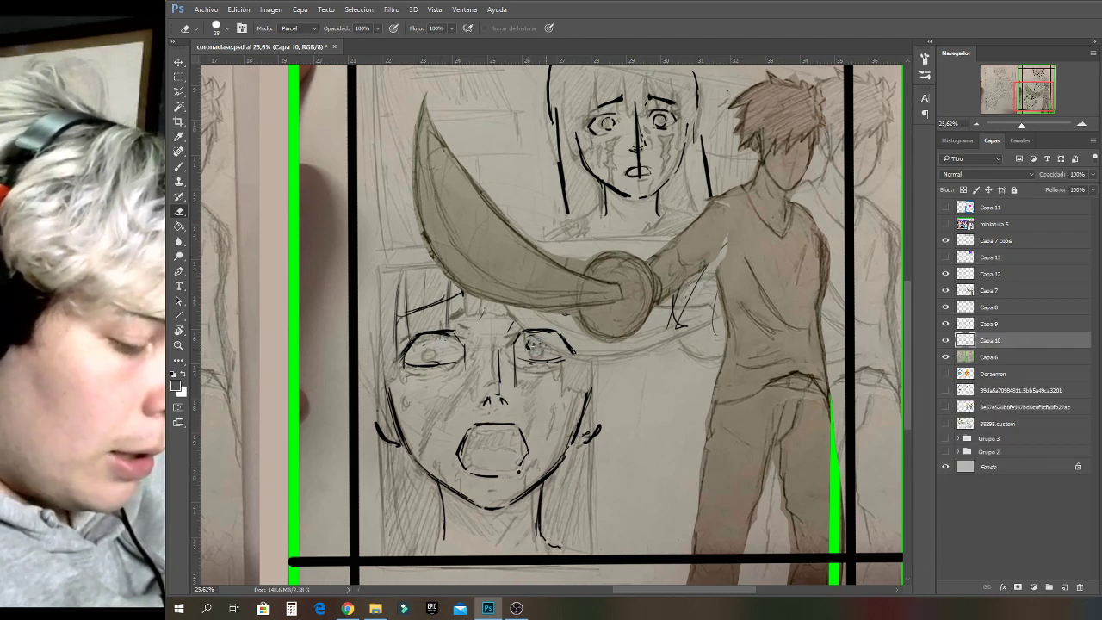
# Brush new pupils near the upper lids of the screaming face's eyes, sampling black from the line art.
pyautogui.click(180, 166)
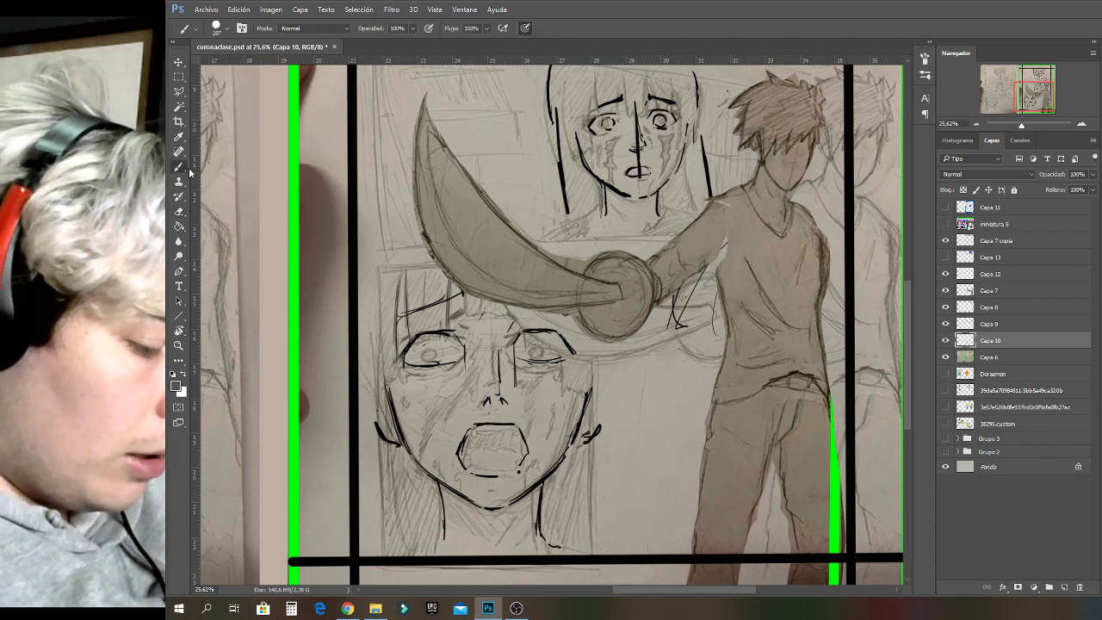
pyautogui.click(436, 343)
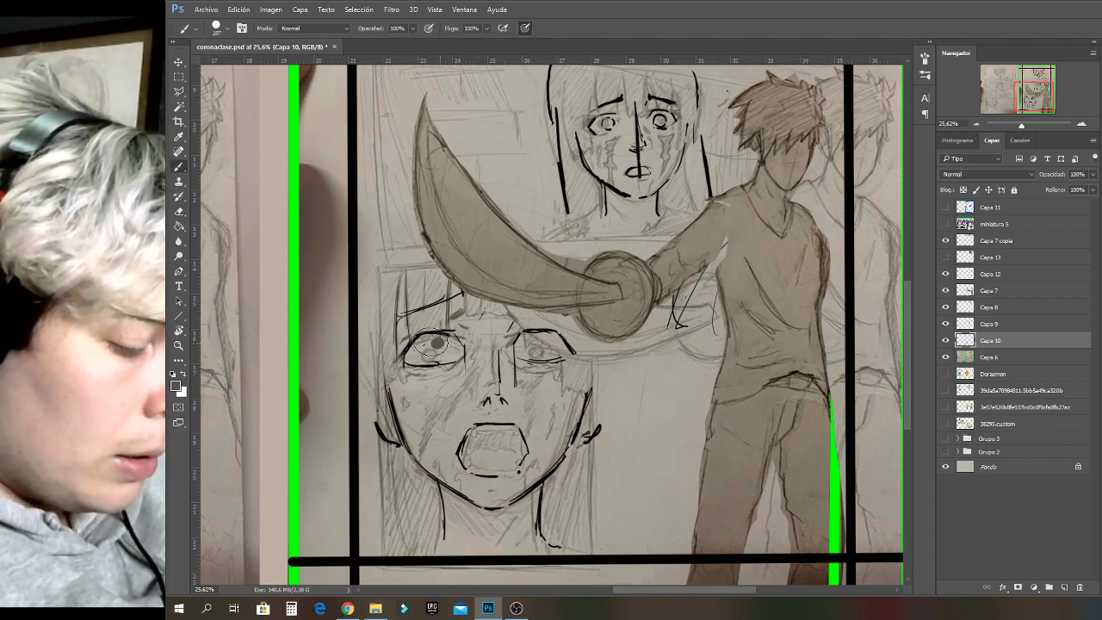
pyautogui.keyDown('alt'); pyautogui.click(435, 363); pyautogui.keyUp('alt')
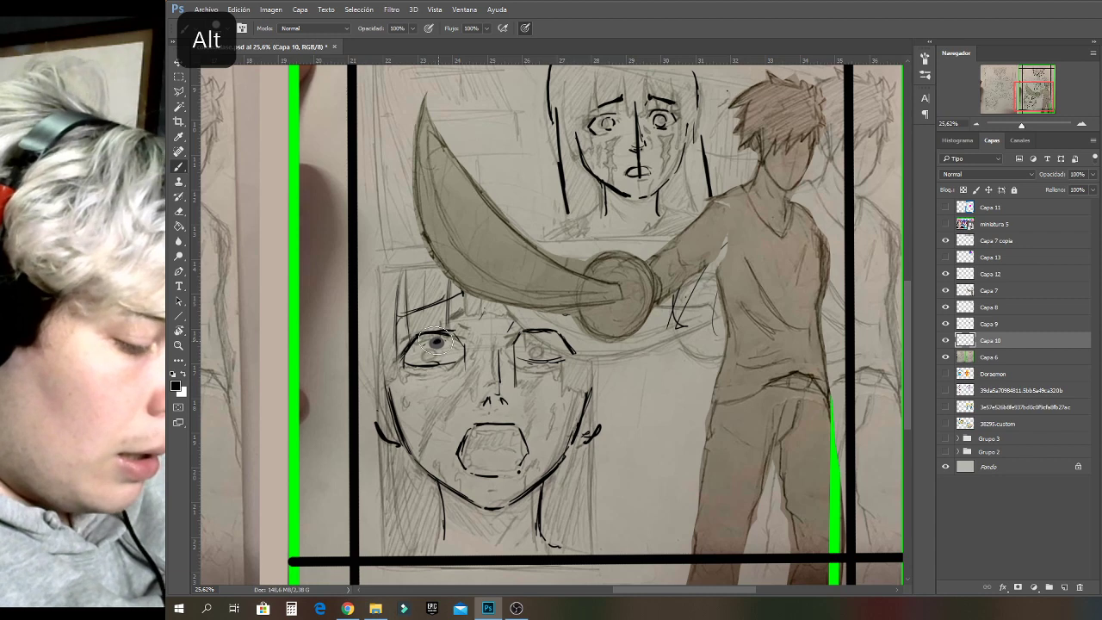
pyautogui.click(537, 342)
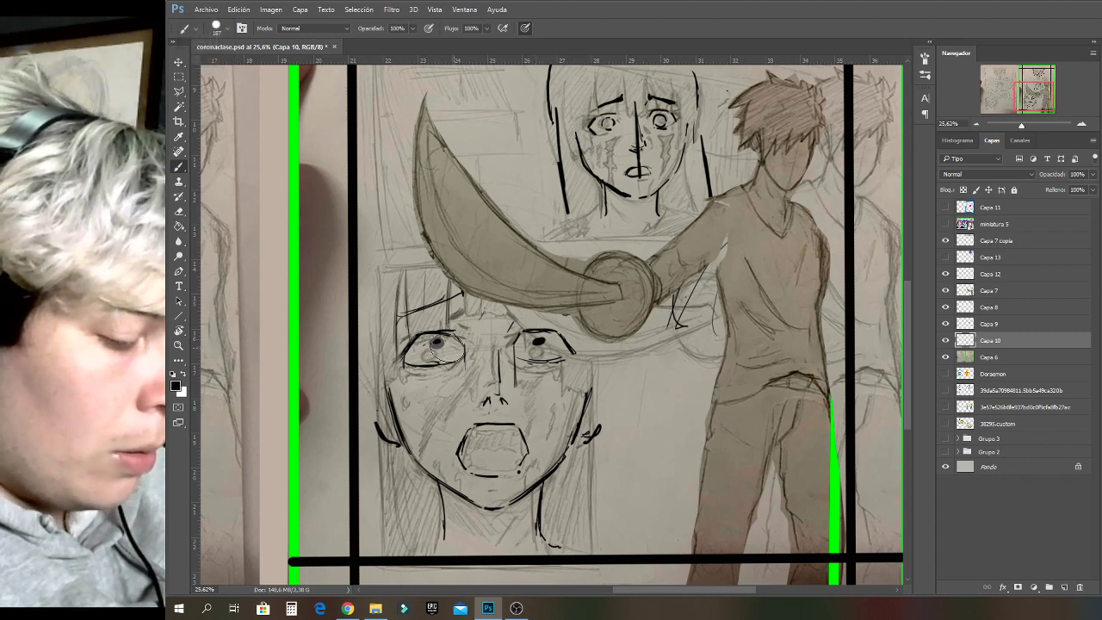
# Thicken the lower eyelids of both eyes on the screaming face with black brush strokes.
pyautogui.moveTo(408, 360); pyautogui.dragTo(452, 351)
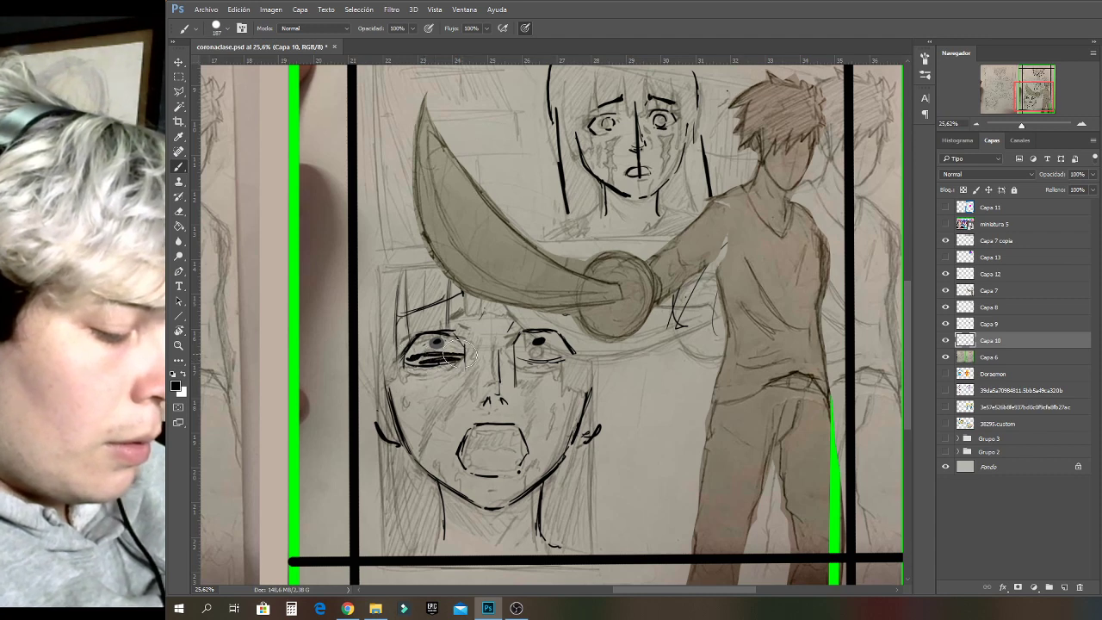
pyautogui.moveTo(518, 350)
pyautogui.mouseDown()
pyautogui.moveTo(565, 355)
pyautogui.moveTo(520, 352)
pyautogui.moveTo(573, 360)
pyautogui.moveTo(542, 342)
pyautogui.mouseUp()
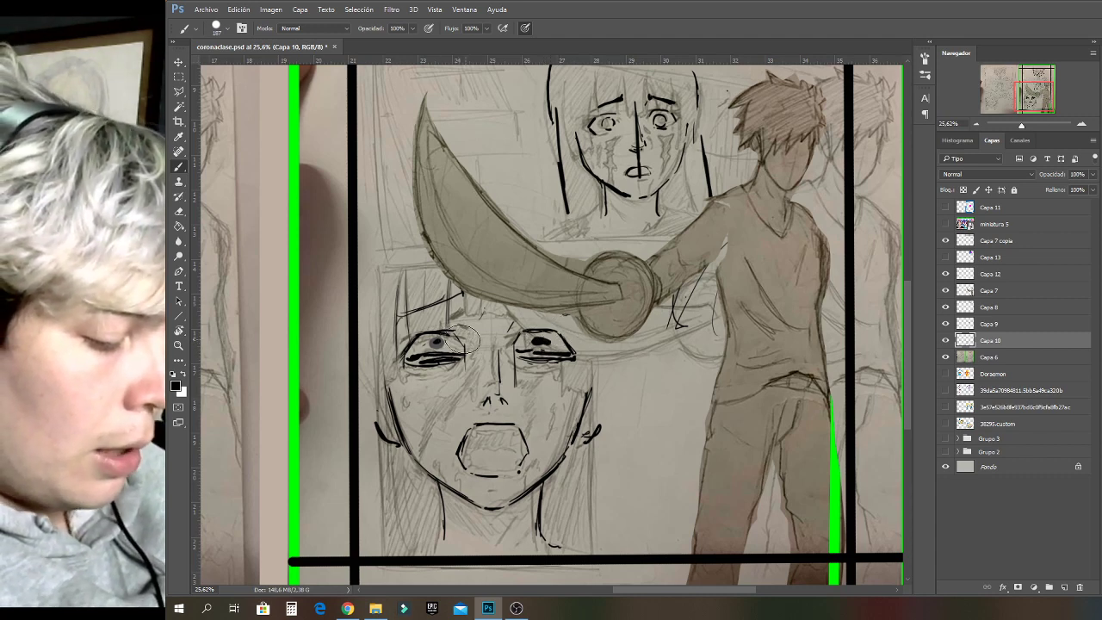
# Try a black vertical guide from the inner eye corner towards the mouth, undoing the stray dab at the mouth corner.
pyautogui.moveTo(465, 343); pyautogui.dragTo(466, 374)
pyautogui.click(467, 426)
pyautogui.hotkey('ctrl', 'z')
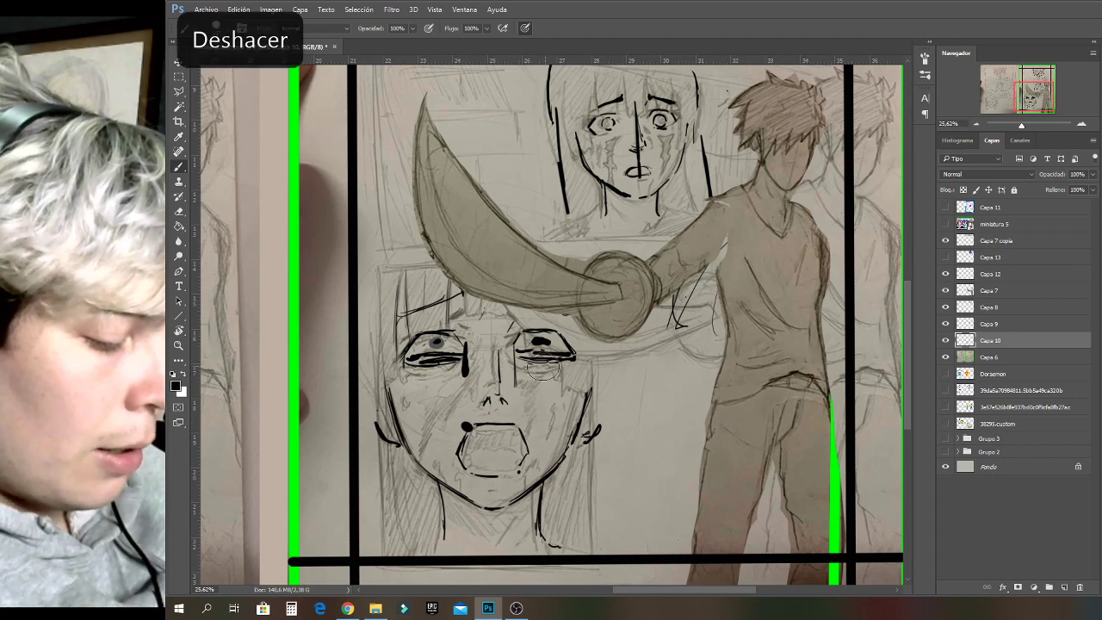
# Brush green vertical guides from both inner eye corners to the mouth corners with a smaller brush, sampling the page border's green, and restore black.
pyautogui.rightClick(534, 349)
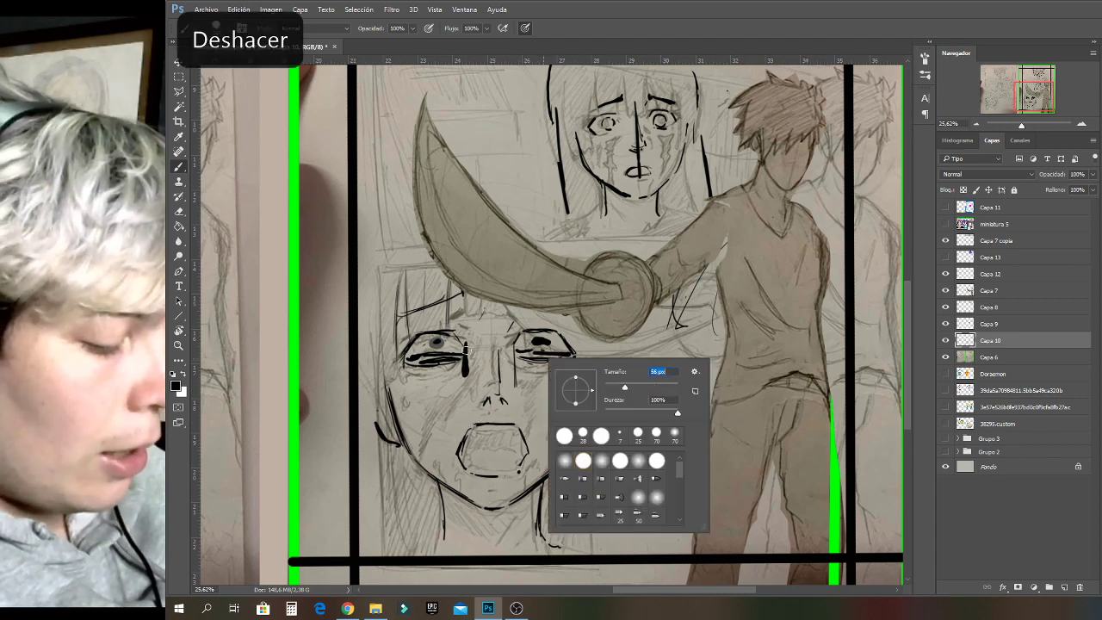
pyautogui.press('alt')
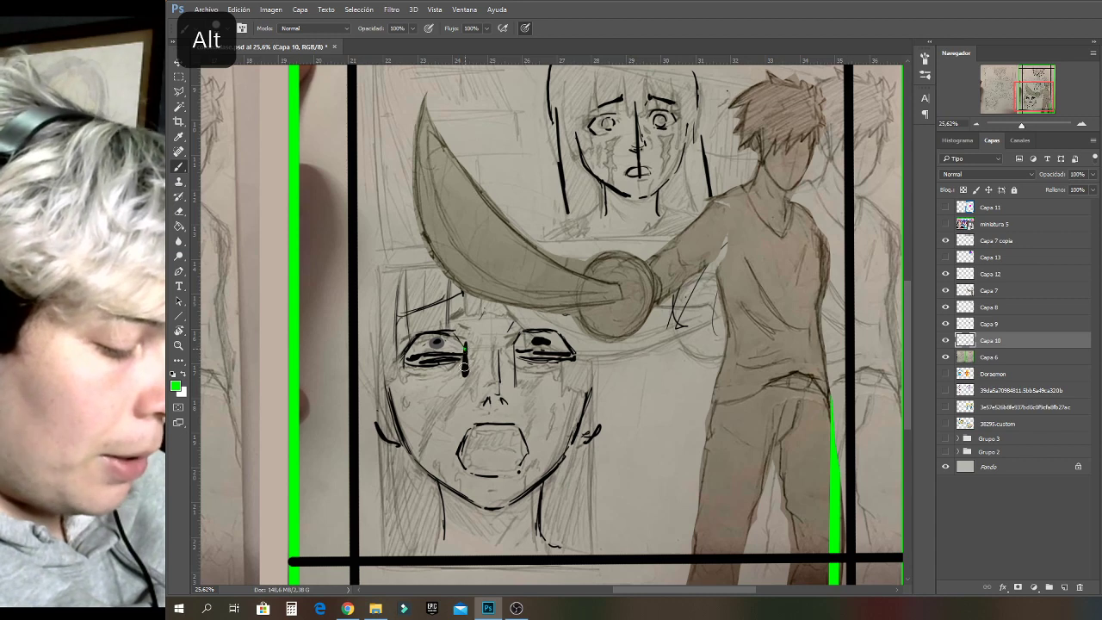
pyautogui.moveTo(465, 346); pyautogui.dragTo(465, 398)
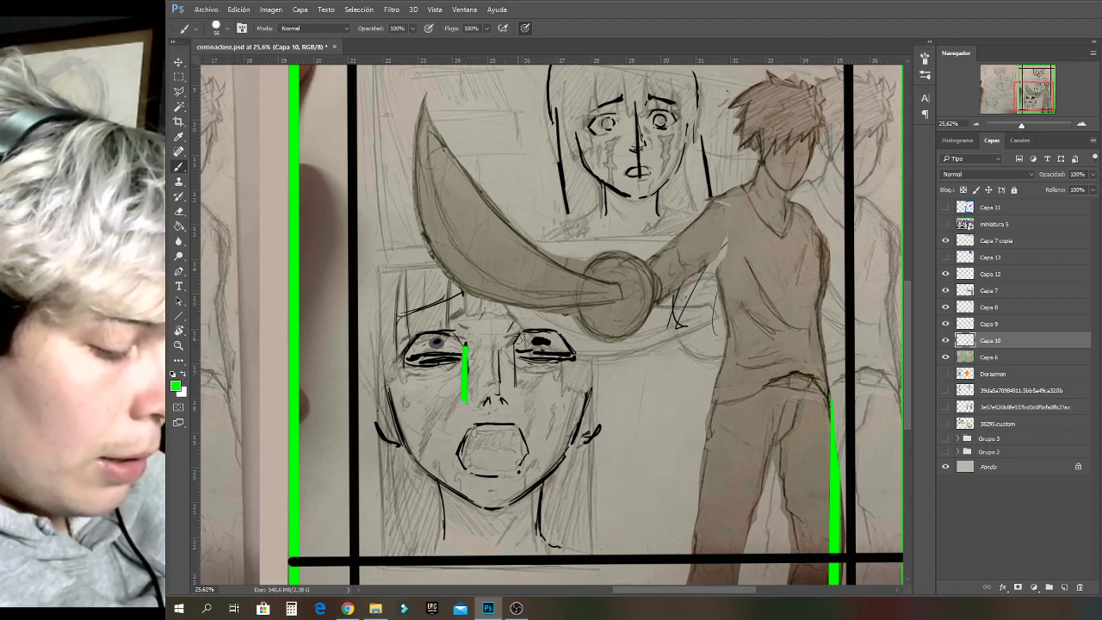
pyautogui.moveTo(517, 341); pyautogui.dragTo(517, 404)
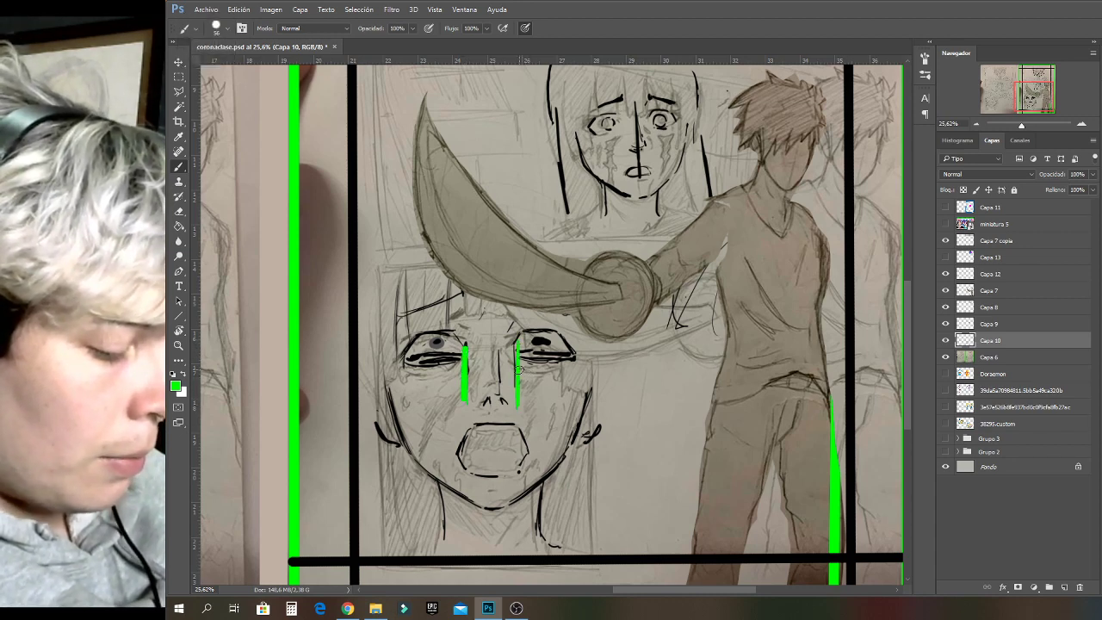
pyautogui.moveTo(462, 448); pyautogui.dragTo(468, 415)
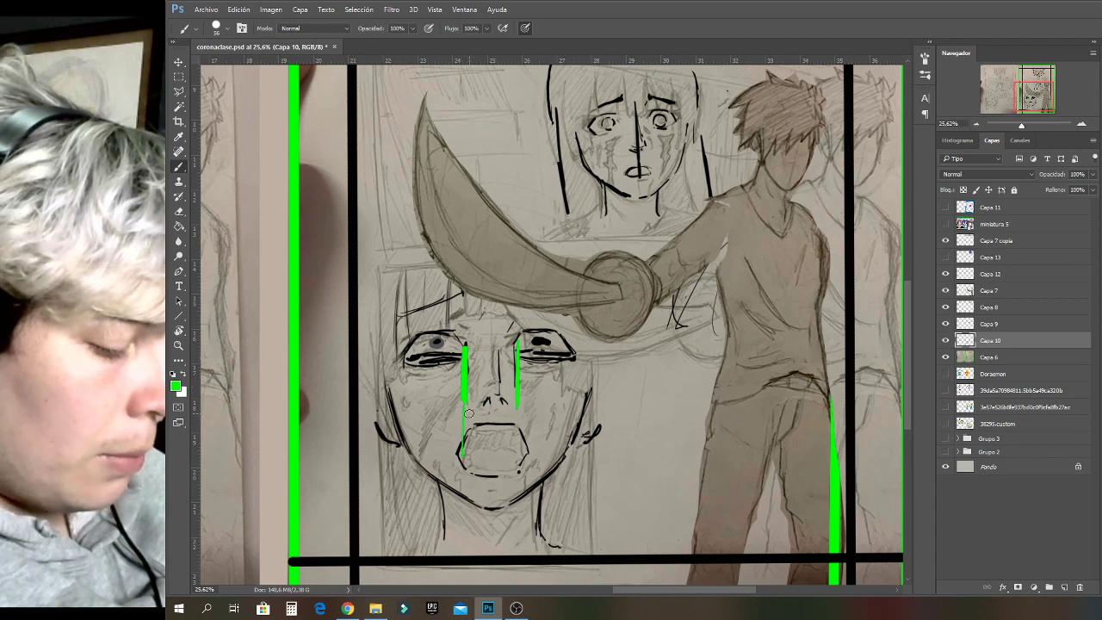
pyautogui.moveTo(520, 463); pyautogui.dragTo(517, 398)
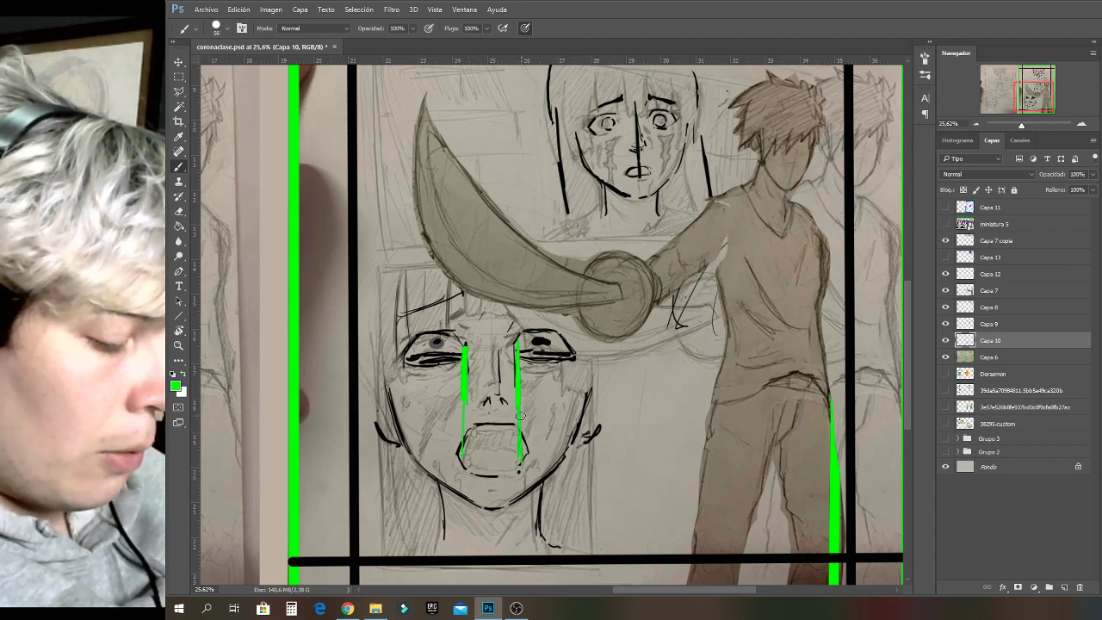
pyautogui.keyDown('alt'); pyautogui.click(491, 398); pyautogui.keyUp('alt')
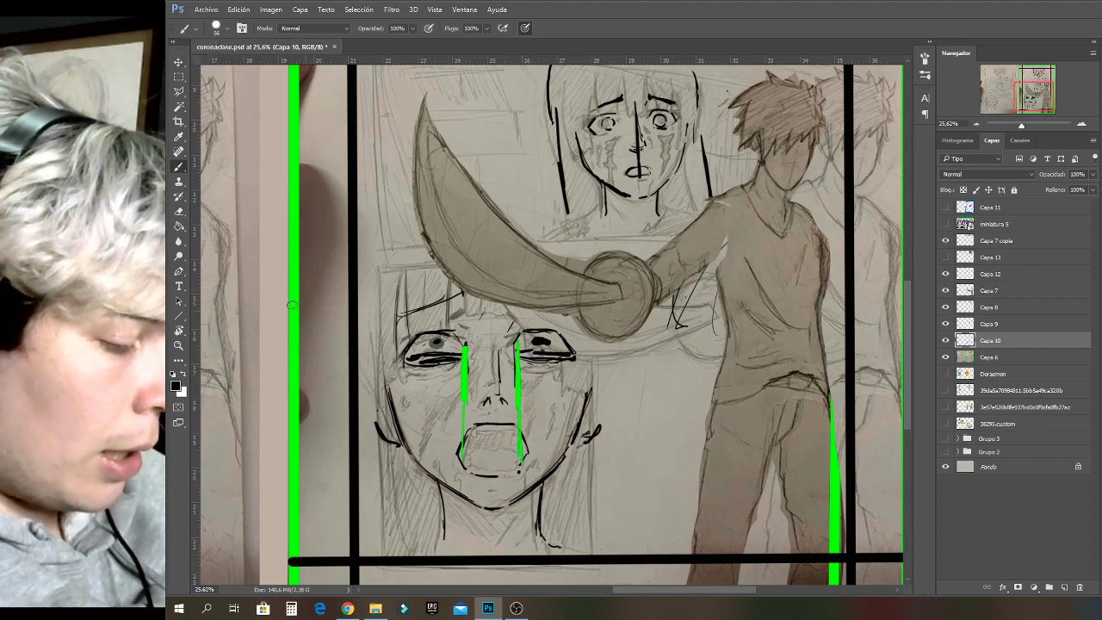
# Select the screaming face's nose and mouth with the freehand Lasso, subtracting the green guide lines from the selection.
pyautogui.click(182, 93)
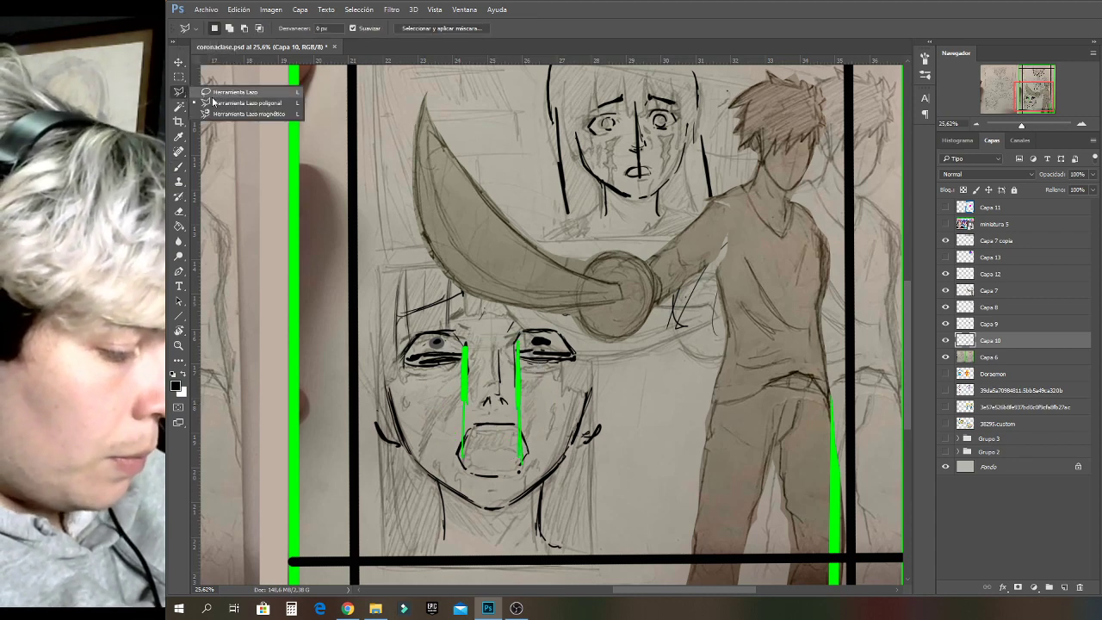
pyautogui.click(217, 102)
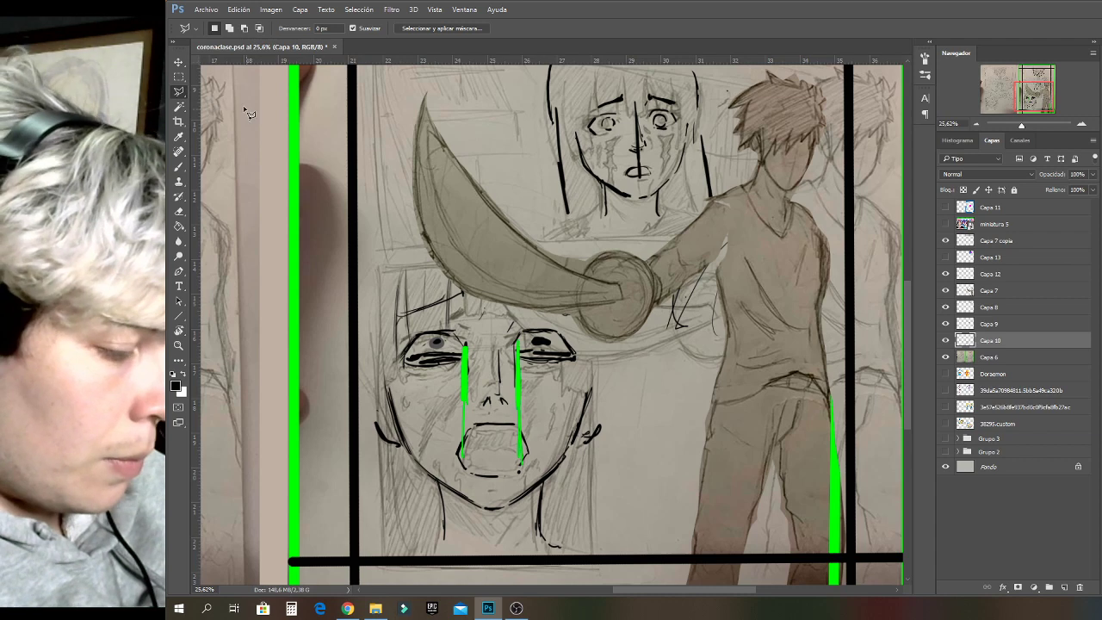
pyautogui.click(183, 93)
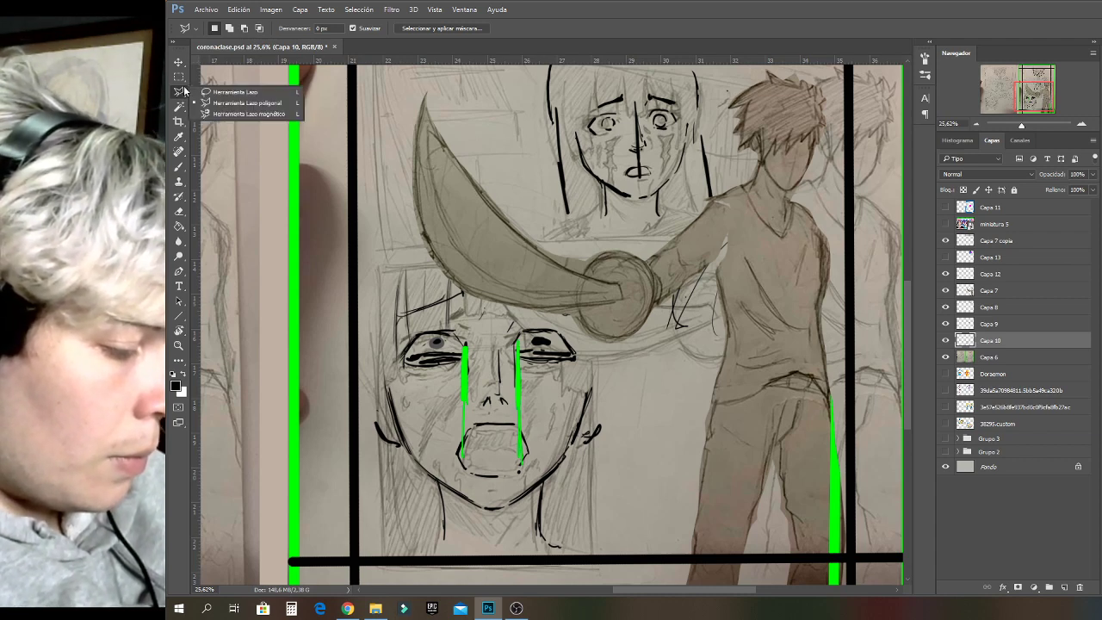
pyautogui.click(226, 92)
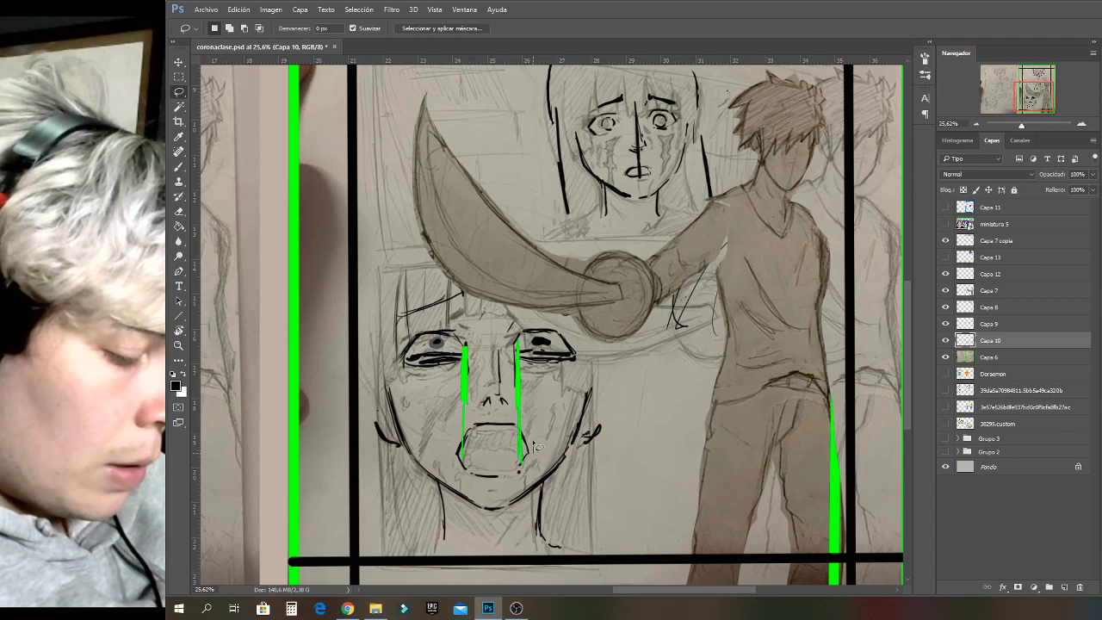
pyautogui.moveTo(516, 418)
pyautogui.mouseDown()
pyautogui.moveTo(506, 340)
pyautogui.moveTo(468, 439)
pyautogui.moveTo(467, 480)
pyautogui.moveTo(541, 469)
pyautogui.mouseUp()
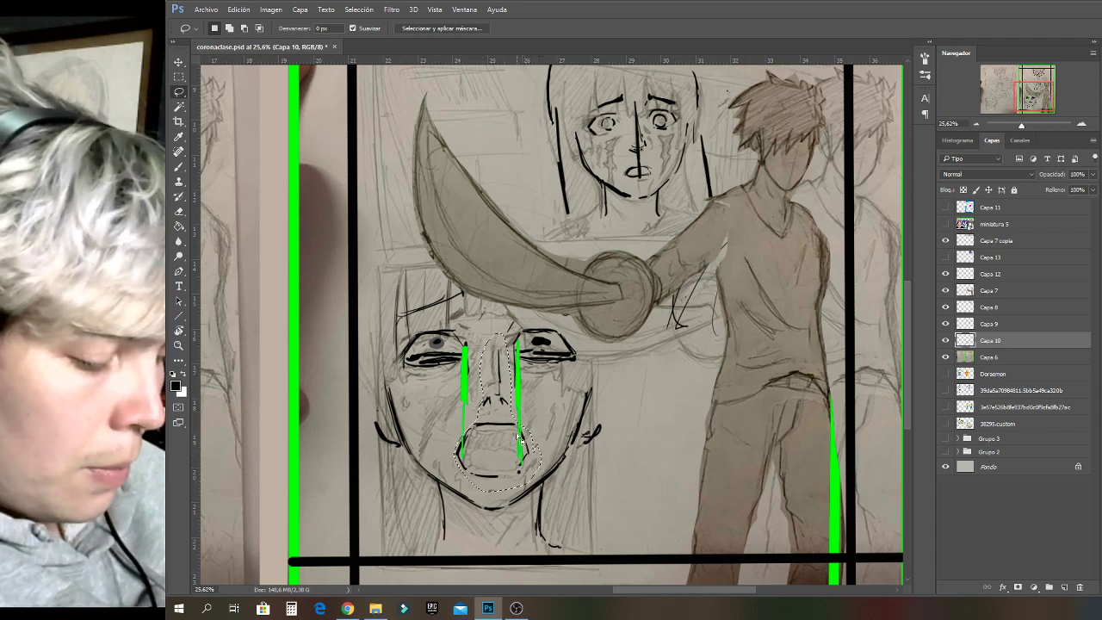
pyautogui.press('alt')
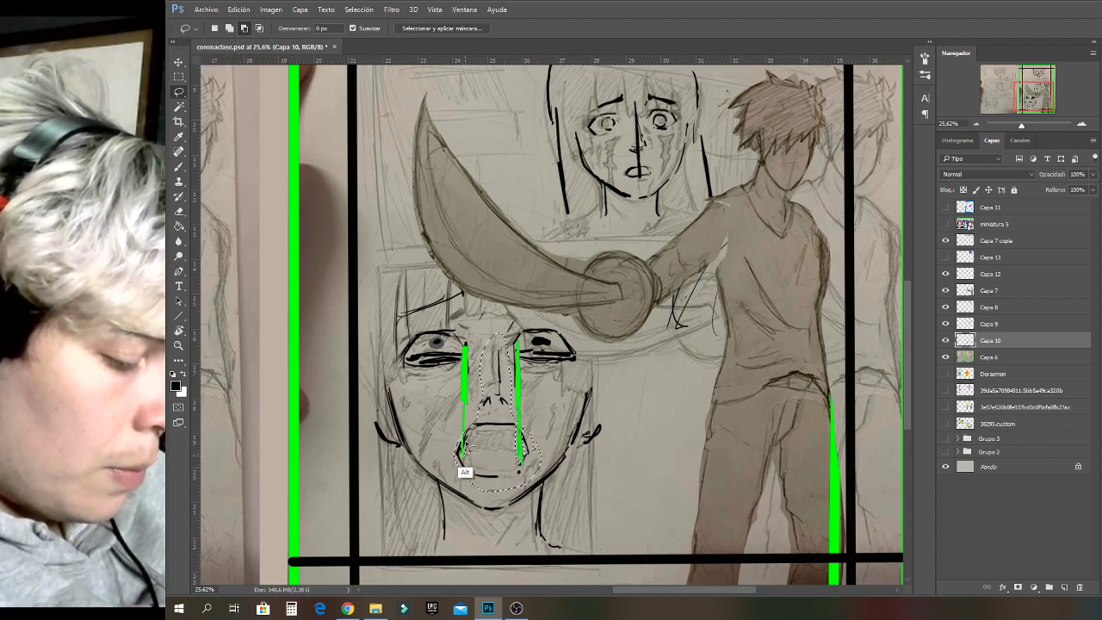
# Hide the rulers and free-transform the selected nose and mouth, nudging them slightly left and rotating them by -2.21°.
pyautogui.hotkey('ctrl', 't')
pyautogui.hotkey('ctrl', 'r')
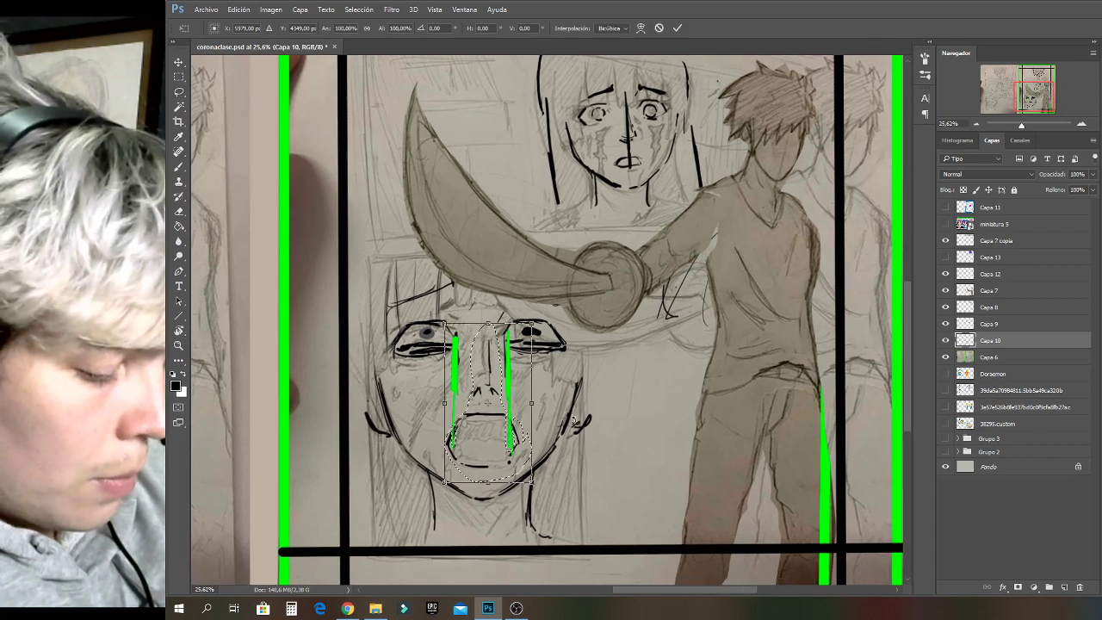
pyautogui.press('Left')
pyautogui.press('Left')
pyautogui.press('Left')
pyautogui.press('Left')
pyautogui.press('Left')
pyautogui.press('Left')
pyautogui.press('Left')
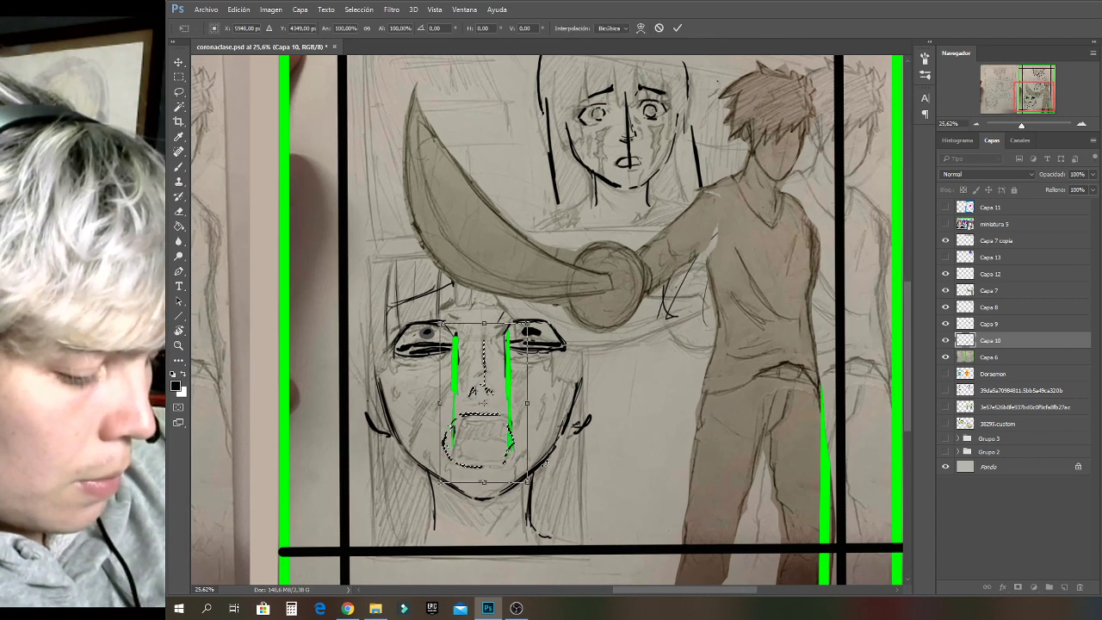
pyautogui.moveTo(545, 463); pyautogui.dragTo(547, 382)
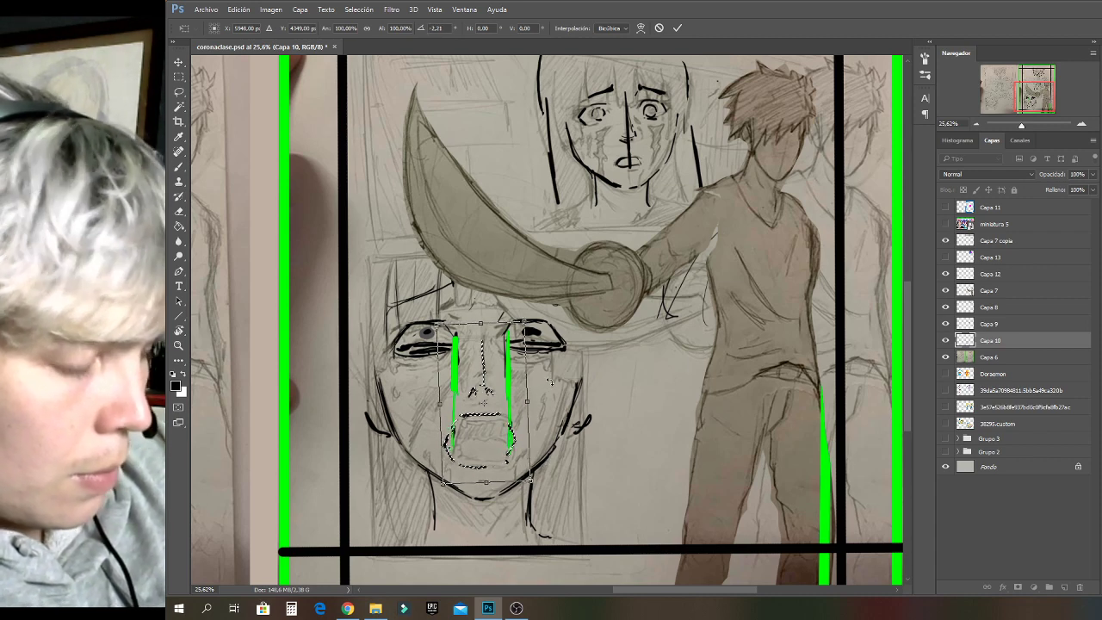
pyautogui.press('Return')
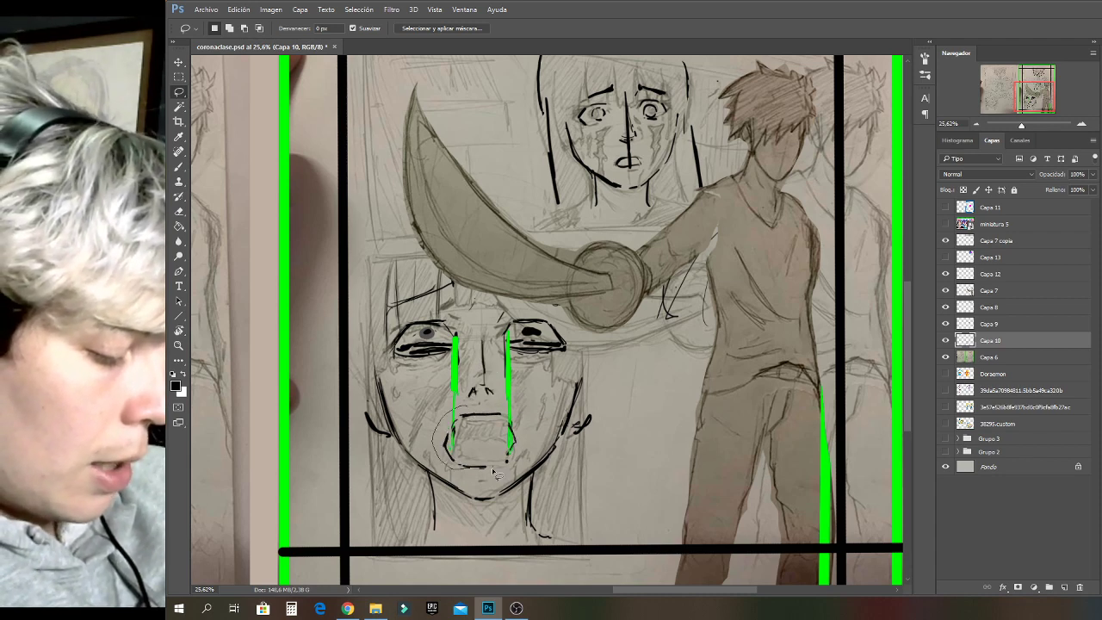
# Lasso the screaming face's mouth, adjust its placement between the green guides with Free Transform, and clear the selection.
pyautogui.hotkey('ctrl', 't')
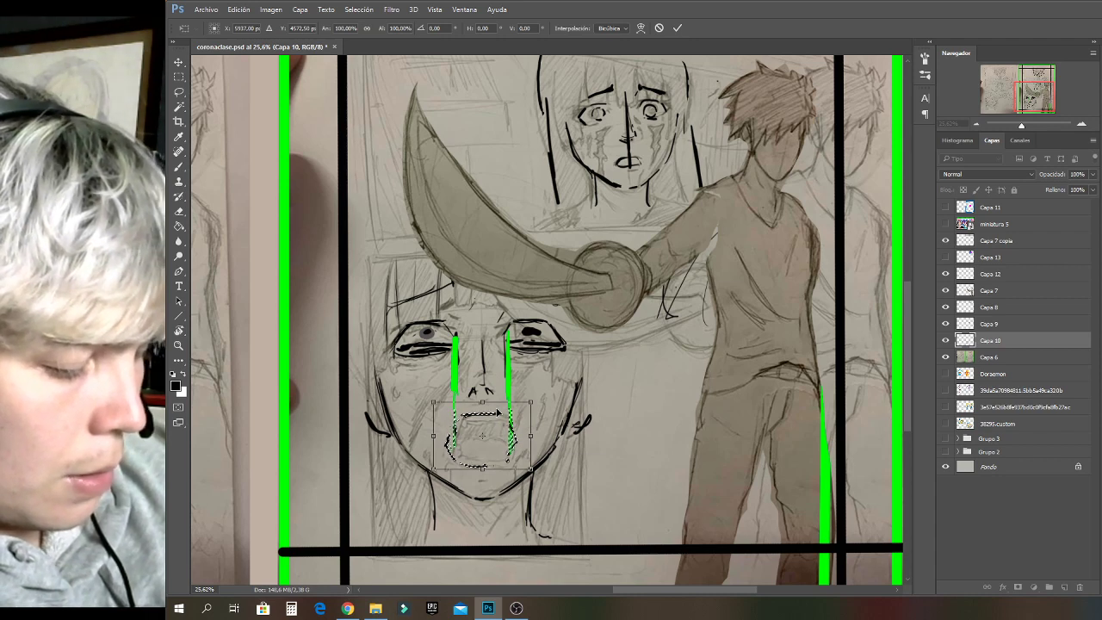
pyautogui.press('Return')
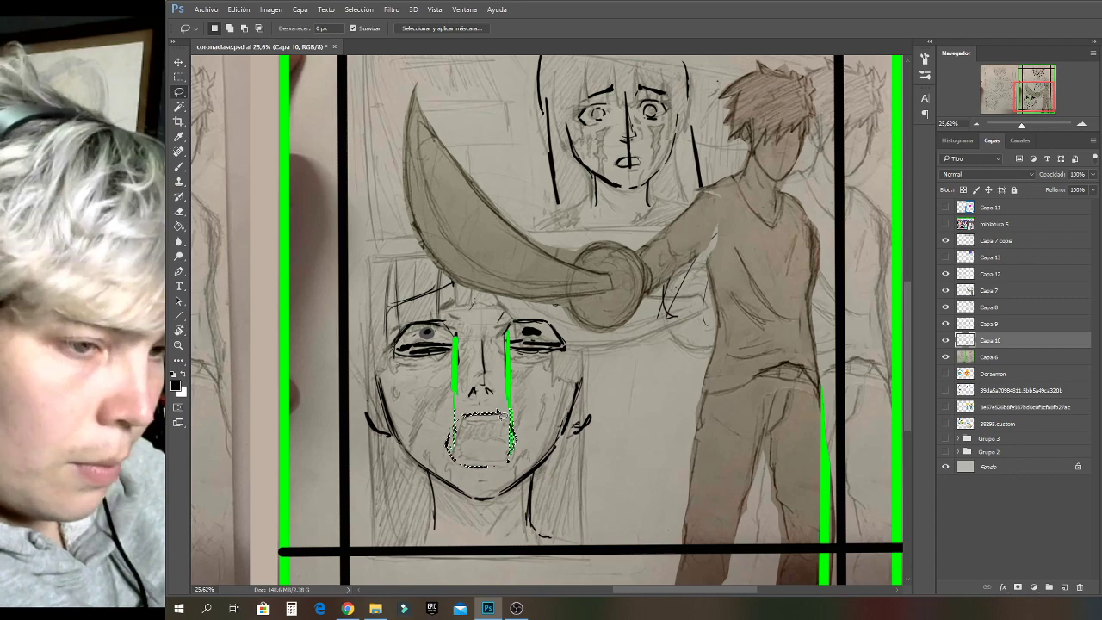
pyautogui.press('m')
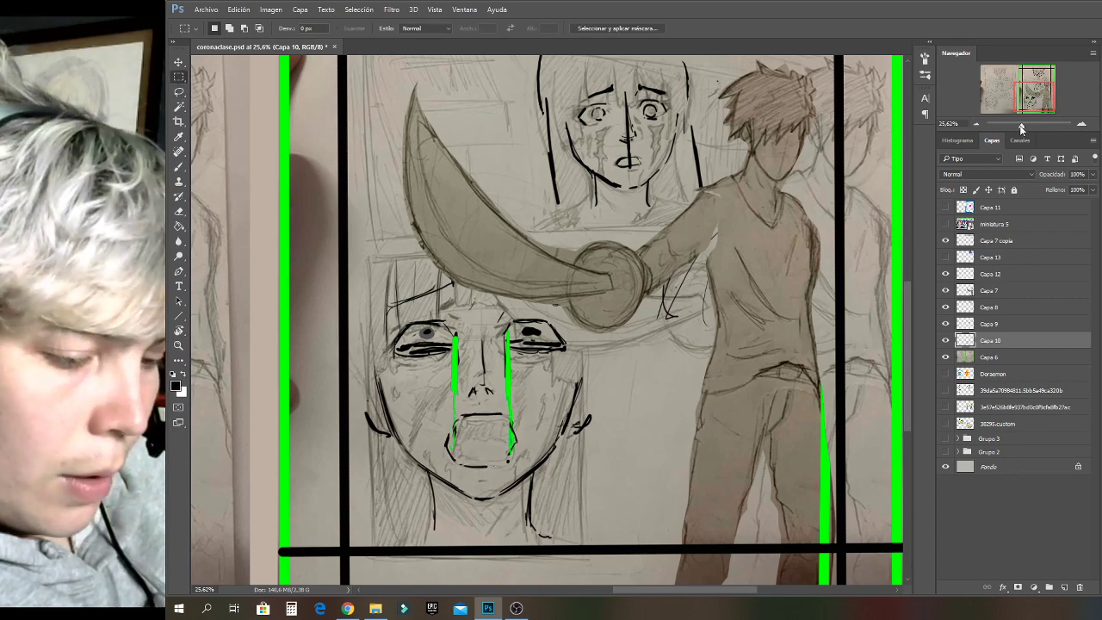
# Compare the original pencil page with the corrected page, checking the screaming face and the middle panel at close range.
pyautogui.moveTo(1024, 127); pyautogui.dragTo(1020, 129)
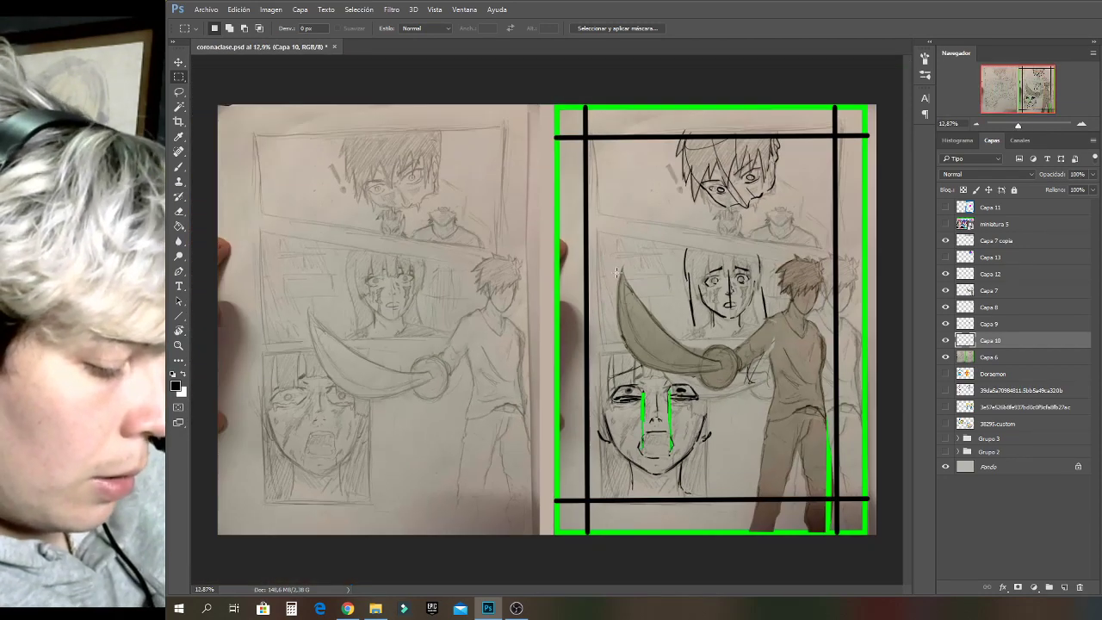
pyautogui.scroll(3, 293, 409)
pyautogui.scroll(3, 293, 409)
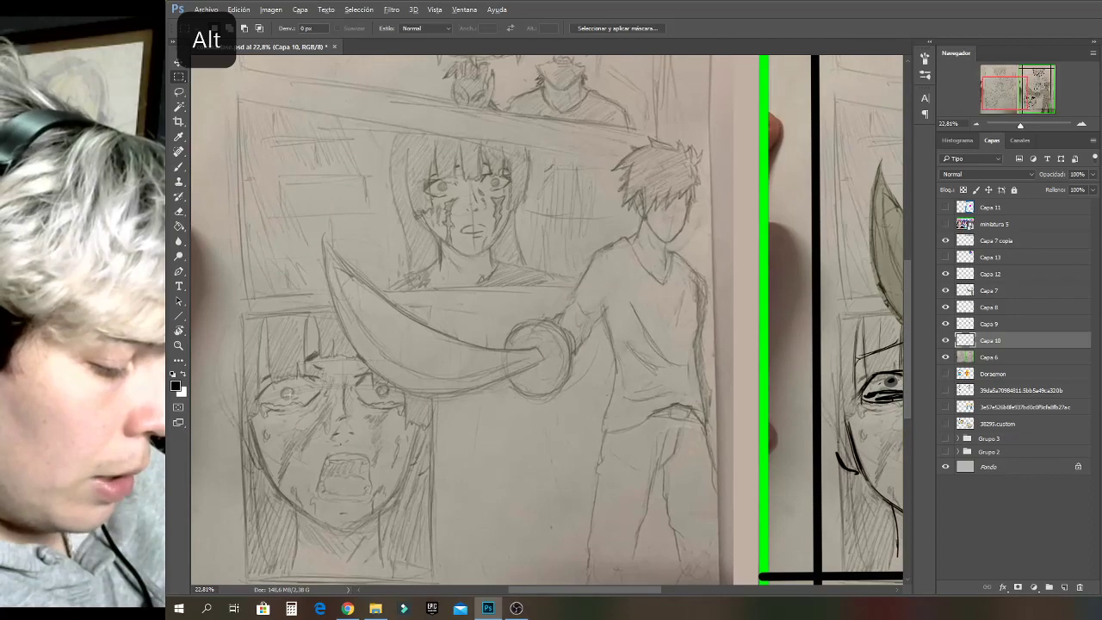
pyautogui.scroll(-5, 302, 411)
pyautogui.scroll(4, 666, 395)
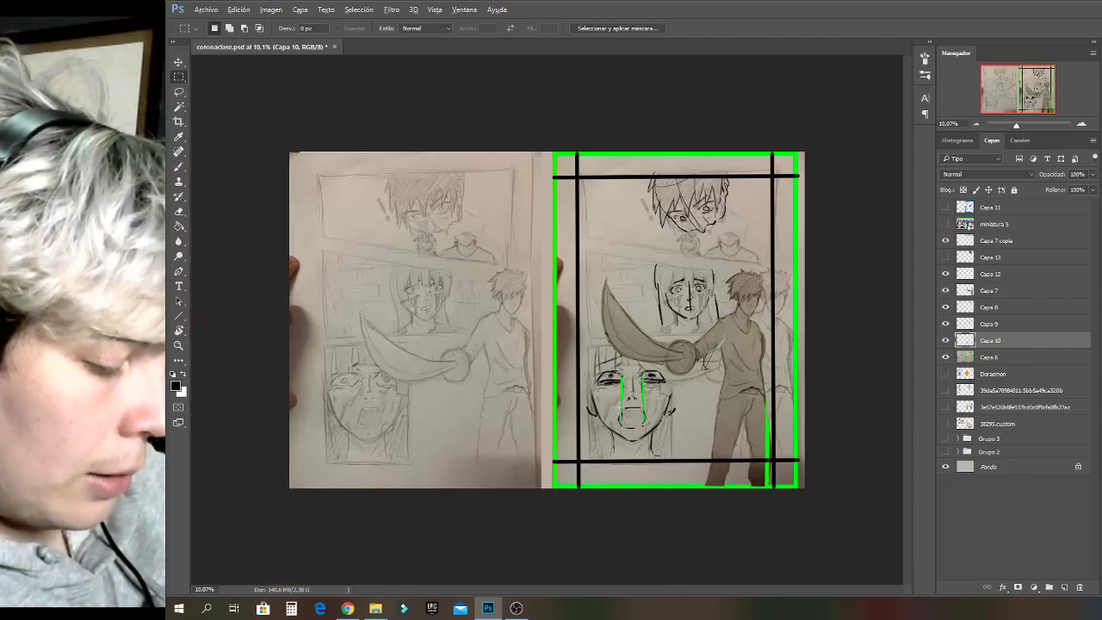
pyautogui.scroll(-4, 668, 400)
pyautogui.scroll(1, 668, 400)
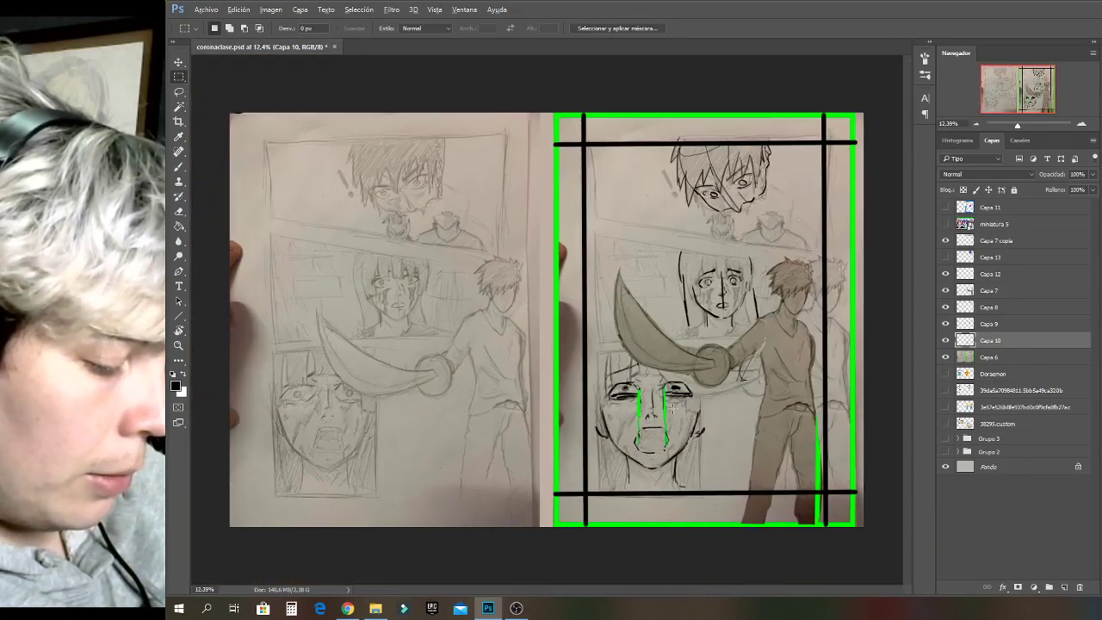
pyautogui.scroll(3, 313, 445)
pyautogui.scroll(-4, 559, 425)
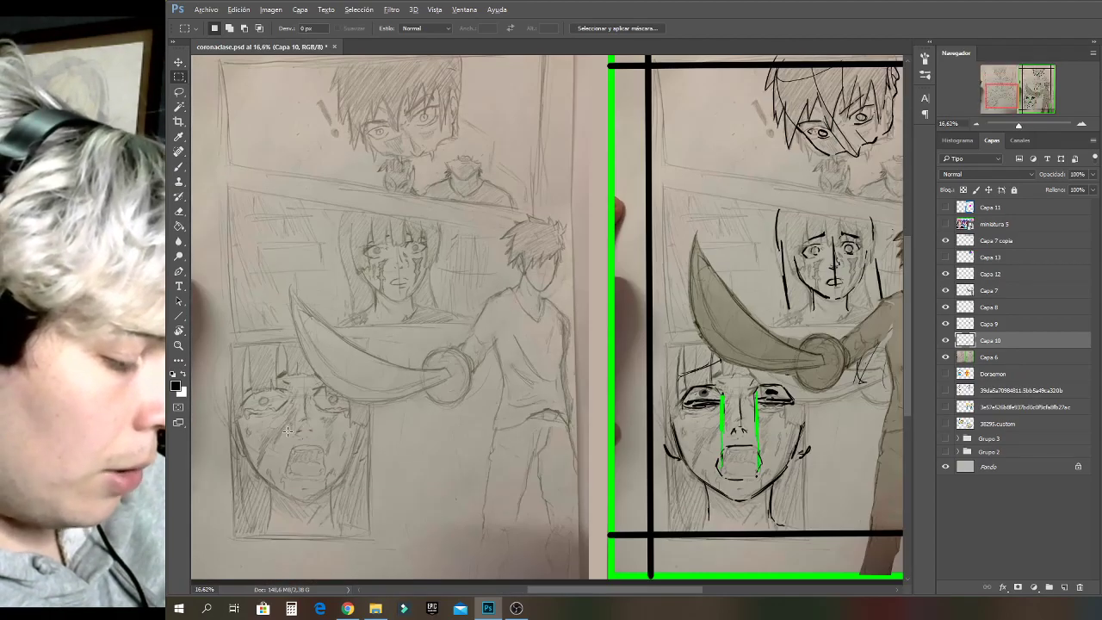
pyautogui.scroll(6, 690, 413)
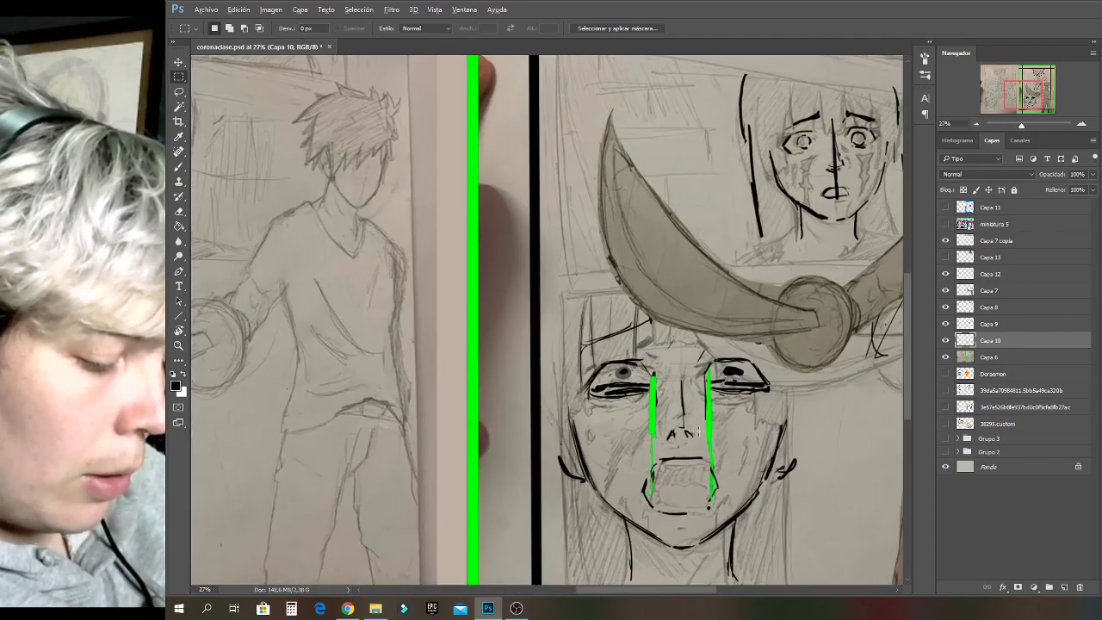
pyautogui.scroll(-6, 696, 432)
pyautogui.scroll(15, 336, 285)
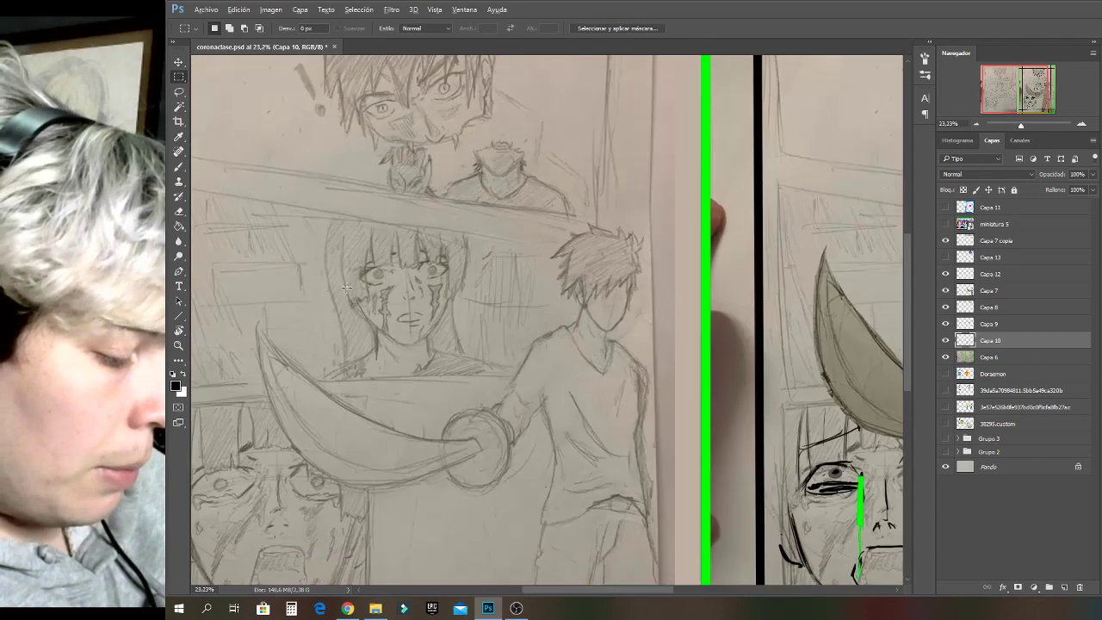
pyautogui.scroll(-10, 341, 268)
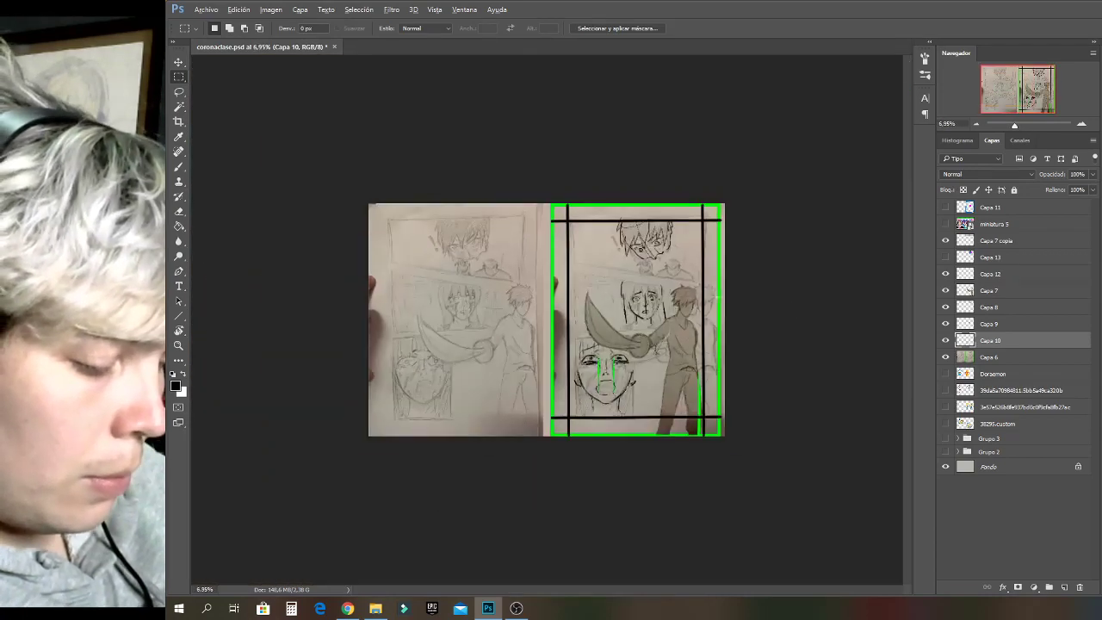
# Examine the corrected page's crying face in the middle panel and the tilted head in the top panel.
pyautogui.scroll(2, 341, 267)
pyautogui.scroll(12, 773, 284)
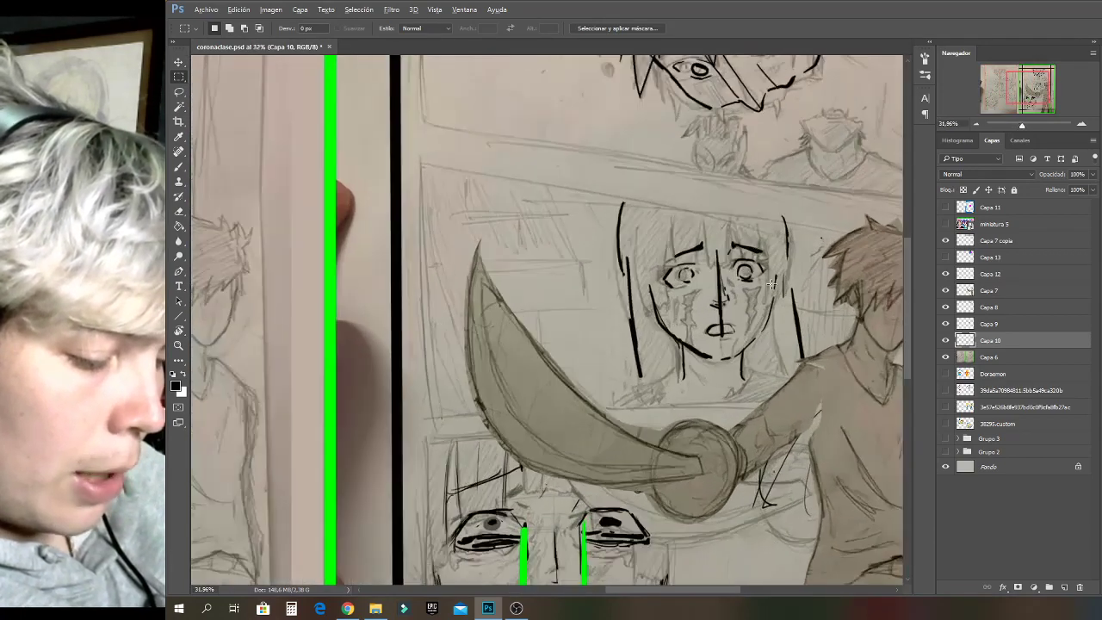
pyautogui.scroll(-3, 773, 285)
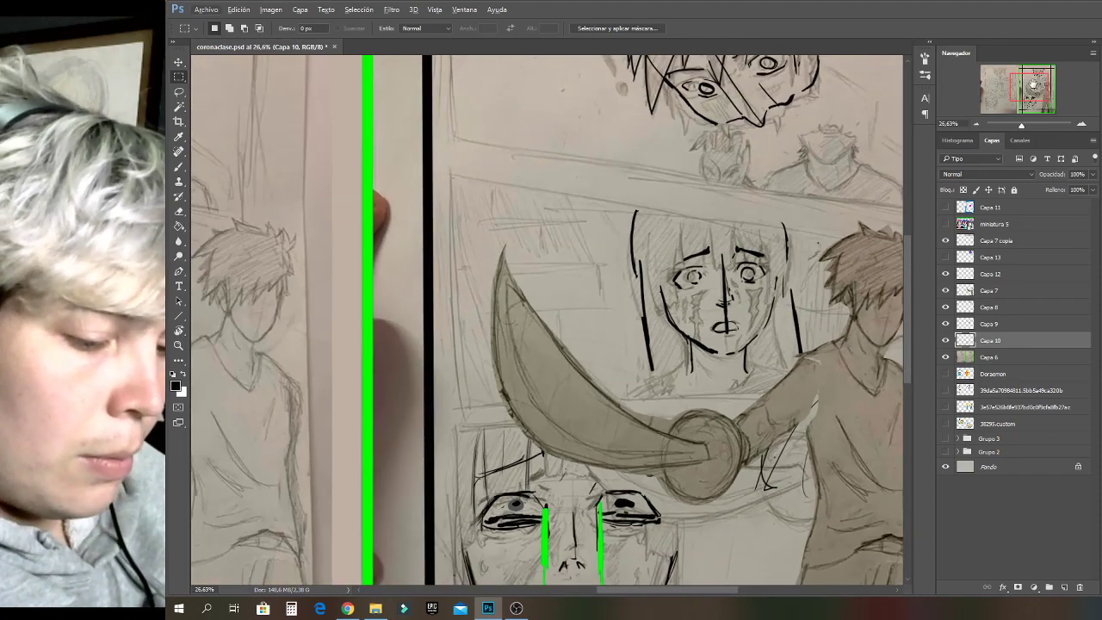
pyautogui.moveTo(1033, 84)
pyautogui.mouseDown()
pyautogui.moveTo(990, 99)
pyautogui.moveTo(990, 76)
pyautogui.moveTo(1041, 80)
pyautogui.mouseUp()
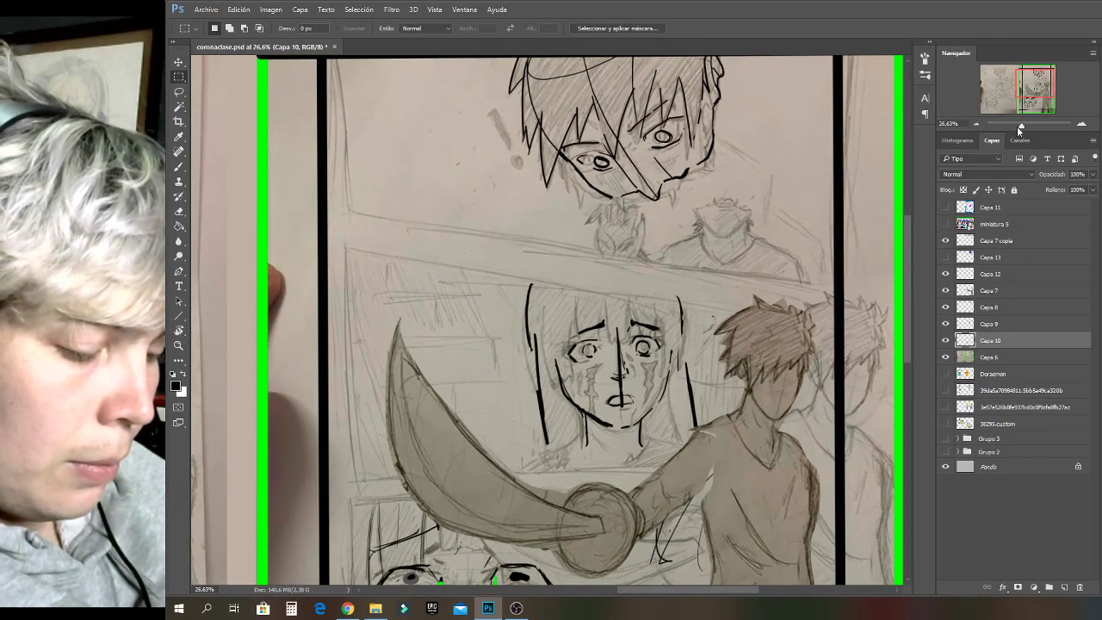
pyautogui.moveTo(1021, 127); pyautogui.dragTo(1019, 128)
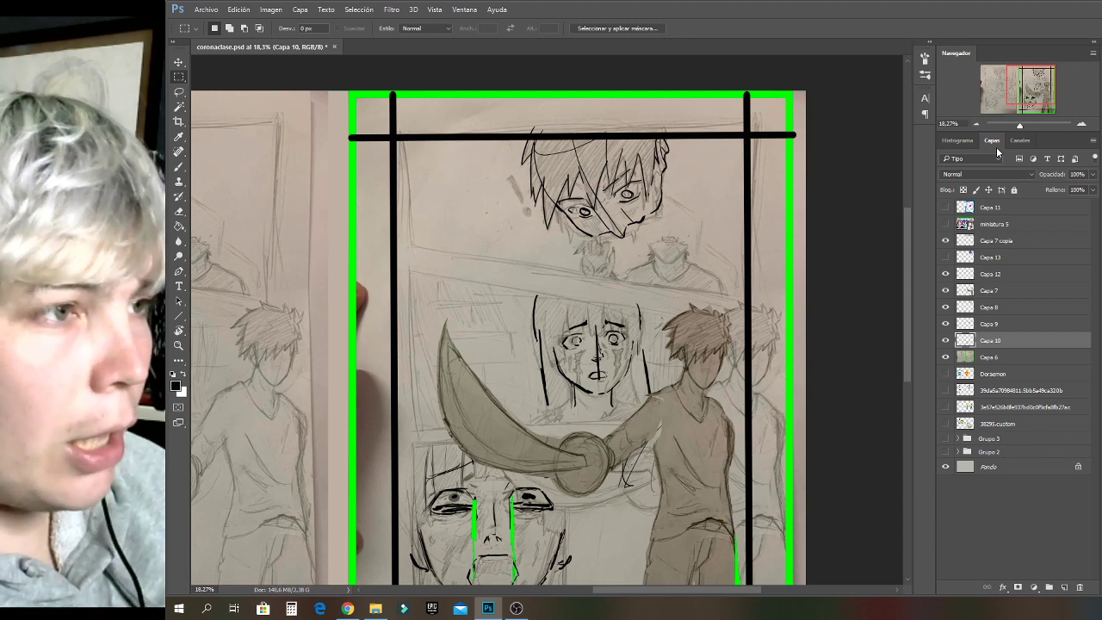
# Try to save the document in Photoshop format in the clase online folder, using a short first name as the file name.
pyautogui.click(205, 10)
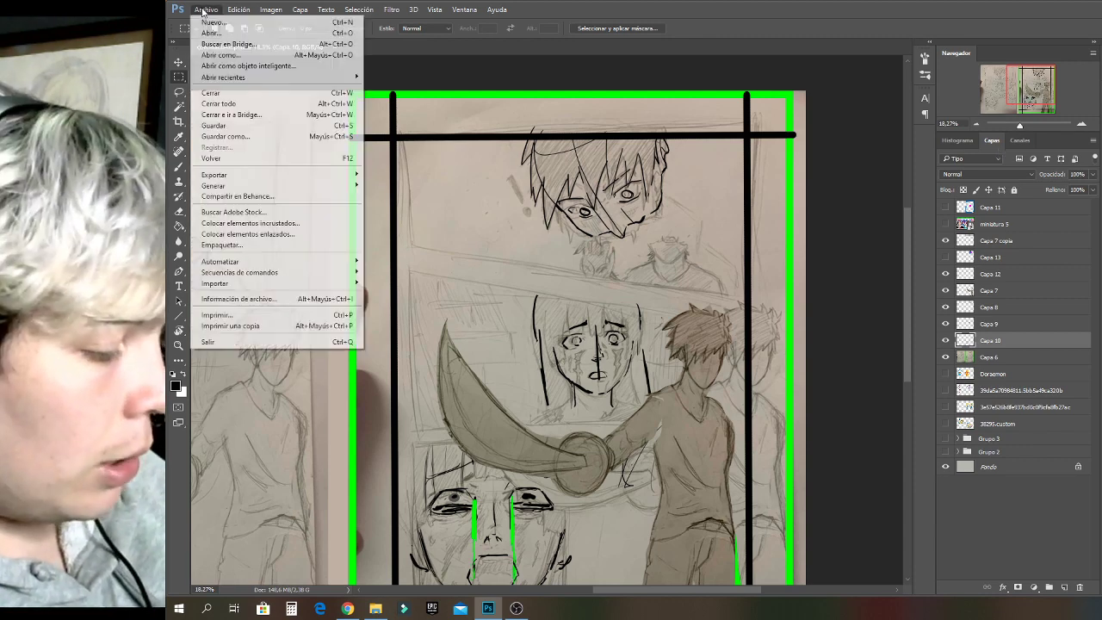
pyautogui.click(225, 137)
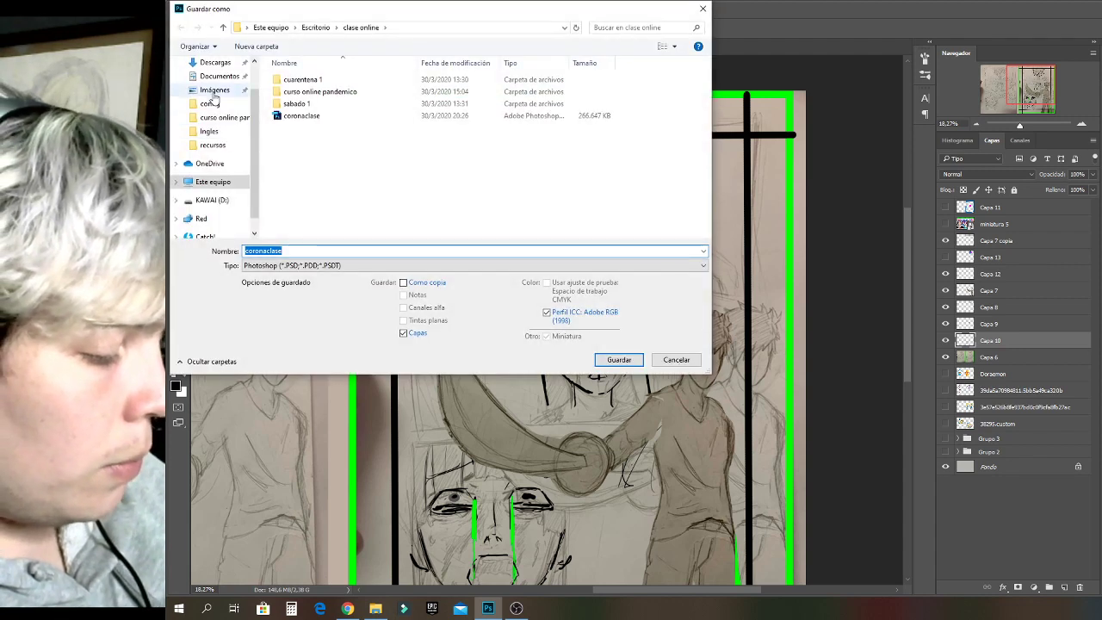
pyautogui.click(316, 92)
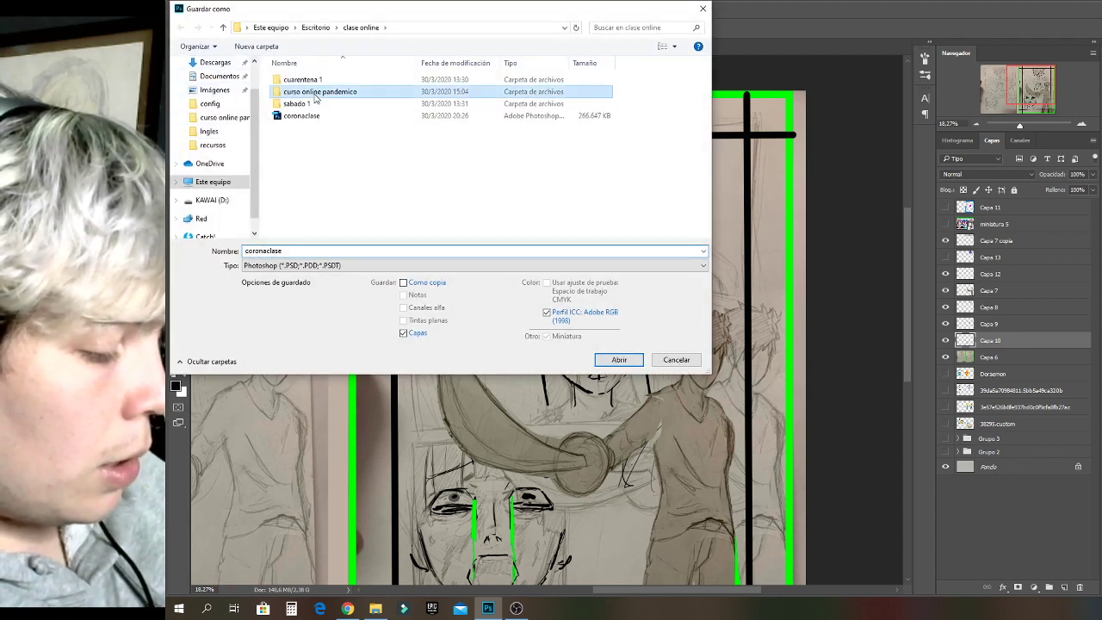
pyautogui.doubleClick(315, 92)
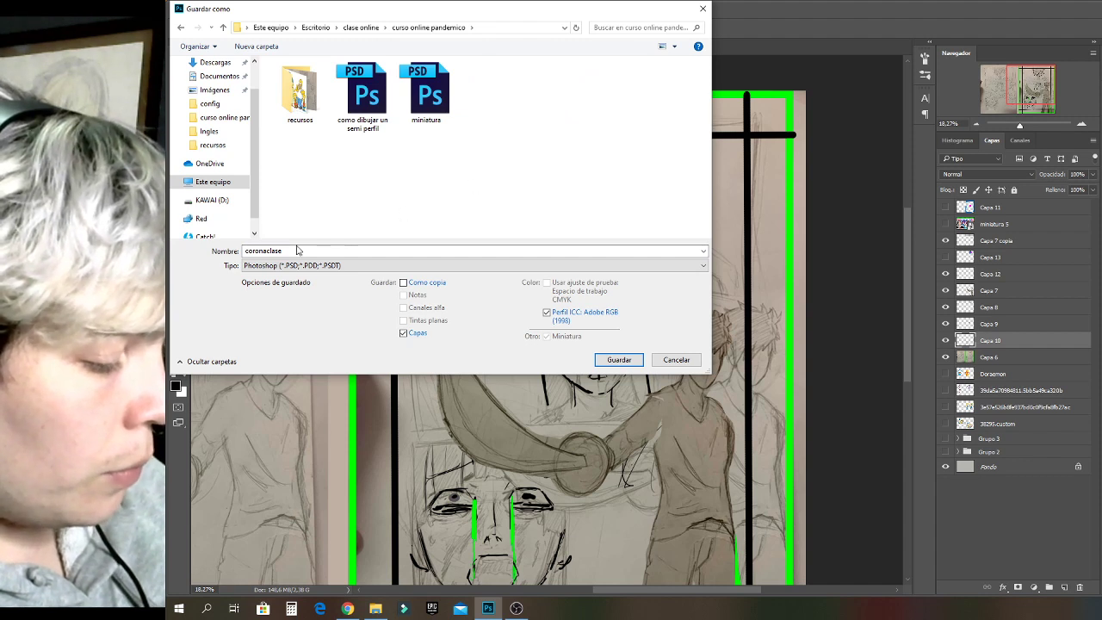
pyautogui.doubleClick(297, 250)
pyautogui.write('c')
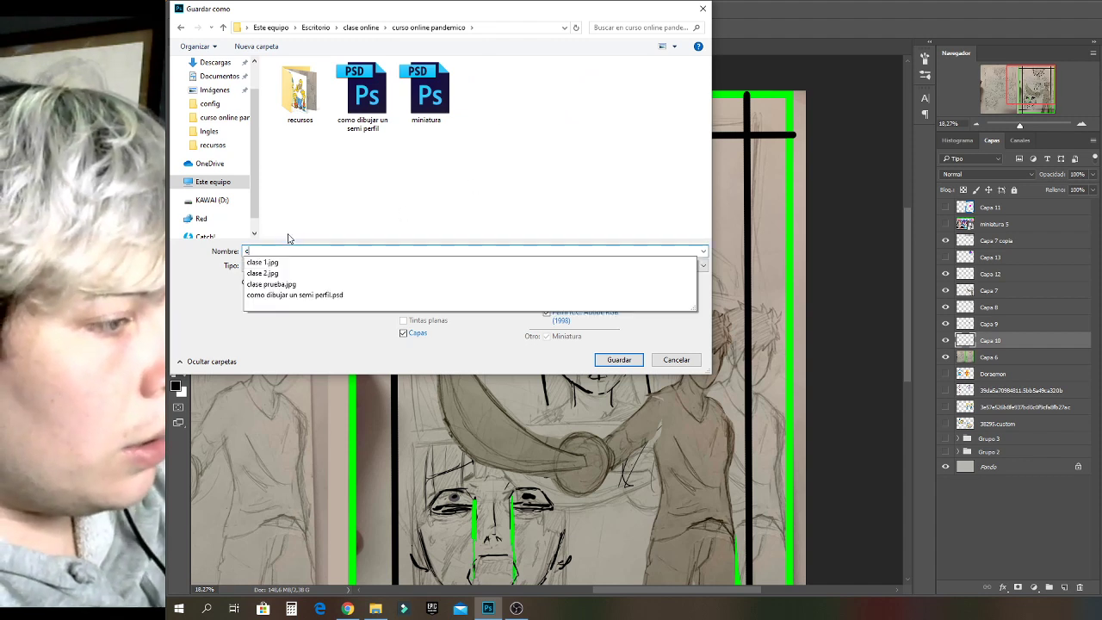
pyautogui.write('ris')
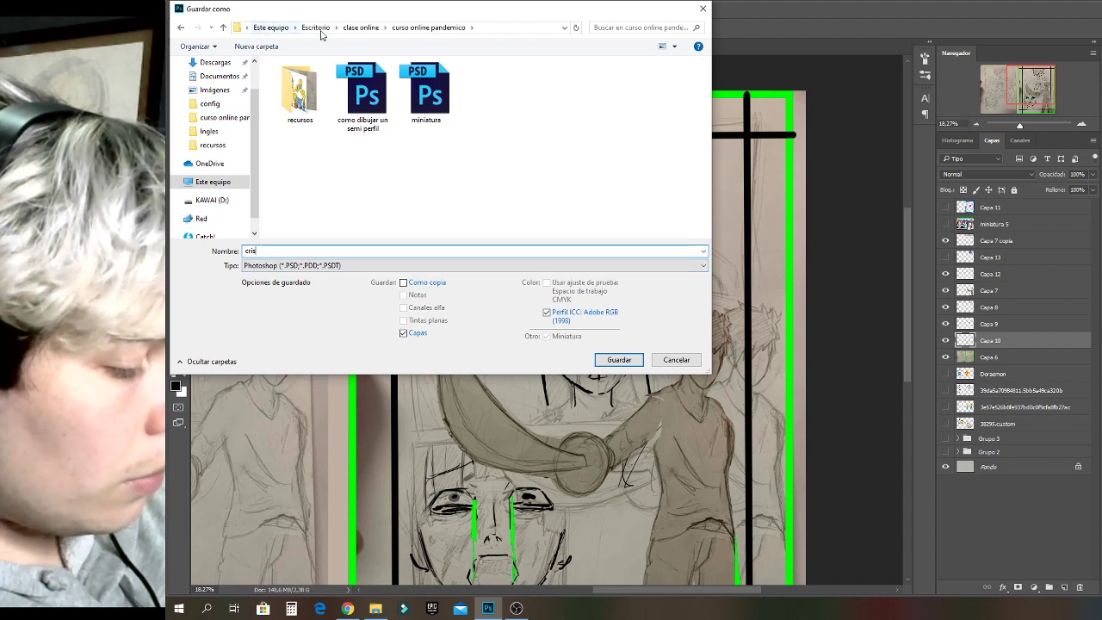
pyautogui.click(365, 30)
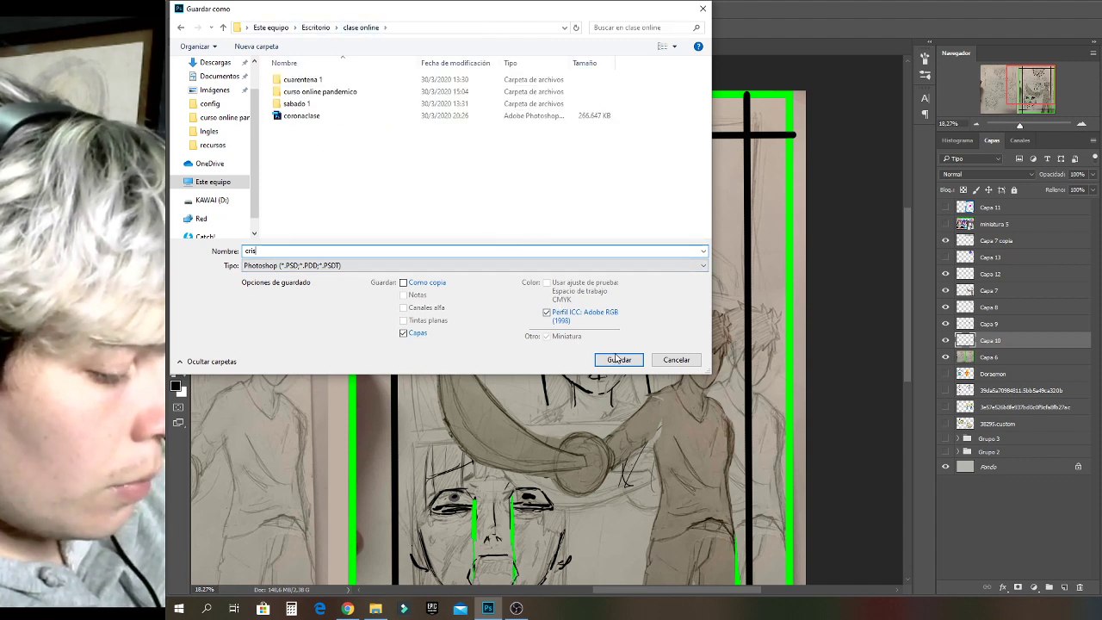
pyautogui.click(617, 360)
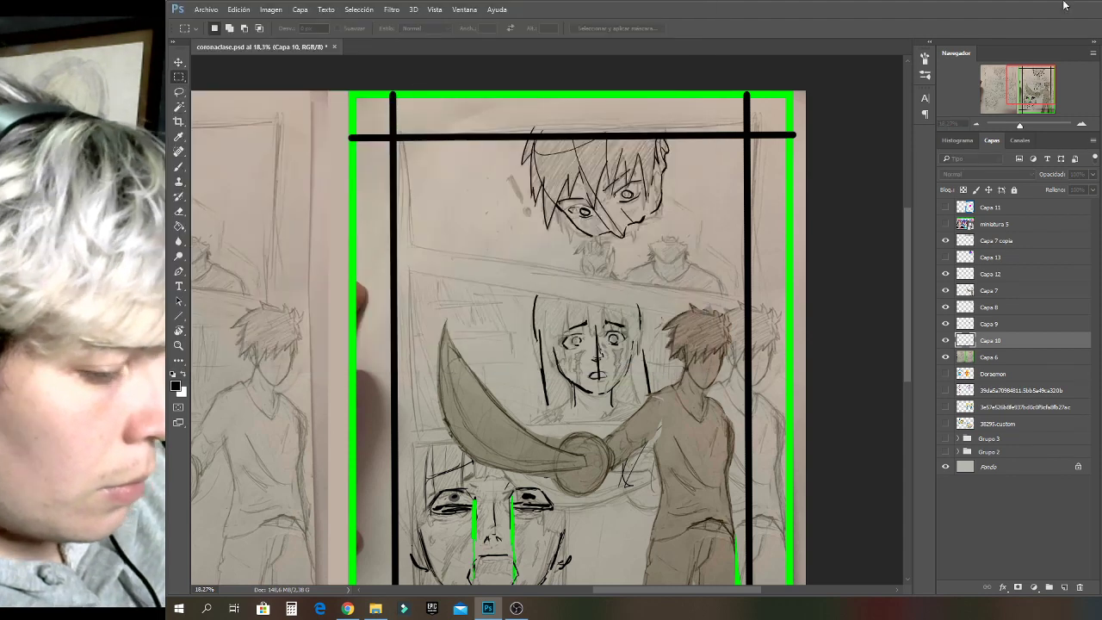
pyautogui.click(206, 9)
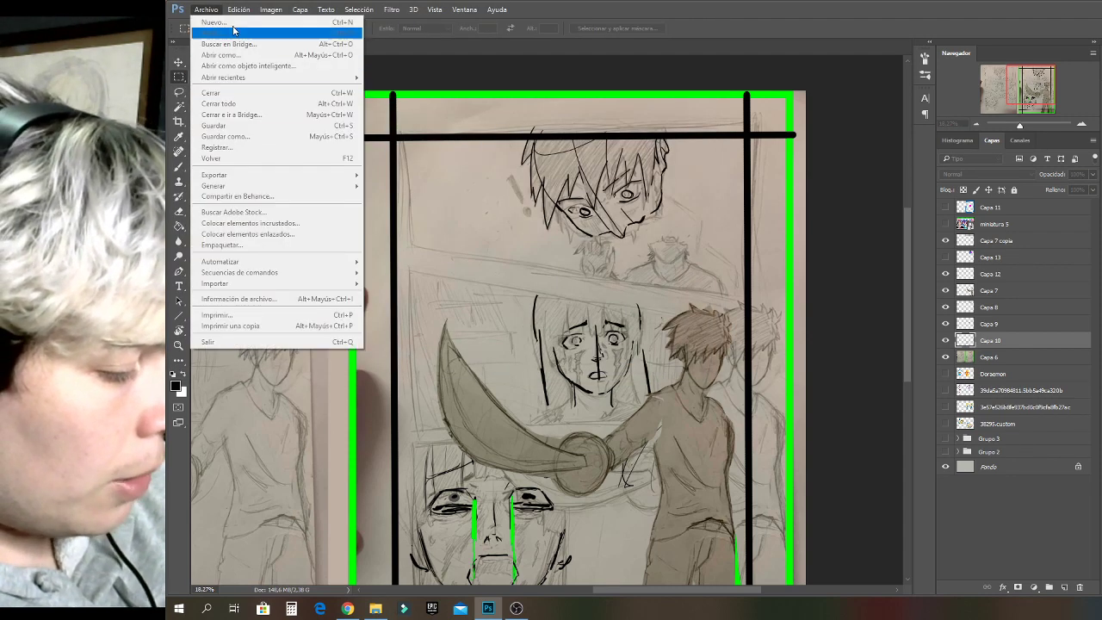
pyautogui.click(508, 49)
pyautogui.click(206, 9)
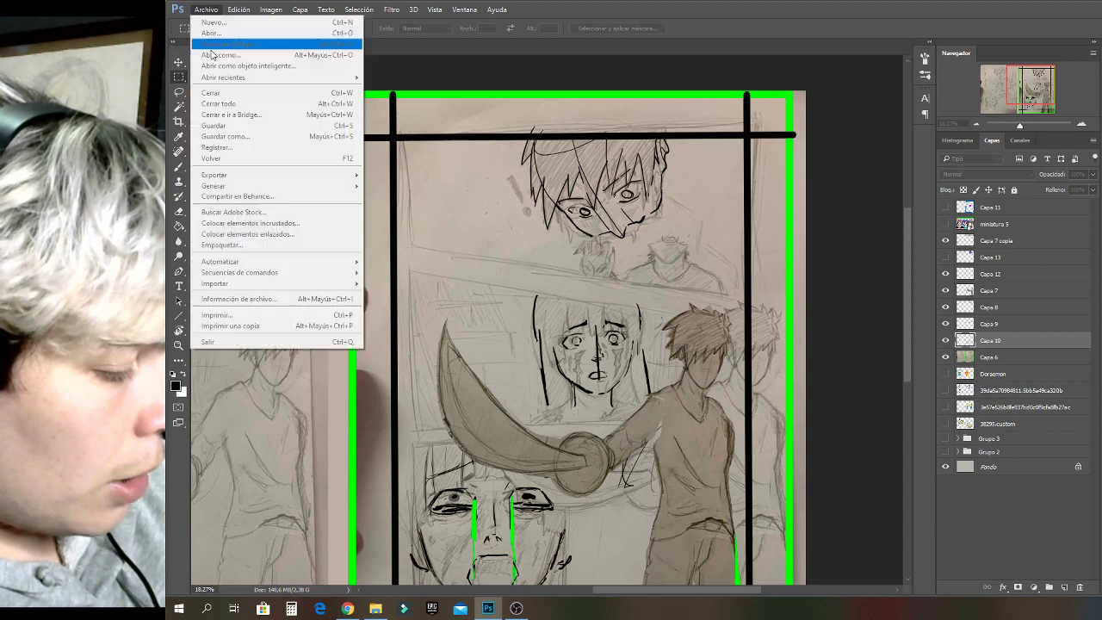
pyautogui.click(662, 13)
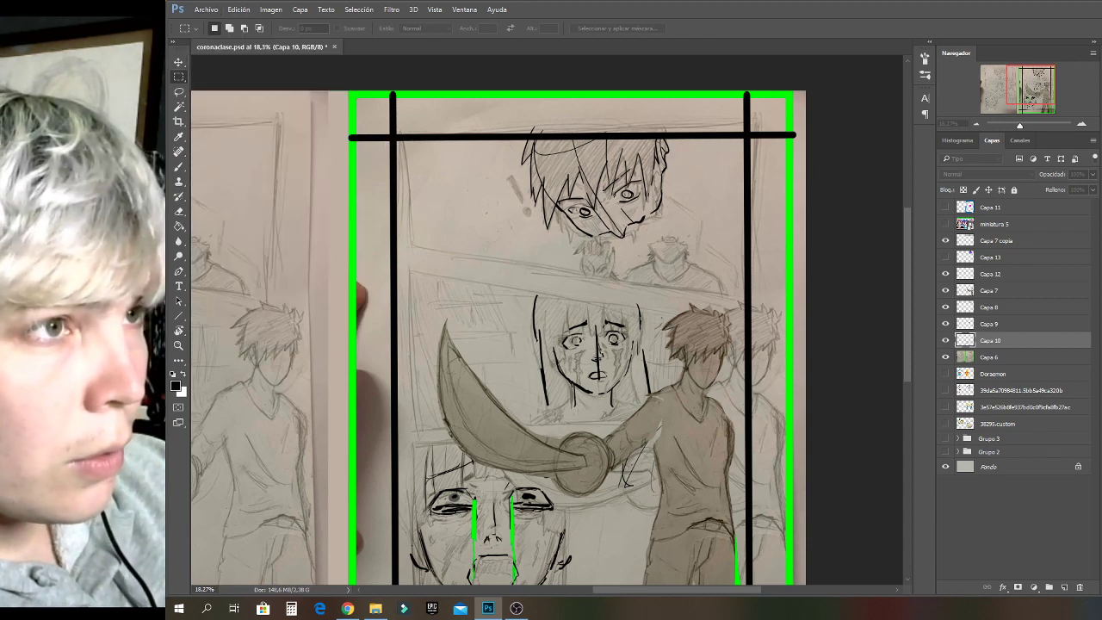
# Save a JPEG copy of the corrected page in the clase online folder at quality 12, with a short first name as file name.
pyautogui.click(217, 10)
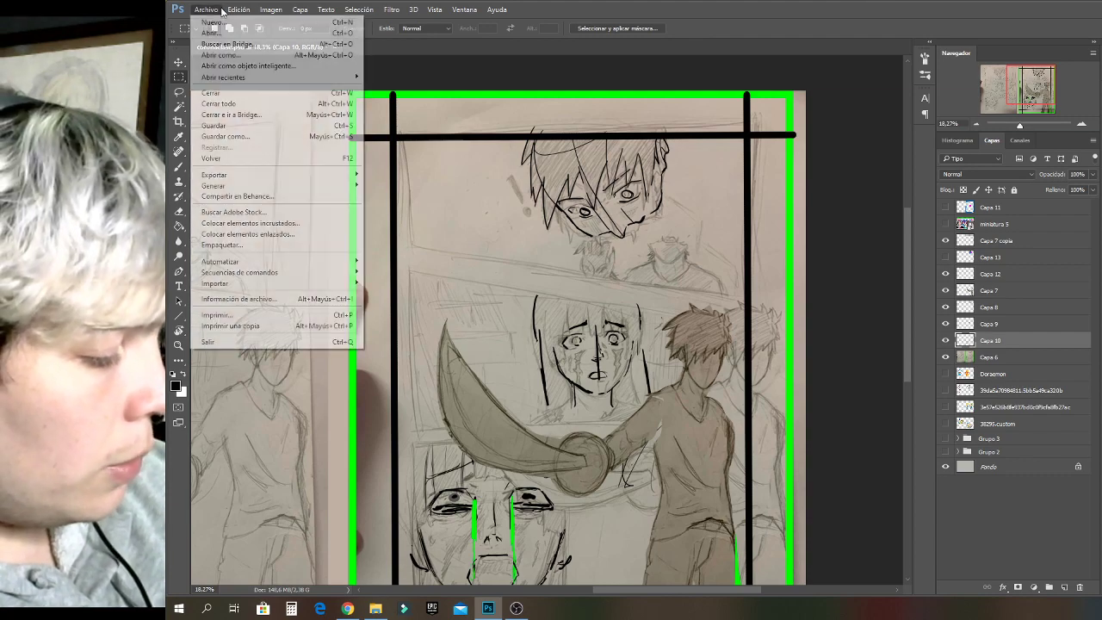
pyautogui.click(204, 139)
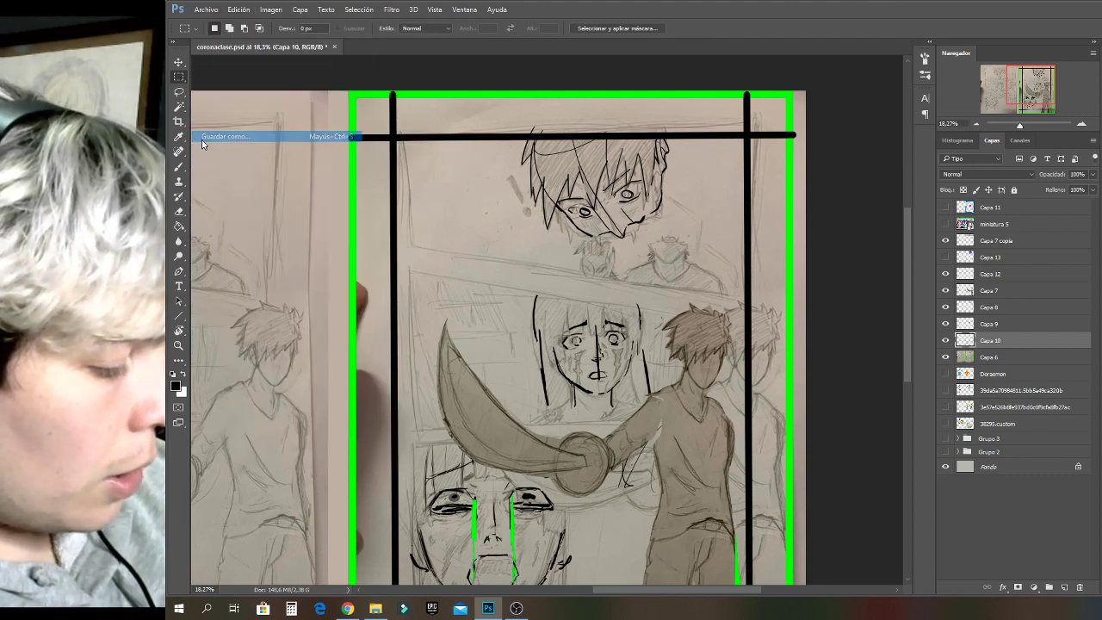
pyautogui.click(290, 265)
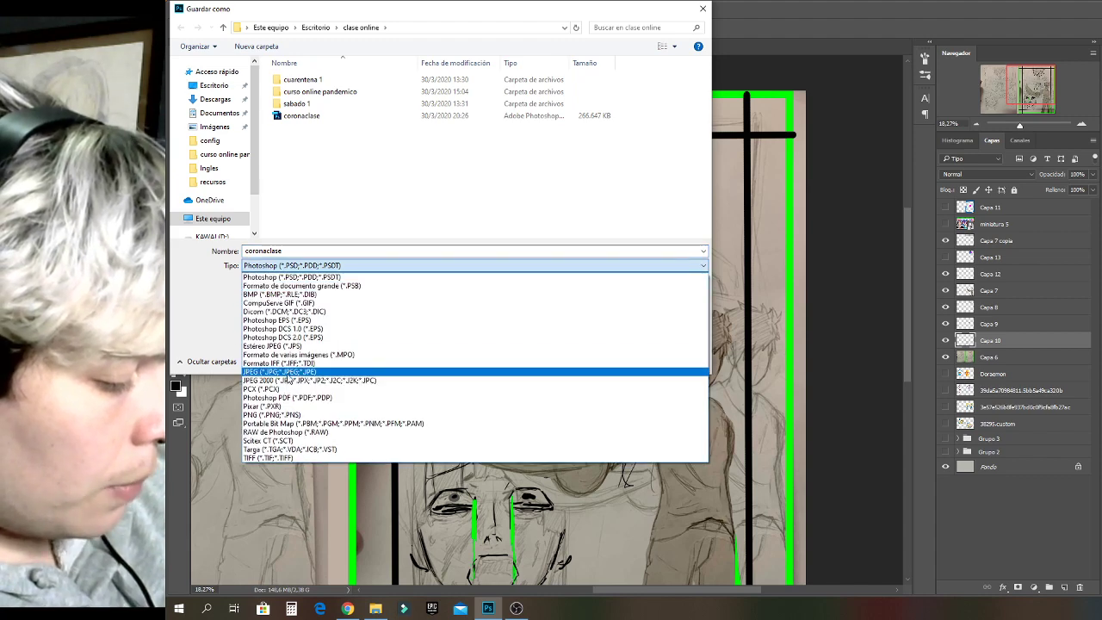
pyautogui.click(291, 373)
pyautogui.doubleClick(290, 250)
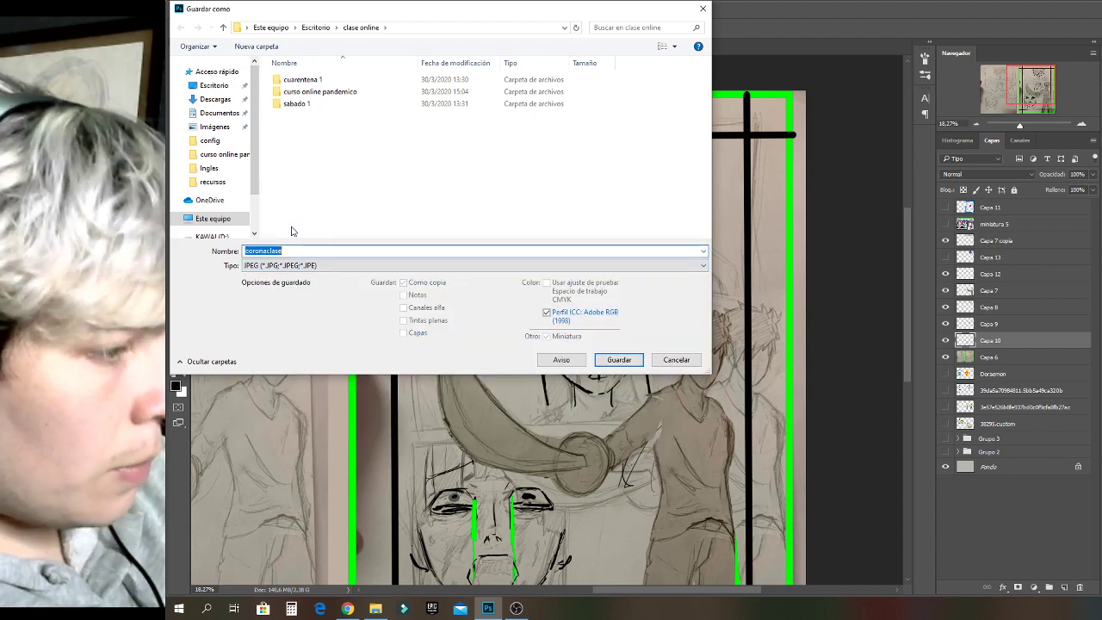
pyautogui.write('cris')
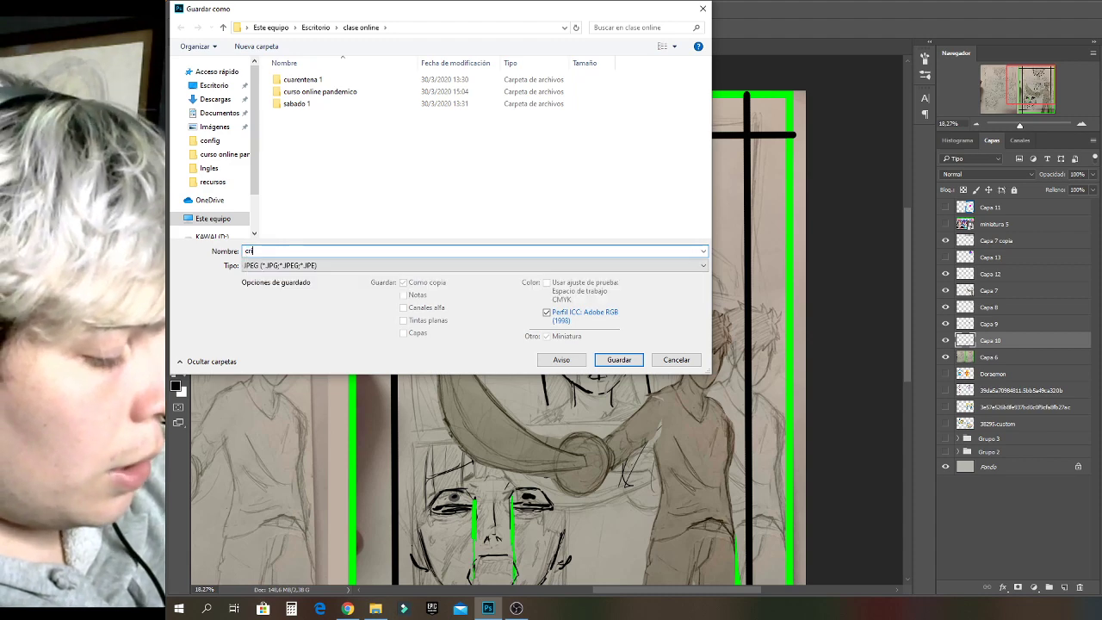
pyautogui.click(623, 360)
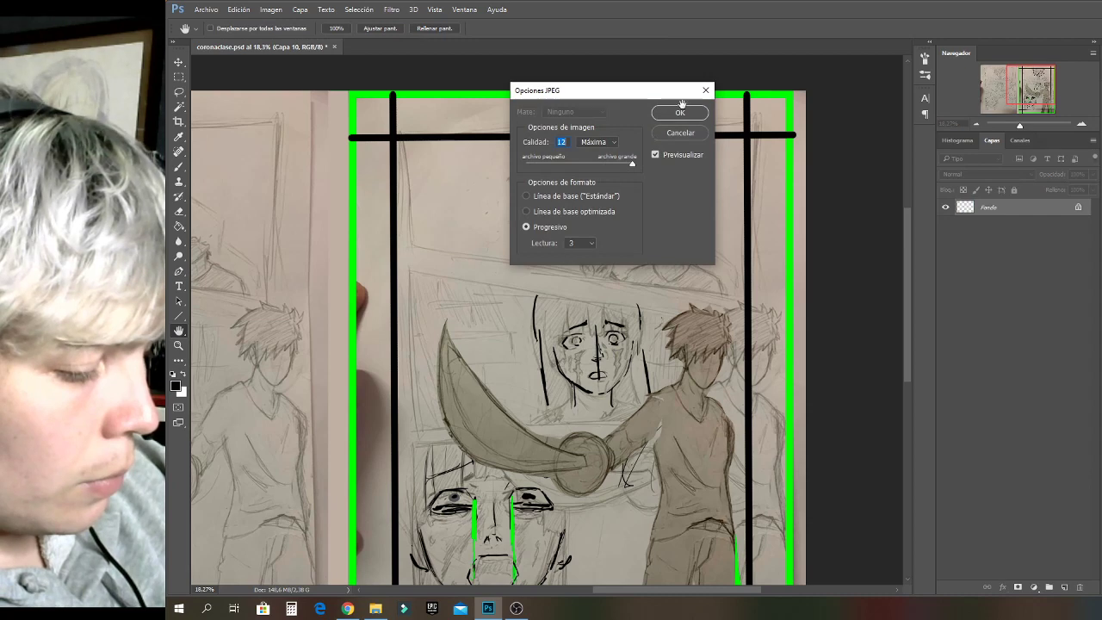
pyautogui.click(679, 114)
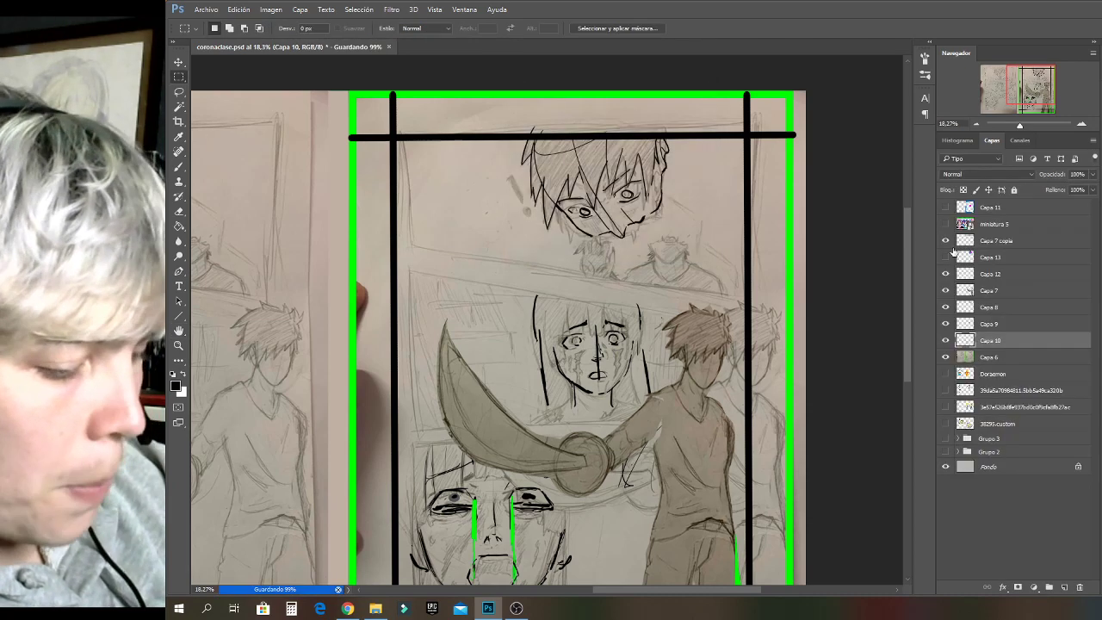
# Delete all the page-correction layers from Capa 6 up to Capa 11.
pyautogui.click(993, 357)
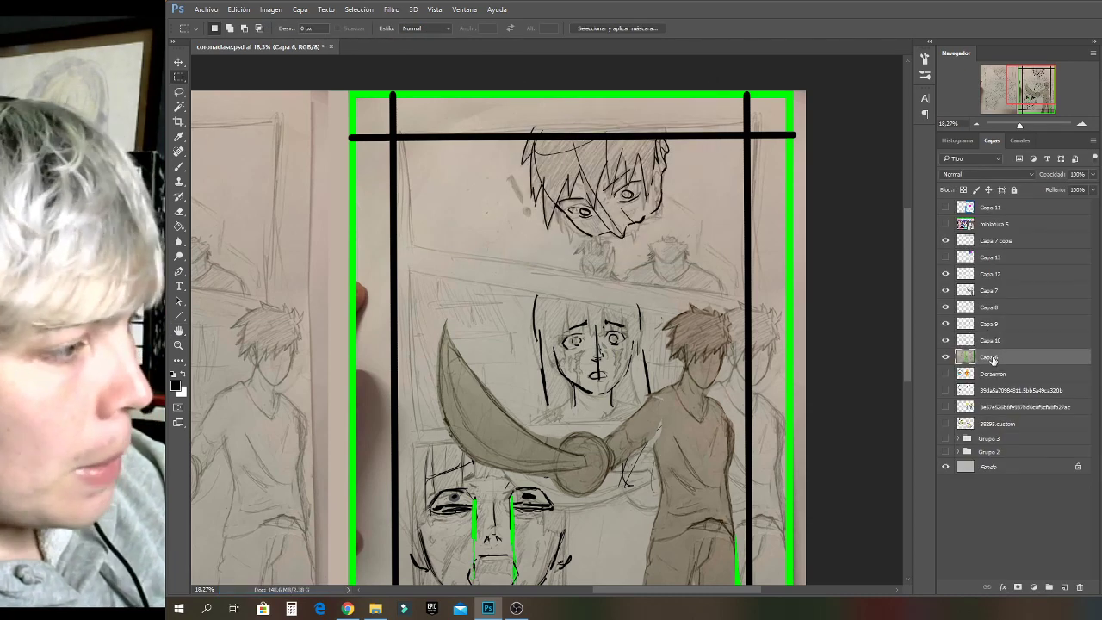
pyautogui.keyDown('shift'); pyautogui.click(995, 209); pyautogui.keyUp('shift')
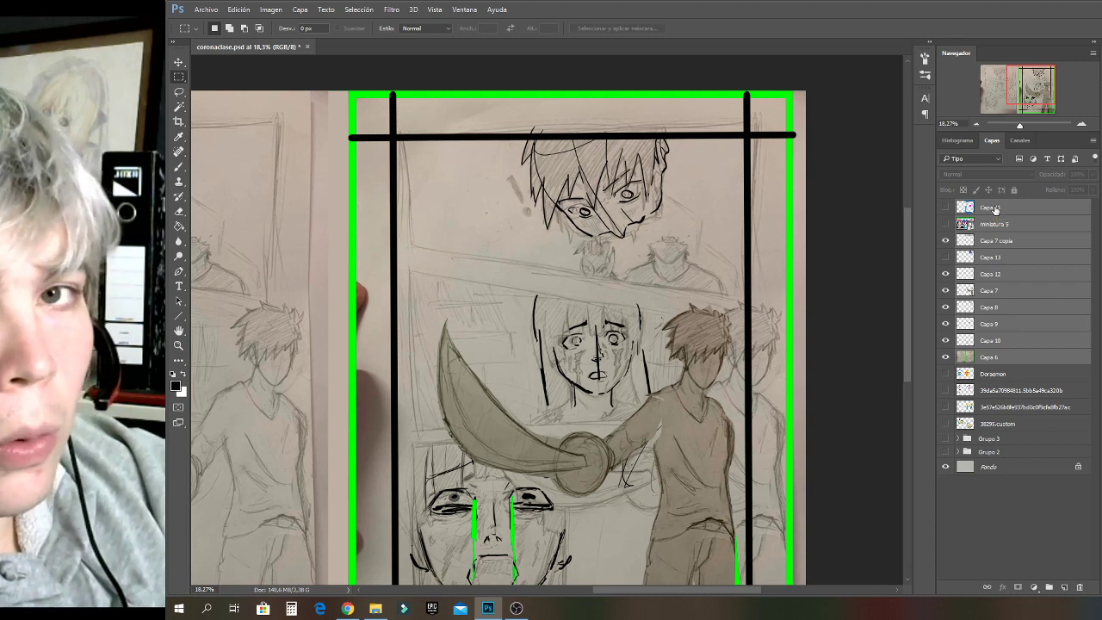
pyautogui.press('Delete')
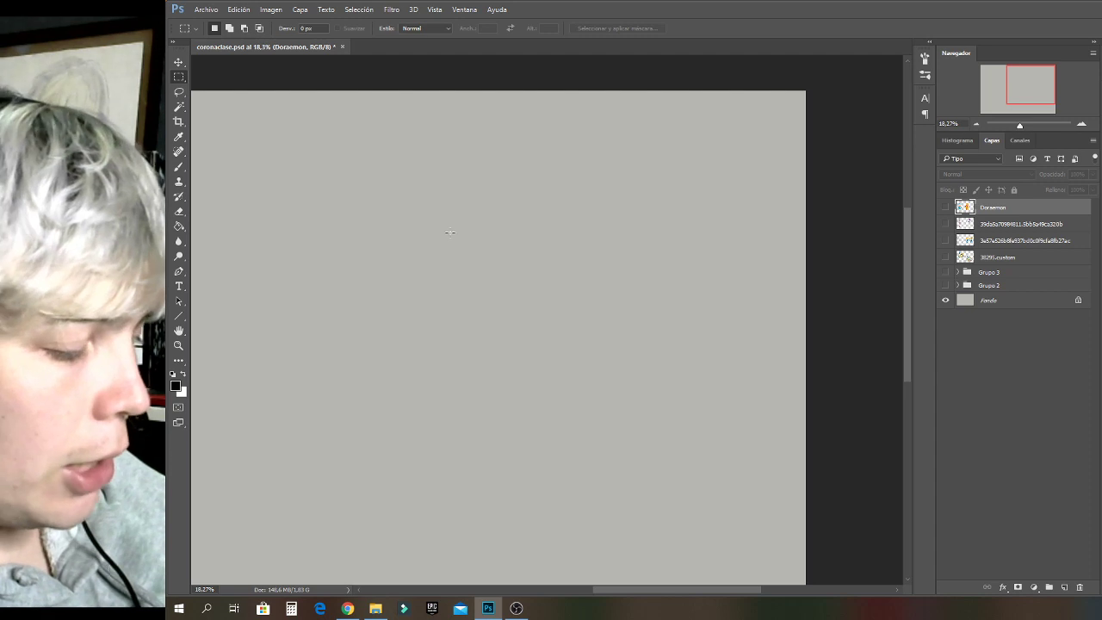
# Show the Doraemon layer containing the Doraemon and Winnie the Pooh drawings.
pyautogui.moveTo(1020, 126); pyautogui.dragTo(1019, 126)
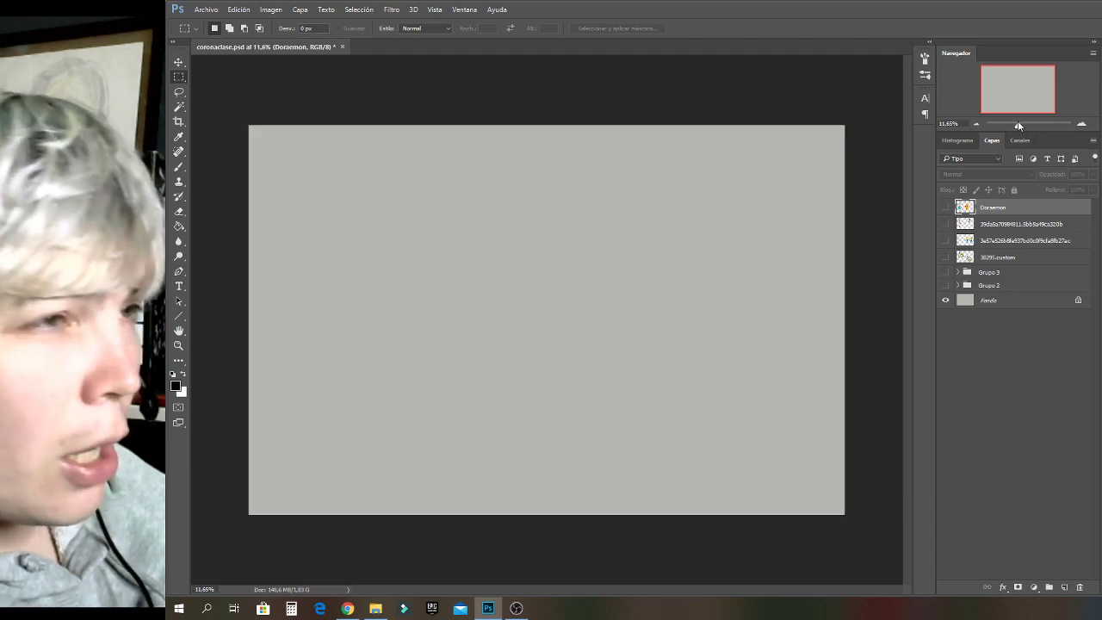
pyautogui.hotkey('alt', 'Tab')
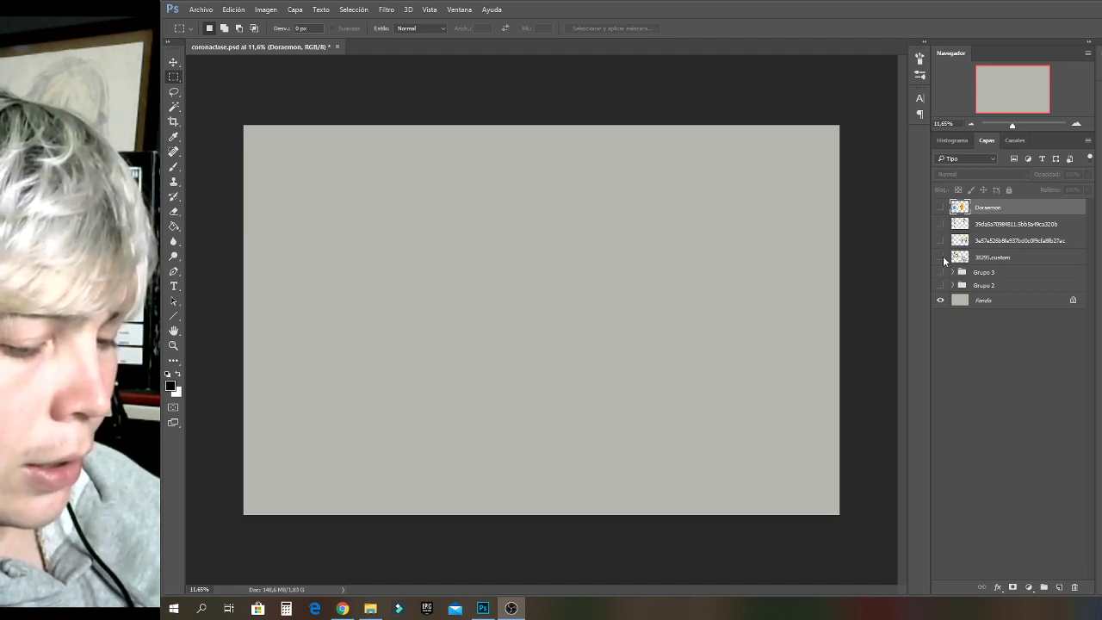
pyautogui.click(942, 209)
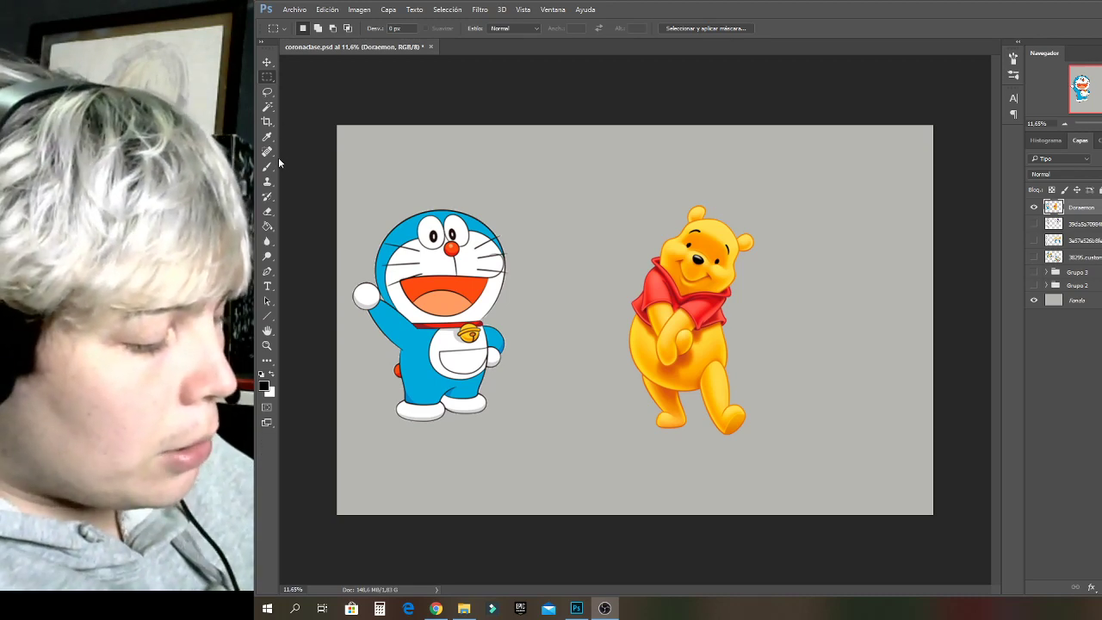
pyautogui.click(277, 166)
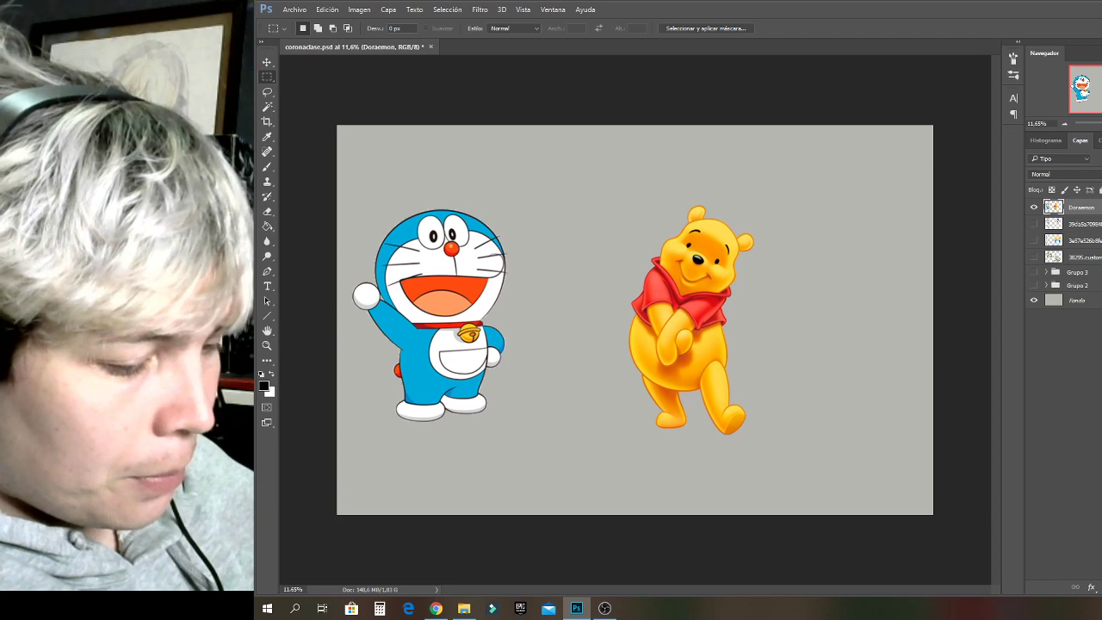
# Activate the Brush tool and set the foreground colour to bright blue (#0e8cf8).
pyautogui.scroll(3, 637, 331)
pyautogui.scroll(-2, 607, 396)
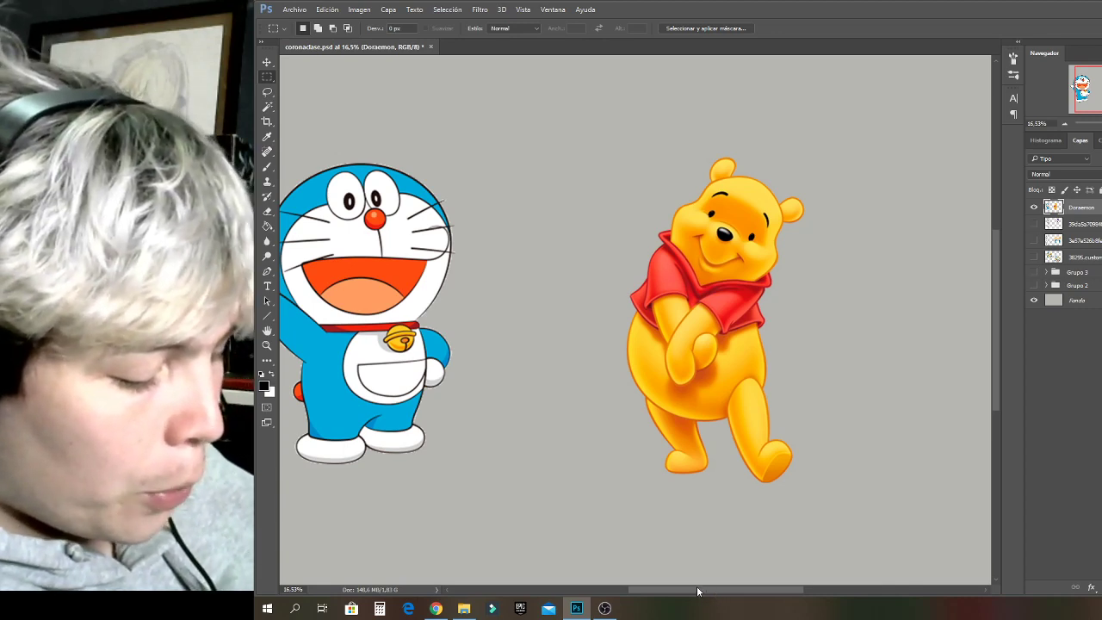
pyautogui.moveTo(698, 590); pyautogui.dragTo(677, 592)
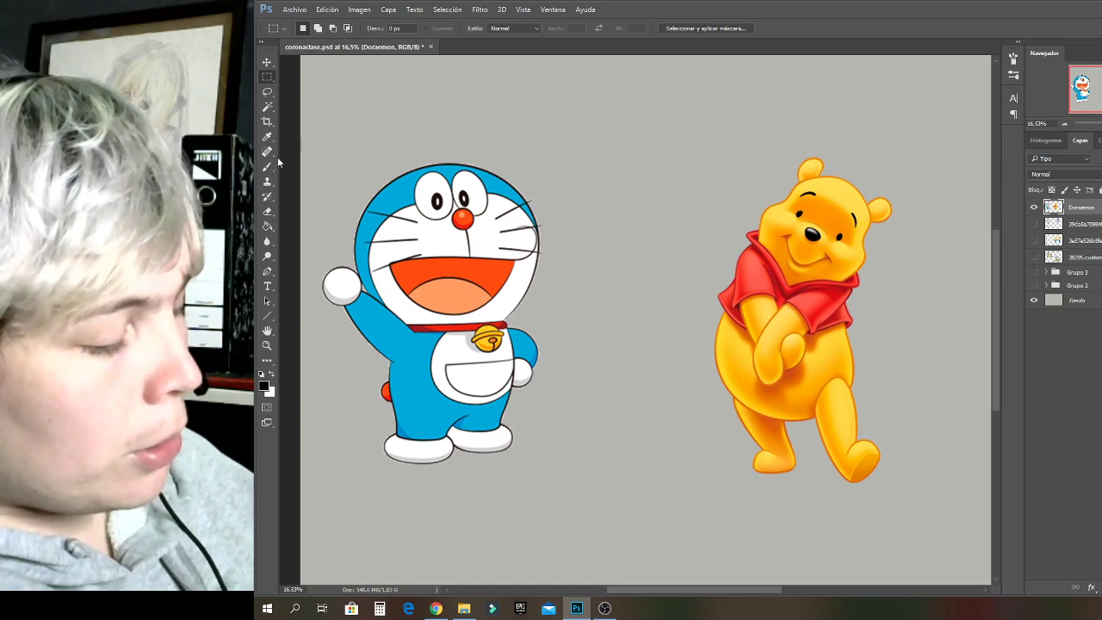
pyautogui.press('b')
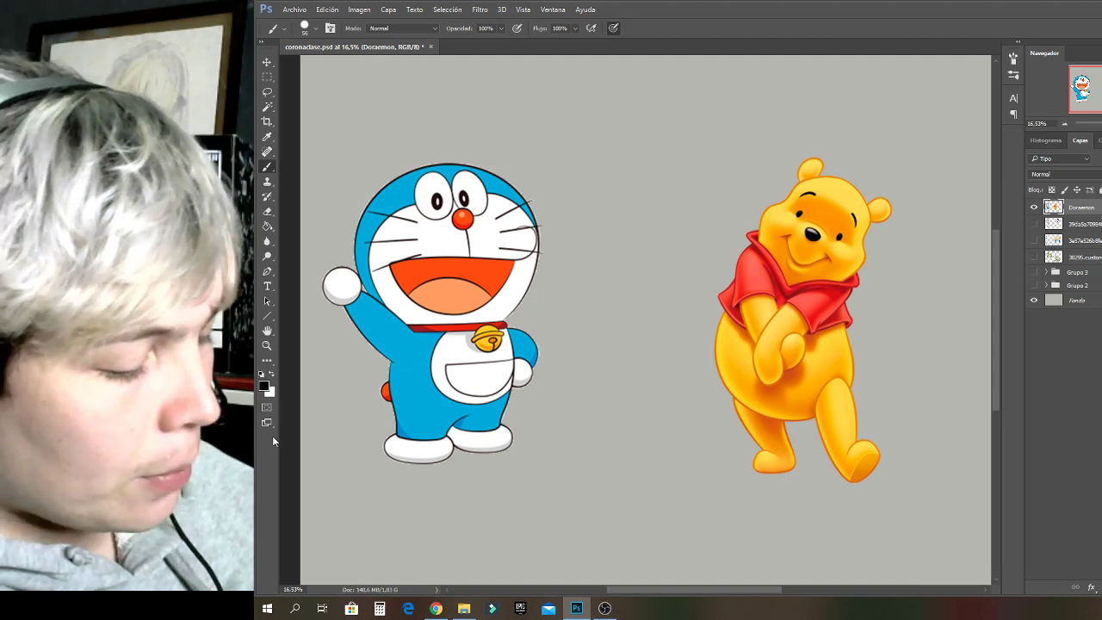
pyautogui.click(265, 385)
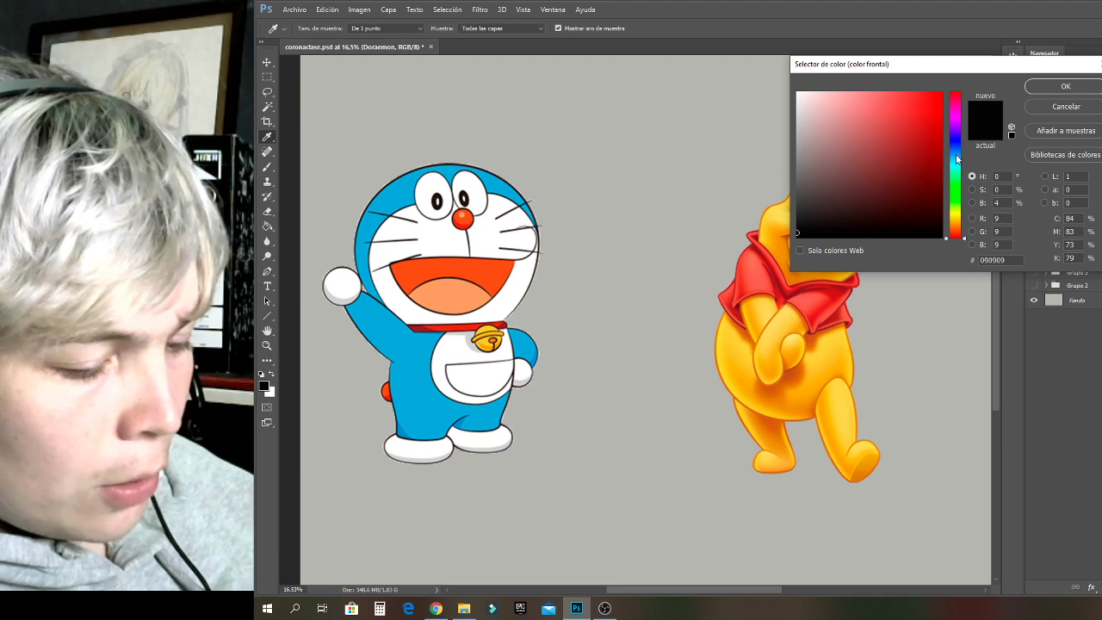
pyautogui.click(956, 154)
pyautogui.click(934, 95)
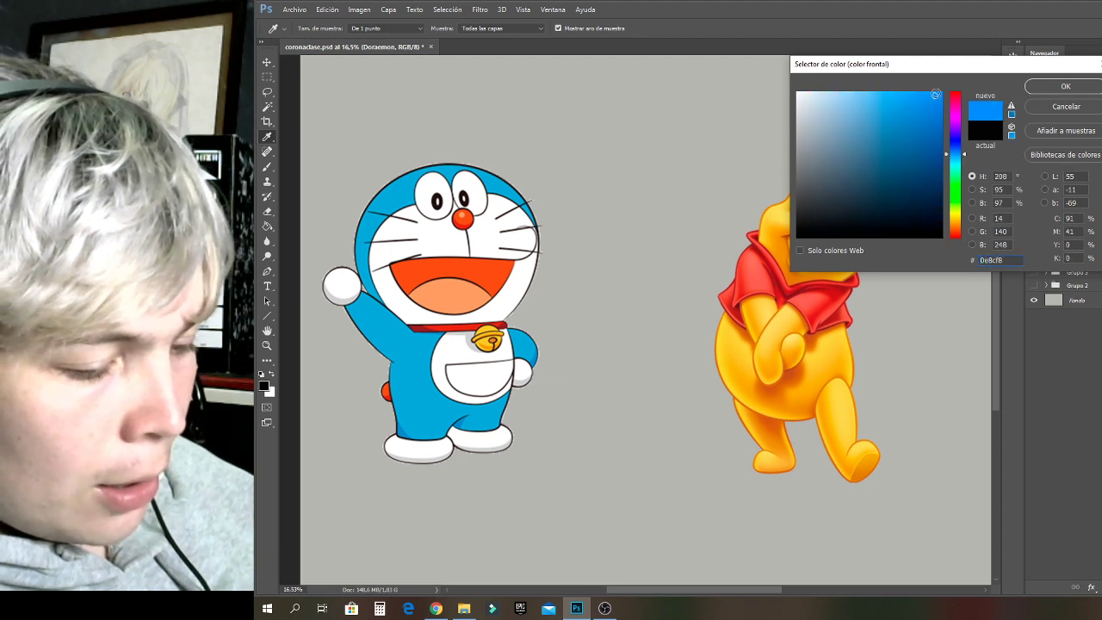
pyautogui.click(1043, 89)
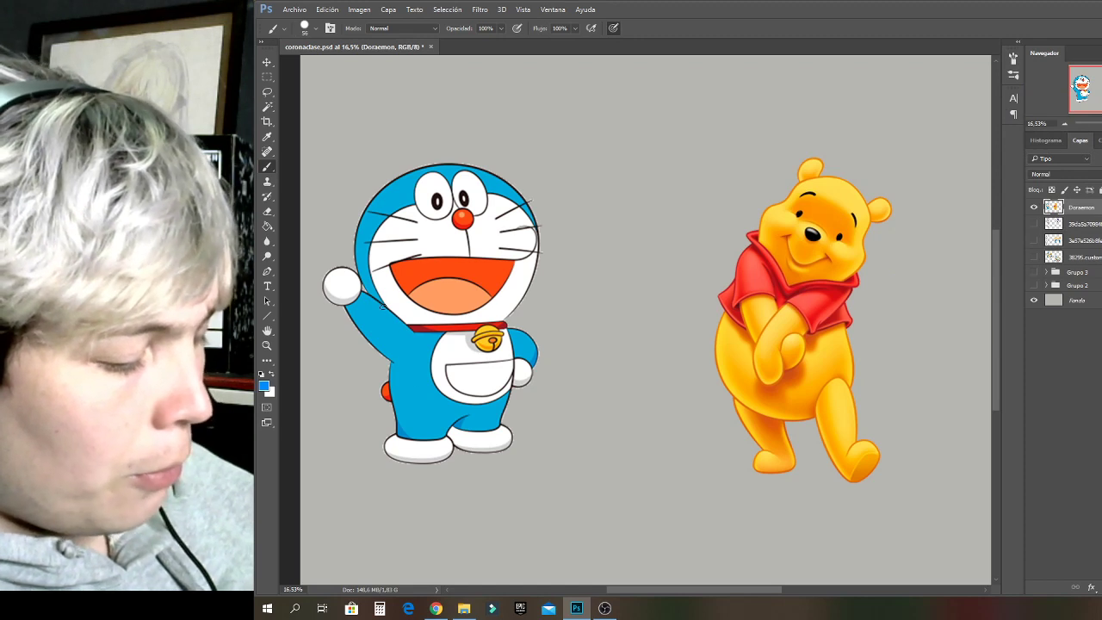
# Outline Doraemon's overall silhouette with bright blue strokes forming an inverted triangular shape that narrows towards the feet.
pyautogui.moveTo(346, 176)
pyautogui.mouseDown()
pyautogui.moveTo(576, 154)
pyautogui.moveTo(476, 495)
pyautogui.moveTo(450, 467)
pyautogui.moveTo(335, 193)
pyautogui.mouseUp()
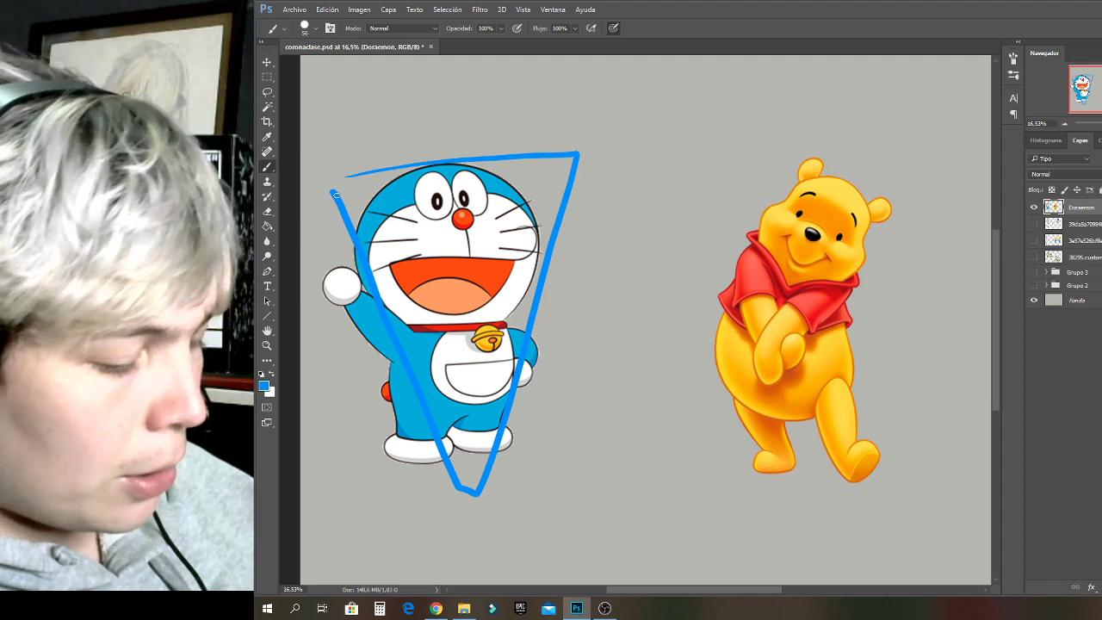
pyautogui.hotkey('ctrl', 'z')
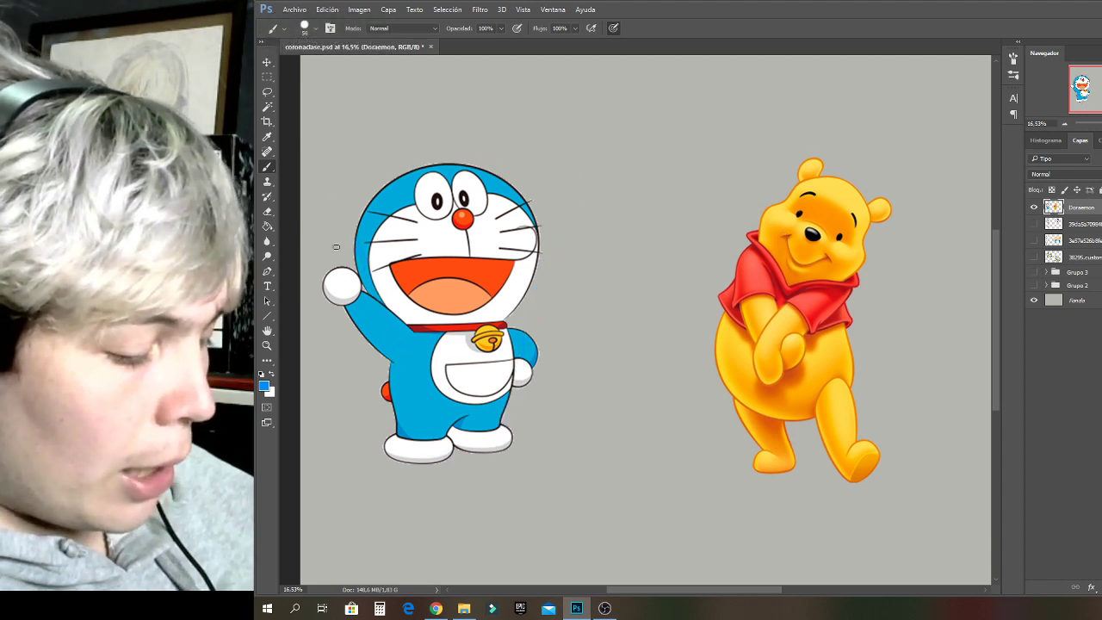
pyautogui.moveTo(398, 450)
pyautogui.mouseDown()
pyautogui.moveTo(346, 286)
pyautogui.moveTo(333, 172)
pyautogui.moveTo(504, 162)
pyautogui.mouseUp()
pyautogui.moveTo(521, 160)
pyautogui.mouseDown()
pyautogui.moveTo(569, 170)
pyautogui.moveTo(570, 224)
pyautogui.moveTo(463, 496)
pyautogui.mouseUp()
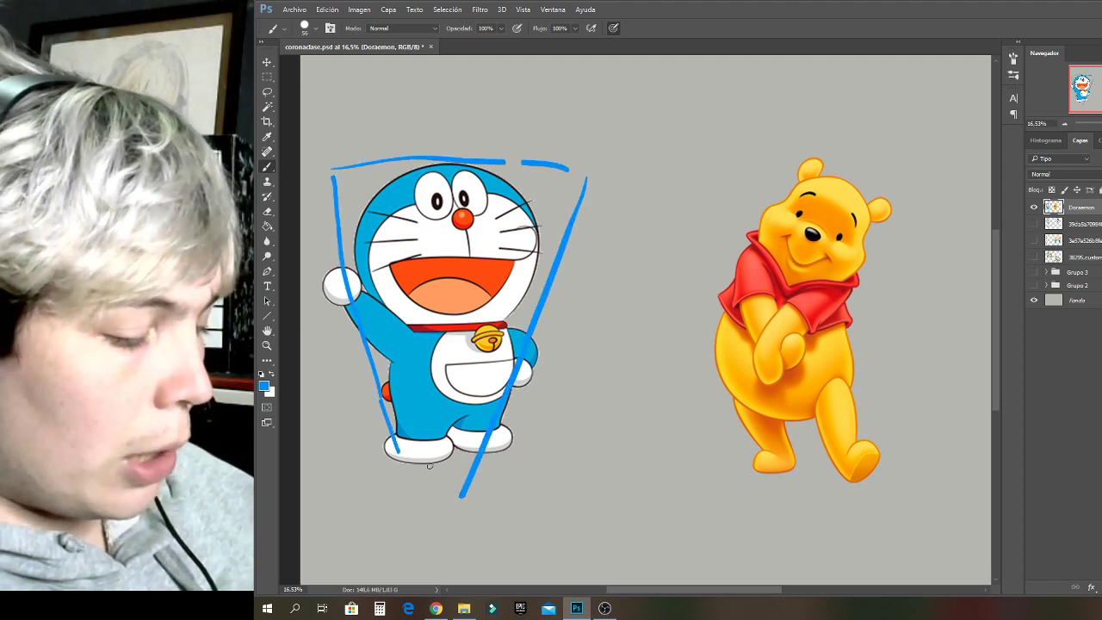
pyautogui.moveTo(334, 315); pyautogui.dragTo(418, 494)
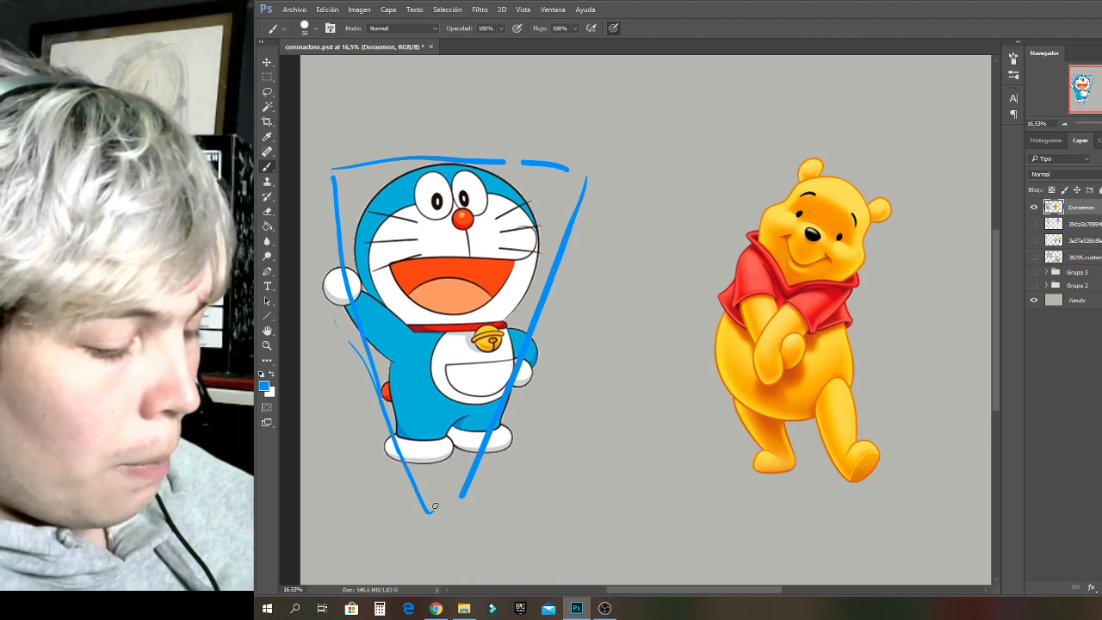
# Set the foreground colour to purple (#6609c4) and trace the curved side and chin of Doraemon's face.
pyautogui.click(264, 386)
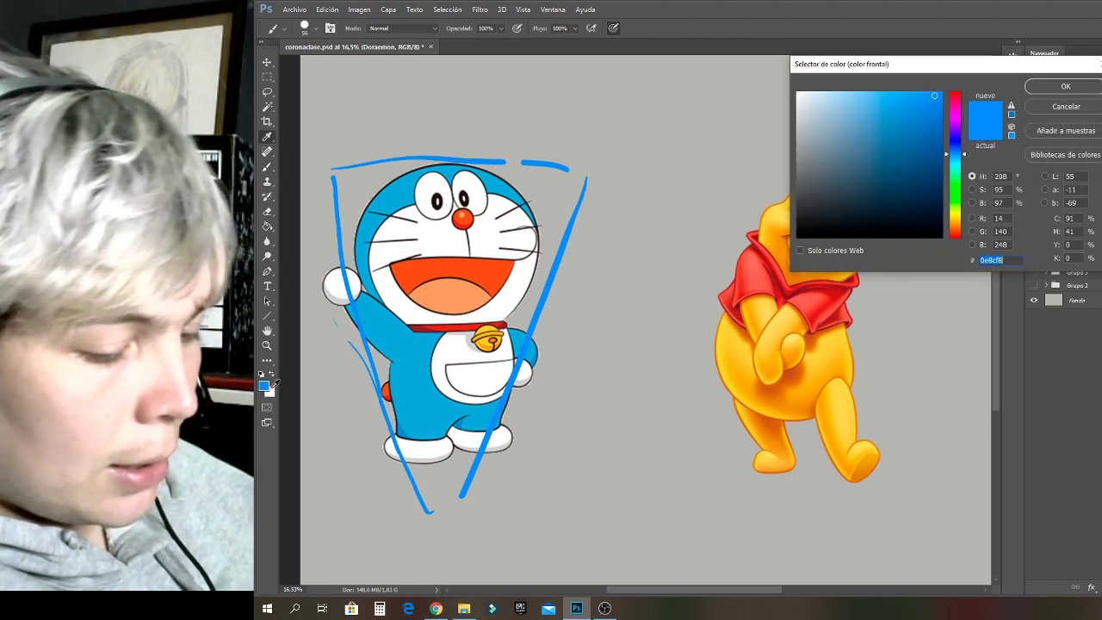
pyautogui.moveTo(954, 180)
pyautogui.mouseDown()
pyautogui.moveTo(961, 189)
pyautogui.moveTo(961, 127)
pyautogui.mouseUp()
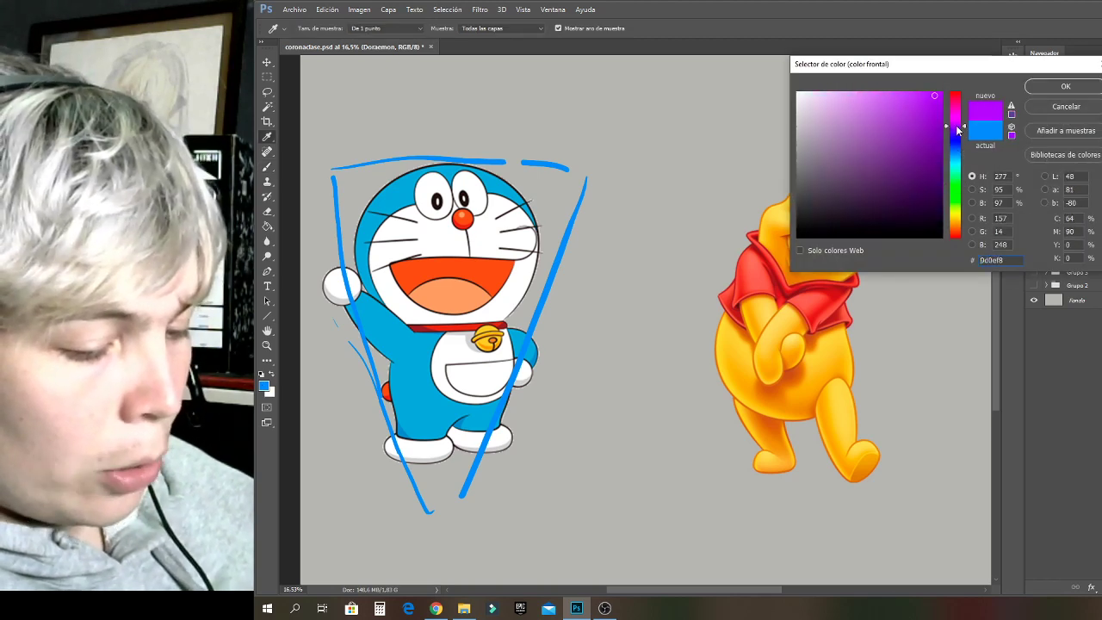
pyautogui.click(936, 125)
pyautogui.click(1067, 88)
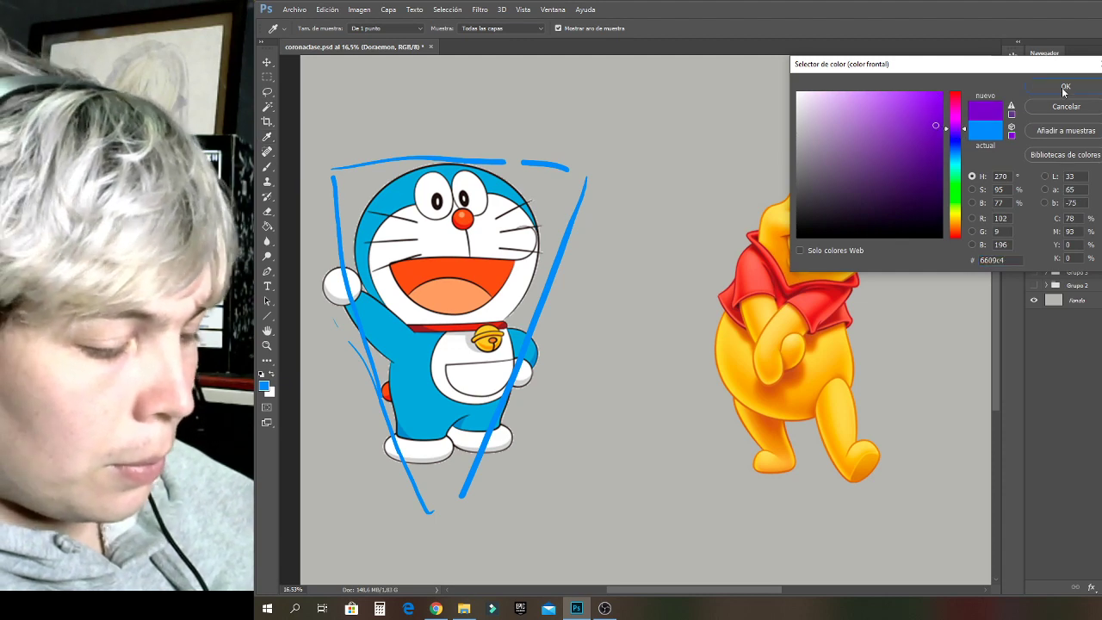
pyautogui.moveTo(340, 238)
pyautogui.mouseDown()
pyautogui.moveTo(342, 276)
pyautogui.moveTo(364, 317)
pyautogui.moveTo(410, 338)
pyautogui.moveTo(469, 326)
pyautogui.moveTo(497, 296)
pyautogui.mouseUp()
# Change the foreground colour to orange-yellow and draw a full circle around Doraemon's head.
pyautogui.click(265, 385)
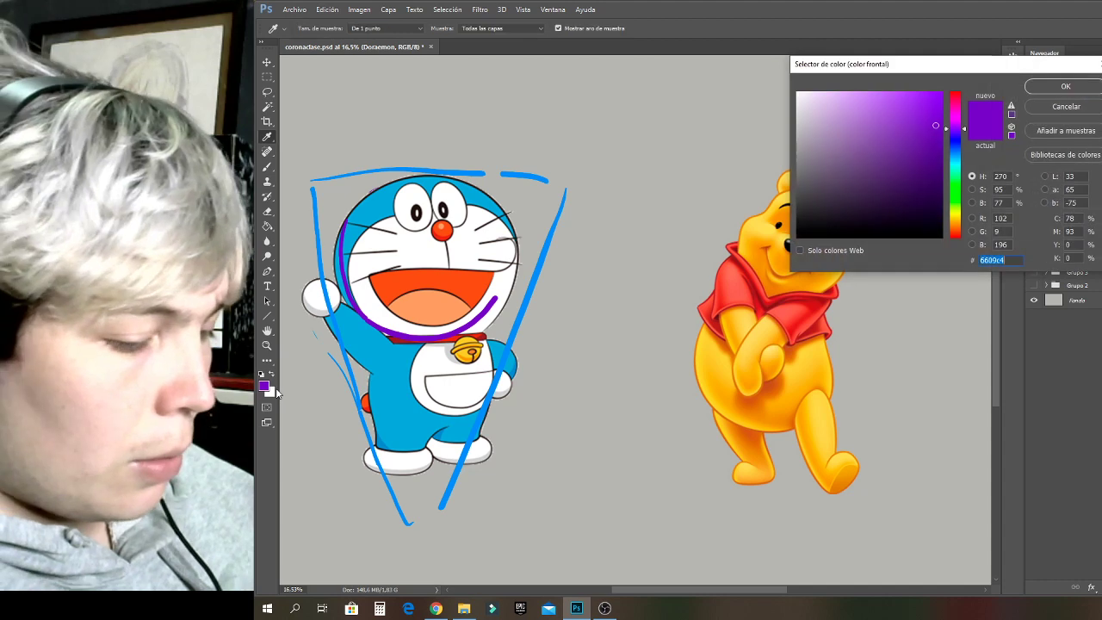
pyautogui.moveTo(964, 188); pyautogui.dragTo(957, 222)
pyautogui.click(932, 91)
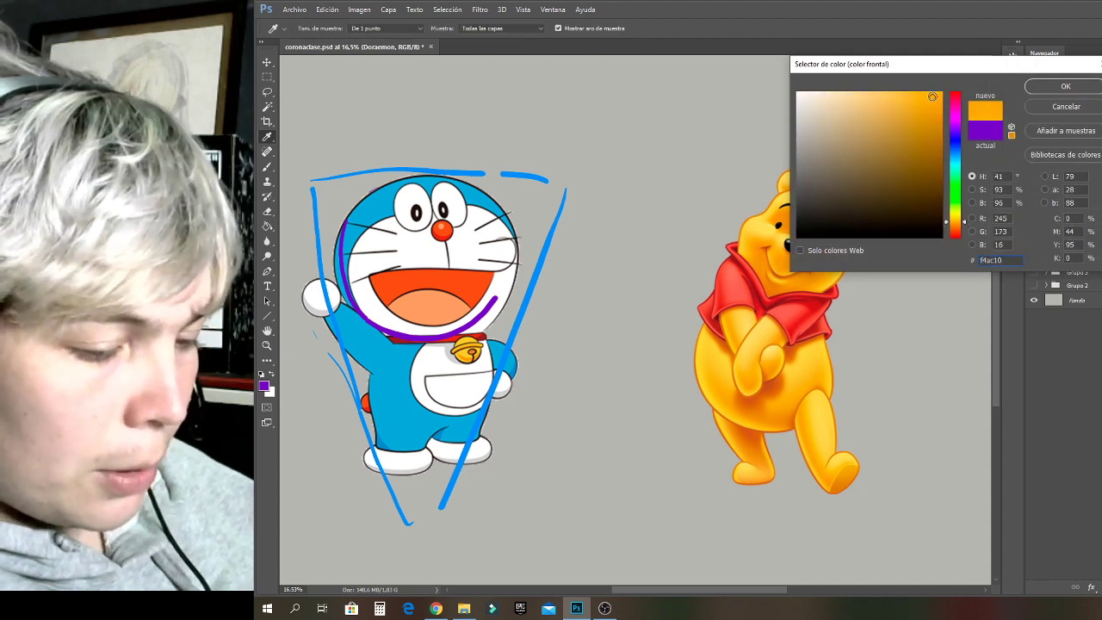
pyautogui.click(1068, 87)
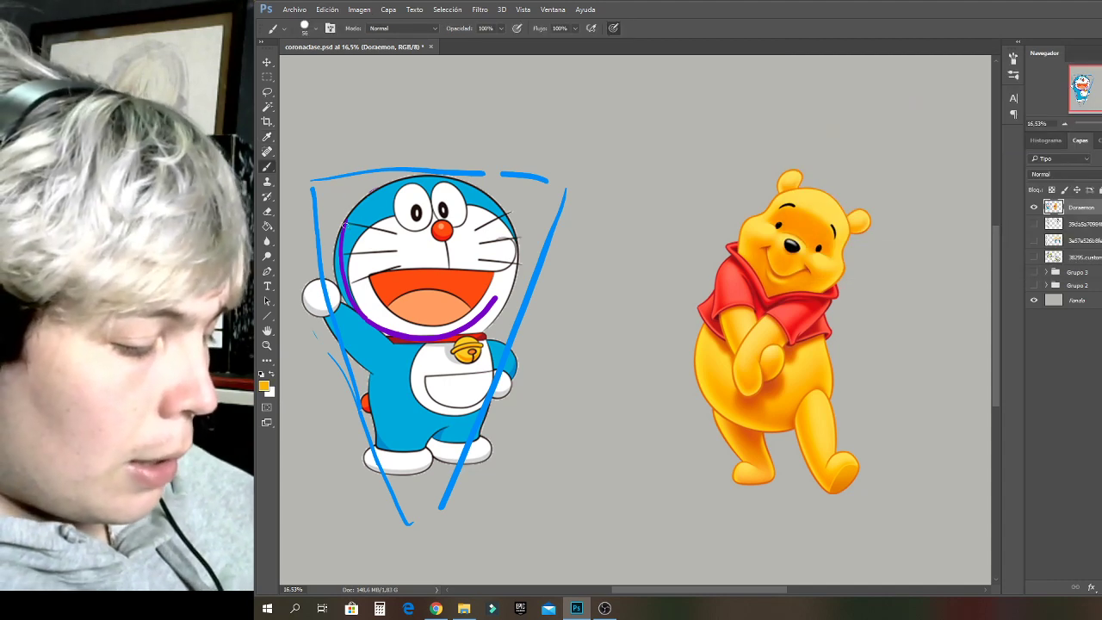
pyautogui.moveTo(457, 341)
pyautogui.mouseDown()
pyautogui.moveTo(496, 313)
pyautogui.moveTo(512, 283)
pyautogui.moveTo(513, 238)
pyautogui.moveTo(504, 207)
pyautogui.moveTo(453, 173)
pyautogui.moveTo(405, 176)
pyautogui.moveTo(356, 207)
pyautogui.moveTo(340, 250)
pyautogui.moveTo(344, 293)
pyautogui.moveTo(418, 336)
pyautogui.mouseUp()
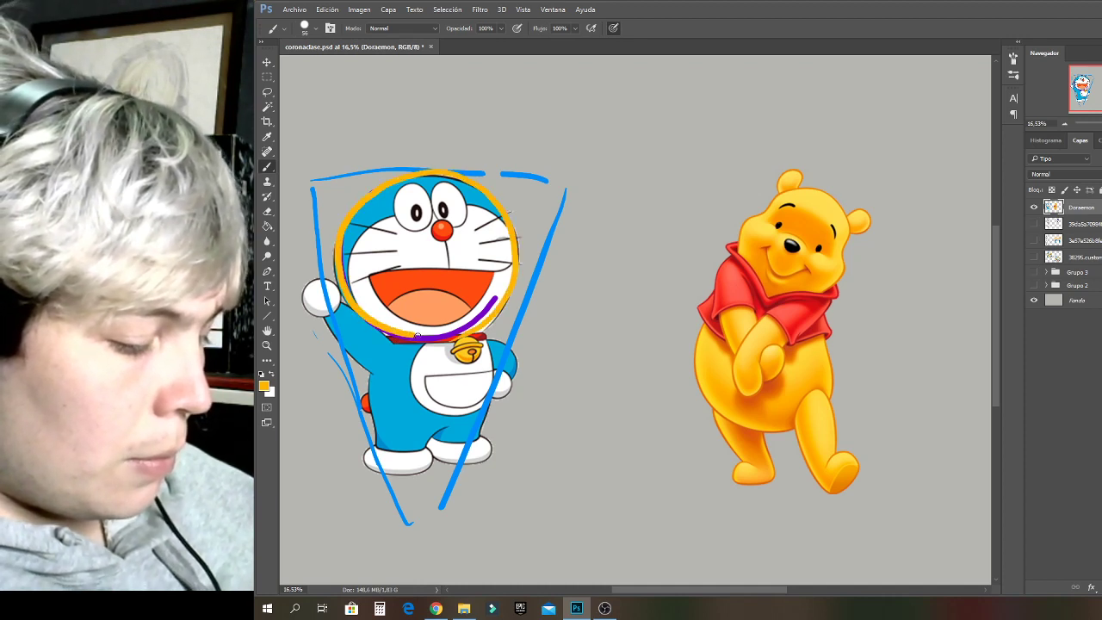
pyautogui.moveTo(440, 178)
pyautogui.mouseDown()
pyautogui.moveTo(380, 188)
pyautogui.moveTo(338, 250)
pyautogui.moveTo(377, 332)
pyautogui.mouseUp()
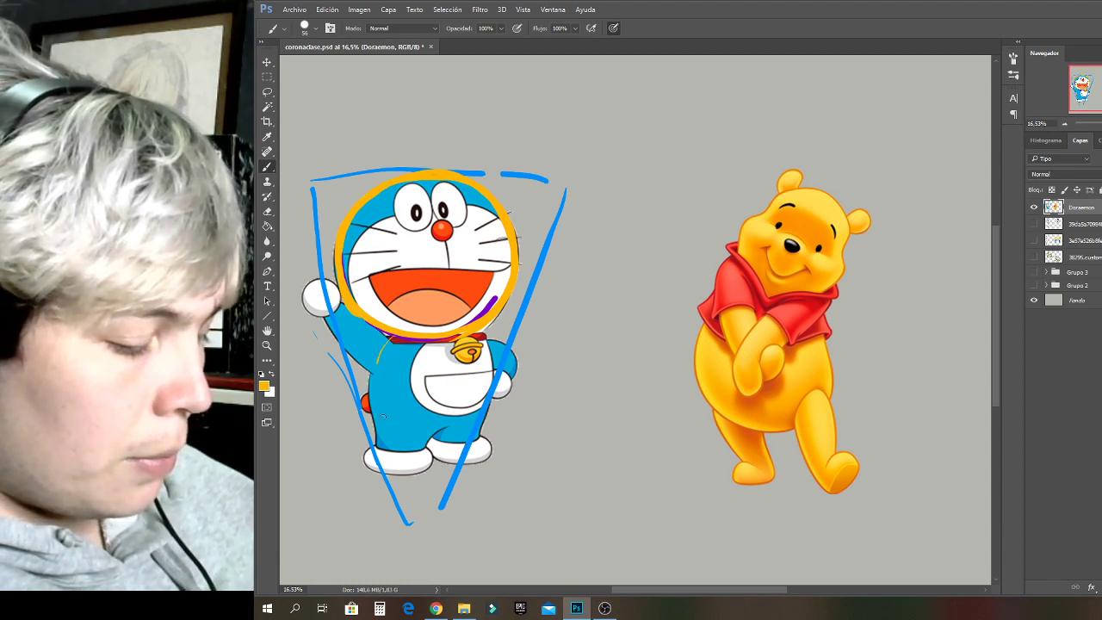
# Draw orange circles around Doraemon's body and both hands, and flattened ovals around both feet.
pyautogui.moveTo(400, 430)
pyautogui.mouseDown()
pyautogui.moveTo(481, 416)
pyautogui.moveTo(495, 385)
pyautogui.moveTo(482, 343)
pyautogui.moveTo(442, 323)
pyautogui.moveTo(383, 342)
pyautogui.moveTo(367, 394)
pyautogui.moveTo(399, 436)
pyautogui.moveTo(459, 430)
pyautogui.moveTo(491, 397)
pyautogui.mouseUp()
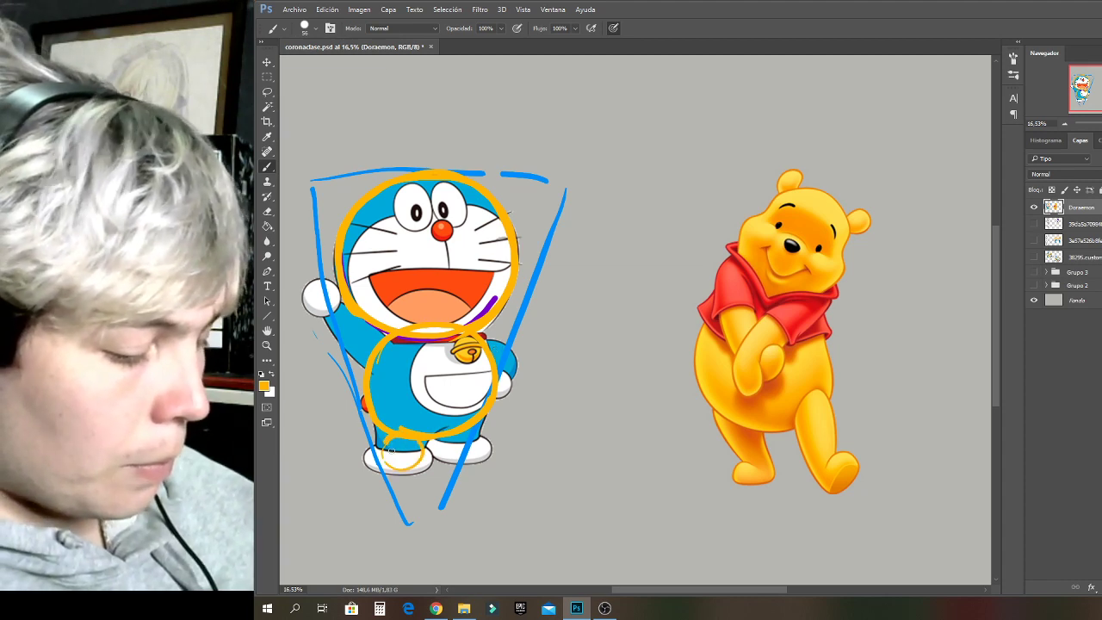
pyautogui.hotkey('ctrl', 'z')
pyautogui.moveTo(376, 444)
pyautogui.mouseDown()
pyautogui.moveTo(422, 462)
pyautogui.moveTo(407, 437)
pyautogui.moveTo(367, 457)
pyautogui.mouseUp()
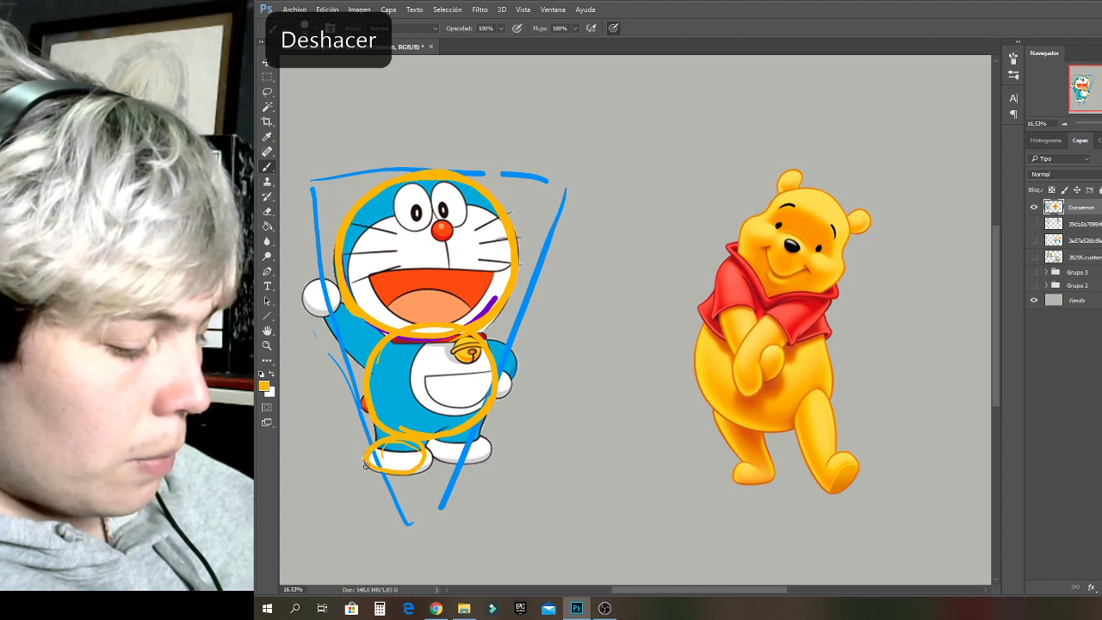
pyautogui.moveTo(437, 441); pyautogui.dragTo(484, 457)
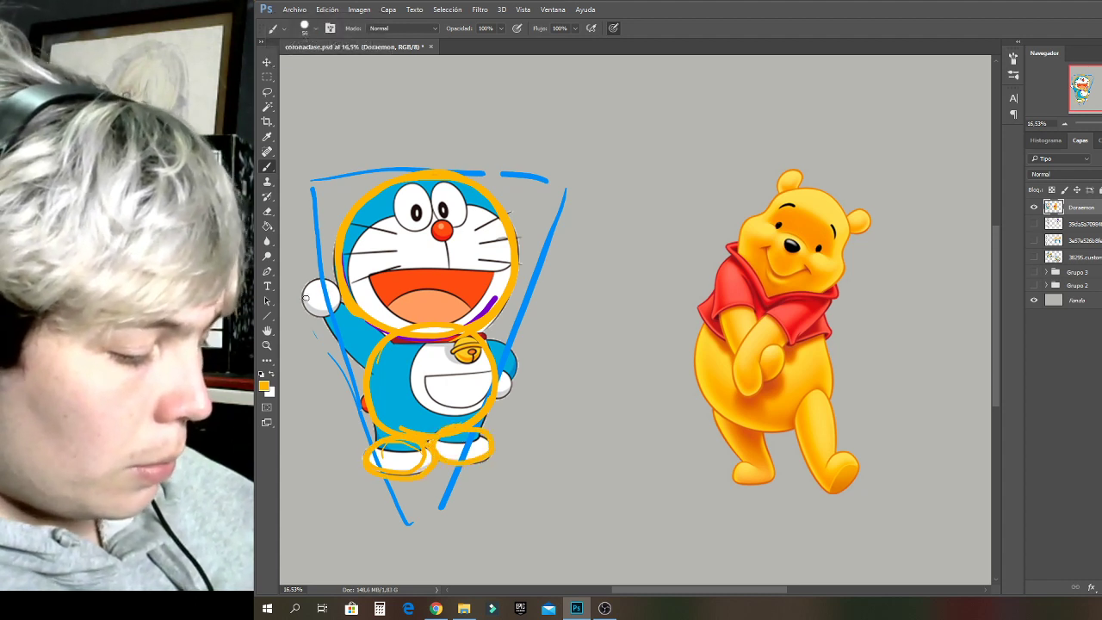
pyautogui.moveTo(327, 280)
pyautogui.mouseDown()
pyautogui.moveTo(303, 295)
pyautogui.moveTo(333, 308)
pyautogui.mouseUp()
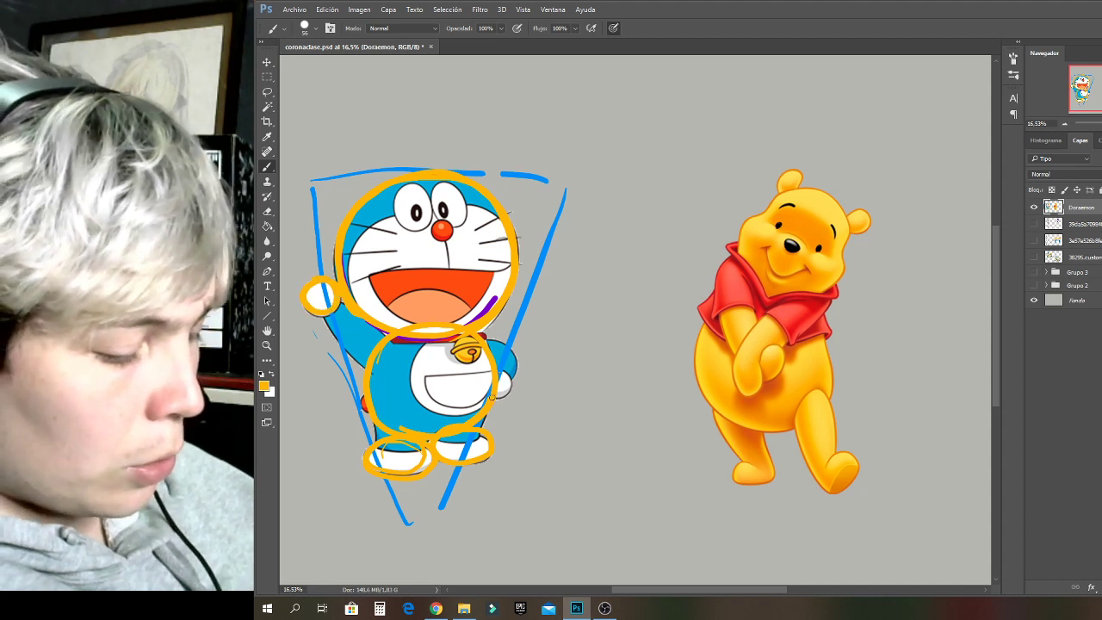
pyautogui.moveTo(493, 397); pyautogui.dragTo(489, 391)
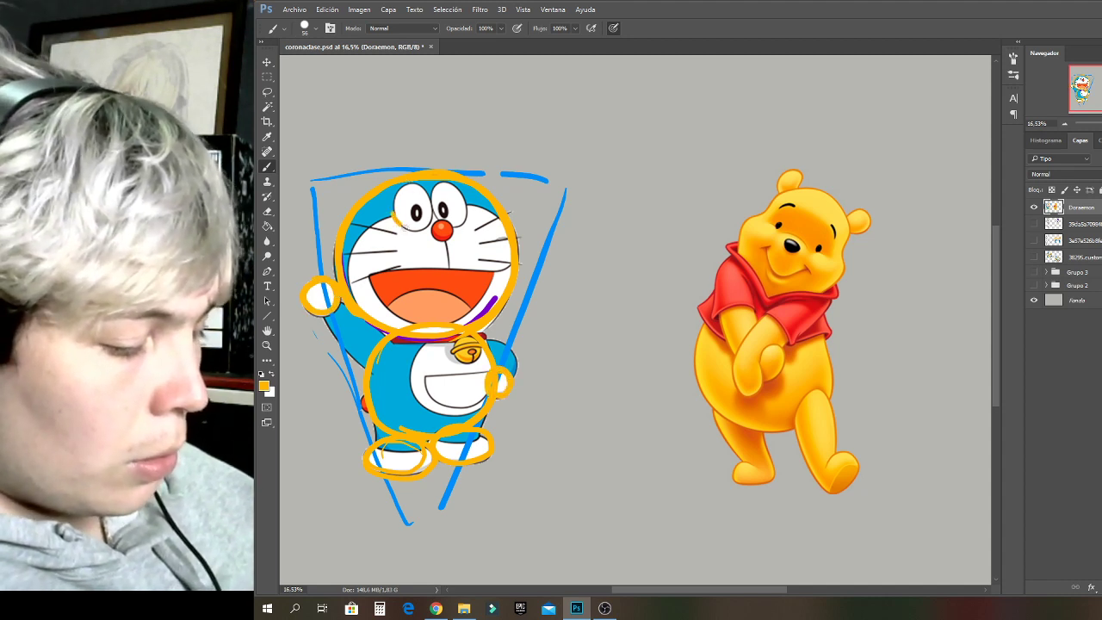
# Trace the oval outlines of both of Doraemon's eyes with orange brush strokes.
pyautogui.moveTo(402, 223)
pyautogui.mouseDown()
pyautogui.moveTo(433, 188)
pyautogui.moveTo(400, 217)
pyautogui.mouseUp()
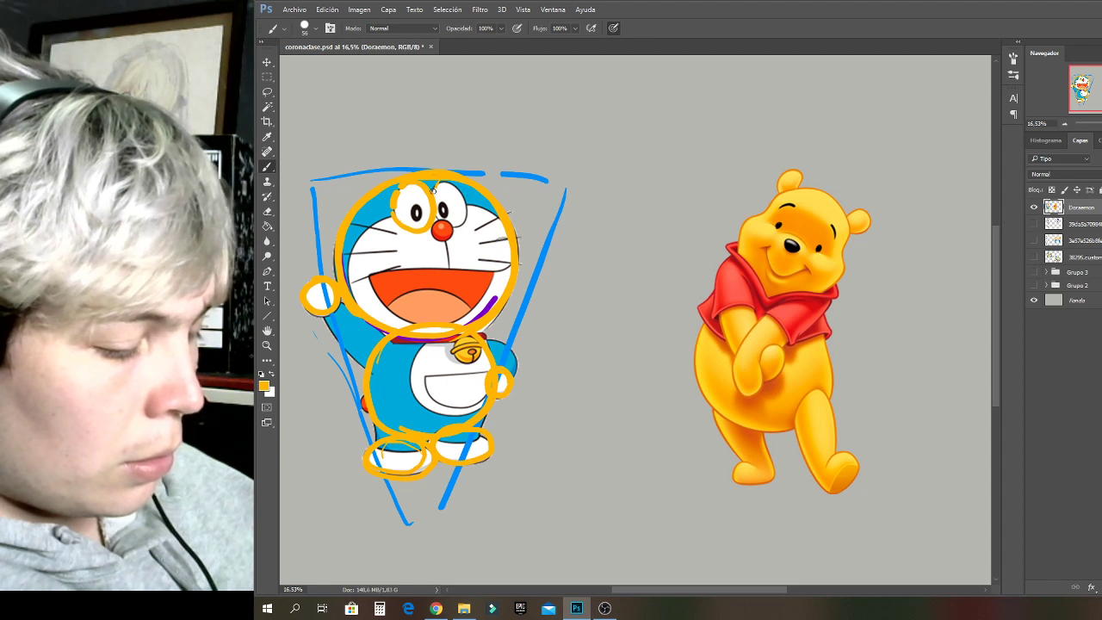
pyautogui.press('alt')
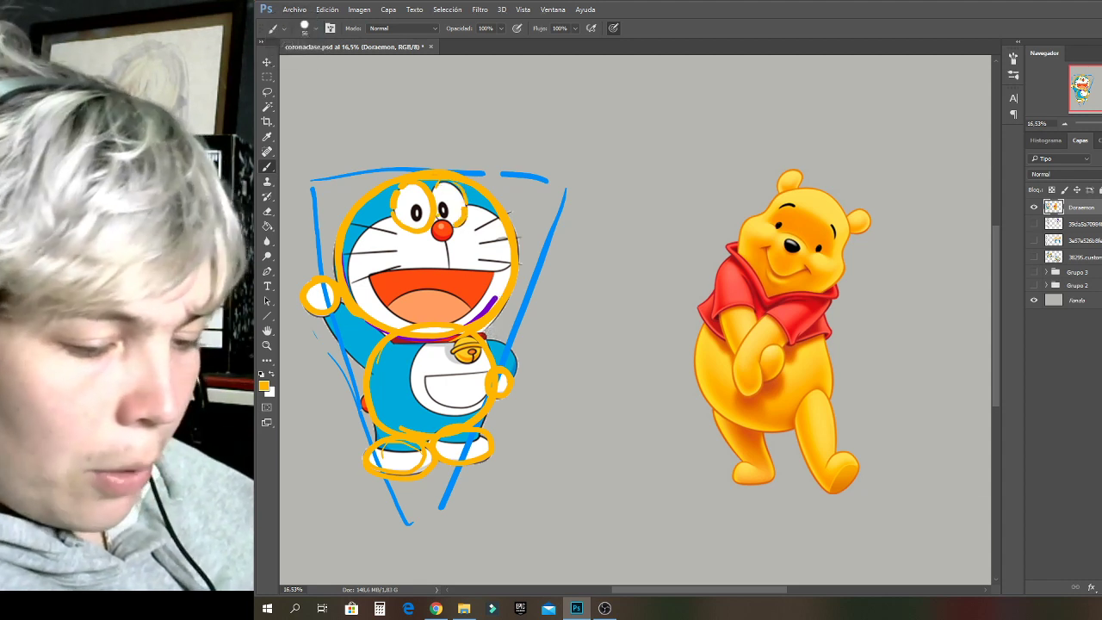
pyautogui.scroll(5, 563, 266)
pyautogui.moveTo(1094, 85); pyautogui.dragTo(1087, 79)
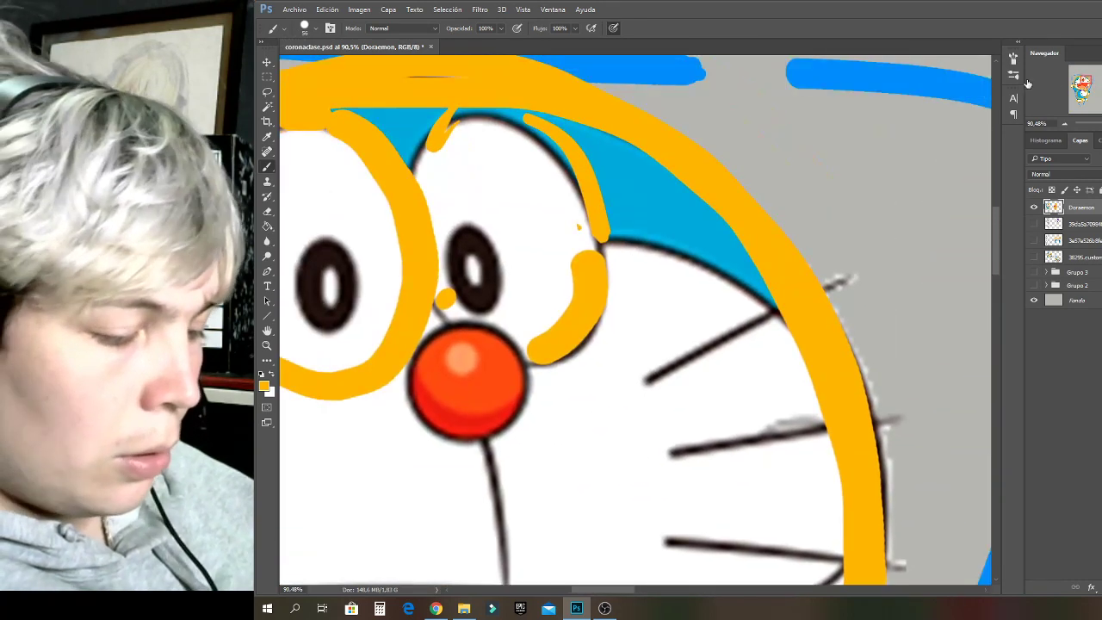
pyautogui.moveTo(412, 169)
pyautogui.mouseDown()
pyautogui.moveTo(446, 126)
pyautogui.moveTo(534, 147)
pyautogui.moveTo(605, 282)
pyautogui.mouseUp()
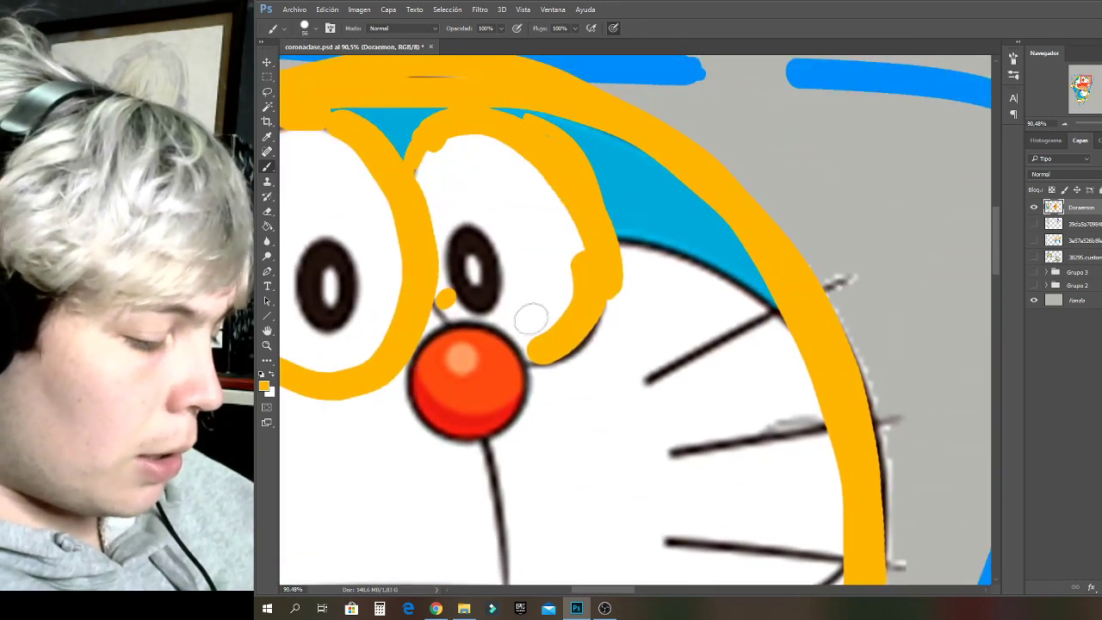
# Switch the brush colour back to purple and trace the eye partly covered by Doraemon's nose, plus a circle around the nose.
pyautogui.moveTo(1081, 89); pyautogui.dragTo(1082, 87)
pyautogui.click(1081, 98)
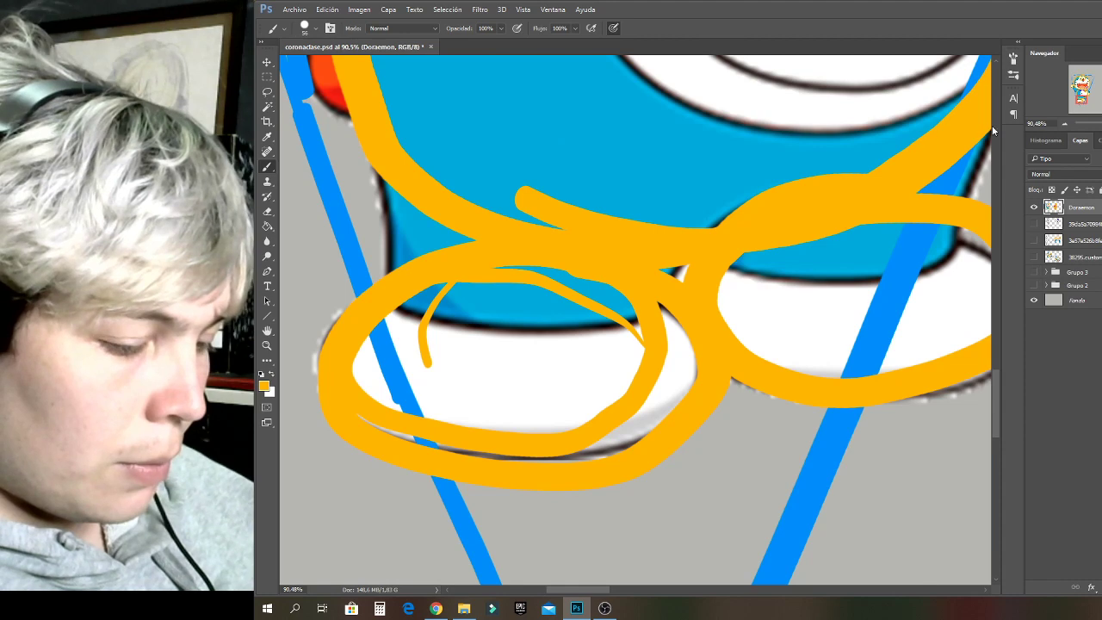
pyautogui.click(1080, 91)
pyautogui.click(1088, 79)
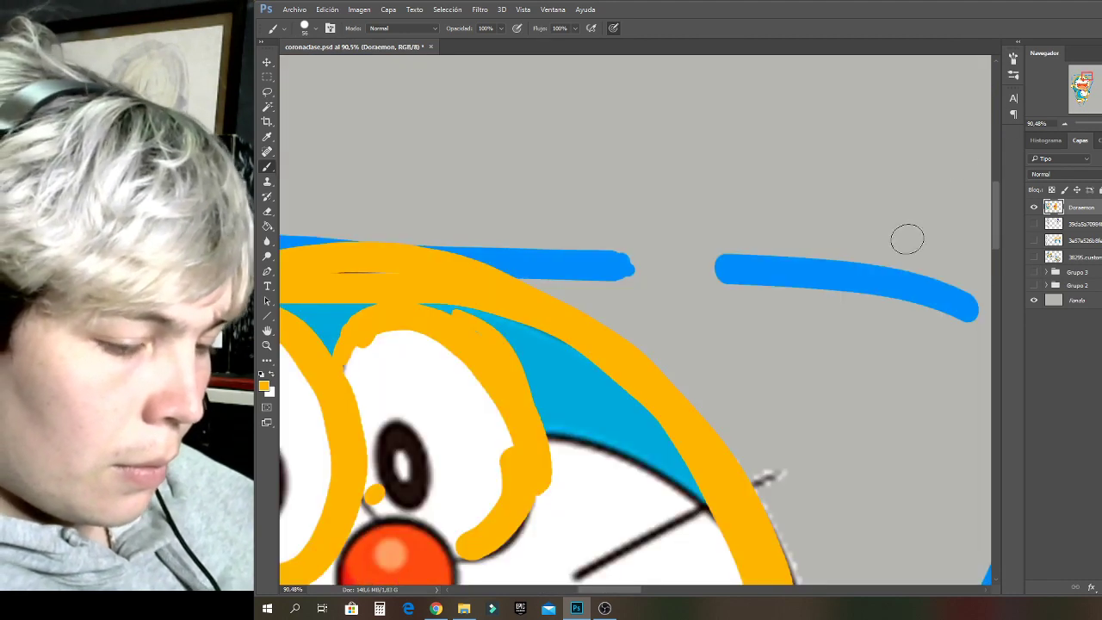
pyautogui.moveTo(1088, 78); pyautogui.dragTo(1085, 83)
pyautogui.keyDown('alt'); pyautogui.click(642, 411); pyautogui.keyUp('alt')
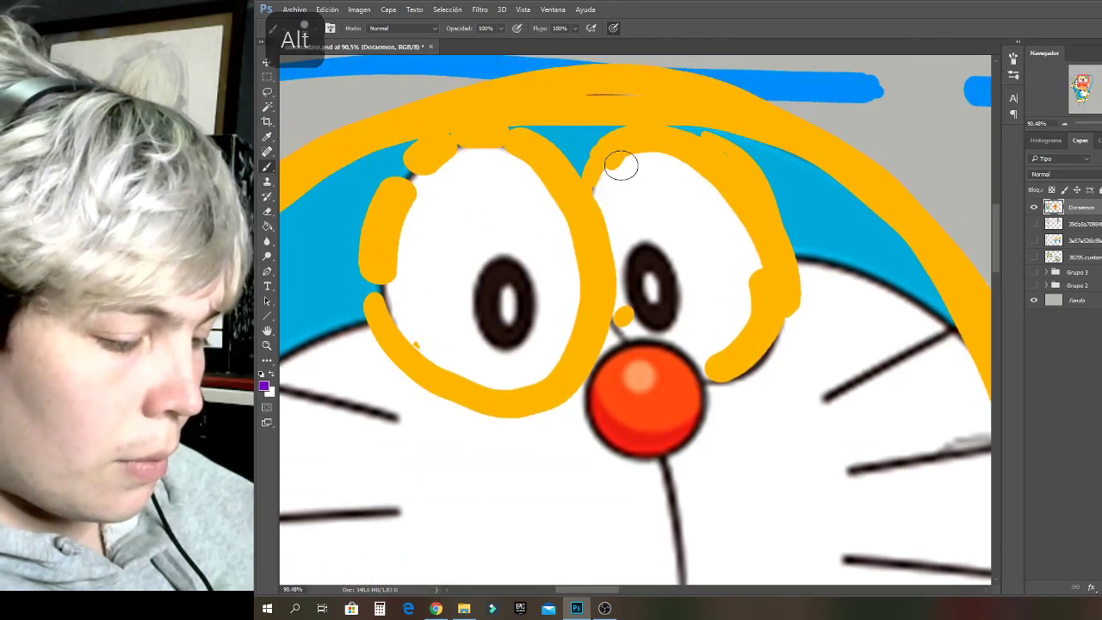
pyautogui.moveTo(589, 182)
pyautogui.mouseDown()
pyautogui.moveTo(646, 136)
pyautogui.moveTo(689, 145)
pyautogui.moveTo(731, 180)
pyautogui.moveTo(767, 245)
pyautogui.moveTo(769, 296)
pyautogui.moveTo(720, 379)
pyautogui.mouseUp()
pyautogui.moveTo(627, 341); pyautogui.dragTo(606, 319)
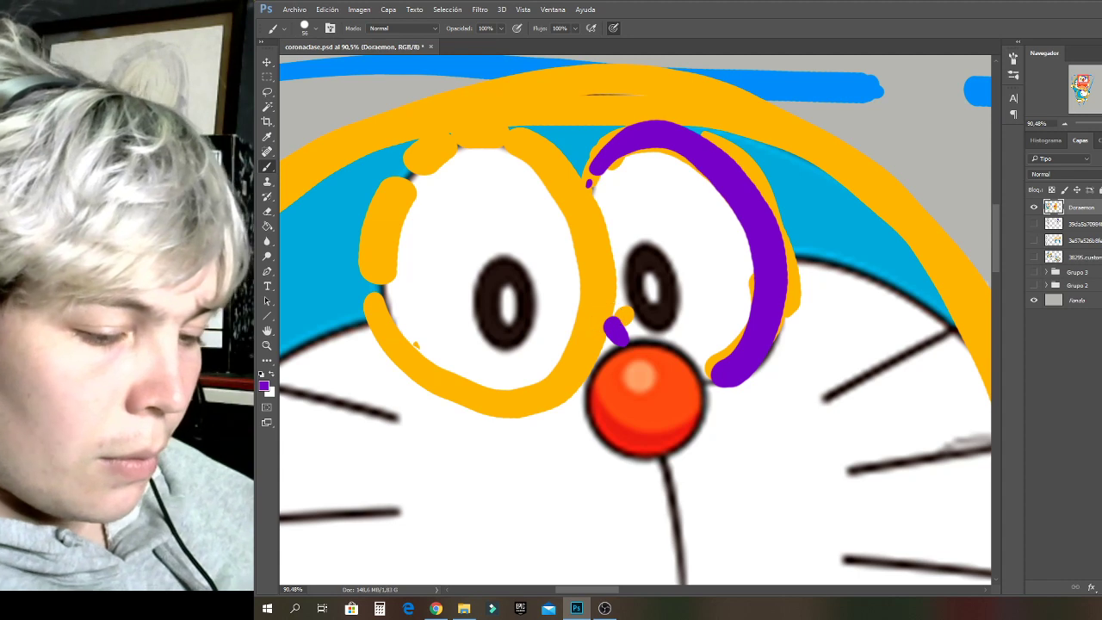
pyautogui.moveTo(680, 360)
pyautogui.mouseDown()
pyautogui.moveTo(600, 378)
pyautogui.moveTo(622, 449)
pyautogui.moveTo(699, 414)
pyautogui.moveTo(650, 338)
pyautogui.moveTo(600, 370)
pyautogui.mouseUp()
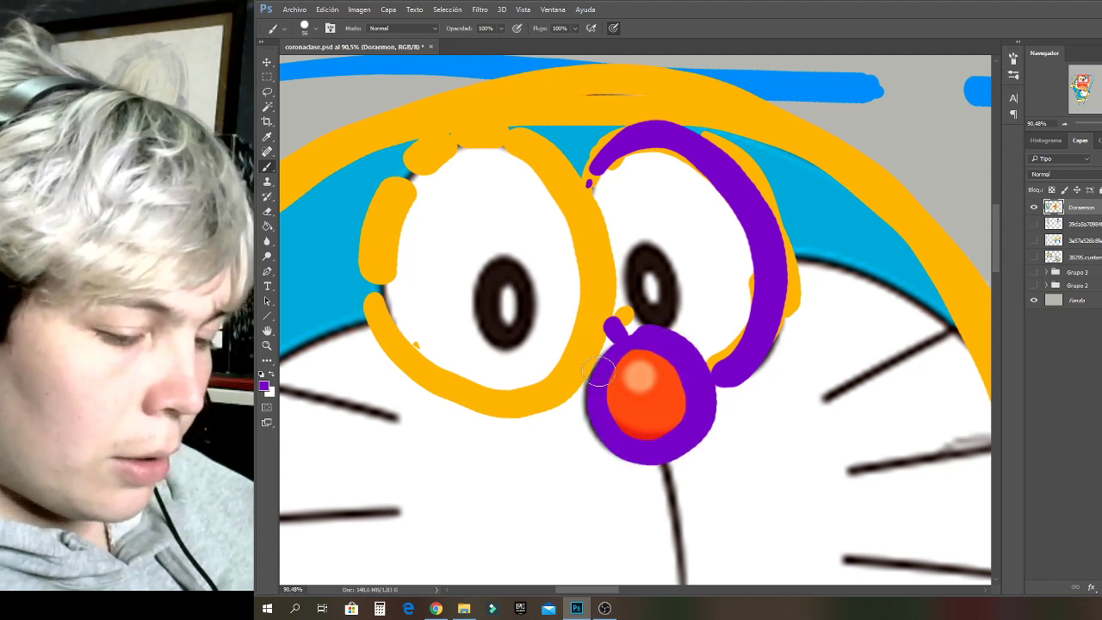
# Try to extend the curve of Doraemon's tongue into a full purple circle.
pyautogui.hotkey('ctrl', '-')
pyautogui.hotkey('ctrl', '-')
pyautogui.hotkey('ctrl', '-')
pyautogui.hotkey('ctrl', '+')
pyautogui.hotkey('ctrl', '+')
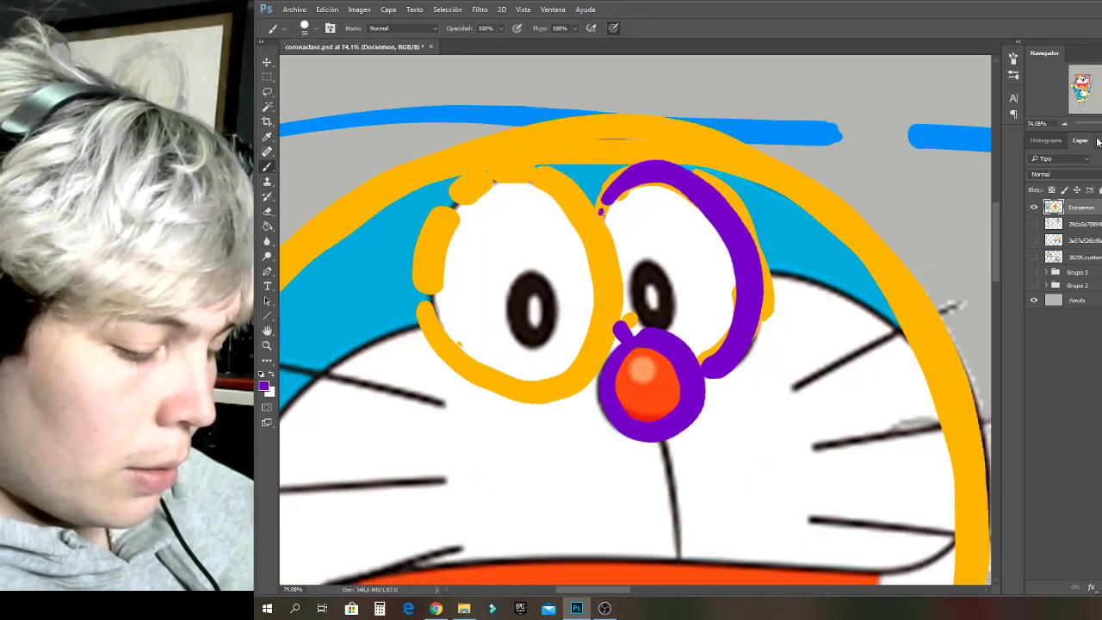
pyautogui.scroll(-10, 636, 323)
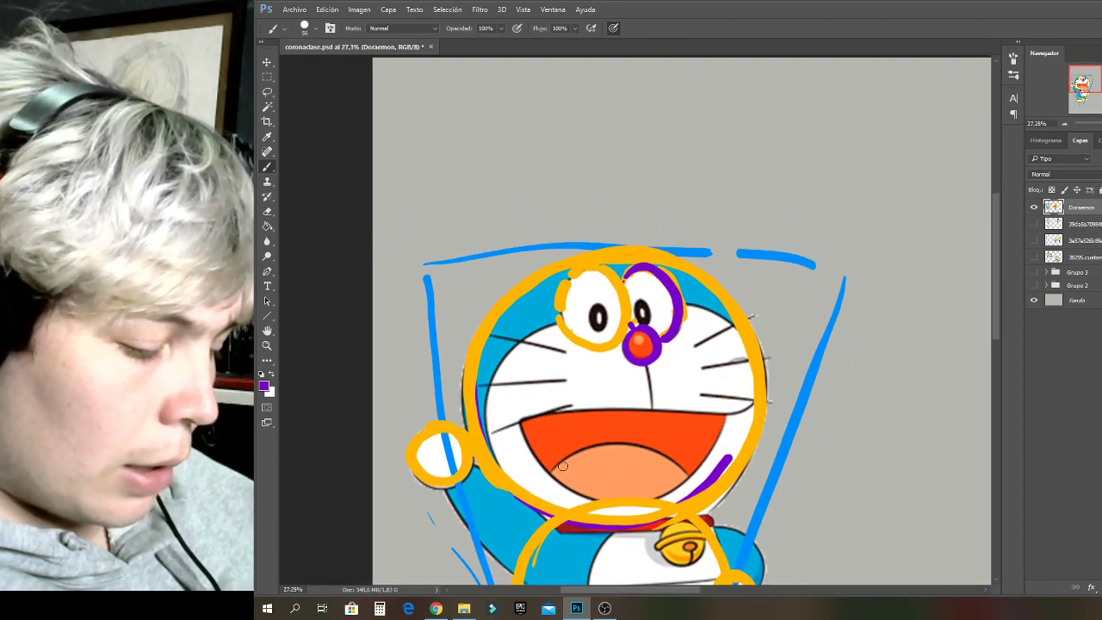
pyautogui.moveTo(542, 498)
pyautogui.mouseDown()
pyautogui.moveTo(561, 464)
pyautogui.moveTo(636, 454)
pyautogui.moveTo(694, 509)
pyautogui.moveTo(651, 450)
pyautogui.moveTo(539, 495)
pyautogui.moveTo(715, 487)
pyautogui.mouseUp()
pyautogui.hotkey('ctrl', 'z')
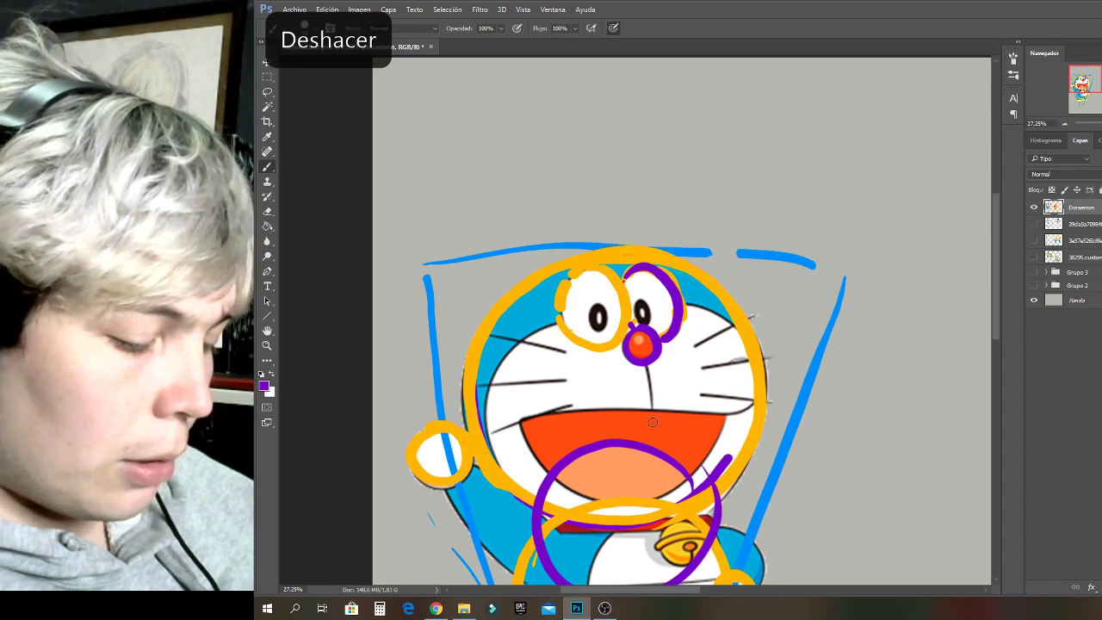
pyautogui.hotkey('ctrl', 'z')
# Try a purple circle around the bell on Doraemon's collar.
pyautogui.moveTo(653, 422); pyautogui.dragTo(560, 293)
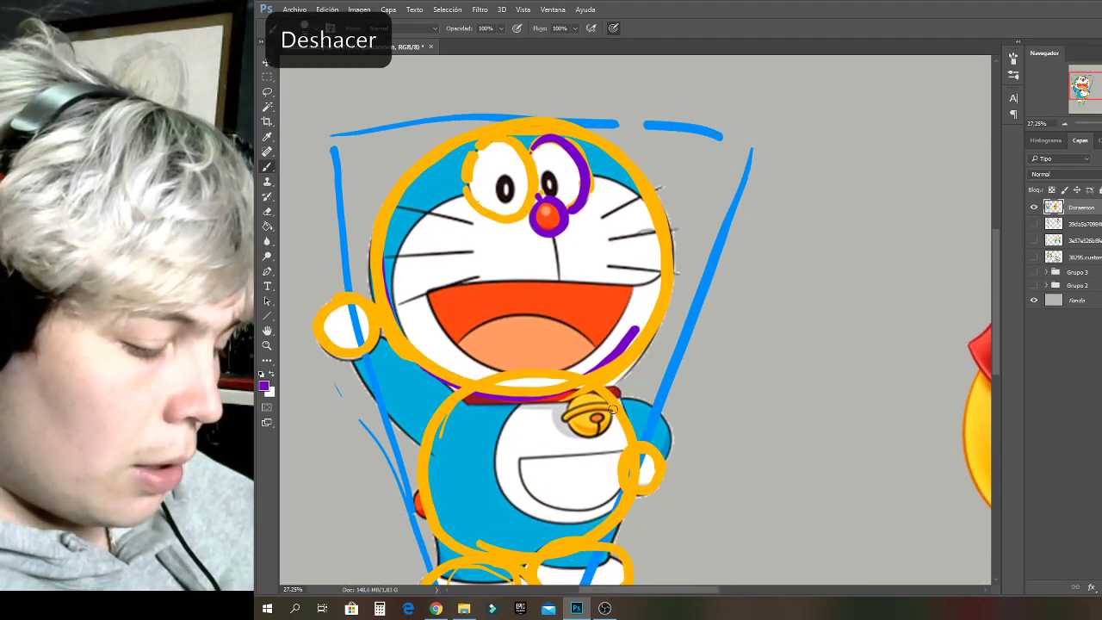
pyautogui.moveTo(593, 393)
pyautogui.mouseDown()
pyautogui.moveTo(599, 436)
pyautogui.moveTo(564, 424)
pyautogui.mouseUp()
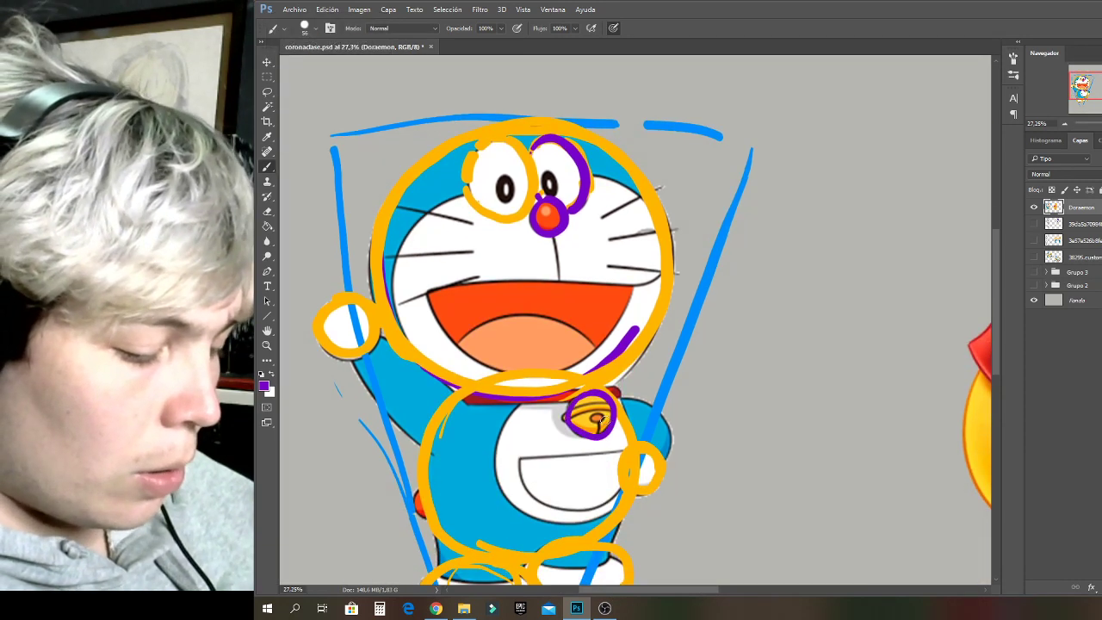
pyautogui.hotkey('ctrl', 'z')
# Try to trace the outline of Winnie the Pooh's crossed front arm and hand in purple.
pyautogui.moveTo(1086, 90); pyautogui.dragTo(1101, 87)
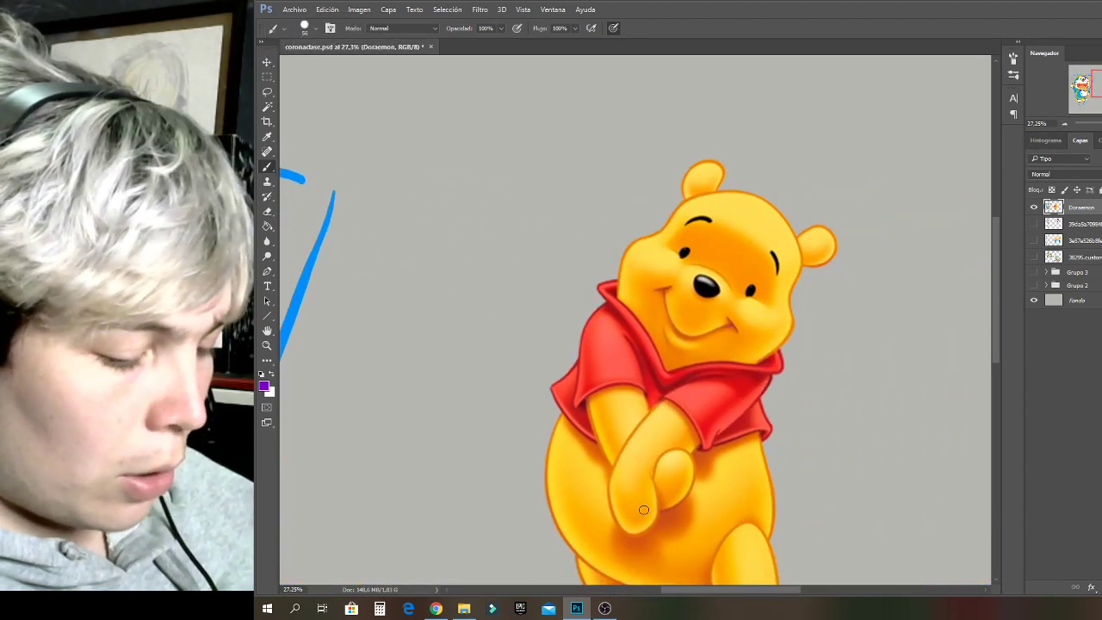
pyautogui.moveTo(658, 506)
pyautogui.mouseDown()
pyautogui.moveTo(626, 537)
pyautogui.moveTo(605, 493)
pyautogui.moveTo(672, 388)
pyautogui.mouseUp()
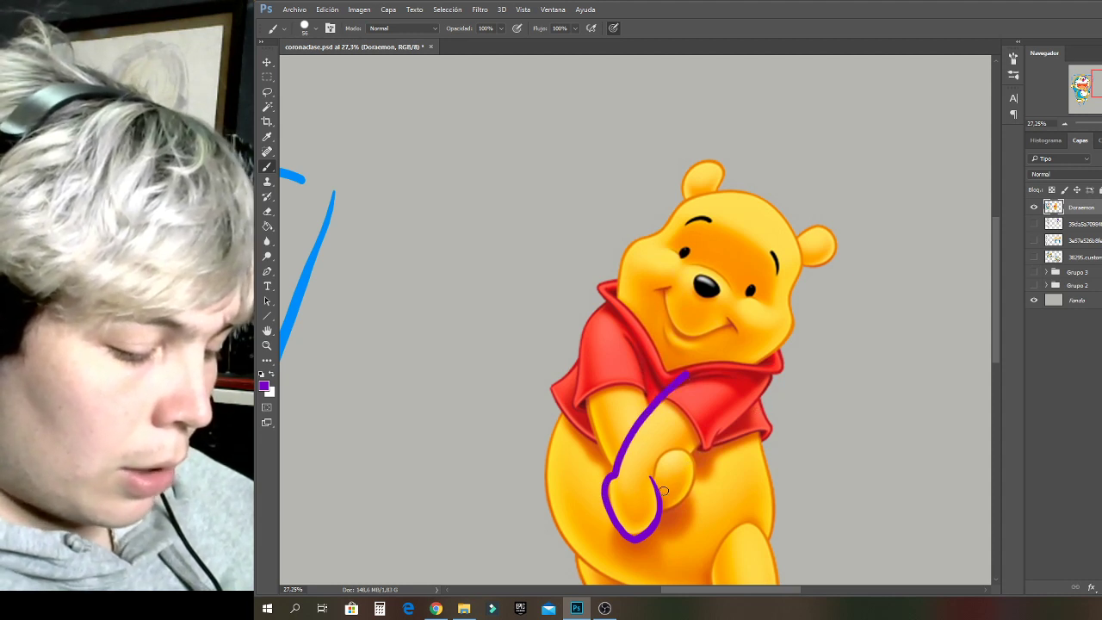
pyautogui.moveTo(664, 491); pyautogui.dragTo(716, 429)
pyautogui.hotkey('ctrl', 'z')
pyautogui.hotkey('ctrl', 'z')
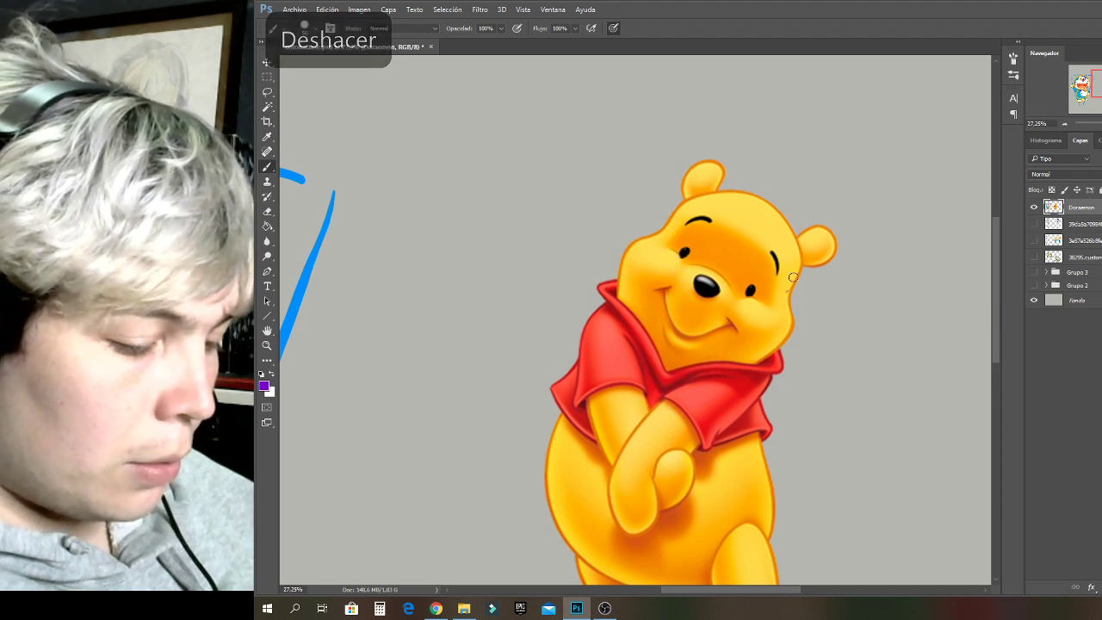
# Try purple circles over the crown of Winnie the Pooh's head, his lower face and both ears.
pyautogui.moveTo(791, 285)
pyautogui.mouseDown()
pyautogui.moveTo(796, 244)
pyautogui.moveTo(767, 197)
pyautogui.moveTo(712, 189)
pyautogui.moveTo(672, 225)
pyautogui.moveTo(673, 290)
pyautogui.moveTo(744, 322)
pyautogui.moveTo(788, 298)
pyautogui.moveTo(801, 257)
pyautogui.mouseUp()
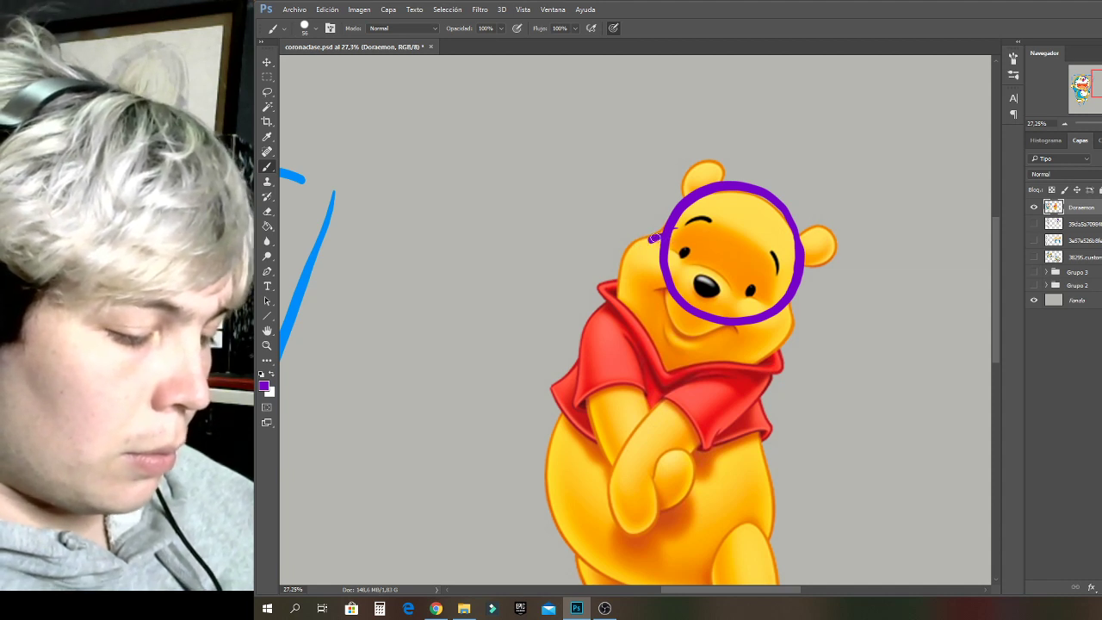
pyautogui.moveTo(655, 237)
pyautogui.mouseDown()
pyautogui.moveTo(621, 332)
pyautogui.moveTo(657, 369)
pyautogui.moveTo(703, 386)
pyautogui.moveTo(747, 373)
pyautogui.moveTo(781, 332)
pyautogui.moveTo(781, 283)
pyautogui.moveTo(753, 245)
pyautogui.moveTo(685, 229)
pyautogui.mouseUp()
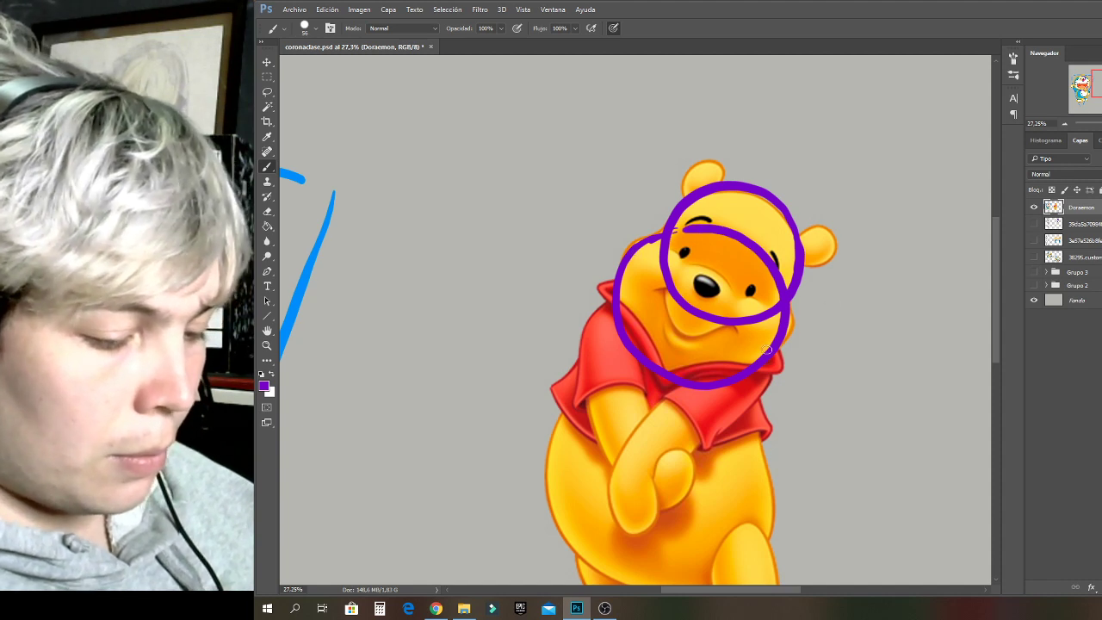
pyautogui.moveTo(712, 168)
pyautogui.mouseDown()
pyautogui.moveTo(722, 179)
pyautogui.moveTo(697, 181)
pyautogui.moveTo(717, 214)
pyautogui.mouseUp()
pyautogui.moveTo(813, 243)
pyautogui.mouseDown()
pyautogui.moveTo(818, 278)
pyautogui.moveTo(805, 258)
pyautogui.moveTo(844, 263)
pyautogui.moveTo(839, 244)
pyautogui.moveTo(801, 254)
pyautogui.mouseUp()
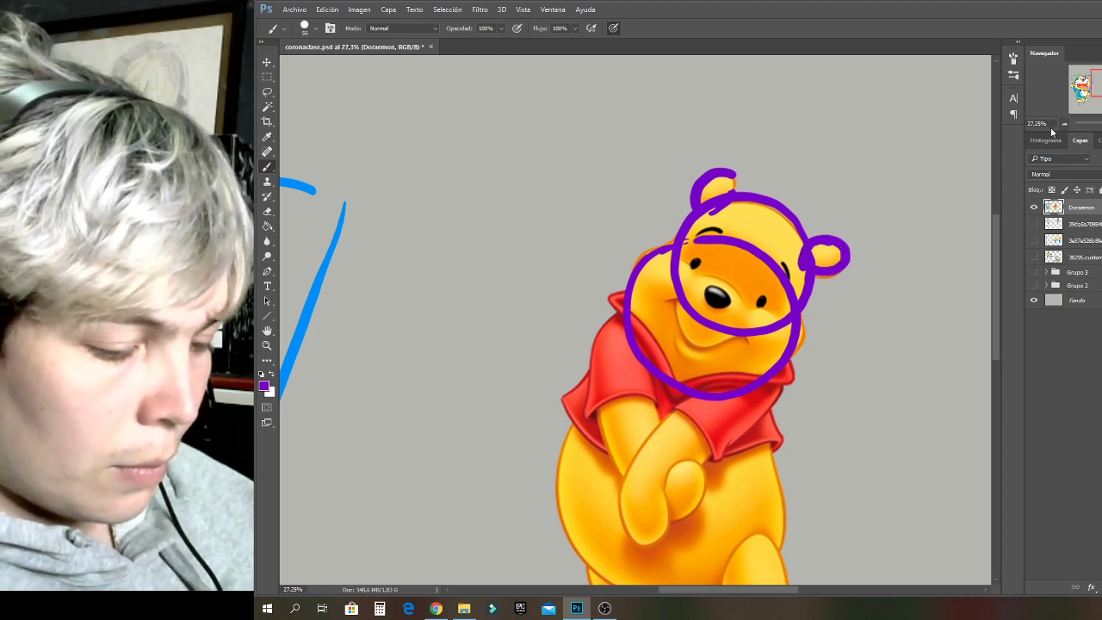
# Try purple circles around Winnie the Pooh's nose and muzzle, plus a large egg-shaped outline over his torso and belly.
pyautogui.moveTo(710, 305)
pyautogui.mouseDown()
pyautogui.moveTo(720, 286)
pyautogui.moveTo(732, 306)
pyautogui.moveTo(721, 348)
pyautogui.moveTo(758, 317)
pyautogui.mouseUp()
pyautogui.moveTo(674, 303)
pyautogui.mouseDown()
pyautogui.moveTo(715, 272)
pyautogui.moveTo(746, 286)
pyautogui.moveTo(757, 324)
pyautogui.moveTo(721, 353)
pyautogui.moveTo(675, 328)
pyautogui.moveTo(682, 285)
pyautogui.moveTo(726, 272)
pyautogui.moveTo(756, 300)
pyautogui.moveTo(743, 343)
pyautogui.mouseUp()
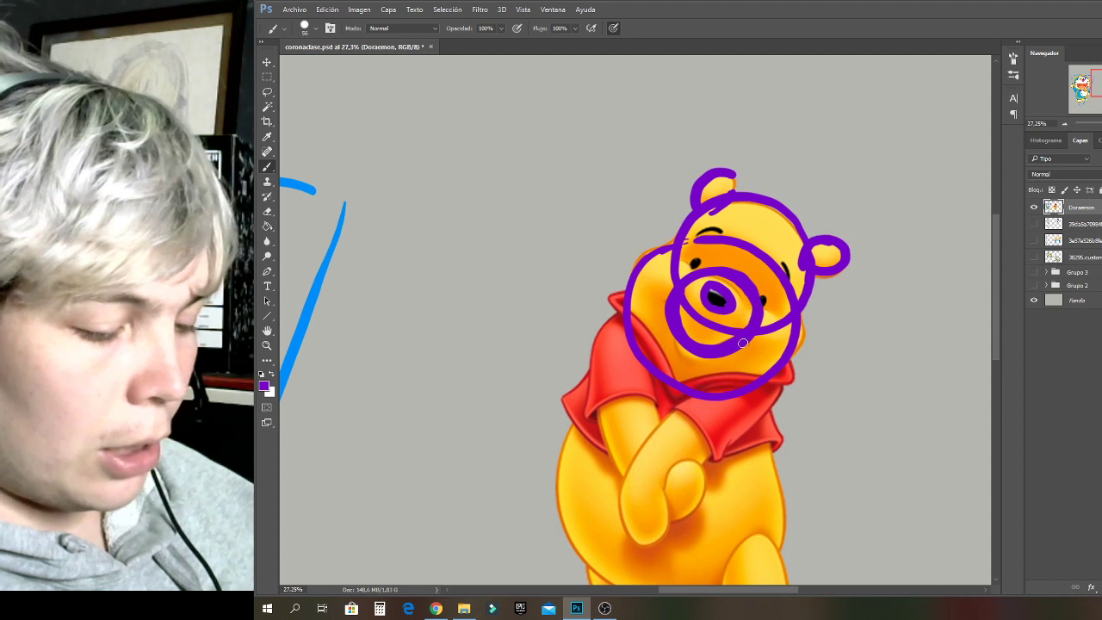
pyautogui.moveTo(630, 361)
pyautogui.mouseDown()
pyautogui.moveTo(649, 95)
pyautogui.moveTo(650, 189)
pyautogui.moveTo(661, 190)
pyautogui.moveTo(603, 294)
pyautogui.moveTo(645, 414)
pyautogui.moveTo(758, 405)
pyautogui.moveTo(819, 323)
pyautogui.moveTo(791, 218)
pyautogui.moveTo(706, 151)
pyautogui.moveTo(611, 217)
pyautogui.moveTo(602, 344)
pyautogui.mouseUp()
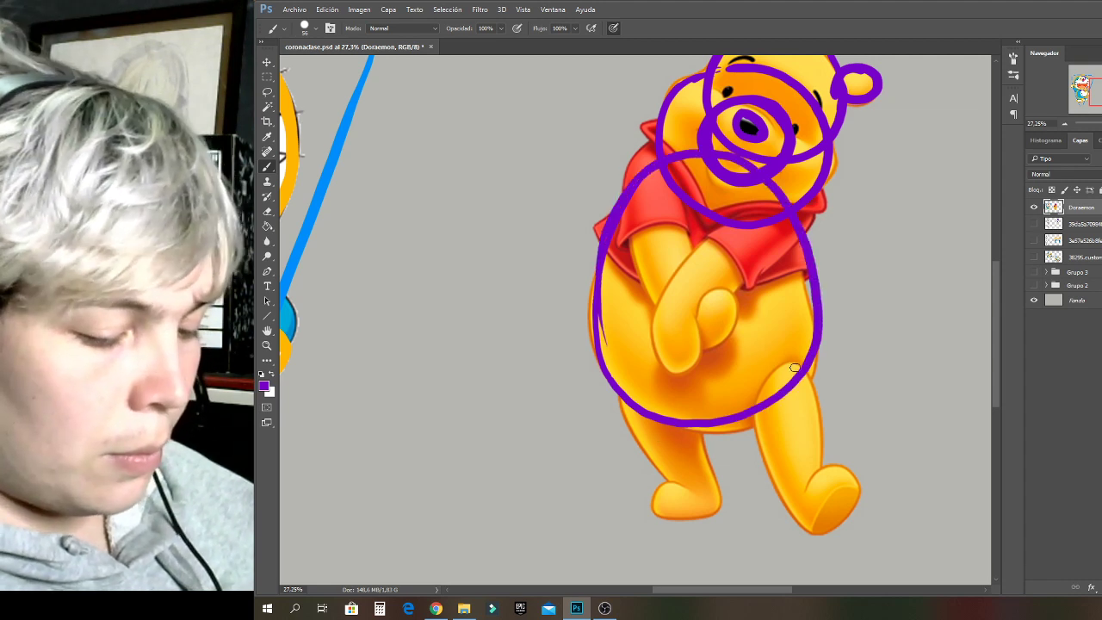
# Try purple ovals over both of Winnie the Pooh's legs and both feet.
pyautogui.moveTo(795, 368)
pyautogui.mouseDown()
pyautogui.moveTo(760, 407)
pyautogui.moveTo(766, 475)
pyautogui.mouseUp()
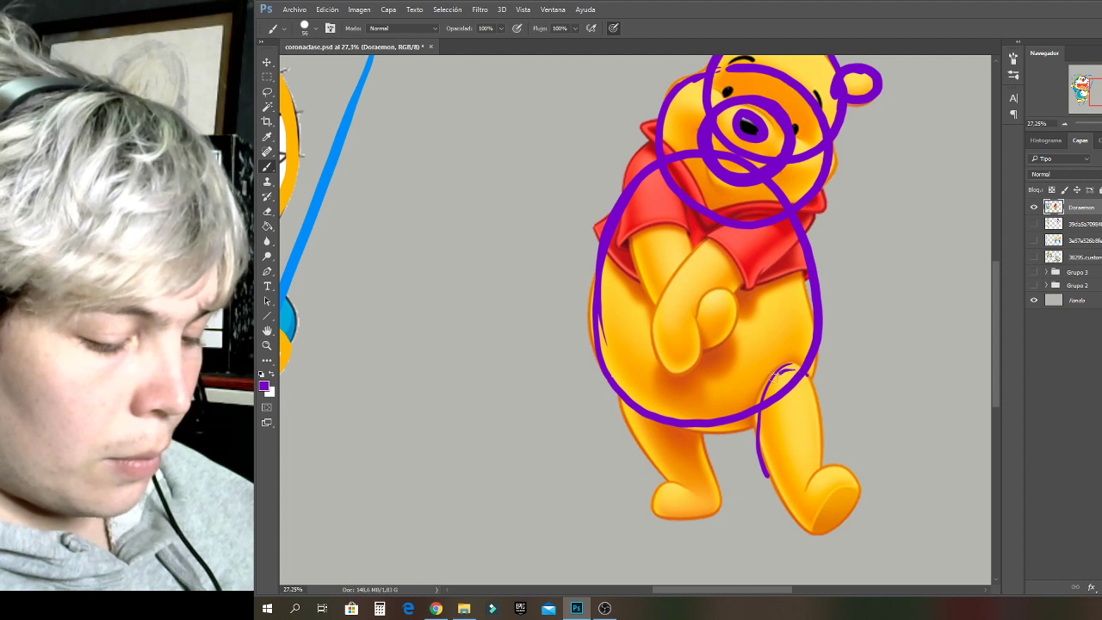
pyautogui.moveTo(778, 376)
pyautogui.mouseDown()
pyautogui.moveTo(762, 461)
pyautogui.moveTo(802, 486)
pyautogui.moveTo(823, 428)
pyautogui.moveTo(802, 367)
pyautogui.moveTo(759, 401)
pyautogui.mouseUp()
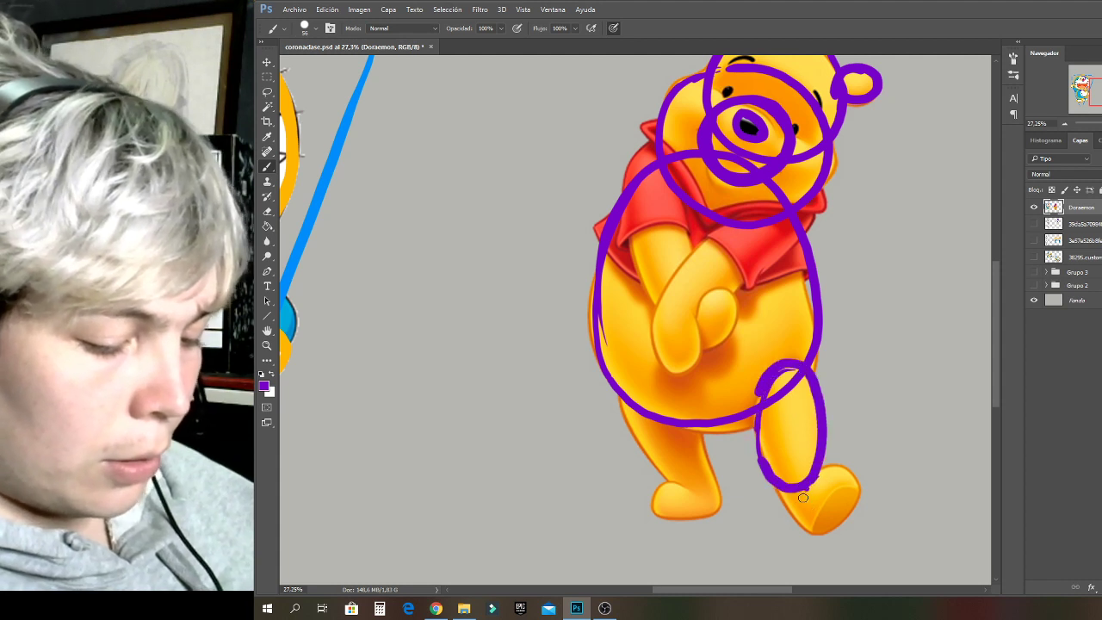
pyautogui.moveTo(803, 498)
pyautogui.mouseDown()
pyautogui.moveTo(850, 514)
pyautogui.moveTo(825, 470)
pyautogui.mouseUp()
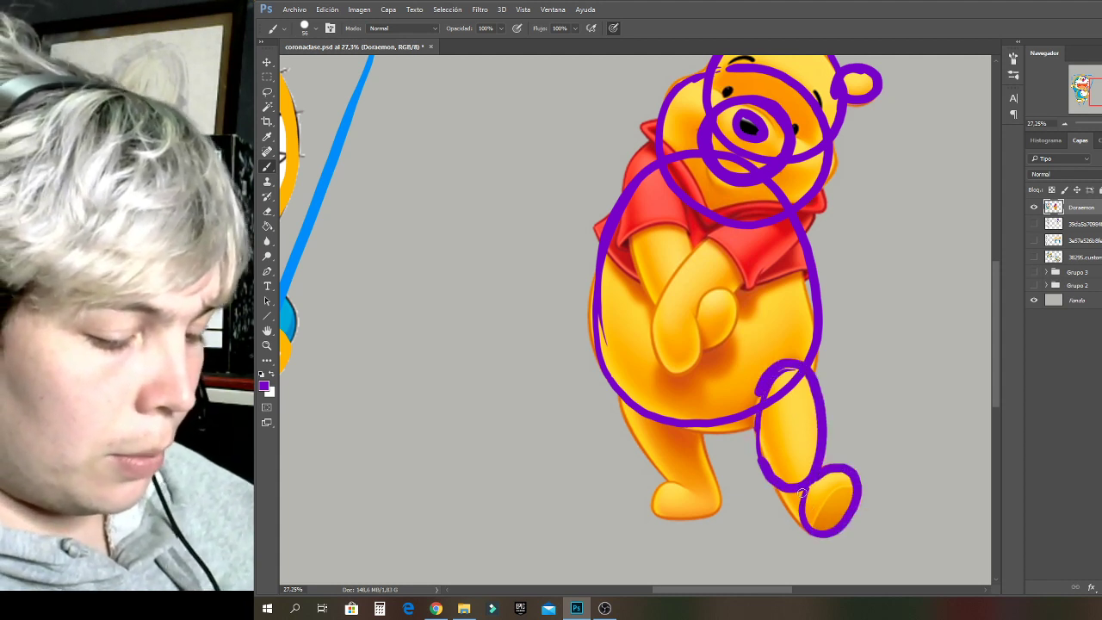
pyautogui.moveTo(619, 402)
pyautogui.mouseDown()
pyautogui.moveTo(674, 480)
pyautogui.moveTo(700, 483)
pyautogui.moveTo(705, 445)
pyautogui.moveTo(685, 390)
pyautogui.moveTo(621, 392)
pyautogui.mouseUp()
pyautogui.moveTo(661, 487)
pyautogui.mouseDown()
pyautogui.moveTo(712, 515)
pyautogui.moveTo(672, 490)
pyautogui.mouseUp()
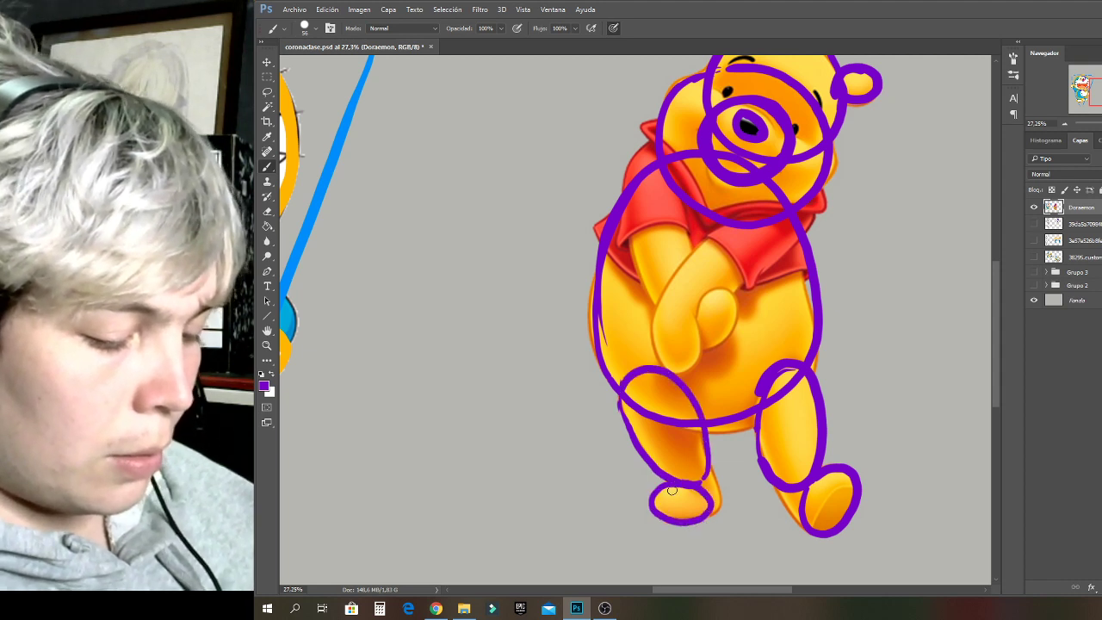
# Set the brush colour to green (079211) and trace the inner contour lines of Winnie the Pooh's two legs.
pyautogui.keyDown('alt'); pyautogui.click(264, 384); pyautogui.keyUp('alt')
pyautogui.click(956, 189)
pyautogui.click(936, 152)
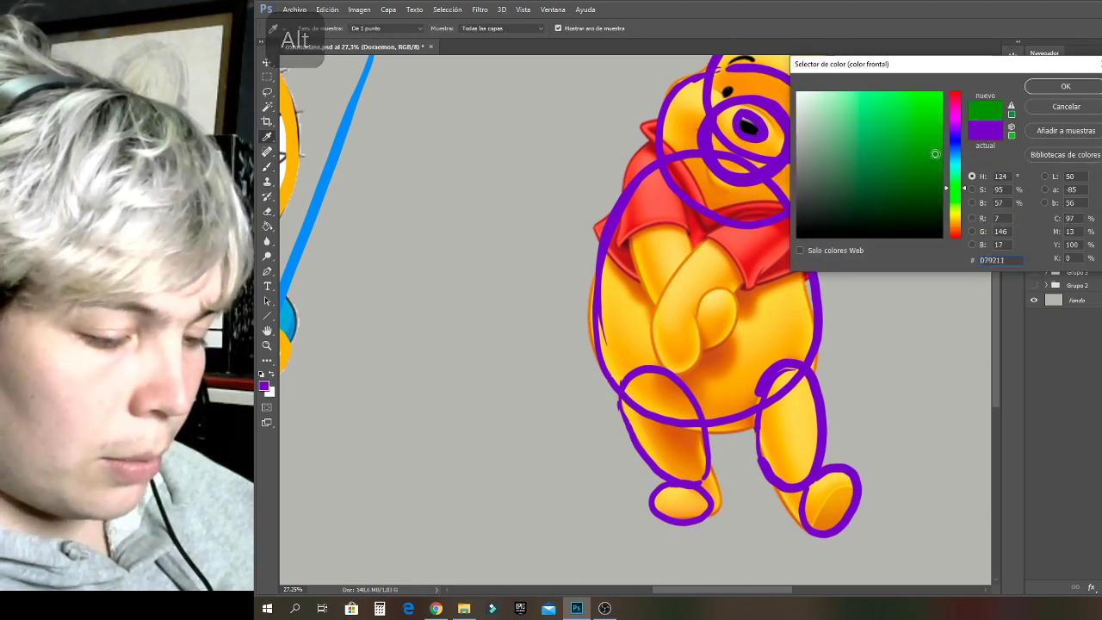
pyautogui.click(1063, 88)
pyautogui.moveTo(711, 510)
pyautogui.mouseDown()
pyautogui.moveTo(707, 454)
pyautogui.moveTo(709, 511)
pyautogui.mouseUp()
pyautogui.moveTo(780, 499)
pyautogui.mouseDown()
pyautogui.moveTo(807, 532)
pyautogui.moveTo(754, 433)
pyautogui.mouseUp()
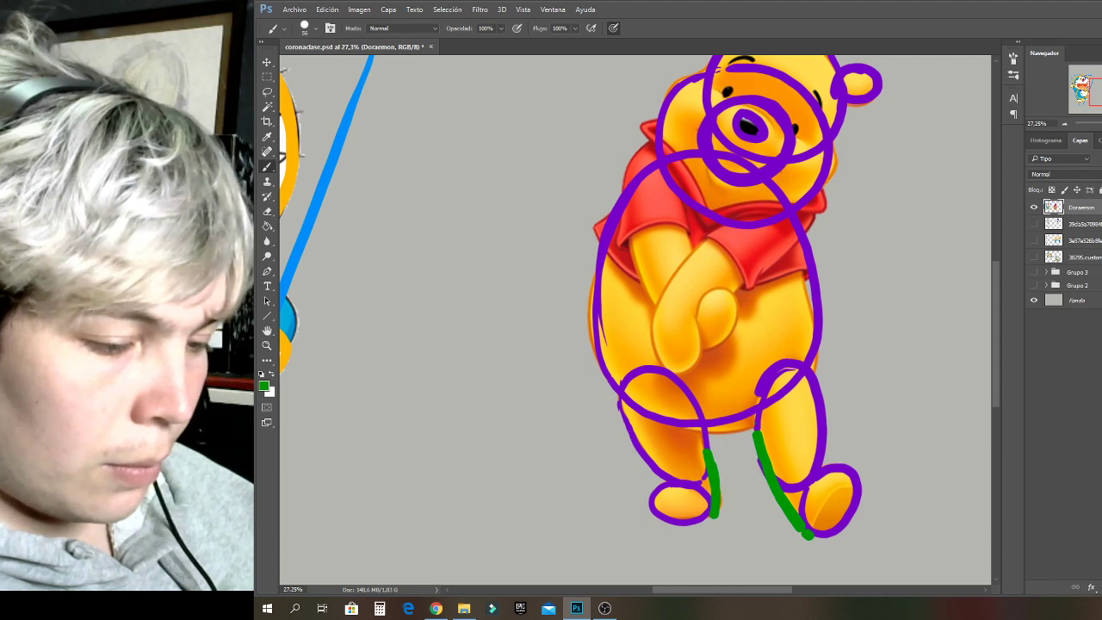
# Undo all green and purple strokes over Winnie the Pooh, as well as the purple circle around Doraemon's nose.
pyautogui.scroll(4, 636, 319)
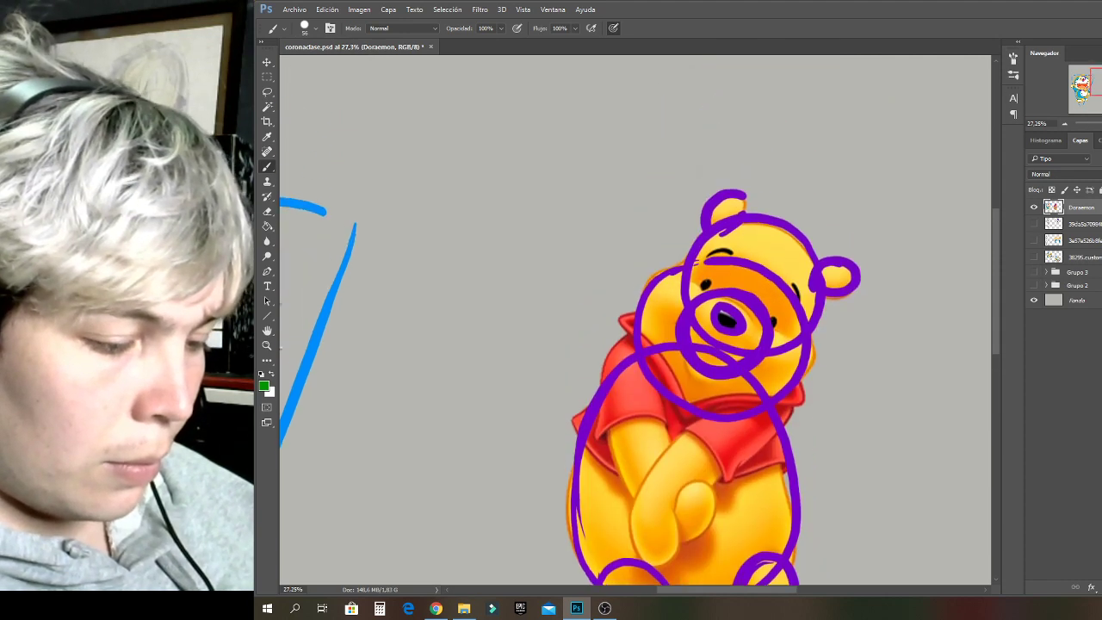
pyautogui.scroll(-2, 635, 320)
pyautogui.scroll(-4, 639, 324)
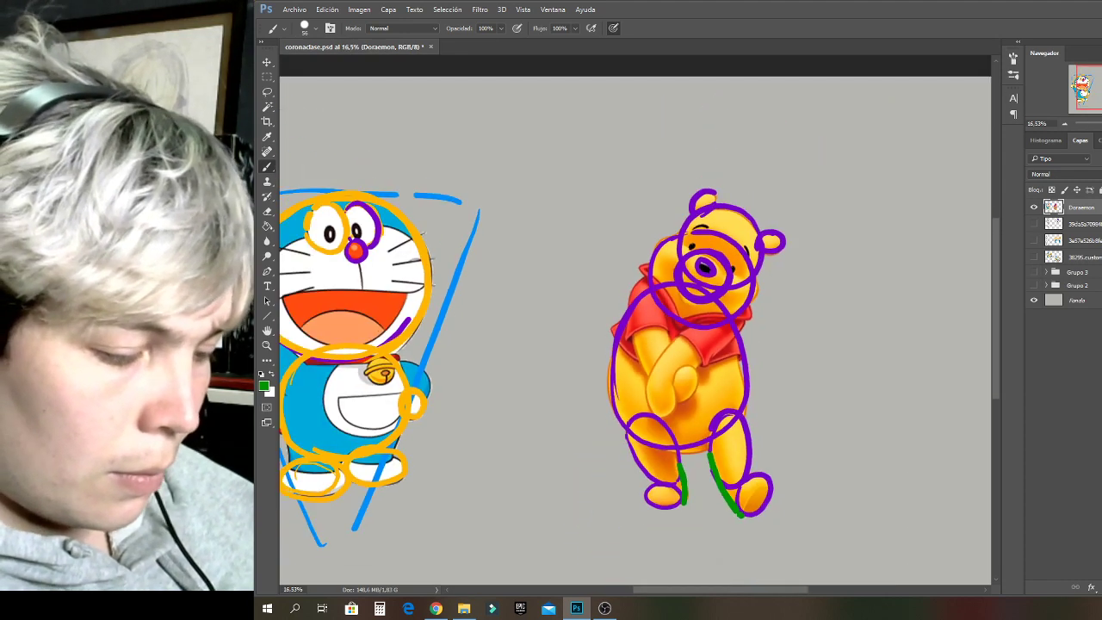
pyautogui.scroll(-6, 635, 320)
pyautogui.scroll(5, 636, 319)
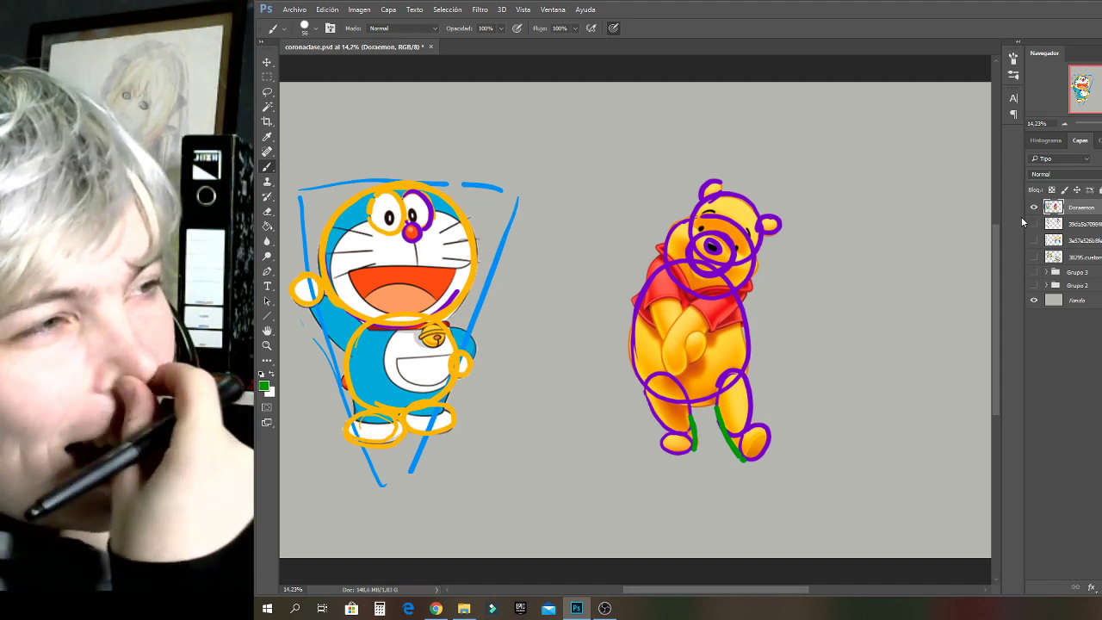
pyautogui.hotkey('ctrl', 'z')
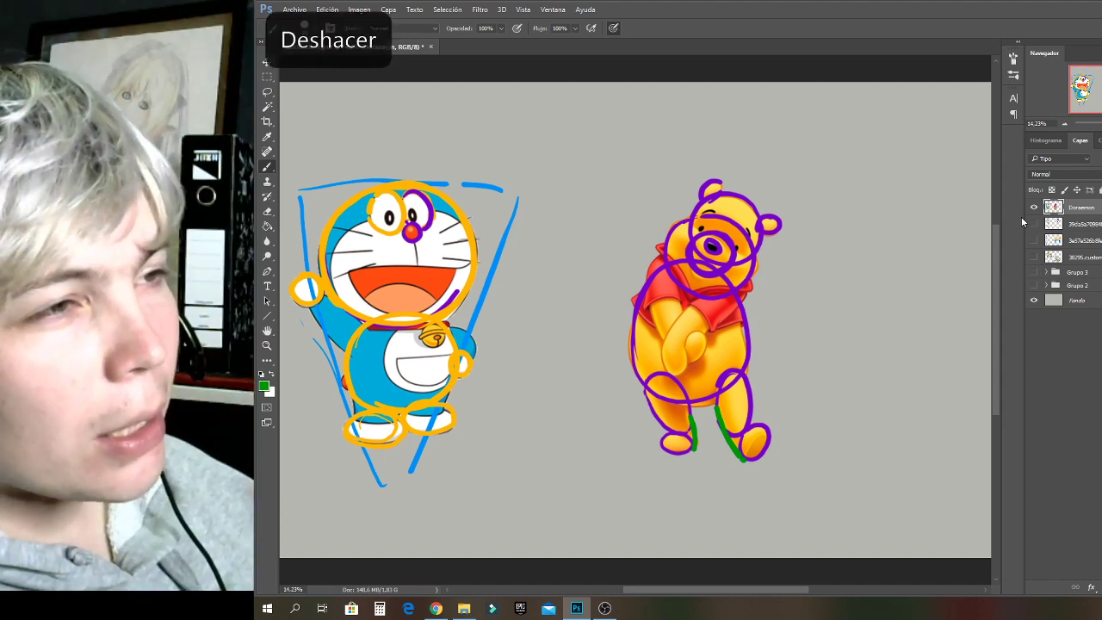
pyautogui.hotkey('ctrl', 'z')
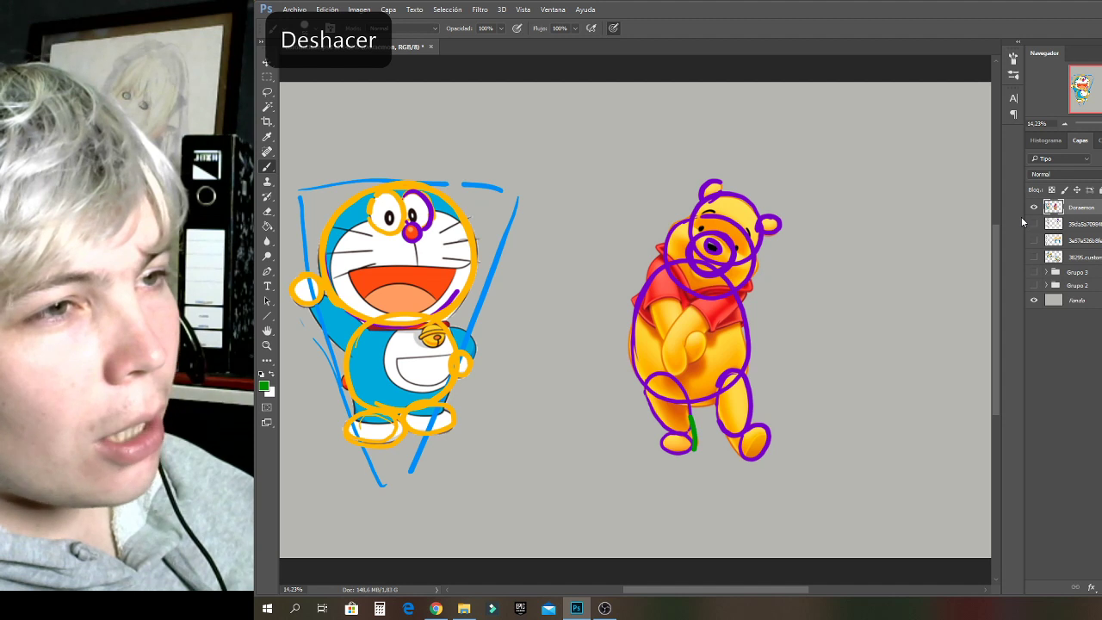
pyautogui.hotkey('ctrl', 'z')
pyautogui.hotkey('ctrl', 'z')
pyautogui.hotkey('ctrl', 'z')
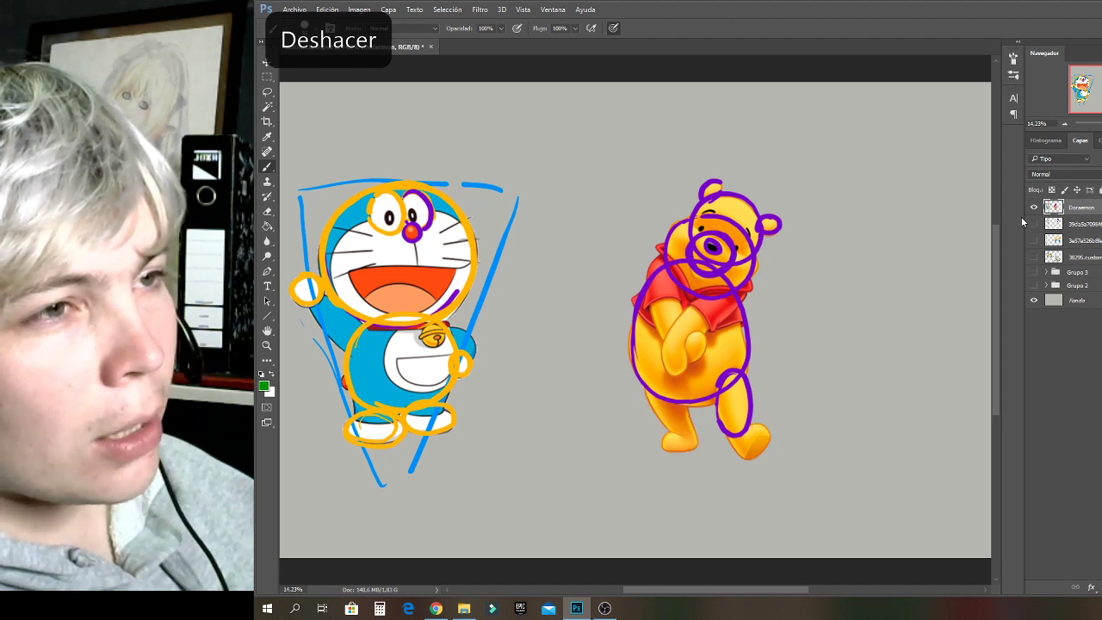
pyautogui.hotkey('ctrl', 'z')
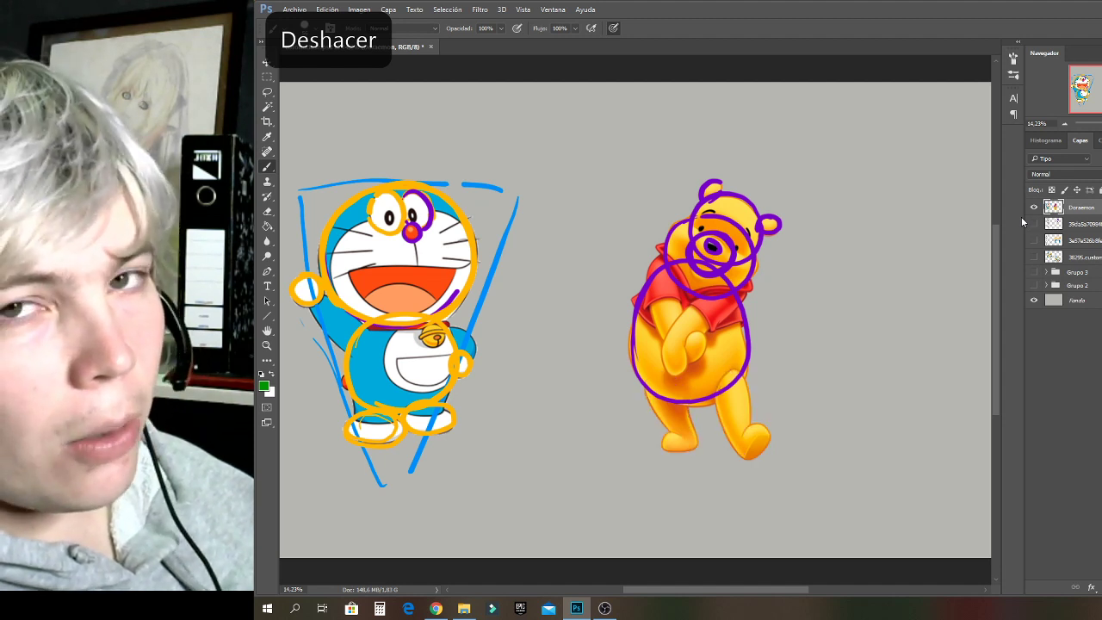
pyautogui.hotkey('ctrl', 'z')
pyautogui.hotkey('ctrl', 'z')
pyautogui.hotkey('ctrl', 'z')
pyautogui.hotkey('ctrl', 'z')
pyautogui.hotkey('ctrl', 'z')
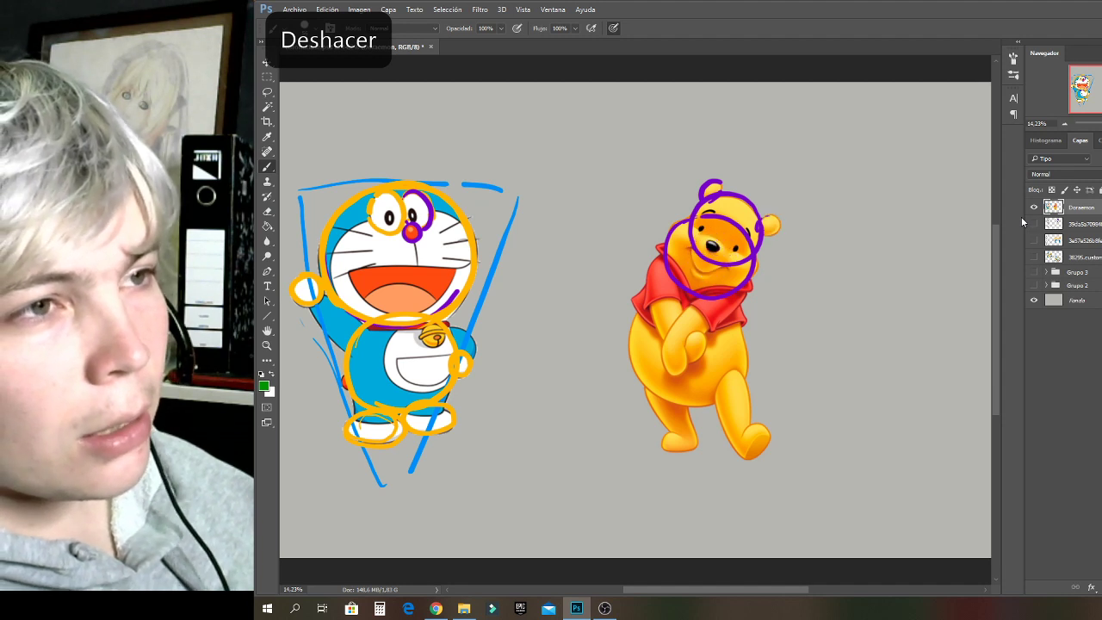
pyautogui.hotkey('ctrl', 'z')
pyautogui.hotkey('ctrl', 'z')
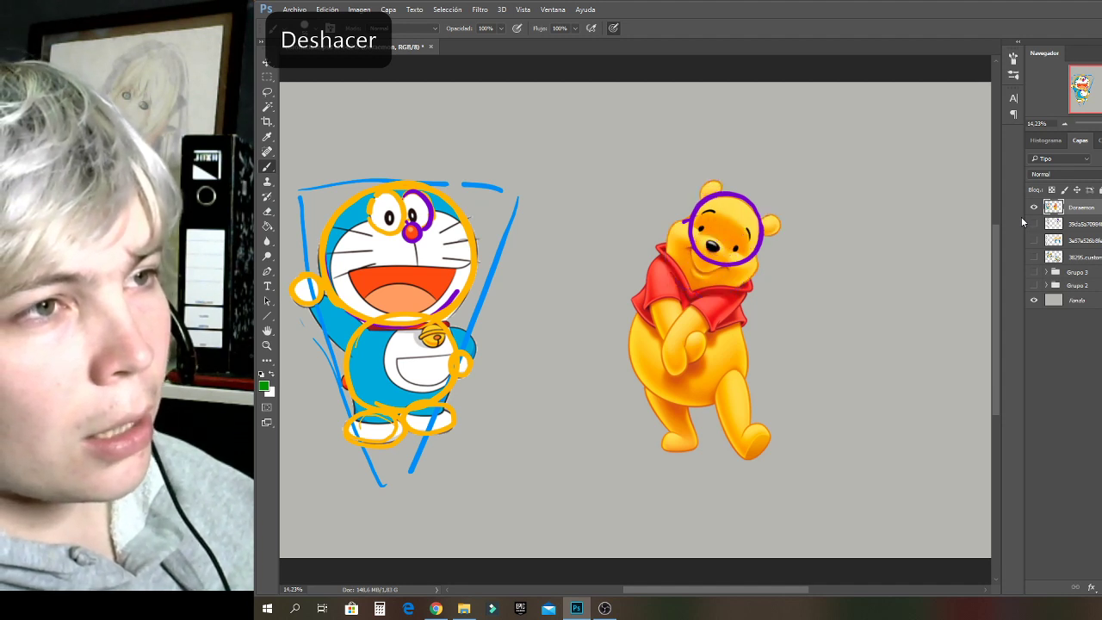
pyautogui.hotkey('ctrl', 'z')
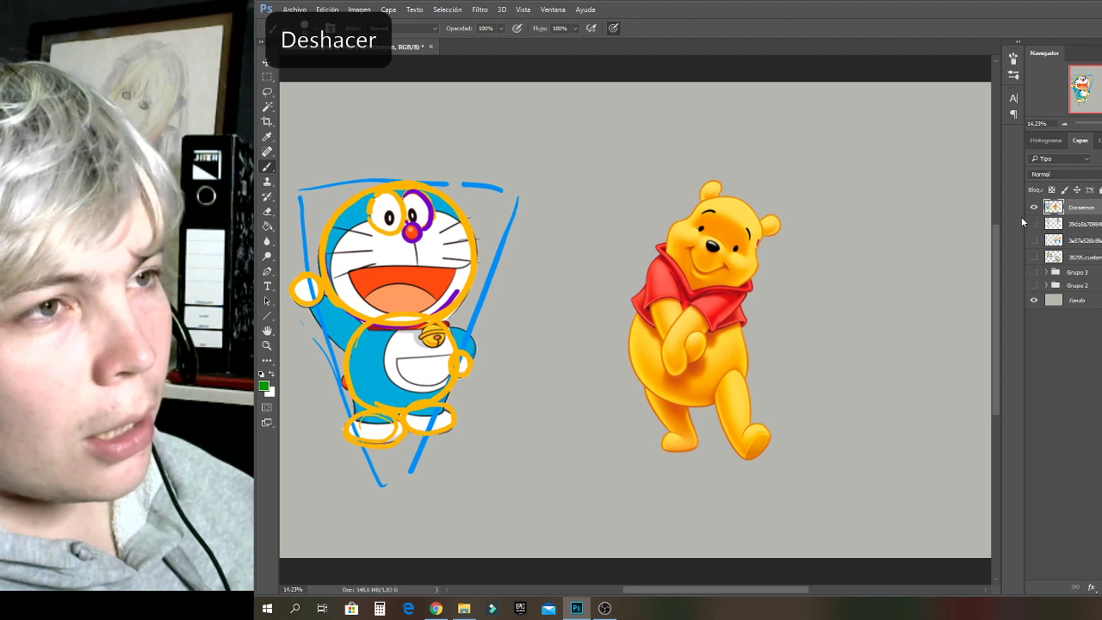
pyautogui.hotkey('ctrl', 'z')
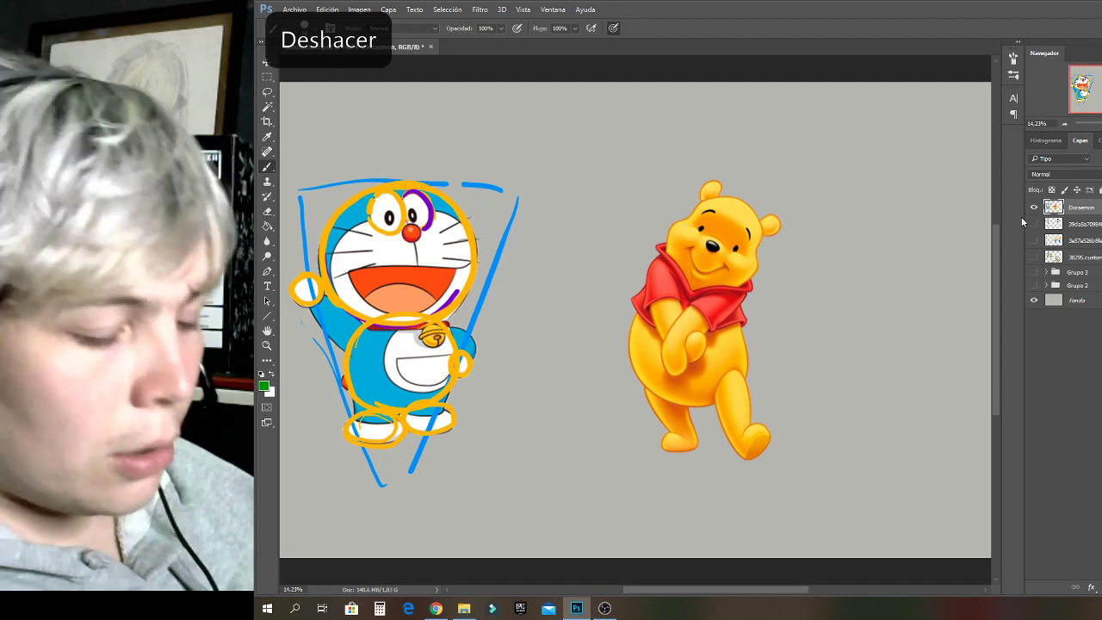
# Enlarge the eraser to 401 px and erase the Doraemon drawing together with all its coloured guide lines.
pyautogui.click(267, 212)
pyautogui.rightClick(499, 228)
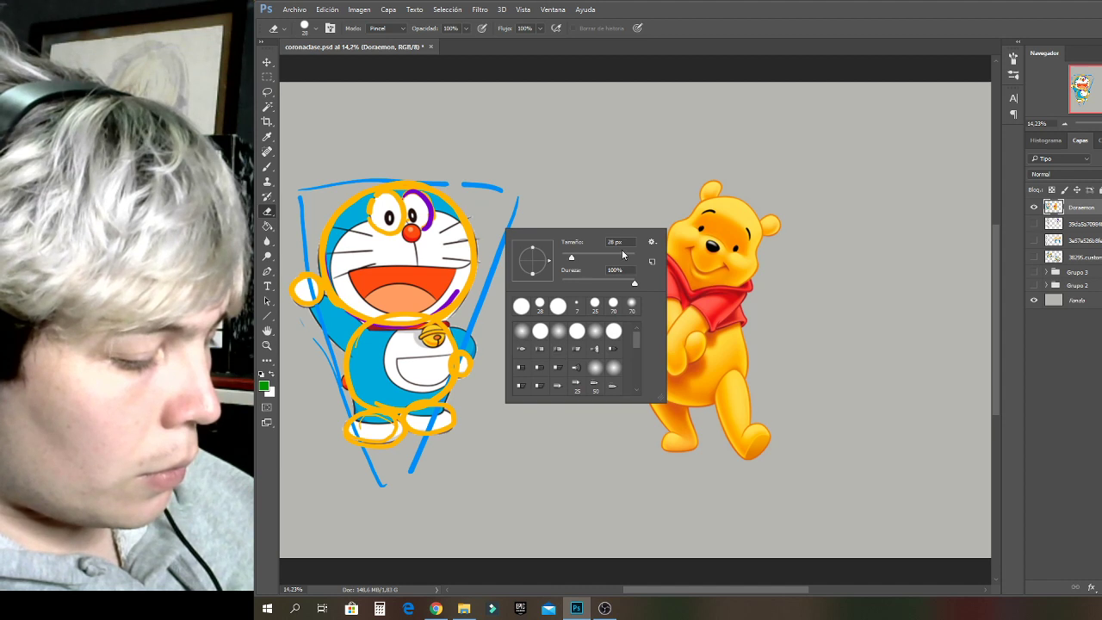
pyautogui.click(626, 257)
pyautogui.moveTo(529, 194)
pyautogui.mouseDown()
pyautogui.moveTo(456, 418)
pyautogui.moveTo(401, 501)
pyautogui.moveTo(500, 223)
pyautogui.moveTo(254, 605)
pyautogui.moveTo(433, 238)
pyautogui.moveTo(443, 169)
pyautogui.moveTo(511, 163)
pyautogui.moveTo(387, 194)
pyautogui.moveTo(299, 199)
pyautogui.moveTo(286, 227)
pyautogui.moveTo(311, 230)
pyautogui.moveTo(286, 255)
pyautogui.moveTo(254, 434)
pyautogui.moveTo(306, 377)
pyautogui.moveTo(334, 395)
pyautogui.moveTo(373, 293)
pyautogui.moveTo(408, 423)
pyautogui.moveTo(378, 508)
pyautogui.moveTo(352, 449)
pyautogui.moveTo(397, 474)
pyautogui.mouseUp()
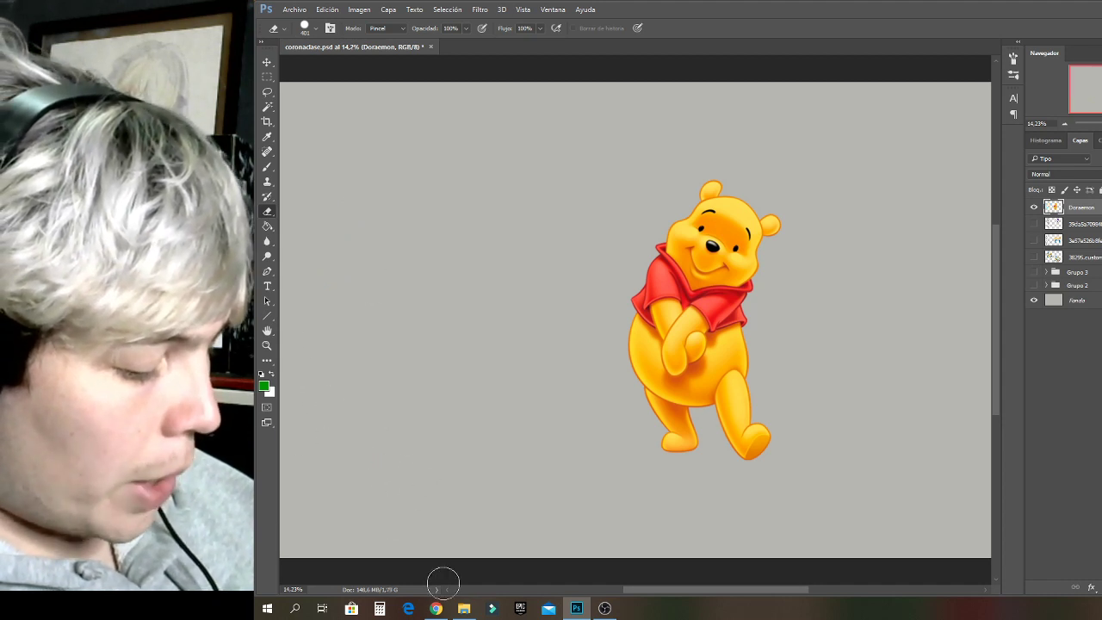
# Switch to File Explorer, open the recursos folder and place the Doraemon image onto the Photoshop canvas.
pyautogui.click(464, 609)
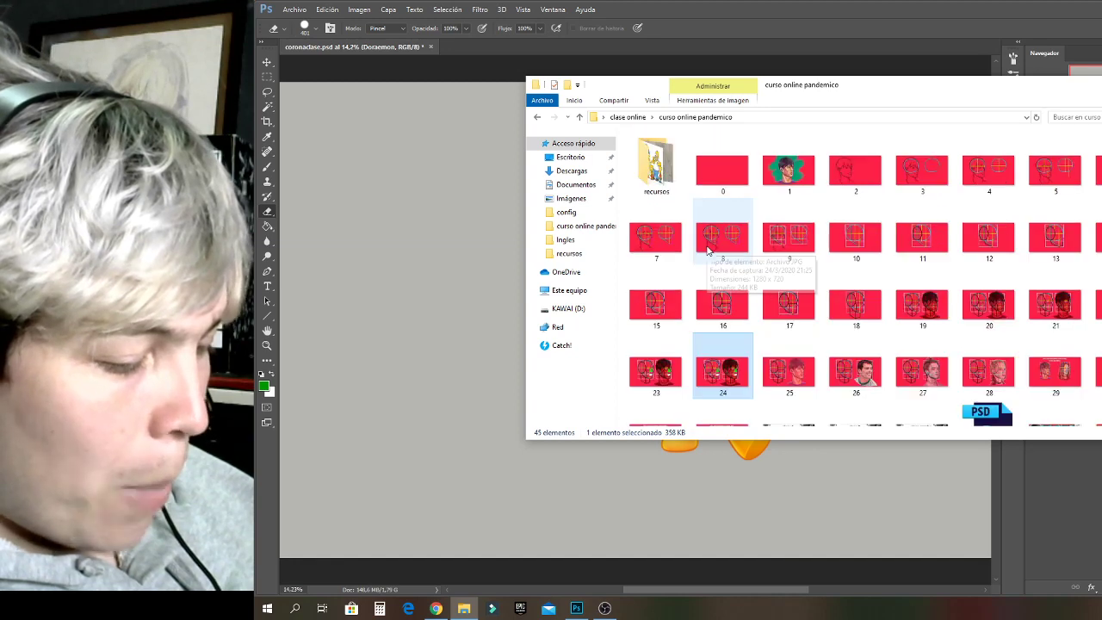
pyautogui.doubleClick(656, 164)
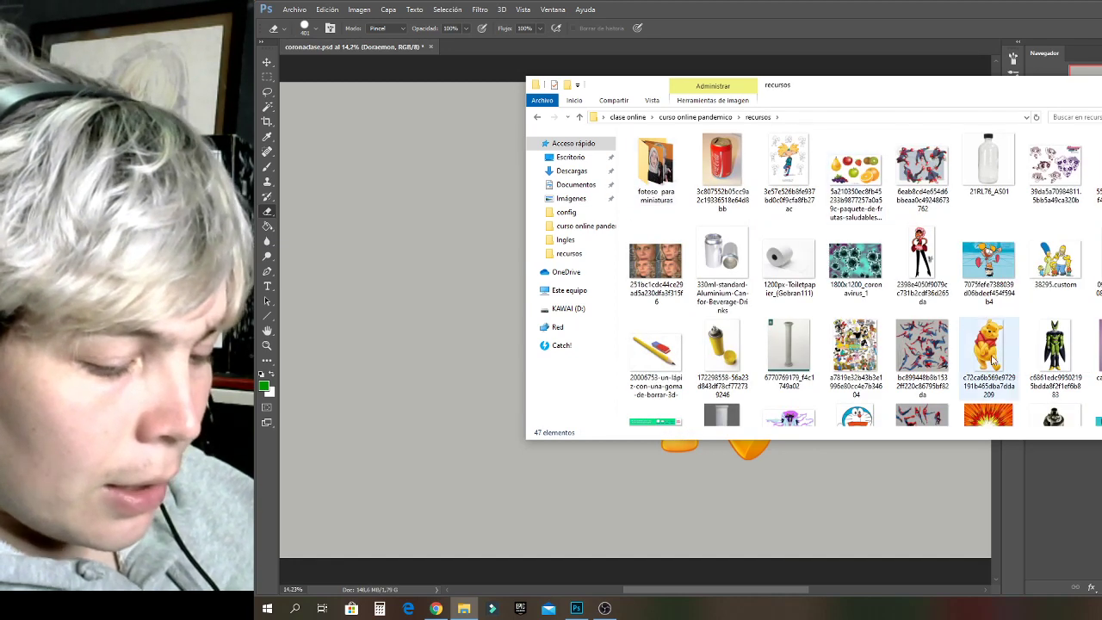
pyautogui.click(993, 360)
pyautogui.scroll(-3, 991, 344)
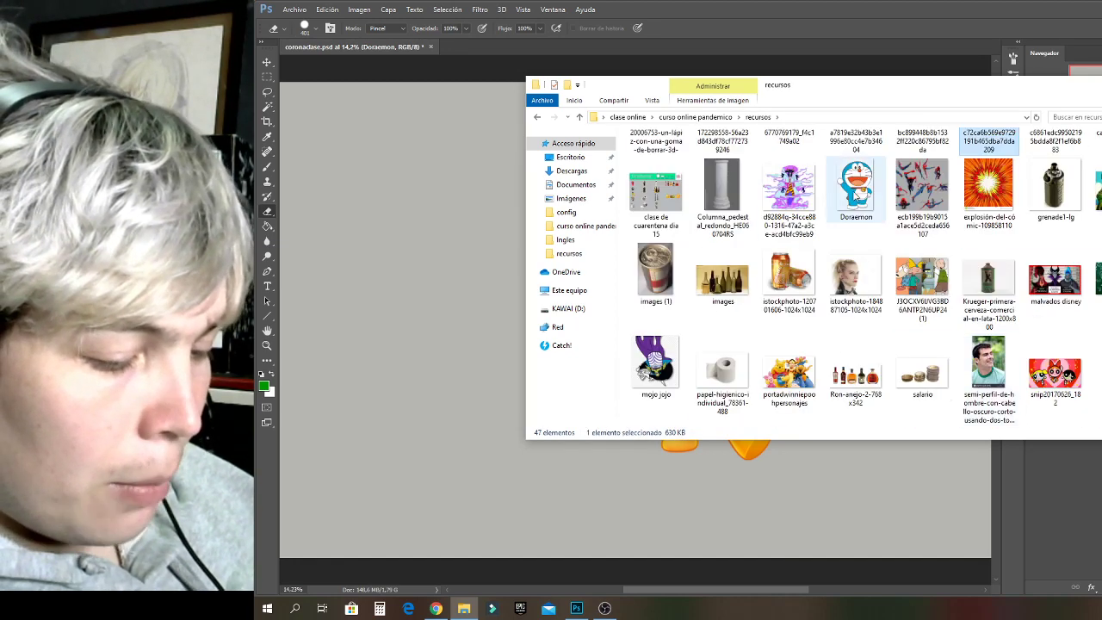
pyautogui.moveTo(857, 194); pyautogui.dragTo(488, 222)
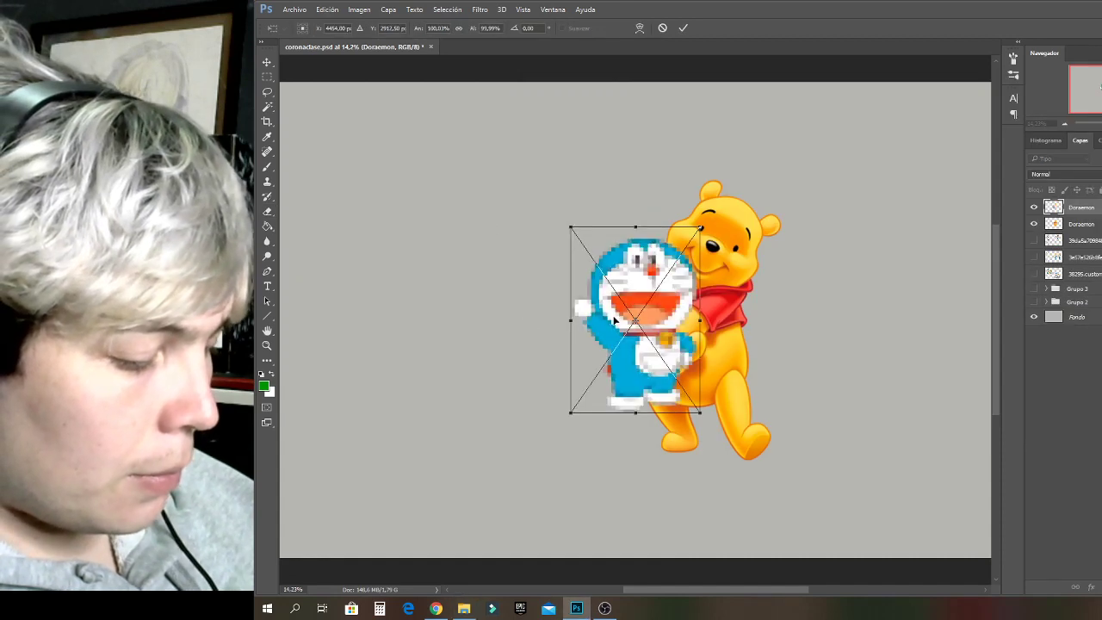
# Position the placed Doraemon image in the empty area beside Winnie the Pooh, enlarge it to a similar height and commit it.
pyautogui.moveTo(614, 318); pyautogui.dragTo(336, 244)
pyautogui.press('shift')
pyautogui.moveTo(423, 339); pyautogui.dragTo(501, 431)
pyautogui.press('Return')
pyautogui.press('e')
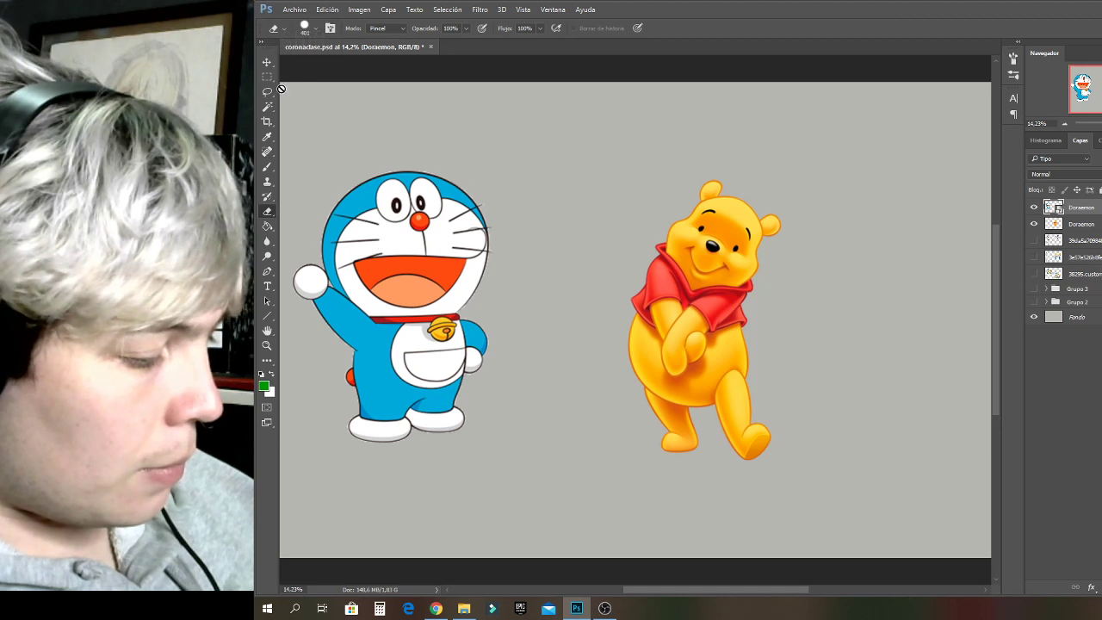
# Nudge the new Doraemon slightly down and merge its layer with the Winnie the Pooh layer.
pyautogui.click(267, 62)
pyautogui.moveTo(358, 269); pyautogui.dragTo(365, 282)
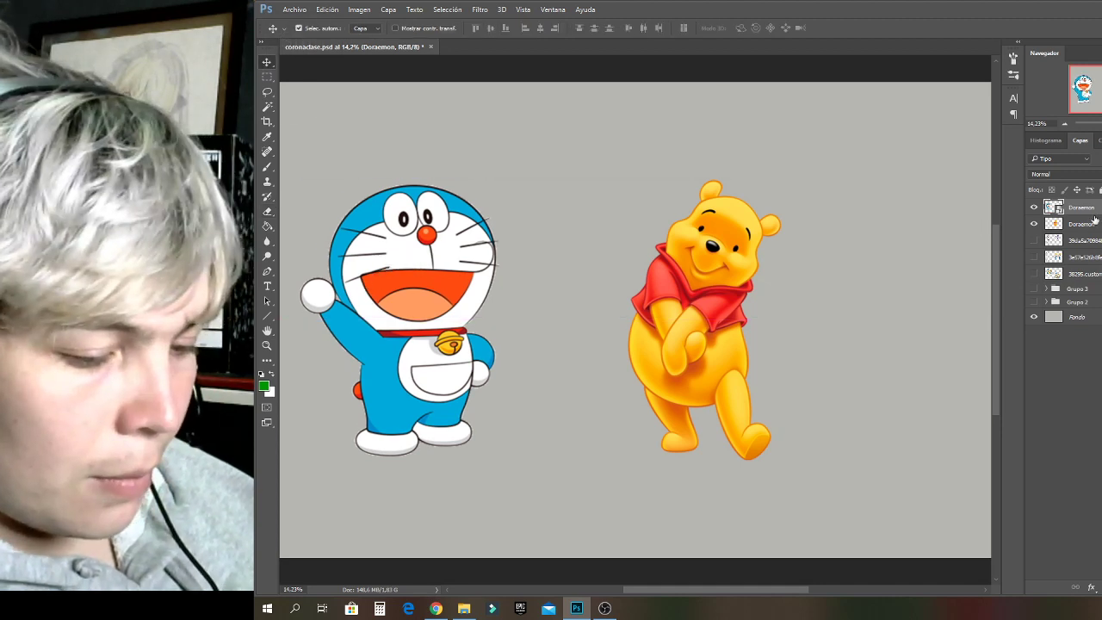
pyautogui.hotkey('ctrl', 'e')
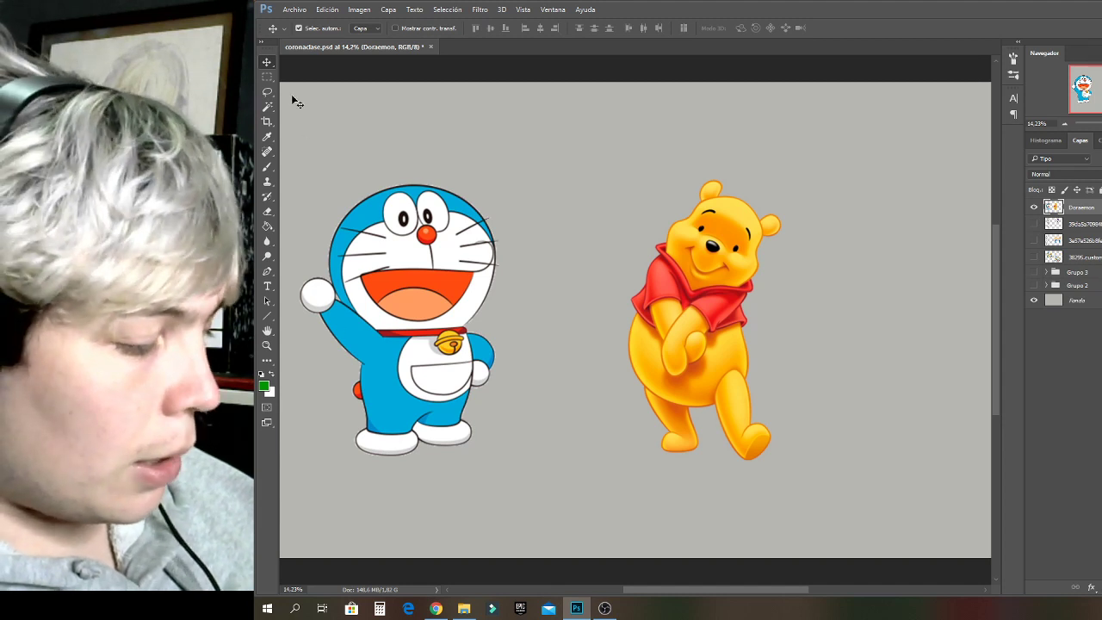
# Select Doraemon with a rectangular marquee and move the figure slightly farther away from Winnie the Pooh.
pyautogui.click(267, 77)
pyautogui.moveTo(668, 590); pyautogui.dragTo(659, 590)
pyautogui.moveTo(557, 166); pyautogui.dragTo(339, 489)
pyautogui.click(267, 62)
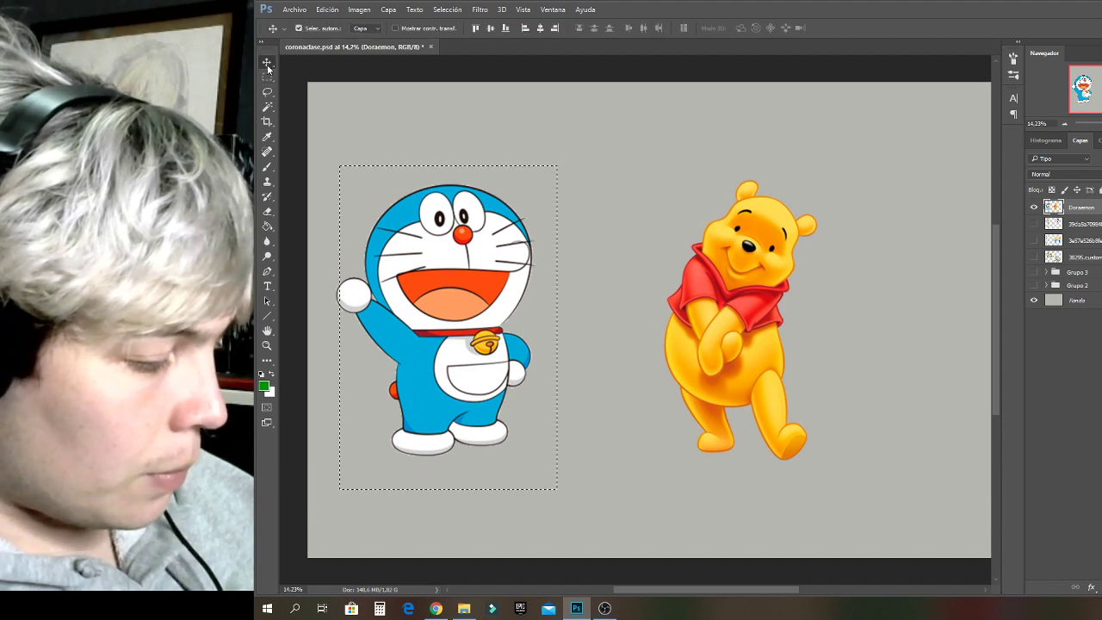
pyautogui.moveTo(482, 323); pyautogui.dragTo(455, 320)
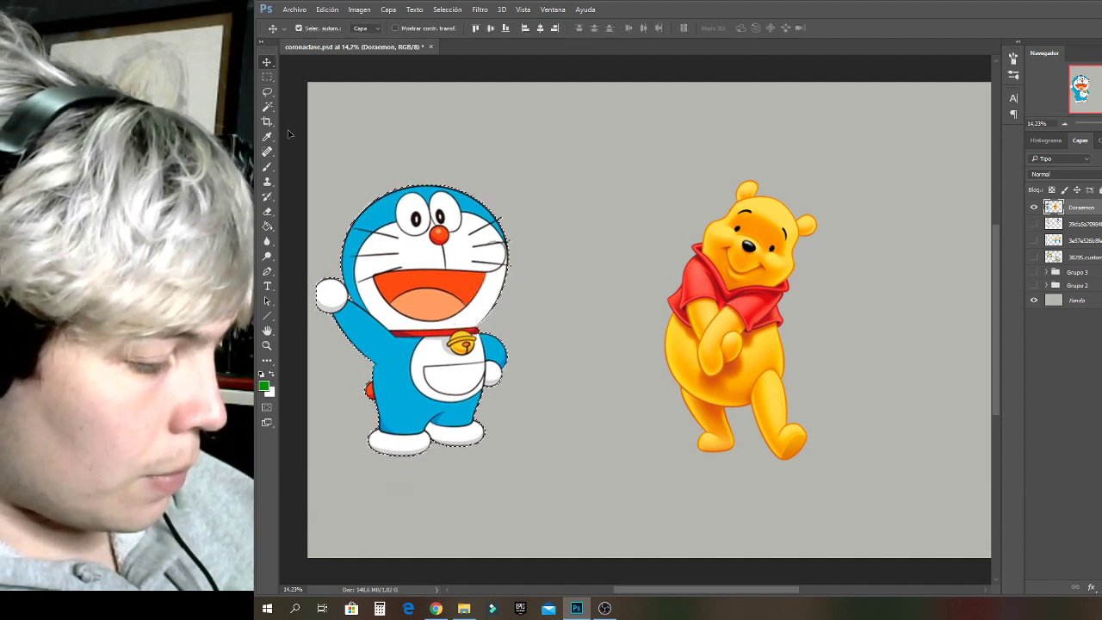
pyautogui.hotkey('ctrl', 'd')
pyautogui.press('m')
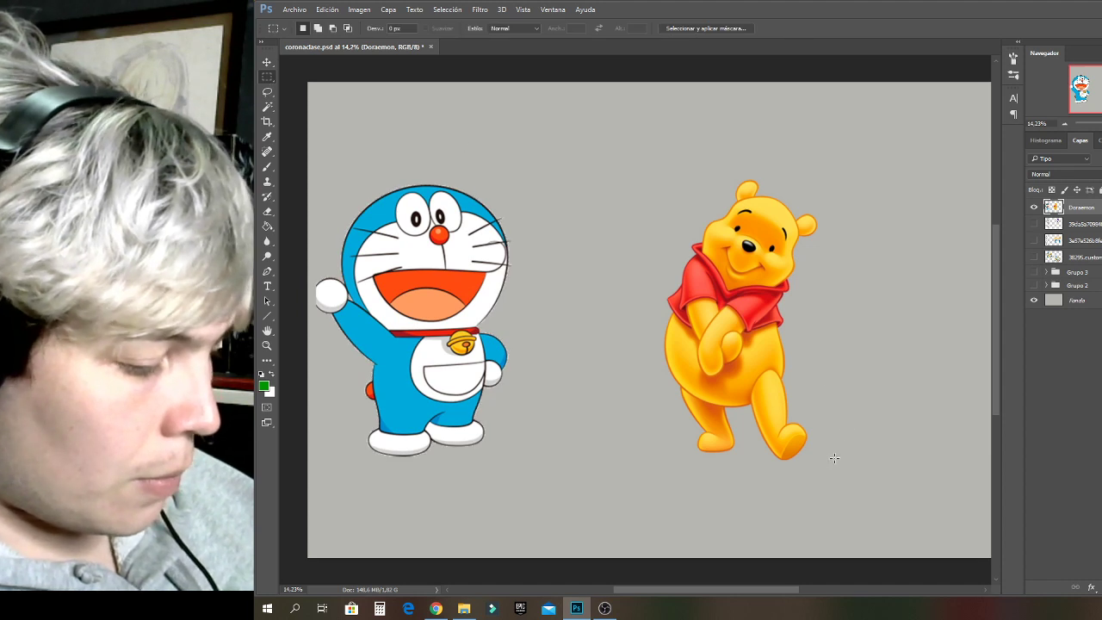
pyautogui.hotkey('ctrl', 'z')
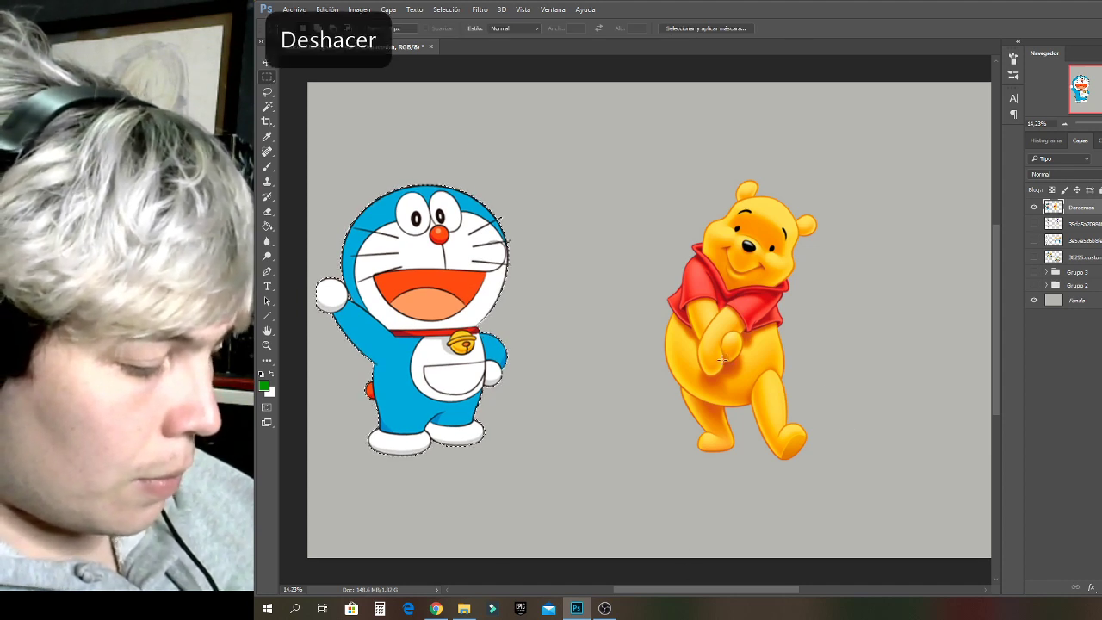
# Undo the last Doraemon move, reselect the figure with a rectangular marquee, move it farther from Winnie the Pooh and deselect.
pyautogui.hotkey('ctrl', 'z')
pyautogui.hotkey('ctrl', 'z')
pyautogui.moveTo(552, 109); pyautogui.dragTo(330, 495)
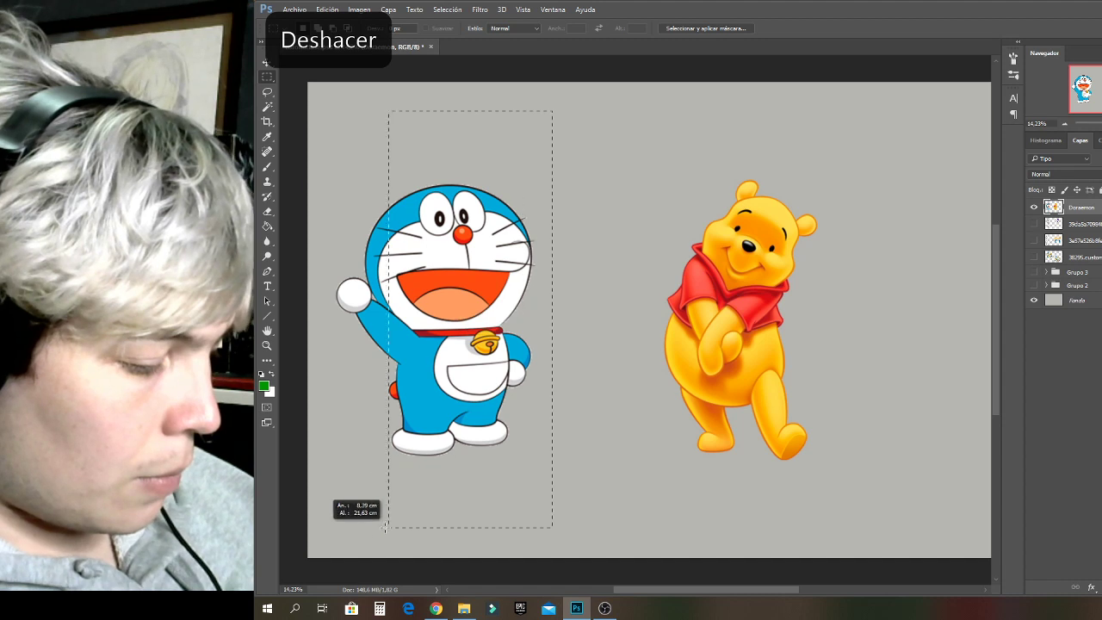
pyautogui.click(267, 62)
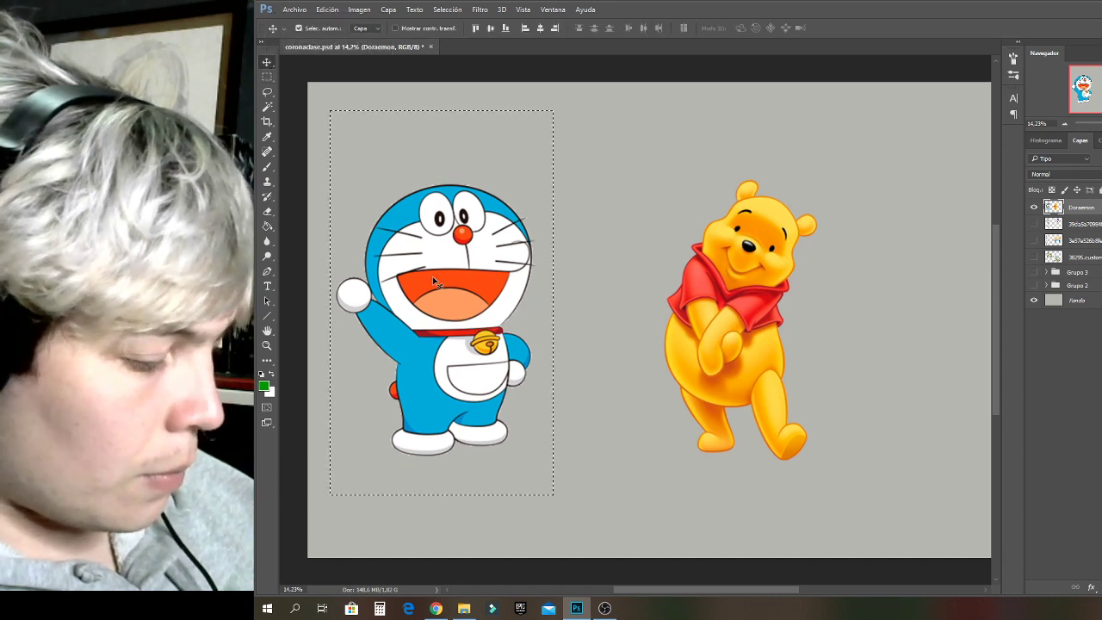
pyautogui.moveTo(443, 288); pyautogui.dragTo(420, 293)
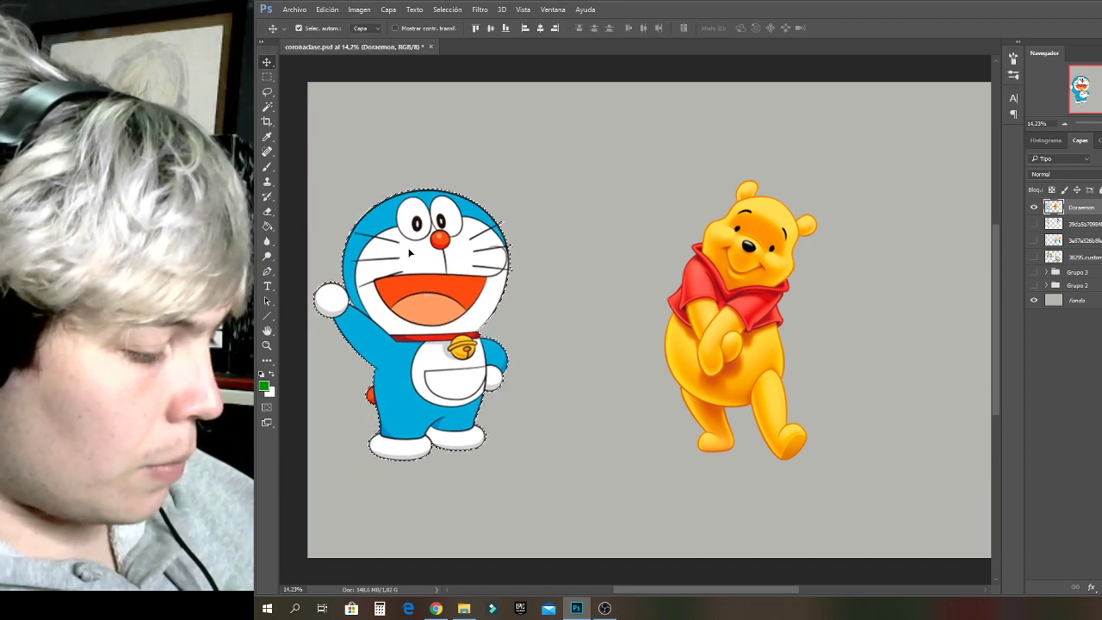
pyautogui.click(267, 78)
pyautogui.click(431, 125)
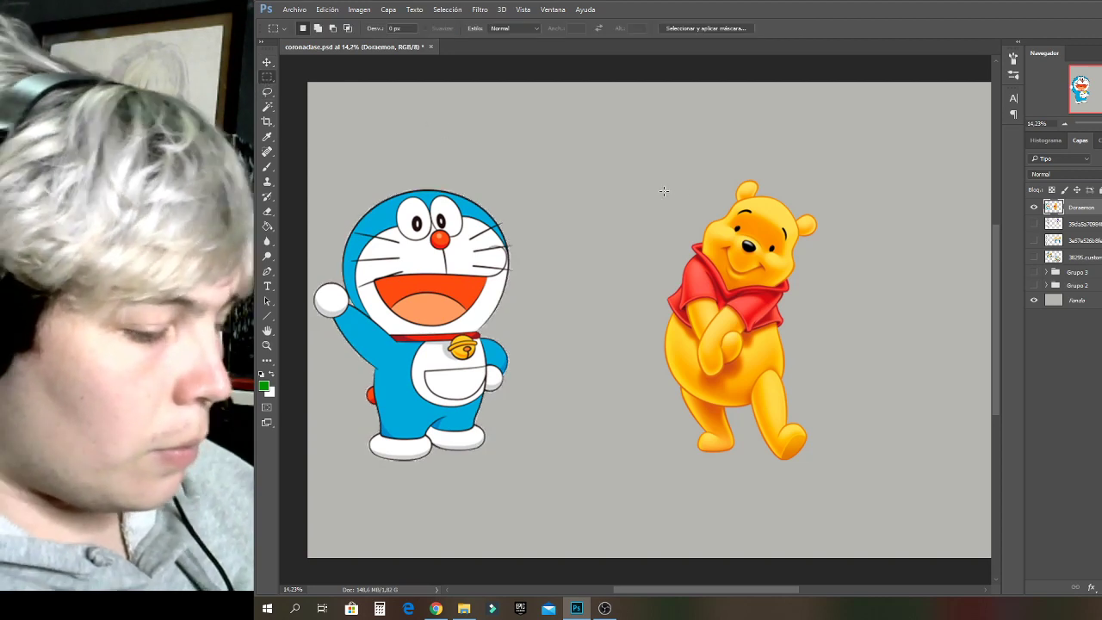
# Brush white sampled from Doraemon's left eye over its outline and extend the eye's outer upper corner onto the blue head.
pyautogui.scroll(3, 664, 192)
pyautogui.scroll(-4, 664, 192)
pyautogui.scroll(5, 635, 320)
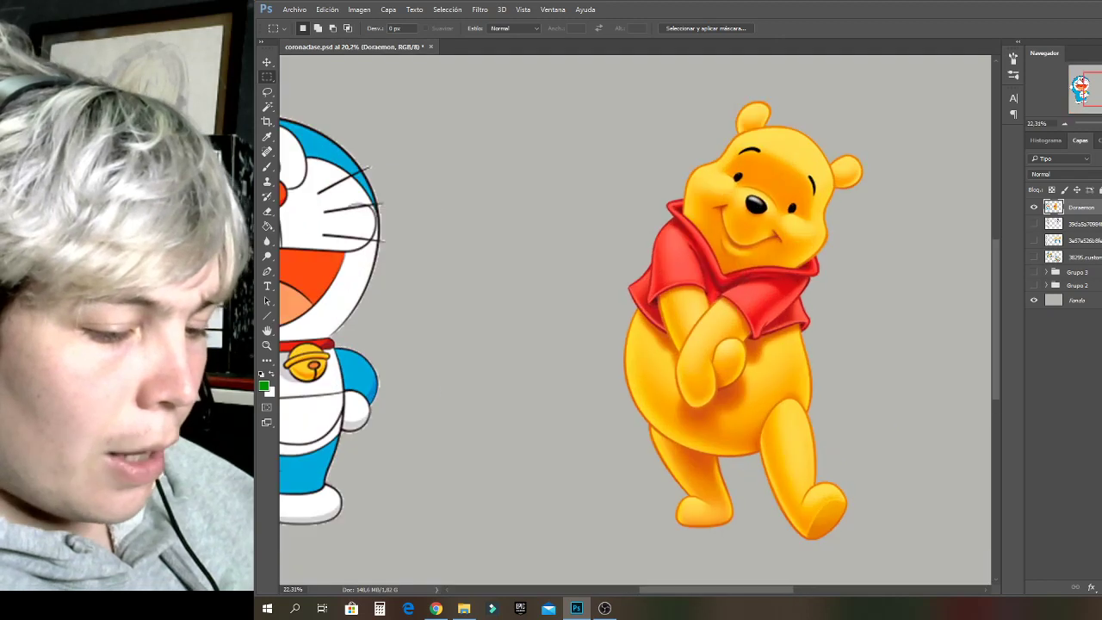
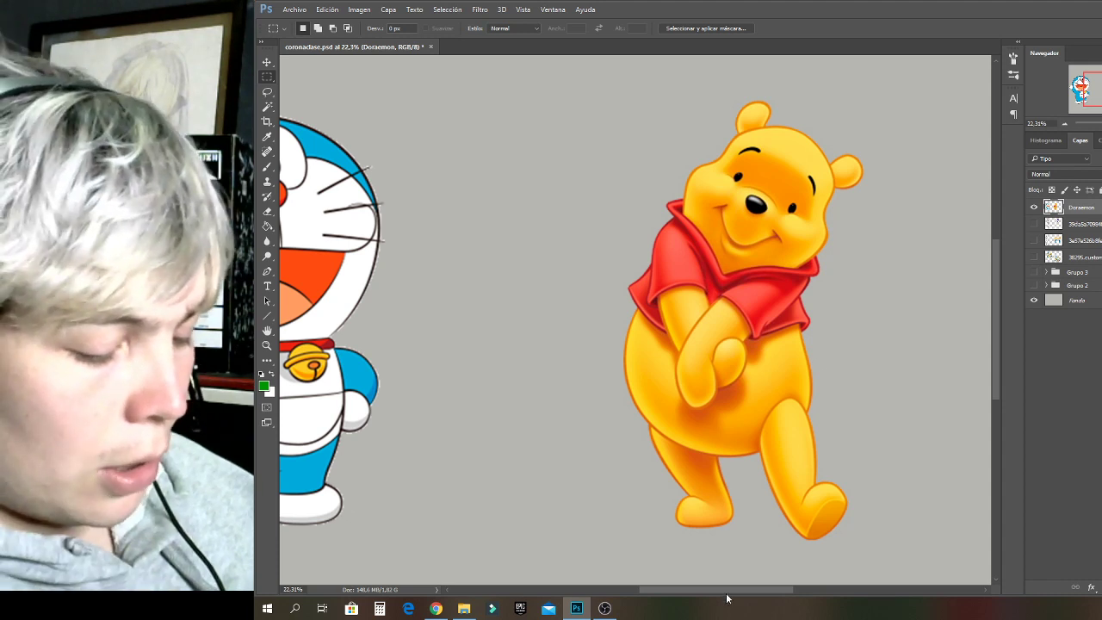
pyautogui.moveTo(729, 592); pyautogui.dragTo(638, 583)
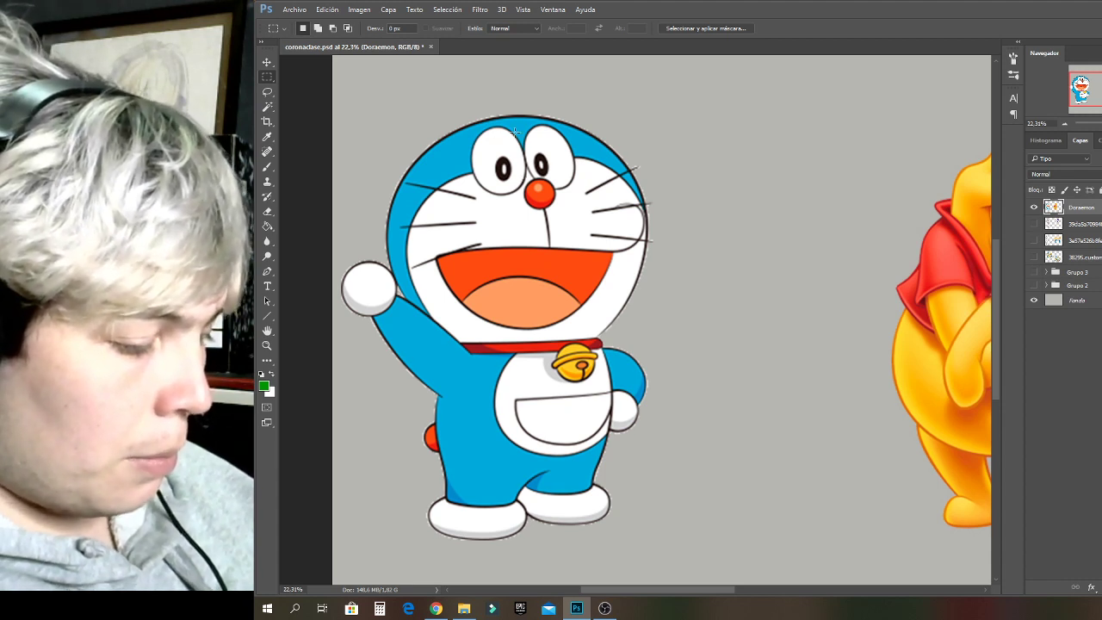
pyautogui.press('b')
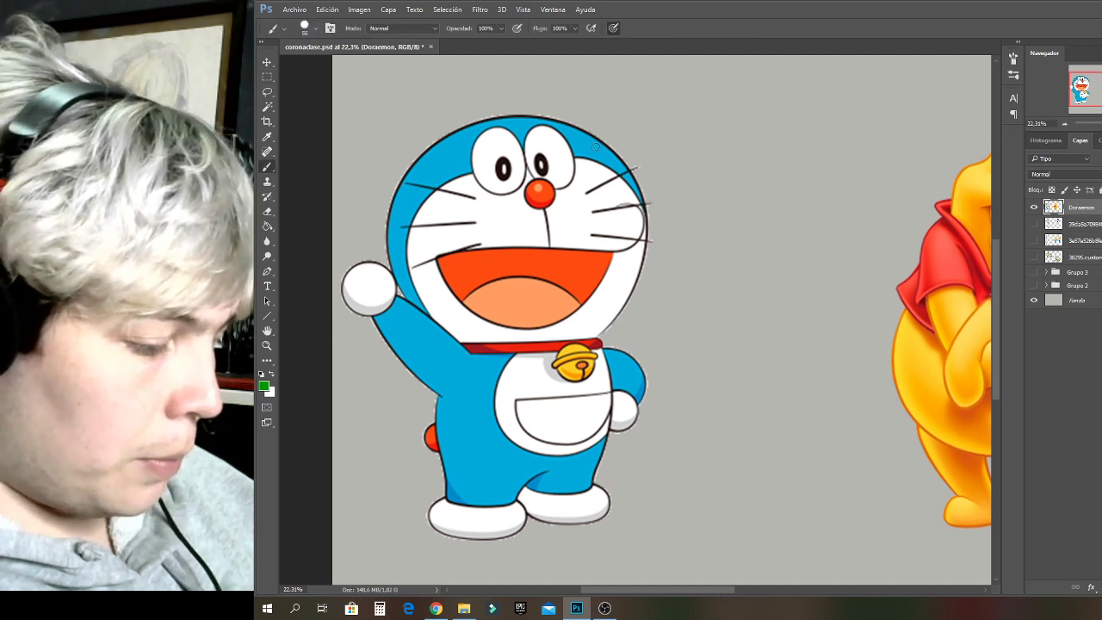
pyautogui.keyDown('alt'); pyautogui.click(483, 149); pyautogui.keyUp('alt')
pyautogui.moveTo(478, 136)
pyautogui.mouseDown()
pyautogui.moveTo(464, 136)
pyautogui.moveTo(467, 162)
pyautogui.moveTo(472, 138)
pyautogui.mouseUp()
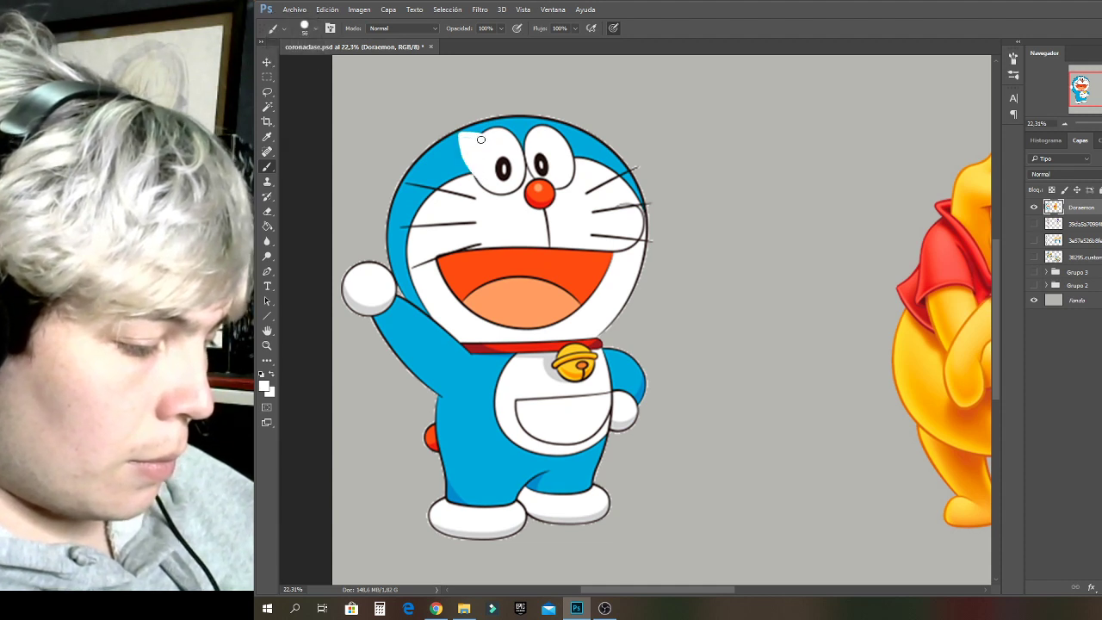
# Cover the rounded top of the left eye with the head's sampled blue to give it a slanted upper edge.
pyautogui.press('alt')
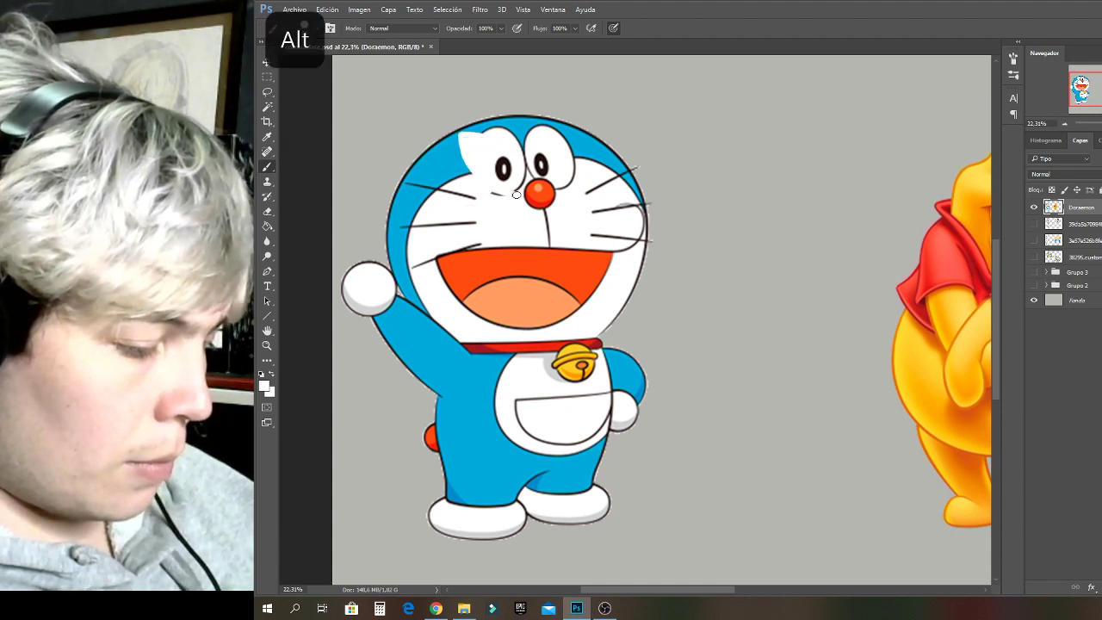
pyautogui.keyDown('alt'); pyautogui.click(505, 125); pyautogui.keyUp('alt')
pyautogui.moveTo(503, 127)
pyautogui.mouseDown()
pyautogui.moveTo(473, 126)
pyautogui.moveTo(513, 139)
pyautogui.moveTo(462, 129)
pyautogui.moveTo(498, 135)
pyautogui.mouseUp()
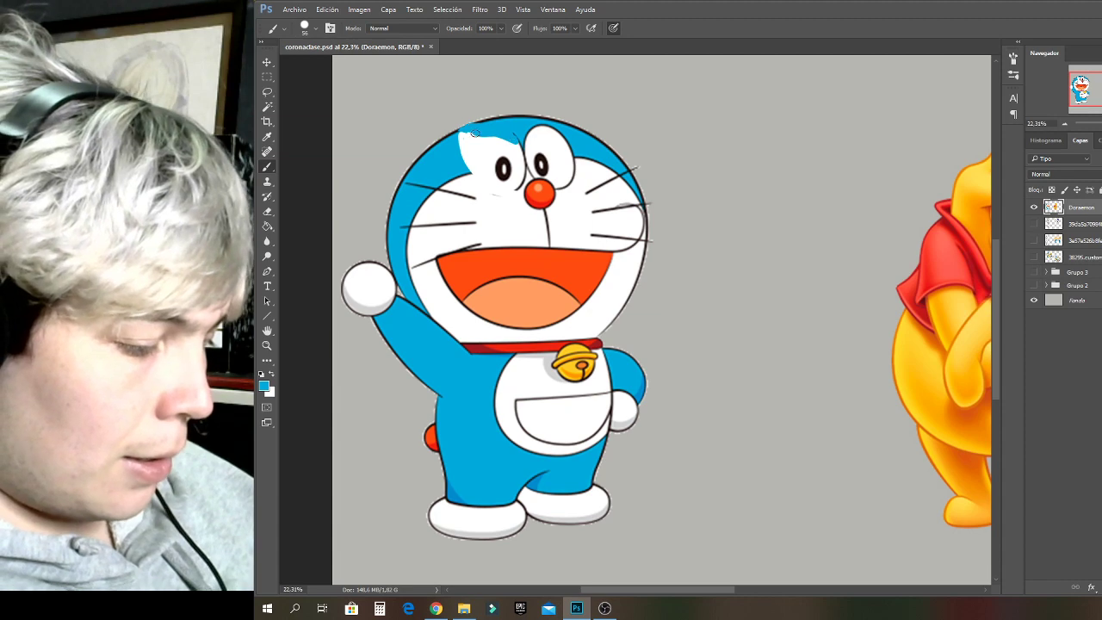
# Sample the dark head outline, undo a too thick test stroke over the damaged stretch and set the brush size to 25 px.
pyautogui.scroll(1, 635, 321)
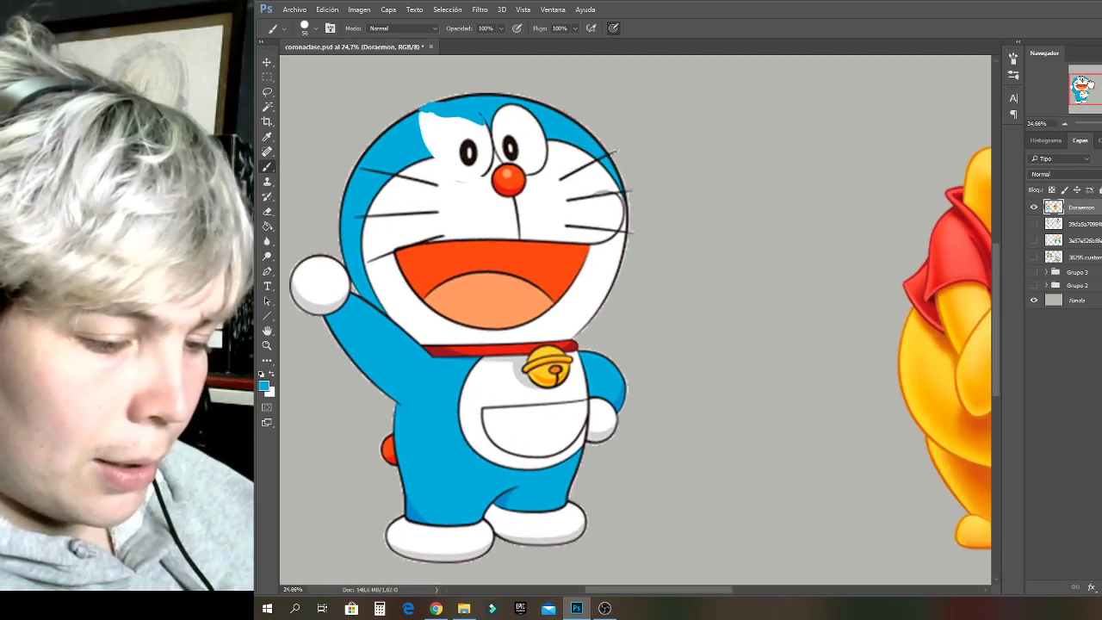
pyautogui.scroll(2, 635, 321)
pyautogui.scroll(9, 636, 321)
pyautogui.moveTo(384, 273); pyautogui.dragTo(722, 417)
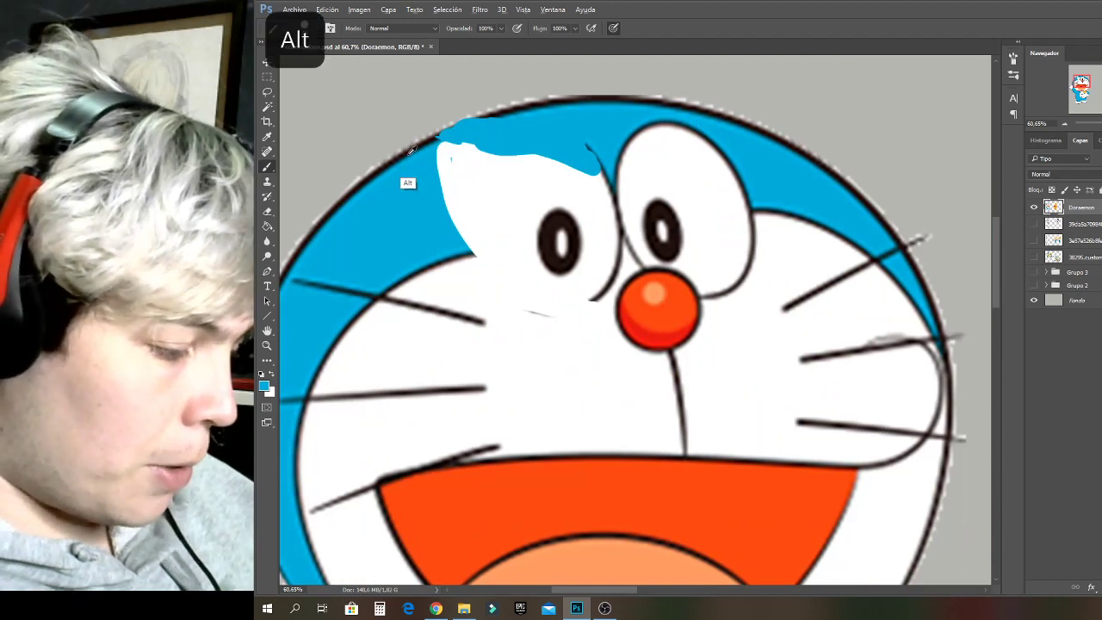
pyautogui.keyDown('alt'); pyautogui.click(410, 154); pyautogui.keyUp('alt')
pyautogui.moveTo(473, 122); pyautogui.dragTo(414, 144)
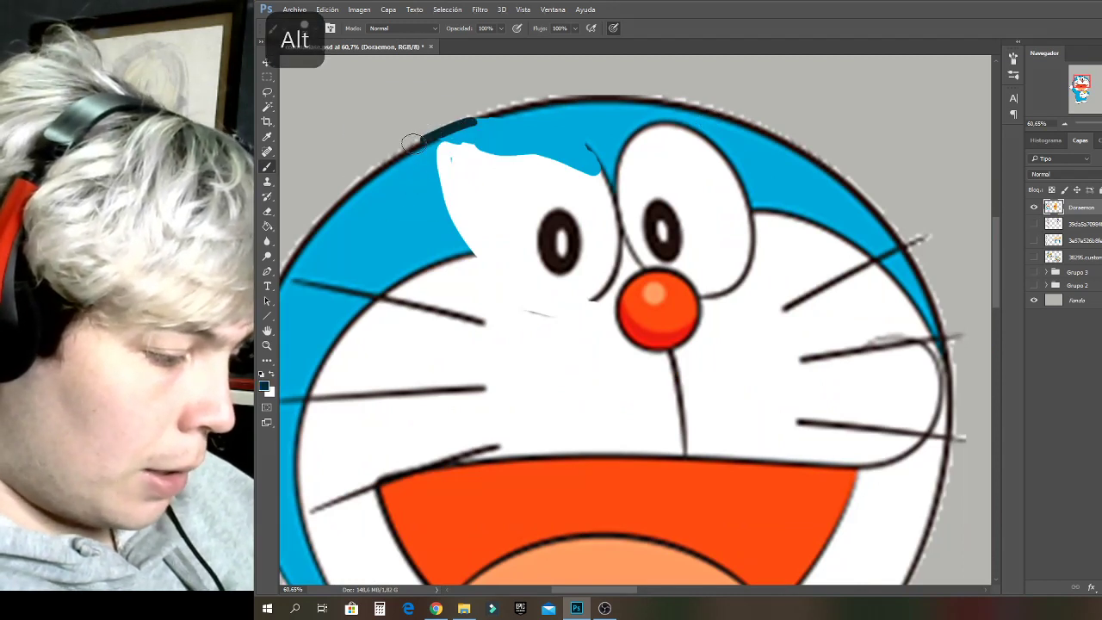
pyautogui.hotkey('ctrl', 'z')
pyautogui.rightClick(512, 117)
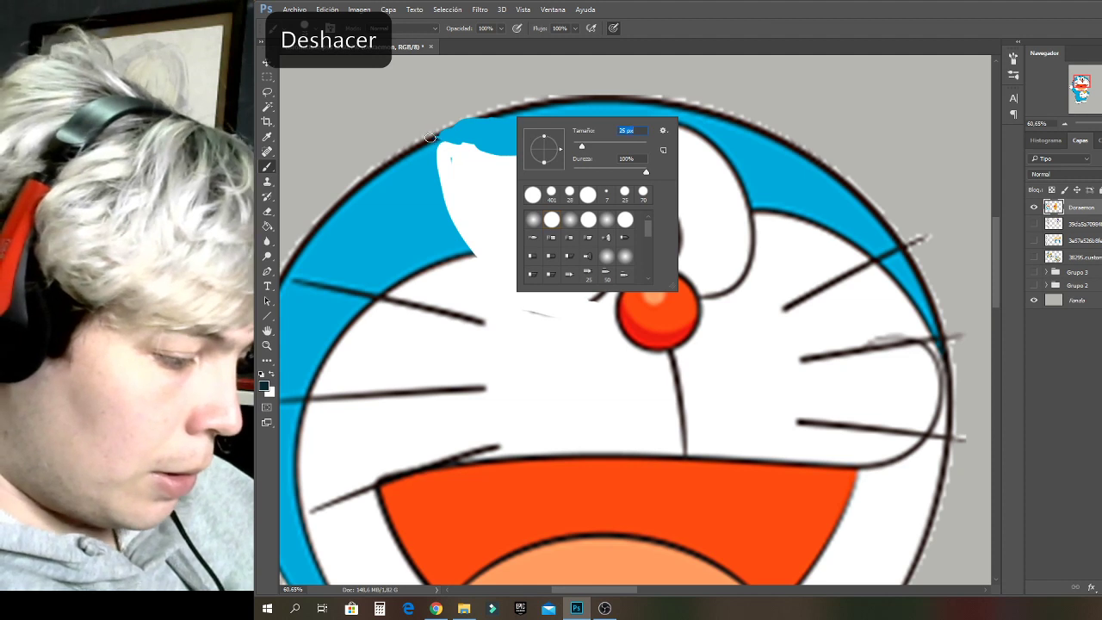
pyautogui.click(431, 137)
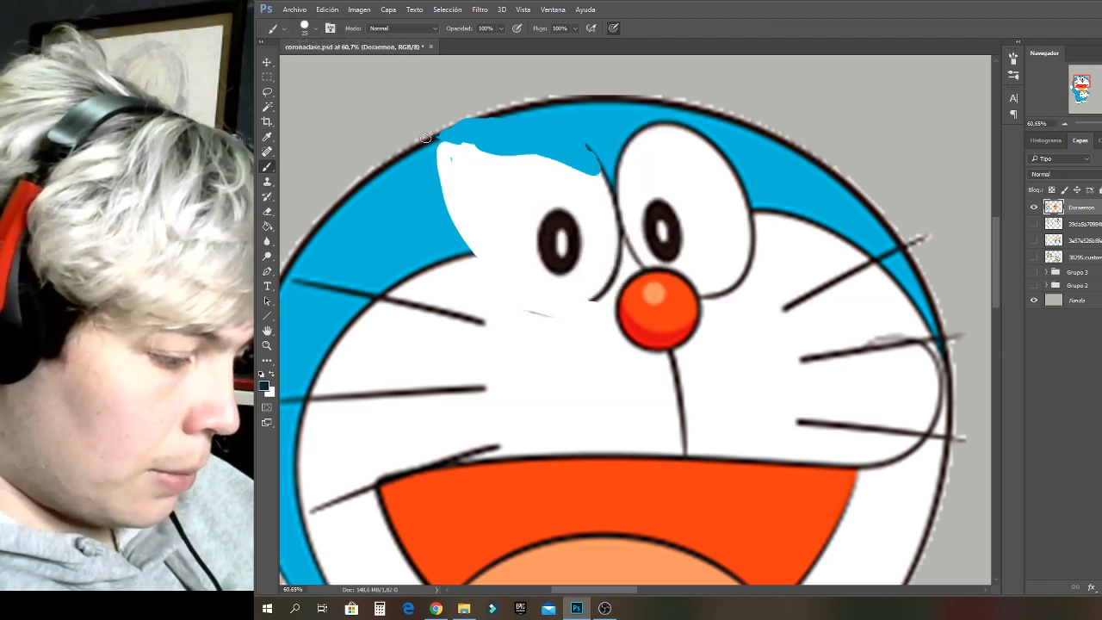
# Redraw the damaged stretch of Doraemon's head outline above the left eye with dark strokes sampled from the outline.
pyautogui.moveTo(420, 147); pyautogui.dragTo(504, 117)
pyautogui.hotkey('ctrl', 'z')
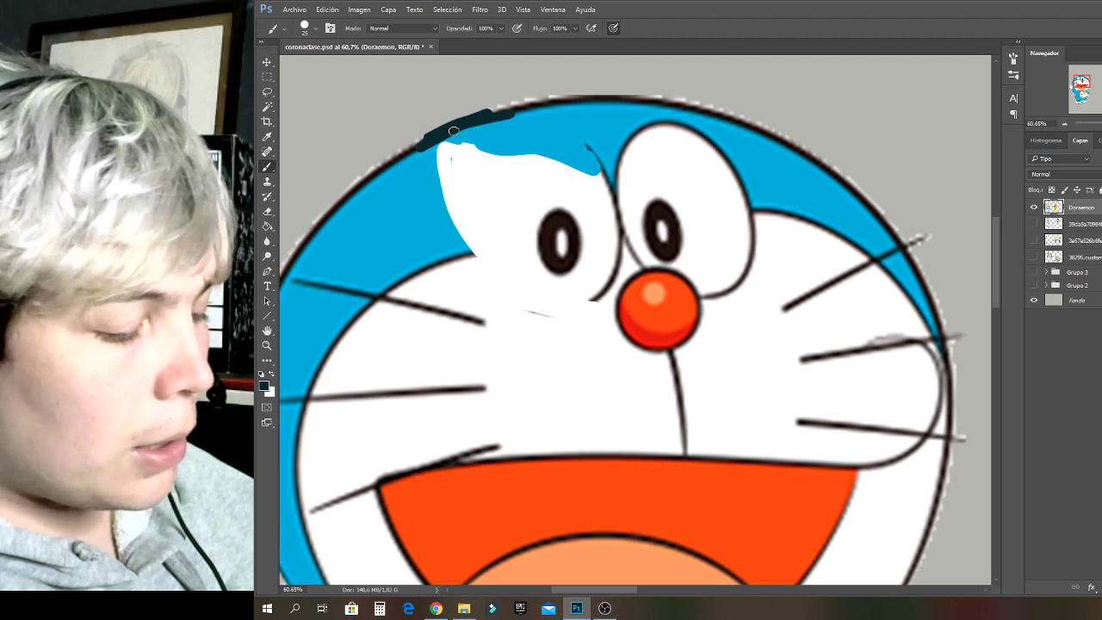
pyautogui.hotkey('ctrl', 'z')
pyautogui.moveTo(418, 145); pyautogui.dragTo(518, 104)
pyautogui.press('alt')
pyautogui.keyDown('alt'); pyautogui.click(588, 96); pyautogui.keyUp('alt')
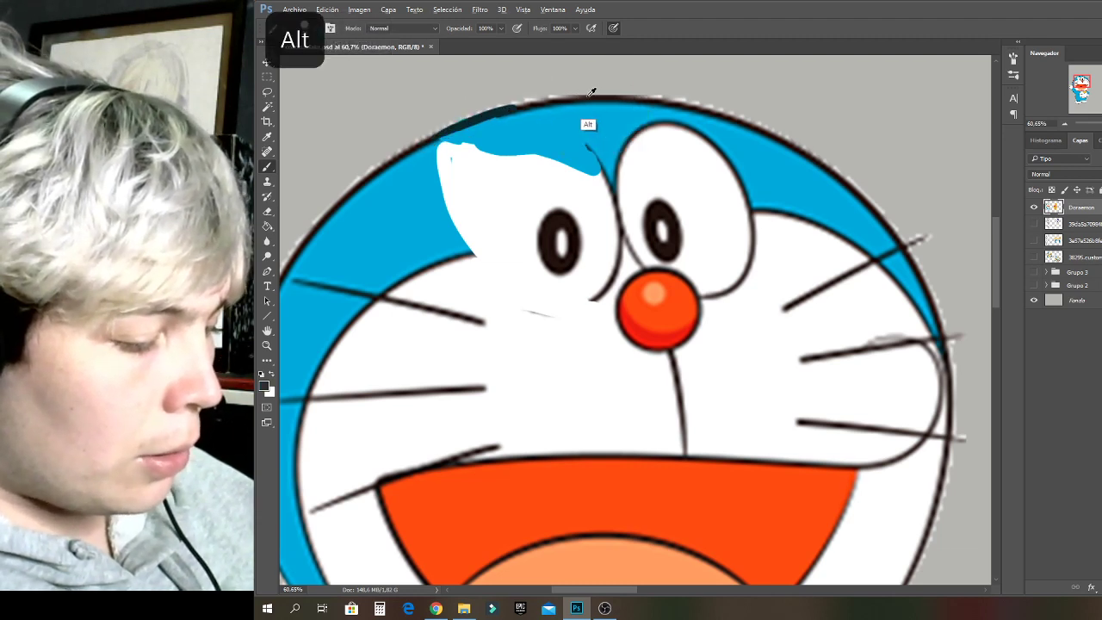
pyautogui.moveTo(438, 135); pyautogui.dragTo(515, 107)
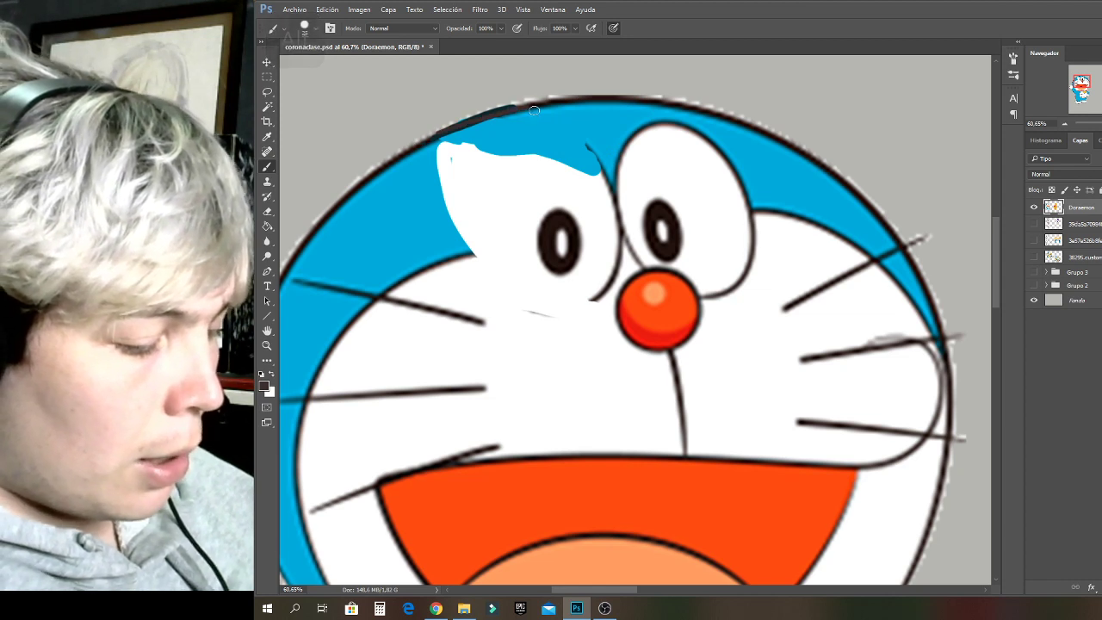
# Outline the left eye in dark brown with a straight slanted top edge and a curved lower edge.
pyautogui.moveTo(433, 145); pyautogui.dragTo(601, 169)
pyautogui.moveTo(441, 157)
pyautogui.mouseDown()
pyautogui.moveTo(442, 186)
pyautogui.moveTo(491, 260)
pyautogui.moveTo(544, 297)
pyautogui.moveTo(555, 300)
pyautogui.moveTo(441, 177)
pyautogui.moveTo(495, 271)
pyautogui.moveTo(552, 300)
pyautogui.moveTo(608, 280)
pyautogui.moveTo(619, 229)
pyautogui.moveTo(582, 162)
pyautogui.moveTo(439, 145)
pyautogui.moveTo(485, 246)
pyautogui.mouseUp()
pyautogui.hotkey('ctrl', 'alt', 'z')
pyautogui.keyDown('alt'); pyautogui.click(543, 154); pyautogui.keyUp('alt')
pyautogui.keyDown('alt'); pyautogui.click(442, 142); pyautogui.keyUp('alt')
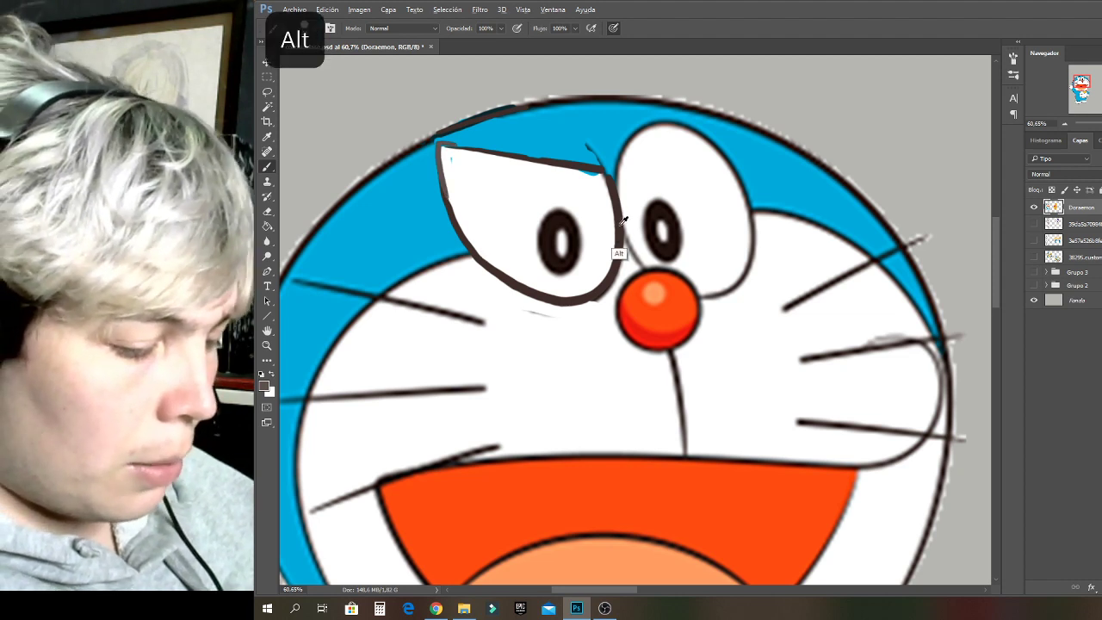
# Try darker strokes between the two eyes and along the left eye's outer edge, undoing each one.
pyautogui.keyDown('alt'); pyautogui.click(553, 247); pyautogui.keyUp('alt')
pyautogui.moveTo(618, 182)
pyautogui.mouseDown()
pyautogui.moveTo(621, 212)
pyautogui.moveTo(644, 267)
pyautogui.mouseUp()
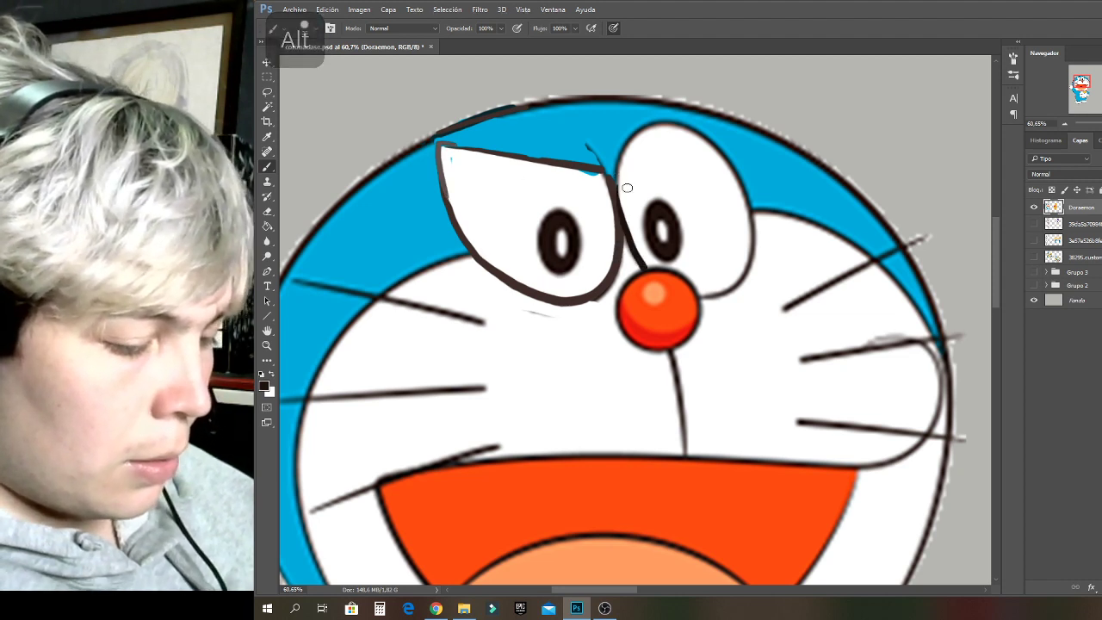
pyautogui.hotkey('ctrl', 'z')
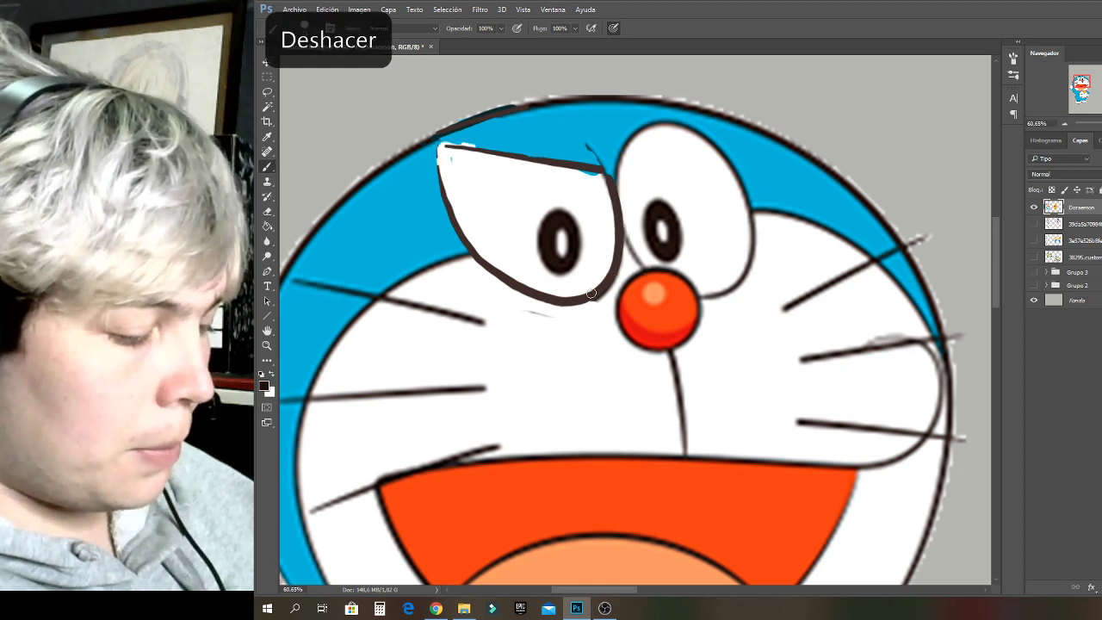
pyautogui.moveTo(404, 157)
pyautogui.mouseDown()
pyautogui.moveTo(498, 265)
pyautogui.moveTo(560, 317)
pyautogui.mouseUp()
pyautogui.hotkey('ctrl', 'z')
pyautogui.moveTo(441, 154)
pyautogui.mouseDown()
pyautogui.moveTo(480, 238)
pyautogui.moveTo(561, 325)
pyautogui.mouseUp()
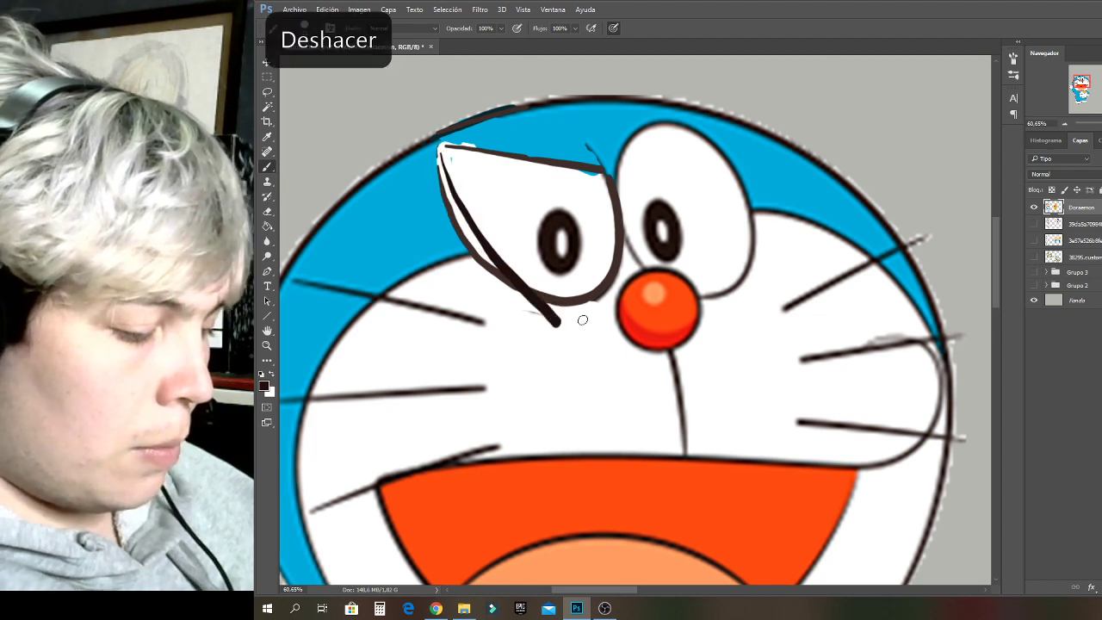
pyautogui.hotkey('ctrl', 'z')
# Redraw the left eye with sharp lower and outer corners and paint white over the old outline inside it.
pyautogui.moveTo(426, 174)
pyautogui.mouseDown()
pyautogui.moveTo(441, 206)
pyautogui.moveTo(556, 321)
pyautogui.moveTo(572, 330)
pyautogui.moveTo(587, 302)
pyautogui.mouseUp()
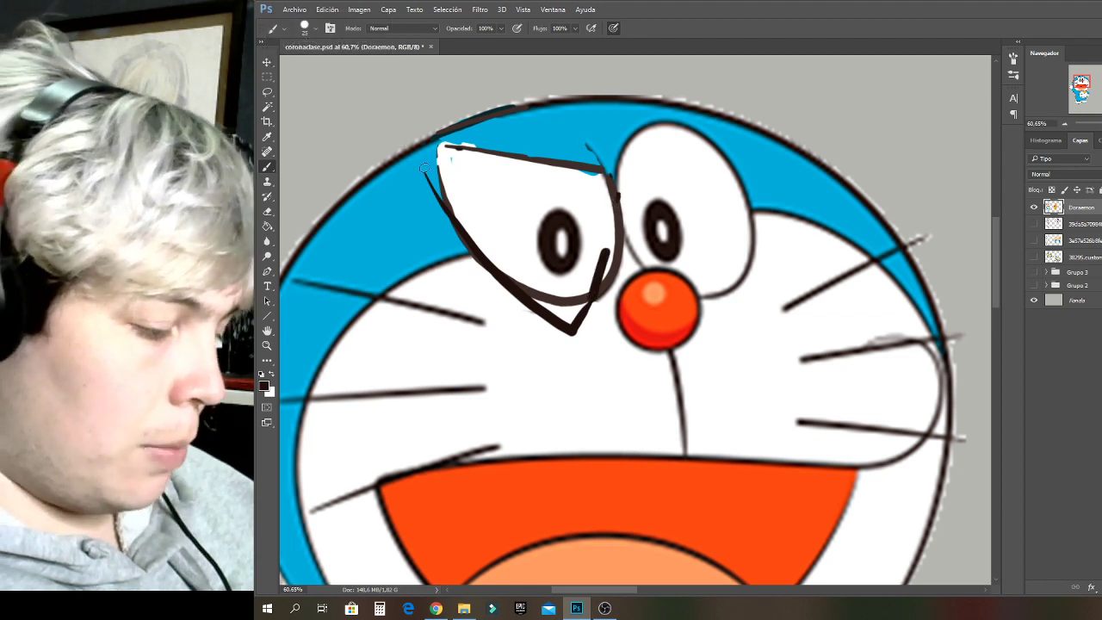
pyautogui.moveTo(469, 232)
pyautogui.mouseDown()
pyautogui.moveTo(401, 133)
pyautogui.moveTo(512, 163)
pyautogui.mouseUp()
pyautogui.keyDown('alt'); pyautogui.click(495, 179); pyautogui.keyUp('alt')
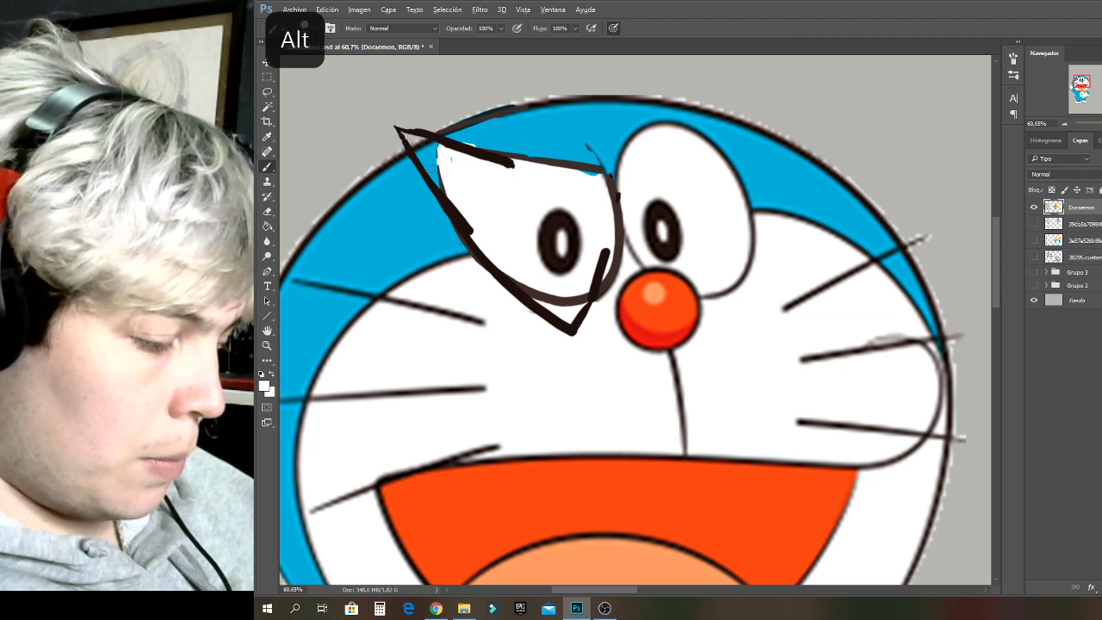
pyautogui.moveTo(417, 152)
pyautogui.mouseDown()
pyautogui.moveTo(414, 142)
pyautogui.moveTo(450, 205)
pyautogui.mouseUp()
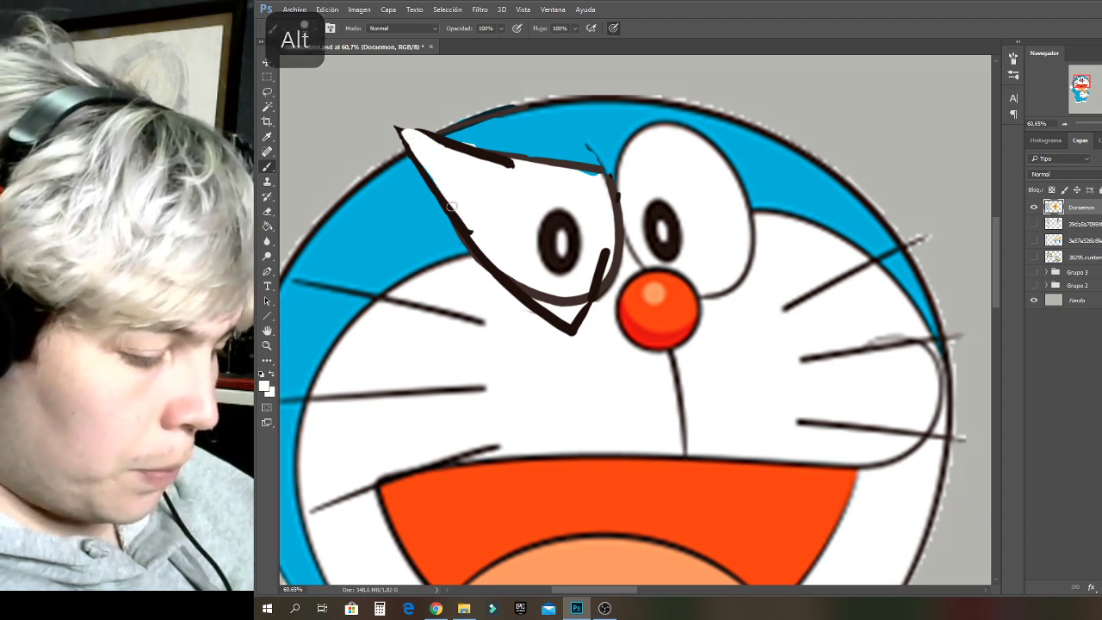
pyautogui.moveTo(548, 298)
pyautogui.mouseDown()
pyautogui.moveTo(512, 274)
pyautogui.moveTo(579, 299)
pyautogui.moveTo(605, 258)
pyautogui.moveTo(610, 177)
pyautogui.mouseUp()
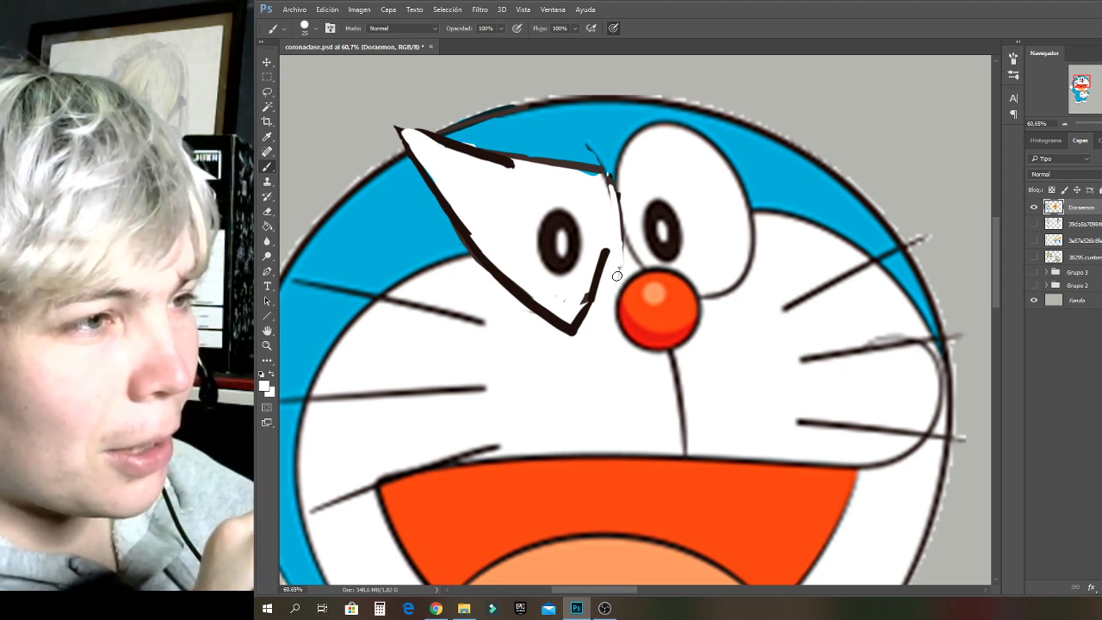
# Close the left eye's angular outline with thick dark strokes along its inner and top edges.
pyautogui.keyDown('alt'); pyautogui.click(601, 261); pyautogui.keyUp('alt')
pyautogui.moveTo(601, 263); pyautogui.dragTo(617, 191)
pyautogui.moveTo(511, 160); pyautogui.dragTo(577, 176)
pyautogui.moveTo(507, 158)
pyautogui.mouseDown()
pyautogui.moveTo(612, 176)
pyautogui.moveTo(609, 219)
pyautogui.mouseUp()
pyautogui.moveTo(397, 124); pyautogui.dragTo(545, 175)
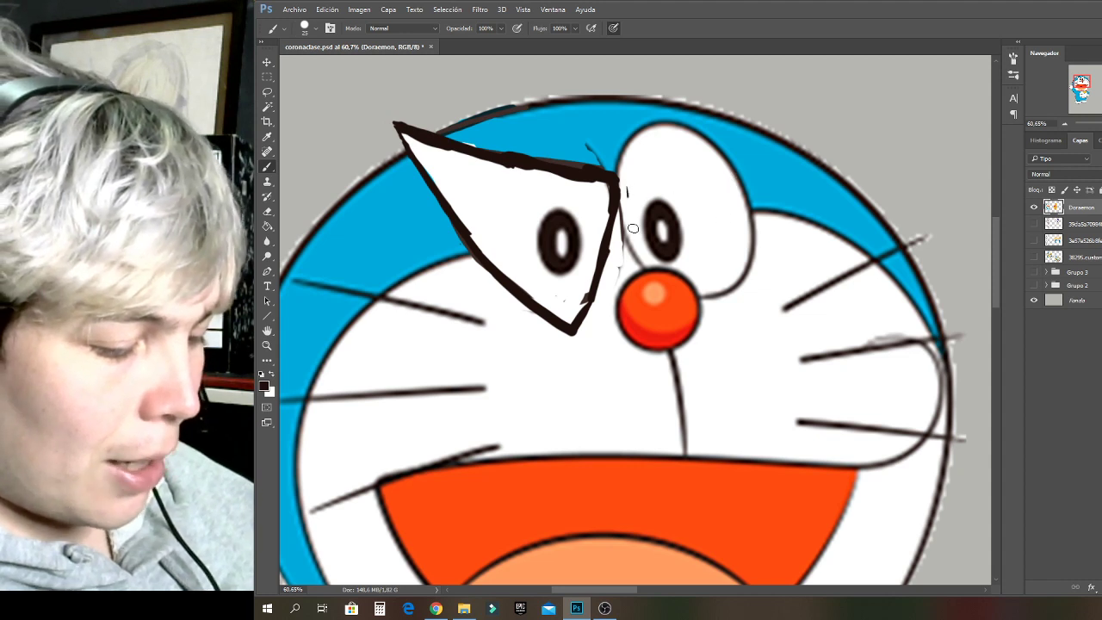
# Outline the right eye as a similar pointed shape extending toward the head's edge and fill its interior with white.
pyautogui.moveTo(627, 190)
pyautogui.mouseDown()
pyautogui.moveTo(643, 264)
pyautogui.moveTo(673, 172)
pyautogui.moveTo(826, 150)
pyautogui.moveTo(789, 230)
pyautogui.moveTo(707, 298)
pyautogui.mouseUp()
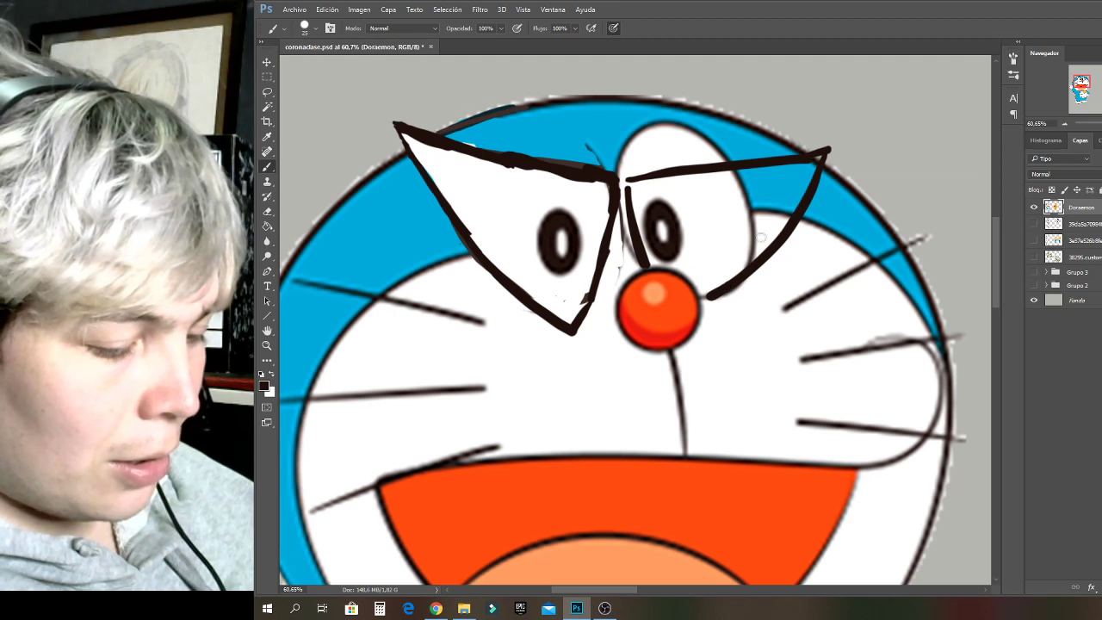
pyautogui.keyDown('alt'); pyautogui.click(721, 237); pyautogui.keyUp('alt')
pyautogui.moveTo(773, 173)
pyautogui.mouseDown()
pyautogui.moveTo(812, 160)
pyautogui.moveTo(787, 211)
pyautogui.moveTo(754, 233)
pyautogui.moveTo(785, 196)
pyautogui.moveTo(779, 183)
pyautogui.moveTo(750, 184)
pyautogui.mouseUp()
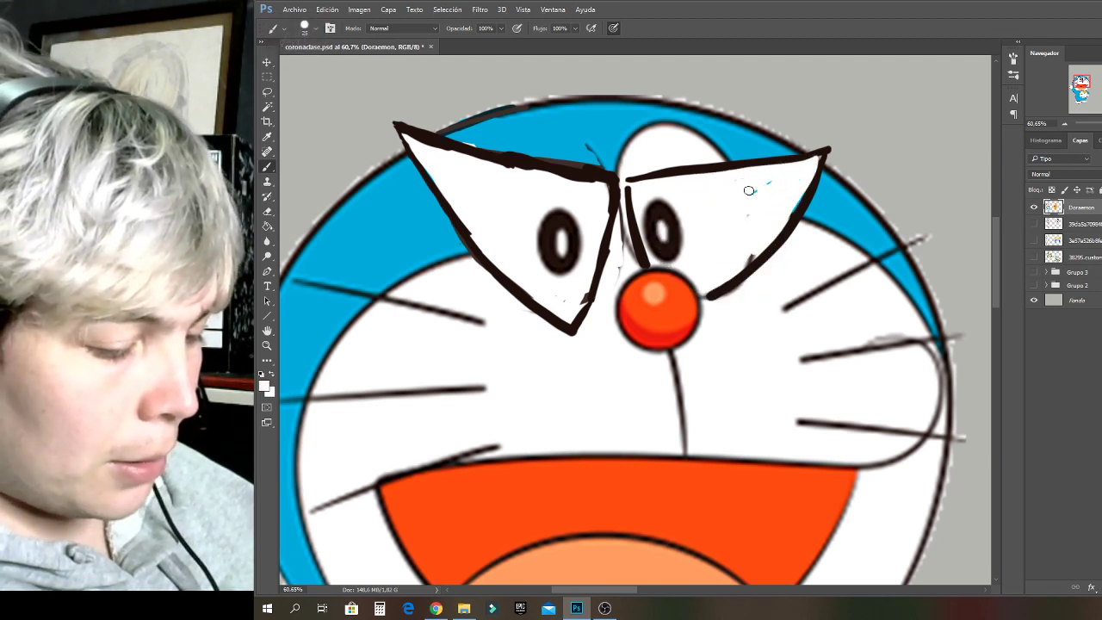
# Paint sampled blue over the right eye's old rounded top and between the eyes, and straighten its outer edge with white.
pyautogui.keyDown('alt'); pyautogui.click(736, 143); pyautogui.keyUp('alt')
pyautogui.moveTo(618, 168)
pyautogui.mouseDown()
pyautogui.moveTo(722, 159)
pyautogui.moveTo(666, 138)
pyautogui.moveTo(664, 125)
pyautogui.moveTo(680, 123)
pyautogui.moveTo(634, 153)
pyautogui.moveTo(625, 237)
pyautogui.moveTo(635, 269)
pyautogui.mouseUp()
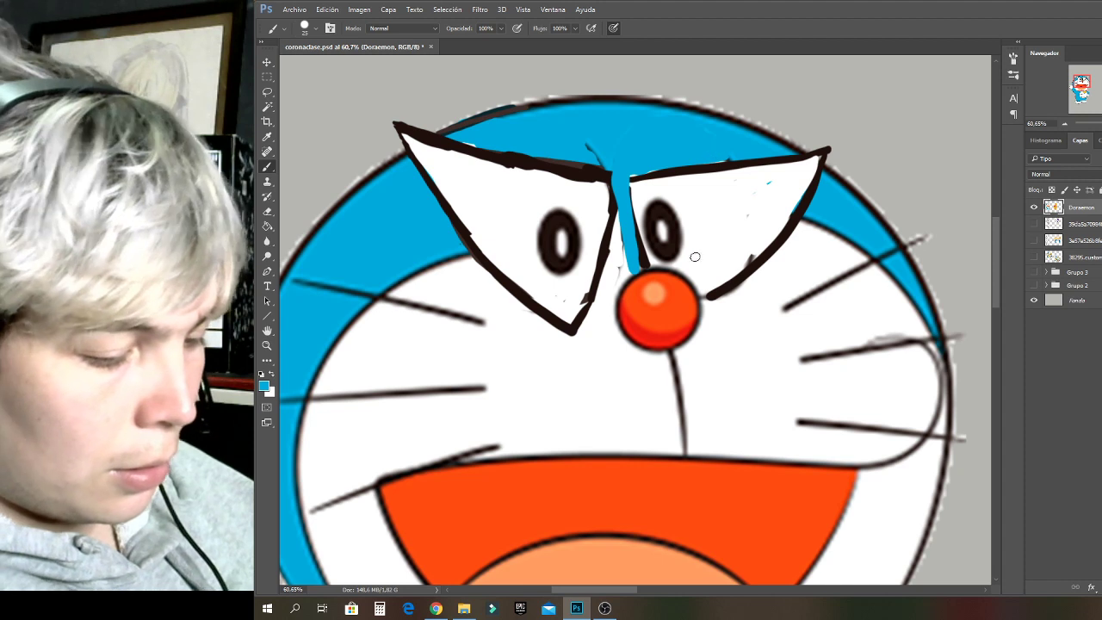
pyautogui.keyDown('alt'); pyautogui.click(712, 311); pyautogui.keyUp('alt')
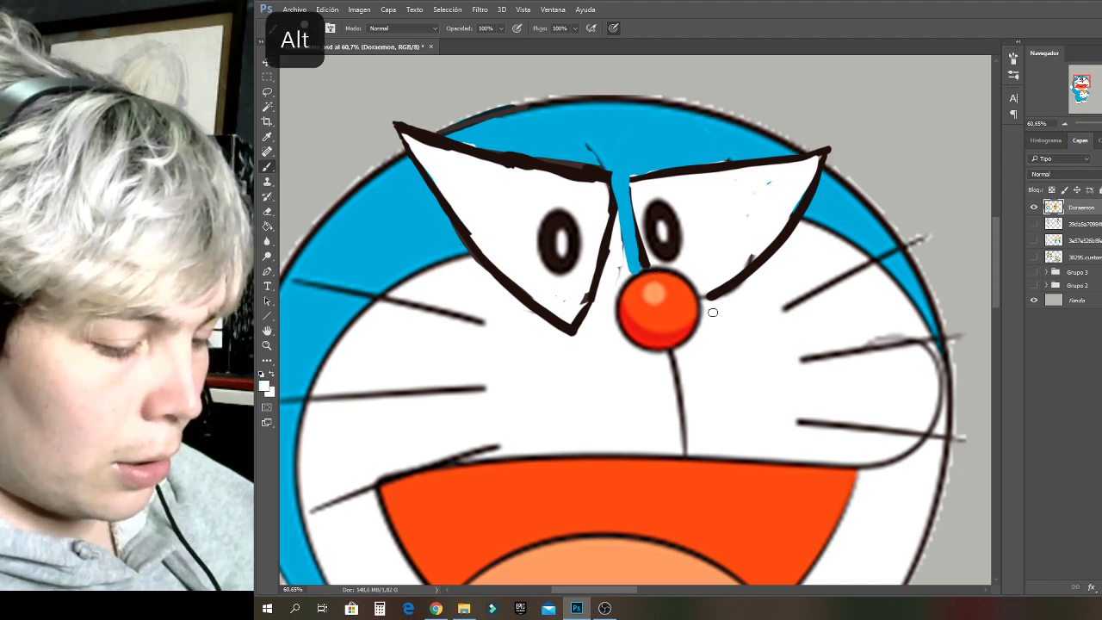
pyautogui.moveTo(711, 312)
pyautogui.mouseDown()
pyautogui.moveTo(809, 202)
pyautogui.moveTo(788, 215)
pyautogui.moveTo(819, 153)
pyautogui.moveTo(715, 295)
pyautogui.mouseUp()
pyautogui.keyDown('alt'); pyautogui.click(820, 153); pyautogui.keyUp('alt')
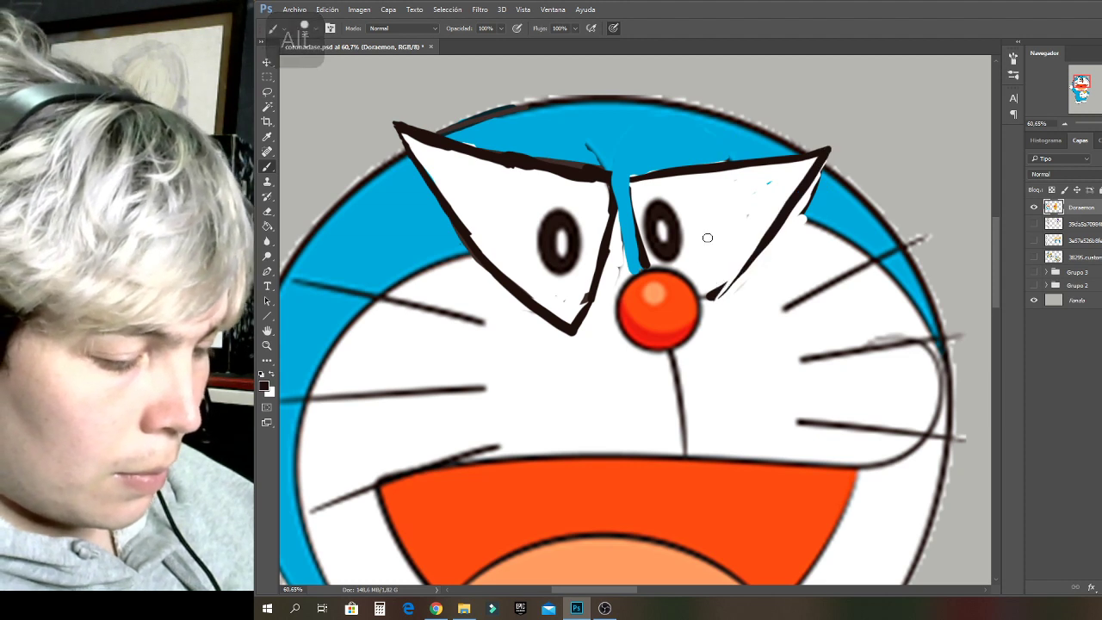
# Sample the nose's orange, try outlining a larger triangular nose with it, and undo those strokes.
pyautogui.keyDown('alt'); pyautogui.click(686, 302); pyautogui.keyUp('alt')
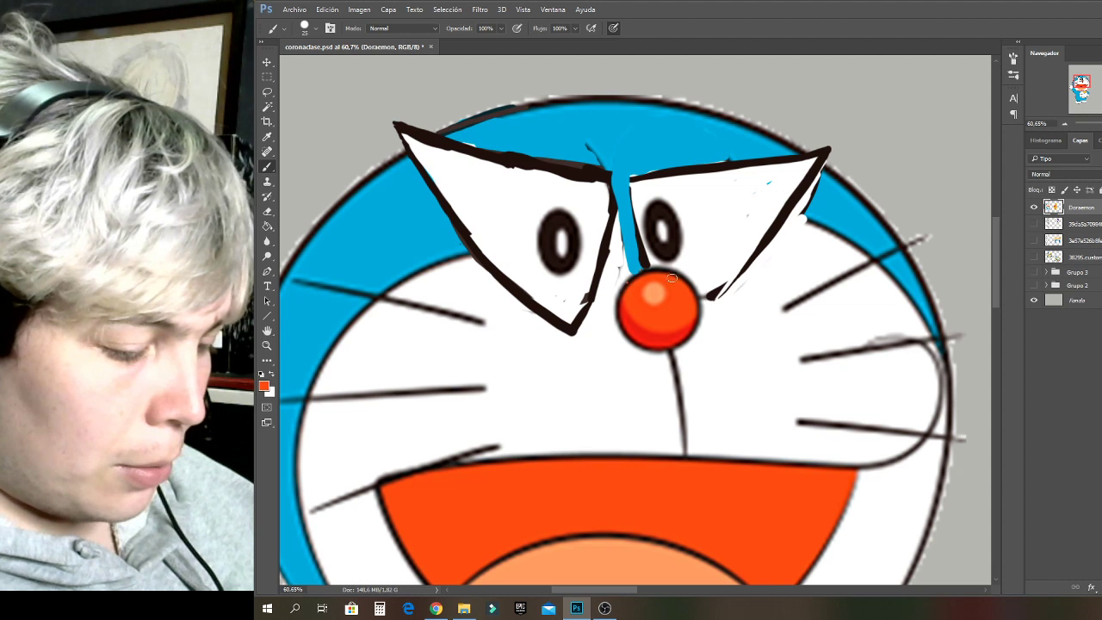
pyautogui.moveTo(593, 361)
pyautogui.mouseDown()
pyautogui.moveTo(737, 375)
pyautogui.moveTo(727, 338)
pyautogui.moveTo(670, 274)
pyautogui.mouseUp()
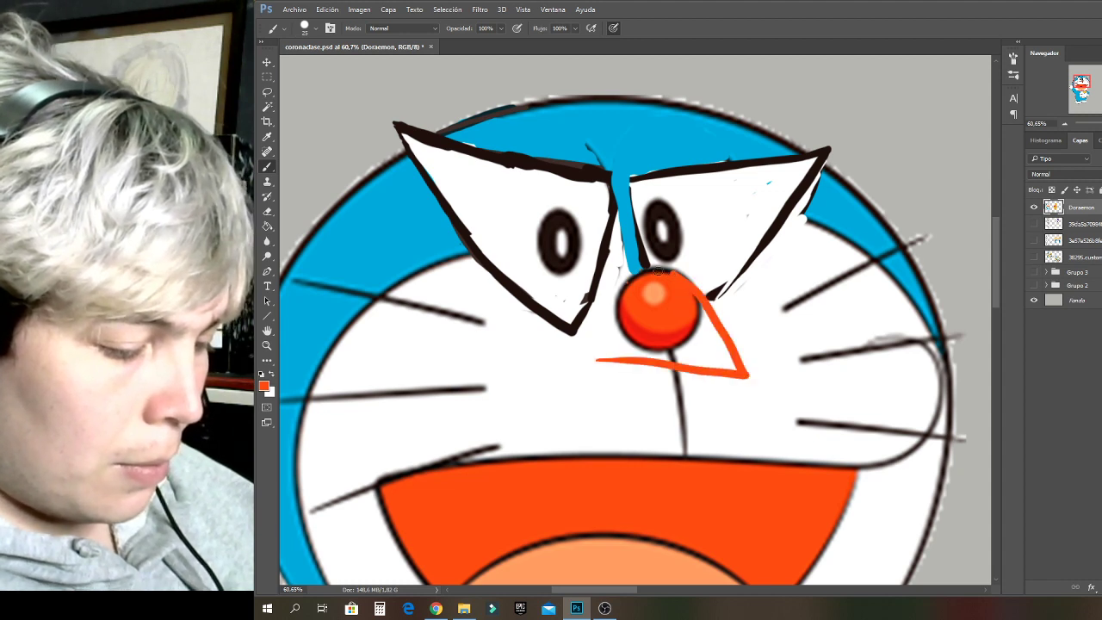
pyautogui.moveTo(713, 317); pyautogui.dragTo(719, 352)
pyautogui.hotkey('ctrl', 'z')
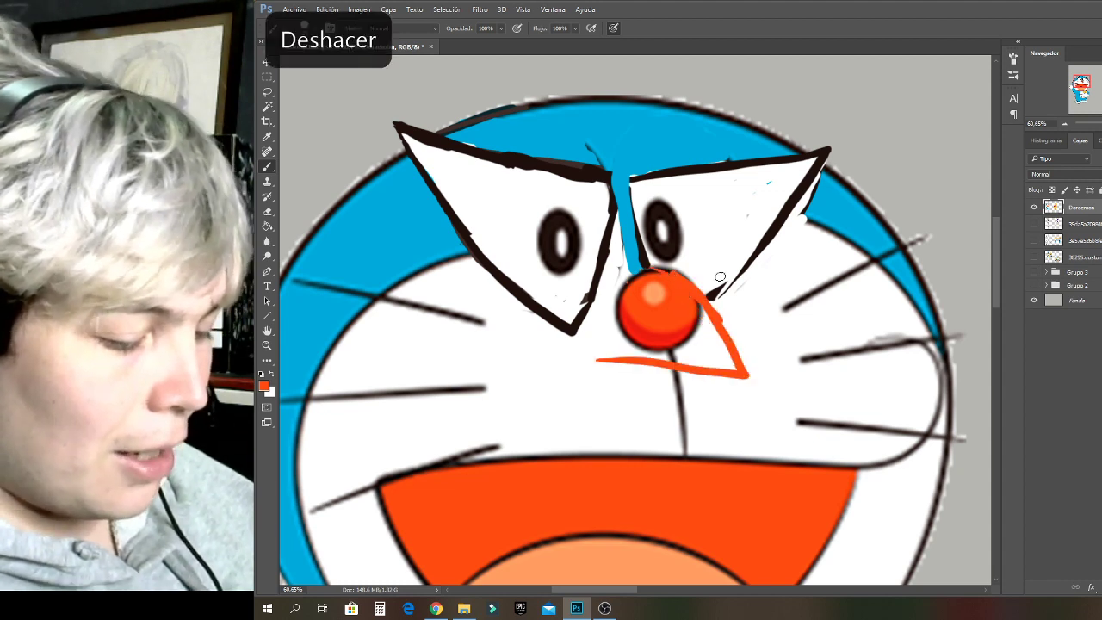
pyautogui.hotkey('ctrl', 'z')
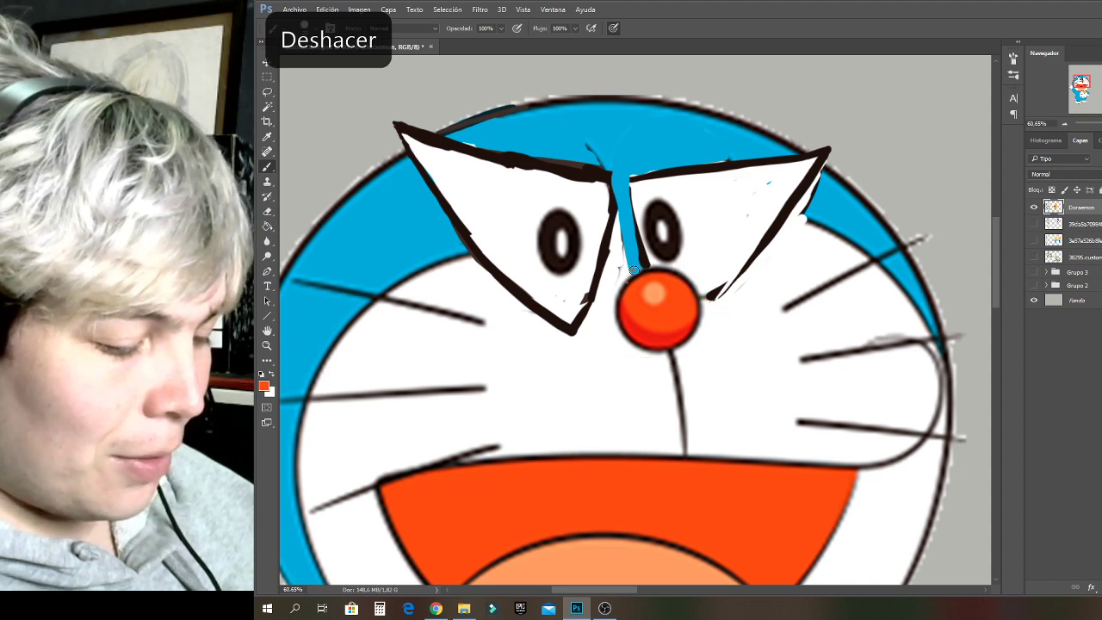
# Repaint the round nose as an angular four-sided shape in orange with sampled red lower shading, and outline it with thick dark strokes.
pyautogui.moveTo(634, 269)
pyautogui.mouseDown()
pyautogui.moveTo(699, 272)
pyautogui.moveTo(675, 346)
pyautogui.moveTo(693, 279)
pyautogui.moveTo(638, 266)
pyautogui.mouseUp()
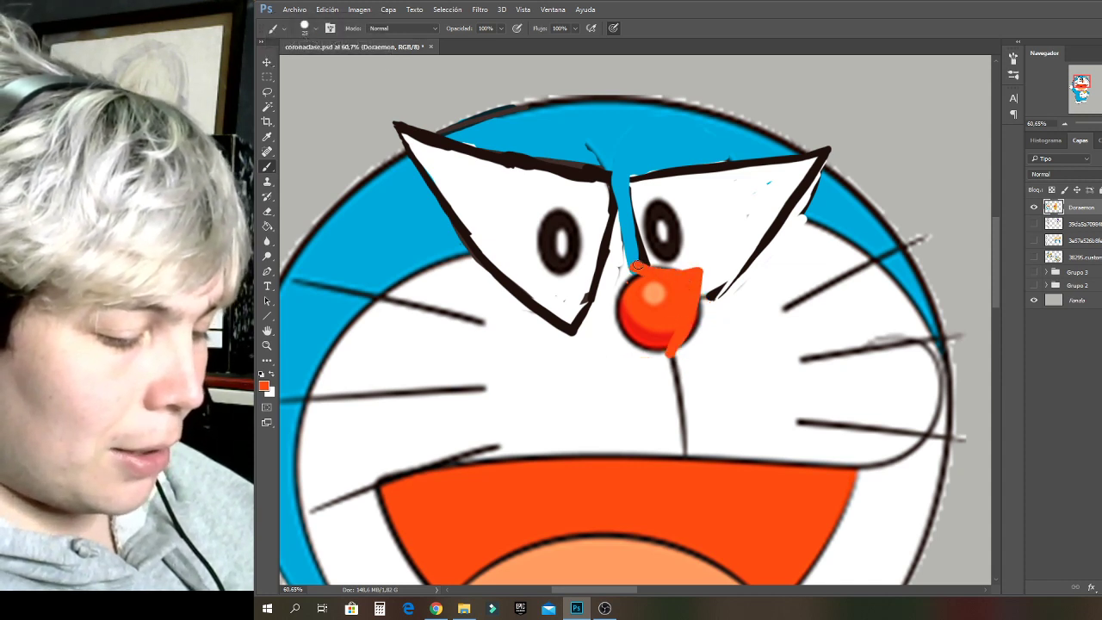
pyautogui.press('alt')
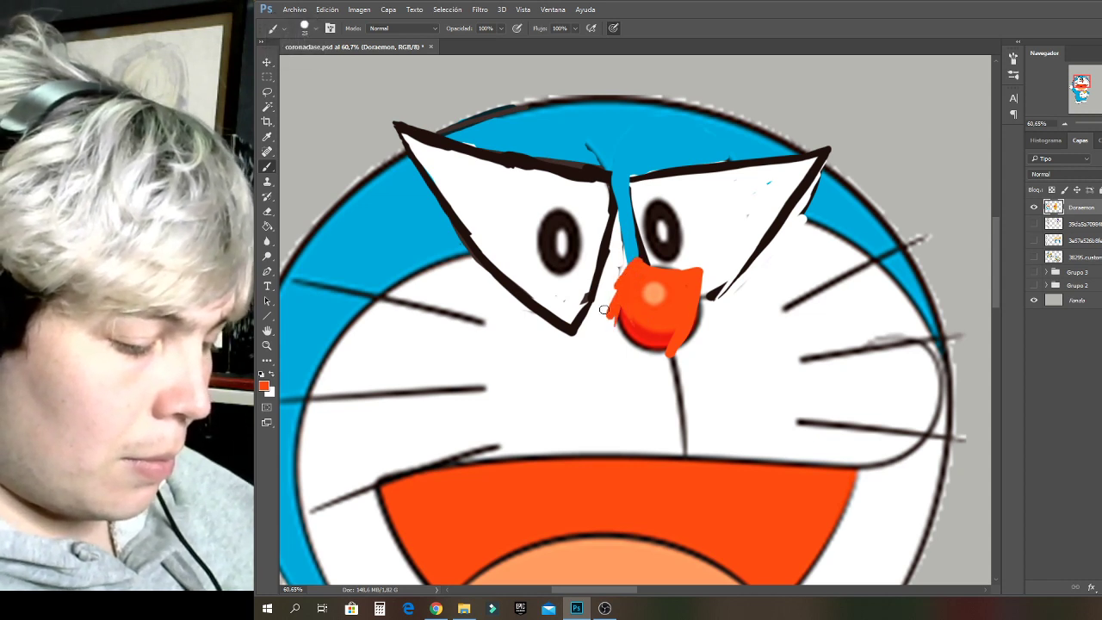
pyautogui.keyDown('alt'); pyautogui.click(640, 329); pyautogui.keyUp('alt')
pyautogui.moveTo(603, 315)
pyautogui.mouseDown()
pyautogui.moveTo(644, 337)
pyautogui.moveTo(643, 324)
pyautogui.moveTo(605, 312)
pyautogui.moveTo(636, 324)
pyautogui.moveTo(696, 293)
pyautogui.mouseUp()
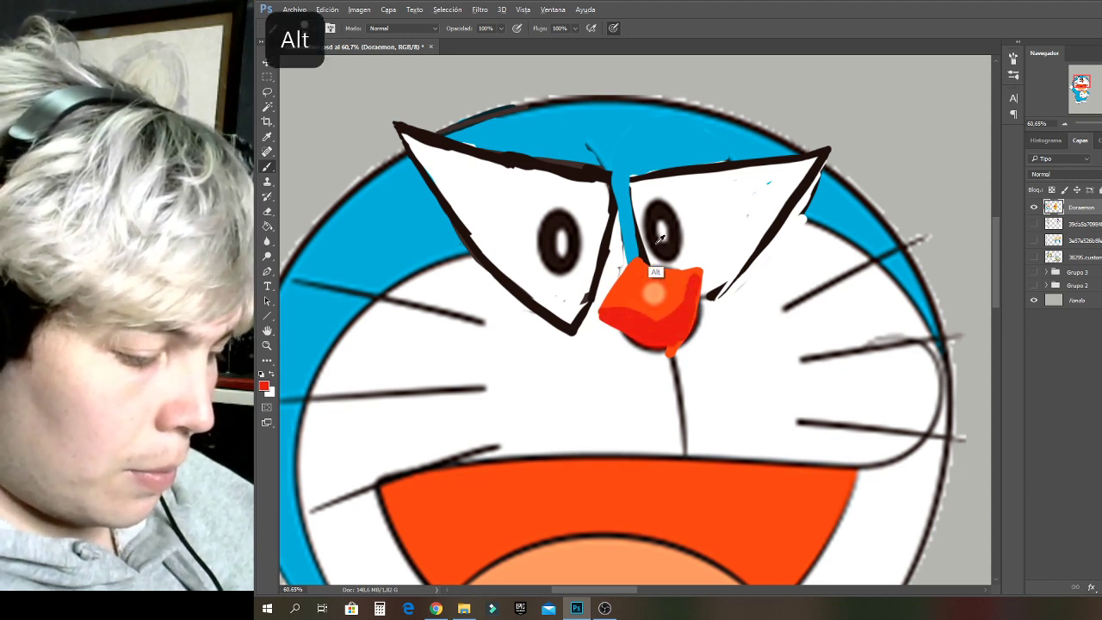
pyautogui.keyDown('alt'); pyautogui.click(636, 258); pyautogui.keyUp('alt')
pyautogui.moveTo(635, 259)
pyautogui.mouseDown()
pyautogui.moveTo(701, 270)
pyautogui.moveTo(684, 342)
pyautogui.moveTo(596, 322)
pyautogui.moveTo(659, 347)
pyautogui.moveTo(598, 317)
pyautogui.moveTo(631, 249)
pyautogui.moveTo(601, 307)
pyautogui.moveTo(623, 269)
pyautogui.mouseUp()
# Paint sampled white over the lower blue strip between the eyes and redraw the right eye's inner edge in dark brush strokes.
pyautogui.keyDown('alt'); pyautogui.click(613, 244); pyautogui.keyUp('alt')
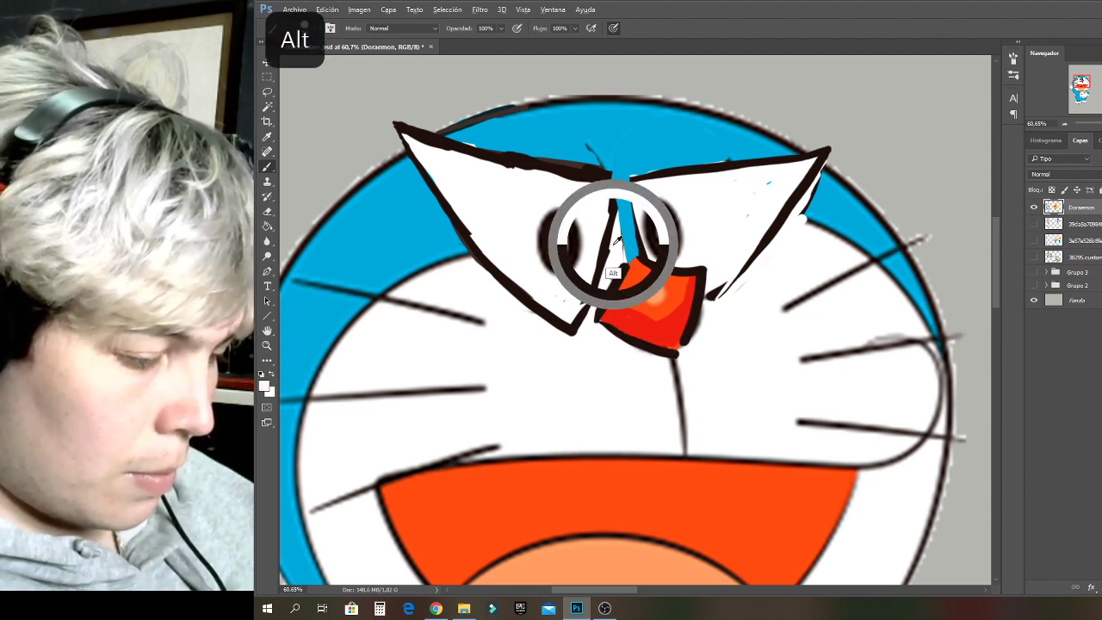
pyautogui.moveTo(610, 229)
pyautogui.mouseDown()
pyautogui.moveTo(634, 230)
pyautogui.moveTo(624, 238)
pyautogui.moveTo(627, 220)
pyautogui.mouseUp()
pyautogui.keyDown('alt'); pyautogui.click(629, 205); pyautogui.keyUp('alt')
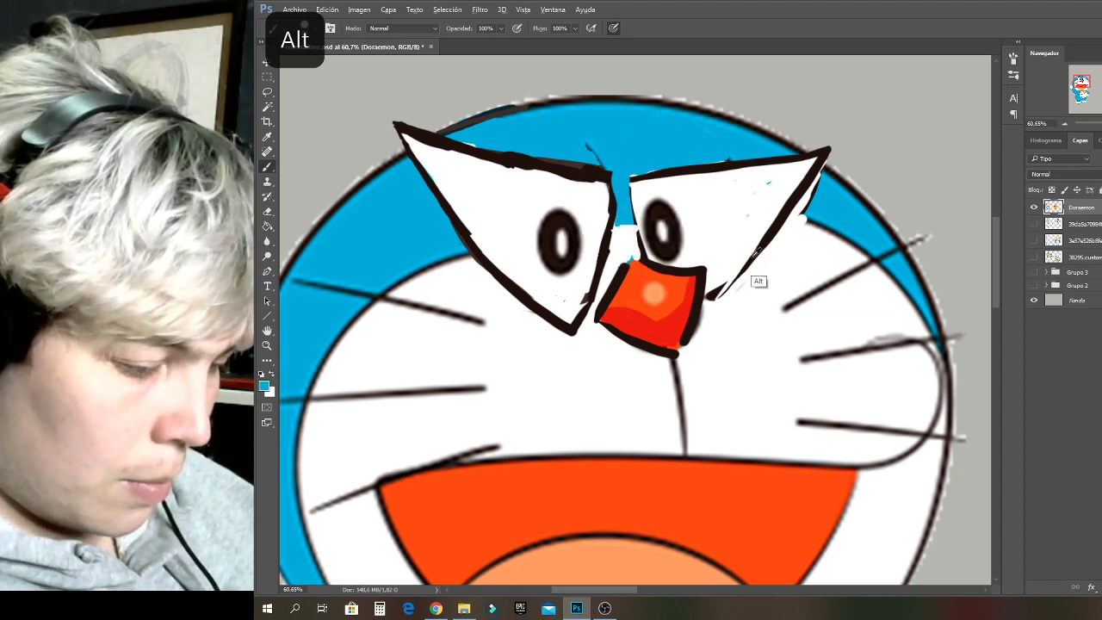
pyautogui.keyDown('alt'); pyautogui.click(627, 182); pyautogui.keyUp('alt')
pyautogui.moveTo(626, 181); pyautogui.dragTo(635, 229)
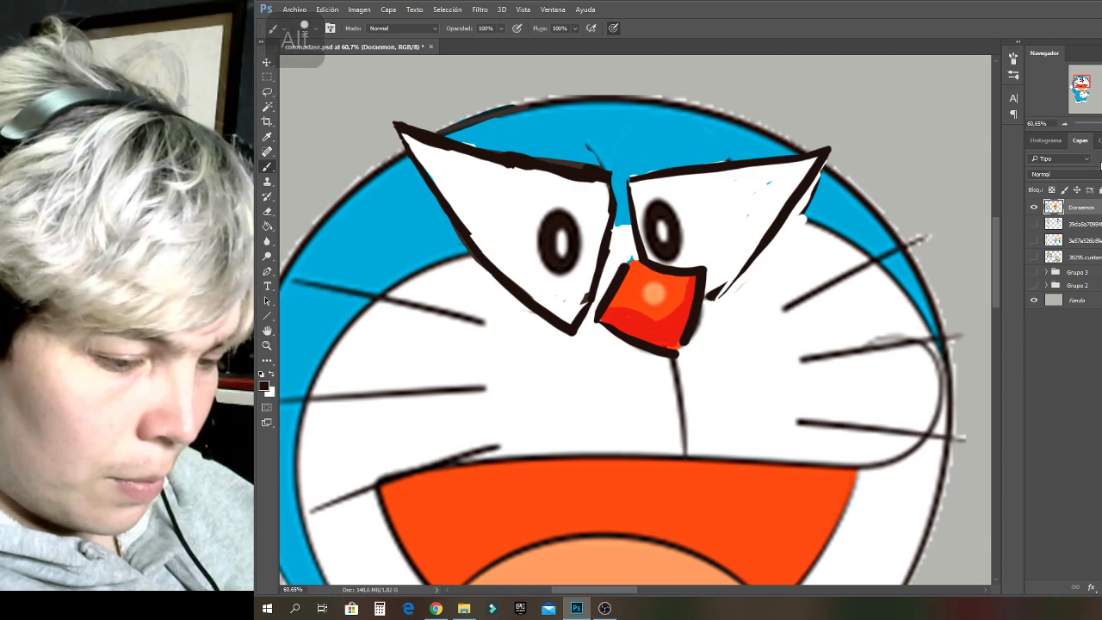
pyautogui.click(649, 262)
# Place the original Doraemon image from the recursos folder into the coronaclase.psd document.
pyautogui.hotkey('ctrl', '0')
pyautogui.scroll(5, 627, 319)
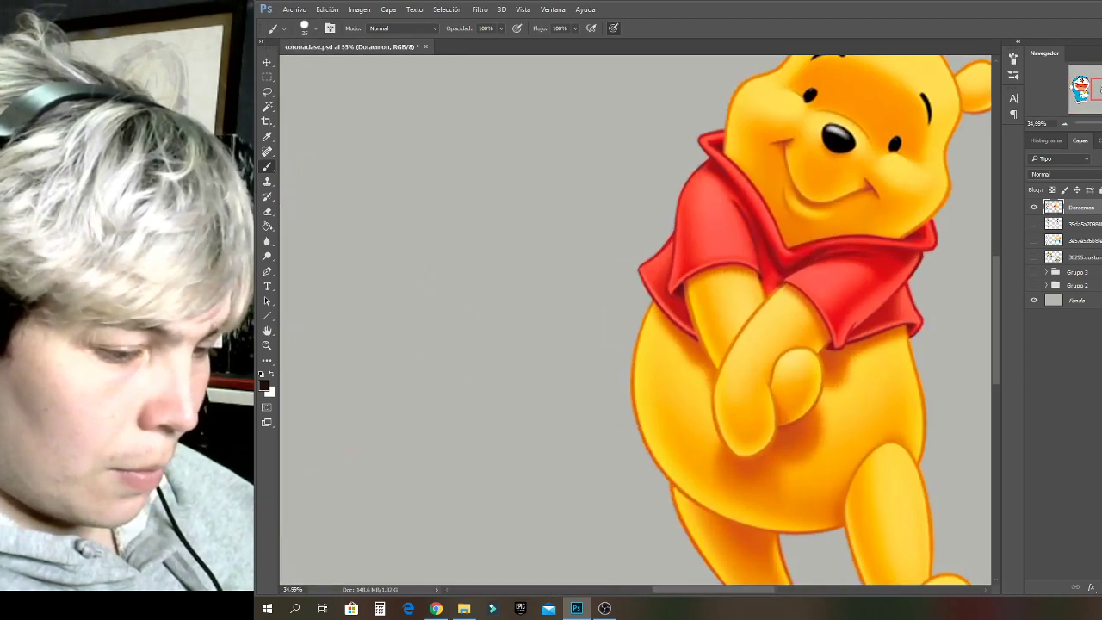
pyautogui.moveTo(387, 318); pyautogui.dragTo(910, 409)
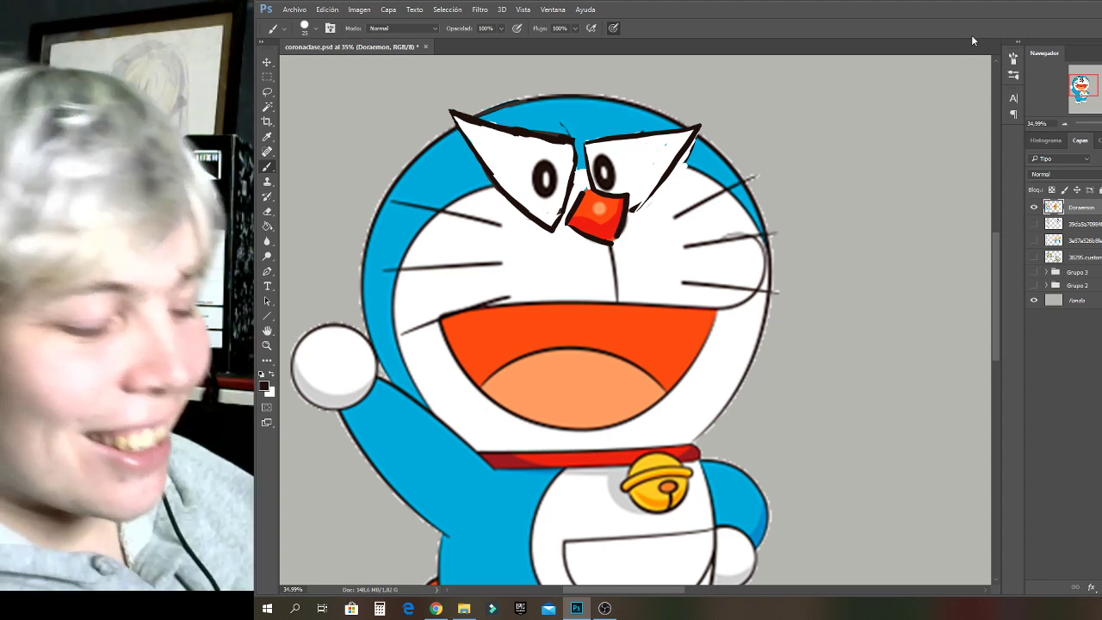
pyautogui.click(267, 62)
pyautogui.click(464, 608)
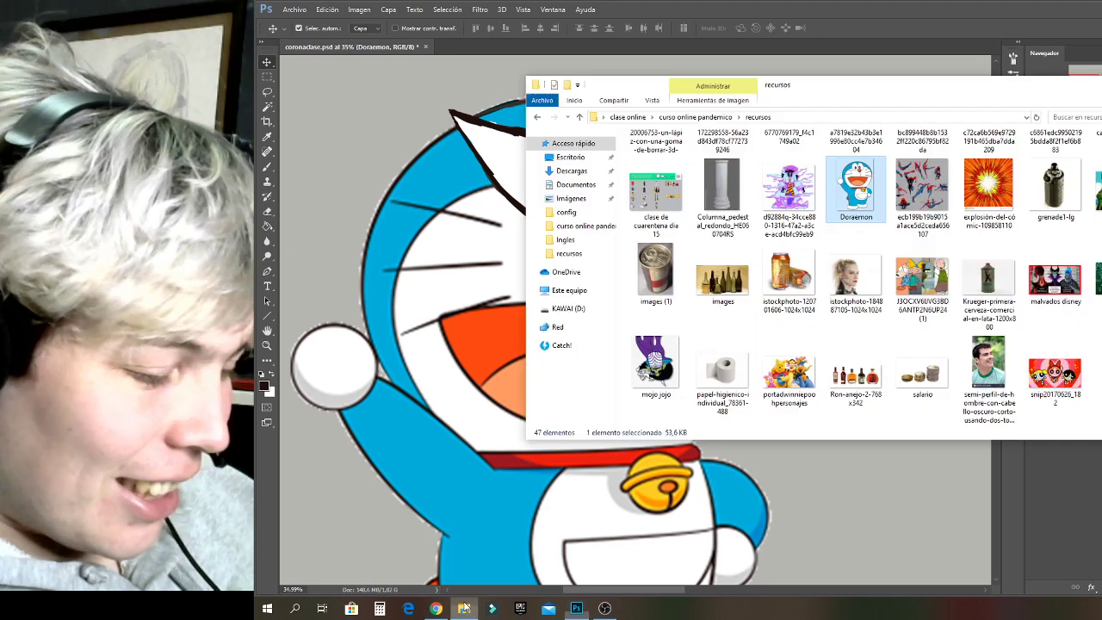
pyautogui.click(465, 198)
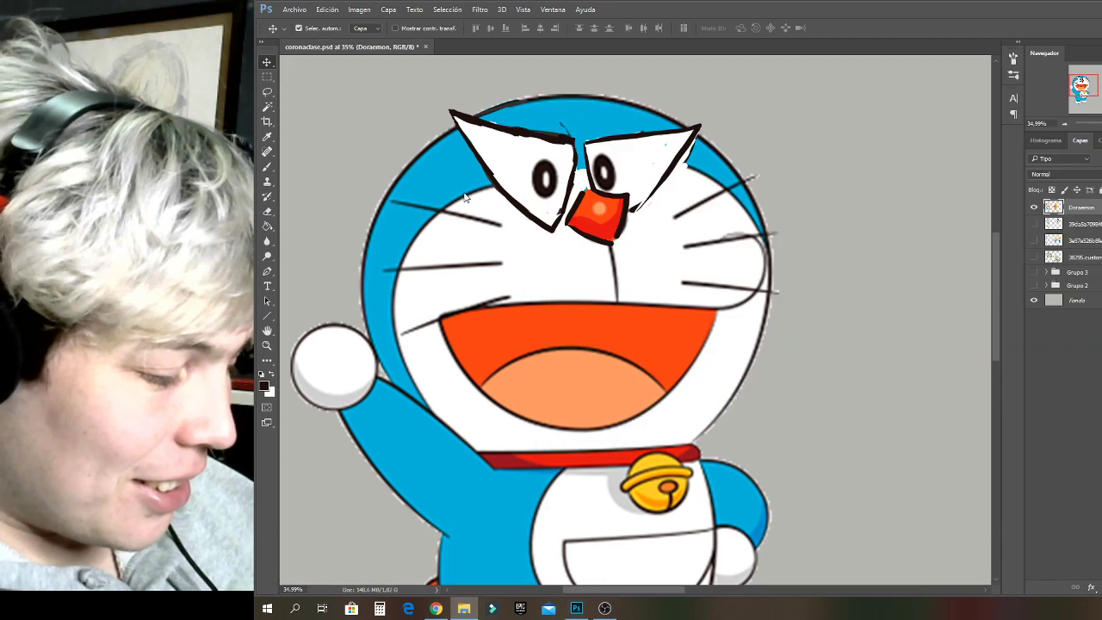
pyautogui.moveTo(465, 198); pyautogui.dragTo(465, 195)
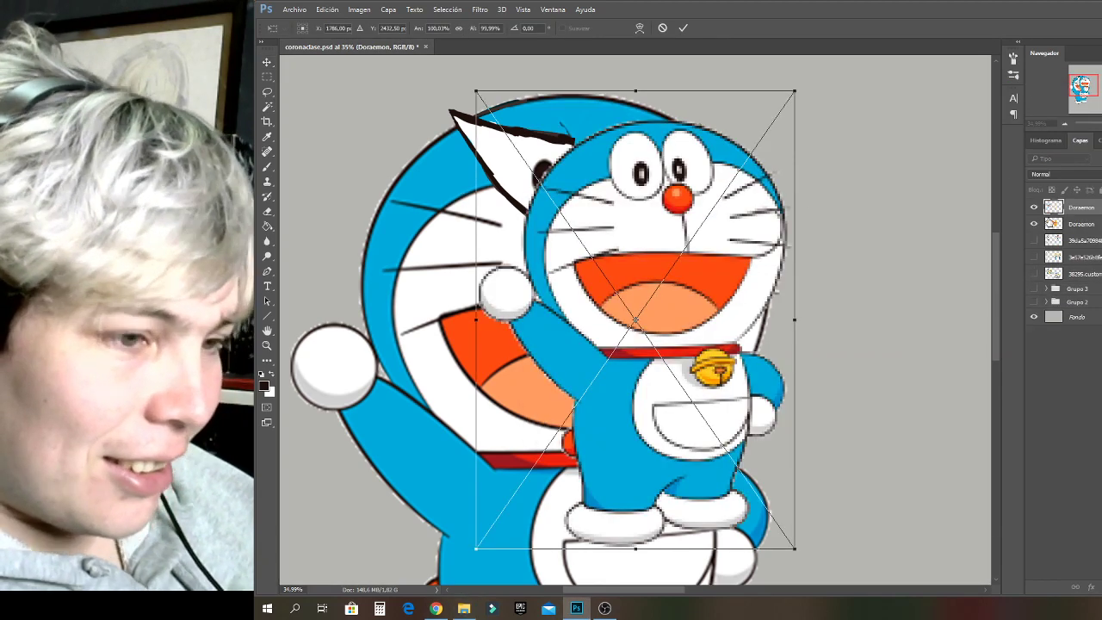
# Scale the placed Doraemon proportionally to about 159.5% and position it over the repainted Doraemon.
pyautogui.press('alt')
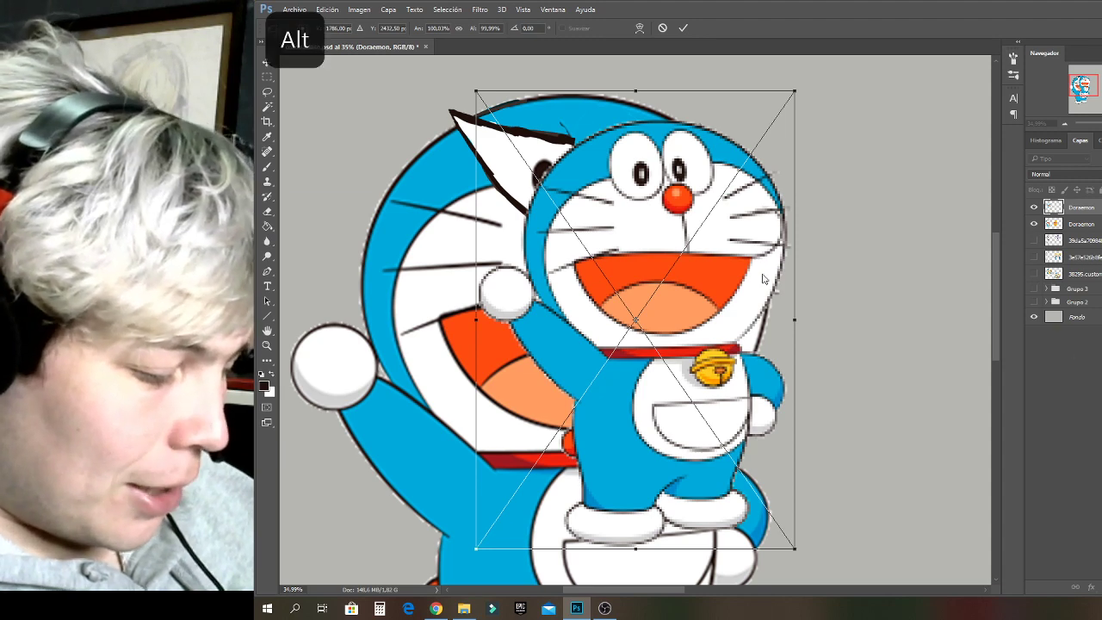
pyautogui.scroll(-5, 642, 274)
pyautogui.moveTo(650, 280); pyautogui.dragTo(591, 272)
pyautogui.press('shift')
pyautogui.keyDown('shift'); pyautogui.moveTo(660, 395); pyautogui.dragTo(749, 511); pyautogui.keyUp('shift')
pyautogui.moveTo(682, 457); pyautogui.dragTo(654, 444)
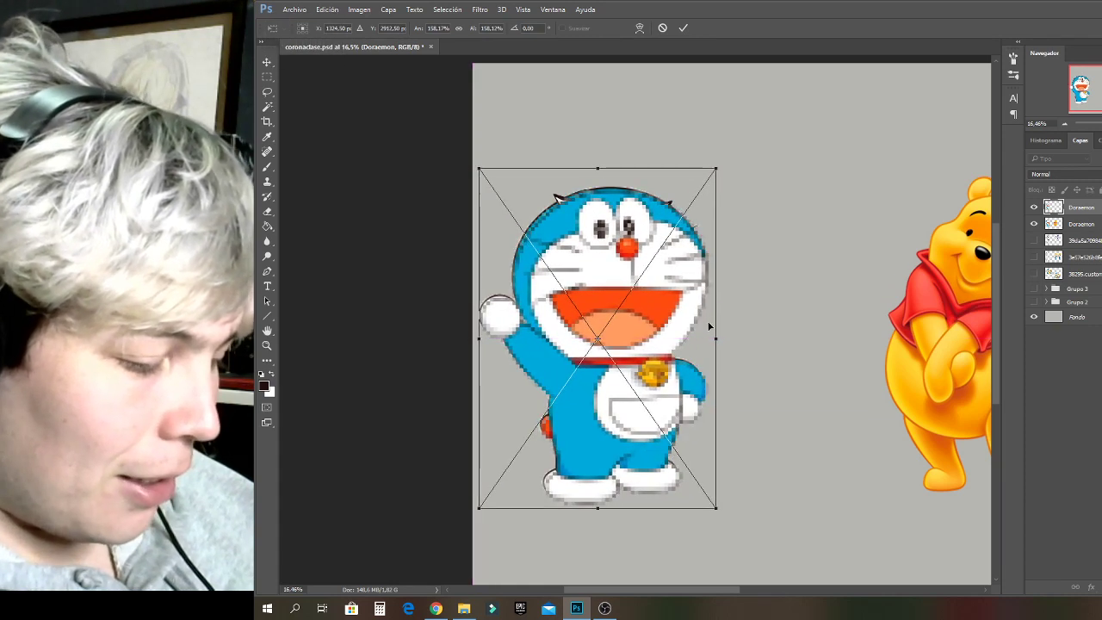
pyautogui.press('shift')
pyautogui.moveTo(479, 170); pyautogui.dragTo(475, 163)
pyautogui.press('Return')
# Move the original Doraemon layer beneath the repainted one and hide it.
pyautogui.moveTo(1060, 213); pyautogui.dragTo(1058, 231)
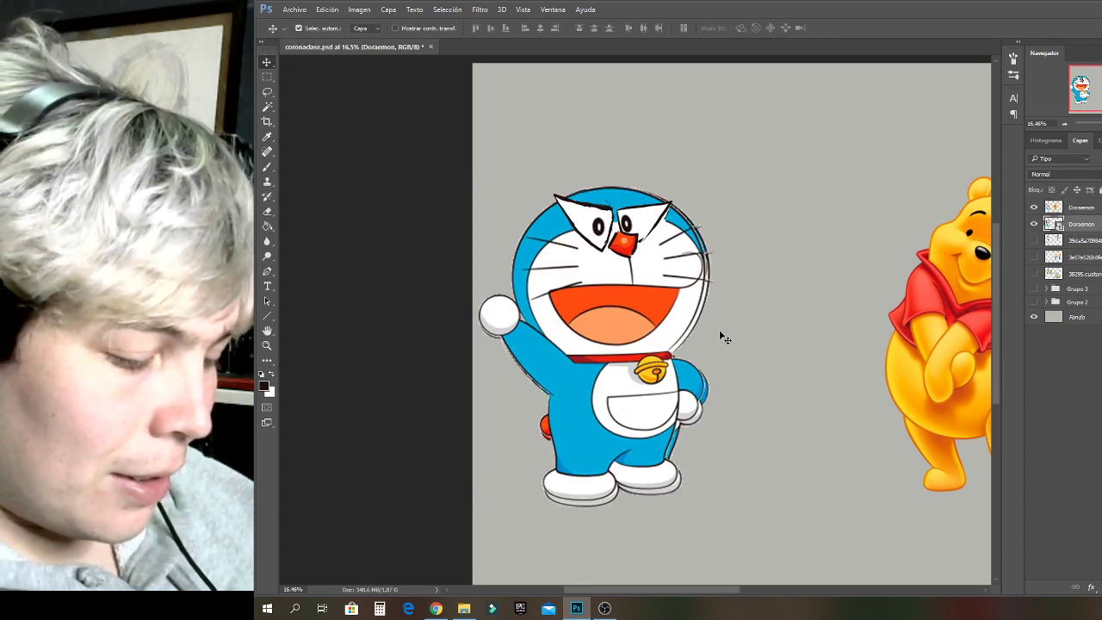
pyautogui.click(1035, 224)
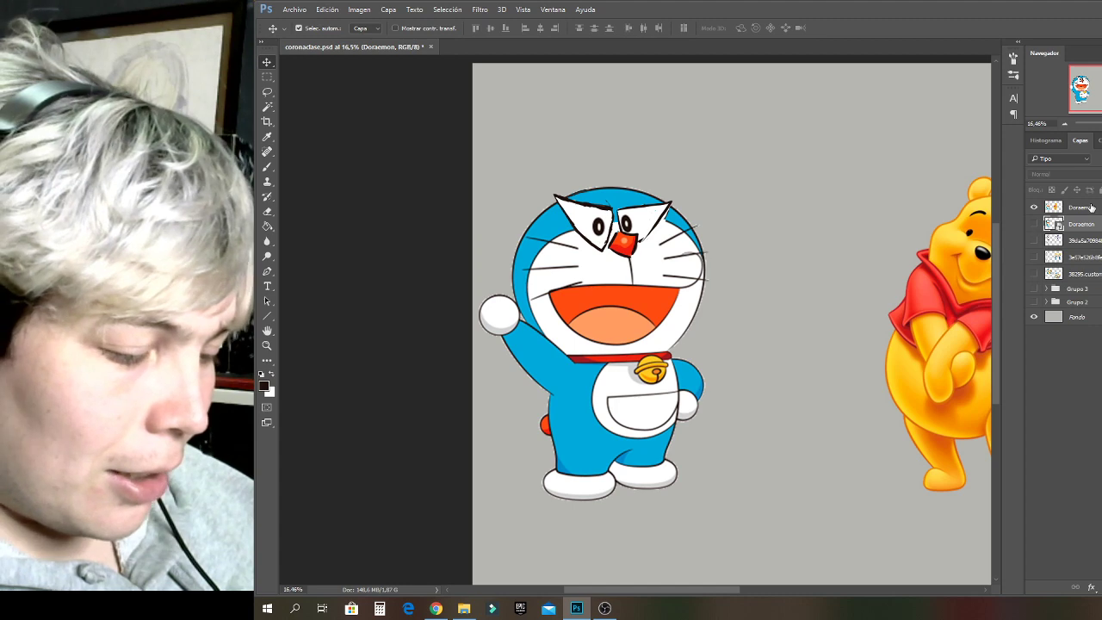
pyautogui.click(1092, 208)
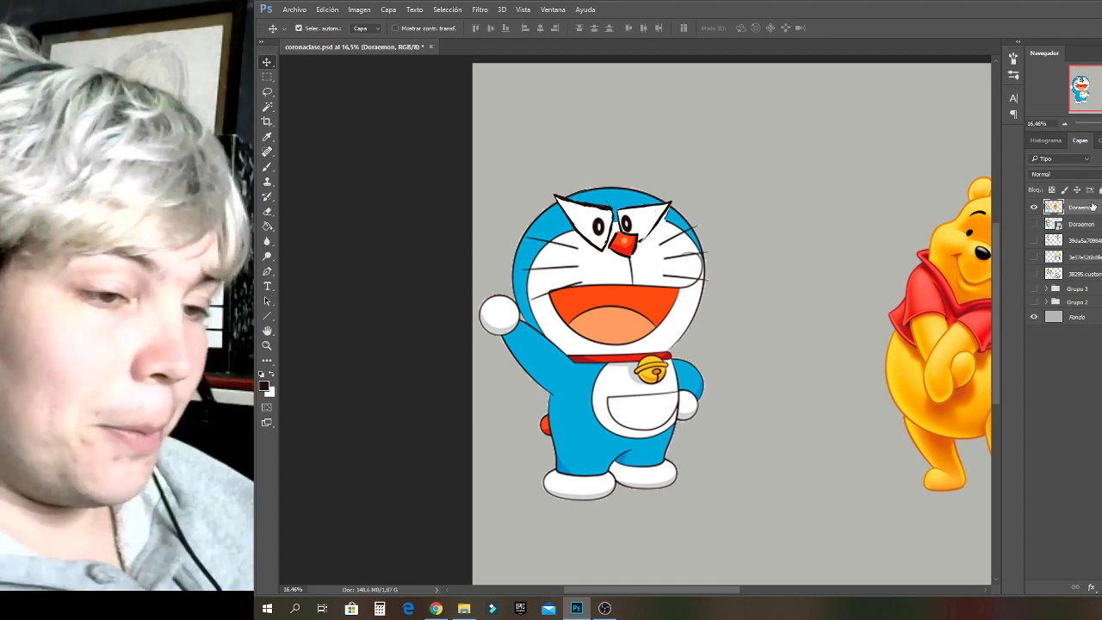
# Copy Winnie the Pooh to a new layer through a rectangular selection, place it beneath the repainted layer, and align it behind the existing Pooh.
pyautogui.click(267, 77)
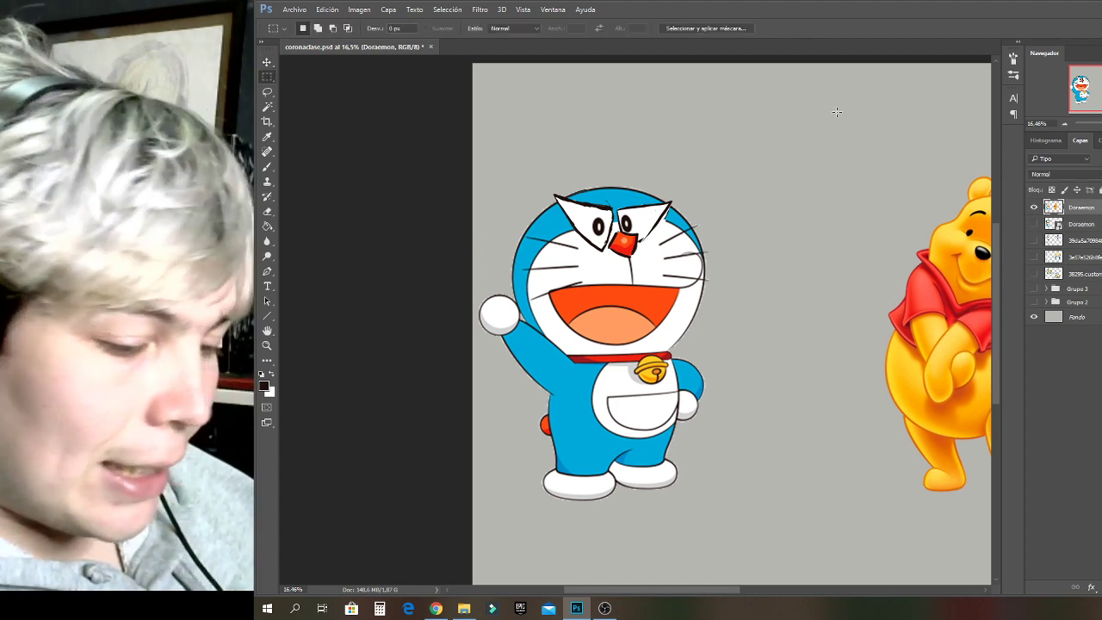
pyautogui.moveTo(1100, 125); pyautogui.dragTo(1097, 125)
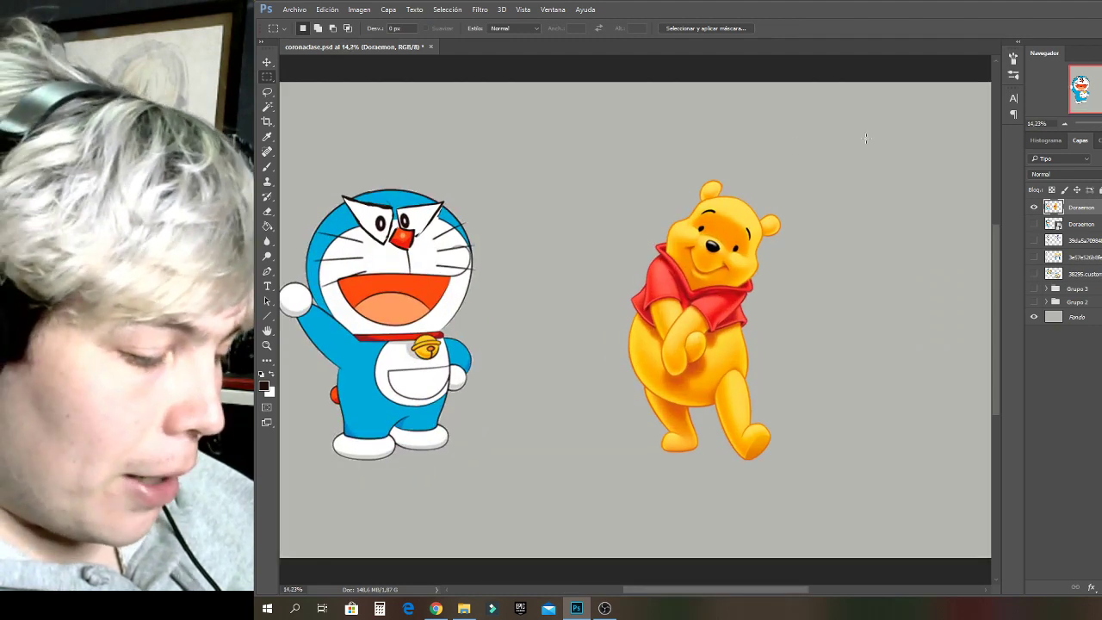
pyautogui.moveTo(582, 128); pyautogui.dragTo(807, 486)
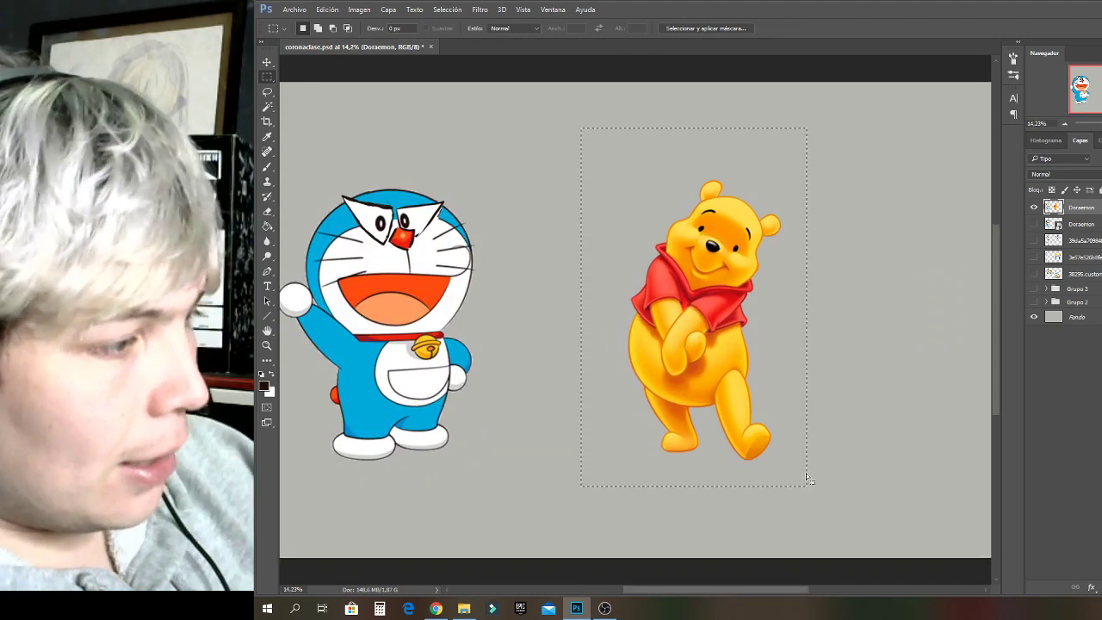
pyautogui.hotkey('ctrl', 'j')
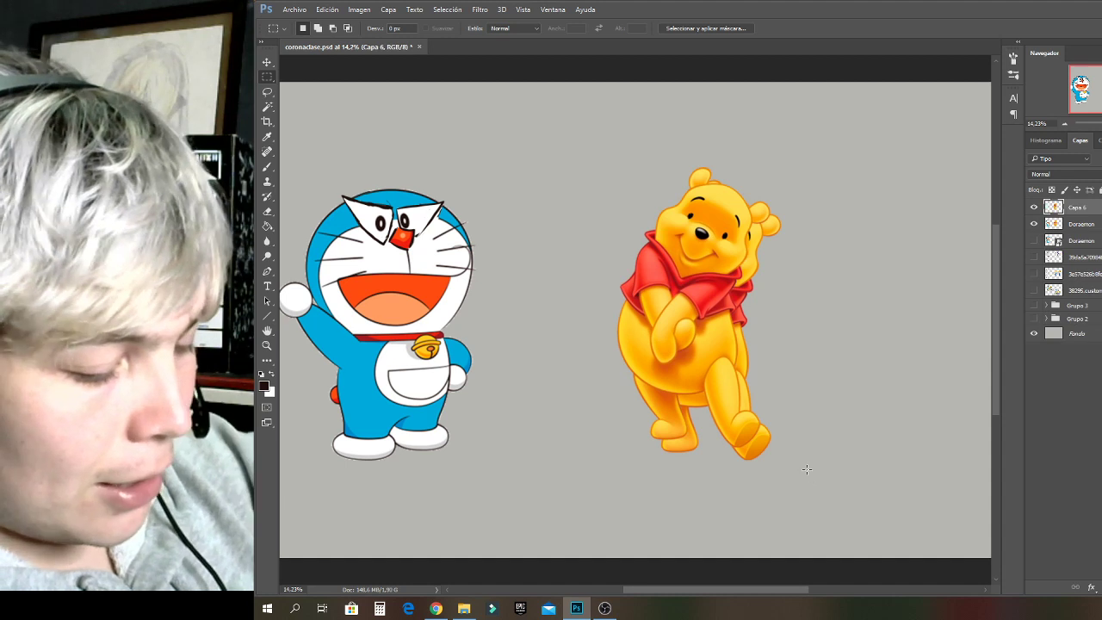
pyautogui.moveTo(1078, 211); pyautogui.dragTo(1075, 240)
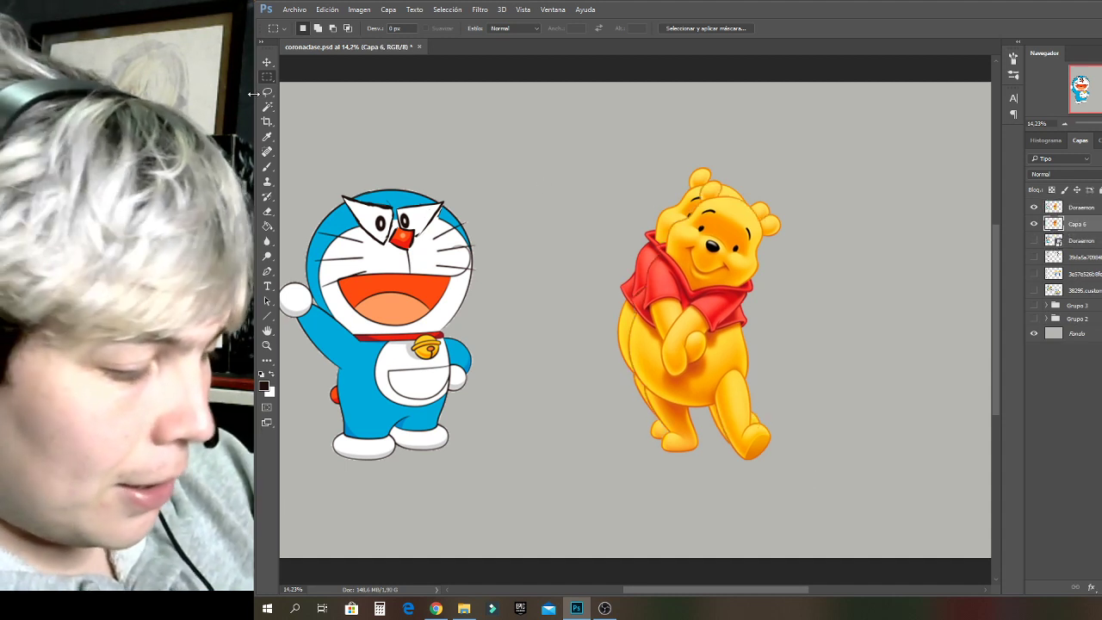
pyautogui.click(267, 62)
pyautogui.moveTo(674, 215); pyautogui.dragTo(686, 228)
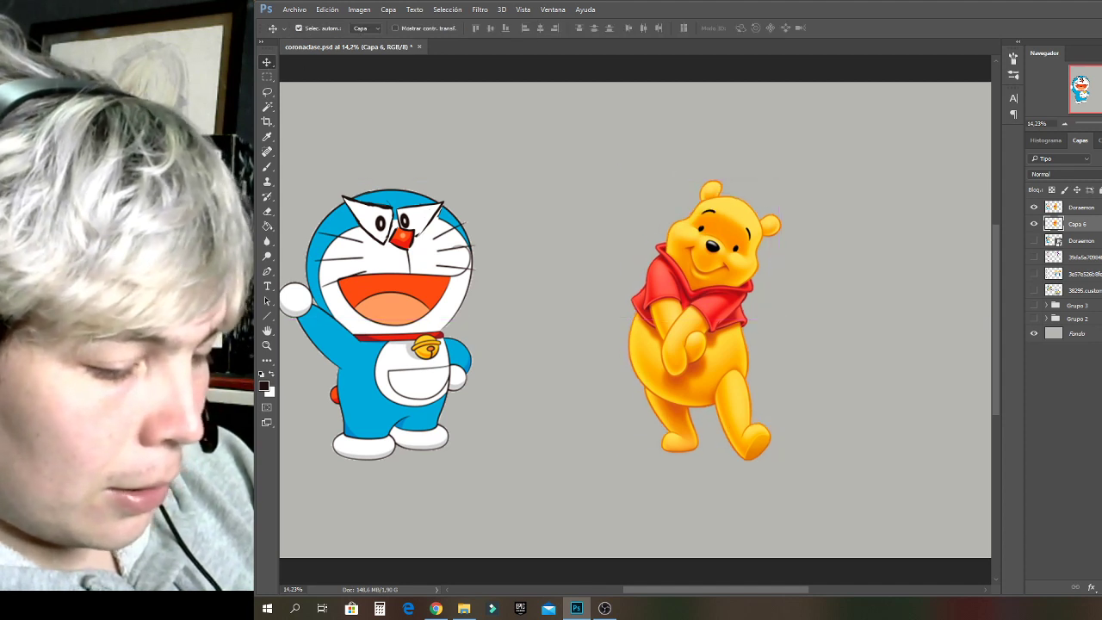
# Show the original Doraemon layer, scale it down to about 155%, and align it exactly behind the repainted Doraemon.
pyautogui.click(1035, 240)
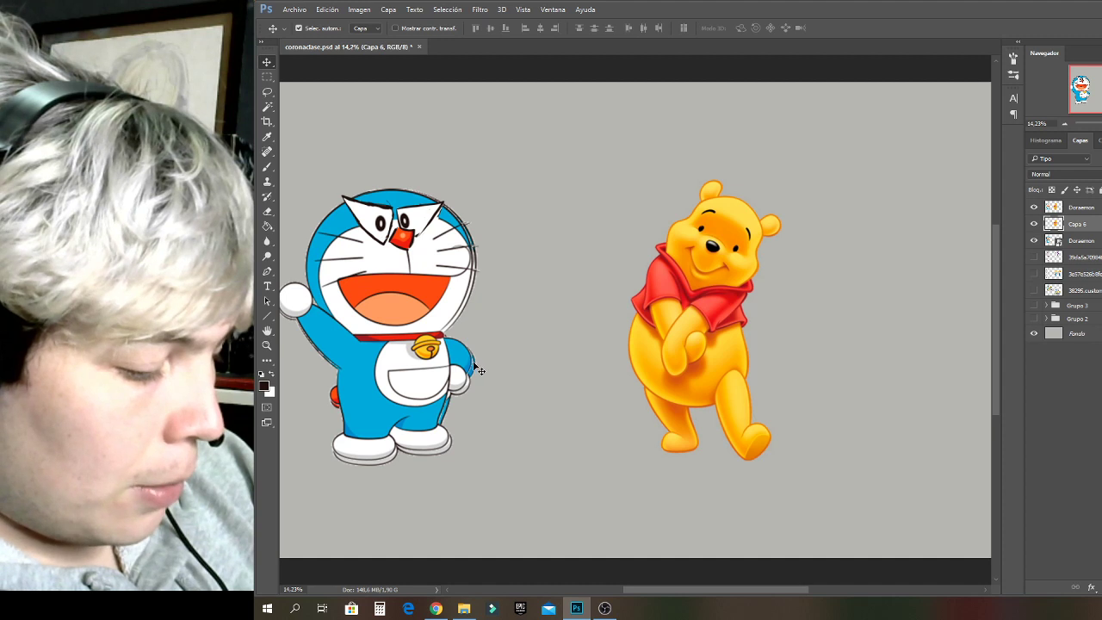
pyautogui.moveTo(476, 366); pyautogui.dragTo(475, 364)
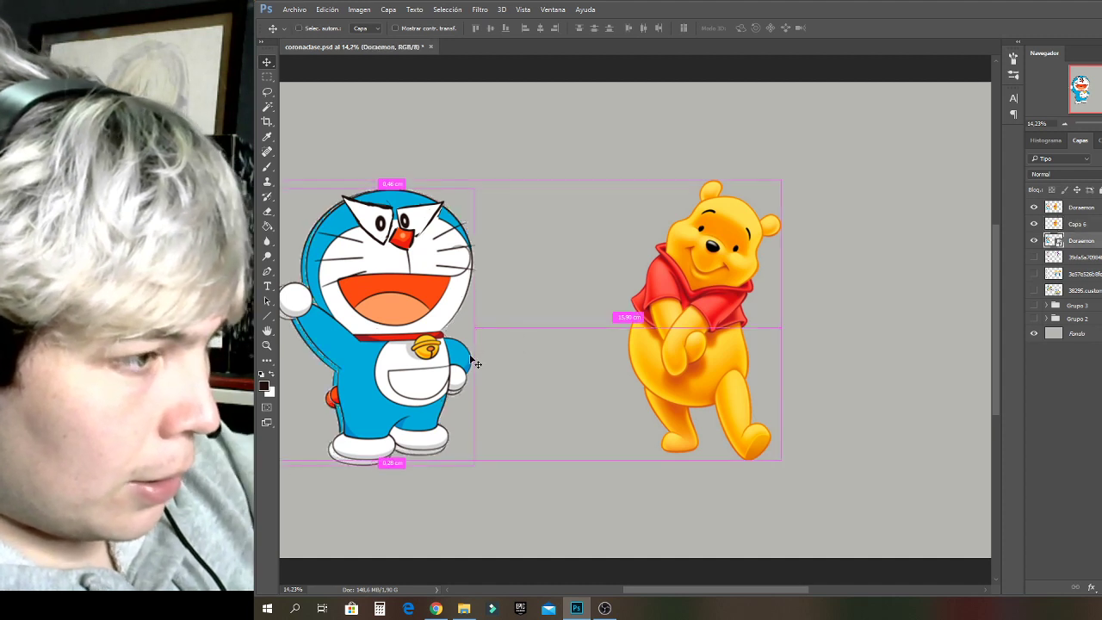
pyautogui.hotkey('ctrl', 't')
pyautogui.hotkey('ctrl', '-')
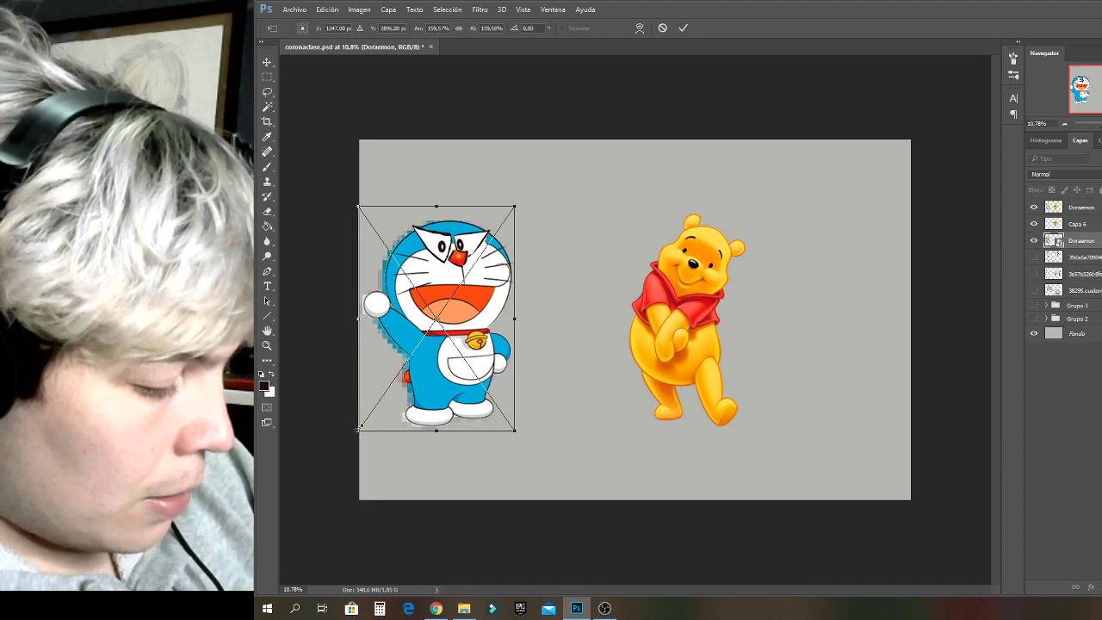
pyautogui.moveTo(360, 428); pyautogui.dragTo(363, 424)
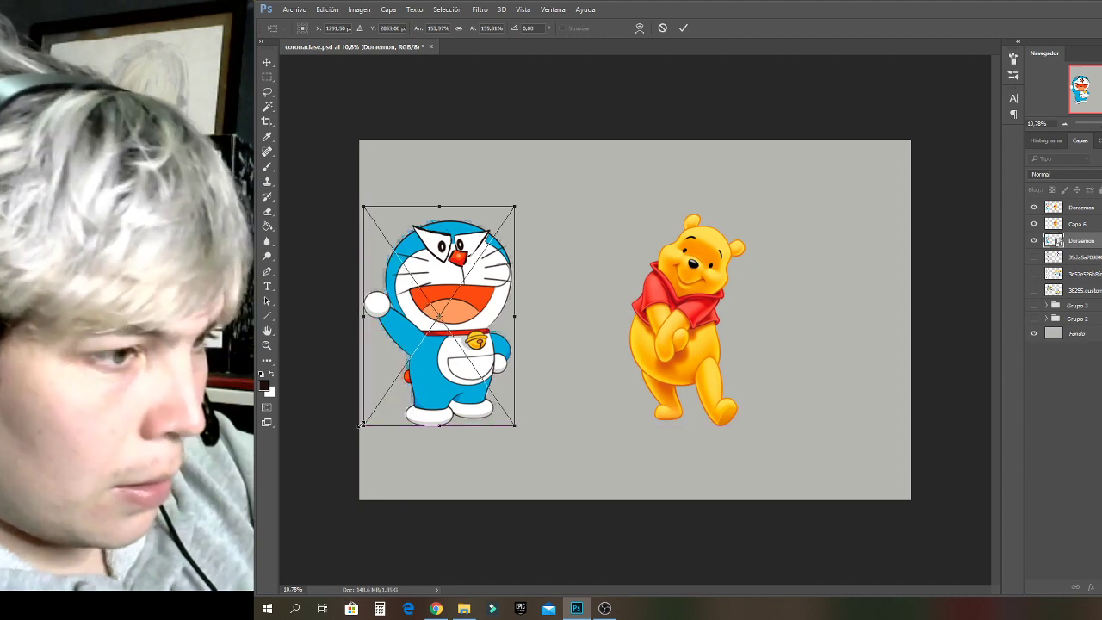
pyautogui.press('Return')
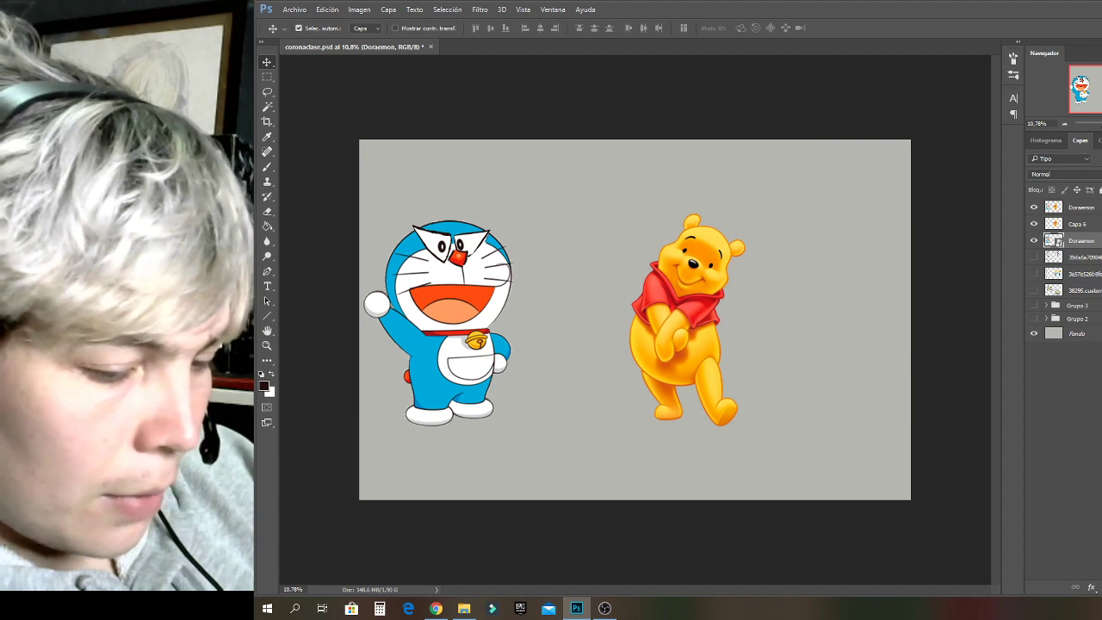
# Rasterize the original Doraemon layer and merge the Pooh copy layer down into it.
pyautogui.rightClick(1070, 224)
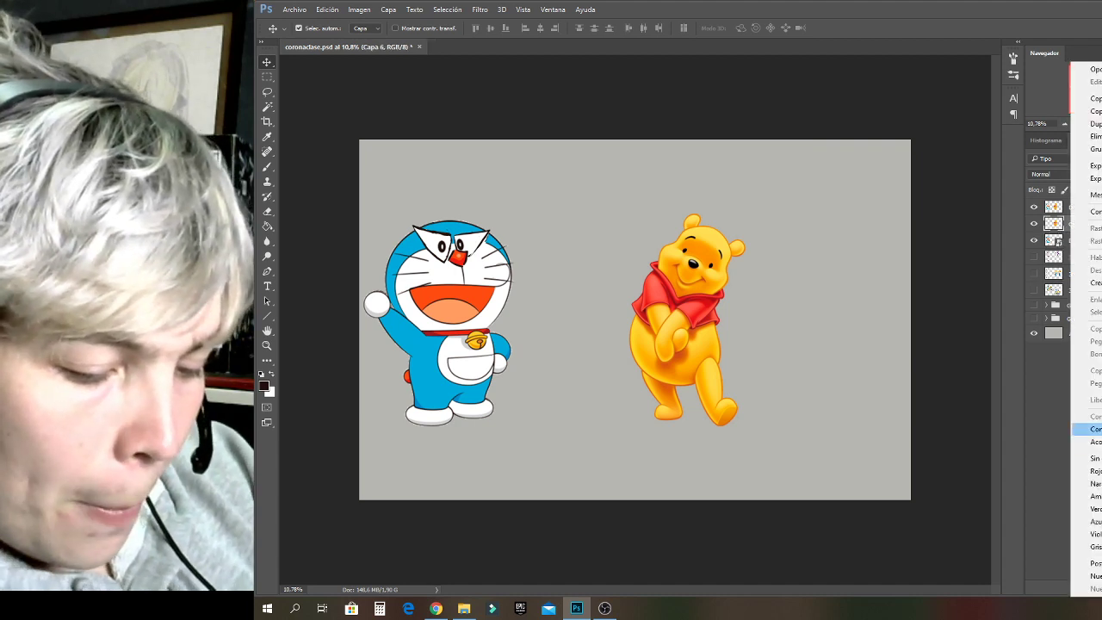
pyautogui.rightClick(1060, 242)
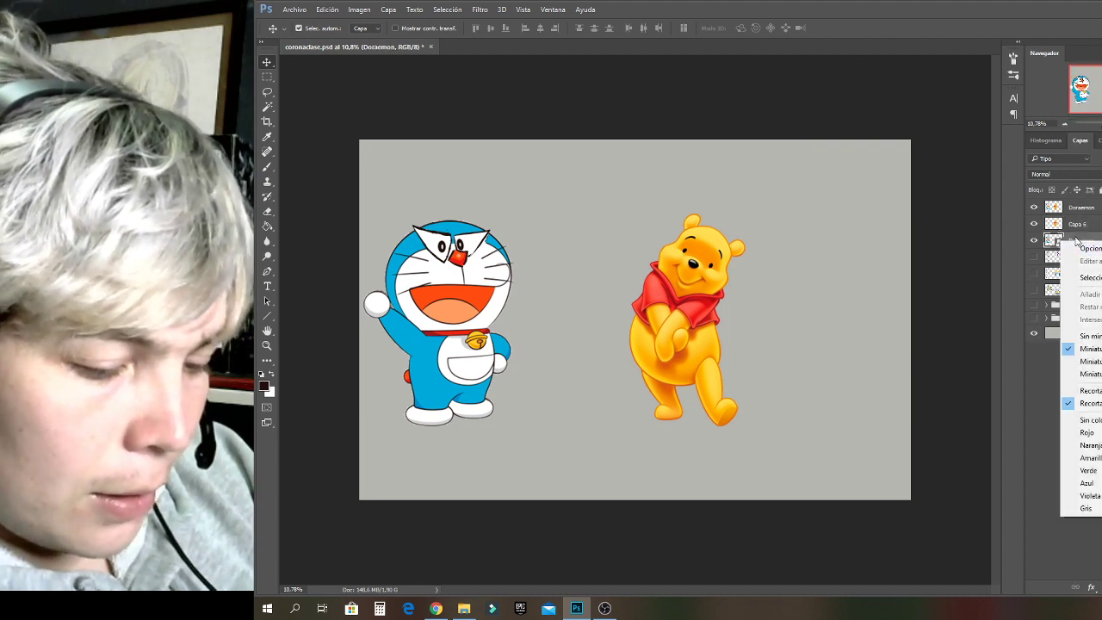
pyautogui.rightClick(1075, 239)
pyautogui.click(1096, 257)
pyautogui.rightClick(1078, 226)
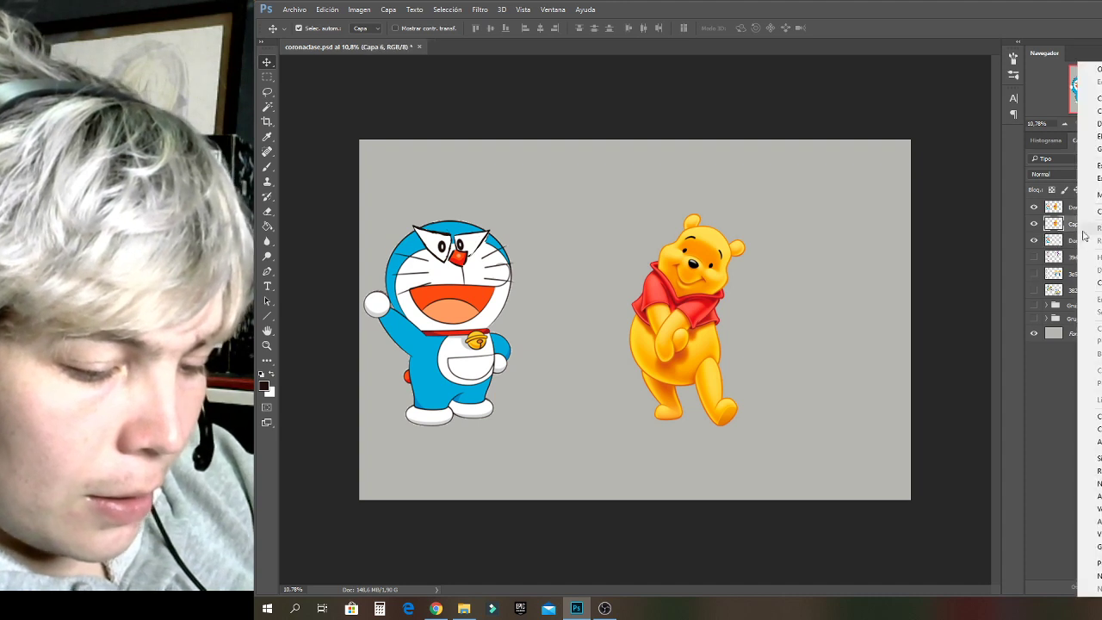
pyautogui.click(1091, 416)
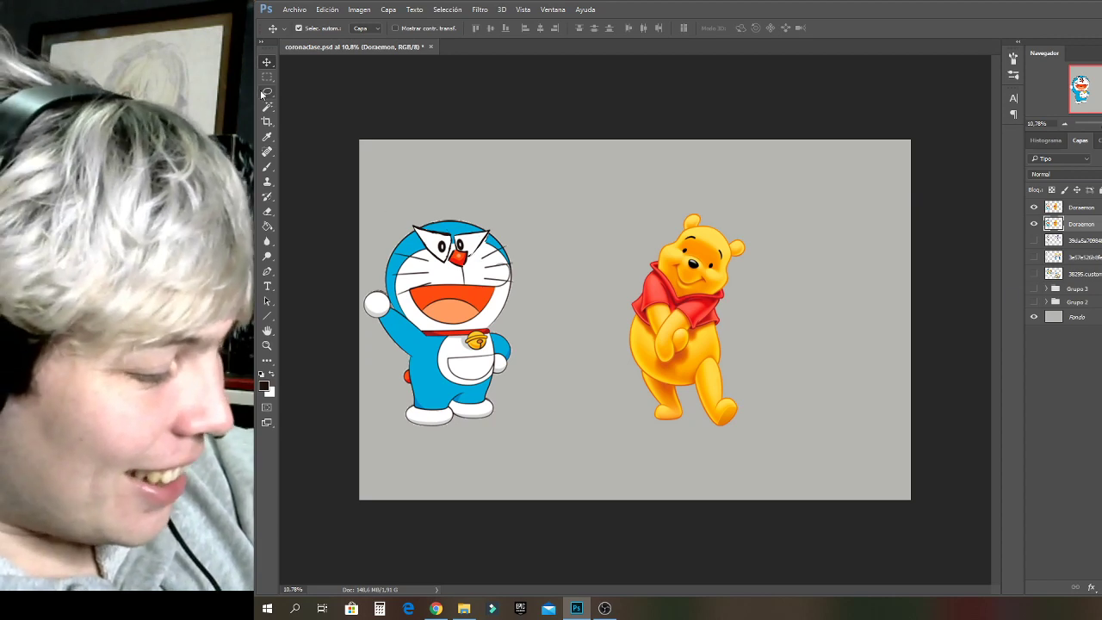
# Hide the original character layer and brush a triangle, an egg shape and a circle between Doraemon and Pooh on the repainted layer.
pyautogui.click(1035, 223)
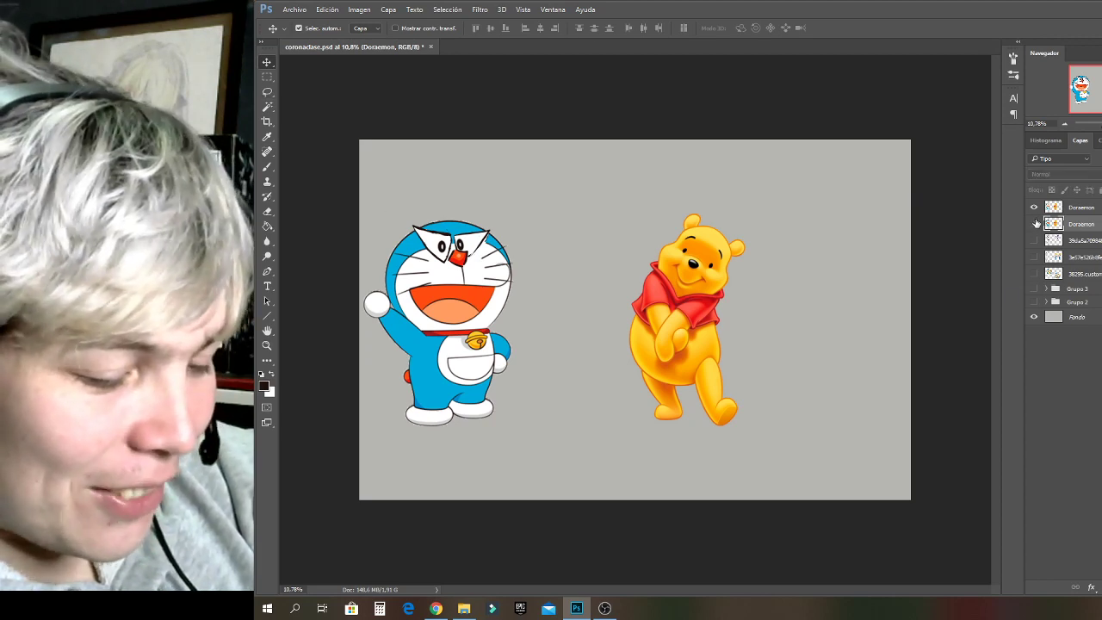
pyautogui.click(1093, 208)
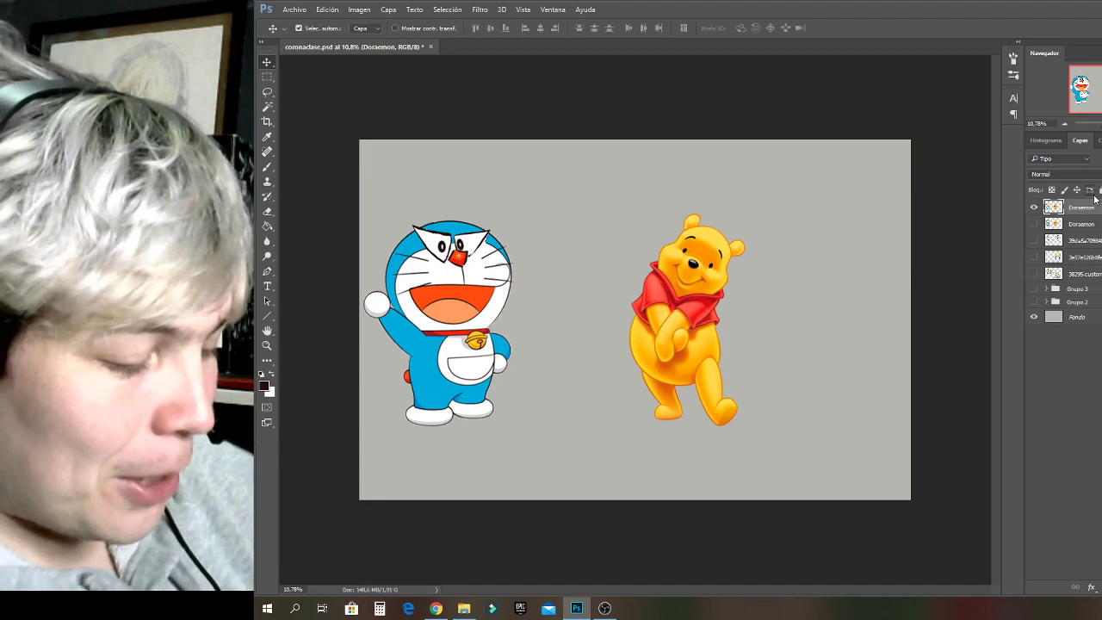
pyautogui.moveTo(1092, 124); pyautogui.dragTo(1099, 123)
pyautogui.moveTo(1099, 76); pyautogui.dragTo(1083, 74)
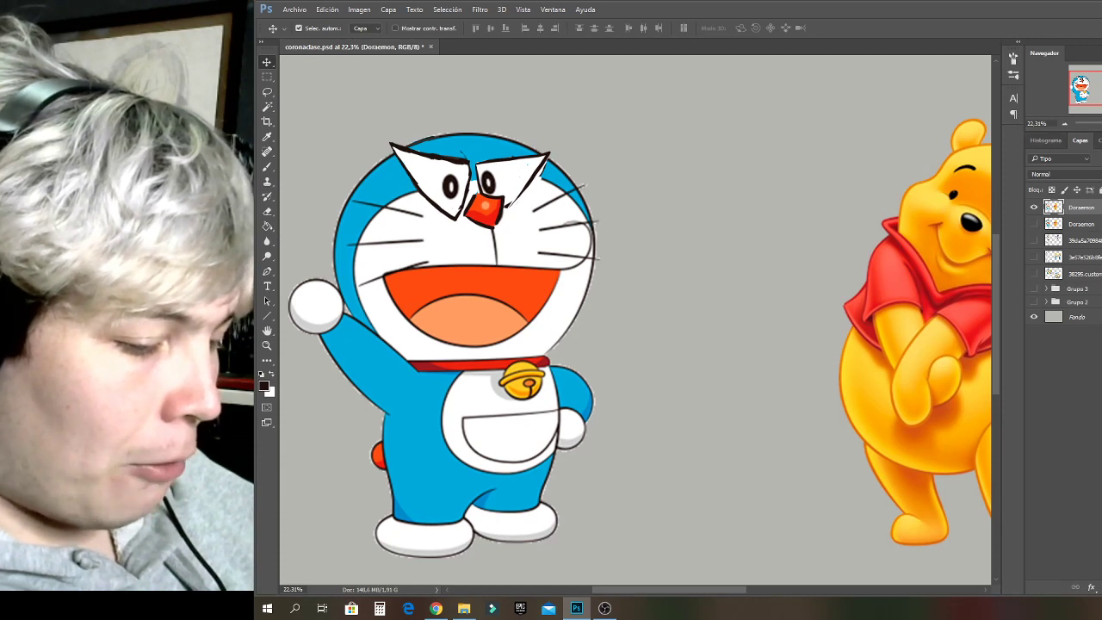
pyautogui.moveTo(1101, 123); pyautogui.dragTo(1098, 123)
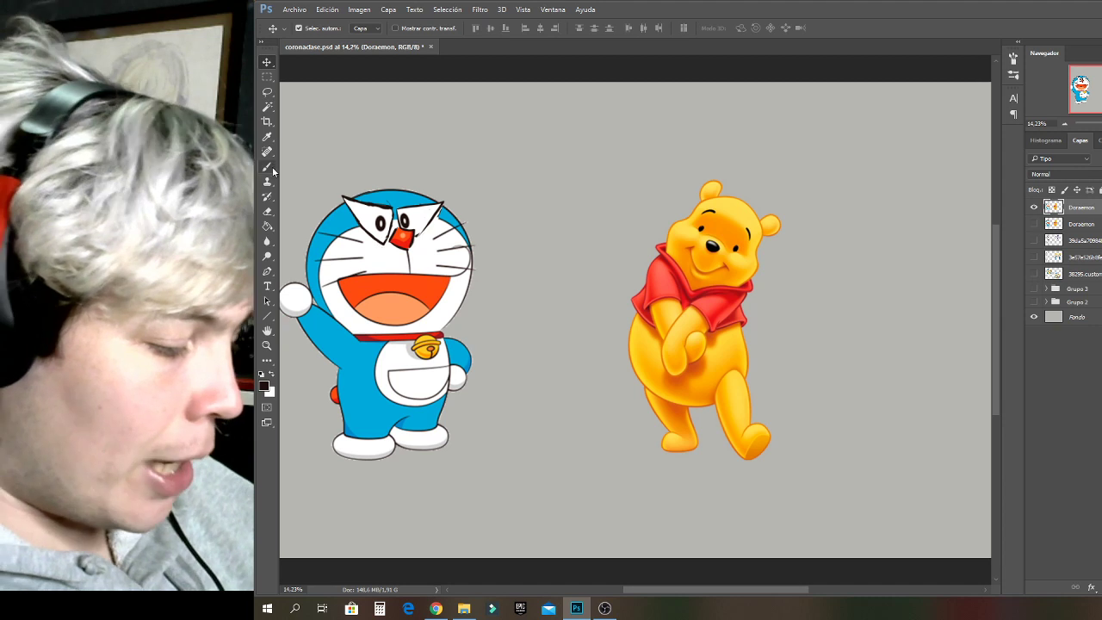
pyautogui.click(267, 167)
pyautogui.moveTo(541, 224)
pyautogui.mouseDown()
pyautogui.moveTo(575, 154)
pyautogui.moveTo(602, 229)
pyautogui.moveTo(533, 231)
pyautogui.mouseUp()
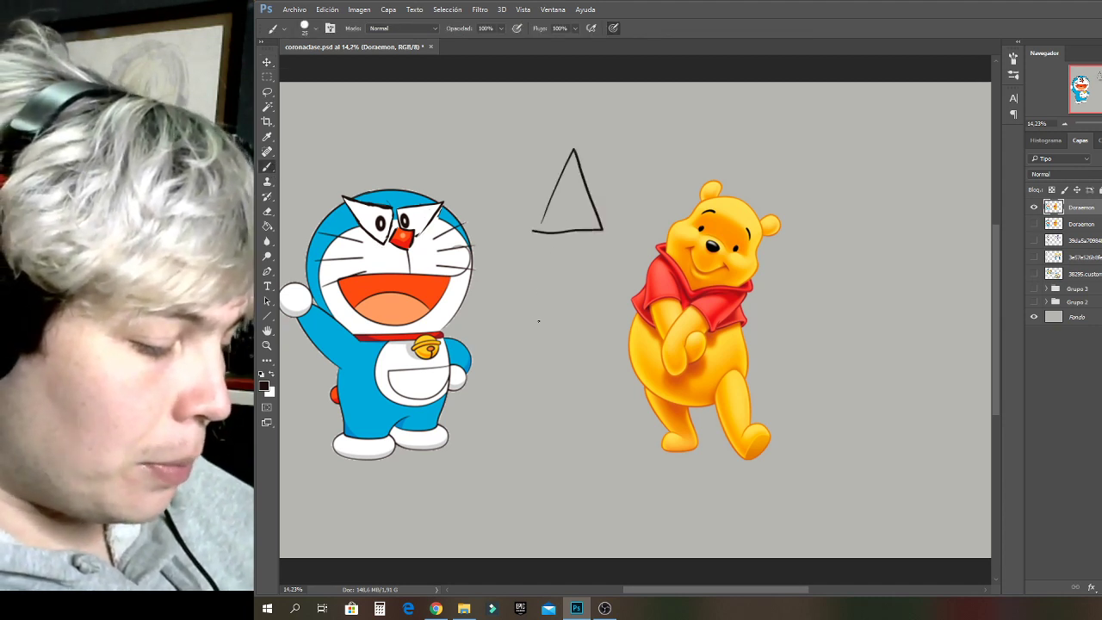
pyautogui.moveTo(538, 327)
pyautogui.mouseDown()
pyautogui.moveTo(551, 261)
pyautogui.moveTo(582, 330)
pyautogui.moveTo(564, 440)
pyautogui.moveTo(535, 353)
pyautogui.moveTo(517, 428)
pyautogui.mouseUp()
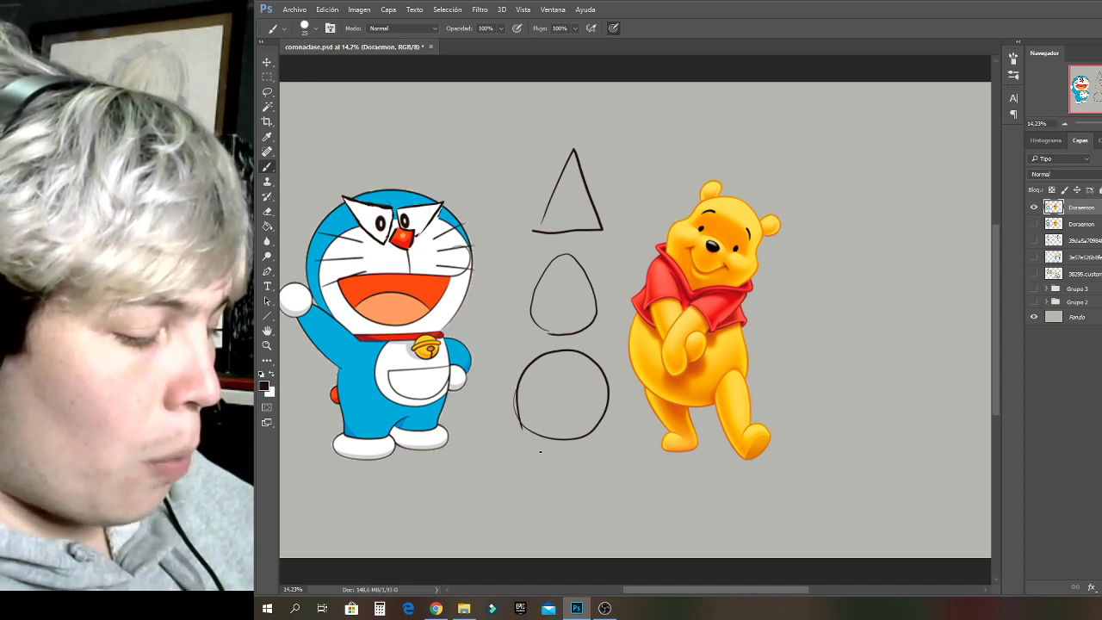
pyautogui.moveTo(663, 591); pyautogui.dragTo(638, 599)
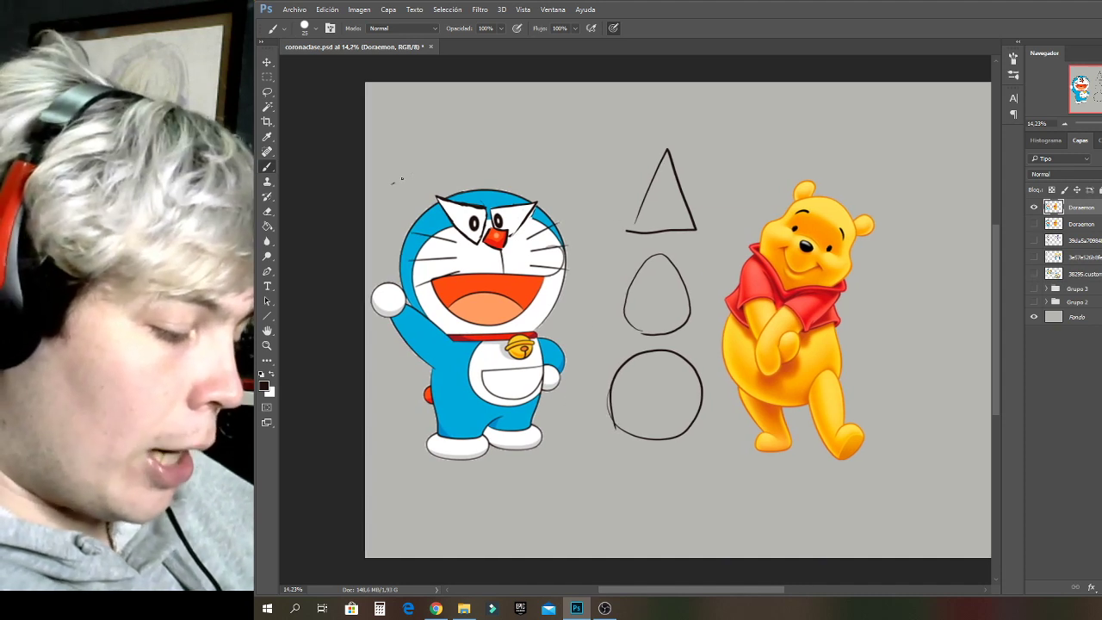
pyautogui.moveTo(393, 182)
pyautogui.mouseDown()
pyautogui.moveTo(599, 178)
pyautogui.moveTo(591, 256)
pyautogui.moveTo(508, 481)
pyautogui.mouseUp()
pyautogui.moveTo(377, 223); pyautogui.dragTo(461, 472)
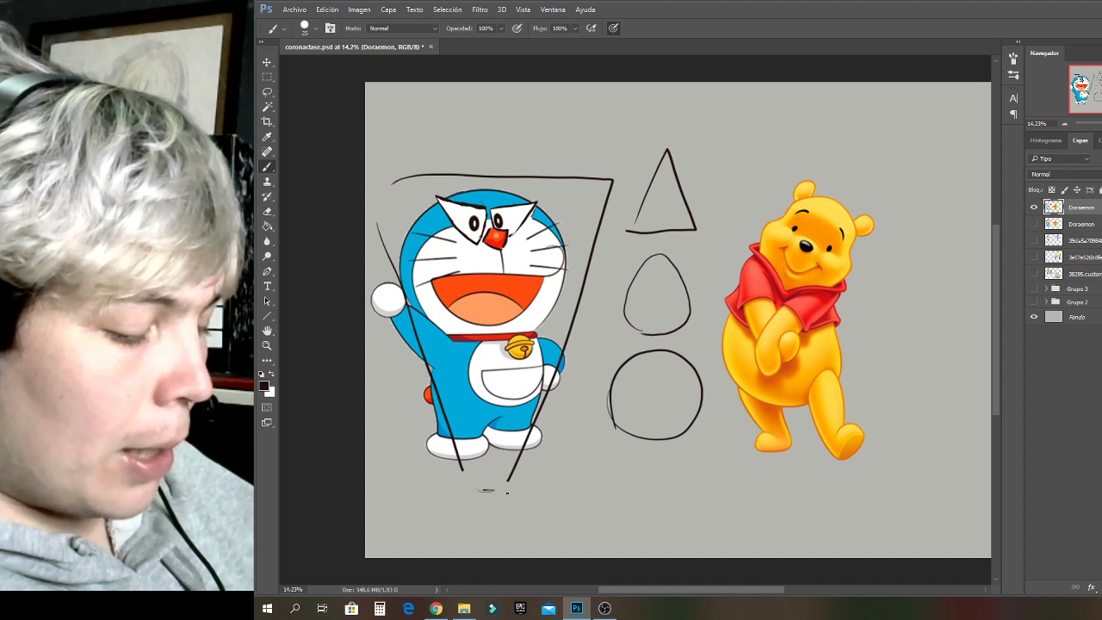
pyautogui.hotkey('ctrl', 'z')
pyautogui.hotkey('ctrl', 'z')
pyautogui.hotkey('ctrl', 'z')
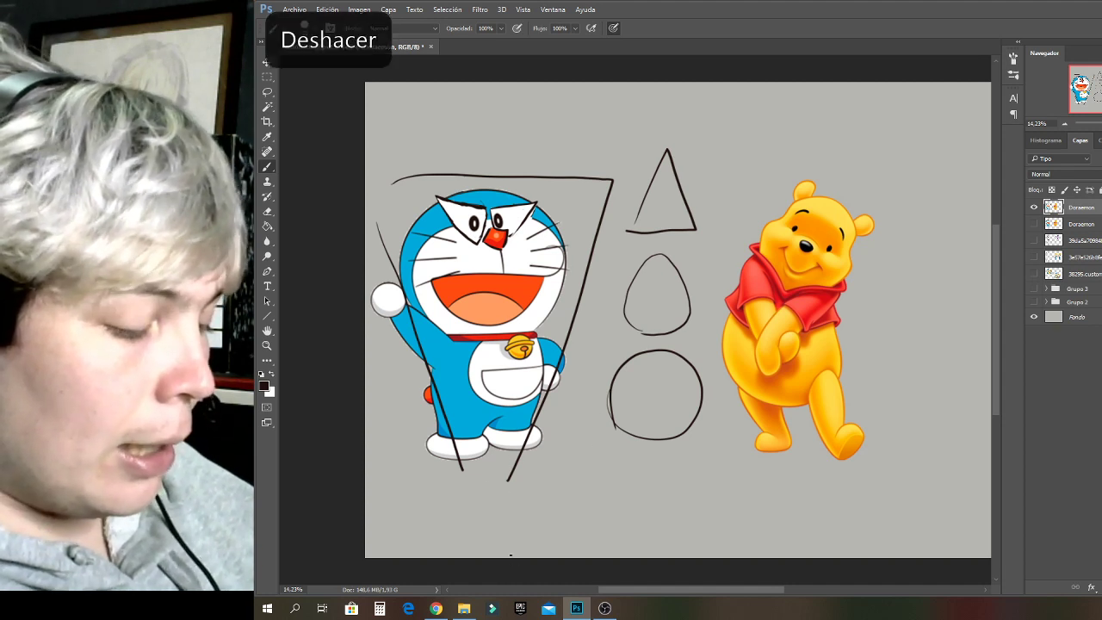
# Sketch an inverted triangle beside the upright triangle, above the column of basic shapes.
pyautogui.moveTo(586, 124)
pyautogui.mouseDown()
pyautogui.moveTo(646, 122)
pyautogui.moveTo(610, 172)
pyautogui.mouseUp()
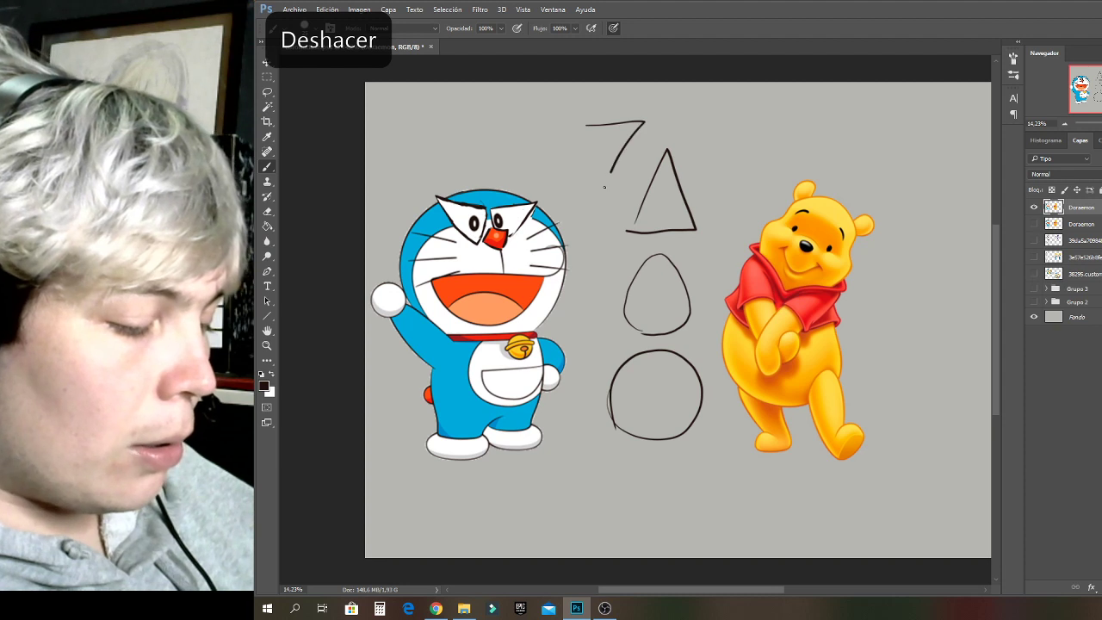
pyautogui.moveTo(557, 125); pyautogui.dragTo(606, 184)
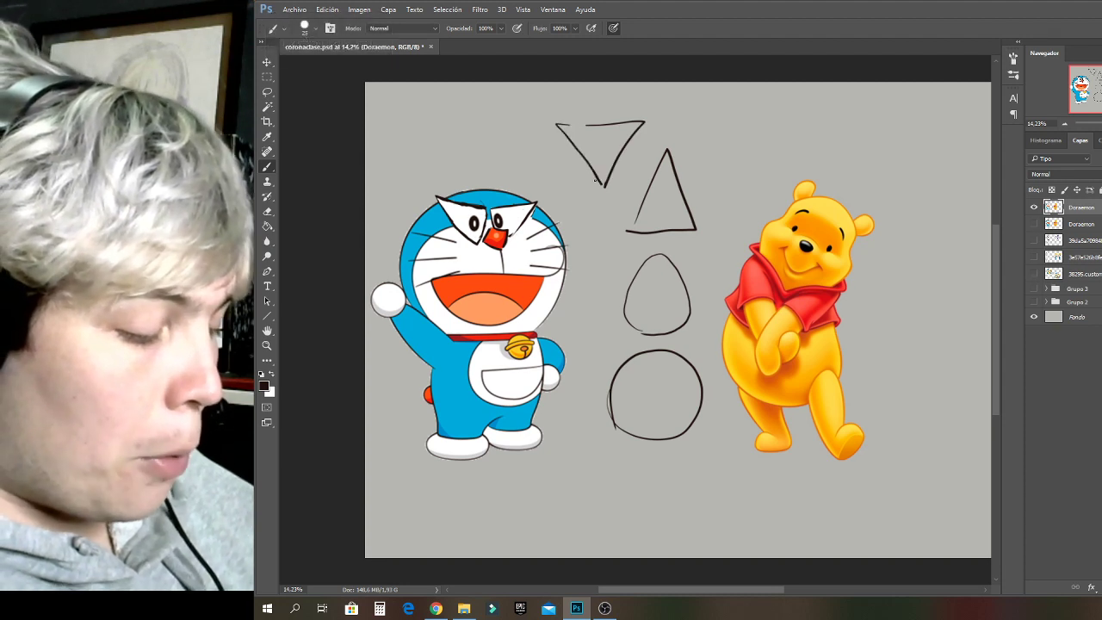
# Sketch a boxier, squared outline around the top and sides of Doraemon's head in black.
pyautogui.moveTo(494, 195)
pyautogui.mouseDown()
pyautogui.moveTo(435, 193)
pyautogui.moveTo(410, 213)
pyautogui.moveTo(410, 284)
pyautogui.moveTo(435, 321)
pyautogui.mouseUp()
pyautogui.hotkey('ctrl', 'alt', 'z')
pyautogui.hotkey('ctrl', 'alt', 'z')
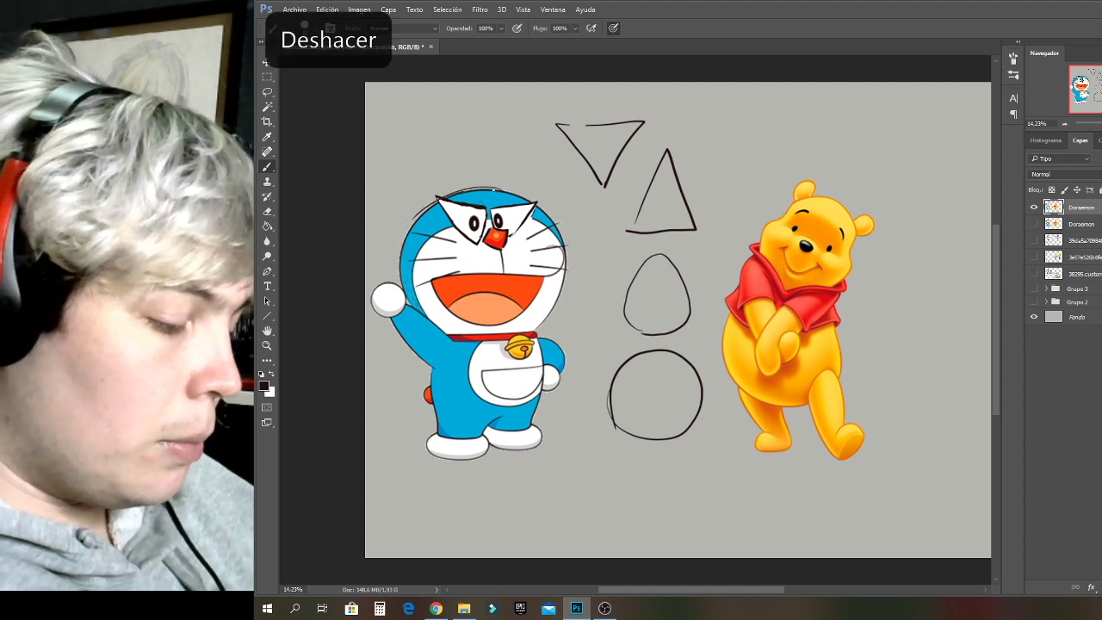
pyautogui.moveTo(503, 188)
pyautogui.mouseDown()
pyautogui.moveTo(418, 200)
pyautogui.moveTo(403, 270)
pyautogui.mouseUp()
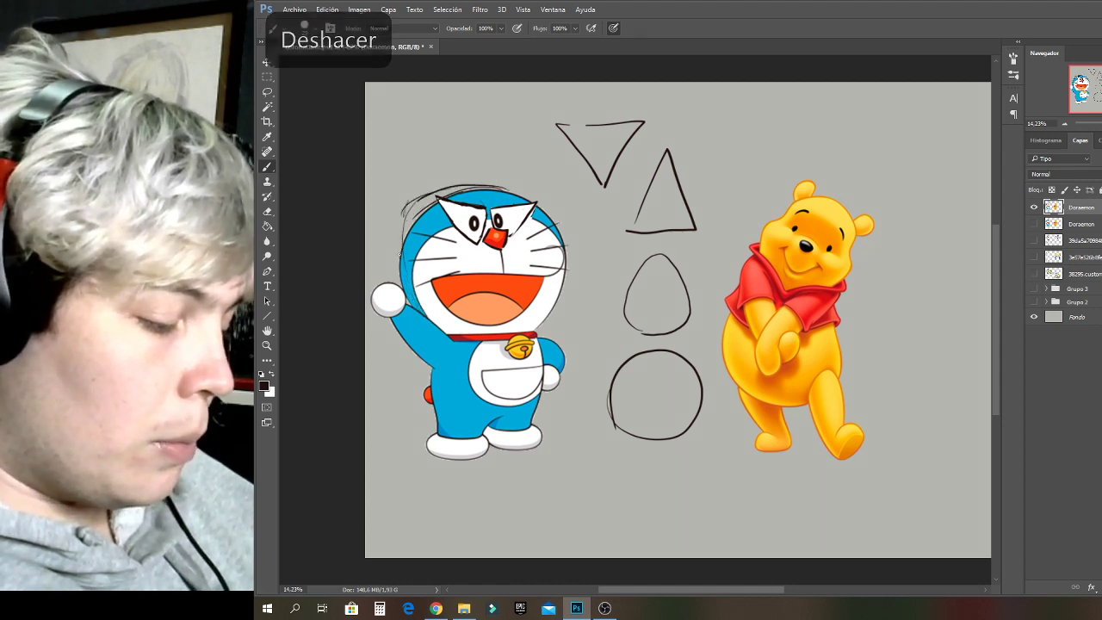
pyautogui.moveTo(407, 210)
pyautogui.mouseDown()
pyautogui.moveTo(427, 304)
pyautogui.moveTo(406, 292)
pyautogui.mouseUp()
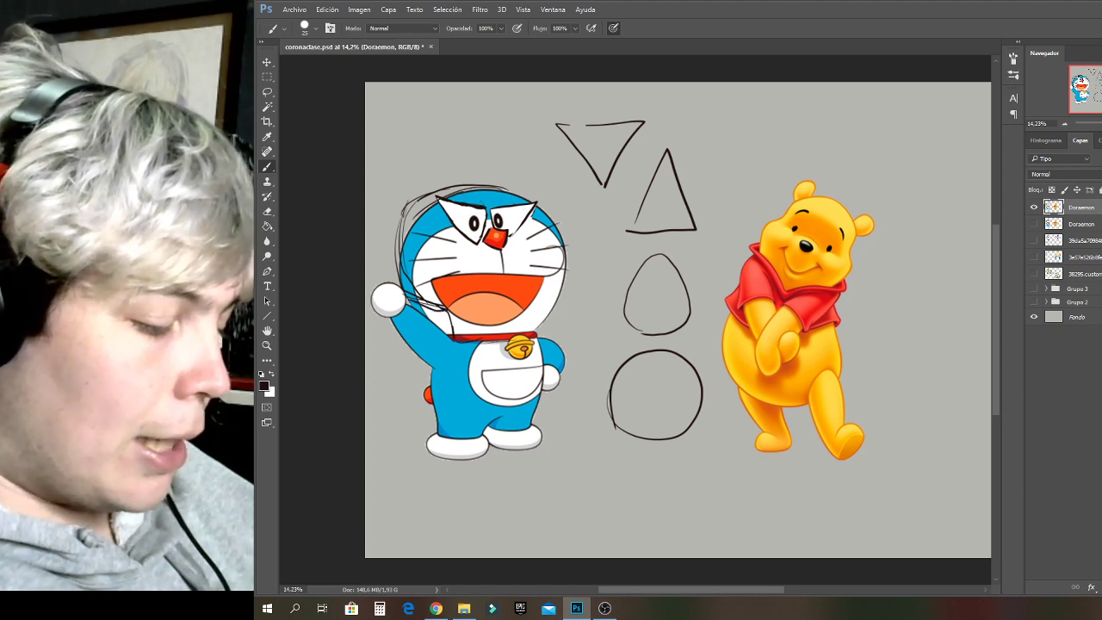
pyautogui.moveTo(445, 186)
pyautogui.mouseDown()
pyautogui.moveTo(550, 195)
pyautogui.moveTo(563, 268)
pyautogui.mouseUp()
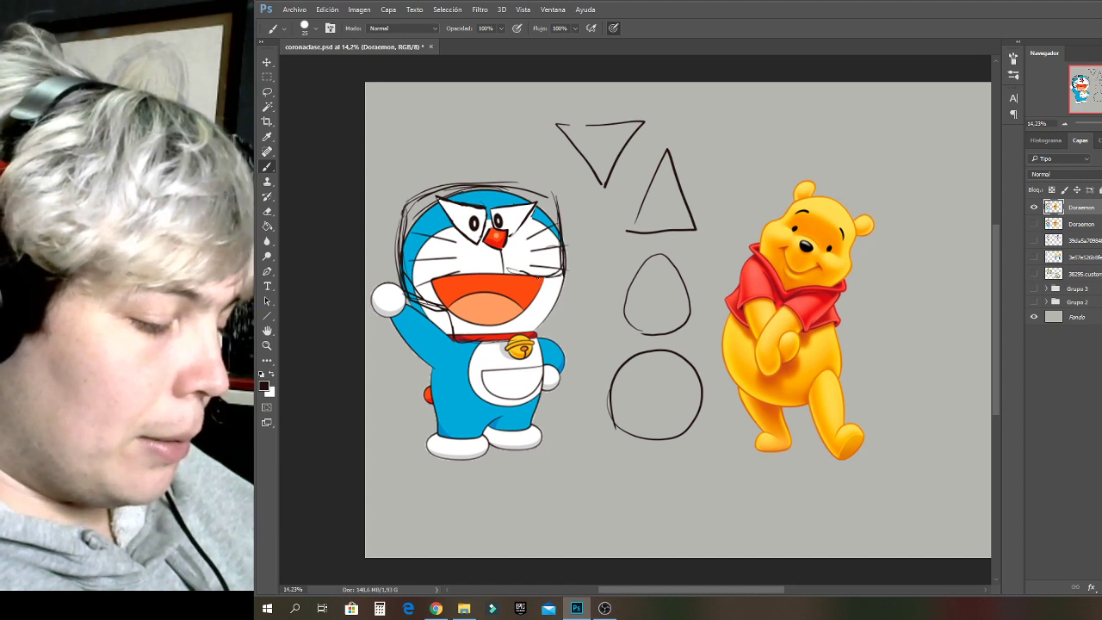
# Sketch a flat upper mouth line and straight, angular jaw lines around Doraemon's chin.
pyautogui.moveTo(498, 260); pyautogui.dragTo(448, 274)
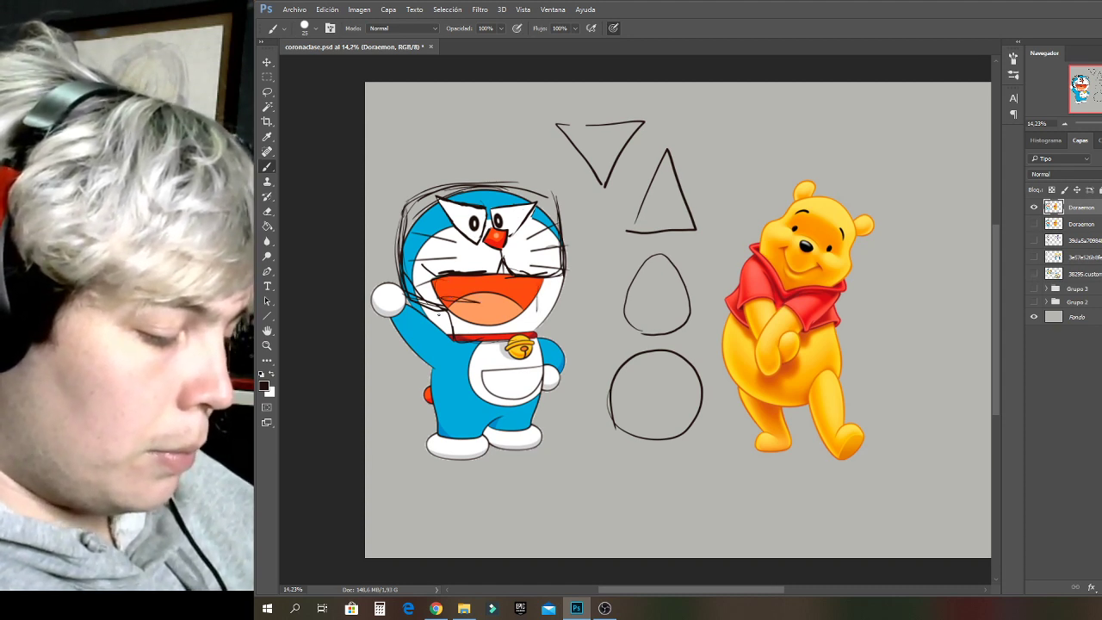
pyautogui.moveTo(421, 308)
pyautogui.mouseDown()
pyautogui.moveTo(443, 330)
pyautogui.moveTo(491, 328)
pyautogui.mouseUp()
pyautogui.moveTo(412, 312); pyautogui.dragTo(525, 332)
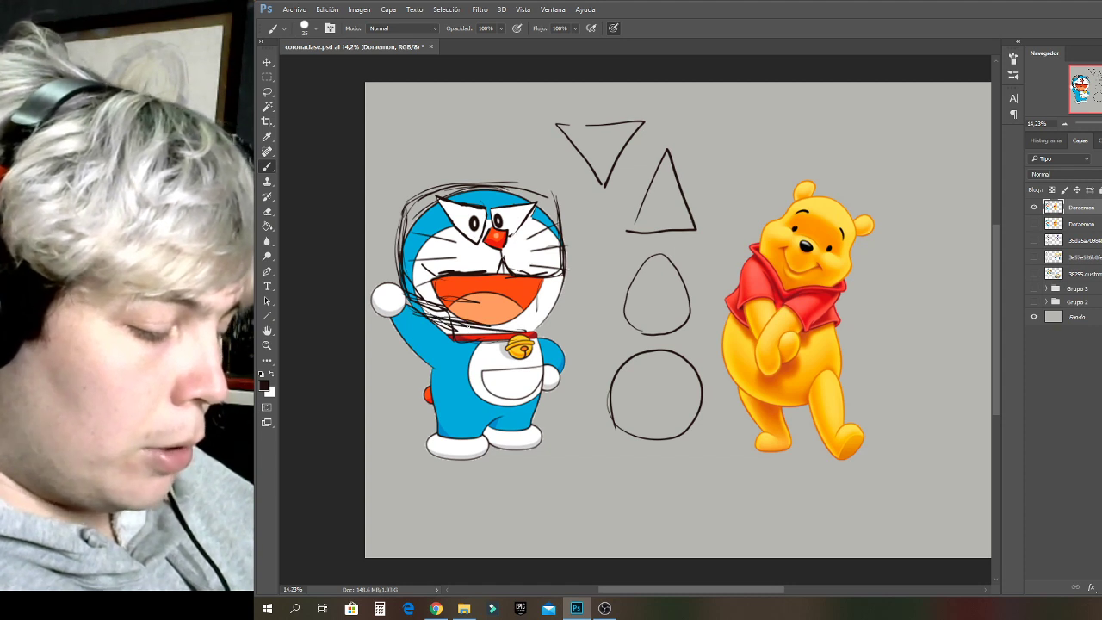
pyautogui.moveTo(425, 310)
pyautogui.mouseDown()
pyautogui.moveTo(501, 337)
pyautogui.moveTo(548, 298)
pyautogui.mouseUp()
pyautogui.moveTo(513, 338); pyautogui.dragTo(554, 285)
pyautogui.moveTo(519, 328); pyautogui.dragTo(560, 273)
pyautogui.moveTo(539, 298); pyautogui.dragTo(564, 272)
# Set the brush size to 51 px and paint over the round head edges outside the jaw with the sampled grey background colour.
pyautogui.rightClick(566, 314)
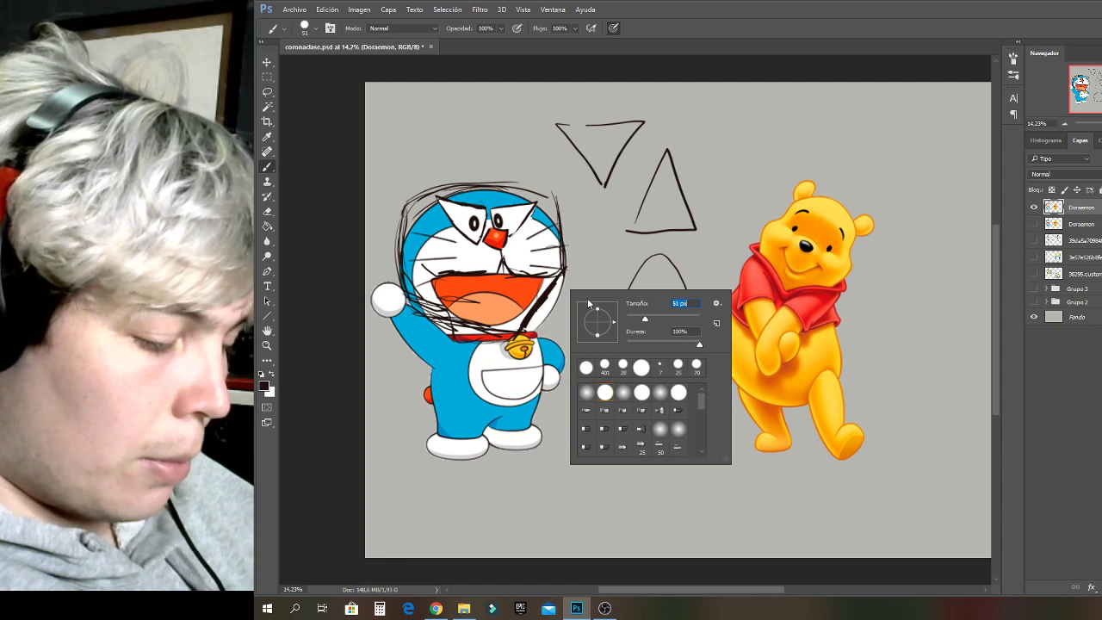
pyautogui.keyDown('alt'); pyautogui.click(581, 273); pyautogui.keyUp('alt')
pyautogui.moveTo(565, 292)
pyautogui.mouseDown()
pyautogui.moveTo(543, 319)
pyautogui.moveTo(567, 270)
pyautogui.mouseUp()
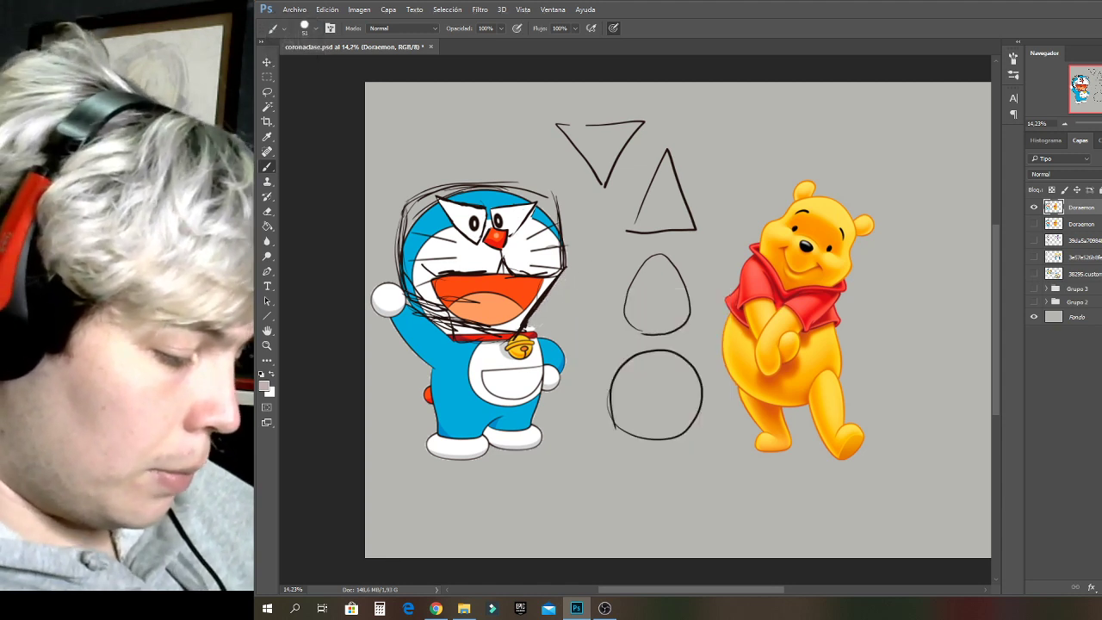
pyautogui.moveTo(402, 286); pyautogui.dragTo(453, 329)
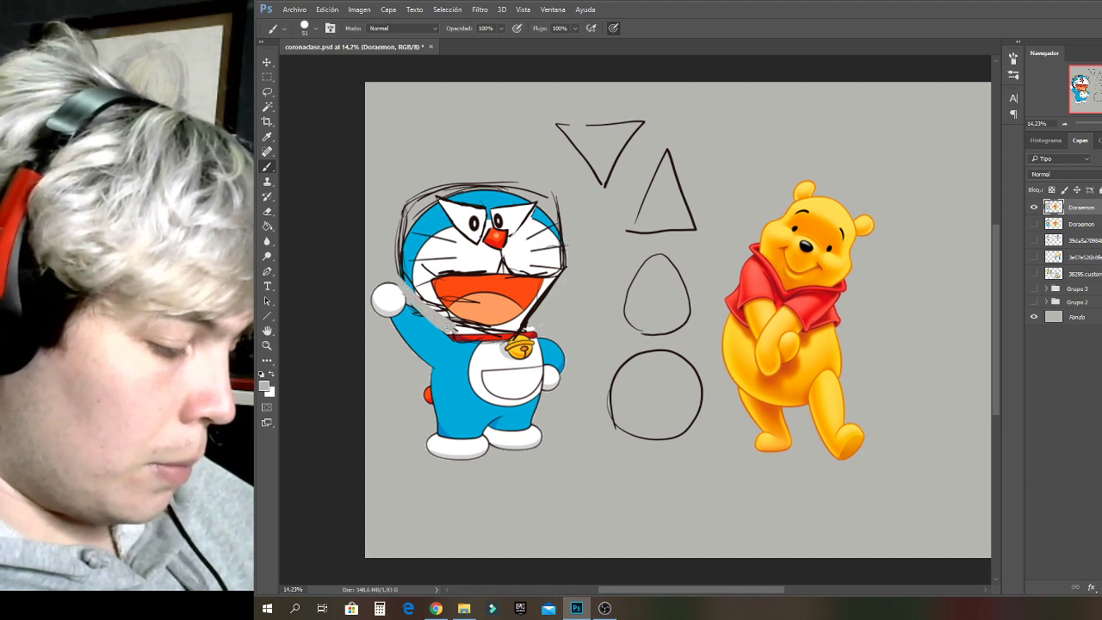
# Sample Doraemon's blue and fill the gaps between the old head and the new boxy outline.
pyautogui.press('alt')
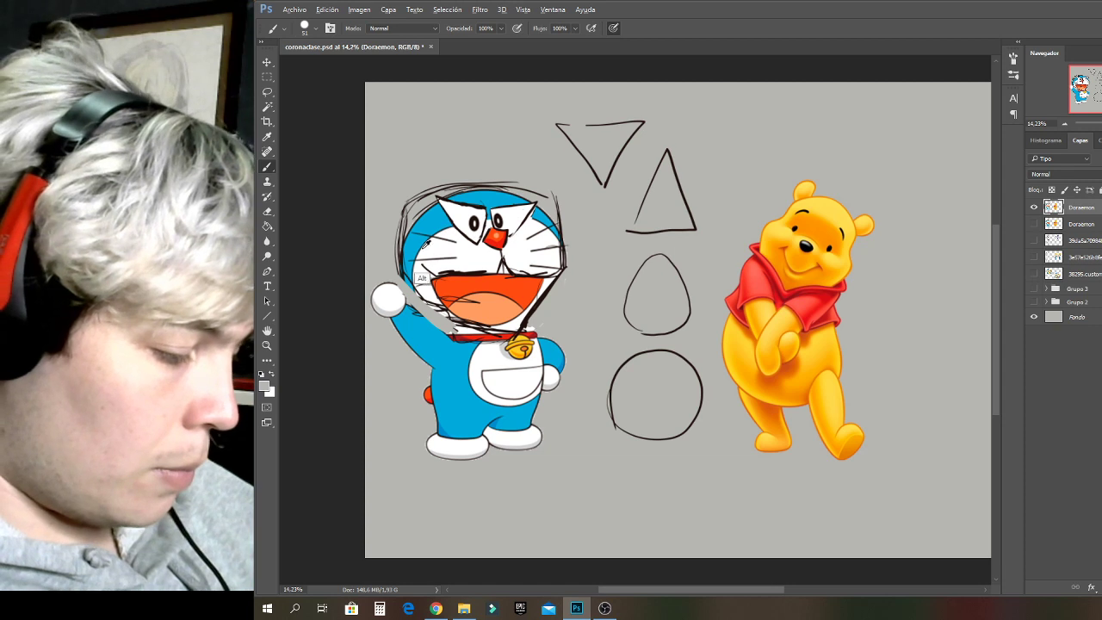
pyautogui.keyDown('alt'); pyautogui.click(405, 258); pyautogui.keyUp('alt')
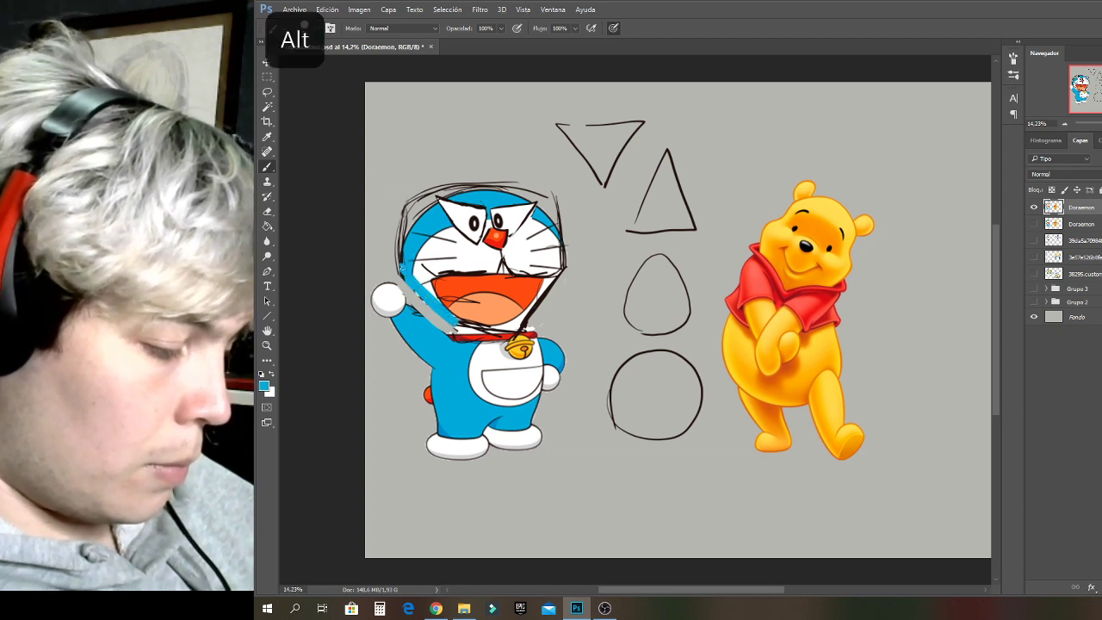
pyautogui.moveTo(403, 270)
pyautogui.mouseDown()
pyautogui.moveTo(429, 200)
pyautogui.moveTo(472, 187)
pyautogui.moveTo(497, 195)
pyautogui.moveTo(444, 194)
pyautogui.moveTo(540, 198)
pyautogui.mouseUp()
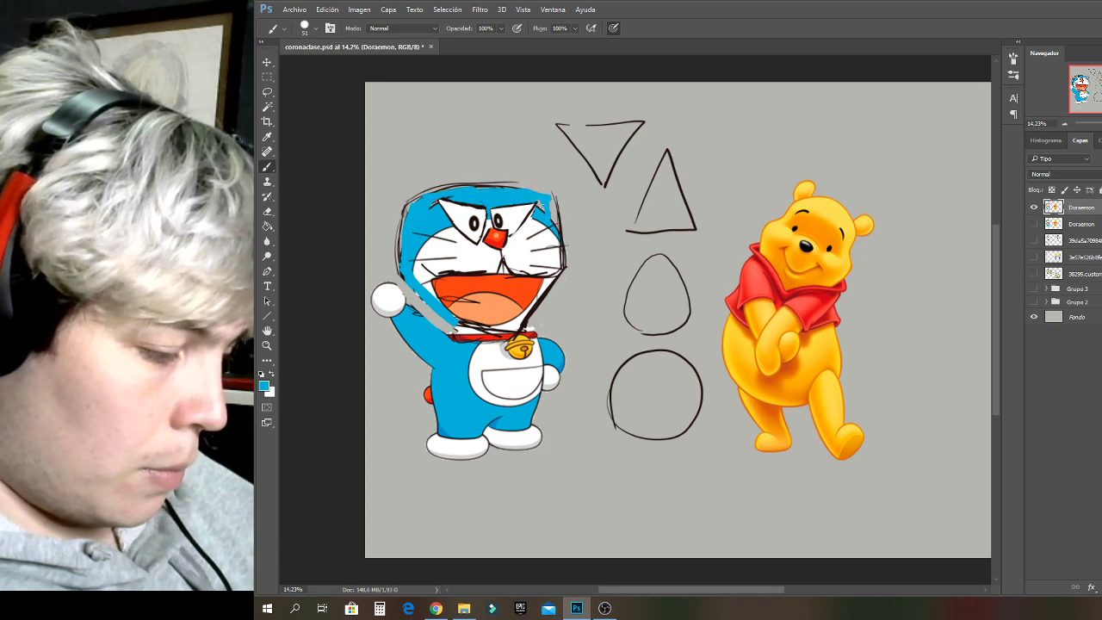
# Sample white and extend Doraemon's face area into a squarer shape around the cheeks and eyes.
pyautogui.keyDown('alt'); pyautogui.click(431, 248); pyautogui.keyUp('alt')
pyautogui.moveTo(416, 255)
pyautogui.mouseDown()
pyautogui.moveTo(421, 217)
pyautogui.moveTo(444, 210)
pyautogui.moveTo(439, 238)
pyautogui.moveTo(428, 229)
pyautogui.mouseUp()
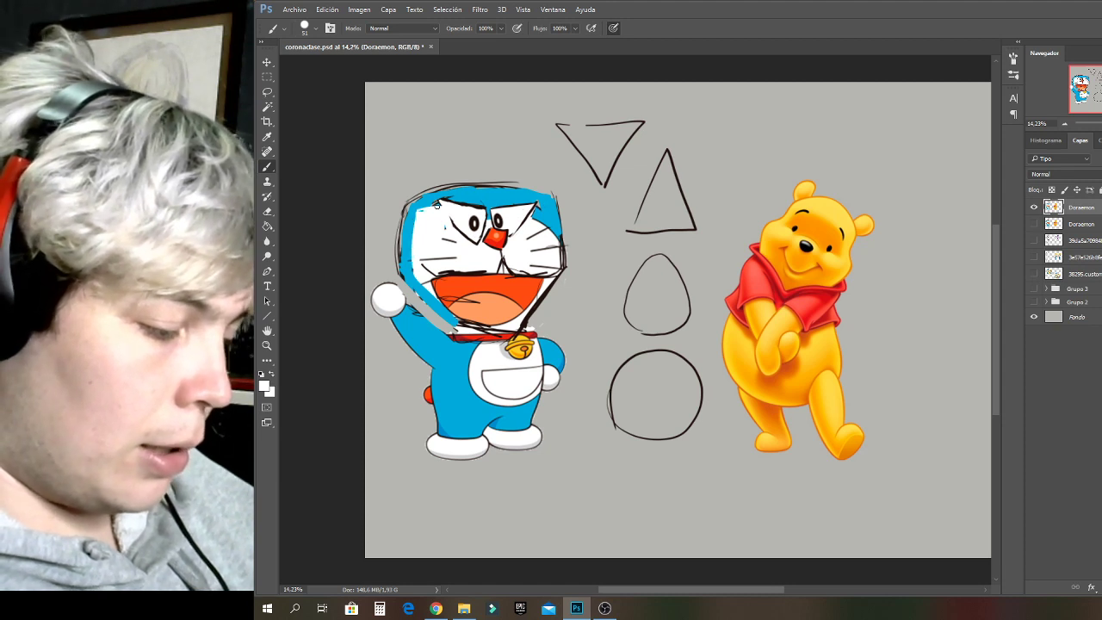
pyautogui.moveTo(423, 203)
pyautogui.mouseDown()
pyautogui.moveTo(527, 199)
pyautogui.moveTo(556, 233)
pyautogui.moveTo(548, 211)
pyautogui.moveTo(538, 217)
pyautogui.mouseUp()
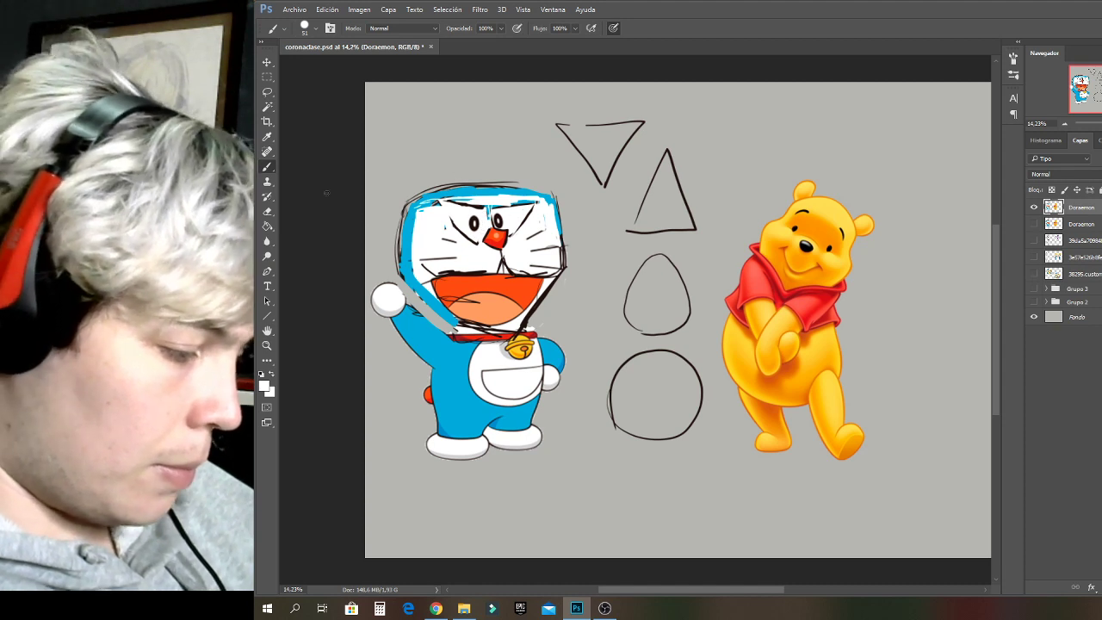
# Sample the black line colour and show the original layer, toggling the repainted one off and on to compare both Doraemon versions.
pyautogui.keyDown('alt'); pyautogui.click(456, 302); pyautogui.keyUp('alt')
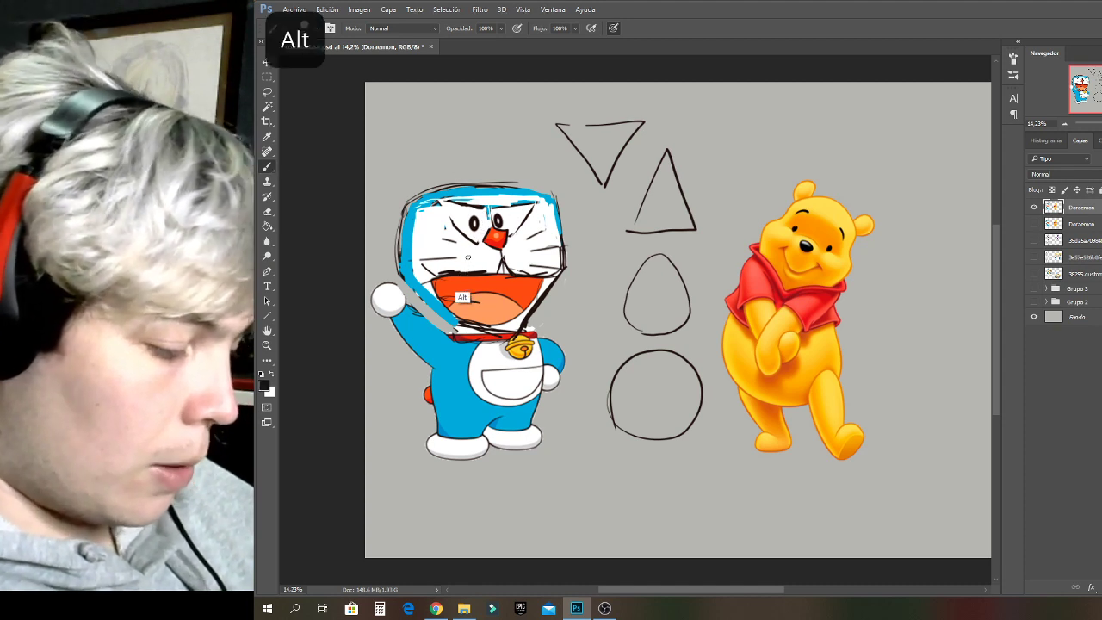
pyautogui.click(1035, 224)
pyautogui.click(1035, 208)
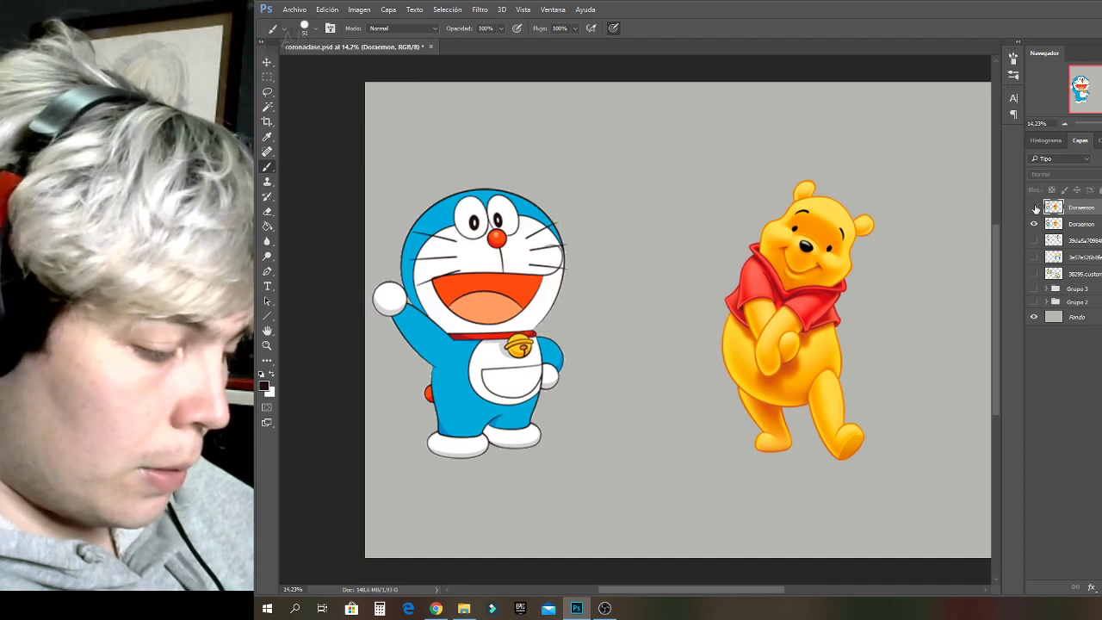
pyautogui.click(1036, 208)
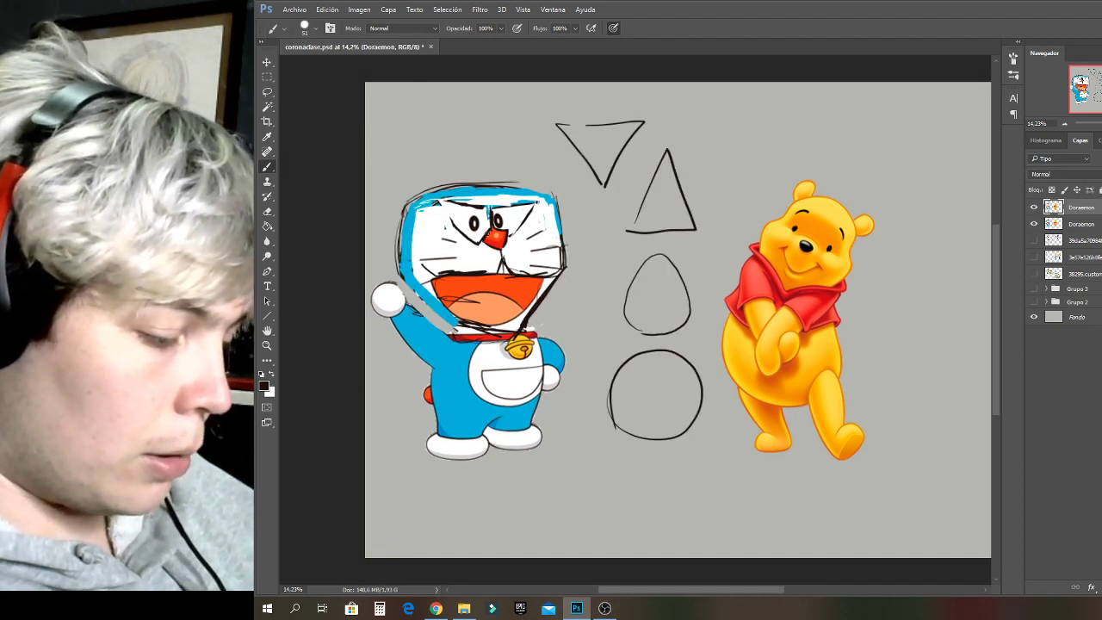
# Redraw Doraemon's angular eye edge, cheek and jaw contour, and mouth outline in black.
pyautogui.moveTo(438, 203); pyautogui.dragTo(459, 225)
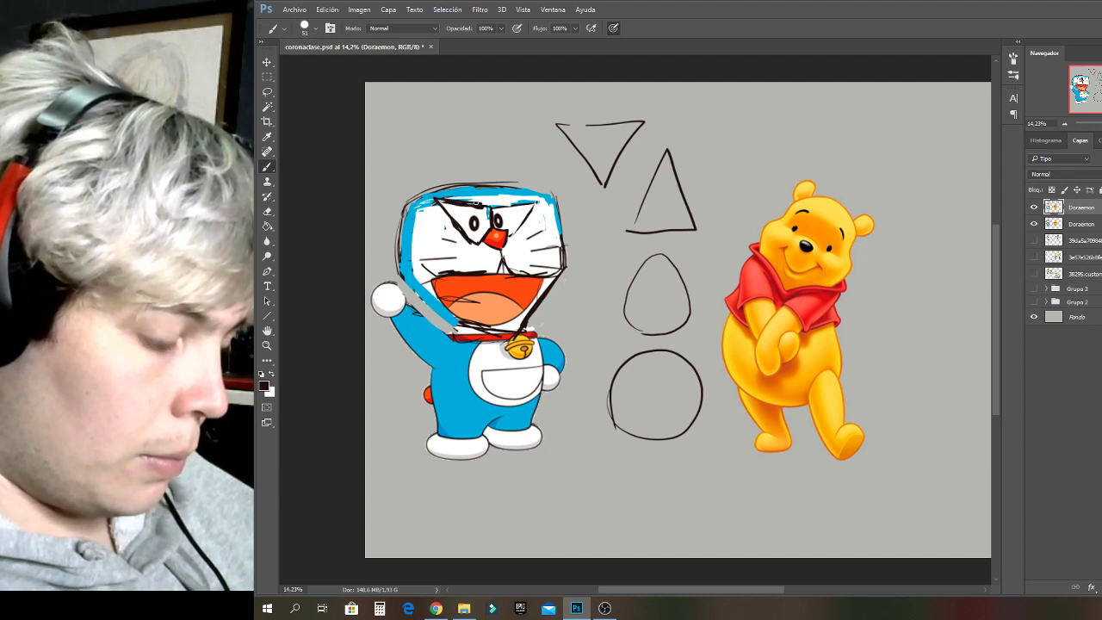
pyautogui.moveTo(410, 198)
pyautogui.mouseDown()
pyautogui.moveTo(401, 274)
pyautogui.moveTo(456, 333)
pyautogui.mouseUp()
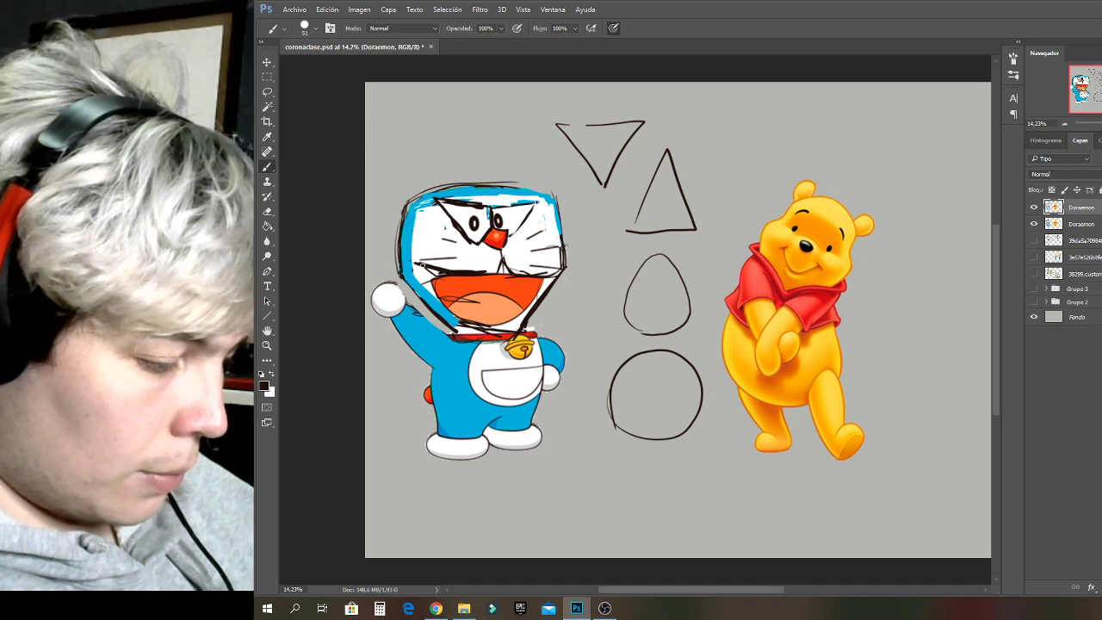
pyautogui.moveTo(501, 325); pyautogui.dragTo(511, 277)
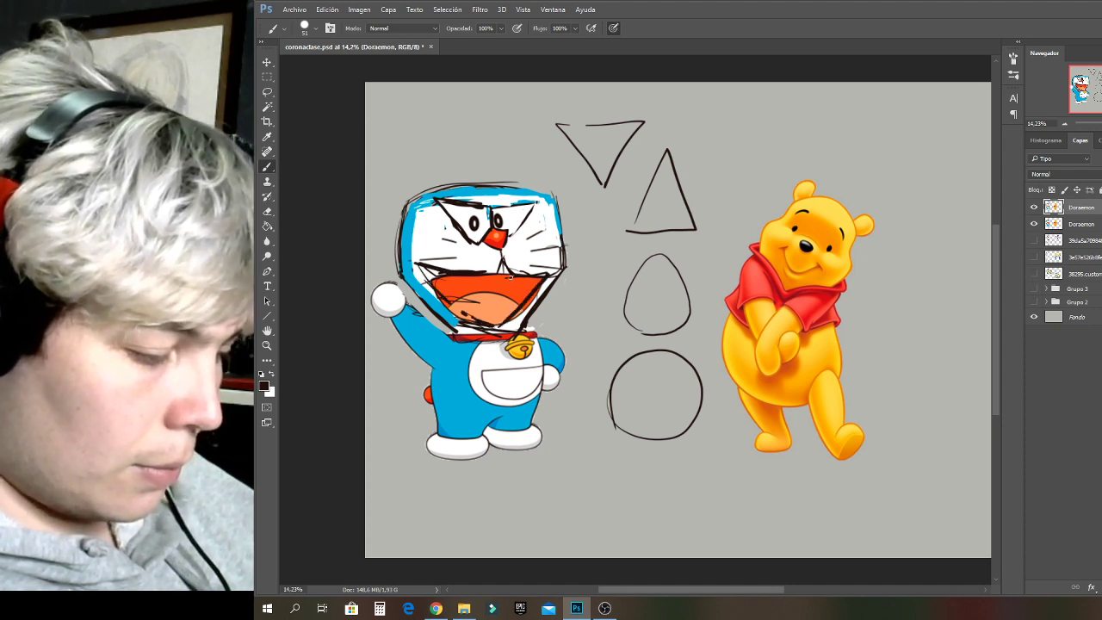
# Extend the orange mouth into a peak beneath Doraemon's nose, and reinforce the mouth and upper head outlines in dark strokes.
pyautogui.keyDown('alt'); pyautogui.click(498, 257); pyautogui.keyUp('alt')
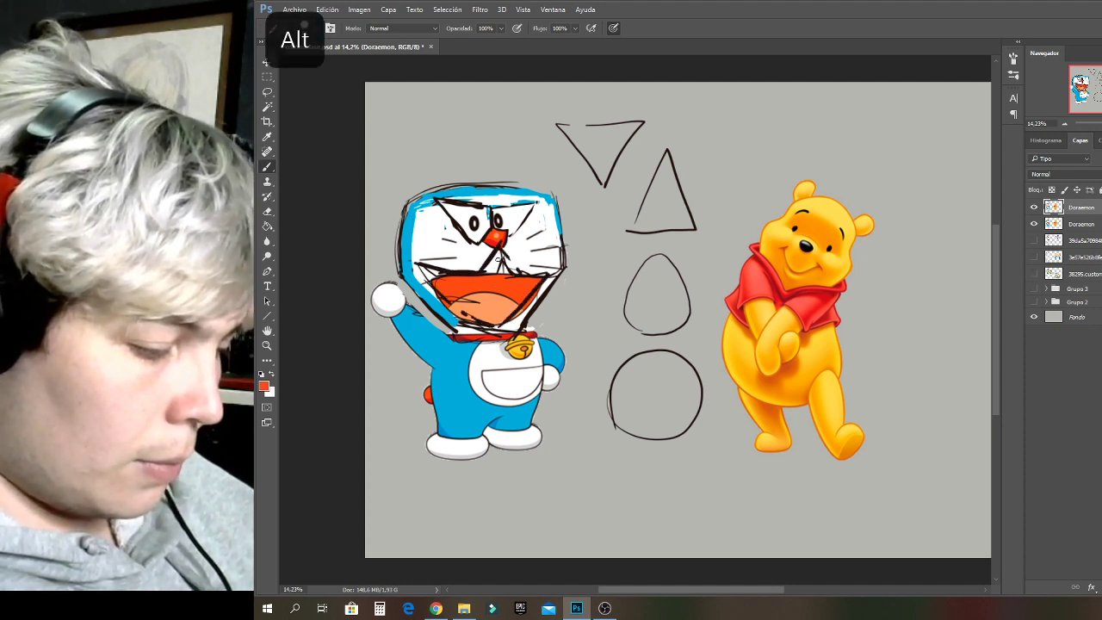
pyautogui.moveTo(495, 251); pyautogui.dragTo(504, 274)
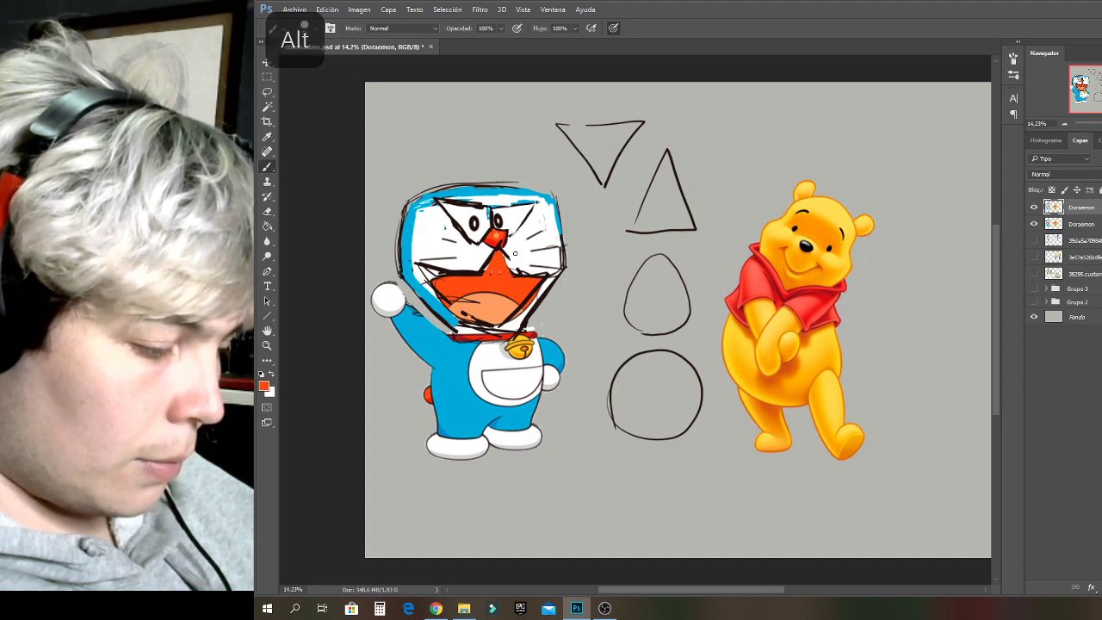
pyautogui.keyDown('alt'); pyautogui.click(503, 255); pyautogui.keyUp('alt')
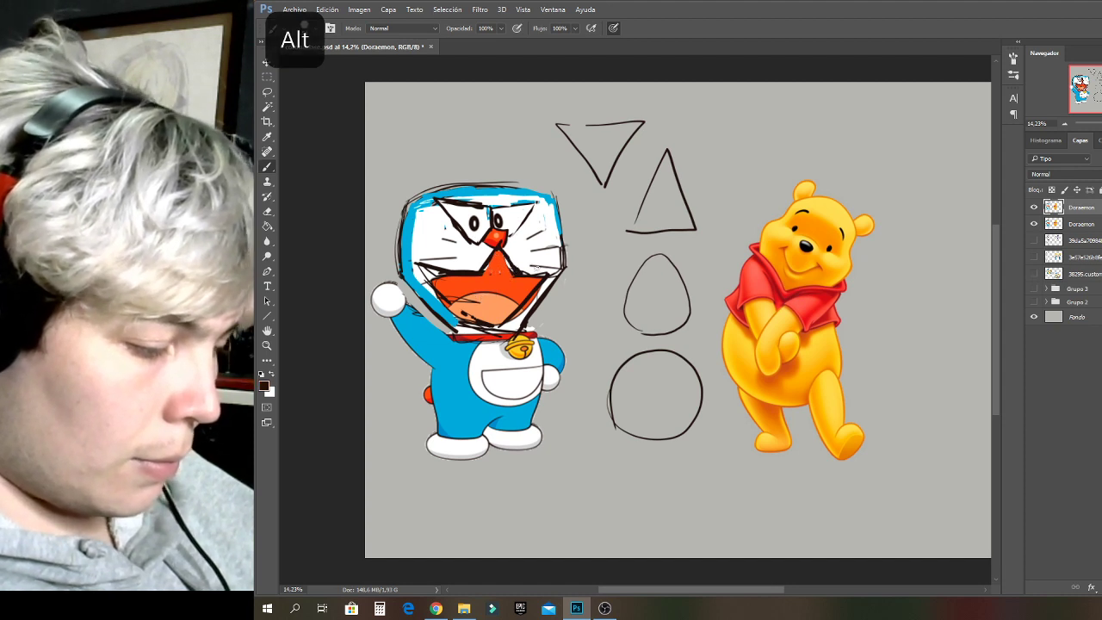
pyautogui.moveTo(522, 274)
pyautogui.mouseDown()
pyautogui.moveTo(557, 262)
pyautogui.moveTo(539, 189)
pyautogui.moveTo(445, 191)
pyautogui.mouseUp()
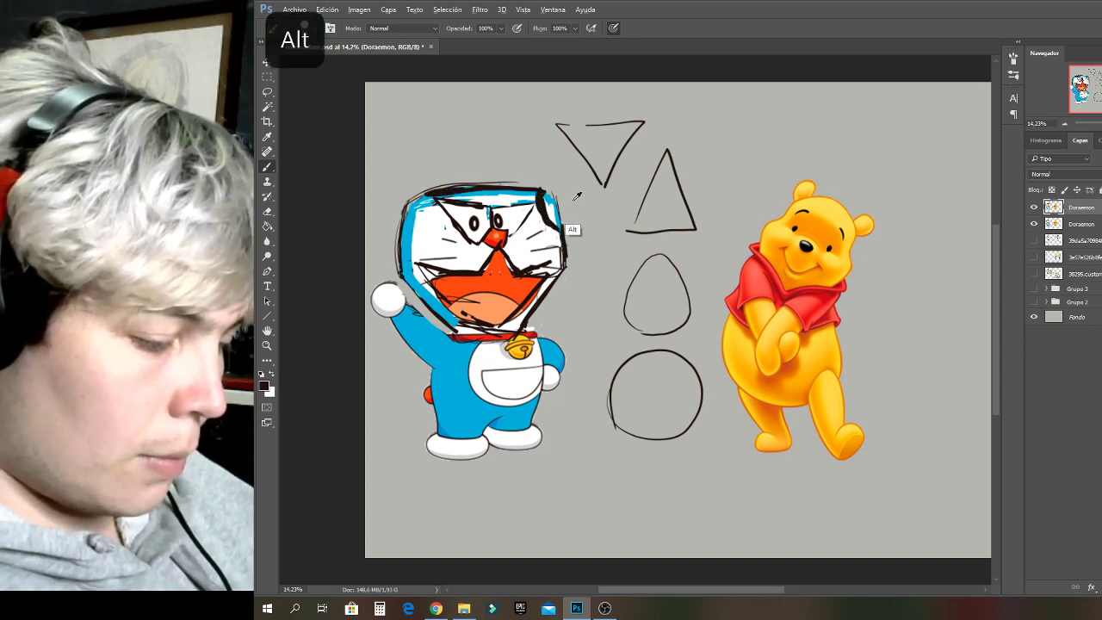
# Paint background grey over the head's upper right corner with an 80 px brush to cut it outside the dark outline.
pyautogui.keyDown('alt'); pyautogui.click(578, 190); pyautogui.keyUp('alt')
pyautogui.rightClick(585, 197)
pyautogui.click(672, 227)
pyautogui.click(561, 197)
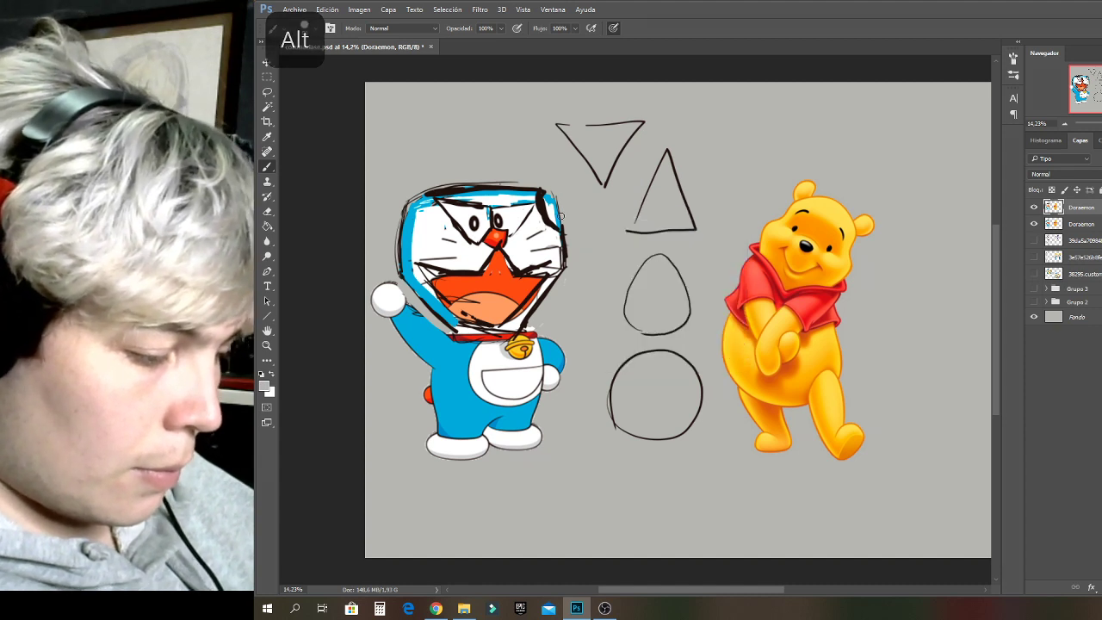
pyautogui.moveTo(562, 227); pyautogui.dragTo(552, 194)
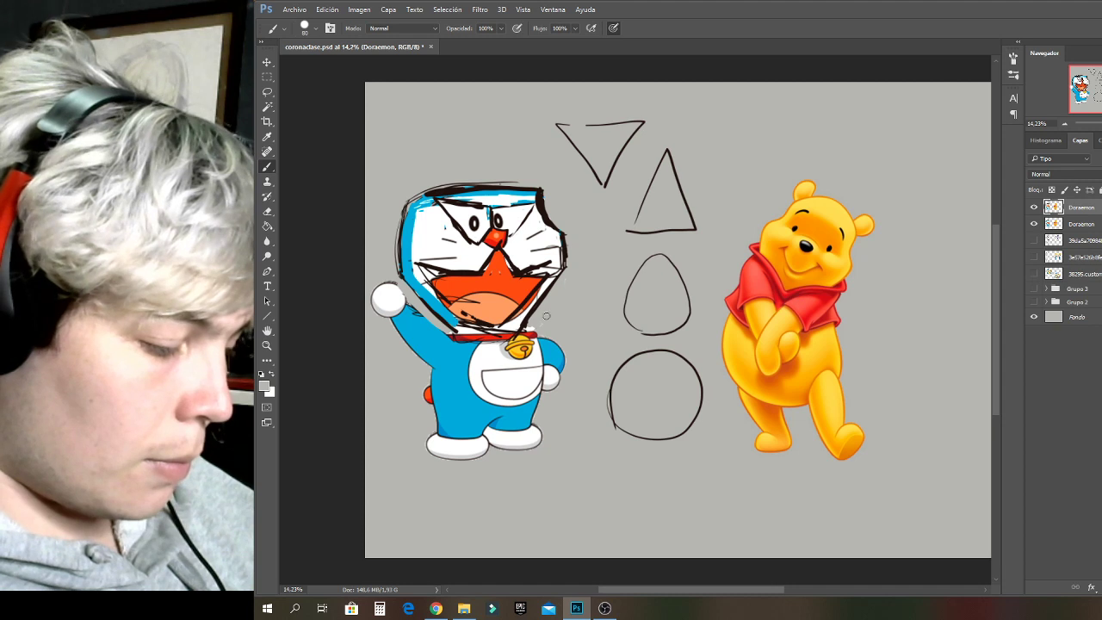
# With a 120 px brush, paint the lower jaw white and cover the jaw's right side with background grey.
pyautogui.rightClick(534, 250)
pyautogui.click(516, 280)
pyautogui.keyDown('alt'); pyautogui.click(523, 245); pyautogui.keyUp('alt')
pyautogui.rightClick(543, 259)
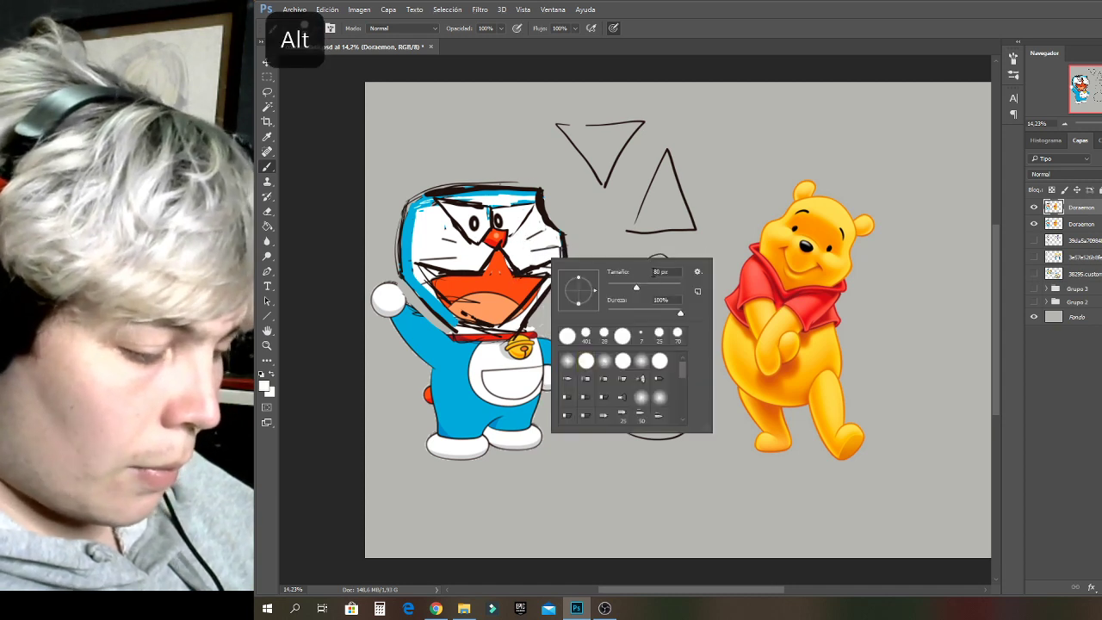
pyautogui.click(648, 287)
pyautogui.click(427, 285)
pyautogui.moveTo(427, 284)
pyautogui.mouseDown()
pyautogui.moveTo(451, 318)
pyautogui.moveTo(502, 329)
pyautogui.moveTo(480, 325)
pyautogui.moveTo(533, 313)
pyautogui.moveTo(518, 291)
pyautogui.moveTo(550, 299)
pyautogui.moveTo(524, 305)
pyautogui.moveTo(522, 276)
pyautogui.moveTo(516, 298)
pyautogui.moveTo(563, 278)
pyautogui.moveTo(525, 291)
pyautogui.moveTo(520, 278)
pyautogui.moveTo(551, 270)
pyautogui.mouseUp()
pyautogui.keyDown('alt'); pyautogui.click(545, 324); pyautogui.keyUp('alt')
pyautogui.keyDown('alt'); pyautogui.click(565, 343); pyautogui.keyUp('alt')
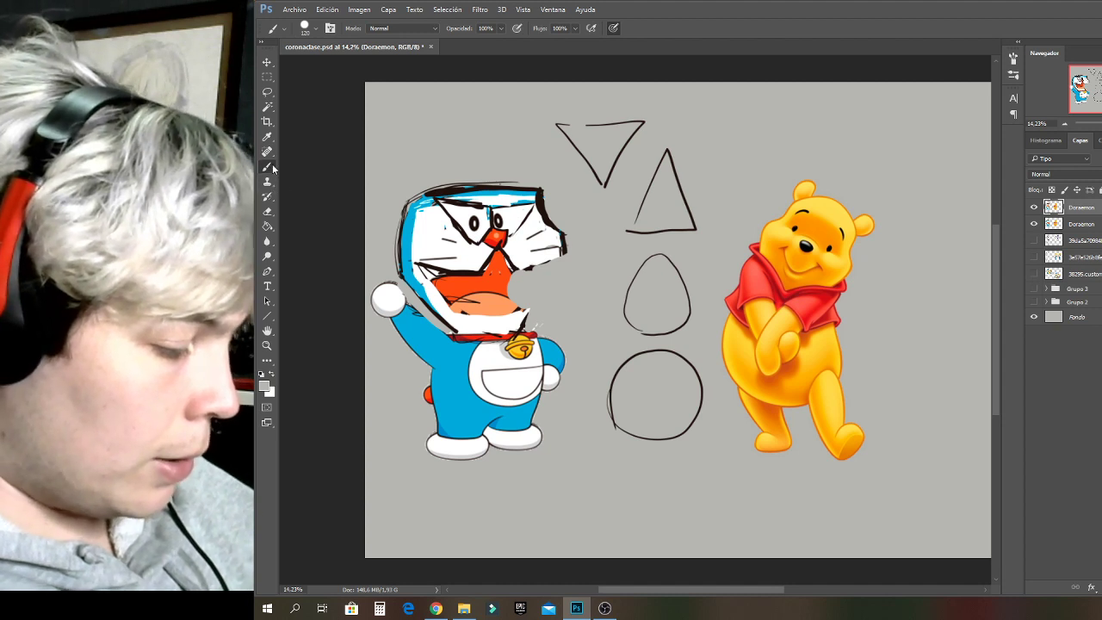
# Outline the mouth's lower edge and pointed chin in dark strokes, and draw a torso outline tapering toward the waist.
pyautogui.keyDown('alt'); pyautogui.click(478, 297); pyautogui.keyUp('alt')
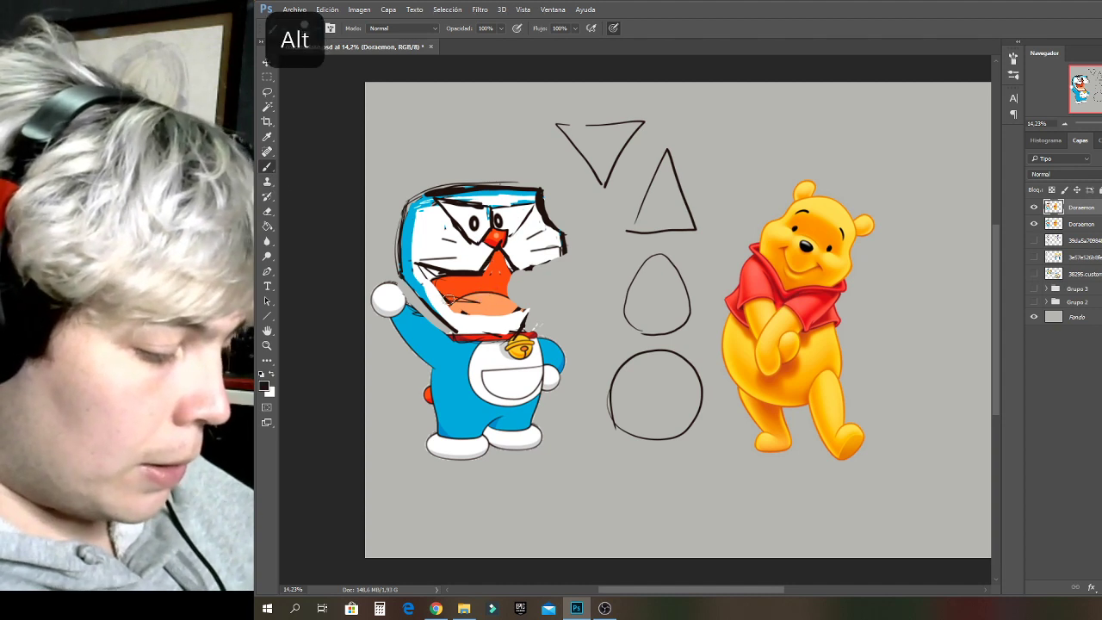
pyautogui.moveTo(445, 292)
pyautogui.mouseDown()
pyautogui.moveTo(507, 296)
pyautogui.moveTo(443, 293)
pyautogui.moveTo(499, 320)
pyautogui.mouseUp()
pyautogui.moveTo(427, 273); pyautogui.dragTo(496, 327)
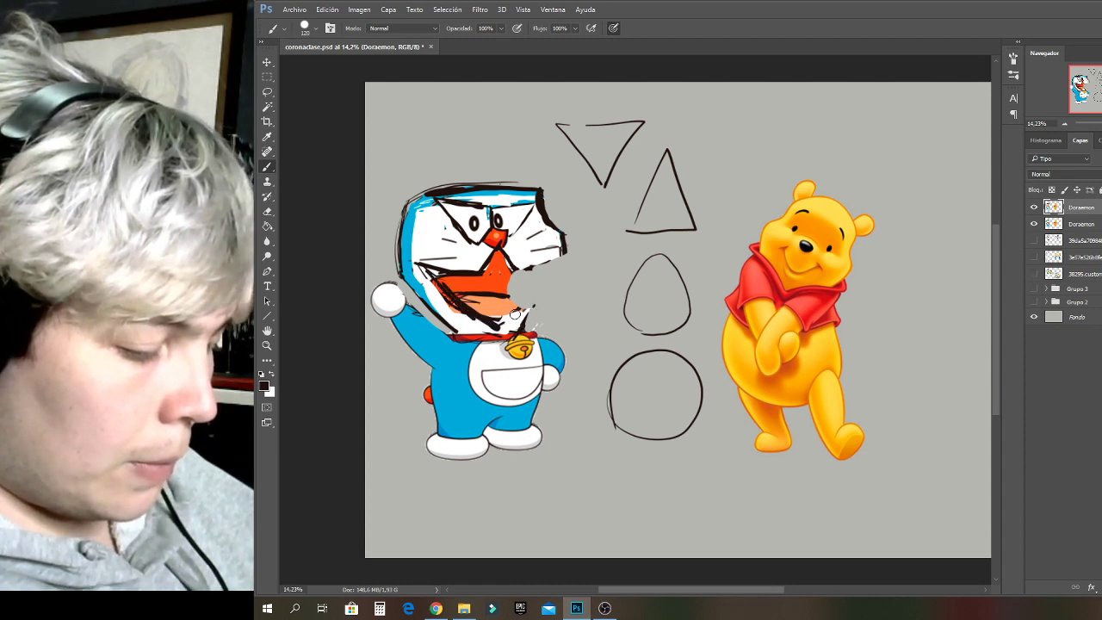
pyautogui.moveTo(498, 323); pyautogui.dragTo(530, 303)
pyautogui.hotkey('ctrl', 'z')
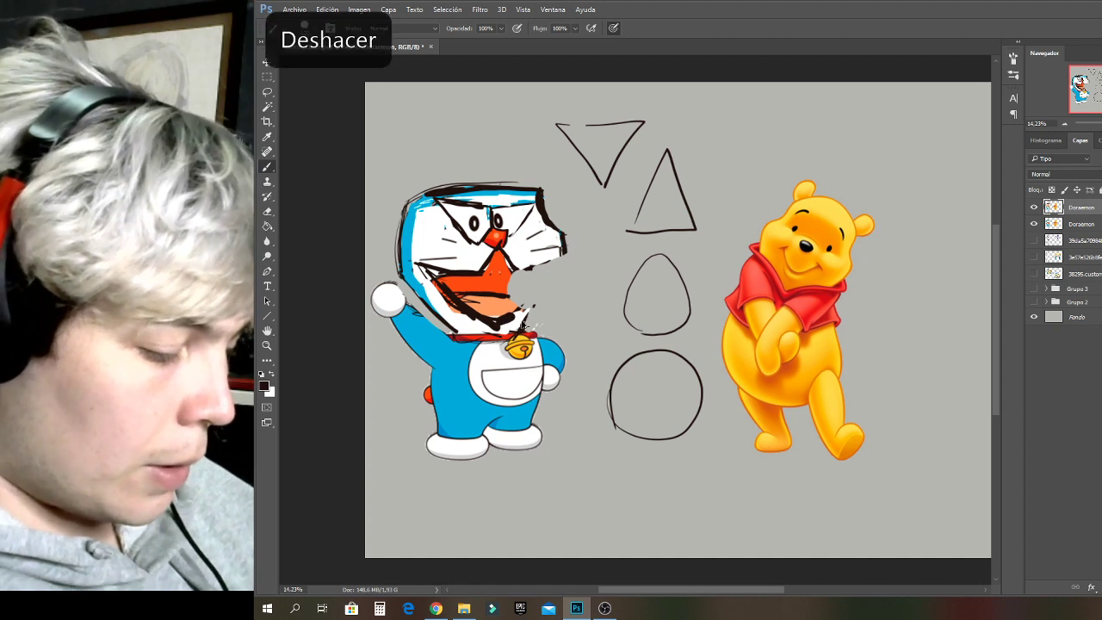
pyautogui.moveTo(521, 330)
pyautogui.mouseDown()
pyautogui.moveTo(533, 304)
pyautogui.moveTo(503, 320)
pyautogui.mouseUp()
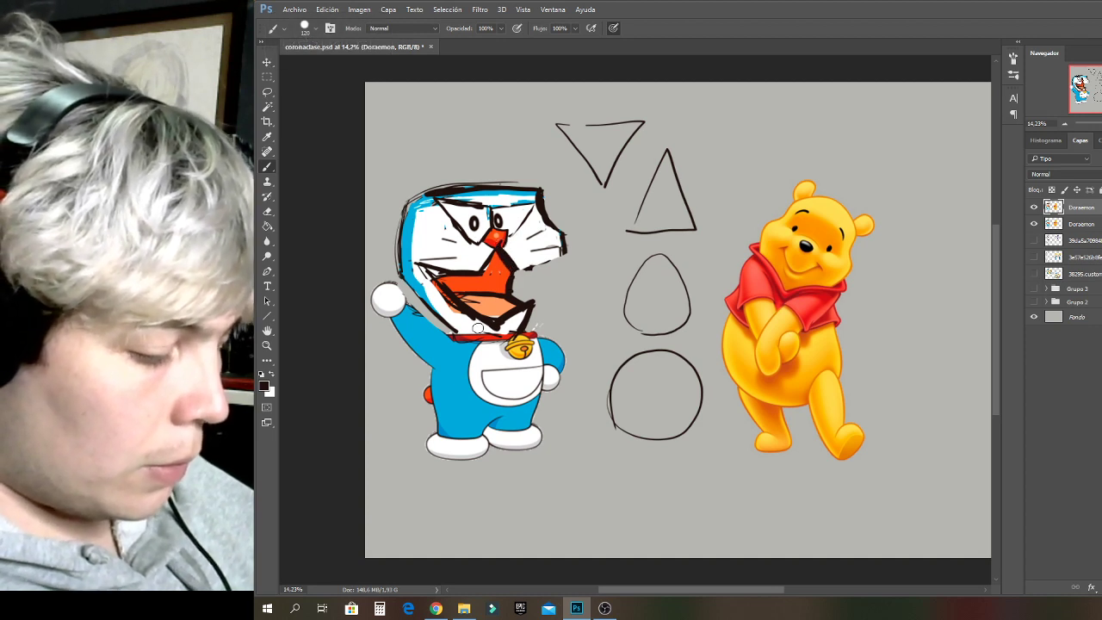
pyautogui.moveTo(457, 340)
pyautogui.mouseDown()
pyautogui.moveTo(436, 341)
pyautogui.moveTo(470, 398)
pyautogui.moveTo(443, 354)
pyautogui.moveTo(499, 409)
pyautogui.moveTo(521, 403)
pyautogui.moveTo(529, 346)
pyautogui.moveTo(513, 385)
pyautogui.mouseUp()
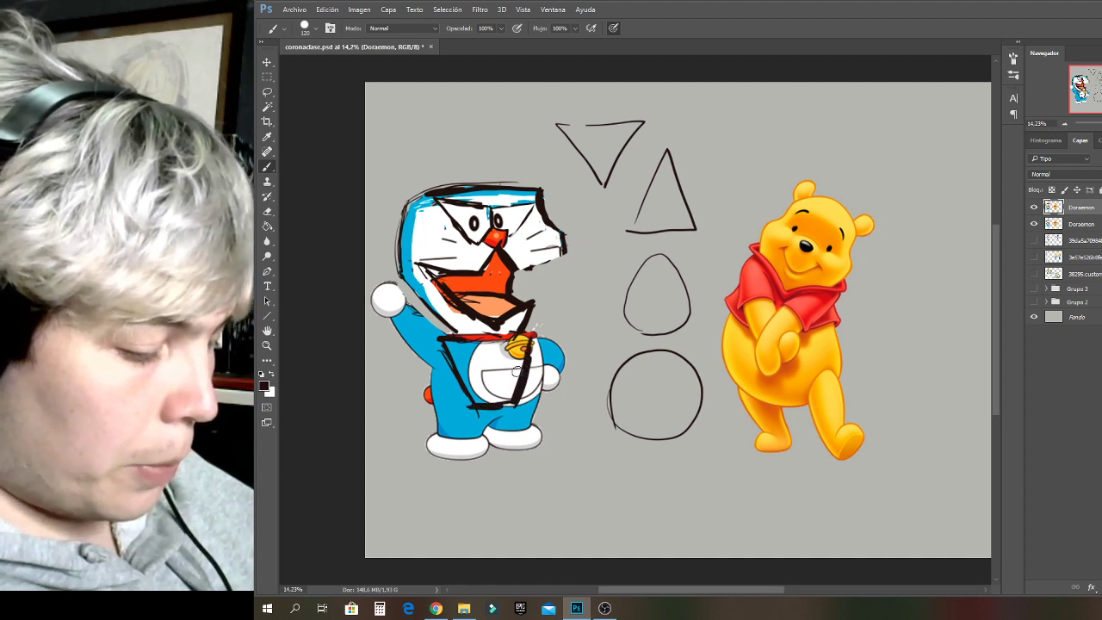
# Cover the body outside the torso outline with background grey, slimming the waist, legs and both arms.
pyautogui.keyDown('alt'); pyautogui.click(383, 384); pyautogui.keyUp('alt')
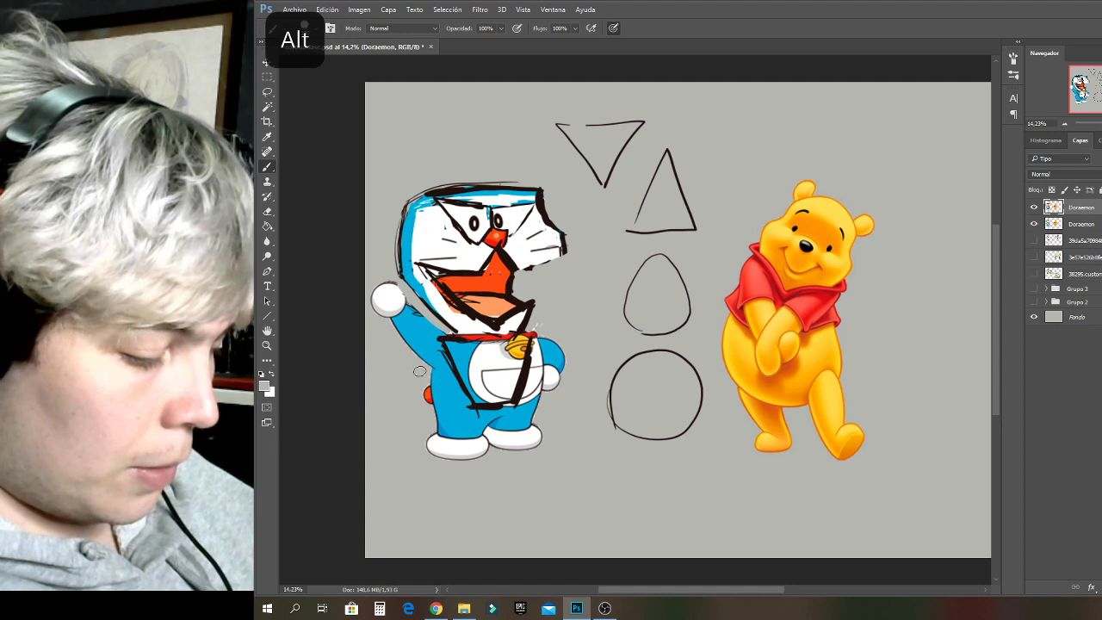
pyautogui.moveTo(418, 369)
pyautogui.mouseDown()
pyautogui.moveTo(450, 372)
pyautogui.moveTo(461, 401)
pyautogui.moveTo(443, 405)
pyautogui.moveTo(439, 383)
pyautogui.moveTo(465, 426)
pyautogui.moveTo(447, 472)
pyautogui.moveTo(446, 377)
pyautogui.moveTo(431, 449)
pyautogui.mouseUp()
pyautogui.moveTo(432, 390); pyautogui.dragTo(443, 342)
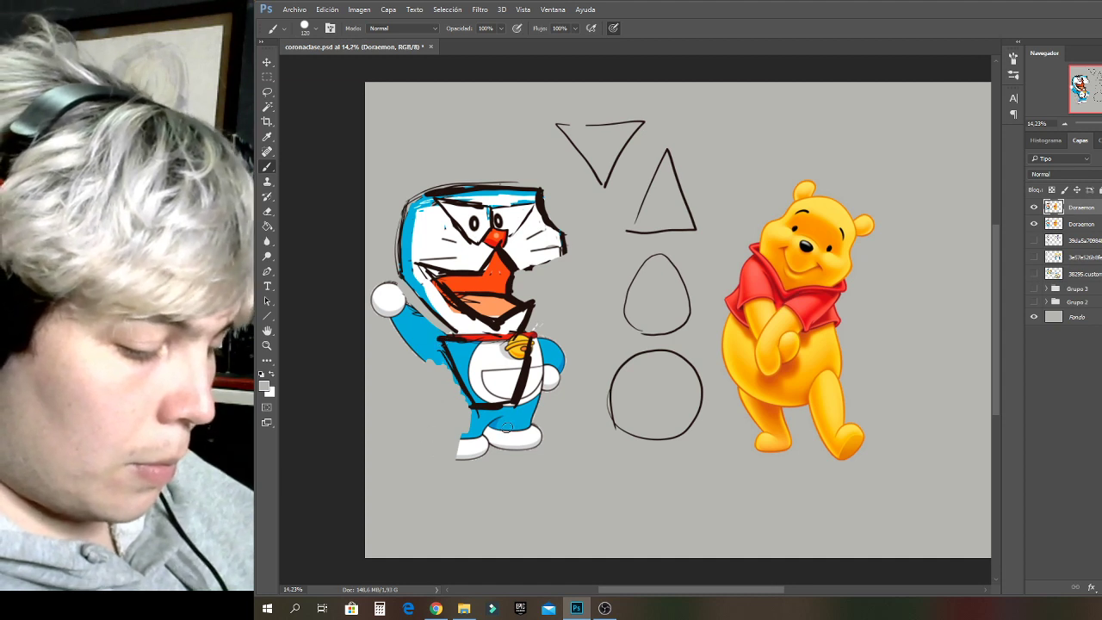
pyautogui.moveTo(508, 427)
pyautogui.mouseDown()
pyautogui.moveTo(520, 431)
pyautogui.moveTo(516, 422)
pyautogui.moveTo(523, 448)
pyautogui.moveTo(536, 340)
pyautogui.moveTo(541, 387)
pyautogui.moveTo(551, 369)
pyautogui.mouseUp()
pyautogui.hotkey('ctrl', 'z')
pyautogui.hotkey('ctrl', 'z')
pyautogui.hotkey('ctrl', 'z')
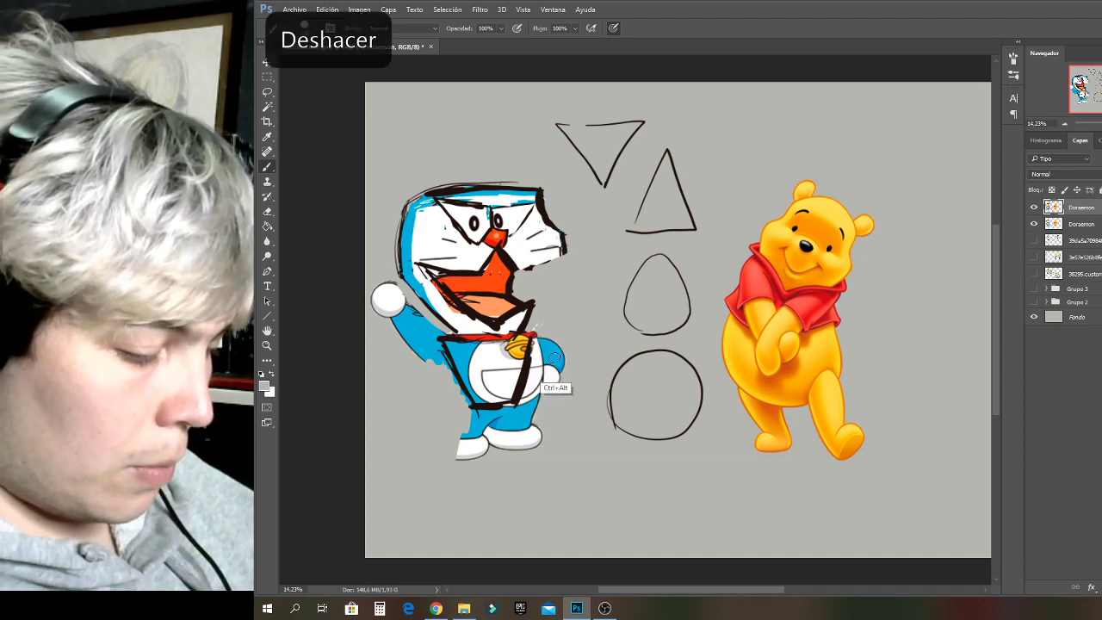
pyautogui.moveTo(537, 371)
pyautogui.mouseDown()
pyautogui.moveTo(517, 418)
pyautogui.moveTo(537, 415)
pyautogui.mouseUp()
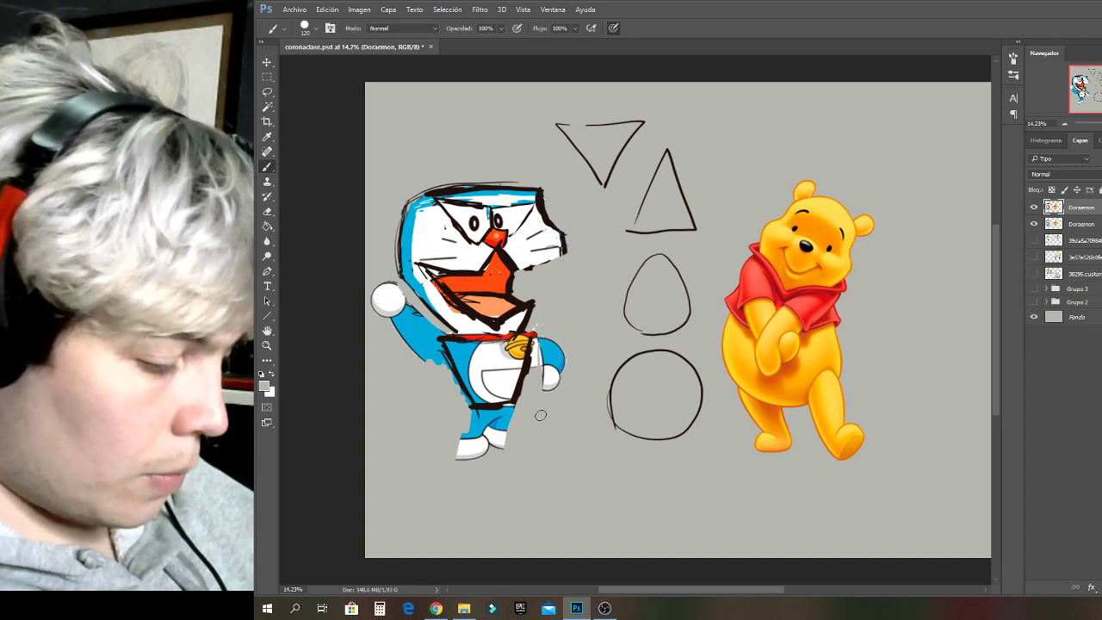
pyautogui.moveTo(408, 307)
pyautogui.mouseDown()
pyautogui.moveTo(409, 315)
pyautogui.moveTo(421, 337)
pyautogui.moveTo(437, 336)
pyautogui.moveTo(415, 313)
pyautogui.mouseUp()
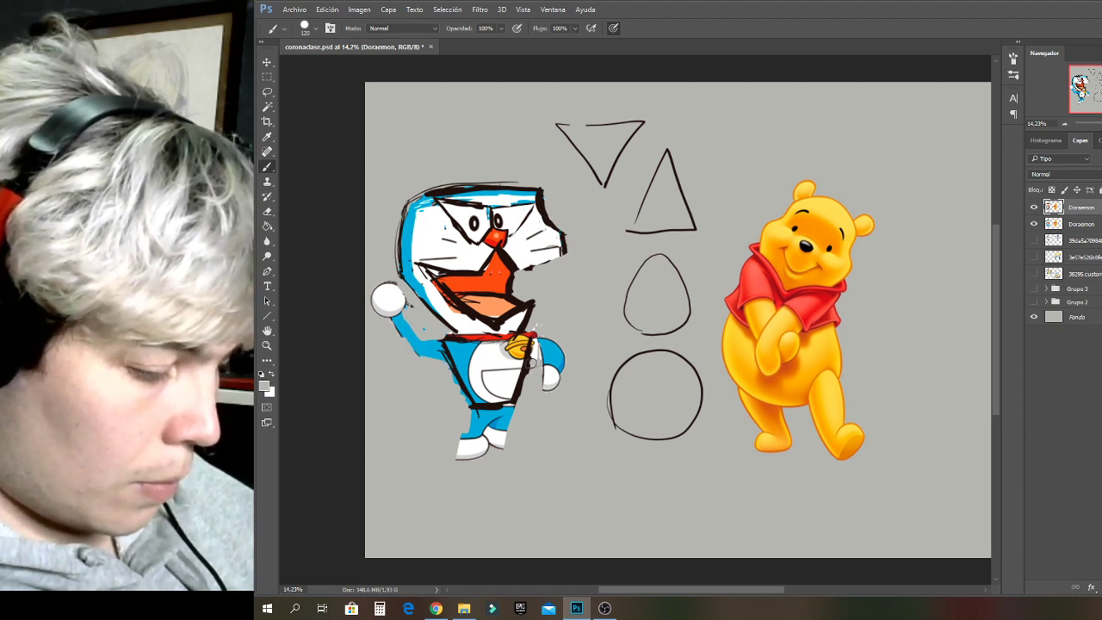
pyautogui.moveTo(564, 346)
pyautogui.mouseDown()
pyautogui.moveTo(564, 372)
pyautogui.moveTo(534, 342)
pyautogui.mouseUp()
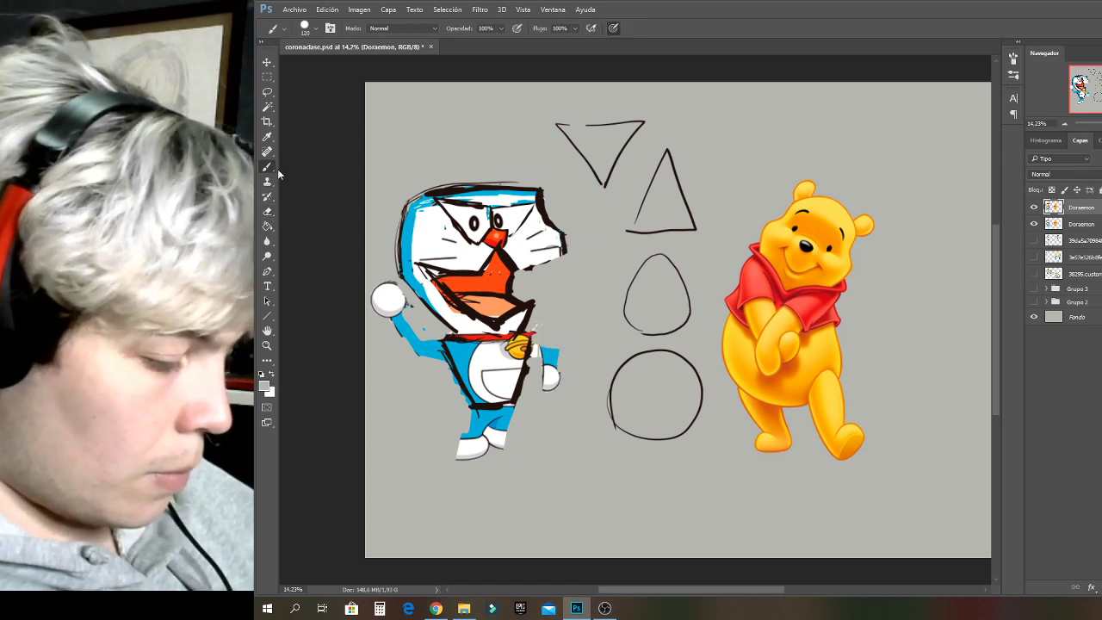
# Outline Doraemon's arms with dark strokes, giving the right-hand arm an angular bend.
pyautogui.press('alt')
pyautogui.keyDown('alt'); pyautogui.click(527, 363); pyautogui.keyUp('alt')
pyautogui.moveTo(518, 332)
pyautogui.mouseDown()
pyautogui.moveTo(557, 337)
pyautogui.moveTo(559, 367)
pyautogui.mouseUp()
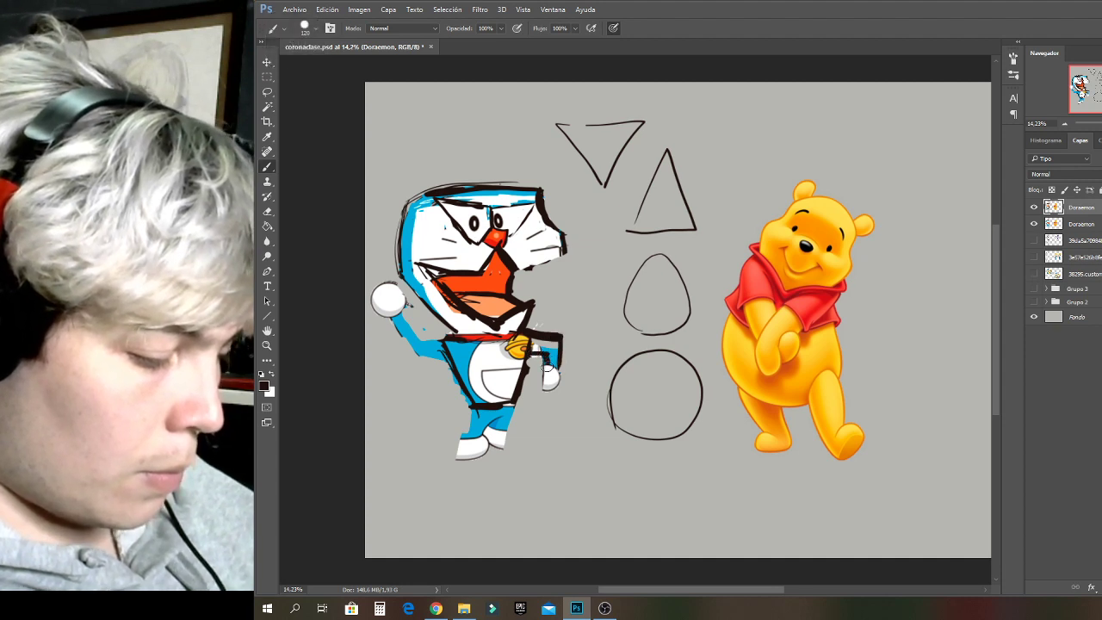
pyautogui.moveTo(452, 336)
pyautogui.mouseDown()
pyautogui.moveTo(410, 319)
pyautogui.moveTo(402, 330)
pyautogui.moveTo(448, 363)
pyautogui.mouseUp()
# Outline two short legs and rounded feet beneath the torso with dark strokes.
pyautogui.scroll(2, 565, 454)
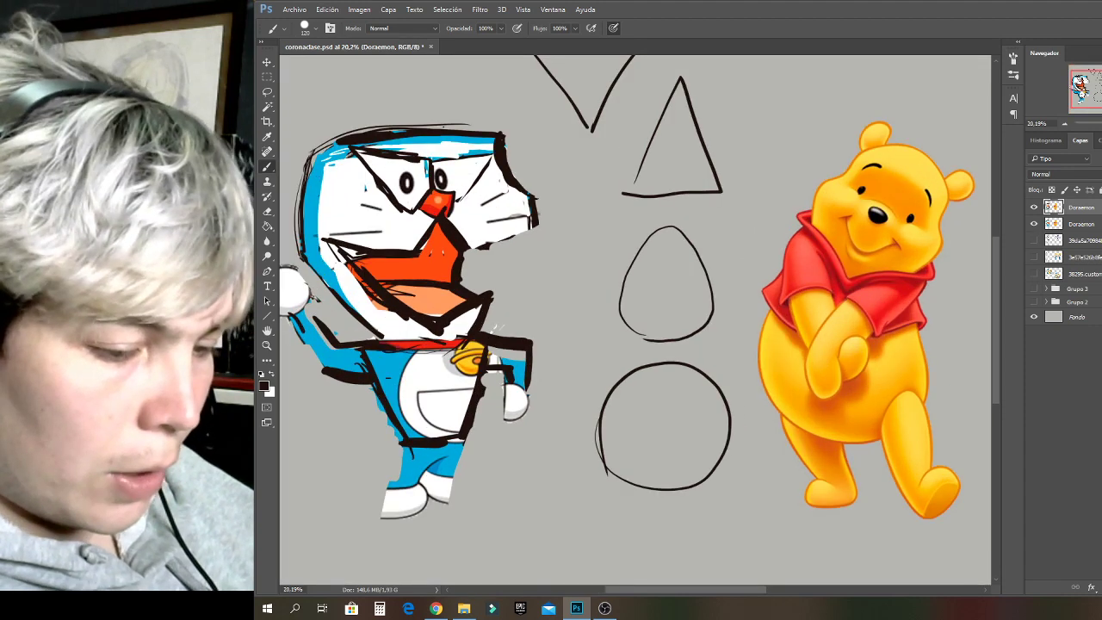
pyautogui.scroll(1, 456, 365)
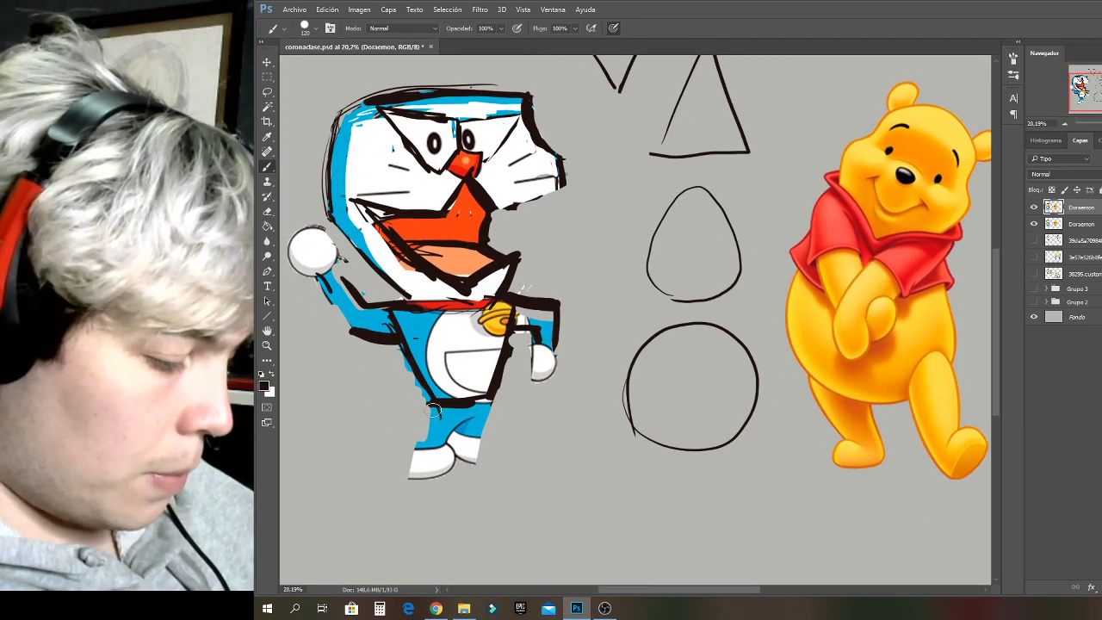
pyautogui.moveTo(422, 420); pyautogui.dragTo(445, 437)
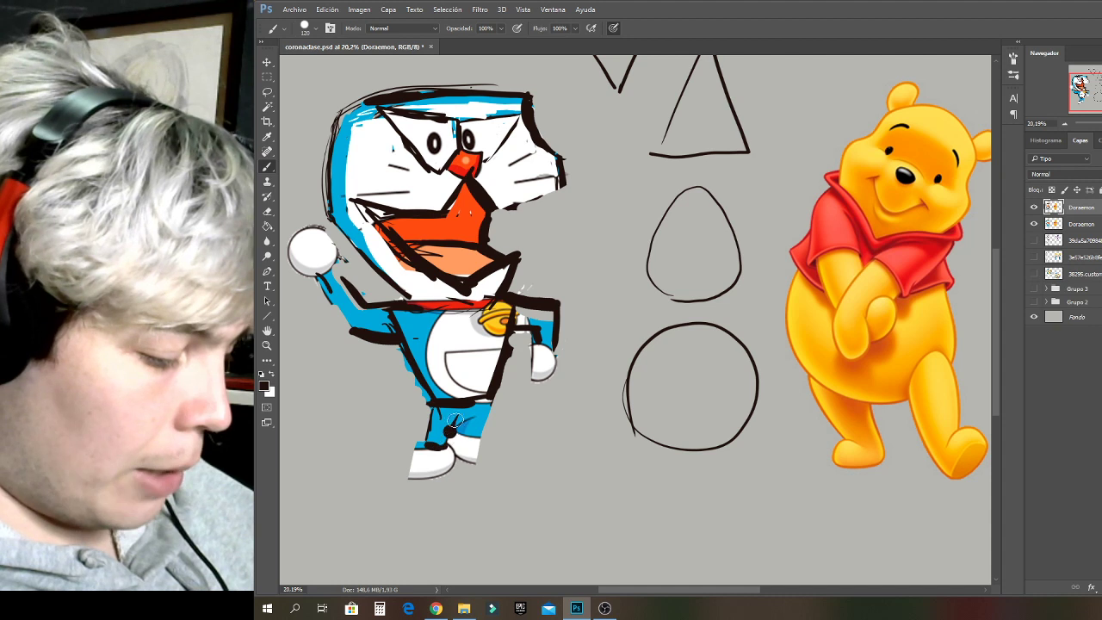
pyautogui.moveTo(489, 399)
pyautogui.mouseDown()
pyautogui.moveTo(470, 446)
pyautogui.moveTo(484, 447)
pyautogui.moveTo(494, 430)
pyautogui.moveTo(419, 455)
pyautogui.moveTo(458, 469)
pyautogui.mouseUp()
pyautogui.moveTo(460, 472)
pyautogui.mouseDown()
pyautogui.moveTo(446, 449)
pyautogui.moveTo(413, 469)
pyautogui.moveTo(482, 478)
pyautogui.moveTo(517, 456)
pyautogui.moveTo(465, 450)
pyautogui.moveTo(496, 445)
pyautogui.mouseUp()
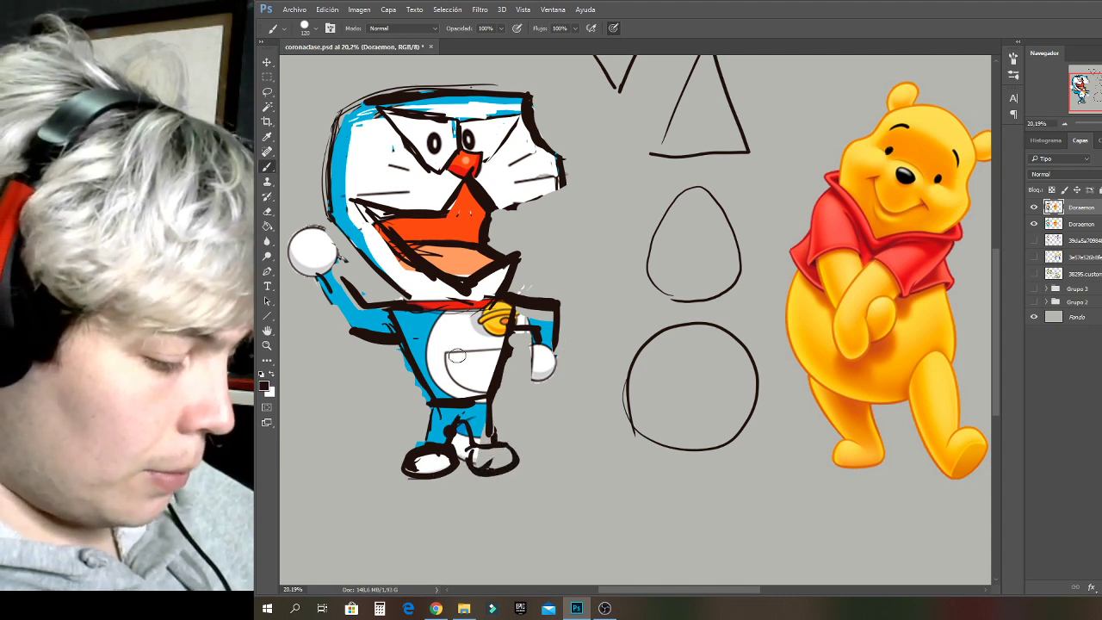
# Outline the belly pocket in dark strokes and paint the belly above it white.
pyautogui.moveTo(427, 353)
pyautogui.mouseDown()
pyautogui.moveTo(475, 353)
pyautogui.moveTo(429, 354)
pyautogui.moveTo(465, 383)
pyautogui.moveTo(485, 356)
pyautogui.moveTo(433, 376)
pyautogui.moveTo(462, 395)
pyautogui.moveTo(491, 379)
pyautogui.moveTo(500, 351)
pyautogui.mouseUp()
pyautogui.hotkey('ctrl', 'z')
pyautogui.hotkey('ctrl', 'z')
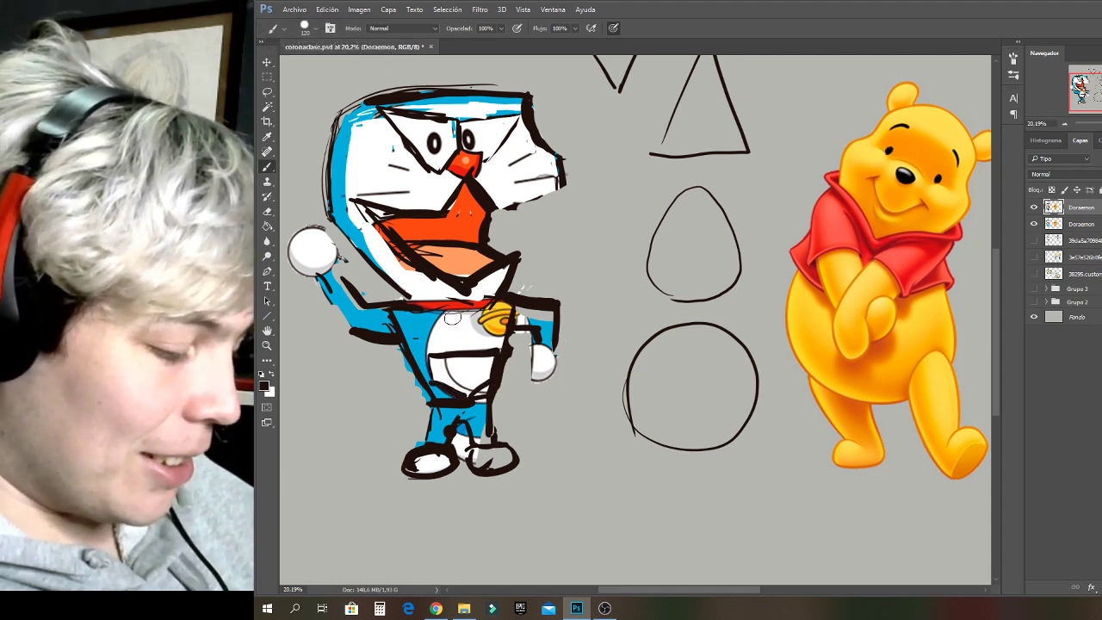
pyautogui.keyDown('alt'); pyautogui.click(444, 345); pyautogui.keyUp('alt')
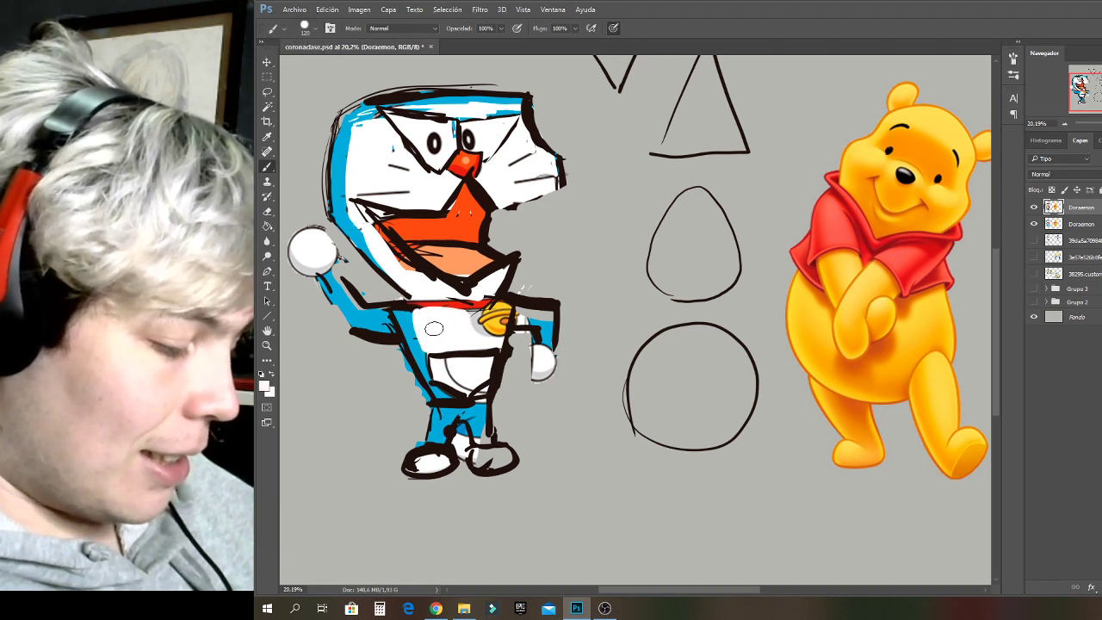
# Repaint the torso's left side in the sampled body blue and fill the bent right-hand arm with blue.
pyautogui.keyDown('alt'); pyautogui.click(427, 367); pyautogui.keyUp('alt')
pyautogui.moveTo(412, 334); pyautogui.dragTo(437, 400)
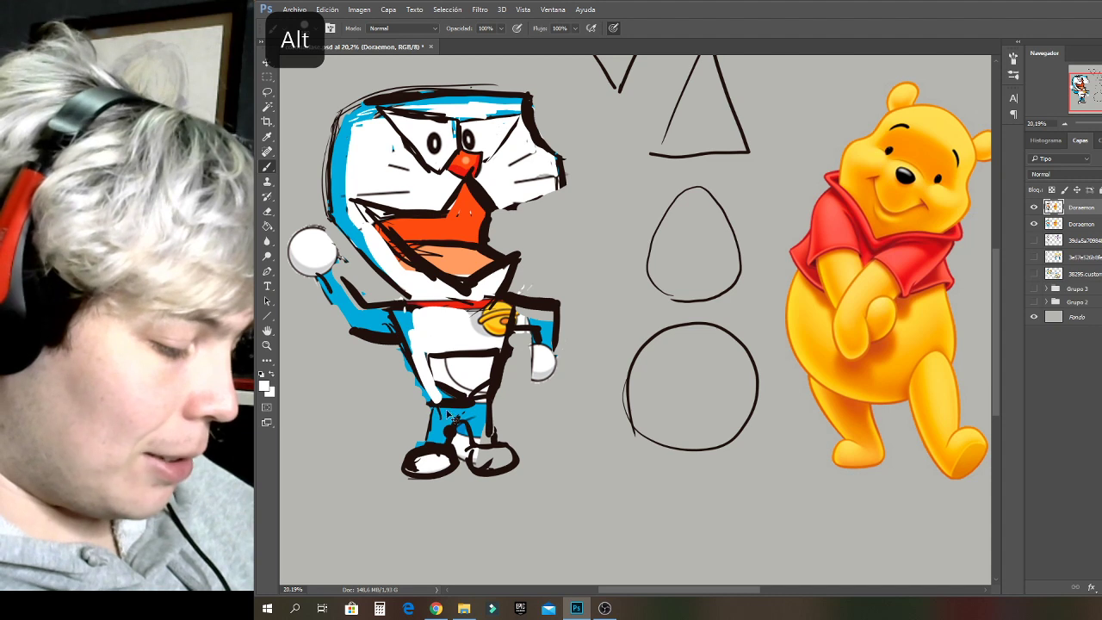
pyautogui.hotkey('ctrl', 'z')
pyautogui.keyDown('alt'); pyautogui.click(403, 308); pyautogui.keyUp('alt')
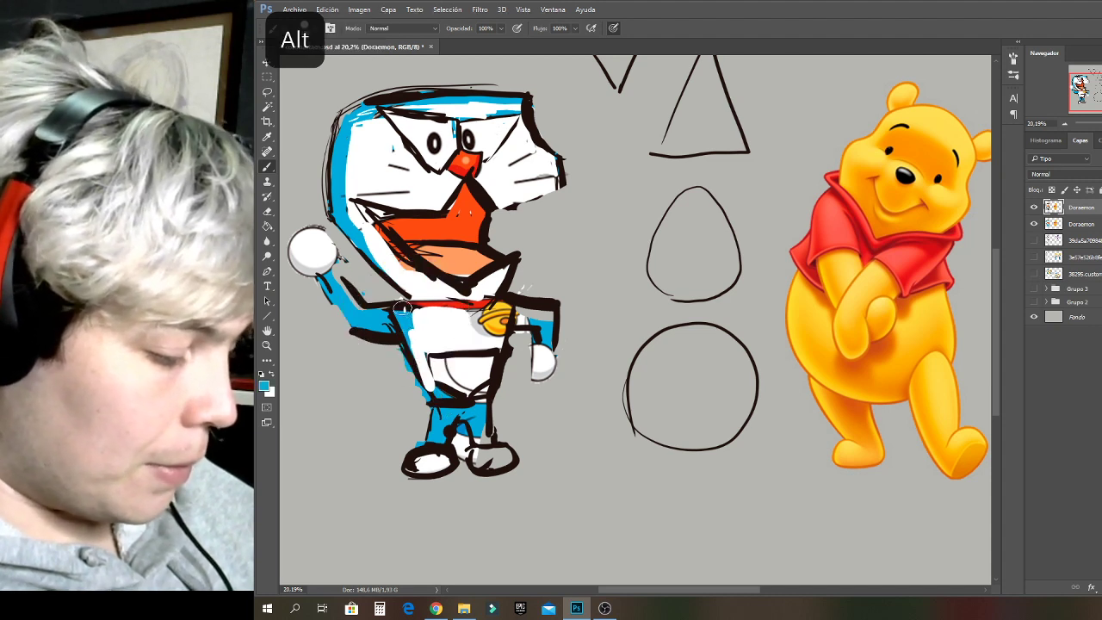
pyautogui.moveTo(402, 308)
pyautogui.mouseDown()
pyautogui.moveTo(438, 394)
pyautogui.moveTo(431, 375)
pyautogui.moveTo(424, 383)
pyautogui.mouseUp()
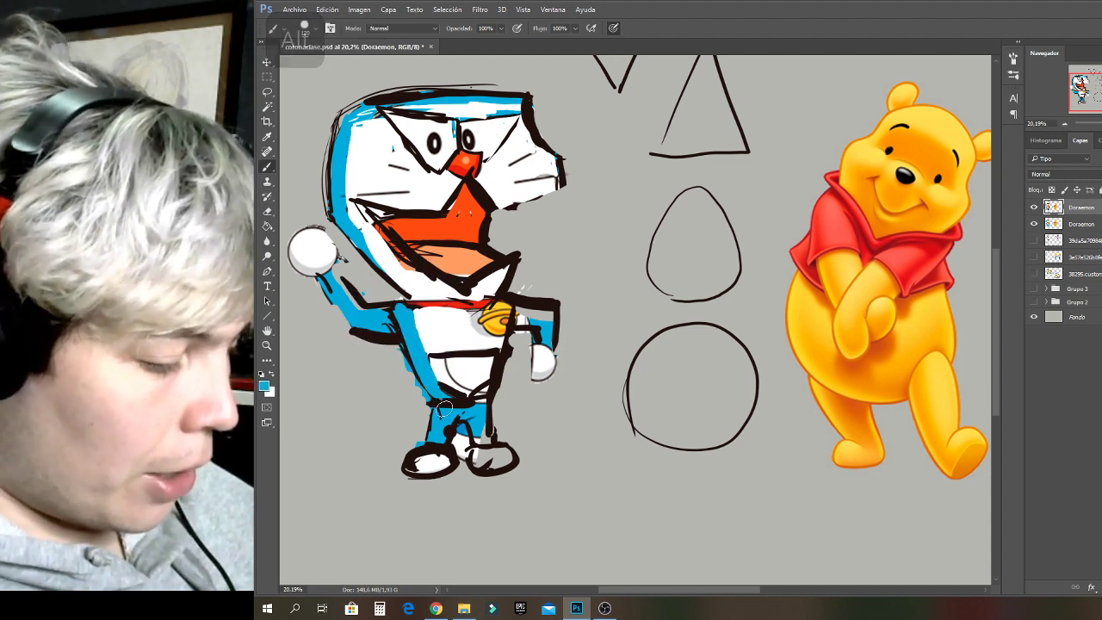
pyautogui.keyDown('alt'); pyautogui.click(549, 334); pyautogui.keyUp('alt')
pyautogui.moveTo(534, 326)
pyautogui.mouseDown()
pyautogui.moveTo(517, 315)
pyautogui.moveTo(552, 308)
pyautogui.moveTo(543, 332)
pyautogui.mouseUp()
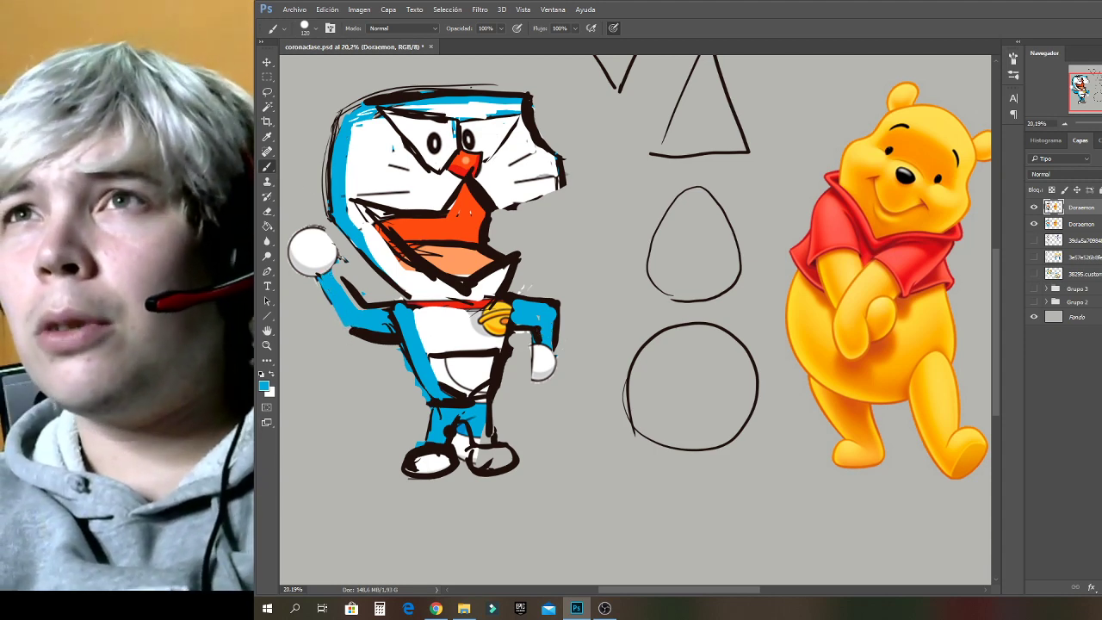
pyautogui.hotkey('alt', 'Tab')
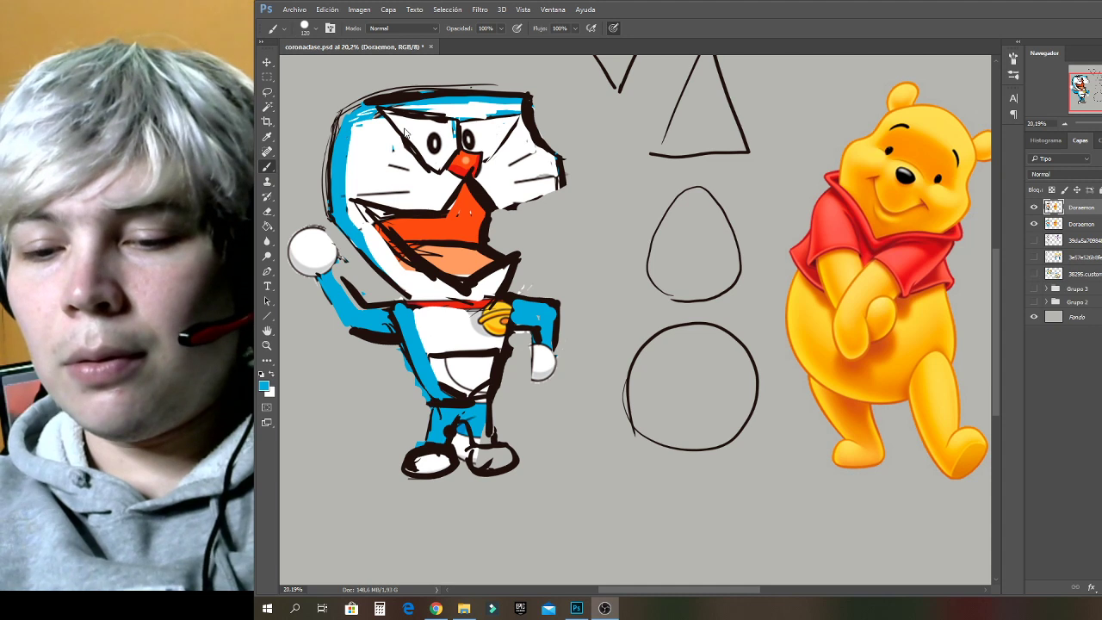
pyautogui.press('alt')
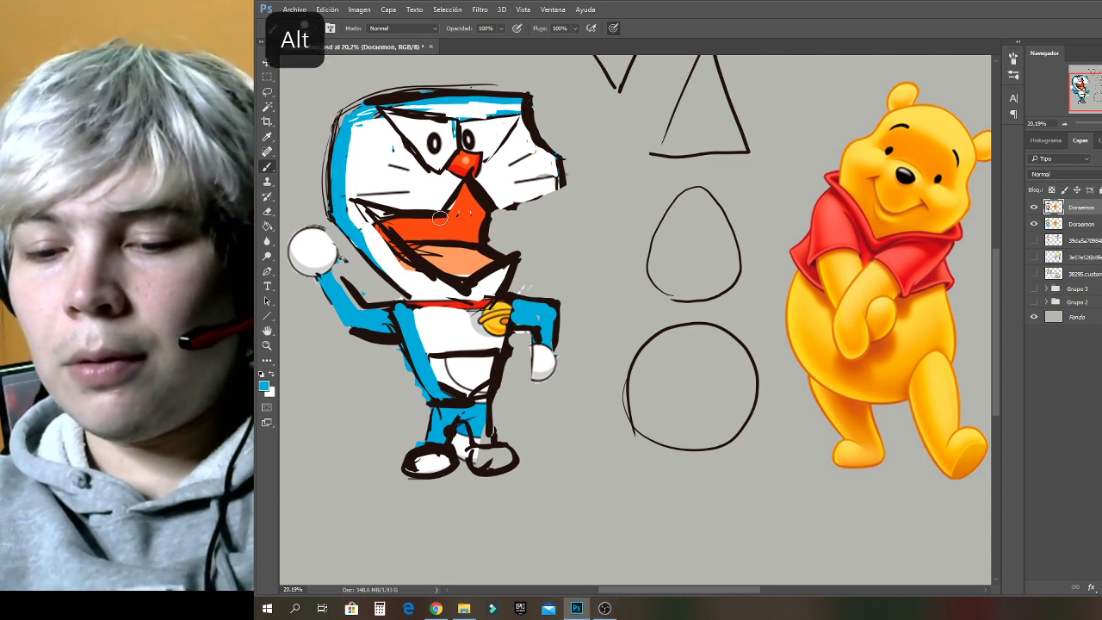
# Redraw the head's left side with an angular dark outline and cover its upper left curve with background grey.
pyautogui.keyDown('alt'); pyautogui.click(328, 204); pyautogui.keyUp('alt')
pyautogui.moveTo(328, 202)
pyautogui.mouseDown()
pyautogui.moveTo(366, 107)
pyautogui.moveTo(354, 144)
pyautogui.mouseUp()
pyautogui.moveTo(369, 102); pyautogui.dragTo(322, 203)
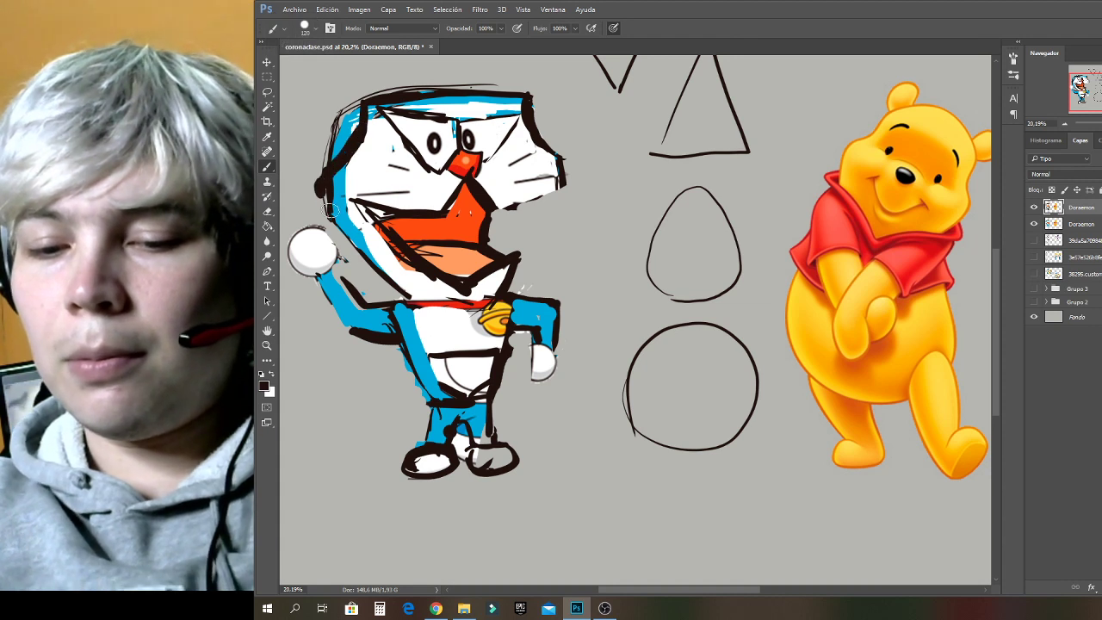
pyautogui.keyDown('alt'); pyautogui.click(309, 124); pyautogui.keyUp('alt')
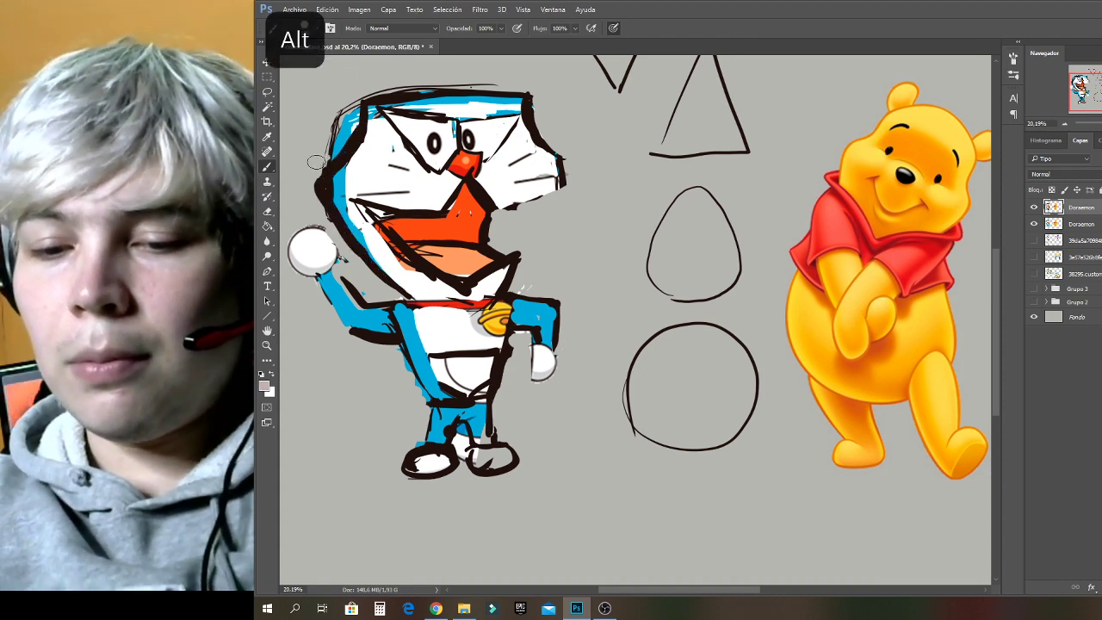
pyautogui.moveTo(318, 163); pyautogui.dragTo(362, 97)
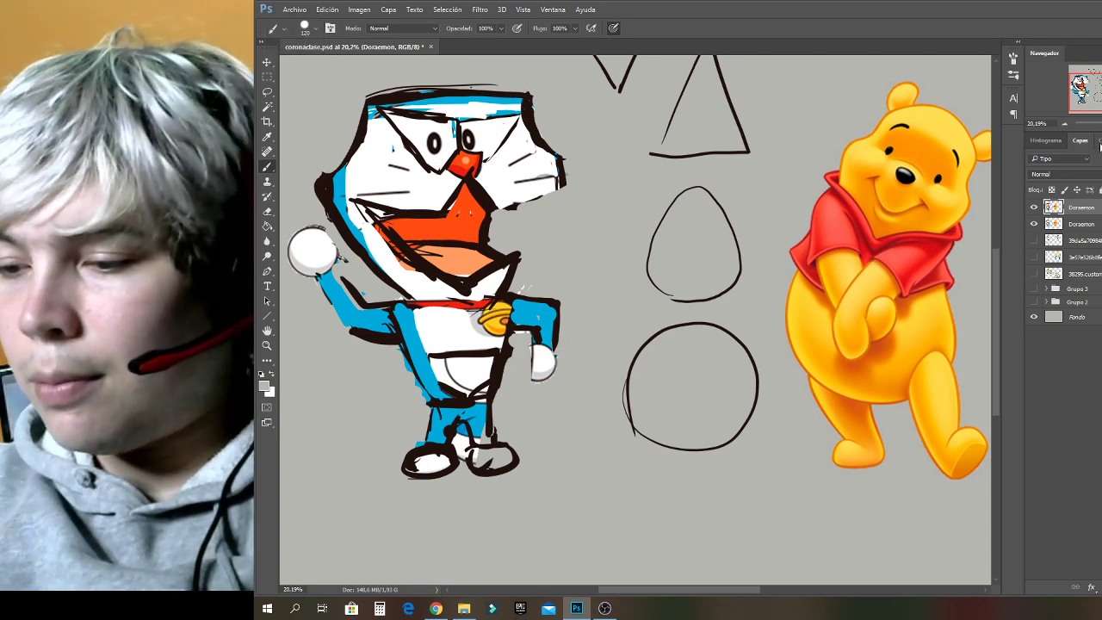
# Paint two tall pointed ears above the character's flat head in the sampled body blue.
pyautogui.moveTo(1101, 124); pyautogui.dragTo(1100, 126)
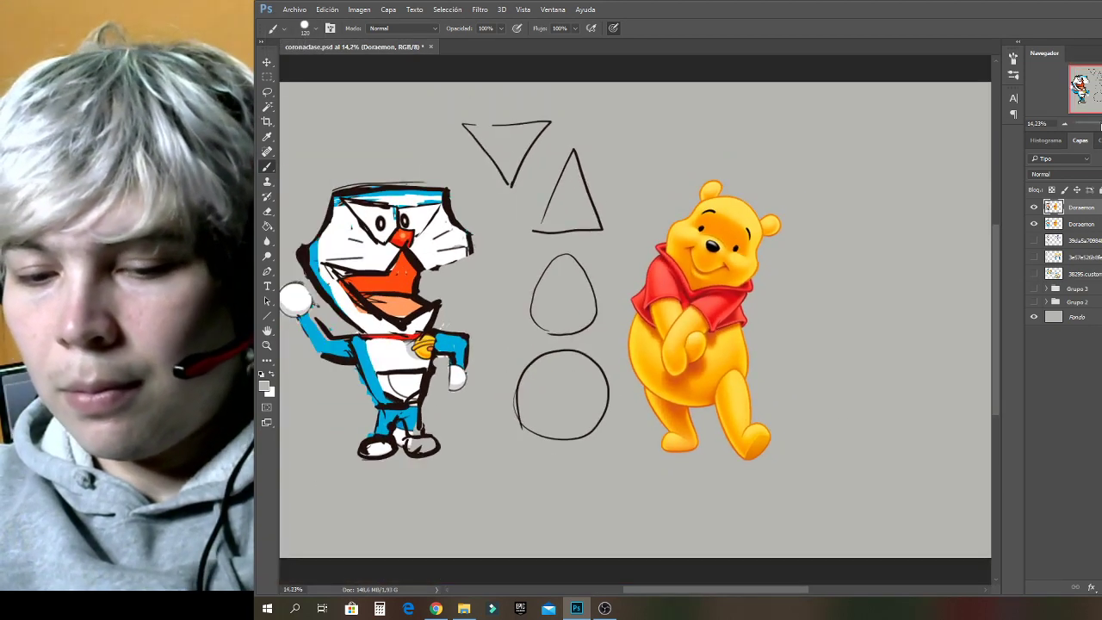
pyautogui.moveTo(649, 592); pyautogui.dragTo(632, 594)
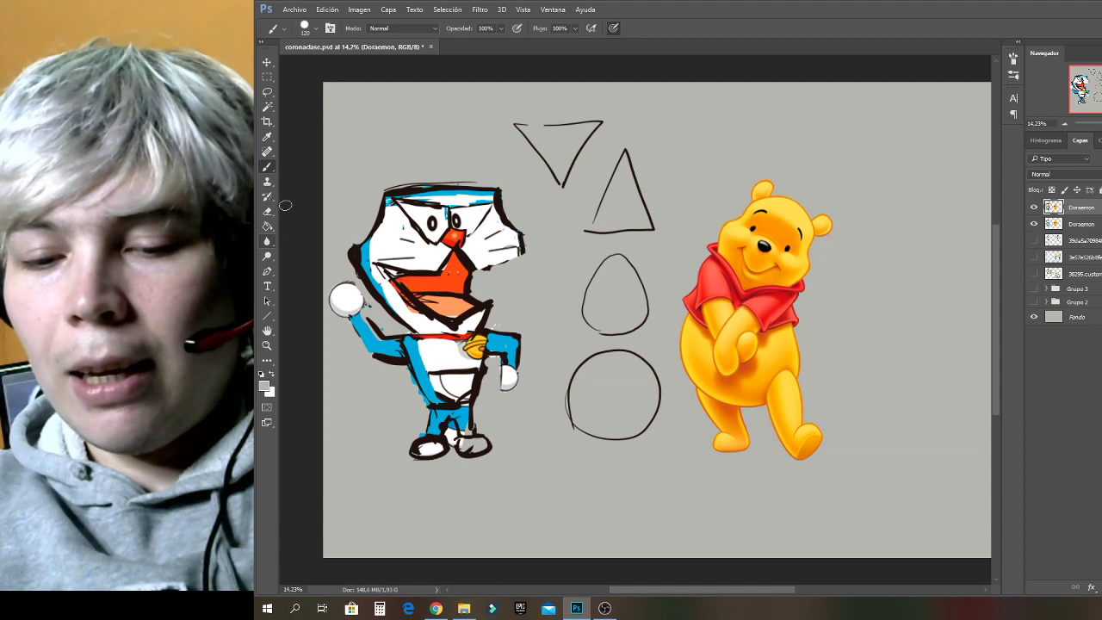
pyautogui.keyDown('alt'); pyautogui.click(366, 284); pyautogui.keyUp('alt')
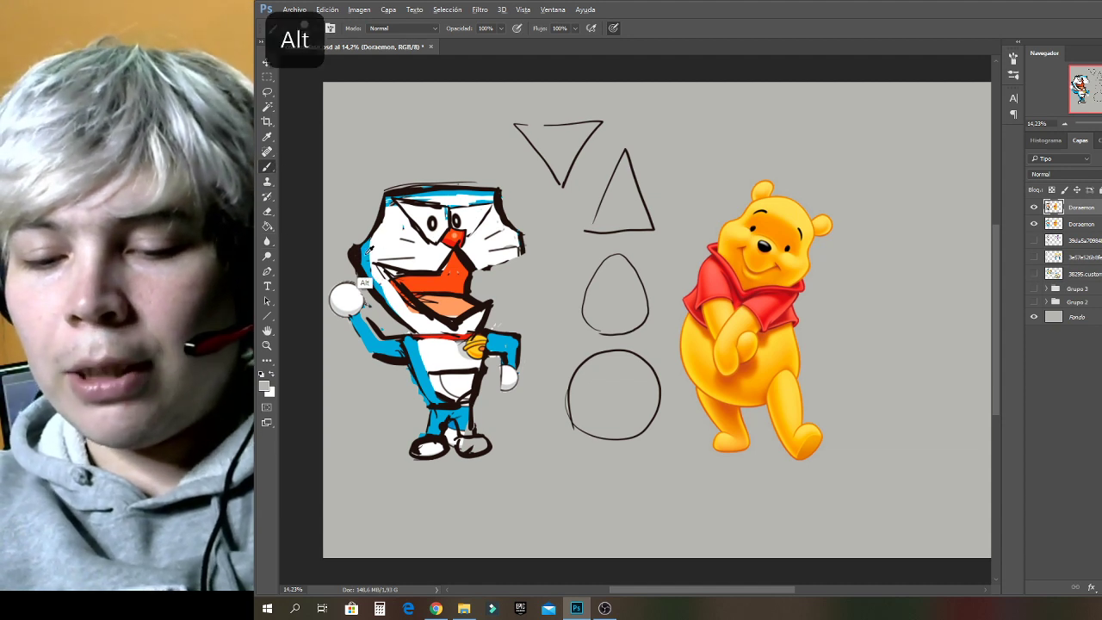
pyautogui.moveTo(373, 208)
pyautogui.mouseDown()
pyautogui.moveTo(372, 158)
pyautogui.moveTo(398, 100)
pyautogui.moveTo(401, 146)
pyautogui.mouseUp()
pyautogui.moveTo(420, 183)
pyautogui.mouseDown()
pyautogui.moveTo(381, 175)
pyautogui.moveTo(395, 178)
pyautogui.moveTo(401, 164)
pyautogui.moveTo(399, 176)
pyautogui.mouseUp()
pyautogui.moveTo(467, 182)
pyautogui.mouseDown()
pyautogui.moveTo(482, 115)
pyautogui.moveTo(482, 181)
pyautogui.mouseUp()
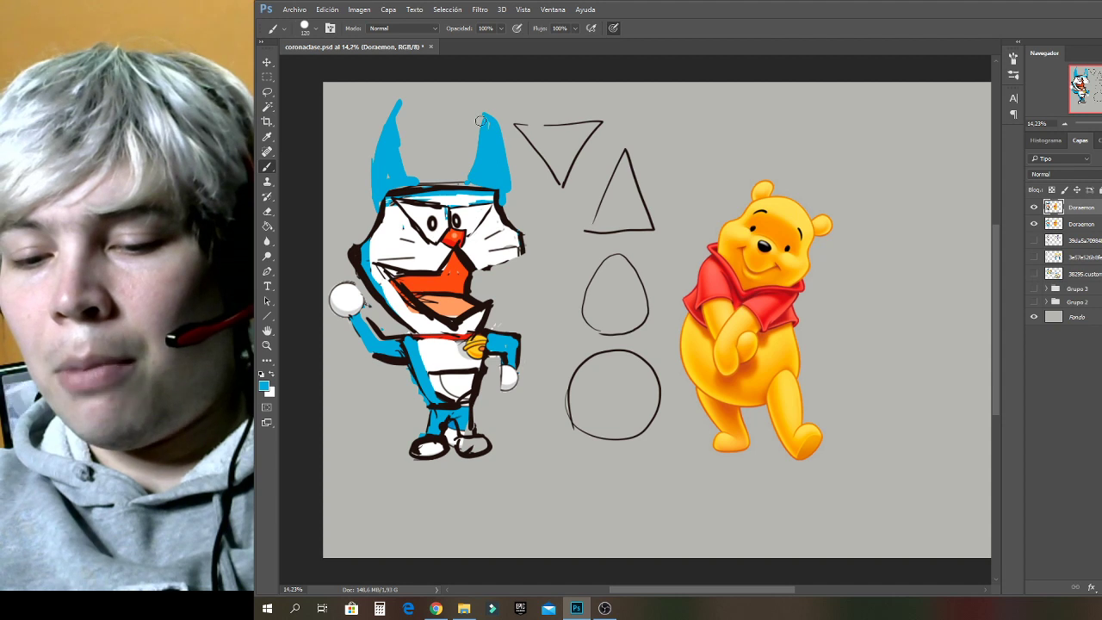
# Outline the two pointed blue ears with strokes in the sampled dark outline colour.
pyautogui.keyDown('alt'); pyautogui.click(381, 215); pyautogui.keyUp('alt')
pyautogui.moveTo(379, 212)
pyautogui.mouseDown()
pyautogui.moveTo(371, 165)
pyautogui.moveTo(402, 100)
pyautogui.moveTo(413, 181)
pyautogui.moveTo(486, 171)
pyautogui.moveTo(463, 184)
pyautogui.moveTo(485, 116)
pyautogui.moveTo(508, 187)
pyautogui.mouseUp()
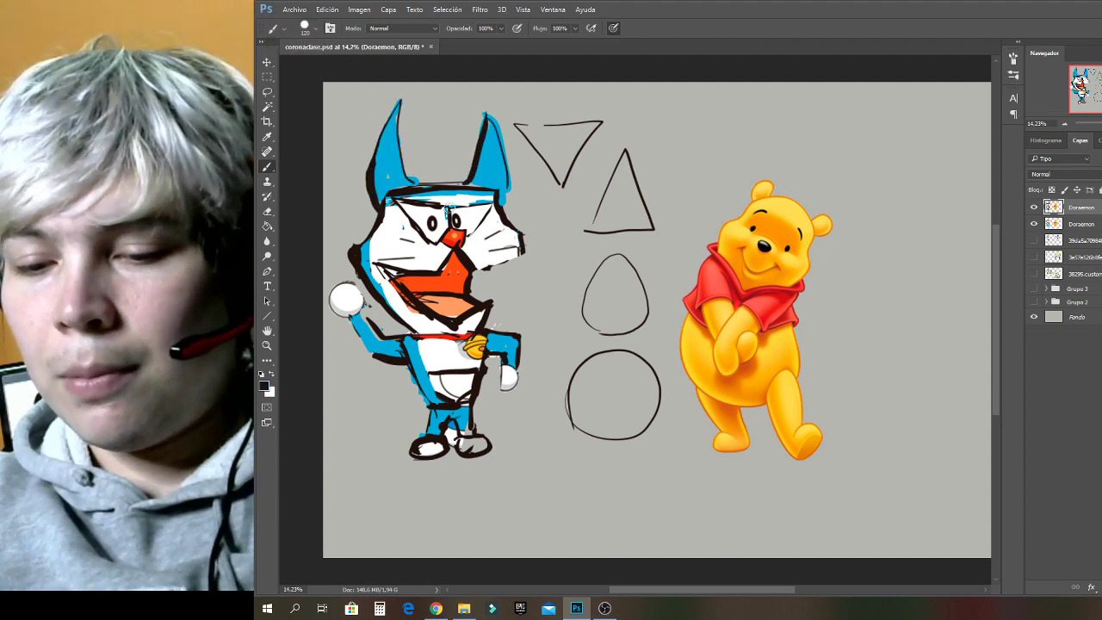
pyautogui.moveTo(445, 207); pyautogui.dragTo(493, 205)
# Repaint the right-hand eye using the sampled white and dark colours.
pyautogui.keyDown('alt'); pyautogui.click(465, 221); pyautogui.keyUp('alt')
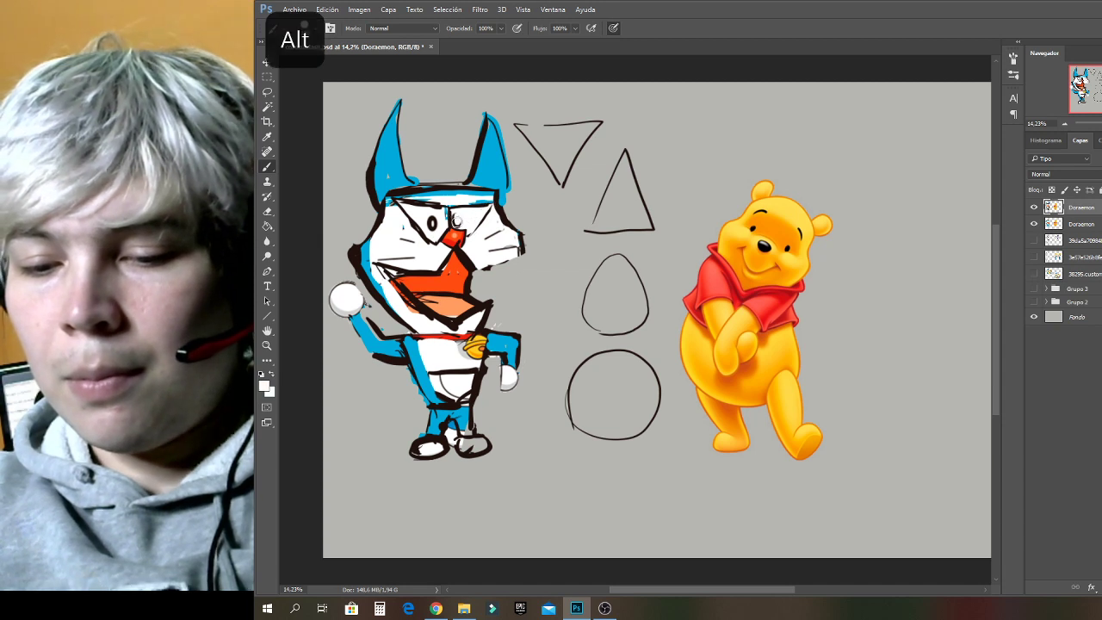
pyautogui.keyDown('alt'); pyautogui.click(461, 219); pyautogui.keyUp('alt')
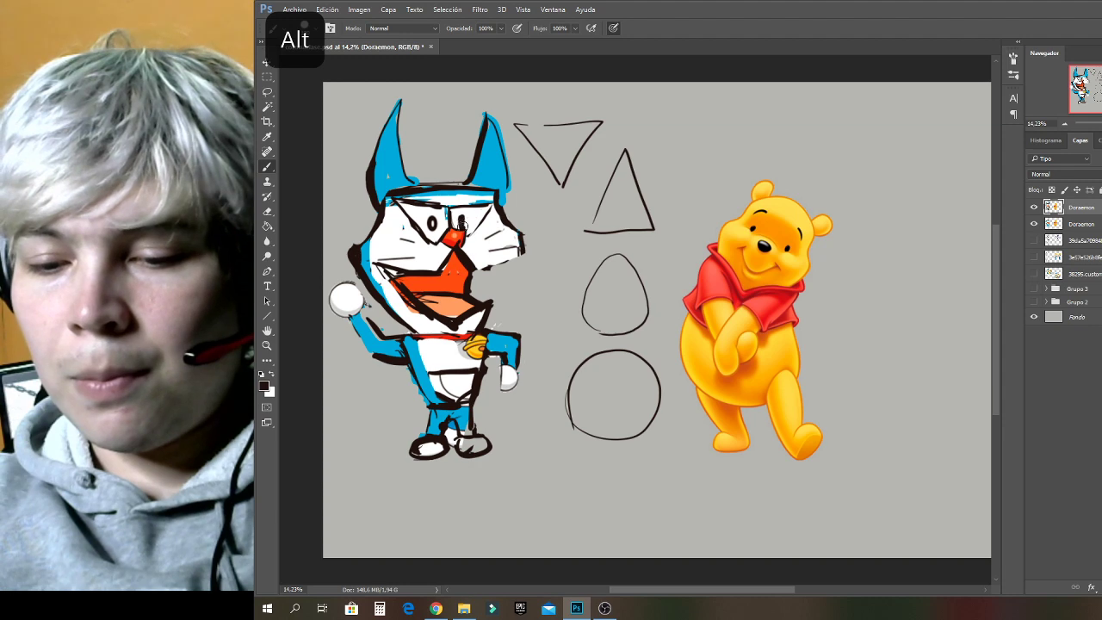
pyautogui.keyDown('alt'); pyautogui.click(469, 222); pyautogui.keyUp('alt')
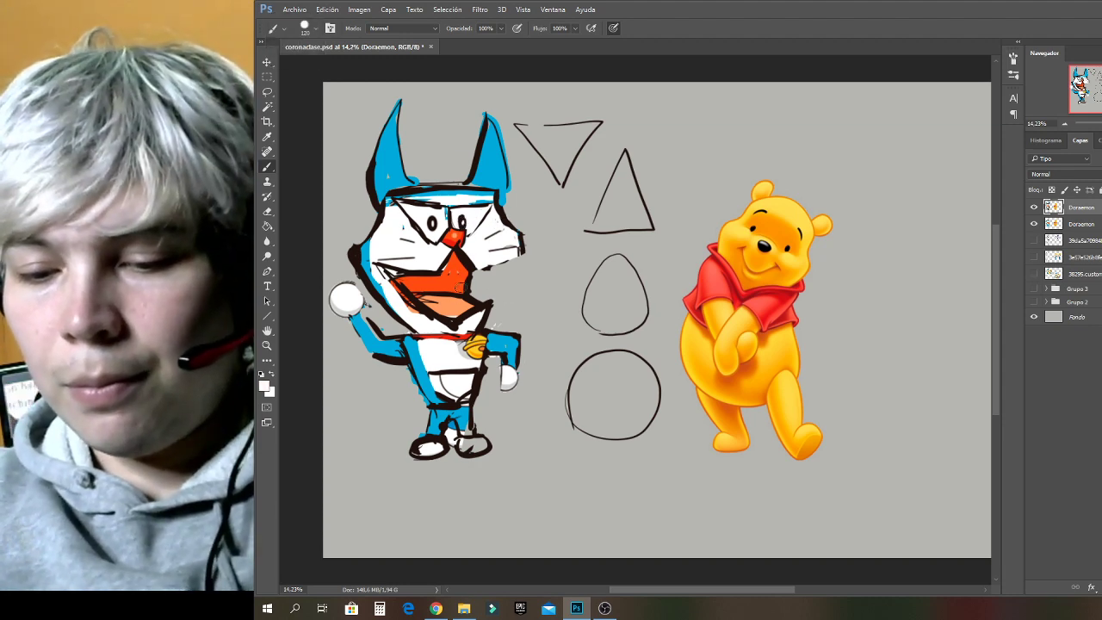
# Extend the mouth's orange-red over part of the tongue and separate the two with a jagged dark stroke.
pyautogui.keyDown('alt'); pyautogui.click(454, 300); pyautogui.keyUp('alt')
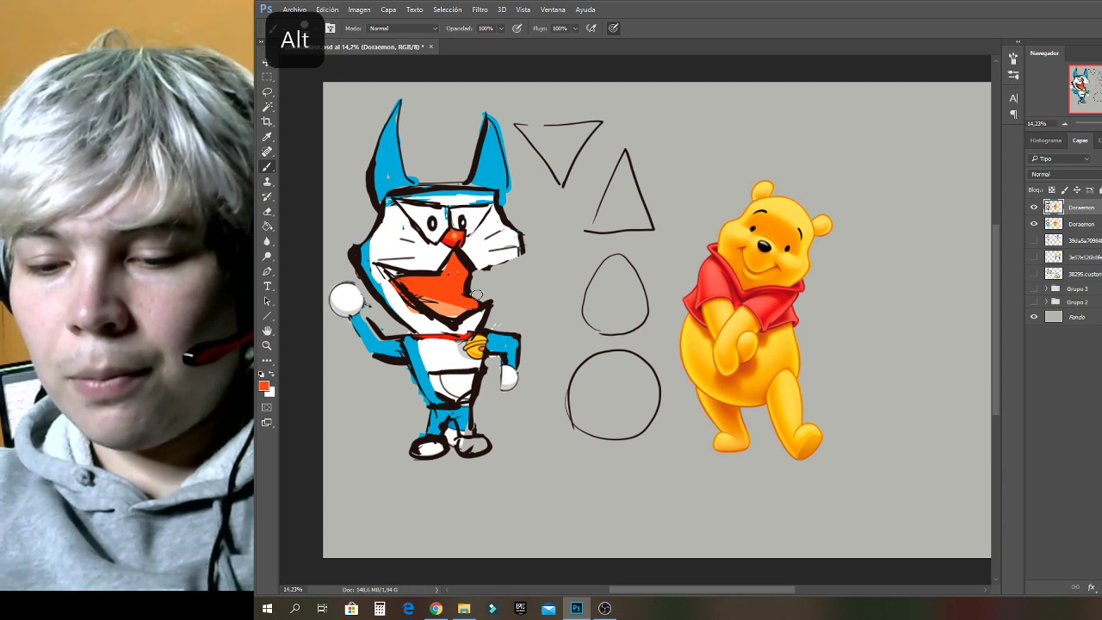
pyautogui.keyDown('alt'); pyautogui.click(476, 269); pyautogui.keyUp('alt')
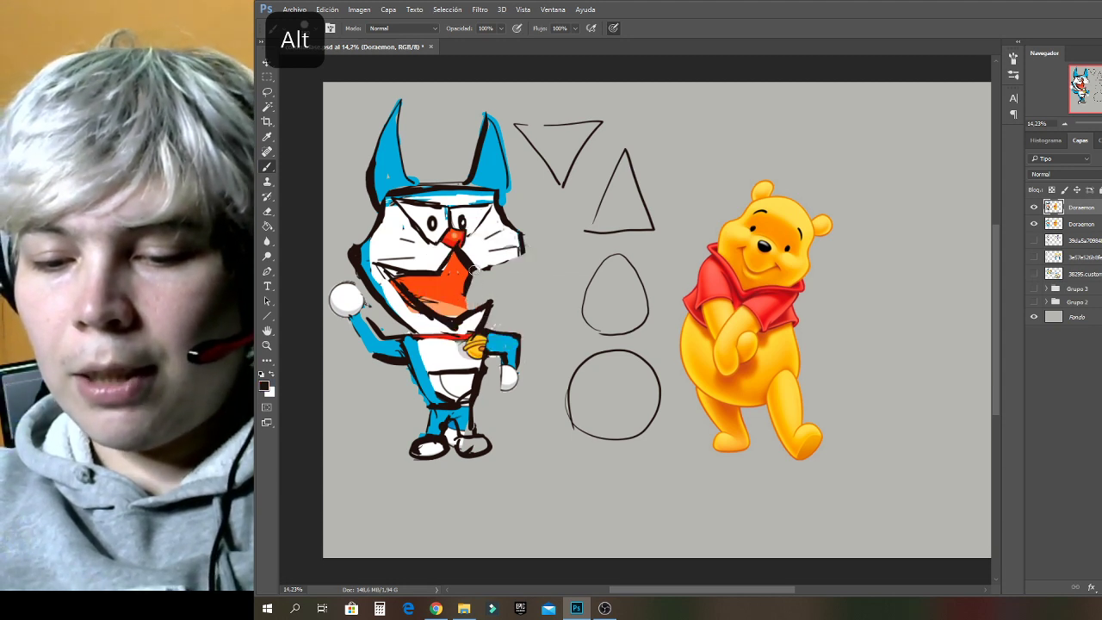
pyautogui.hotkey('ctrl', 'z')
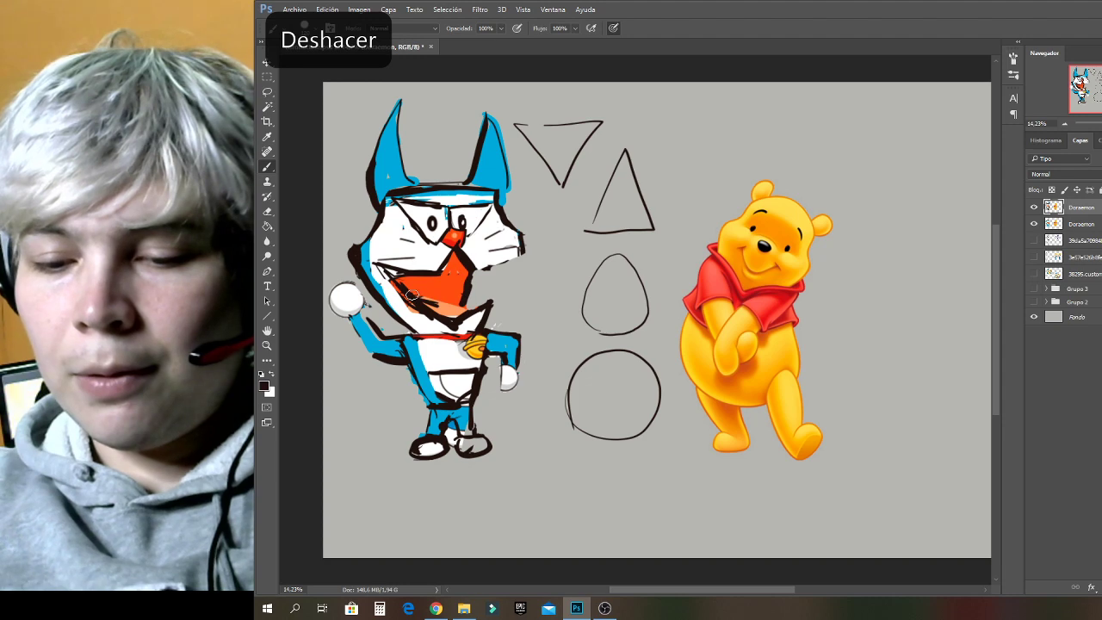
pyautogui.moveTo(412, 295); pyautogui.dragTo(473, 308)
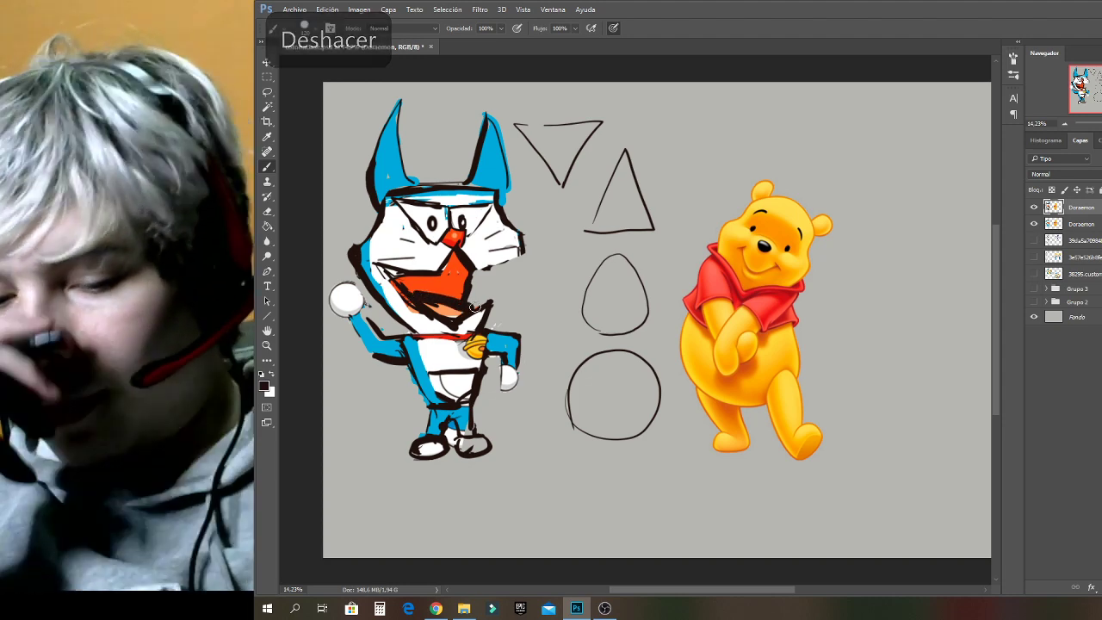
# Darken the raised arm's outline and repaint the hands white, one pointing upward and the other with spread, claw-like fingers.
pyautogui.moveTo(353, 320)
pyautogui.mouseDown()
pyautogui.moveTo(369, 348)
pyautogui.moveTo(357, 328)
pyautogui.mouseUp()
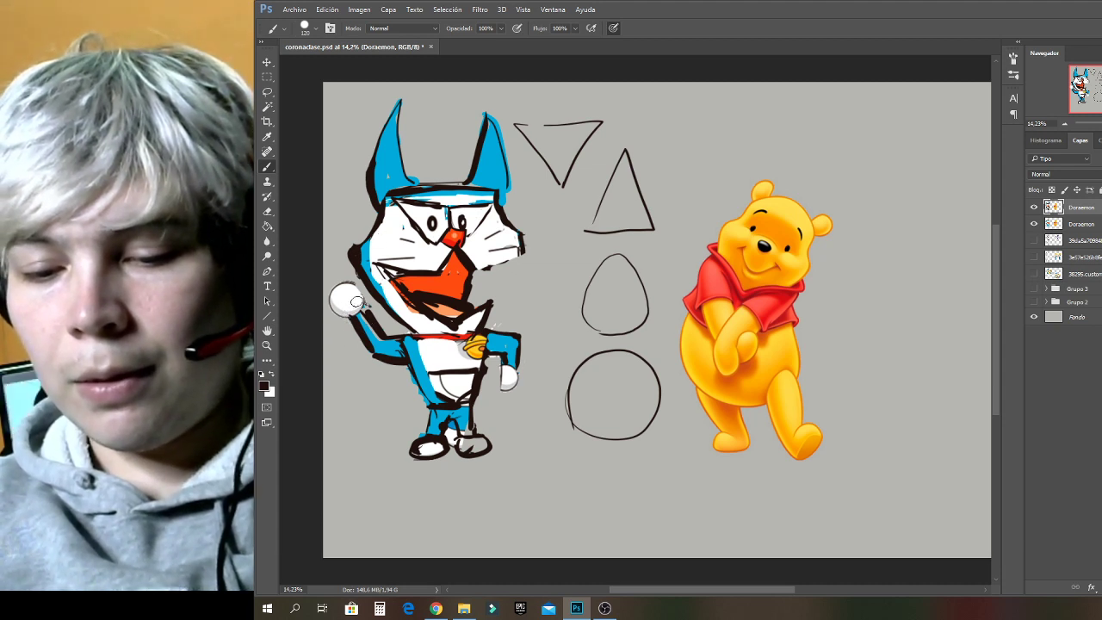
pyautogui.keyDown('alt'); pyautogui.click(356, 301); pyautogui.keyUp('alt')
pyautogui.moveTo(349, 320)
pyautogui.mouseDown()
pyautogui.moveTo(352, 334)
pyautogui.moveTo(366, 317)
pyautogui.moveTo(355, 313)
pyautogui.moveTo(371, 318)
pyautogui.moveTo(352, 314)
pyautogui.moveTo(371, 322)
pyautogui.moveTo(335, 310)
pyautogui.moveTo(343, 259)
pyautogui.moveTo(341, 287)
pyautogui.moveTo(369, 293)
pyautogui.mouseUp()
pyautogui.hotkey('ctrl', 'z')
pyautogui.hotkey('ctrl', 'z')
pyautogui.moveTo(501, 370)
pyautogui.mouseDown()
pyautogui.moveTo(488, 367)
pyautogui.moveTo(487, 395)
pyautogui.moveTo(508, 386)
pyautogui.moveTo(517, 404)
pyautogui.moveTo(513, 380)
pyautogui.moveTo(531, 388)
pyautogui.moveTo(513, 368)
pyautogui.mouseUp()
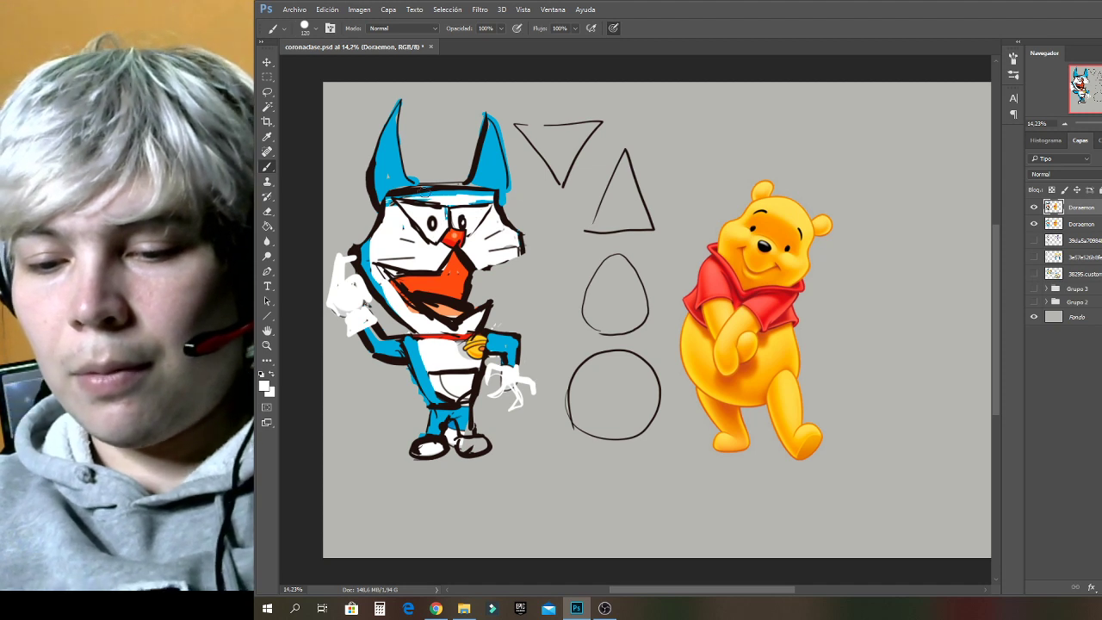
# Paint white inner areas at the base of both pointed ears.
pyautogui.press('alt')
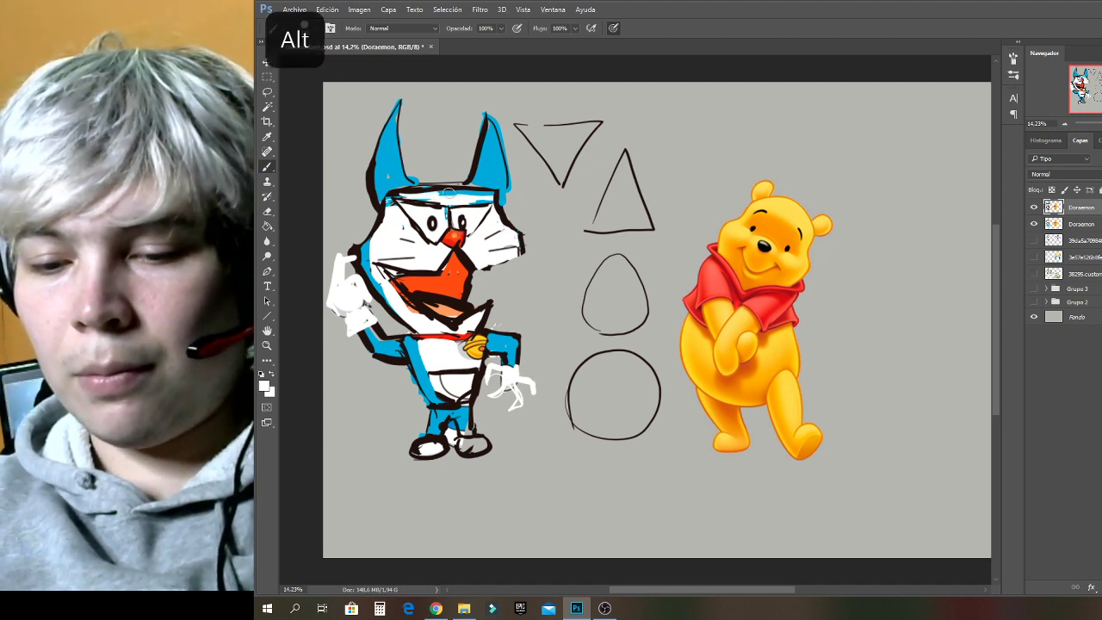
pyautogui.moveTo(386, 184)
pyautogui.mouseDown()
pyautogui.moveTo(394, 148)
pyautogui.moveTo(393, 184)
pyautogui.moveTo(394, 151)
pyautogui.moveTo(407, 183)
pyautogui.mouseUp()
pyautogui.moveTo(473, 183)
pyautogui.mouseDown()
pyautogui.moveTo(487, 161)
pyautogui.moveTo(485, 179)
pyautogui.mouseUp()
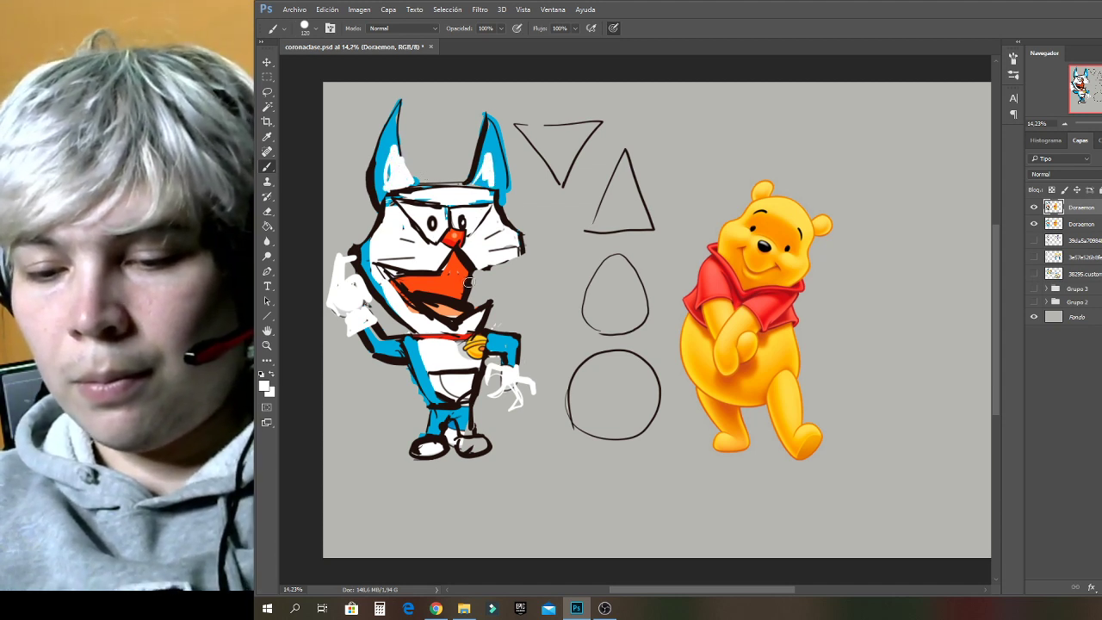
# Cover the gap between the legs with background grey and paint the right-hand foot white.
pyautogui.keyDown('alt'); pyautogui.click(460, 480); pyautogui.keyUp('alt')
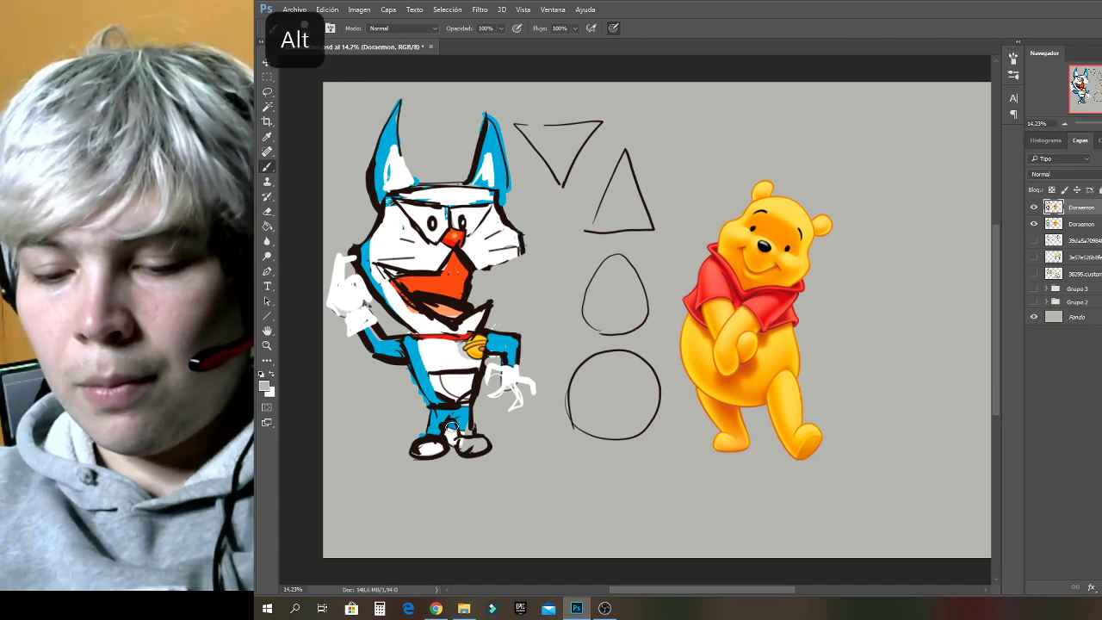
pyautogui.keyDown('alt'); pyautogui.click(432, 449); pyautogui.keyUp('alt')
pyautogui.moveTo(460, 445)
pyautogui.mouseDown()
pyautogui.moveTo(478, 442)
pyautogui.moveTo(479, 454)
pyautogui.mouseUp()
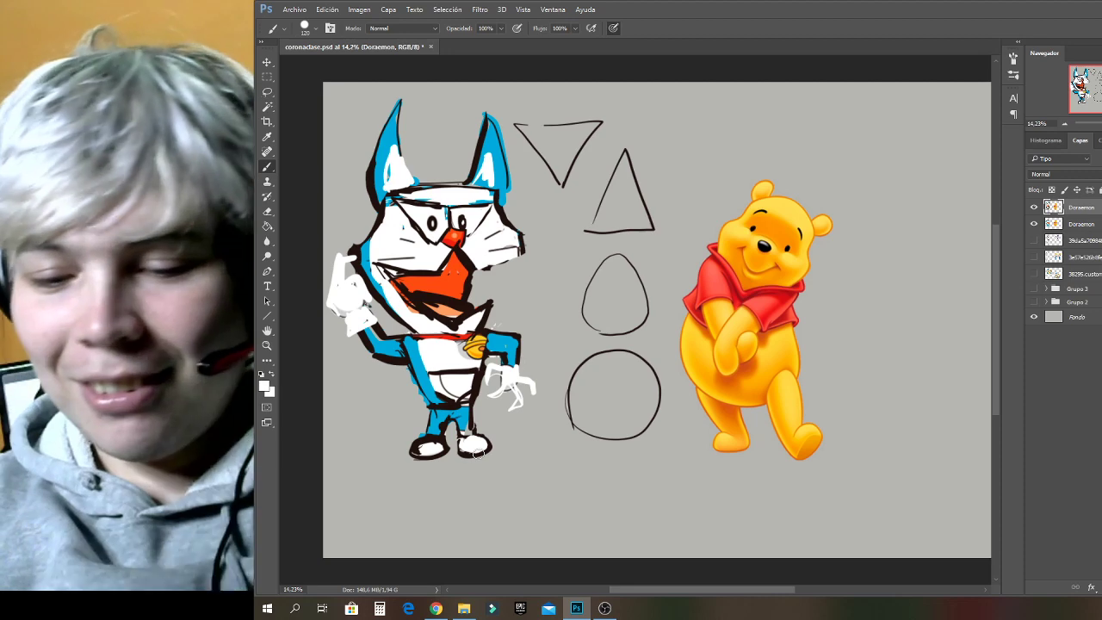
pyautogui.moveTo(357, 382)
pyautogui.mouseDown()
pyautogui.moveTo(365, 455)
pyautogui.moveTo(341, 328)
pyautogui.mouseUp()
pyautogui.hotkey('ctrl', 'z')
pyautogui.moveTo(625, 171); pyautogui.dragTo(650, 252)
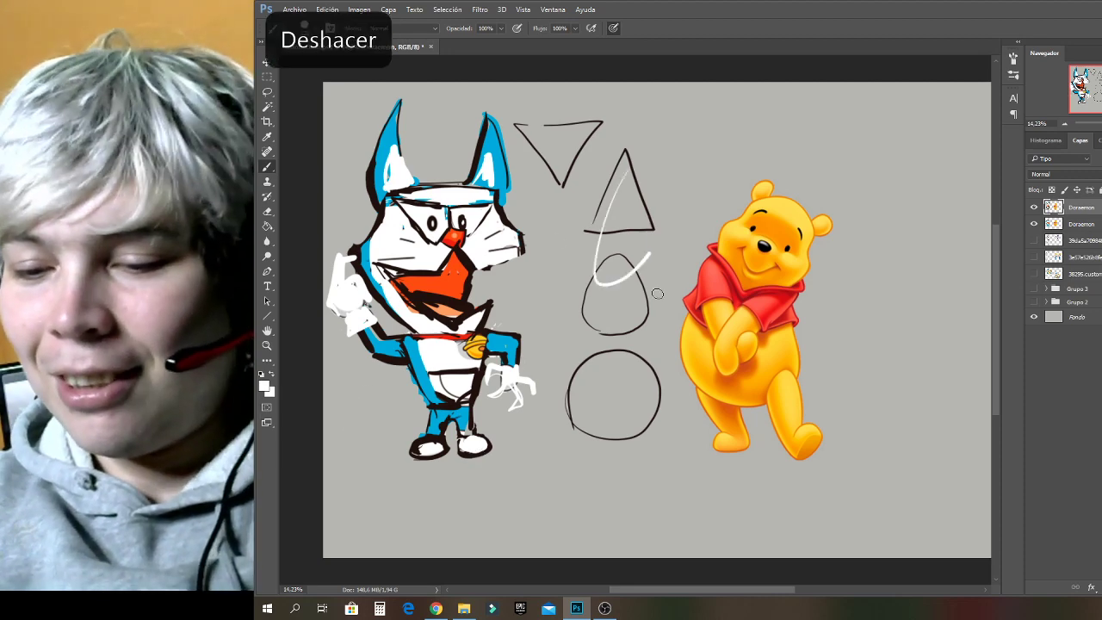
pyautogui.moveTo(658, 294)
pyautogui.mouseDown()
pyautogui.moveTo(898, 157)
pyautogui.moveTo(810, 172)
pyautogui.moveTo(579, 255)
pyautogui.moveTo(624, 472)
pyautogui.mouseUp()
pyautogui.moveTo(536, 436); pyautogui.dragTo(534, 457)
pyautogui.moveTo(540, 469)
pyautogui.mouseDown()
pyautogui.moveTo(504, 520)
pyautogui.moveTo(451, 416)
pyautogui.mouseUp()
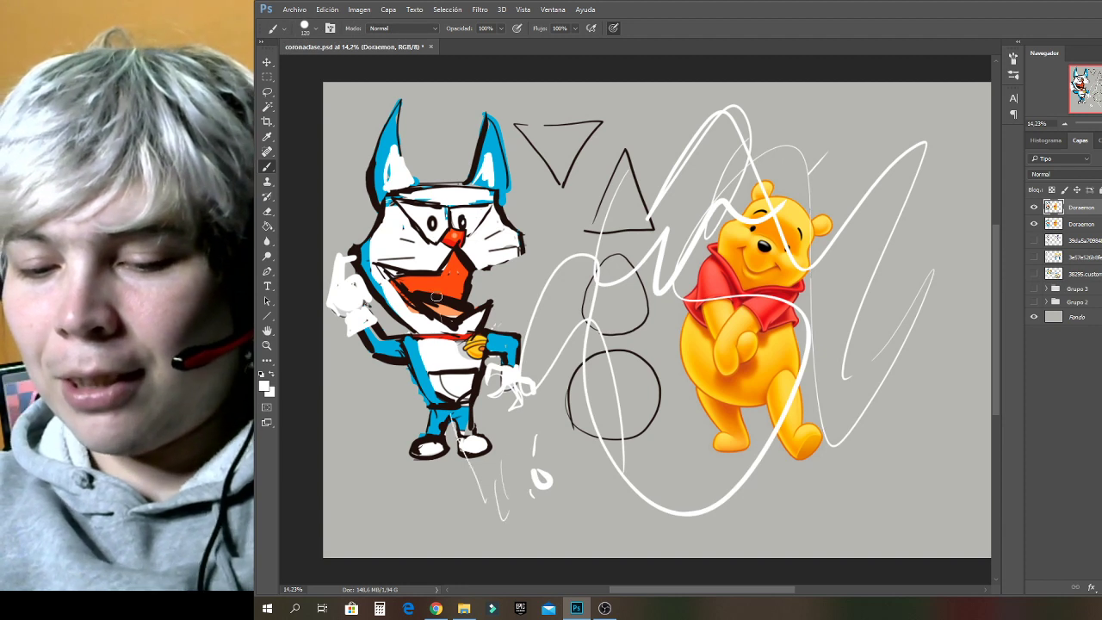
pyautogui.moveTo(436, 297); pyautogui.dragTo(457, 323)
pyautogui.moveTo(461, 351); pyautogui.dragTo(487, 265)
pyautogui.hotkey('ctrl', 'alt', 'z')
pyautogui.hotkey('ctrl', 'alt', 'z')
pyautogui.hotkey('ctrl', 'alt', 'z')
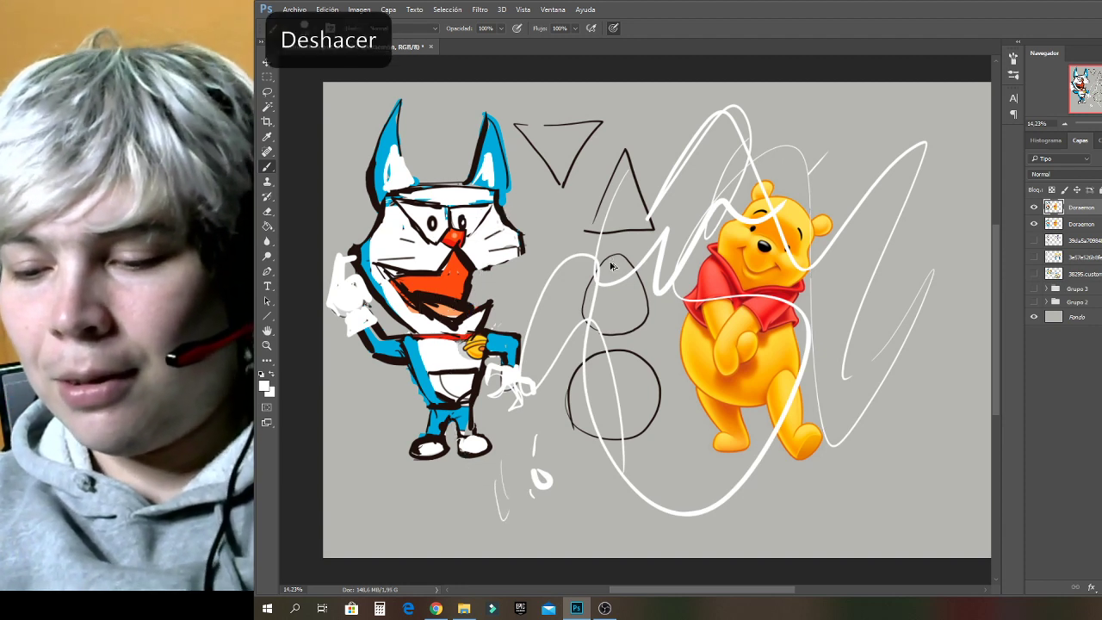
pyautogui.hotkey('ctrl', 'z')
pyautogui.hotkey('ctrl', 'z')
pyautogui.hotkey('ctrl', 'z')
pyautogui.hotkey('ctrl', 'z')
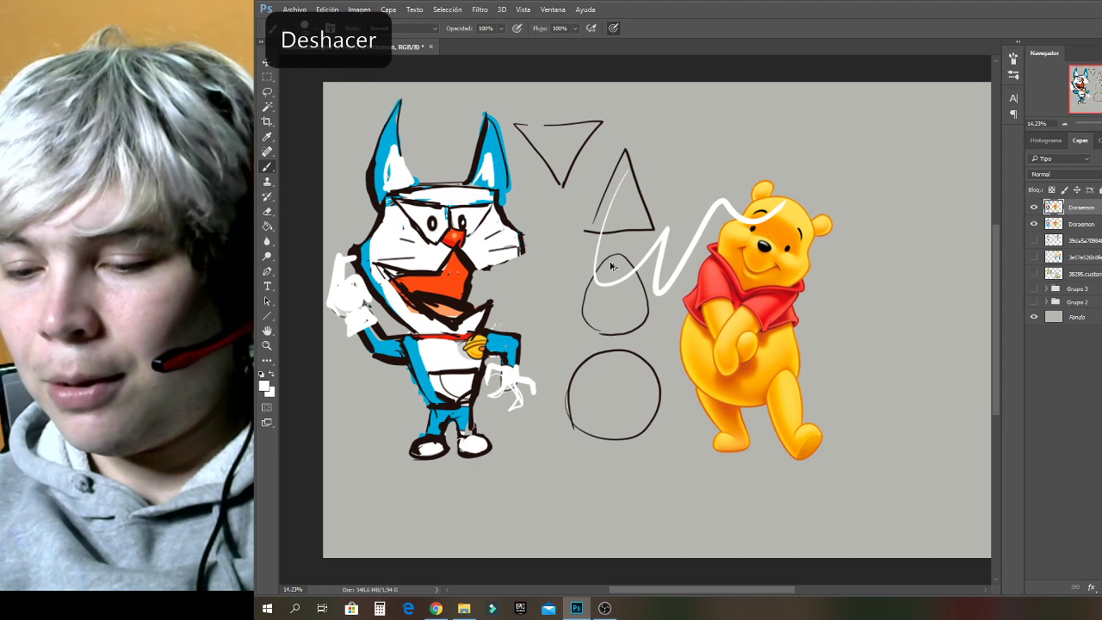
pyautogui.hotkey('ctrl', 'z')
pyautogui.hotkey('ctrl', 'z')
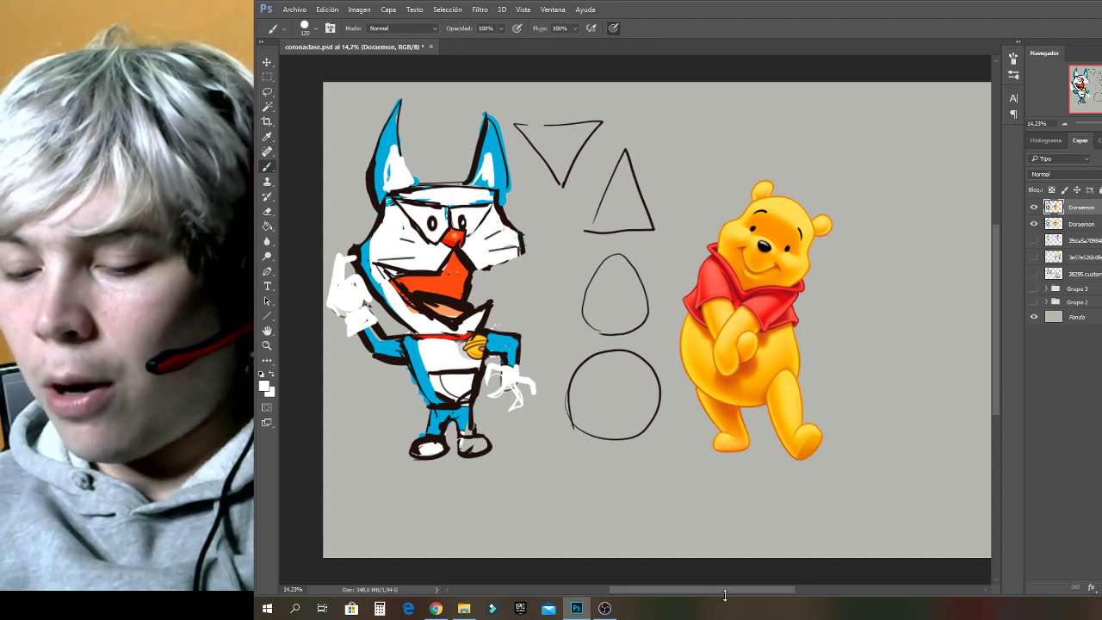
# Sketch overlapping head circles in the dark red sampled from the shirt, in the empty area beside Winnie the Pooh.
pyautogui.moveTo(724, 592); pyautogui.dragTo(785, 595)
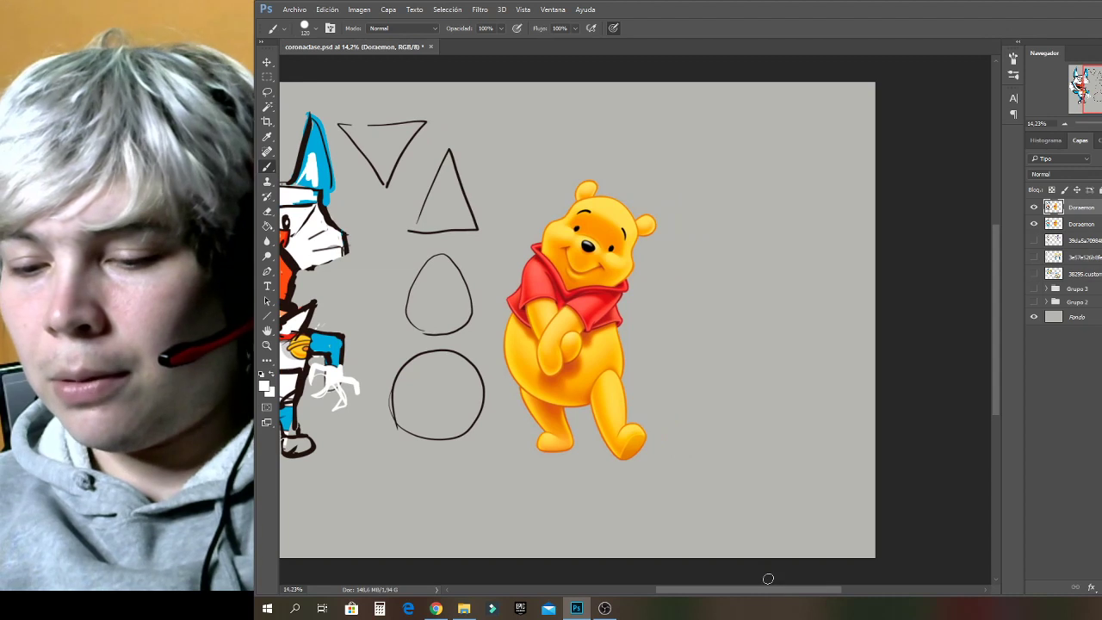
pyautogui.keyDown('alt'); pyautogui.click(567, 303); pyautogui.keyUp('alt')
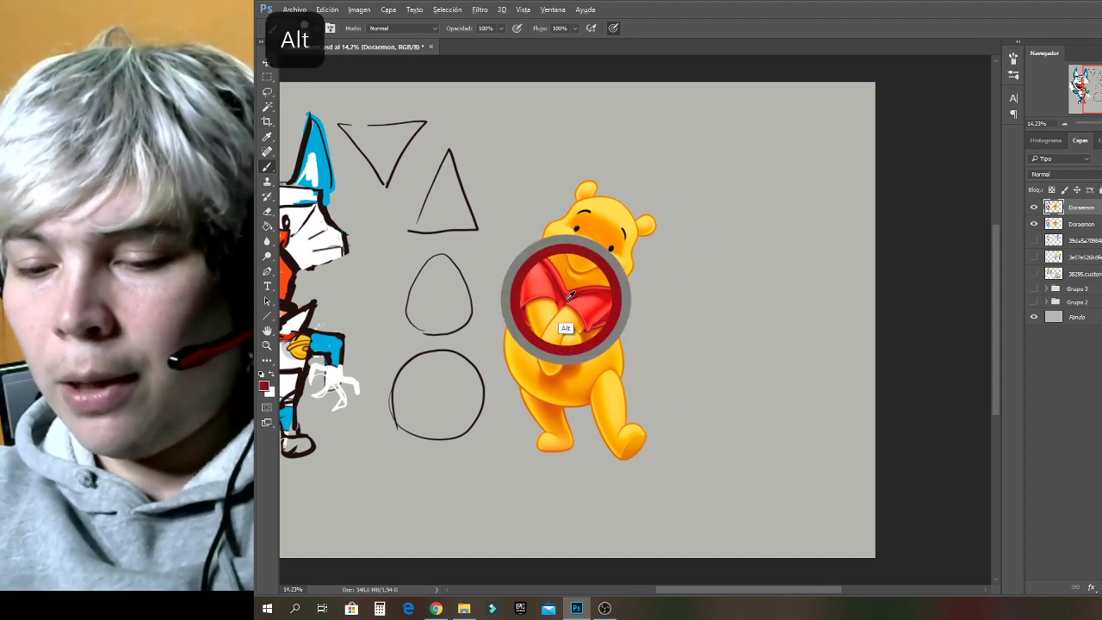
pyautogui.moveTo(741, 209)
pyautogui.mouseDown()
pyautogui.moveTo(734, 260)
pyautogui.moveTo(717, 247)
pyautogui.moveTo(724, 219)
pyautogui.moveTo(751, 209)
pyautogui.moveTo(729, 217)
pyautogui.moveTo(749, 259)
pyautogui.moveTo(738, 248)
pyautogui.moveTo(742, 256)
pyautogui.moveTo(703, 267)
pyautogui.moveTo(742, 289)
pyautogui.moveTo(701, 285)
pyautogui.moveTo(776, 290)
pyautogui.moveTo(774, 264)
pyautogui.moveTo(729, 234)
pyautogui.moveTo(765, 271)
pyautogui.mouseUp()
pyautogui.hotkey('ctrl', 'z')
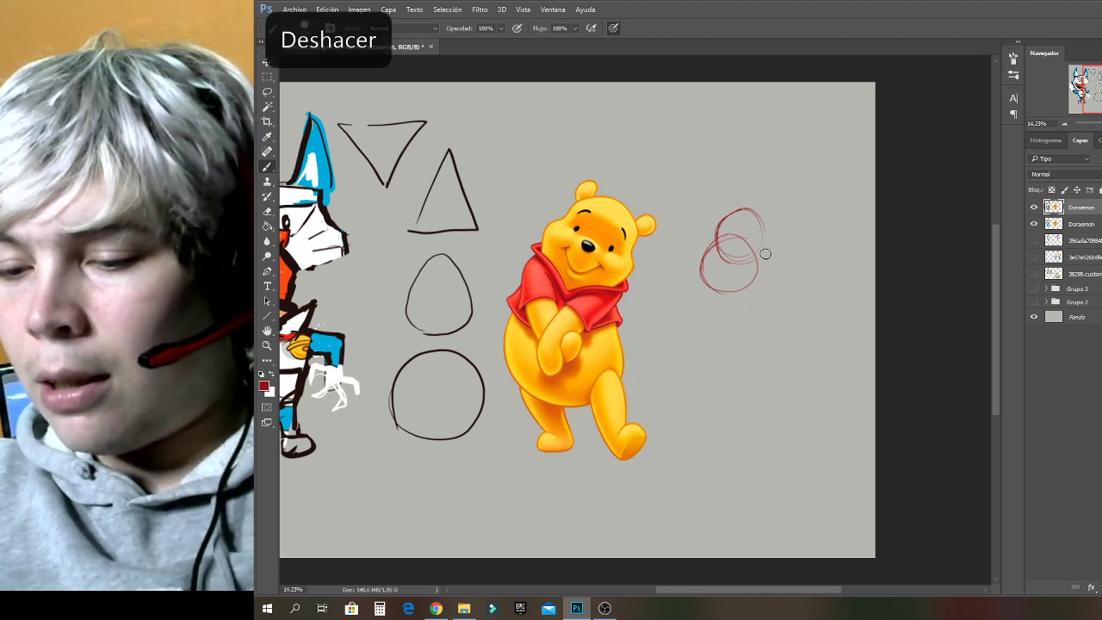
pyautogui.click(1092, 127)
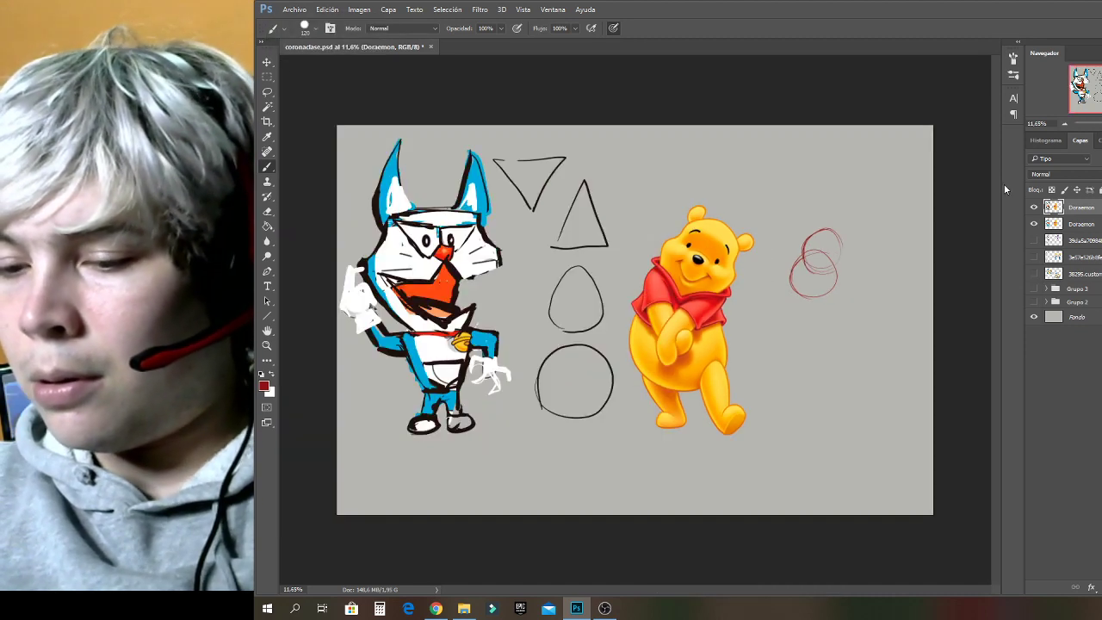
pyautogui.moveTo(816, 256)
pyautogui.mouseDown()
pyautogui.moveTo(790, 276)
pyautogui.moveTo(839, 295)
pyautogui.moveTo(844, 264)
pyautogui.moveTo(847, 280)
pyautogui.moveTo(833, 254)
pyautogui.moveTo(828, 304)
pyautogui.moveTo(828, 251)
pyautogui.moveTo(787, 277)
pyautogui.moveTo(840, 299)
pyautogui.moveTo(845, 255)
pyautogui.moveTo(830, 250)
pyautogui.moveTo(844, 255)
pyautogui.moveTo(828, 236)
pyautogui.moveTo(822, 274)
pyautogui.moveTo(819, 242)
pyautogui.moveTo(846, 262)
pyautogui.moveTo(822, 272)
pyautogui.moveTo(786, 255)
pyautogui.moveTo(806, 246)
pyautogui.moveTo(822, 268)
pyautogui.mouseUp()
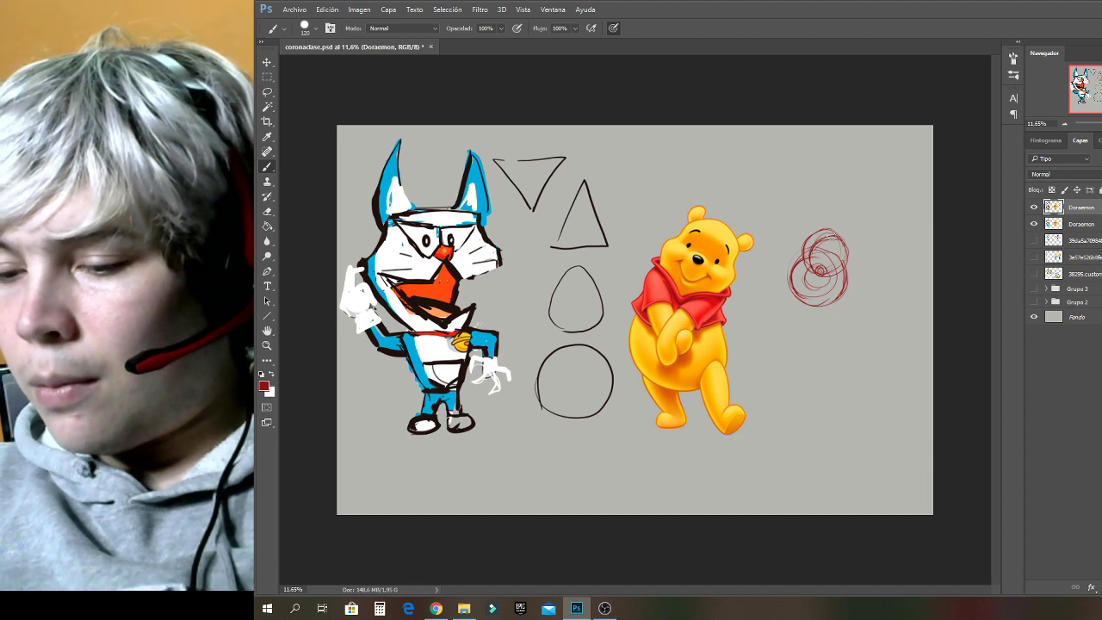
# Sketch a pear-shaped body with two legs and oval feet in dark red beneath the head circles.
pyautogui.moveTo(828, 237)
pyautogui.mouseDown()
pyautogui.moveTo(783, 274)
pyautogui.moveTo(780, 343)
pyautogui.mouseUp()
pyautogui.hotkey('ctrl', 'z')
pyautogui.moveTo(791, 302)
pyautogui.mouseDown()
pyautogui.moveTo(771, 355)
pyautogui.moveTo(784, 395)
pyautogui.mouseUp()
pyautogui.moveTo(769, 357); pyautogui.dragTo(818, 379)
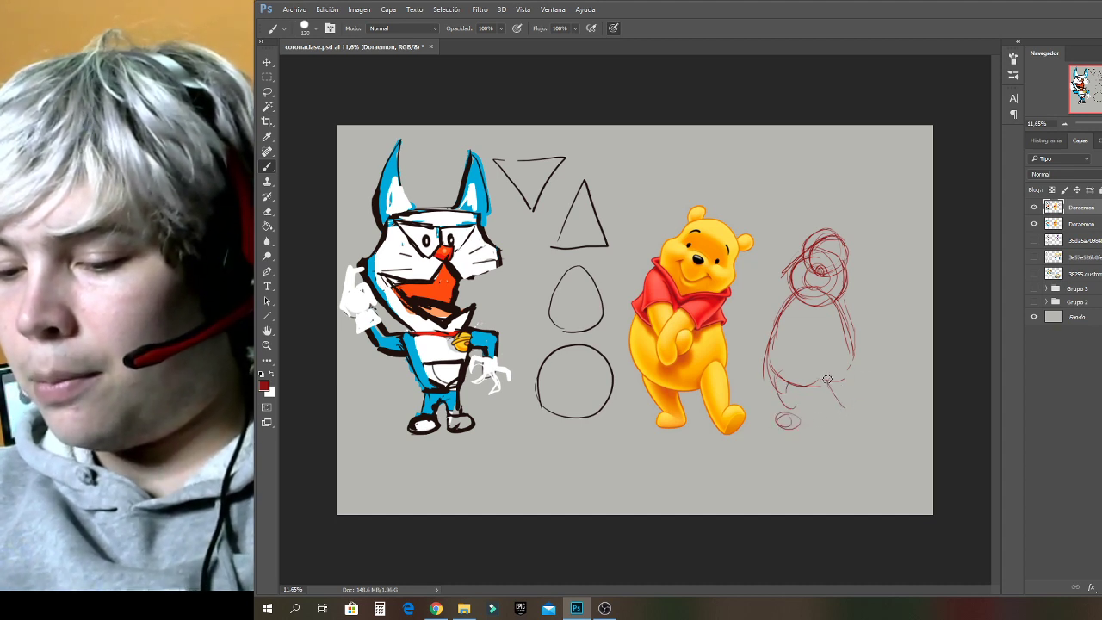
pyautogui.moveTo(837, 360); pyautogui.dragTo(872, 411)
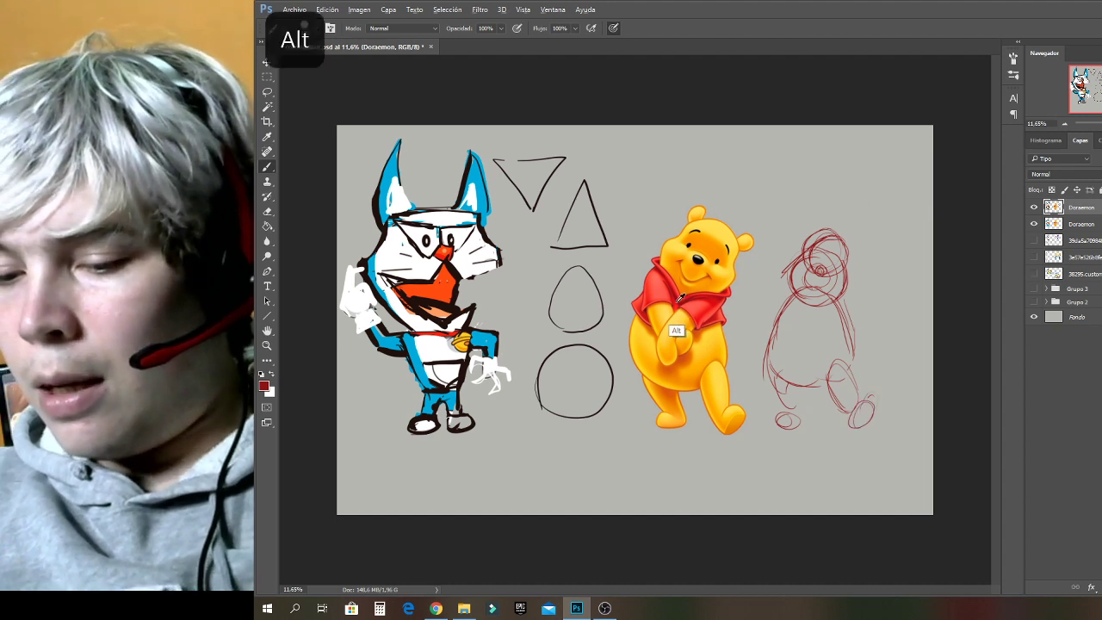
# Draw a curved line of action through the new sketch in sampled yellow and another over Winnie the Pooh in sampled blue.
pyautogui.keyDown('alt'); pyautogui.click(676, 331); pyautogui.keyUp('alt')
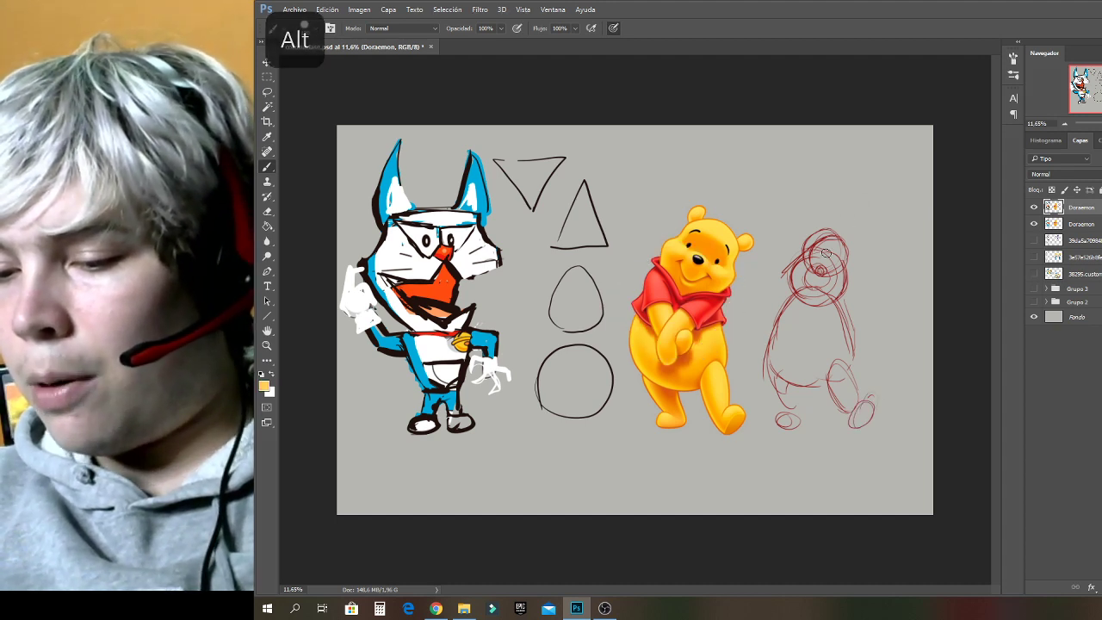
pyautogui.moveTo(839, 226)
pyautogui.mouseDown()
pyautogui.moveTo(809, 293)
pyautogui.moveTo(813, 405)
pyautogui.mouseUp()
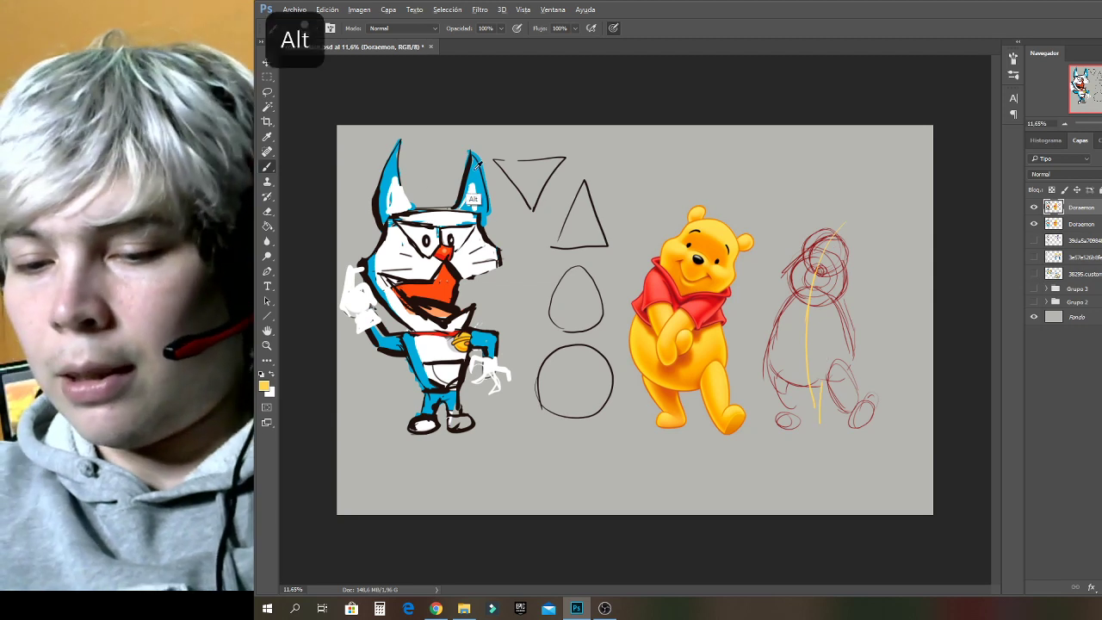
pyautogui.keyDown('alt'); pyautogui.click(476, 200); pyautogui.keyUp('alt')
pyautogui.moveTo(709, 228)
pyautogui.mouseDown()
pyautogui.moveTo(678, 316)
pyautogui.moveTo(690, 415)
pyautogui.moveTo(708, 376)
pyautogui.mouseUp()
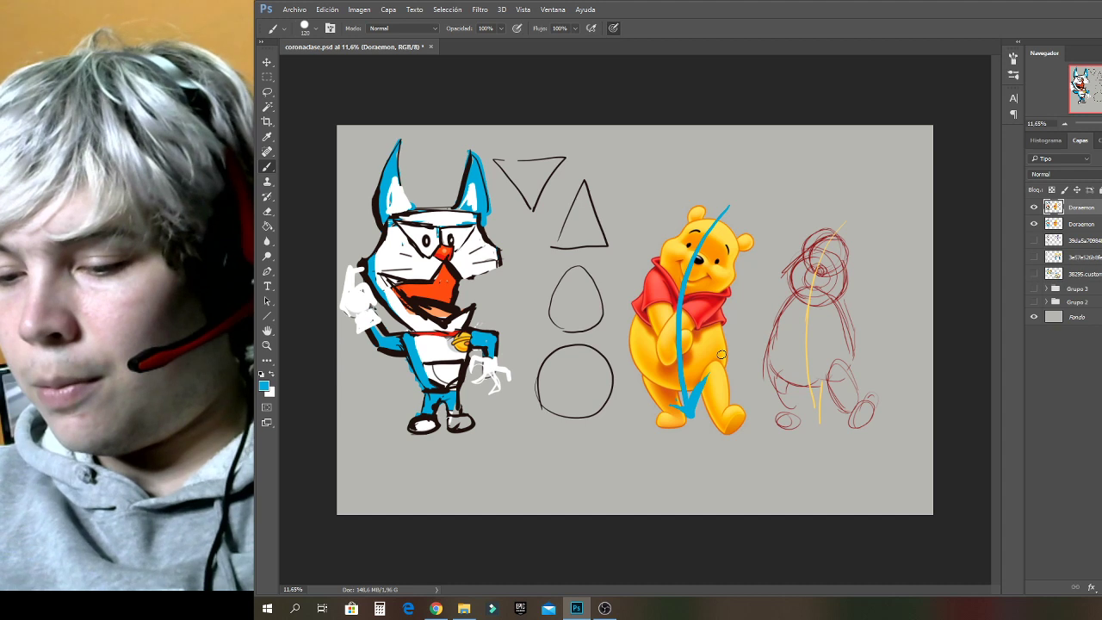
pyautogui.hotkey('ctrl', 'z')
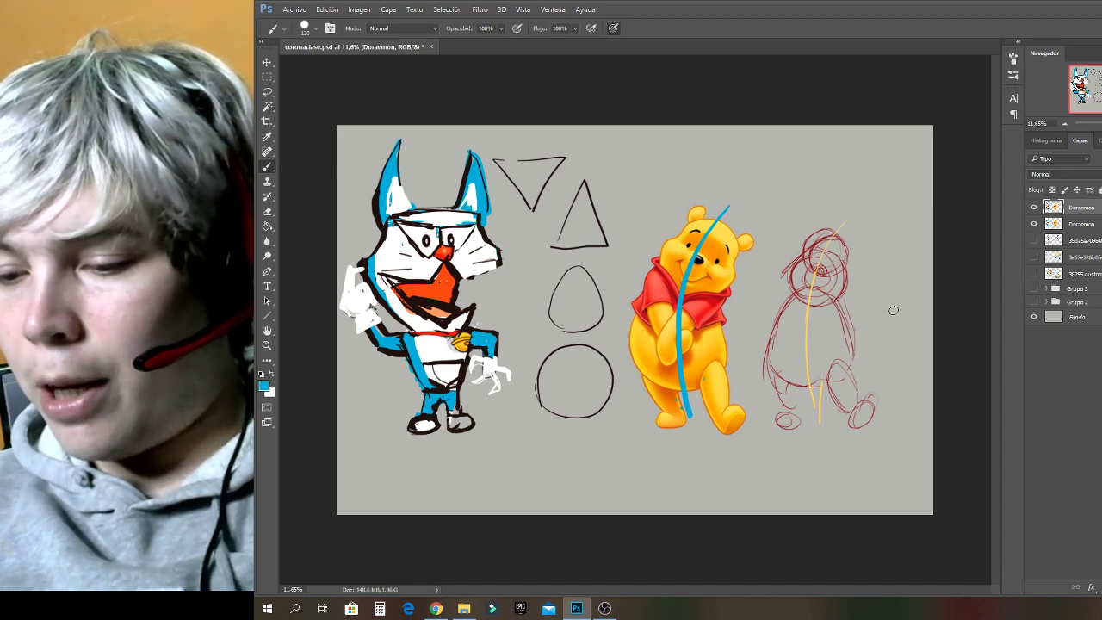
# Draw curved horns and straight, slanted head sides over the new sketch in black sampled from the Doraemon redesign.
pyautogui.keyDown('alt'); pyautogui.click(429, 304); pyautogui.keyUp('alt')
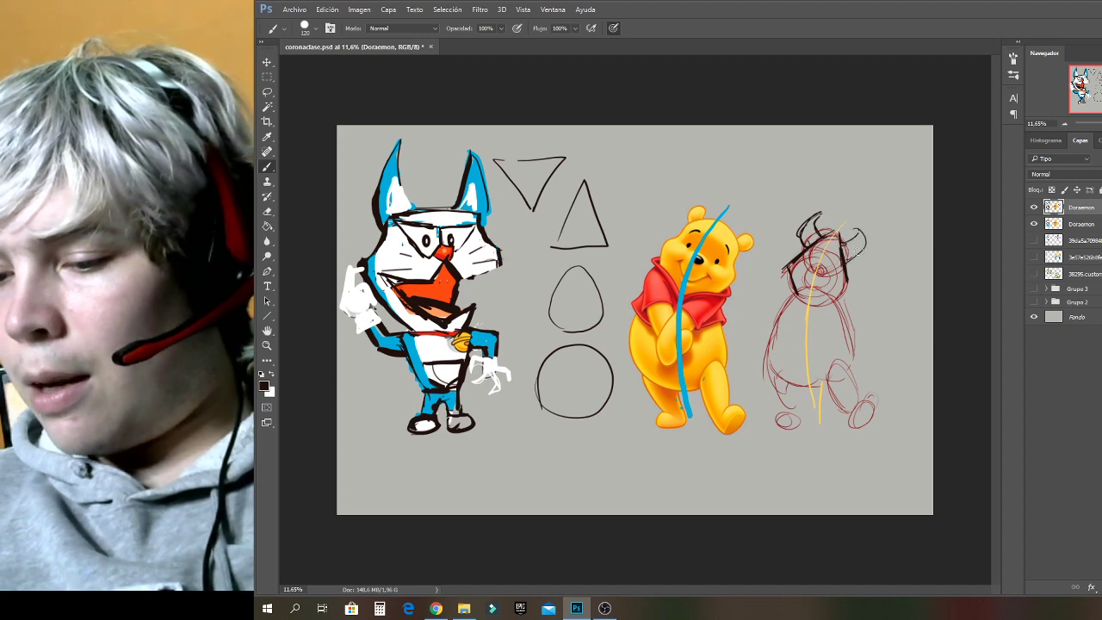
pyautogui.moveTo(856, 233); pyautogui.dragTo(844, 244)
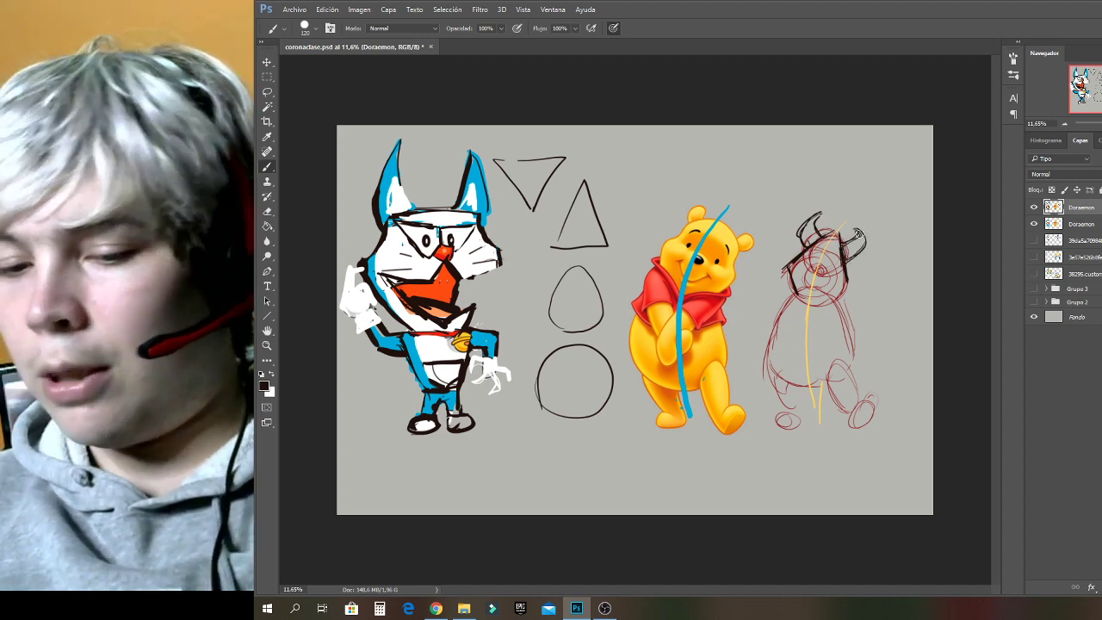
pyautogui.scroll(6, 851, 320)
pyautogui.moveTo(745, 174); pyautogui.dragTo(692, 228)
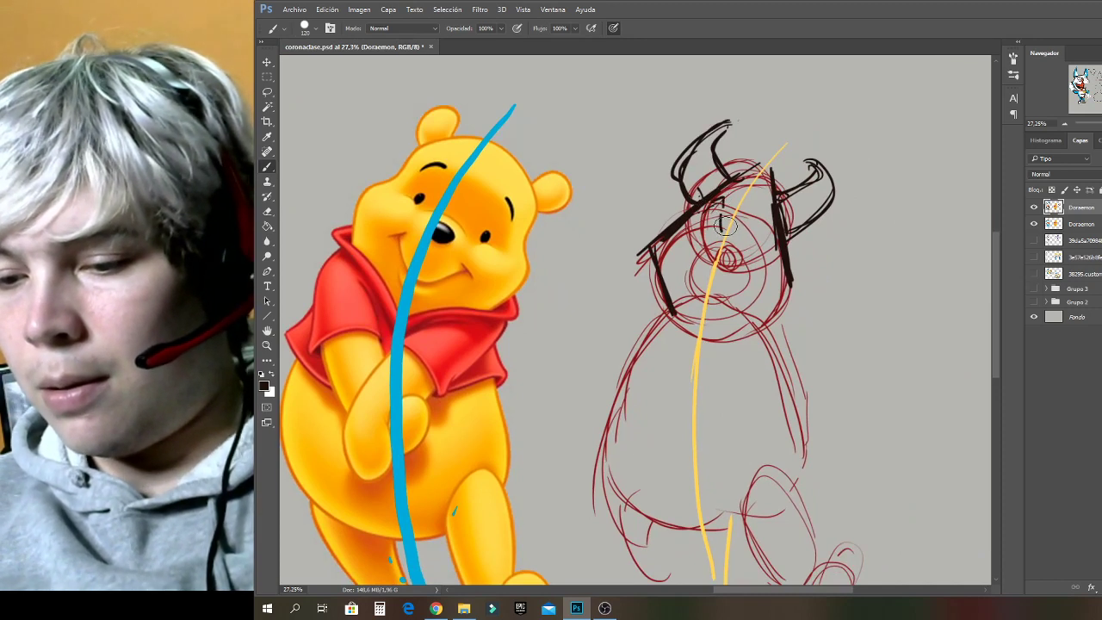
# Draw angry slanted brows, dark narrow eyes and a filled triangular nose in black on the sketched face.
pyautogui.moveTo(746, 231)
pyautogui.mouseDown()
pyautogui.moveTo(772, 214)
pyautogui.moveTo(745, 230)
pyautogui.moveTo(758, 207)
pyautogui.mouseUp()
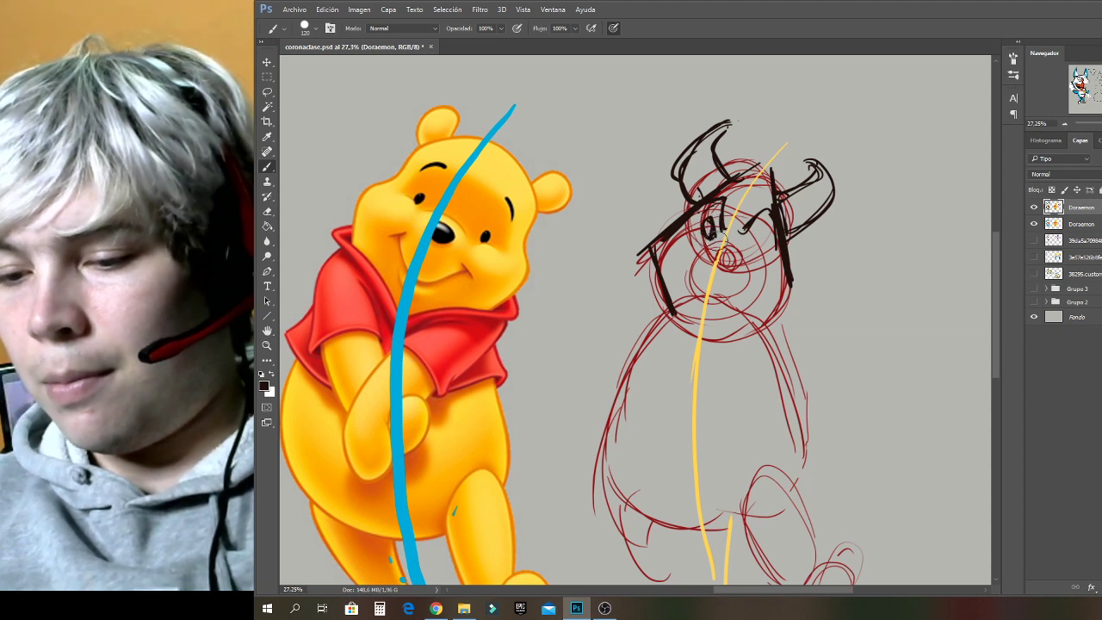
pyautogui.moveTo(750, 231)
pyautogui.mouseDown()
pyautogui.moveTo(740, 251)
pyautogui.moveTo(763, 226)
pyautogui.moveTo(758, 236)
pyautogui.moveTo(710, 223)
pyautogui.mouseUp()
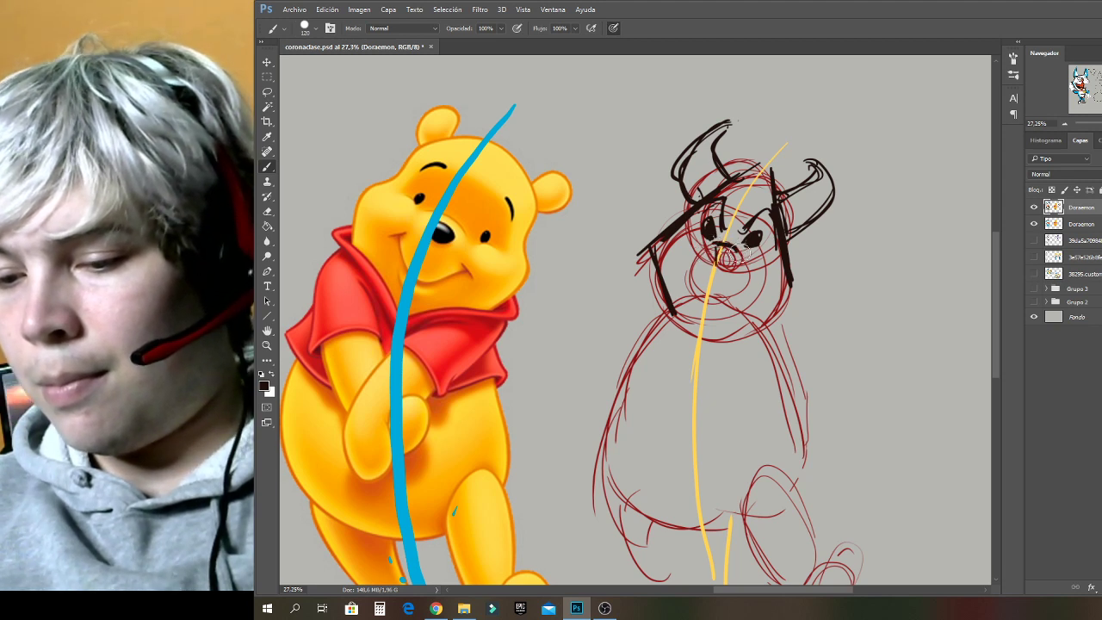
pyautogui.moveTo(745, 250)
pyautogui.mouseDown()
pyautogui.moveTo(722, 263)
pyautogui.moveTo(725, 230)
pyautogui.mouseUp()
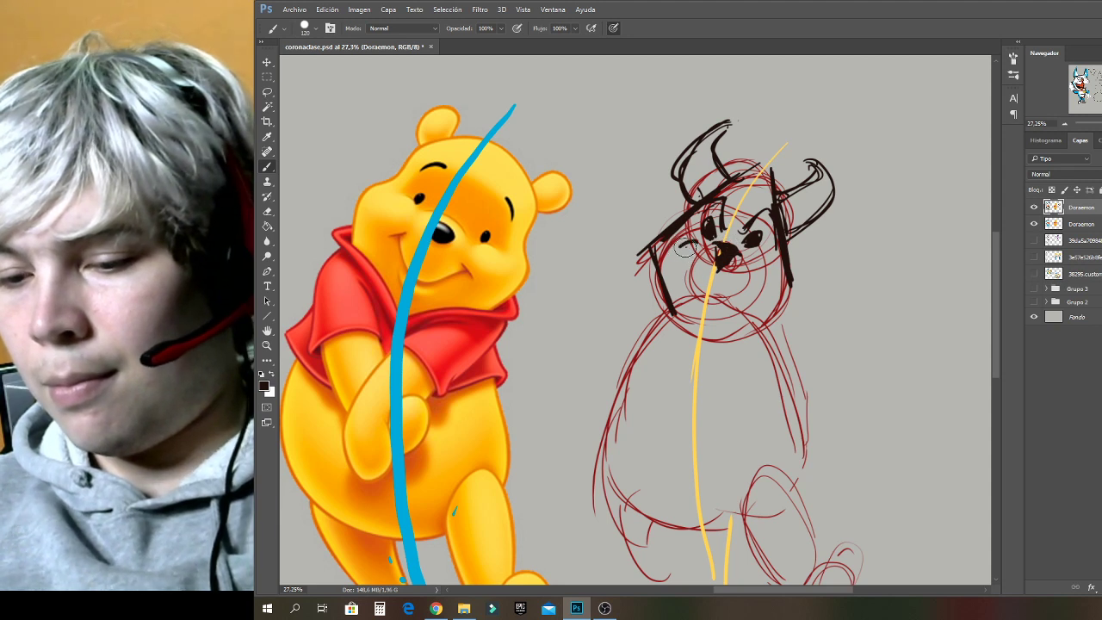
# Draw a sharp V-shaped mouth and close the head outline with a pointed chin.
pyautogui.moveTo(715, 312)
pyautogui.mouseDown()
pyautogui.moveTo(766, 270)
pyautogui.moveTo(711, 310)
pyautogui.mouseUp()
pyautogui.moveTo(696, 285)
pyautogui.mouseDown()
pyautogui.moveTo(711, 307)
pyautogui.moveTo(701, 369)
pyautogui.mouseUp()
pyautogui.moveTo(708, 350)
pyautogui.mouseDown()
pyautogui.moveTo(785, 306)
pyautogui.moveTo(778, 311)
pyautogui.mouseUp()
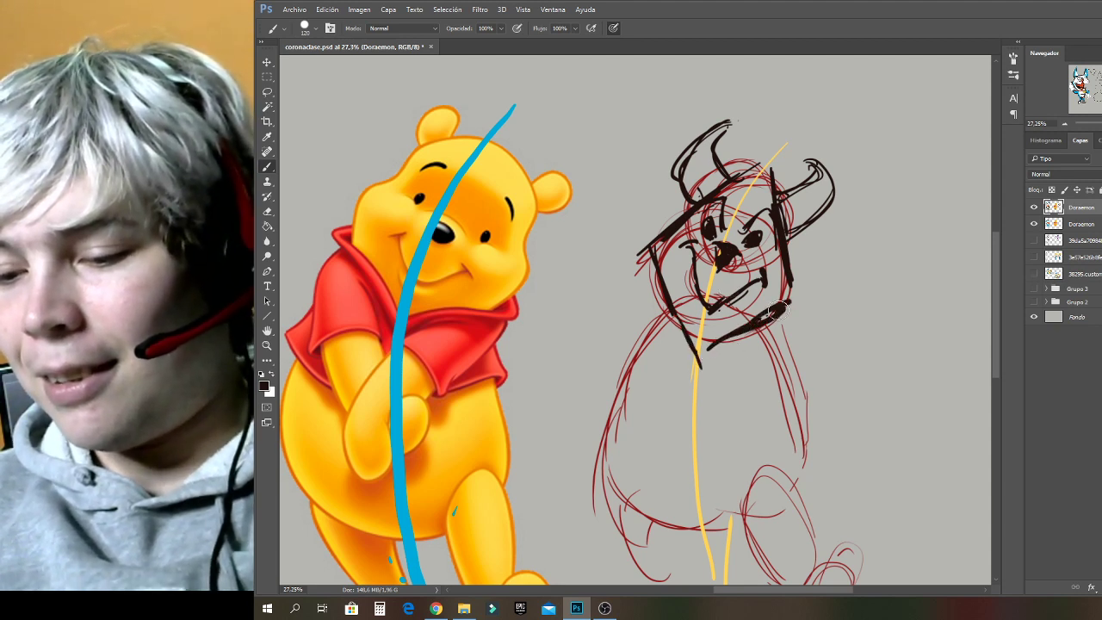
# Draw pointed shoulder flares on both sides of the neck and the inner shirt line beneath the left-hand one.
pyautogui.moveTo(665, 290)
pyautogui.mouseDown()
pyautogui.moveTo(597, 305)
pyautogui.moveTo(588, 291)
pyautogui.moveTo(676, 319)
pyautogui.mouseUp()
pyautogui.moveTo(777, 322); pyautogui.dragTo(832, 351)
pyautogui.moveTo(656, 312)
pyautogui.mouseDown()
pyautogui.moveTo(619, 305)
pyautogui.moveTo(648, 358)
pyautogui.mouseUp()
pyautogui.hotkey('ctrl', 'z')
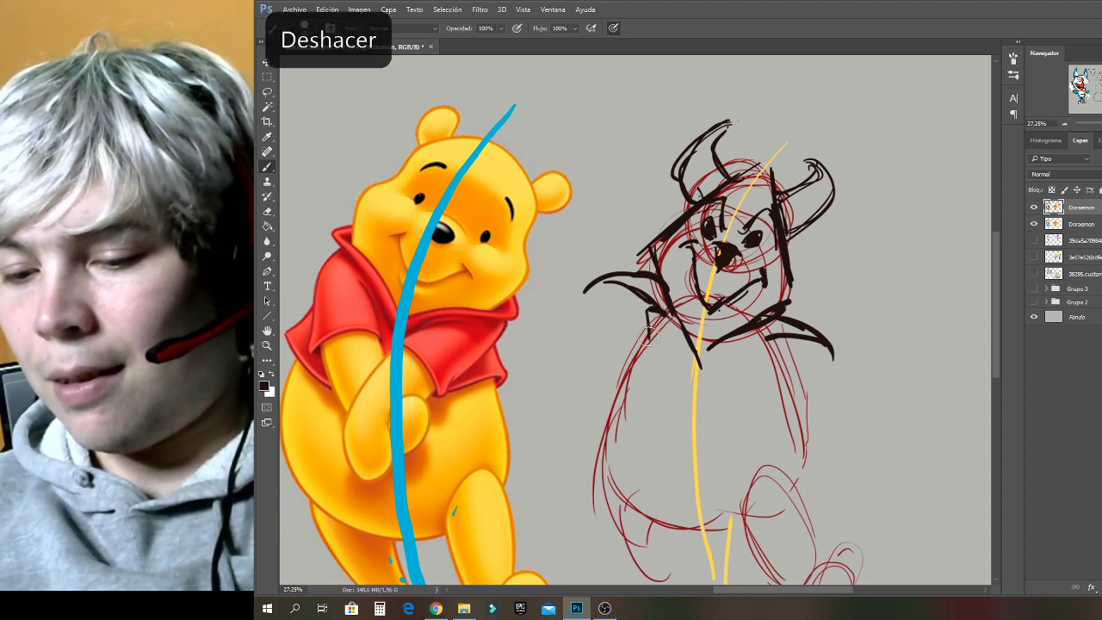
pyautogui.moveTo(652, 317); pyautogui.dragTo(645, 377)
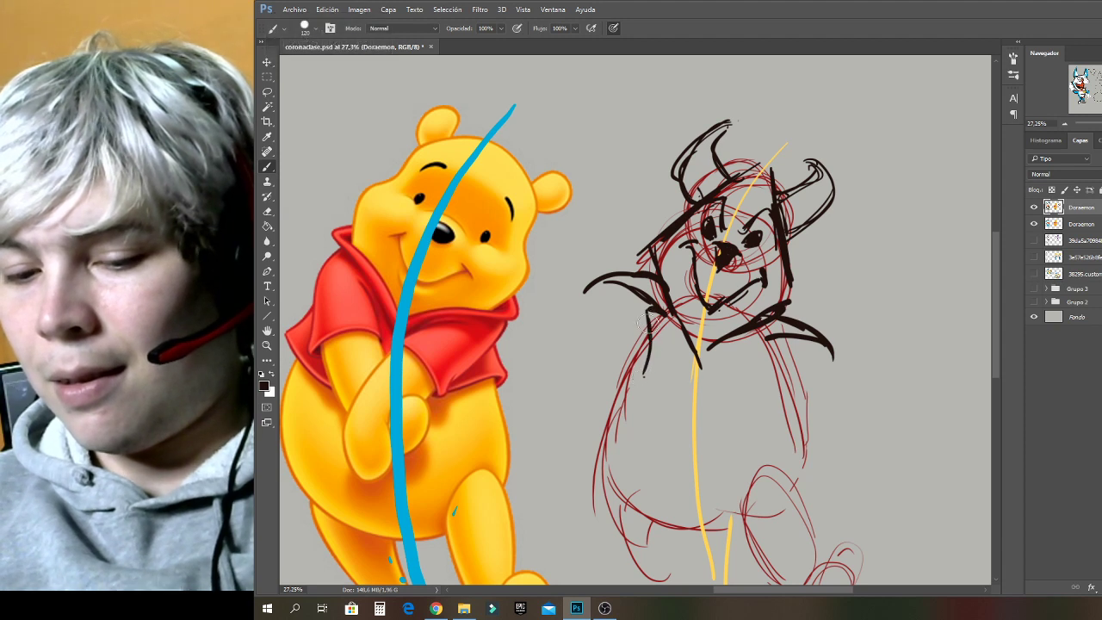
# Draw the spiked left-hand sleeve, the angular body side with its lower corner, and the upper arm lines.
pyautogui.moveTo(648, 329)
pyautogui.mouseDown()
pyautogui.moveTo(595, 360)
pyautogui.moveTo(598, 381)
pyautogui.moveTo(638, 403)
pyautogui.moveTo(605, 446)
pyautogui.moveTo(587, 502)
pyautogui.moveTo(640, 534)
pyautogui.moveTo(694, 537)
pyautogui.mouseUp()
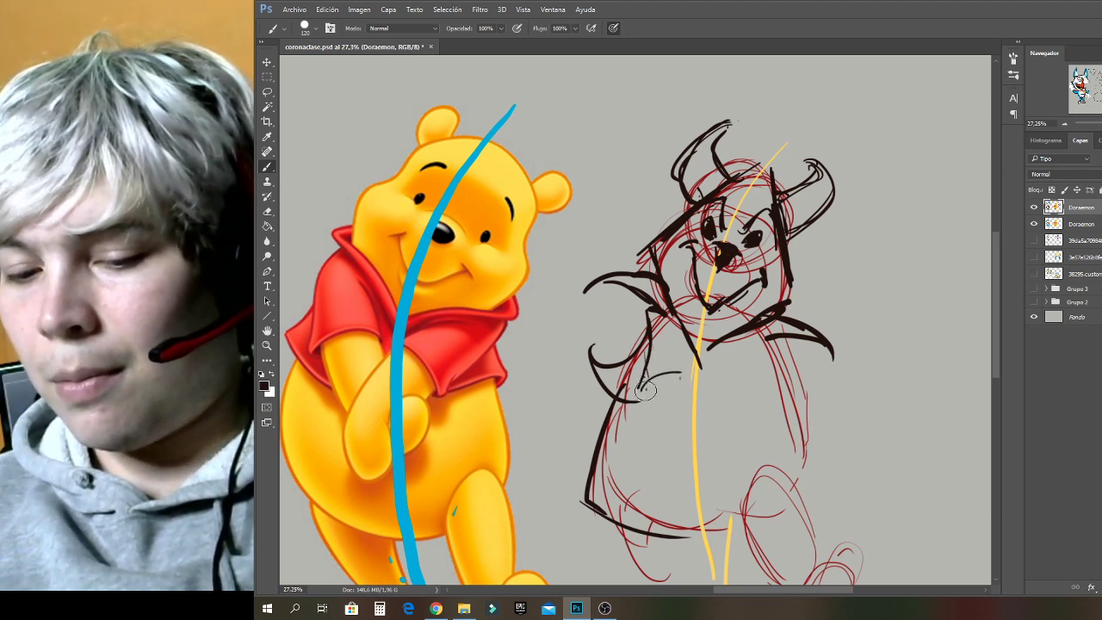
pyautogui.moveTo(645, 386); pyautogui.dragTo(676, 446)
pyautogui.moveTo(641, 390); pyautogui.dragTo(654, 320)
pyautogui.moveTo(689, 376); pyautogui.dragTo(700, 343)
# Draw a tapering two-part shape, wide above and narrow below, in black in the empty area beside the new sketch.
pyautogui.moveTo(851, 144)
pyautogui.mouseDown()
pyautogui.moveTo(947, 131)
pyautogui.moveTo(866, 229)
pyautogui.moveTo(901, 274)
pyautogui.mouseUp()
pyautogui.moveTo(947, 132)
pyautogui.mouseDown()
pyautogui.moveTo(916, 260)
pyautogui.moveTo(879, 295)
pyautogui.moveTo(920, 398)
pyautogui.moveTo(924, 298)
pyautogui.moveTo(913, 267)
pyautogui.moveTo(882, 276)
pyautogui.mouseUp()
pyautogui.moveTo(882, 278); pyautogui.dragTo(871, 306)
pyautogui.moveTo(844, 143); pyautogui.dragTo(912, 399)
pyautogui.moveTo(913, 397); pyautogui.dragTo(950, 118)
pyautogui.moveTo(948, 126); pyautogui.dragTo(841, 143)
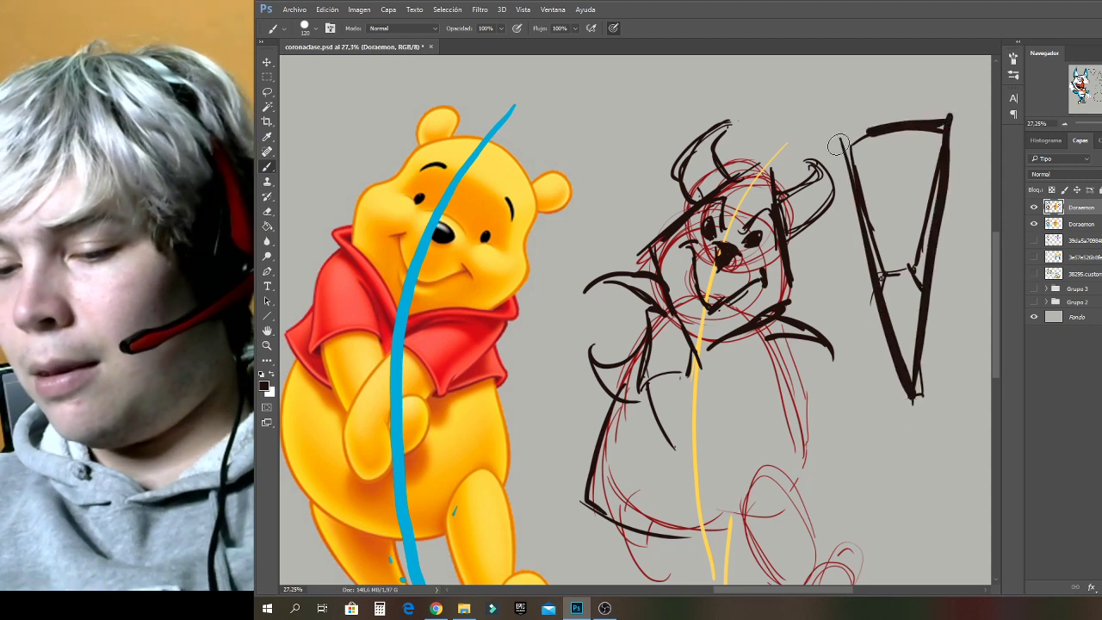
pyautogui.hotkey('ctrl', 'z')
pyautogui.hotkey('ctrl', 'z')
pyautogui.hotkey('ctrl', 'z')
# Trace a thick inverted triangle over the tapering shape in yellow sampled from Winnie the Pooh.
pyautogui.keyDown('alt'); pyautogui.click(521, 180); pyautogui.keyUp('alt')
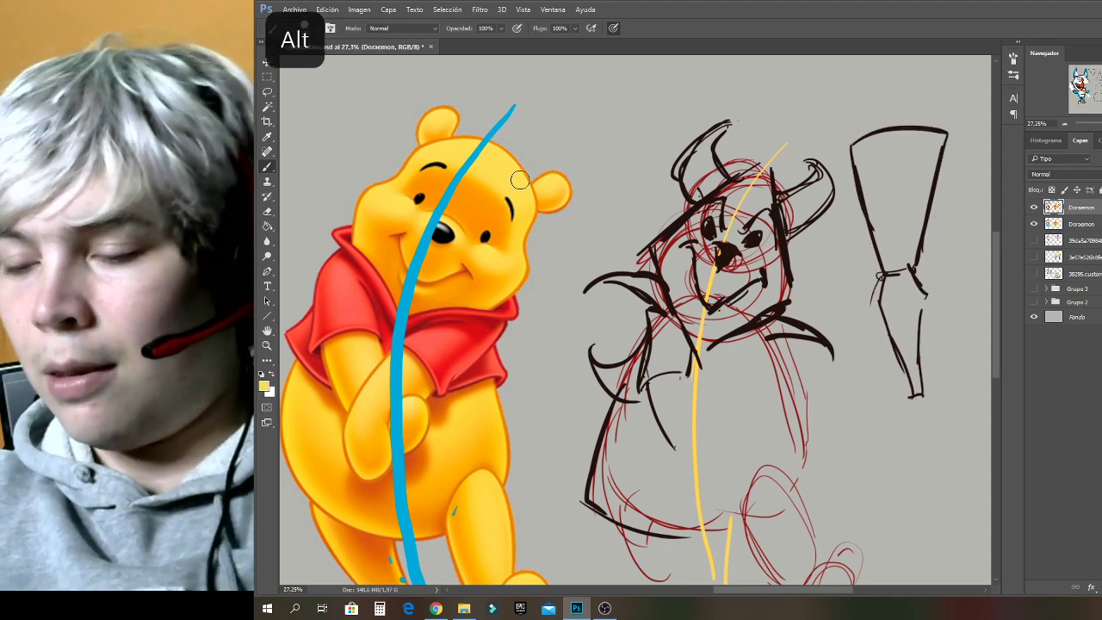
pyautogui.moveTo(848, 139); pyautogui.dragTo(860, 211)
pyautogui.moveTo(927, 192); pyautogui.dragTo(920, 286)
pyautogui.moveTo(920, 338); pyautogui.dragTo(920, 410)
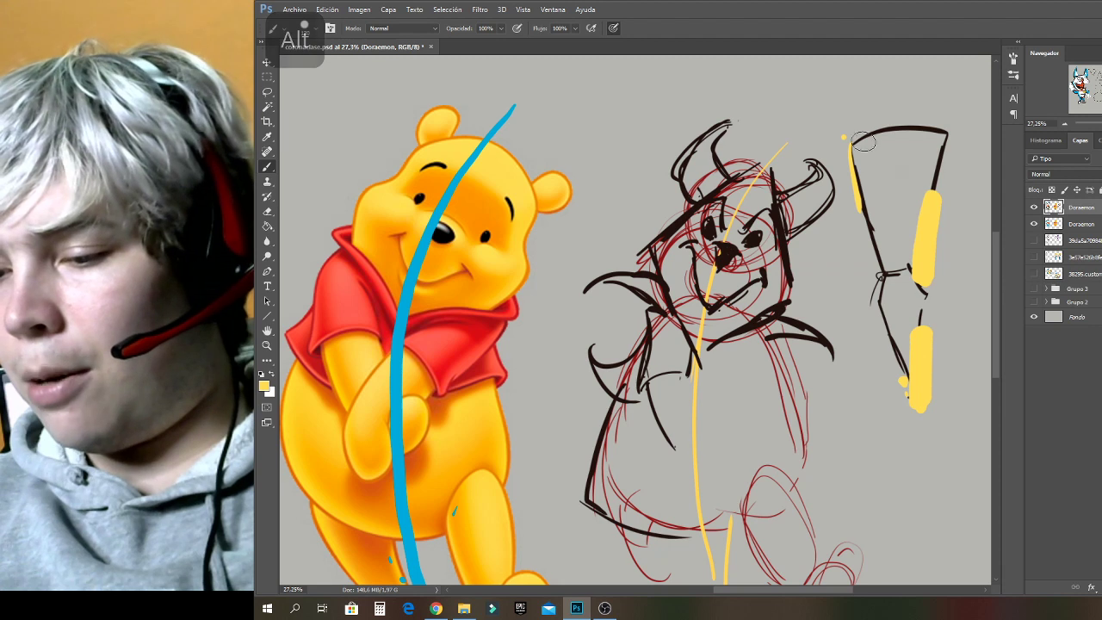
pyautogui.moveTo(843, 139); pyautogui.dragTo(861, 136)
pyautogui.moveTo(889, 128); pyautogui.dragTo(941, 211)
pyautogui.moveTo(926, 295); pyautogui.dragTo(919, 410)
pyautogui.hotkey('ctrl', 'alt', 'z')
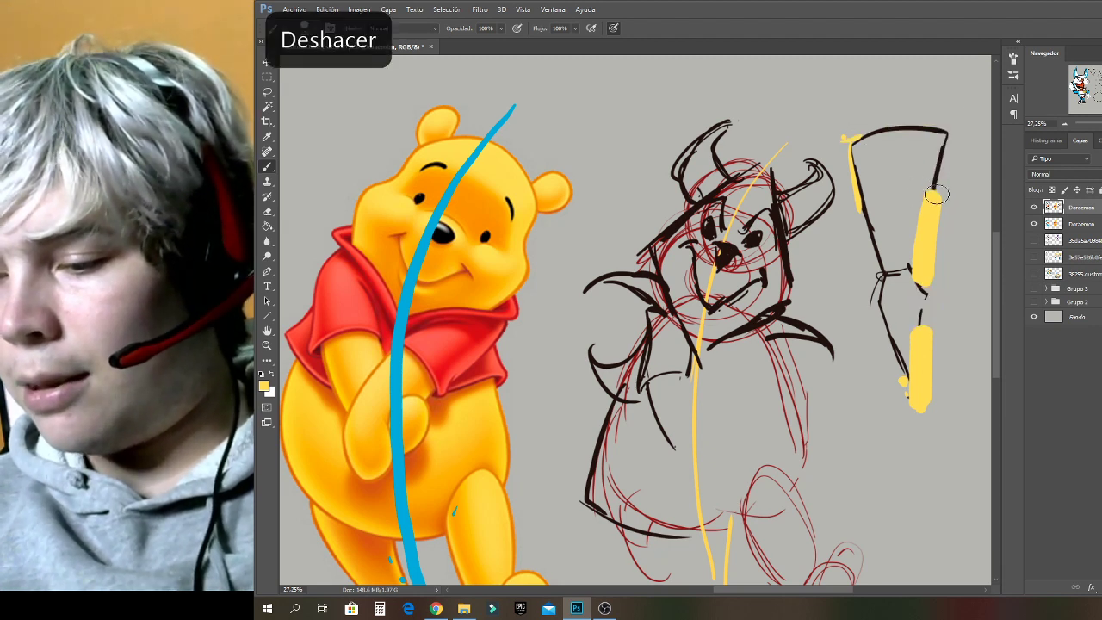
pyautogui.hotkey('ctrl', 'alt', 'z')
pyautogui.hotkey('ctrl', 'alt', 'z')
pyautogui.moveTo(850, 136)
pyautogui.mouseDown()
pyautogui.moveTo(977, 115)
pyautogui.moveTo(915, 460)
pyautogui.mouseUp()
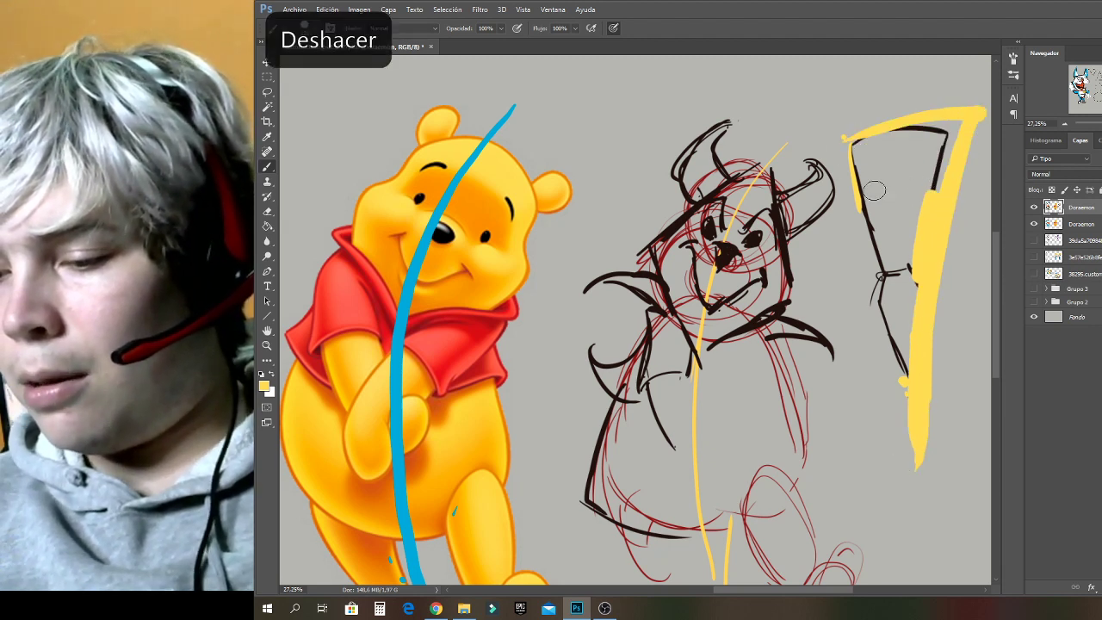
pyautogui.hotkey('ctrl', 'alt', 'z')
pyautogui.moveTo(851, 134)
pyautogui.mouseDown()
pyautogui.moveTo(948, 146)
pyautogui.moveTo(849, 129)
pyautogui.moveTo(911, 398)
pyautogui.mouseUp()
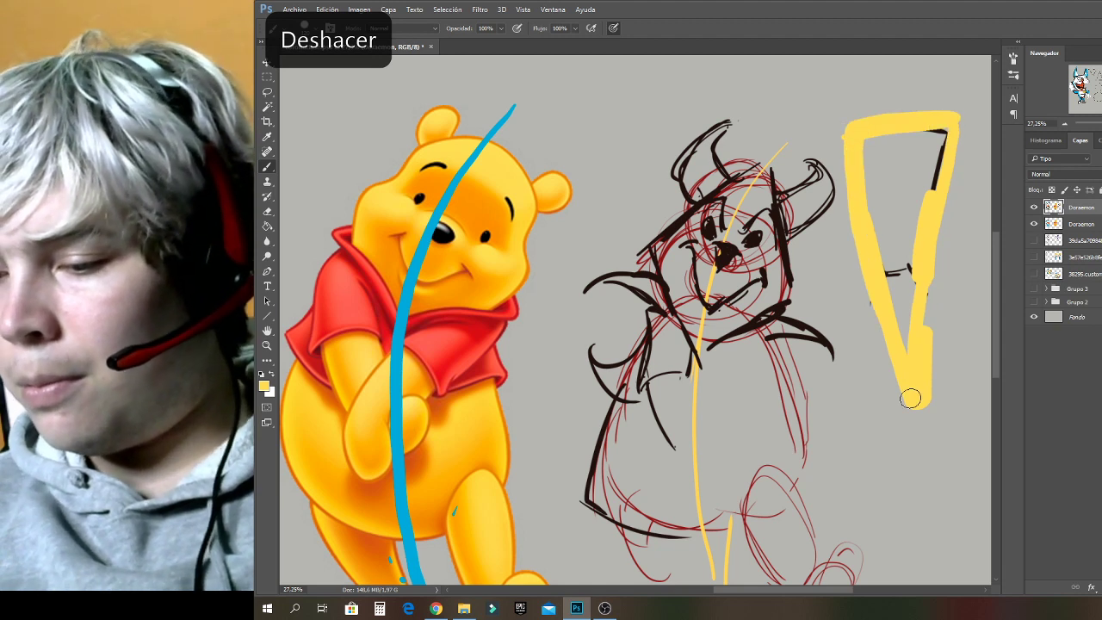
# Resample black from the sketch's outline and add stripes across both horns.
pyautogui.keyDown('alt'); pyautogui.click(767, 315); pyautogui.keyUp('alt')
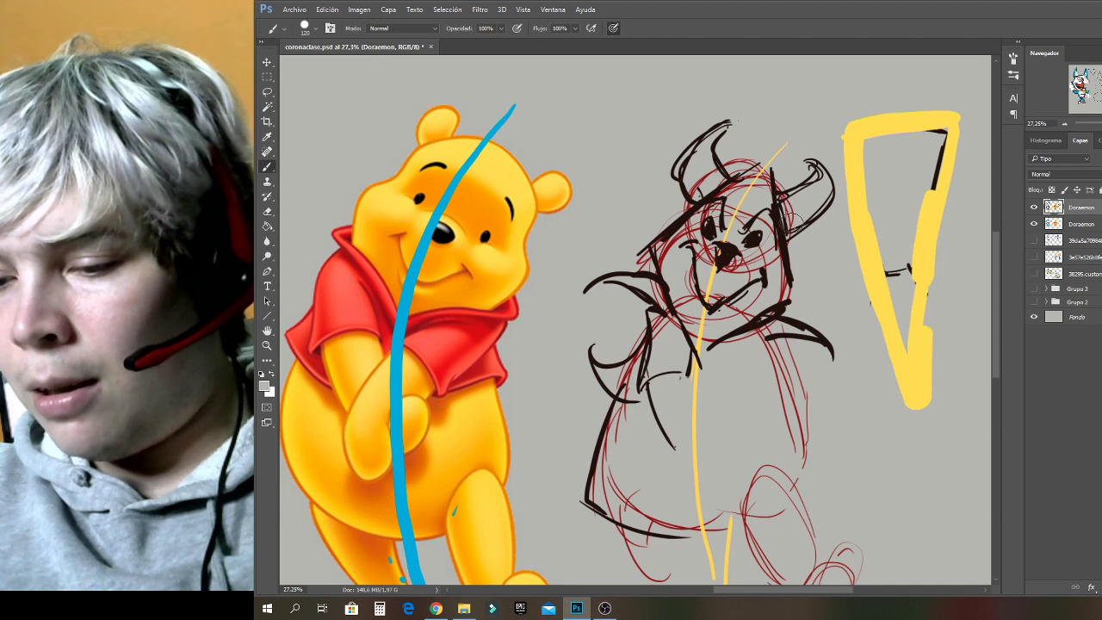
pyautogui.keyDown('alt'); pyautogui.click(781, 273); pyautogui.keyUp('alt')
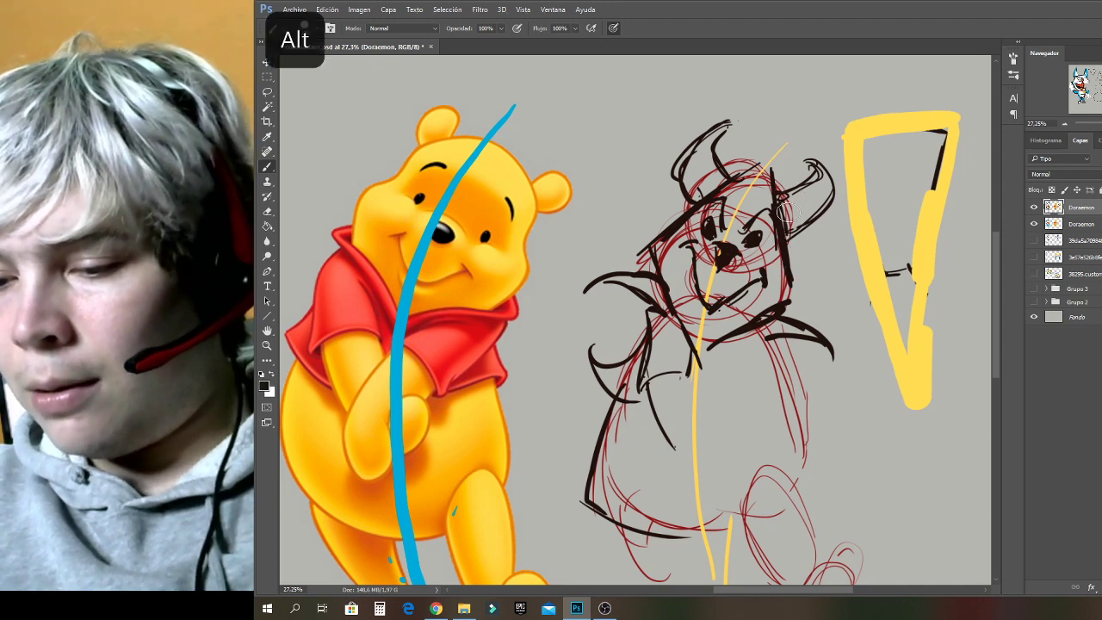
pyautogui.moveTo(784, 194)
pyautogui.mouseDown()
pyautogui.moveTo(797, 207)
pyautogui.moveTo(814, 178)
pyautogui.mouseUp()
pyautogui.moveTo(689, 205)
pyautogui.mouseDown()
pyautogui.moveTo(721, 166)
pyautogui.moveTo(720, 138)
pyautogui.mouseUp()
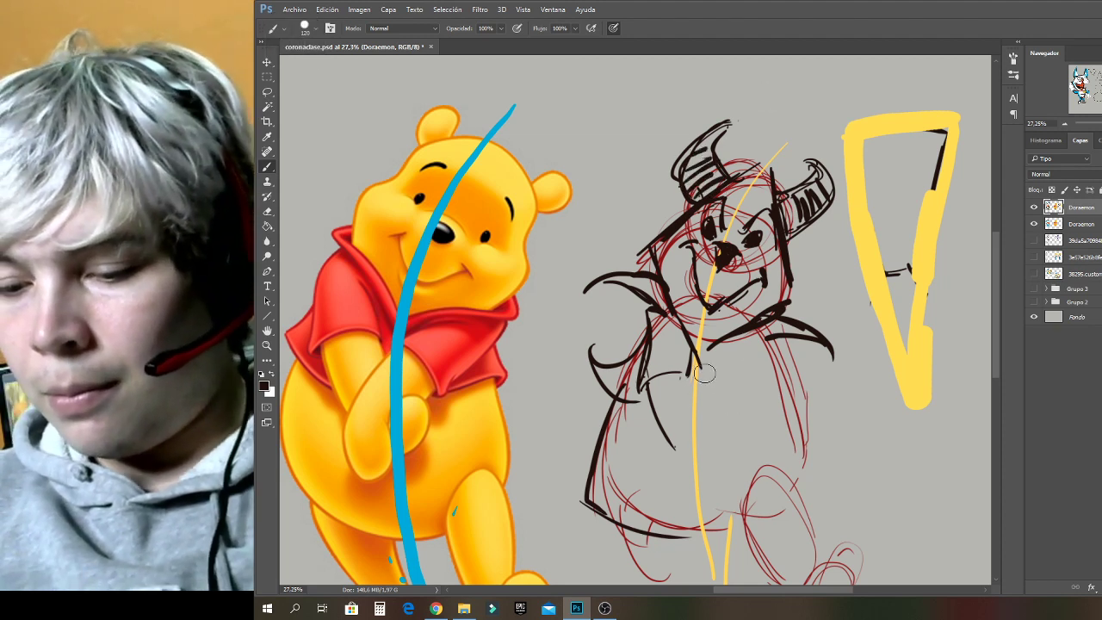
# Draw the left-hand forearm and its clawed hand hanging in front of the belly.
pyautogui.moveTo(704, 372)
pyautogui.mouseDown()
pyautogui.moveTo(670, 441)
pyautogui.moveTo(655, 433)
pyautogui.moveTo(693, 456)
pyautogui.moveTo(666, 461)
pyautogui.moveTo(656, 439)
pyautogui.moveTo(668, 487)
pyautogui.moveTo(675, 457)
pyautogui.moveTo(653, 447)
pyautogui.moveTo(680, 477)
pyautogui.moveTo(686, 442)
pyautogui.moveTo(677, 472)
pyautogui.moveTo(654, 438)
pyautogui.mouseUp()
pyautogui.hotkey('ctrl', 'z')
pyautogui.moveTo(711, 461); pyautogui.dragTo(720, 455)
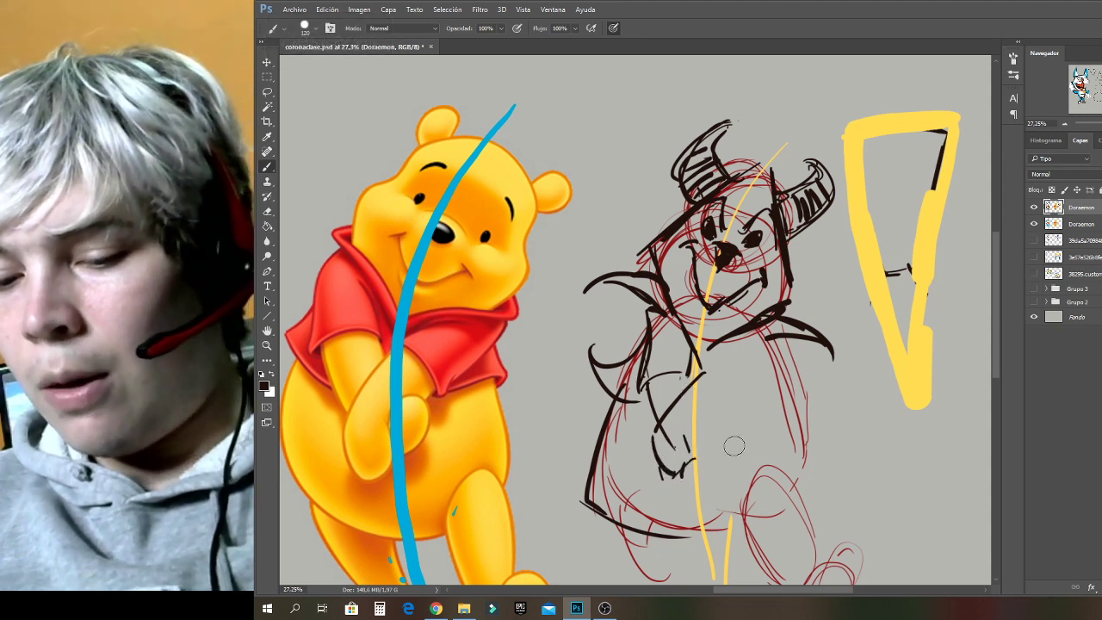
# Draw the second rounded hand over the first, with its forearm and the shirt edge above it.
pyautogui.moveTo(708, 414)
pyautogui.mouseDown()
pyautogui.moveTo(722, 436)
pyautogui.moveTo(690, 463)
pyautogui.moveTo(720, 446)
pyautogui.moveTo(706, 414)
pyautogui.moveTo(689, 446)
pyautogui.mouseUp()
pyautogui.moveTo(694, 423)
pyautogui.mouseDown()
pyautogui.moveTo(732, 423)
pyautogui.moveTo(743, 397)
pyautogui.moveTo(721, 374)
pyautogui.moveTo(739, 420)
pyautogui.mouseUp()
pyautogui.moveTo(695, 382); pyautogui.dragTo(750, 343)
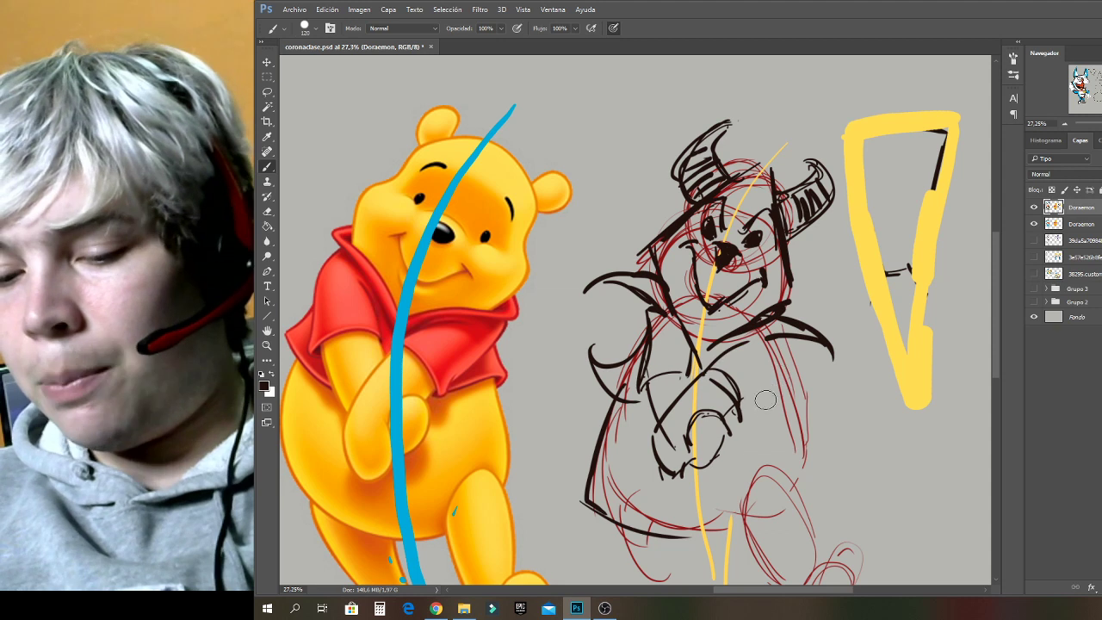
# Draw the pointed right-hand sleeve, the body side below it and the bottom edge of the belly.
pyautogui.moveTo(724, 427)
pyautogui.mouseDown()
pyautogui.moveTo(757, 411)
pyautogui.moveTo(791, 345)
pyautogui.mouseUp()
pyautogui.moveTo(752, 416)
pyautogui.mouseDown()
pyautogui.moveTo(812, 400)
pyautogui.moveTo(787, 386)
pyautogui.moveTo(800, 456)
pyautogui.mouseUp()
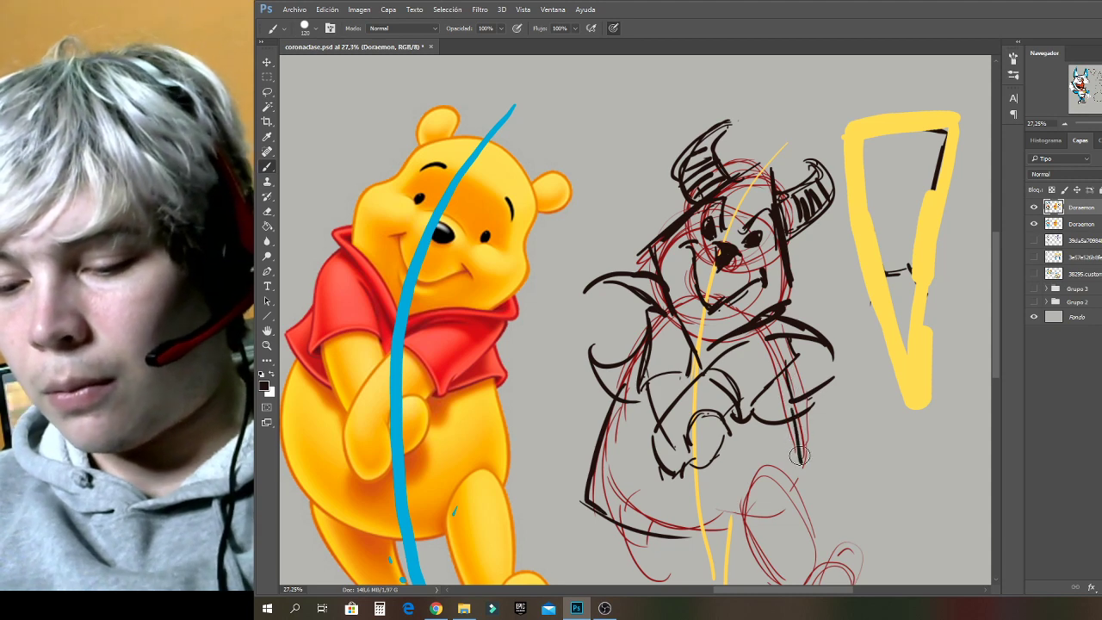
pyautogui.moveTo(650, 537); pyautogui.dragTo(742, 534)
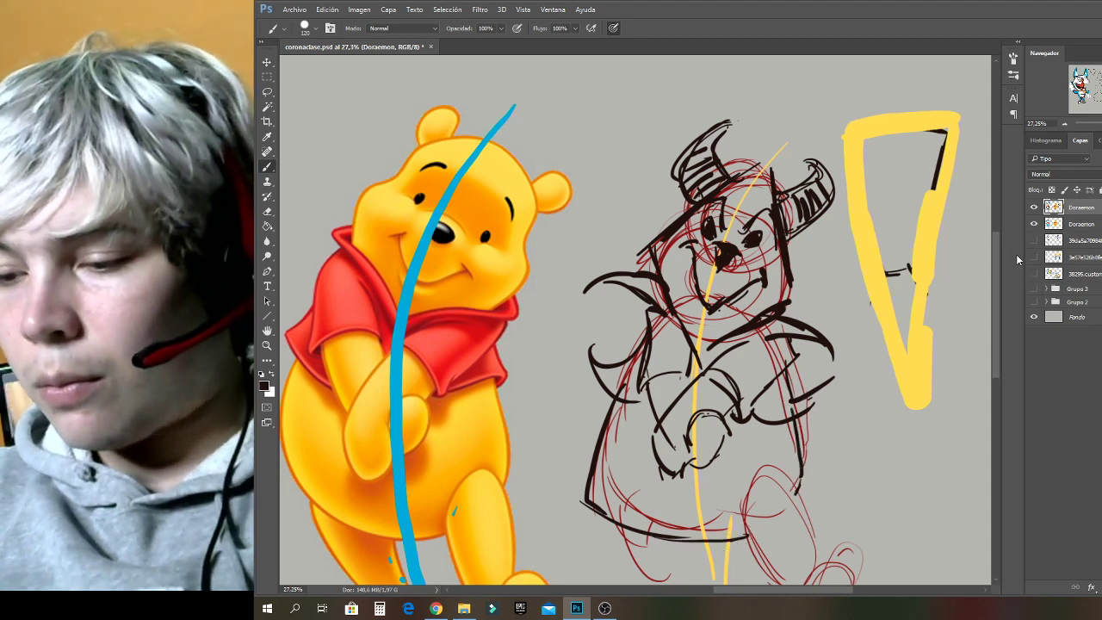
# Outline both legs in black with angular contours, giving one a pointed raised foot and the other a clawed foot.
pyautogui.moveTo(995, 272); pyautogui.dragTo(998, 297)
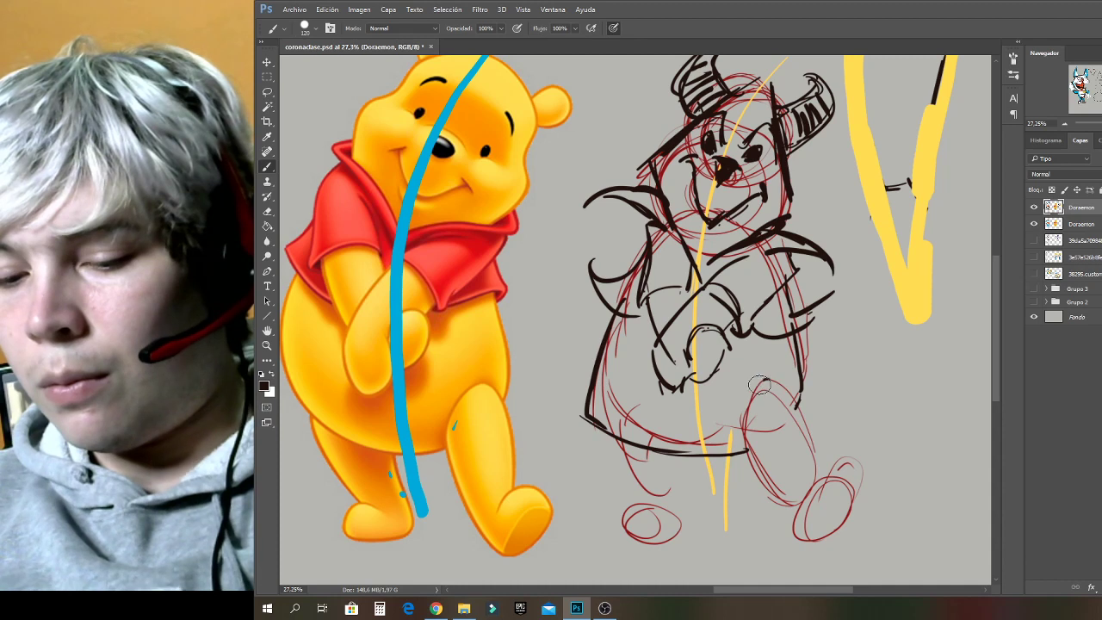
pyautogui.moveTo(765, 388)
pyautogui.mouseDown()
pyautogui.moveTo(739, 440)
pyautogui.moveTo(773, 386)
pyautogui.moveTo(812, 465)
pyautogui.mouseUp()
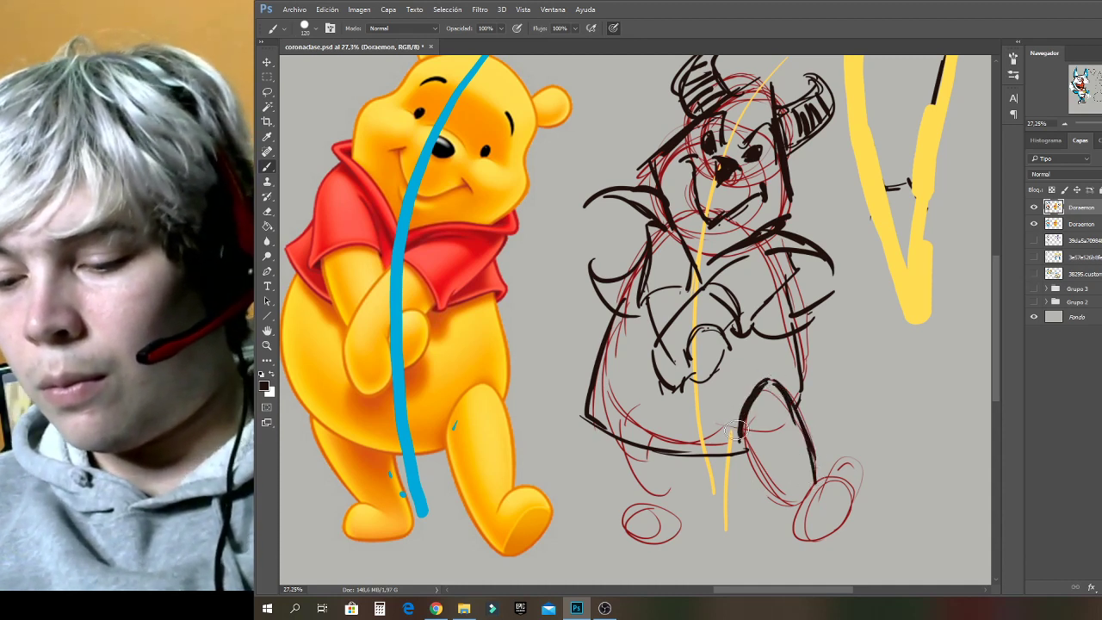
pyautogui.moveTo(737, 441)
pyautogui.mouseDown()
pyautogui.moveTo(805, 525)
pyautogui.moveTo(871, 472)
pyautogui.moveTo(882, 507)
pyautogui.moveTo(859, 496)
pyautogui.mouseUp()
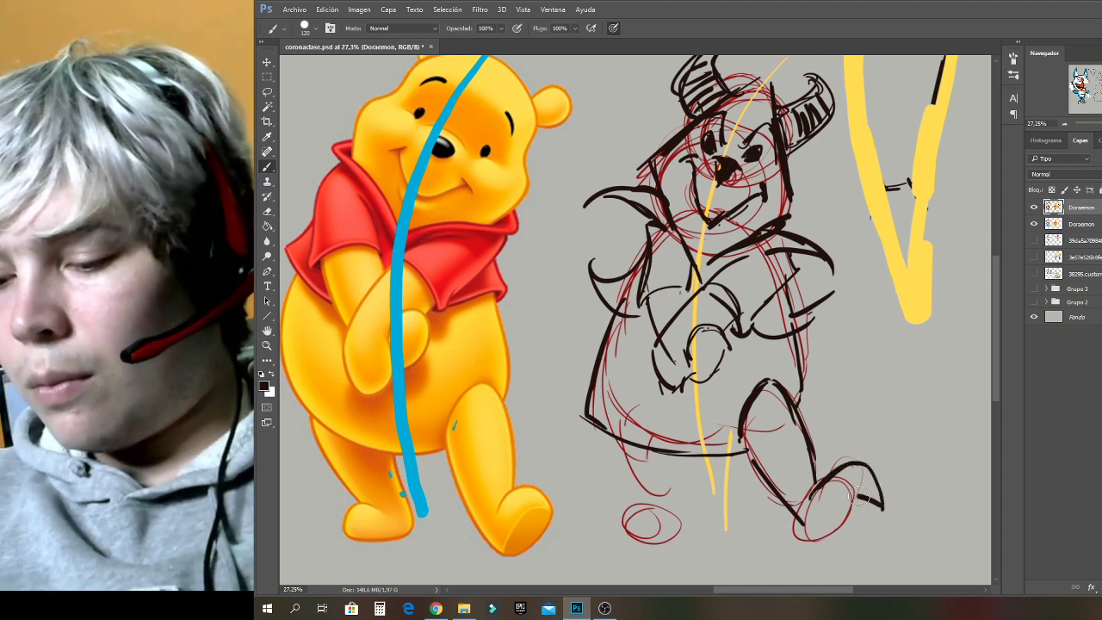
pyautogui.moveTo(825, 538); pyautogui.dragTo(866, 491)
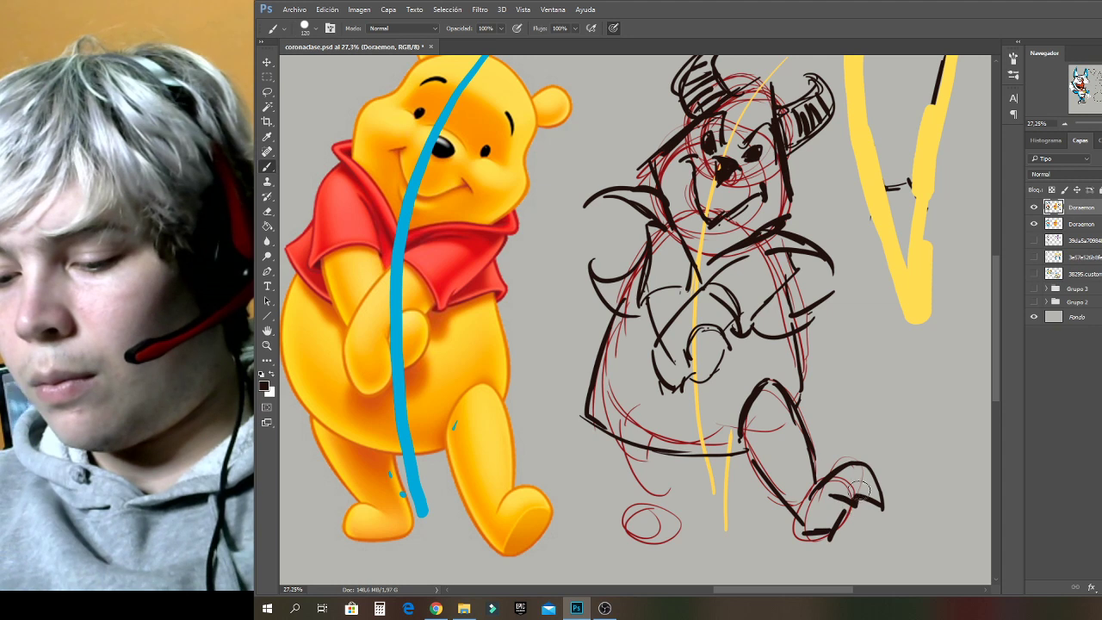
pyautogui.moveTo(623, 429)
pyautogui.mouseDown()
pyautogui.moveTo(641, 504)
pyautogui.moveTo(616, 517)
pyautogui.moveTo(620, 551)
pyautogui.moveTo(626, 515)
pyautogui.moveTo(628, 551)
pyautogui.moveTo(642, 560)
pyautogui.moveTo(642, 543)
pyautogui.moveTo(681, 542)
pyautogui.moveTo(676, 452)
pyautogui.moveTo(680, 525)
pyautogui.mouseUp()
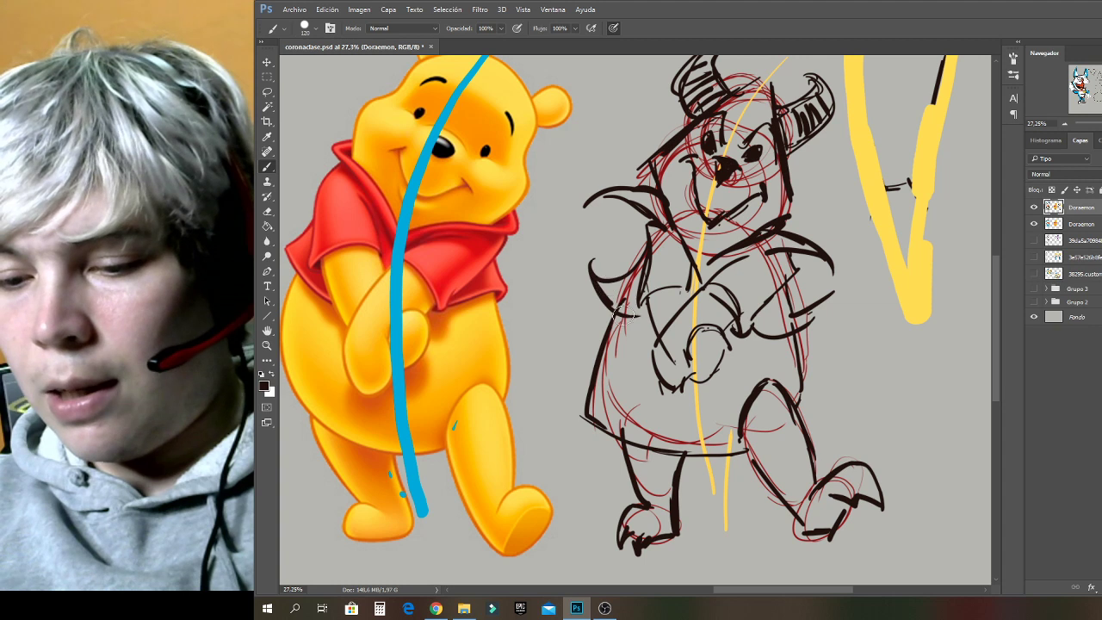
# Fill the spiky shirt with black and hatch the left side of the belly with a 3 px brush.
pyautogui.moveTo(617, 293)
pyautogui.mouseDown()
pyautogui.moveTo(603, 297)
pyautogui.moveTo(633, 285)
pyautogui.moveTo(627, 307)
pyautogui.moveTo(673, 250)
pyautogui.moveTo(687, 277)
pyautogui.moveTo(646, 207)
pyautogui.moveTo(620, 197)
pyautogui.moveTo(689, 262)
pyautogui.moveTo(814, 243)
pyautogui.moveTo(746, 300)
pyautogui.moveTo(714, 276)
pyautogui.moveTo(737, 301)
pyautogui.moveTo(749, 267)
pyautogui.moveTo(762, 284)
pyautogui.moveTo(778, 247)
pyautogui.moveTo(784, 285)
pyautogui.moveTo(758, 318)
pyautogui.moveTo(814, 315)
pyautogui.mouseUp()
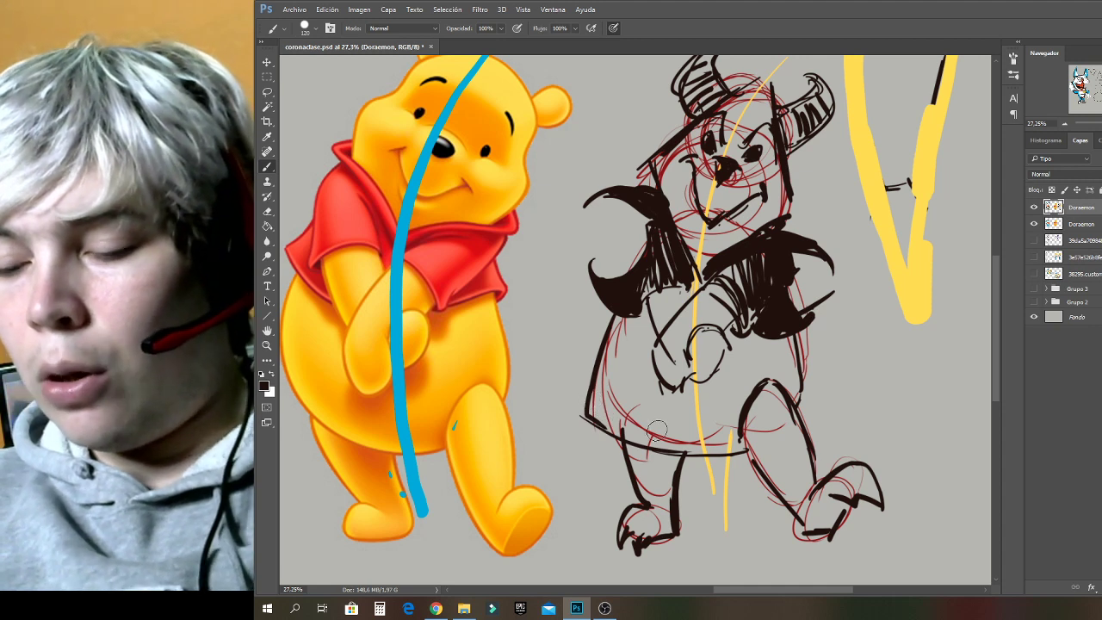
pyautogui.rightClick(801, 295)
pyautogui.moveTo(862, 324); pyautogui.dragTo(840, 328)
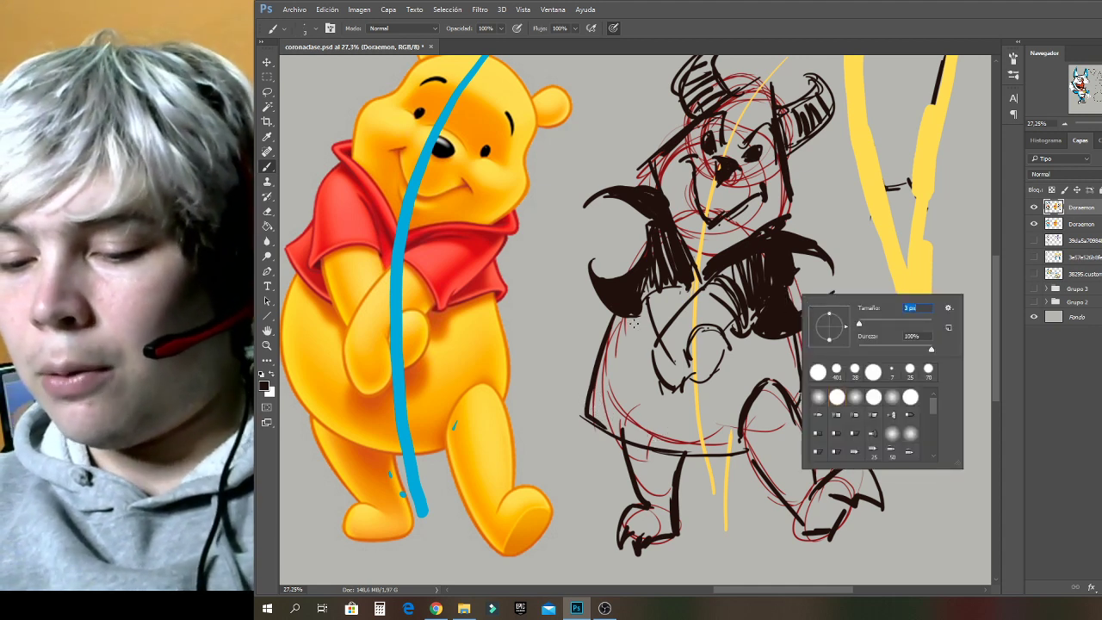
pyautogui.click(631, 320)
pyautogui.press('alt')
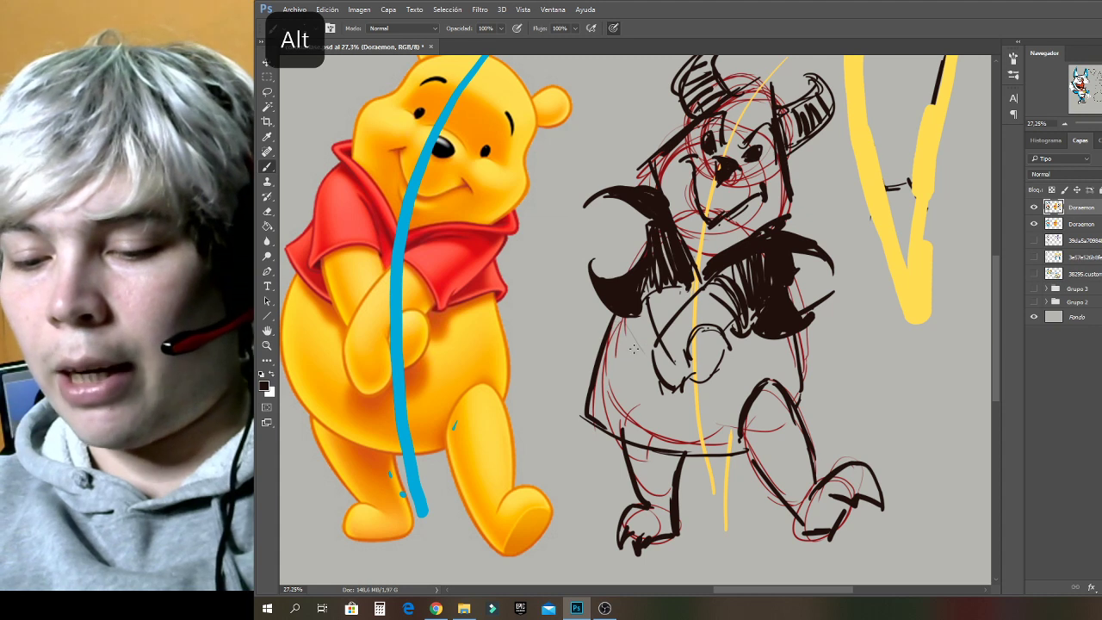
pyautogui.moveTo(623, 348); pyautogui.dragTo(608, 397)
# Enlarge the brush to 31 px and hatch bolder shading lines along the left side of the belly.
pyautogui.rightClick(634, 338)
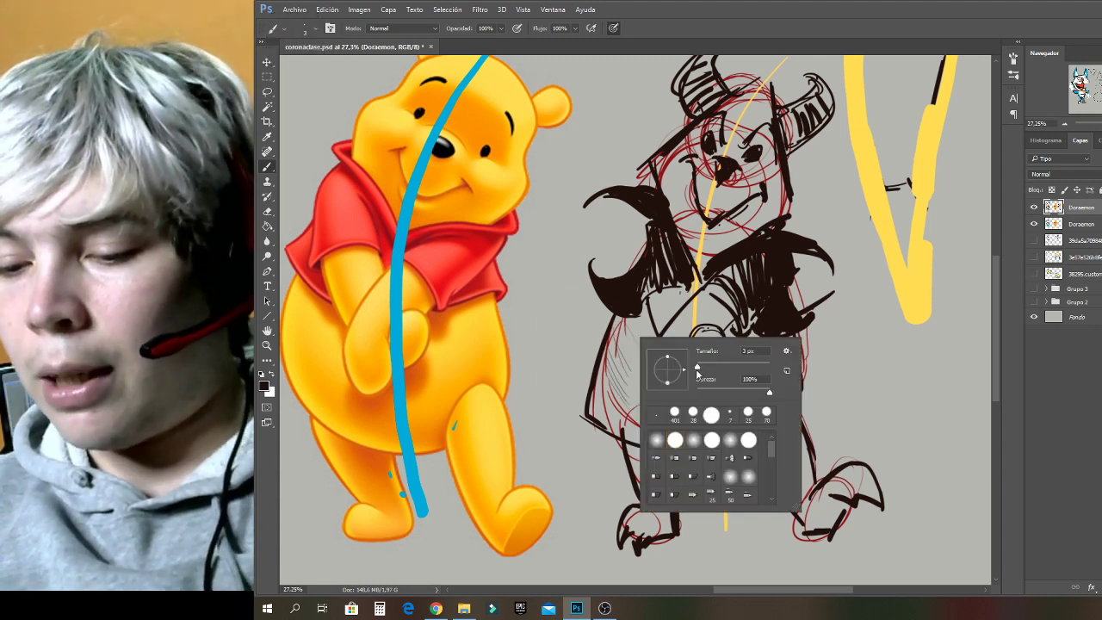
pyautogui.click(710, 367)
pyautogui.click(620, 319)
pyautogui.moveTo(620, 322)
pyautogui.mouseDown()
pyautogui.moveTo(626, 369)
pyautogui.moveTo(594, 427)
pyautogui.mouseUp()
# Compare the redesigns with the original characters by hiding and reshowing the upper Doraemon drawing layer.
pyautogui.moveTo(1100, 90)
pyautogui.mouseDown()
pyautogui.moveTo(1070, 79)
pyautogui.moveTo(1101, 88)
pyautogui.moveTo(1094, 123)
pyautogui.mouseUp()
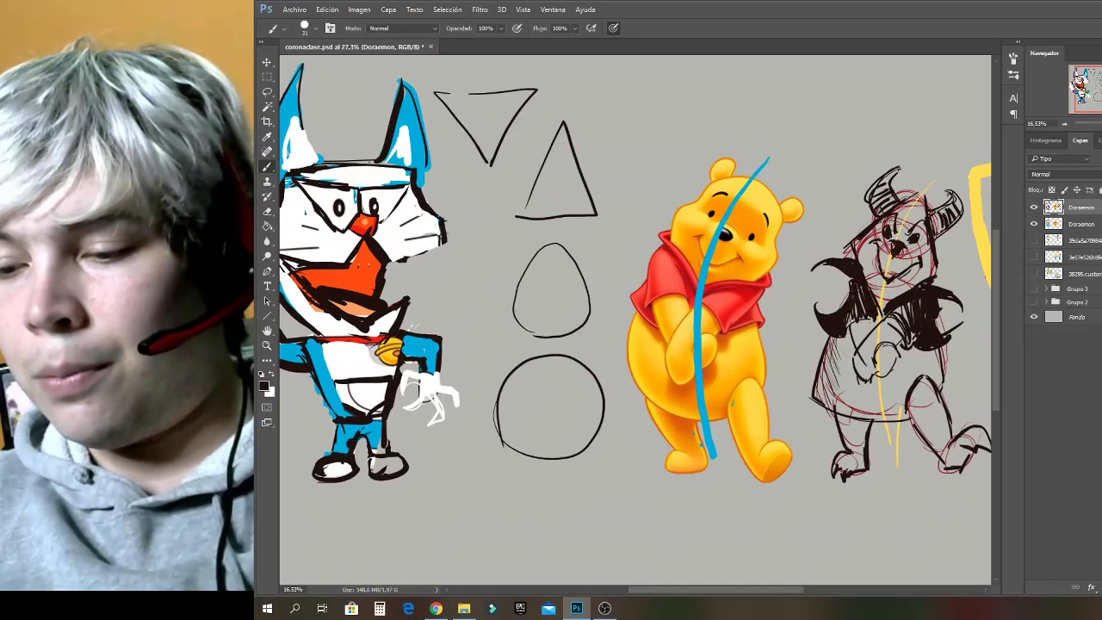
pyautogui.click(1034, 207)
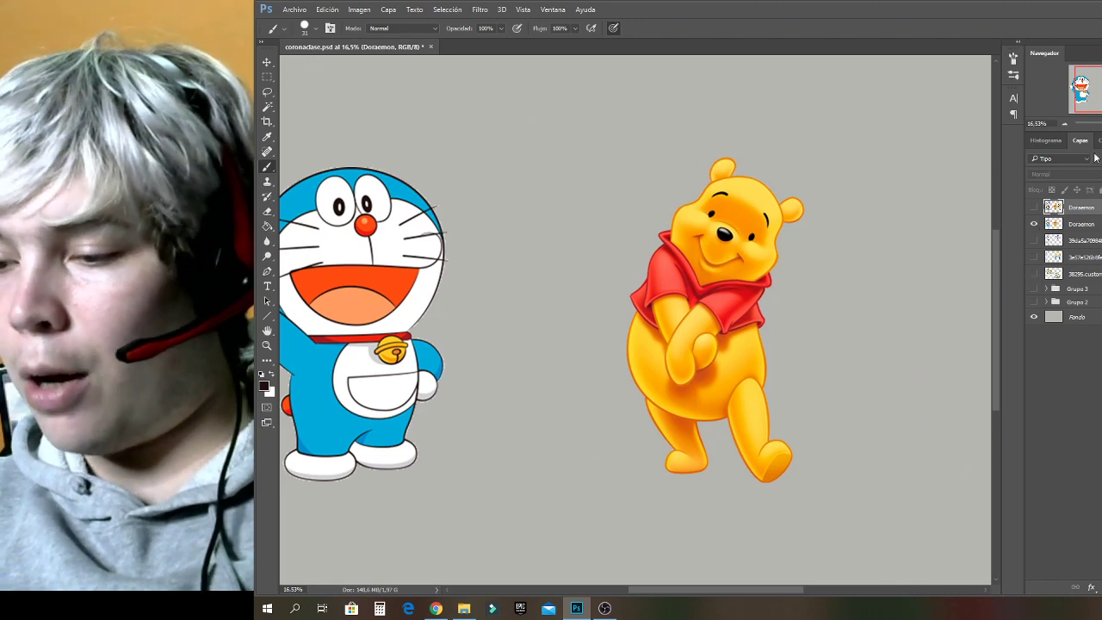
pyautogui.moveTo(1101, 89); pyautogui.dragTo(1088, 123)
pyautogui.click(1034, 207)
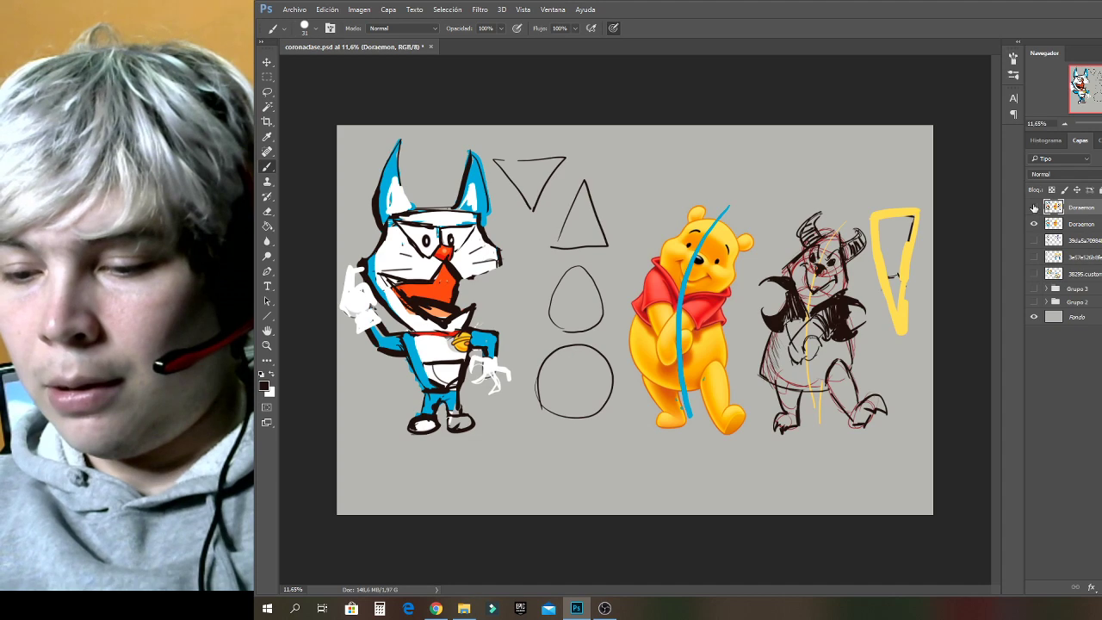
# Toggle the redesign layer repeatedly to contrast the angular characters with the rounded originals, and brush a long pointed stroke across the upright triangle.
pyautogui.click(1035, 207)
pyautogui.click(1034, 208)
pyautogui.click(1034, 207)
pyautogui.click(1036, 208)
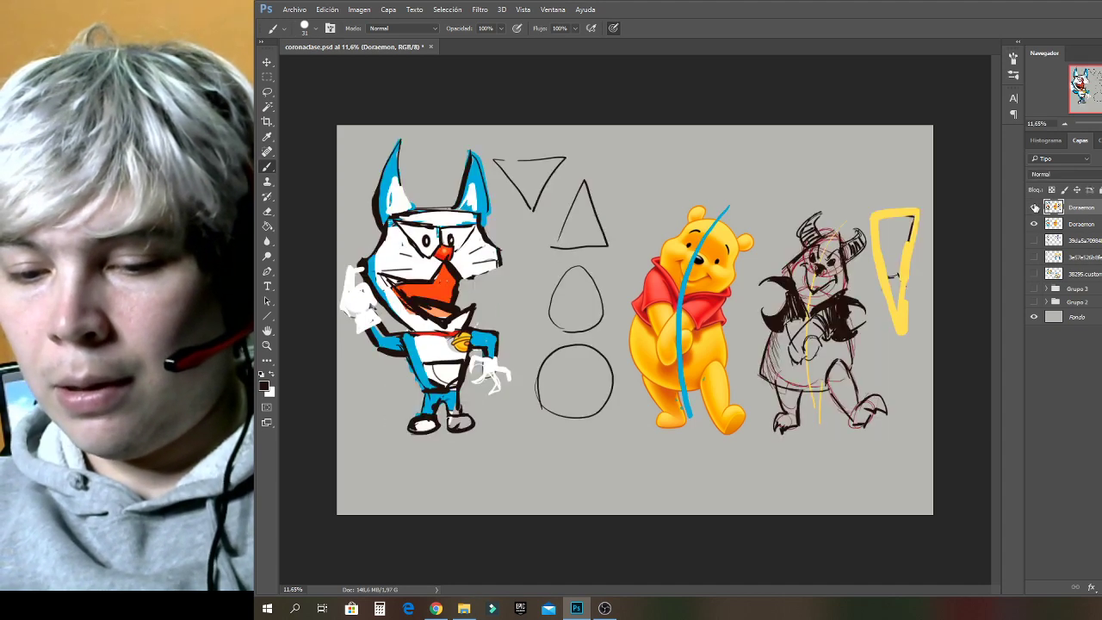
pyautogui.click(1035, 207)
pyautogui.click(1035, 208)
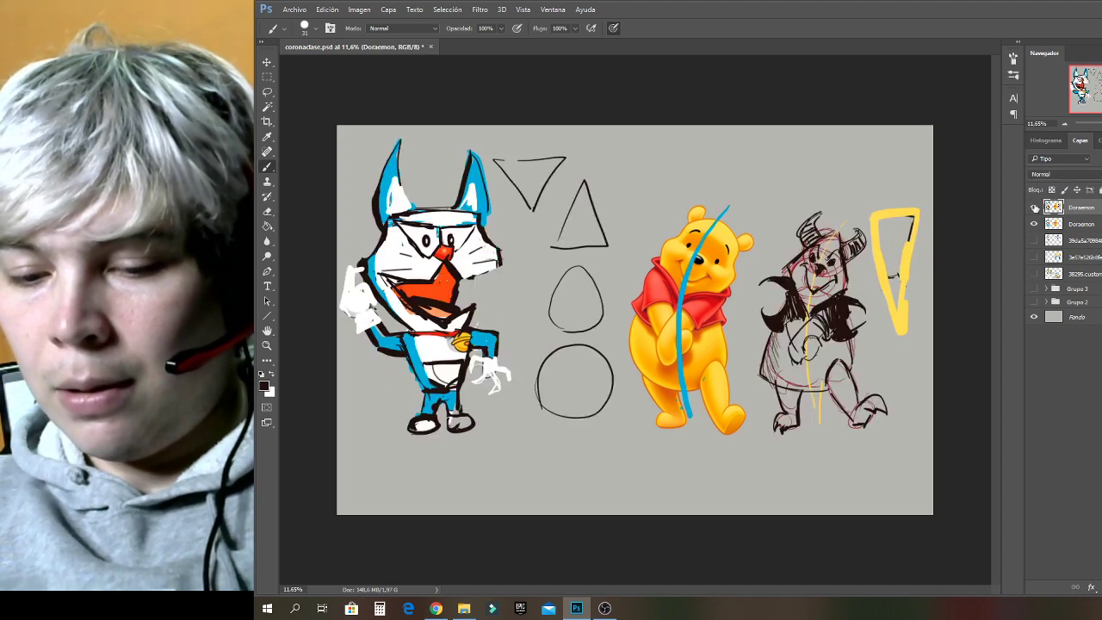
pyautogui.click(1035, 208)
pyautogui.click(1035, 208)
pyautogui.moveTo(682, 174)
pyautogui.mouseDown()
pyautogui.moveTo(525, 235)
pyautogui.moveTo(563, 252)
pyautogui.mouseUp()
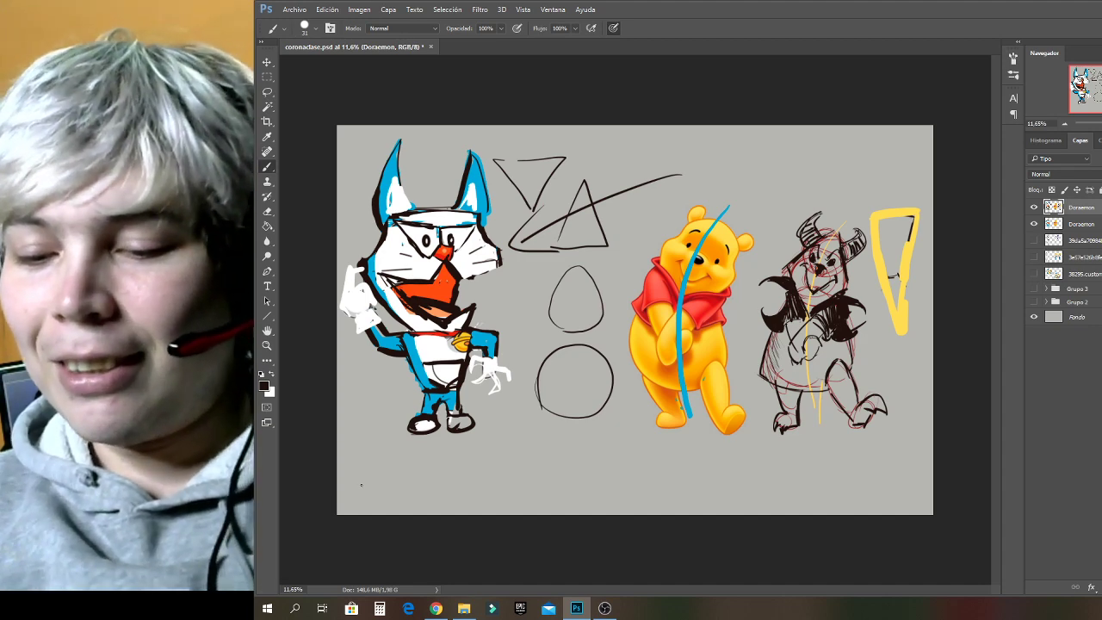
# Hide both Doraemon layers and show the Powerpuff Girls layer, framing the two uppermost figures of the column with empty space beside them.
pyautogui.click(1034, 208)
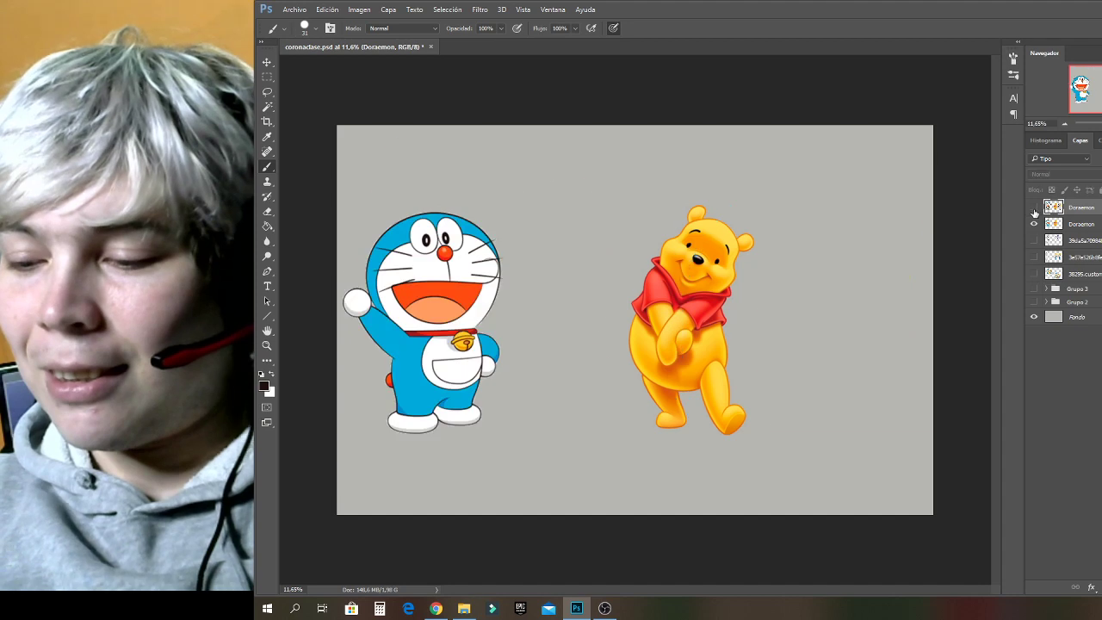
pyautogui.click(1035, 224)
pyautogui.click(1034, 240)
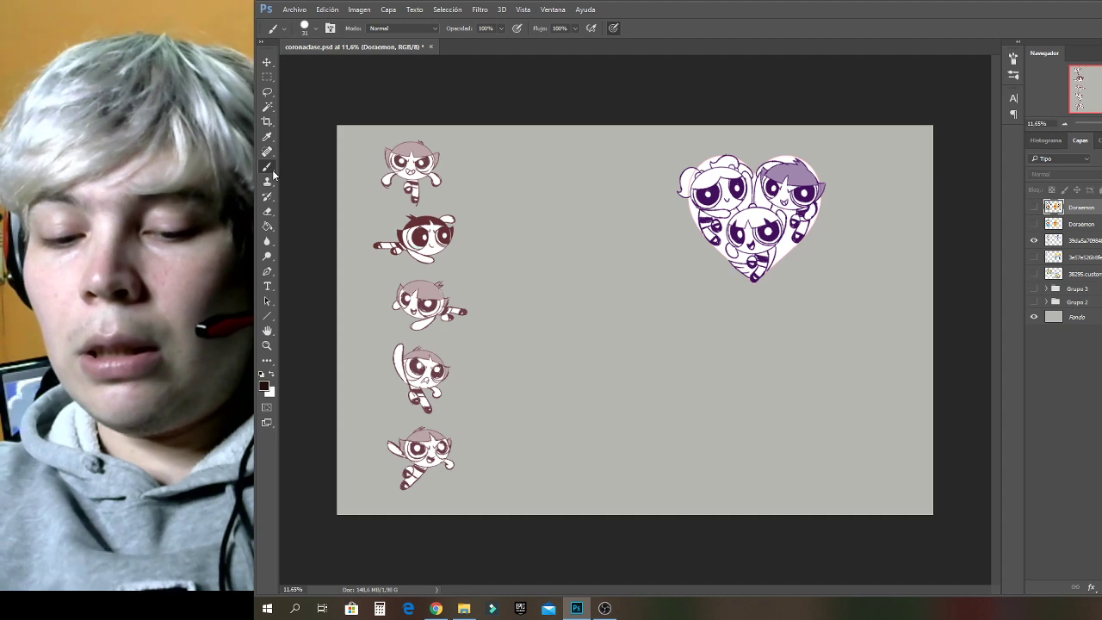
pyautogui.moveTo(1092, 123)
pyautogui.mouseDown()
pyautogui.moveTo(1101, 123)
pyautogui.moveTo(1077, 72)
pyautogui.mouseUp()
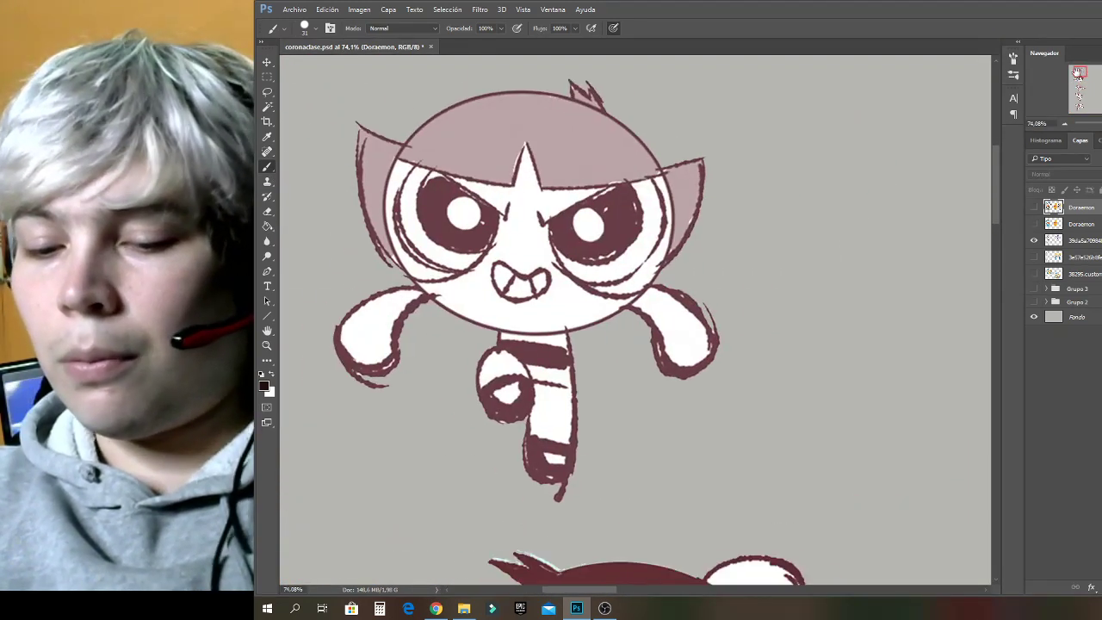
pyautogui.moveTo(1101, 123); pyautogui.dragTo(1099, 123)
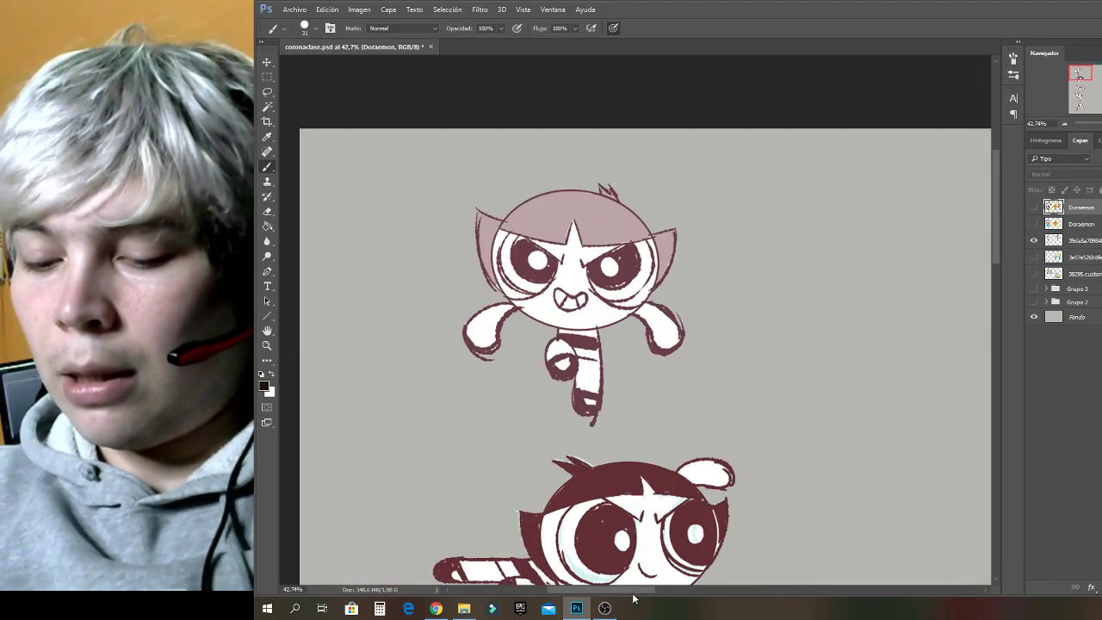
pyautogui.moveTo(636, 591); pyautogui.dragTo(657, 571)
pyautogui.moveTo(995, 211); pyautogui.dragTo(996, 228)
pyautogui.moveTo(650, 594); pyautogui.dragTo(665, 596)
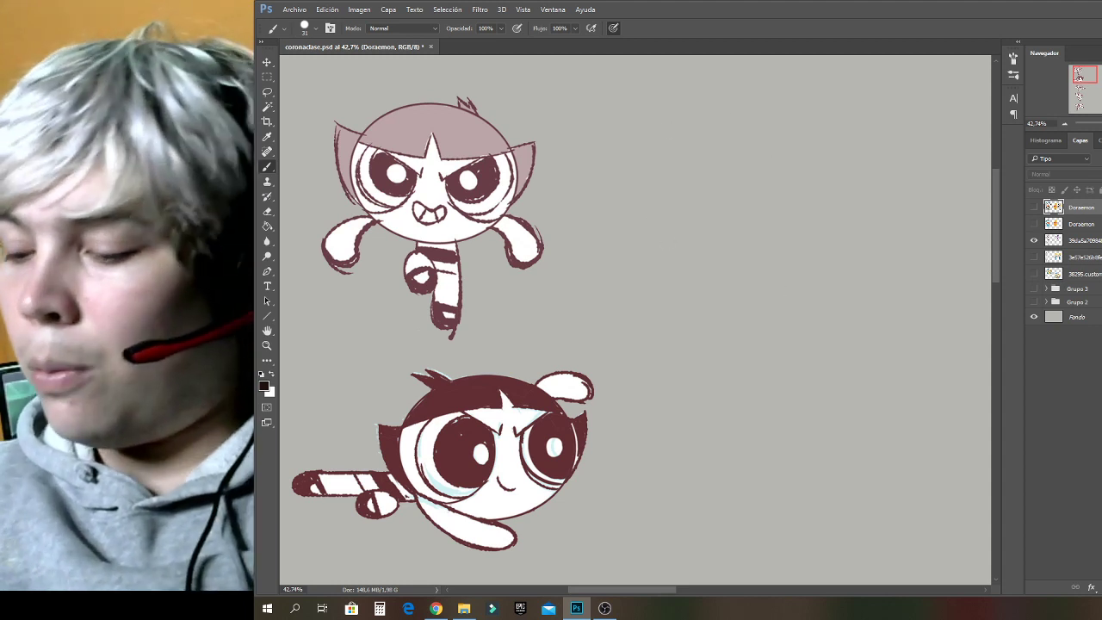
# Delete the two Doraemon layers and the two layer groups, keeping the three reference image layers and the background.
pyautogui.doubleClick(1082, 209)
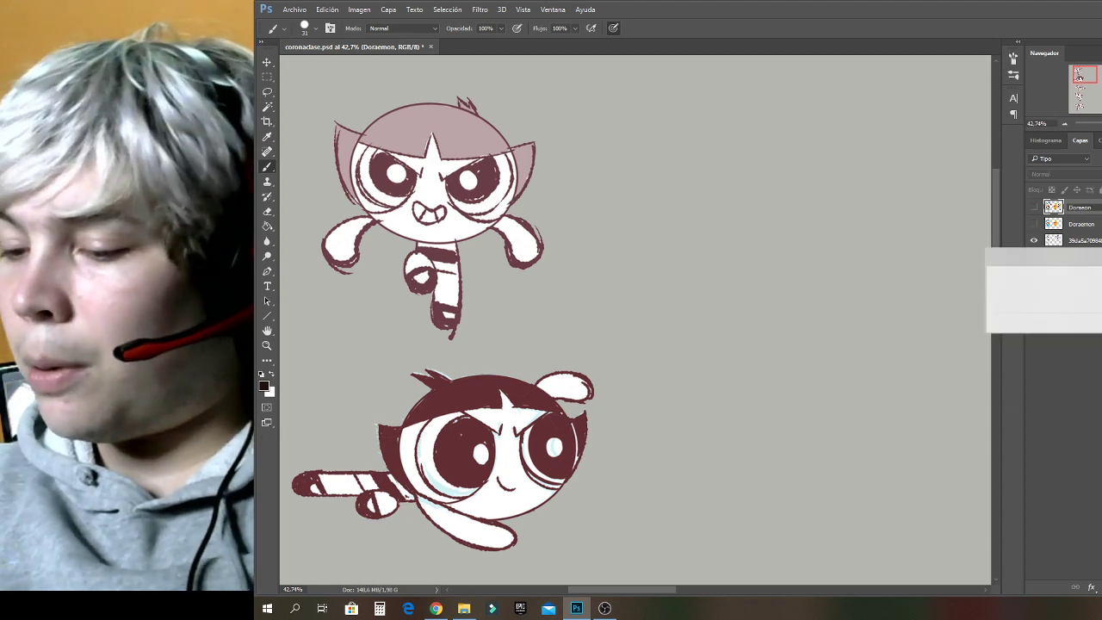
pyautogui.press('Return')
pyautogui.press('Delete')
pyautogui.press('Delete')
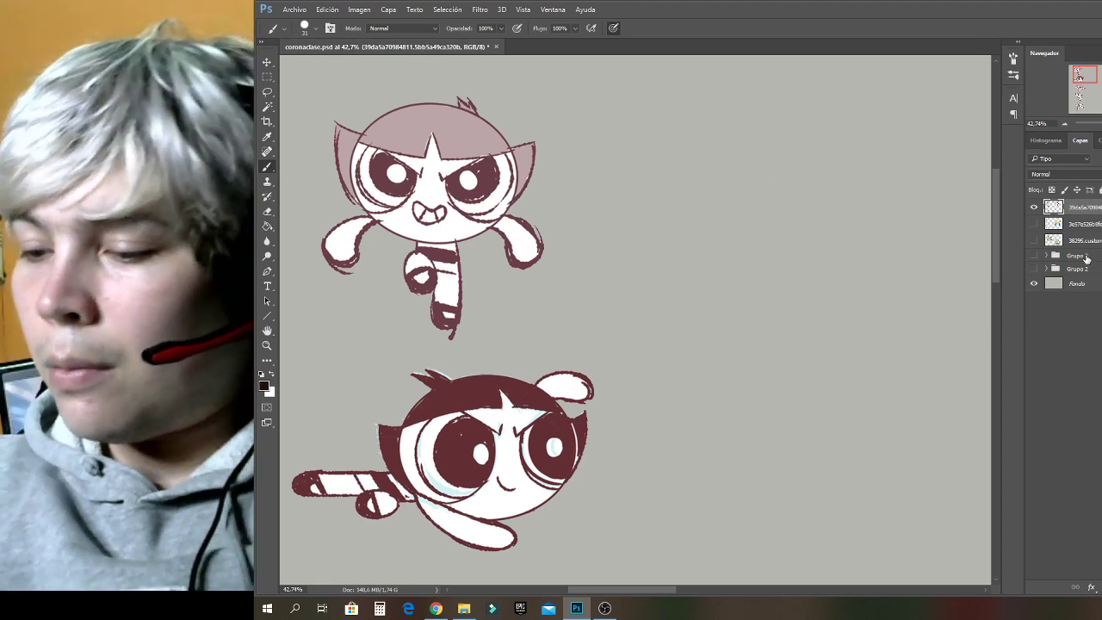
pyautogui.click(1078, 257)
pyautogui.keyDown('shift'); pyautogui.click(1078, 269); pyautogui.keyUp('shift')
pyautogui.press('Delete')
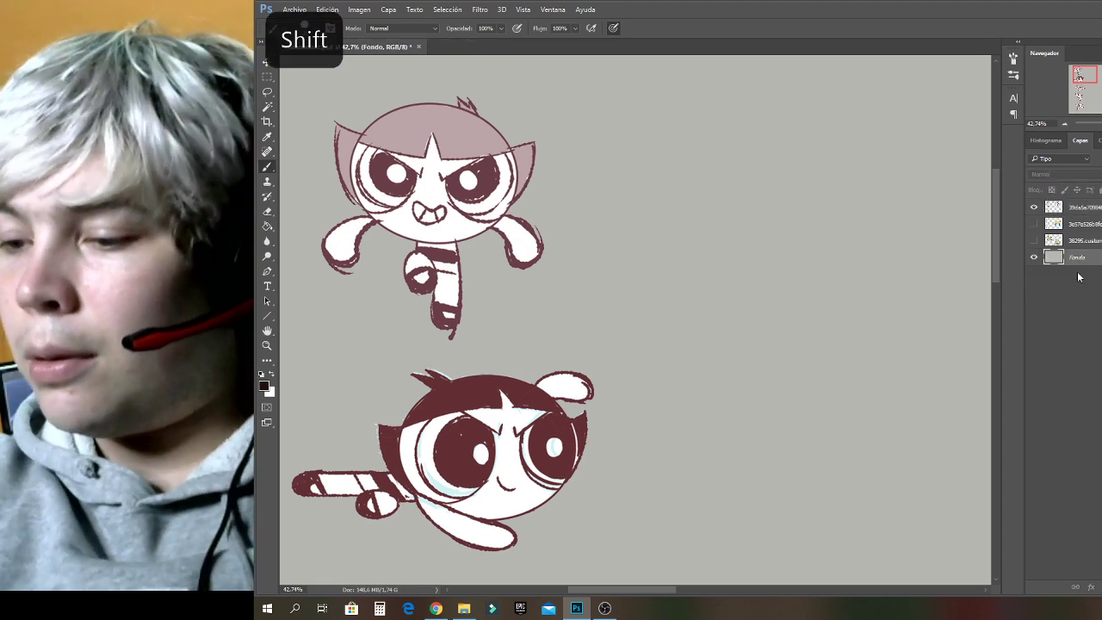
# Draw a large black circle for the head beside the upper figure, on the Powerpuff Girls layer.
pyautogui.click(1084, 212)
pyautogui.moveTo(779, 314)
pyautogui.mouseDown()
pyautogui.moveTo(807, 364)
pyautogui.moveTo(906, 281)
pyautogui.mouseUp()
pyautogui.hotkey('ctrl', 'z')
pyautogui.moveTo(783, 198)
pyautogui.mouseDown()
pyautogui.moveTo(656, 130)
pyautogui.moveTo(696, 253)
pyautogui.moveTo(757, 145)
pyautogui.moveTo(634, 153)
pyautogui.mouseUp()
pyautogui.moveTo(702, 254)
pyautogui.mouseDown()
pyautogui.moveTo(757, 144)
pyautogui.moveTo(627, 149)
pyautogui.moveTo(725, 260)
pyautogui.moveTo(770, 149)
pyautogui.moveTo(620, 199)
pyautogui.mouseUp()
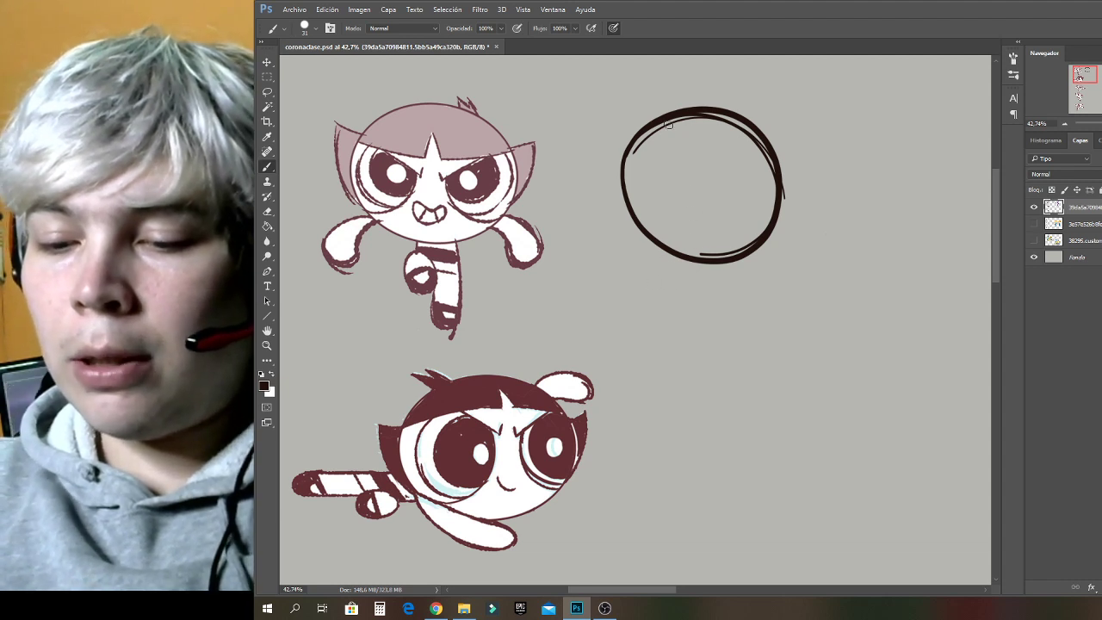
# Draw a short tube-shaped body with a rounded base under the head, and a curved arrow leading from the head down beside the body.
pyautogui.moveTo(679, 256)
pyautogui.mouseDown()
pyautogui.moveTo(675, 324)
pyautogui.moveTo(716, 322)
pyautogui.mouseUp()
pyautogui.moveTo(714, 268); pyautogui.dragTo(715, 326)
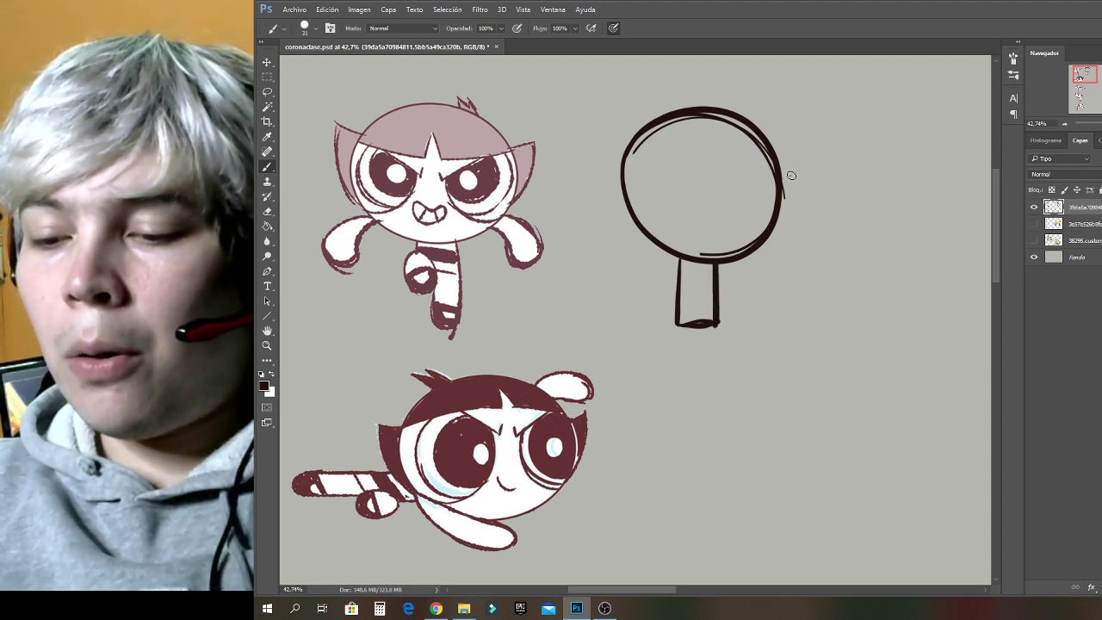
pyautogui.moveTo(791, 176)
pyautogui.mouseDown()
pyautogui.moveTo(831, 181)
pyautogui.moveTo(864, 219)
pyautogui.moveTo(850, 257)
pyautogui.moveTo(805, 301)
pyautogui.mouseUp()
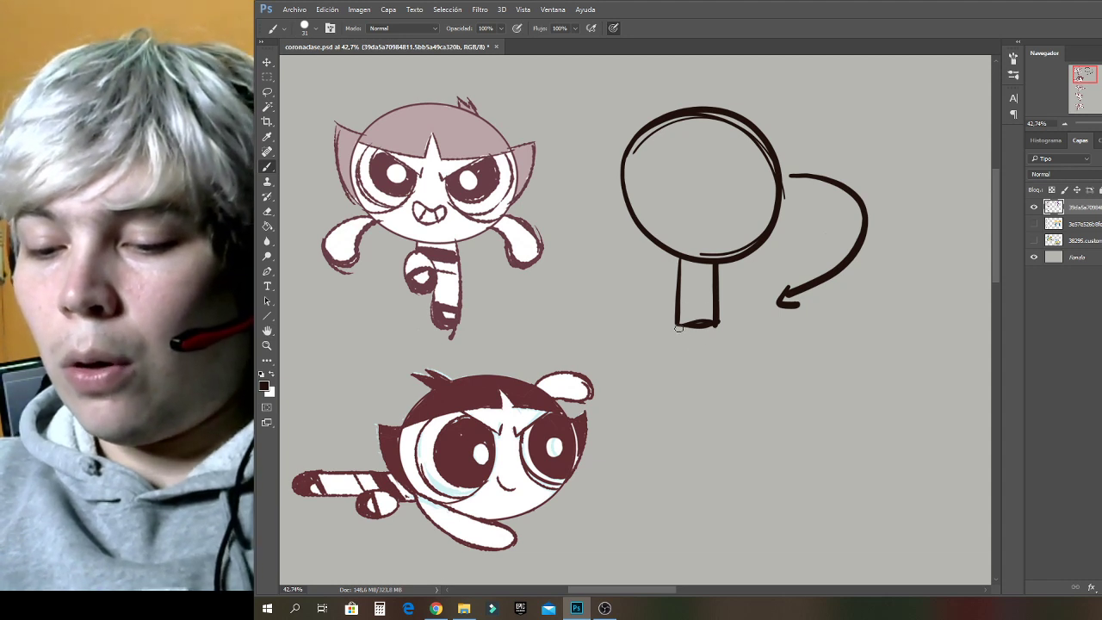
pyautogui.moveTo(678, 326)
pyautogui.mouseDown()
pyautogui.moveTo(698, 337)
pyautogui.moveTo(717, 324)
pyautogui.mouseUp()
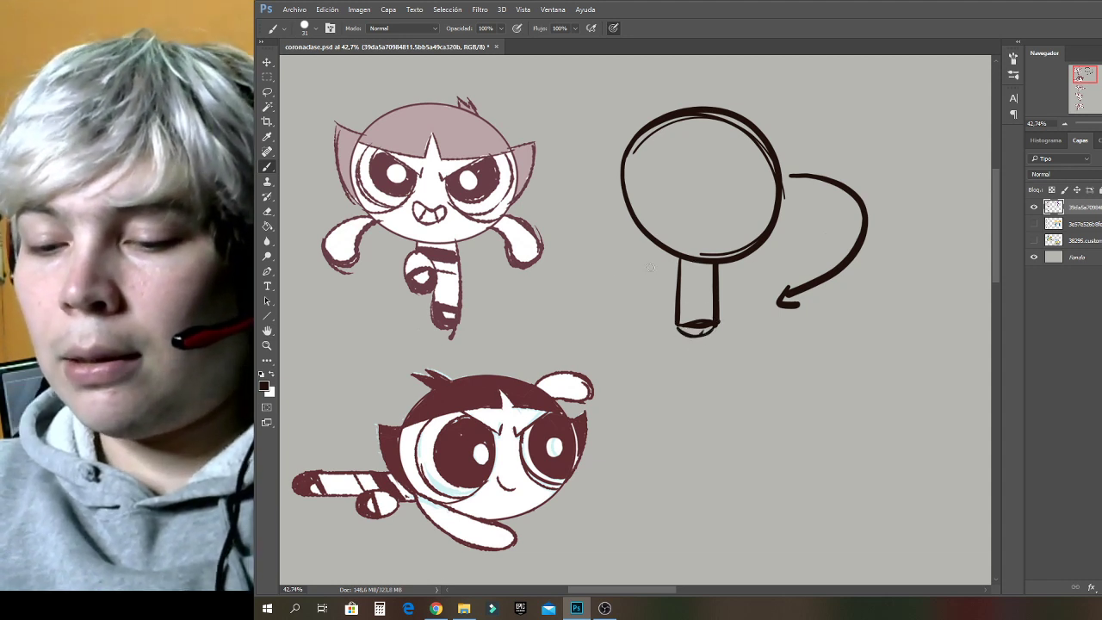
# Add two curved, rounded arms and two short legs with oval feet to the sketched body.
pyautogui.moveTo(672, 257)
pyautogui.mouseDown()
pyautogui.moveTo(622, 271)
pyautogui.moveTo(634, 264)
pyautogui.moveTo(645, 287)
pyautogui.moveTo(679, 260)
pyautogui.moveTo(639, 291)
pyautogui.moveTo(624, 266)
pyautogui.moveTo(618, 274)
pyautogui.moveTo(640, 291)
pyautogui.moveTo(739, 256)
pyautogui.mouseUp()
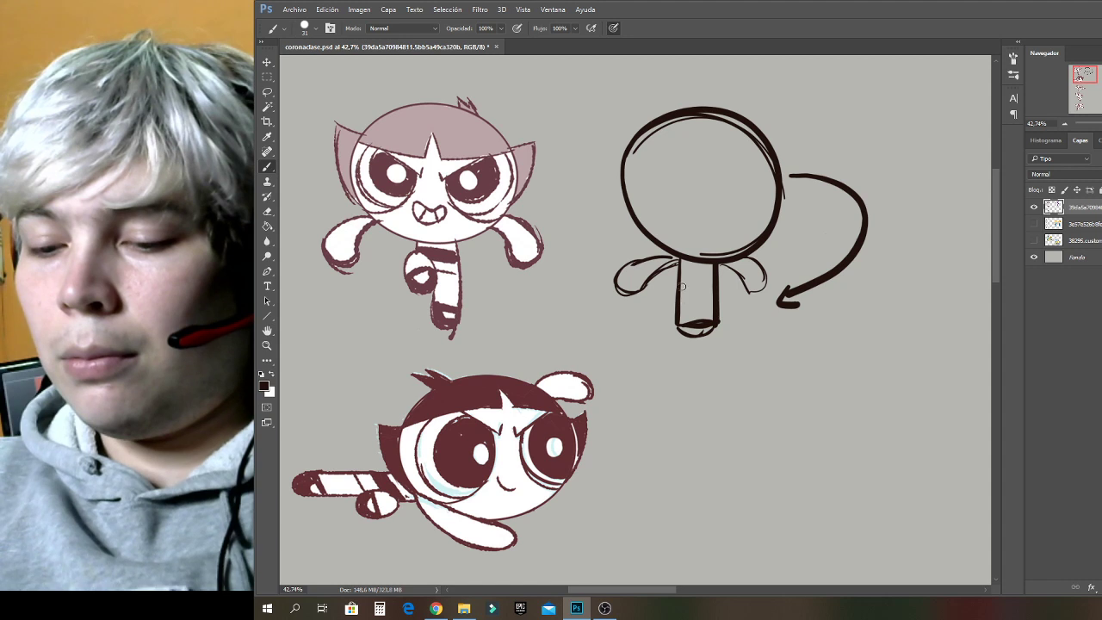
pyautogui.moveTo(686, 284)
pyautogui.mouseDown()
pyautogui.moveTo(673, 320)
pyautogui.moveTo(665, 314)
pyautogui.moveTo(702, 328)
pyautogui.moveTo(691, 299)
pyautogui.moveTo(700, 348)
pyautogui.moveTo(714, 299)
pyautogui.moveTo(689, 323)
pyautogui.moveTo(689, 342)
pyautogui.moveTo(724, 300)
pyautogui.moveTo(692, 348)
pyautogui.mouseUp()
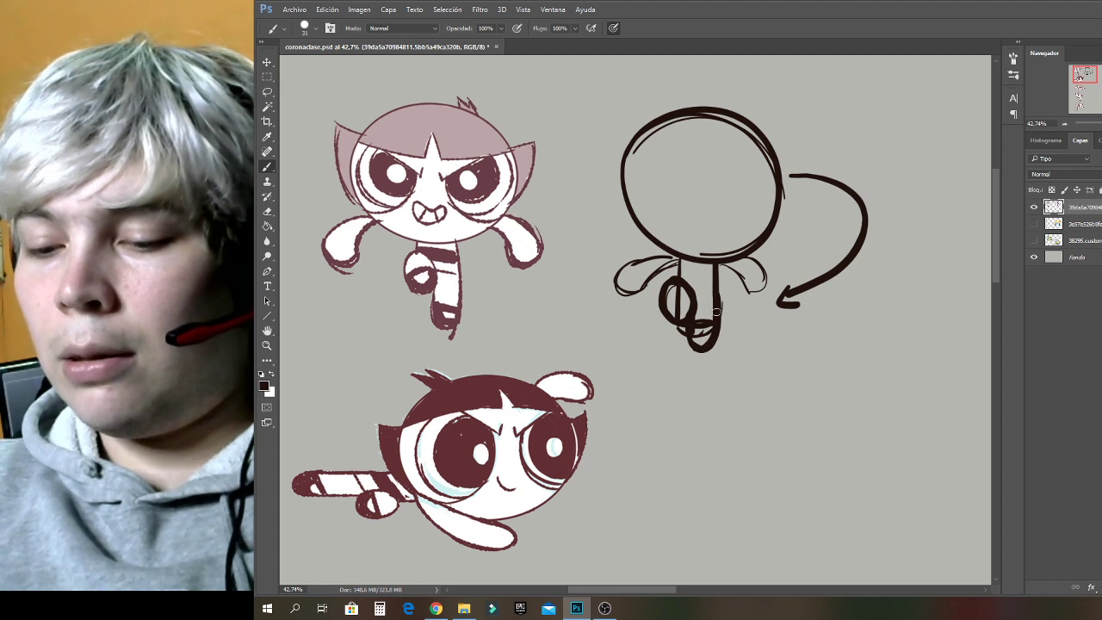
pyautogui.moveTo(670, 306)
pyautogui.mouseDown()
pyautogui.moveTo(689, 300)
pyautogui.moveTo(674, 311)
pyautogui.mouseUp()
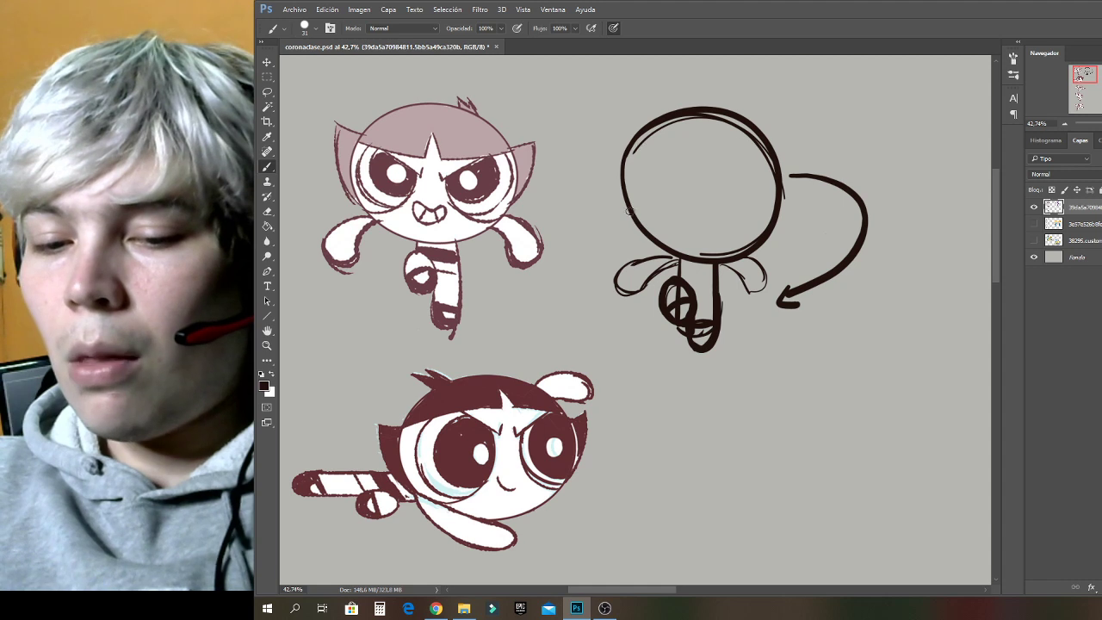
# Draw two large round eyes inside the head, thicken the head's contour and add an arrow pointing to the reference figure.
pyautogui.moveTo(619, 182); pyautogui.dragTo(656, 226)
pyautogui.moveTo(667, 160)
pyautogui.mouseDown()
pyautogui.moveTo(619, 204)
pyautogui.moveTo(691, 200)
pyautogui.moveTo(624, 166)
pyautogui.moveTo(678, 216)
pyautogui.moveTo(623, 215)
pyautogui.mouseUp()
pyautogui.moveTo(728, 152)
pyautogui.mouseDown()
pyautogui.moveTo(743, 227)
pyautogui.moveTo(718, 164)
pyautogui.moveTo(770, 213)
pyautogui.moveTo(708, 186)
pyautogui.moveTo(781, 194)
pyautogui.moveTo(716, 169)
pyautogui.moveTo(766, 221)
pyautogui.moveTo(737, 150)
pyautogui.moveTo(770, 171)
pyautogui.mouseUp()
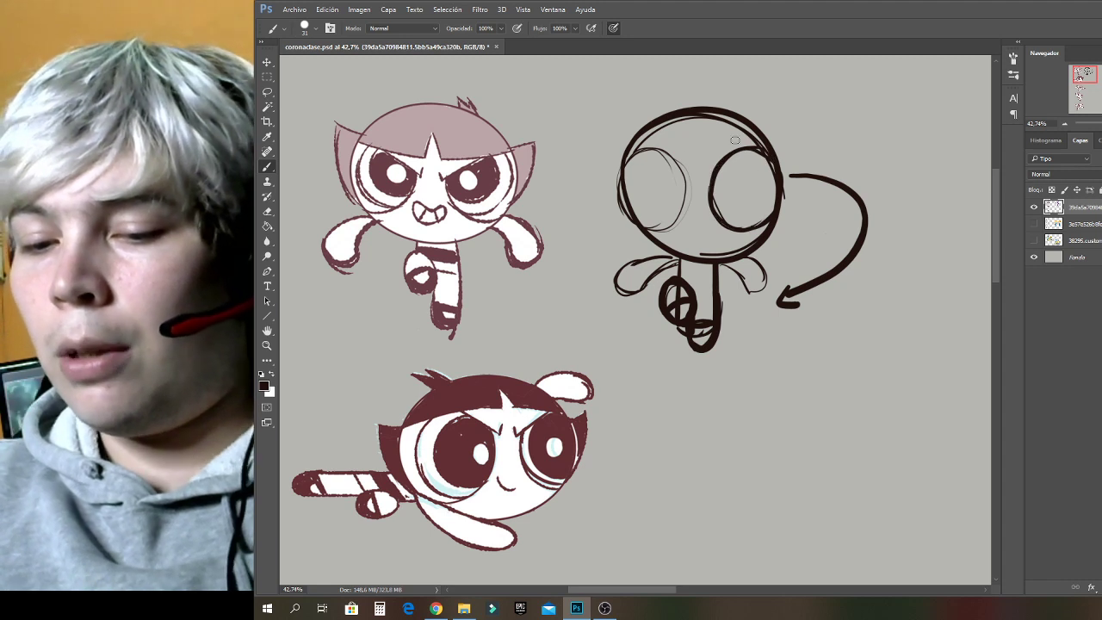
pyautogui.moveTo(636, 108)
pyautogui.mouseDown()
pyautogui.moveTo(564, 151)
pyautogui.moveTo(565, 136)
pyautogui.moveTo(655, 249)
pyautogui.moveTo(684, 257)
pyautogui.mouseUp()
pyautogui.moveTo(624, 206); pyautogui.dragTo(645, 246)
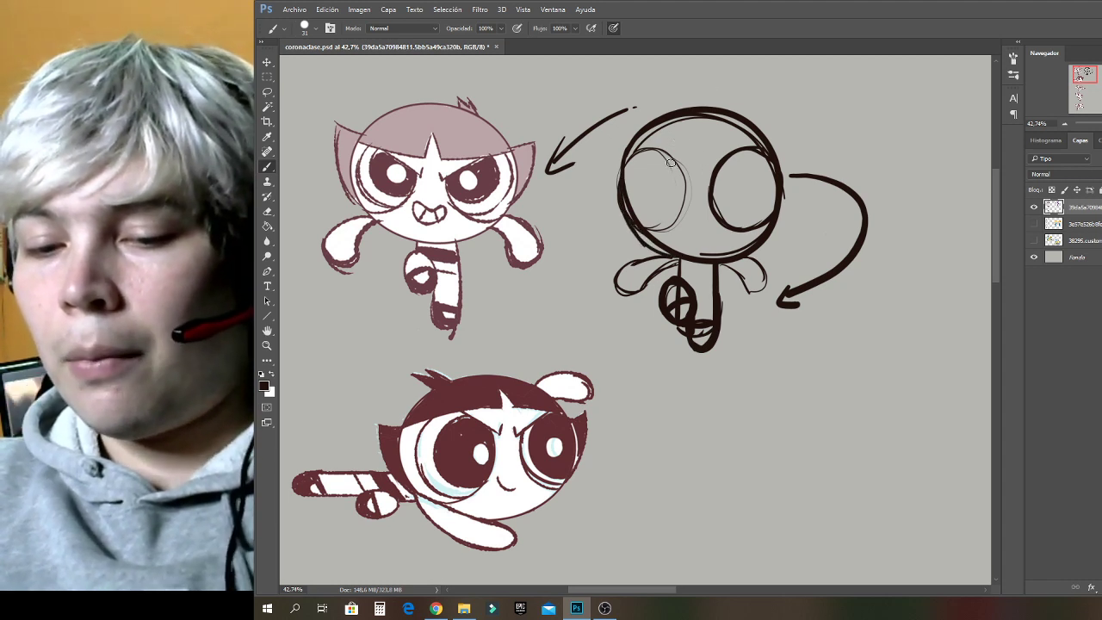
# Draw the notched fringe, angry brows and pointed side hair on the head, with a small arrow aimed at one hair tip.
pyautogui.moveTo(653, 153)
pyautogui.mouseDown()
pyautogui.moveTo(689, 179)
pyautogui.moveTo(674, 171)
pyautogui.moveTo(727, 165)
pyautogui.moveTo(696, 151)
pyautogui.moveTo(700, 121)
pyautogui.moveTo(715, 155)
pyautogui.mouseUp()
pyautogui.moveTo(642, 143)
pyautogui.mouseDown()
pyautogui.moveTo(607, 125)
pyautogui.moveTo(595, 157)
pyautogui.moveTo(607, 215)
pyautogui.mouseUp()
pyautogui.moveTo(761, 139)
pyautogui.mouseDown()
pyautogui.moveTo(799, 113)
pyautogui.moveTo(785, 200)
pyautogui.mouseUp()
pyautogui.moveTo(821, 68); pyautogui.dragTo(785, 111)
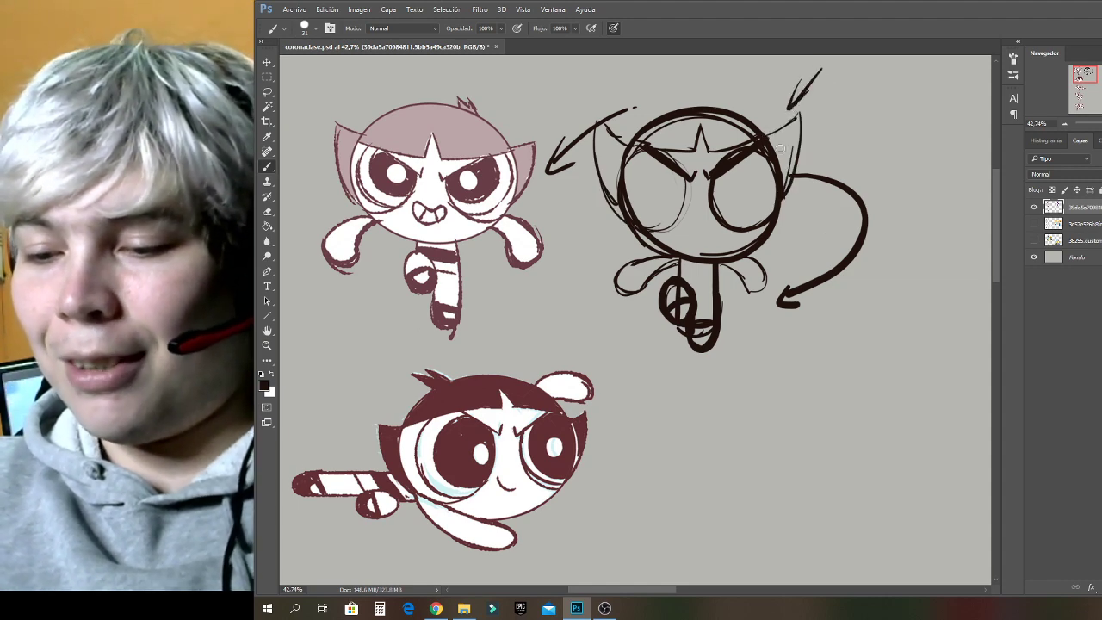
# Set the brush colour to turquoise 10bbbd and trace the pointed side hair of the sketched head.
pyautogui.click(263, 385)
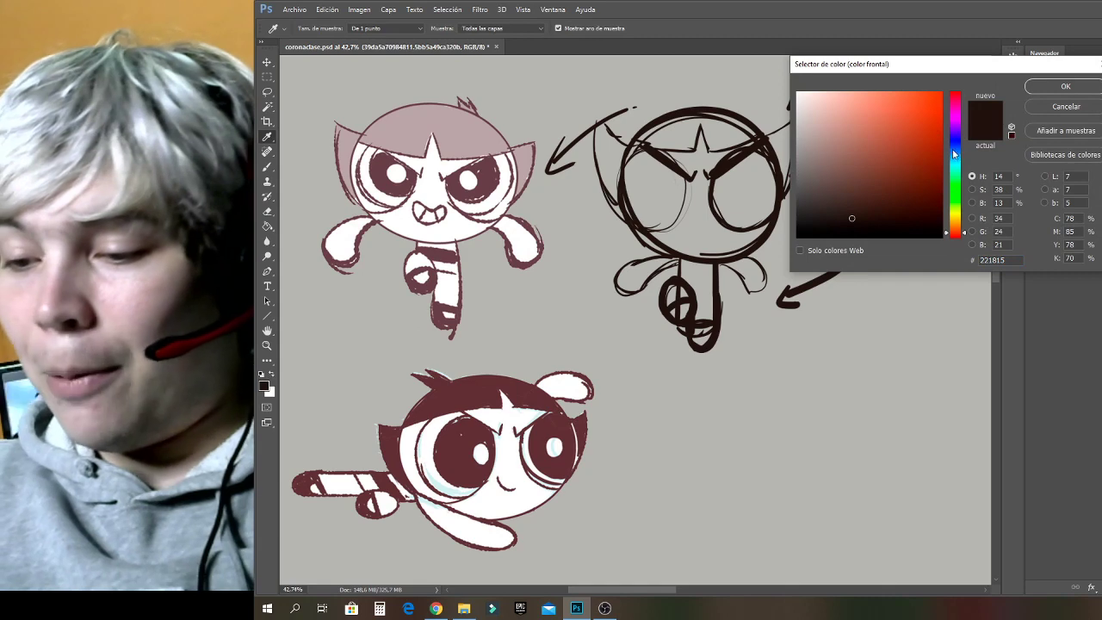
pyautogui.click(955, 136)
pyautogui.click(956, 168)
pyautogui.click(1066, 86)
pyautogui.moveTo(764, 141)
pyautogui.mouseDown()
pyautogui.moveTo(806, 114)
pyautogui.moveTo(784, 182)
pyautogui.mouseUp()
pyautogui.press('i')
pyautogui.click(264, 385)
pyautogui.click(930, 129)
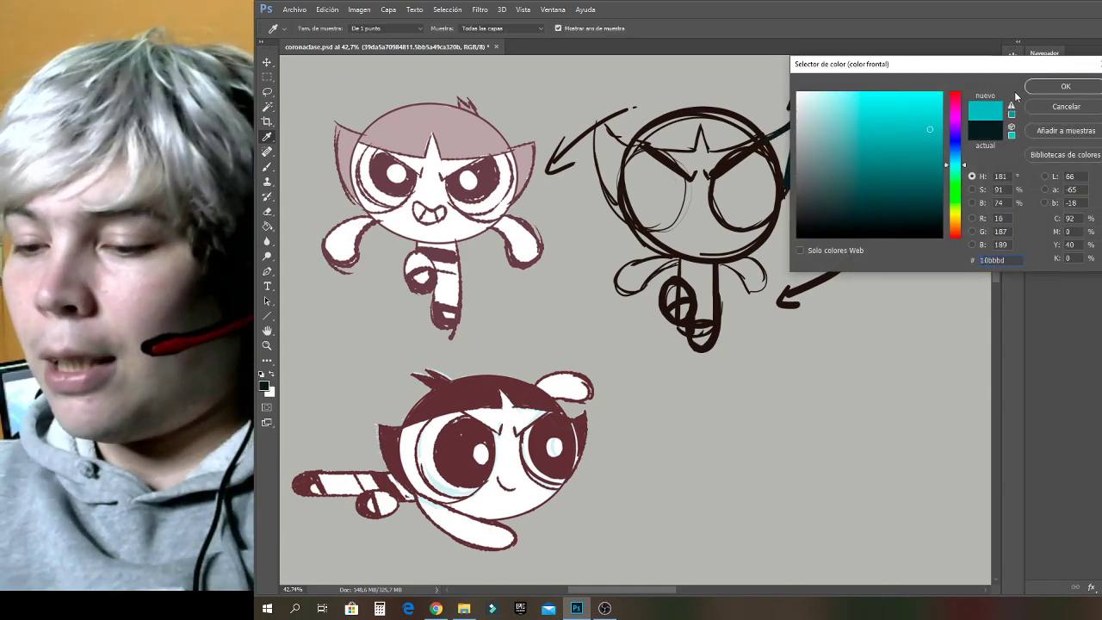
pyautogui.click(1055, 89)
pyautogui.press('b')
pyautogui.moveTo(764, 140)
pyautogui.mouseDown()
pyautogui.moveTo(805, 112)
pyautogui.moveTo(790, 184)
pyautogui.moveTo(769, 138)
pyautogui.mouseUp()
pyautogui.moveTo(627, 144); pyautogui.dragTo(613, 205)
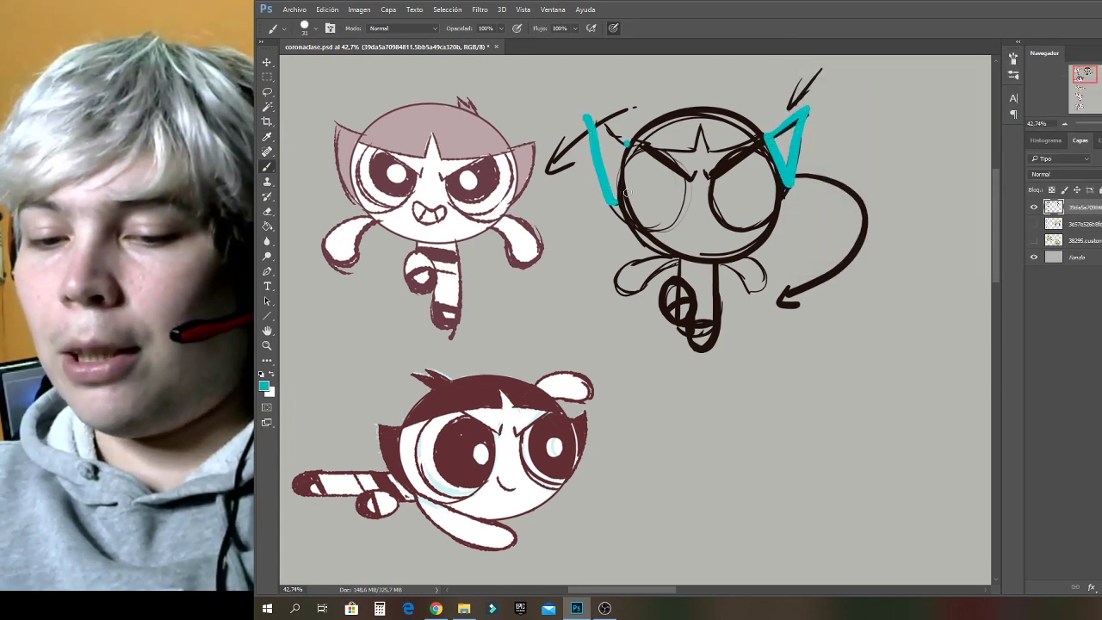
# Mark the triangular fringe notch of the upper reference figure in turquoise, undoing the similar mark on the lower figure.
pyautogui.moveTo(428, 156)
pyautogui.mouseDown()
pyautogui.moveTo(441, 142)
pyautogui.moveTo(439, 155)
pyautogui.mouseUp()
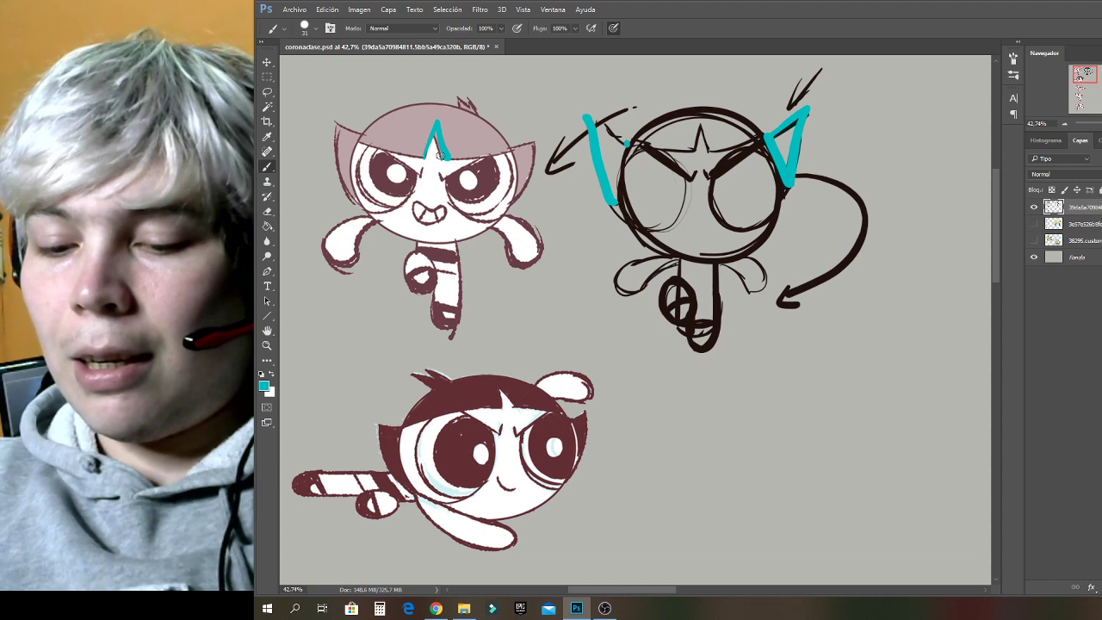
pyautogui.moveTo(502, 403); pyautogui.dragTo(517, 408)
pyautogui.hotkey('ctrl', 'z')
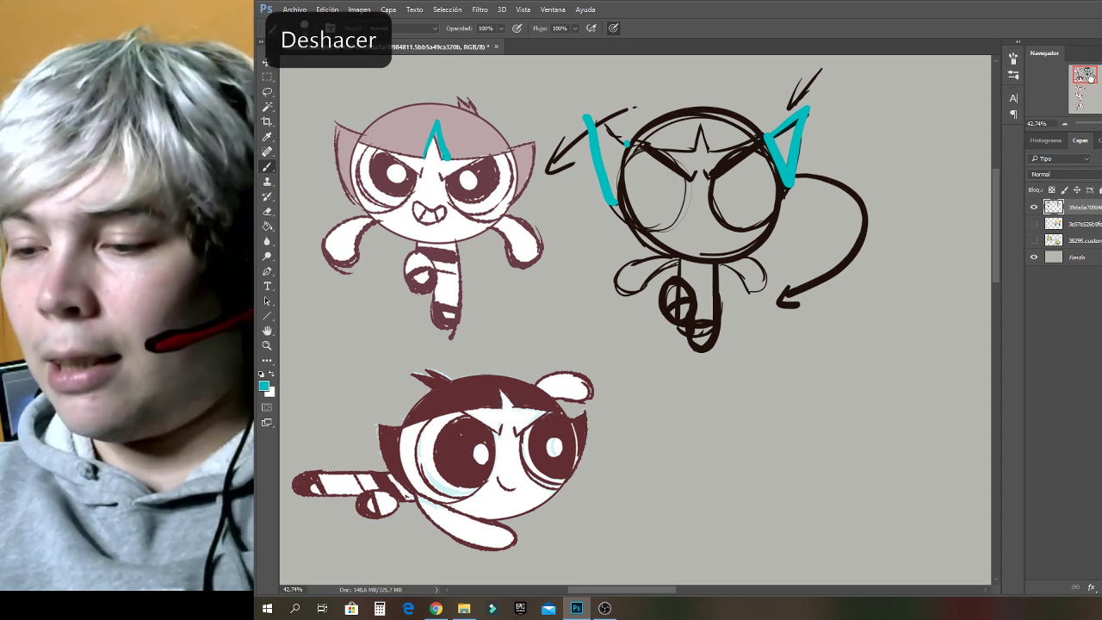
# Try hatching the pigtailed girl's fringe in the heart illustration with yellow-green a7bd10.
pyautogui.moveTo(1088, 76)
pyautogui.mouseDown()
pyautogui.moveTo(1091, 105)
pyautogui.moveTo(1099, 81)
pyautogui.mouseUp()
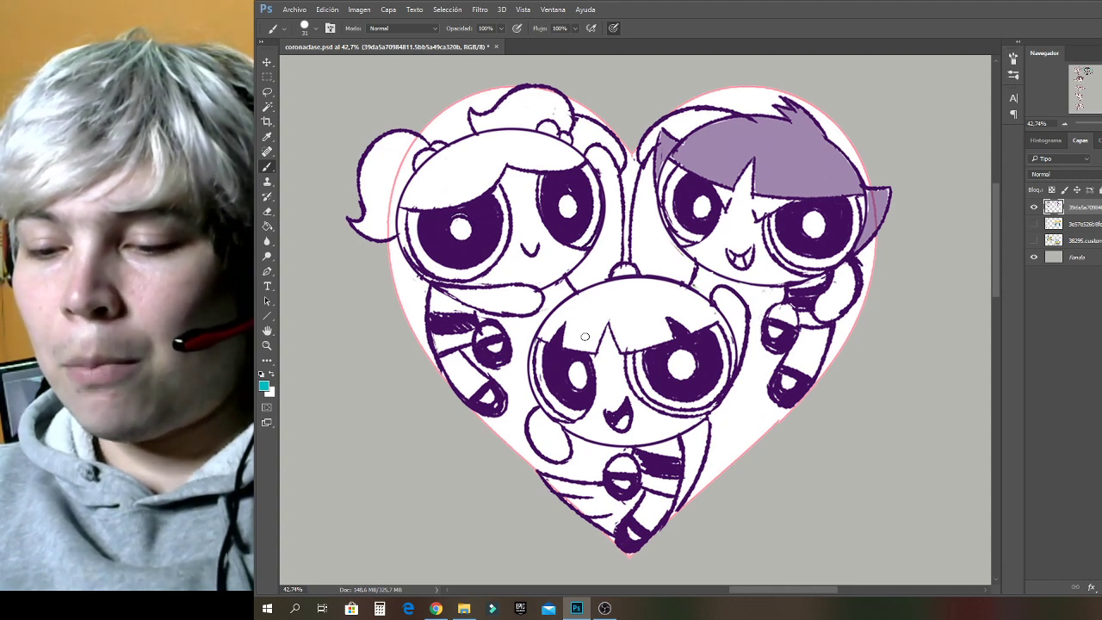
pyautogui.click(266, 387)
pyautogui.moveTo(954, 210)
pyautogui.mouseDown()
pyautogui.moveTo(955, 197)
pyautogui.moveTo(956, 209)
pyautogui.mouseUp()
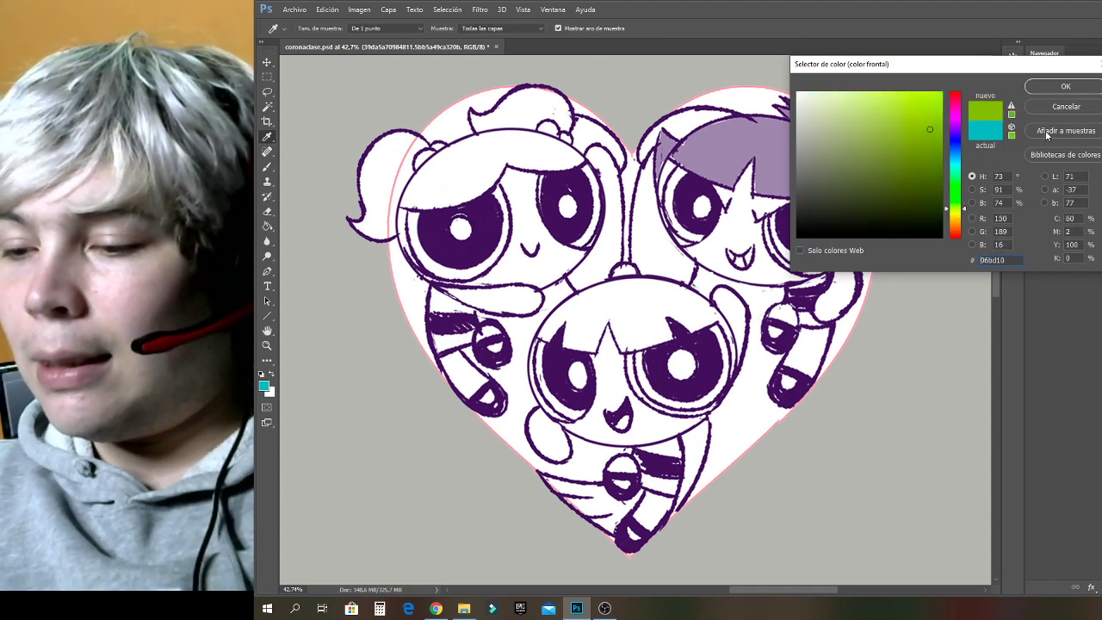
pyautogui.click(959, 211)
pyautogui.click(1071, 90)
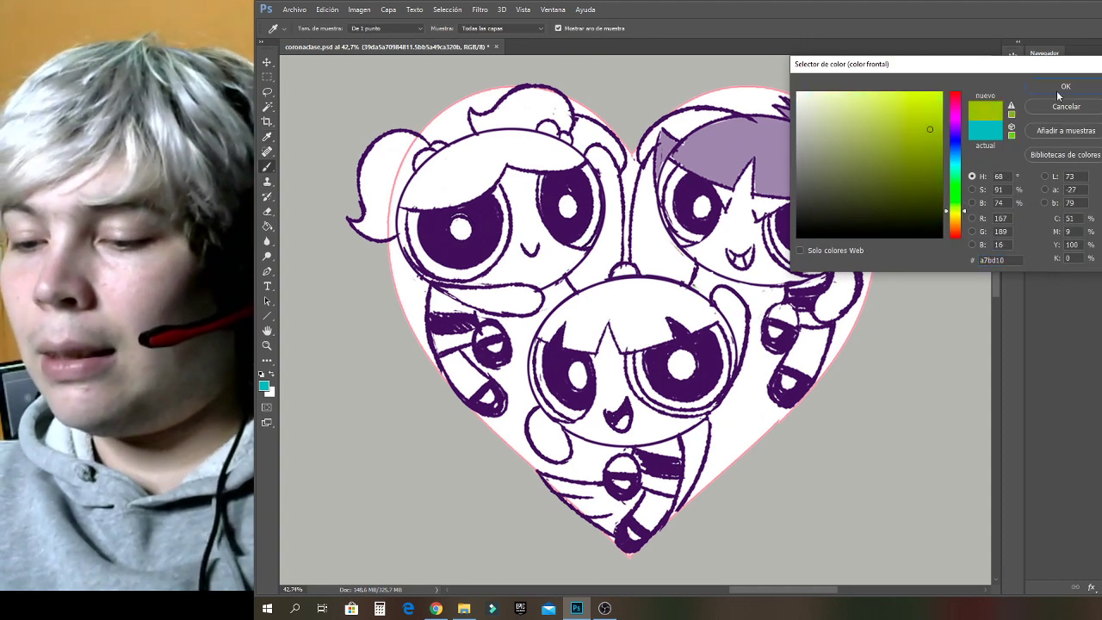
pyautogui.press('b')
pyautogui.moveTo(491, 145)
pyautogui.mouseDown()
pyautogui.moveTo(467, 162)
pyautogui.moveTo(520, 118)
pyautogui.mouseUp()
pyautogui.hotkey('ctrl', 'z')
# Set the brush colour to bright yellow eff11d and hatch the pigtailed girl's fringe in the heart illustration.
pyautogui.click(265, 385)
pyautogui.click(956, 214)
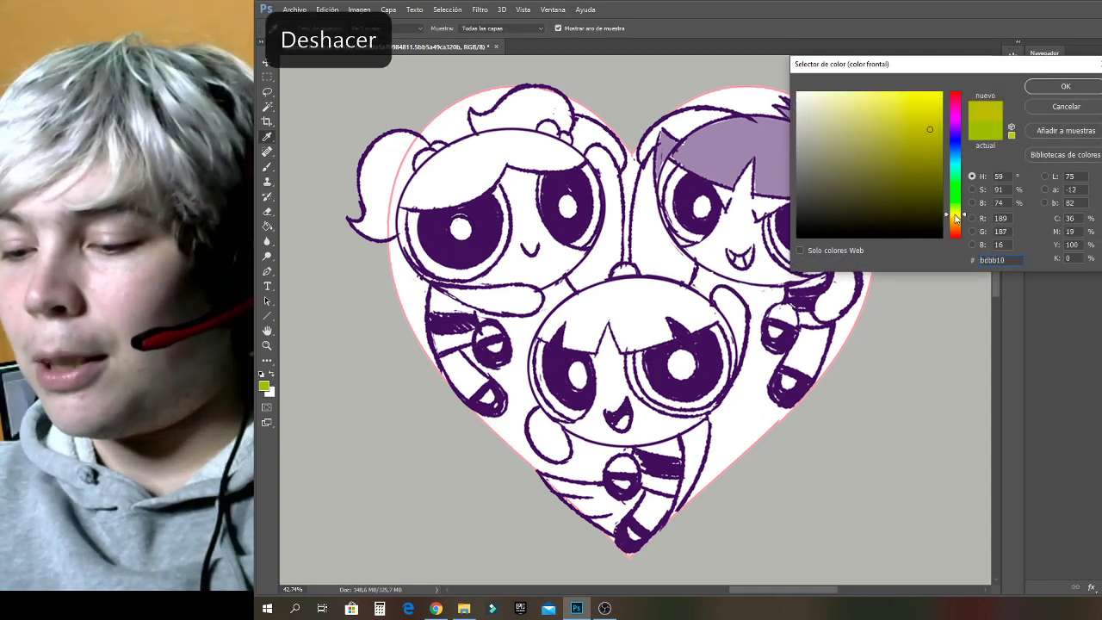
pyautogui.click(925, 100)
pyautogui.click(1065, 87)
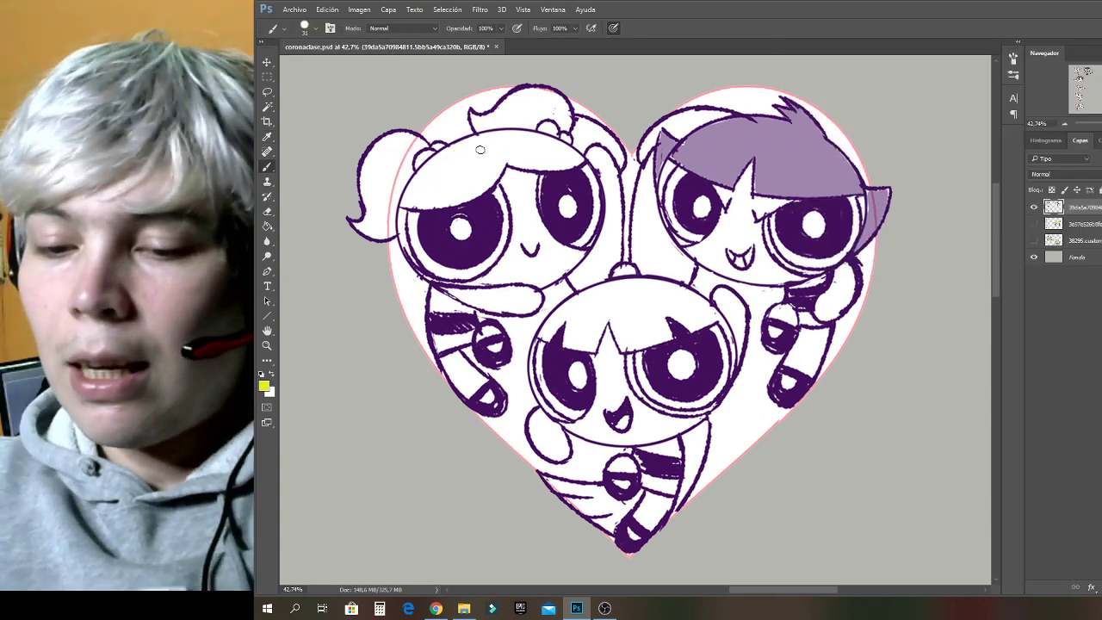
pyautogui.moveTo(508, 144)
pyautogui.mouseDown()
pyautogui.moveTo(482, 173)
pyautogui.moveTo(422, 185)
pyautogui.mouseUp()
# Change the brush colour to orange-red and hatch the hair of the central girl in the heart.
pyautogui.click(265, 387)
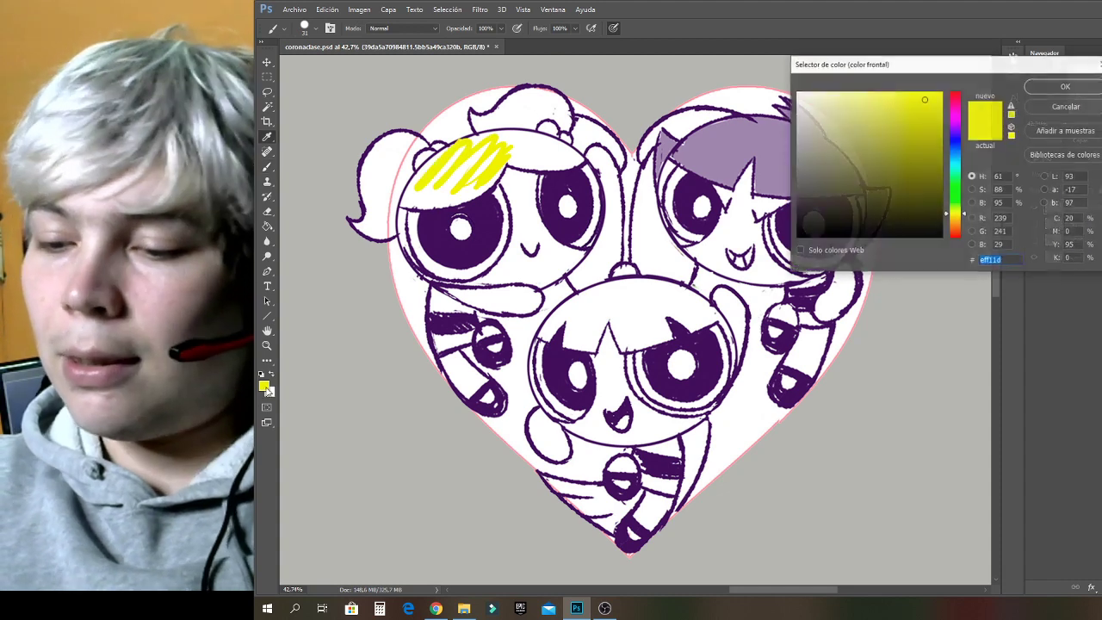
pyautogui.click(956, 233)
pyautogui.click(1065, 87)
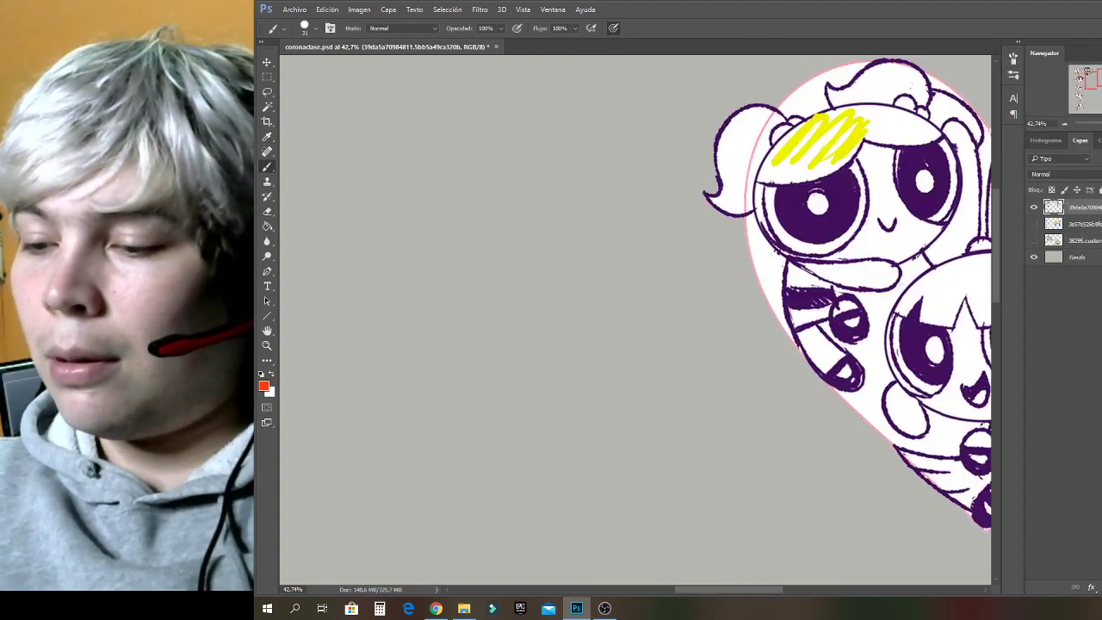
pyautogui.hscroll(5, 637, 318)
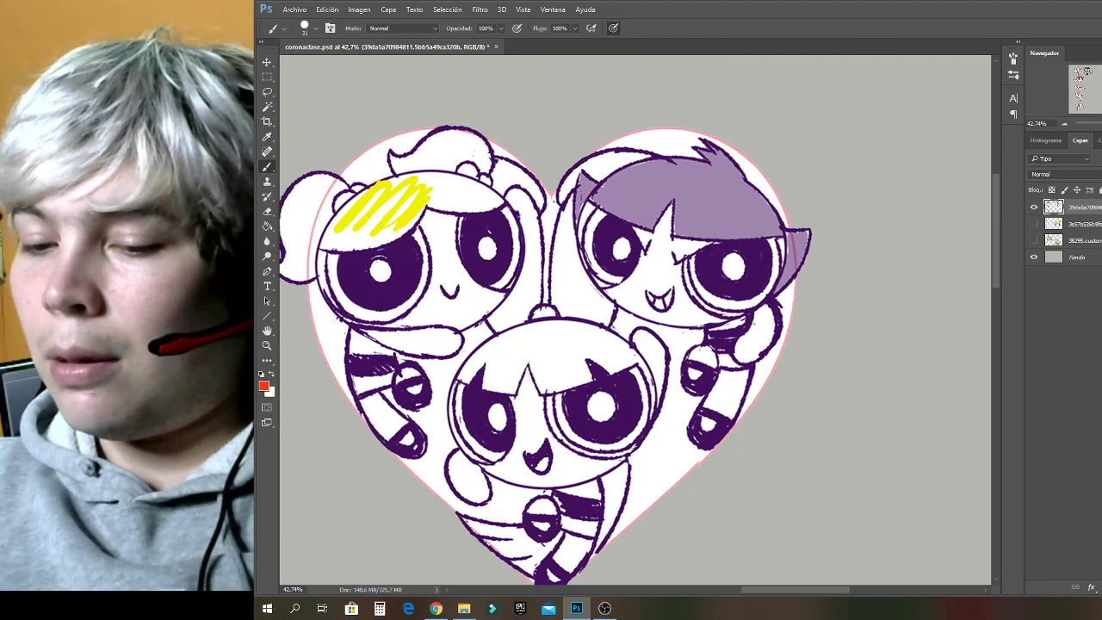
pyautogui.moveTo(507, 362)
pyautogui.mouseDown()
pyautogui.moveTo(532, 331)
pyautogui.moveTo(548, 371)
pyautogui.moveTo(571, 340)
pyautogui.moveTo(624, 351)
pyautogui.moveTo(594, 336)
pyautogui.mouseUp()
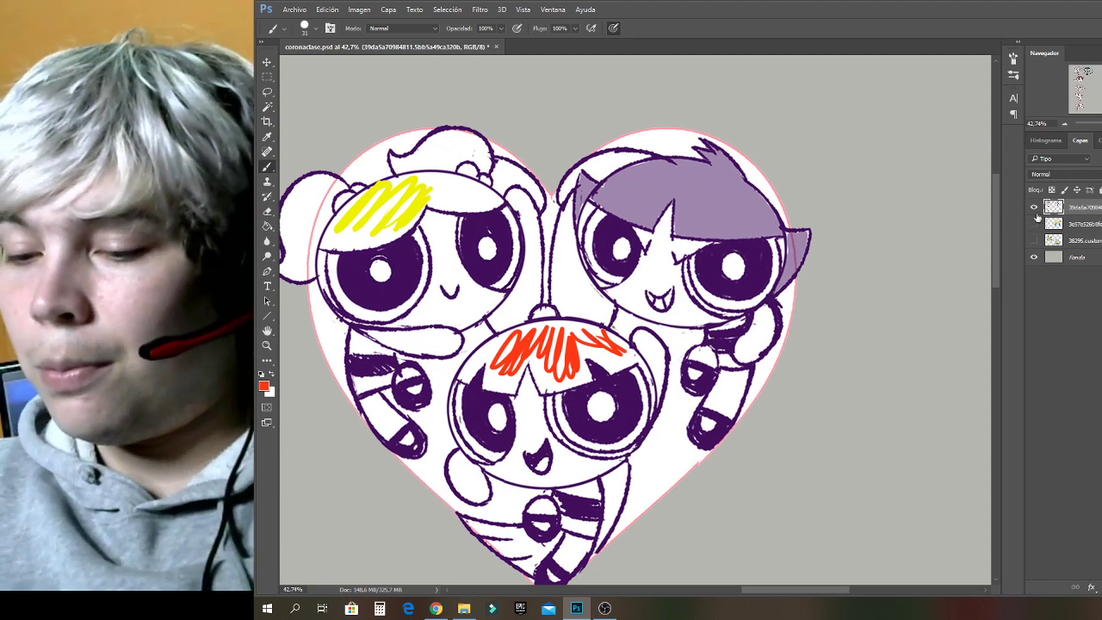
# Set the brush colour to medium green and hatch the spiky-haired girl's purple fringe in the heart illustration.
pyautogui.click(265, 385)
pyautogui.click(807, 213)
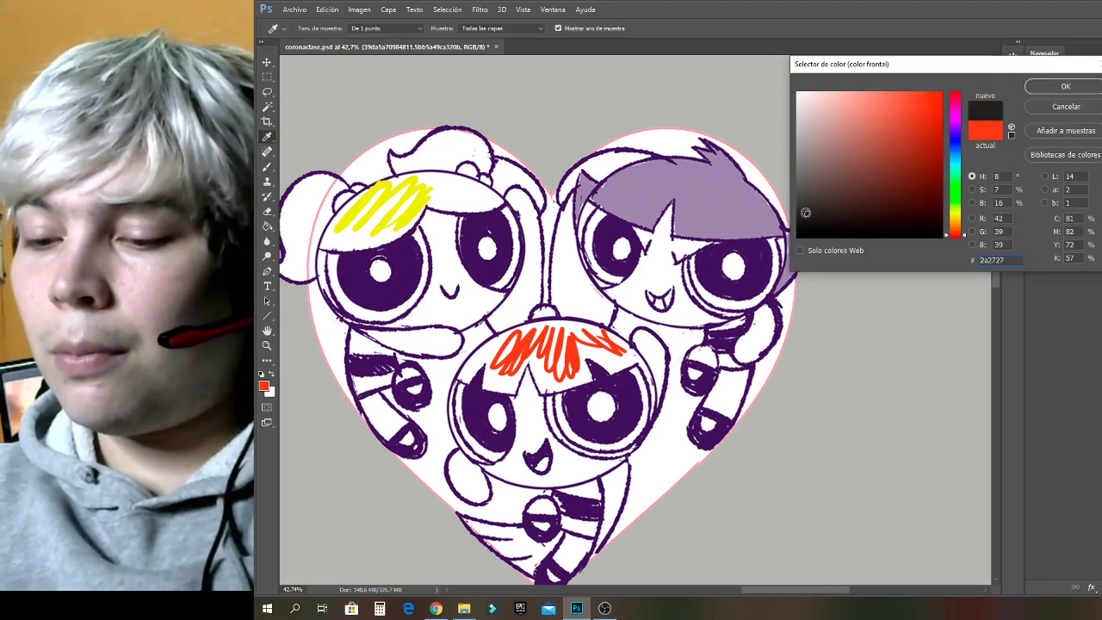
pyautogui.click(957, 204)
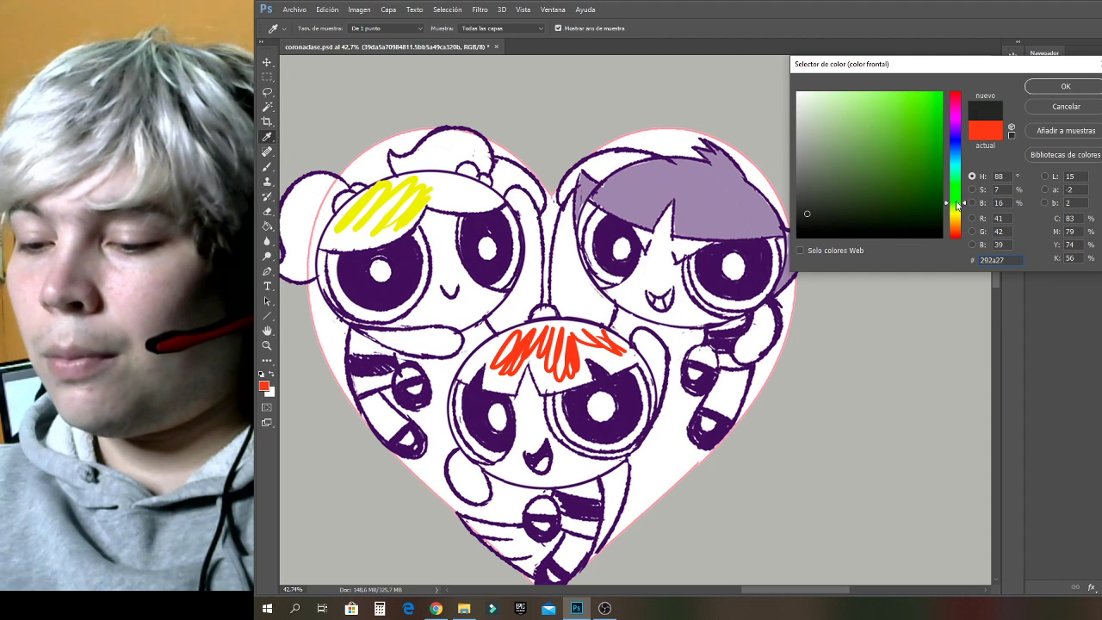
pyautogui.click(919, 144)
pyautogui.click(1065, 86)
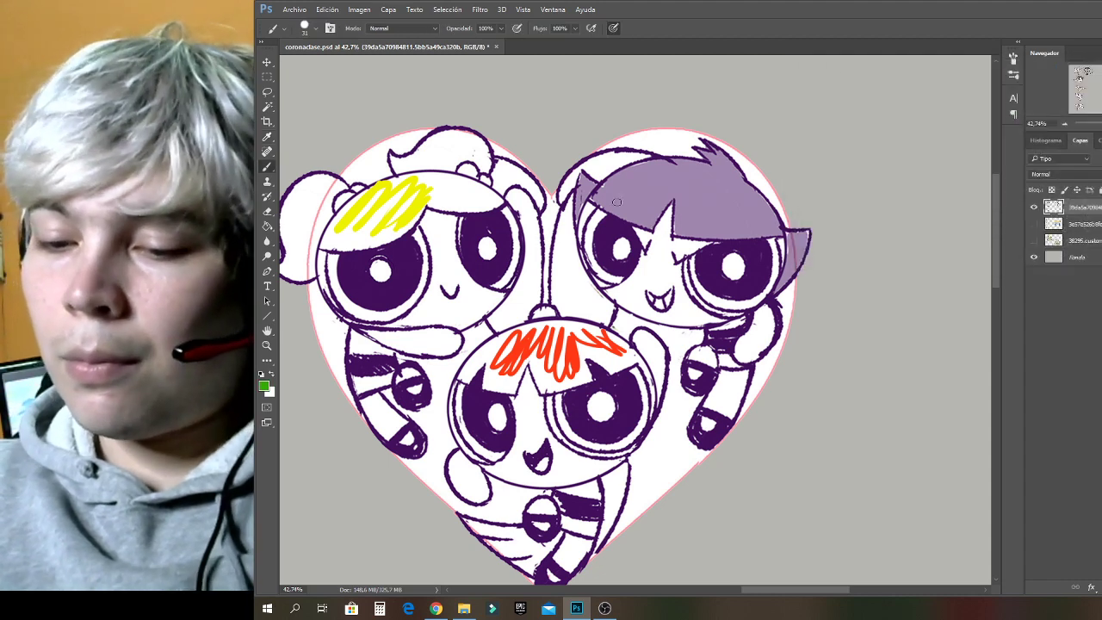
pyautogui.moveTo(626, 179)
pyautogui.mouseDown()
pyautogui.moveTo(641, 202)
pyautogui.moveTo(656, 170)
pyautogui.moveTo(716, 219)
pyautogui.moveTo(747, 185)
pyautogui.moveTo(772, 229)
pyautogui.mouseUp()
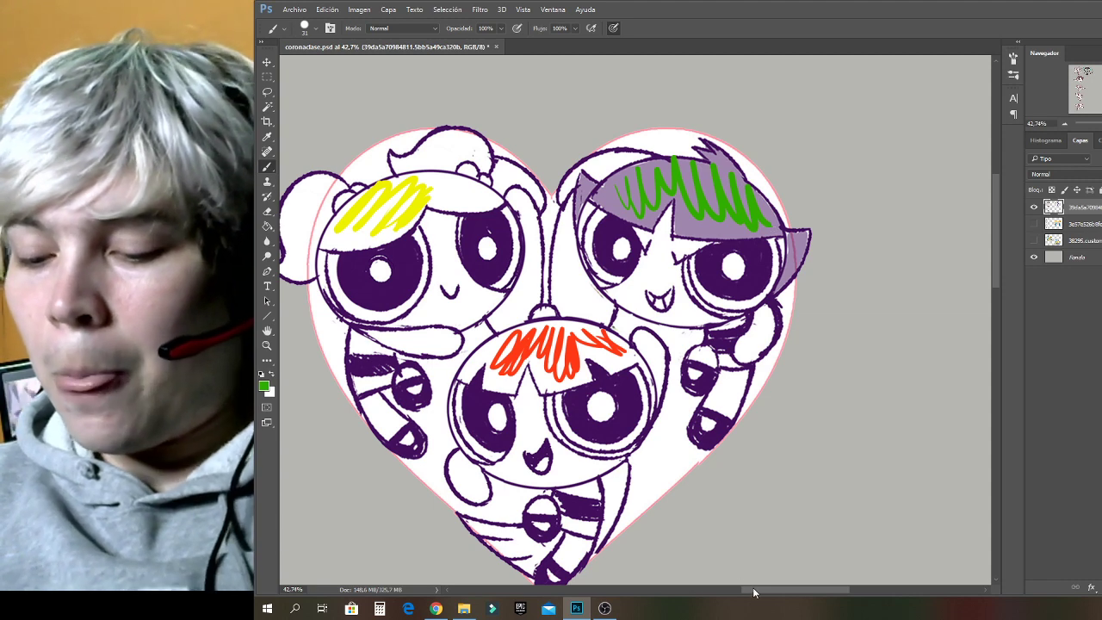
# Sample the illustration's dark purple and sketch two oval heads, one above the other, on the empty canvas beside the heart.
pyautogui.moveTo(753, 592); pyautogui.dragTo(671, 595)
pyautogui.keyDown('alt'); pyautogui.click(937, 267); pyautogui.keyUp('alt')
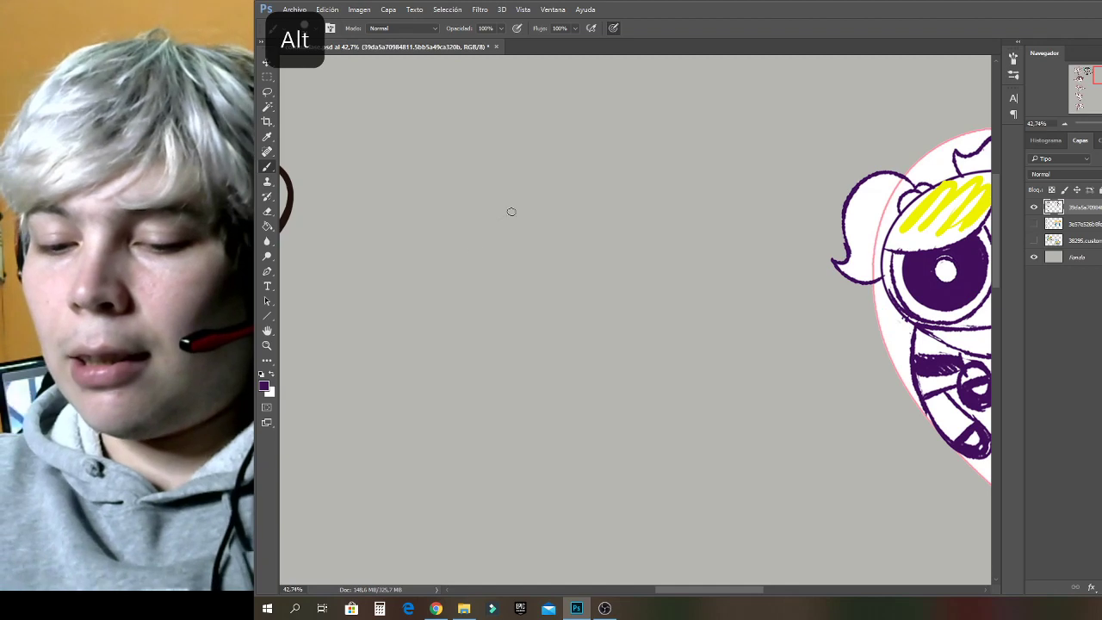
pyautogui.moveTo(512, 212)
pyautogui.mouseDown()
pyautogui.moveTo(568, 190)
pyautogui.moveTo(552, 348)
pyautogui.mouseUp()
pyautogui.moveTo(603, 189)
pyautogui.mouseDown()
pyautogui.moveTo(626, 352)
pyautogui.moveTo(655, 213)
pyautogui.moveTo(496, 231)
pyautogui.mouseUp()
pyautogui.scroll(-3, 594, 285)
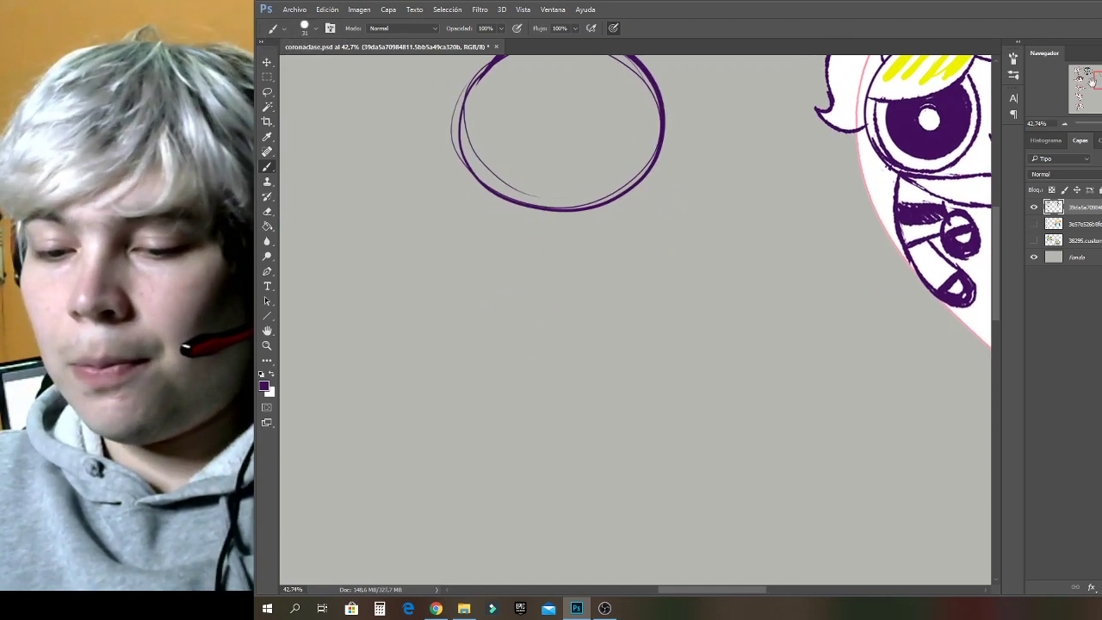
pyautogui.moveTo(592, 276)
pyautogui.mouseDown()
pyautogui.moveTo(661, 361)
pyautogui.moveTo(555, 424)
pyautogui.moveTo(538, 255)
pyautogui.mouseUp()
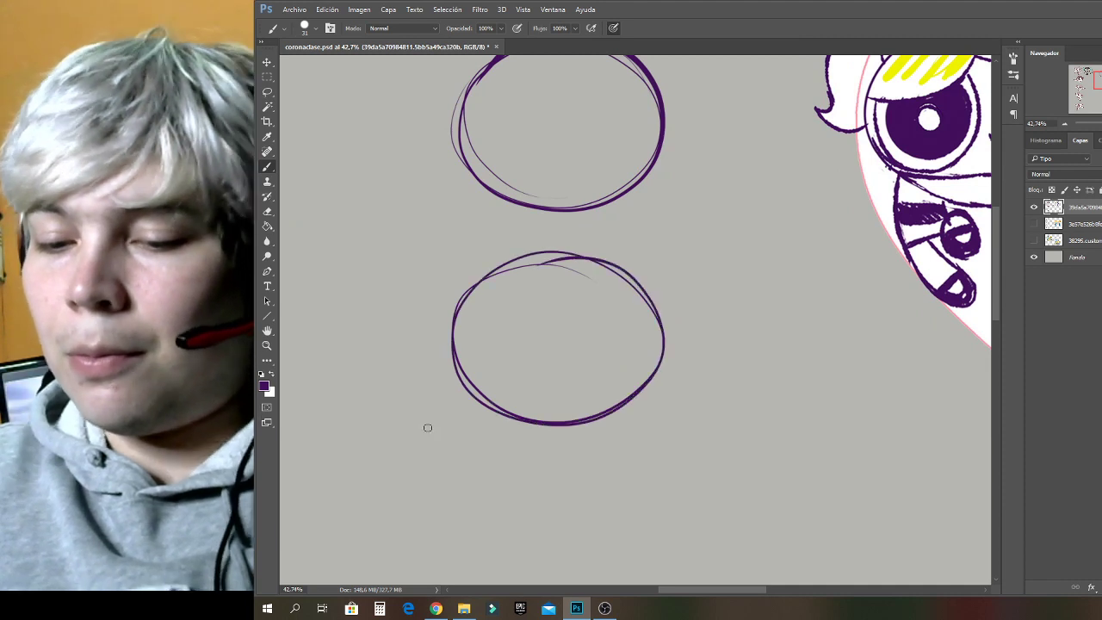
# Sketch a slanted body below the upper oval head, and a small flared body with two arms under the lower one.
pyautogui.moveTo(452, 148)
pyautogui.mouseDown()
pyautogui.moveTo(367, 224)
pyautogui.moveTo(399, 178)
pyautogui.moveTo(360, 238)
pyautogui.mouseUp()
pyautogui.moveTo(452, 148)
pyautogui.mouseDown()
pyautogui.moveTo(398, 178)
pyautogui.moveTo(362, 237)
pyautogui.mouseUp()
pyautogui.moveTo(363, 234)
pyautogui.mouseDown()
pyautogui.moveTo(409, 262)
pyautogui.moveTo(469, 177)
pyautogui.mouseUp()
pyautogui.moveTo(521, 424)
pyautogui.mouseDown()
pyautogui.moveTo(520, 464)
pyautogui.moveTo(568, 487)
pyautogui.mouseUp()
pyautogui.moveTo(561, 431)
pyautogui.mouseDown()
pyautogui.moveTo(595, 473)
pyautogui.moveTo(558, 490)
pyautogui.moveTo(517, 446)
pyautogui.mouseUp()
pyautogui.moveTo(522, 427)
pyautogui.mouseDown()
pyautogui.moveTo(554, 489)
pyautogui.moveTo(576, 484)
pyautogui.mouseUp()
pyautogui.moveTo(559, 434); pyautogui.dragTo(585, 477)
pyautogui.moveTo(520, 424)
pyautogui.mouseDown()
pyautogui.moveTo(475, 468)
pyautogui.moveTo(501, 479)
pyautogui.moveTo(613, 451)
pyautogui.moveTo(618, 459)
pyautogui.moveTo(564, 427)
pyautogui.mouseUp()
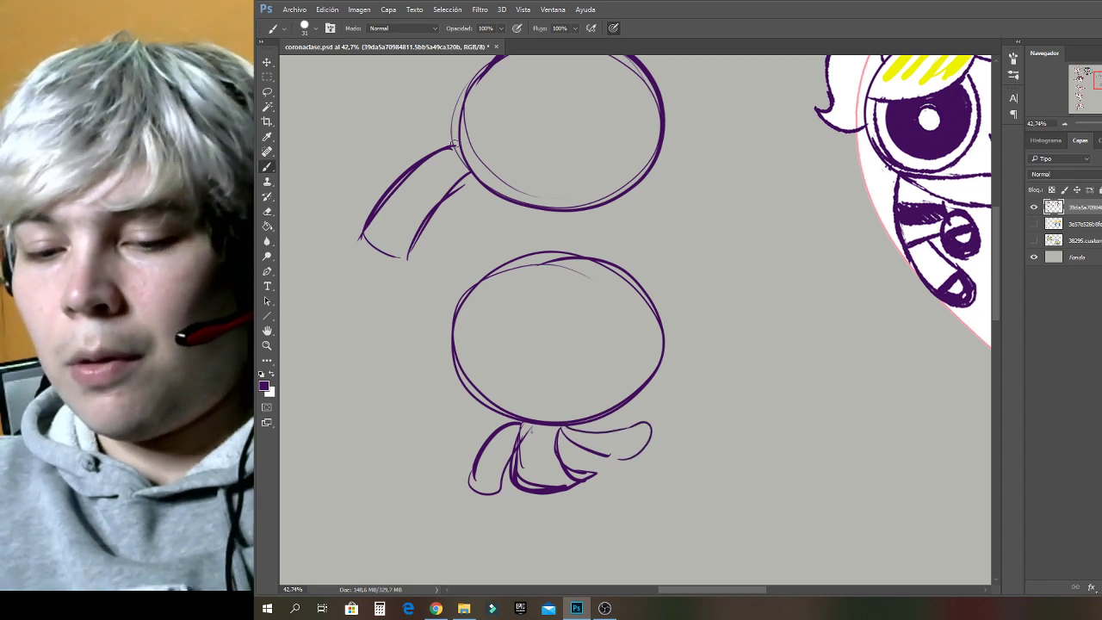
# Add two rounded arms hanging from the upper figure's head, overlapping its slanted body.
pyautogui.moveTo(454, 143)
pyautogui.mouseDown()
pyautogui.moveTo(447, 204)
pyautogui.moveTo(460, 257)
pyautogui.moveTo(473, 245)
pyautogui.moveTo(484, 175)
pyautogui.moveTo(500, 237)
pyautogui.mouseUp()
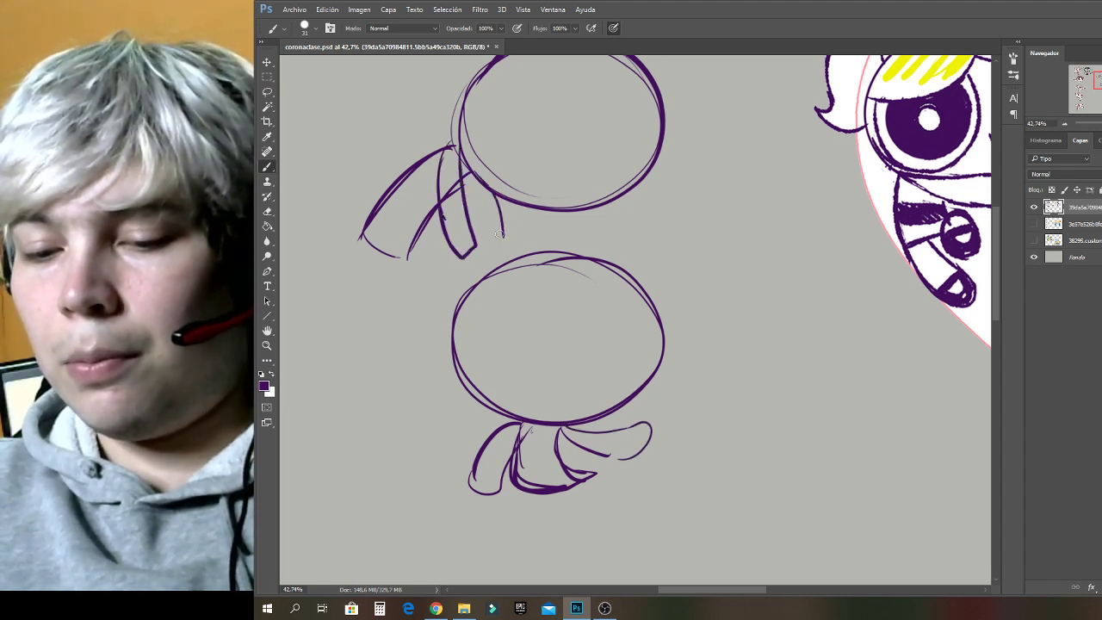
pyautogui.moveTo(496, 196)
pyautogui.mouseDown()
pyautogui.moveTo(532, 226)
pyautogui.moveTo(527, 207)
pyautogui.mouseUp()
pyautogui.moveTo(446, 151); pyautogui.dragTo(432, 228)
pyautogui.moveTo(436, 174)
pyautogui.mouseDown()
pyautogui.moveTo(467, 245)
pyautogui.moveTo(476, 234)
pyautogui.moveTo(458, 152)
pyautogui.mouseUp()
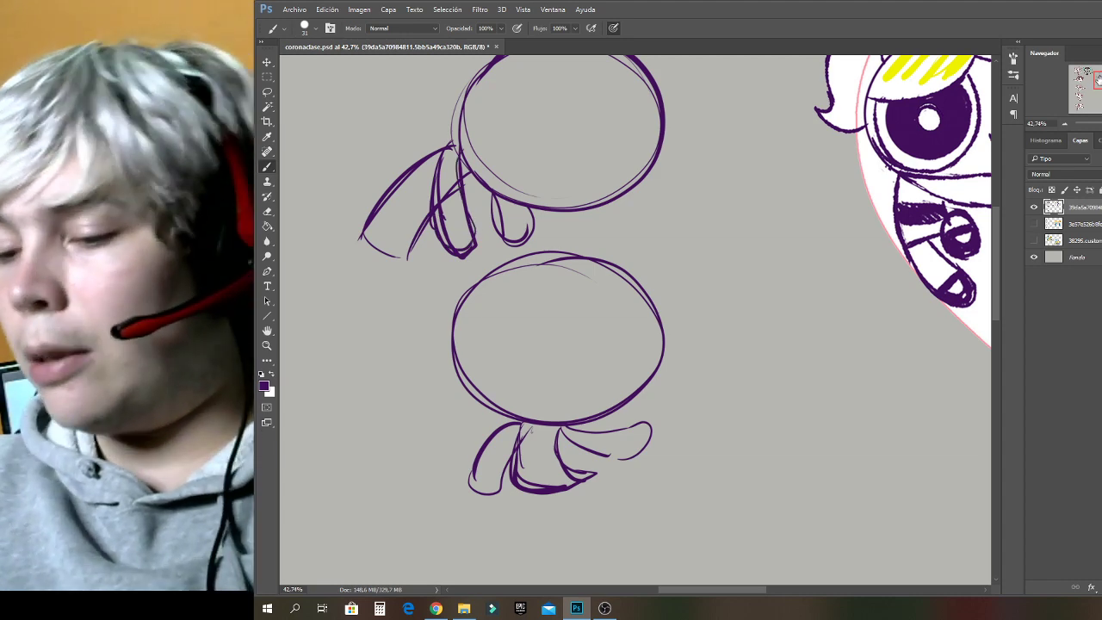
pyautogui.moveTo(1099, 80); pyautogui.dragTo(1101, 76)
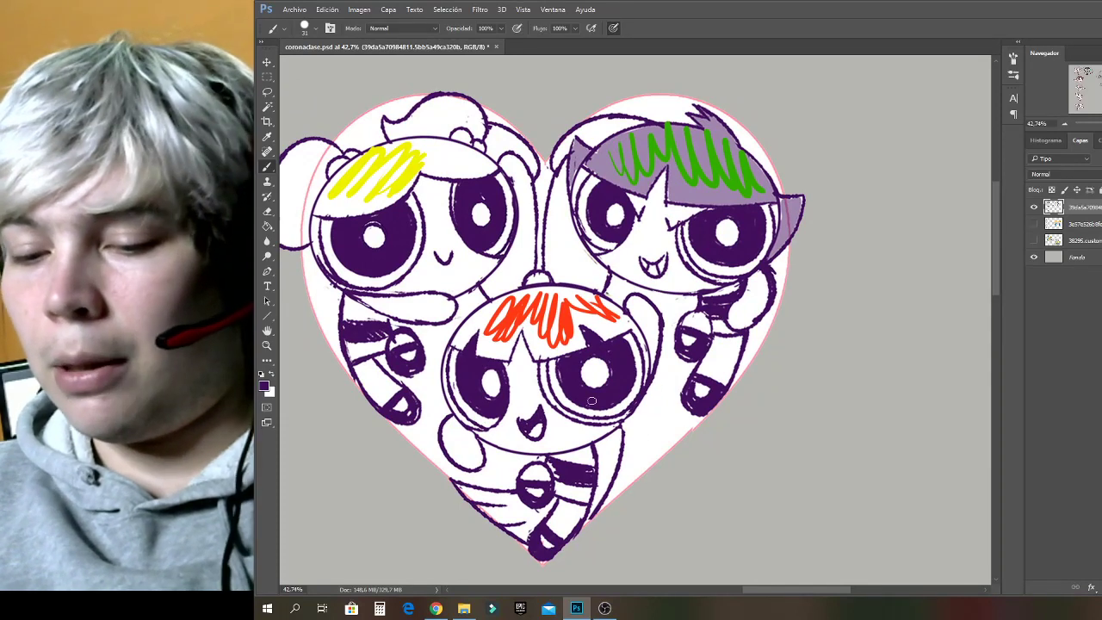
# Sketch a third figure below the other two, with a round head and a narrow straight body.
pyautogui.moveTo(1101, 80); pyautogui.dragTo(1100, 83)
pyautogui.moveTo(281, 557)
pyautogui.mouseDown()
pyautogui.moveTo(478, 406)
pyautogui.moveTo(528, 339)
pyautogui.moveTo(561, 356)
pyautogui.mouseUp()
pyautogui.moveTo(473, 454)
pyautogui.mouseDown()
pyautogui.moveTo(502, 453)
pyautogui.moveTo(406, 355)
pyautogui.moveTo(539, 398)
pyautogui.moveTo(388, 397)
pyautogui.moveTo(450, 478)
pyautogui.moveTo(451, 540)
pyautogui.moveTo(450, 526)
pyautogui.moveTo(473, 539)
pyautogui.mouseUp()
pyautogui.moveTo(477, 480)
pyautogui.mouseDown()
pyautogui.moveTo(482, 539)
pyautogui.moveTo(446, 539)
pyautogui.moveTo(484, 542)
pyautogui.mouseUp()
pyautogui.moveTo(472, 479)
pyautogui.mouseDown()
pyautogui.moveTo(515, 465)
pyautogui.moveTo(379, 391)
pyautogui.moveTo(483, 470)
pyautogui.mouseUp()
# Draw a pair of large round eyes on each of the three sketched heads.
pyautogui.moveTo(1099, 87); pyautogui.dragTo(1096, 80)
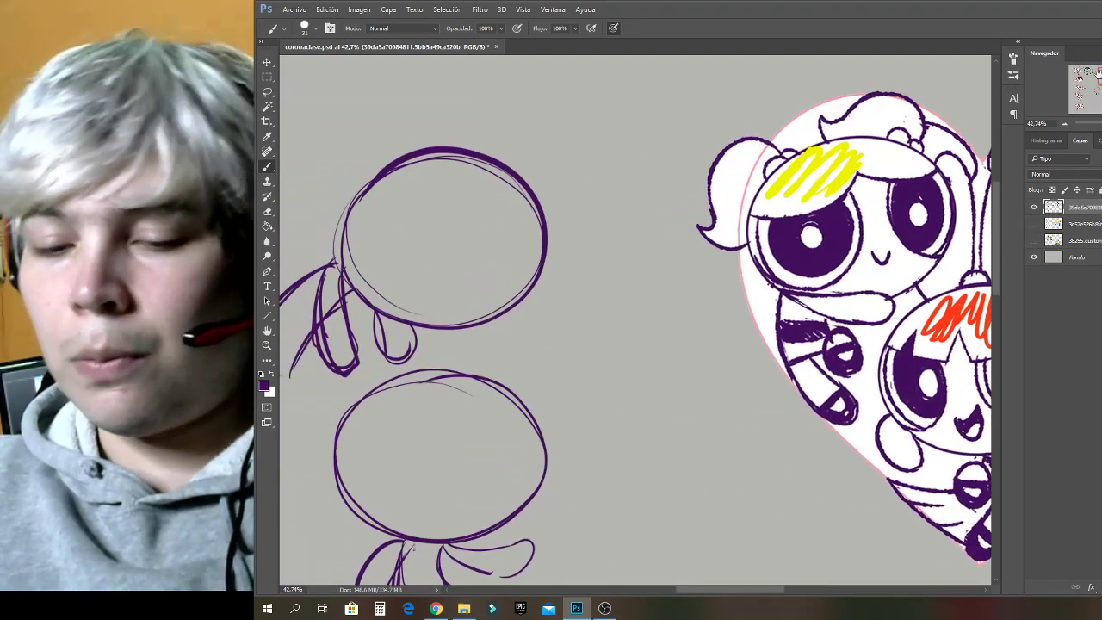
pyautogui.moveTo(396, 208)
pyautogui.mouseDown()
pyautogui.moveTo(373, 293)
pyautogui.moveTo(418, 202)
pyautogui.moveTo(386, 253)
pyautogui.moveTo(535, 253)
pyautogui.moveTo(527, 283)
pyautogui.moveTo(485, 289)
pyautogui.moveTo(489, 247)
pyautogui.mouseUp()
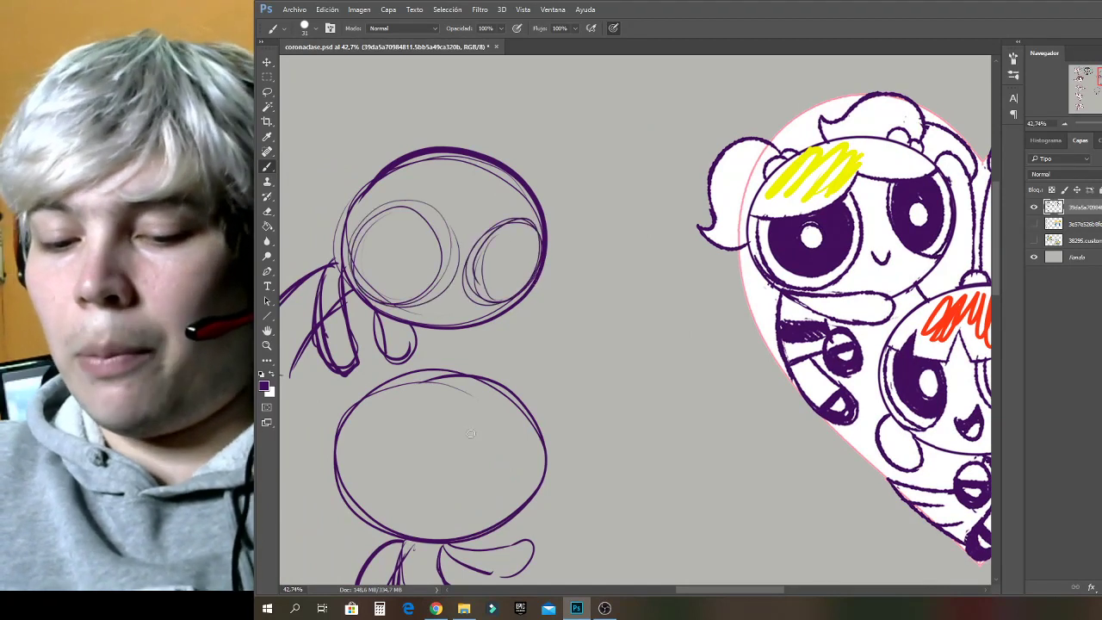
pyautogui.moveTo(380, 427)
pyautogui.mouseDown()
pyautogui.moveTo(394, 413)
pyautogui.moveTo(467, 504)
pyautogui.moveTo(505, 437)
pyautogui.moveTo(451, 479)
pyautogui.mouseUp()
pyautogui.moveTo(1098, 80); pyautogui.dragTo(1089, 92)
pyautogui.moveTo(482, 331)
pyautogui.mouseDown()
pyautogui.moveTo(505, 392)
pyautogui.moveTo(521, 392)
pyautogui.mouseUp()
pyautogui.moveTo(554, 342)
pyautogui.mouseDown()
pyautogui.moveTo(539, 361)
pyautogui.moveTo(564, 332)
pyautogui.mouseUp()
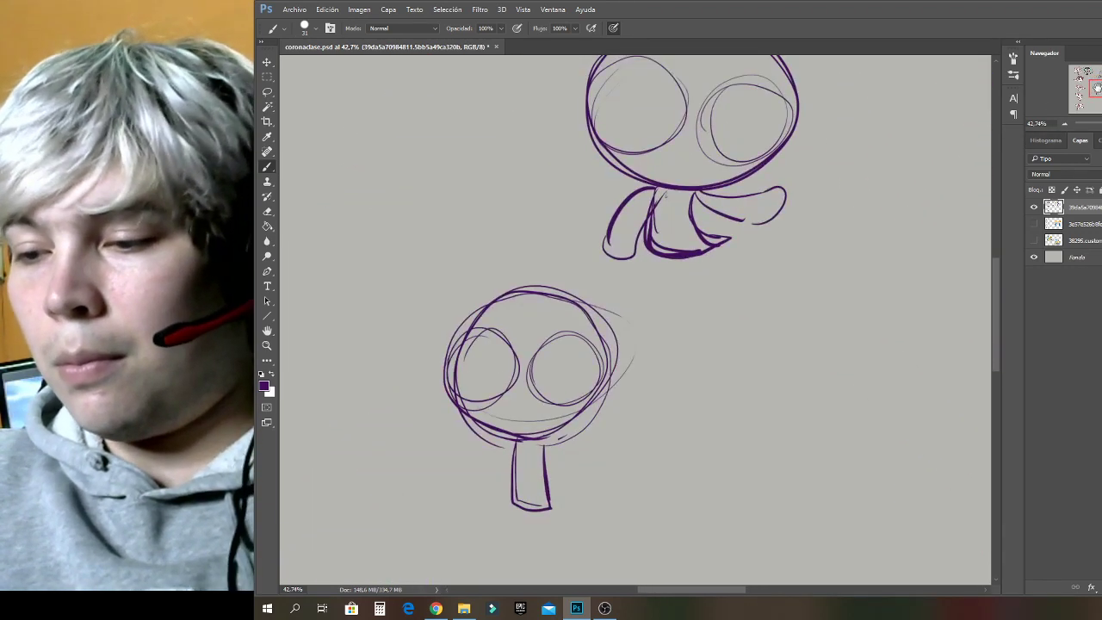
# Sample the bright yellow and trace the lower fringe line of all three girls in the heart illustration.
pyautogui.moveTo(1097, 88); pyautogui.dragTo(1101, 75)
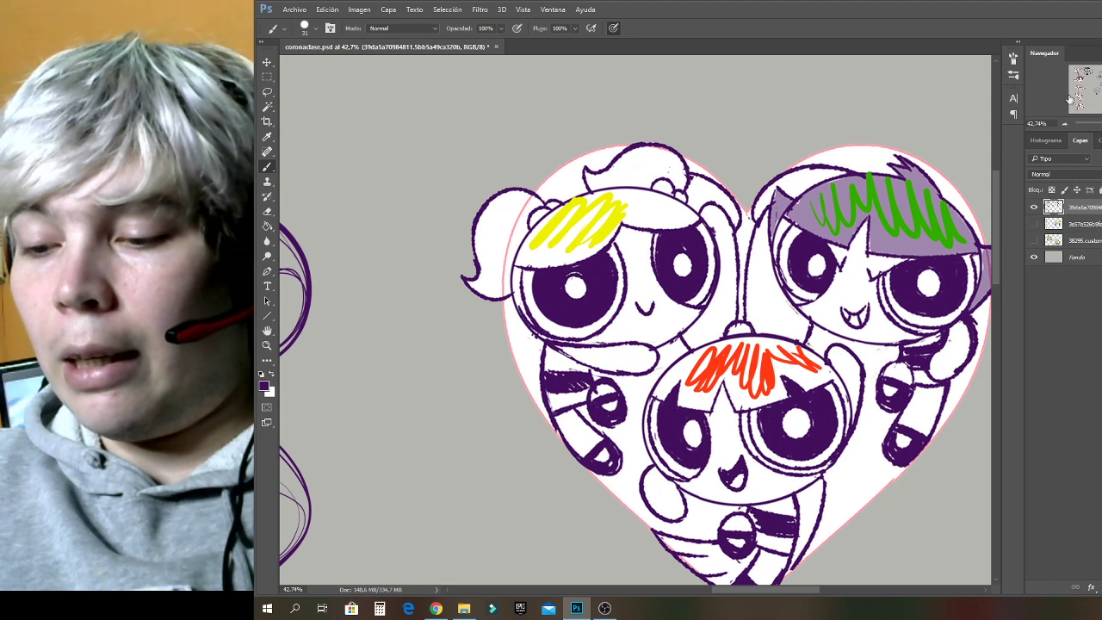
pyautogui.keyDown('alt'); pyautogui.click(556, 225); pyautogui.keyUp('alt')
pyautogui.moveTo(517, 266)
pyautogui.mouseDown()
pyautogui.moveTo(616, 255)
pyautogui.moveTo(696, 213)
pyautogui.mouseUp()
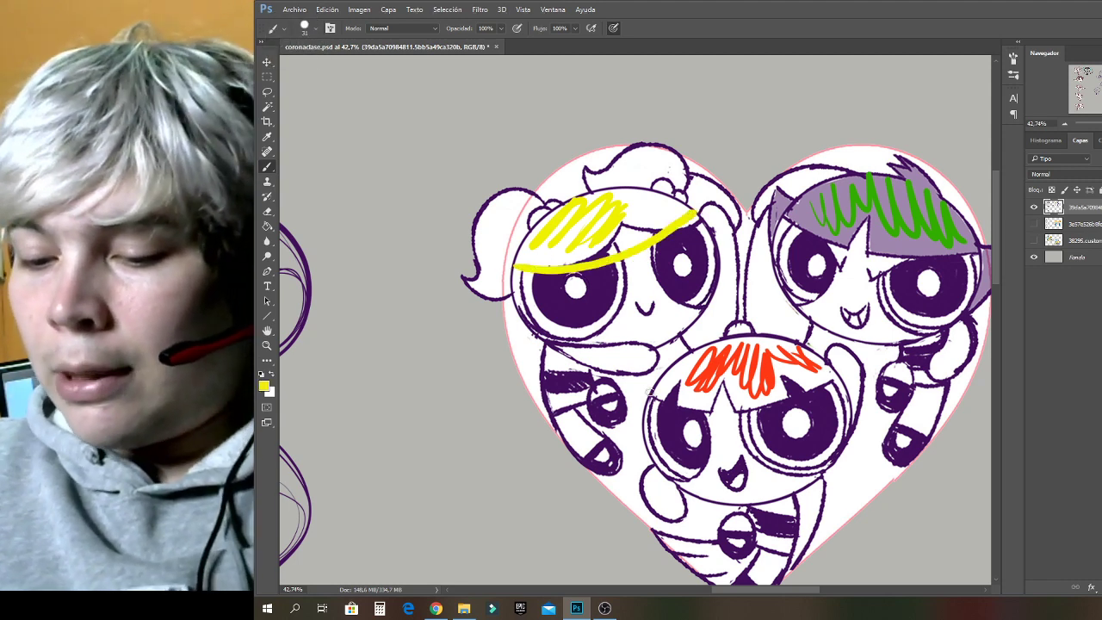
pyautogui.moveTo(687, 405)
pyautogui.mouseDown()
pyautogui.moveTo(774, 397)
pyautogui.moveTo(834, 373)
pyautogui.mouseUp()
pyautogui.moveTo(775, 217)
pyautogui.mouseDown()
pyautogui.moveTo(809, 236)
pyautogui.moveTo(927, 263)
pyautogui.moveTo(984, 249)
pyautogui.mouseUp()
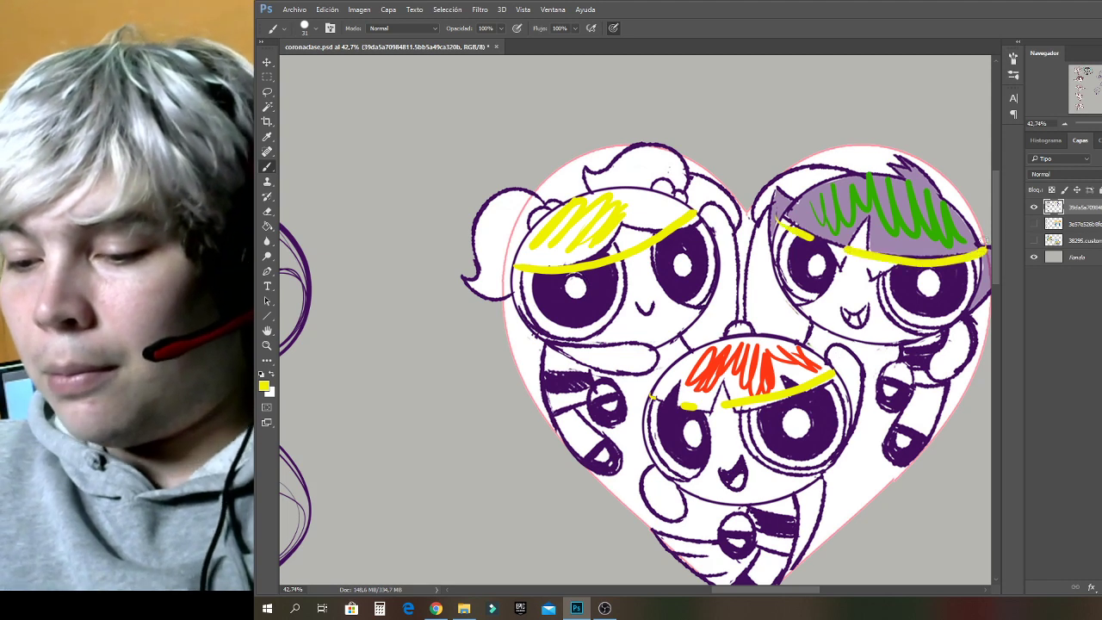
# Sample the dark purple and draw a curved fringe line across the middle sketched head and two short strokes above the upper head's eyes.
pyautogui.moveTo(310, 568)
pyautogui.mouseDown()
pyautogui.moveTo(629, 145)
pyautogui.moveTo(816, 195)
pyautogui.moveTo(781, 281)
pyautogui.mouseUp()
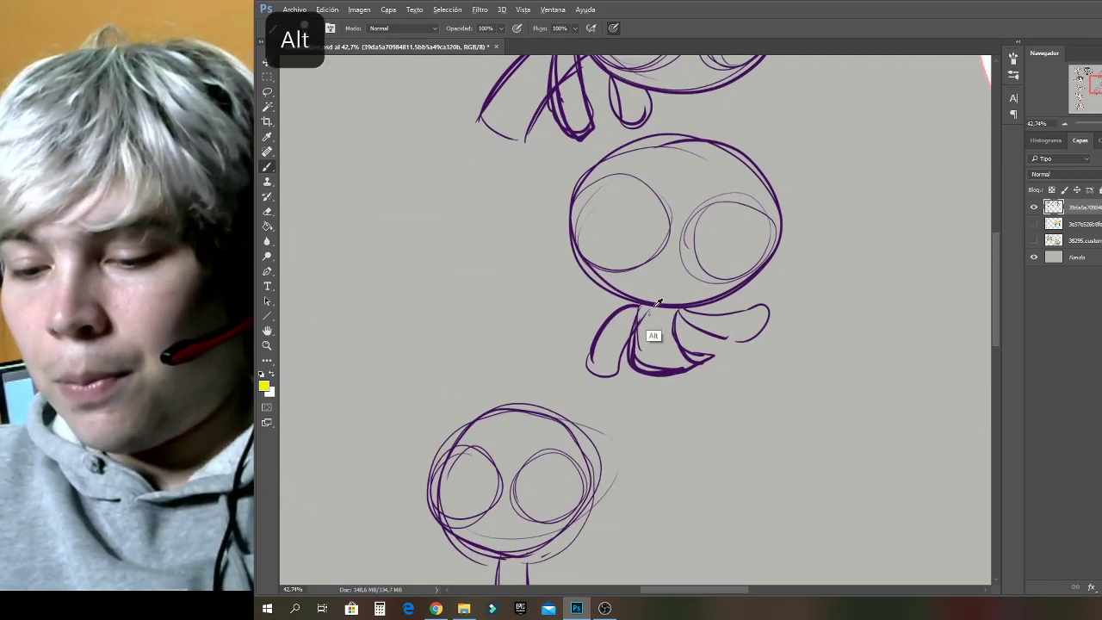
pyautogui.keyDown('alt'); pyautogui.click(658, 301); pyautogui.keyUp('alt')
pyautogui.moveTo(589, 167)
pyautogui.mouseDown()
pyautogui.moveTo(729, 191)
pyautogui.moveTo(778, 174)
pyautogui.mouseUp()
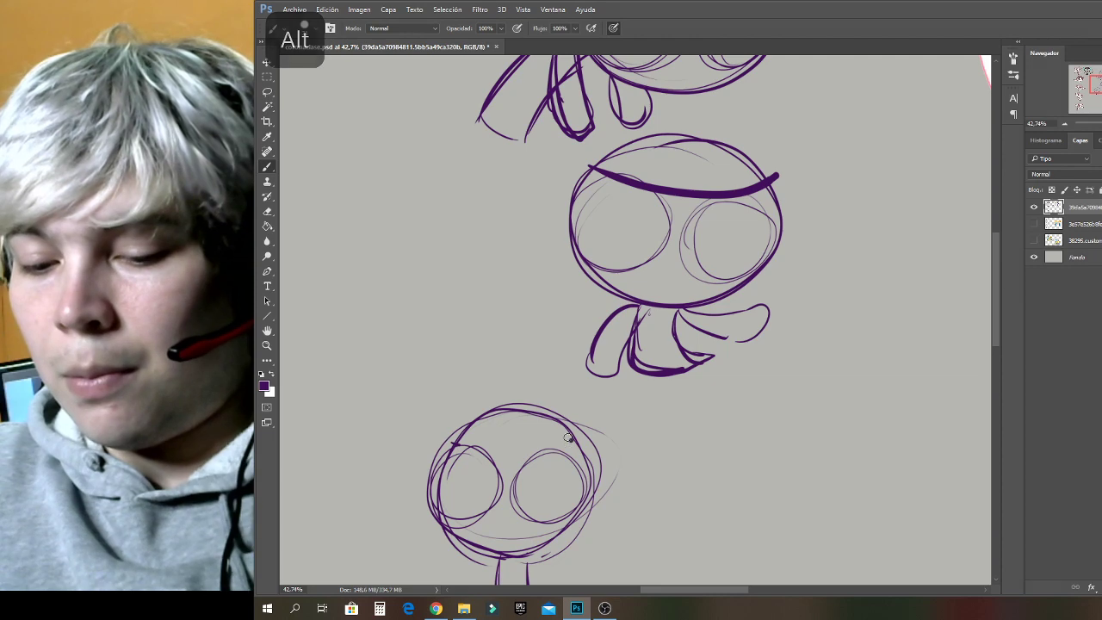
pyautogui.scroll(3, 570, 440)
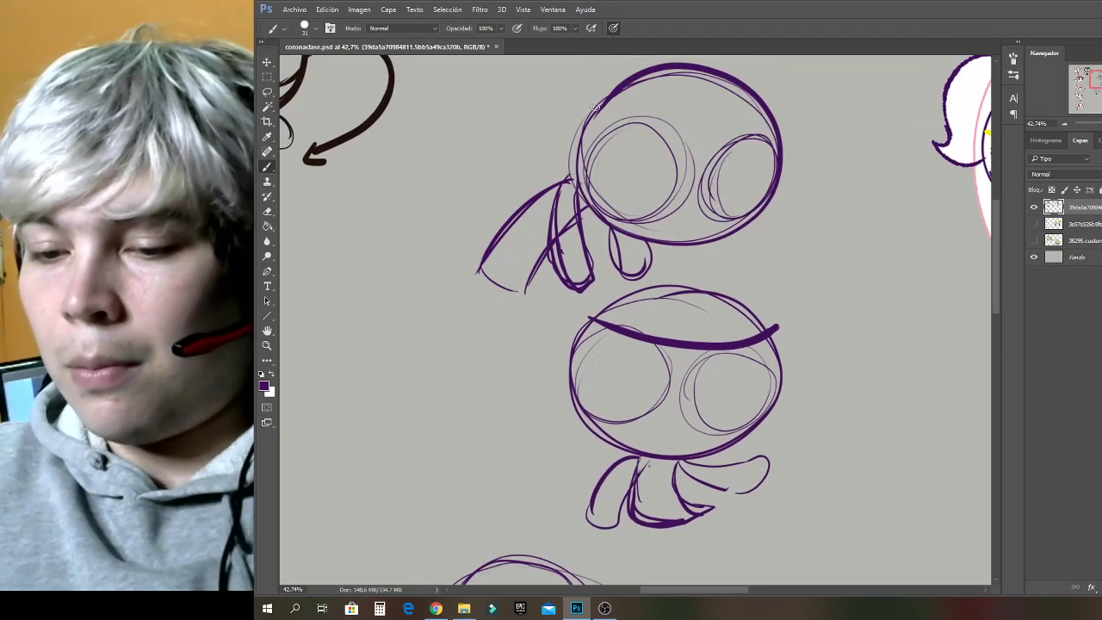
pyautogui.moveTo(594, 109); pyautogui.dragTo(648, 124)
pyautogui.moveTo(700, 131); pyautogui.dragTo(755, 116)
# Sample the orange-red and outline the rounded fringe and both pigtails of the pigtailed girl in the heart.
pyautogui.moveTo(1095, 79); pyautogui.dragTo(1101, 77)
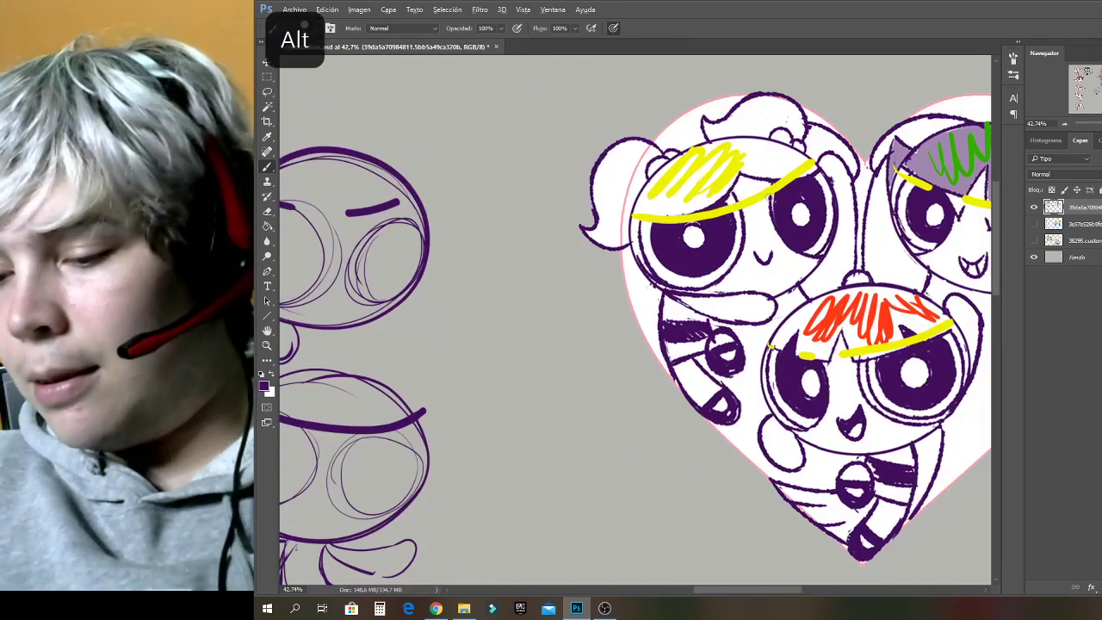
pyautogui.keyDown('alt'); pyautogui.click(870, 328); pyautogui.keyUp('alt')
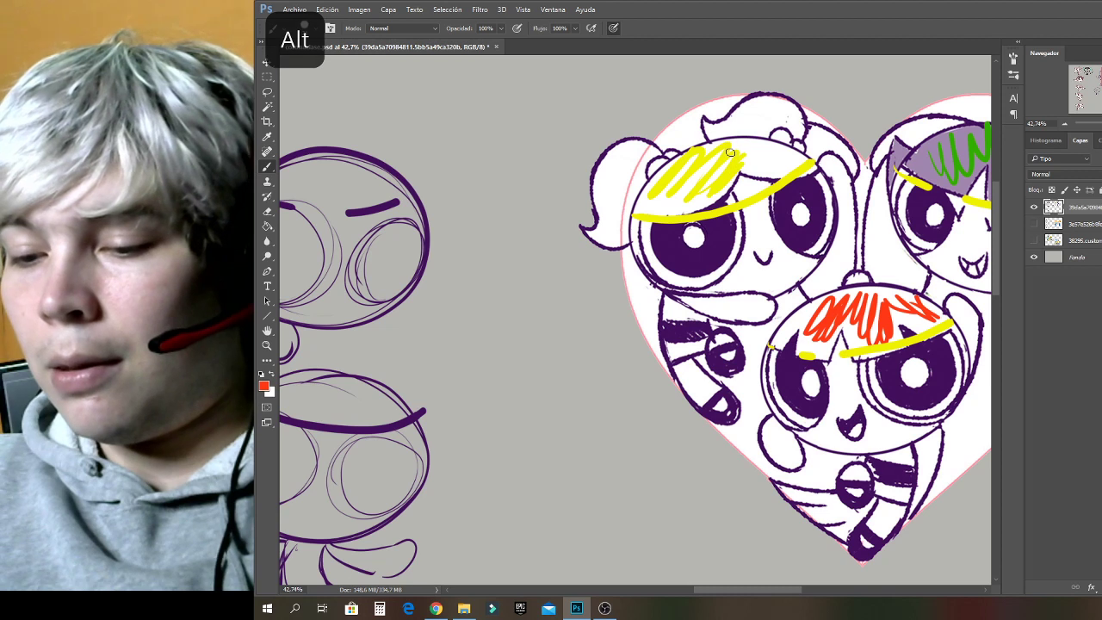
pyautogui.moveTo(734, 157)
pyautogui.mouseDown()
pyautogui.moveTo(739, 188)
pyautogui.moveTo(637, 223)
pyautogui.moveTo(680, 152)
pyautogui.moveTo(776, 183)
pyautogui.moveTo(818, 160)
pyautogui.moveTo(719, 131)
pyautogui.mouseUp()
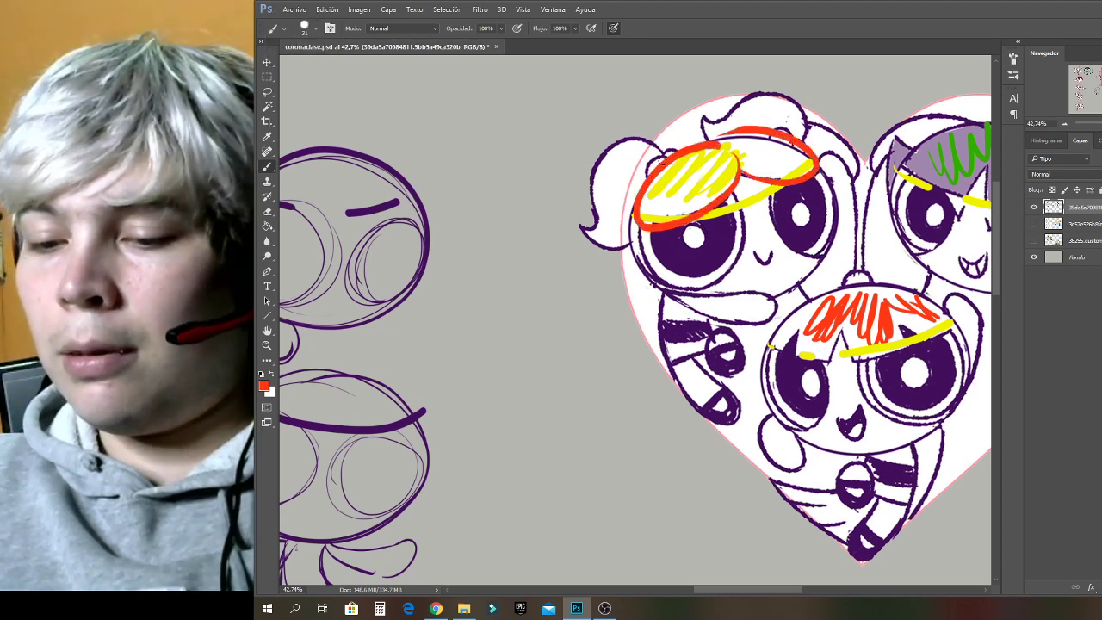
pyautogui.moveTo(662, 161)
pyautogui.mouseDown()
pyautogui.moveTo(626, 136)
pyautogui.moveTo(594, 225)
pyautogui.moveTo(607, 250)
pyautogui.mouseUp()
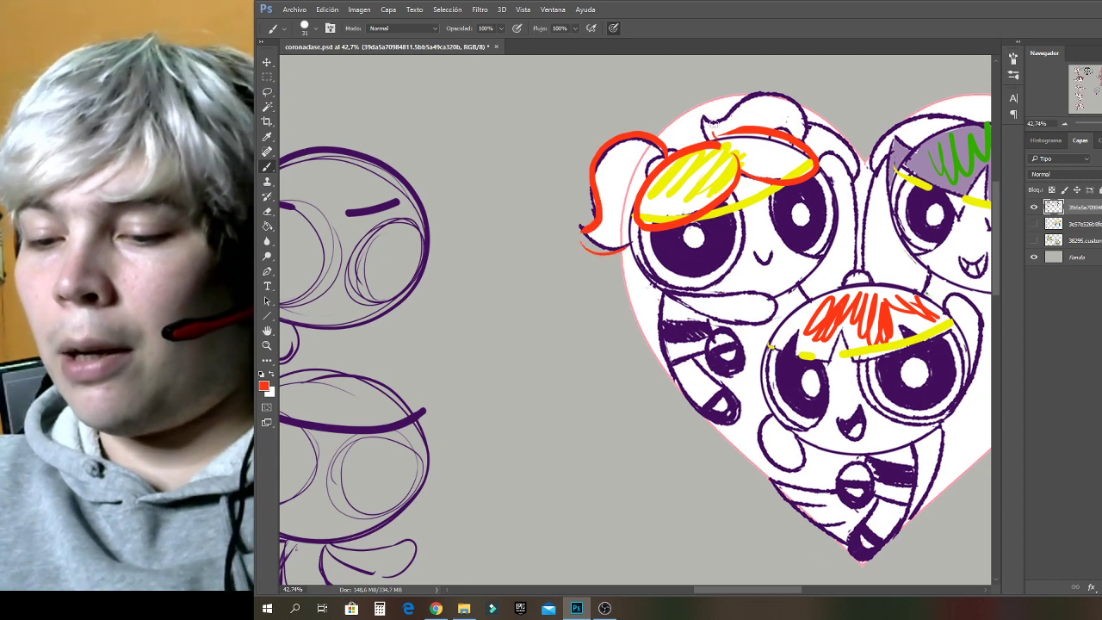
pyautogui.moveTo(710, 133)
pyautogui.mouseDown()
pyautogui.moveTo(808, 125)
pyautogui.moveTo(784, 146)
pyautogui.mouseUp()
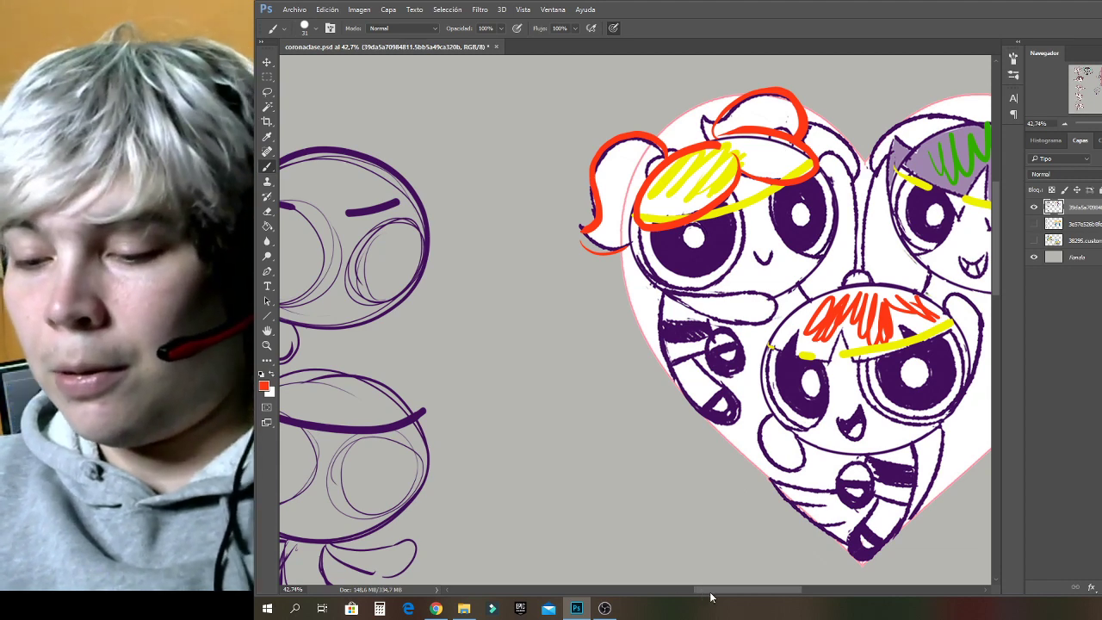
pyautogui.hscroll(5, 712, 596)
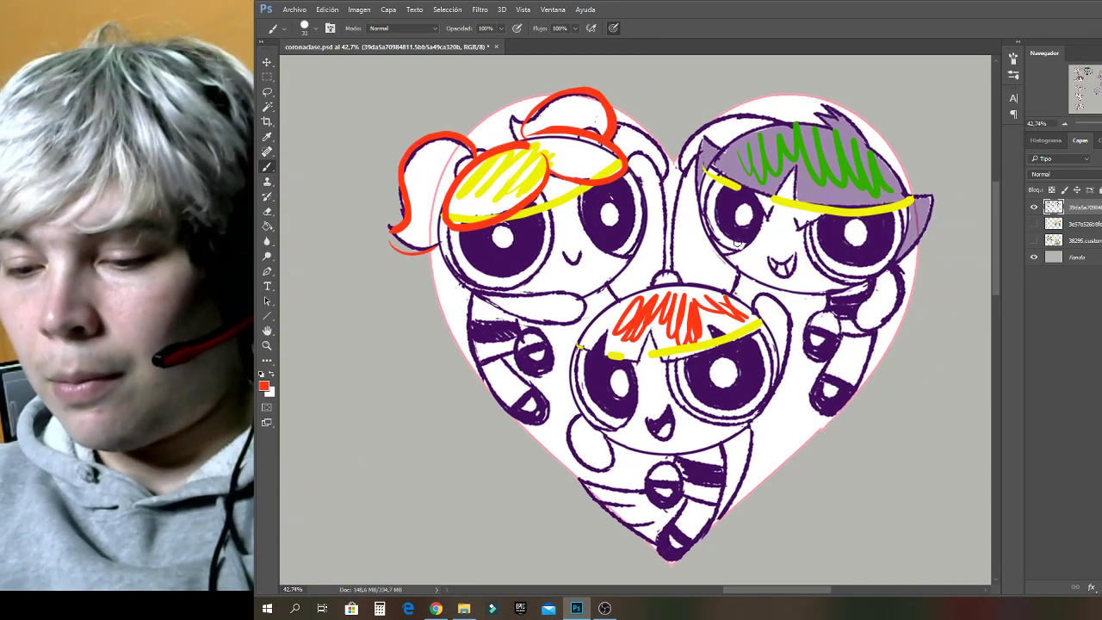
# Set the brush colour to bright green and outline the central girl's notched fringe and bow, undoing the fringe's bottom curve and the bow's second loop.
pyautogui.click(264, 386)
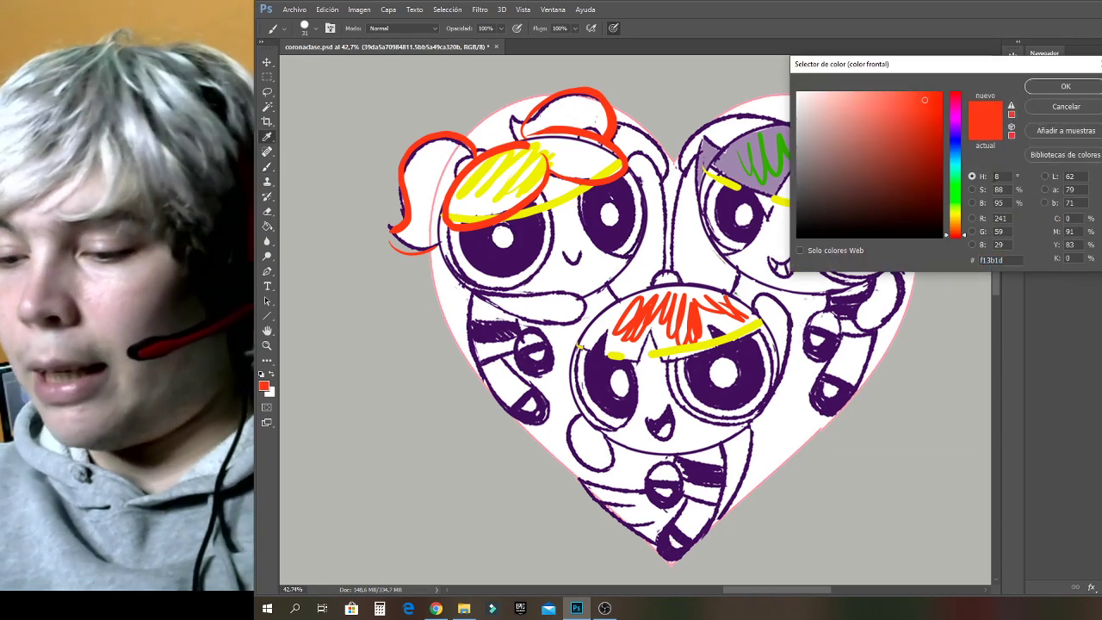
pyautogui.click(958, 187)
pyautogui.click(1066, 87)
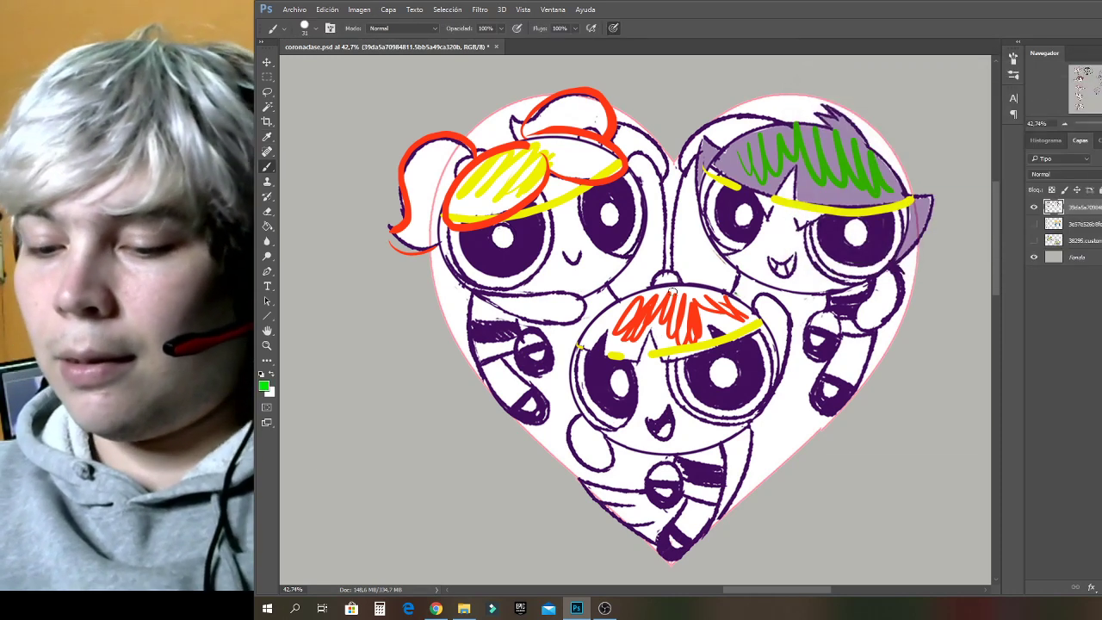
pyautogui.moveTo(582, 344)
pyautogui.mouseDown()
pyautogui.moveTo(667, 285)
pyautogui.moveTo(725, 290)
pyautogui.moveTo(759, 319)
pyautogui.moveTo(738, 338)
pyautogui.moveTo(669, 359)
pyautogui.moveTo(653, 327)
pyautogui.moveTo(637, 361)
pyautogui.moveTo(606, 362)
pyautogui.moveTo(607, 326)
pyautogui.moveTo(586, 353)
pyautogui.moveTo(578, 336)
pyautogui.moveTo(622, 362)
pyautogui.mouseUp()
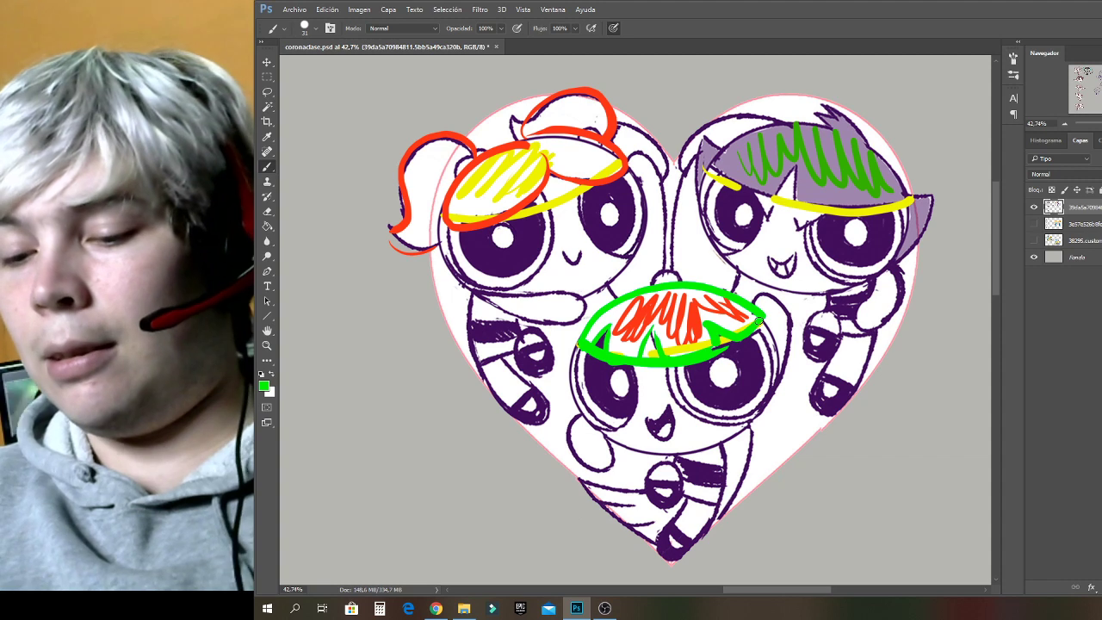
pyautogui.hotkey('ctrl', 'z')
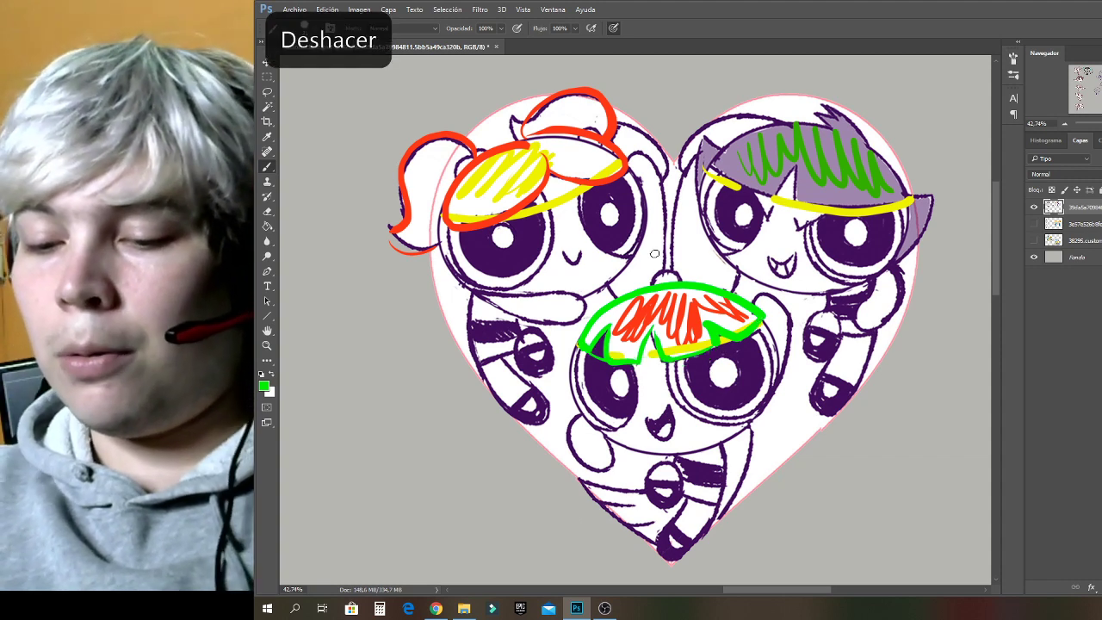
pyautogui.moveTo(665, 277)
pyautogui.mouseDown()
pyautogui.moveTo(642, 146)
pyautogui.moveTo(608, 282)
pyautogui.moveTo(619, 293)
pyautogui.moveTo(676, 274)
pyautogui.moveTo(711, 157)
pyautogui.moveTo(743, 273)
pyautogui.moveTo(710, 311)
pyautogui.mouseUp()
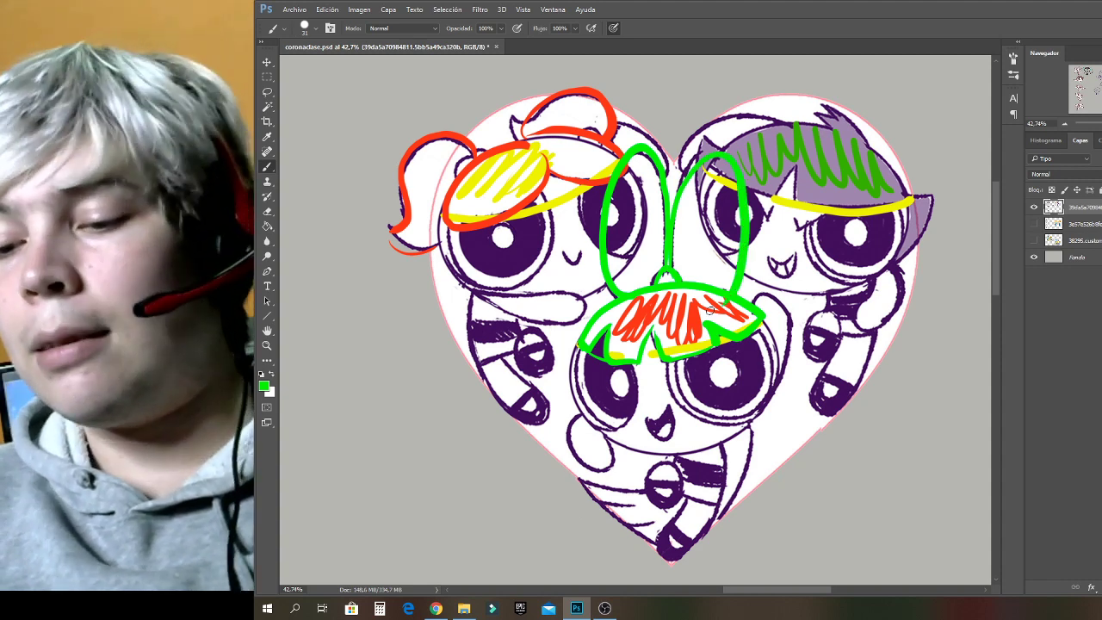
pyautogui.hotkey('ctrl', 'z')
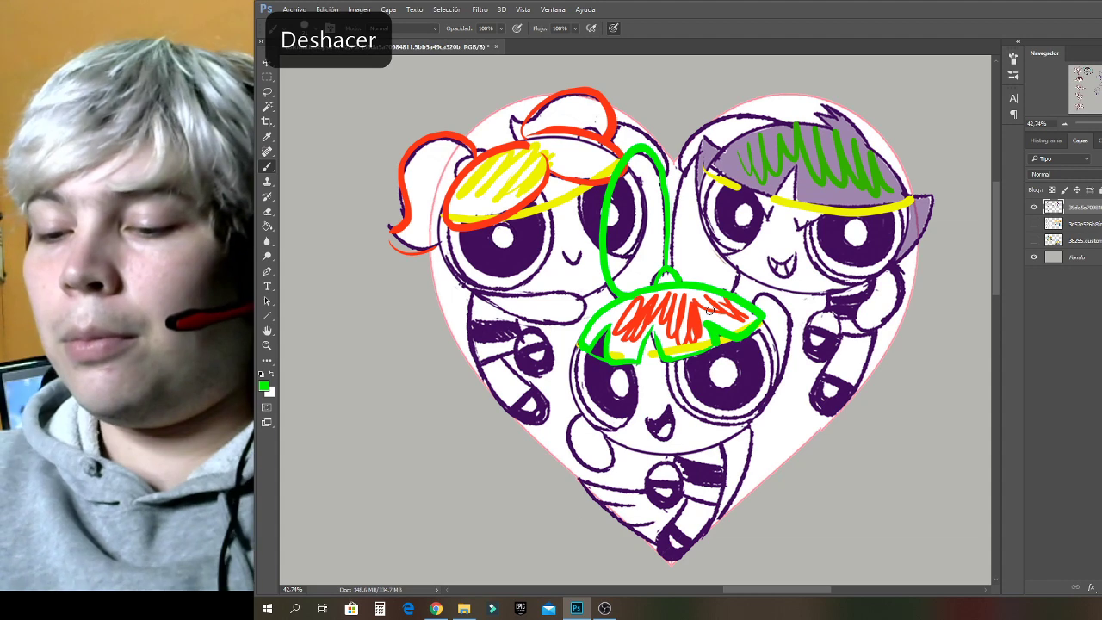
# Set the brush colour to near-black 191b1a and mark the spiky-haired girl's triangular fringe notch and the pointed hair tips on both sides.
pyautogui.click(266, 388)
pyautogui.click(805, 222)
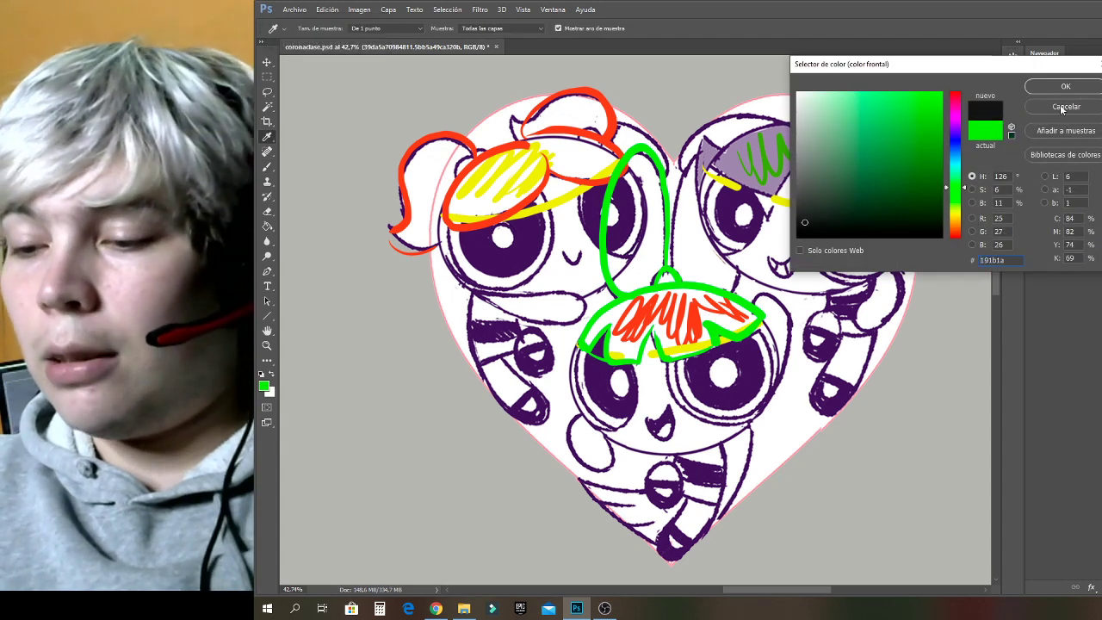
pyautogui.click(1048, 87)
pyautogui.moveTo(774, 190)
pyautogui.mouseDown()
pyautogui.moveTo(801, 158)
pyautogui.moveTo(797, 205)
pyautogui.mouseUp()
pyautogui.moveTo(716, 152)
pyautogui.mouseDown()
pyautogui.moveTo(700, 125)
pyautogui.moveTo(694, 200)
pyautogui.mouseUp()
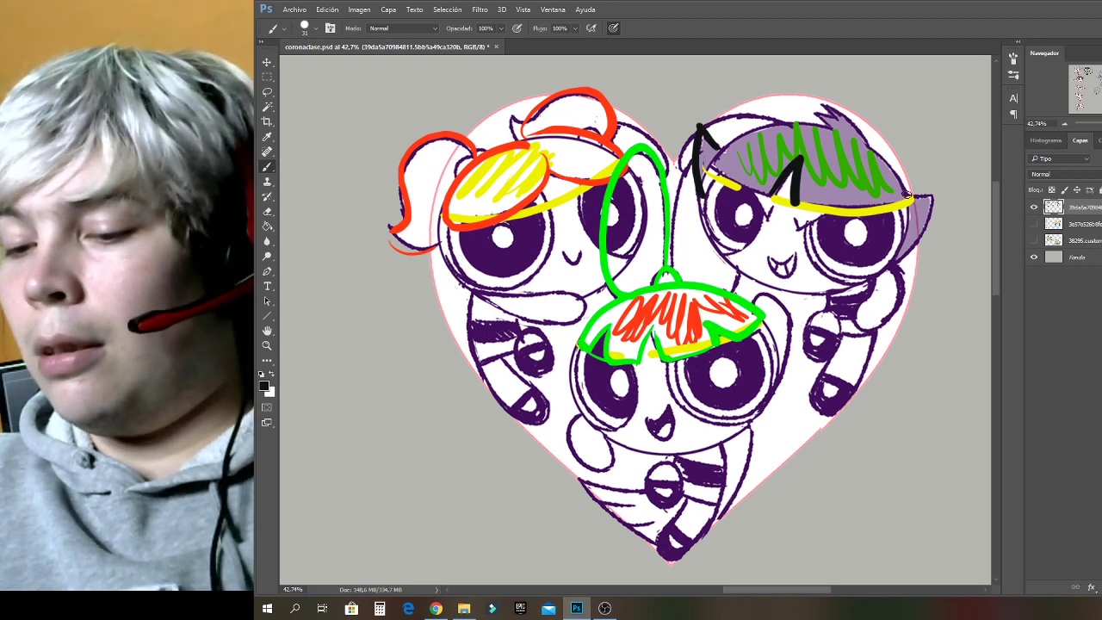
pyautogui.moveTo(906, 195); pyautogui.dragTo(895, 252)
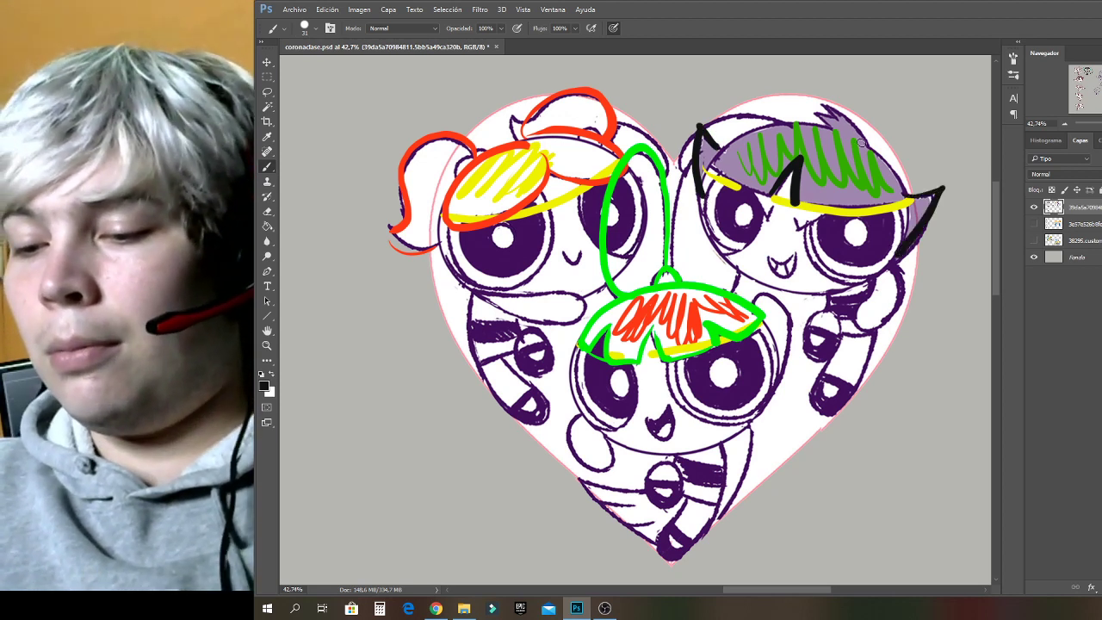
# Mark the spiky-haired girl's pointed crown tuft in near-black, then draw a V-shaped frown across her brow in the sampled orange-red.
pyautogui.moveTo(861, 142)
pyautogui.mouseDown()
pyautogui.moveTo(815, 94)
pyautogui.moveTo(825, 125)
pyautogui.moveTo(714, 162)
pyautogui.mouseUp()
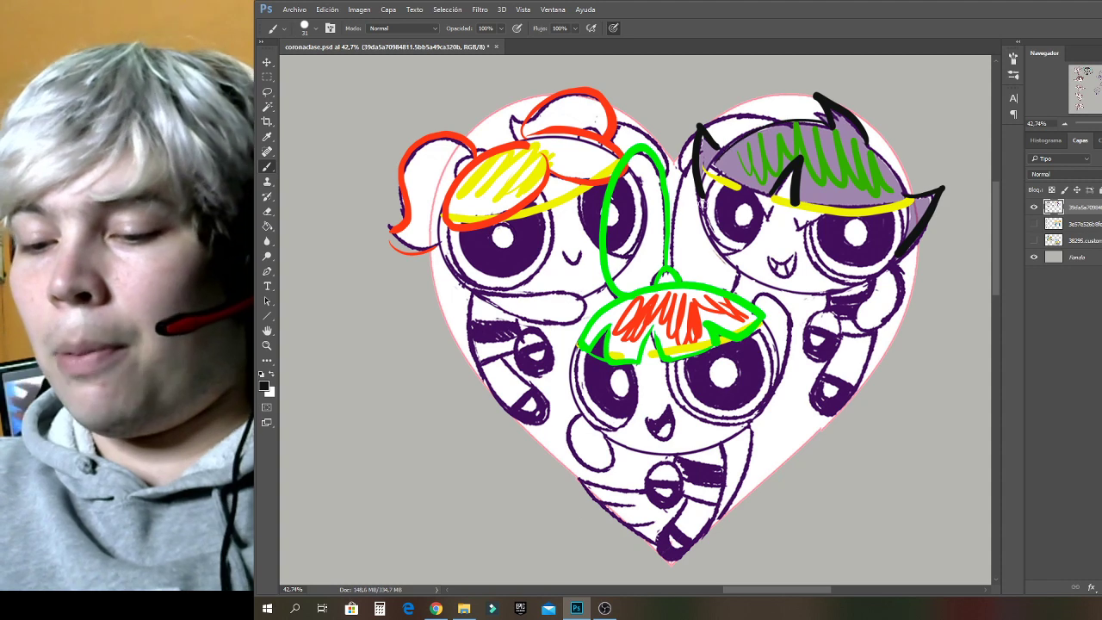
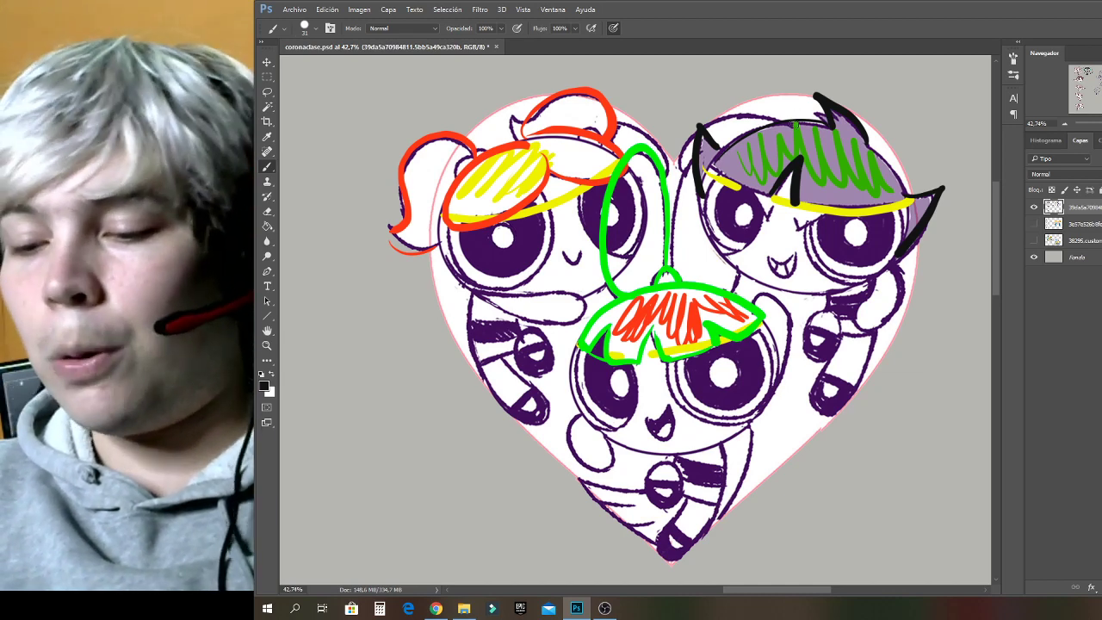
pyautogui.press('alt')
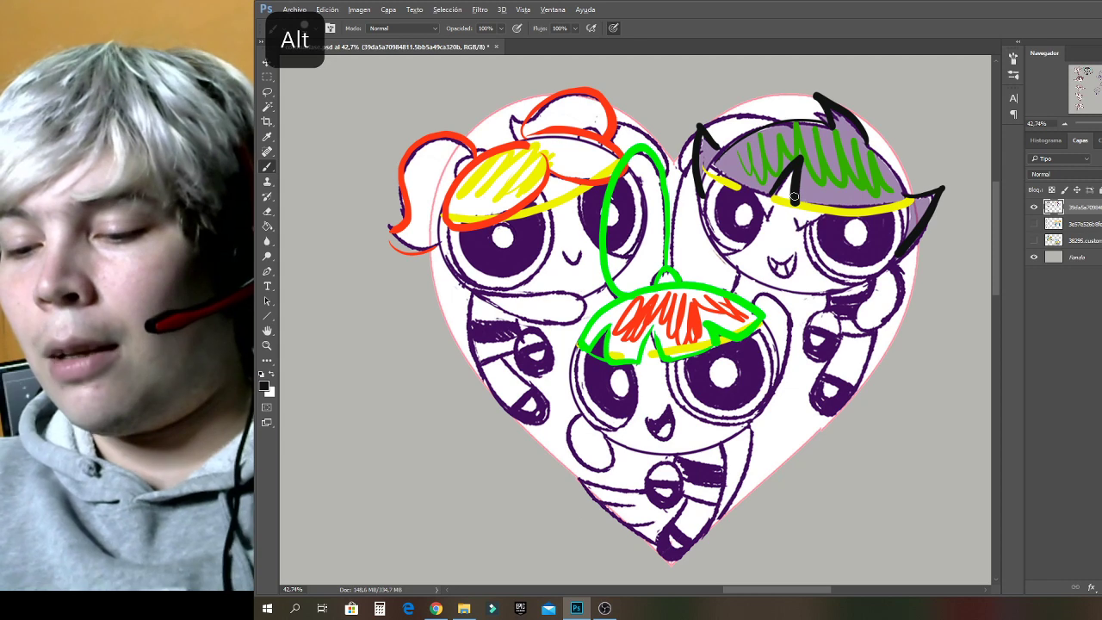
pyautogui.moveTo(745, 181)
pyautogui.mouseDown()
pyautogui.moveTo(766, 217)
pyautogui.moveTo(868, 191)
pyautogui.mouseUp()
pyautogui.hotkey('ctrl', 'alt', 'z')
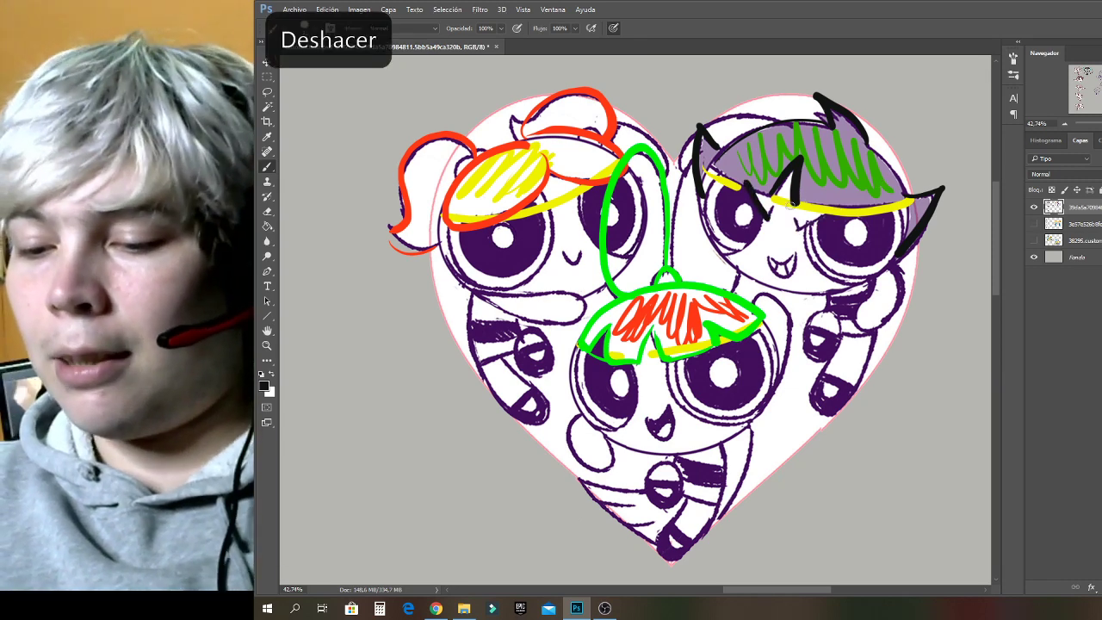
pyautogui.hotkey('ctrl', 'alt', 'z')
pyautogui.keyDown('alt'); pyautogui.click(609, 142); pyautogui.keyUp('alt')
pyautogui.moveTo(747, 181)
pyautogui.mouseDown()
pyautogui.moveTo(777, 233)
pyautogui.moveTo(878, 185)
pyautogui.mouseUp()
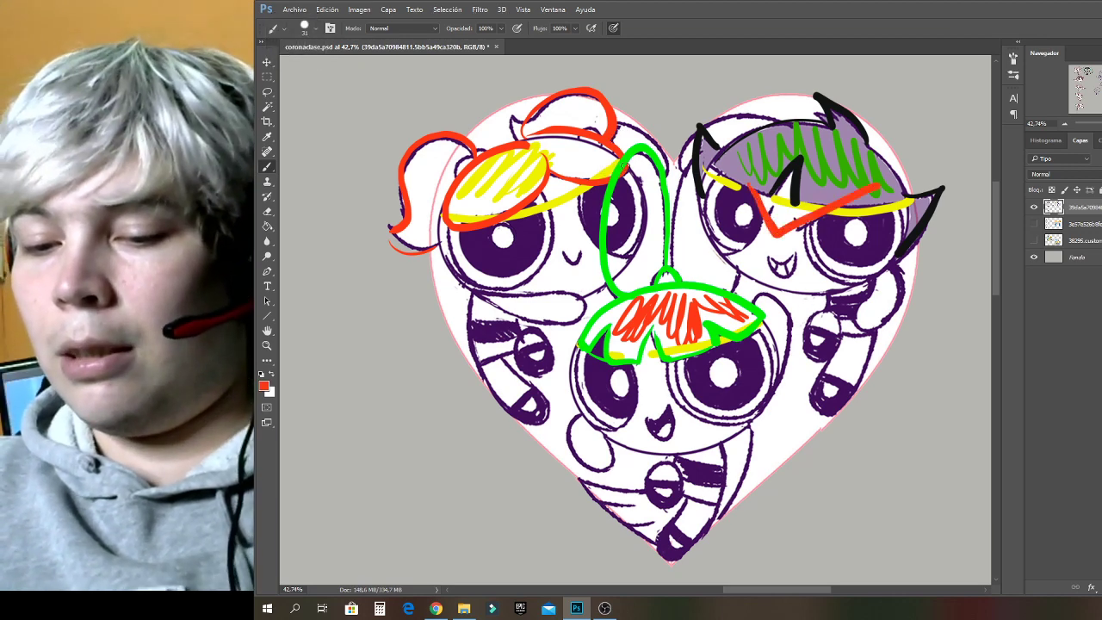
# Draw two curved double-headed orange-red arrows beside the heart, linking the pigtailed girl with the central girl.
pyautogui.moveTo(594, 422)
pyautogui.mouseDown()
pyautogui.moveTo(504, 295)
pyautogui.moveTo(531, 331)
pyautogui.mouseUp()
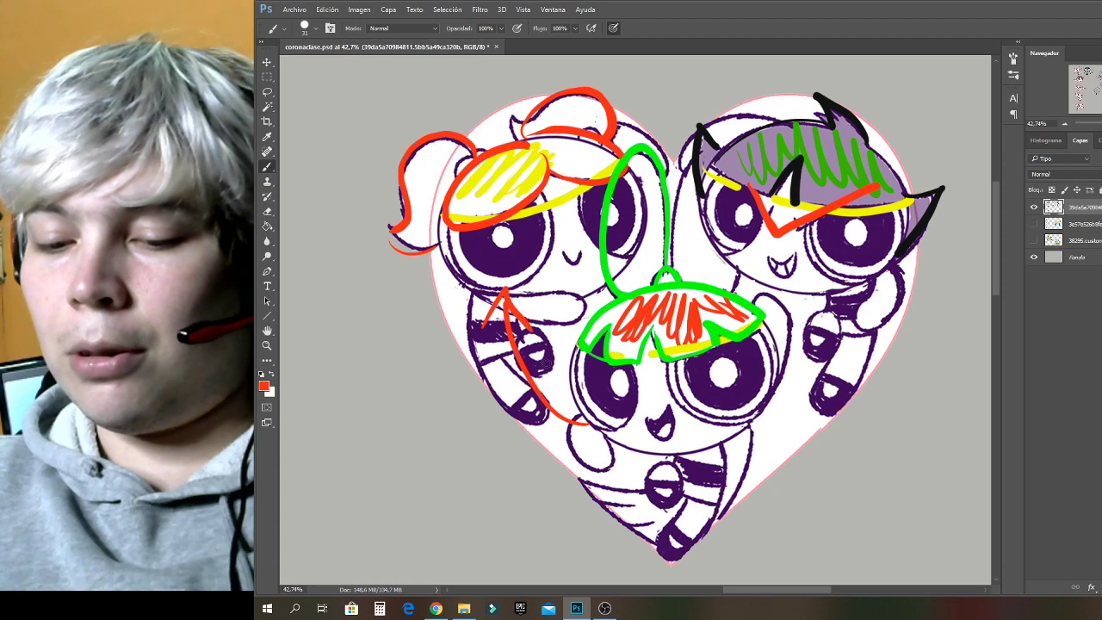
pyautogui.moveTo(570, 454); pyautogui.dragTo(618, 420)
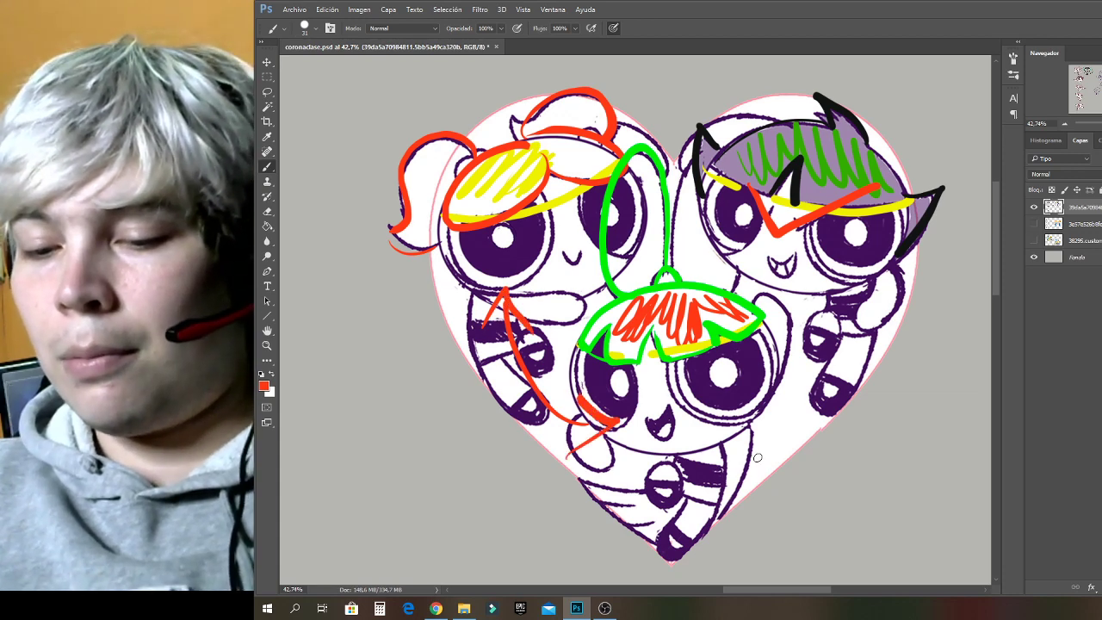
pyautogui.moveTo(1093, 94); pyautogui.dragTo(1099, 93)
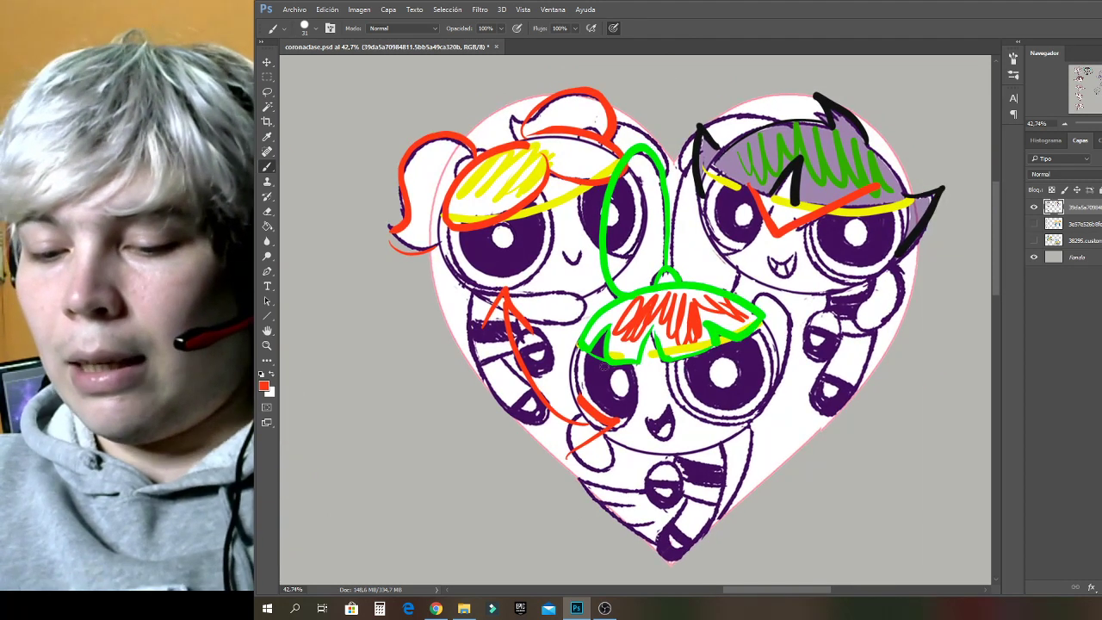
pyautogui.moveTo(450, 310)
pyautogui.mouseDown()
pyautogui.moveTo(440, 453)
pyautogui.moveTo(517, 464)
pyautogui.mouseUp()
pyautogui.moveTo(509, 450)
pyautogui.mouseDown()
pyautogui.moveTo(502, 494)
pyautogui.moveTo(486, 491)
pyautogui.mouseUp()
pyautogui.moveTo(405, 343); pyautogui.dragTo(457, 379)
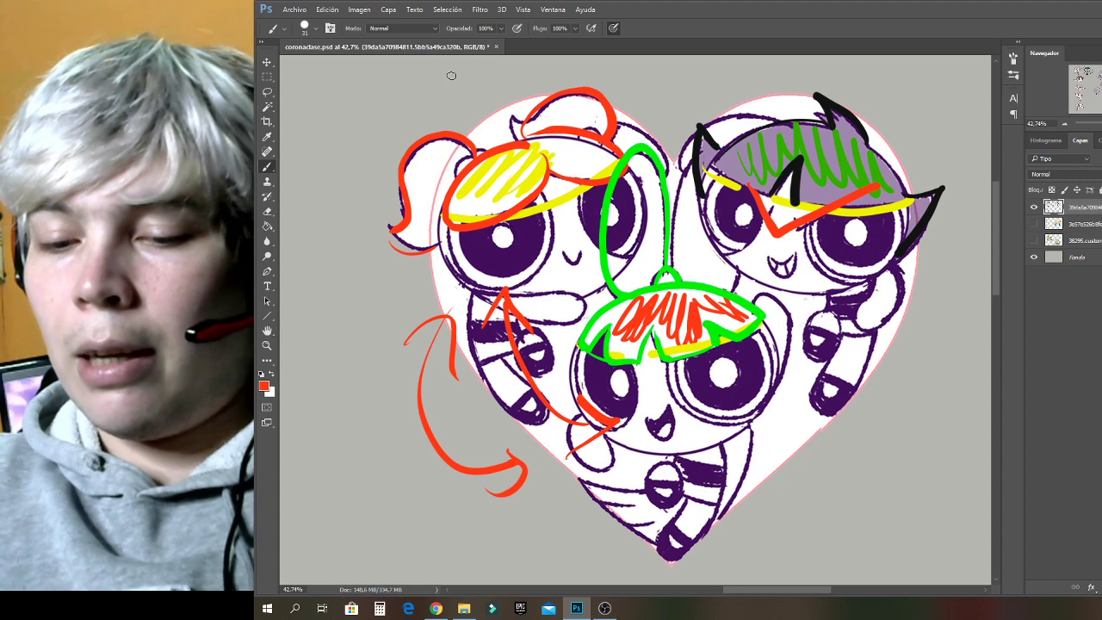
# Draw a short orange-red arrow pointing at the pigtailed girl's hair and outline the knot of the central girl's bow.
pyautogui.moveTo(452, 74); pyautogui.dragTo(487, 126)
pyautogui.moveTo(472, 105)
pyautogui.mouseDown()
pyautogui.moveTo(486, 128)
pyautogui.moveTo(493, 95)
pyautogui.mouseUp()
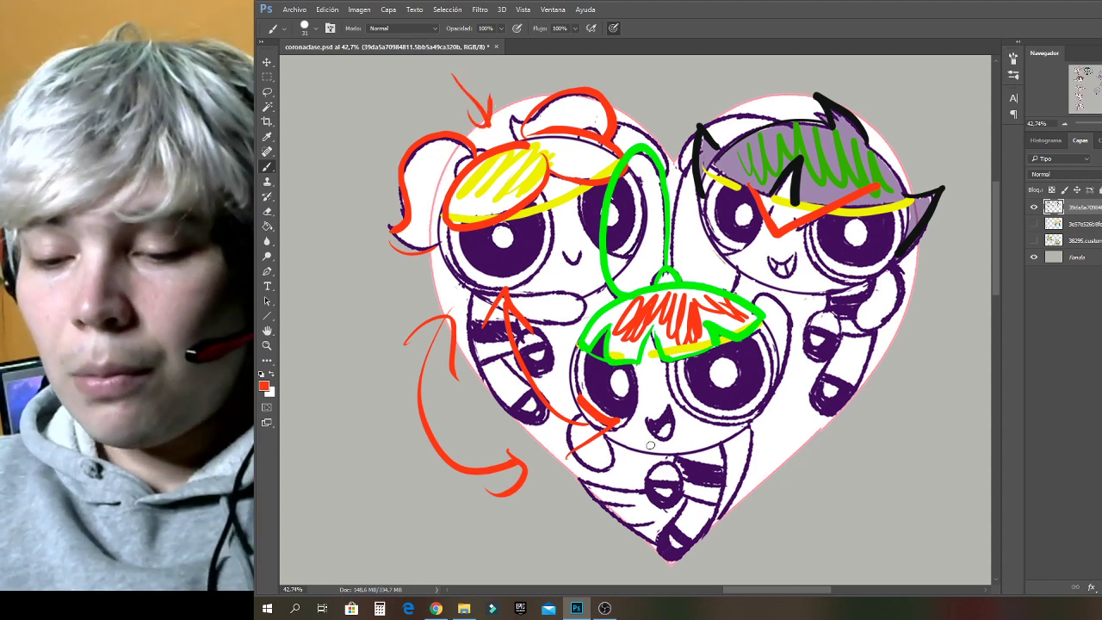
pyautogui.moveTo(670, 276)
pyautogui.mouseDown()
pyautogui.moveTo(656, 284)
pyautogui.moveTo(686, 293)
pyautogui.mouseUp()
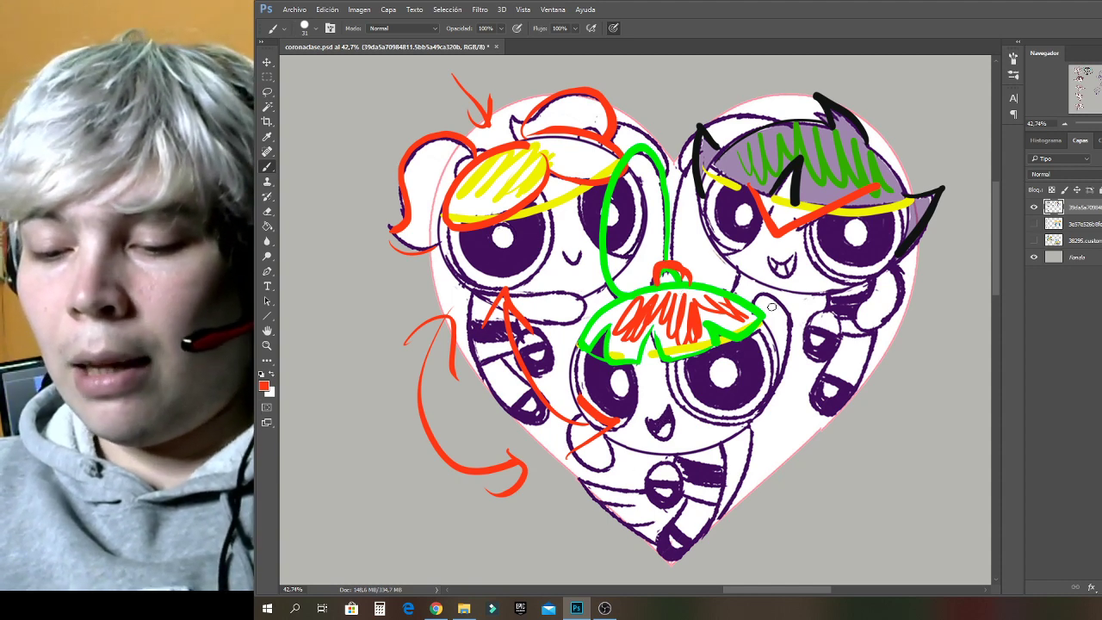
# Try tracing the pigtailed girl's smile in the sampled bright green.
pyautogui.press('alt')
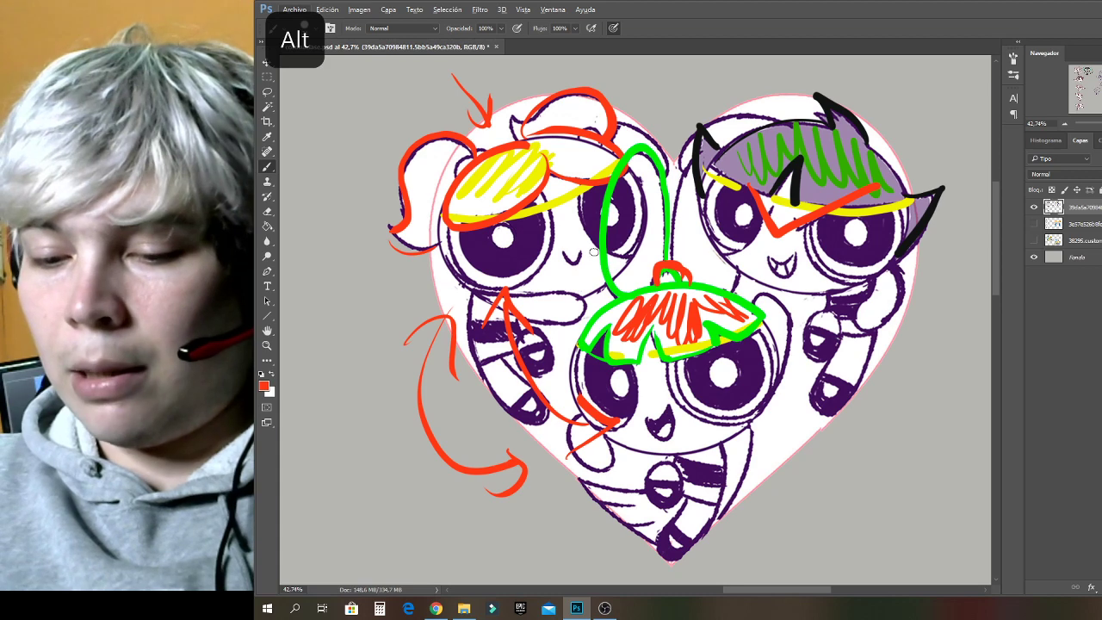
pyautogui.keyDown('alt'); pyautogui.click(592, 395); pyautogui.keyUp('alt')
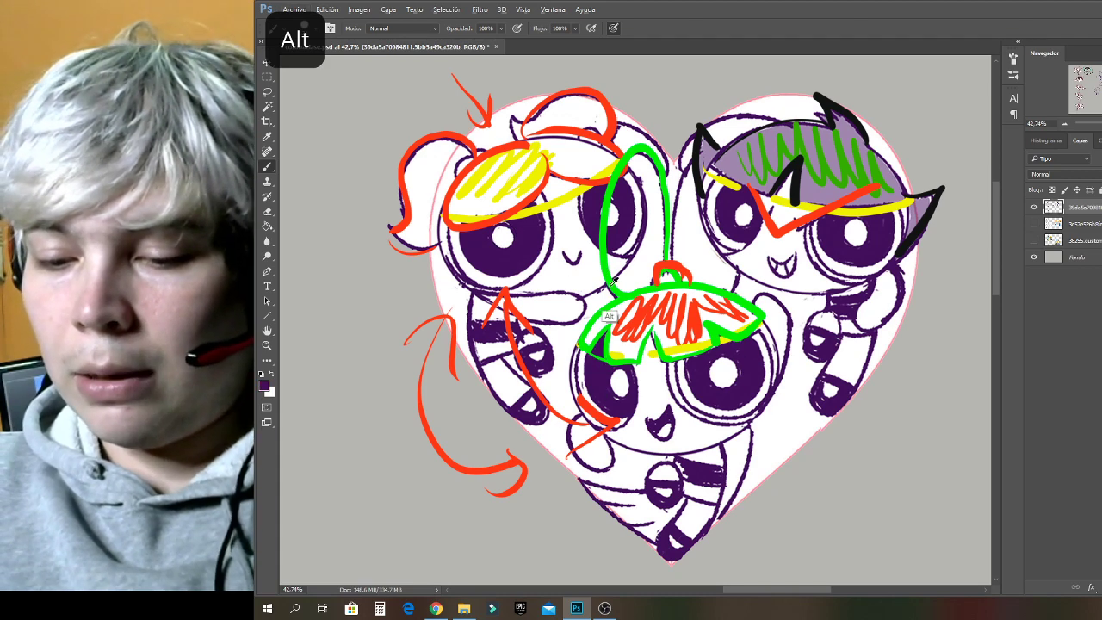
pyautogui.keyDown('alt'); pyautogui.click(611, 282); pyautogui.keyUp('alt')
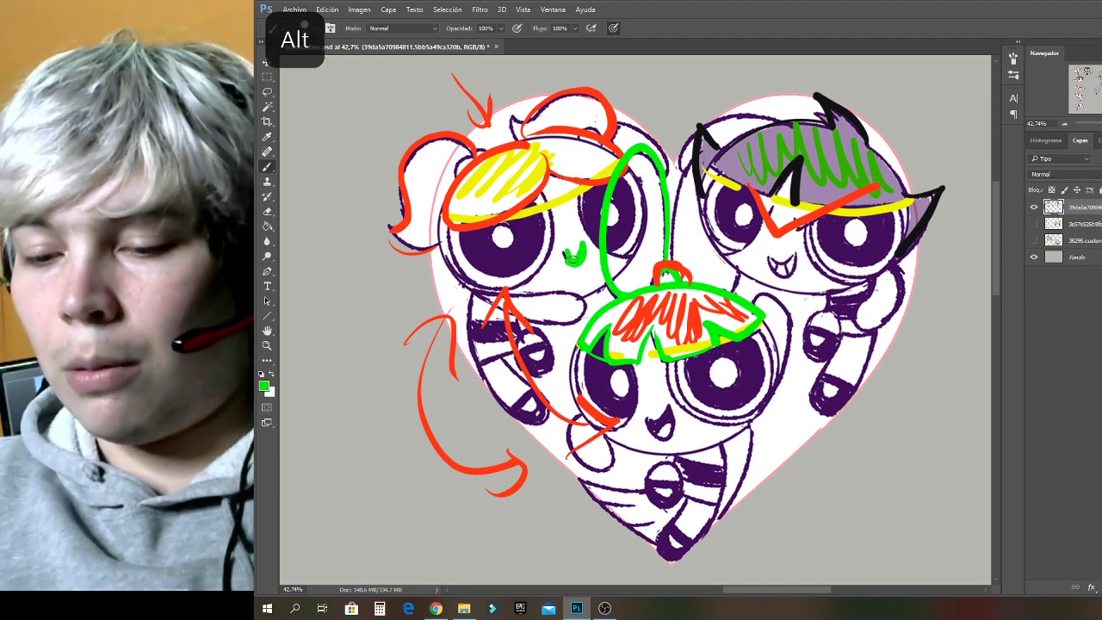
pyautogui.hotkey('ctrl', 'z')
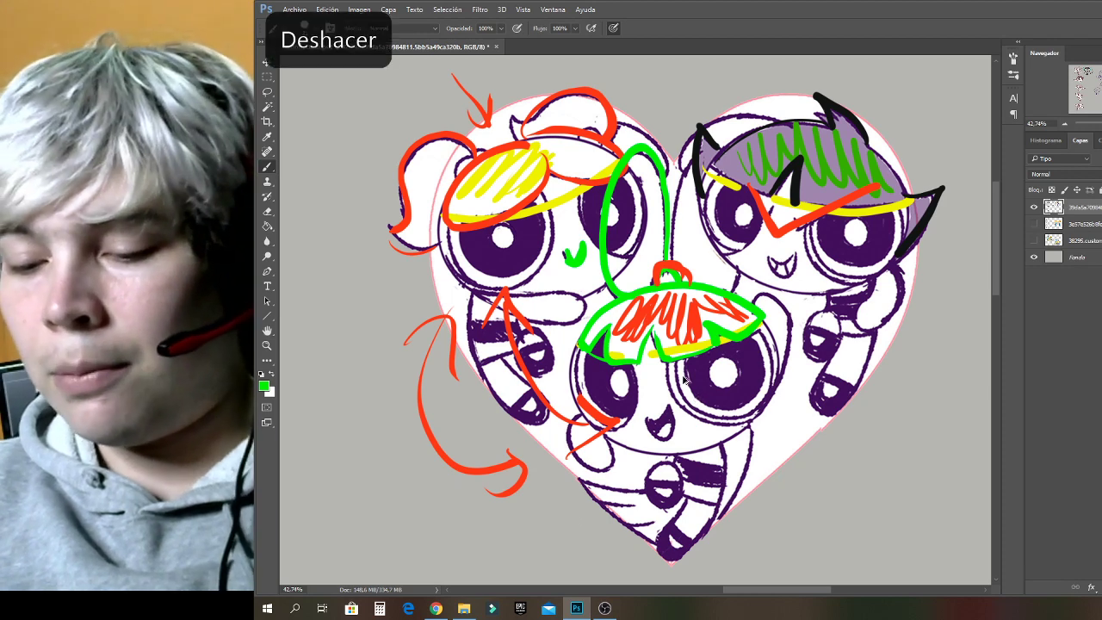
pyautogui.press('alt')
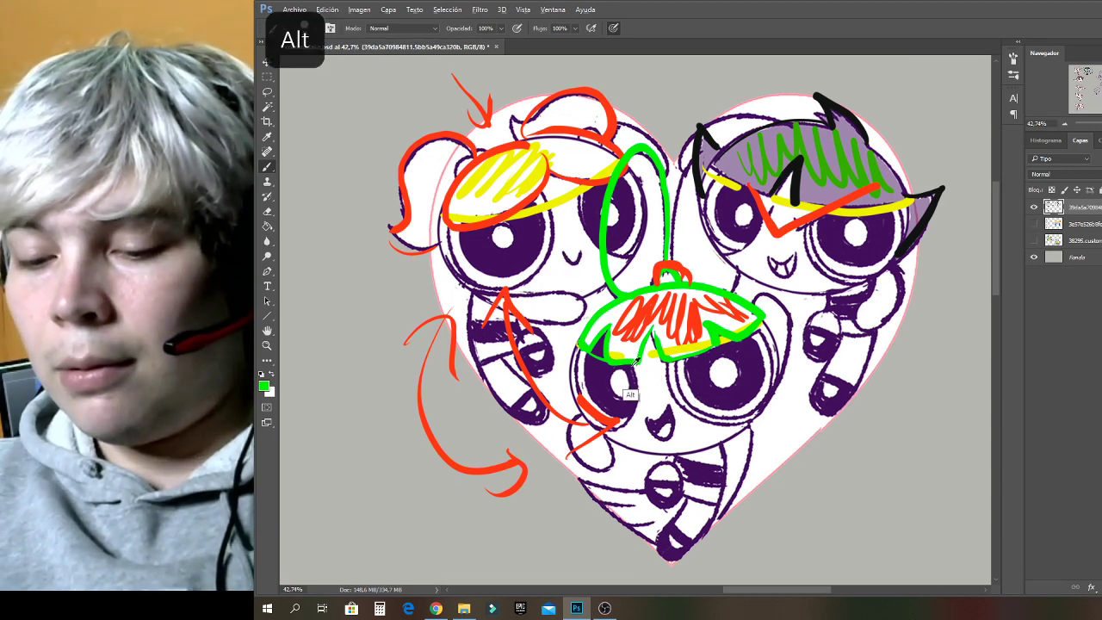
pyautogui.keyDown('alt'); pyautogui.click(634, 362); pyautogui.keyUp('alt')
pyautogui.moveTo(645, 416)
pyautogui.mouseDown()
pyautogui.moveTo(778, 365)
pyautogui.moveTo(781, 332)
pyautogui.mouseUp()
pyautogui.hotkey('ctrl', 'z')
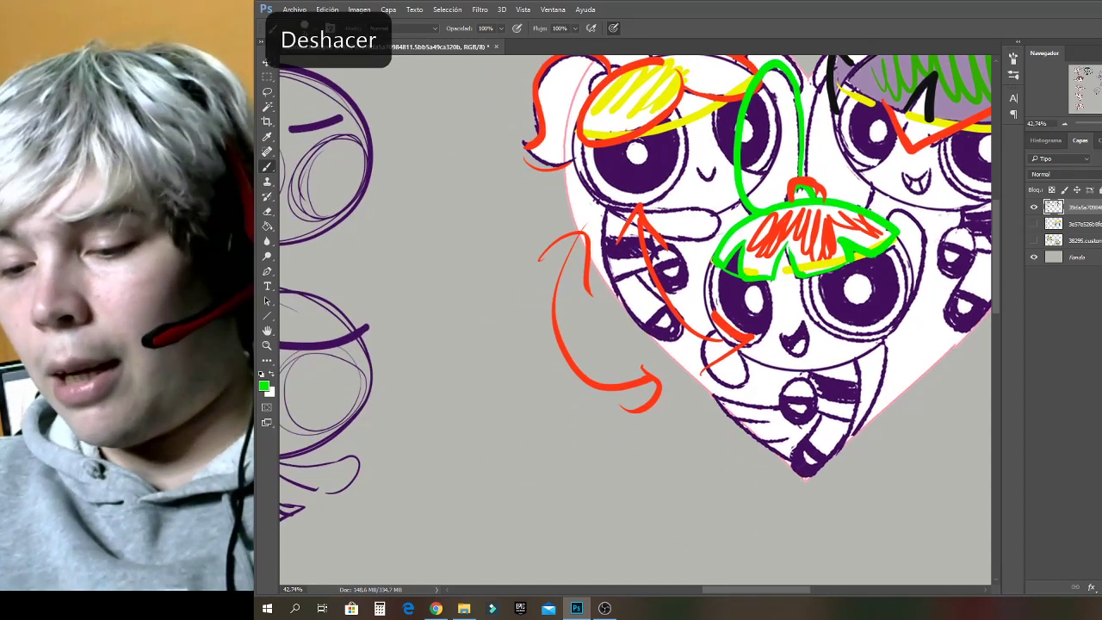
# Paint over marks on the upper sketched head with the background grey, then draw a centre-parted rounded fringe in dark purple.
pyautogui.moveTo(1101, 80); pyautogui.dragTo(1098, 77)
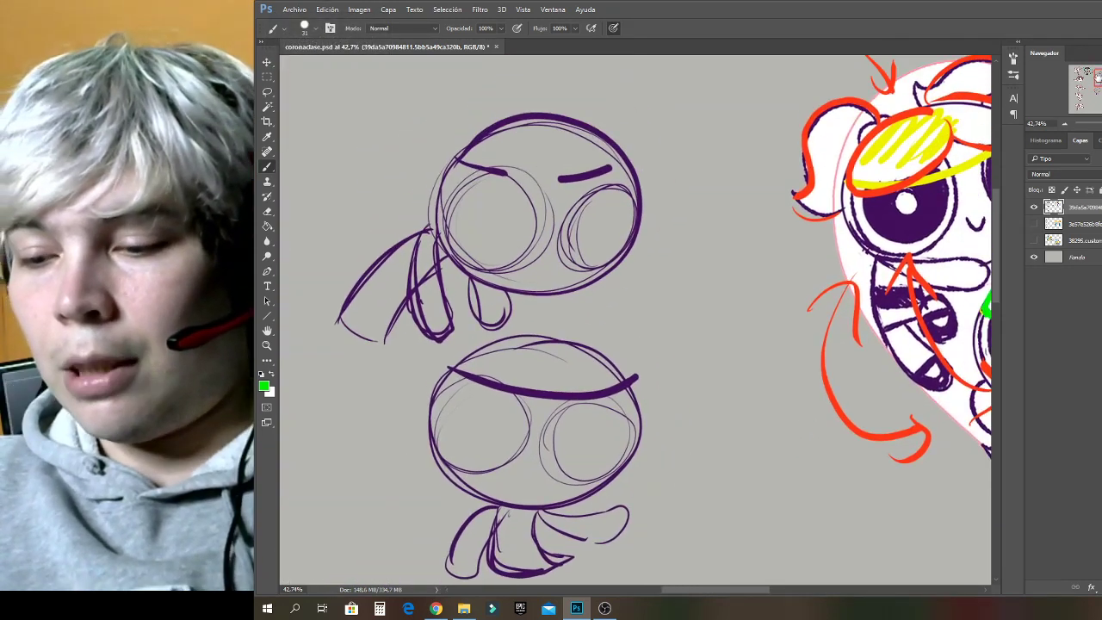
pyautogui.keyDown('alt'); pyautogui.click(575, 174); pyautogui.keyUp('alt')
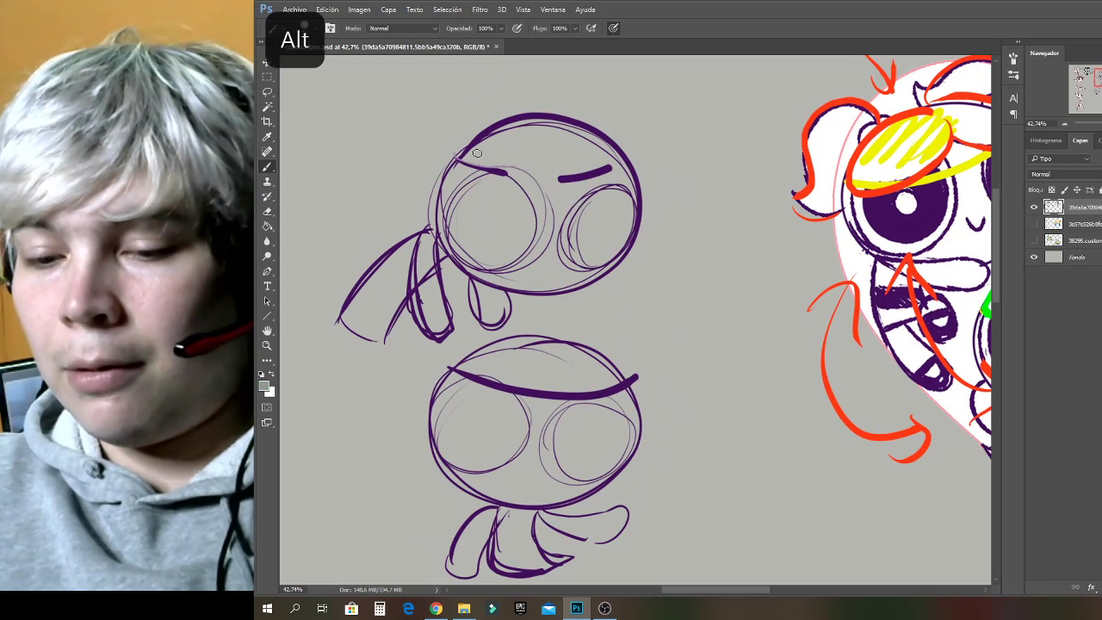
pyautogui.moveTo(484, 171)
pyautogui.mouseDown()
pyautogui.moveTo(551, 136)
pyautogui.moveTo(575, 170)
pyautogui.moveTo(499, 167)
pyautogui.moveTo(548, 146)
pyautogui.mouseUp()
pyautogui.keyDown('alt'); pyautogui.click(573, 177); pyautogui.keyUp('alt')
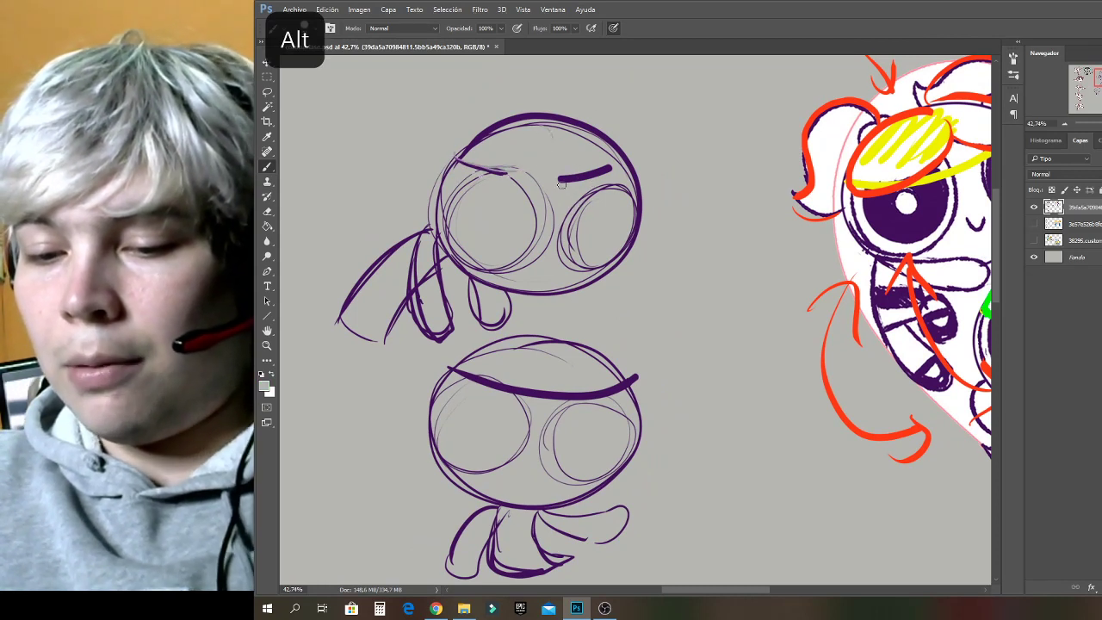
pyautogui.keyDown('alt'); pyautogui.click(587, 173); pyautogui.keyUp('alt')
pyautogui.moveTo(465, 162)
pyautogui.mouseDown()
pyautogui.moveTo(522, 172)
pyautogui.moveTo(547, 127)
pyautogui.mouseUp()
pyautogui.moveTo(512, 174)
pyautogui.mouseDown()
pyautogui.moveTo(552, 134)
pyautogui.moveTo(575, 170)
pyautogui.moveTo(618, 173)
pyautogui.mouseUp()
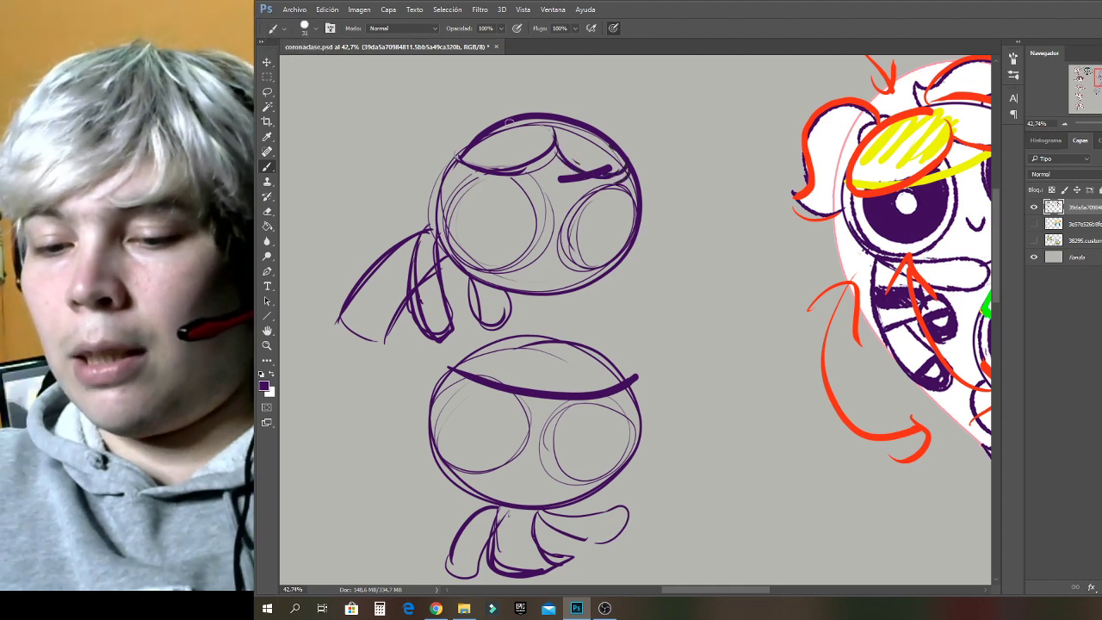
# Draw small round hair ties and two rounded pigtails with curled tips on top of the upper sketched head.
pyautogui.moveTo(461, 142); pyautogui.dragTo(484, 126)
pyautogui.moveTo(600, 133); pyautogui.dragTo(618, 139)
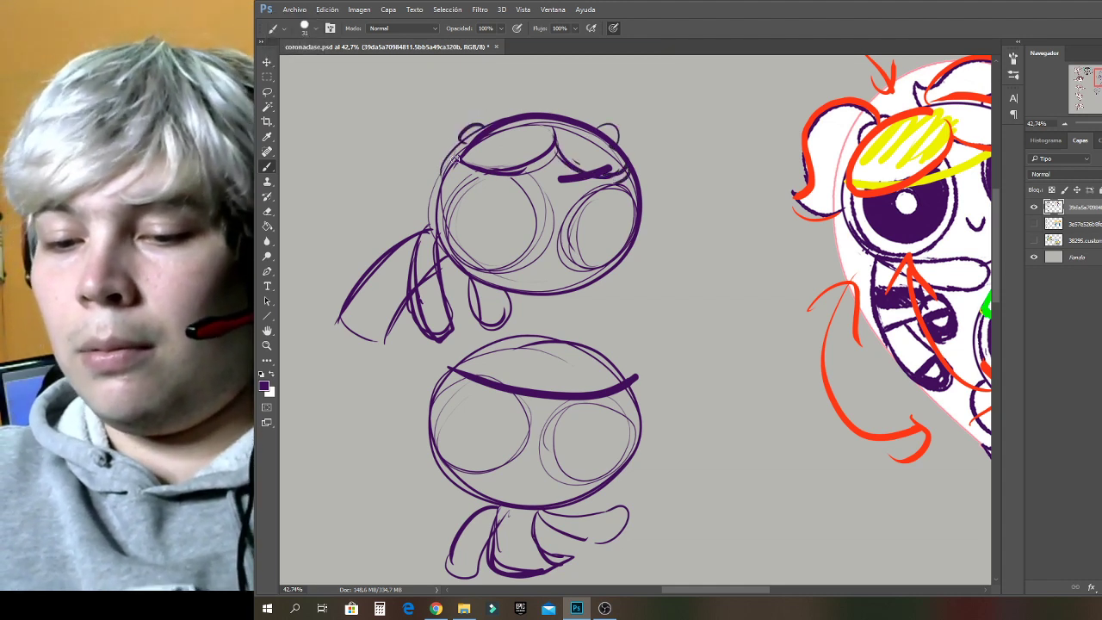
pyautogui.moveTo(470, 73)
pyautogui.mouseDown()
pyautogui.moveTo(419, 86)
pyautogui.moveTo(452, 161)
pyautogui.moveTo(464, 159)
pyautogui.mouseUp()
pyautogui.moveTo(528, 109); pyautogui.dragTo(472, 72)
pyautogui.moveTo(631, 156)
pyautogui.mouseDown()
pyautogui.moveTo(662, 129)
pyautogui.moveTo(573, 67)
pyautogui.moveTo(552, 101)
pyautogui.moveTo(642, 135)
pyautogui.mouseUp()
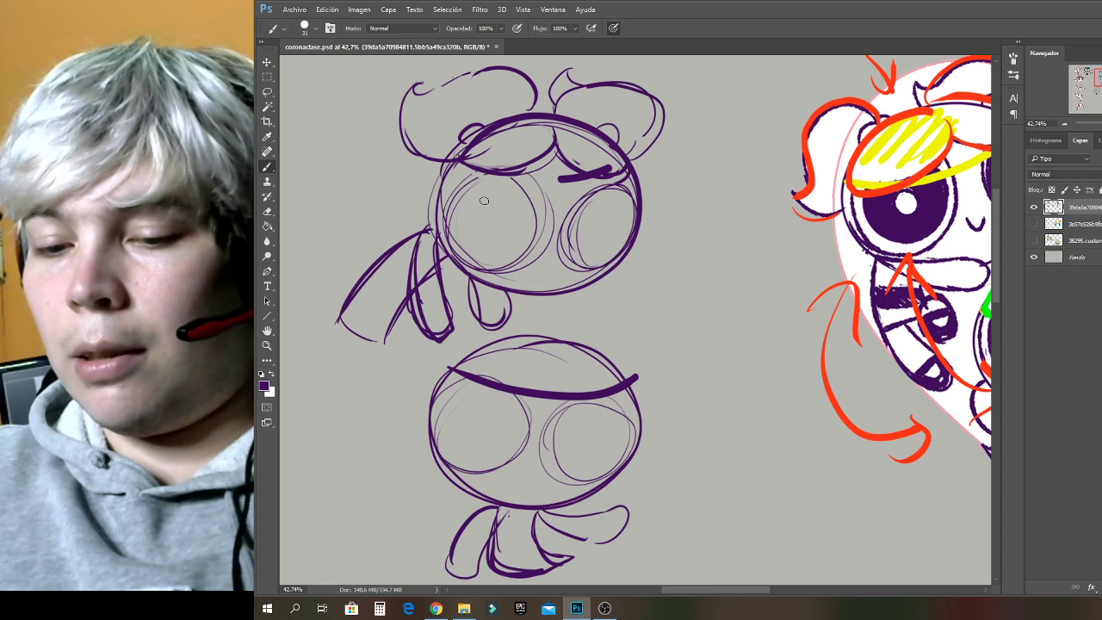
# Draw the upper character's irises and pupils, shade one iris, add a small smile and round off the leg ends.
pyautogui.moveTo(485, 201)
pyautogui.mouseDown()
pyautogui.moveTo(534, 199)
pyautogui.moveTo(484, 256)
pyautogui.moveTo(479, 215)
pyautogui.mouseUp()
pyautogui.moveTo(487, 215)
pyautogui.mouseDown()
pyautogui.moveTo(493, 226)
pyautogui.moveTo(488, 217)
pyautogui.mouseUp()
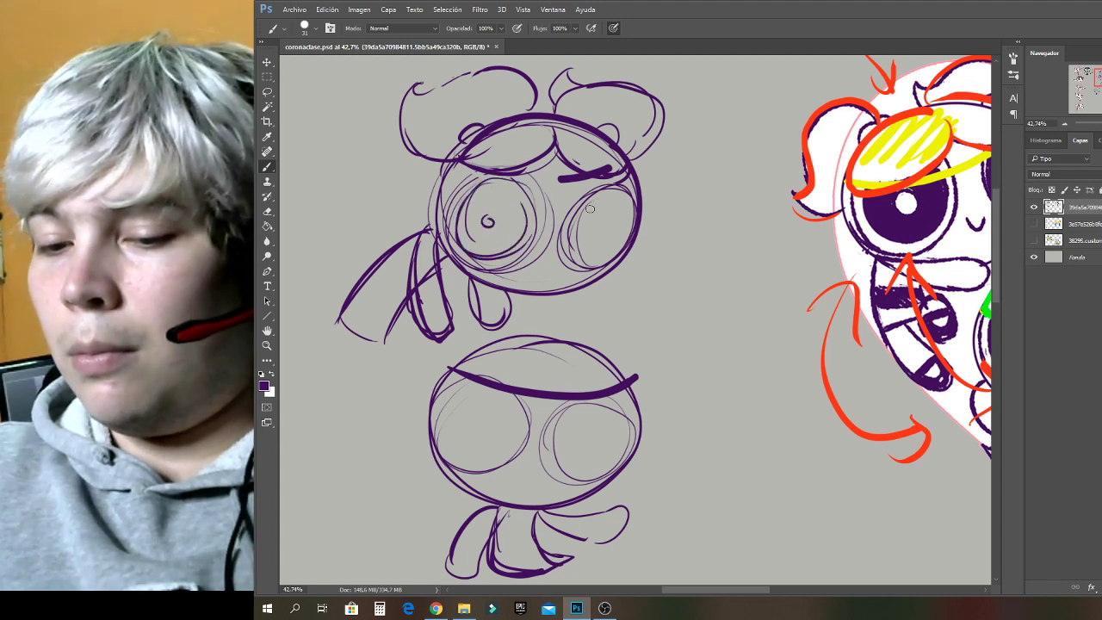
pyautogui.moveTo(573, 220)
pyautogui.mouseDown()
pyautogui.moveTo(582, 253)
pyautogui.moveTo(617, 193)
pyautogui.moveTo(566, 219)
pyautogui.moveTo(593, 231)
pyautogui.moveTo(584, 220)
pyautogui.mouseUp()
pyautogui.moveTo(472, 251)
pyautogui.mouseDown()
pyautogui.moveTo(470, 208)
pyautogui.moveTo(481, 245)
pyautogui.moveTo(496, 243)
pyautogui.moveTo(529, 195)
pyautogui.mouseUp()
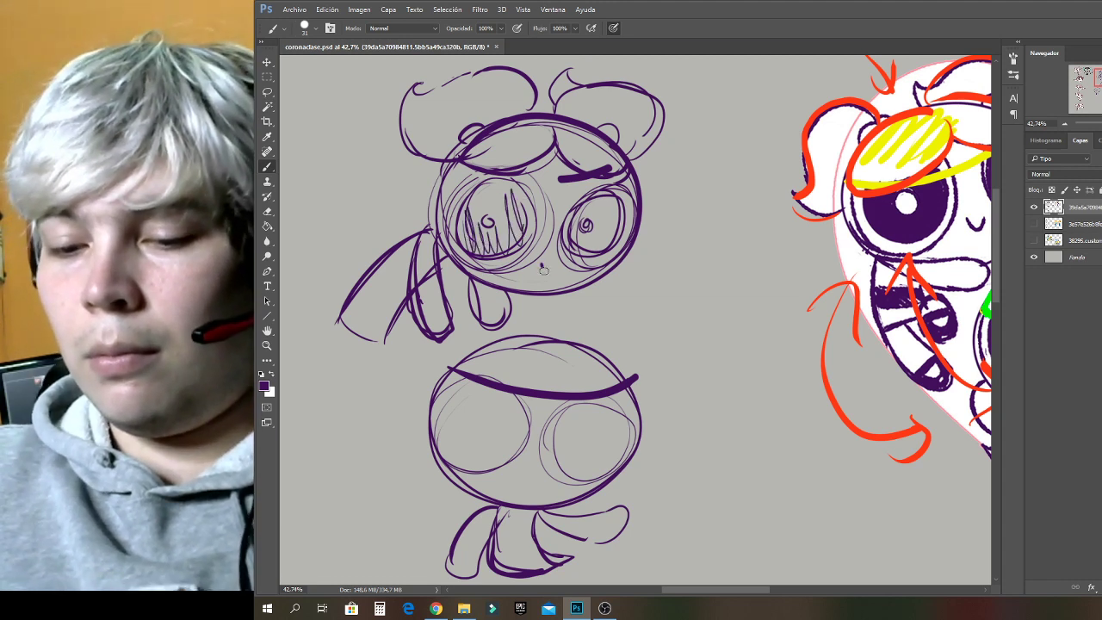
pyautogui.moveTo(543, 262); pyautogui.dragTo(554, 262)
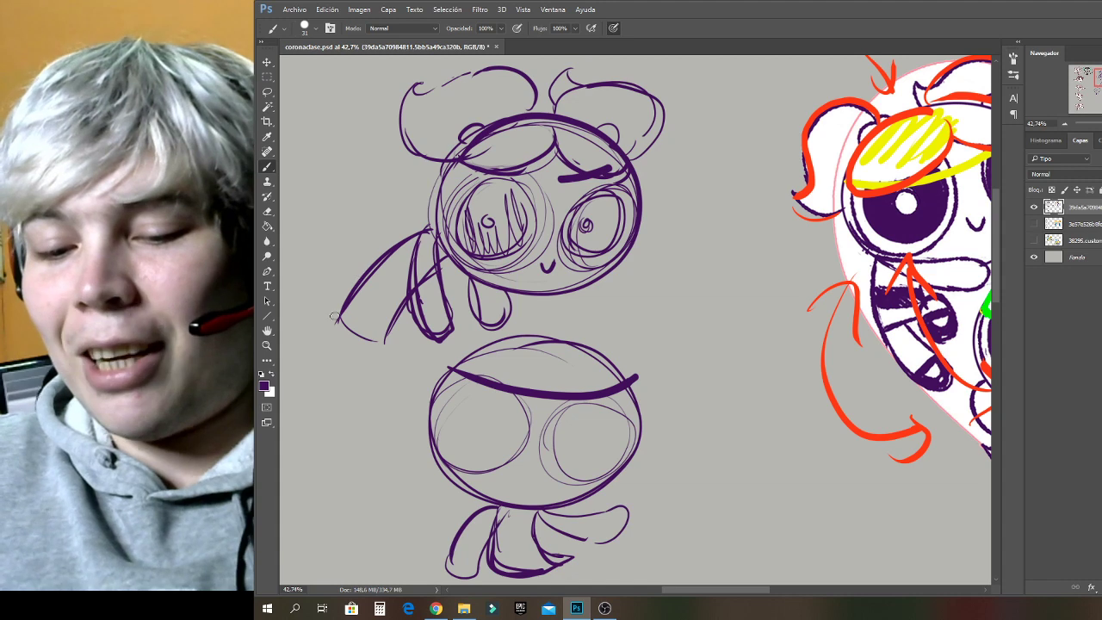
pyautogui.moveTo(334, 317)
pyautogui.mouseDown()
pyautogui.moveTo(344, 331)
pyautogui.moveTo(404, 291)
pyautogui.moveTo(388, 319)
pyautogui.moveTo(404, 288)
pyautogui.mouseUp()
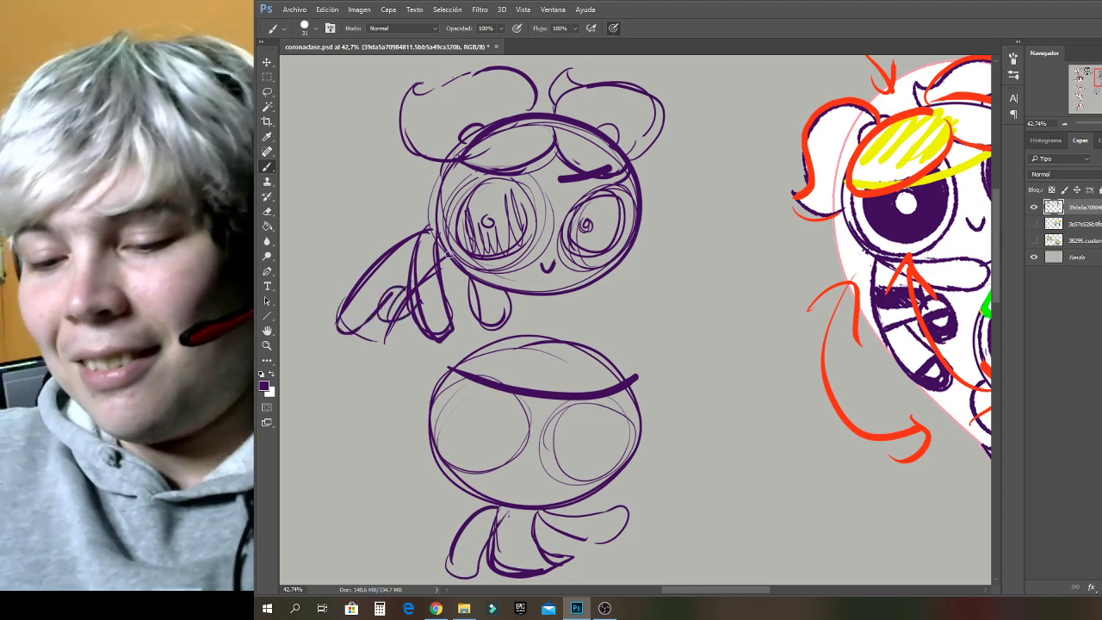
# Draw a large two-looped bow with a central knot and triangular fringe notches on the middle sketched head.
pyautogui.moveTo(490, 374)
pyautogui.mouseDown()
pyautogui.moveTo(608, 221)
pyautogui.moveTo(554, 226)
pyautogui.moveTo(556, 241)
pyautogui.moveTo(567, 226)
pyautogui.moveTo(573, 251)
pyautogui.moveTo(614, 231)
pyautogui.moveTo(625, 256)
pyautogui.moveTo(665, 268)
pyautogui.mouseUp()
pyautogui.moveTo(602, 204); pyautogui.dragTo(570, 121)
pyautogui.moveTo(547, 148); pyautogui.dragTo(572, 217)
pyautogui.moveTo(625, 205); pyautogui.dragTo(648, 155)
pyautogui.moveTo(689, 134); pyautogui.dragTo(664, 211)
pyautogui.moveTo(600, 200)
pyautogui.mouseDown()
pyautogui.moveTo(574, 207)
pyautogui.moveTo(635, 205)
pyautogui.mouseUp()
# Draw the middle character's irises and pupils and an open smiling mouth.
pyautogui.moveTo(545, 253)
pyautogui.mouseDown()
pyautogui.moveTo(511, 303)
pyautogui.moveTo(538, 248)
pyautogui.moveTo(582, 289)
pyautogui.moveTo(542, 274)
pyautogui.mouseUp()
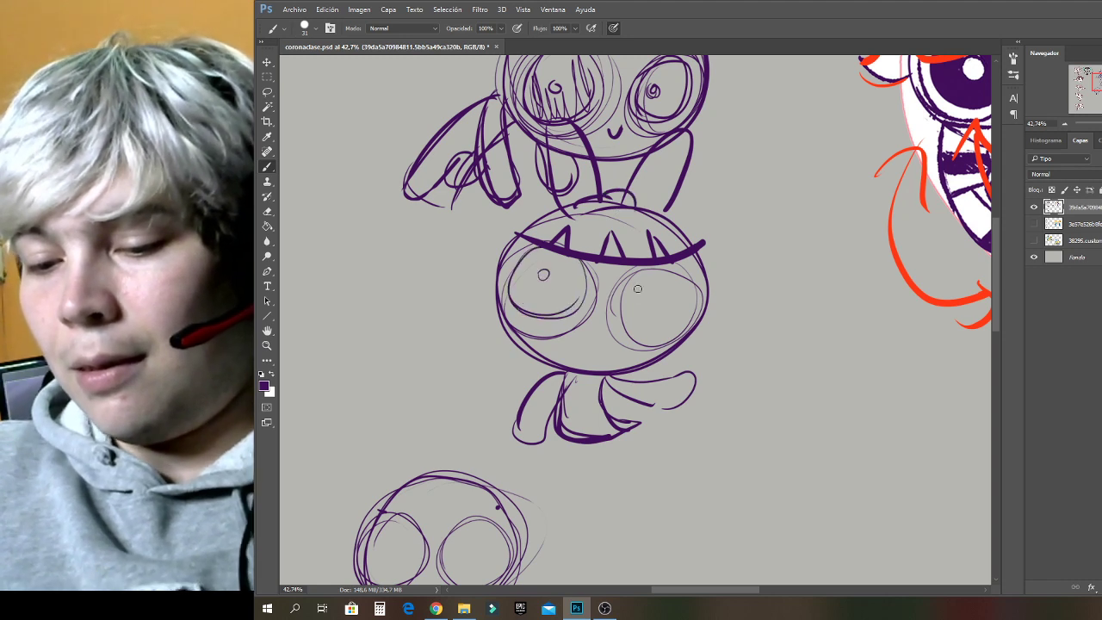
pyautogui.moveTo(657, 273)
pyautogui.mouseDown()
pyautogui.moveTo(636, 325)
pyautogui.moveTo(646, 294)
pyautogui.mouseUp()
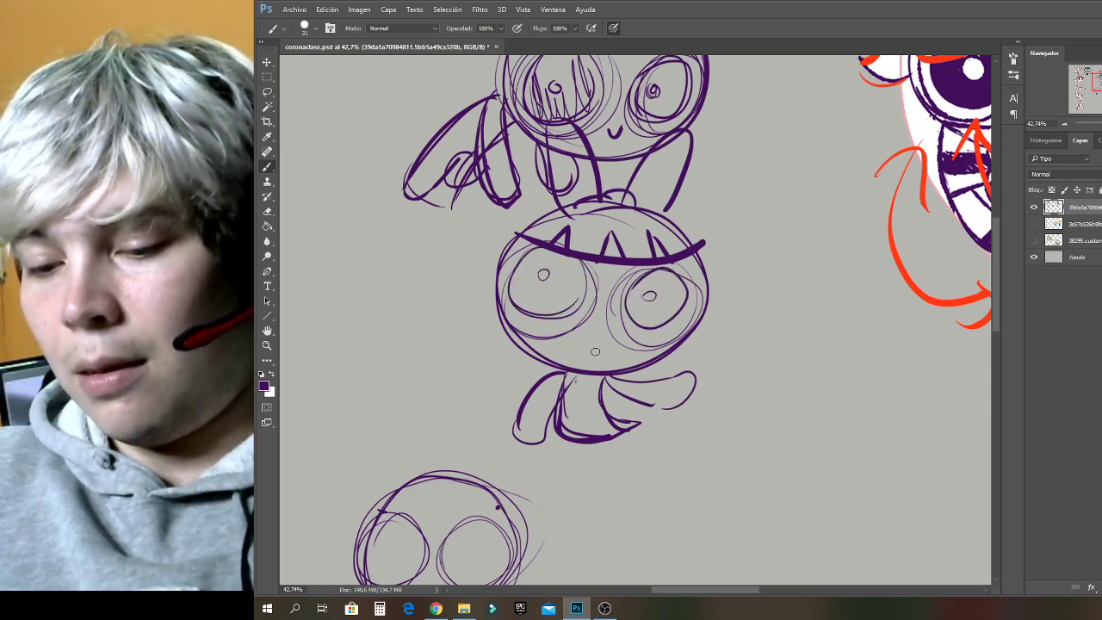
pyautogui.moveTo(577, 337); pyautogui.dragTo(607, 341)
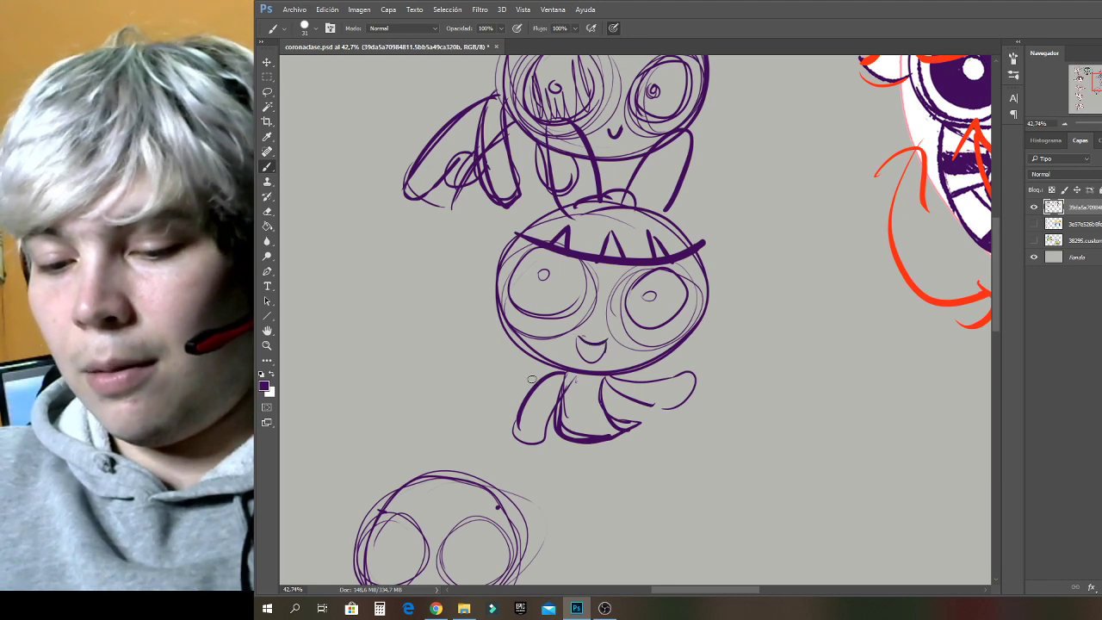
# Draw long hair sweeping behind the middle character's body and ending in pointed tips.
pyautogui.moveTo(527, 355)
pyautogui.mouseDown()
pyautogui.moveTo(546, 456)
pyautogui.moveTo(684, 511)
pyautogui.mouseUp()
pyautogui.moveTo(623, 375); pyautogui.dragTo(741, 417)
pyautogui.moveTo(748, 404); pyautogui.dragTo(722, 489)
pyautogui.moveTo(560, 483)
pyautogui.mouseDown()
pyautogui.moveTo(642, 537)
pyautogui.moveTo(743, 422)
pyautogui.mouseUp()
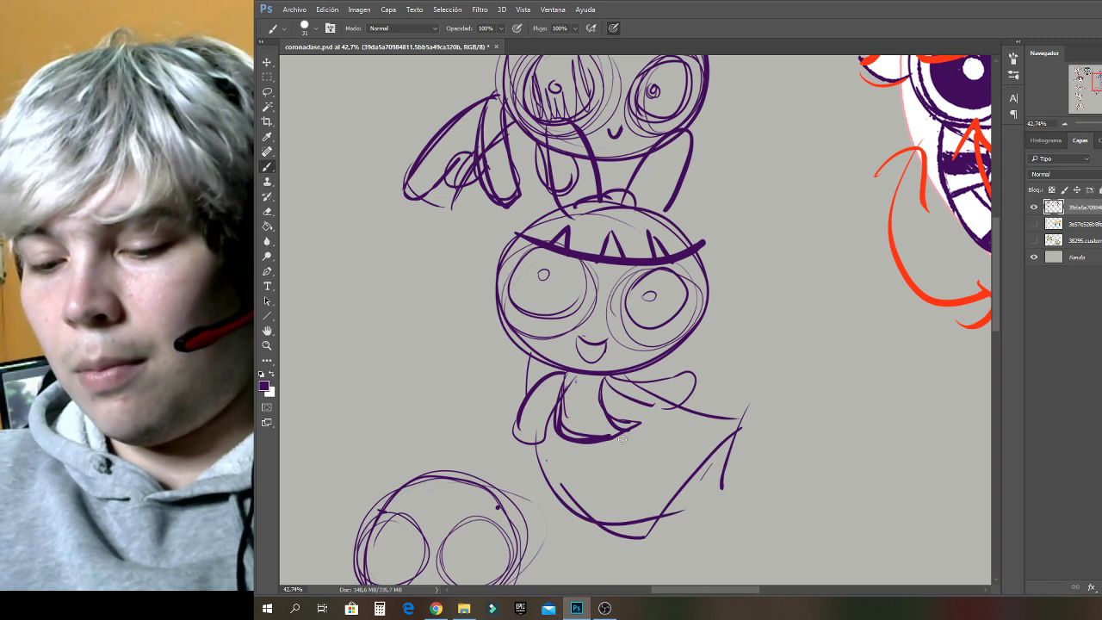
# Add the waistband and two legs with stockings and shoes to the middle character's body.
pyautogui.moveTo(603, 420); pyautogui.dragTo(652, 444)
pyautogui.moveTo(561, 422)
pyautogui.mouseDown()
pyautogui.moveTo(595, 492)
pyautogui.moveTo(621, 506)
pyautogui.moveTo(605, 439)
pyautogui.mouseUp()
pyautogui.moveTo(577, 483)
pyautogui.mouseDown()
pyautogui.moveTo(630, 445)
pyautogui.moveTo(658, 442)
pyautogui.mouseUp()
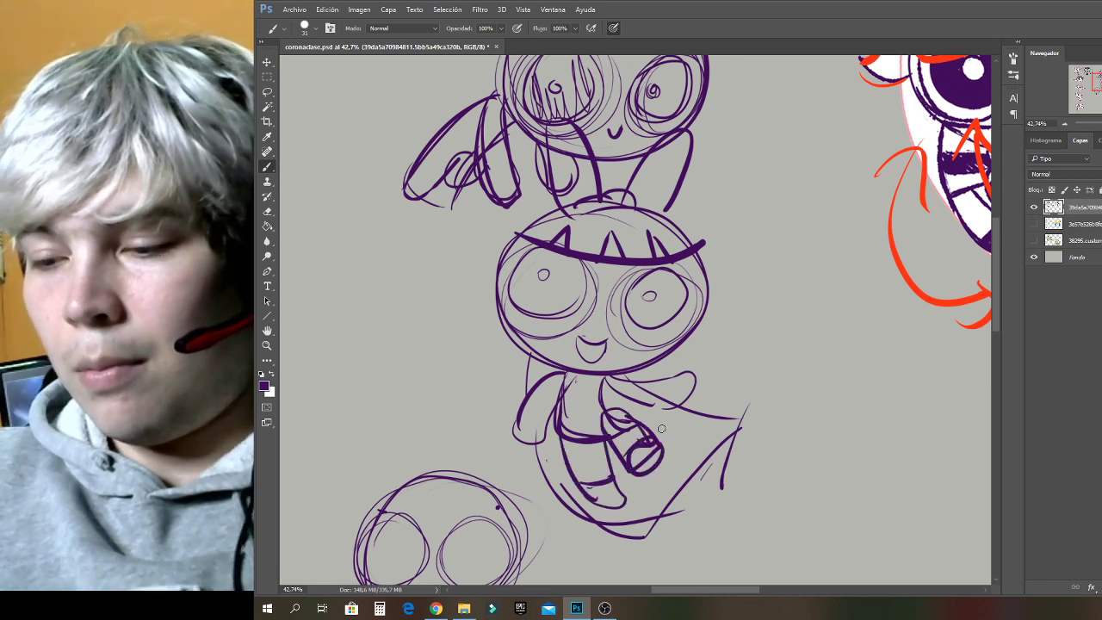
# Draw a curved fringe line, horn-shaped hair tips on both sides and a pointed crown tuft on the lower sketched head.
pyautogui.moveTo(415, 542)
pyautogui.mouseDown()
pyautogui.moveTo(634, 339)
pyautogui.moveTo(719, 303)
pyautogui.moveTo(741, 255)
pyautogui.moveTo(740, 340)
pyautogui.mouseUp()
pyautogui.moveTo(598, 314)
pyautogui.mouseDown()
pyautogui.moveTo(565, 333)
pyautogui.moveTo(587, 348)
pyautogui.mouseUp()
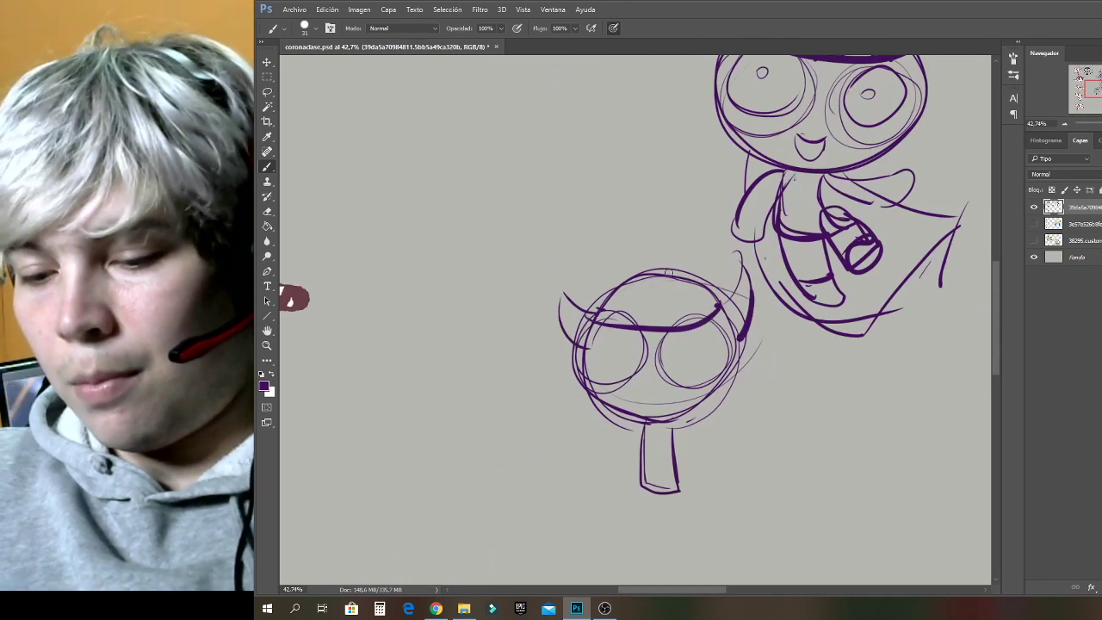
pyautogui.moveTo(670, 274); pyautogui.dragTo(641, 250)
# Draw a V-shaped fringe point between the lower character's eyes and add angry cut-off irises with small pupils.
pyautogui.moveTo(605, 315)
pyautogui.mouseDown()
pyautogui.moveTo(647, 355)
pyautogui.moveTo(682, 326)
pyautogui.mouseUp()
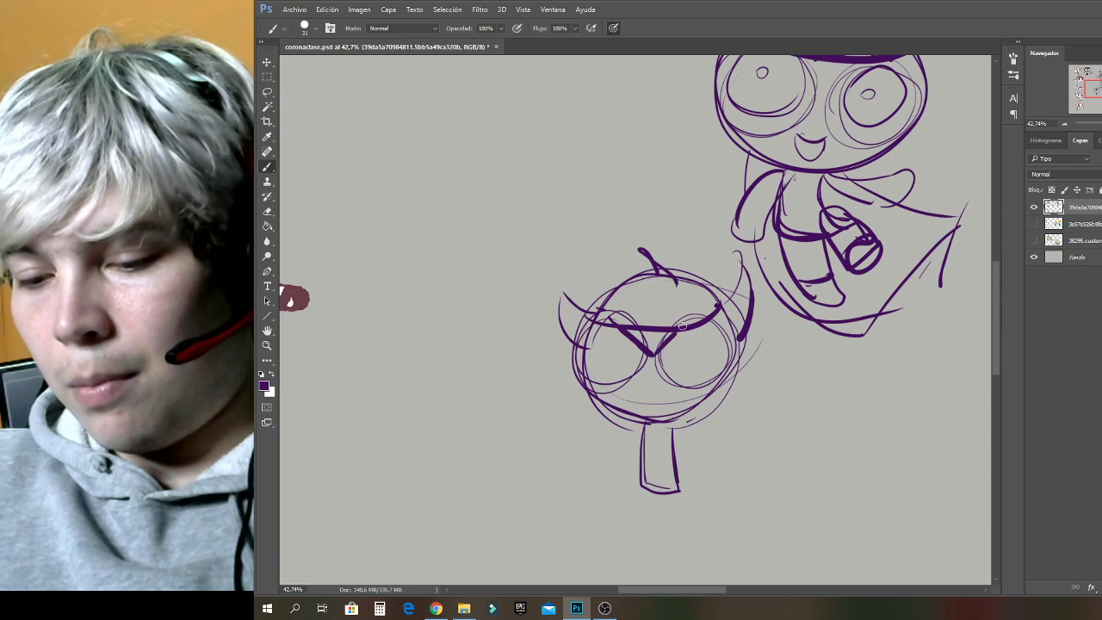
pyautogui.moveTo(613, 329)
pyautogui.mouseDown()
pyautogui.moveTo(602, 369)
pyautogui.moveTo(639, 354)
pyautogui.mouseUp()
pyautogui.moveTo(619, 346)
pyautogui.mouseDown()
pyautogui.moveTo(681, 331)
pyautogui.moveTo(684, 350)
pyautogui.mouseUp()
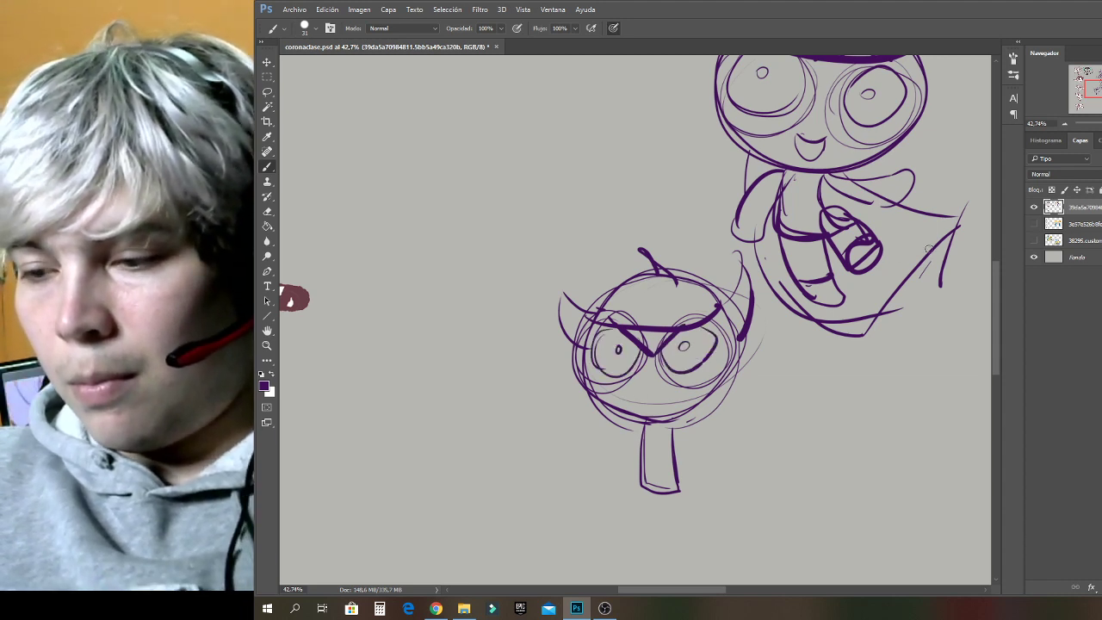
# Draw a small curved smile on the lower character's face and a long upward arrow beneath the three sketched characters.
pyautogui.moveTo(646, 385); pyautogui.dragTo(666, 383)
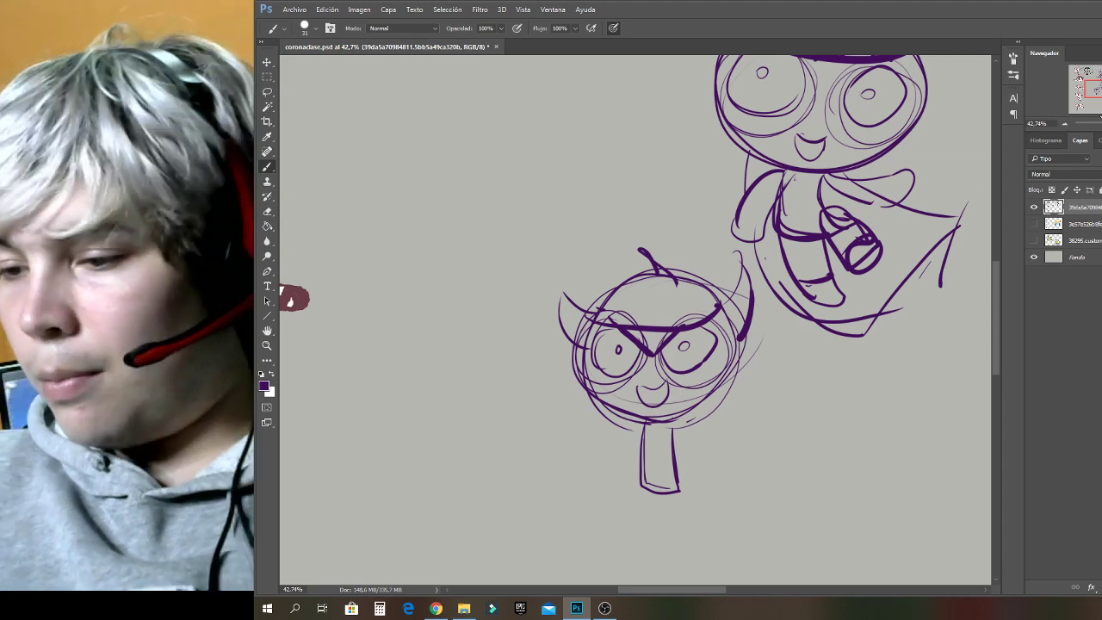
pyautogui.hotkey('ctrl', '-')
pyautogui.hotkey('ctrl', '-')
pyautogui.hotkey('ctrl', '-')
pyautogui.hotkey('ctrl', '-')
pyautogui.hotkey('ctrl', '+')
pyautogui.hotkey('ctrl', '+')
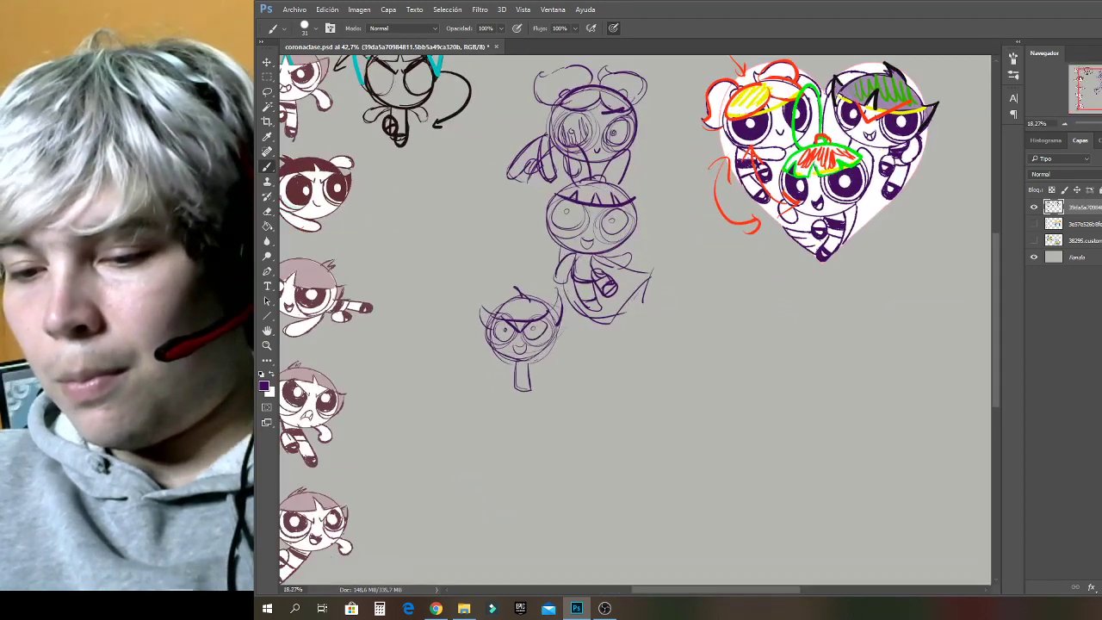
pyautogui.moveTo(576, 387)
pyautogui.mouseDown()
pyautogui.moveTo(562, 428)
pyautogui.moveTo(598, 428)
pyautogui.mouseUp()
pyautogui.moveTo(601, 509); pyautogui.dragTo(595, 388)
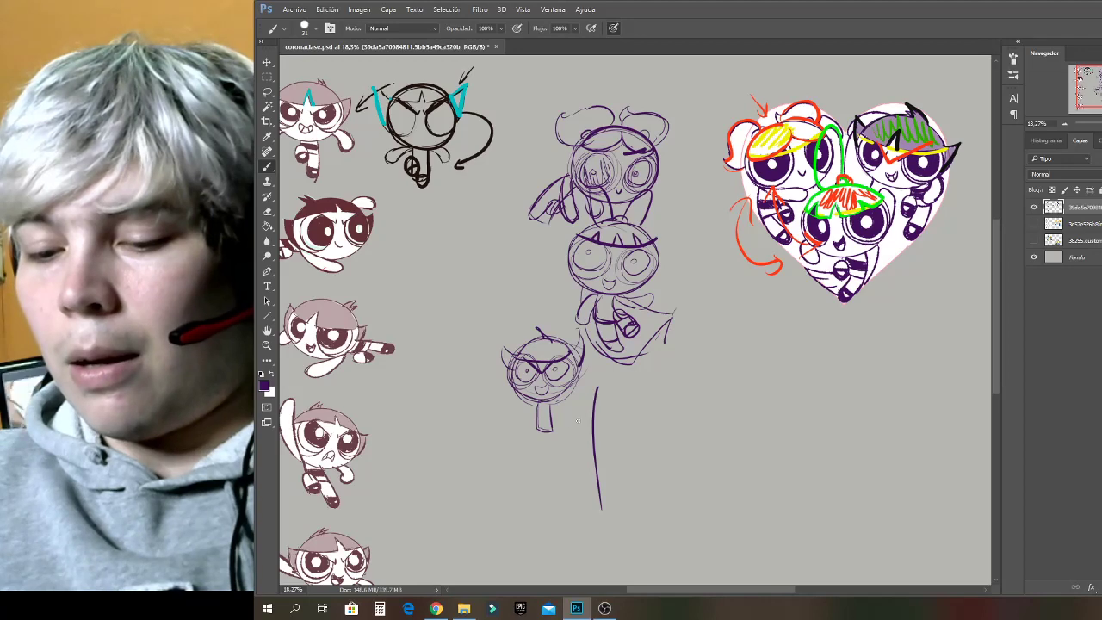
pyautogui.moveTo(574, 424); pyautogui.dragTo(614, 400)
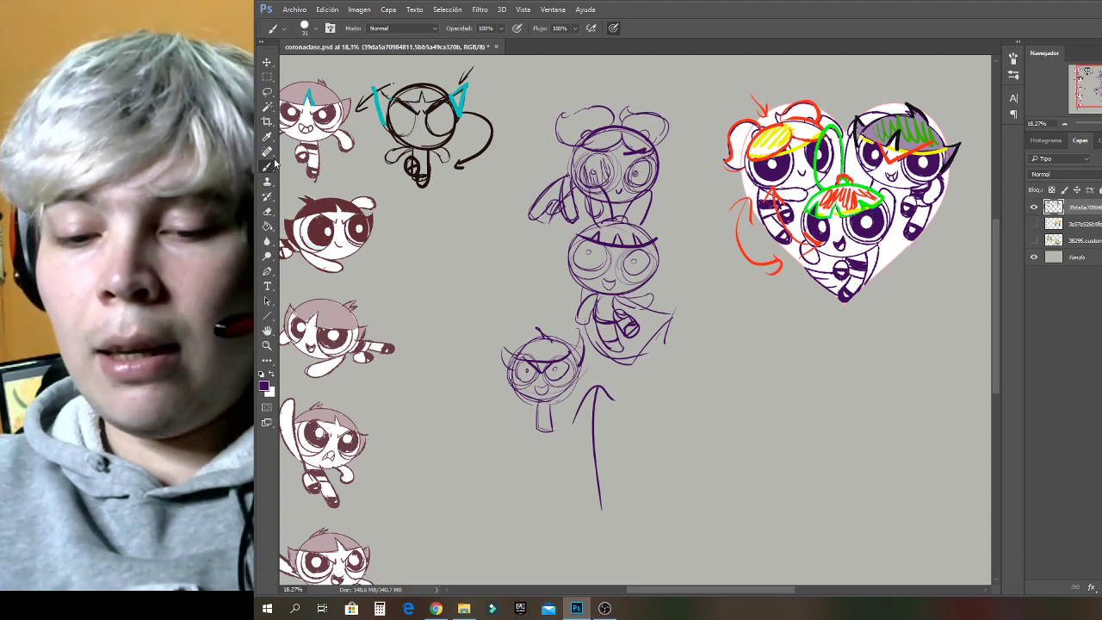
# Erase the three purple character sketches, the arrow and the black annotated sketch between the reference figures and the heart image.
pyautogui.click(272, 212)
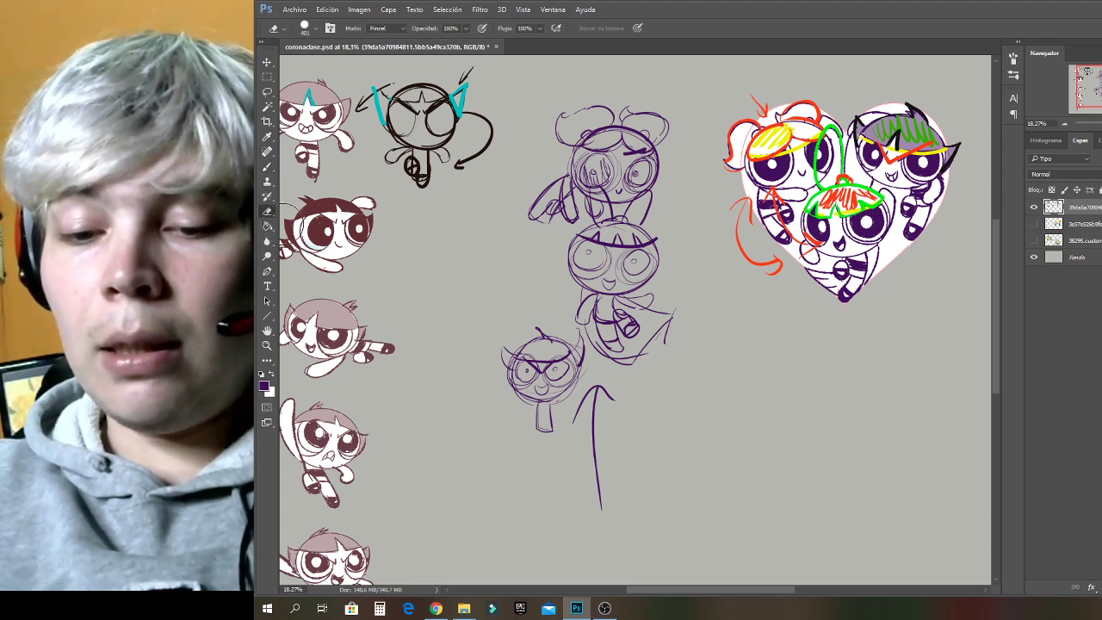
pyautogui.moveTo(641, 345)
pyautogui.mouseDown()
pyautogui.moveTo(648, 281)
pyautogui.moveTo(674, 325)
pyautogui.moveTo(583, 320)
pyautogui.moveTo(555, 285)
pyautogui.moveTo(531, 427)
pyautogui.moveTo(627, 320)
pyautogui.moveTo(647, 275)
pyautogui.moveTo(611, 245)
pyautogui.moveTo(592, 143)
pyautogui.moveTo(553, 145)
pyautogui.moveTo(526, 105)
pyautogui.moveTo(485, 227)
pyautogui.moveTo(463, 169)
pyautogui.moveTo(381, 76)
pyautogui.mouseUp()
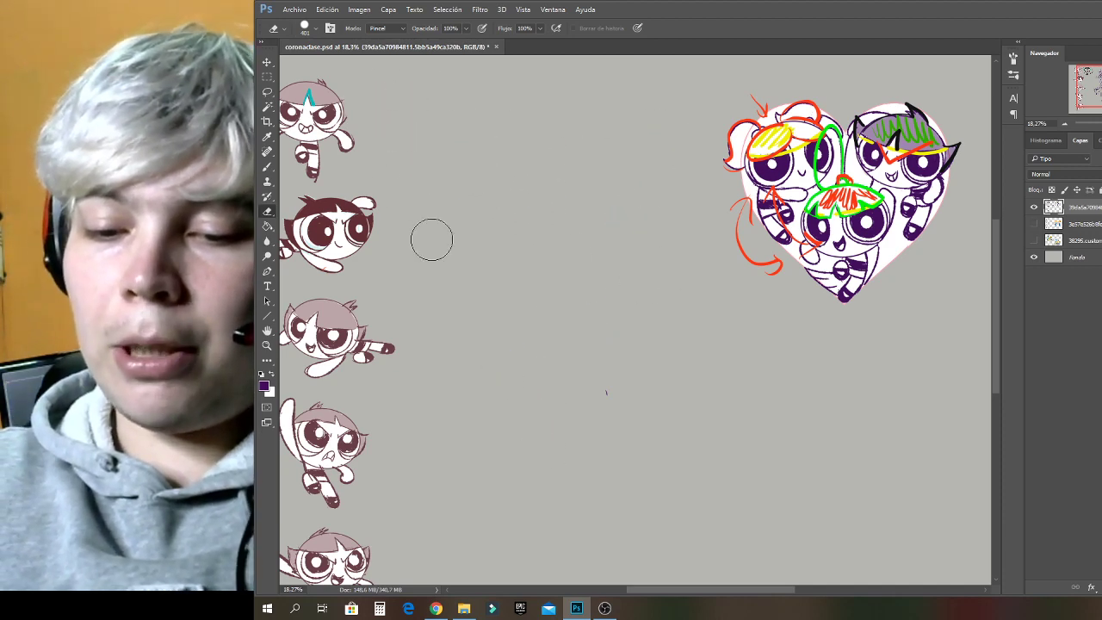
pyautogui.hotkey('ctrl', 'z')
pyautogui.moveTo(372, 114)
pyautogui.mouseDown()
pyautogui.moveTo(442, 140)
pyautogui.moveTo(451, 87)
pyautogui.moveTo(389, 106)
pyautogui.moveTo(393, 166)
pyautogui.moveTo(442, 146)
pyautogui.moveTo(515, 185)
pyautogui.moveTo(551, 184)
pyautogui.moveTo(587, 265)
pyautogui.moveTo(547, 278)
pyautogui.moveTo(548, 423)
pyautogui.moveTo(610, 466)
pyautogui.moveTo(613, 413)
pyautogui.moveTo(658, 352)
pyautogui.moveTo(652, 205)
pyautogui.moveTo(608, 131)
pyautogui.mouseUp()
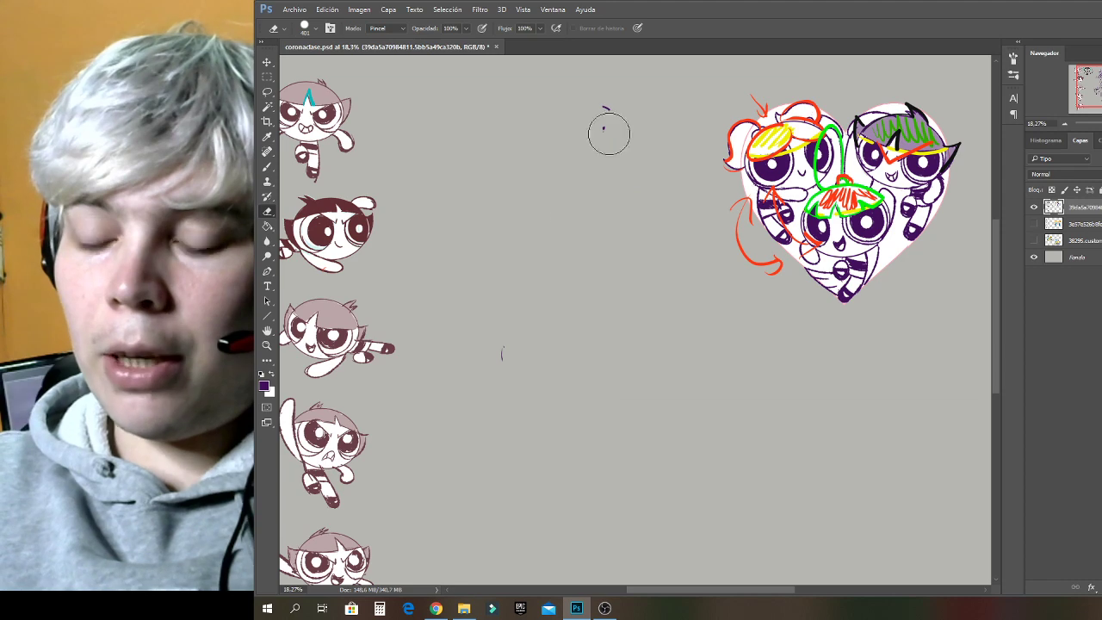
# Sketch a large circular head with light overlapping strokes in the cleared area between the references, adding a small centre dot.
pyautogui.click(268, 168)
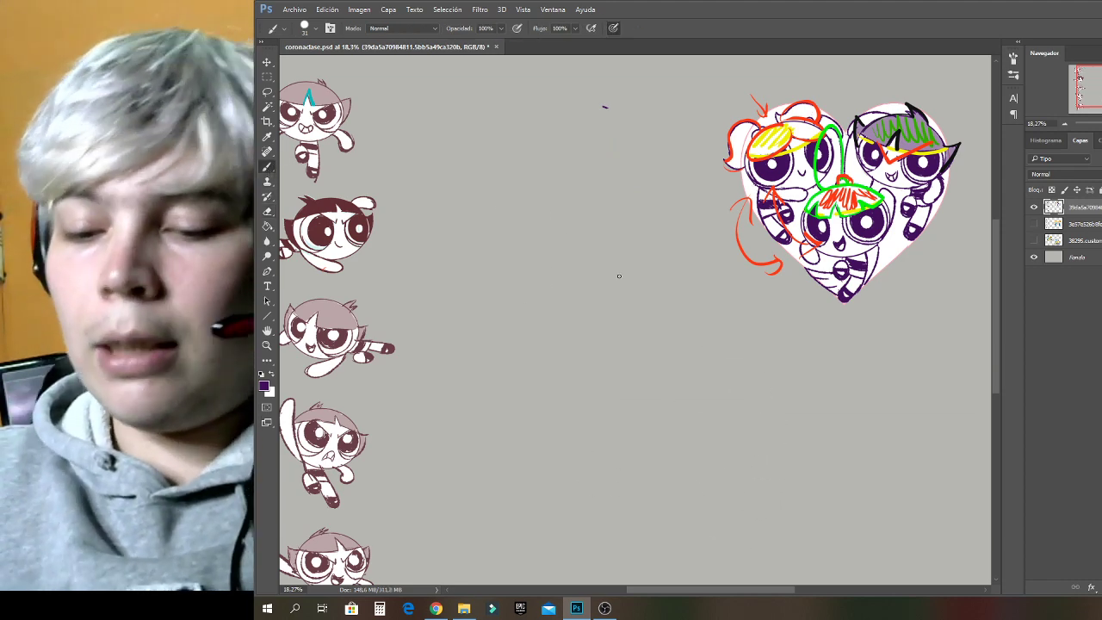
pyautogui.moveTo(556, 220)
pyautogui.mouseDown()
pyautogui.moveTo(655, 250)
pyautogui.moveTo(641, 379)
pyautogui.moveTo(465, 336)
pyautogui.moveTo(647, 242)
pyautogui.moveTo(482, 362)
pyautogui.moveTo(633, 220)
pyautogui.moveTo(455, 318)
pyautogui.mouseUp()
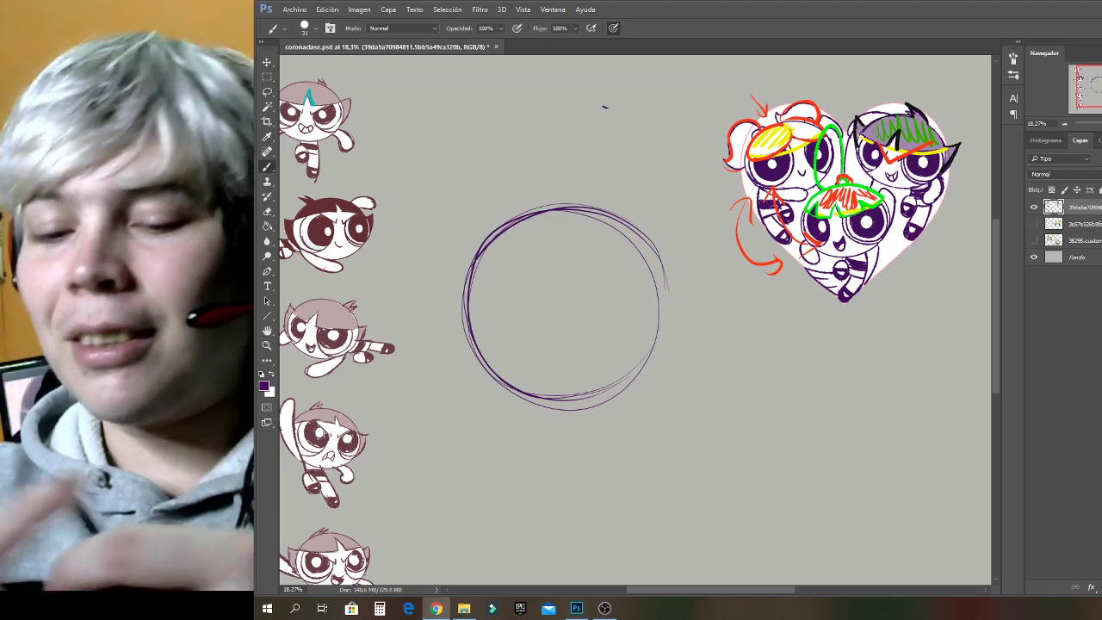
pyautogui.click(569, 342)
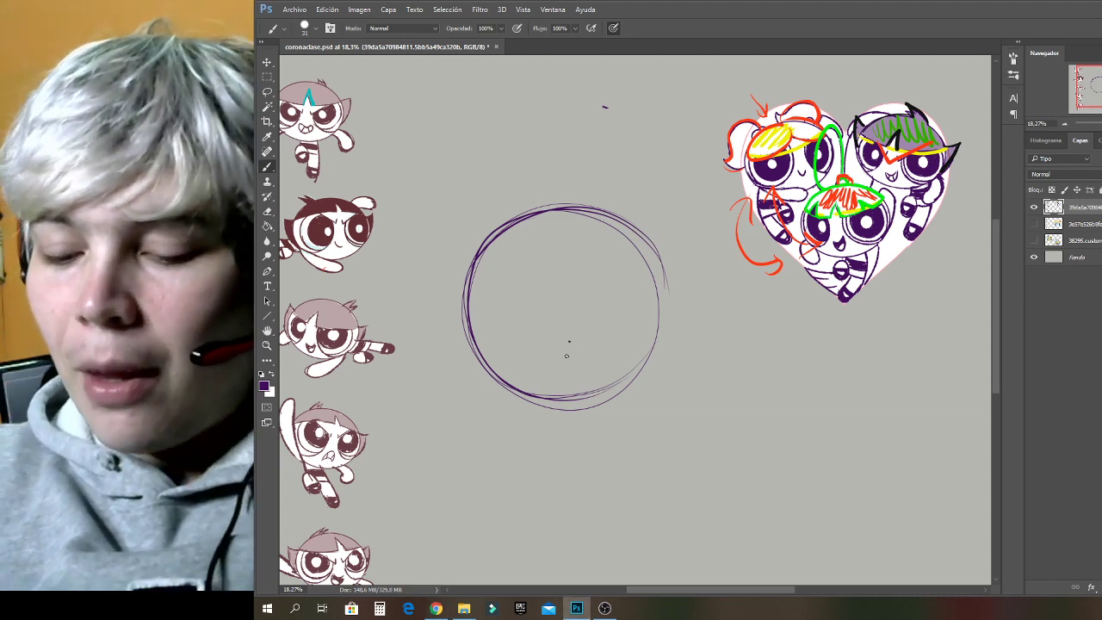
pyautogui.moveTo(672, 591); pyautogui.dragTo(660, 597)
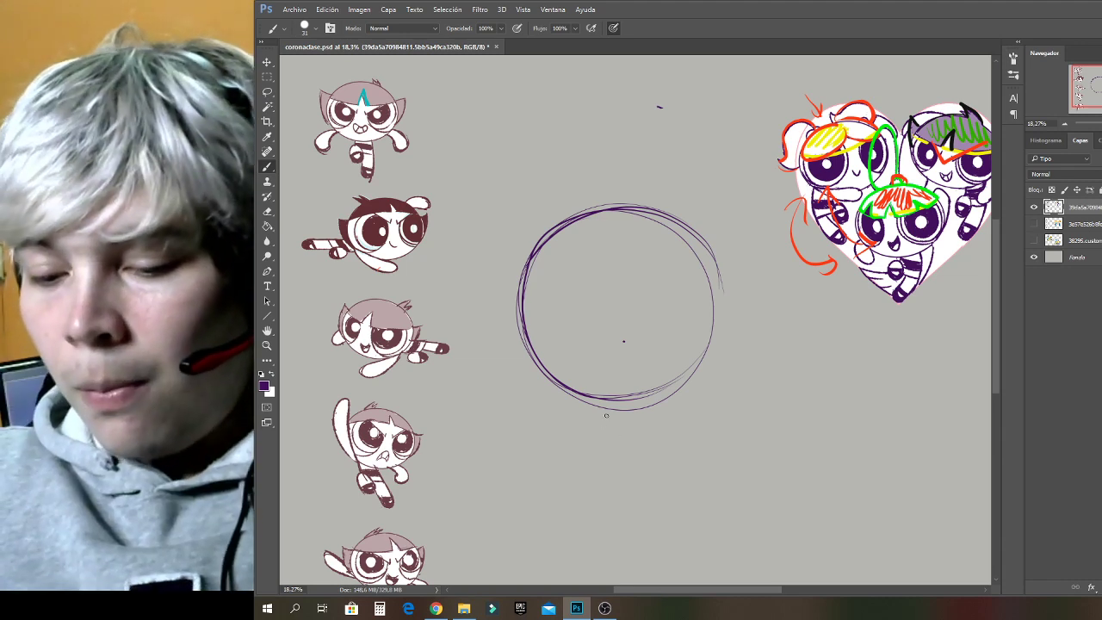
# Draw a narrow rectangular body beneath the circular head and thicken the head's outline into a slightly wider round shape.
pyautogui.moveTo(603, 402)
pyautogui.mouseDown()
pyautogui.moveTo(599, 479)
pyautogui.moveTo(633, 472)
pyautogui.moveTo(630, 406)
pyautogui.moveTo(638, 473)
pyautogui.mouseUp()
pyautogui.moveTo(632, 401)
pyautogui.mouseDown()
pyautogui.moveTo(599, 400)
pyautogui.moveTo(597, 474)
pyautogui.moveTo(639, 471)
pyautogui.mouseUp()
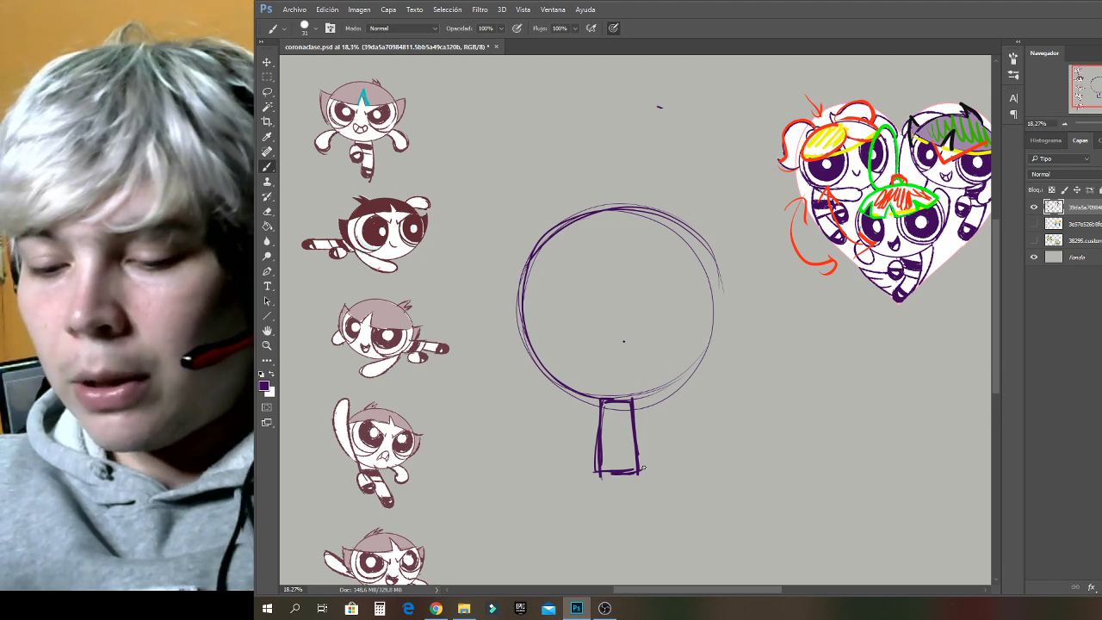
pyautogui.moveTo(615, 405)
pyautogui.mouseDown()
pyautogui.moveTo(697, 372)
pyautogui.moveTo(723, 267)
pyautogui.moveTo(556, 222)
pyautogui.moveTo(547, 383)
pyautogui.moveTo(713, 348)
pyautogui.moveTo(598, 203)
pyautogui.moveTo(561, 380)
pyautogui.moveTo(697, 379)
pyautogui.moveTo(708, 225)
pyautogui.moveTo(520, 271)
pyautogui.mouseUp()
pyautogui.moveTo(600, 401)
pyautogui.mouseDown()
pyautogui.moveTo(594, 466)
pyautogui.moveTo(636, 473)
pyautogui.mouseUp()
pyautogui.moveTo(633, 402); pyautogui.dragTo(636, 447)
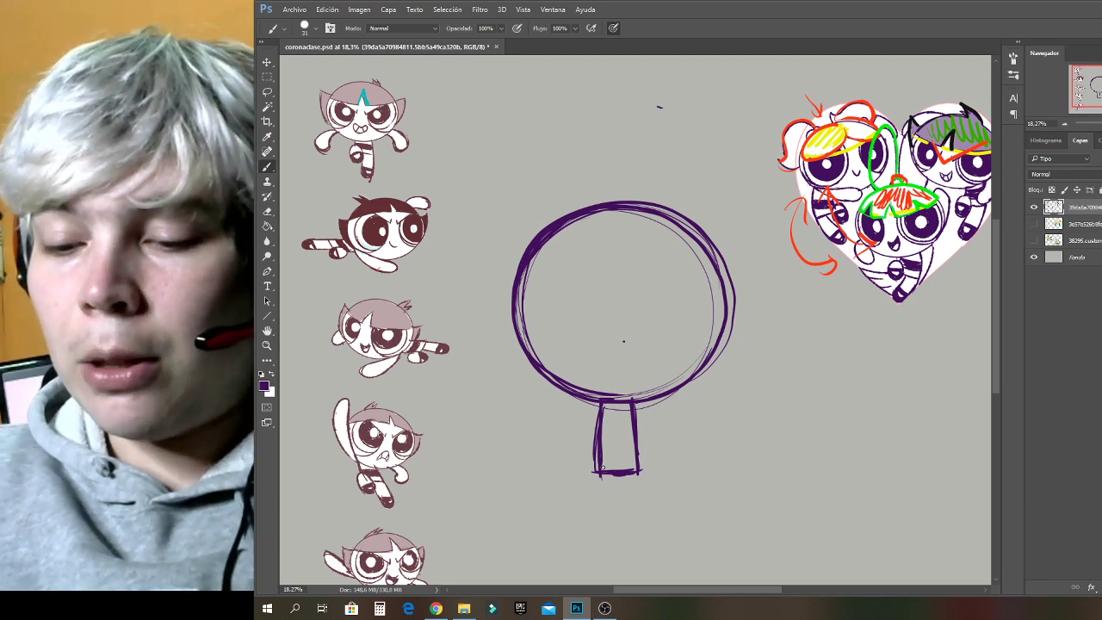
pyautogui.moveTo(566, 307)
pyautogui.mouseDown()
pyautogui.moveTo(560, 275)
pyautogui.moveTo(595, 284)
pyautogui.moveTo(568, 305)
pyautogui.moveTo(594, 271)
pyautogui.mouseUp()
pyautogui.hotkey('ctrl', 'z')
pyautogui.hotkey('ctrl', 'z')
pyautogui.hotkey('ctrl', 'z')
pyautogui.hotkey('ctrl', 'z')
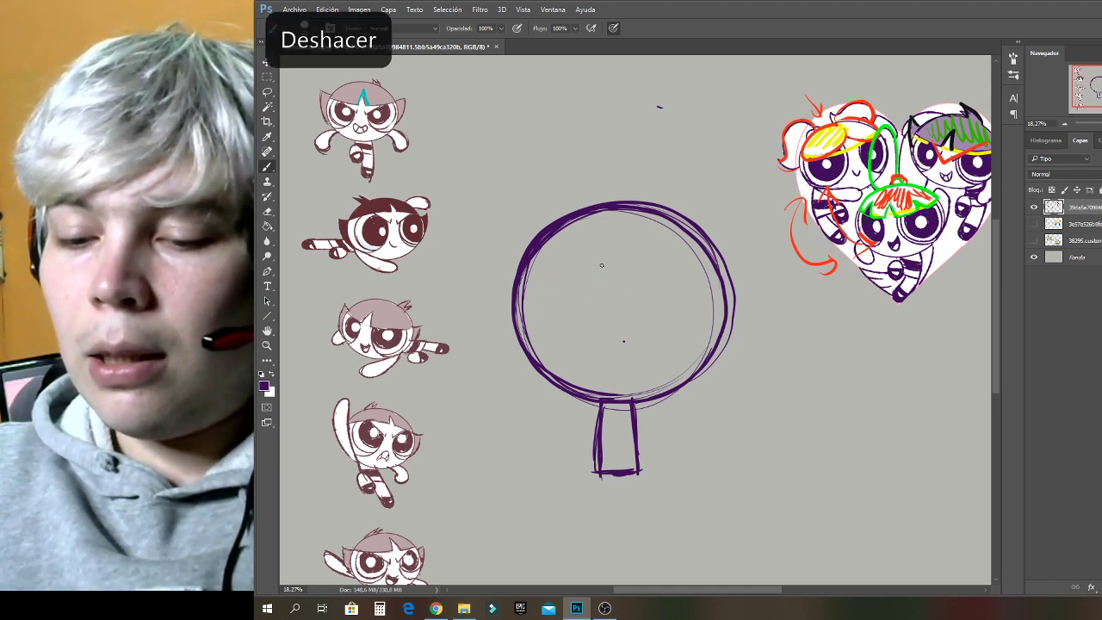
pyautogui.moveTo(520, 270)
pyautogui.mouseDown()
pyautogui.moveTo(528, 256)
pyautogui.moveTo(575, 357)
pyautogui.mouseUp()
pyautogui.hotkey('ctrl', 'z')
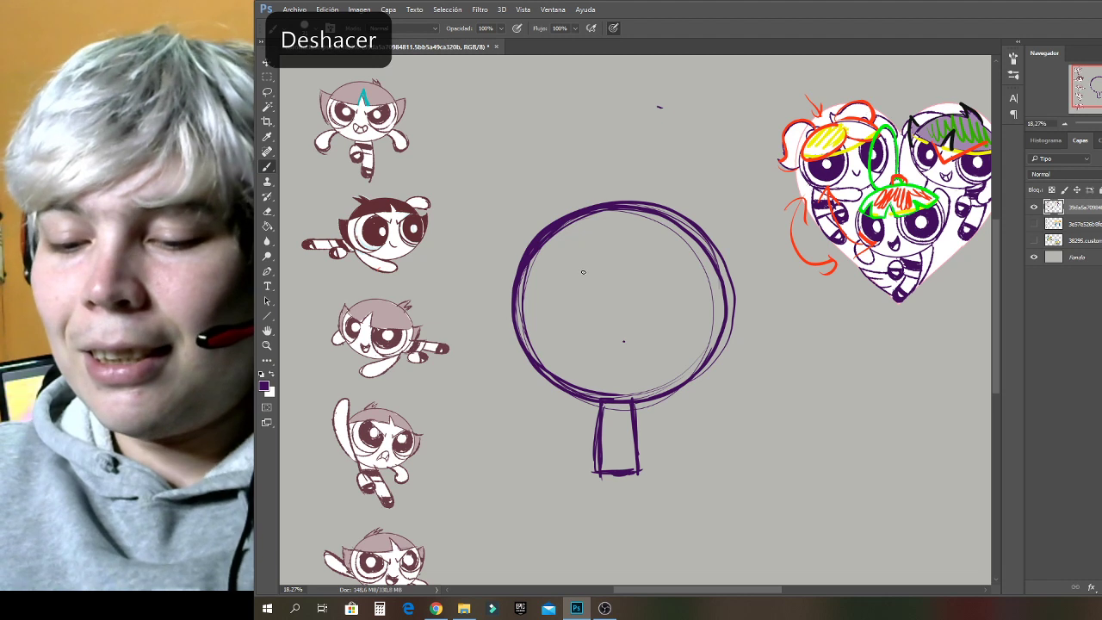
pyautogui.moveTo(583, 273); pyautogui.dragTo(590, 293)
pyautogui.moveTo(649, 271); pyautogui.dragTo(655, 297)
pyautogui.hotkey('ctrl', 'z')
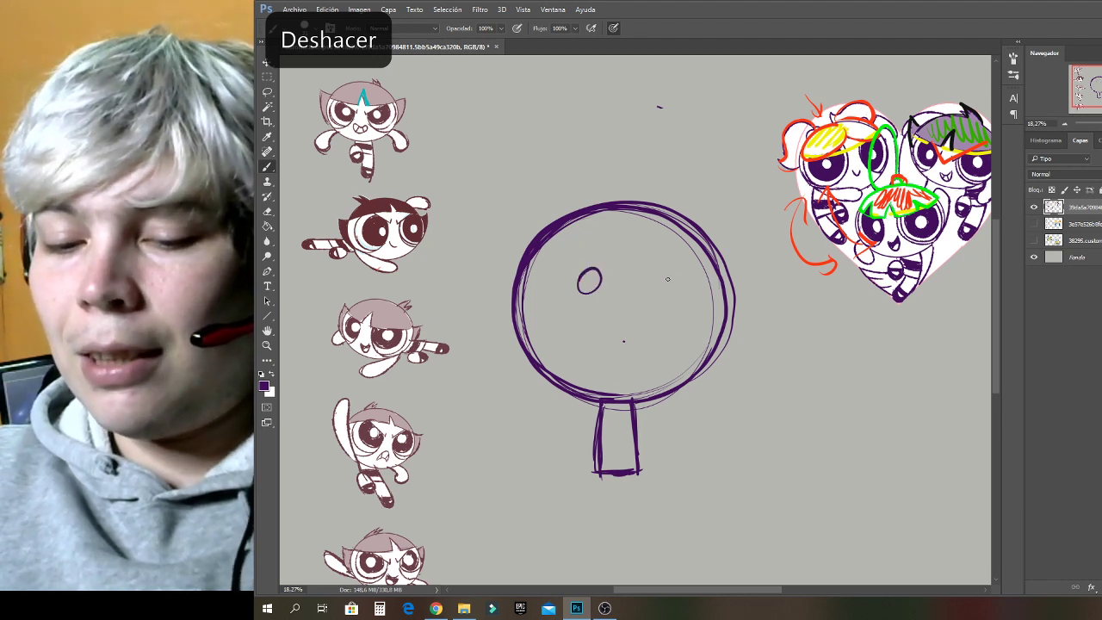
pyautogui.hotkey('ctrl', 'z')
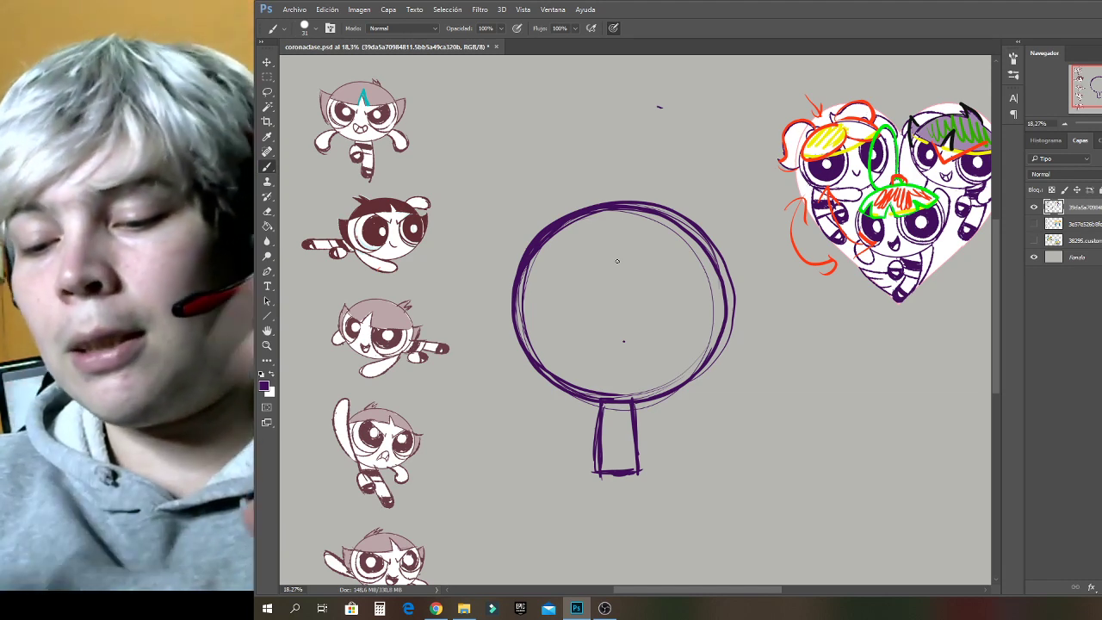
# Draw two large oval eyes side by side inside the head, reaching close to its outer edges.
pyautogui.moveTo(551, 255); pyautogui.dragTo(564, 337)
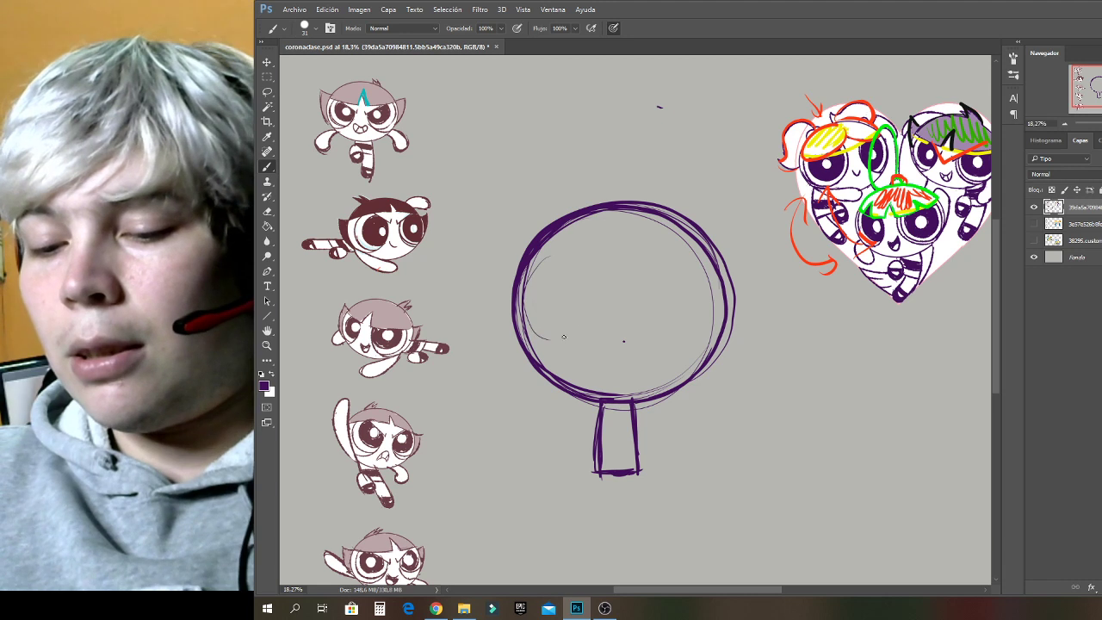
pyautogui.moveTo(523, 292); pyautogui.dragTo(577, 356)
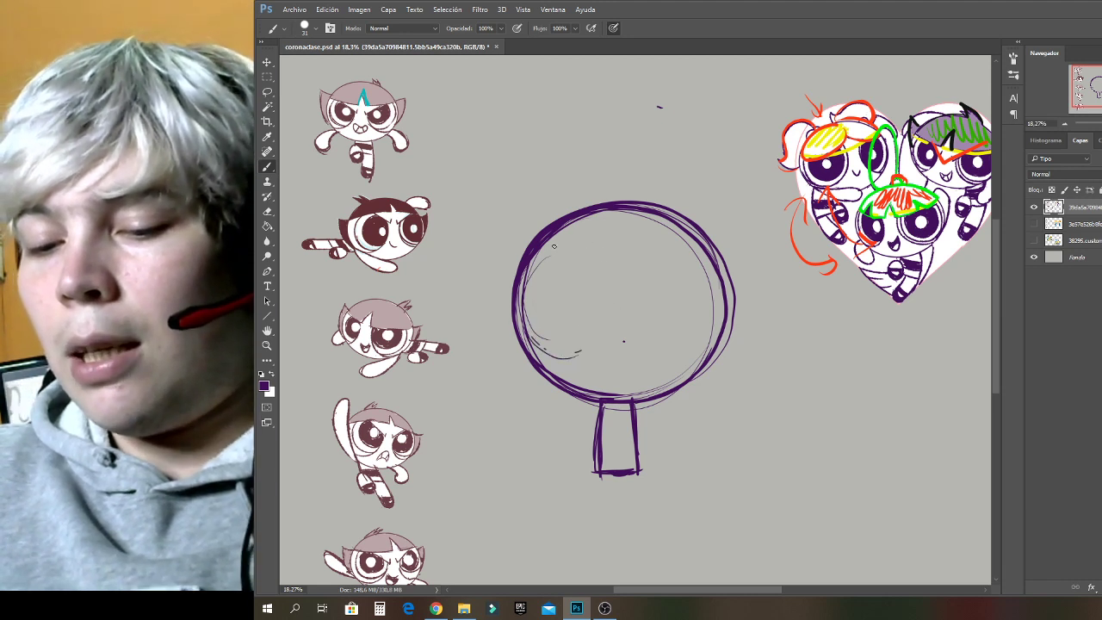
pyautogui.moveTo(529, 270)
pyautogui.mouseDown()
pyautogui.moveTo(611, 293)
pyautogui.moveTo(536, 339)
pyautogui.moveTo(527, 280)
pyautogui.moveTo(561, 254)
pyautogui.mouseUp()
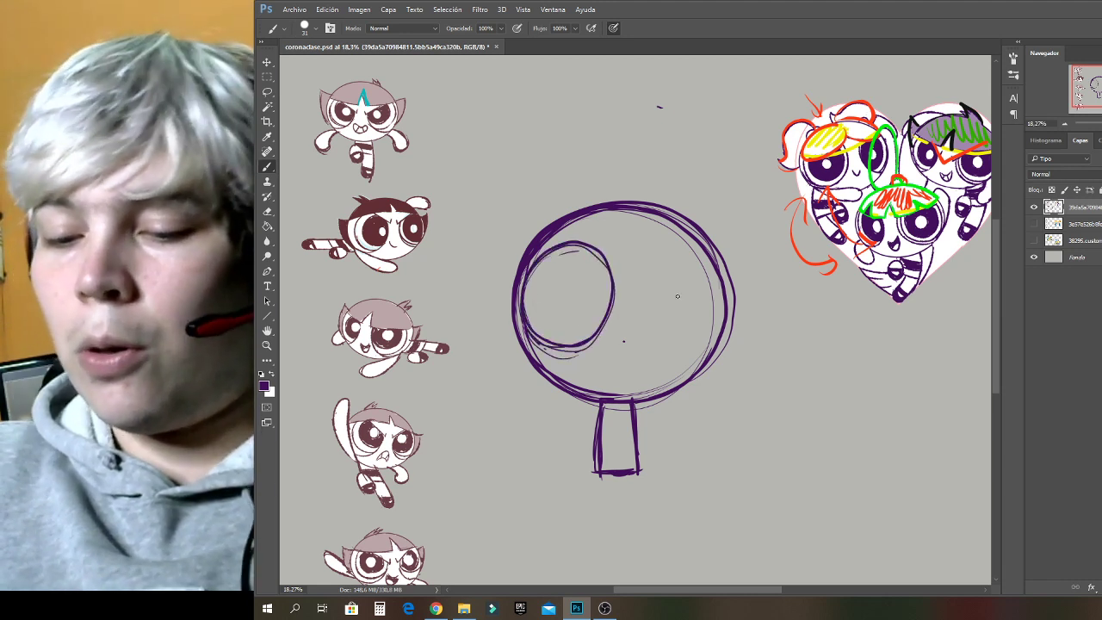
pyautogui.moveTo(668, 249)
pyautogui.mouseDown()
pyautogui.moveTo(680, 335)
pyautogui.moveTo(632, 290)
pyautogui.moveTo(695, 287)
pyautogui.moveTo(668, 341)
pyautogui.moveTo(715, 276)
pyautogui.moveTo(641, 261)
pyautogui.moveTo(685, 341)
pyautogui.moveTo(702, 251)
pyautogui.moveTo(633, 310)
pyautogui.moveTo(719, 289)
pyautogui.mouseUp()
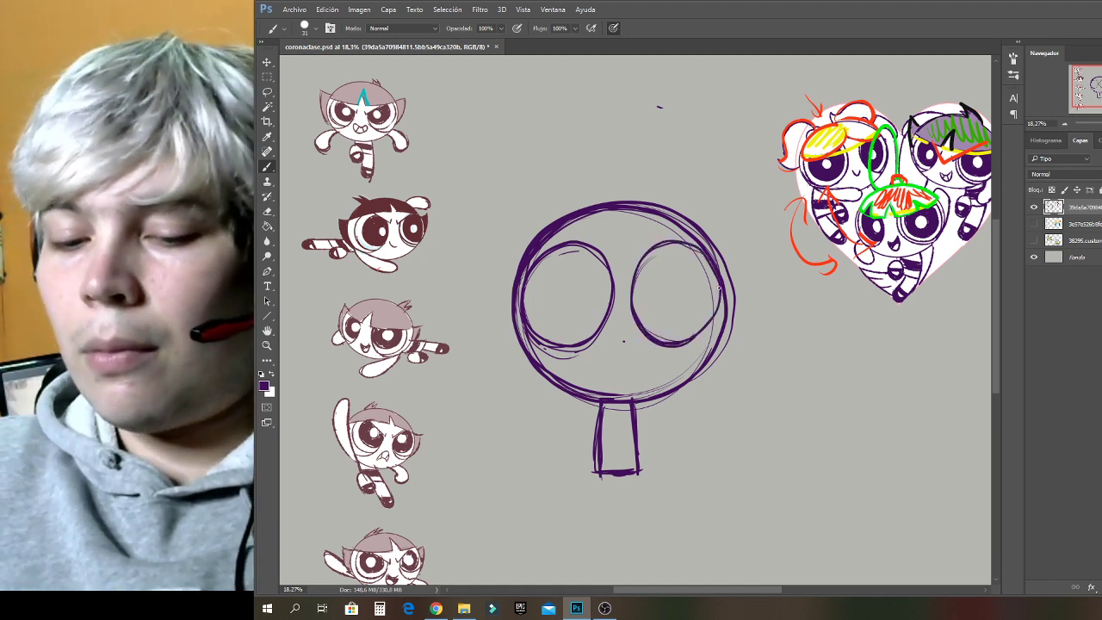
# Draw a wide grinning mouth with a grid of teeth and add two bent arms on the sides of the body.
pyautogui.moveTo(612, 364)
pyautogui.mouseDown()
pyautogui.moveTo(593, 363)
pyautogui.moveTo(642, 355)
pyautogui.moveTo(595, 365)
pyautogui.moveTo(593, 381)
pyautogui.moveTo(633, 362)
pyautogui.moveTo(647, 384)
pyautogui.moveTo(611, 357)
pyautogui.moveTo(594, 387)
pyautogui.moveTo(654, 384)
pyautogui.moveTo(638, 355)
pyautogui.mouseUp()
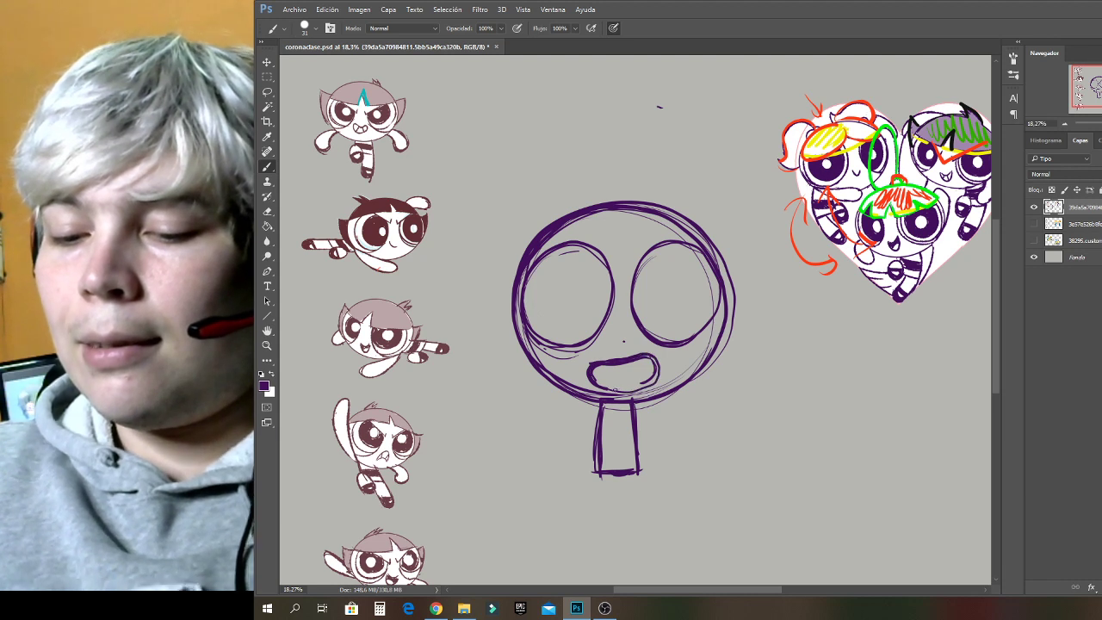
pyautogui.moveTo(608, 390); pyautogui.dragTo(658, 361)
pyautogui.moveTo(598, 383)
pyautogui.mouseDown()
pyautogui.moveTo(617, 389)
pyautogui.moveTo(656, 372)
pyautogui.moveTo(605, 391)
pyautogui.mouseUp()
pyautogui.moveTo(623, 361)
pyautogui.mouseDown()
pyautogui.moveTo(625, 393)
pyautogui.moveTo(641, 388)
pyautogui.mouseUp()
pyautogui.moveTo(650, 358)
pyautogui.mouseDown()
pyautogui.moveTo(647, 384)
pyautogui.moveTo(576, 416)
pyautogui.moveTo(570, 455)
pyautogui.moveTo(593, 459)
pyautogui.moveTo(606, 403)
pyautogui.moveTo(566, 420)
pyautogui.moveTo(594, 451)
pyautogui.moveTo(601, 405)
pyautogui.moveTo(674, 425)
pyautogui.moveTo(641, 450)
pyautogui.mouseUp()
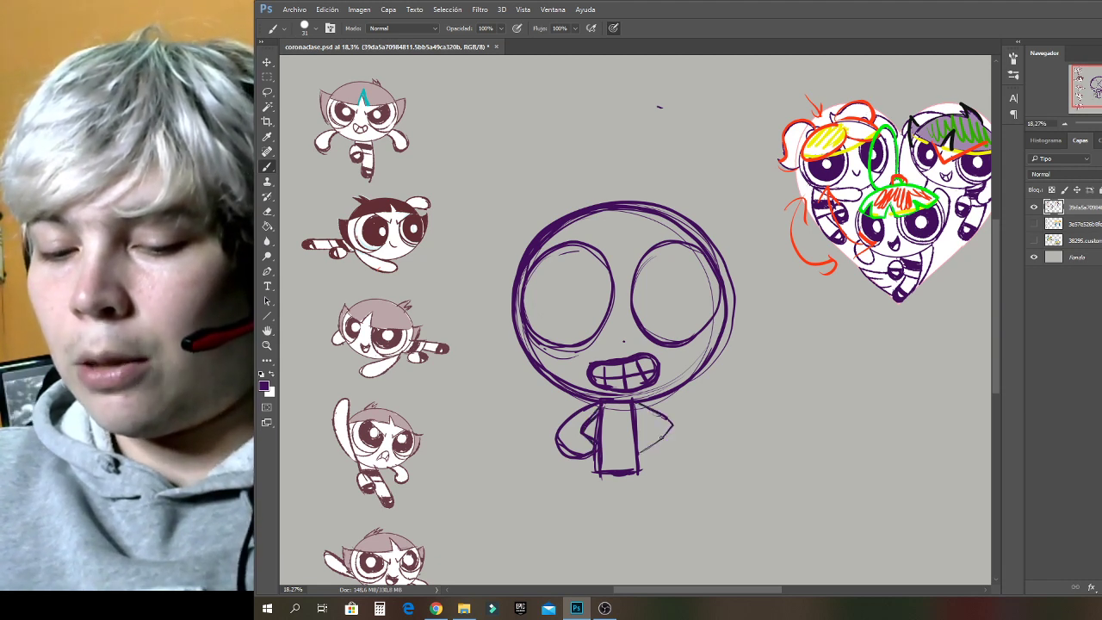
pyautogui.moveTo(913, 249)
pyautogui.mouseDown()
pyautogui.moveTo(885, 301)
pyautogui.moveTo(903, 259)
pyautogui.moveTo(887, 276)
pyautogui.moveTo(868, 210)
pyautogui.moveTo(906, 193)
pyautogui.mouseUp()
pyautogui.hotkey('ctrl', 'z')
pyautogui.hotkey('ctrl', 'z')
pyautogui.hotkey('ctrl', 'z')
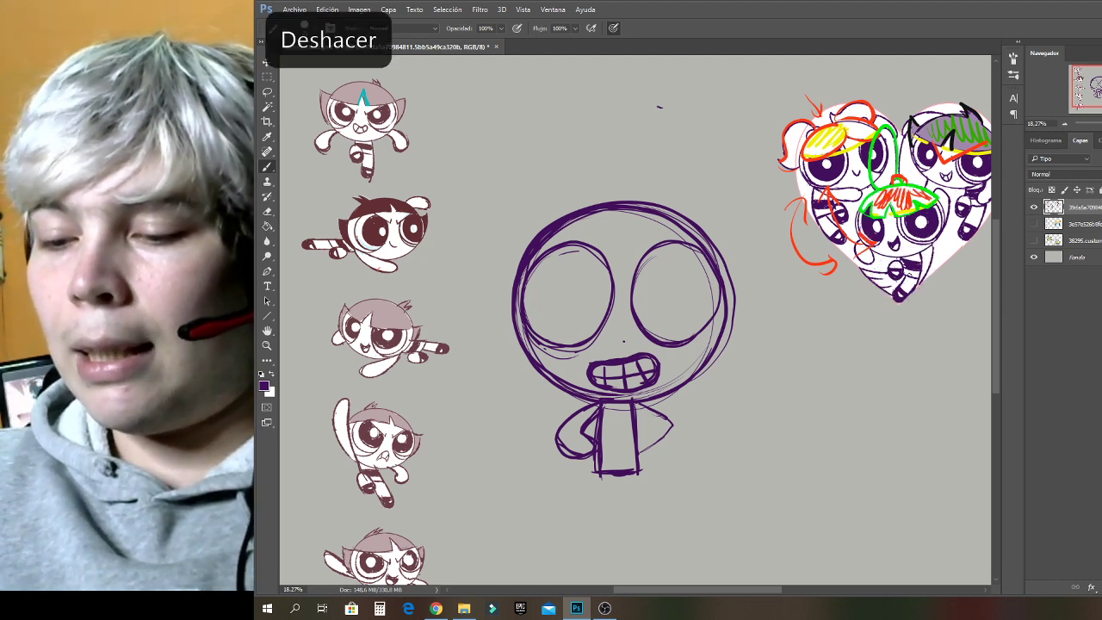
# Mark the head and body heights of the uppermost reference figure with horizontal guide lines, a vertical line and two brackets.
pyautogui.moveTo(372, 143); pyautogui.dragTo(443, 136)
pyautogui.moveTo(370, 77); pyautogui.dragTo(446, 75)
pyautogui.moveTo(370, 174)
pyautogui.mouseDown()
pyautogui.moveTo(430, 173)
pyautogui.moveTo(445, 79)
pyautogui.mouseUp()
pyautogui.moveTo(445, 82); pyautogui.dragTo(443, 163)
pyautogui.moveTo(472, 91)
pyautogui.mouseDown()
pyautogui.moveTo(452, 137)
pyautogui.moveTo(452, 170)
pyautogui.mouseUp()
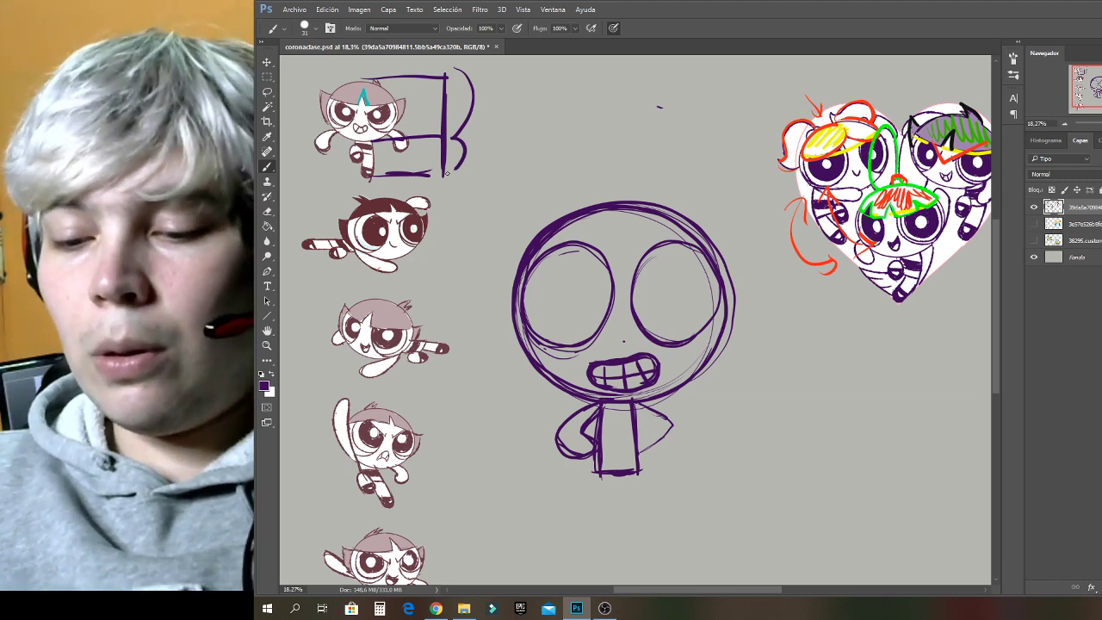
# Draw matching proportion guides beside the new character, marking the top of the head, the chin and the feet.
pyautogui.moveTo(696, 404); pyautogui.dragTo(724, 403)
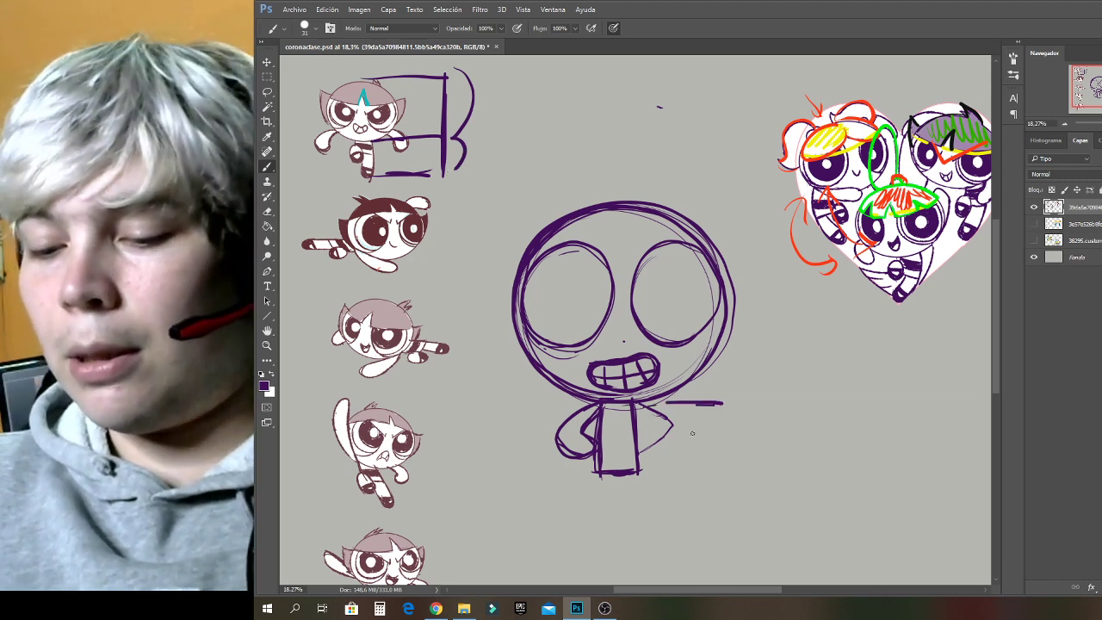
pyautogui.moveTo(642, 474); pyautogui.dragTo(724, 471)
pyautogui.moveTo(739, 269)
pyautogui.mouseDown()
pyautogui.moveTo(735, 474)
pyautogui.moveTo(743, 209)
pyautogui.mouseUp()
pyautogui.moveTo(744, 207)
pyautogui.mouseDown()
pyautogui.moveTo(665, 210)
pyautogui.moveTo(708, 203)
pyautogui.mouseUp()
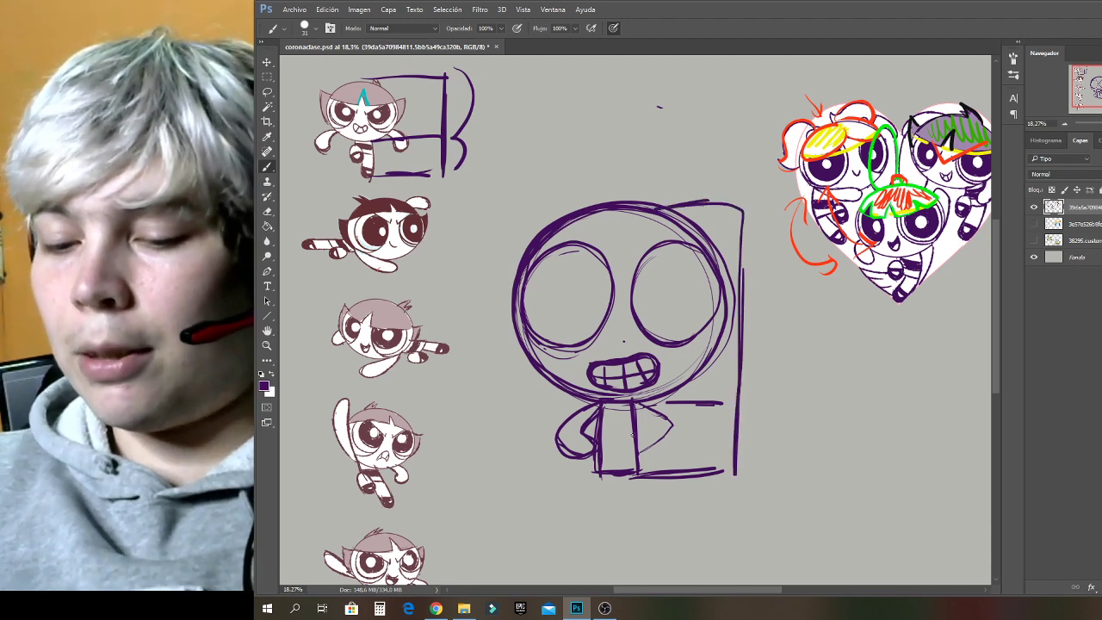
# Add a waistline and two separate legs to the new character's body and erase the leftover lines around the legs.
pyautogui.moveTo(598, 438)
pyautogui.mouseDown()
pyautogui.moveTo(637, 430)
pyautogui.moveTo(652, 472)
pyautogui.mouseUp()
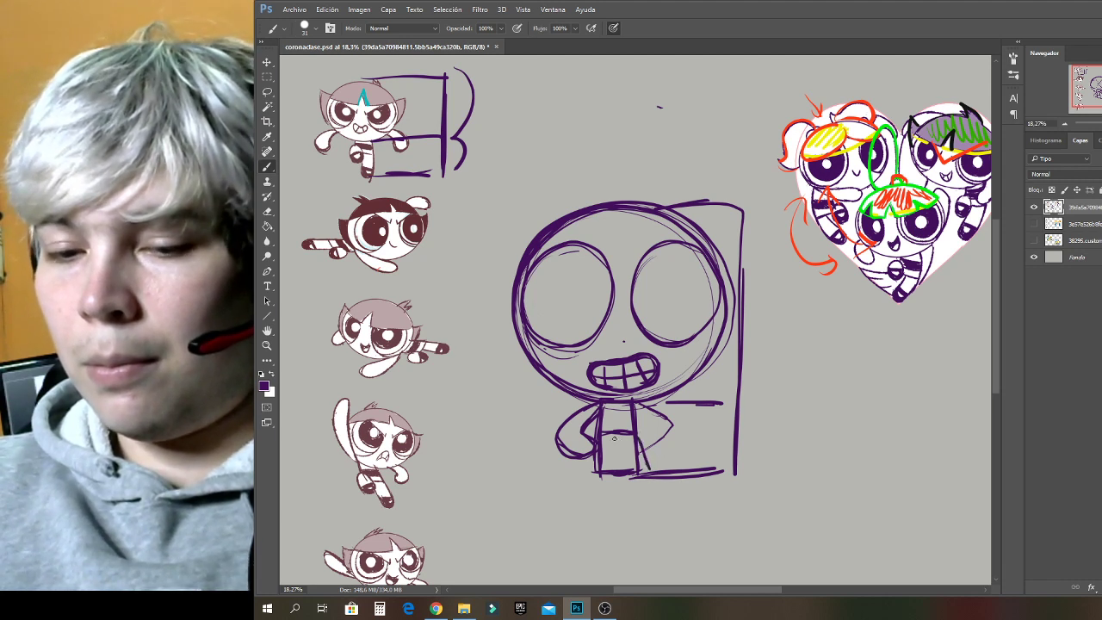
pyautogui.moveTo(614, 438)
pyautogui.mouseDown()
pyautogui.moveTo(629, 472)
pyautogui.moveTo(590, 473)
pyautogui.moveTo(601, 479)
pyautogui.moveTo(615, 443)
pyautogui.moveTo(610, 473)
pyautogui.mouseUp()
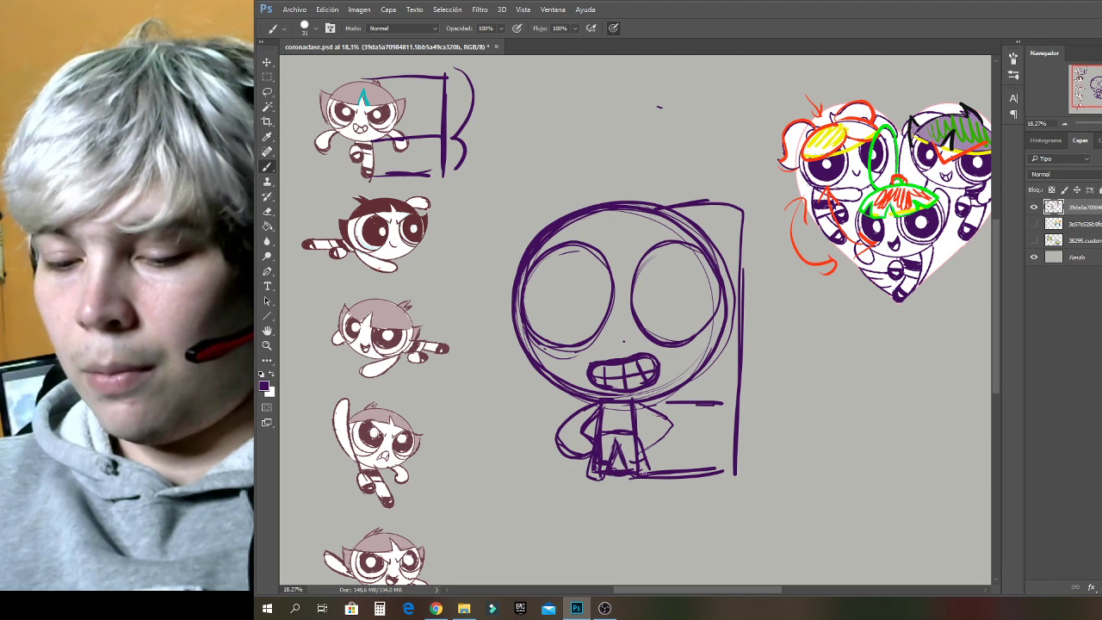
pyautogui.click(270, 212)
pyautogui.moveTo(617, 466)
pyautogui.mouseDown()
pyautogui.moveTo(618, 477)
pyautogui.moveTo(658, 474)
pyautogui.moveTo(678, 456)
pyautogui.moveTo(637, 470)
pyautogui.moveTo(629, 453)
pyautogui.moveTo(603, 453)
pyautogui.moveTo(601, 472)
pyautogui.mouseUp()
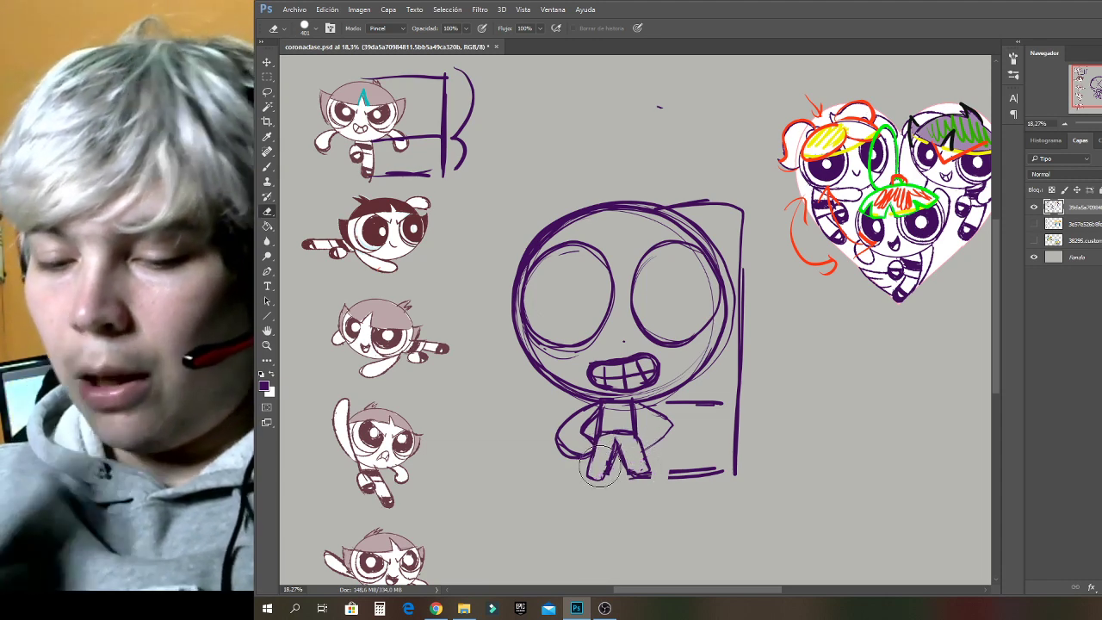
pyautogui.click(269, 167)
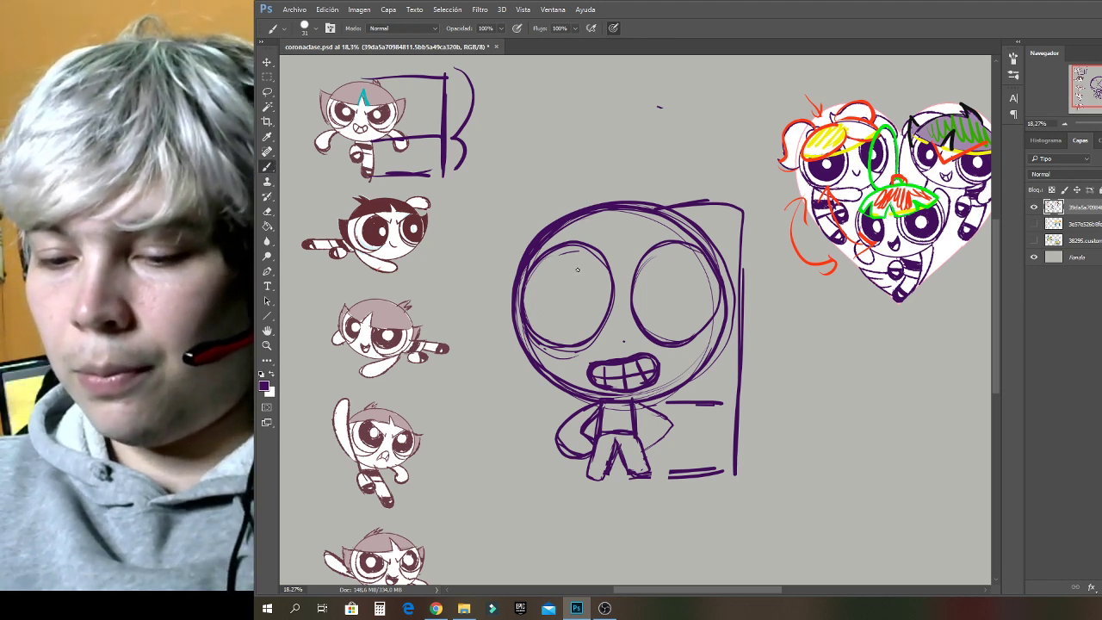
pyautogui.moveTo(570, 271)
pyautogui.mouseDown()
pyautogui.moveTo(547, 290)
pyautogui.moveTo(554, 271)
pyautogui.moveTo(585, 326)
pyautogui.moveTo(538, 297)
pyautogui.moveTo(594, 282)
pyautogui.moveTo(564, 326)
pyautogui.moveTo(547, 286)
pyautogui.moveTo(569, 322)
pyautogui.moveTo(587, 292)
pyautogui.moveTo(581, 268)
pyautogui.moveTo(572, 304)
pyautogui.mouseUp()
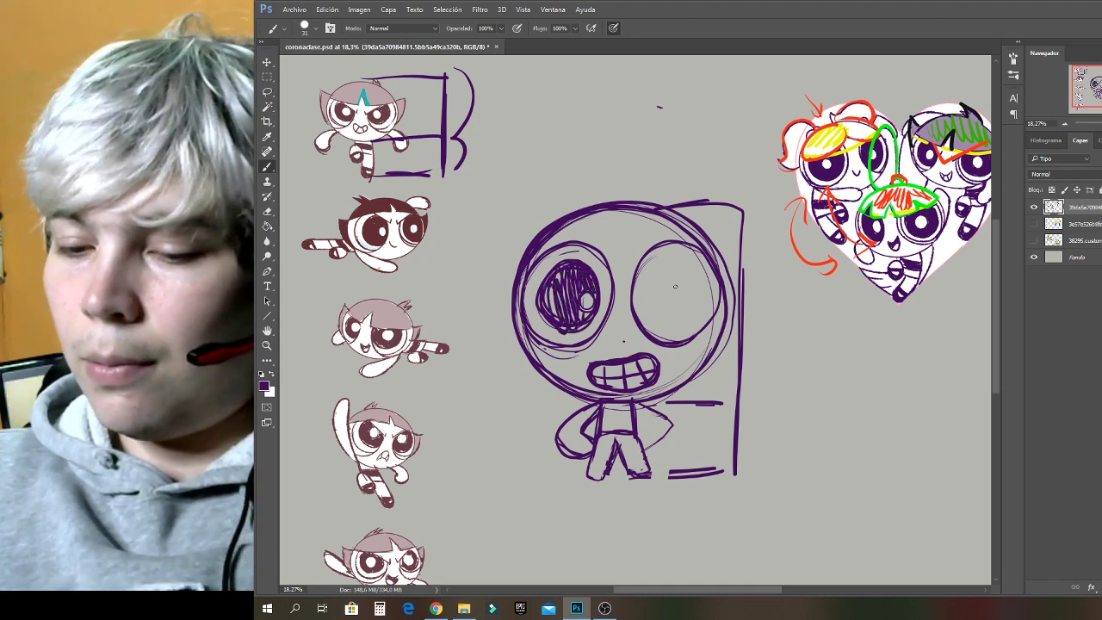
pyautogui.moveTo(681, 276)
pyautogui.mouseDown()
pyautogui.moveTo(651, 310)
pyautogui.moveTo(700, 314)
pyautogui.moveTo(688, 284)
pyautogui.moveTo(654, 315)
pyautogui.moveTo(664, 318)
pyautogui.moveTo(674, 259)
pyautogui.mouseUp()
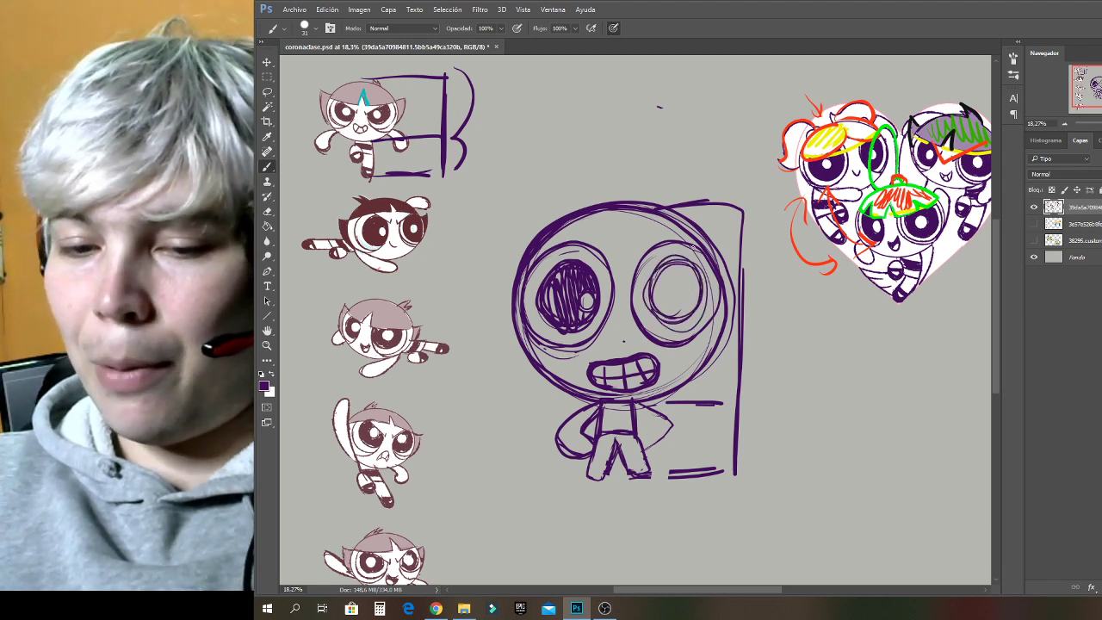
pyautogui.hotkey('ctrl', 'alt', 'z')
pyautogui.hotkey('ctrl', 'alt', 'z')
pyautogui.hotkey('ctrl', 'alt', 'z')
pyautogui.hotkey('ctrl', 'alt', 'z')
pyautogui.hotkey('ctrl', 'alt', 'z')
pyautogui.hotkey('ctrl', 'alt', 'z')
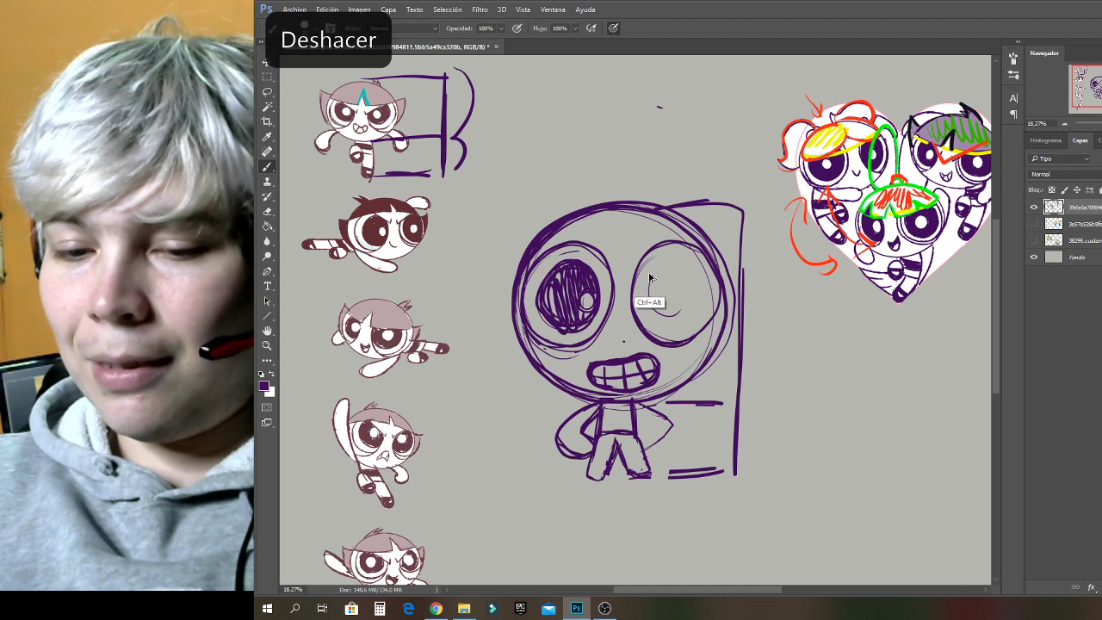
pyautogui.hotkey('ctrl', 'alt', 'z')
pyautogui.hotkey('ctrl', 'alt', 'z')
pyautogui.hotkey('ctrl', 'alt', 'z')
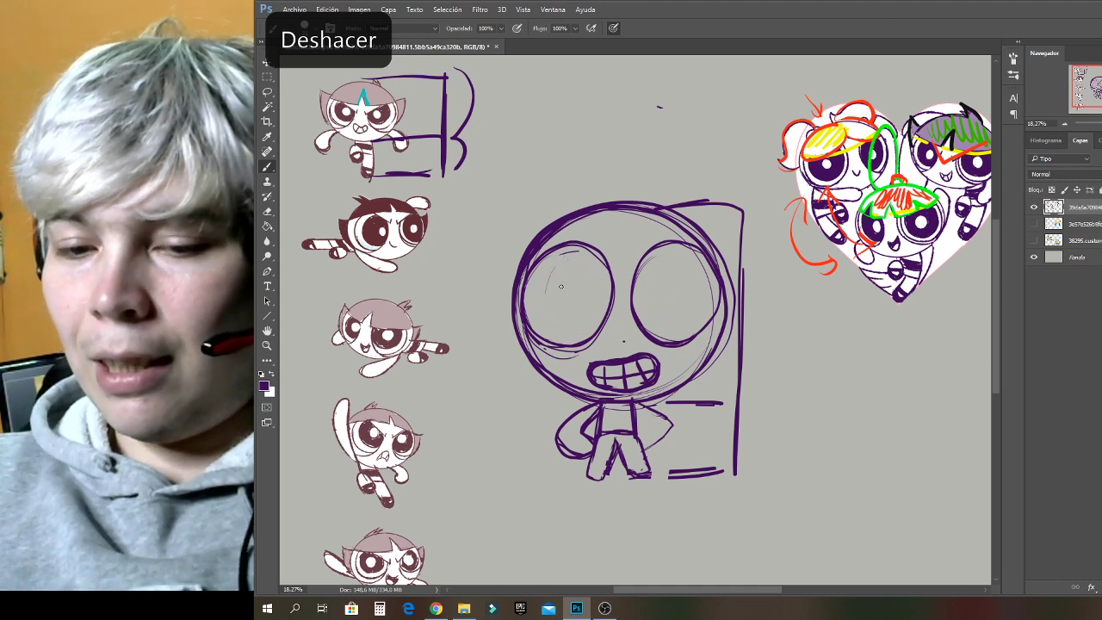
# Remove the stray eye stroke, then draw large irises with smaller scribbled pupils inside both of the new character's eyes.
pyautogui.hotkey('ctrl', 'alt', 'z')
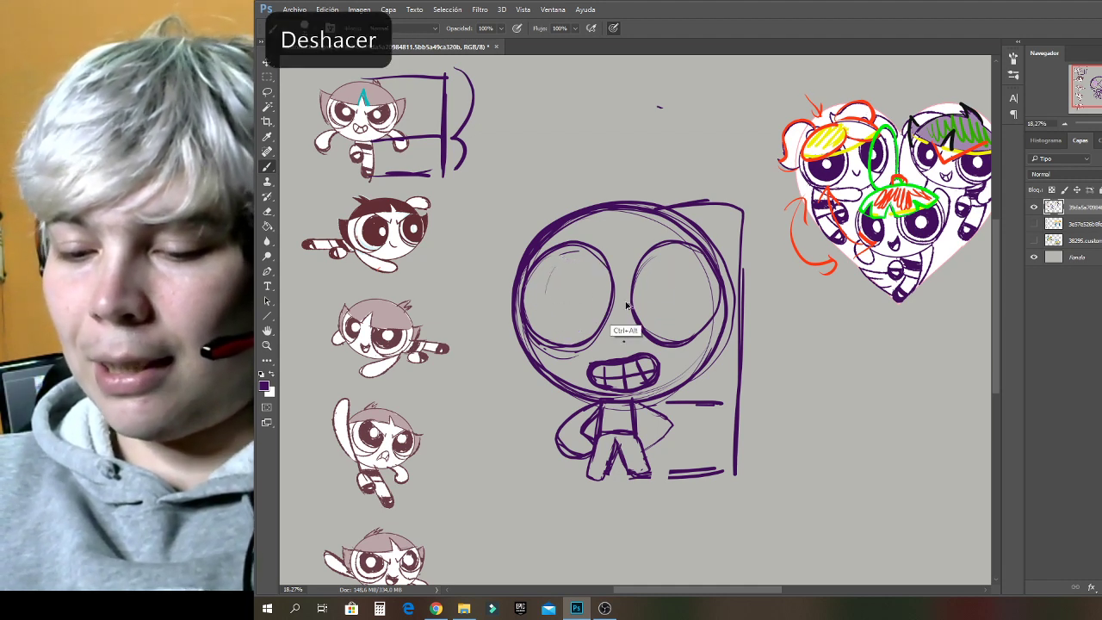
pyautogui.moveTo(553, 253)
pyautogui.mouseDown()
pyautogui.moveTo(596, 324)
pyautogui.moveTo(608, 317)
pyautogui.mouseUp()
pyautogui.moveTo(564, 248)
pyautogui.mouseDown()
pyautogui.moveTo(560, 323)
pyautogui.moveTo(550, 311)
pyautogui.moveTo(607, 320)
pyautogui.moveTo(603, 293)
pyautogui.moveTo(577, 309)
pyautogui.moveTo(594, 267)
pyautogui.moveTo(596, 303)
pyautogui.mouseUp()
pyautogui.moveTo(649, 257)
pyautogui.mouseDown()
pyautogui.moveTo(639, 314)
pyautogui.moveTo(704, 301)
pyautogui.moveTo(667, 264)
pyautogui.moveTo(660, 304)
pyautogui.moveTo(655, 267)
pyautogui.moveTo(677, 263)
pyautogui.moveTo(668, 306)
pyautogui.mouseUp()
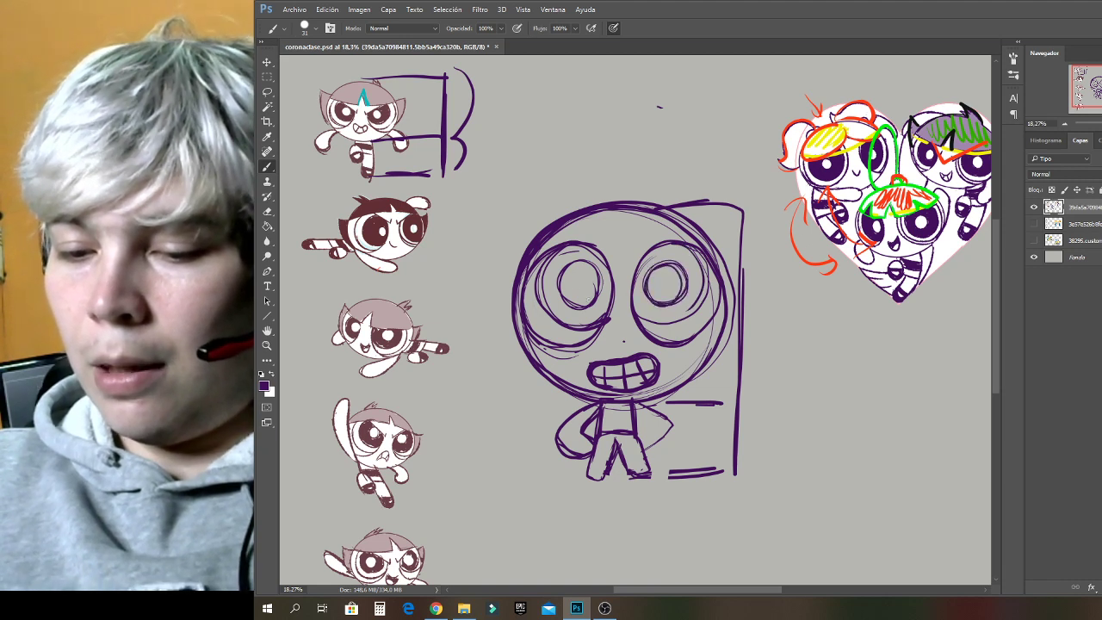
pyautogui.moveTo(576, 291)
pyautogui.mouseDown()
pyautogui.moveTo(587, 279)
pyautogui.moveTo(591, 293)
pyautogui.moveTo(564, 267)
pyautogui.moveTo(585, 285)
pyautogui.moveTo(592, 276)
pyautogui.moveTo(585, 267)
pyautogui.moveTo(572, 297)
pyautogui.mouseUp()
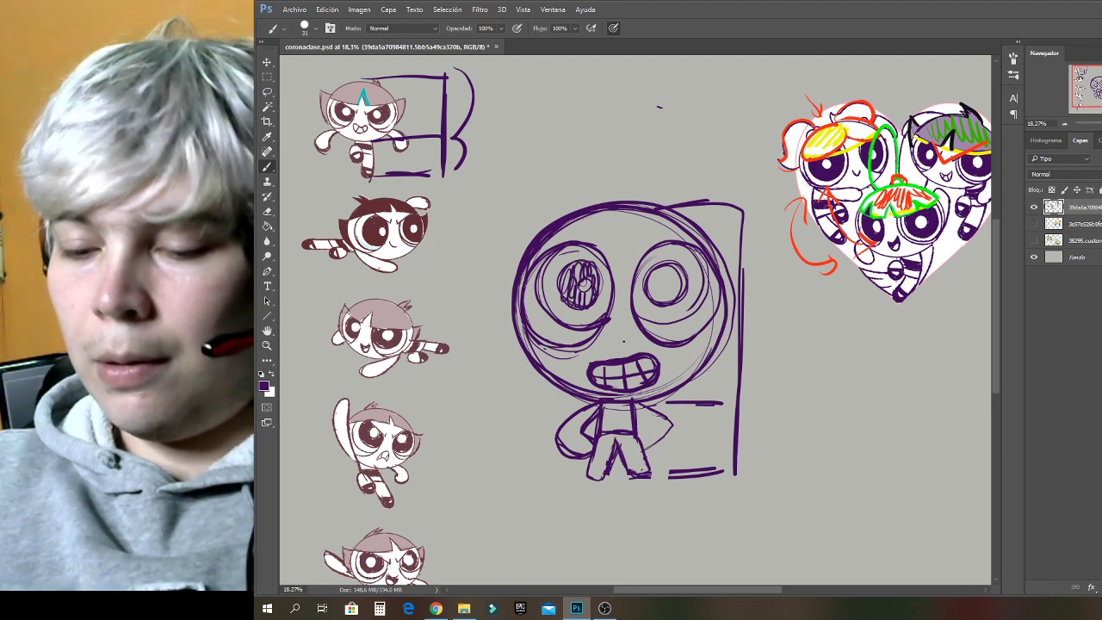
pyautogui.moveTo(663, 278)
pyautogui.mouseDown()
pyautogui.moveTo(651, 284)
pyautogui.moveTo(671, 268)
pyautogui.moveTo(657, 293)
pyautogui.moveTo(672, 272)
pyautogui.moveTo(688, 295)
pyautogui.mouseUp()
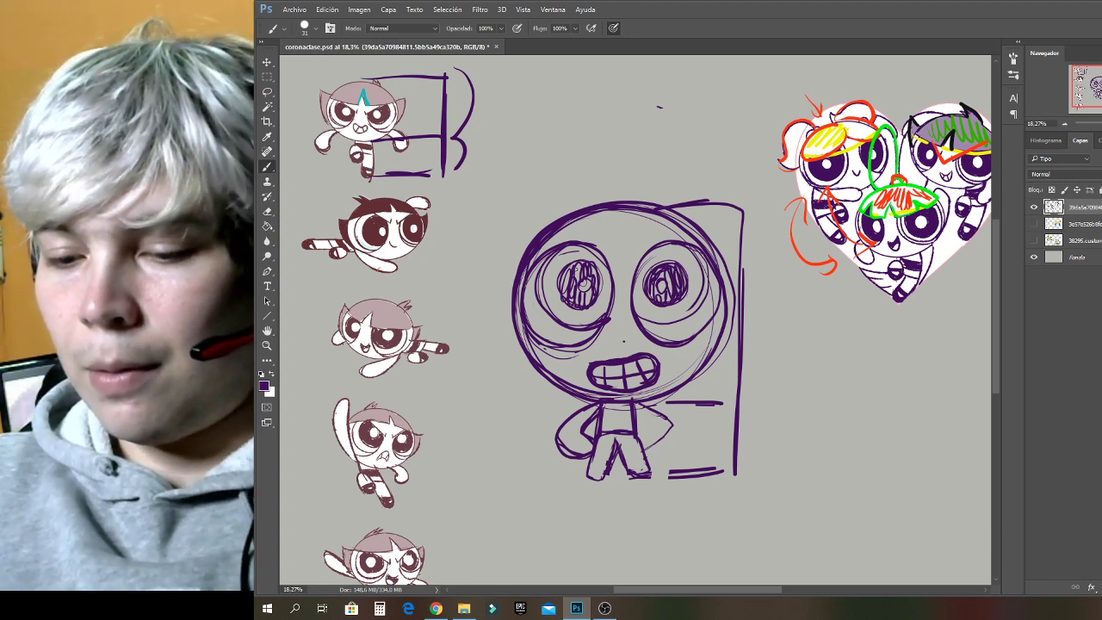
# Enlarge the brush to 59 px, draw a zigzag fringe across the new character's forehead and fill the hair in dark purple.
pyautogui.rightClick(610, 230)
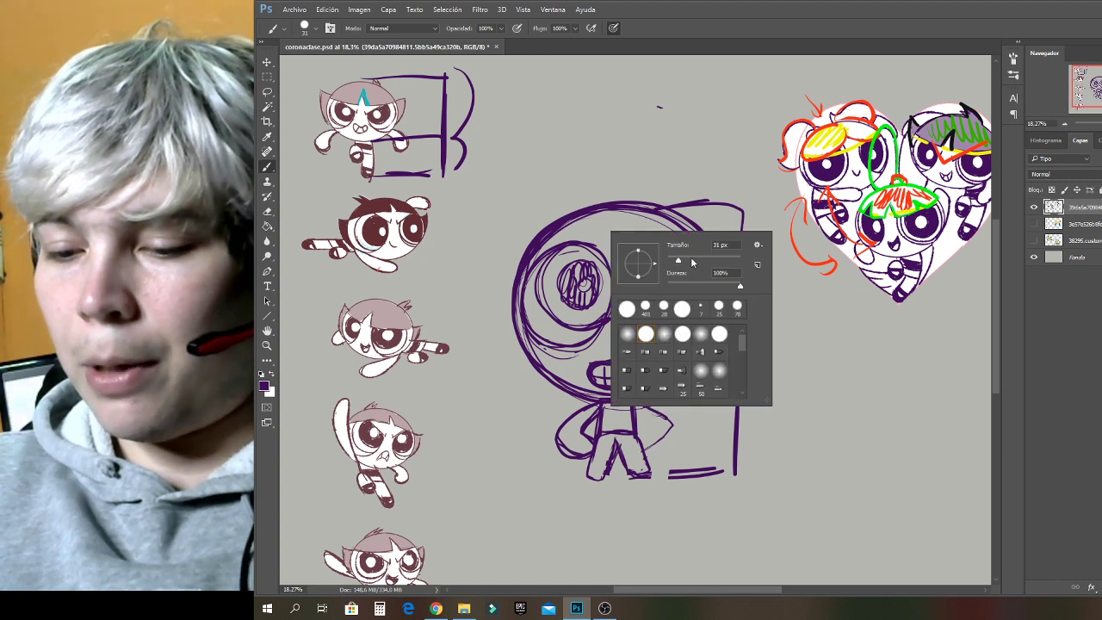
pyautogui.click(677, 262)
pyautogui.moveTo(546, 241); pyautogui.dragTo(691, 241)
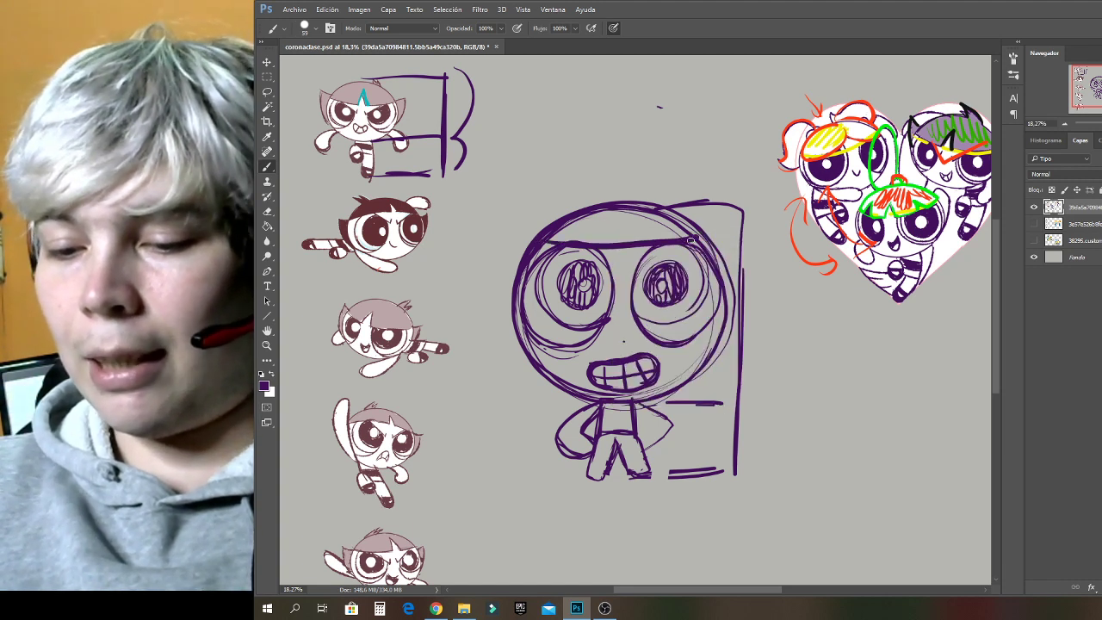
pyautogui.hotkey('ctrl', 'z')
pyautogui.moveTo(540, 240); pyautogui.dragTo(718, 233)
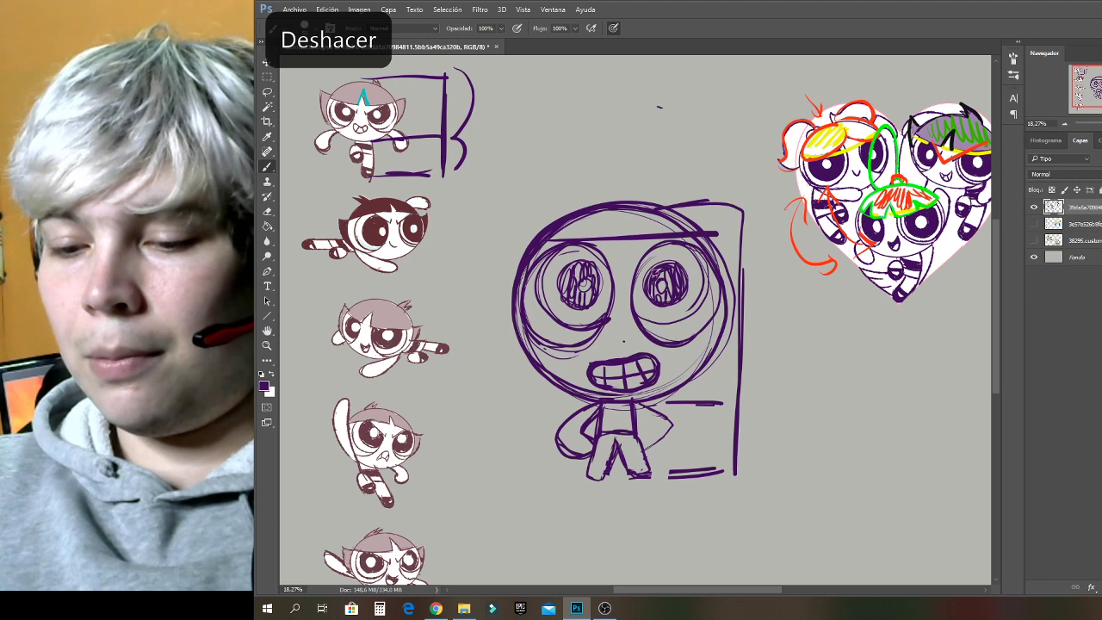
pyautogui.hotkey('ctrl', 'z')
pyautogui.moveTo(541, 238); pyautogui.dragTo(693, 243)
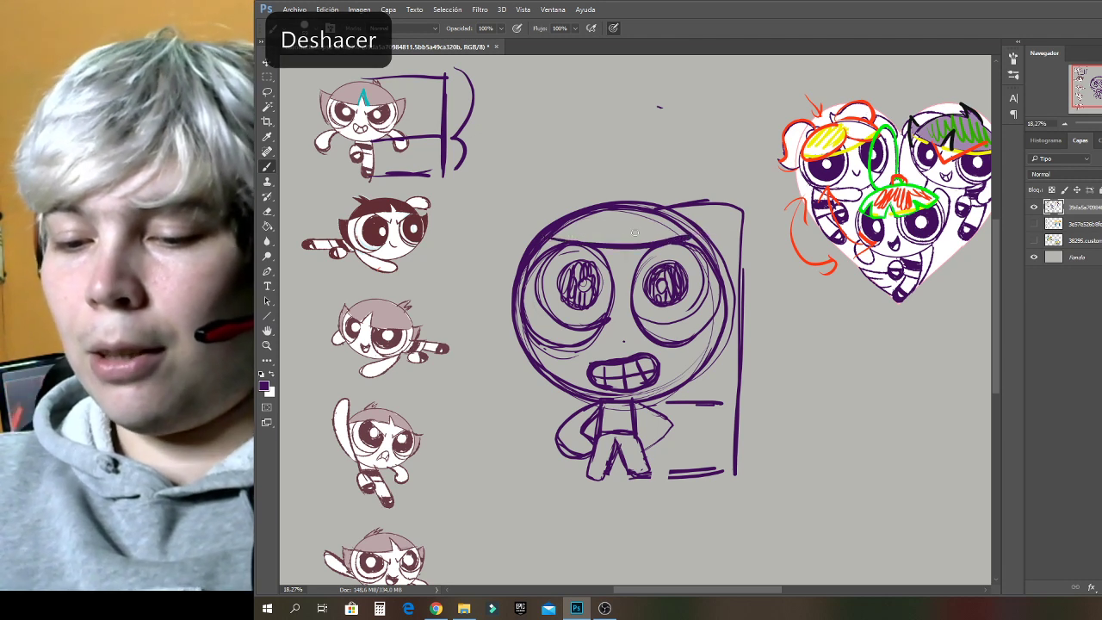
pyautogui.moveTo(574, 248)
pyautogui.mouseDown()
pyautogui.moveTo(608, 220)
pyautogui.moveTo(633, 245)
pyautogui.moveTo(707, 242)
pyautogui.mouseUp()
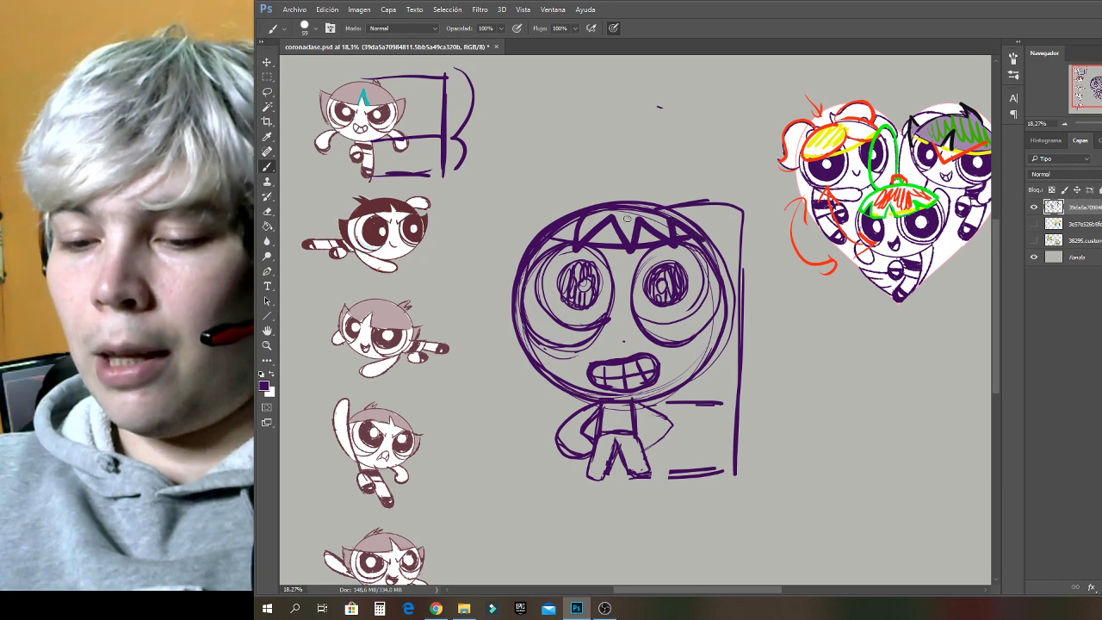
pyautogui.moveTo(629, 212)
pyautogui.mouseDown()
pyautogui.moveTo(623, 243)
pyautogui.moveTo(614, 214)
pyautogui.moveTo(577, 231)
pyautogui.moveTo(693, 229)
pyautogui.mouseUp()
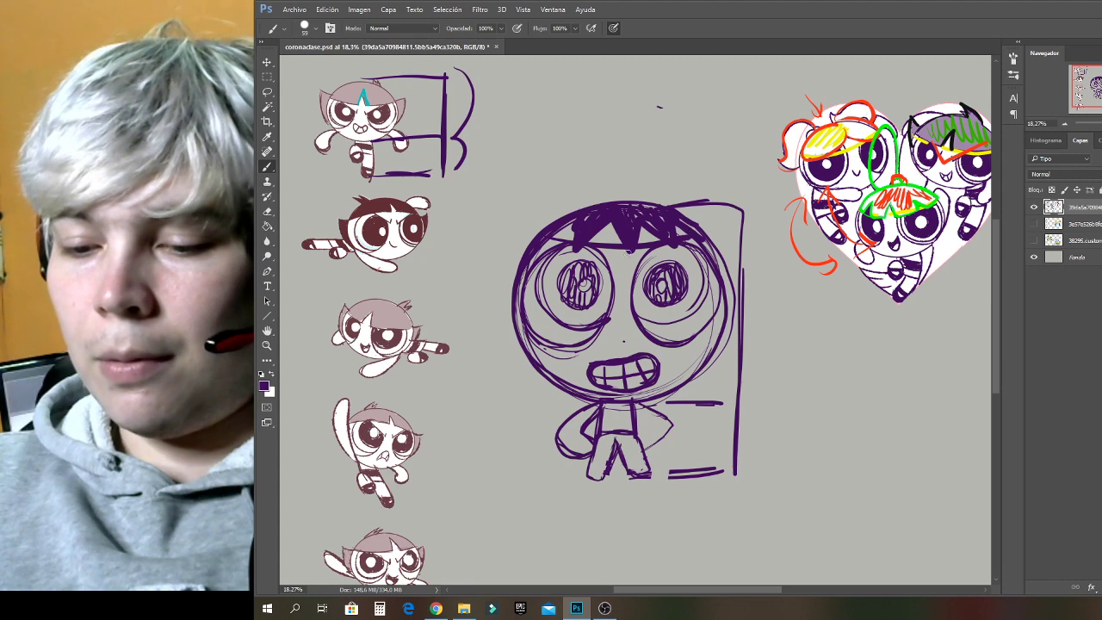
# Erase the straight guide line beneath the zigzag fringe, leaving only the pointed locks.
pyautogui.keyDown('alt'); pyautogui.click(610, 258); pyautogui.keyUp('alt')
pyautogui.click(268, 212)
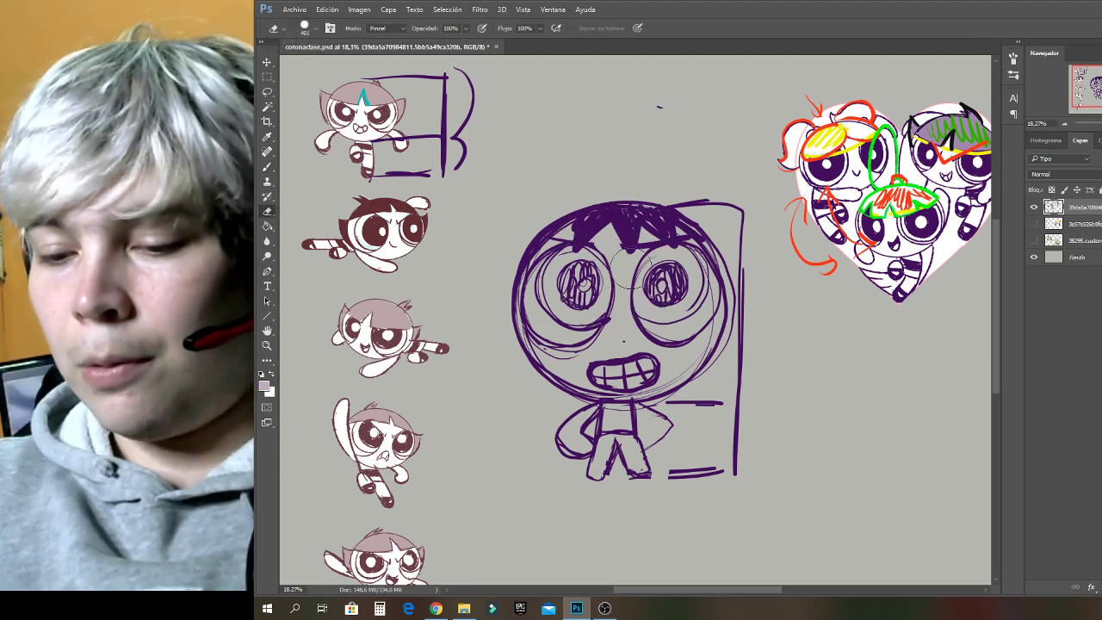
pyautogui.moveTo(639, 246); pyautogui.dragTo(683, 237)
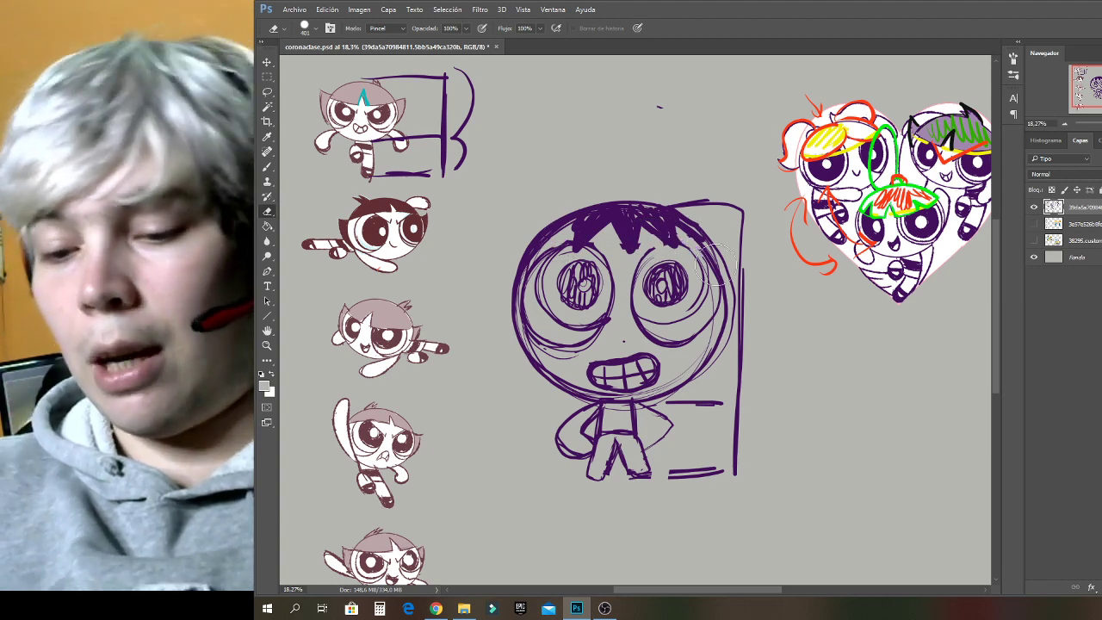
# Pick up the dark purple again and draw filled, pointed locks of hair down both sides of the head.
pyautogui.click(268, 168)
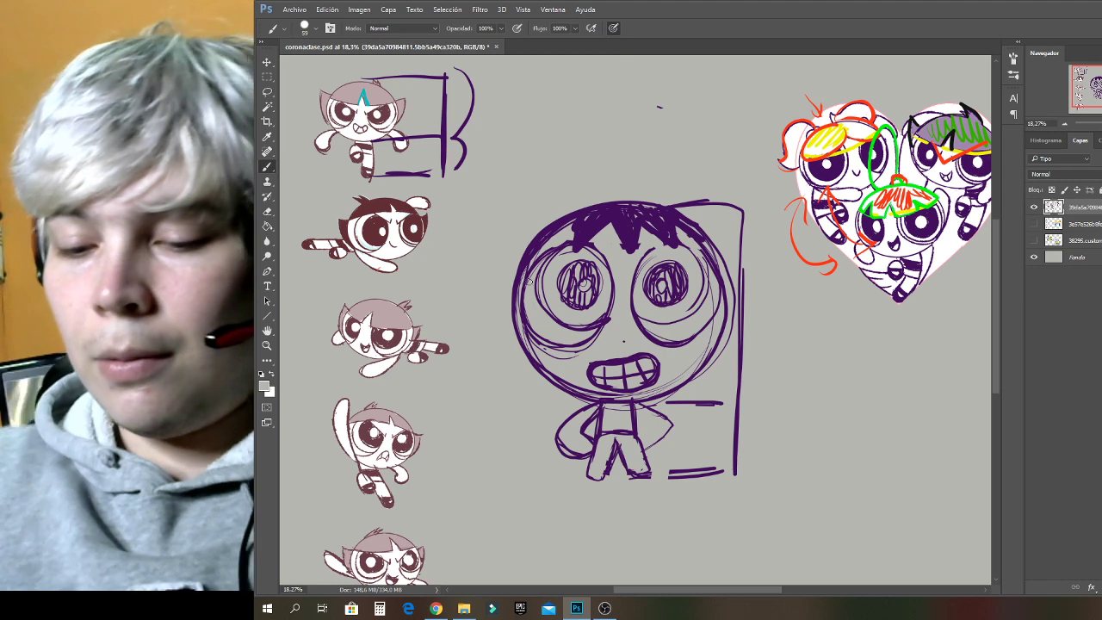
pyautogui.moveTo(562, 219); pyautogui.dragTo(508, 307)
pyautogui.keyDown('alt'); pyautogui.click(579, 250); pyautogui.keyUp('alt')
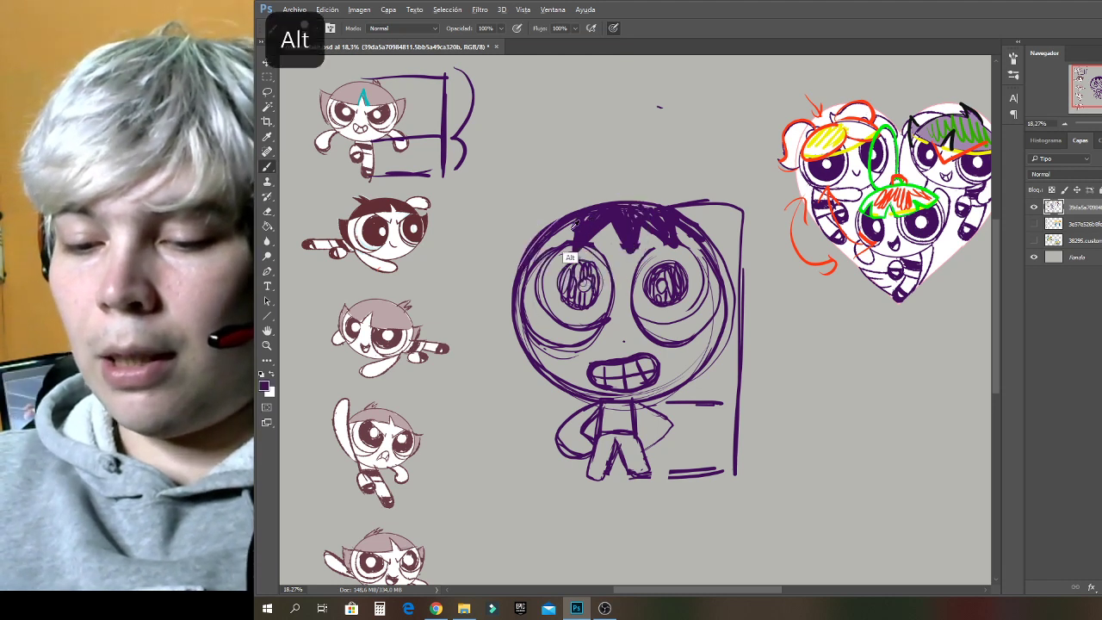
pyautogui.moveTo(570, 219)
pyautogui.mouseDown()
pyautogui.moveTo(519, 309)
pyautogui.moveTo(503, 383)
pyautogui.moveTo(526, 357)
pyautogui.moveTo(550, 392)
pyautogui.mouseUp()
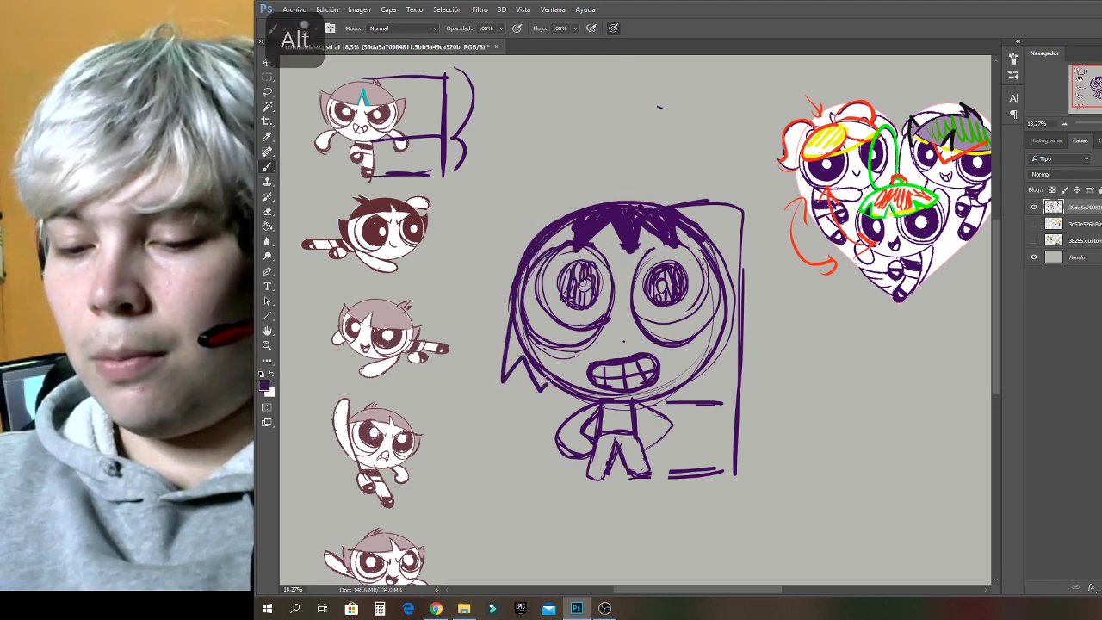
pyautogui.moveTo(700, 237); pyautogui.dragTo(733, 344)
pyautogui.moveTo(717, 257); pyautogui.dragTo(735, 377)
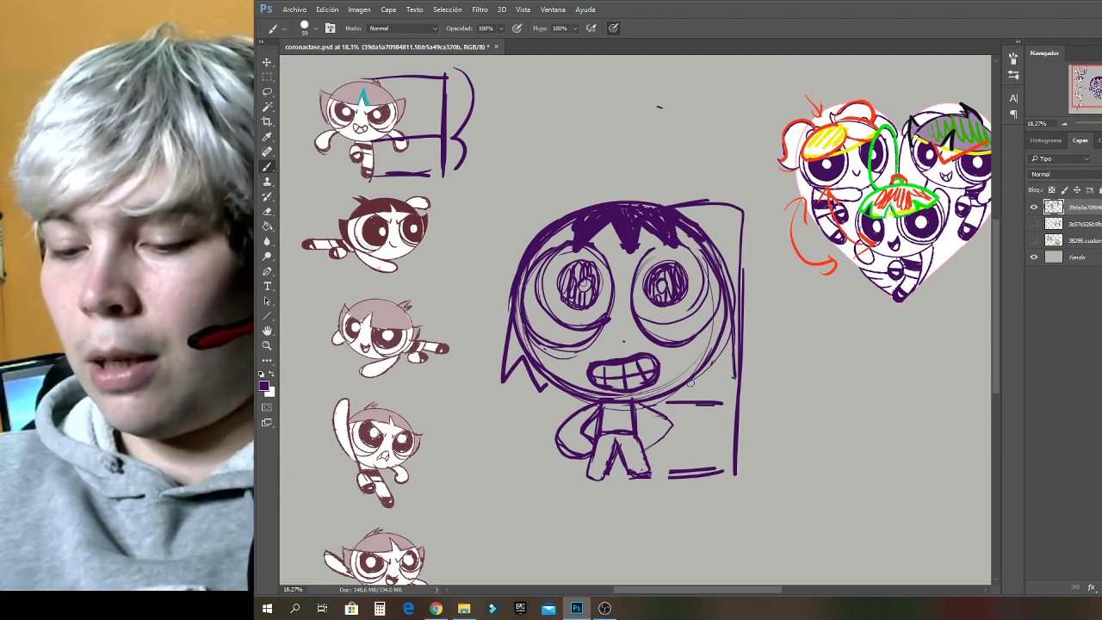
pyautogui.moveTo(697, 392)
pyautogui.mouseDown()
pyautogui.moveTo(733, 333)
pyautogui.moveTo(729, 306)
pyautogui.moveTo(721, 362)
pyautogui.moveTo(732, 368)
pyautogui.moveTo(734, 329)
pyautogui.mouseUp()
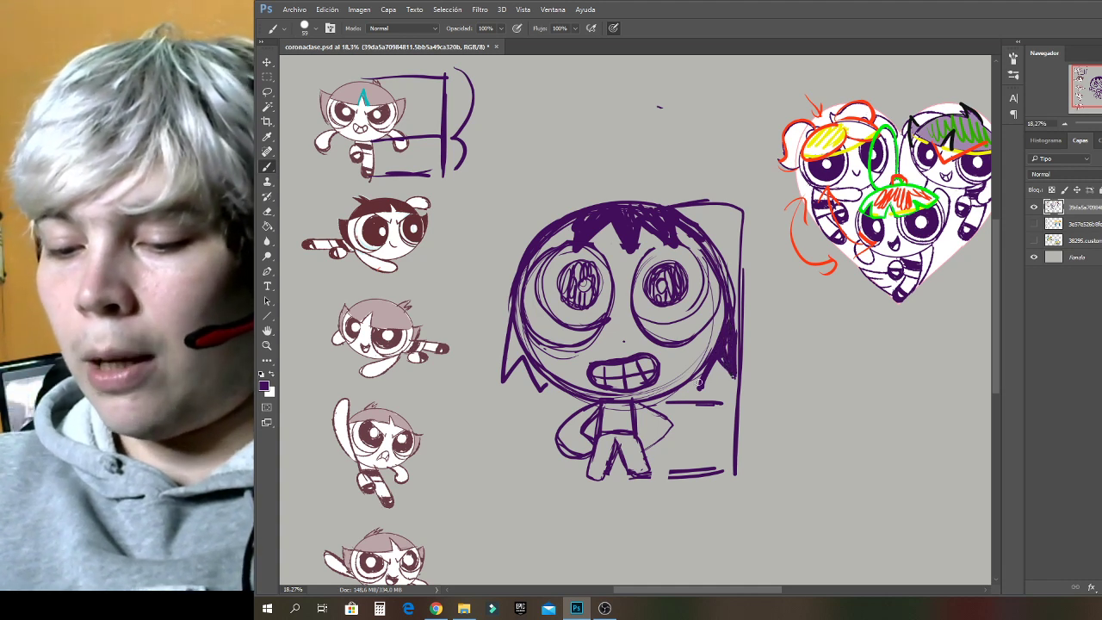
pyautogui.moveTo(701, 369)
pyautogui.mouseDown()
pyautogui.moveTo(697, 393)
pyautogui.moveTo(711, 362)
pyautogui.mouseUp()
pyautogui.moveTo(546, 376)
pyautogui.mouseDown()
pyautogui.moveTo(540, 385)
pyautogui.moveTo(513, 326)
pyautogui.moveTo(503, 376)
pyautogui.mouseUp()
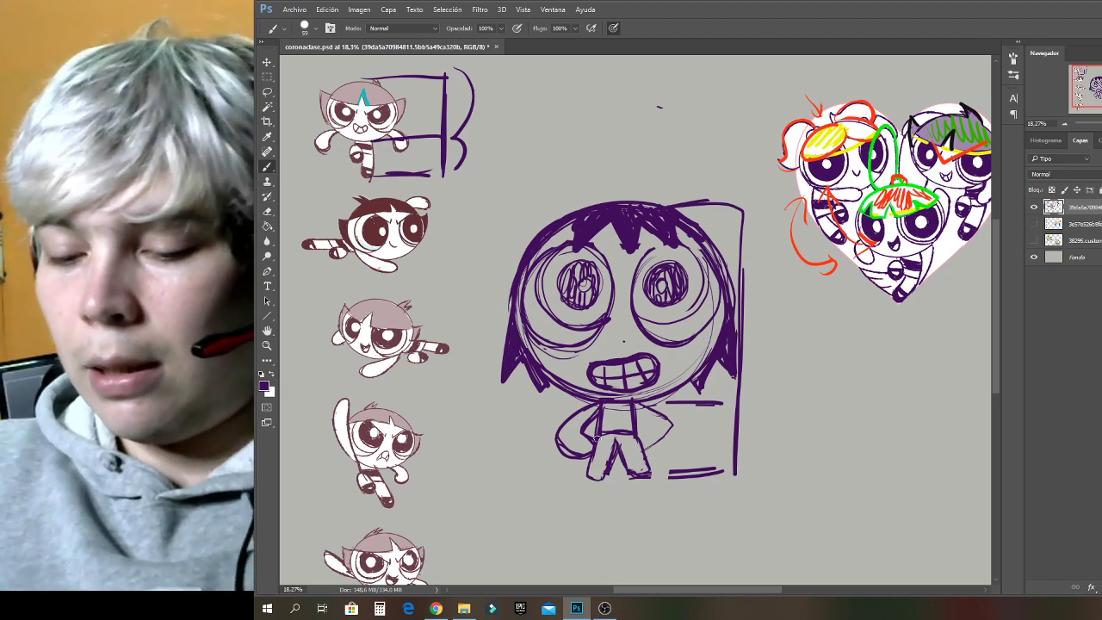
# Detail the new character's body with a waistband, a hatched torso stripe, dark shoes and an inner line on the bent arm.
pyautogui.moveTo(598, 437)
pyautogui.mouseDown()
pyautogui.moveTo(633, 438)
pyautogui.moveTo(622, 438)
pyautogui.mouseUp()
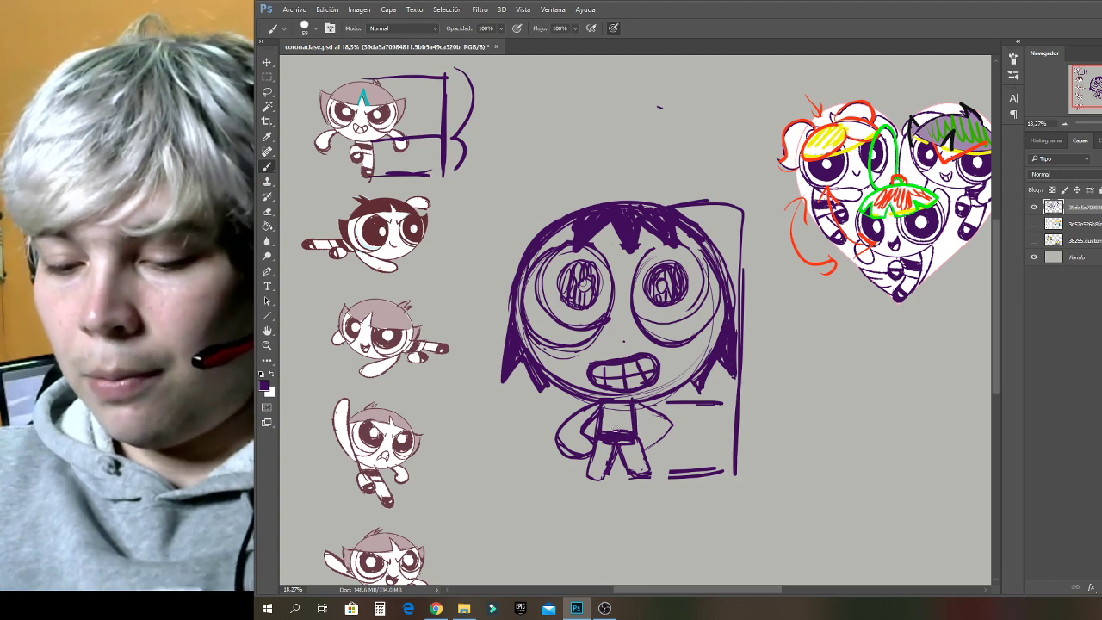
pyautogui.press('alt')
pyautogui.click(268, 213)
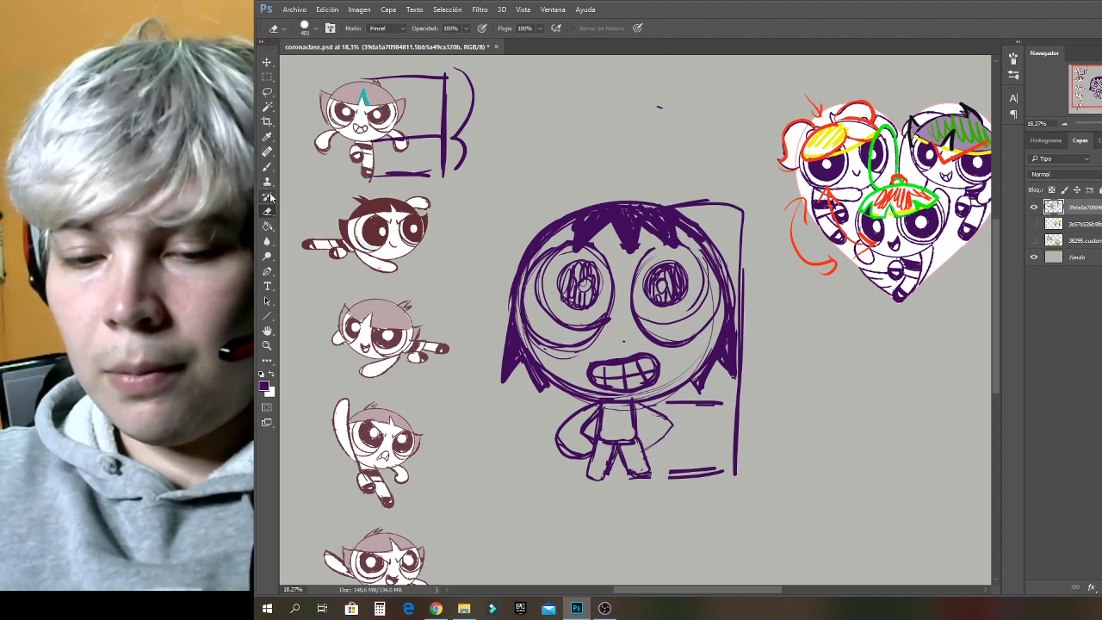
pyautogui.click(268, 168)
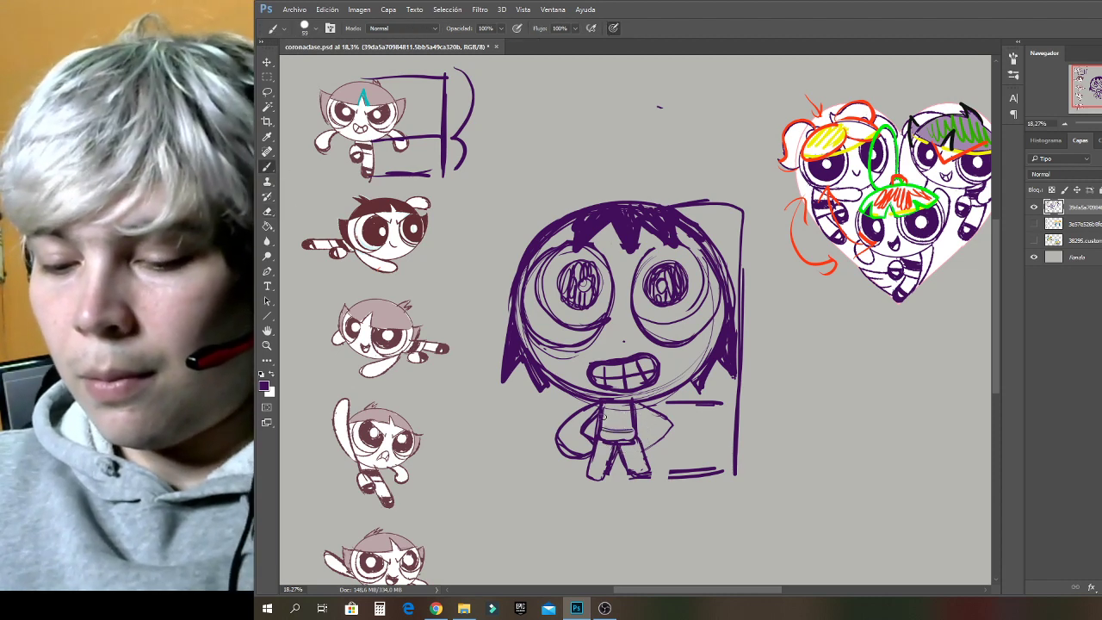
pyautogui.moveTo(602, 424); pyautogui.dragTo(610, 424)
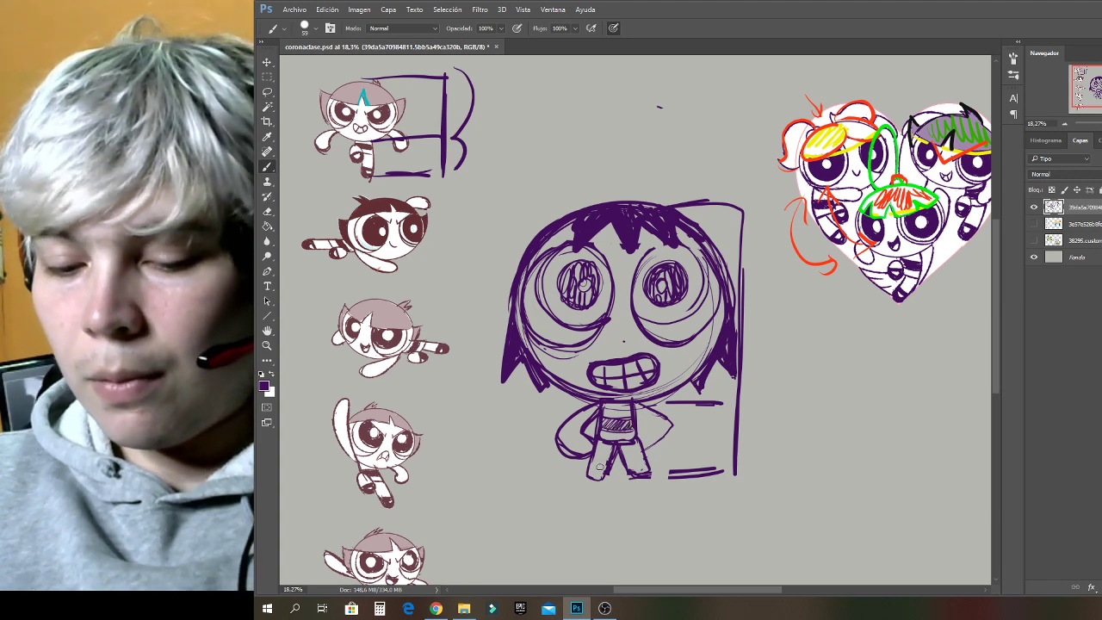
pyautogui.moveTo(591, 463)
pyautogui.mouseDown()
pyautogui.moveTo(660, 463)
pyautogui.moveTo(627, 466)
pyautogui.moveTo(656, 469)
pyautogui.mouseUp()
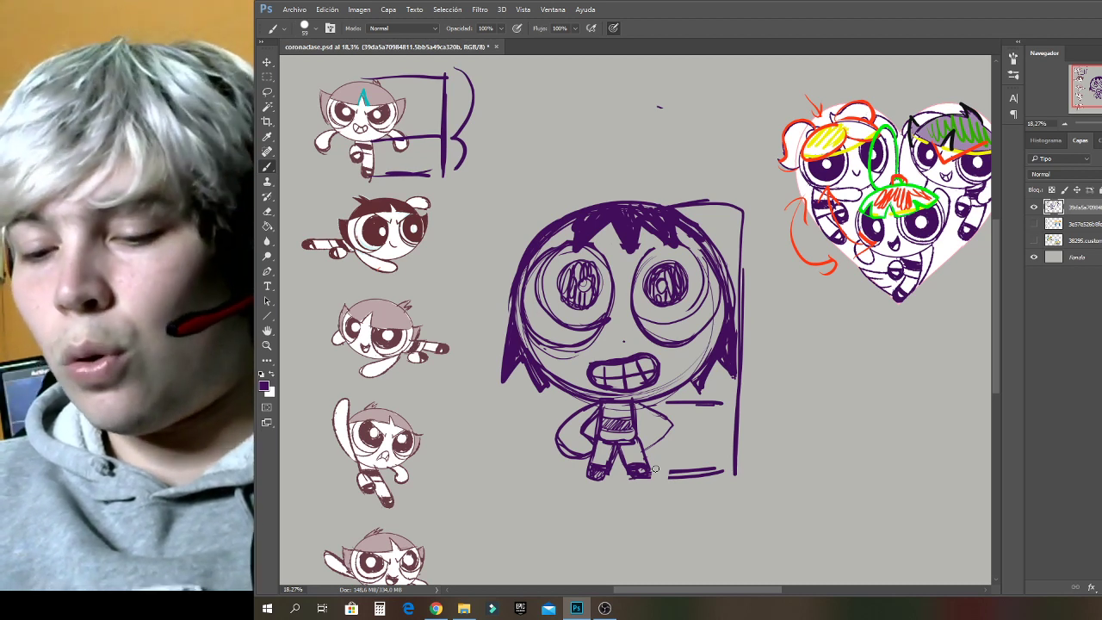
pyautogui.moveTo(647, 454)
pyautogui.mouseDown()
pyautogui.moveTo(660, 418)
pyautogui.moveTo(669, 423)
pyautogui.moveTo(641, 418)
pyautogui.moveTo(660, 435)
pyautogui.mouseUp()
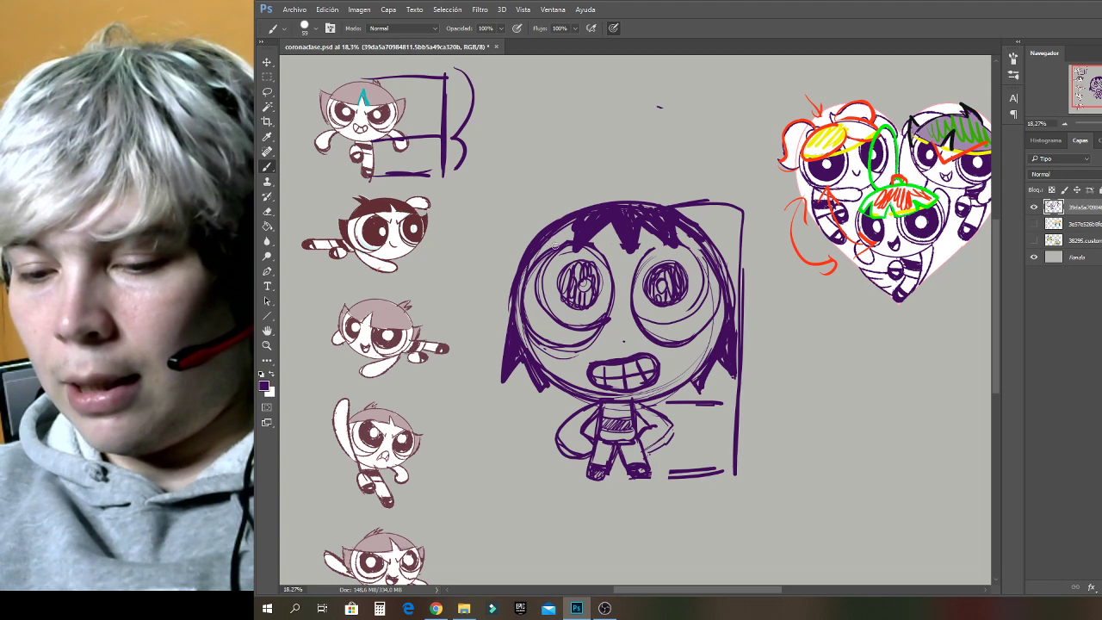
# Draw two thick eyebrows slanting down toward the centre of the face and clean up around them with the Eraser.
pyautogui.moveTo(546, 237)
pyautogui.mouseDown()
pyautogui.moveTo(620, 277)
pyautogui.moveTo(679, 241)
pyautogui.mouseUp()
pyautogui.moveTo(641, 271); pyautogui.dragTo(626, 268)
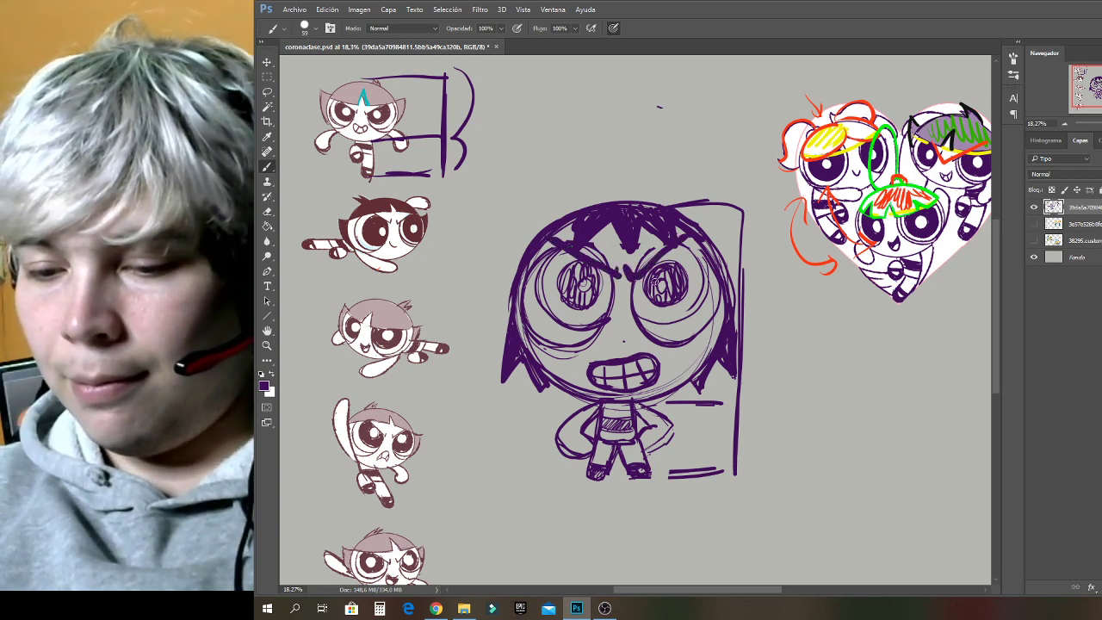
pyautogui.click(269, 227)
pyautogui.click(269, 213)
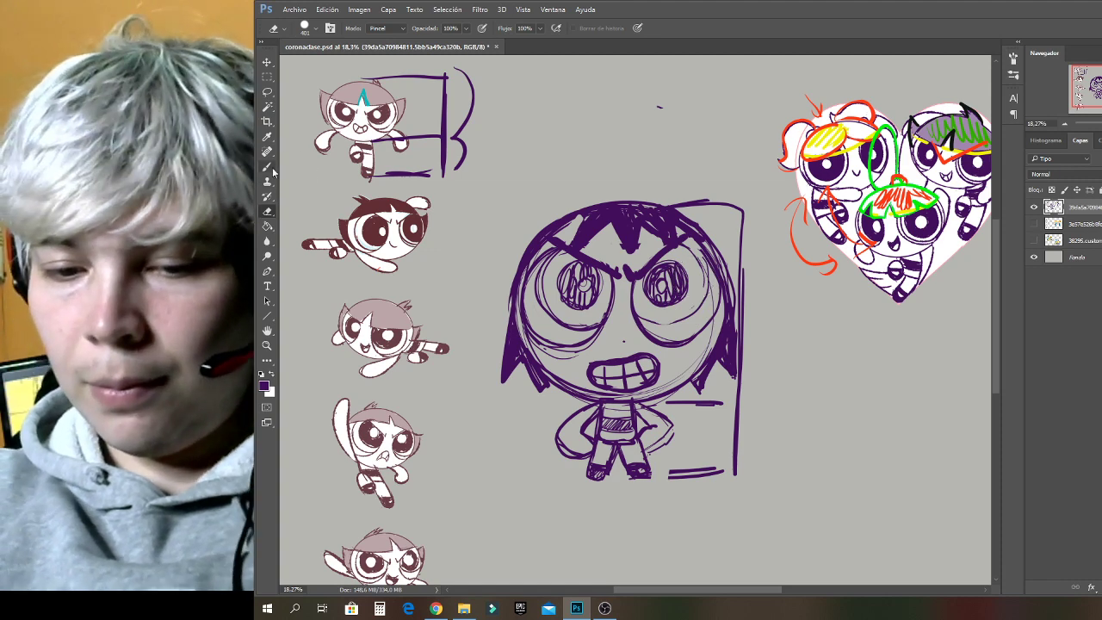
# Shade the large irises of both eyes with diagonal purple hatching.
pyautogui.press('b')
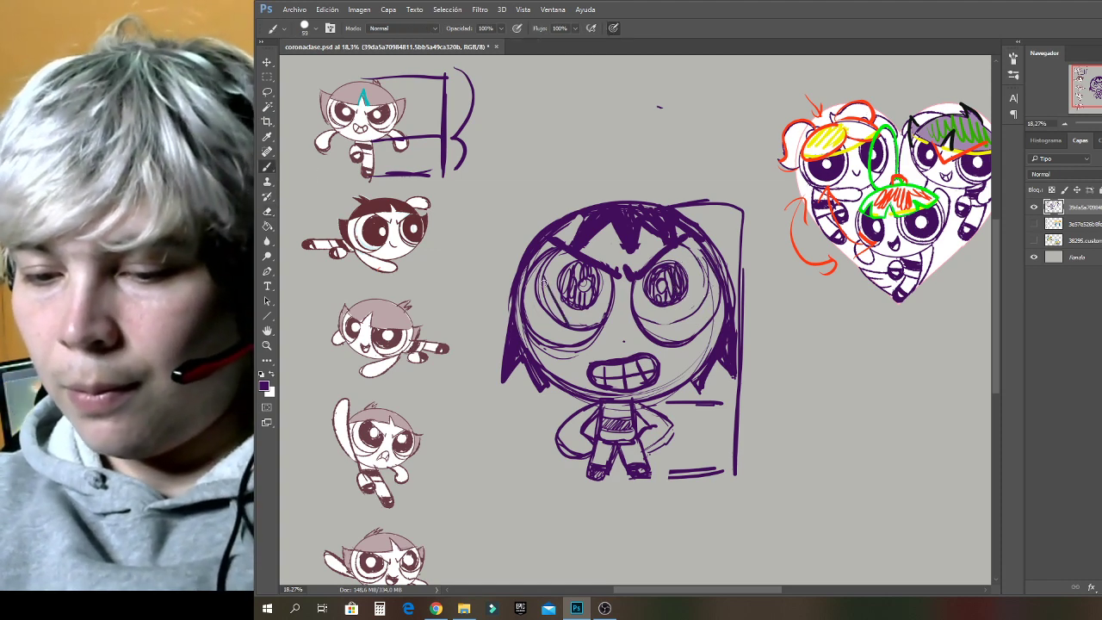
pyautogui.moveTo(544, 272)
pyautogui.mouseDown()
pyautogui.moveTo(570, 322)
pyautogui.moveTo(564, 296)
pyautogui.mouseUp()
pyautogui.moveTo(550, 253)
pyautogui.mouseDown()
pyautogui.moveTo(564, 275)
pyautogui.moveTo(573, 267)
pyautogui.moveTo(586, 312)
pyautogui.moveTo(599, 310)
pyautogui.moveTo(607, 277)
pyautogui.moveTo(635, 280)
pyautogui.moveTo(644, 310)
pyautogui.moveTo(671, 318)
pyautogui.moveTo(685, 312)
pyautogui.moveTo(698, 263)
pyautogui.moveTo(677, 254)
pyautogui.moveTo(702, 258)
pyautogui.mouseUp()
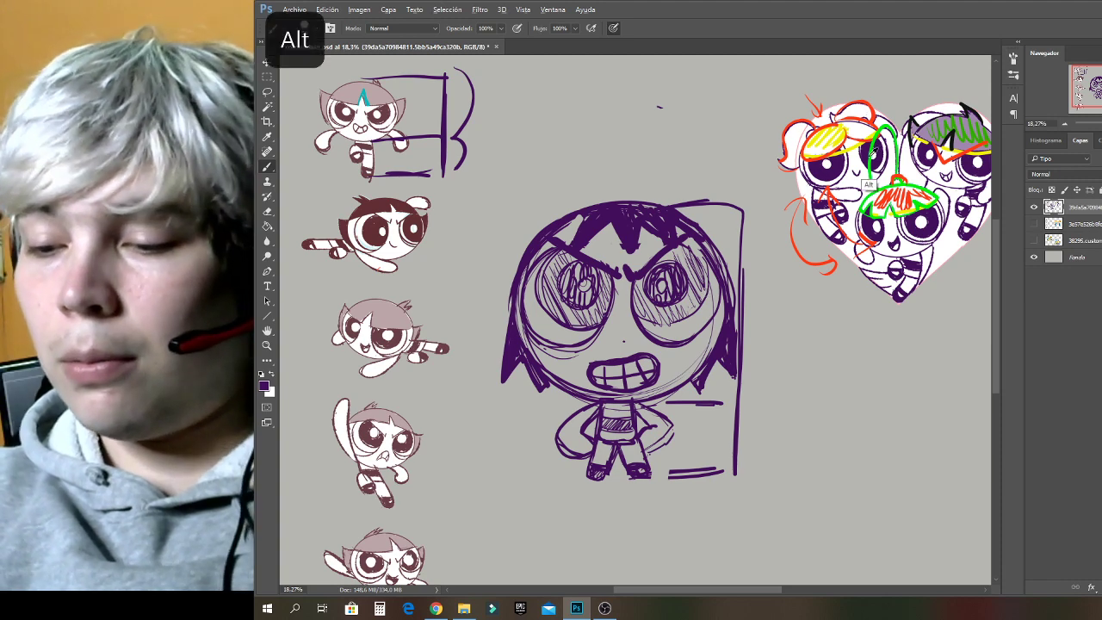
# Sample the bright green from the heart reference and trace the angular shapes of the side lock, eyebrows and fringe.
pyautogui.keyDown('alt'); pyautogui.click(873, 190); pyautogui.keyUp('alt')
pyautogui.moveTo(509, 312)
pyautogui.mouseDown()
pyautogui.moveTo(505, 338)
pyautogui.moveTo(523, 356)
pyautogui.mouseUp()
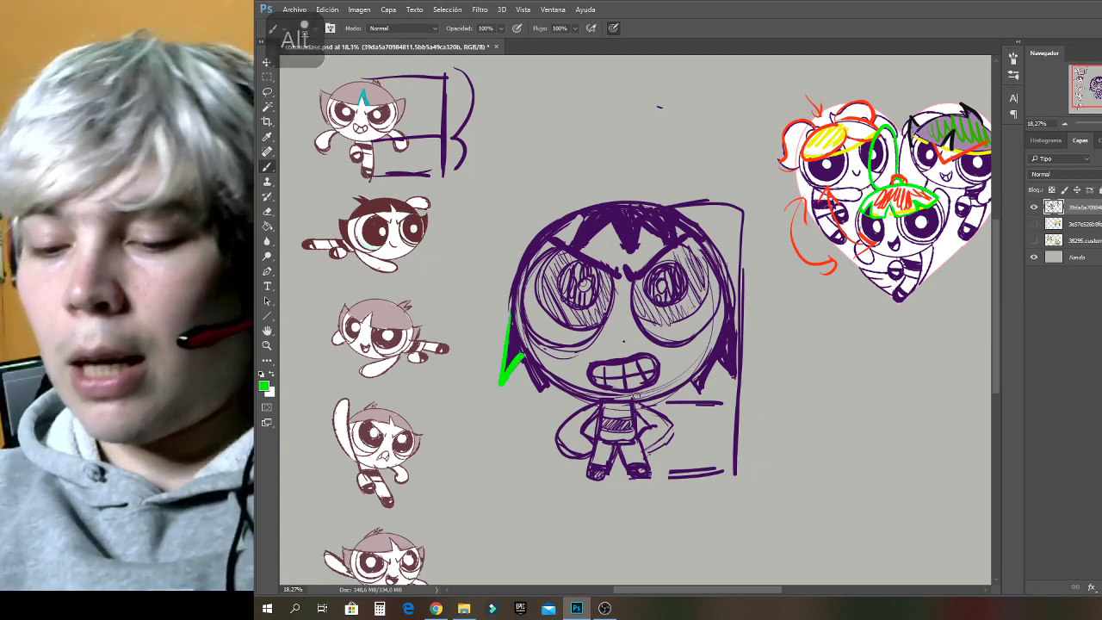
pyautogui.moveTo(549, 241)
pyautogui.mouseDown()
pyautogui.moveTo(608, 271)
pyautogui.moveTo(710, 229)
pyautogui.mouseUp()
pyautogui.moveTo(576, 220)
pyautogui.mouseDown()
pyautogui.moveTo(575, 249)
pyautogui.moveTo(645, 223)
pyautogui.moveTo(674, 180)
pyautogui.mouseUp()
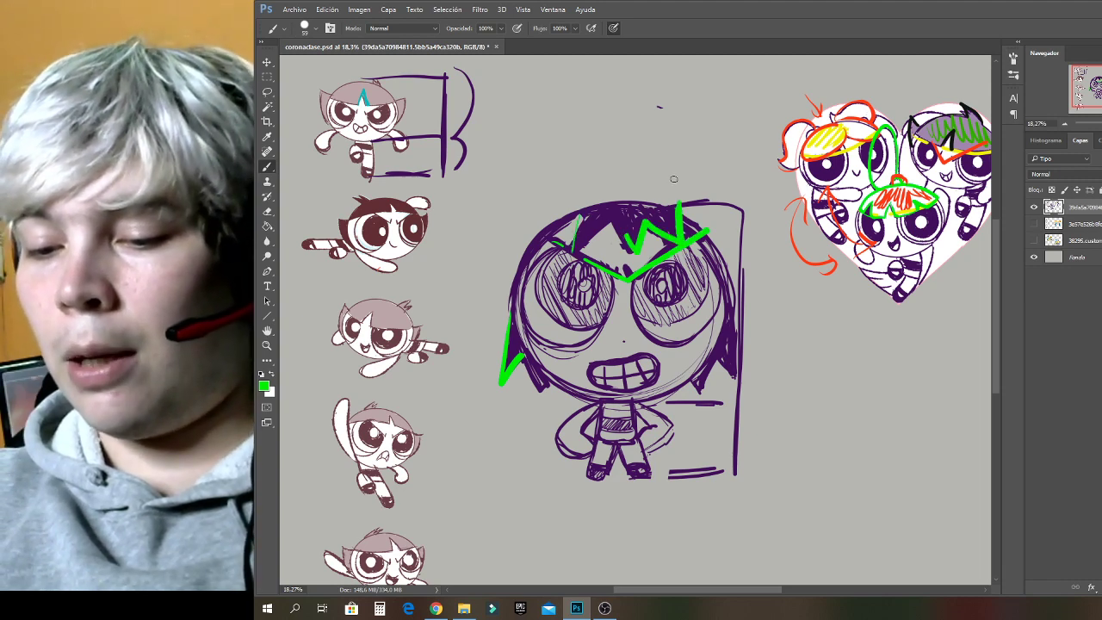
pyautogui.hotkey('ctrl', 'z')
pyautogui.moveTo(673, 242)
pyautogui.mouseDown()
pyautogui.moveTo(636, 217)
pyautogui.moveTo(617, 233)
pyautogui.moveTo(608, 220)
pyautogui.moveTo(594, 230)
pyautogui.moveTo(638, 223)
pyautogui.mouseUp()
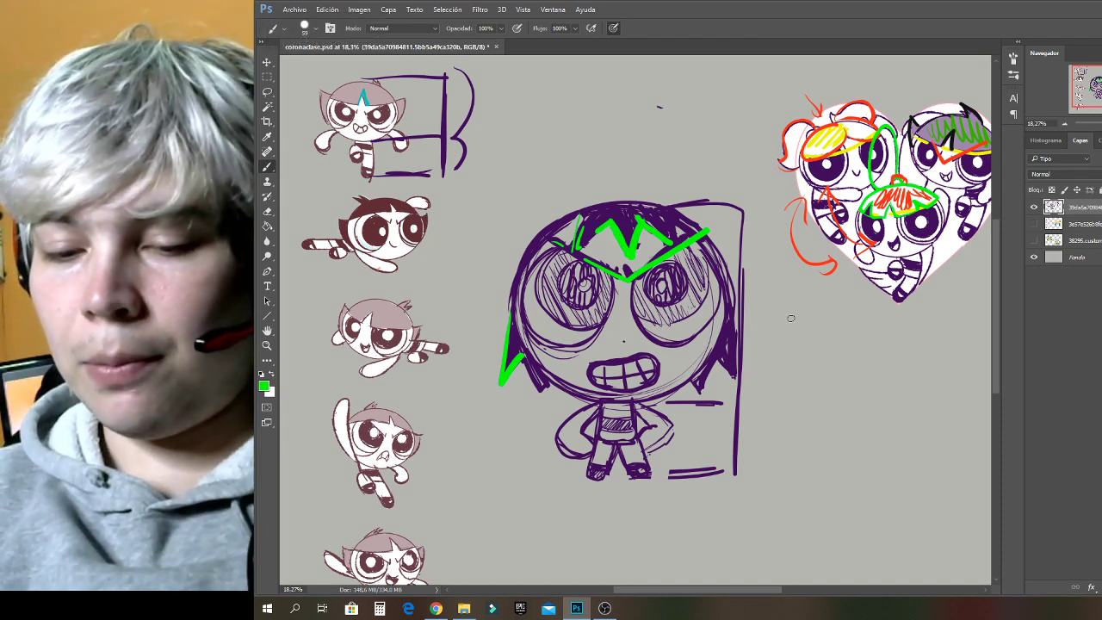
# Sample the dark purple, redraw the thin bent arm with a thicker rounded outline and fill in the shorts.
pyautogui.press('alt')
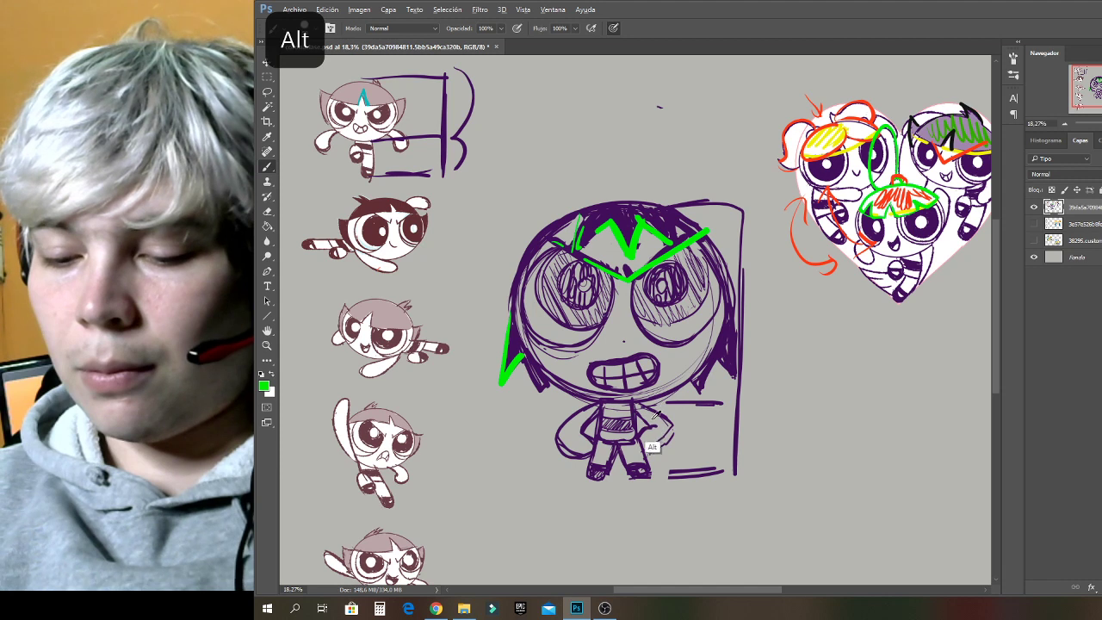
pyautogui.keyDown('alt'); pyautogui.click(638, 417); pyautogui.keyUp('alt')
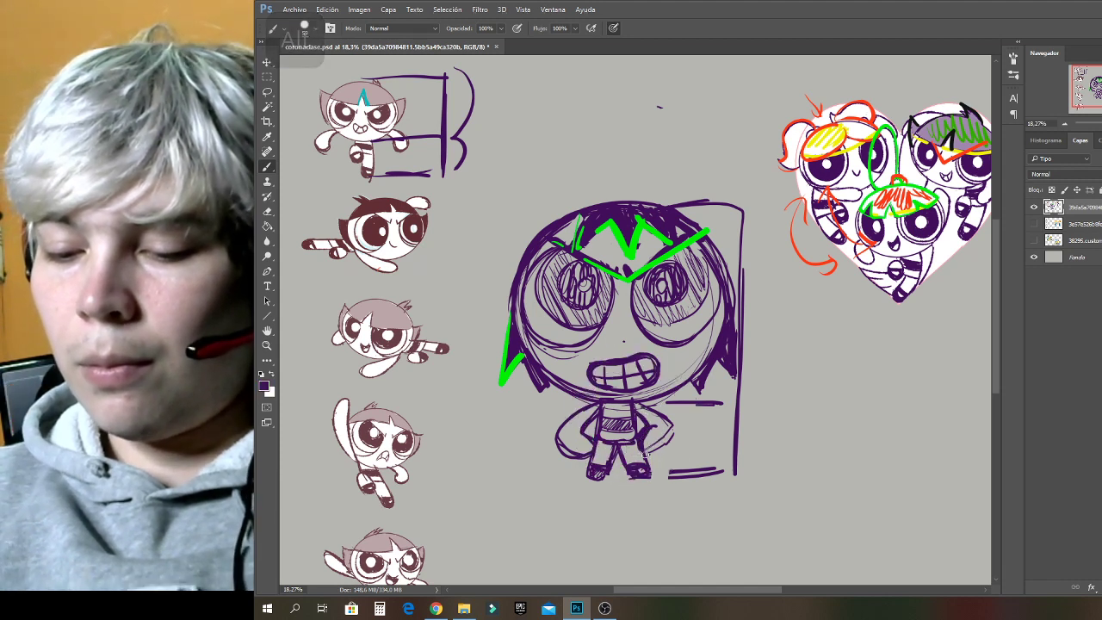
pyautogui.moveTo(645, 455)
pyautogui.mouseDown()
pyautogui.moveTo(669, 443)
pyautogui.moveTo(653, 407)
pyautogui.moveTo(674, 453)
pyautogui.mouseUp()
pyautogui.moveTo(605, 400)
pyautogui.mouseDown()
pyautogui.moveTo(565, 420)
pyautogui.moveTo(599, 449)
pyautogui.moveTo(637, 442)
pyautogui.mouseUp()
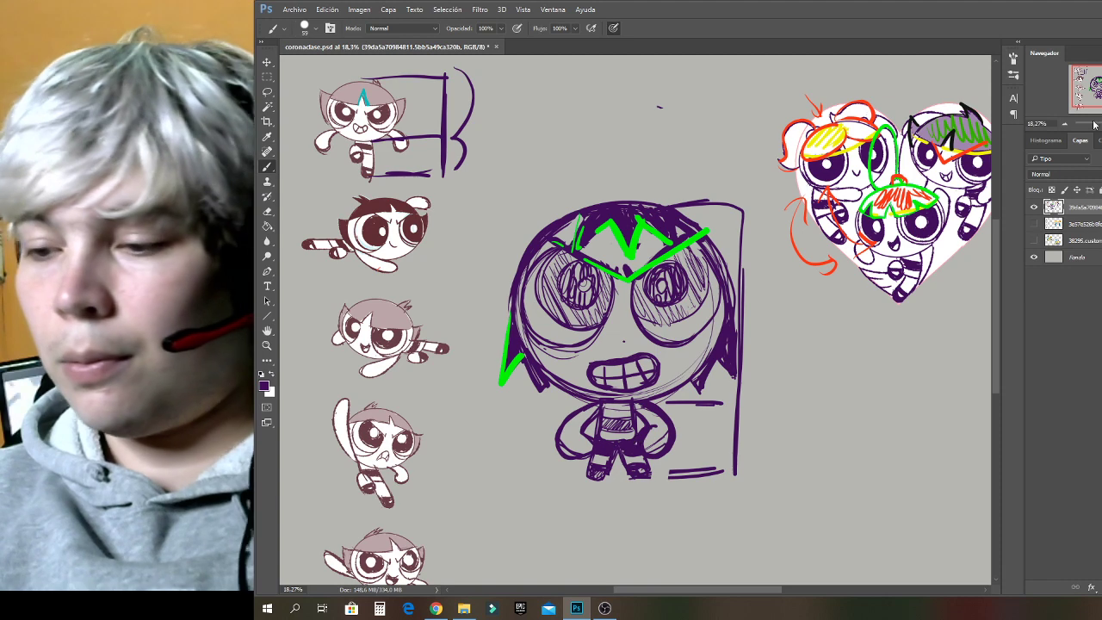
# Fill both pupils with solid dark purple around small highlights and reinforce the eyebrow strokes.
pyautogui.moveTo(566, 284)
pyautogui.mouseDown()
pyautogui.moveTo(576, 275)
pyautogui.moveTo(579, 293)
pyautogui.moveTo(593, 275)
pyautogui.moveTo(582, 302)
pyautogui.moveTo(562, 291)
pyautogui.moveTo(568, 302)
pyautogui.mouseUp()
pyautogui.moveTo(648, 275)
pyautogui.mouseDown()
pyautogui.moveTo(660, 300)
pyautogui.moveTo(675, 270)
pyautogui.moveTo(671, 288)
pyautogui.moveTo(685, 278)
pyautogui.moveTo(650, 285)
pyautogui.moveTo(686, 284)
pyautogui.mouseUp()
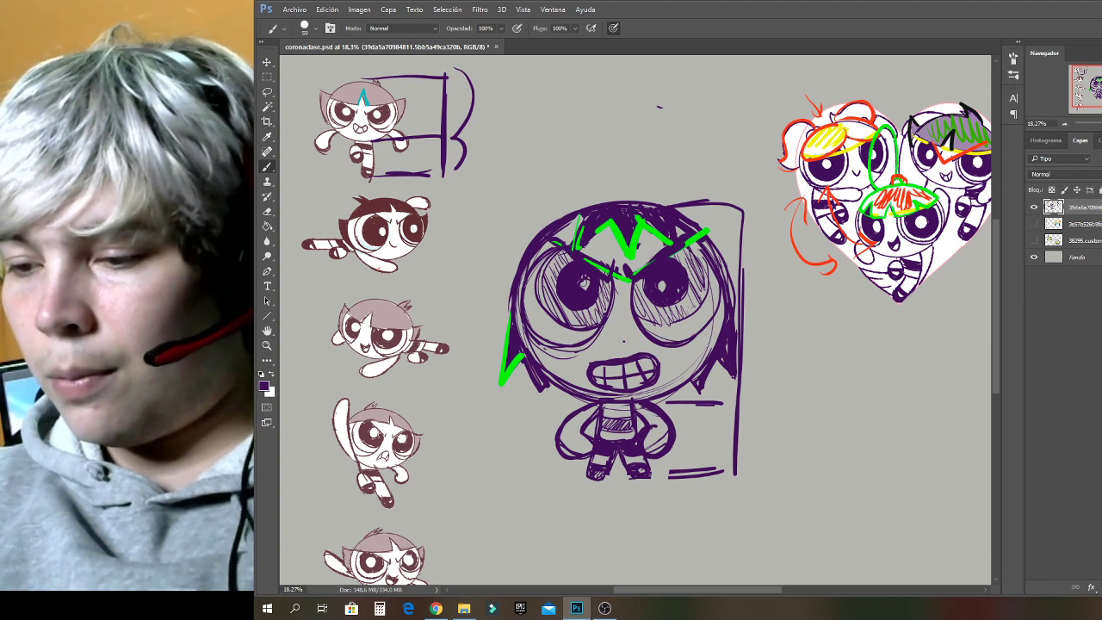
# Erase the pointed locks on both sides of the head and most of the proportion bracket beside the character.
pyautogui.scroll(-4, 634, 319)
pyautogui.scroll(1, 634, 319)
pyautogui.scroll(1, 625, 308)
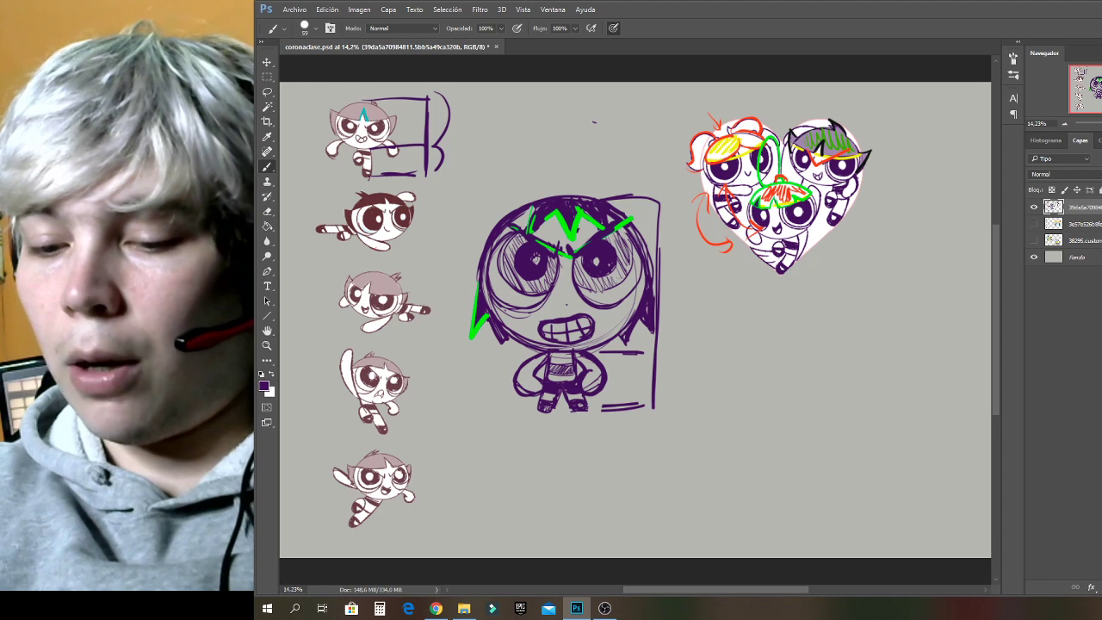
pyautogui.click(268, 211)
pyautogui.moveTo(491, 334)
pyautogui.mouseDown()
pyautogui.moveTo(479, 349)
pyautogui.moveTo(472, 268)
pyautogui.mouseUp()
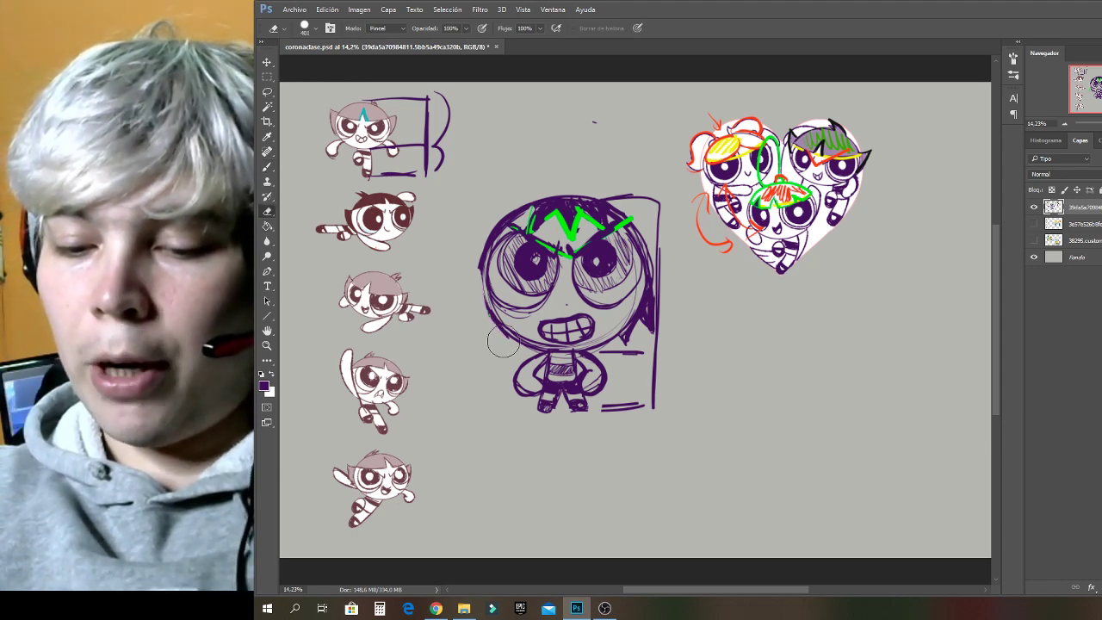
pyautogui.moveTo(618, 345)
pyautogui.mouseDown()
pyautogui.moveTo(661, 294)
pyautogui.moveTo(637, 330)
pyautogui.moveTo(661, 248)
pyautogui.moveTo(665, 268)
pyautogui.moveTo(663, 279)
pyautogui.moveTo(662, 203)
pyautogui.moveTo(664, 220)
pyautogui.moveTo(638, 189)
pyautogui.moveTo(667, 209)
pyautogui.moveTo(677, 293)
pyautogui.moveTo(662, 357)
pyautogui.moveTo(608, 336)
pyautogui.mouseUp()
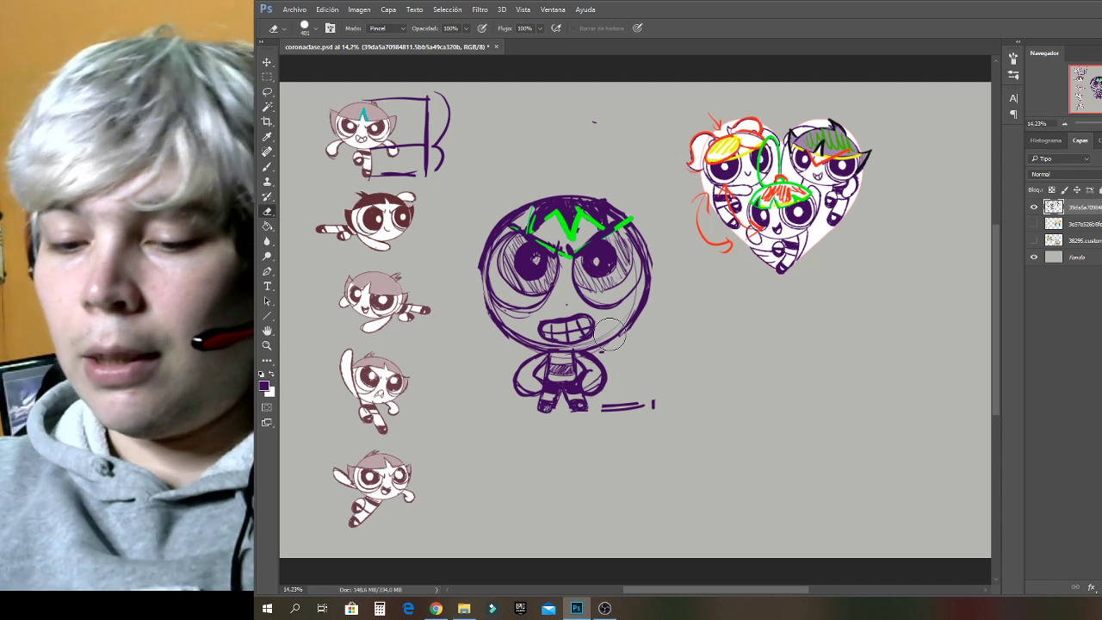
# Reduce the eraser to 50 px, remove the angry eyebrows over both eyes and redraw the rounded upper eye outlines.
pyautogui.rightClick(594, 235)
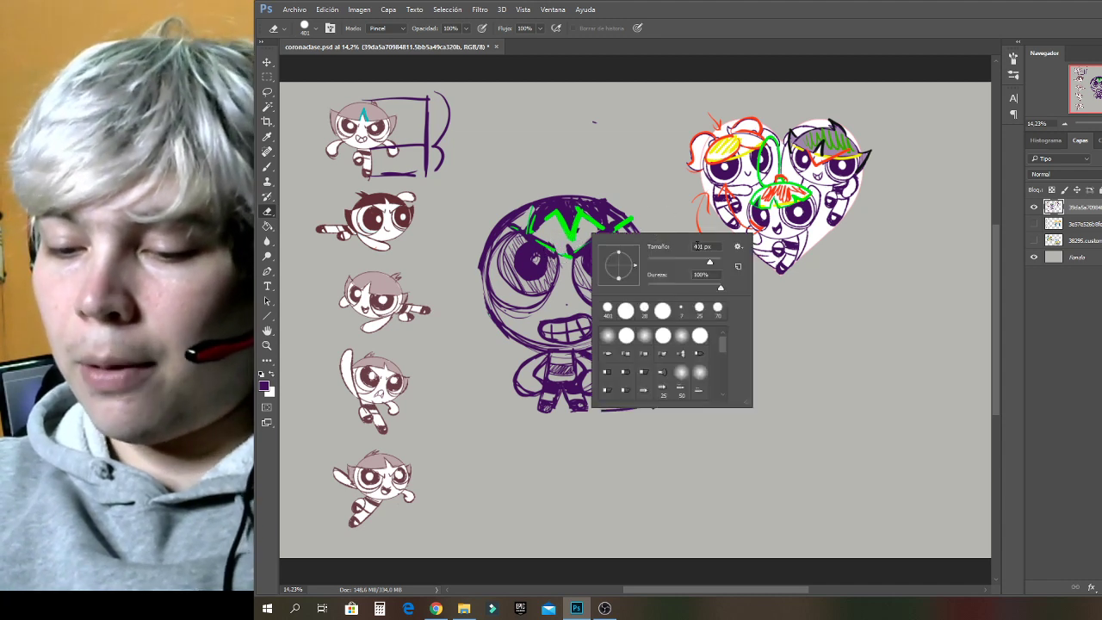
pyautogui.moveTo(673, 263); pyautogui.dragTo(656, 263)
pyautogui.click(560, 250)
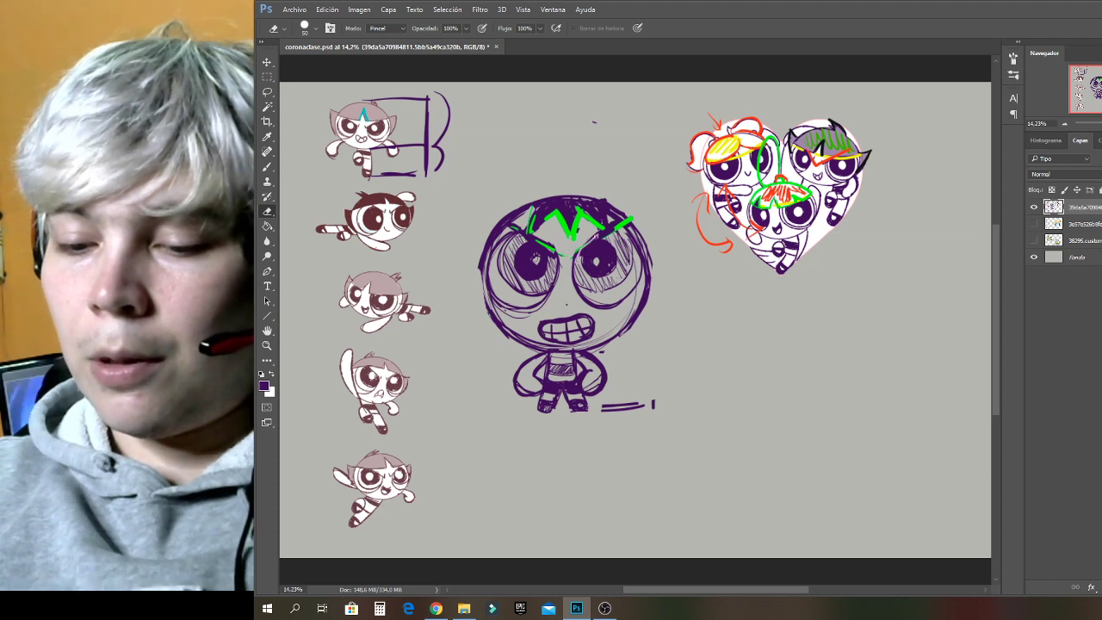
pyautogui.moveTo(603, 237)
pyautogui.mouseDown()
pyautogui.moveTo(585, 255)
pyautogui.moveTo(616, 239)
pyautogui.moveTo(593, 236)
pyautogui.moveTo(616, 229)
pyautogui.moveTo(629, 238)
pyautogui.mouseUp()
pyautogui.press('b')
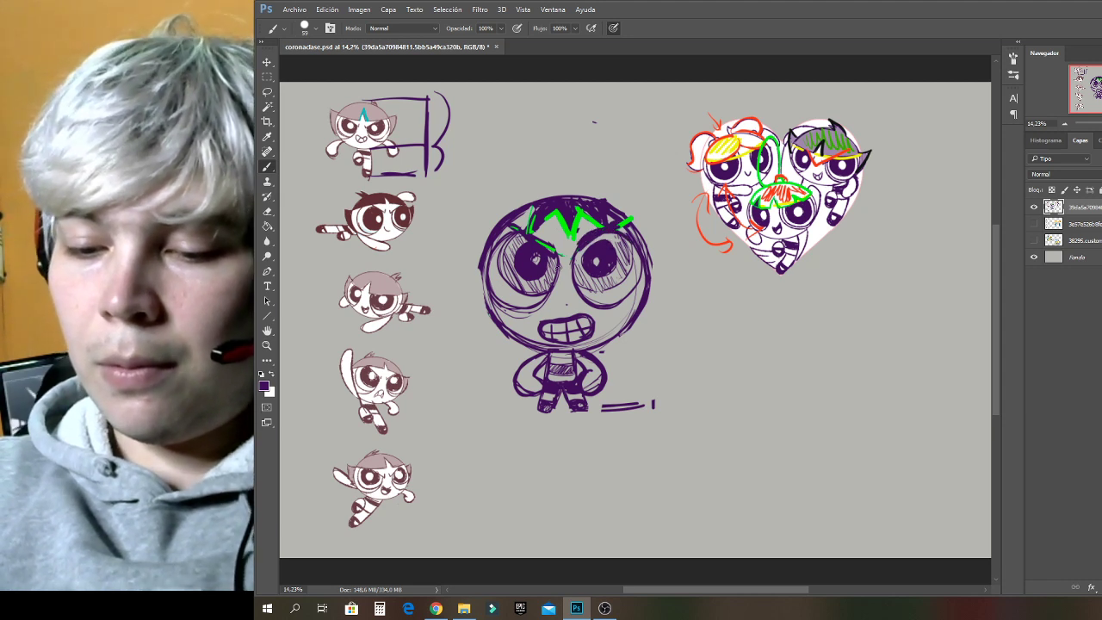
pyautogui.moveTo(536, 231)
pyautogui.mouseDown()
pyautogui.moveTo(553, 257)
pyautogui.moveTo(528, 236)
pyautogui.moveTo(550, 251)
pyautogui.mouseUp()
# Erase the zigzag fringe and the dark hair fill above the forehead with an enlarged Background Eraser.
pyautogui.keyDown('alt'); pyautogui.click(268, 210); pyautogui.keyUp('alt')
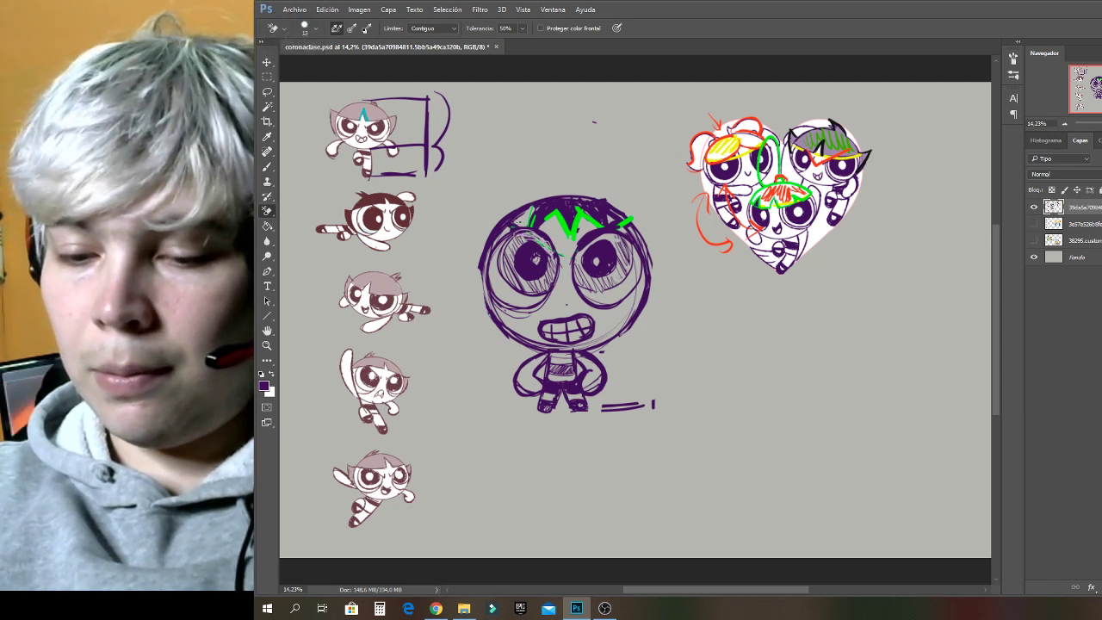
pyautogui.rightClick(627, 248)
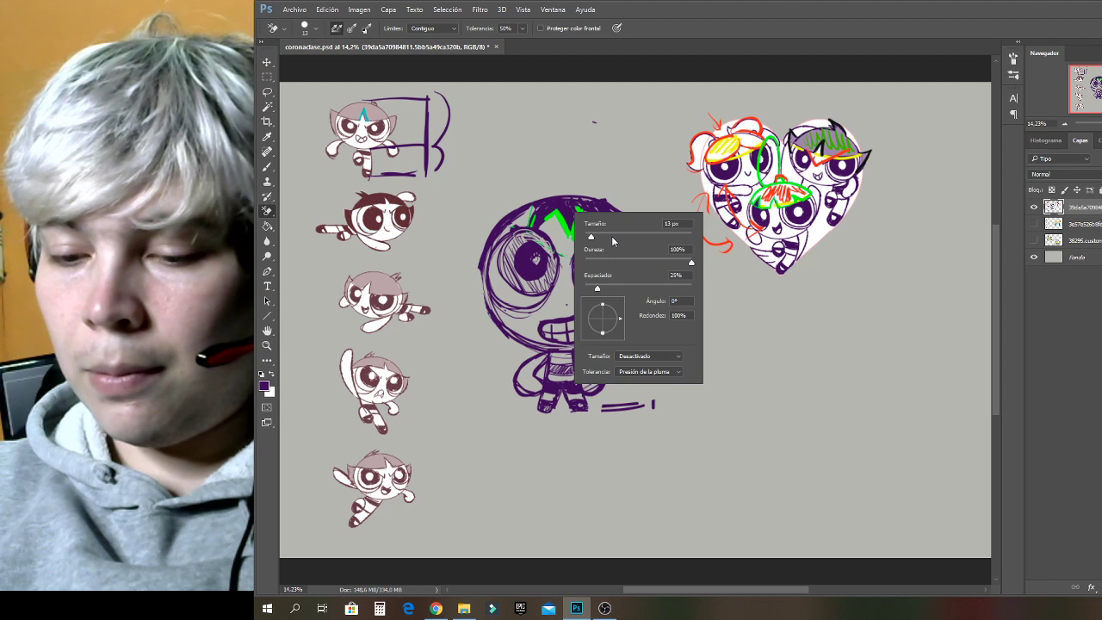
pyautogui.moveTo(612, 236)
pyautogui.mouseDown()
pyautogui.moveTo(531, 222)
pyautogui.moveTo(560, 219)
pyautogui.moveTo(534, 209)
pyautogui.moveTo(558, 225)
pyautogui.moveTo(614, 217)
pyautogui.moveTo(570, 238)
pyautogui.mouseUp()
pyautogui.press('Return')
pyautogui.rightClick(580, 225)
pyautogui.click(625, 249)
pyautogui.press('Return')
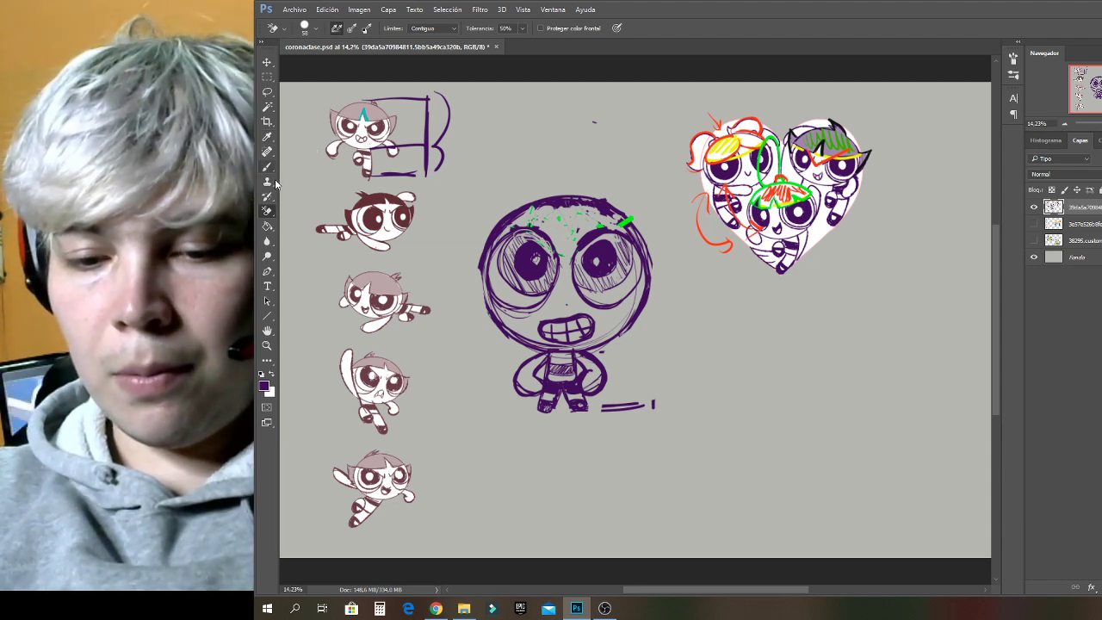
# Set the brush to 91 px and outline a new parted hairstyle with a flick on the left and a central strand.
pyautogui.click(268, 167)
pyautogui.rightClick(650, 249)
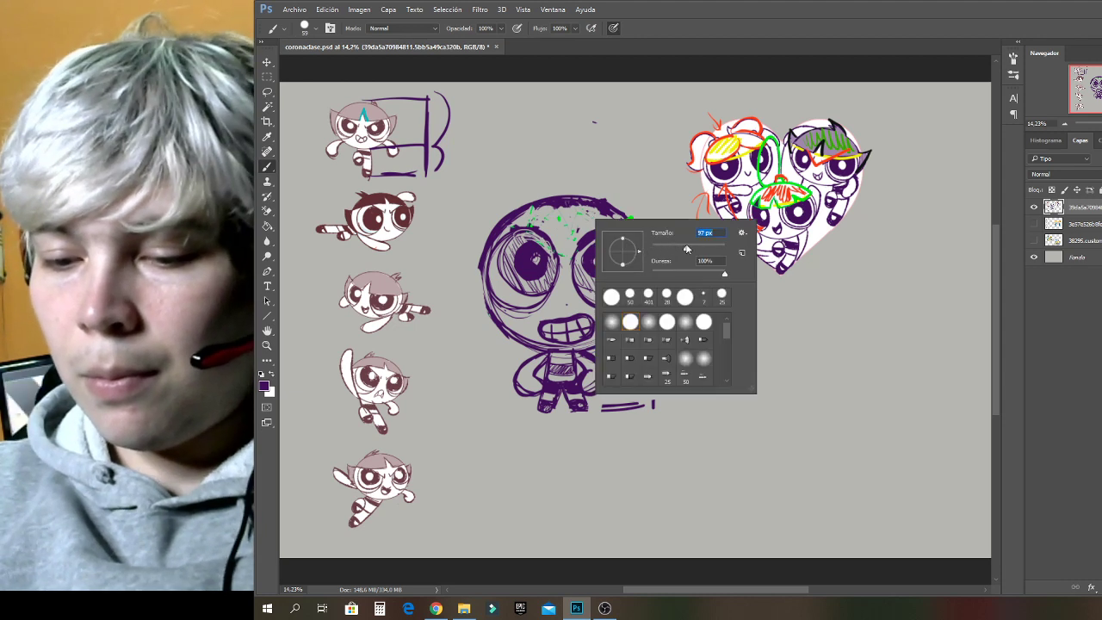
pyautogui.moveTo(687, 249)
pyautogui.mouseDown()
pyautogui.moveTo(562, 203)
pyautogui.moveTo(642, 226)
pyautogui.mouseUp()
pyautogui.click(565, 205)
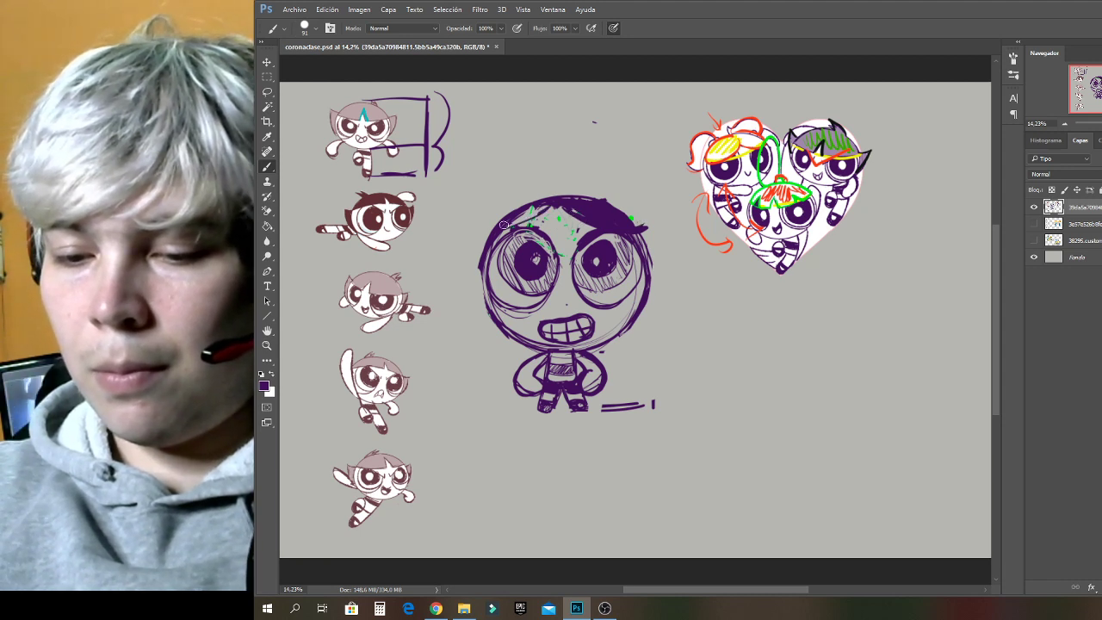
pyautogui.moveTo(504, 226)
pyautogui.mouseDown()
pyautogui.moveTo(553, 204)
pyautogui.moveTo(497, 239)
pyautogui.moveTo(548, 201)
pyautogui.moveTo(529, 233)
pyautogui.moveTo(556, 205)
pyautogui.moveTo(571, 244)
pyautogui.moveTo(560, 203)
pyautogui.moveTo(560, 214)
pyautogui.moveTo(519, 202)
pyautogui.moveTo(544, 199)
pyautogui.moveTo(485, 244)
pyautogui.moveTo(567, 199)
pyautogui.moveTo(521, 202)
pyautogui.moveTo(537, 189)
pyautogui.moveTo(457, 237)
pyautogui.moveTo(492, 246)
pyautogui.moveTo(480, 252)
pyautogui.moveTo(516, 212)
pyautogui.moveTo(461, 238)
pyautogui.moveTo(481, 257)
pyautogui.mouseUp()
pyautogui.hotkey('ctrl', 'z')
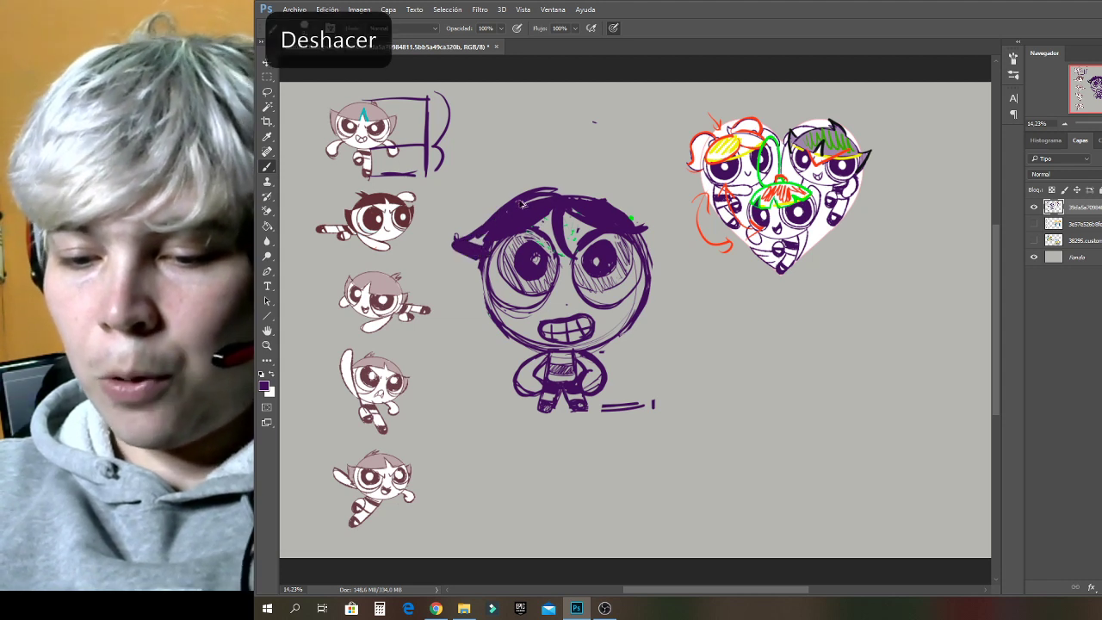
# Fill the new hair solid purple and add a pointed, upturned flick on the right side of the head.
pyautogui.moveTo(507, 213)
pyautogui.mouseDown()
pyautogui.moveTo(462, 238)
pyautogui.moveTo(479, 241)
pyautogui.moveTo(461, 251)
pyautogui.moveTo(470, 249)
pyautogui.moveTo(501, 214)
pyautogui.moveTo(481, 253)
pyautogui.mouseUp()
pyautogui.moveTo(545, 198); pyautogui.dragTo(586, 191)
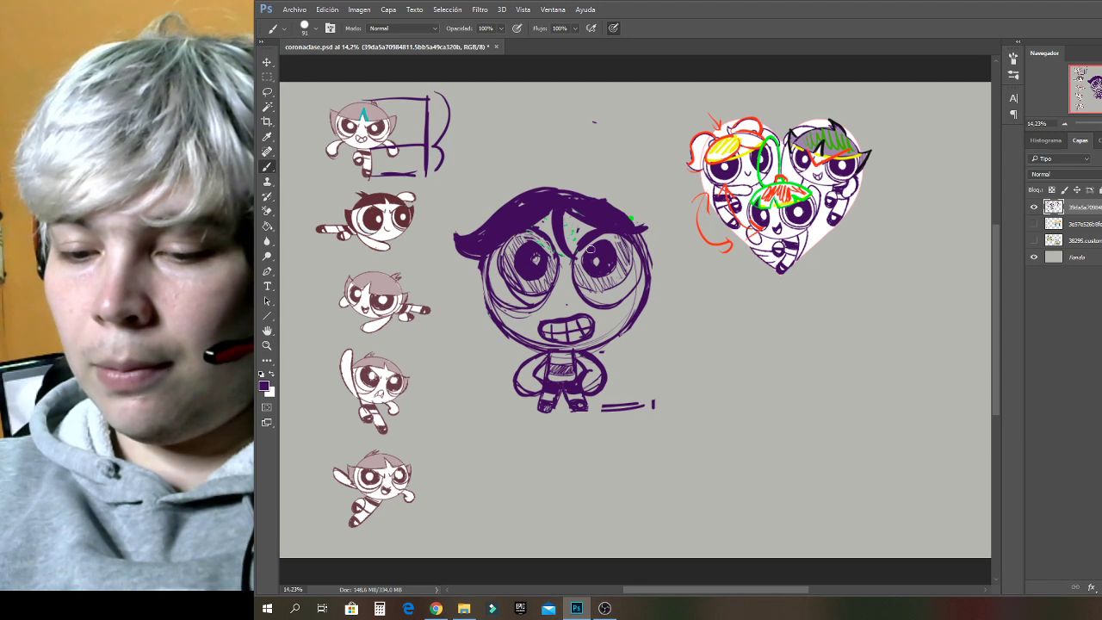
pyautogui.moveTo(594, 197)
pyautogui.mouseDown()
pyautogui.moveTo(641, 225)
pyautogui.moveTo(661, 220)
pyautogui.moveTo(644, 237)
pyautogui.mouseUp()
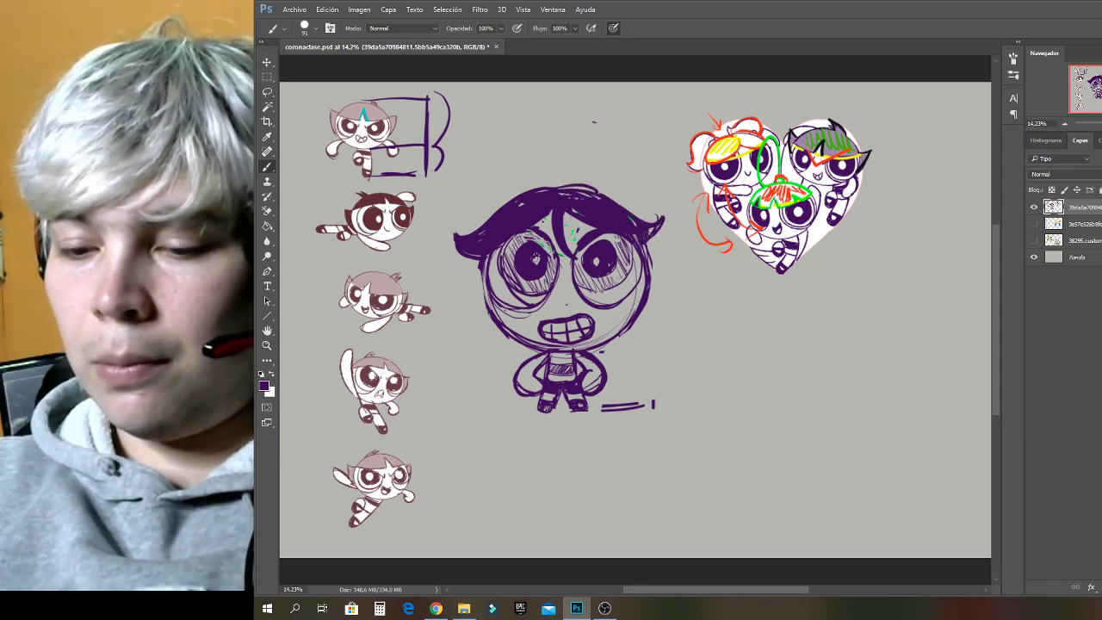
pyautogui.moveTo(601, 198); pyautogui.dragTo(570, 192)
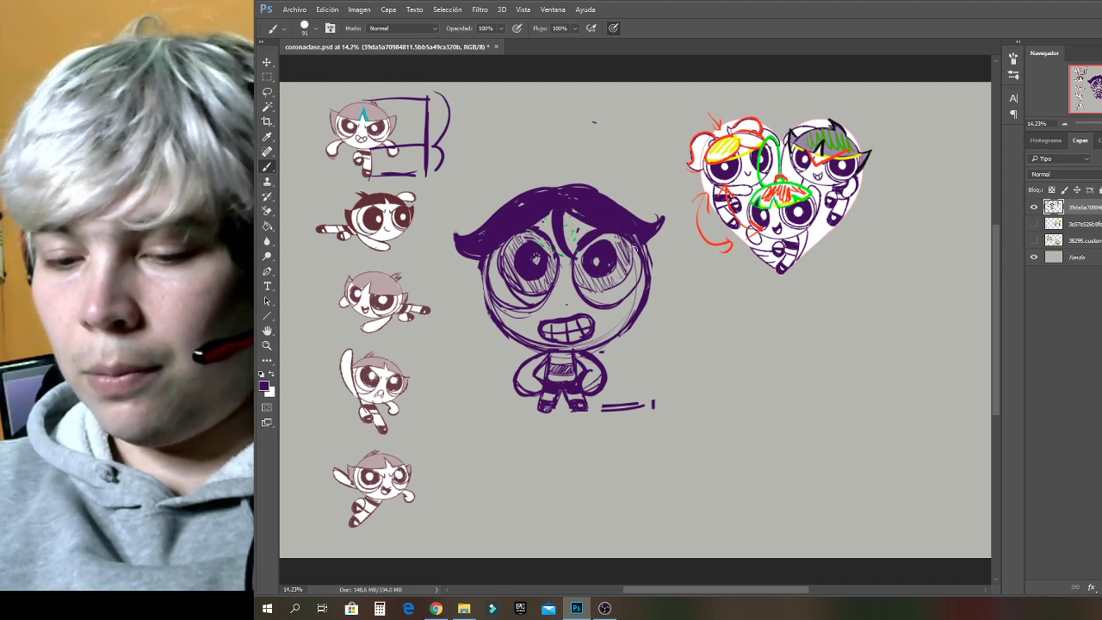
# Thicken the left contour of the face and add small spiky tufts on both sides of the head.
pyautogui.moveTo(482, 273); pyautogui.dragTo(498, 310)
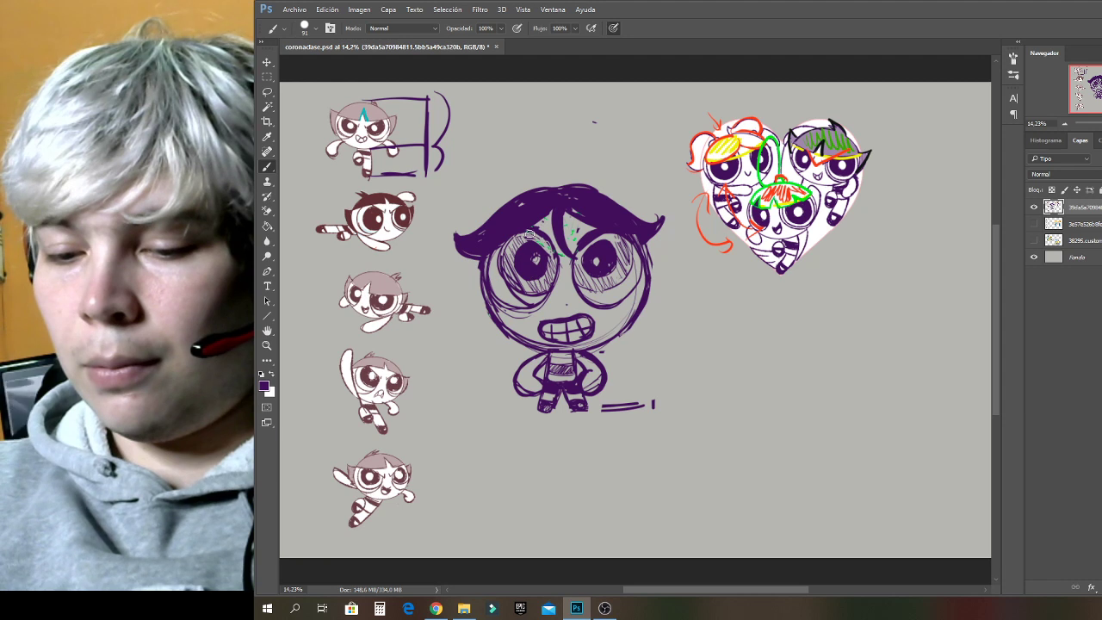
pyautogui.moveTo(475, 267); pyautogui.dragTo(458, 283)
pyautogui.moveTo(481, 282)
pyautogui.mouseDown()
pyautogui.moveTo(467, 275)
pyautogui.moveTo(479, 287)
pyautogui.mouseUp()
pyautogui.moveTo(647, 254); pyautogui.dragTo(672, 267)
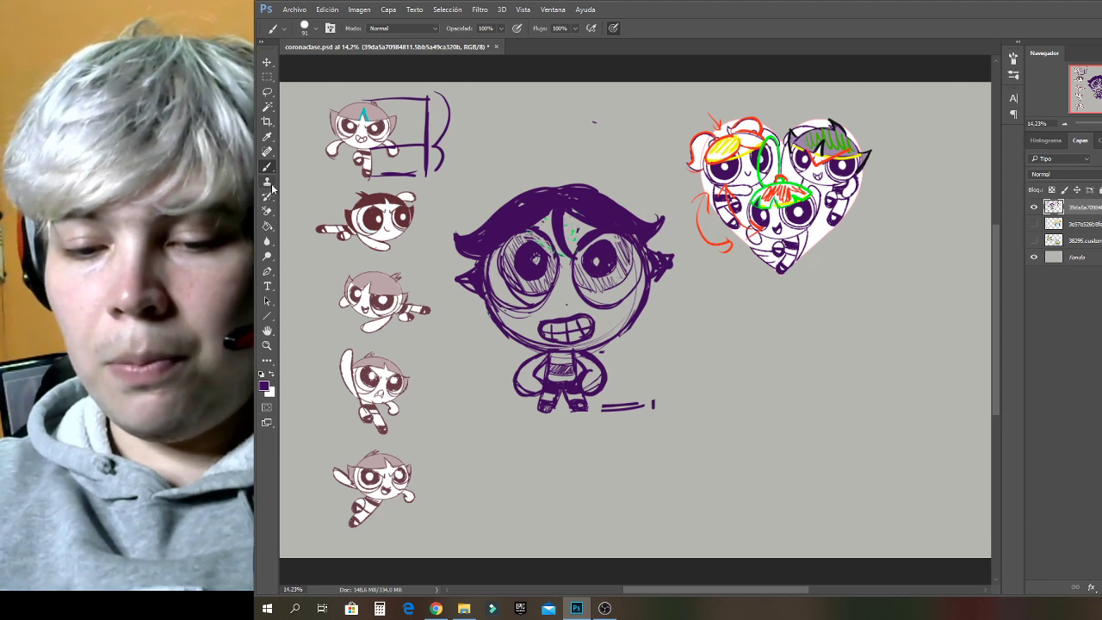
# Erase the gritted-teeth mouth with the plain Eraser and draw an open, smiling mouth in its place.
pyautogui.click(268, 227)
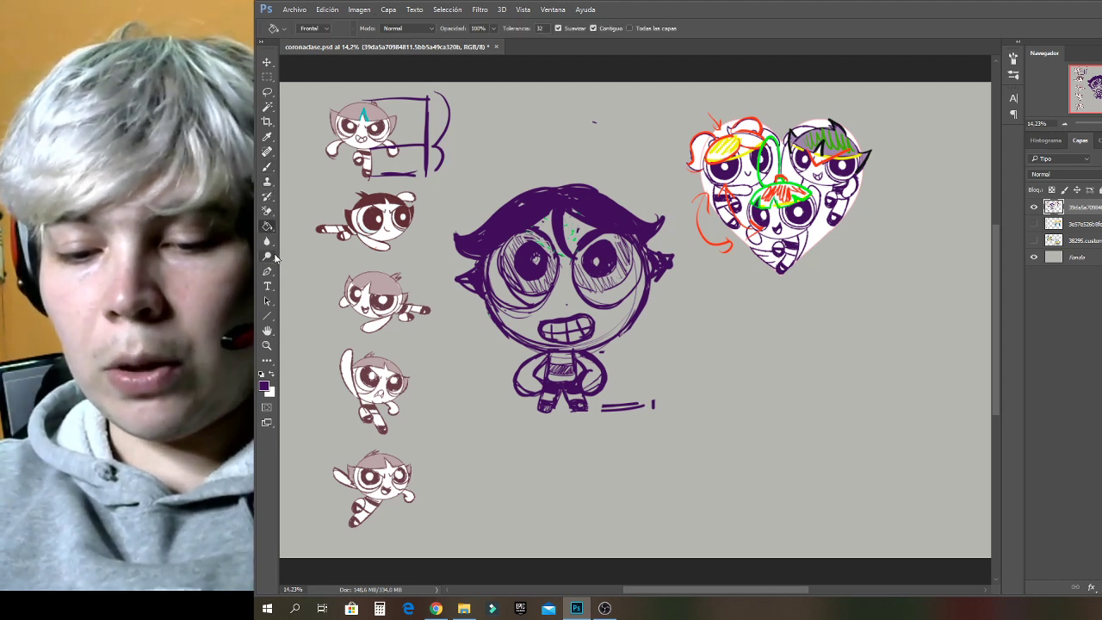
pyautogui.click(268, 212)
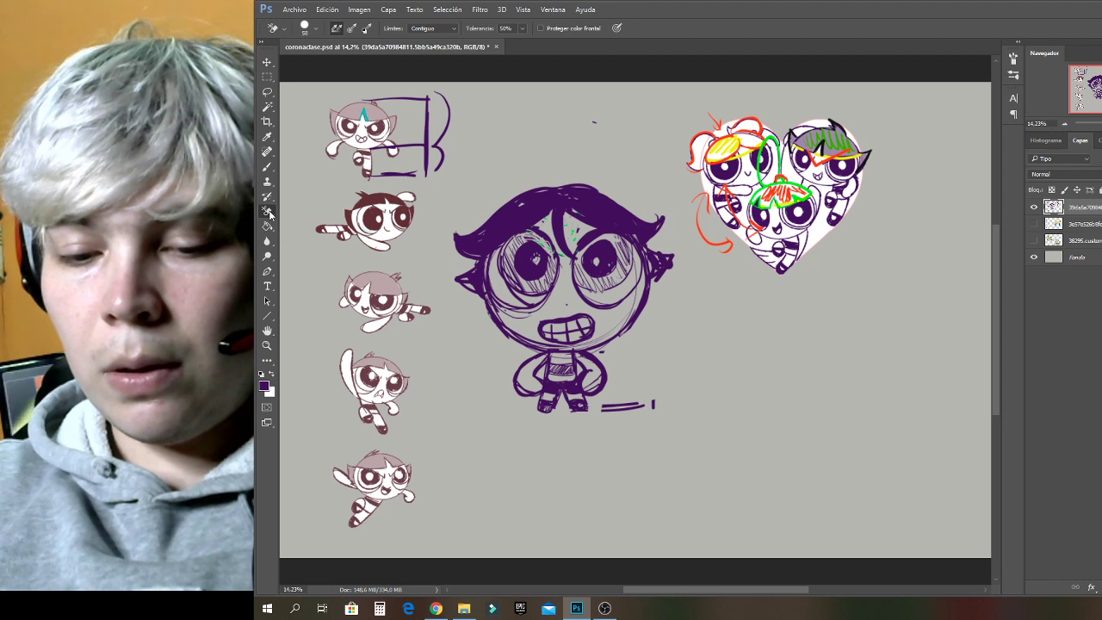
pyautogui.rightClick(268, 213)
pyautogui.click(344, 211)
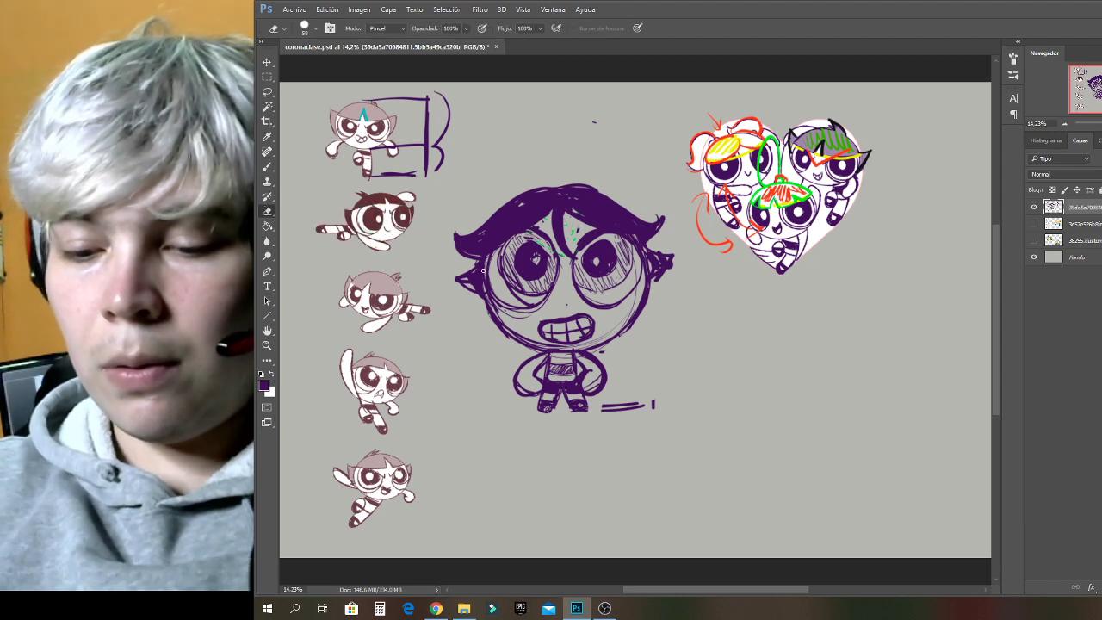
pyautogui.rightClick(588, 318)
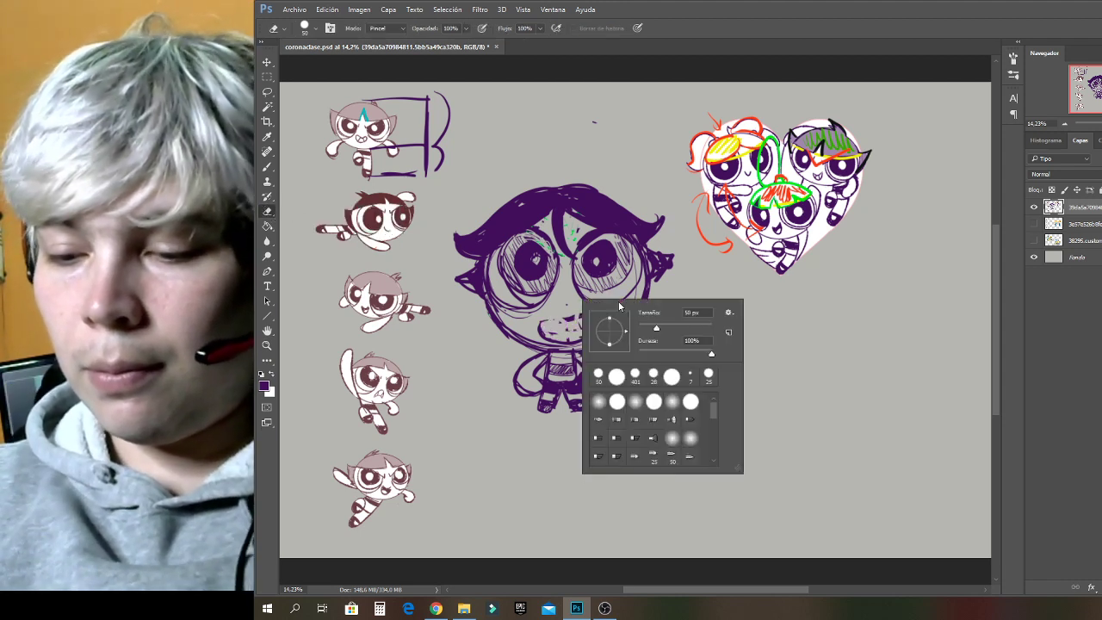
pyautogui.click(546, 321)
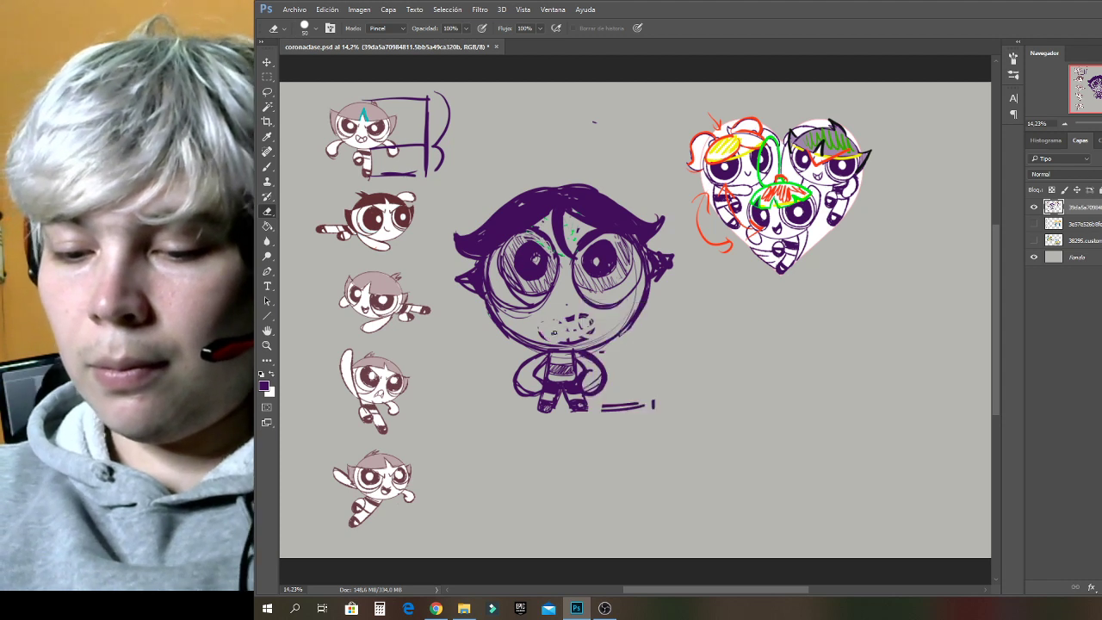
pyautogui.moveTo(554, 332)
pyautogui.mouseDown()
pyautogui.moveTo(588, 332)
pyautogui.moveTo(589, 320)
pyautogui.moveTo(570, 325)
pyautogui.moveTo(583, 302)
pyautogui.moveTo(547, 314)
pyautogui.moveTo(584, 306)
pyautogui.moveTo(547, 312)
pyautogui.moveTo(581, 333)
pyautogui.moveTo(586, 306)
pyautogui.mouseUp()
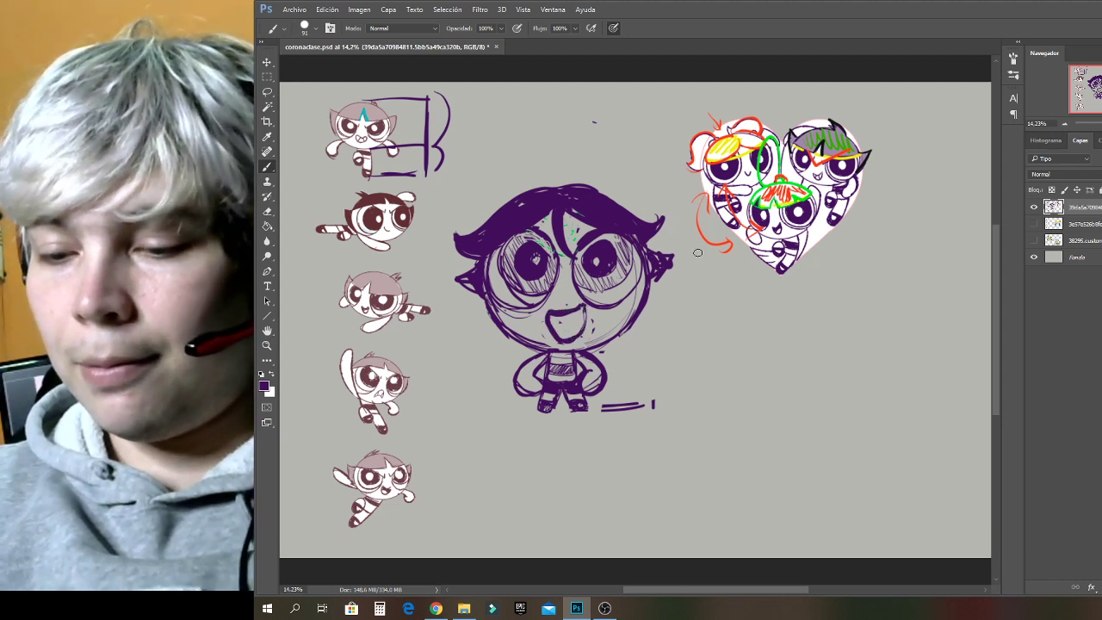
# Erase the crown of the hair and draw a tall cap with a front panel and a hatched right side.
pyautogui.click(268, 212)
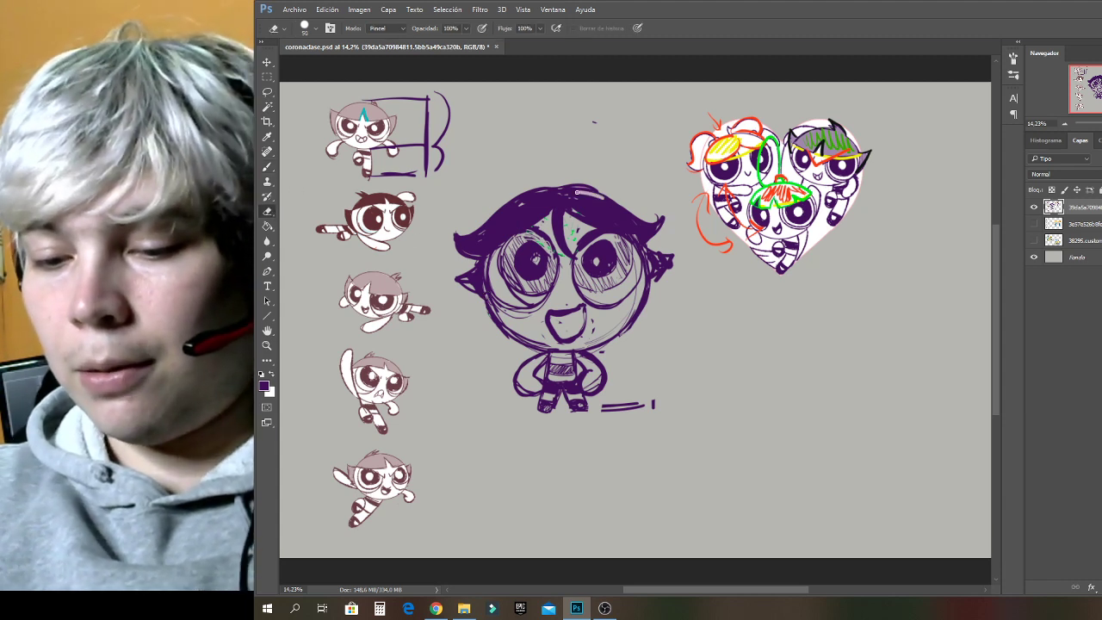
pyautogui.hotkey('ctrl', 'z')
pyautogui.moveTo(530, 191)
pyautogui.mouseDown()
pyautogui.moveTo(575, 180)
pyautogui.moveTo(592, 206)
pyautogui.moveTo(583, 191)
pyautogui.moveTo(594, 192)
pyautogui.moveTo(534, 195)
pyautogui.mouseUp()
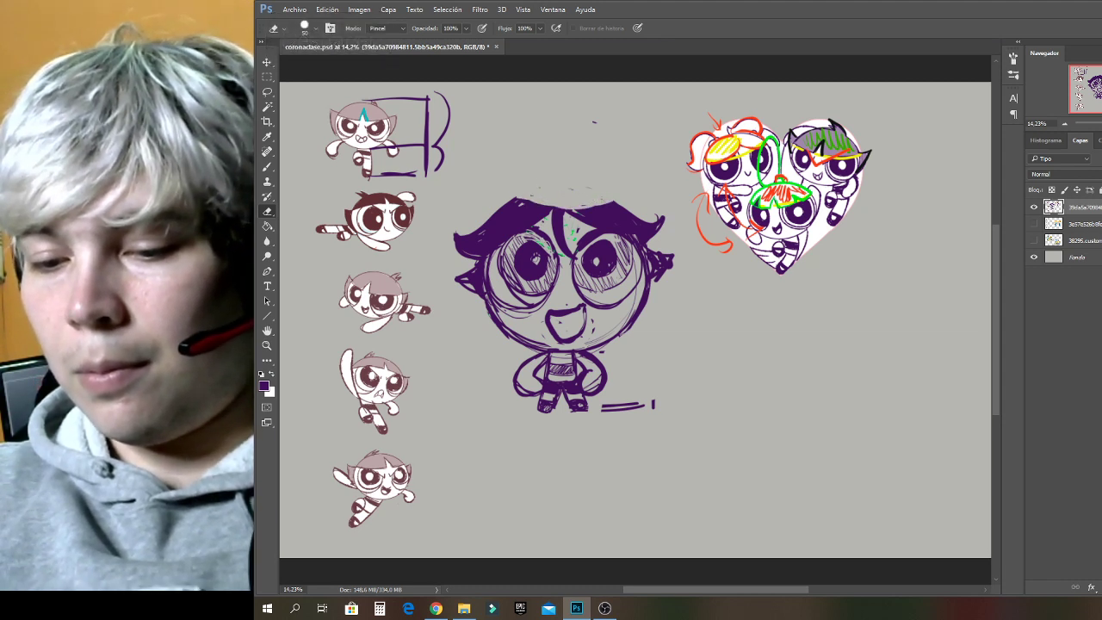
pyautogui.click(268, 168)
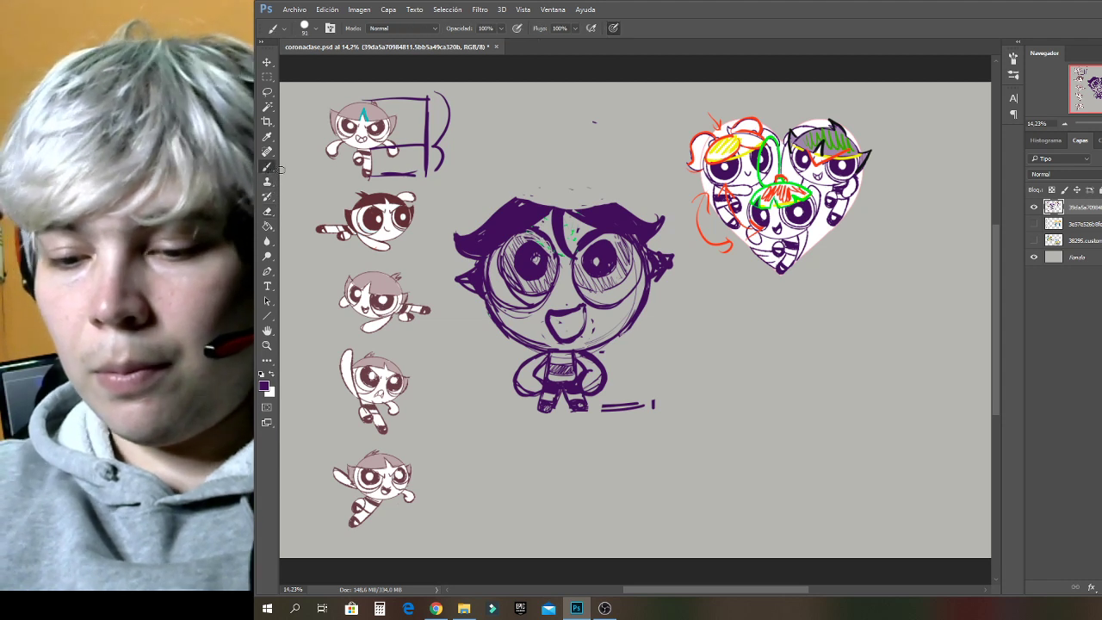
pyautogui.moveTo(521, 201)
pyautogui.mouseDown()
pyautogui.moveTo(626, 161)
pyautogui.moveTo(626, 198)
pyautogui.moveTo(649, 202)
pyautogui.moveTo(625, 208)
pyautogui.moveTo(646, 208)
pyautogui.moveTo(622, 199)
pyautogui.moveTo(627, 155)
pyautogui.moveTo(623, 164)
pyautogui.moveTo(512, 158)
pyautogui.moveTo(535, 150)
pyautogui.moveTo(509, 158)
pyautogui.moveTo(500, 185)
pyautogui.moveTo(571, 198)
pyautogui.mouseUp()
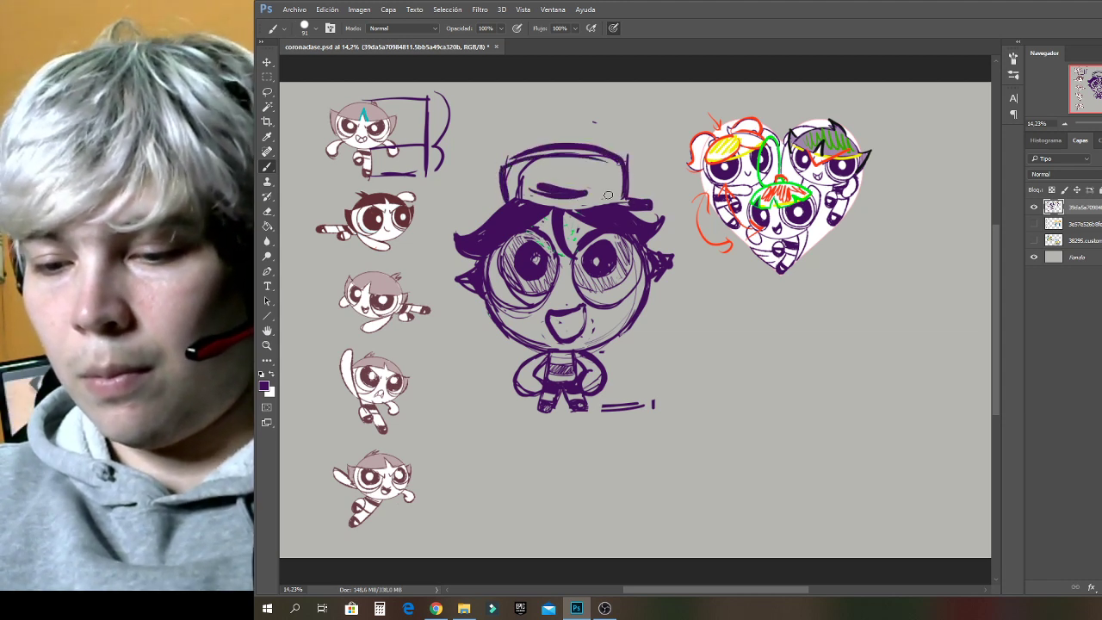
pyautogui.moveTo(608, 162)
pyautogui.mouseDown()
pyautogui.moveTo(605, 203)
pyautogui.moveTo(623, 172)
pyautogui.mouseUp()
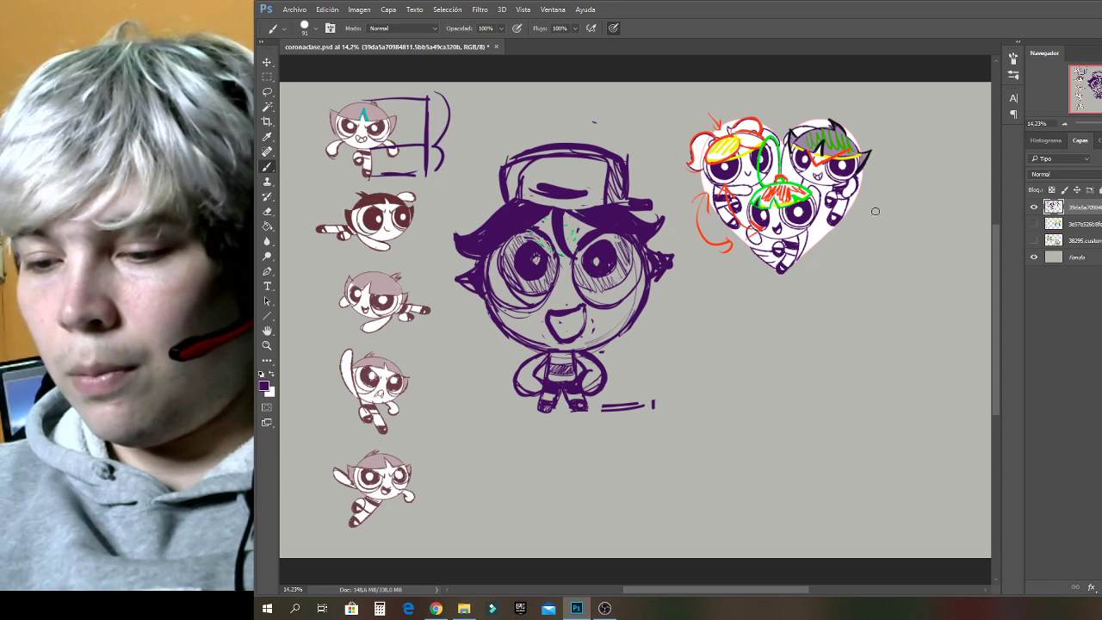
# Erase the remaining eyebrow strokes and the heavy overlapping lines around both eyes.
pyautogui.moveTo(1083, 125); pyautogui.dragTo(1088, 125)
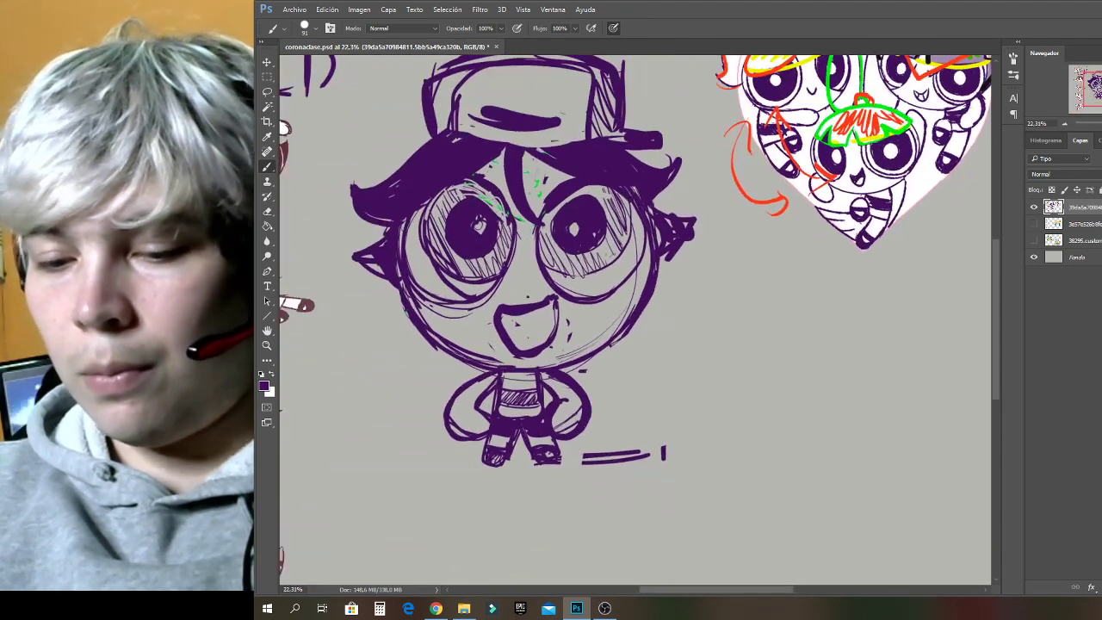
pyautogui.click(267, 211)
pyautogui.moveTo(474, 293)
pyautogui.mouseDown()
pyautogui.moveTo(444, 282)
pyautogui.moveTo(485, 285)
pyautogui.mouseUp()
pyautogui.moveTo(509, 228)
pyautogui.mouseDown()
pyautogui.moveTo(484, 185)
pyautogui.moveTo(510, 214)
pyautogui.moveTo(463, 177)
pyautogui.mouseUp()
pyautogui.moveTo(591, 184)
pyautogui.mouseDown()
pyautogui.moveTo(556, 206)
pyautogui.moveTo(579, 180)
pyautogui.moveTo(545, 220)
pyautogui.mouseUp()
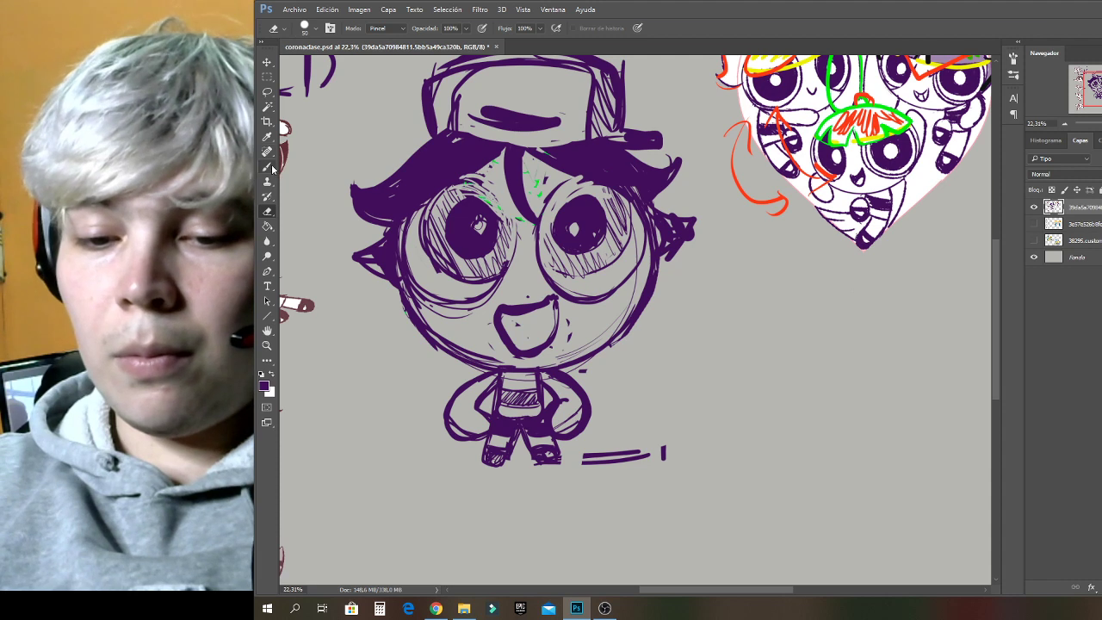
# Redraw the iris edges and the rounded outlines of both eyes with the purple brush.
pyautogui.click(272, 169)
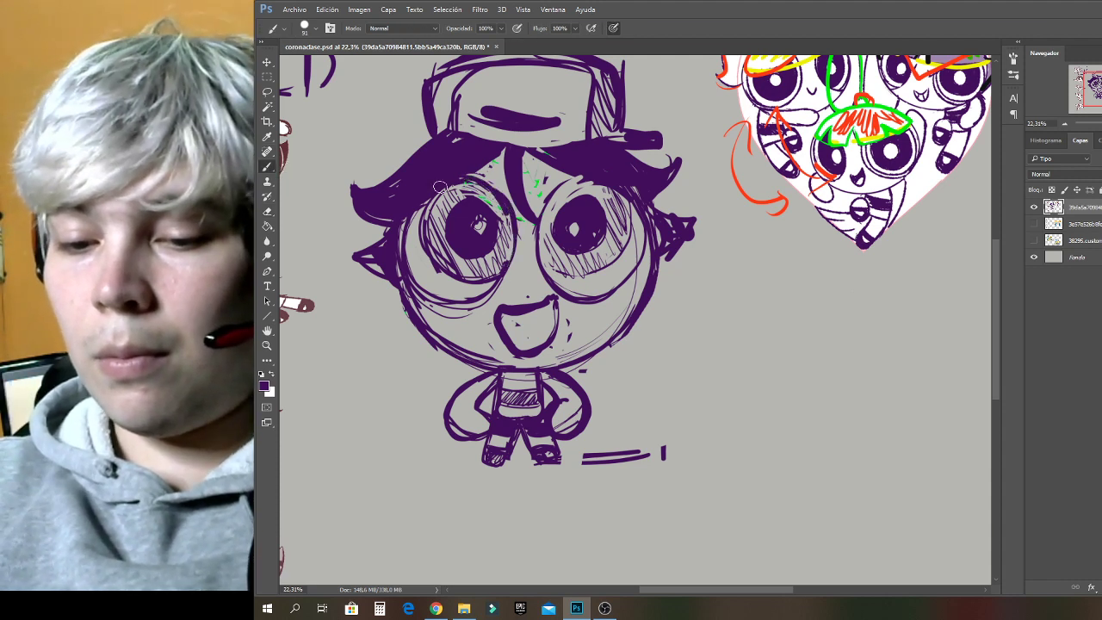
pyautogui.moveTo(422, 221); pyautogui.dragTo(493, 271)
pyautogui.moveTo(440, 196); pyautogui.dragTo(424, 224)
pyautogui.moveTo(545, 252); pyautogui.dragTo(579, 274)
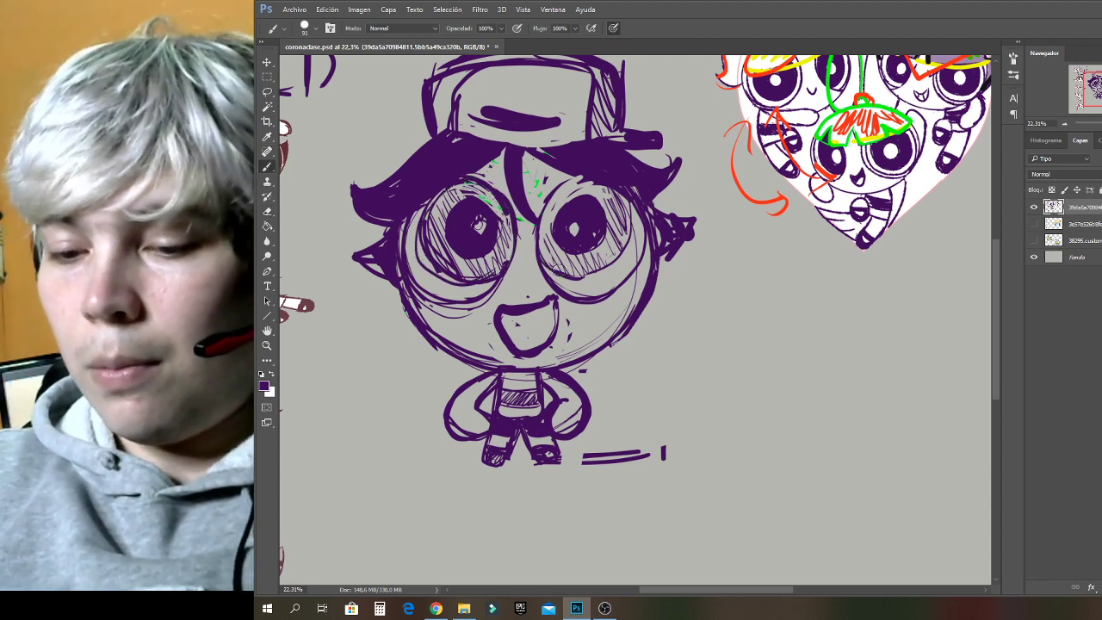
pyautogui.moveTo(629, 227); pyautogui.dragTo(582, 279)
pyautogui.moveTo(630, 191)
pyautogui.mouseDown()
pyautogui.moveTo(581, 283)
pyautogui.moveTo(537, 227)
pyautogui.moveTo(557, 182)
pyautogui.moveTo(534, 231)
pyautogui.mouseUp()
pyautogui.moveTo(534, 231)
pyautogui.mouseDown()
pyautogui.moveTo(584, 179)
pyautogui.moveTo(559, 272)
pyautogui.moveTo(633, 220)
pyautogui.moveTo(616, 295)
pyautogui.mouseUp()
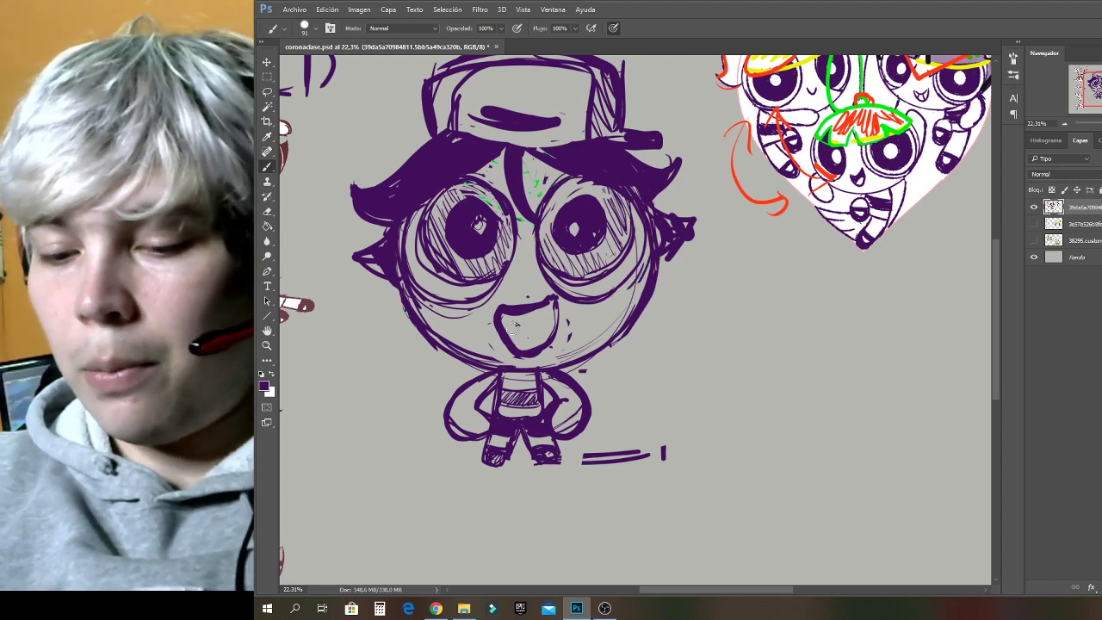
# Hatch the inside of the open mouth above the tongue and extend the spiky tuft on the head's right side.
pyautogui.hotkey('ctrl', 'z')
pyautogui.moveTo(518, 344)
pyautogui.mouseDown()
pyautogui.moveTo(560, 326)
pyautogui.moveTo(524, 317)
pyautogui.moveTo(556, 324)
pyautogui.mouseUp()
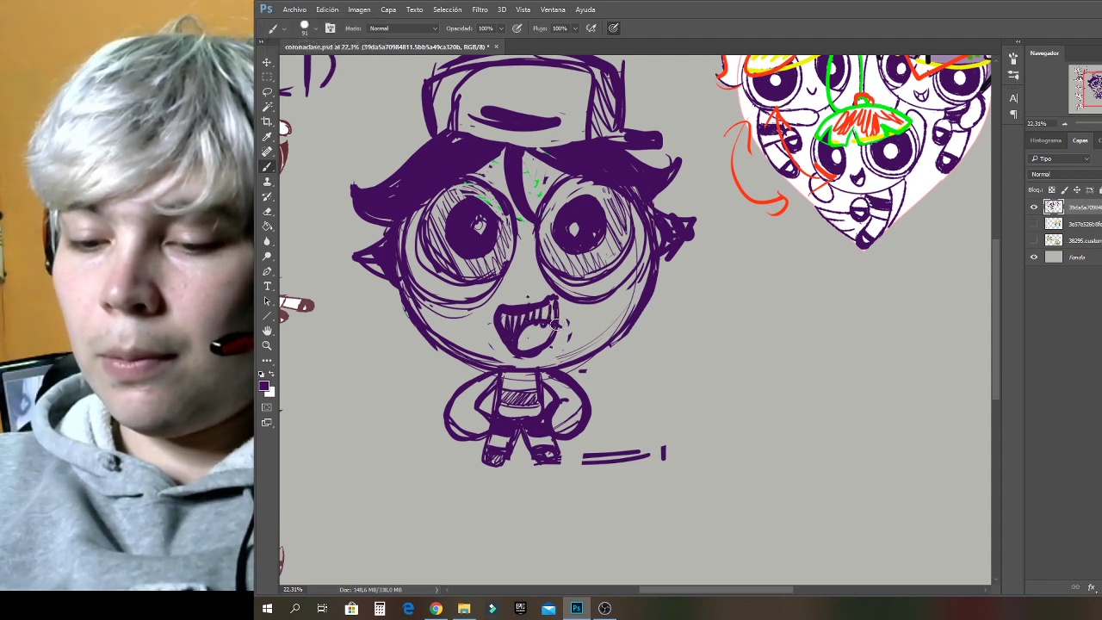
pyautogui.moveTo(636, 196)
pyautogui.mouseDown()
pyautogui.moveTo(653, 226)
pyautogui.moveTo(648, 203)
pyautogui.moveTo(701, 210)
pyautogui.moveTo(680, 231)
pyautogui.mouseUp()
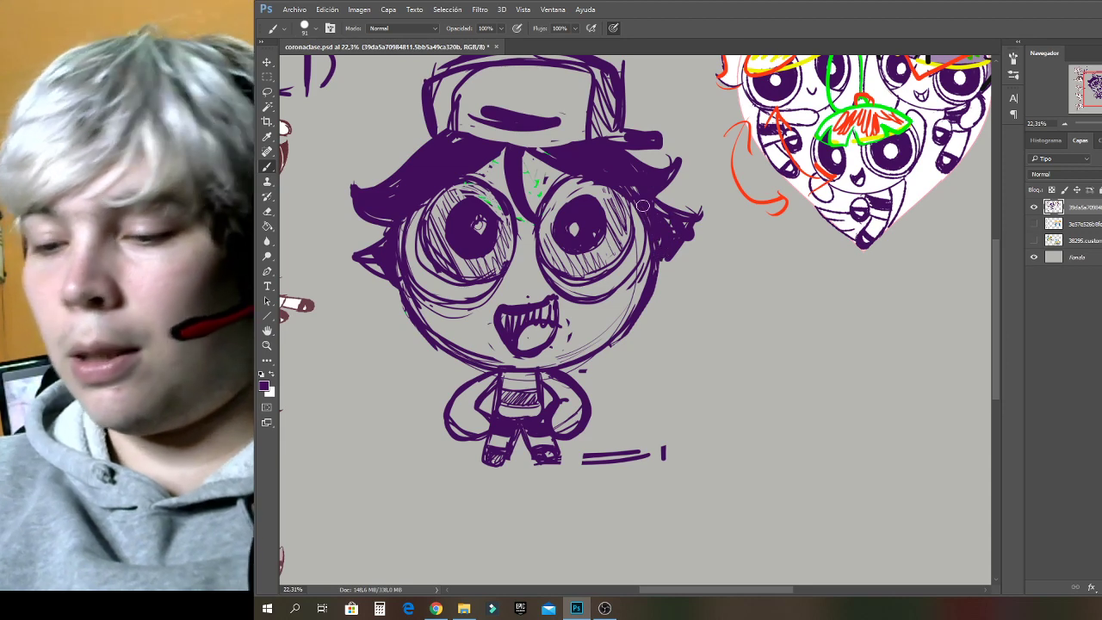
# Erase the spiky hair tufts sticking out on both sides of the character's head.
pyautogui.scroll(-6, 636, 319)
pyautogui.scroll(3, 636, 320)
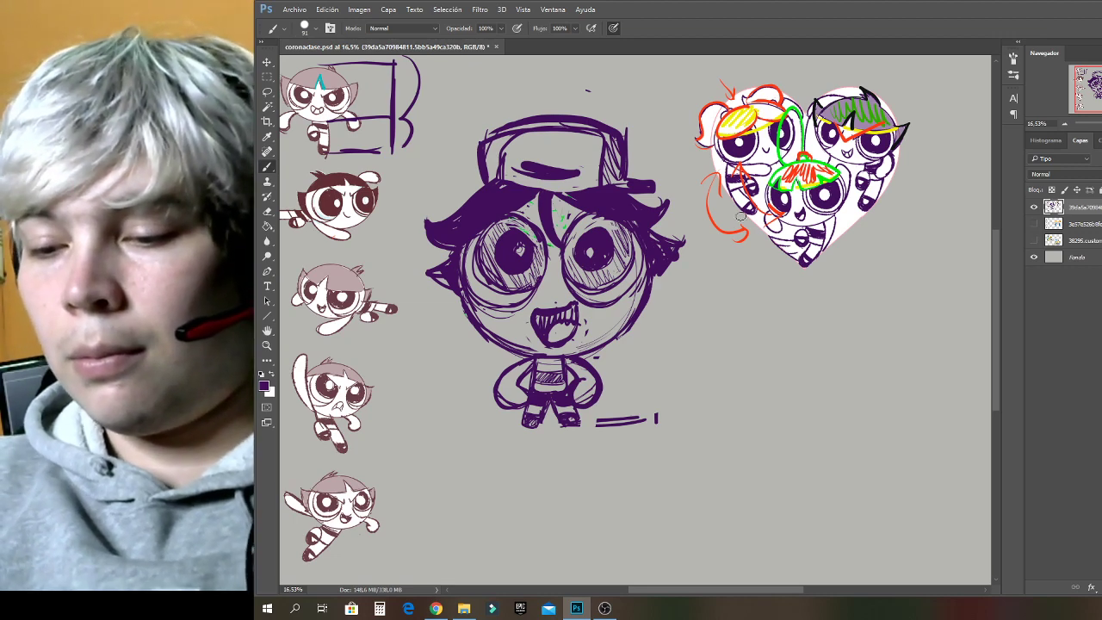
pyautogui.click(267, 227)
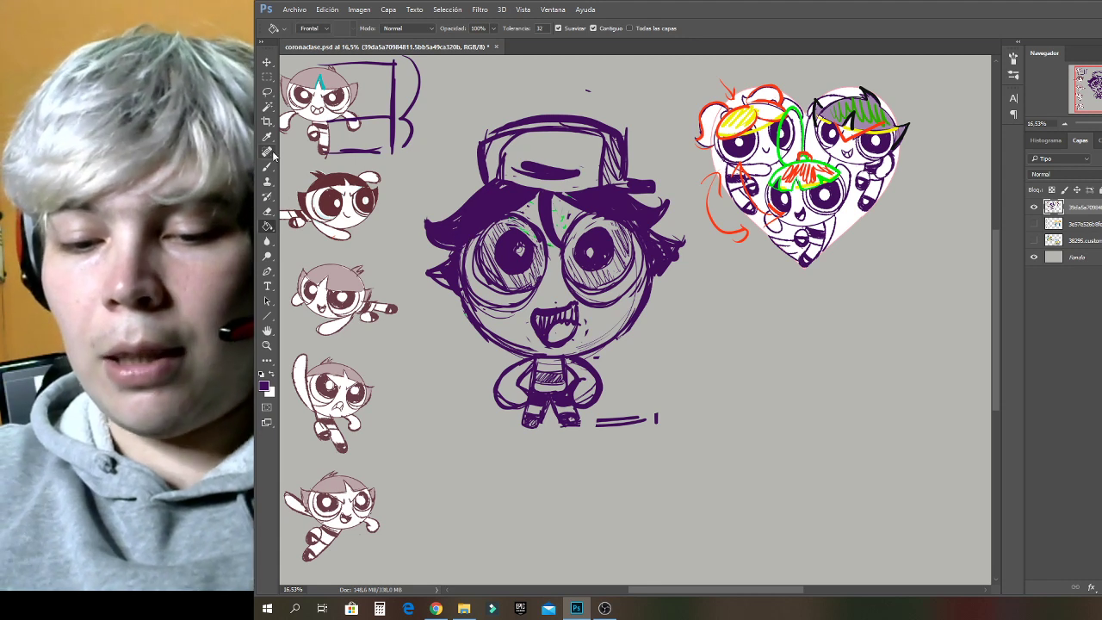
pyautogui.click(267, 212)
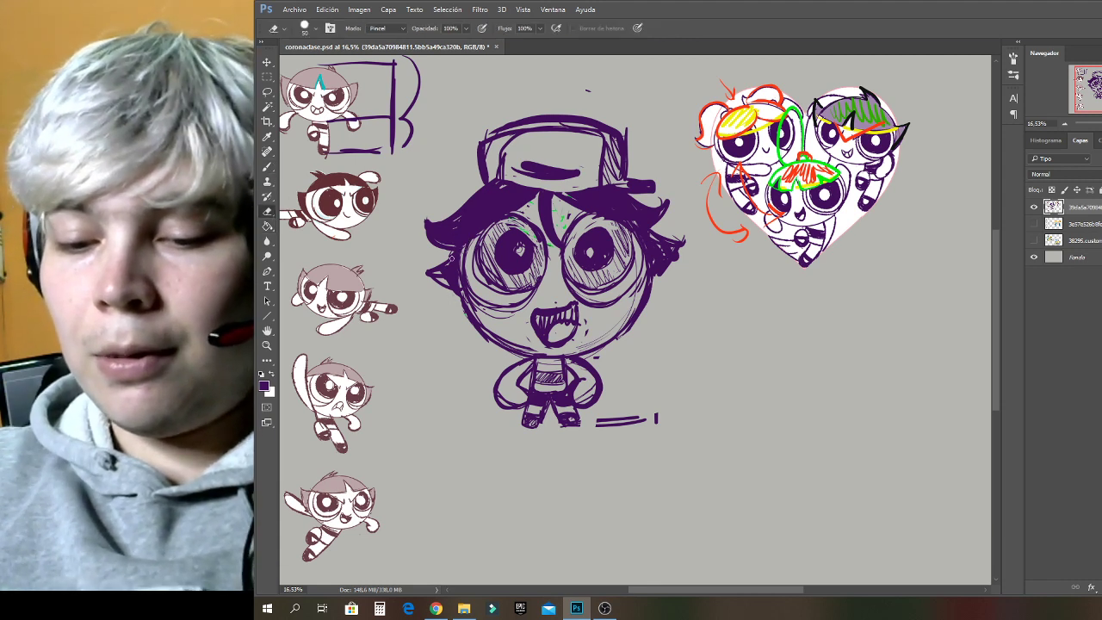
pyautogui.moveTo(451, 257)
pyautogui.mouseDown()
pyautogui.moveTo(475, 207)
pyautogui.moveTo(447, 259)
pyautogui.moveTo(446, 206)
pyautogui.moveTo(428, 274)
pyautogui.moveTo(459, 207)
pyautogui.mouseUp()
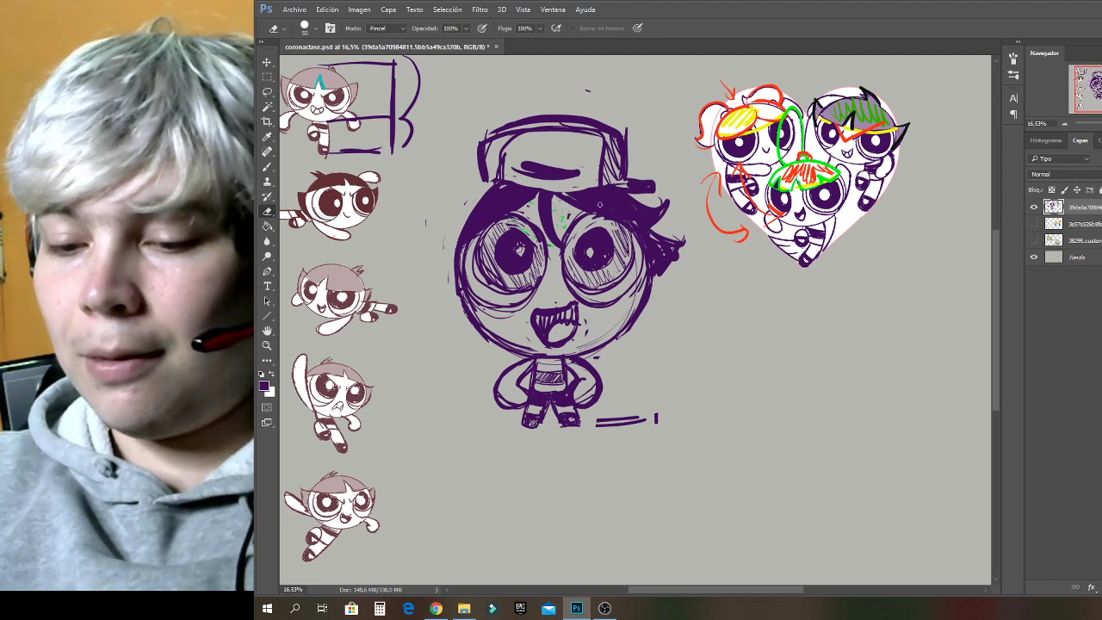
pyautogui.moveTo(625, 191)
pyautogui.mouseDown()
pyautogui.moveTo(659, 258)
pyautogui.moveTo(663, 216)
pyautogui.moveTo(679, 245)
pyautogui.mouseUp()
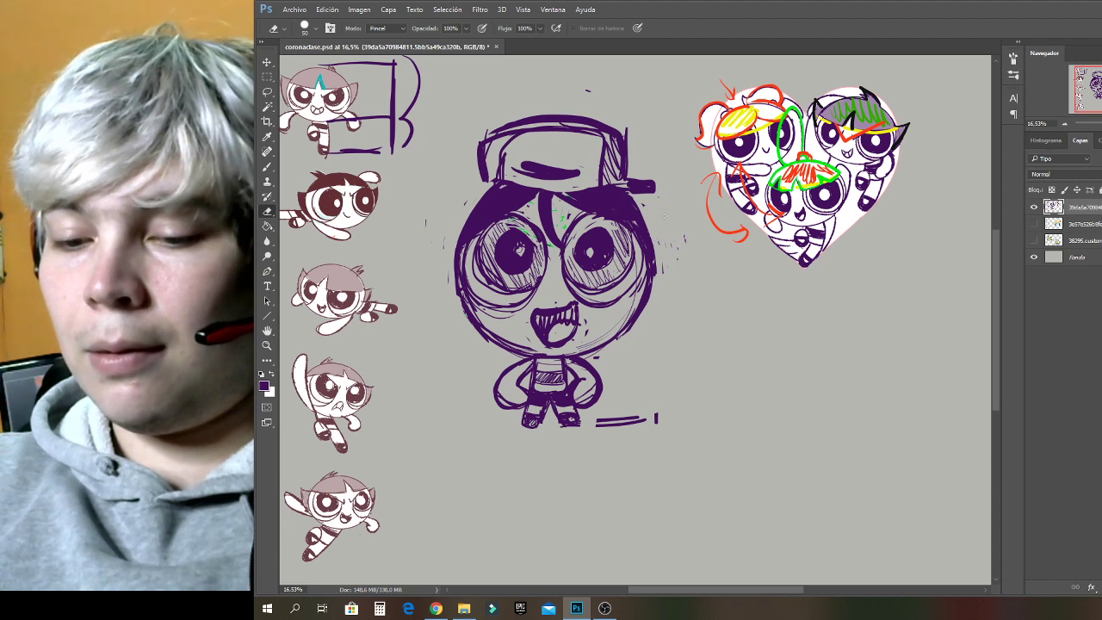
# Enlarge the eraser and remove the whole cap above the character's hair.
pyautogui.rightClick(702, 200)
pyautogui.click(760, 210)
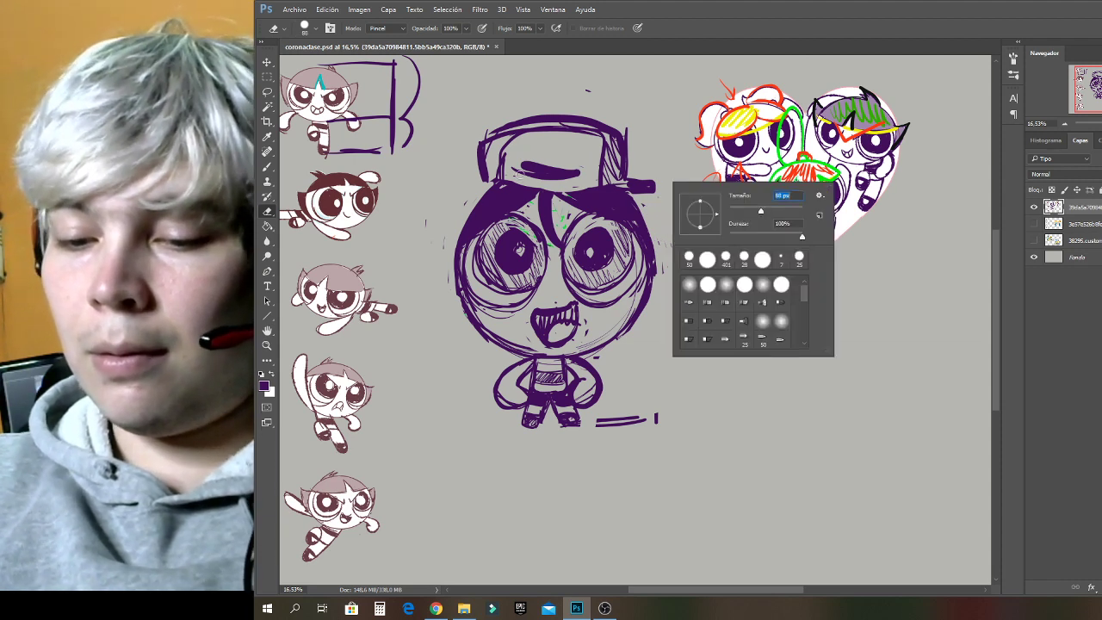
pyautogui.moveTo(501, 168)
pyautogui.mouseDown()
pyautogui.moveTo(575, 163)
pyautogui.moveTo(579, 132)
pyautogui.moveTo(555, 140)
pyautogui.mouseUp()
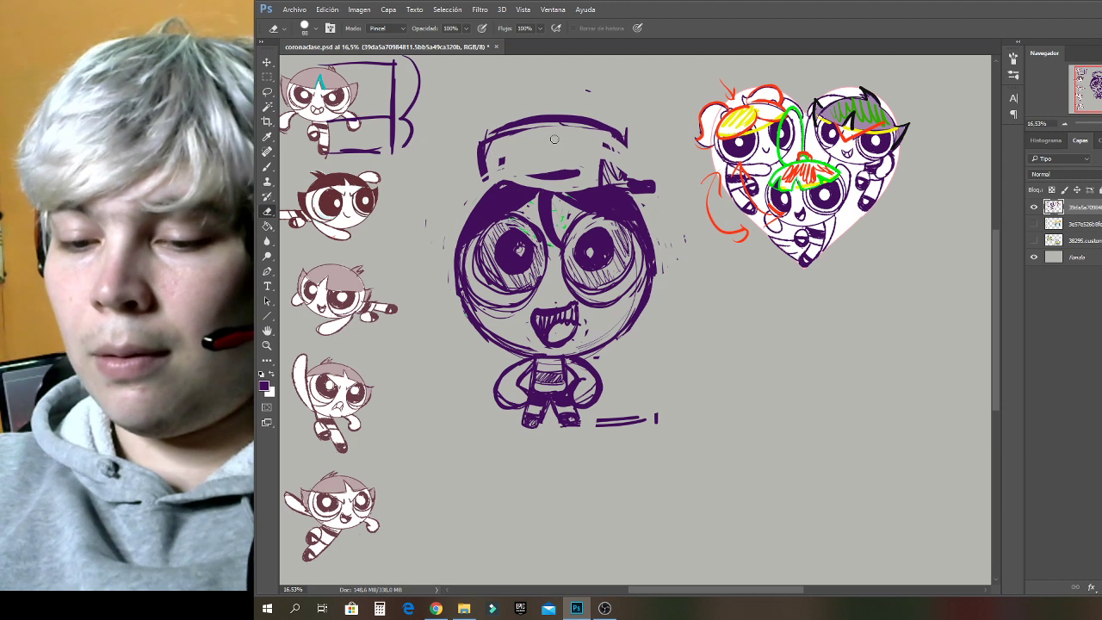
pyautogui.rightClick(587, 119)
pyautogui.click(698, 150)
pyautogui.click(545, 137)
pyautogui.moveTo(483, 171)
pyautogui.mouseDown()
pyautogui.moveTo(518, 121)
pyautogui.moveTo(507, 158)
pyautogui.moveTo(595, 127)
pyautogui.moveTo(574, 117)
pyautogui.moveTo(618, 151)
pyautogui.moveTo(653, 205)
pyautogui.moveTo(646, 184)
pyautogui.moveTo(587, 151)
pyautogui.moveTo(583, 160)
pyautogui.moveTo(611, 151)
pyautogui.mouseUp()
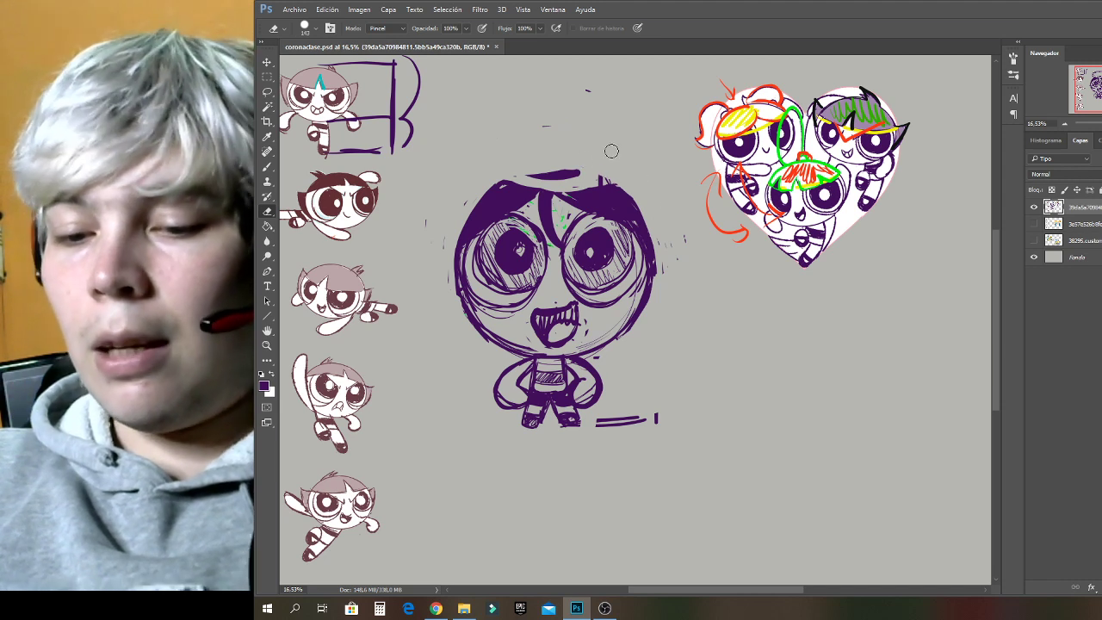
# Draw a large wavy outline around the whole head with the purple brush and thicken the hair and face contour inside it.
pyautogui.press('b')
pyautogui.moveTo(488, 143)
pyautogui.mouseDown()
pyautogui.moveTo(459, 148)
pyautogui.moveTo(419, 278)
pyautogui.moveTo(492, 358)
pyautogui.moveTo(547, 362)
pyautogui.mouseUp()
pyautogui.moveTo(513, 120)
pyautogui.mouseDown()
pyautogui.moveTo(639, 151)
pyautogui.moveTo(705, 211)
pyautogui.moveTo(659, 336)
pyautogui.moveTo(586, 355)
pyautogui.mouseUp()
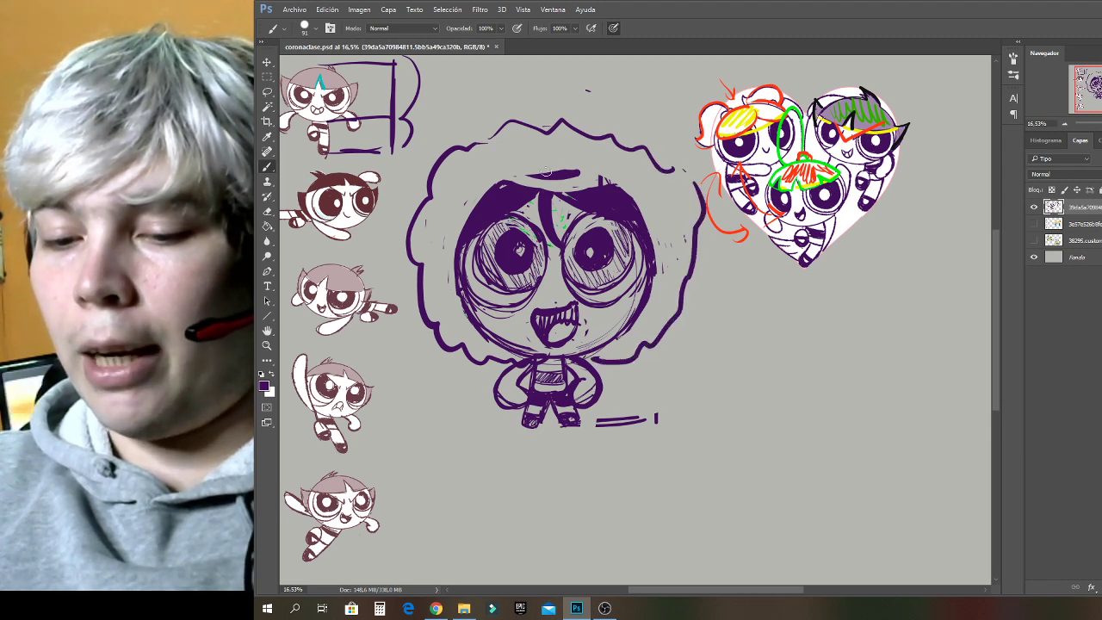
pyautogui.moveTo(488, 185)
pyautogui.mouseDown()
pyautogui.moveTo(578, 171)
pyautogui.moveTo(622, 194)
pyautogui.moveTo(507, 177)
pyautogui.moveTo(546, 176)
pyautogui.moveTo(499, 185)
pyautogui.moveTo(456, 249)
pyautogui.moveTo(459, 280)
pyautogui.moveTo(442, 287)
pyautogui.moveTo(455, 245)
pyautogui.moveTo(488, 336)
pyautogui.moveTo(525, 361)
pyautogui.moveTo(614, 339)
pyautogui.moveTo(642, 310)
pyautogui.mouseUp()
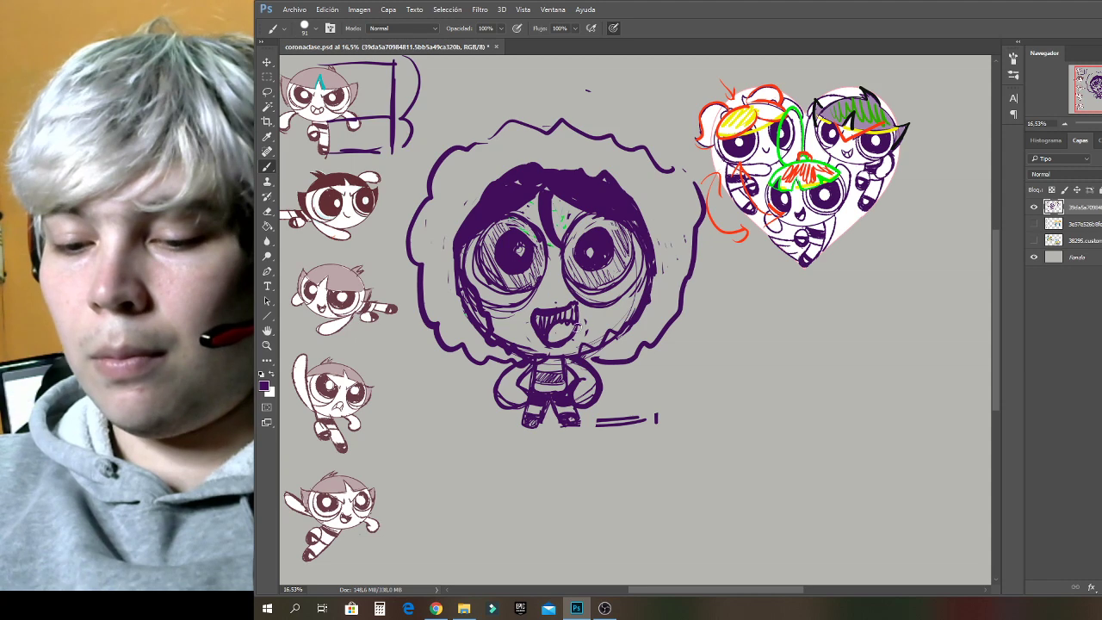
# Erase the open mouth and replace it with a small plain curved smile, undoing the extra mouth stroke.
pyautogui.click(267, 211)
pyautogui.moveTo(539, 314); pyautogui.dragTo(565, 336)
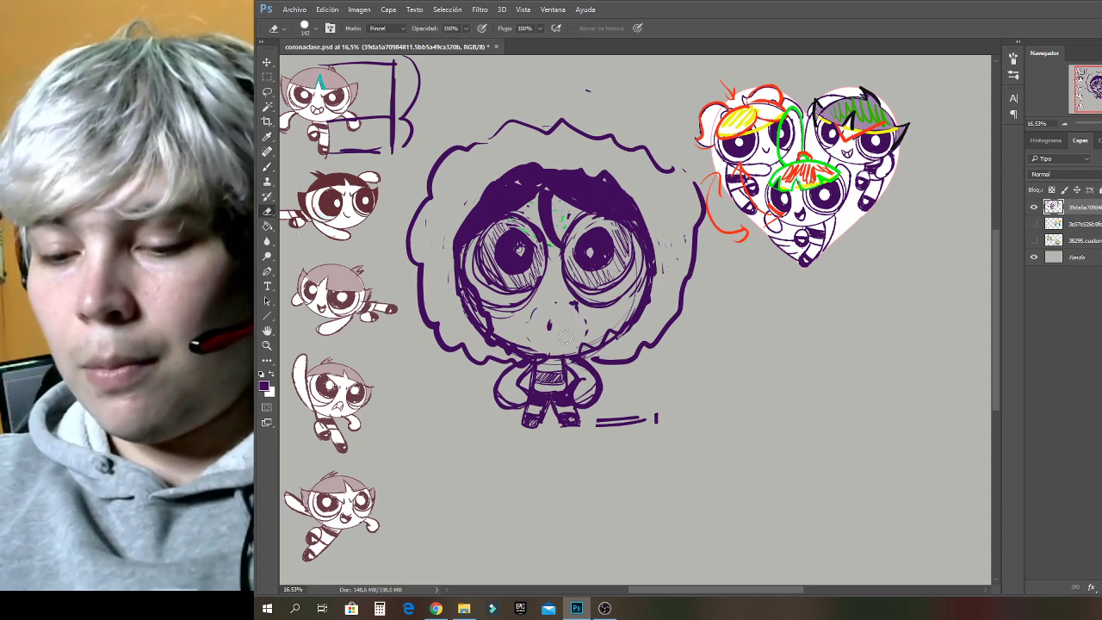
pyautogui.click(272, 170)
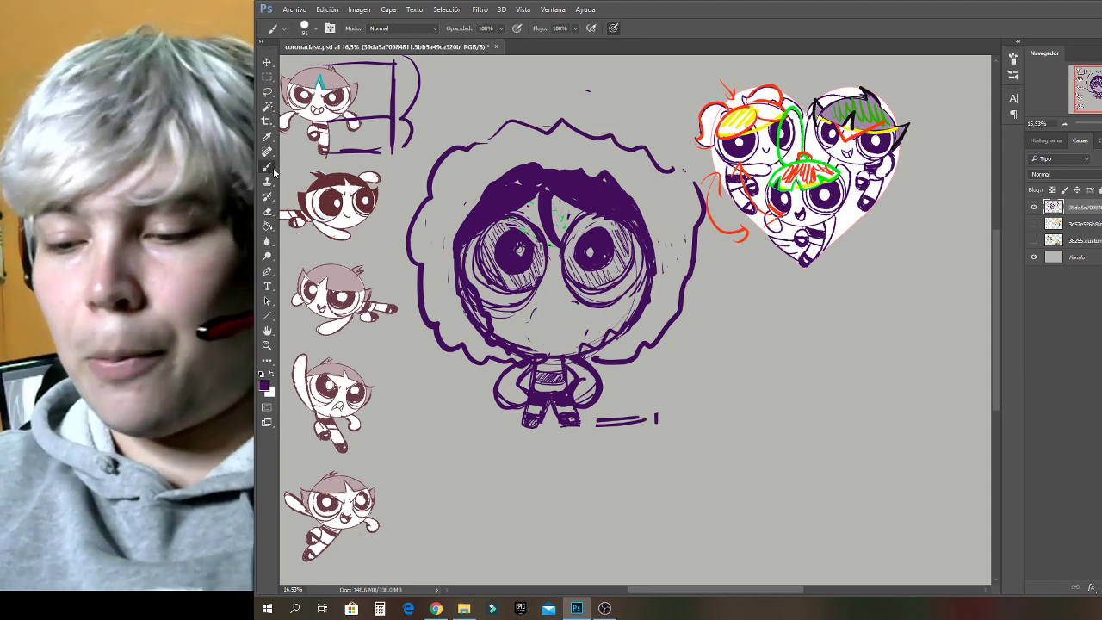
pyautogui.moveTo(540, 306); pyautogui.dragTo(565, 307)
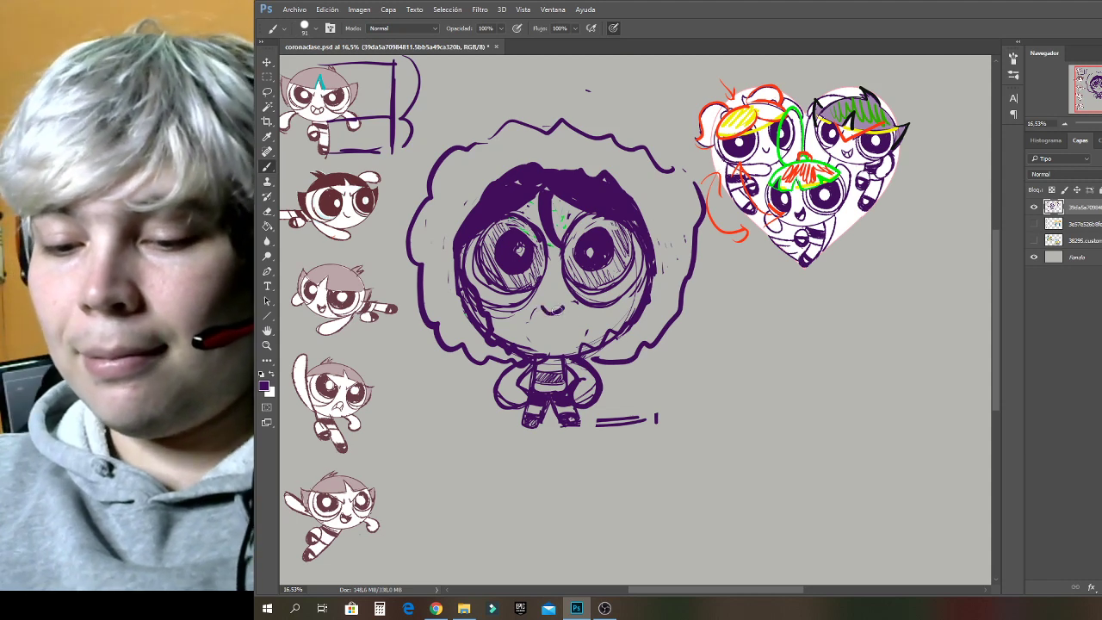
pyautogui.hotkey('ctrl', 'z')
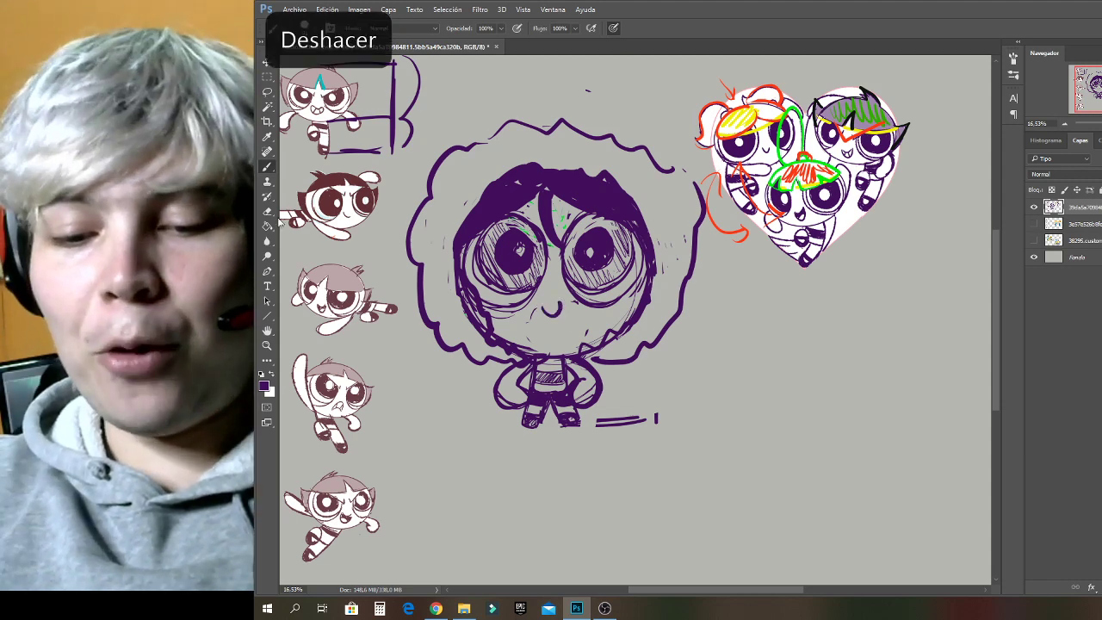
# Erase the outer edge of the thick face contour along both lower cheeks.
pyautogui.click(268, 211)
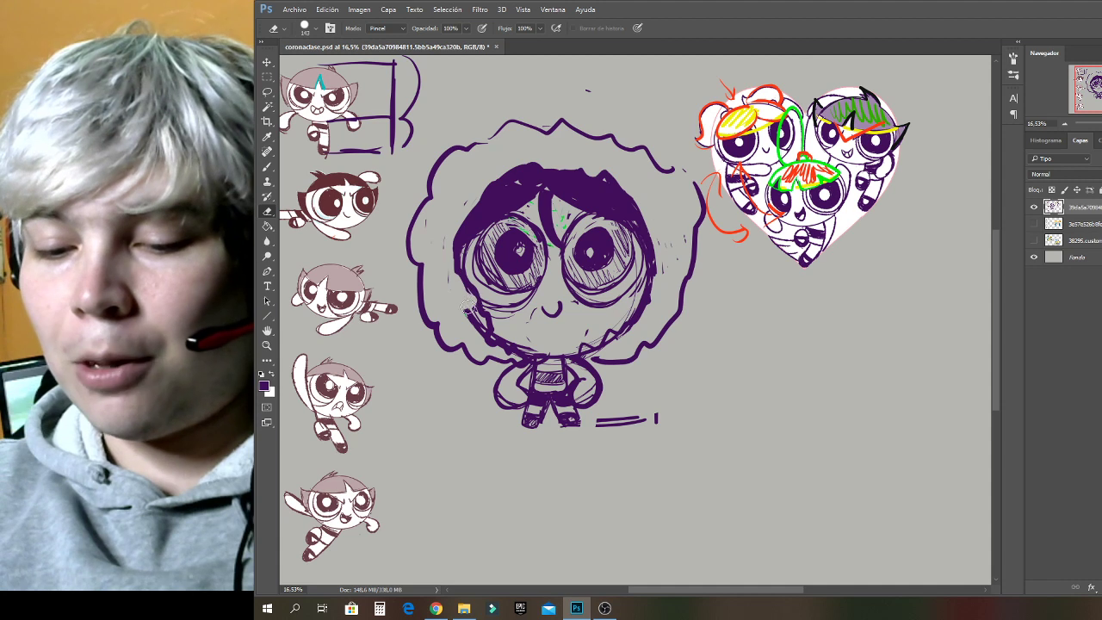
pyautogui.moveTo(468, 307); pyautogui.dragTo(494, 341)
pyautogui.moveTo(592, 350)
pyautogui.mouseDown()
pyautogui.moveTo(608, 354)
pyautogui.moveTo(651, 308)
pyautogui.mouseUp()
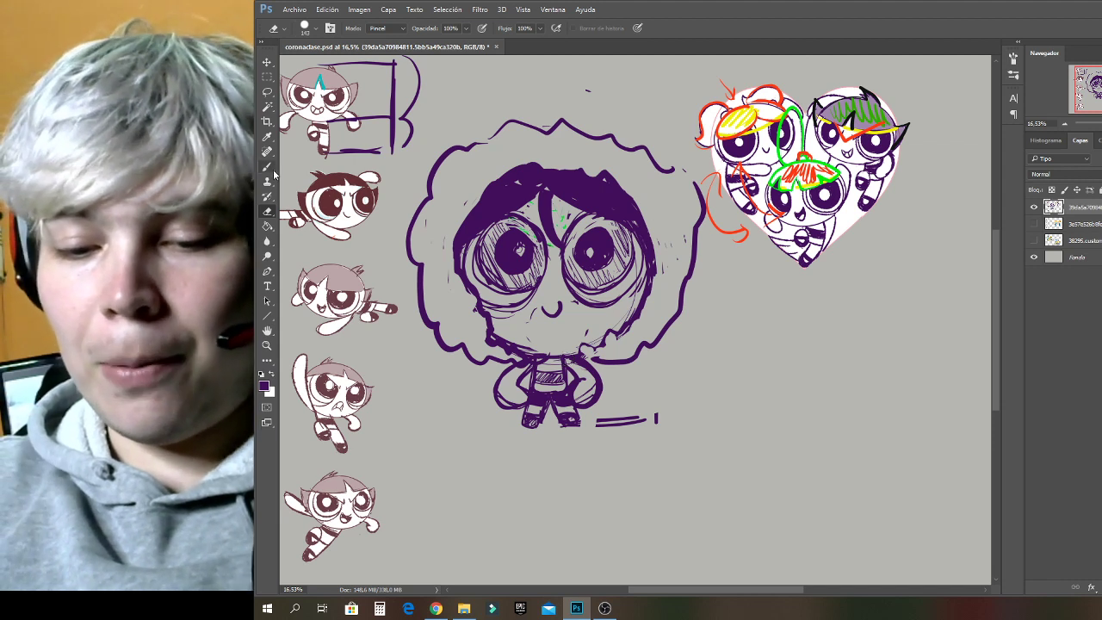
# Erase both arms and the torso, and redraw a small body with the hands held together at the chest.
pyautogui.moveTo(515, 392)
pyautogui.mouseDown()
pyautogui.moveTo(522, 385)
pyautogui.moveTo(507, 414)
pyautogui.mouseUp()
pyautogui.moveTo(591, 376)
pyautogui.mouseDown()
pyautogui.moveTo(586, 405)
pyautogui.moveTo(603, 379)
pyautogui.moveTo(582, 370)
pyautogui.mouseUp()
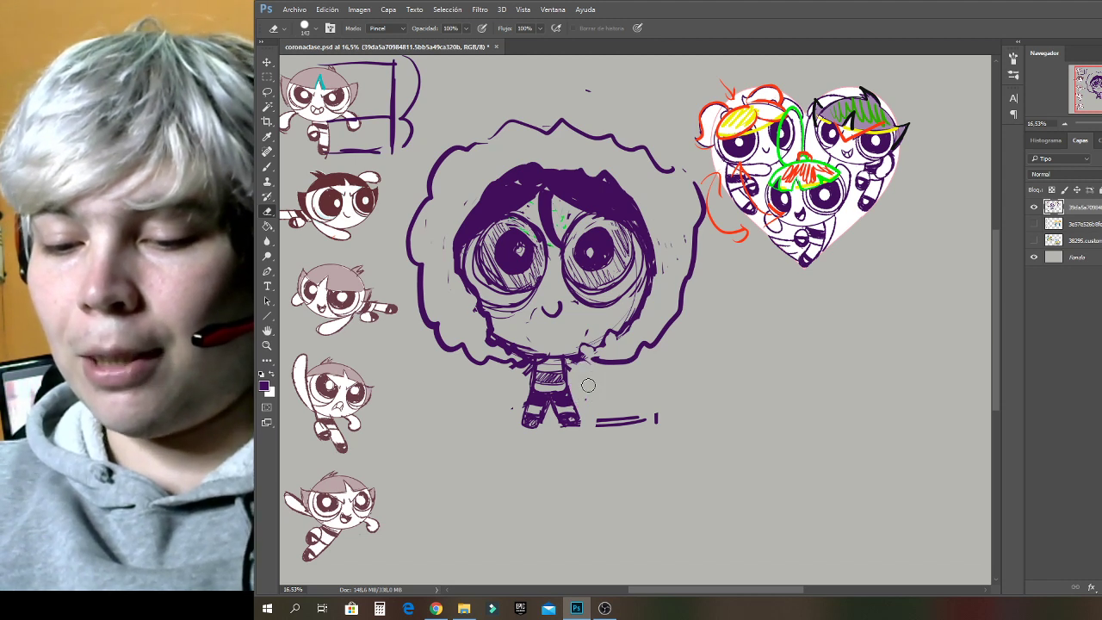
pyautogui.moveTo(545, 379); pyautogui.dragTo(567, 370)
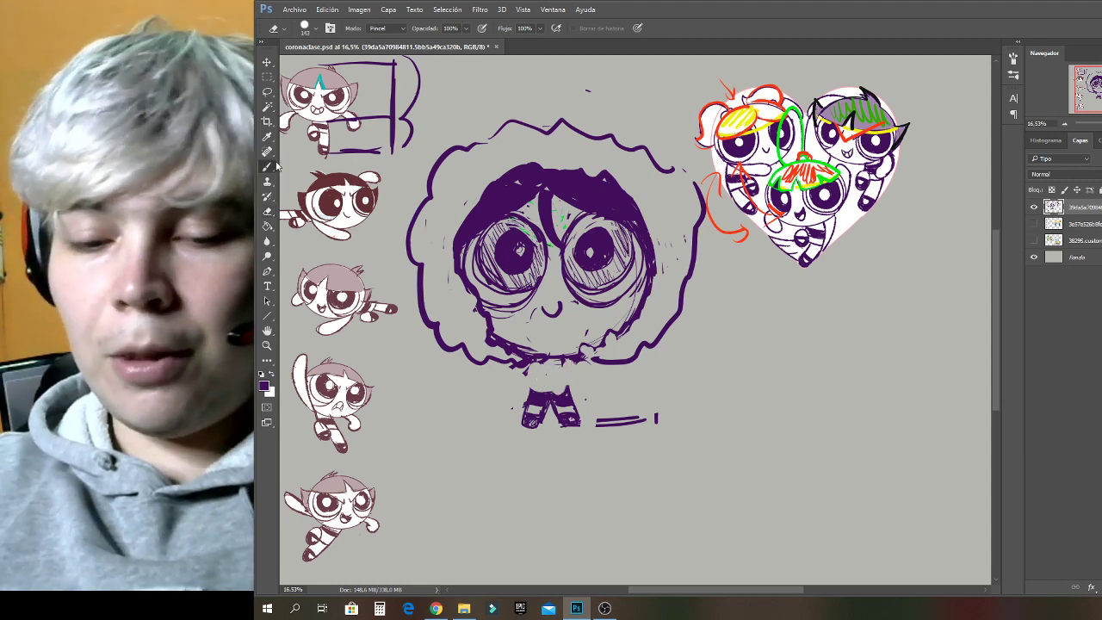
pyautogui.click(268, 167)
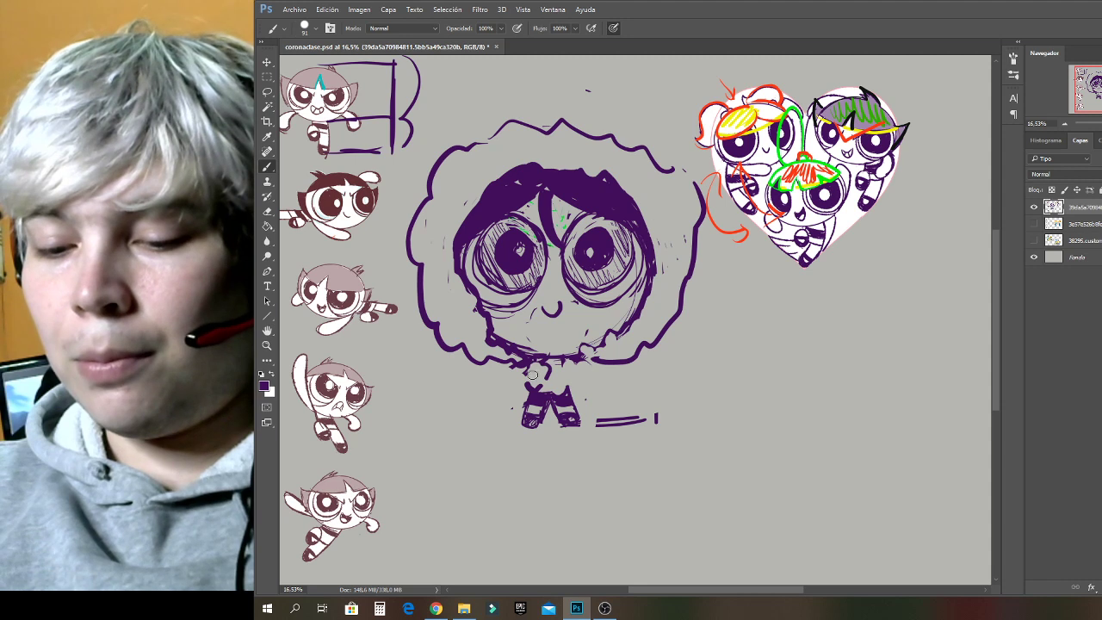
pyautogui.moveTo(533, 374)
pyautogui.mouseDown()
pyautogui.moveTo(559, 393)
pyautogui.moveTo(570, 383)
pyautogui.moveTo(575, 357)
pyautogui.moveTo(553, 393)
pyautogui.mouseUp()
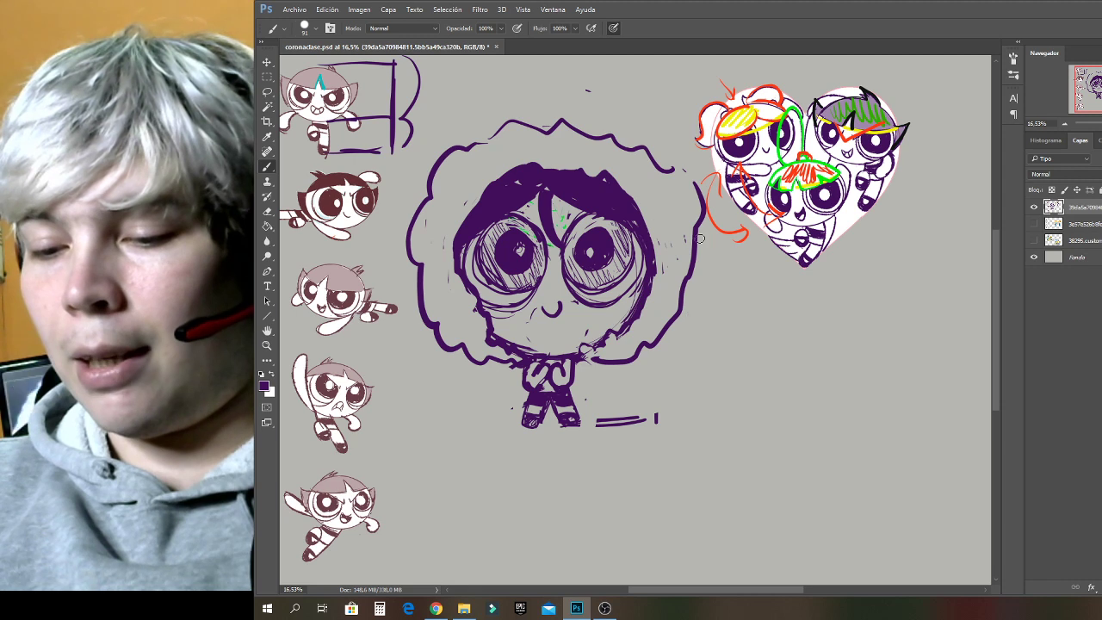
# Add a second wavy edge above the big outline and short curl marks inside it around the head.
pyautogui.moveTo(461, 154)
pyautogui.mouseDown()
pyautogui.moveTo(499, 115)
pyautogui.moveTo(546, 104)
pyautogui.moveTo(664, 133)
pyautogui.moveTo(683, 158)
pyautogui.moveTo(694, 196)
pyautogui.mouseUp()
pyautogui.moveTo(446, 203)
pyautogui.mouseDown()
pyautogui.moveTo(450, 313)
pyautogui.moveTo(478, 341)
pyautogui.mouseUp()
pyautogui.moveTo(646, 324)
pyautogui.mouseDown()
pyautogui.moveTo(672, 282)
pyautogui.moveTo(663, 183)
pyautogui.mouseUp()
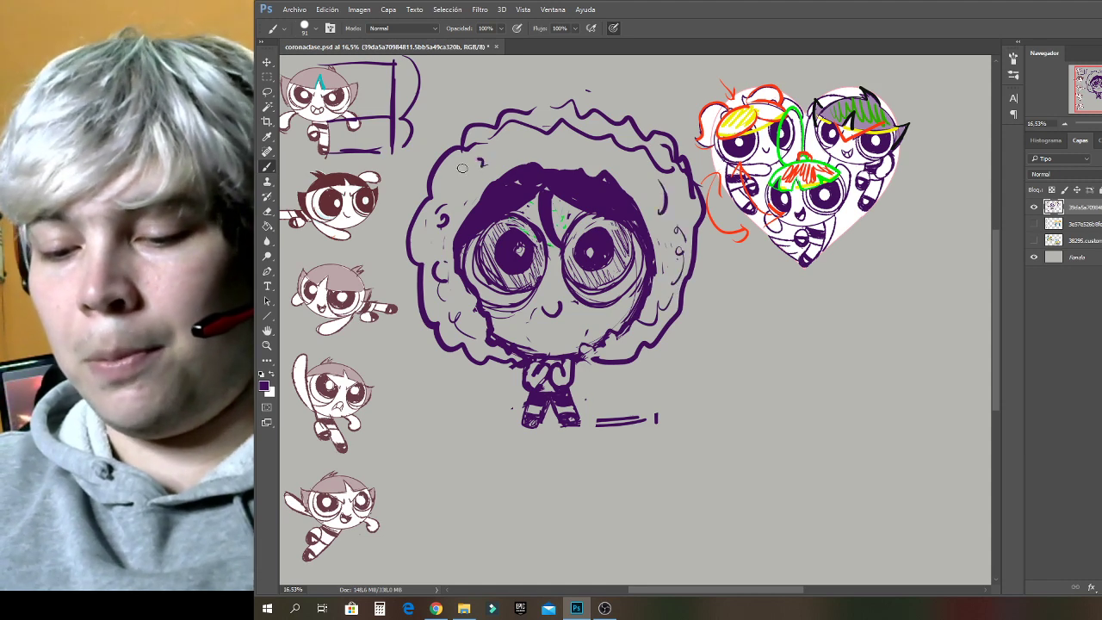
pyautogui.moveTo(483, 163); pyautogui.dragTo(450, 207)
# Sketch a large, light circle with overlapping strokes in the empty area below the heart-shaped reference.
pyautogui.moveTo(1101, 125); pyautogui.dragTo(1097, 127)
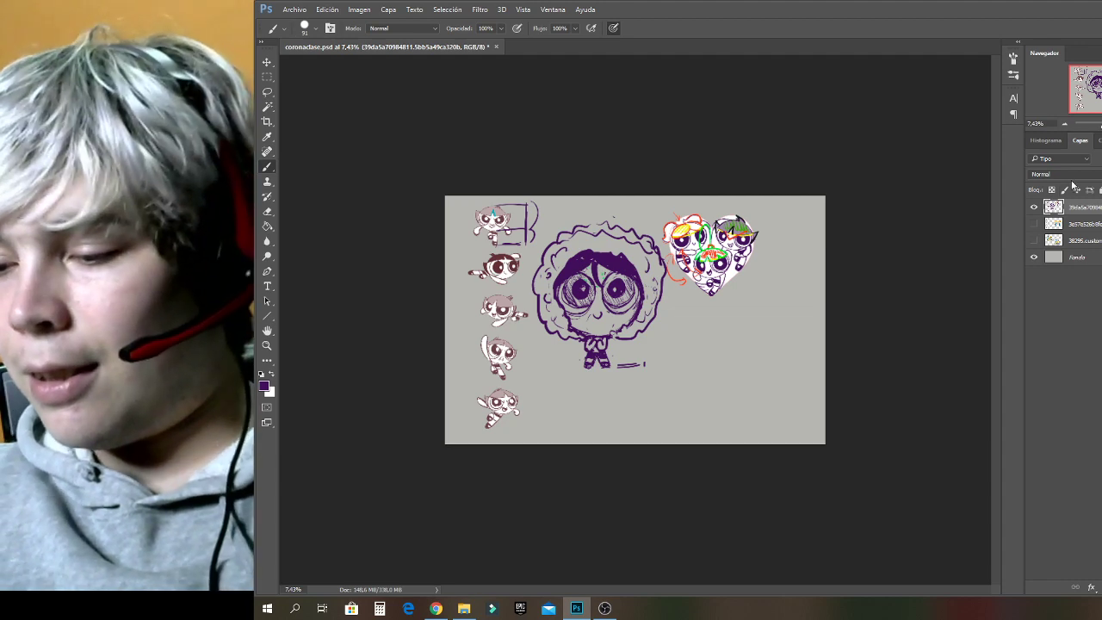
pyautogui.moveTo(1098, 130); pyautogui.dragTo(1100, 126)
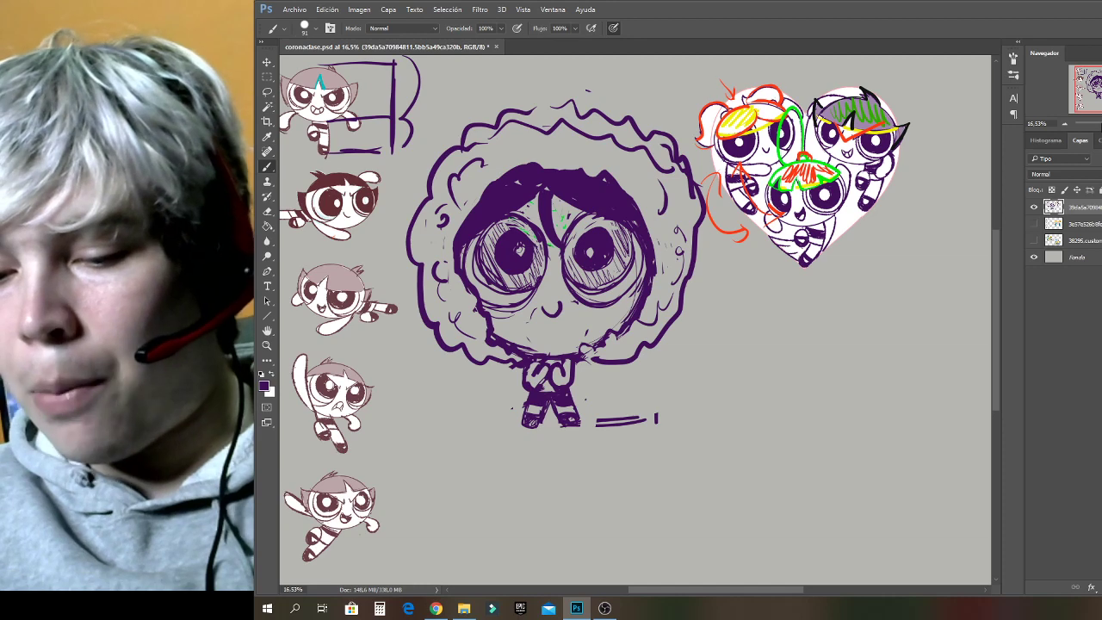
pyautogui.moveTo(773, 301)
pyautogui.mouseDown()
pyautogui.moveTo(729, 413)
pyautogui.moveTo(728, 324)
pyautogui.moveTo(718, 341)
pyautogui.moveTo(709, 370)
pyautogui.moveTo(721, 417)
pyautogui.mouseUp()
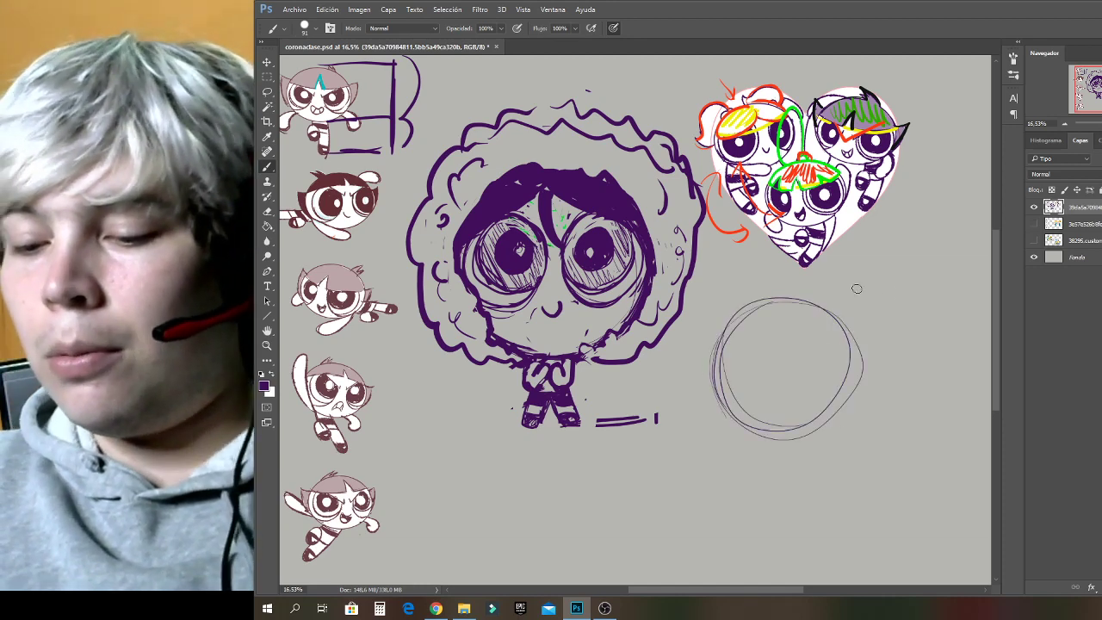
# Sketch a curved fringe line and two round hair buns on the circular head, and reinforce the head outline.
pyautogui.moveTo(735, 316)
pyautogui.mouseDown()
pyautogui.moveTo(724, 336)
pyautogui.moveTo(716, 317)
pyautogui.moveTo(706, 355)
pyautogui.moveTo(725, 351)
pyautogui.moveTo(714, 314)
pyautogui.moveTo(722, 353)
pyautogui.mouseUp()
pyautogui.moveTo(809, 304)
pyautogui.mouseDown()
pyautogui.moveTo(841, 330)
pyautogui.moveTo(839, 298)
pyautogui.moveTo(832, 341)
pyautogui.mouseUp()
pyautogui.moveTo(724, 359)
pyautogui.mouseDown()
pyautogui.moveTo(857, 346)
pyautogui.moveTo(840, 331)
pyautogui.moveTo(724, 371)
pyautogui.mouseUp()
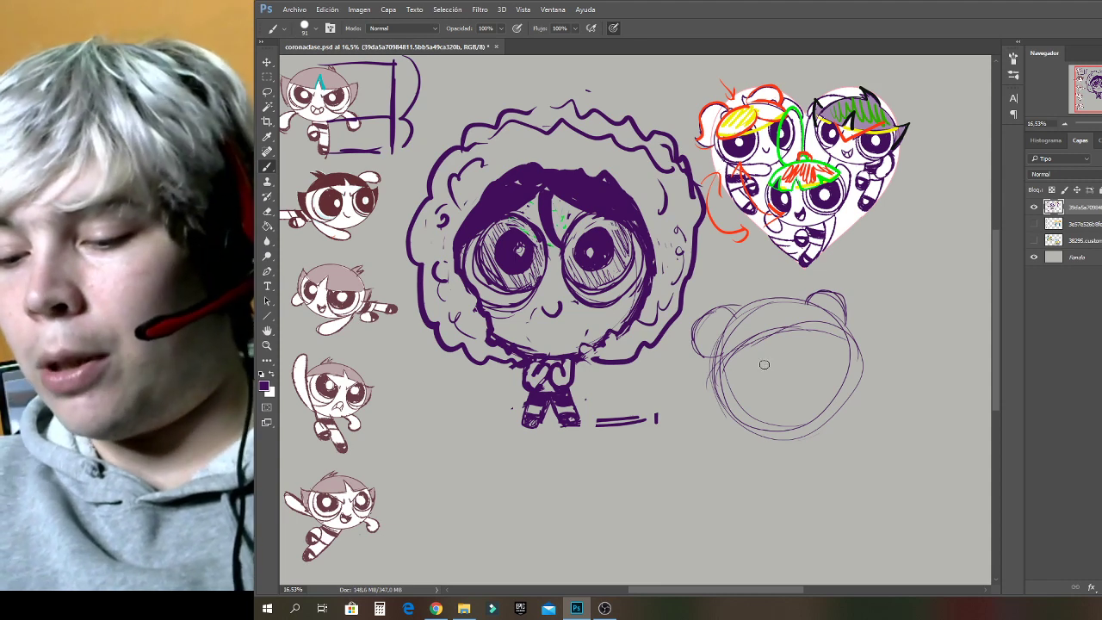
pyautogui.moveTo(837, 320)
pyautogui.mouseDown()
pyautogui.moveTo(830, 416)
pyautogui.moveTo(853, 342)
pyautogui.mouseUp()
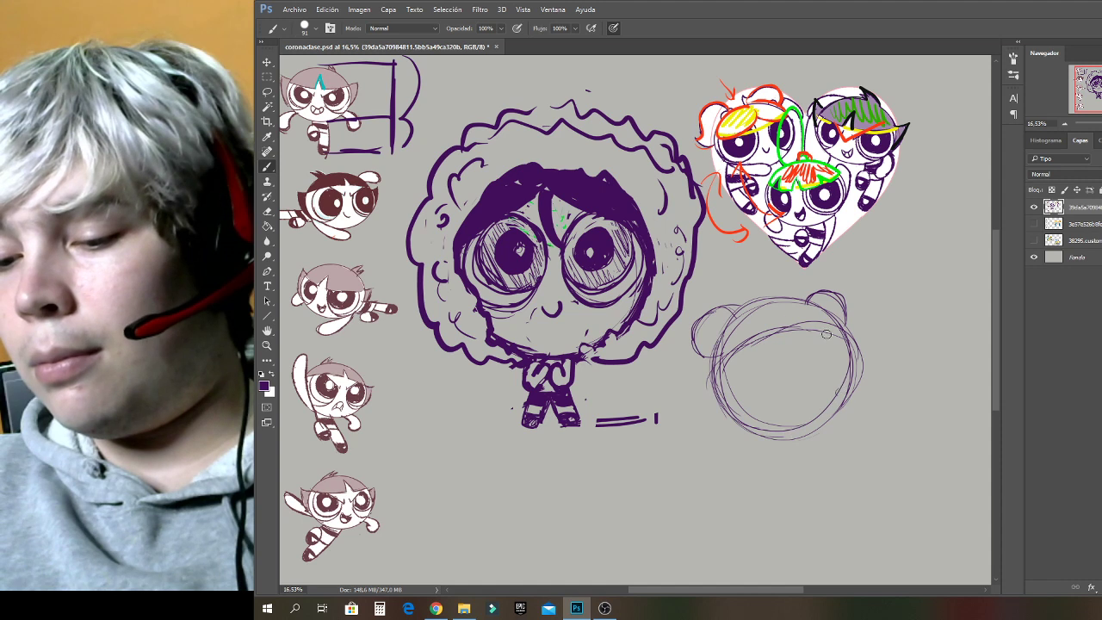
# Sketch two large oval eyes with small shaded pupils on the face below the fringe.
pyautogui.moveTo(737, 380)
pyautogui.mouseDown()
pyautogui.moveTo(751, 338)
pyautogui.moveTo(778, 379)
pyautogui.moveTo(741, 386)
pyautogui.mouseUp()
pyautogui.moveTo(815, 346)
pyautogui.mouseDown()
pyautogui.moveTo(803, 379)
pyautogui.moveTo(828, 343)
pyautogui.moveTo(817, 394)
pyautogui.mouseUp()
pyautogui.moveTo(752, 364)
pyautogui.mouseDown()
pyautogui.moveTo(747, 381)
pyautogui.moveTo(818, 370)
pyautogui.mouseUp()
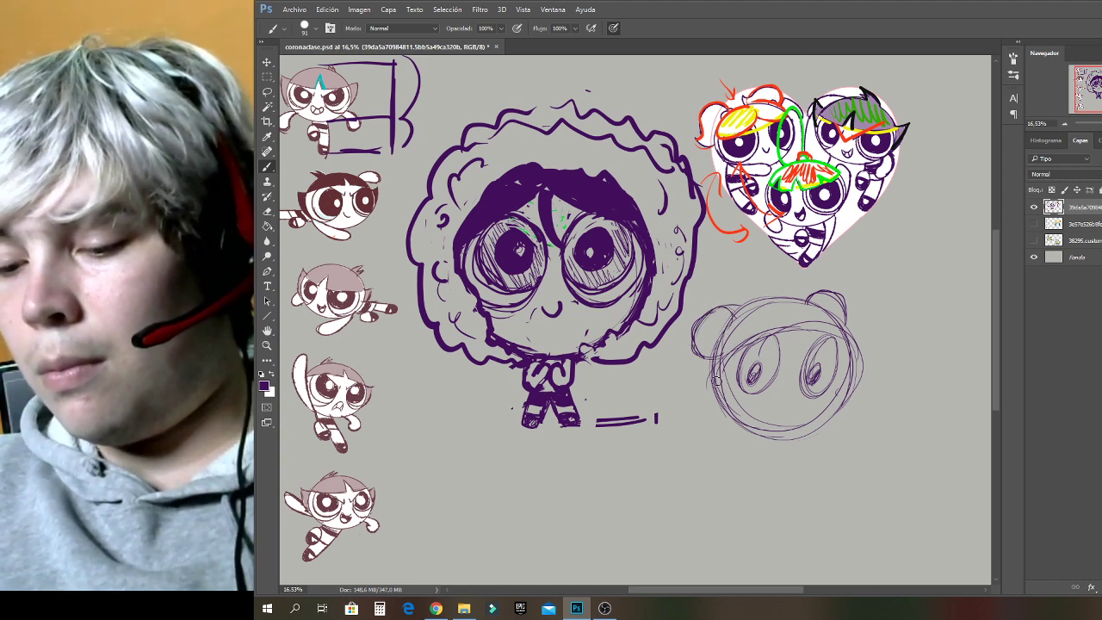
# Sketch a long pointed ponytail hanging at the left side of the head and a small open smiling mouth.
pyautogui.moveTo(694, 389); pyautogui.dragTo(688, 491)
pyautogui.moveTo(667, 426)
pyautogui.mouseDown()
pyautogui.moveTo(682, 517)
pyautogui.moveTo(715, 393)
pyautogui.moveTo(665, 413)
pyautogui.moveTo(689, 482)
pyautogui.moveTo(715, 445)
pyautogui.mouseUp()
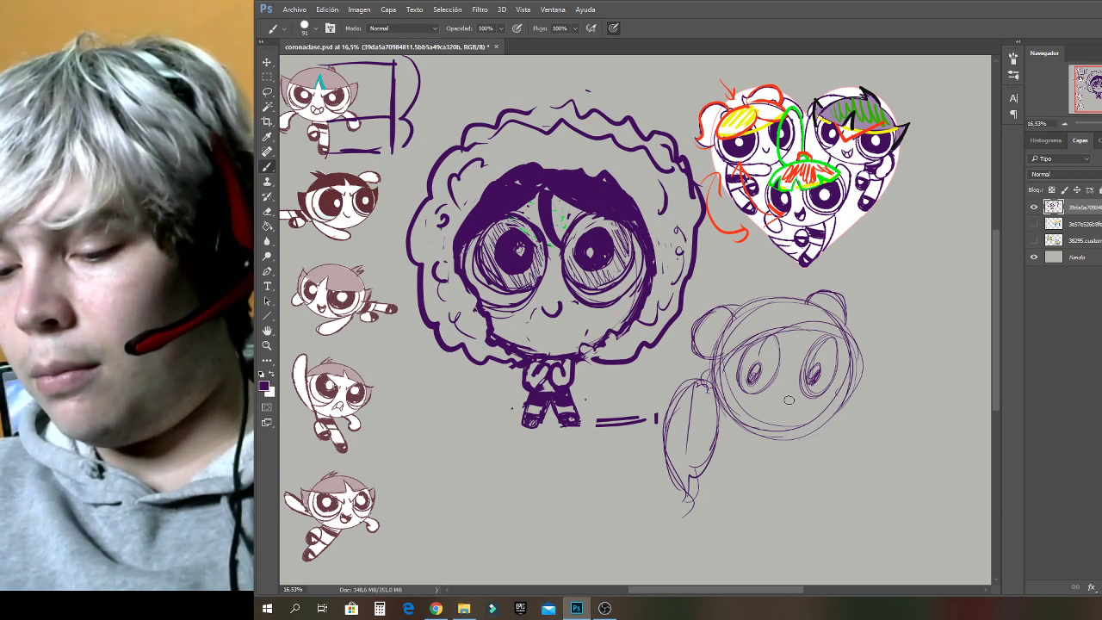
pyautogui.moveTo(796, 401)
pyautogui.mouseDown()
pyautogui.moveTo(775, 398)
pyautogui.moveTo(771, 419)
pyautogui.moveTo(784, 406)
pyautogui.moveTo(771, 421)
pyautogui.moveTo(777, 399)
pyautogui.mouseUp()
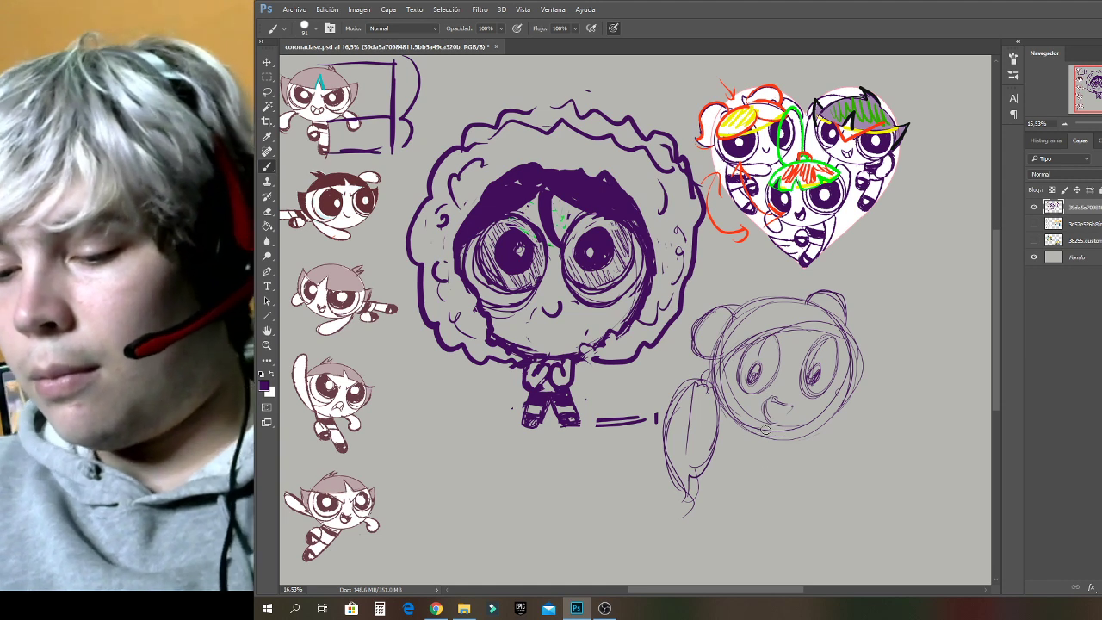
# Sketch a small body under the head with a bent arm, an outstretched arm and two short legs.
pyautogui.moveTo(743, 436)
pyautogui.mouseDown()
pyautogui.moveTo(737, 478)
pyautogui.moveTo(754, 512)
pyautogui.mouseUp()
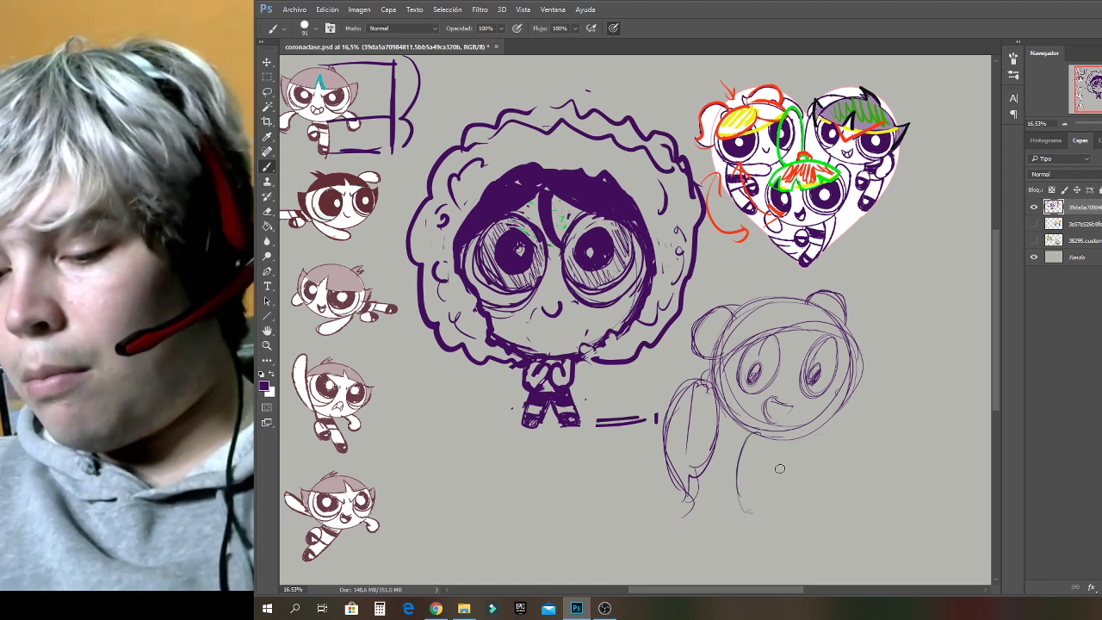
pyautogui.moveTo(741, 448)
pyautogui.mouseDown()
pyautogui.moveTo(737, 471)
pyautogui.moveTo(779, 474)
pyautogui.moveTo(749, 457)
pyautogui.moveTo(770, 458)
pyautogui.moveTo(751, 467)
pyautogui.moveTo(768, 475)
pyautogui.moveTo(762, 458)
pyautogui.moveTo(822, 448)
pyautogui.moveTo(839, 457)
pyautogui.moveTo(810, 470)
pyautogui.mouseUp()
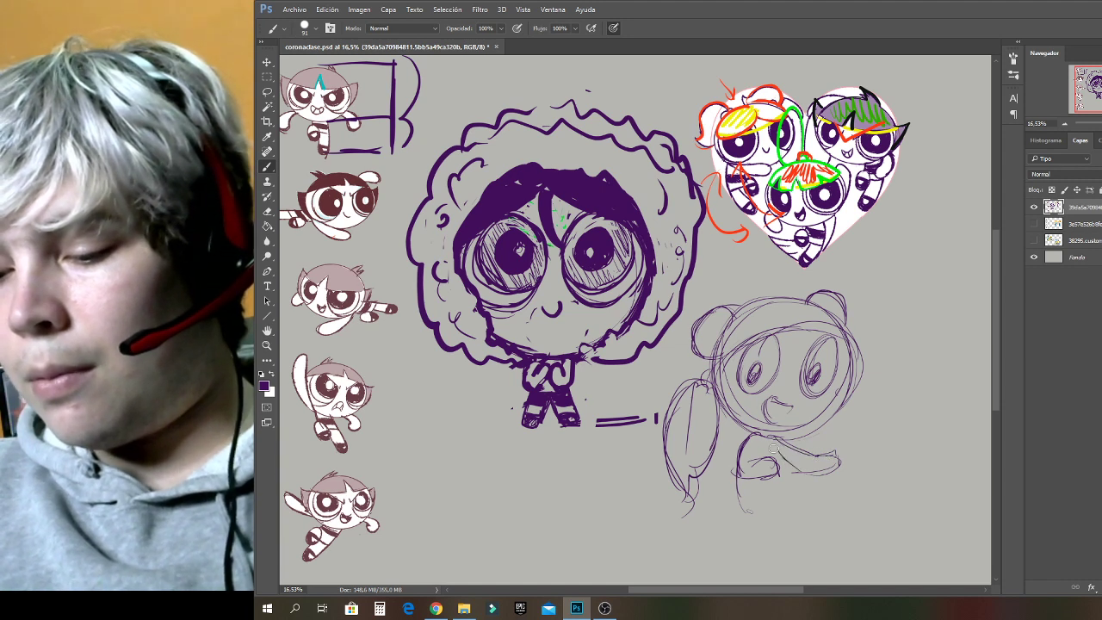
pyautogui.moveTo(743, 441)
pyautogui.mouseDown()
pyautogui.moveTo(783, 486)
pyautogui.moveTo(758, 484)
pyautogui.moveTo(809, 498)
pyautogui.moveTo(746, 480)
pyautogui.moveTo(751, 517)
pyautogui.moveTo(758, 484)
pyautogui.moveTo(741, 522)
pyautogui.moveTo(764, 486)
pyautogui.moveTo(737, 496)
pyautogui.mouseUp()
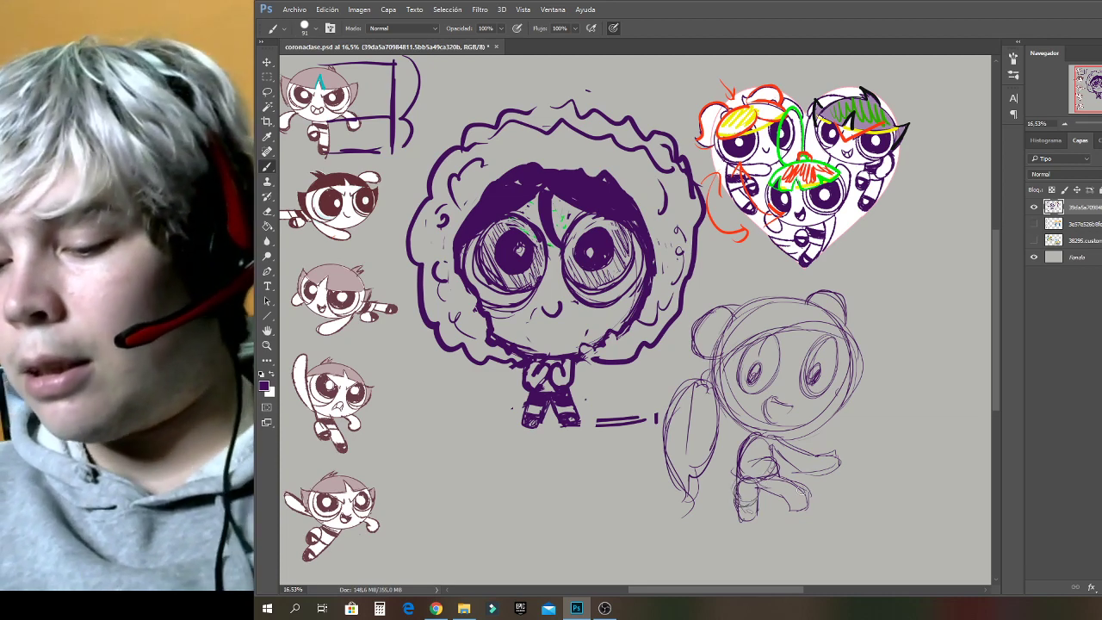
pyautogui.moveTo(761, 489)
pyautogui.mouseDown()
pyautogui.moveTo(785, 503)
pyautogui.moveTo(806, 499)
pyautogui.moveTo(798, 491)
pyautogui.mouseUp()
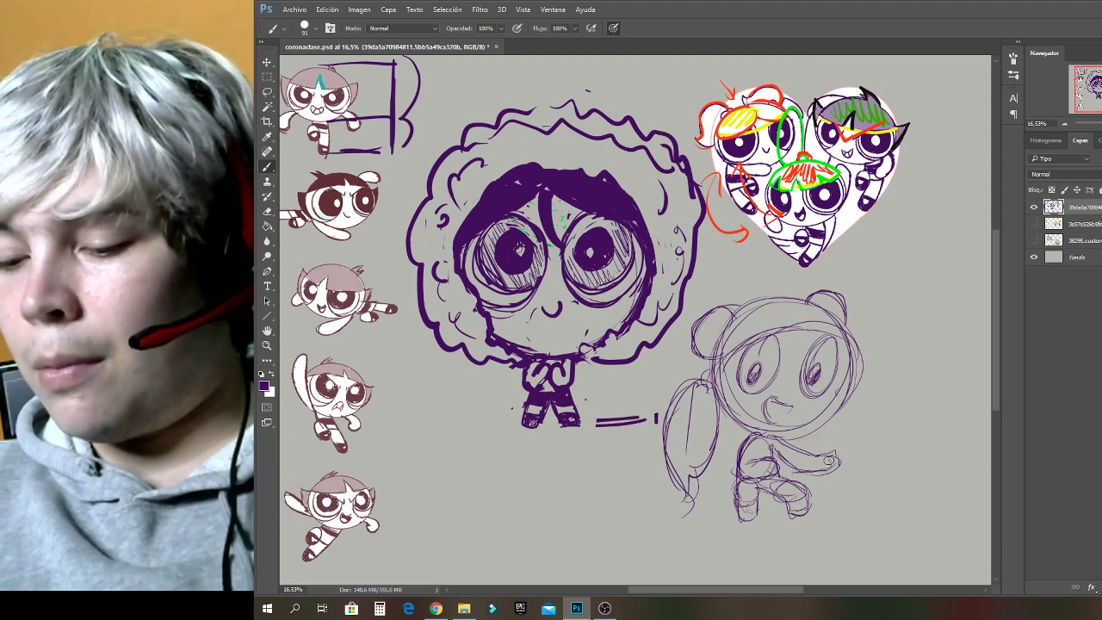
pyautogui.moveTo(829, 461); pyautogui.dragTo(781, 441)
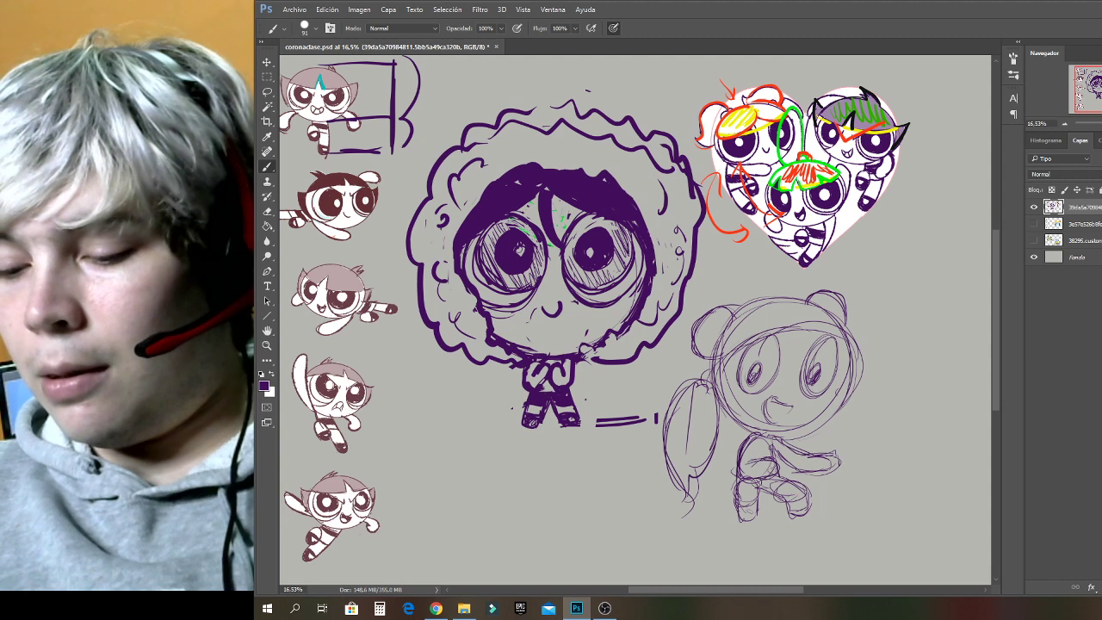
pyautogui.moveTo(750, 474)
pyautogui.mouseDown()
pyautogui.moveTo(761, 456)
pyautogui.moveTo(810, 469)
pyautogui.moveTo(808, 458)
pyautogui.mouseUp()
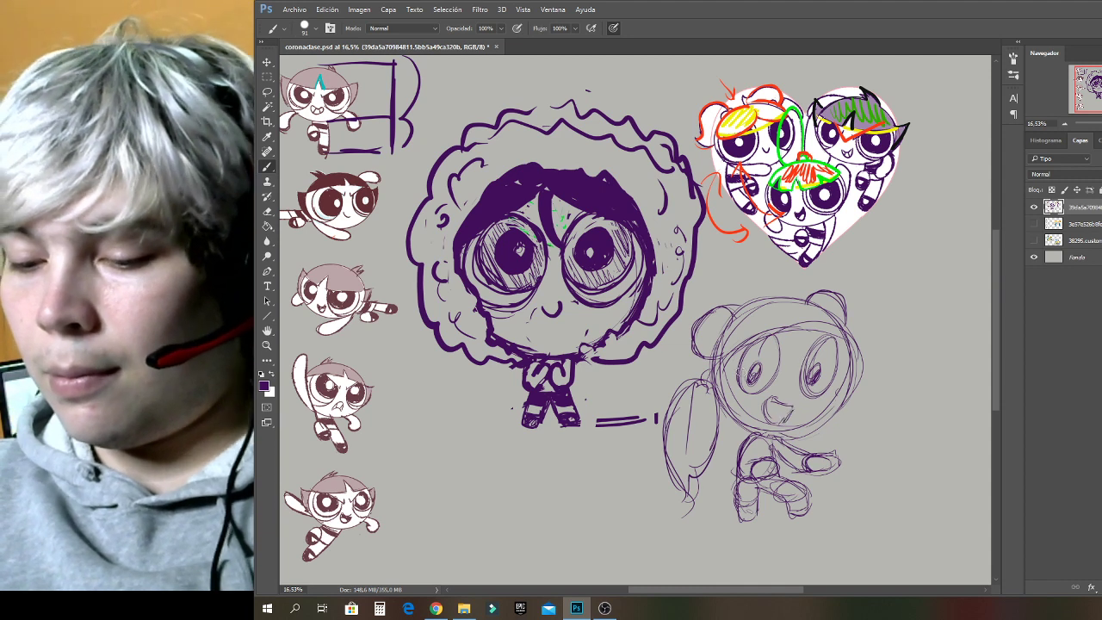
# Hatch the ponytail, the fringe and both buns, and shade the inside of the mouth.
pyautogui.moveTo(711, 405)
pyautogui.mouseDown()
pyautogui.moveTo(708, 426)
pyautogui.moveTo(689, 435)
pyautogui.moveTo(667, 420)
pyautogui.mouseUp()
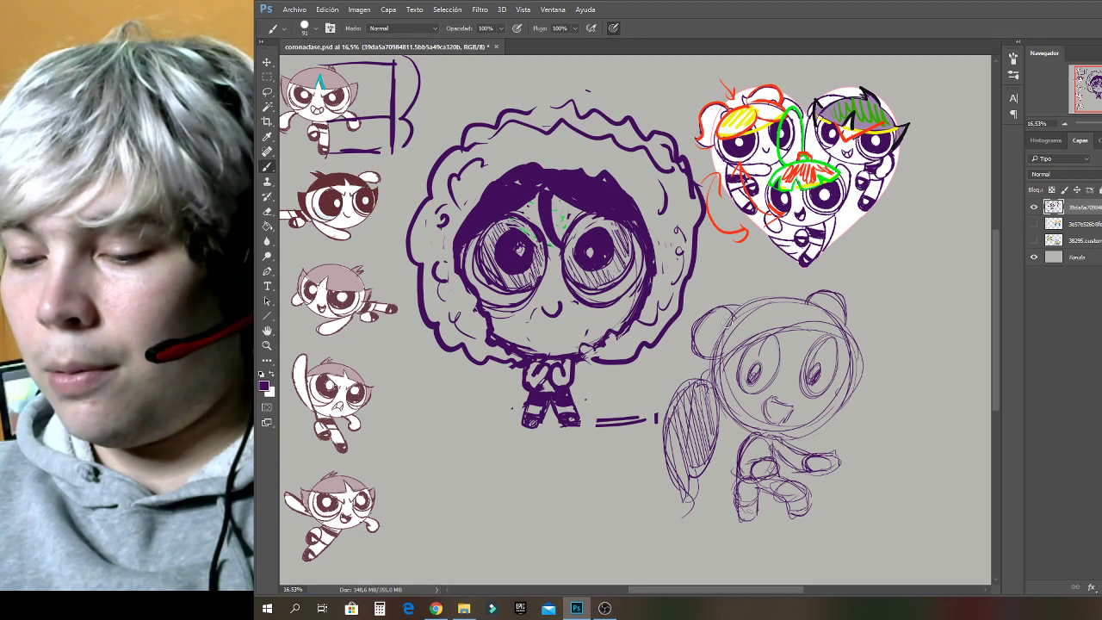
pyautogui.moveTo(723, 340)
pyautogui.mouseDown()
pyautogui.moveTo(820, 319)
pyautogui.moveTo(797, 311)
pyautogui.mouseUp()
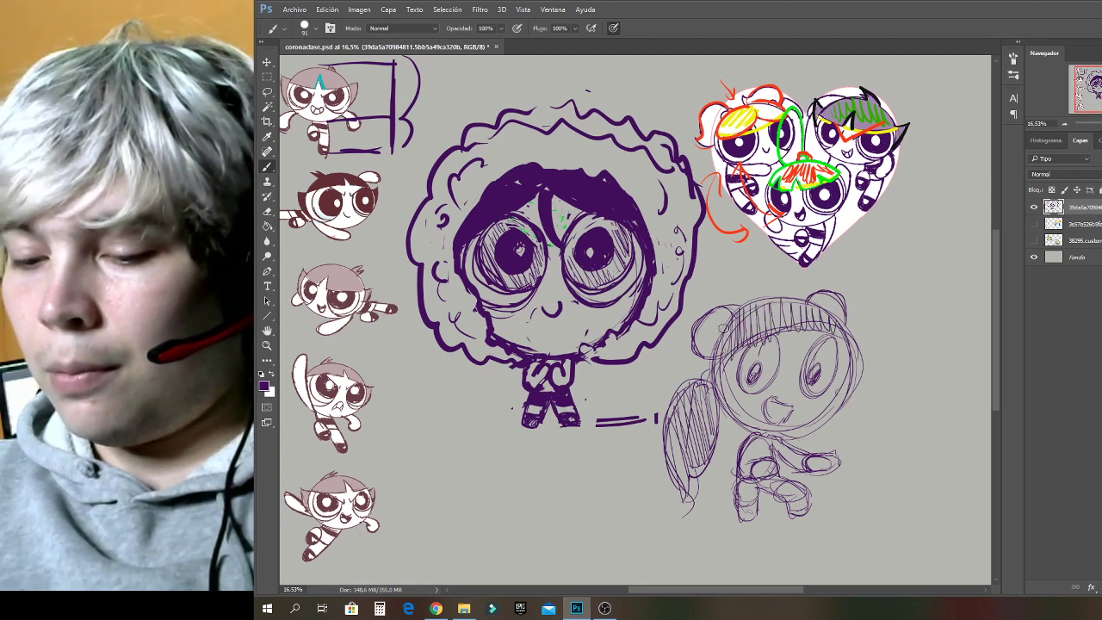
pyautogui.moveTo(723, 329)
pyautogui.mouseDown()
pyautogui.moveTo(714, 344)
pyautogui.moveTo(723, 311)
pyautogui.moveTo(702, 328)
pyautogui.moveTo(704, 353)
pyautogui.mouseUp()
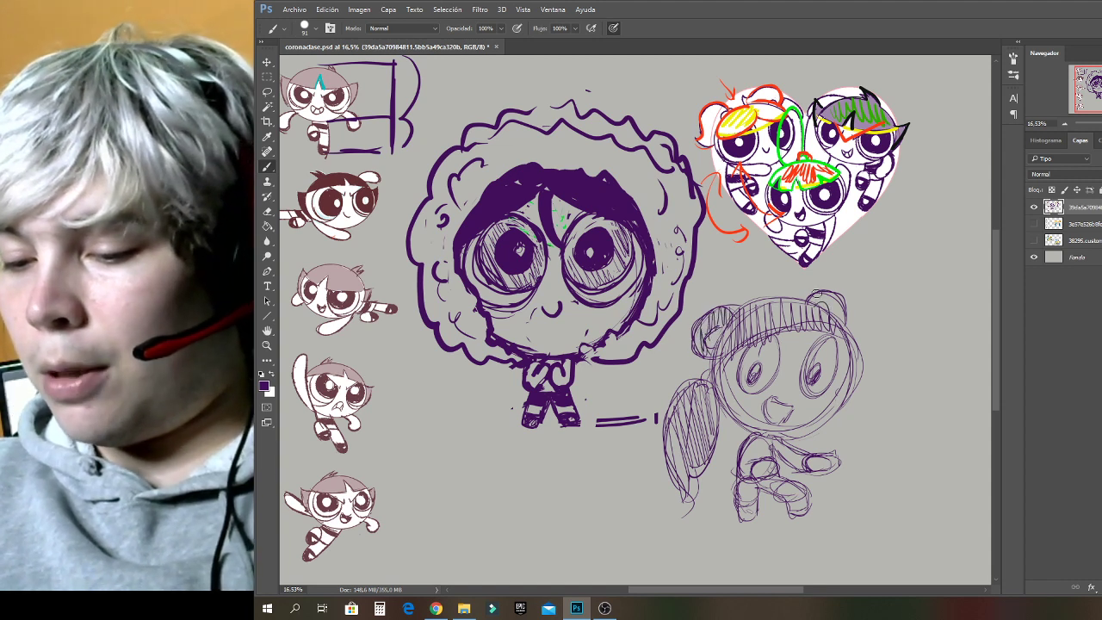
pyautogui.moveTo(831, 305); pyautogui.dragTo(840, 320)
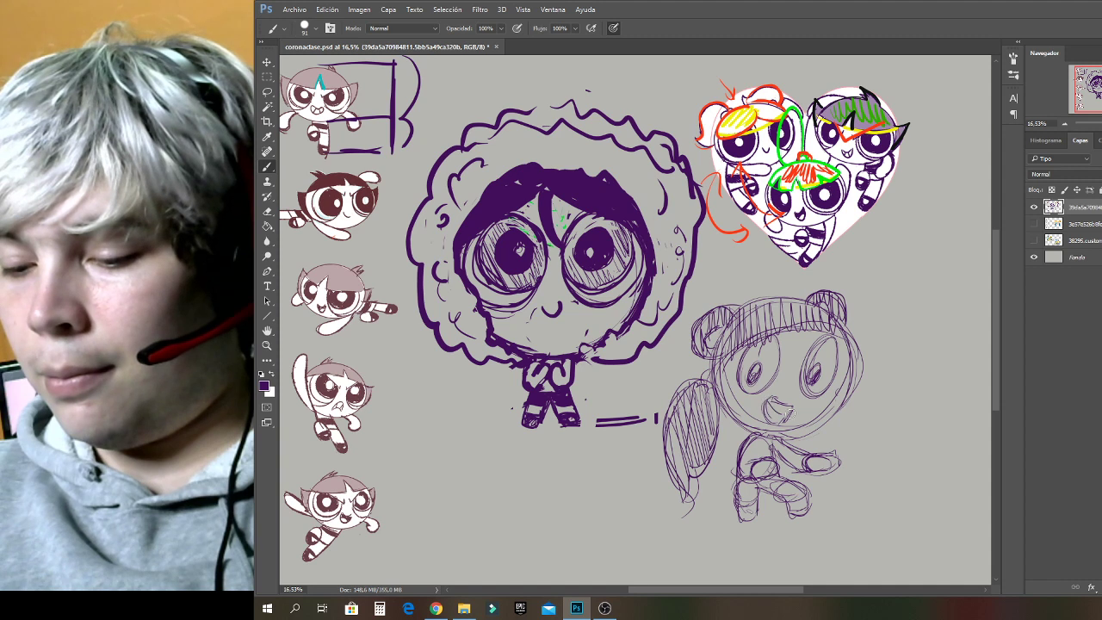
pyautogui.hotkey('ctrl', 'z')
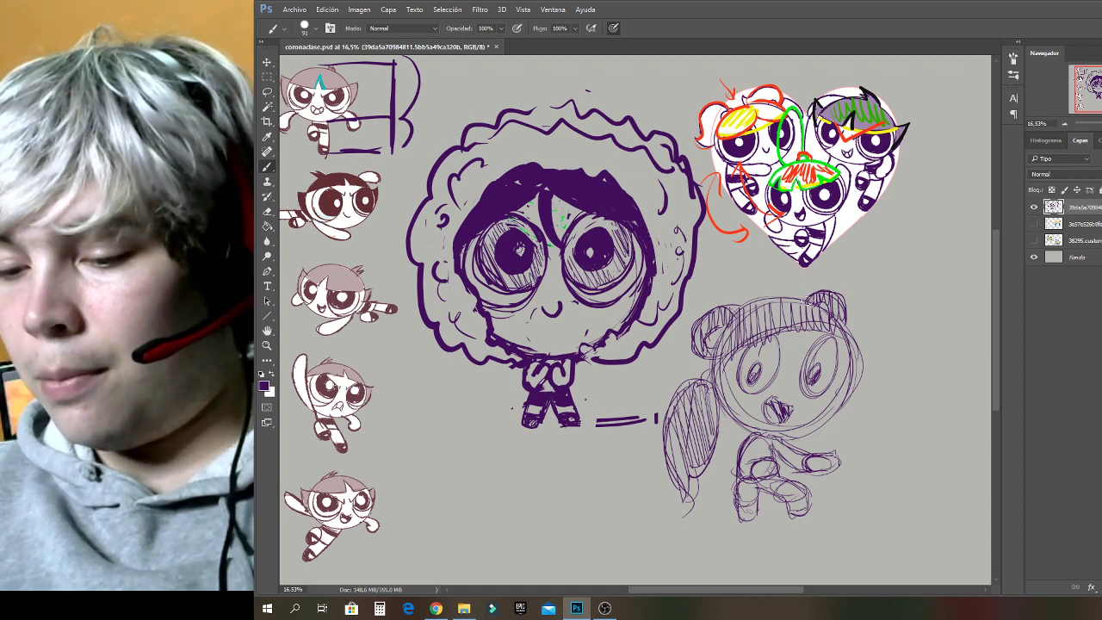
pyautogui.moveTo(846, 317)
pyautogui.mouseDown()
pyautogui.moveTo(848, 293)
pyautogui.moveTo(844, 327)
pyautogui.moveTo(846, 282)
pyautogui.moveTo(827, 298)
pyautogui.moveTo(835, 315)
pyautogui.moveTo(846, 292)
pyautogui.mouseUp()
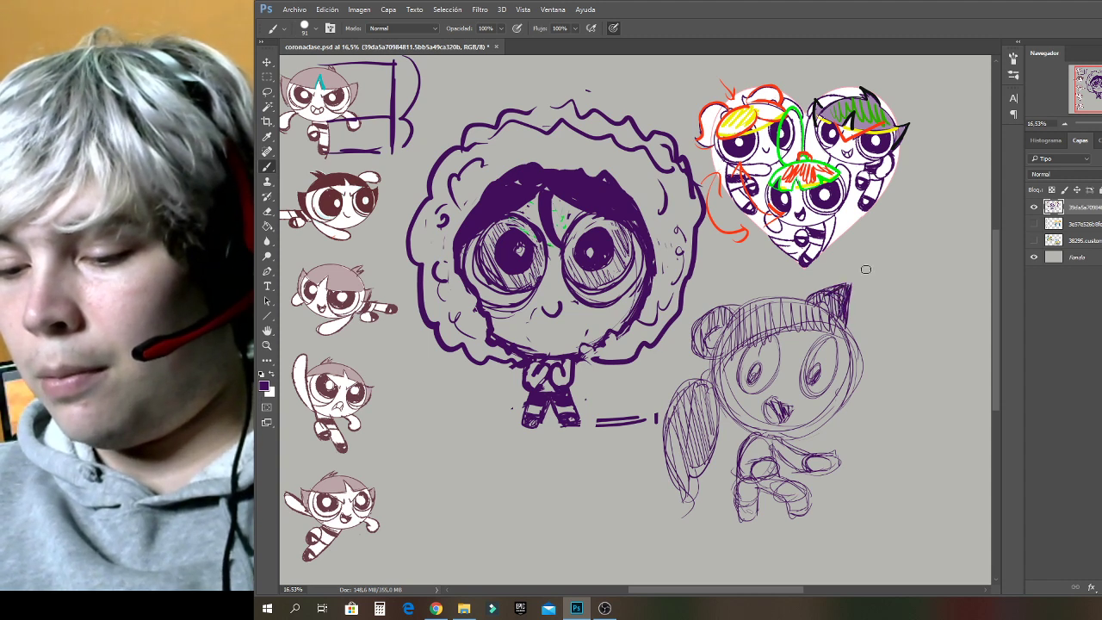
pyautogui.hotkey('ctrl', 'z')
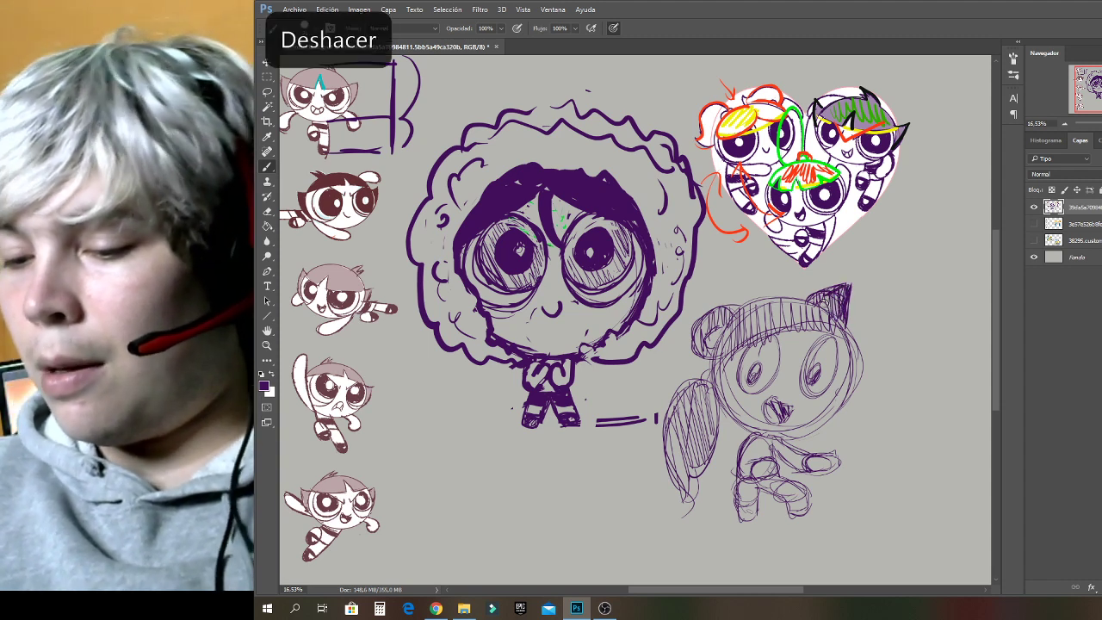
pyautogui.hotkey('ctrl', 'z')
pyautogui.hotkey('ctrl', 'z')
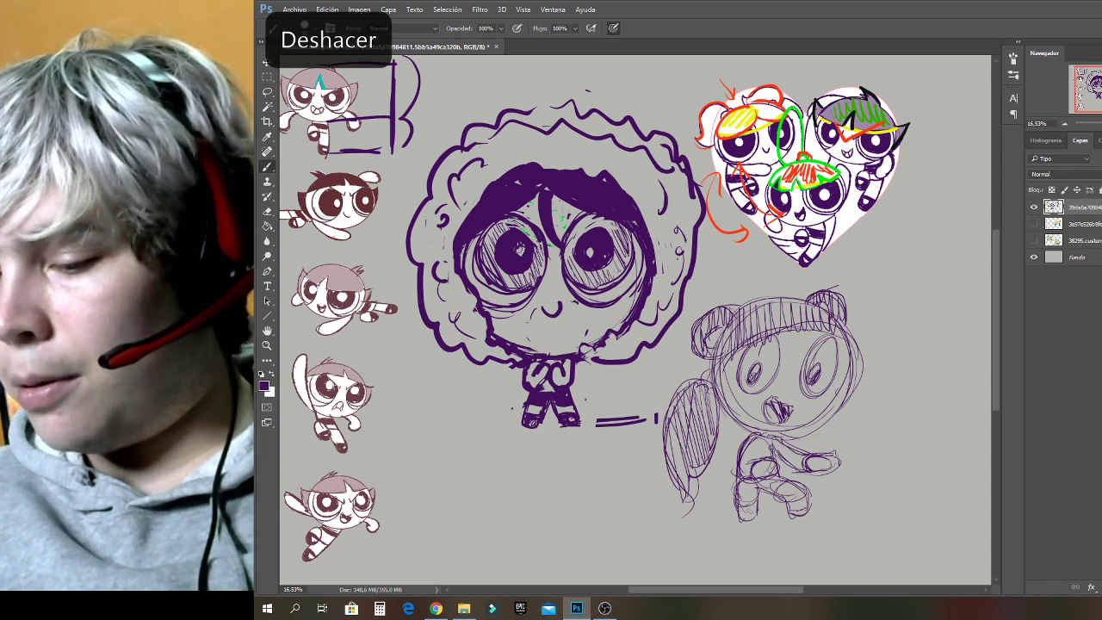
# Add a new layer and draw dark, filled pointed cat ears over the two hair buns.
pyautogui.hotkey('ctrl', 'shift', 'alt', 'n')
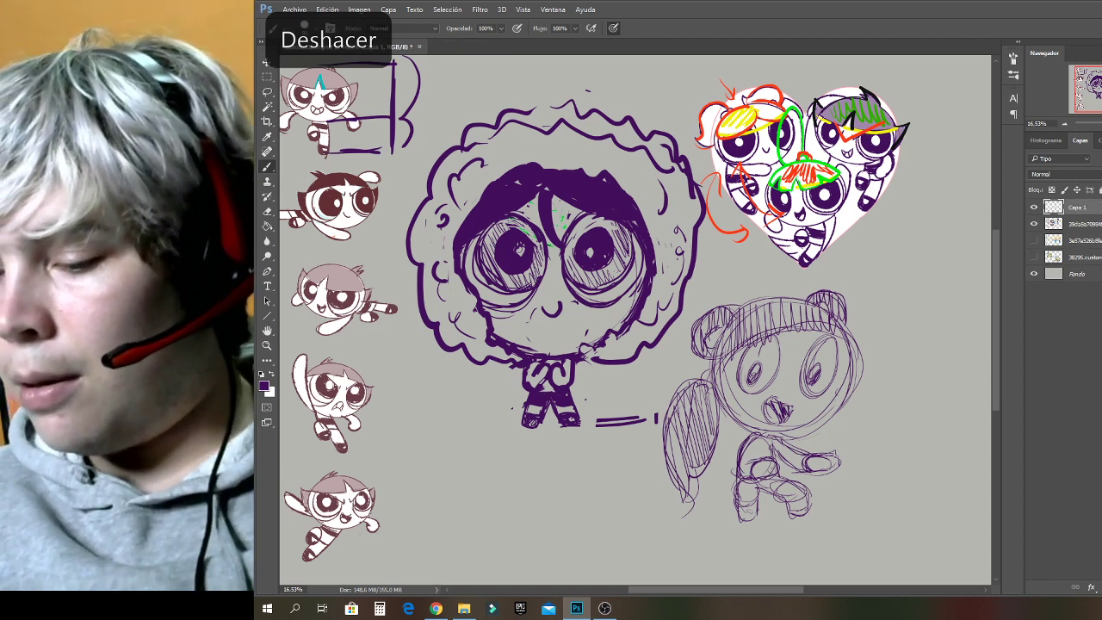
pyautogui.moveTo(807, 303)
pyautogui.mouseDown()
pyautogui.moveTo(849, 286)
pyautogui.moveTo(851, 314)
pyautogui.moveTo(836, 297)
pyautogui.moveTo(843, 316)
pyautogui.moveTo(828, 293)
pyautogui.mouseUp()
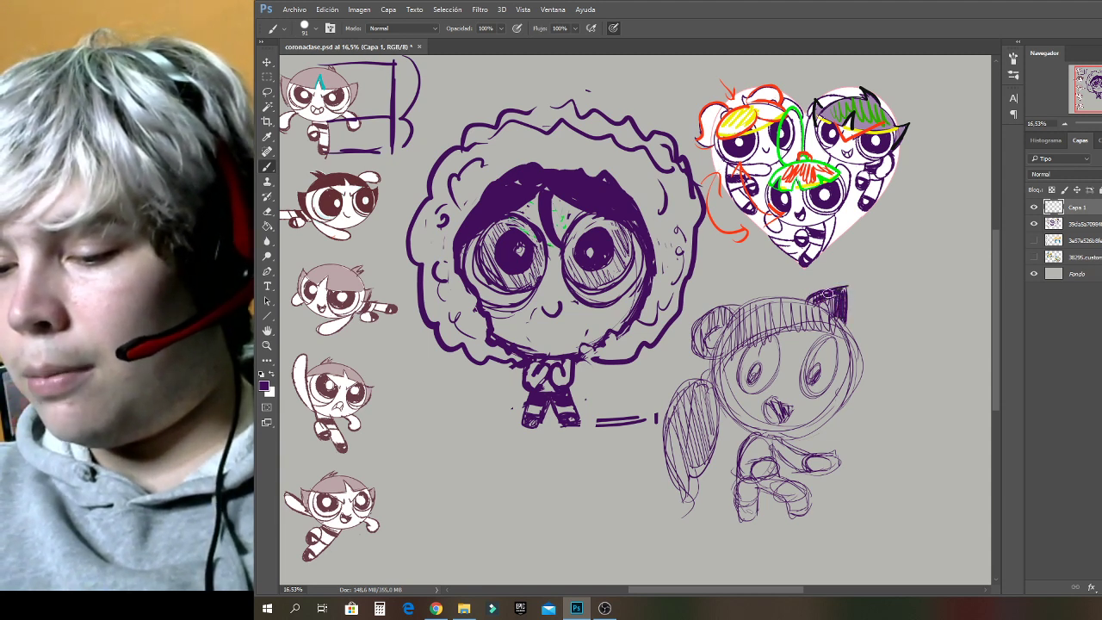
pyautogui.moveTo(737, 310)
pyautogui.mouseDown()
pyautogui.moveTo(692, 314)
pyautogui.moveTo(712, 350)
pyautogui.moveTo(702, 318)
pyautogui.moveTo(718, 315)
pyautogui.moveTo(706, 335)
pyautogui.moveTo(700, 324)
pyautogui.moveTo(737, 309)
pyautogui.moveTo(701, 332)
pyautogui.moveTo(716, 355)
pyautogui.moveTo(696, 313)
pyautogui.moveTo(716, 349)
pyautogui.mouseUp()
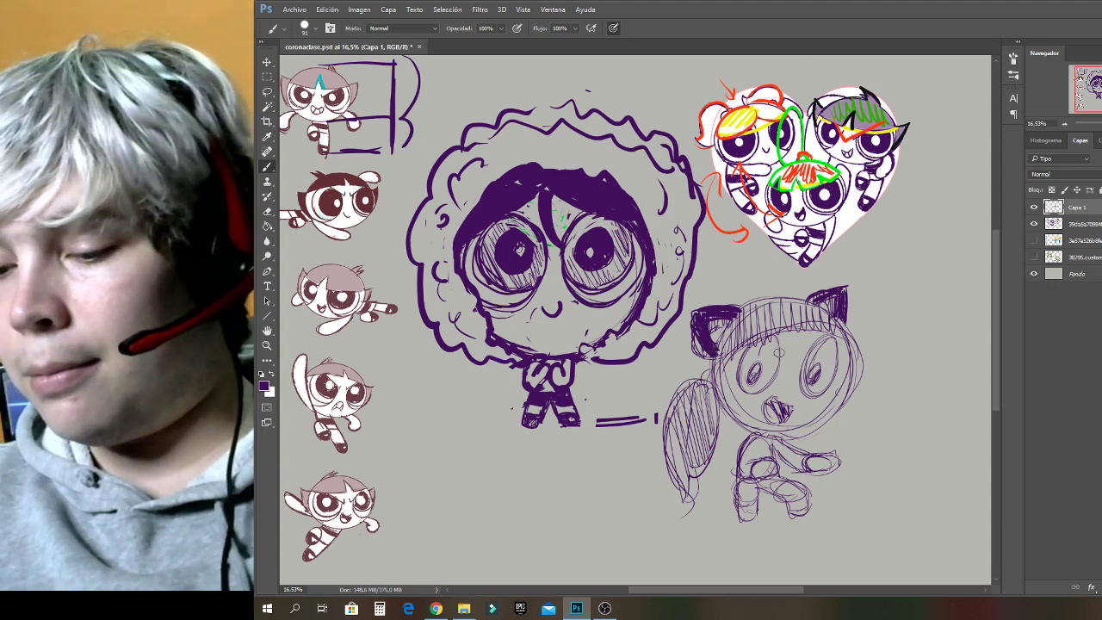
# Draw angry brows above both eyes and turn the mouth into a thick-lined open grin with teeth.
pyautogui.moveTo(767, 336)
pyautogui.mouseDown()
pyautogui.moveTo(788, 366)
pyautogui.moveTo(771, 339)
pyautogui.moveTo(746, 332)
pyautogui.mouseUp()
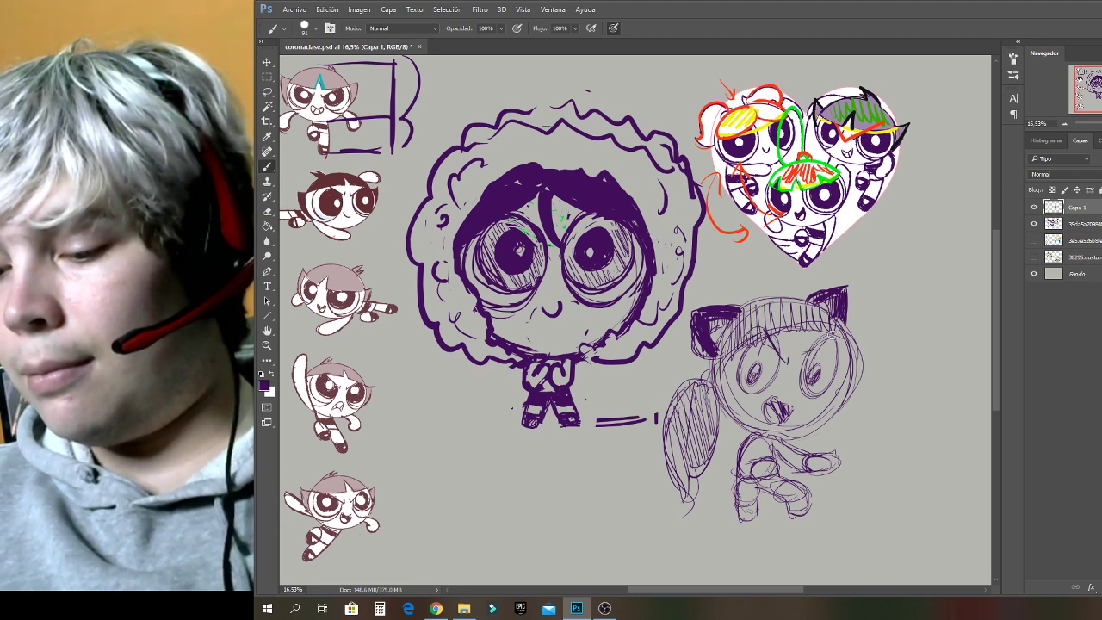
pyautogui.moveTo(838, 331); pyautogui.dragTo(817, 346)
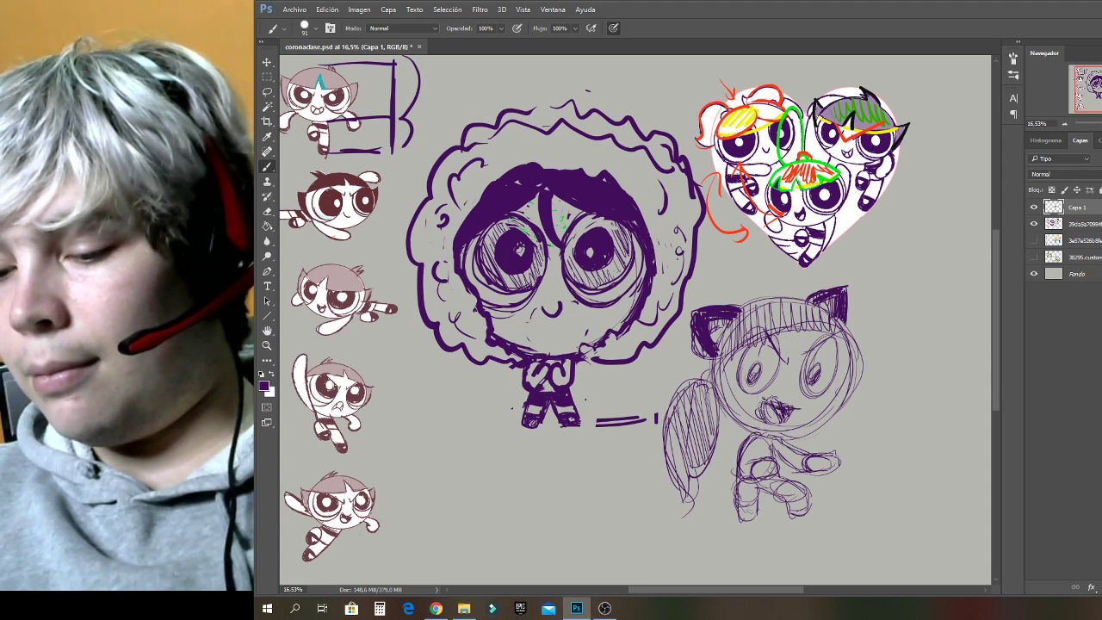
pyautogui.moveTo(772, 398)
pyautogui.mouseDown()
pyautogui.moveTo(763, 419)
pyautogui.moveTo(797, 412)
pyautogui.moveTo(772, 426)
pyautogui.mouseUp()
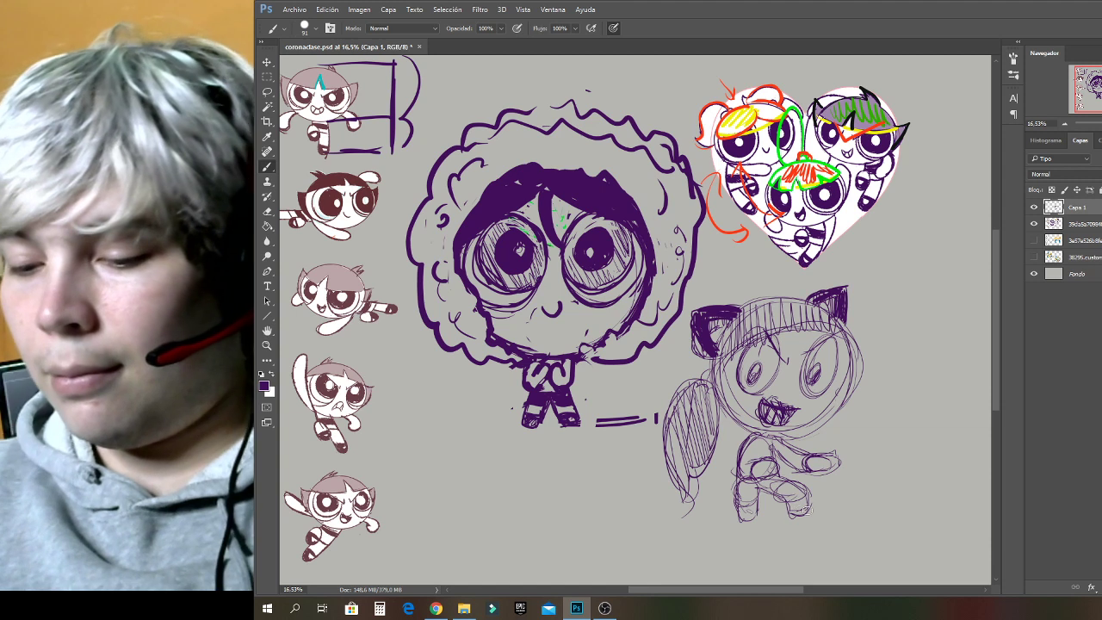
# Redraw the body in thick lines with bent arms, a raised hand, a belt and two straight legs.
pyautogui.moveTo(746, 438)
pyautogui.mouseDown()
pyautogui.moveTo(724, 460)
pyautogui.moveTo(743, 477)
pyautogui.moveTo(746, 463)
pyautogui.moveTo(752, 481)
pyautogui.mouseUp()
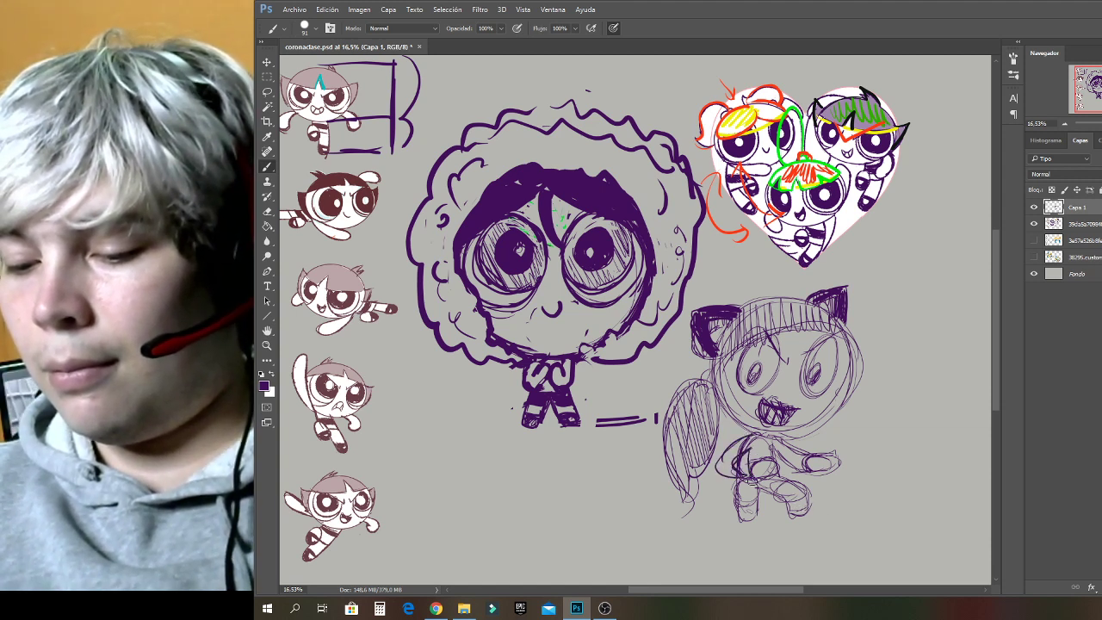
pyautogui.moveTo(784, 440)
pyautogui.mouseDown()
pyautogui.moveTo(833, 441)
pyautogui.moveTo(775, 469)
pyautogui.mouseUp()
pyautogui.moveTo(835, 446)
pyautogui.mouseDown()
pyautogui.moveTo(747, 460)
pyautogui.moveTo(773, 469)
pyautogui.moveTo(801, 508)
pyautogui.mouseUp()
pyautogui.moveTo(745, 455)
pyautogui.mouseDown()
pyautogui.moveTo(742, 510)
pyautogui.moveTo(758, 520)
pyautogui.moveTo(770, 478)
pyautogui.moveTo(797, 517)
pyautogui.moveTo(780, 457)
pyautogui.moveTo(758, 517)
pyautogui.moveTo(745, 500)
pyautogui.moveTo(752, 479)
pyautogui.moveTo(775, 463)
pyautogui.moveTo(746, 465)
pyautogui.mouseUp()
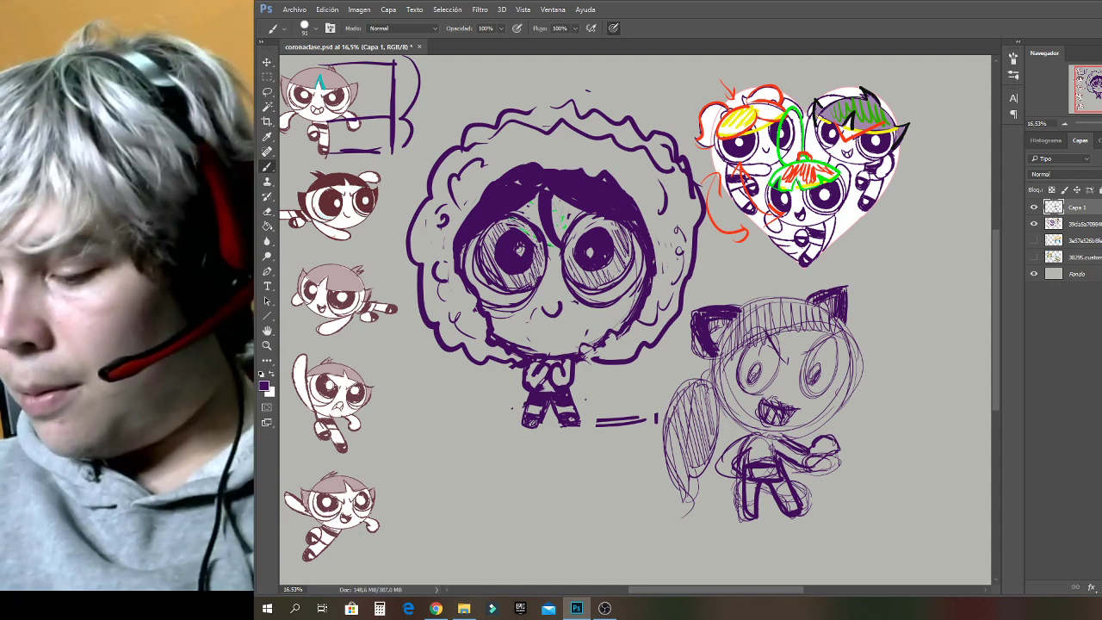
# Add another new layer, sample the grey background colour, and paint over both ears and the ponytail.
pyautogui.hotkey('ctrl', 'shift', 'alt', 'n')
pyautogui.keyDown('alt'); pyautogui.click(898, 374); pyautogui.keyUp('alt')
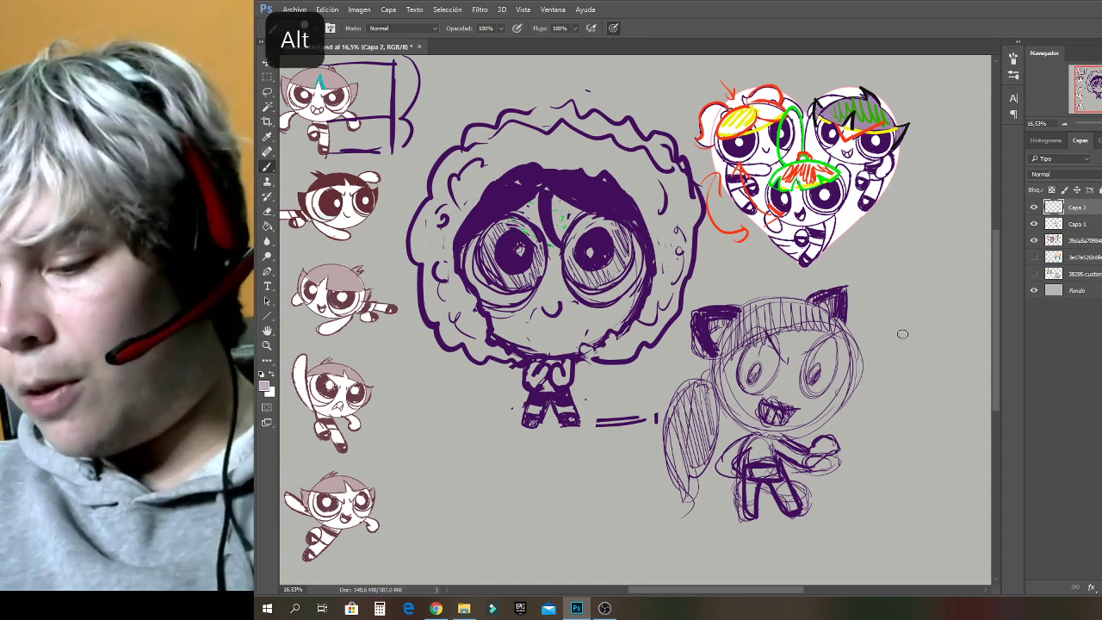
pyautogui.rightClick(903, 334)
pyautogui.click(717, 342)
pyautogui.moveTo(717, 348)
pyautogui.mouseDown()
pyautogui.moveTo(720, 324)
pyautogui.moveTo(701, 327)
pyautogui.moveTo(698, 316)
pyautogui.mouseUp()
pyautogui.rightClick(711, 298)
pyautogui.moveTo(851, 291)
pyautogui.mouseDown()
pyautogui.moveTo(828, 297)
pyautogui.moveTo(840, 314)
pyautogui.moveTo(844, 285)
pyautogui.moveTo(853, 313)
pyautogui.mouseUp()
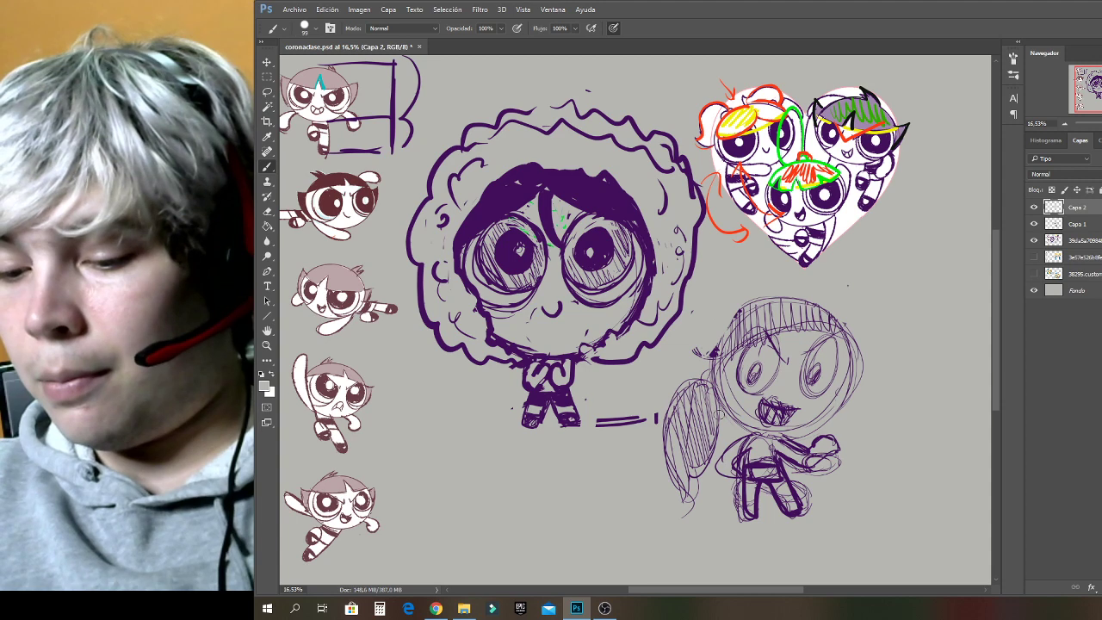
pyautogui.moveTo(715, 404)
pyautogui.mouseDown()
pyautogui.moveTo(688, 524)
pyautogui.moveTo(681, 392)
pyautogui.moveTo(673, 434)
pyautogui.mouseUp()
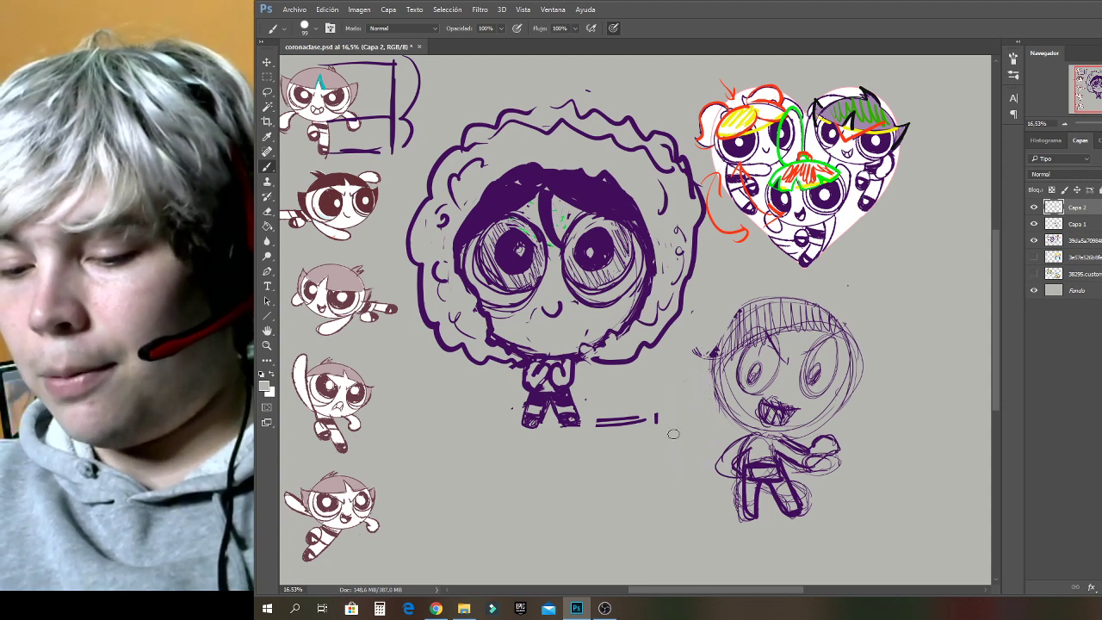
pyautogui.moveTo(710, 353); pyautogui.dragTo(694, 390)
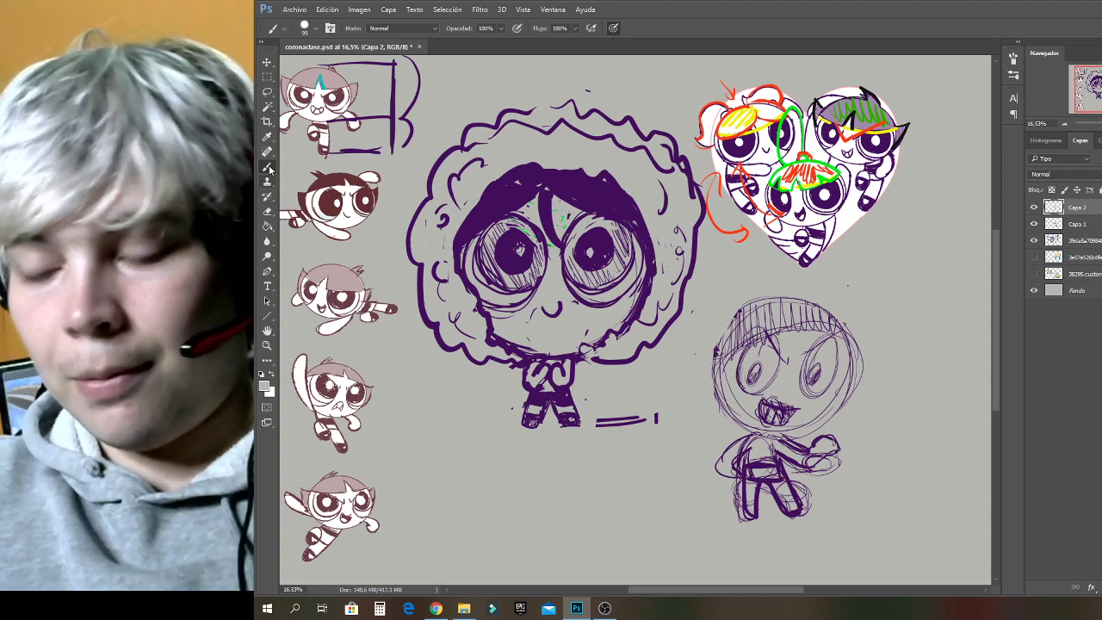
# Resample the grey background colour and paint over the character's arms, torso and legs.
pyautogui.keyDown('alt'); pyautogui.click(749, 472); pyautogui.keyUp('alt')
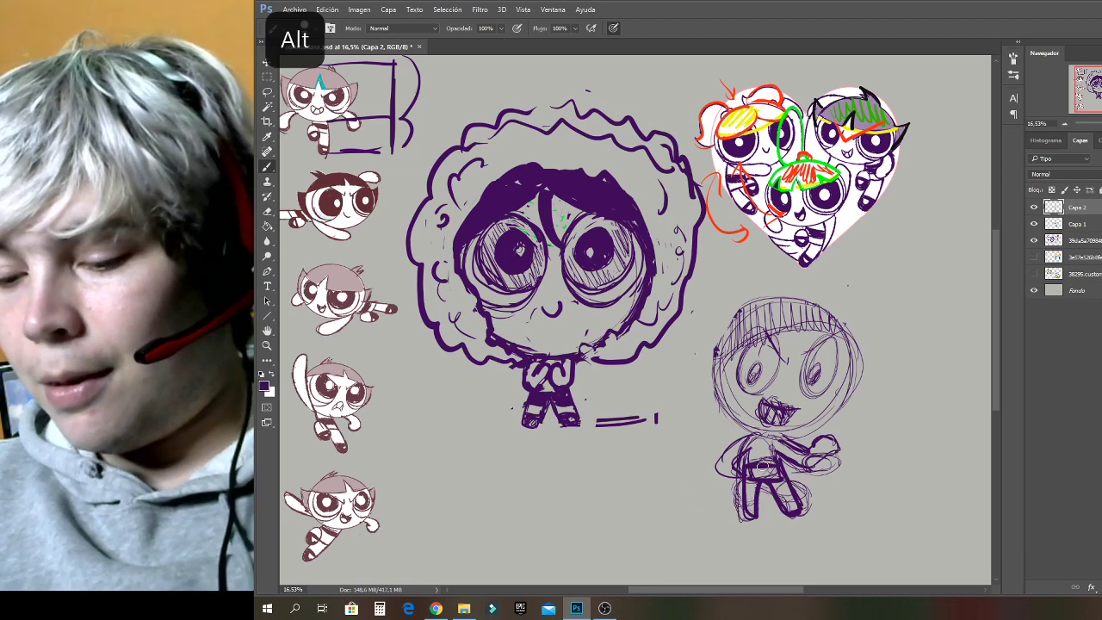
pyautogui.rightClick(728, 424)
pyautogui.moveTo(824, 450); pyautogui.dragTo(832, 451)
pyautogui.keyDown('alt'); pyautogui.click(692, 456); pyautogui.keyUp('alt')
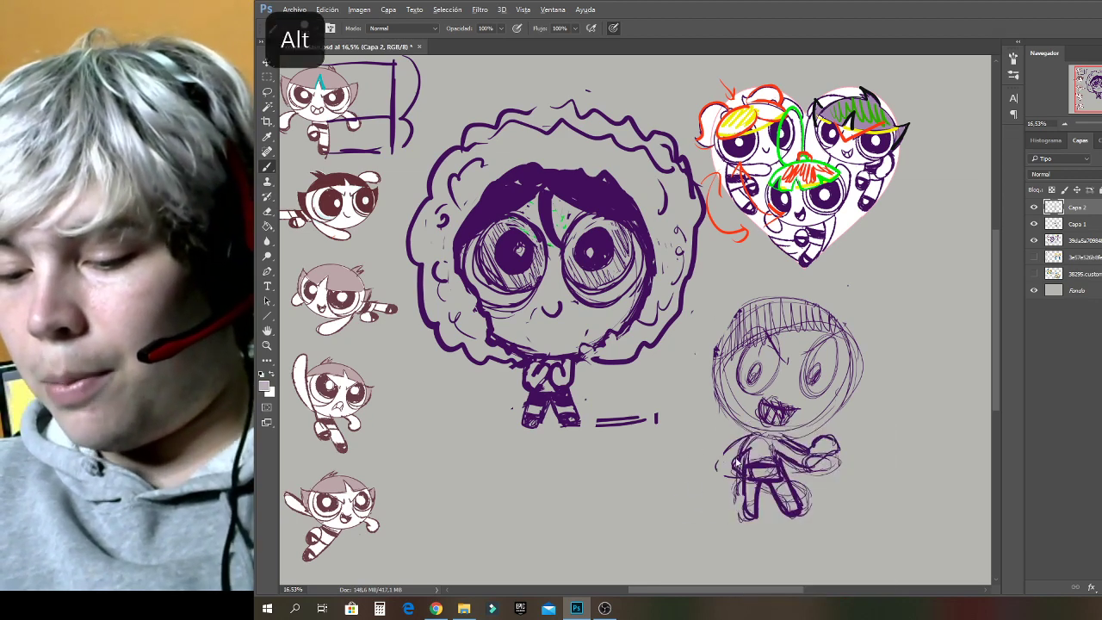
pyautogui.moveTo(732, 453); pyautogui.dragTo(744, 515)
pyautogui.moveTo(764, 444); pyautogui.dragTo(753, 496)
pyautogui.hotkey('ctrl', 'alt', 'z')
pyautogui.hotkey('ctrl', 'alt', 'z')
pyautogui.hotkey('ctrl', 'alt', 'z')
pyautogui.hotkey('ctrl', 'alt', 'z')
pyautogui.hotkey('ctrl', 'alt', 'z')
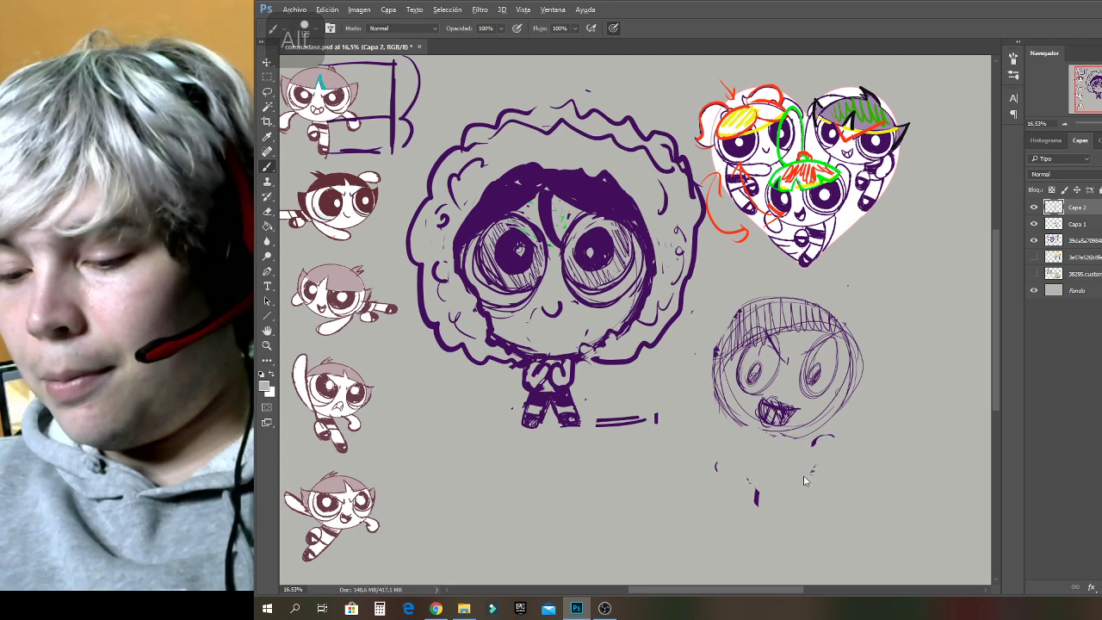
# Paint over the mouth, the brows and the remaining body strokes in background grey with a size 136 brush.
pyautogui.hotkey('ctrl', 'alt', 'z')
pyautogui.hotkey('ctrl', 'alt', 'z')
pyautogui.hotkey('ctrl', 'alt', 'z')
pyautogui.hotkey('ctrl', 'alt', 'z')
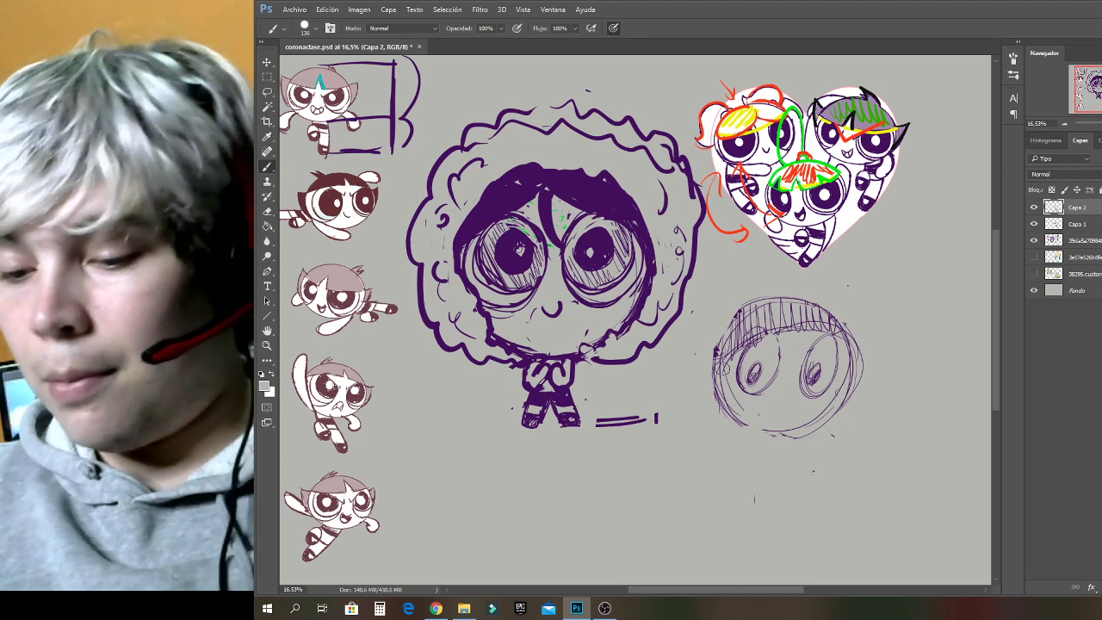
# Sample the purple line colour, draw two long hatched pigtails hanging beside the head, and add a tiny nose-like smile.
pyautogui.keyDown('alt'); pyautogui.click(716, 372); pyautogui.keyUp('alt')
pyautogui.moveTo(745, 302)
pyautogui.mouseDown()
pyautogui.moveTo(678, 373)
pyautogui.moveTo(701, 436)
pyautogui.moveTo(725, 405)
pyautogui.moveTo(690, 430)
pyautogui.moveTo(741, 301)
pyautogui.moveTo(686, 422)
pyautogui.mouseUp()
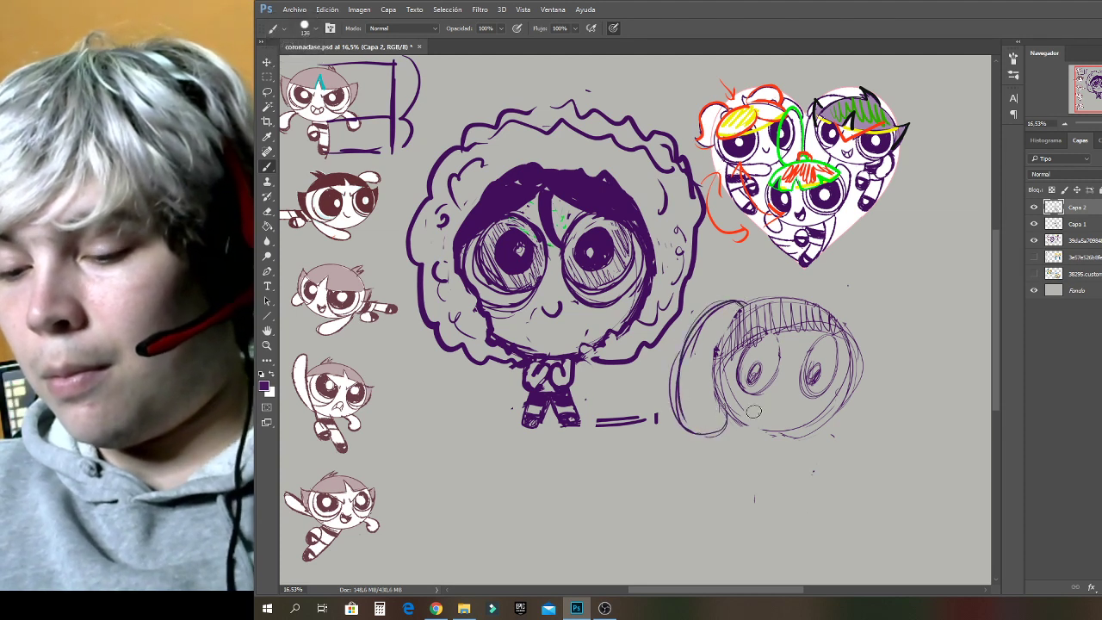
pyautogui.moveTo(813, 301)
pyautogui.mouseDown()
pyautogui.moveTo(866, 375)
pyautogui.moveTo(857, 430)
pyautogui.moveTo(838, 428)
pyautogui.moveTo(878, 416)
pyautogui.mouseUp()
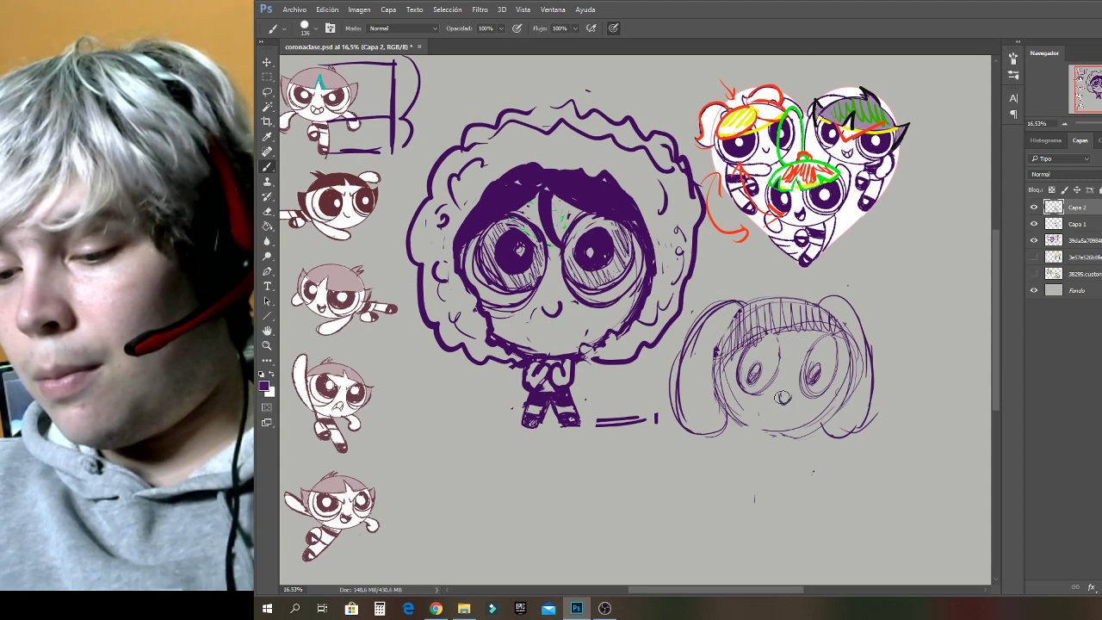
pyautogui.moveTo(699, 435)
pyautogui.mouseDown()
pyautogui.moveTo(687, 403)
pyautogui.moveTo(711, 353)
pyautogui.moveTo(702, 336)
pyautogui.moveTo(715, 310)
pyautogui.moveTo(737, 306)
pyautogui.mouseUp()
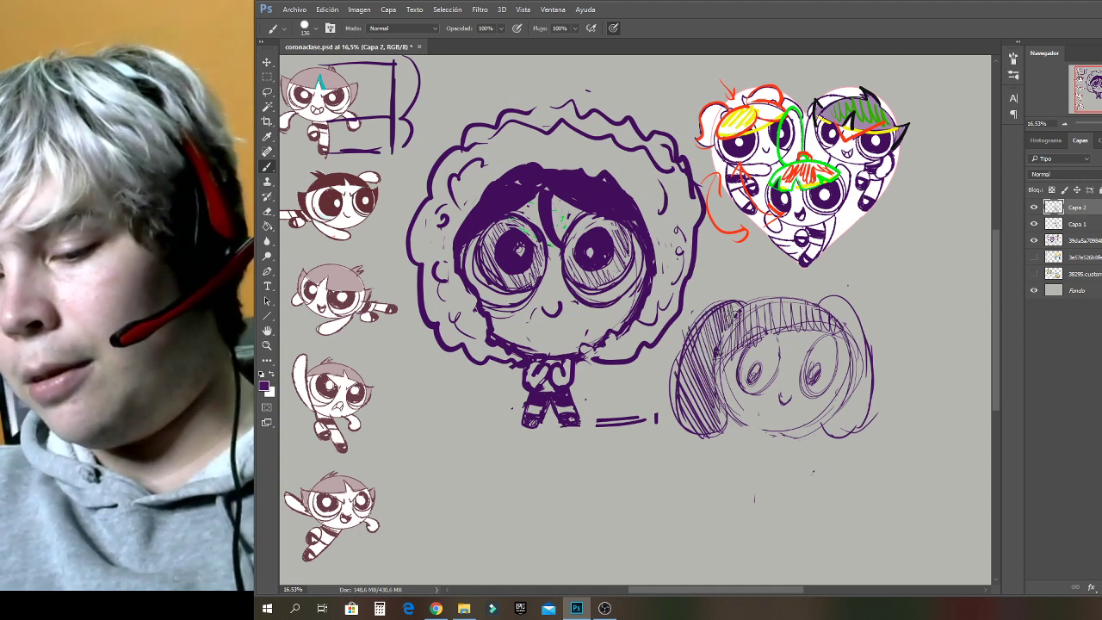
pyautogui.moveTo(829, 435)
pyautogui.mouseDown()
pyautogui.moveTo(834, 405)
pyautogui.moveTo(856, 405)
pyautogui.moveTo(847, 349)
pyautogui.moveTo(823, 303)
pyautogui.moveTo(857, 370)
pyautogui.moveTo(825, 298)
pyautogui.moveTo(861, 348)
pyautogui.mouseUp()
pyautogui.moveTo(848, 306); pyautogui.dragTo(872, 362)
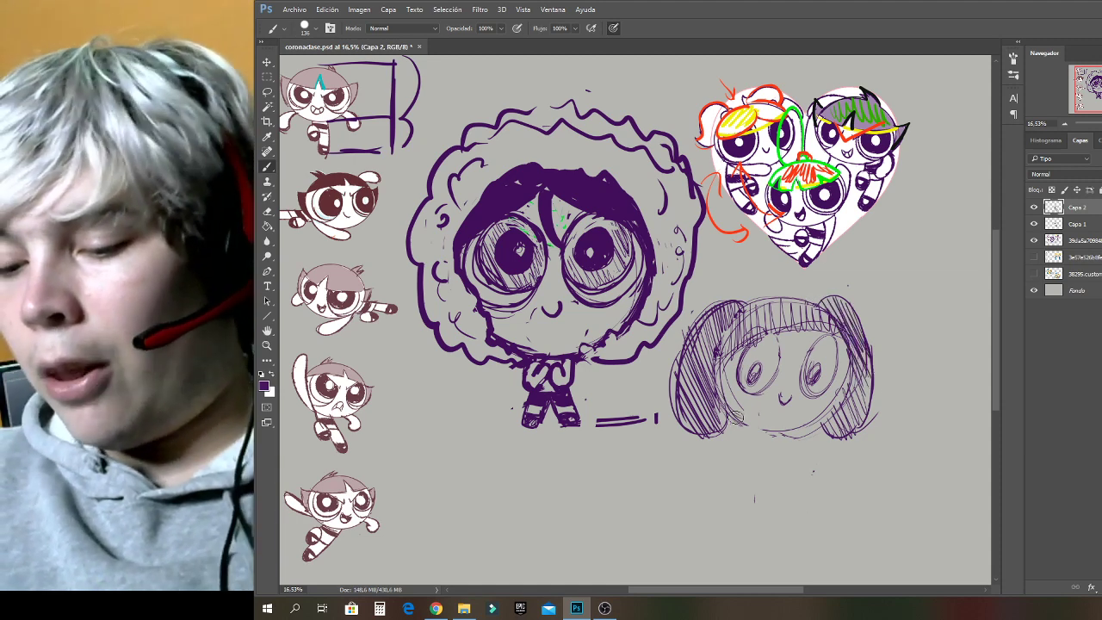
# Retrace the lower contour of the face and redraw both eyes with dark, ringed pupils.
pyautogui.moveTo(730, 405)
pyautogui.mouseDown()
pyautogui.moveTo(782, 432)
pyautogui.moveTo(817, 422)
pyautogui.moveTo(844, 381)
pyautogui.moveTo(835, 324)
pyautogui.mouseUp()
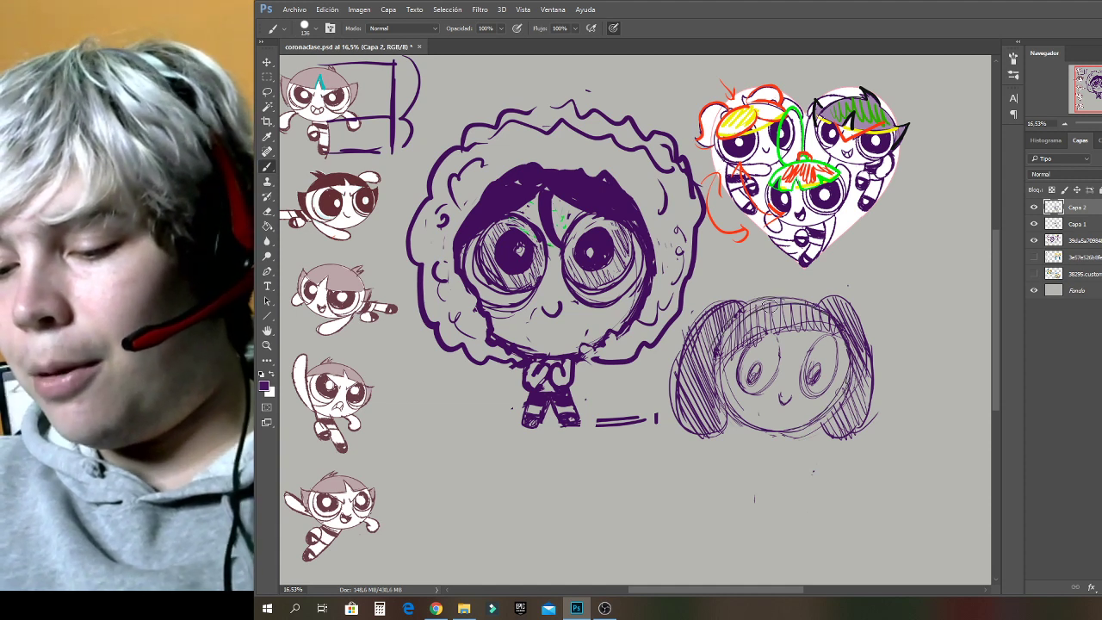
pyautogui.hotkey('ctrl', 'z')
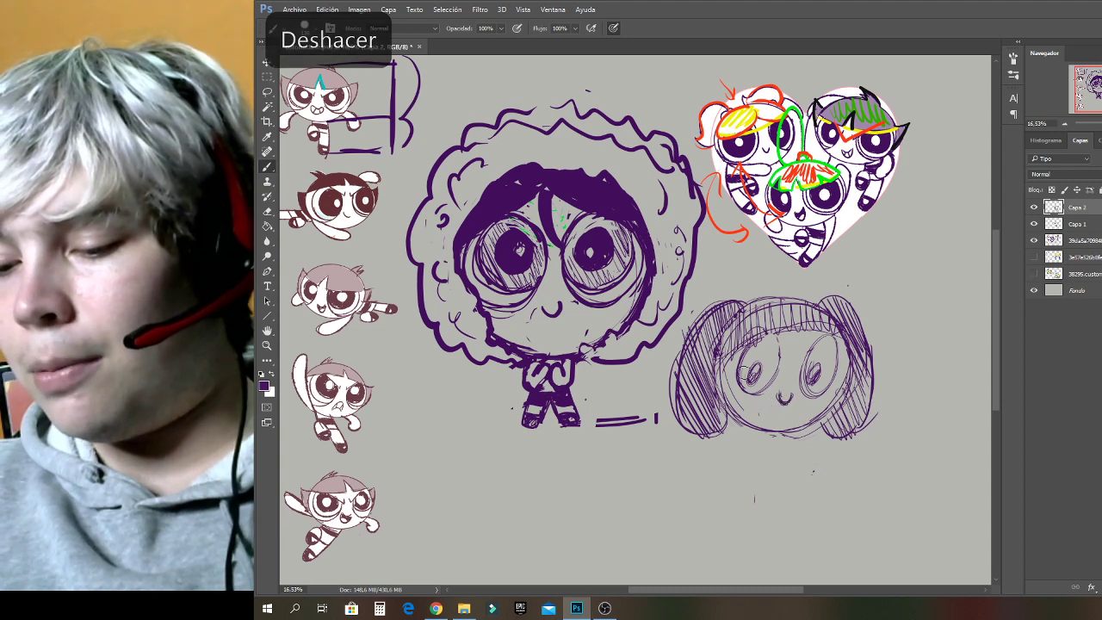
pyautogui.moveTo(756, 355)
pyautogui.mouseDown()
pyautogui.moveTo(761, 379)
pyautogui.moveTo(823, 378)
pyautogui.mouseUp()
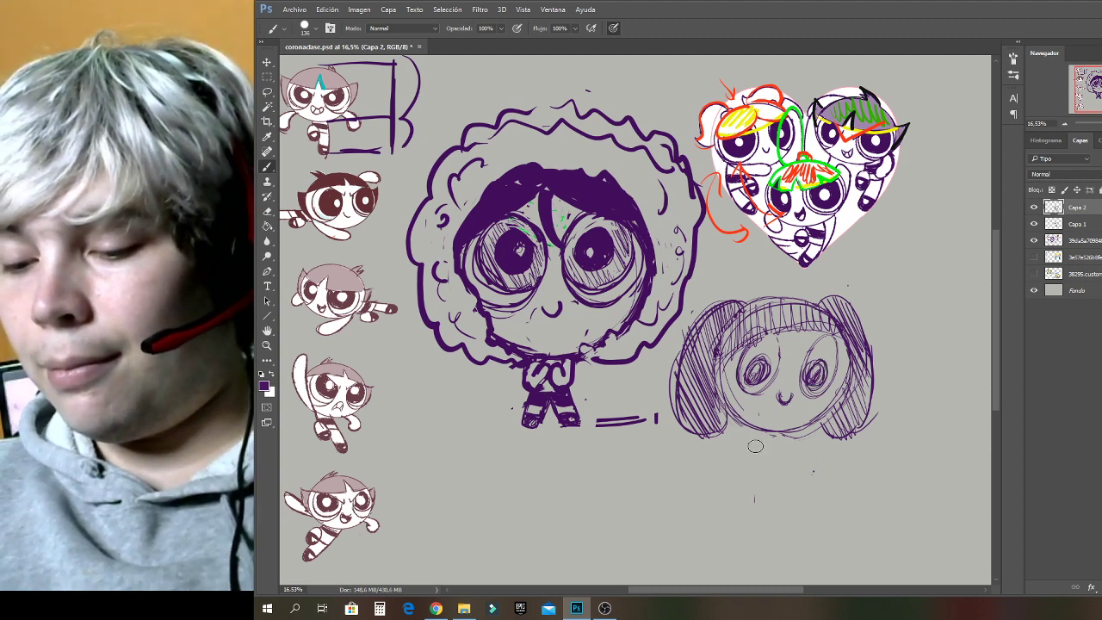
# Sketch a small seated body with hands joined under the chin, a hatched belt and crossed legs.
pyautogui.moveTo(747, 431)
pyautogui.mouseDown()
pyautogui.moveTo(755, 451)
pyautogui.moveTo(776, 411)
pyautogui.moveTo(750, 444)
pyautogui.moveTo(779, 441)
pyautogui.moveTo(771, 460)
pyautogui.mouseUp()
pyautogui.moveTo(779, 407)
pyautogui.mouseDown()
pyautogui.moveTo(747, 458)
pyautogui.moveTo(806, 405)
pyautogui.moveTo(782, 443)
pyautogui.moveTo(807, 447)
pyautogui.mouseUp()
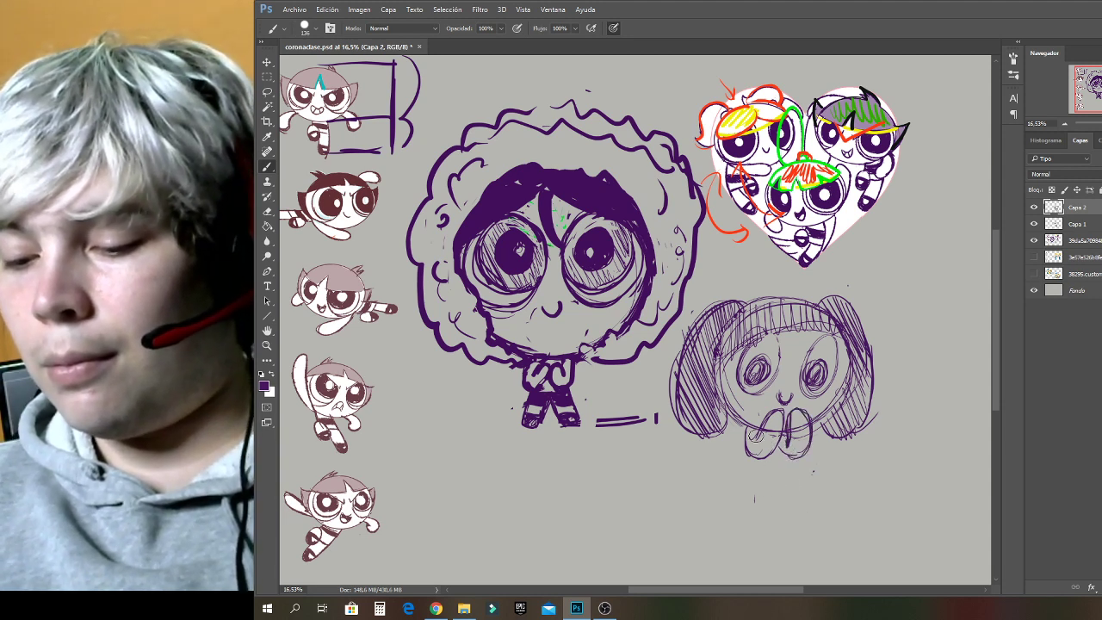
pyautogui.moveTo(746, 449)
pyautogui.mouseDown()
pyautogui.moveTo(718, 489)
pyautogui.moveTo(747, 497)
pyautogui.moveTo(762, 487)
pyautogui.moveTo(743, 472)
pyautogui.moveTo(750, 497)
pyautogui.moveTo(781, 489)
pyautogui.moveTo(776, 479)
pyautogui.moveTo(768, 494)
pyautogui.moveTo(779, 480)
pyautogui.moveTo(829, 476)
pyautogui.moveTo(807, 497)
pyautogui.moveTo(821, 479)
pyautogui.moveTo(789, 476)
pyautogui.moveTo(776, 512)
pyautogui.moveTo(808, 483)
pyautogui.moveTo(802, 501)
pyautogui.moveTo(825, 490)
pyautogui.moveTo(820, 472)
pyautogui.moveTo(794, 460)
pyautogui.mouseUp()
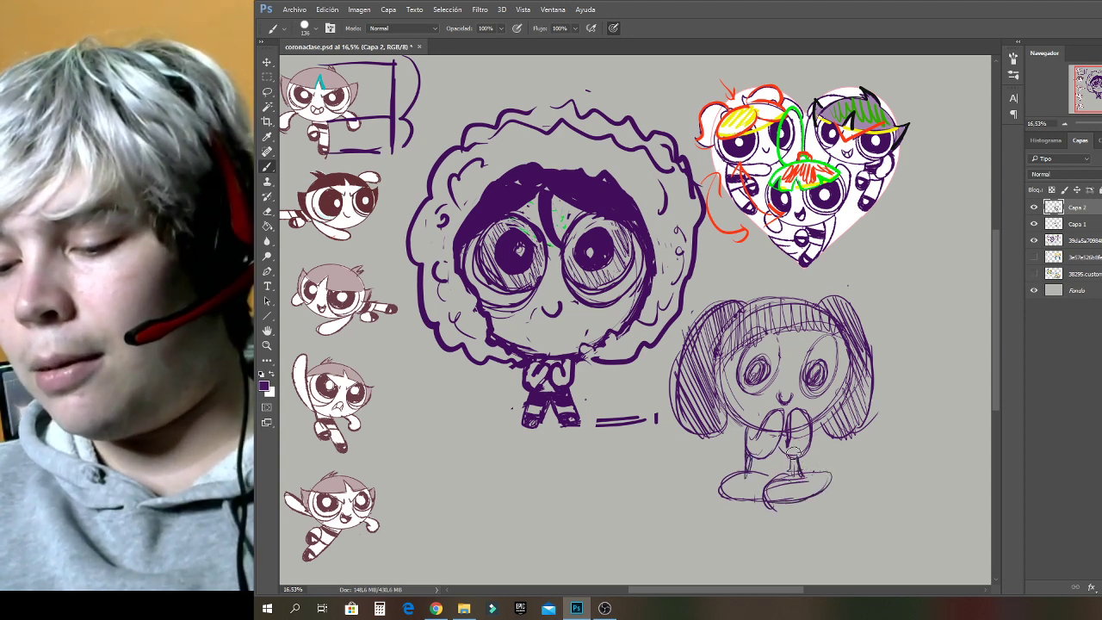
pyautogui.moveTo(754, 465); pyautogui.dragTo(784, 469)
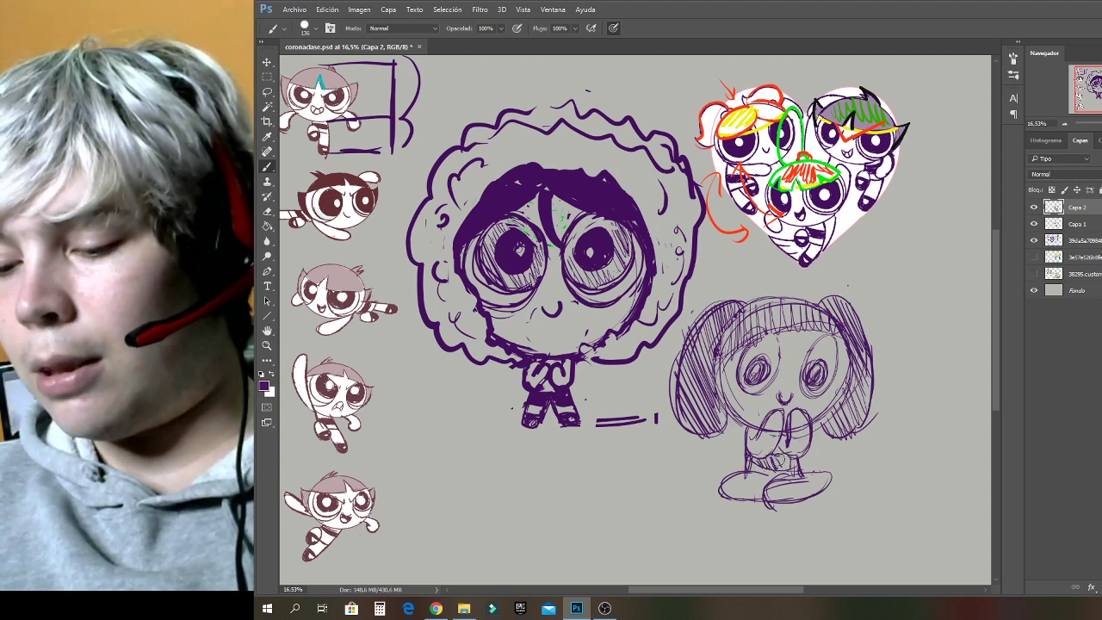
pyautogui.moveTo(772, 450)
pyautogui.mouseDown()
pyautogui.moveTo(794, 475)
pyautogui.moveTo(816, 465)
pyautogui.mouseUp()
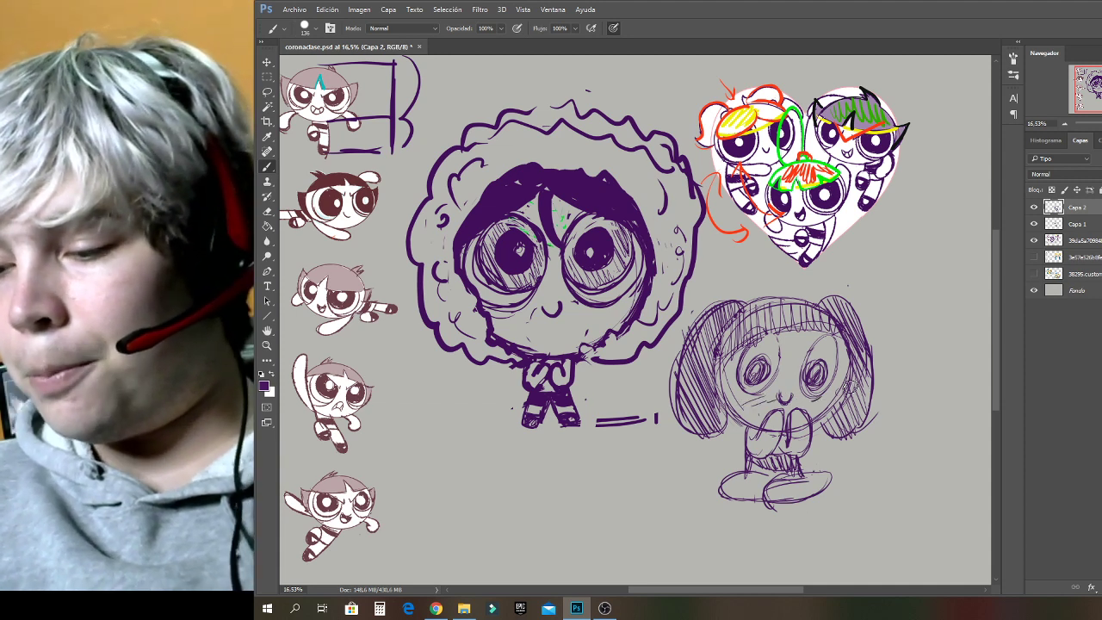
# Toggle the visibility of layers Capa 2 and Capa 1 to compare the character variations.
pyautogui.click(1035, 208)
pyautogui.click(1035, 224)
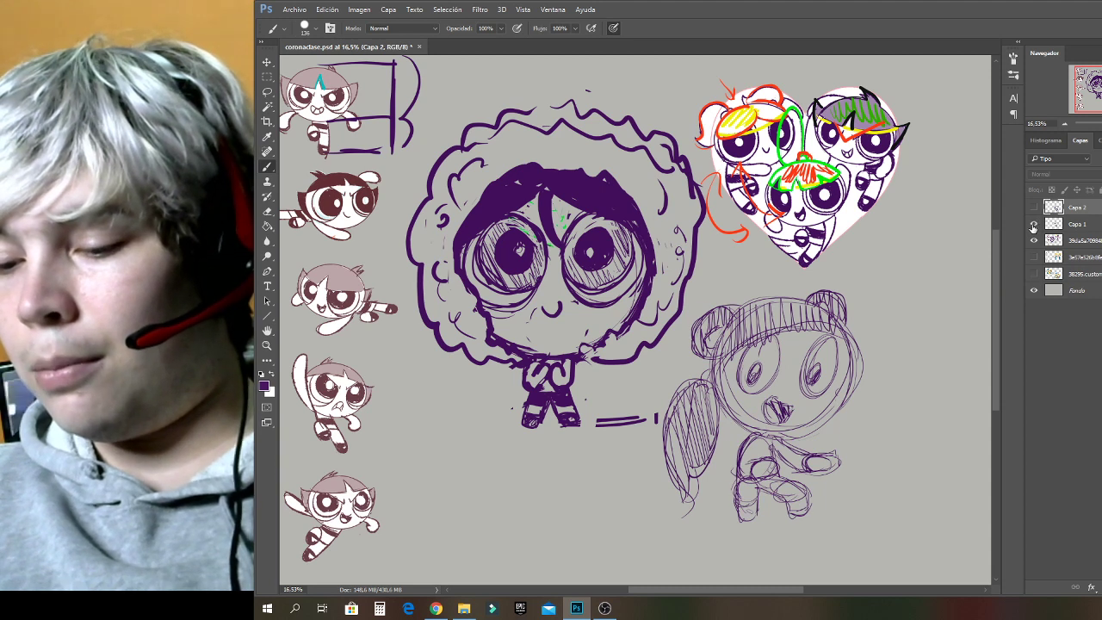
pyautogui.click(1035, 225)
pyautogui.click(1034, 208)
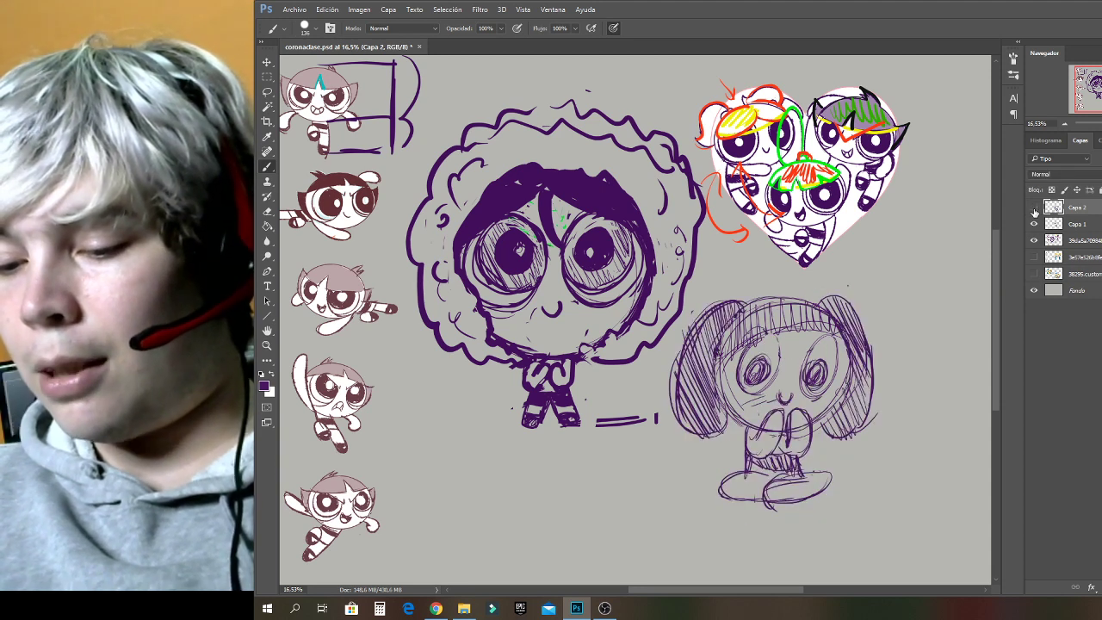
# Hide Capa 2, select Capa 1, and paint over the ponytail and the straight fringe edge in the background grey.
pyautogui.click(1034, 209)
pyautogui.doubleClick(1078, 225)
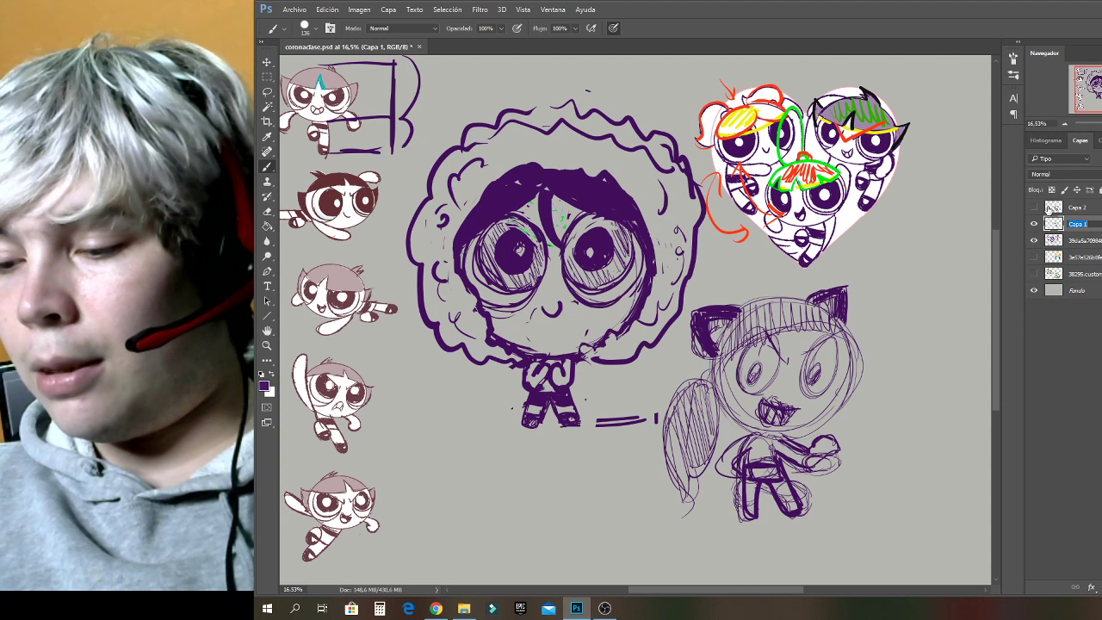
pyautogui.keyDown('alt'); pyautogui.click(727, 435); pyautogui.keyUp('alt')
pyautogui.moveTo(704, 379)
pyautogui.mouseDown()
pyautogui.moveTo(709, 441)
pyautogui.moveTo(680, 391)
pyautogui.moveTo(671, 397)
pyautogui.mouseUp()
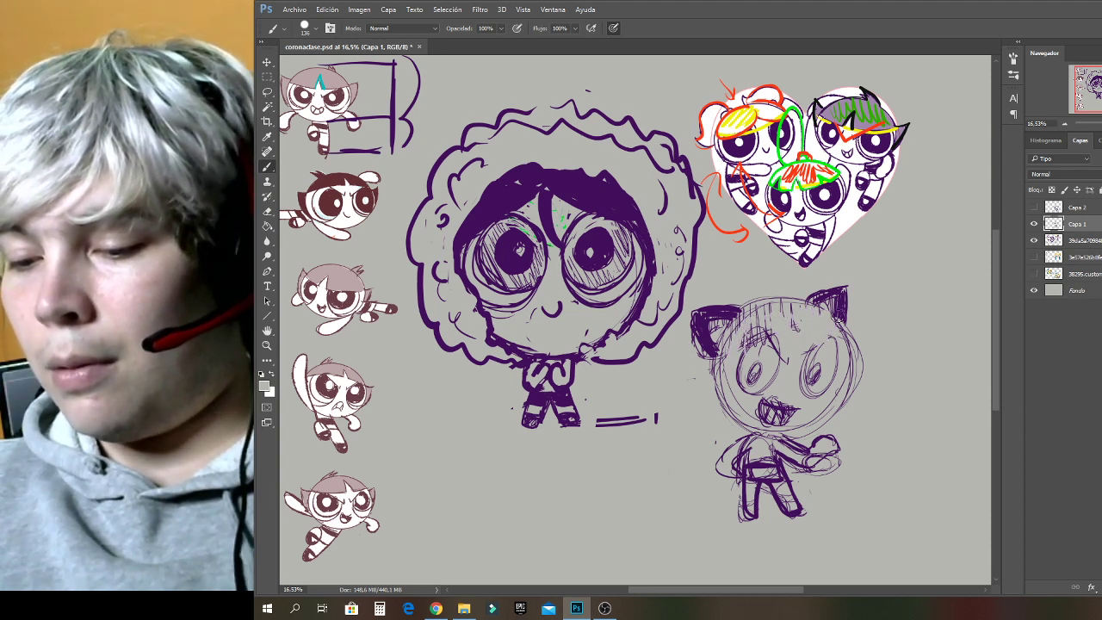
# Sample the purple line colour and draw a spiky, pointed fringe across the cat-eared character's forehead.
pyautogui.keyDown('alt'); pyautogui.click(768, 324); pyautogui.keyUp('alt')
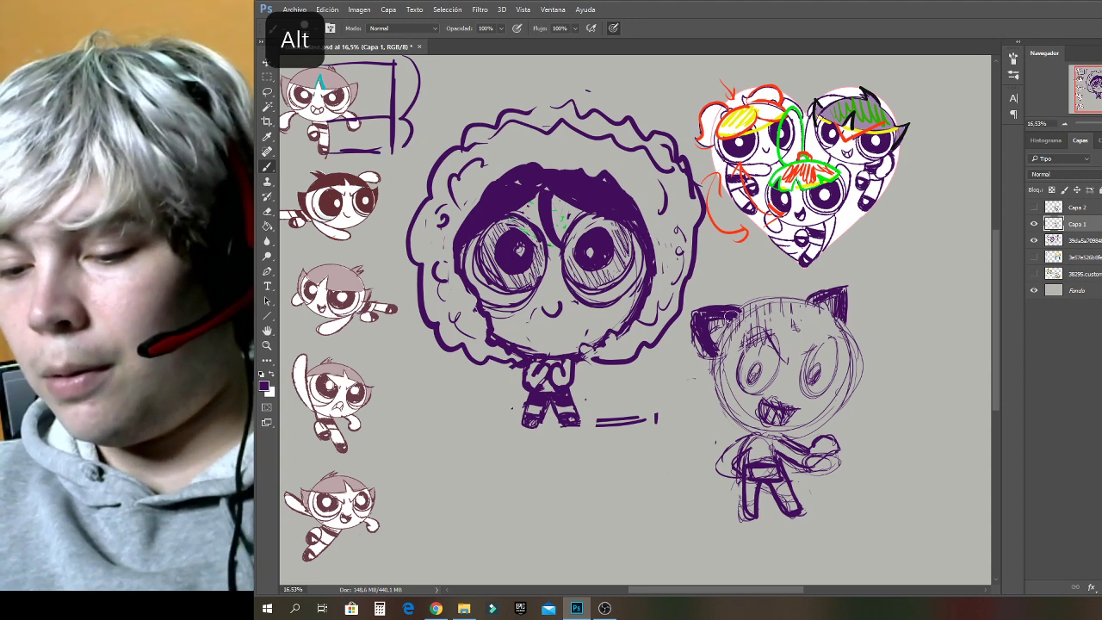
pyautogui.moveTo(731, 317); pyautogui.dragTo(724, 374)
pyautogui.moveTo(758, 307); pyautogui.dragTo(755, 364)
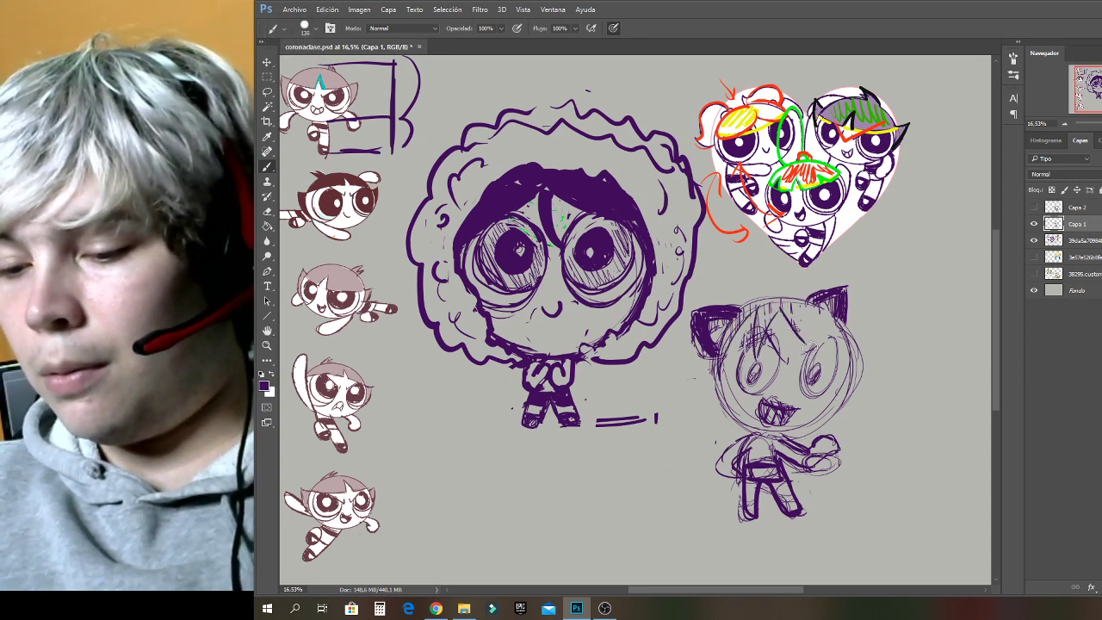
pyautogui.moveTo(801, 308); pyautogui.dragTo(812, 348)
pyautogui.moveTo(811, 309); pyautogui.dragTo(842, 349)
pyautogui.moveTo(751, 308)
pyautogui.mouseDown()
pyautogui.moveTo(720, 369)
pyautogui.moveTo(785, 301)
pyautogui.mouseUp()
pyautogui.moveTo(780, 340)
pyautogui.mouseDown()
pyautogui.moveTo(806, 303)
pyautogui.moveTo(839, 297)
pyautogui.moveTo(848, 357)
pyautogui.mouseUp()
pyautogui.moveTo(823, 315); pyautogui.dragTo(860, 345)
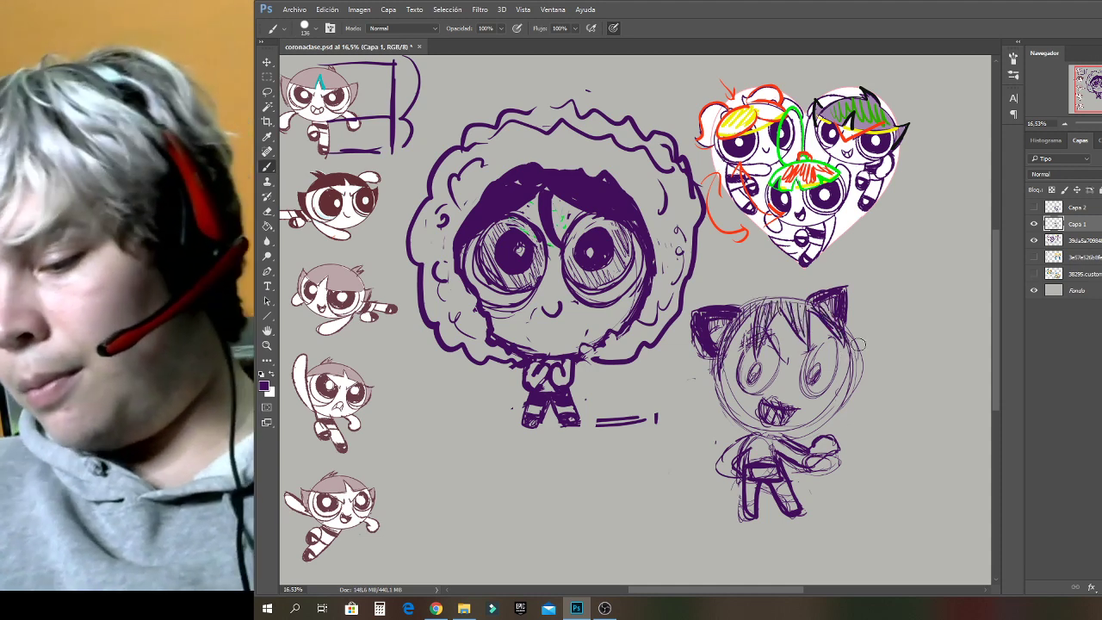
# Reinforce the cat-eared character's head outline along the cheeks and chin, and redraw the bent arm beside the torso.
pyautogui.moveTo(722, 379)
pyautogui.mouseDown()
pyautogui.moveTo(762, 433)
pyautogui.moveTo(796, 437)
pyautogui.moveTo(831, 412)
pyautogui.mouseUp()
pyautogui.moveTo(846, 344)
pyautogui.mouseDown()
pyautogui.moveTo(812, 421)
pyautogui.moveTo(841, 405)
pyautogui.mouseUp()
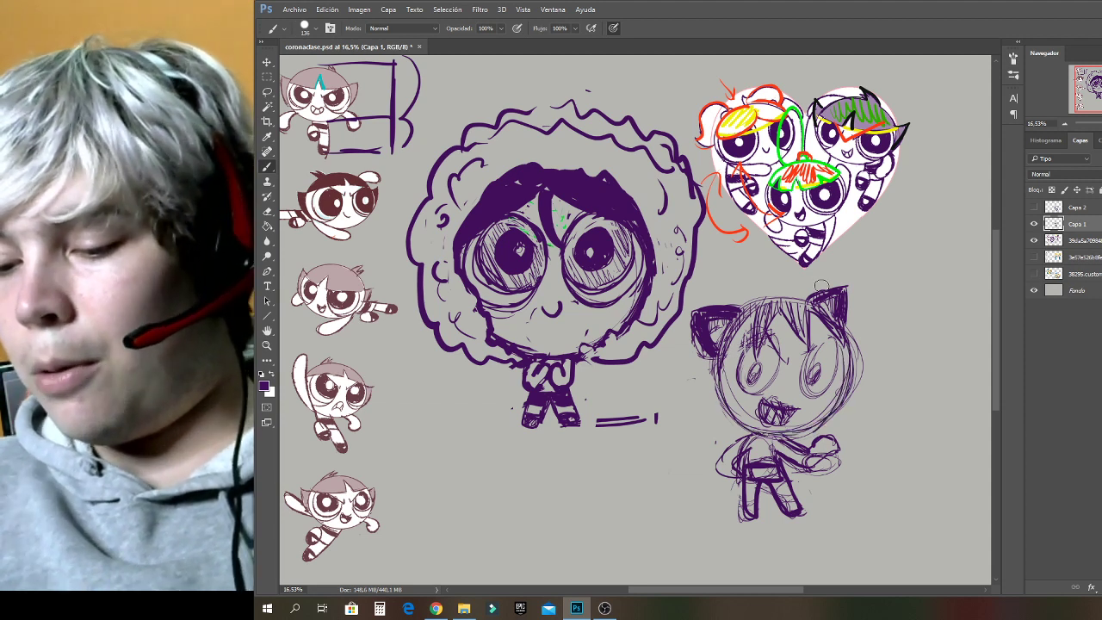
pyautogui.moveTo(737, 450)
pyautogui.mouseDown()
pyautogui.moveTo(711, 474)
pyautogui.moveTo(732, 482)
pyautogui.mouseUp()
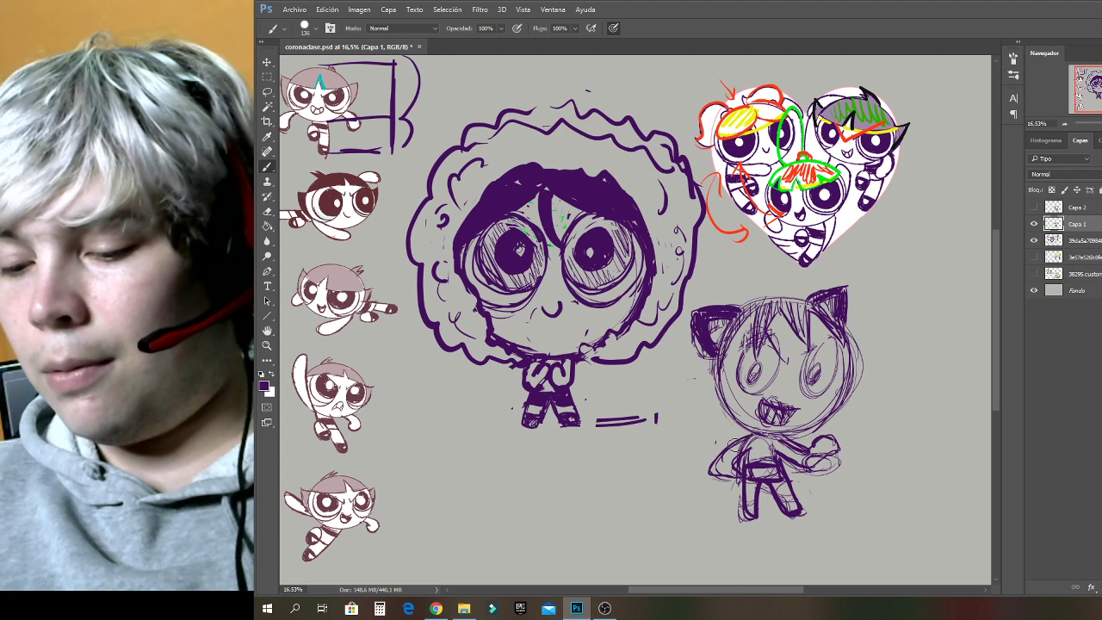
# Switch Capa 1, the base drawing layer and Capa 2 off and on to compare the three character designs.
pyautogui.click(1035, 224)
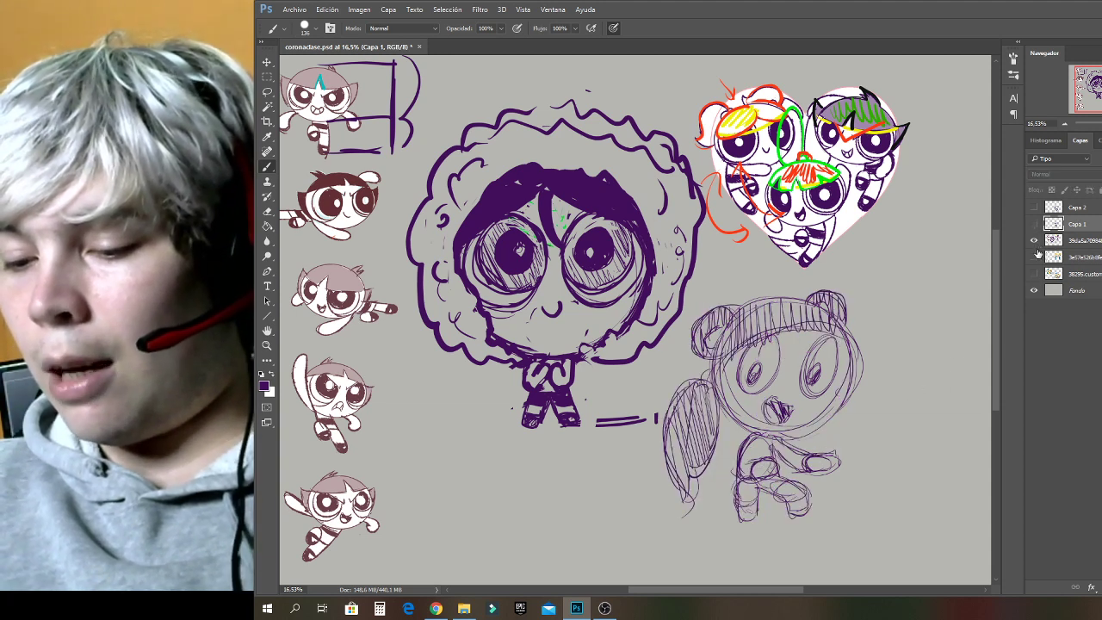
pyautogui.click(1035, 241)
pyautogui.click(1034, 241)
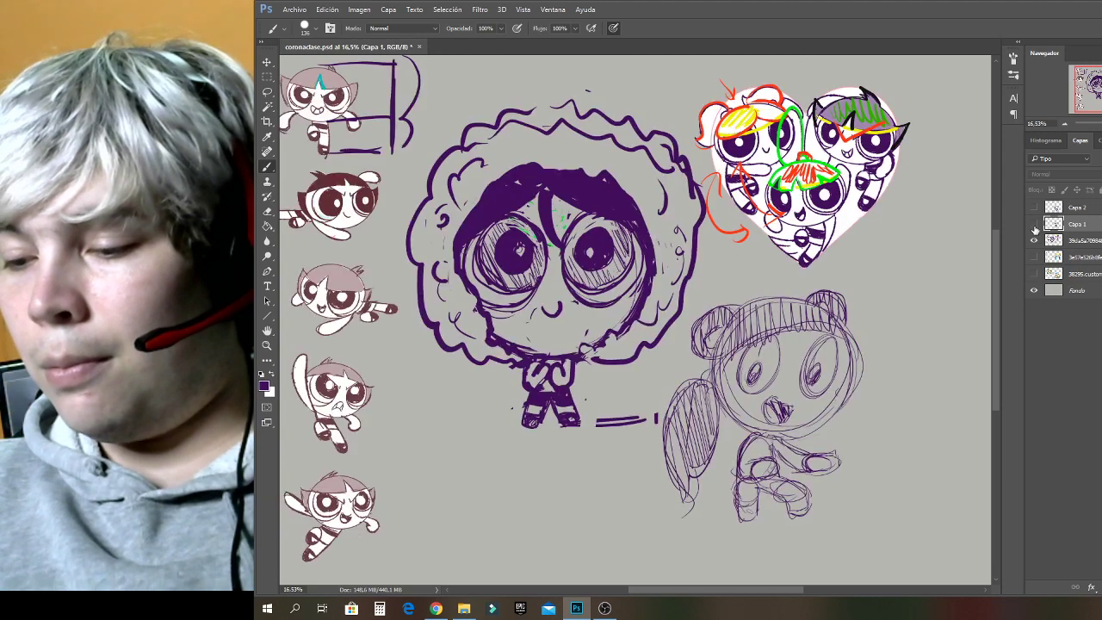
pyautogui.click(1034, 224)
pyautogui.click(1034, 209)
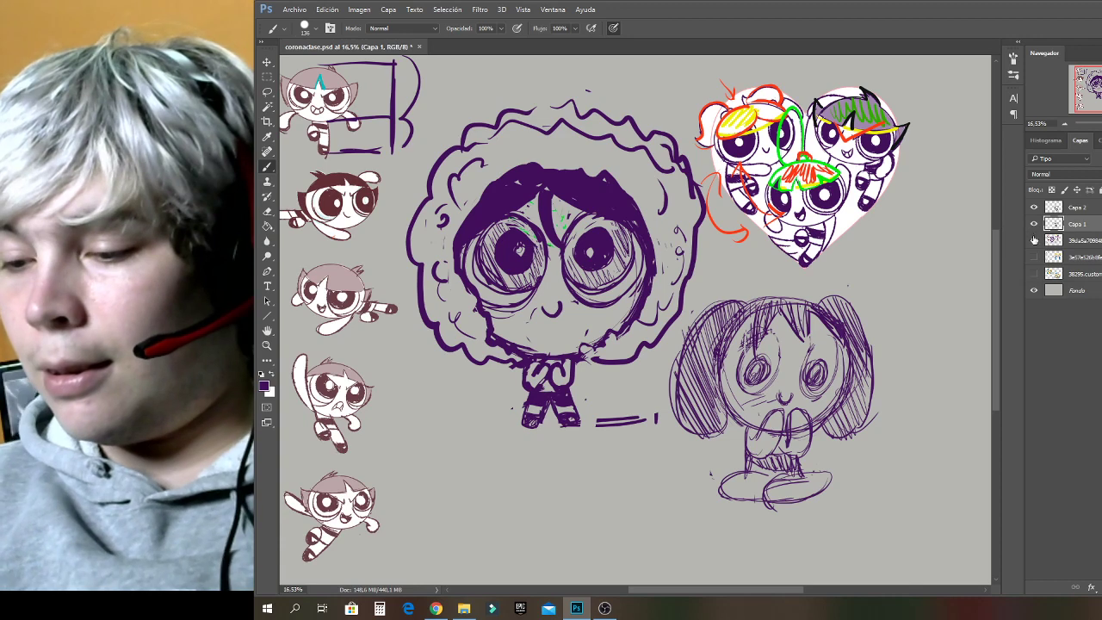
# Hide all the Powerpuff drawing layers, show the Hey Arnold reference layer, and bring its upper pose sketches into view.
pyautogui.click(1034, 224)
pyautogui.click(1034, 208)
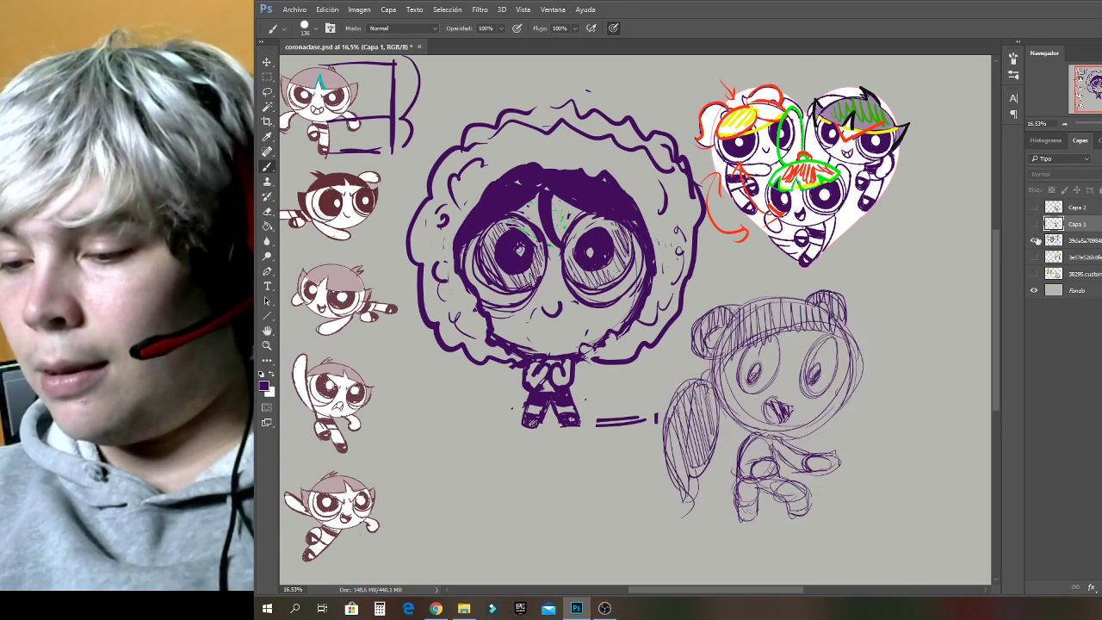
pyautogui.click(1035, 241)
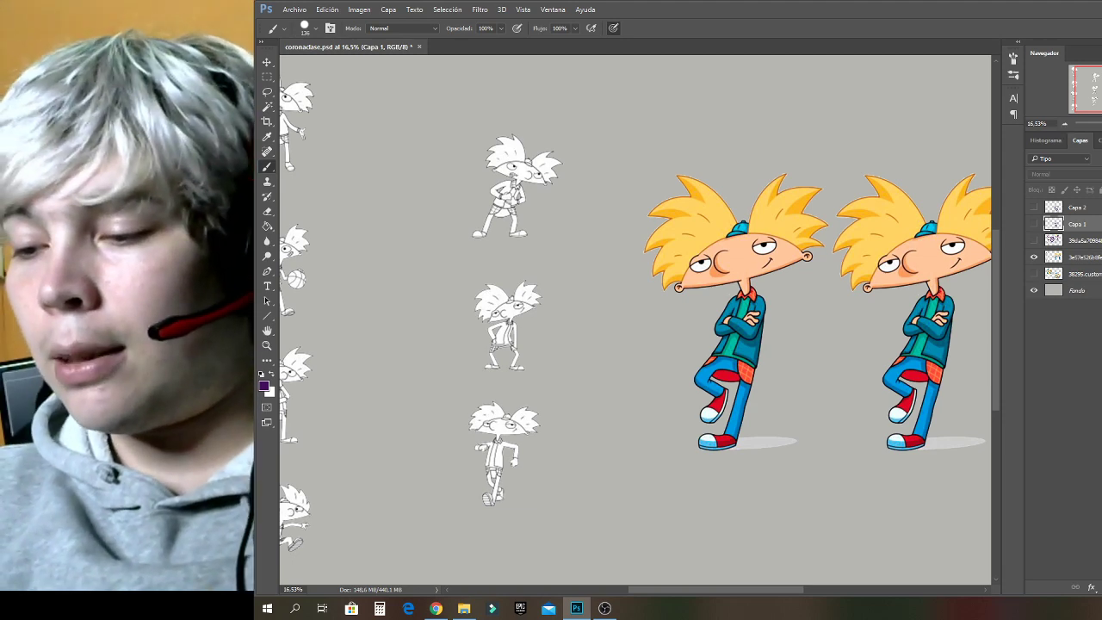
pyautogui.scroll(5, 635, 320)
pyautogui.scroll(-5, 635, 320)
pyautogui.scroll(3, 635, 319)
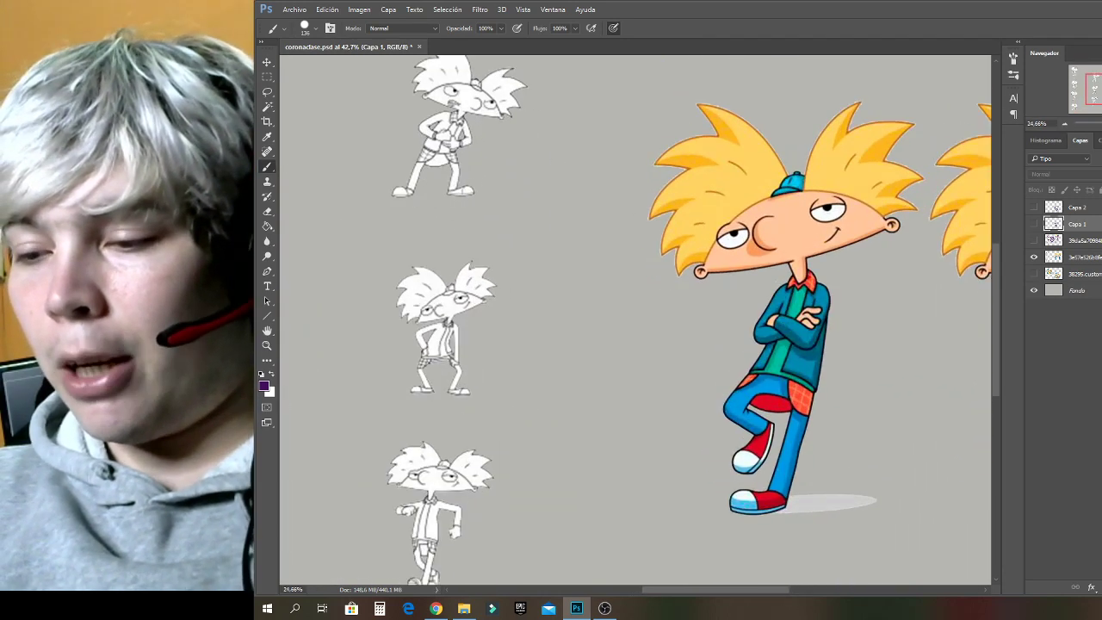
pyautogui.moveTo(1094, 91); pyautogui.dragTo(1082, 72)
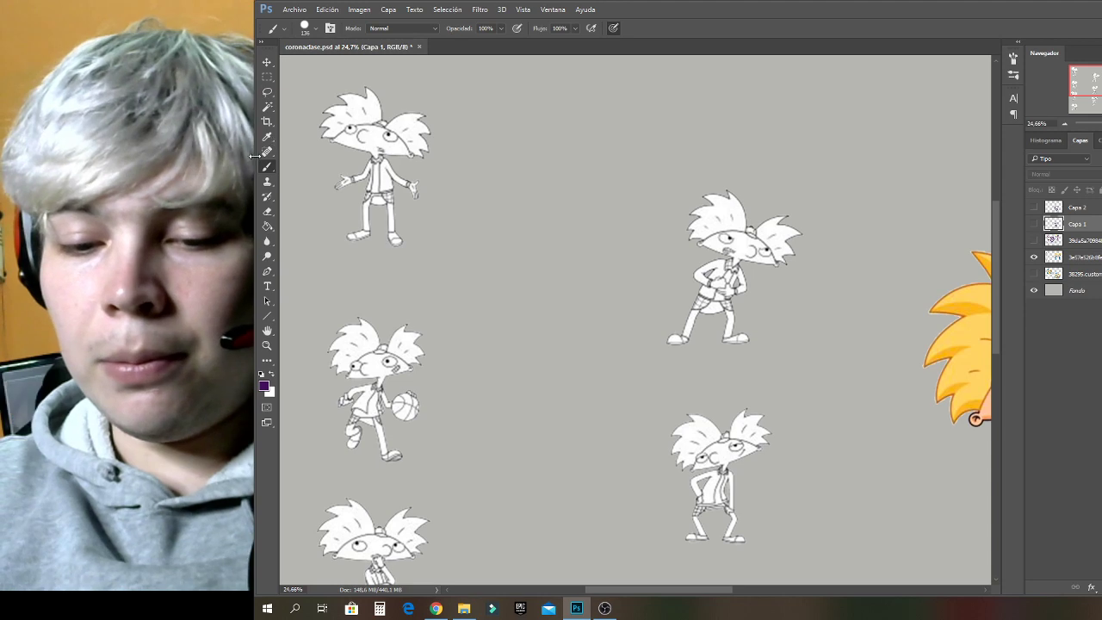
pyautogui.click(268, 182)
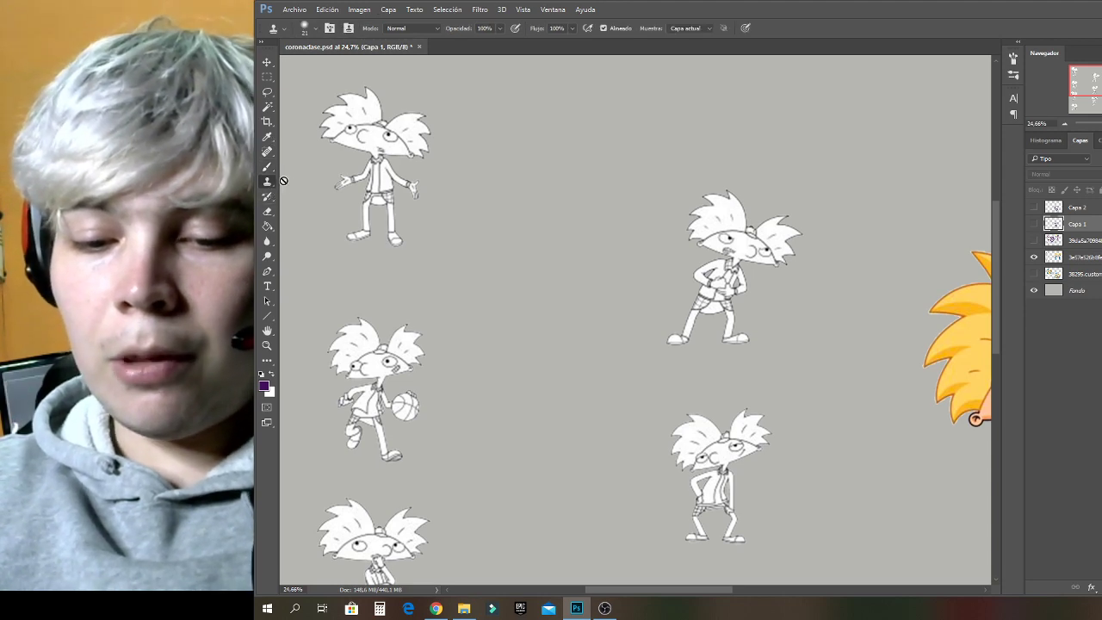
pyautogui.click(275, 166)
pyautogui.click(577, 133)
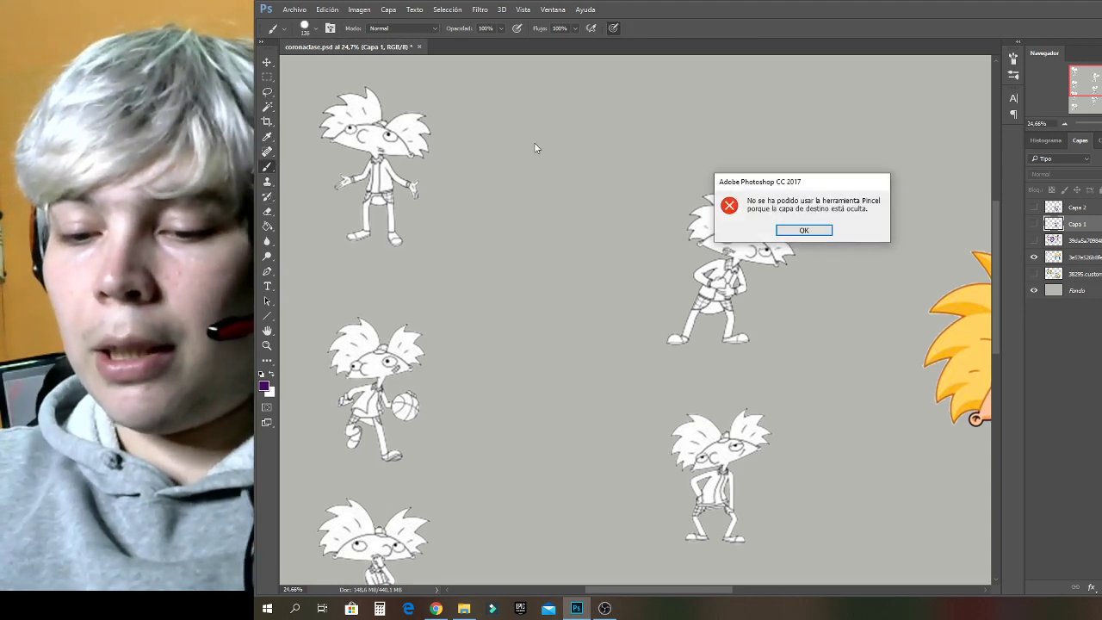
pyautogui.click(788, 231)
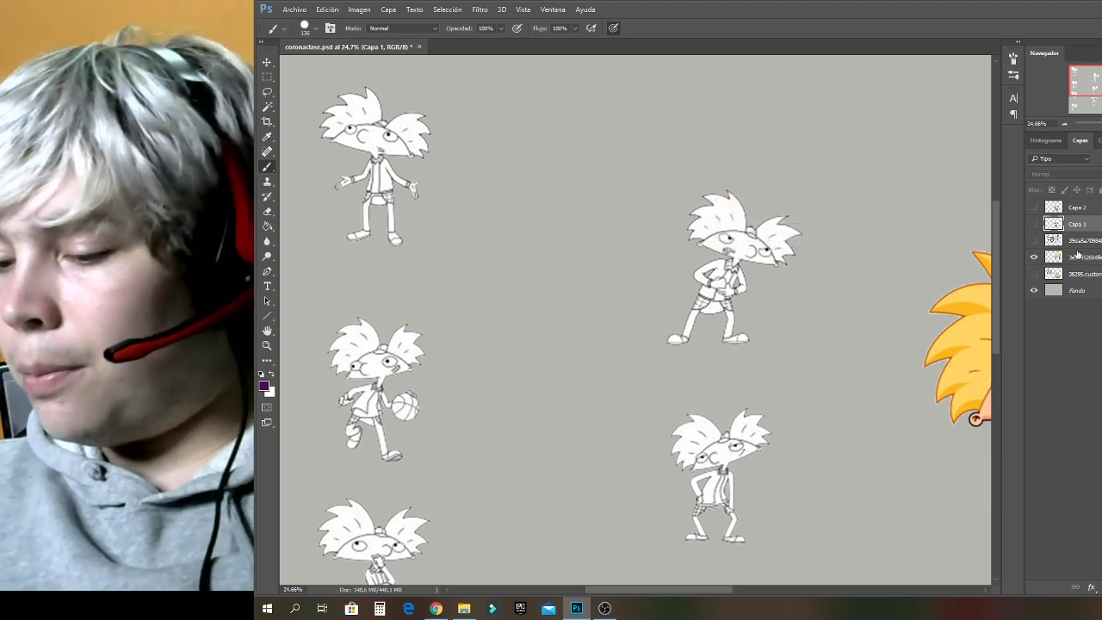
# Add a new layer above the Hey Arnold reference and draw a dome-shaped head from an oval cut by a curved line, erasing the lower part.
pyautogui.click(1077, 256)
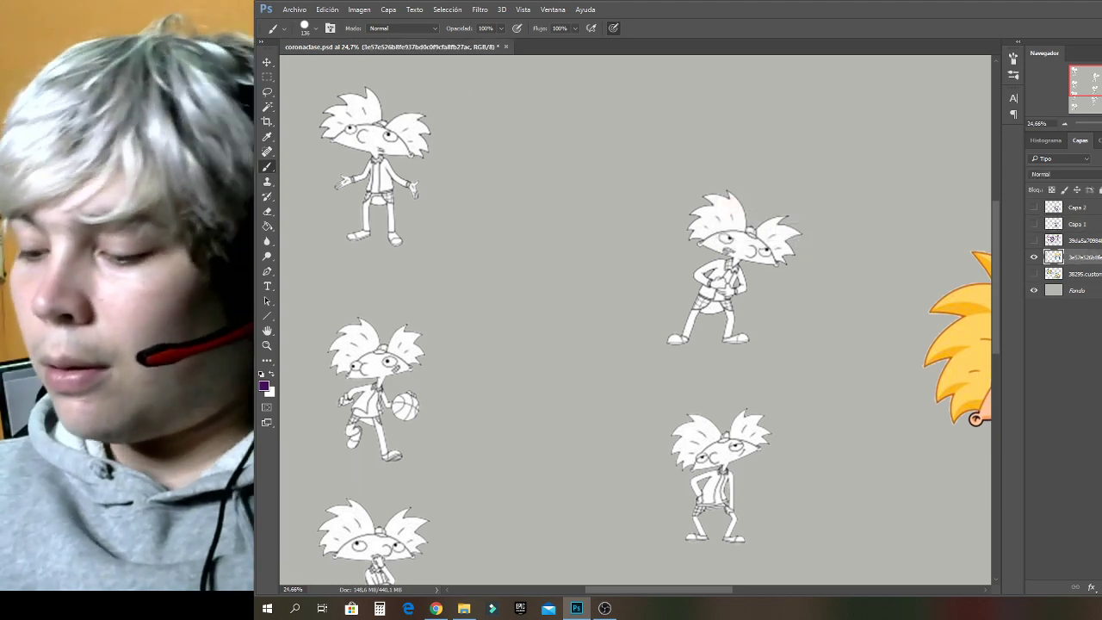
pyautogui.hotkey('ctrl', 'shift', 'alt', 'n')
pyautogui.moveTo(496, 130)
pyautogui.mouseDown()
pyautogui.moveTo(529, 256)
pyautogui.moveTo(578, 253)
pyautogui.moveTo(615, 233)
pyautogui.moveTo(469, 145)
pyautogui.moveTo(534, 191)
pyautogui.mouseUp()
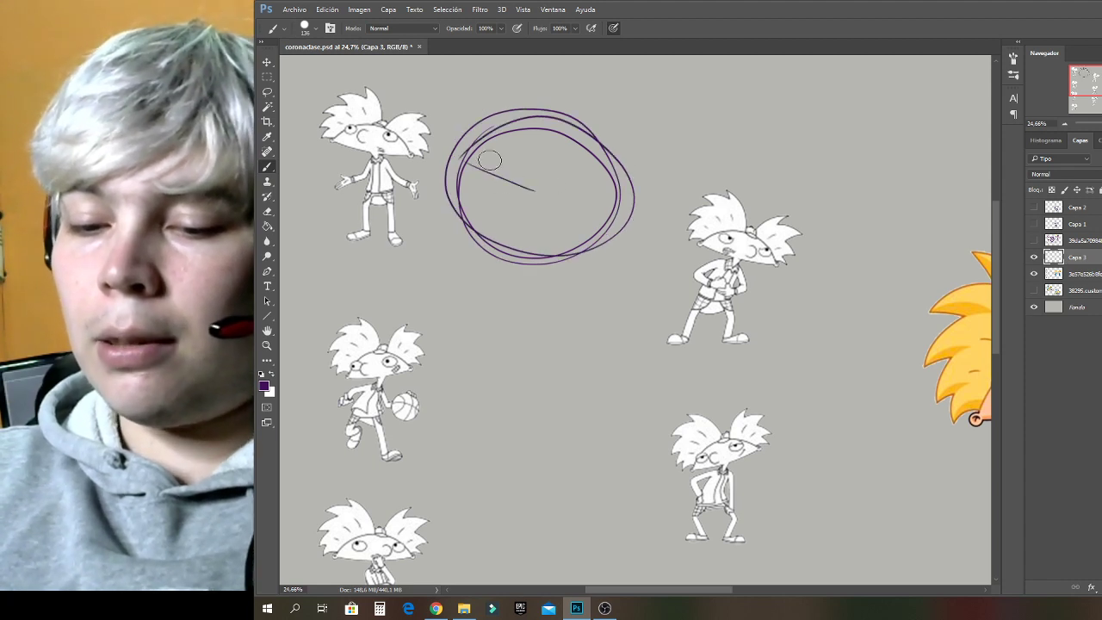
pyautogui.moveTo(469, 160)
pyautogui.mouseDown()
pyautogui.moveTo(575, 191)
pyautogui.moveTo(631, 201)
pyautogui.mouseUp()
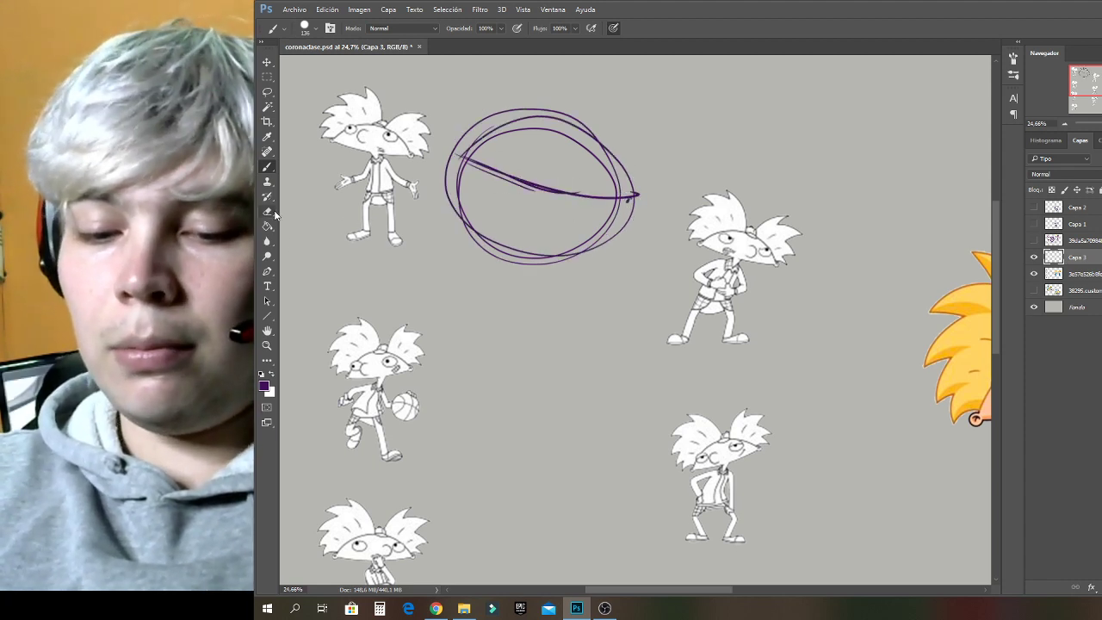
pyautogui.click(268, 211)
pyautogui.moveTo(436, 167)
pyautogui.mouseDown()
pyautogui.moveTo(473, 220)
pyautogui.moveTo(565, 237)
pyautogui.moveTo(613, 219)
pyautogui.moveTo(599, 197)
pyautogui.mouseUp()
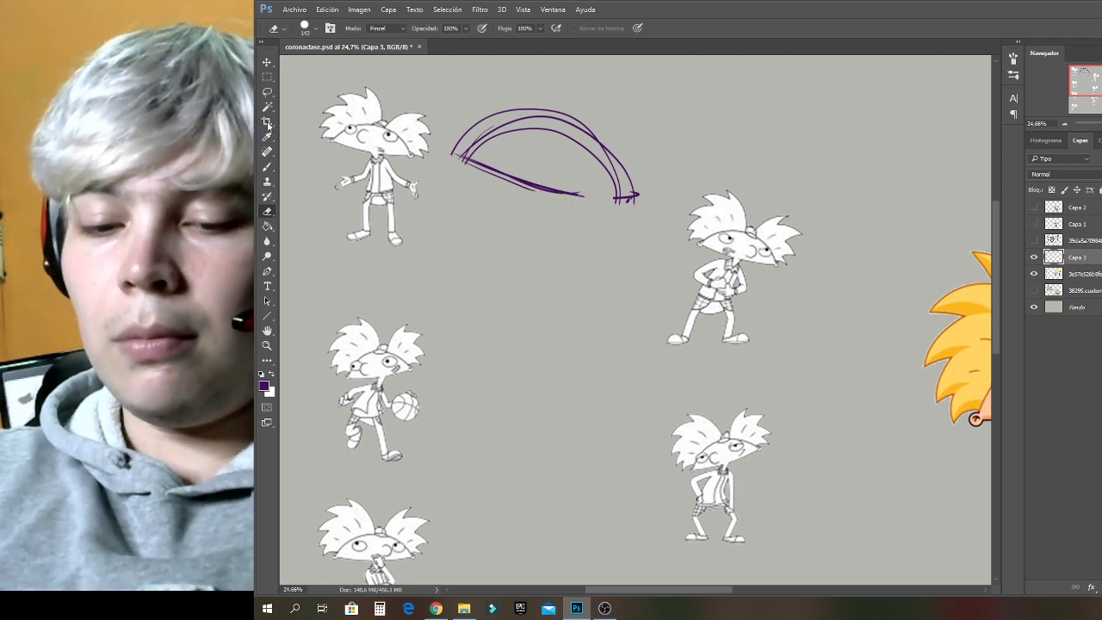
# Draw two round eyes with dark pupils and a curved nose on the dome-shaped head.
pyautogui.click(267, 168)
pyautogui.moveTo(490, 119)
pyautogui.mouseDown()
pyautogui.moveTo(515, 131)
pyautogui.moveTo(485, 138)
pyautogui.mouseUp()
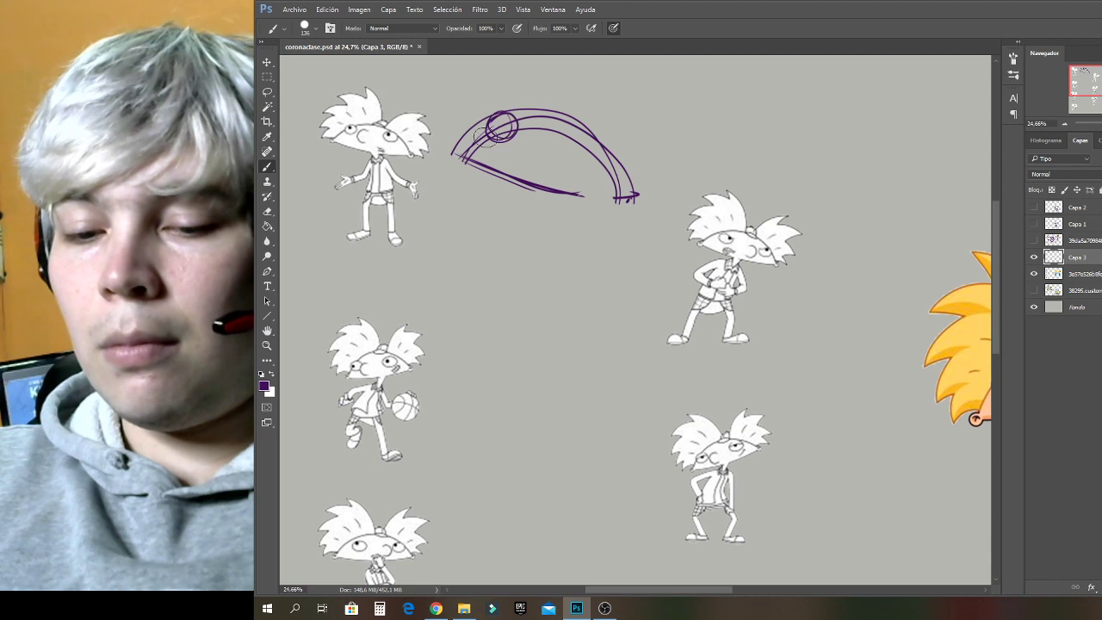
pyautogui.moveTo(596, 134)
pyautogui.mouseDown()
pyautogui.moveTo(574, 153)
pyautogui.moveTo(604, 143)
pyautogui.moveTo(593, 160)
pyautogui.mouseUp()
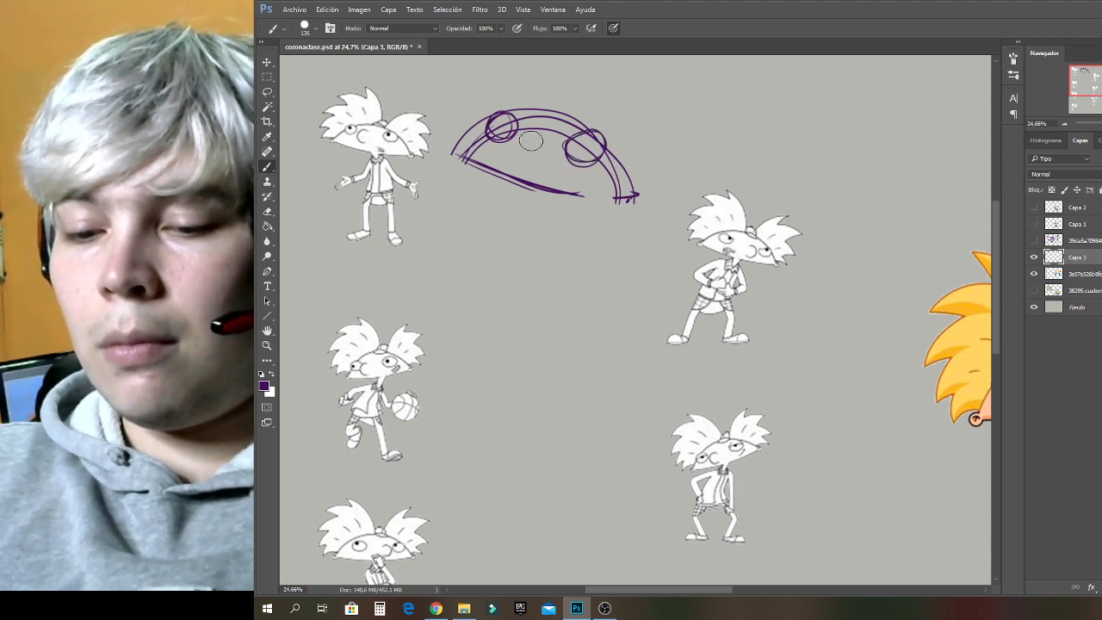
pyautogui.moveTo(531, 141)
pyautogui.mouseDown()
pyautogui.moveTo(506, 153)
pyautogui.moveTo(524, 159)
pyautogui.moveTo(518, 142)
pyautogui.moveTo(523, 162)
pyautogui.moveTo(498, 117)
pyautogui.mouseUp()
pyautogui.moveTo(584, 134); pyautogui.dragTo(575, 142)
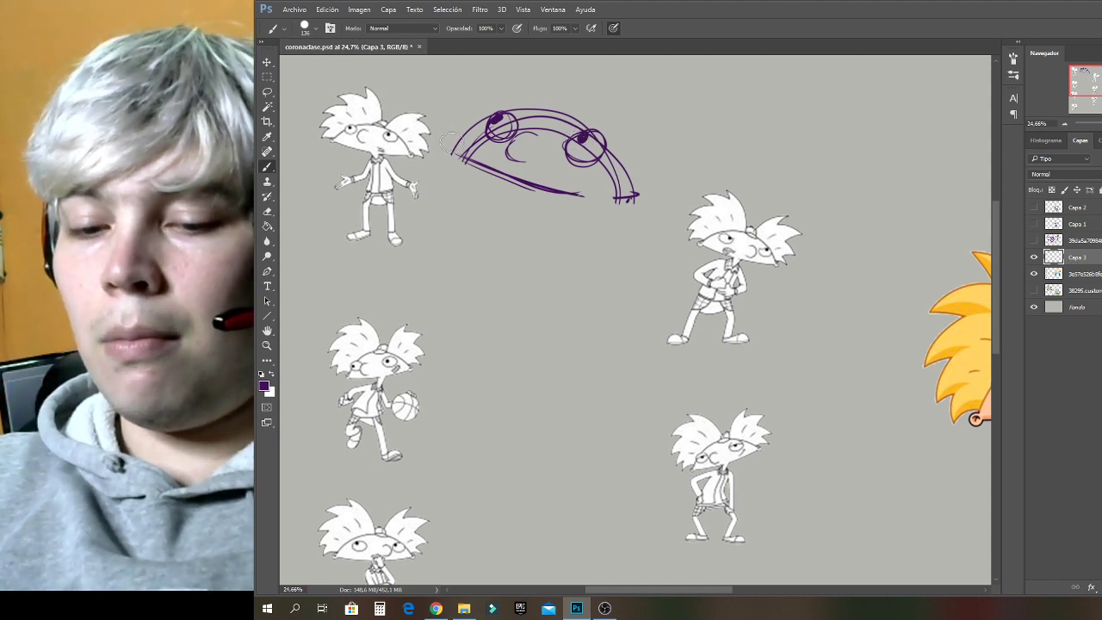
# Sketch curved hair-volume outlines on both sides of the dome-shaped head and add a small cap on its crown.
pyautogui.moveTo(454, 87); pyautogui.dragTo(491, 57)
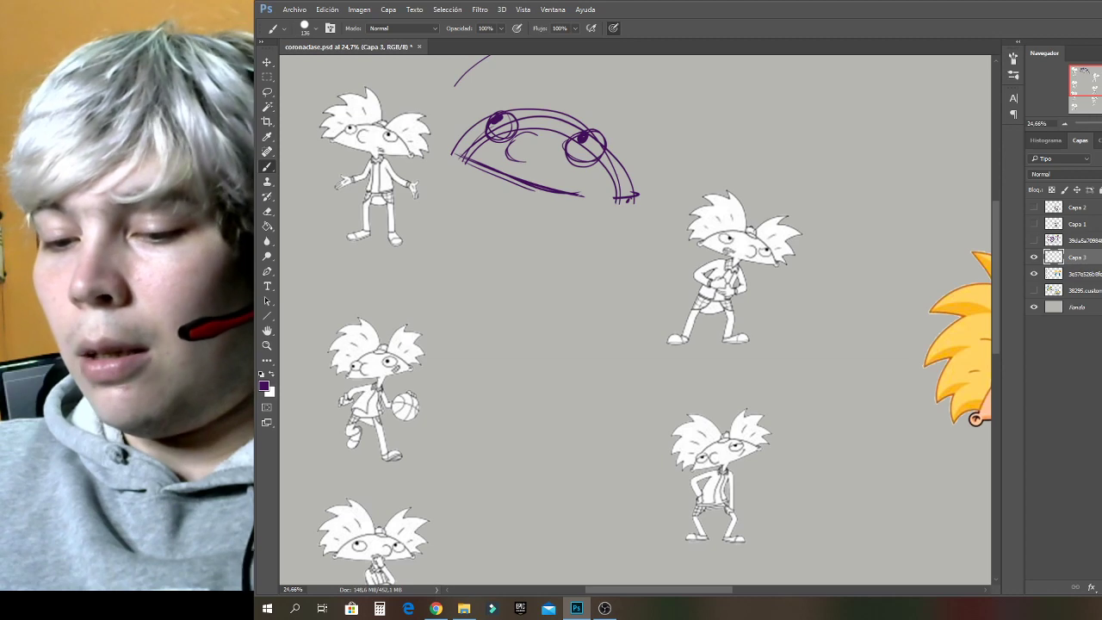
pyautogui.scroll(-1, 609, 140)
pyautogui.moveTo(472, 162); pyautogui.dragTo(506, 83)
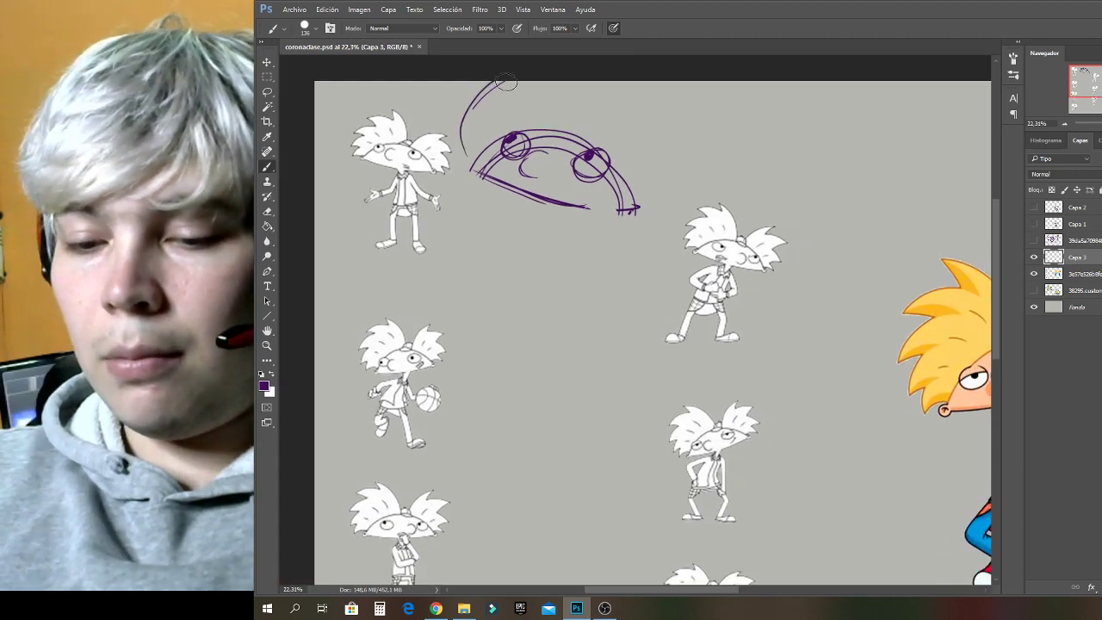
pyautogui.moveTo(646, 122); pyautogui.dragTo(638, 183)
pyautogui.moveTo(644, 100)
pyautogui.mouseDown()
pyautogui.moveTo(657, 141)
pyautogui.moveTo(636, 205)
pyautogui.mouseUp()
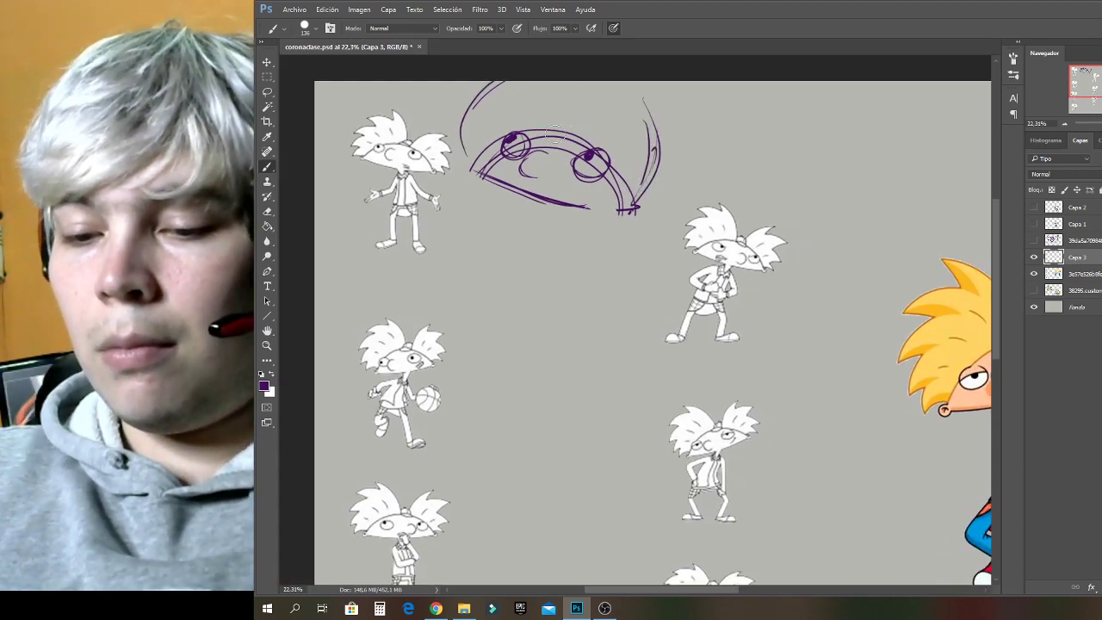
pyautogui.moveTo(578, 129)
pyautogui.mouseDown()
pyautogui.moveTo(558, 121)
pyautogui.moveTo(544, 139)
pyautogui.moveTo(580, 137)
pyautogui.moveTo(569, 122)
pyautogui.moveTo(570, 133)
pyautogui.mouseUp()
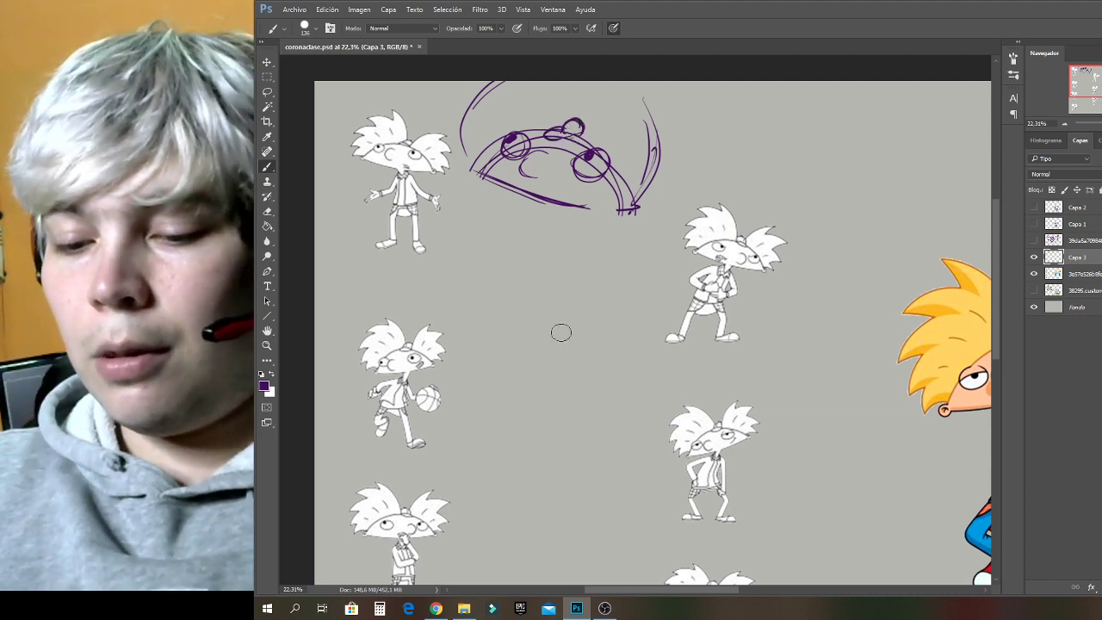
# Draw a second head below from a small circle inside a larger circle for the hair volume, undoing and redrawing the outer circle.
pyautogui.moveTo(556, 304)
pyautogui.mouseDown()
pyautogui.moveTo(589, 379)
pyautogui.moveTo(561, 395)
pyautogui.mouseUp()
pyautogui.moveTo(495, 364); pyautogui.dragTo(505, 280)
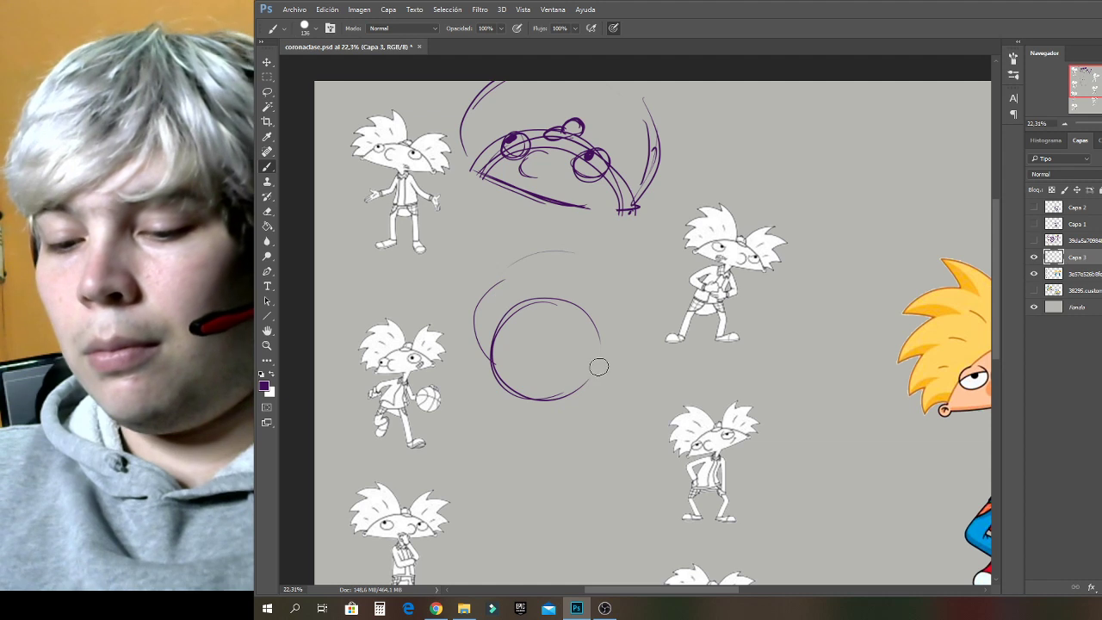
pyautogui.moveTo(599, 367)
pyautogui.mouseDown()
pyautogui.moveTo(590, 255)
pyautogui.moveTo(479, 345)
pyautogui.moveTo(611, 353)
pyautogui.moveTo(528, 251)
pyautogui.moveTo(530, 386)
pyautogui.moveTo(601, 261)
pyautogui.mouseUp()
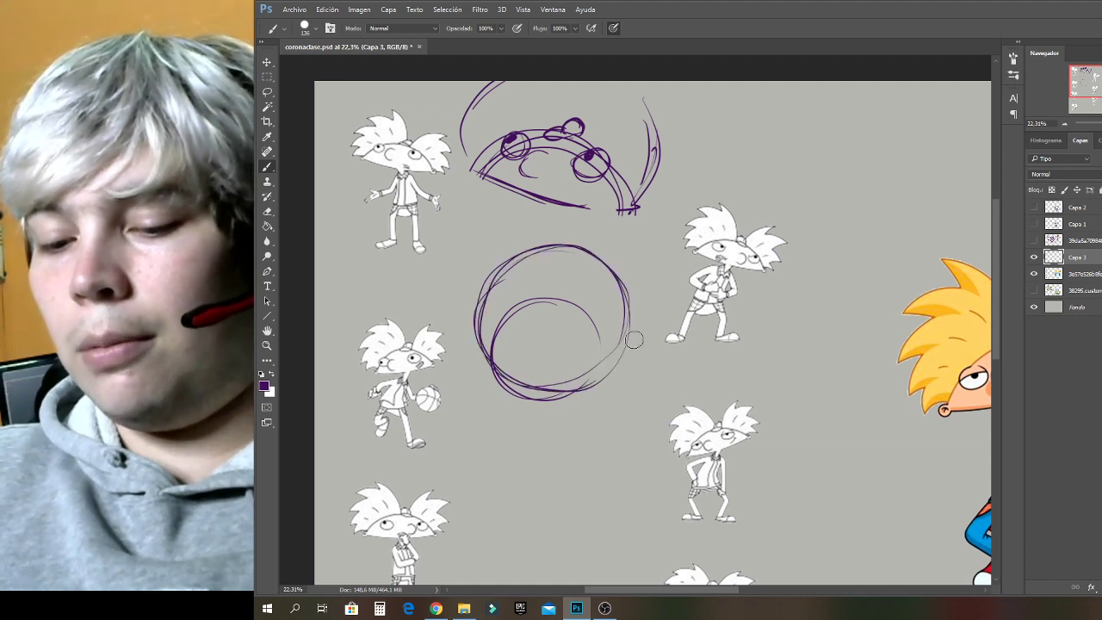
pyautogui.hotkey('ctrl', 'z')
pyautogui.hotkey('ctrl', 'z')
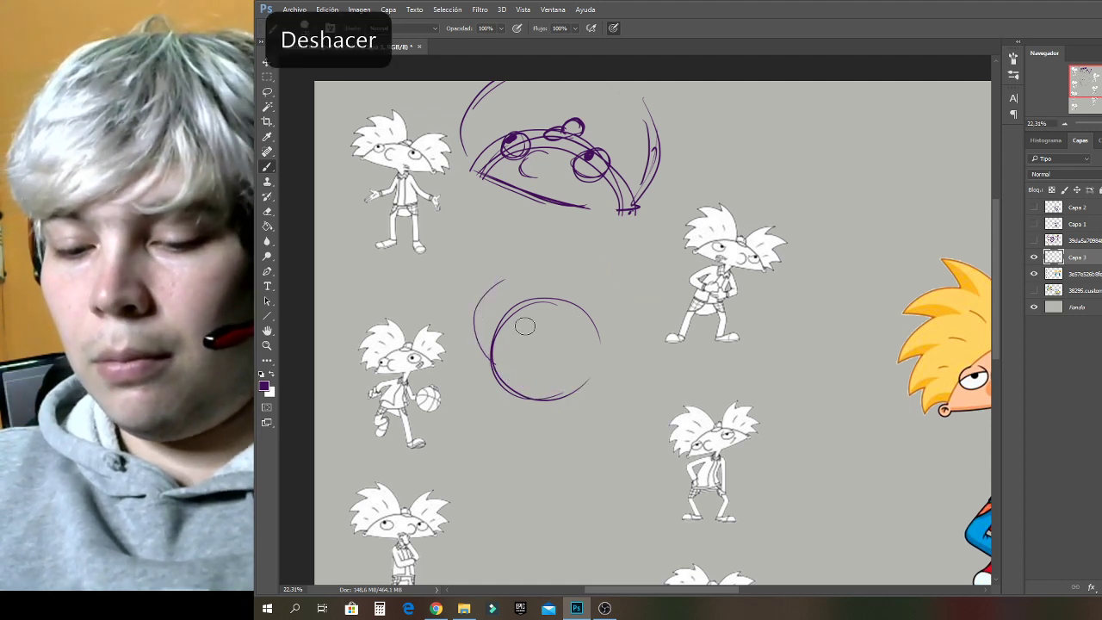
pyautogui.hotkey('ctrl', 'z')
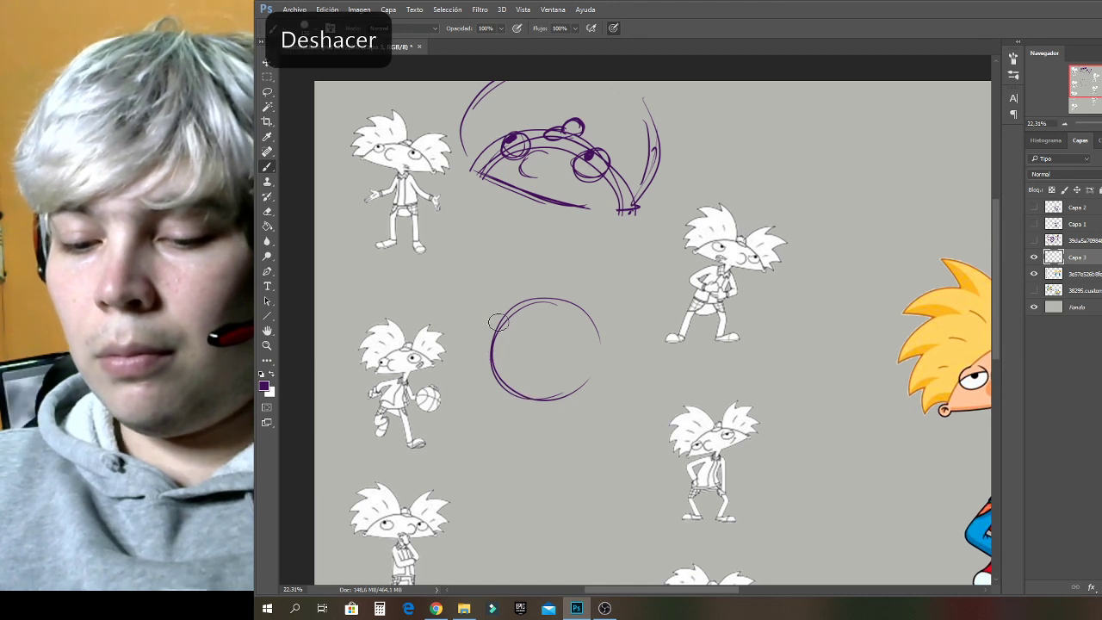
pyautogui.moveTo(494, 298)
pyautogui.mouseDown()
pyautogui.moveTo(481, 344)
pyautogui.moveTo(560, 394)
pyautogui.moveTo(619, 360)
pyautogui.moveTo(623, 277)
pyautogui.moveTo(564, 245)
pyautogui.moveTo(487, 283)
pyautogui.moveTo(496, 385)
pyautogui.moveTo(478, 299)
pyautogui.moveTo(583, 239)
pyautogui.moveTo(601, 251)
pyautogui.moveTo(612, 351)
pyautogui.moveTo(593, 381)
pyautogui.mouseUp()
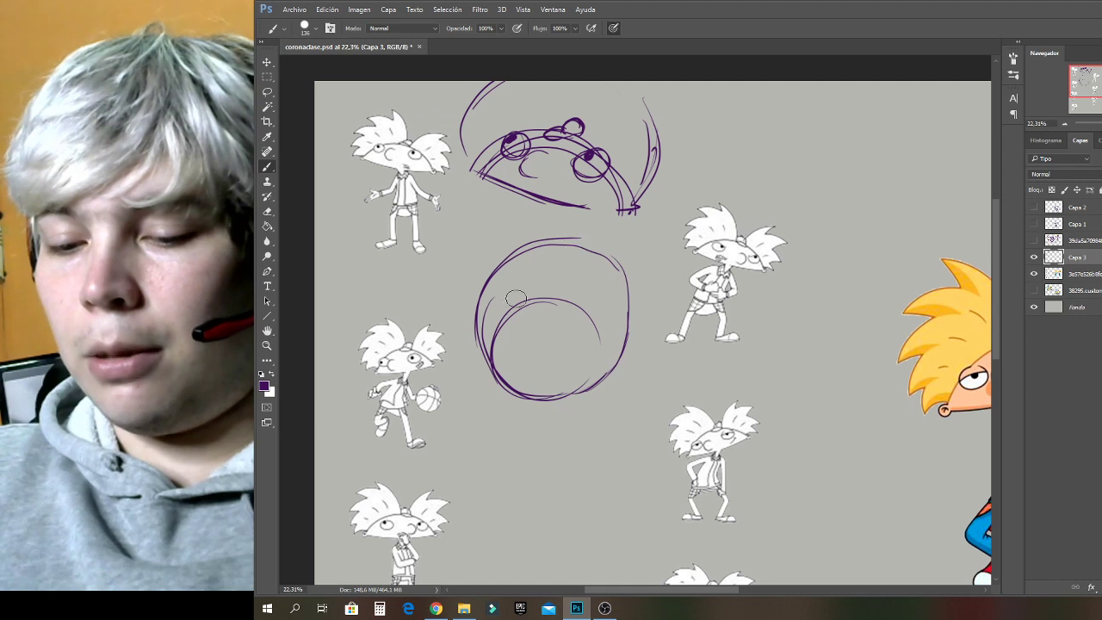
# Add a curved vertical centre guide to the second head and a tilted curved line crossing both circles.
pyautogui.moveTo(536, 321); pyautogui.dragTo(526, 392)
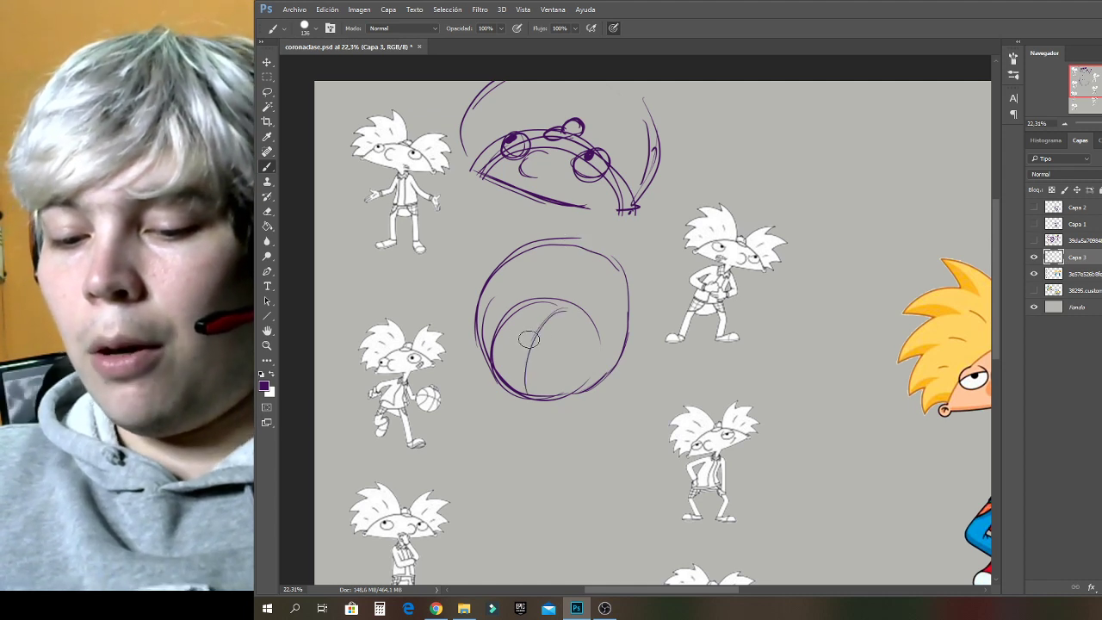
pyautogui.moveTo(551, 345)
pyautogui.mouseDown()
pyautogui.moveTo(501, 318)
pyautogui.moveTo(573, 348)
pyautogui.mouseUp()
pyautogui.moveTo(503, 308); pyautogui.dragTo(604, 344)
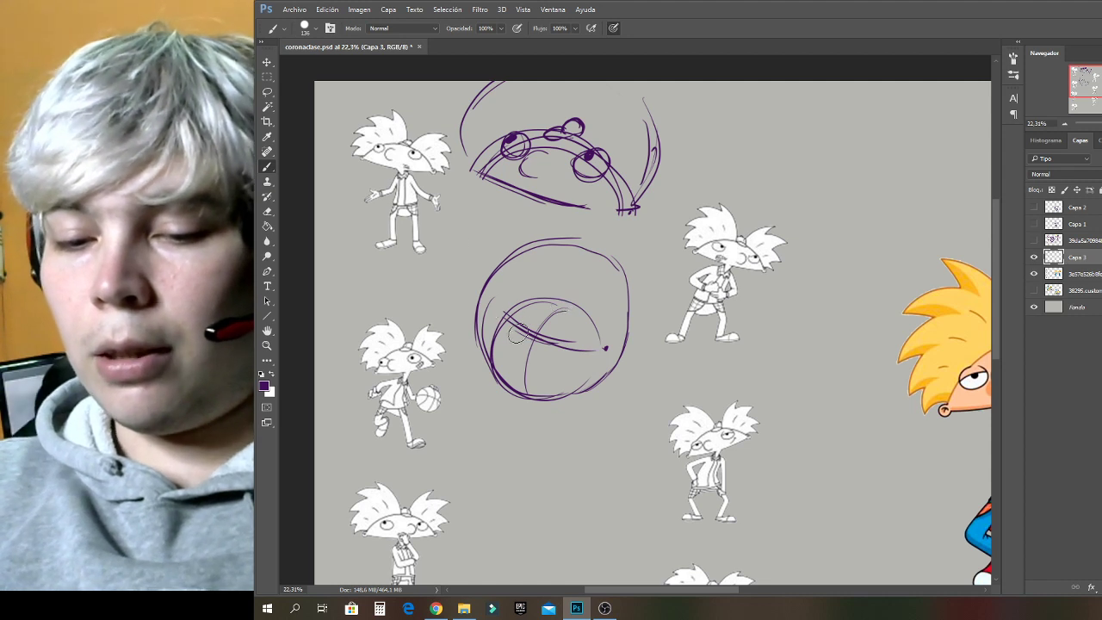
pyautogui.moveTo(471, 288); pyautogui.dragTo(627, 349)
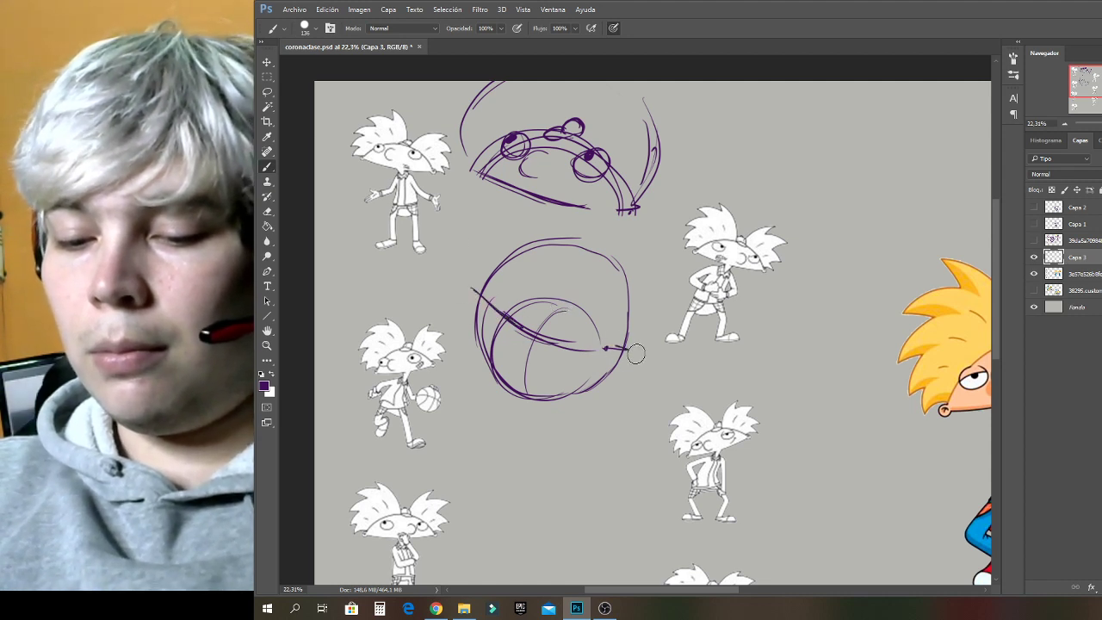
# Erase both circles below the tilted line, then rough in the hair parting and first spikes inside the outer outline.
pyautogui.click(268, 212)
pyautogui.moveTo(479, 318)
pyautogui.mouseDown()
pyautogui.moveTo(556, 380)
pyautogui.moveTo(485, 323)
pyautogui.moveTo(531, 416)
pyautogui.mouseUp()
pyautogui.moveTo(628, 389); pyautogui.dragTo(615, 364)
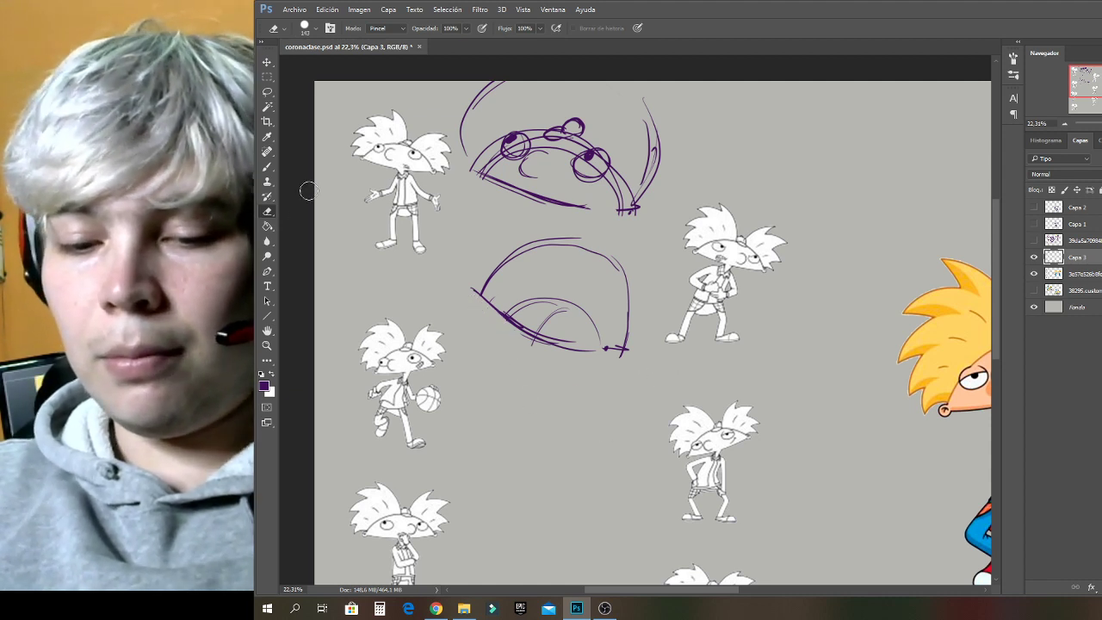
pyautogui.click(268, 167)
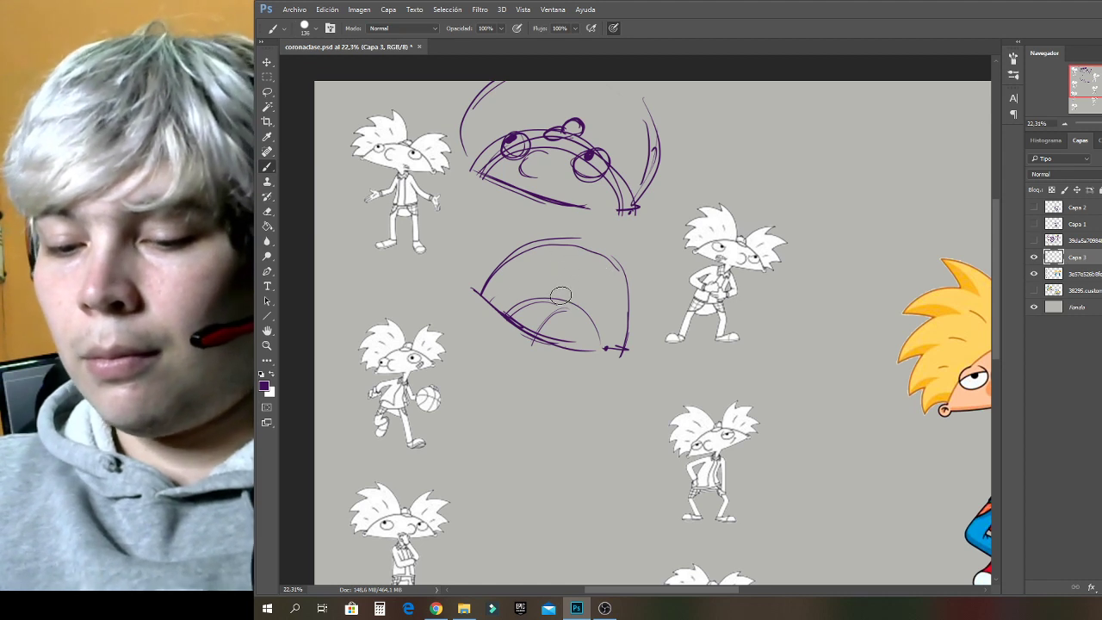
pyautogui.moveTo(565, 297)
pyautogui.mouseDown()
pyautogui.moveTo(564, 241)
pyautogui.moveTo(503, 262)
pyautogui.moveTo(525, 264)
pyautogui.mouseUp()
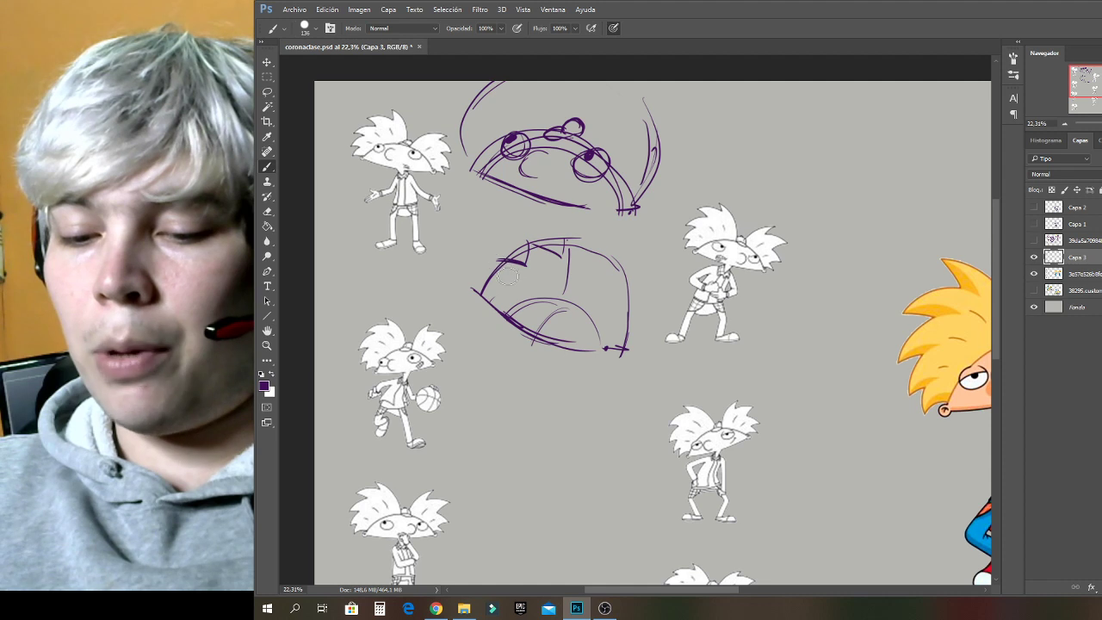
# Mark the hair tips with dots on the open-armed, basketball and thinking reference poses.
pyautogui.click(396, 110)
pyautogui.click(360, 130)
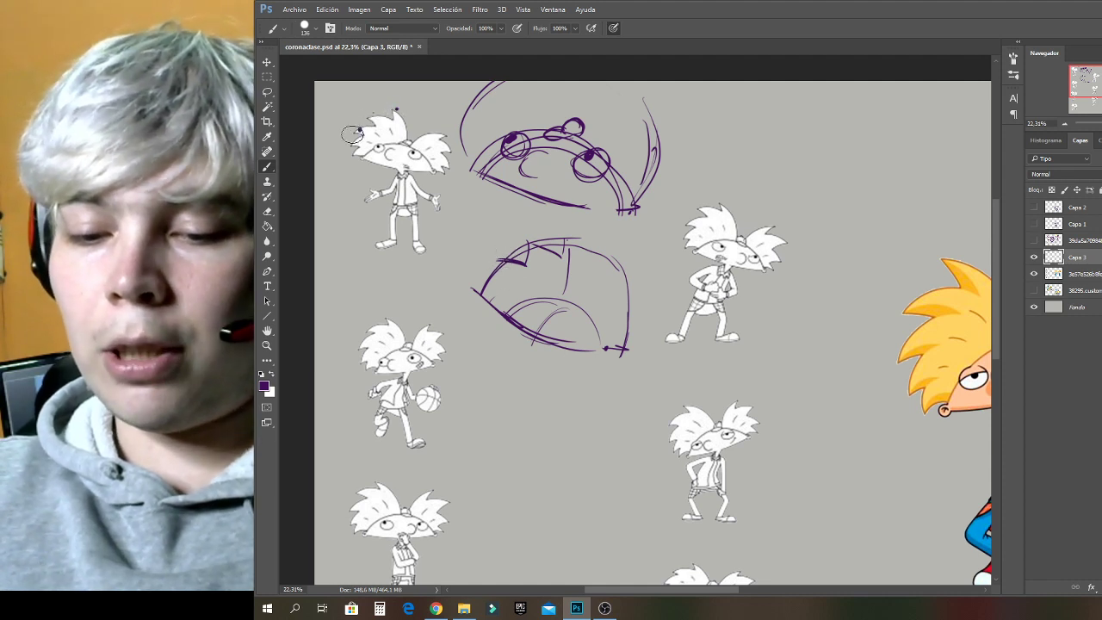
pyautogui.click(355, 139)
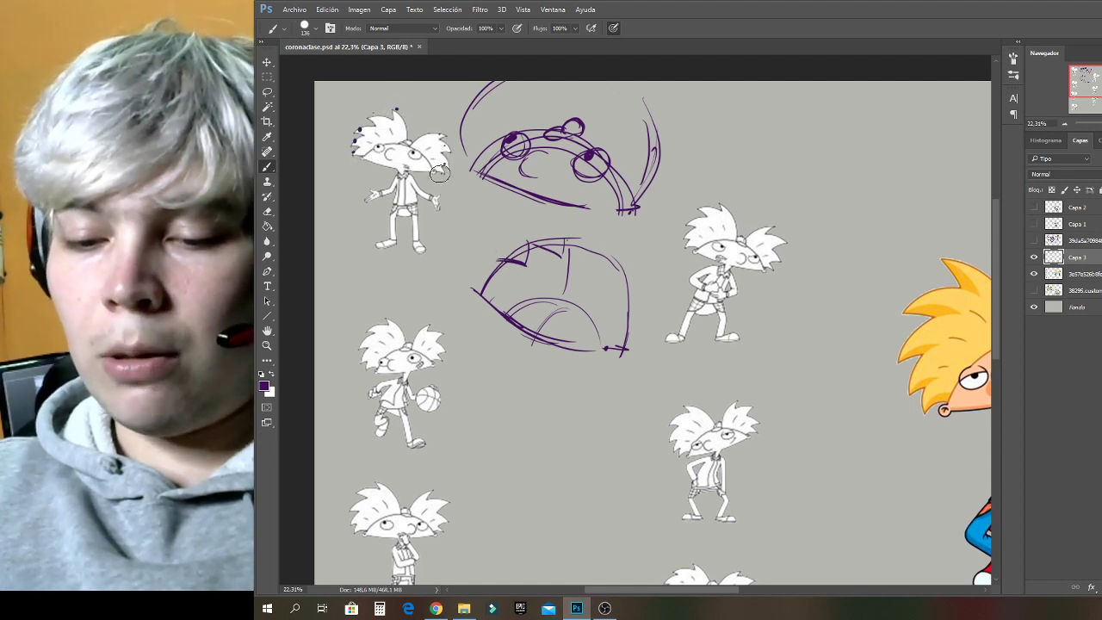
pyautogui.click(379, 328)
pyautogui.click(368, 363)
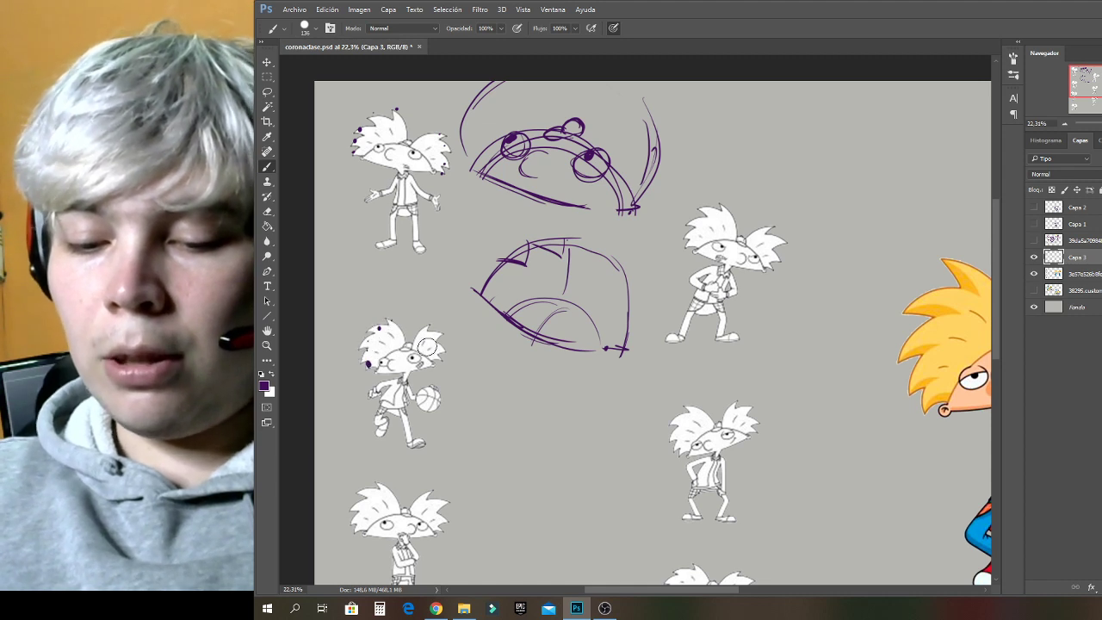
pyautogui.click(378, 486)
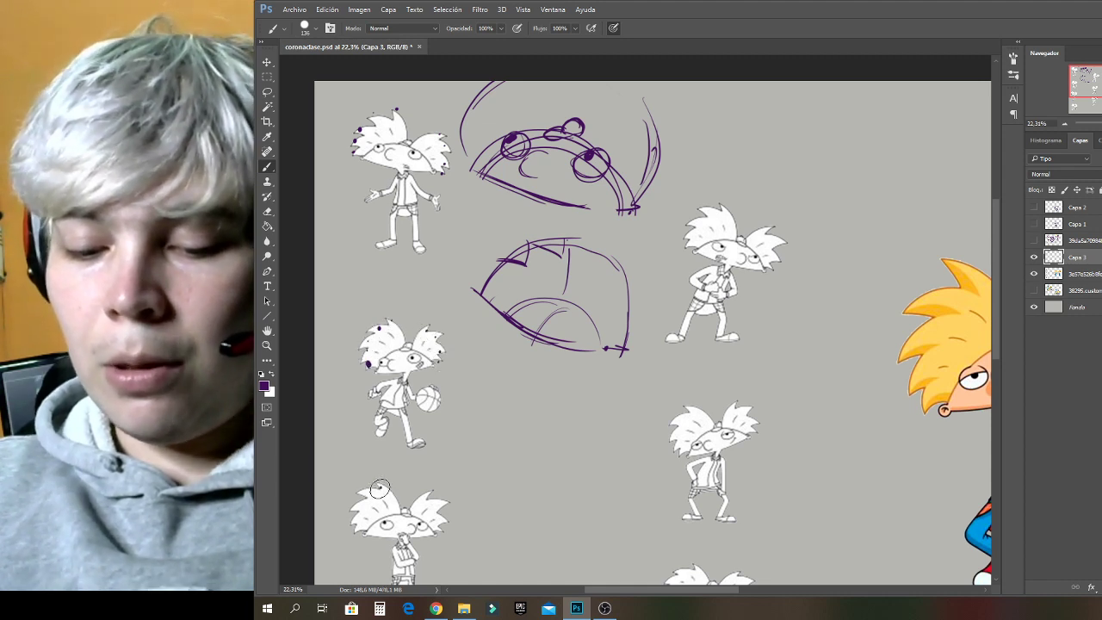
pyautogui.click(368, 491)
pyautogui.click(364, 504)
pyautogui.click(356, 521)
pyautogui.click(358, 534)
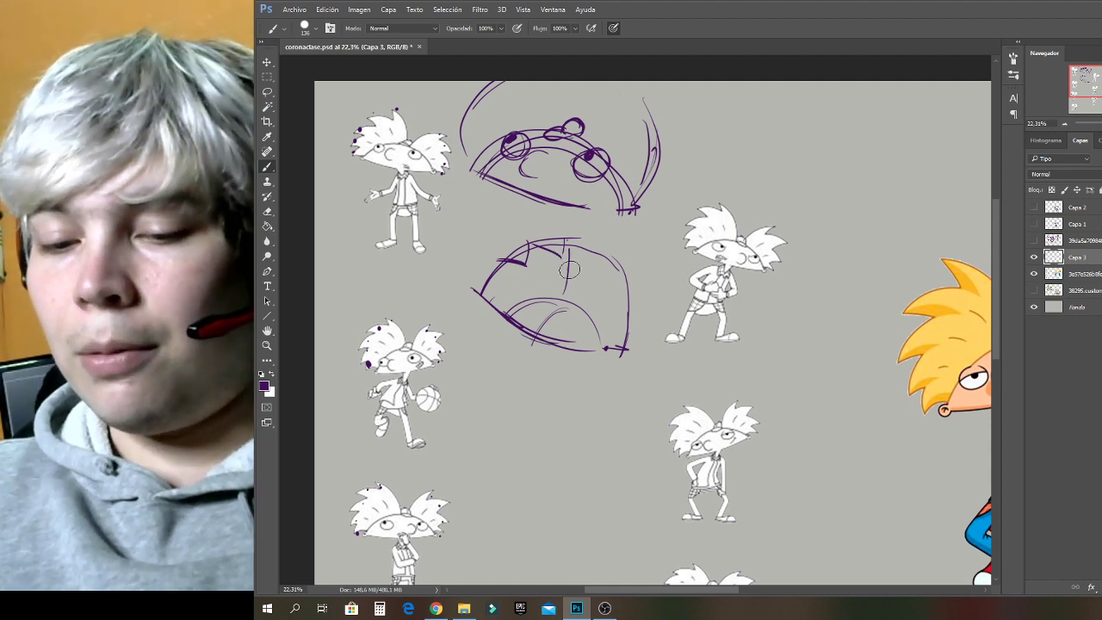
# Draw thick jagged hair on both sides of the second head, and add its small cap, eyes and nose.
pyautogui.moveTo(564, 295); pyautogui.dragTo(568, 235)
pyautogui.moveTo(569, 235)
pyautogui.mouseDown()
pyautogui.moveTo(530, 239)
pyautogui.moveTo(527, 268)
pyautogui.moveTo(495, 256)
pyautogui.moveTo(507, 277)
pyautogui.moveTo(485, 276)
pyautogui.moveTo(469, 297)
pyautogui.mouseUp()
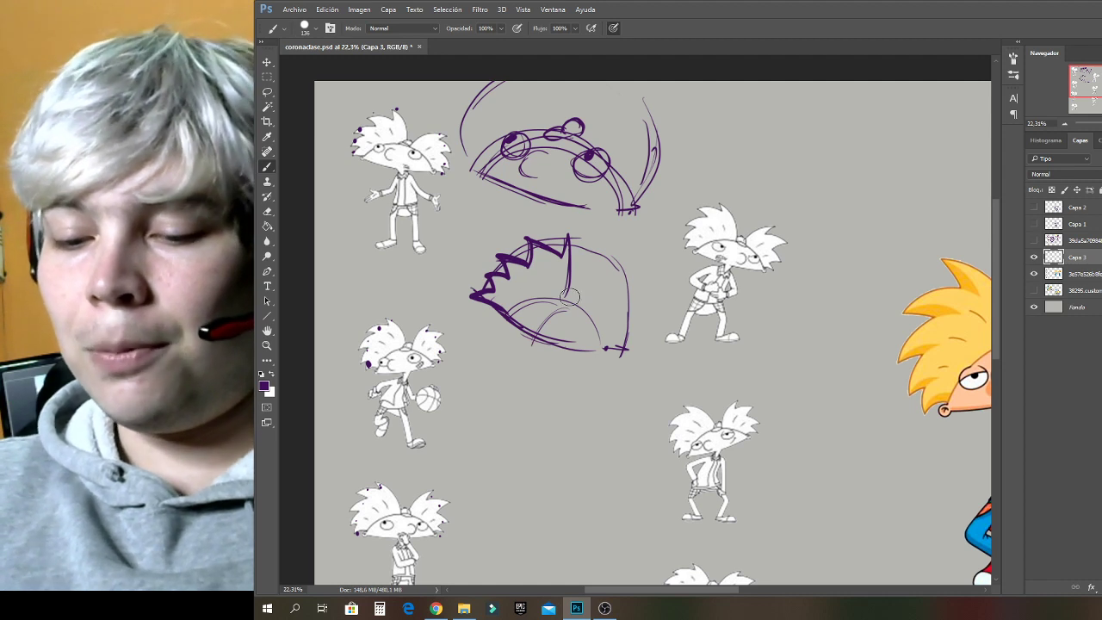
pyautogui.moveTo(562, 298)
pyautogui.mouseDown()
pyautogui.moveTo(591, 305)
pyautogui.moveTo(633, 277)
pyautogui.moveTo(644, 319)
pyautogui.moveTo(627, 362)
pyautogui.moveTo(616, 332)
pyautogui.mouseUp()
pyautogui.moveTo(538, 301); pyautogui.dragTo(534, 307)
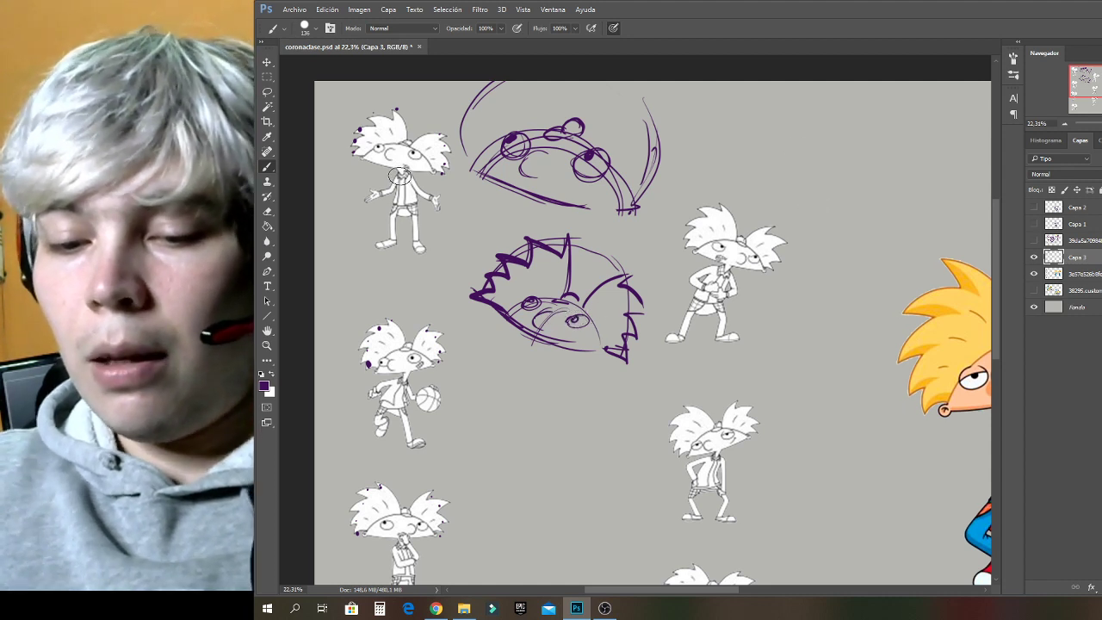
# Block in the open-armed pose's body with a tall trapezoid from neck to feet.
pyautogui.moveTo(397, 172); pyautogui.dragTo(400, 250)
pyautogui.moveTo(414, 167)
pyautogui.mouseDown()
pyautogui.moveTo(422, 256)
pyautogui.moveTo(393, 241)
pyautogui.mouseUp()
pyautogui.moveTo(393, 240); pyautogui.dragTo(423, 248)
pyautogui.moveTo(396, 172); pyautogui.dragTo(417, 172)
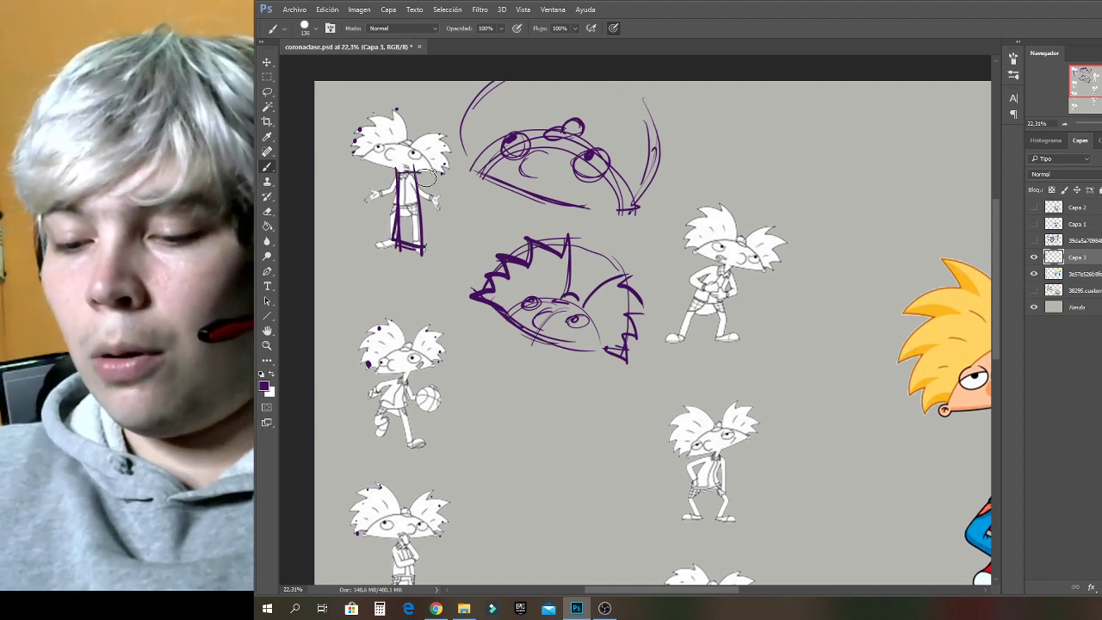
# Outline body trapezoids over the wide-stance pose, the basketball pose and the hand-on-hip pose.
pyautogui.moveTo(705, 271)
pyautogui.mouseDown()
pyautogui.moveTo(675, 338)
pyautogui.moveTo(727, 332)
pyautogui.moveTo(730, 274)
pyautogui.mouseUp()
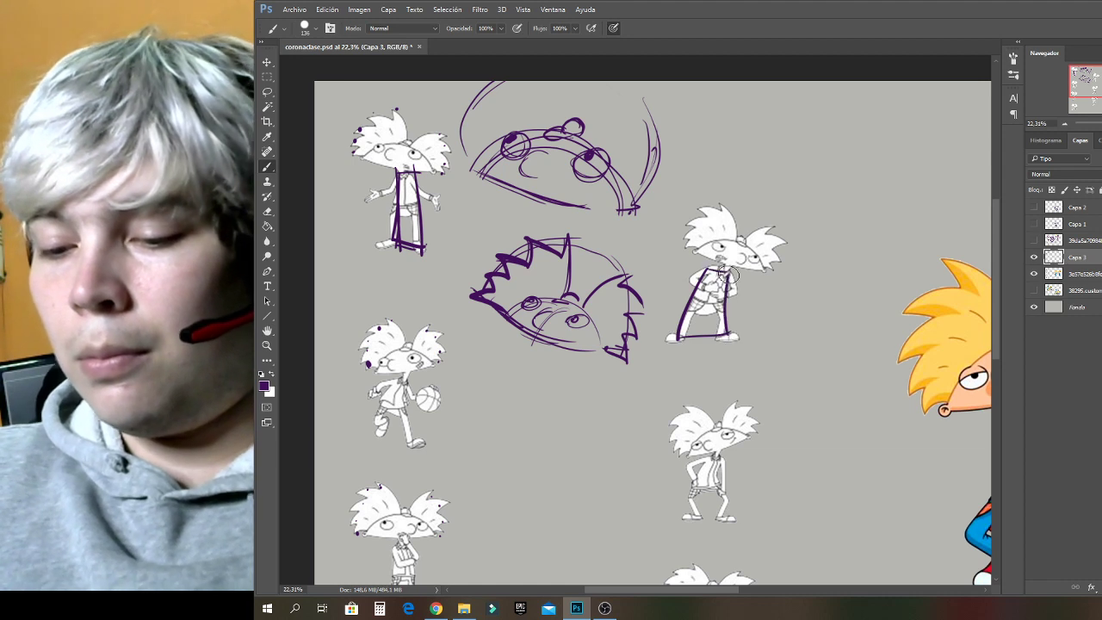
pyautogui.moveTo(381, 394)
pyautogui.mouseDown()
pyautogui.moveTo(418, 443)
pyautogui.moveTo(412, 380)
pyautogui.mouseUp()
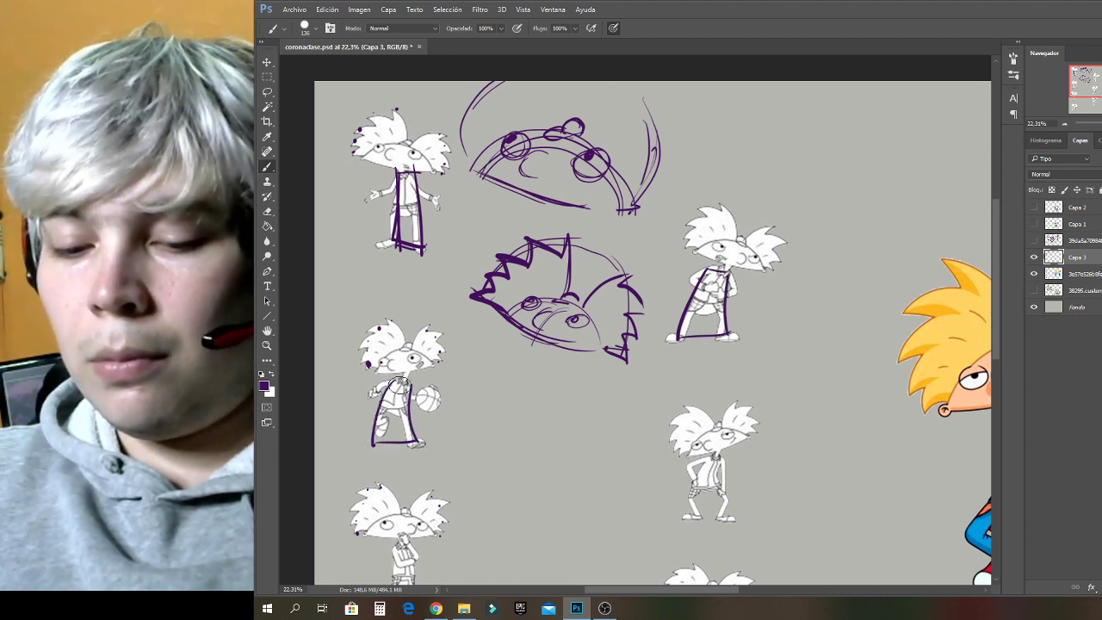
pyautogui.moveTo(704, 459)
pyautogui.mouseDown()
pyautogui.moveTo(692, 518)
pyautogui.moveTo(729, 516)
pyautogui.moveTo(728, 465)
pyautogui.mouseUp()
# Outline body trapezoids over the thinking, walking and running poses further down the reference sheet.
pyautogui.moveTo(1092, 88); pyautogui.dragTo(1094, 96)
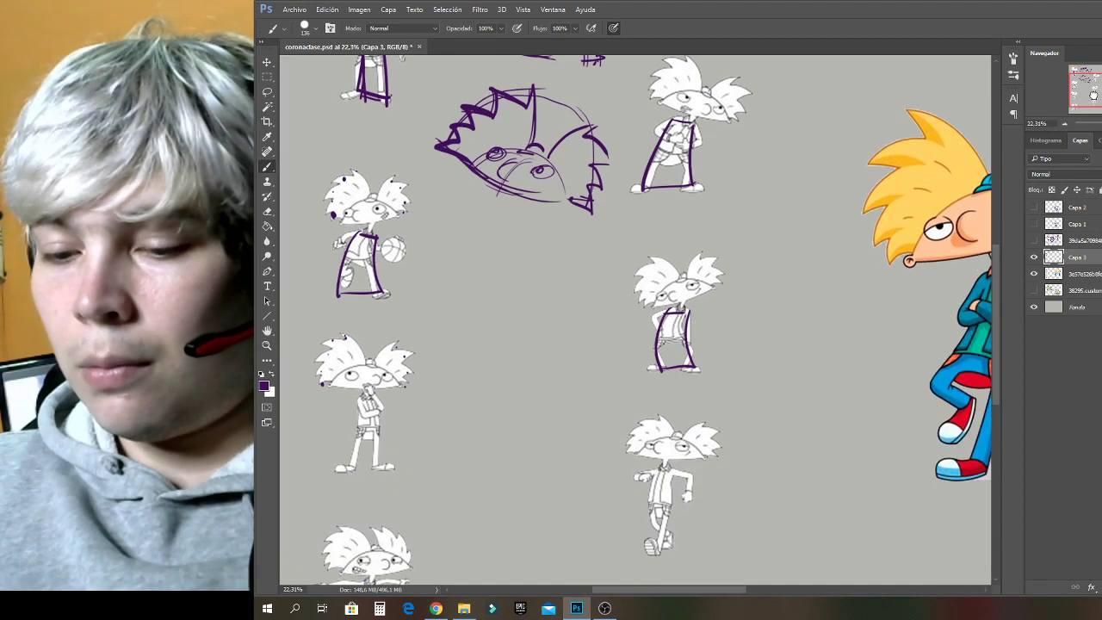
pyautogui.moveTo(354, 426); pyautogui.dragTo(348, 465)
pyautogui.moveTo(359, 398); pyautogui.dragTo(381, 398)
pyautogui.moveTo(381, 399); pyautogui.dragTo(385, 468)
pyautogui.moveTo(348, 468); pyautogui.dragTo(387, 474)
pyautogui.moveTo(653, 469)
pyautogui.mouseDown()
pyautogui.moveTo(647, 553)
pyautogui.moveTo(679, 550)
pyautogui.moveTo(672, 470)
pyautogui.mouseUp()
pyautogui.moveTo(997, 250); pyautogui.dragTo(996, 306)
pyautogui.moveTo(362, 422)
pyautogui.mouseDown()
pyautogui.moveTo(348, 463)
pyautogui.moveTo(376, 438)
pyautogui.mouseUp()
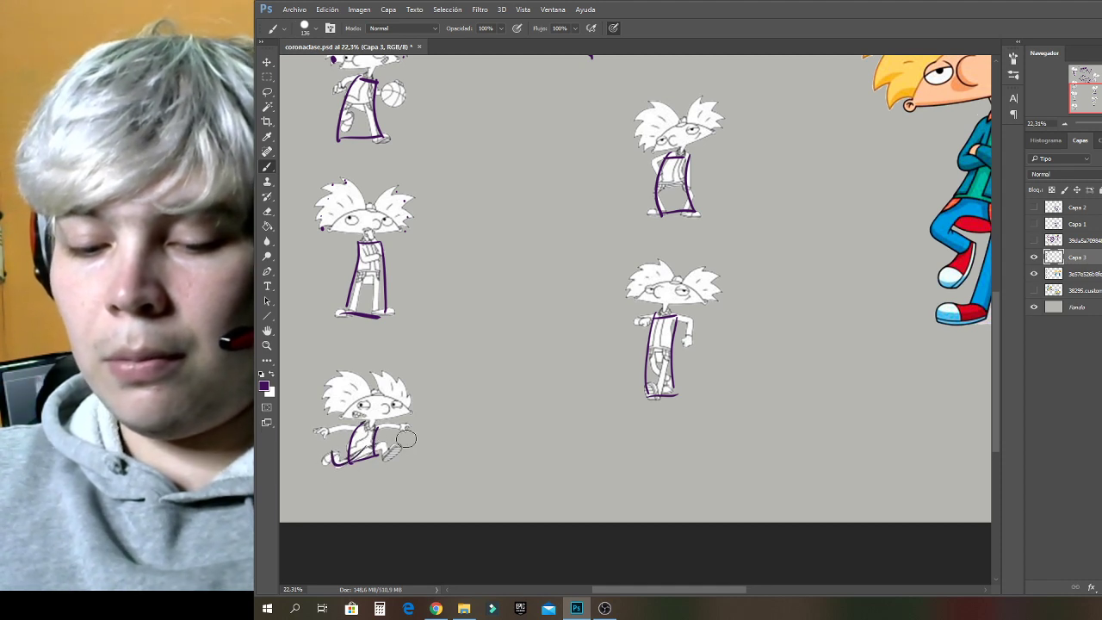
# Sketch a separate trapezoid in the empty area and an arm loop beside the thinking pose's torso, undoing the last stroke.
pyautogui.moveTo(503, 360)
pyautogui.mouseDown()
pyautogui.moveTo(515, 310)
pyautogui.moveTo(554, 301)
pyautogui.moveTo(542, 356)
pyautogui.moveTo(506, 368)
pyautogui.moveTo(544, 357)
pyautogui.mouseUp()
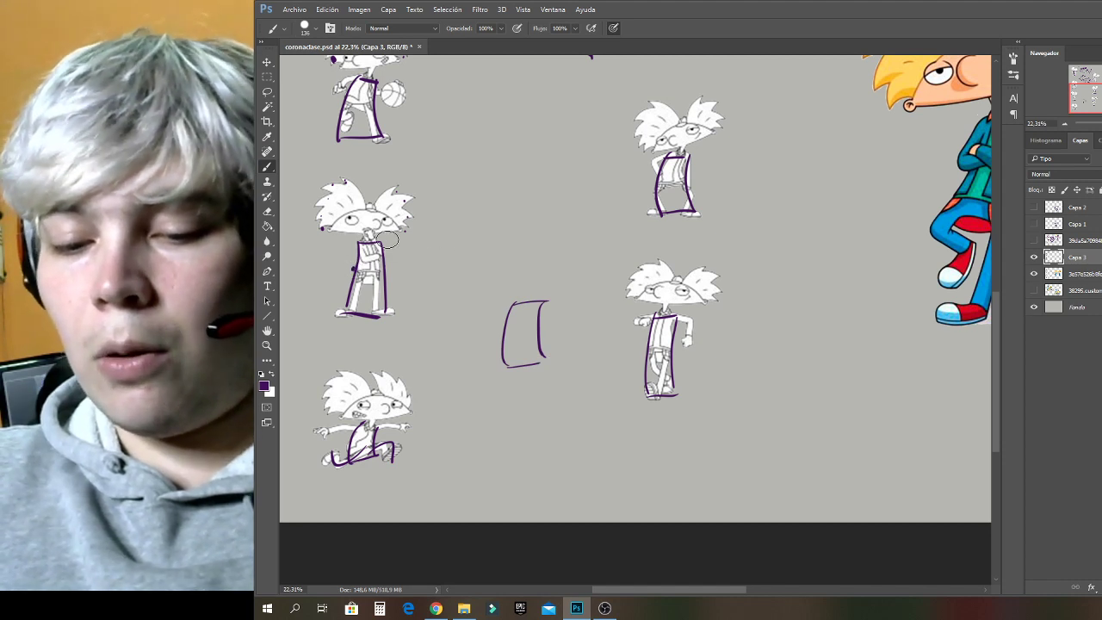
pyautogui.moveTo(390, 242); pyautogui.dragTo(389, 269)
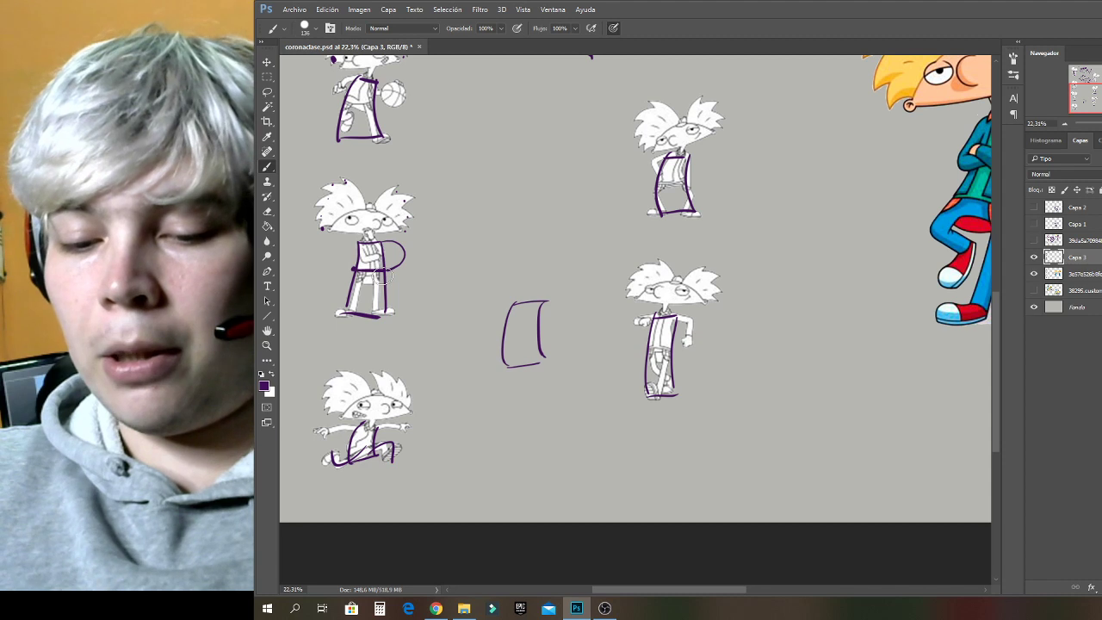
pyautogui.hotkey('ctrl', 'z')
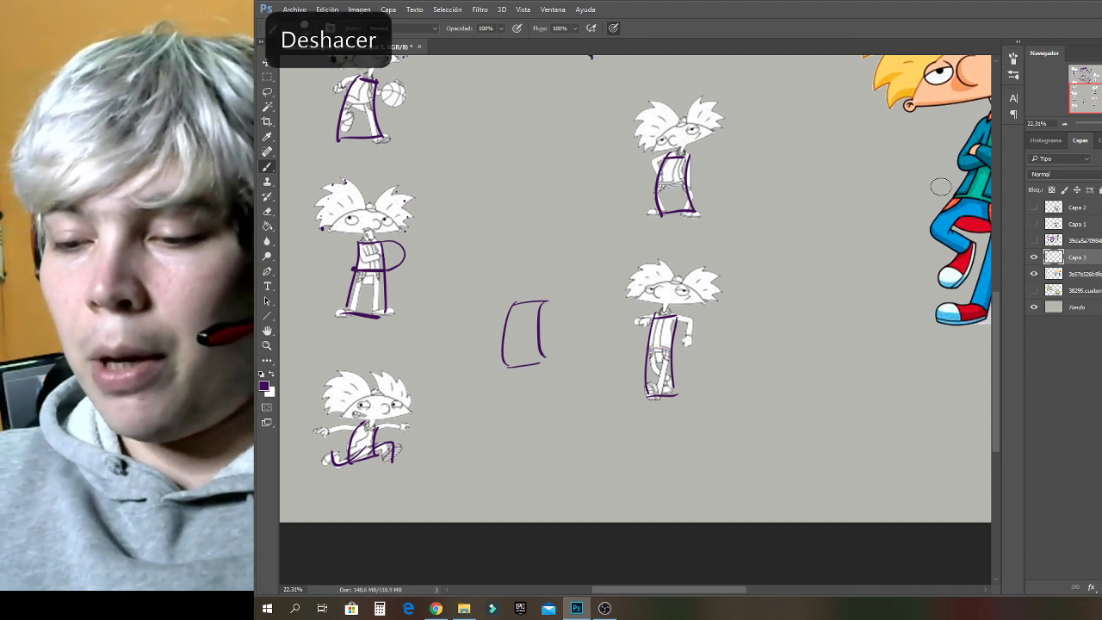
# Sample red from the coloured character's clothing and mark the waistlines across the reference poses' body trapezoids.
pyautogui.keyDown('alt'); pyautogui.click(983, 222); pyautogui.keyUp('alt')
pyautogui.moveTo(674, 348); pyautogui.dragTo(648, 349)
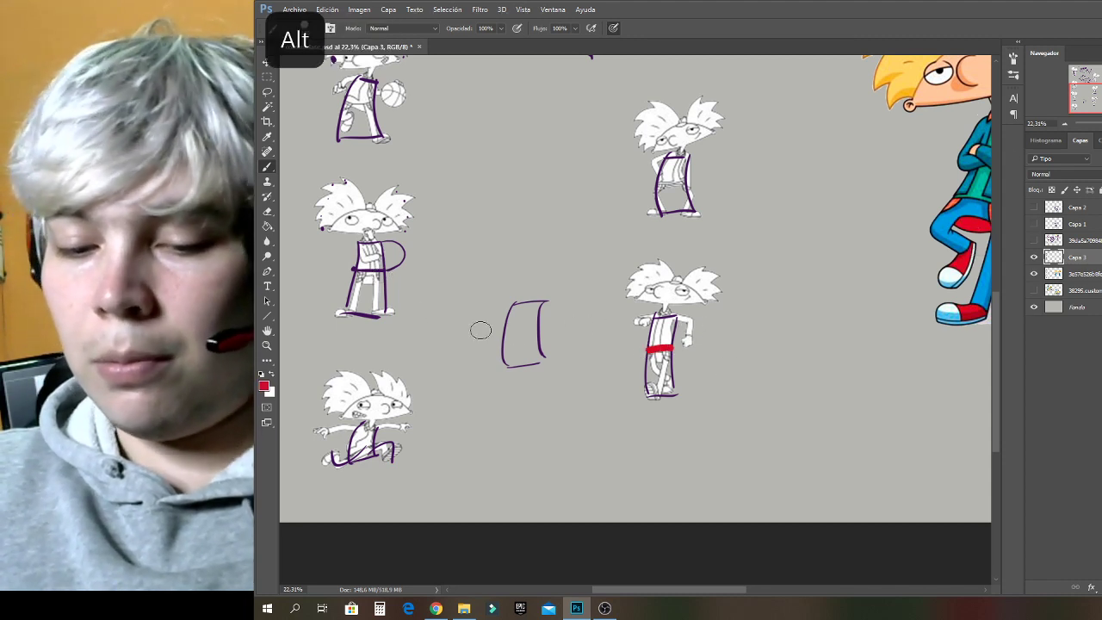
pyautogui.moveTo(360, 270); pyautogui.dragTo(381, 270)
pyautogui.moveTo(342, 97); pyautogui.dragTo(371, 99)
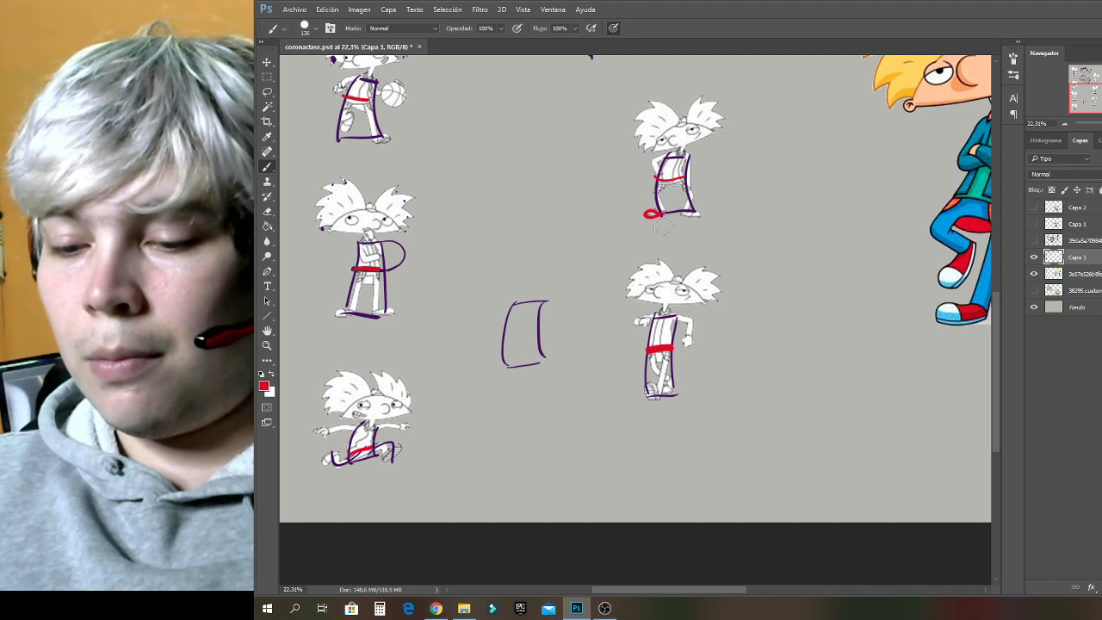
# Add a red foot oval to the hand-on-hip pose and a waistline, neck marks and feet to the separate trapezoid.
pyautogui.moveTo(1090, 104); pyautogui.dragTo(1090, 100)
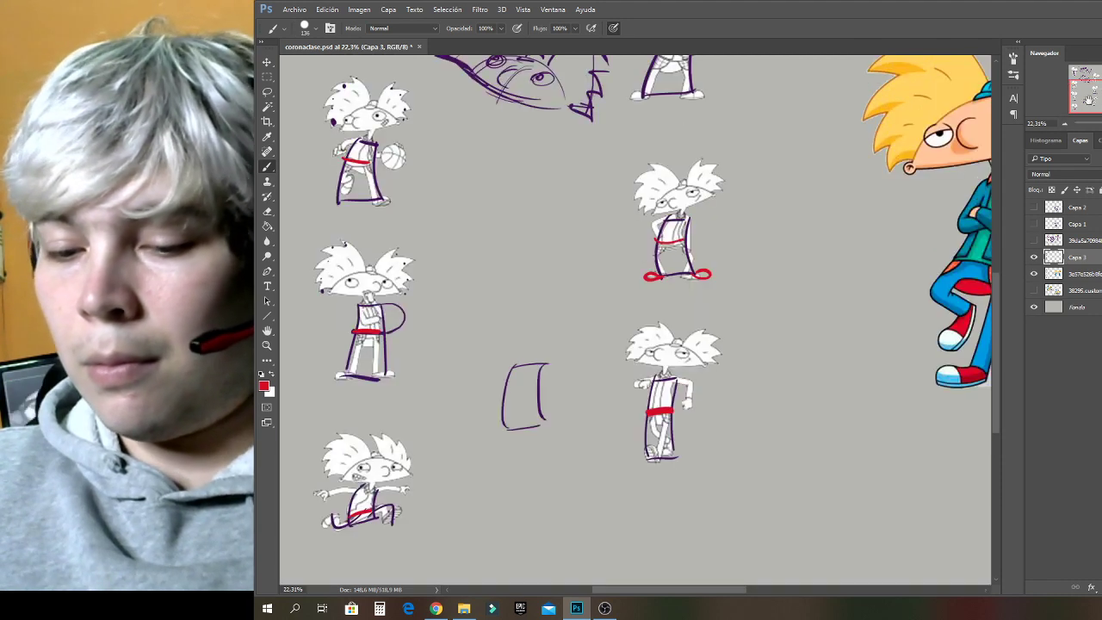
pyautogui.press('alt')
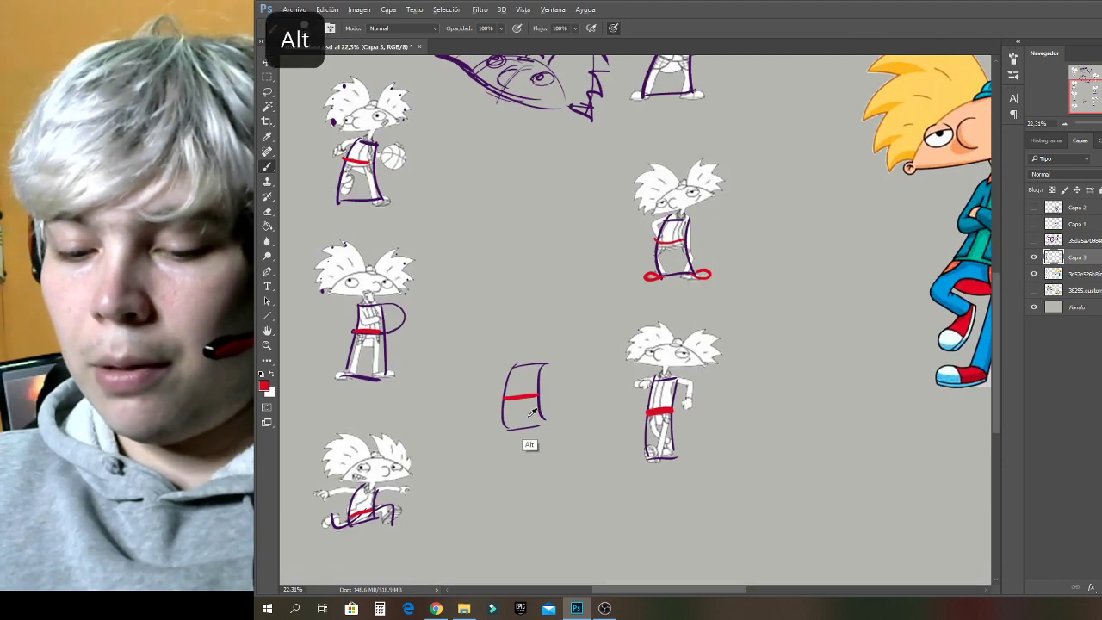
pyautogui.moveTo(507, 429); pyautogui.dragTo(555, 425)
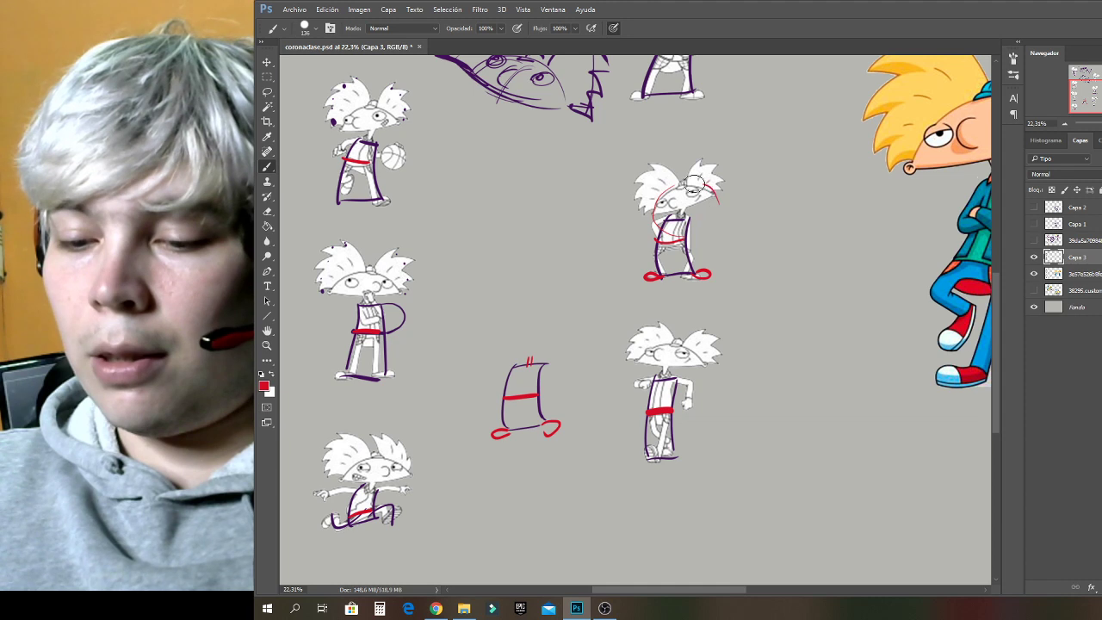
# Circle the head and torso of the hand-on-hip, thinking, walking and running poses in red, redoing the first circle once.
pyautogui.moveTo(685, 181)
pyautogui.mouseDown()
pyautogui.moveTo(654, 217)
pyautogui.moveTo(717, 213)
pyautogui.moveTo(677, 181)
pyautogui.moveTo(686, 240)
pyautogui.mouseUp()
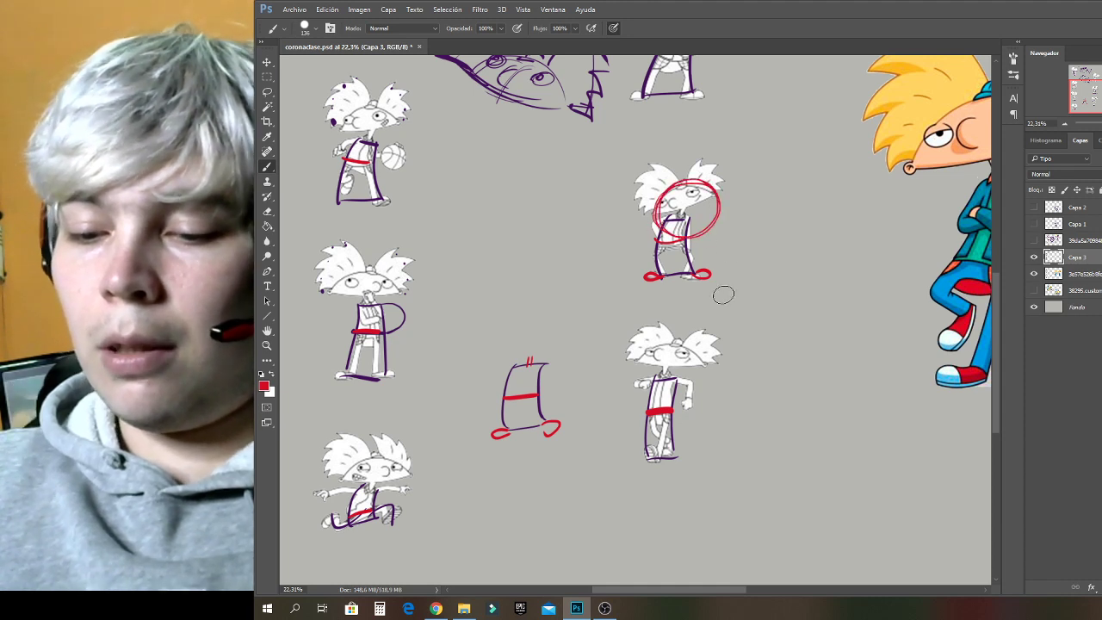
pyautogui.hotkey('ctrl', 'z')
pyautogui.moveTo(711, 195)
pyautogui.mouseDown()
pyautogui.moveTo(684, 185)
pyautogui.moveTo(666, 235)
pyautogui.moveTo(704, 185)
pyautogui.moveTo(657, 217)
pyautogui.mouseUp()
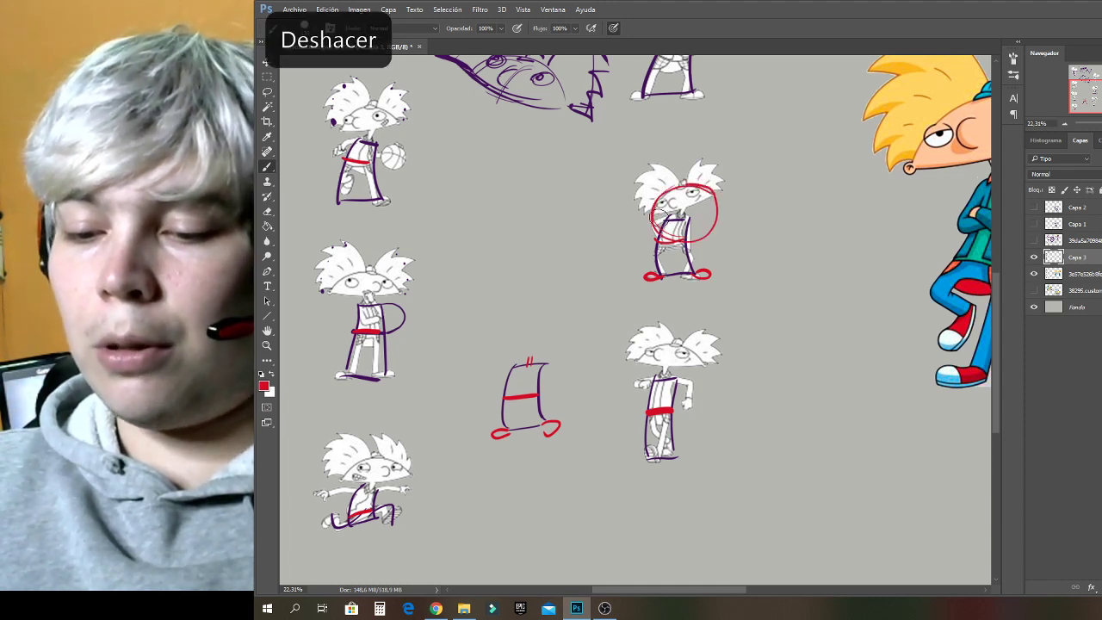
pyautogui.moveTo(388, 273)
pyautogui.mouseDown()
pyautogui.moveTo(333, 286)
pyautogui.moveTo(367, 342)
pyautogui.moveTo(384, 285)
pyautogui.moveTo(327, 310)
pyautogui.moveTo(406, 308)
pyautogui.moveTo(341, 281)
pyautogui.moveTo(384, 333)
pyautogui.moveTo(329, 286)
pyautogui.moveTo(362, 338)
pyautogui.mouseUp()
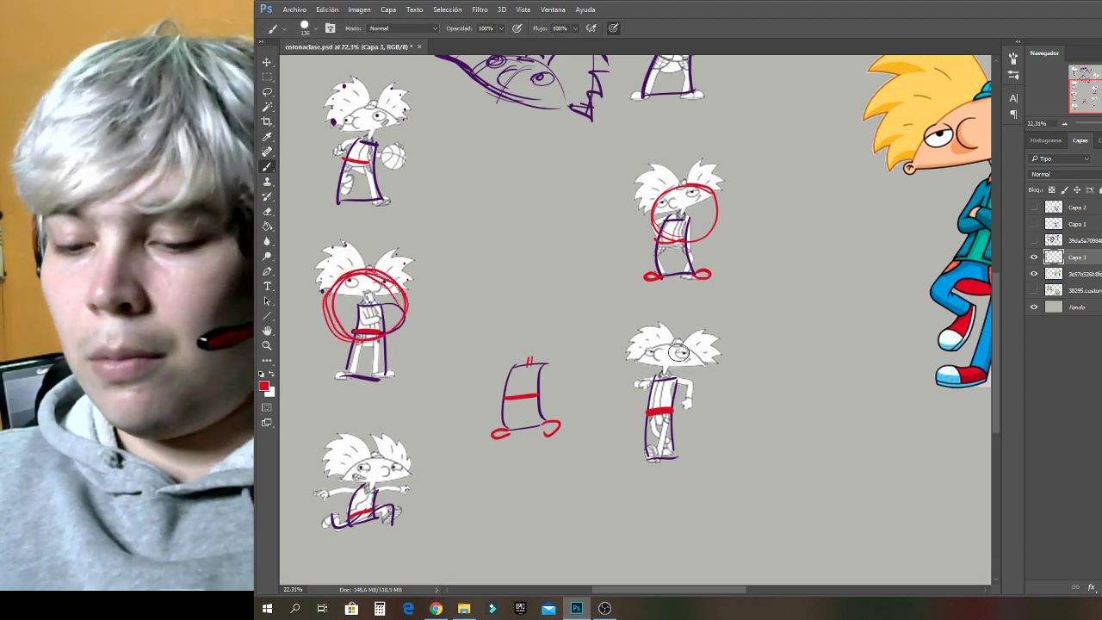
pyautogui.moveTo(679, 352)
pyautogui.mouseDown()
pyautogui.moveTo(629, 403)
pyautogui.moveTo(695, 417)
pyautogui.moveTo(672, 339)
pyautogui.moveTo(623, 402)
pyautogui.moveTo(710, 377)
pyautogui.moveTo(642, 350)
pyautogui.moveTo(677, 410)
pyautogui.moveTo(689, 351)
pyautogui.moveTo(646, 413)
pyautogui.mouseUp()
pyautogui.moveTo(374, 450)
pyautogui.mouseDown()
pyautogui.moveTo(338, 508)
pyautogui.moveTo(422, 472)
pyautogui.moveTo(333, 496)
pyautogui.moveTo(398, 466)
pyautogui.moveTo(379, 515)
pyautogui.mouseUp()
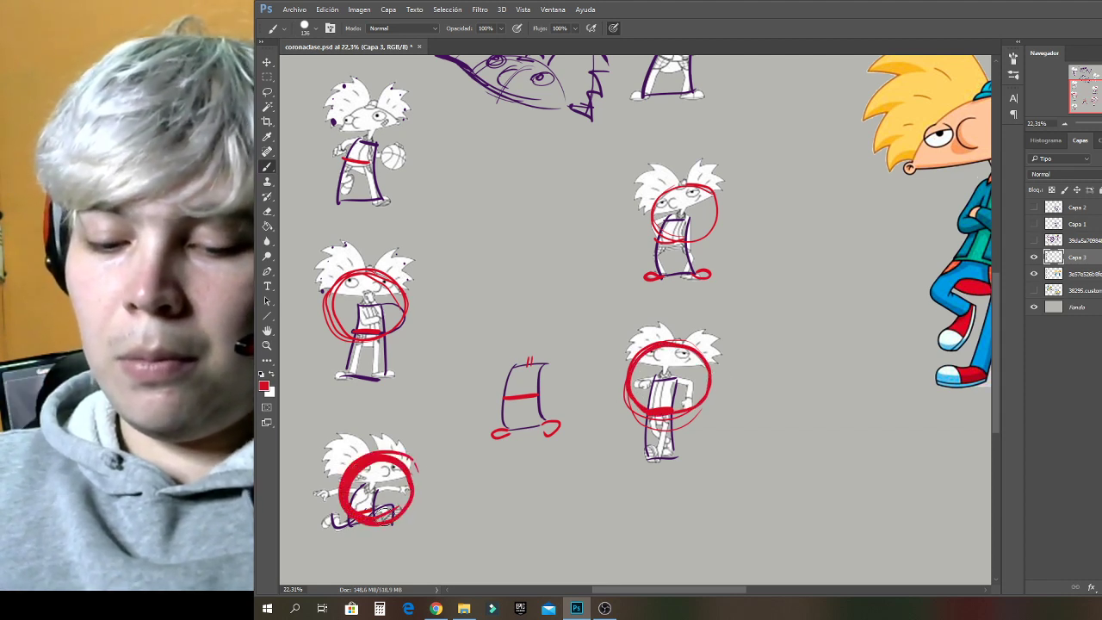
# Draw thick red circles around the head and torso of the wide-stance pose and the open-arms pose.
pyautogui.scroll(5, 679, 259)
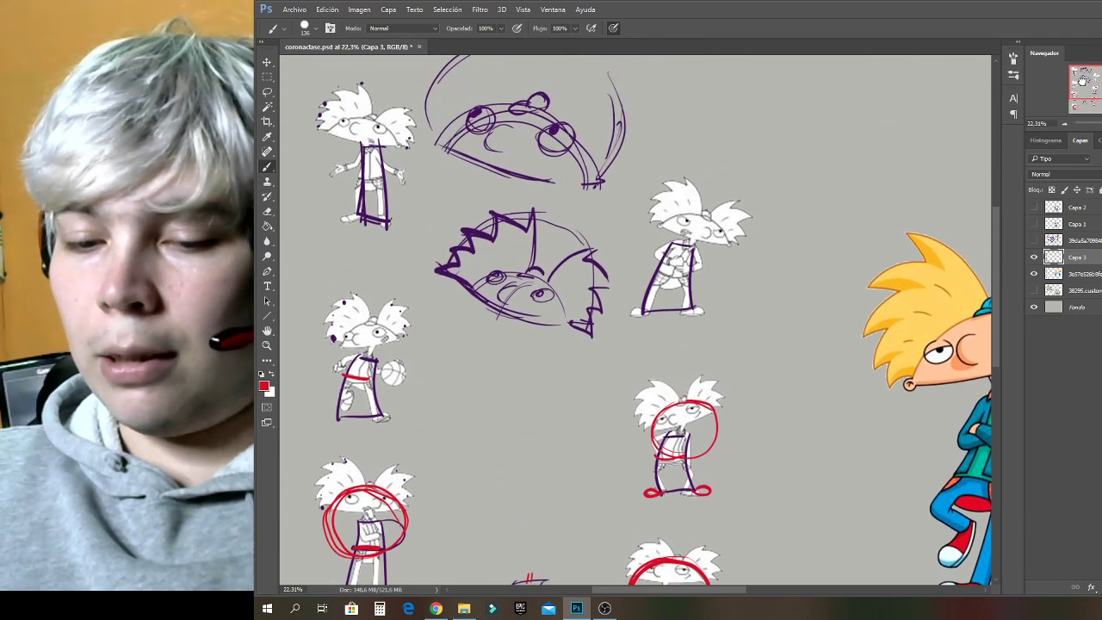
pyautogui.moveTo(679, 272)
pyautogui.mouseDown()
pyautogui.moveTo(663, 226)
pyautogui.moveTo(679, 209)
pyautogui.moveTo(655, 267)
pyautogui.moveTo(660, 223)
pyautogui.moveTo(677, 274)
pyautogui.moveTo(709, 269)
pyautogui.moveTo(723, 237)
pyautogui.moveTo(707, 209)
pyautogui.moveTo(656, 220)
pyautogui.moveTo(682, 266)
pyautogui.moveTo(728, 249)
pyautogui.mouseUp()
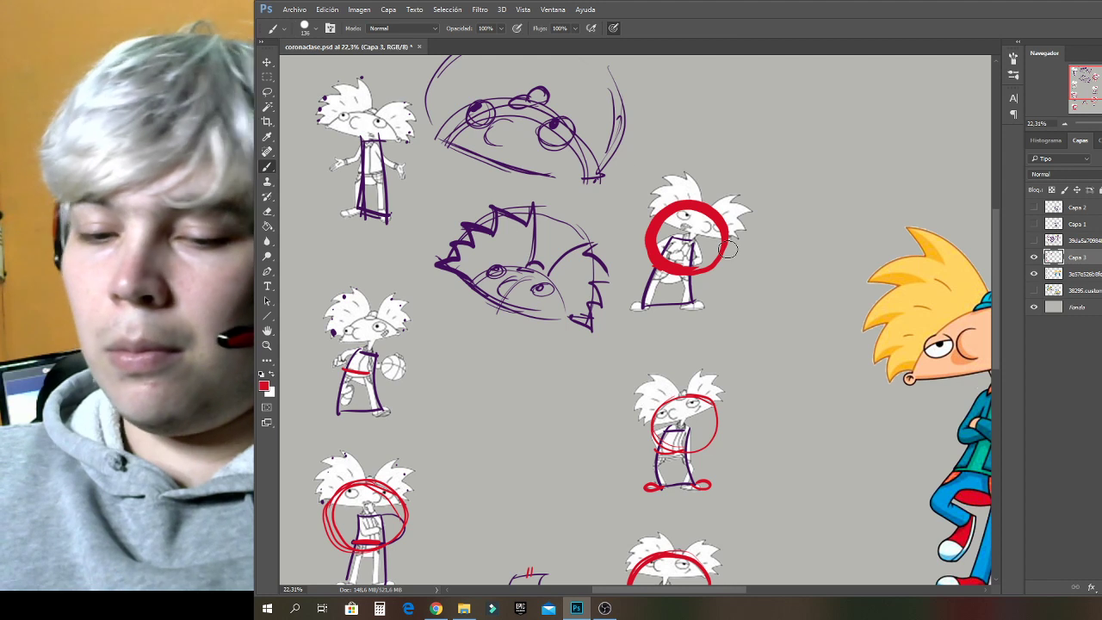
pyautogui.moveTo(399, 135)
pyautogui.mouseDown()
pyautogui.moveTo(320, 125)
pyautogui.moveTo(404, 159)
pyautogui.moveTo(310, 137)
pyautogui.moveTo(349, 176)
pyautogui.mouseUp()
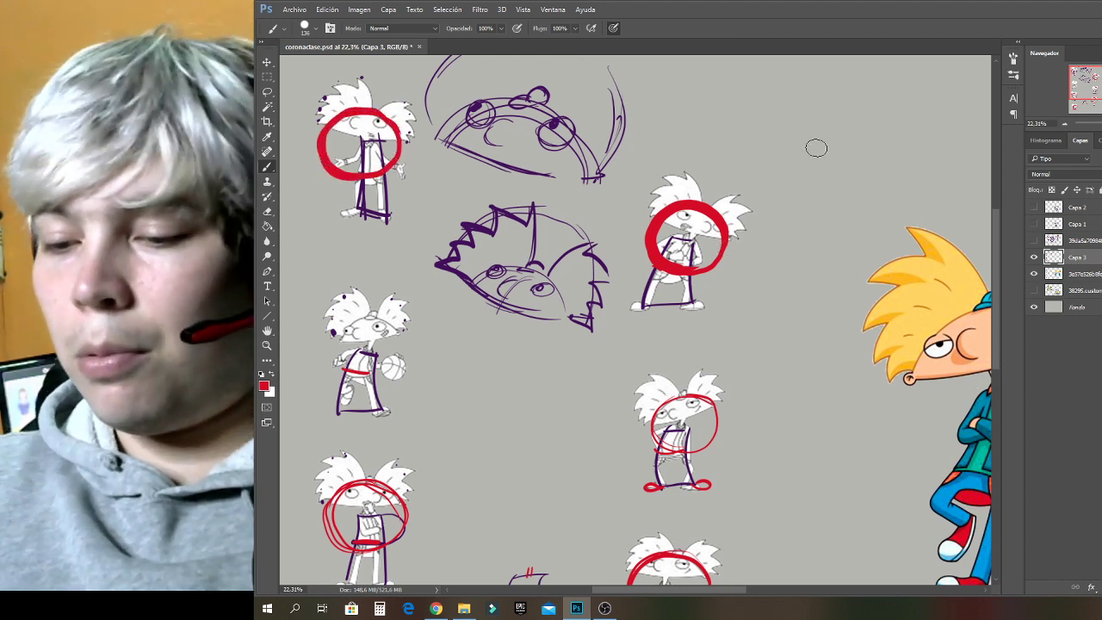
# Sketch a new red figure in the empty area from a circle, a slanted head base, a trapezoid body, legs and feet.
pyautogui.moveTo(817, 148)
pyautogui.mouseDown()
pyautogui.moveTo(822, 178)
pyautogui.moveTo(840, 184)
pyautogui.moveTo(796, 191)
pyautogui.mouseUp()
pyautogui.hotkey('ctrl', 'z')
pyautogui.moveTo(784, 103)
pyautogui.mouseDown()
pyautogui.moveTo(880, 133)
pyautogui.moveTo(835, 209)
pyautogui.moveTo(765, 99)
pyautogui.moveTo(877, 146)
pyautogui.moveTo(806, 104)
pyautogui.moveTo(855, 143)
pyautogui.moveTo(760, 109)
pyautogui.moveTo(855, 156)
pyautogui.mouseUp()
pyautogui.moveTo(795, 129)
pyautogui.mouseDown()
pyautogui.moveTo(801, 213)
pyautogui.moveTo(840, 176)
pyautogui.moveTo(840, 145)
pyautogui.mouseUp()
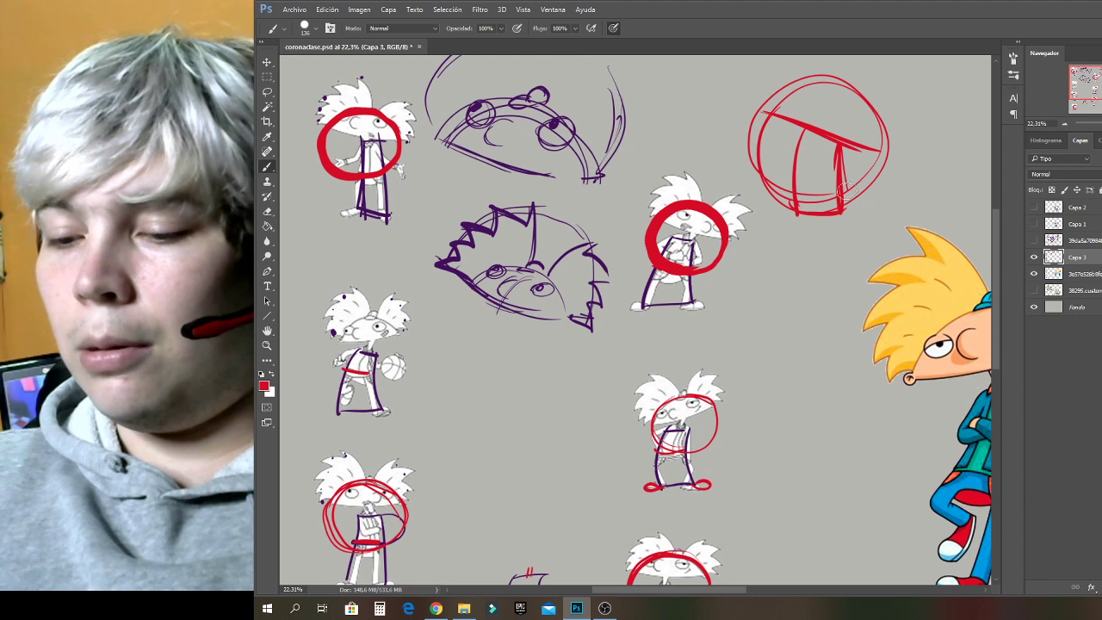
pyautogui.moveTo(782, 206)
pyautogui.mouseDown()
pyautogui.moveTo(817, 213)
pyautogui.moveTo(794, 224)
pyautogui.moveTo(772, 261)
pyautogui.moveTo(803, 271)
pyautogui.mouseUp()
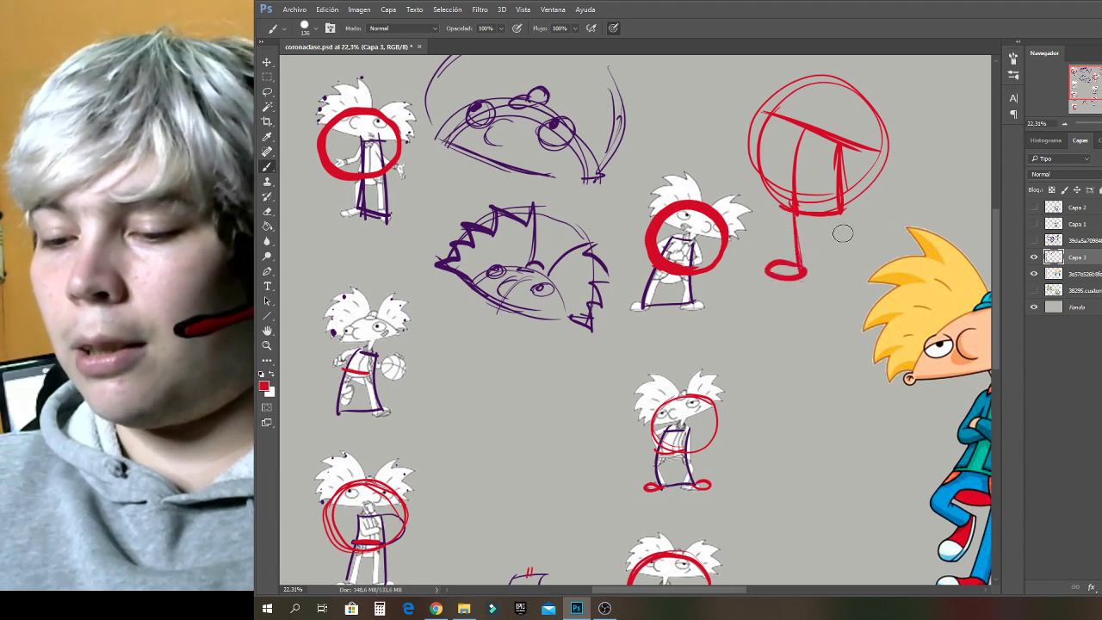
pyautogui.moveTo(841, 213); pyautogui.dragTo(847, 273)
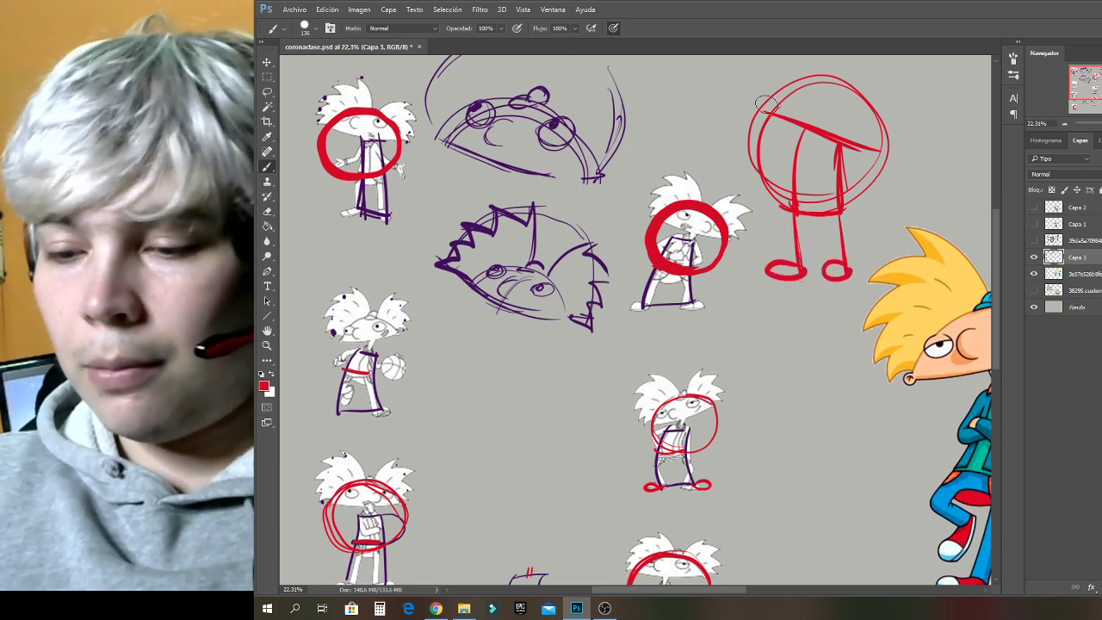
# Extend the new figure's slanted head base outward and add its eyes, nose and small cap along the circle.
pyautogui.moveTo(773, 111); pyautogui.dragTo(728, 101)
pyautogui.moveTo(819, 91); pyautogui.dragTo(794, 83)
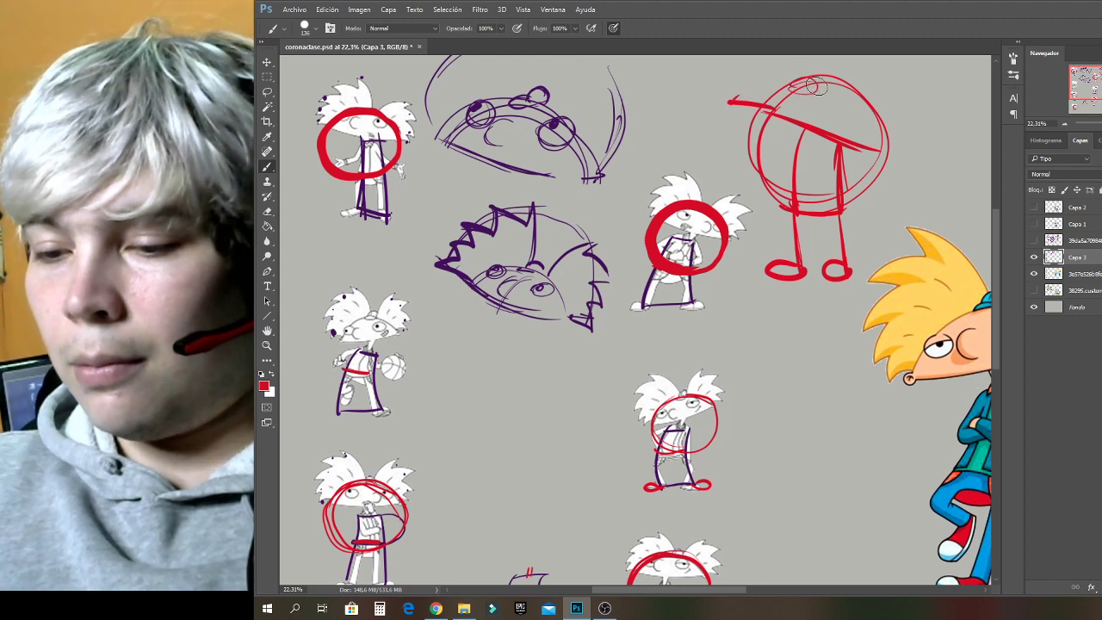
pyautogui.moveTo(857, 97)
pyautogui.mouseDown()
pyautogui.moveTo(818, 110)
pyautogui.moveTo(848, 74)
pyautogui.mouseUp()
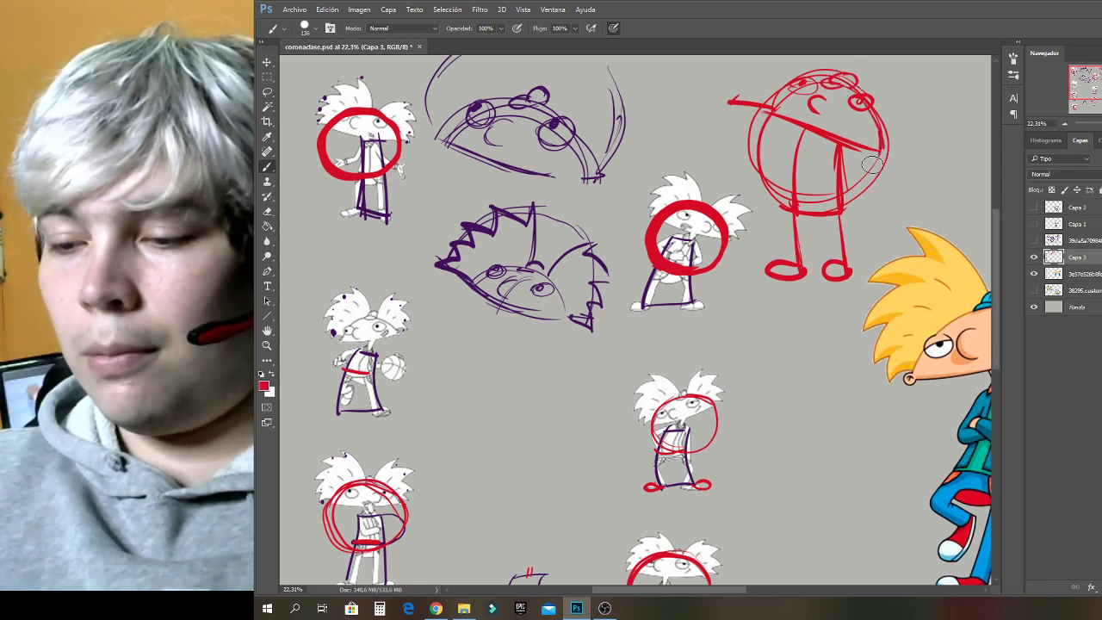
# Circle the basketball pose's head and torso in red and mark its waistline with purple sampled from the sketch.
pyautogui.click(1101, 123)
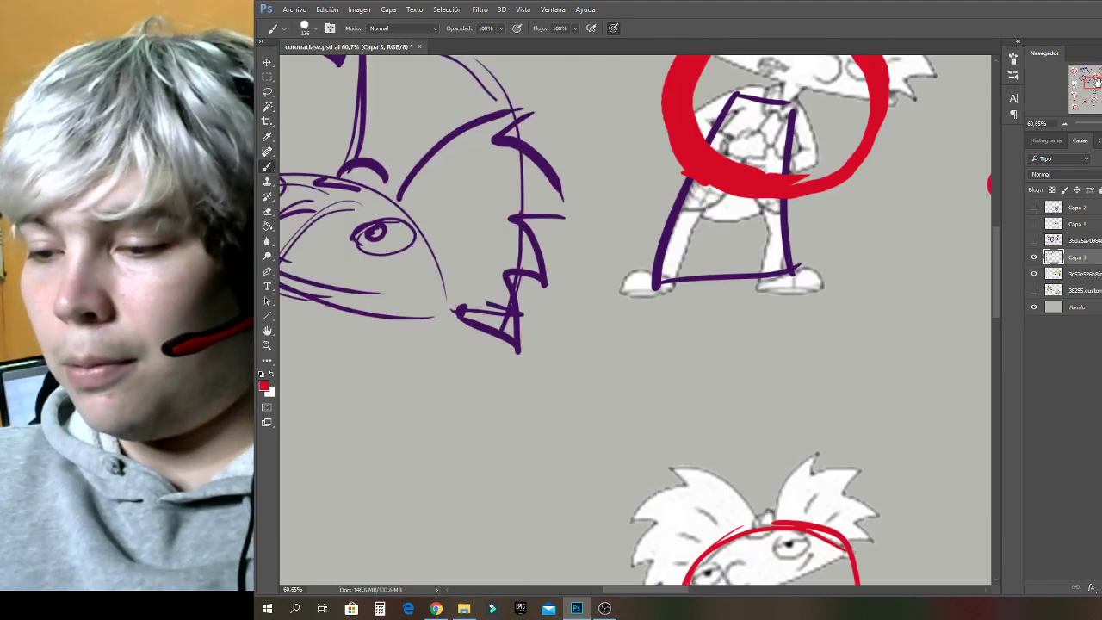
pyautogui.moveTo(1093, 82); pyautogui.dragTo(1079, 86)
pyautogui.moveTo(535, 190)
pyautogui.mouseDown()
pyautogui.moveTo(484, 201)
pyautogui.moveTo(453, 261)
pyautogui.mouseUp()
pyautogui.moveTo(534, 192)
pyautogui.mouseDown()
pyautogui.moveTo(571, 202)
pyautogui.moveTo(603, 234)
pyautogui.moveTo(473, 204)
pyautogui.moveTo(452, 285)
pyautogui.moveTo(474, 335)
pyautogui.moveTo(537, 339)
pyautogui.moveTo(577, 325)
pyautogui.moveTo(601, 268)
pyautogui.moveTo(560, 192)
pyautogui.moveTo(465, 215)
pyautogui.moveTo(508, 349)
pyautogui.moveTo(600, 278)
pyautogui.mouseUp()
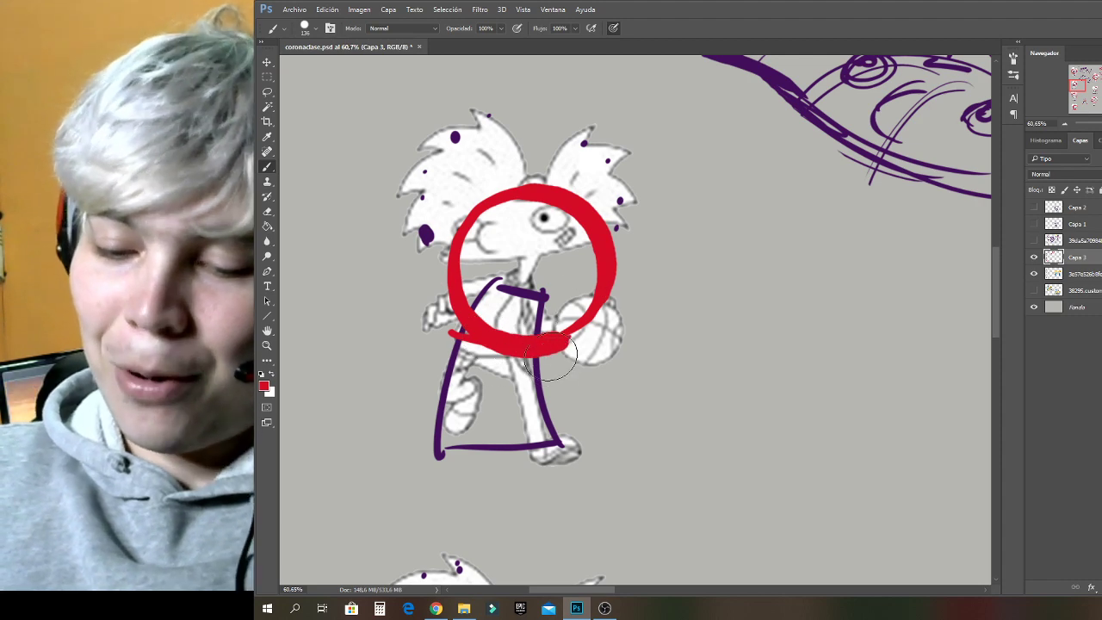
pyautogui.keyDown('alt'); pyautogui.click(540, 403); pyautogui.keyUp('alt')
pyautogui.moveTo(439, 353); pyautogui.dragTo(571, 356)
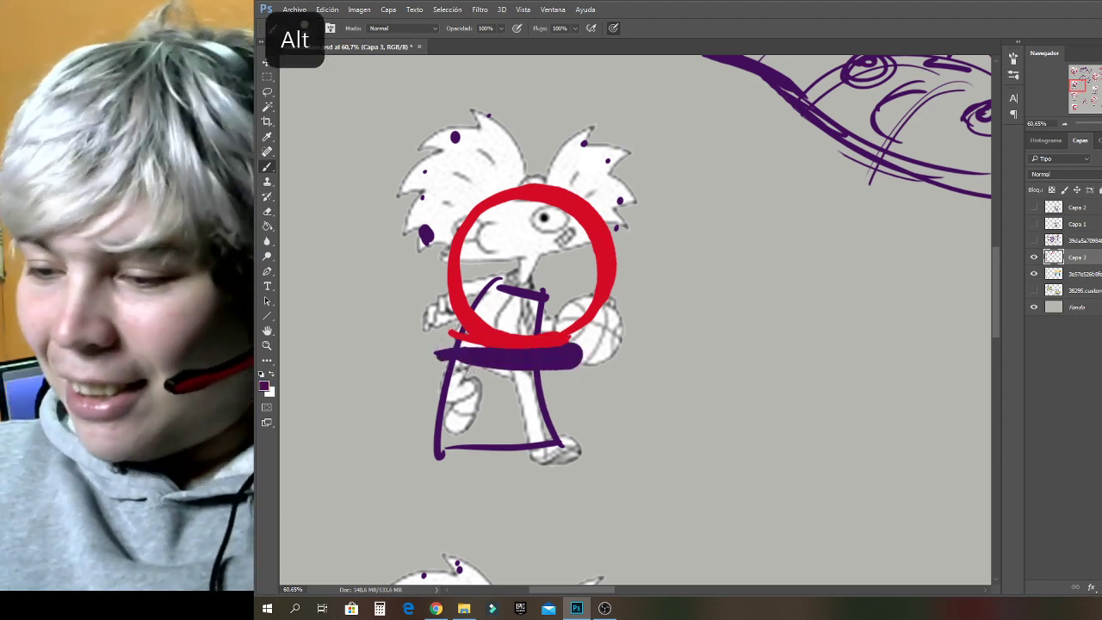
# Toggle the visibility of layer Capa 3 to compare the basketball pose with and without the construction shapes.
pyautogui.click(1034, 259)
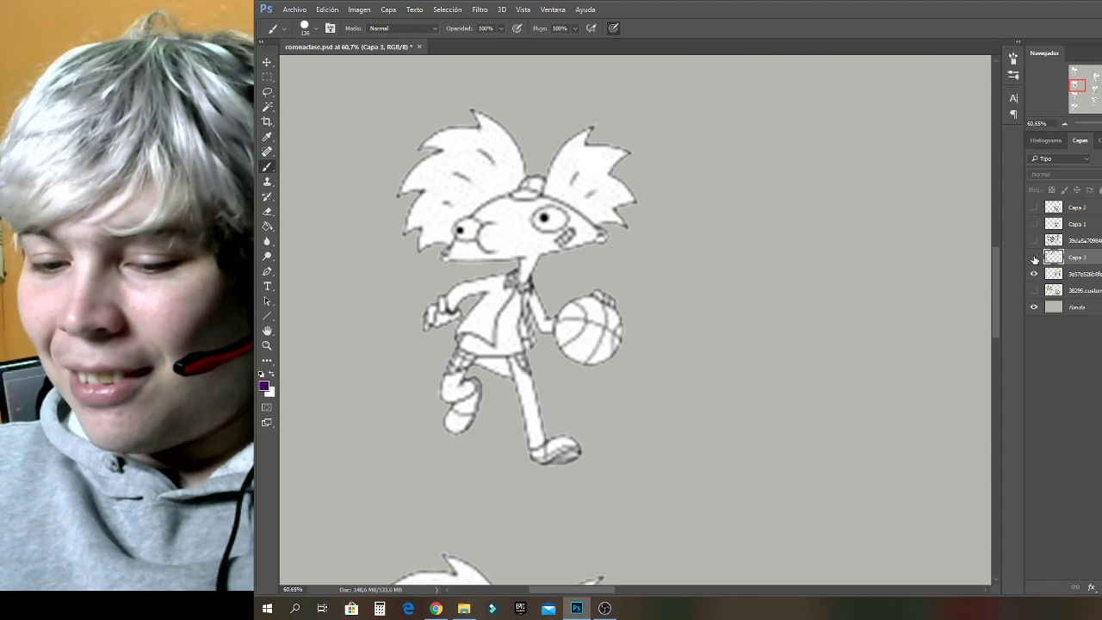
pyautogui.click(1034, 258)
pyautogui.click(1034, 259)
pyautogui.click(1034, 259)
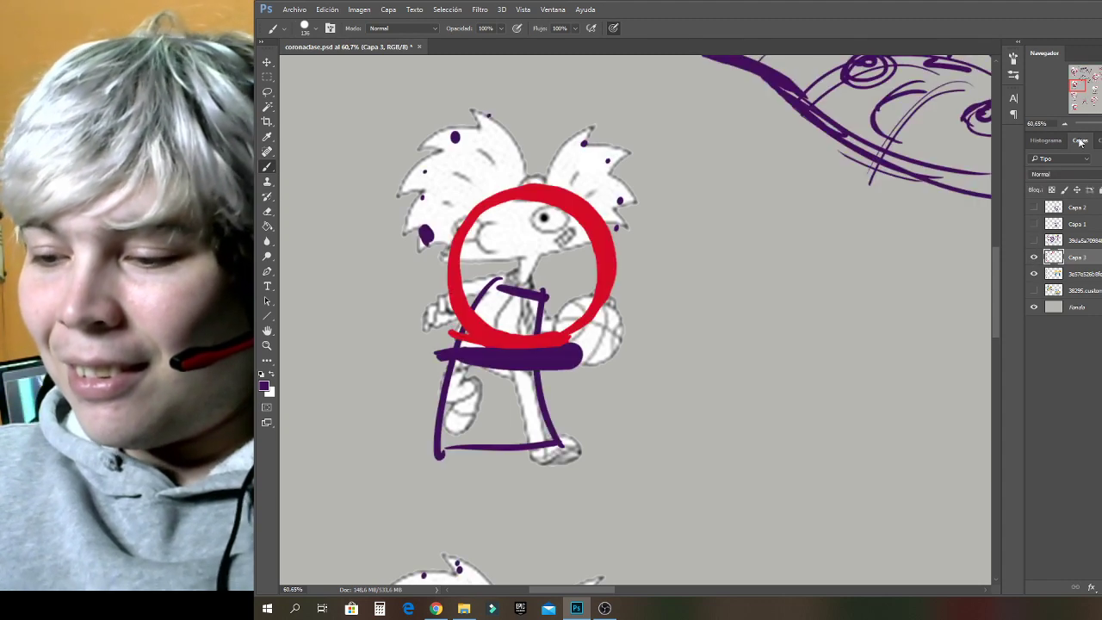
# Erase the red circle and the purple body trapezoid from the open-arms pose, and return to the Brush tool.
pyautogui.moveTo(1077, 86)
pyautogui.mouseDown()
pyautogui.moveTo(1076, 111)
pyautogui.moveTo(1072, 69)
pyautogui.mouseUp()
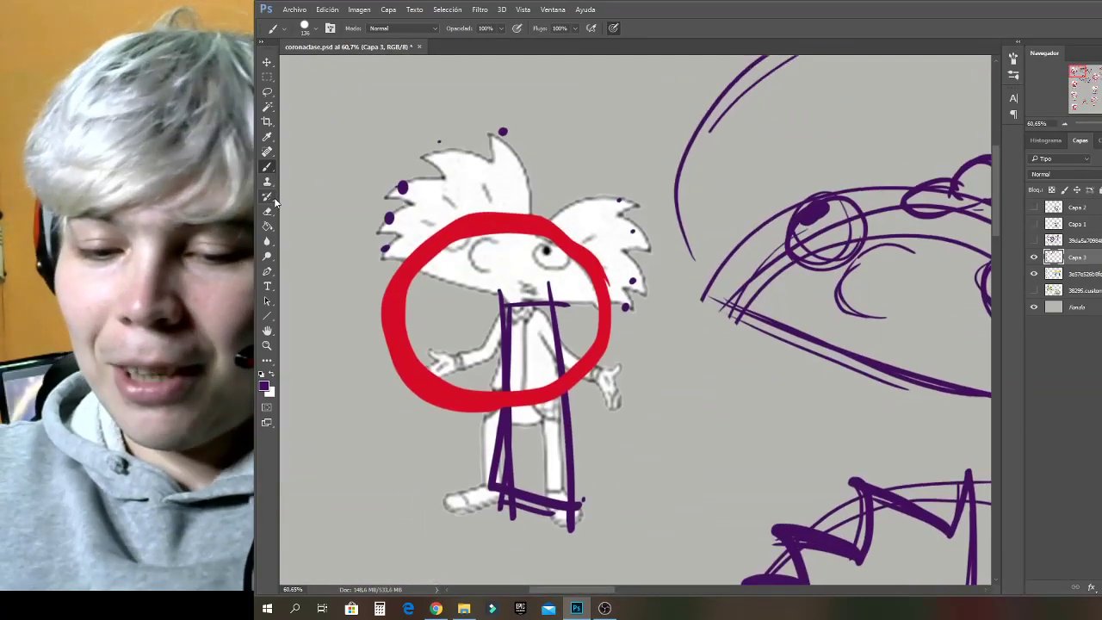
pyautogui.press('e')
pyautogui.moveTo(405, 246)
pyautogui.mouseDown()
pyautogui.moveTo(446, 252)
pyautogui.moveTo(368, 368)
pyautogui.moveTo(429, 426)
pyautogui.moveTo(496, 360)
pyautogui.moveTo(571, 219)
pyautogui.moveTo(596, 259)
pyautogui.mouseUp()
pyautogui.moveTo(495, 435)
pyautogui.mouseDown()
pyautogui.moveTo(543, 543)
pyautogui.moveTo(583, 505)
pyautogui.moveTo(568, 495)
pyautogui.mouseUp()
pyautogui.click(267, 166)
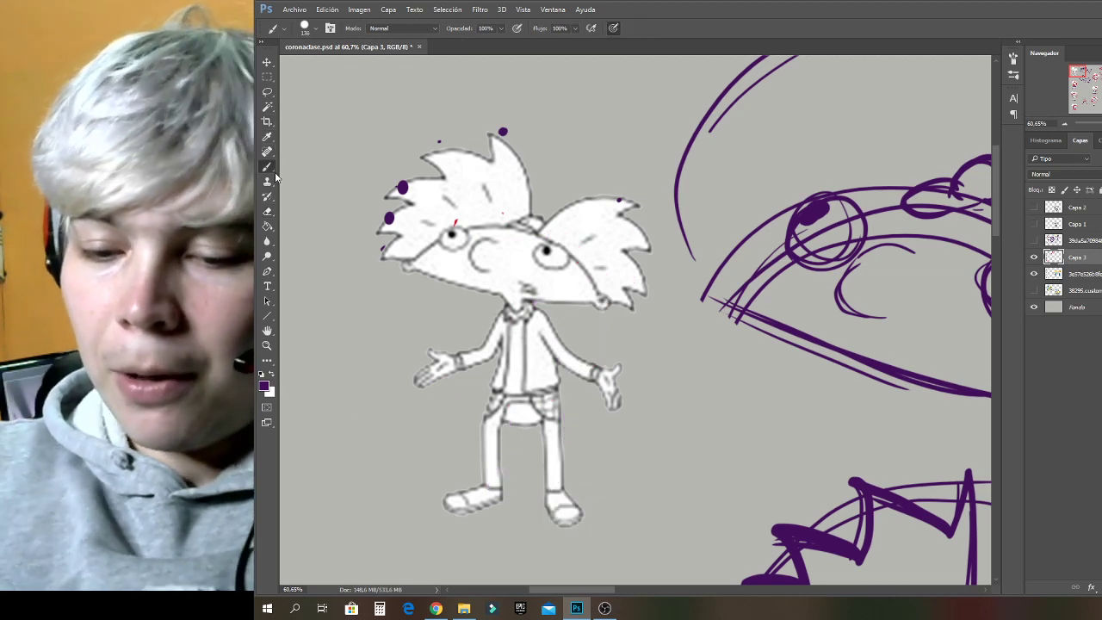
# Try tracing a purple arc over the open-arms pose's head and reduce the brush size to 53 px.
pyautogui.moveTo(415, 264)
pyautogui.mouseDown()
pyautogui.moveTo(455, 231)
pyautogui.moveTo(508, 226)
pyautogui.moveTo(547, 237)
pyautogui.moveTo(593, 277)
pyautogui.mouseUp()
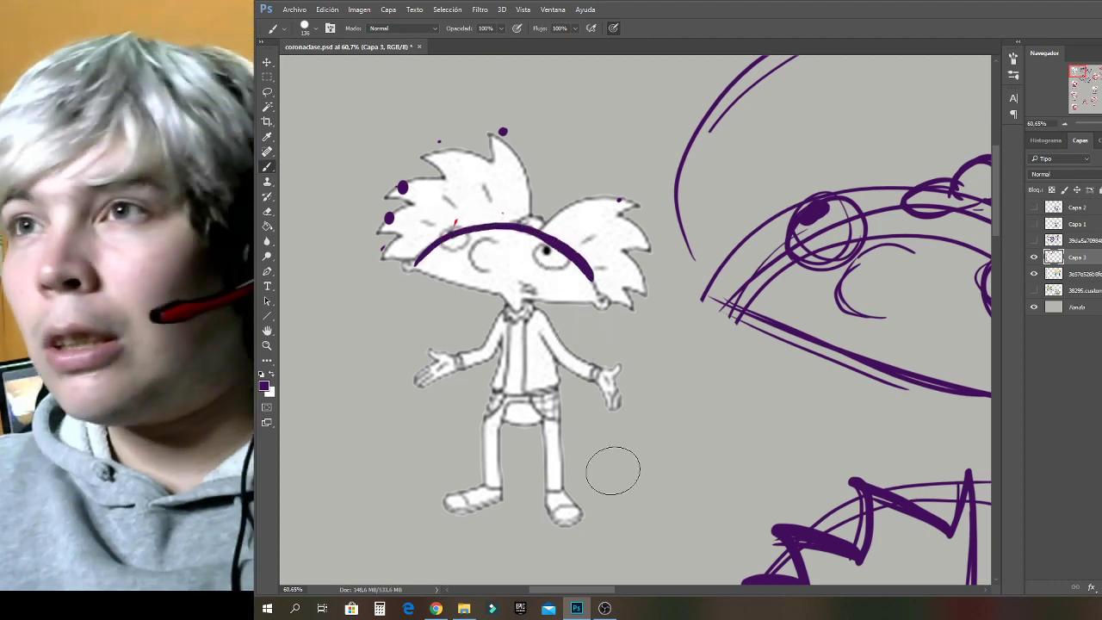
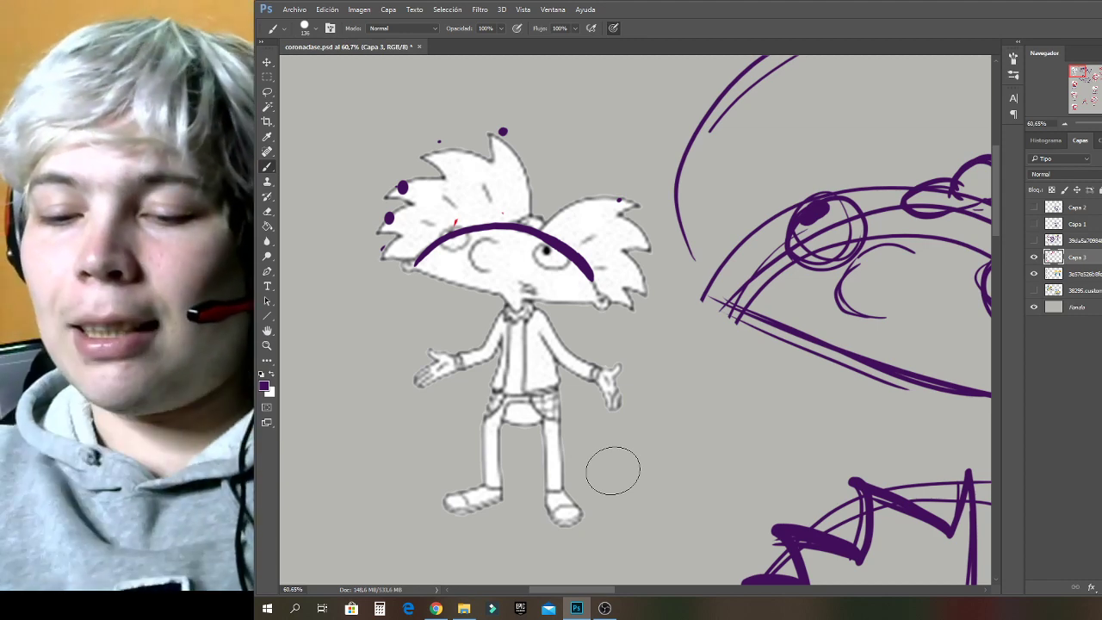
pyautogui.moveTo(418, 256); pyautogui.dragTo(413, 303)
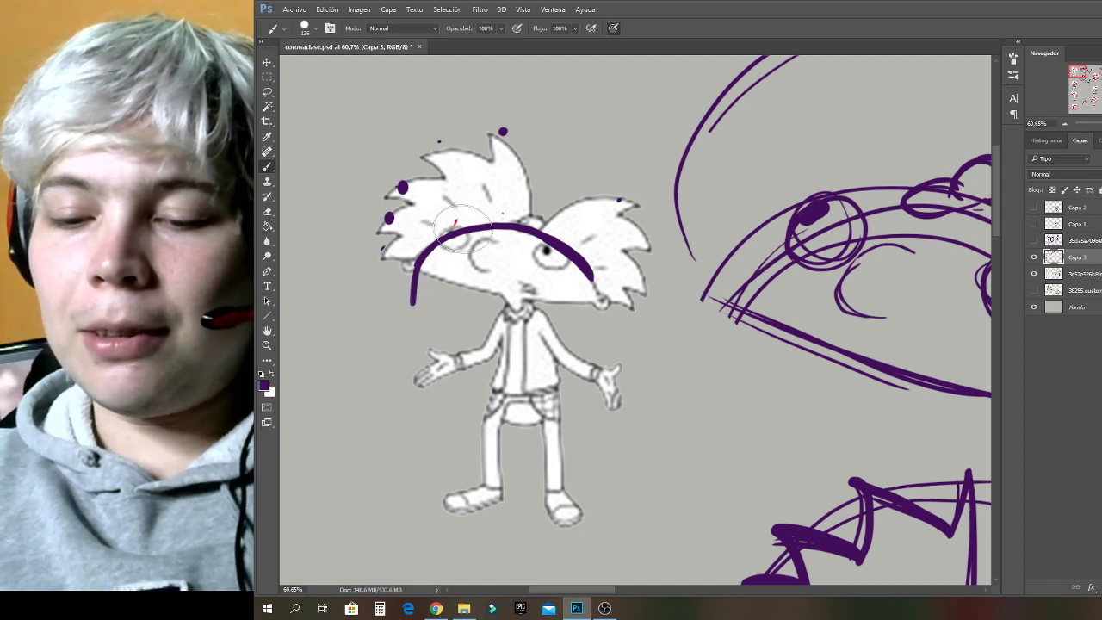
pyautogui.moveTo(568, 248)
pyautogui.mouseDown()
pyautogui.moveTo(517, 226)
pyautogui.moveTo(405, 269)
pyautogui.moveTo(399, 349)
pyautogui.moveTo(452, 401)
pyautogui.moveTo(529, 408)
pyautogui.moveTo(590, 361)
pyautogui.moveTo(586, 267)
pyautogui.moveTo(551, 241)
pyautogui.mouseUp()
pyautogui.hotkey('ctrl', 'z')
pyautogui.rightClick(674, 234)
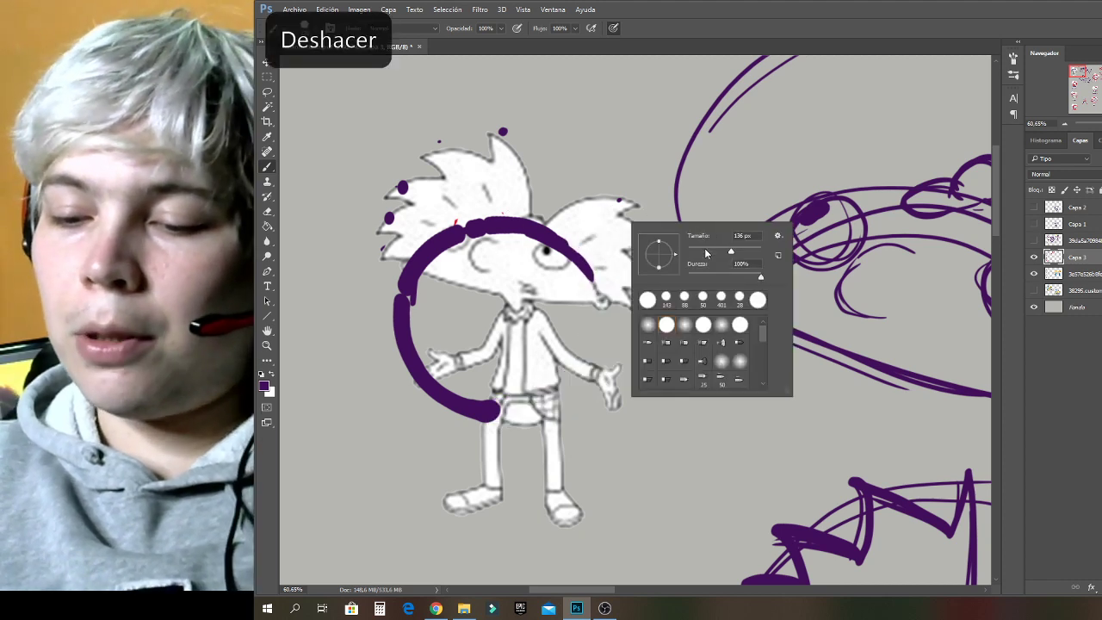
pyautogui.click(584, 211)
# Undo the purple arc strokes and draw a thick purple circle around the open-arms pose's head and torso.
pyautogui.hotkey('ctrl', 'alt', 'z')
pyautogui.hotkey('ctrl', 'alt', 'z')
pyautogui.hotkey('ctrl', 'alt', 'z')
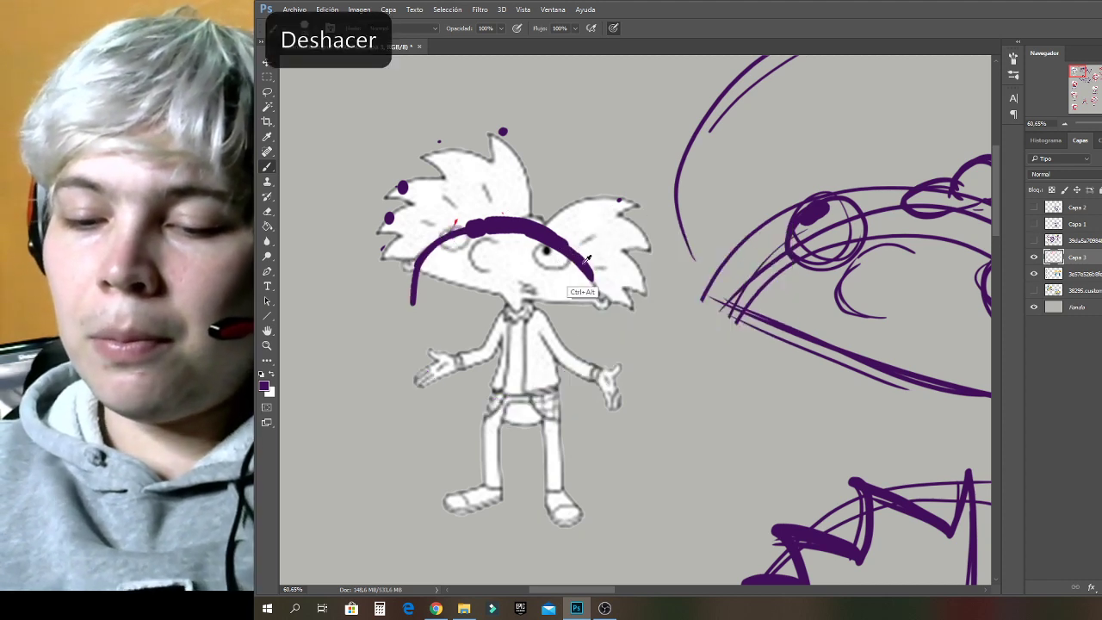
pyautogui.hotkey('ctrl', 'alt', 'z')
pyautogui.hotkey('ctrl', 'z')
pyautogui.hotkey('ctrl', 'z')
pyautogui.hotkey('ctrl', 'z')
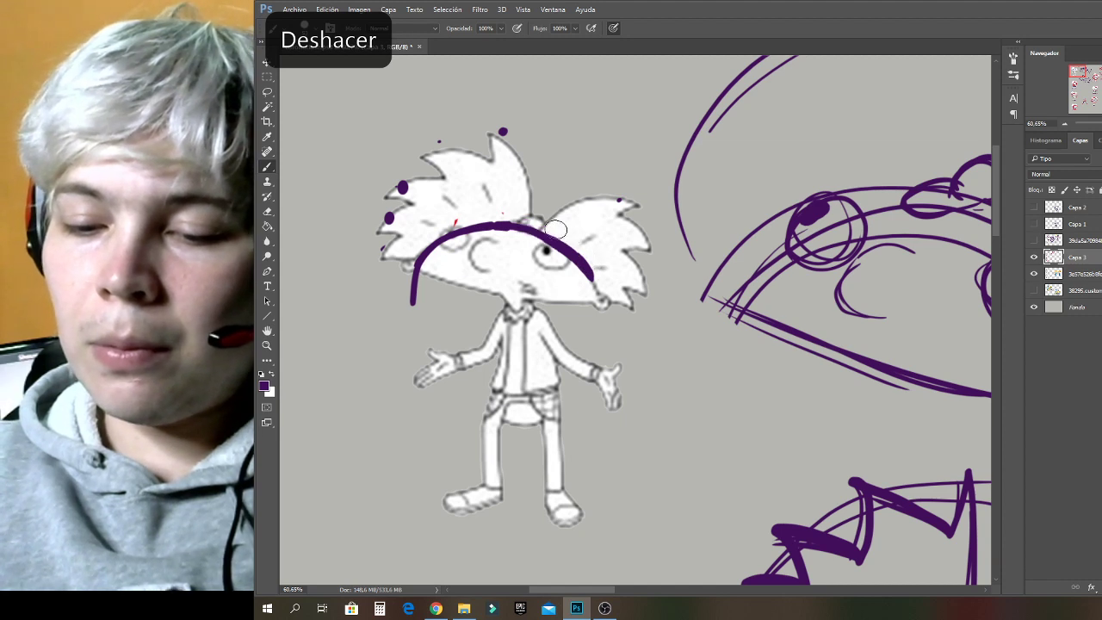
pyautogui.hotkey('ctrl', 'z')
pyautogui.hotkey('ctrl', 'z')
pyautogui.hotkey('ctrl', 'z')
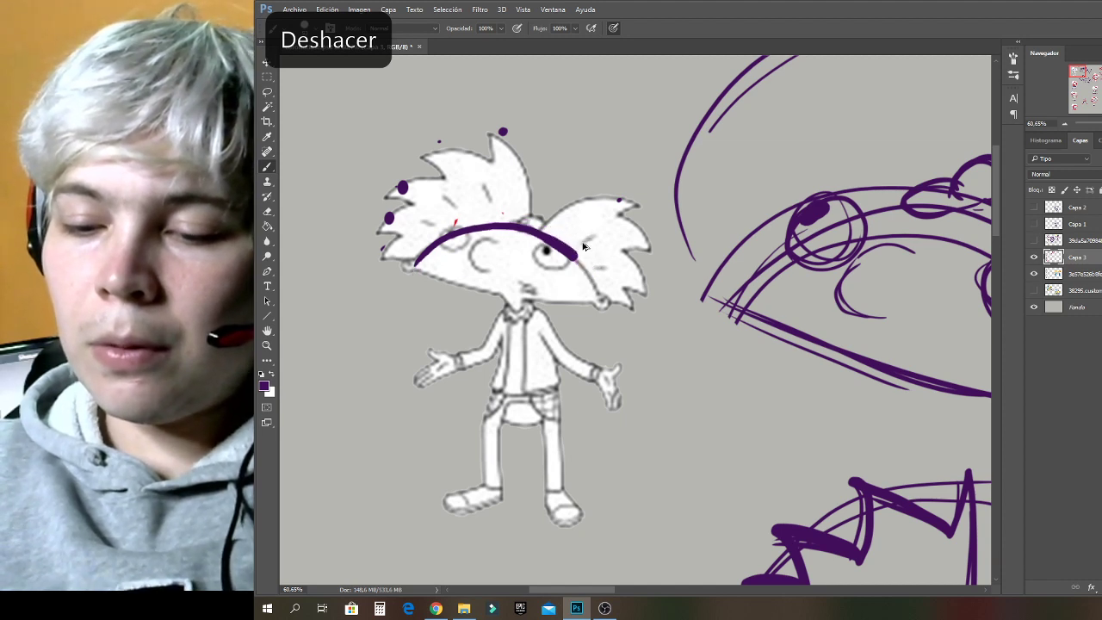
pyautogui.hotkey('ctrl', 'z')
pyautogui.hotkey('ctrl', 'z')
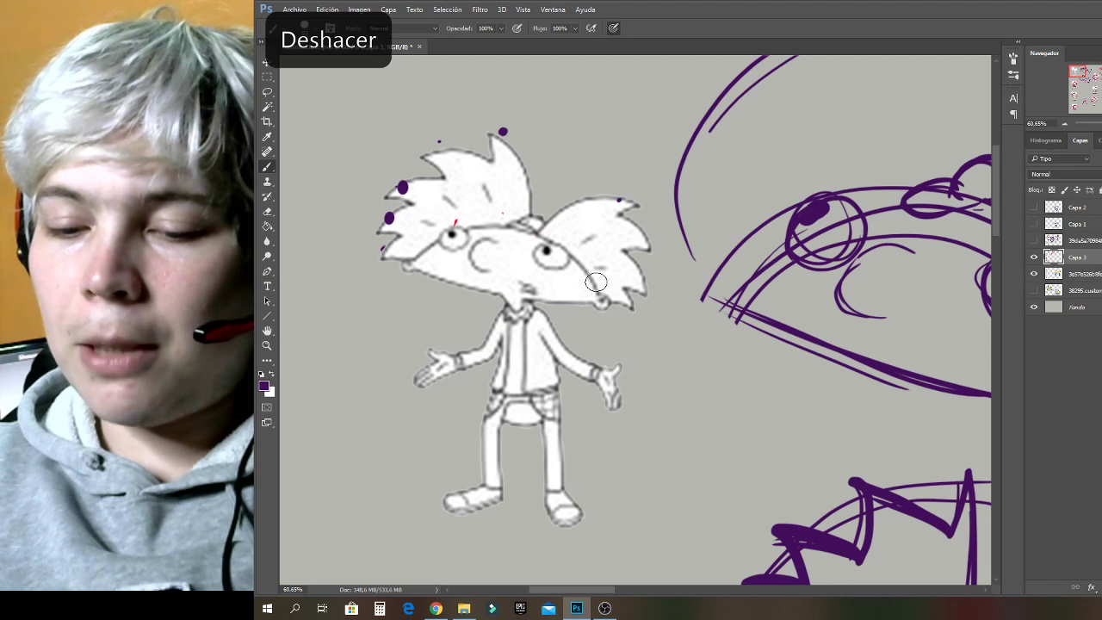
pyautogui.moveTo(412, 259)
pyautogui.mouseDown()
pyautogui.moveTo(479, 222)
pyautogui.moveTo(526, 226)
pyautogui.moveTo(571, 249)
pyautogui.mouseUp()
pyautogui.moveTo(605, 303)
pyautogui.mouseDown()
pyautogui.moveTo(593, 272)
pyautogui.moveTo(545, 228)
pyautogui.moveTo(449, 223)
pyautogui.moveTo(391, 310)
pyautogui.moveTo(424, 394)
pyautogui.moveTo(515, 422)
pyautogui.moveTo(594, 378)
pyautogui.moveTo(593, 275)
pyautogui.moveTo(431, 231)
pyautogui.moveTo(403, 405)
pyautogui.moveTo(548, 412)
pyautogui.moveTo(592, 274)
pyautogui.mouseUp()
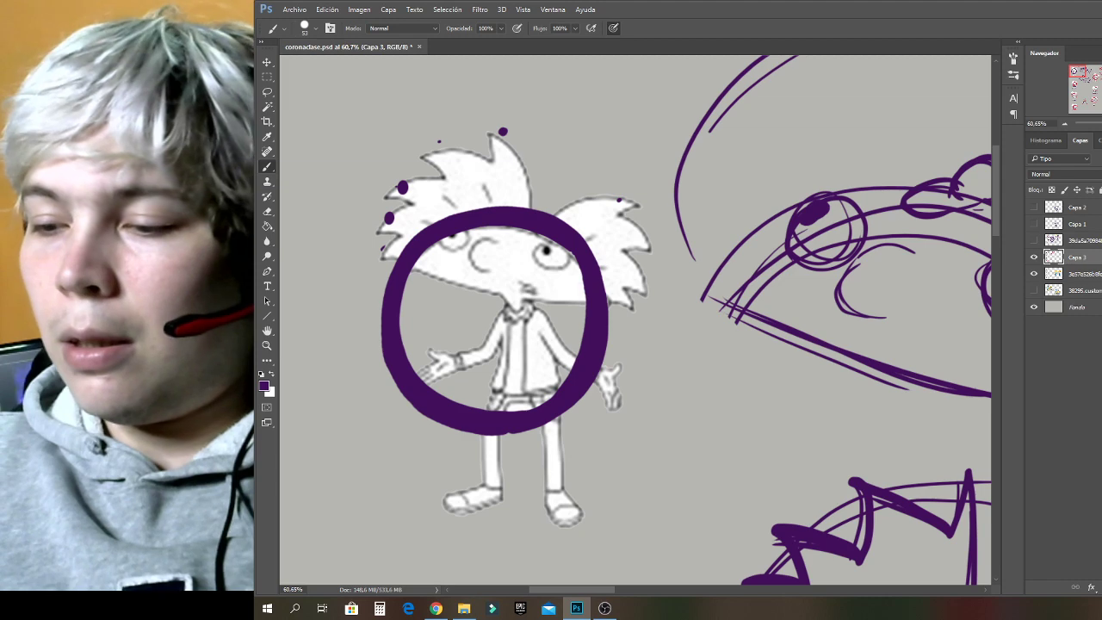
# Erase the red circles, waistline, arm loop and body trapezoid from the thinking pose.
pyautogui.moveTo(1075, 75); pyautogui.dragTo(1082, 78)
pyautogui.moveTo(1079, 84); pyautogui.dragTo(1076, 95)
pyautogui.click(267, 212)
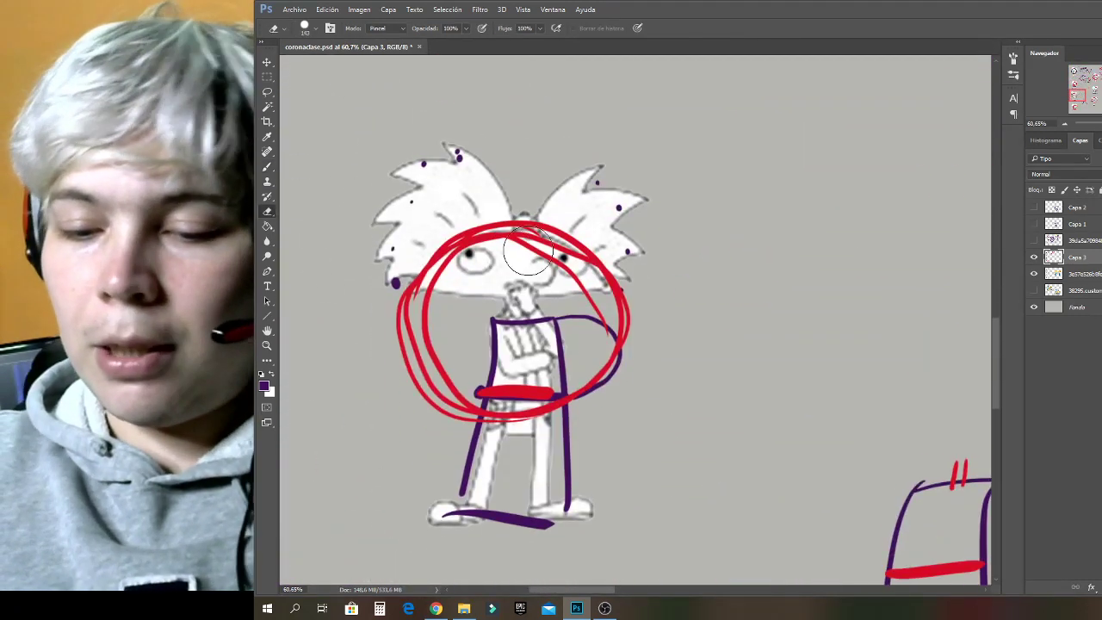
pyautogui.moveTo(499, 245)
pyautogui.mouseDown()
pyautogui.moveTo(462, 319)
pyautogui.moveTo(450, 317)
pyautogui.moveTo(479, 323)
pyautogui.moveTo(535, 294)
pyautogui.moveTo(621, 410)
pyautogui.moveTo(538, 230)
pyautogui.moveTo(403, 249)
pyautogui.moveTo(535, 447)
pyautogui.moveTo(516, 563)
pyautogui.moveTo(633, 537)
pyautogui.moveTo(547, 477)
pyautogui.moveTo(524, 514)
pyautogui.mouseUp()
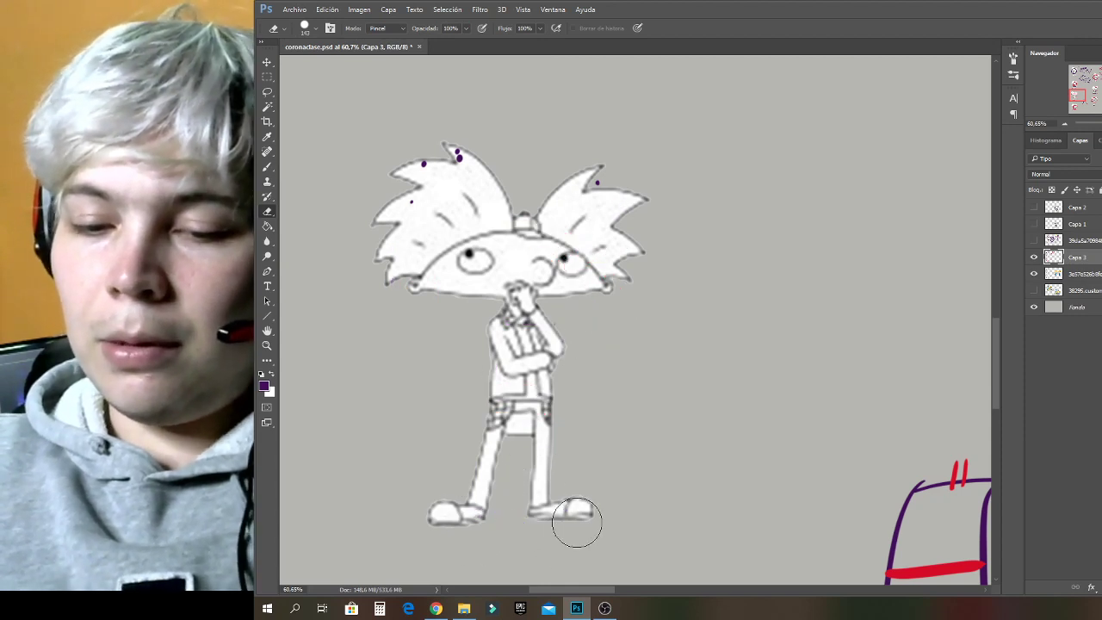
# Draw a thick purple circle around the thinking pose's head and torso, redoing the first attempt.
pyautogui.click(268, 168)
pyautogui.moveTo(592, 273)
pyautogui.mouseDown()
pyautogui.moveTo(525, 226)
pyautogui.moveTo(457, 239)
pyautogui.moveTo(426, 267)
pyautogui.moveTo(414, 321)
pyautogui.moveTo(433, 441)
pyautogui.moveTo(482, 457)
pyautogui.mouseUp()
pyautogui.hotkey('ctrl', 'z')
pyautogui.moveTo(601, 292)
pyautogui.mouseDown()
pyautogui.moveTo(523, 229)
pyautogui.moveTo(418, 272)
pyautogui.moveTo(399, 358)
pyautogui.moveTo(458, 420)
pyautogui.moveTo(552, 427)
pyautogui.moveTo(616, 345)
pyautogui.moveTo(545, 233)
pyautogui.moveTo(426, 283)
pyautogui.moveTo(439, 422)
pyautogui.moveTo(564, 435)
pyautogui.mouseUp()
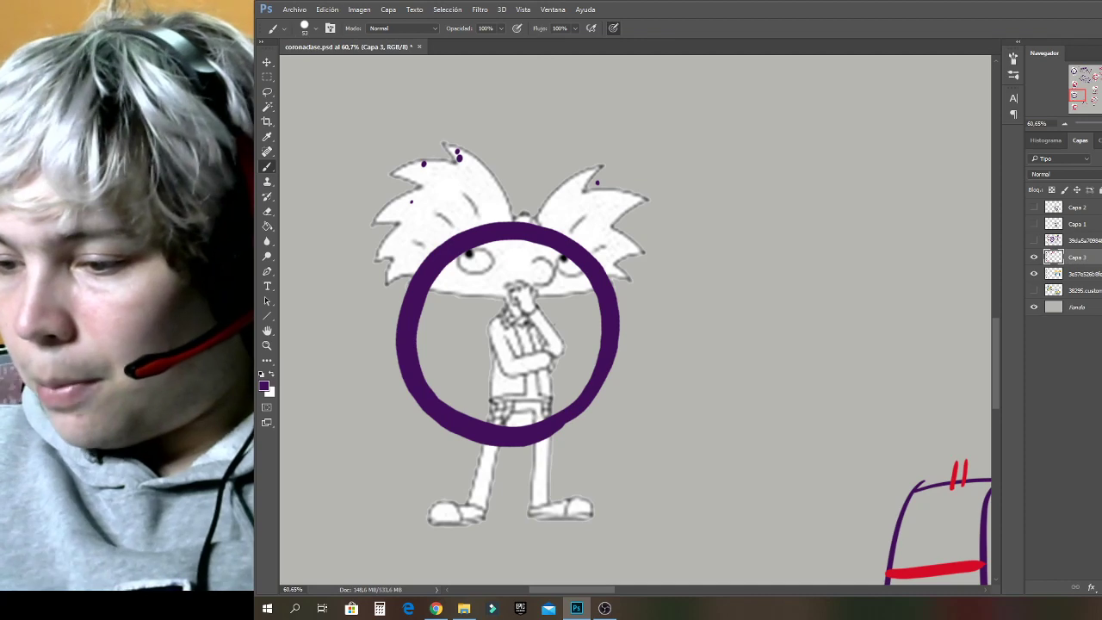
pyautogui.scroll(-6, 646, 332)
pyautogui.scroll(3, 646, 332)
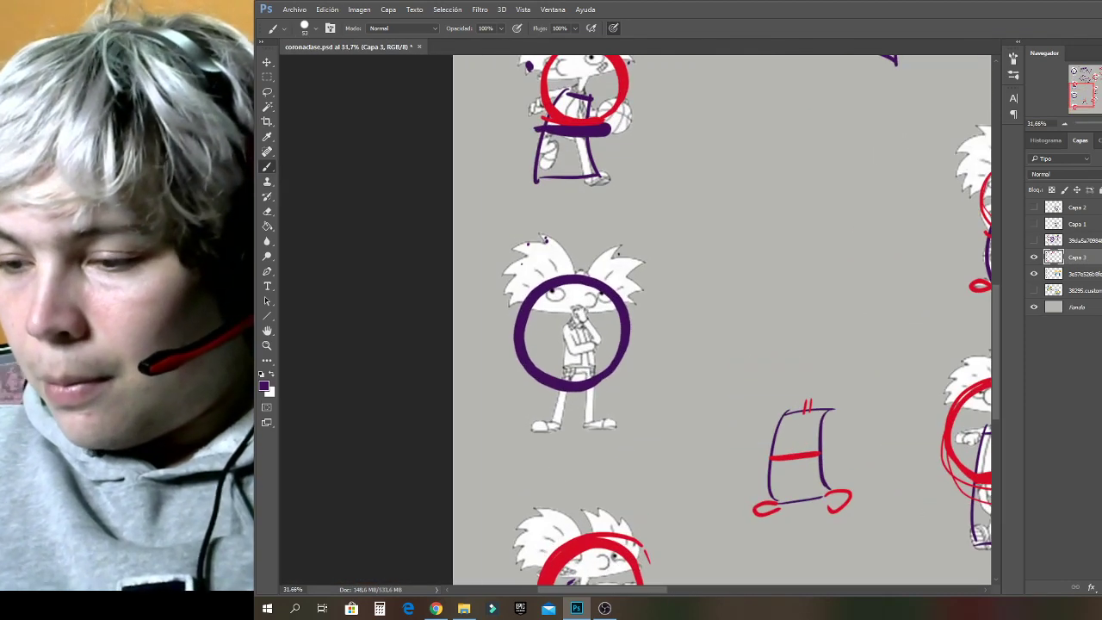
# Erase the red circle, waistline and upper body outline from the hand-on-hip pose.
pyautogui.moveTo(1078, 97); pyautogui.dragTo(1091, 84)
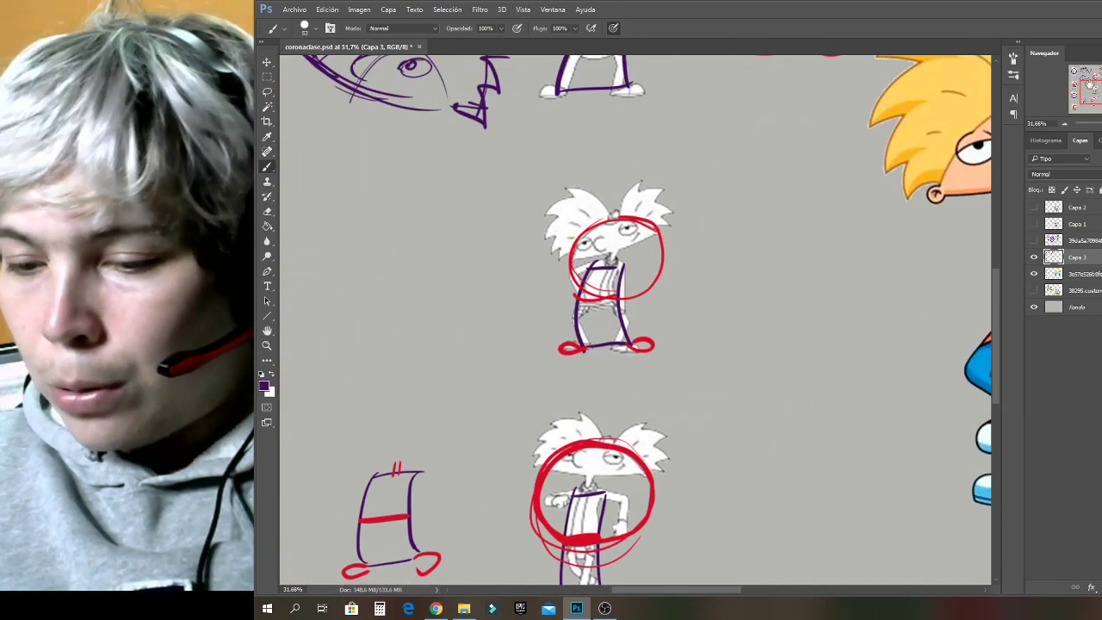
pyautogui.click(268, 212)
pyautogui.moveTo(587, 257)
pyautogui.mouseDown()
pyautogui.moveTo(578, 284)
pyautogui.moveTo(608, 301)
pyautogui.moveTo(663, 254)
pyautogui.moveTo(665, 216)
pyautogui.mouseUp()
# Draw a thick purple circle around the hand-on-hip pose's head and torso.
pyautogui.click(267, 166)
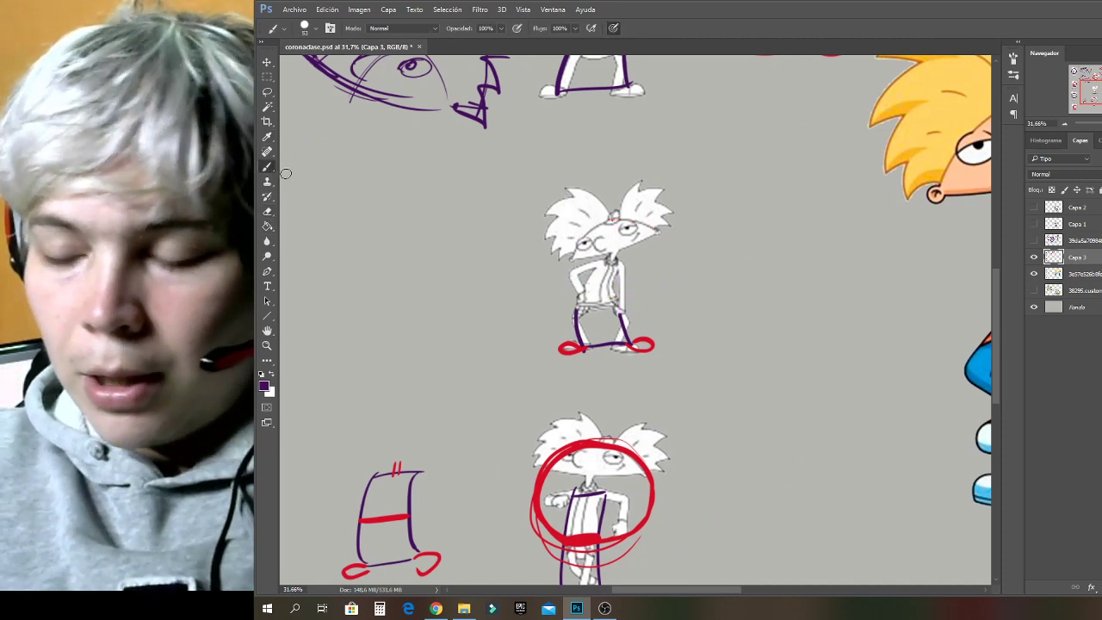
pyautogui.moveTo(1096, 123); pyautogui.dragTo(1099, 123)
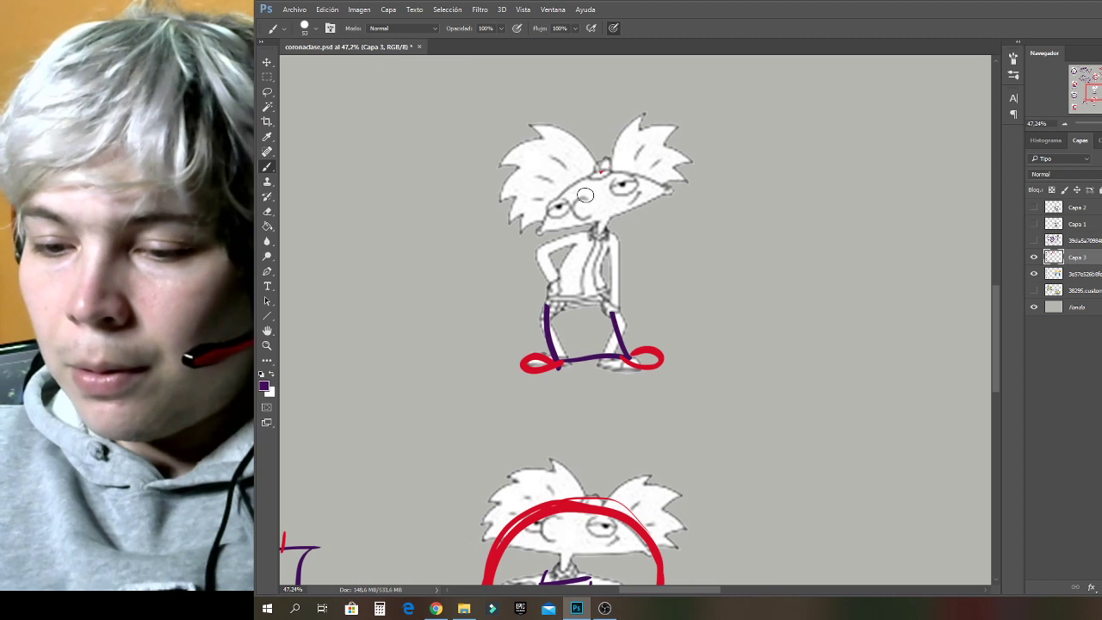
pyautogui.moveTo(586, 176)
pyautogui.mouseDown()
pyautogui.moveTo(537, 228)
pyautogui.moveTo(533, 255)
pyautogui.moveTo(553, 298)
pyautogui.moveTo(541, 234)
pyautogui.moveTo(558, 198)
pyautogui.moveTo(587, 178)
pyautogui.moveTo(653, 177)
pyautogui.moveTo(678, 194)
pyautogui.moveTo(691, 229)
pyautogui.mouseUp()
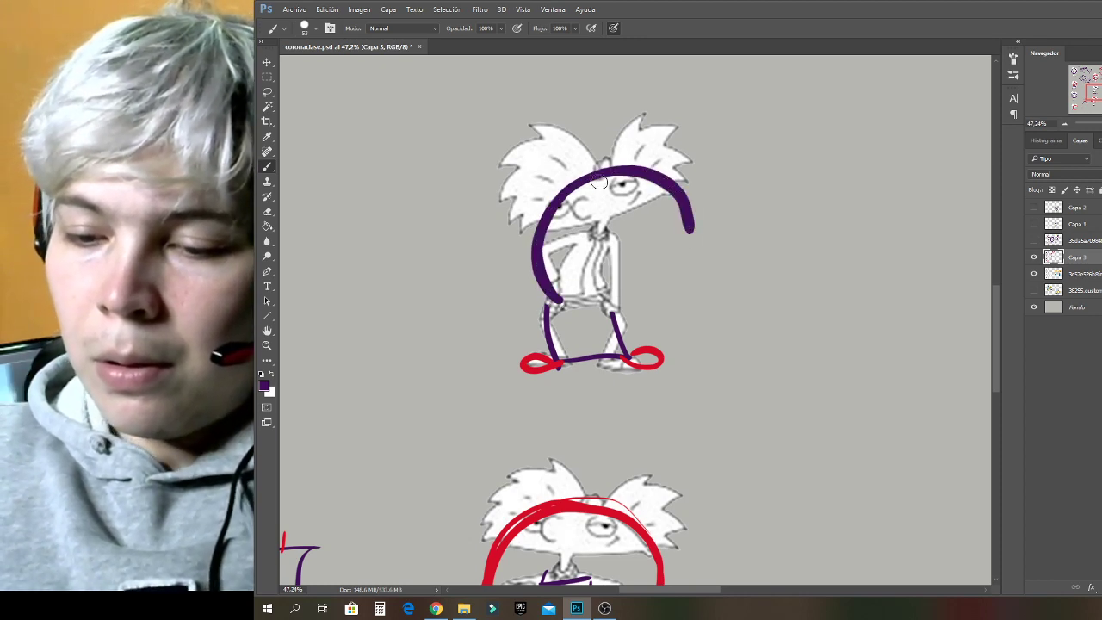
pyautogui.moveTo(553, 203)
pyautogui.mouseDown()
pyautogui.moveTo(564, 298)
pyautogui.moveTo(607, 308)
pyautogui.moveTo(652, 299)
pyautogui.moveTo(676, 276)
pyautogui.moveTo(688, 233)
pyautogui.moveTo(652, 176)
pyautogui.moveTo(577, 179)
pyautogui.moveTo(540, 233)
pyautogui.moveTo(559, 301)
pyautogui.moveTo(632, 317)
pyautogui.moveTo(684, 276)
pyautogui.moveTo(584, 183)
pyautogui.mouseUp()
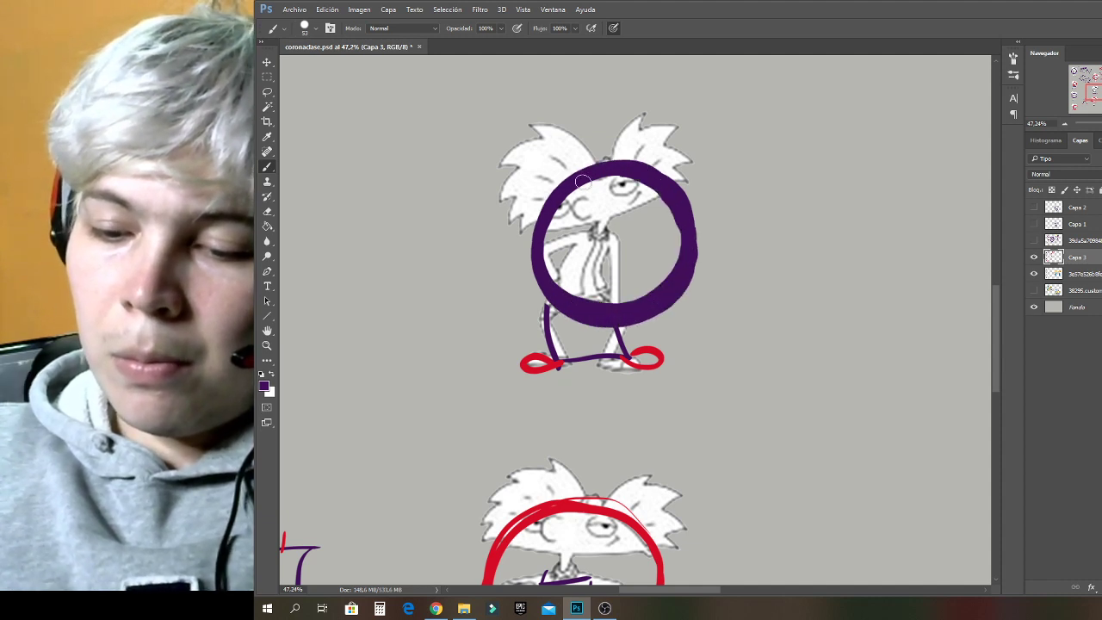
# Thin the purple circle's line by erasing along its inner edge.
pyautogui.click(275, 229)
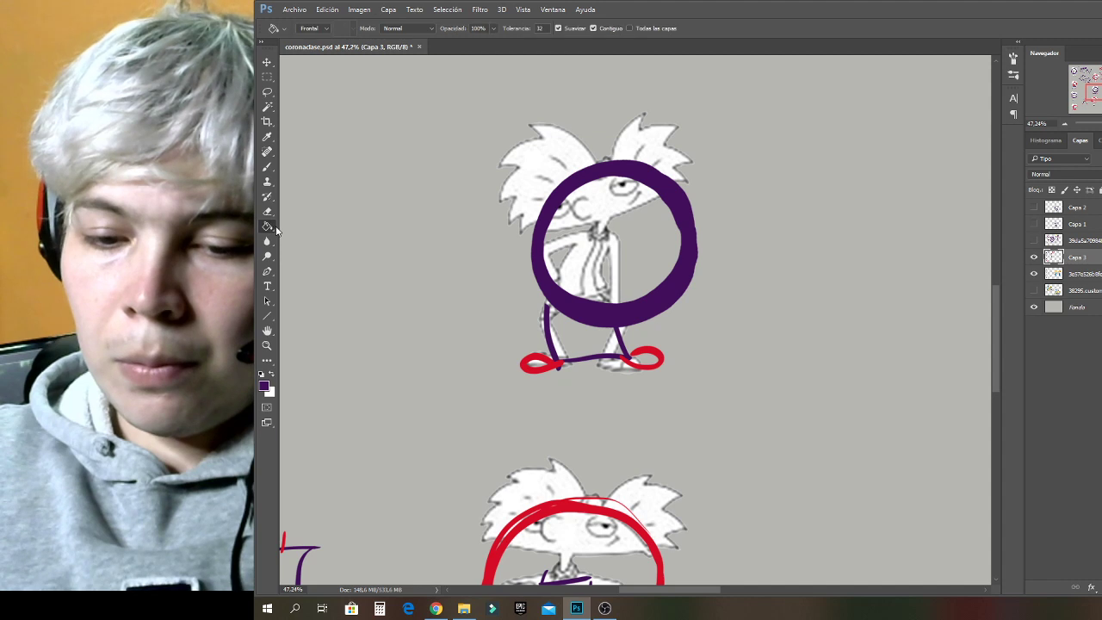
pyautogui.click(268, 211)
pyautogui.moveTo(544, 268)
pyautogui.mouseDown()
pyautogui.moveTo(585, 298)
pyautogui.moveTo(615, 298)
pyautogui.moveTo(652, 282)
pyautogui.moveTo(667, 233)
pyautogui.moveTo(633, 189)
pyautogui.moveTo(601, 189)
pyautogui.moveTo(574, 209)
pyautogui.moveTo(563, 271)
pyautogui.moveTo(587, 289)
pyautogui.mouseUp()
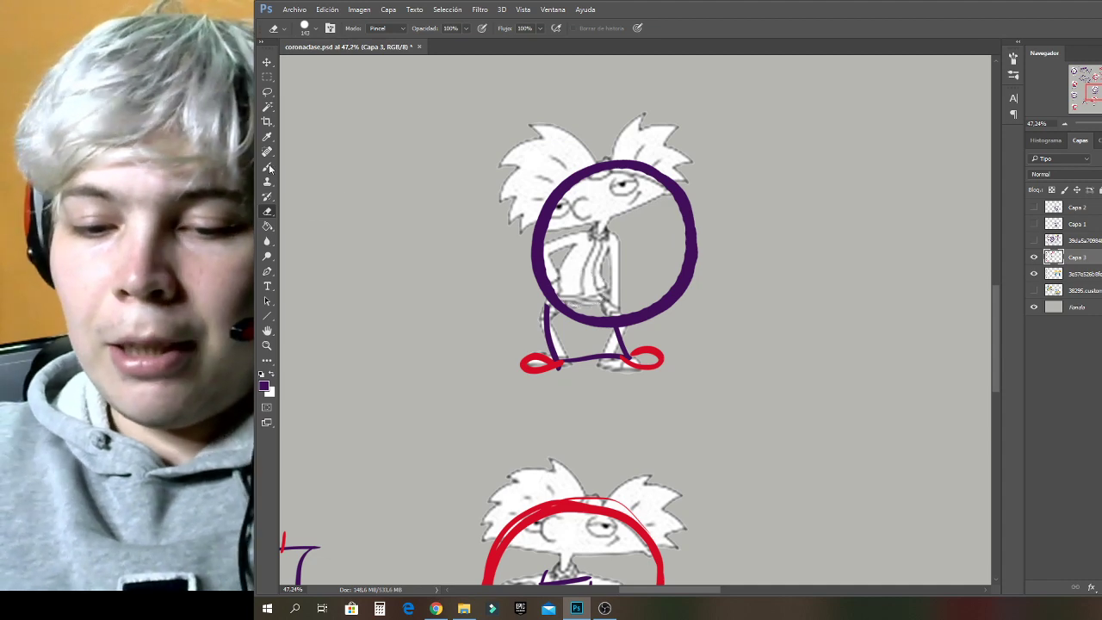
# Sample the red of the foot loops and trace the hand-on-hip pose's bent legs and both arms with thick strokes.
pyautogui.click(268, 168)
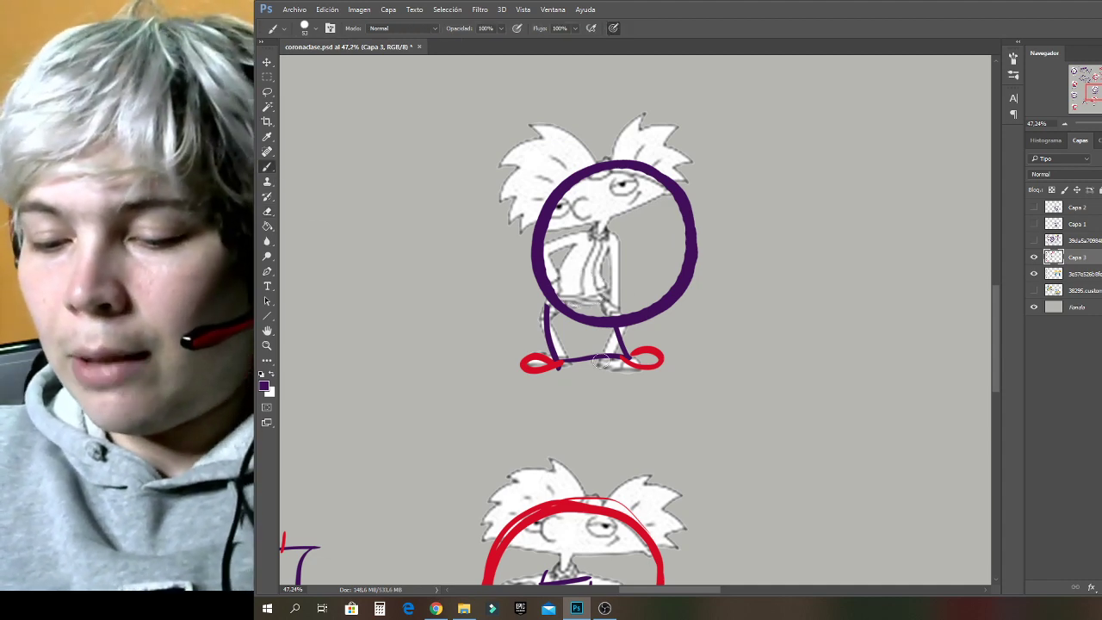
pyautogui.keyDown('alt'); pyautogui.click(649, 358); pyautogui.keyUp('alt')
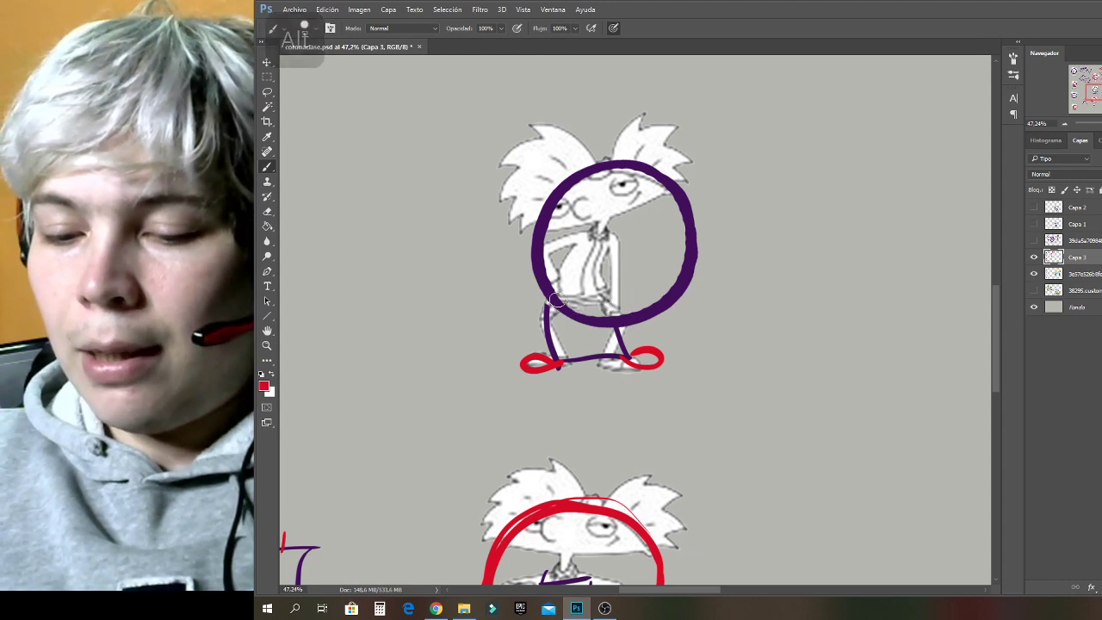
pyautogui.moveTo(562, 297)
pyautogui.mouseDown()
pyautogui.moveTo(554, 352)
pyautogui.moveTo(544, 318)
pyautogui.moveTo(625, 324)
pyautogui.moveTo(605, 362)
pyautogui.mouseUp()
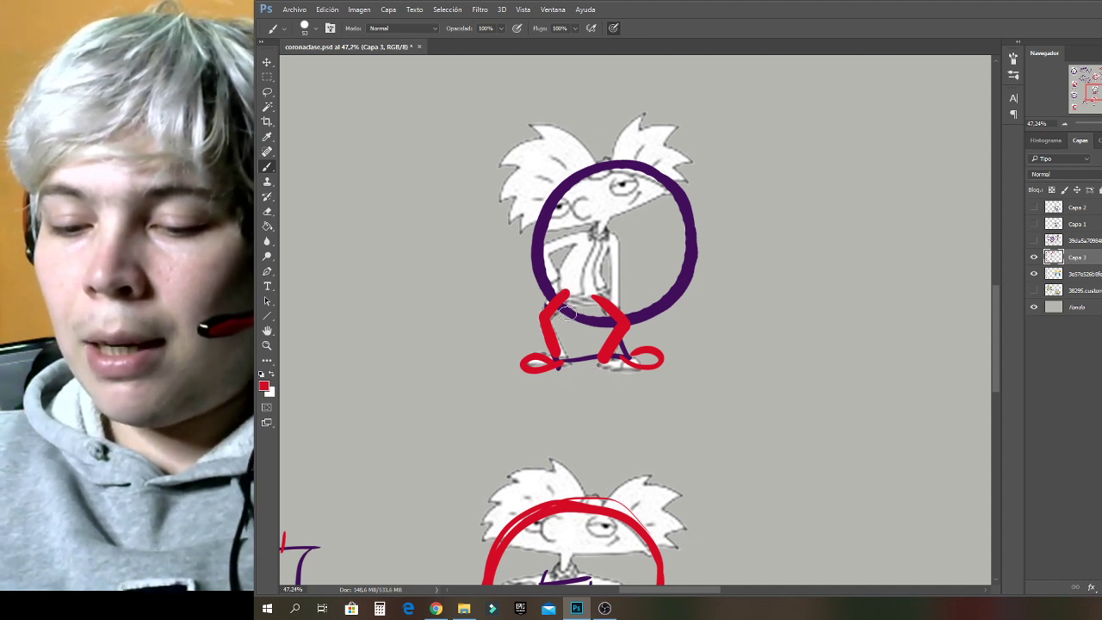
pyautogui.moveTo(584, 238); pyautogui.dragTo(564, 287)
pyautogui.moveTo(634, 230); pyautogui.dragTo(635, 315)
# Erase the red circles and the purple body outline from the walking pose.
pyautogui.moveTo(1101, 123)
pyautogui.mouseDown()
pyautogui.moveTo(1093, 99)
pyautogui.moveTo(1101, 124)
pyautogui.mouseUp()
pyautogui.scroll(-1, 636, 321)
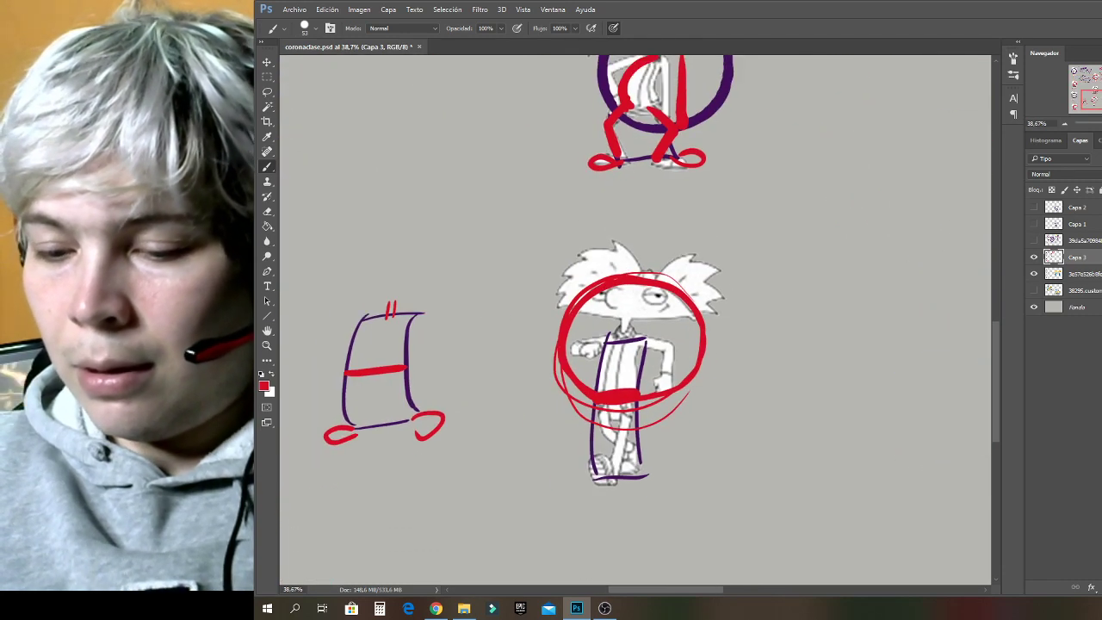
pyautogui.click(268, 214)
pyautogui.moveTo(560, 362)
pyautogui.mouseDown()
pyautogui.moveTo(574, 391)
pyautogui.moveTo(648, 414)
pyautogui.moveTo(643, 444)
pyautogui.moveTo(635, 420)
pyautogui.moveTo(721, 306)
pyautogui.moveTo(634, 295)
pyautogui.moveTo(563, 321)
pyautogui.moveTo(563, 391)
pyautogui.mouseUp()
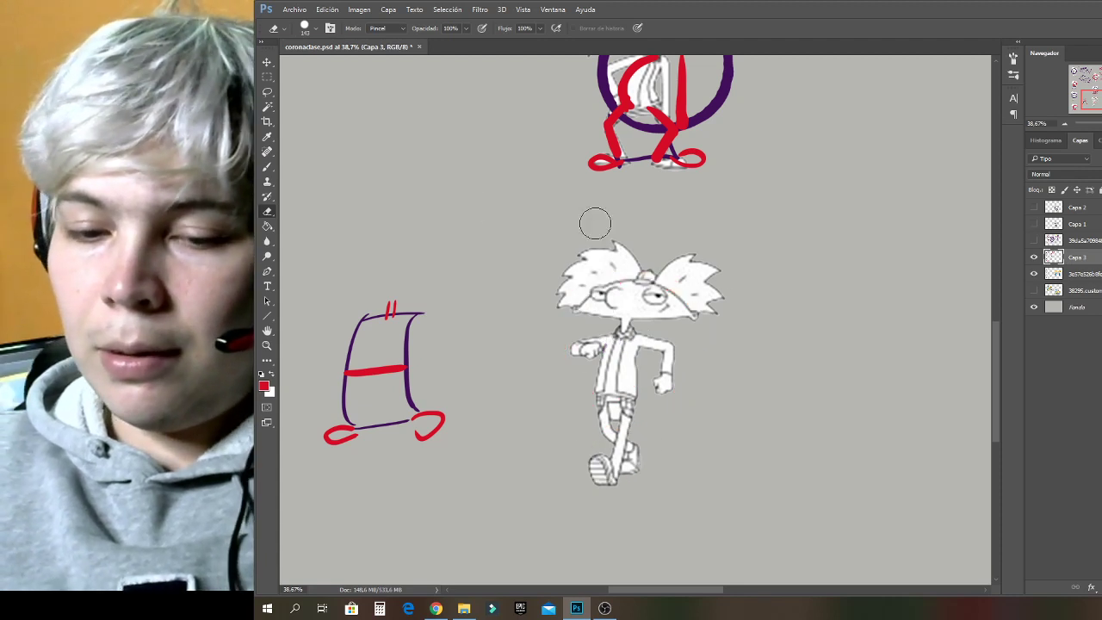
# Draw a thick red circle around the walking pose's head and torso with a centre line running down to the foot.
pyautogui.click(268, 168)
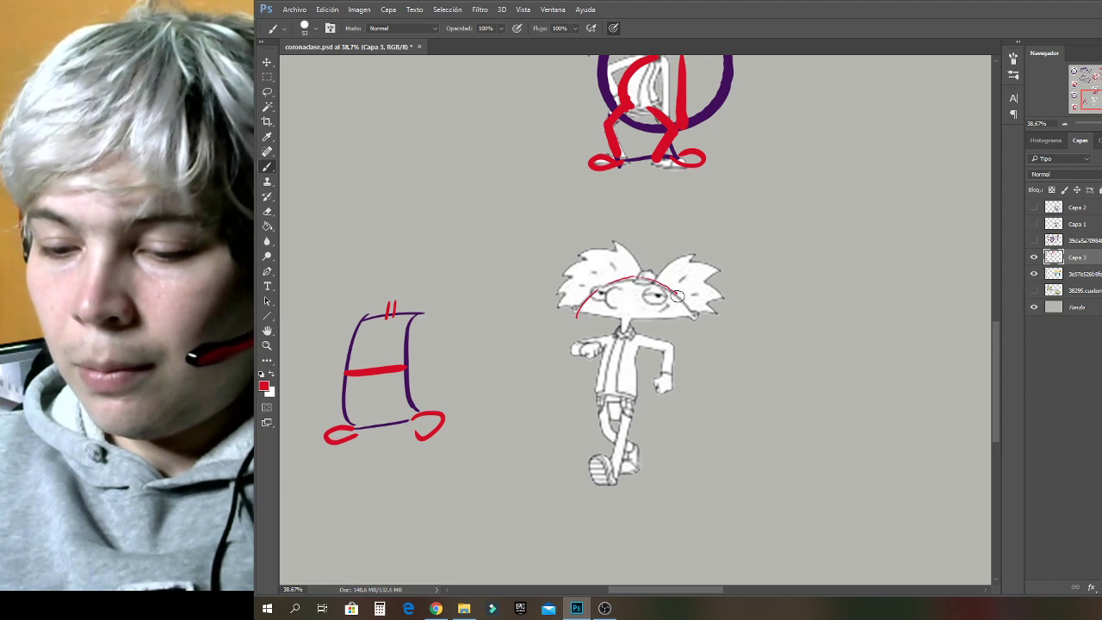
pyautogui.moveTo(697, 320)
pyautogui.mouseDown()
pyautogui.moveTo(664, 283)
pyautogui.moveTo(608, 283)
pyautogui.mouseUp()
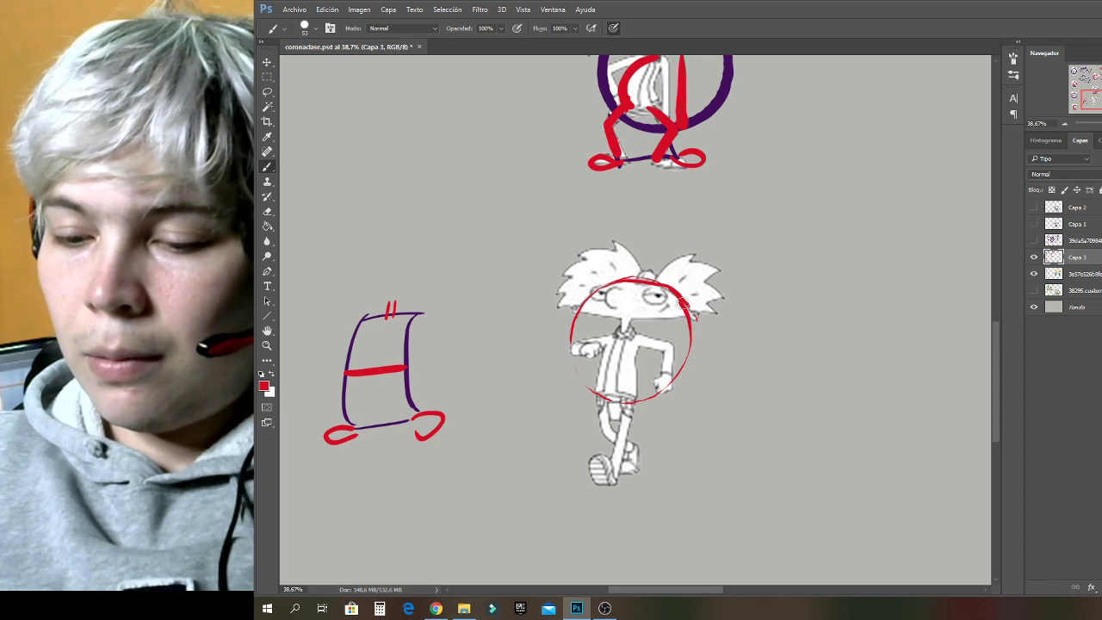
pyautogui.moveTo(687, 303)
pyautogui.mouseDown()
pyautogui.moveTo(618, 279)
pyautogui.moveTo(585, 298)
pyautogui.moveTo(566, 342)
pyautogui.moveTo(573, 378)
pyautogui.moveTo(601, 405)
pyautogui.moveTo(637, 410)
pyautogui.moveTo(678, 379)
pyautogui.moveTo(690, 332)
pyautogui.moveTo(692, 357)
pyautogui.moveTo(667, 400)
pyautogui.moveTo(698, 331)
pyautogui.moveTo(667, 283)
pyautogui.moveTo(620, 328)
pyautogui.moveTo(614, 487)
pyautogui.mouseUp()
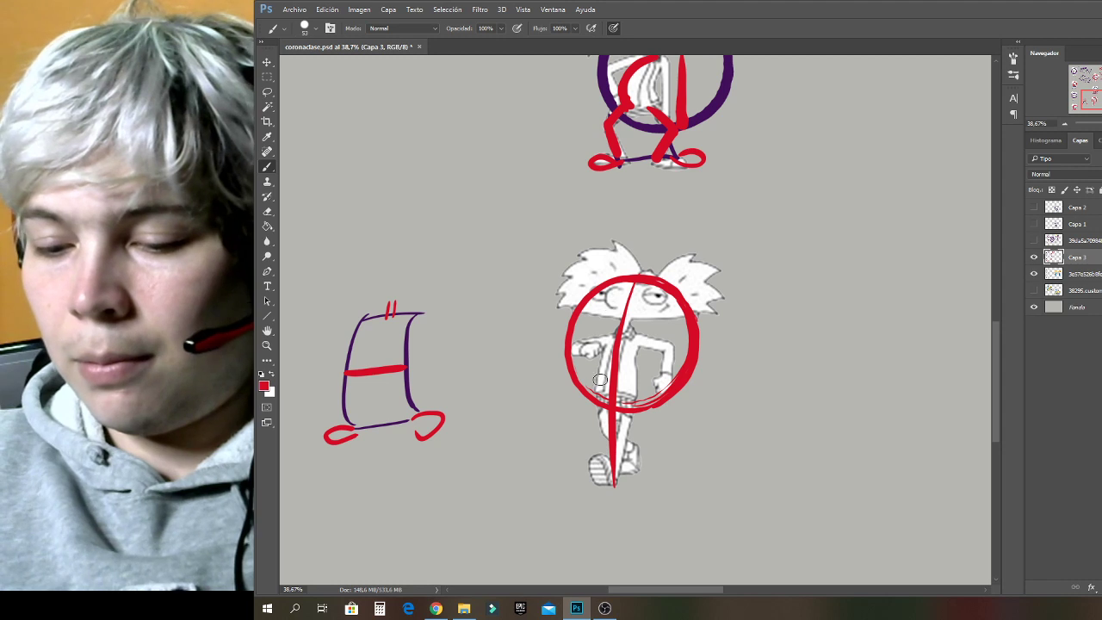
# Add red guides along both sides of the torso and two horizontal guides, below the head and across the circle's middle.
pyautogui.moveTo(624, 281)
pyautogui.mouseDown()
pyautogui.moveTo(598, 398)
pyautogui.moveTo(620, 429)
pyautogui.mouseUp()
pyautogui.moveTo(661, 272)
pyautogui.mouseDown()
pyautogui.moveTo(636, 415)
pyautogui.moveTo(642, 334)
pyautogui.moveTo(636, 365)
pyautogui.moveTo(636, 462)
pyautogui.mouseUp()
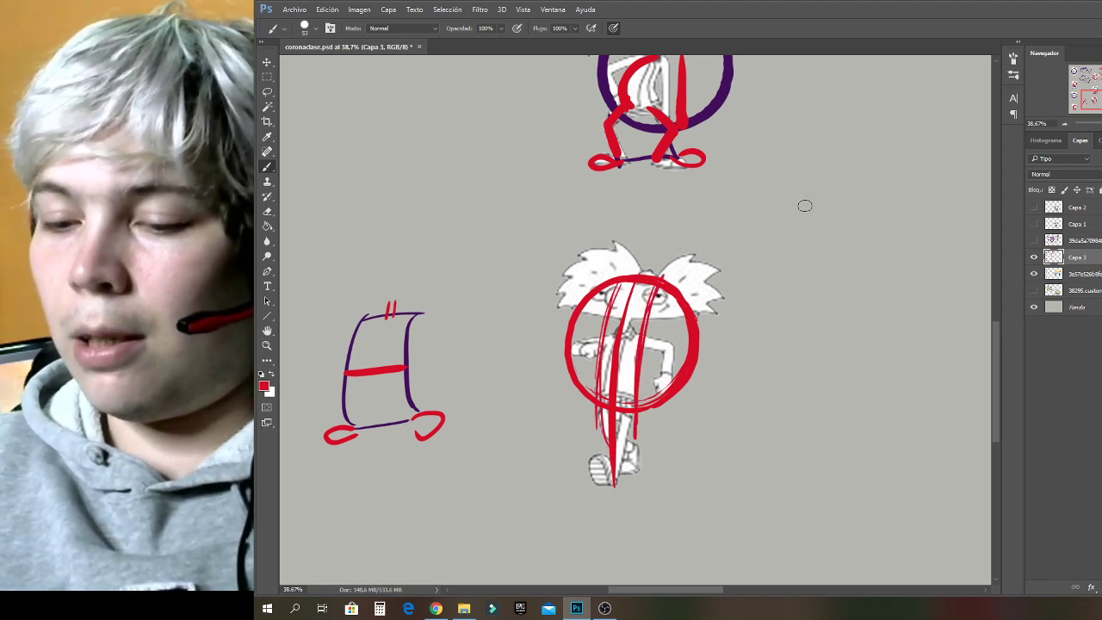
pyautogui.moveTo(577, 313)
pyautogui.mouseDown()
pyautogui.moveTo(681, 315)
pyautogui.moveTo(564, 313)
pyautogui.moveTo(678, 317)
pyautogui.moveTo(698, 347)
pyautogui.moveTo(562, 344)
pyautogui.mouseUp()
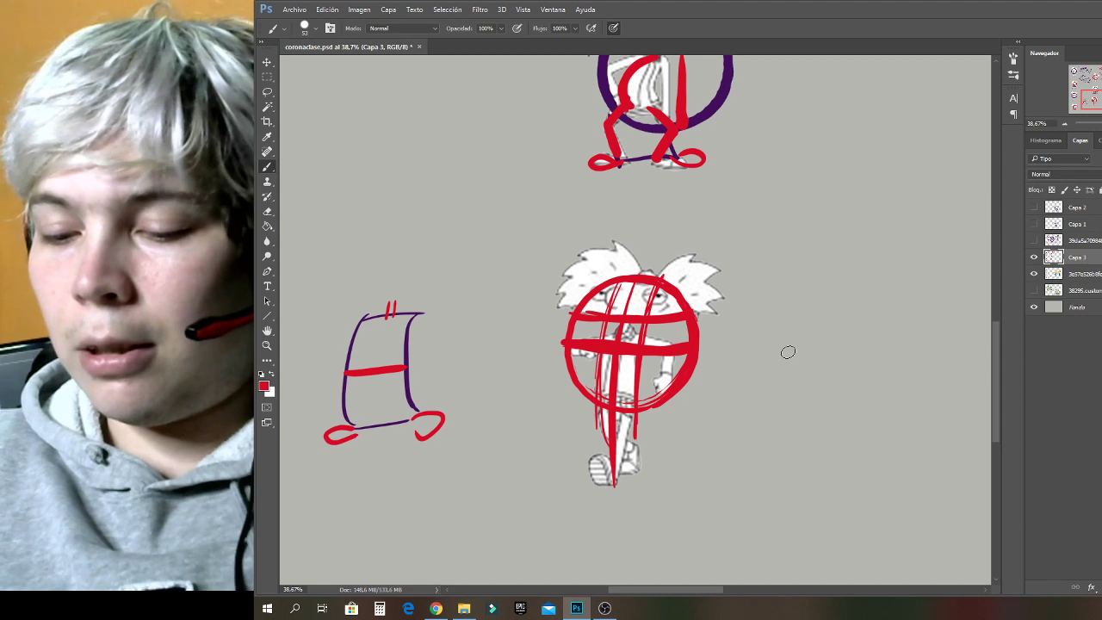
# Sample the purple and outline the walking pose's dome-shaped head and its narrow rectangular torso over the red guides.
pyautogui.keyDown('alt'); pyautogui.click(719, 125); pyautogui.keyUp('alt')
pyautogui.moveTo(575, 313)
pyautogui.mouseDown()
pyautogui.moveTo(688, 315)
pyautogui.moveTo(669, 287)
pyautogui.moveTo(632, 277)
pyautogui.moveTo(577, 308)
pyautogui.moveTo(707, 302)
pyautogui.mouseUp()
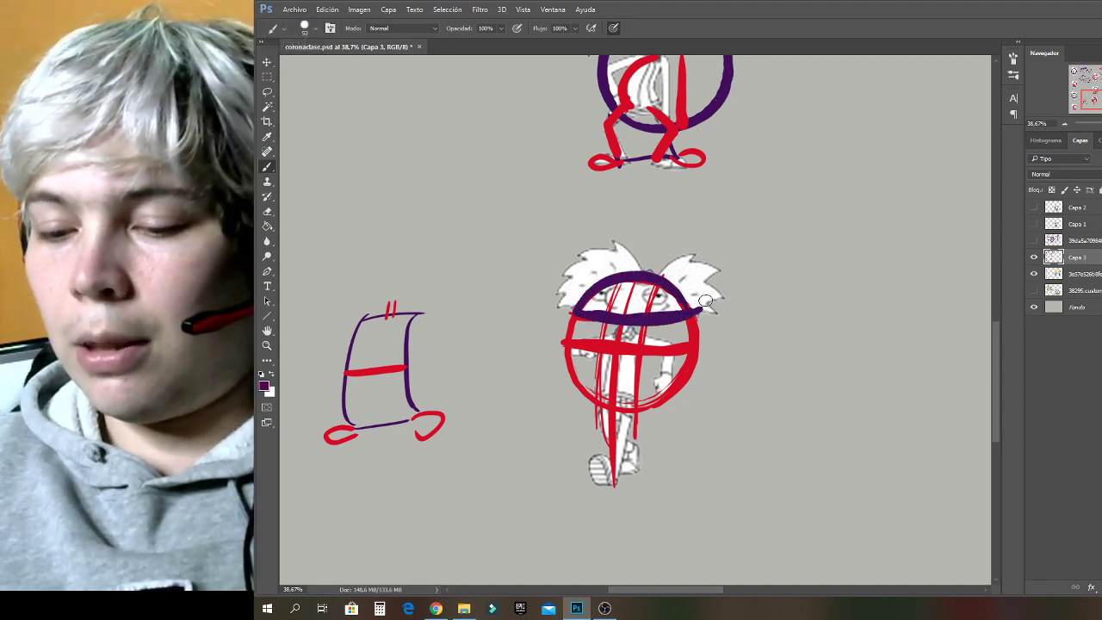
pyautogui.moveTo(601, 340)
pyautogui.mouseDown()
pyautogui.moveTo(596, 418)
pyautogui.moveTo(644, 337)
pyautogui.moveTo(640, 437)
pyautogui.mouseUp()
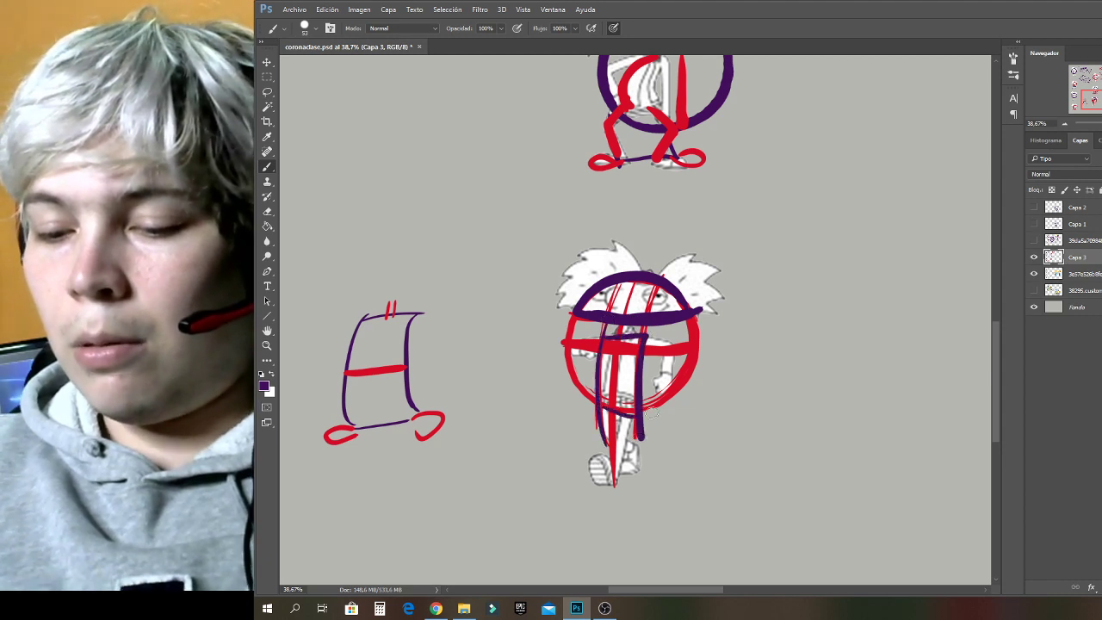
pyautogui.click(266, 91)
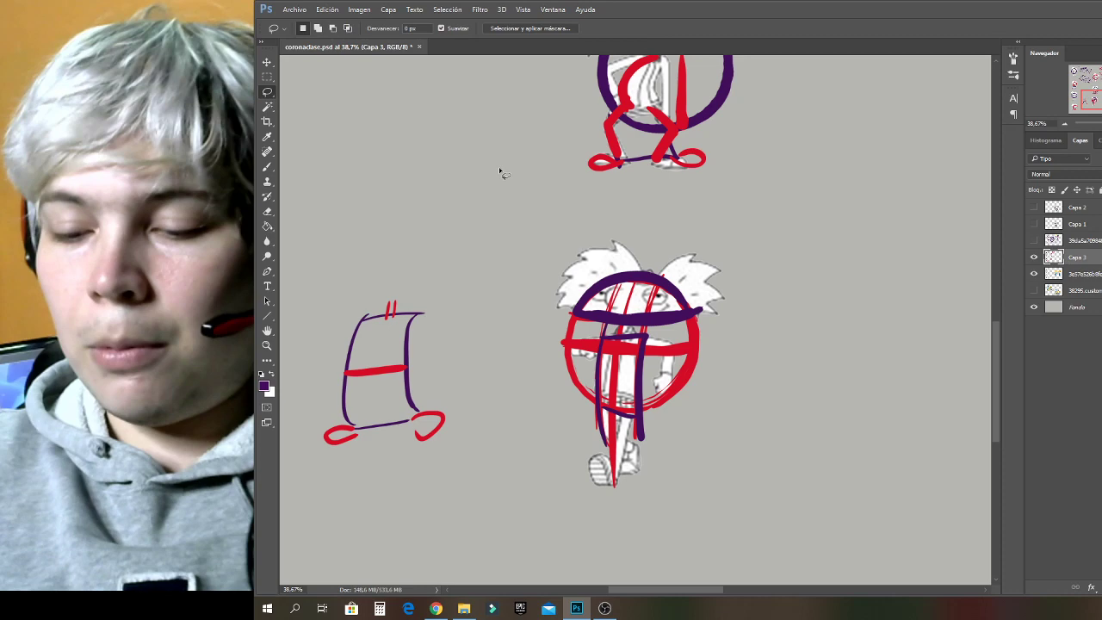
pyautogui.moveTo(723, 263)
pyautogui.mouseDown()
pyautogui.moveTo(620, 209)
pyautogui.moveTo(613, 513)
pyautogui.moveTo(635, 202)
pyautogui.mouseUp()
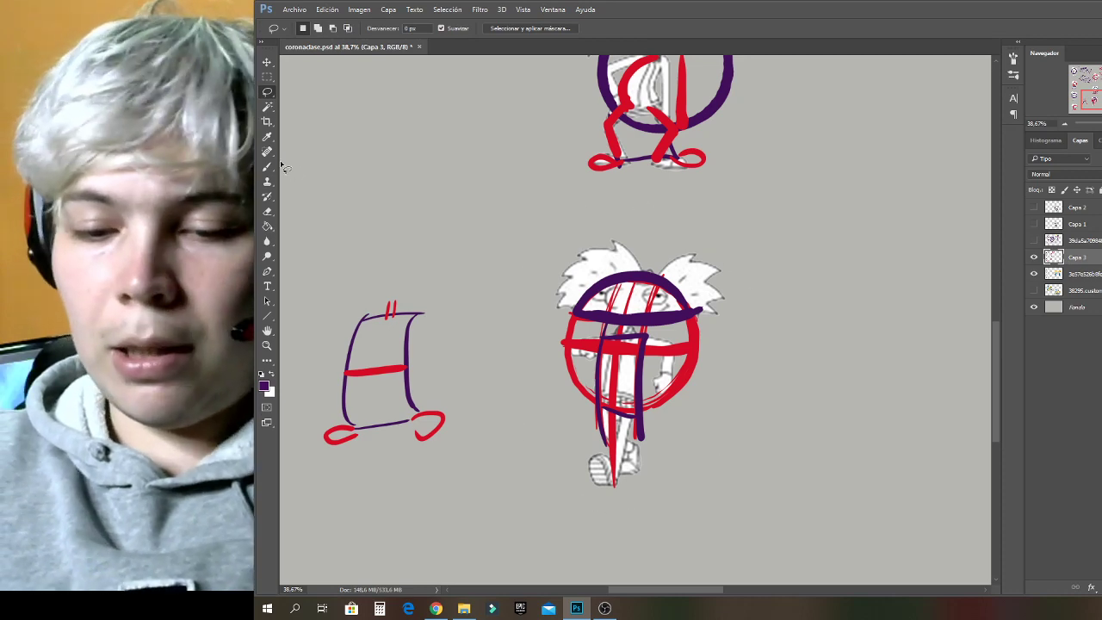
pyautogui.click(267, 166)
pyautogui.press('alt')
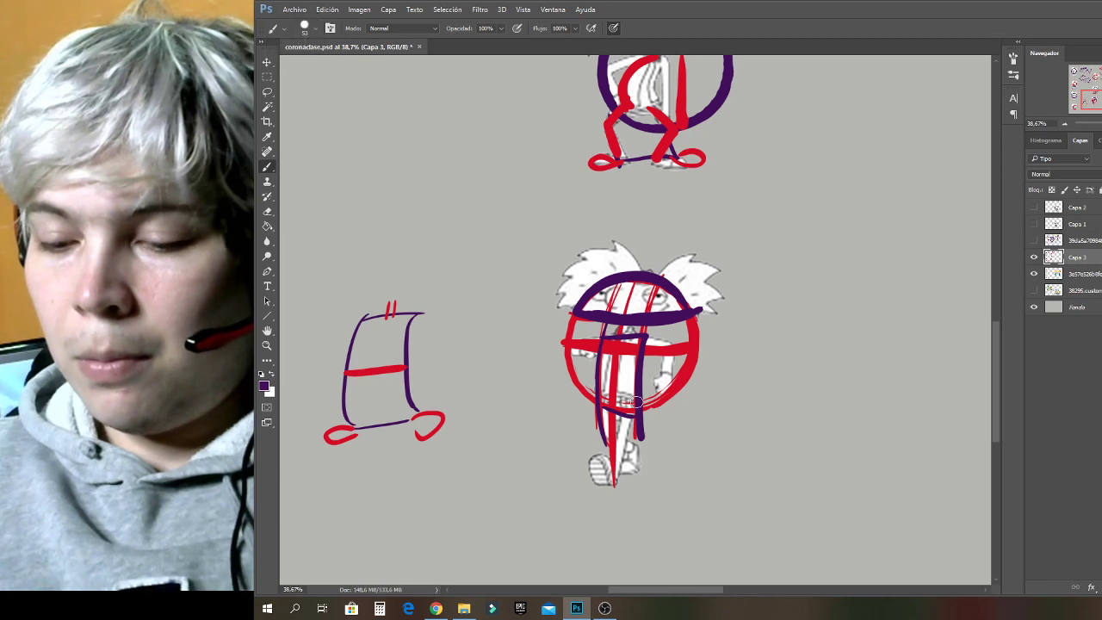
pyautogui.hotkey('ctrl', 'z')
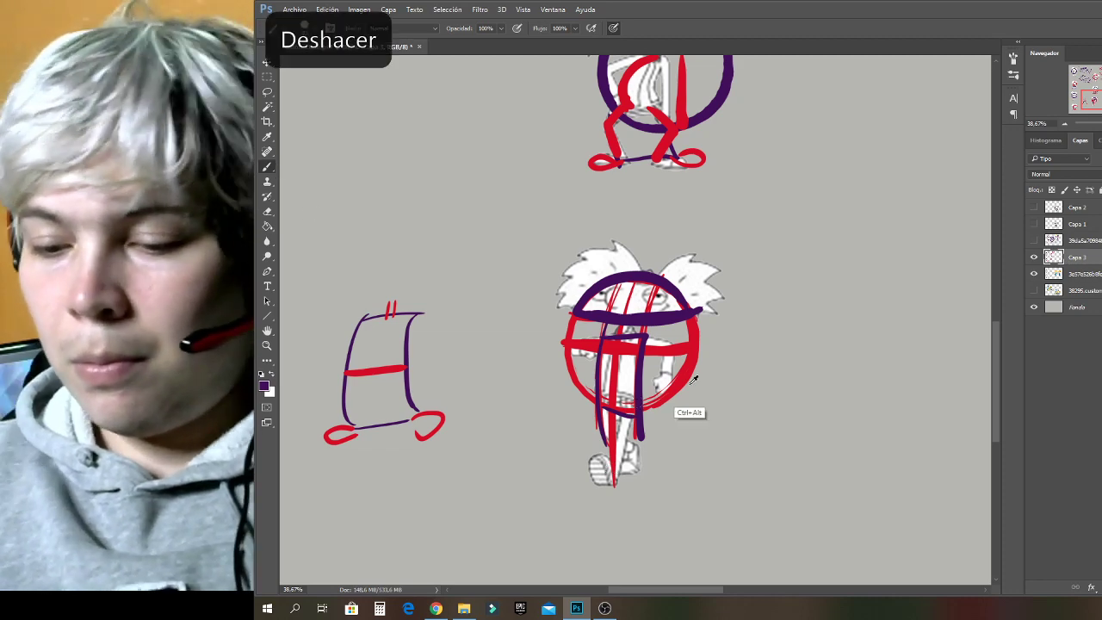
# Lasso the whole walking pose and paint its crossed legs, feet and waistline in thick purple.
pyautogui.press('l')
pyautogui.moveTo(614, 226)
pyautogui.mouseDown()
pyautogui.moveTo(553, 241)
pyautogui.moveTo(519, 391)
pyautogui.moveTo(633, 539)
pyautogui.moveTo(792, 324)
pyautogui.moveTo(603, 215)
pyautogui.mouseUp()
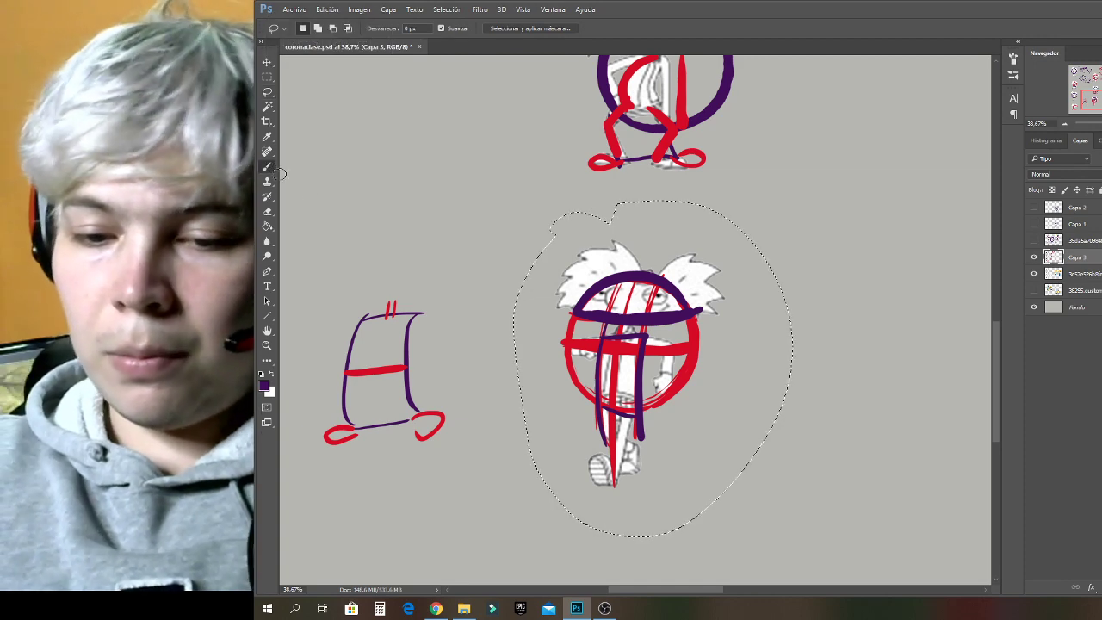
pyautogui.click(268, 167)
pyautogui.moveTo(641, 406)
pyautogui.mouseDown()
pyautogui.moveTo(608, 474)
pyautogui.moveTo(594, 459)
pyautogui.mouseUp()
pyautogui.moveTo(608, 416); pyautogui.dragTo(630, 473)
pyautogui.moveTo(600, 399); pyautogui.dragTo(636, 400)
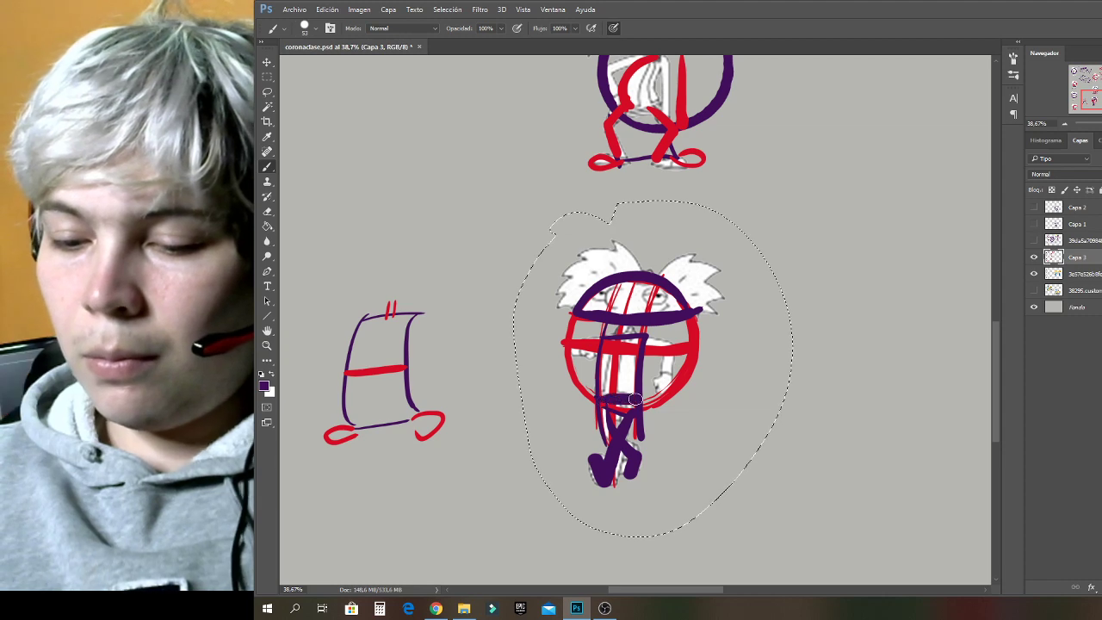
# Duplicate the selected construction drawing onto the empty area beside the walking pose.
pyautogui.press('v')
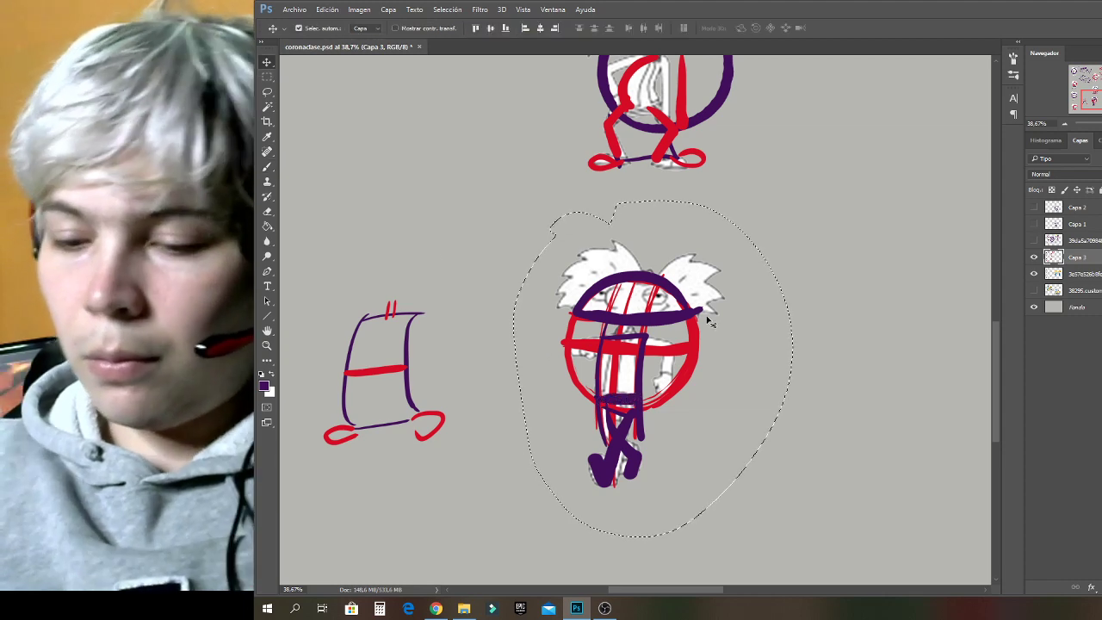
pyautogui.press('alt')
pyautogui.moveTo(695, 333); pyautogui.dragTo(873, 334)
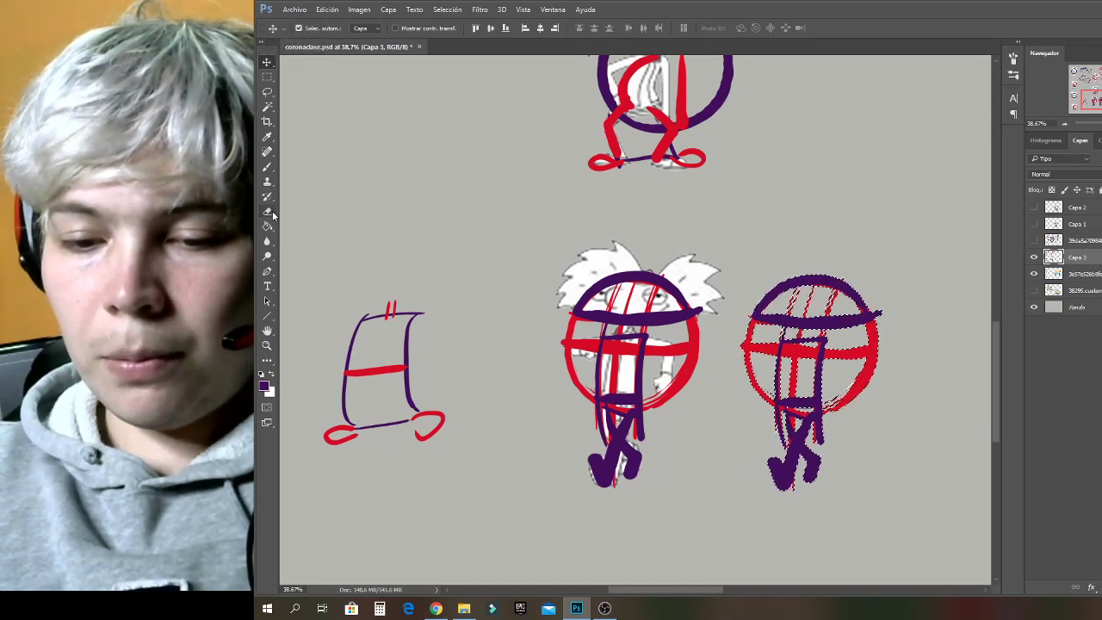
# Deselect, erase the original construction lines from the walking pose and fade the copy with a partial erase.
pyautogui.click(268, 212)
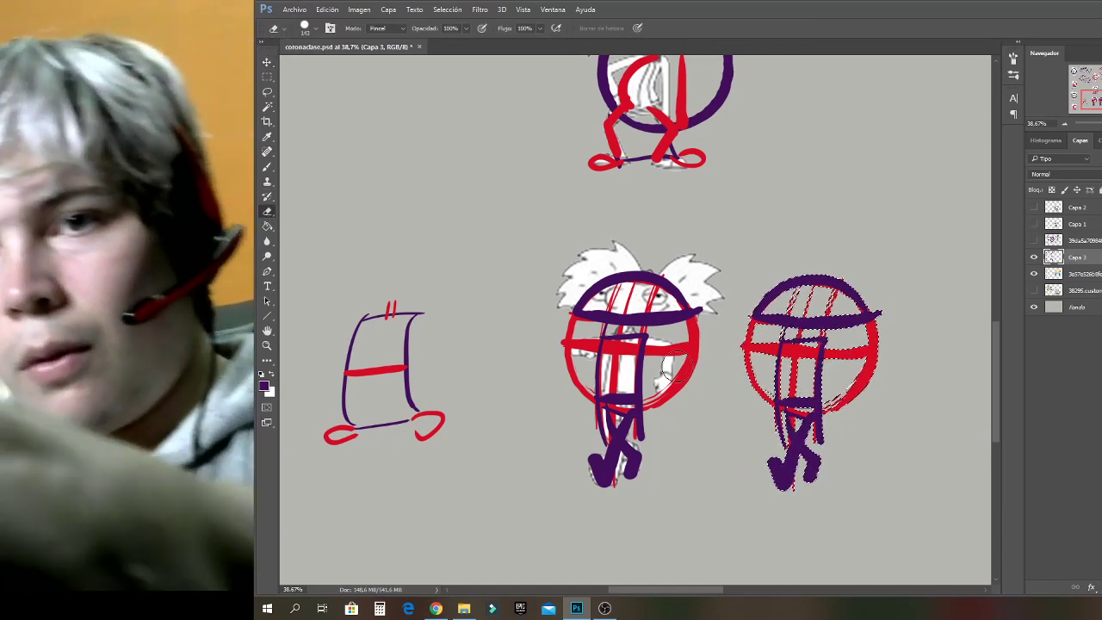
pyautogui.hotkey('ctrl', 'd')
pyautogui.moveTo(668, 372)
pyautogui.mouseDown()
pyautogui.moveTo(706, 348)
pyautogui.moveTo(663, 310)
pyautogui.moveTo(564, 451)
pyautogui.mouseUp()
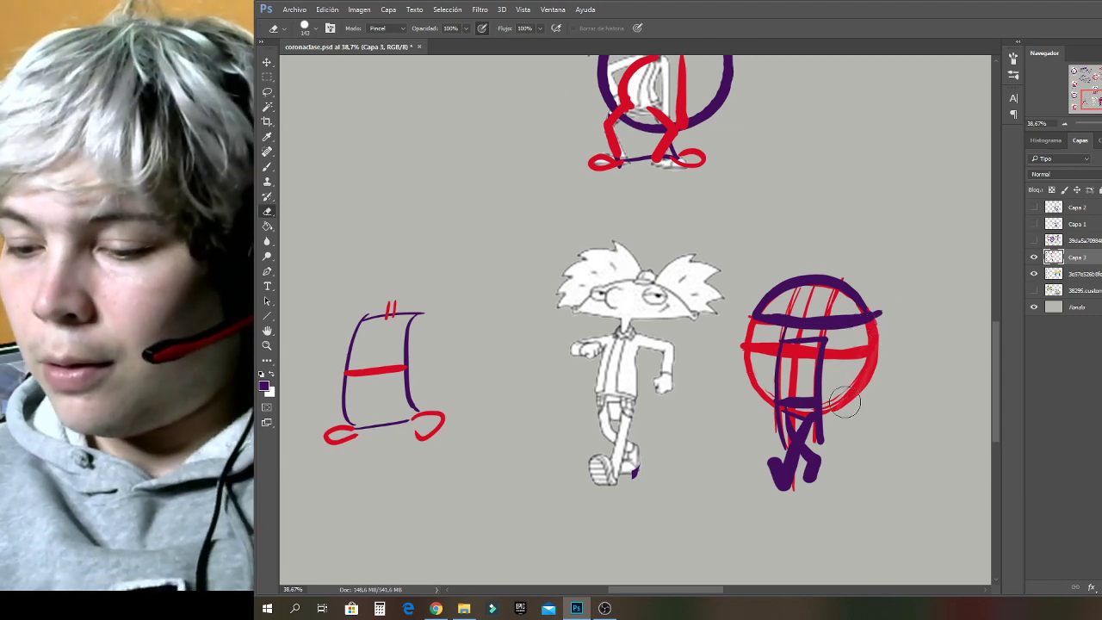
pyautogui.moveTo(845, 402)
pyautogui.mouseDown()
pyautogui.moveTo(870, 344)
pyautogui.moveTo(859, 343)
pyautogui.moveTo(853, 291)
pyautogui.moveTo(812, 304)
pyautogui.moveTo(742, 435)
pyautogui.moveTo(738, 398)
pyautogui.moveTo(815, 240)
pyautogui.moveTo(844, 422)
pyautogui.moveTo(804, 504)
pyautogui.moveTo(786, 482)
pyautogui.moveTo(777, 287)
pyautogui.moveTo(875, 294)
pyautogui.moveTo(867, 336)
pyautogui.moveTo(801, 458)
pyautogui.moveTo(836, 292)
pyautogui.moveTo(878, 332)
pyautogui.moveTo(878, 305)
pyautogui.moveTo(826, 315)
pyautogui.moveTo(752, 378)
pyautogui.moveTo(782, 471)
pyautogui.mouseUp()
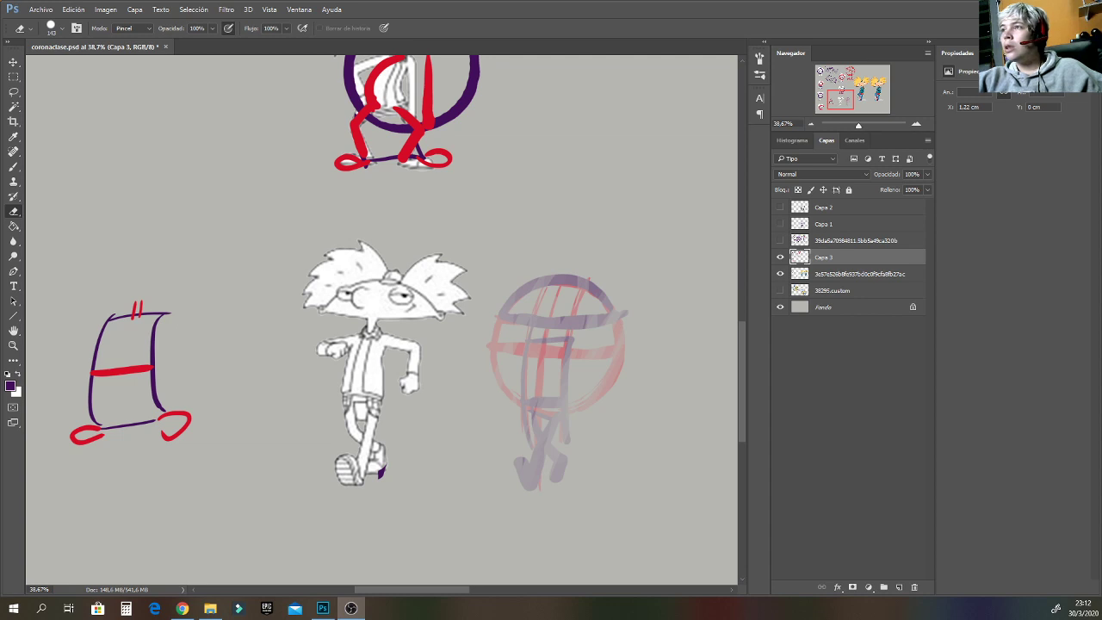
# Set the eraser size to 39 px and lighten the torso's upper edge on the faded copy.
pyautogui.click(863, 122)
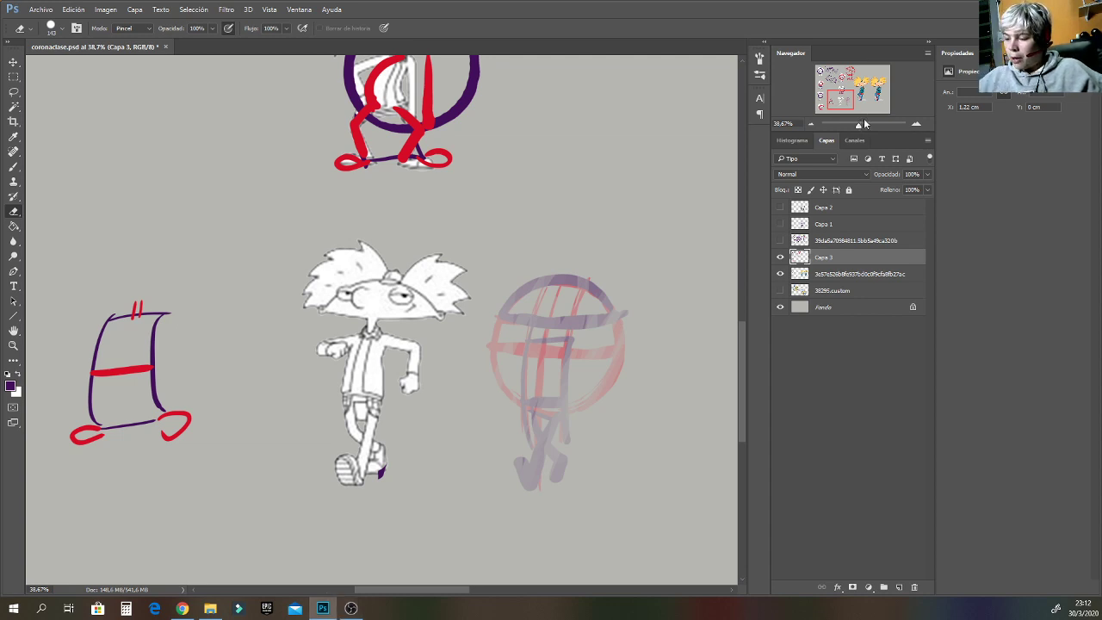
pyautogui.moveTo(858, 124); pyautogui.dragTo(839, 93)
pyautogui.moveTo(863, 126); pyautogui.dragTo(858, 127)
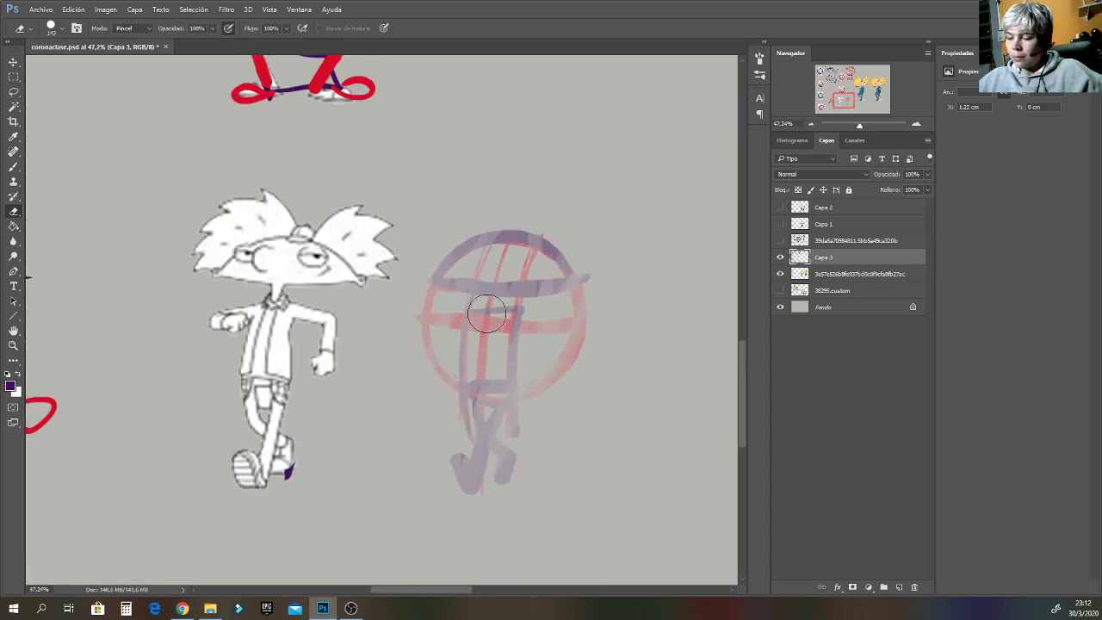
pyautogui.rightClick(547, 308)
pyautogui.click(616, 336)
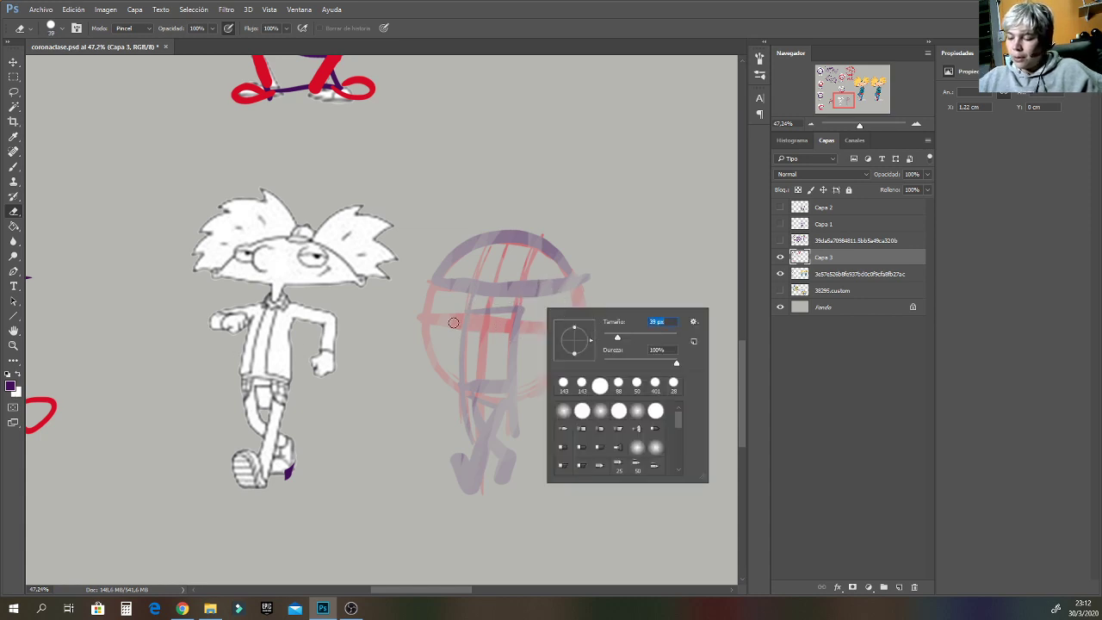
pyautogui.press('Return')
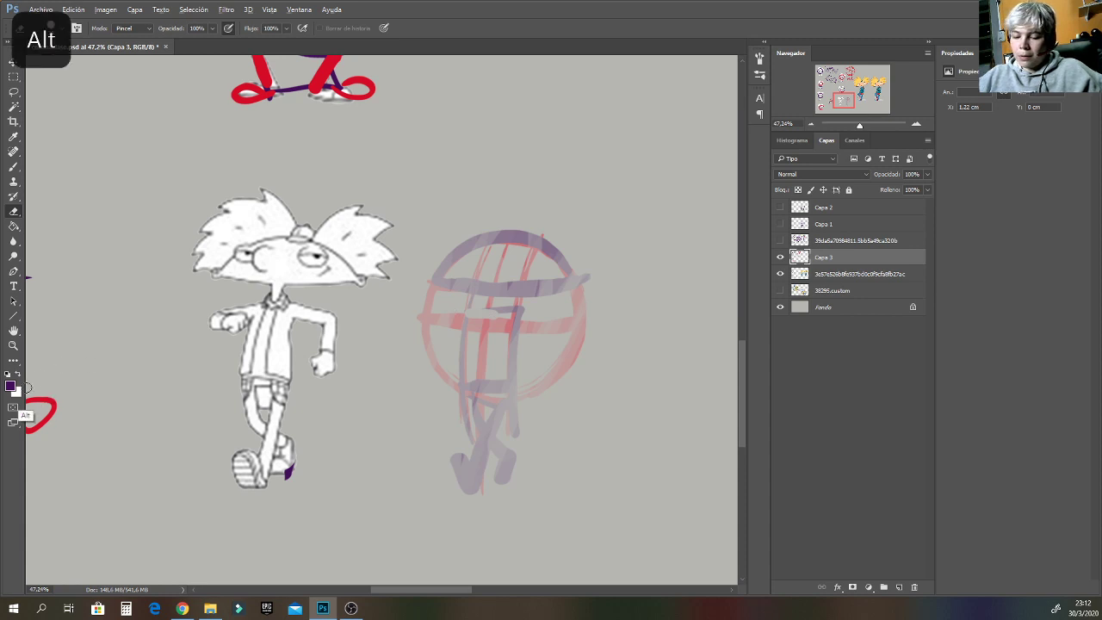
# Redraw the torso on the faded copy as a rounded rectangle with dark purple Brush strokes, marking the jacket edge on the reference.
pyautogui.click(13, 166)
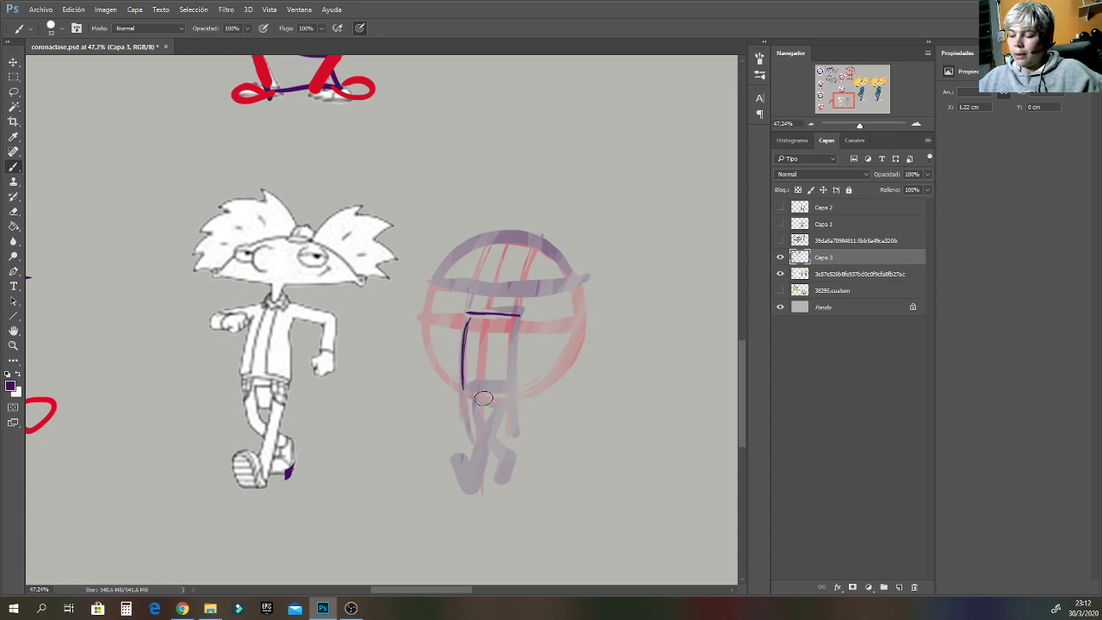
pyautogui.moveTo(463, 388); pyautogui.dragTo(489, 392)
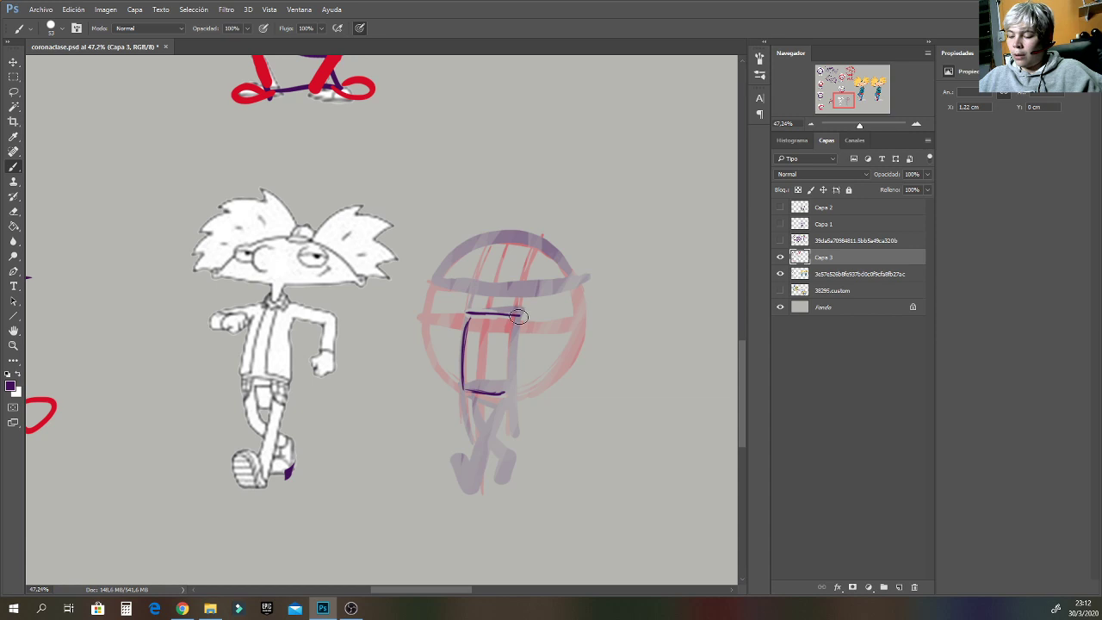
pyautogui.moveTo(516, 316); pyautogui.dragTo(505, 391)
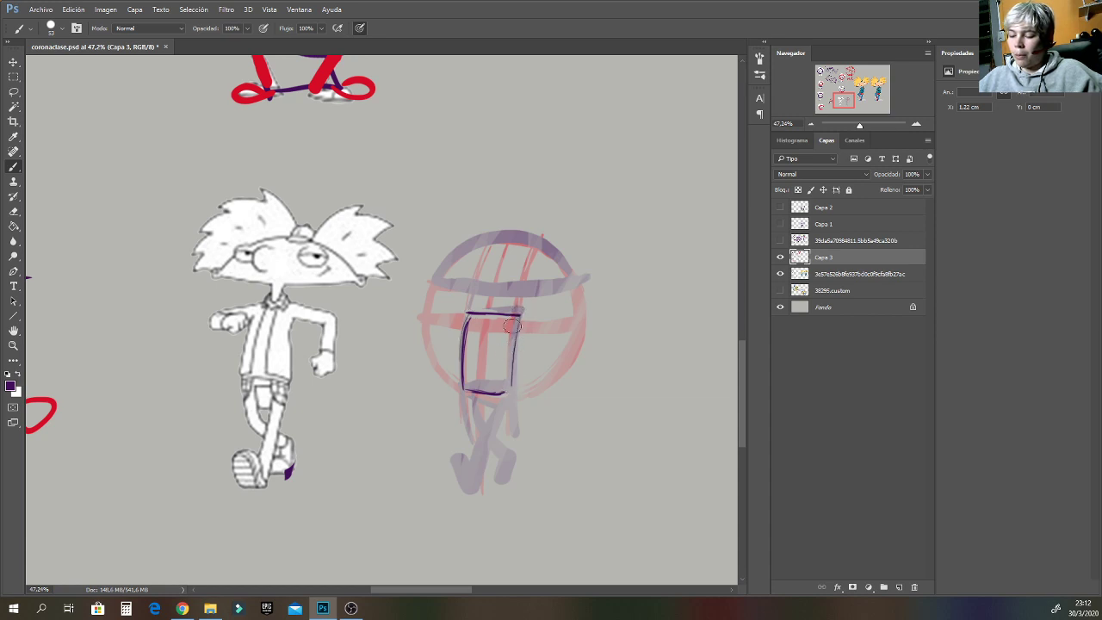
pyautogui.moveTo(266, 301)
pyautogui.mouseDown()
pyautogui.moveTo(241, 372)
pyautogui.moveTo(292, 381)
pyautogui.moveTo(289, 309)
pyautogui.moveTo(273, 302)
pyautogui.moveTo(246, 363)
pyautogui.moveTo(268, 380)
pyautogui.mouseUp()
pyautogui.hotkey('ctrl', 'z')
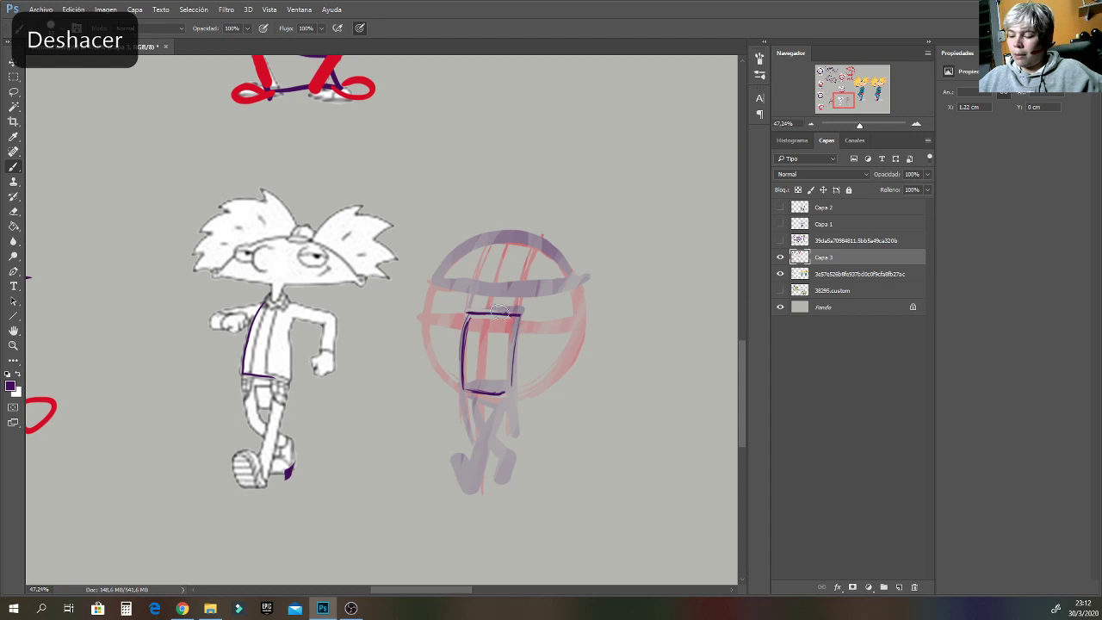
pyautogui.moveTo(469, 323)
pyautogui.mouseDown()
pyautogui.moveTo(462, 392)
pyautogui.moveTo(475, 399)
pyautogui.moveTo(462, 386)
pyautogui.moveTo(501, 398)
pyautogui.moveTo(511, 389)
pyautogui.moveTo(507, 323)
pyautogui.moveTo(496, 310)
pyautogui.moveTo(469, 330)
pyautogui.moveTo(466, 389)
pyautogui.moveTo(505, 394)
pyautogui.moveTo(510, 315)
pyautogui.mouseUp()
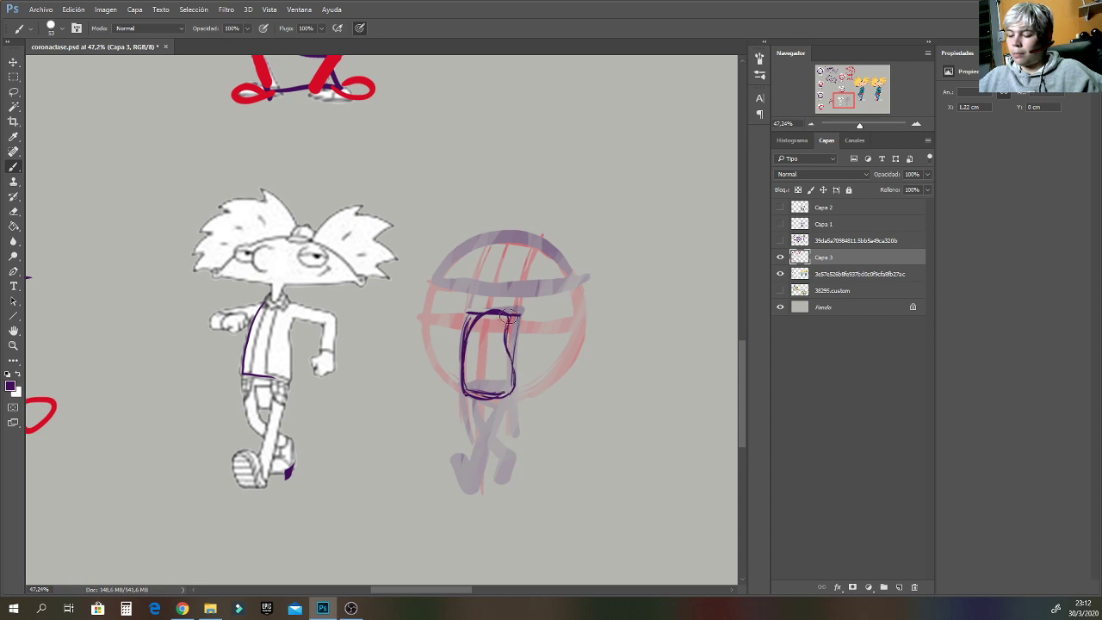
# Draw the domed head outline, both ears, the lower face curve, the eyes and the nose over the faded copy.
pyautogui.moveTo(437, 274)
pyautogui.mouseDown()
pyautogui.moveTo(496, 235)
pyautogui.moveTo(540, 246)
pyautogui.moveTo(565, 273)
pyautogui.moveTo(542, 246)
pyautogui.moveTo(581, 281)
pyautogui.mouseUp()
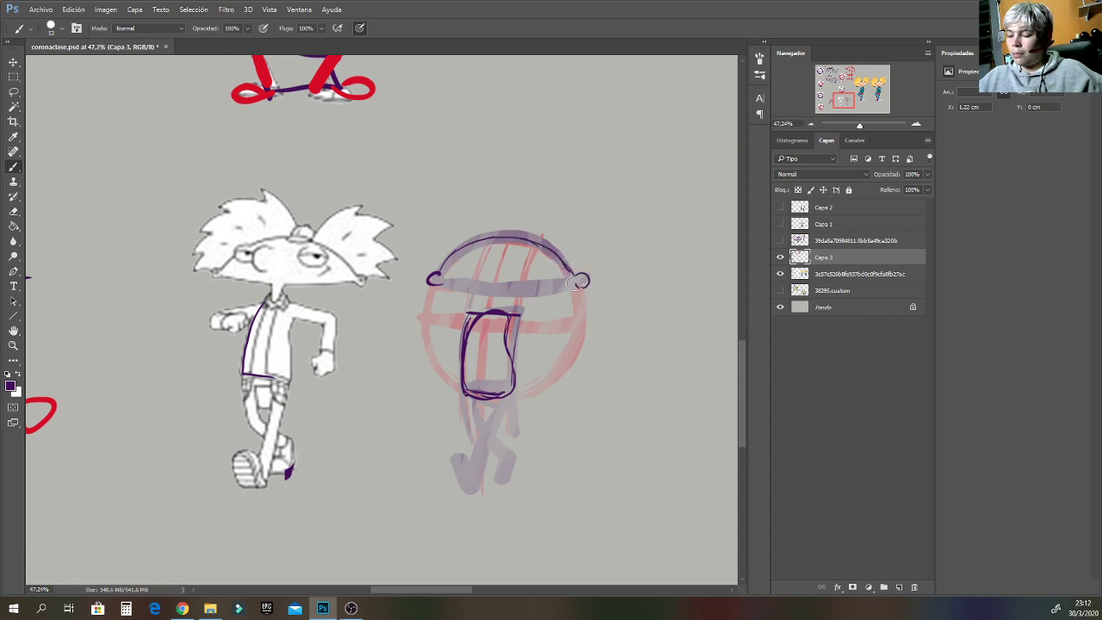
pyautogui.moveTo(437, 277); pyautogui.dragTo(563, 275)
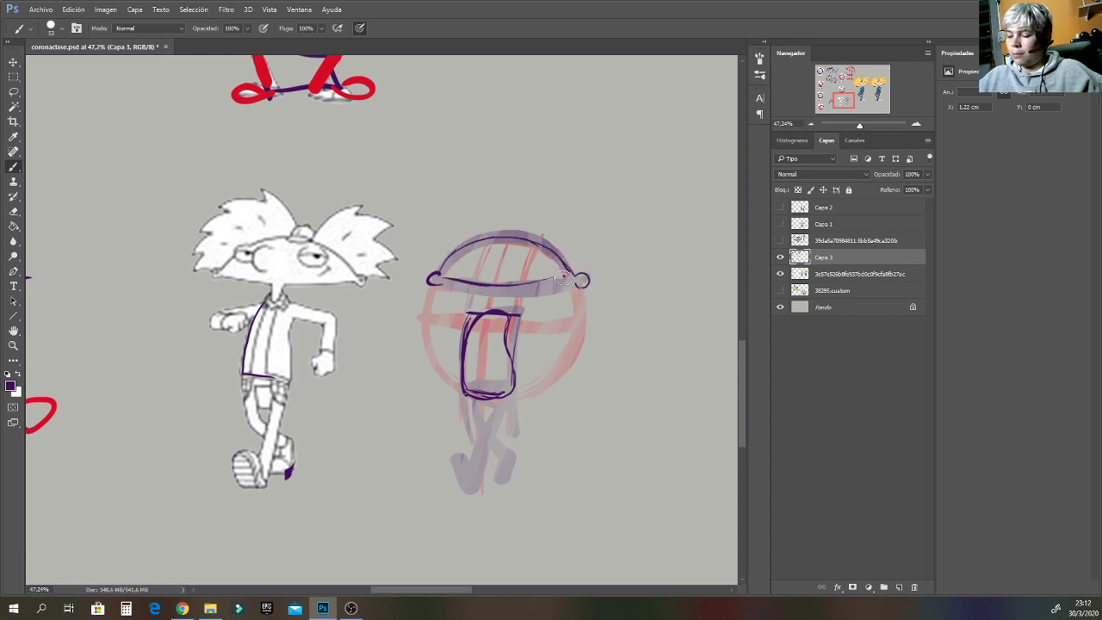
pyautogui.moveTo(492, 253)
pyautogui.mouseDown()
pyautogui.moveTo(474, 269)
pyautogui.moveTo(462, 250)
pyautogui.moveTo(454, 262)
pyautogui.moveTo(465, 241)
pyautogui.moveTo(463, 251)
pyautogui.mouseUp()
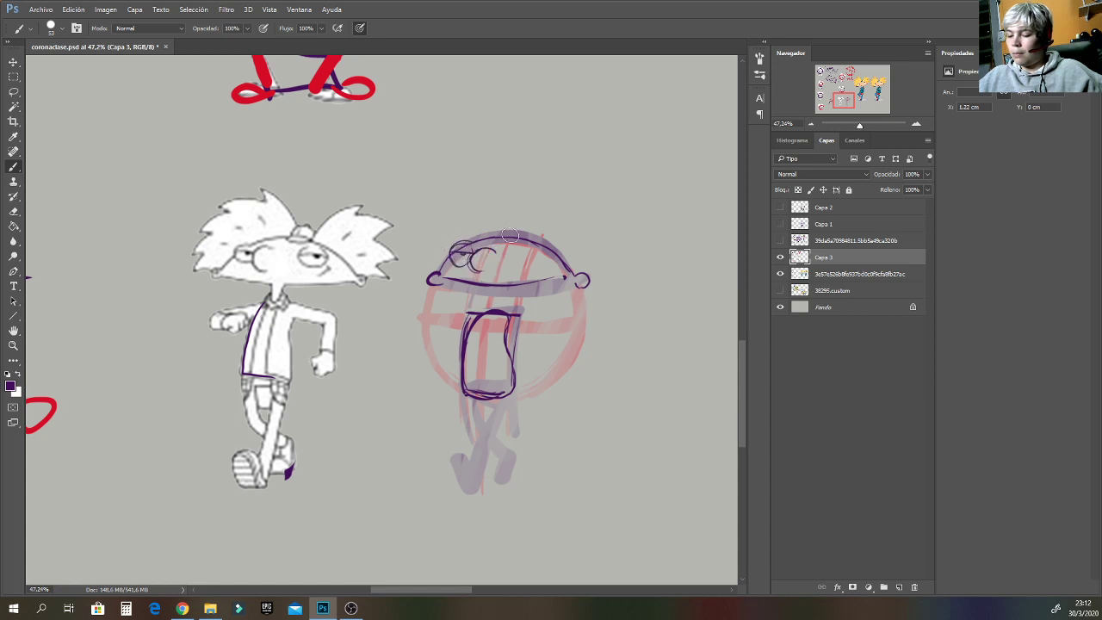
pyautogui.moveTo(531, 258)
pyautogui.mouseDown()
pyautogui.moveTo(521, 260)
pyautogui.moveTo(533, 242)
pyautogui.moveTo(546, 251)
pyautogui.moveTo(517, 254)
pyautogui.moveTo(531, 254)
pyautogui.mouseUp()
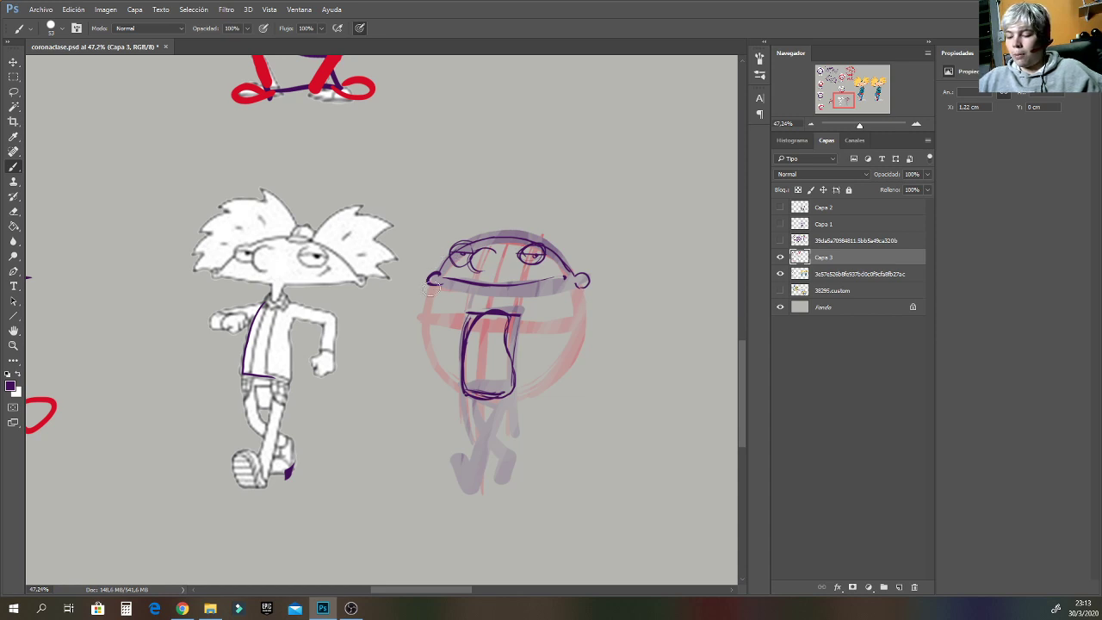
# Sketch a large guide arc around the head, fill it with spiky hair tufts and a cap, and add the mouth and neck.
pyautogui.moveTo(427, 195)
pyautogui.mouseDown()
pyautogui.moveTo(399, 277)
pyautogui.moveTo(517, 164)
pyautogui.mouseUp()
pyautogui.moveTo(606, 214); pyautogui.dragTo(611, 274)
pyautogui.moveTo(605, 208)
pyautogui.mouseDown()
pyautogui.moveTo(481, 157)
pyautogui.moveTo(422, 198)
pyautogui.mouseUp()
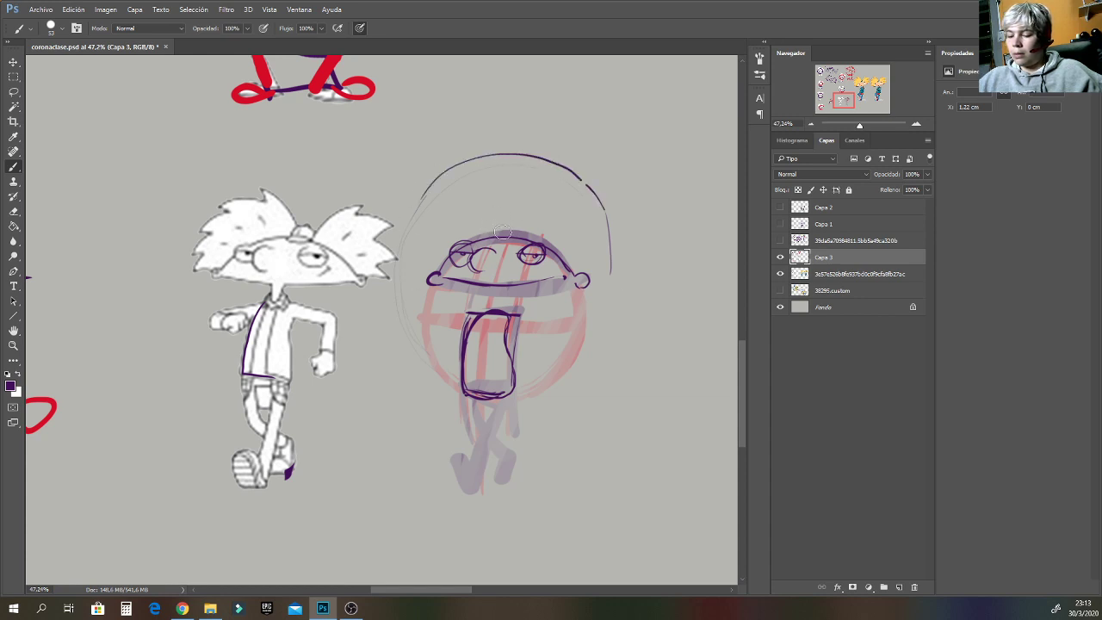
pyautogui.moveTo(488, 235)
pyautogui.mouseDown()
pyautogui.moveTo(517, 233)
pyautogui.moveTo(497, 238)
pyautogui.moveTo(497, 219)
pyautogui.moveTo(518, 228)
pyautogui.moveTo(503, 241)
pyautogui.moveTo(485, 233)
pyautogui.moveTo(509, 238)
pyautogui.moveTo(499, 228)
pyautogui.moveTo(513, 215)
pyautogui.moveTo(465, 158)
pyautogui.moveTo(464, 182)
pyautogui.moveTo(444, 177)
pyautogui.moveTo(438, 209)
pyautogui.moveTo(407, 217)
pyautogui.moveTo(426, 234)
pyautogui.moveTo(413, 237)
pyautogui.moveTo(409, 251)
pyautogui.moveTo(422, 255)
pyautogui.moveTo(398, 277)
pyautogui.mouseUp()
pyautogui.moveTo(522, 234)
pyautogui.mouseDown()
pyautogui.moveTo(594, 184)
pyautogui.moveTo(573, 204)
pyautogui.moveTo(615, 228)
pyautogui.moveTo(590, 235)
pyautogui.moveTo(614, 258)
pyautogui.moveTo(596, 281)
pyautogui.mouseUp()
pyautogui.moveTo(516, 280)
pyautogui.mouseDown()
pyautogui.moveTo(547, 272)
pyautogui.moveTo(498, 311)
pyautogui.moveTo(486, 287)
pyautogui.moveTo(486, 304)
pyautogui.moveTo(504, 286)
pyautogui.moveTo(495, 325)
pyautogui.moveTo(485, 288)
pyautogui.moveTo(501, 313)
pyautogui.mouseUp()
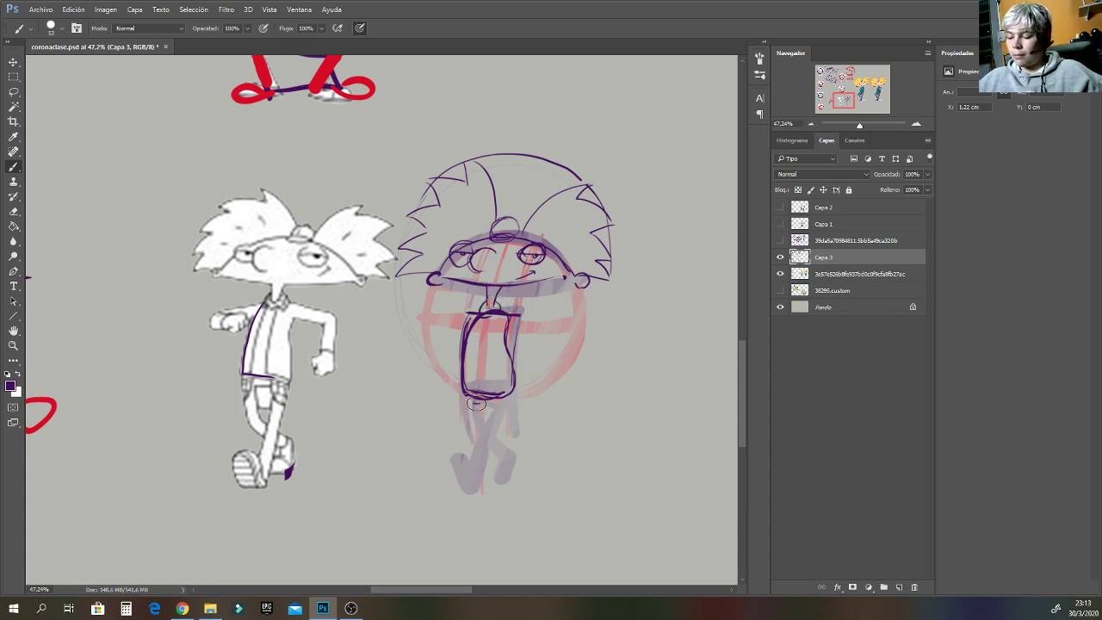
# Draw the crossed legs and both shoes over the faded copy's leg construction.
pyautogui.moveTo(463, 395)
pyautogui.mouseDown()
pyautogui.moveTo(469, 438)
pyautogui.moveTo(487, 439)
pyautogui.moveTo(470, 470)
pyautogui.mouseUp()
pyautogui.moveTo(503, 408)
pyautogui.mouseDown()
pyautogui.moveTo(486, 459)
pyautogui.moveTo(510, 393)
pyautogui.moveTo(478, 462)
pyautogui.moveTo(454, 486)
pyautogui.moveTo(459, 461)
pyautogui.moveTo(443, 486)
pyautogui.moveTo(453, 457)
pyautogui.moveTo(444, 488)
pyautogui.moveTo(456, 462)
pyautogui.moveTo(467, 457)
pyautogui.moveTo(480, 485)
pyautogui.mouseUp()
pyautogui.moveTo(495, 447)
pyautogui.mouseDown()
pyautogui.moveTo(482, 478)
pyautogui.moveTo(496, 446)
pyautogui.moveTo(493, 479)
pyautogui.moveTo(507, 469)
pyautogui.mouseUp()
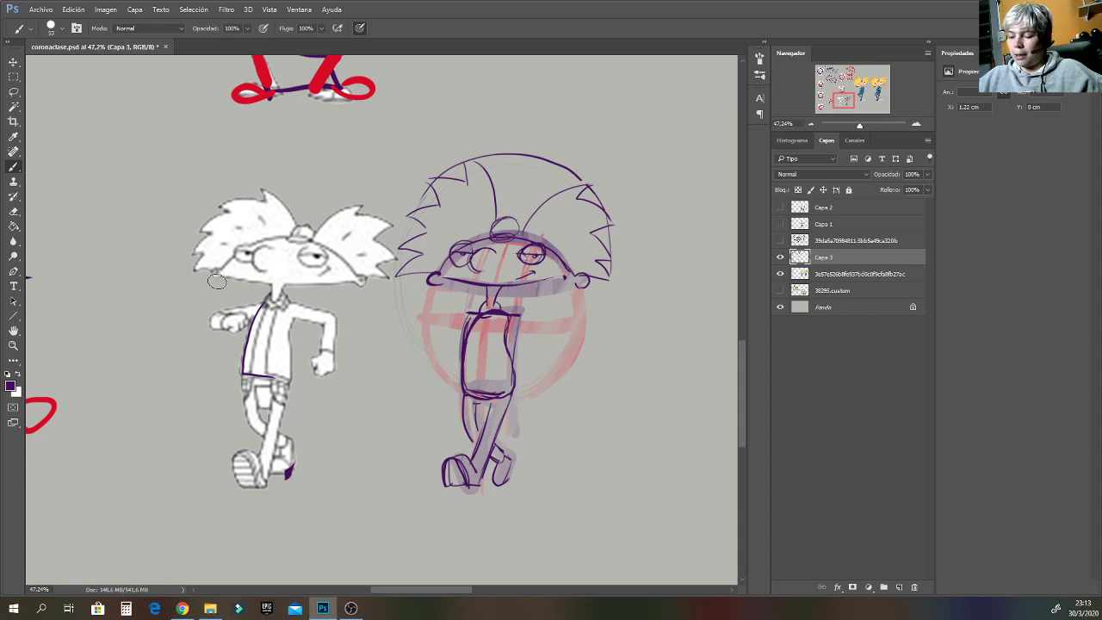
# Paint a curved purple guide on each side of the reference figure, running from the head down past the arms.
pyautogui.moveTo(207, 327)
pyautogui.mouseDown()
pyautogui.moveTo(228, 254)
pyautogui.moveTo(250, 248)
pyautogui.mouseUp()
pyautogui.moveTo(343, 259); pyautogui.dragTo(369, 328)
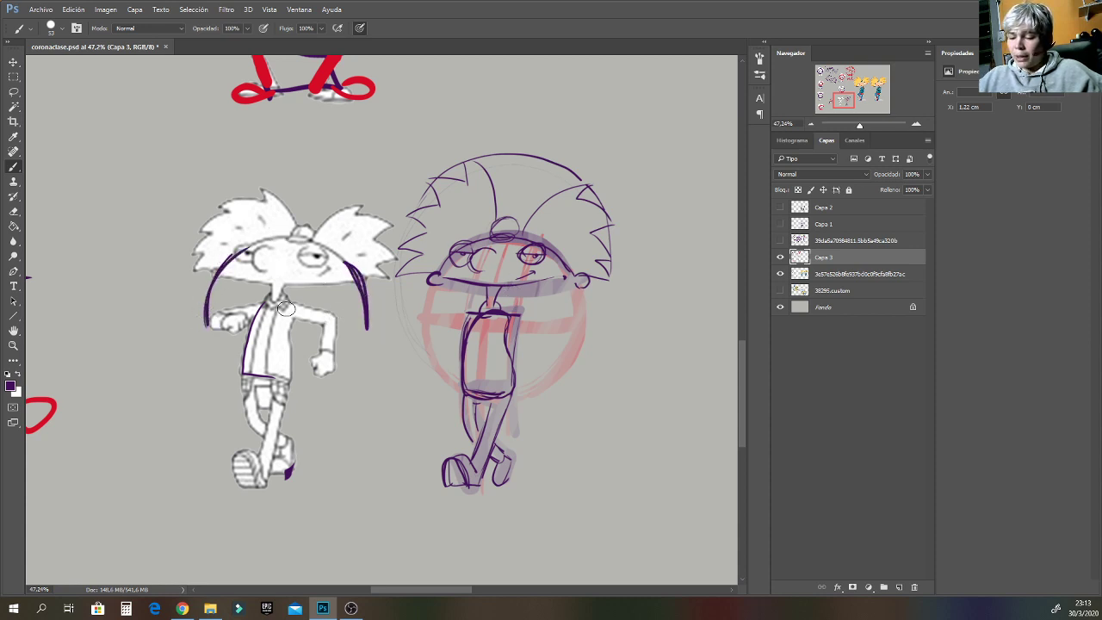
pyautogui.moveTo(286, 308)
pyautogui.mouseDown()
pyautogui.moveTo(327, 324)
pyautogui.moveTo(324, 366)
pyautogui.mouseUp()
pyautogui.hotkey('ctrl', 'z')
pyautogui.moveTo(289, 307)
pyautogui.mouseDown()
pyautogui.moveTo(358, 320)
pyautogui.moveTo(360, 343)
pyautogui.mouseUp()
pyautogui.hotkey('ctrl', 'z')
# Reinforce the reference's left-hand guide arc and paint matching arcs on both sides of the redrawn figure.
pyautogui.moveTo(251, 241); pyautogui.dragTo(207, 338)
pyautogui.moveTo(209, 320); pyautogui.dragTo(273, 235)
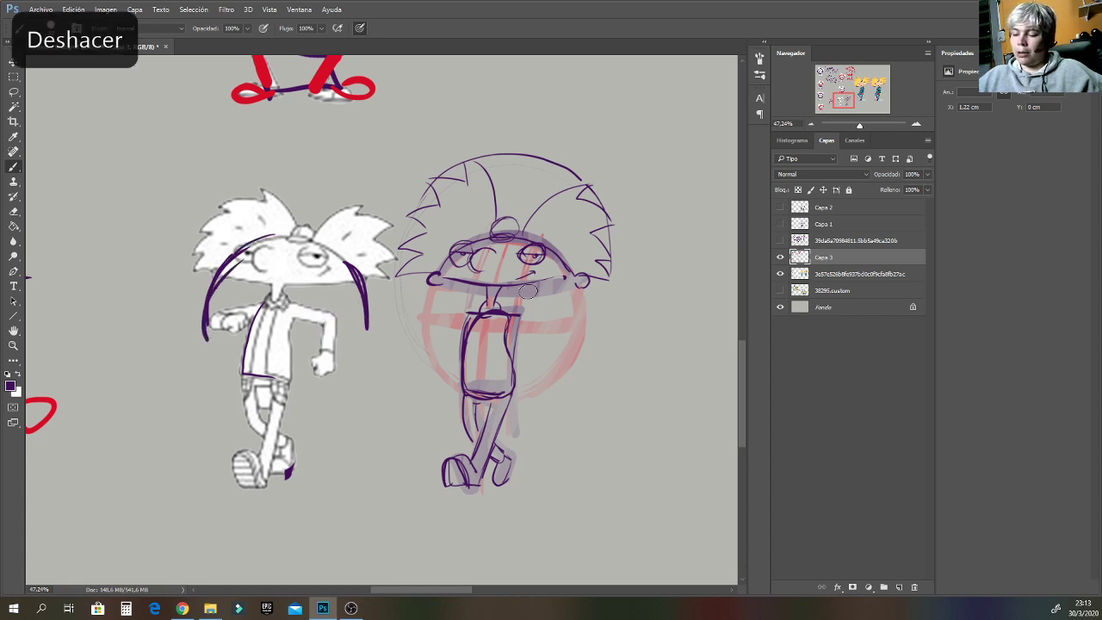
pyautogui.moveTo(534, 238); pyautogui.dragTo(577, 321)
pyautogui.moveTo(474, 235); pyautogui.dragTo(421, 334)
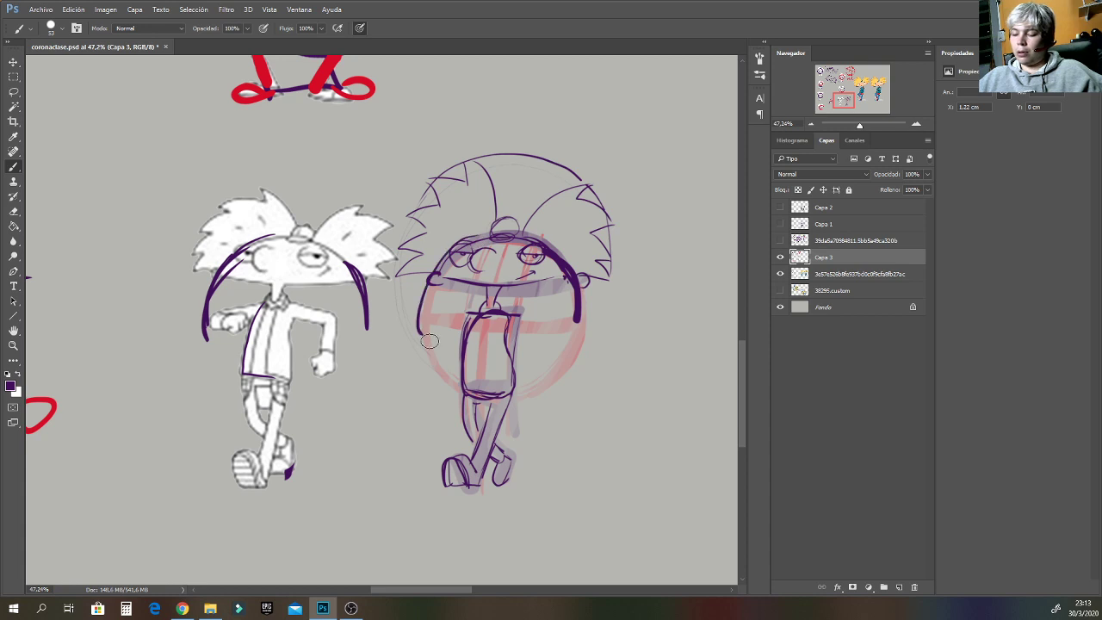
pyautogui.moveTo(277, 308)
pyautogui.mouseDown()
pyautogui.moveTo(368, 312)
pyautogui.moveTo(368, 348)
pyautogui.mouseUp()
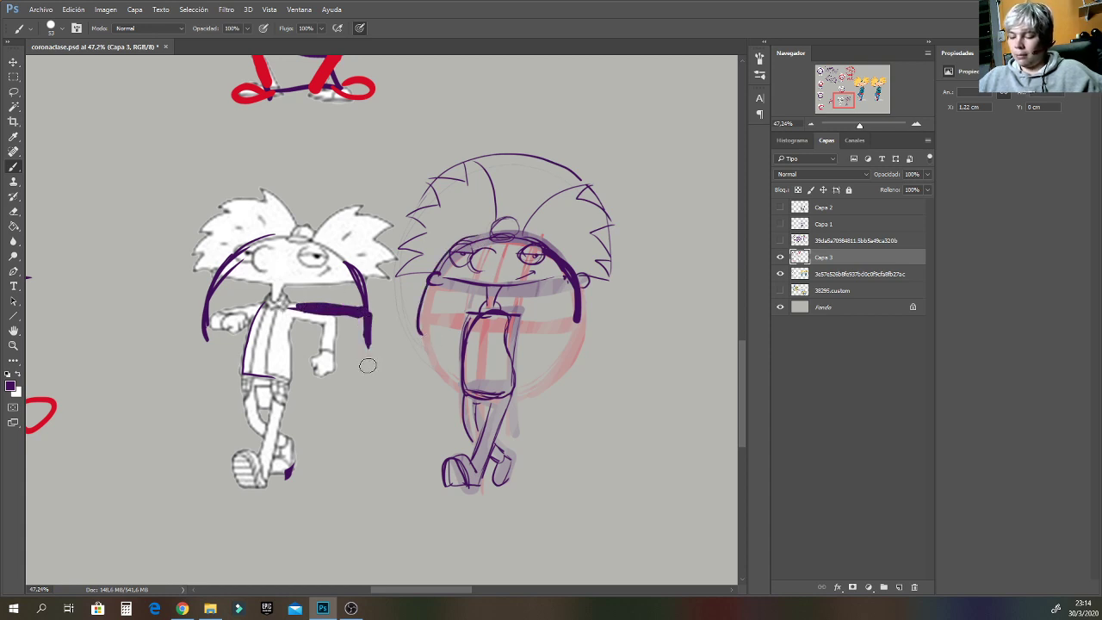
pyautogui.hotkey('ctrl', 'z')
pyautogui.hotkey('ctrl', 'z')
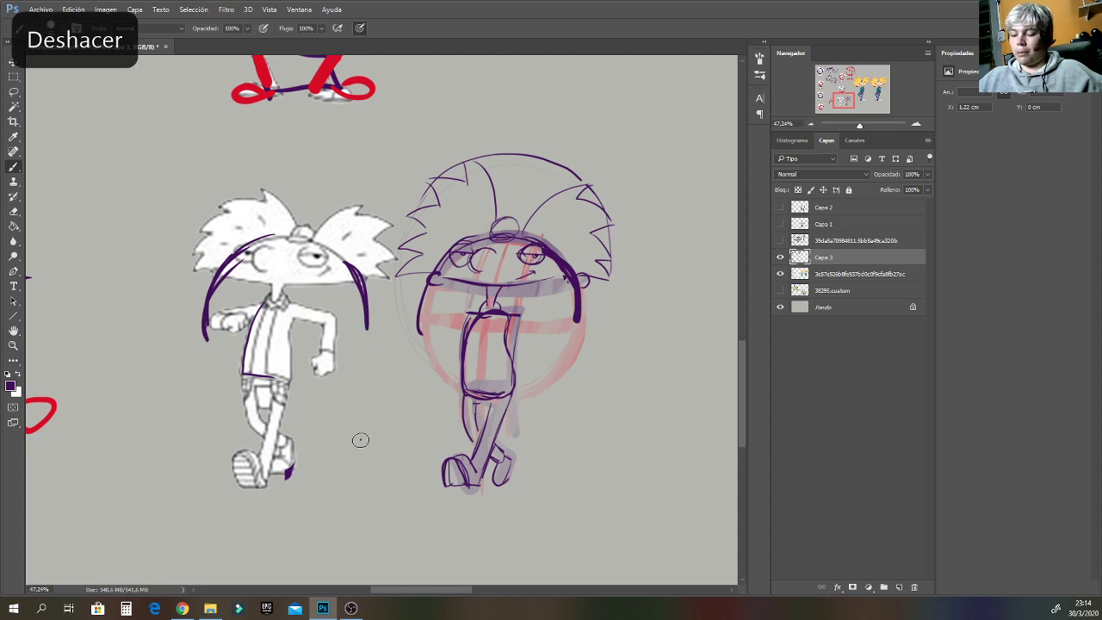
# Paint a diagonal stroke off the reference's hip, then draw the redrawn figure's shoulder line and its left-hand bent arm.
pyautogui.moveTo(361, 440); pyautogui.dragTo(278, 361)
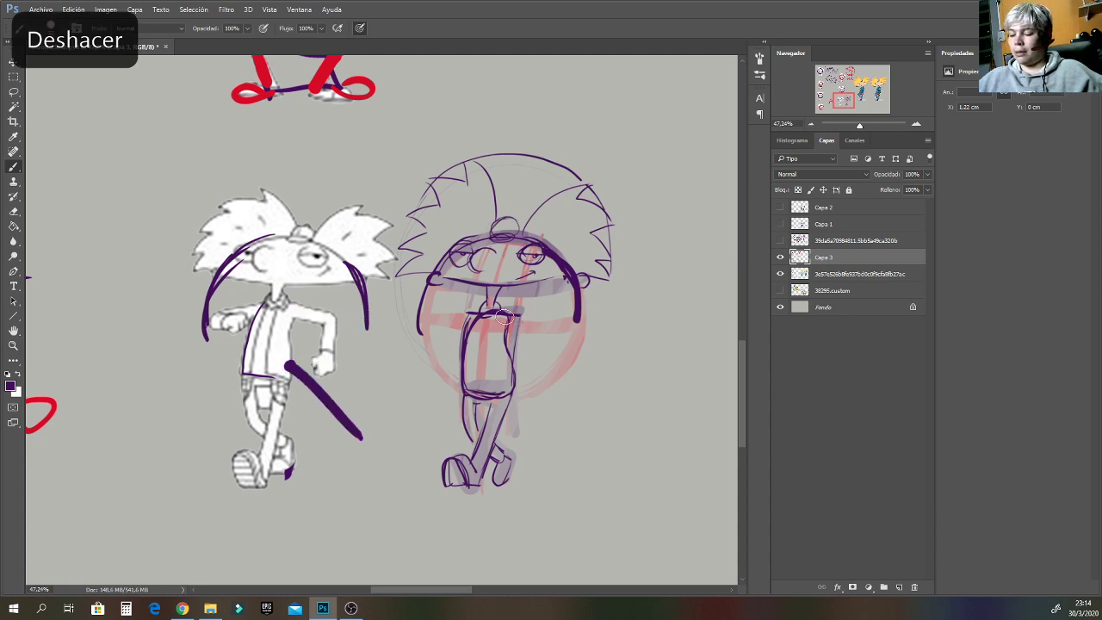
pyautogui.moveTo(475, 316); pyautogui.dragTo(551, 323)
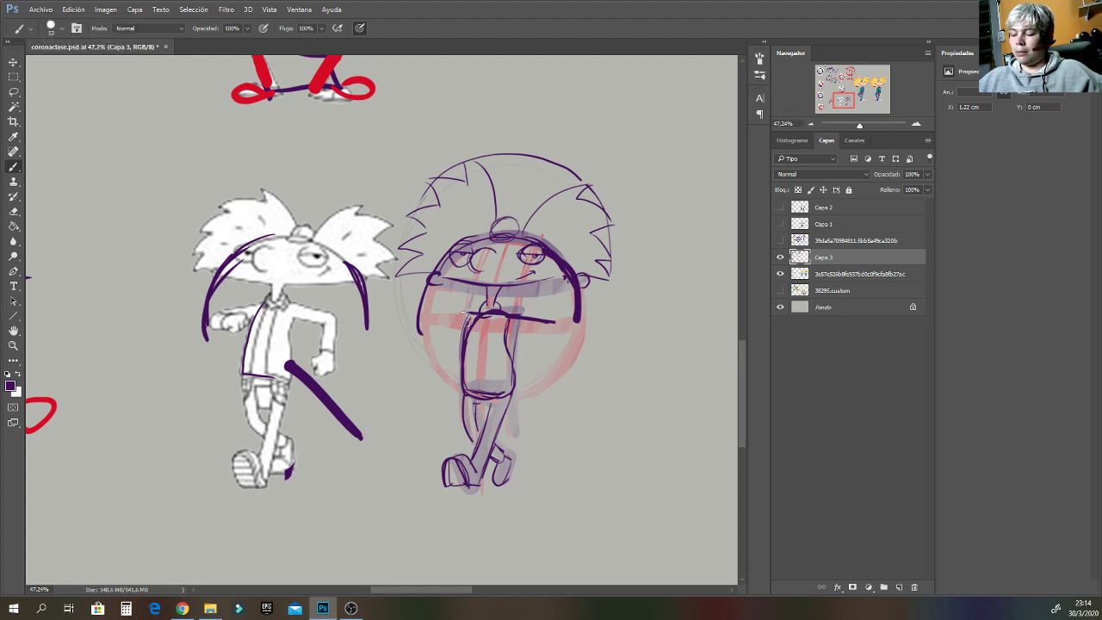
pyautogui.moveTo(470, 317)
pyautogui.mouseDown()
pyautogui.moveTo(427, 319)
pyautogui.moveTo(423, 337)
pyautogui.mouseUp()
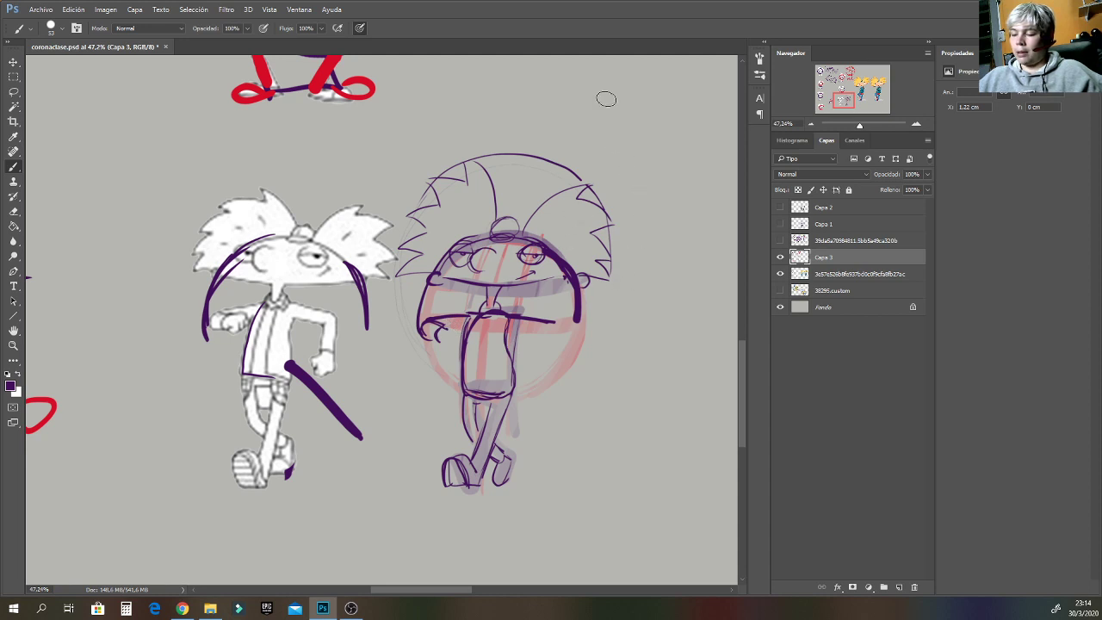
# Sketch a two-sided box above the redrawn figure, cross-hatching its narrow face and shading the wide face with diagonal lines.
pyautogui.moveTo(602, 84)
pyautogui.mouseDown()
pyautogui.moveTo(665, 88)
pyautogui.moveTo(661, 154)
pyautogui.moveTo(633, 152)
pyautogui.moveTo(602, 82)
pyautogui.moveTo(568, 88)
pyautogui.moveTo(565, 115)
pyautogui.moveTo(600, 154)
pyautogui.mouseUp()
pyautogui.moveTo(565, 113)
pyautogui.mouseDown()
pyautogui.moveTo(599, 93)
pyautogui.moveTo(570, 138)
pyautogui.moveTo(572, 110)
pyautogui.moveTo(584, 140)
pyautogui.mouseUp()
pyautogui.moveTo(586, 91); pyautogui.dragTo(596, 143)
pyautogui.moveTo(631, 81)
pyautogui.mouseDown()
pyautogui.moveTo(656, 90)
pyautogui.moveTo(610, 143)
pyautogui.mouseUp()
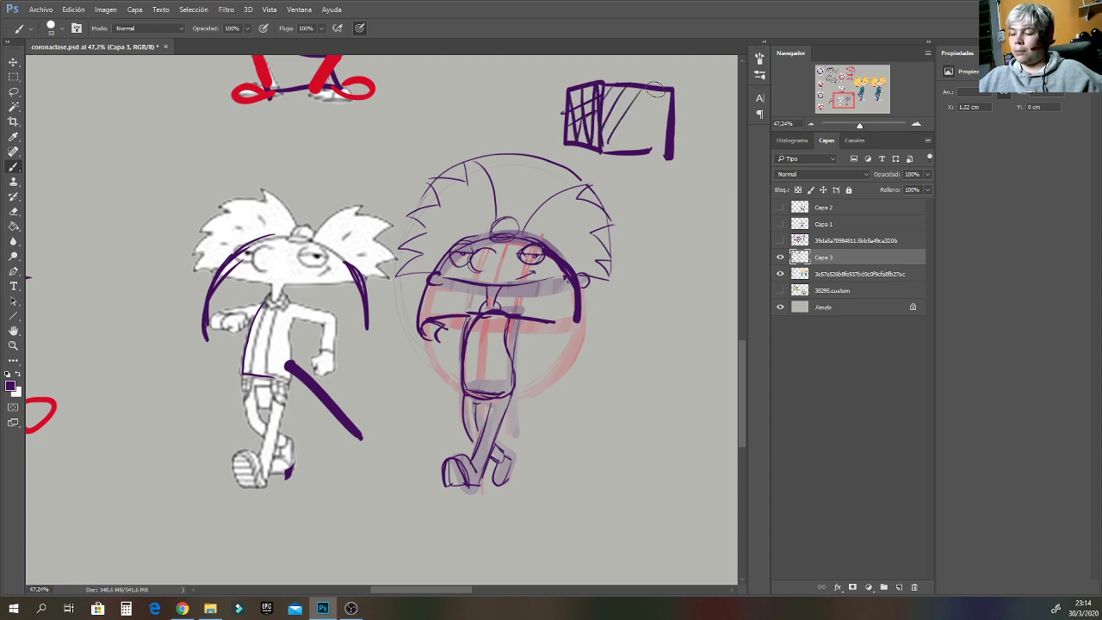
pyautogui.moveTo(665, 86); pyautogui.dragTo(618, 160)
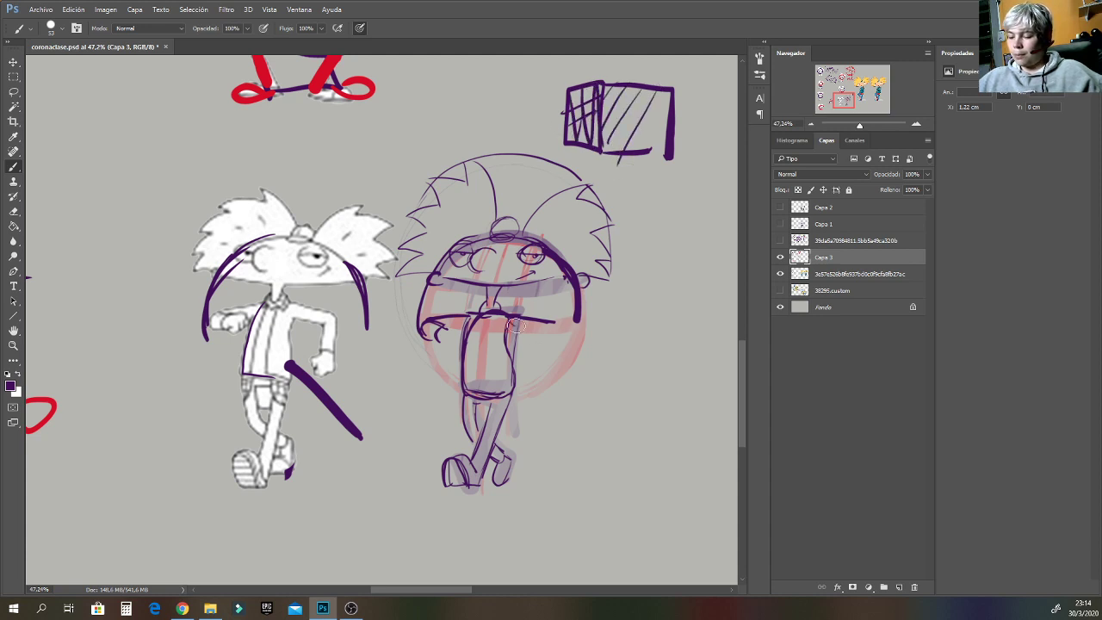
# Draw the redrawn figure's right-hand arm bent downward and add a round hand to the opposite arm.
pyautogui.moveTo(543, 334)
pyautogui.mouseDown()
pyautogui.moveTo(554, 363)
pyautogui.moveTo(554, 353)
pyautogui.moveTo(538, 393)
pyautogui.moveTo(556, 372)
pyautogui.mouseUp()
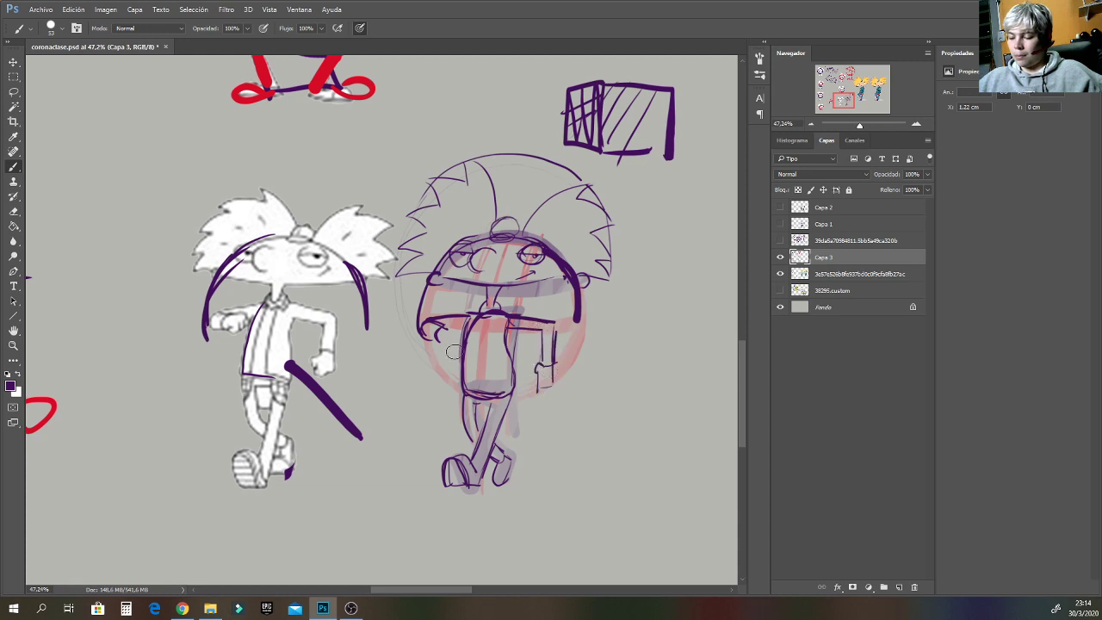
pyautogui.moveTo(441, 341); pyautogui.dragTo(448, 335)
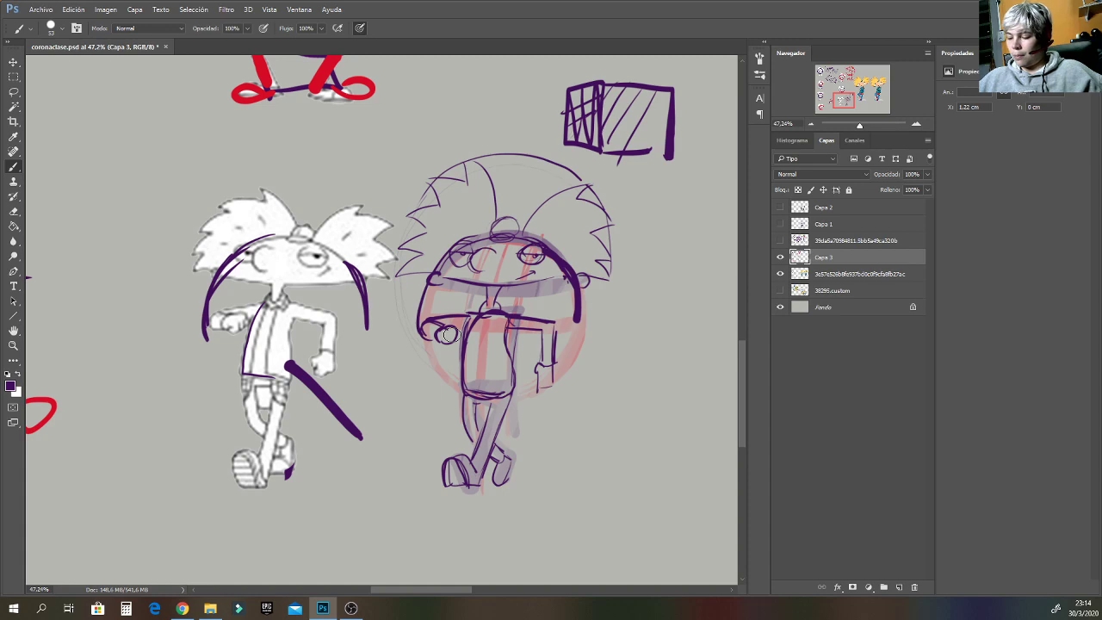
# Try a purple guide arc along the left side of the rightmost coloured figure's head.
pyautogui.moveTo(860, 125); pyautogui.dragTo(864, 91)
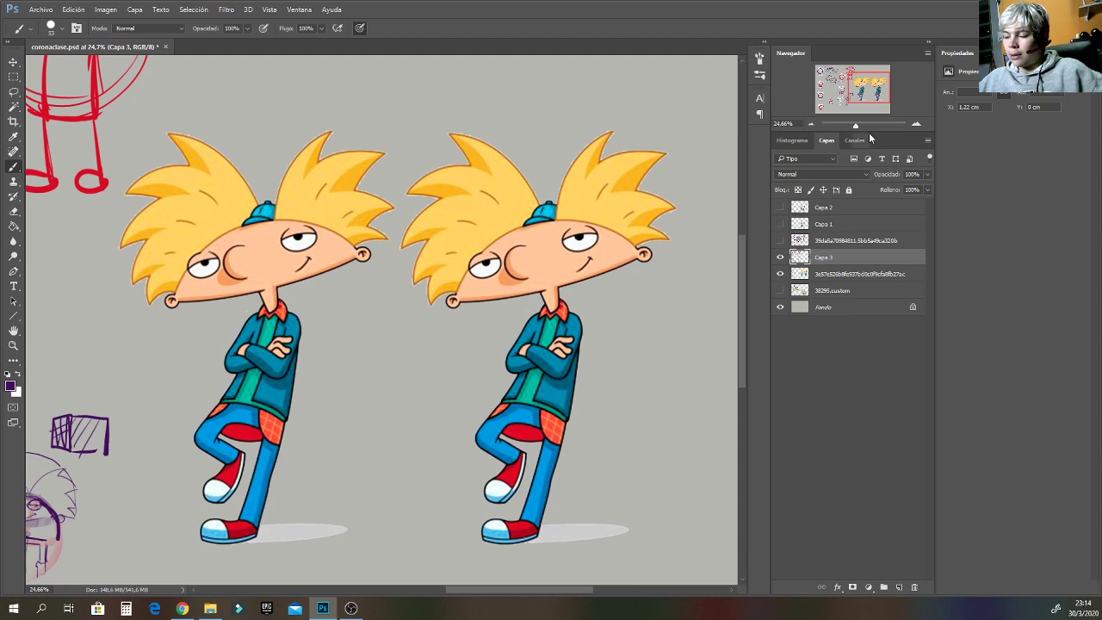
pyautogui.moveTo(855, 126); pyautogui.dragTo(876, 88)
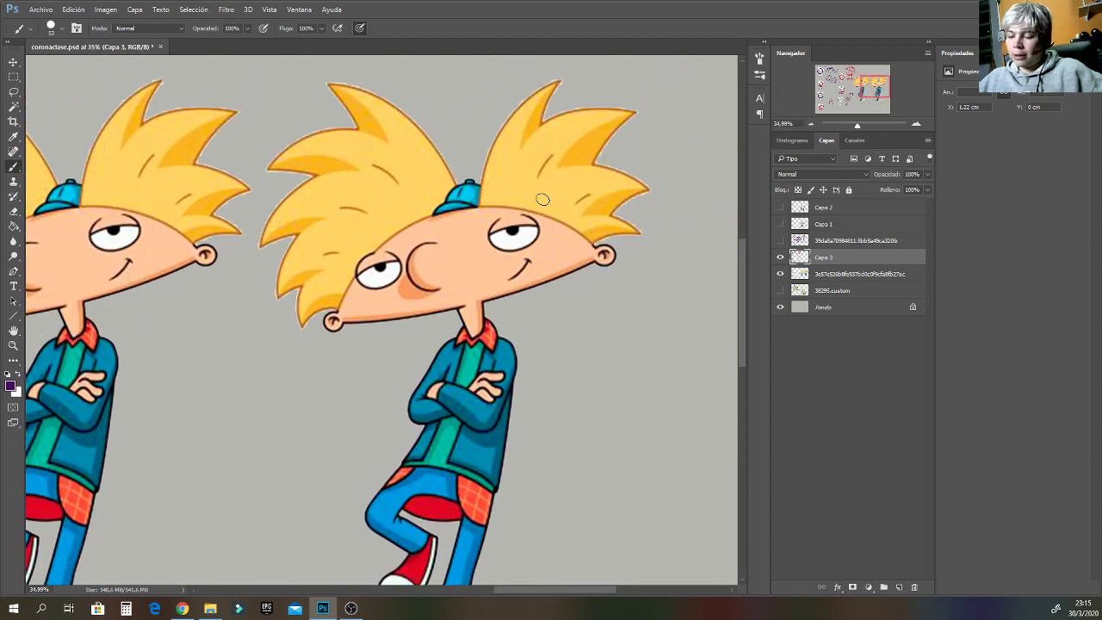
pyautogui.moveTo(447, 216)
pyautogui.mouseDown()
pyautogui.moveTo(346, 293)
pyautogui.moveTo(358, 409)
pyautogui.mouseUp()
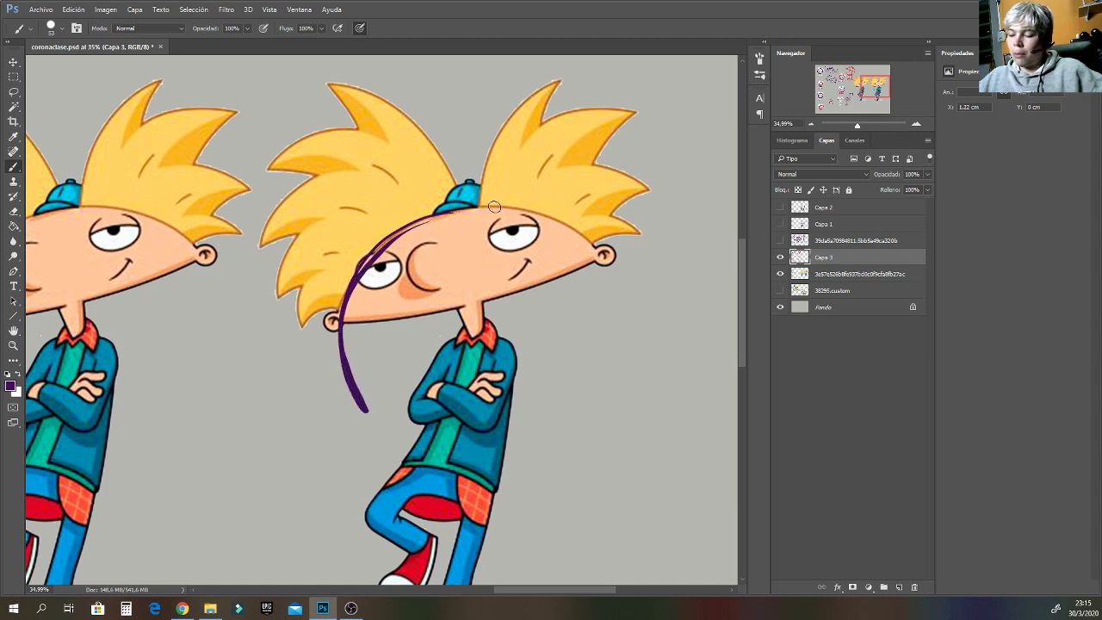
pyautogui.hotkey('ctrl', 'z')
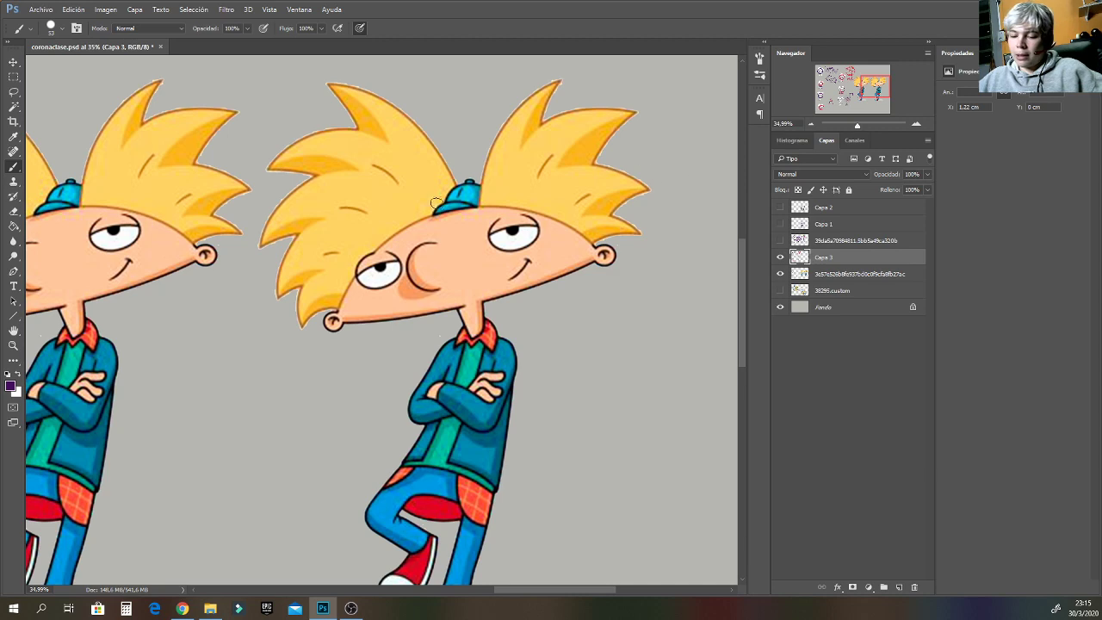
# Add a new layer above Capa 3 for working on the rightmost coloured figure's head.
pyautogui.click(862, 125)
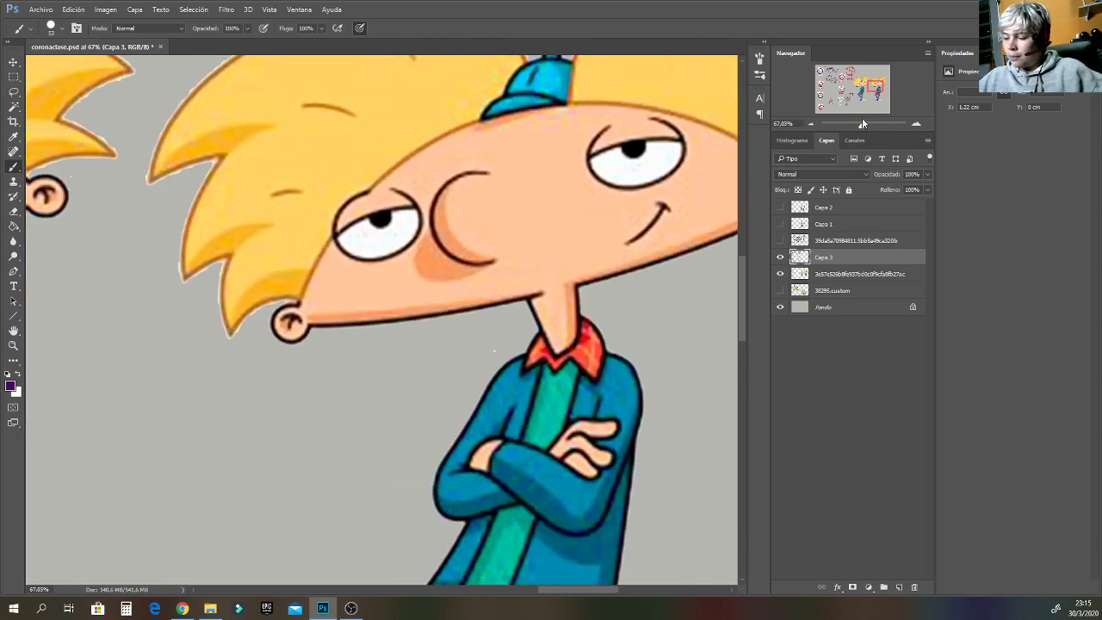
pyautogui.moveTo(873, 90); pyautogui.dragTo(875, 86)
pyautogui.click(557, 592)
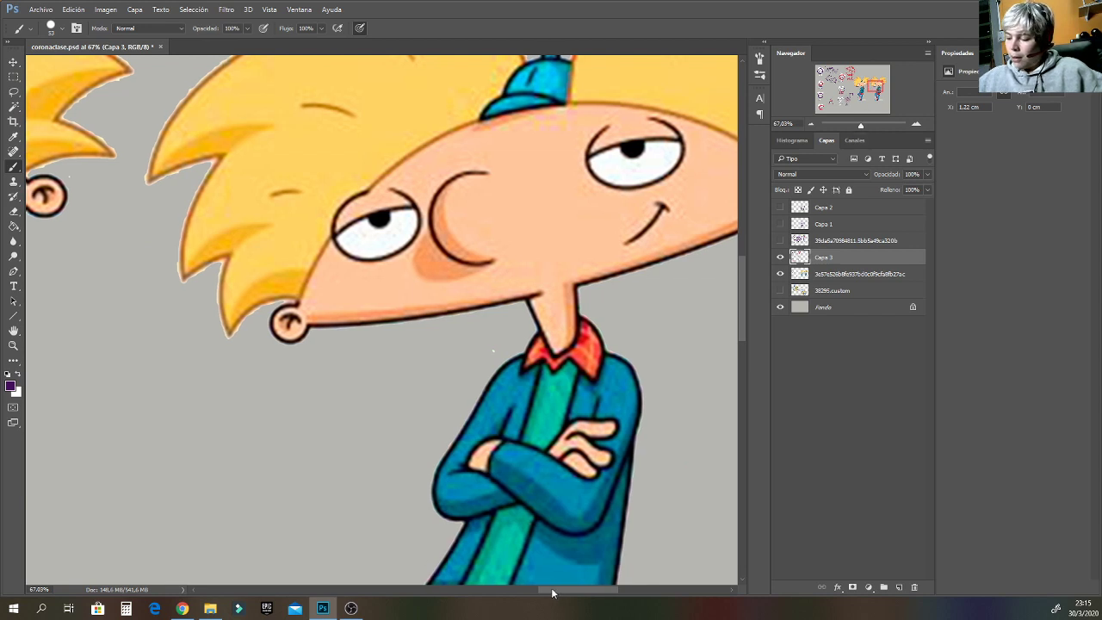
pyautogui.click(899, 587)
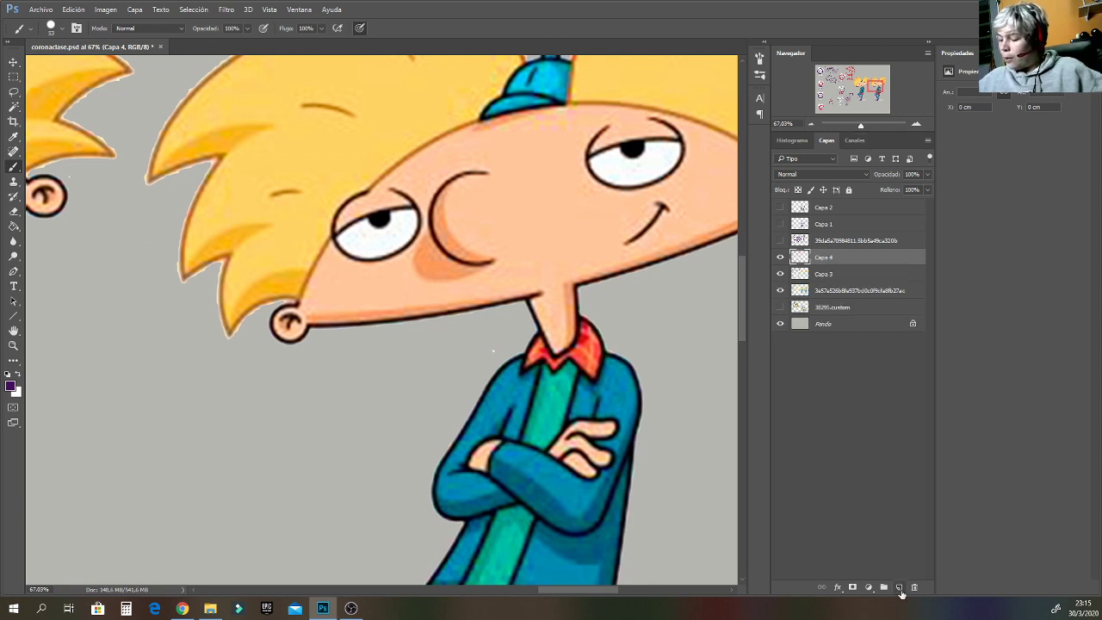
pyautogui.moveTo(568, 594); pyautogui.dragTo(590, 593)
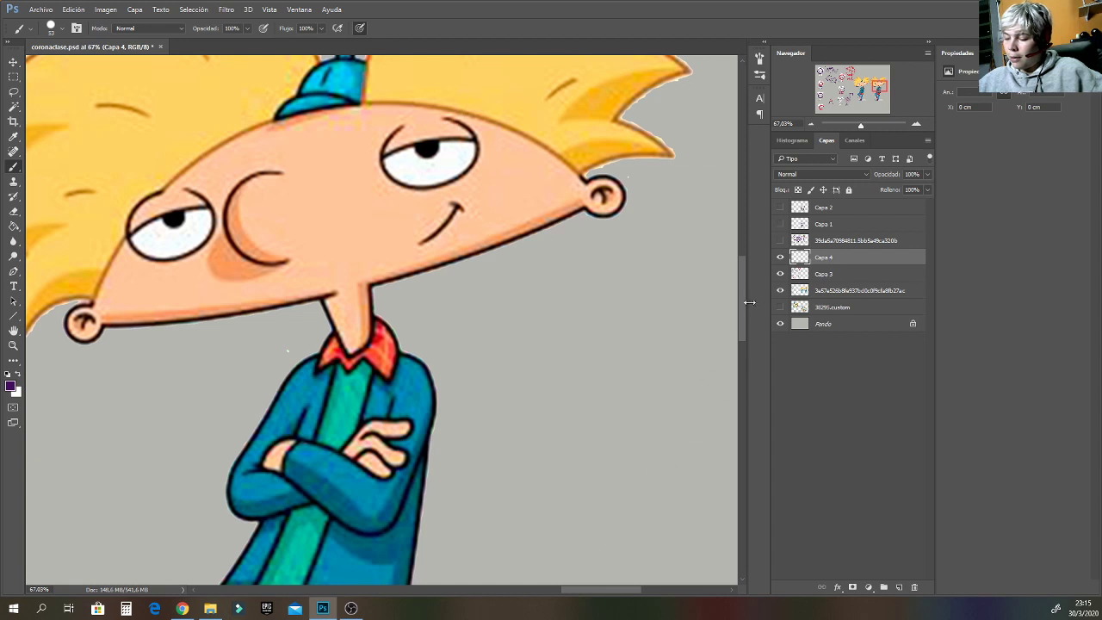
pyautogui.scroll(4, 745, 298)
pyautogui.scroll(1, 746, 294)
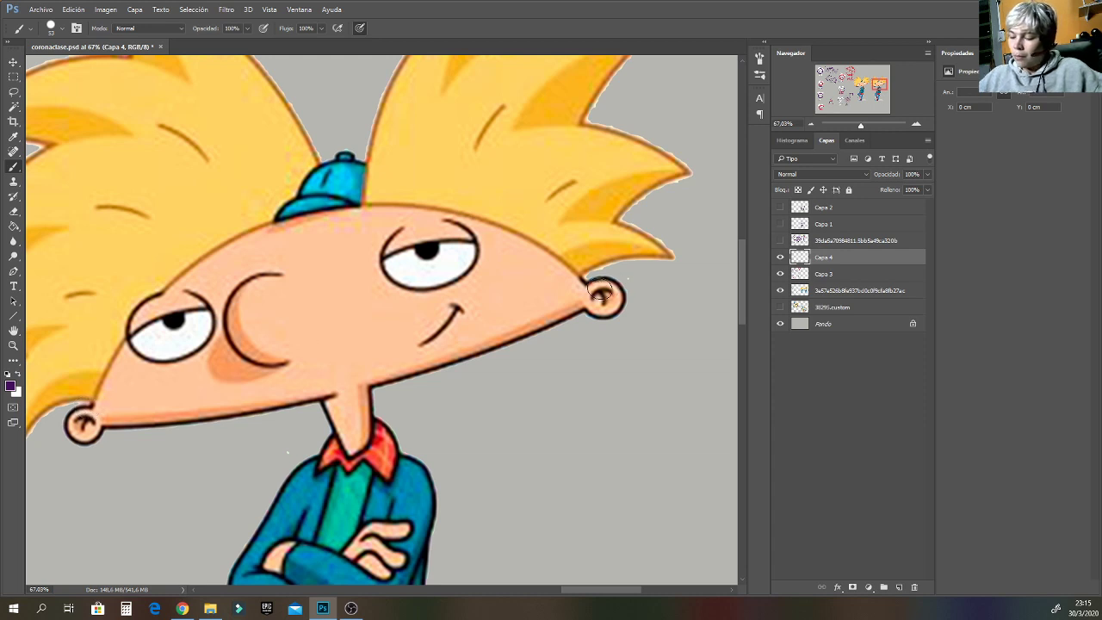
# Reshape the rightmost coloured figure's right-hand ear into a pointed elf ear, filling it with sampled skin tone and outlining it in dark brown-black.
pyautogui.keyDown('alt'); pyautogui.click(588, 290); pyautogui.keyUp('alt')
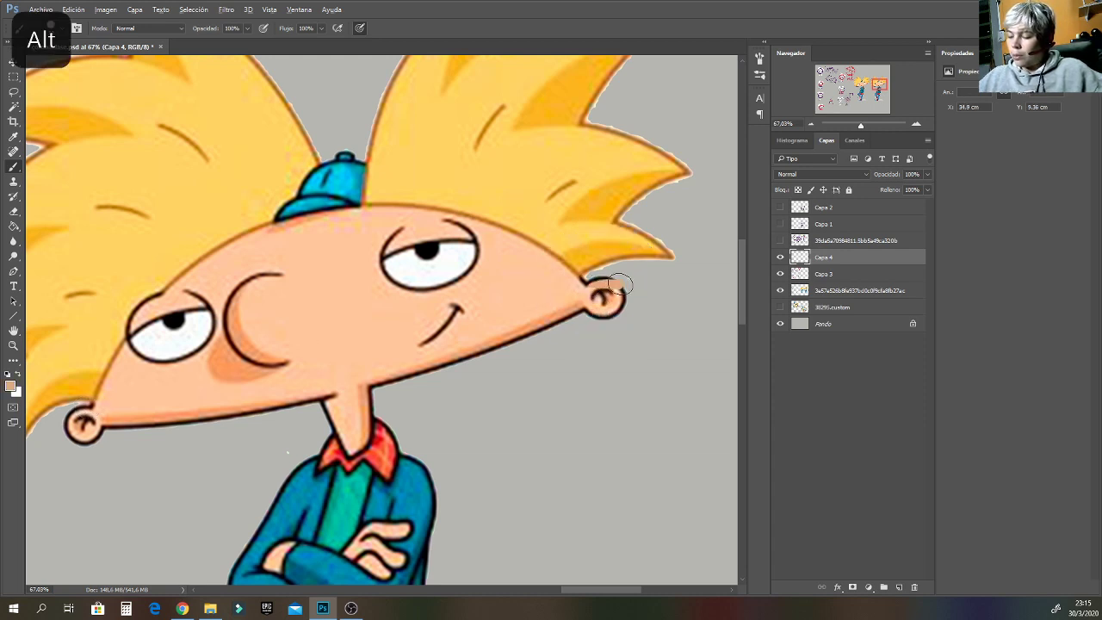
pyautogui.hotkey('ctrl', 'z')
pyautogui.keyDown('alt'); pyautogui.click(583, 294); pyautogui.keyUp('alt')
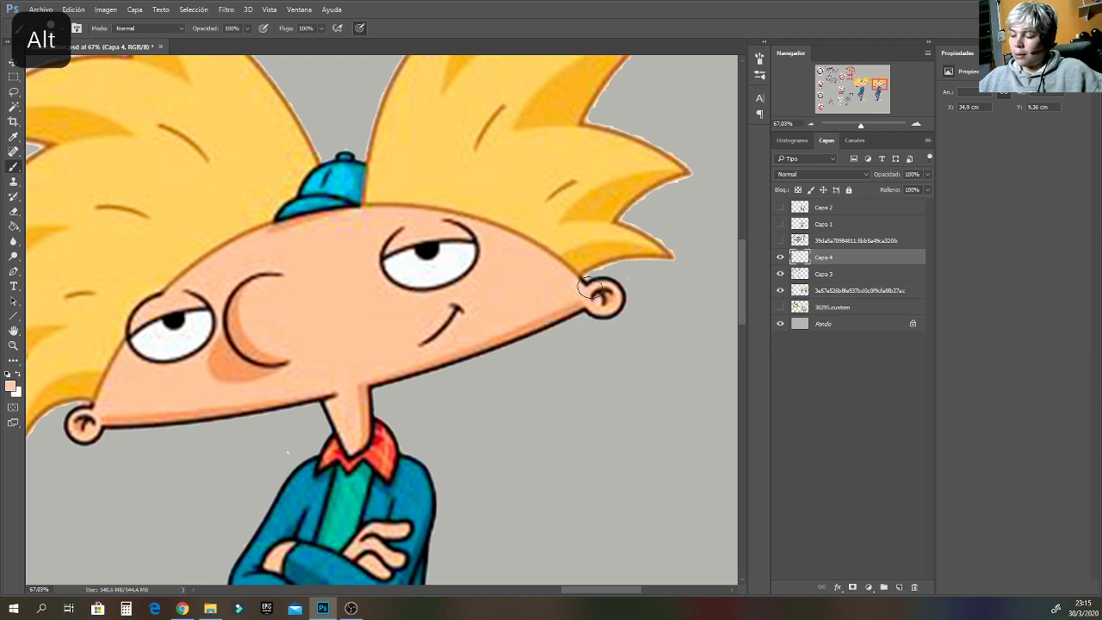
pyautogui.moveTo(629, 280)
pyautogui.mouseDown()
pyautogui.moveTo(600, 282)
pyautogui.moveTo(631, 278)
pyautogui.moveTo(607, 305)
pyautogui.moveTo(627, 285)
pyautogui.mouseUp()
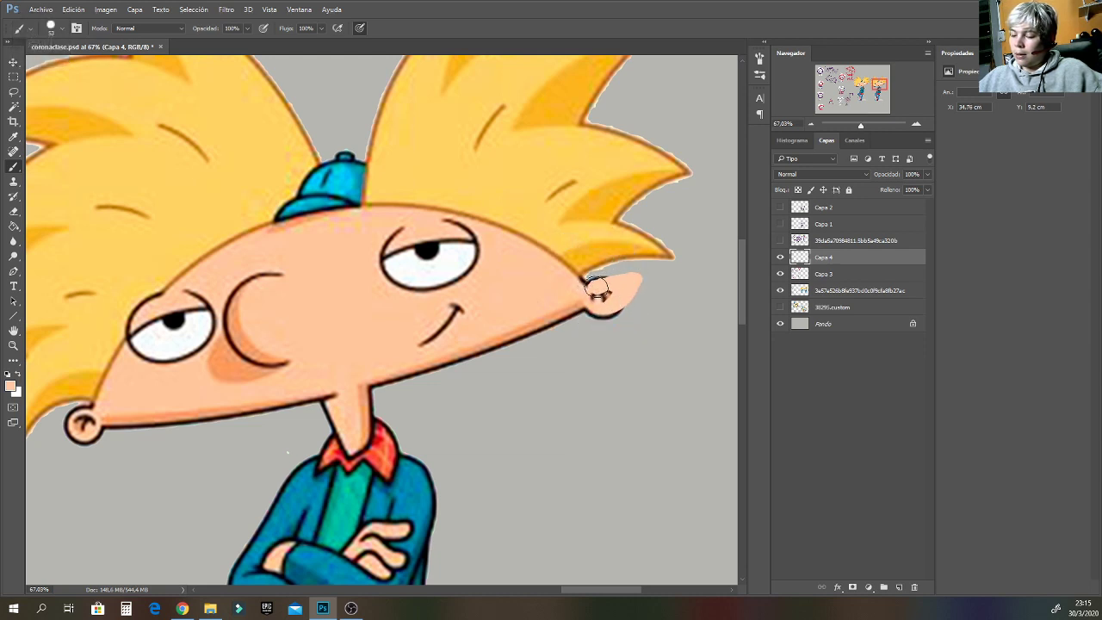
pyautogui.keyDown('alt'); pyautogui.click(589, 284); pyautogui.keyUp('alt')
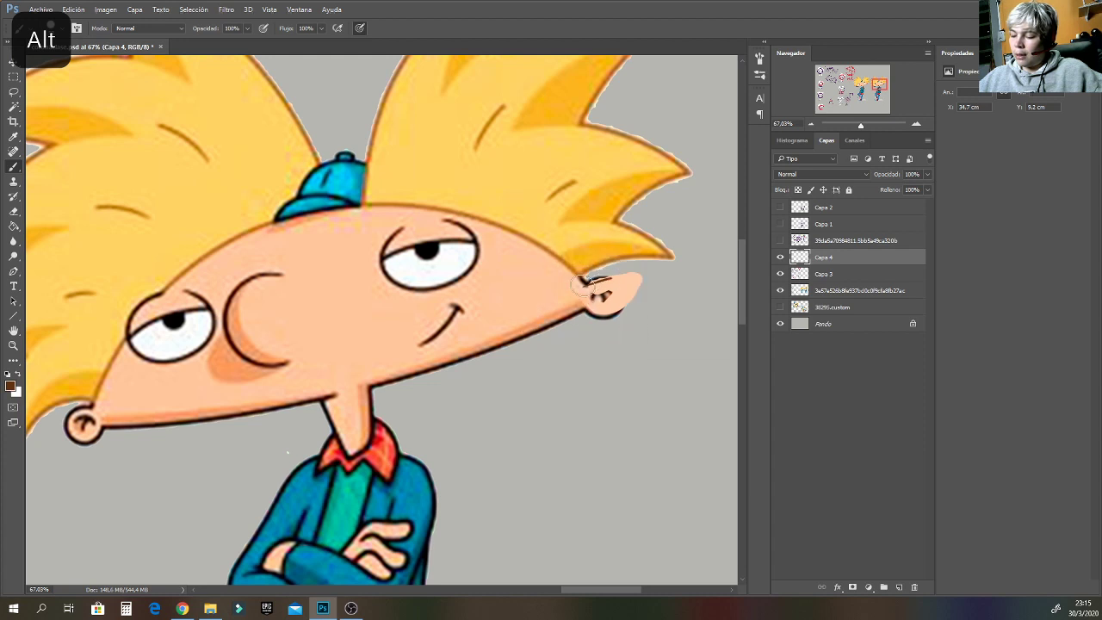
pyautogui.moveTo(584, 284); pyautogui.dragTo(642, 271)
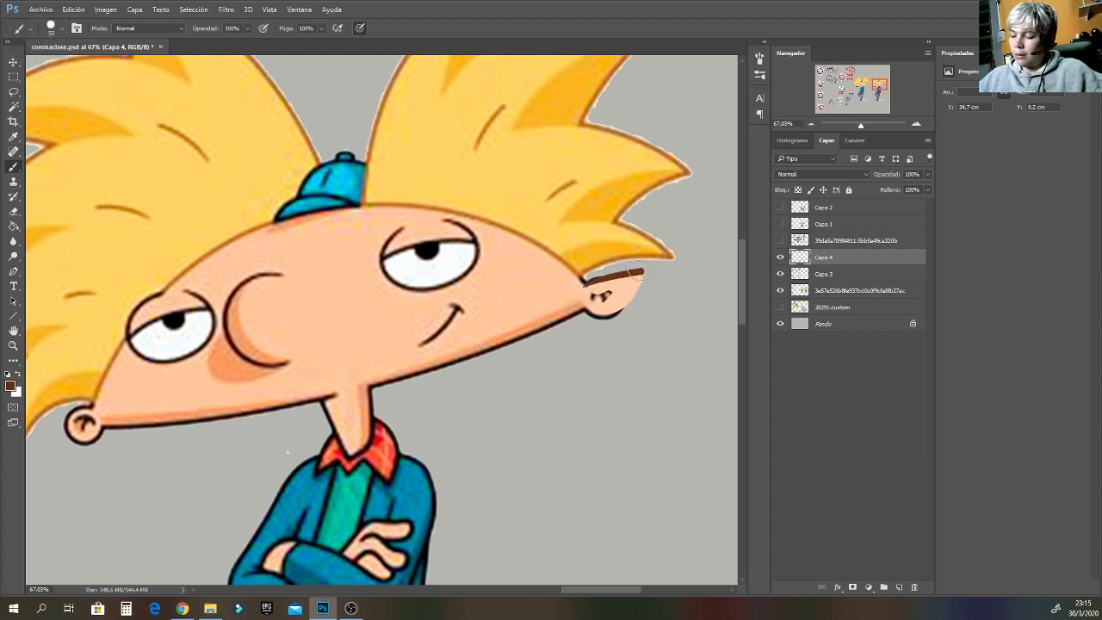
pyautogui.keyDown('alt'); pyautogui.click(585, 309); pyautogui.keyUp('alt')
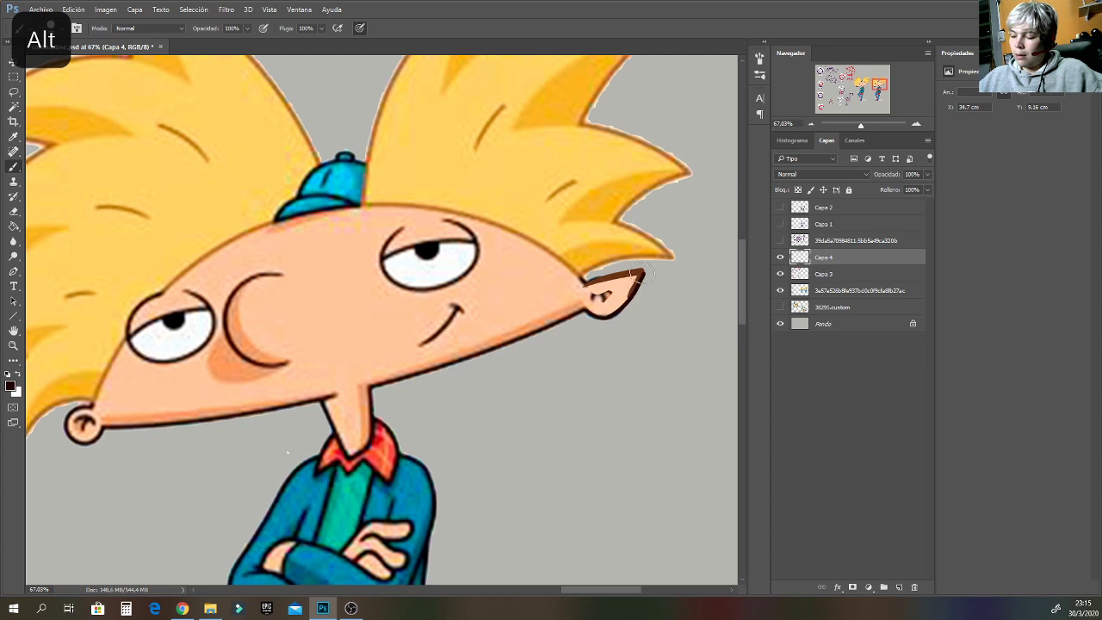
pyautogui.moveTo(643, 274); pyautogui.dragTo(614, 286)
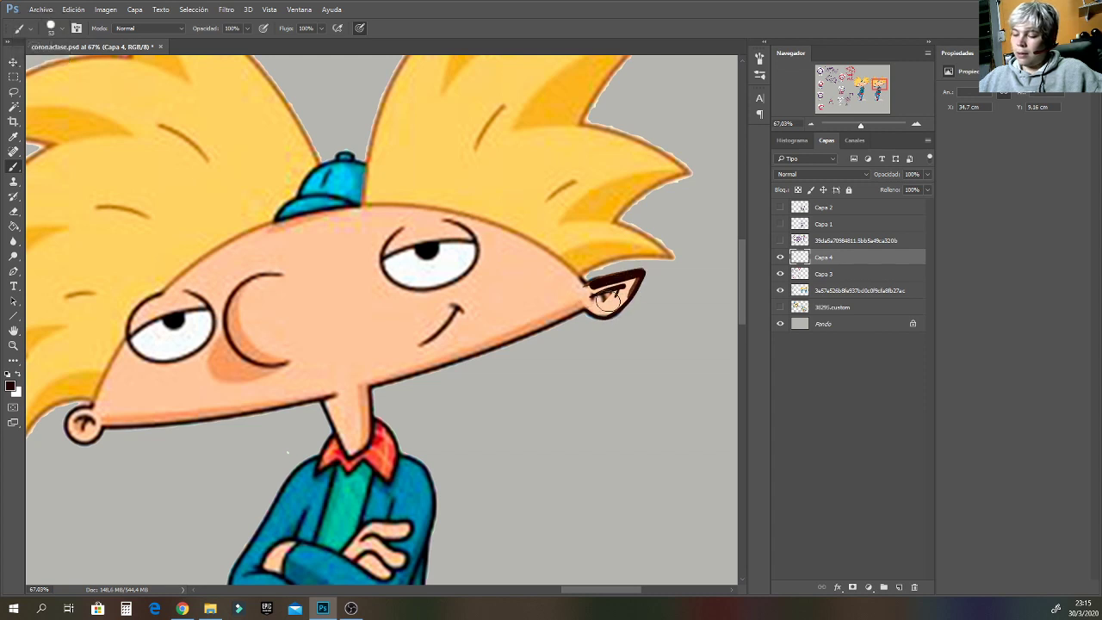
# Extend the figure's left-hand ear into a matching point with skin tone, outlining its edge and inner fold in near-black.
pyautogui.keyDown('alt'); pyautogui.click(119, 390); pyautogui.keyUp('alt')
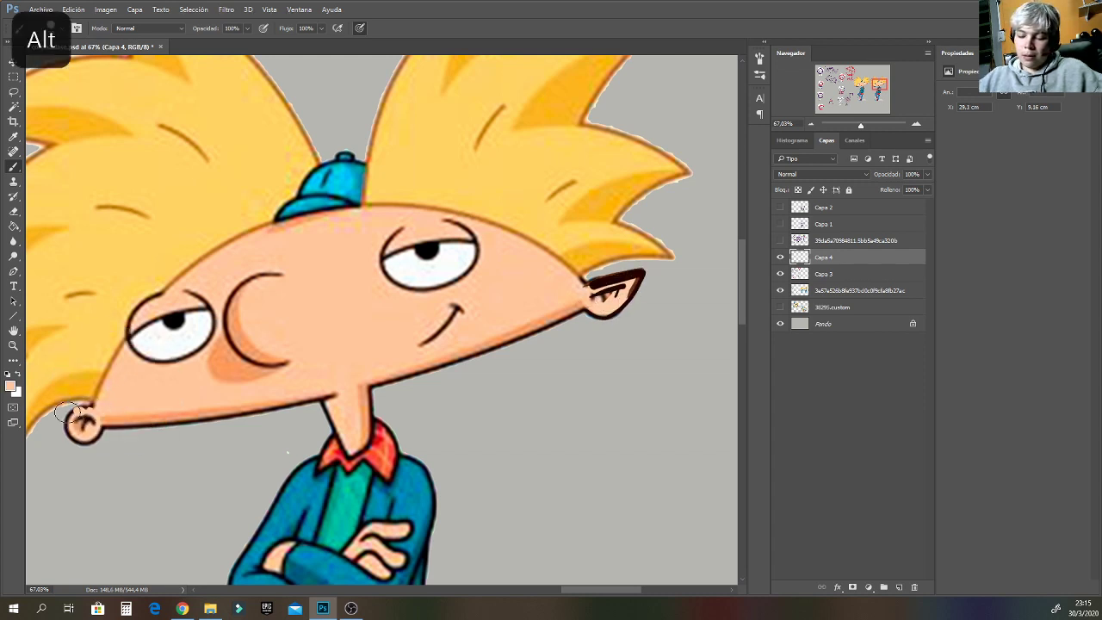
pyautogui.moveTo(64, 412); pyautogui.dragTo(76, 420)
pyautogui.moveTo(88, 410); pyautogui.dragTo(63, 424)
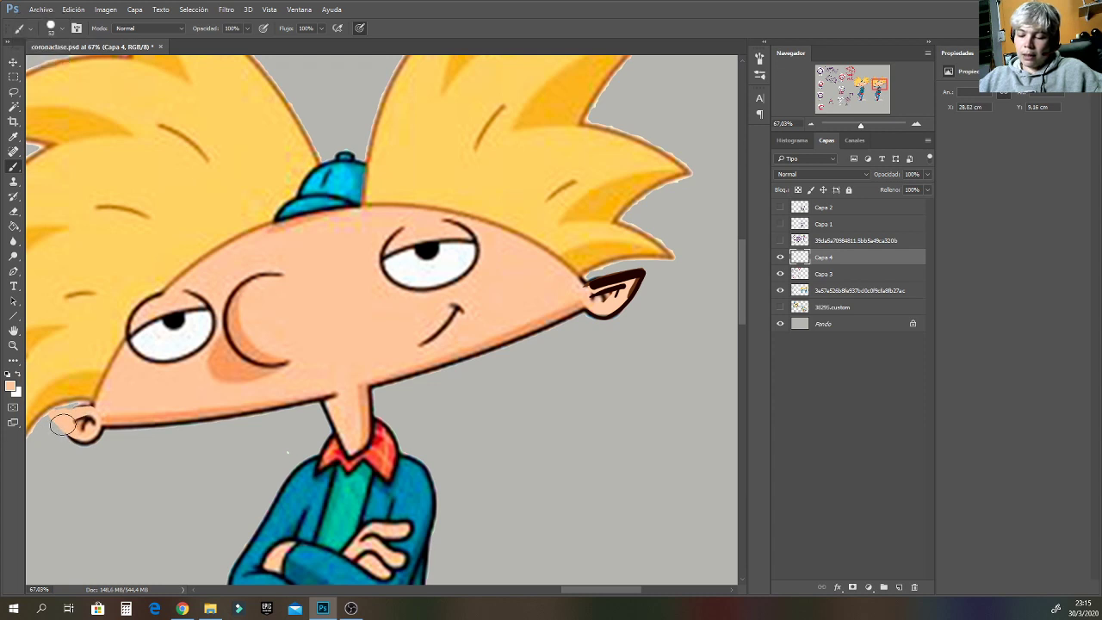
pyautogui.keyDown('alt'); pyautogui.click(599, 281); pyautogui.keyUp('alt')
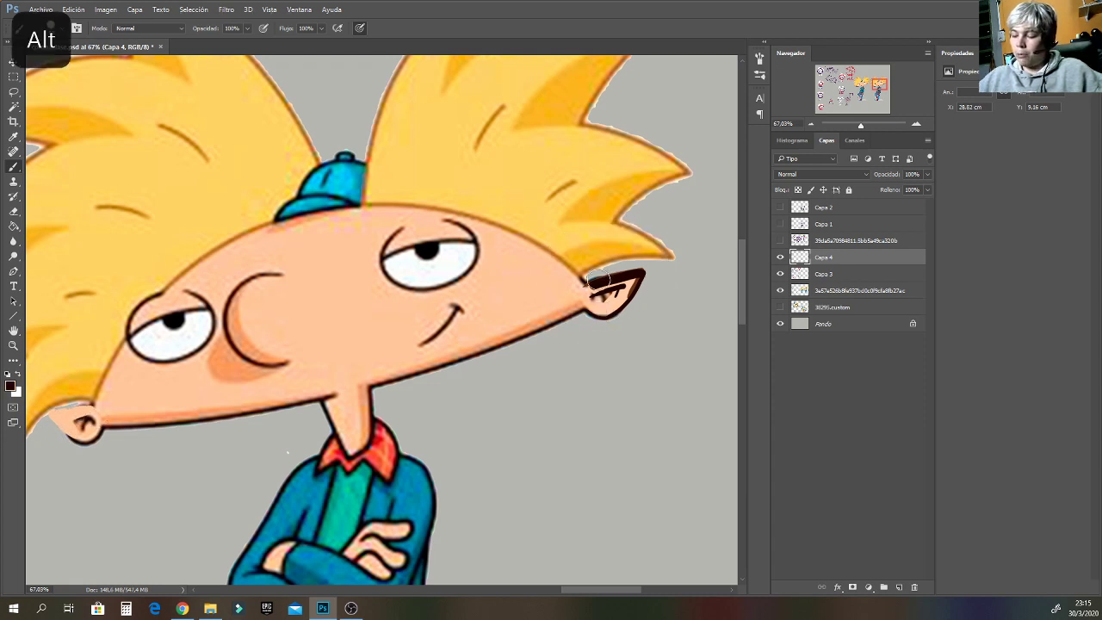
pyautogui.moveTo(569, 591); pyautogui.dragTo(544, 592)
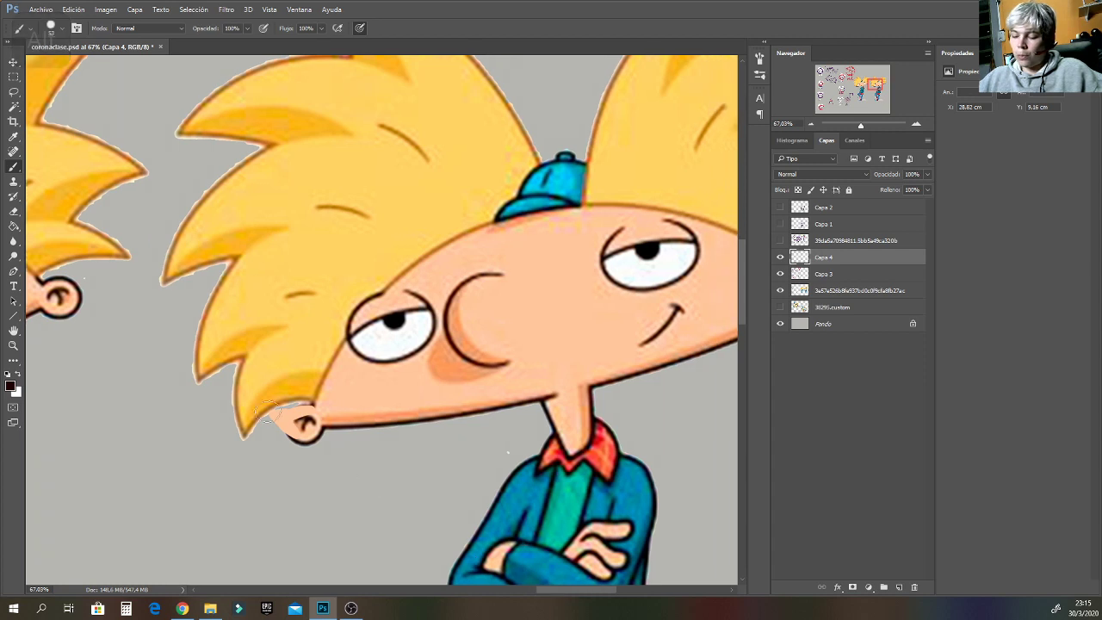
pyautogui.moveTo(268, 413)
pyautogui.mouseDown()
pyautogui.moveTo(290, 438)
pyautogui.moveTo(263, 413)
pyautogui.moveTo(289, 403)
pyautogui.moveTo(314, 416)
pyautogui.moveTo(302, 421)
pyautogui.mouseUp()
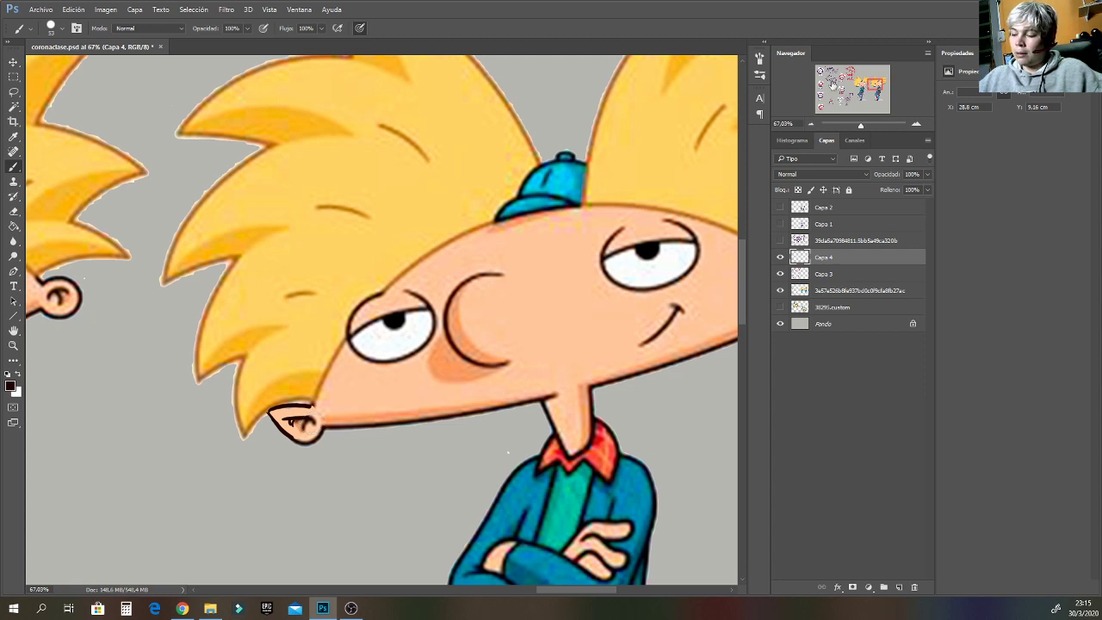
pyautogui.moveTo(554, 593); pyautogui.dragTo(560, 599)
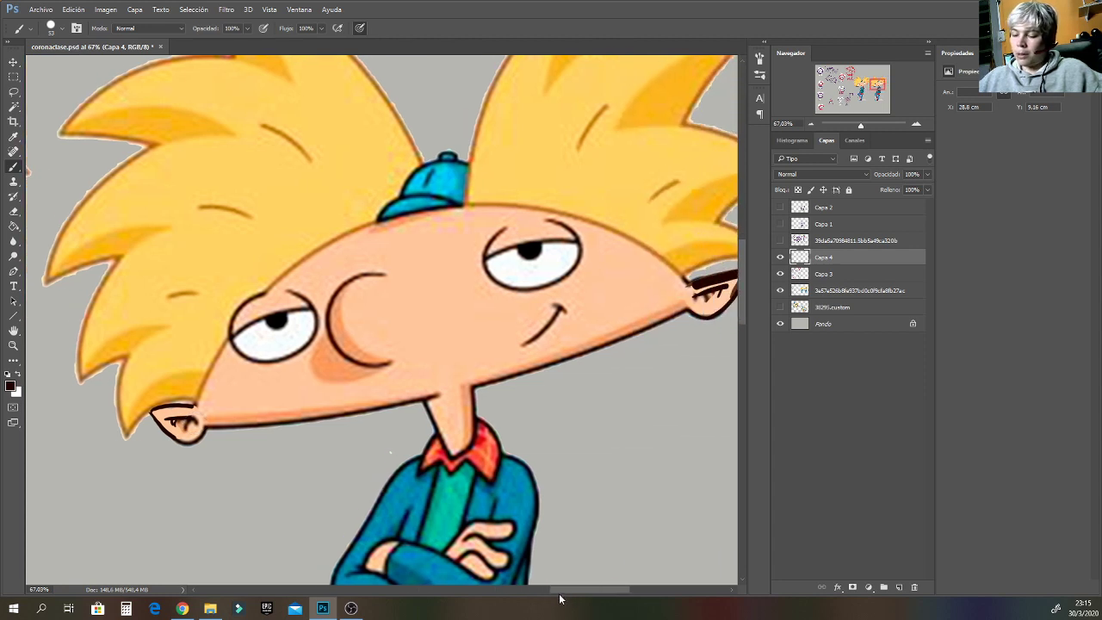
pyautogui.press('alt')
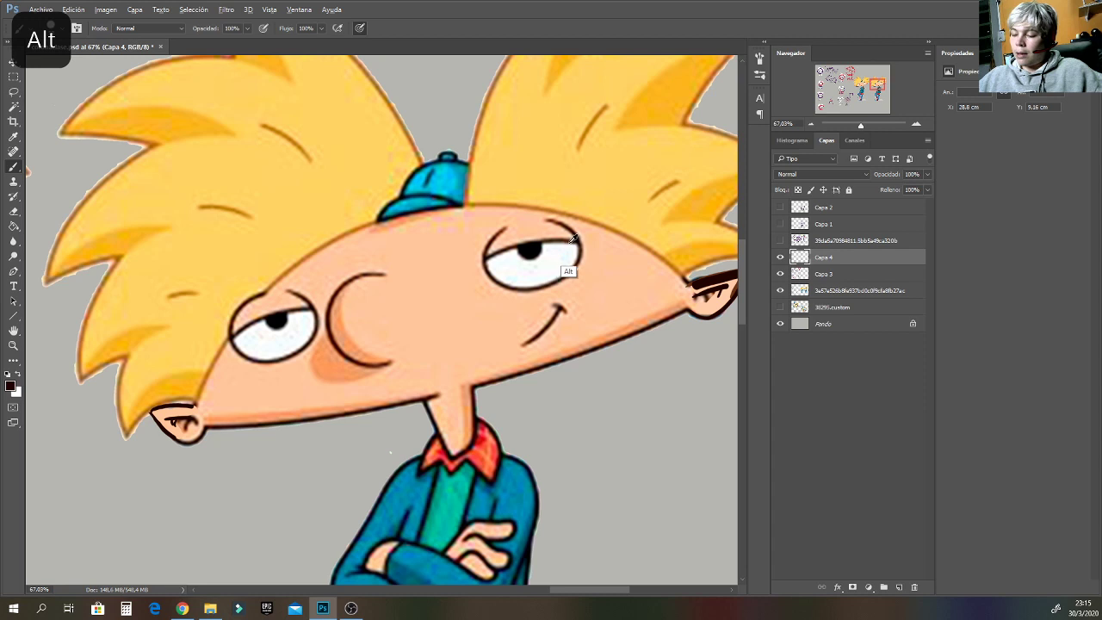
pyautogui.keyDown('alt'); pyautogui.click(572, 238); pyautogui.keyUp('alt')
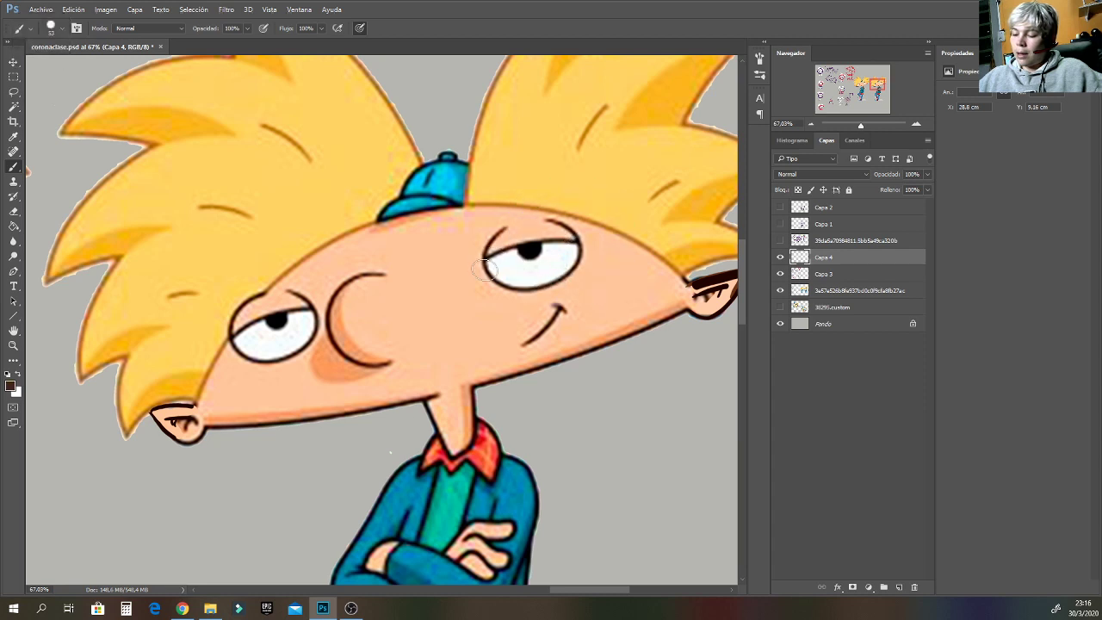
pyautogui.moveTo(493, 259); pyautogui.dragTo(547, 222)
pyautogui.hotkey('ctrl', 'z')
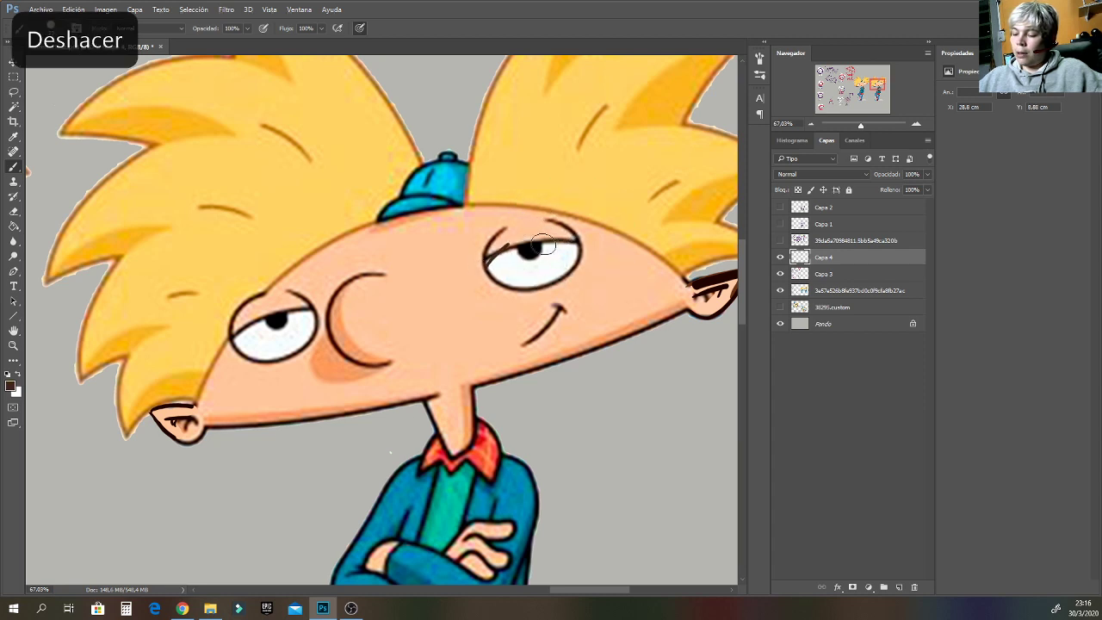
pyautogui.hotkey('ctrl', 'z')
# Redraw the figure's right-hand eye as a slanted oval with a thick black outline, painting white over the old eyelid inside it.
pyautogui.keyDown('alt'); pyautogui.click(528, 245); pyautogui.keyUp('alt')
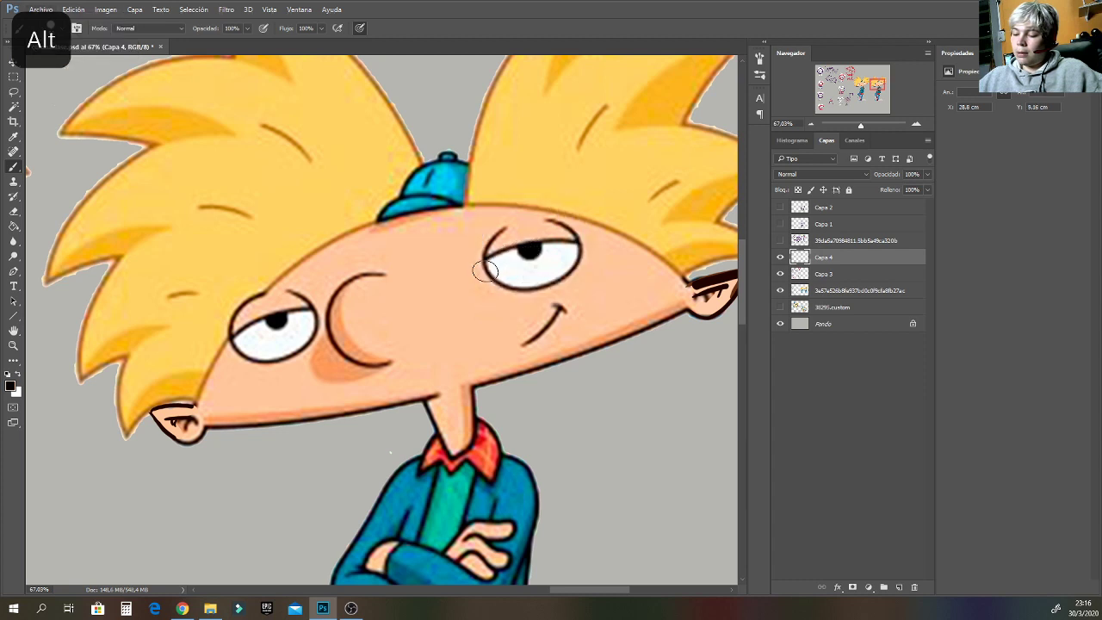
pyautogui.moveTo(487, 267)
pyautogui.mouseDown()
pyautogui.moveTo(548, 225)
pyautogui.moveTo(490, 266)
pyautogui.mouseUp()
pyautogui.moveTo(553, 231)
pyautogui.mouseDown()
pyautogui.moveTo(491, 266)
pyautogui.moveTo(530, 225)
pyautogui.moveTo(560, 223)
pyautogui.moveTo(568, 242)
pyautogui.moveTo(555, 272)
pyautogui.moveTo(521, 292)
pyautogui.moveTo(493, 274)
pyautogui.mouseUp()
pyautogui.keyDown('alt'); pyautogui.click(544, 276); pyautogui.keyUp('alt')
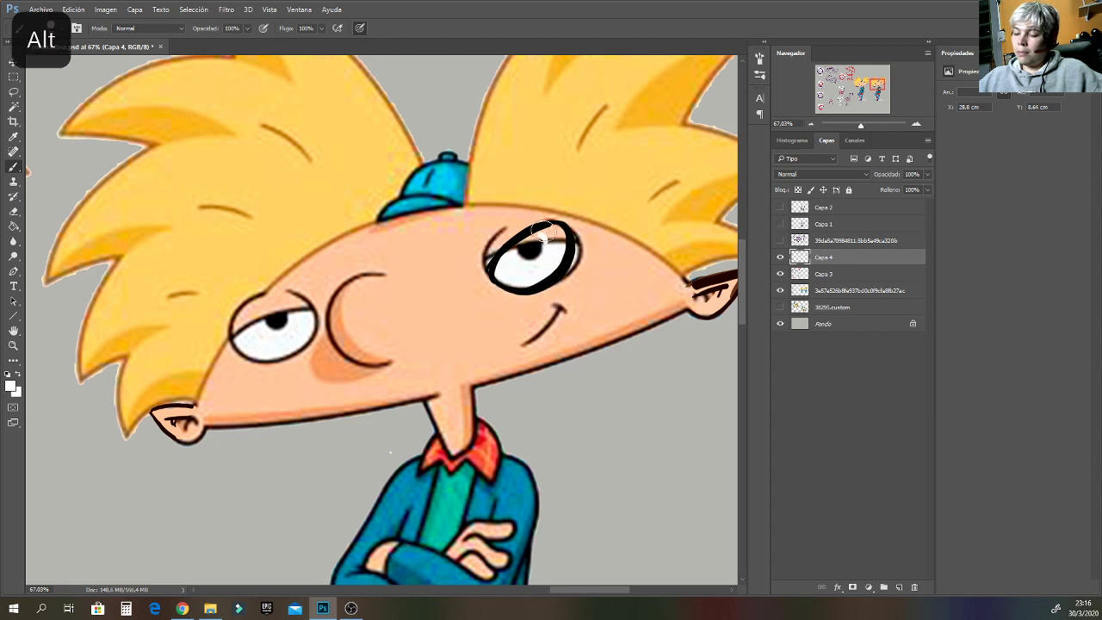
pyautogui.moveTo(551, 231)
pyautogui.mouseDown()
pyautogui.moveTo(522, 253)
pyautogui.moveTo(482, 261)
pyautogui.moveTo(521, 209)
pyautogui.moveTo(533, 225)
pyautogui.moveTo(522, 220)
pyautogui.moveTo(534, 213)
pyautogui.moveTo(498, 231)
pyautogui.moveTo(477, 268)
pyautogui.moveTo(509, 230)
pyautogui.moveTo(473, 274)
pyautogui.mouseUp()
# Enlarge the right-hand eye's pupil in black and cover the old eye lines around it with skin tone.
pyautogui.keyDown('alt'); pyautogui.click(523, 222); pyautogui.keyUp('alt')
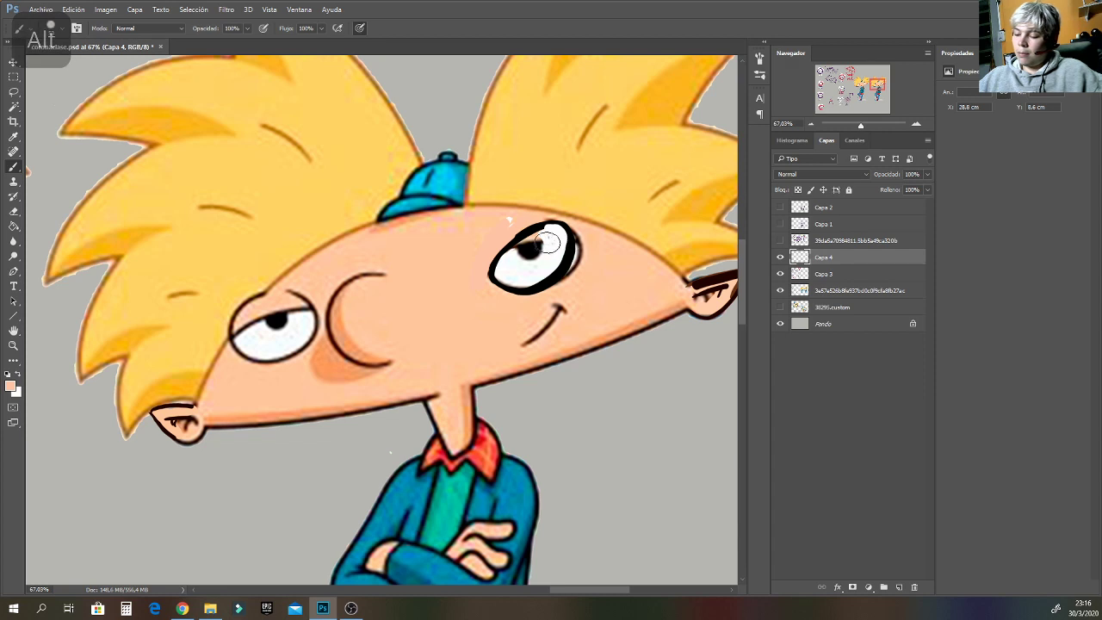
pyautogui.keyDown('alt'); pyautogui.click(525, 244); pyautogui.keyUp('alt')
pyautogui.moveTo(527, 246)
pyautogui.mouseDown()
pyautogui.moveTo(562, 231)
pyautogui.moveTo(577, 265)
pyautogui.moveTo(577, 234)
pyautogui.moveTo(567, 268)
pyautogui.mouseUp()
pyautogui.keyDown('alt'); pyautogui.click(579, 236); pyautogui.keyUp('alt')
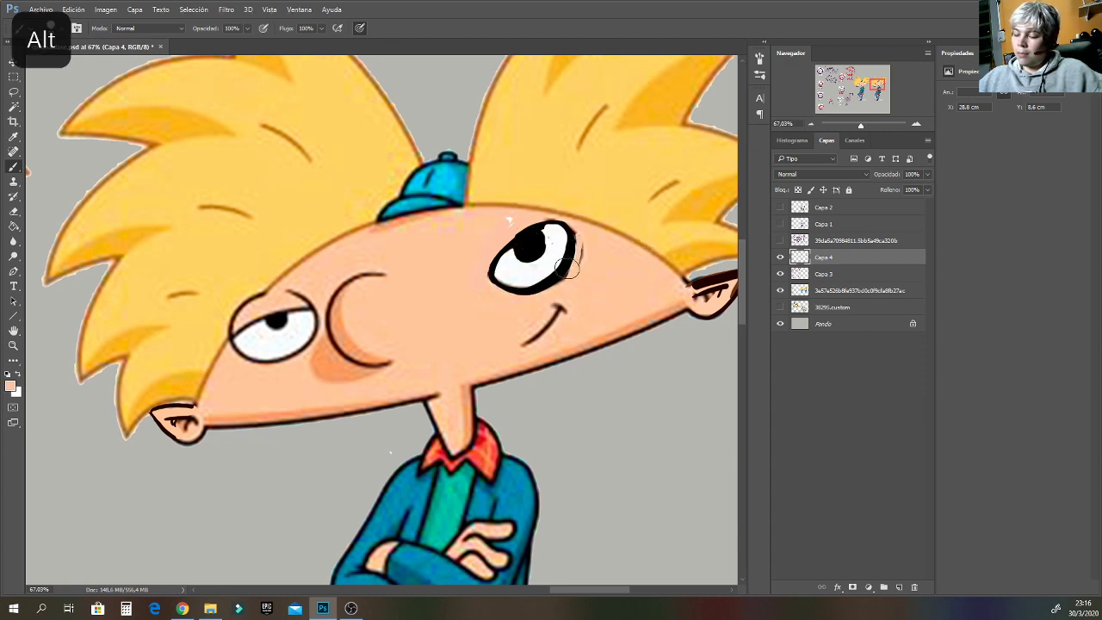
# Paint over the left side of the figure's round nose outline and part of its shadow with sampled skin tone.
pyautogui.keyDown('alt'); pyautogui.click(384, 267); pyautogui.keyUp('alt')
pyautogui.moveTo(379, 268)
pyautogui.mouseDown()
pyautogui.moveTo(345, 289)
pyautogui.moveTo(331, 318)
pyautogui.moveTo(340, 291)
pyautogui.moveTo(325, 365)
pyautogui.mouseUp()
pyautogui.moveTo(331, 288); pyautogui.dragTo(321, 370)
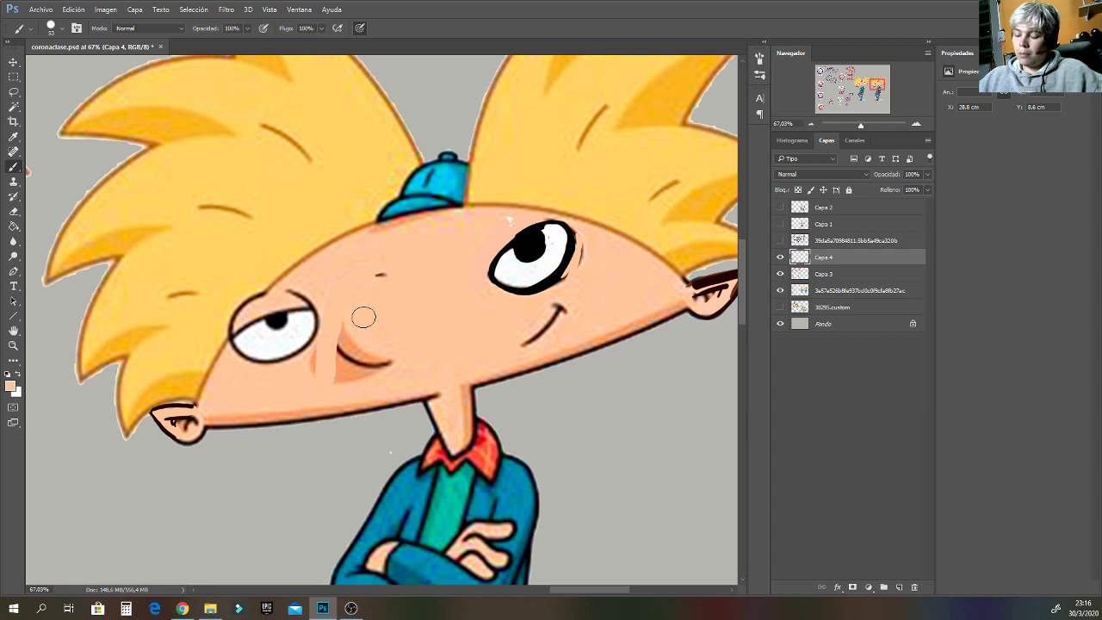
# Draw a sharp, angular nose in black and shade beneath and beside it with the sampled orange shadow colour.
pyautogui.keyDown('alt'); pyautogui.click(521, 286); pyautogui.keyUp('alt')
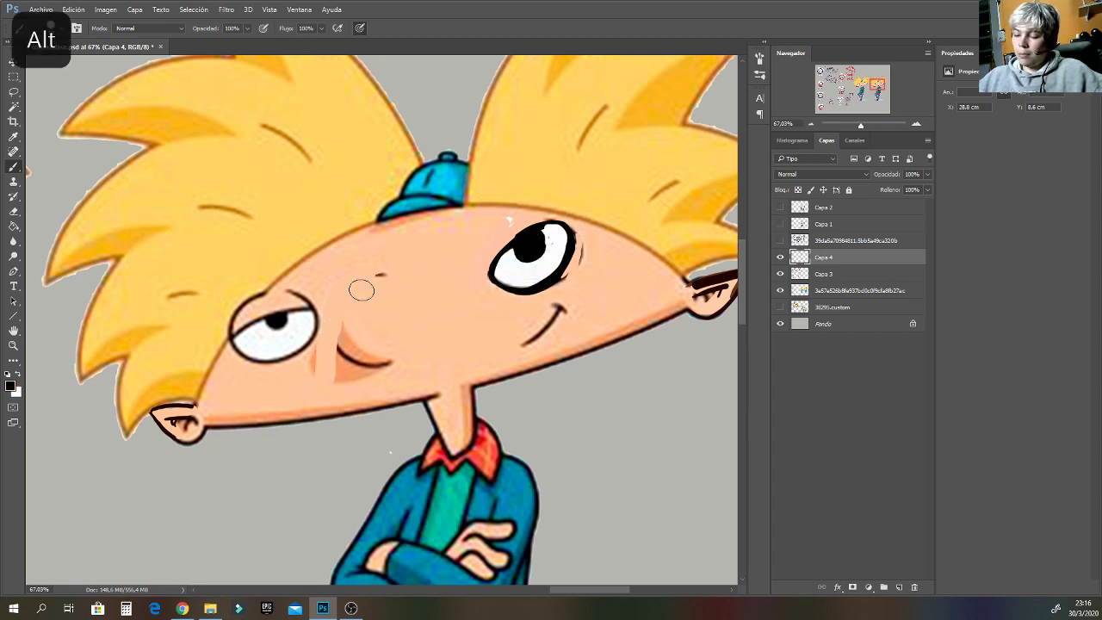
pyautogui.moveTo(381, 271)
pyautogui.mouseDown()
pyautogui.moveTo(349, 301)
pyautogui.moveTo(331, 372)
pyautogui.moveTo(377, 366)
pyautogui.mouseUp()
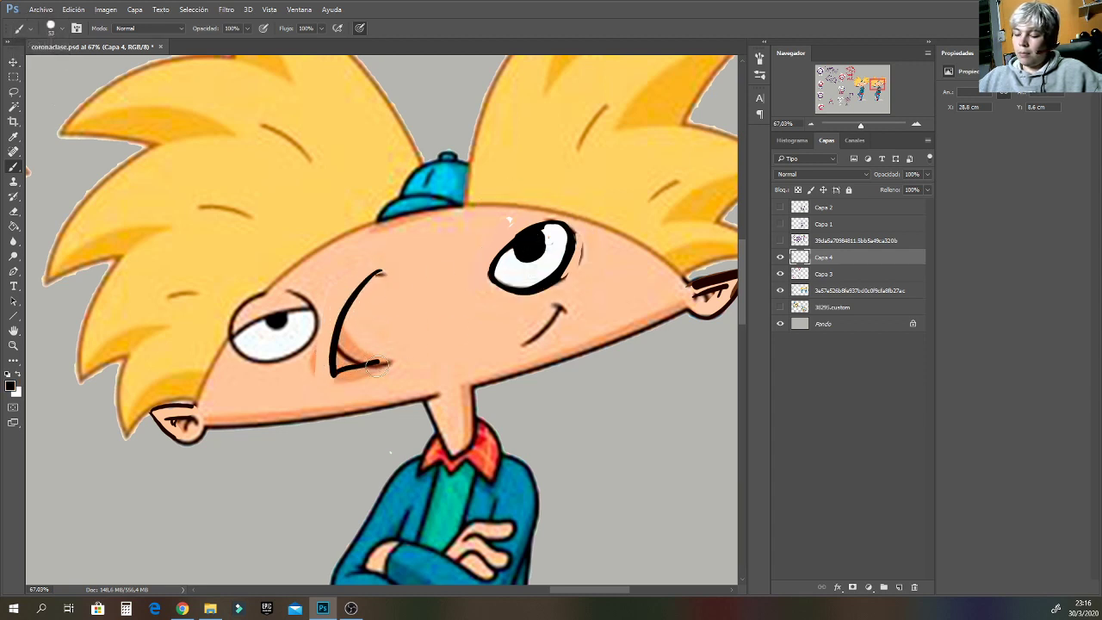
pyautogui.keyDown('alt'); pyautogui.click(347, 344); pyautogui.keyUp('alt')
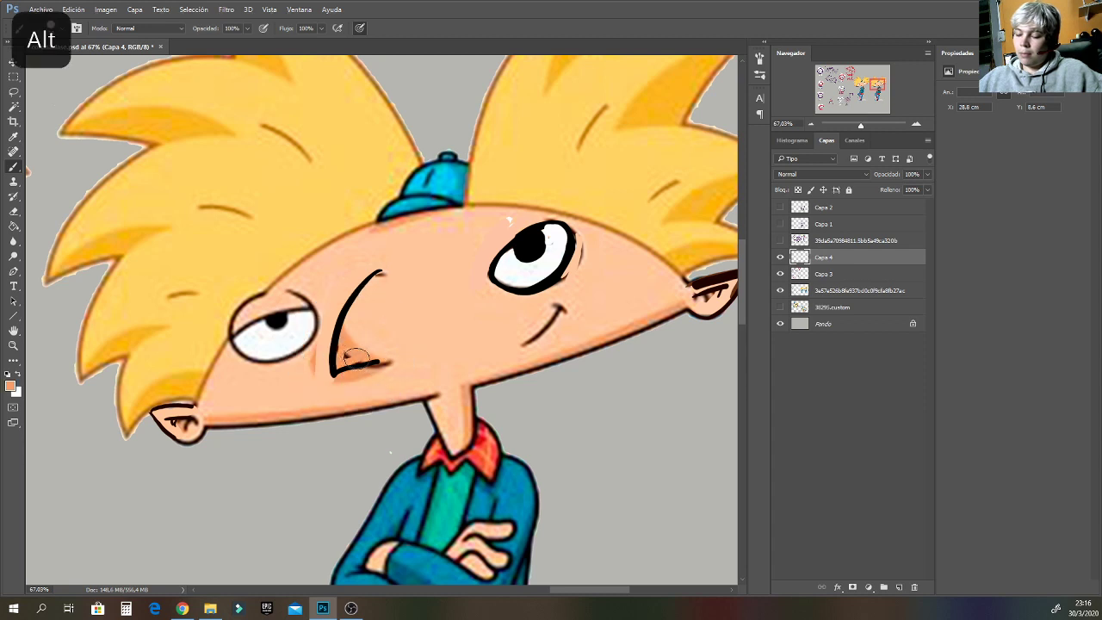
pyautogui.moveTo(345, 295)
pyautogui.mouseDown()
pyautogui.moveTo(312, 387)
pyautogui.moveTo(357, 374)
pyautogui.moveTo(324, 344)
pyautogui.moveTo(353, 281)
pyautogui.mouseUp()
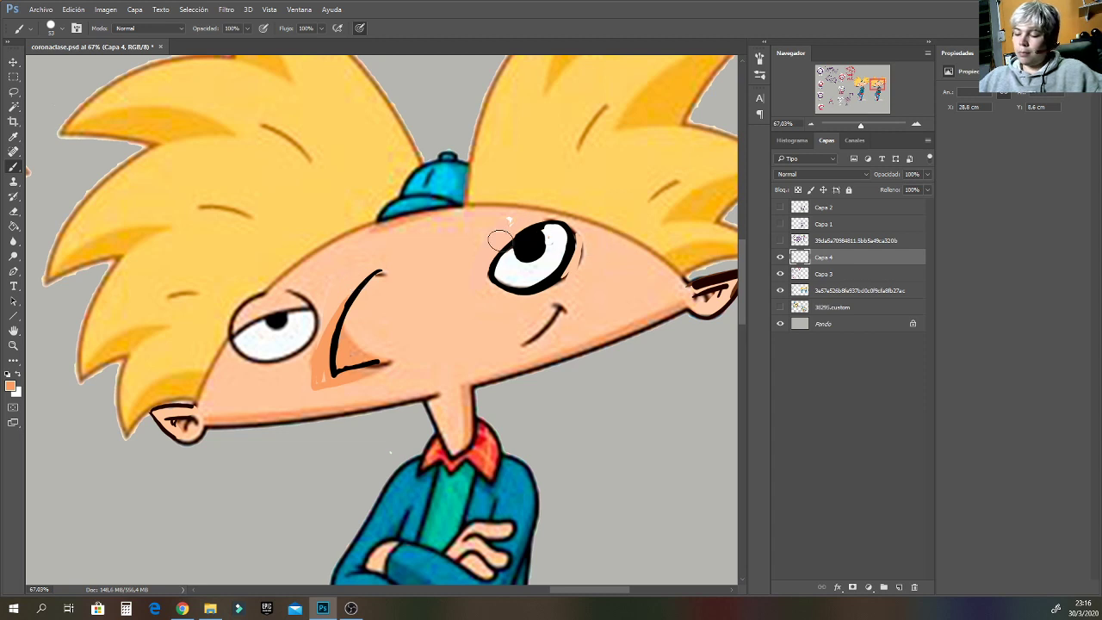
# Sharpen the right-hand eye's upper outer corner and draw thick, angular black eyebrows slanting toward the nose.
pyautogui.keyDown('alt'); pyautogui.click(527, 236); pyautogui.keyUp('alt')
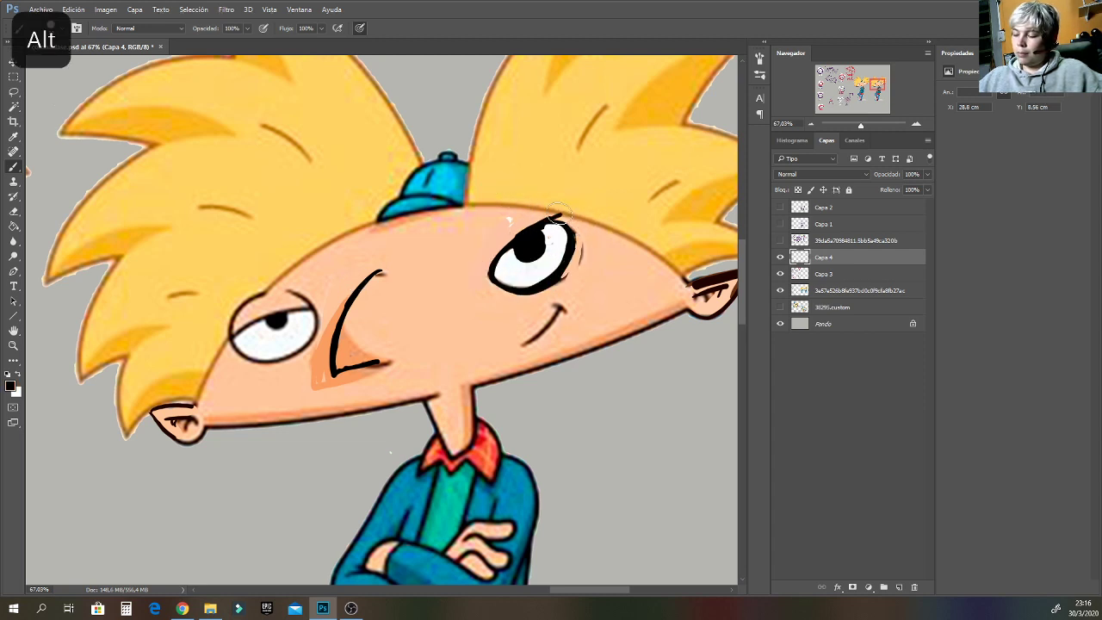
pyautogui.moveTo(557, 215); pyautogui.dragTo(556, 236)
pyautogui.moveTo(430, 244); pyautogui.dragTo(553, 162)
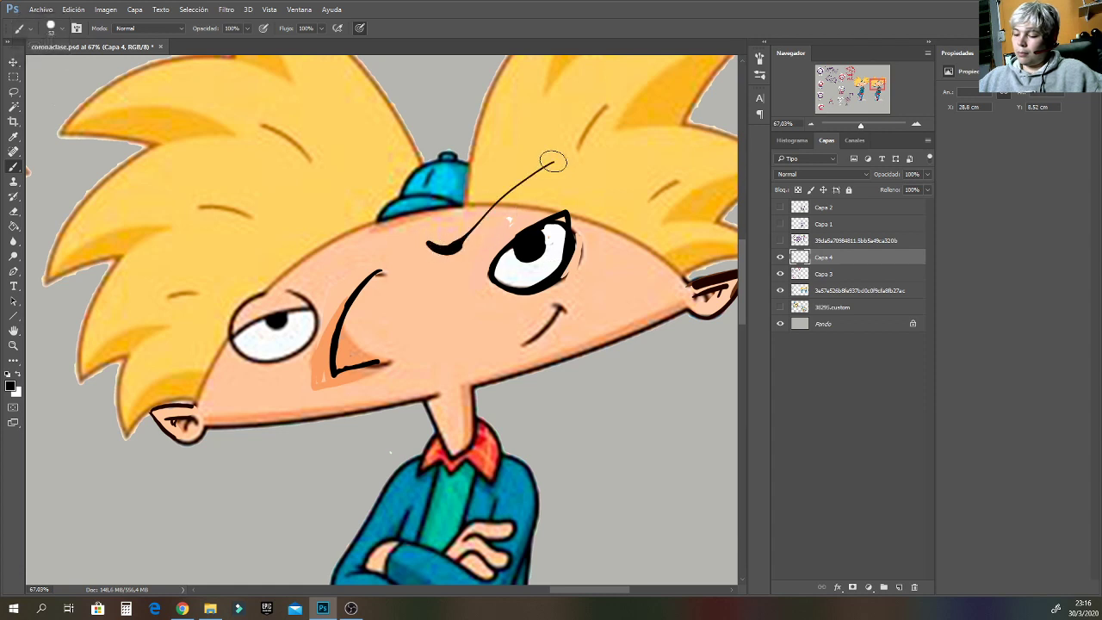
pyautogui.hotkey('ctrl', 'z')
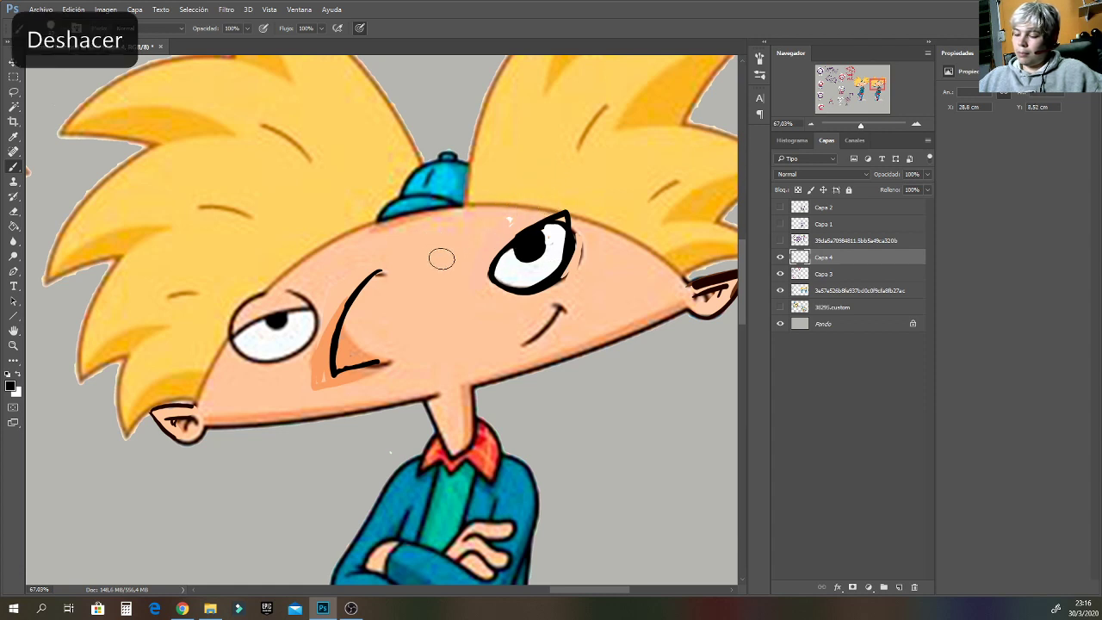
pyautogui.moveTo(375, 270)
pyautogui.mouseDown()
pyautogui.moveTo(259, 233)
pyautogui.moveTo(292, 222)
pyautogui.moveTo(366, 264)
pyautogui.moveTo(437, 248)
pyautogui.moveTo(542, 166)
pyautogui.moveTo(571, 195)
pyautogui.mouseUp()
pyautogui.hotkey('ctrl', 'z')
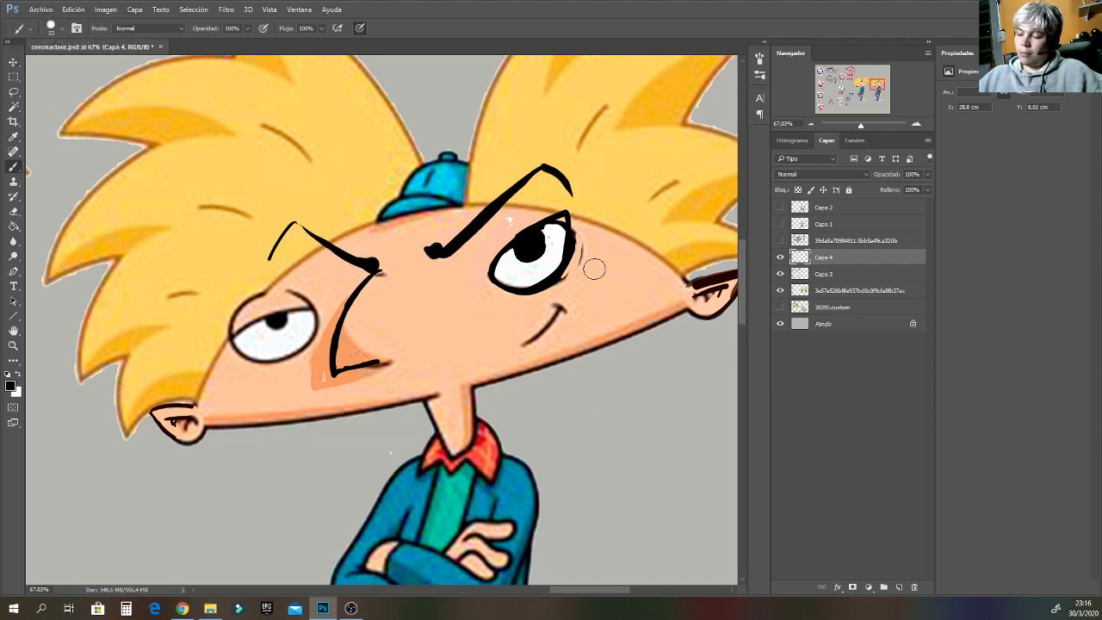
# Draw a sweeping black hairline from the left-hand ear up across the hair toward the cap.
pyautogui.moveTo(271, 257)
pyautogui.mouseDown()
pyautogui.moveTo(194, 401)
pyautogui.moveTo(324, 196)
pyautogui.mouseUp()
pyautogui.moveTo(252, 281); pyautogui.dragTo(316, 203)
pyautogui.moveTo(272, 255); pyautogui.dragTo(384, 135)
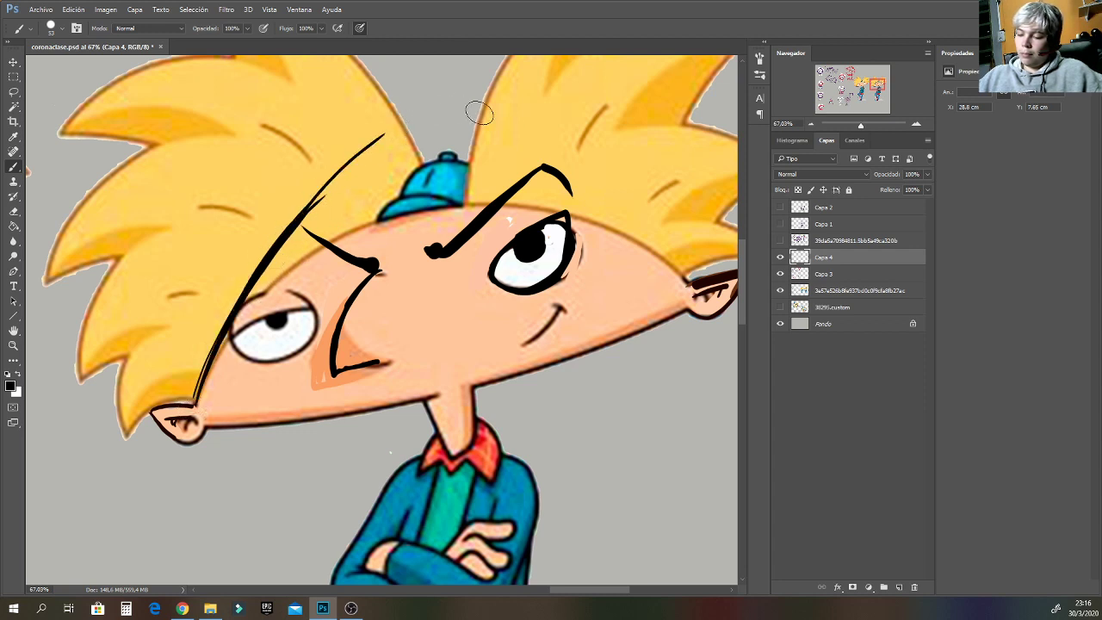
# Draw a black hairline from the right-hand ear up to the eyebrow's peak and onward to above the cap.
pyautogui.press('alt')
pyautogui.moveTo(552, 177); pyautogui.dragTo(658, 257)
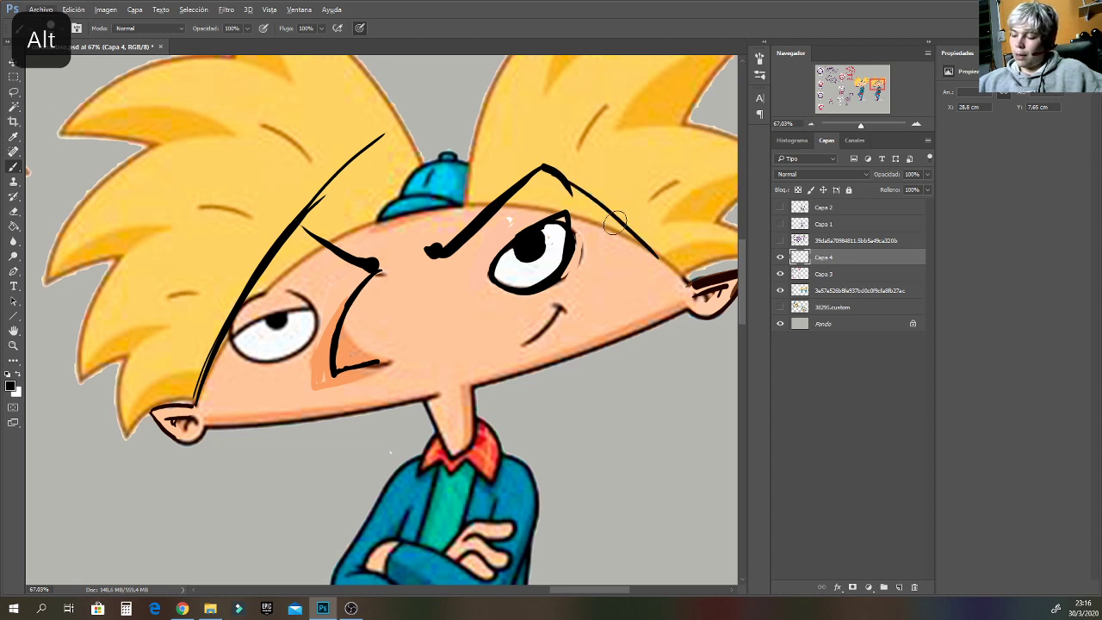
pyautogui.moveTo(586, 198); pyautogui.dragTo(693, 283)
pyautogui.moveTo(536, 167)
pyautogui.mouseDown()
pyautogui.moveTo(424, 132)
pyautogui.moveTo(507, 169)
pyautogui.moveTo(478, 149)
pyautogui.mouseUp()
pyautogui.hotkey('ctrl', 'z')
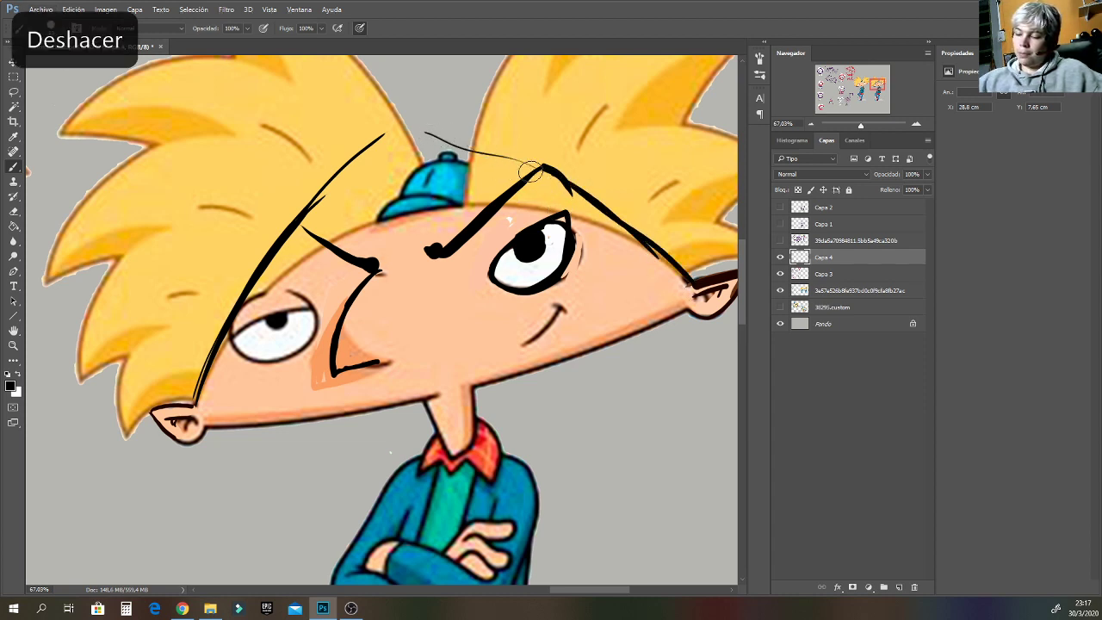
pyautogui.moveTo(543, 166); pyautogui.dragTo(435, 118)
# Paint sampled skin colour over the hair inside the new left-hand hairline, trimming the left-hand eyebrow's outer end.
pyautogui.press('alt')
pyautogui.keyDown('alt'); pyautogui.click(377, 244); pyautogui.keyUp('alt')
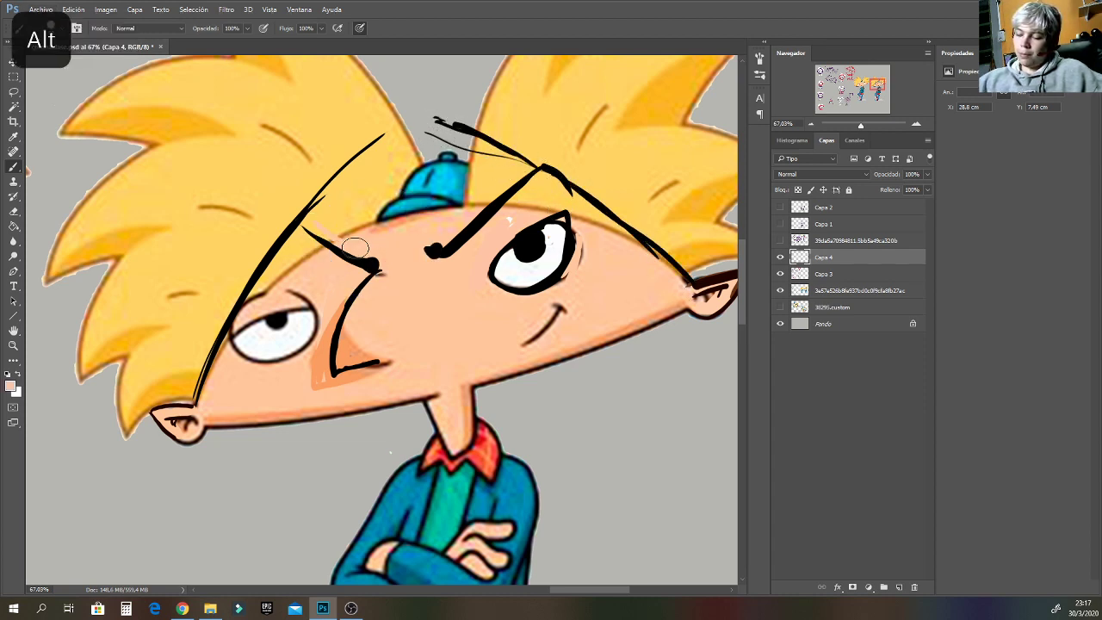
pyautogui.moveTo(313, 237)
pyautogui.mouseDown()
pyautogui.moveTo(338, 253)
pyautogui.moveTo(263, 286)
pyautogui.mouseUp()
pyautogui.press('alt')
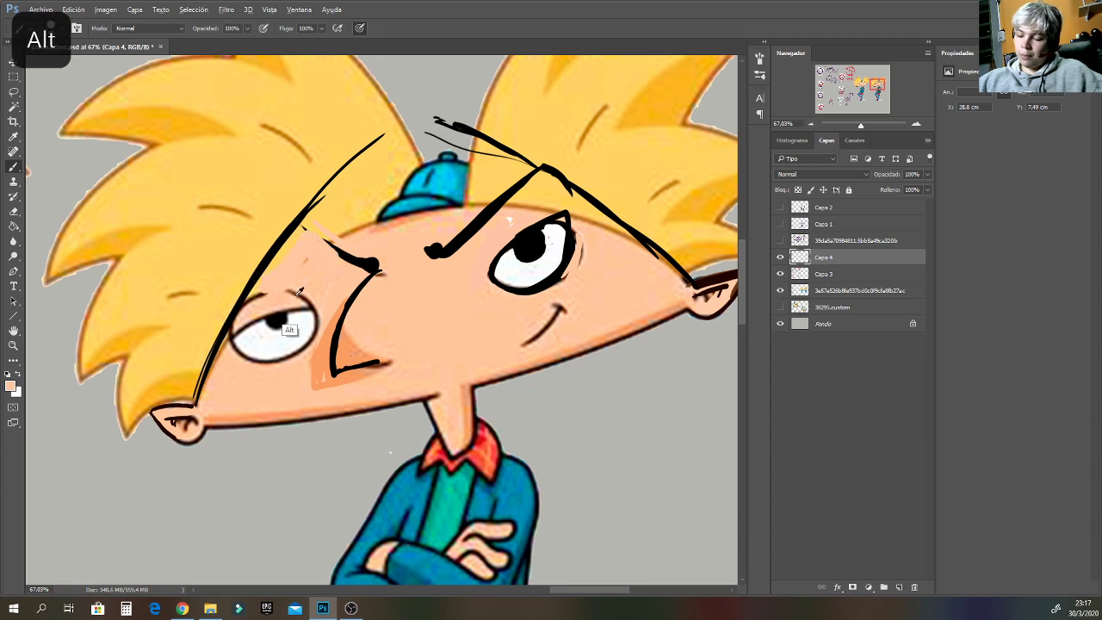
# Redraw the left-hand eye as a rounder white eye with thick black outline and pupil, covering the old eye with skin colour.
pyautogui.keyDown('alt'); pyautogui.click(293, 336); pyautogui.keyUp('alt')
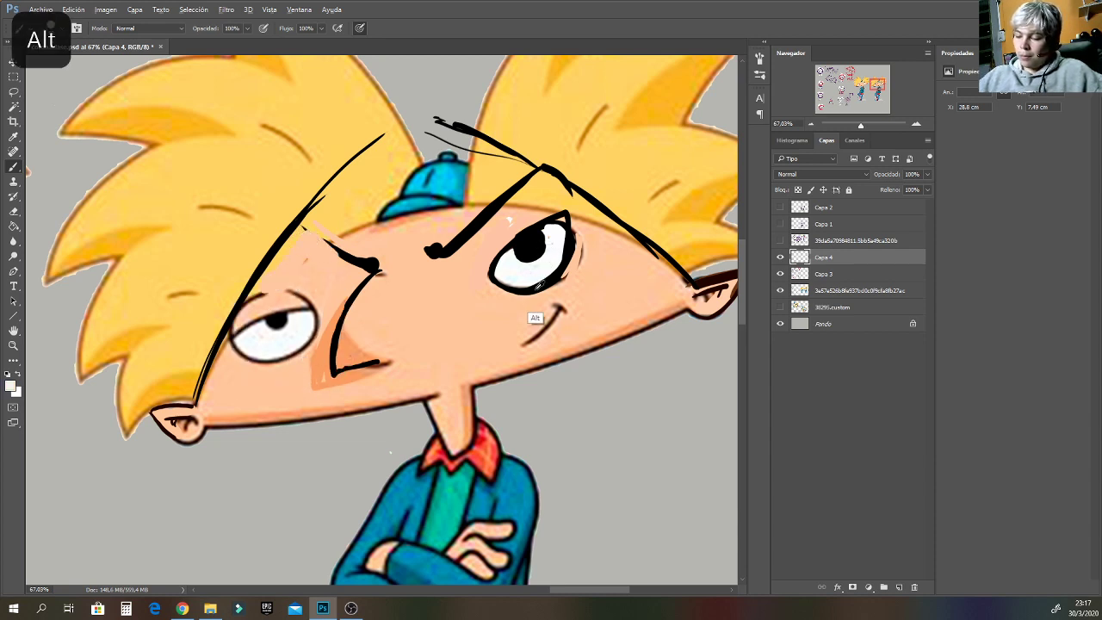
pyautogui.keyDown('alt'); pyautogui.click(539, 285); pyautogui.keyUp('alt')
pyautogui.moveTo(282, 284)
pyautogui.mouseDown()
pyautogui.moveTo(252, 332)
pyautogui.moveTo(303, 345)
pyautogui.moveTo(317, 330)
pyautogui.moveTo(308, 295)
pyautogui.moveTo(273, 296)
pyautogui.moveTo(290, 302)
pyautogui.moveTo(286, 330)
pyautogui.moveTo(277, 295)
pyautogui.moveTo(270, 330)
pyautogui.moveTo(275, 287)
pyautogui.mouseUp()
pyautogui.keyDown('alt'); pyautogui.click(286, 339); pyautogui.keyUp('alt')
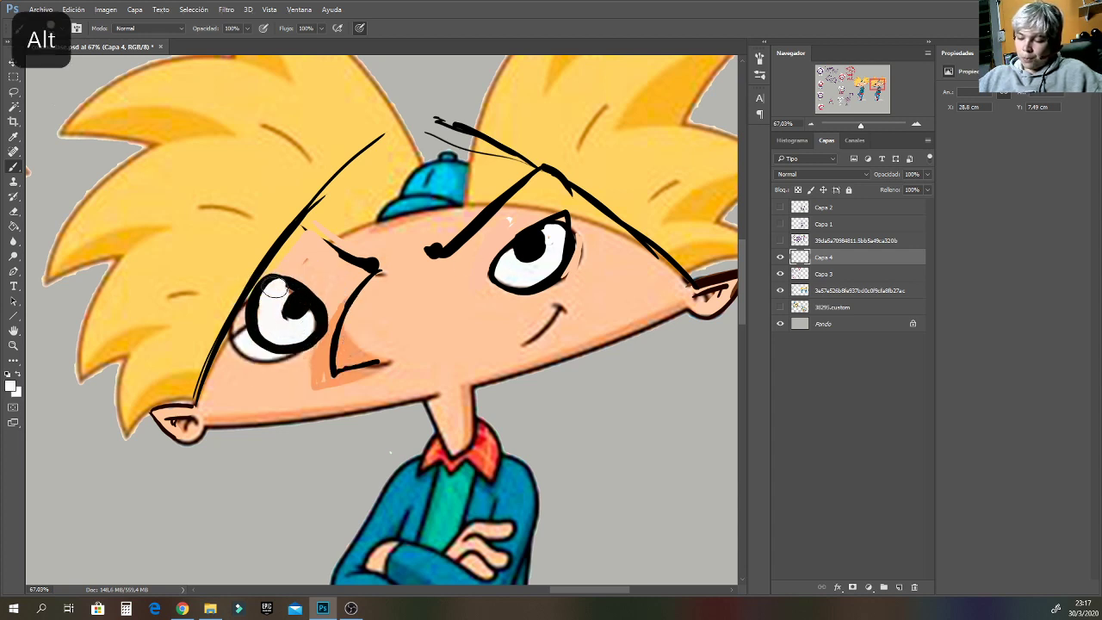
pyautogui.keyDown('alt'); pyautogui.click(238, 373); pyautogui.keyUp('alt')
pyautogui.moveTo(234, 340)
pyautogui.mouseDown()
pyautogui.moveTo(250, 361)
pyautogui.moveTo(244, 346)
pyautogui.moveTo(294, 362)
pyautogui.mouseUp()
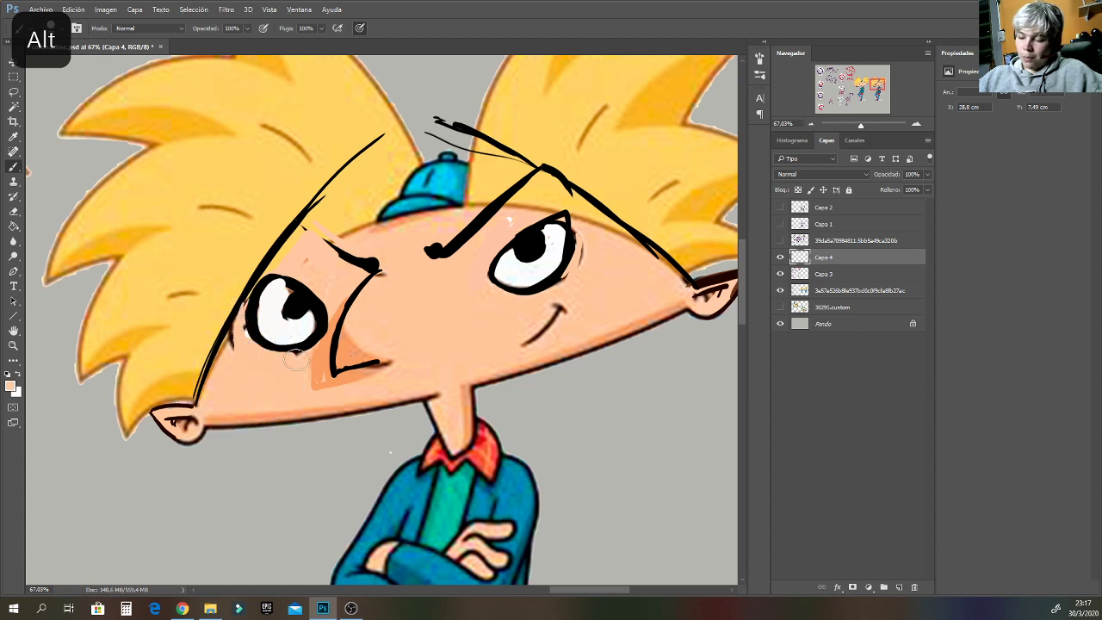
# Repaint the right-hand eye larger in white with a heavy black outer outline and a black pupil near the nose side.
pyautogui.keyDown('alt'); pyautogui.click(520, 291); pyautogui.keyUp('alt')
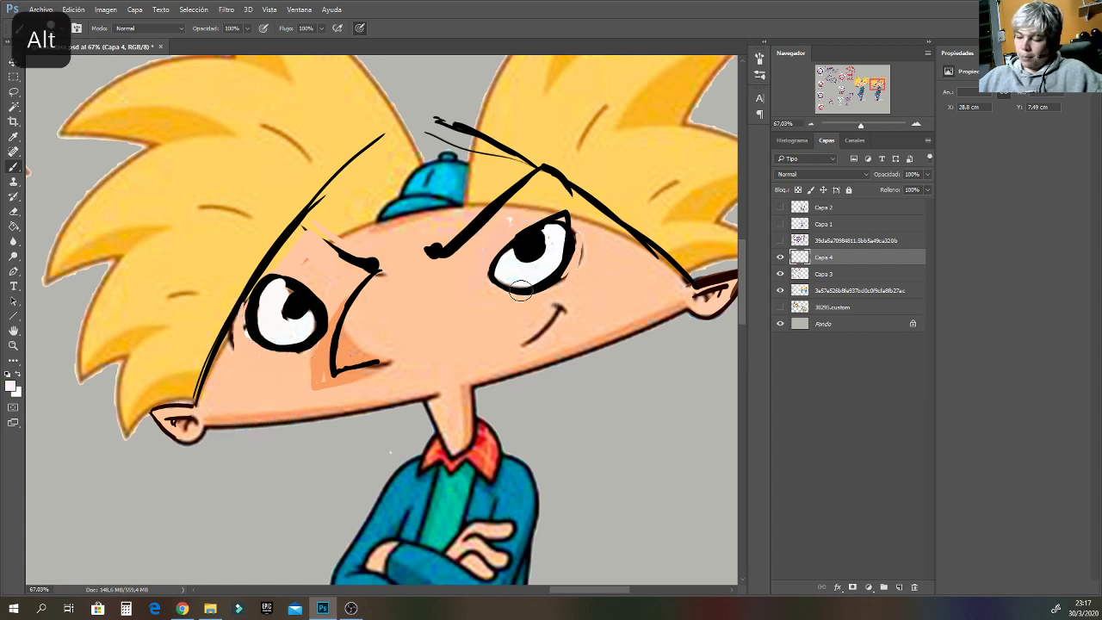
pyautogui.moveTo(499, 291)
pyautogui.mouseDown()
pyautogui.moveTo(541, 276)
pyautogui.moveTo(552, 238)
pyautogui.moveTo(518, 283)
pyautogui.moveTo(494, 262)
pyautogui.moveTo(486, 272)
pyautogui.moveTo(527, 221)
pyautogui.moveTo(550, 229)
pyautogui.moveTo(525, 287)
pyautogui.moveTo(551, 227)
pyautogui.mouseUp()
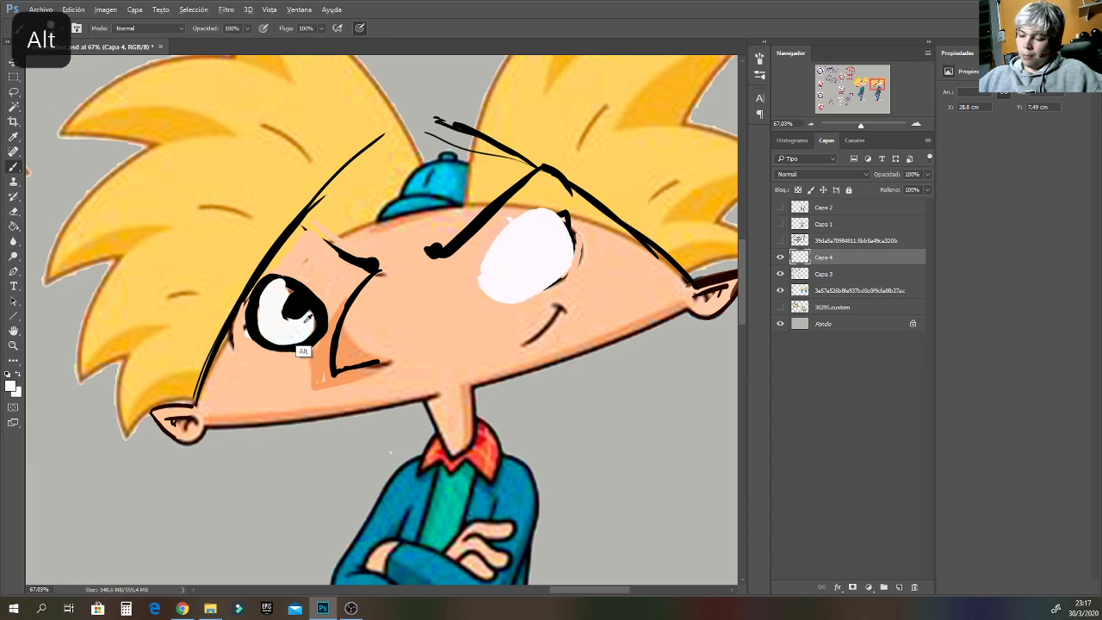
pyautogui.keyDown('alt'); pyautogui.click(314, 346); pyautogui.keyUp('alt')
pyautogui.moveTo(482, 291)
pyautogui.mouseDown()
pyautogui.moveTo(489, 250)
pyautogui.moveTo(541, 202)
pyautogui.moveTo(567, 234)
pyautogui.moveTo(553, 287)
pyautogui.moveTo(496, 302)
pyautogui.moveTo(505, 257)
pyautogui.mouseUp()
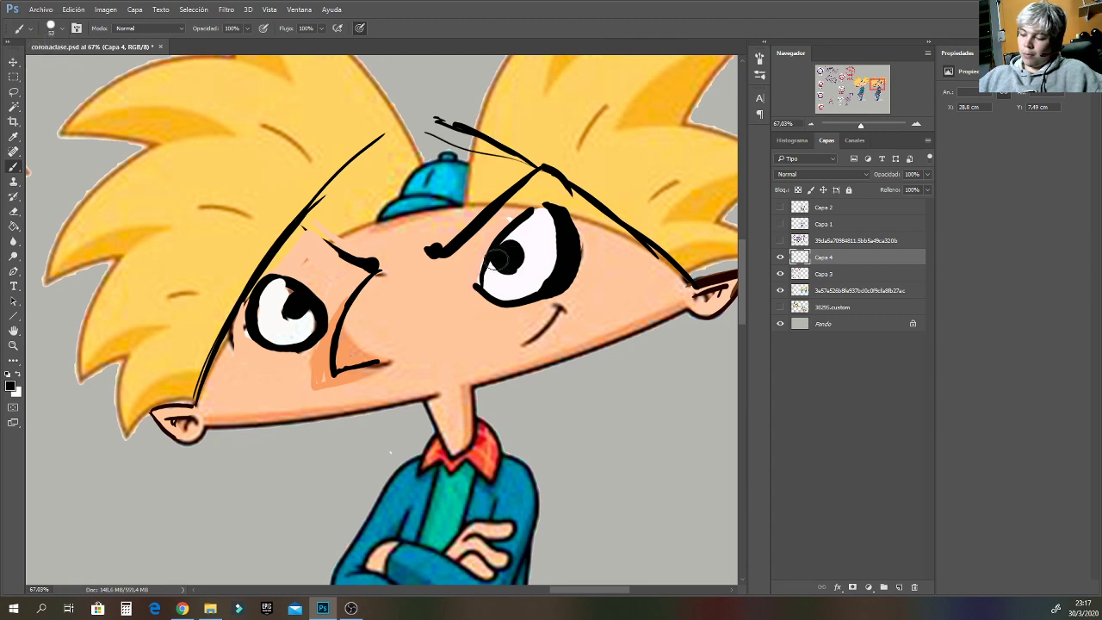
# Fill the raised forehead between the two hairlines with sampled skin colour, covering the old cap and stray hairline strokes.
pyautogui.keyDown('alt'); pyautogui.click(406, 263); pyautogui.keyUp('alt')
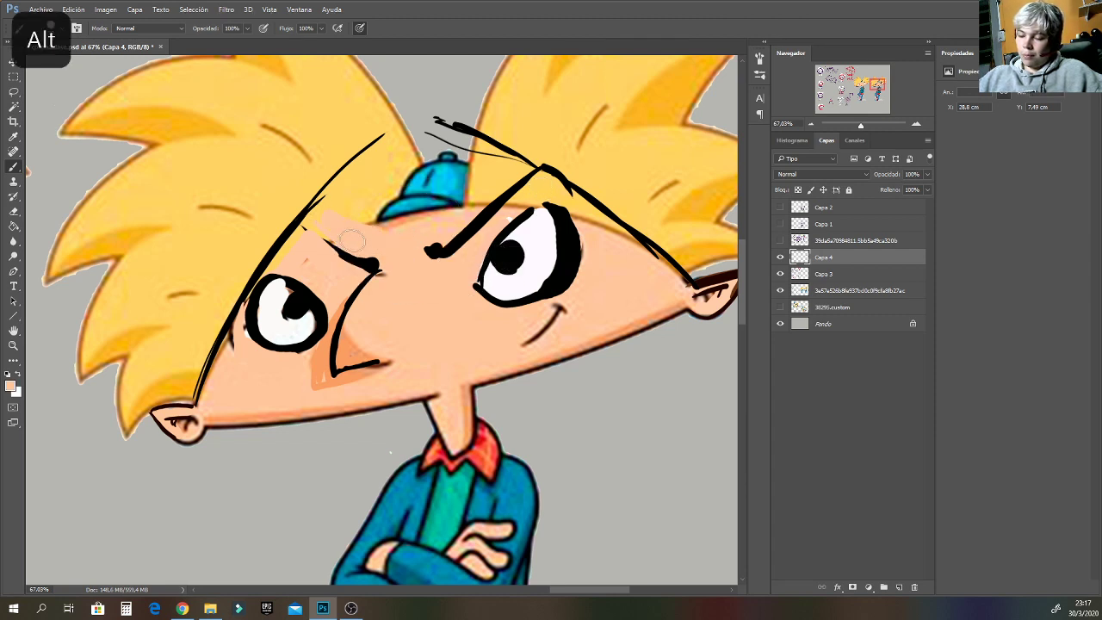
pyautogui.moveTo(392, 139)
pyautogui.mouseDown()
pyautogui.moveTo(320, 201)
pyautogui.moveTo(379, 216)
pyautogui.moveTo(448, 138)
pyautogui.moveTo(465, 211)
pyautogui.moveTo(507, 165)
pyautogui.mouseUp()
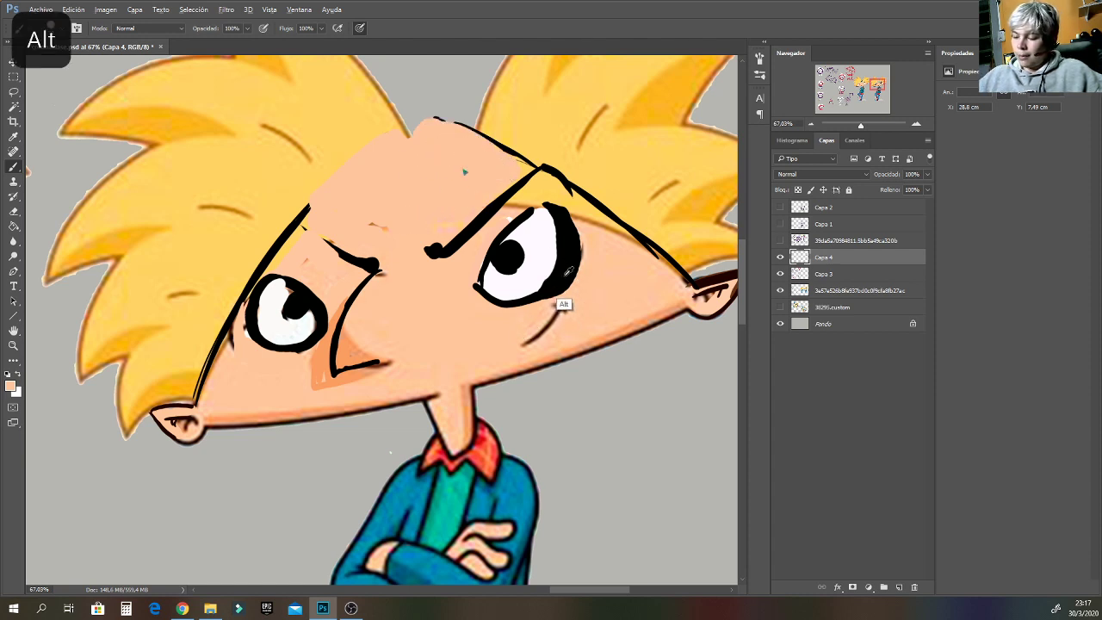
# Replace the smile with a black-outlined crooked grin, fill it white and divide it into teeth.
pyautogui.keyDown('alt'); pyautogui.click(561, 305); pyautogui.keyUp('alt')
pyautogui.moveTo(545, 303)
pyautogui.mouseDown()
pyautogui.moveTo(569, 315)
pyautogui.moveTo(530, 353)
pyautogui.moveTo(521, 345)
pyautogui.moveTo(547, 308)
pyautogui.mouseUp()
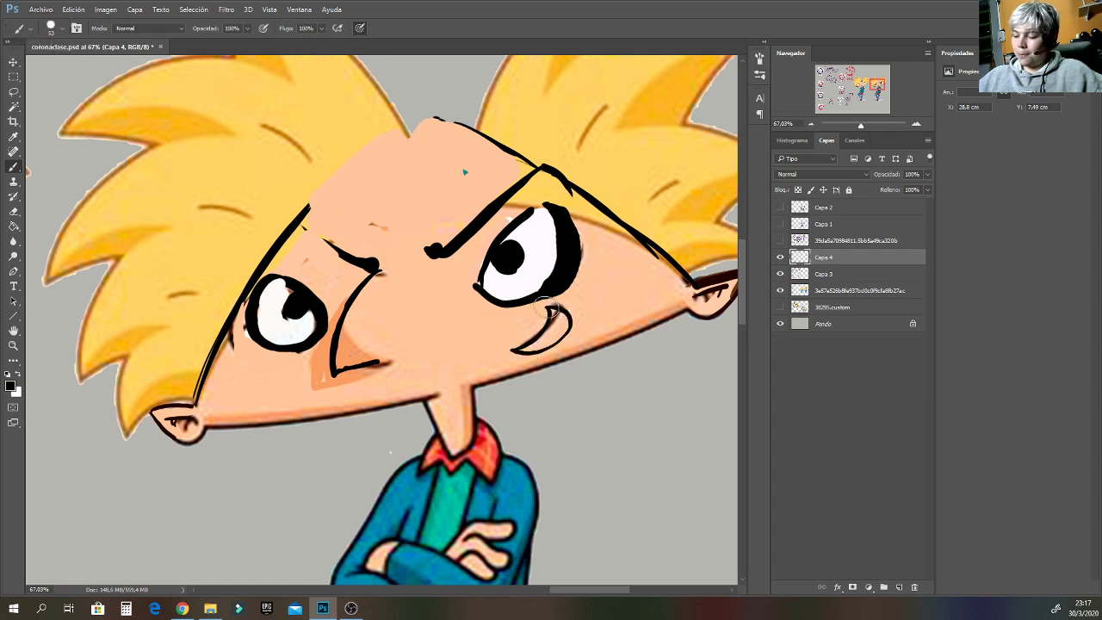
pyautogui.keyDown('alt'); pyautogui.click(551, 264); pyautogui.keyUp('alt')
pyautogui.moveTo(531, 344)
pyautogui.mouseDown()
pyautogui.moveTo(560, 314)
pyautogui.moveTo(548, 337)
pyautogui.moveTo(562, 263)
pyautogui.moveTo(550, 351)
pyautogui.moveTo(525, 351)
pyautogui.mouseUp()
pyautogui.keyDown('alt'); pyautogui.click(560, 290); pyautogui.keyUp('alt')
pyautogui.moveTo(557, 314)
pyautogui.mouseDown()
pyautogui.moveTo(530, 342)
pyautogui.moveTo(552, 348)
pyautogui.moveTo(564, 326)
pyautogui.mouseUp()
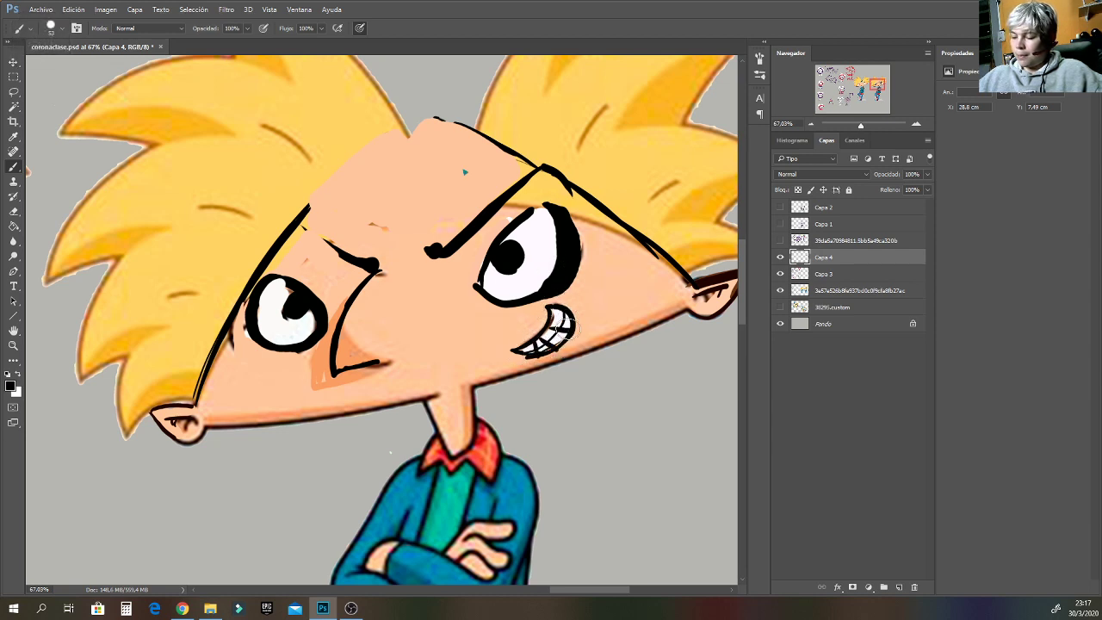
# Shade inside, beside and beneath the angular nose with sampled skin and orange shadow colours.
pyautogui.keyDown('alt'); pyautogui.click(365, 320); pyautogui.keyUp('alt')
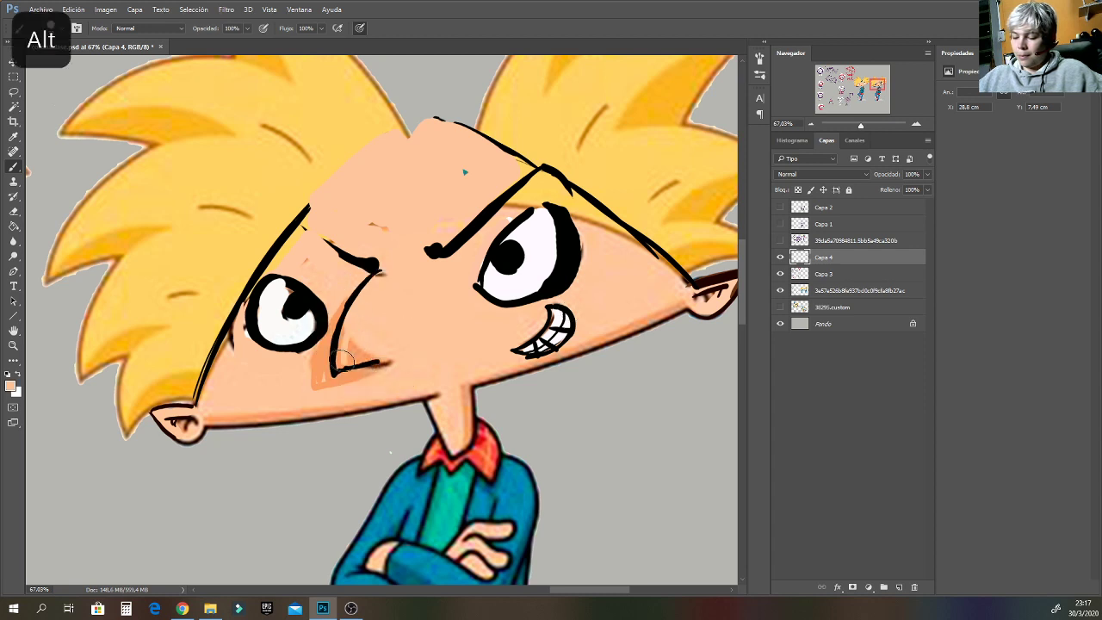
pyautogui.keyDown('alt'); pyautogui.click(335, 385); pyautogui.keyUp('alt')
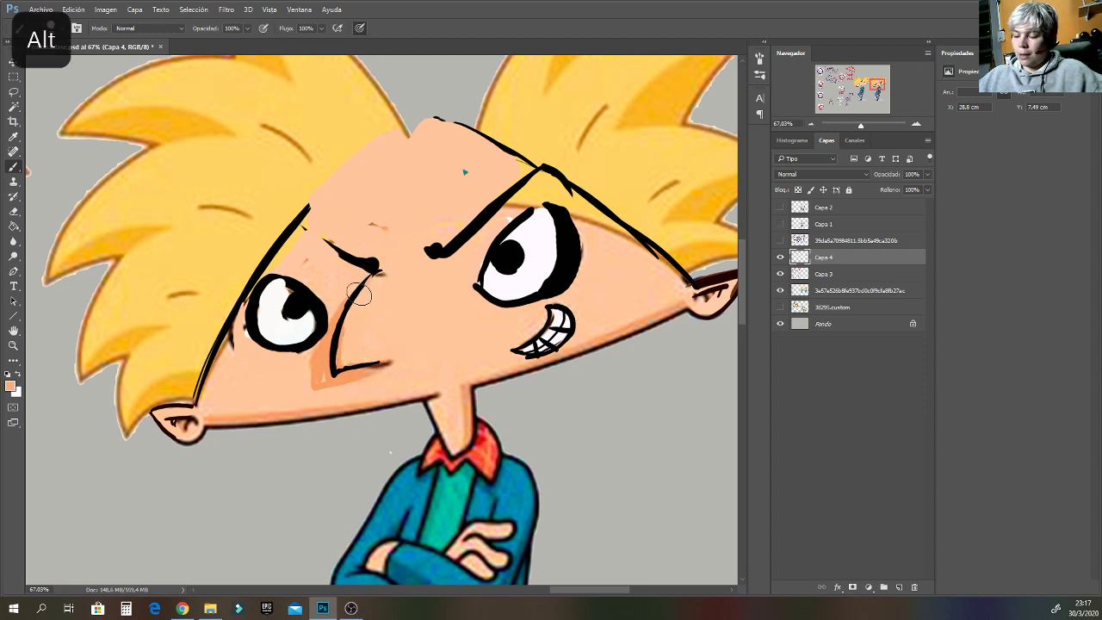
pyautogui.moveTo(363, 289)
pyautogui.mouseDown()
pyautogui.moveTo(344, 357)
pyautogui.moveTo(415, 356)
pyautogui.moveTo(367, 362)
pyautogui.moveTo(341, 298)
pyautogui.moveTo(310, 385)
pyautogui.moveTo(321, 361)
pyautogui.moveTo(322, 384)
pyautogui.moveTo(388, 369)
pyautogui.mouseUp()
pyautogui.keyDown('alt'); pyautogui.click(318, 400); pyautogui.keyUp('alt')
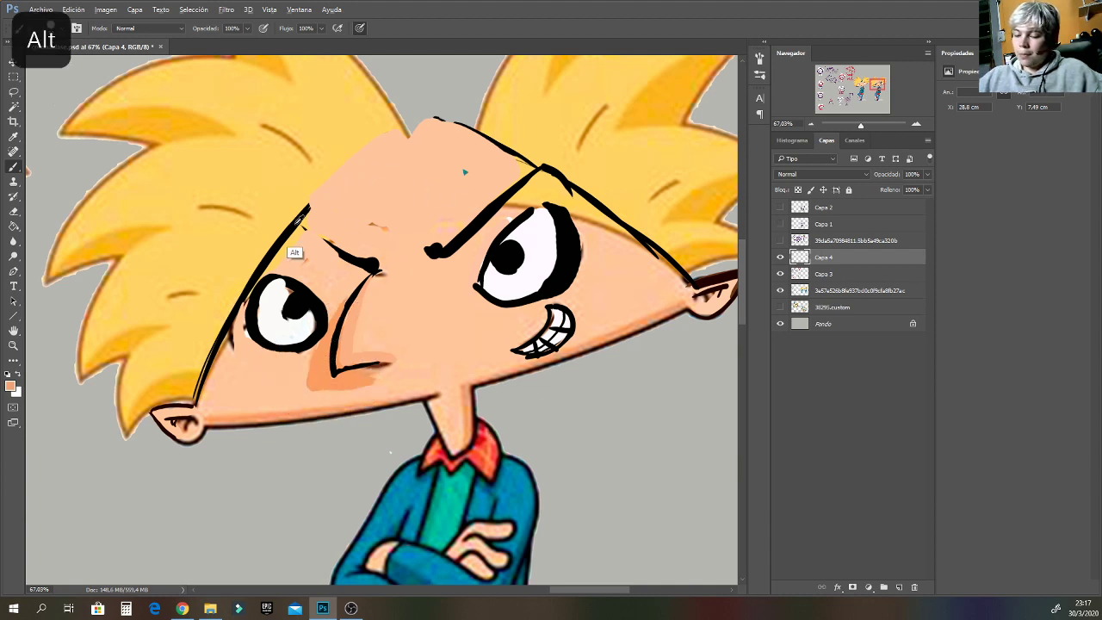
# Extend the left-hand hairline to the top of the forehead and draw a small angular cap there, filled with the jacket's blue.
pyautogui.keyDown('alt'); pyautogui.click(293, 251); pyautogui.keyUp('alt')
pyautogui.moveTo(308, 209); pyautogui.dragTo(408, 126)
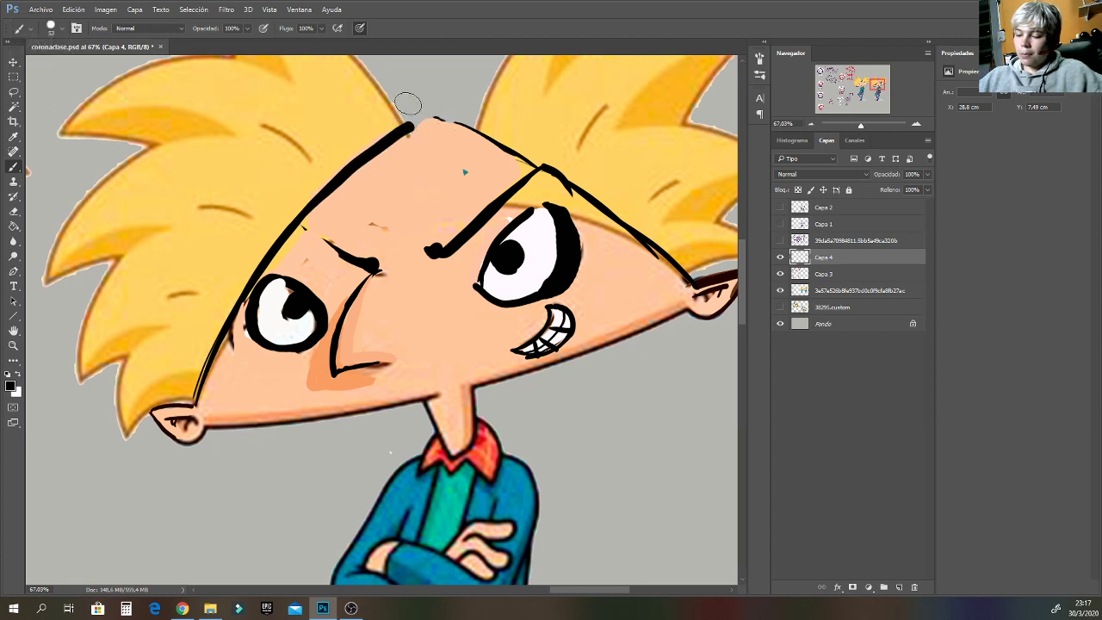
pyautogui.moveTo(390, 121)
pyautogui.mouseDown()
pyautogui.moveTo(444, 74)
pyautogui.moveTo(485, 102)
pyautogui.mouseUp()
pyautogui.moveTo(403, 124)
pyautogui.mouseDown()
pyautogui.moveTo(448, 125)
pyautogui.moveTo(398, 131)
pyautogui.moveTo(474, 125)
pyautogui.mouseUp()
pyautogui.keyDown('alt'); pyautogui.click(401, 465); pyautogui.keyUp('alt')
pyautogui.moveTo(412, 138)
pyautogui.mouseDown()
pyautogui.moveTo(392, 168)
pyautogui.moveTo(431, 129)
pyautogui.moveTo(401, 114)
pyautogui.moveTo(435, 82)
pyautogui.moveTo(443, 108)
pyautogui.moveTo(472, 114)
pyautogui.mouseUp()
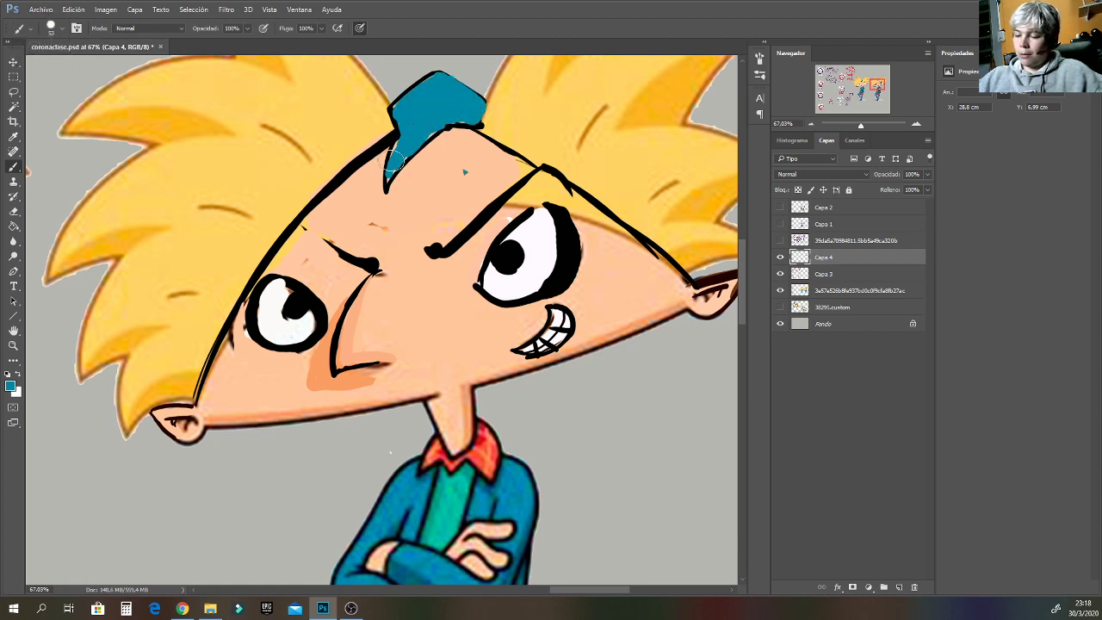
# Reshape the cap's brim into a wider angular blue visor over the forehead and reinforce the cap's black outline.
pyautogui.keyDown('alt'); pyautogui.click(435, 127); pyautogui.keyUp('alt')
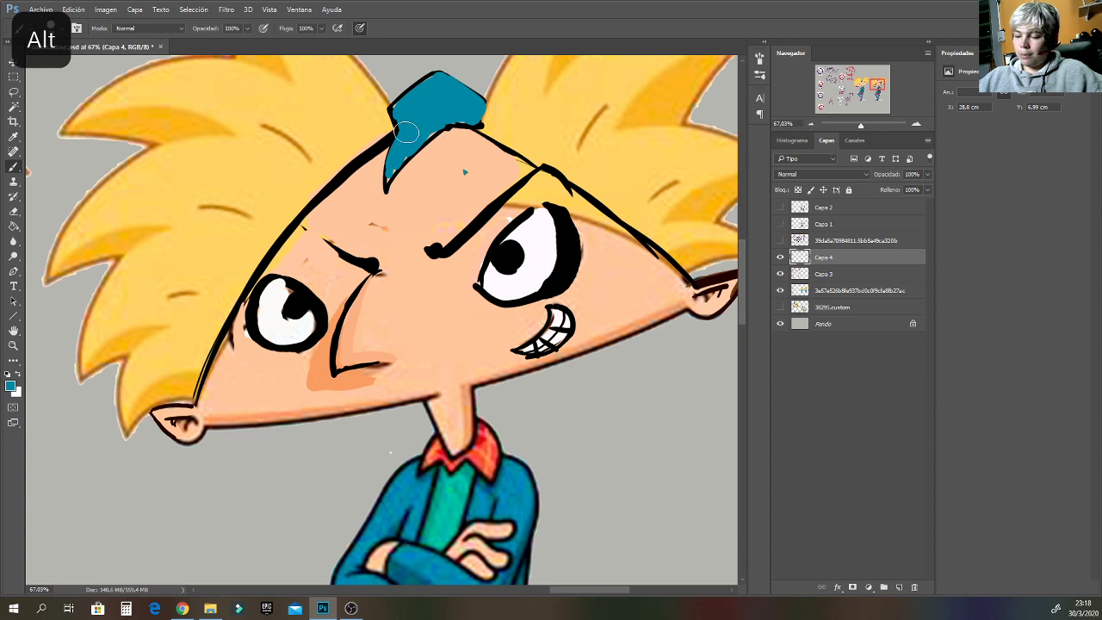
pyautogui.moveTo(398, 142)
pyautogui.mouseDown()
pyautogui.moveTo(386, 172)
pyautogui.moveTo(441, 153)
pyautogui.moveTo(449, 127)
pyautogui.moveTo(376, 173)
pyautogui.moveTo(404, 176)
pyautogui.moveTo(461, 151)
pyautogui.moveTo(461, 120)
pyautogui.mouseUp()
pyautogui.keyDown('alt'); pyautogui.click(374, 180); pyautogui.keyUp('alt')
pyautogui.keyDown('alt'); pyautogui.click(392, 129); pyautogui.keyUp('alt')
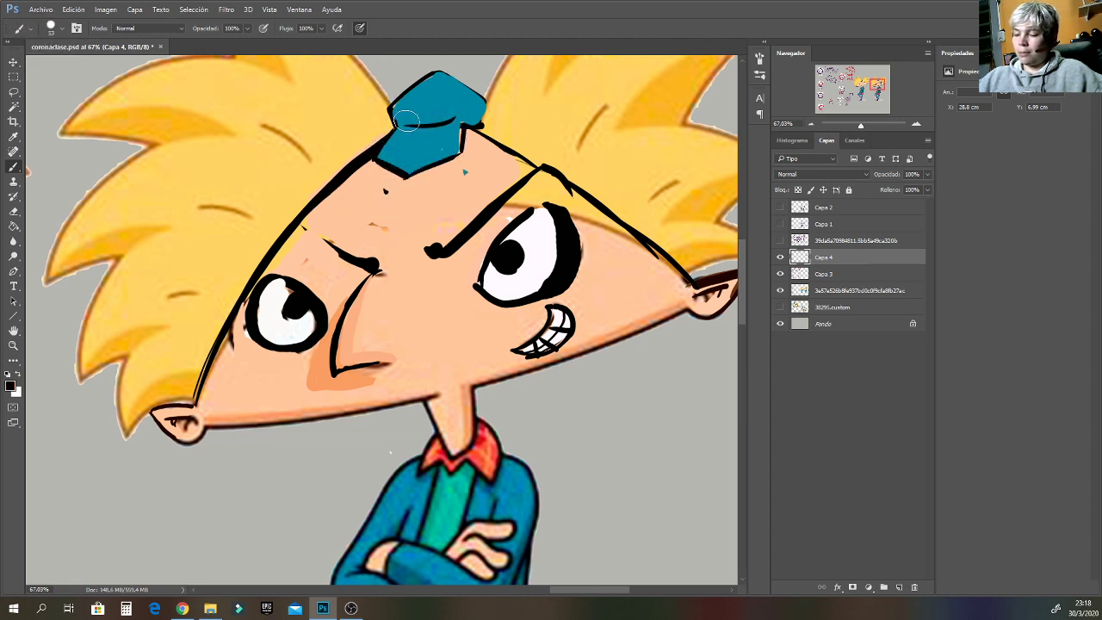
pyautogui.moveTo(390, 136)
pyautogui.mouseDown()
pyautogui.moveTo(406, 91)
pyautogui.moveTo(437, 70)
pyautogui.moveTo(480, 86)
pyautogui.moveTo(478, 119)
pyautogui.mouseUp()
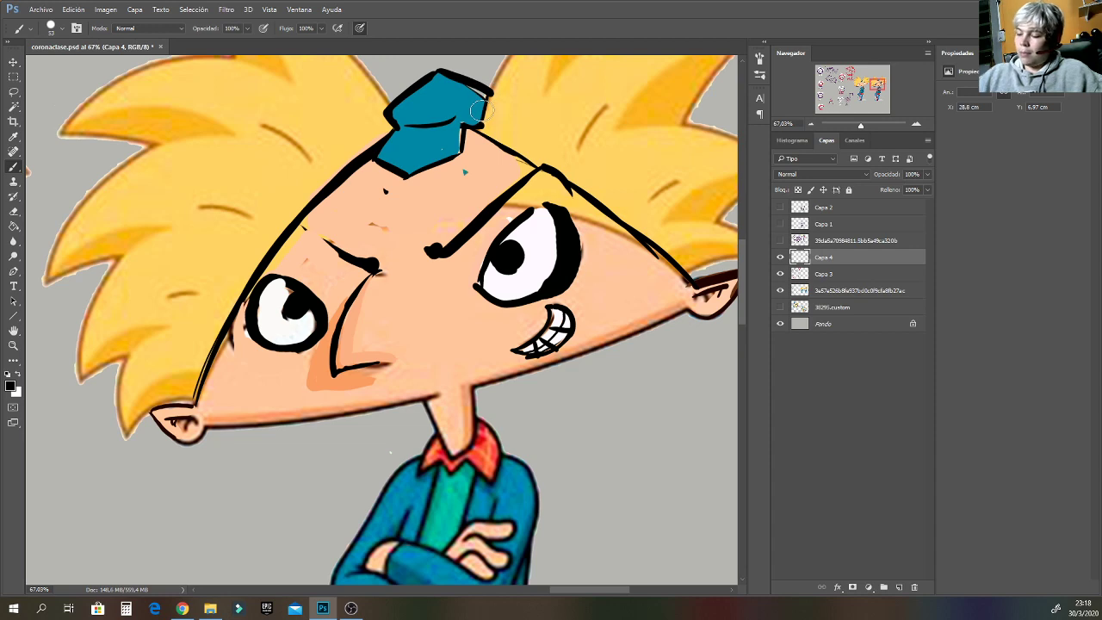
pyautogui.moveTo(860, 126); pyautogui.dragTo(857, 126)
pyautogui.press('alt')
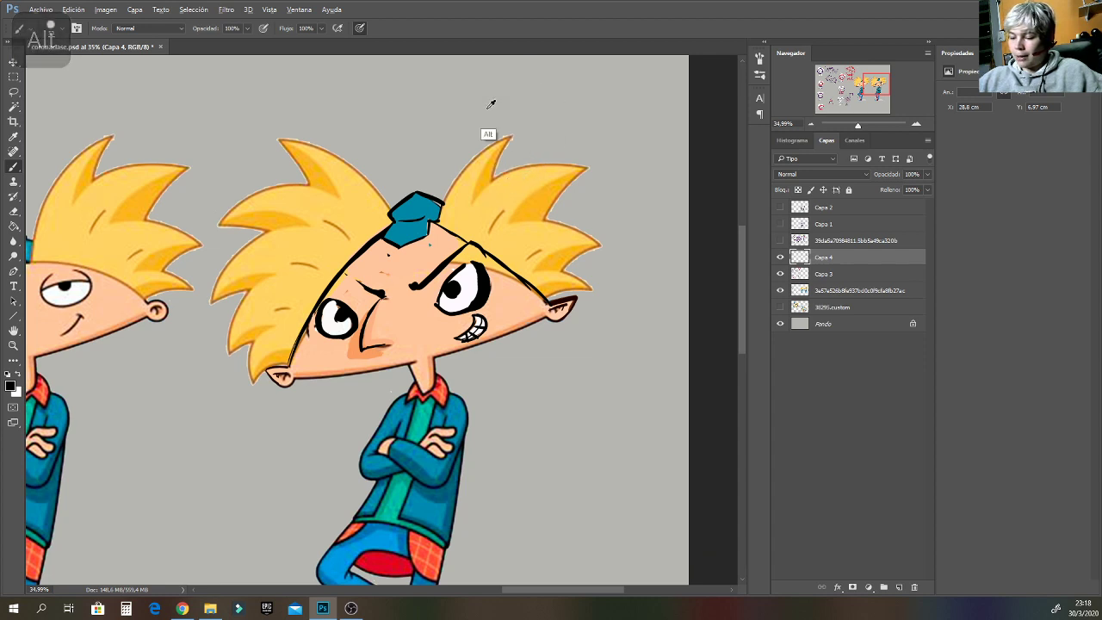
pyautogui.keyDown('alt'); pyautogui.click(482, 284); pyautogui.keyUp('alt')
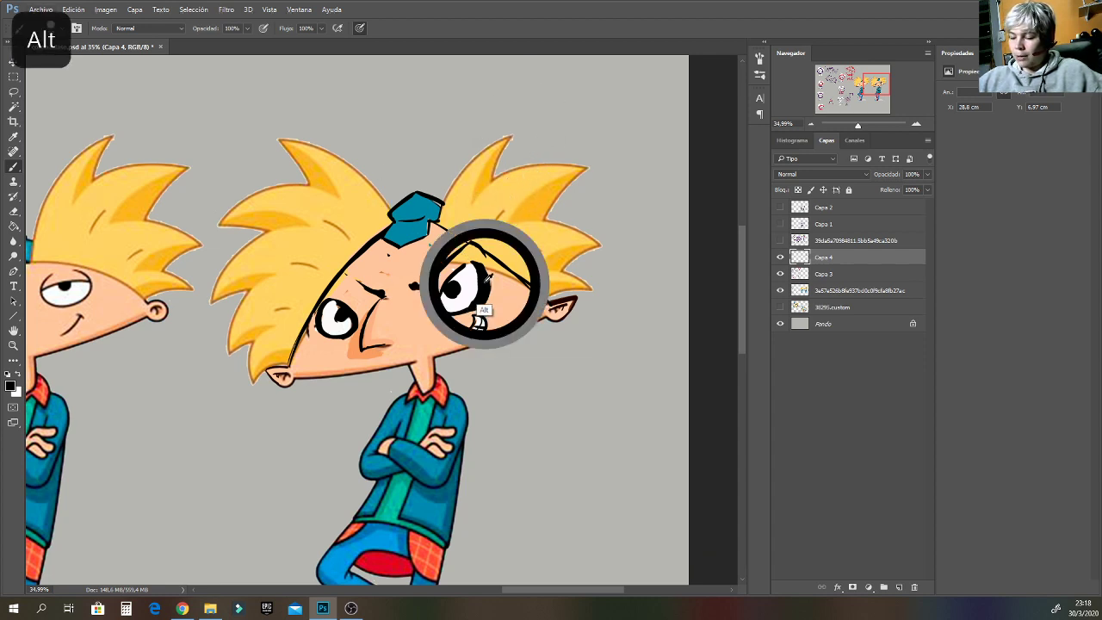
pyautogui.moveTo(482, 186); pyautogui.dragTo(598, 179)
pyautogui.moveTo(522, 222); pyautogui.dragTo(612, 258)
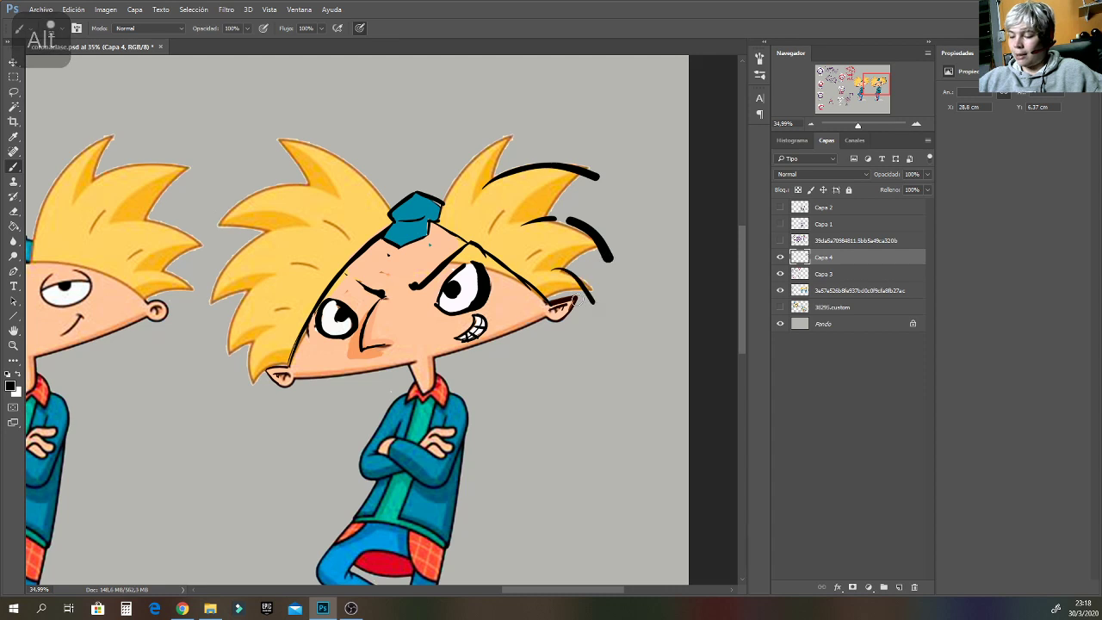
pyautogui.hotkey('ctrl', 'z')
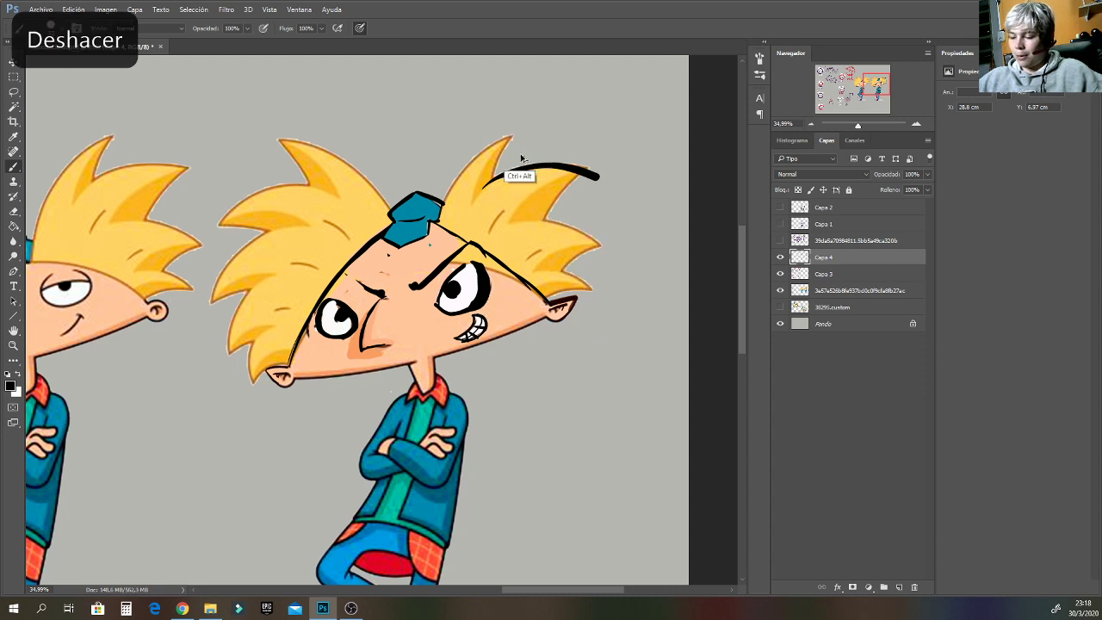
pyautogui.hotkey('ctrl', 'z')
# Trim the right-hand hair's upper tip with background grey and outline sharp black spikes from the cap down toward the ear.
pyautogui.keyDown('alt'); pyautogui.click(493, 176); pyautogui.keyUp('alt')
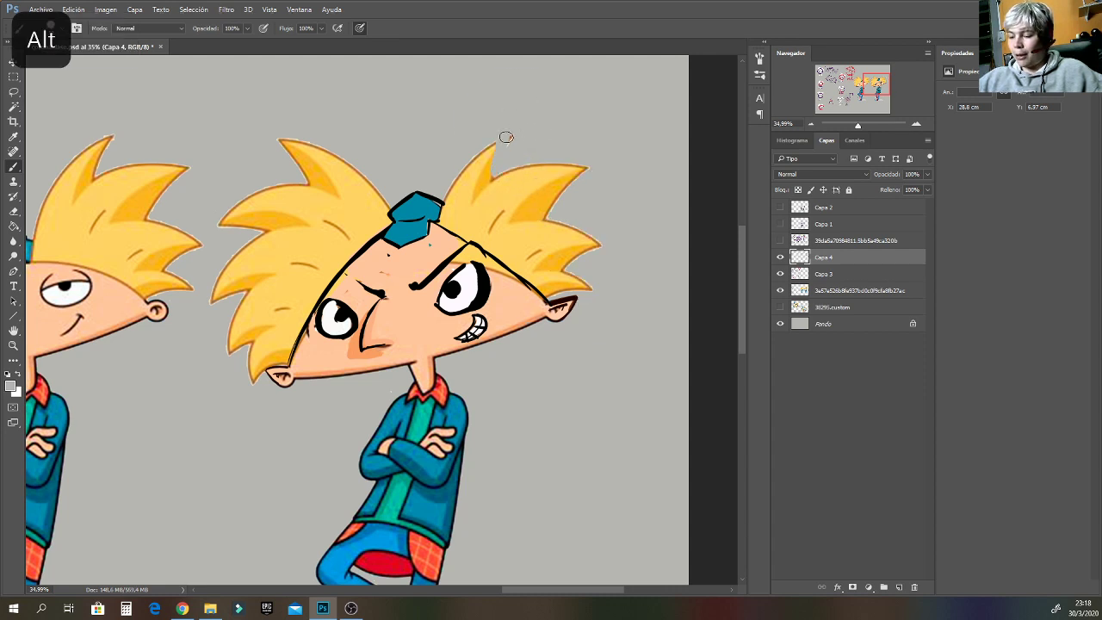
pyautogui.keyDown('alt'); pyautogui.click(463, 186); pyautogui.keyUp('alt')
pyautogui.hotkey('ctrl', 'z')
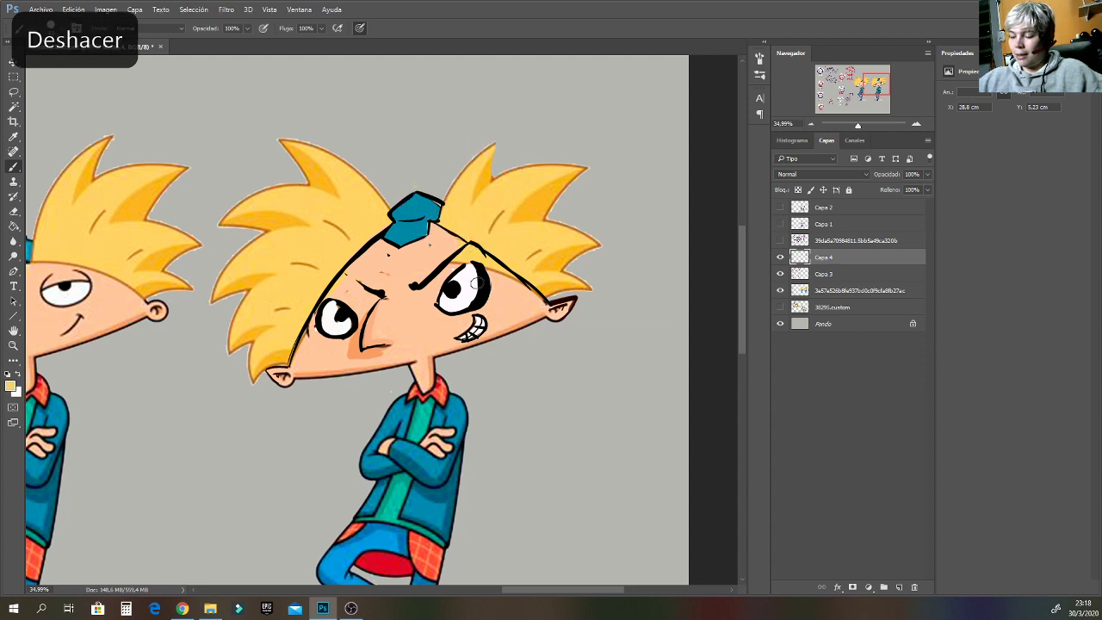
pyautogui.keyDown('alt'); pyautogui.click(451, 196); pyautogui.keyUp('alt')
pyautogui.moveTo(451, 186); pyautogui.dragTo(470, 128)
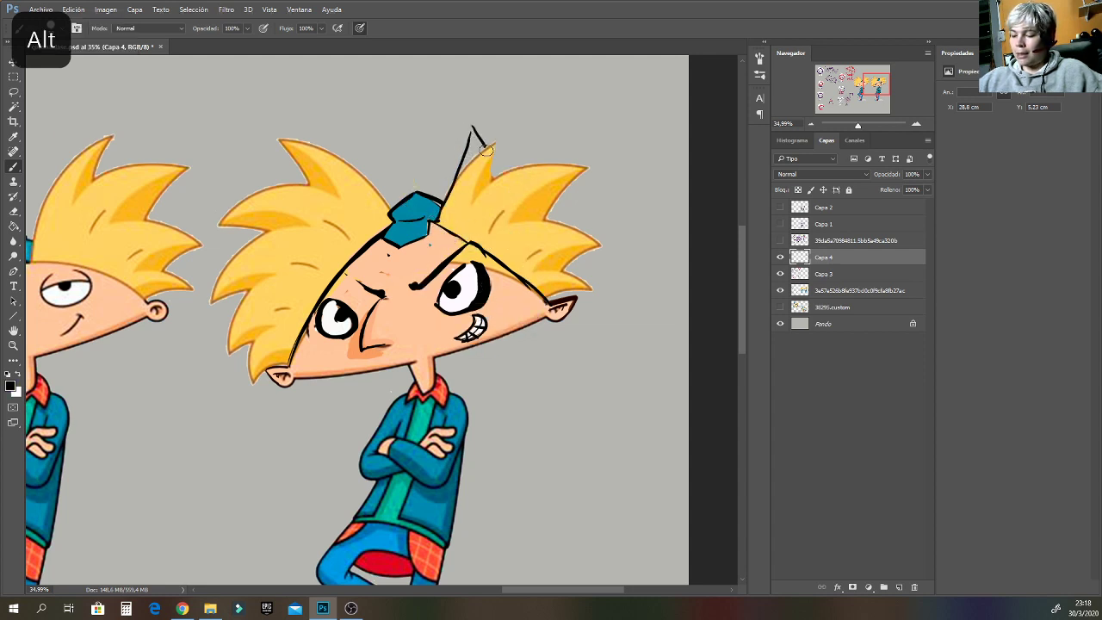
pyautogui.hotkey('ctrl', 'z')
pyautogui.moveTo(447, 202); pyautogui.dragTo(484, 135)
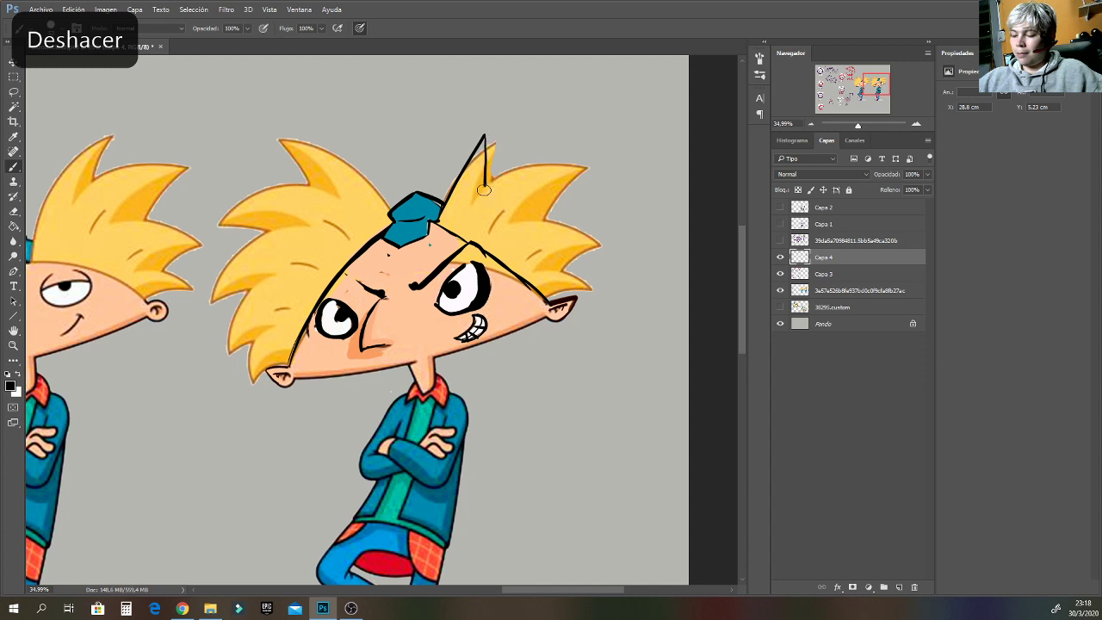
pyautogui.moveTo(503, 182)
pyautogui.mouseDown()
pyautogui.moveTo(542, 143)
pyautogui.moveTo(533, 223)
pyautogui.moveTo(553, 275)
pyautogui.mouseUp()
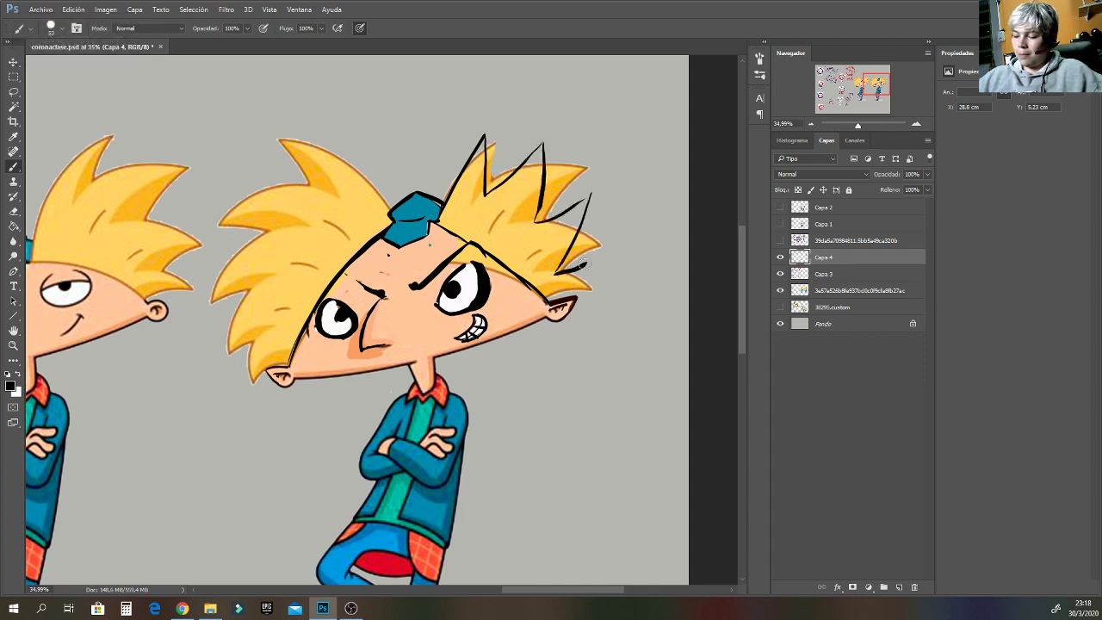
# Cover the right-hand hair outside the new spikes with background grey and fill the spikes with the sampled hair yellow.
pyautogui.keyDown('alt'); pyautogui.click(594, 281); pyautogui.keyUp('alt')
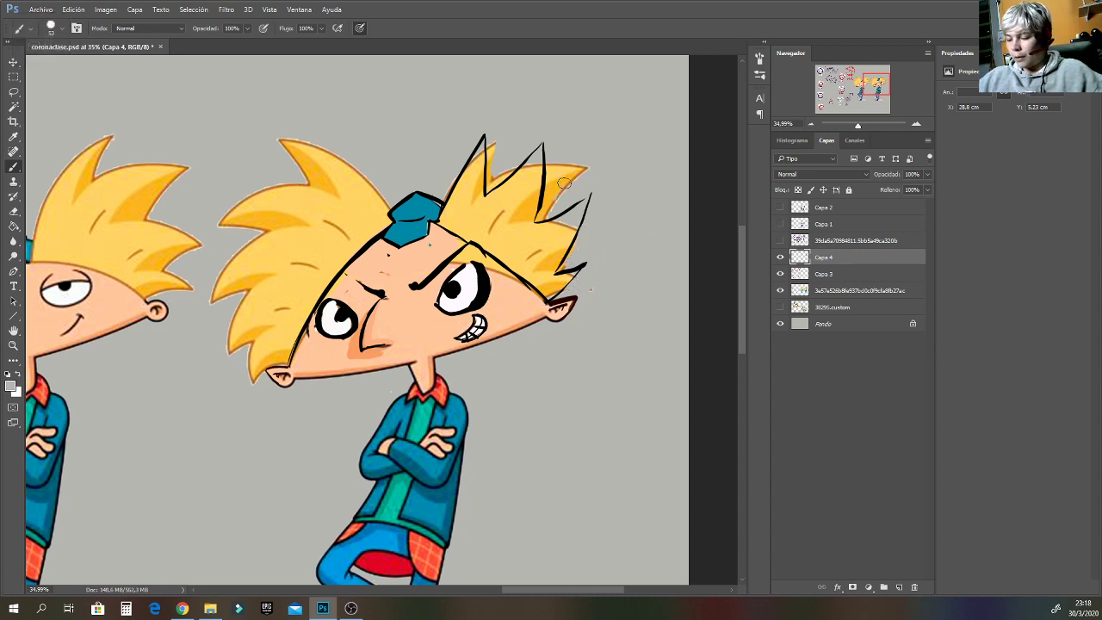
pyautogui.moveTo(565, 182); pyautogui.dragTo(558, 189)
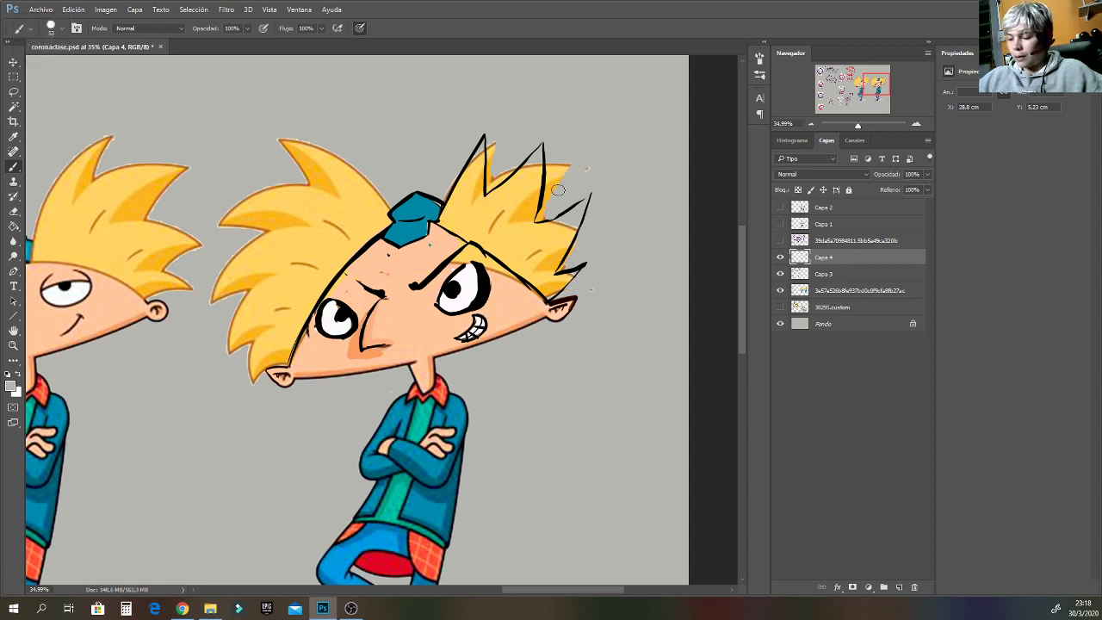
pyautogui.keyDown('alt'); pyautogui.click(485, 177); pyautogui.keyUp('alt')
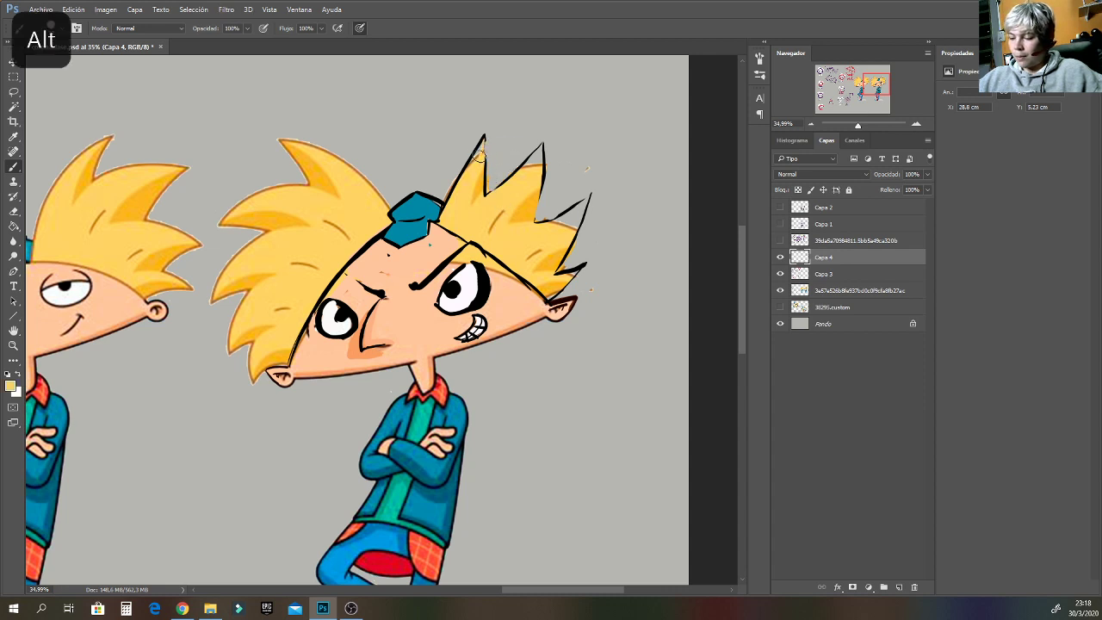
pyautogui.moveTo(518, 176)
pyautogui.mouseDown()
pyautogui.moveTo(541, 152)
pyautogui.moveTo(522, 215)
pyautogui.moveTo(568, 231)
pyautogui.mouseUp()
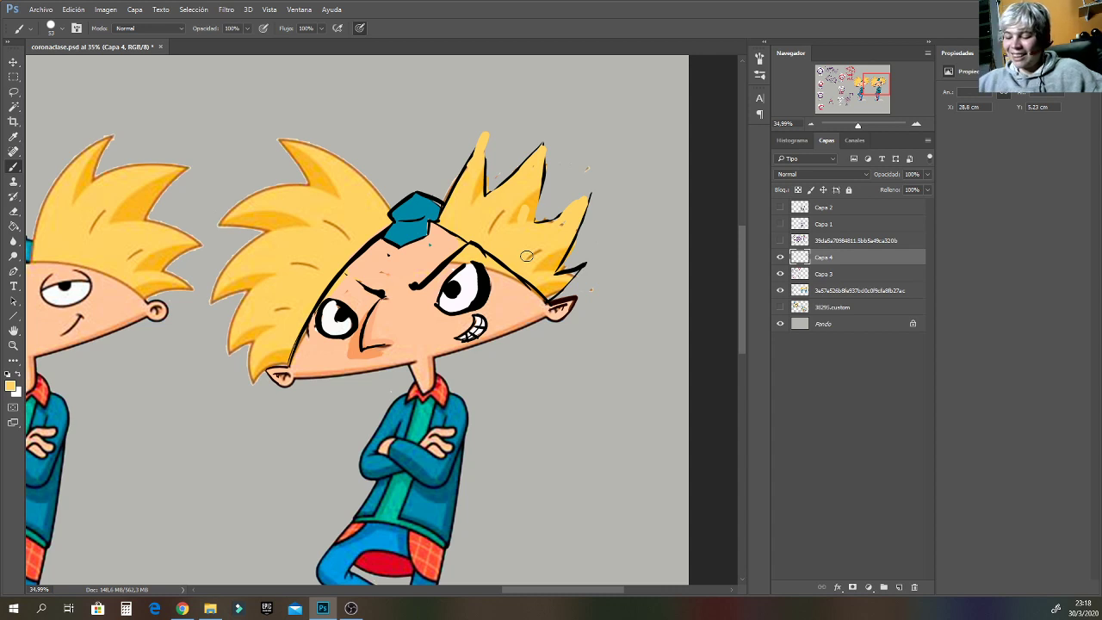
# Paint the leftover hair between the right-hand eye and hairline in skin colour and resample the black outline colour.
pyautogui.keyDown('alt'); pyautogui.click(479, 313); pyautogui.keyUp('alt')
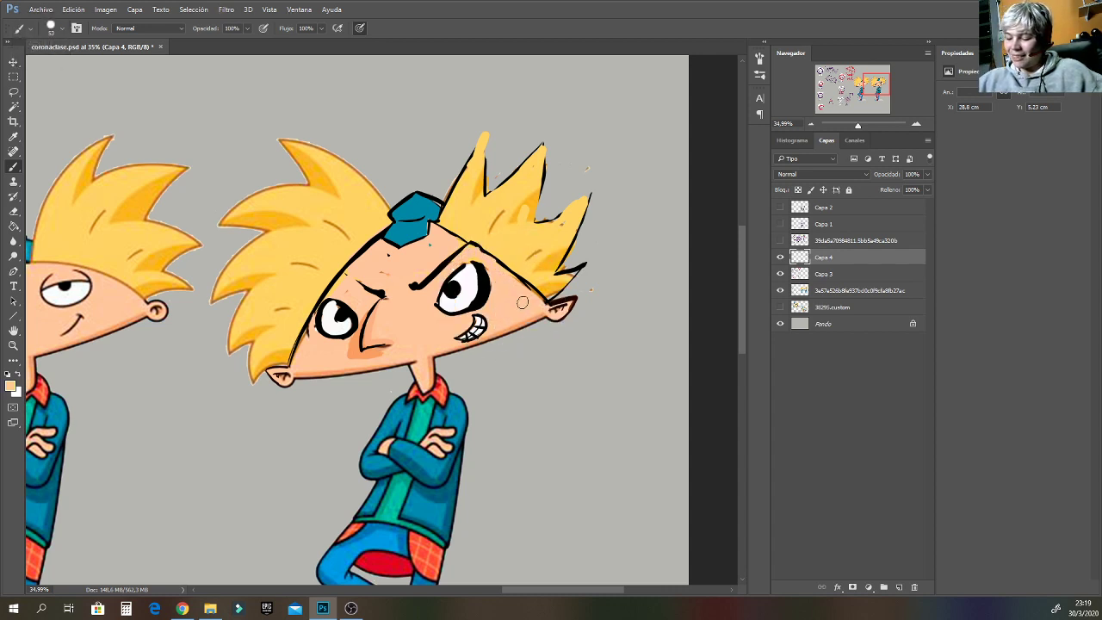
pyautogui.keyDown('alt'); pyautogui.click(485, 285); pyautogui.keyUp('alt')
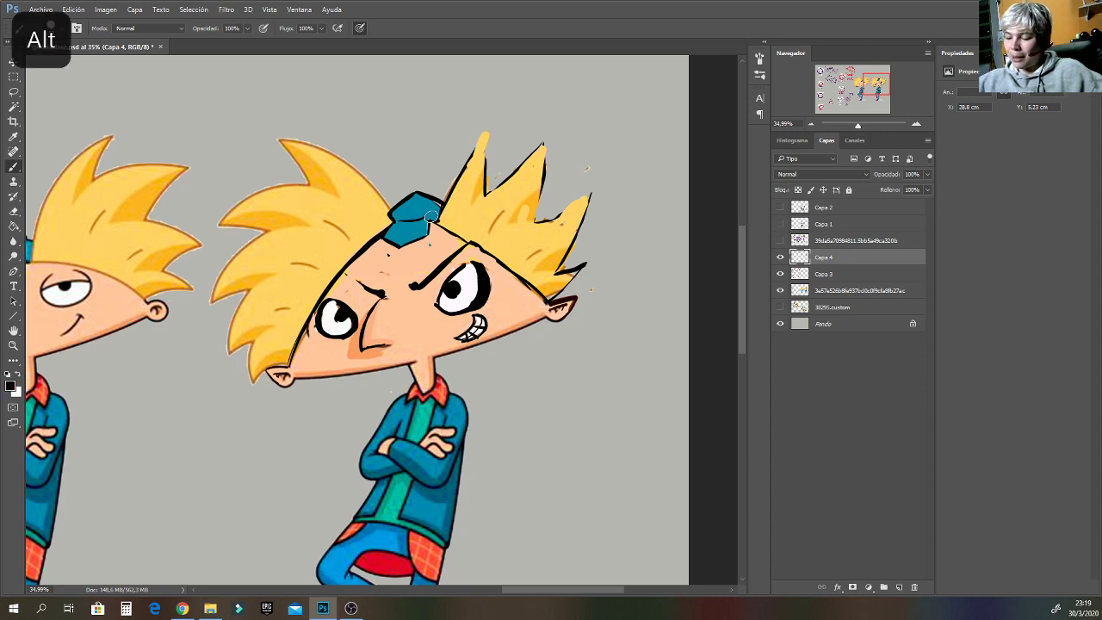
# Draw the right-hand hairline in black from the cap toward the ear and thicken both slanted eyebrows.
pyautogui.moveTo(431, 219); pyautogui.dragTo(533, 288)
pyautogui.moveTo(465, 241); pyautogui.dragTo(518, 283)
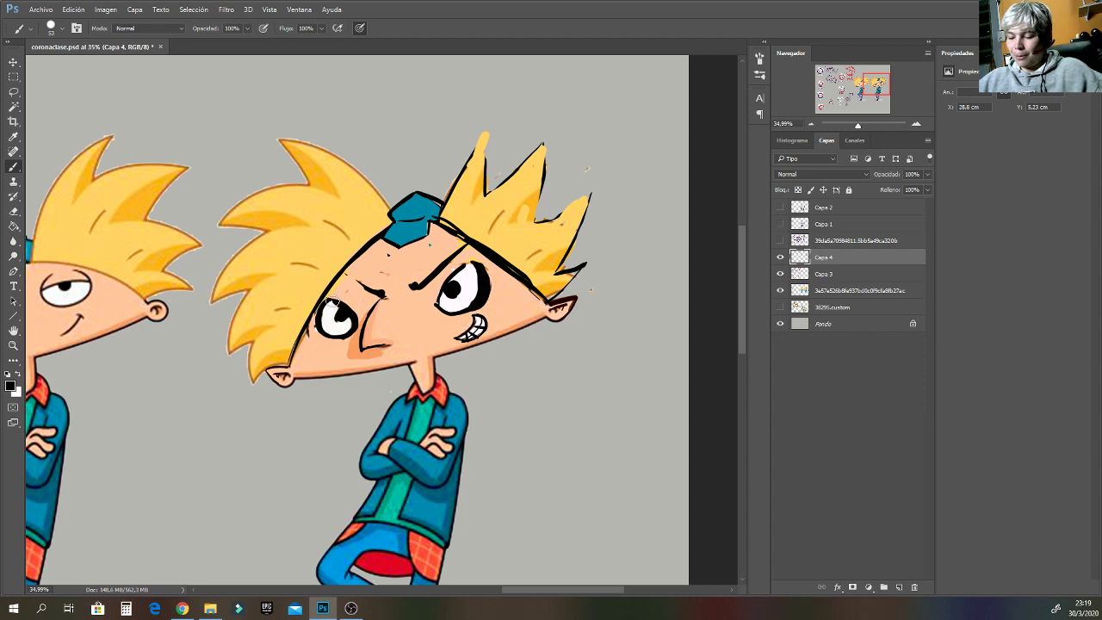
pyautogui.moveTo(350, 269)
pyautogui.mouseDown()
pyautogui.moveTo(388, 296)
pyautogui.moveTo(466, 245)
pyautogui.mouseUp()
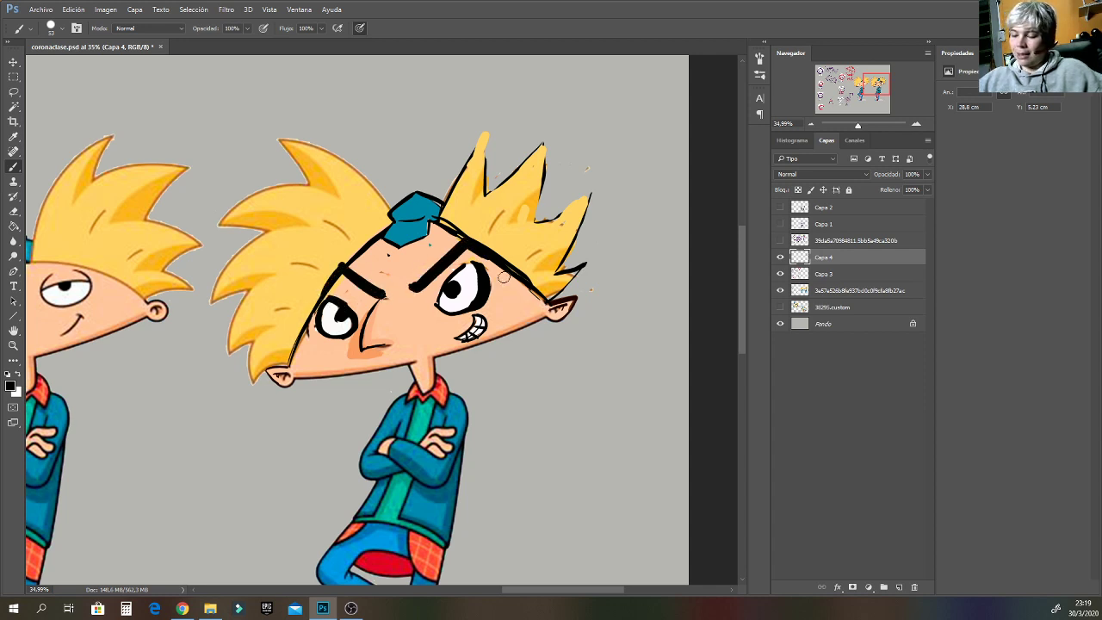
# Reinforce the nose line, jaw edge and neck outline in black, and sample the skin colour from the neck.
pyautogui.moveTo(377, 299)
pyautogui.mouseDown()
pyautogui.moveTo(364, 347)
pyautogui.moveTo(399, 346)
pyautogui.mouseUp()
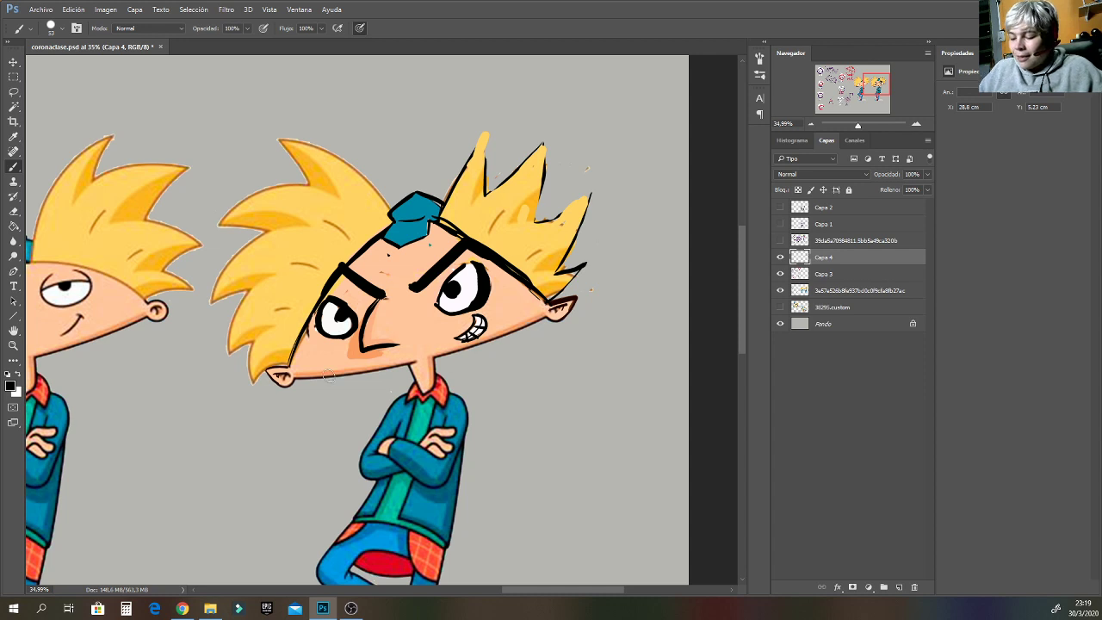
pyautogui.moveTo(289, 381)
pyautogui.mouseDown()
pyautogui.moveTo(455, 353)
pyautogui.moveTo(425, 361)
pyautogui.moveTo(527, 329)
pyautogui.mouseUp()
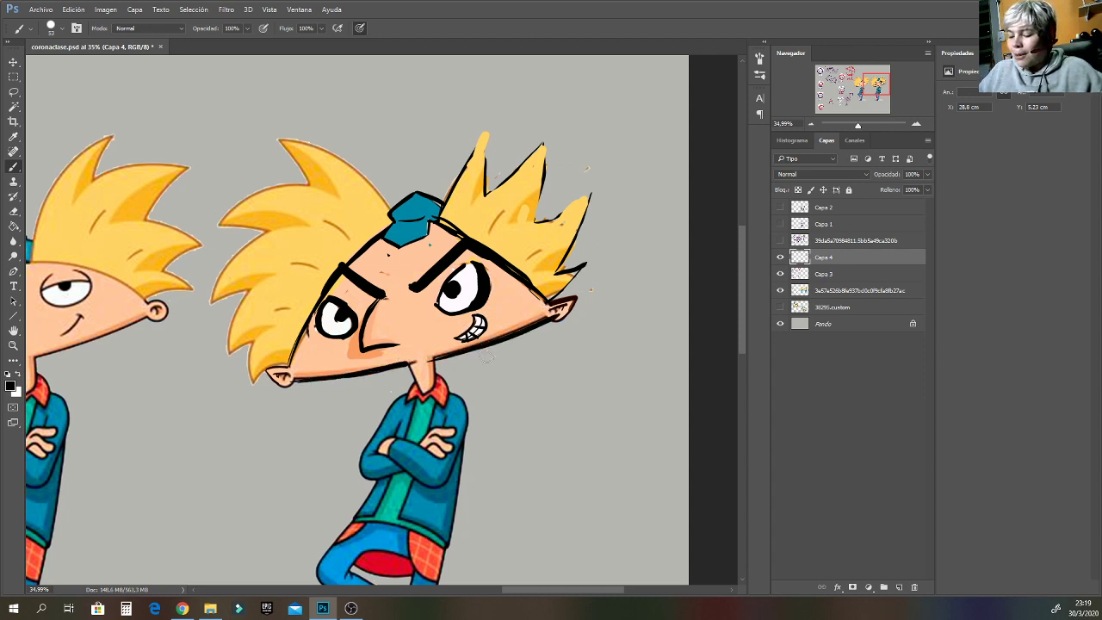
pyautogui.keyDown('alt'); pyautogui.click(420, 379); pyautogui.keyUp('alt')
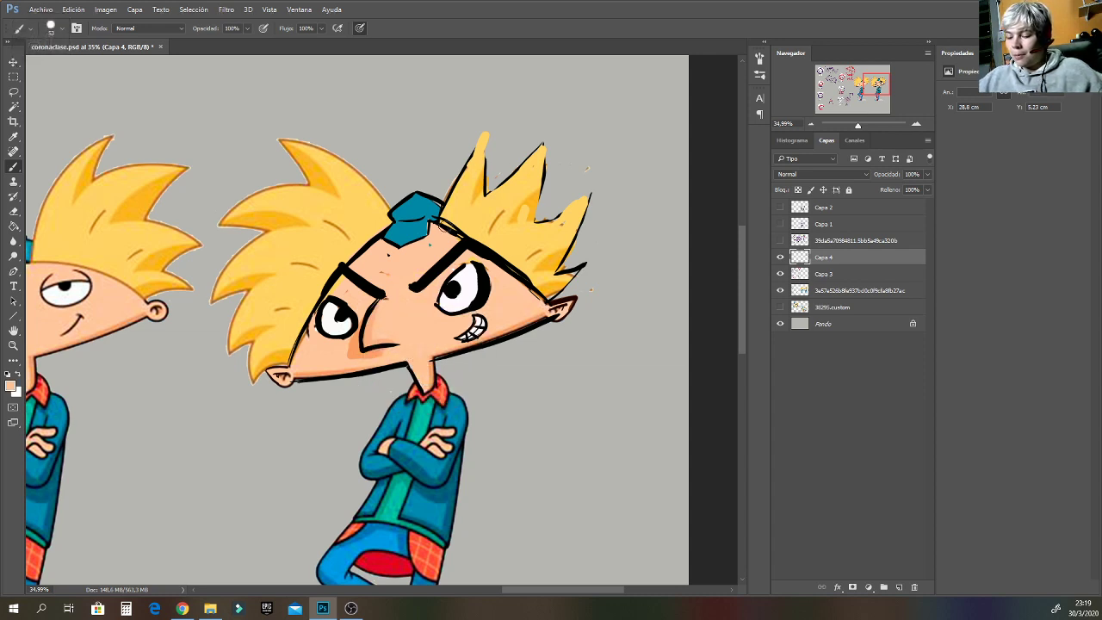
# Thicken the right-hand hair's outline with sampled black and draw jagged black spikes over the left-hand hair from cap to ear.
pyautogui.keyDown('alt'); pyautogui.click(471, 243); pyautogui.keyUp('alt')
pyautogui.moveTo(464, 238)
pyautogui.mouseDown()
pyautogui.moveTo(438, 219)
pyautogui.moveTo(485, 116)
pyautogui.moveTo(484, 184)
pyautogui.moveTo(548, 129)
pyautogui.moveTo(537, 209)
pyautogui.moveTo(547, 219)
pyautogui.moveTo(596, 177)
pyautogui.moveTo(559, 269)
pyautogui.moveTo(576, 262)
pyautogui.moveTo(548, 300)
pyautogui.mouseUp()
pyautogui.moveTo(880, 83)
pyautogui.mouseDown()
pyautogui.moveTo(859, 107)
pyautogui.moveTo(885, 82)
pyautogui.mouseUp()
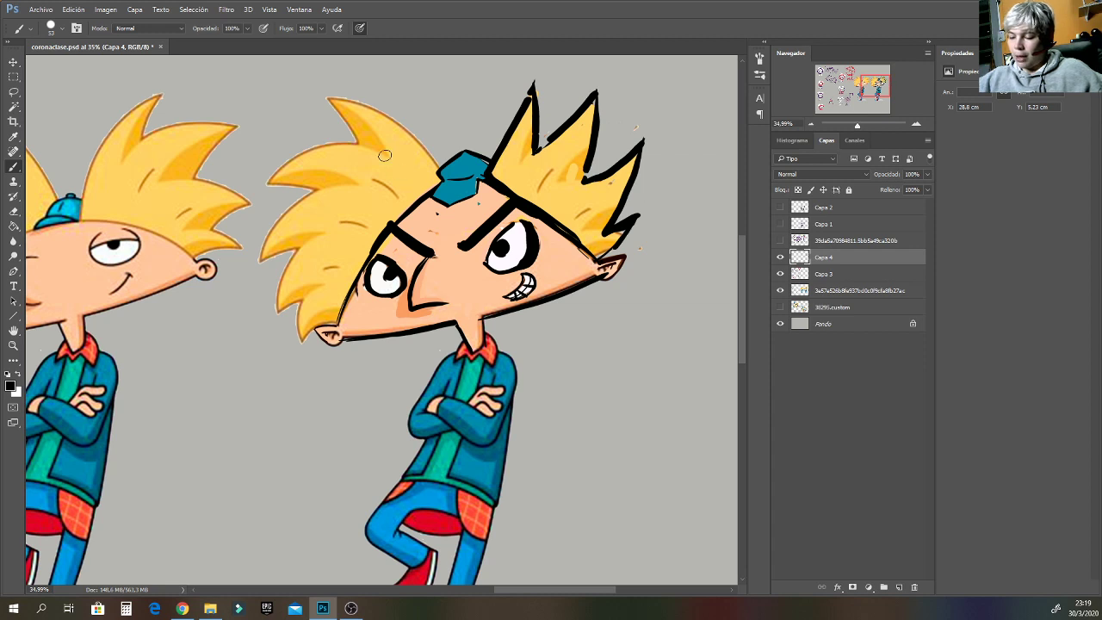
pyautogui.moveTo(359, 140)
pyautogui.mouseDown()
pyautogui.moveTo(345, 83)
pyautogui.moveTo(358, 146)
pyautogui.moveTo(347, 86)
pyautogui.moveTo(440, 182)
pyautogui.mouseUp()
pyautogui.moveTo(324, 196)
pyautogui.mouseDown()
pyautogui.moveTo(296, 127)
pyautogui.moveTo(364, 153)
pyautogui.mouseUp()
pyautogui.moveTo(323, 200)
pyautogui.mouseDown()
pyautogui.moveTo(269, 174)
pyautogui.moveTo(288, 229)
pyautogui.moveTo(312, 251)
pyautogui.moveTo(278, 243)
pyautogui.moveTo(283, 259)
pyautogui.moveTo(314, 299)
pyautogui.moveTo(300, 301)
pyautogui.moveTo(336, 326)
pyautogui.mouseUp()
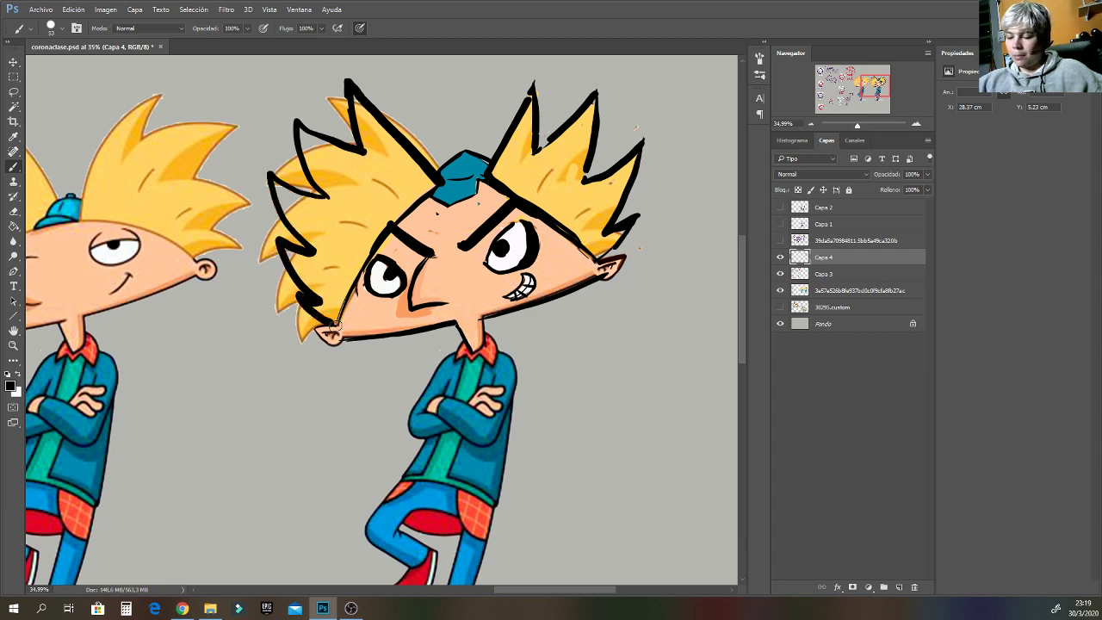
# Cover the left-hand hair outside the new spikes with sampled background grey.
pyautogui.keyDown('alt'); pyautogui.click(291, 312); pyautogui.keyUp('alt')
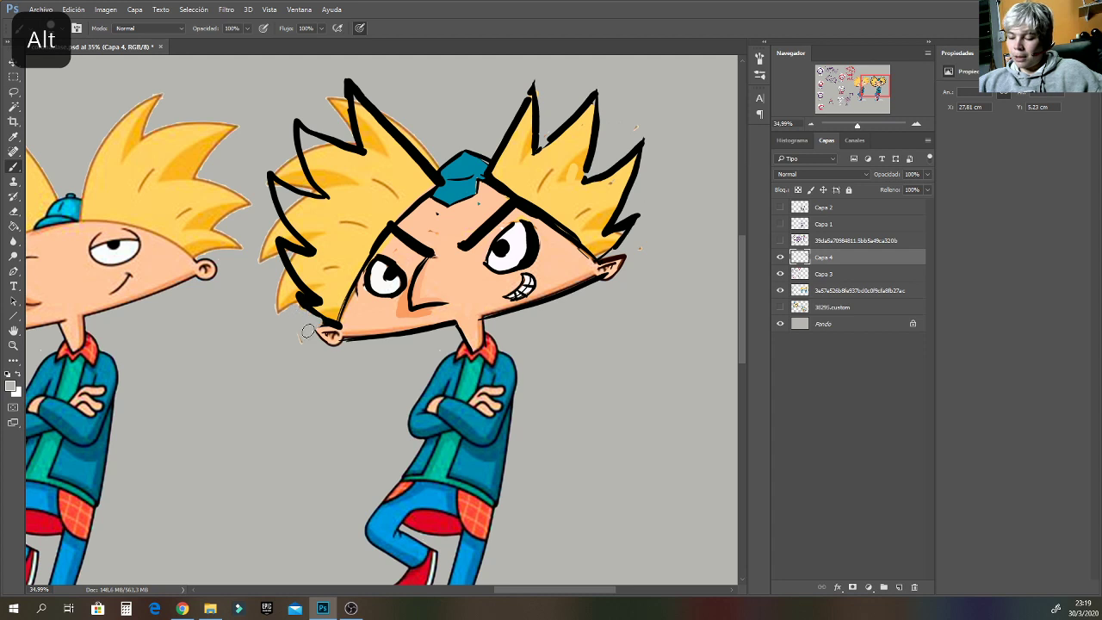
pyautogui.moveTo(286, 305)
pyautogui.mouseDown()
pyautogui.moveTo(251, 222)
pyautogui.moveTo(283, 231)
pyautogui.mouseUp()
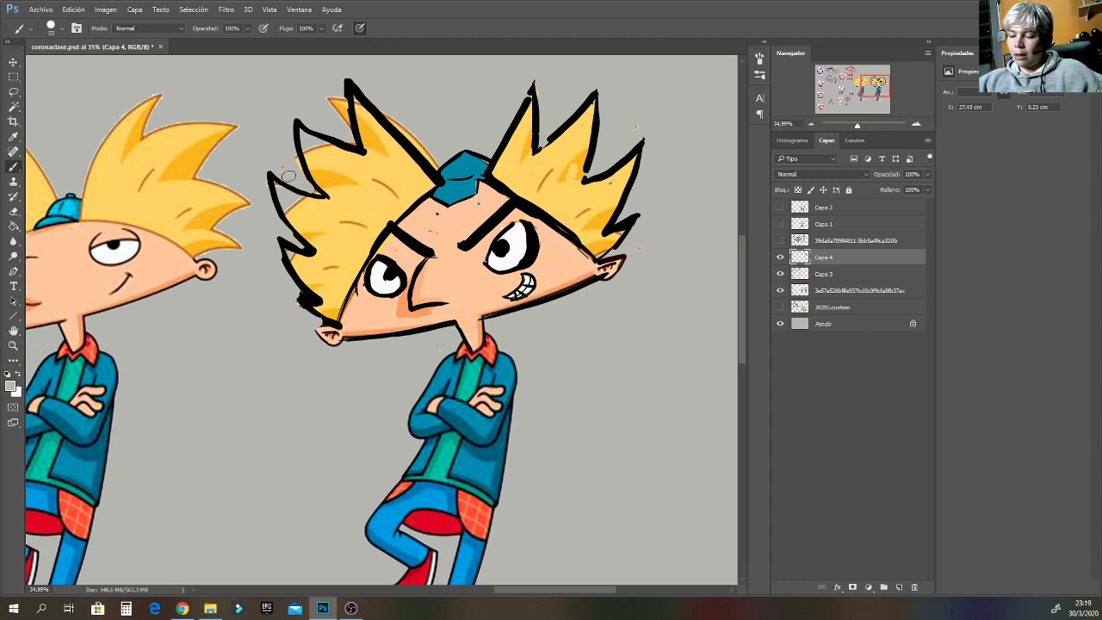
pyautogui.moveTo(347, 121); pyautogui.dragTo(339, 97)
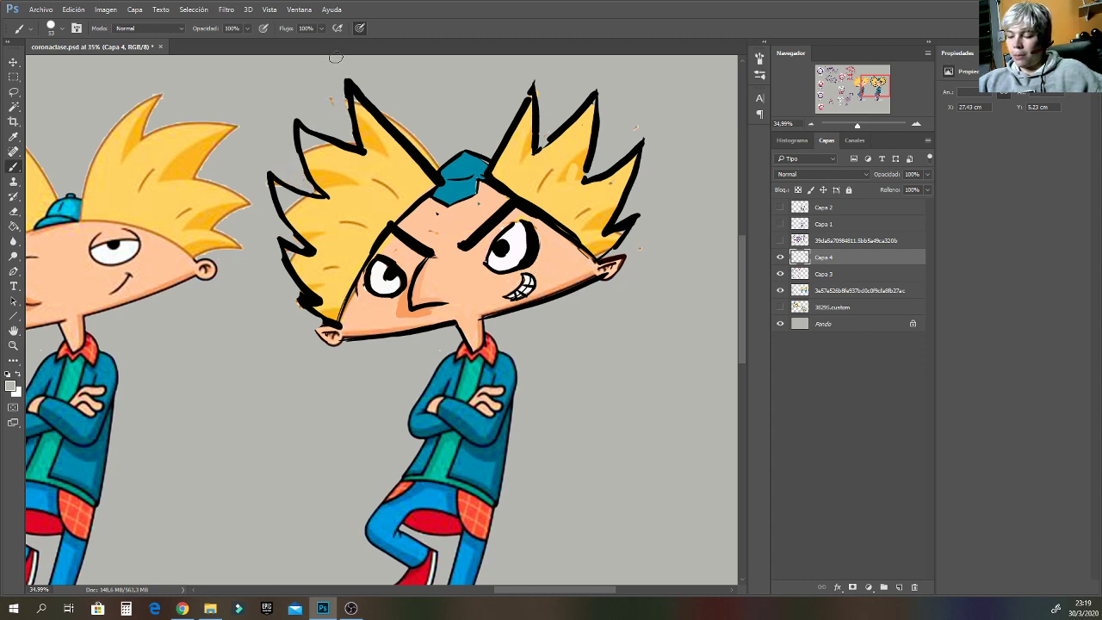
# Fill the tips of the left-hand hair spikes with the sampled hair yellow.
pyautogui.keyDown('alt'); pyautogui.click(388, 175); pyautogui.keyUp('alt')
pyautogui.moveTo(384, 155); pyautogui.dragTo(353, 86)
pyautogui.moveTo(323, 148); pyautogui.dragTo(300, 131)
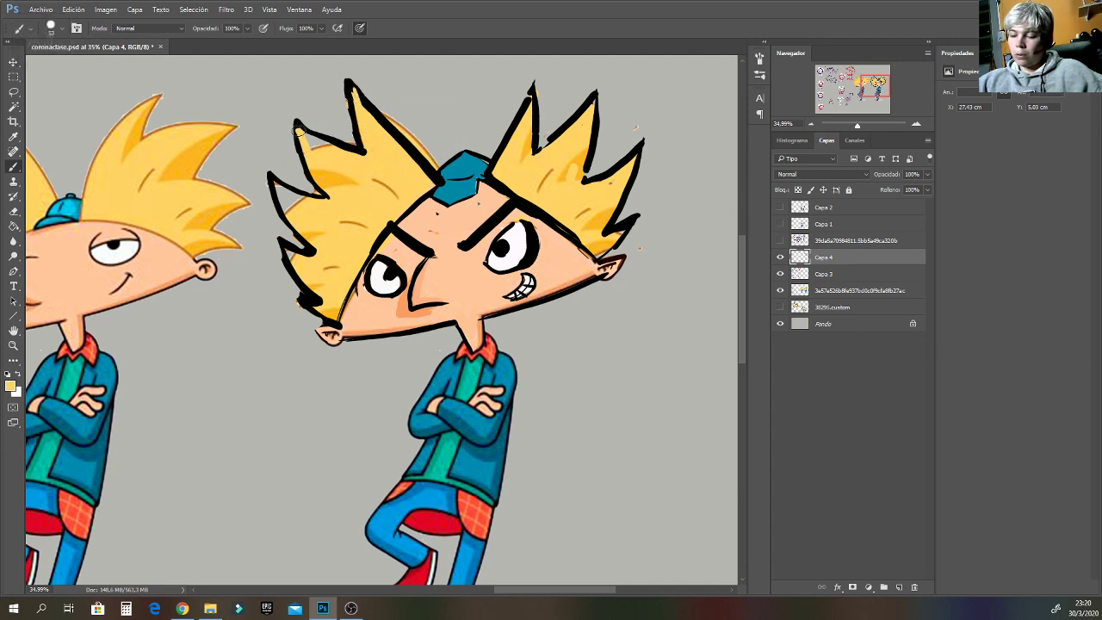
pyautogui.moveTo(286, 197)
pyautogui.mouseDown()
pyautogui.moveTo(288, 207)
pyautogui.moveTo(274, 186)
pyautogui.moveTo(298, 200)
pyautogui.mouseUp()
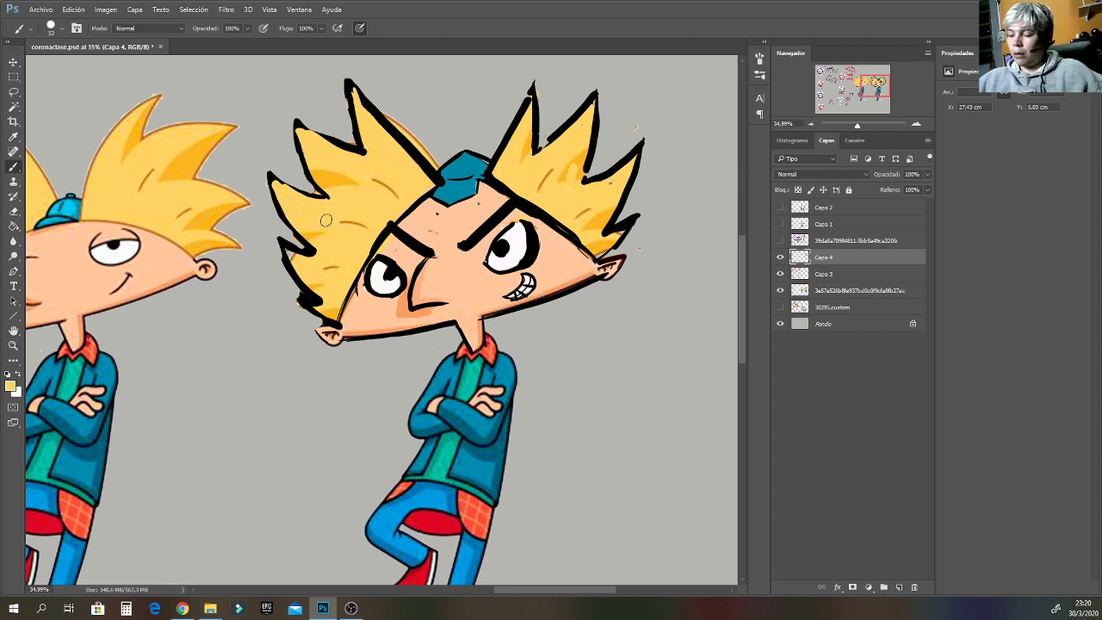
# Paint out the leftover strip of hair between the left-hand tall spike and the cap with background grey.
pyautogui.moveTo(377, 102); pyautogui.dragTo(429, 157)
pyautogui.keyDown('alt'); pyautogui.click(419, 145); pyautogui.keyUp('alt')
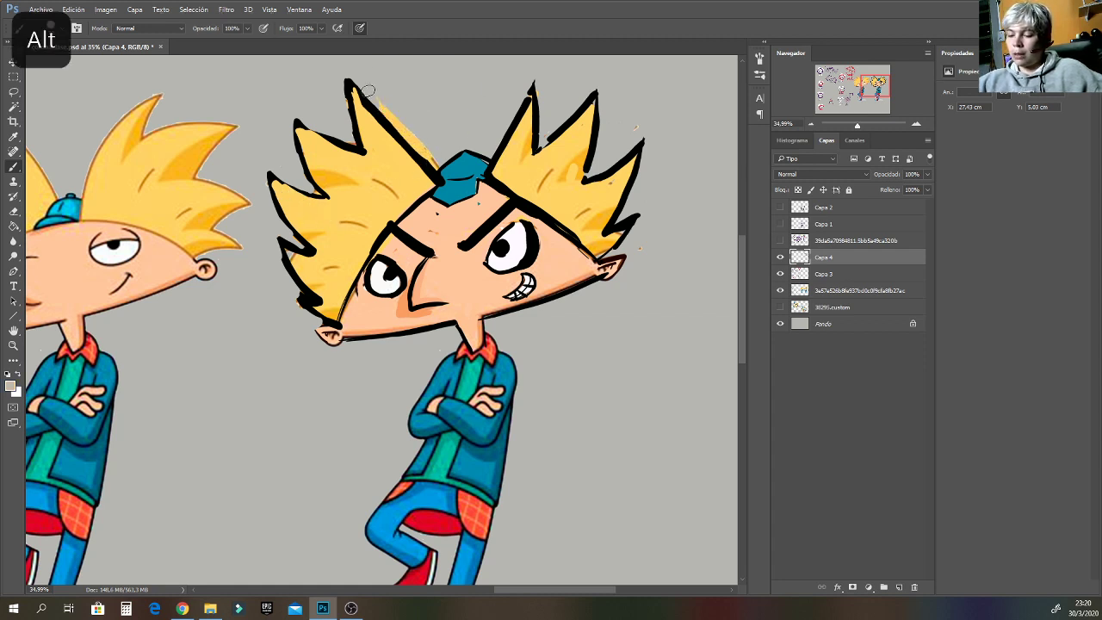
pyautogui.moveTo(368, 91); pyautogui.dragTo(434, 163)
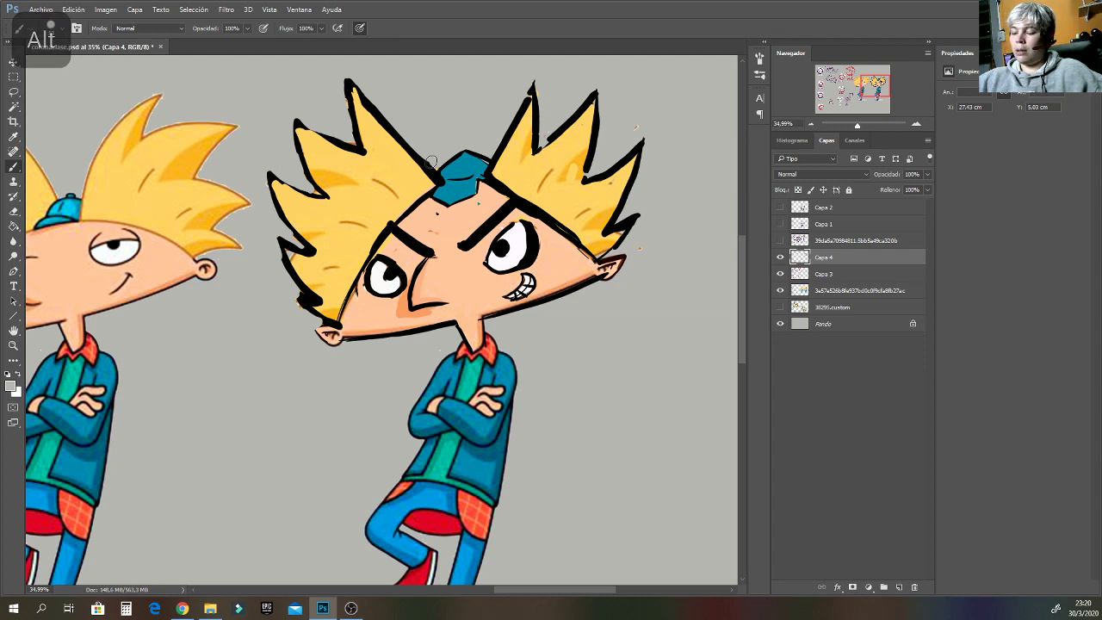
# Shade the cap's visor with the darker blue sampled from the jacket.
pyautogui.keyDown('alt'); pyautogui.click(495, 488); pyautogui.keyUp('alt')
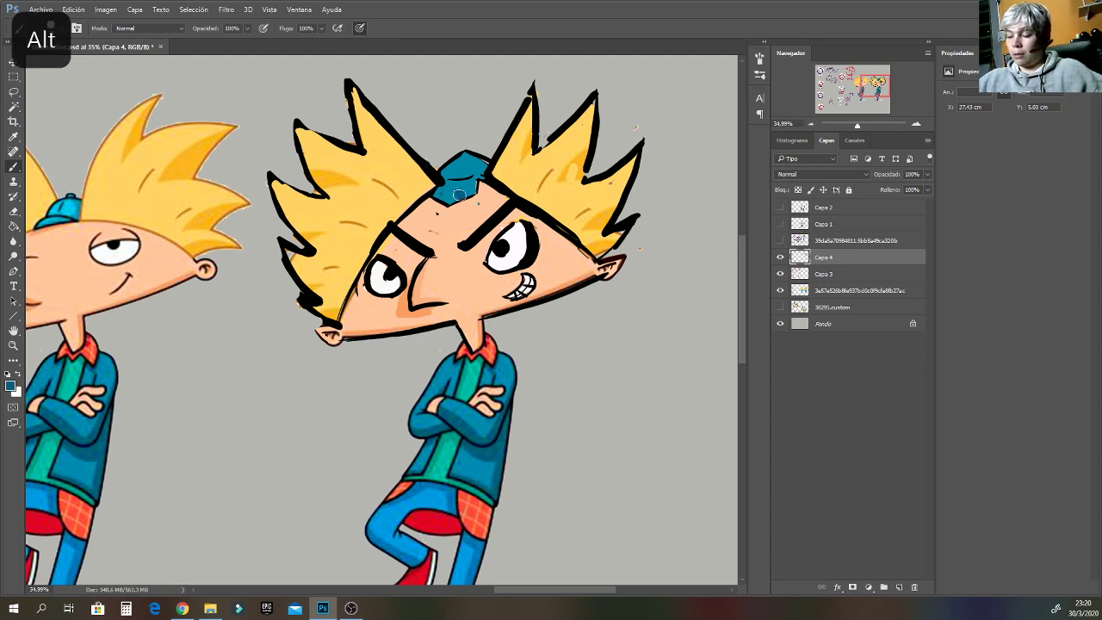
pyautogui.moveTo(463, 192)
pyautogui.mouseDown()
pyautogui.moveTo(484, 164)
pyautogui.moveTo(465, 186)
pyautogui.moveTo(437, 172)
pyautogui.moveTo(439, 193)
pyautogui.moveTo(460, 199)
pyautogui.moveTo(483, 184)
pyautogui.mouseUp()
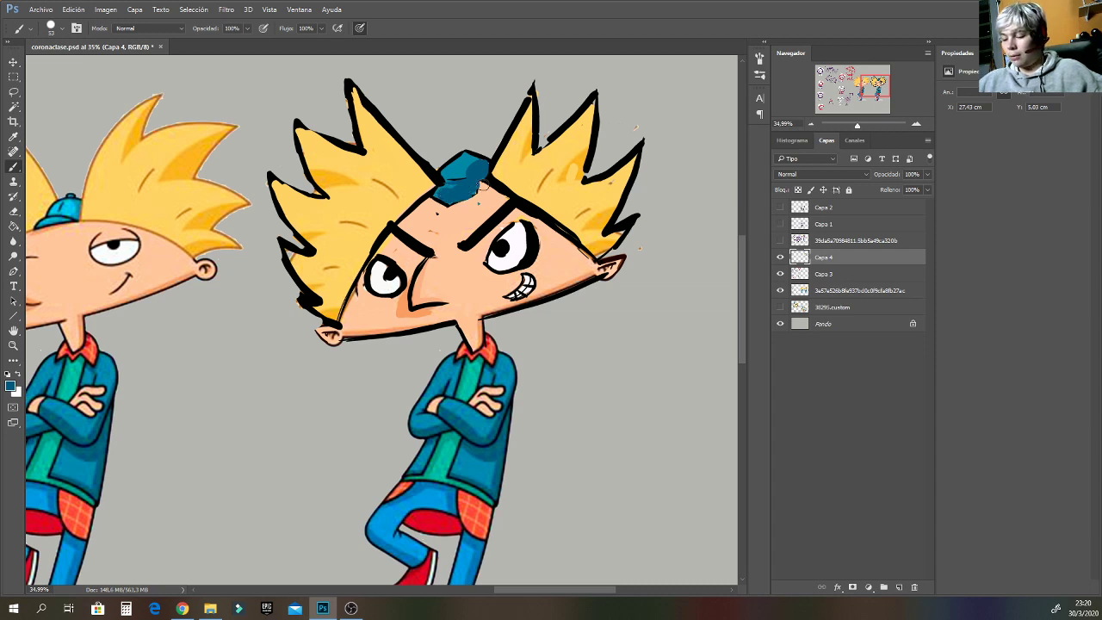
# Cover the thick black outlines around both eyes with the sampled skin colour, keeping the whites and pupils.
pyautogui.moveTo(862, 89); pyautogui.dragTo(875, 82)
pyautogui.moveTo(520, 593); pyautogui.dragTo(535, 595)
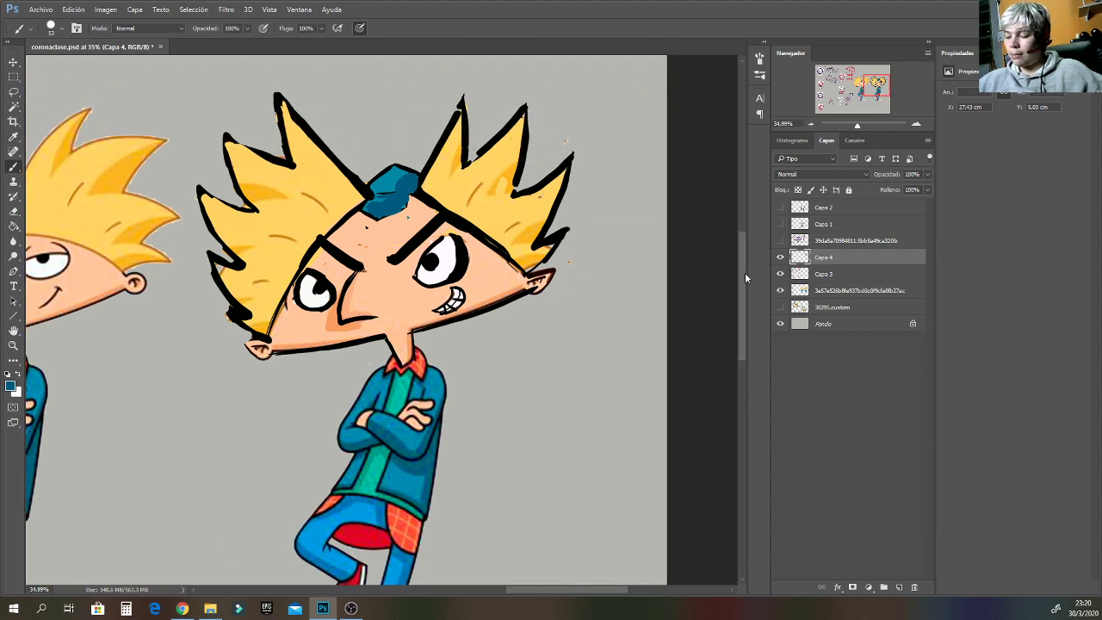
pyautogui.moveTo(742, 258); pyautogui.dragTo(742, 273)
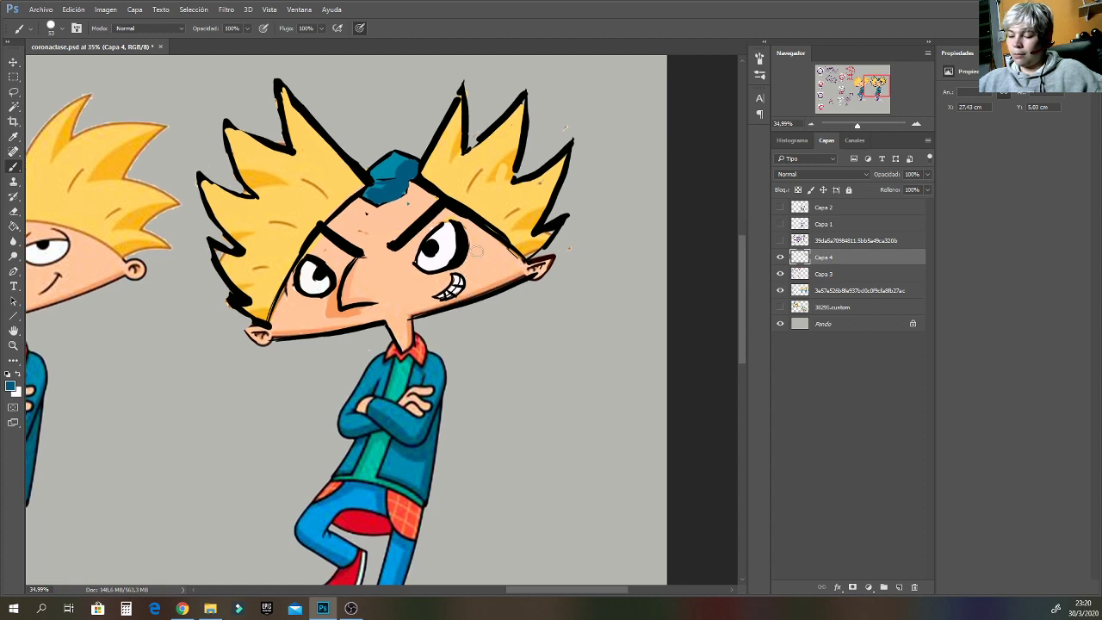
pyautogui.keyDown('alt'); pyautogui.click(486, 252); pyautogui.keyUp('alt')
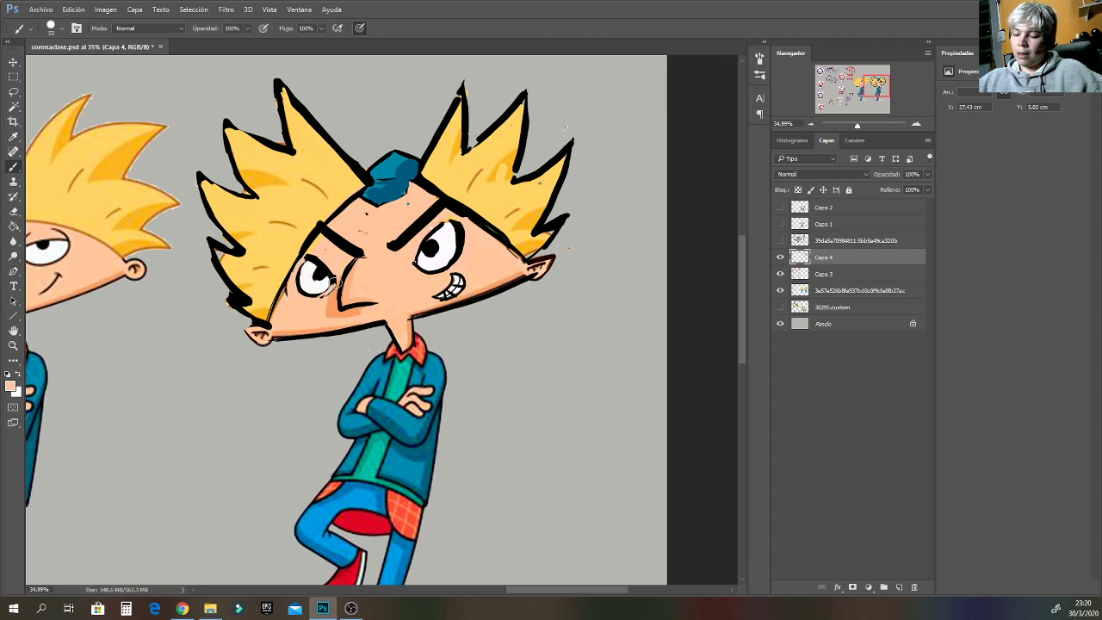
pyautogui.hotkey('ctrl', 'z')
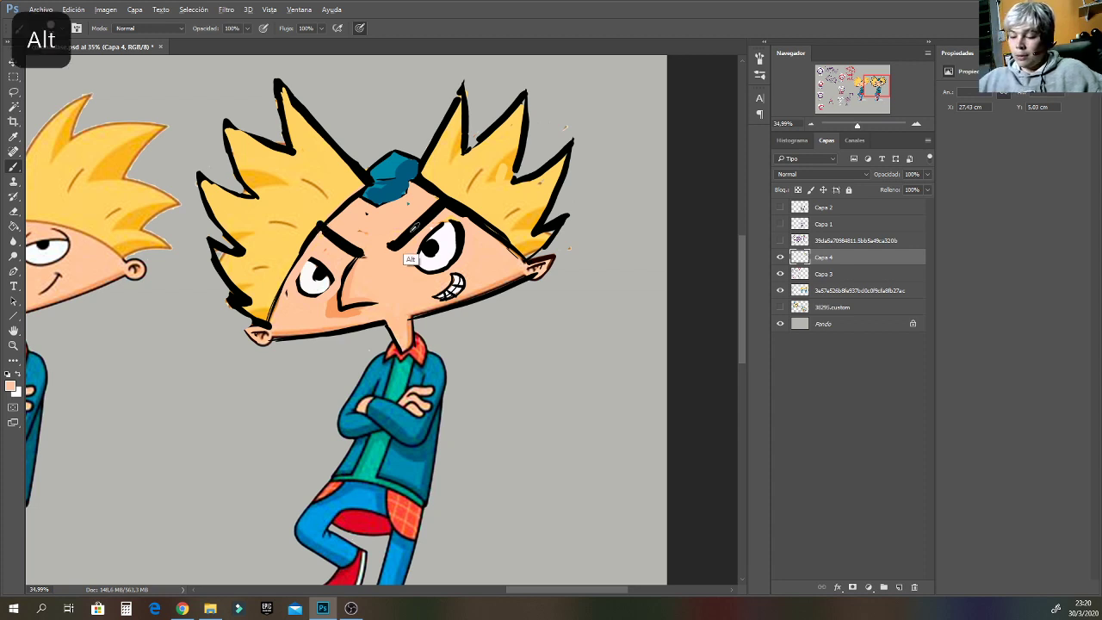
pyautogui.keyDown('alt'); pyautogui.click(406, 236); pyautogui.keyUp('alt')
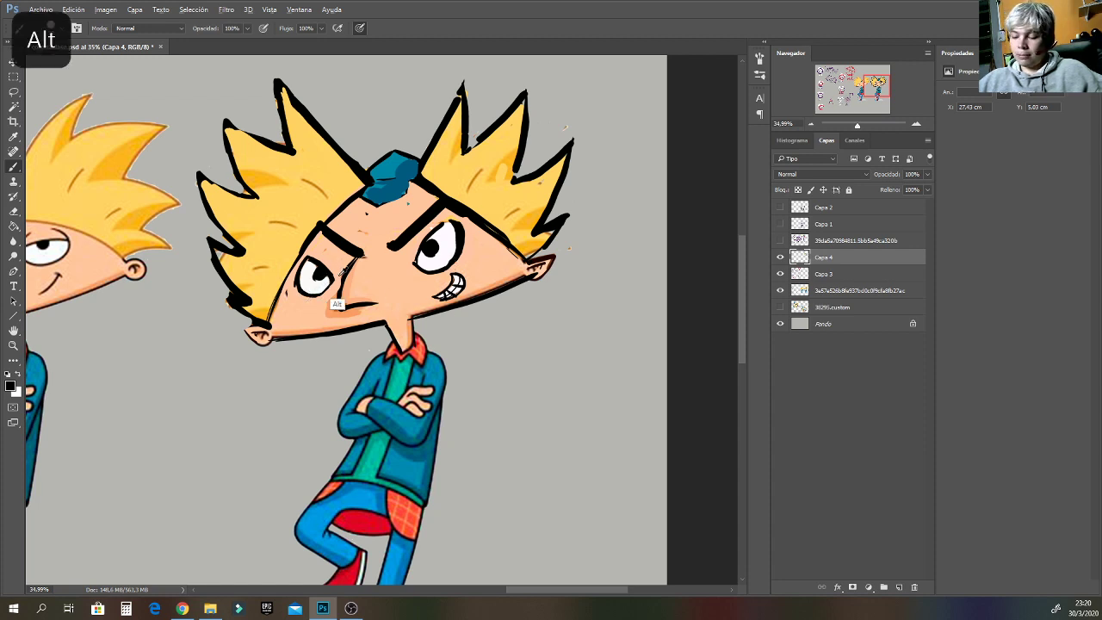
pyautogui.keyDown('alt'); pyautogui.click(306, 315); pyautogui.keyUp('alt')
pyautogui.moveTo(299, 285); pyautogui.dragTo(331, 285)
pyautogui.moveTo(415, 260)
pyautogui.mouseDown()
pyautogui.moveTo(462, 251)
pyautogui.moveTo(439, 273)
pyautogui.moveTo(458, 270)
pyautogui.moveTo(432, 275)
pyautogui.moveTo(463, 258)
pyautogui.mouseUp()
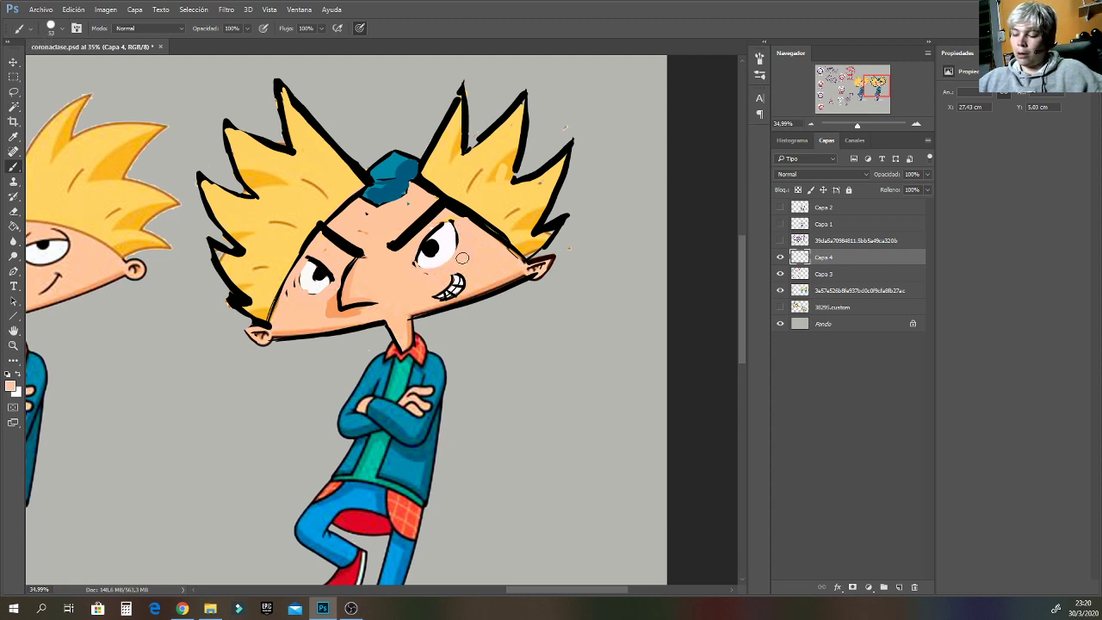
# Outline both eyes in red beneath the eyebrows.
pyautogui.keyDown('alt'); pyautogui.click(292, 283); pyautogui.keyUp('alt')
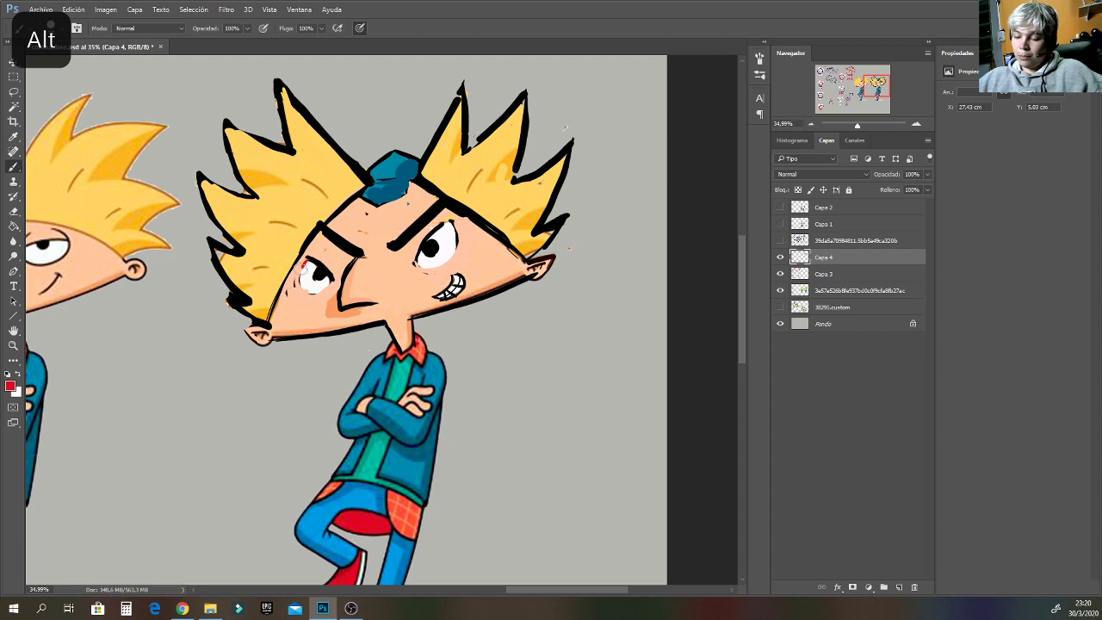
pyautogui.moveTo(304, 267)
pyautogui.mouseDown()
pyautogui.moveTo(306, 297)
pyautogui.moveTo(331, 283)
pyautogui.mouseUp()
pyautogui.moveTo(419, 264)
pyautogui.mouseDown()
pyautogui.moveTo(457, 239)
pyautogui.moveTo(444, 210)
pyautogui.mouseUp()
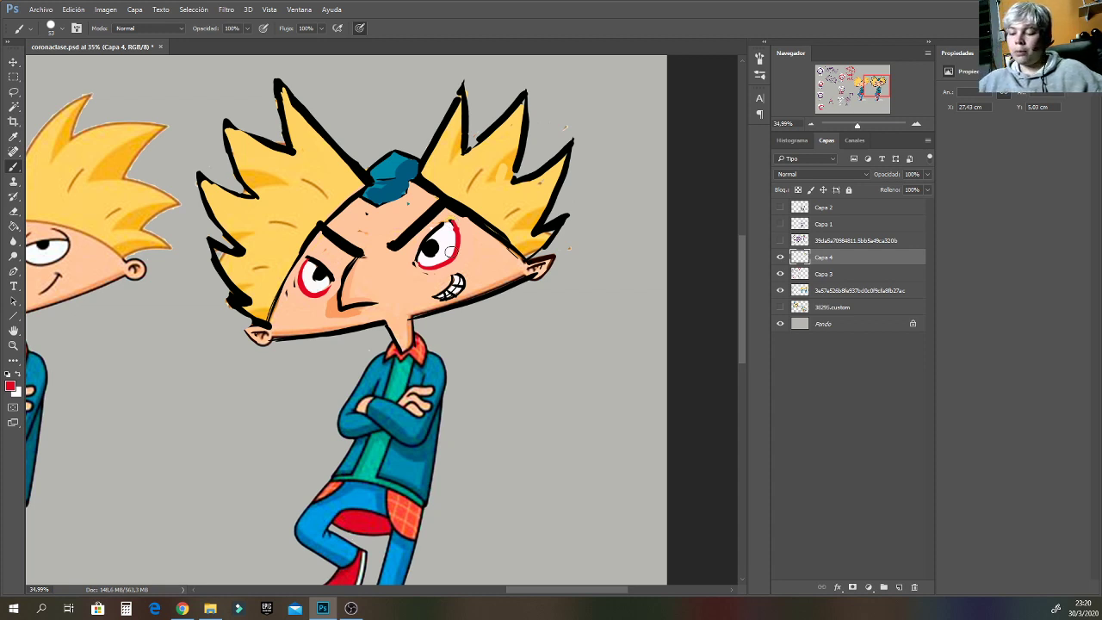
# Add black frown lines between the eyebrows and eyes and thicken the left-hand hairline from the eyebrow to the ear.
pyautogui.keyDown('alt'); pyautogui.click(426, 224); pyautogui.keyUp('alt')
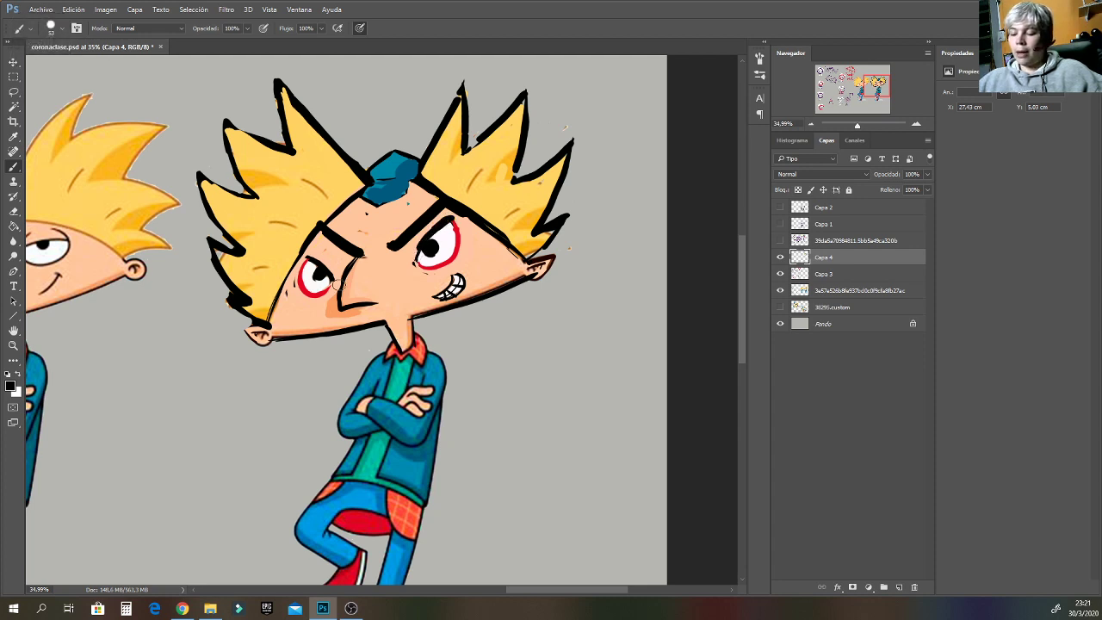
pyautogui.moveTo(309, 256)
pyautogui.mouseDown()
pyautogui.moveTo(333, 249)
pyautogui.moveTo(332, 275)
pyautogui.moveTo(322, 251)
pyautogui.moveTo(336, 272)
pyautogui.mouseUp()
pyautogui.hotkey('ctrl', 'z')
pyautogui.hotkey('ctrl', 'z')
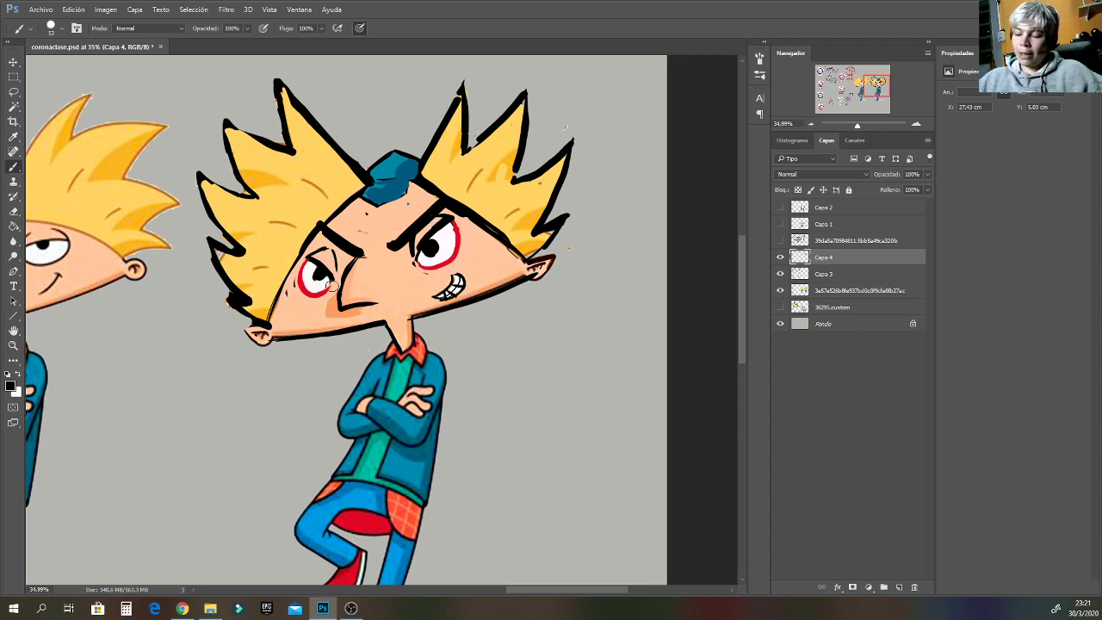
pyautogui.moveTo(320, 227); pyautogui.dragTo(262, 338)
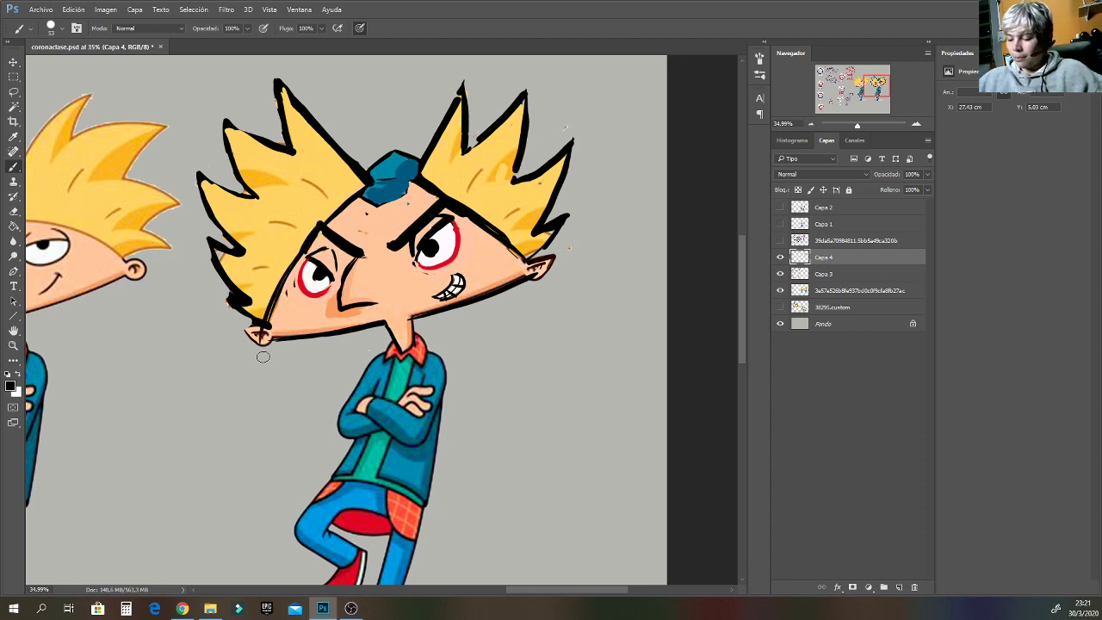
# Paint over the left-hand shoulder and sleeve outline with the sampled jacket blue, giving the arm a fuller edge.
pyautogui.moveTo(868, 87); pyautogui.dragTo(868, 93)
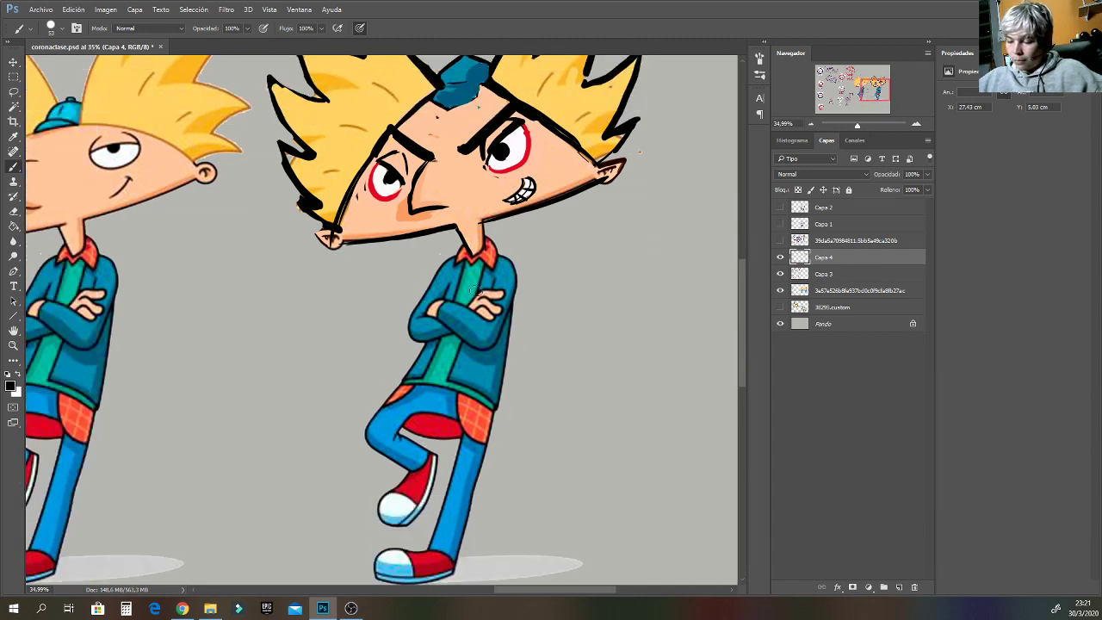
pyautogui.keyDown('alt'); pyautogui.click(449, 296); pyautogui.keyUp('alt')
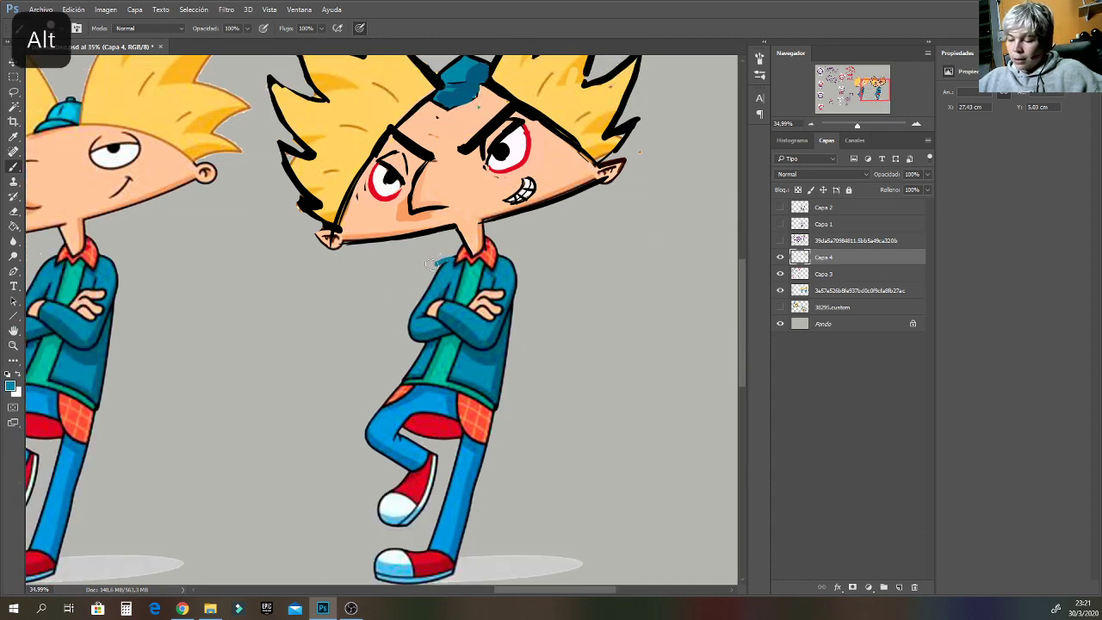
pyautogui.moveTo(432, 265)
pyautogui.mouseDown()
pyautogui.moveTo(417, 329)
pyautogui.moveTo(415, 314)
pyautogui.moveTo(429, 293)
pyautogui.moveTo(423, 324)
pyautogui.mouseUp()
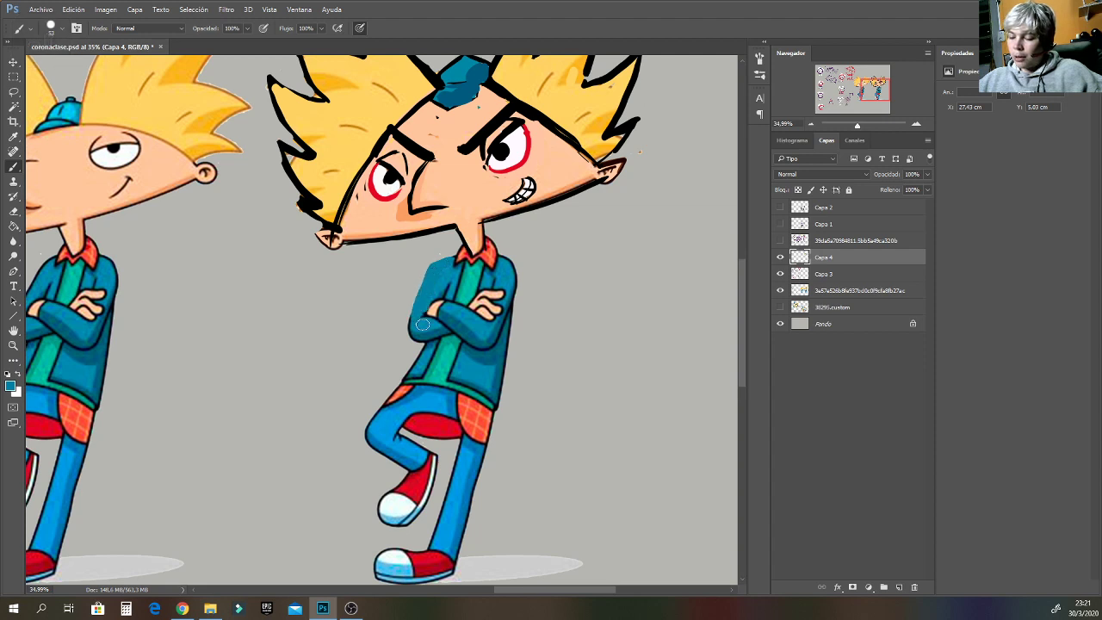
# Widen the right-hand shoulder and sleeve into an angular shape with sampled jacket blue, and extend the left-hand elbow outward.
pyautogui.keyDown('alt'); pyautogui.click(498, 257); pyautogui.keyUp('alt')
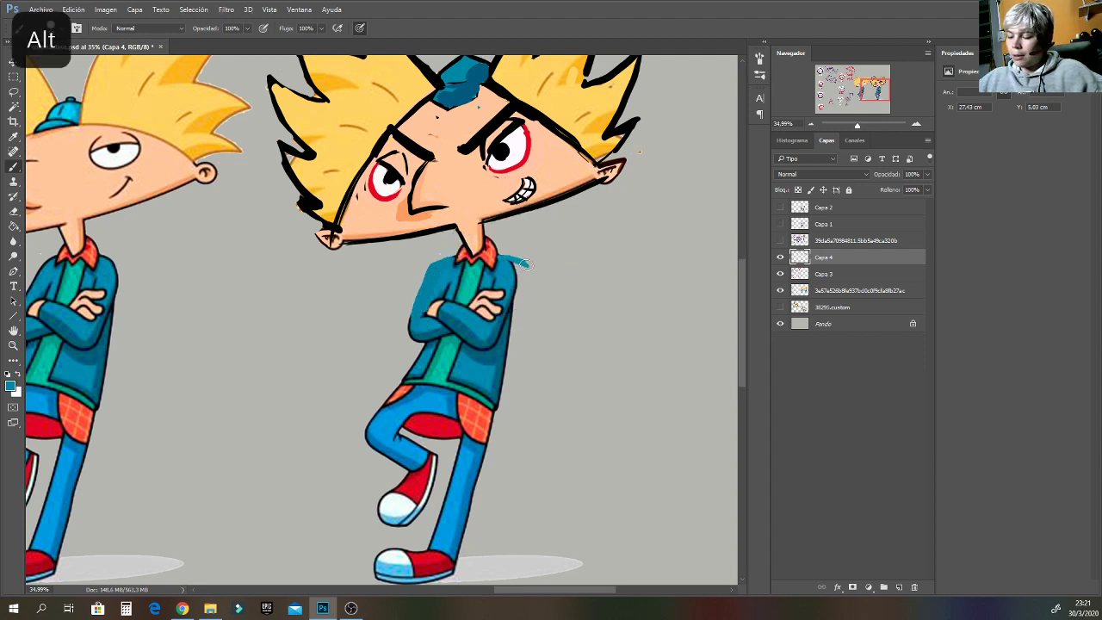
pyautogui.moveTo(522, 264); pyautogui.dragTo(495, 330)
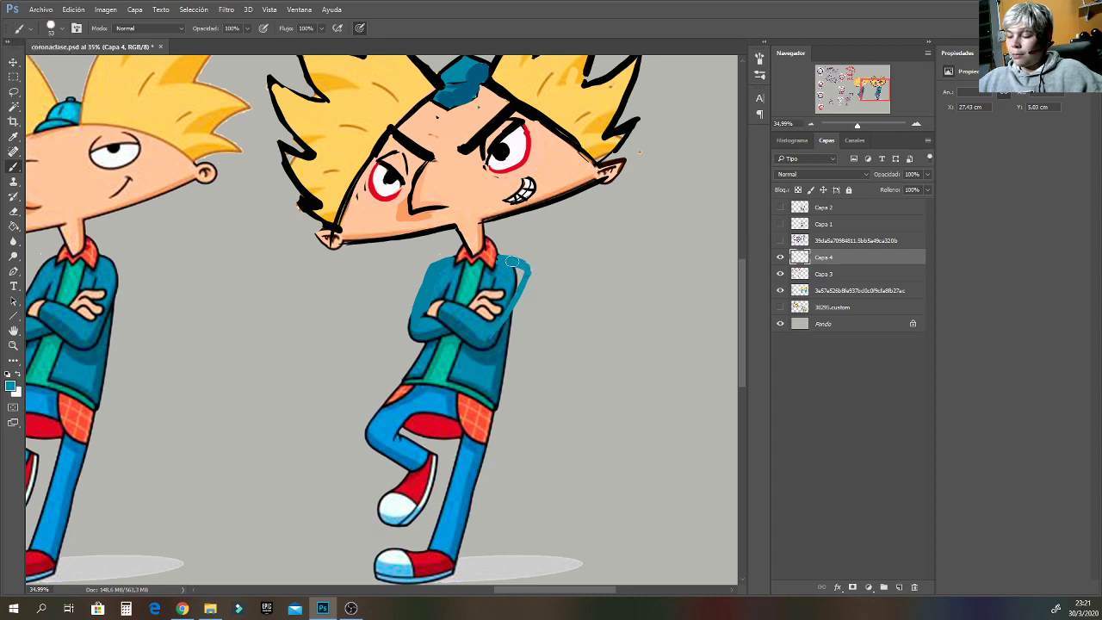
pyautogui.moveTo(511, 261)
pyautogui.mouseDown()
pyautogui.moveTo(511, 295)
pyautogui.moveTo(511, 266)
pyautogui.mouseUp()
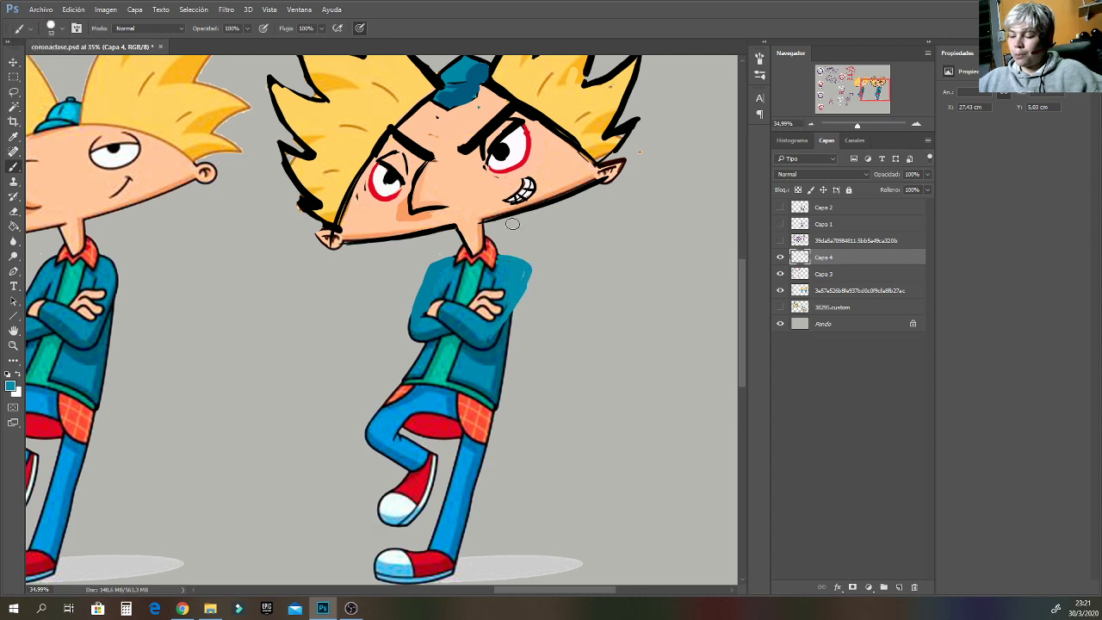
pyautogui.moveTo(486, 349)
pyautogui.mouseDown()
pyautogui.moveTo(536, 281)
pyautogui.moveTo(512, 262)
pyautogui.moveTo(537, 272)
pyautogui.moveTo(515, 303)
pyautogui.mouseUp()
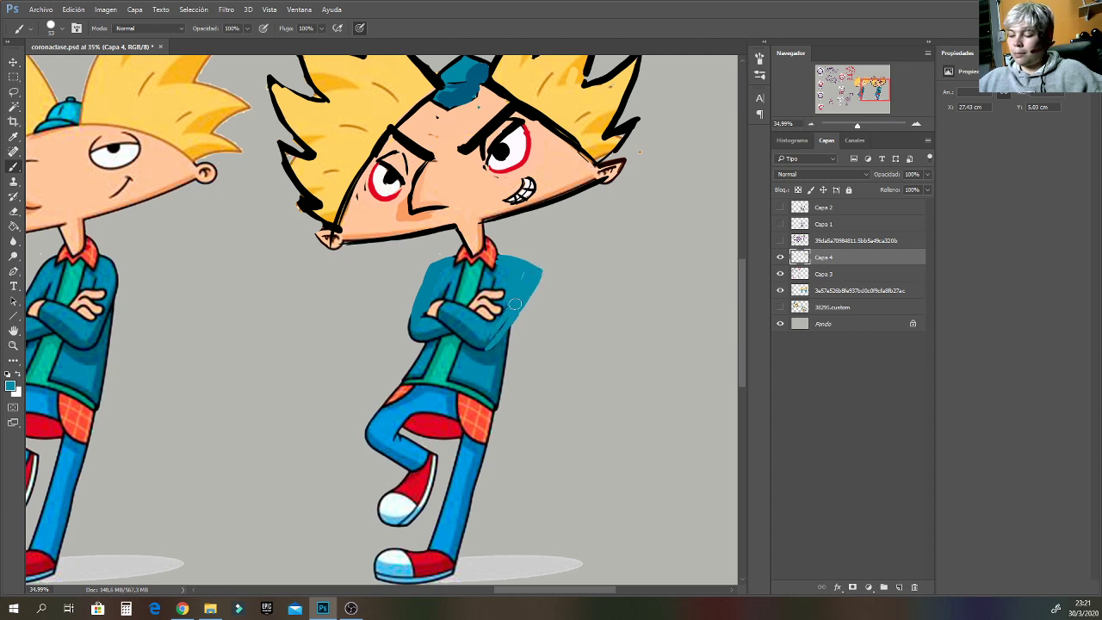
pyautogui.keyDown('alt'); pyautogui.click(466, 373); pyautogui.keyUp('alt')
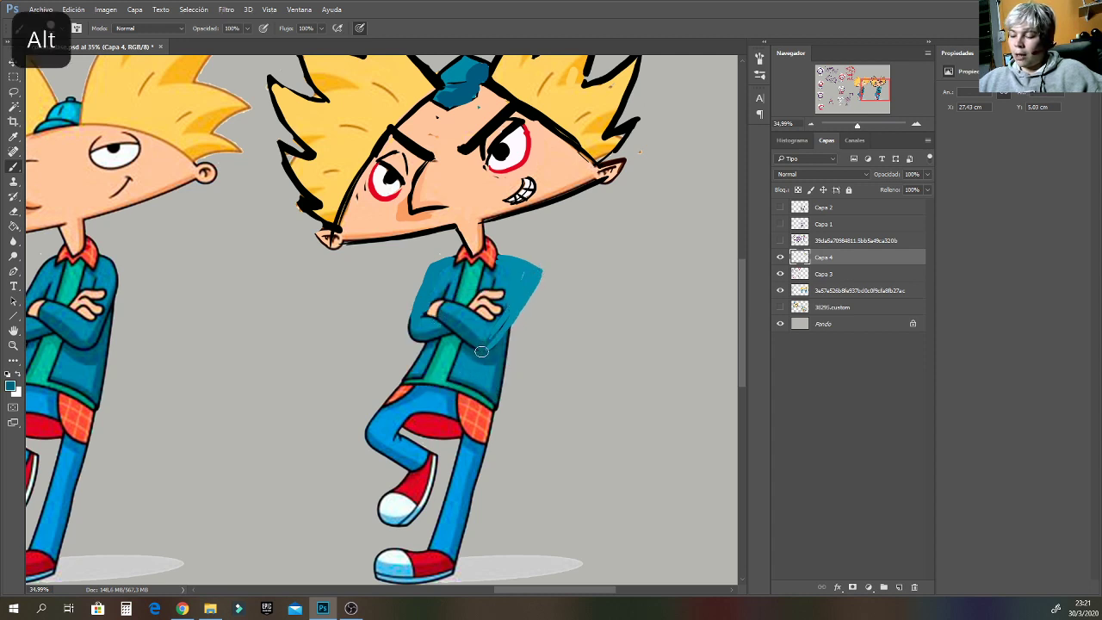
pyautogui.moveTo(427, 303)
pyautogui.mouseDown()
pyautogui.moveTo(431, 272)
pyautogui.moveTo(410, 338)
pyautogui.mouseUp()
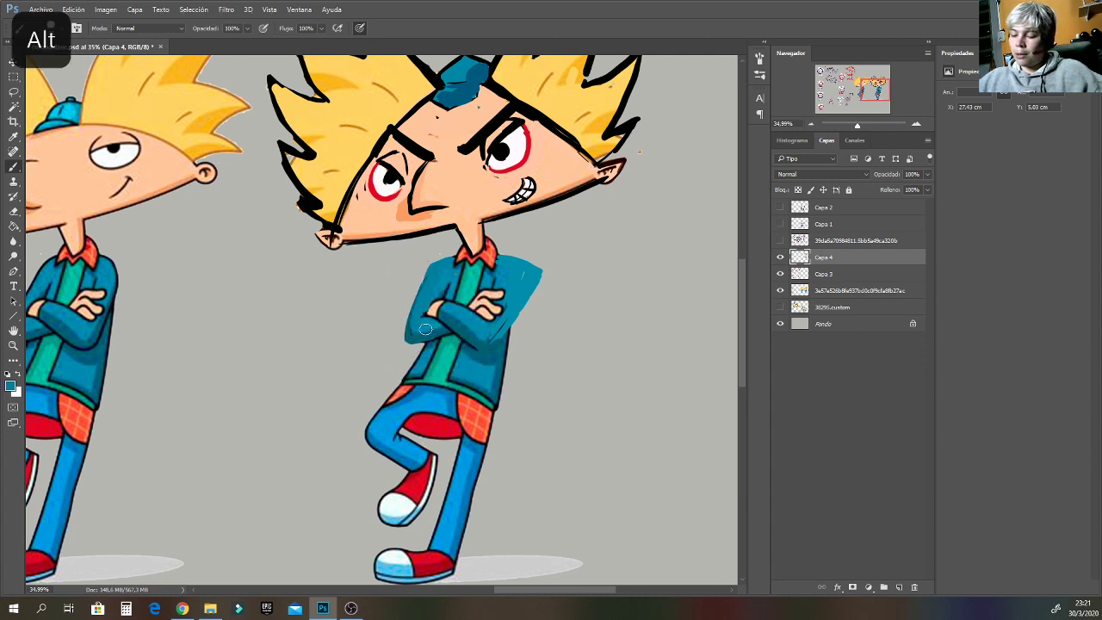
# Outline the angular shoulders and elbows of both crossed arms in black.
pyautogui.keyDown('alt'); pyautogui.click(500, 216); pyautogui.keyUp('alt')
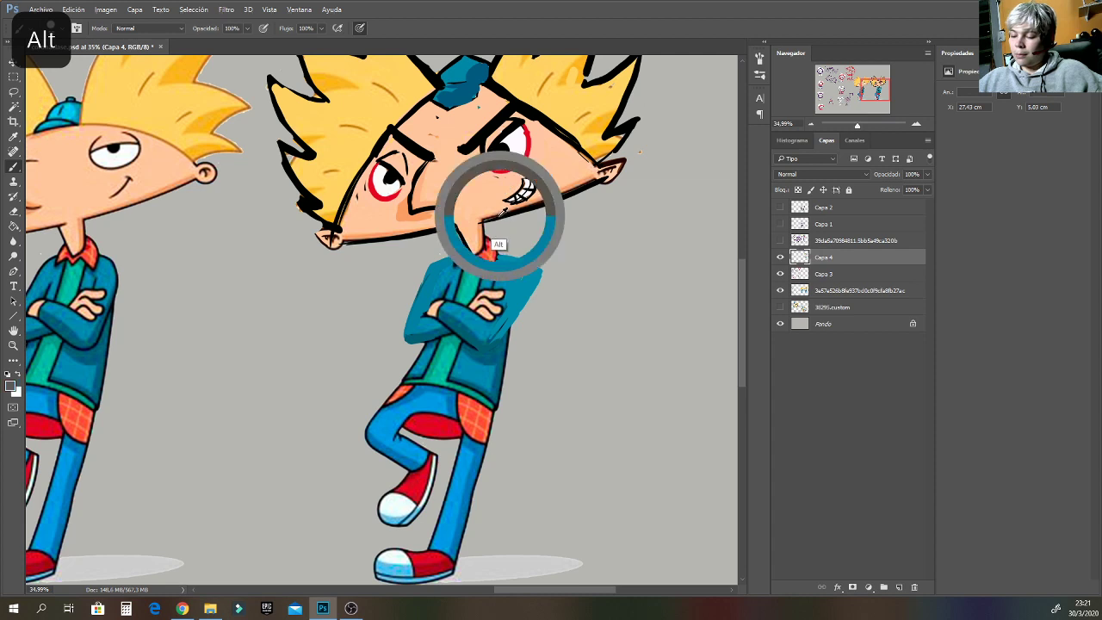
pyautogui.moveTo(433, 262); pyautogui.dragTo(404, 342)
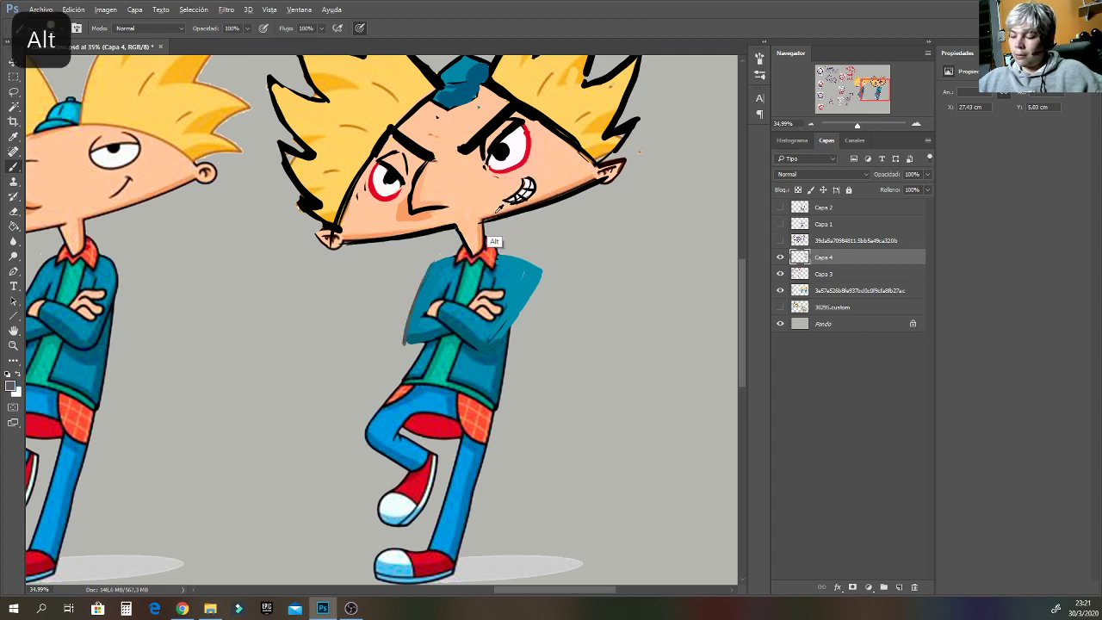
pyautogui.keyDown('alt'); pyautogui.click(536, 203); pyautogui.keyUp('alt')
pyautogui.moveTo(435, 263)
pyautogui.mouseDown()
pyautogui.moveTo(408, 315)
pyautogui.moveTo(422, 344)
pyautogui.mouseUp()
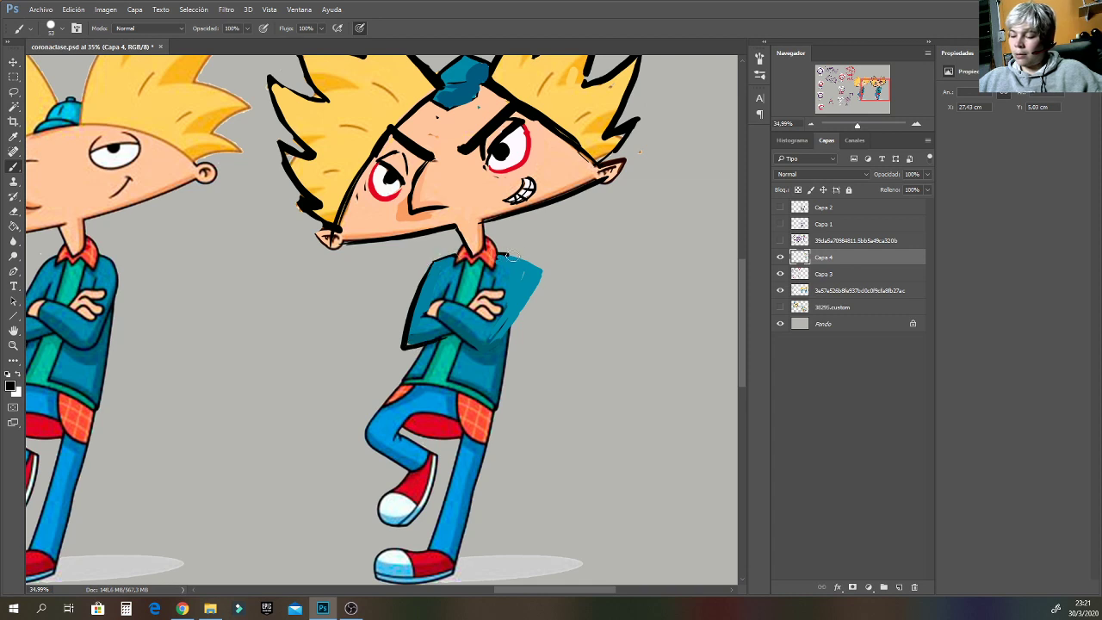
pyautogui.moveTo(510, 255)
pyautogui.mouseDown()
pyautogui.moveTo(540, 273)
pyautogui.moveTo(487, 349)
pyautogui.mouseUp()
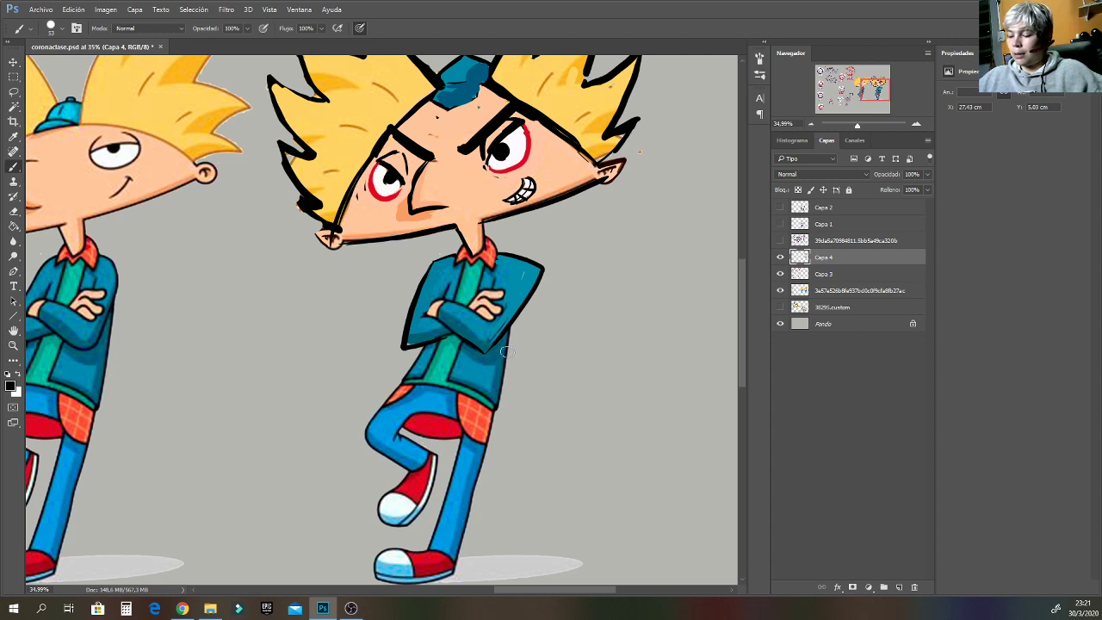
# Outline the jacket's right-hand side below the elbow in black, ending in a pointed lower corner, and fill it with jacket blue.
pyautogui.moveTo(507, 329); pyautogui.dragTo(496, 412)
pyautogui.hotkey('ctrl', 'z')
pyautogui.moveTo(510, 326)
pyautogui.mouseDown()
pyautogui.moveTo(501, 414)
pyautogui.moveTo(505, 352)
pyautogui.moveTo(502, 389)
pyautogui.moveTo(502, 370)
pyautogui.mouseUp()
pyautogui.hotkey('ctrl', 'z')
pyautogui.keyDown('alt'); pyautogui.click(497, 398); pyautogui.keyUp('alt')
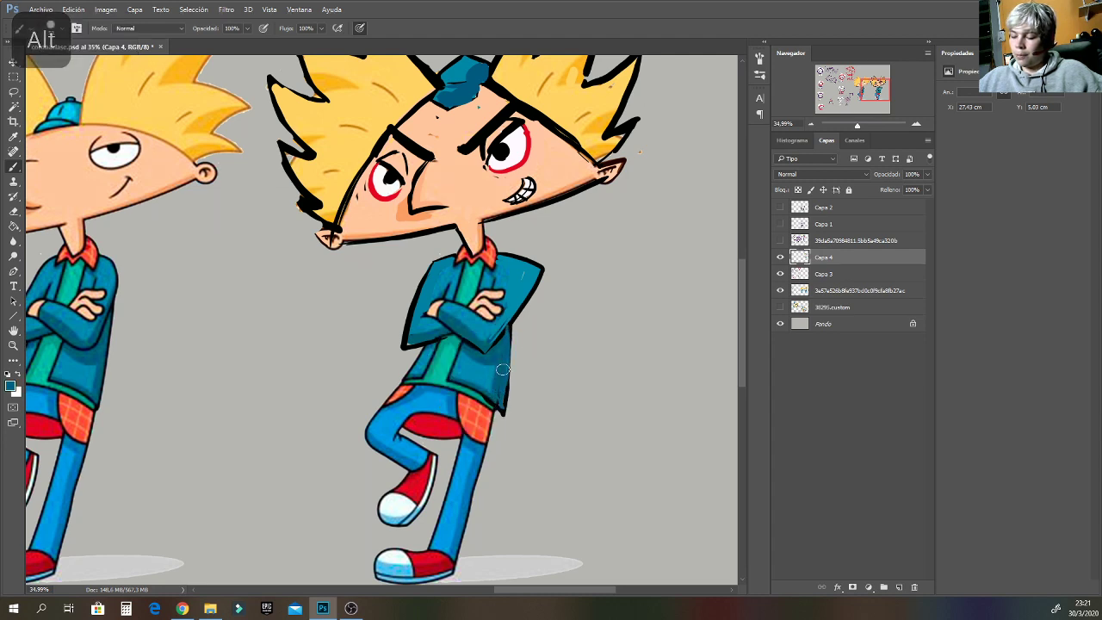
# Extend the jacket's left-hand hem into an outward point with sampled jacket blue and outline it in black.
pyautogui.keyDown('alt'); pyautogui.click(420, 368); pyautogui.keyUp('alt')
pyautogui.moveTo(428, 350); pyautogui.dragTo(394, 381)
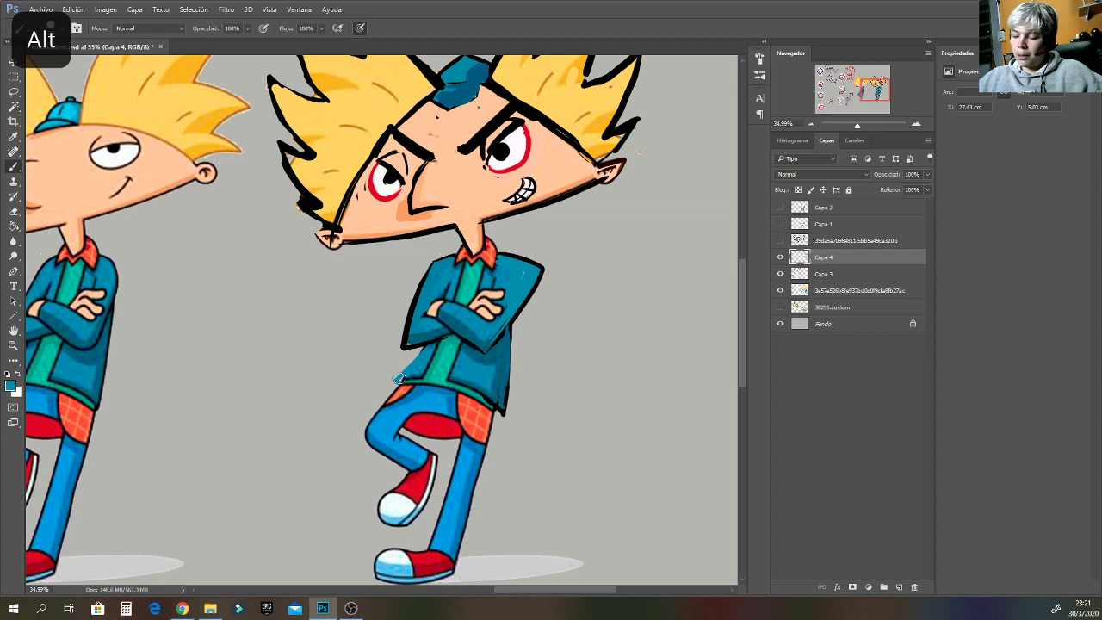
pyautogui.keyDown('alt'); pyautogui.click(405, 340); pyautogui.keyUp('alt')
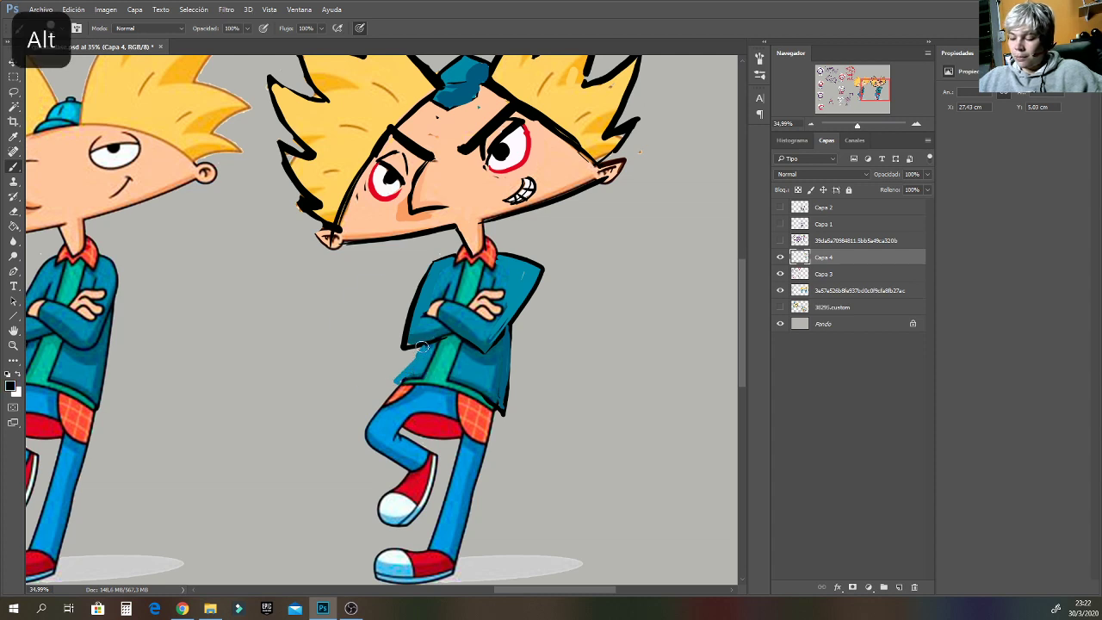
pyautogui.moveTo(423, 347)
pyautogui.mouseDown()
pyautogui.moveTo(391, 382)
pyautogui.moveTo(429, 379)
pyautogui.mouseUp()
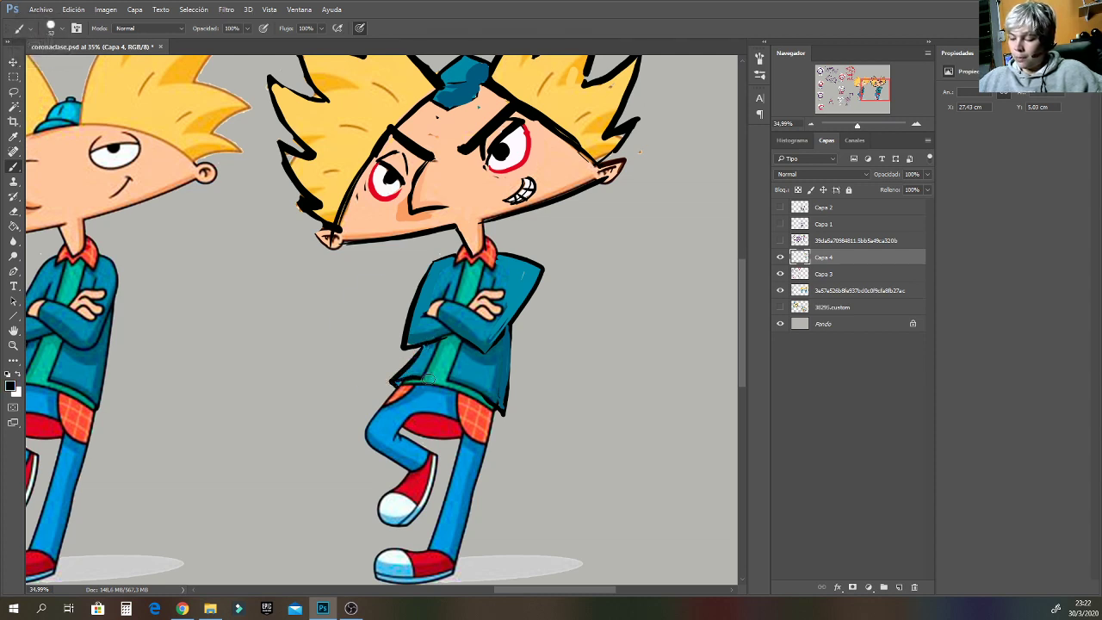
# Extend the raised knee into a sharp point with sampled trouser blue and outline the bent leg in black.
pyautogui.keyDown('alt'); pyautogui.click(389, 439); pyautogui.keyUp('alt')
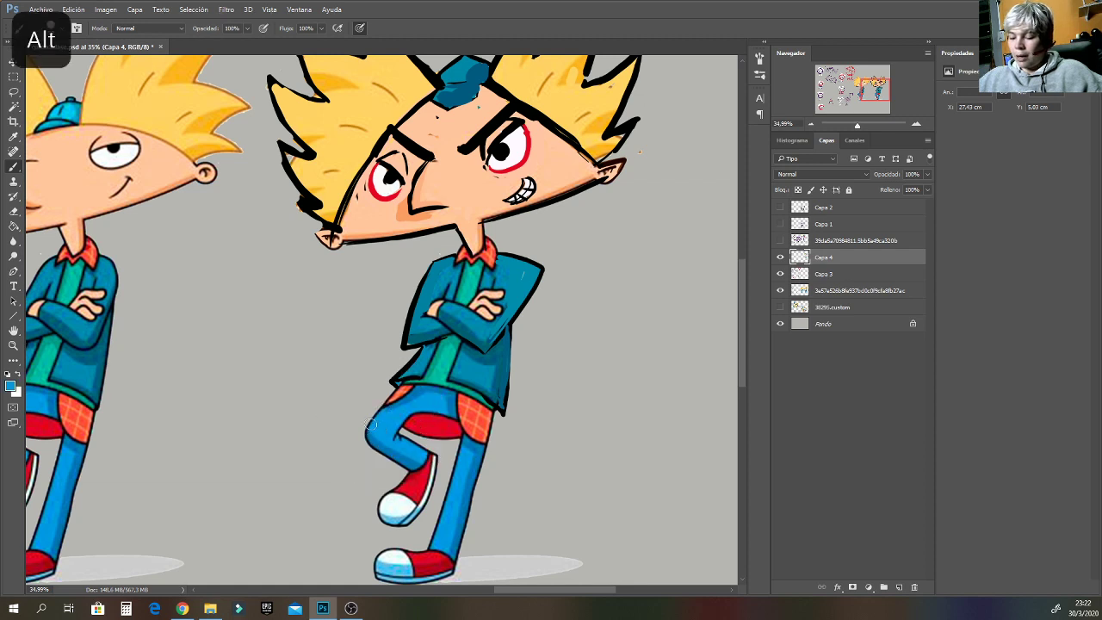
pyautogui.moveTo(362, 440); pyautogui.dragTo(389, 450)
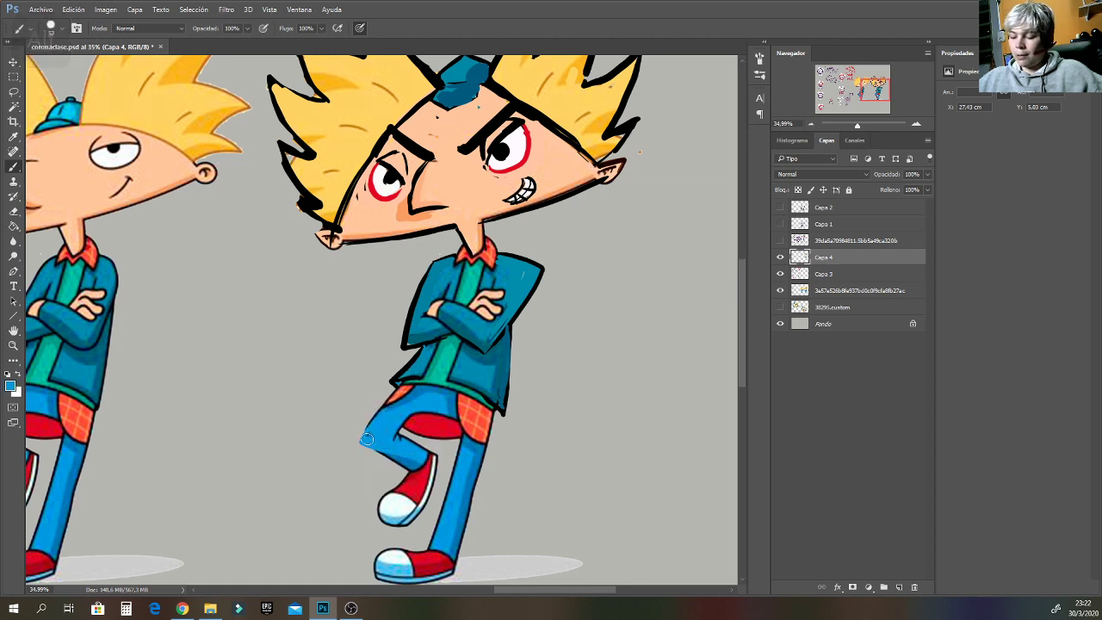
pyautogui.keyDown('alt'); pyautogui.click(399, 373); pyautogui.keyUp('alt')
pyautogui.moveTo(399, 379)
pyautogui.mouseDown()
pyautogui.moveTo(357, 439)
pyautogui.moveTo(388, 458)
pyautogui.mouseUp()
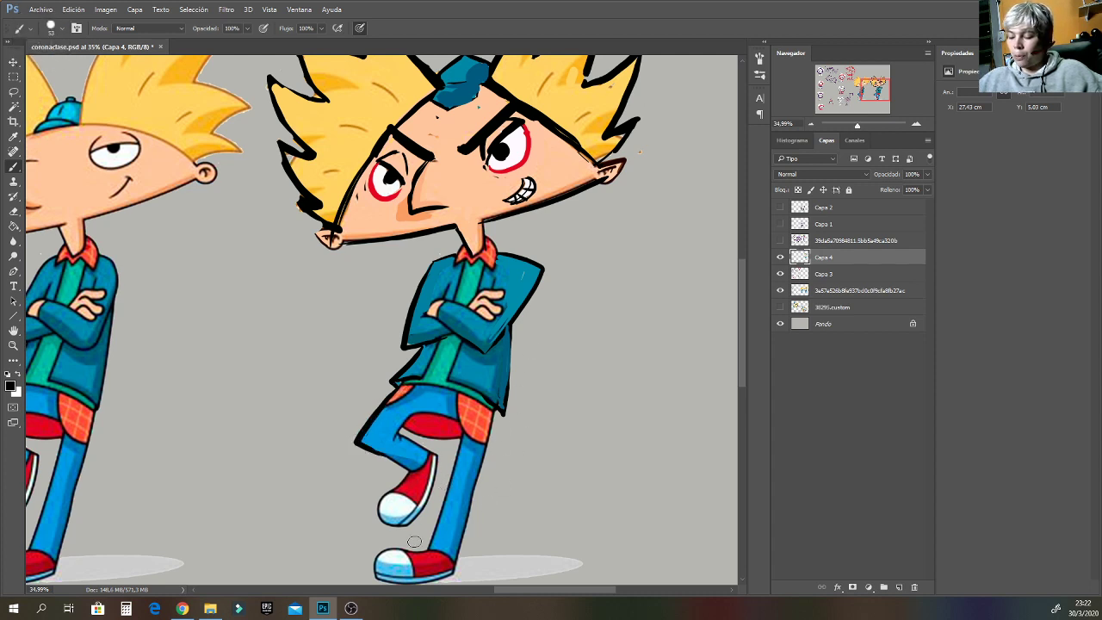
# Thicken the black outline down the right-hand side of the jacket and standing leg to the shoe.
pyautogui.keyDown('alt'); pyautogui.click(514, 322); pyautogui.keyUp('alt')
pyautogui.moveTo(514, 322)
pyautogui.mouseDown()
pyautogui.moveTo(505, 413)
pyautogui.moveTo(478, 484)
pyautogui.mouseUp()
pyautogui.moveTo(497, 414); pyautogui.dragTo(479, 484)
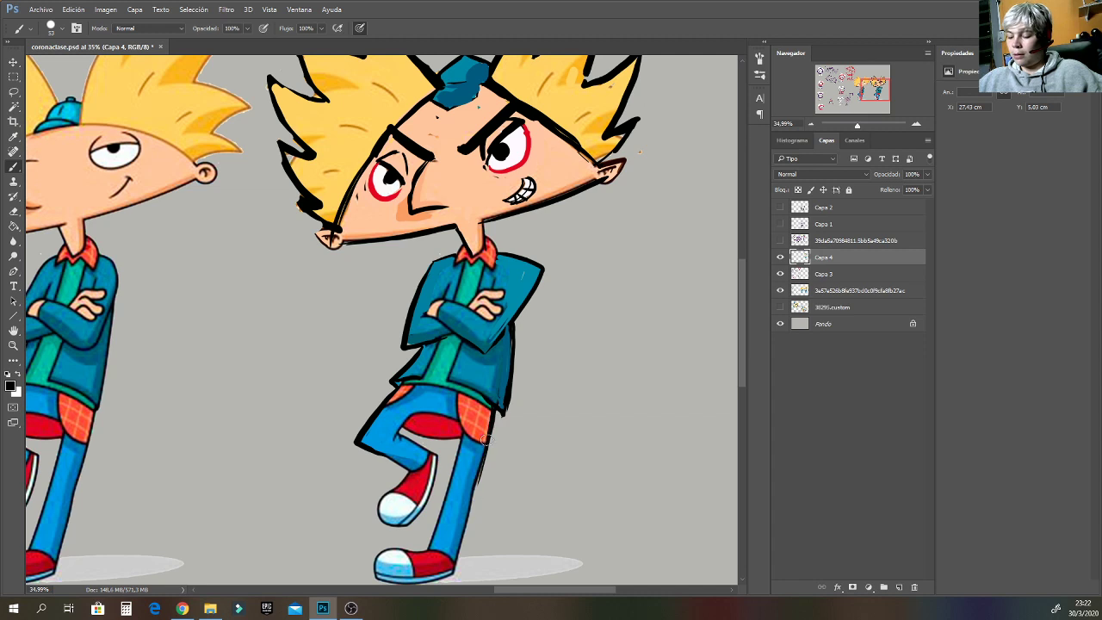
pyautogui.moveTo(485, 440); pyautogui.dragTo(458, 560)
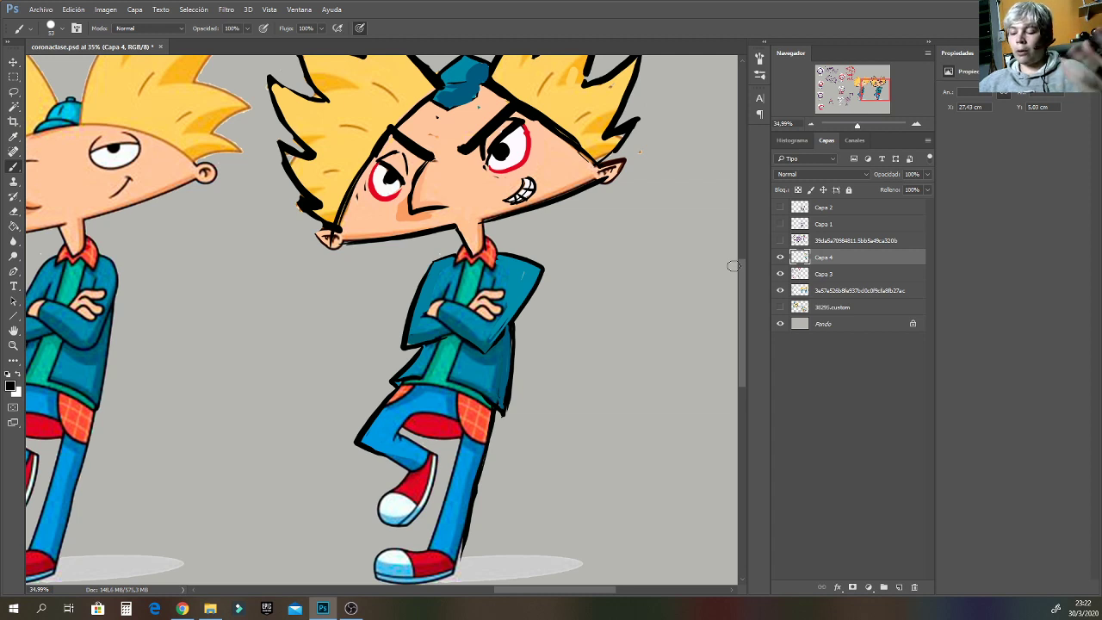
# Reinforce the left-hand shoulder line and redraw the black contours of the crossed forearm, cuff and hand.
pyautogui.moveTo(425, 266)
pyautogui.mouseDown()
pyautogui.moveTo(421, 275)
pyautogui.moveTo(463, 247)
pyautogui.moveTo(536, 266)
pyautogui.mouseUp()
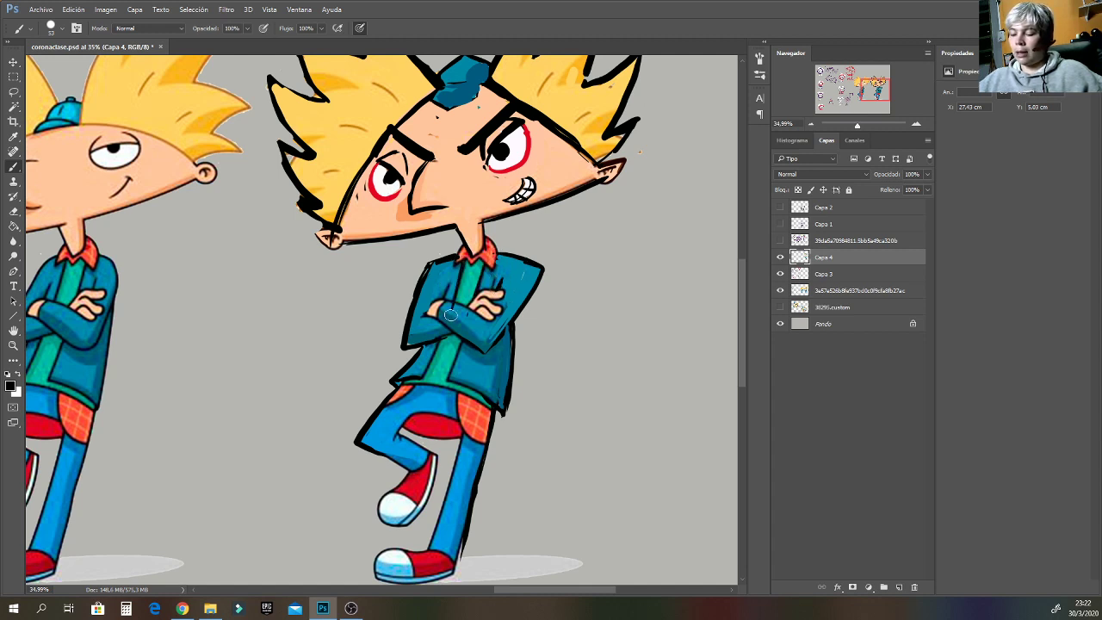
pyautogui.moveTo(439, 298); pyautogui.dragTo(485, 320)
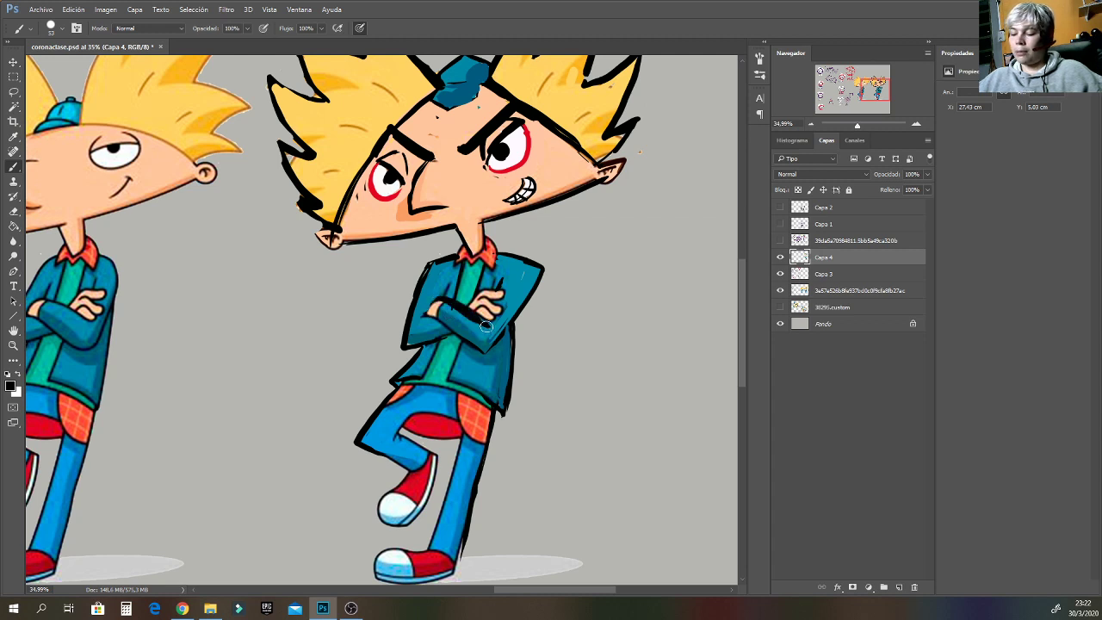
pyautogui.hotkey('ctrl', 'z')
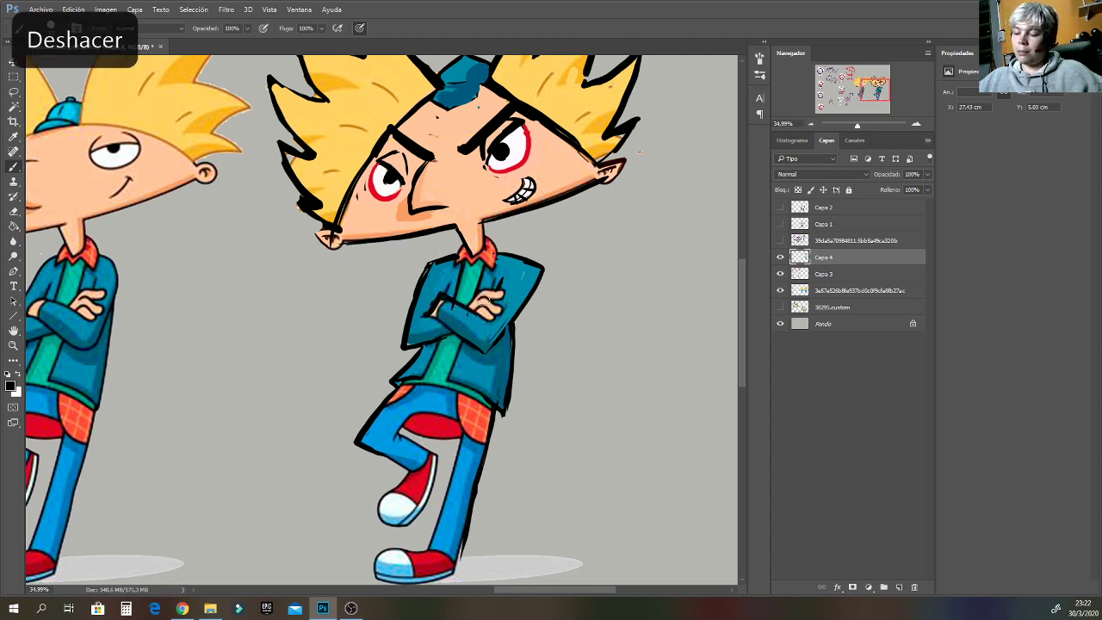
pyautogui.keyDown('alt'); pyautogui.click(505, 301); pyautogui.keyUp('alt')
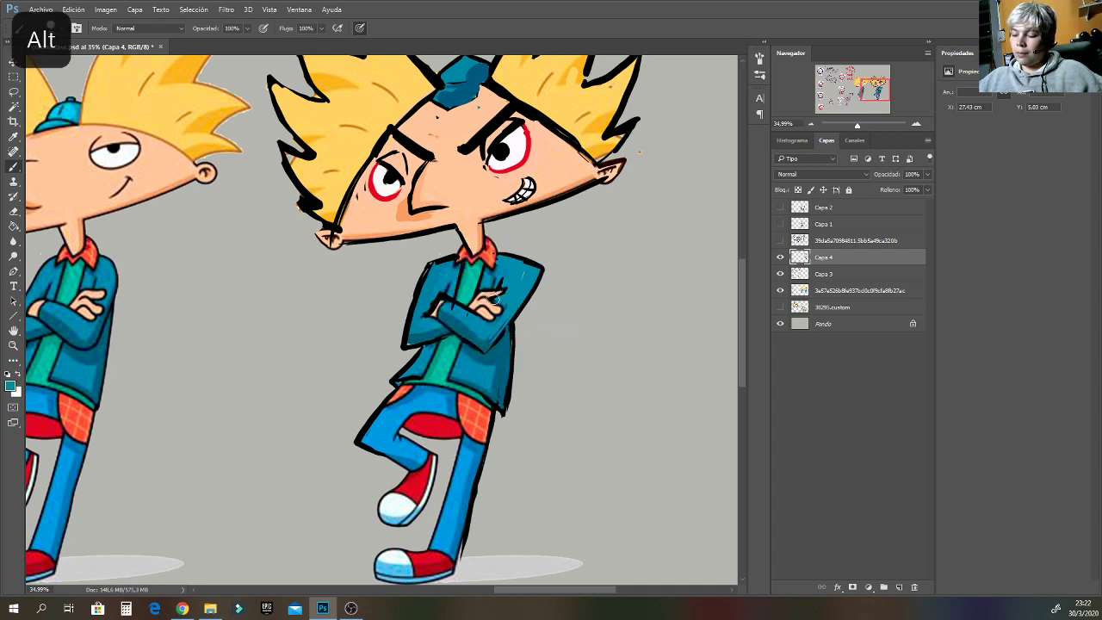
pyautogui.keyDown('alt'); pyautogui.click(495, 298); pyautogui.keyUp('alt')
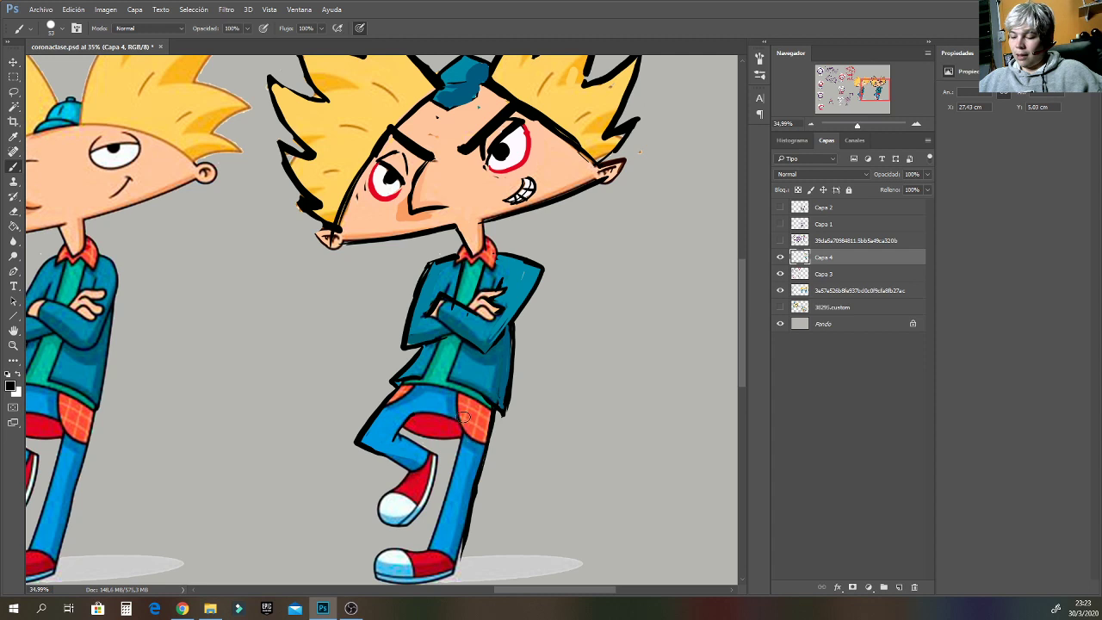
# Cover the inner part of the right-hand shirt tail with sampled trouser blue, leaving a diagonal edge.
pyautogui.keyDown('alt'); pyautogui.click(456, 402); pyautogui.keyUp('alt')
pyautogui.moveTo(458, 398); pyautogui.dragTo(469, 435)
pyautogui.hotkey('ctrl', 'z')
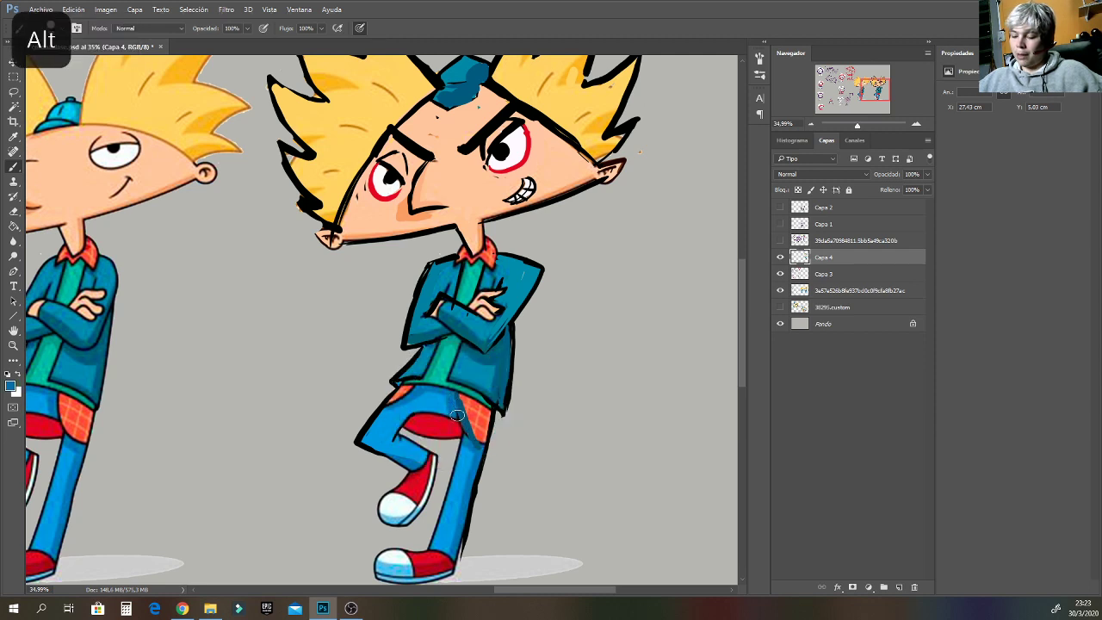
pyautogui.moveTo(454, 398); pyautogui.dragTo(479, 437)
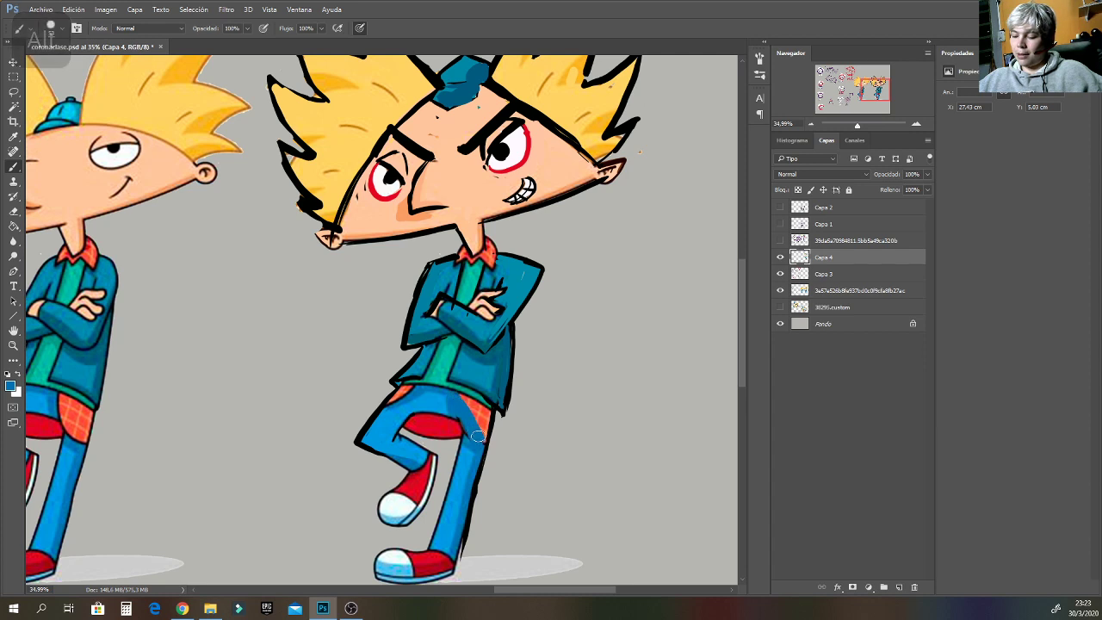
# Extend the right-hand shirt tail downward into a point with sampled shirt red and outline it in black.
pyautogui.keyDown('alt'); pyautogui.click(476, 420); pyautogui.keyUp('alt')
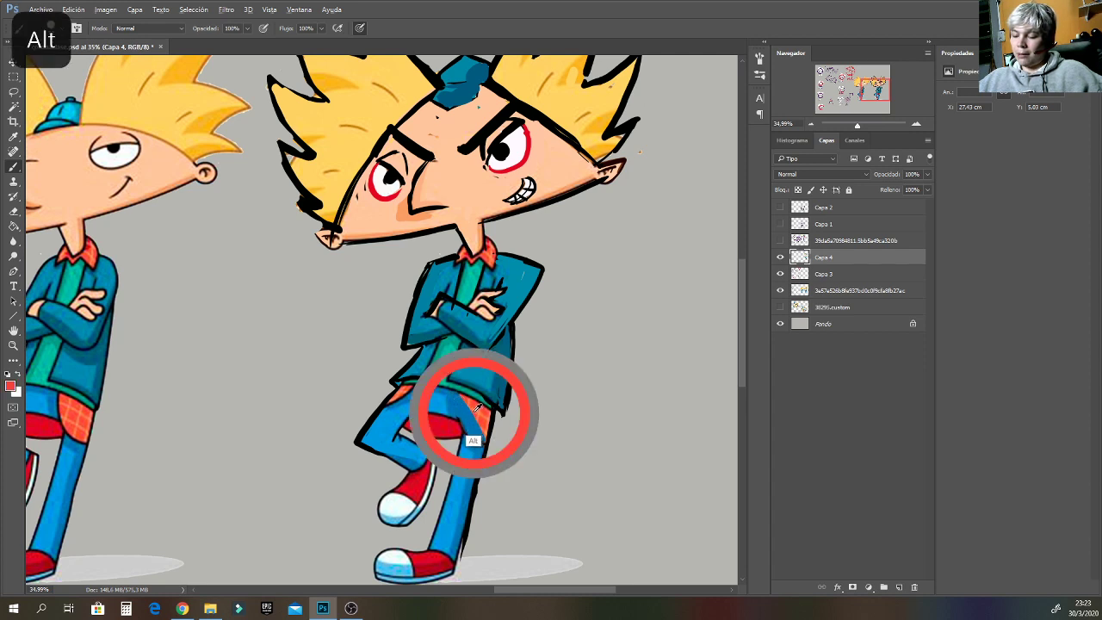
pyautogui.moveTo(485, 437)
pyautogui.mouseDown()
pyautogui.moveTo(502, 411)
pyautogui.moveTo(493, 408)
pyautogui.moveTo(494, 463)
pyautogui.mouseUp()
pyautogui.keyDown('alt'); pyautogui.click(499, 442); pyautogui.keyUp('alt')
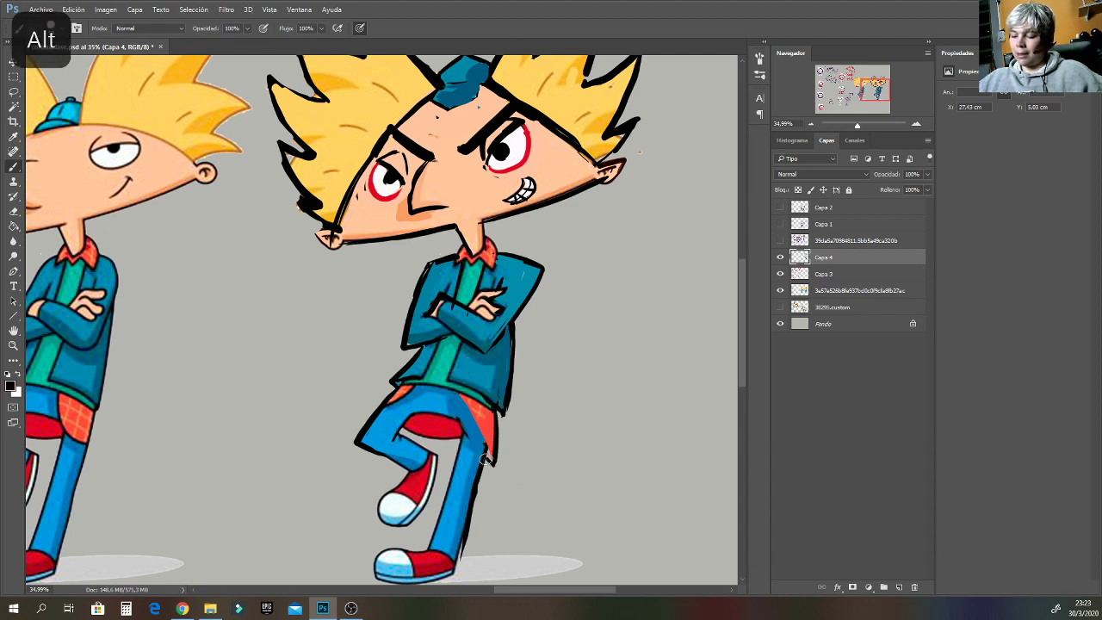
# Redraw the lower edge of the red shirt between the legs in black and cover the excess below with background grey.
pyautogui.keyDown('alt'); pyautogui.click(495, 444); pyautogui.keyUp('alt')
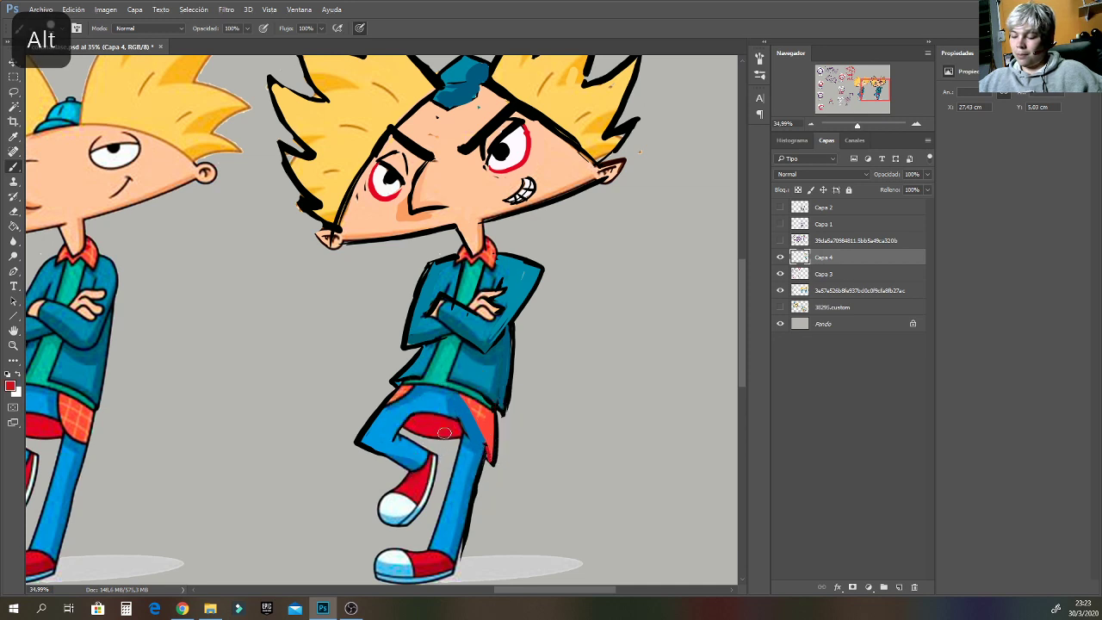
pyautogui.keyDown('alt'); pyautogui.click(475, 460); pyautogui.keyUp('alt')
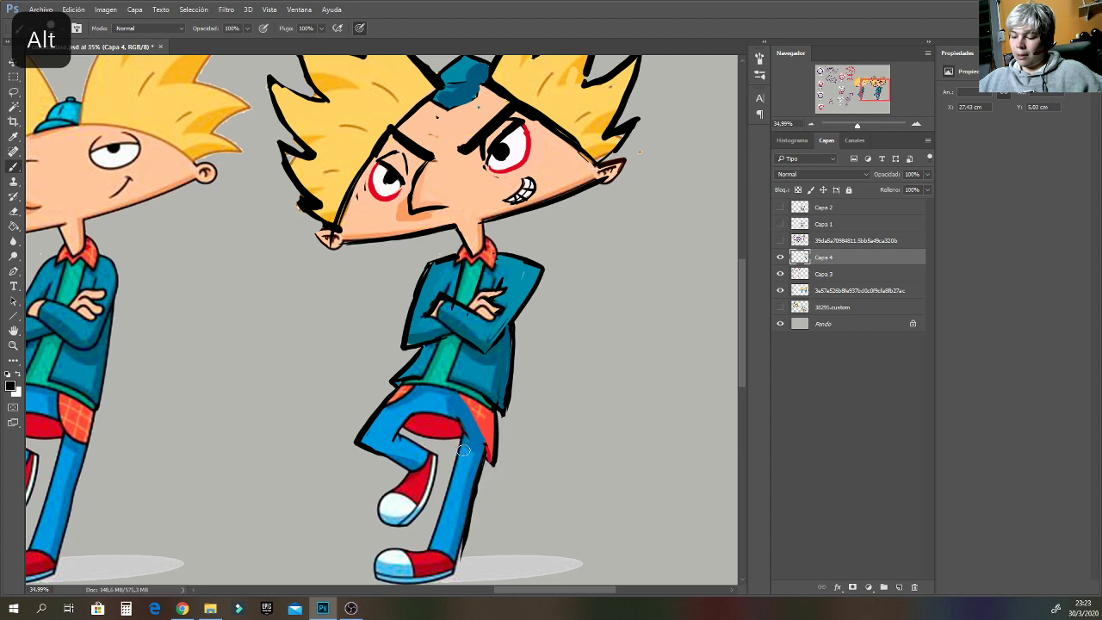
pyautogui.moveTo(483, 462)
pyautogui.mouseDown()
pyautogui.moveTo(491, 471)
pyautogui.moveTo(438, 422)
pyautogui.moveTo(408, 426)
pyautogui.moveTo(450, 439)
pyautogui.moveTo(425, 441)
pyautogui.mouseUp()
pyautogui.keyDown('alt'); pyautogui.click(445, 484); pyautogui.keyUp('alt')
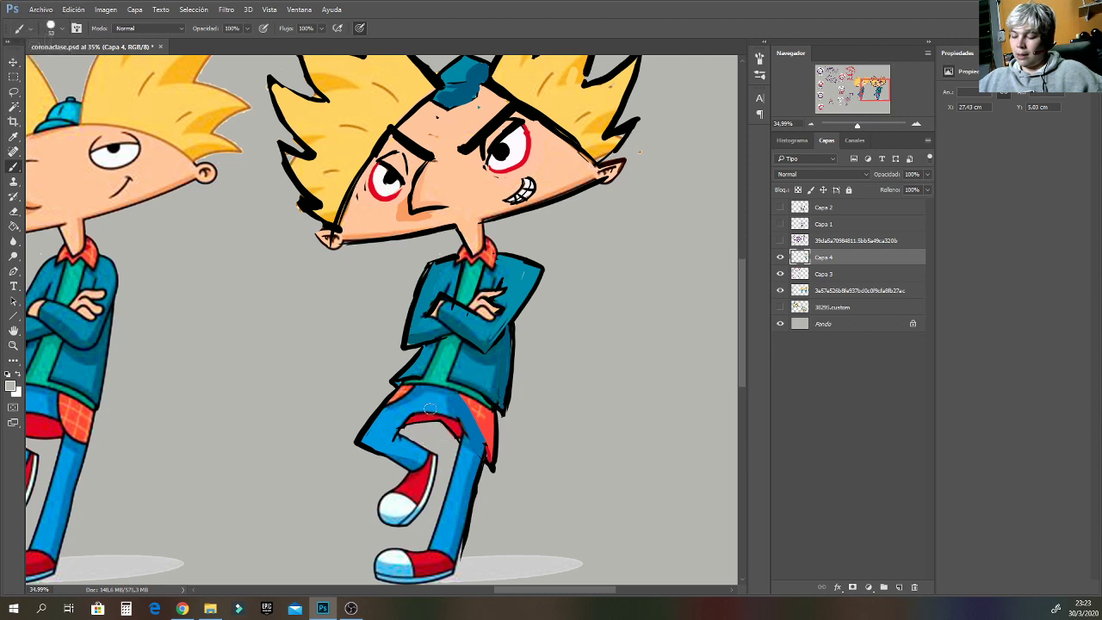
# Extend the left-hand shirt tail along the raised thigh to a point in sampled shirt orange-red and outline it in black.
pyautogui.keyDown('alt'); pyautogui.click(421, 472); pyautogui.keyUp('alt')
pyautogui.moveTo(369, 417); pyautogui.dragTo(413, 387)
pyautogui.hotkey('ctrl', 'z')
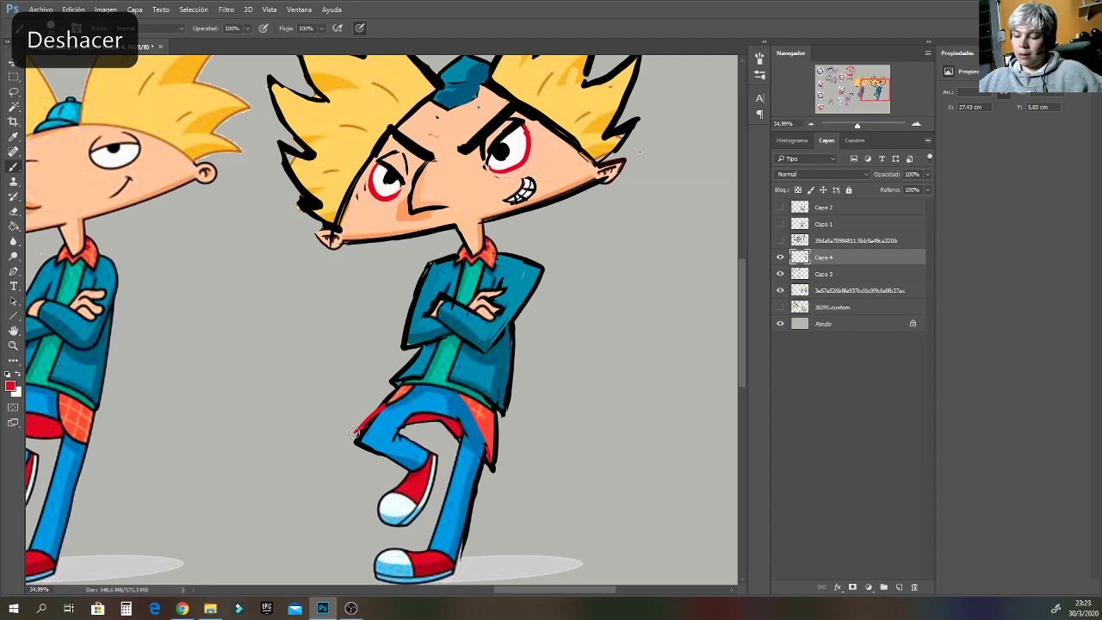
pyautogui.keyDown('alt'); pyautogui.click(400, 396); pyautogui.keyUp('alt')
pyautogui.moveTo(364, 423)
pyautogui.mouseDown()
pyautogui.moveTo(401, 385)
pyautogui.moveTo(351, 433)
pyautogui.moveTo(383, 413)
pyautogui.mouseUp()
pyautogui.keyDown('alt'); pyautogui.click(397, 385); pyautogui.keyUp('alt')
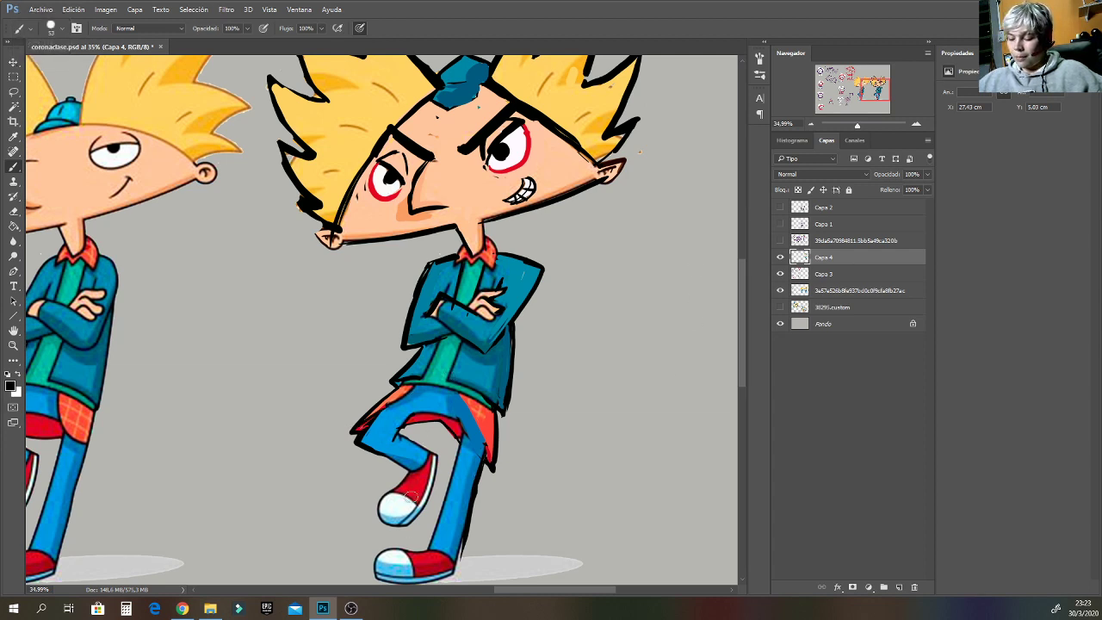
# Trim the rounded toe of the raised shoe to a narrow point by painting over it with sampled background grey.
pyautogui.keyDown('alt'); pyautogui.click(403, 476); pyautogui.keyUp('alt')
pyautogui.moveTo(403, 483)
pyautogui.mouseDown()
pyautogui.moveTo(390, 525)
pyautogui.moveTo(372, 530)
pyautogui.mouseUp()
pyautogui.scroll(-3, 742, 311)
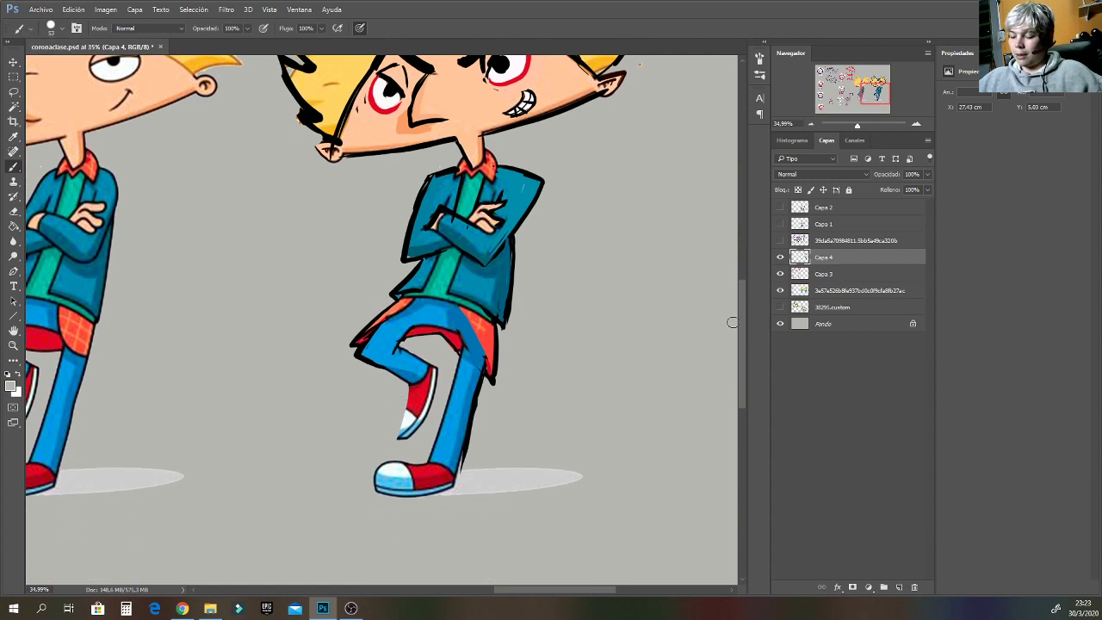
# Reshape the redrawn character's rounded shoe toes into points, covering the excess with background grey and repainting the shoes in sampled colours.
pyautogui.moveTo(371, 480)
pyautogui.mouseDown()
pyautogui.moveTo(405, 460)
pyautogui.moveTo(436, 485)
pyautogui.mouseUp()
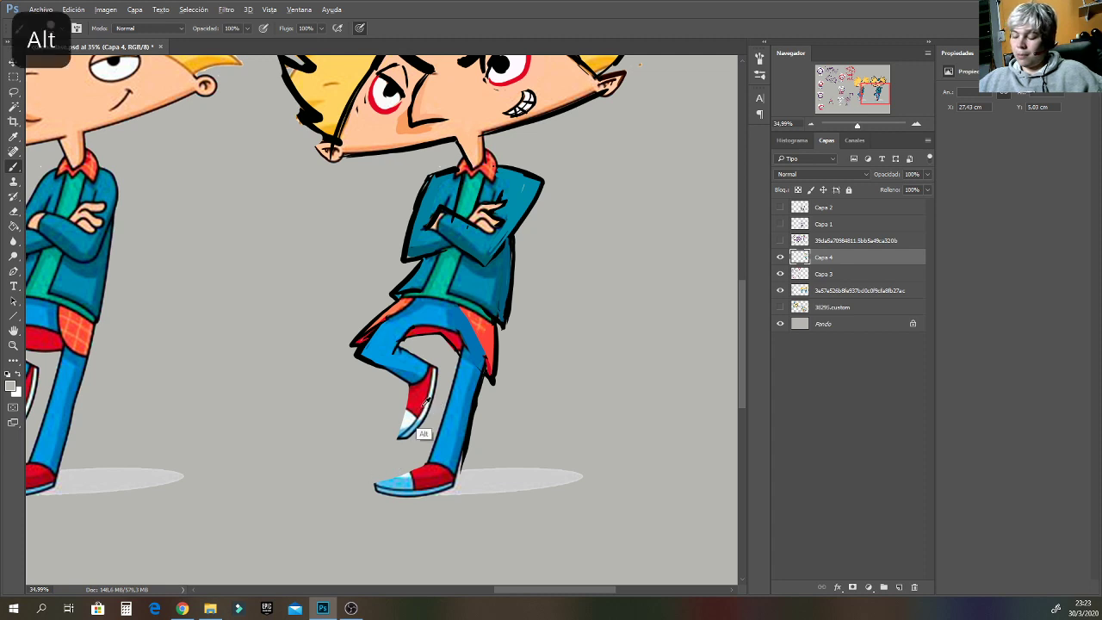
pyautogui.keyDown('alt'); pyautogui.click(419, 432); pyautogui.keyUp('alt')
pyautogui.moveTo(418, 414); pyautogui.dragTo(417, 416)
pyautogui.moveTo(421, 487)
pyautogui.mouseDown()
pyautogui.moveTo(408, 479)
pyautogui.moveTo(421, 488)
pyautogui.moveTo(408, 482)
pyautogui.moveTo(431, 458)
pyautogui.moveTo(443, 409)
pyautogui.mouseUp()
pyautogui.keyDown('alt'); pyautogui.click(400, 483); pyautogui.keyUp('alt')
pyautogui.keyDown('alt'); pyautogui.click(406, 478); pyautogui.keyUp('alt')
# Outline the pointed planted shoe and the raised shoe of the redrawn character with black brush strokes.
pyautogui.keyDown('alt'); pyautogui.click(469, 452); pyautogui.keyUp('alt')
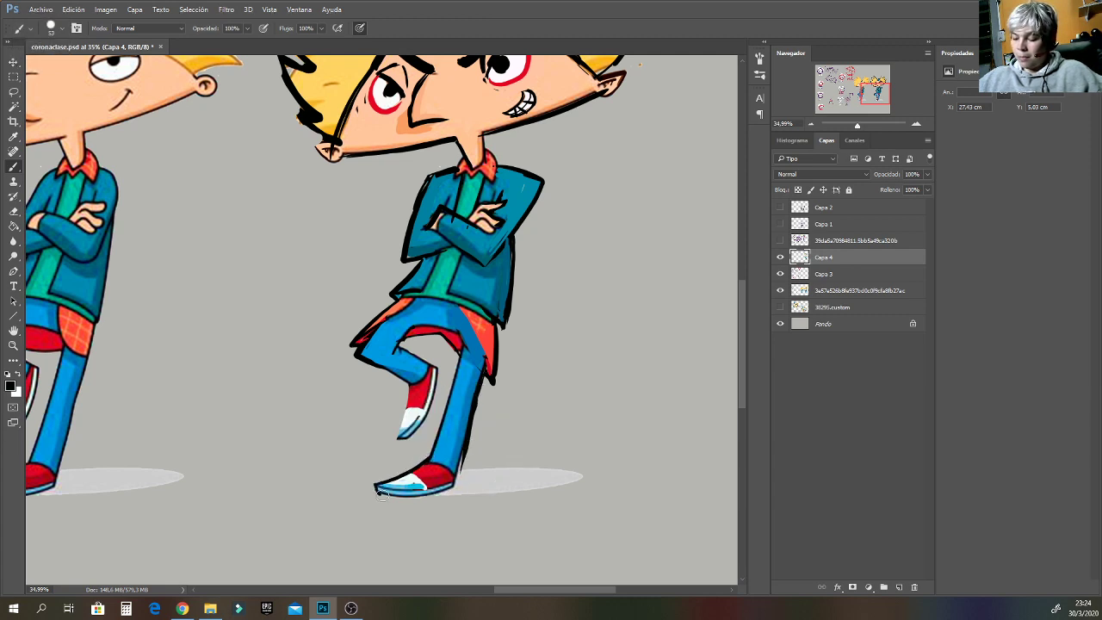
pyautogui.moveTo(383, 495); pyautogui.dragTo(459, 482)
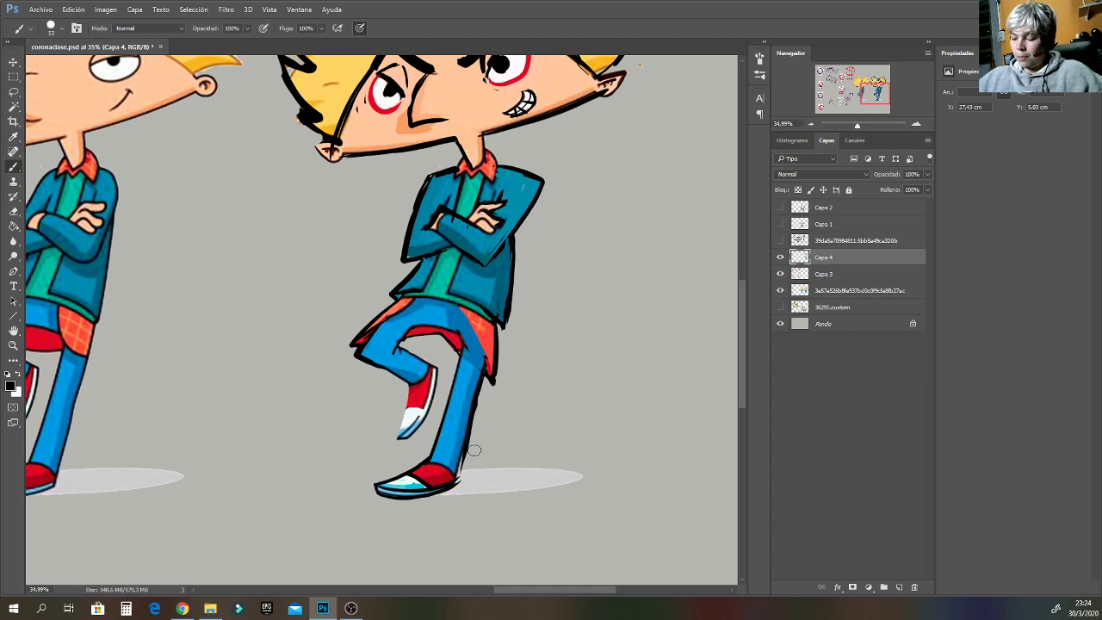
pyautogui.moveTo(410, 386)
pyautogui.mouseDown()
pyautogui.moveTo(397, 443)
pyautogui.moveTo(420, 428)
pyautogui.moveTo(425, 385)
pyautogui.moveTo(400, 440)
pyautogui.moveTo(431, 383)
pyautogui.moveTo(422, 417)
pyautogui.mouseUp()
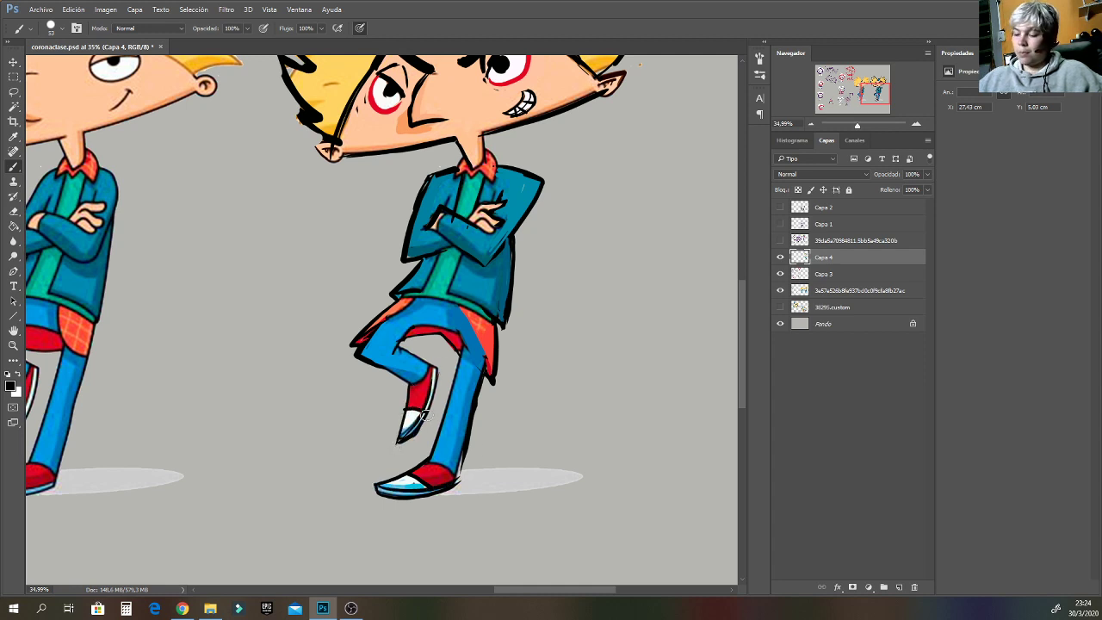
# Examine the redrawn character beside the original, both as a whole figure and closer up around the head and body.
pyautogui.moveTo(858, 126); pyautogui.dragTo(855, 126)
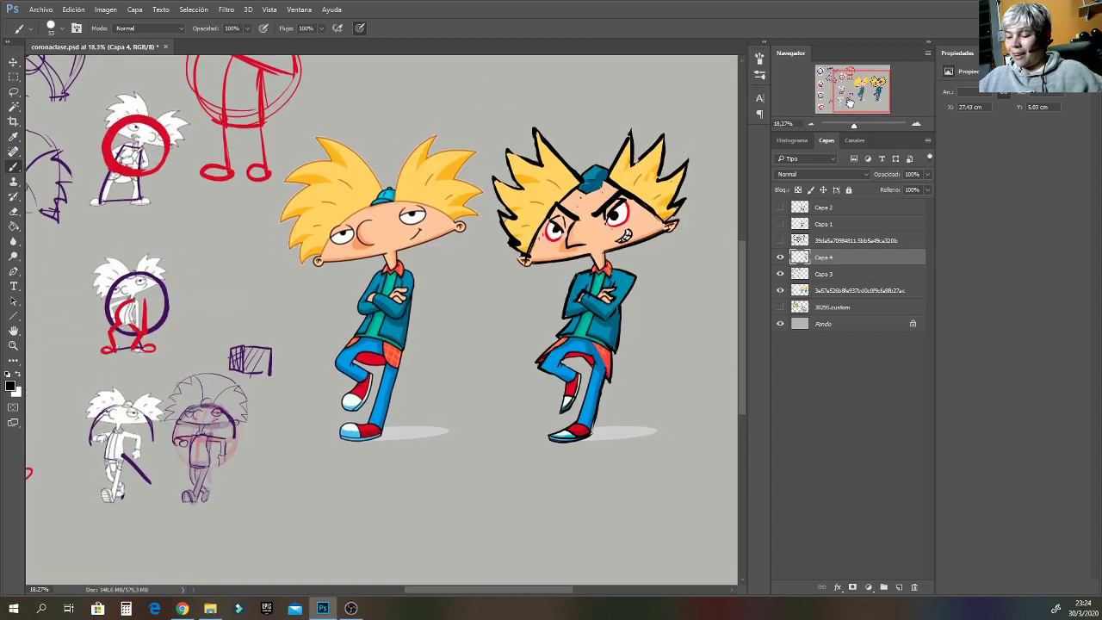
pyautogui.click(847, 107)
pyautogui.moveTo(543, 591); pyautogui.dragTo(650, 603)
pyautogui.moveTo(854, 126); pyautogui.dragTo(857, 125)
pyautogui.moveTo(880, 88); pyautogui.dragTo(885, 87)
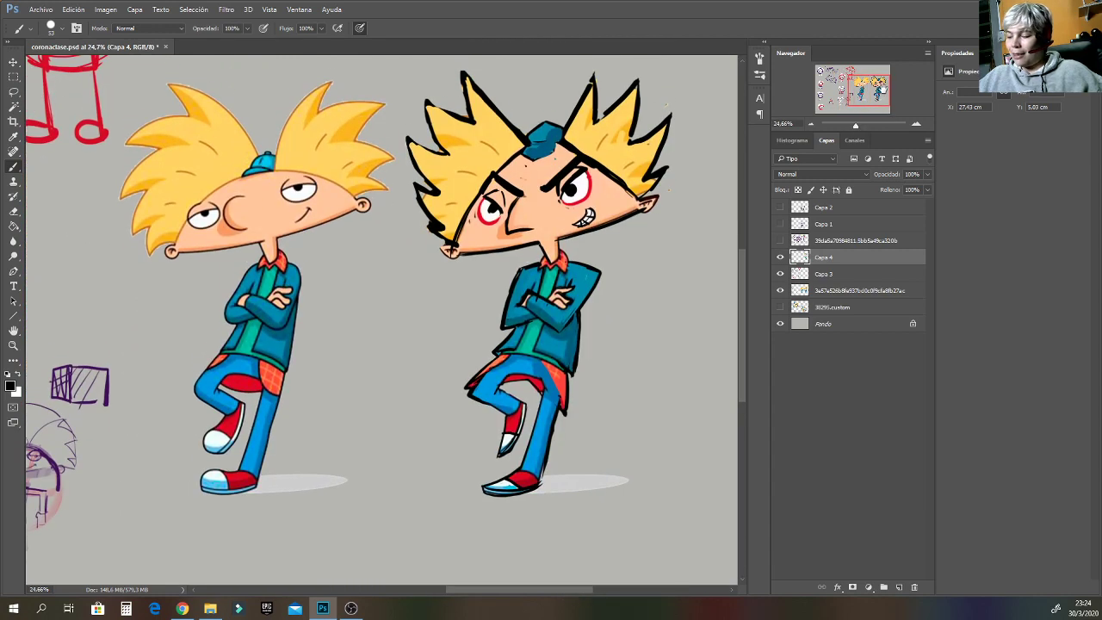
pyautogui.moveTo(857, 125); pyautogui.dragTo(869, 86)
pyautogui.moveTo(549, 592); pyautogui.dragTo(561, 593)
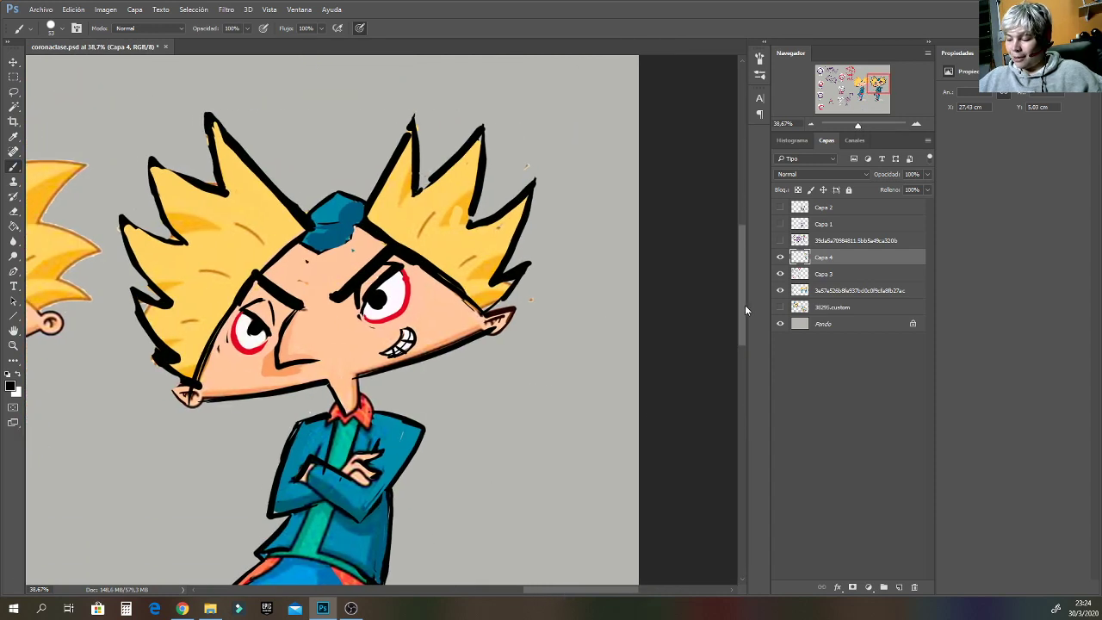
pyautogui.moveTo(745, 305); pyautogui.dragTo(745, 315)
pyautogui.moveTo(858, 125); pyautogui.dragTo(857, 127)
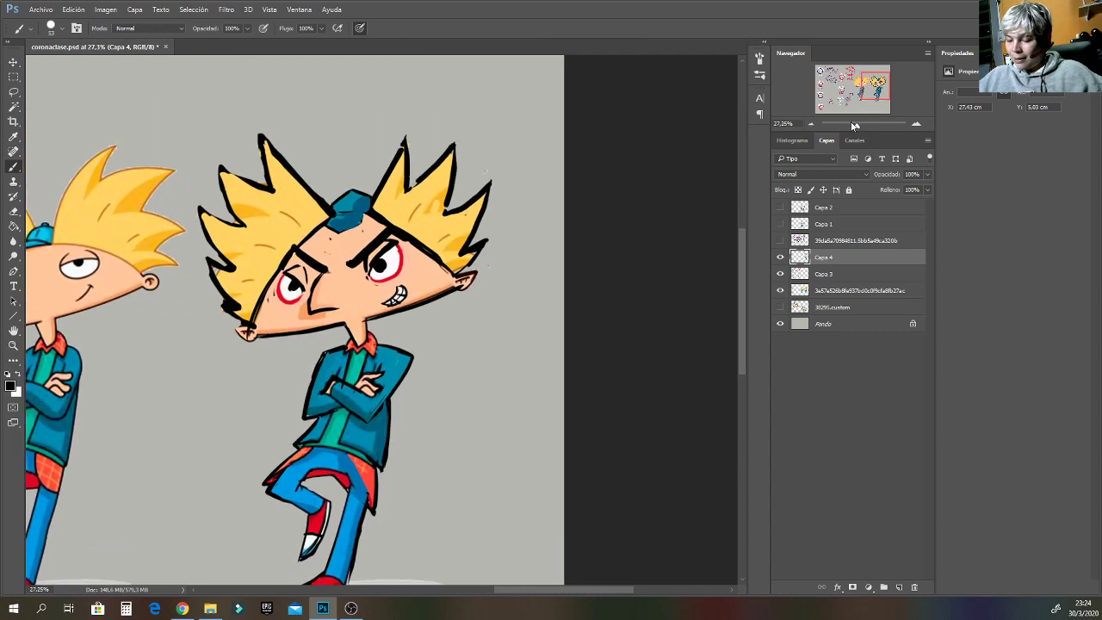
pyautogui.moveTo(744, 226); pyautogui.dragTo(745, 257)
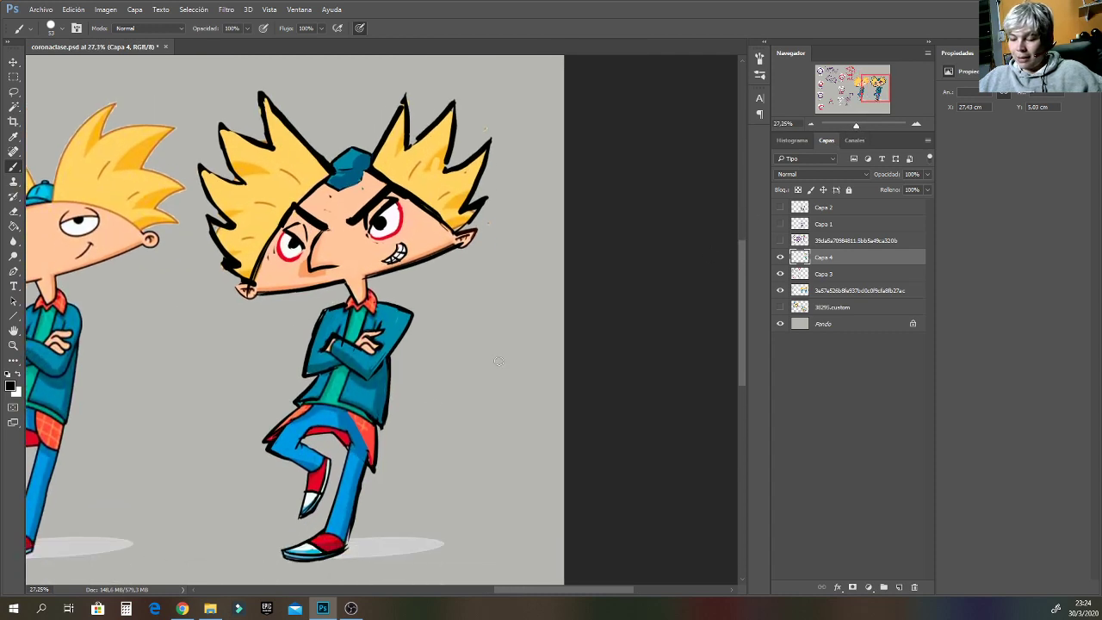
# Cover the original character beside the redrawn one by filling a rectangular selection around it with the sampled background grey on Capa 4.
pyautogui.click(13, 77)
pyautogui.moveTo(194, 64)
pyautogui.mouseDown()
pyautogui.moveTo(91, 323)
pyautogui.moveTo(54, 544)
pyautogui.moveTo(40, 560)
pyautogui.mouseUp()
pyautogui.click(13, 226)
pyautogui.keyDown('alt'); pyautogui.click(69, 369); pyautogui.keyUp('alt')
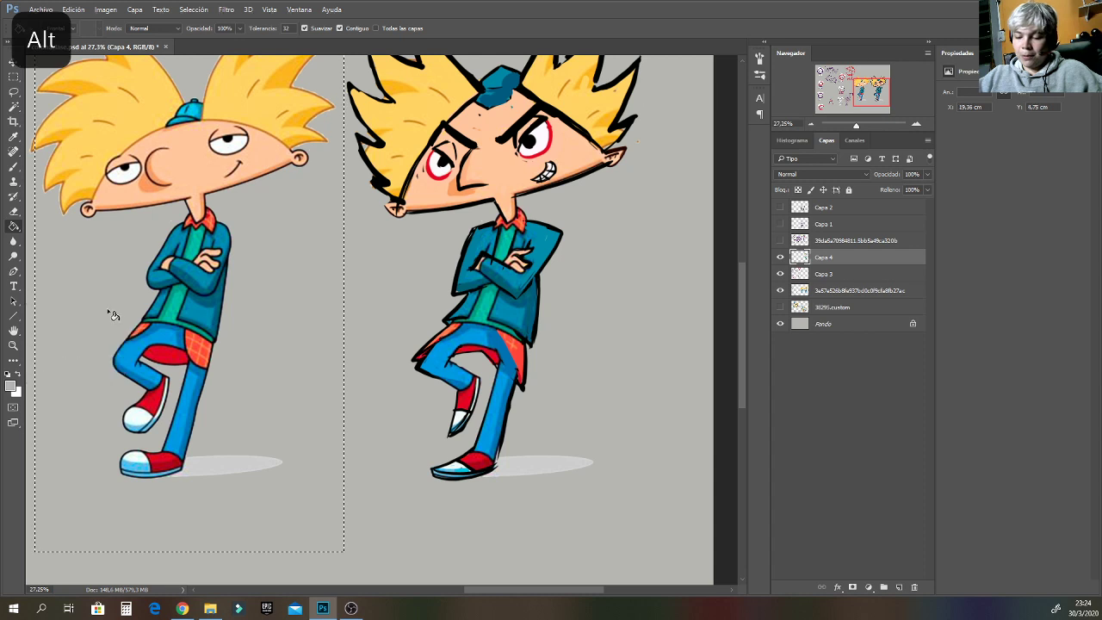
pyautogui.click(111, 313)
pyautogui.moveTo(869, 92); pyautogui.dragTo(866, 88)
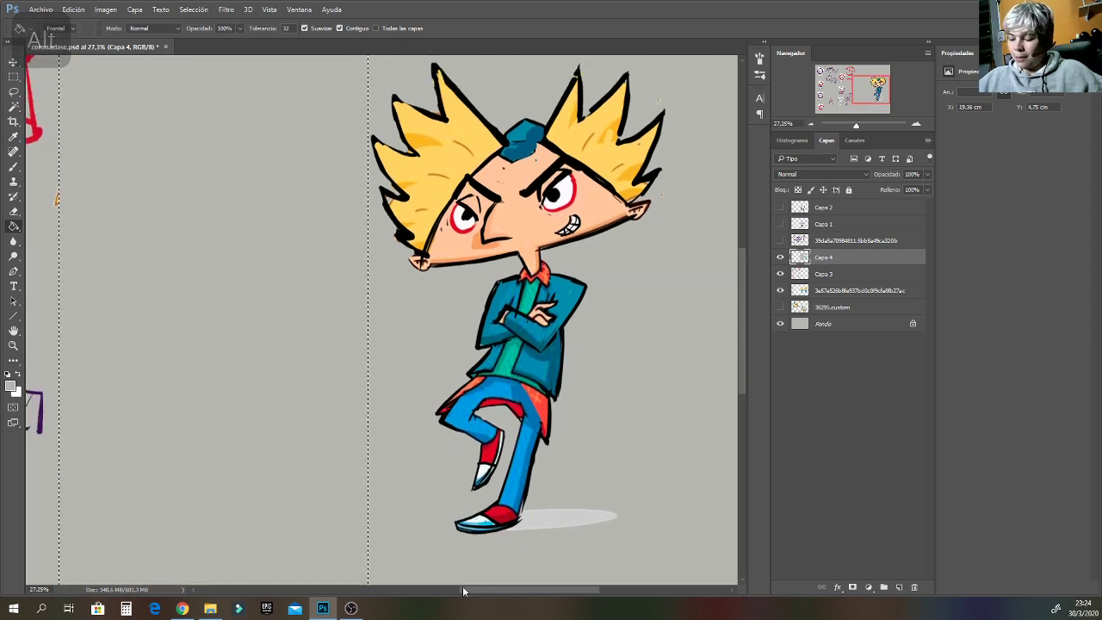
# Compare the redrawn character with the original underneath by toggling the visibility of Capa 4, leaving it shown.
pyautogui.moveTo(474, 590); pyautogui.dragTo(506, 593)
pyautogui.moveTo(742, 315); pyautogui.dragTo(740, 307)
pyautogui.click(781, 257)
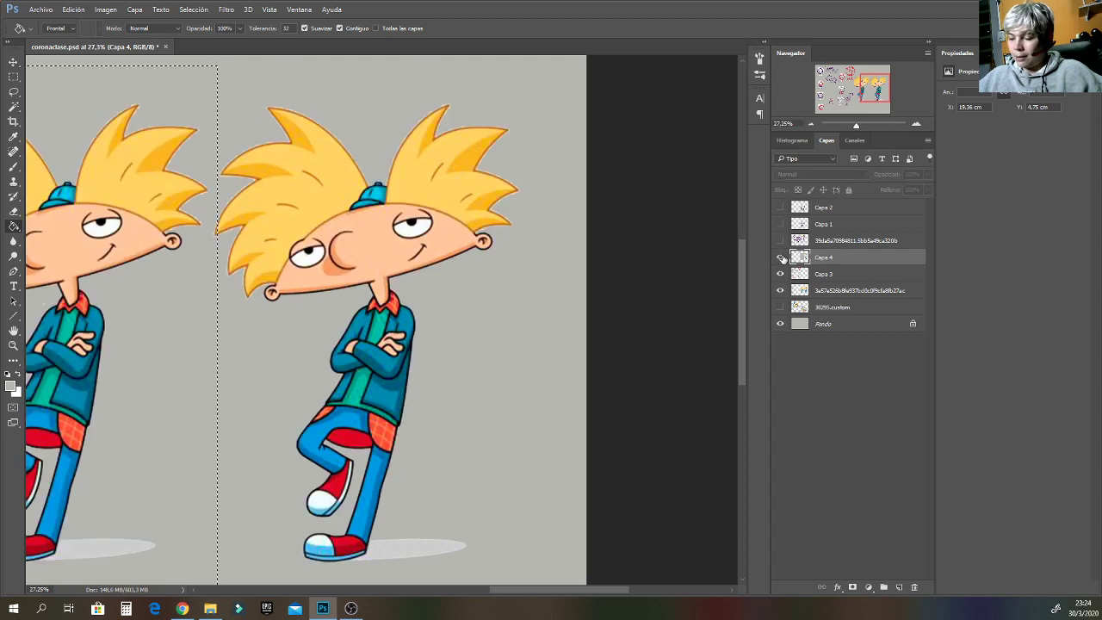
pyautogui.click(780, 257)
pyautogui.click(780, 257)
pyautogui.click(781, 257)
pyautogui.click(780, 256)
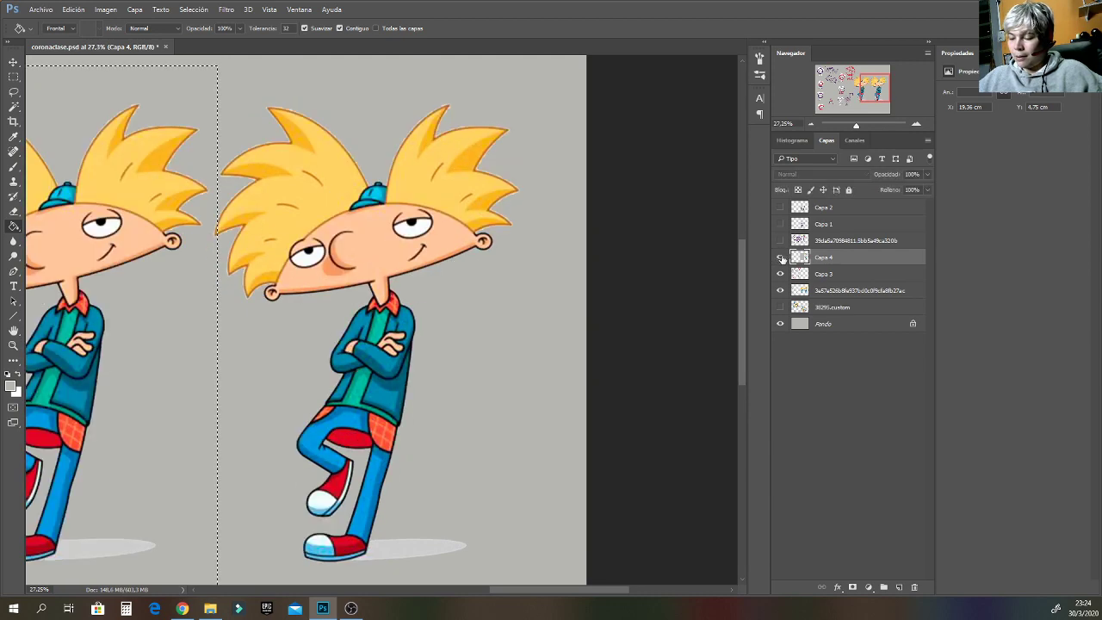
pyautogui.click(780, 257)
# Add a new layer above Capa 3, fill the selected rectangle with background grey on it, and deselect.
pyautogui.click(823, 274)
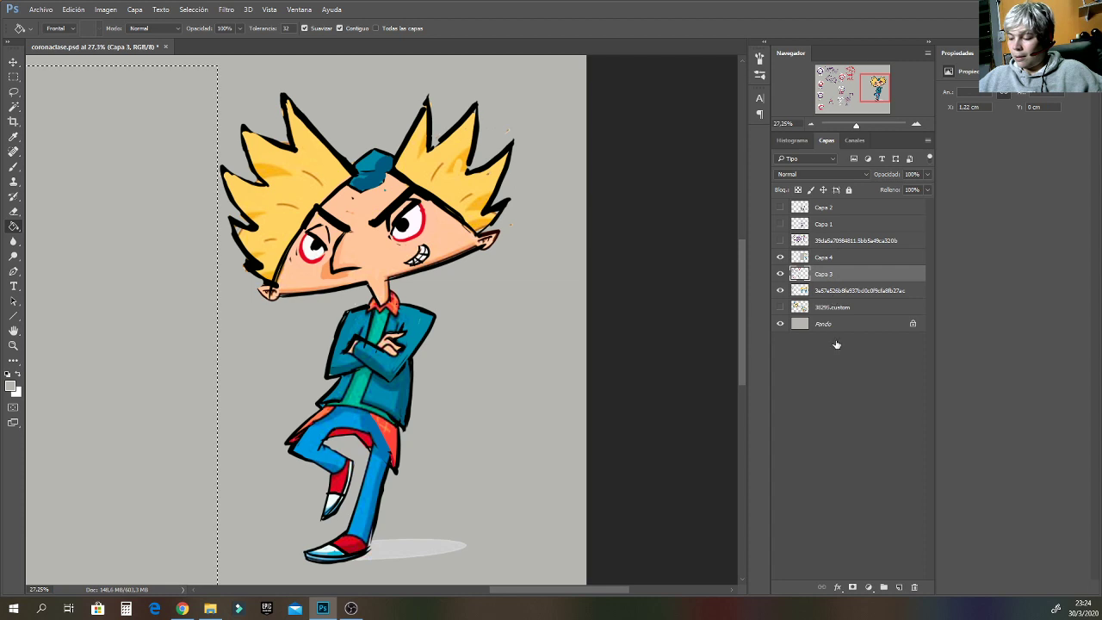
pyautogui.click(899, 588)
pyautogui.click(13, 211)
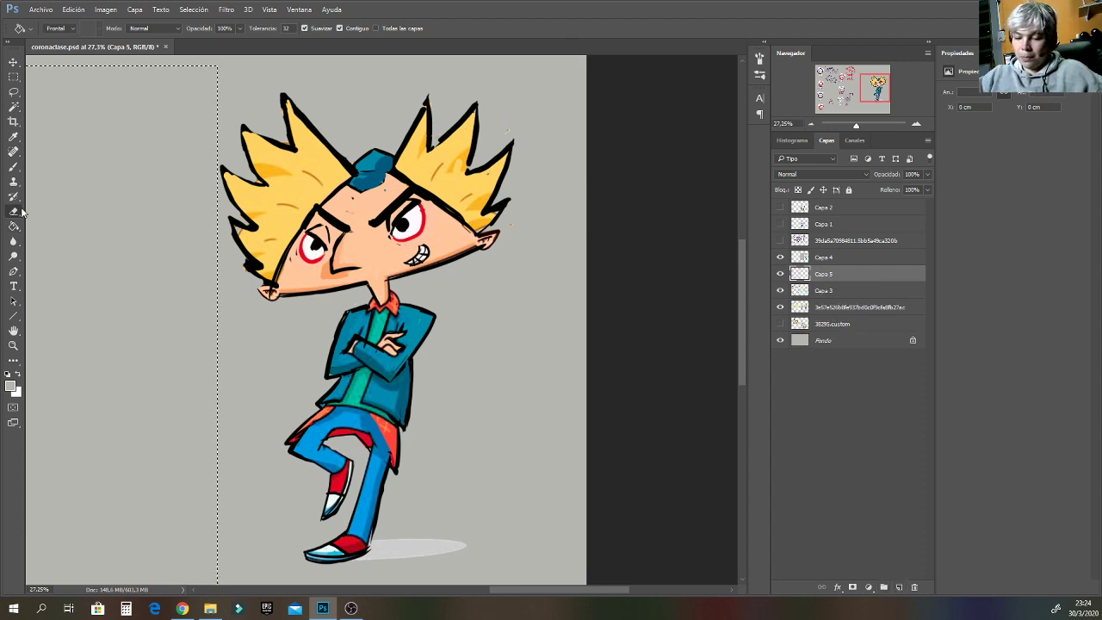
pyautogui.click(14, 227)
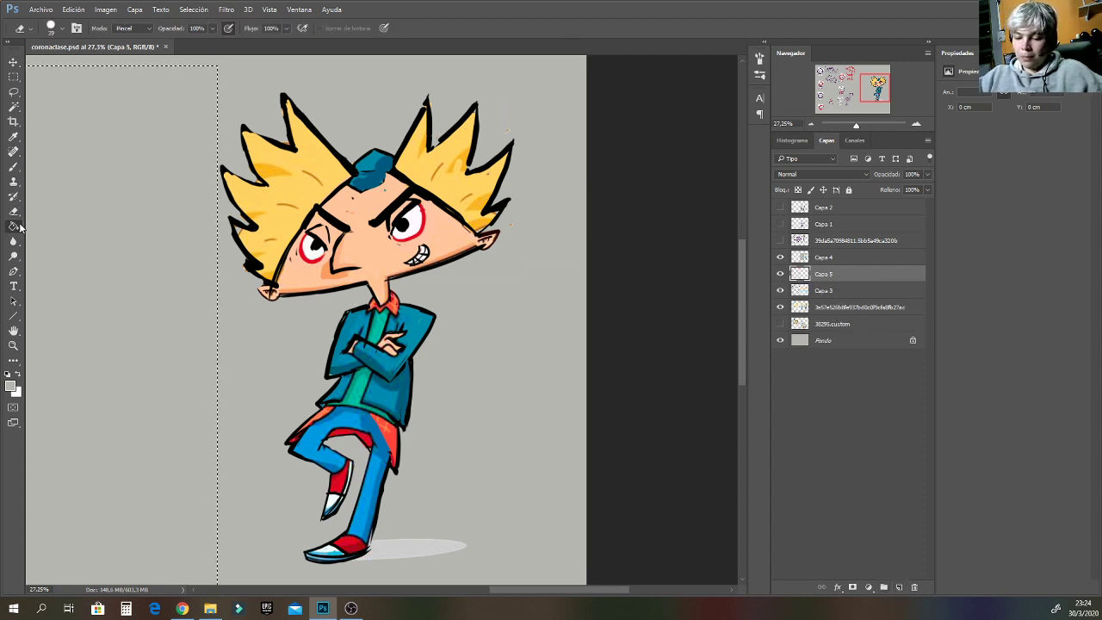
pyautogui.click(14, 77)
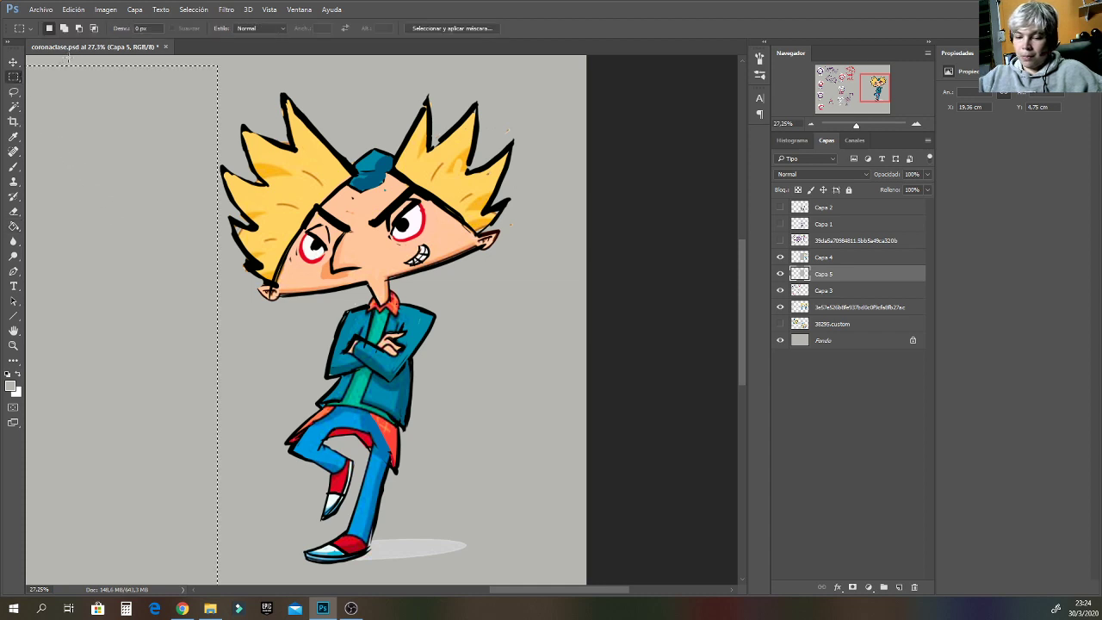
pyautogui.click(252, 81)
pyautogui.click(15, 64)
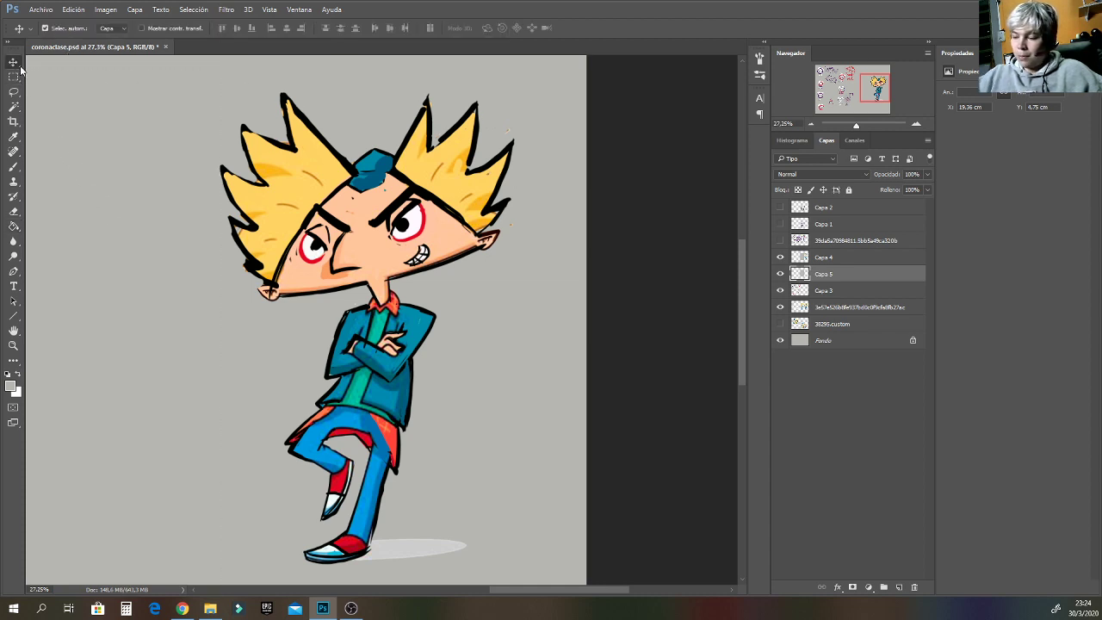
# Compare the full figure before and after the redraw by hiding and showing Capa 4 again.
pyautogui.click(780, 258)
pyautogui.click(780, 258)
pyautogui.click(780, 258)
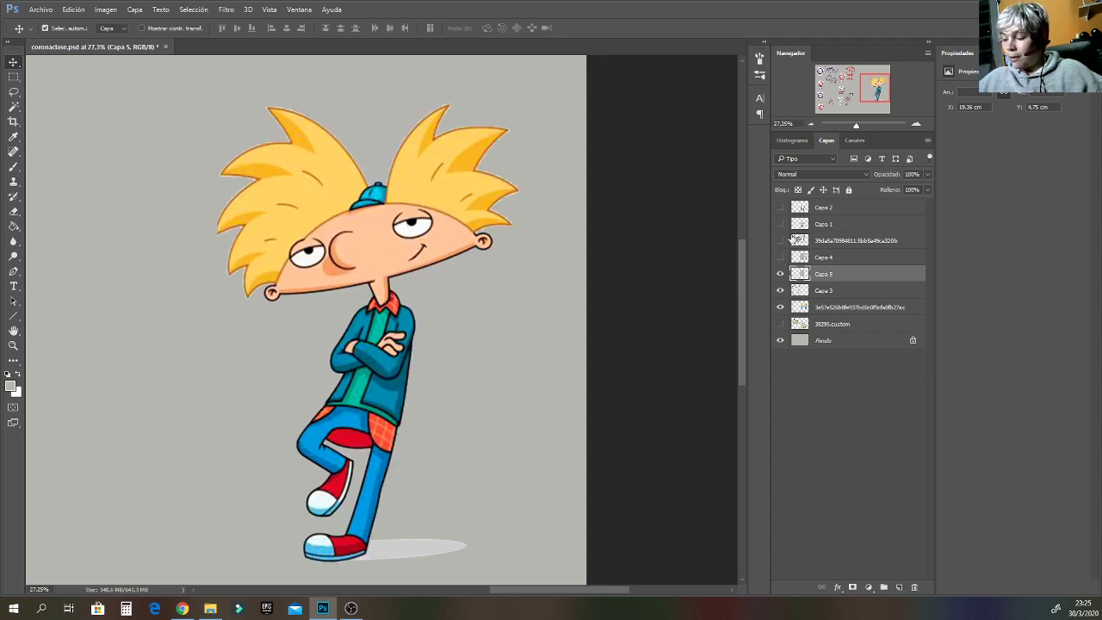
pyautogui.click(781, 258)
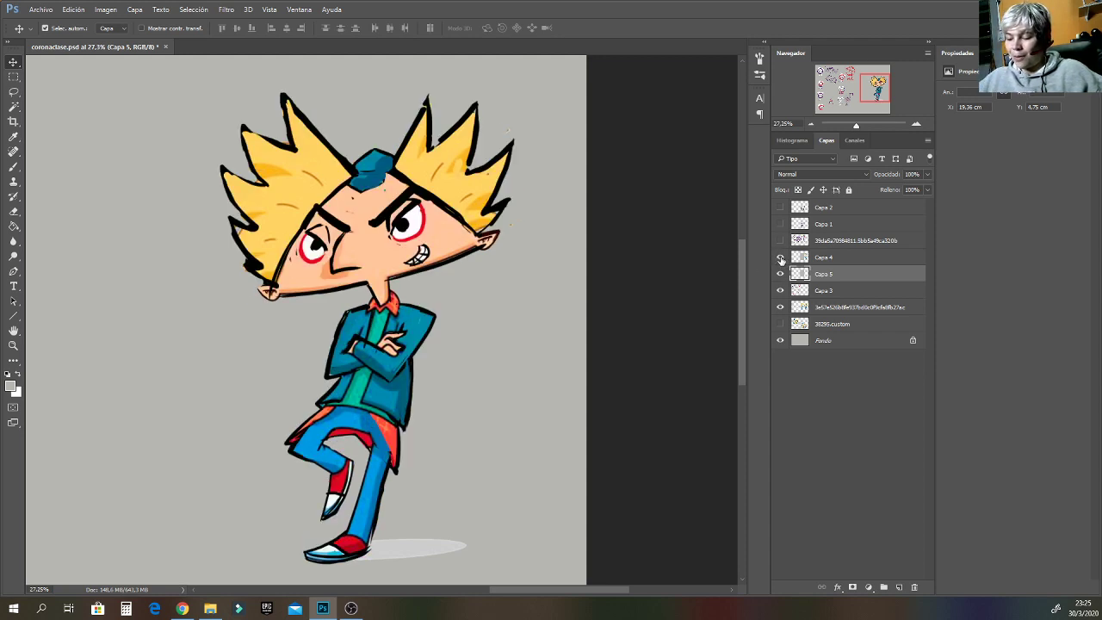
pyautogui.click(781, 257)
pyautogui.click(780, 257)
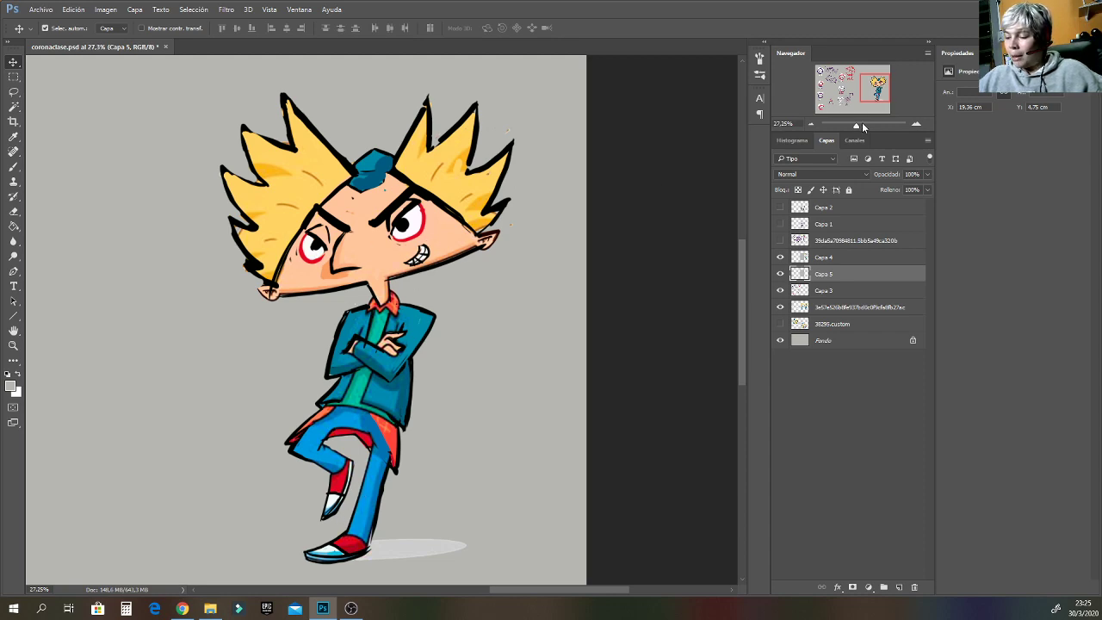
# Compare the character's face close up with and without Capa 4, and review the whole sheet of sketches with Capa 4 shown.
pyautogui.moveTo(863, 127); pyautogui.dragTo(866, 126)
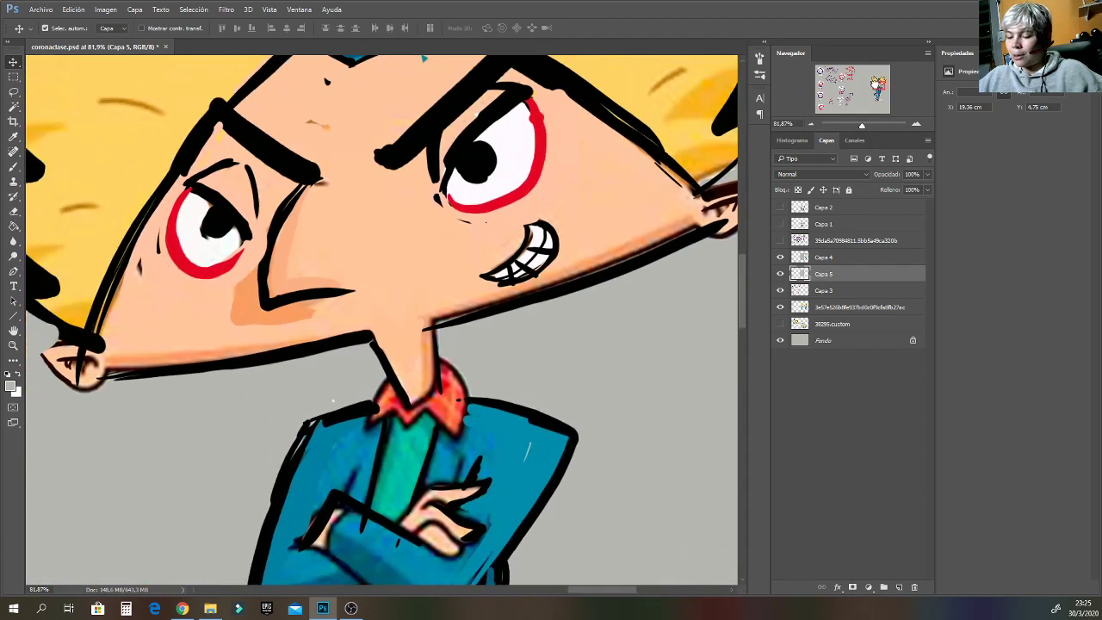
pyautogui.click(780, 257)
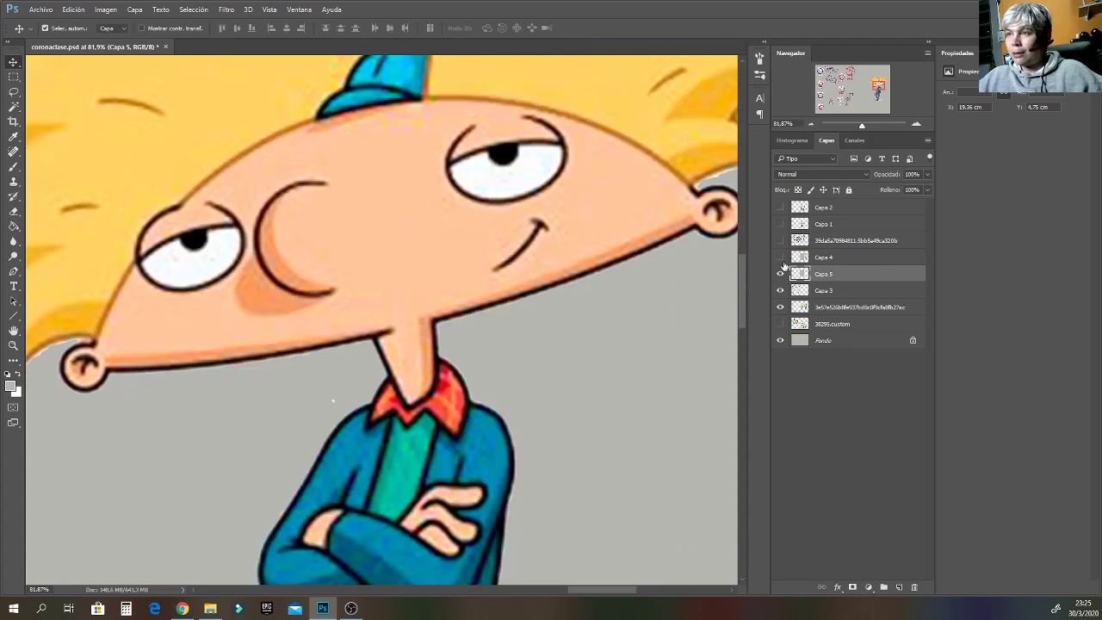
pyautogui.moveTo(877, 86); pyautogui.dragTo(877, 86)
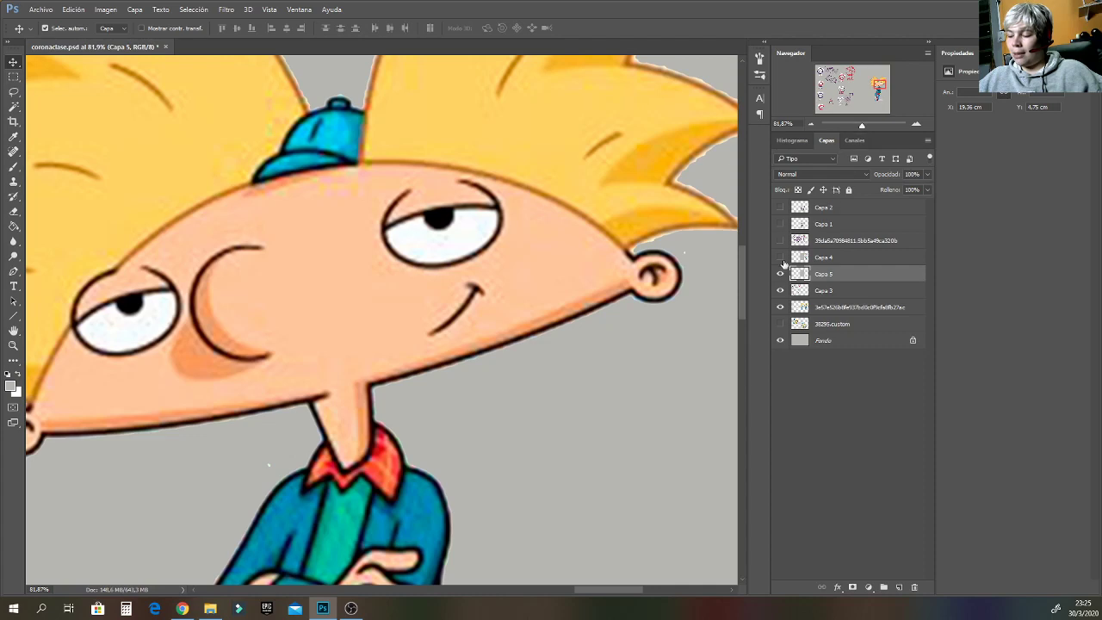
pyautogui.moveTo(862, 125); pyautogui.dragTo(853, 128)
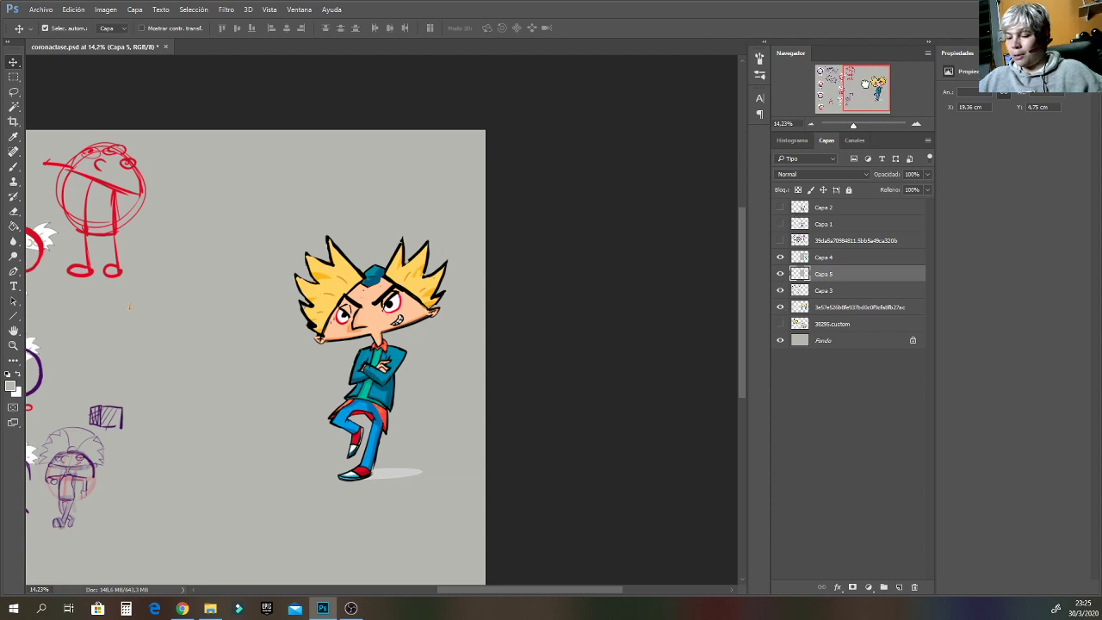
pyautogui.moveTo(866, 85); pyautogui.dragTo(854, 86)
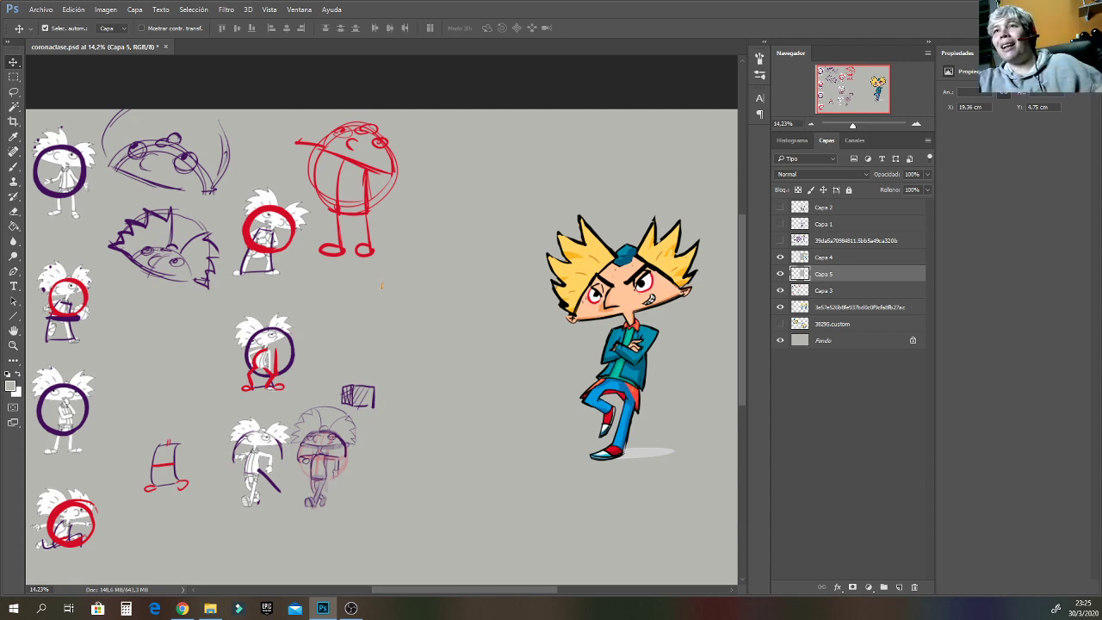
pyautogui.hotkey('alt', 'Tab')
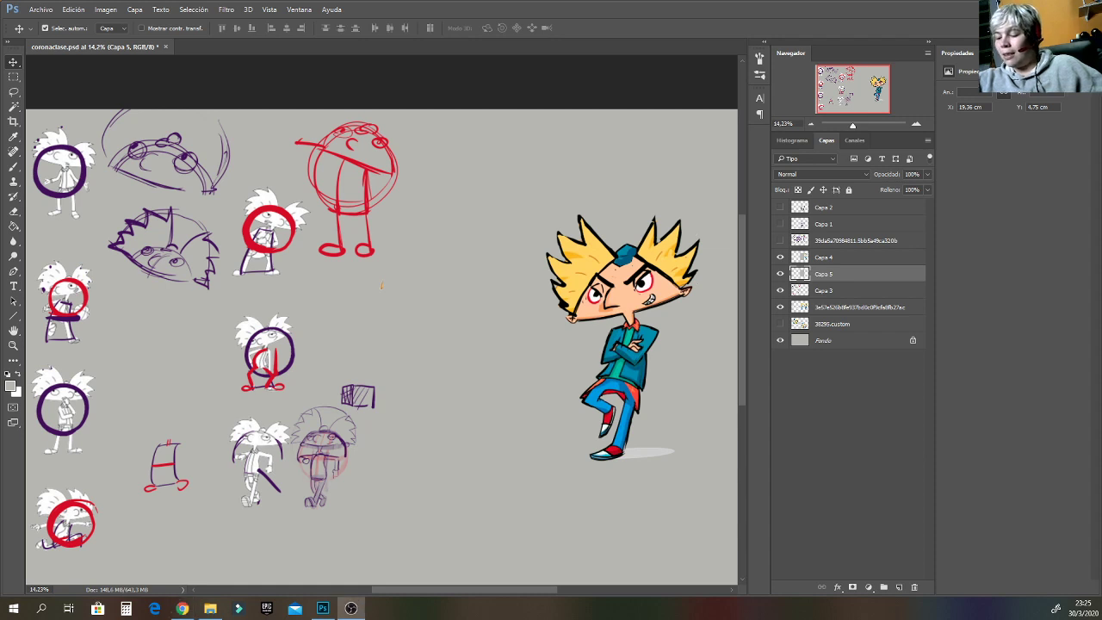
# Hide Capa 4, Capa 5, Capa 3 and the character image layer beneath them, and show the 38295.custom layer with the cartoon families.
pyautogui.click(781, 258)
pyautogui.click(780, 274)
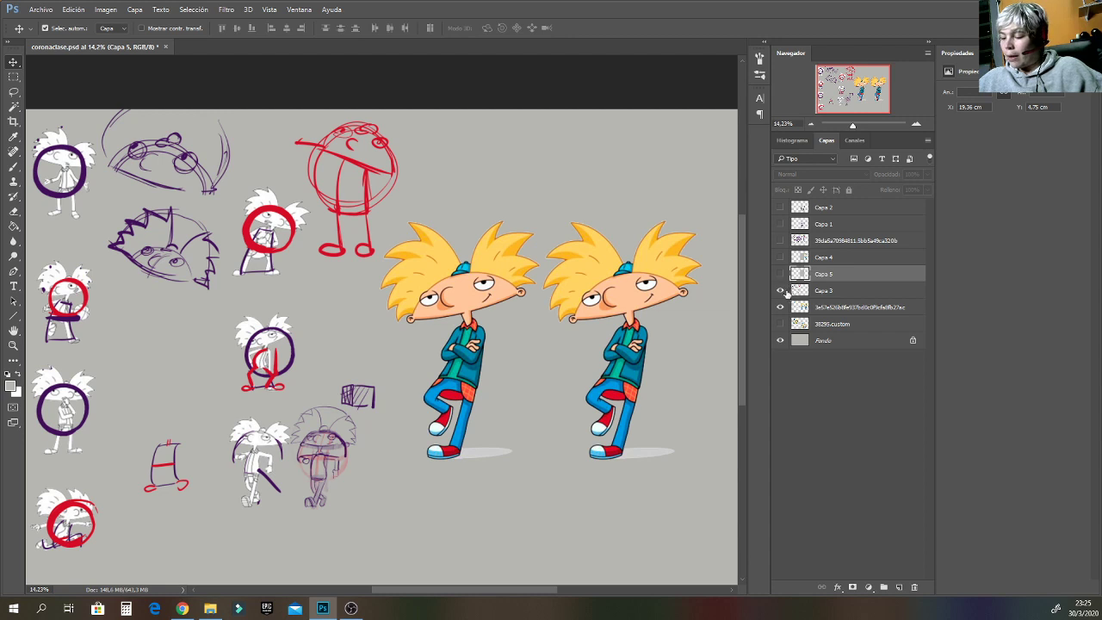
pyautogui.click(780, 290)
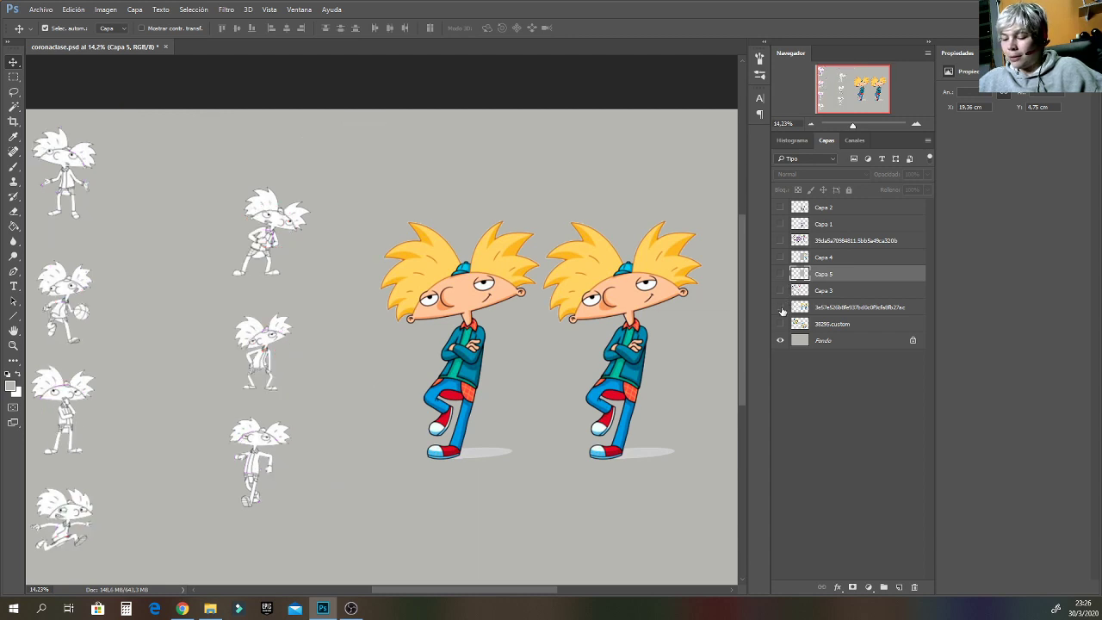
pyautogui.click(781, 308)
pyautogui.click(781, 324)
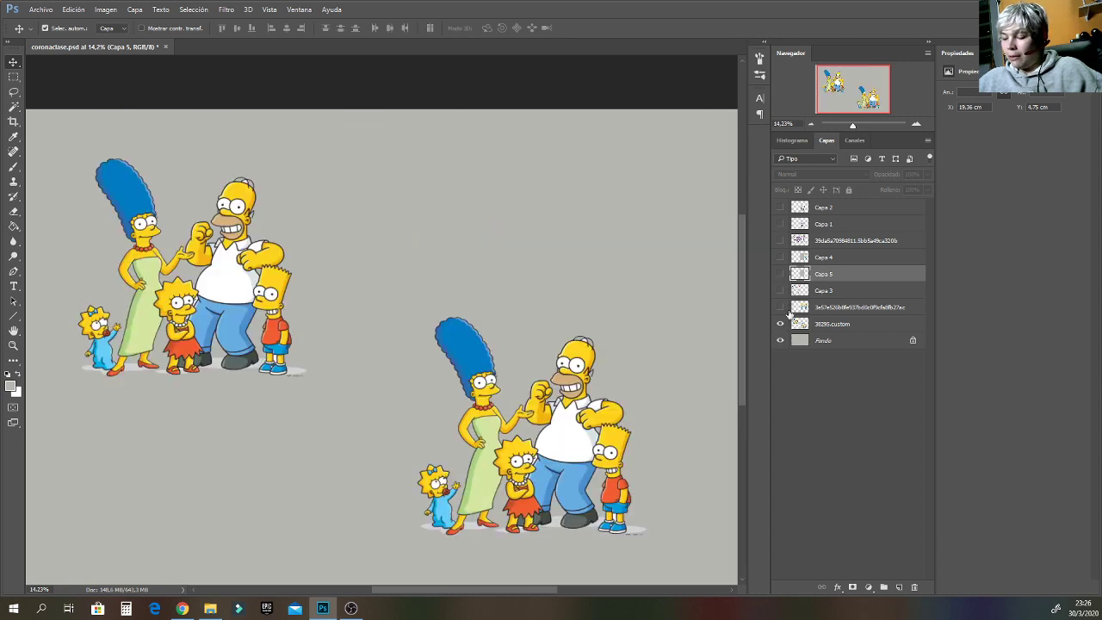
pyautogui.click(781, 308)
pyautogui.click(781, 308)
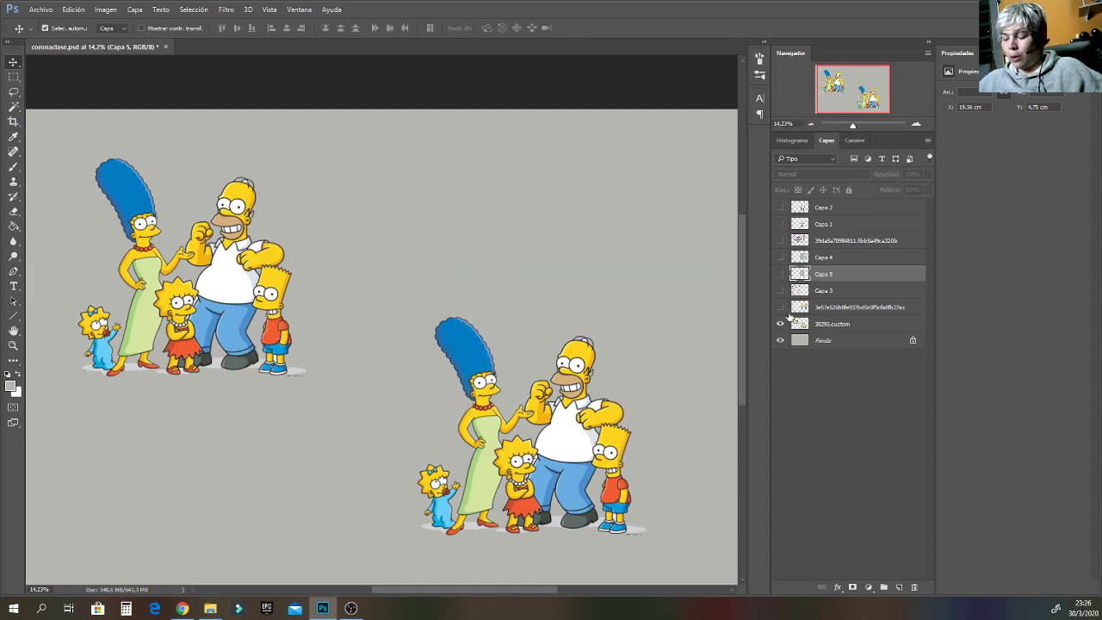
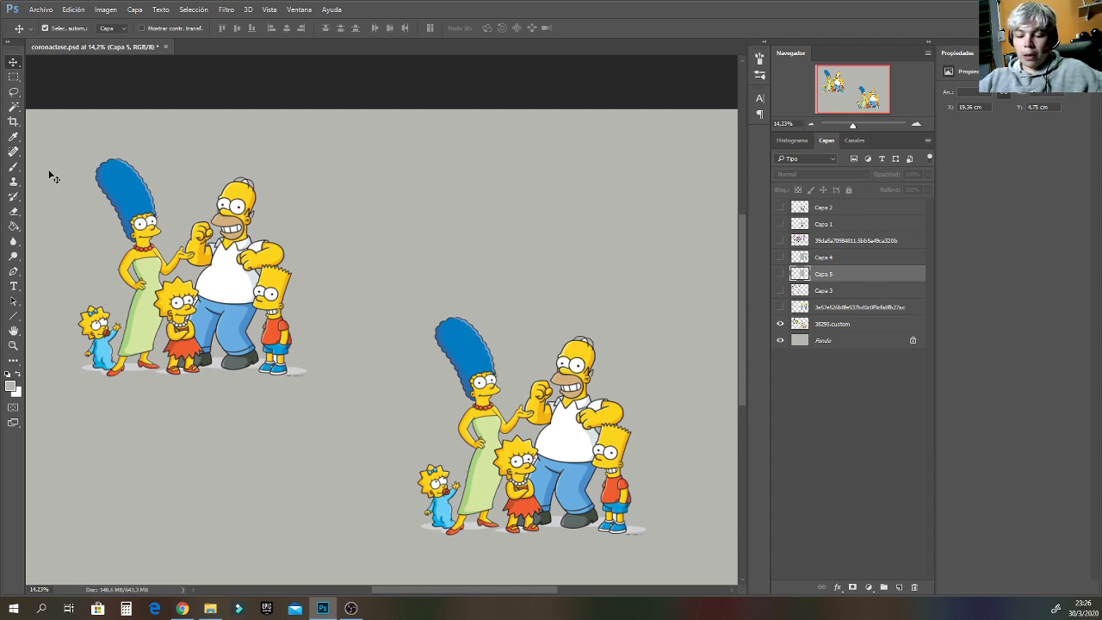
# Add a new empty layer above 38295.custom and get the Brush tool ready for drawing.
pyautogui.click(14, 167)
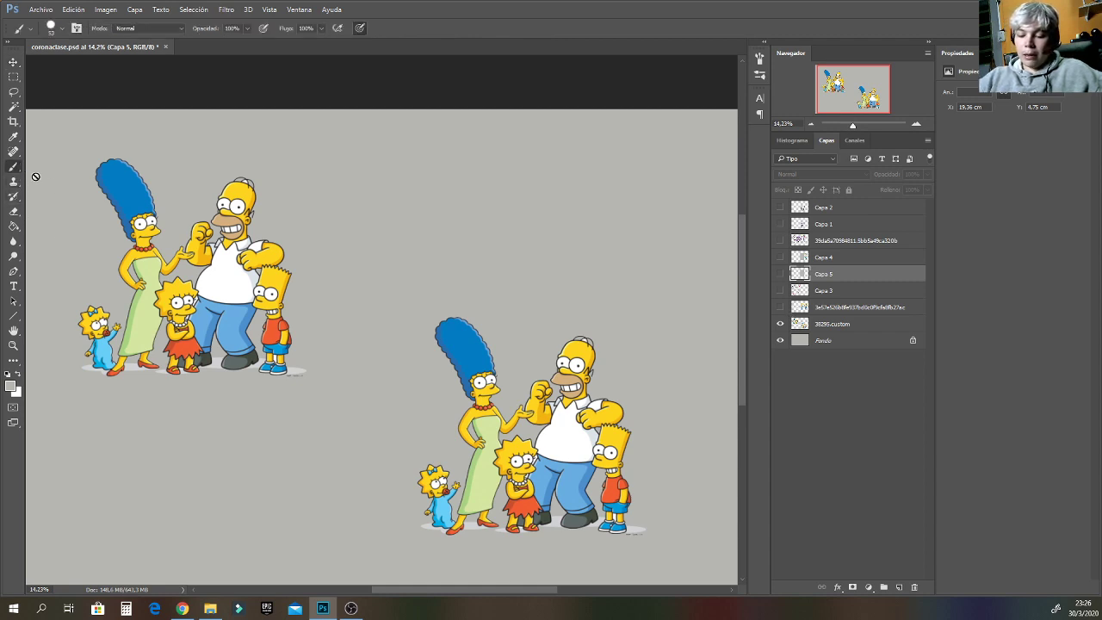
pyautogui.click(827, 323)
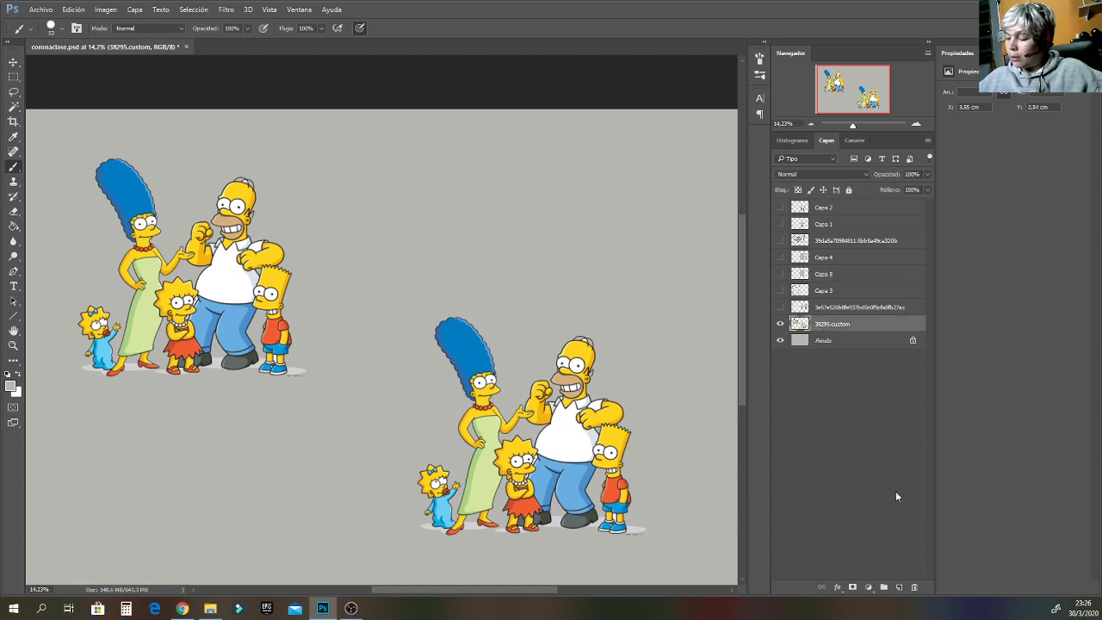
pyautogui.click(899, 588)
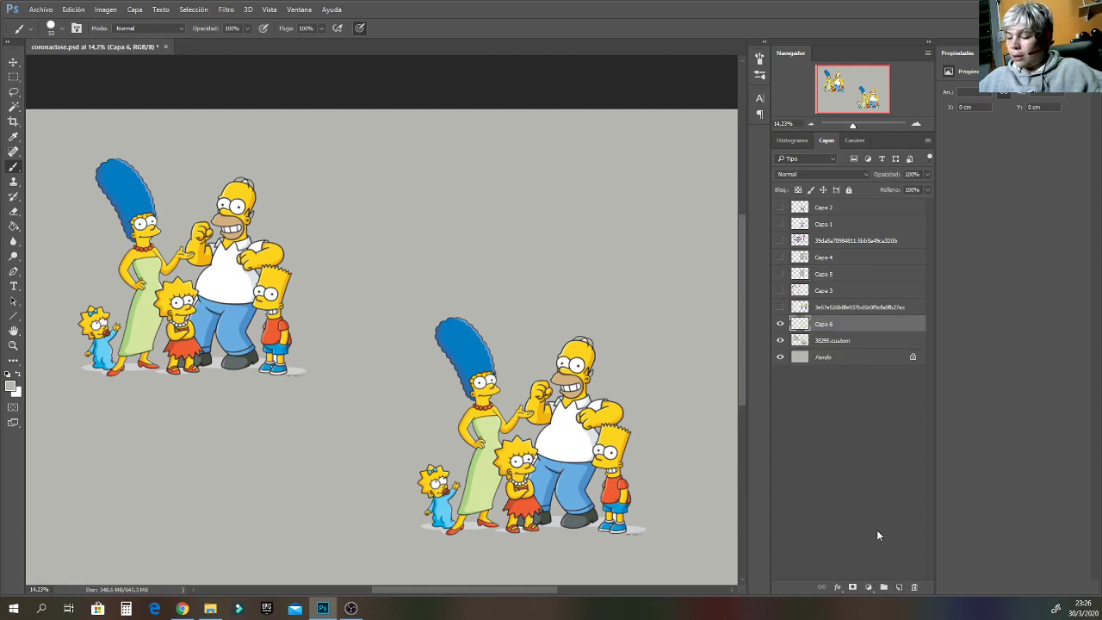
# Set the brush colour to magenta #c5058d for painting over Homer in the upper family group.
pyautogui.click(859, 126)
pyautogui.moveTo(854, 85); pyautogui.dragTo(837, 77)
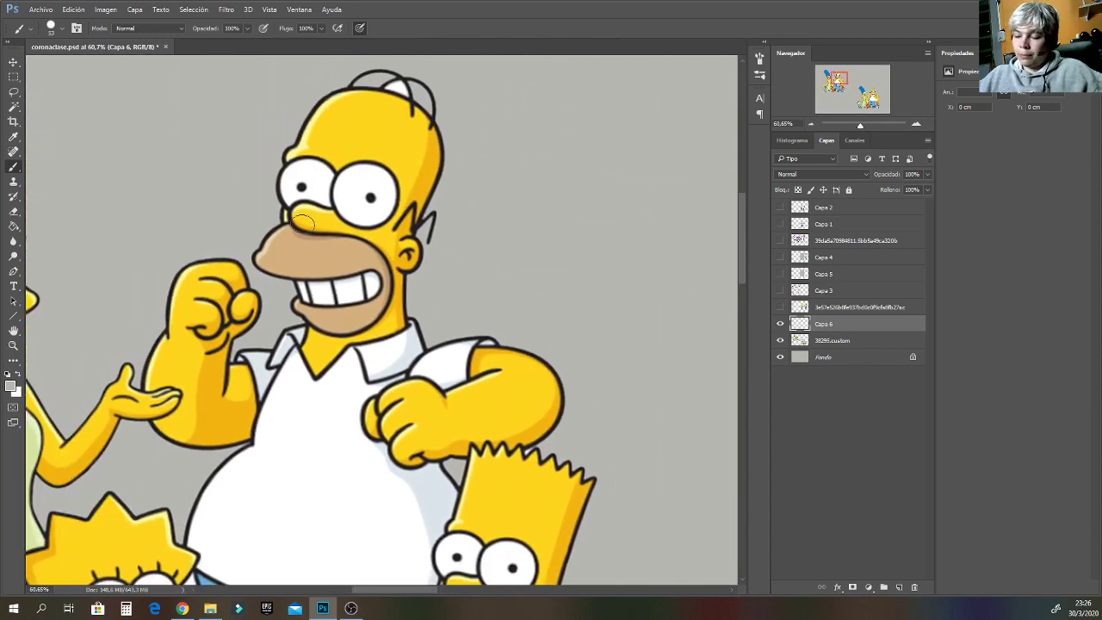
pyautogui.click(10, 385)
pyautogui.click(685, 124)
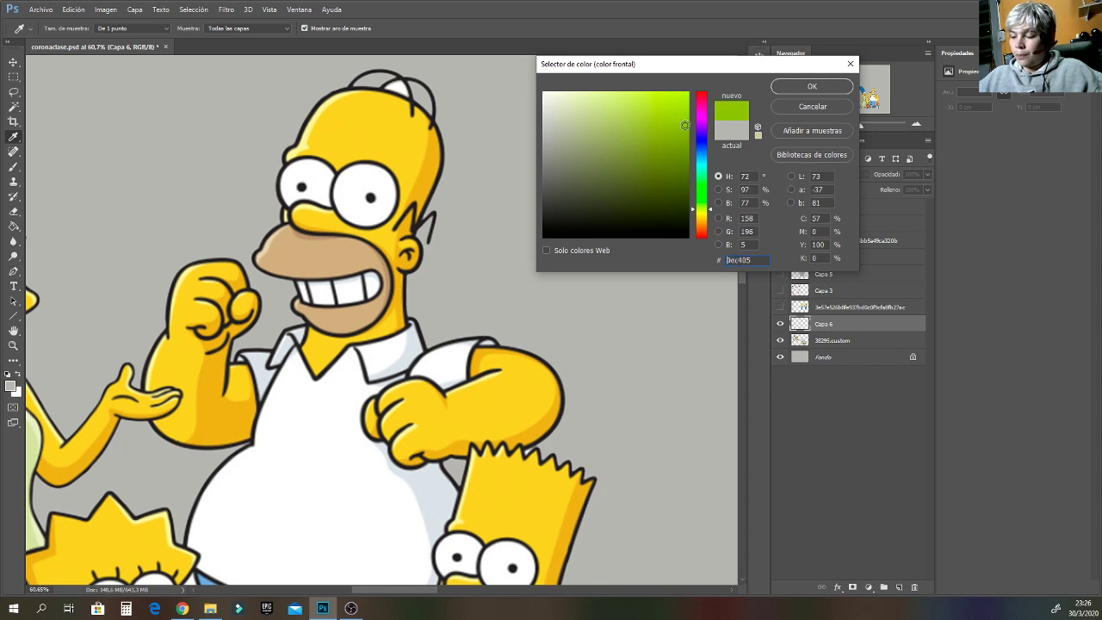
pyautogui.click(702, 109)
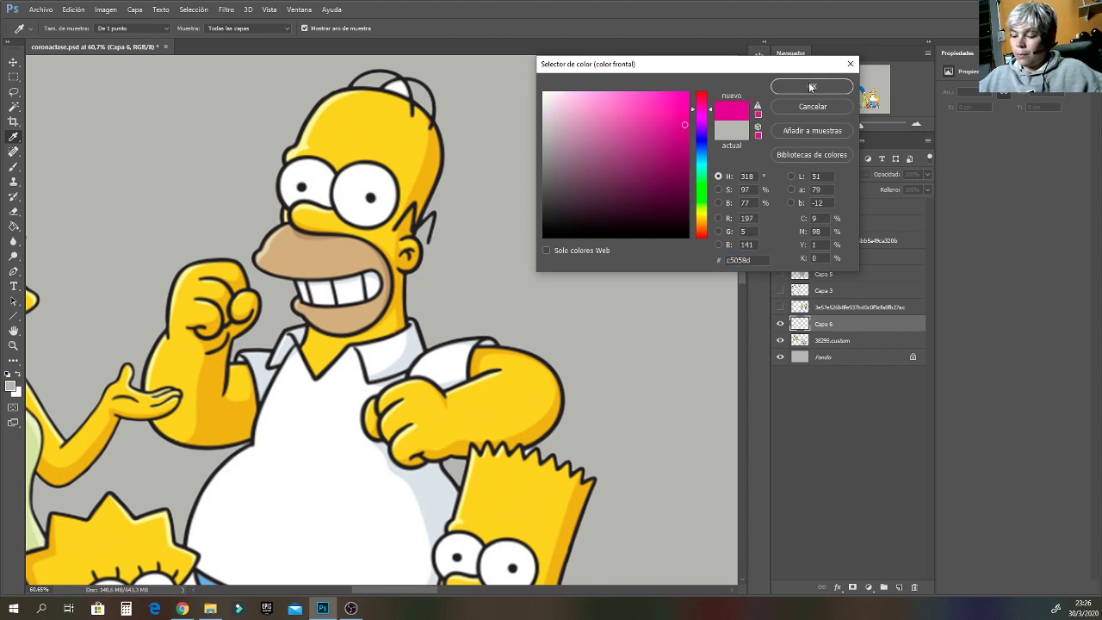
pyautogui.click(810, 87)
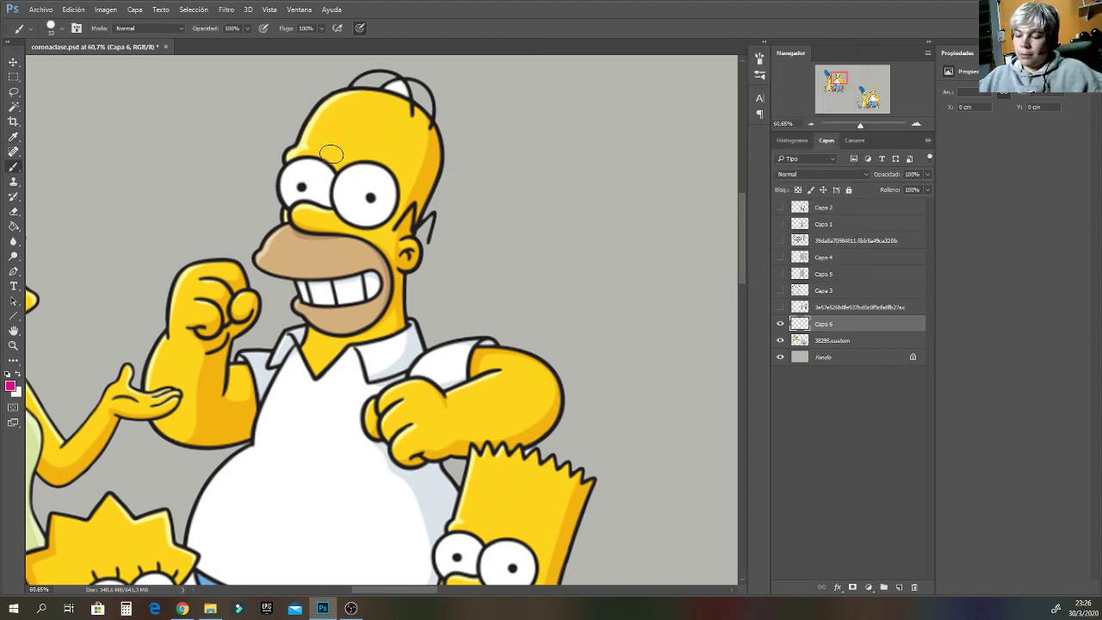
# Paint rough magenta construction shapes over Homer: a circle for the skull, face sides down to the neck, and an arched torso outline.
pyautogui.moveTo(299, 142)
pyautogui.mouseDown()
pyautogui.moveTo(282, 183)
pyautogui.moveTo(279, 249)
pyautogui.mouseUp()
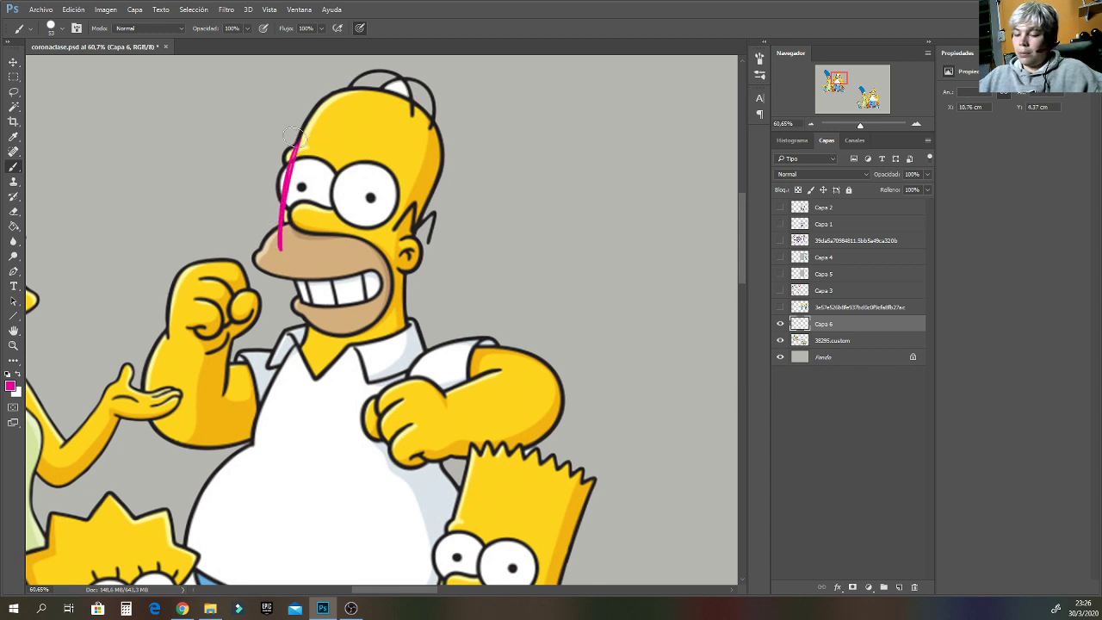
pyautogui.moveTo(300, 125)
pyautogui.mouseDown()
pyautogui.moveTo(344, 226)
pyautogui.moveTo(439, 129)
pyautogui.moveTo(274, 200)
pyautogui.mouseUp()
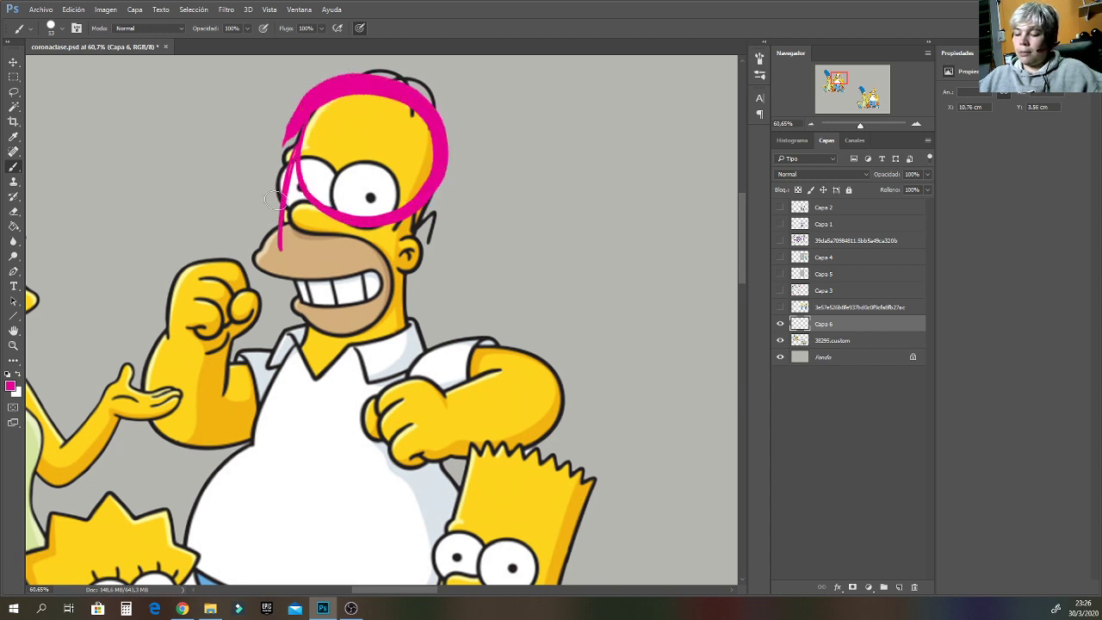
pyautogui.moveTo(434, 179); pyautogui.dragTo(403, 329)
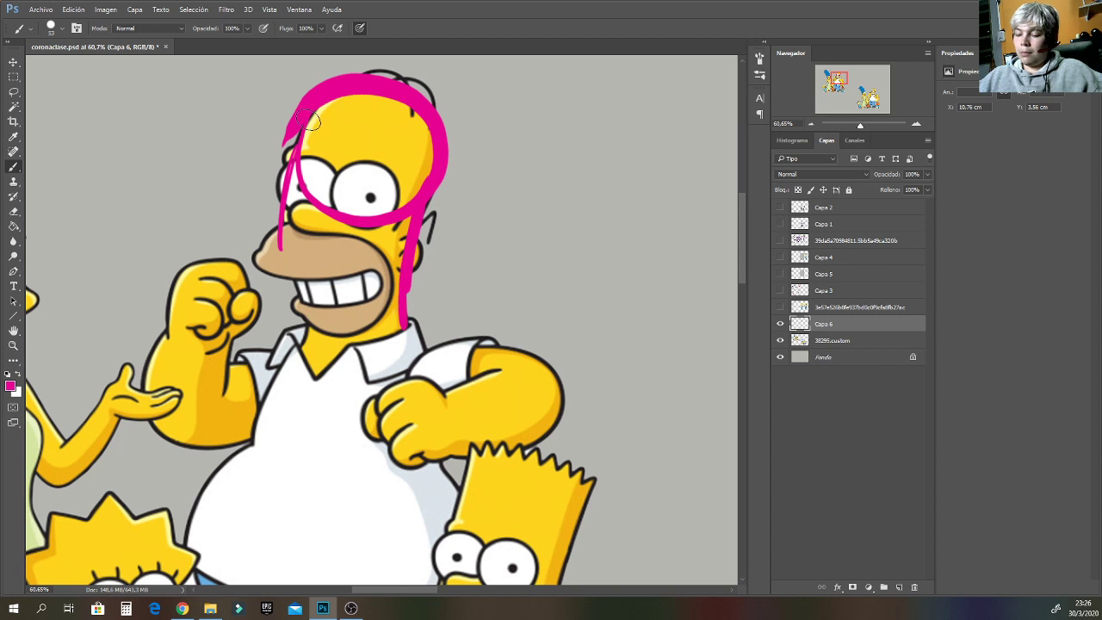
pyautogui.moveTo(310, 122)
pyautogui.mouseDown()
pyautogui.moveTo(314, 342)
pyautogui.moveTo(284, 366)
pyautogui.moveTo(255, 473)
pyautogui.moveTo(319, 336)
pyautogui.moveTo(387, 346)
pyautogui.mouseUp()
pyautogui.moveTo(405, 345); pyautogui.dragTo(435, 459)
pyautogui.moveTo(420, 355)
pyautogui.mouseDown()
pyautogui.moveTo(431, 498)
pyautogui.moveTo(414, 495)
pyautogui.mouseUp()
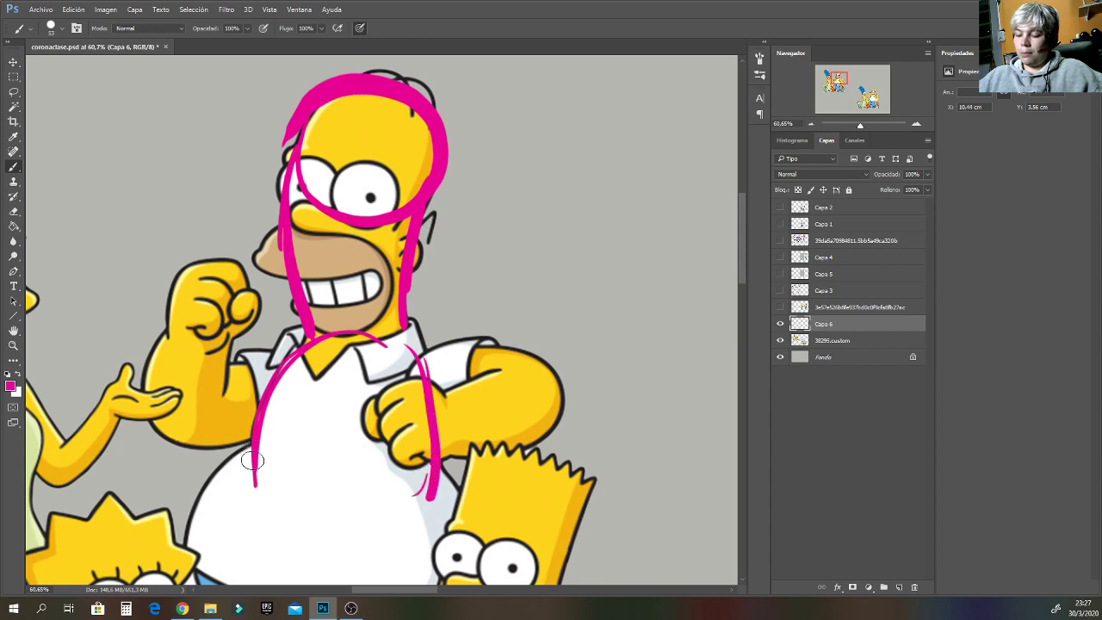
pyautogui.moveTo(253, 458); pyautogui.dragTo(292, 518)
# Try magenta circles over Homer's belly, curved shapes over both of his arms, and a circle around Bart's eye.
pyautogui.moveTo(861, 126); pyautogui.dragTo(859, 125)
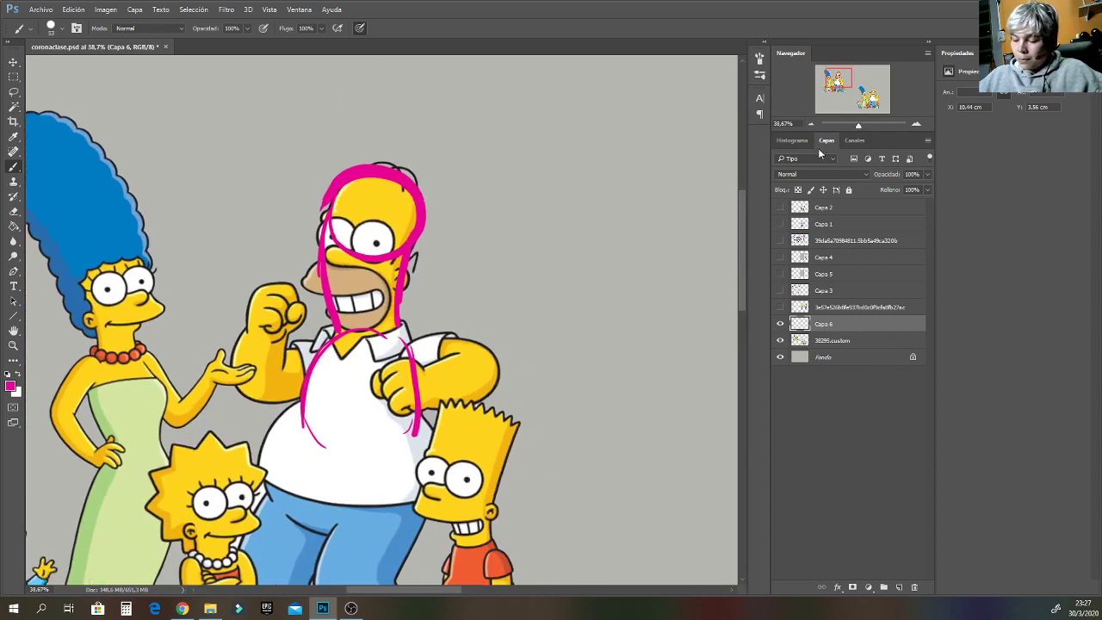
pyautogui.moveTo(431, 456)
pyautogui.mouseDown()
pyautogui.moveTo(394, 402)
pyautogui.moveTo(334, 393)
pyautogui.moveTo(275, 425)
pyautogui.moveTo(270, 496)
pyautogui.moveTo(342, 539)
pyautogui.moveTo(415, 516)
pyautogui.moveTo(440, 471)
pyautogui.moveTo(396, 405)
pyautogui.mouseUp()
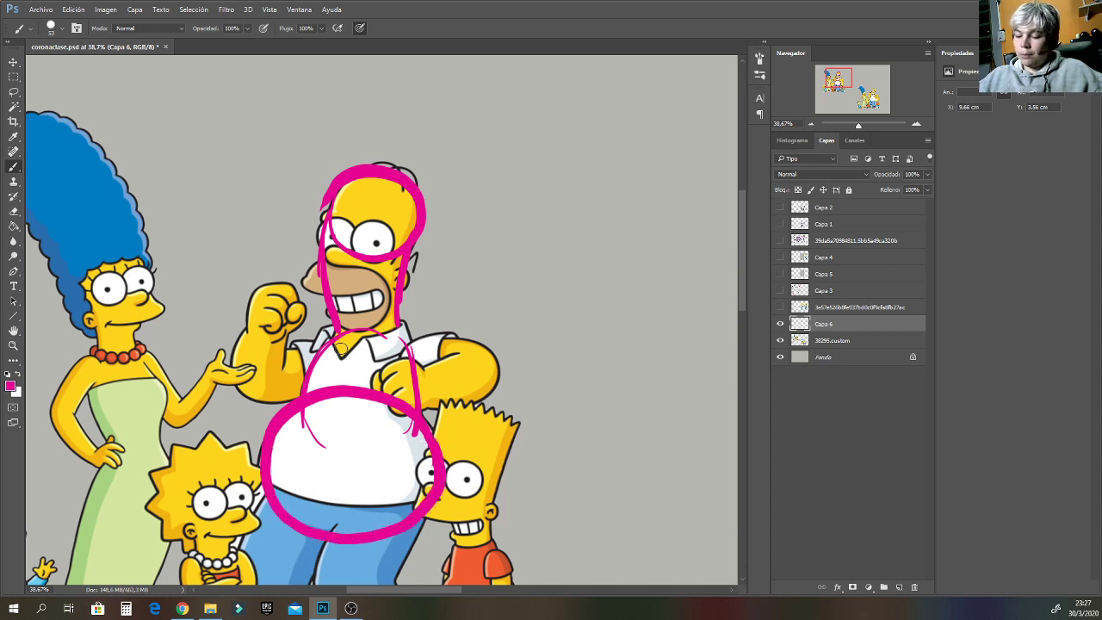
pyautogui.moveTo(341, 348)
pyautogui.mouseDown()
pyautogui.moveTo(266, 351)
pyautogui.moveTo(243, 372)
pyautogui.moveTo(258, 400)
pyautogui.moveTo(305, 400)
pyautogui.moveTo(337, 376)
pyautogui.moveTo(332, 358)
pyautogui.moveTo(250, 385)
pyautogui.moveTo(279, 399)
pyautogui.moveTo(238, 375)
pyautogui.moveTo(241, 339)
pyautogui.moveTo(276, 325)
pyautogui.moveTo(278, 415)
pyautogui.mouseUp()
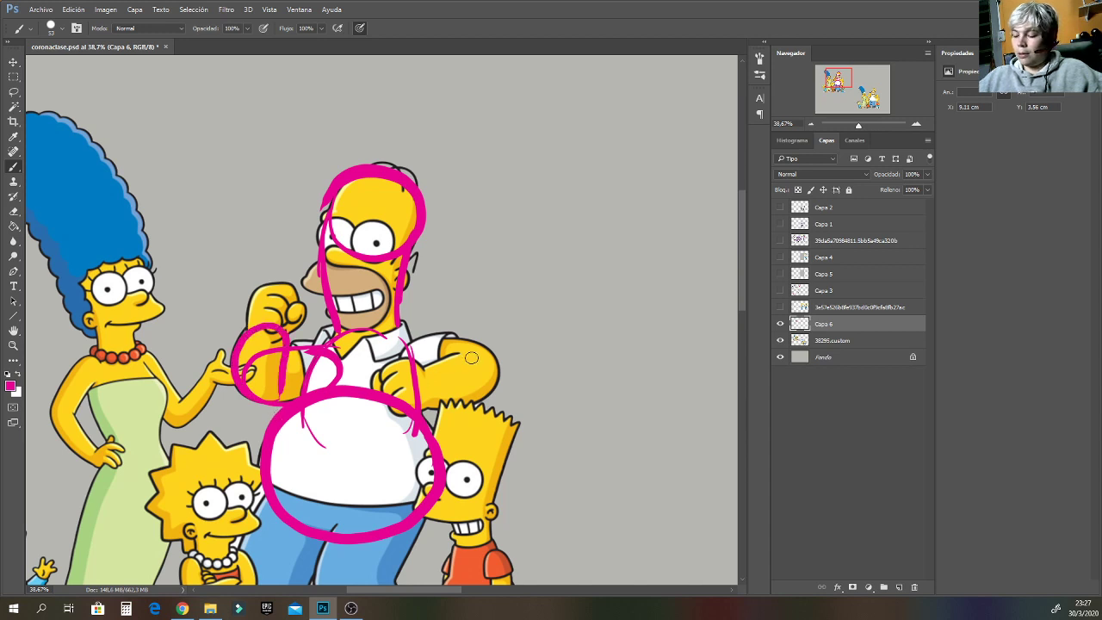
pyautogui.moveTo(472, 357)
pyautogui.mouseDown()
pyautogui.moveTo(439, 365)
pyautogui.moveTo(427, 402)
pyautogui.moveTo(486, 398)
pyautogui.moveTo(504, 364)
pyautogui.moveTo(481, 346)
pyautogui.moveTo(399, 342)
pyautogui.mouseUp()
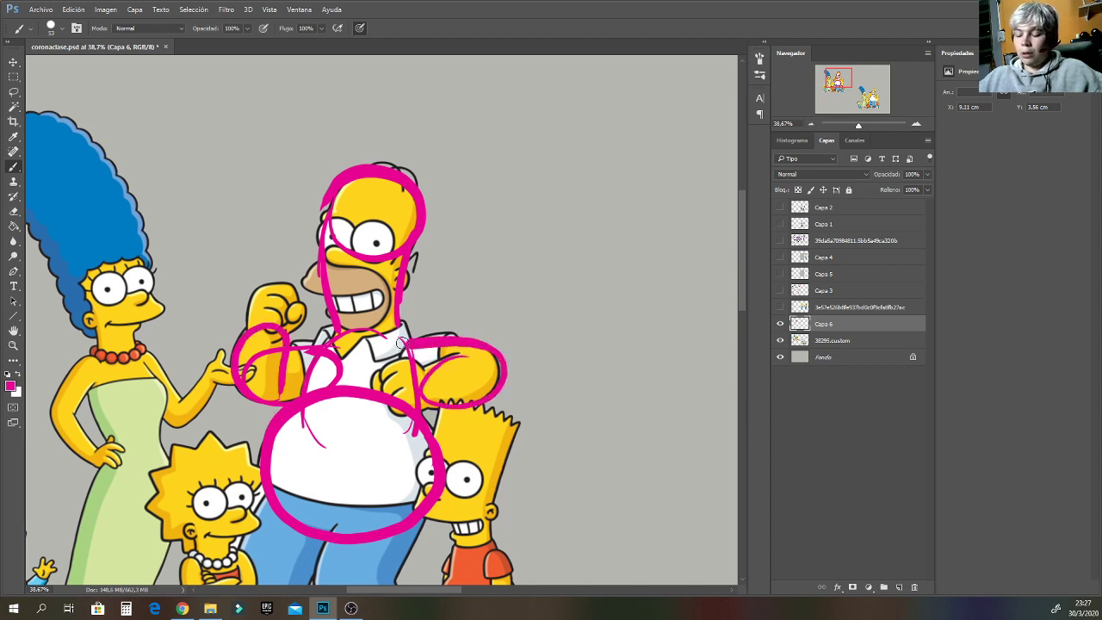
pyautogui.moveTo(847, 78); pyautogui.dragTo(839, 89)
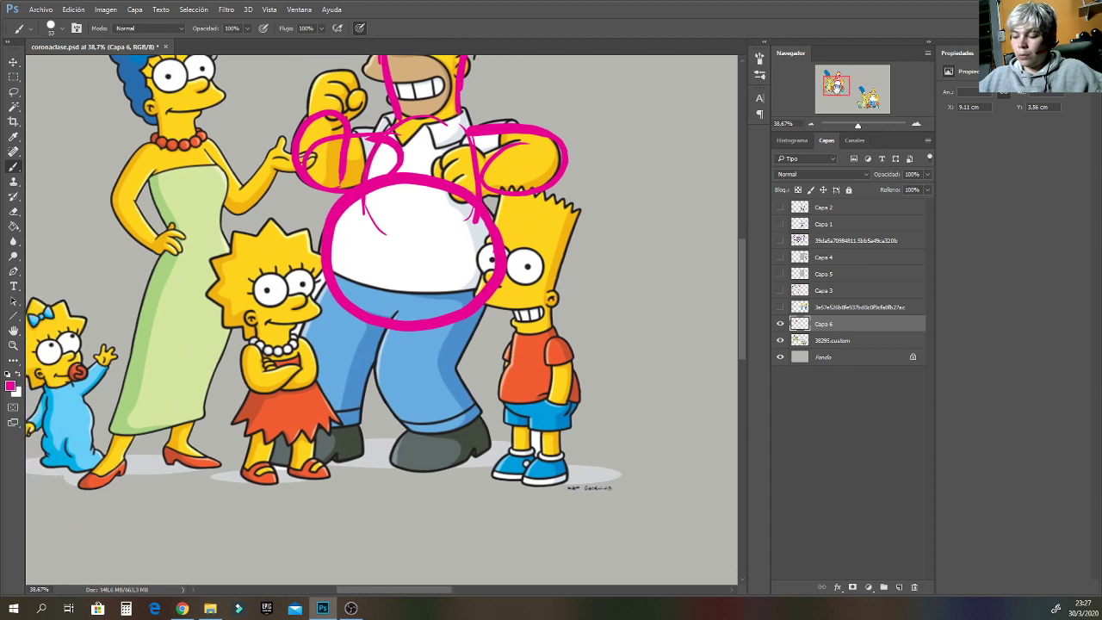
pyautogui.moveTo(522, 255); pyautogui.dragTo(508, 278)
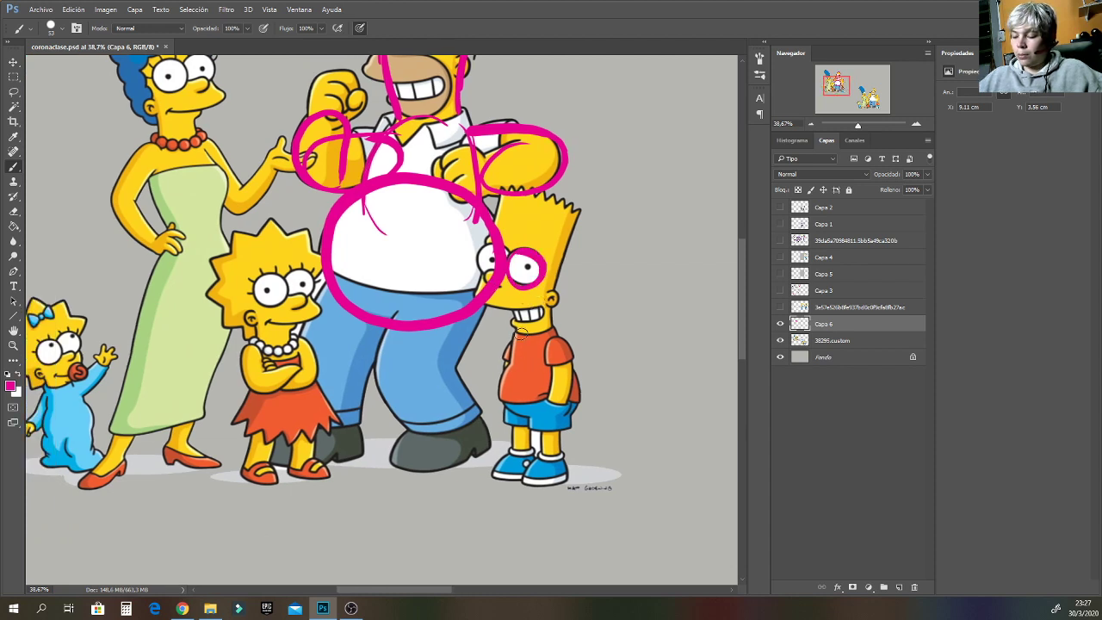
# Undo the magenta strokes on Bart's face and on Homer's arms and belly.
pyautogui.hotkey('ctrl', 'z')
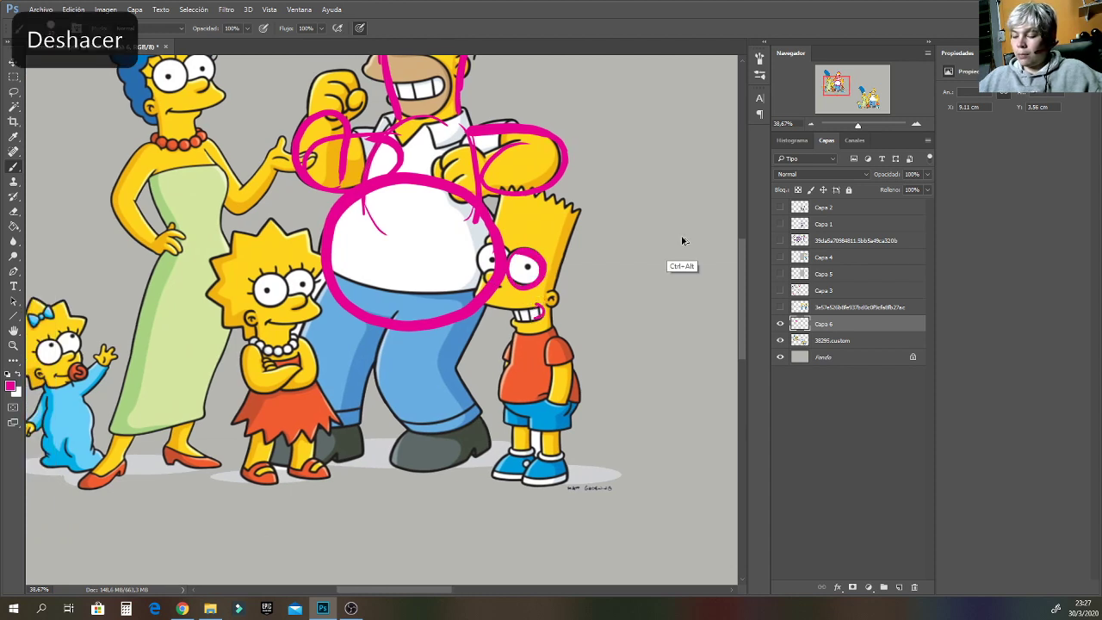
pyautogui.hotkey('ctrl', 'z')
pyautogui.hotkey('ctrl', 'z')
pyautogui.hotkey('ctrl', 'z')
pyautogui.hotkey('ctrl', 'z')
pyautogui.hotkey('ctrl', 'z')
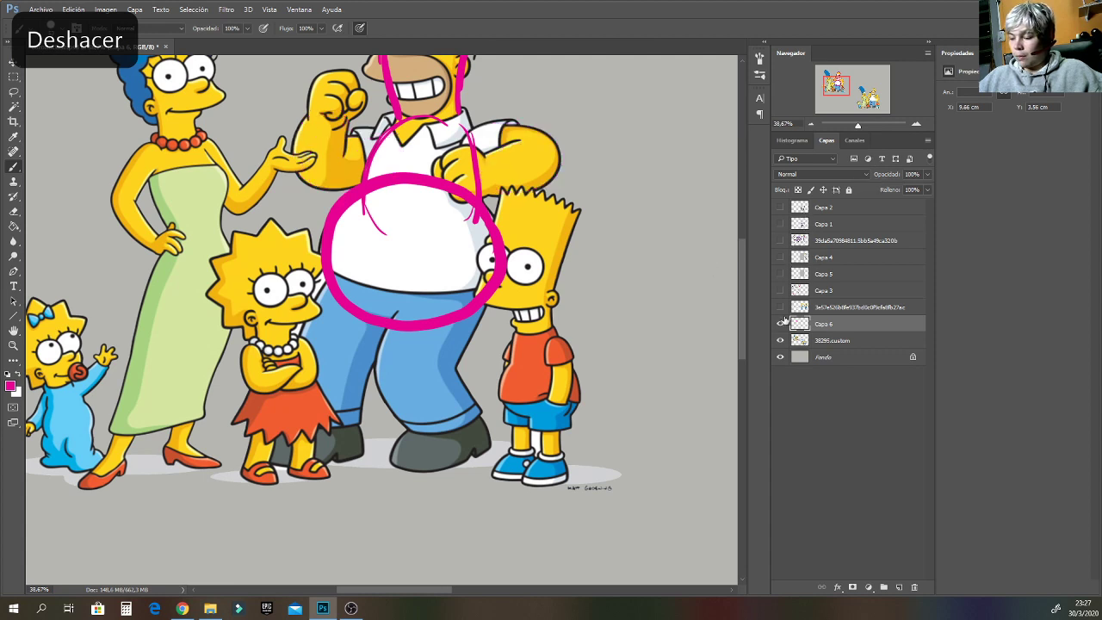
# Outline Bart's head as a slanted rectangular box in magenta.
pyautogui.moveTo(836, 92); pyautogui.dragTo(833, 91)
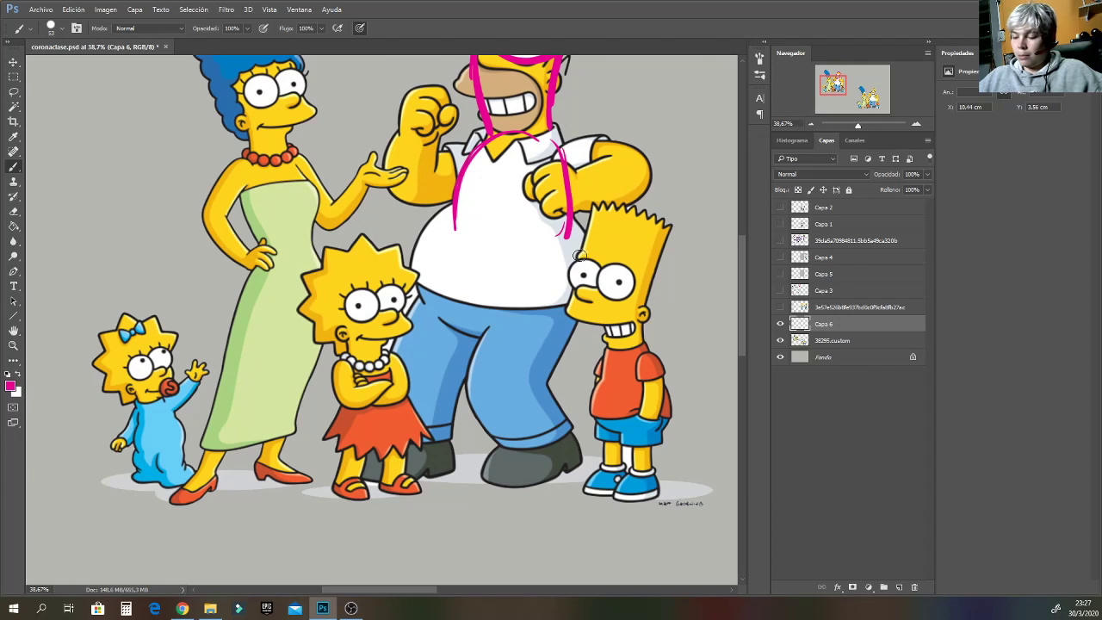
pyautogui.moveTo(594, 207)
pyautogui.mouseDown()
pyautogui.moveTo(568, 305)
pyautogui.moveTo(636, 317)
pyautogui.moveTo(668, 229)
pyautogui.moveTo(641, 211)
pyautogui.moveTo(593, 205)
pyautogui.mouseUp()
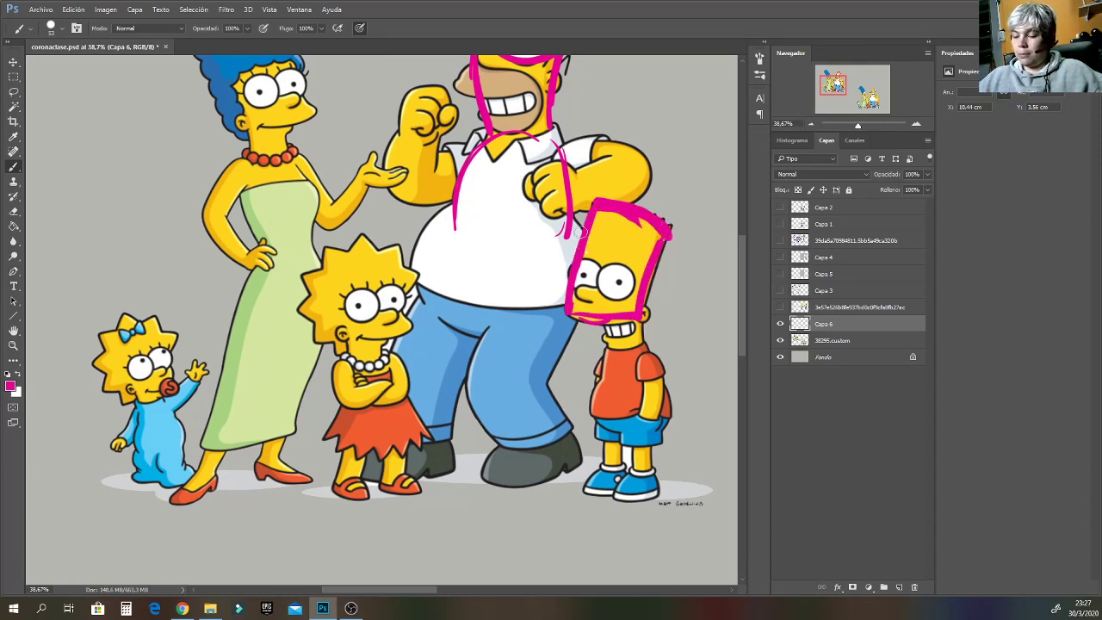
# Paint a magenta circle over Lisa's head, trying and undoing the pointed hair outline around it.
pyautogui.moveTo(345, 348)
pyautogui.mouseDown()
pyautogui.moveTo(341, 267)
pyautogui.moveTo(390, 259)
pyautogui.moveTo(406, 304)
pyautogui.moveTo(368, 347)
pyautogui.mouseUp()
pyautogui.hotkey('ctrl', 'z')
pyautogui.moveTo(399, 297)
pyautogui.mouseDown()
pyautogui.moveTo(368, 255)
pyautogui.moveTo(339, 265)
pyautogui.moveTo(321, 309)
pyautogui.moveTo(337, 339)
pyautogui.mouseUp()
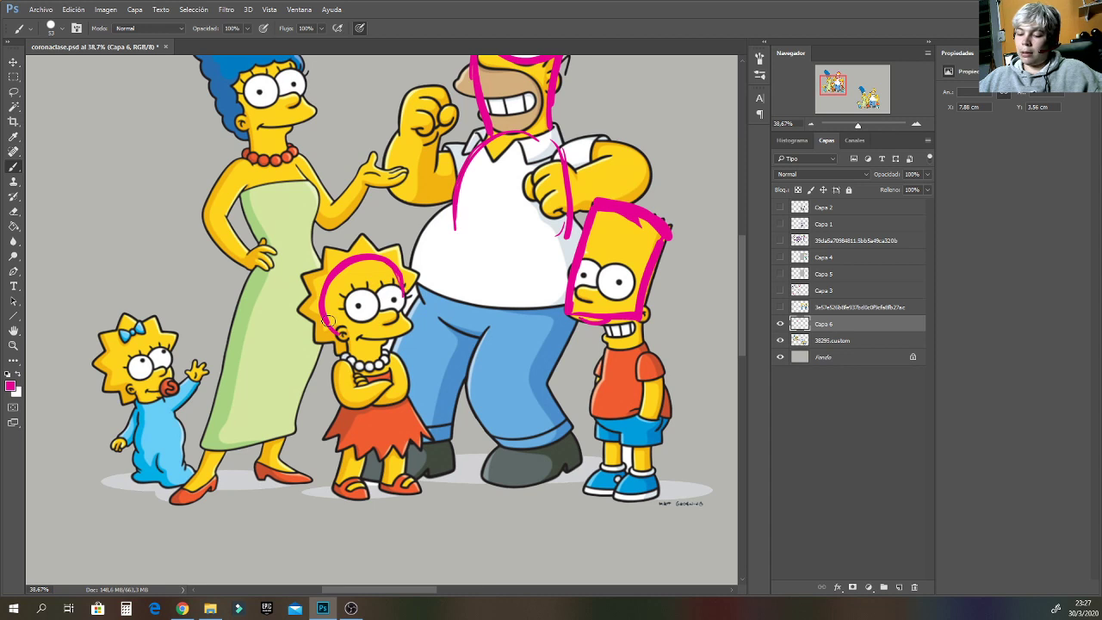
pyautogui.moveTo(352, 261)
pyautogui.mouseDown()
pyautogui.moveTo(398, 243)
pyautogui.moveTo(398, 269)
pyautogui.moveTo(417, 271)
pyautogui.moveTo(398, 284)
pyautogui.moveTo(344, 248)
pyautogui.moveTo(318, 248)
pyautogui.moveTo(323, 273)
pyautogui.moveTo(300, 280)
pyautogui.moveTo(312, 304)
pyautogui.moveTo(303, 312)
pyautogui.moveTo(338, 344)
pyautogui.mouseUp()
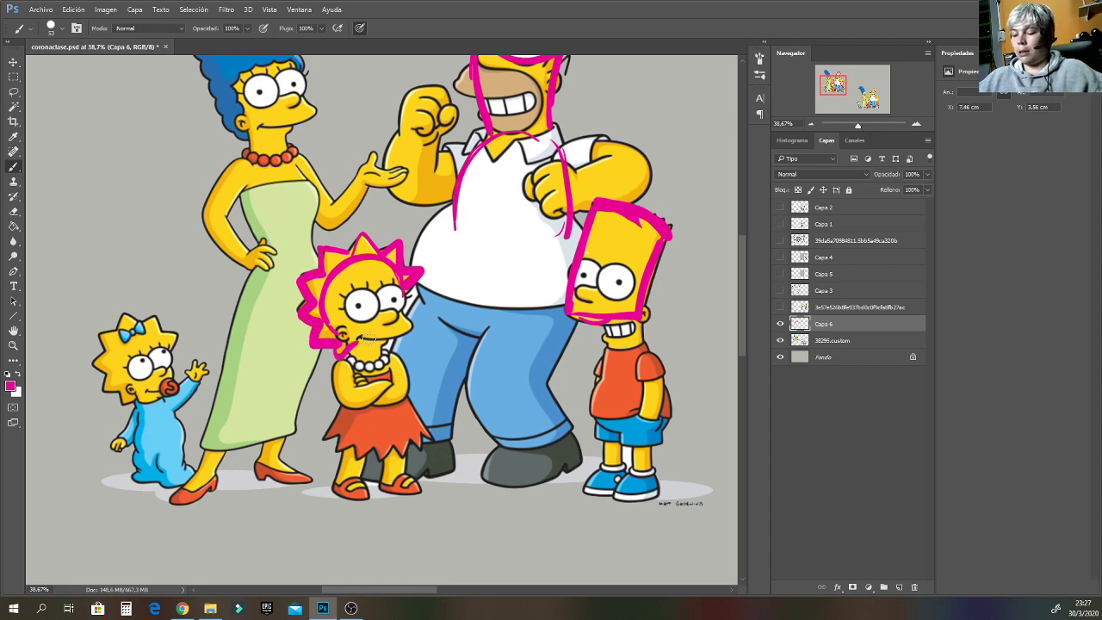
pyautogui.hotkey('ctrl', 'z')
pyautogui.hotkey('ctrl', 'z')
pyautogui.hotkey('ctrl', 'z')
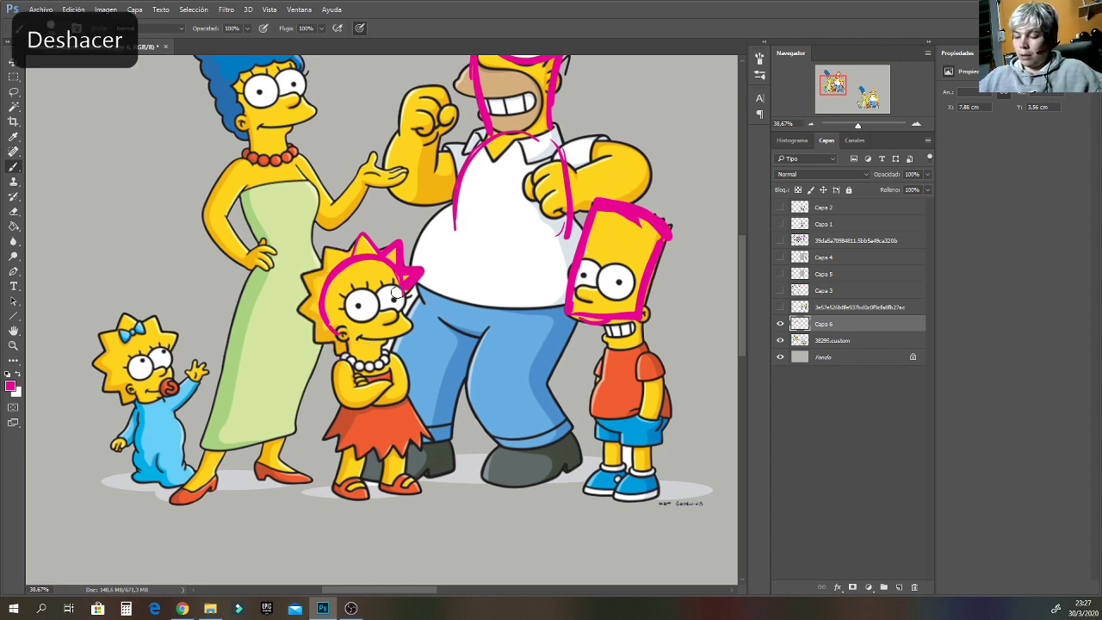
pyautogui.moveTo(397, 283)
pyautogui.mouseDown()
pyautogui.moveTo(324, 291)
pyautogui.moveTo(376, 317)
pyautogui.moveTo(342, 334)
pyautogui.moveTo(396, 295)
pyautogui.mouseUp()
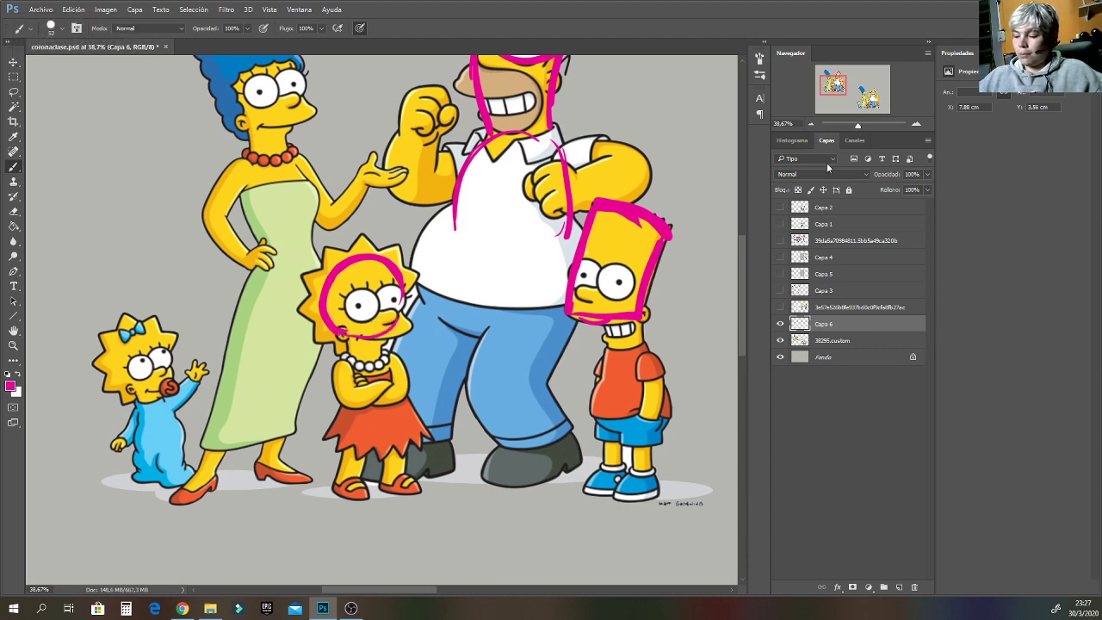
# Try outlining Marge's tall hair with long magenta lines, and undo those strokes.
pyautogui.moveTo(833, 96); pyautogui.dragTo(831, 89)
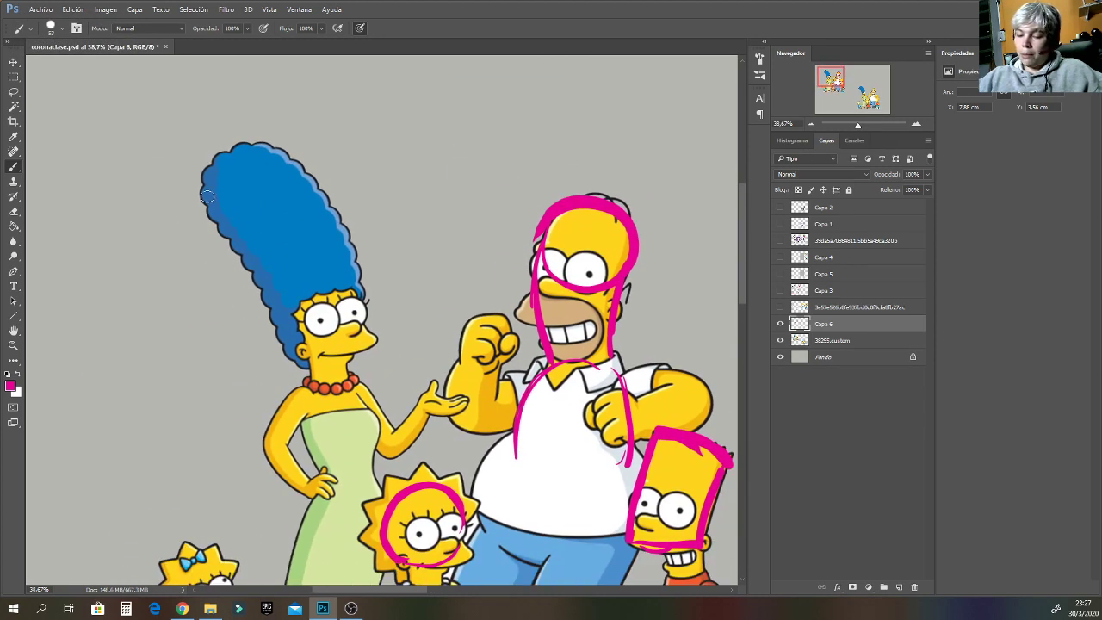
pyautogui.moveTo(206, 196)
pyautogui.mouseDown()
pyautogui.moveTo(297, 370)
pyautogui.moveTo(278, 152)
pyautogui.moveTo(355, 285)
pyautogui.mouseUp()
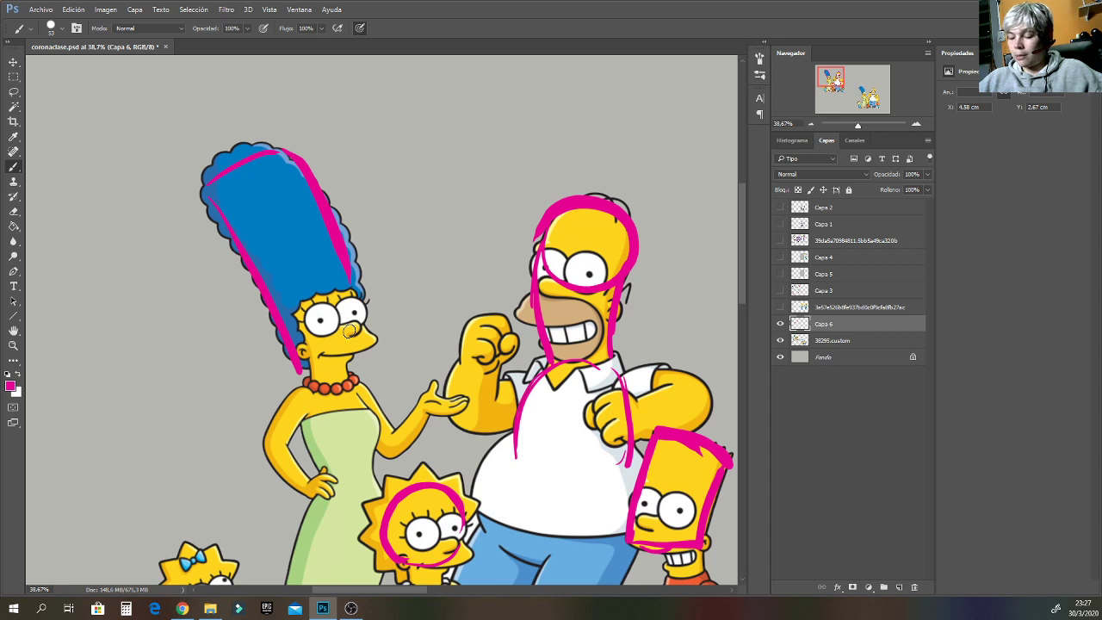
pyautogui.hotkey('ctrl', 'alt', 'z')
pyautogui.hotkey('ctrl', 'alt', 'z')
pyautogui.hotkey('ctrl', 'alt', 'z')
# Paint separate magenta strokes along the sides and top of Marge's hair.
pyautogui.moveTo(215, 192)
pyautogui.mouseDown()
pyautogui.moveTo(296, 360)
pyautogui.moveTo(243, 164)
pyautogui.mouseUp()
pyautogui.moveTo(269, 153); pyautogui.dragTo(284, 158)
pyautogui.moveTo(317, 204); pyautogui.dragTo(355, 290)
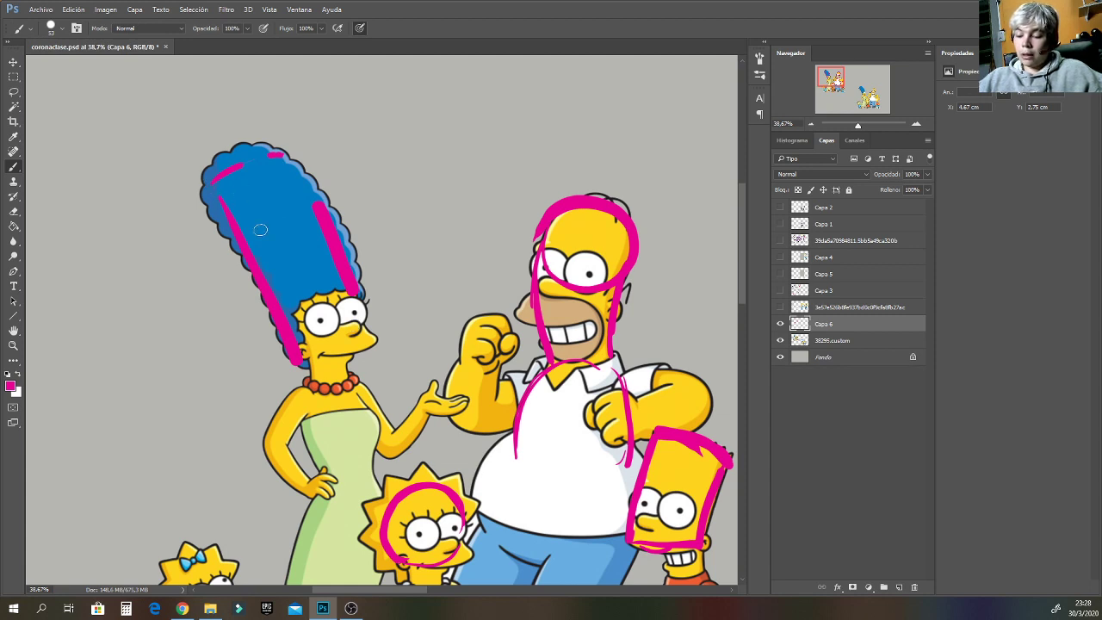
# Change the brush colour to a bright light blue.
pyautogui.click(10, 385)
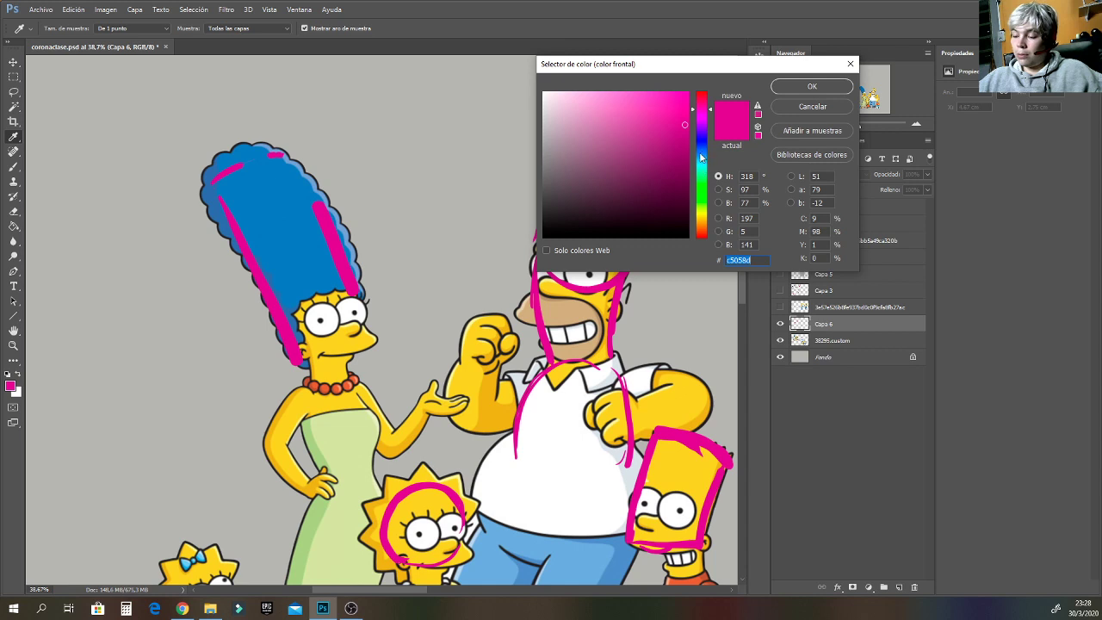
pyautogui.click(700, 156)
pyautogui.click(671, 96)
pyautogui.click(812, 86)
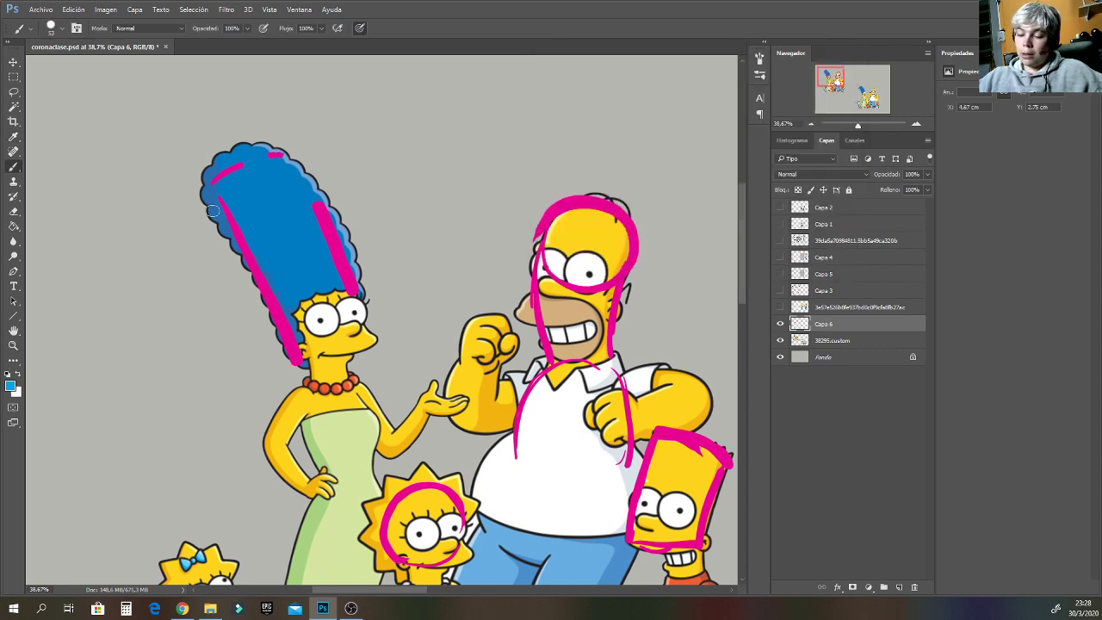
# Trace the wavy edge of Marge's hair in light blue, and undo all the strokes on her hair.
pyautogui.moveTo(213, 211)
pyautogui.mouseDown()
pyautogui.moveTo(257, 275)
pyautogui.moveTo(280, 347)
pyautogui.moveTo(306, 369)
pyautogui.mouseUp()
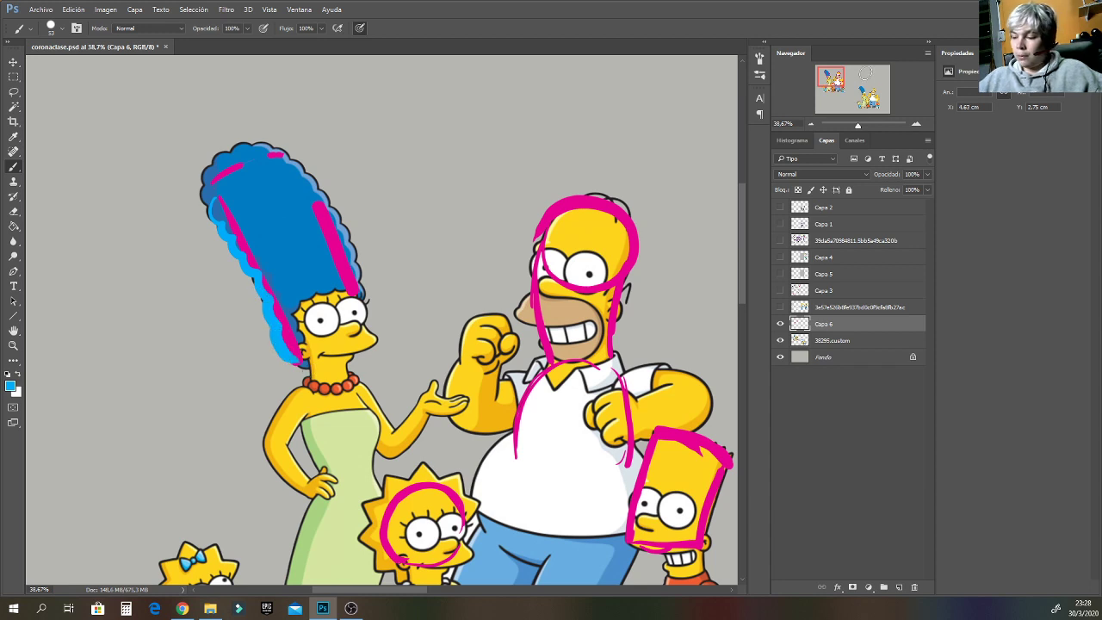
pyautogui.moveTo(838, 79); pyautogui.dragTo(841, 86)
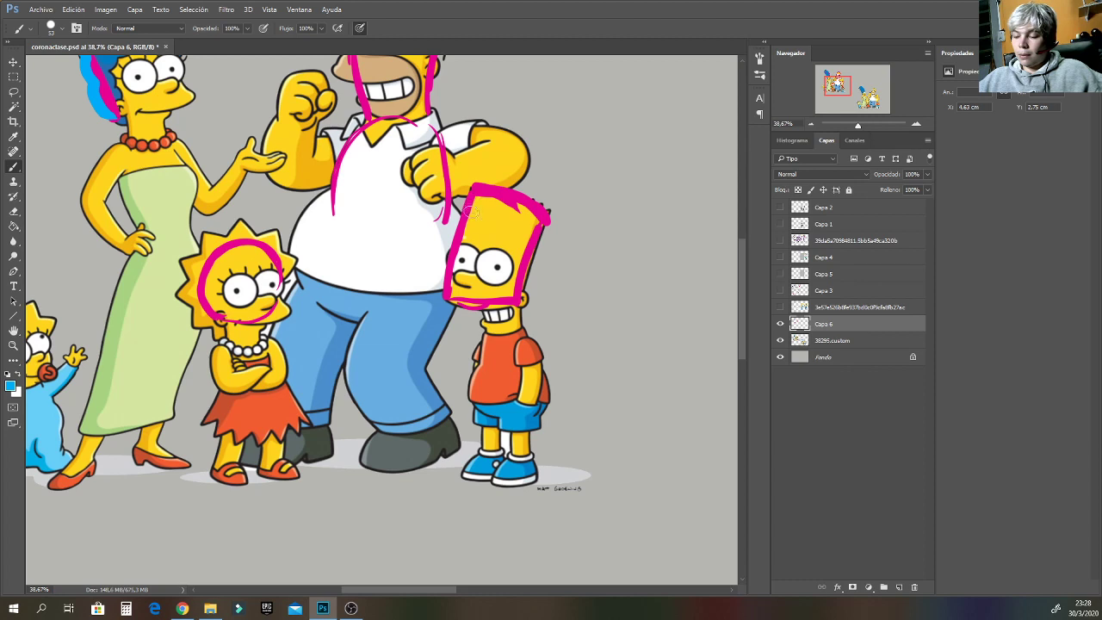
pyautogui.hotkey('ctrl', 'z')
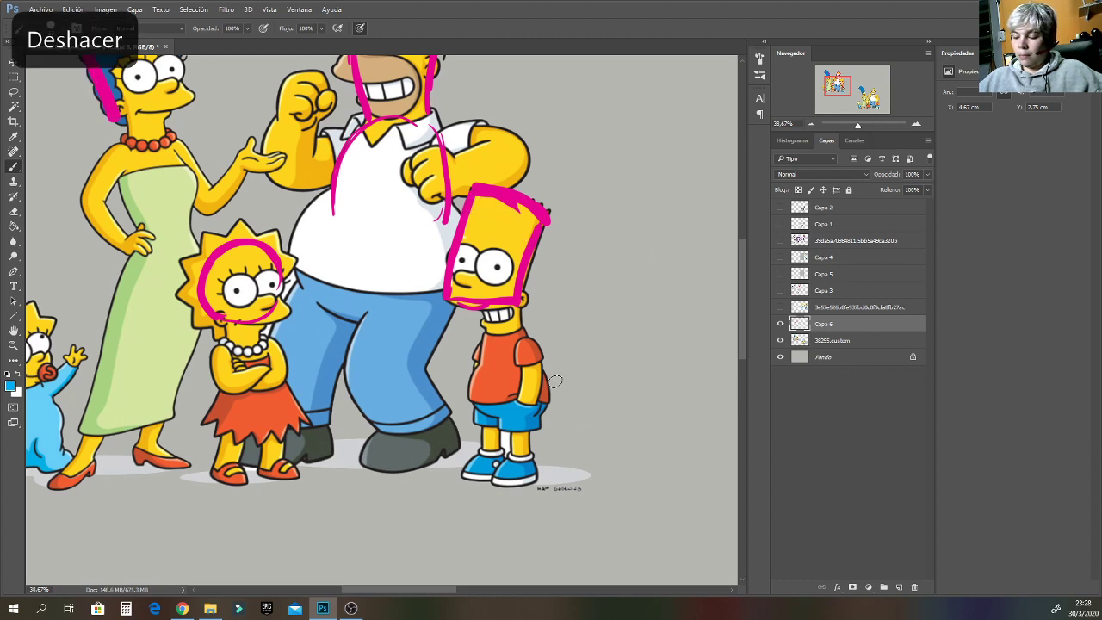
pyautogui.hotkey('ctrl', 'z')
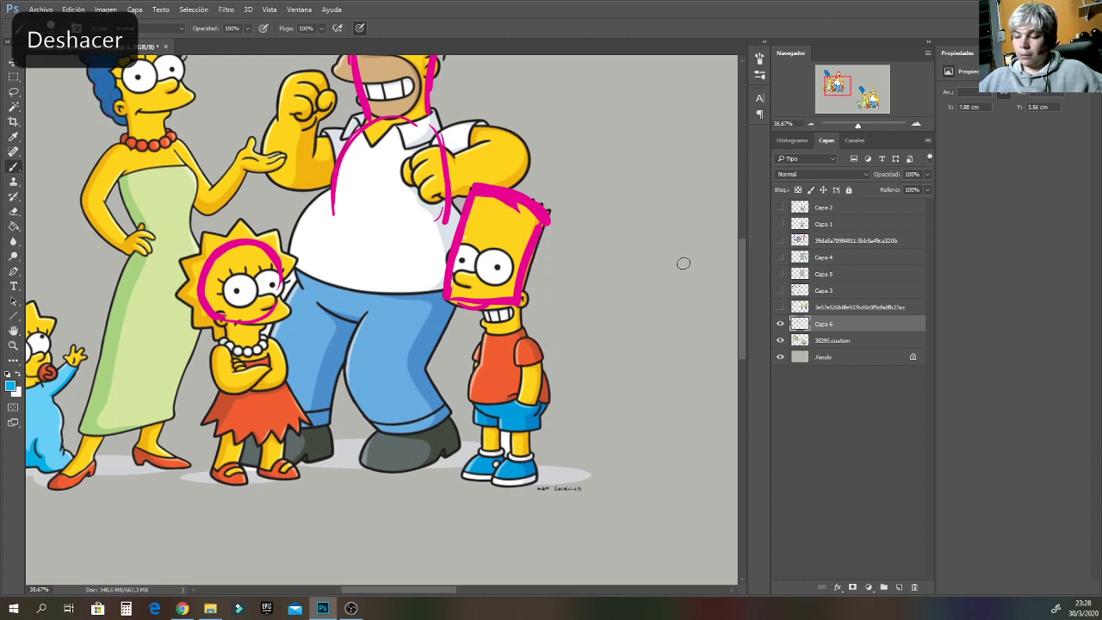
# Hide Capa 6 and add two new empty layers above it, with Bart and Lisa in close-up.
pyautogui.click(782, 324)
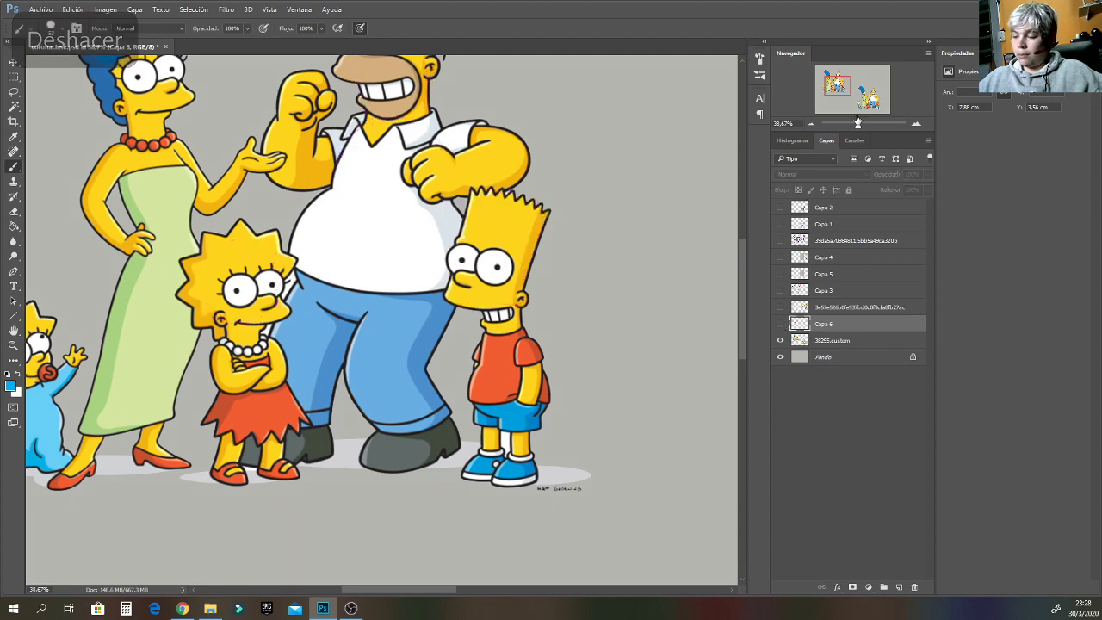
pyautogui.moveTo(848, 104); pyautogui.dragTo(863, 124)
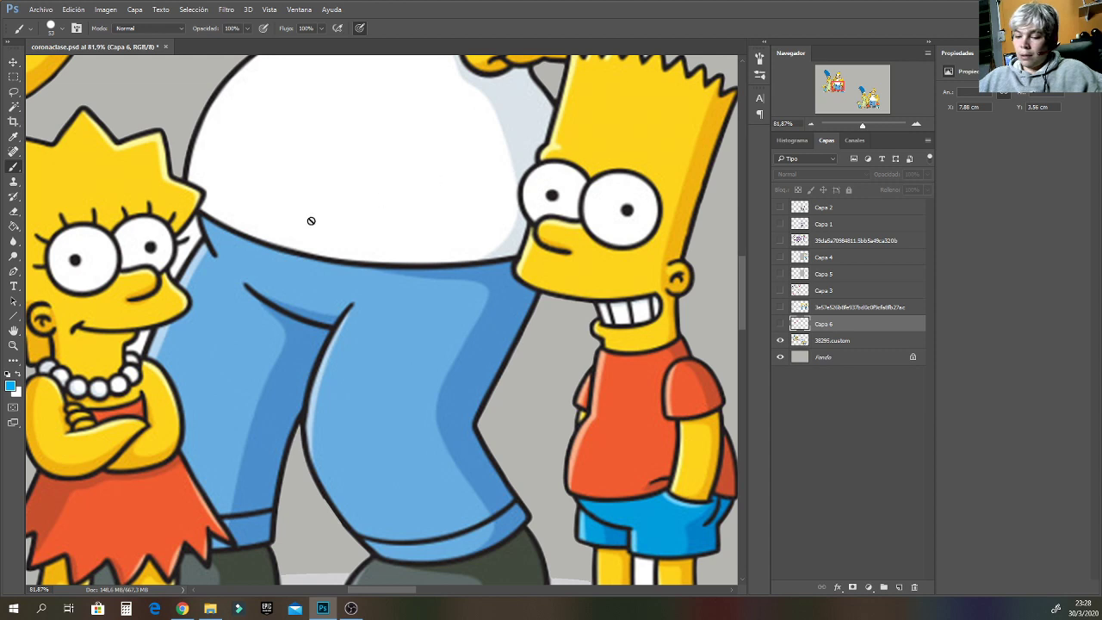
pyautogui.click(899, 587)
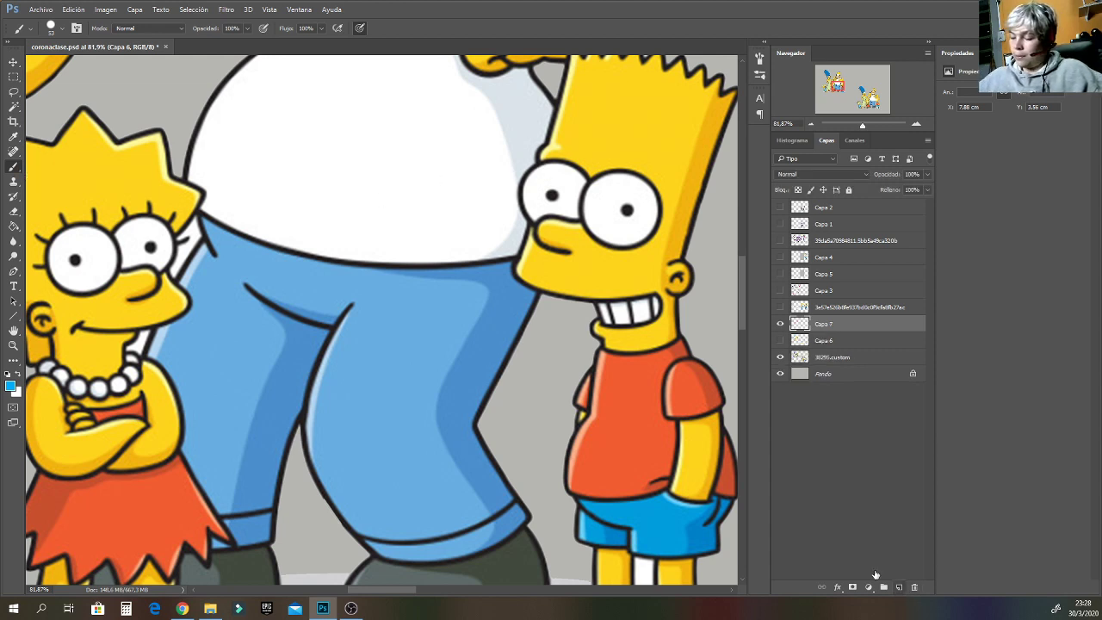
pyautogui.click(899, 588)
# Trace Bart's jaw in light blue, remove that stroke, and change the brush colour to a bright magenta.
pyautogui.moveTo(544, 182)
pyautogui.mouseDown()
pyautogui.moveTo(512, 270)
pyautogui.moveTo(554, 290)
pyautogui.moveTo(656, 298)
pyautogui.mouseUp()
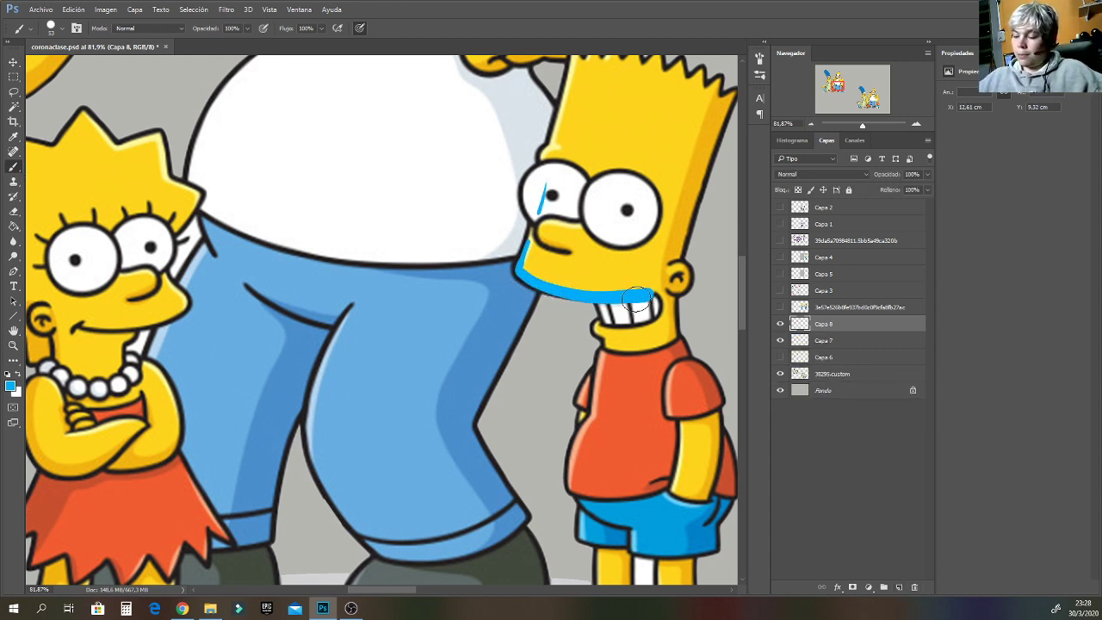
pyautogui.click(11, 385)
pyautogui.moveTo(700, 121); pyautogui.dragTo(701, 102)
pyautogui.click(679, 109)
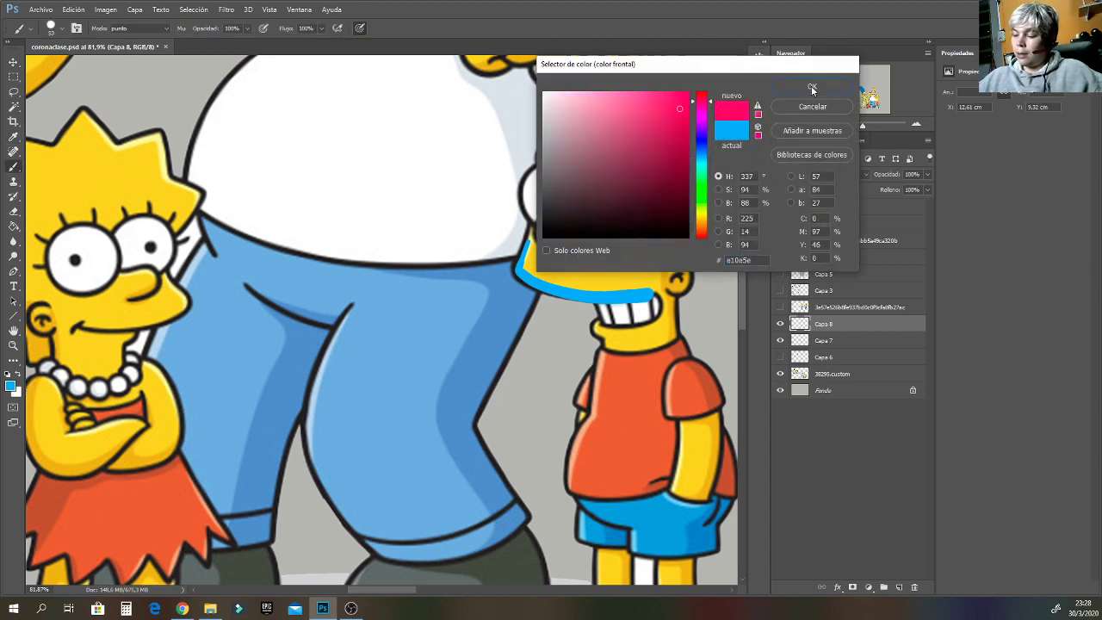
pyautogui.click(812, 87)
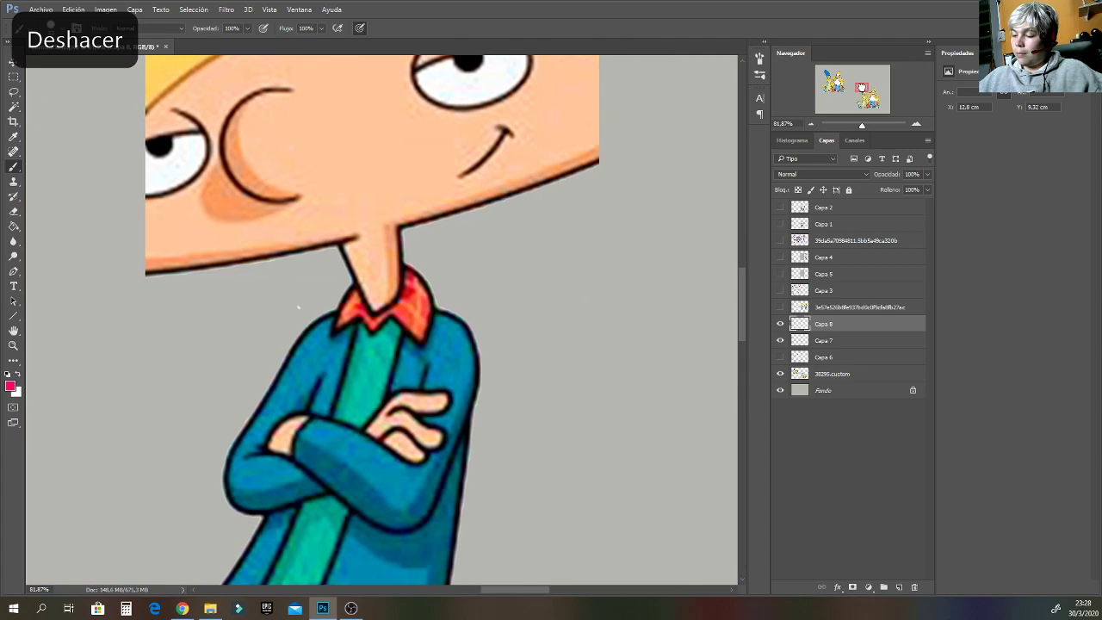
# Try magenta strokes along Bart's face and jaw and in the empty area beside him, undoing each one.
pyautogui.moveTo(862, 88)
pyautogui.mouseDown()
pyautogui.moveTo(827, 74)
pyautogui.moveTo(841, 86)
pyautogui.mouseUp()
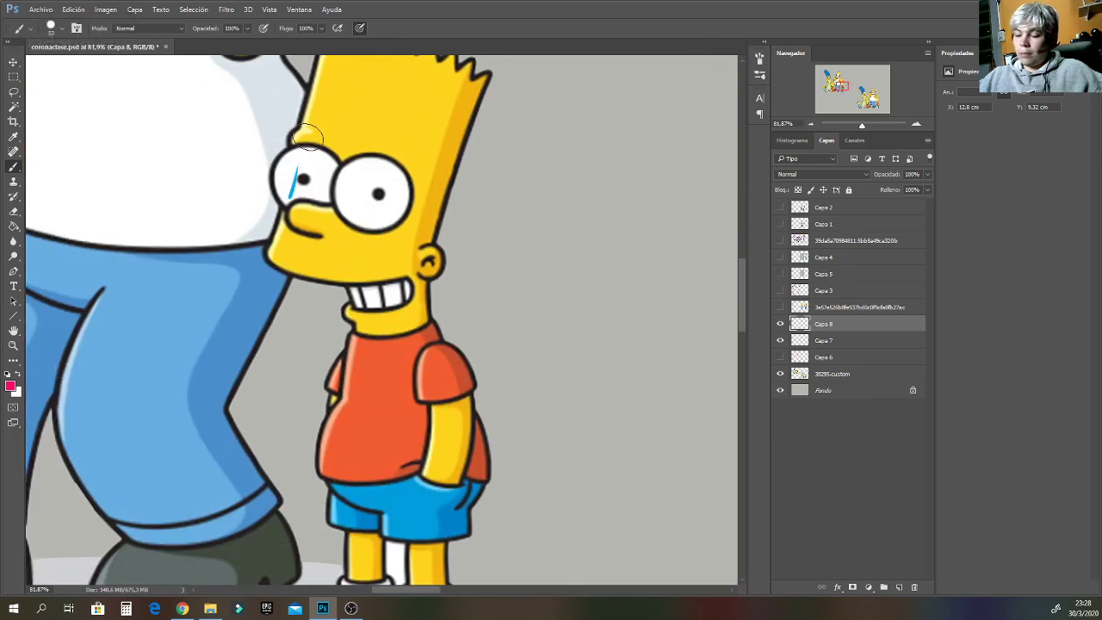
pyautogui.moveTo(307, 136)
pyautogui.mouseDown()
pyautogui.moveTo(271, 254)
pyautogui.moveTo(432, 273)
pyautogui.mouseUp()
pyautogui.hotkey('ctrl', 'z')
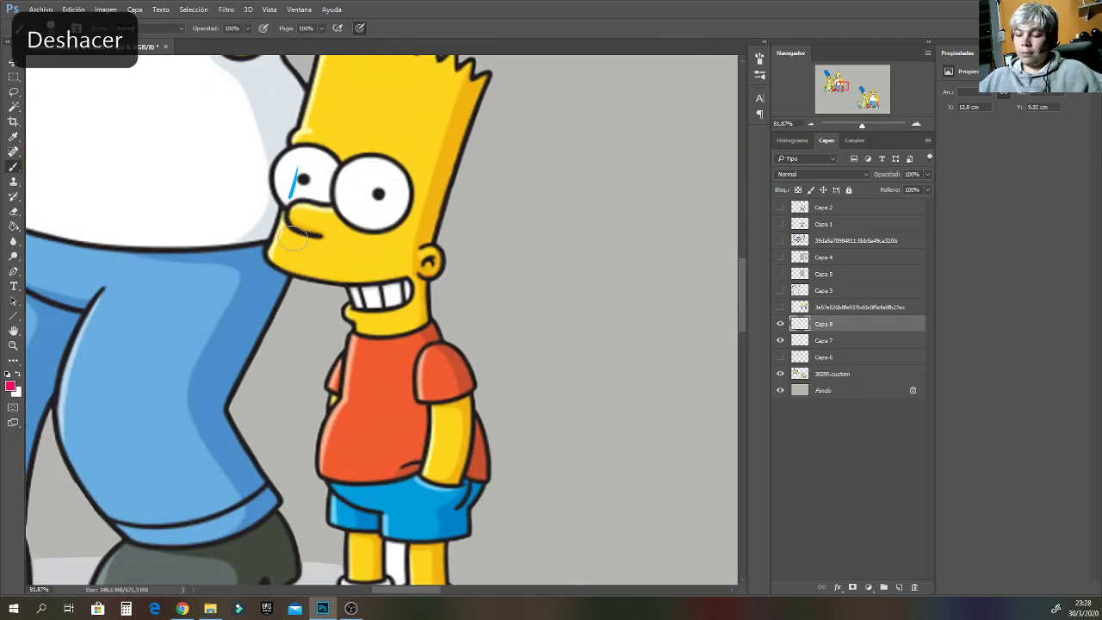
pyautogui.moveTo(293, 140); pyautogui.dragTo(258, 278)
pyautogui.hotkey('ctrl', 'z')
pyautogui.moveTo(515, 193); pyautogui.dragTo(615, 264)
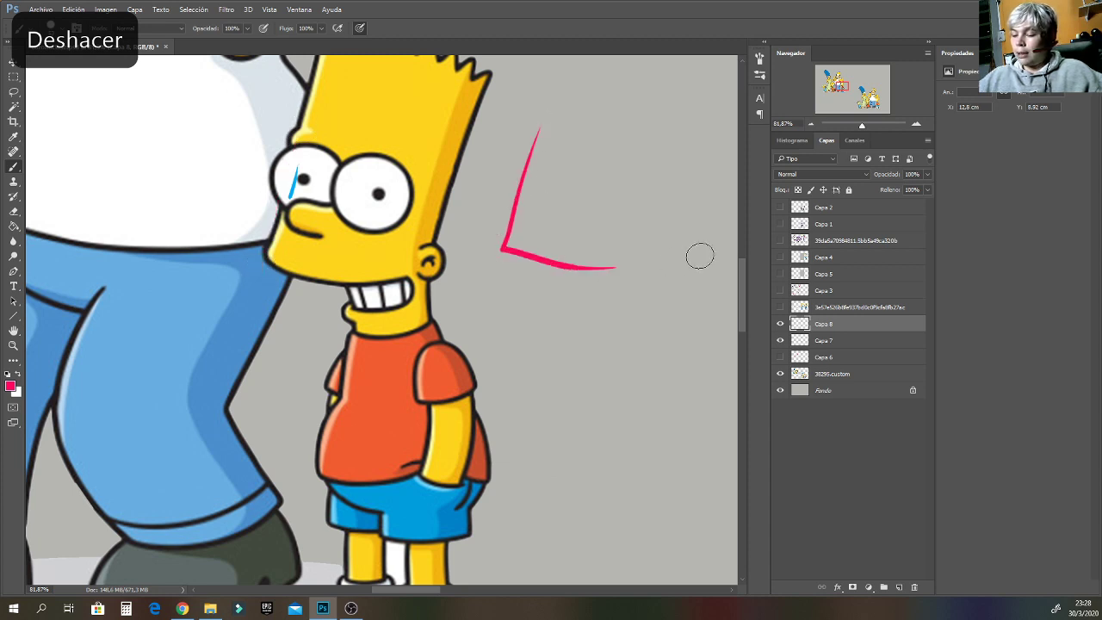
pyautogui.hotkey('ctrl', 'z')
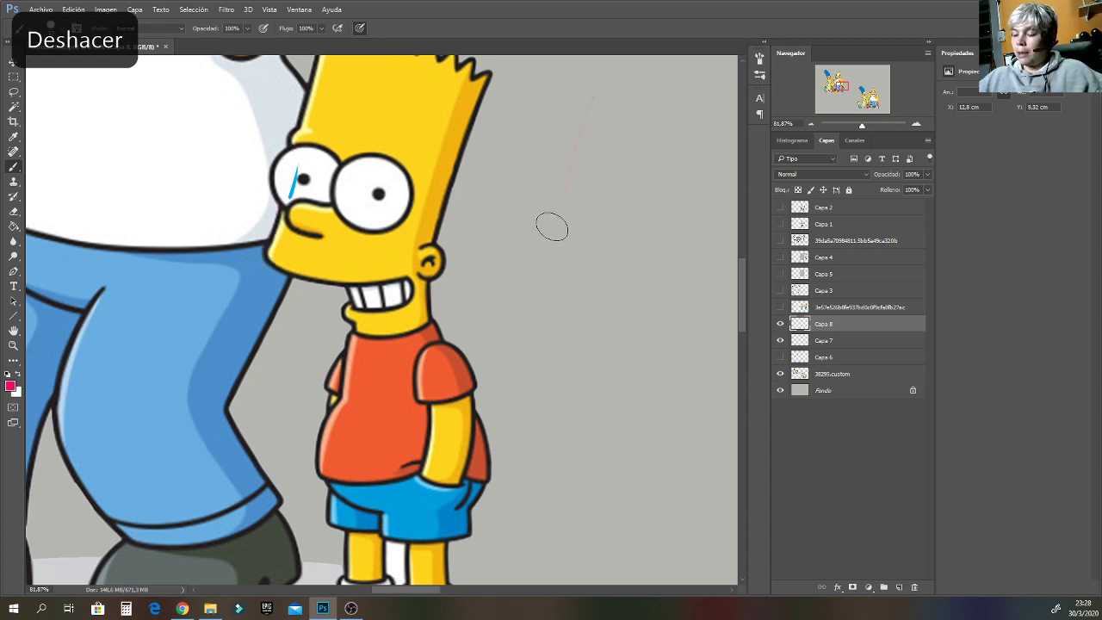
# Sketch the corner of Bart's face and jaw in thin magenta lines in the empty area beside him.
pyautogui.moveTo(556, 228); pyautogui.dragTo(628, 248)
pyautogui.moveTo(593, 96); pyautogui.dragTo(549, 224)
pyautogui.moveTo(577, 125); pyautogui.dragTo(549, 215)
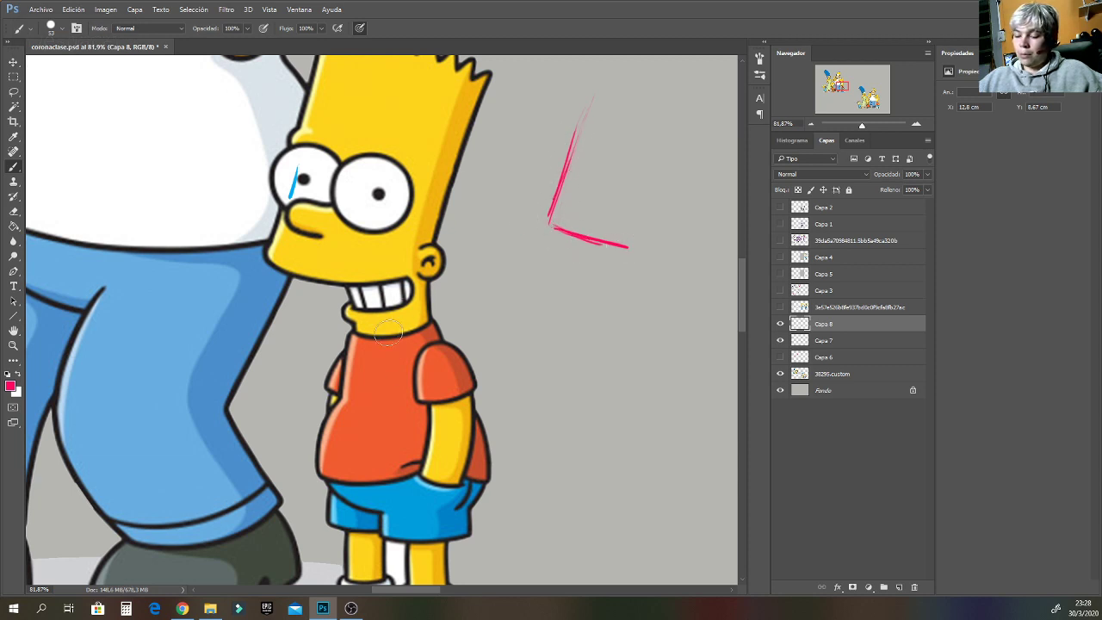
# Sample black from Bart's outline and ink a thick line over the magenta jaw sketch.
pyautogui.keyDown('alt'); pyautogui.click(347, 347); pyautogui.keyUp('alt')
pyautogui.moveTo(552, 209); pyautogui.dragTo(548, 228)
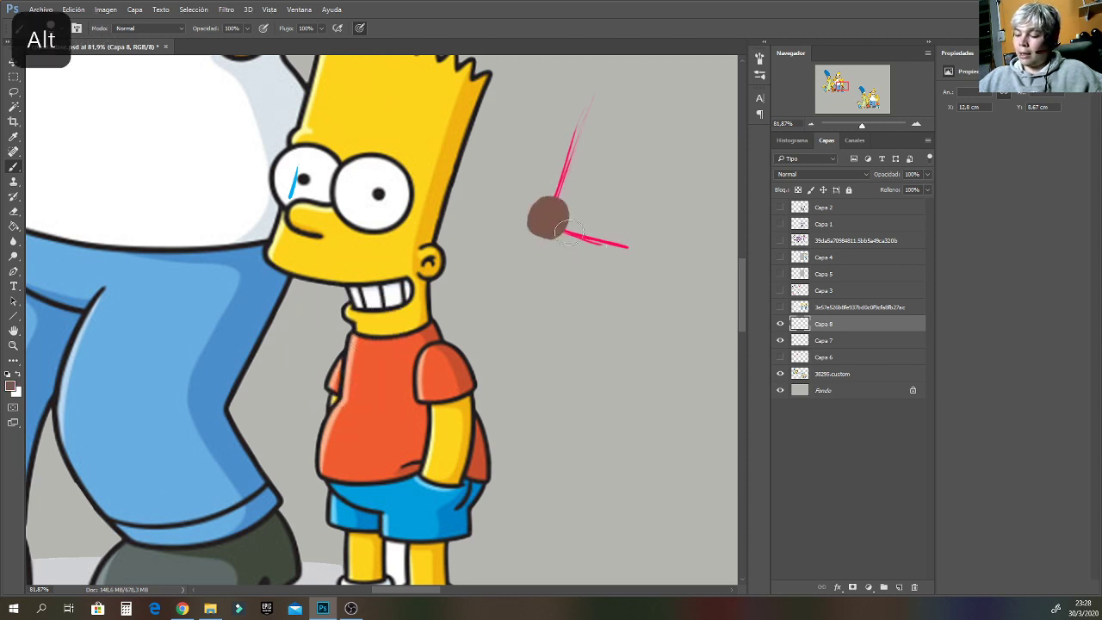
pyautogui.hotkey('ctrl', 'z')
pyautogui.keyDown('alt'); pyautogui.click(345, 353); pyautogui.keyUp('alt')
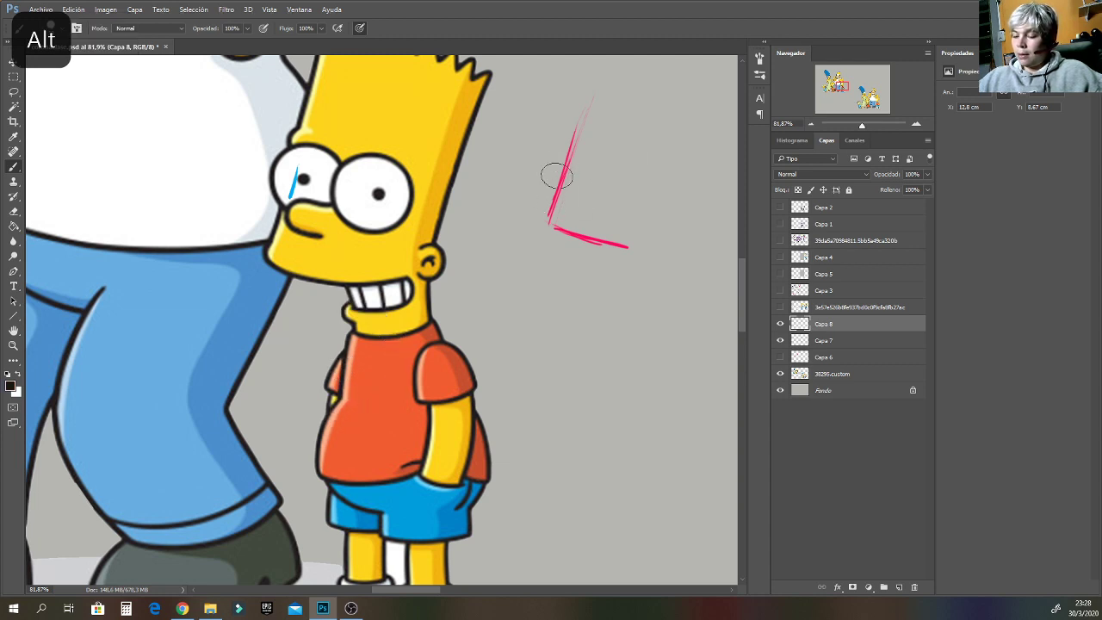
pyautogui.moveTo(560, 182)
pyautogui.mouseDown()
pyautogui.moveTo(550, 231)
pyautogui.moveTo(561, 178)
pyautogui.moveTo(582, 245)
pyautogui.moveTo(669, 251)
pyautogui.mouseUp()
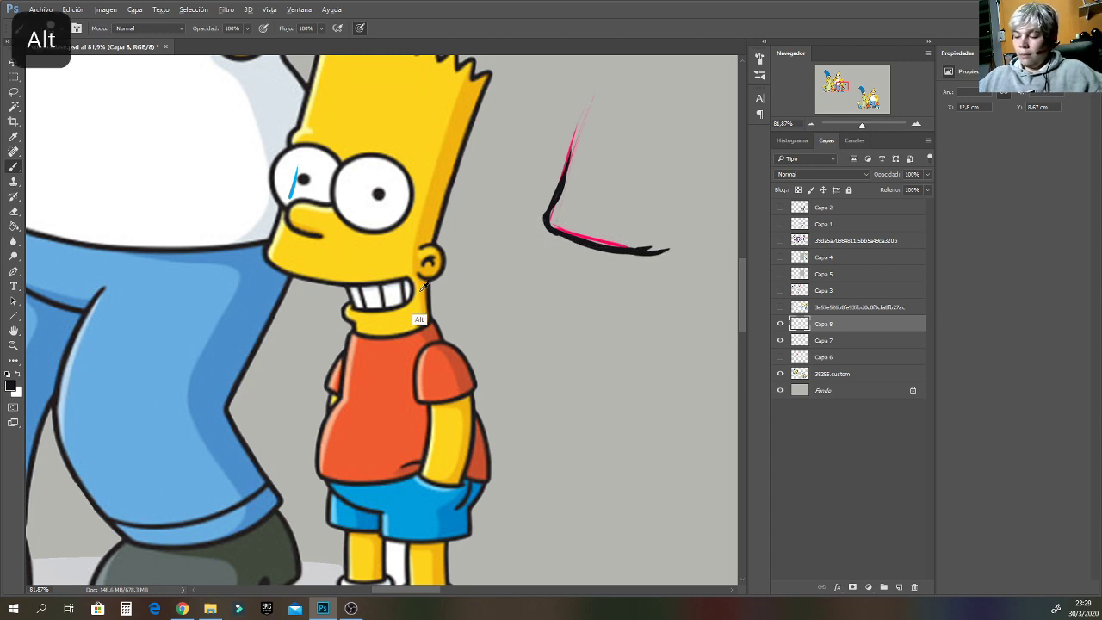
# Sample magenta from the sketch and draw the open mouth and lower lip beneath the jaw line.
pyautogui.keyDown('alt'); pyautogui.click(395, 303); pyautogui.keyUp('alt')
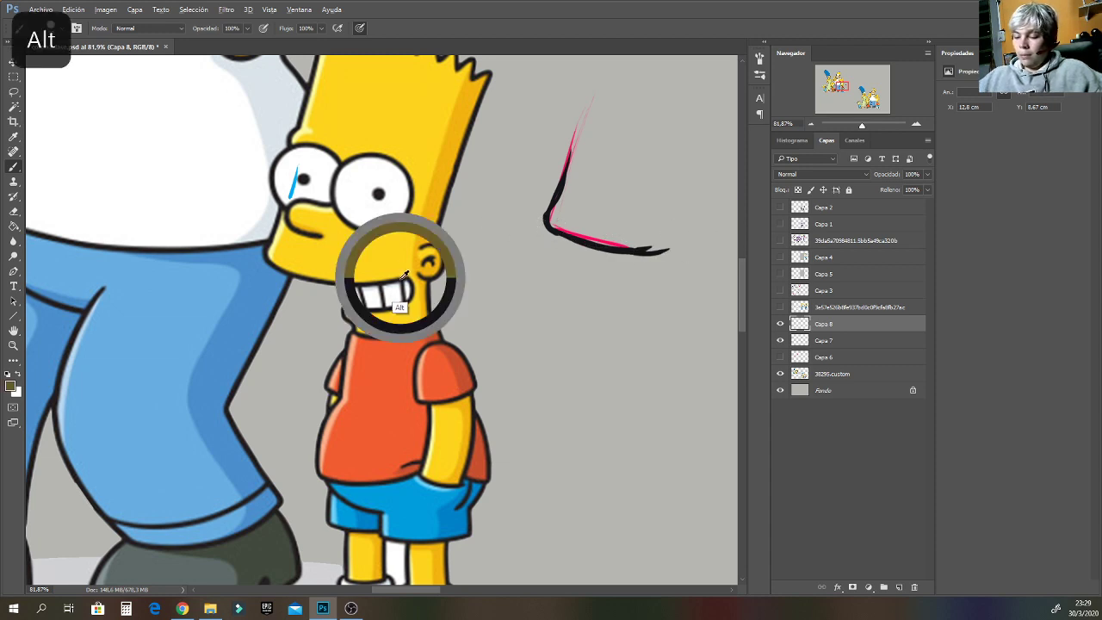
pyautogui.keyDown('alt'); pyautogui.click(601, 240); pyautogui.keyUp('alt')
pyautogui.moveTo(338, 285)
pyautogui.mouseDown()
pyautogui.moveTo(412, 270)
pyautogui.moveTo(379, 315)
pyautogui.mouseUp()
pyautogui.hotkey('ctrl', 'z')
pyautogui.moveTo(555, 231)
pyautogui.mouseDown()
pyautogui.moveTo(677, 244)
pyautogui.moveTo(590, 296)
pyautogui.mouseUp()
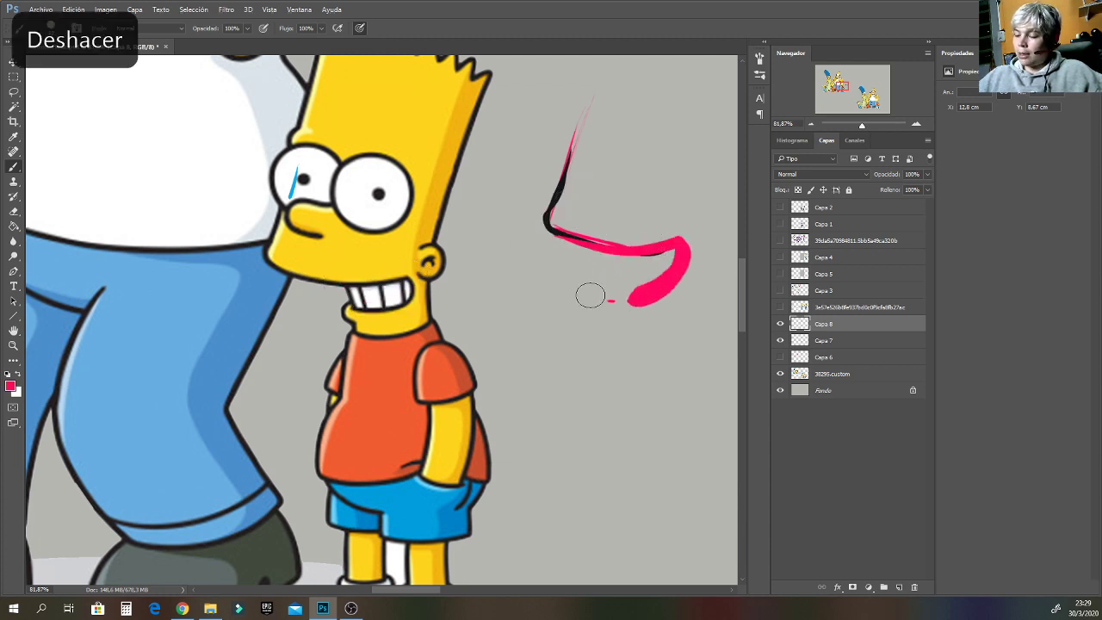
pyautogui.hotkey('ctrl', 'z')
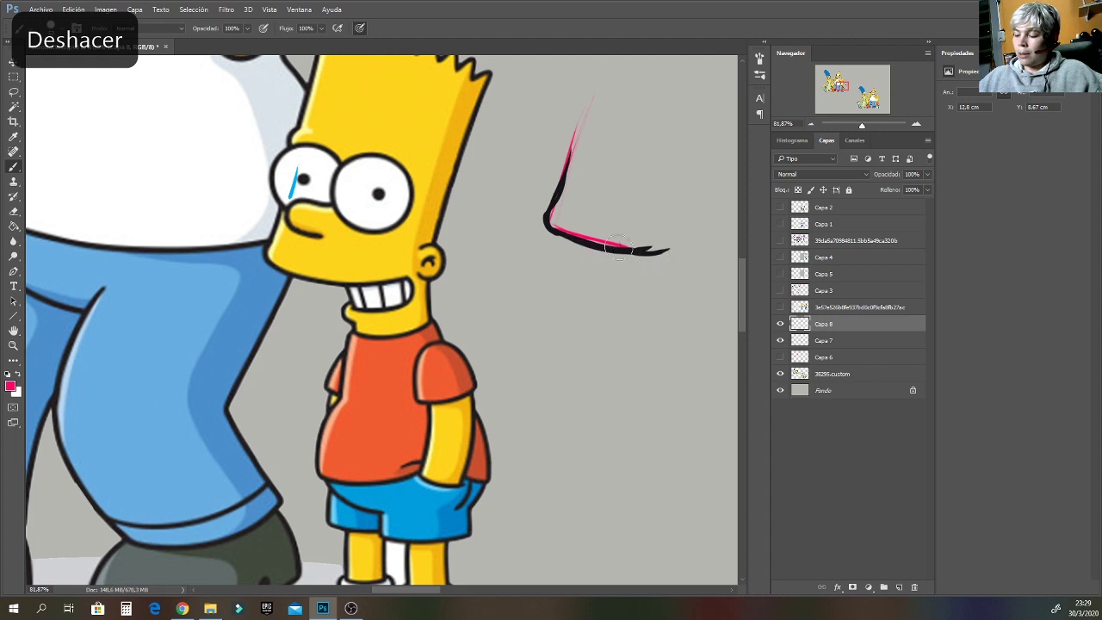
pyautogui.moveTo(615, 251)
pyautogui.mouseDown()
pyautogui.moveTo(668, 262)
pyautogui.moveTo(648, 300)
pyautogui.moveTo(611, 300)
pyautogui.moveTo(597, 260)
pyautogui.moveTo(599, 286)
pyautogui.moveTo(578, 290)
pyautogui.moveTo(581, 308)
pyautogui.moveTo(570, 298)
pyautogui.moveTo(611, 321)
pyautogui.mouseUp()
# Erase the whole practice jaw and mouth sketch beside Bart with the eraser enlarged to size 78.
pyautogui.moveTo(862, 125); pyautogui.dragTo(861, 124)
pyautogui.moveTo(655, 217); pyautogui.dragTo(472, 210)
pyautogui.moveTo(840, 81); pyautogui.dragTo(834, 85)
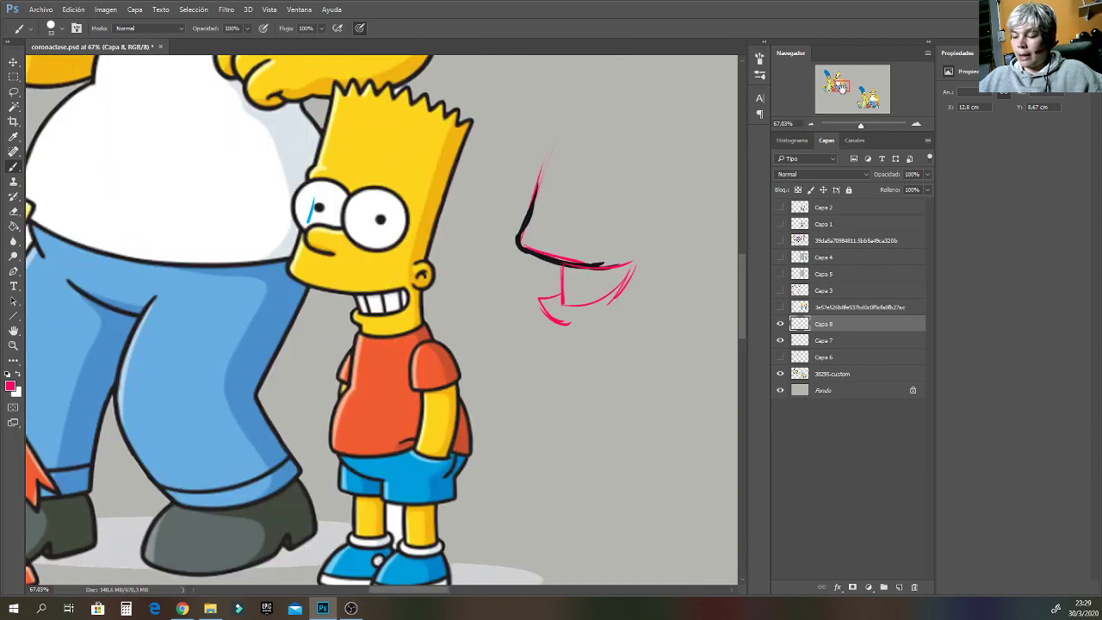
pyautogui.moveTo(433, 593); pyautogui.dragTo(441, 592)
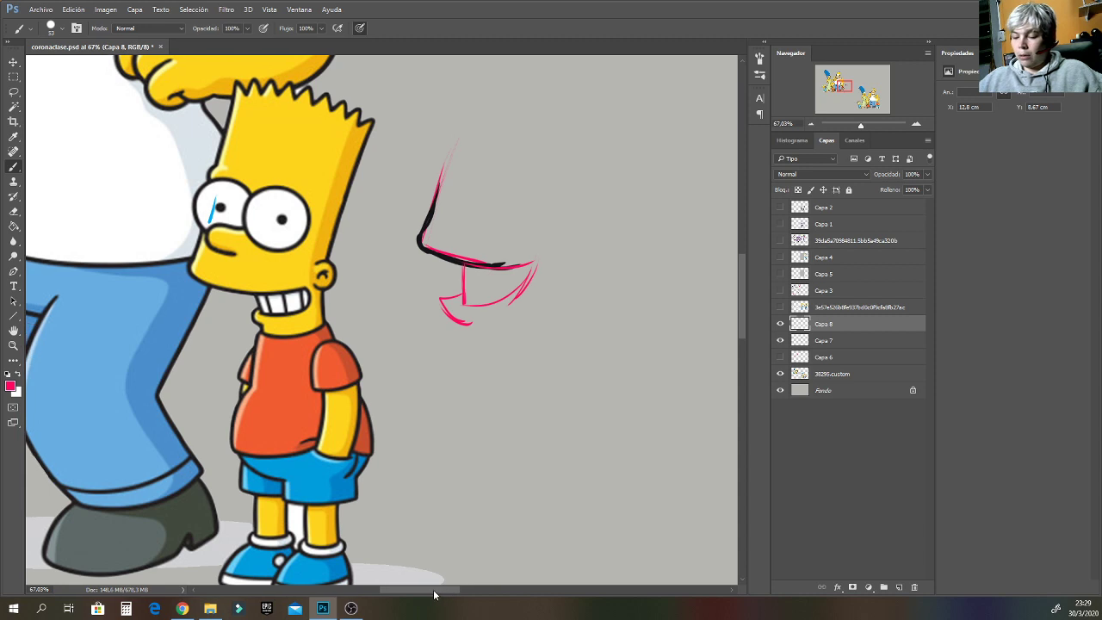
pyautogui.click(14, 211)
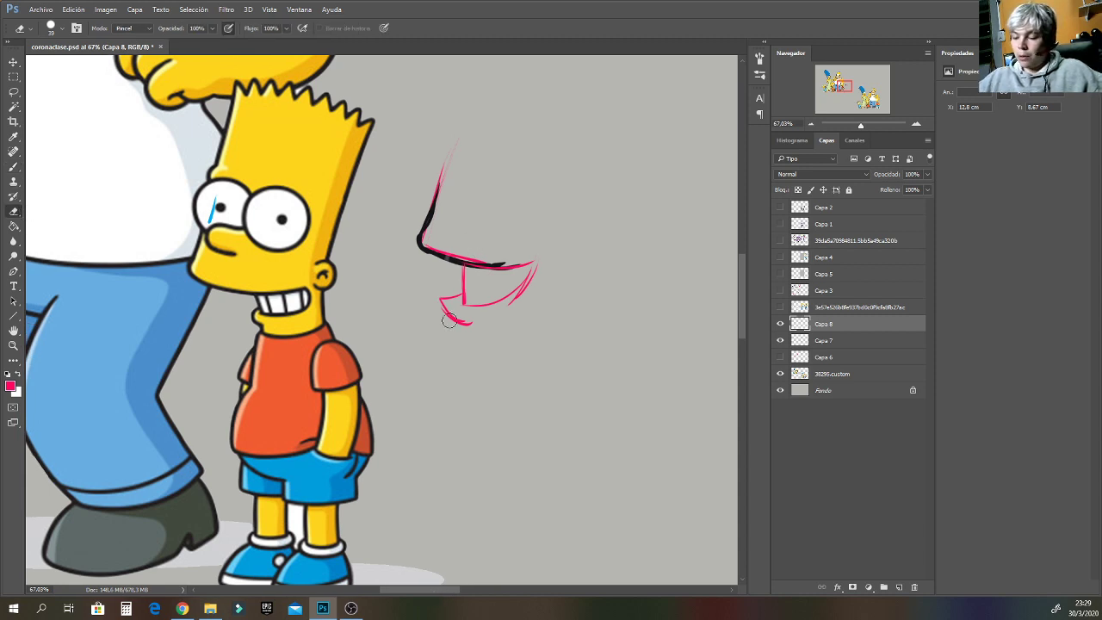
pyautogui.moveTo(452, 277); pyautogui.dragTo(454, 251)
pyautogui.rightClick(473, 220)
pyautogui.moveTo(550, 240); pyautogui.dragTo(565, 239)
pyautogui.moveTo(456, 175)
pyautogui.mouseDown()
pyautogui.moveTo(458, 153)
pyautogui.moveTo(505, 330)
pyautogui.moveTo(453, 266)
pyautogui.moveTo(352, 271)
pyautogui.mouseUp()
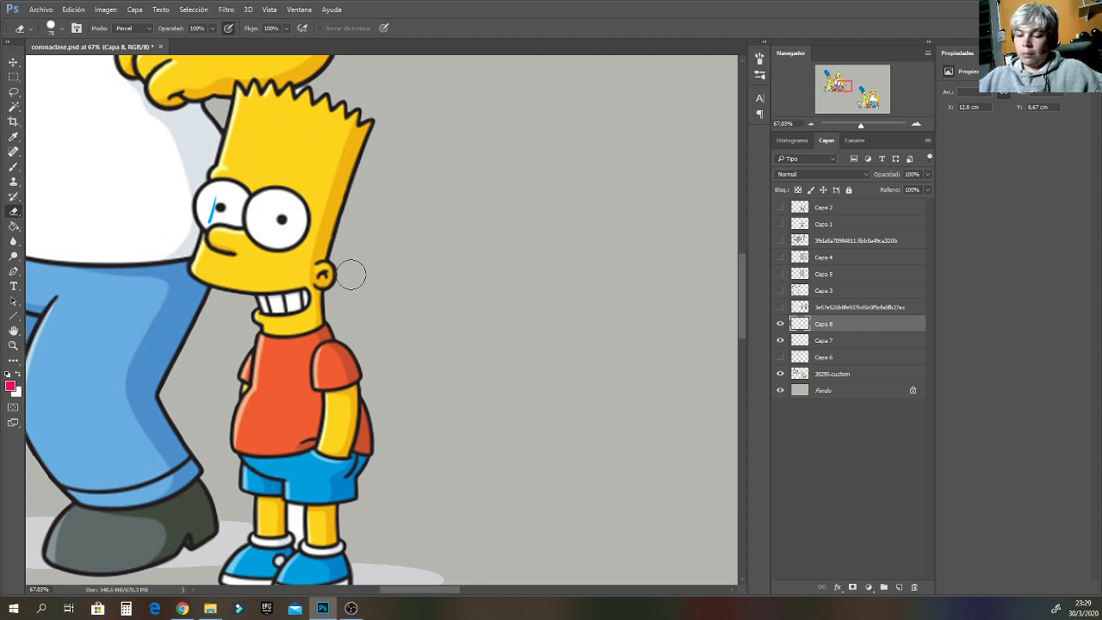
# Return to the Brush and sketch Bart's head beside him as a tilted magenta cylinder with curved ends.
pyautogui.click(14, 169)
pyautogui.moveTo(534, 163)
pyautogui.mouseDown()
pyautogui.moveTo(500, 263)
pyautogui.moveTo(548, 131)
pyautogui.moveTo(652, 155)
pyautogui.mouseUp()
pyautogui.moveTo(507, 279); pyautogui.dragTo(598, 291)
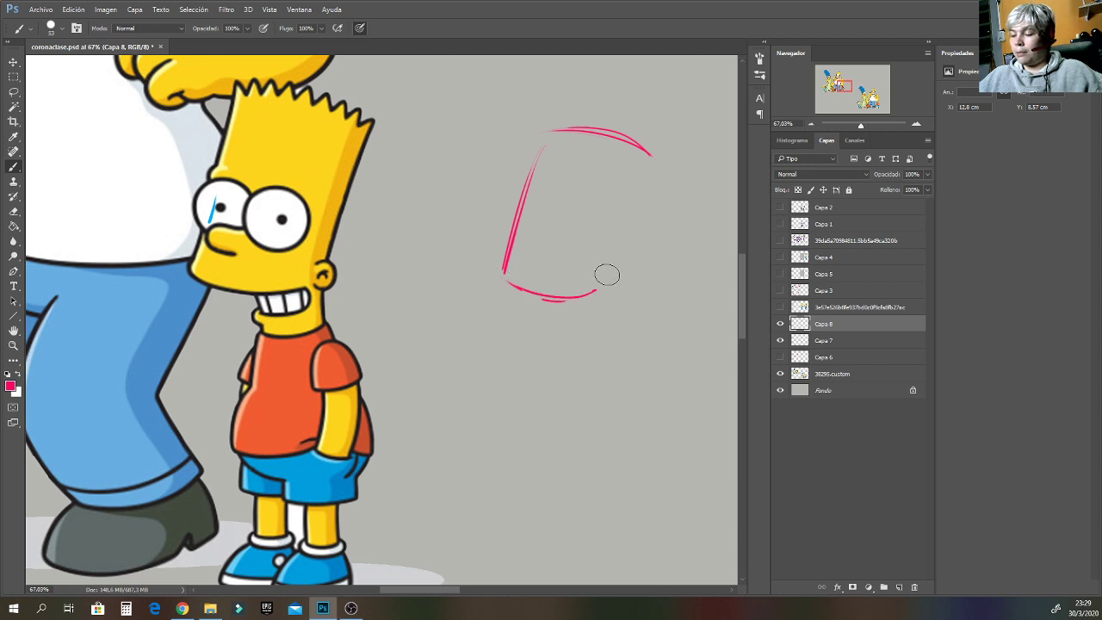
pyautogui.moveTo(501, 272); pyautogui.dragTo(603, 296)
pyautogui.moveTo(655, 158)
pyautogui.mouseDown()
pyautogui.moveTo(606, 301)
pyautogui.moveTo(615, 284)
pyautogui.mouseUp()
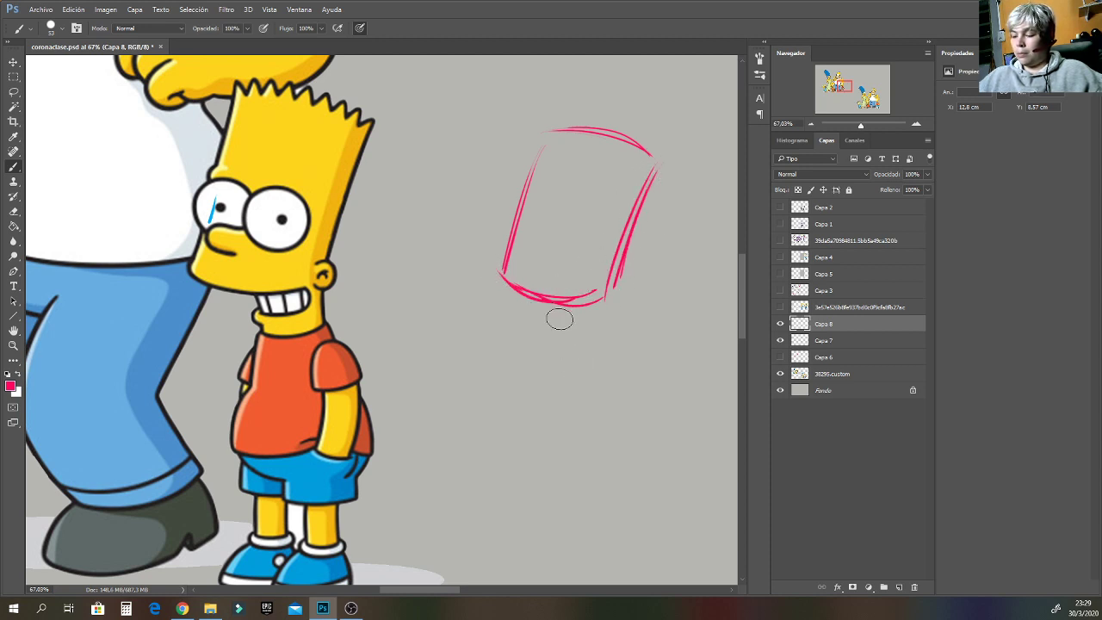
# Sketch the neck and sloping shoulders below the head, and add a large circle for the belly.
pyautogui.moveTo(552, 317)
pyautogui.mouseDown()
pyautogui.moveTo(563, 356)
pyautogui.moveTo(550, 354)
pyautogui.moveTo(602, 352)
pyautogui.mouseUp()
pyautogui.moveTo(611, 302); pyautogui.dragTo(615, 347)
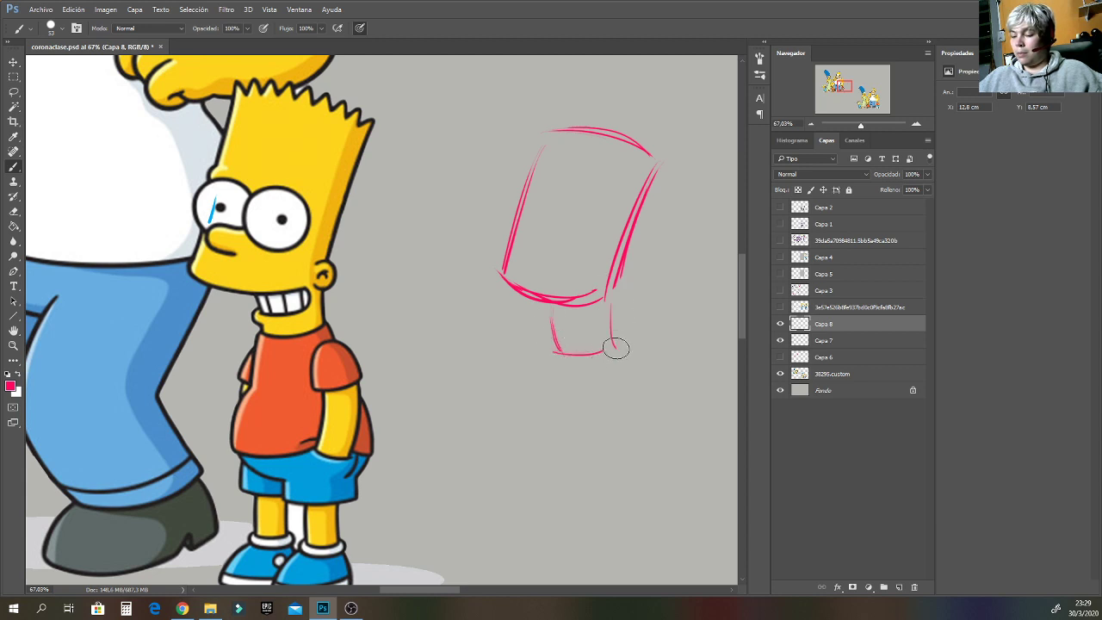
pyautogui.moveTo(621, 275)
pyautogui.mouseDown()
pyautogui.moveTo(617, 323)
pyautogui.moveTo(541, 364)
pyautogui.moveTo(532, 409)
pyautogui.mouseUp()
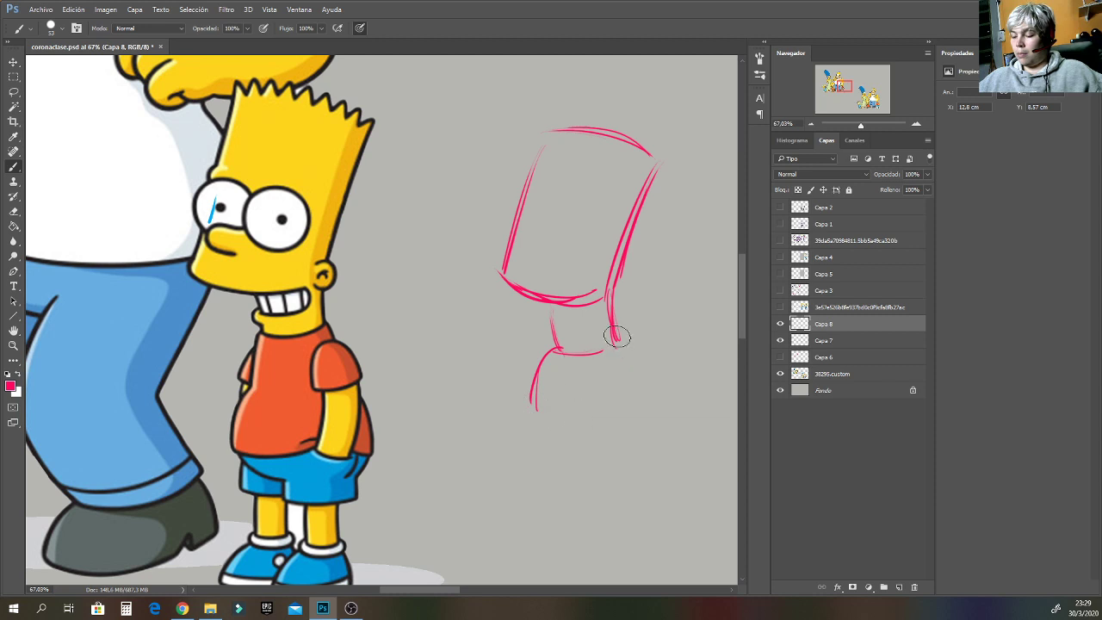
pyautogui.moveTo(614, 338)
pyautogui.mouseDown()
pyautogui.moveTo(650, 404)
pyautogui.moveTo(522, 448)
pyautogui.moveTo(584, 490)
pyautogui.mouseUp()
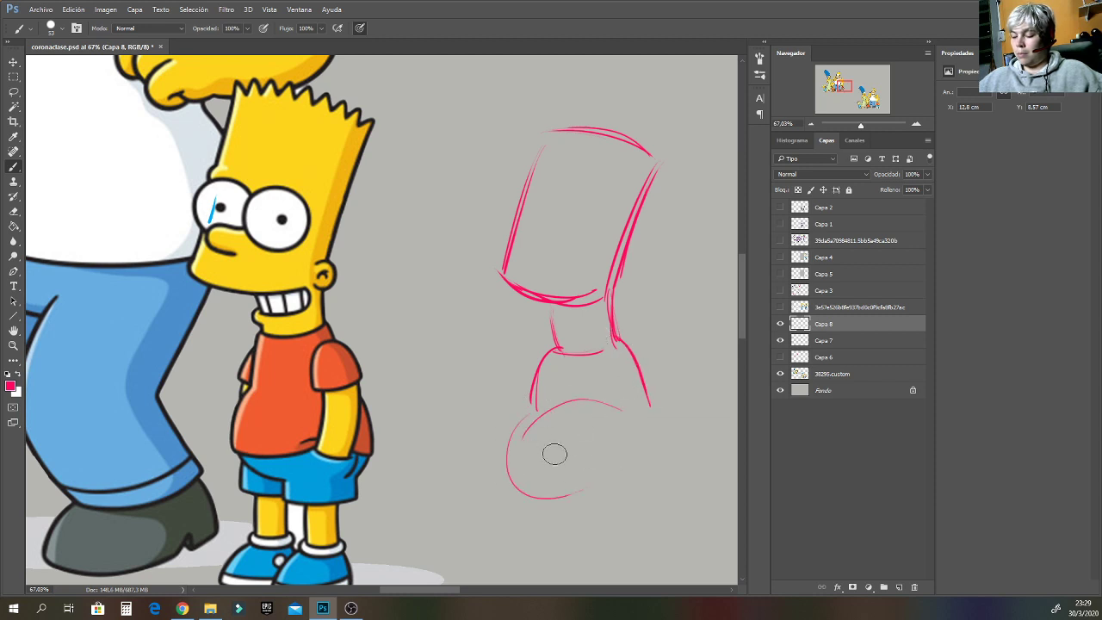
pyautogui.moveTo(522, 448)
pyautogui.mouseDown()
pyautogui.moveTo(642, 401)
pyautogui.moveTo(613, 396)
pyautogui.moveTo(534, 500)
pyautogui.moveTo(550, 408)
pyautogui.mouseUp()
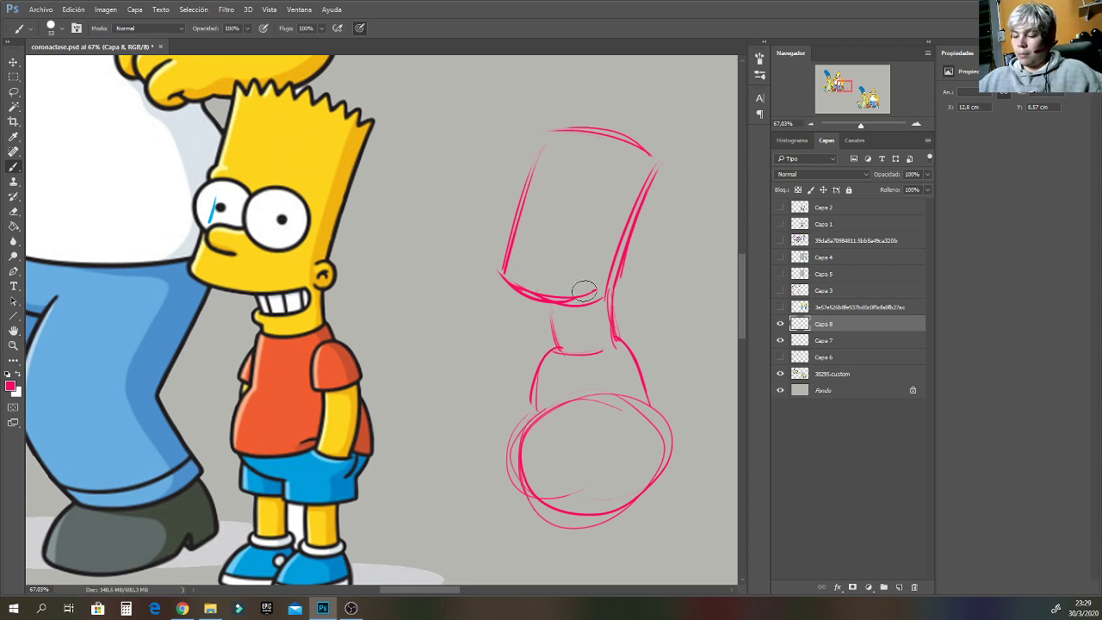
# Draw two angular eyes, a toothy open mouth with a lower lip, and a V-shaped collar on the sketch.
pyautogui.moveTo(588, 303); pyautogui.dragTo(567, 318)
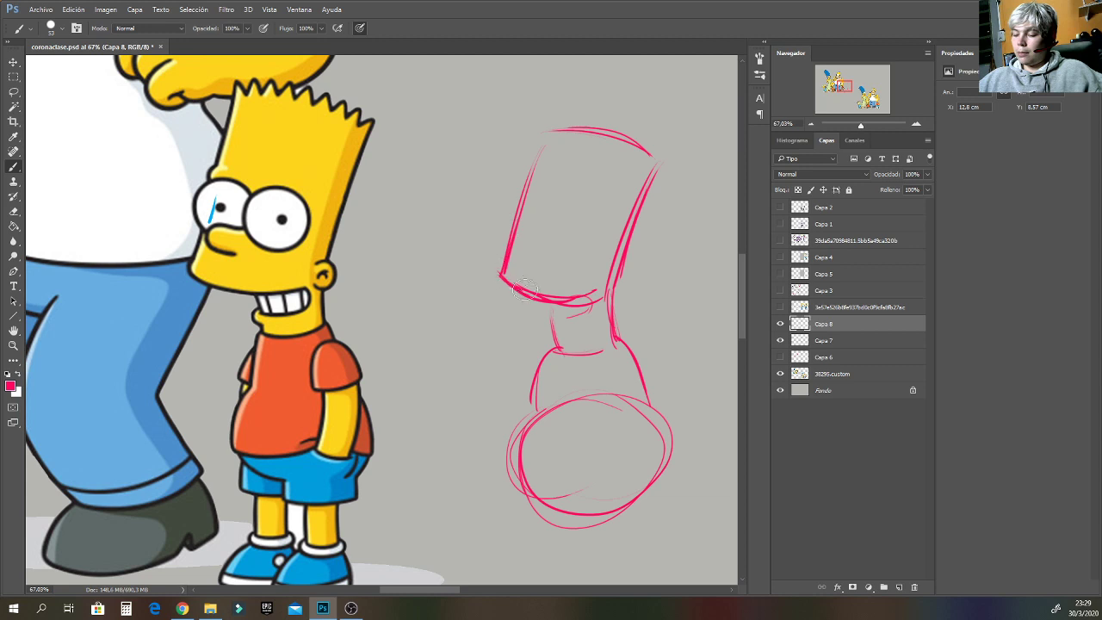
pyautogui.moveTo(507, 208)
pyautogui.mouseDown()
pyautogui.moveTo(532, 224)
pyautogui.moveTo(518, 264)
pyautogui.moveTo(533, 215)
pyautogui.moveTo(495, 207)
pyautogui.mouseUp()
pyautogui.moveTo(561, 222)
pyautogui.mouseDown()
pyautogui.moveTo(606, 226)
pyautogui.moveTo(568, 265)
pyautogui.moveTo(569, 304)
pyautogui.moveTo(594, 294)
pyautogui.moveTo(546, 316)
pyautogui.moveTo(547, 326)
pyautogui.moveTo(560, 297)
pyautogui.moveTo(577, 293)
pyautogui.moveTo(585, 317)
pyautogui.moveTo(557, 356)
pyautogui.moveTo(616, 337)
pyautogui.mouseUp()
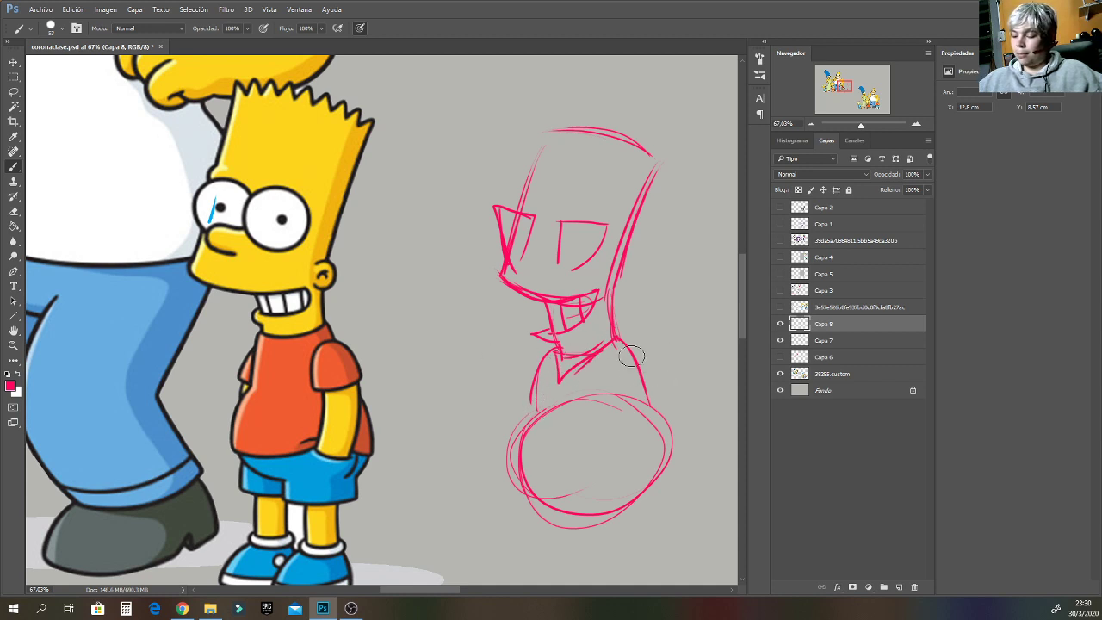
# Draw the shirt's two short sleeves on either side of the sketched shoulders.
pyautogui.moveTo(633, 355); pyautogui.dragTo(663, 411)
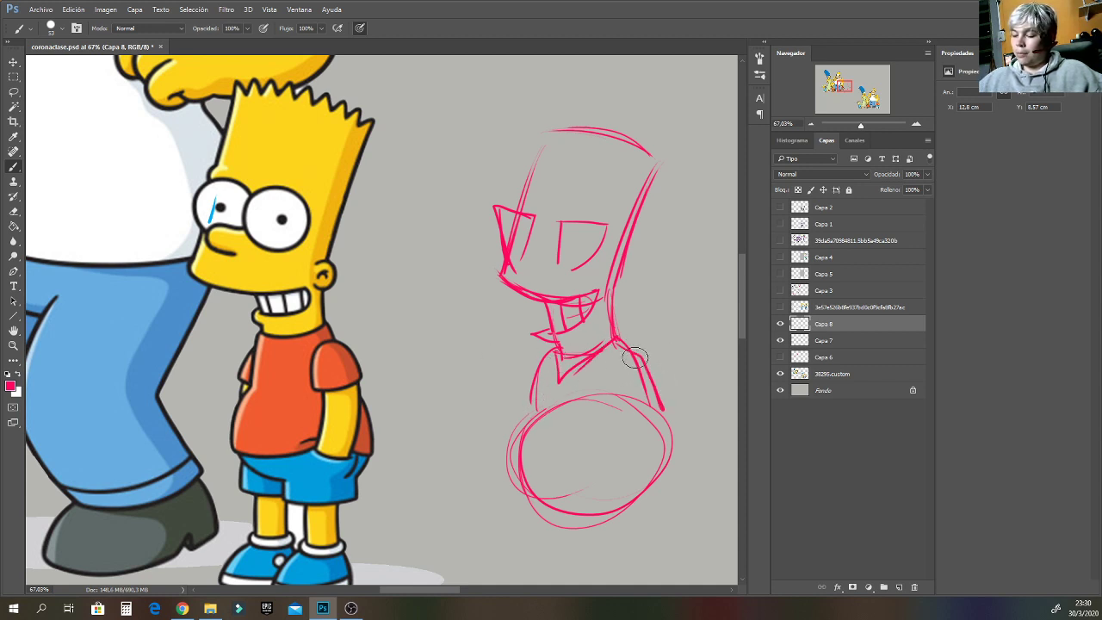
pyautogui.hotkey('ctrl', 'z')
pyautogui.moveTo(618, 343); pyautogui.dragTo(603, 431)
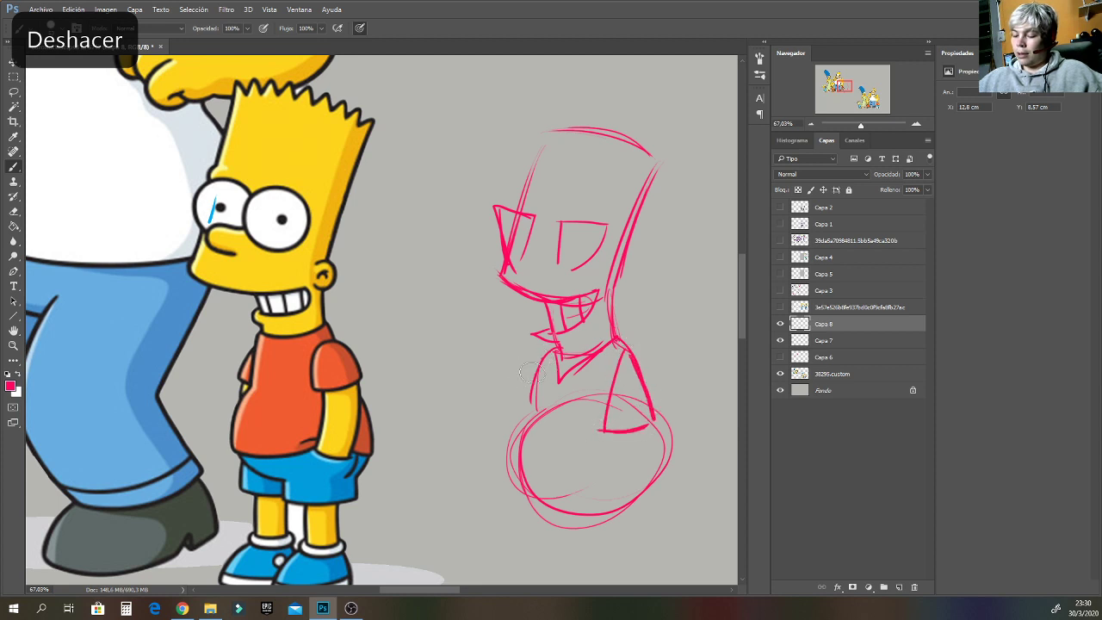
pyautogui.moveTo(541, 360); pyautogui.dragTo(511, 426)
pyautogui.moveTo(511, 425); pyautogui.dragTo(528, 427)
# Draw the sides of the torso and a thick curved shirt hem around the belly circle.
pyautogui.moveTo(545, 365); pyautogui.dragTo(522, 493)
pyautogui.moveTo(543, 384)
pyautogui.mouseDown()
pyautogui.moveTo(546, 505)
pyautogui.moveTo(652, 515)
pyautogui.mouseUp()
pyautogui.moveTo(657, 413); pyautogui.dragTo(664, 506)
pyautogui.moveTo(518, 427); pyautogui.dragTo(512, 508)
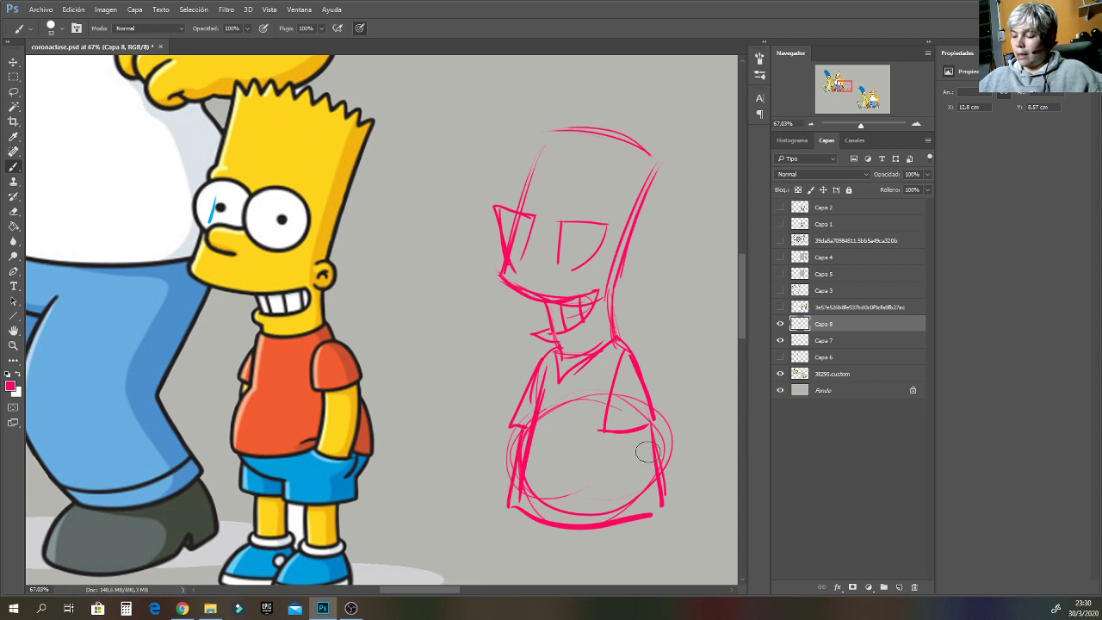
# Draw the arm and hand hanging below the near sleeve, and reinforce the far side of the torso.
pyautogui.moveTo(613, 433); pyautogui.dragTo(614, 528)
pyautogui.moveTo(615, 529)
pyautogui.mouseDown()
pyautogui.moveTo(601, 541)
pyautogui.moveTo(625, 545)
pyautogui.moveTo(655, 495)
pyautogui.mouseUp()
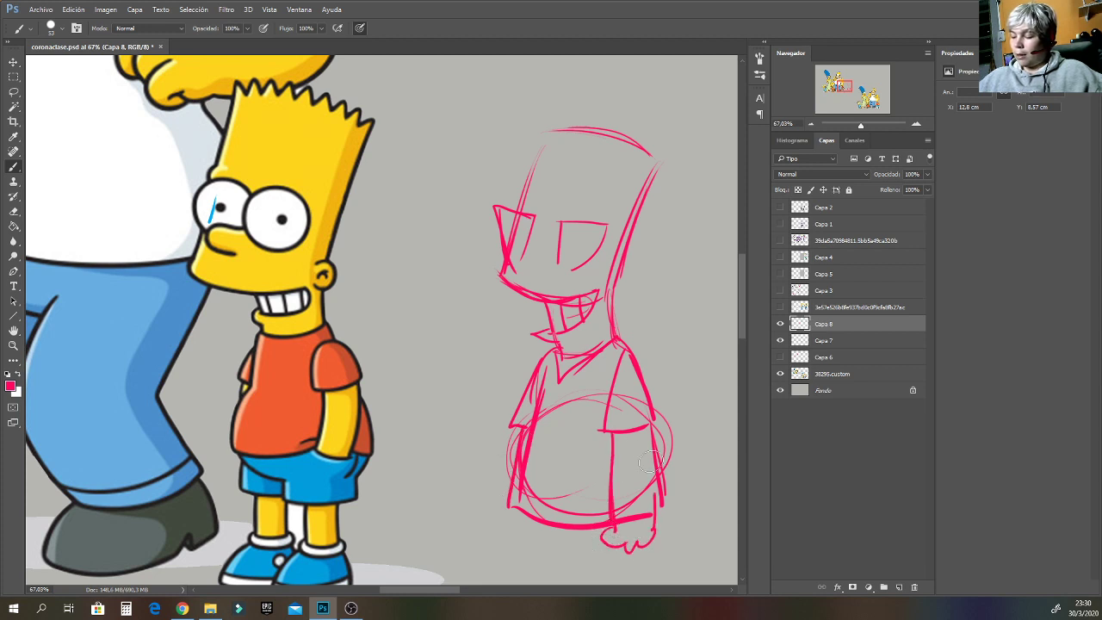
pyautogui.moveTo(522, 433); pyautogui.dragTo(508, 513)
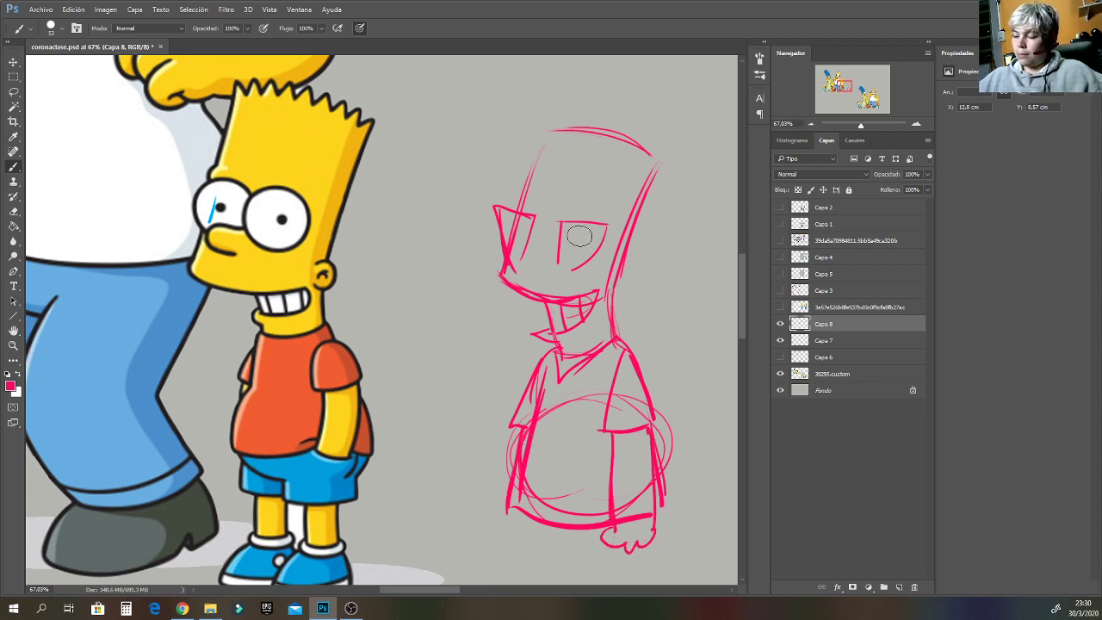
# Add pupils, a nose and spiky hair to the sketched head, and reinforce the back of the head and mouth.
pyautogui.moveTo(578, 238)
pyautogui.mouseDown()
pyautogui.moveTo(579, 247)
pyautogui.moveTo(519, 237)
pyautogui.moveTo(535, 243)
pyautogui.moveTo(523, 276)
pyautogui.mouseUp()
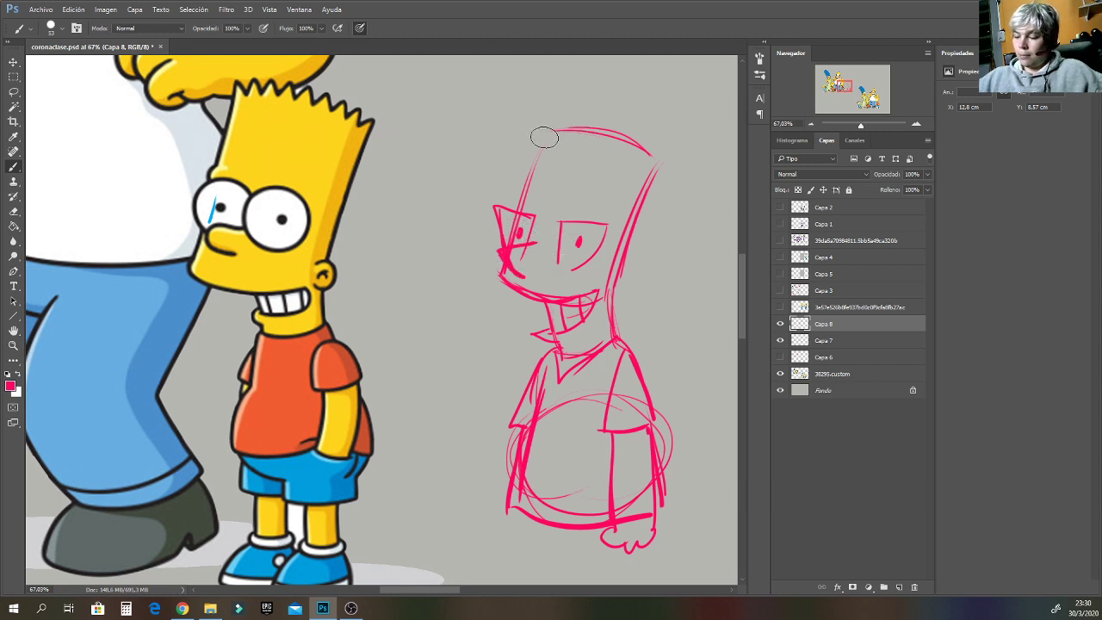
pyautogui.moveTo(521, 195)
pyautogui.mouseDown()
pyautogui.moveTo(553, 115)
pyautogui.moveTo(554, 146)
pyautogui.moveTo(595, 112)
pyautogui.moveTo(586, 151)
pyautogui.moveTo(630, 130)
pyautogui.moveTo(620, 158)
pyautogui.moveTo(661, 140)
pyautogui.moveTo(637, 171)
pyautogui.moveTo(670, 157)
pyautogui.moveTo(613, 297)
pyautogui.mouseUp()
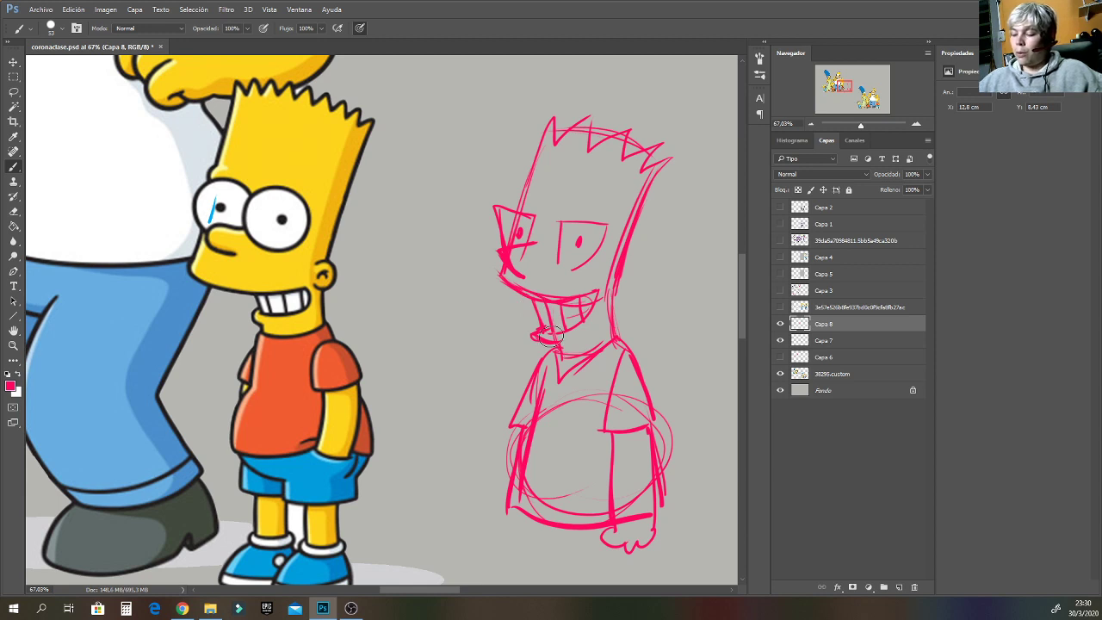
pyautogui.moveTo(742, 275); pyautogui.dragTo(744, 281)
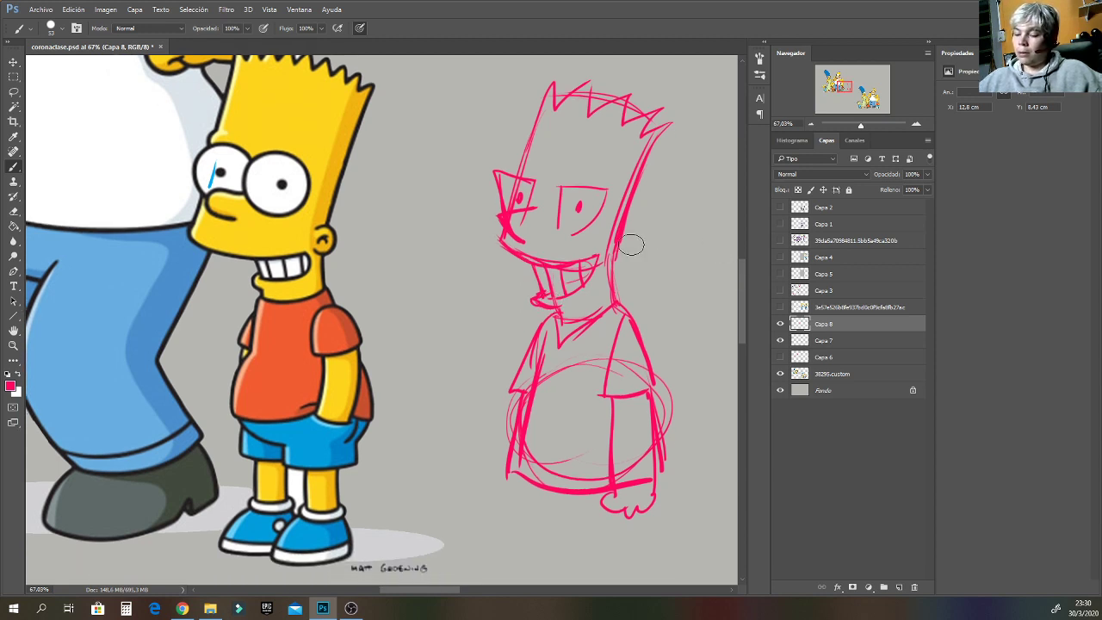
pyautogui.press('alt')
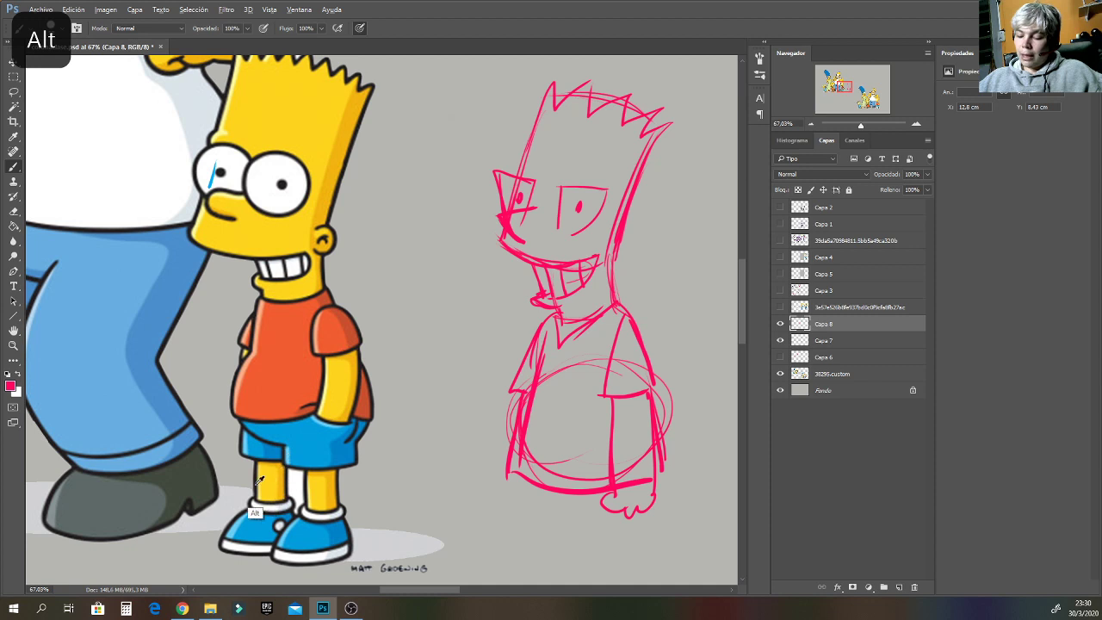
# Sample black from the original artwork and sketch the waistline, shorts, legs and pointed feet below the figure's shirt.
pyautogui.keyDown('alt'); pyautogui.click(191, 453); pyautogui.keyUp('alt')
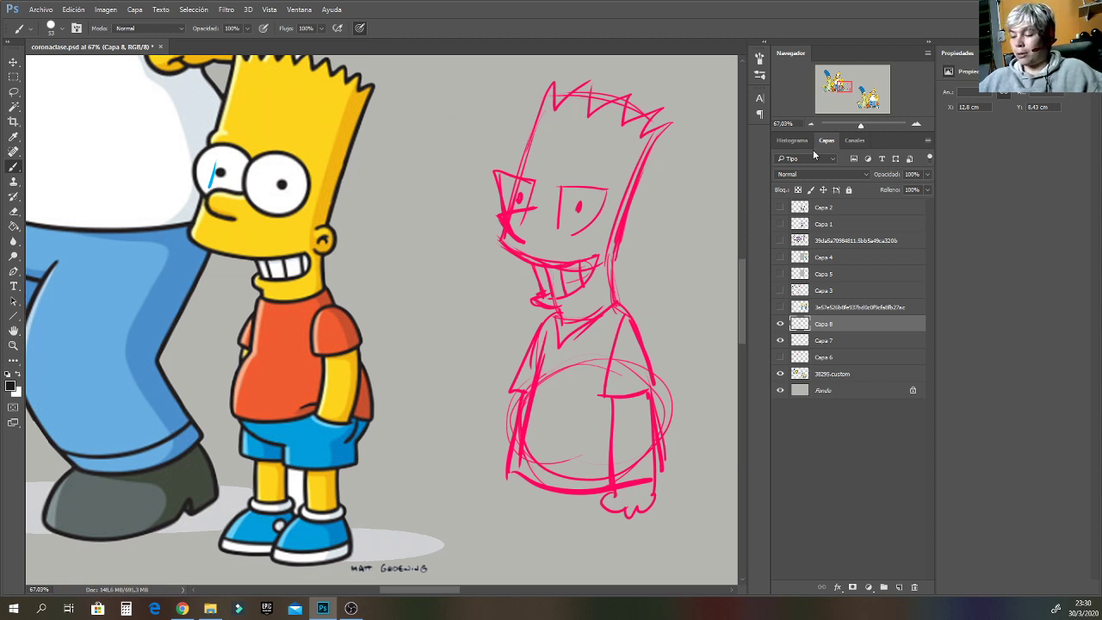
pyautogui.moveTo(507, 439)
pyautogui.mouseDown()
pyautogui.moveTo(616, 433)
pyautogui.moveTo(571, 435)
pyautogui.moveTo(550, 439)
pyautogui.moveTo(665, 438)
pyautogui.mouseUp()
pyautogui.hotkey('ctrl', 'z')
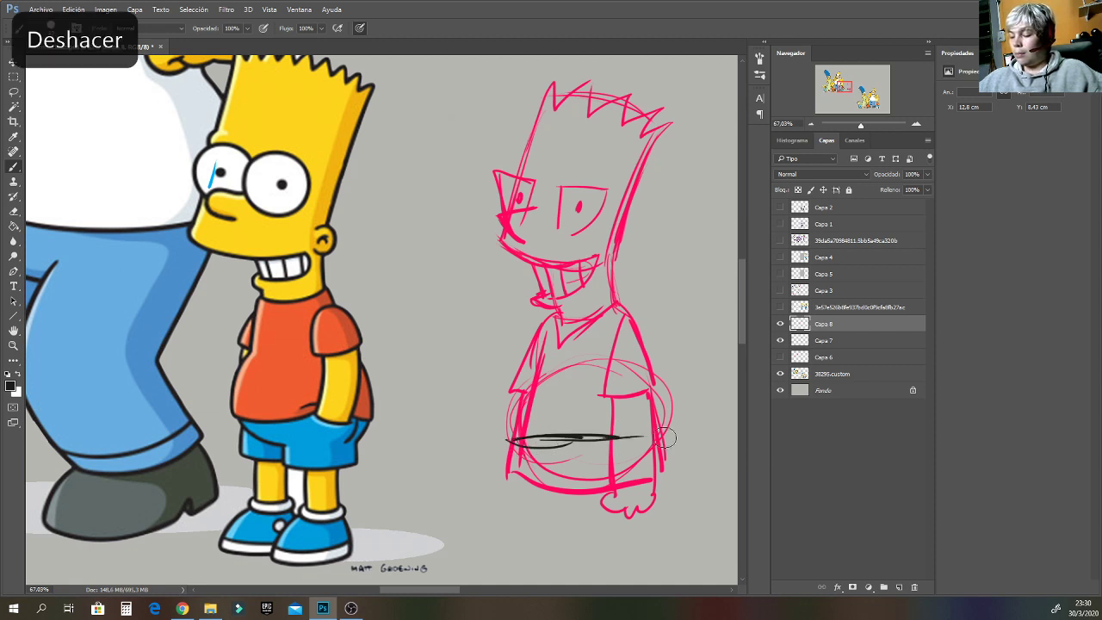
pyautogui.moveTo(512, 445)
pyautogui.mouseDown()
pyautogui.moveTo(537, 466)
pyautogui.moveTo(590, 495)
pyautogui.moveTo(572, 484)
pyautogui.moveTo(572, 498)
pyautogui.moveTo(622, 506)
pyautogui.mouseUp()
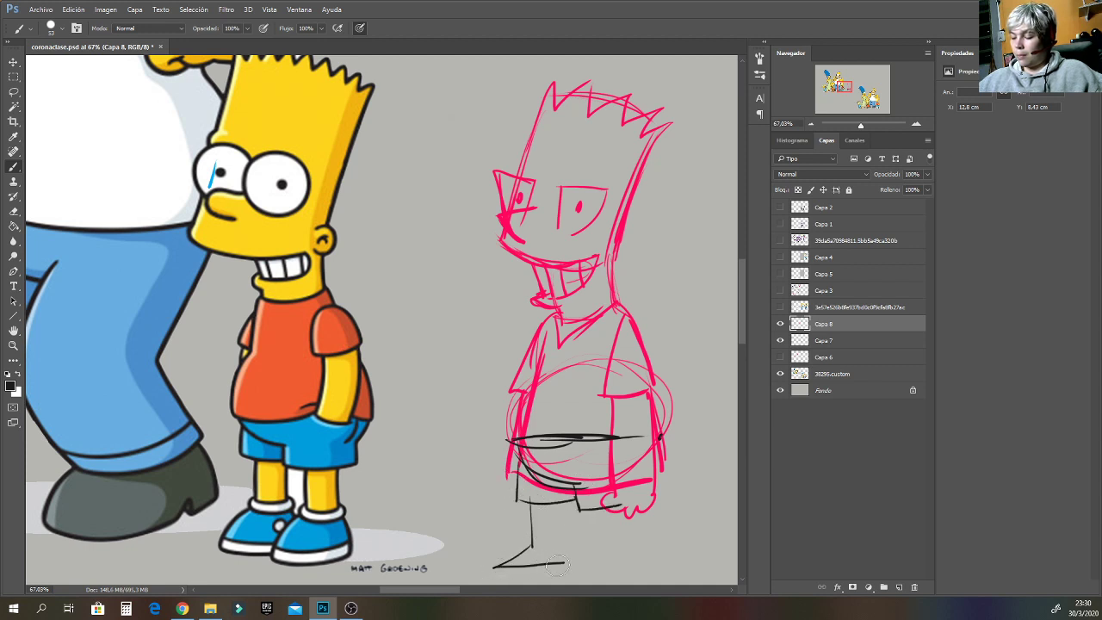
pyautogui.moveTo(586, 504)
pyautogui.mouseDown()
pyautogui.moveTo(604, 543)
pyautogui.moveTo(566, 569)
pyautogui.moveTo(634, 543)
pyautogui.mouseUp()
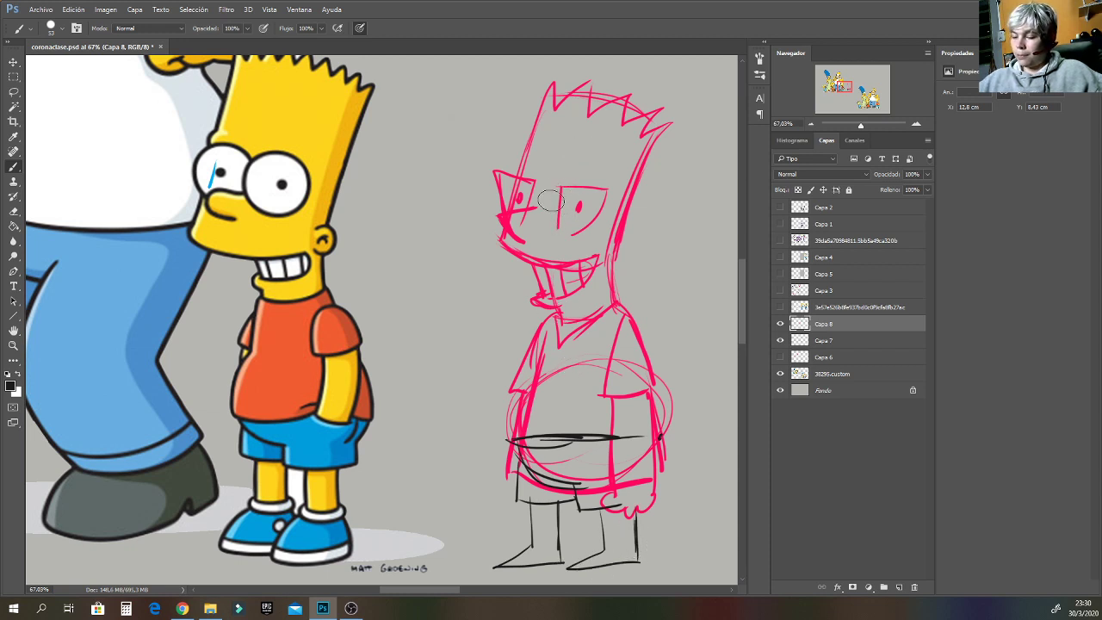
# Trace both half-lidded eyes, the nose, the grinning mouth and the lower lip in black over the pink sketch.
pyautogui.moveTo(558, 187)
pyautogui.mouseDown()
pyautogui.moveTo(553, 227)
pyautogui.moveTo(550, 187)
pyautogui.moveTo(606, 186)
pyautogui.moveTo(598, 209)
pyautogui.moveTo(553, 232)
pyautogui.mouseUp()
pyautogui.moveTo(603, 207); pyautogui.dragTo(573, 233)
pyautogui.moveTo(552, 189); pyautogui.dragTo(594, 186)
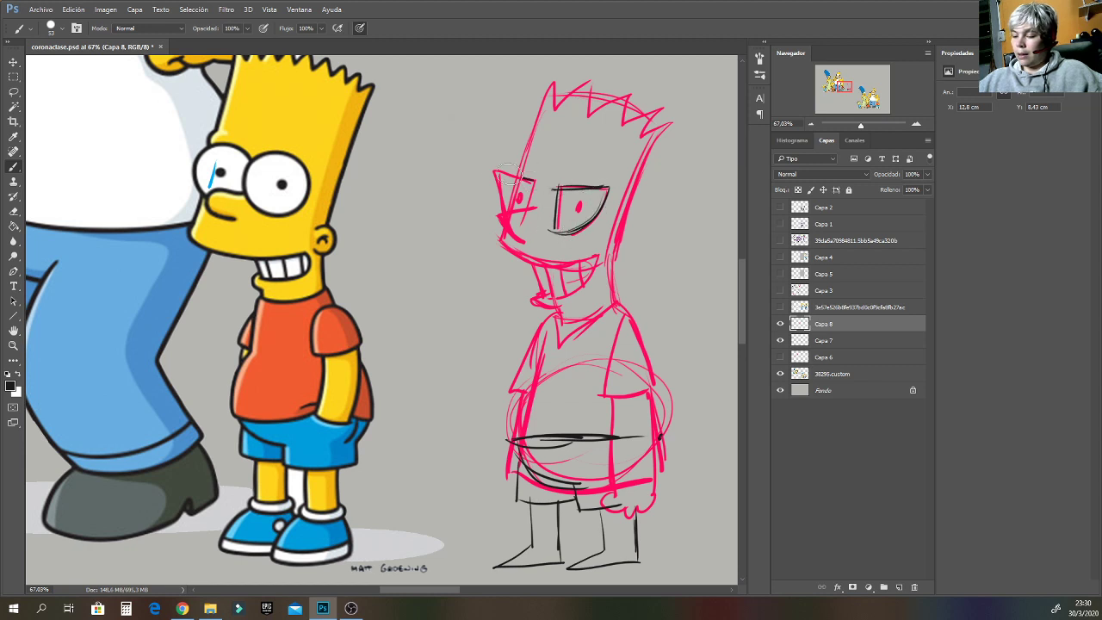
pyautogui.moveTo(521, 171)
pyautogui.mouseDown()
pyautogui.moveTo(495, 207)
pyautogui.moveTo(496, 186)
pyautogui.moveTo(536, 189)
pyautogui.mouseUp()
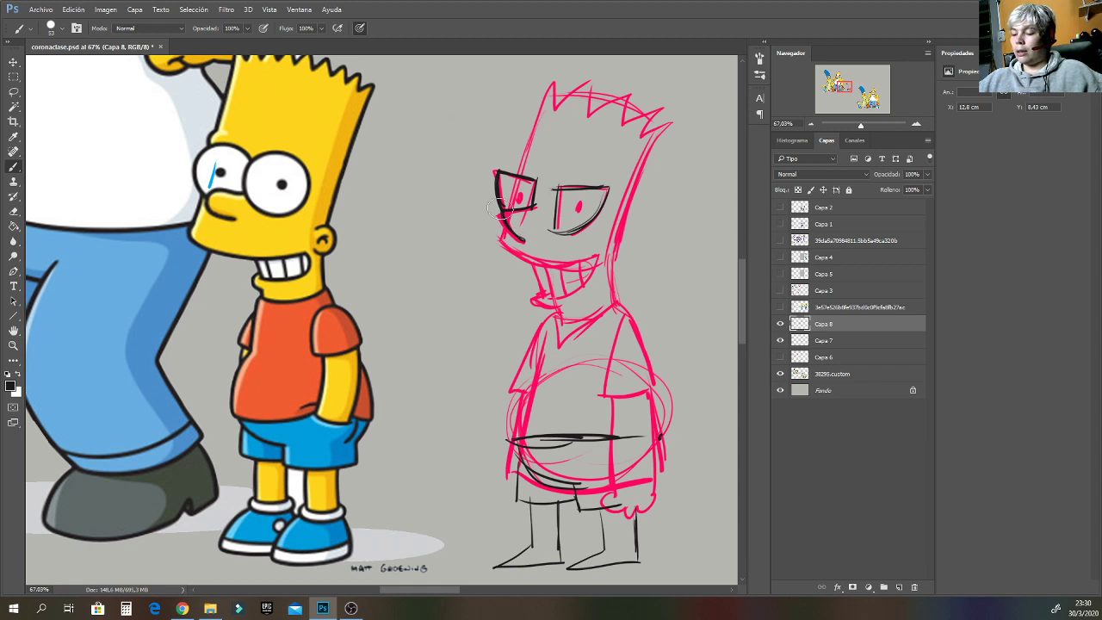
pyautogui.moveTo(496, 209)
pyautogui.mouseDown()
pyautogui.moveTo(496, 246)
pyautogui.moveTo(541, 251)
pyautogui.moveTo(539, 262)
pyautogui.moveTo(515, 255)
pyautogui.moveTo(577, 258)
pyautogui.moveTo(538, 265)
pyautogui.mouseUp()
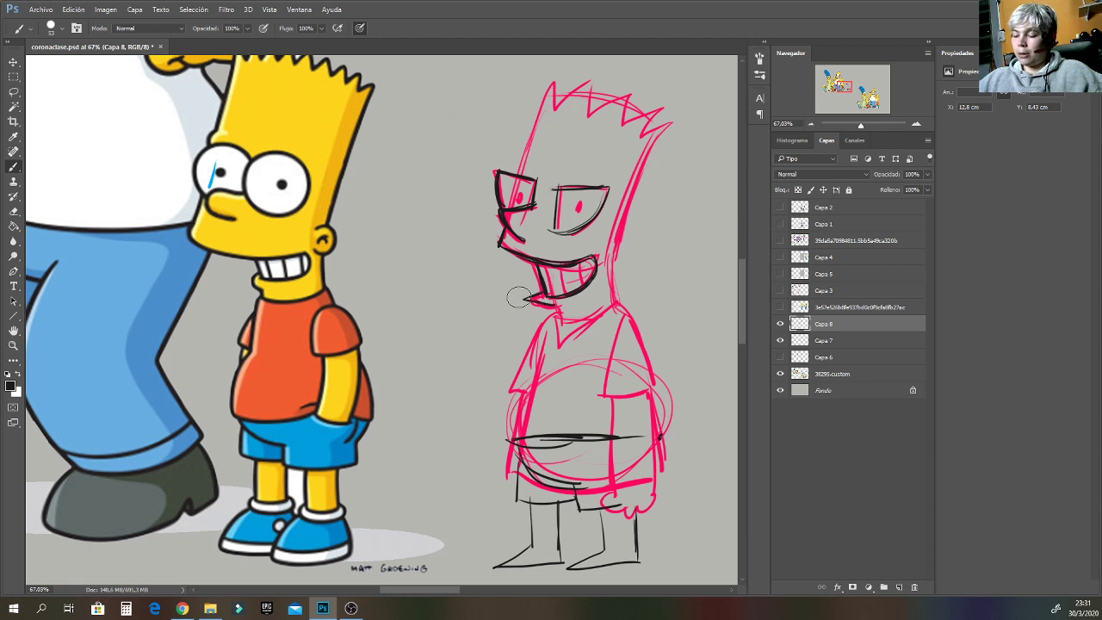
pyautogui.moveTo(522, 299); pyautogui.dragTo(551, 306)
# Trace the back of the head and neck and the forehead line in black.
pyautogui.moveTo(621, 236); pyautogui.dragTo(618, 307)
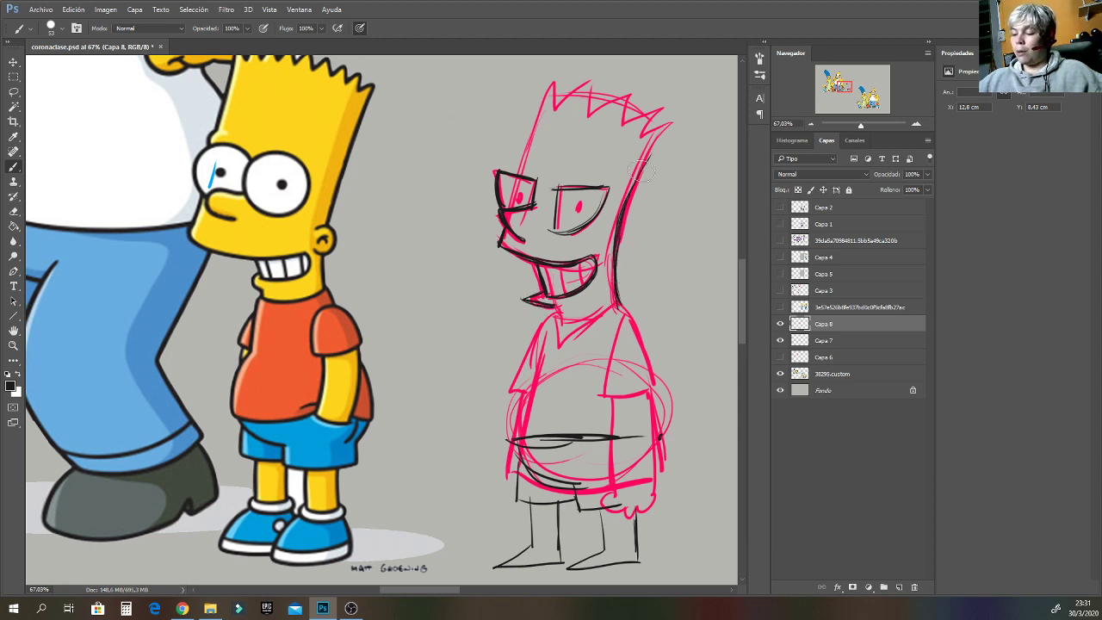
pyautogui.moveTo(641, 171); pyautogui.dragTo(658, 148)
pyautogui.moveTo(520, 173); pyautogui.dragTo(547, 92)
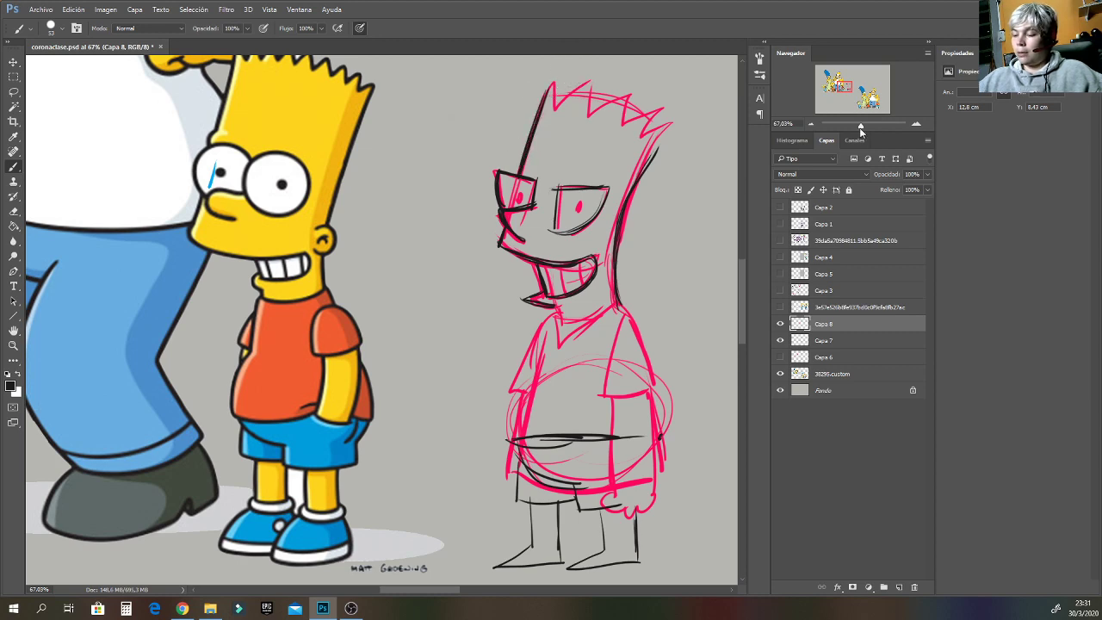
# Trace the collar, sleeves and torso in black, and reinforce the shorts, legs and shoes.
pyautogui.moveTo(860, 126); pyautogui.dragTo(859, 126)
pyautogui.moveTo(843, 88); pyautogui.dragTo(846, 87)
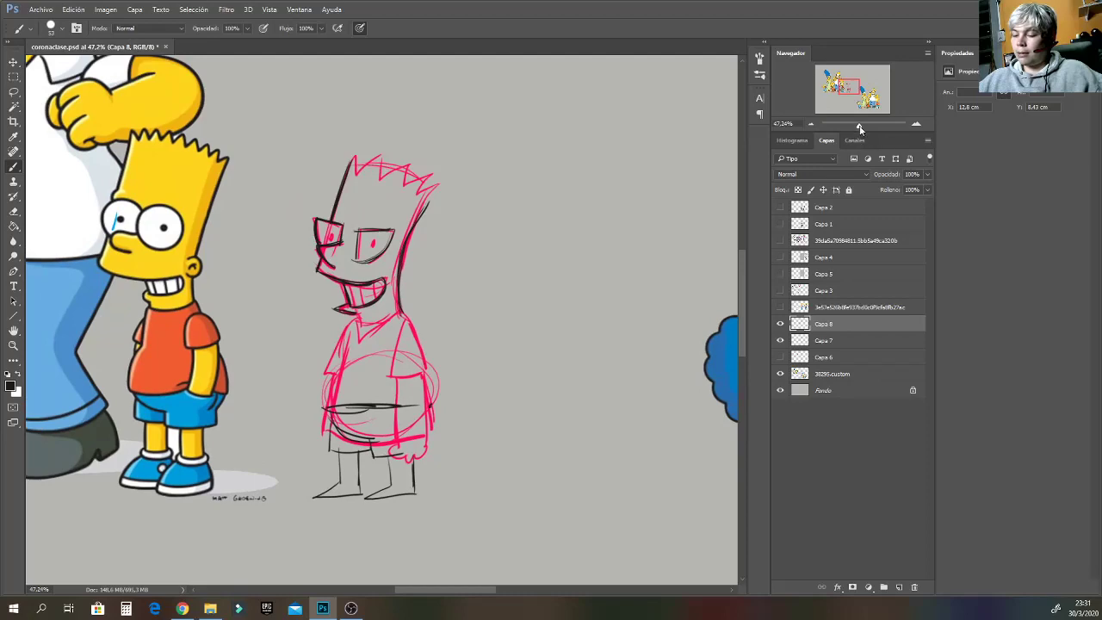
pyautogui.moveTo(859, 128)
pyautogui.mouseDown()
pyautogui.moveTo(870, 127)
pyautogui.moveTo(860, 127)
pyautogui.mouseUp()
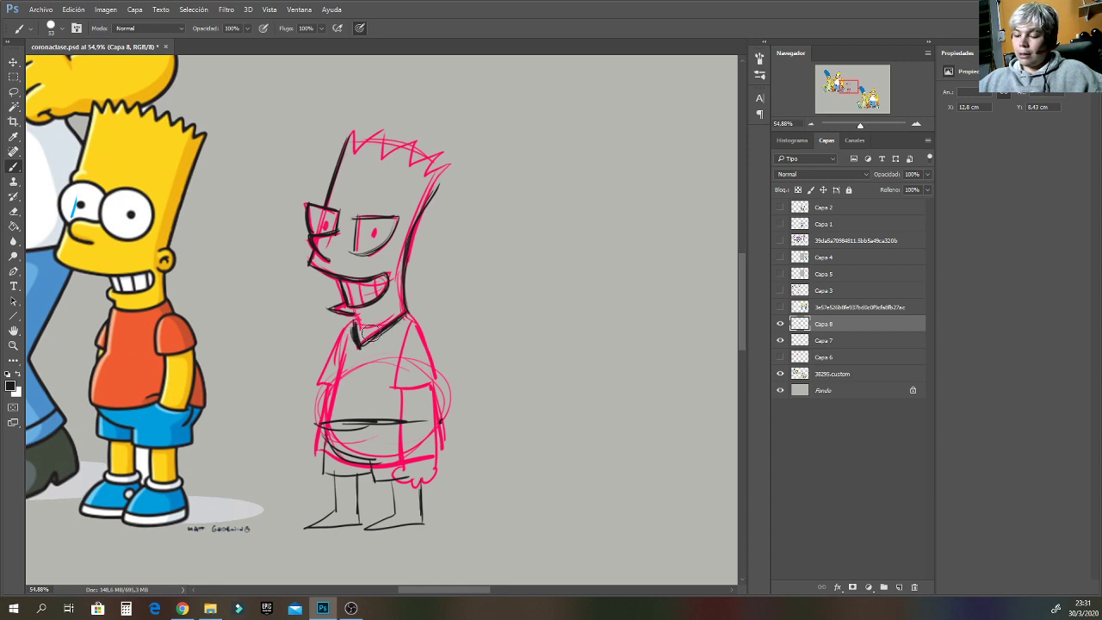
pyautogui.hotkey('ctrl', 'z')
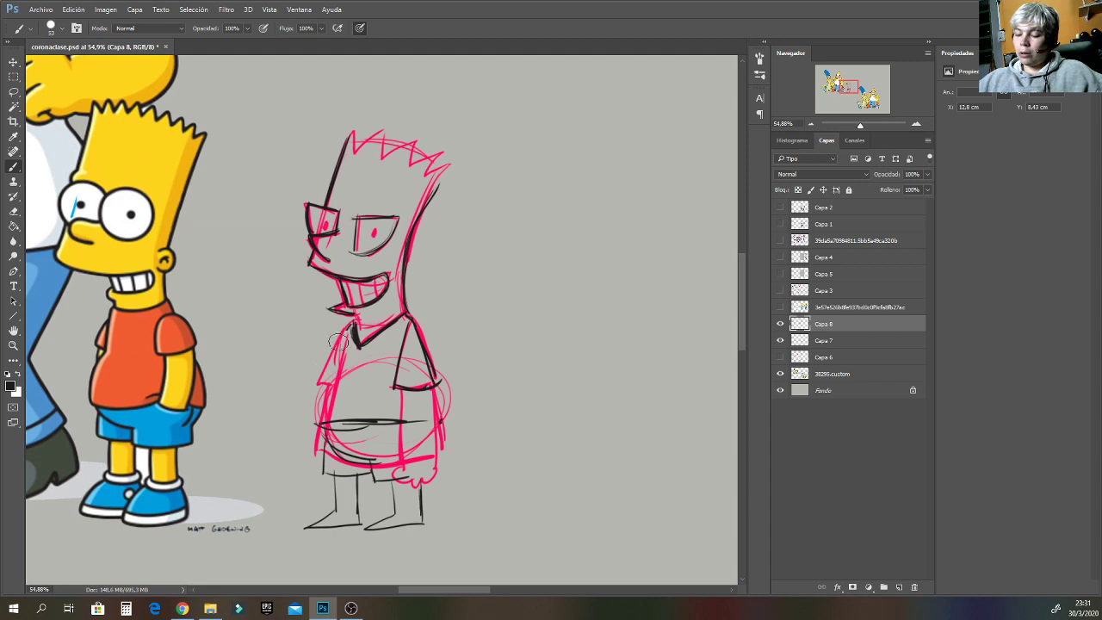
pyautogui.moveTo(352, 329)
pyautogui.mouseDown()
pyautogui.moveTo(322, 380)
pyautogui.moveTo(333, 427)
pyautogui.moveTo(404, 426)
pyautogui.mouseUp()
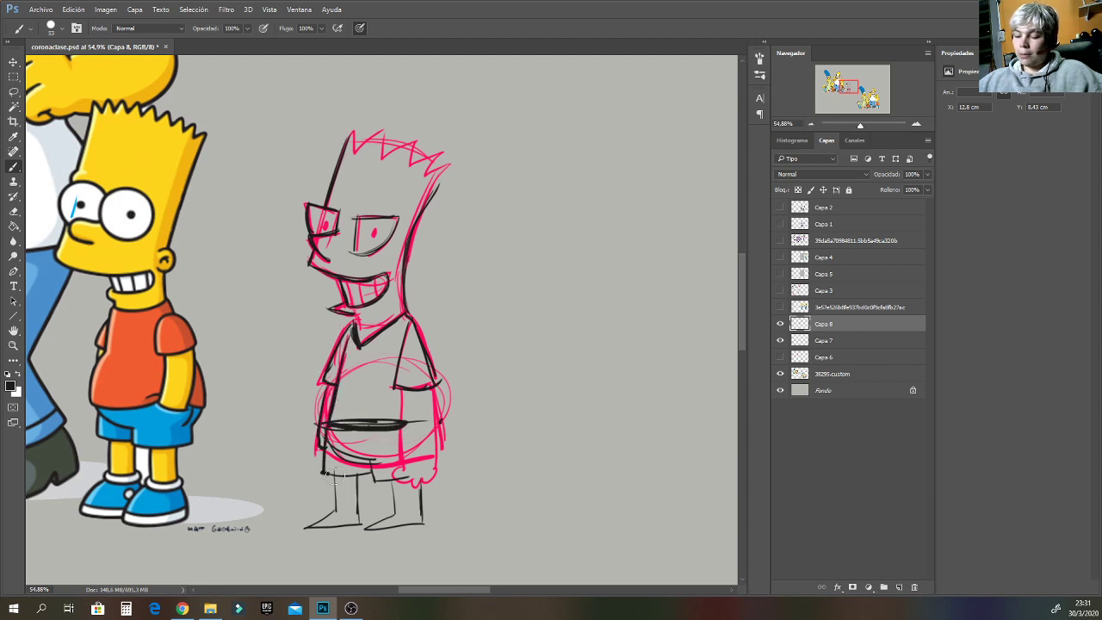
pyautogui.moveTo(326, 472)
pyautogui.mouseDown()
pyautogui.moveTo(402, 482)
pyautogui.moveTo(397, 515)
pyautogui.moveTo(429, 534)
pyautogui.mouseUp()
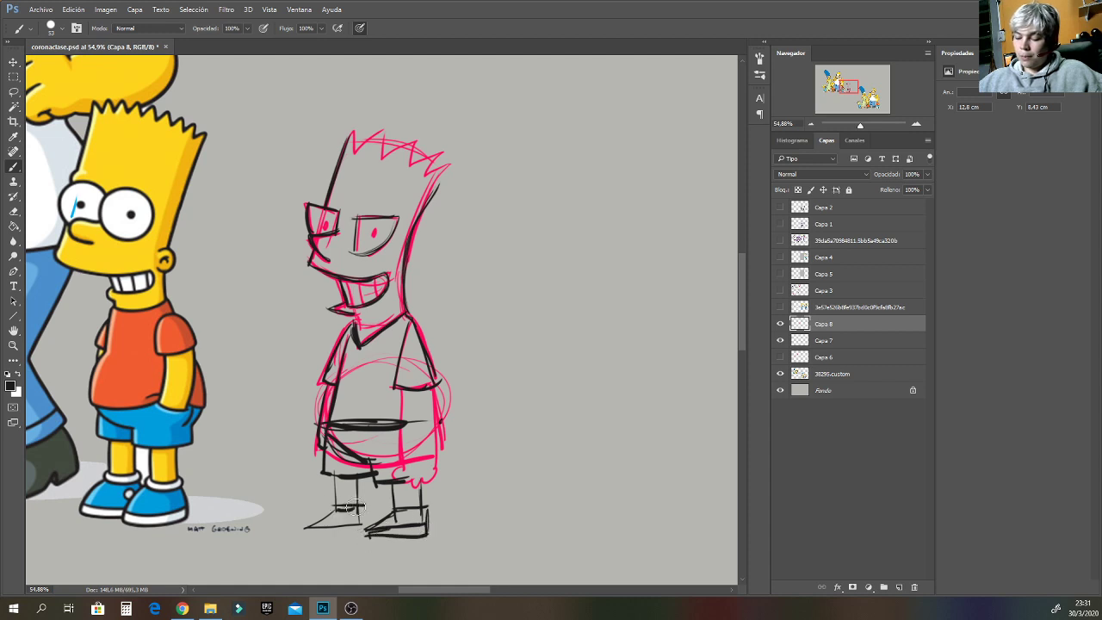
pyautogui.moveTo(355, 508)
pyautogui.mouseDown()
pyautogui.moveTo(300, 530)
pyautogui.moveTo(358, 531)
pyautogui.mouseUp()
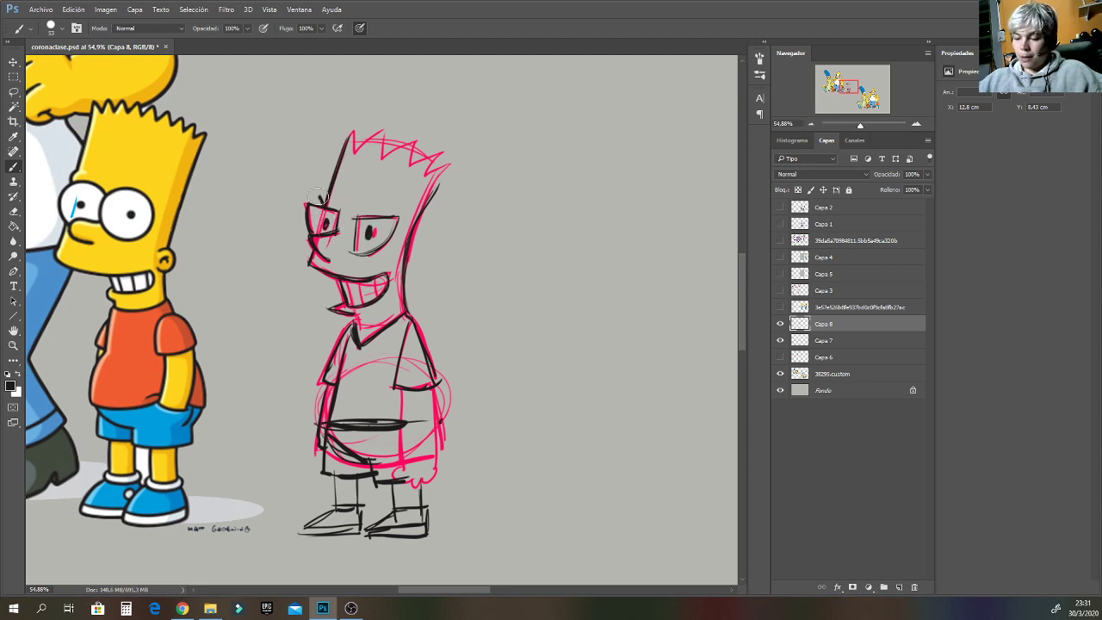
# Redraw the forehead line and add zigzag spiky hair, the back of the head and an ear in black.
pyautogui.hotkey('ctrl', 'z')
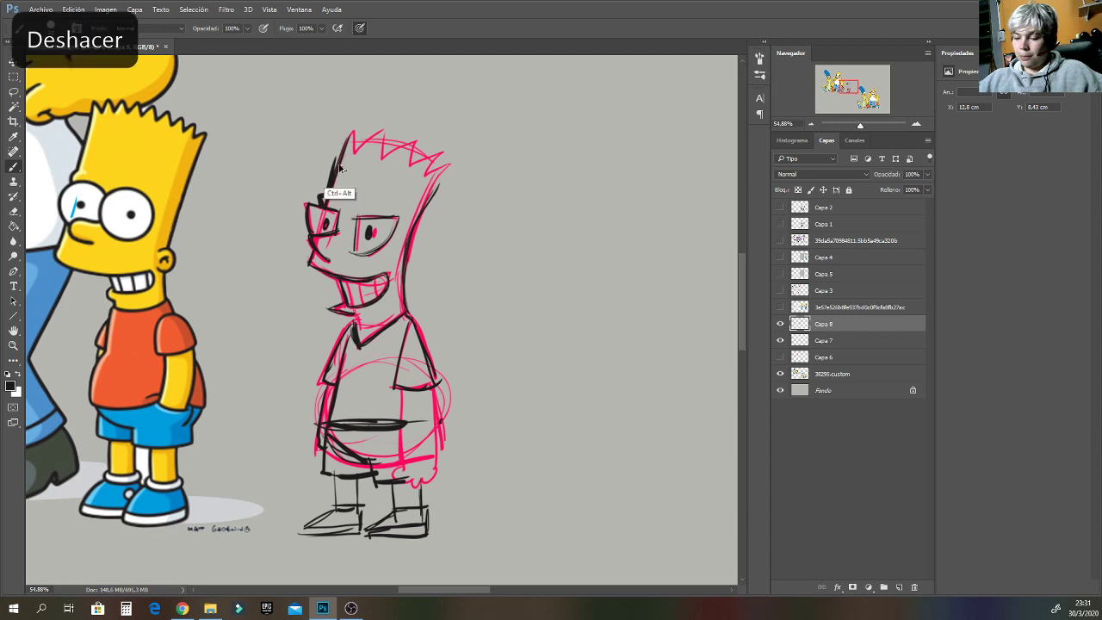
pyautogui.moveTo(336, 150); pyautogui.dragTo(354, 131)
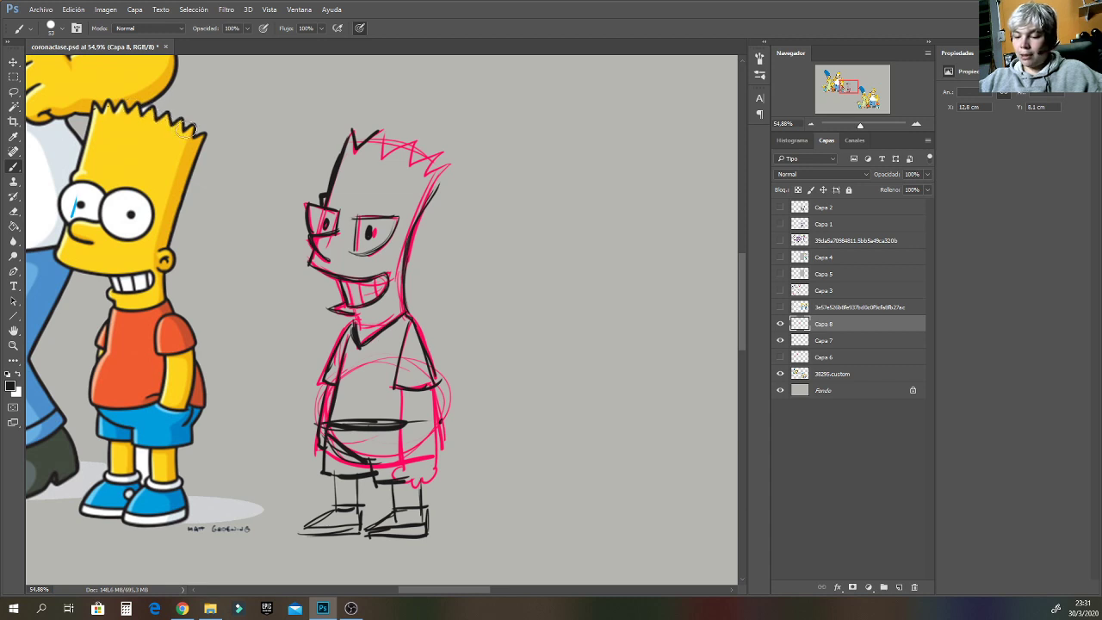
pyautogui.hotkey('ctrl', 'z')
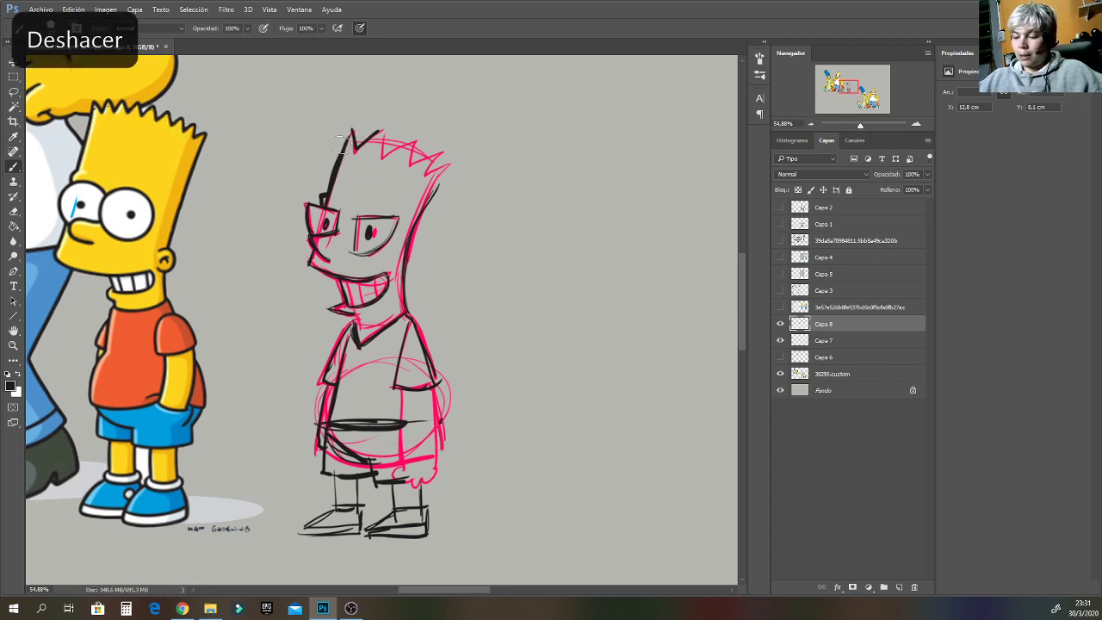
pyautogui.moveTo(367, 140)
pyautogui.mouseDown()
pyautogui.moveTo(437, 167)
pyautogui.moveTo(401, 286)
pyautogui.mouseUp()
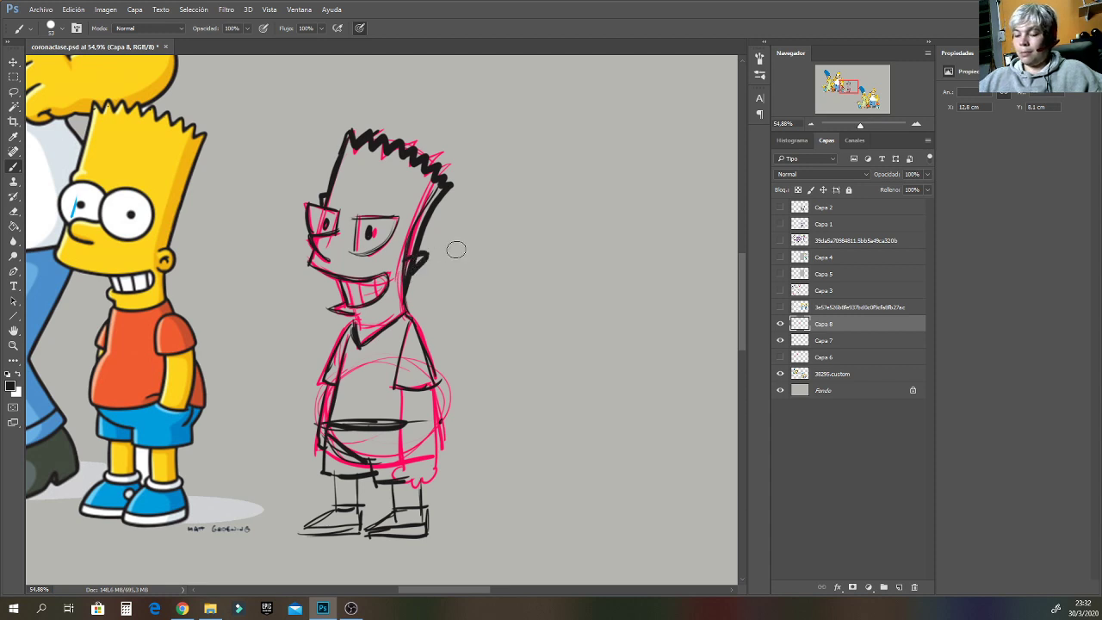
# Fade the whole figure sketch with the Eraser, enlarging its size to 127 px, to leave a light guide.
pyautogui.click(14, 211)
pyautogui.moveTo(422, 259); pyautogui.dragTo(401, 255)
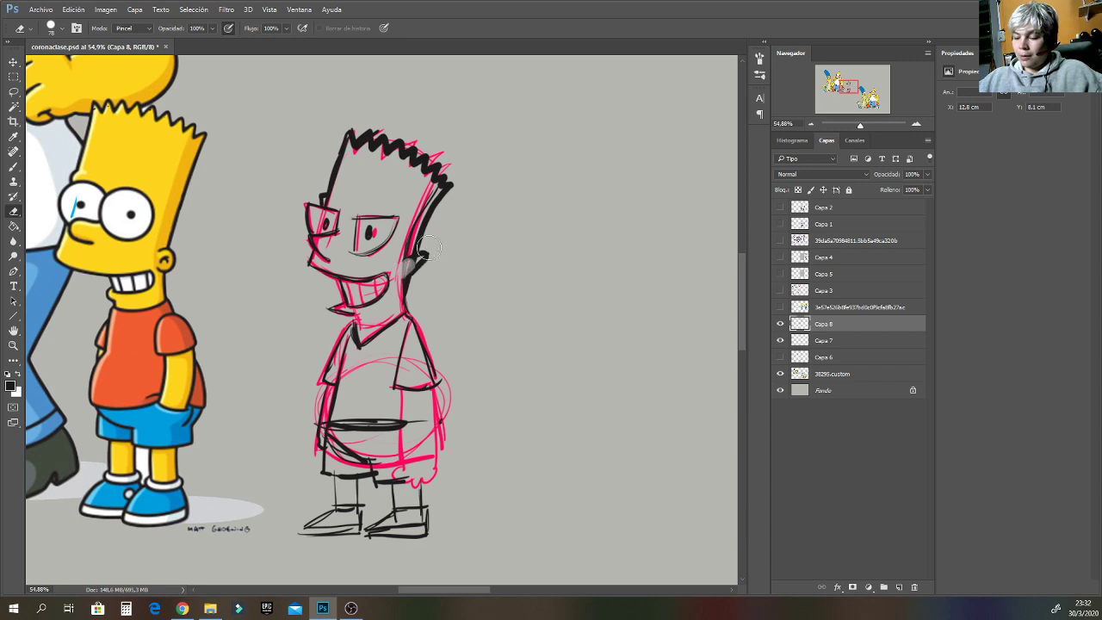
pyautogui.rightClick(435, 255)
pyautogui.moveTo(458, 188)
pyautogui.mouseDown()
pyautogui.moveTo(446, 170)
pyautogui.moveTo(386, 316)
pyautogui.moveTo(372, 318)
pyautogui.mouseUp()
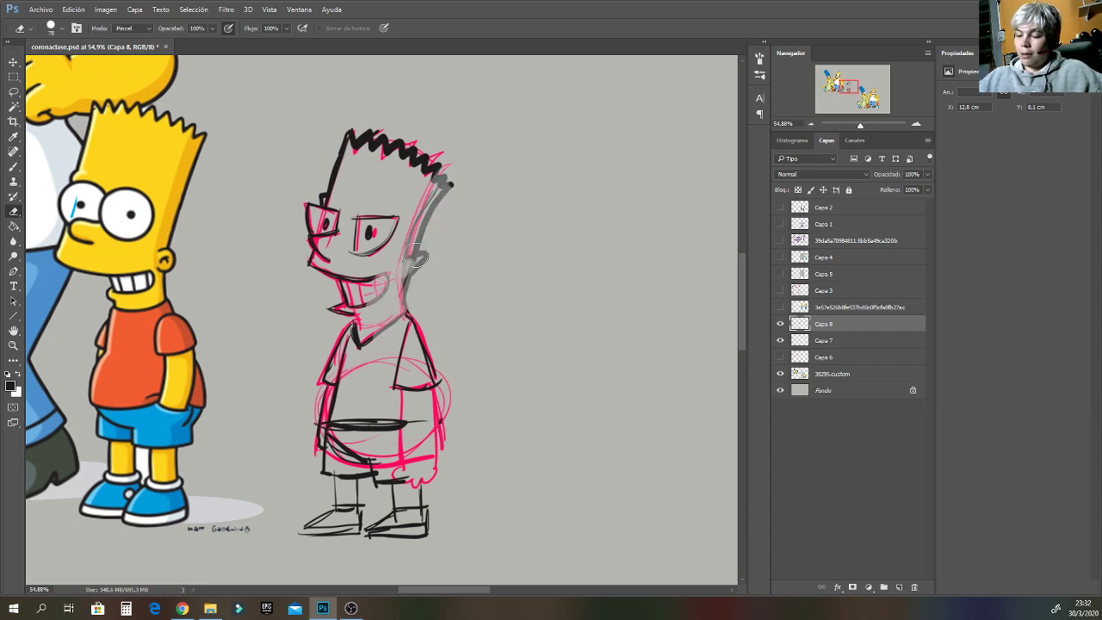
pyautogui.rightClick(549, 268)
pyautogui.moveTo(641, 288); pyautogui.dragTo(639, 288)
pyautogui.moveTo(404, 210)
pyautogui.mouseDown()
pyautogui.moveTo(371, 300)
pyautogui.moveTo(336, 143)
pyautogui.moveTo(336, 191)
pyautogui.moveTo(448, 238)
pyautogui.moveTo(394, 208)
pyautogui.moveTo(422, 129)
pyautogui.moveTo(377, 281)
pyautogui.moveTo(427, 371)
pyautogui.moveTo(420, 560)
pyautogui.moveTo(361, 522)
pyautogui.moveTo(332, 521)
pyautogui.moveTo(338, 375)
pyautogui.moveTo(421, 513)
pyautogui.moveTo(330, 148)
pyautogui.moveTo(441, 292)
pyautogui.moveTo(435, 462)
pyautogui.moveTo(411, 449)
pyautogui.moveTo(419, 291)
pyautogui.moveTo(381, 280)
pyautogui.moveTo(352, 336)
pyautogui.moveTo(353, 295)
pyautogui.moveTo(337, 332)
pyautogui.mouseUp()
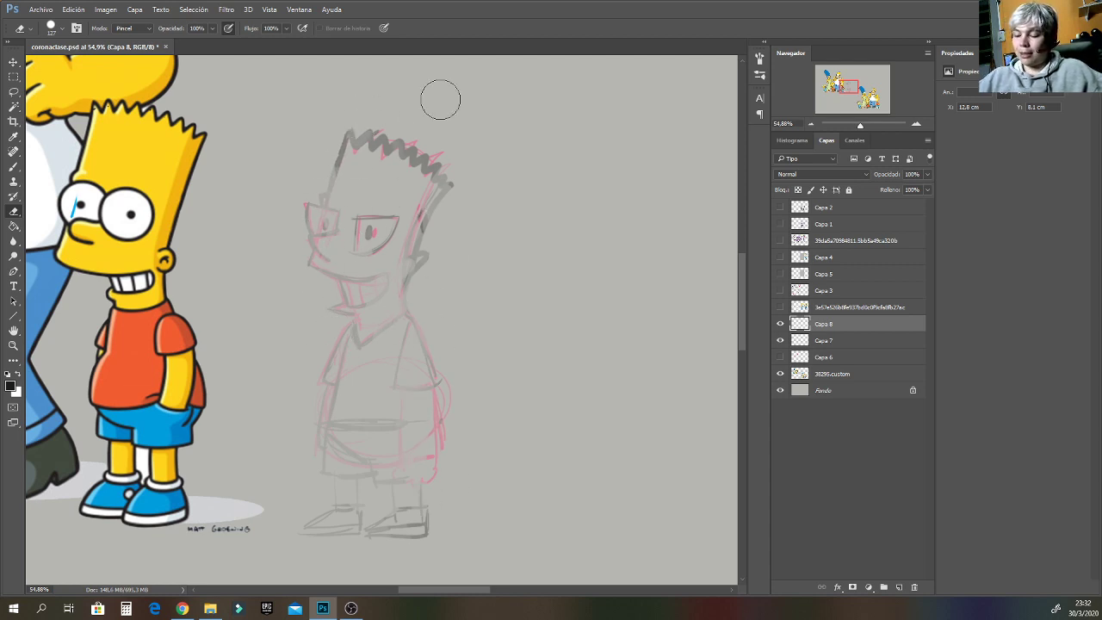
# Set the brush size to 15 px and fade the head's sketch lines further with the Eraser.
pyautogui.click(17, 171)
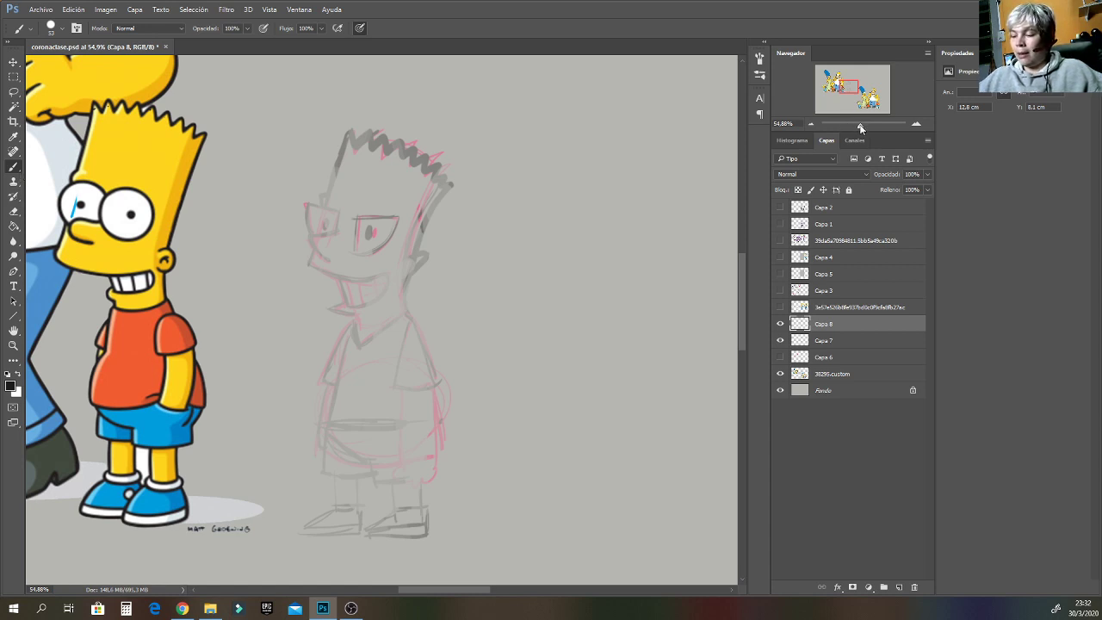
pyautogui.moveTo(860, 126); pyautogui.dragTo(864, 126)
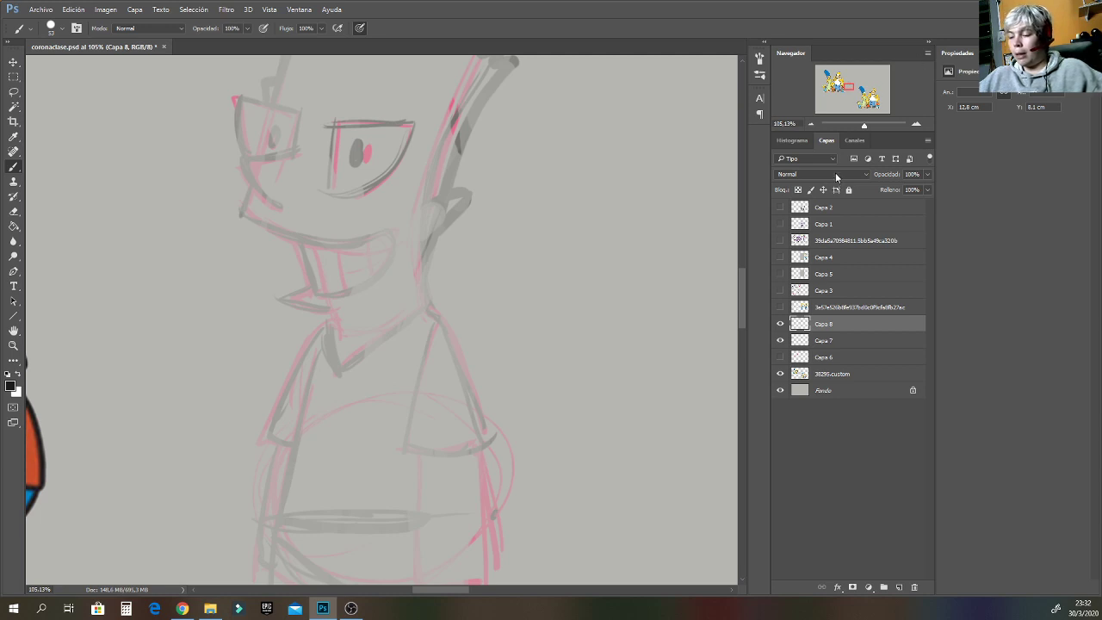
pyautogui.moveTo(849, 87); pyautogui.dragTo(848, 84)
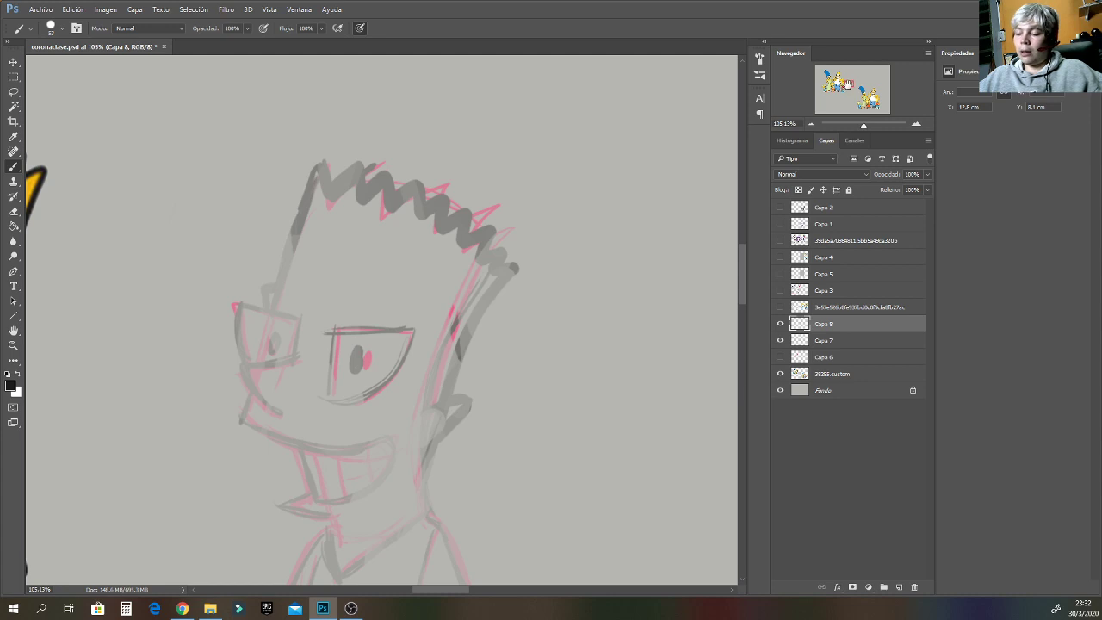
pyautogui.rightClick(418, 326)
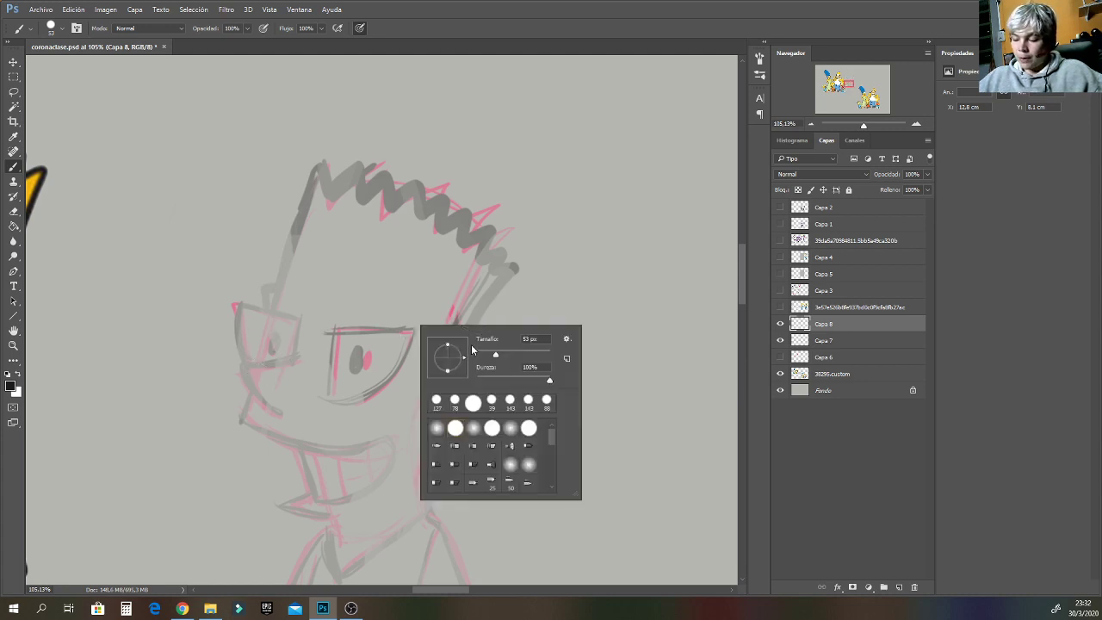
pyautogui.click(483, 354)
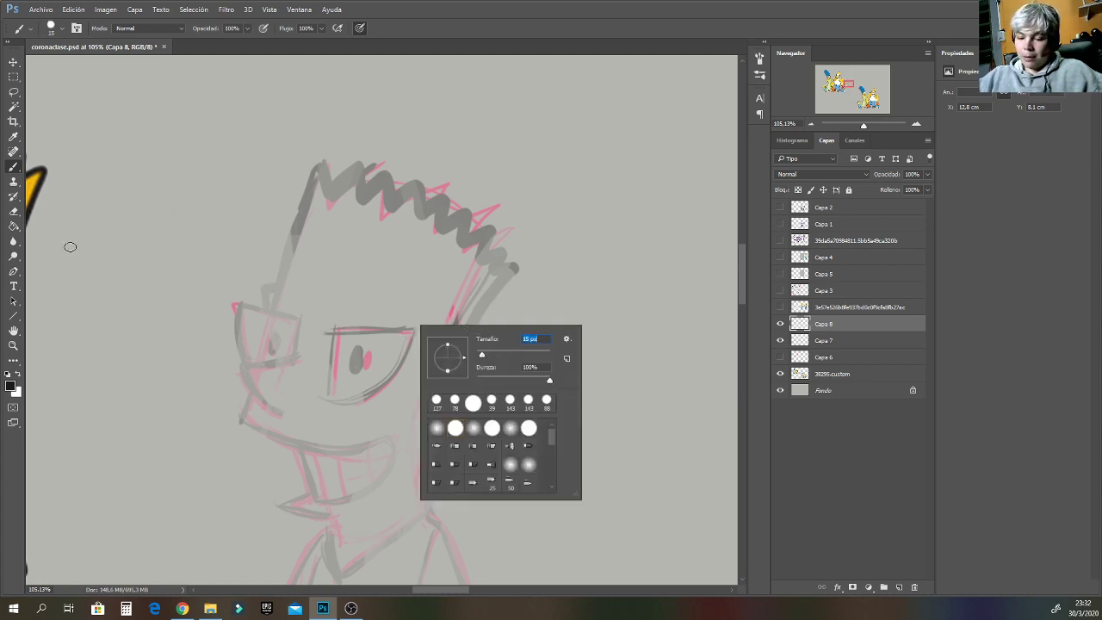
pyautogui.click(13, 211)
pyautogui.moveTo(361, 149)
pyautogui.mouseDown()
pyautogui.moveTo(309, 209)
pyautogui.moveTo(317, 197)
pyautogui.moveTo(332, 287)
pyautogui.moveTo(407, 203)
pyautogui.moveTo(482, 281)
pyautogui.moveTo(487, 415)
pyautogui.moveTo(389, 327)
pyautogui.moveTo(351, 352)
pyautogui.moveTo(288, 505)
pyautogui.mouseUp()
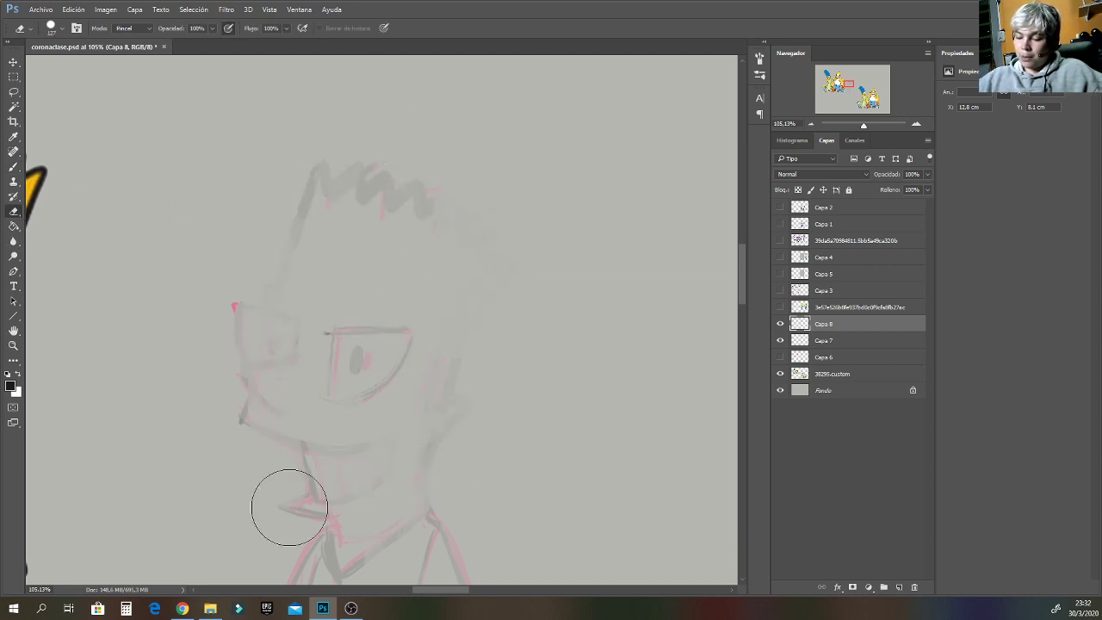
# Draw a clean black curved nose line below the far eye with the Brush, undoing surplus strokes.
pyautogui.click(13, 167)
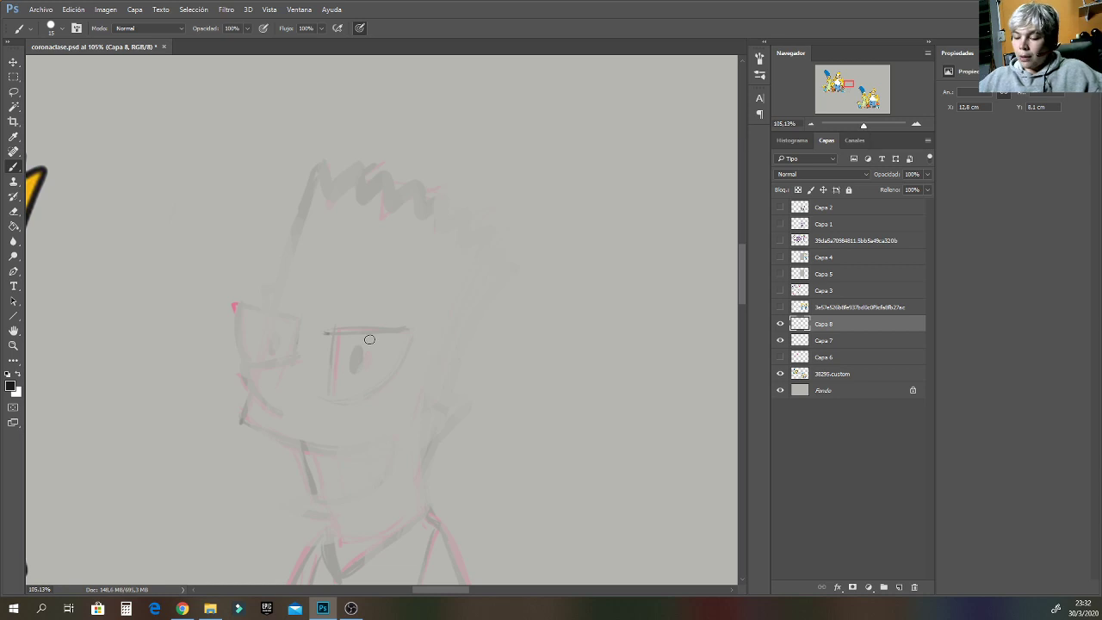
pyautogui.click(249, 369)
pyautogui.click(267, 406)
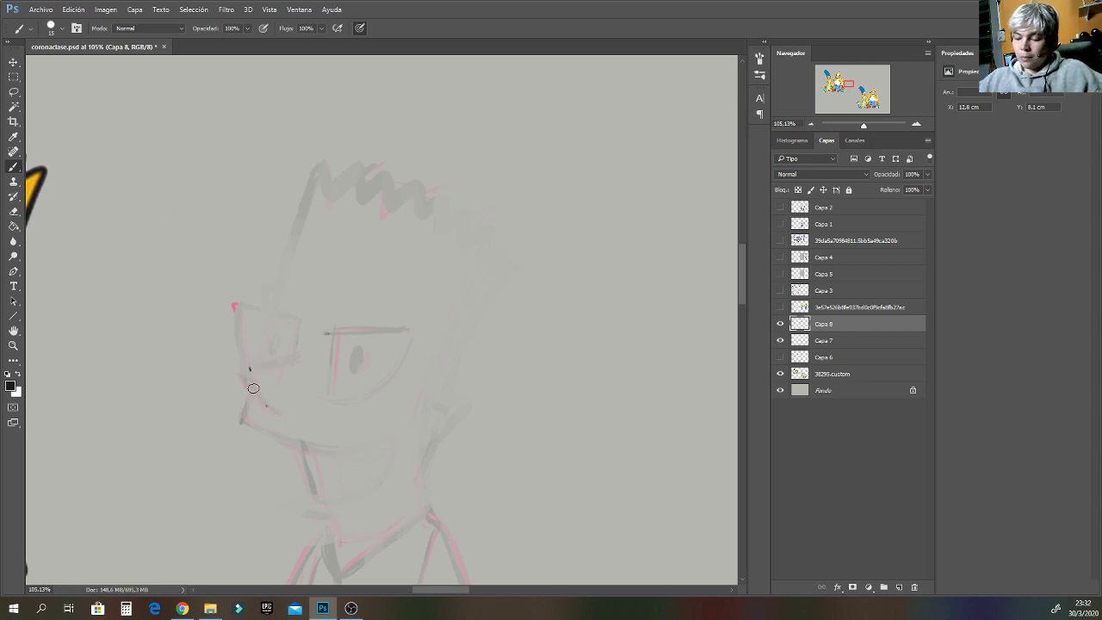
pyautogui.moveTo(249, 366); pyautogui.dragTo(272, 408)
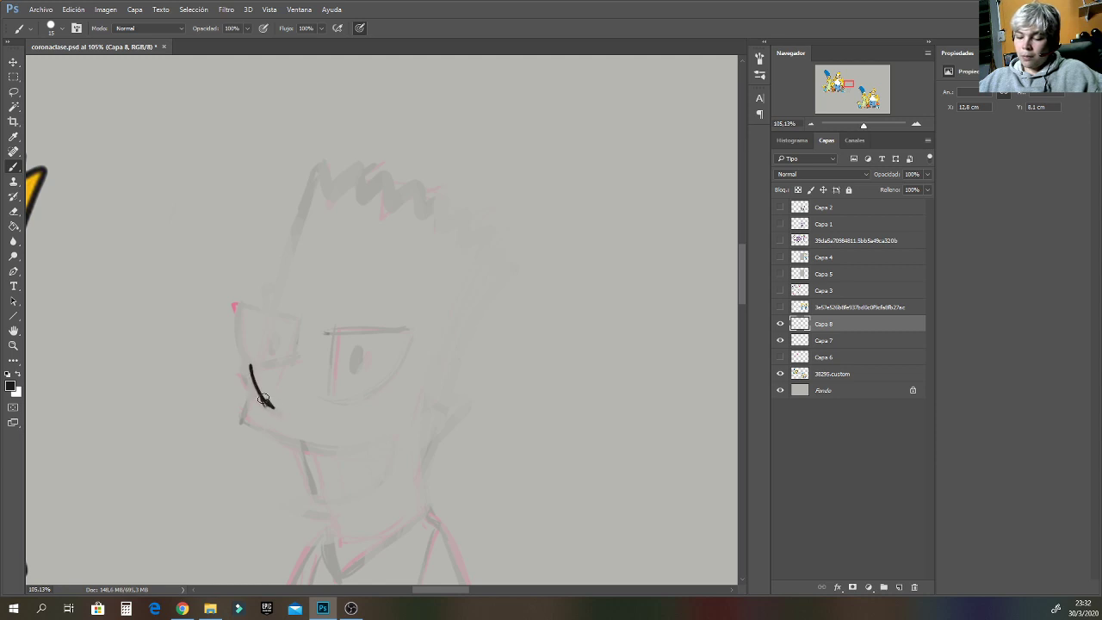
pyautogui.moveTo(248, 363)
pyautogui.mouseDown()
pyautogui.moveTo(275, 368)
pyautogui.moveTo(272, 408)
pyautogui.mouseUp()
pyautogui.hotkey('ctrl', 'alt', 'z')
pyautogui.hotkey('ctrl', 'alt', 'z')
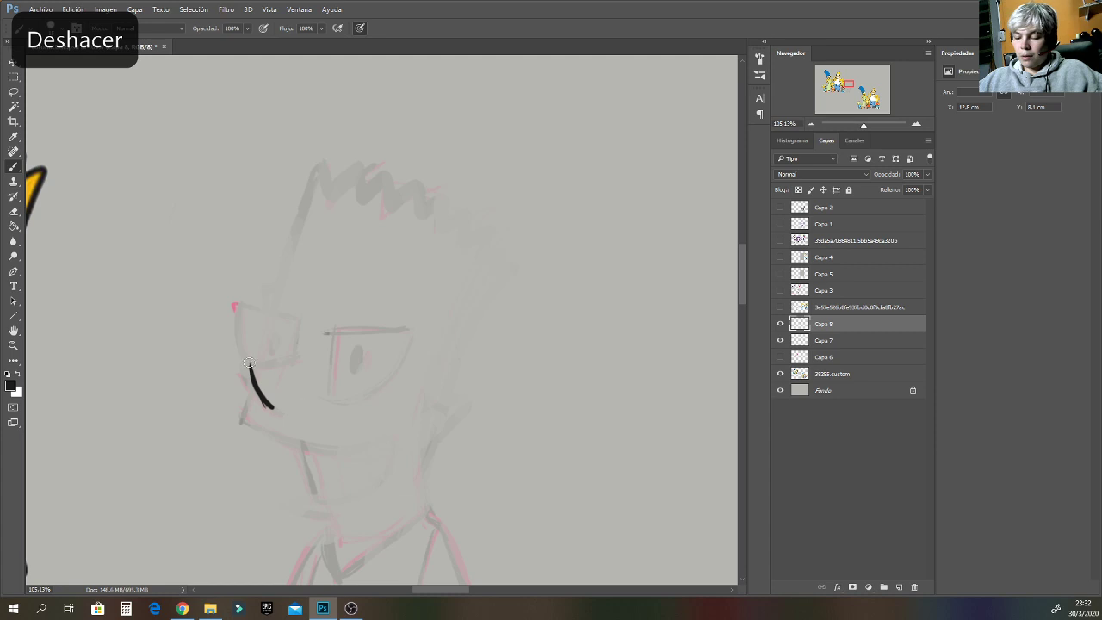
# Ink the far eye with its pupil, and outline the muzzle and open grinning mouth in black.
pyautogui.moveTo(251, 366)
pyautogui.mouseDown()
pyautogui.moveTo(290, 366)
pyautogui.moveTo(301, 320)
pyautogui.moveTo(242, 303)
pyautogui.moveTo(246, 366)
pyautogui.moveTo(273, 336)
pyautogui.moveTo(276, 348)
pyautogui.moveTo(235, 419)
pyautogui.moveTo(298, 454)
pyautogui.moveTo(341, 459)
pyautogui.mouseUp()
pyautogui.hotkey('ctrl', 'z')
pyautogui.moveTo(251, 371)
pyautogui.mouseDown()
pyautogui.moveTo(242, 424)
pyautogui.moveTo(397, 461)
pyautogui.moveTo(317, 497)
pyautogui.mouseUp()
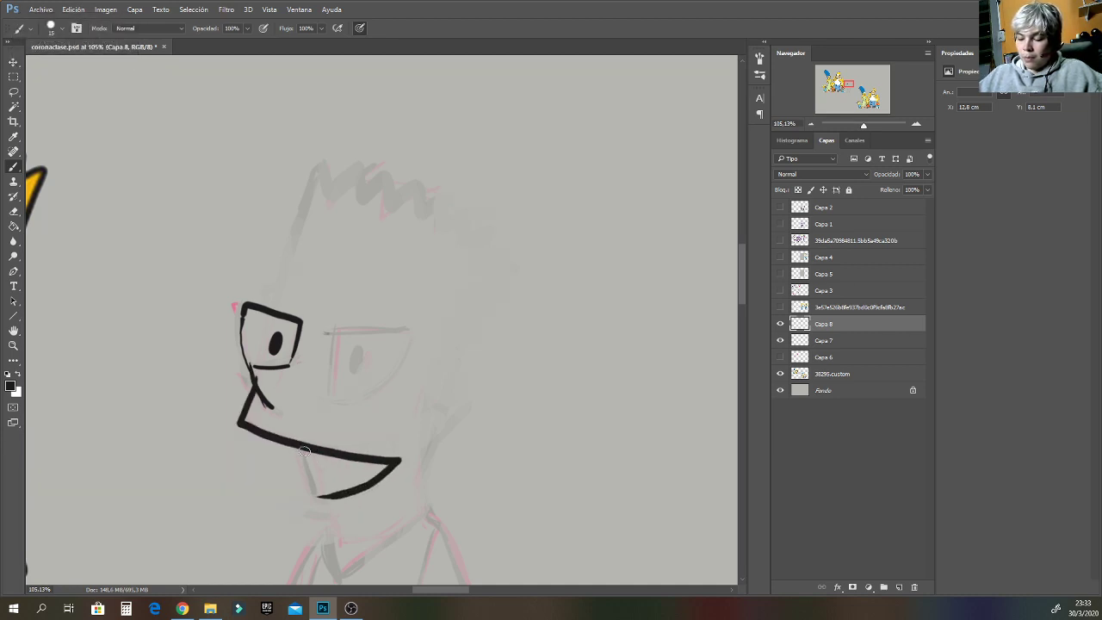
# Ink the tooth divisions inside the grin and outline the near eye with its pupil in black.
pyautogui.moveTo(310, 452)
pyautogui.mouseDown()
pyautogui.moveTo(315, 496)
pyautogui.moveTo(331, 464)
pyautogui.moveTo(332, 498)
pyautogui.mouseUp()
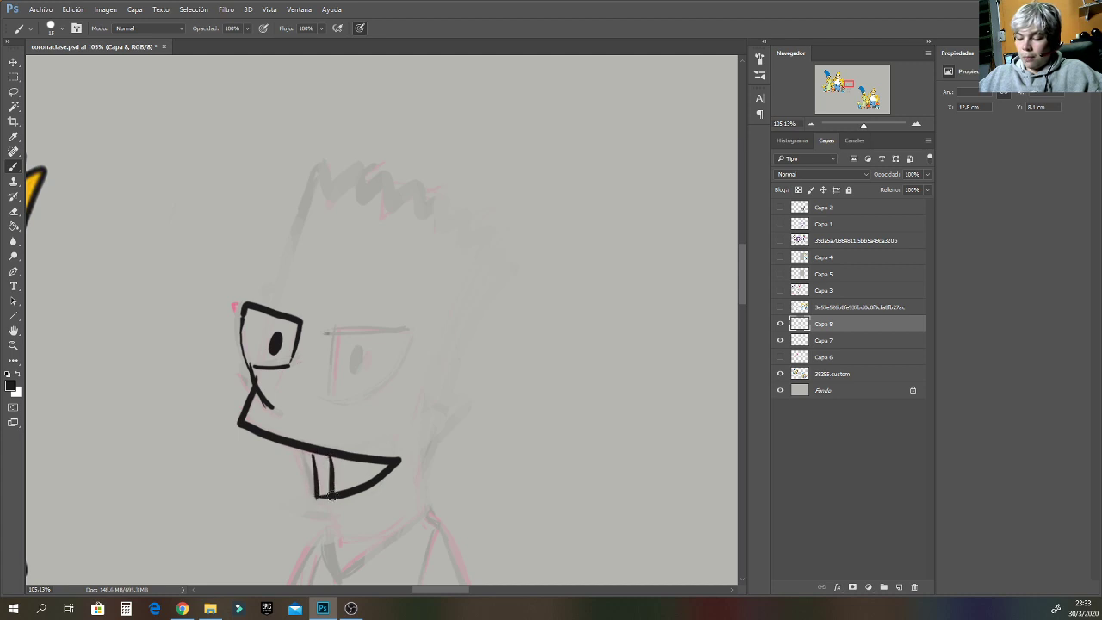
pyautogui.moveTo(351, 455)
pyautogui.mouseDown()
pyautogui.moveTo(351, 493)
pyautogui.moveTo(369, 479)
pyautogui.mouseUp()
pyautogui.moveTo(342, 332); pyautogui.dragTo(336, 398)
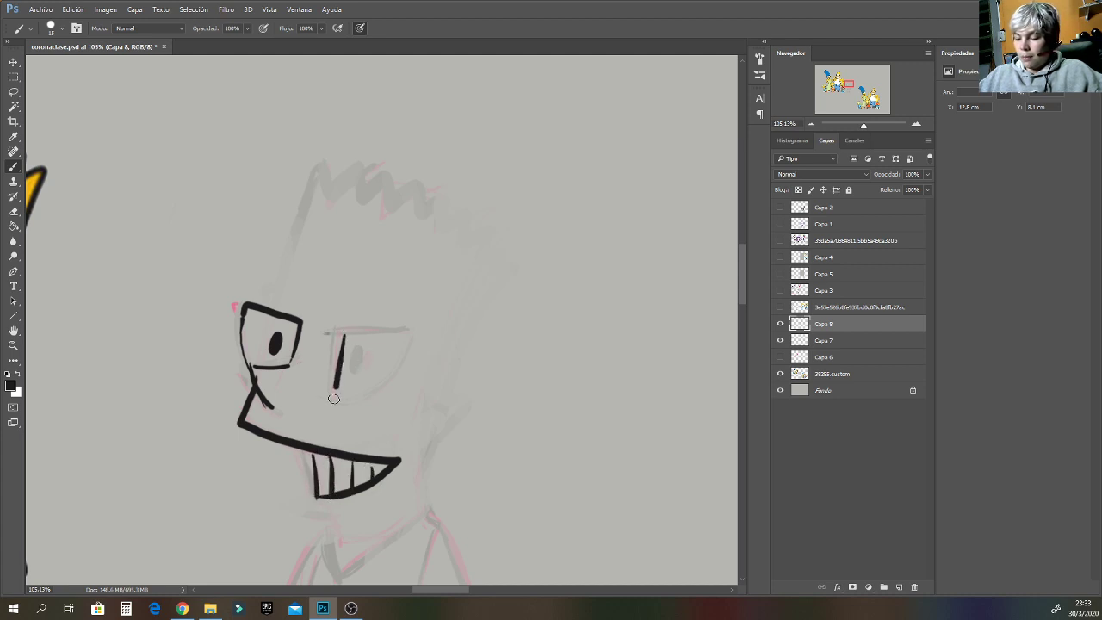
pyautogui.moveTo(338, 331)
pyautogui.mouseDown()
pyautogui.moveTo(422, 326)
pyautogui.moveTo(409, 365)
pyautogui.moveTo(333, 405)
pyautogui.mouseUp()
pyautogui.moveTo(357, 349)
pyautogui.mouseDown()
pyautogui.moveTo(360, 358)
pyautogui.moveTo(351, 354)
pyautogui.mouseUp()
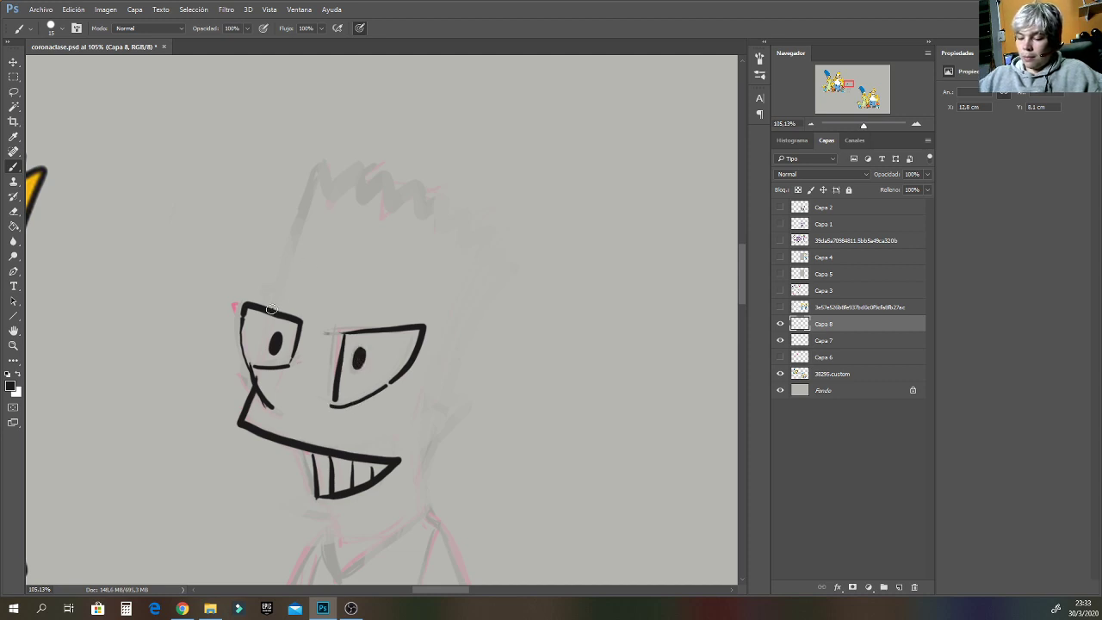
# Ink the head outline with spiky hair and pointed ear, the chin and V-shaped collar, and a dot above the near eye.
pyautogui.moveTo(270, 308)
pyautogui.mouseDown()
pyautogui.moveTo(320, 165)
pyautogui.moveTo(334, 186)
pyautogui.moveTo(363, 194)
pyautogui.moveTo(420, 183)
pyautogui.moveTo(452, 197)
pyautogui.moveTo(457, 222)
pyautogui.moveTo(484, 222)
pyautogui.moveTo(501, 245)
pyautogui.moveTo(540, 256)
pyautogui.moveTo(459, 401)
pyautogui.moveTo(486, 402)
pyautogui.moveTo(424, 456)
pyautogui.moveTo(417, 488)
pyautogui.mouseUp()
pyautogui.moveTo(746, 272); pyautogui.dragTo(746, 290)
pyautogui.moveTo(317, 330)
pyautogui.mouseDown()
pyautogui.moveTo(300, 335)
pyautogui.moveTo(336, 351)
pyautogui.moveTo(304, 333)
pyautogui.moveTo(344, 390)
pyautogui.mouseUp()
pyautogui.hotkey('ctrl', 'z')
pyautogui.moveTo(421, 336)
pyautogui.mouseDown()
pyautogui.moveTo(342, 404)
pyautogui.moveTo(335, 355)
pyautogui.mouseUp()
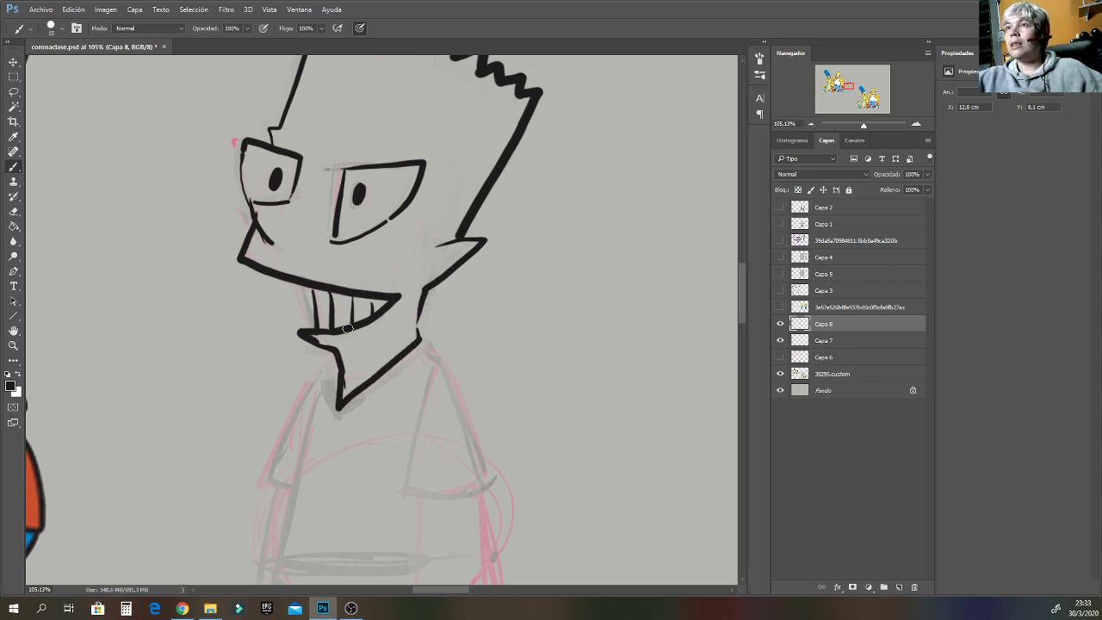
pyautogui.click(430, 146)
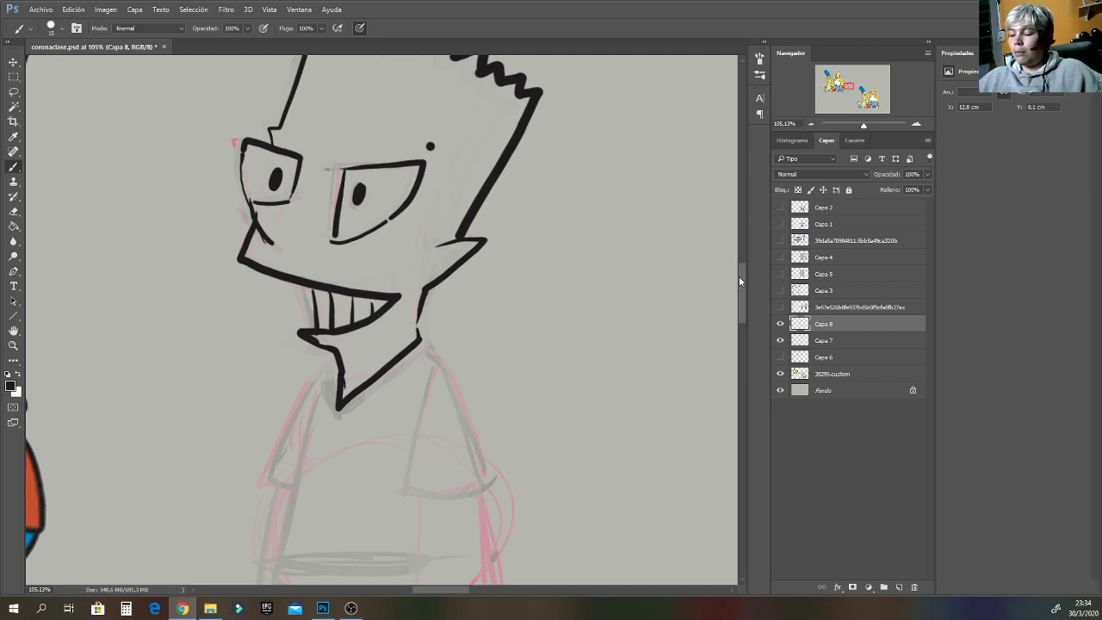
# Ink the collar's back corner and try out the near sleeve's front edge, undoing unsuitable strokes.
pyautogui.moveTo(739, 278); pyautogui.dragTo(740, 291)
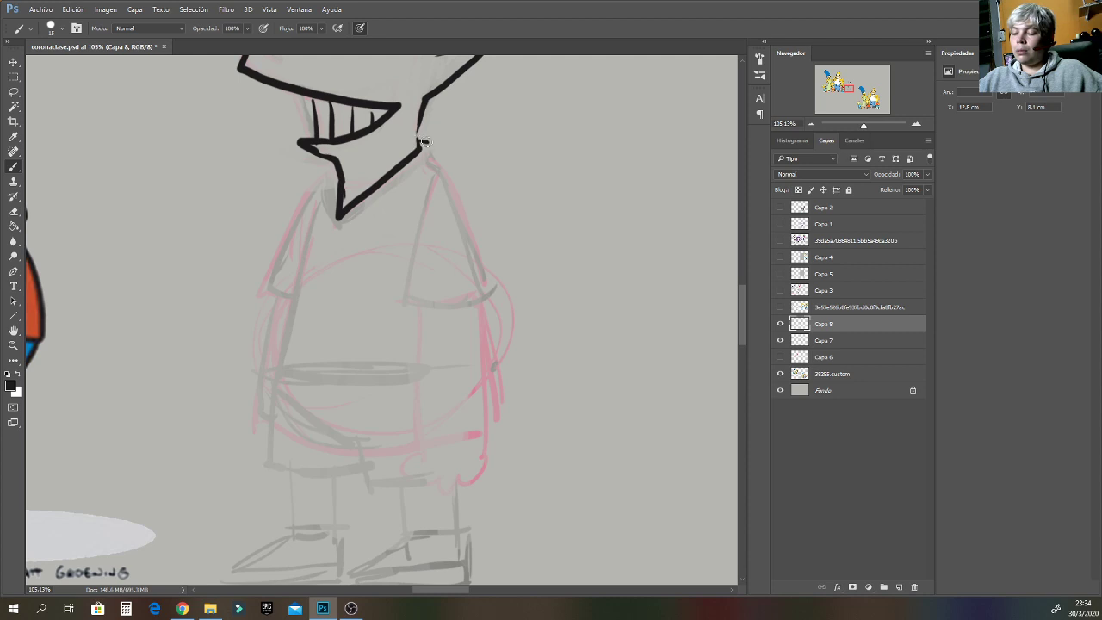
pyautogui.moveTo(425, 140); pyautogui.dragTo(439, 163)
pyautogui.hotkey('ctrl', 'z')
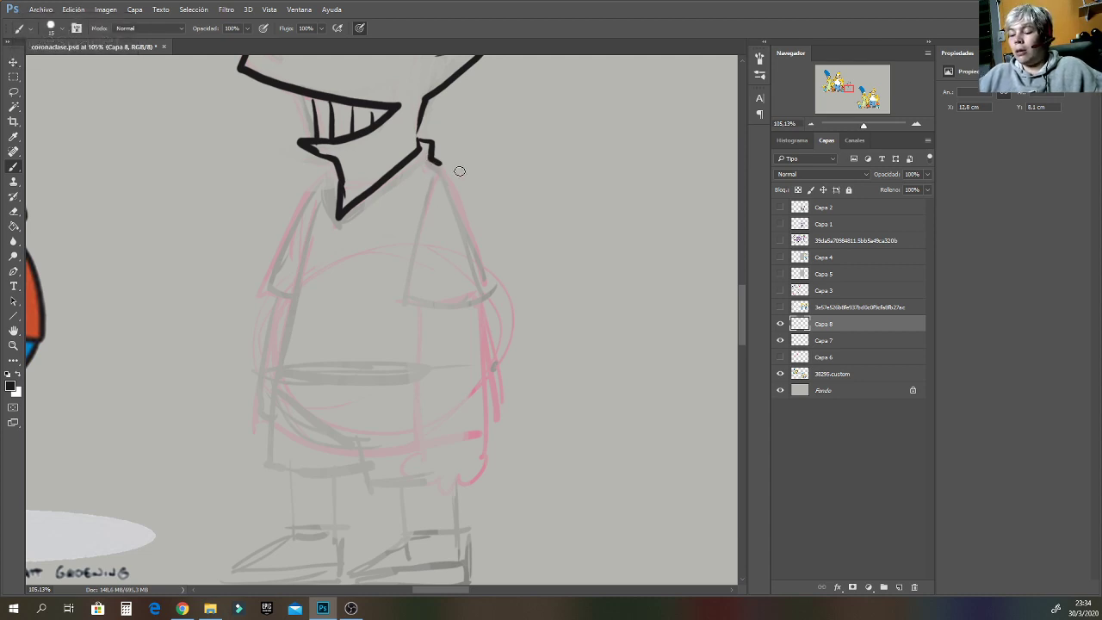
pyautogui.moveTo(436, 163); pyautogui.dragTo(413, 286)
pyautogui.hotkey('ctrl', 'z')
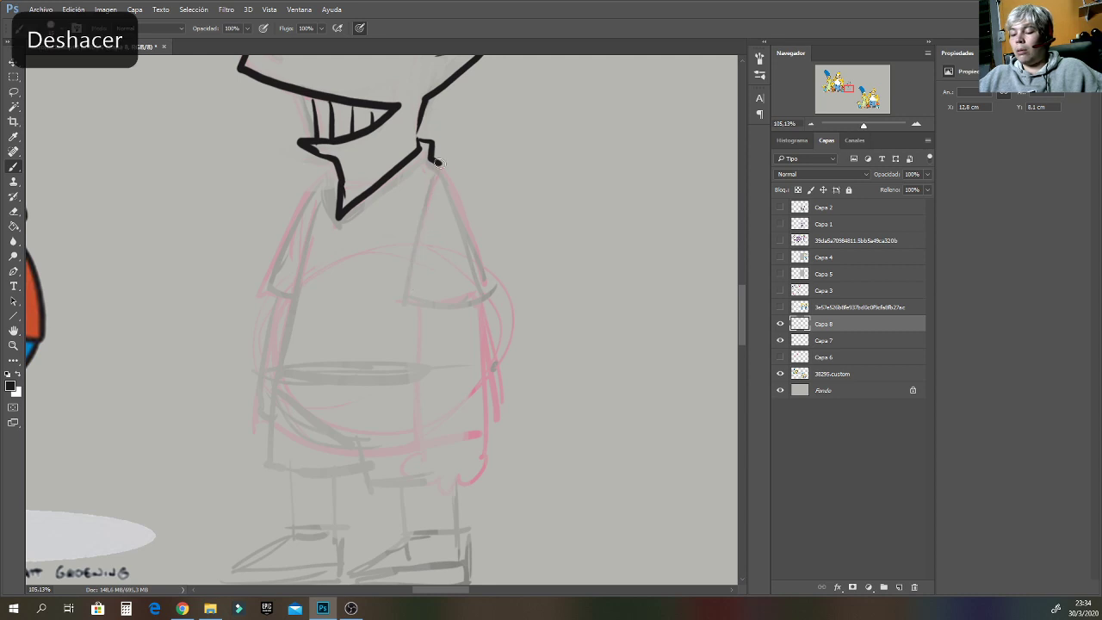
pyautogui.moveTo(439, 162); pyautogui.dragTo(402, 287)
pyautogui.hotkey('ctrl', 'z')
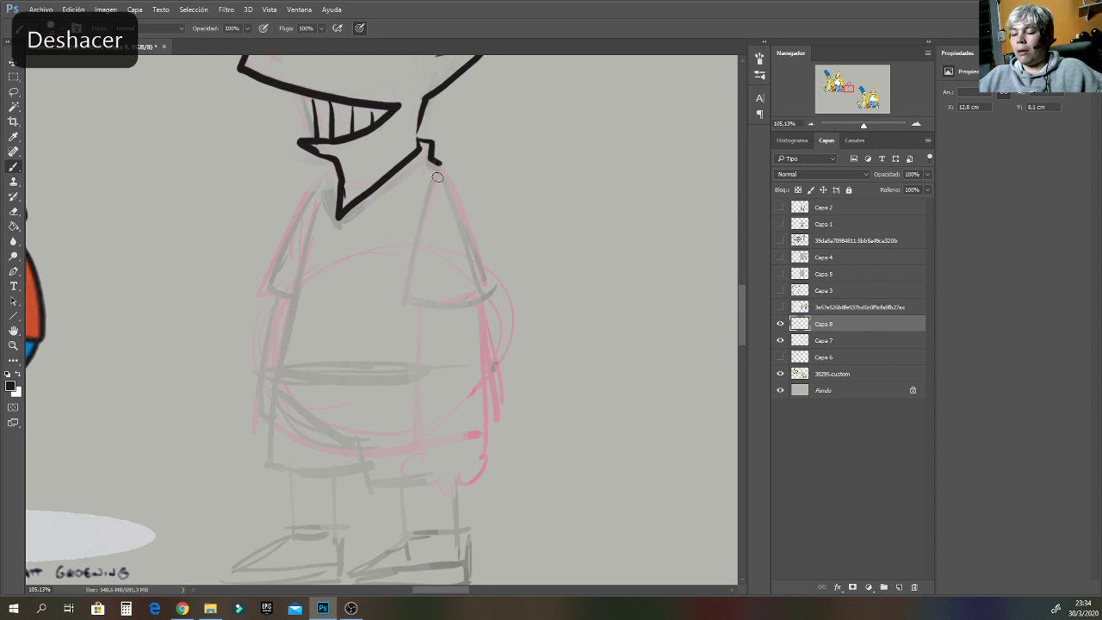
pyautogui.moveTo(437, 170); pyautogui.dragTo(399, 291)
pyautogui.moveTo(438, 164); pyautogui.dragTo(399, 302)
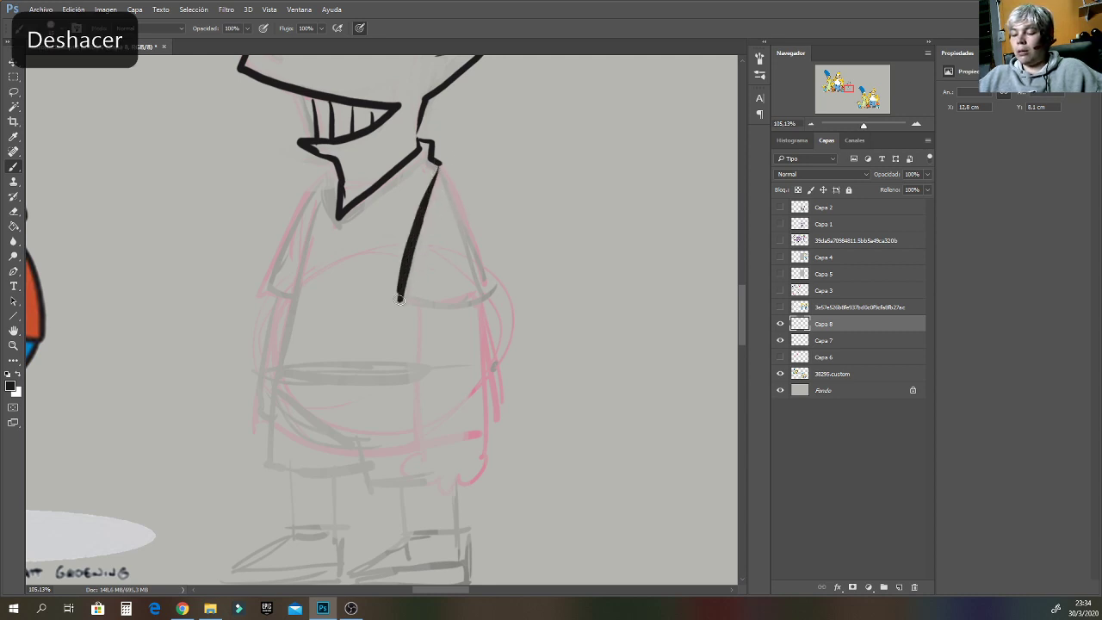
pyautogui.hotkey('ctrl', 'alt', 'z')
pyautogui.hotkey('ctrl', 'alt', 'z')
# Ink the near sleeve's edges and hem, and outline the far sleeve, far arm and shirt body.
pyautogui.moveTo(436, 162)
pyautogui.mouseDown()
pyautogui.moveTo(396, 300)
pyautogui.moveTo(470, 294)
pyautogui.mouseUp()
pyautogui.hotkey('ctrl', 'z')
pyautogui.moveTo(437, 165)
pyautogui.mouseDown()
pyautogui.moveTo(412, 237)
pyautogui.moveTo(429, 305)
pyautogui.moveTo(487, 297)
pyautogui.mouseUp()
pyautogui.moveTo(436, 165)
pyautogui.mouseDown()
pyautogui.moveTo(466, 211)
pyautogui.moveTo(480, 294)
pyautogui.mouseUp()
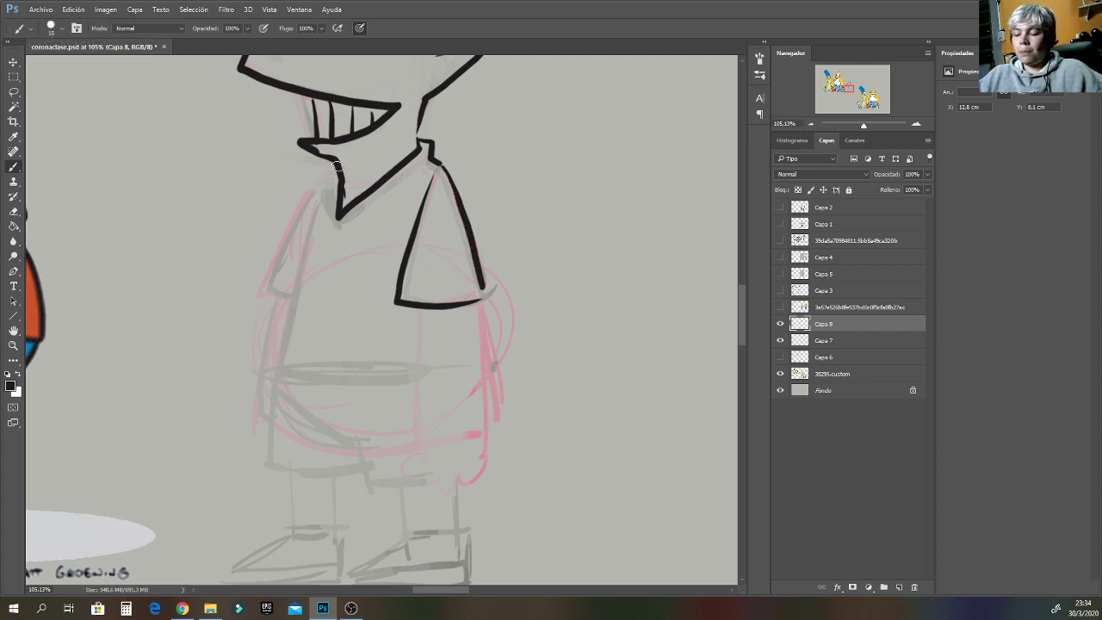
pyautogui.moveTo(337, 166)
pyautogui.mouseDown()
pyautogui.moveTo(280, 340)
pyautogui.moveTo(280, 375)
pyautogui.moveTo(437, 373)
pyautogui.moveTo(324, 191)
pyautogui.moveTo(262, 287)
pyautogui.moveTo(296, 293)
pyautogui.moveTo(269, 345)
pyautogui.moveTo(263, 418)
pyautogui.mouseUp()
pyautogui.moveTo(425, 311)
pyautogui.mouseDown()
pyautogui.moveTo(424, 416)
pyautogui.moveTo(463, 422)
pyautogui.moveTo(485, 397)
pyautogui.moveTo(473, 308)
pyautogui.mouseUp()
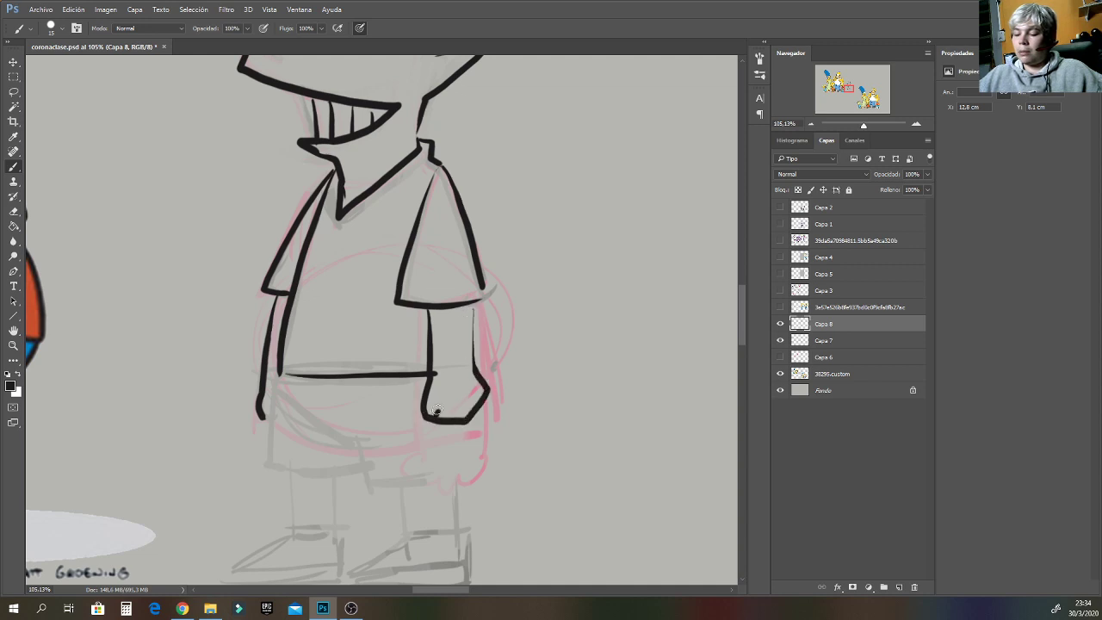
pyautogui.hotkey('ctrl', 'z')
pyautogui.hotkey('ctrl', 'z')
pyautogui.hotkey('ctrl', 'z')
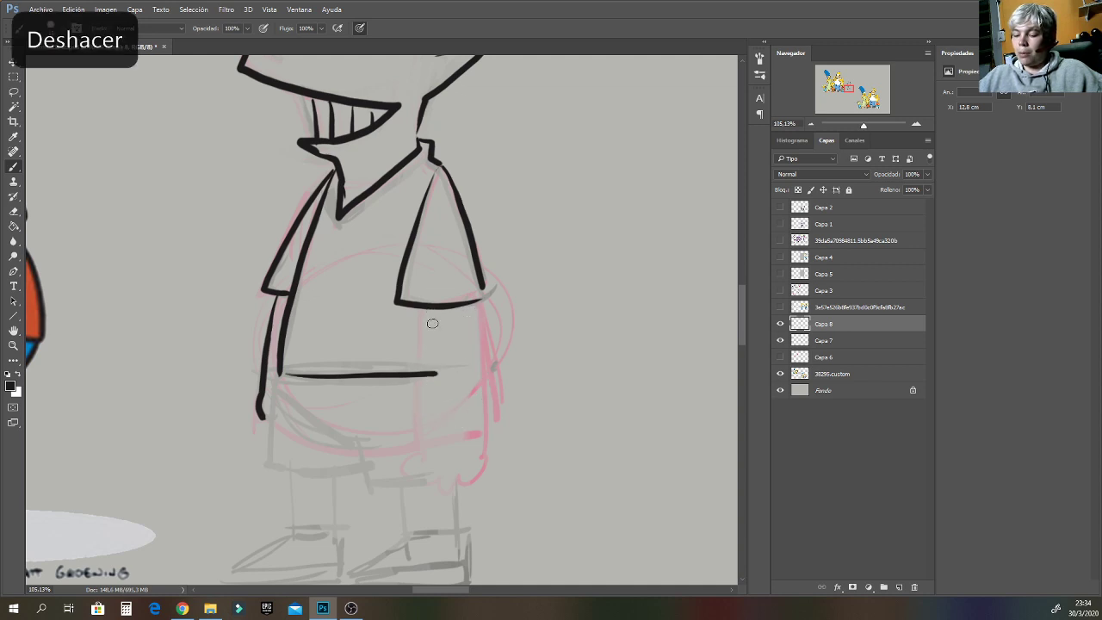
# Ink the near arm with a fingered hand hanging over the shorts, and outline the shorts with both legs.
pyautogui.moveTo(430, 305)
pyautogui.mouseDown()
pyautogui.moveTo(433, 380)
pyautogui.moveTo(412, 416)
pyautogui.moveTo(436, 399)
pyautogui.moveTo(431, 446)
pyautogui.moveTo(455, 422)
pyautogui.moveTo(462, 436)
pyautogui.moveTo(477, 405)
pyautogui.mouseUp()
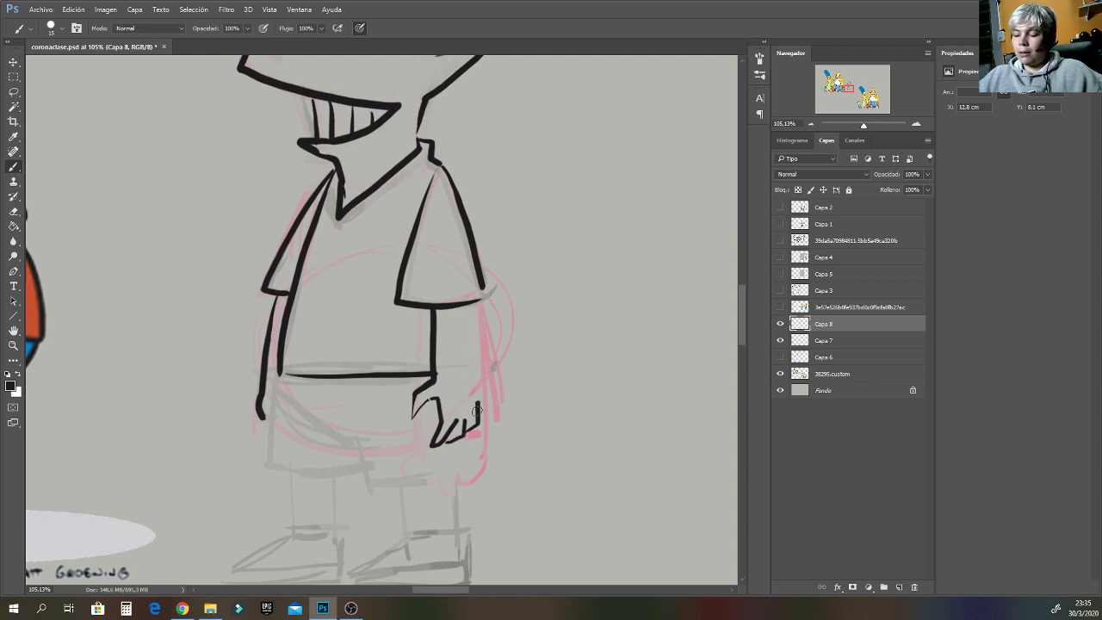
pyautogui.moveTo(475, 379)
pyautogui.mouseDown()
pyautogui.moveTo(474, 302)
pyautogui.moveTo(475, 398)
pyautogui.mouseUp()
pyautogui.moveTo(278, 392)
pyautogui.mouseDown()
pyautogui.moveTo(272, 464)
pyautogui.moveTo(369, 478)
pyautogui.mouseUp()
pyautogui.moveTo(296, 400)
pyautogui.mouseDown()
pyautogui.moveTo(360, 450)
pyautogui.moveTo(370, 481)
pyautogui.moveTo(465, 479)
pyautogui.moveTo(482, 465)
pyautogui.moveTo(474, 441)
pyautogui.mouseUp()
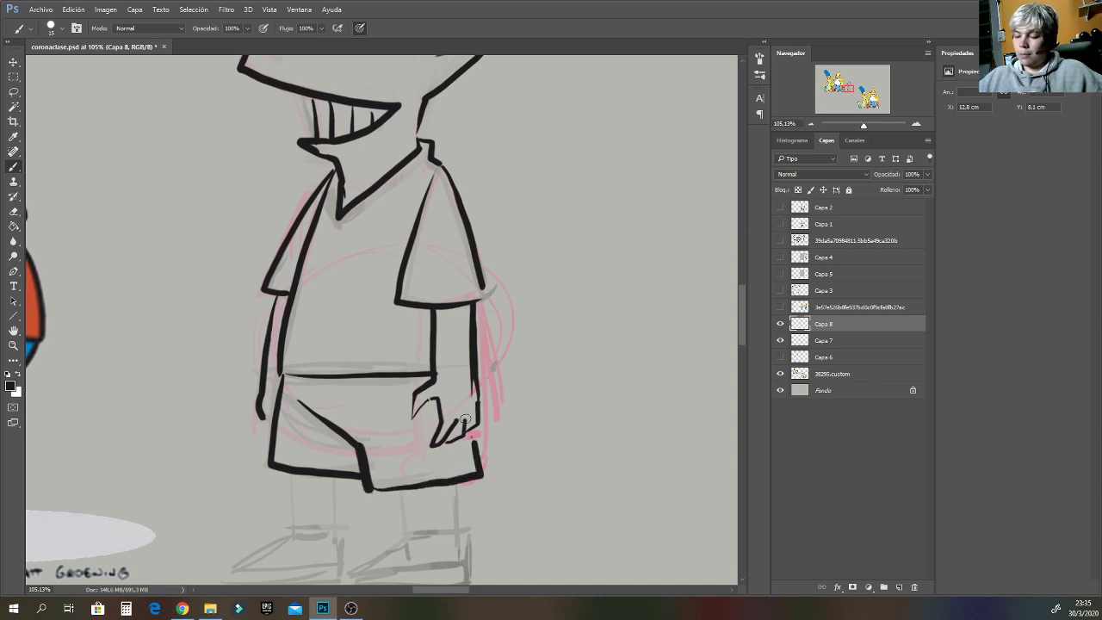
# Ink both lower legs with sock bands and pointed shoes, adding a sole line to each shoe.
pyautogui.moveTo(741, 290); pyautogui.dragTo(743, 301)
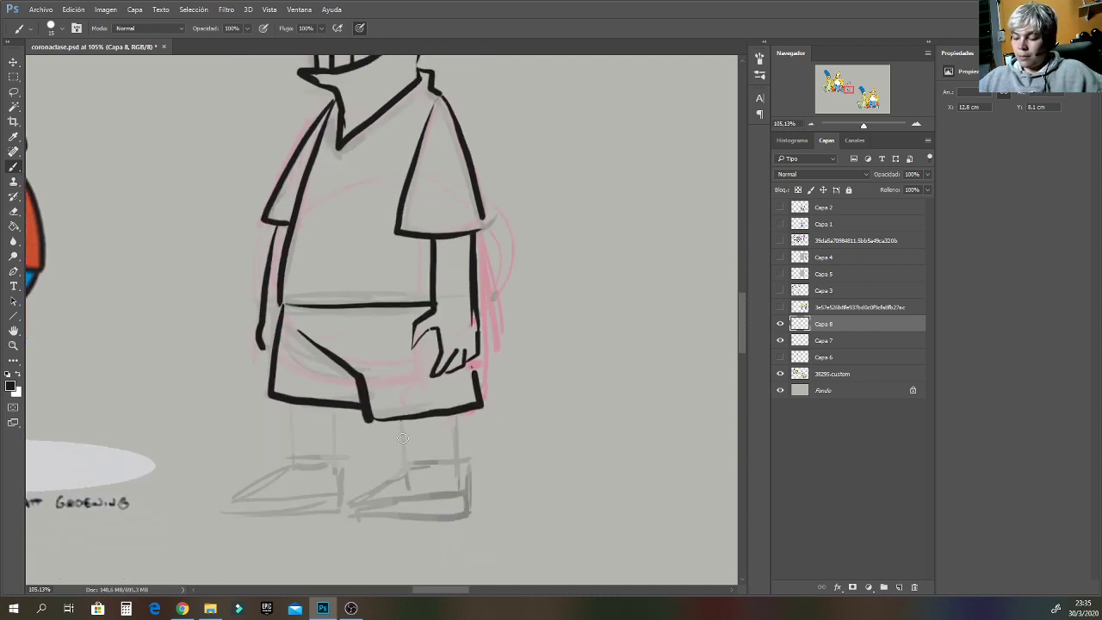
pyautogui.moveTo(401, 424)
pyautogui.mouseDown()
pyautogui.moveTo(411, 472)
pyautogui.moveTo(447, 466)
pyautogui.moveTo(405, 478)
pyautogui.moveTo(467, 477)
pyautogui.moveTo(454, 465)
pyautogui.moveTo(457, 412)
pyautogui.mouseUp()
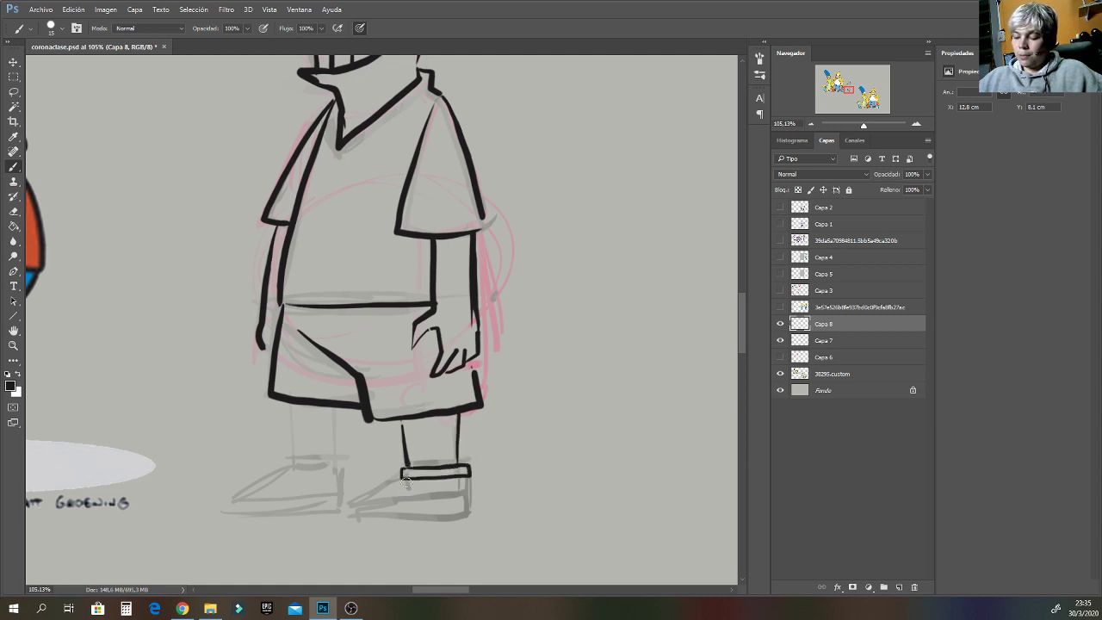
pyautogui.moveTo(405, 482)
pyautogui.mouseDown()
pyautogui.moveTo(355, 519)
pyautogui.moveTo(469, 520)
pyautogui.moveTo(470, 480)
pyautogui.mouseUp()
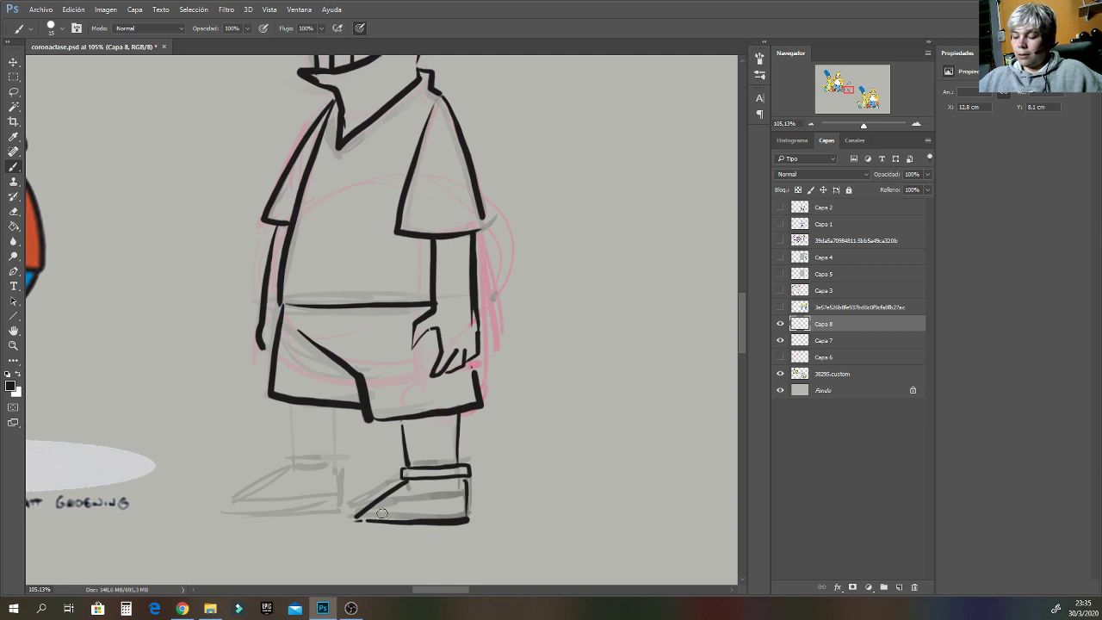
pyautogui.moveTo(360, 515); pyautogui.dragTo(470, 510)
pyautogui.moveTo(235, 500)
pyautogui.mouseDown()
pyautogui.moveTo(319, 498)
pyautogui.moveTo(337, 510)
pyautogui.moveTo(226, 509)
pyautogui.moveTo(336, 510)
pyautogui.moveTo(274, 477)
pyautogui.moveTo(291, 469)
pyautogui.mouseUp()
pyautogui.moveTo(336, 509)
pyautogui.mouseDown()
pyautogui.moveTo(341, 473)
pyautogui.moveTo(329, 471)
pyautogui.moveTo(342, 458)
pyautogui.moveTo(285, 468)
pyautogui.moveTo(293, 403)
pyautogui.moveTo(340, 465)
pyautogui.mouseUp()
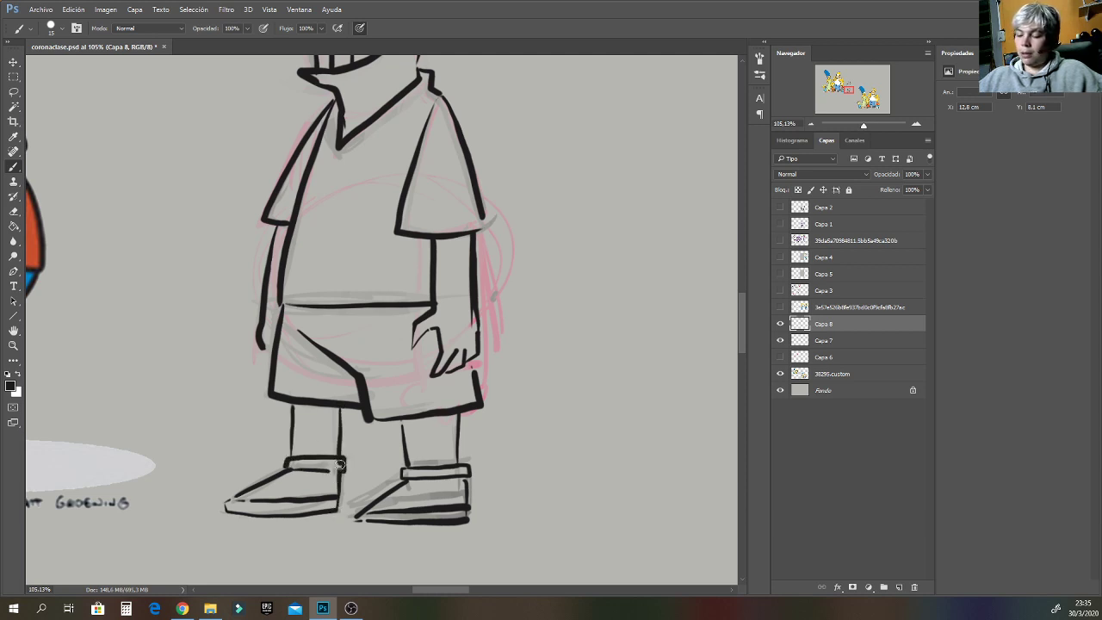
# Draw a small black arrow pointing at the back of the variant's head, undoing the surplus stroke.
pyautogui.moveTo(864, 125)
pyautogui.mouseDown()
pyautogui.moveTo(850, 89)
pyautogui.moveTo(857, 127)
pyautogui.mouseUp()
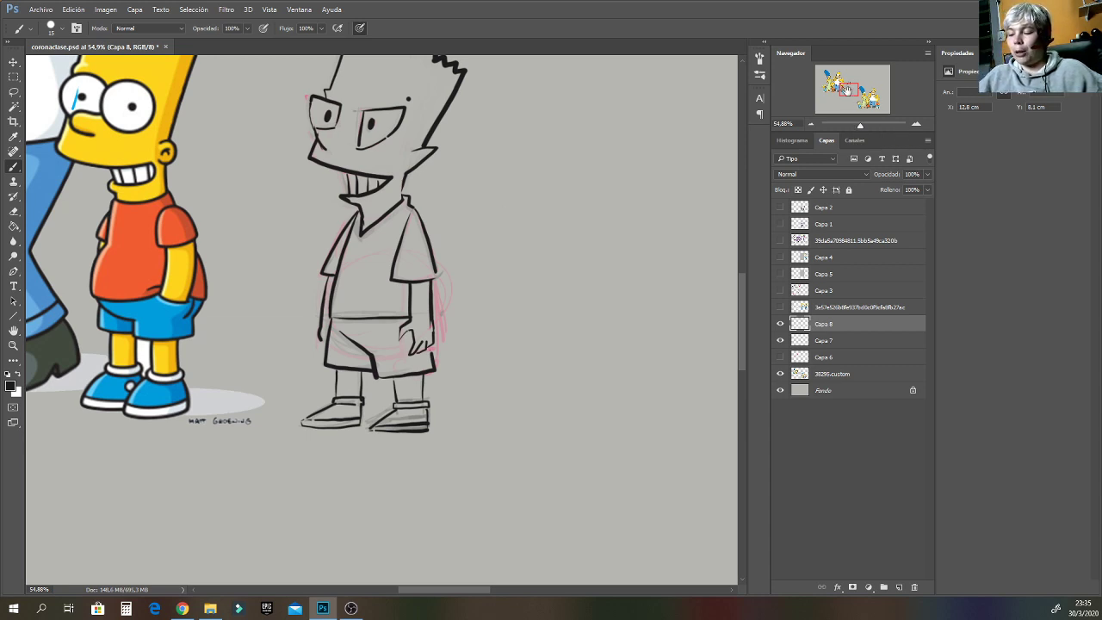
pyautogui.moveTo(846, 89); pyautogui.dragTo(846, 85)
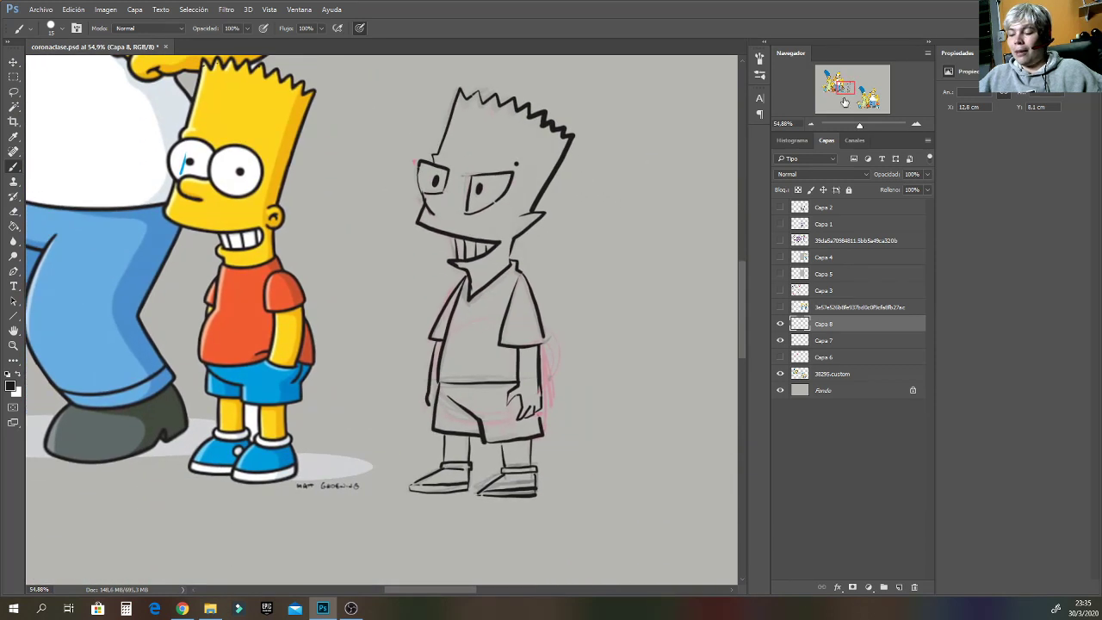
pyautogui.moveTo(849, 86); pyautogui.dragTo(849, 85)
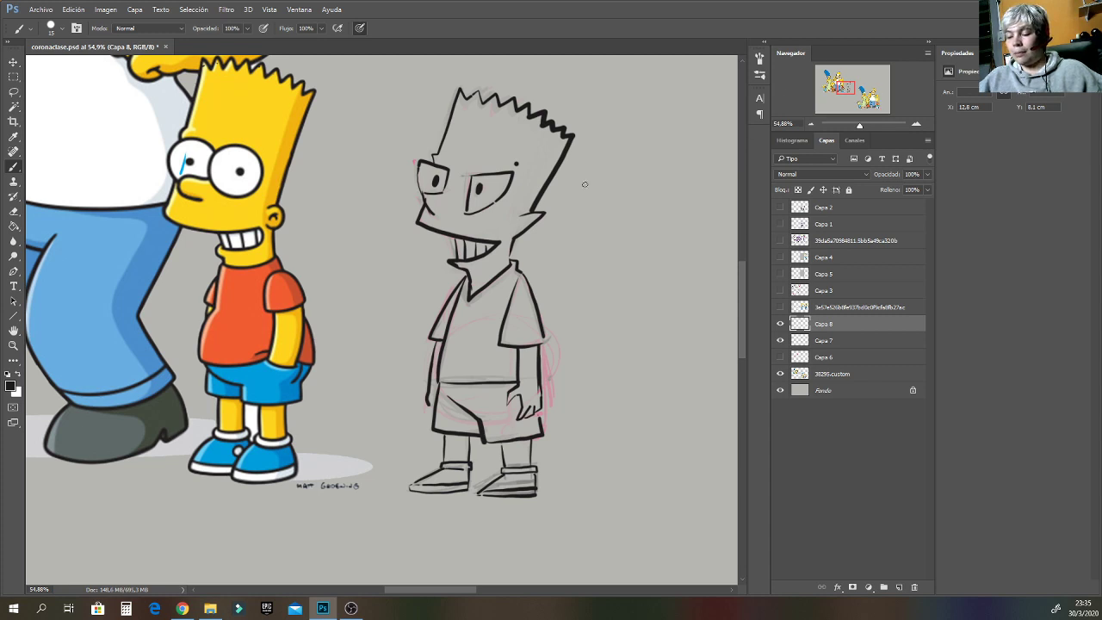
pyautogui.moveTo(568, 172); pyautogui.dragTo(567, 174)
pyautogui.moveTo(590, 148); pyautogui.dragTo(565, 177)
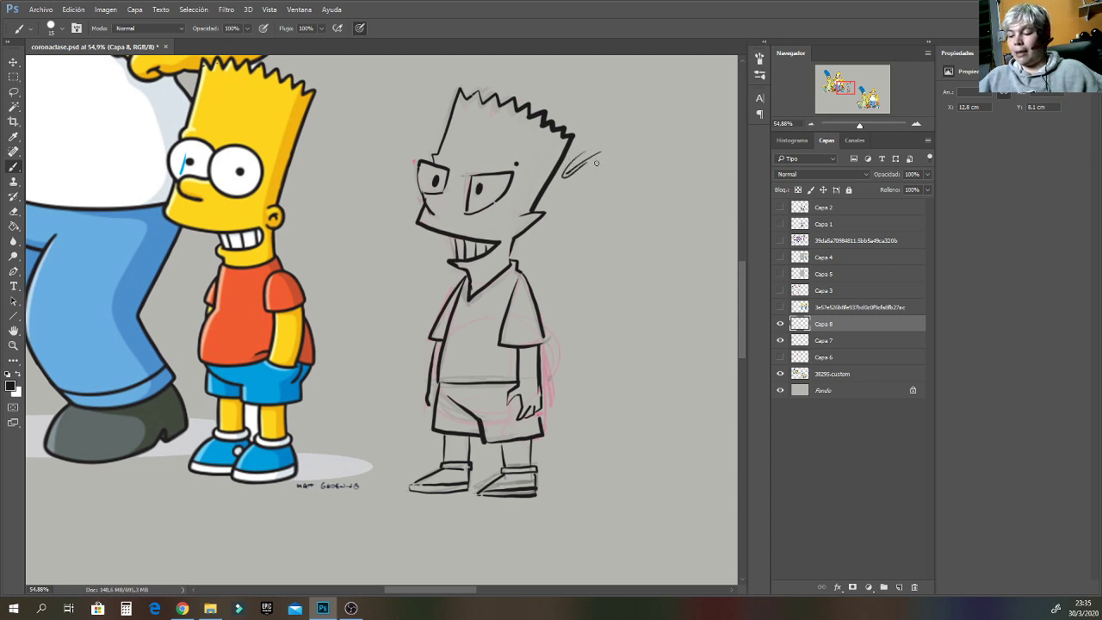
pyautogui.hotkey('ctrl', 'z')
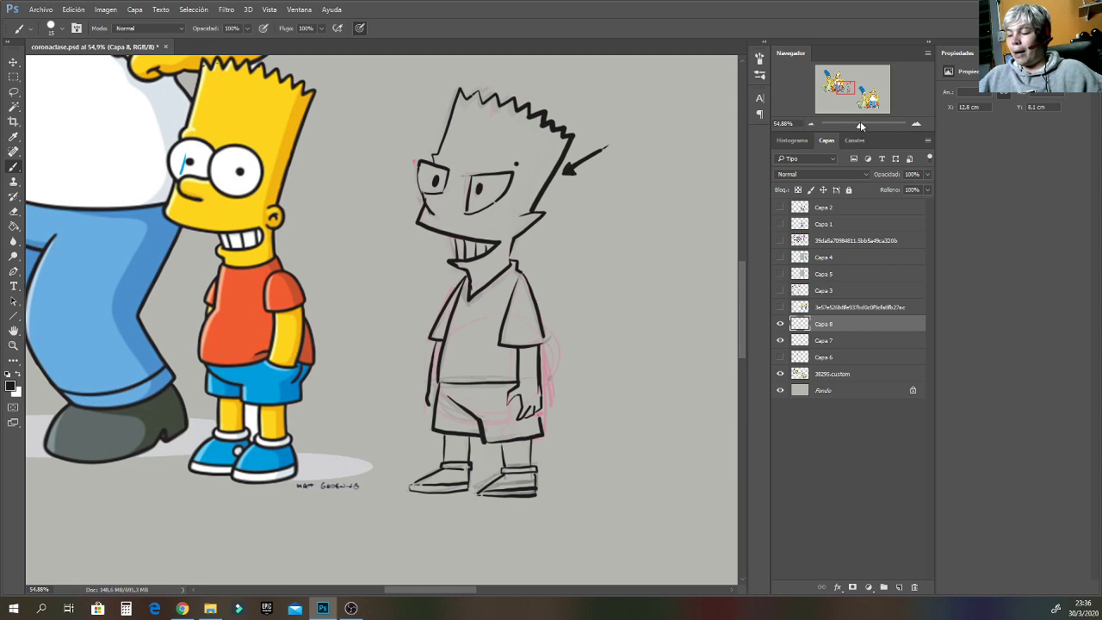
# Sample pale yellow and paint a pointed corner extending the original Bart's muzzle below the nose.
pyautogui.moveTo(861, 126); pyautogui.dragTo(859, 125)
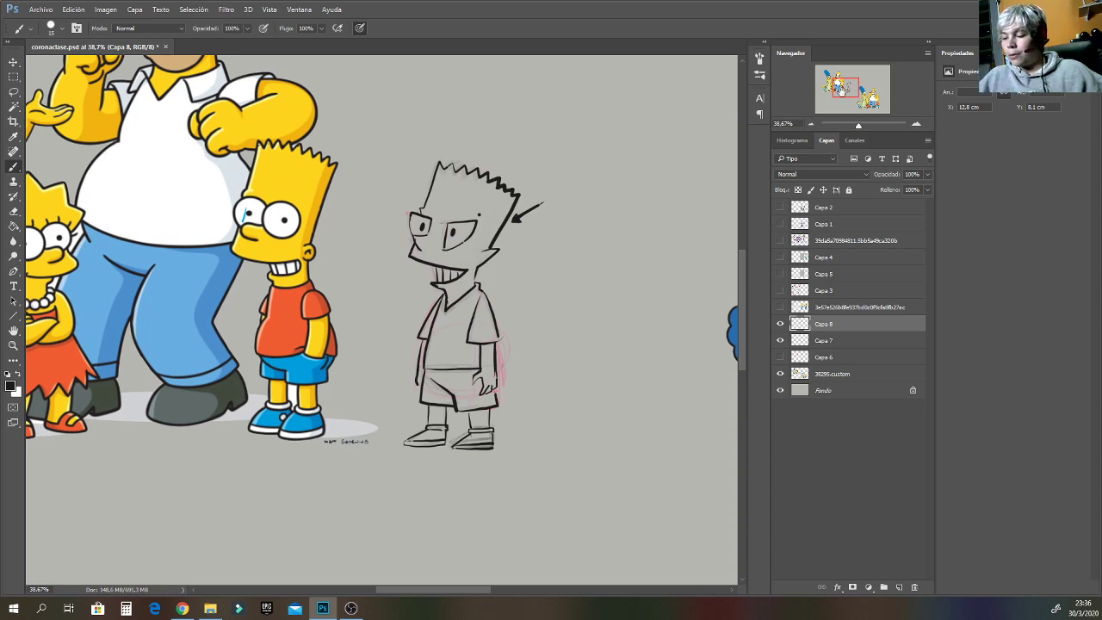
pyautogui.moveTo(841, 87)
pyautogui.mouseDown()
pyautogui.moveTo(834, 80)
pyautogui.moveTo(841, 87)
pyautogui.mouseUp()
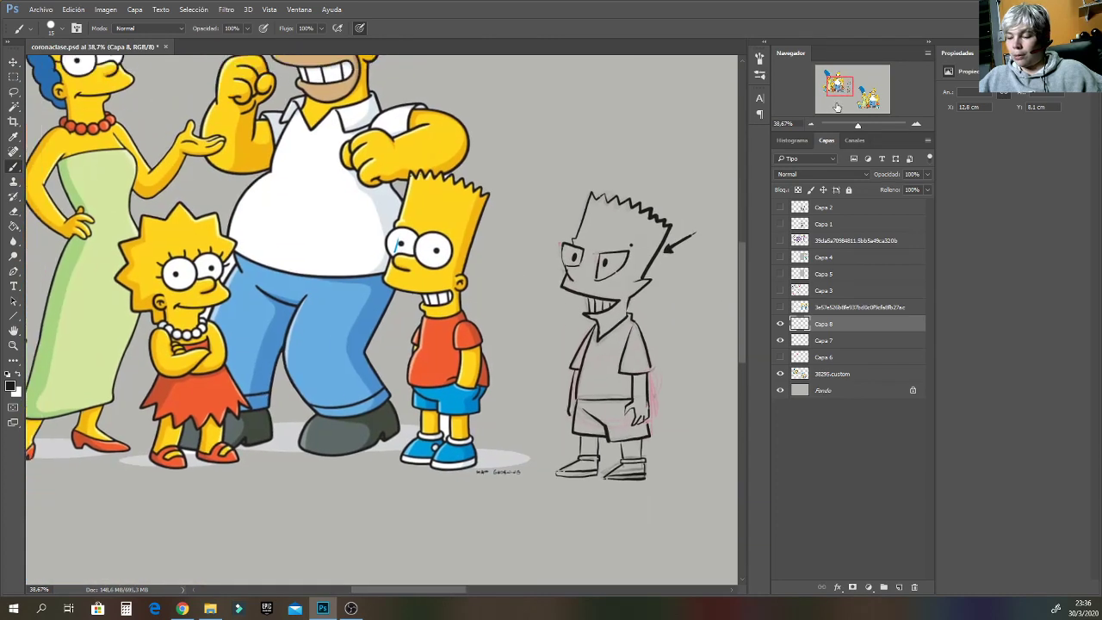
pyautogui.moveTo(859, 126); pyautogui.dragTo(865, 127)
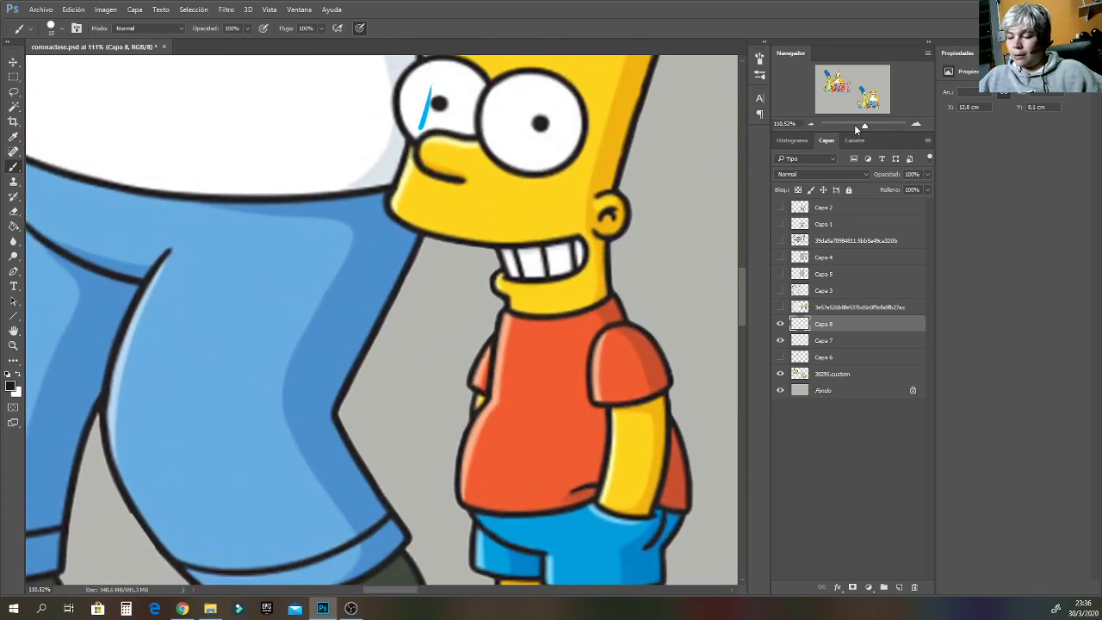
pyautogui.keyDown('alt'); pyautogui.click(376, 216); pyautogui.keyUp('alt')
pyautogui.keyDown('alt'); pyautogui.click(410, 166); pyautogui.keyUp('alt')
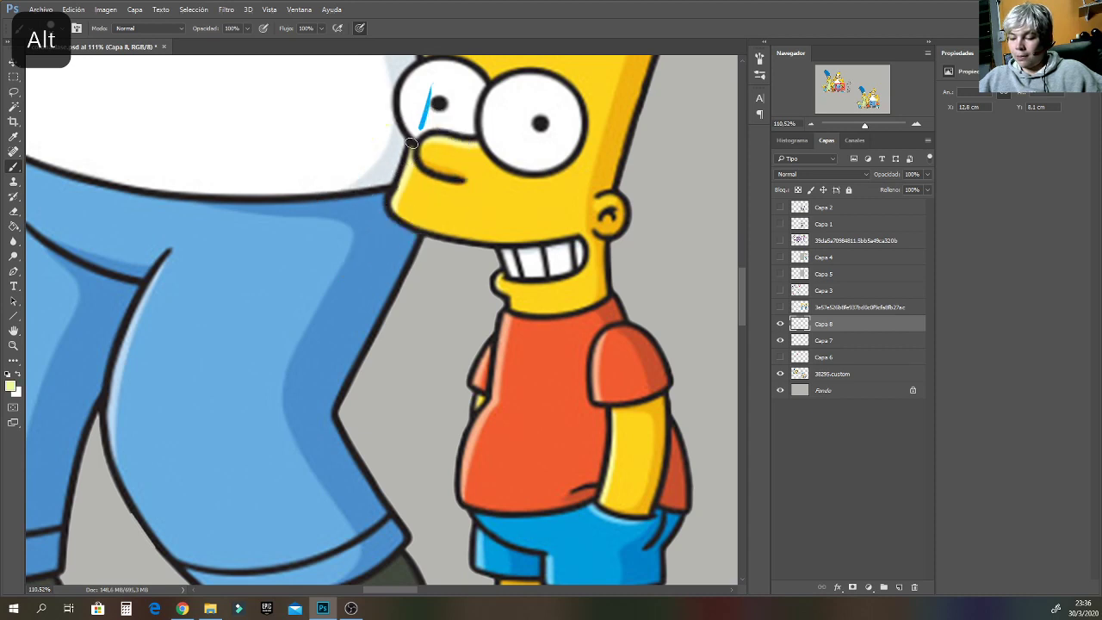
pyautogui.moveTo(412, 143)
pyautogui.mouseDown()
pyautogui.moveTo(385, 207)
pyautogui.moveTo(409, 217)
pyautogui.moveTo(386, 206)
pyautogui.moveTo(398, 173)
pyautogui.moveTo(388, 214)
pyautogui.moveTo(433, 222)
pyautogui.mouseUp()
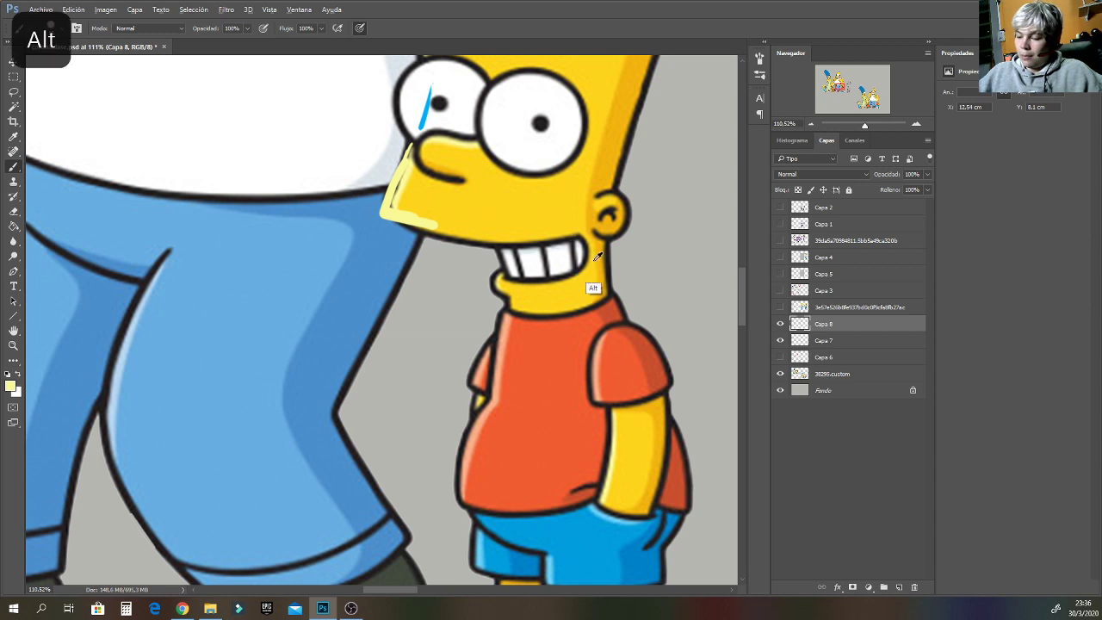
# Reshape the original Bart's grin by covering its rounded end with skin yellow, redrawing the black outline to a pointed corner, and filling it white.
pyautogui.keyDown('alt'); pyautogui.click(587, 294); pyautogui.keyUp('alt')
pyautogui.moveTo(514, 287)
pyautogui.mouseDown()
pyautogui.moveTo(549, 280)
pyautogui.moveTo(584, 235)
pyautogui.moveTo(565, 279)
pyautogui.moveTo(581, 258)
pyautogui.mouseUp()
pyautogui.keyDown('alt'); pyautogui.click(516, 308); pyautogui.keyUp('alt')
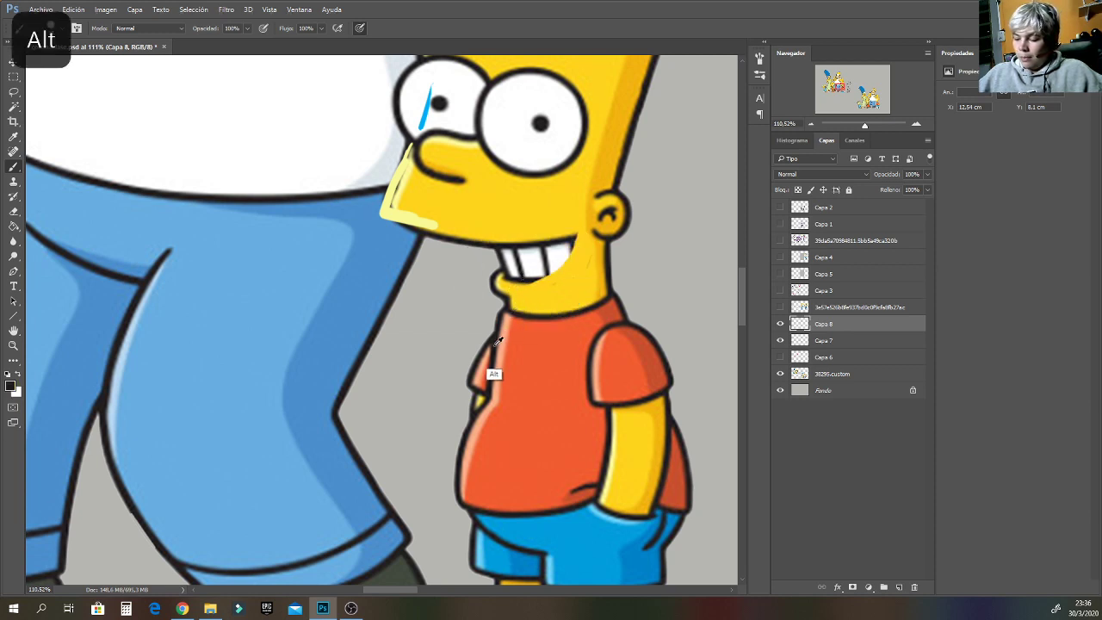
pyautogui.moveTo(509, 275)
pyautogui.mouseDown()
pyautogui.moveTo(550, 272)
pyautogui.moveTo(572, 247)
pyautogui.mouseUp()
pyautogui.keyDown('alt'); pyautogui.click(511, 276); pyautogui.keyUp('alt')
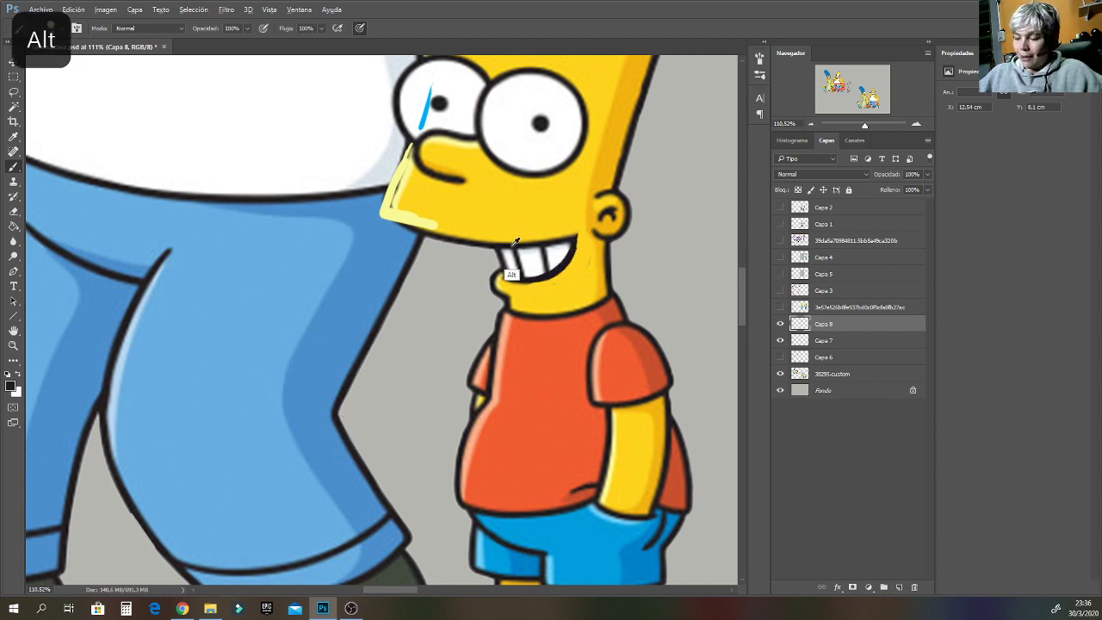
pyautogui.moveTo(495, 245); pyautogui.dragTo(573, 230)
pyautogui.keyDown('alt'); pyautogui.click(553, 257); pyautogui.keyUp('alt')
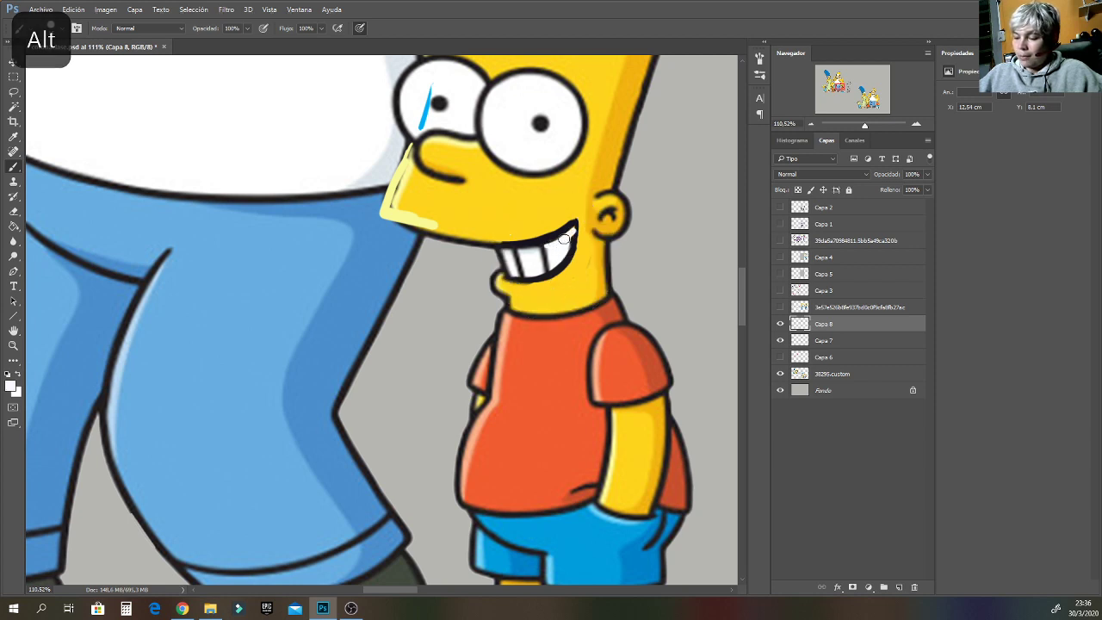
# Undo the white stroke under the muzzle and outline the extended muzzle corner in sampled black.
pyautogui.moveTo(436, 232); pyautogui.dragTo(382, 220)
pyautogui.hotkey('ctrl', 'z')
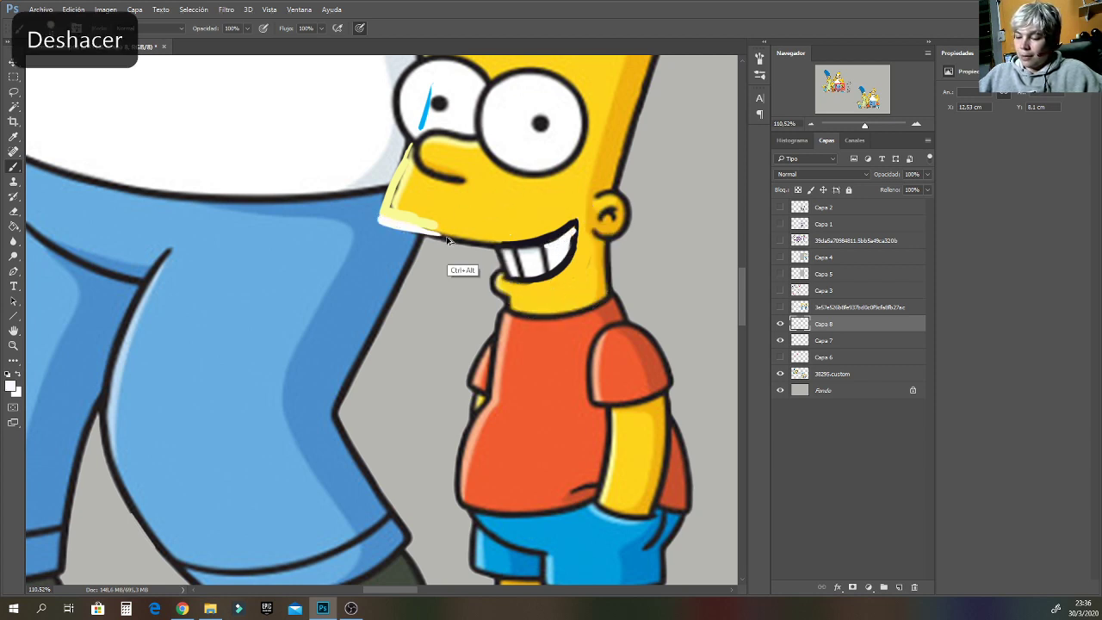
pyautogui.keyDown('alt'); pyautogui.click(445, 240); pyautogui.keyUp('alt')
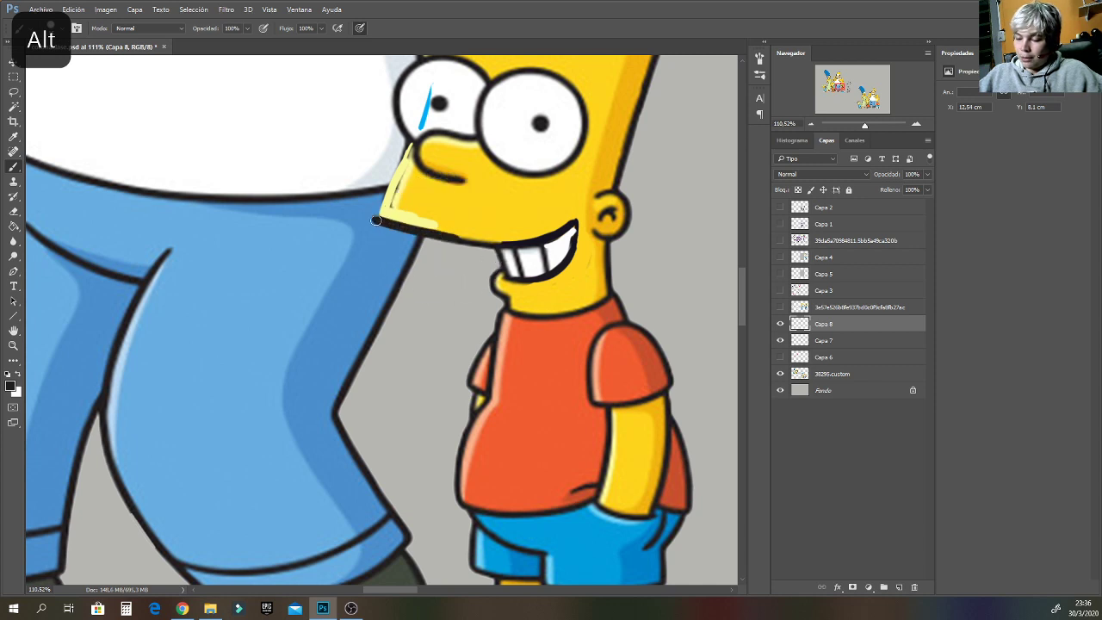
pyautogui.moveTo(377, 221); pyautogui.dragTo(410, 145)
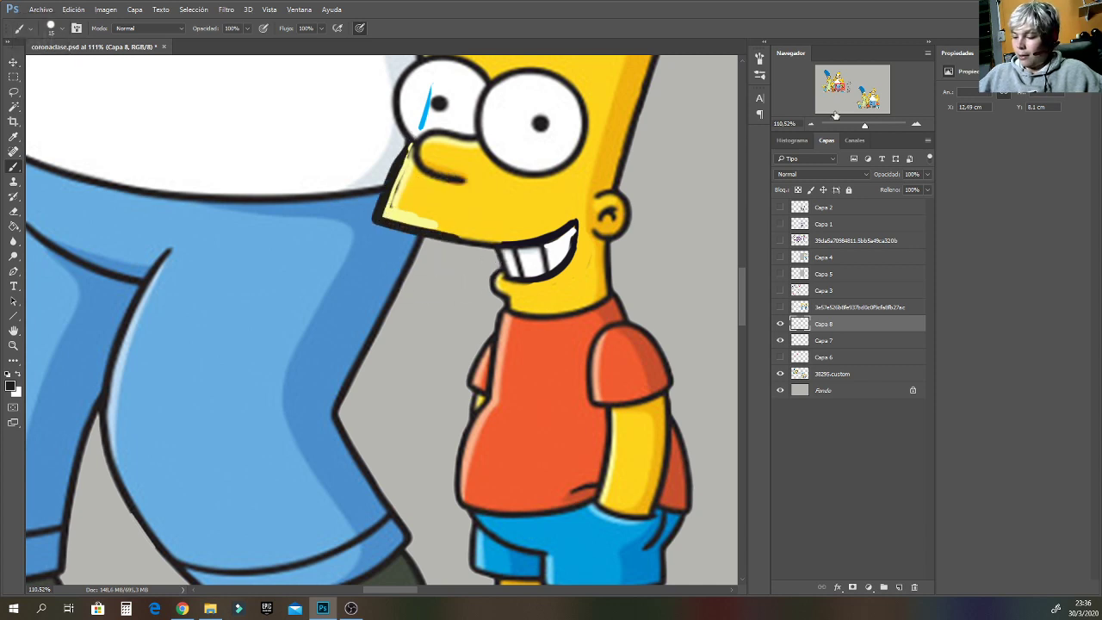
# Redraw the original Bart's rounded lower lip as a sharp black point below the grin, undoing the misplaced stroke.
pyautogui.moveTo(835, 115); pyautogui.dragTo(841, 86)
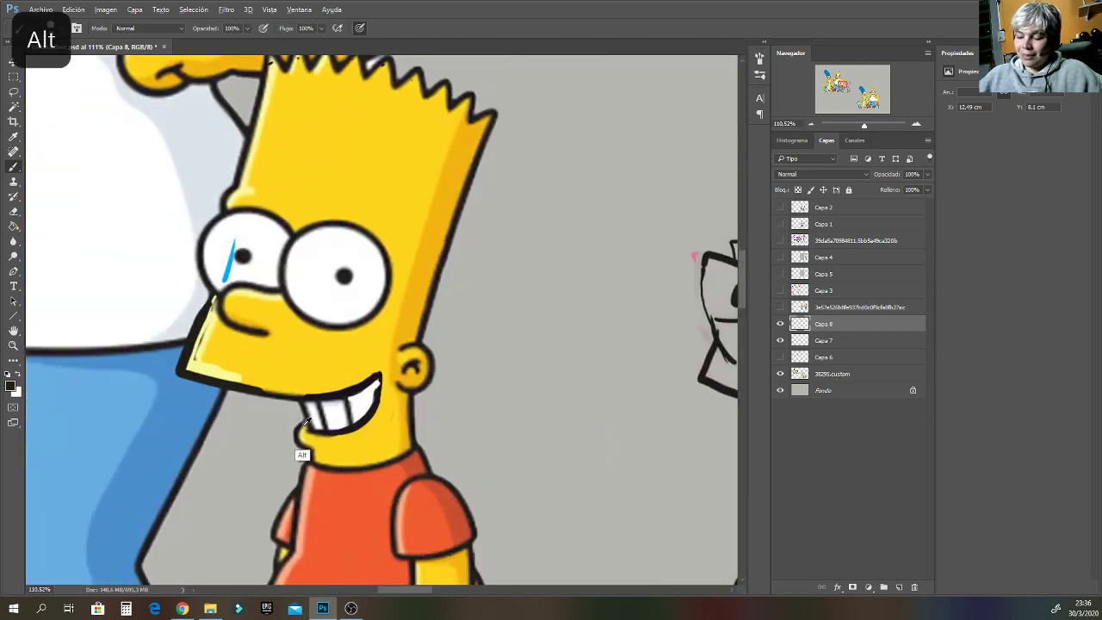
pyautogui.keyDown('alt'); pyautogui.click(306, 448); pyautogui.keyUp('alt')
pyautogui.hotkey('ctrl', 'z')
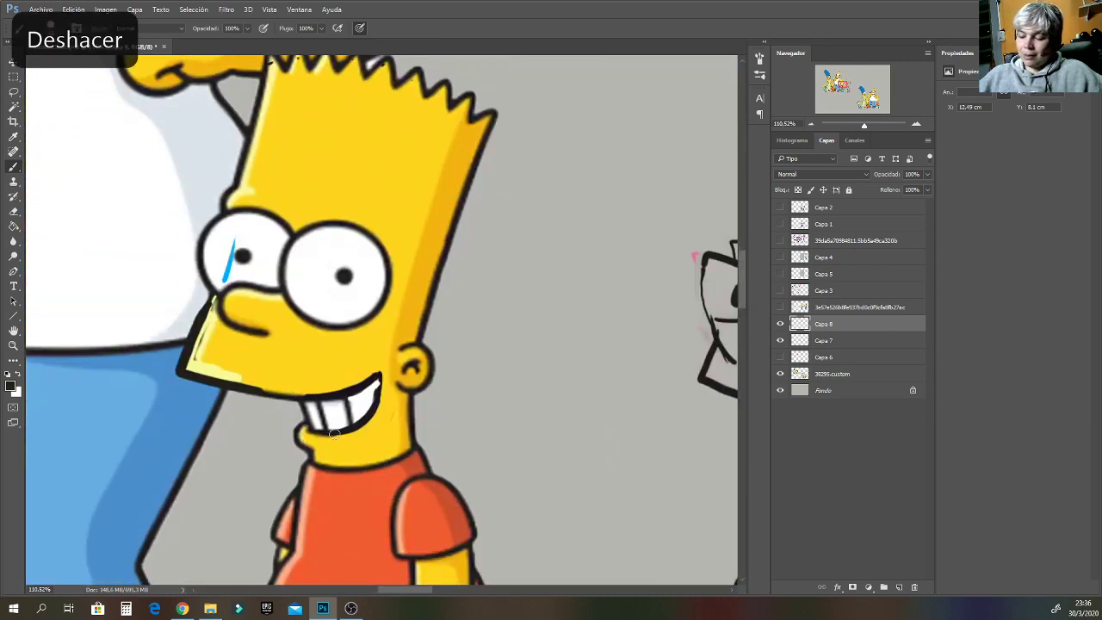
pyautogui.keyDown('alt'); pyautogui.click(295, 443); pyautogui.keyUp('alt')
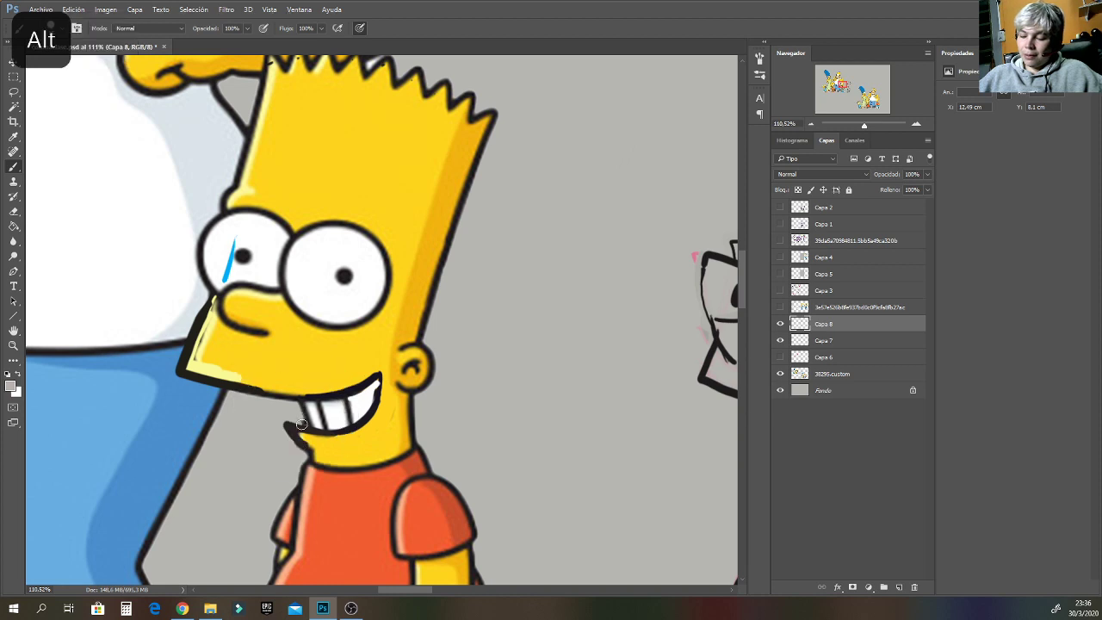
# Reshape the original Bart's ear to a pointed tip with sampled skin yellow, outline it in black, and cover the old rounded outline.
pyautogui.keyDown('alt'); pyautogui.click(414, 368); pyautogui.keyUp('alt')
pyautogui.moveTo(402, 348)
pyautogui.mouseDown()
pyautogui.moveTo(434, 340)
pyautogui.moveTo(421, 385)
pyautogui.moveTo(423, 359)
pyautogui.mouseUp()
pyautogui.keyDown('alt'); pyautogui.click(412, 395); pyautogui.keyUp('alt')
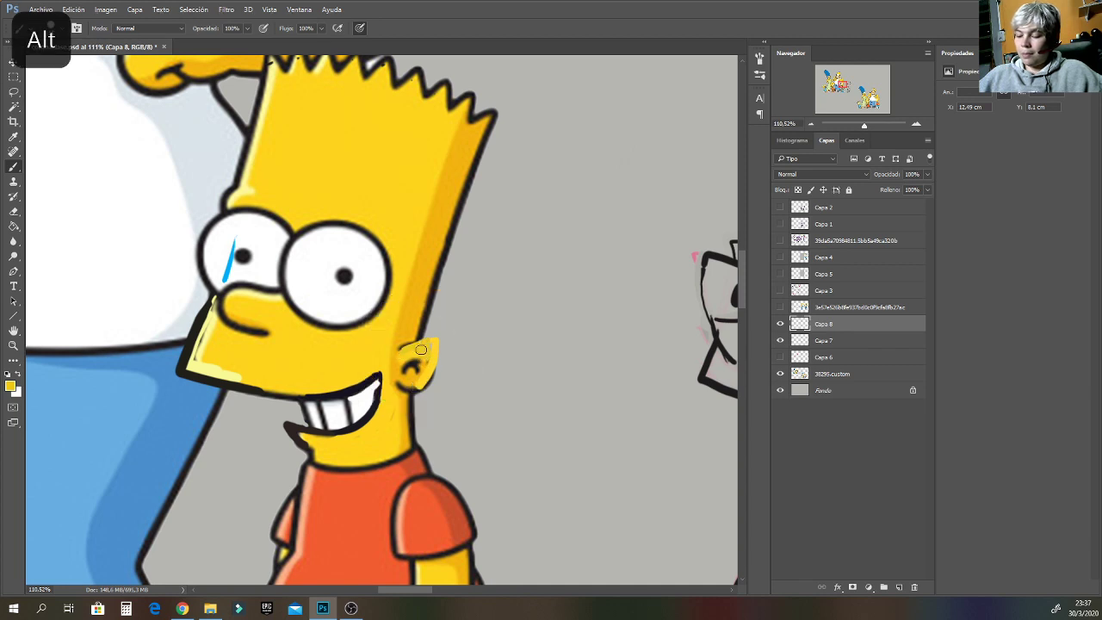
pyautogui.keyDown('alt'); pyautogui.click(402, 413); pyautogui.keyUp('alt')
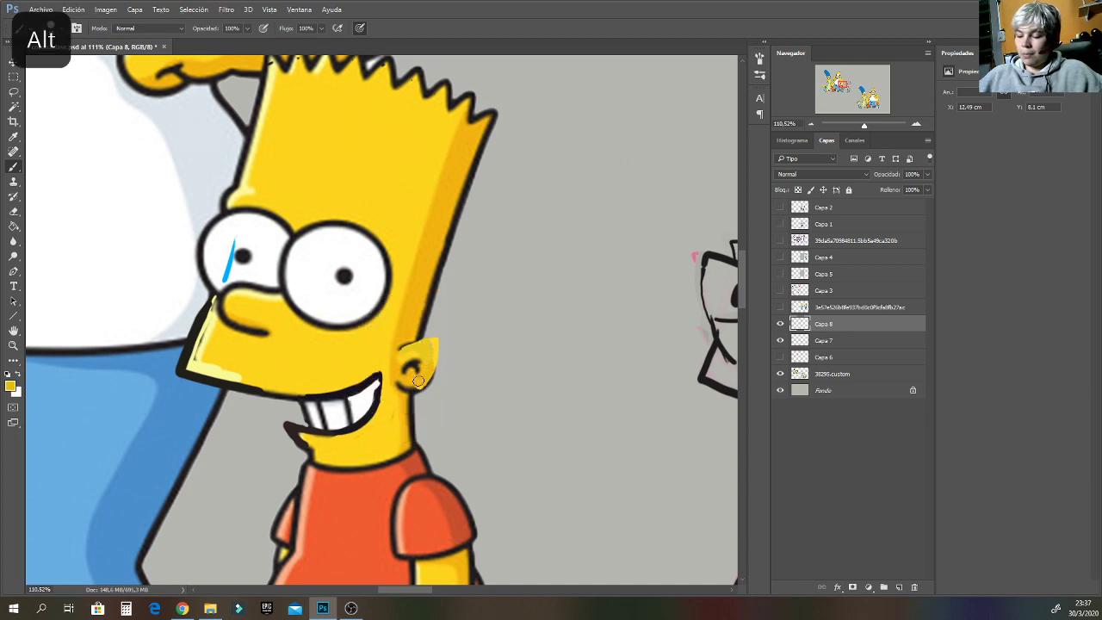
pyautogui.keyDown('alt'); pyautogui.click(356, 420); pyautogui.keyUp('alt')
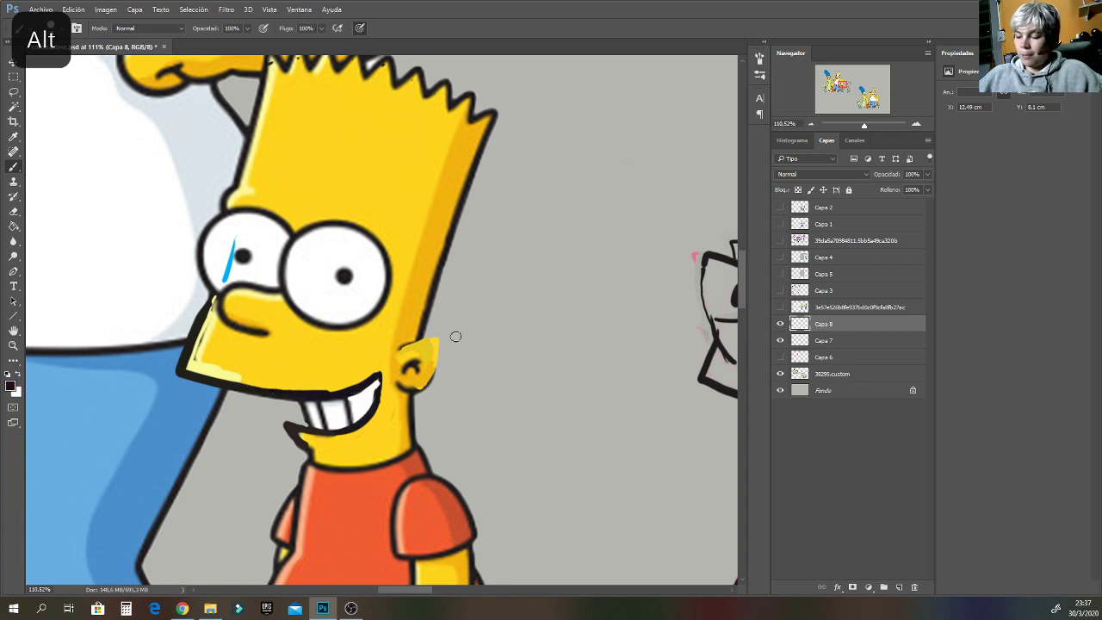
pyautogui.moveTo(399, 352)
pyautogui.mouseDown()
pyautogui.moveTo(437, 337)
pyautogui.moveTo(414, 389)
pyautogui.mouseUp()
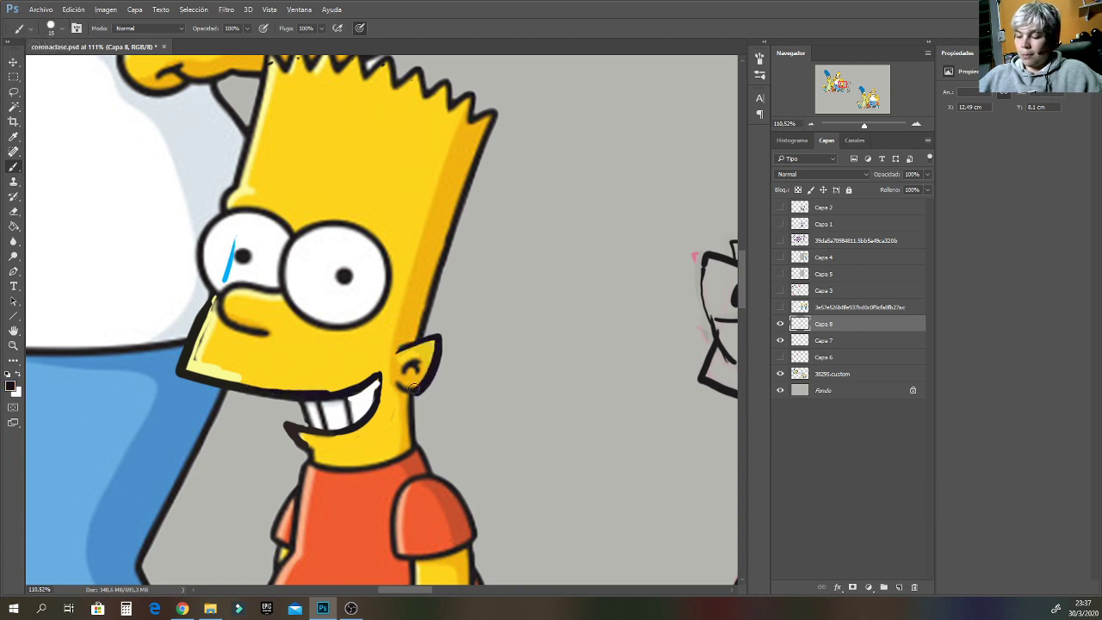
pyautogui.keyDown('alt'); pyautogui.click(395, 385); pyautogui.keyUp('alt')
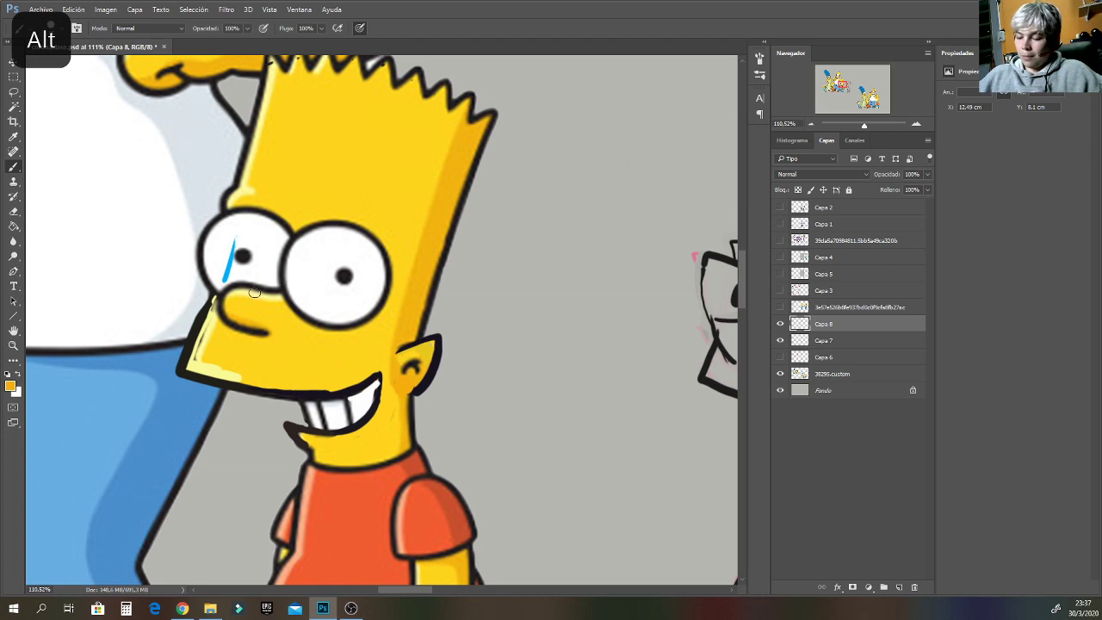
# Check the variant's nose, and cover the original Bart's rounded nose with sampled skin yellow.
pyautogui.click(846, 84)
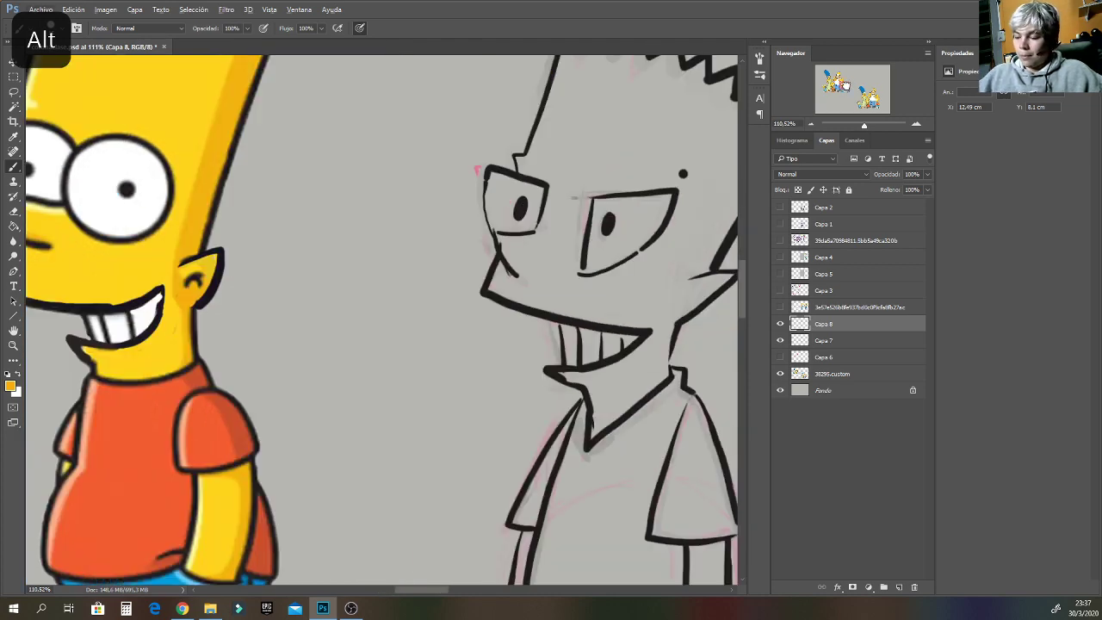
pyautogui.moveTo(846, 84); pyautogui.dragTo(843, 83)
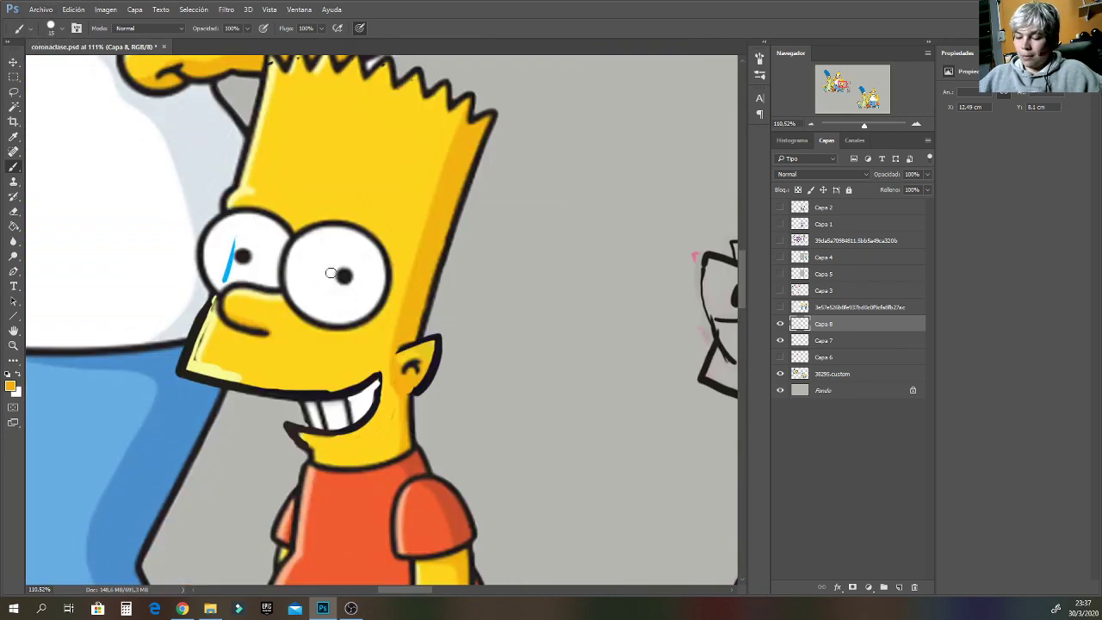
pyautogui.keyDown('alt'); pyautogui.click(250, 301); pyautogui.keyUp('alt')
pyautogui.moveTo(221, 300)
pyautogui.mouseDown()
pyautogui.moveTo(227, 323)
pyautogui.moveTo(222, 296)
pyautogui.moveTo(231, 320)
pyautogui.moveTo(254, 333)
pyautogui.moveTo(226, 317)
pyautogui.mouseUp()
pyautogui.press('alt')
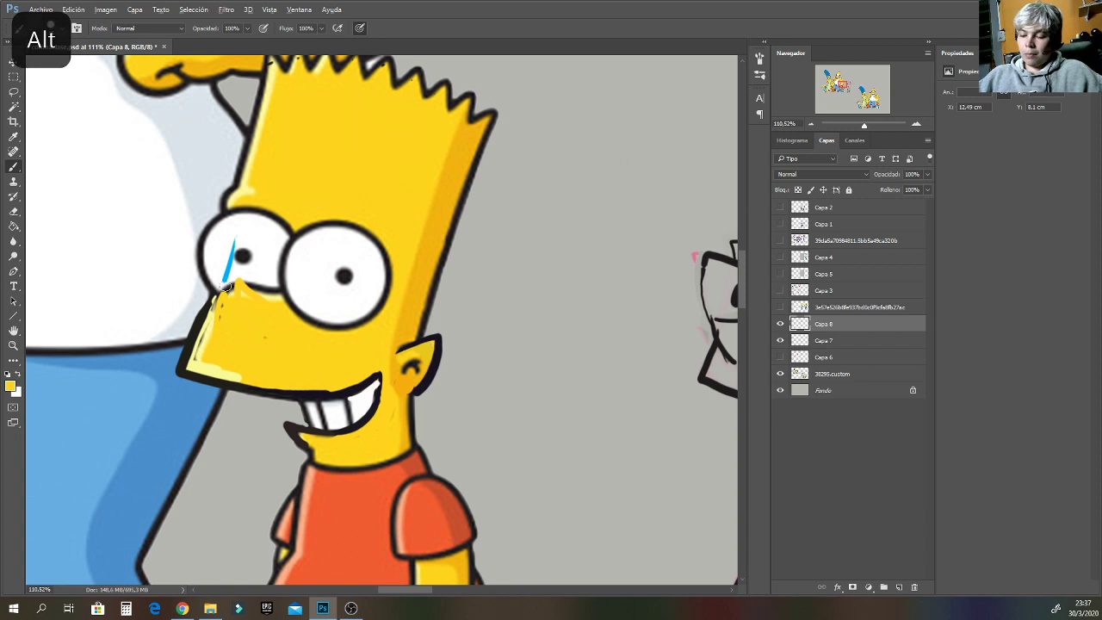
# Cover the blue mark on the original Bart's far eye with white and outline a pointed nose in black.
pyautogui.keyDown('alt'); pyautogui.click(211, 274); pyautogui.keyUp('alt')
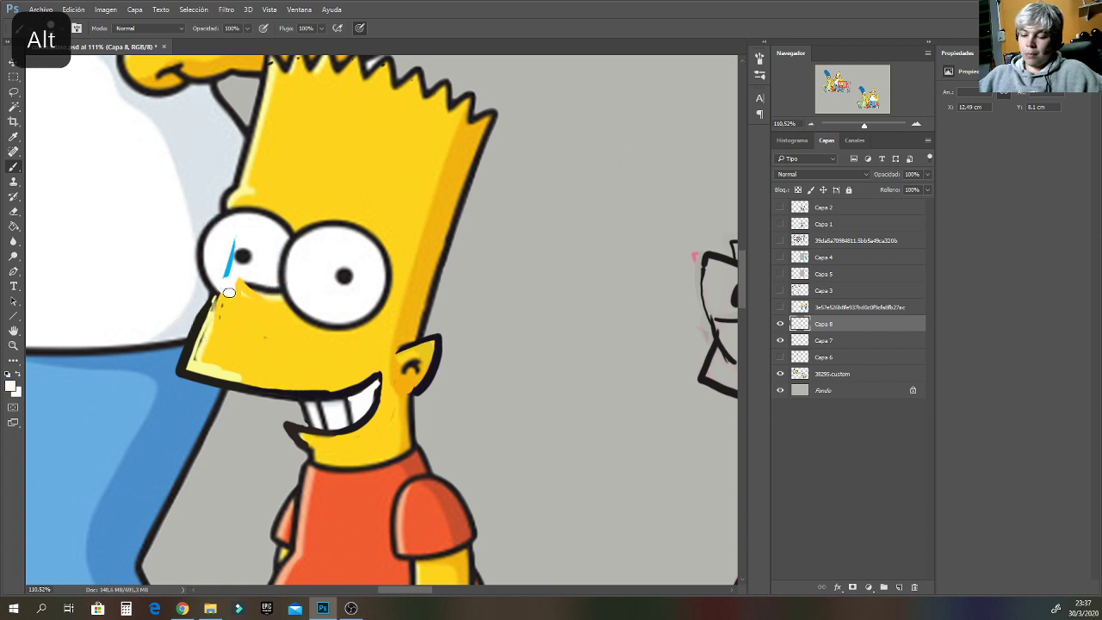
pyautogui.moveTo(231, 274)
pyautogui.mouseDown()
pyautogui.moveTo(225, 256)
pyautogui.moveTo(278, 290)
pyautogui.moveTo(241, 329)
pyautogui.mouseUp()
pyautogui.keyDown('alt'); pyautogui.click(198, 326); pyautogui.keyUp('alt')
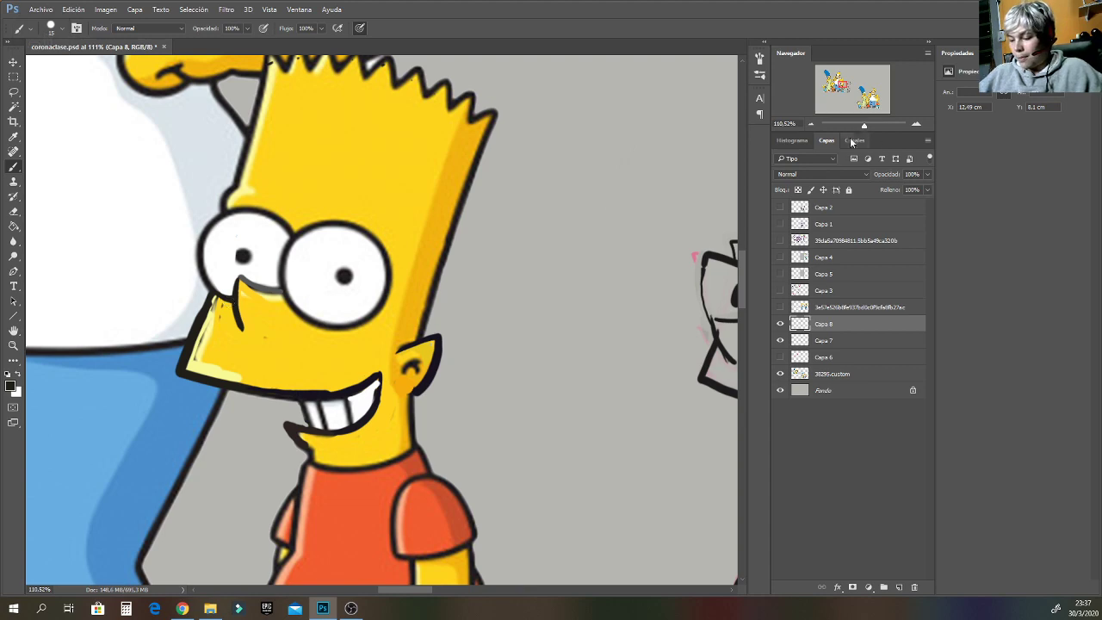
pyautogui.keyDown('alt'); pyautogui.click(235, 298); pyautogui.keyUp('alt')
pyautogui.moveTo(232, 272); pyautogui.dragTo(266, 291)
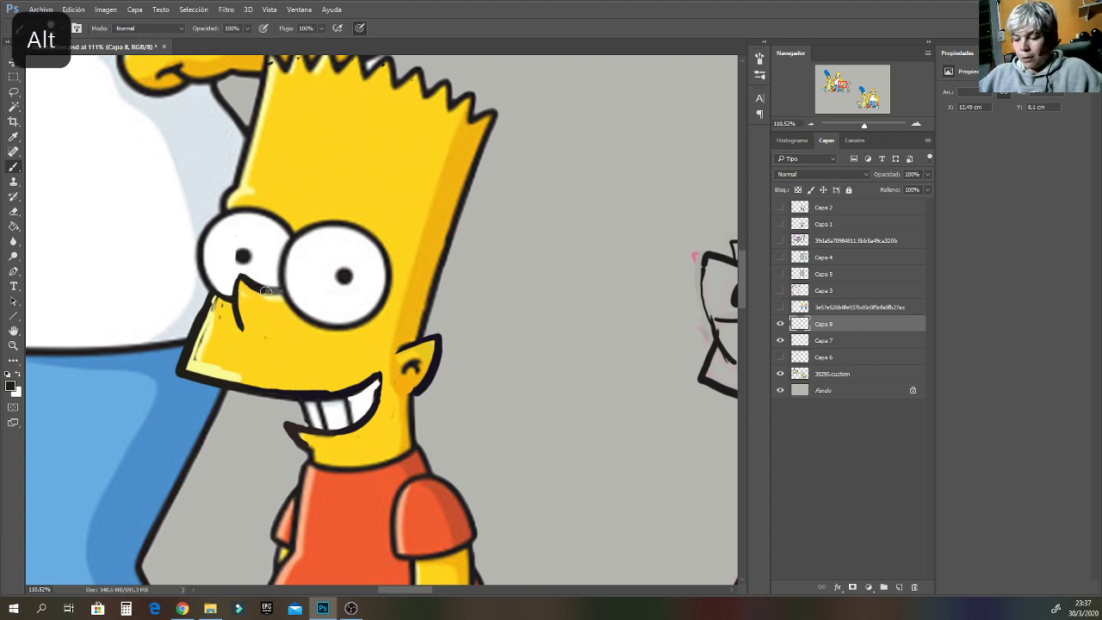
pyautogui.moveTo(865, 125); pyautogui.dragTo(856, 129)
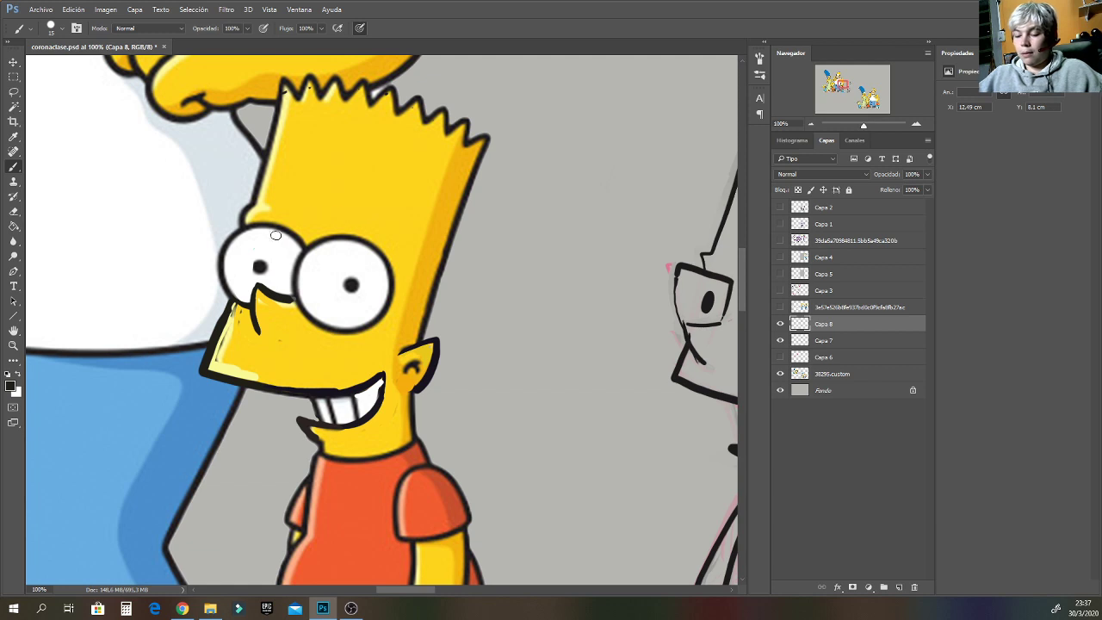
pyautogui.press('alt')
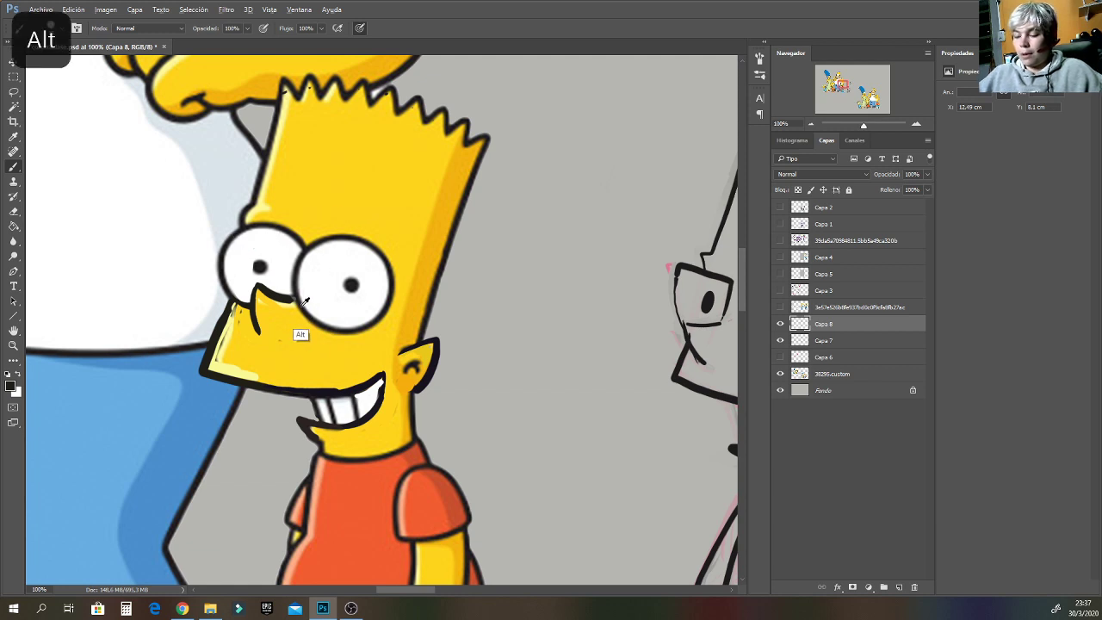
pyautogui.moveTo(295, 292); pyautogui.dragTo(306, 256)
pyautogui.moveTo(298, 267); pyautogui.dragTo(347, 230)
pyautogui.hotkey('ctrl', 'alt', 'z')
# Outline both of the original Bart's eyes in thick black as slanted ovals that give a menacing look.
pyautogui.keyDown('alt'); pyautogui.click(279, 296); pyautogui.keyUp('alt')
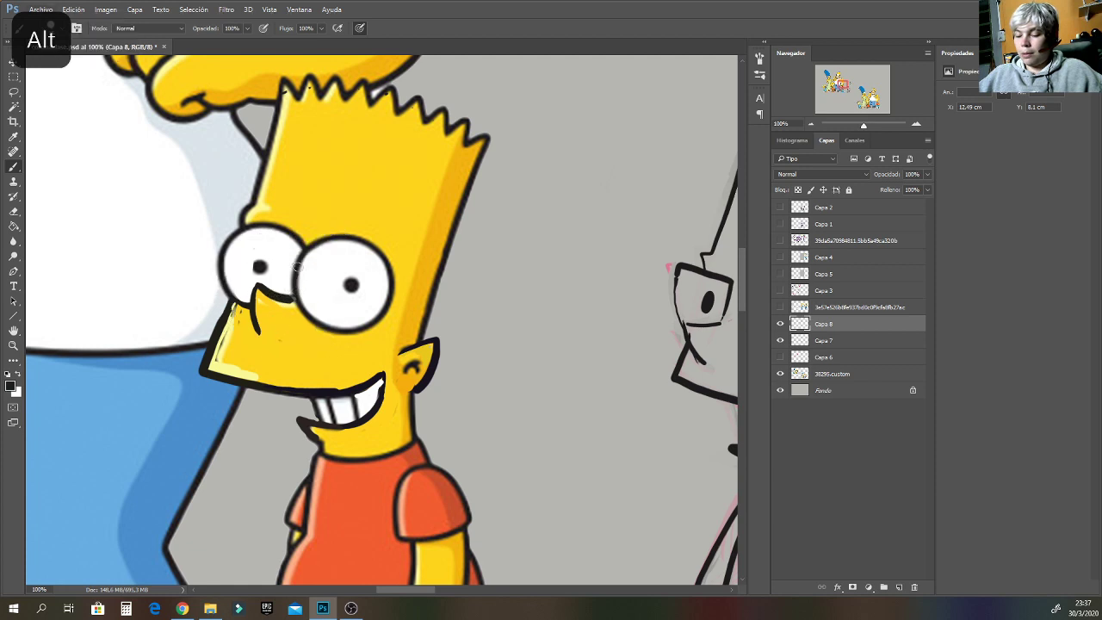
pyautogui.moveTo(298, 269)
pyautogui.mouseDown()
pyautogui.moveTo(345, 230)
pyautogui.moveTo(389, 239)
pyautogui.moveTo(390, 287)
pyautogui.moveTo(341, 318)
pyautogui.moveTo(299, 302)
pyautogui.moveTo(295, 276)
pyautogui.moveTo(326, 239)
pyautogui.moveTo(372, 231)
pyautogui.moveTo(394, 247)
pyautogui.mouseUp()
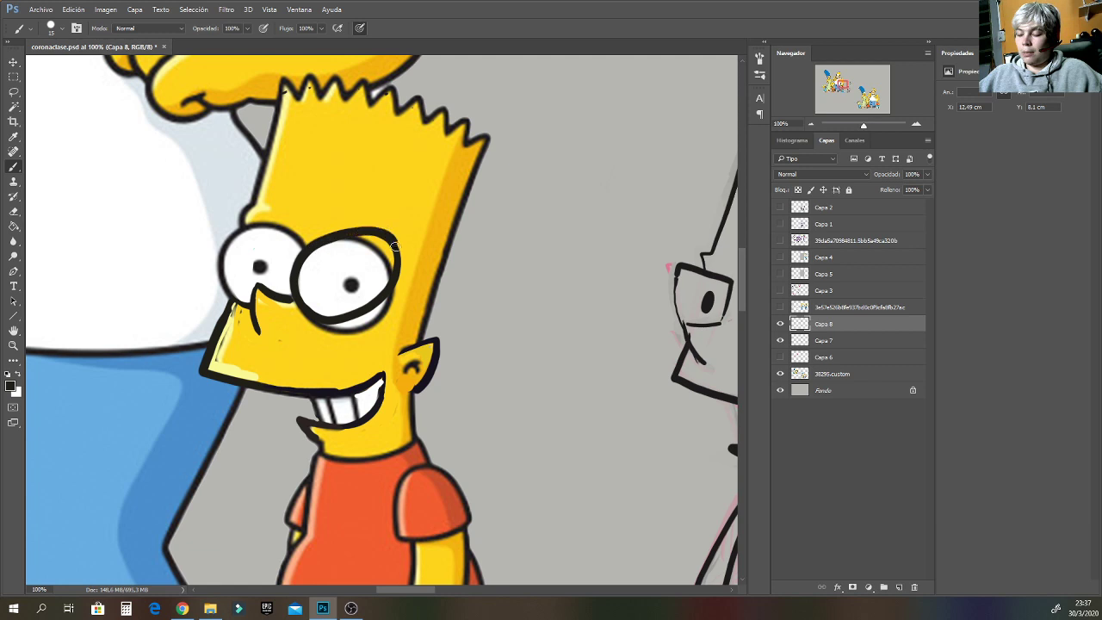
pyautogui.moveTo(373, 302); pyautogui.dragTo(353, 319)
pyautogui.moveTo(401, 260)
pyautogui.mouseDown()
pyautogui.moveTo(368, 230)
pyautogui.moveTo(313, 247)
pyautogui.moveTo(294, 284)
pyautogui.moveTo(349, 317)
pyautogui.mouseUp()
pyautogui.moveTo(295, 265)
pyautogui.mouseDown()
pyautogui.moveTo(285, 231)
pyautogui.moveTo(240, 224)
pyautogui.moveTo(227, 253)
pyautogui.moveTo(231, 298)
pyautogui.mouseUp()
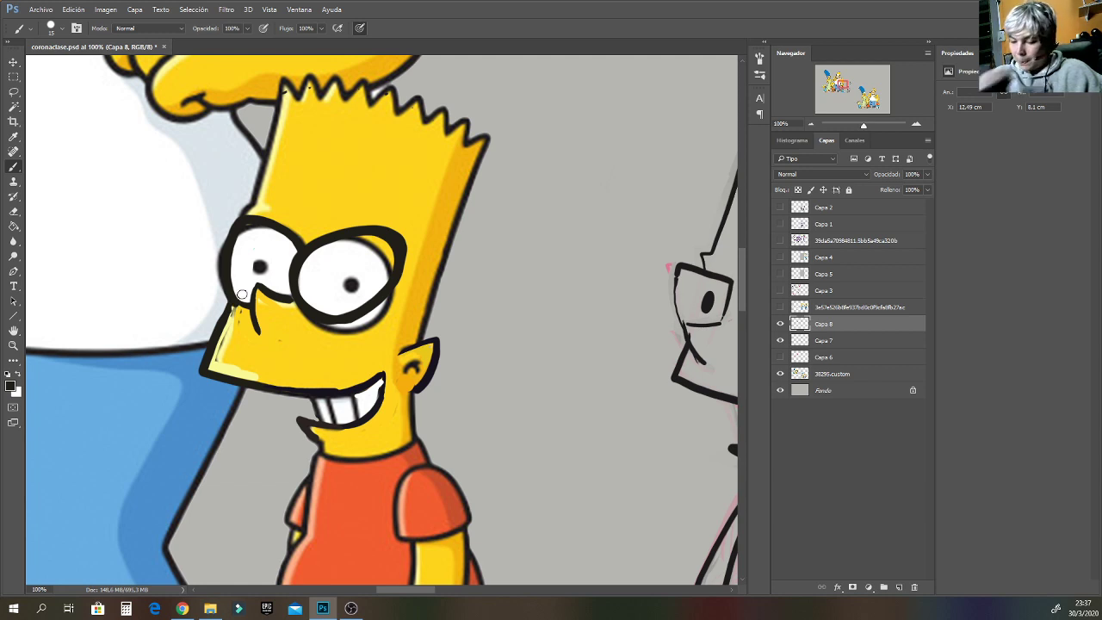
# Cover the leftover round outlines beside the far eye and beneath the near eye with sampled surrounding colours.
pyautogui.keyDown('alt'); pyautogui.click(222, 253); pyautogui.keyUp('alt')
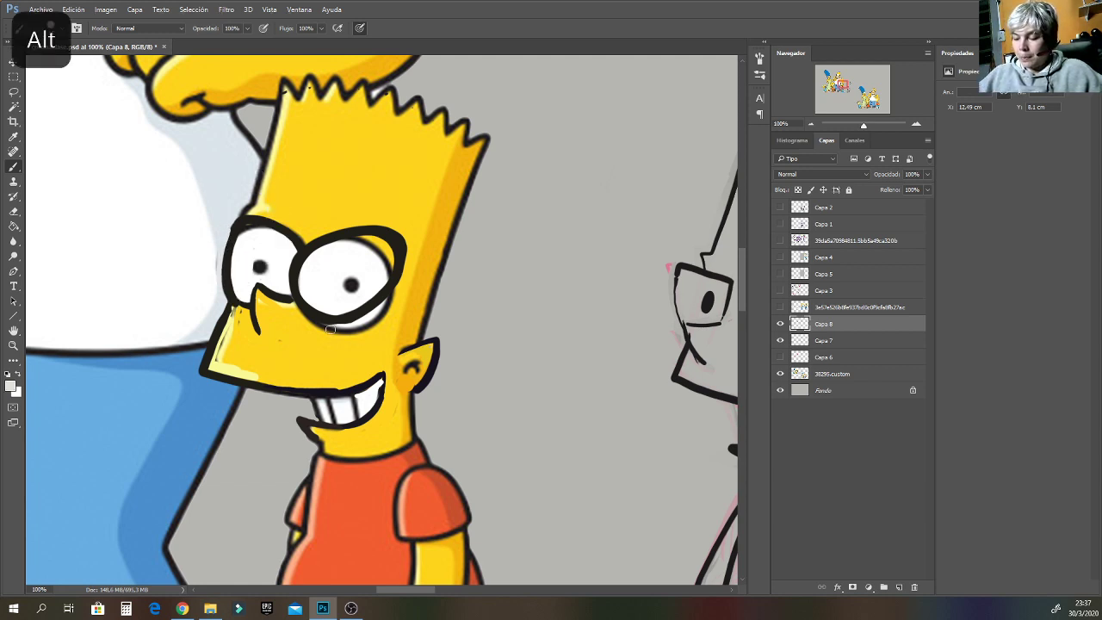
pyautogui.moveTo(330, 330)
pyautogui.mouseDown()
pyautogui.moveTo(310, 320)
pyautogui.moveTo(362, 331)
pyautogui.moveTo(387, 306)
pyautogui.moveTo(365, 335)
pyautogui.moveTo(334, 337)
pyautogui.mouseUp()
pyautogui.keyDown('alt'); pyautogui.click(311, 320); pyautogui.keyUp('alt')
# Fill the near eye's new corner with white, paint over both round pupils, and redraw them as narrow black ovals.
pyautogui.keyDown('alt'); pyautogui.click(379, 274); pyautogui.keyUp('alt')
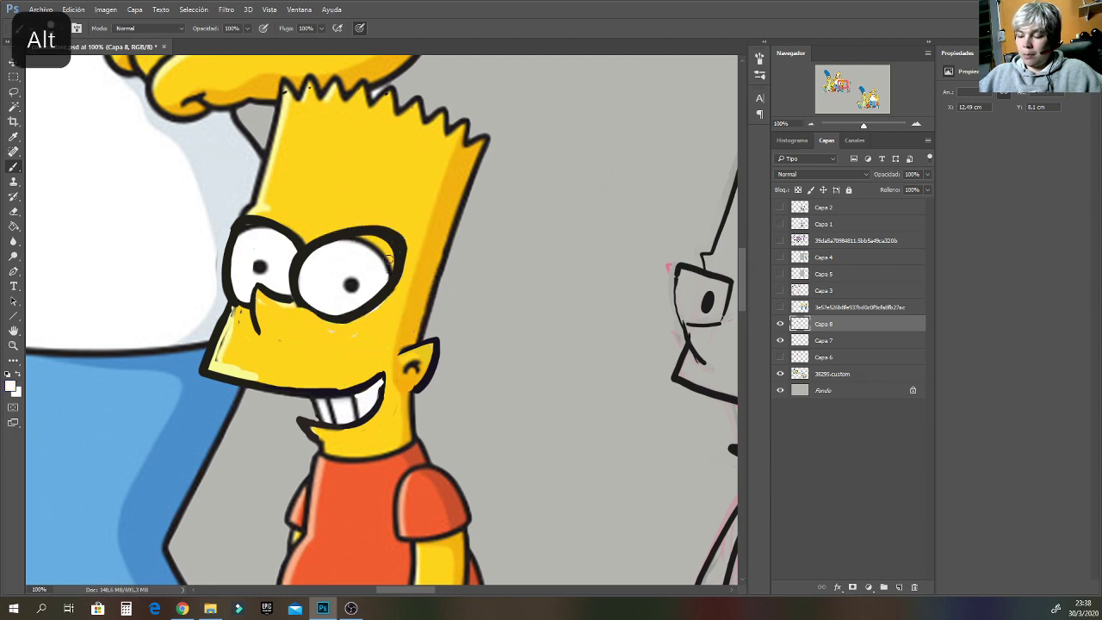
pyautogui.moveTo(389, 260)
pyautogui.mouseDown()
pyautogui.moveTo(363, 254)
pyautogui.moveTo(353, 285)
pyautogui.mouseUp()
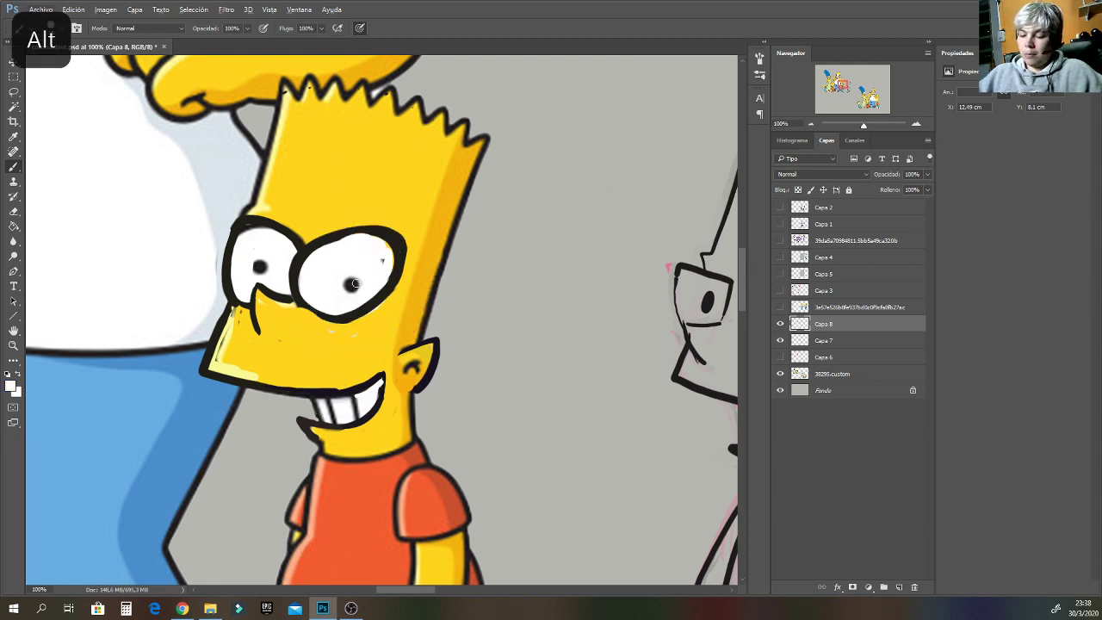
pyautogui.moveTo(258, 265); pyautogui.dragTo(260, 267)
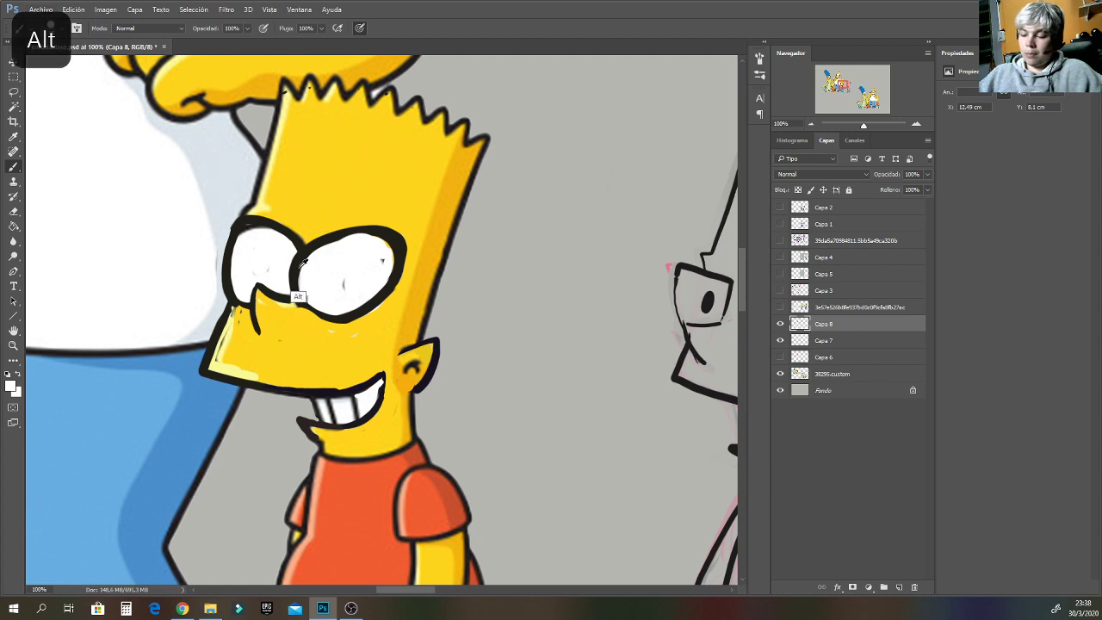
pyautogui.keyDown('alt'); pyautogui.click(297, 297); pyautogui.keyUp('alt')
pyautogui.moveTo(338, 268); pyautogui.dragTo(340, 274)
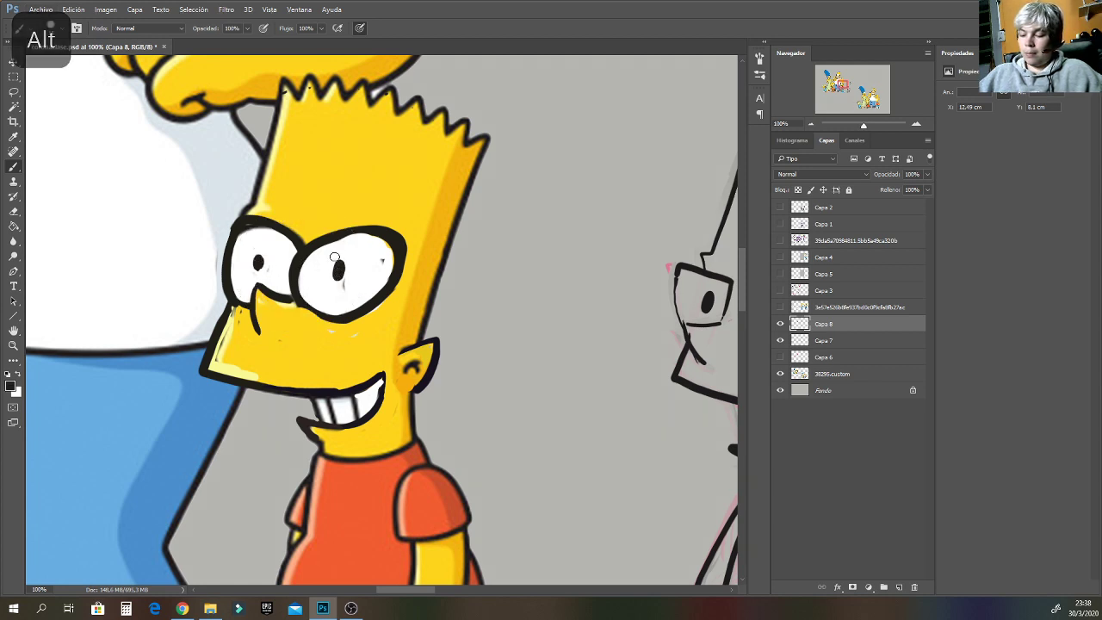
# Draw a pointed black brow above the far eye, fill it pale yellow, and reinforce the forehead outline up to the first hair spike.
pyautogui.moveTo(230, 207)
pyautogui.mouseDown()
pyautogui.moveTo(253, 197)
pyautogui.moveTo(249, 211)
pyautogui.mouseUp()
pyautogui.keyDown('alt'); pyautogui.click(263, 208); pyautogui.keyUp('alt')
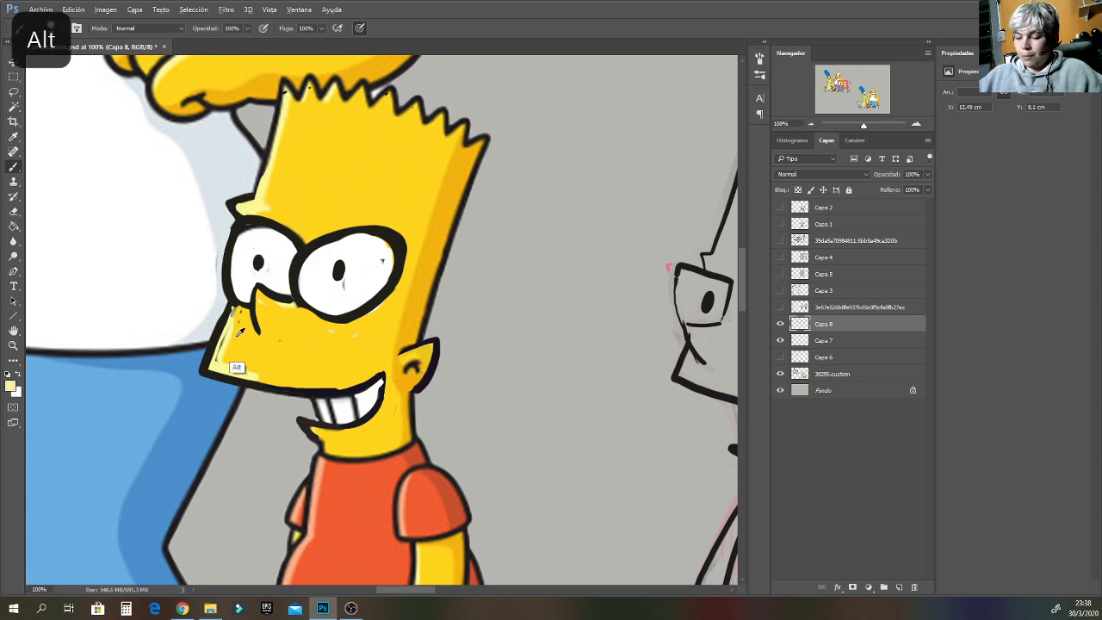
pyautogui.moveTo(246, 374); pyautogui.dragTo(221, 319)
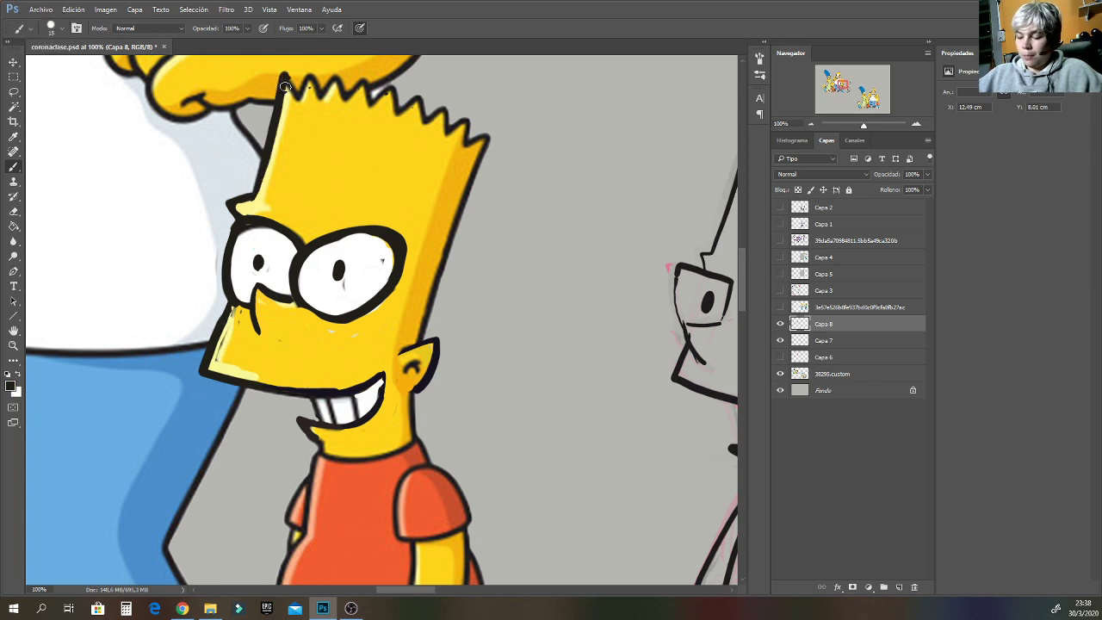
# Extend the neck downward in skin yellow to form a V-neck, outline it in black, and clean up the edge with background grey.
pyautogui.keyDown('alt'); pyautogui.click(325, 454); pyautogui.keyUp('alt')
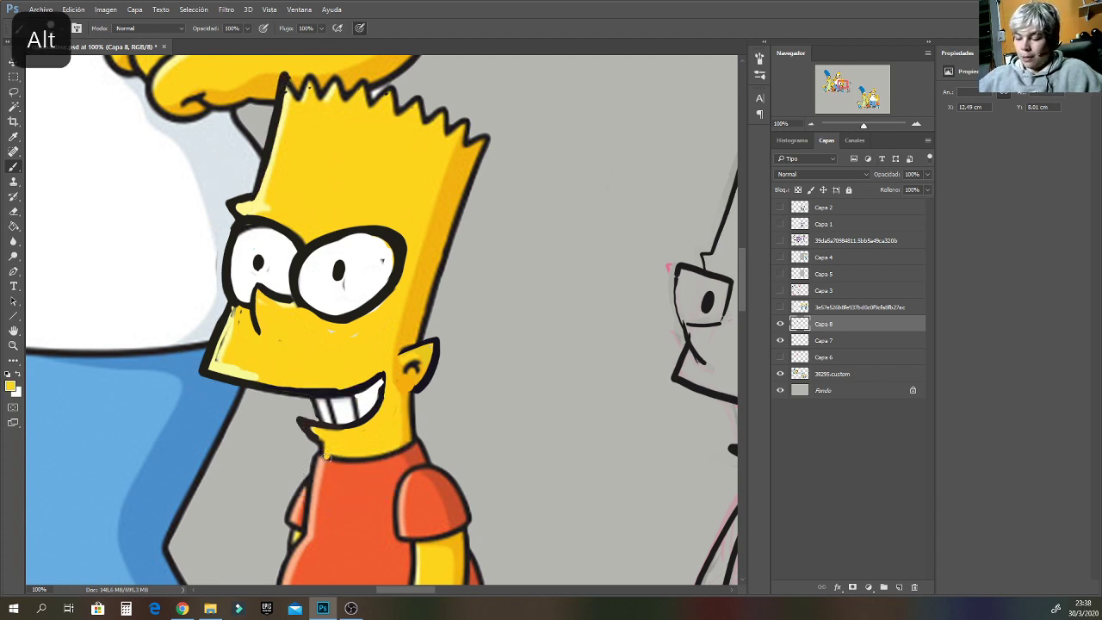
pyautogui.moveTo(353, 483)
pyautogui.mouseDown()
pyautogui.moveTo(408, 444)
pyautogui.moveTo(355, 477)
pyautogui.moveTo(360, 464)
pyautogui.moveTo(327, 466)
pyautogui.moveTo(341, 497)
pyautogui.moveTo(420, 446)
pyautogui.mouseUp()
pyautogui.keyDown('alt'); pyautogui.click(319, 441); pyautogui.keyUp('alt')
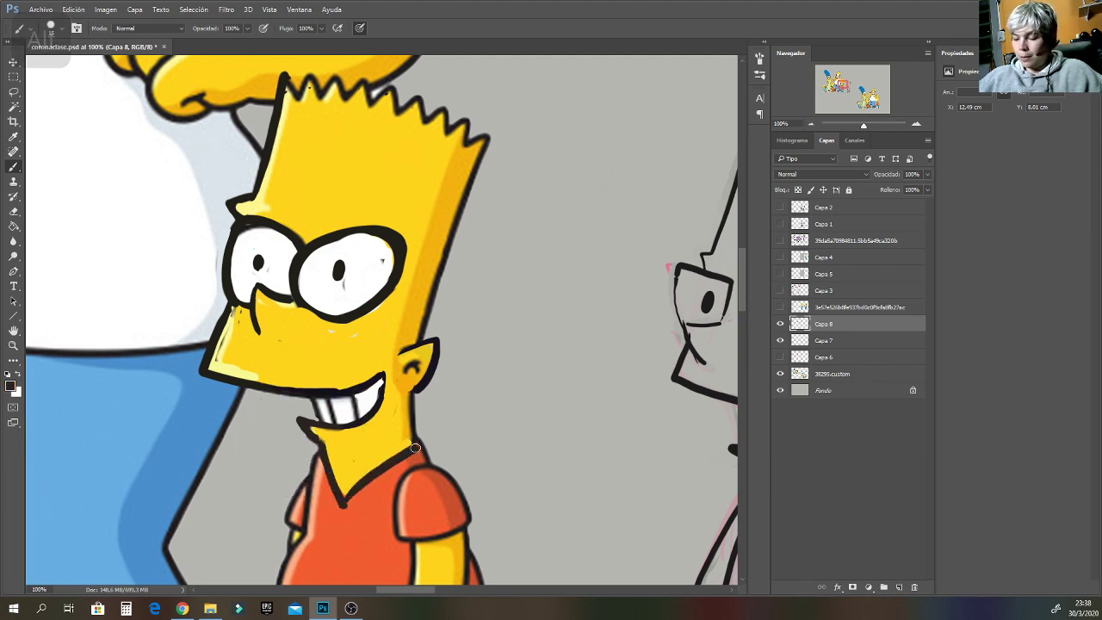
pyautogui.keyDown('alt'); pyautogui.click(334, 452); pyautogui.keyUp('alt')
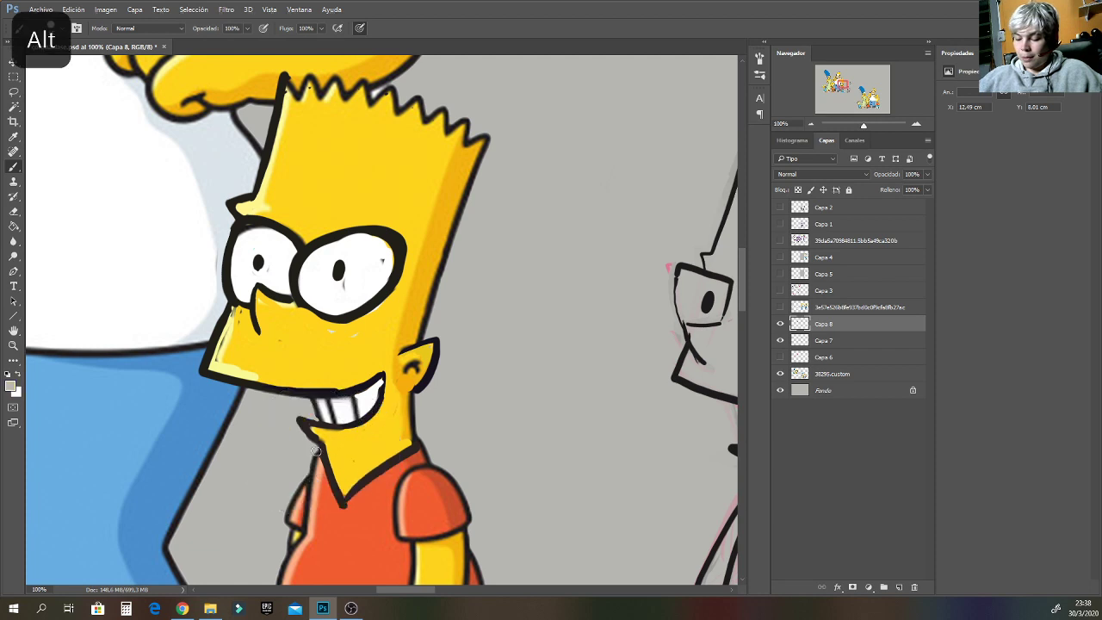
# Reshape the original Bart's far sleeve with straighter black outlines and fill it with sampled shirt orange, covering the old rounded edge.
pyautogui.keyDown('alt'); pyautogui.click(329, 488); pyautogui.keyUp('alt')
pyautogui.moveTo(322, 458); pyautogui.dragTo(307, 536)
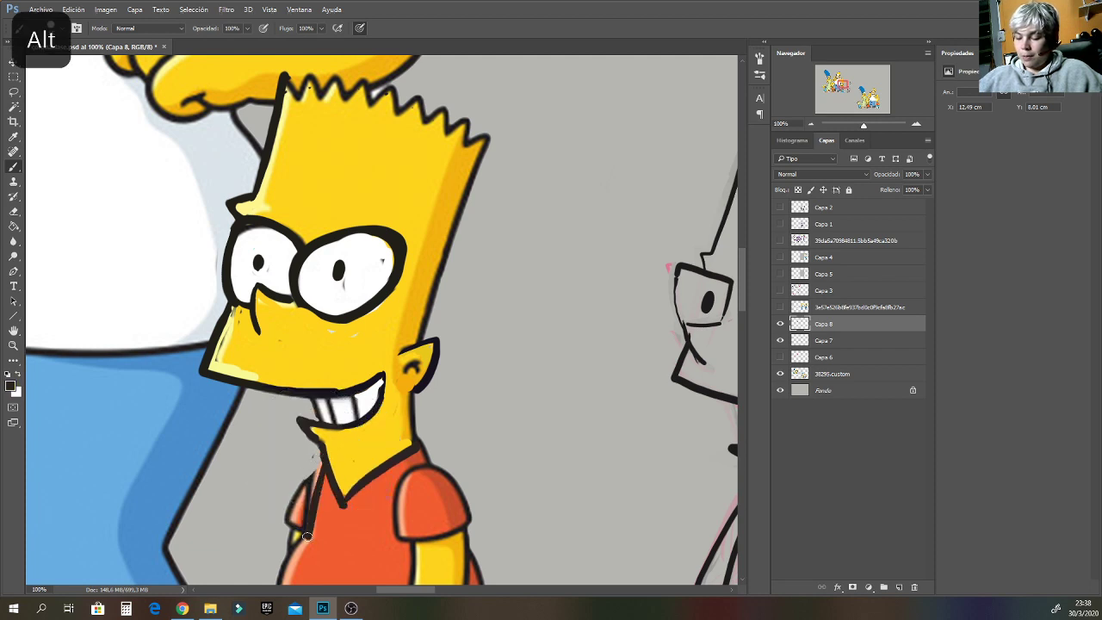
pyautogui.keyDown('alt'); pyautogui.click(304, 507); pyautogui.keyUp('alt')
pyautogui.moveTo(316, 473); pyautogui.dragTo(302, 517)
pyautogui.keyDown('alt'); pyautogui.click(295, 552); pyautogui.keyUp('alt')
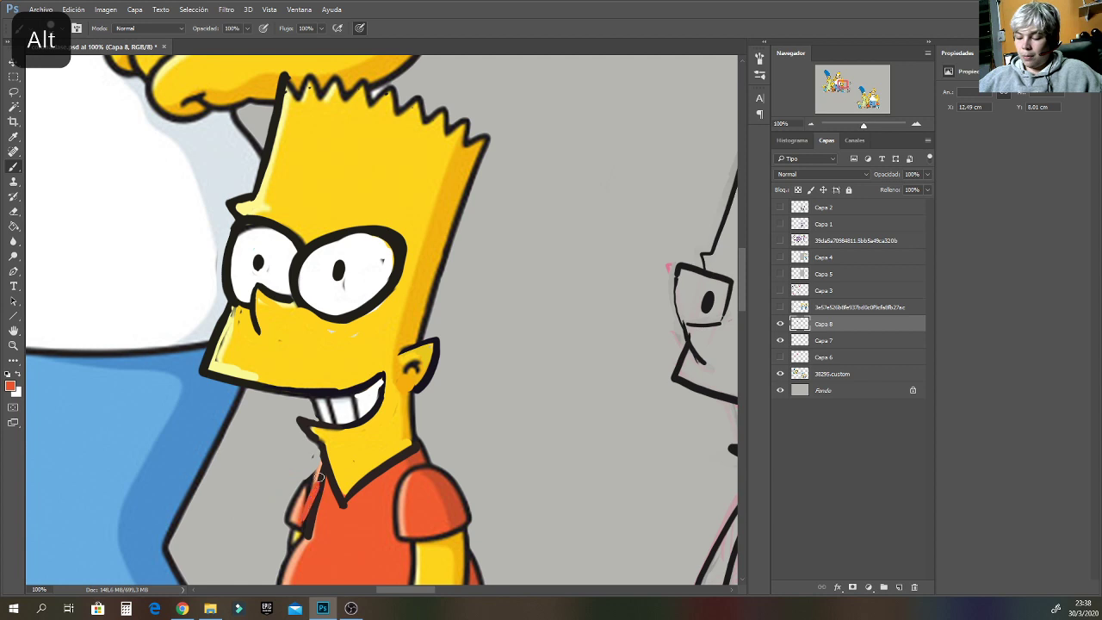
pyautogui.keyDown('alt'); pyautogui.click(289, 549); pyautogui.keyUp('alt')
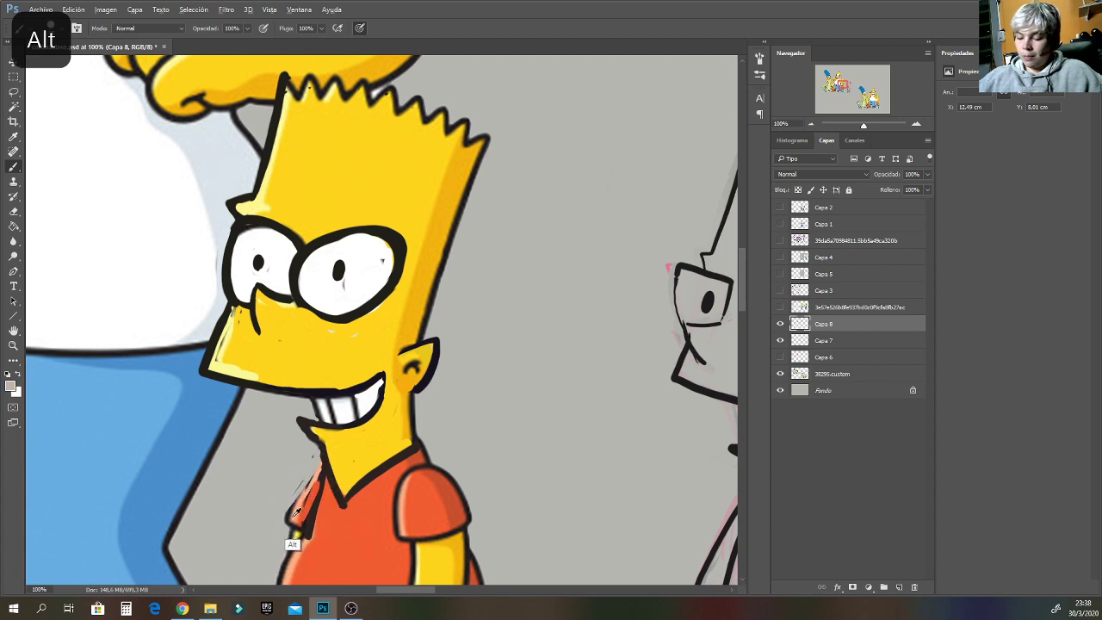
pyautogui.keyDown('alt'); pyautogui.click(309, 522); pyautogui.keyUp('alt')
pyautogui.moveTo(322, 468); pyautogui.dragTo(295, 508)
pyautogui.keyDown('alt'); pyautogui.click(296, 517); pyautogui.keyUp('alt')
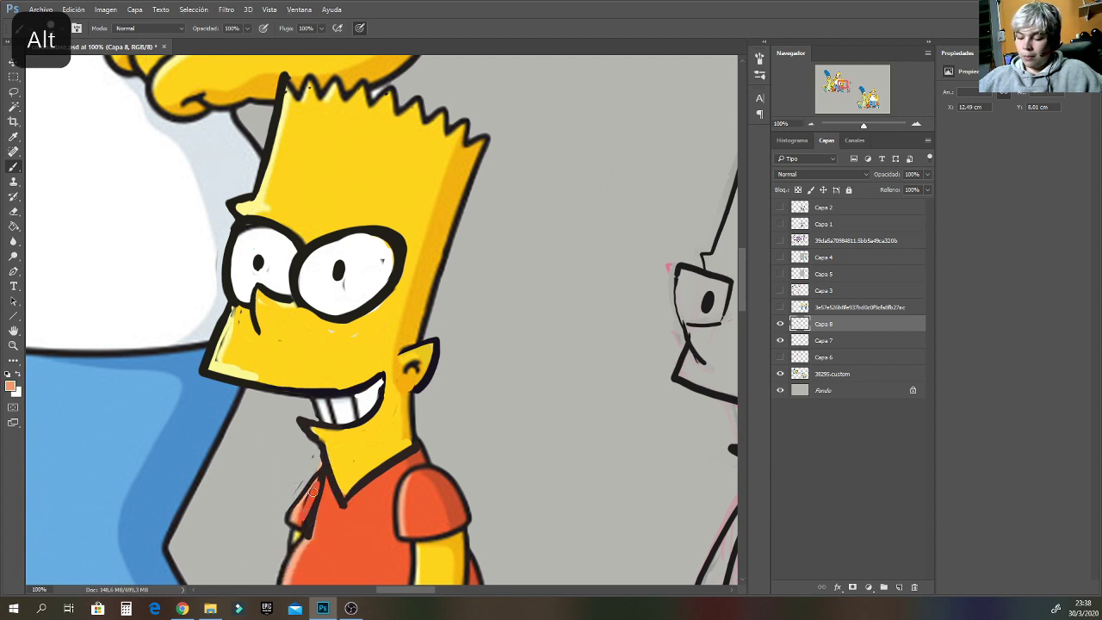
# Reshape Bart's shirt by filling its far side straight down to a flared, angular hem in sampled orange over the old rounded outline.
pyautogui.moveTo(864, 129); pyautogui.dragTo(862, 131)
pyautogui.moveTo(839, 82); pyautogui.dragTo(837, 85)
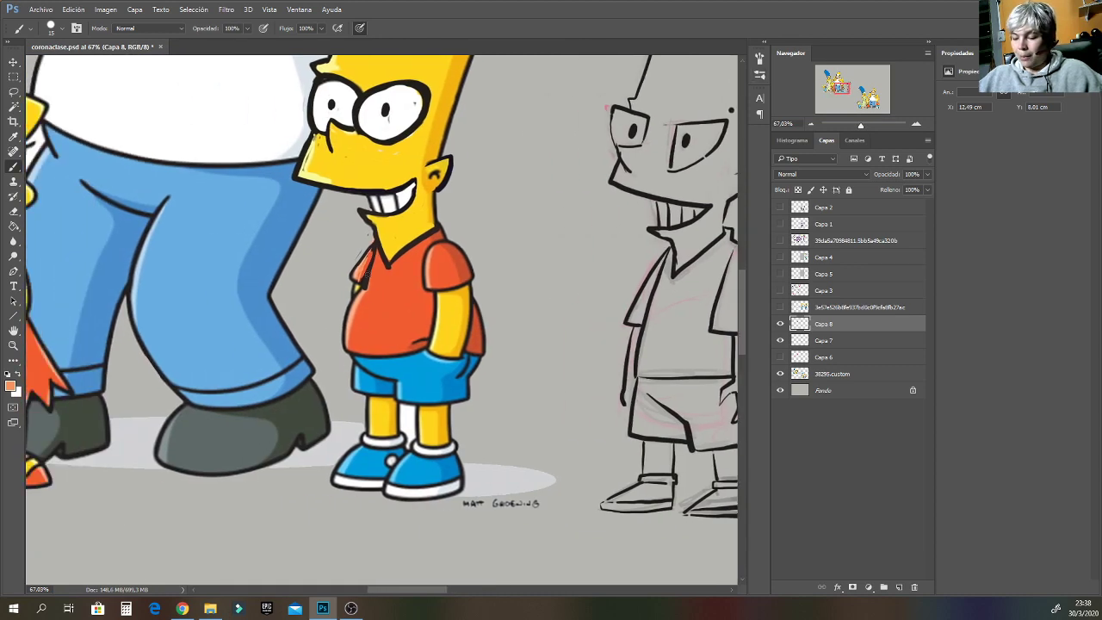
pyautogui.keyDown('alt'); pyautogui.click(349, 304); pyautogui.keyUp('alt')
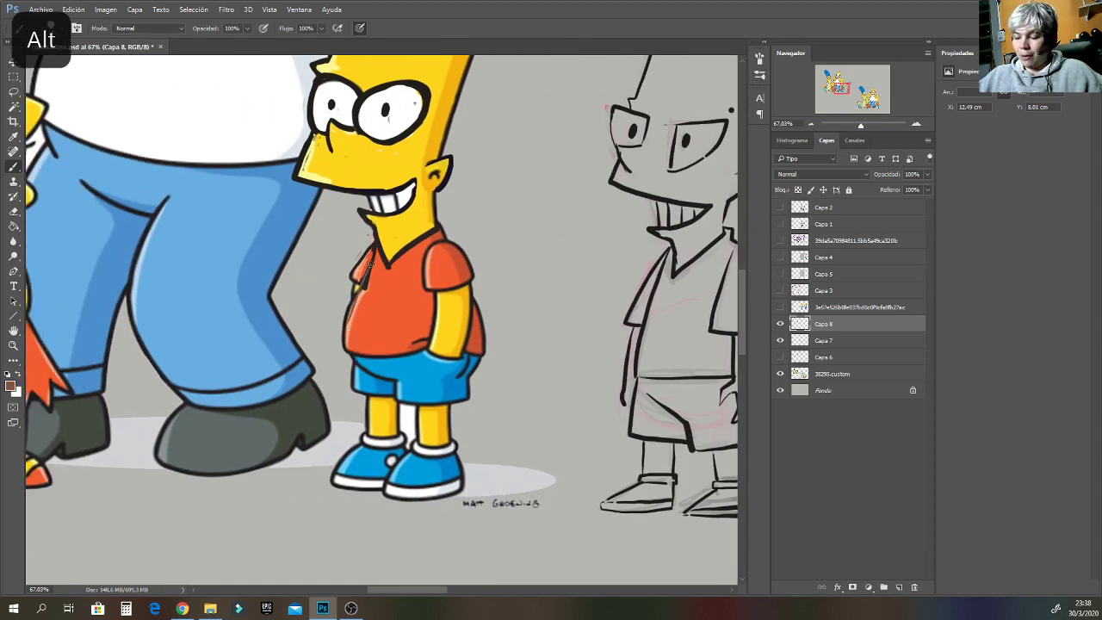
pyautogui.hotkey('ctrl', 'z')
pyautogui.keyDown('alt'); pyautogui.click(352, 291); pyautogui.keyUp('alt')
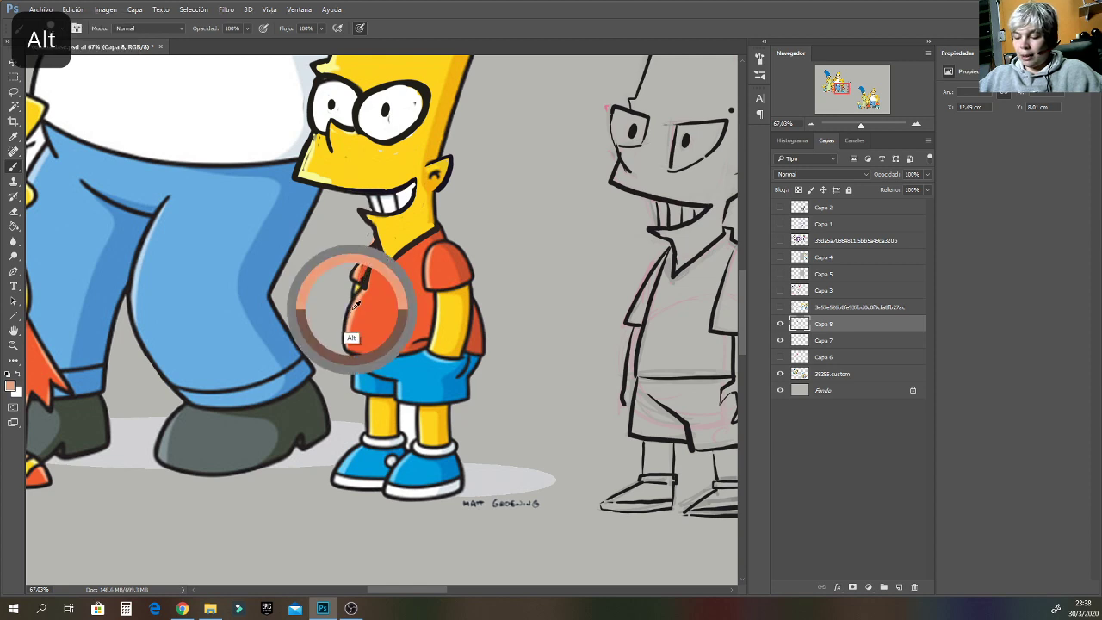
pyautogui.moveTo(355, 297); pyautogui.dragTo(369, 261)
pyautogui.moveTo(350, 320); pyautogui.dragTo(369, 265)
pyautogui.moveTo(343, 338)
pyautogui.mouseDown()
pyautogui.moveTo(350, 320)
pyautogui.moveTo(425, 355)
pyautogui.mouseUp()
pyautogui.keyDown('alt'); pyautogui.click(335, 357); pyautogui.keyUp('alt')
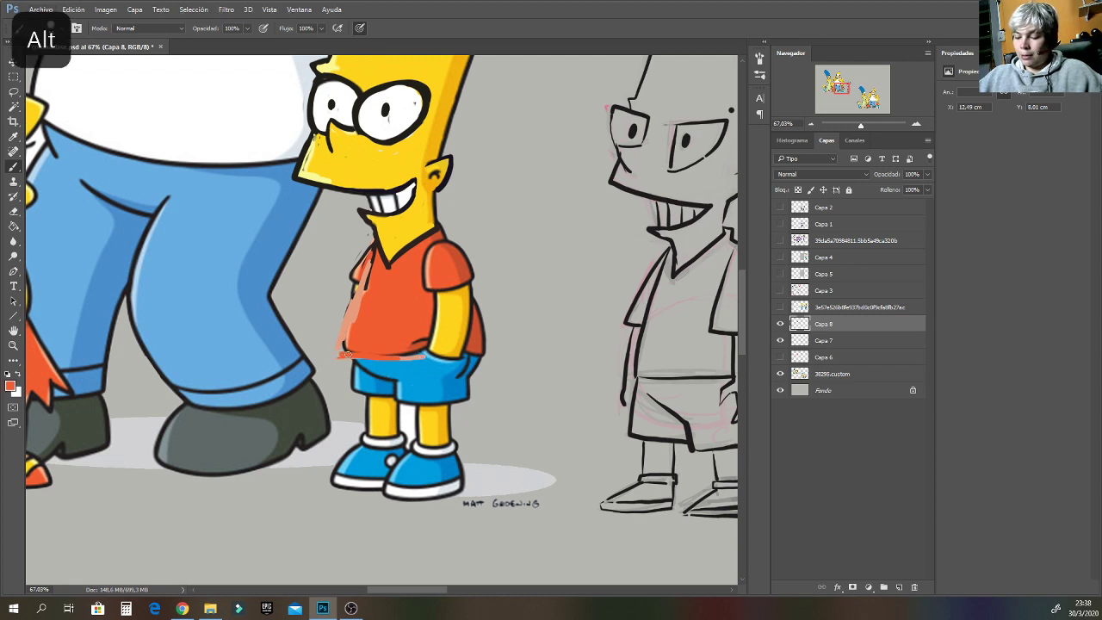
pyautogui.moveTo(343, 342)
pyautogui.mouseDown()
pyautogui.moveTo(355, 286)
pyautogui.moveTo(341, 353)
pyautogui.moveTo(357, 324)
pyautogui.mouseUp()
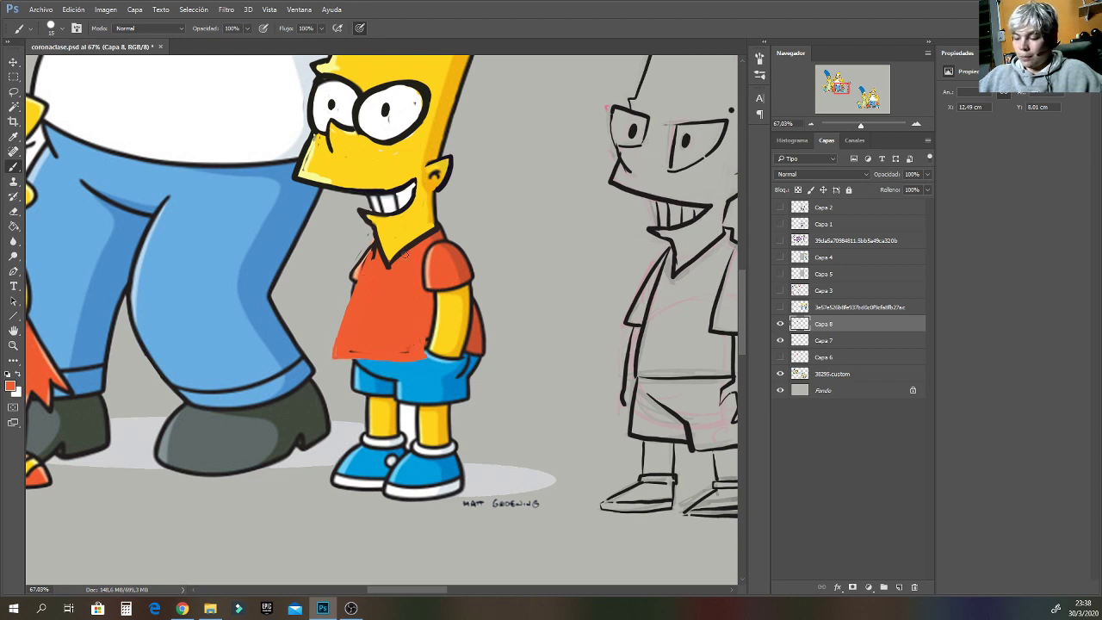
# Outline the flared shirt with straight black lines along its sides and hem, squaring off the part behind the near arm.
pyautogui.keyDown('alt'); pyautogui.click(387, 259); pyautogui.keyUp('alt')
pyautogui.moveTo(365, 261)
pyautogui.mouseDown()
pyautogui.moveTo(332, 358)
pyautogui.moveTo(434, 357)
pyautogui.moveTo(473, 298)
pyautogui.moveTo(482, 343)
pyautogui.moveTo(468, 291)
pyautogui.mouseUp()
pyautogui.keyDown('alt'); pyautogui.click(488, 305); pyautogui.keyUp('alt')
pyautogui.keyDown('alt'); pyautogui.click(423, 356); pyautogui.keyUp('alt')
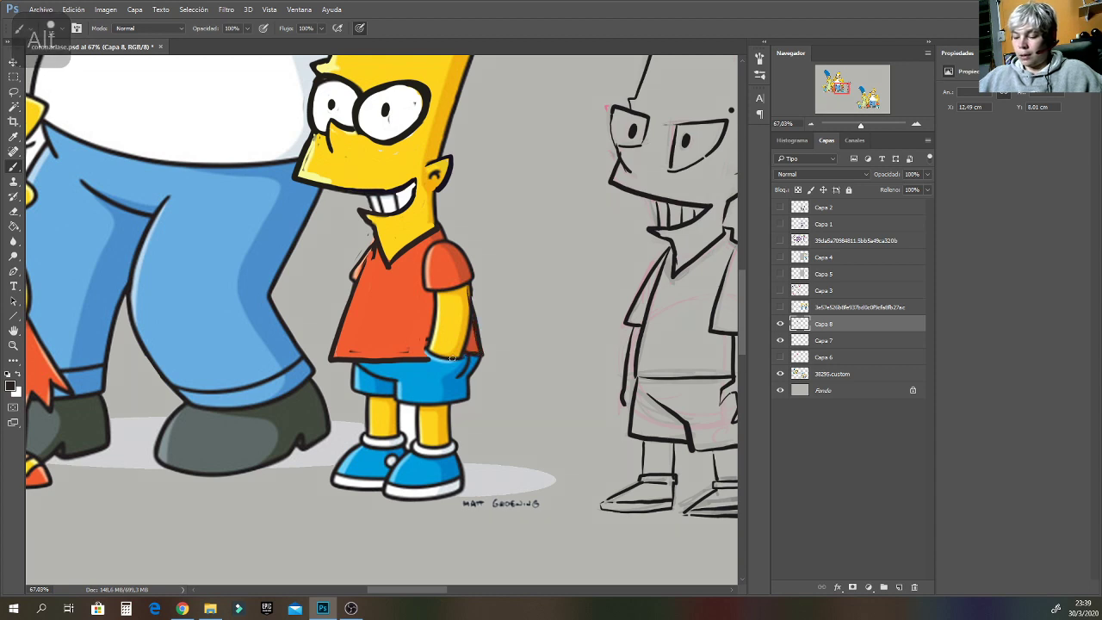
# Redraw Bart's shorts with a dark diagonal inner-leg line and straighter black side outlines, covering the old rounded edge with grey.
pyautogui.keyDown('alt'); pyautogui.click(374, 375); pyautogui.keyUp('alt')
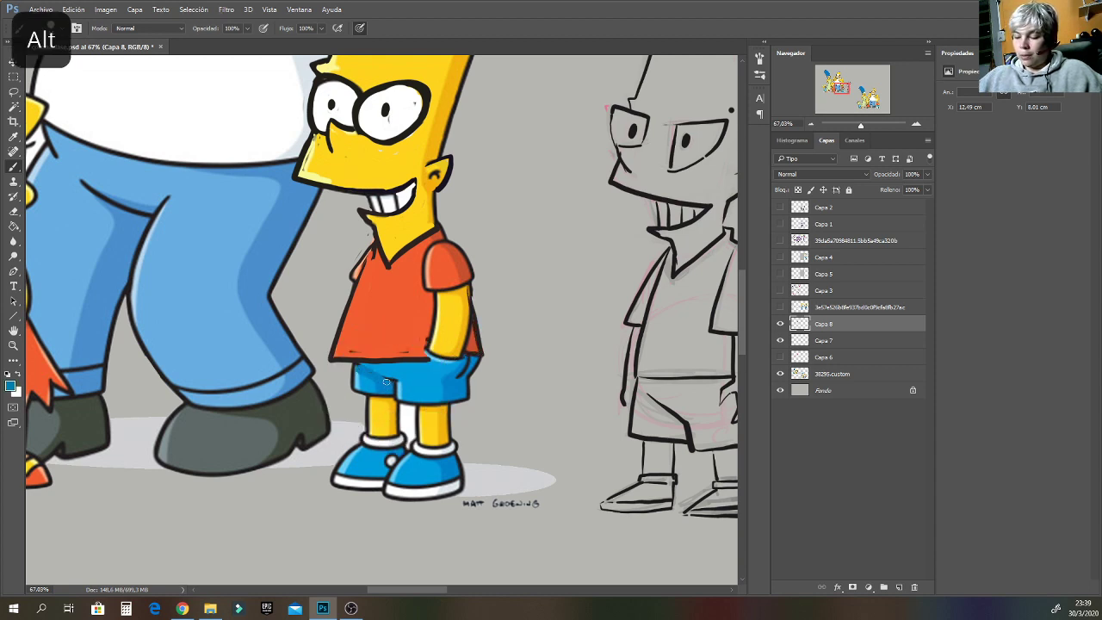
pyautogui.keyDown('alt'); pyautogui.click(392, 373); pyautogui.keyUp('alt')
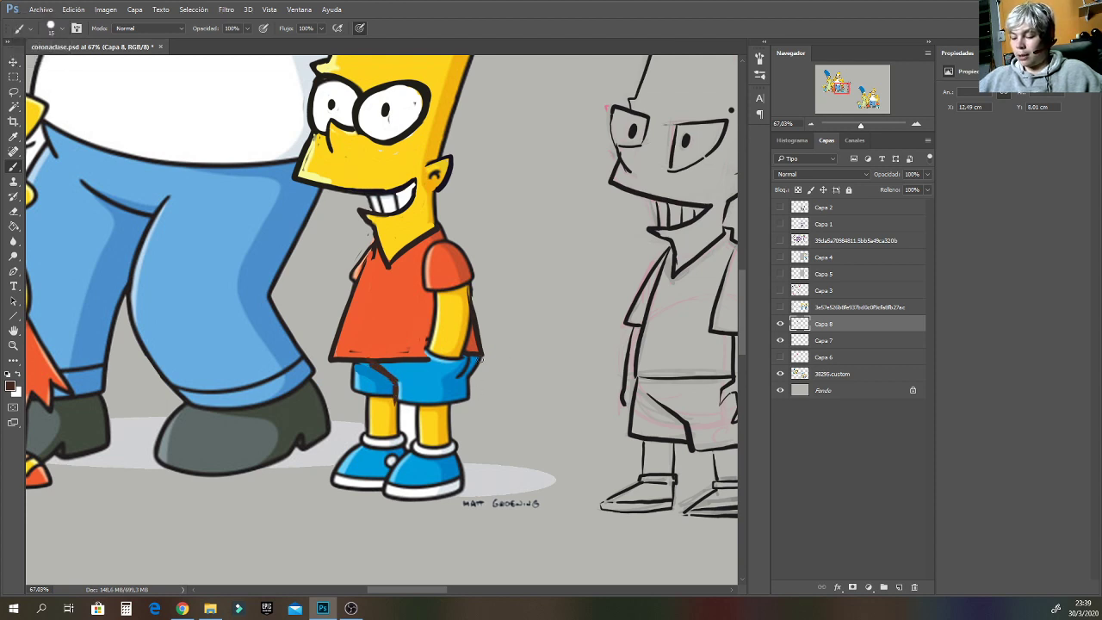
pyautogui.keyDown('alt'); pyautogui.click(471, 364); pyautogui.keyUp('alt')
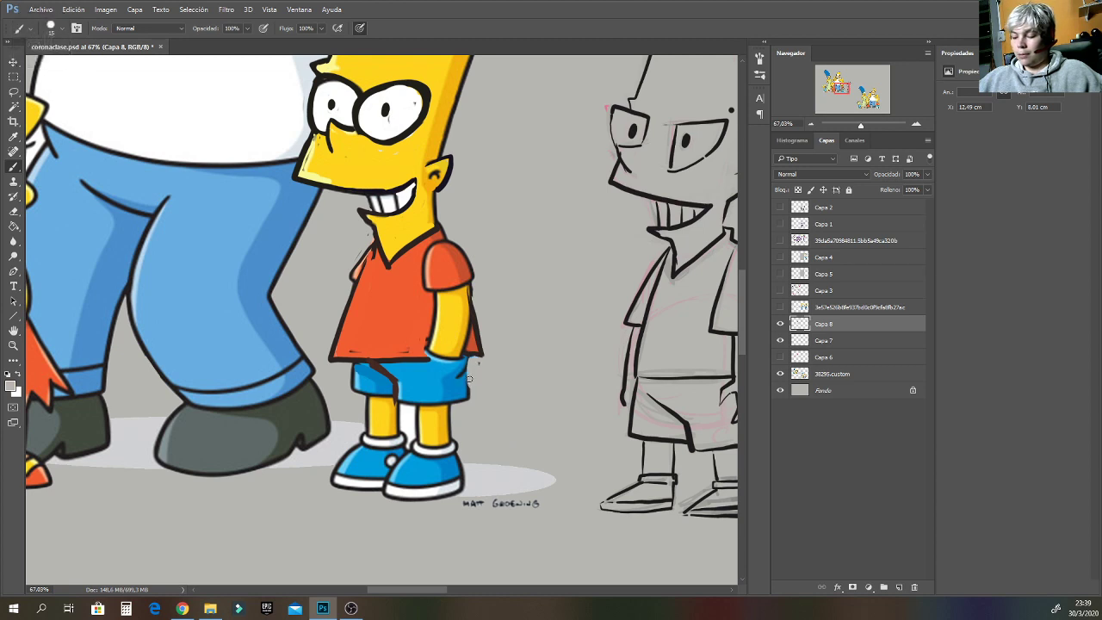
pyautogui.keyDown('alt'); pyautogui.click(468, 357); pyautogui.keyUp('alt')
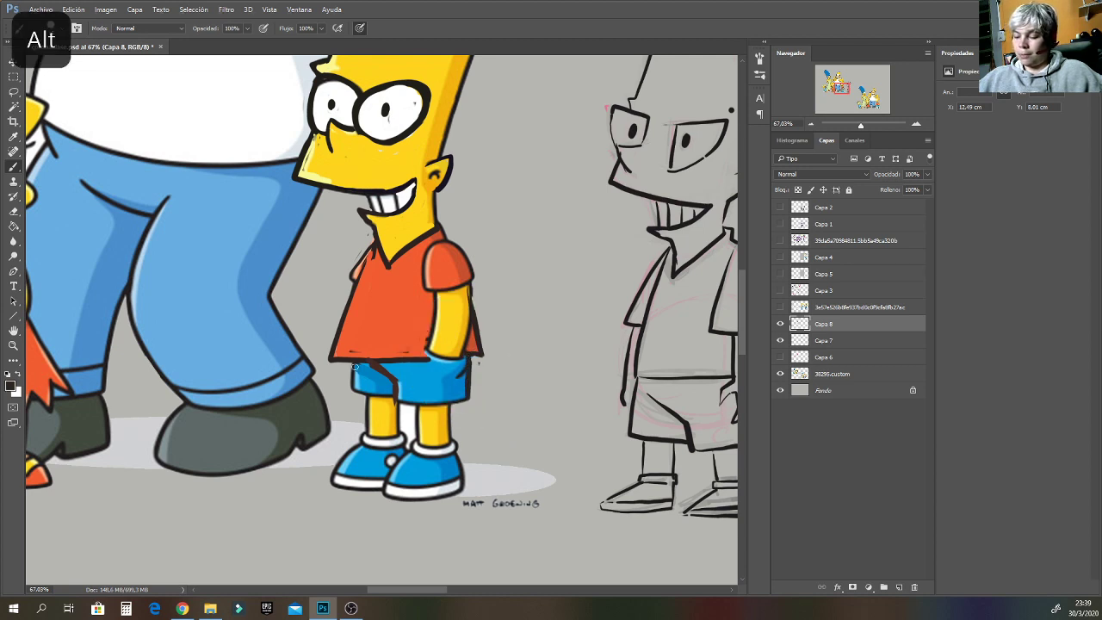
pyautogui.moveTo(354, 367)
pyautogui.mouseDown()
pyautogui.moveTo(362, 393)
pyautogui.moveTo(395, 401)
pyautogui.mouseUp()
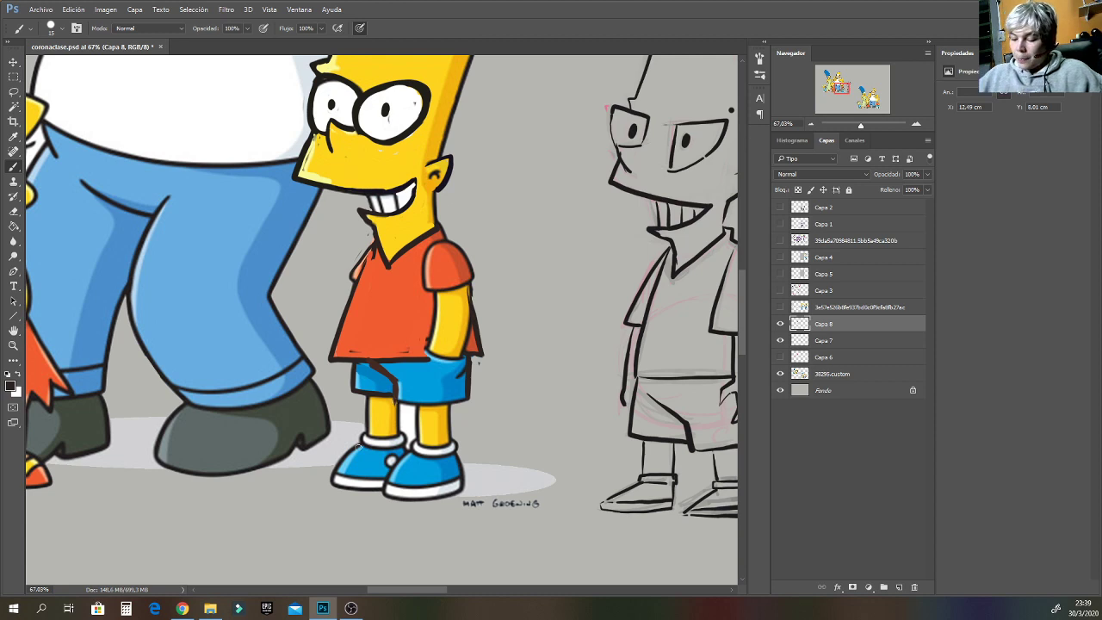
# Sharpen Bart's shoes by covering the rounded insteps with sampled background and blue and redrawing straight dark edges, undoing the last stroke.
pyautogui.keyDown('alt'); pyautogui.click(329, 479); pyautogui.keyUp('alt')
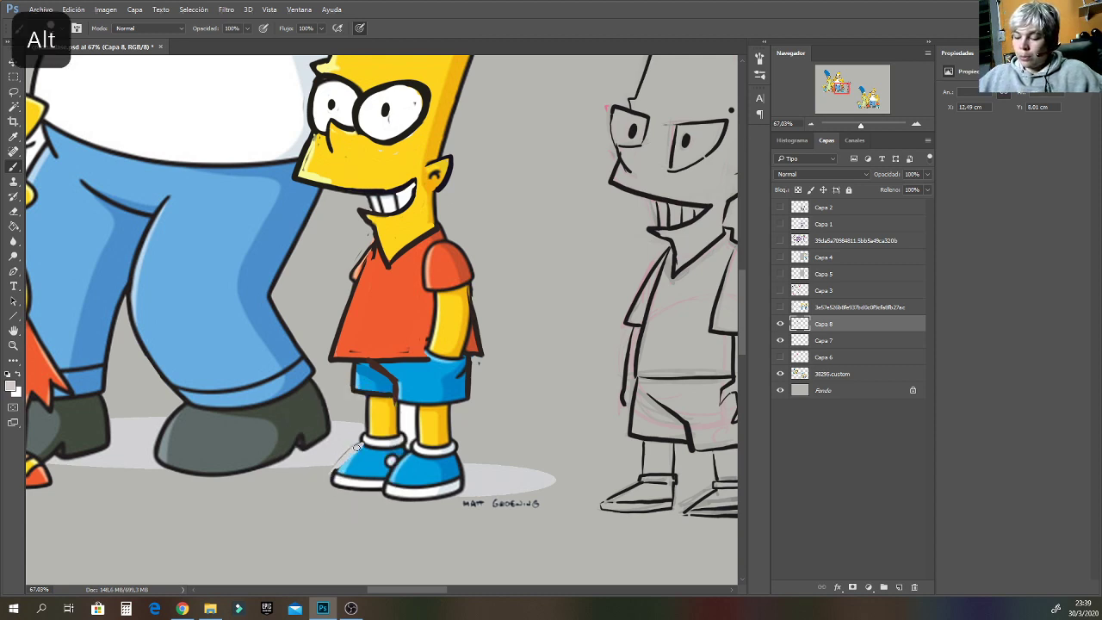
pyautogui.keyDown('alt'); pyautogui.click(403, 458); pyautogui.keyUp('alt')
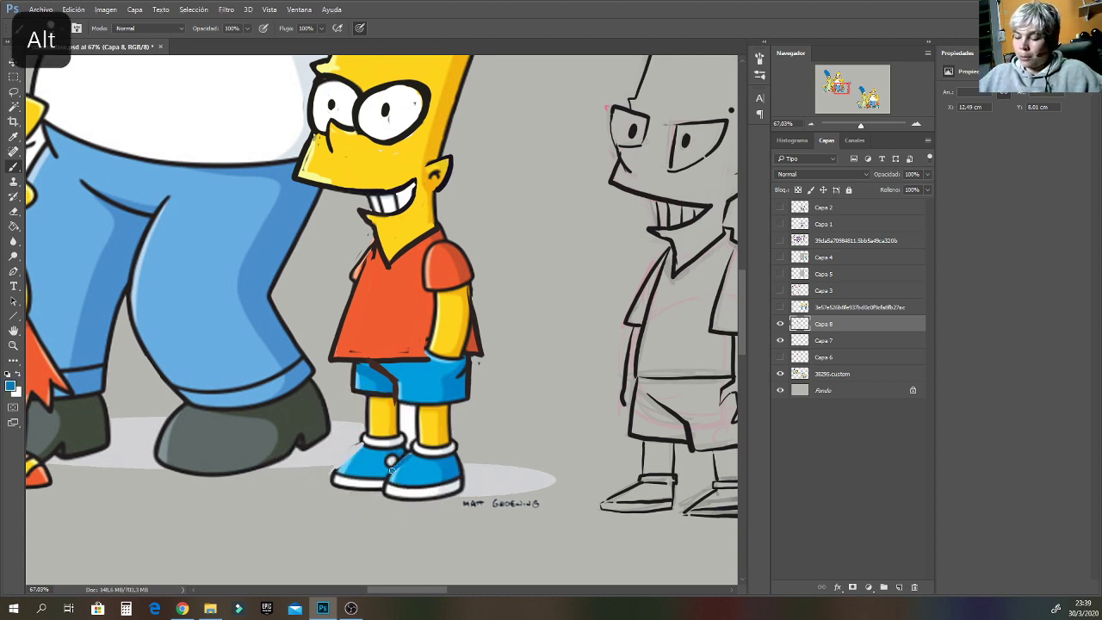
pyautogui.keyDown('alt'); pyautogui.click(460, 402); pyautogui.keyUp('alt')
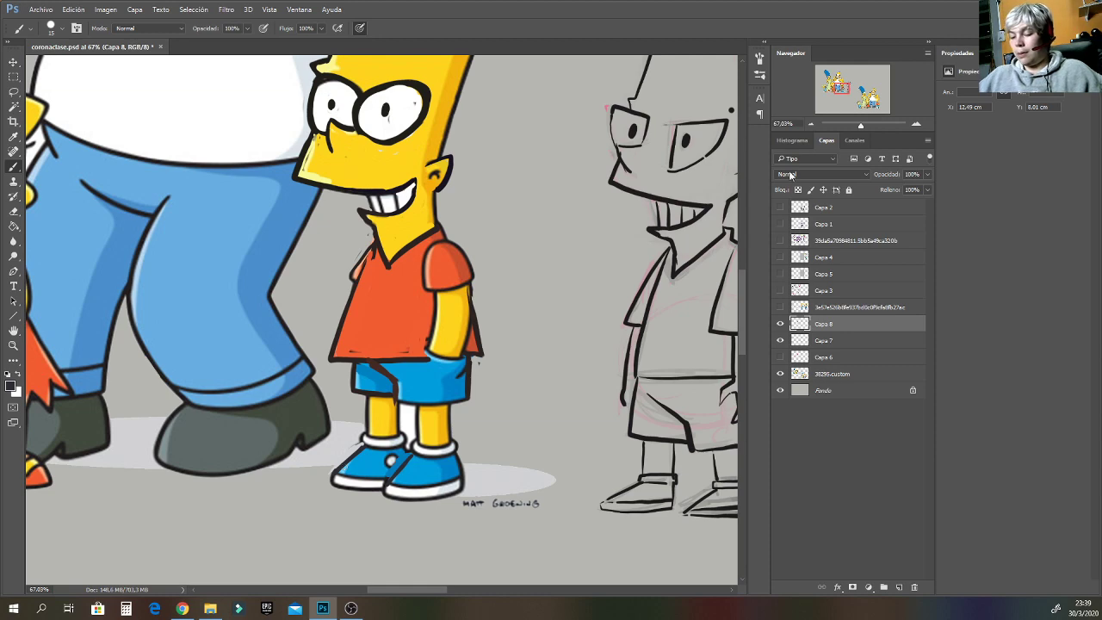
pyautogui.hotkey('ctrl', 'z')
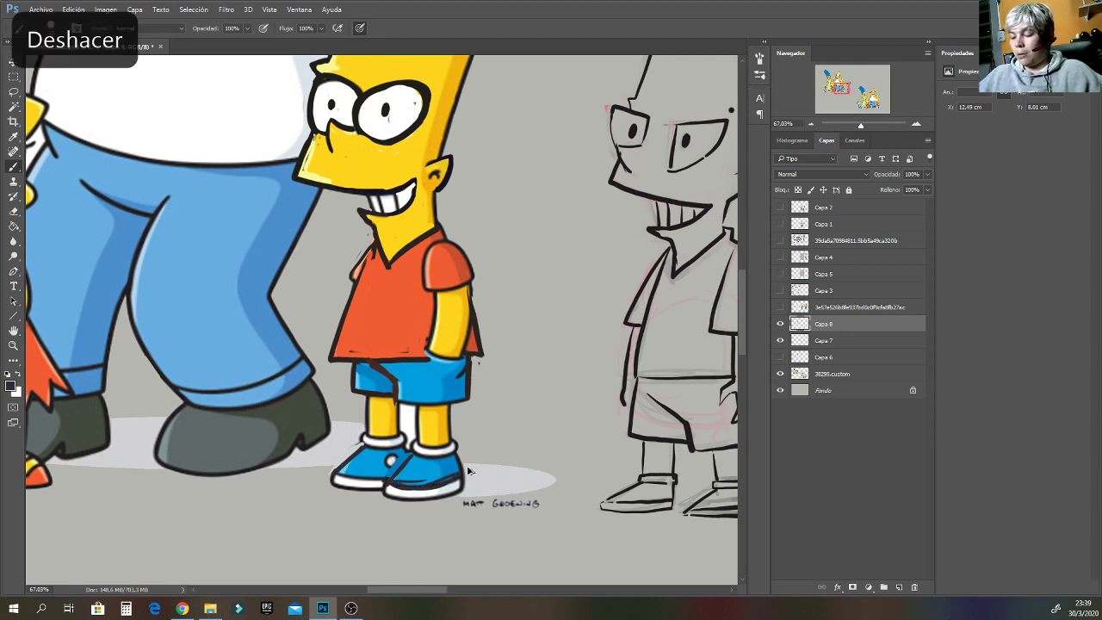
# Reshape Bart's near sleeve into an angular trapezoid with sampled orange fill, straight black outlines and a pointed outer corner.
pyautogui.moveTo(844, 110); pyautogui.dragTo(835, 94)
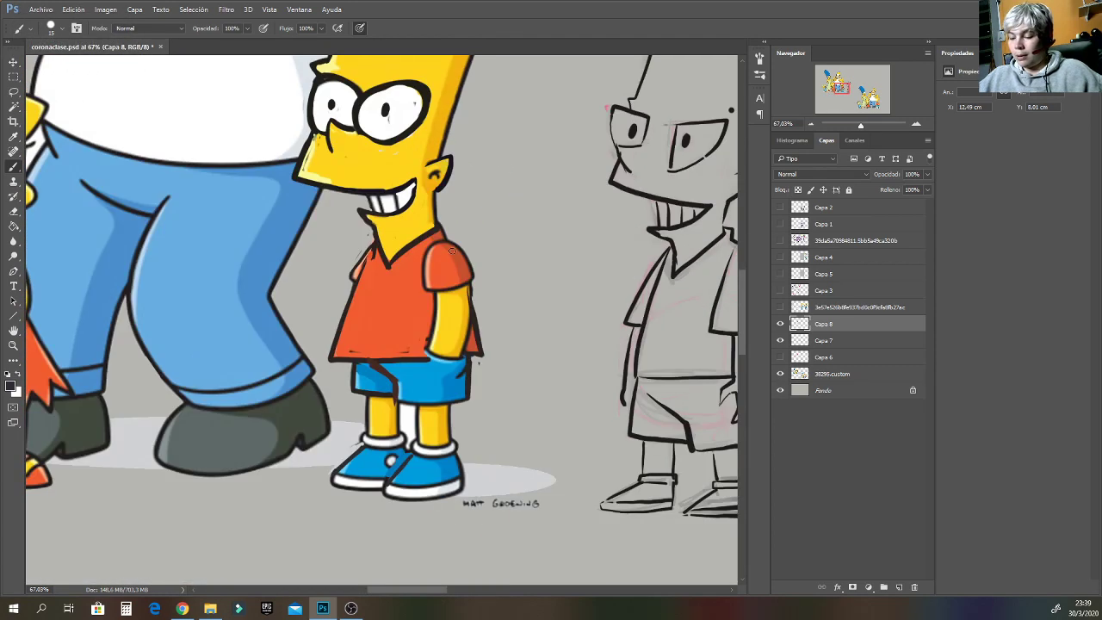
pyautogui.keyDown('alt'); pyautogui.click(421, 272); pyautogui.keyUp('alt')
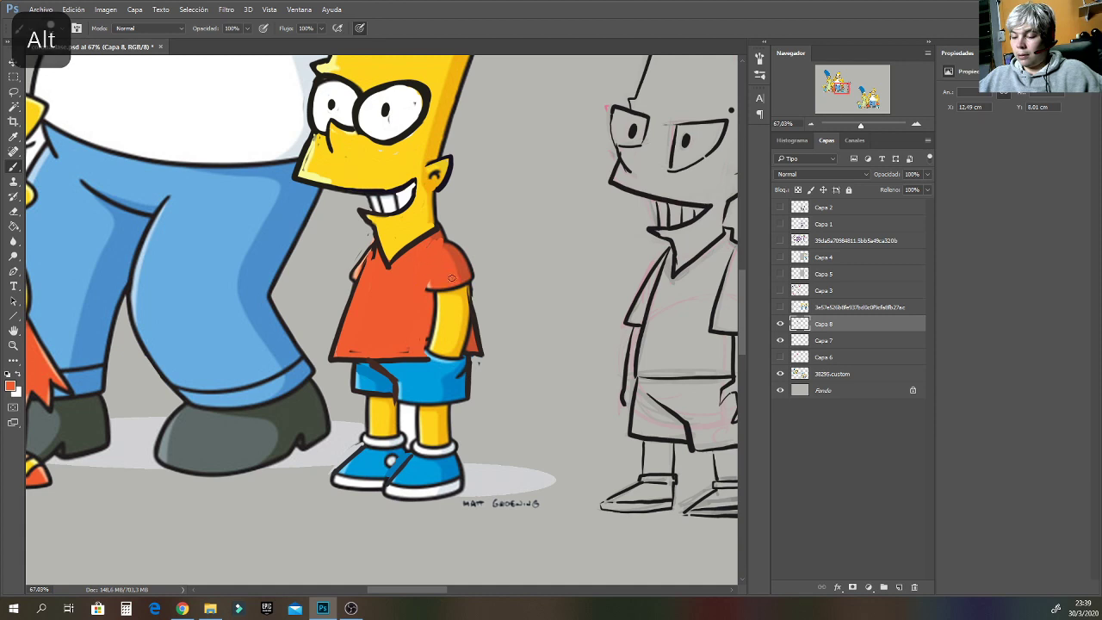
pyautogui.keyDown('alt'); pyautogui.click(408, 251); pyautogui.keyUp('alt')
pyautogui.moveTo(442, 244); pyautogui.dragTo(426, 289)
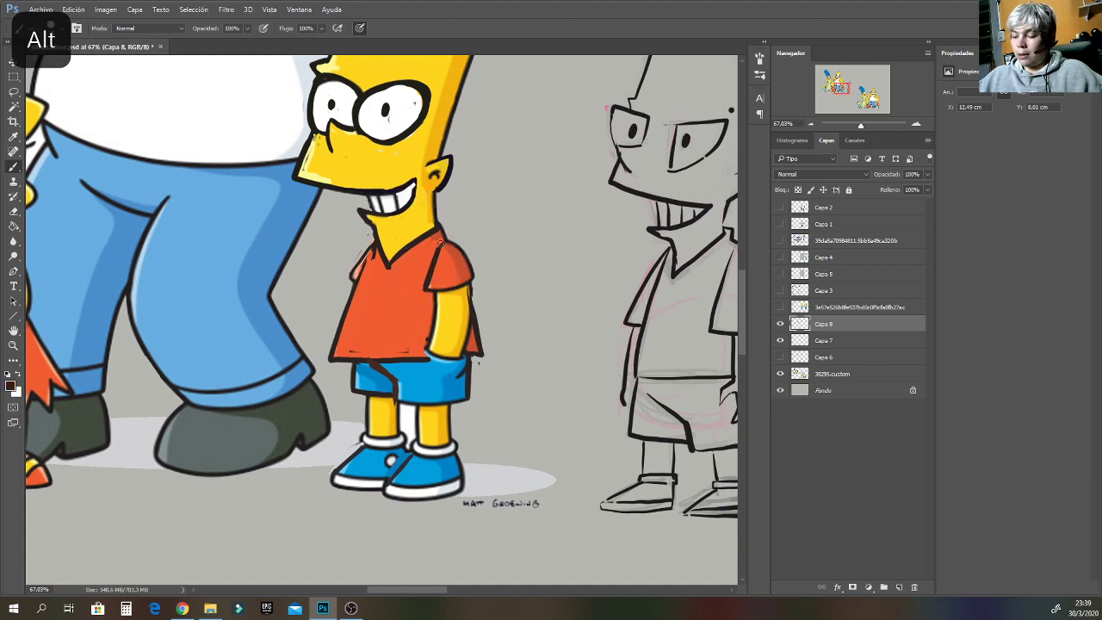
pyautogui.keyDown('alt'); pyautogui.click(475, 284); pyautogui.keyUp('alt')
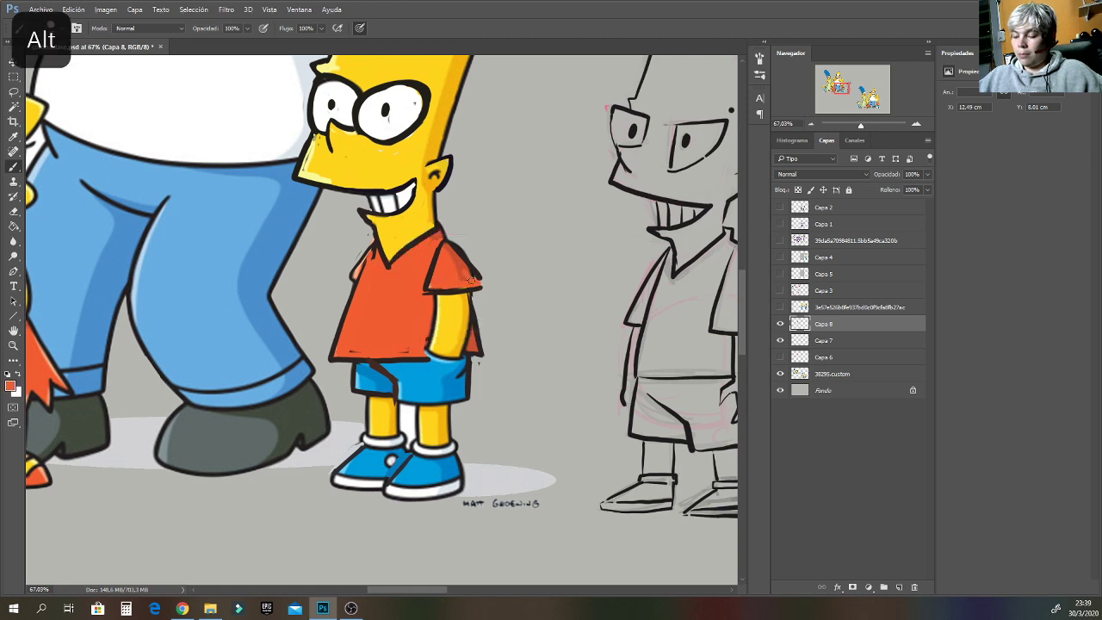
# Paint over the upturned corner of Bart's grin in skin yellow and redraw the mouth's upper outline flatter in black.
pyautogui.moveTo(842, 103)
pyautogui.mouseDown()
pyautogui.moveTo(840, 83)
pyautogui.moveTo(840, 93)
pyautogui.mouseUp()
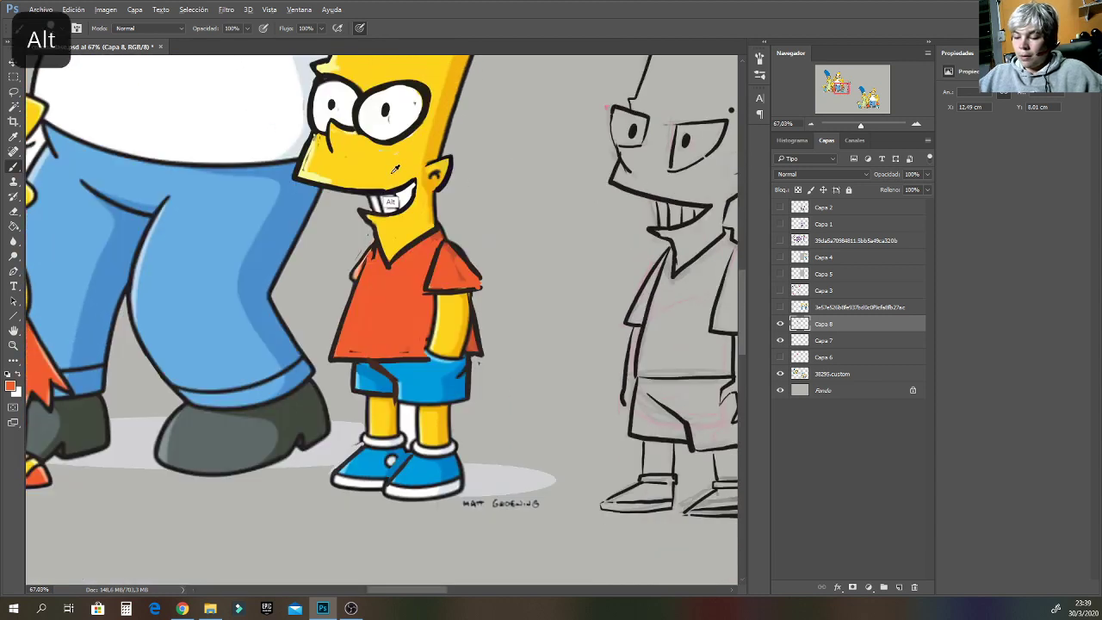
pyautogui.keyDown('alt'); pyautogui.click(390, 191); pyautogui.keyUp('alt')
pyautogui.moveTo(403, 191)
pyautogui.mouseDown()
pyautogui.moveTo(362, 189)
pyautogui.moveTo(380, 190)
pyautogui.mouseUp()
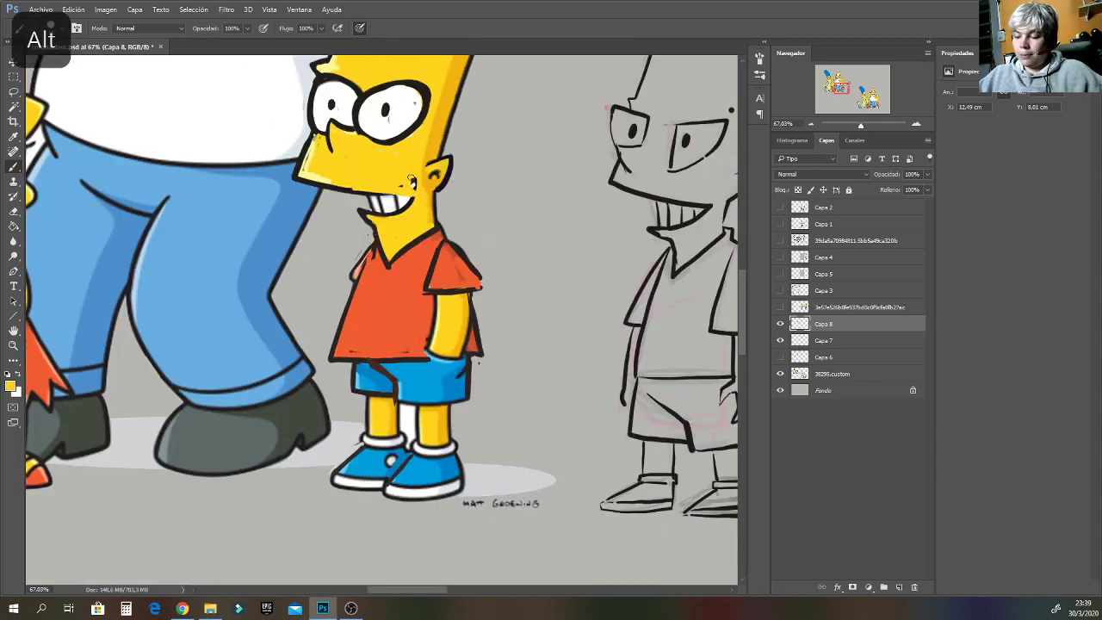
pyautogui.keyDown('alt'); pyautogui.click(358, 189); pyautogui.keyUp('alt')
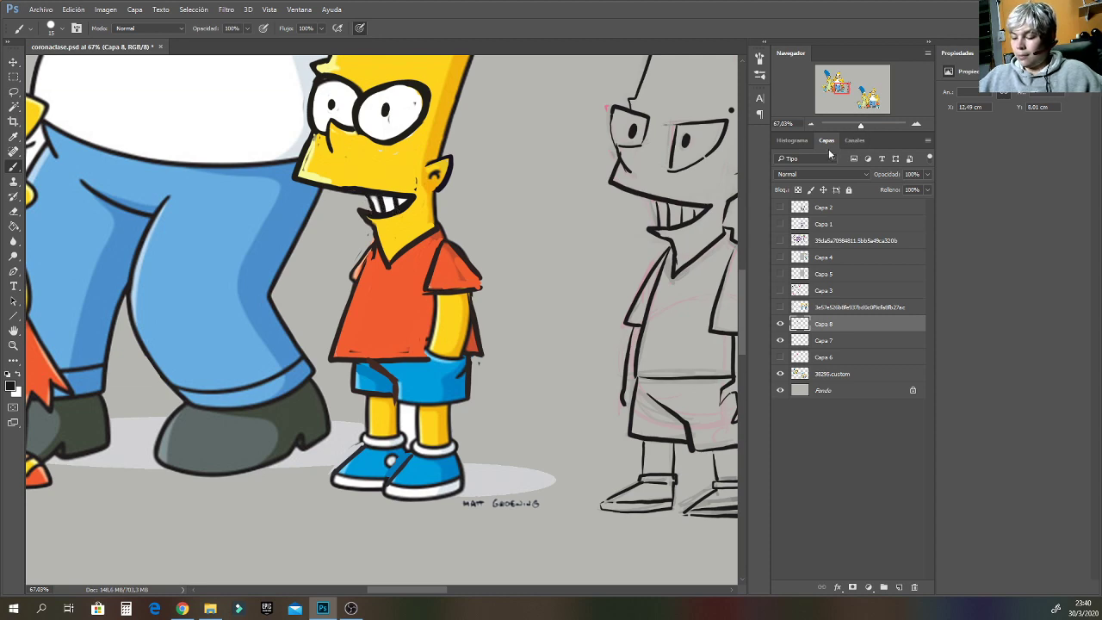
# Extend Homer's bent elbow into a sharp point with skin yellow and a darker shadow, and outline it in black.
pyautogui.moveTo(858, 108); pyautogui.dragTo(843, 83)
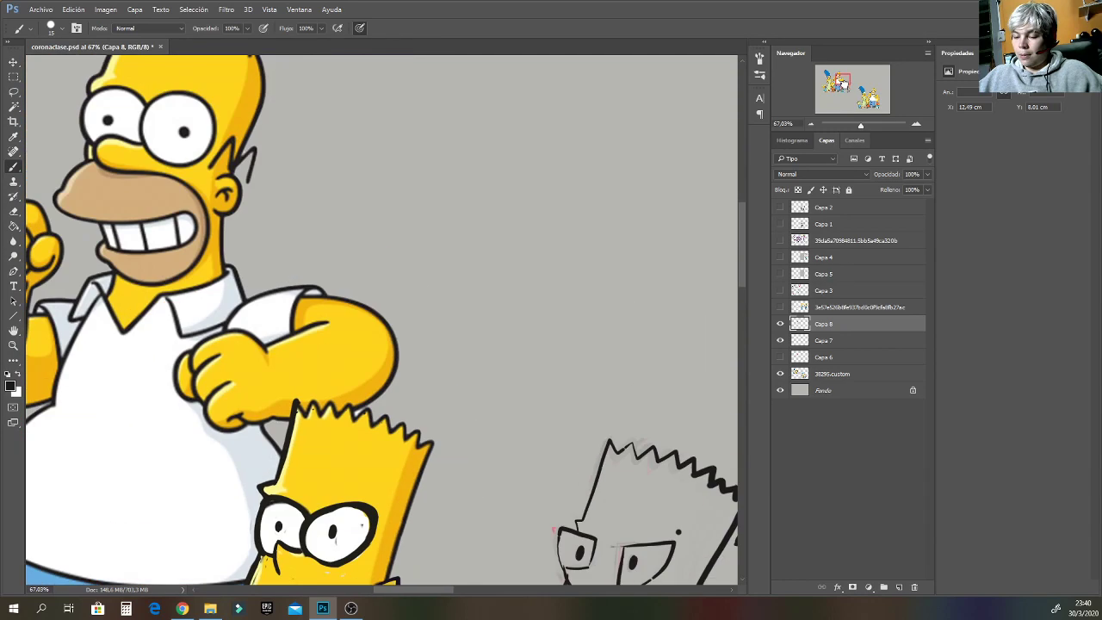
pyautogui.keyDown('alt'); pyautogui.click(370, 350); pyautogui.keyUp('alt')
pyautogui.moveTo(360, 306)
pyautogui.mouseDown()
pyautogui.moveTo(427, 334)
pyautogui.moveTo(400, 362)
pyautogui.moveTo(331, 388)
pyautogui.moveTo(369, 380)
pyautogui.moveTo(406, 342)
pyautogui.mouseUp()
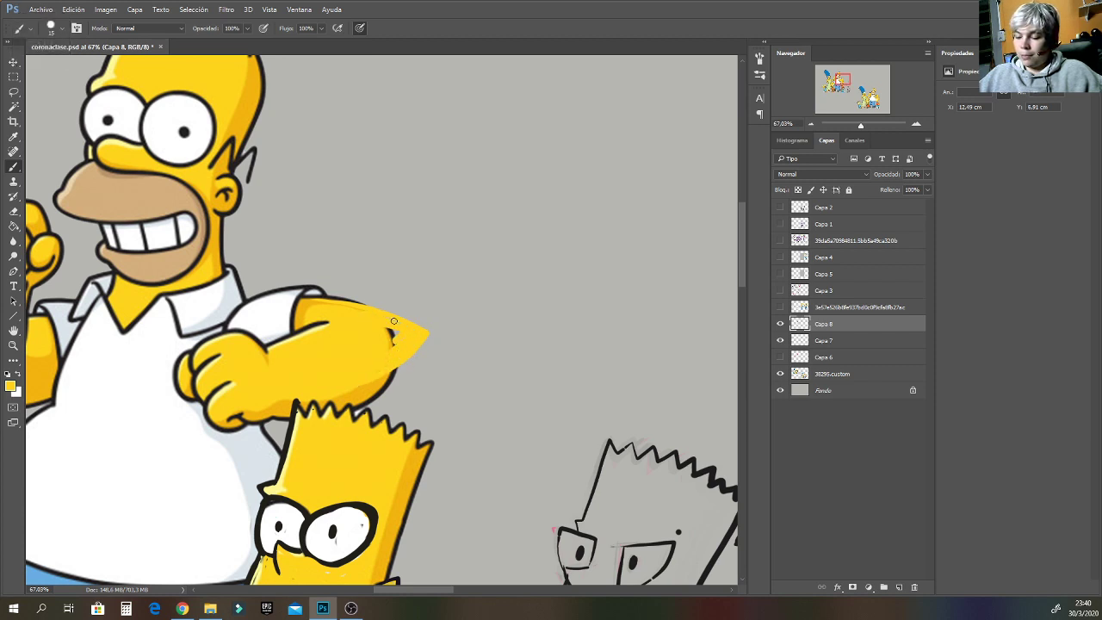
pyautogui.press('alt')
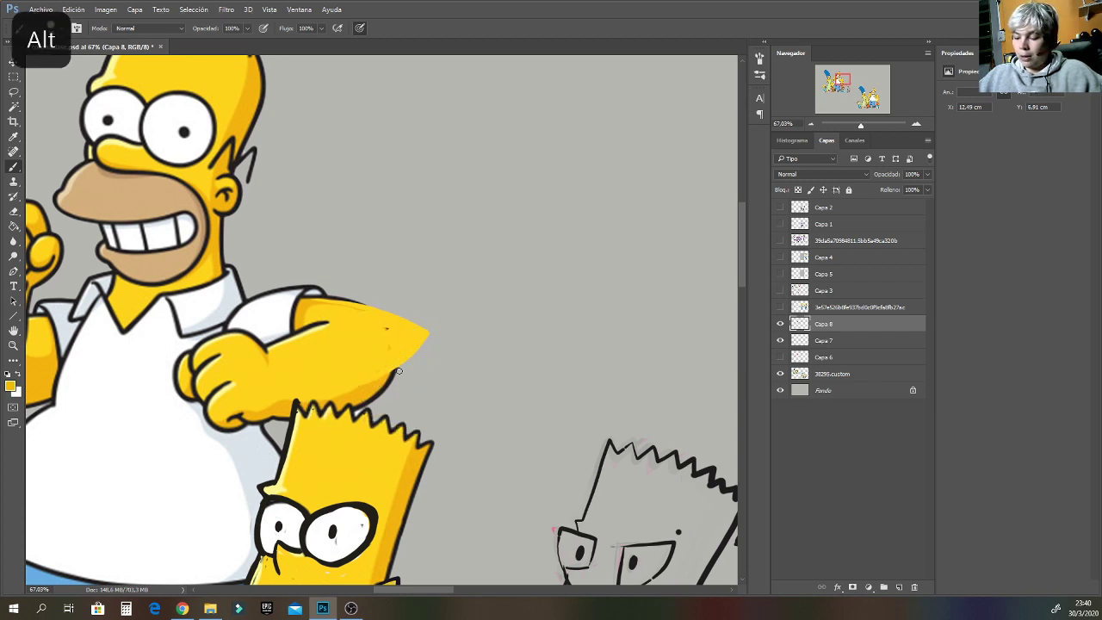
pyautogui.moveTo(425, 350); pyautogui.dragTo(416, 357)
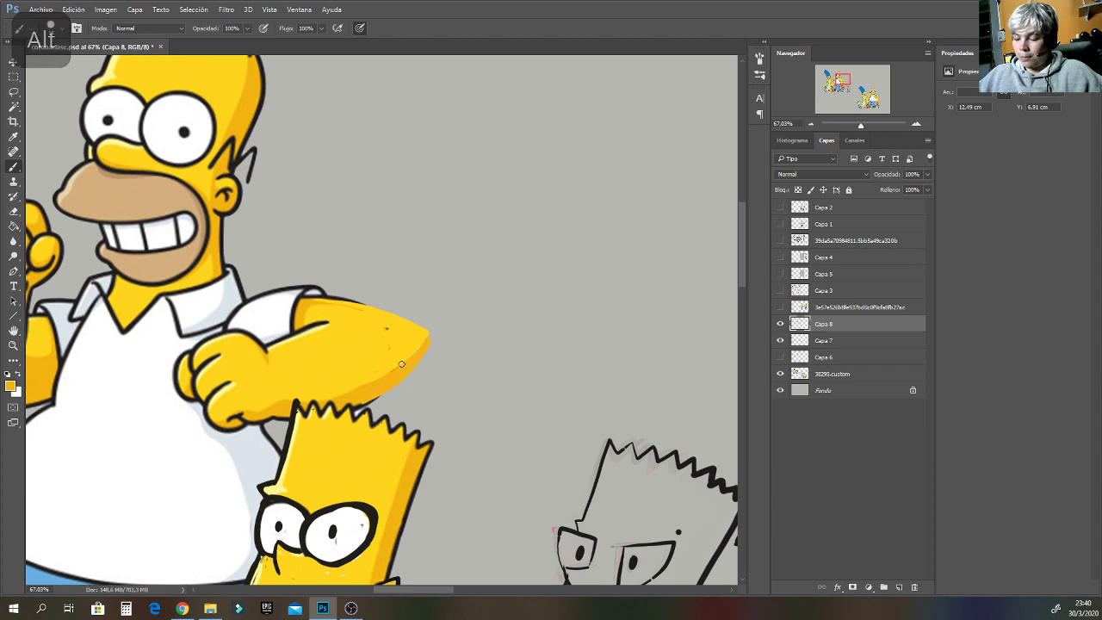
pyautogui.keyDown('alt'); pyautogui.click(307, 554); pyautogui.keyUp('alt')
pyautogui.moveTo(366, 406)
pyautogui.mouseDown()
pyautogui.moveTo(432, 339)
pyautogui.moveTo(385, 309)
pyautogui.moveTo(303, 295)
pyautogui.mouseUp()
# Straighten the curve of Homer's belly beside his raised arm with white fill and a diagonal black outline from collar to Lisa's head.
pyautogui.moveTo(861, 125); pyautogui.dragTo(860, 124)
pyautogui.moveTo(844, 78); pyautogui.dragTo(842, 77)
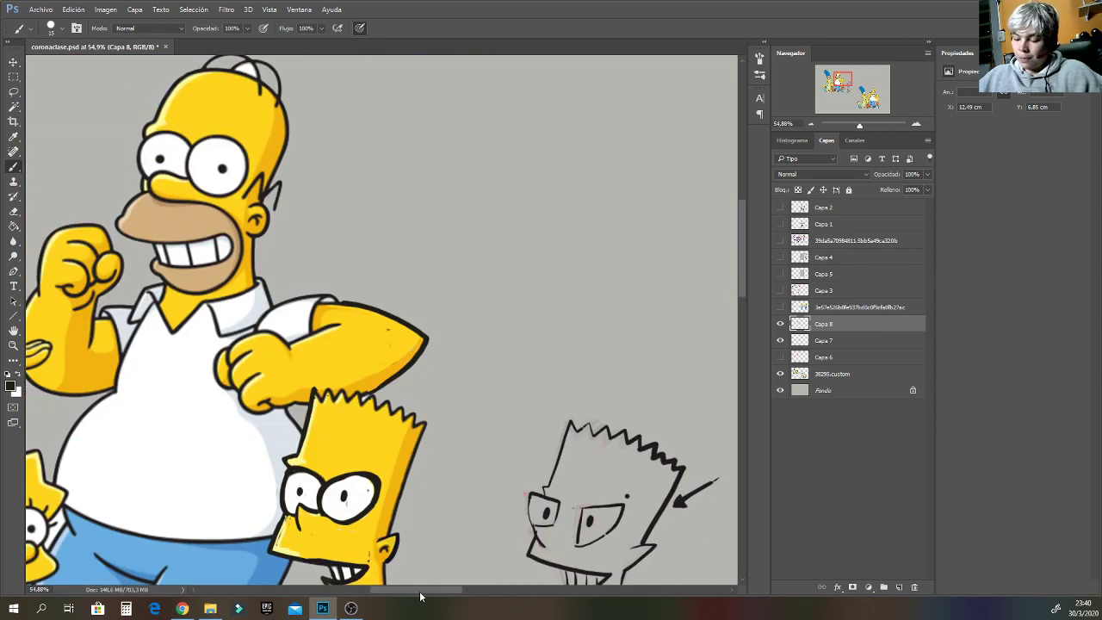
pyautogui.moveTo(420, 596); pyautogui.dragTo(394, 596)
pyautogui.keyDown('alt'); pyautogui.click(257, 492); pyautogui.keyUp('alt')
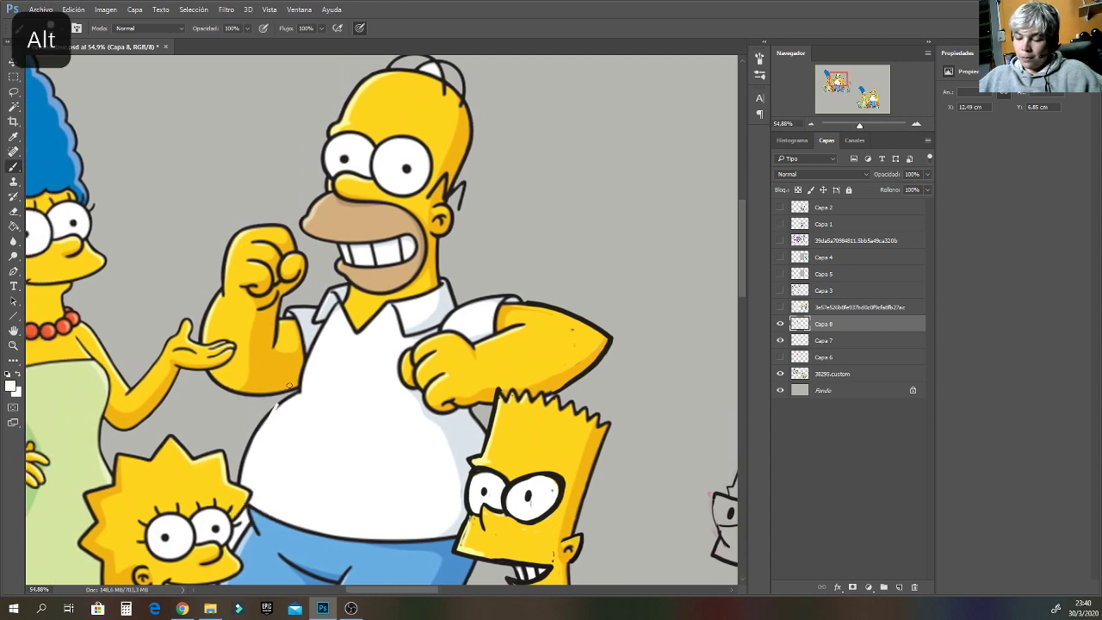
pyautogui.moveTo(288, 398)
pyautogui.mouseDown()
pyautogui.moveTo(294, 410)
pyautogui.moveTo(266, 425)
pyautogui.mouseUp()
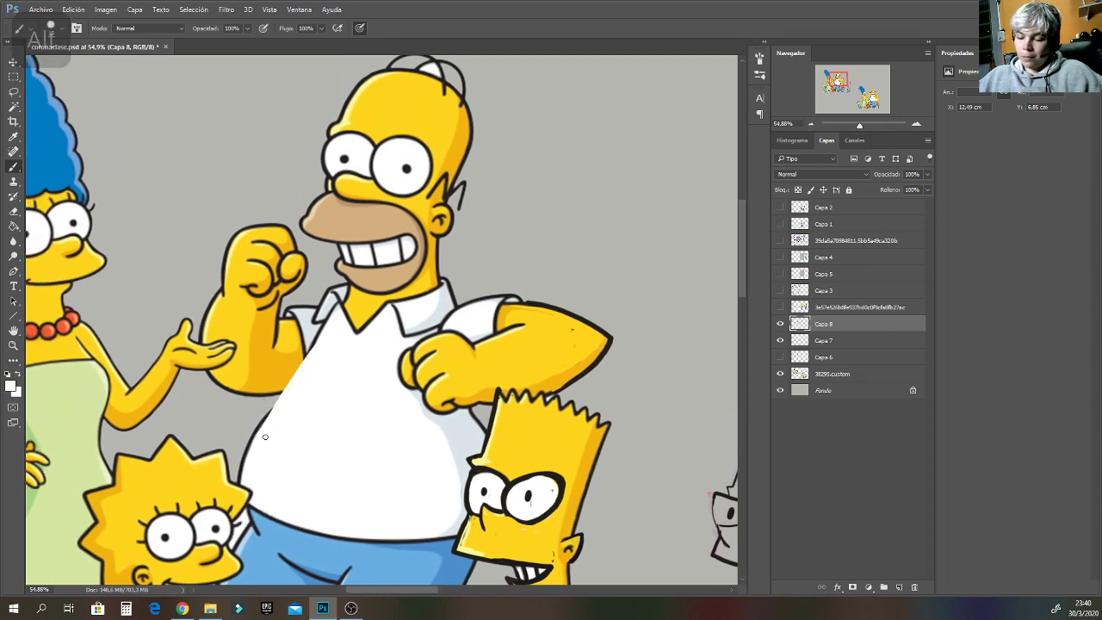
pyautogui.keyDown('alt'); pyautogui.click(317, 344); pyautogui.keyUp('alt')
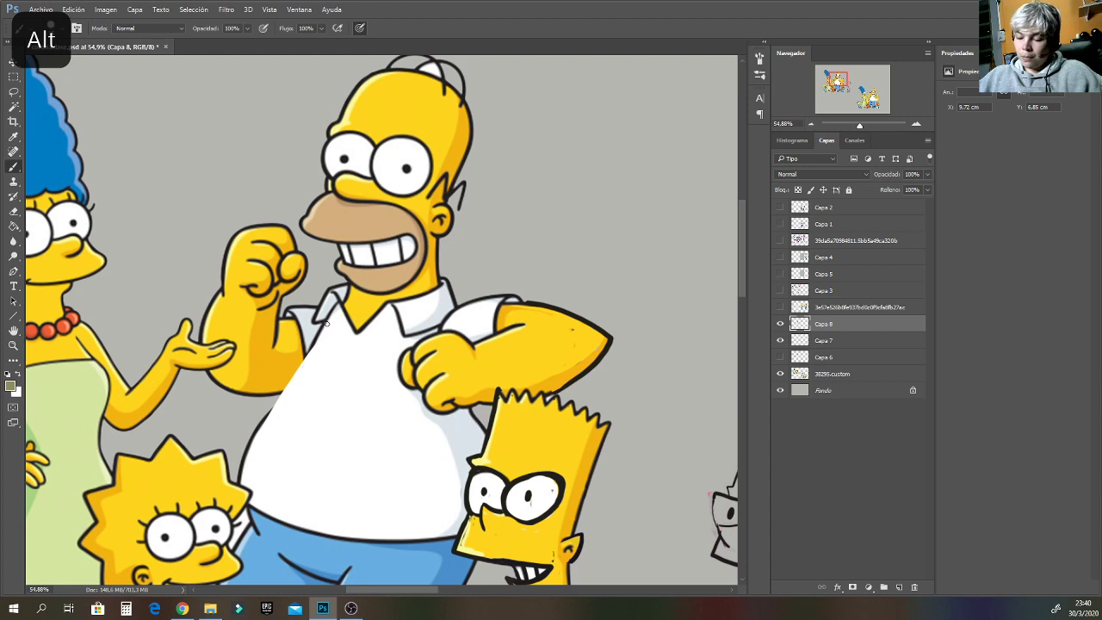
pyautogui.moveTo(327, 323)
pyautogui.mouseDown()
pyautogui.moveTo(246, 451)
pyautogui.moveTo(245, 507)
pyautogui.moveTo(520, 562)
pyautogui.moveTo(258, 439)
pyautogui.moveTo(239, 471)
pyautogui.moveTo(324, 322)
pyautogui.moveTo(233, 475)
pyautogui.mouseUp()
pyautogui.keyDown('alt'); pyautogui.click(507, 558); pyautogui.keyUp('alt')
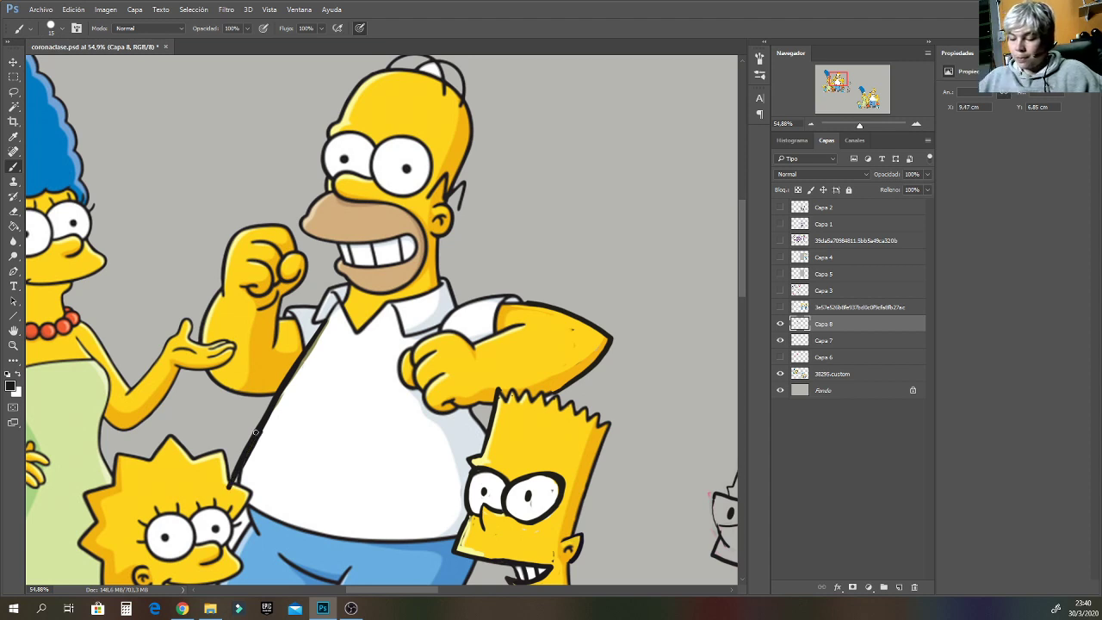
# Paint over the curved outer outline of Homer's raised forearm with sampled background grey.
pyautogui.keyDown('alt'); pyautogui.click(198, 314); pyautogui.keyUp('alt')
pyautogui.moveTo(219, 289); pyautogui.dragTo(209, 329)
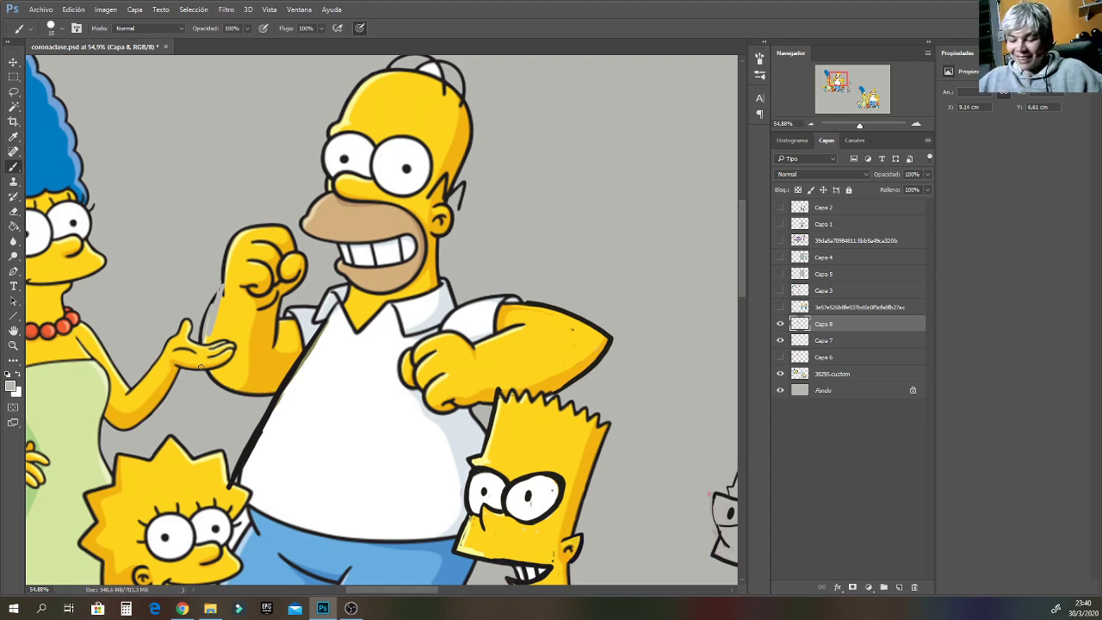
pyautogui.moveTo(860, 126); pyautogui.dragTo(857, 127)
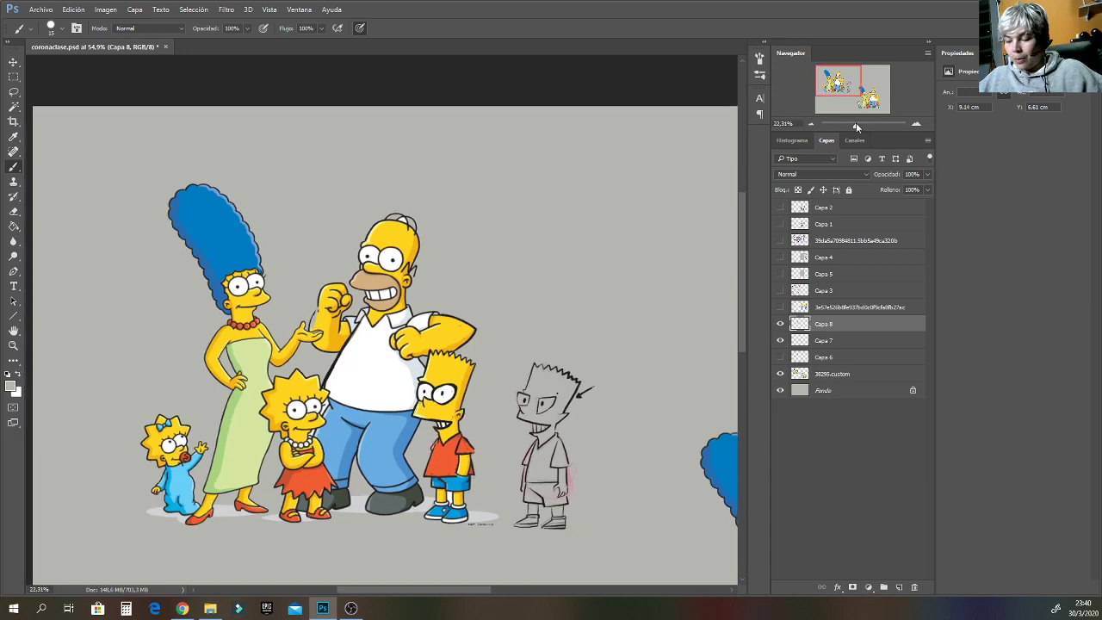
# With a 37 px brush, extend Homer's muzzle to a sharp tip in sampled tan, covering its old lower edge with grey and white.
pyautogui.moveTo(857, 126); pyautogui.dragTo(858, 125)
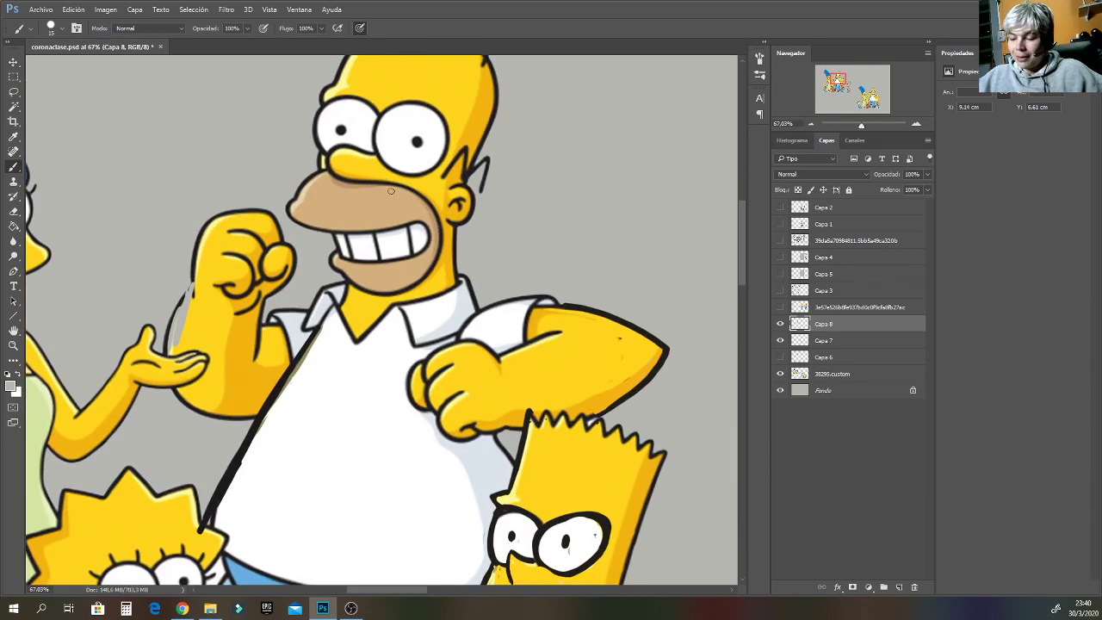
pyautogui.rightClick(391, 191)
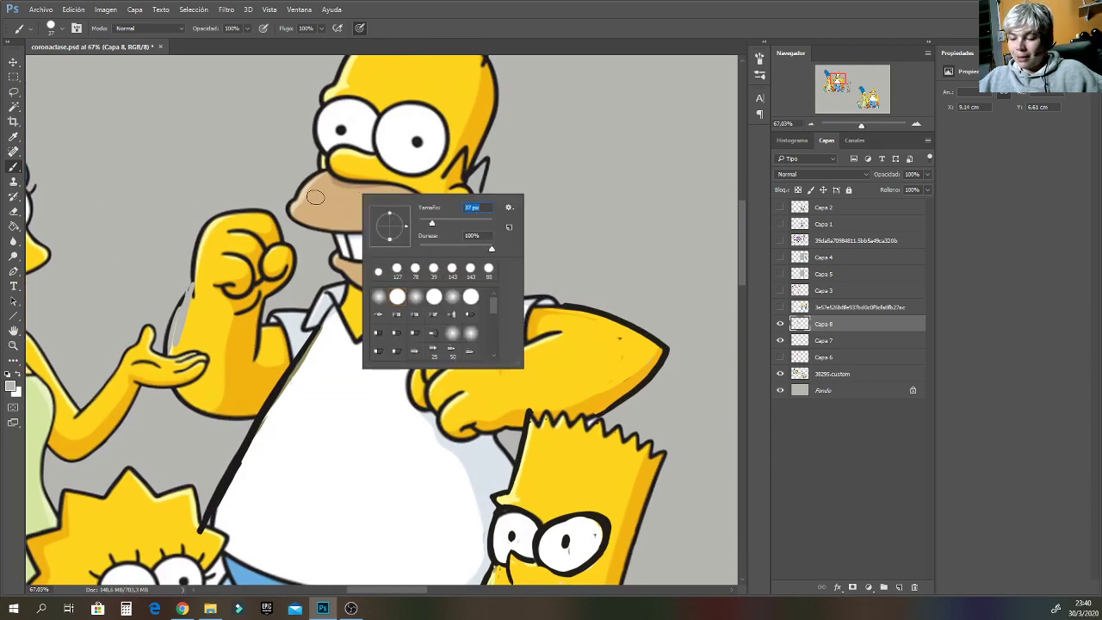
pyautogui.keyDown('alt'); pyautogui.click(322, 170); pyautogui.keyUp('alt')
pyautogui.moveTo(312, 177); pyautogui.dragTo(286, 198)
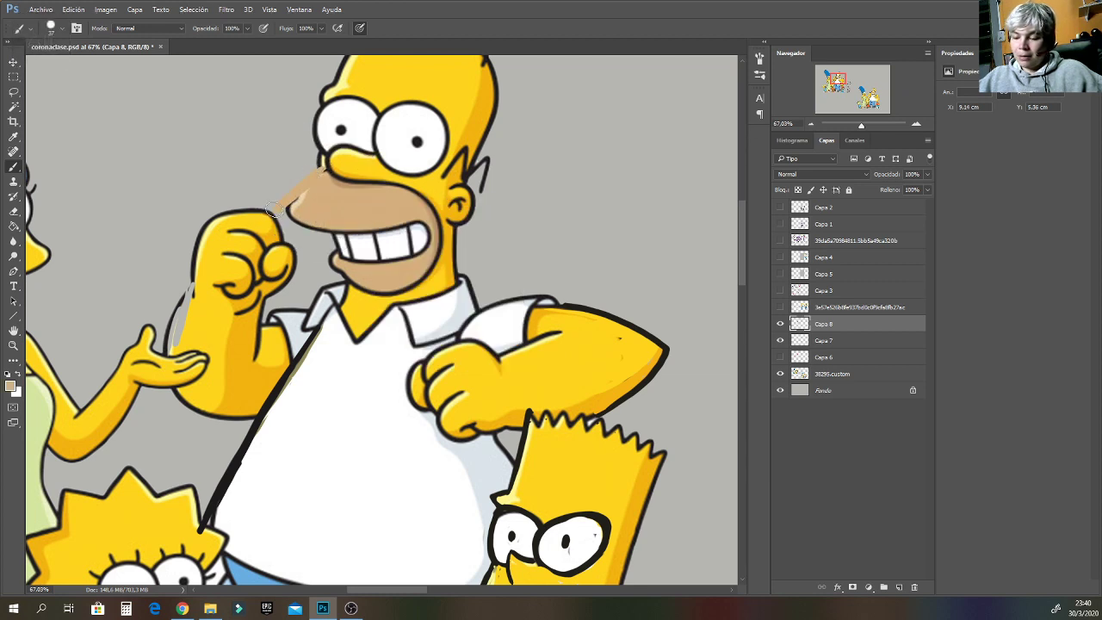
pyautogui.keyDown('alt'); pyautogui.click(318, 266); pyautogui.keyUp('alt')
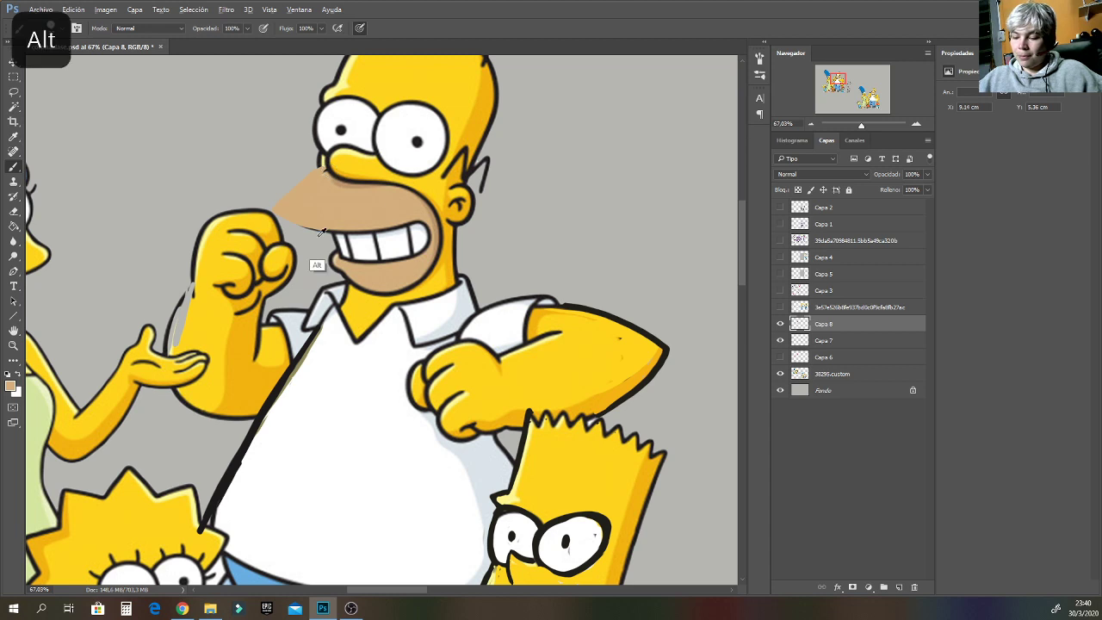
pyautogui.moveTo(321, 227)
pyautogui.mouseDown()
pyautogui.moveTo(347, 223)
pyautogui.moveTo(357, 233)
pyautogui.moveTo(336, 230)
pyautogui.moveTo(340, 244)
pyautogui.moveTo(329, 222)
pyautogui.moveTo(391, 230)
pyautogui.mouseUp()
pyautogui.keyDown('alt'); pyautogui.click(342, 250); pyautogui.keyUp('alt')
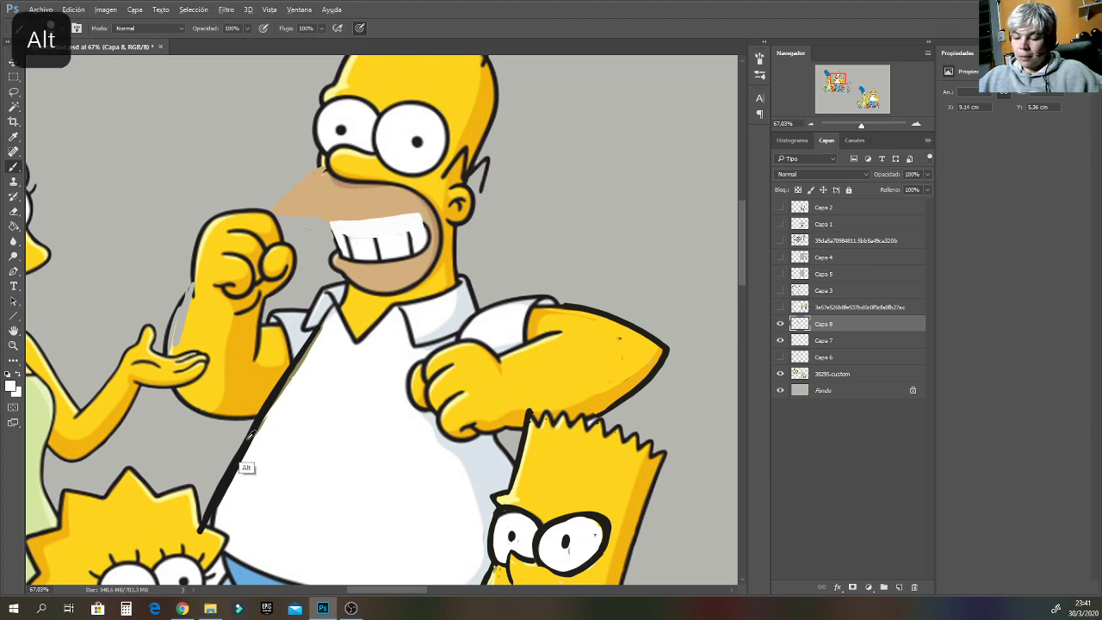
# Outline Homer's pointed upper muzzle in straight black strokes and redraw his mouth, tooth lines and the corner of his lower lip.
pyautogui.keyDown('alt'); pyautogui.click(322, 165); pyautogui.keyUp('alt')
pyautogui.moveTo(321, 166)
pyautogui.mouseDown()
pyautogui.moveTo(273, 211)
pyautogui.moveTo(414, 210)
pyautogui.mouseUp()
pyautogui.hotkey('ctrl', 'z')
pyautogui.moveTo(321, 165)
pyautogui.mouseDown()
pyautogui.moveTo(276, 212)
pyautogui.moveTo(424, 217)
pyautogui.mouseUp()
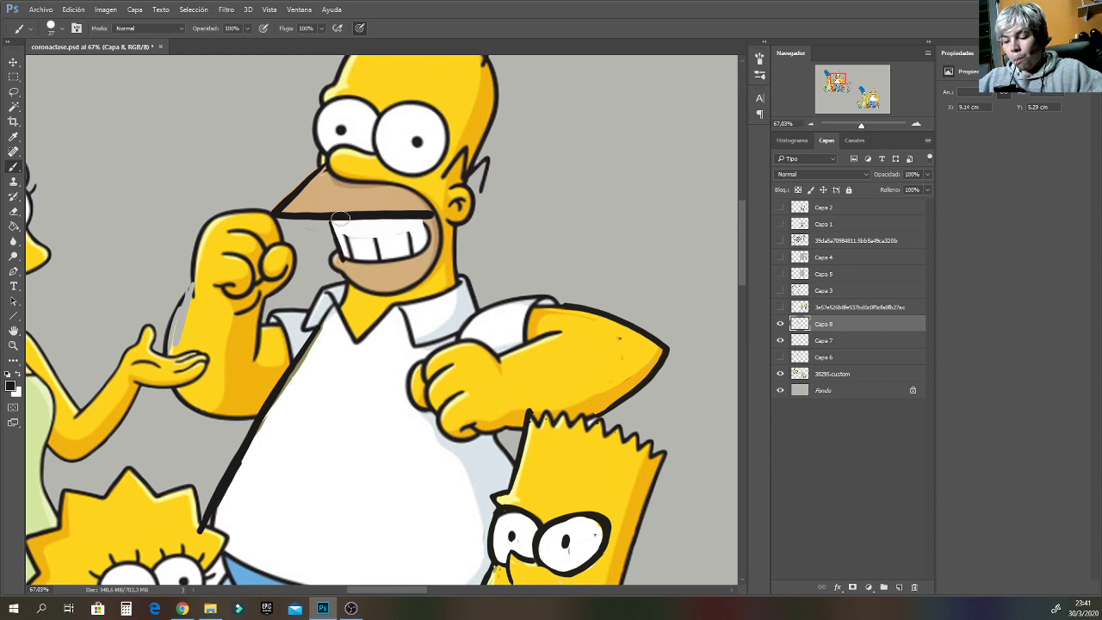
pyautogui.moveTo(342, 221)
pyautogui.mouseDown()
pyautogui.moveTo(352, 263)
pyautogui.moveTo(378, 258)
pyautogui.mouseUp()
pyautogui.moveTo(403, 219)
pyautogui.mouseDown()
pyautogui.moveTo(407, 254)
pyautogui.moveTo(430, 213)
pyautogui.moveTo(416, 253)
pyautogui.moveTo(373, 261)
pyautogui.moveTo(341, 252)
pyautogui.moveTo(328, 261)
pyautogui.moveTo(340, 269)
pyautogui.moveTo(331, 219)
pyautogui.moveTo(357, 286)
pyautogui.moveTo(339, 269)
pyautogui.moveTo(365, 287)
pyautogui.mouseUp()
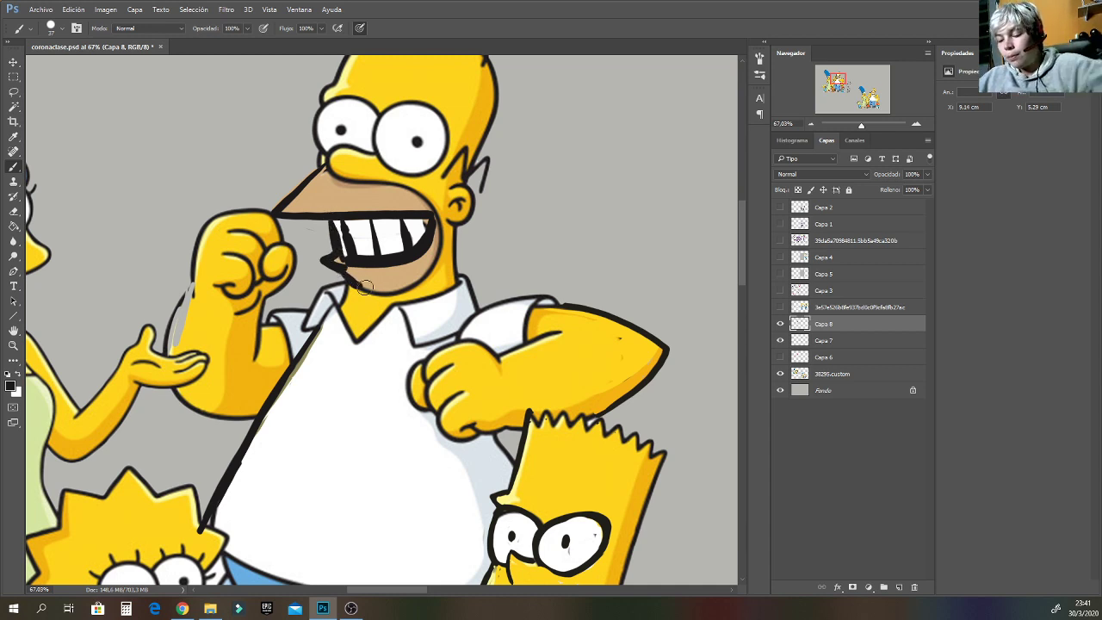
# Square off the back of Homer's muzzle near the ear and taper it to a pointed chin in tan, outlined in black.
pyautogui.keyDown('alt'); pyautogui.click(413, 201); pyautogui.keyUp('alt')
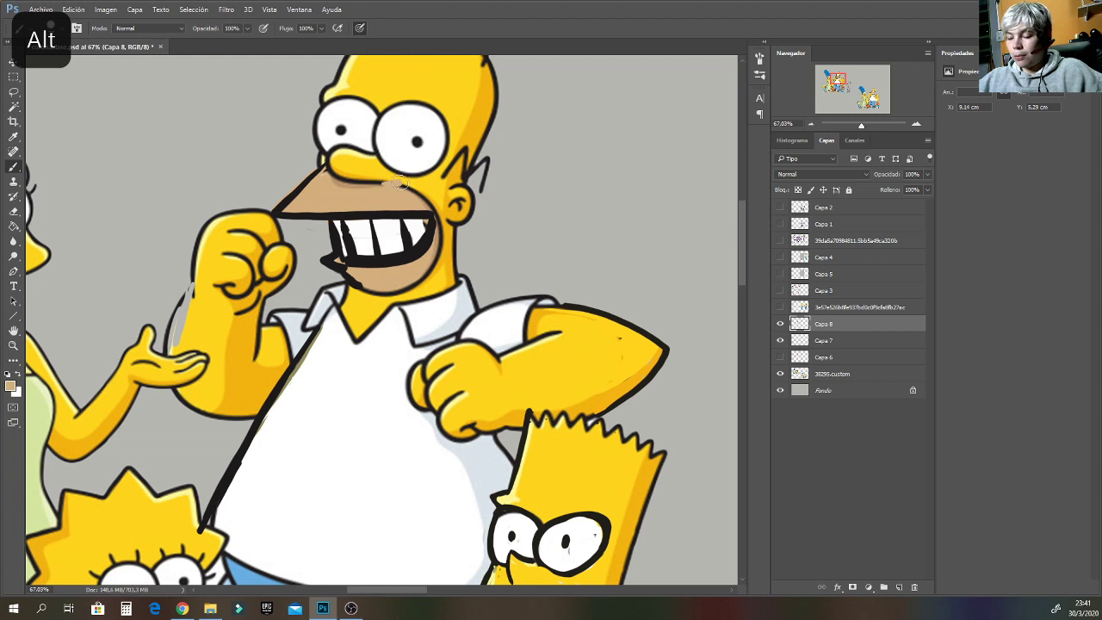
pyautogui.hotkey('ctrl', 'z')
pyautogui.keyDown('alt'); pyautogui.click(402, 191); pyautogui.keyUp('alt')
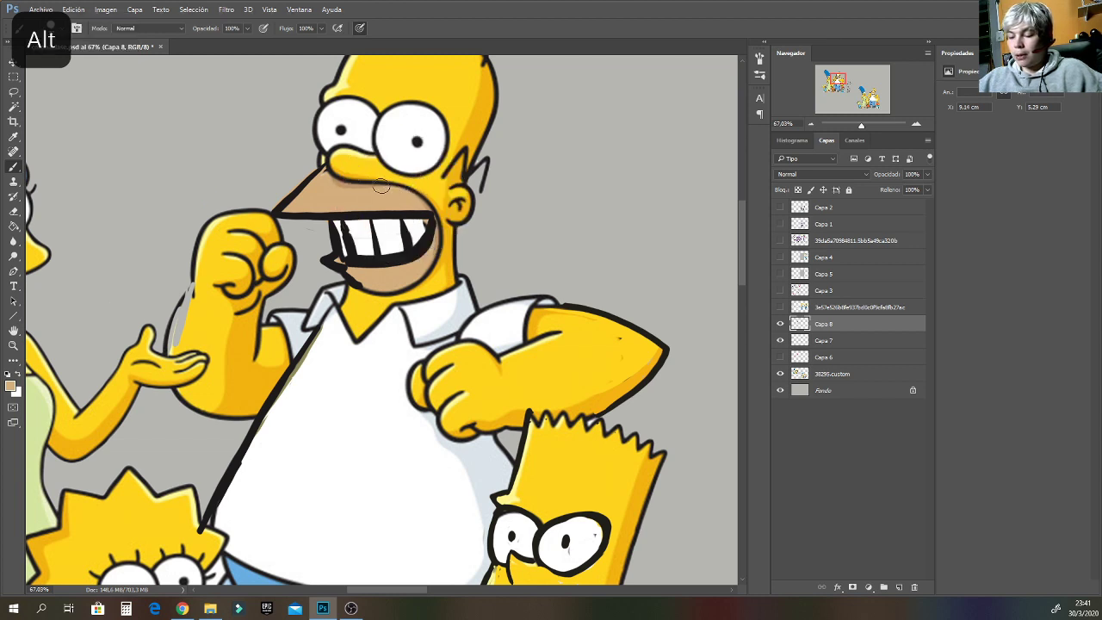
pyautogui.moveTo(384, 186); pyautogui.dragTo(442, 185)
pyautogui.hotkey('ctrl', 'alt', 'z')
pyautogui.moveTo(370, 183)
pyautogui.mouseDown()
pyautogui.moveTo(457, 184)
pyautogui.moveTo(409, 291)
pyautogui.moveTo(395, 298)
pyautogui.moveTo(329, 263)
pyautogui.moveTo(394, 298)
pyautogui.moveTo(450, 202)
pyautogui.moveTo(404, 298)
pyautogui.moveTo(462, 203)
pyautogui.moveTo(435, 246)
pyautogui.moveTo(462, 185)
pyautogui.moveTo(438, 204)
pyautogui.moveTo(436, 181)
pyautogui.moveTo(473, 182)
pyautogui.moveTo(395, 314)
pyautogui.mouseUp()
pyautogui.keyDown('alt'); pyautogui.click(381, 180); pyautogui.keyUp('alt')
pyautogui.moveTo(339, 276); pyautogui.dragTo(394, 305)
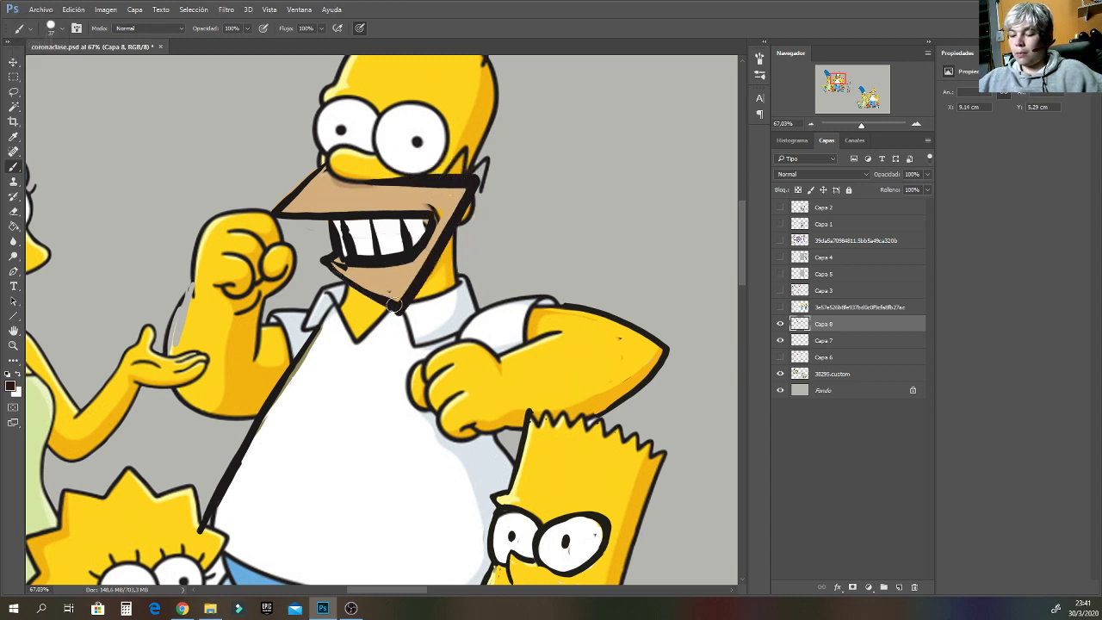
# Replace Homer's round ear with a long pointed one in shadow yellow, outlining it and the back of the neck in black.
pyautogui.keyDown('alt'); pyautogui.click(443, 267); pyautogui.keyUp('alt')
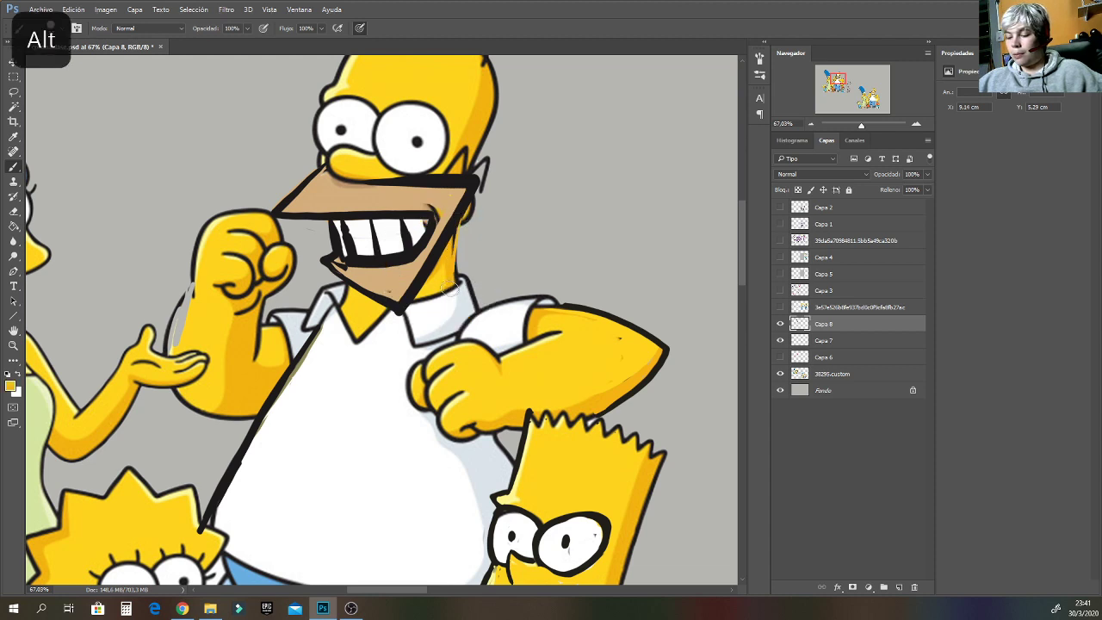
pyautogui.keyDown('alt'); pyautogui.click(465, 213); pyautogui.keyUp('alt')
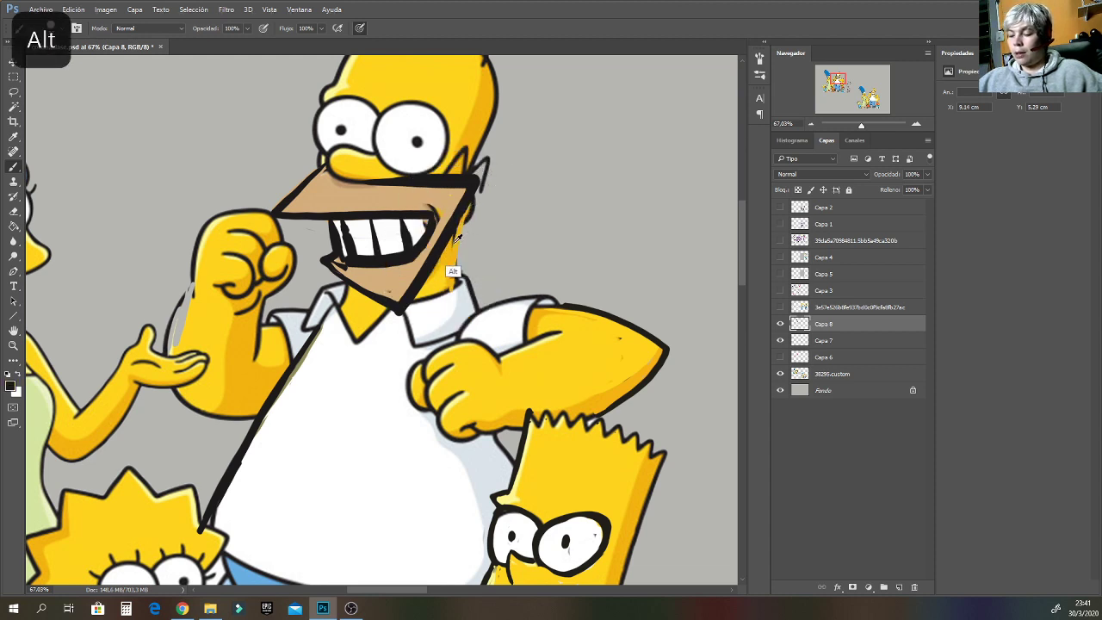
pyautogui.keyDown('alt'); pyautogui.click(454, 242); pyautogui.keyUp('alt')
pyautogui.moveTo(481, 179)
pyautogui.mouseDown()
pyautogui.moveTo(448, 266)
pyautogui.moveTo(465, 205)
pyautogui.moveTo(503, 170)
pyautogui.moveTo(466, 211)
pyautogui.moveTo(492, 184)
pyautogui.mouseUp()
pyautogui.keyDown('alt'); pyautogui.click(455, 237); pyautogui.keyUp('alt')
pyautogui.keyDown('alt'); pyautogui.click(446, 267); pyautogui.keyUp('alt')
pyautogui.keyDown('alt'); pyautogui.click(455, 228); pyautogui.keyUp('alt')
pyautogui.keyDown('alt'); pyautogui.click(455, 247); pyautogui.keyUp('alt')
pyautogui.keyDown('alt'); pyautogui.click(452, 265); pyautogui.keyUp('alt')
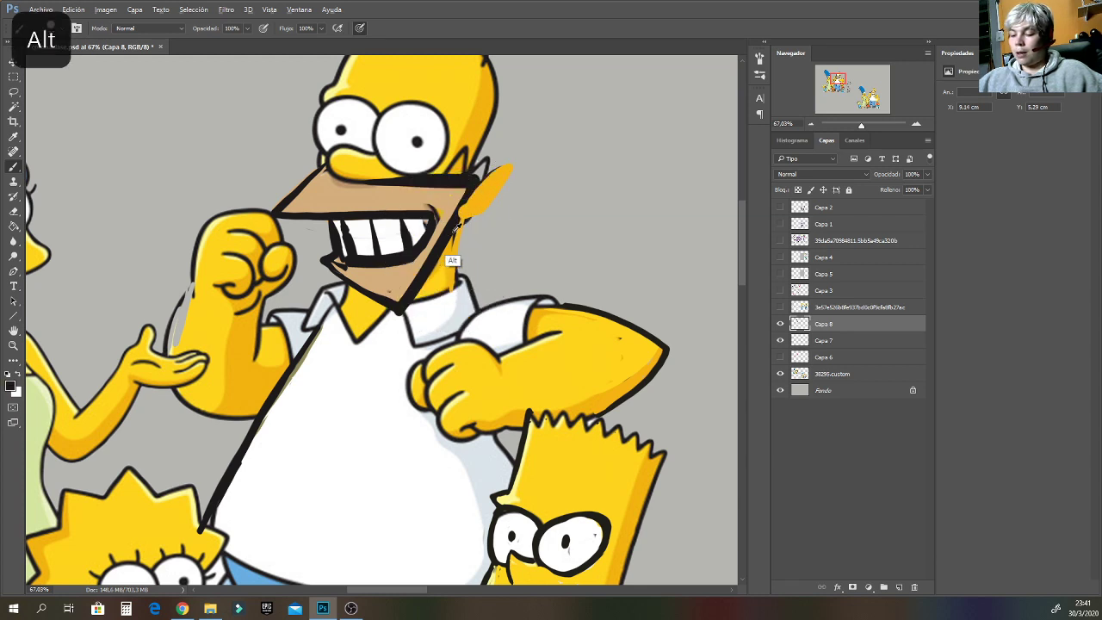
pyautogui.moveTo(453, 254)
pyautogui.mouseDown()
pyautogui.moveTo(470, 219)
pyautogui.moveTo(513, 167)
pyautogui.moveTo(482, 183)
pyautogui.moveTo(512, 159)
pyautogui.moveTo(494, 187)
pyautogui.mouseUp()
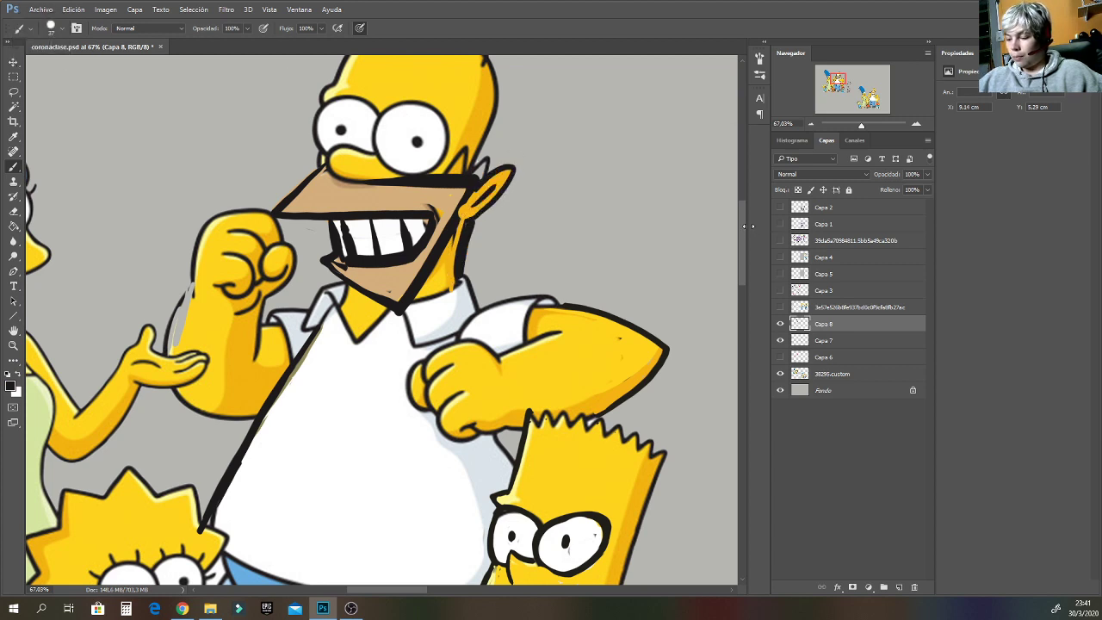
# Reshape Homer's rounded skull into an angular block with skin yellow and a darker shadow plane at the back, covering the top hairs.
pyautogui.moveTo(745, 226); pyautogui.dragTo(743, 214)
pyautogui.keyDown('alt'); pyautogui.click(477, 267); pyautogui.keyUp('alt')
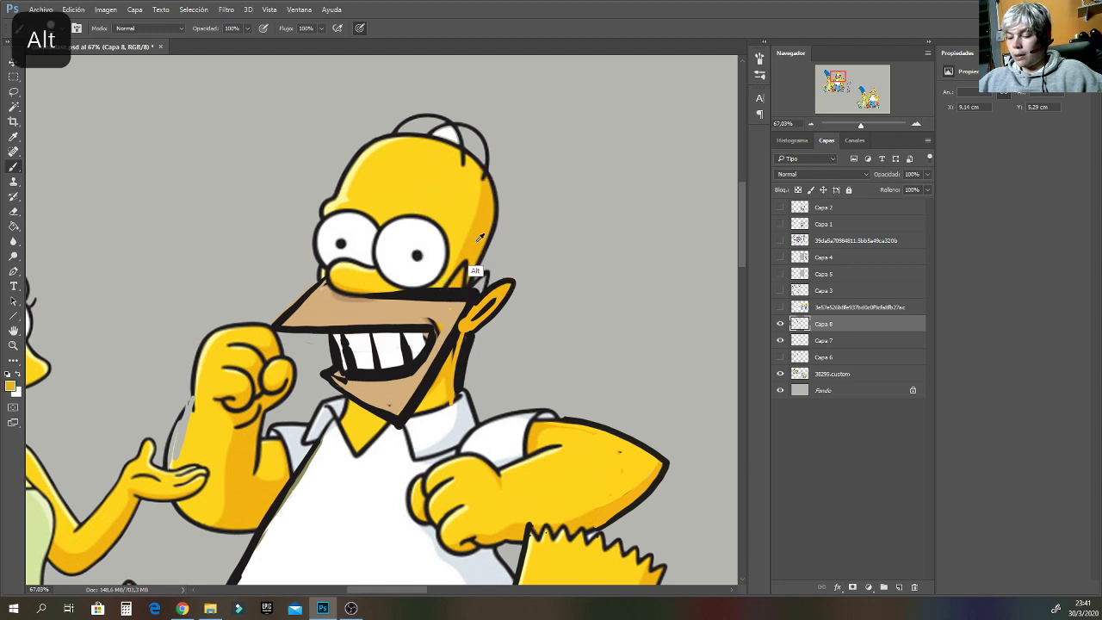
pyautogui.keyDown('alt'); pyautogui.click(476, 241); pyautogui.keyUp('alt')
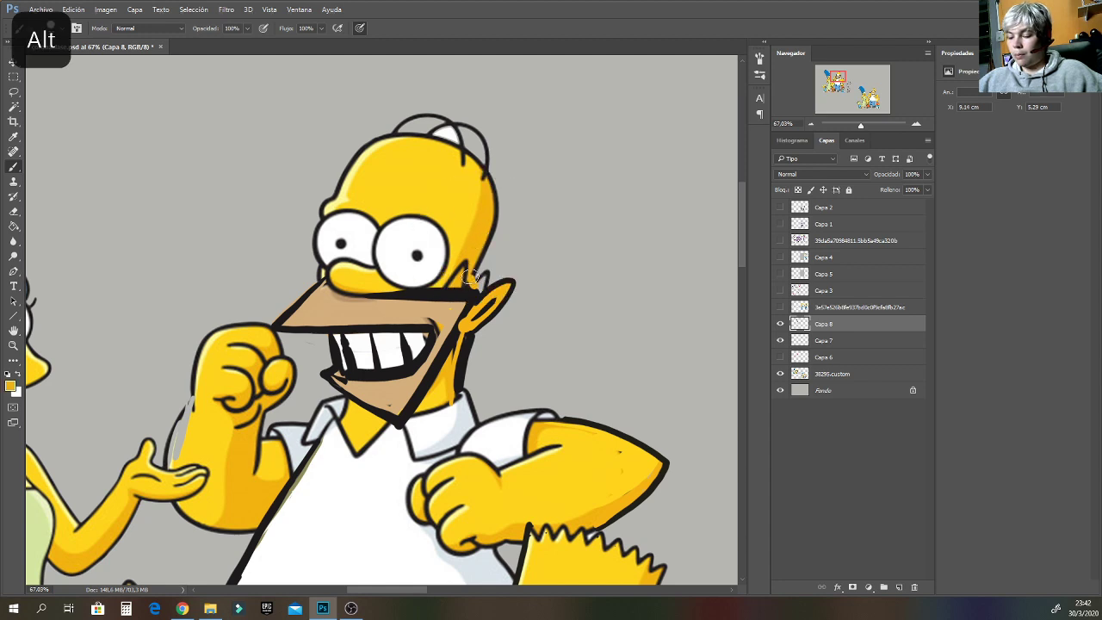
pyautogui.moveTo(475, 291); pyautogui.dragTo(507, 216)
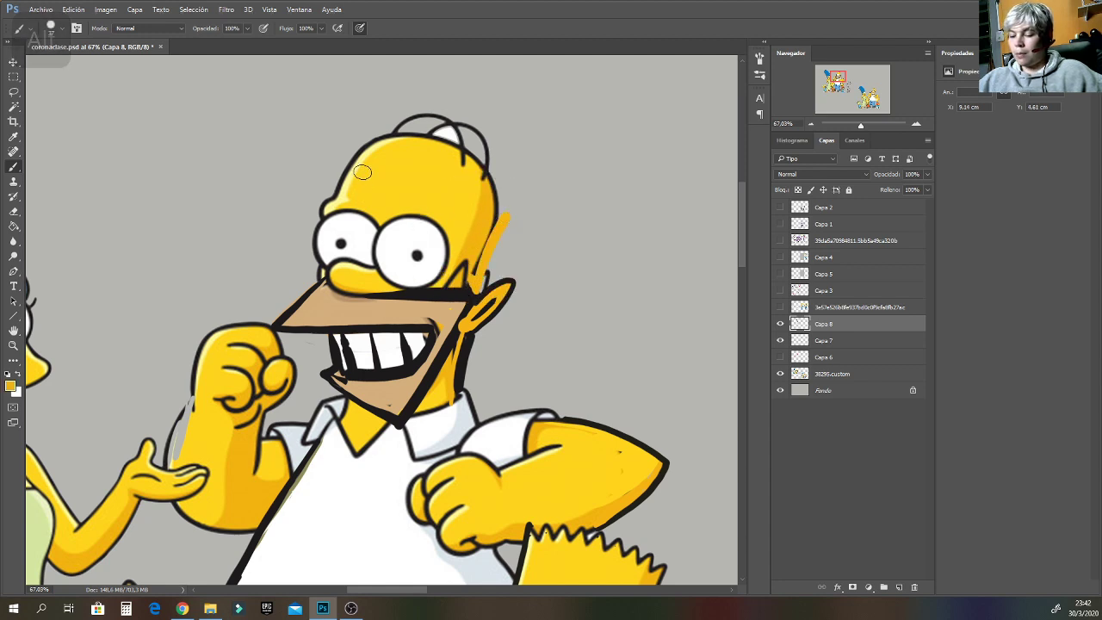
pyautogui.moveTo(360, 146)
pyautogui.mouseDown()
pyautogui.moveTo(450, 128)
pyautogui.moveTo(356, 148)
pyautogui.moveTo(345, 196)
pyautogui.mouseUp()
pyautogui.moveTo(358, 140)
pyautogui.mouseDown()
pyautogui.moveTo(454, 124)
pyautogui.moveTo(514, 194)
pyautogui.moveTo(479, 244)
pyautogui.moveTo(487, 172)
pyautogui.moveTo(470, 157)
pyautogui.moveTo(470, 186)
pyautogui.moveTo(482, 161)
pyautogui.moveTo(480, 188)
pyautogui.moveTo(483, 169)
pyautogui.moveTo(463, 118)
pyautogui.moveTo(512, 185)
pyautogui.moveTo(494, 210)
pyautogui.moveTo(491, 177)
pyautogui.mouseUp()
pyautogui.keyDown('alt'); pyautogui.click(479, 242); pyautogui.keyUp('alt')
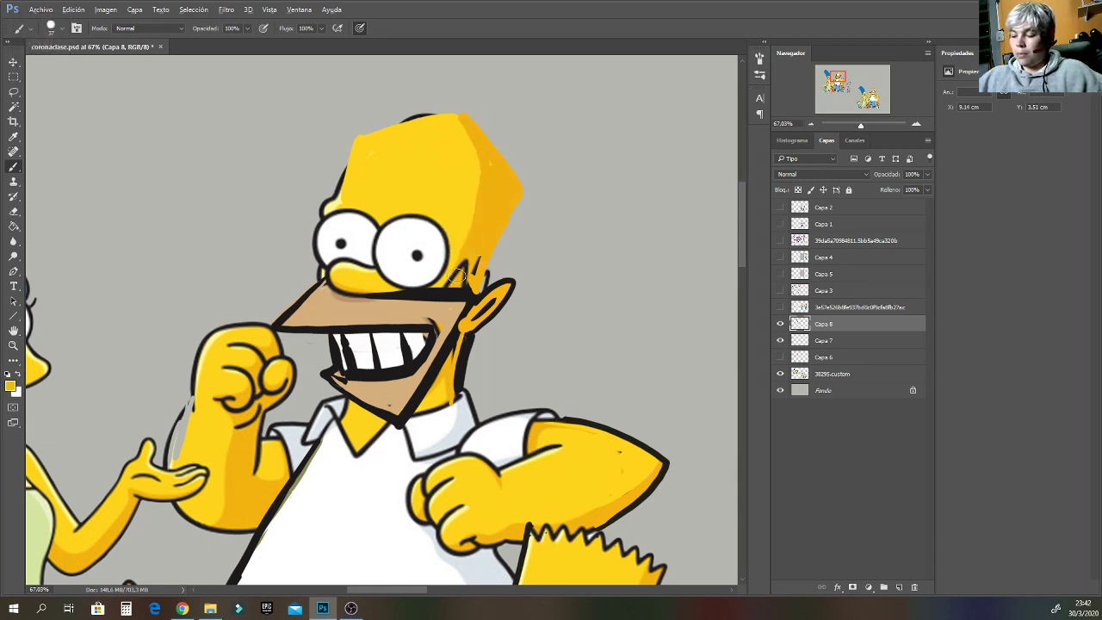
# Redraw the zigzag hair above Homer's ear with thick, sharp black spikes.
pyautogui.keyDown('alt'); pyautogui.click(456, 325); pyautogui.keyUp('alt')
pyautogui.moveTo(450, 282)
pyautogui.mouseDown()
pyautogui.moveTo(488, 234)
pyautogui.moveTo(486, 272)
pyautogui.moveTo(520, 240)
pyautogui.moveTo(505, 285)
pyautogui.mouseUp()
pyautogui.hotkey('ctrl', 'z')
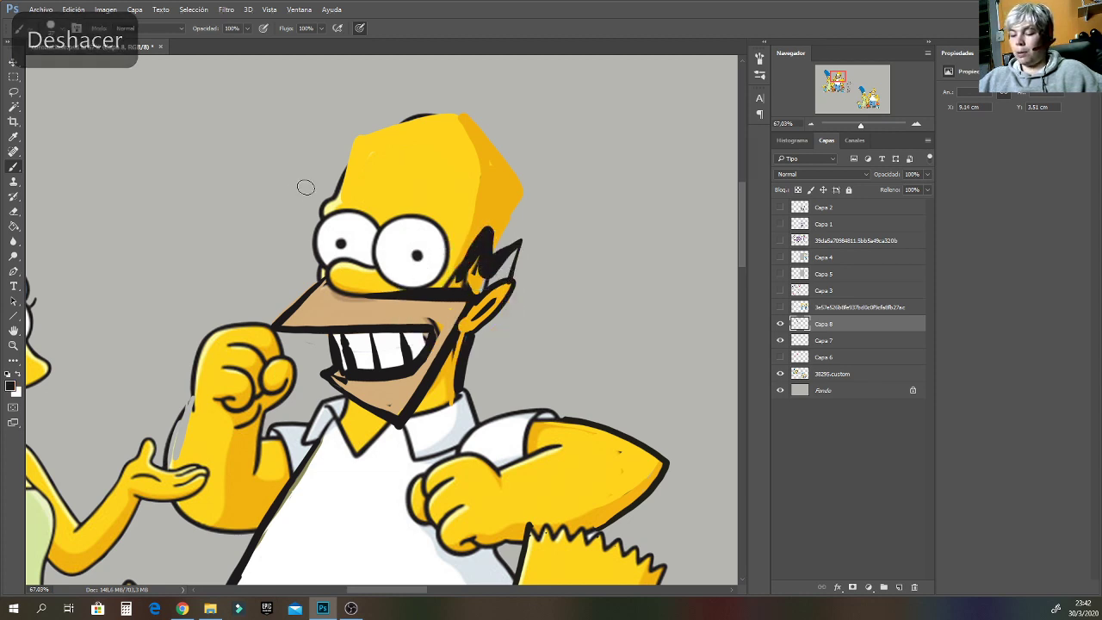
# Extend Homer's brow into a point with sampled pale yellow and outline the angular head in straight black strokes.
pyautogui.keyDown('alt'); pyautogui.click(353, 180); pyautogui.keyUp('alt')
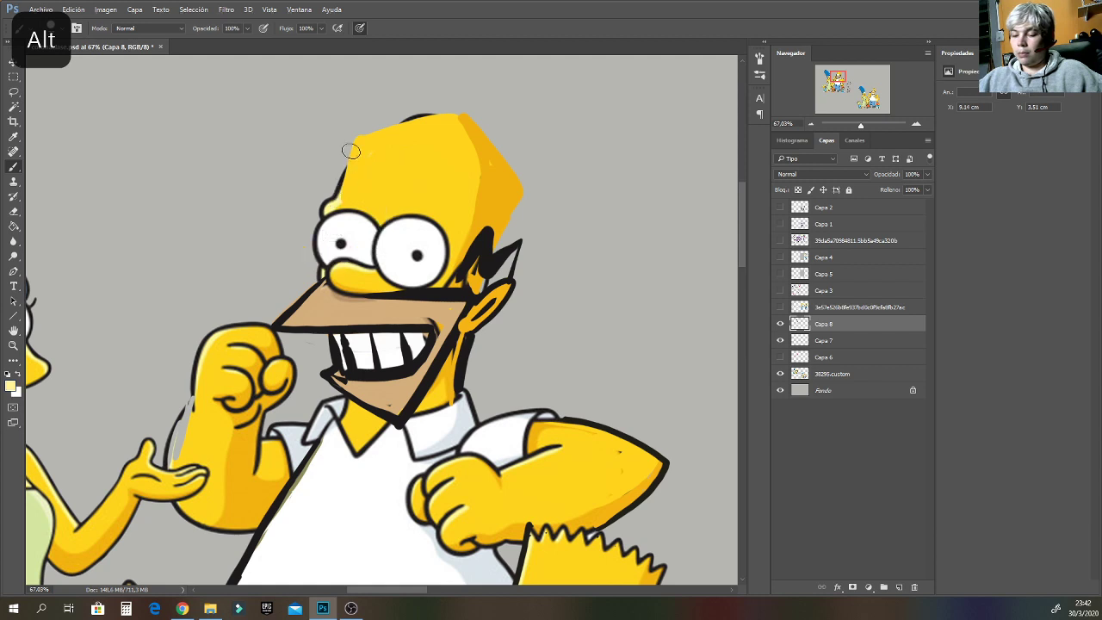
pyautogui.moveTo(351, 151)
pyautogui.mouseDown()
pyautogui.moveTo(325, 214)
pyautogui.moveTo(318, 196)
pyautogui.moveTo(337, 191)
pyautogui.moveTo(352, 141)
pyautogui.moveTo(439, 113)
pyautogui.mouseUp()
pyautogui.keyDown('alt'); pyautogui.click(291, 329); pyautogui.keyUp('alt')
pyautogui.moveTo(454, 115)
pyautogui.mouseDown()
pyautogui.moveTo(517, 178)
pyautogui.moveTo(486, 257)
pyautogui.mouseUp()
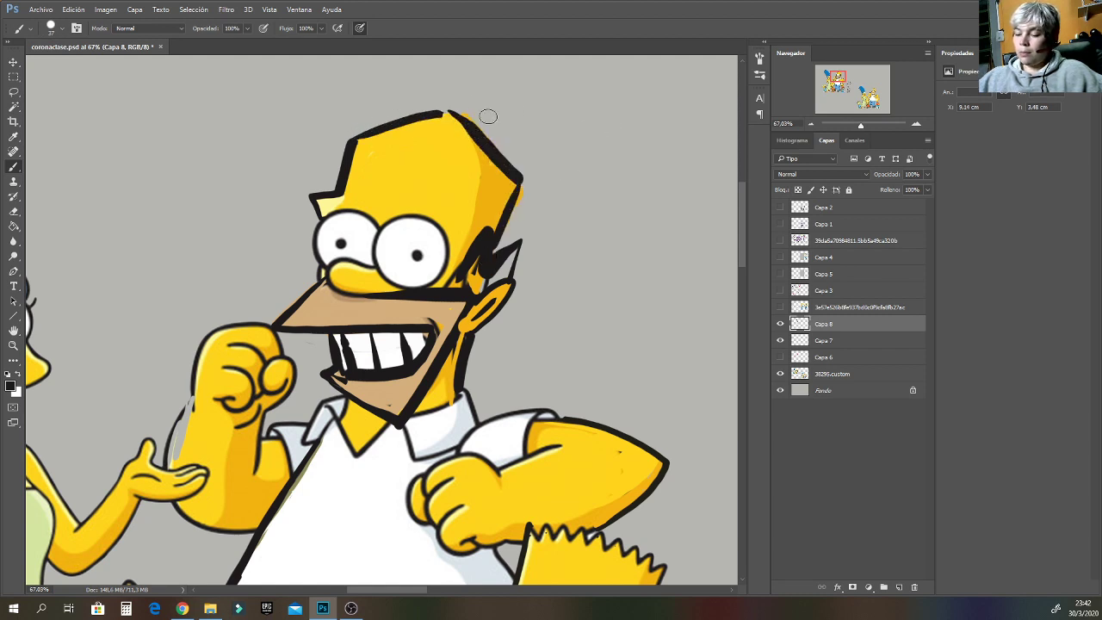
# Trim the outer curve of Homer's far eye with background grey and outline both eyes as angular shapes in black.
pyautogui.keyDown('alt'); pyautogui.click(335, 226); pyautogui.keyUp('alt')
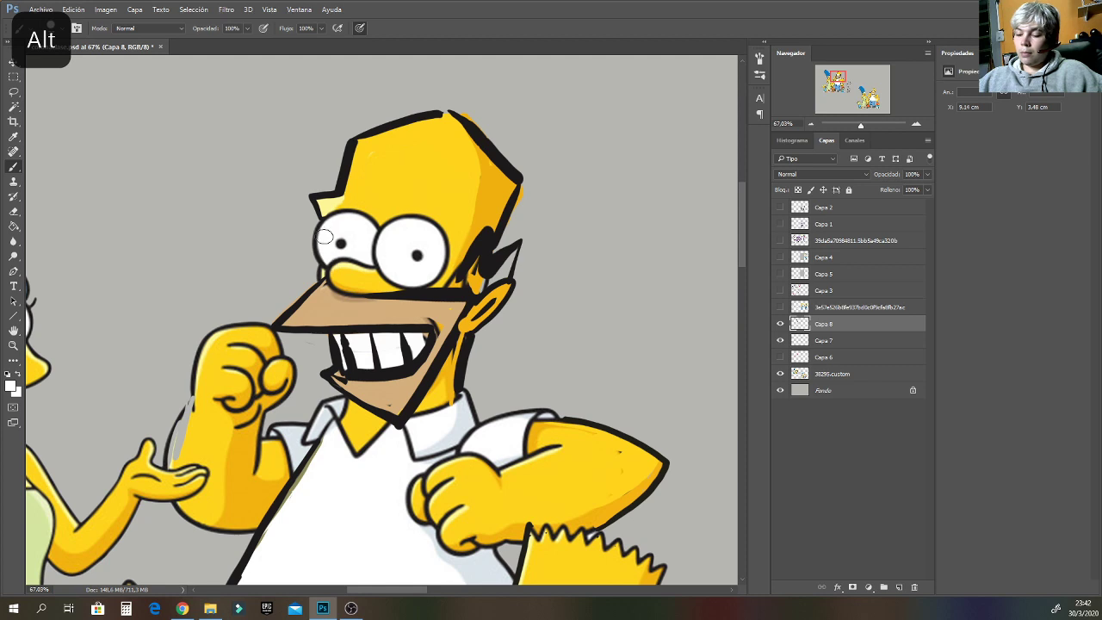
pyautogui.keyDown('alt'); pyautogui.click(307, 219); pyautogui.keyUp('alt')
pyautogui.moveTo(310, 218); pyautogui.dragTo(318, 252)
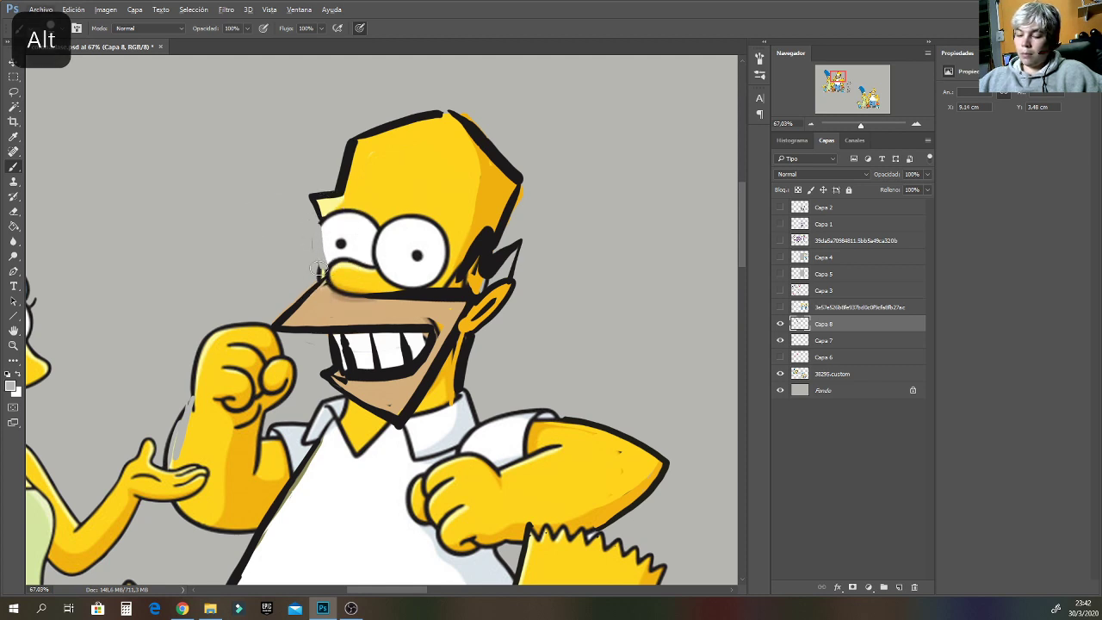
pyautogui.keyDown('alt'); pyautogui.click(410, 358); pyautogui.keyUp('alt')
pyautogui.moveTo(318, 223); pyautogui.dragTo(318, 262)
pyautogui.moveTo(327, 213)
pyautogui.mouseDown()
pyautogui.moveTo(368, 235)
pyautogui.moveTo(387, 226)
pyautogui.moveTo(388, 237)
pyautogui.moveTo(458, 219)
pyautogui.moveTo(428, 282)
pyautogui.moveTo(372, 272)
pyautogui.moveTo(423, 284)
pyautogui.moveTo(369, 272)
pyautogui.moveTo(441, 286)
pyautogui.mouseUp()
# Cover the leftover round eye outlines with skin yellow and white, and join the slanted upper lids in black above the nose.
pyautogui.keyDown('alt'); pyautogui.click(379, 281); pyautogui.keyUp('alt')
pyautogui.keyDown('alt'); pyautogui.click(434, 245); pyautogui.keyUp('alt')
pyautogui.moveTo(433, 230)
pyautogui.mouseDown()
pyautogui.moveTo(451, 226)
pyautogui.moveTo(423, 212)
pyautogui.moveTo(383, 226)
pyautogui.mouseUp()
pyautogui.keyDown('alt'); pyautogui.click(426, 200); pyautogui.keyUp('alt')
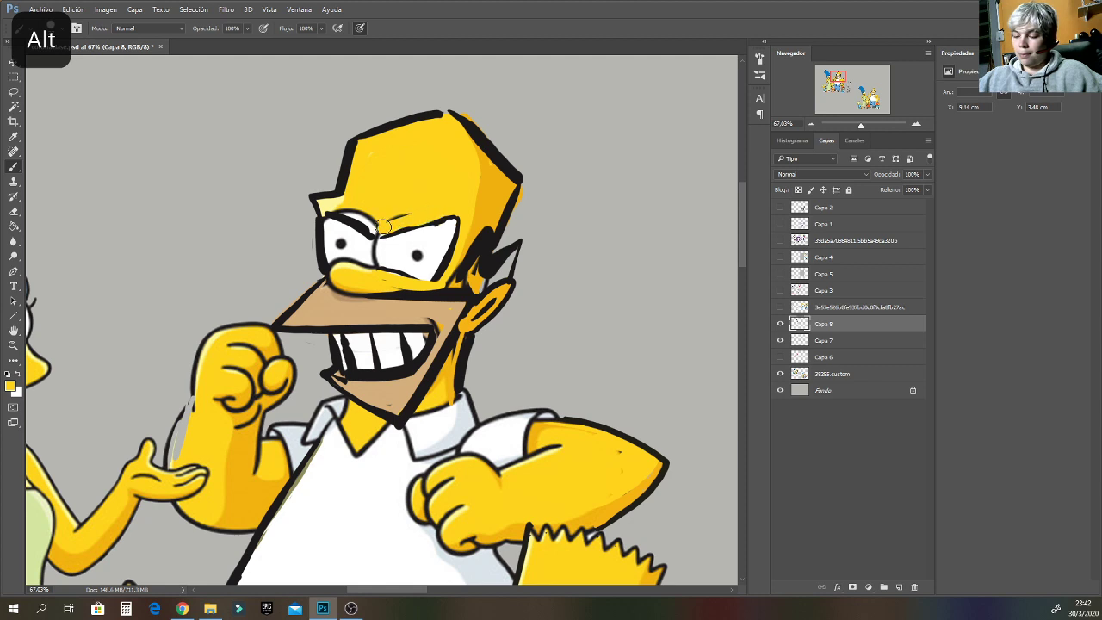
pyautogui.keyDown('alt'); pyautogui.click(488, 258); pyautogui.keyUp('alt')
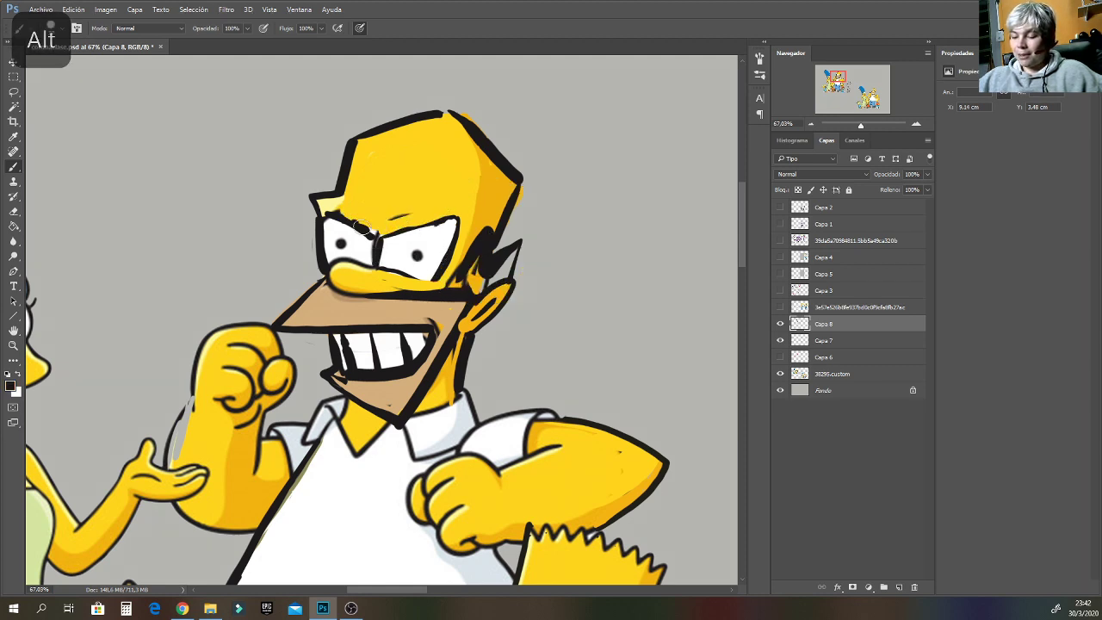
# Paint over Homer's round pupils in white and redraw them as tall black ovals.
pyautogui.keyDown('alt'); pyautogui.click(433, 246); pyautogui.keyUp('alt')
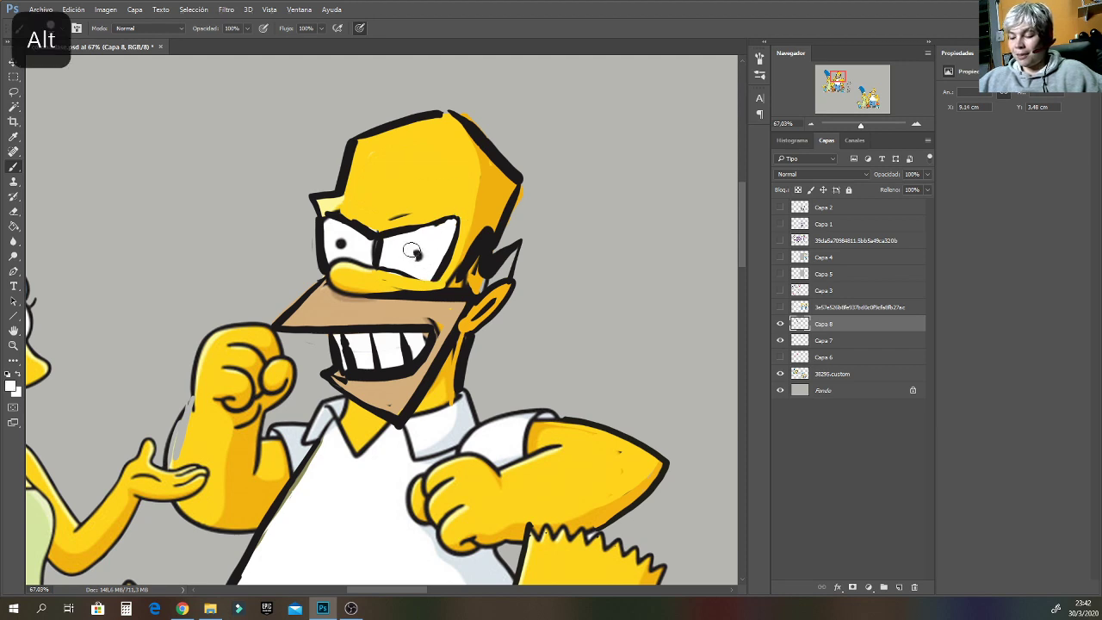
pyautogui.click(418, 253)
pyautogui.keyDown('alt'); pyautogui.click(421, 297); pyautogui.keyUp('alt')
pyautogui.moveTo(414, 245)
pyautogui.mouseDown()
pyautogui.moveTo(347, 247)
pyautogui.moveTo(349, 255)
pyautogui.mouseUp()
pyautogui.keyDown('alt'); pyautogui.click(356, 245); pyautogui.keyUp('alt')
pyautogui.click(342, 244)
pyautogui.click(341, 245)
pyautogui.keyDown('alt'); pyautogui.click(408, 289); pyautogui.keyUp('alt')
pyautogui.moveTo(866, 127); pyautogui.dragTo(862, 121)
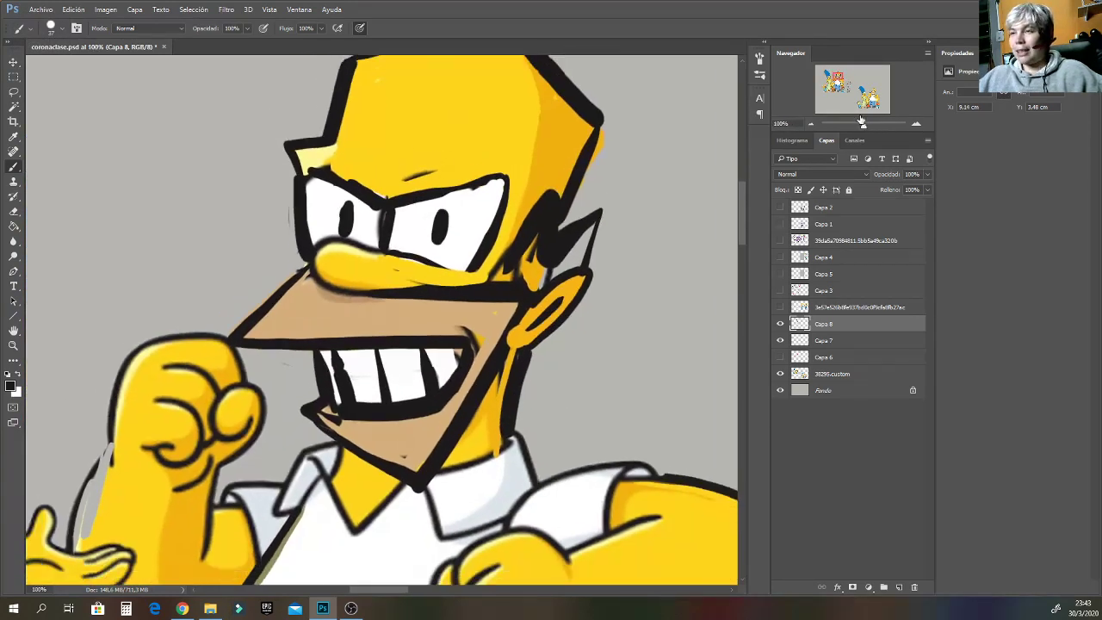
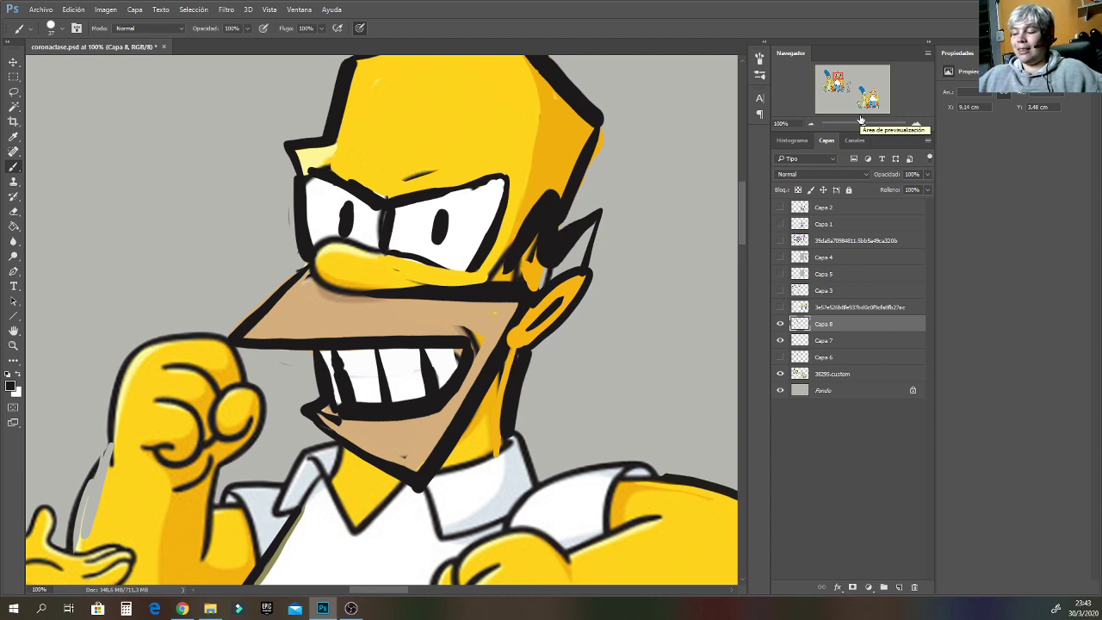
# Trim Homer's raised forearm with background grey and redraw it with a pointed elbow, skin yellow fill and straight black outlines.
pyautogui.moveTo(861, 125); pyautogui.dragTo(847, 93)
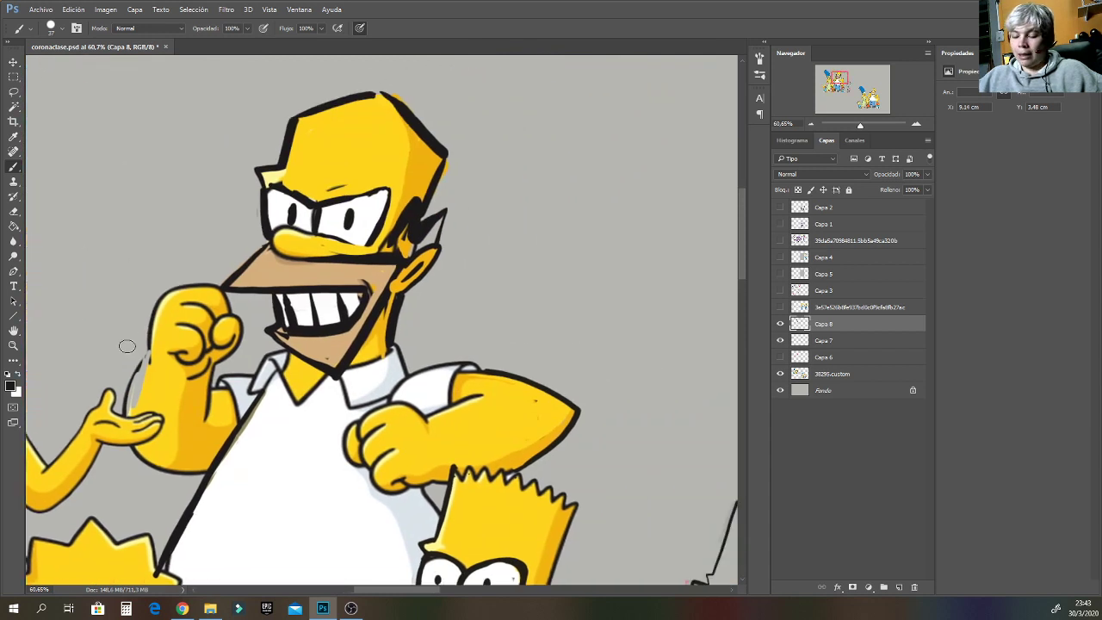
pyautogui.keyDown('alt'); pyautogui.click(135, 364); pyautogui.keyUp('alt')
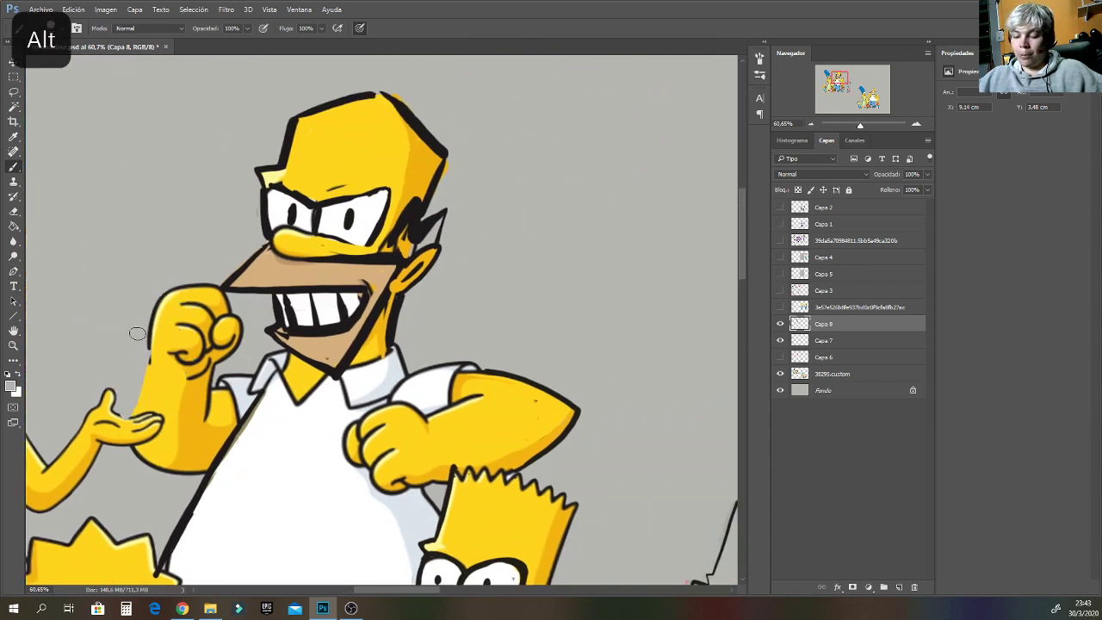
pyautogui.keyDown('alt'); pyautogui.click(405, 211); pyautogui.keyUp('alt')
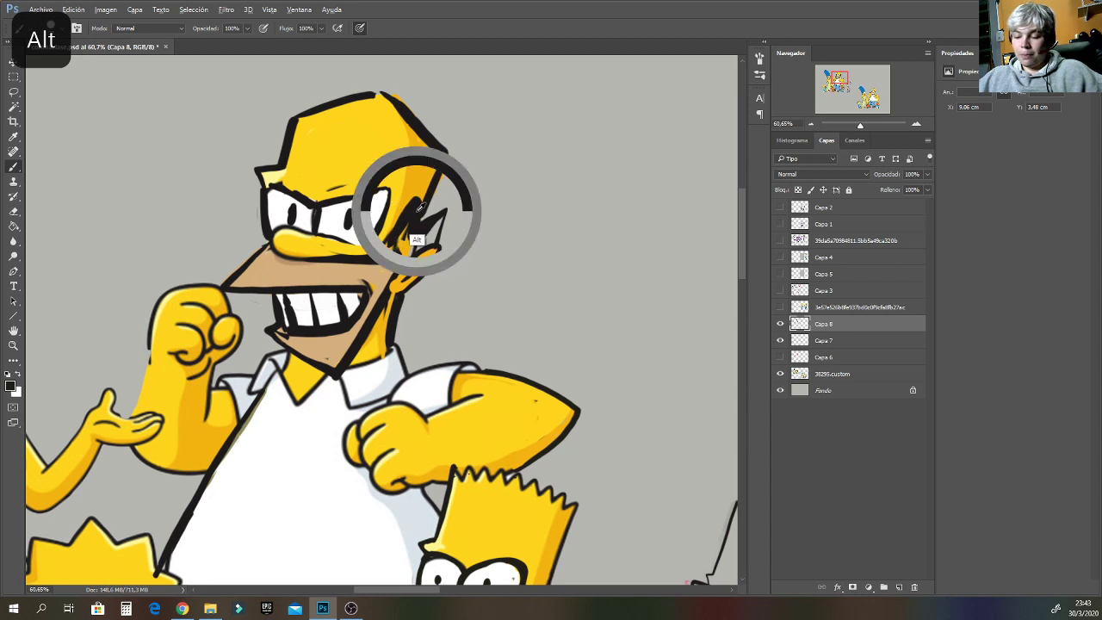
pyautogui.moveTo(151, 352)
pyautogui.mouseDown()
pyautogui.moveTo(125, 490)
pyautogui.moveTo(155, 483)
pyautogui.moveTo(125, 491)
pyautogui.moveTo(205, 477)
pyautogui.moveTo(135, 451)
pyautogui.moveTo(130, 486)
pyautogui.moveTo(194, 460)
pyautogui.moveTo(135, 490)
pyautogui.moveTo(193, 465)
pyautogui.moveTo(183, 461)
pyautogui.moveTo(210, 465)
pyautogui.moveTo(224, 428)
pyautogui.mouseUp()
pyautogui.keyDown('alt'); pyautogui.click(163, 458); pyautogui.keyUp('alt')
pyautogui.keyDown('alt'); pyautogui.click(192, 463); pyautogui.keyUp('alt')
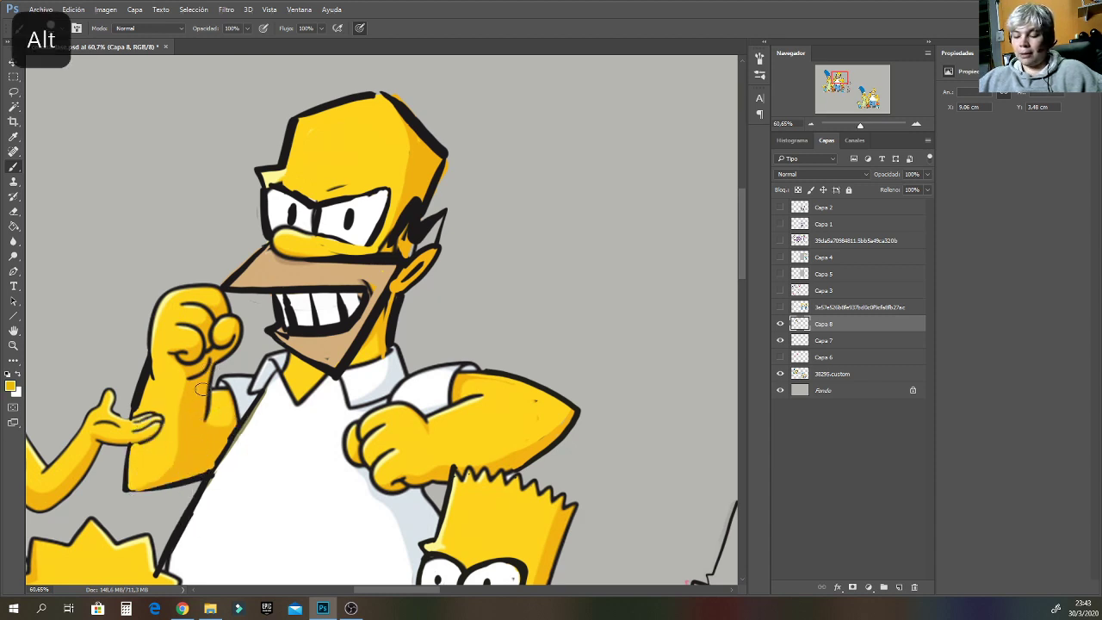
pyautogui.keyDown('alt'); pyautogui.click(207, 476); pyautogui.keyUp('alt')
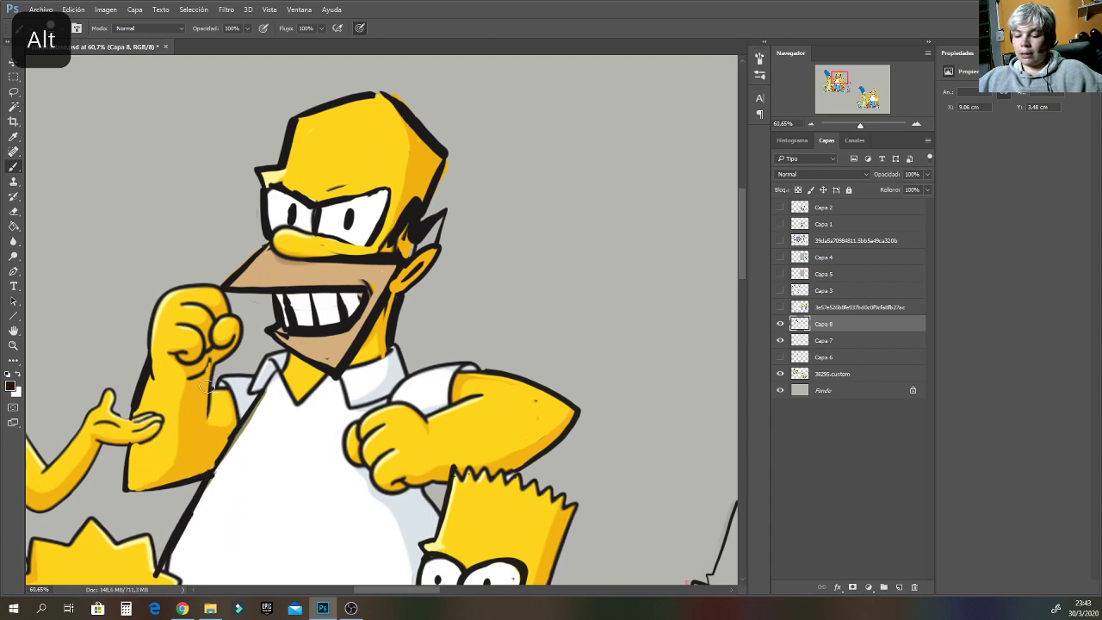
pyautogui.moveTo(209, 367); pyautogui.dragTo(202, 441)
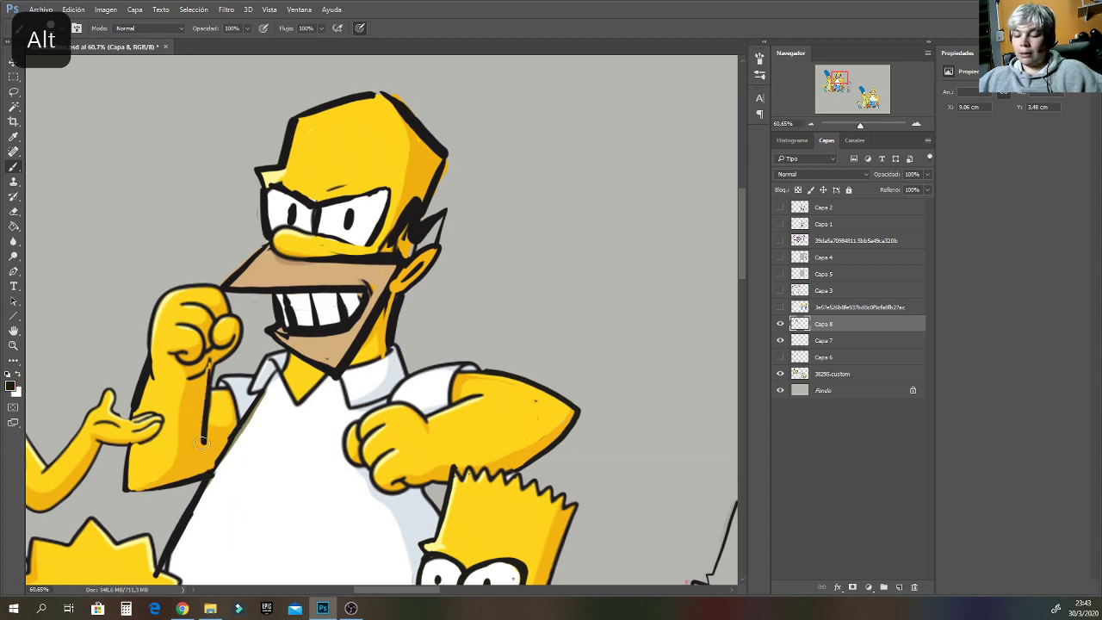
# Redraw Homer's shirt collar and both sleeves with straight, angular black outlines, cleaning up the edges with sampled colours.
pyautogui.keyDown('alt'); pyautogui.click(211, 389); pyautogui.keyUp('alt')
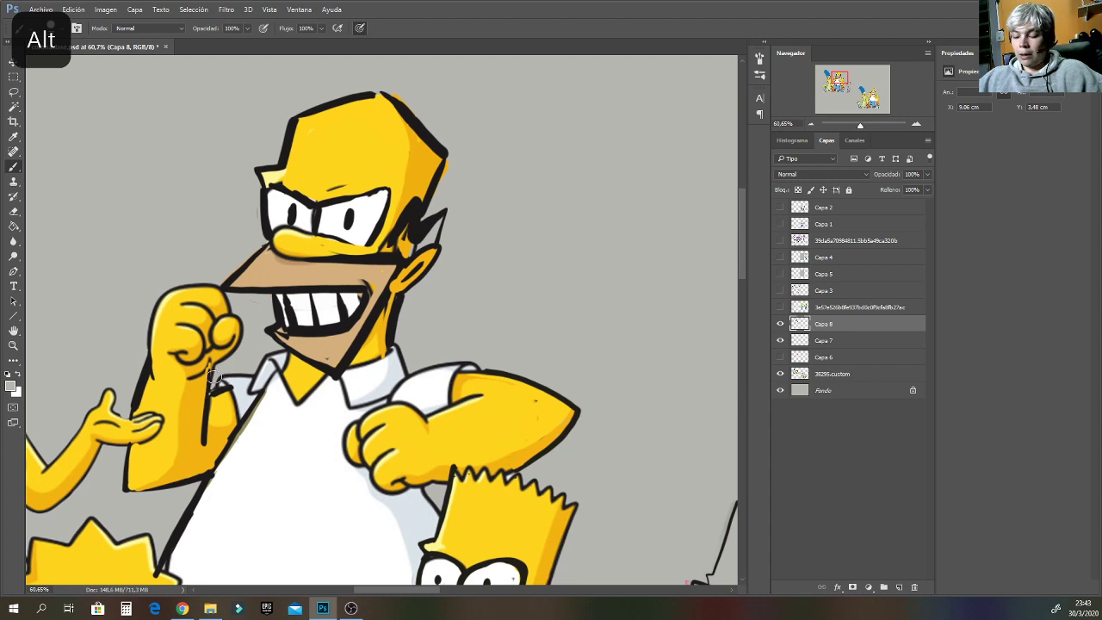
pyautogui.keyDown('alt'); pyautogui.click(220, 440); pyautogui.keyUp('alt')
pyautogui.moveTo(221, 386); pyautogui.dragTo(262, 376)
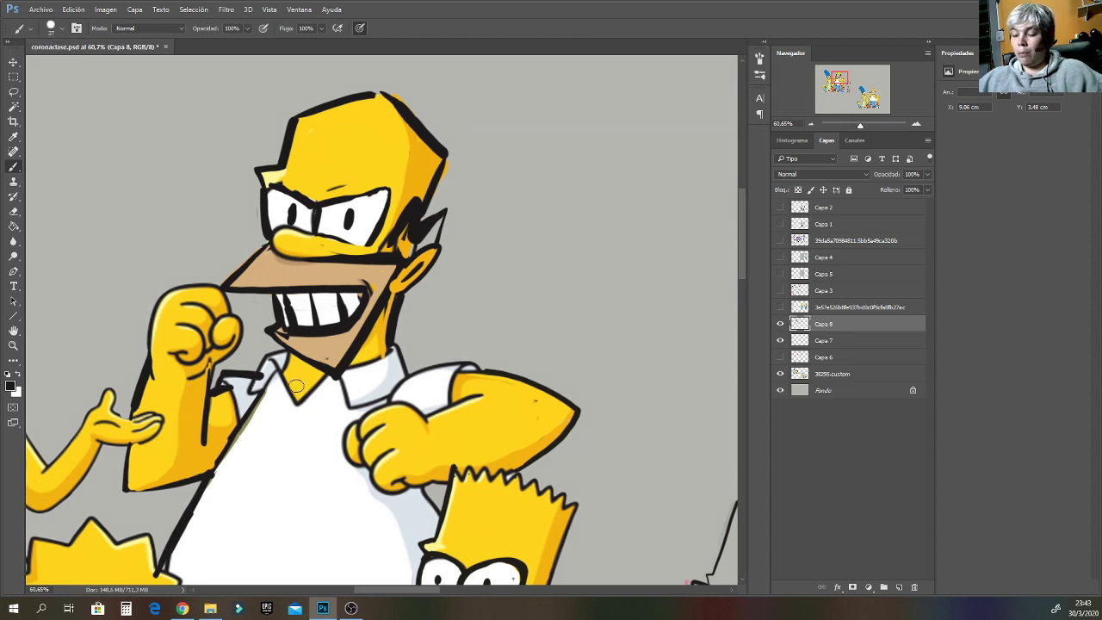
pyautogui.moveTo(286, 353)
pyautogui.mouseDown()
pyautogui.moveTo(293, 398)
pyautogui.moveTo(287, 377)
pyautogui.moveTo(349, 418)
pyautogui.mouseUp()
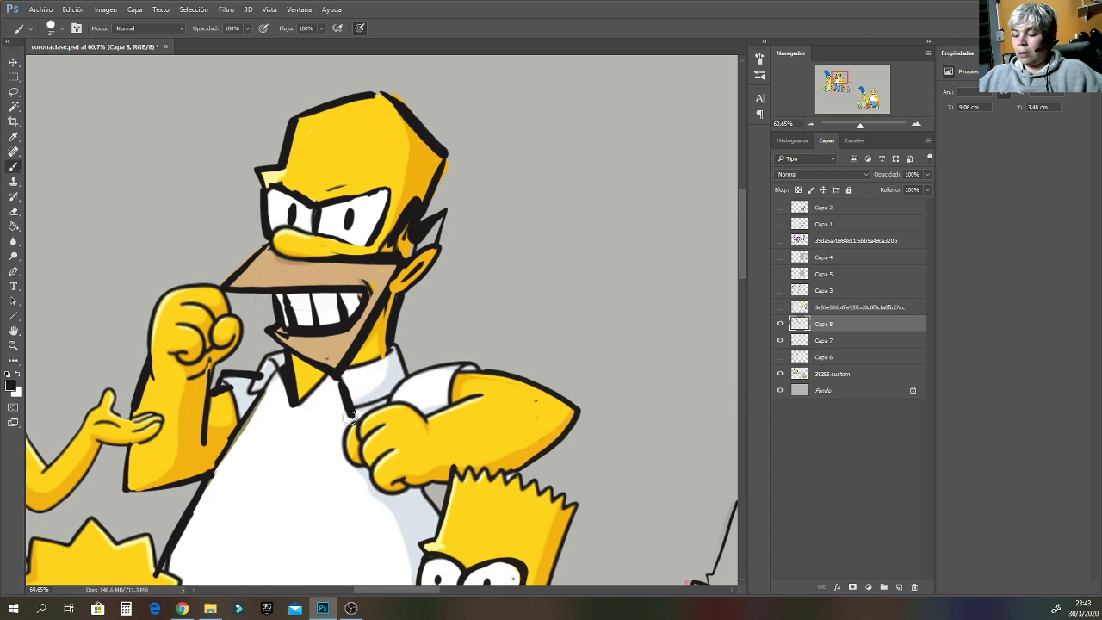
pyautogui.moveTo(337, 377)
pyautogui.mouseDown()
pyautogui.moveTo(395, 342)
pyautogui.moveTo(407, 370)
pyautogui.mouseUp()
pyautogui.keyDown('alt'); pyautogui.click(408, 370); pyautogui.keyUp('alt')
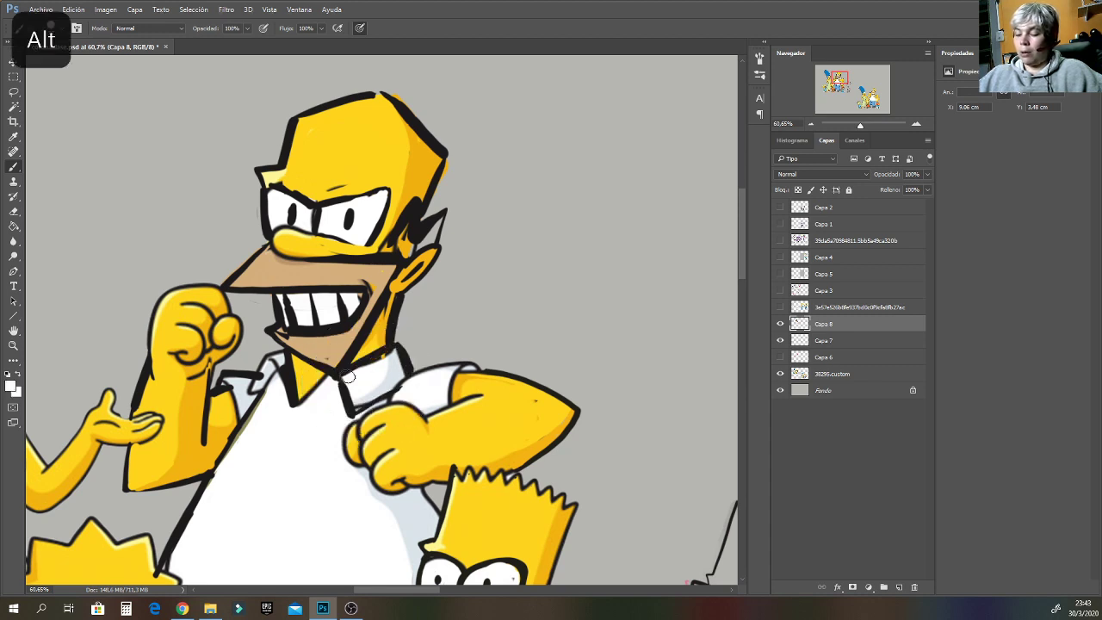
pyautogui.keyDown('alt'); pyautogui.click(288, 381); pyautogui.keyUp('alt')
pyautogui.moveTo(286, 353)
pyautogui.mouseDown()
pyautogui.moveTo(263, 357)
pyautogui.moveTo(243, 398)
pyautogui.mouseUp()
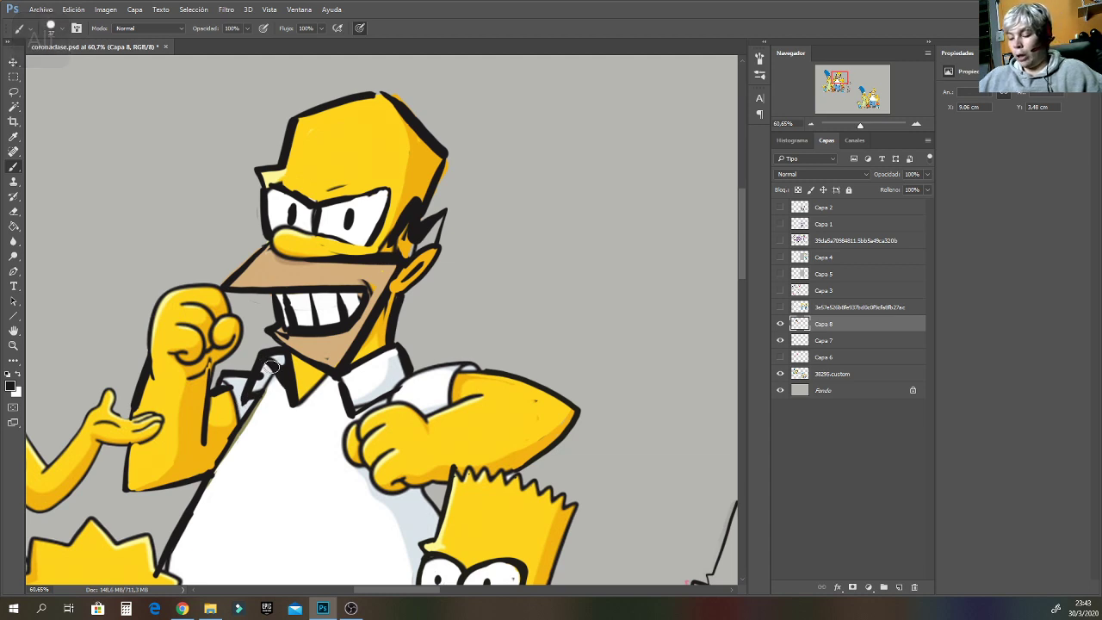
pyautogui.moveTo(386, 405)
pyautogui.mouseDown()
pyautogui.moveTo(476, 357)
pyautogui.moveTo(485, 373)
pyautogui.moveTo(474, 354)
pyautogui.moveTo(445, 405)
pyautogui.mouseUp()
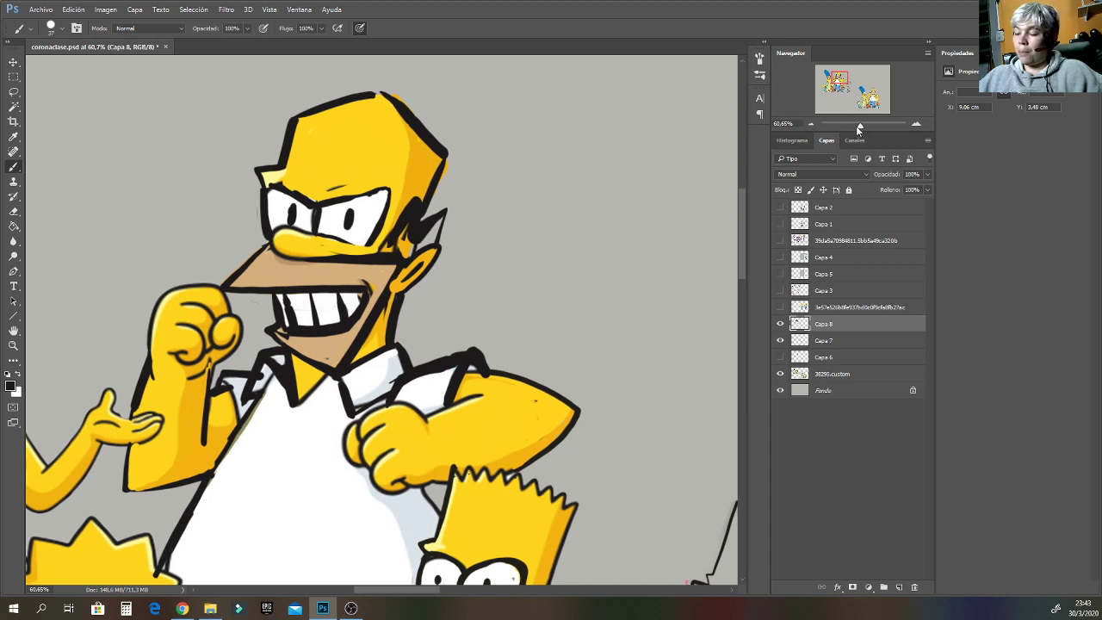
# Outline the fist in front of Homer's chest as a blocky shape with straight black finger lines.
pyautogui.moveTo(860, 125); pyautogui.dragTo(859, 127)
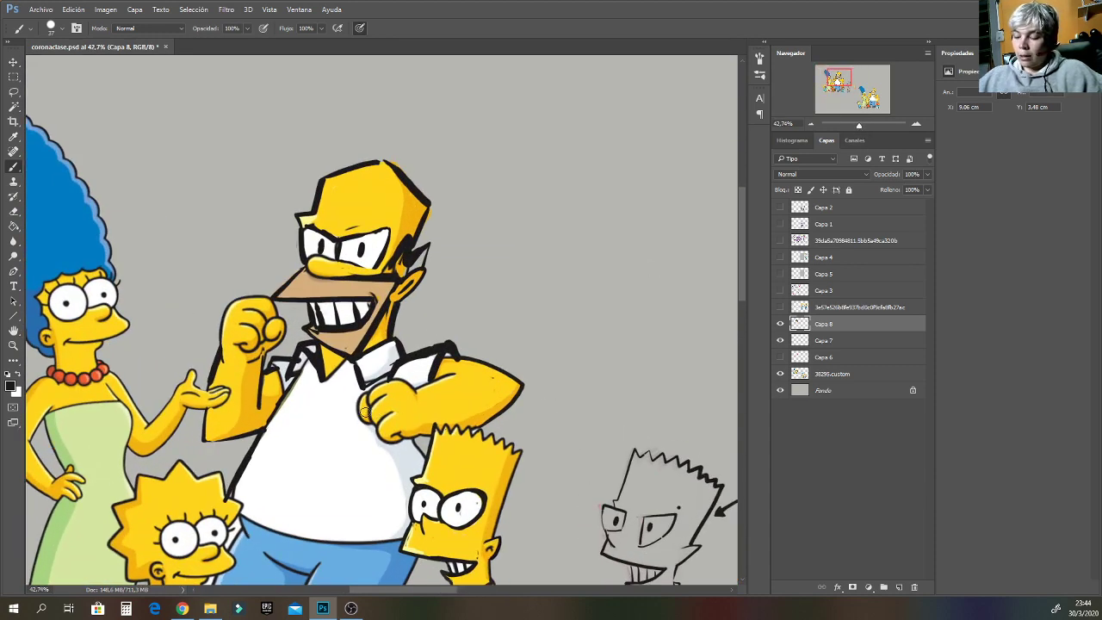
pyautogui.press('alt')
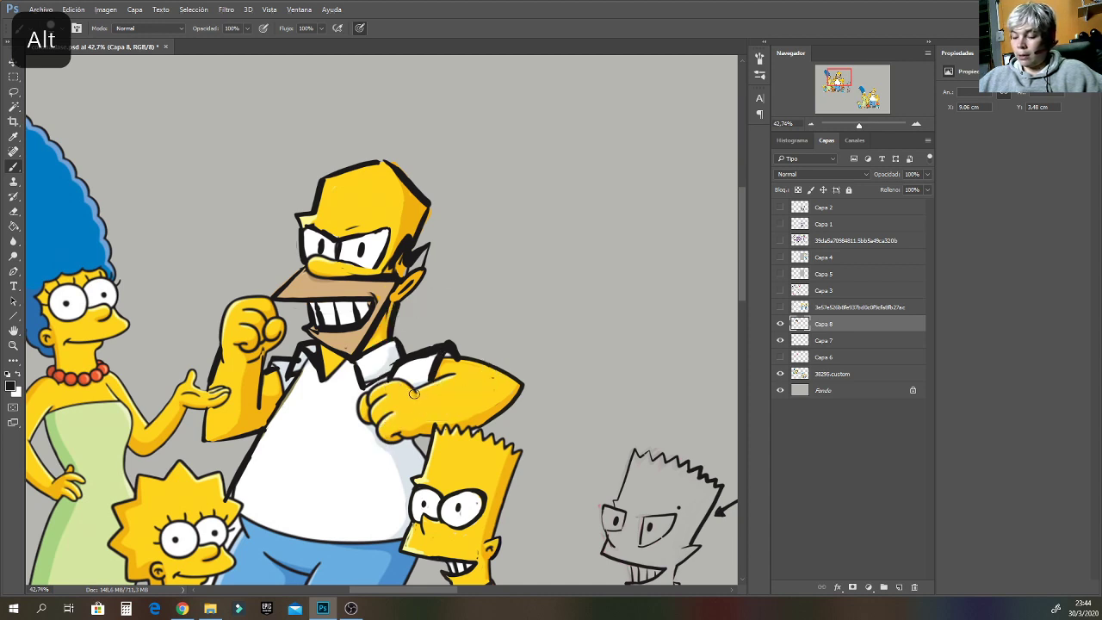
pyautogui.moveTo(421, 397)
pyautogui.mouseDown()
pyautogui.moveTo(363, 396)
pyautogui.moveTo(378, 409)
pyautogui.moveTo(399, 387)
pyautogui.moveTo(367, 406)
pyautogui.moveTo(369, 423)
pyautogui.moveTo(400, 407)
pyautogui.moveTo(382, 441)
pyautogui.mouseUp()
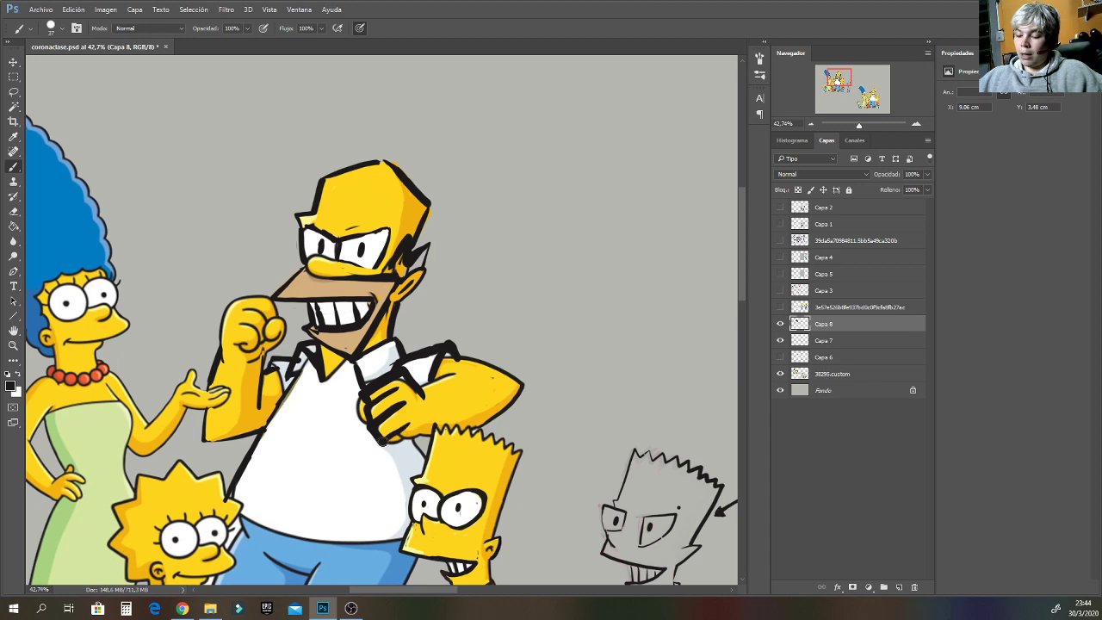
pyautogui.hotkey('ctrl', 'z')
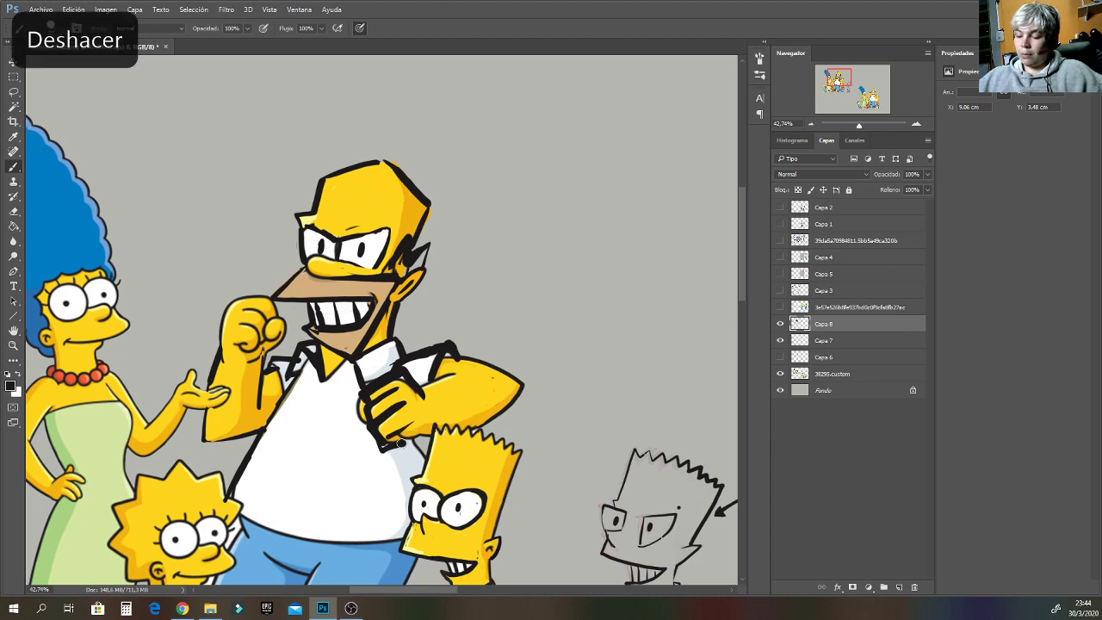
pyautogui.moveTo(400, 444); pyautogui.dragTo(429, 435)
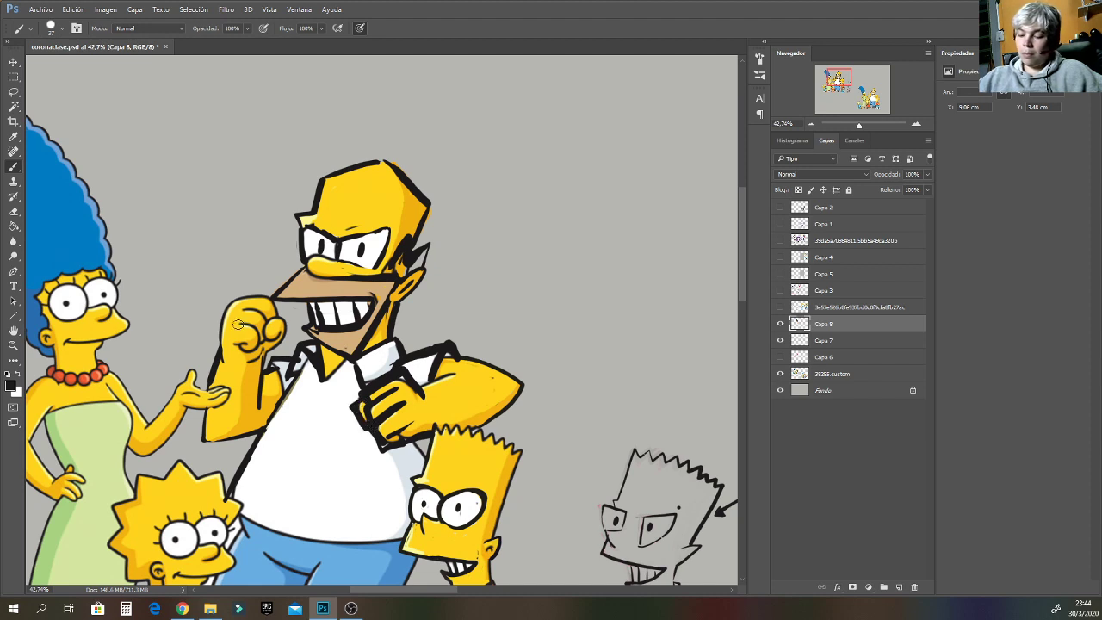
# Redraw the outer contour of Homer's raised fist with straight black strokes and fill the corners with skin yellow.
pyautogui.hotkey('ctrl', 'z')
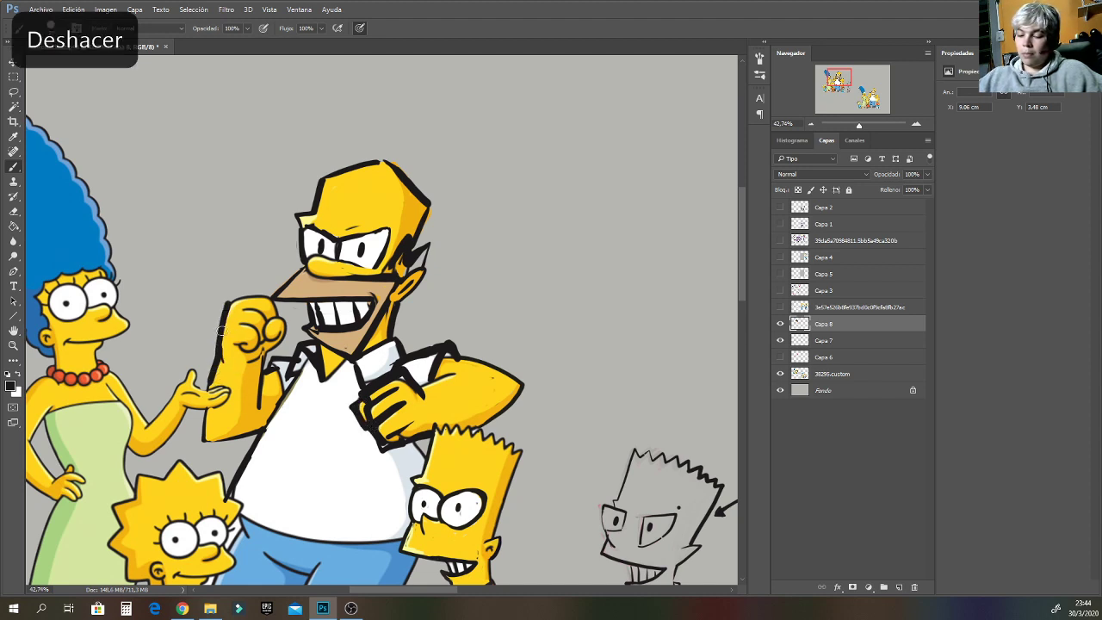
pyautogui.moveTo(214, 366)
pyautogui.mouseDown()
pyautogui.moveTo(231, 298)
pyautogui.moveTo(272, 292)
pyautogui.mouseUp()
pyautogui.keyDown('alt'); pyautogui.click(233, 318); pyautogui.keyUp('alt')
pyautogui.keyDown('alt'); pyautogui.click(221, 340); pyautogui.keyUp('alt')
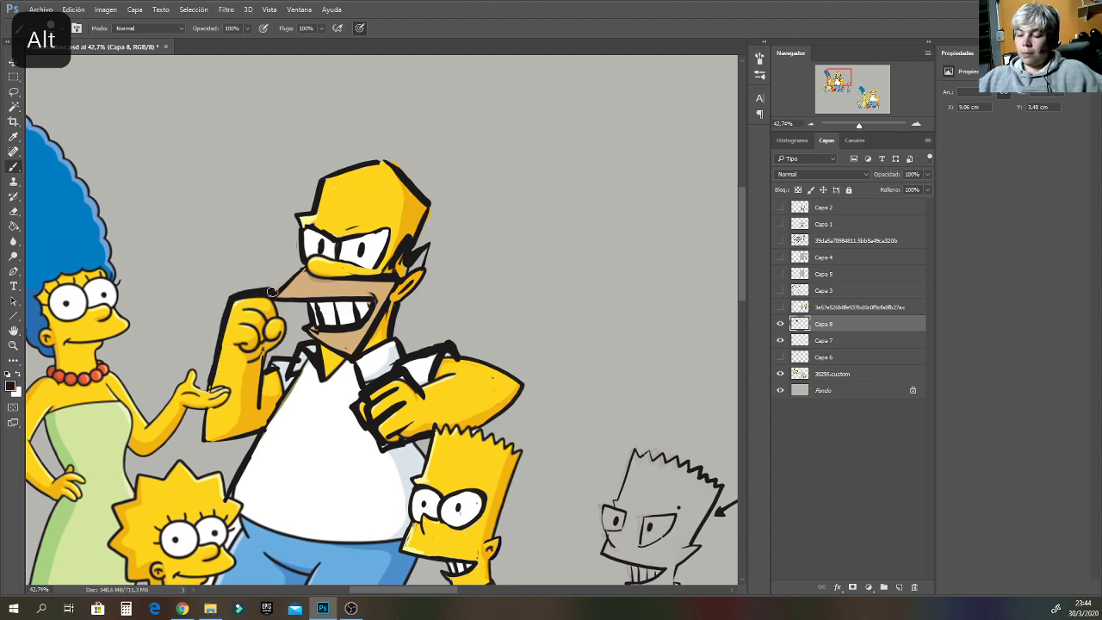
pyautogui.keyDown('alt'); pyautogui.click(250, 305); pyautogui.keyUp('alt')
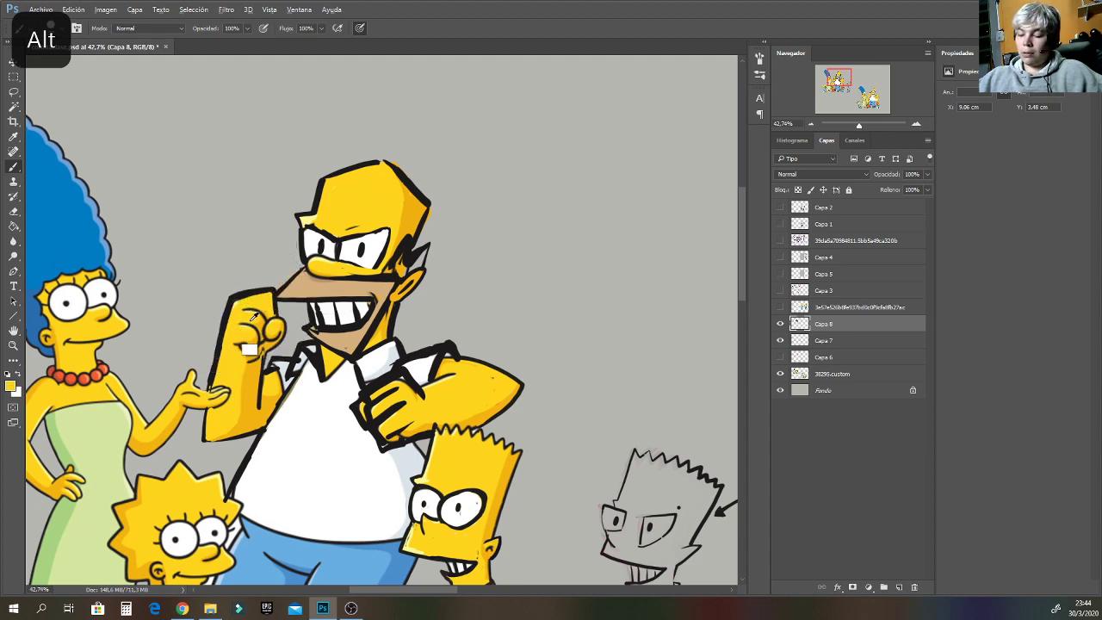
pyautogui.keyDown('alt'); pyautogui.click(235, 310); pyautogui.keyUp('alt')
# Draw the top finger of the raised fist as an angular bend in black, touching it up with skin yellow.
pyautogui.moveTo(260, 304); pyautogui.dragTo(265, 318)
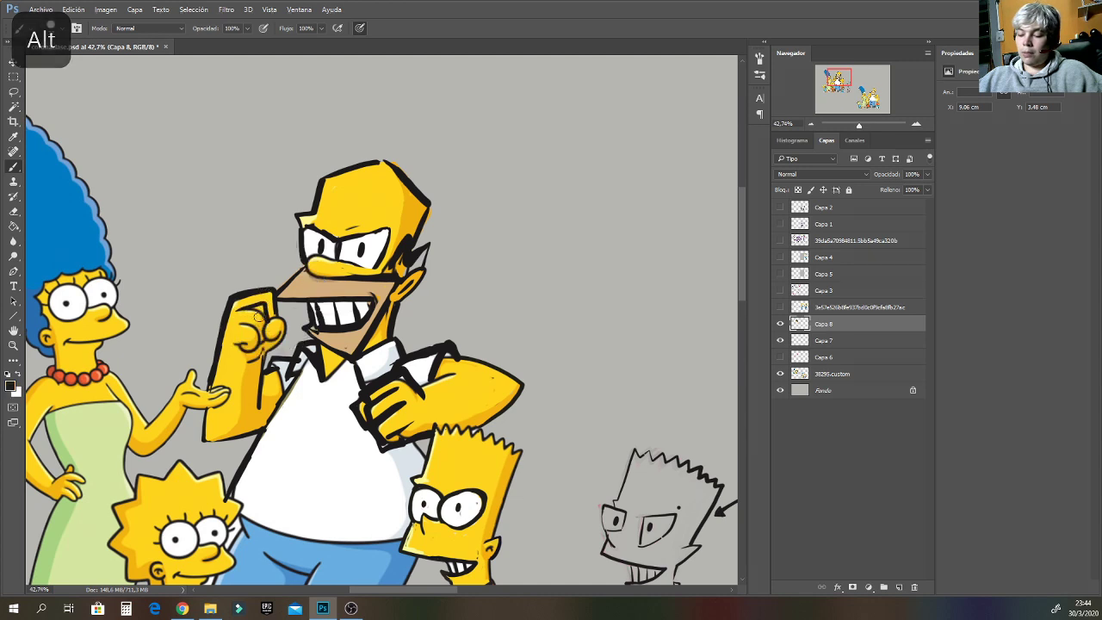
pyautogui.keyDown('alt'); pyautogui.click(241, 318); pyautogui.keyUp('alt')
pyautogui.keyDown('alt'); pyautogui.click(260, 310); pyautogui.keyUp('alt')
pyautogui.keyDown('alt'); pyautogui.click(258, 309); pyautogui.keyUp('alt')
pyautogui.keyDown('alt'); pyautogui.click(262, 307); pyautogui.keyUp('alt')
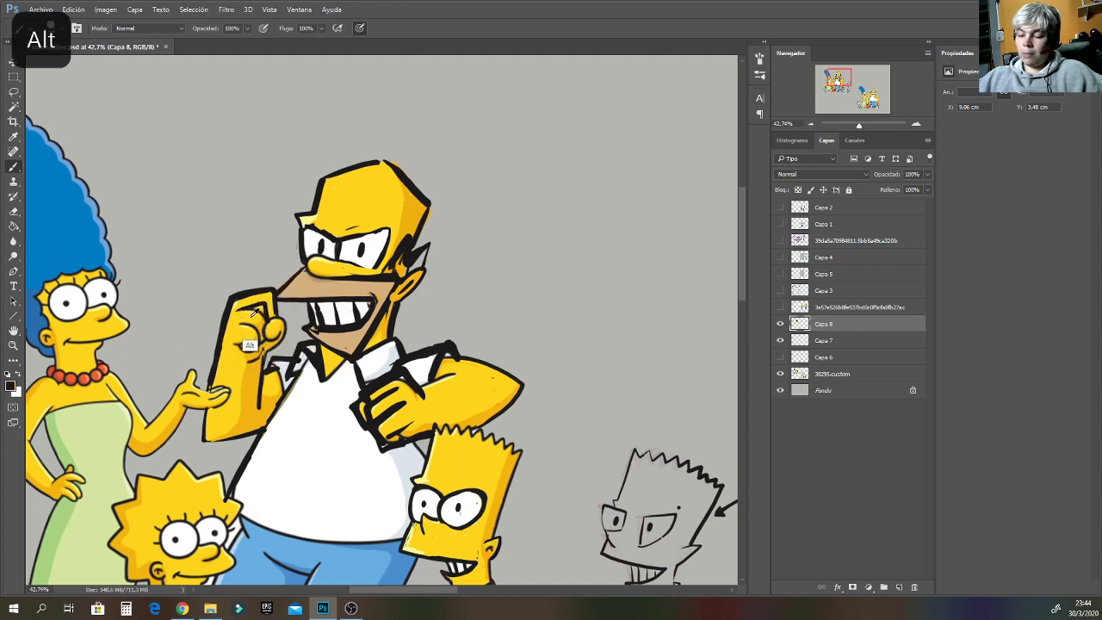
# Return to the Brush tool at 37 px and cover the old curved finger crease of the raised fist with skin yellow.
pyautogui.keyDown('alt'); pyautogui.click(16, 167); pyautogui.keyUp('alt')
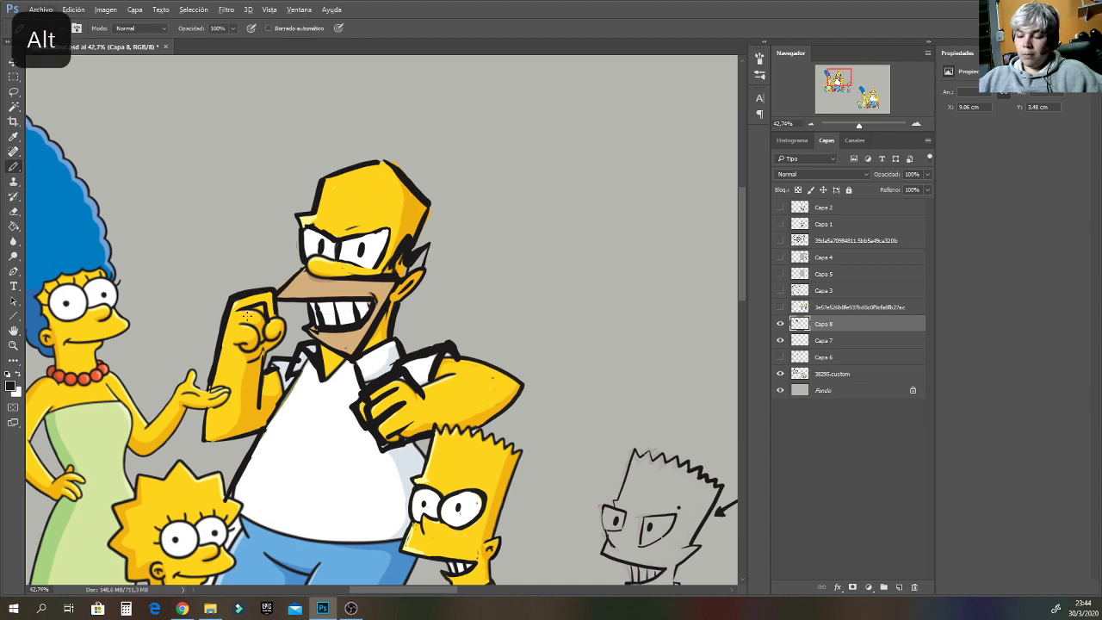
pyautogui.keyDown('alt'); pyautogui.click(248, 316); pyautogui.keyUp('alt')
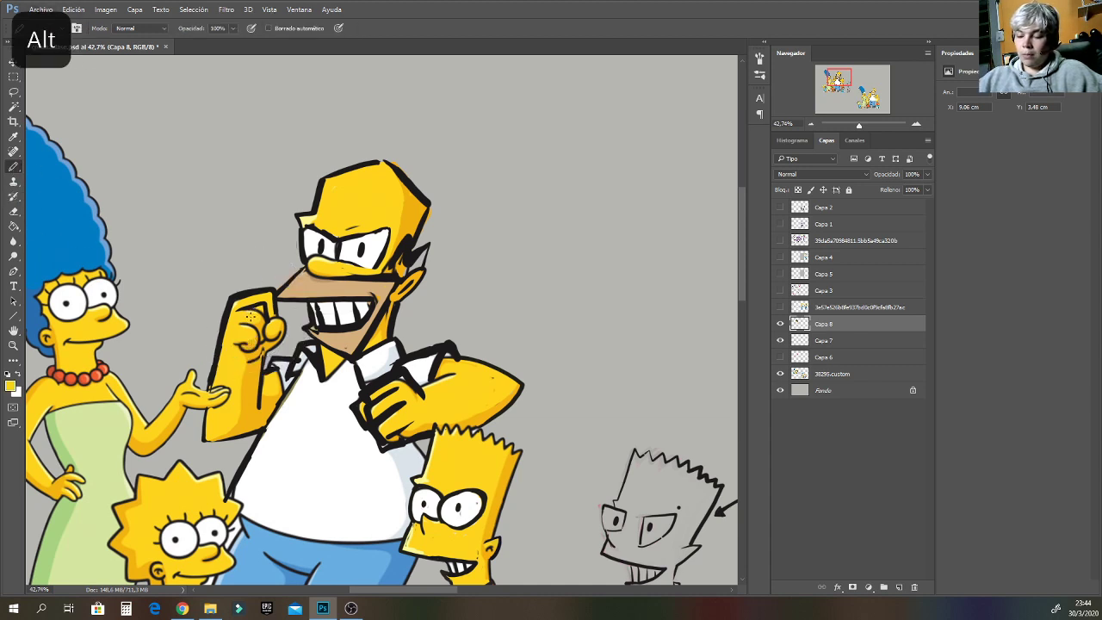
pyautogui.rightClick(263, 176)
pyautogui.moveTo(13, 167); pyautogui.dragTo(59, 171)
pyautogui.rightClick(290, 328)
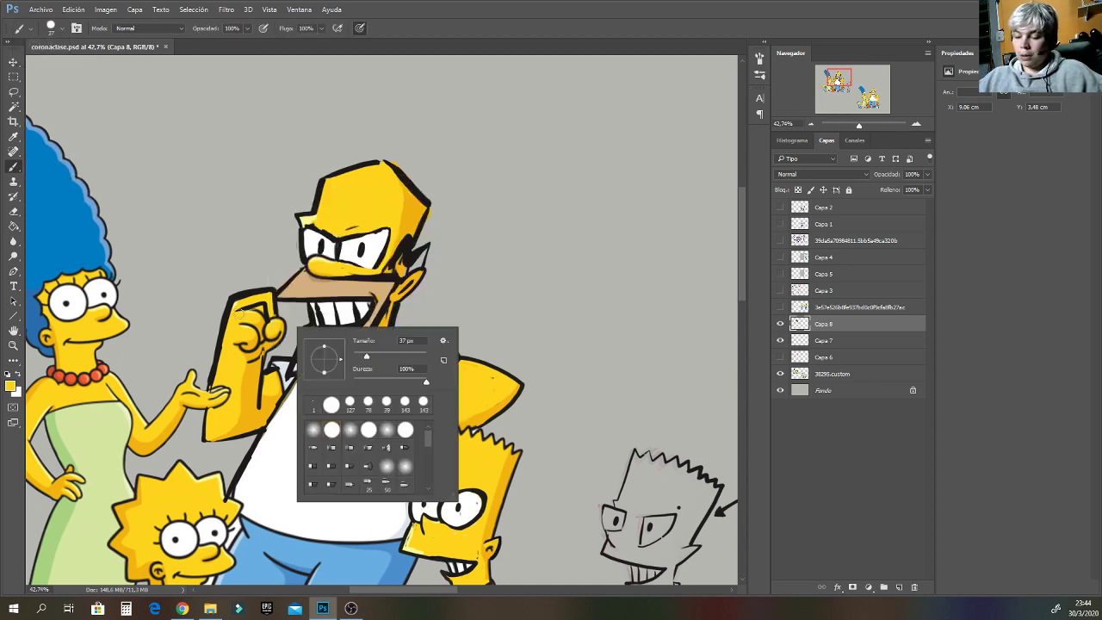
pyautogui.click(240, 314)
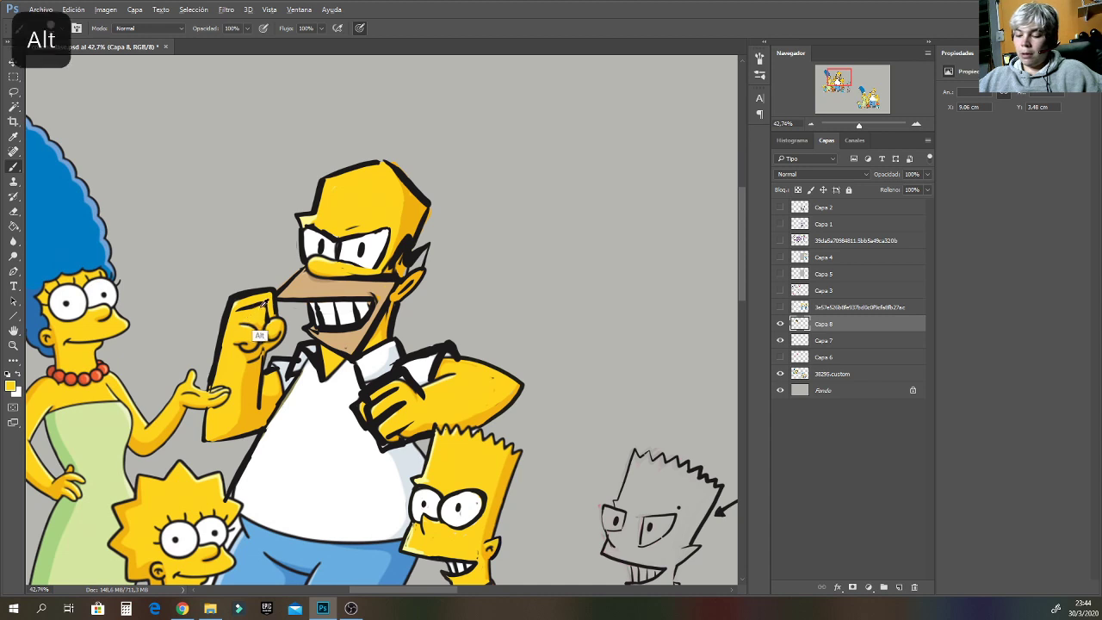
# Add the next angular finger to the raised fist and darken the gap beneath the fingers in black.
pyautogui.keyDown('alt'); pyautogui.click(251, 294); pyautogui.keyUp('alt')
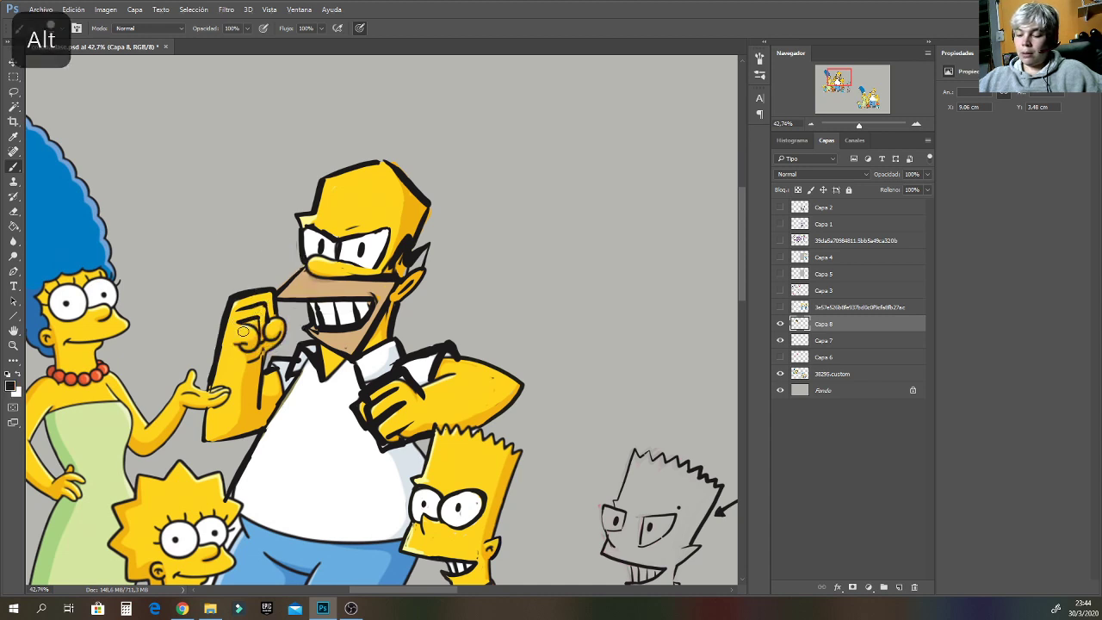
pyautogui.keyDown('alt'); pyautogui.click(245, 324); pyautogui.keyUp('alt')
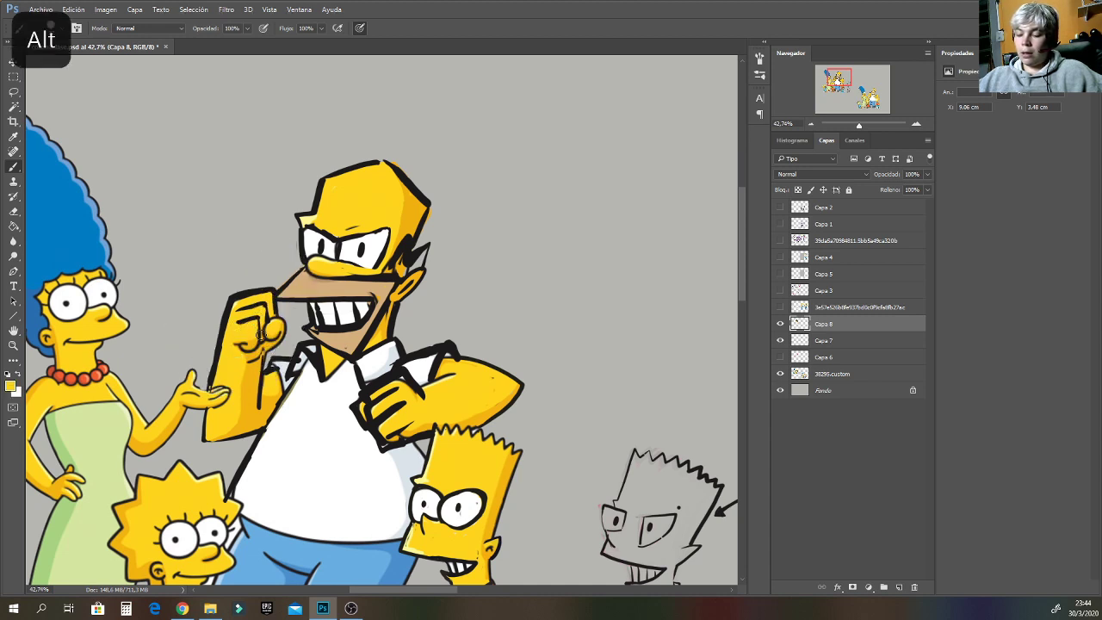
pyautogui.keyDown('alt'); pyautogui.click(226, 353); pyautogui.keyUp('alt')
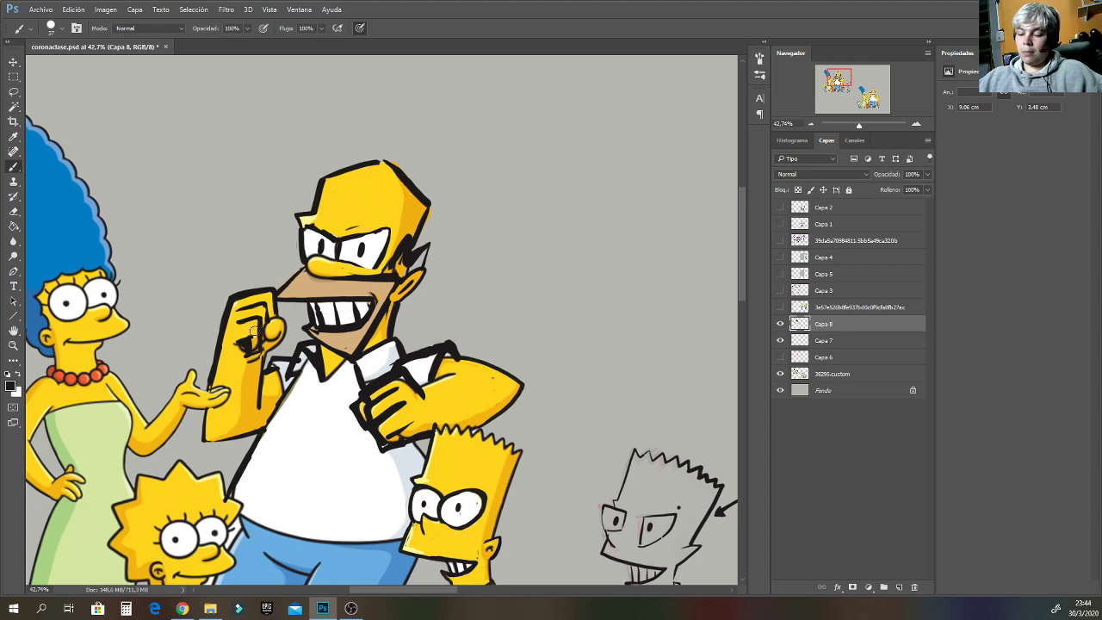
# Square off the raised fist's thumb with darker yellow and a black outline, and strengthen the outline under the forearm.
pyautogui.keyDown('alt'); pyautogui.click(256, 370); pyautogui.keyUp('alt')
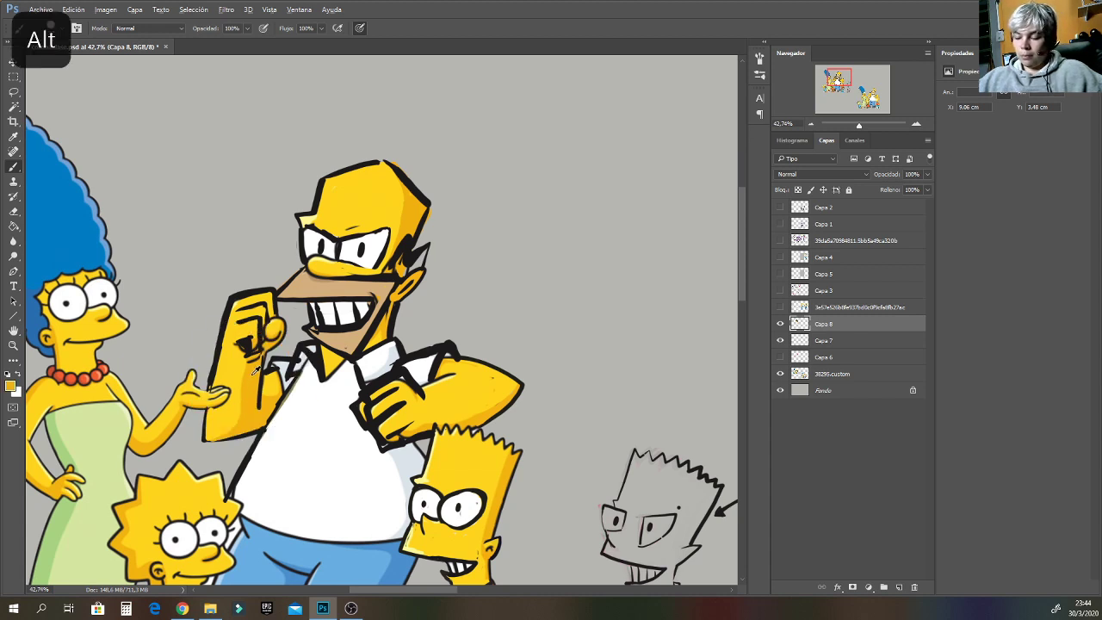
pyautogui.moveTo(249, 364)
pyautogui.mouseDown()
pyautogui.moveTo(281, 322)
pyautogui.moveTo(272, 329)
pyautogui.mouseUp()
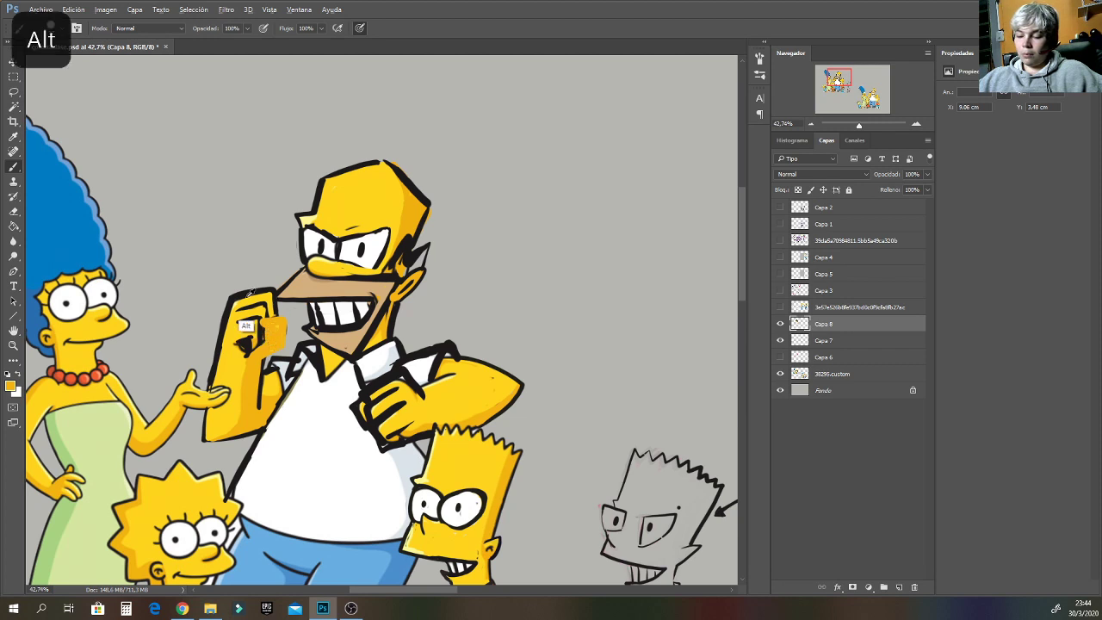
pyautogui.keyDown('alt'); pyautogui.click(247, 329); pyautogui.keyUp('alt')
pyautogui.moveTo(282, 318); pyautogui.dragTo(283, 353)
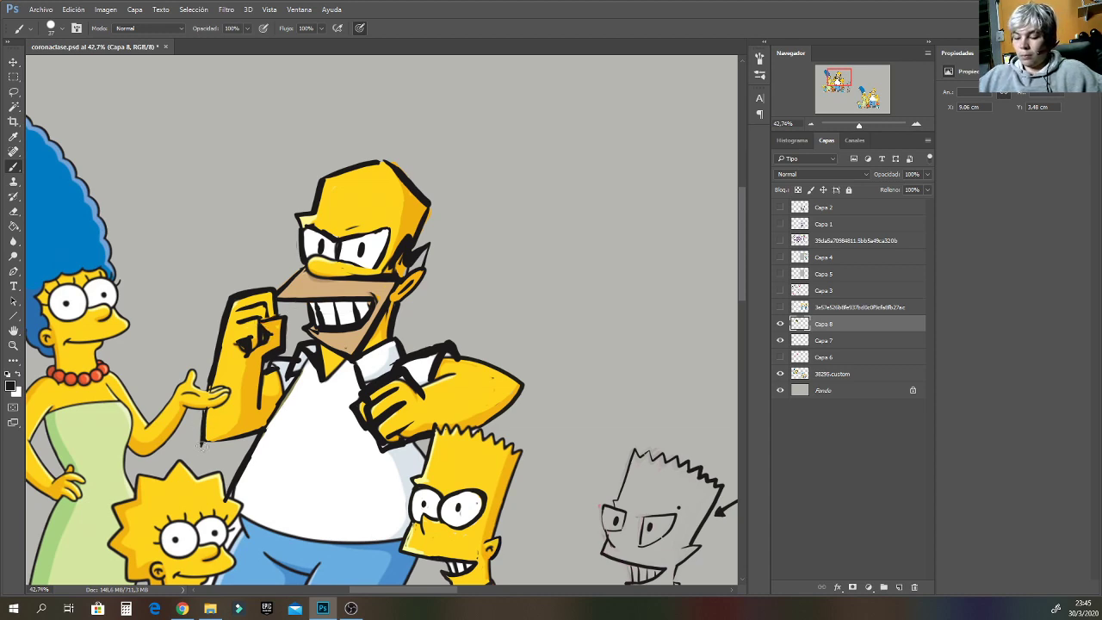
pyautogui.moveTo(204, 444); pyautogui.dragTo(292, 423)
# Redraw Homer's shirt hem as a shallow black point and paint white over the old curved hem.
pyautogui.moveTo(837, 79); pyautogui.dragTo(836, 85)
pyautogui.moveTo(257, 331)
pyautogui.mouseDown()
pyautogui.moveTo(346, 368)
pyautogui.moveTo(428, 344)
pyautogui.mouseUp()
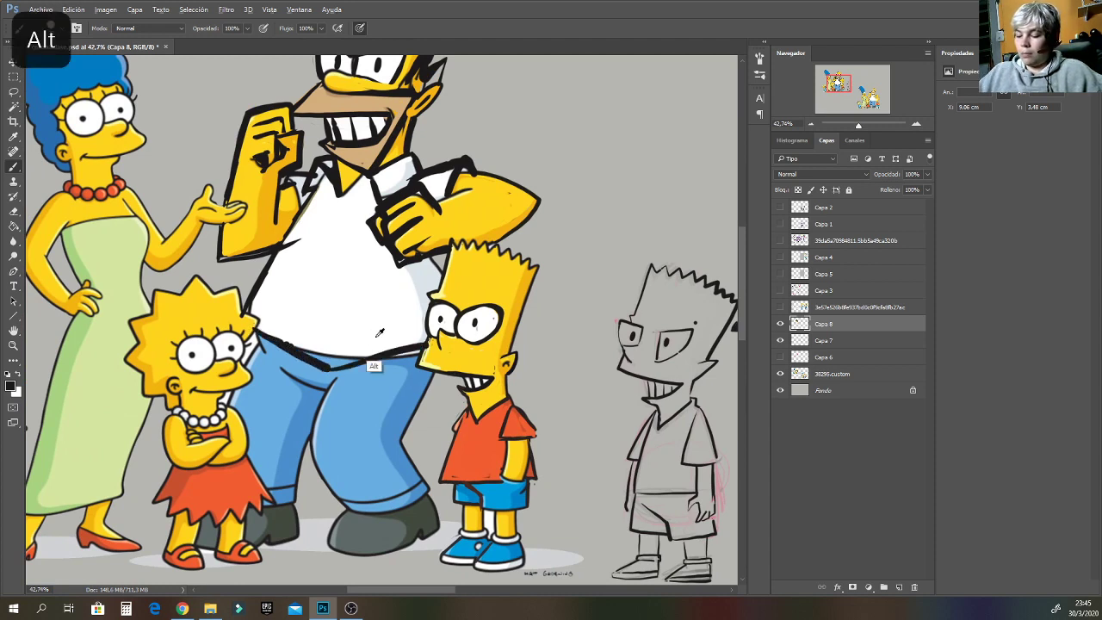
pyautogui.keyDown('alt'); pyautogui.click(370, 352); pyautogui.keyUp('alt')
pyautogui.moveTo(291, 341)
pyautogui.mouseDown()
pyautogui.moveTo(325, 361)
pyautogui.moveTo(306, 352)
pyautogui.moveTo(368, 349)
pyautogui.mouseUp()
# Paint over the old inner-leg and cuff lines of Homer's front trouser leg with light blue, adding background-grey strokes along the inner thigh.
pyautogui.keyDown('alt'); pyautogui.click(339, 414); pyautogui.keyUp('alt')
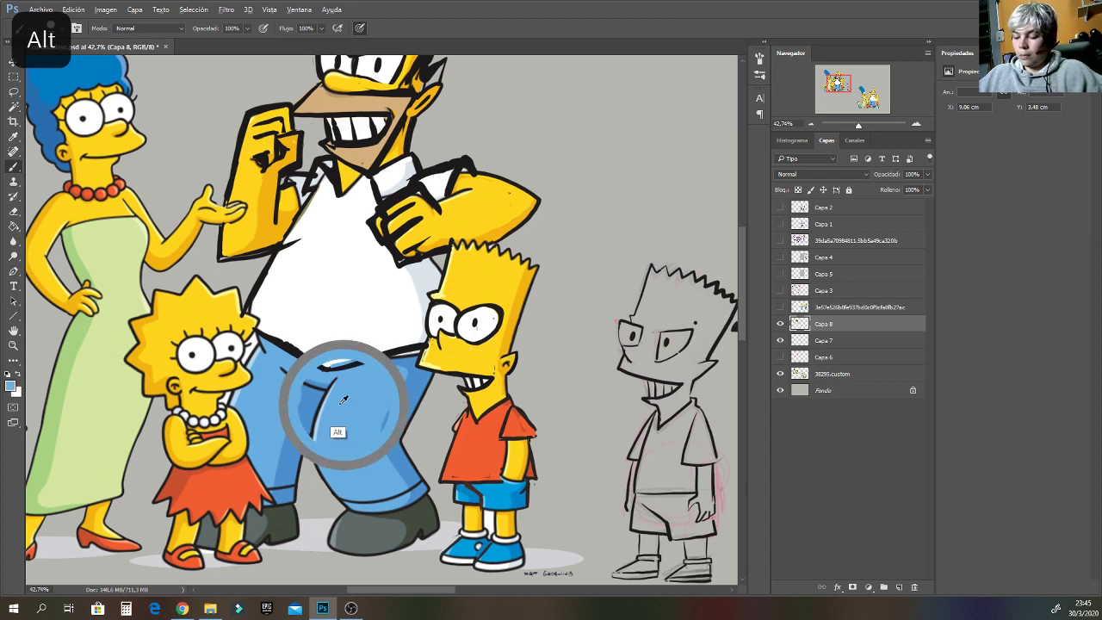
pyautogui.moveTo(320, 379); pyautogui.dragTo(312, 458)
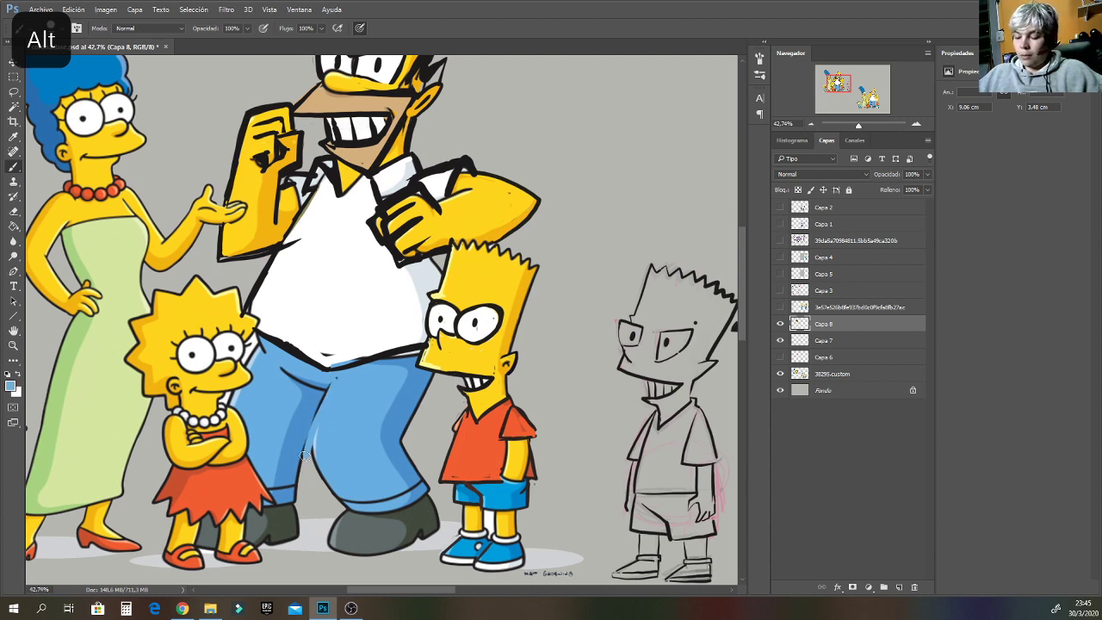
pyautogui.keyDown('alt'); pyautogui.click(429, 408); pyautogui.keyUp('alt')
pyautogui.moveTo(327, 422); pyautogui.dragTo(326, 437)
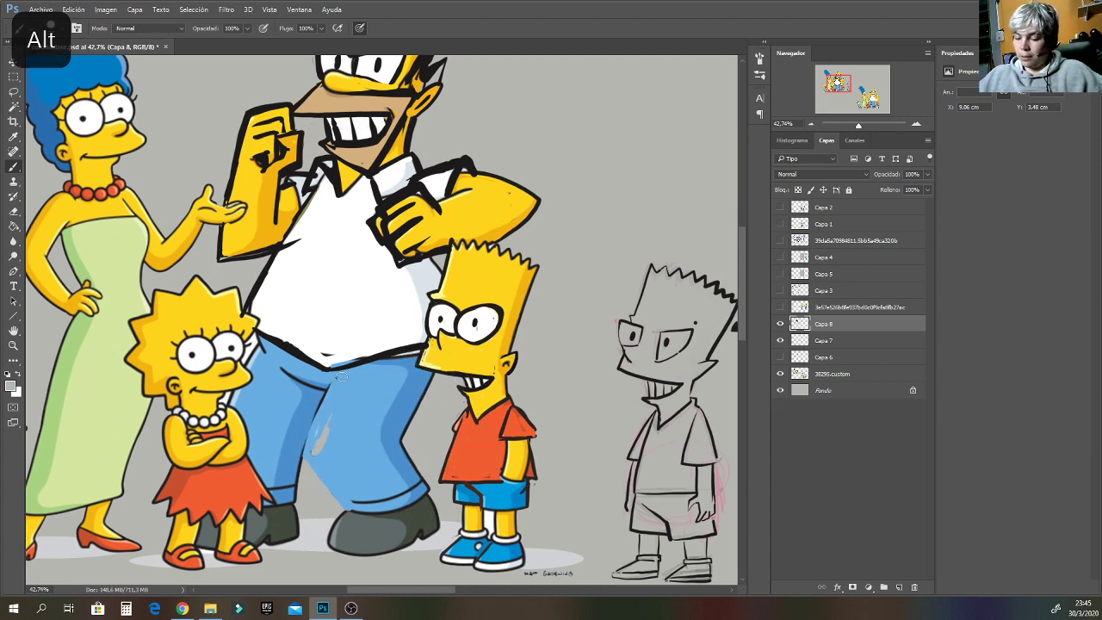
pyautogui.moveTo(336, 388); pyautogui.dragTo(313, 446)
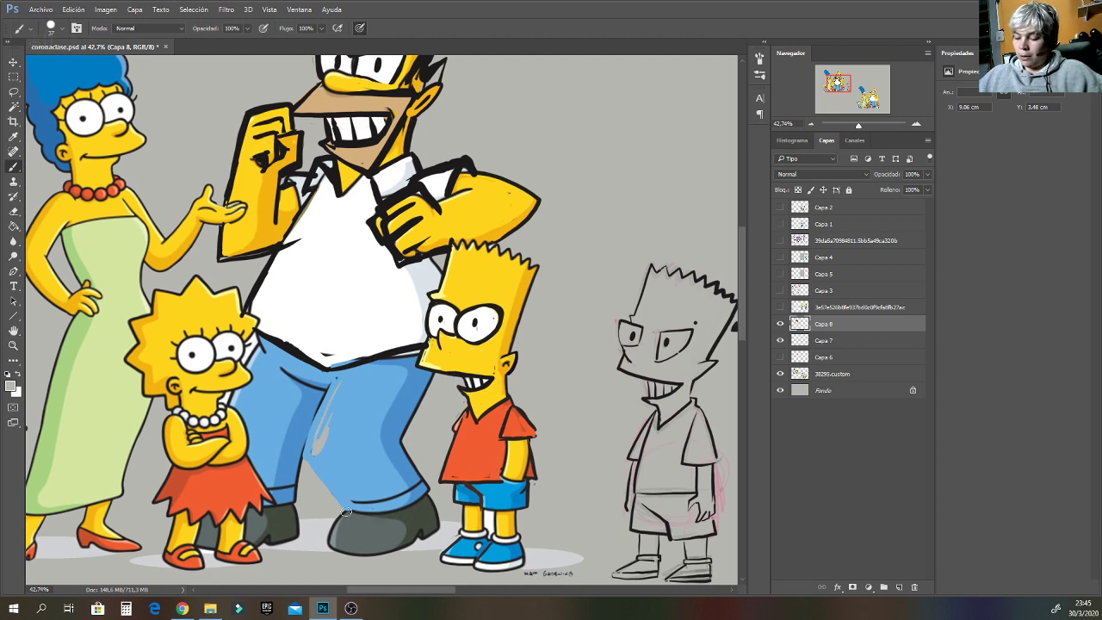
pyautogui.moveTo(346, 512); pyautogui.dragTo(389, 519)
pyautogui.hotkey('ctrl', 'z')
pyautogui.click(370, 476)
pyautogui.keyDown('alt'); pyautogui.click(362, 508); pyautogui.keyUp('alt')
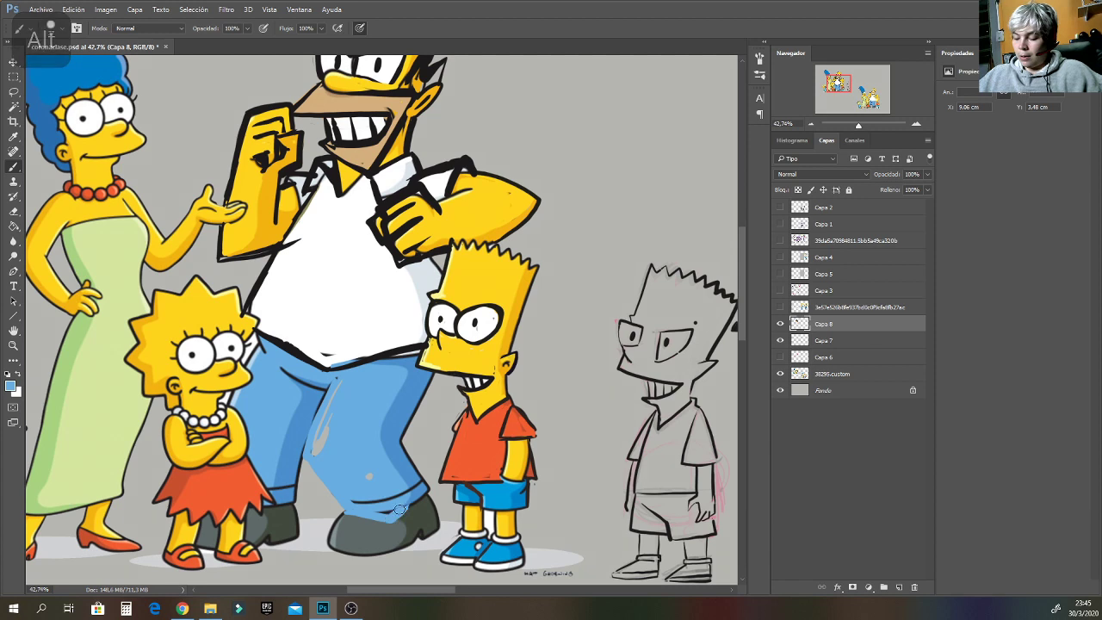
# Outline Homer's front trouser leg in black with straight segments and sharp corners at the knee and hem.
pyautogui.keyDown('alt'); pyautogui.click(390, 351); pyautogui.keyUp('alt')
pyautogui.moveTo(334, 378); pyautogui.dragTo(300, 454)
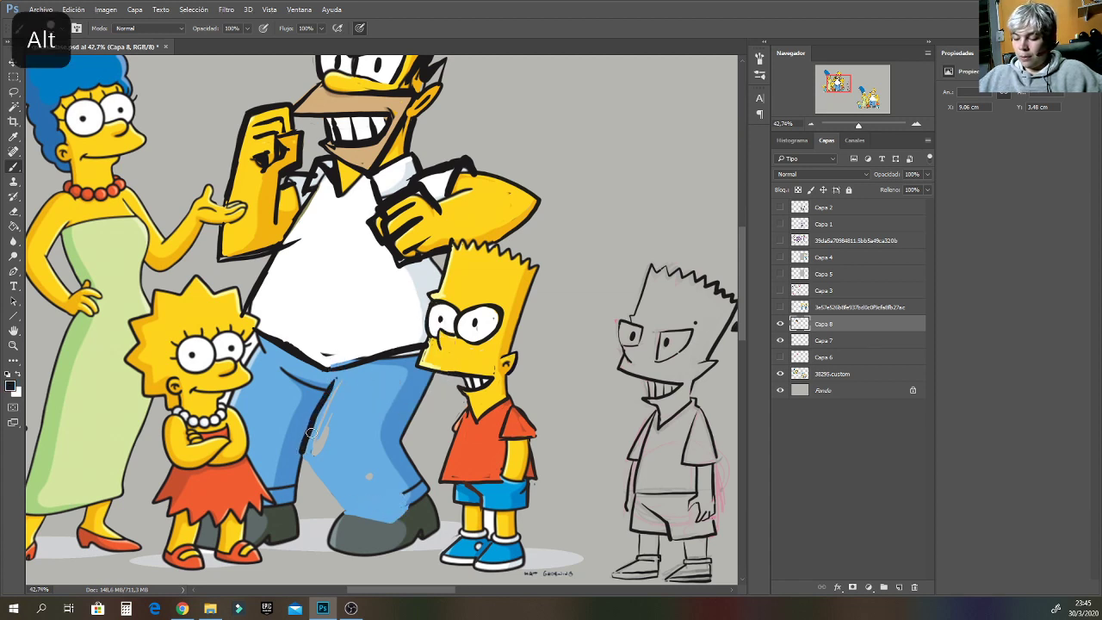
pyautogui.hotkey('ctrl', 'z')
pyautogui.moveTo(336, 379)
pyautogui.mouseDown()
pyautogui.moveTo(301, 450)
pyautogui.moveTo(343, 510)
pyautogui.moveTo(399, 525)
pyautogui.moveTo(387, 524)
pyautogui.moveTo(426, 494)
pyautogui.moveTo(400, 441)
pyautogui.moveTo(433, 384)
pyautogui.mouseUp()
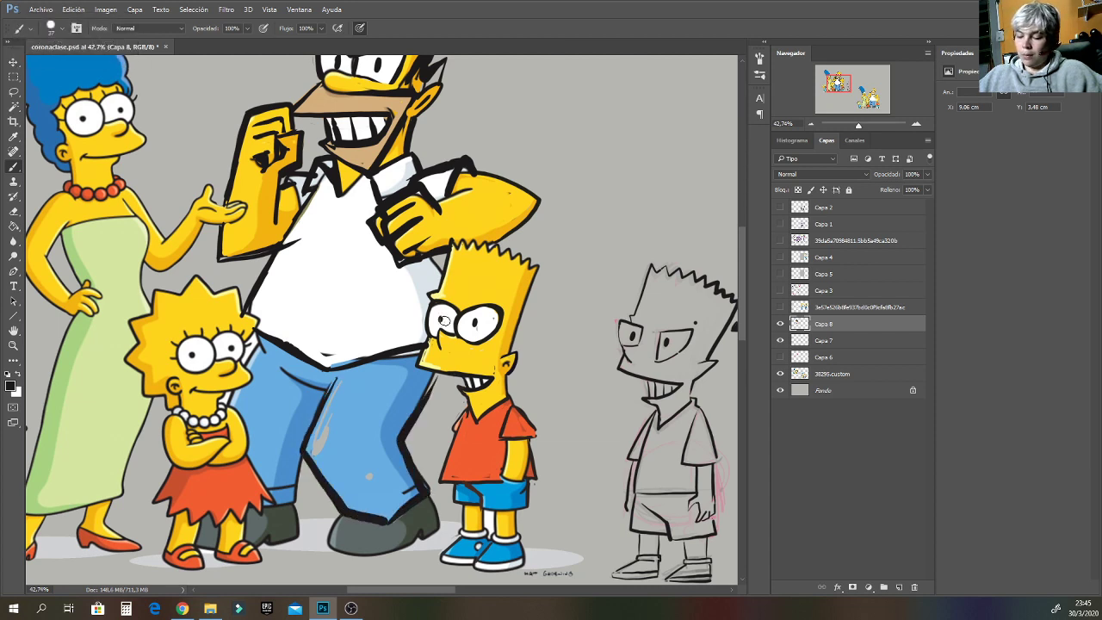
# Cover the curved crotch line of Homer's jeans with blue and redraw it as an angular black fold, touching up the hip beside Lisa.
pyautogui.keyDown('alt'); pyautogui.click(293, 382); pyautogui.keyUp('alt')
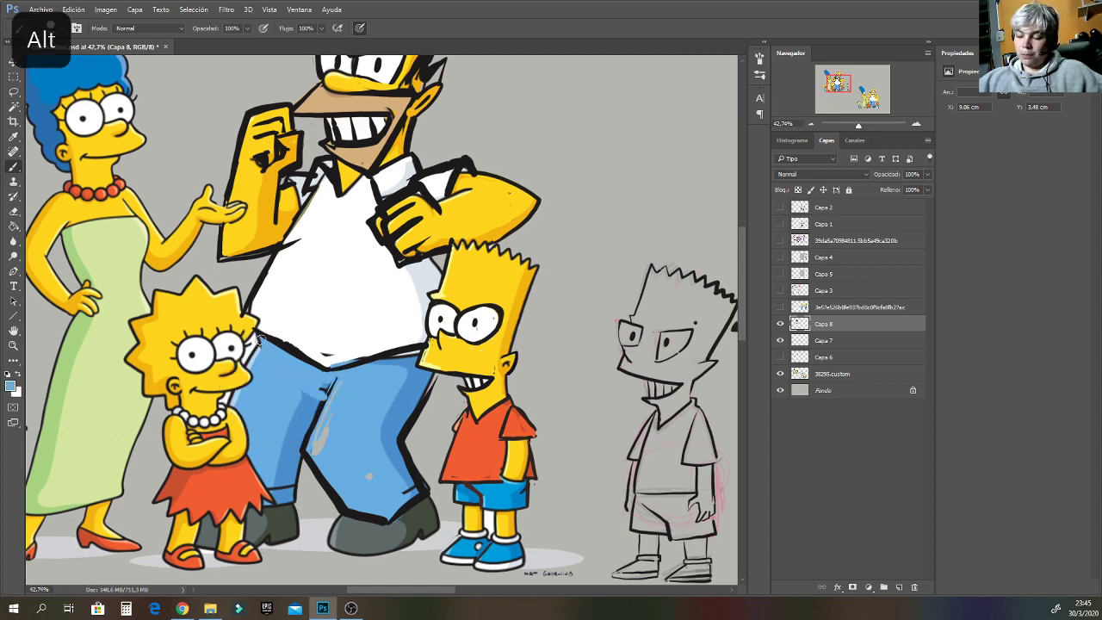
pyautogui.keyDown('alt'); pyautogui.click(253, 375); pyautogui.keyUp('alt')
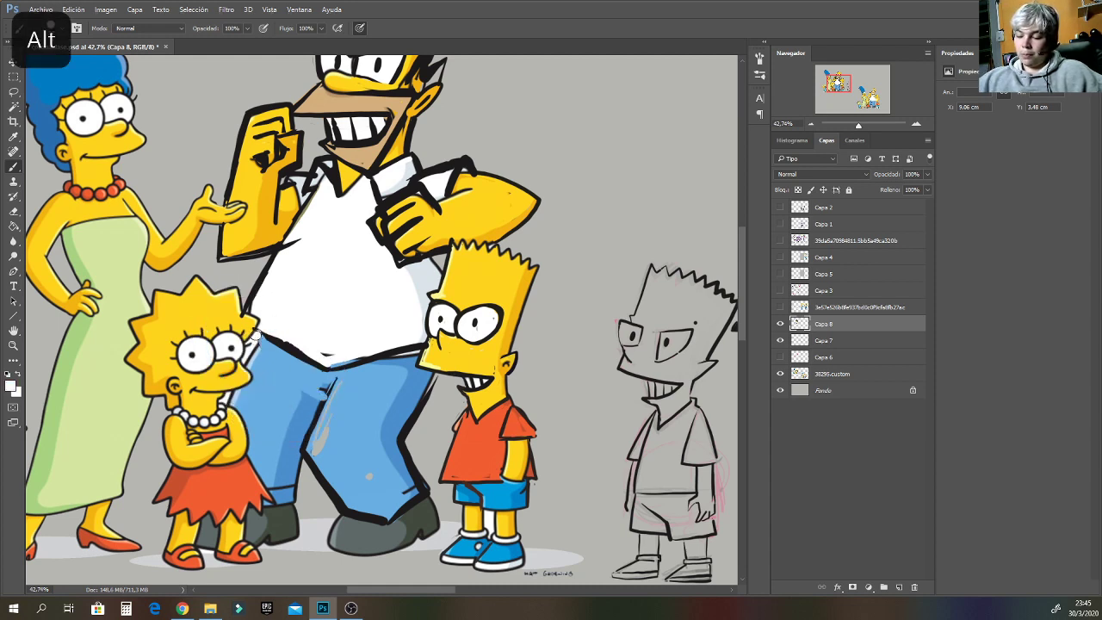
pyautogui.keyDown('alt'); pyautogui.click(256, 384); pyautogui.keyUp('alt')
pyautogui.keyDown('alt'); pyautogui.click(284, 348); pyautogui.keyUp('alt')
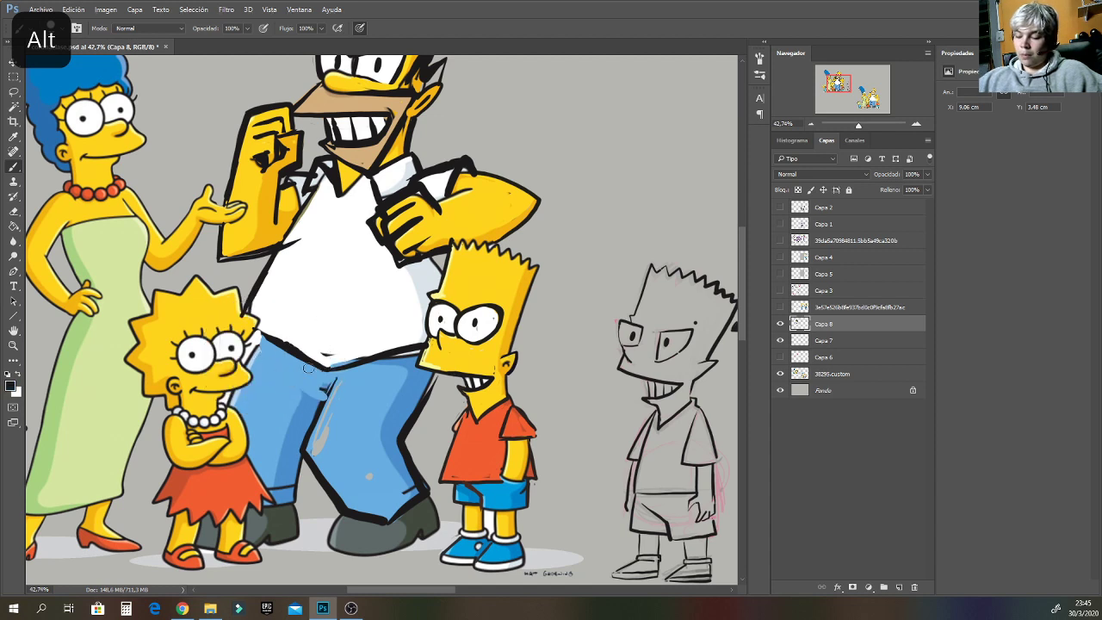
pyautogui.moveTo(308, 368); pyautogui.dragTo(321, 394)
pyautogui.keyDown('alt'); pyautogui.click(296, 420); pyautogui.keyUp('alt')
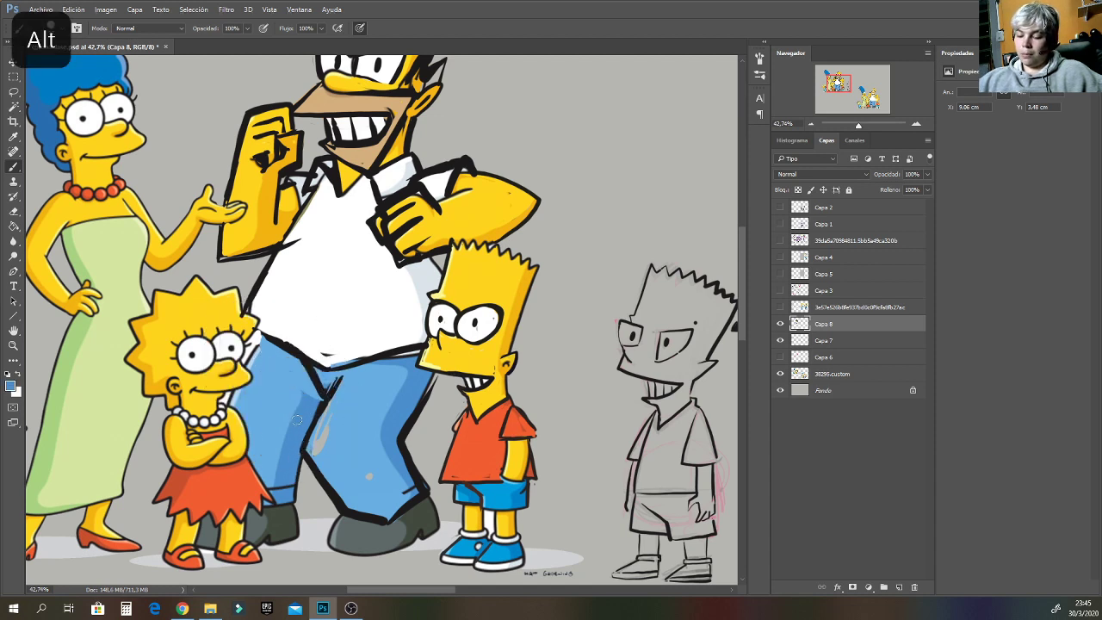
pyautogui.keyDown('alt'); pyautogui.click(282, 375); pyautogui.keyUp('alt')
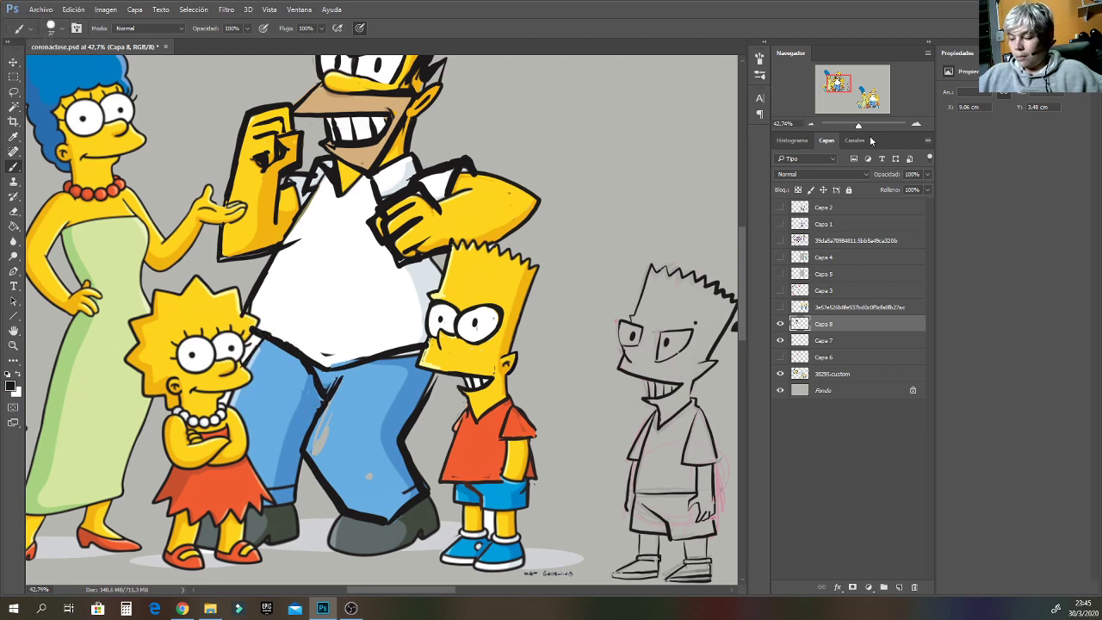
# Toggle the visibility of layer Capa 8 repeatedly to compare the angular redraw with the original characters.
pyautogui.moveTo(859, 126)
pyautogui.mouseDown()
pyautogui.moveTo(849, 127)
pyautogui.moveTo(858, 130)
pyautogui.mouseUp()
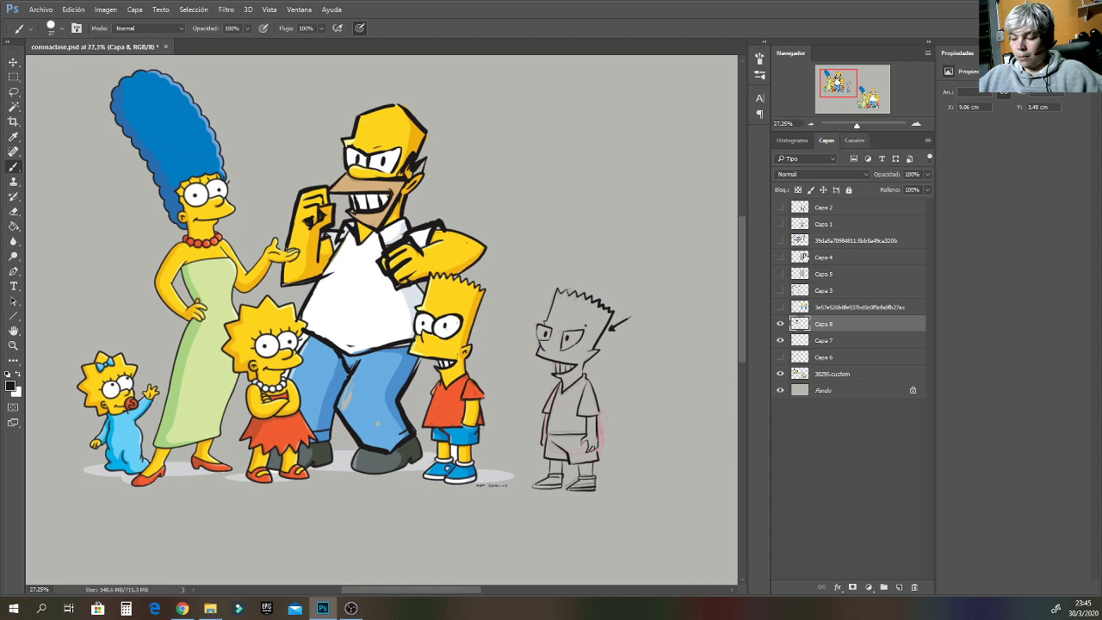
pyautogui.click(781, 324)
pyautogui.click(780, 324)
pyautogui.click(781, 325)
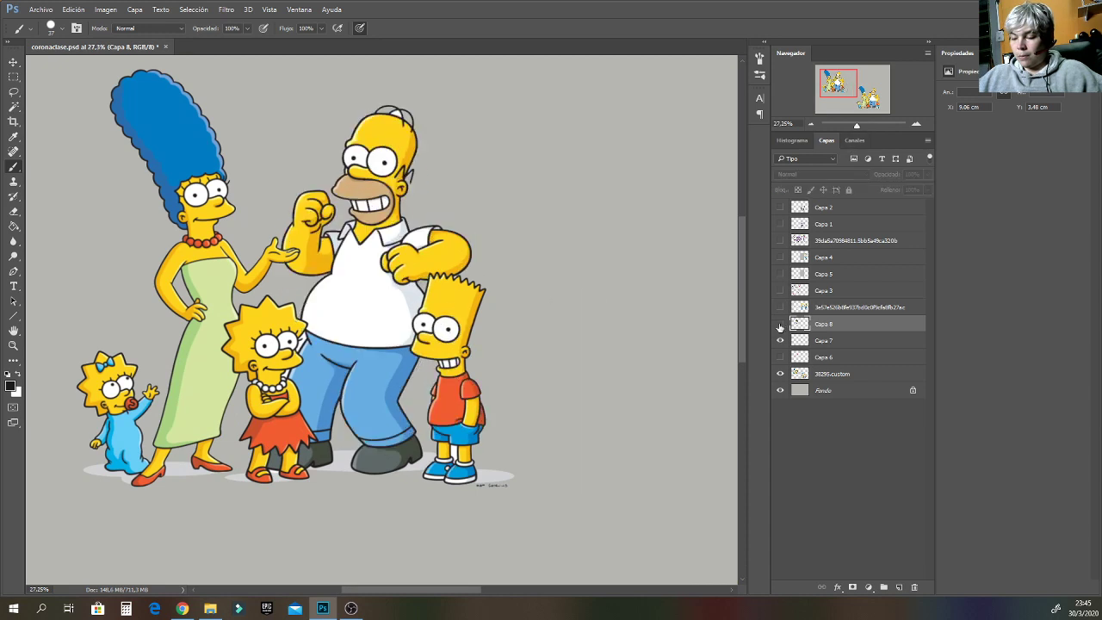
pyautogui.click(781, 325)
pyautogui.click(779, 326)
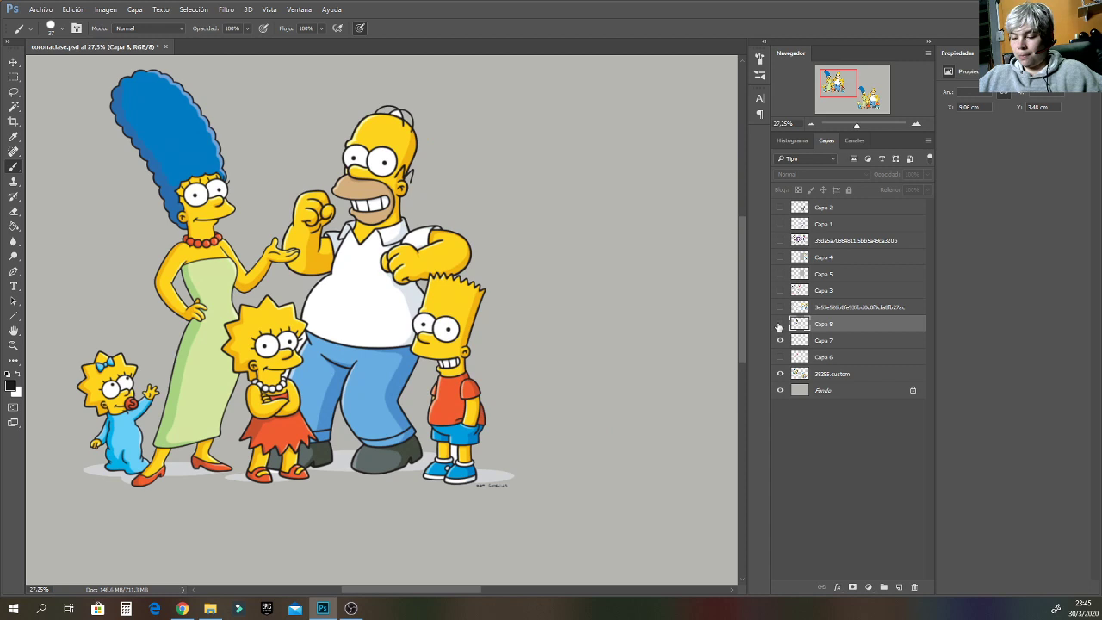
pyautogui.click(779, 326)
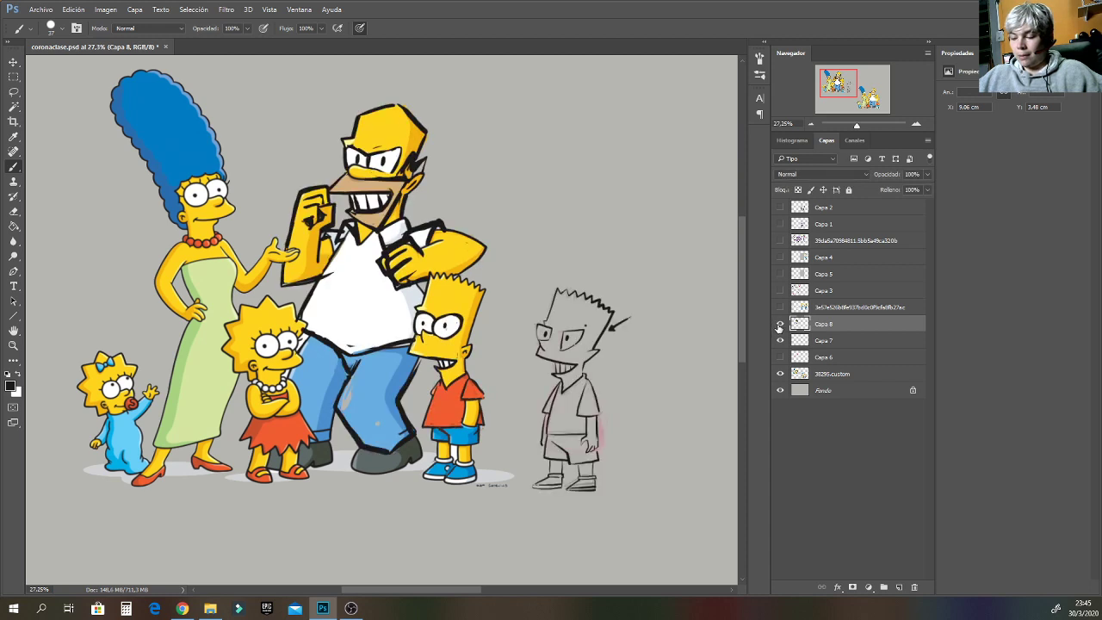
pyautogui.click(780, 328)
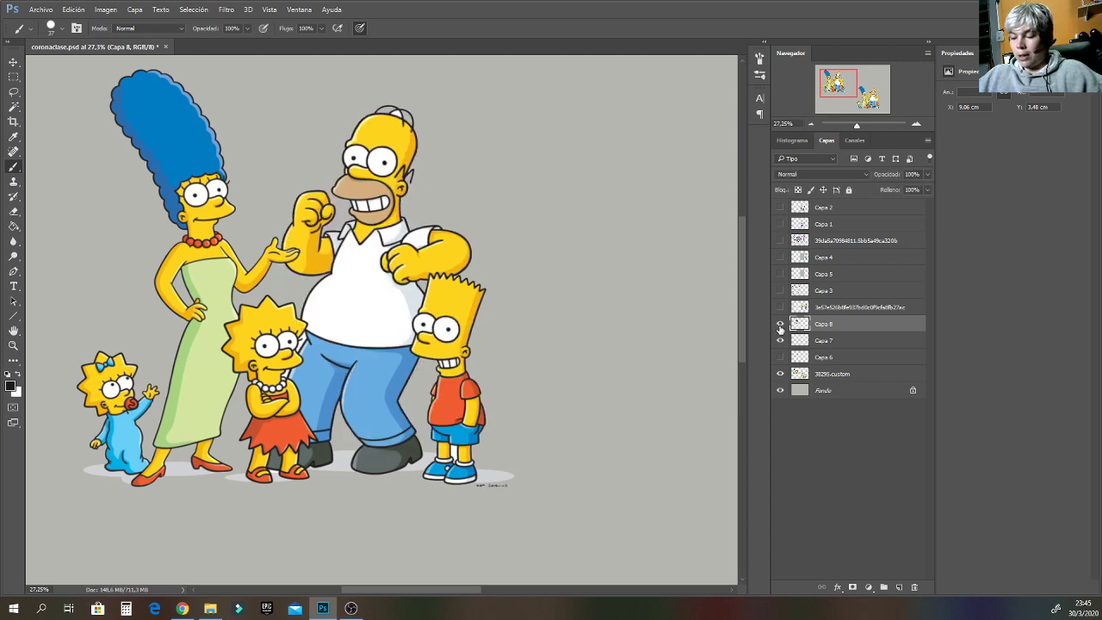
pyautogui.click(781, 328)
pyautogui.click(781, 327)
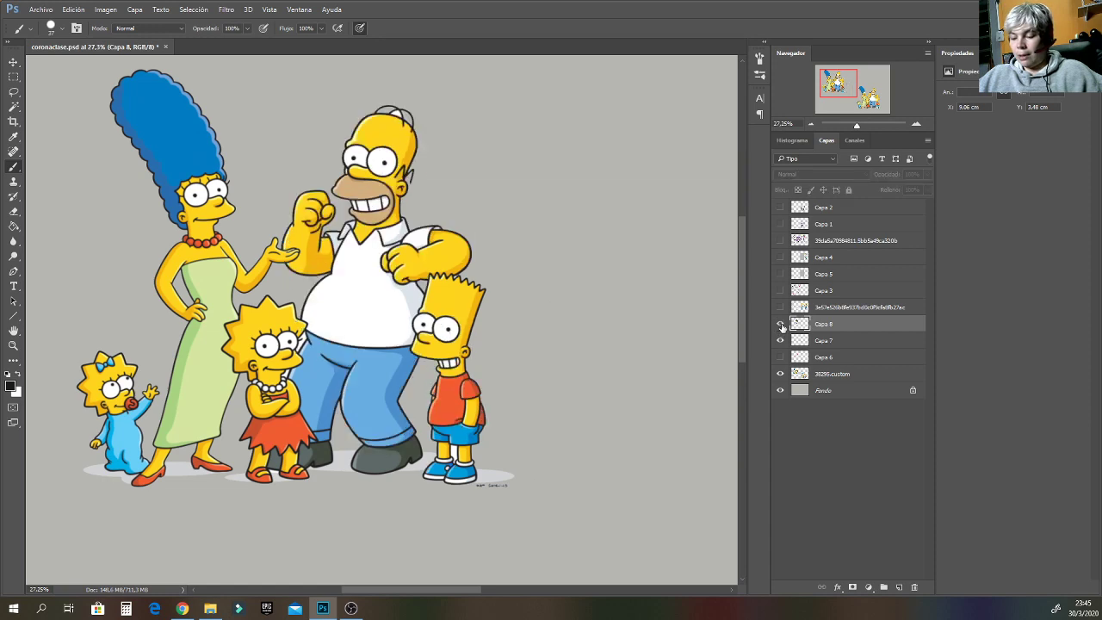
pyautogui.click(781, 326)
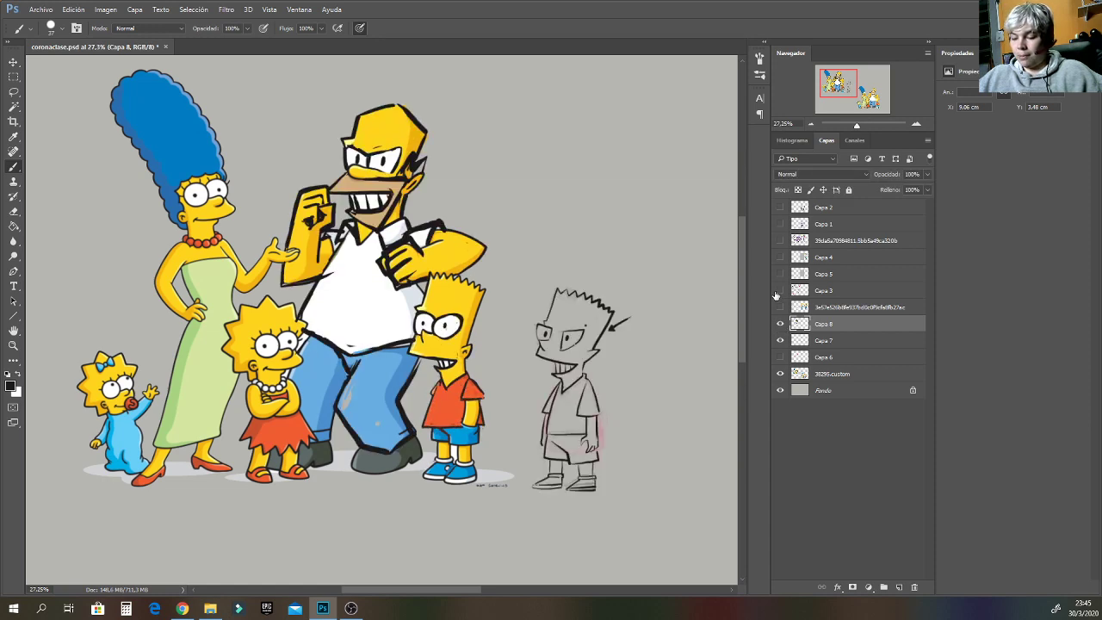
# Redraw the elbow of Homer's bent arm beside Bart in black as a sharp corner with straight upper and lower edges.
pyautogui.moveTo(857, 127); pyautogui.dragTo(861, 126)
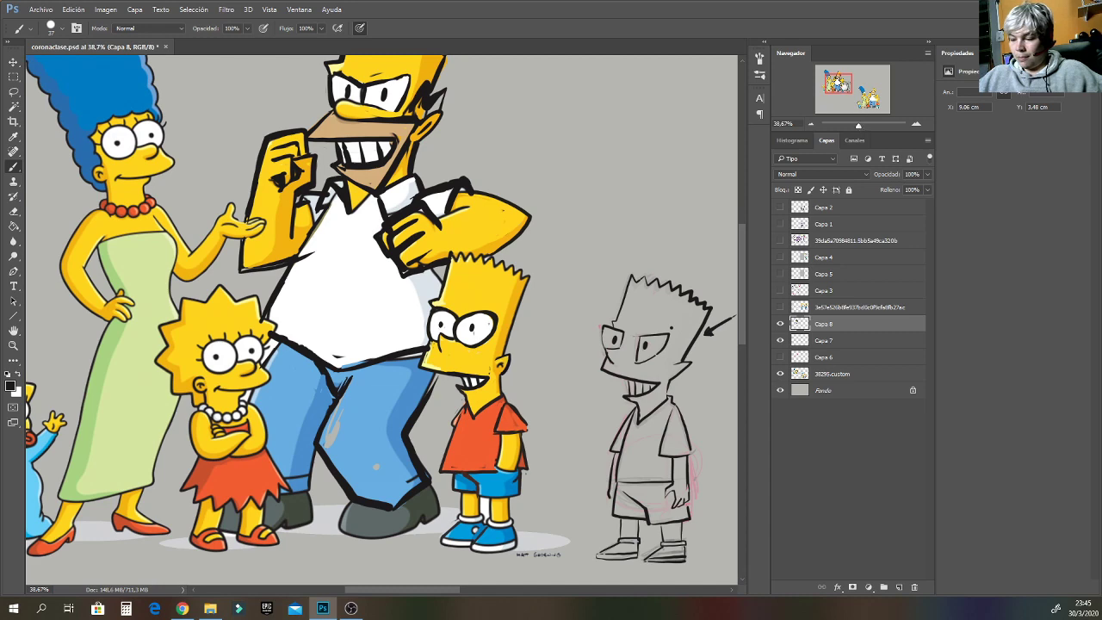
pyautogui.moveTo(840, 84); pyautogui.dragTo(828, 90)
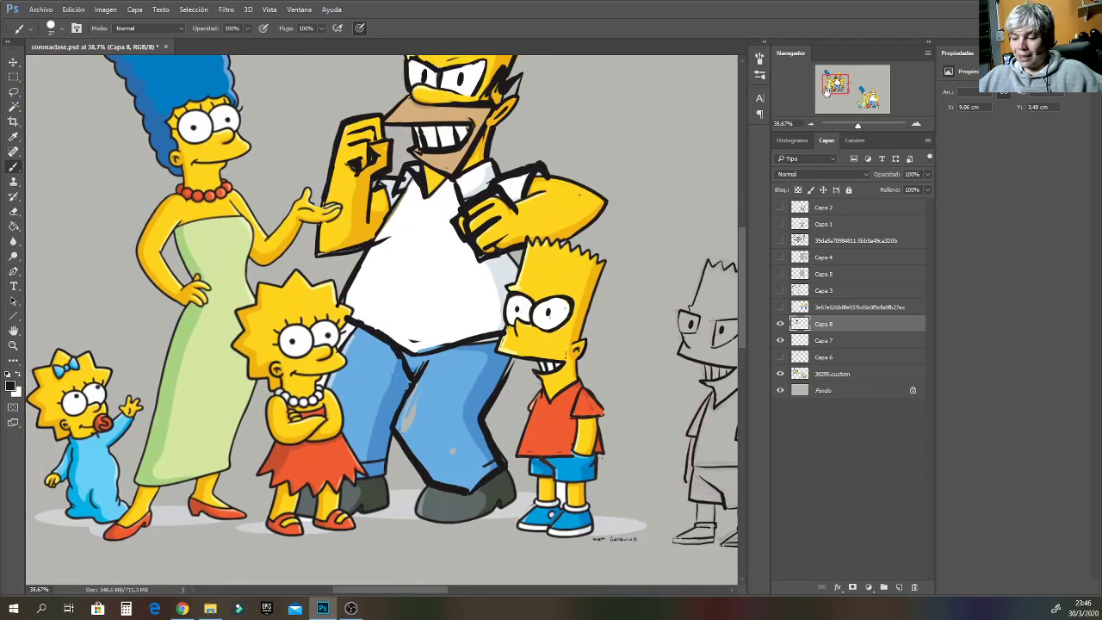
pyautogui.press('alt')
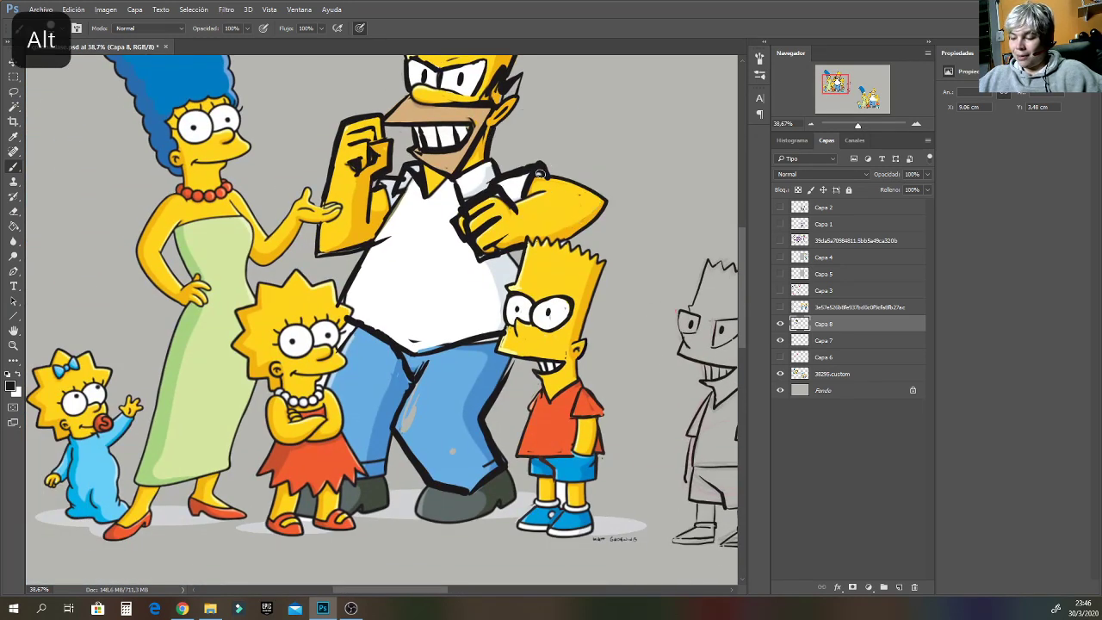
pyautogui.moveTo(536, 169)
pyautogui.mouseDown()
pyautogui.moveTo(582, 172)
pyautogui.moveTo(556, 233)
pyautogui.mouseUp()
pyautogui.moveTo(604, 162); pyautogui.dragTo(562, 241)
pyautogui.hotkey('ctrl', 'z')
pyautogui.hotkey('ctrl', 'z')
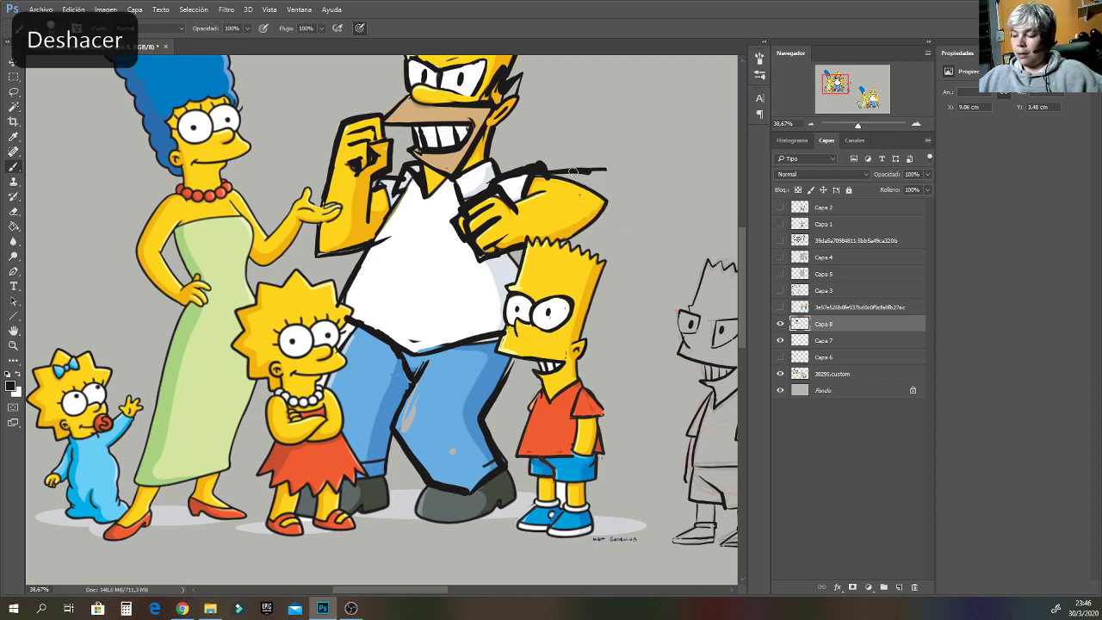
pyautogui.moveTo(603, 172)
pyautogui.mouseDown()
pyautogui.moveTo(576, 237)
pyautogui.moveTo(551, 242)
pyautogui.mouseUp()
# Erase the old rounded elbow with background grey, fill the new corner with skin yellow, and strengthen its black outline.
pyautogui.keyDown('alt'); pyautogui.click(620, 205); pyautogui.keyUp('alt')
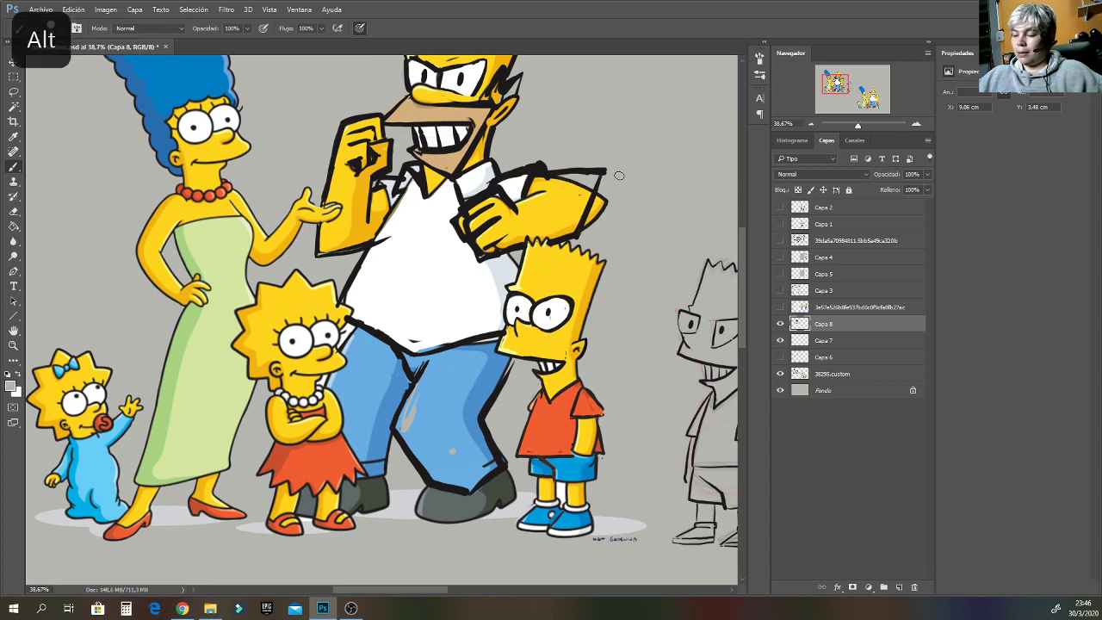
pyautogui.moveTo(604, 198); pyautogui.dragTo(586, 227)
pyautogui.moveTo(598, 184); pyautogui.dragTo(584, 230)
pyautogui.keyDown('alt'); pyautogui.click(579, 196); pyautogui.keyUp('alt')
pyautogui.moveTo(591, 184); pyautogui.dragTo(563, 178)
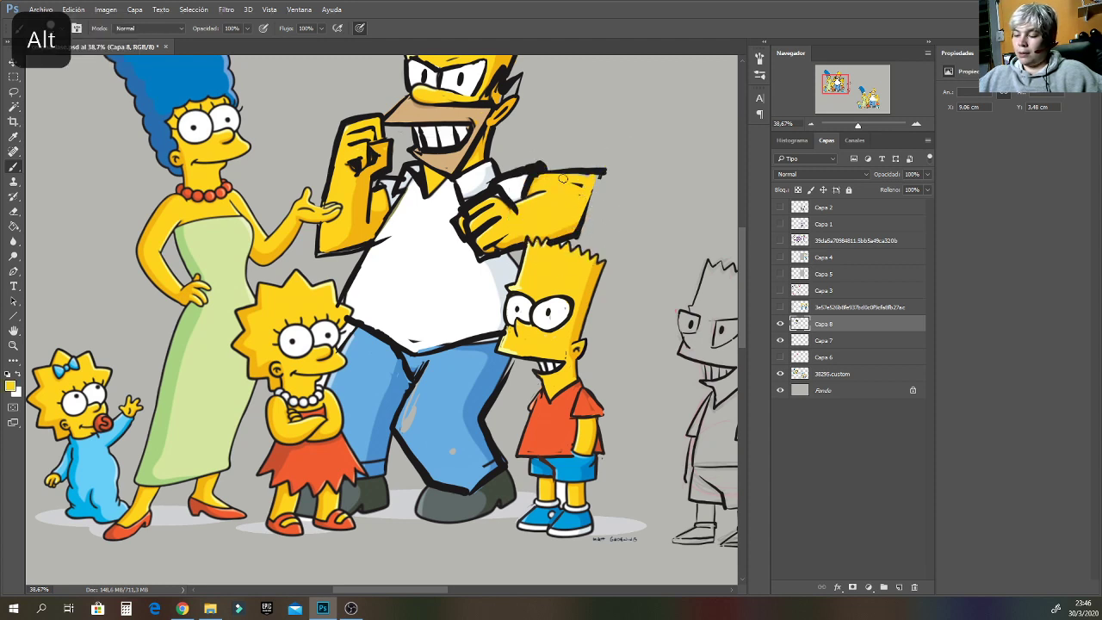
pyautogui.keyDown('alt'); pyautogui.click(603, 172); pyautogui.keyUp('alt')
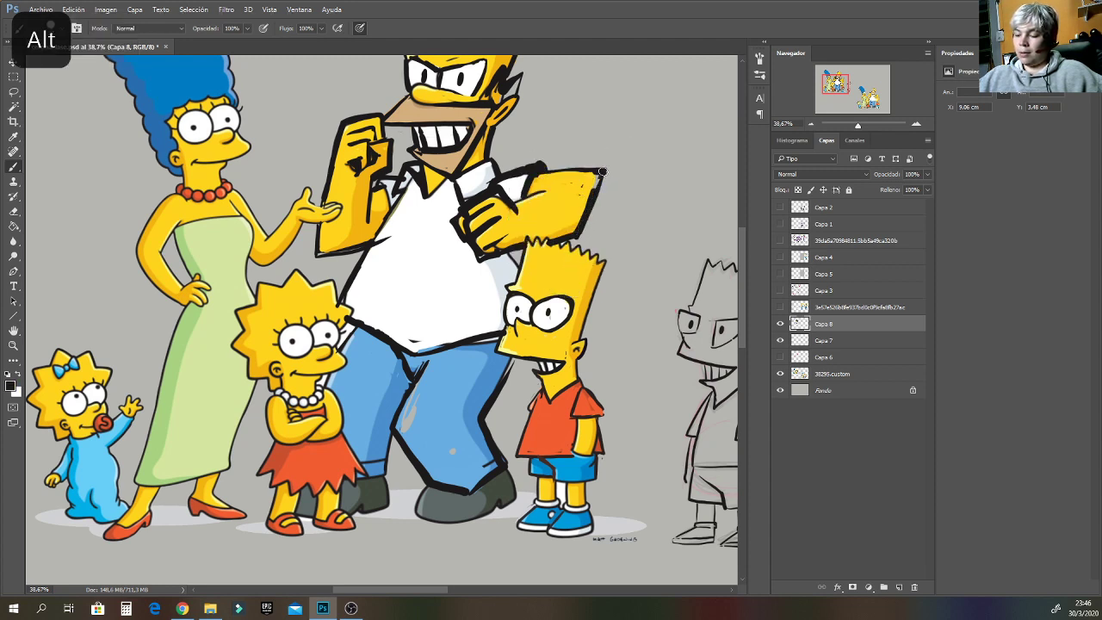
pyautogui.moveTo(509, 252); pyautogui.dragTo(519, 276)
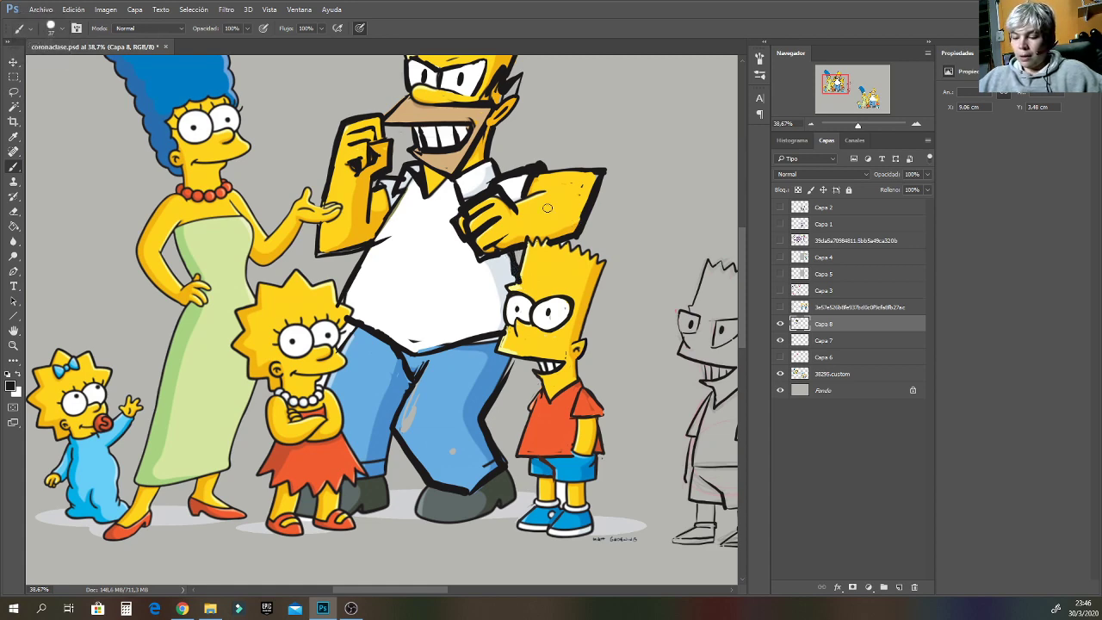
# Redraw Lisa's larger eye with a black outline and a slanted angry upper edge, and fill its inside with white.
pyautogui.moveTo(858, 126); pyautogui.dragTo(865, 124)
pyautogui.moveTo(837, 84); pyautogui.dragTo(835, 82)
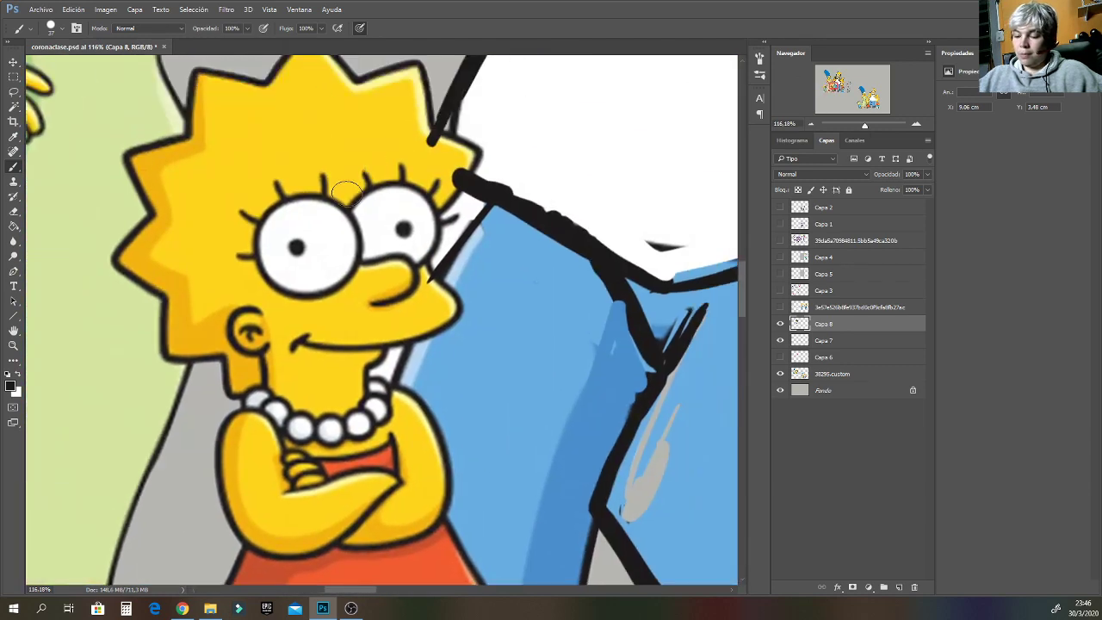
pyautogui.moveTo(267, 208)
pyautogui.mouseDown()
pyautogui.moveTo(351, 224)
pyautogui.moveTo(251, 198)
pyautogui.moveTo(251, 251)
pyautogui.moveTo(264, 281)
pyautogui.moveTo(295, 293)
pyautogui.moveTo(336, 277)
pyautogui.moveTo(352, 248)
pyautogui.moveTo(339, 211)
pyautogui.moveTo(259, 188)
pyautogui.moveTo(252, 199)
pyautogui.moveTo(250, 260)
pyautogui.moveTo(298, 295)
pyautogui.moveTo(341, 278)
pyautogui.moveTo(333, 234)
pyautogui.mouseUp()
pyautogui.hotkey('ctrl', 'z')
pyautogui.keyDown('alt'); pyautogui.click(283, 229); pyautogui.keyUp('alt')
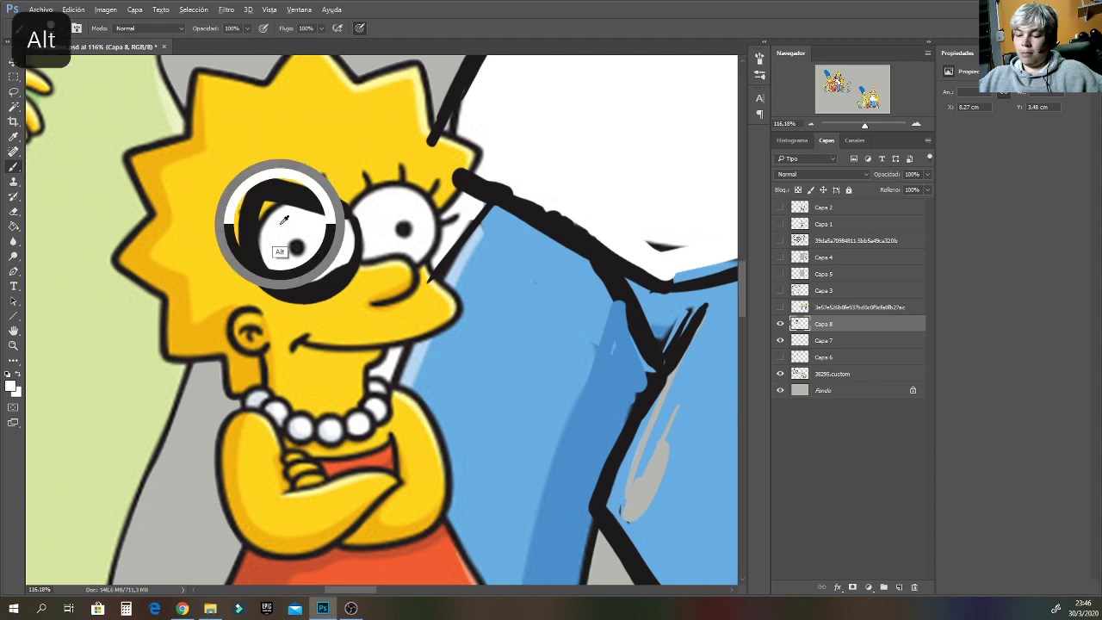
pyautogui.moveTo(262, 200)
pyautogui.mouseDown()
pyautogui.moveTo(263, 246)
pyautogui.moveTo(264, 205)
pyautogui.moveTo(338, 221)
pyautogui.moveTo(338, 253)
pyautogui.moveTo(311, 279)
pyautogui.moveTo(275, 272)
pyautogui.moveTo(269, 195)
pyautogui.moveTo(376, 200)
pyautogui.moveTo(322, 203)
pyautogui.moveTo(257, 250)
pyautogui.moveTo(259, 201)
pyautogui.moveTo(253, 246)
pyautogui.moveTo(266, 196)
pyautogui.moveTo(328, 214)
pyautogui.mouseUp()
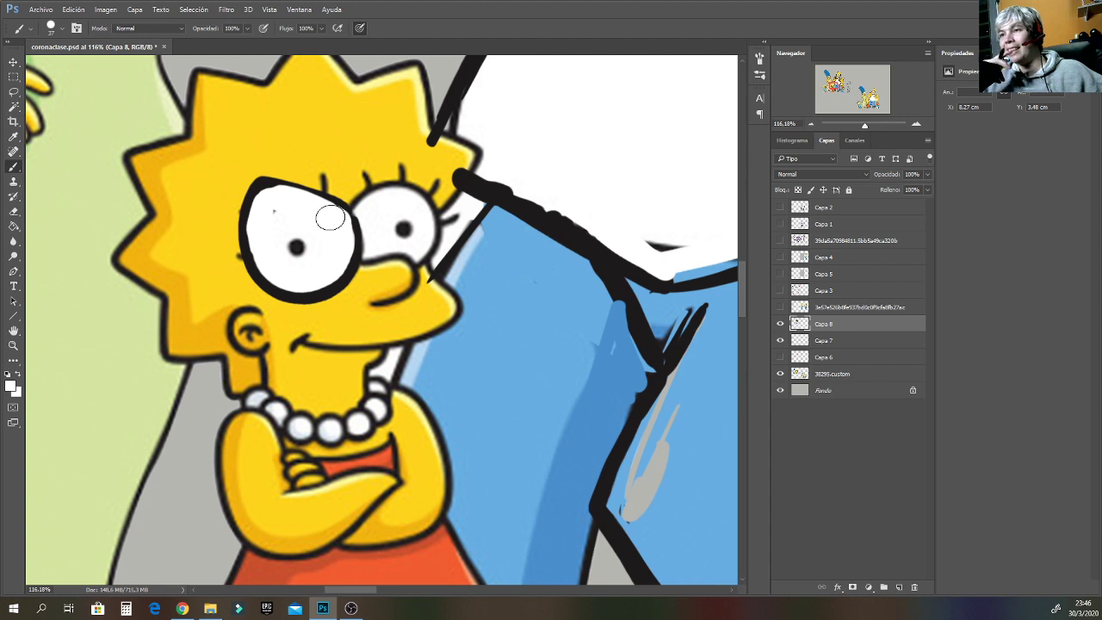
# Sharpen Lisa's angry brow line, extend it over her other eye in black, and fill that eye with white.
pyautogui.keyDown('alt'); pyautogui.click(252, 287); pyautogui.keyUp('alt')
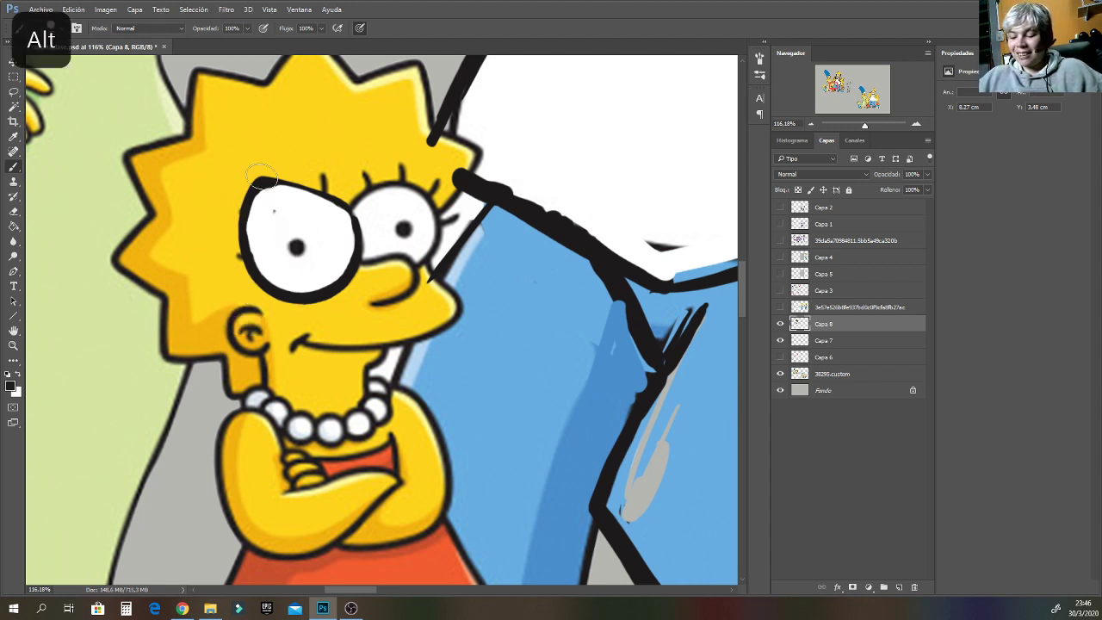
pyautogui.moveTo(260, 174)
pyautogui.mouseDown()
pyautogui.moveTo(347, 207)
pyautogui.moveTo(419, 160)
pyautogui.moveTo(434, 217)
pyautogui.moveTo(420, 264)
pyautogui.mouseUp()
pyautogui.keyDown('alt'); pyautogui.click(379, 226); pyautogui.keyUp('alt')
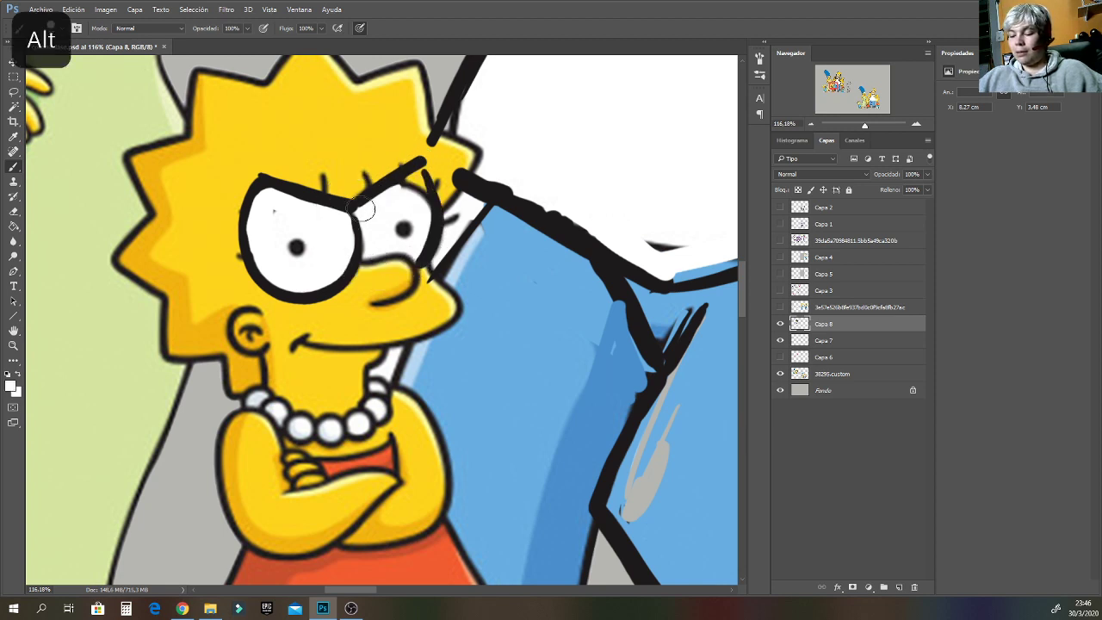
pyautogui.moveTo(413, 177)
pyautogui.mouseDown()
pyautogui.moveTo(427, 215)
pyautogui.moveTo(412, 199)
pyautogui.moveTo(424, 232)
pyautogui.moveTo(424, 207)
pyautogui.moveTo(414, 252)
pyautogui.mouseUp()
pyautogui.keyDown('alt'); pyautogui.click(422, 260); pyautogui.keyUp('alt')
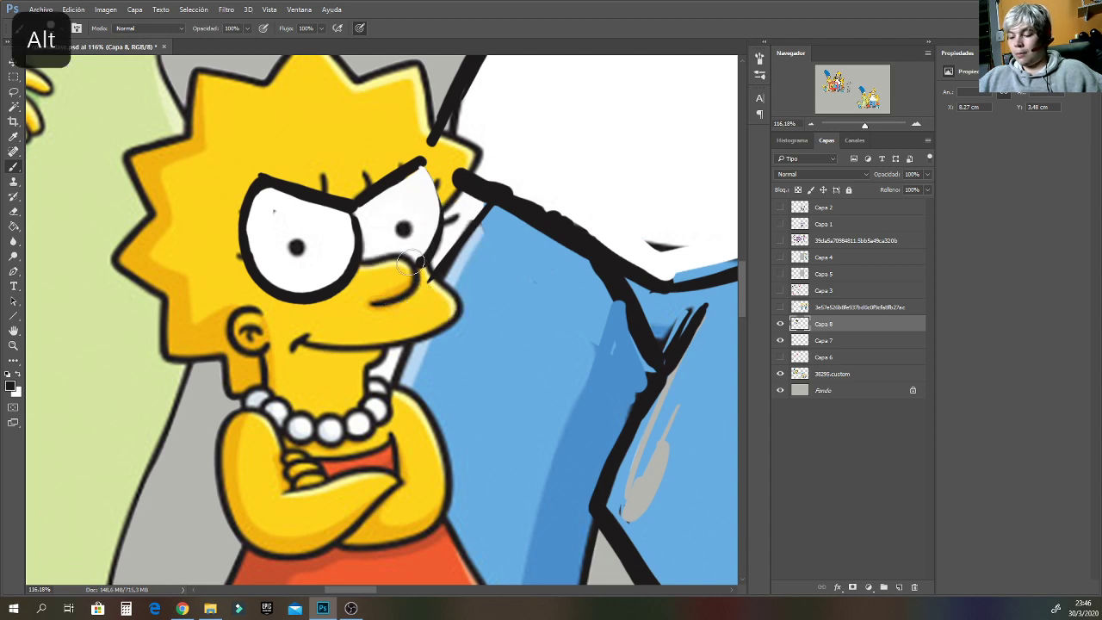
# Cut off the rounded tip of Homer's nose with an angular black outline beneath his eyes.
pyautogui.moveTo(804, 78); pyautogui.dragTo(825, 72)
pyautogui.press('alt')
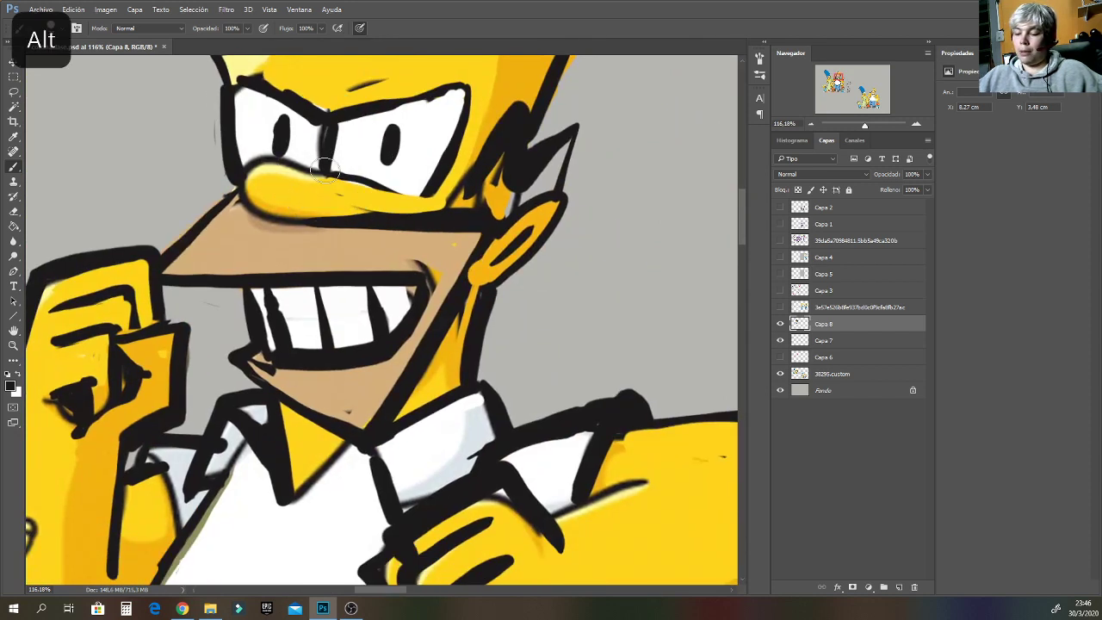
pyautogui.moveTo(338, 168); pyautogui.dragTo(257, 162)
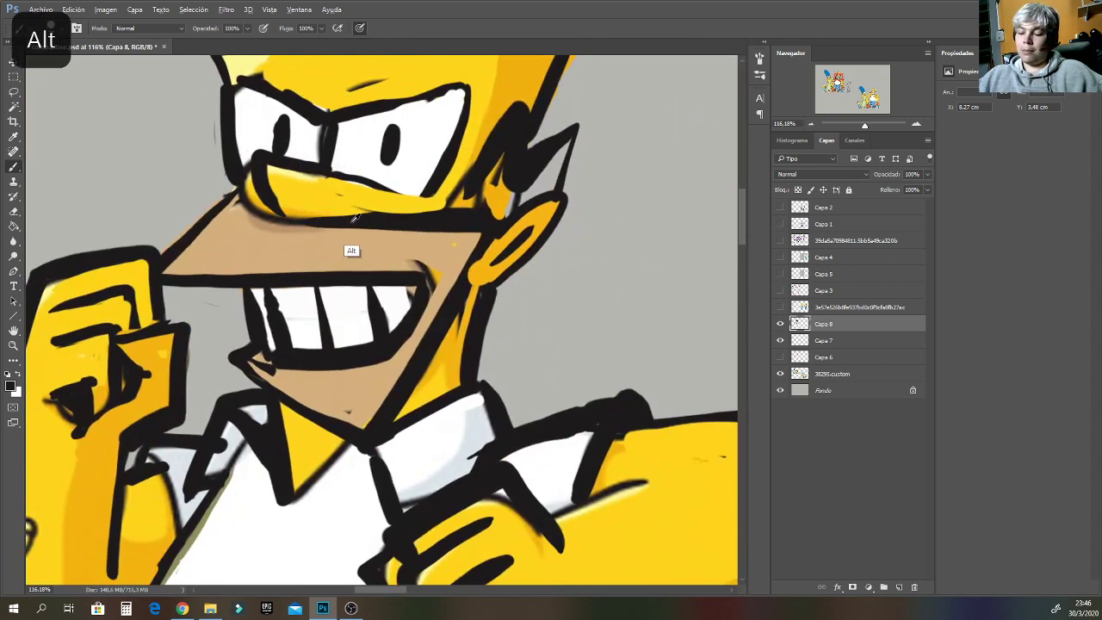
pyautogui.keyDown('alt'); pyautogui.click(276, 205); pyautogui.keyUp('alt')
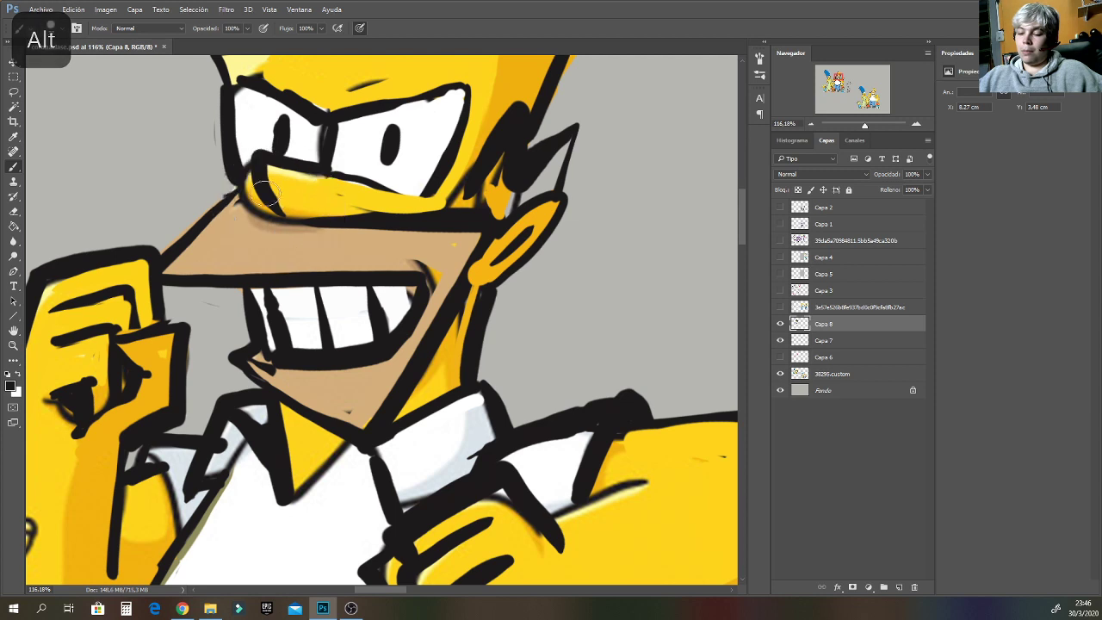
# Cover the old rounded nose tip with the tan of Homer's muzzle and dab skin yellow beside the new nose edge.
pyautogui.keyDown('alt'); pyautogui.click(265, 270); pyautogui.keyUp('alt')
pyautogui.moveTo(258, 204)
pyautogui.mouseDown()
pyautogui.moveTo(249, 176)
pyautogui.moveTo(247, 203)
pyautogui.moveTo(246, 191)
pyautogui.mouseUp()
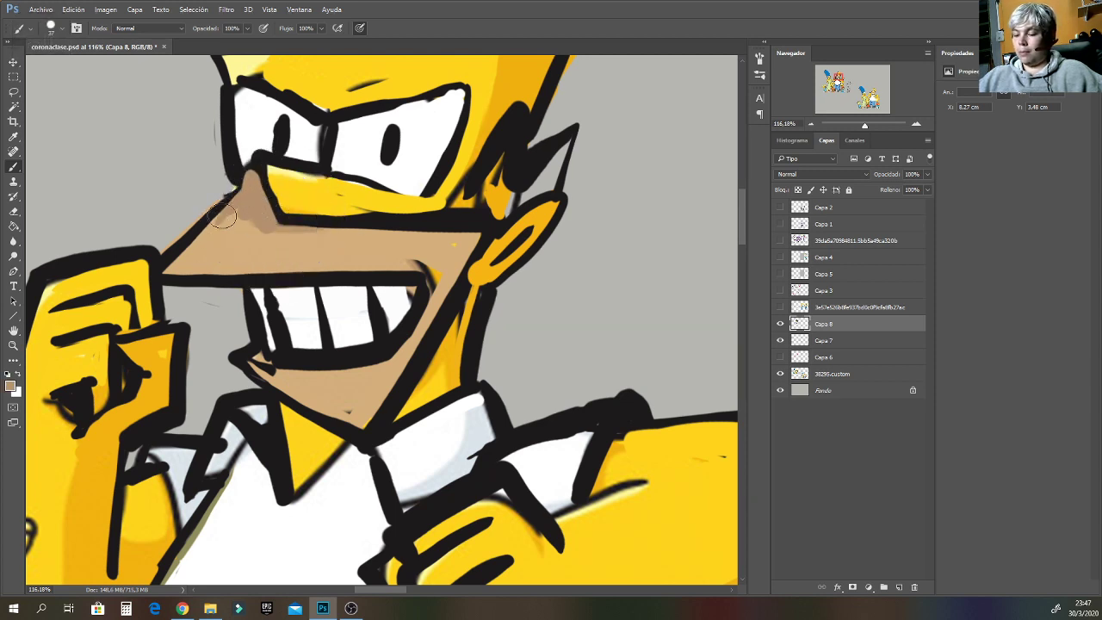
pyautogui.keyDown('alt'); pyautogui.click(284, 207); pyautogui.keyUp('alt')
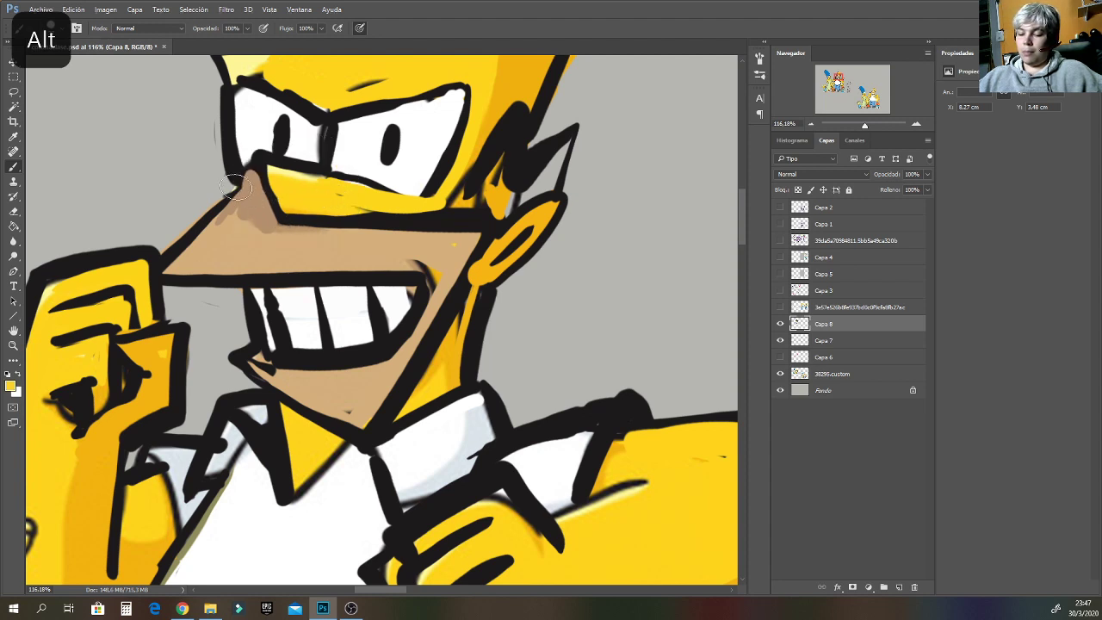
pyautogui.moveTo(240, 182)
pyautogui.mouseDown()
pyautogui.moveTo(247, 209)
pyautogui.moveTo(266, 203)
pyautogui.moveTo(247, 185)
pyautogui.mouseUp()
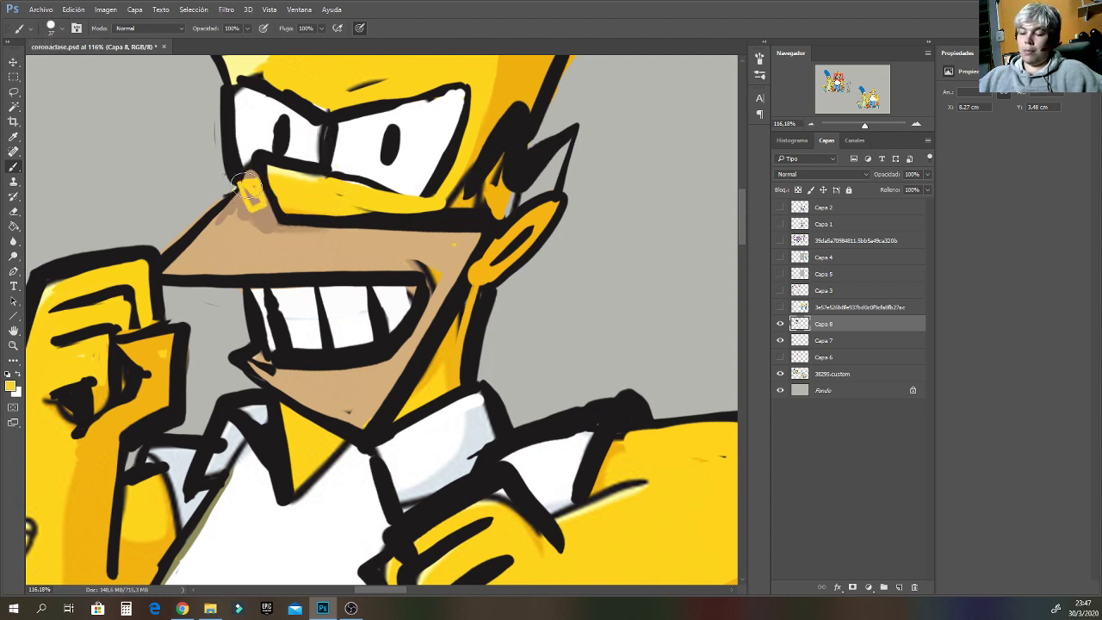
# Paint black outline strokes below Homer's outer eye, where the base of the nose meets the tan muzzle.
pyautogui.keyDown('alt'); pyautogui.click(237, 166); pyautogui.keyUp('alt')
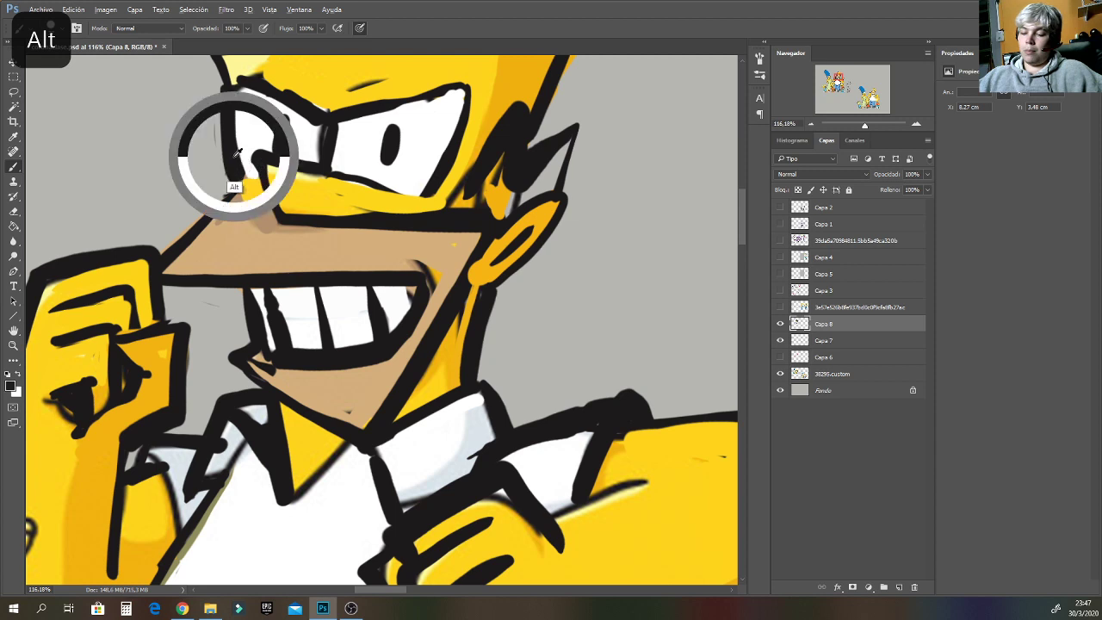
pyautogui.moveTo(251, 180)
pyautogui.mouseDown()
pyautogui.moveTo(278, 219)
pyautogui.moveTo(263, 185)
pyautogui.moveTo(270, 209)
pyautogui.moveTo(241, 200)
pyautogui.mouseUp()
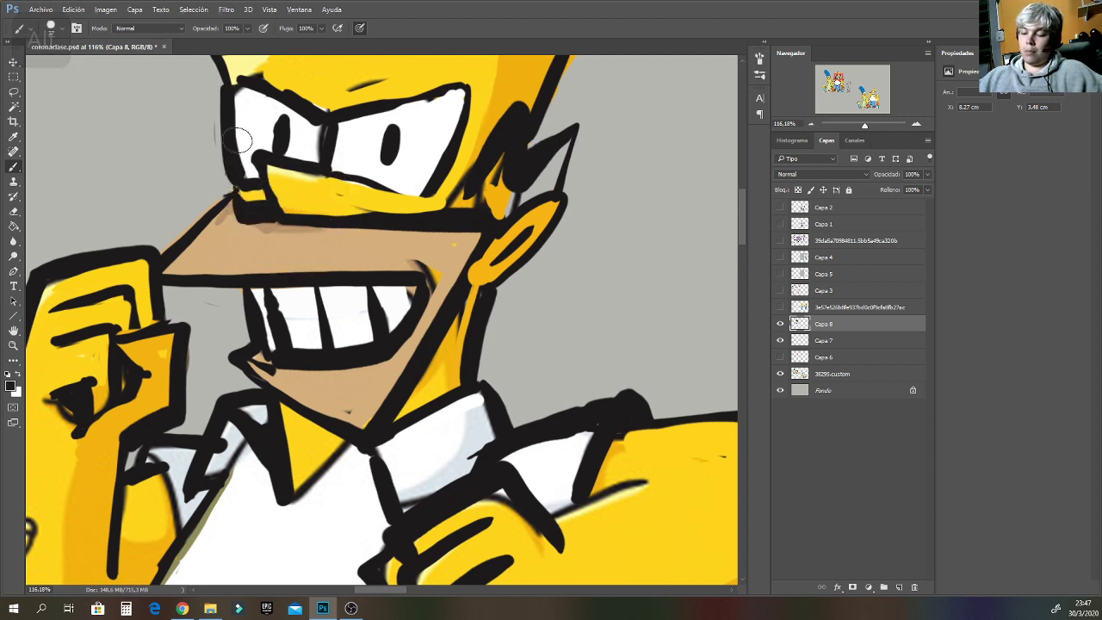
# Repaint Lisa's nose with an angular black line under her front eye and extend the tip with yellow skin color.
pyautogui.moveTo(864, 127); pyautogui.dragTo(859, 128)
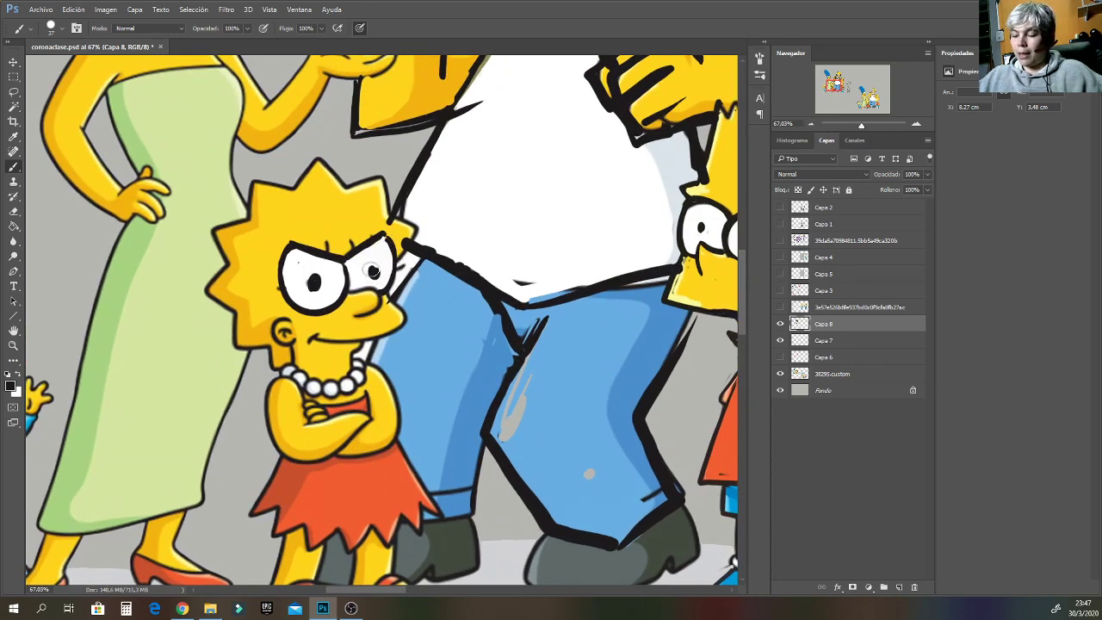
pyautogui.keyDown('alt'); pyautogui.click(377, 324); pyautogui.keyUp('alt')
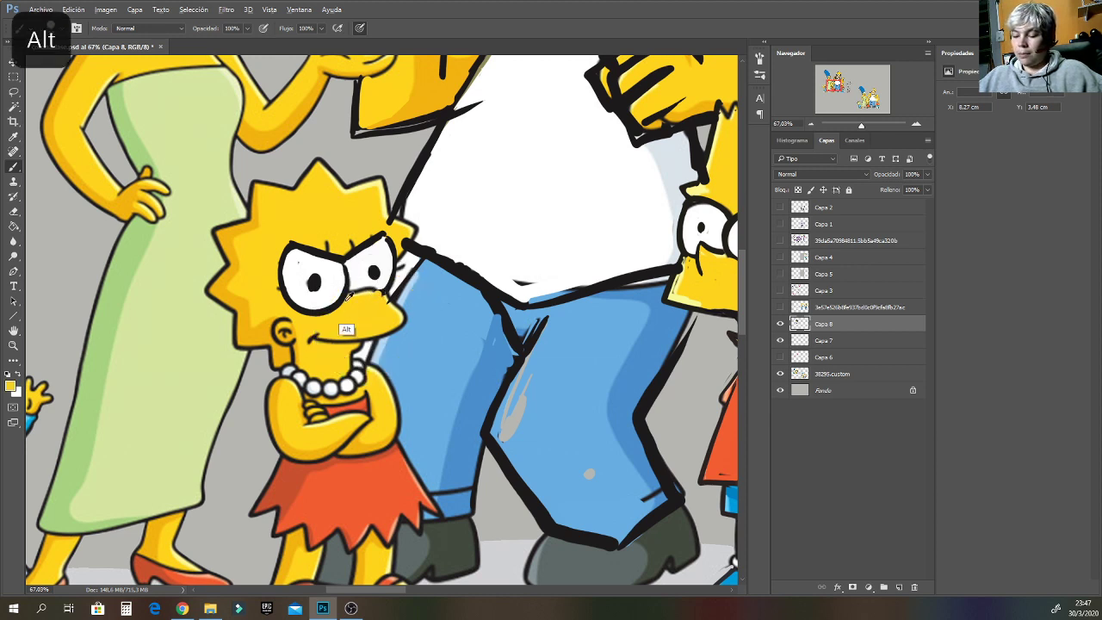
pyautogui.keyDown('alt'); pyautogui.click(343, 297); pyautogui.keyUp('alt')
pyautogui.moveTo(375, 286); pyautogui.dragTo(370, 310)
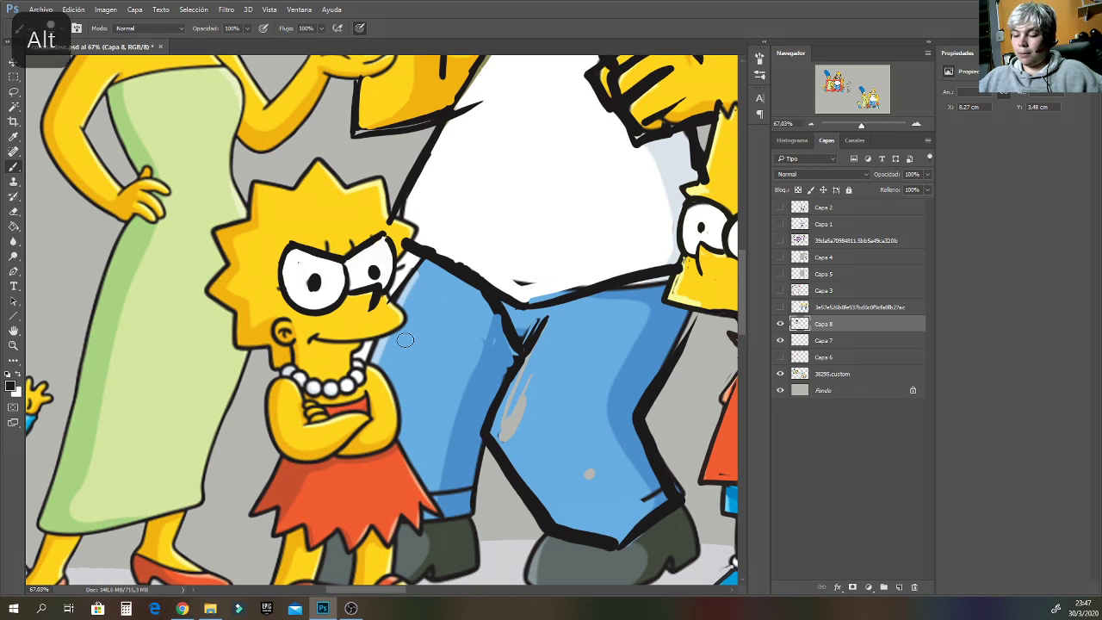
pyautogui.keyDown('alt'); pyautogui.click(392, 313); pyautogui.keyUp('alt')
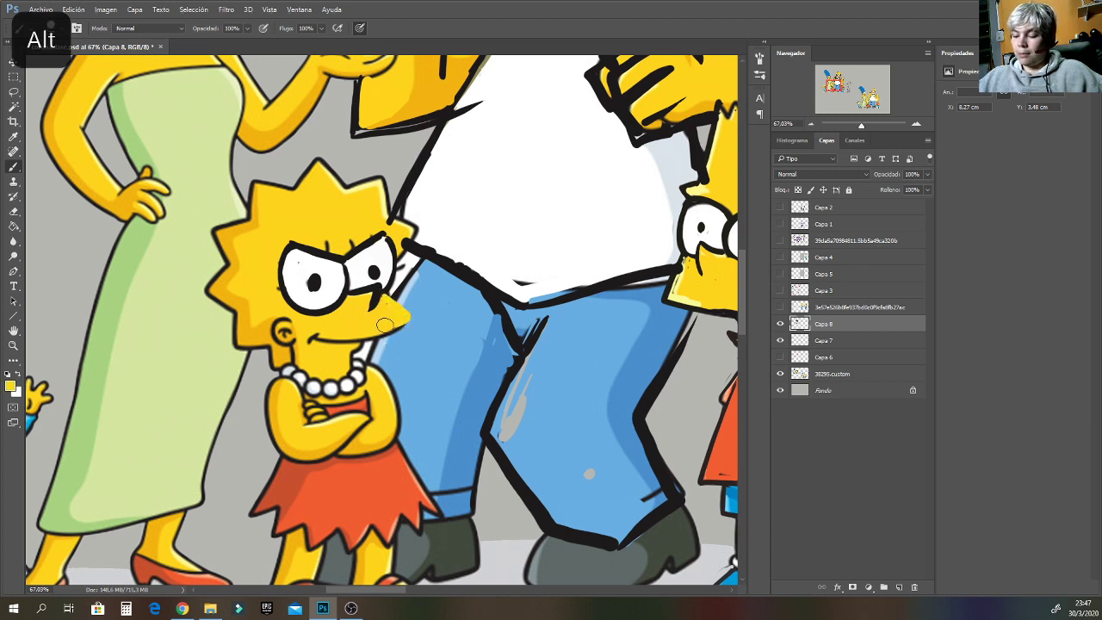
# Outline Lisa's pointed nose tip in black and draw a thick black mouth line running back from it.
pyautogui.keyDown('alt'); pyautogui.click(384, 291); pyautogui.keyUp('alt')
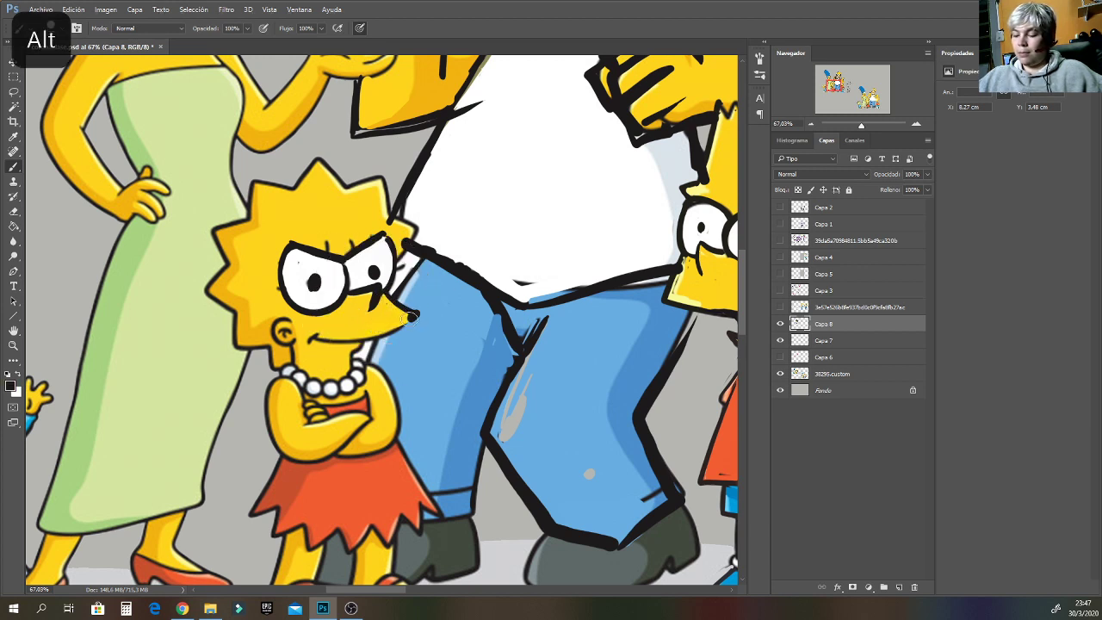
pyautogui.moveTo(411, 316)
pyautogui.mouseDown()
pyautogui.moveTo(322, 348)
pyautogui.moveTo(345, 336)
pyautogui.moveTo(314, 339)
pyautogui.moveTo(331, 364)
pyautogui.mouseUp()
pyautogui.hotkey('ctrl', 'z')
pyautogui.keyDown('alt'); pyautogui.click(336, 364); pyautogui.keyUp('alt')
pyautogui.keyDown('alt'); pyautogui.click(360, 341); pyautogui.keyUp('alt')
pyautogui.hotkey('ctrl', 'z')
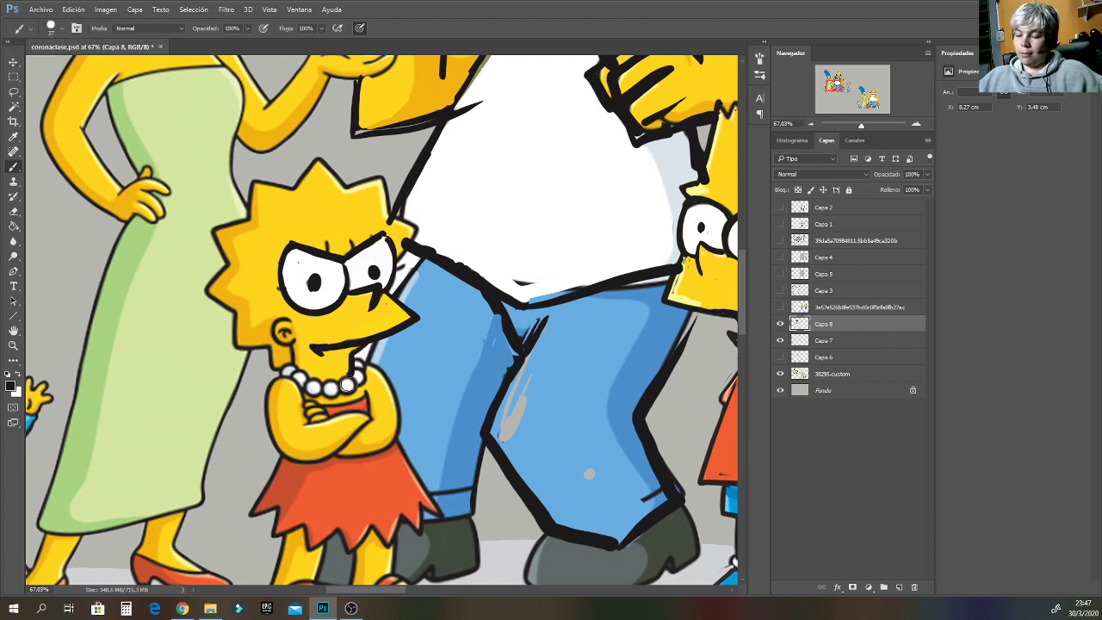
# Cover Lisa's round ear with yellow and redraw it as an angular black shape.
pyautogui.keyDown('alt'); pyautogui.click(288, 326); pyautogui.keyUp('alt')
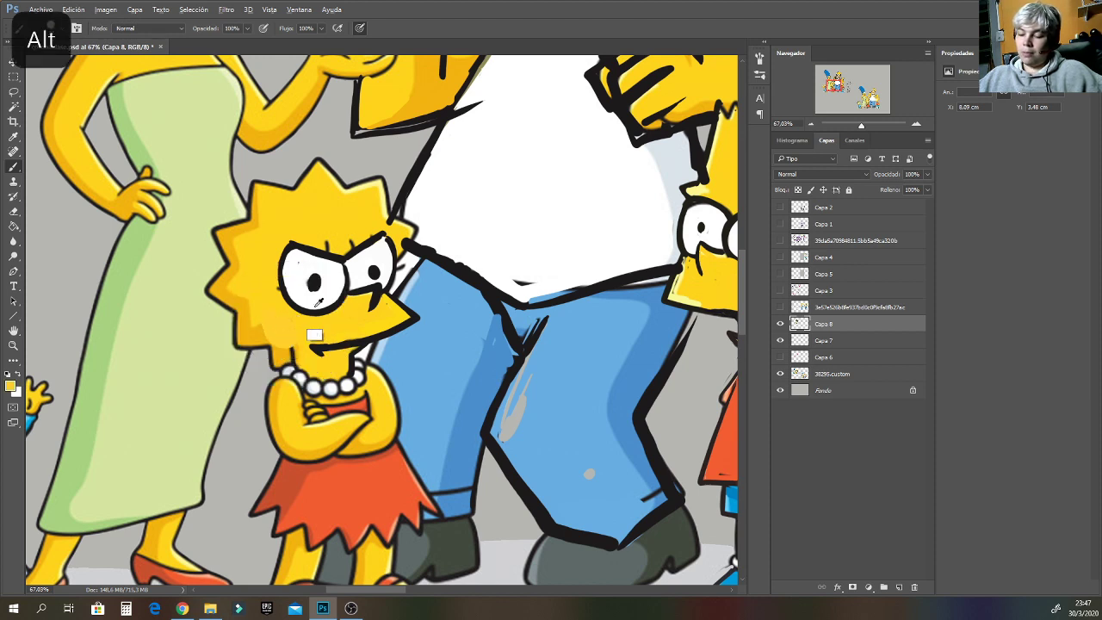
pyautogui.keyDown('alt'); pyautogui.click(311, 345); pyautogui.keyUp('alt')
pyautogui.moveTo(288, 326)
pyautogui.mouseDown()
pyautogui.moveTo(263, 320)
pyautogui.moveTo(291, 350)
pyautogui.moveTo(287, 340)
pyautogui.mouseUp()
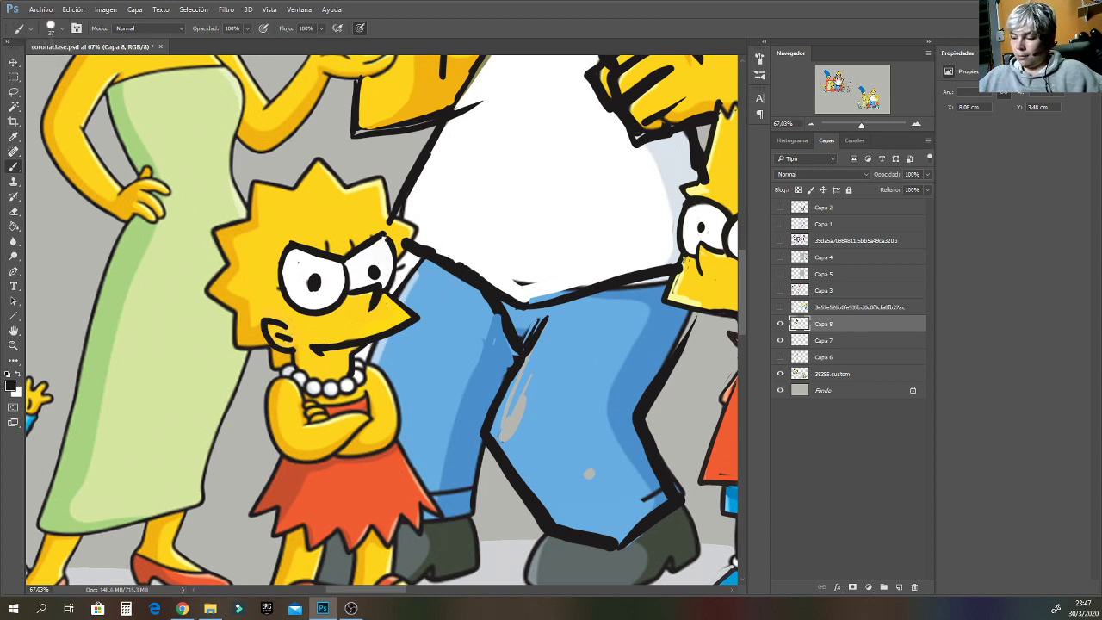
pyautogui.scroll(-2, 382, 320)
pyautogui.scroll(2, 381, 319)
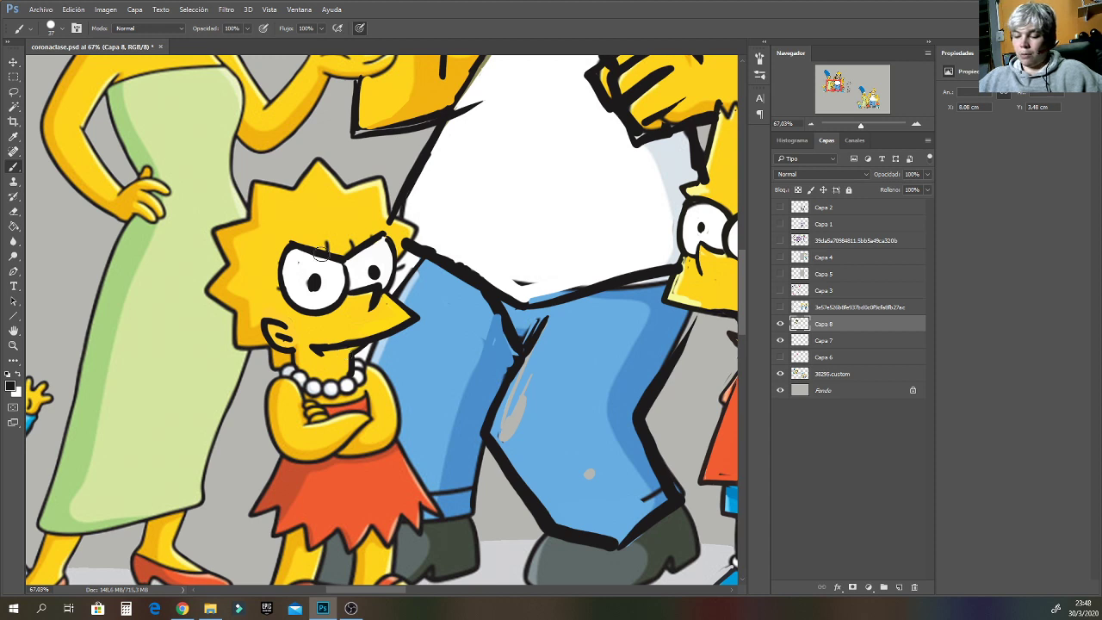
# Paint over Lisa's hair spike next to Marge's dress with the dress green and the upper front spike with background gray.
pyautogui.keyDown('alt'); pyautogui.click(241, 226); pyautogui.keyUp('alt')
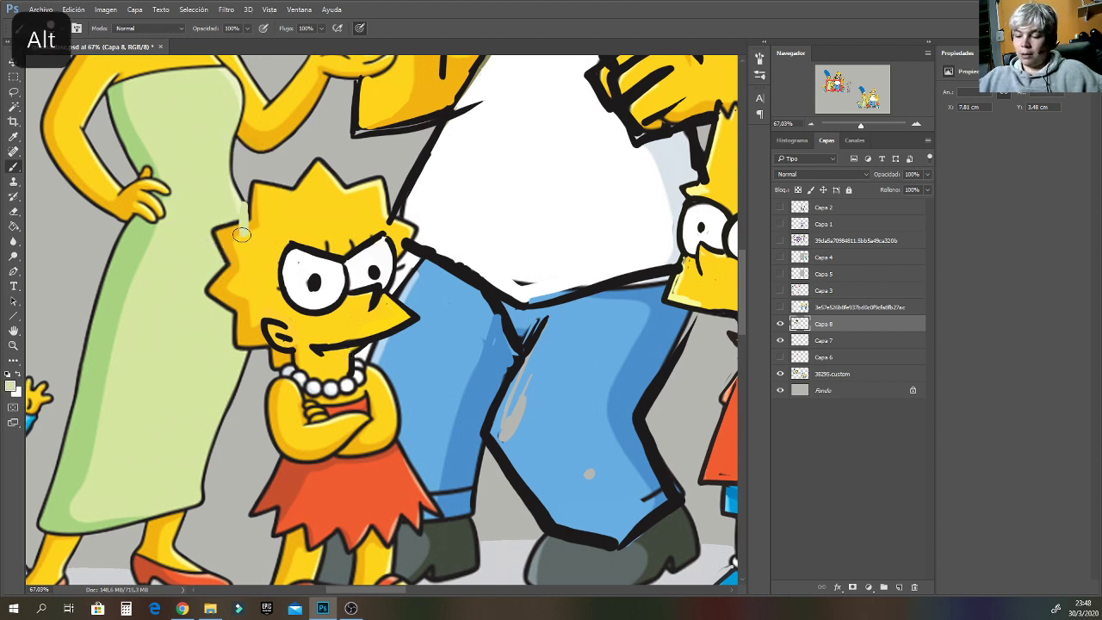
pyautogui.moveTo(241, 233)
pyautogui.mouseDown()
pyautogui.moveTo(216, 267)
pyautogui.moveTo(226, 243)
pyautogui.moveTo(222, 259)
pyautogui.moveTo(238, 255)
pyautogui.moveTo(234, 242)
pyautogui.moveTo(287, 190)
pyautogui.moveTo(263, 219)
pyautogui.moveTo(227, 216)
pyautogui.moveTo(216, 248)
pyautogui.mouseUp()
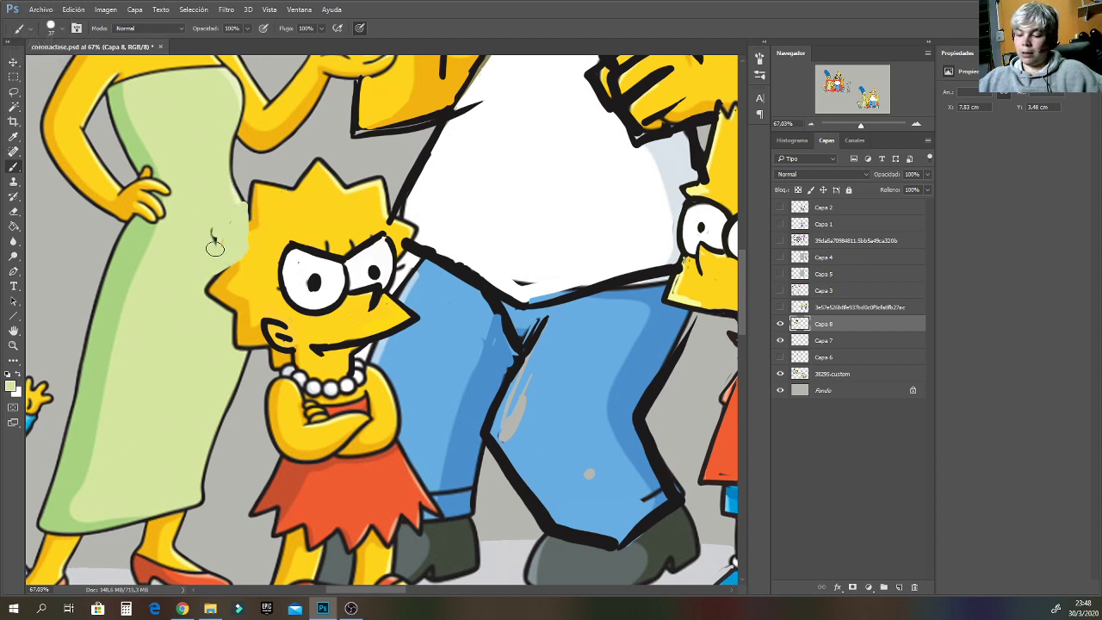
pyautogui.moveTo(341, 176)
pyautogui.mouseDown()
pyautogui.moveTo(382, 201)
pyautogui.moveTo(362, 192)
pyautogui.moveTo(363, 161)
pyautogui.mouseUp()
pyautogui.keyDown('alt'); pyautogui.click(356, 172); pyautogui.keyUp('alt')
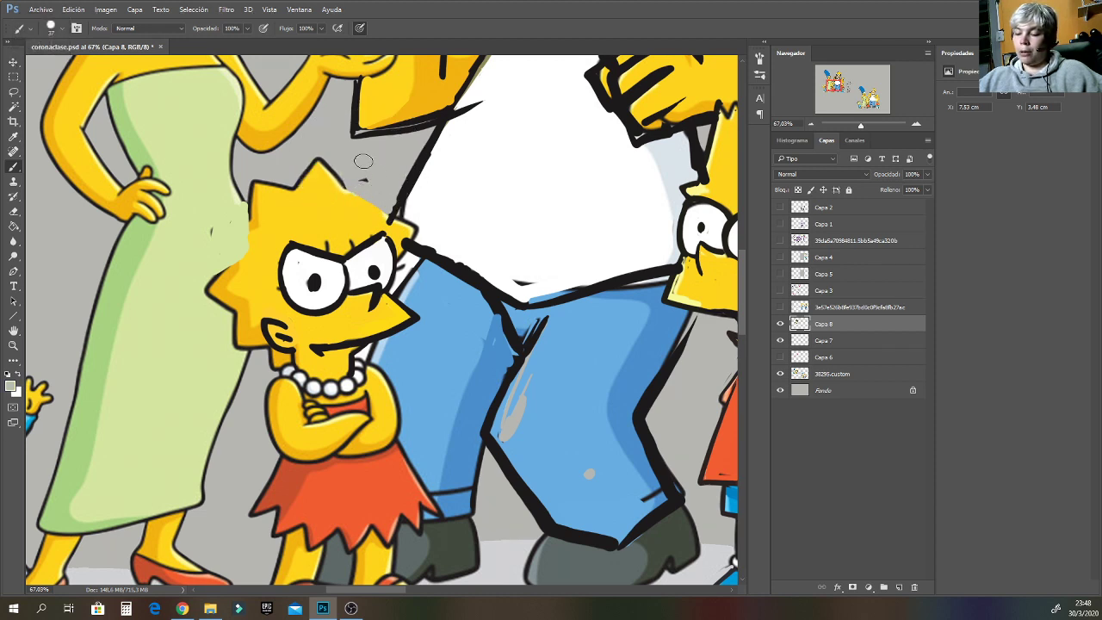
pyautogui.hotkey('ctrl', 'z')
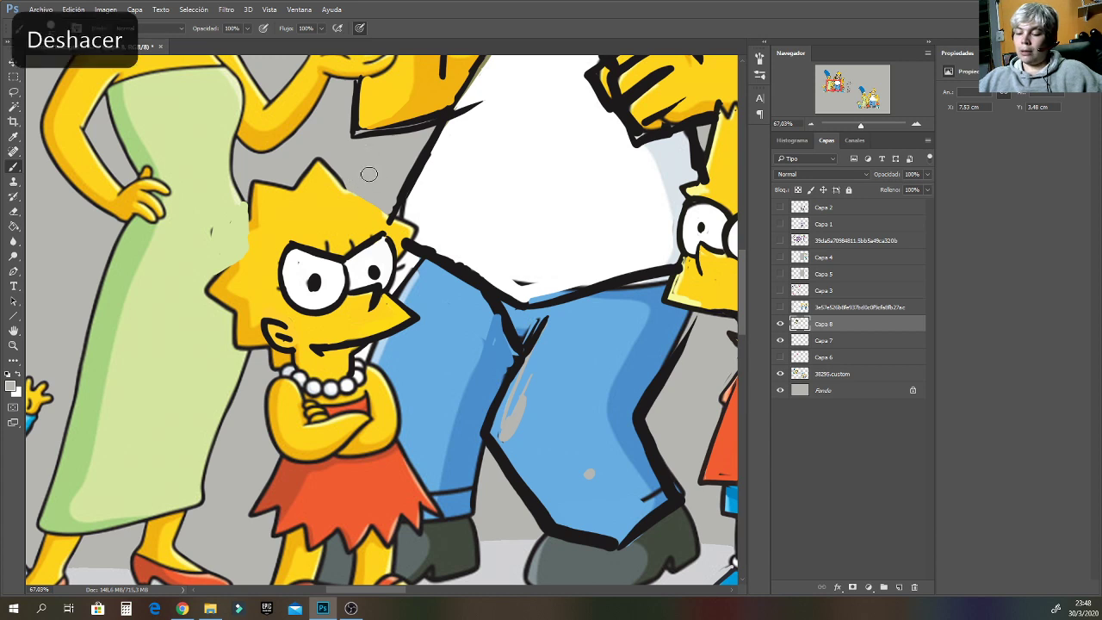
pyautogui.hotkey('ctrl', 'z')
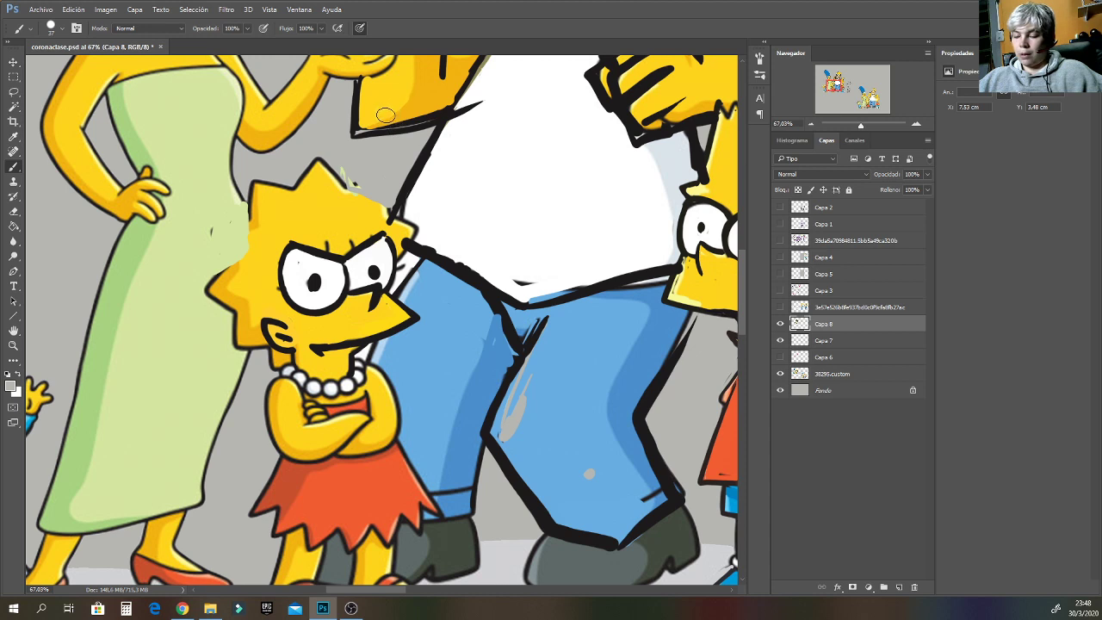
# Cover Lisa's remaining top spikes with background gray and the back spikes with the dress green to leave a rounded head.
pyautogui.keyDown('alt'); pyautogui.click(288, 169); pyautogui.keyUp('alt')
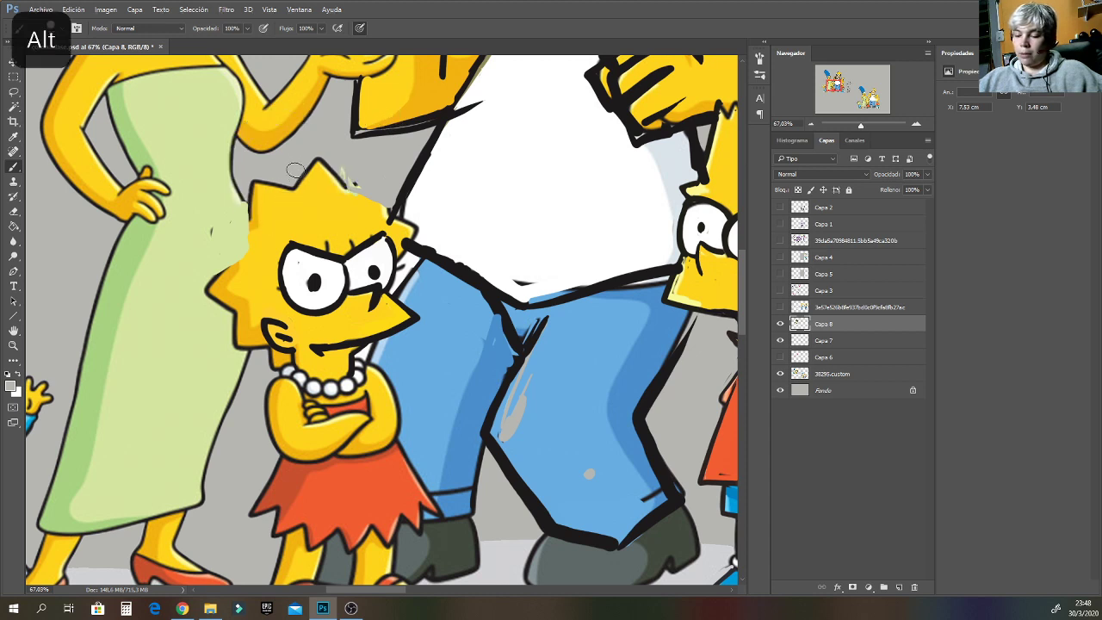
pyautogui.moveTo(290, 199)
pyautogui.mouseDown()
pyautogui.moveTo(257, 197)
pyautogui.moveTo(286, 181)
pyautogui.moveTo(350, 179)
pyautogui.moveTo(253, 195)
pyautogui.moveTo(268, 170)
pyautogui.moveTo(299, 189)
pyautogui.mouseUp()
pyautogui.keyDown('alt'); pyautogui.click(236, 241); pyautogui.keyUp('alt')
pyautogui.moveTo(239, 256)
pyautogui.mouseDown()
pyautogui.moveTo(233, 347)
pyautogui.moveTo(216, 272)
pyautogui.moveTo(245, 351)
pyautogui.mouseUp()
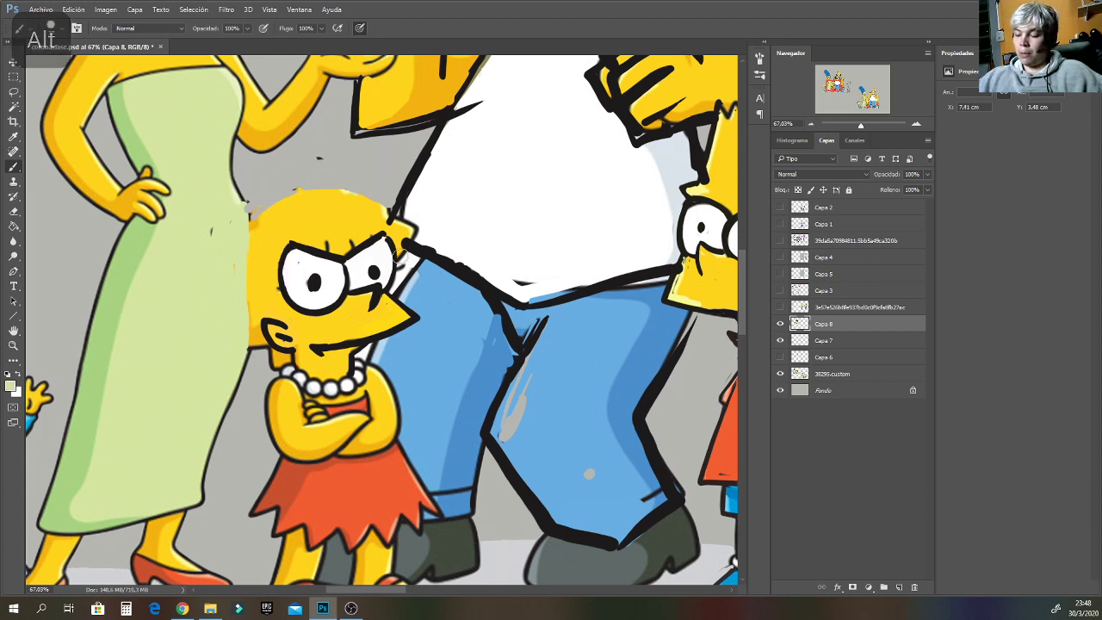
# Cover Lisa's front hair spike with Homer's shirt white and paint the gaps beside it in background gray.
pyautogui.keyDown('alt'); pyautogui.click(433, 245); pyautogui.keyUp('alt')
pyautogui.moveTo(415, 231); pyautogui.dragTo(398, 217)
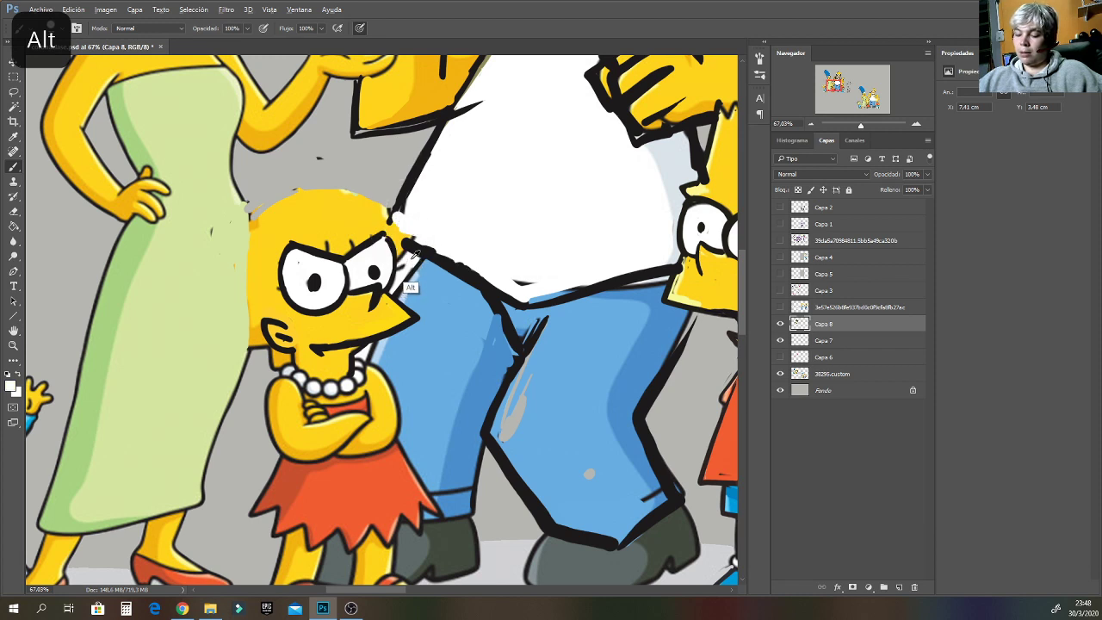
pyautogui.keyDown('alt'); pyautogui.click(387, 174); pyautogui.keyUp('alt')
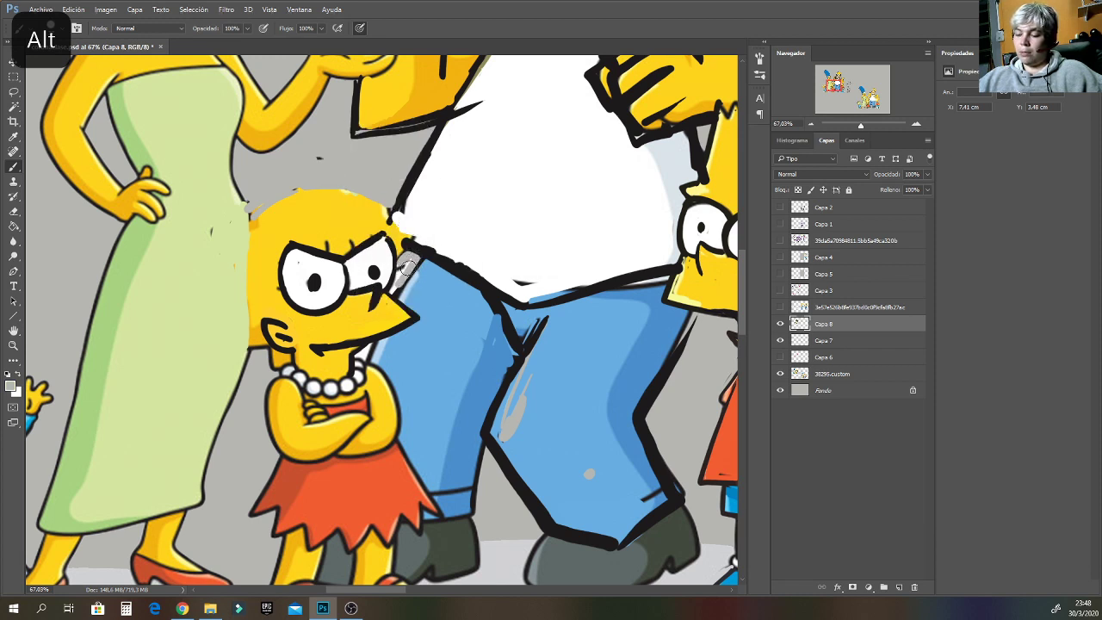
pyautogui.moveTo(398, 264); pyautogui.dragTo(384, 212)
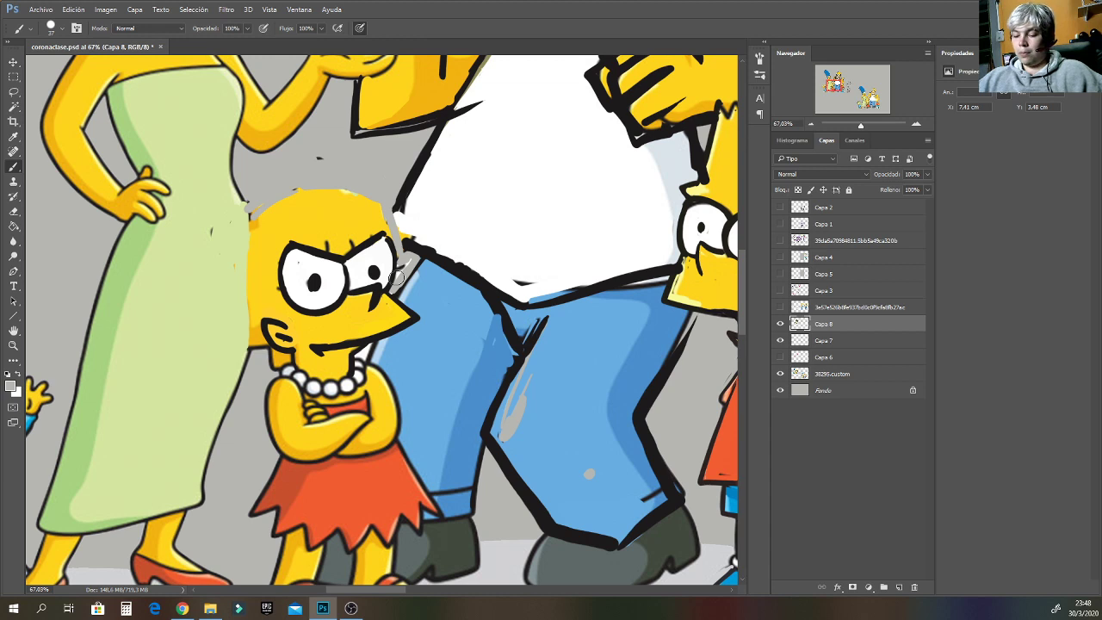
pyautogui.press('alt')
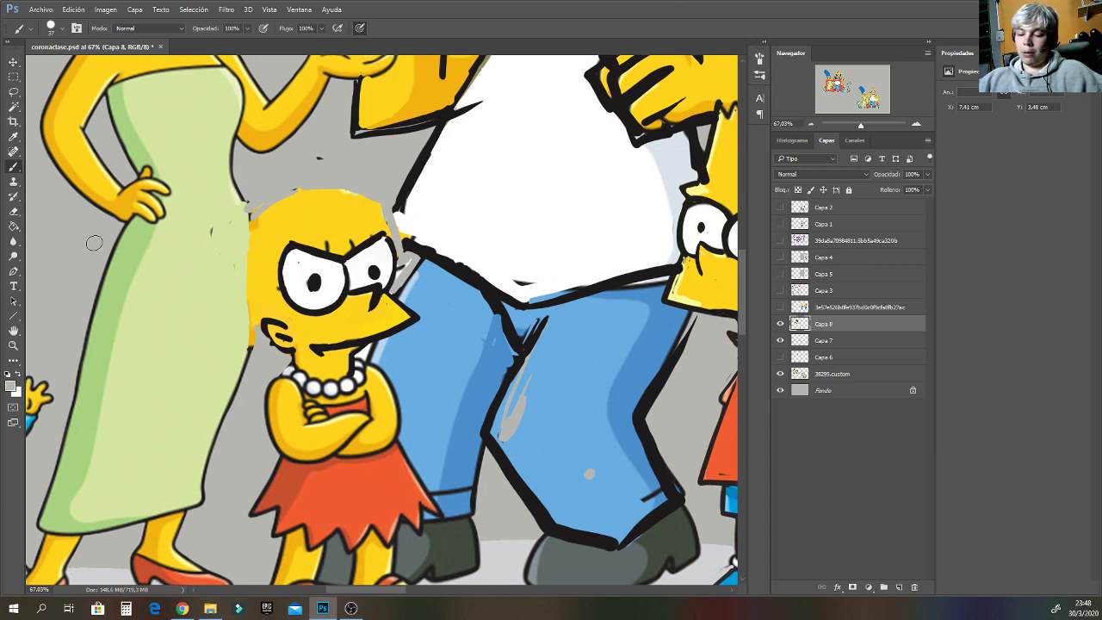
# Draw a new outline of long, sharp hair spikes around Lisa's head in black.
pyautogui.press('alt')
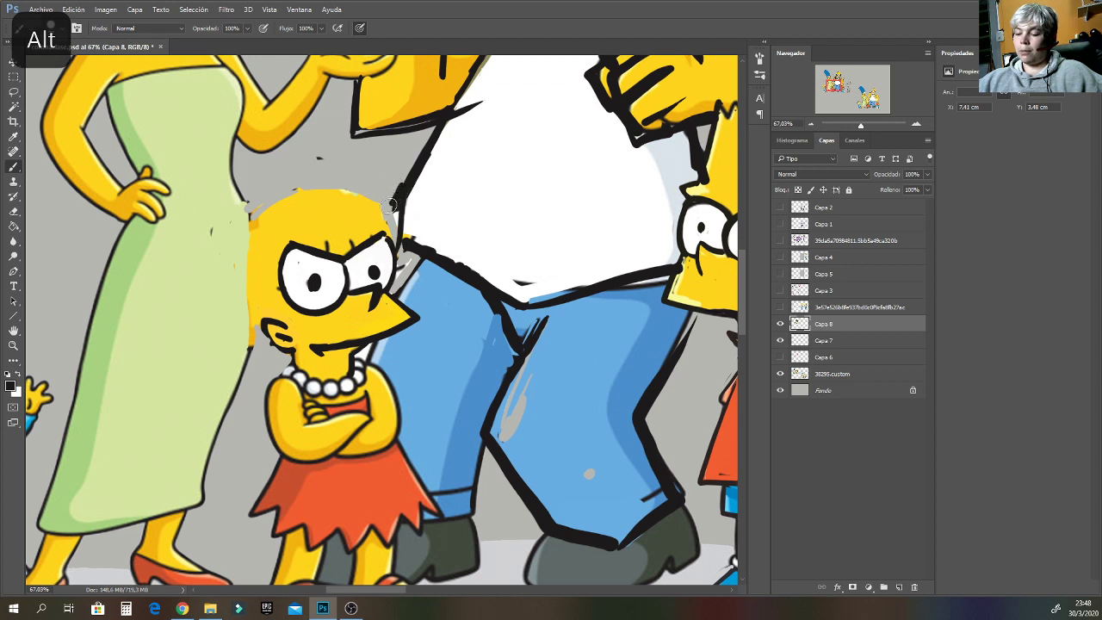
pyautogui.moveTo(396, 208)
pyautogui.mouseDown()
pyautogui.moveTo(343, 139)
pyautogui.moveTo(340, 180)
pyautogui.moveTo(276, 120)
pyautogui.moveTo(256, 202)
pyautogui.moveTo(227, 195)
pyautogui.moveTo(228, 222)
pyautogui.mouseUp()
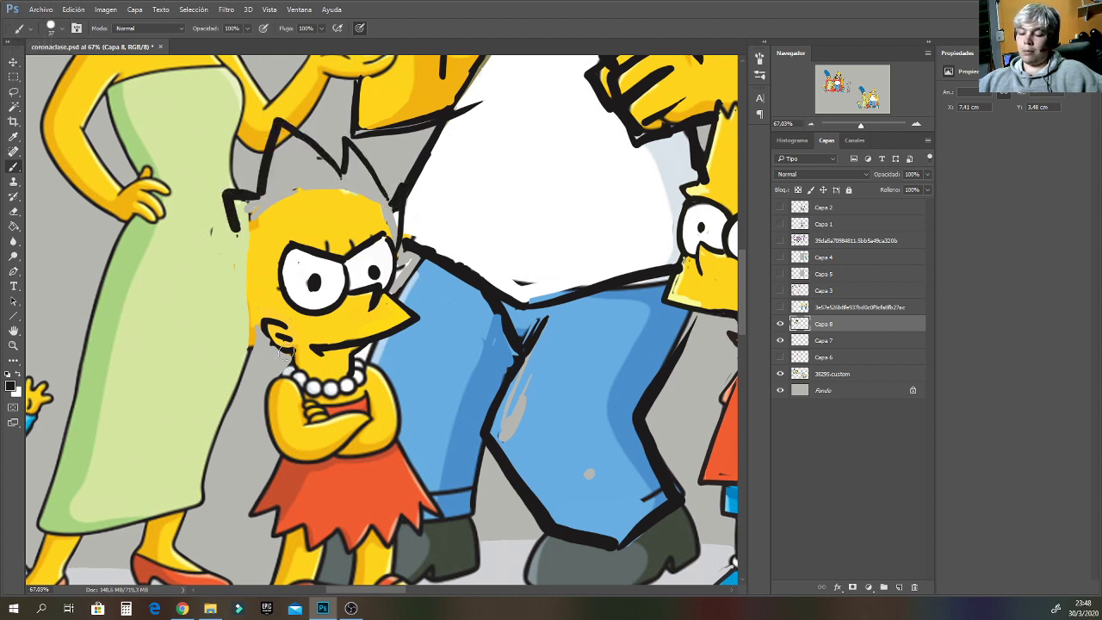
pyautogui.moveTo(287, 353)
pyautogui.mouseDown()
pyautogui.moveTo(232, 338)
pyautogui.moveTo(245, 335)
pyautogui.moveTo(213, 260)
pyautogui.moveTo(225, 263)
pyautogui.moveTo(231, 184)
pyautogui.mouseUp()
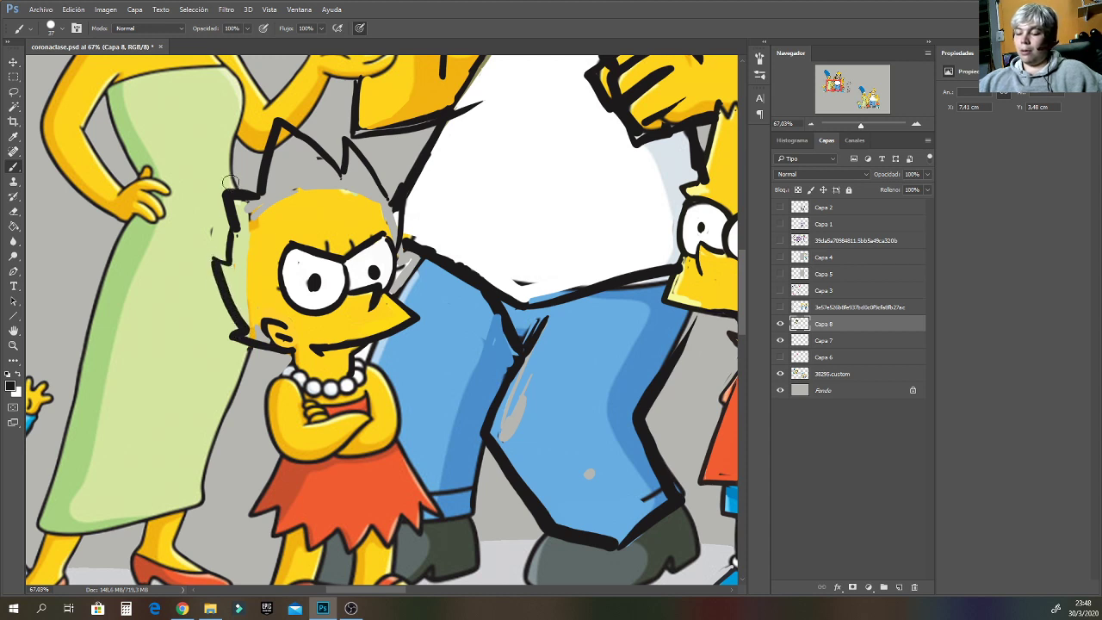
pyautogui.hotkey('ctrl', 'z')
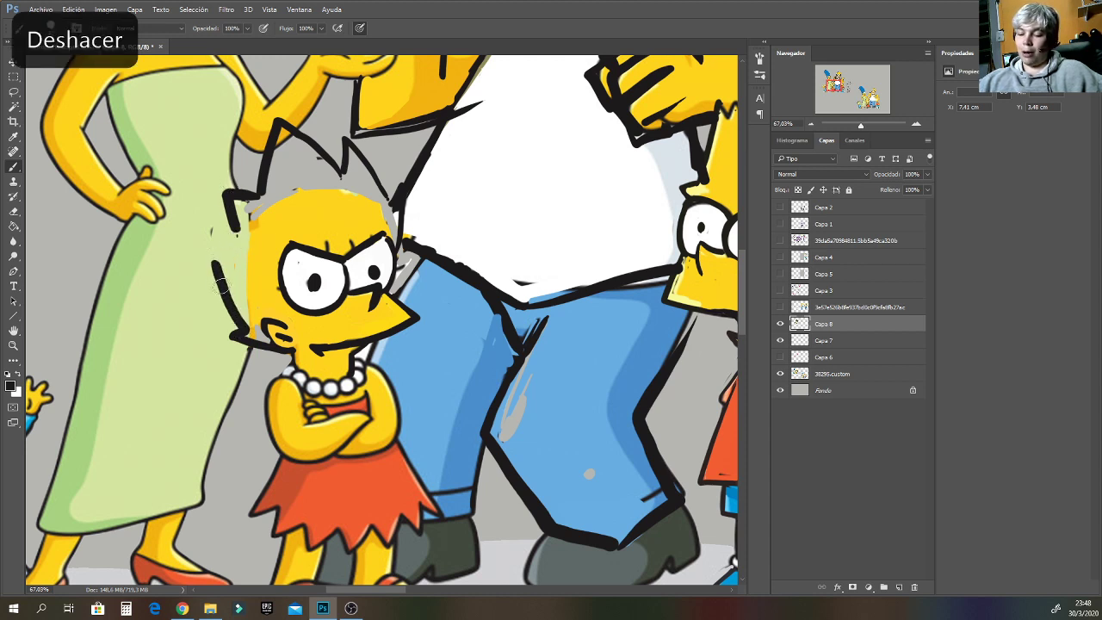
pyautogui.moveTo(220, 281)
pyautogui.mouseDown()
pyautogui.moveTo(209, 239)
pyautogui.moveTo(236, 247)
pyautogui.moveTo(224, 178)
pyautogui.moveTo(239, 297)
pyautogui.moveTo(220, 248)
pyautogui.moveTo(258, 339)
pyautogui.moveTo(247, 203)
pyautogui.moveTo(253, 257)
pyautogui.mouseUp()
# Fill the inside of Lisa's new hair spikes with her yellow skin color.
pyautogui.keyDown('alt'); pyautogui.click(265, 276); pyautogui.keyUp('alt')
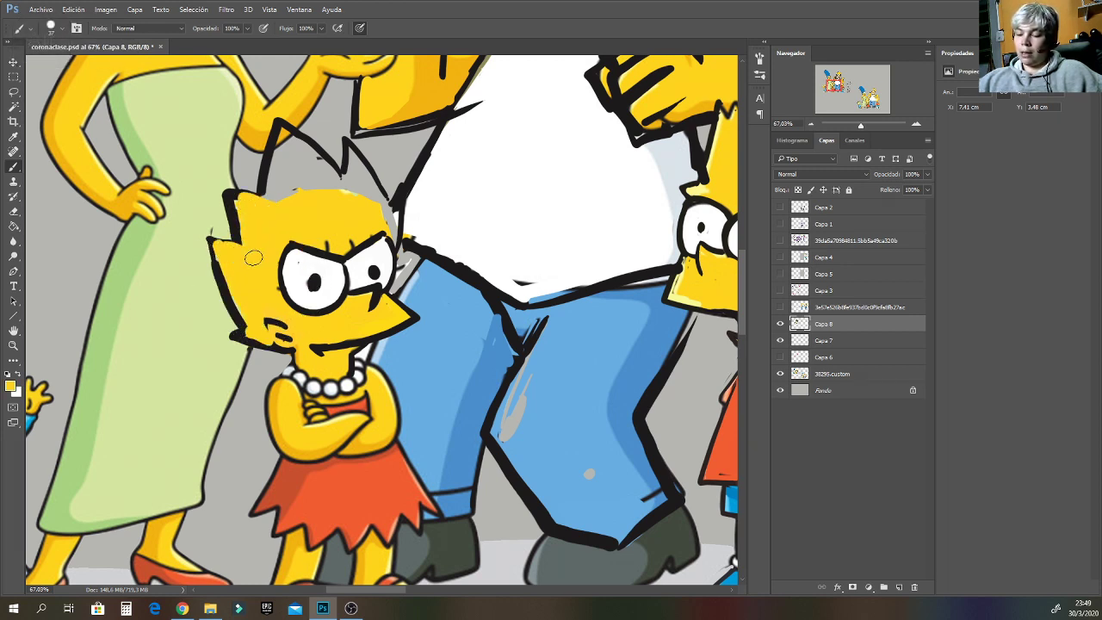
pyautogui.moveTo(280, 149); pyautogui.dragTo(277, 167)
pyautogui.moveTo(337, 188)
pyautogui.mouseDown()
pyautogui.moveTo(286, 201)
pyautogui.moveTo(344, 186)
pyautogui.moveTo(331, 197)
pyautogui.moveTo(337, 185)
pyautogui.moveTo(361, 195)
pyautogui.moveTo(358, 181)
pyautogui.moveTo(390, 248)
pyautogui.mouseUp()
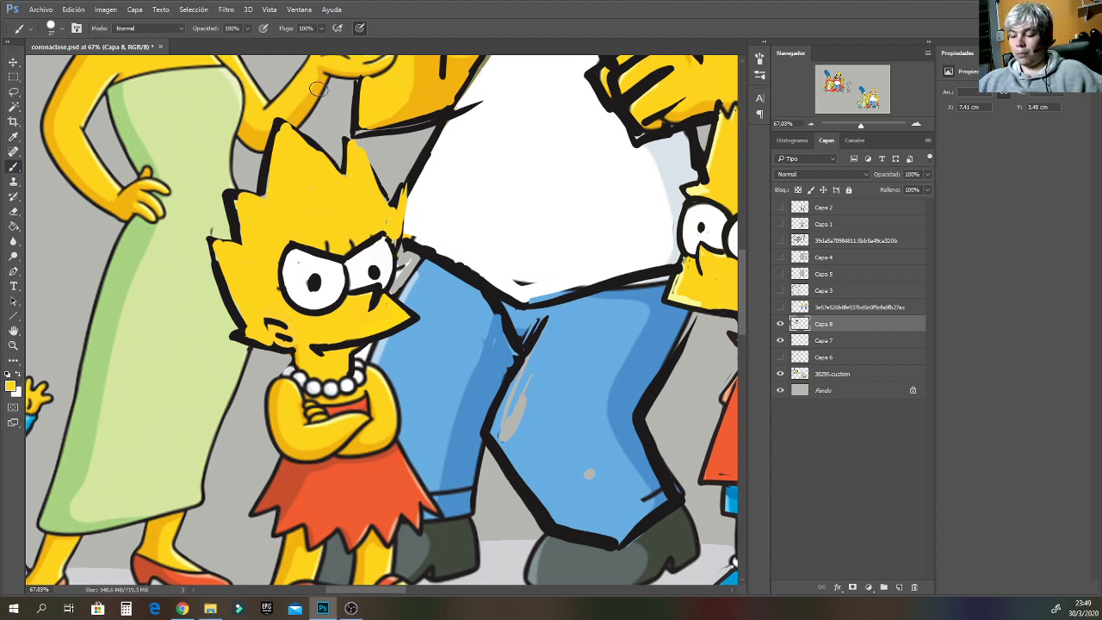
pyautogui.keyDown('alt'); pyautogui.click(339, 285); pyautogui.keyUp('alt')
pyautogui.moveTo(282, 247); pyautogui.dragTo(342, 262)
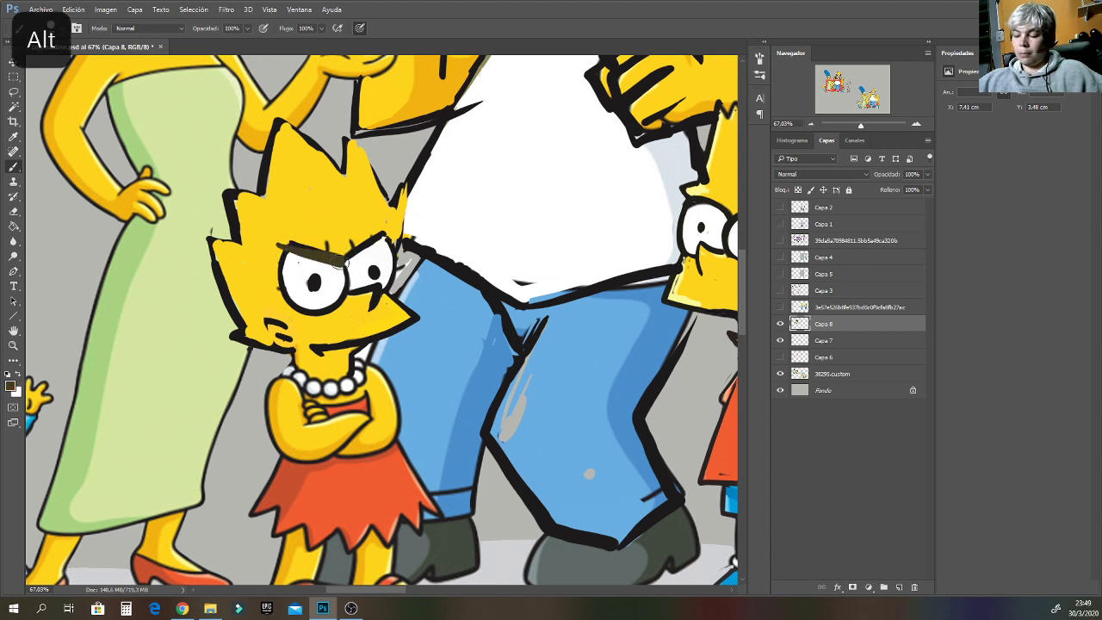
pyautogui.hotkey('ctrl', 'z')
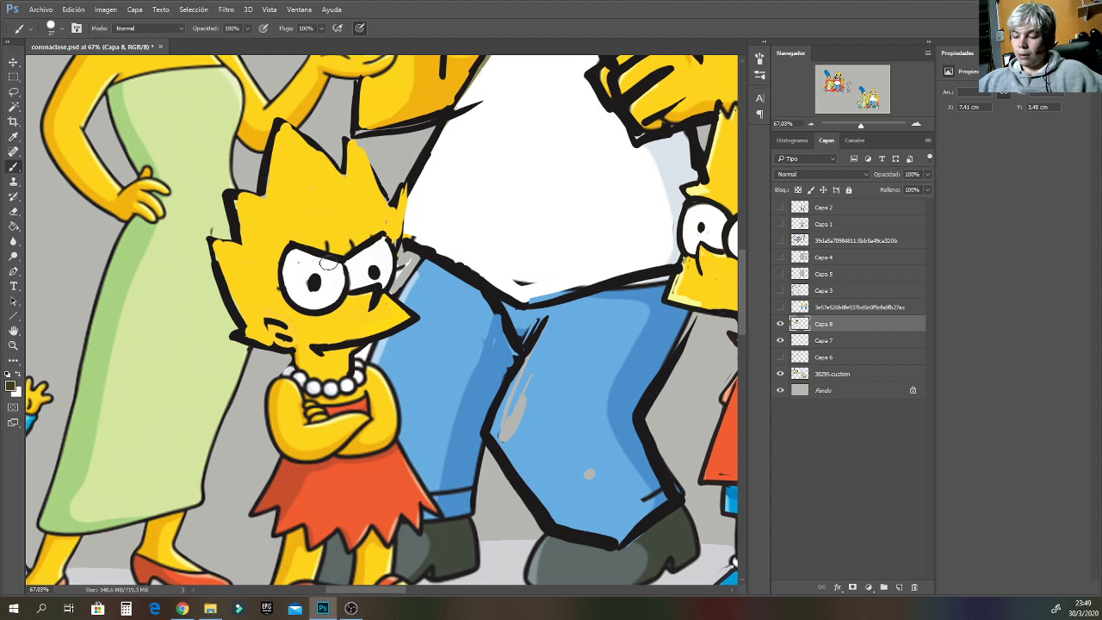
# Paint over Lisa's round eye outlines with yellow and redraw both eyes as narrow, angry black shapes.
pyautogui.keyDown('alt'); pyautogui.click(340, 249); pyautogui.keyUp('alt')
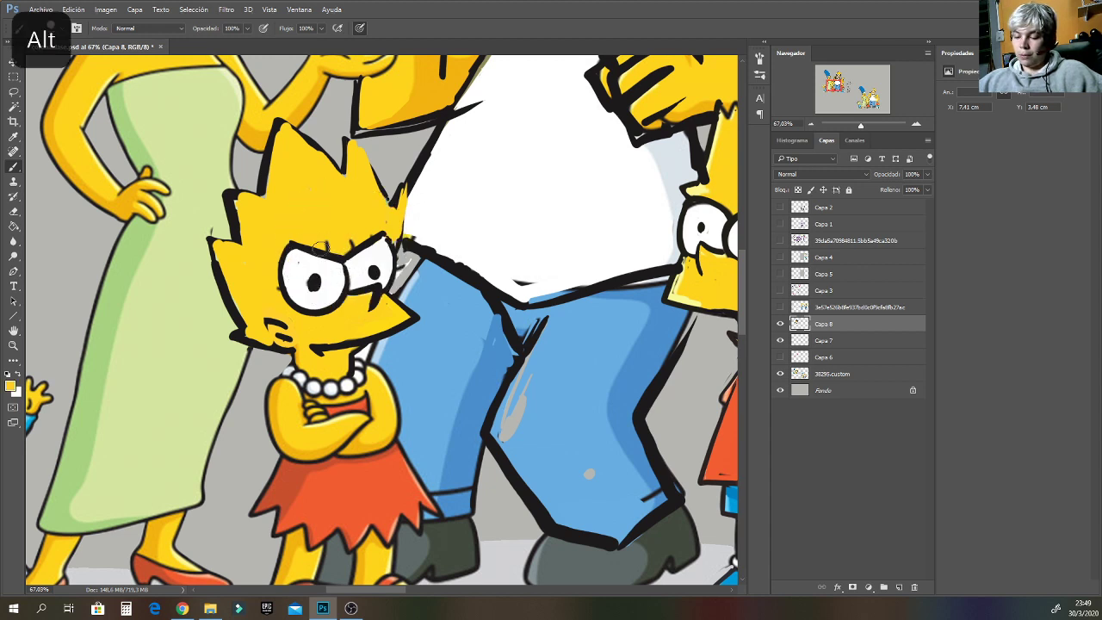
pyautogui.moveTo(319, 248)
pyautogui.mouseDown()
pyautogui.moveTo(285, 249)
pyautogui.moveTo(283, 283)
pyautogui.moveTo(333, 305)
pyautogui.moveTo(319, 309)
pyautogui.moveTo(349, 261)
pyautogui.moveTo(360, 274)
pyautogui.moveTo(353, 245)
pyautogui.moveTo(381, 252)
pyautogui.moveTo(364, 248)
pyautogui.moveTo(363, 260)
pyautogui.moveTo(355, 240)
pyautogui.moveTo(365, 295)
pyautogui.mouseUp()
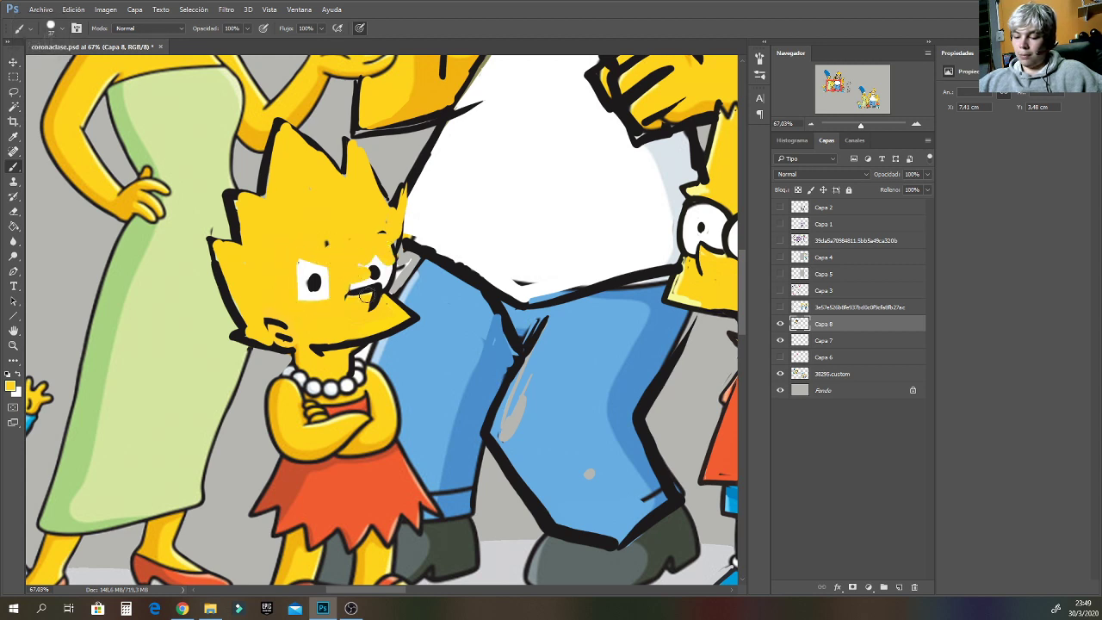
pyautogui.keyDown('alt'); pyautogui.click(367, 291); pyautogui.keyUp('alt')
pyautogui.moveTo(276, 269)
pyautogui.mouseDown()
pyautogui.moveTo(331, 274)
pyautogui.moveTo(276, 253)
pyautogui.moveTo(305, 306)
pyautogui.moveTo(377, 258)
pyautogui.moveTo(353, 274)
pyautogui.moveTo(378, 291)
pyautogui.moveTo(396, 247)
pyautogui.moveTo(366, 259)
pyautogui.moveTo(363, 272)
pyautogui.moveTo(380, 261)
pyautogui.moveTo(363, 277)
pyautogui.moveTo(390, 256)
pyautogui.mouseUp()
pyautogui.hotkey('ctrl', 'z')
pyautogui.hotkey('ctrl', 'z')
# Fill Lisa's narrowed eyes with white and add a black frown line between them.
pyautogui.keyDown('alt'); pyautogui.click(366, 277); pyautogui.keyUp('alt')
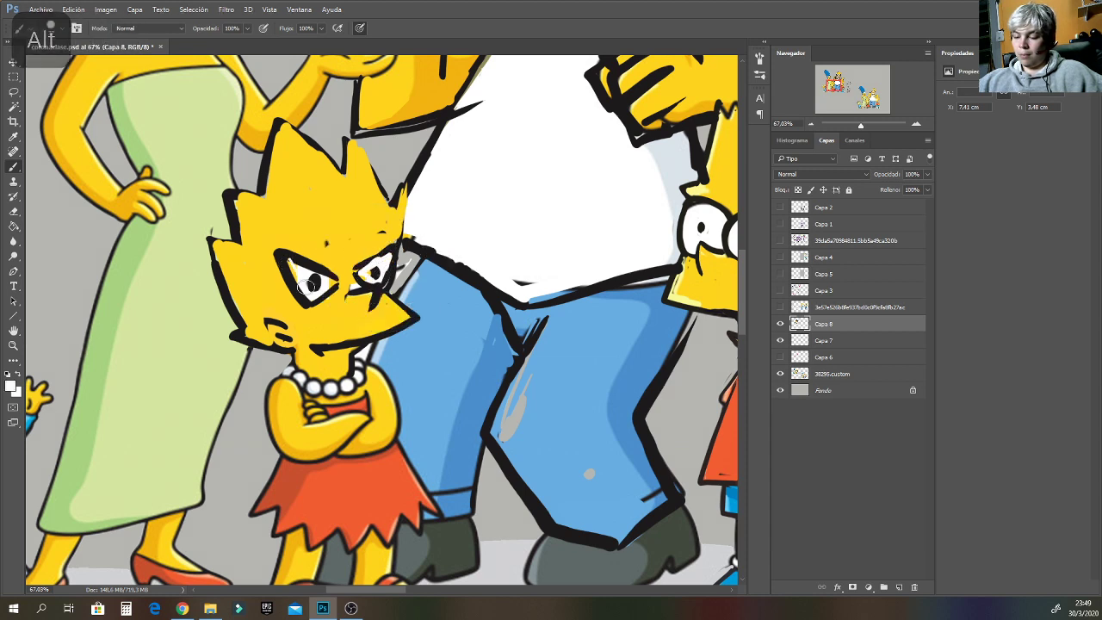
pyautogui.moveTo(307, 284); pyautogui.dragTo(334, 277)
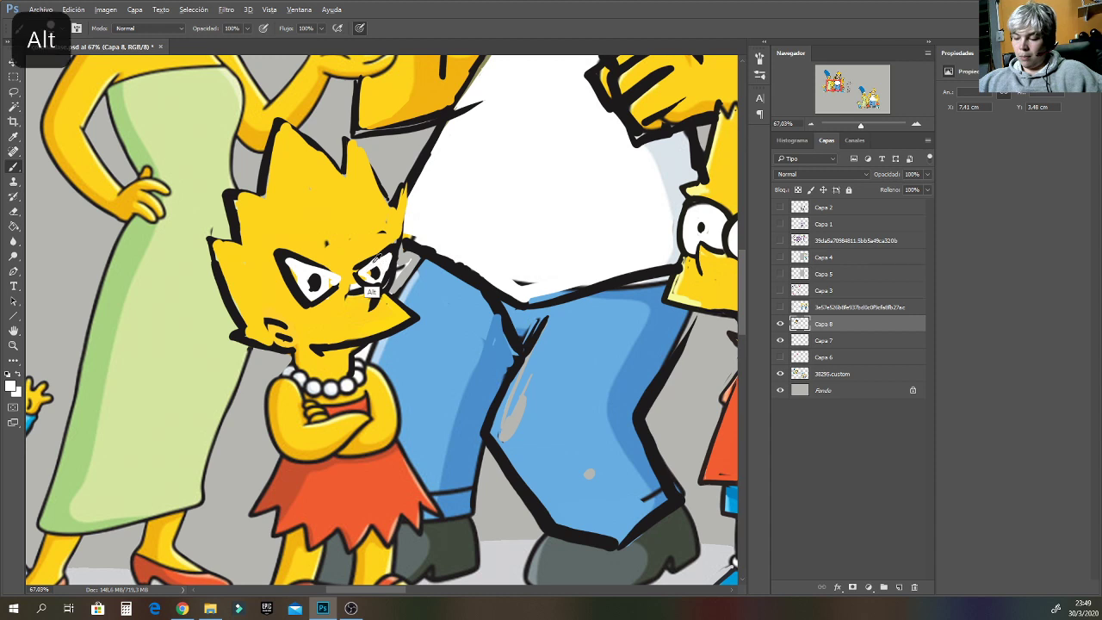
pyautogui.keyDown('alt'); pyautogui.click(372, 291); pyautogui.keyUp('alt')
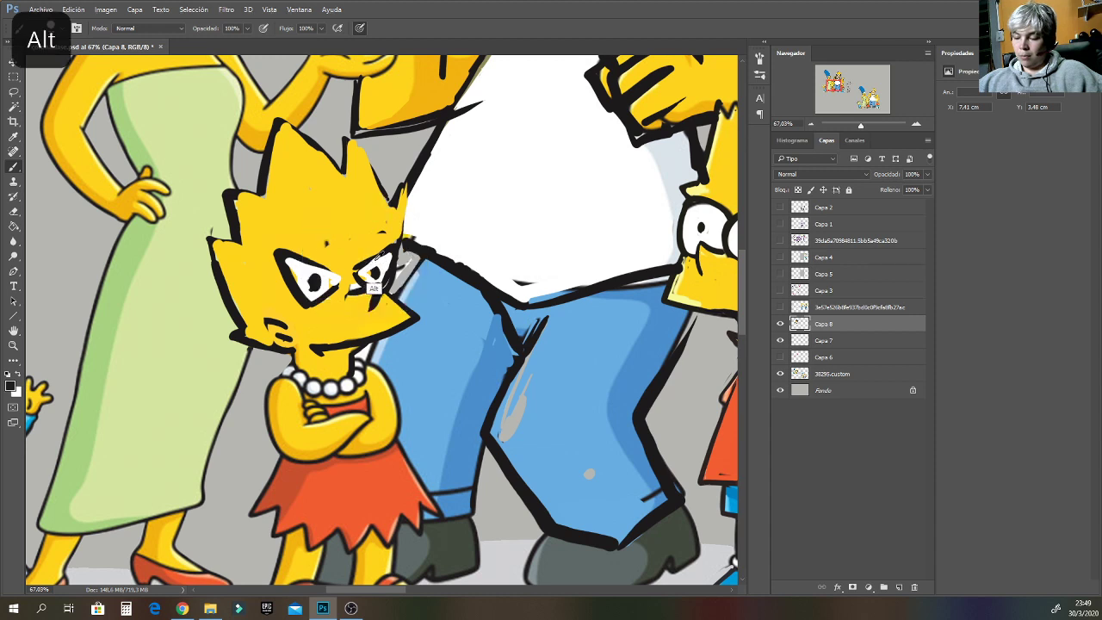
pyautogui.click(292, 236)
pyautogui.moveTo(314, 231)
pyautogui.mouseDown()
pyautogui.moveTo(346, 280)
pyautogui.moveTo(351, 265)
pyautogui.moveTo(335, 278)
pyautogui.moveTo(346, 274)
pyautogui.mouseUp()
pyautogui.hotkey('ctrl', 'z')
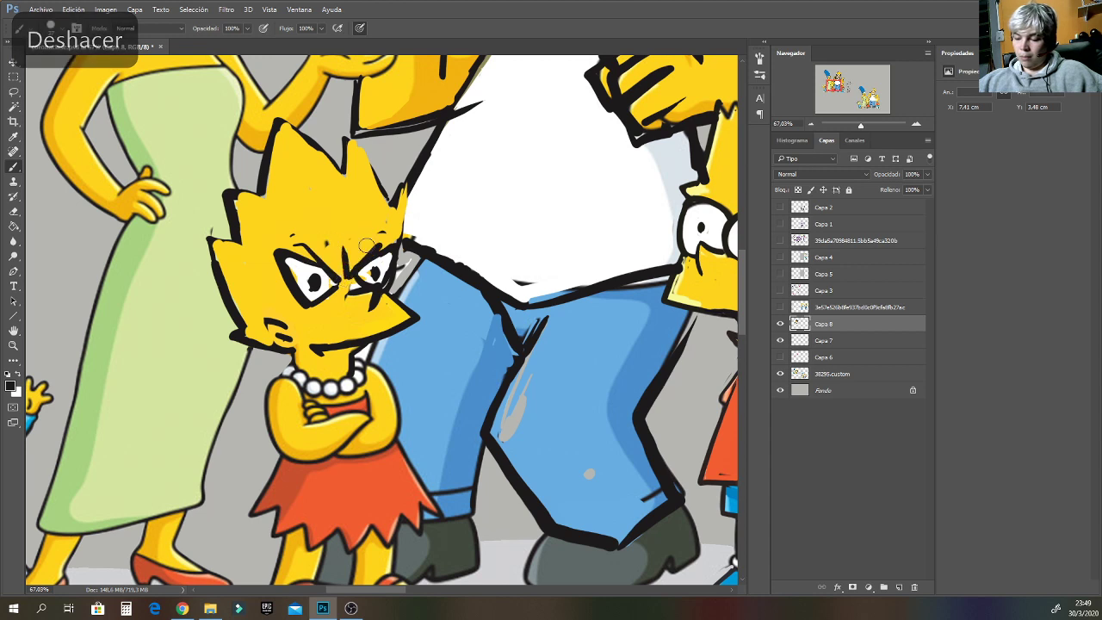
# Outline the hair spikes on the Homer-facing side of Lisa's head in black and touch up the lines around her eyes and nose.
pyautogui.moveTo(397, 203)
pyautogui.mouseDown()
pyautogui.moveTo(392, 256)
pyautogui.moveTo(404, 186)
pyautogui.moveTo(361, 156)
pyautogui.moveTo(339, 167)
pyautogui.mouseUp()
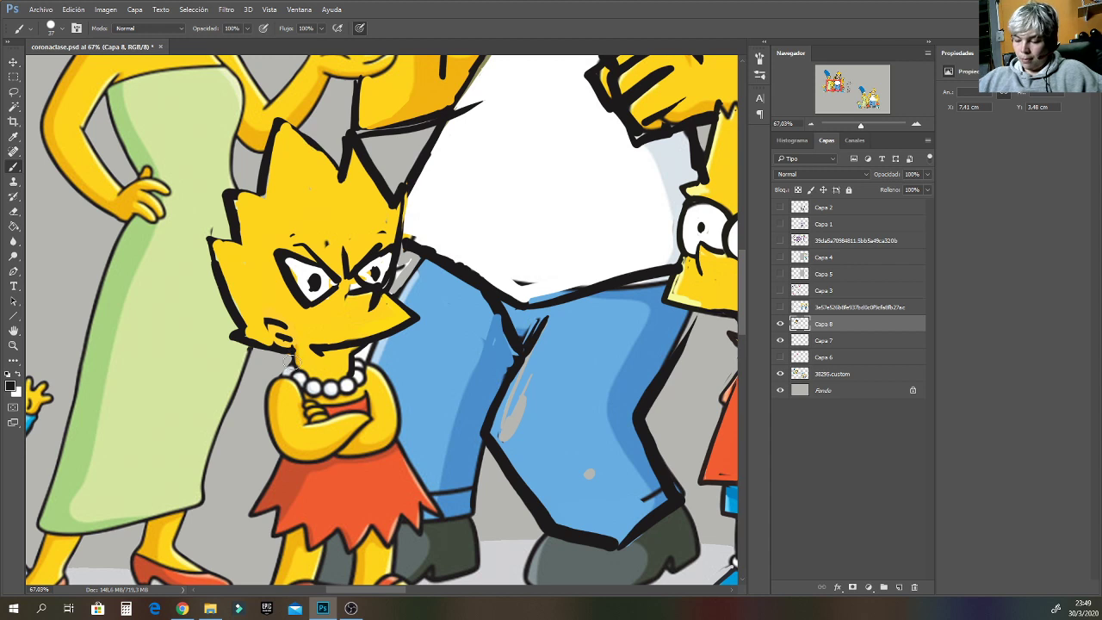
pyautogui.keyDown('alt'); pyautogui.click(291, 385); pyautogui.keyUp('alt')
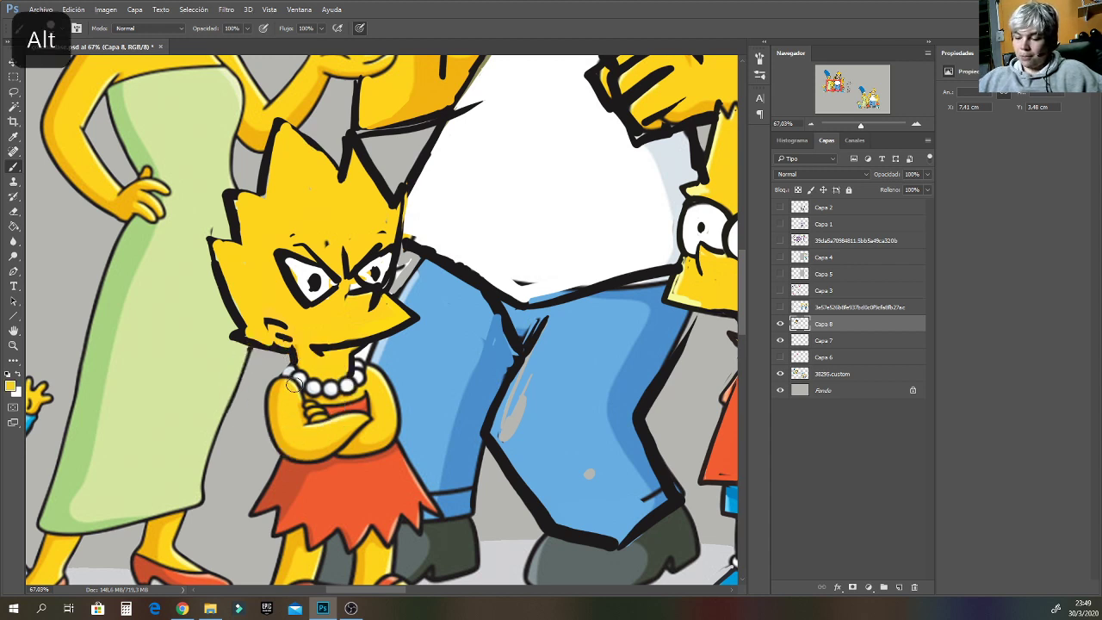
pyautogui.keyDown('alt'); pyautogui.click(300, 272); pyautogui.keyUp('alt')
pyautogui.moveTo(288, 263)
pyautogui.mouseDown()
pyautogui.moveTo(312, 303)
pyautogui.moveTo(336, 280)
pyautogui.mouseUp()
pyautogui.keyDown('alt'); pyautogui.click(348, 290); pyautogui.keyUp('alt')
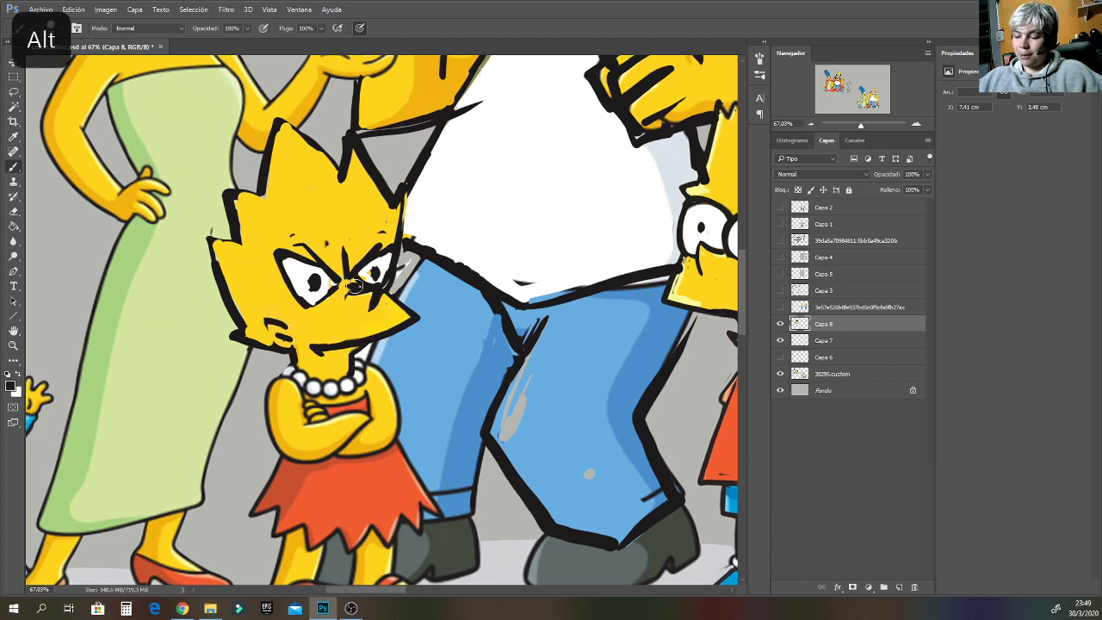
pyautogui.hotkey('ctrl', 'z')
pyautogui.keyDown('alt'); pyautogui.click(353, 312); pyautogui.keyUp('alt')
pyautogui.keyDown('alt'); pyautogui.click(357, 308); pyautogui.keyUp('alt')
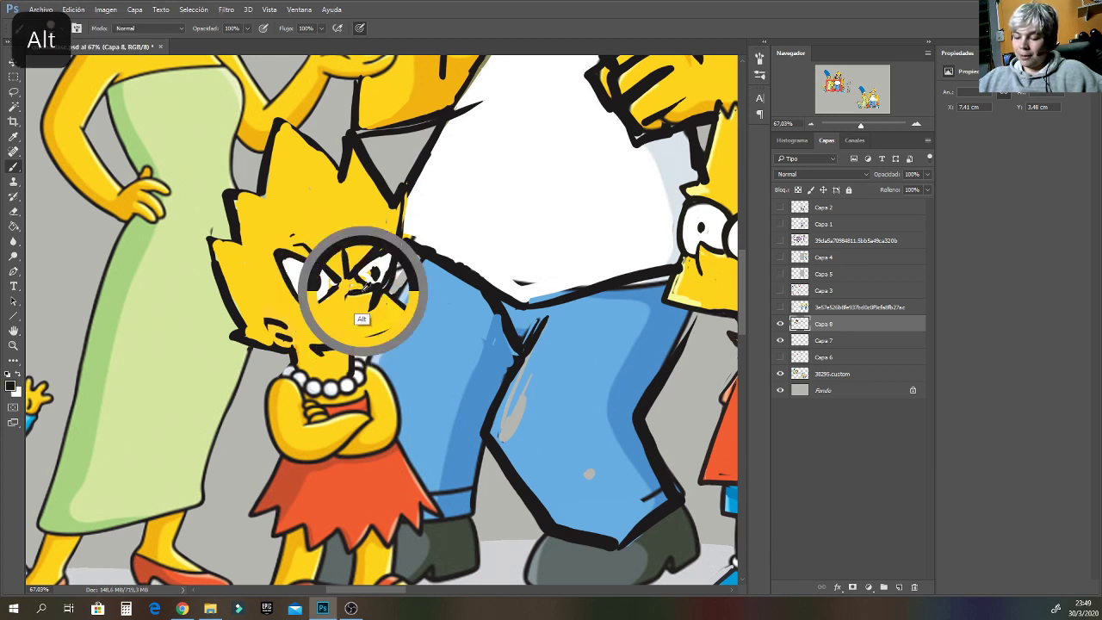
# Turn Lisa's pearl necklace into a row of sharp white fangs and outline them in black.
pyautogui.keyDown('alt'); pyautogui.click(348, 389); pyautogui.keyUp('alt')
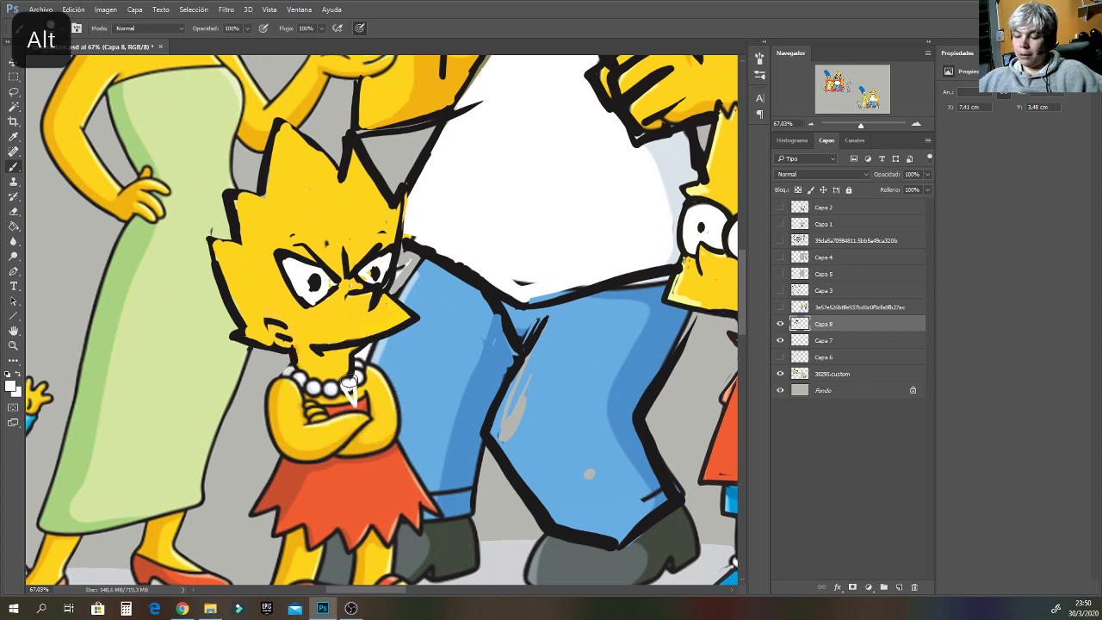
pyautogui.moveTo(329, 389)
pyautogui.mouseDown()
pyautogui.moveTo(332, 409)
pyautogui.moveTo(327, 384)
pyautogui.moveTo(309, 403)
pyautogui.mouseUp()
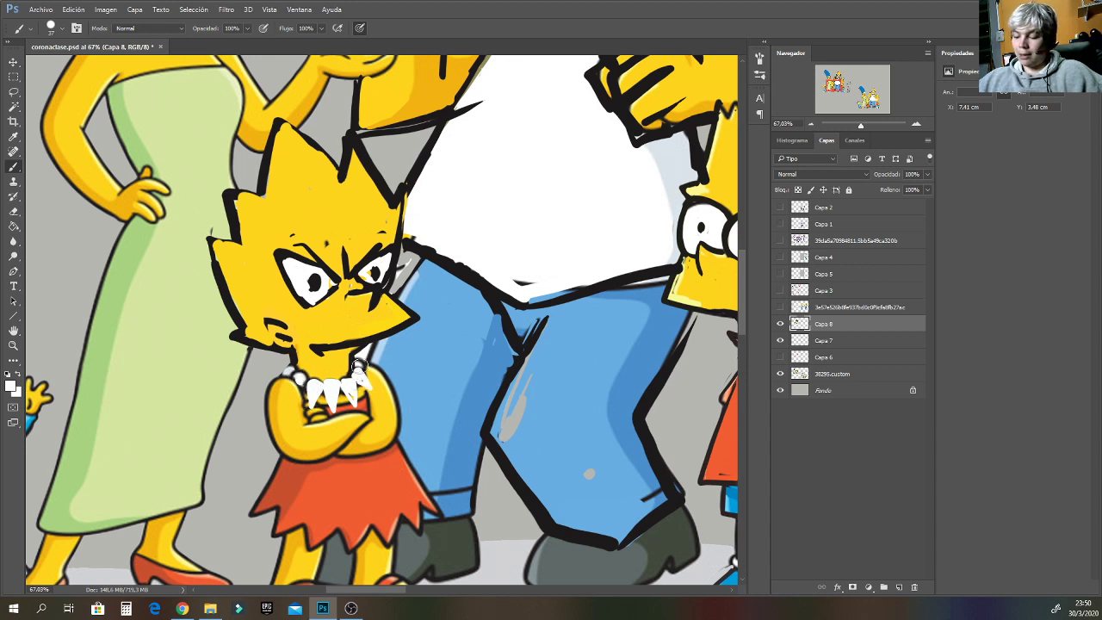
pyautogui.press('alt')
pyautogui.keyDown('alt'); pyautogui.click(365, 340); pyautogui.keyUp('alt')
pyautogui.moveTo(326, 383)
pyautogui.mouseDown()
pyautogui.moveTo(330, 415)
pyautogui.moveTo(336, 380)
pyautogui.moveTo(354, 408)
pyautogui.moveTo(353, 381)
pyautogui.moveTo(340, 379)
pyautogui.moveTo(366, 391)
pyautogui.mouseUp()
pyautogui.moveTo(366, 391)
pyautogui.mouseDown()
pyautogui.moveTo(335, 384)
pyautogui.moveTo(313, 414)
pyautogui.moveTo(318, 378)
pyautogui.moveTo(332, 422)
pyautogui.mouseUp()
# Reshape Lisa's arm on Marge's side with a pointed elbow in yellow and outline it in black.
pyautogui.keyDown('alt'); pyautogui.click(291, 389); pyautogui.keyUp('alt')
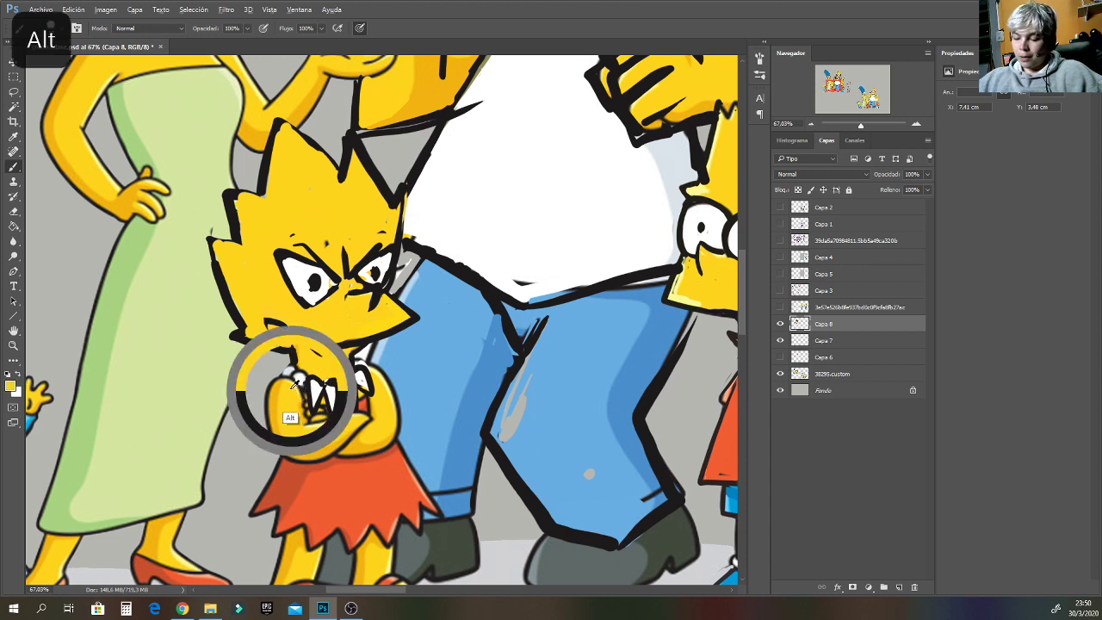
pyautogui.moveTo(275, 376); pyautogui.dragTo(286, 467)
pyautogui.hotkey('ctrl', 'z')
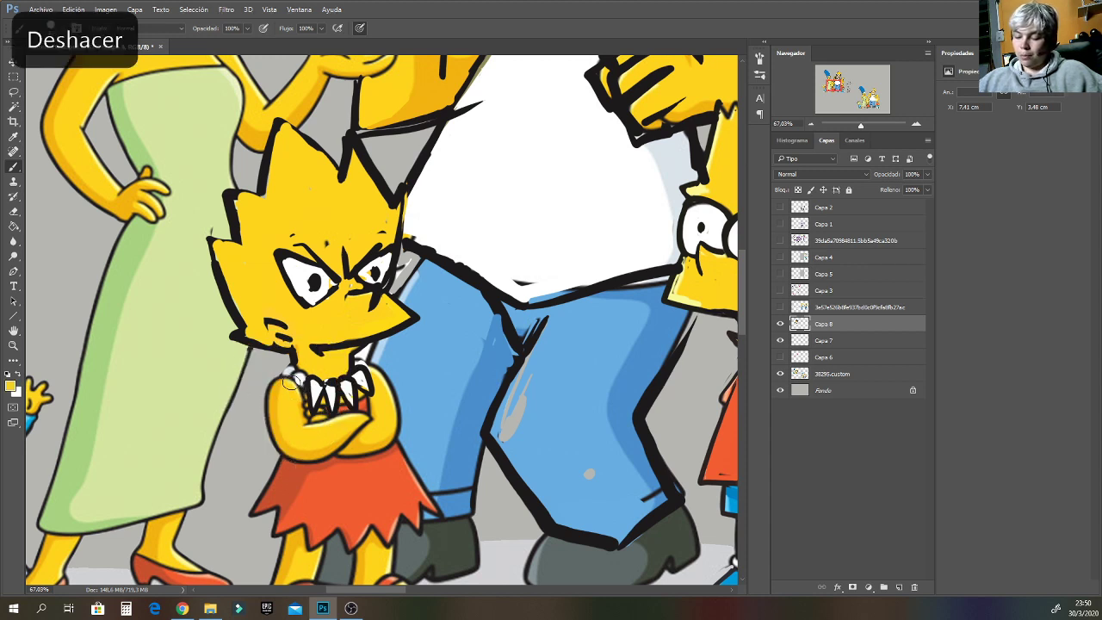
pyautogui.moveTo(274, 376)
pyautogui.mouseDown()
pyautogui.moveTo(265, 398)
pyautogui.moveTo(284, 473)
pyautogui.moveTo(336, 444)
pyautogui.mouseUp()
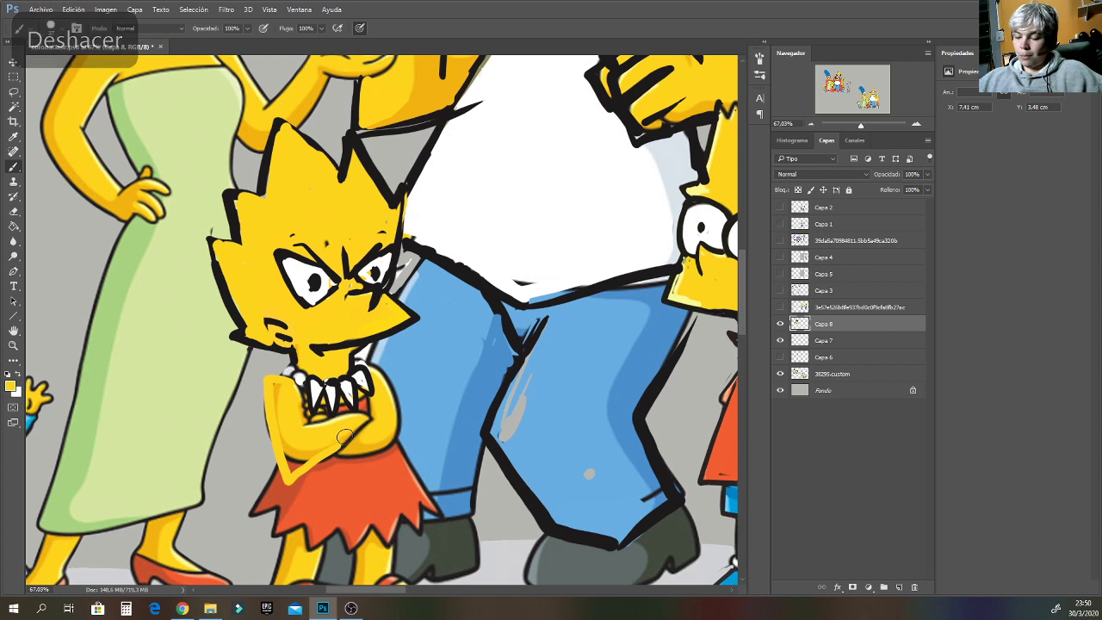
pyautogui.keyDown('alt'); pyautogui.click(296, 398); pyautogui.keyUp('alt')
pyautogui.moveTo(291, 374)
pyautogui.mouseDown()
pyautogui.moveTo(263, 375)
pyautogui.moveTo(292, 495)
pyautogui.moveTo(320, 483)
pyautogui.moveTo(367, 417)
pyautogui.moveTo(303, 412)
pyautogui.moveTo(297, 384)
pyautogui.moveTo(282, 449)
pyautogui.moveTo(308, 471)
pyautogui.moveTo(297, 469)
pyautogui.mouseUp()
# Fill the inside of the pointed arm with Lisa's yellow skin tones, covering the old outline.
pyautogui.keyDown('alt'); pyautogui.click(324, 459); pyautogui.keyUp('alt')
pyautogui.keyDown('alt'); pyautogui.click(308, 470); pyautogui.keyUp('alt')
pyautogui.keyDown('alt'); pyautogui.click(293, 458); pyautogui.keyUp('alt')
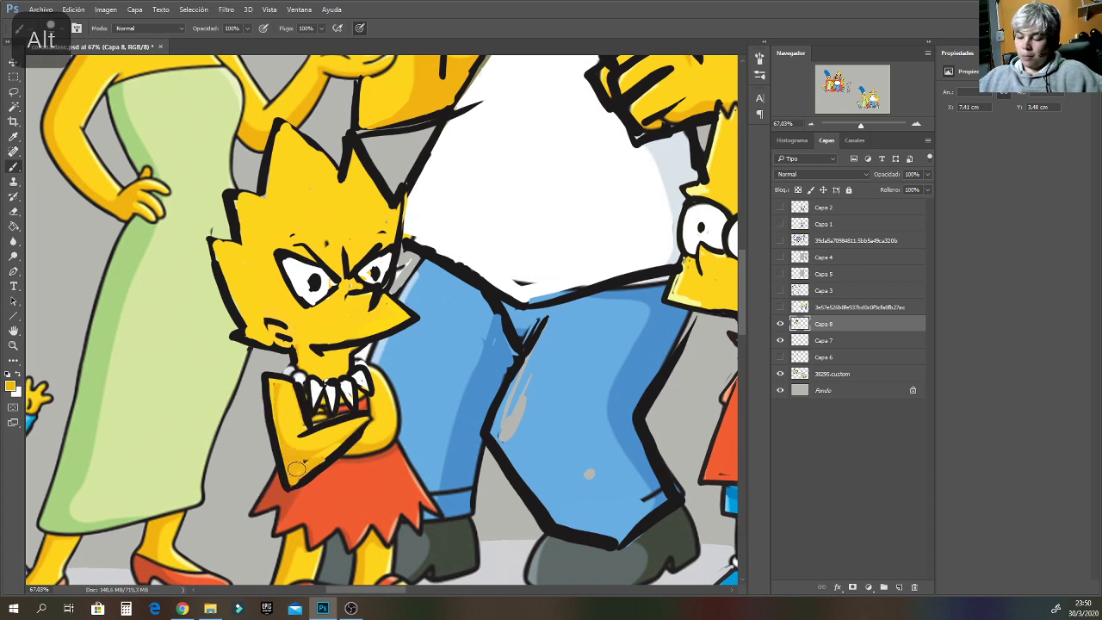
pyautogui.keyDown('alt'); pyautogui.click(330, 446); pyautogui.keyUp('alt')
pyautogui.moveTo(343, 441)
pyautogui.mouseDown()
pyautogui.moveTo(297, 467)
pyautogui.moveTo(289, 438)
pyautogui.mouseUp()
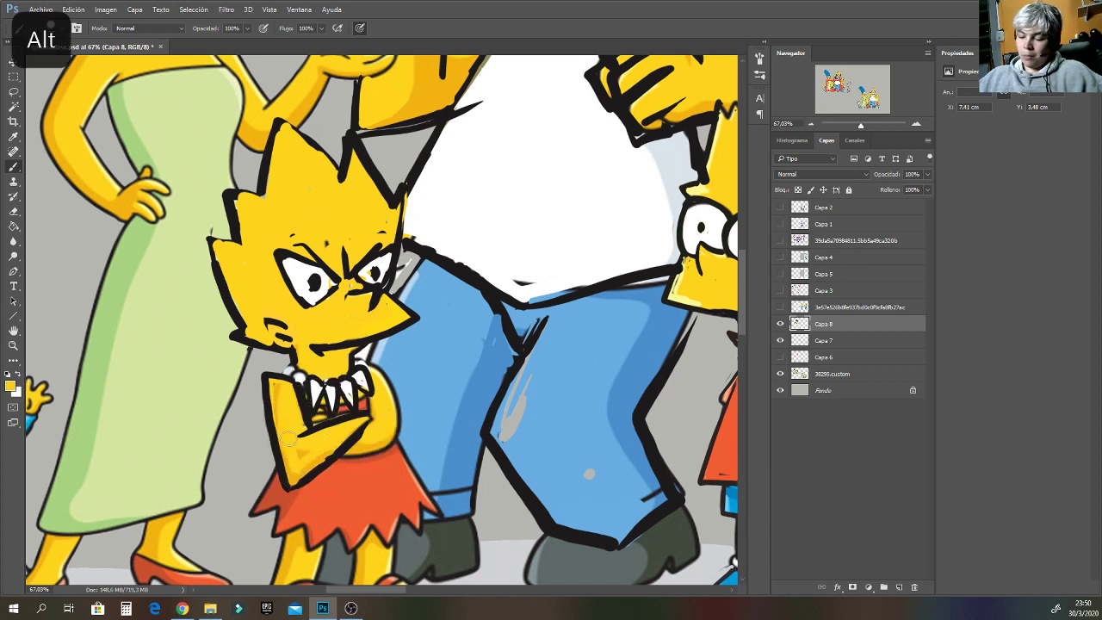
# Outline Lisa's arm on Homer's side with angular black lines and fill it with her yellow skin color.
pyautogui.keyDown('alt'); pyautogui.click(343, 484); pyautogui.keyUp('alt')
pyautogui.moveTo(345, 462)
pyautogui.mouseDown()
pyautogui.moveTo(410, 458)
pyautogui.moveTo(398, 394)
pyautogui.mouseUp()
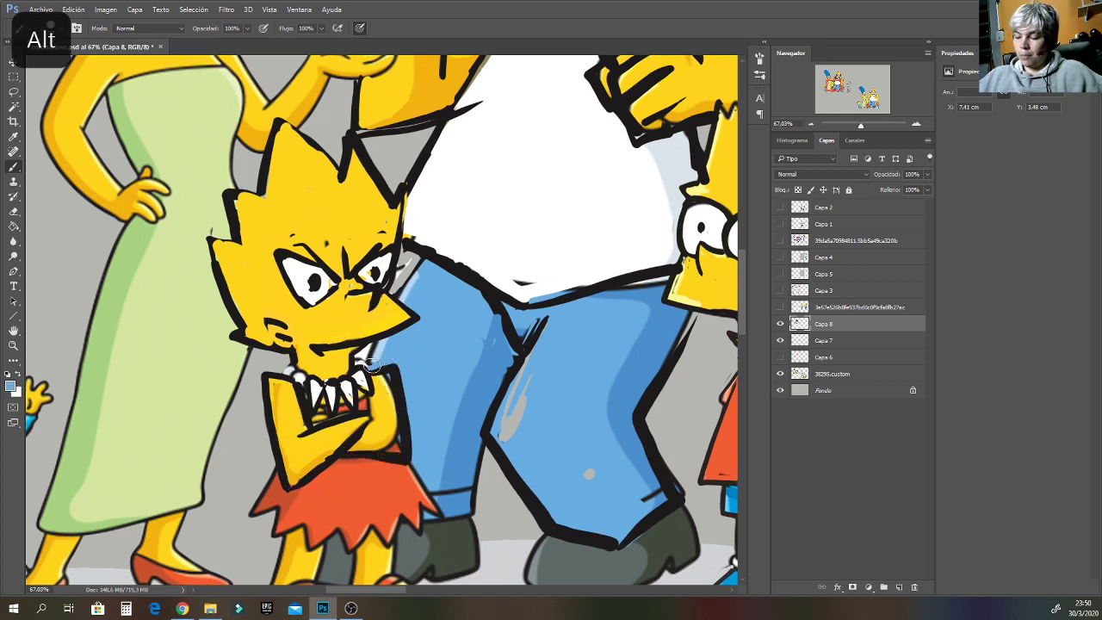
pyautogui.keyDown('alt'); pyautogui.click(390, 413); pyautogui.keyUp('alt')
pyautogui.keyDown('alt'); pyautogui.click(389, 413); pyautogui.keyUp('alt')
pyautogui.moveTo(386, 379)
pyautogui.mouseDown()
pyautogui.moveTo(400, 449)
pyautogui.moveTo(359, 448)
pyautogui.mouseUp()
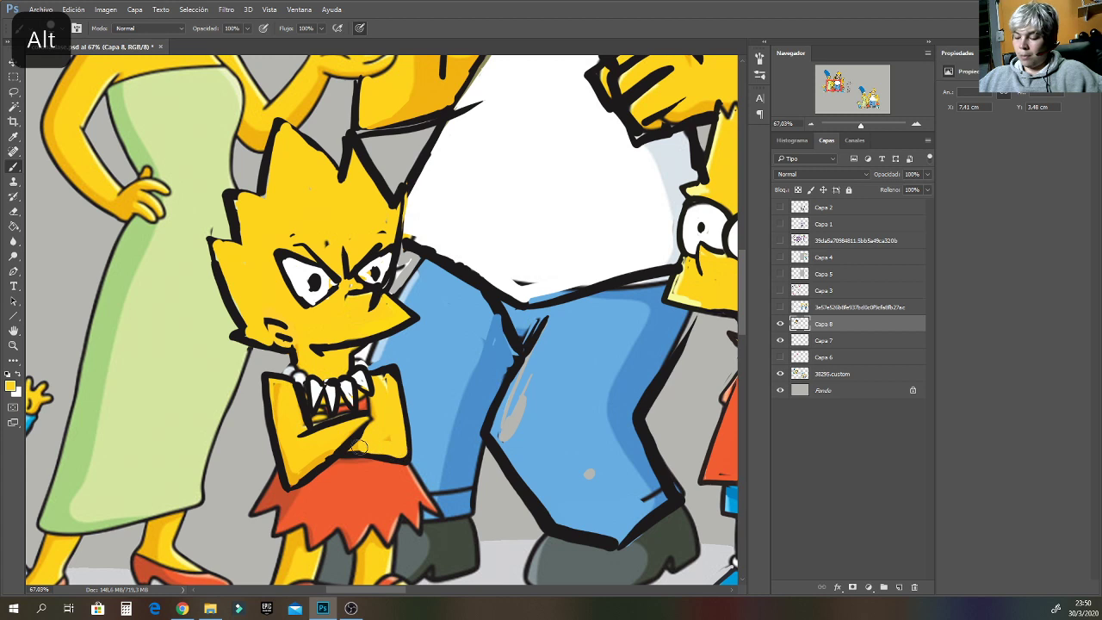
# Draw the fold of Lisa's crossed arms and her sharp, pointed fingers in black over yellow.
pyautogui.keyDown('alt'); pyautogui.click(349, 439); pyautogui.keyUp('alt')
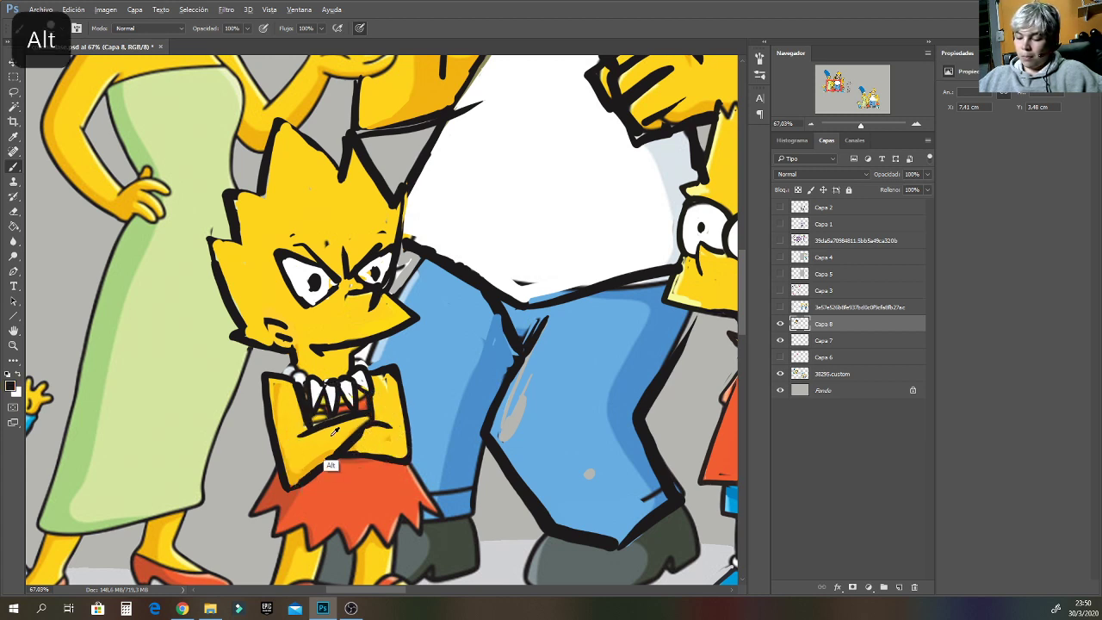
pyautogui.keyDown('alt'); pyautogui.click(332, 465); pyautogui.keyUp('alt')
pyautogui.moveTo(304, 422)
pyautogui.mouseDown()
pyautogui.moveTo(315, 425)
pyautogui.moveTo(307, 416)
pyautogui.moveTo(320, 408)
pyautogui.mouseUp()
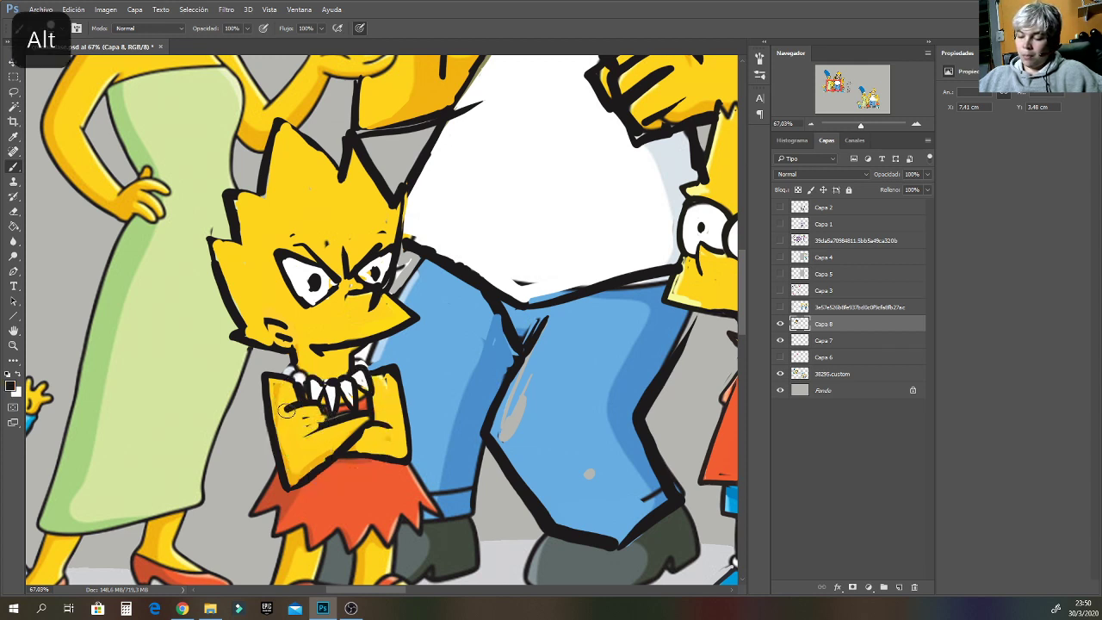
pyautogui.keyDown('alt'); pyautogui.click(319, 414); pyautogui.keyUp('alt')
pyautogui.moveTo(291, 425)
pyautogui.mouseDown()
pyautogui.moveTo(311, 420)
pyautogui.moveTo(299, 447)
pyautogui.moveTo(326, 426)
pyautogui.mouseUp()
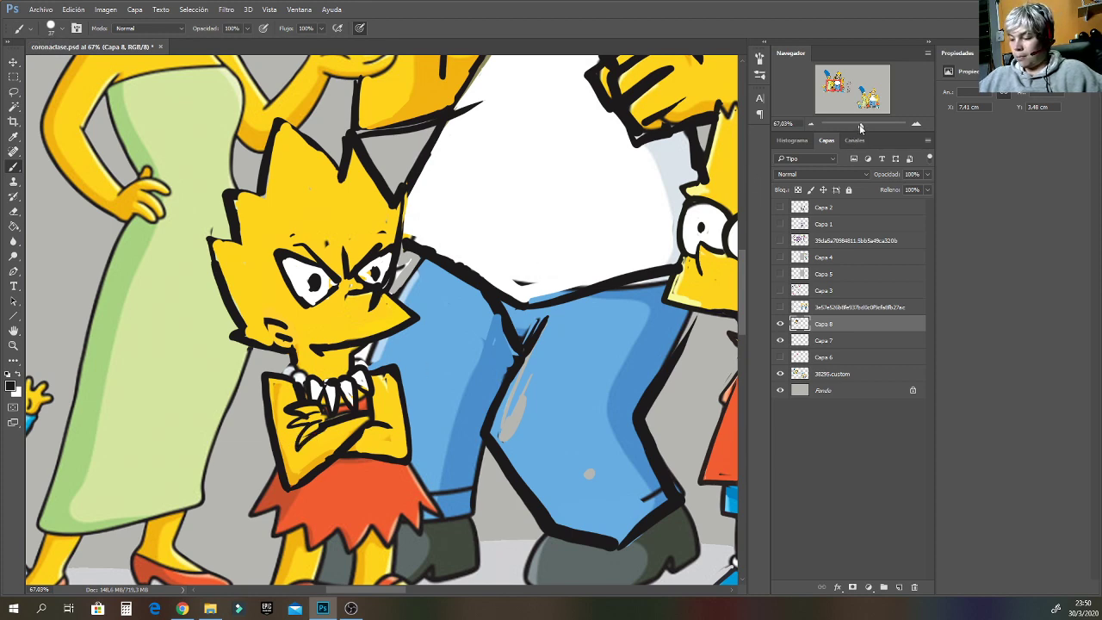
# Repaint Lisa's shoes in their red-orange color with flatter, more angular shapes.
pyautogui.moveTo(861, 126); pyautogui.dragTo(859, 127)
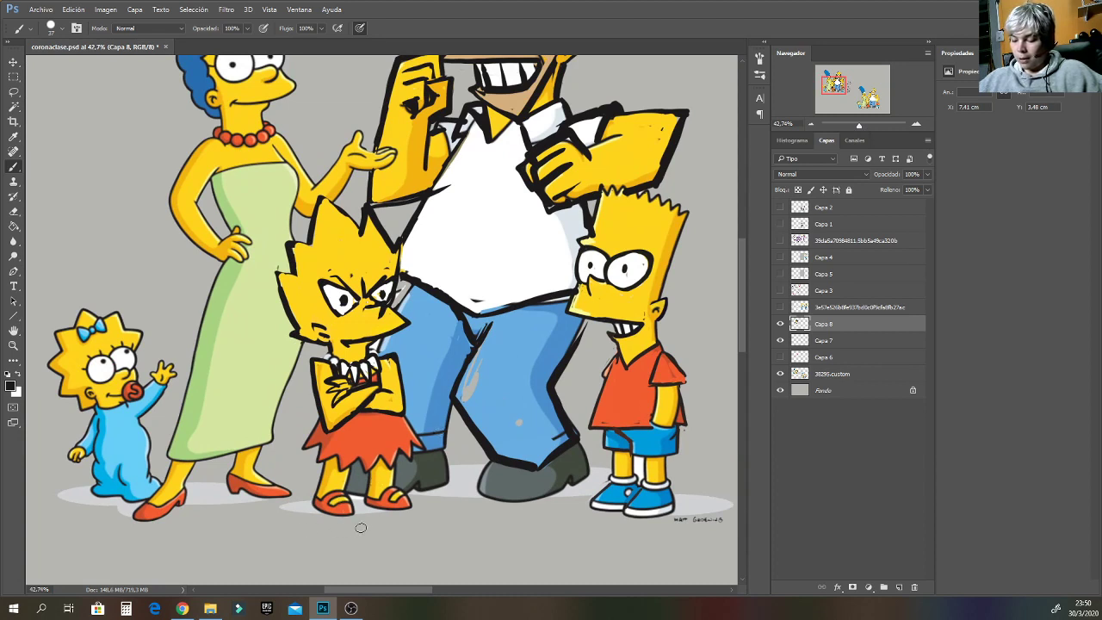
pyautogui.keyDown('alt'); pyautogui.click(321, 498); pyautogui.keyUp('alt')
pyautogui.moveTo(327, 458); pyautogui.dragTo(311, 512)
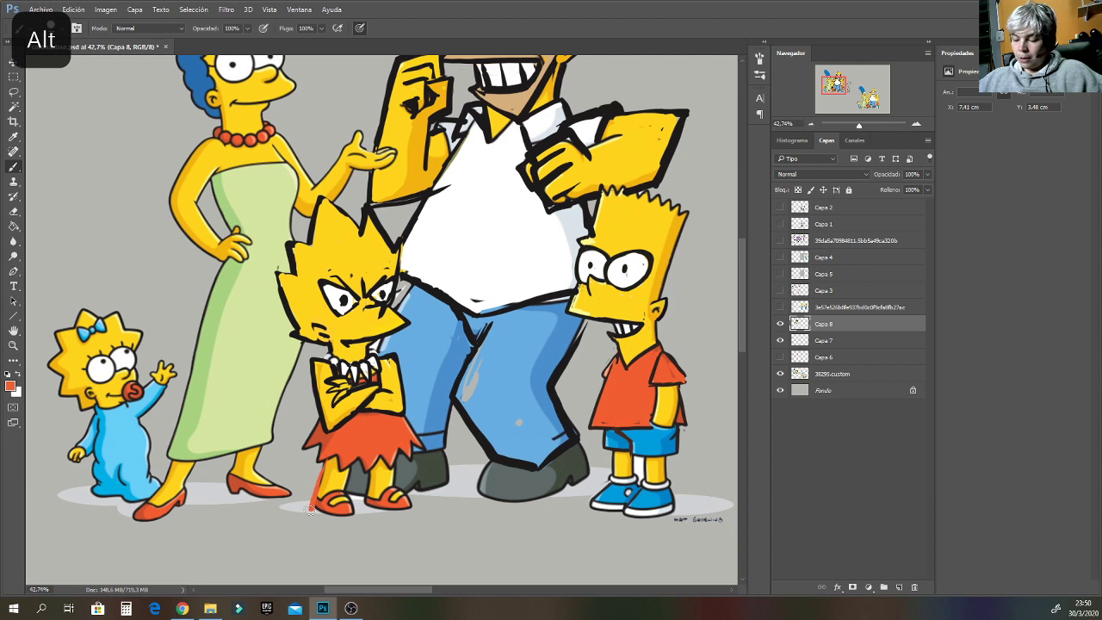
pyautogui.hotkey('ctrl', 'z')
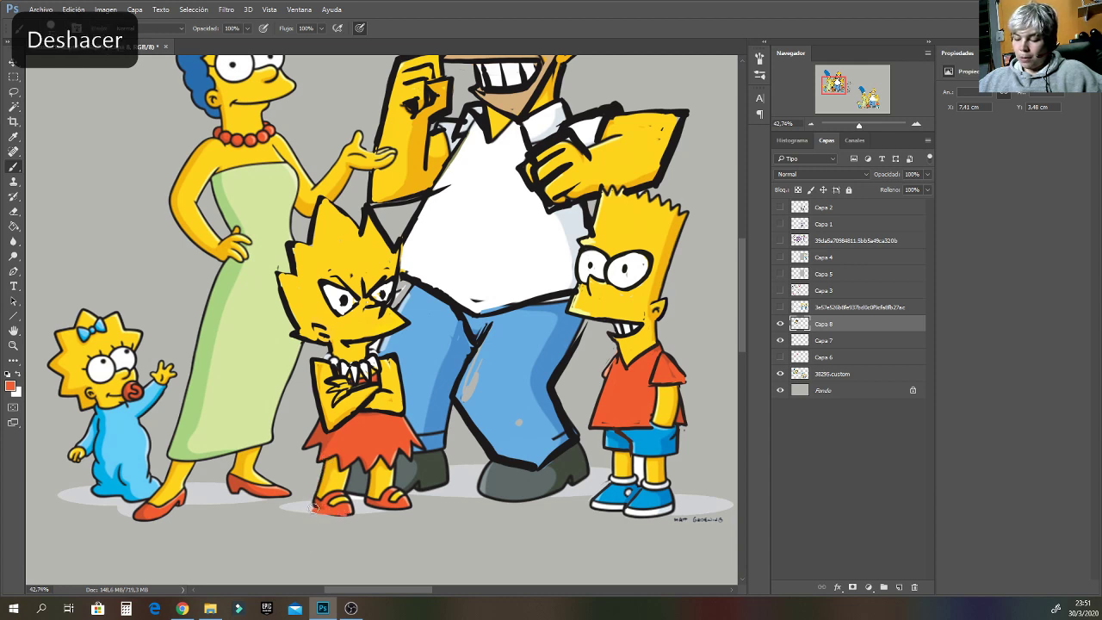
pyautogui.moveTo(315, 509); pyautogui.dragTo(346, 517)
pyautogui.hotkey('ctrl', 'z')
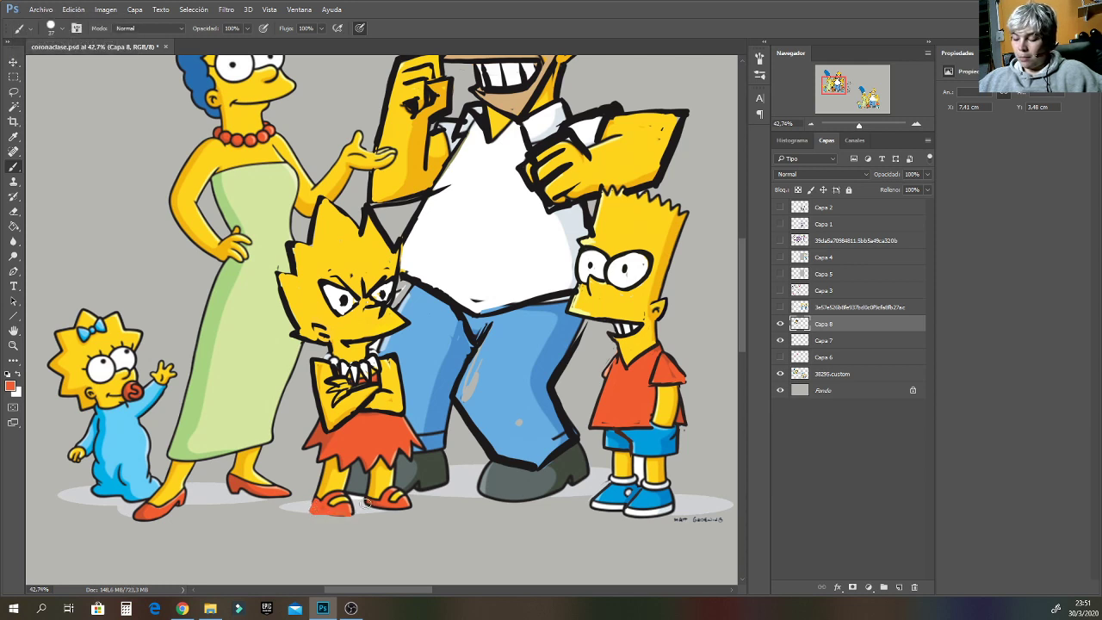
# Paint the skin areas of Lisa's feet in yellow and outline her legs and shoes with angular black lines.
pyautogui.keyDown('alt'); pyautogui.click(332, 503); pyautogui.keyUp('alt')
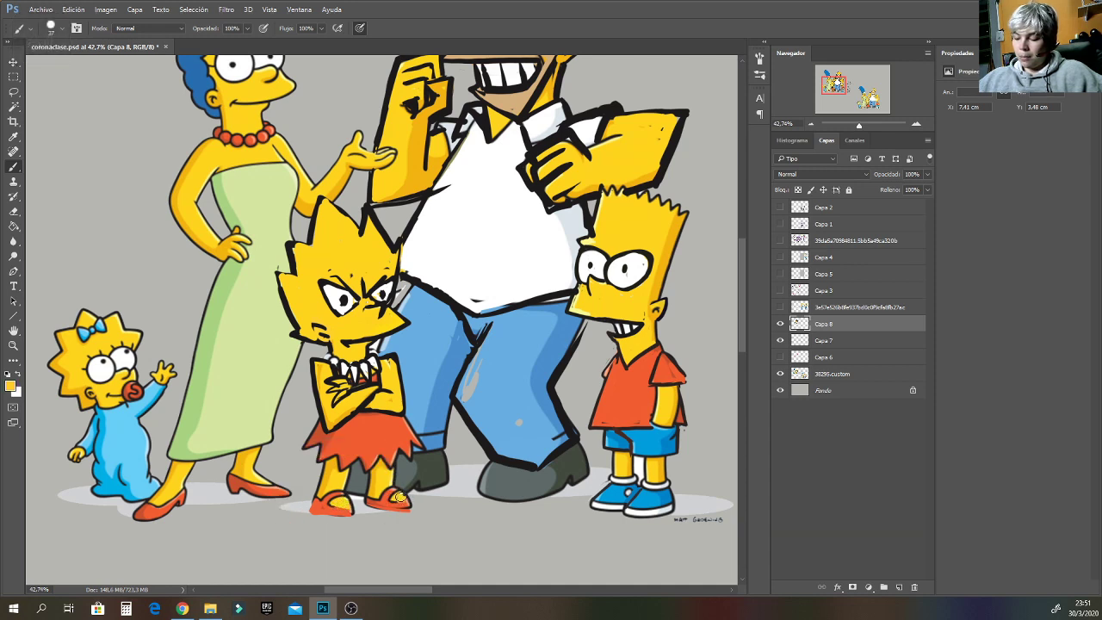
pyautogui.keyDown('alt'); pyautogui.click(325, 470); pyautogui.keyUp('alt')
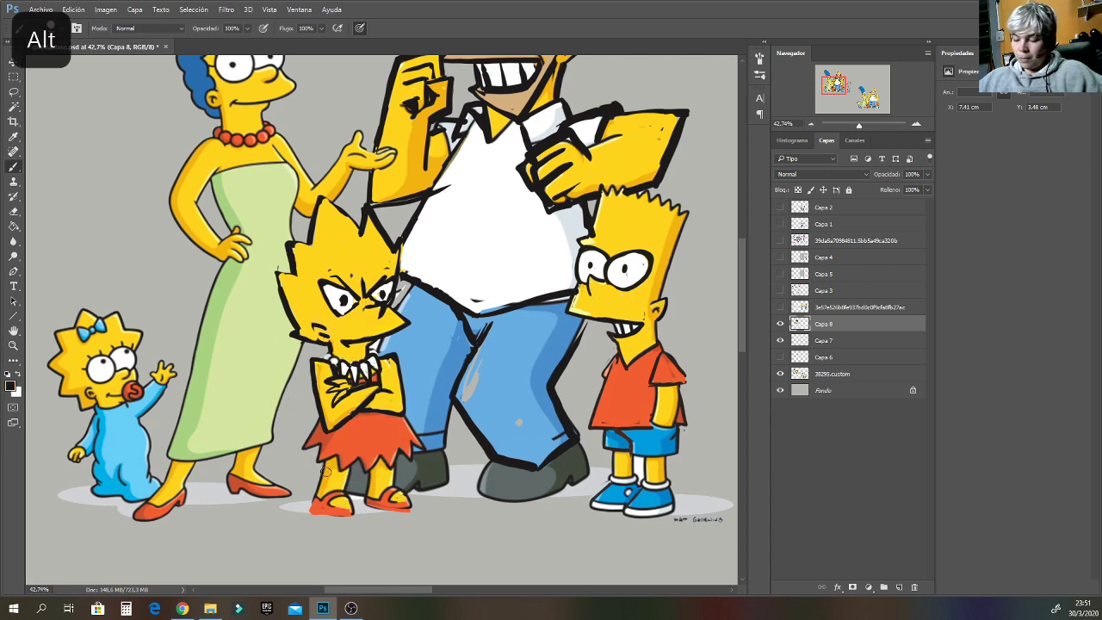
pyautogui.moveTo(311, 505)
pyautogui.mouseDown()
pyautogui.moveTo(312, 517)
pyautogui.moveTo(360, 512)
pyautogui.mouseUp()
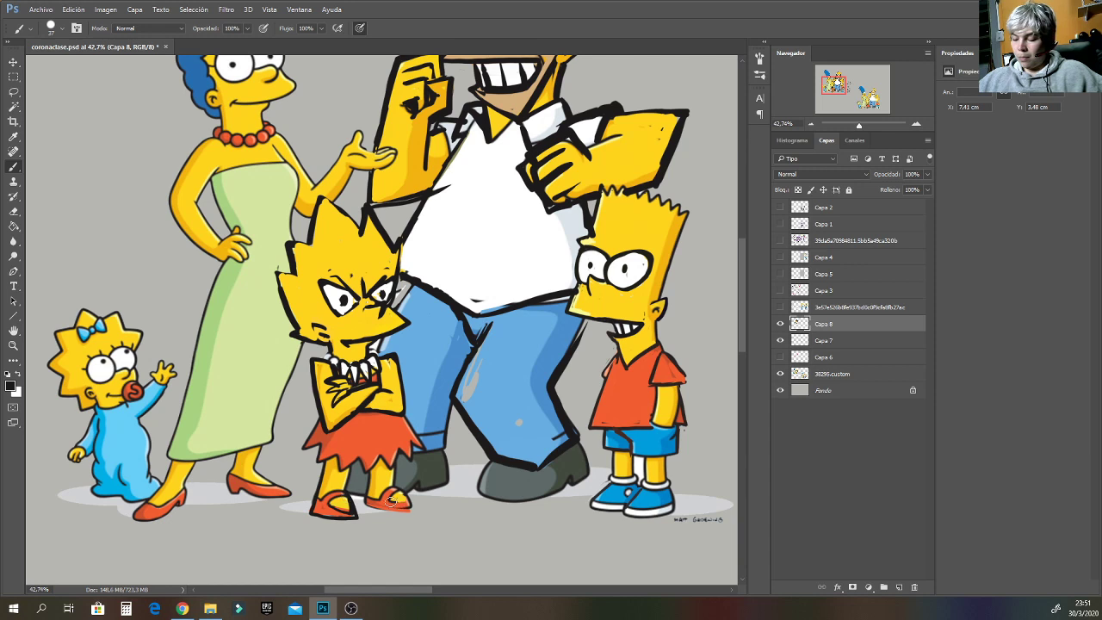
pyautogui.moveTo(375, 510)
pyautogui.mouseDown()
pyautogui.moveTo(410, 507)
pyautogui.moveTo(399, 489)
pyautogui.moveTo(377, 510)
pyautogui.moveTo(366, 505)
pyautogui.moveTo(369, 467)
pyautogui.mouseUp()
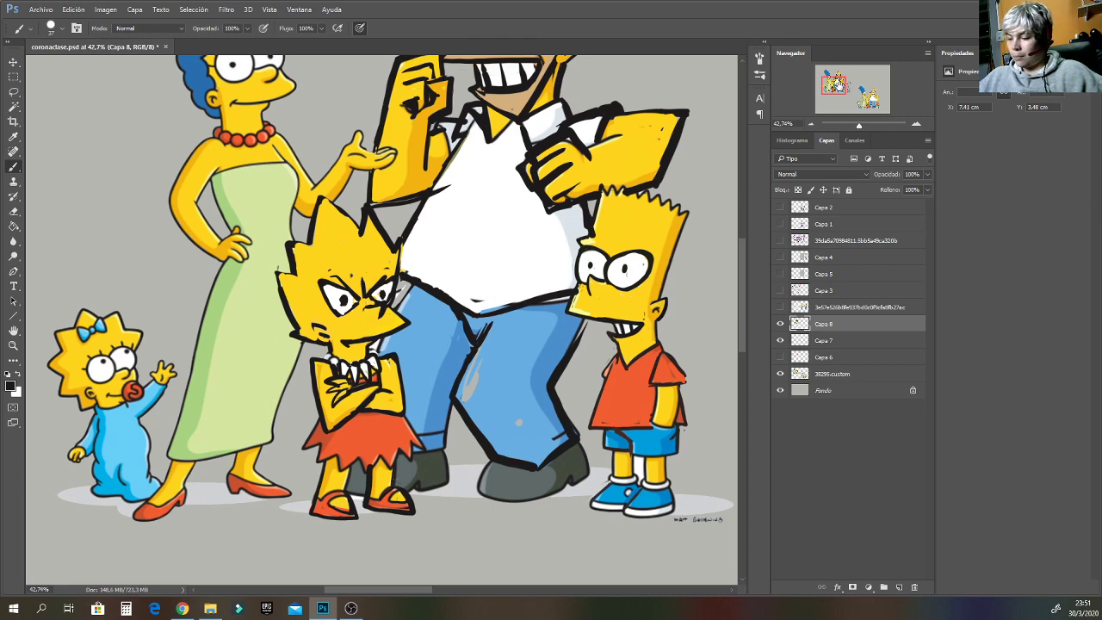
# Paint background gray over the curly edges along both sides of Marge's hair to make them straight.
pyautogui.moveTo(835, 85); pyautogui.dragTo(835, 79)
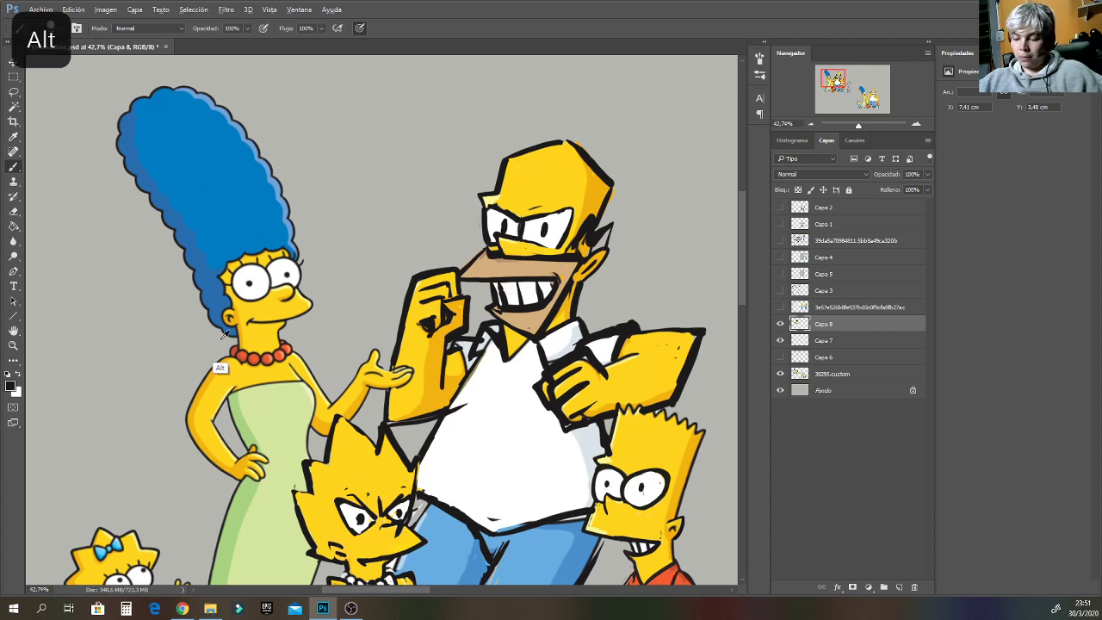
pyautogui.keyDown('alt'); pyautogui.click(216, 371); pyautogui.keyUp('alt')
pyautogui.moveTo(231, 335); pyautogui.dragTo(197, 277)
pyautogui.moveTo(217, 320); pyautogui.dragTo(112, 129)
pyautogui.moveTo(298, 254)
pyautogui.mouseDown()
pyautogui.moveTo(256, 159)
pyautogui.moveTo(206, 88)
pyautogui.moveTo(287, 210)
pyautogui.mouseUp()
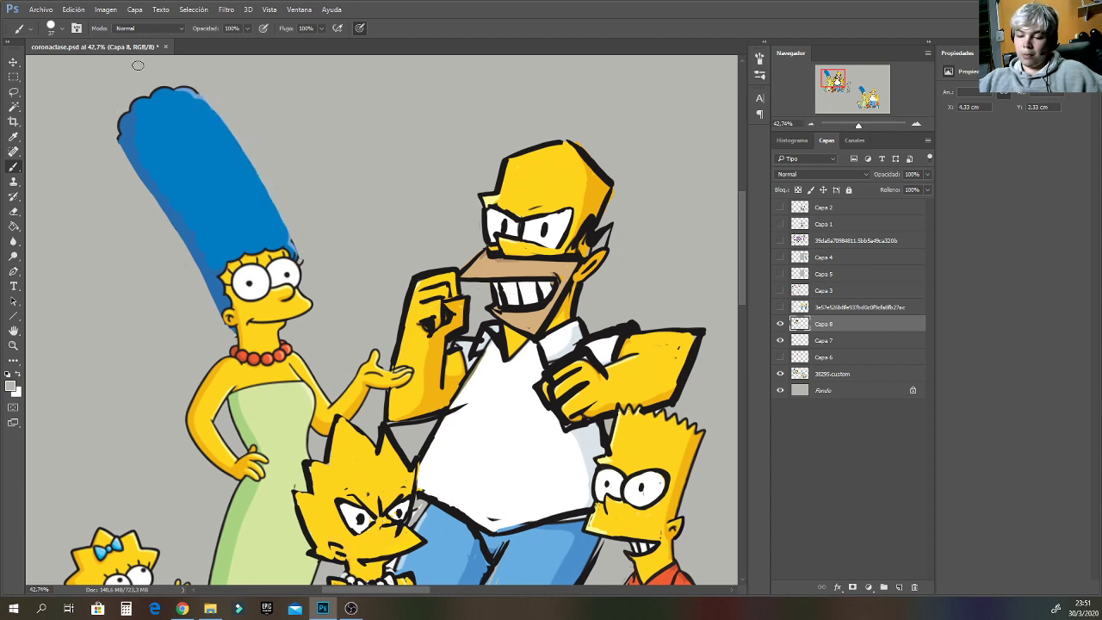
# Replace the rounded top of Marge's hair with jagged spikes in her hair blue.
pyautogui.moveTo(121, 131)
pyautogui.mouseDown()
pyautogui.moveTo(165, 88)
pyautogui.moveTo(118, 137)
pyautogui.moveTo(146, 98)
pyautogui.moveTo(120, 118)
pyautogui.moveTo(153, 98)
pyautogui.moveTo(130, 146)
pyautogui.moveTo(138, 158)
pyautogui.moveTo(117, 130)
pyautogui.moveTo(144, 129)
pyautogui.moveTo(206, 109)
pyautogui.mouseUp()
pyautogui.keyDown('alt'); pyautogui.click(141, 148); pyautogui.keyUp('alt')
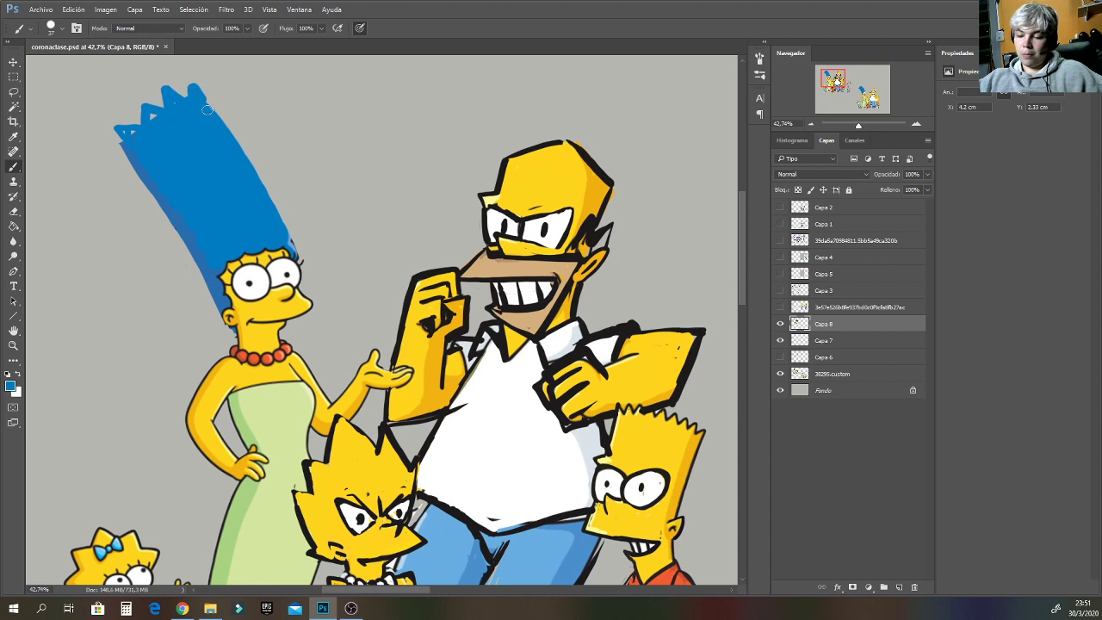
pyautogui.press('alt')
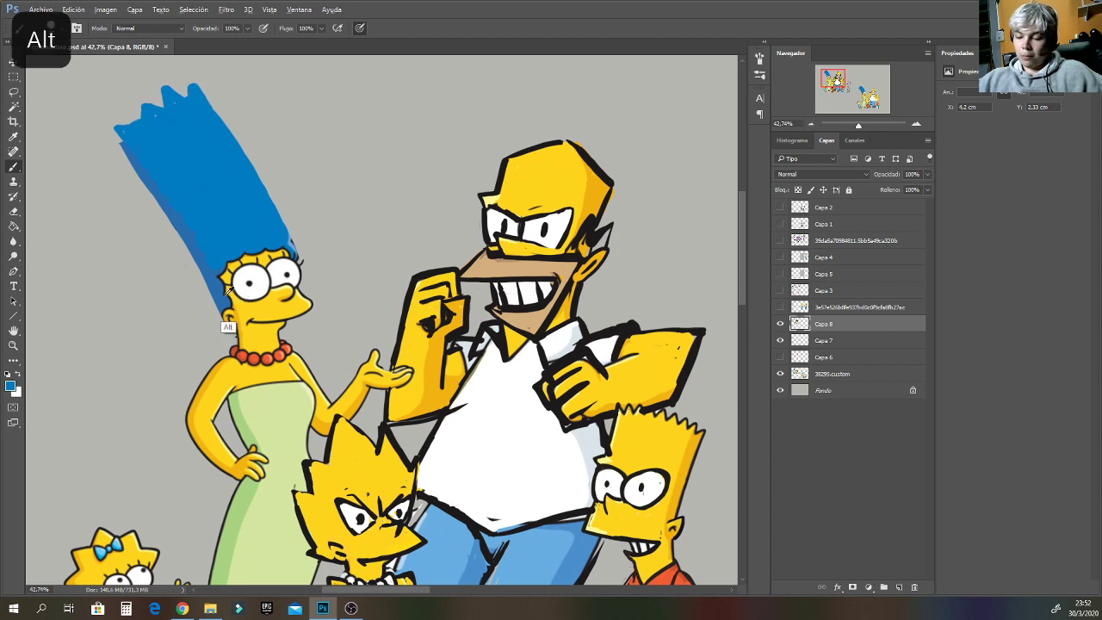
# Cover Marge's scalloped hairline with yellow skin color and repaint it as a jagged edge in darker blue.
pyautogui.keyDown('alt'); pyautogui.click(233, 300); pyautogui.keyUp('alt')
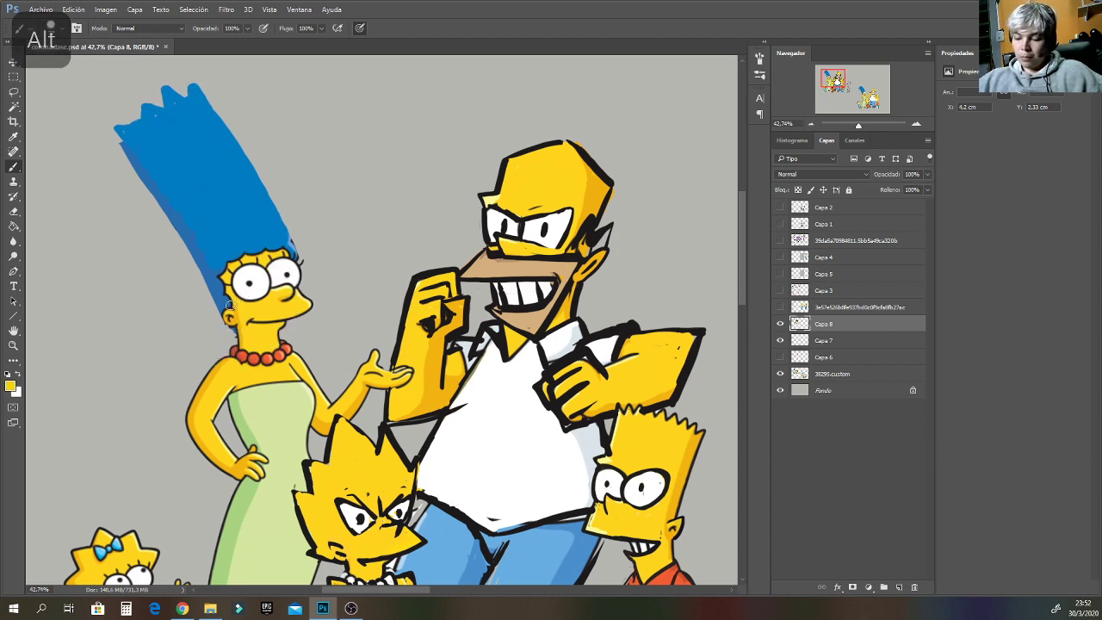
pyautogui.moveTo(221, 269)
pyautogui.mouseDown()
pyautogui.moveTo(248, 241)
pyautogui.moveTo(282, 236)
pyautogui.moveTo(290, 249)
pyautogui.moveTo(234, 287)
pyautogui.mouseUp()
pyautogui.keyDown('alt'); pyautogui.click(211, 280); pyautogui.keyUp('alt')
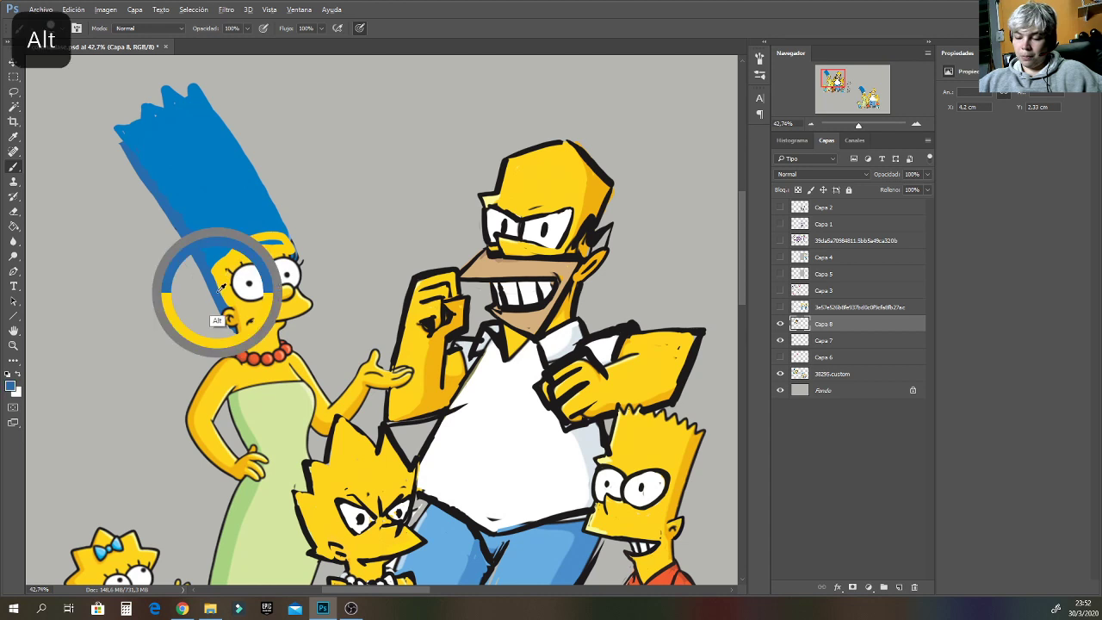
pyautogui.moveTo(218, 283)
pyautogui.mouseDown()
pyautogui.moveTo(220, 249)
pyautogui.moveTo(247, 247)
pyautogui.moveTo(244, 234)
pyautogui.moveTo(274, 238)
pyautogui.mouseUp()
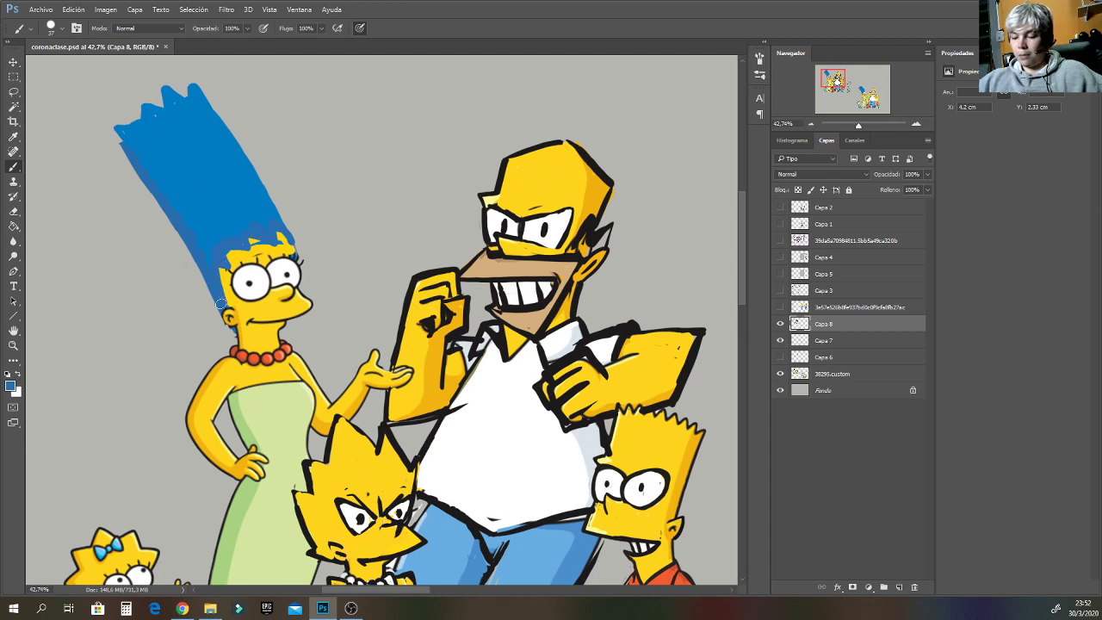
# Outline the sides and spiked top of Marge's hair with thick angular black brush lines.
pyautogui.keyDown('alt'); pyautogui.click(295, 257); pyautogui.keyUp('alt')
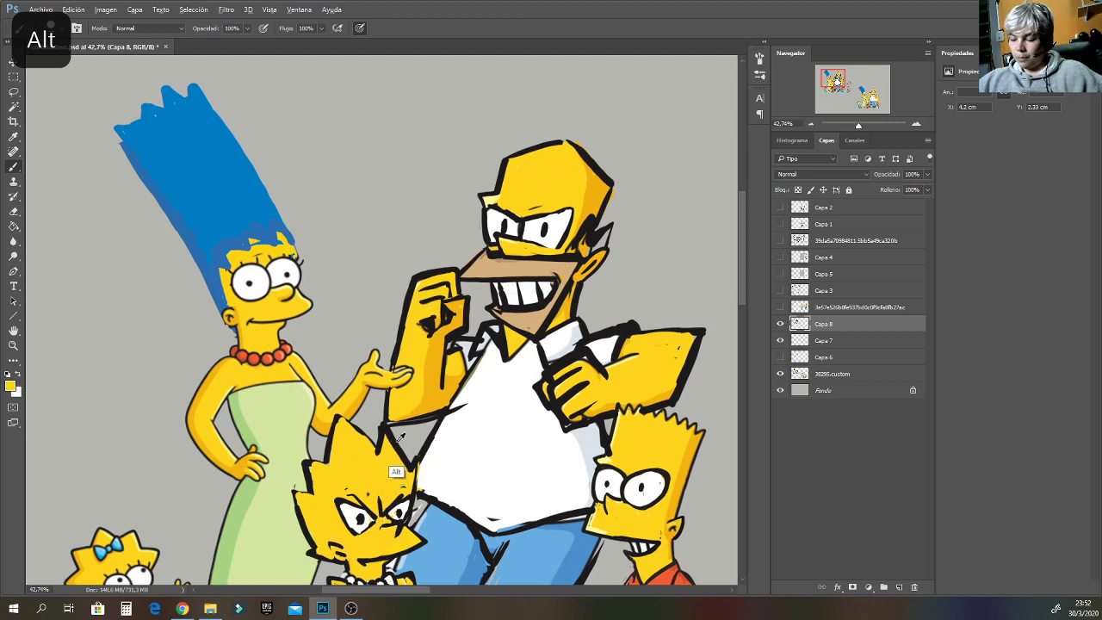
pyautogui.keyDown('alt'); pyautogui.click(397, 471); pyautogui.keyUp('alt')
pyautogui.moveTo(111, 146)
pyautogui.mouseDown()
pyautogui.moveTo(167, 208)
pyautogui.moveTo(220, 321)
pyautogui.mouseUp()
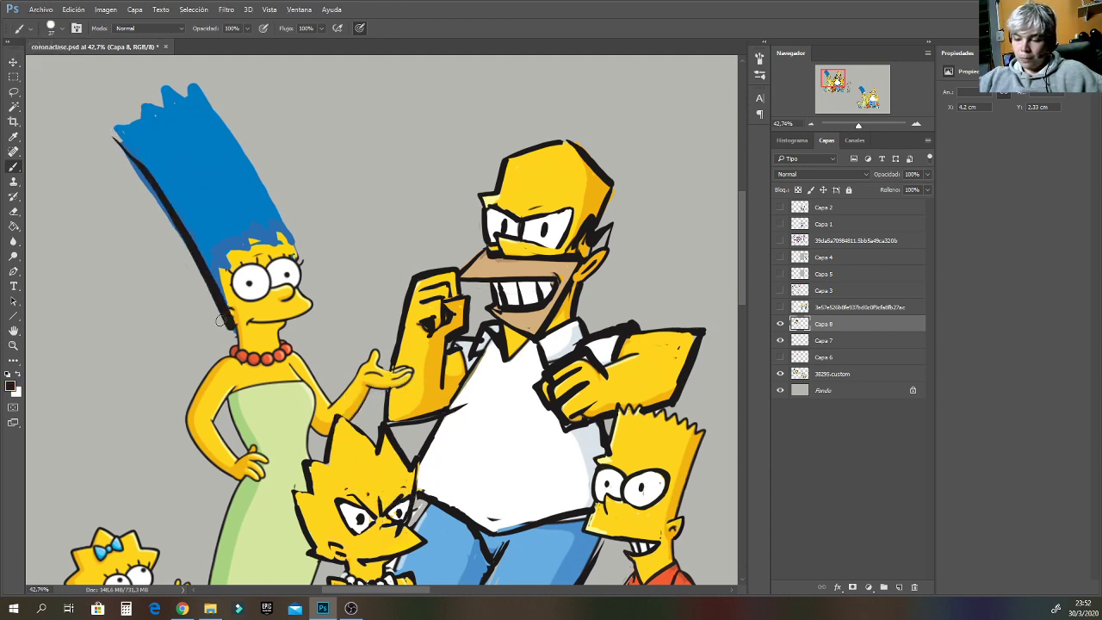
pyautogui.moveTo(120, 122)
pyautogui.mouseDown()
pyautogui.moveTo(191, 79)
pyautogui.moveTo(222, 116)
pyautogui.mouseUp()
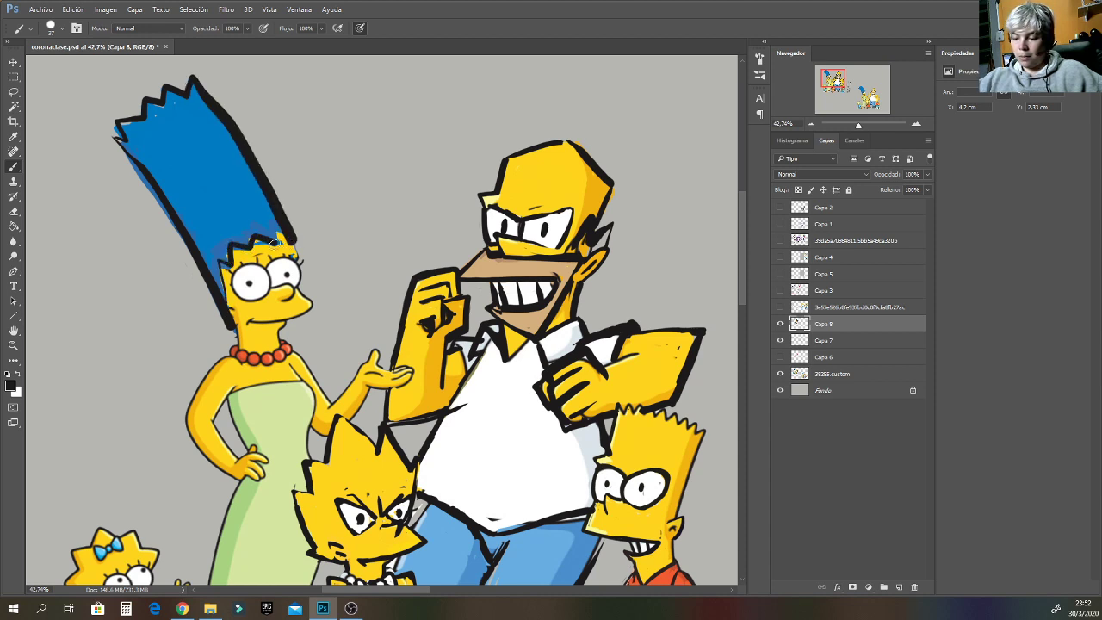
pyautogui.hotkey('ctrl', 'z')
# Extend Marge's forehead up into the hair by painting two raised lobes in her yellow skin color.
pyautogui.keyDown('alt'); pyautogui.click(234, 300); pyautogui.keyUp('alt')
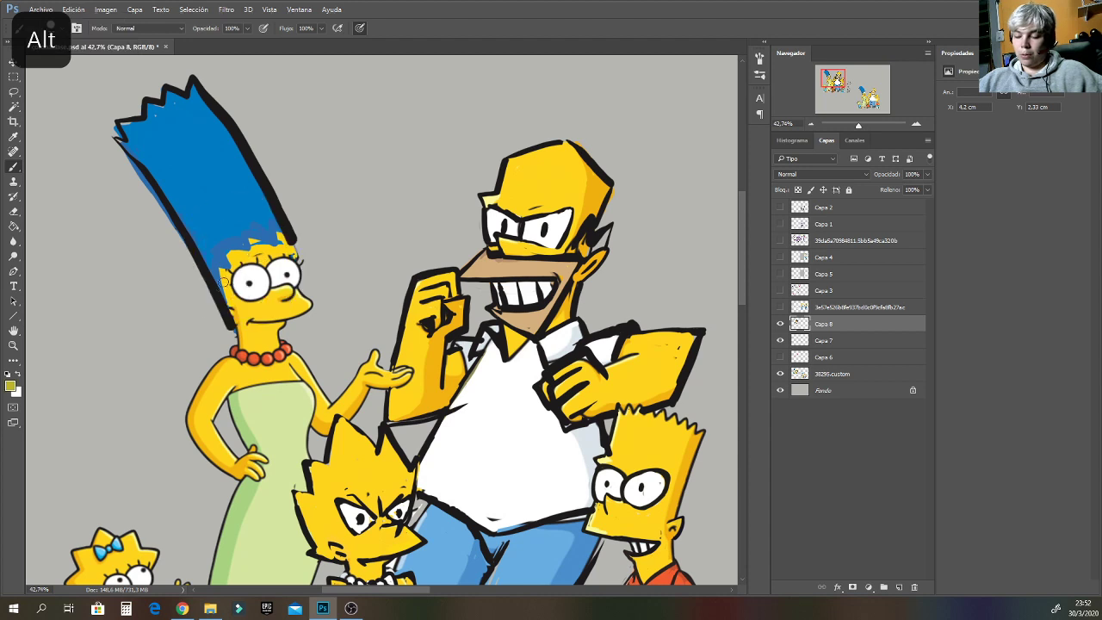
pyautogui.hotkey('ctrl', 'z')
pyautogui.keyDown('alt'); pyautogui.click(236, 254); pyautogui.keyUp('alt')
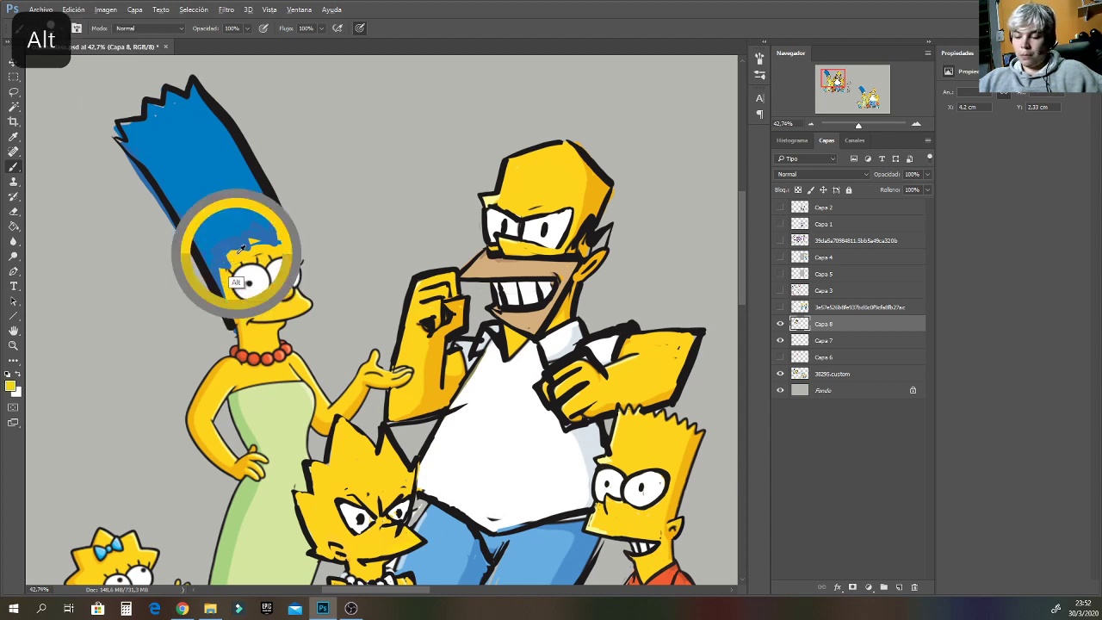
pyautogui.moveTo(227, 282); pyautogui.dragTo(224, 238)
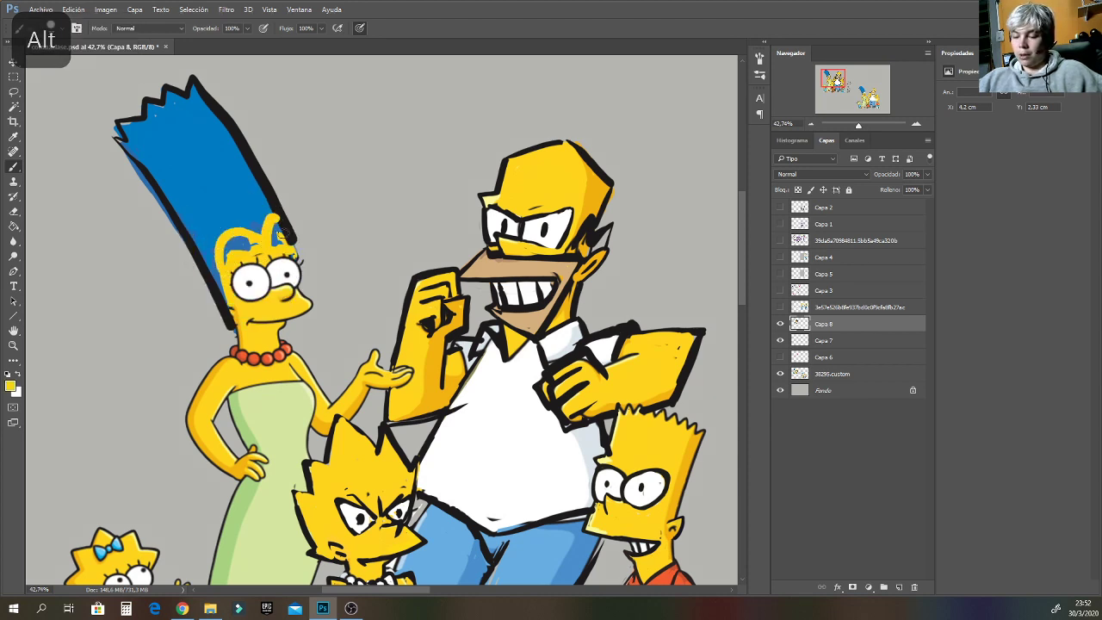
pyautogui.hotkey('ctrl', 'z')
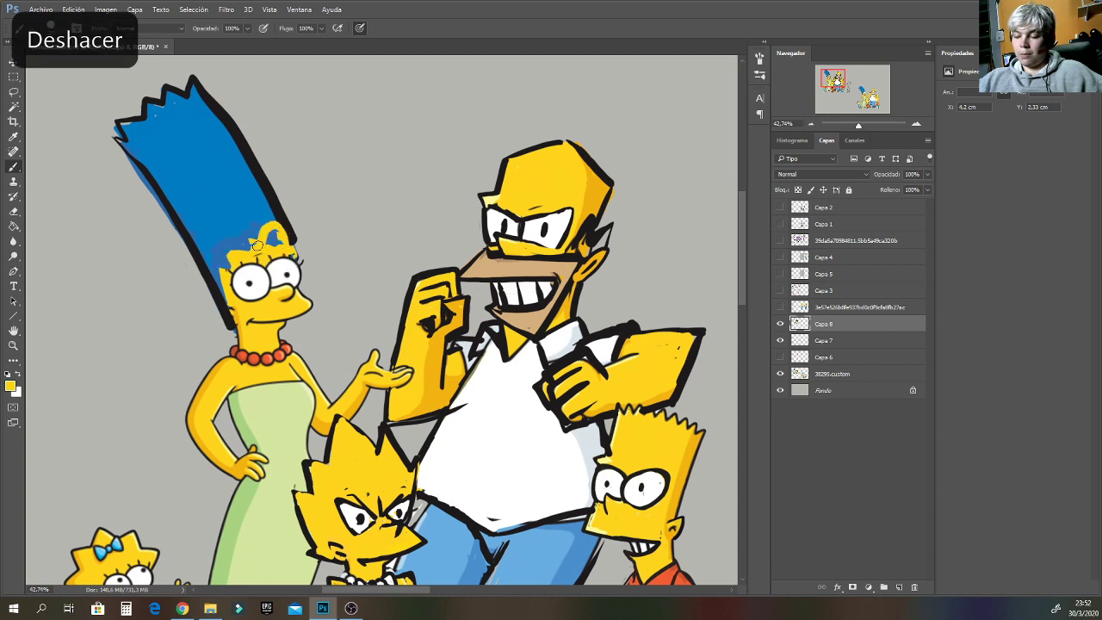
pyautogui.moveTo(228, 236)
pyautogui.mouseDown()
pyautogui.moveTo(227, 297)
pyautogui.moveTo(232, 262)
pyautogui.mouseUp()
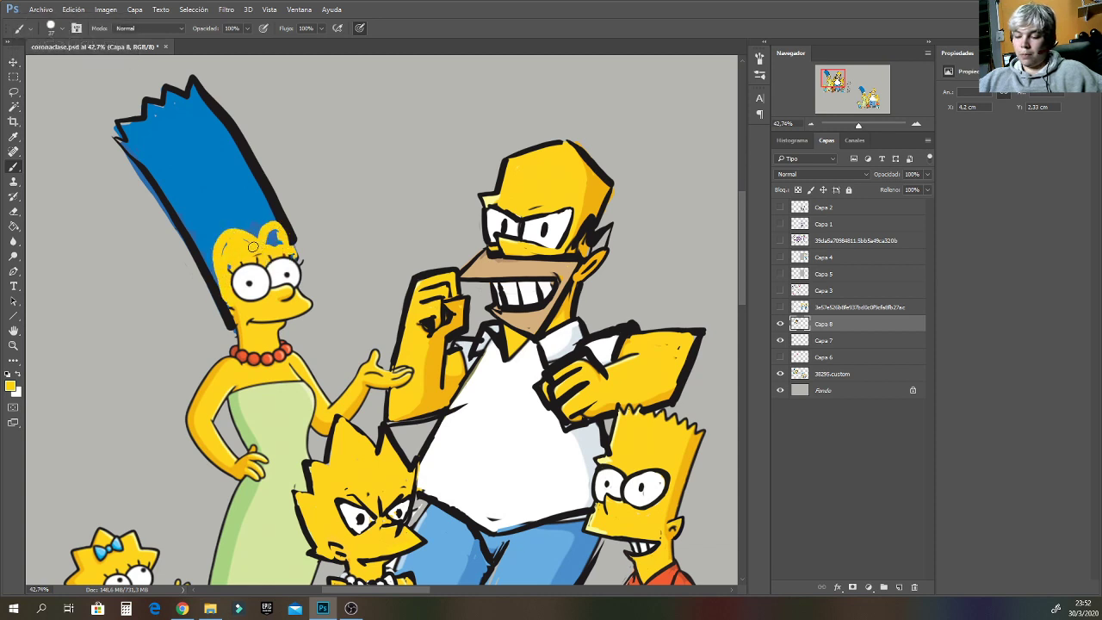
# Outline Marge's new hairline in black with two pointed peaks and a dip in the middle.
pyautogui.keyDown('alt'); pyautogui.click(228, 326); pyautogui.keyUp('alt')
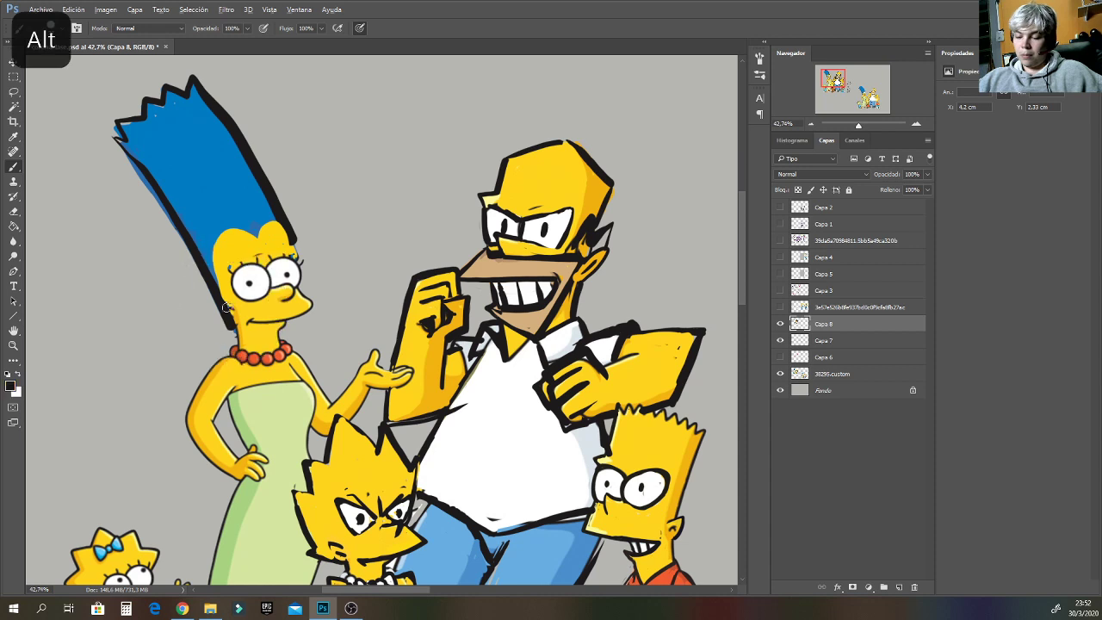
pyautogui.moveTo(226, 305); pyautogui.dragTo(216, 241)
pyautogui.hotkey('ctrl', 'z')
pyautogui.moveTo(224, 306)
pyautogui.mouseDown()
pyautogui.moveTo(223, 227)
pyautogui.moveTo(266, 247)
pyautogui.moveTo(277, 221)
pyautogui.mouseUp()
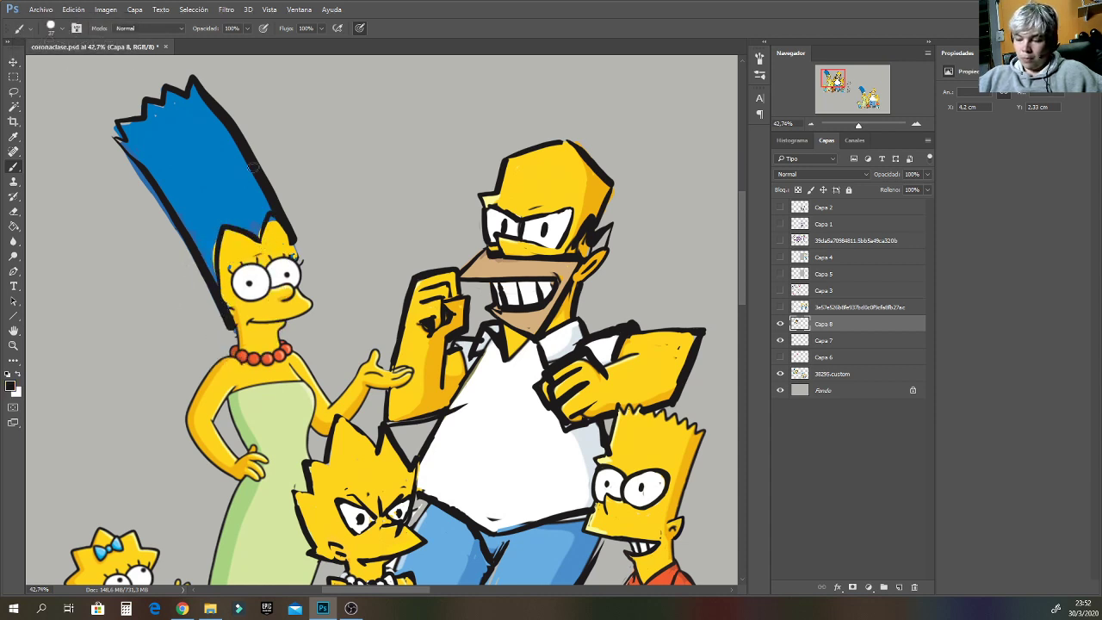
# Repaint Marge's eyes with thick slanted black outlines for an angry look, clean white interiors and larger black pupils.
pyautogui.keyDown('alt'); pyautogui.click(252, 301); pyautogui.keyUp('alt')
pyautogui.moveTo(264, 267); pyautogui.dragTo(236, 262)
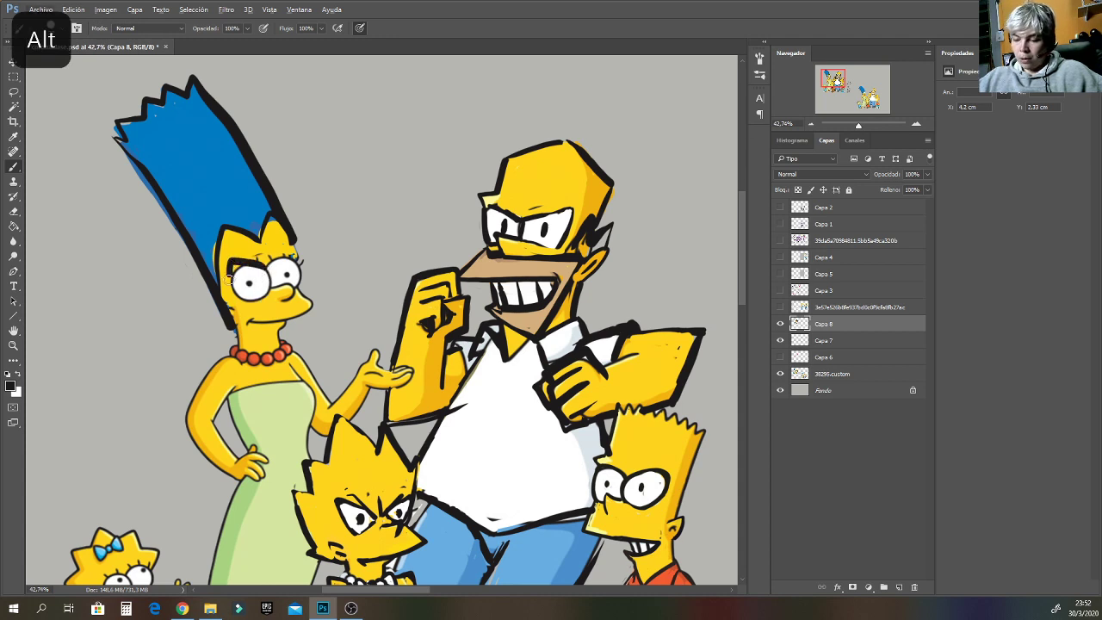
pyautogui.hotkey('ctrl', 'z')
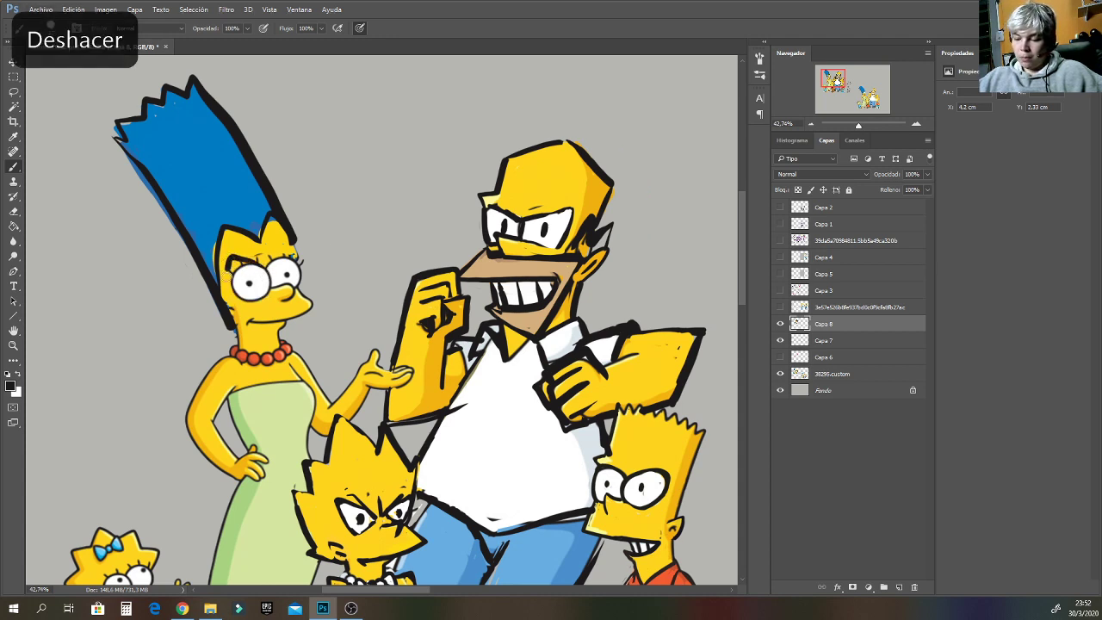
pyautogui.moveTo(226, 277)
pyautogui.mouseDown()
pyautogui.moveTo(244, 297)
pyautogui.moveTo(262, 292)
pyautogui.moveTo(266, 269)
pyautogui.moveTo(232, 255)
pyautogui.moveTo(250, 300)
pyautogui.mouseUp()
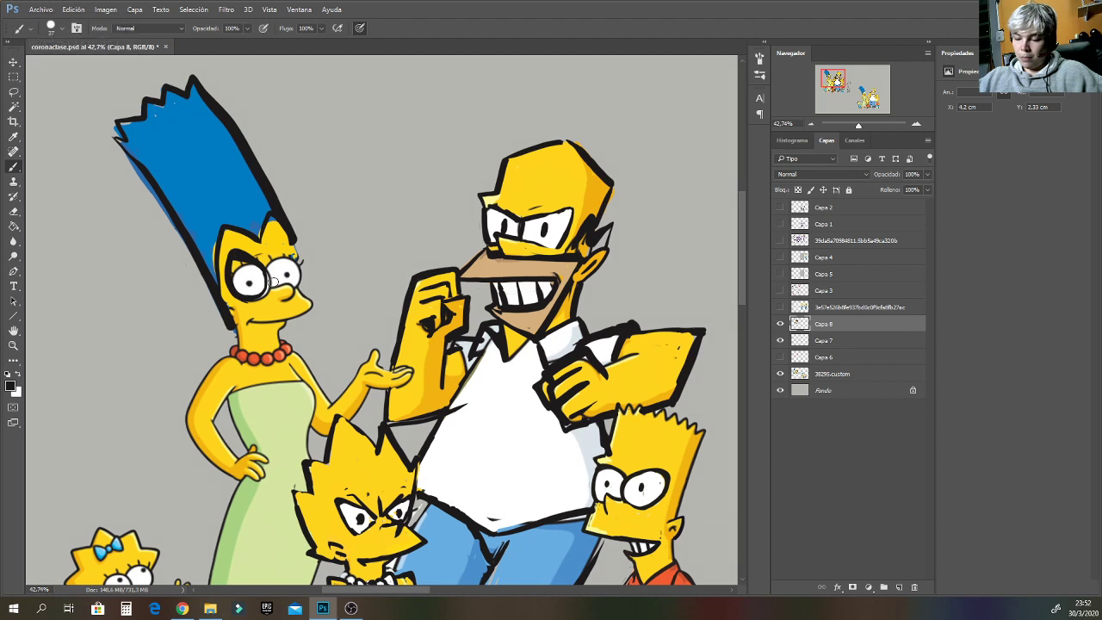
pyautogui.keyDown('alt'); pyautogui.click(272, 276); pyautogui.keyUp('alt')
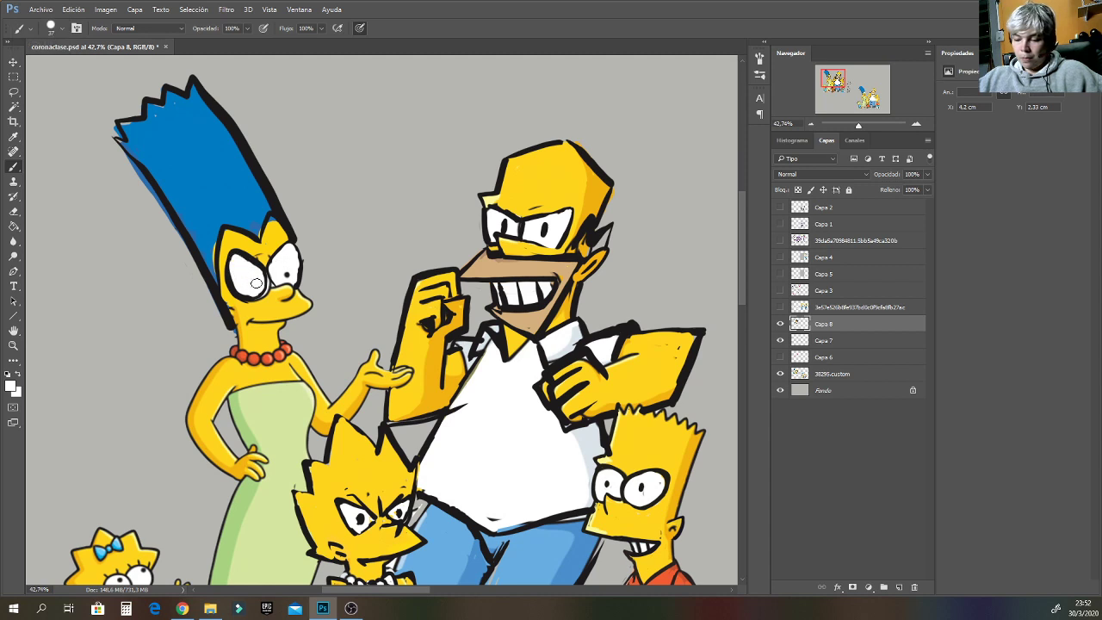
pyautogui.keyDown('alt'); pyautogui.click(248, 276); pyautogui.keyUp('alt')
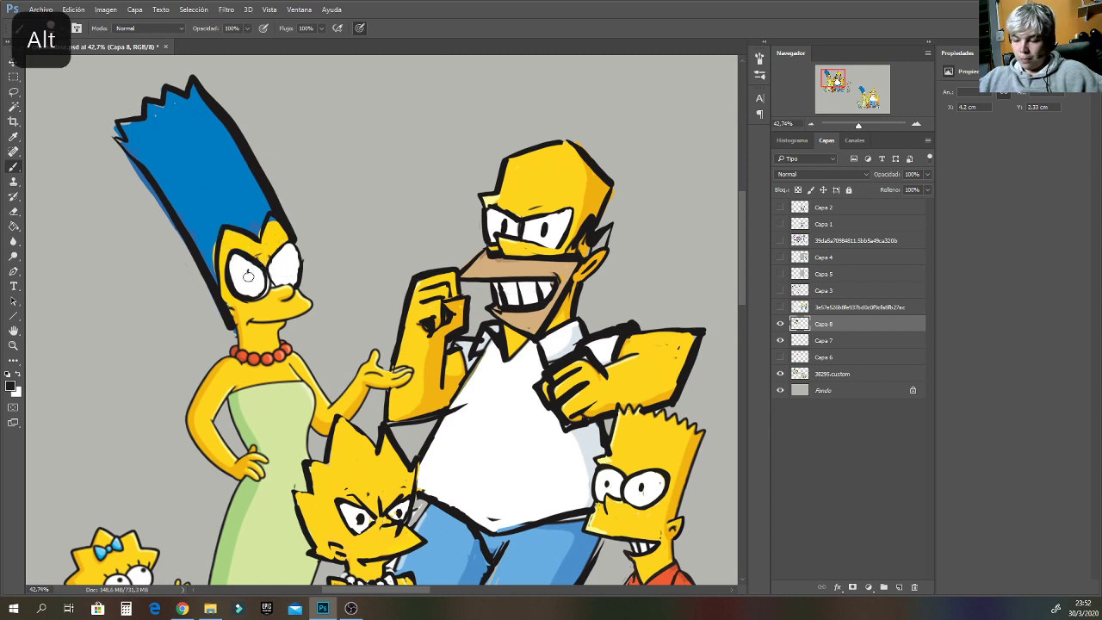
# Repaint Marge's nose, mouth and ear as sharp angular shapes using skin yellow and black outlines.
pyautogui.keyDown('alt'); pyautogui.click(284, 302); pyautogui.keyUp('alt')
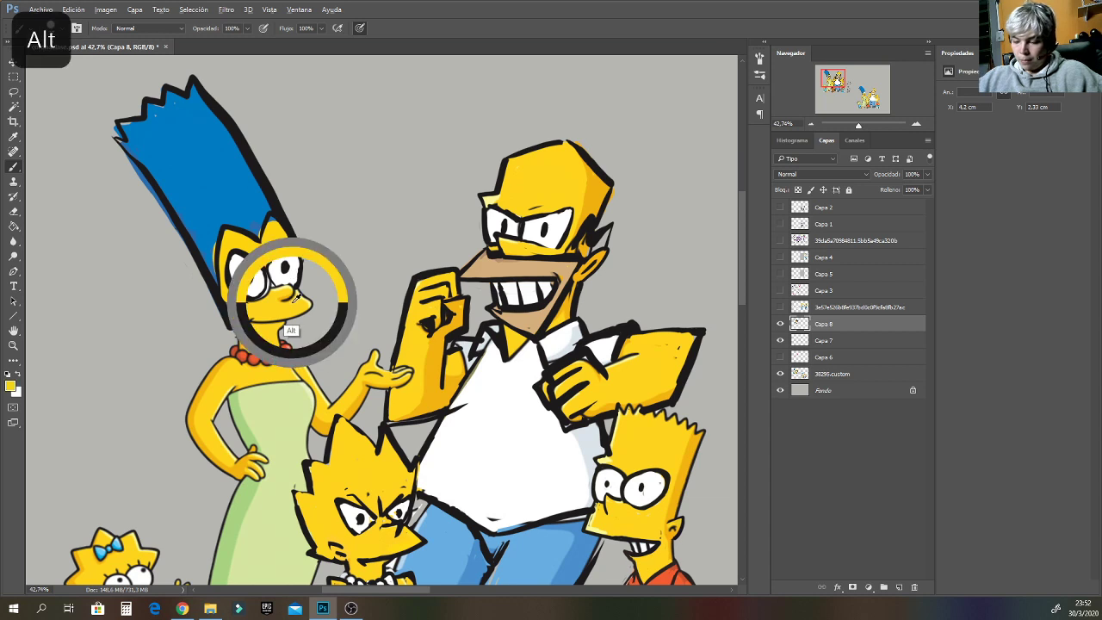
pyautogui.keyDown('alt'); pyautogui.click(268, 288); pyautogui.keyUp('alt')
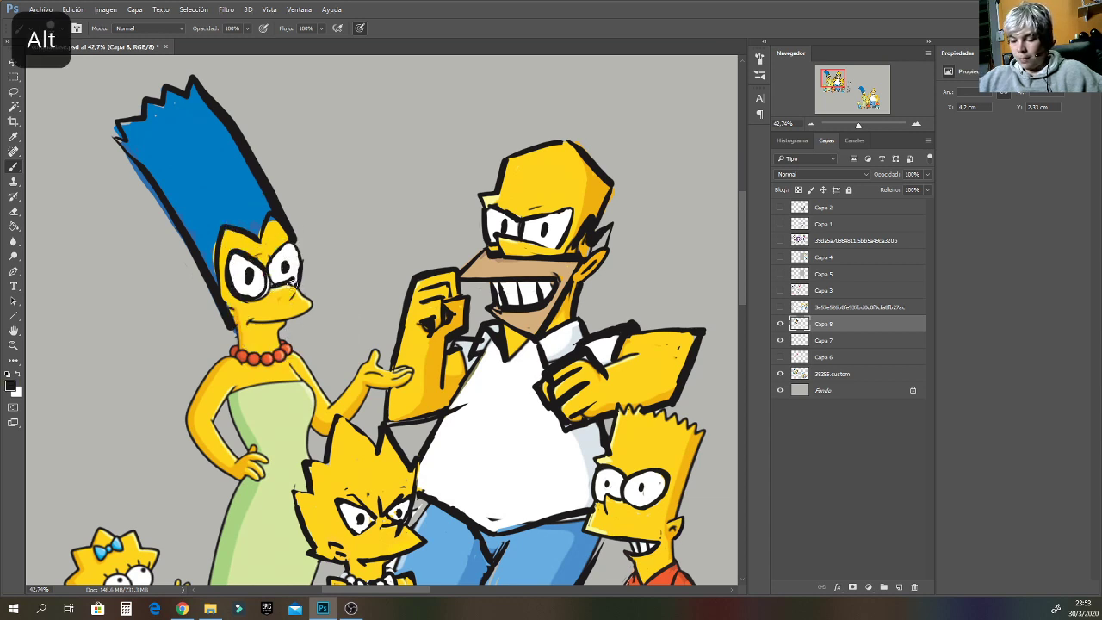
pyautogui.moveTo(293, 280)
pyautogui.mouseDown()
pyautogui.moveTo(289, 301)
pyautogui.moveTo(315, 302)
pyautogui.moveTo(278, 324)
pyautogui.mouseUp()
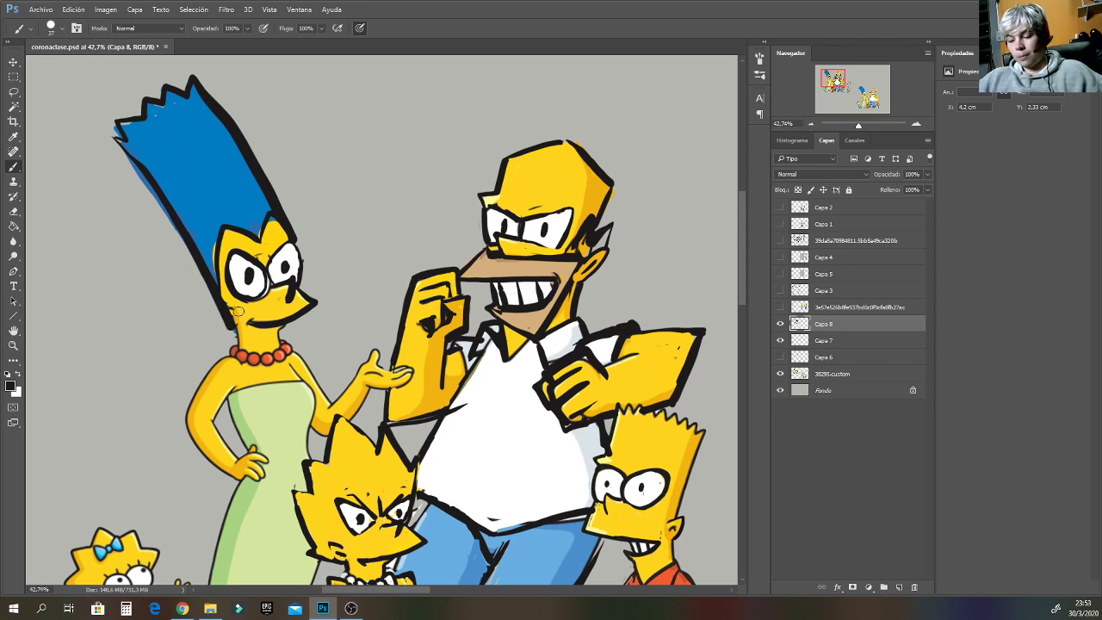
pyautogui.keyDown('alt'); pyautogui.click(237, 315); pyautogui.keyUp('alt')
pyautogui.keyDown('alt'); pyautogui.click(225, 305); pyautogui.keyUp('alt')
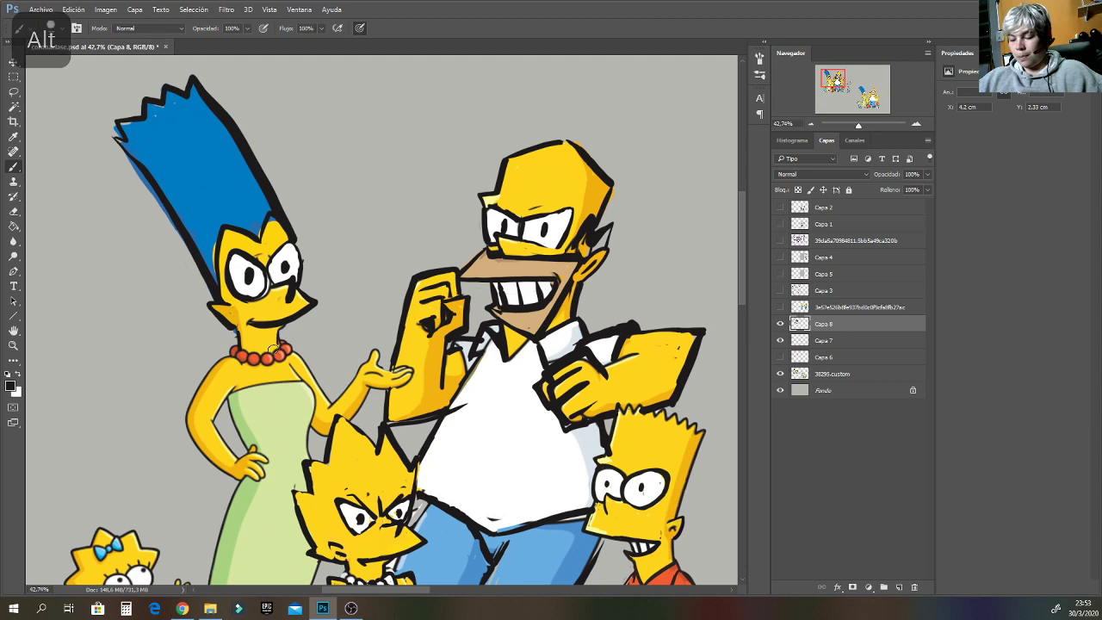
# Turn the beads of Marge's necklace into pointed red fangs and outline them in black.
pyautogui.keyDown('alt'); pyautogui.click(238, 362); pyautogui.keyUp('alt')
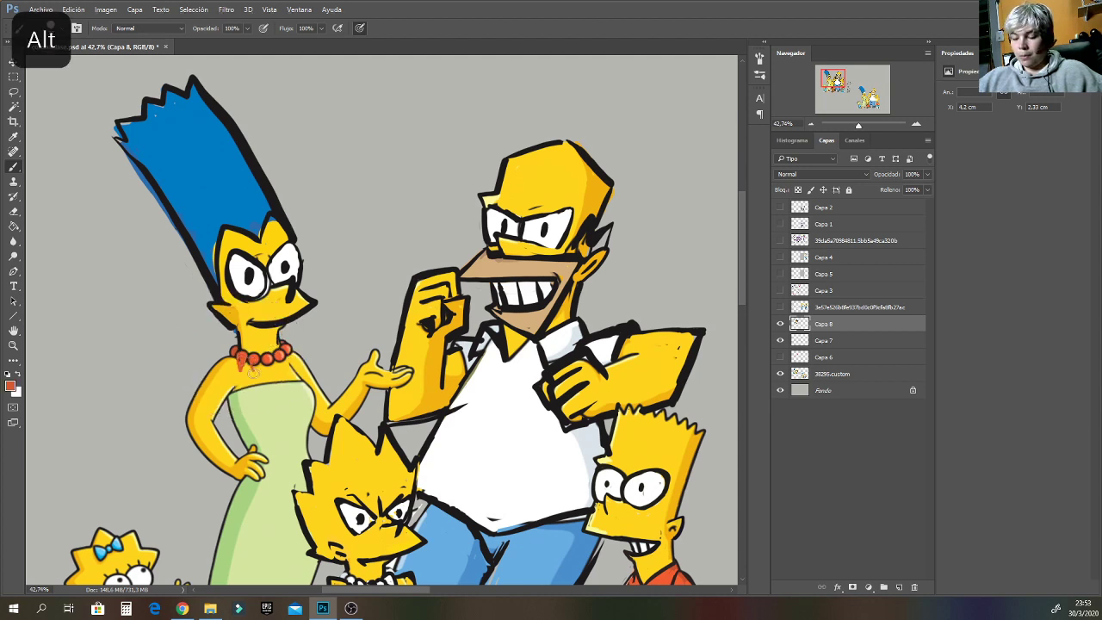
pyautogui.moveTo(250, 360); pyautogui.dragTo(267, 368)
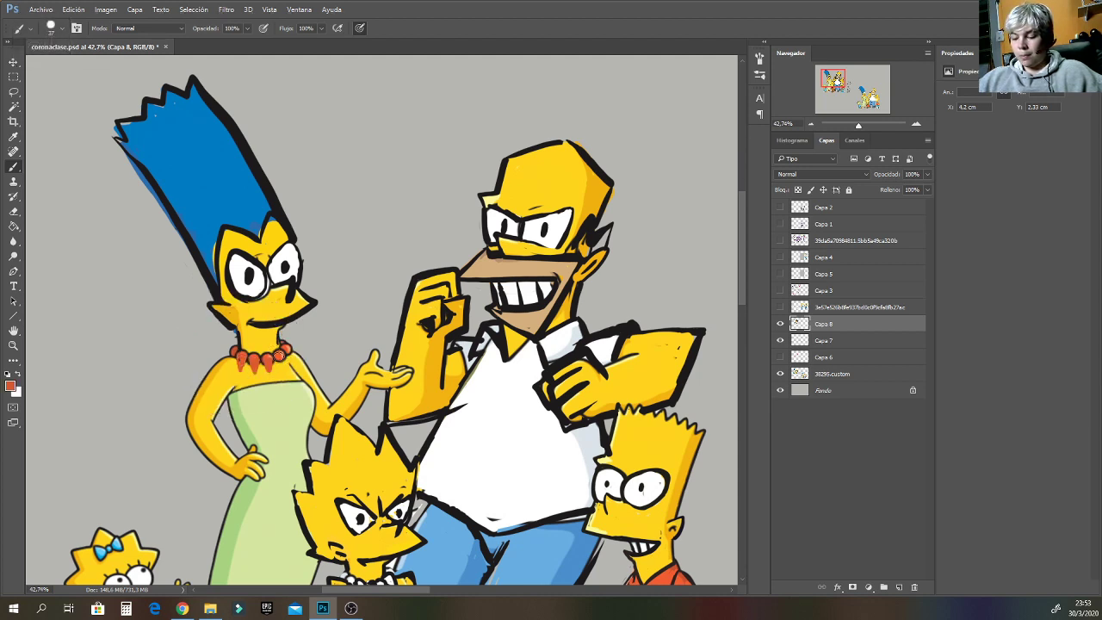
pyautogui.keyDown('alt'); pyautogui.click(278, 321); pyautogui.keyUp('alt')
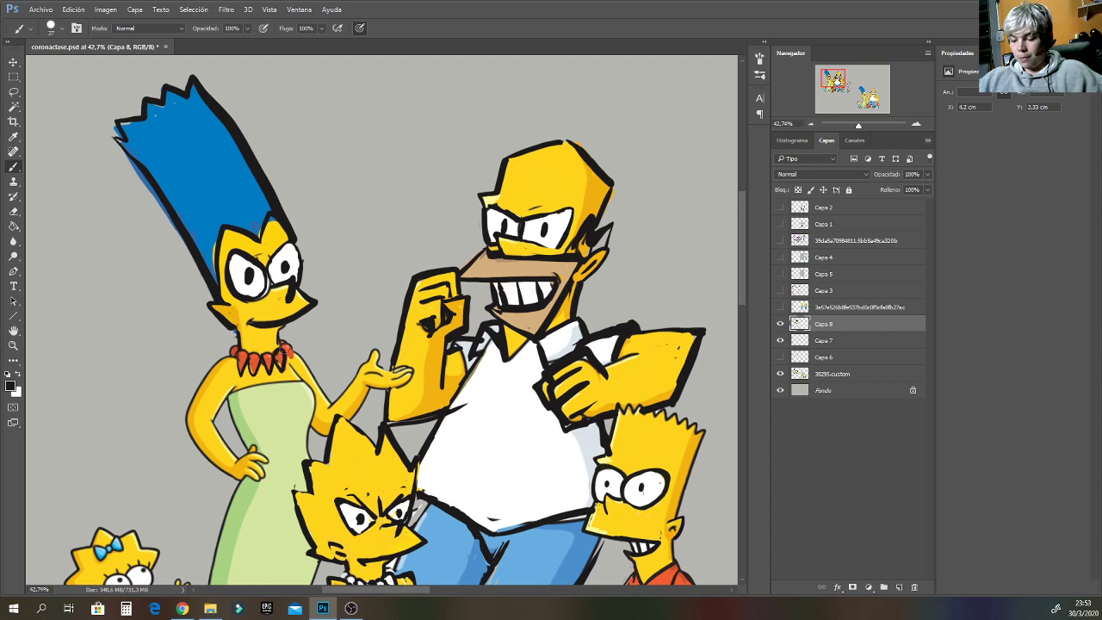
# Reshape Marge's bent arm with yellow, outline its shoulder and elbow in angular black, and touch up the orange shading.
pyautogui.keyDown('alt'); pyautogui.click(223, 406); pyautogui.keyUp('alt')
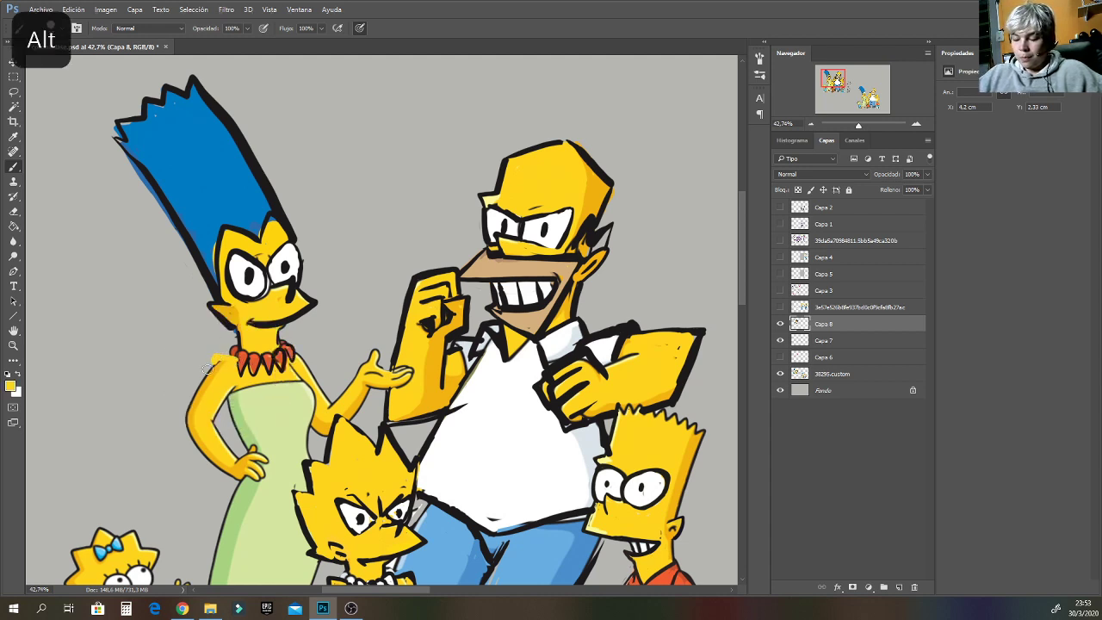
pyautogui.moveTo(206, 368); pyautogui.dragTo(187, 415)
pyautogui.keyDown('alt'); pyautogui.click(233, 356); pyautogui.keyUp('alt')
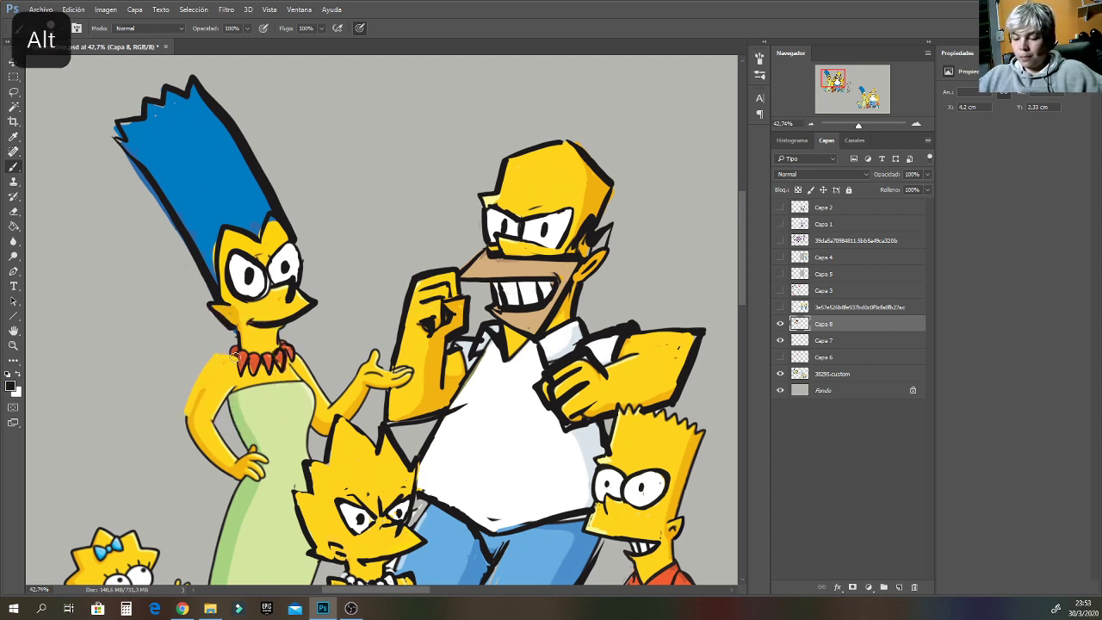
pyautogui.moveTo(217, 351)
pyautogui.mouseDown()
pyautogui.moveTo(185, 398)
pyautogui.moveTo(179, 441)
pyautogui.moveTo(230, 472)
pyautogui.mouseUp()
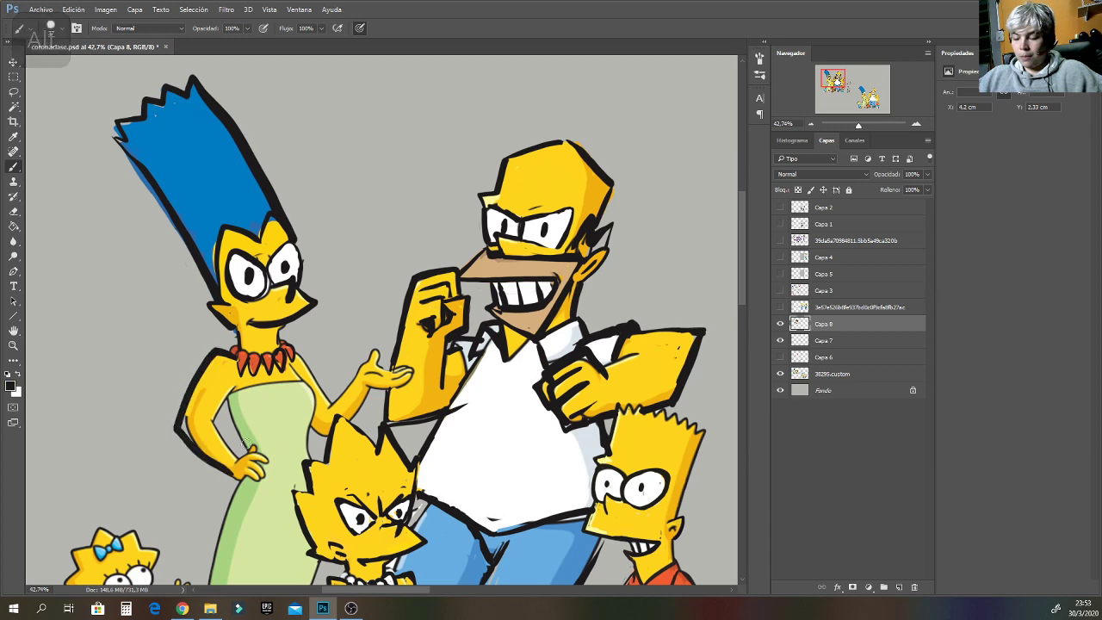
pyautogui.moveTo(235, 392); pyautogui.dragTo(212, 422)
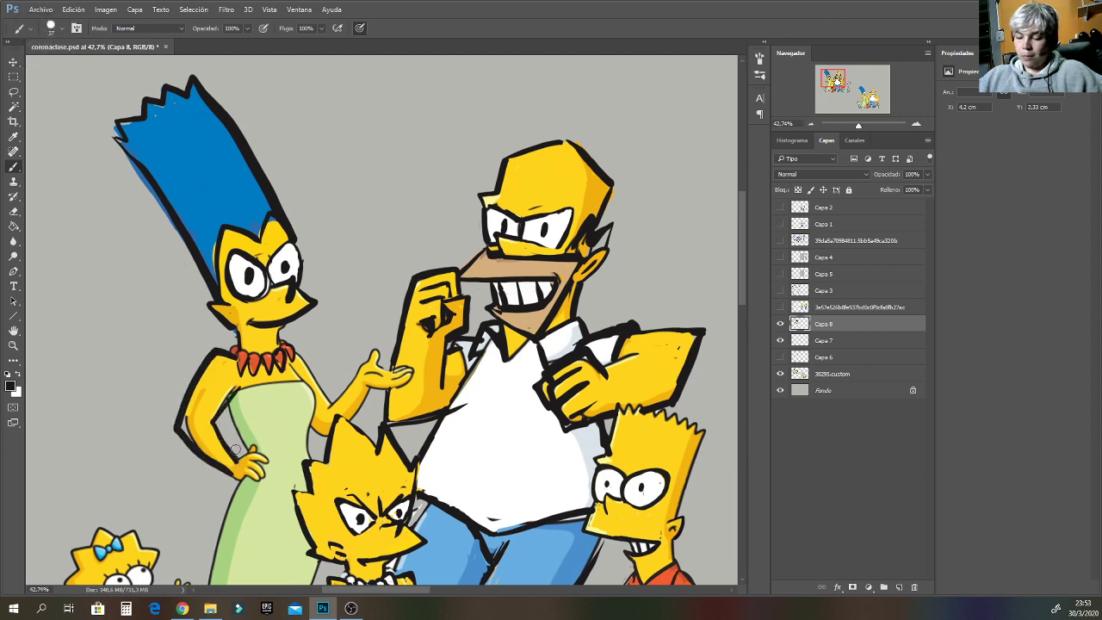
pyautogui.keyDown('alt'); pyautogui.click(203, 443); pyautogui.keyUp('alt')
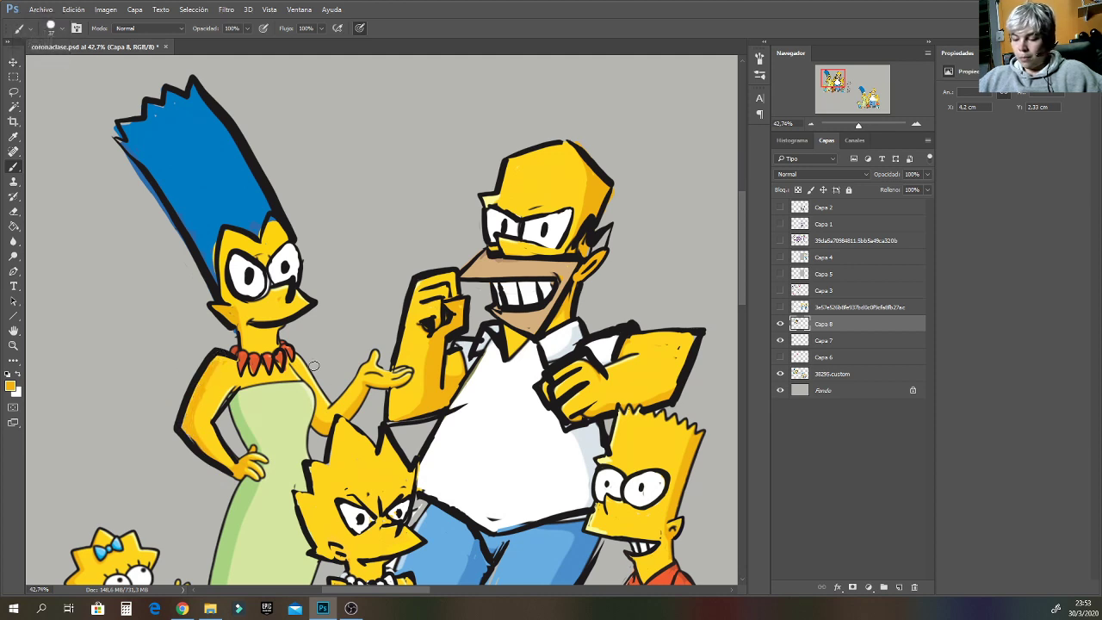
# Outline Marge's outstretched arm and the sides of her dress's bodice with angular black lines.
pyautogui.keyDown('alt'); pyautogui.click(283, 326); pyautogui.keyUp('alt')
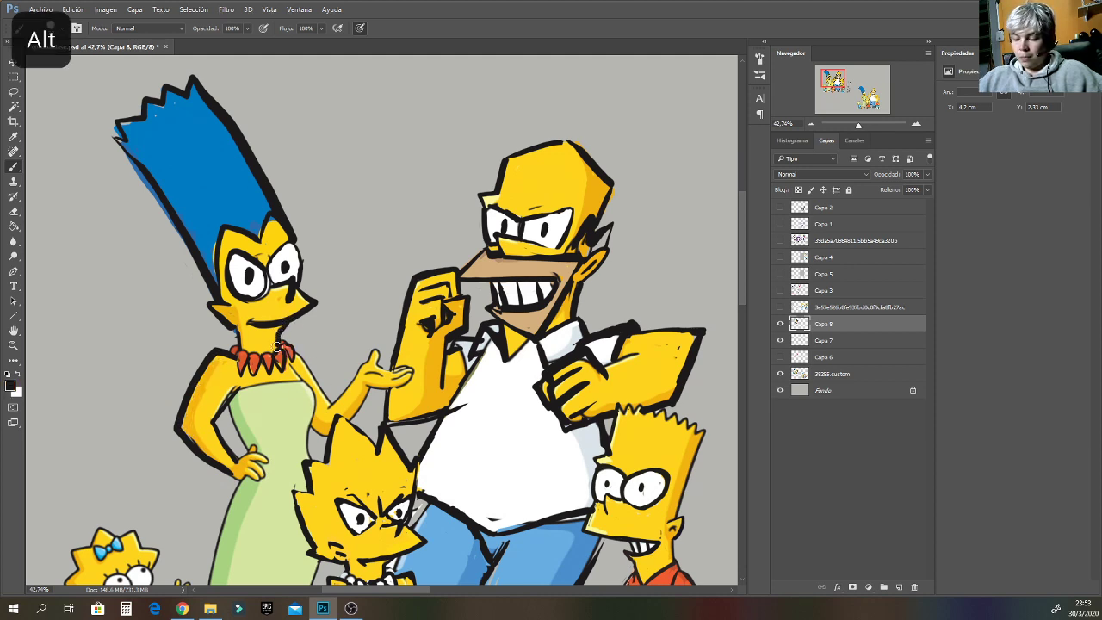
pyautogui.keyDown('alt'); pyautogui.click(297, 360); pyautogui.keyUp('alt')
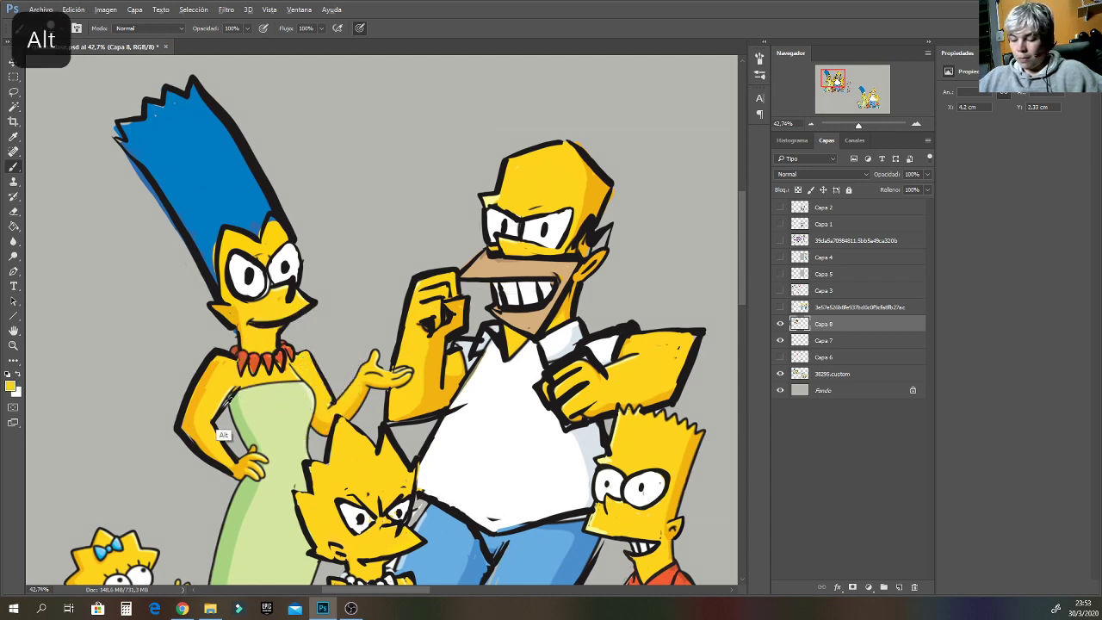
pyautogui.keyDown('alt'); pyautogui.click(226, 436); pyautogui.keyUp('alt')
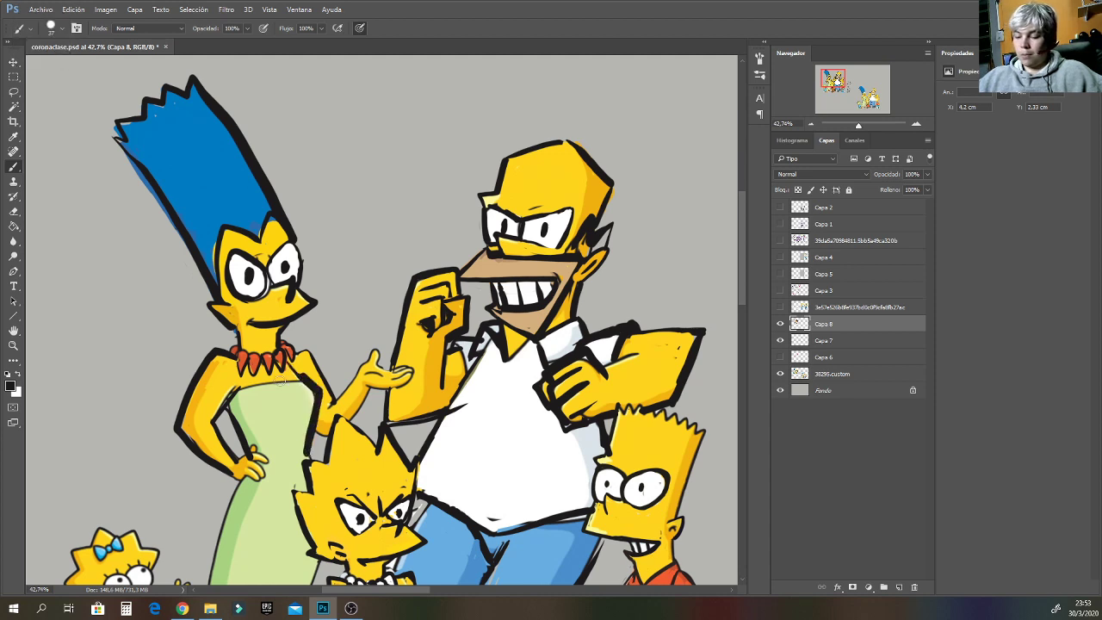
# Redraw the neckline of Marge's dress in black with a sharp central dip and fill the skin above it yellow.
pyautogui.moveTo(240, 390)
pyautogui.mouseDown()
pyautogui.moveTo(290, 402)
pyautogui.moveTo(271, 390)
pyautogui.moveTo(303, 379)
pyautogui.mouseUp()
pyautogui.hotkey('ctrl', 'z')
pyautogui.keyDown('alt'); pyautogui.click(297, 384); pyautogui.keyUp('alt')
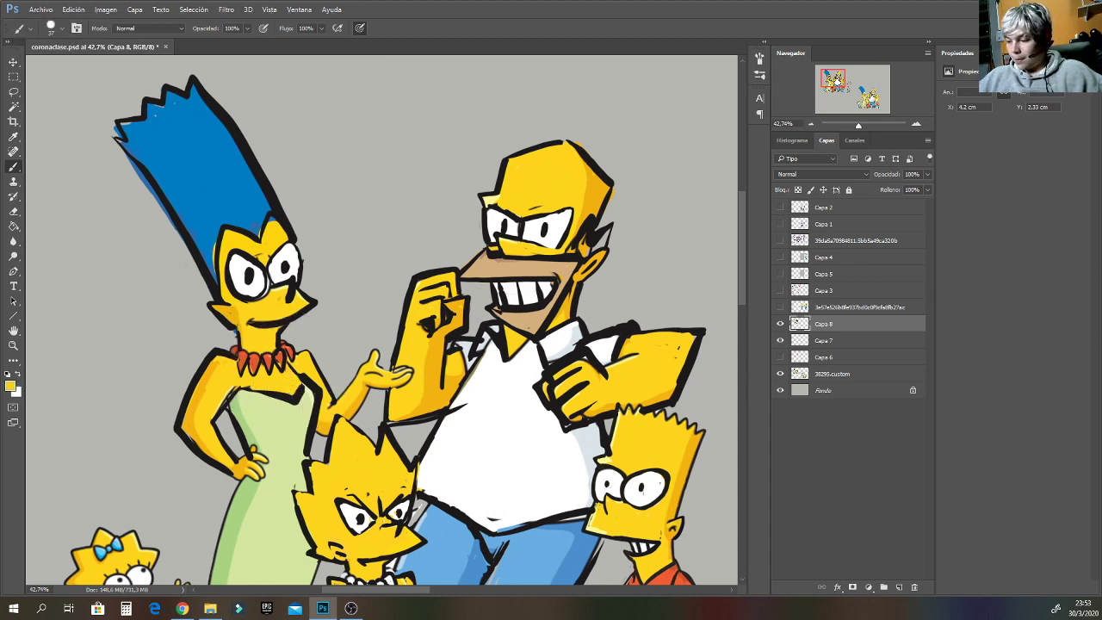
# Outline Marge's skirt in black with a side that flares out across Maggie's body and a straight, wide hem.
pyautogui.moveTo(837, 80); pyautogui.dragTo(832, 84)
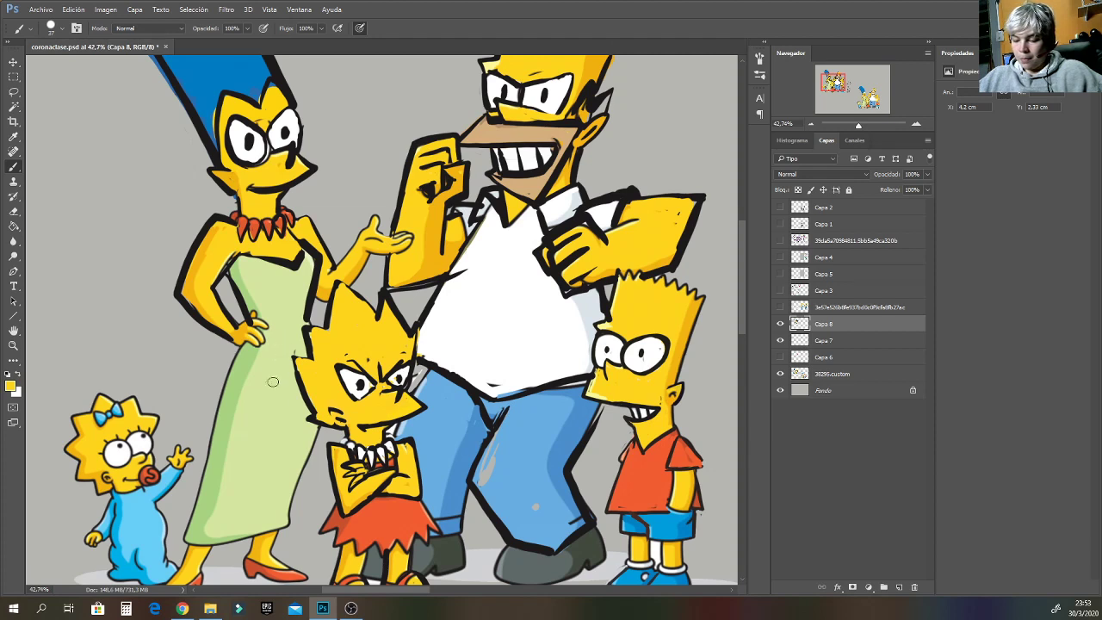
pyautogui.keyDown('alt'); pyautogui.click(237, 363); pyautogui.keyUp('alt')
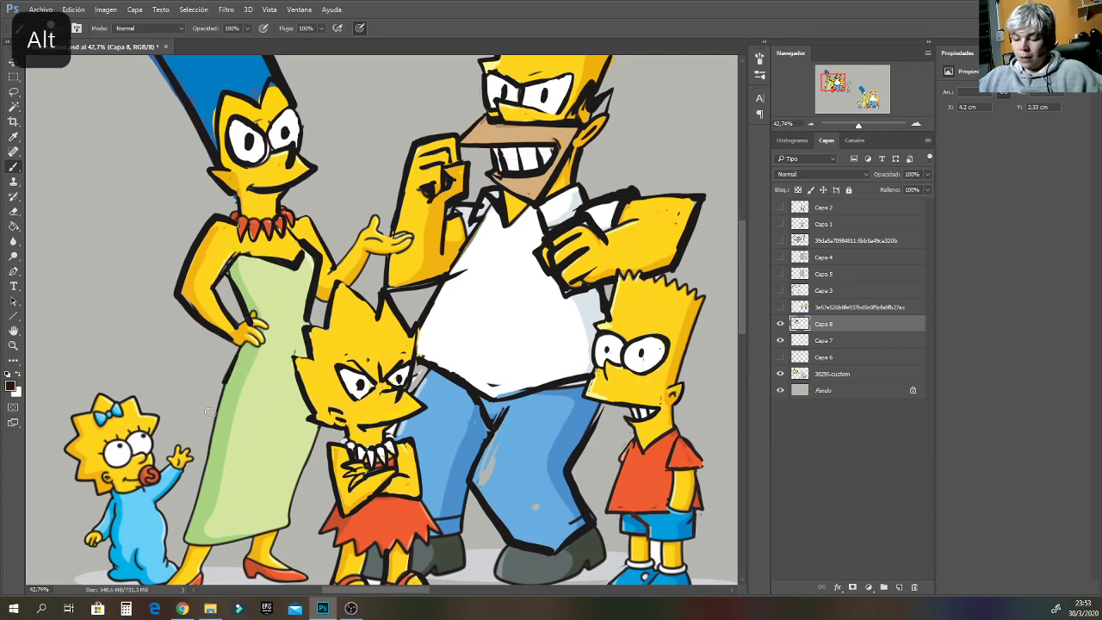
pyautogui.keyDown('shift'); pyautogui.click(161, 517); pyautogui.keyUp('shift')
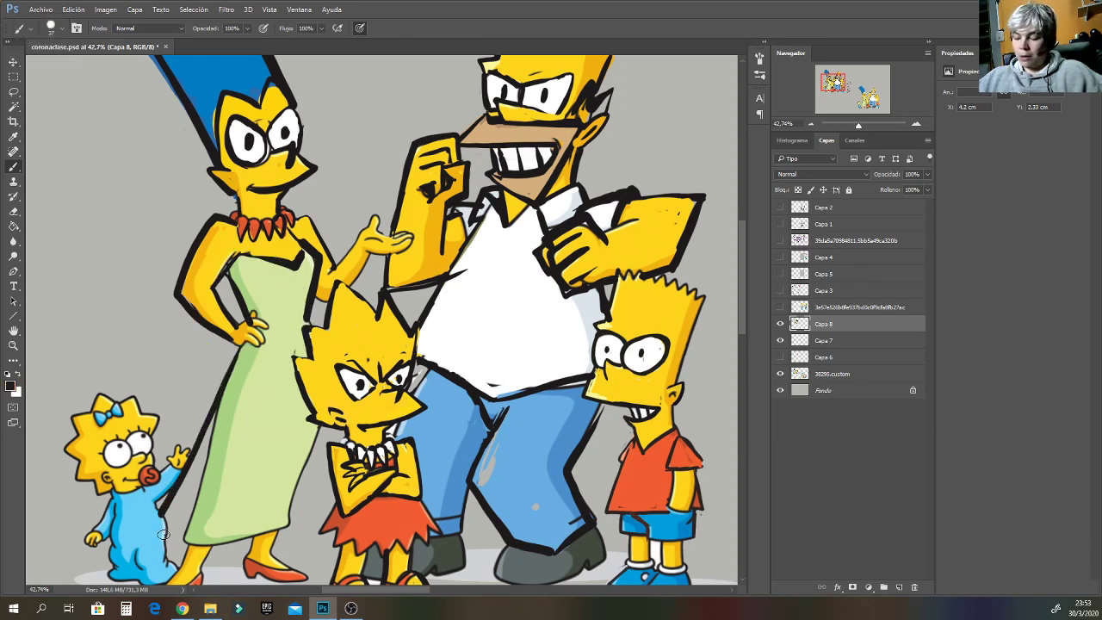
pyautogui.keyDown('shift'); pyautogui.click(115, 541); pyautogui.keyUp('shift')
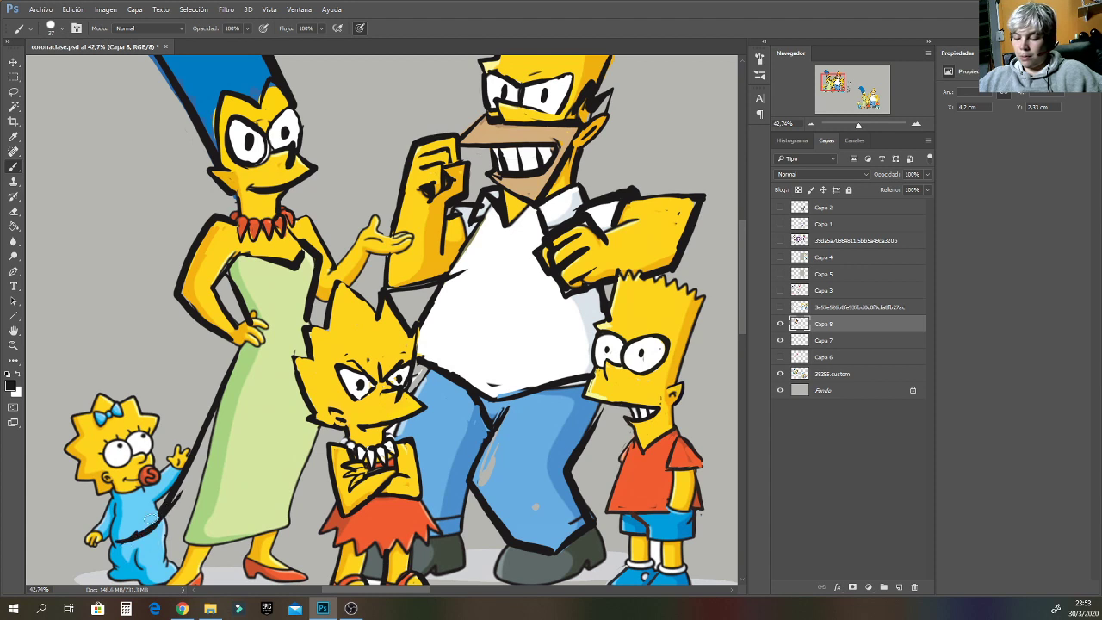
pyautogui.moveTo(121, 541); pyautogui.dragTo(297, 530)
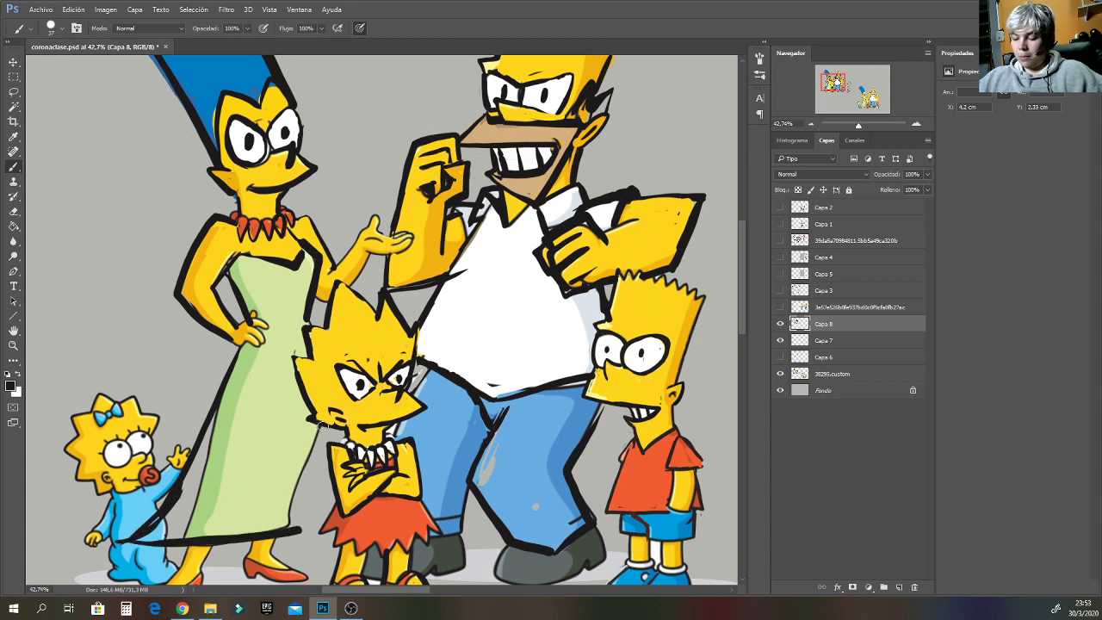
# Fill the flared skirt of Marge's dress with shadow green on the side by Maggie and light green toward Lisa.
pyautogui.keyDown('alt'); pyautogui.click(217, 510); pyautogui.keyUp('alt')
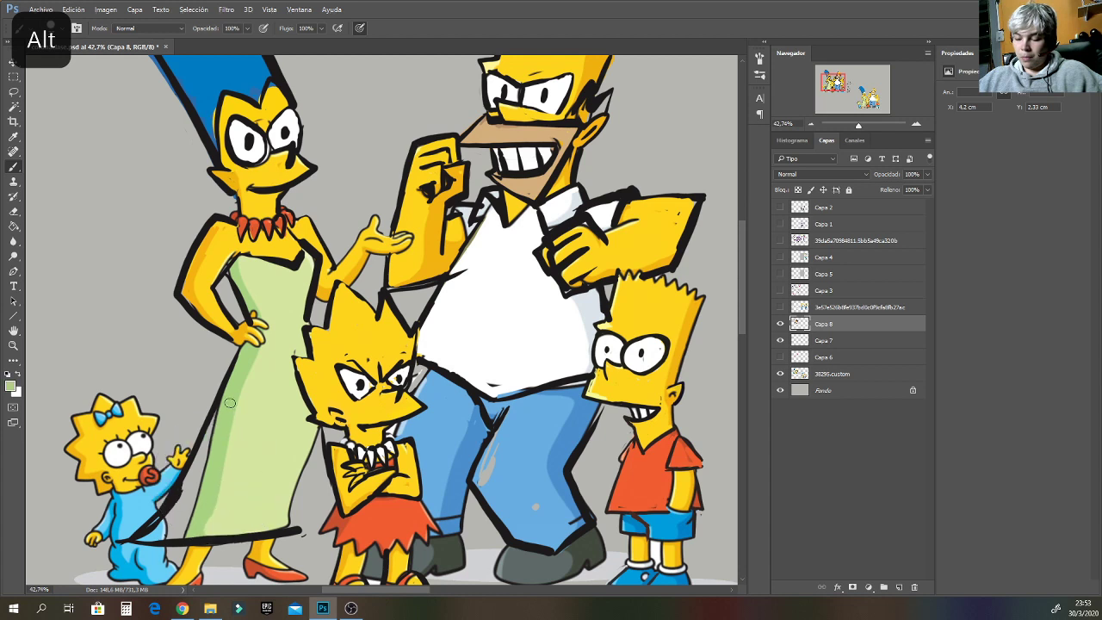
pyautogui.moveTo(191, 473)
pyautogui.mouseDown()
pyautogui.moveTo(148, 537)
pyautogui.moveTo(183, 534)
pyautogui.moveTo(171, 524)
pyautogui.moveTo(145, 534)
pyautogui.moveTo(164, 512)
pyautogui.mouseUp()
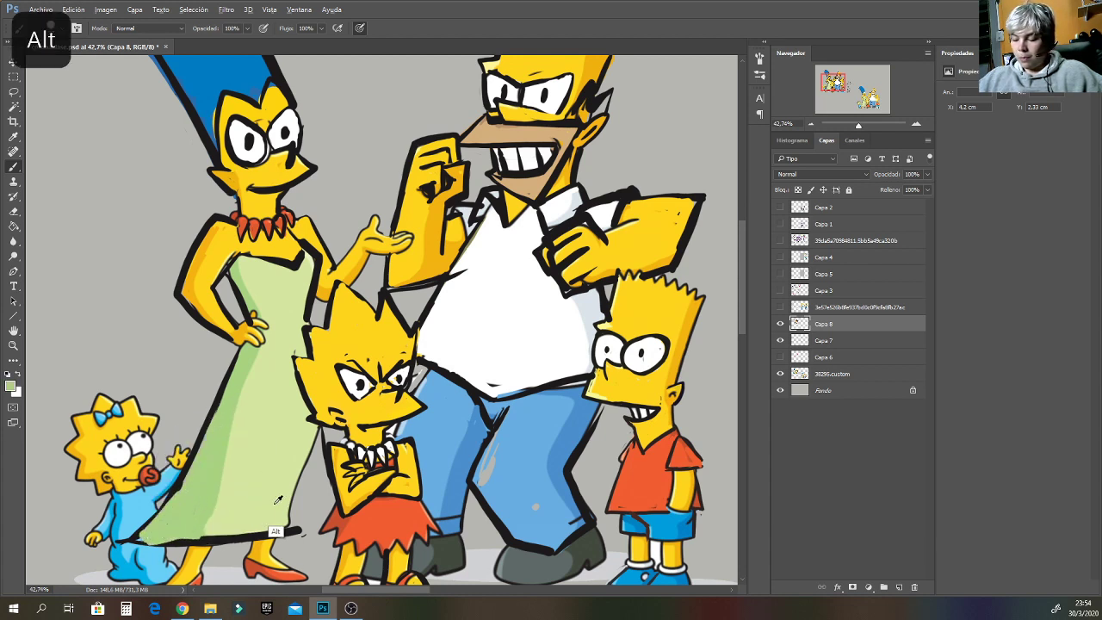
pyautogui.keyDown('alt'); pyautogui.click(275, 532); pyautogui.keyUp('alt')
pyautogui.moveTo(314, 435)
pyautogui.mouseDown()
pyautogui.moveTo(331, 502)
pyautogui.moveTo(331, 491)
pyautogui.moveTo(325, 517)
pyautogui.moveTo(307, 525)
pyautogui.moveTo(310, 480)
pyautogui.mouseUp()
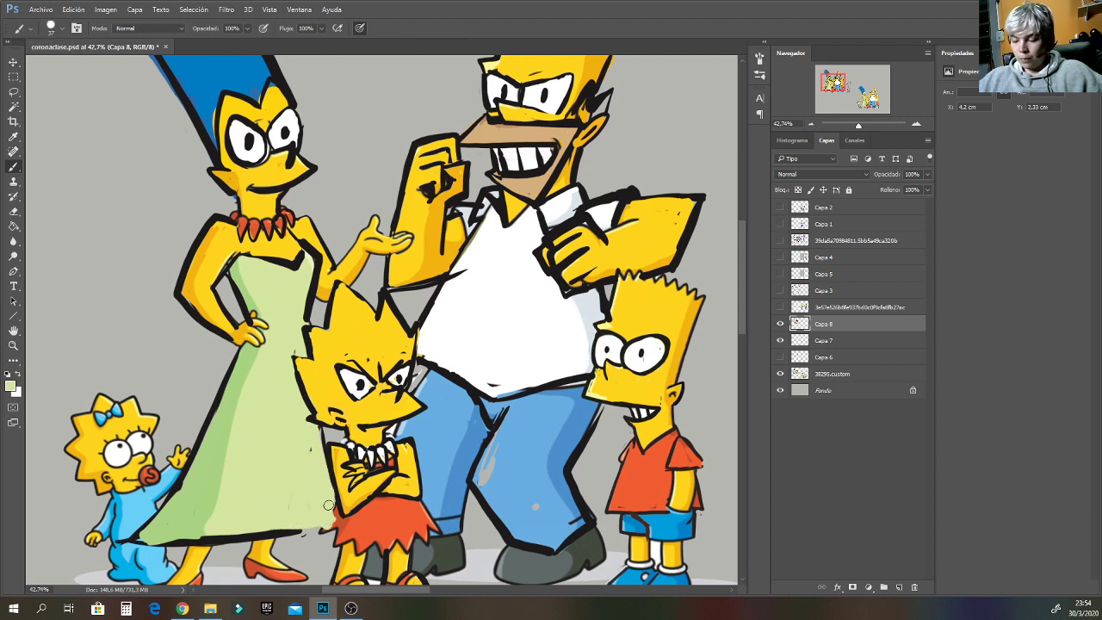
# Redraw Marge's hand on her hip with pointed black-outlined fingers and fill the raised finger with orange-yellow.
pyautogui.keyDown('alt'); pyautogui.click(240, 322); pyautogui.keyUp('alt')
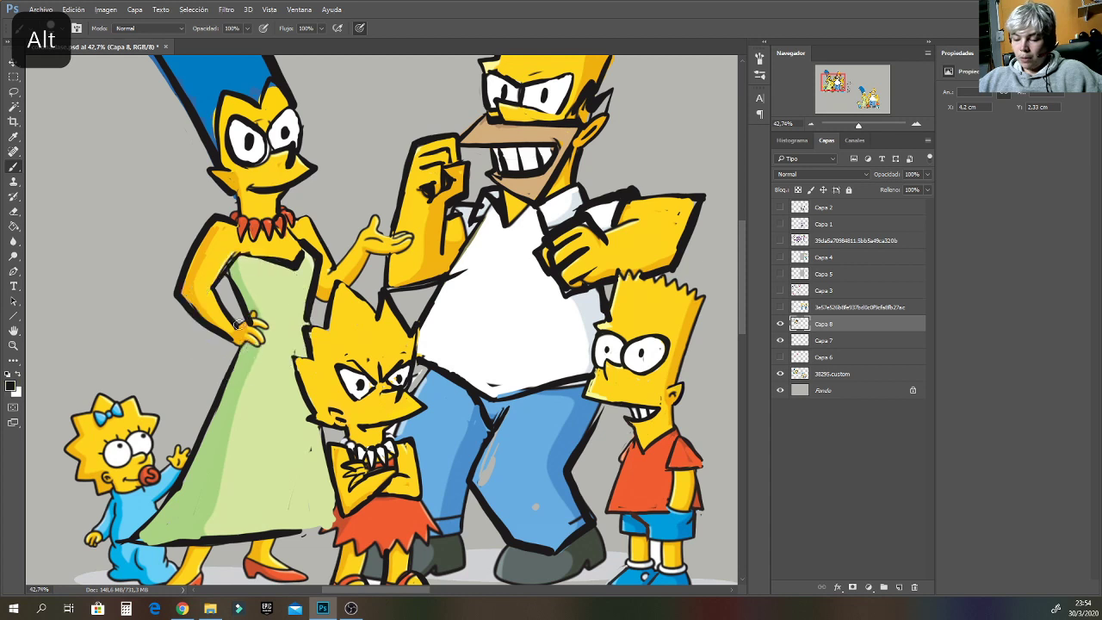
pyautogui.moveTo(254, 316); pyautogui.dragTo(272, 329)
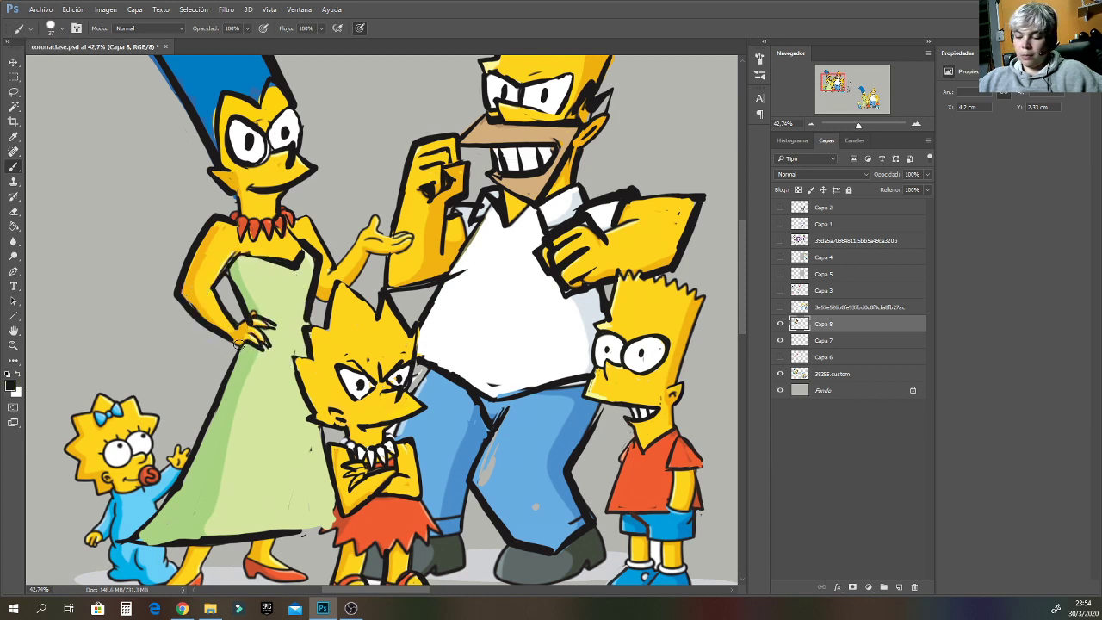
pyautogui.keyDown('alt'); pyautogui.click(244, 334); pyautogui.keyUp('alt')
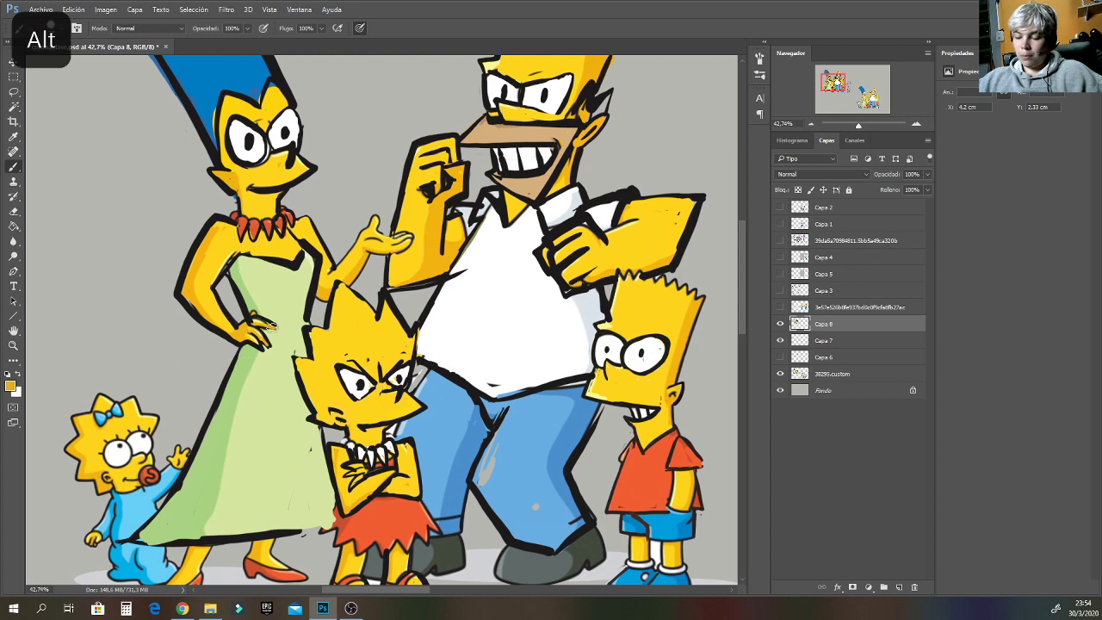
pyautogui.moveTo(256, 317); pyautogui.dragTo(272, 327)
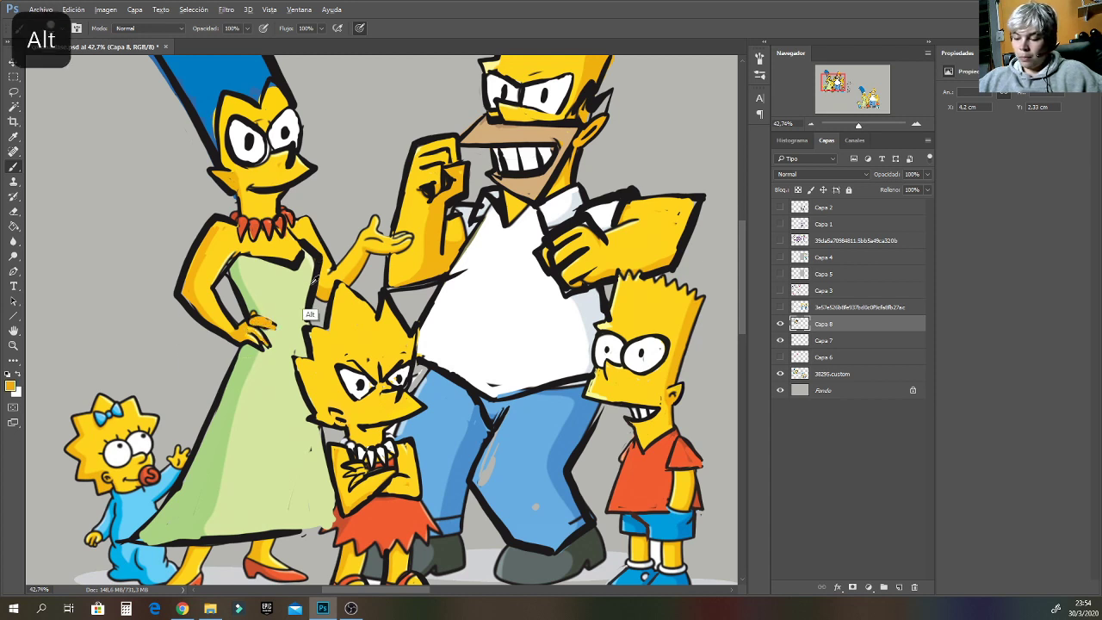
# Redraw Marge's outstretched hand and forearm with angular black outlines and sharply pointed fingers.
pyautogui.keyDown('alt'); pyautogui.click(306, 323); pyautogui.keyUp('alt')
pyautogui.moveTo(313, 288); pyautogui.dragTo(326, 302)
pyautogui.keyDown('alt'); pyautogui.click(316, 287); pyautogui.keyUp('alt')
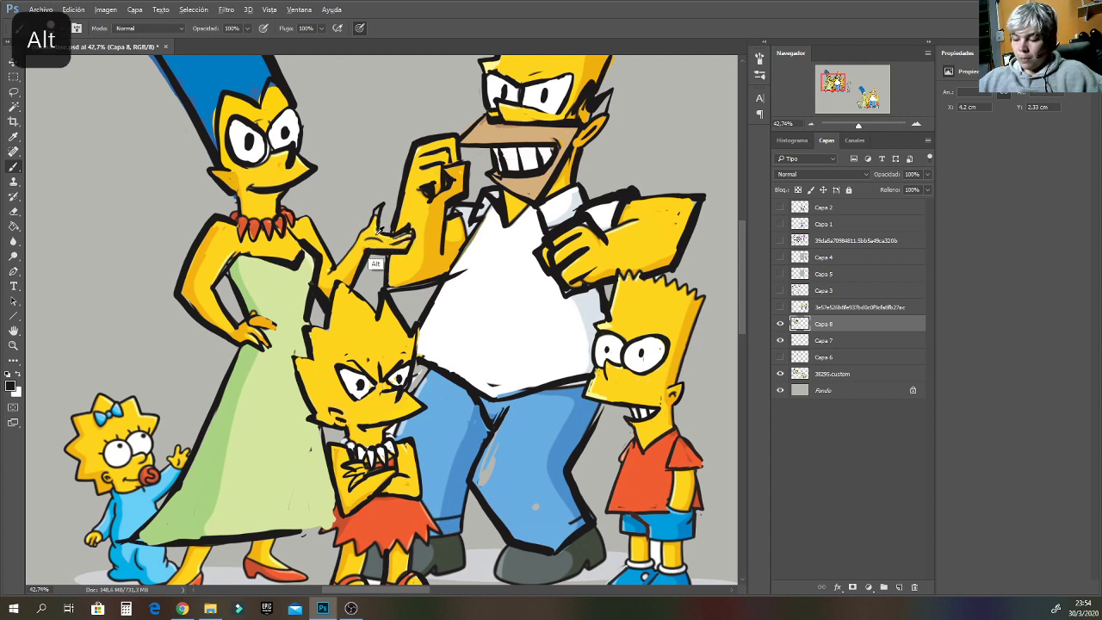
pyautogui.keyDown('alt'); pyautogui.click(376, 217); pyautogui.keyUp('alt')
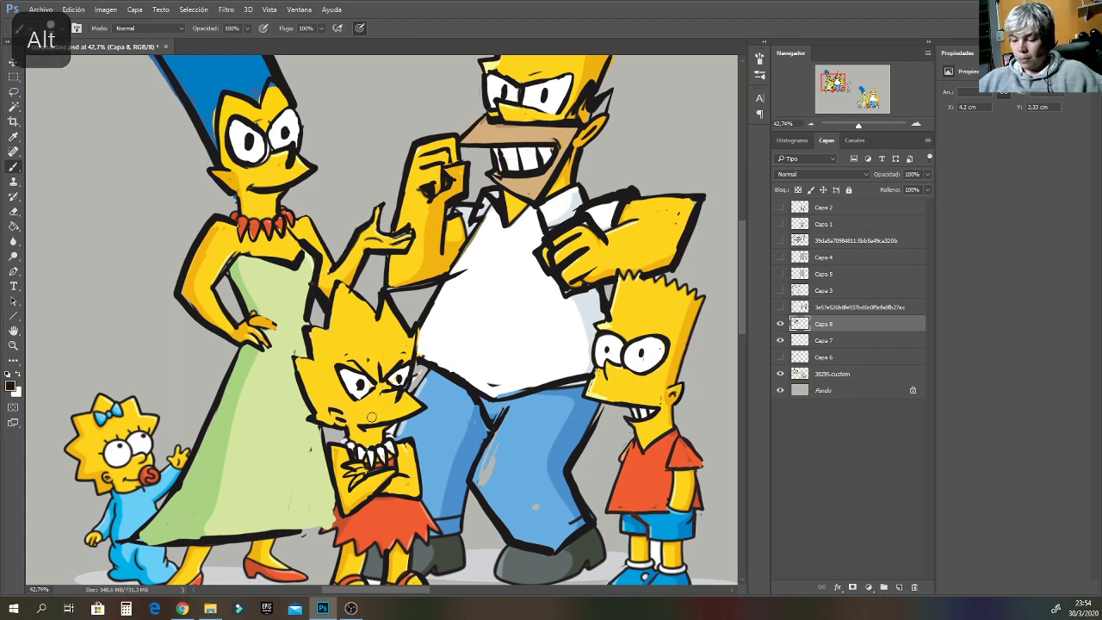
# Paint background grey over the spikes of Maggie's hair, leaving a rounded head with a single tuft above the bow.
pyautogui.moveTo(860, 124); pyautogui.dragTo(858, 126)
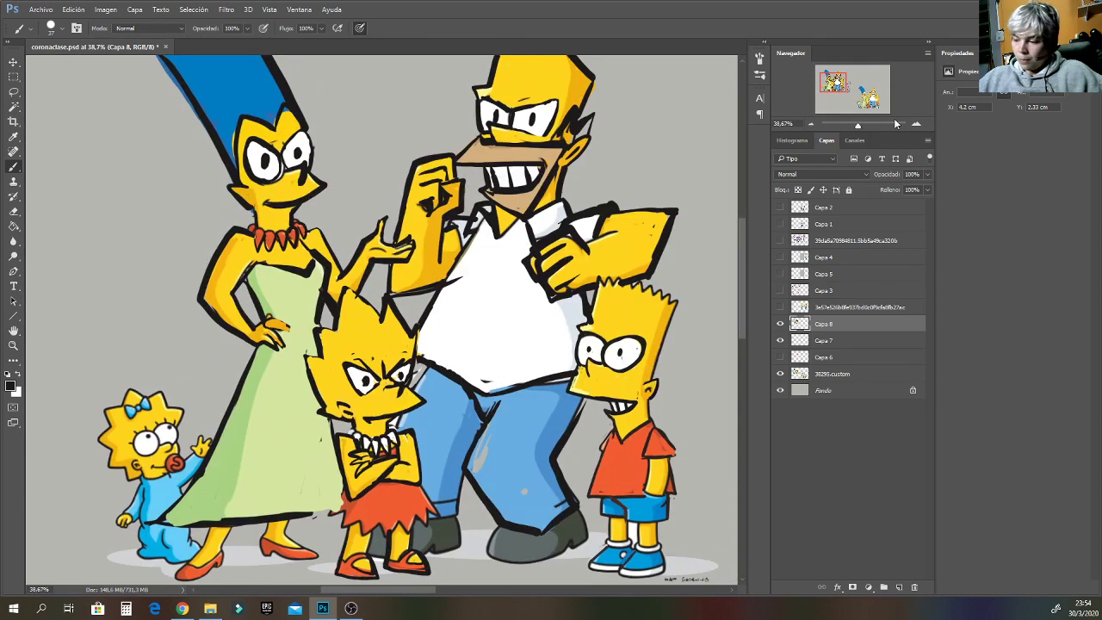
pyautogui.click(863, 126)
pyautogui.moveTo(833, 81); pyautogui.dragTo(825, 91)
pyautogui.keyDown('alt'); pyautogui.click(303, 355); pyautogui.keyUp('alt')
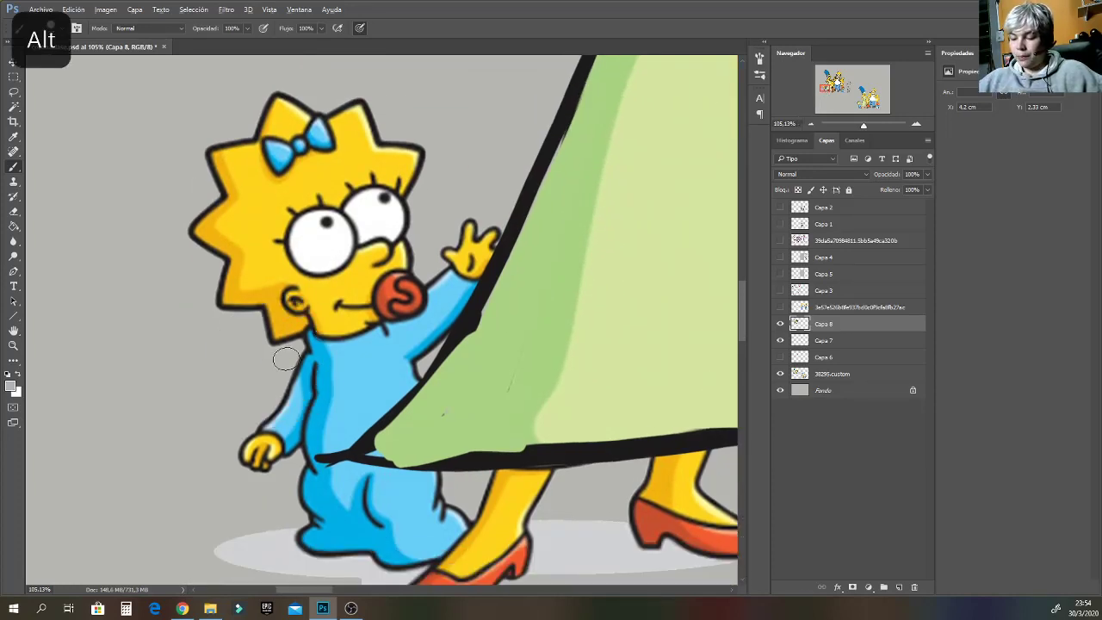
pyautogui.moveTo(297, 361)
pyautogui.mouseDown()
pyautogui.moveTo(291, 337)
pyautogui.moveTo(237, 287)
pyautogui.moveTo(226, 231)
pyautogui.moveTo(252, 125)
pyautogui.moveTo(229, 128)
pyautogui.moveTo(202, 229)
pyautogui.moveTo(289, 325)
pyautogui.mouseUp()
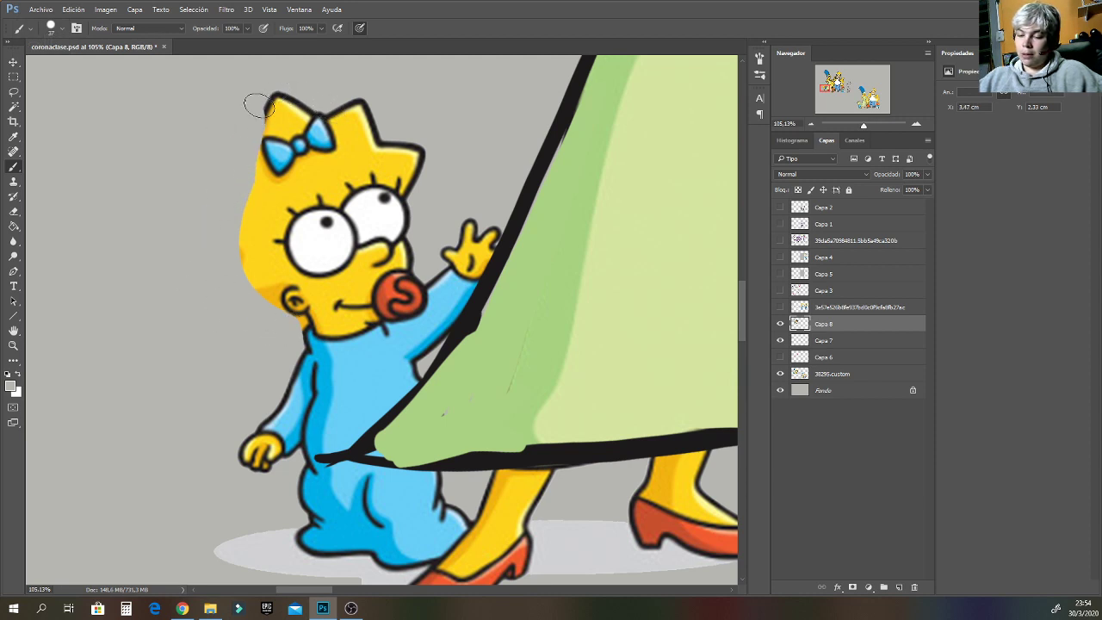
pyautogui.moveTo(330, 110)
pyautogui.mouseDown()
pyautogui.moveTo(337, 126)
pyautogui.moveTo(332, 119)
pyautogui.moveTo(379, 134)
pyautogui.moveTo(406, 163)
pyautogui.moveTo(412, 148)
pyautogui.moveTo(405, 189)
pyautogui.moveTo(417, 160)
pyautogui.moveTo(344, 108)
pyautogui.mouseUp()
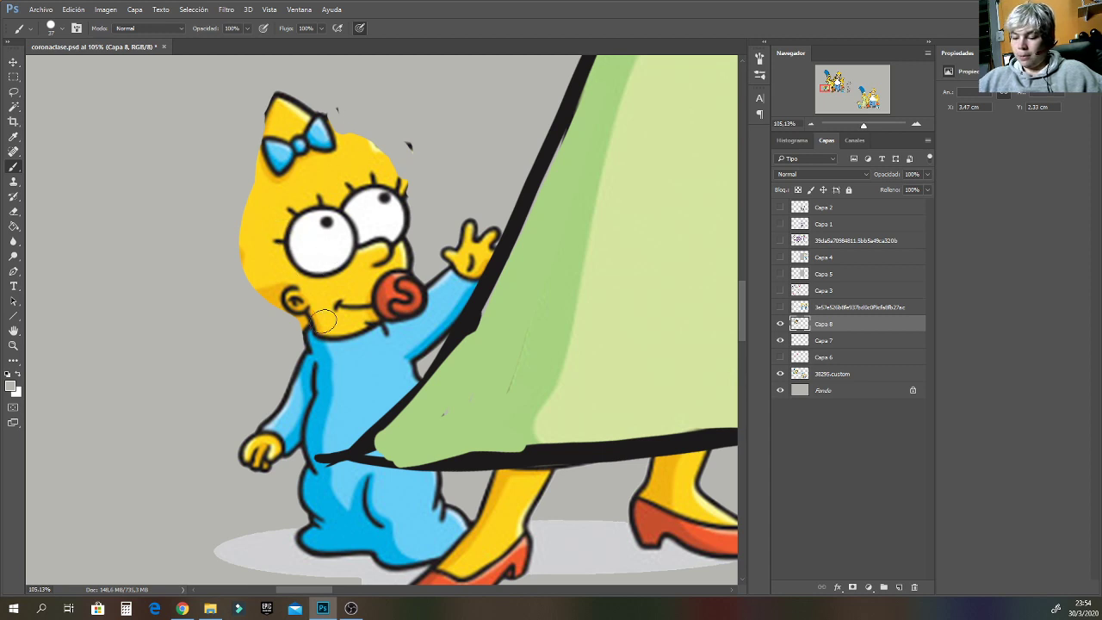
pyautogui.press('alt')
pyautogui.keyDown('alt'); pyautogui.click(293, 329); pyautogui.keyUp('alt')
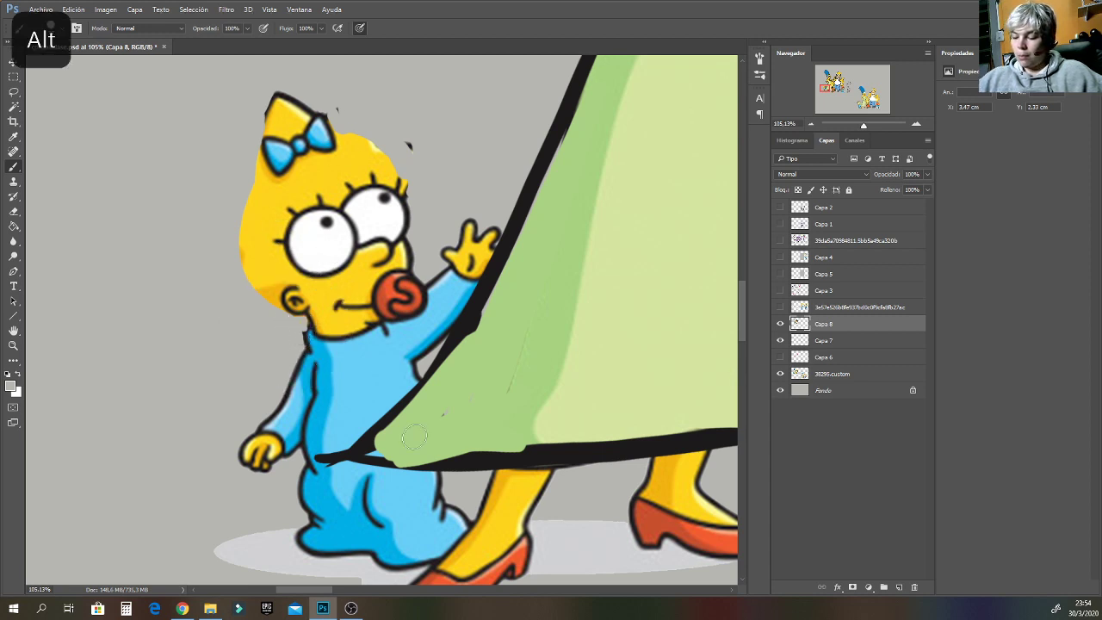
# Thicken the lower edge line of Marge's skirt and outline Maggie's head and hair tuft with angular black strokes.
pyautogui.keyDown('alt'); pyautogui.click(362, 445); pyautogui.keyUp('alt')
pyautogui.moveTo(377, 441); pyautogui.dragTo(429, 366)
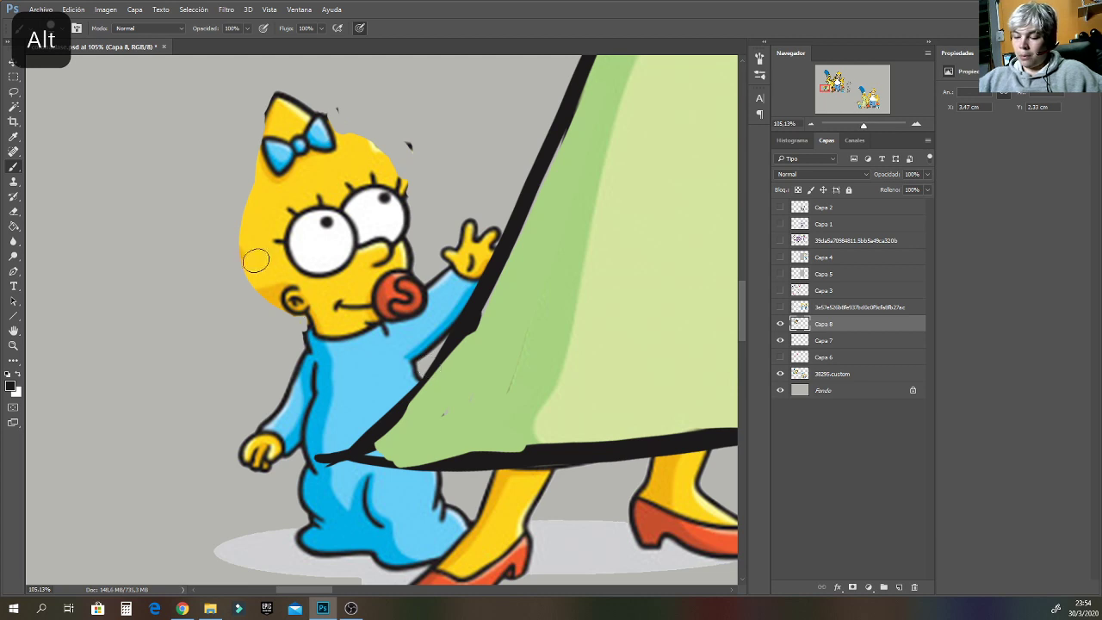
pyautogui.moveTo(234, 258); pyautogui.dragTo(292, 306)
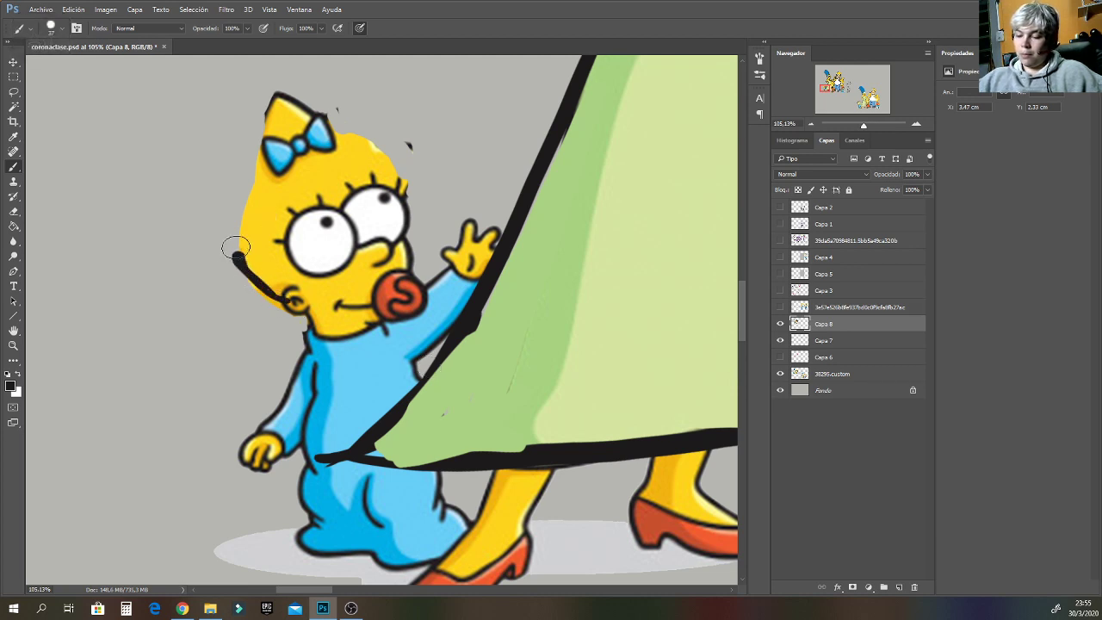
pyautogui.moveTo(236, 248); pyautogui.dragTo(259, 178)
pyautogui.moveTo(334, 137)
pyautogui.mouseDown()
pyautogui.moveTo(407, 168)
pyautogui.moveTo(402, 235)
pyautogui.mouseUp()
pyautogui.moveTo(244, 219)
pyautogui.mouseDown()
pyautogui.moveTo(263, 168)
pyautogui.moveTo(253, 184)
pyautogui.moveTo(277, 90)
pyautogui.moveTo(325, 121)
pyautogui.mouseUp()
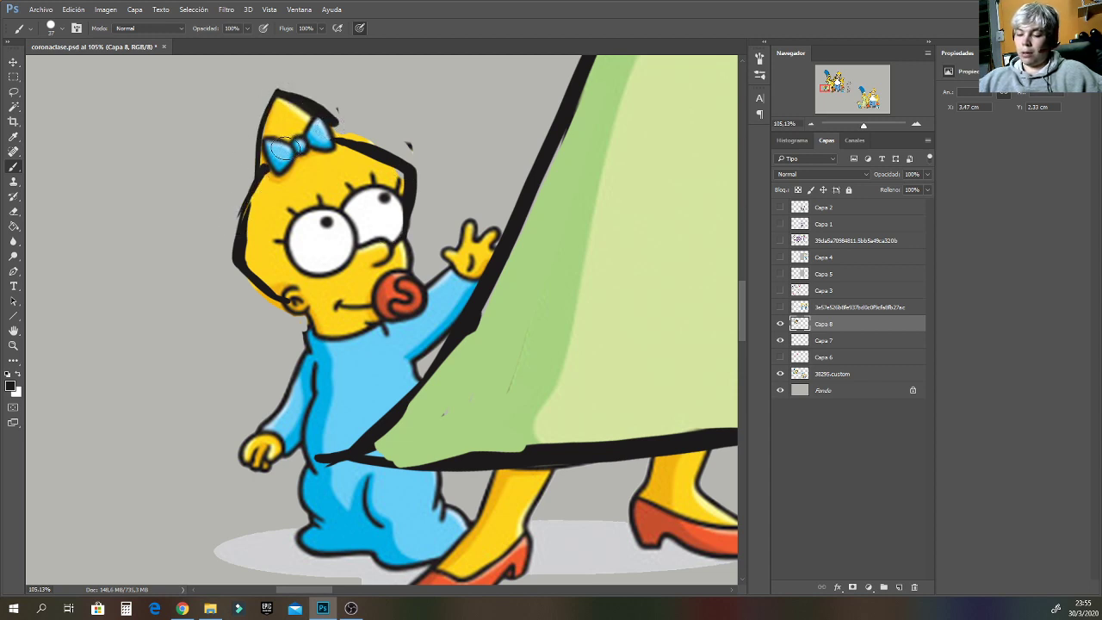
# Enlarge the loops of Maggie's bow into long light-blue points and trim their edges with background grey.
pyautogui.keyDown('alt'); pyautogui.click(281, 151); pyautogui.keyUp('alt')
pyautogui.moveTo(293, 145)
pyautogui.mouseDown()
pyautogui.moveTo(270, 160)
pyautogui.moveTo(324, 126)
pyautogui.moveTo(309, 135)
pyautogui.moveTo(338, 87)
pyautogui.moveTo(326, 132)
pyautogui.moveTo(341, 98)
pyautogui.mouseUp()
pyautogui.keyDown('alt'); pyautogui.click(247, 187); pyautogui.keyUp('alt')
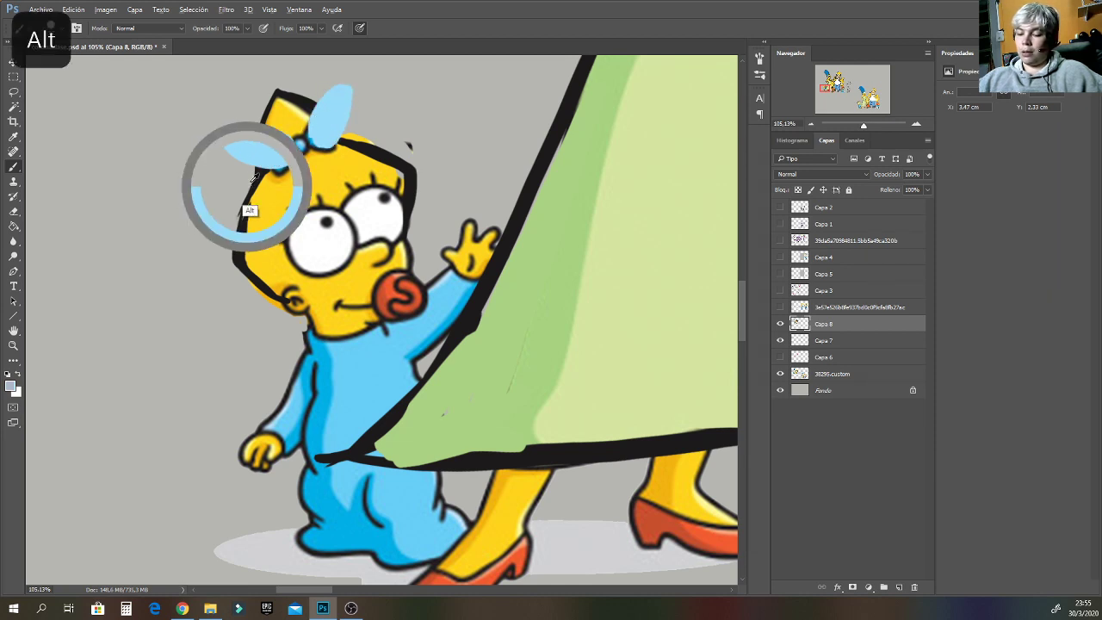
pyautogui.moveTo(288, 135); pyautogui.dragTo(211, 135)
pyautogui.moveTo(257, 168); pyautogui.dragTo(272, 174)
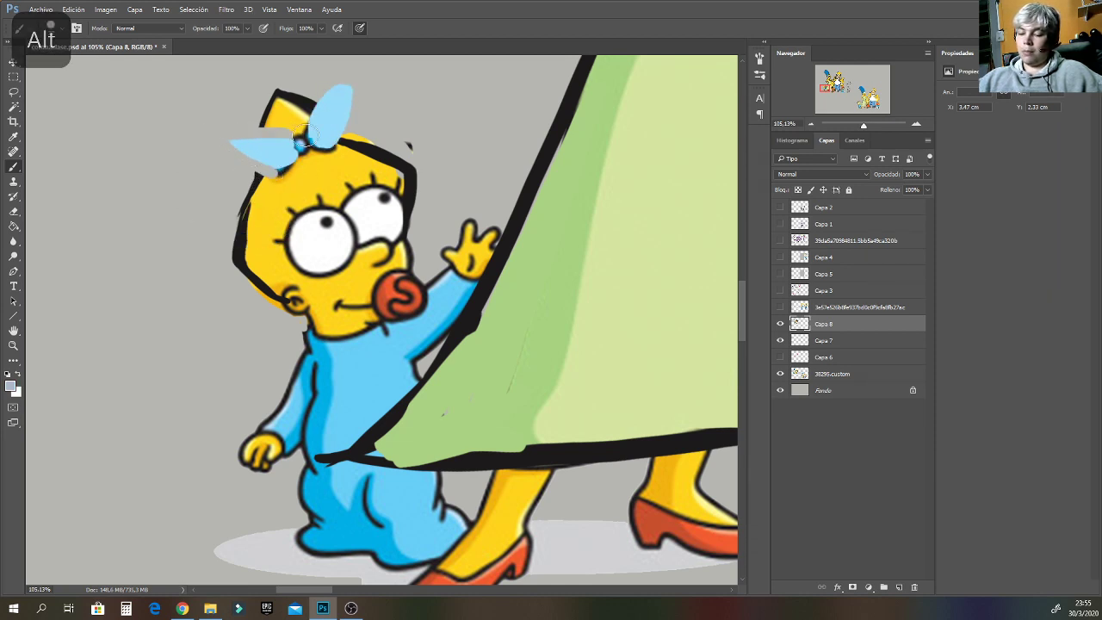
# Outline the pointed loops and knot of Maggie's bow in black and touch up the blue knot and yellow tuft.
pyautogui.keyDown('alt'); pyautogui.click(309, 101); pyautogui.keyUp('alt')
pyautogui.moveTo(302, 127)
pyautogui.mouseDown()
pyautogui.moveTo(229, 136)
pyautogui.moveTo(279, 127)
pyautogui.moveTo(251, 126)
pyautogui.moveTo(289, 135)
pyautogui.moveTo(260, 132)
pyautogui.moveTo(276, 177)
pyautogui.moveTo(349, 76)
pyautogui.moveTo(332, 141)
pyautogui.moveTo(301, 144)
pyautogui.mouseUp()
pyautogui.hotkey('ctrl', 'z')
pyautogui.hotkey('ctrl', 'z')
pyautogui.keyDown('alt'); pyautogui.click(303, 138); pyautogui.keyUp('alt')
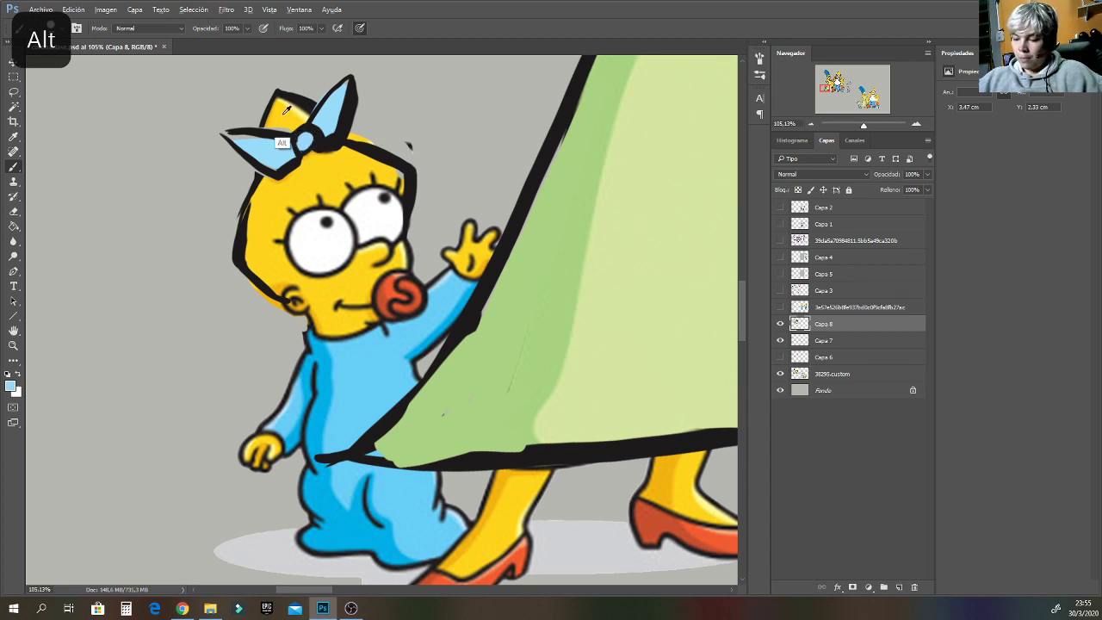
pyautogui.keyDown('alt'); pyautogui.click(281, 123); pyautogui.keyUp('alt')
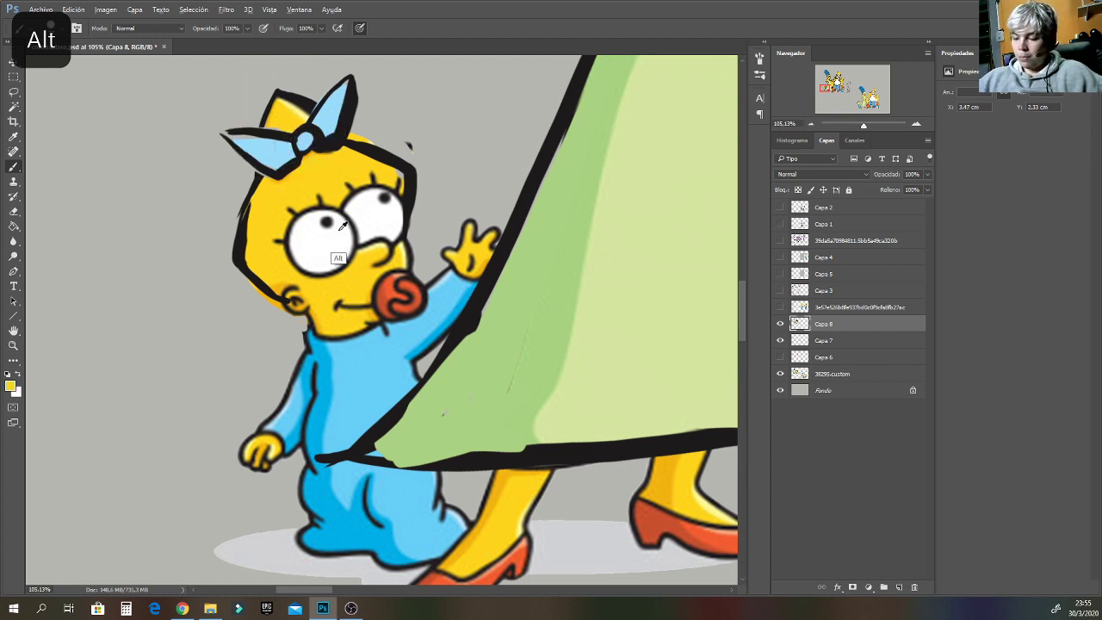
# Reshape Maggie's eyes into angry, angular white forms with black outlines and elongated pupils, and add black strand lines to her tuft.
pyautogui.keyDown('alt'); pyautogui.click(340, 254); pyautogui.keyUp('alt')
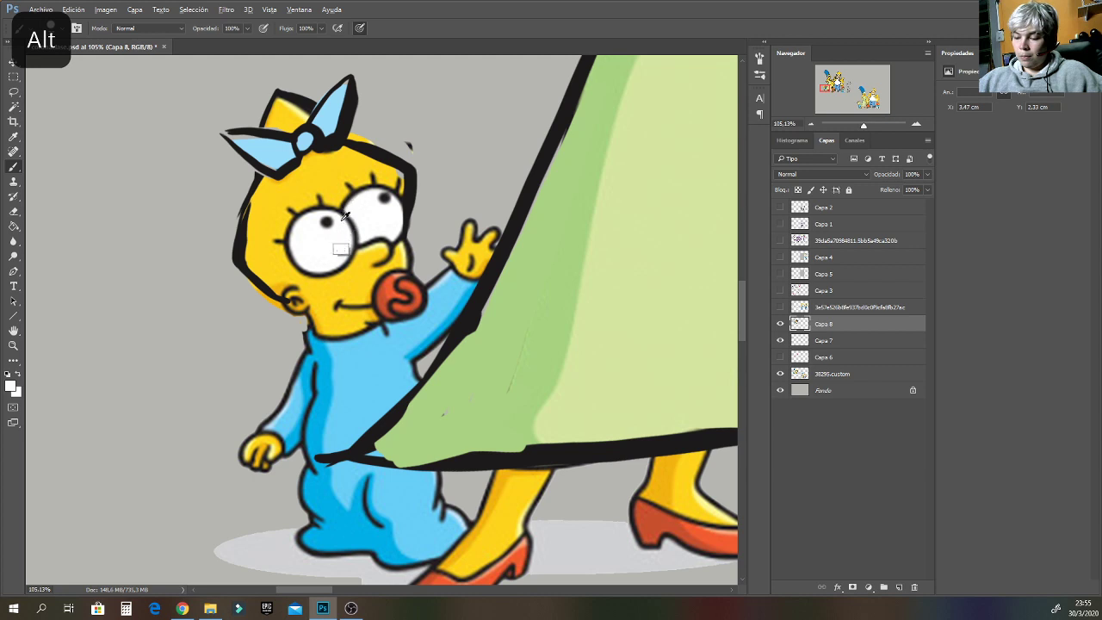
pyautogui.moveTo(341, 209)
pyautogui.mouseDown()
pyautogui.moveTo(269, 211)
pyautogui.moveTo(305, 268)
pyautogui.moveTo(280, 221)
pyautogui.moveTo(311, 223)
pyautogui.moveTo(299, 255)
pyautogui.moveTo(313, 273)
pyautogui.moveTo(341, 256)
pyautogui.mouseUp()
pyautogui.moveTo(349, 209)
pyautogui.mouseDown()
pyautogui.moveTo(390, 175)
pyautogui.moveTo(397, 228)
pyautogui.moveTo(391, 184)
pyautogui.moveTo(338, 182)
pyautogui.moveTo(352, 197)
pyautogui.moveTo(392, 166)
pyautogui.moveTo(401, 241)
pyautogui.moveTo(341, 216)
pyautogui.moveTo(270, 207)
pyautogui.moveTo(312, 280)
pyautogui.moveTo(370, 245)
pyautogui.mouseUp()
pyautogui.keyDown('alt'); pyautogui.click(399, 162); pyautogui.keyUp('alt')
pyautogui.keyDown('alt'); pyautogui.click(410, 196); pyautogui.keyUp('alt')
pyautogui.moveTo(302, 129); pyautogui.dragTo(289, 110)
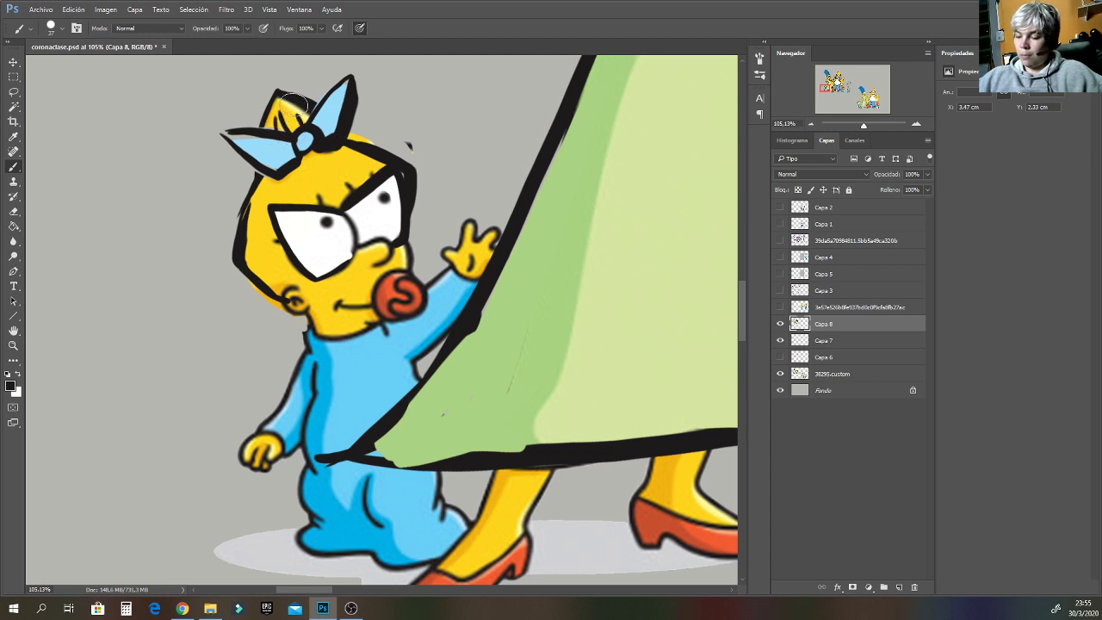
pyautogui.moveTo(327, 222); pyautogui.dragTo(332, 235)
pyautogui.moveTo(381, 200); pyautogui.dragTo(384, 210)
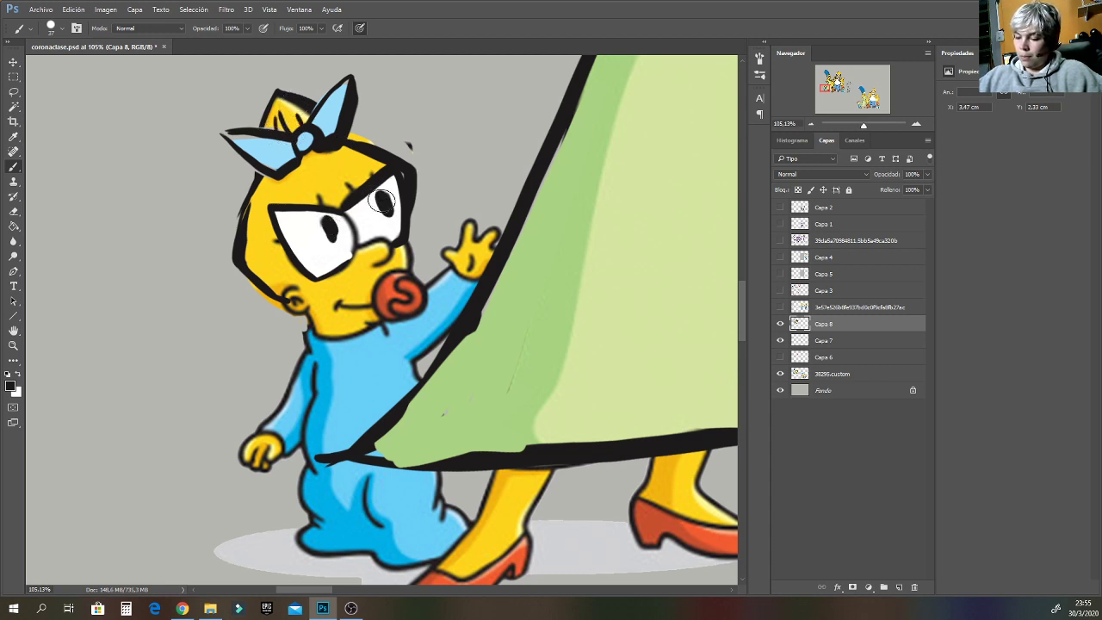
# Turn Maggie's round nose into a yellow pointed nose with black angular lines.
pyautogui.keyDown('alt'); pyautogui.click(395, 249); pyautogui.keyUp('alt')
pyautogui.moveTo(396, 249)
pyautogui.mouseDown()
pyautogui.moveTo(380, 260)
pyautogui.moveTo(387, 236)
pyautogui.moveTo(385, 261)
pyautogui.moveTo(422, 267)
pyautogui.mouseUp()
pyautogui.keyDown('alt'); pyautogui.click(398, 272); pyautogui.keyUp('alt')
pyautogui.keyDown('alt'); pyautogui.click(402, 261); pyautogui.keyUp('alt')
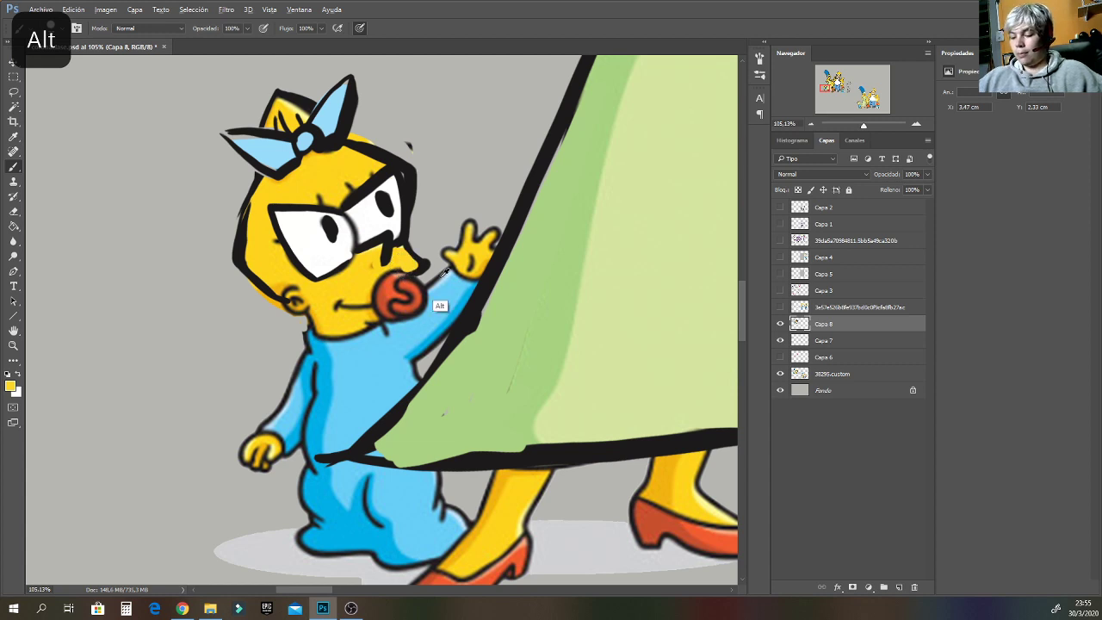
# Redraw Maggie's mouth as a sharp smirk and her ear as a pointed shape in thick black lines.
pyautogui.keyDown('alt'); pyautogui.click(404, 235); pyautogui.keyUp('alt')
pyautogui.moveTo(373, 298)
pyautogui.mouseDown()
pyautogui.moveTo(318, 301)
pyautogui.moveTo(343, 309)
pyautogui.moveTo(276, 295)
pyautogui.moveTo(297, 306)
pyautogui.moveTo(290, 285)
pyautogui.moveTo(262, 294)
pyautogui.moveTo(302, 313)
pyautogui.moveTo(288, 310)
pyautogui.mouseUp()
pyautogui.hotkey('ctrl', 'z')
pyautogui.keyDown('alt'); pyautogui.click(313, 321); pyautogui.keyUp('alt')
pyautogui.keyDown('alt'); pyautogui.click(365, 188); pyautogui.keyUp('alt')
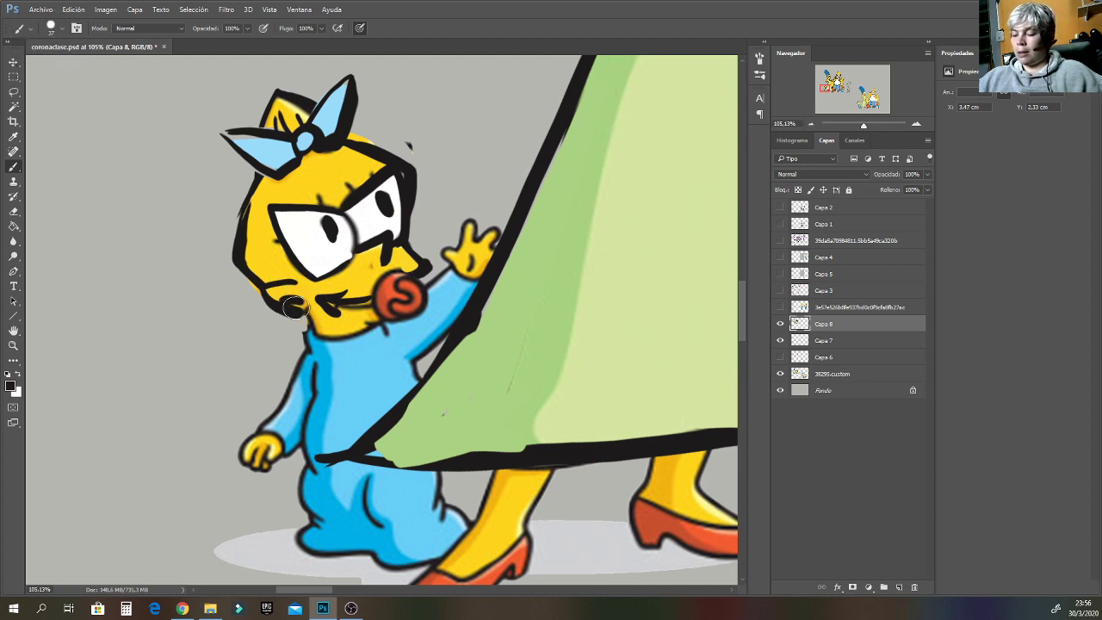
# Sharpen the fingers of Maggie's raised hand into yellow points, outline them in black, and thicken the lashes beside her eye.
pyautogui.keyDown('alt'); pyautogui.click(451, 255); pyautogui.keyUp('alt')
pyautogui.moveTo(453, 255)
pyautogui.mouseDown()
pyautogui.moveTo(433, 246)
pyautogui.moveTo(462, 250)
pyautogui.moveTo(471, 212)
pyautogui.moveTo(477, 246)
pyautogui.moveTo(497, 225)
pyautogui.mouseUp()
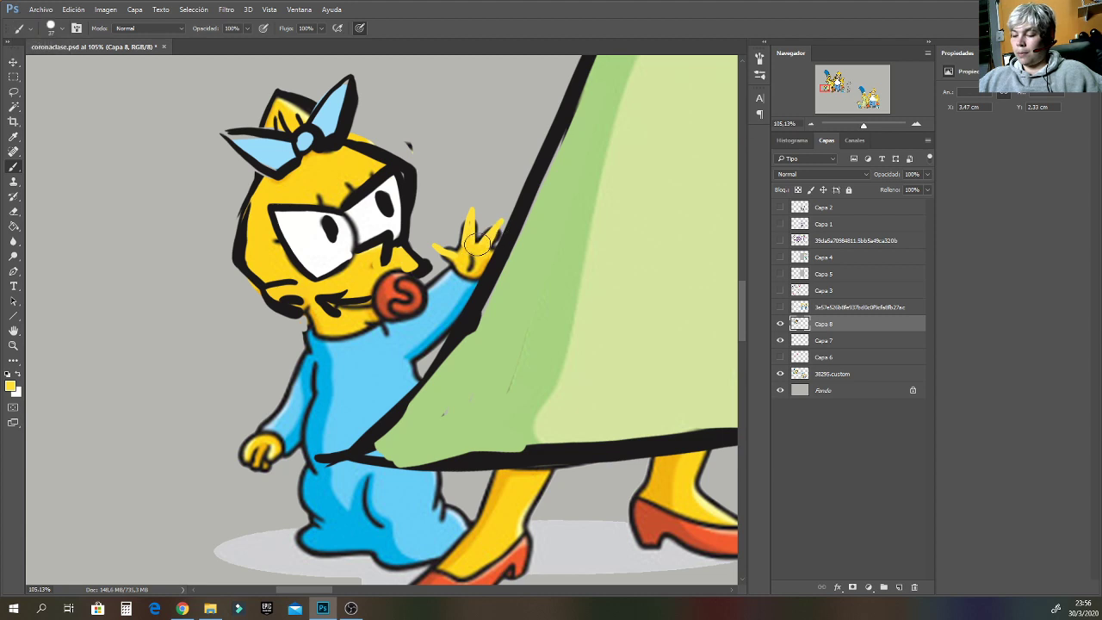
pyautogui.keyDown('alt'); pyautogui.click(414, 307); pyautogui.keyUp('alt')
pyautogui.moveTo(437, 259)
pyautogui.mouseDown()
pyautogui.moveTo(473, 203)
pyautogui.moveTo(474, 237)
pyautogui.moveTo(504, 215)
pyautogui.moveTo(495, 244)
pyautogui.mouseUp()
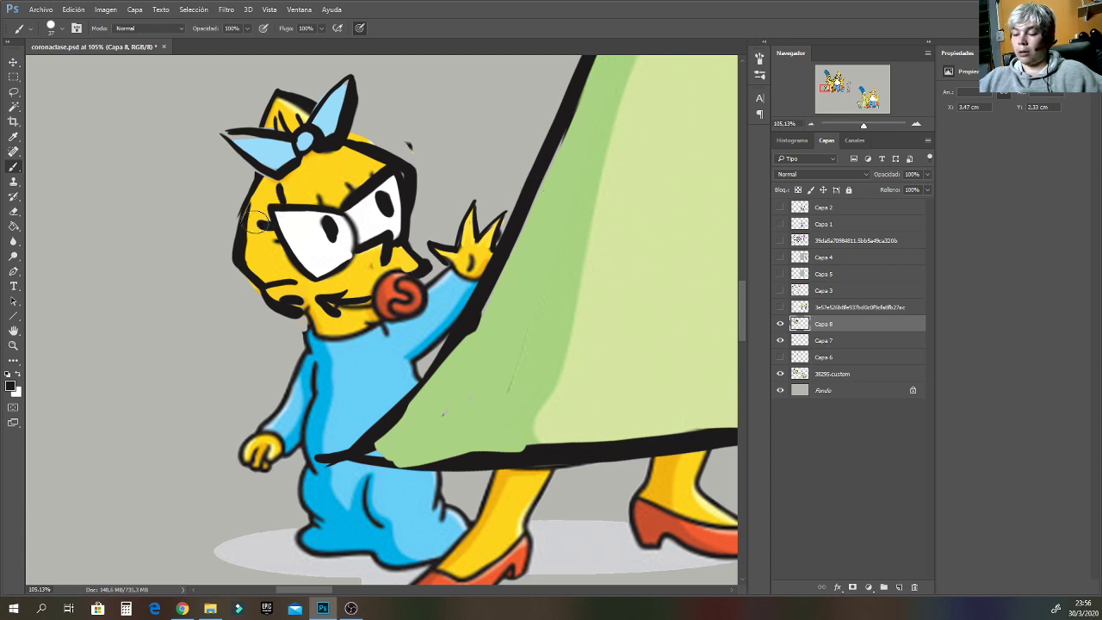
# Extend Maggie's chin into a yellow point outlined in thick black, and paint a pointed blue collar with a black outline beside it.
pyautogui.keyDown('alt'); pyautogui.click(332, 329); pyautogui.keyUp('alt')
pyautogui.moveTo(317, 336)
pyautogui.mouseDown()
pyautogui.moveTo(351, 366)
pyautogui.moveTo(375, 325)
pyautogui.moveTo(353, 350)
pyautogui.moveTo(337, 331)
pyautogui.moveTo(305, 337)
pyautogui.mouseUp()
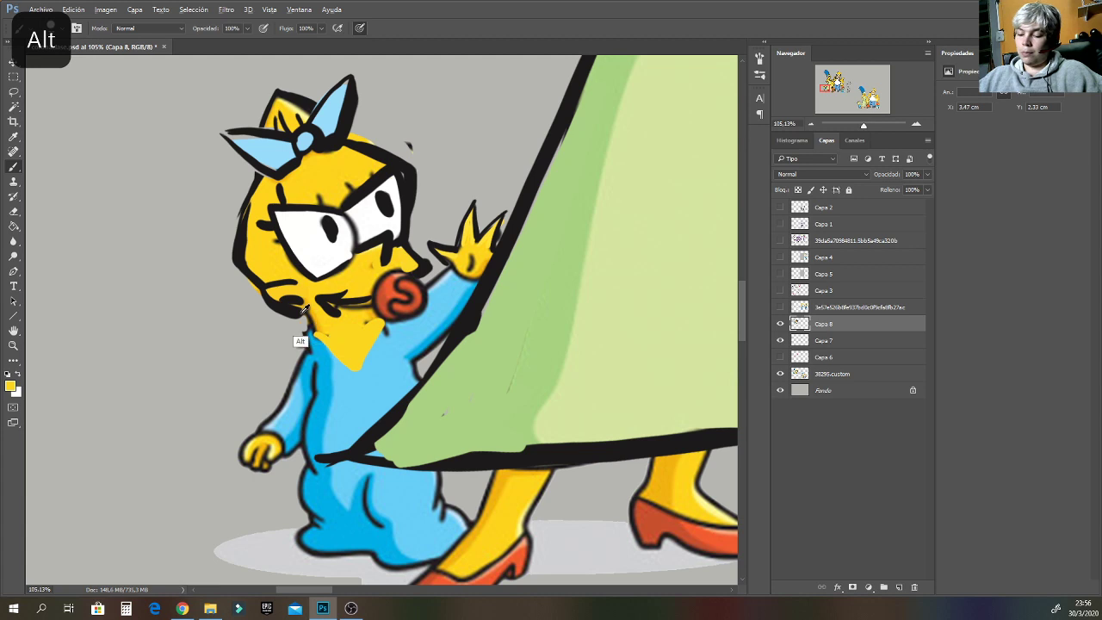
pyautogui.keyDown('alt'); pyautogui.click(296, 317); pyautogui.keyUp('alt')
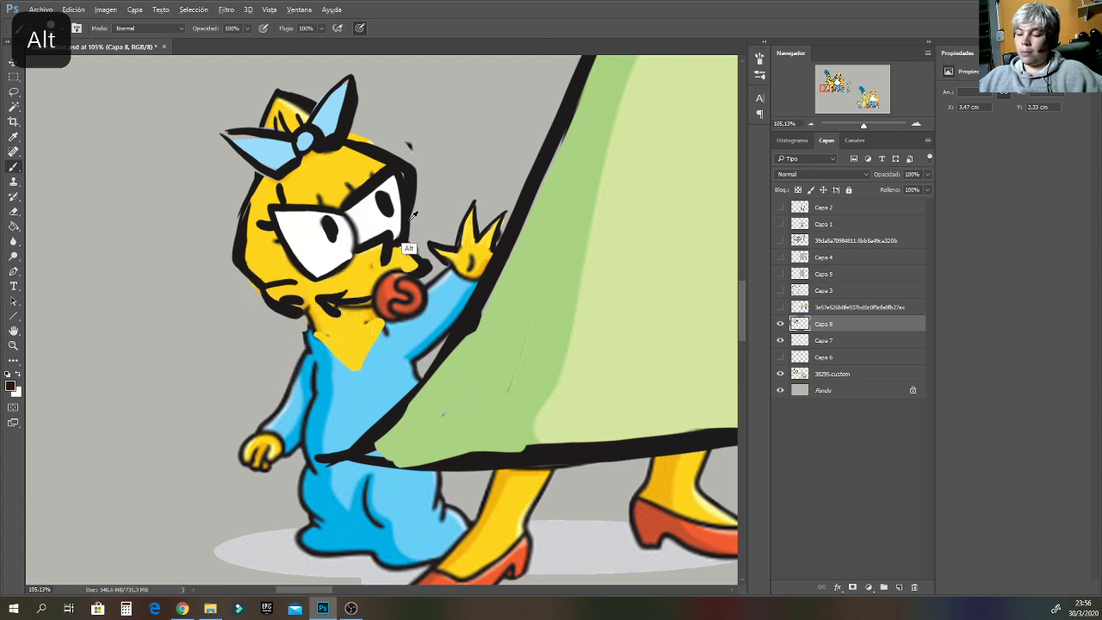
pyautogui.moveTo(320, 334)
pyautogui.mouseDown()
pyautogui.moveTo(355, 369)
pyautogui.moveTo(386, 322)
pyautogui.moveTo(298, 335)
pyautogui.moveTo(309, 329)
pyautogui.moveTo(302, 343)
pyautogui.moveTo(308, 315)
pyautogui.moveTo(269, 338)
pyautogui.moveTo(336, 356)
pyautogui.mouseUp()
pyautogui.hotkey('ctrl', 'z')
pyautogui.keyDown('alt'); pyautogui.click(322, 369); pyautogui.keyUp('alt')
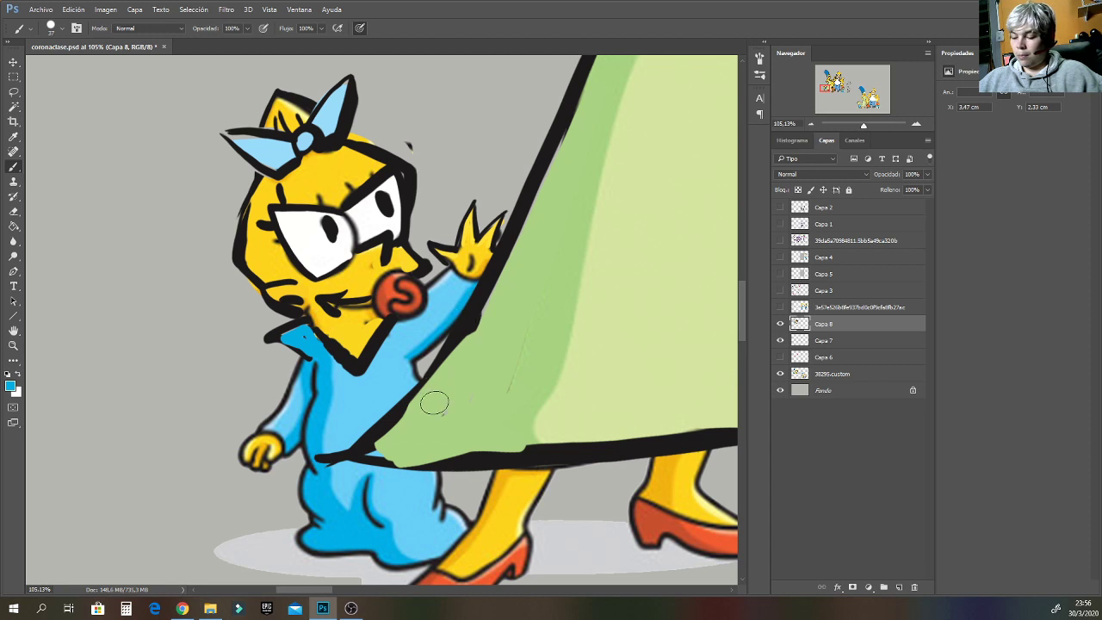
# Redraw the outline of Maggie's raised sleeve in thick black.
pyautogui.keyDown('alt'); pyautogui.click(436, 268); pyautogui.keyUp('alt')
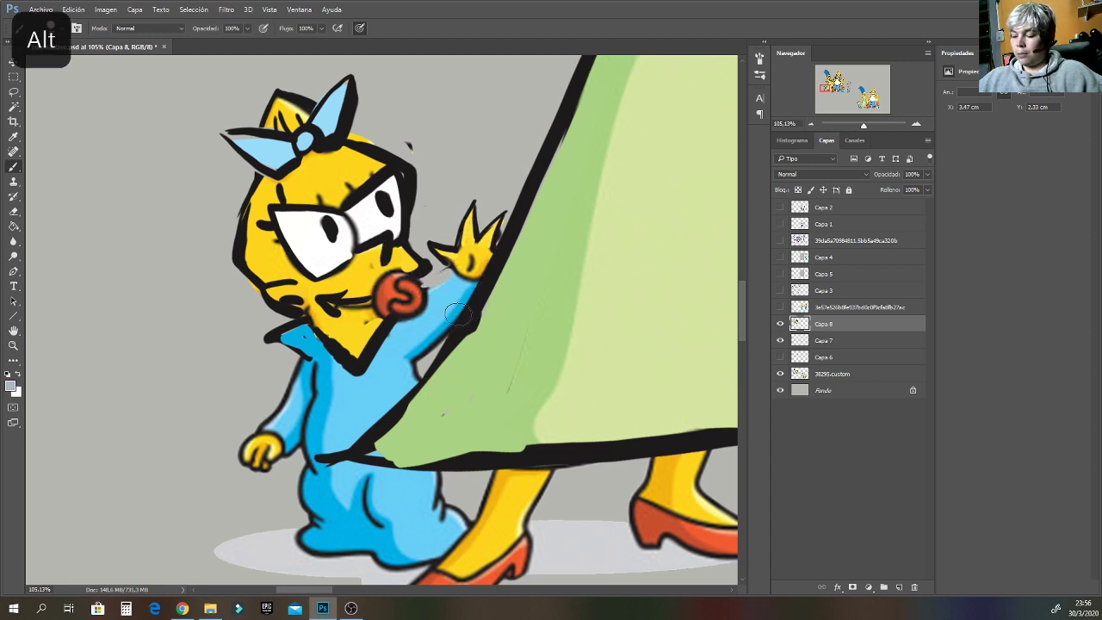
pyautogui.keyDown('alt'); pyautogui.click(475, 309); pyautogui.keyUp('alt')
pyautogui.moveTo(416, 361)
pyautogui.mouseDown()
pyautogui.moveTo(471, 282)
pyautogui.moveTo(416, 293)
pyautogui.moveTo(457, 275)
pyautogui.mouseUp()
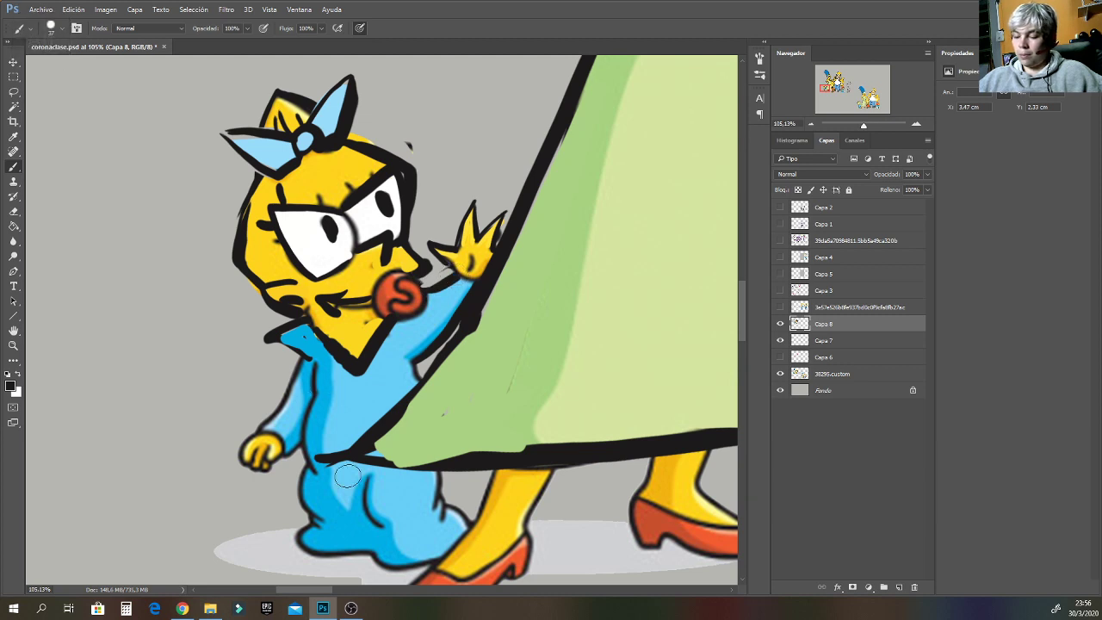
# Repaint Maggie's lower body as a flared gown with a dark blue shadow side and a light blue area, edging its hem in black.
pyautogui.keyDown('alt'); pyautogui.click(319, 386); pyautogui.keyUp('alt')
pyautogui.moveTo(318, 370)
pyautogui.mouseDown()
pyautogui.moveTo(274, 535)
pyautogui.moveTo(346, 536)
pyautogui.moveTo(335, 539)
pyautogui.moveTo(301, 486)
pyautogui.moveTo(307, 529)
pyautogui.moveTo(317, 362)
pyautogui.moveTo(272, 547)
pyautogui.moveTo(346, 551)
pyautogui.mouseUp()
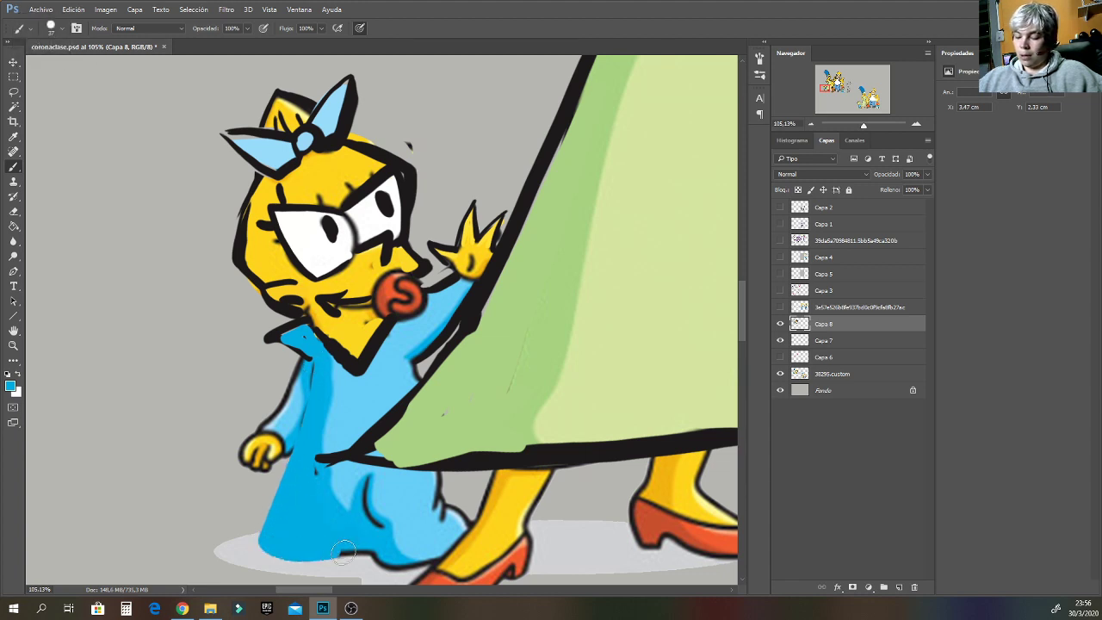
pyautogui.keyDown('alt'); pyautogui.click(360, 479); pyautogui.keyUp('alt')
pyautogui.moveTo(361, 479)
pyautogui.mouseDown()
pyautogui.moveTo(401, 543)
pyautogui.moveTo(357, 516)
pyautogui.moveTo(336, 478)
pyautogui.mouseUp()
pyautogui.scroll(-5, 372, 463)
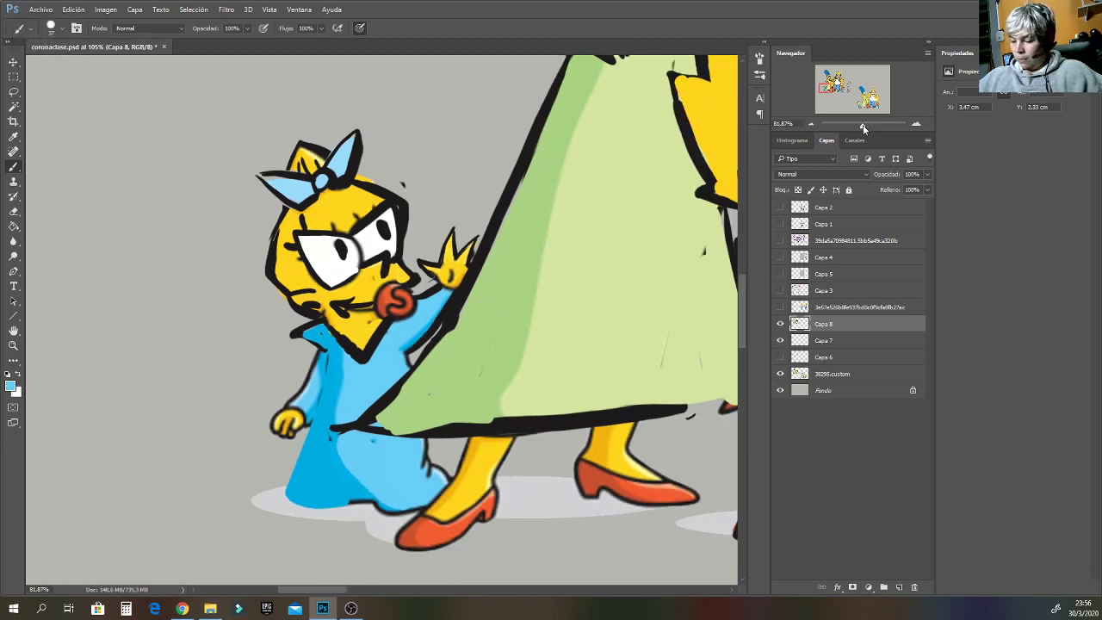
pyautogui.keyDown('alt'); pyautogui.click(343, 473); pyautogui.keyUp('alt')
pyautogui.moveTo(312, 486); pyautogui.dragTo(398, 485)
# Outline Maggie's gown in black and paint the end of its train as a curved blue point behind Marge's leg.
pyautogui.keyDown('alt'); pyautogui.click(342, 355); pyautogui.keyUp('alt')
pyautogui.moveTo(342, 355)
pyautogui.mouseDown()
pyautogui.moveTo(283, 480)
pyautogui.moveTo(322, 496)
pyautogui.moveTo(413, 496)
pyautogui.moveTo(446, 453)
pyautogui.moveTo(435, 460)
pyautogui.moveTo(424, 442)
pyautogui.moveTo(511, 453)
pyautogui.moveTo(541, 446)
pyautogui.mouseUp()
pyautogui.hotkey('ctrl', 'z')
pyautogui.moveTo(482, 472)
pyautogui.mouseDown()
pyautogui.moveTo(514, 466)
pyautogui.moveTo(522, 436)
pyautogui.moveTo(541, 432)
pyautogui.moveTo(531, 485)
pyautogui.moveTo(490, 491)
pyautogui.moveTo(490, 481)
pyautogui.moveTo(526, 475)
pyautogui.moveTo(531, 435)
pyautogui.mouseUp()
pyautogui.keyDown('alt'); pyautogui.click(396, 487); pyautogui.keyUp('alt')
pyautogui.keyDown('alt'); pyautogui.click(426, 467); pyautogui.keyUp('alt')
pyautogui.moveTo(495, 476)
pyautogui.mouseDown()
pyautogui.moveTo(512, 472)
pyautogui.moveTo(527, 437)
pyautogui.mouseUp()
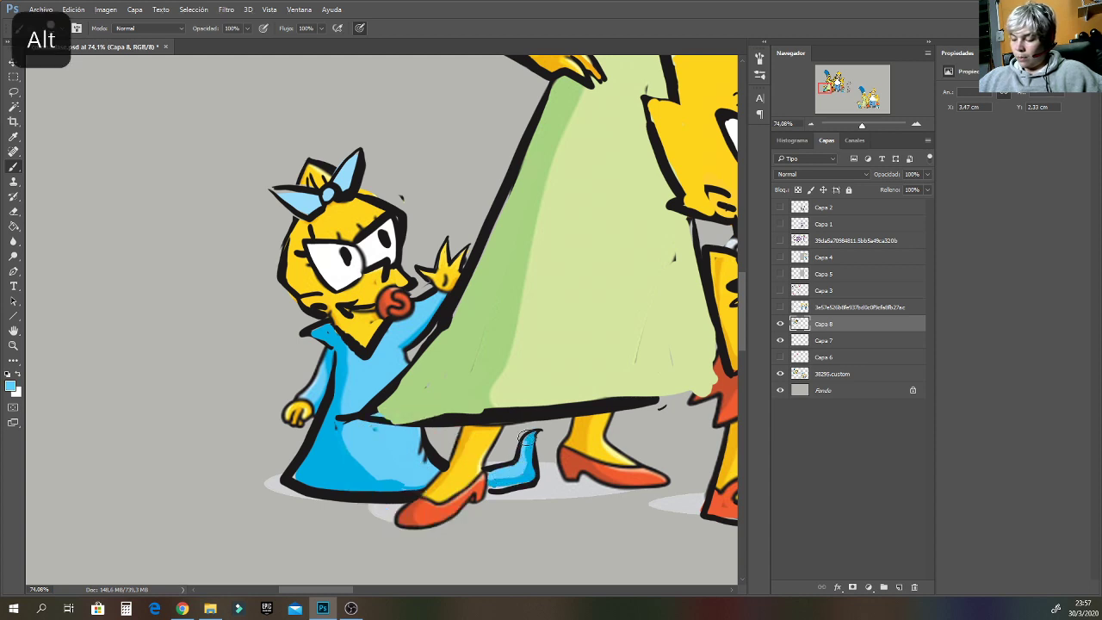
# Sharpen Maggie's collar tip in black, outline her lowered arm, and turn the fingers of that hand into yellow points.
pyautogui.keyDown('alt'); pyautogui.click(323, 324); pyautogui.keyUp('alt')
pyautogui.moveTo(324, 324)
pyautogui.mouseDown()
pyautogui.moveTo(290, 341)
pyautogui.moveTo(321, 341)
pyautogui.moveTo(340, 377)
pyautogui.moveTo(324, 349)
pyautogui.moveTo(309, 399)
pyautogui.moveTo(319, 351)
pyautogui.moveTo(279, 404)
pyautogui.mouseUp()
pyautogui.keyDown('alt'); pyautogui.click(293, 394); pyautogui.keyUp('alt')
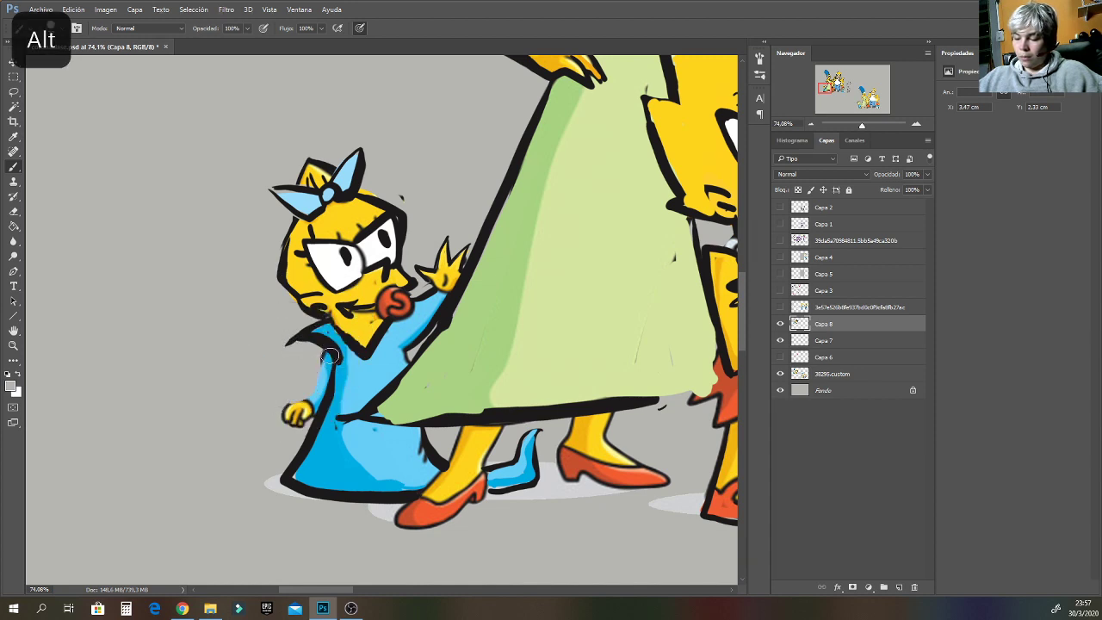
pyautogui.keyDown('alt'); pyautogui.click(329, 348); pyautogui.keyUp('alt')
pyautogui.moveTo(320, 351)
pyautogui.mouseDown()
pyautogui.moveTo(312, 393)
pyautogui.moveTo(284, 432)
pyautogui.moveTo(296, 436)
pyautogui.moveTo(289, 415)
pyautogui.moveTo(300, 418)
pyautogui.mouseUp()
pyautogui.keyDown('alt'); pyautogui.click(295, 415); pyautogui.keyUp('alt')
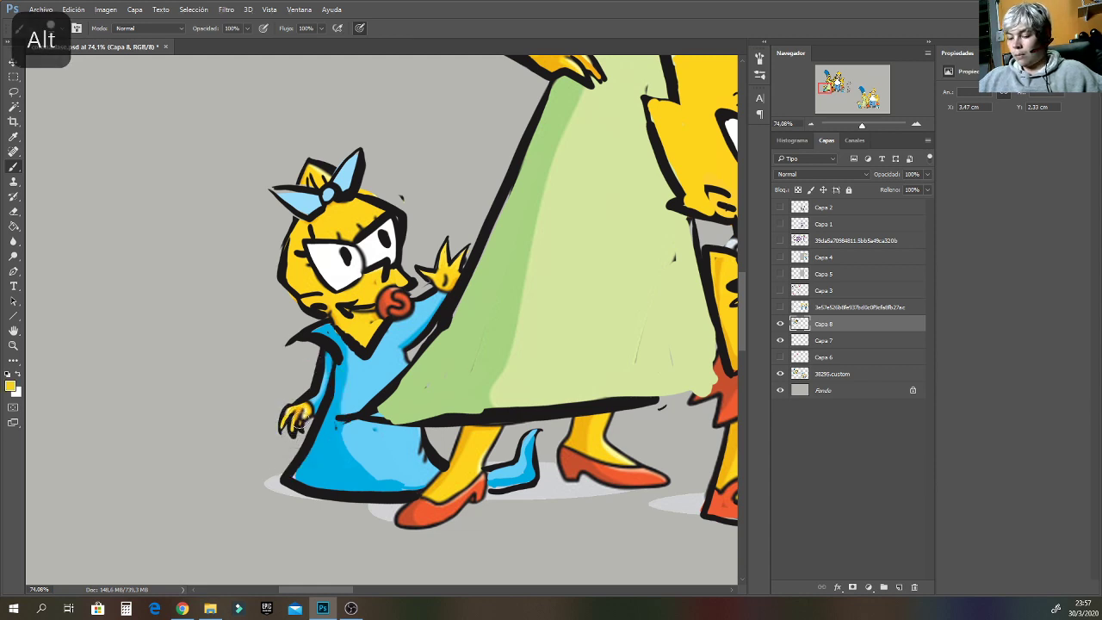
# Thicken the black outline beneath Maggie's eye and touch up her face with sampled black and yellow.
pyautogui.keyDown('alt'); pyautogui.click(362, 289); pyautogui.keyUp('alt')
pyautogui.keyDown('alt'); pyautogui.click(319, 315); pyautogui.keyUp('alt')
pyautogui.moveTo(311, 269)
pyautogui.mouseDown()
pyautogui.moveTo(326, 285)
pyautogui.moveTo(368, 276)
pyautogui.moveTo(354, 281)
pyautogui.mouseUp()
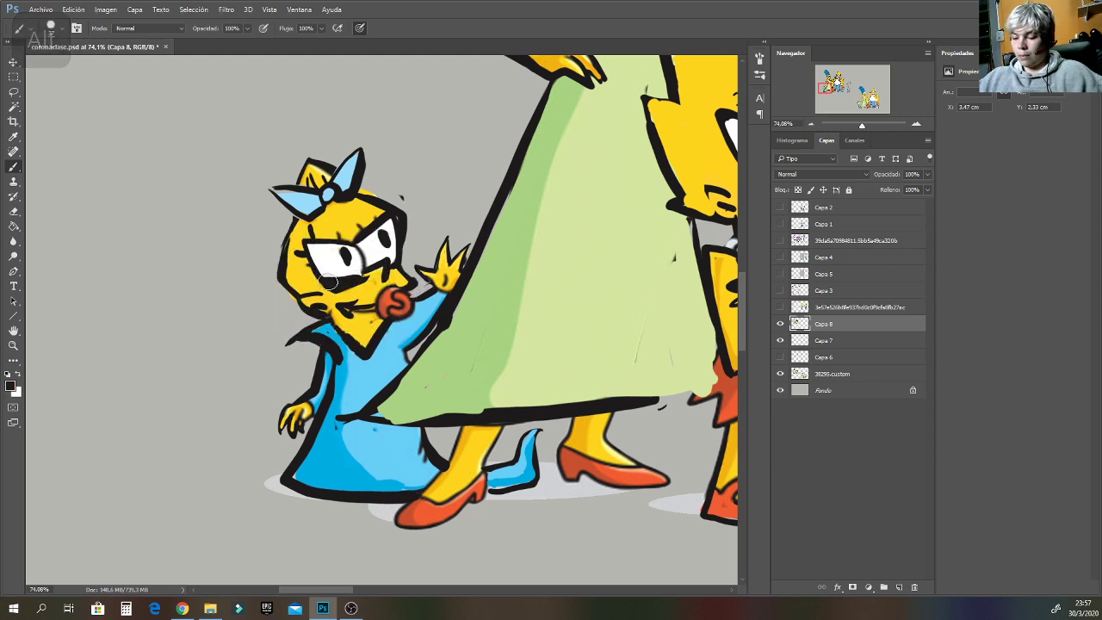
pyautogui.moveTo(354, 242)
pyautogui.mouseDown()
pyautogui.moveTo(384, 259)
pyautogui.moveTo(382, 278)
pyautogui.moveTo(398, 266)
pyautogui.moveTo(318, 312)
pyautogui.mouseUp()
pyautogui.keyDown('alt'); pyautogui.click(367, 311); pyautogui.keyUp('alt')
pyautogui.keyDown('alt'); pyautogui.click(332, 317); pyautogui.keyUp('alt')
# Touch up the area between Lisa's hair and Homer's trousers with sampled colours, and add light yellow to Homer's forearm.
pyautogui.moveTo(862, 126); pyautogui.dragTo(858, 130)
pyautogui.moveTo(842, 89); pyautogui.dragTo(850, 84)
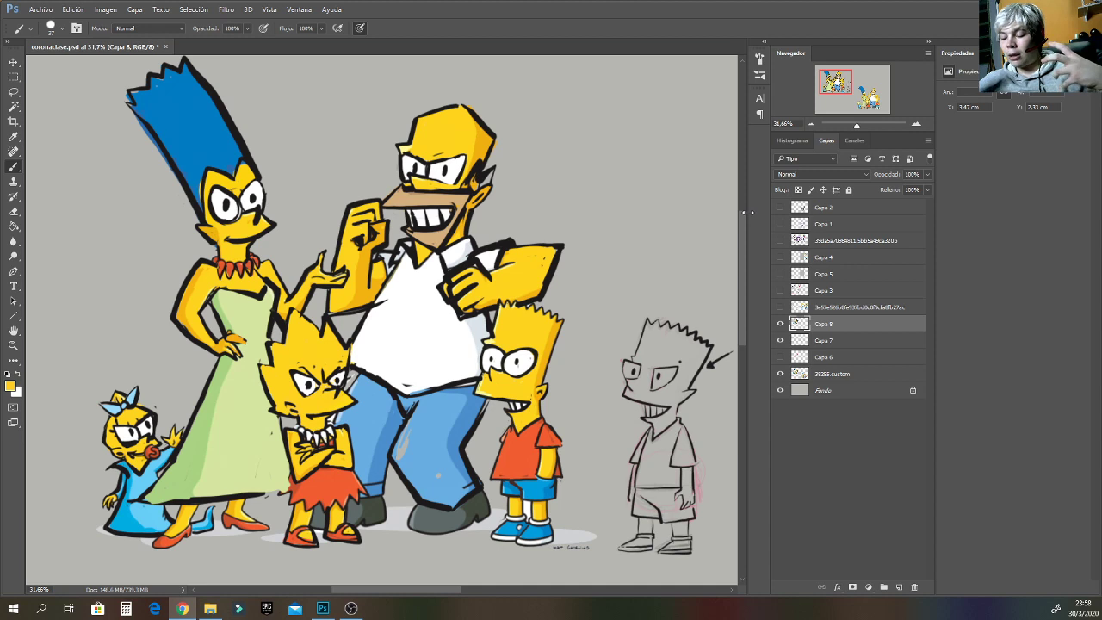
pyautogui.keyDown('alt'); pyautogui.click(352, 375); pyautogui.keyUp('alt')
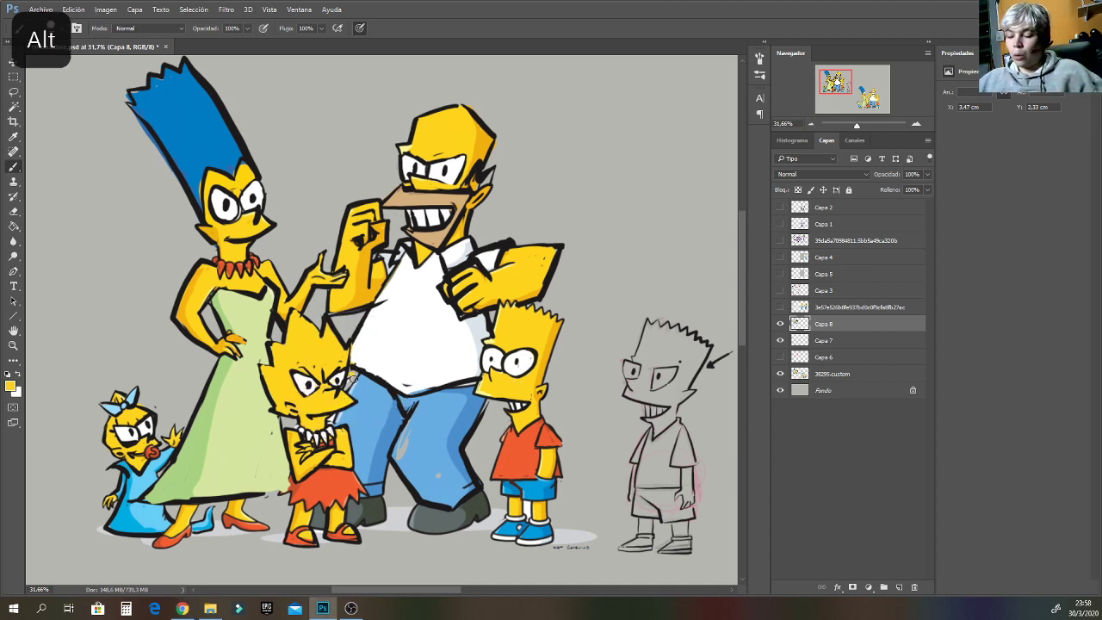
pyautogui.keyDown('alt'); pyautogui.click(350, 381); pyautogui.keyUp('alt')
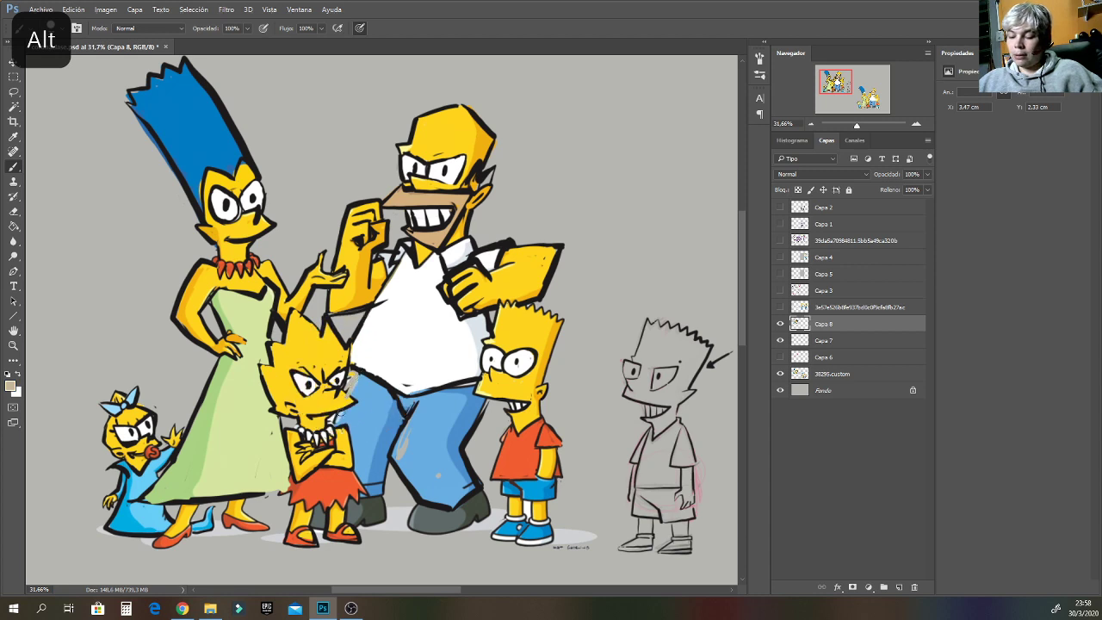
pyautogui.keyDown('alt'); pyautogui.click(371, 406); pyautogui.keyUp('alt')
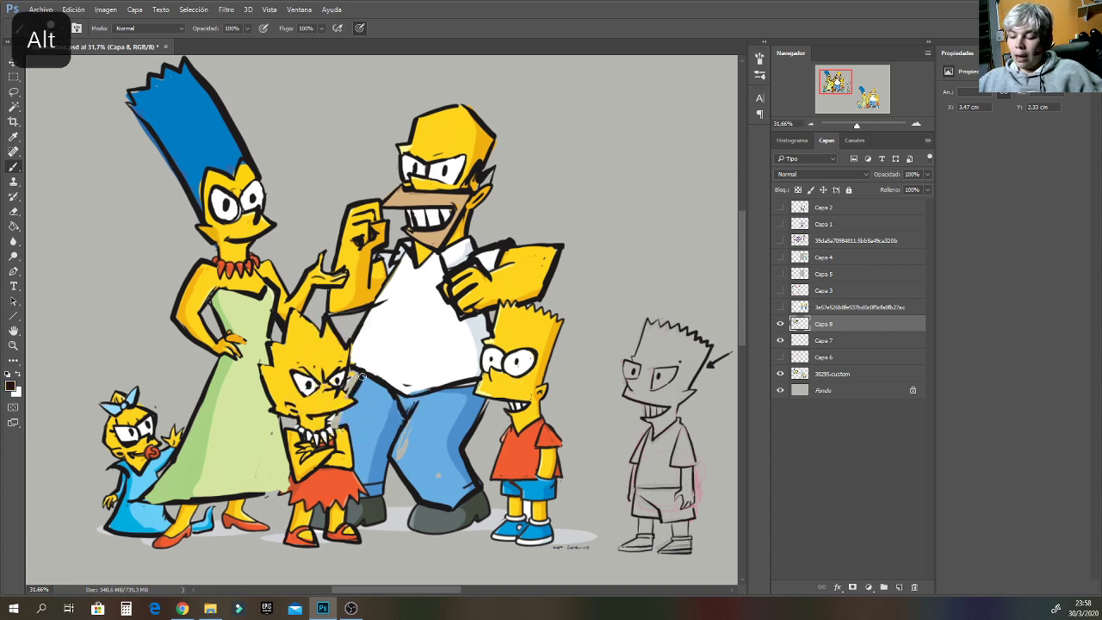
pyautogui.keyDown('alt'); pyautogui.click(336, 423); pyautogui.keyUp('alt')
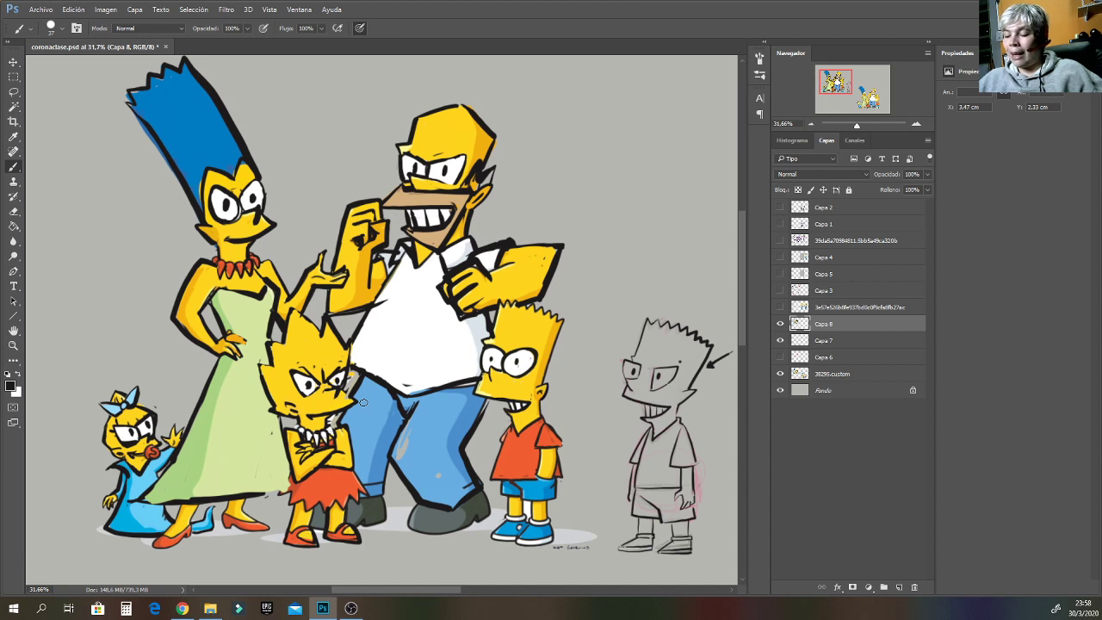
pyautogui.keyDown('alt'); pyautogui.click(389, 198); pyautogui.keyUp('alt')
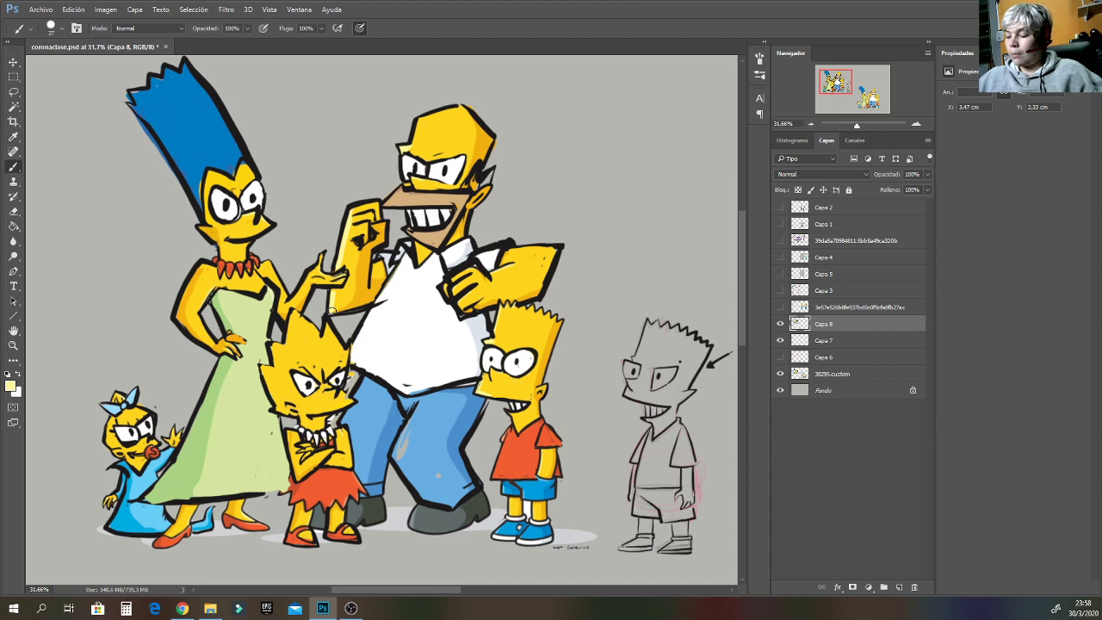
# Toggle the visibility of layers Capa 8 and Capa 7 to compare the angular repaint with the original characters.
pyautogui.click(781, 325)
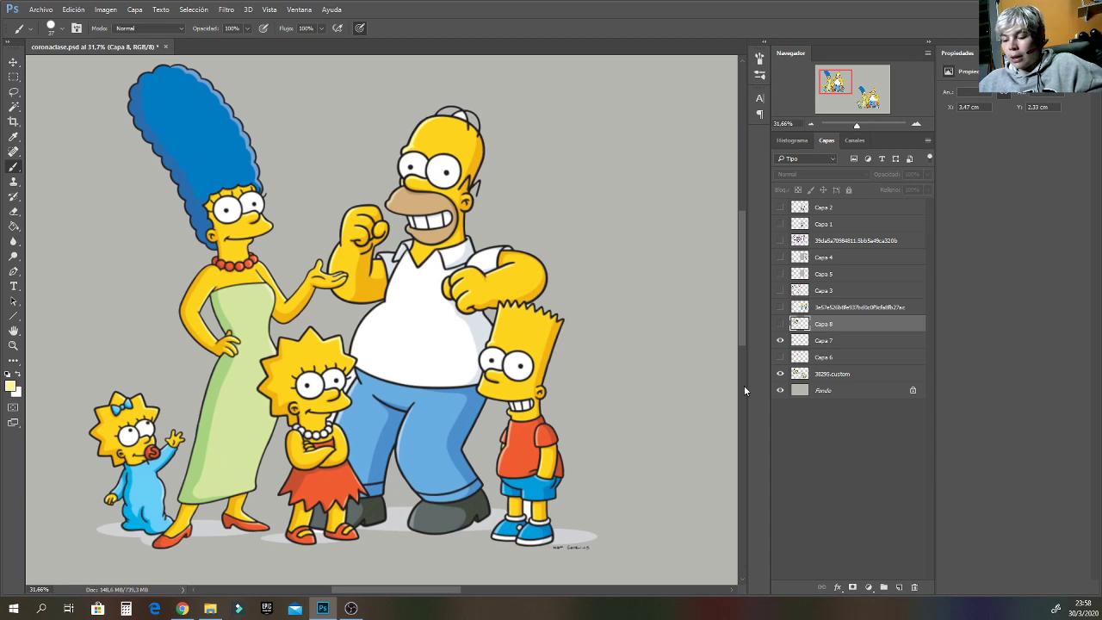
pyautogui.click(781, 342)
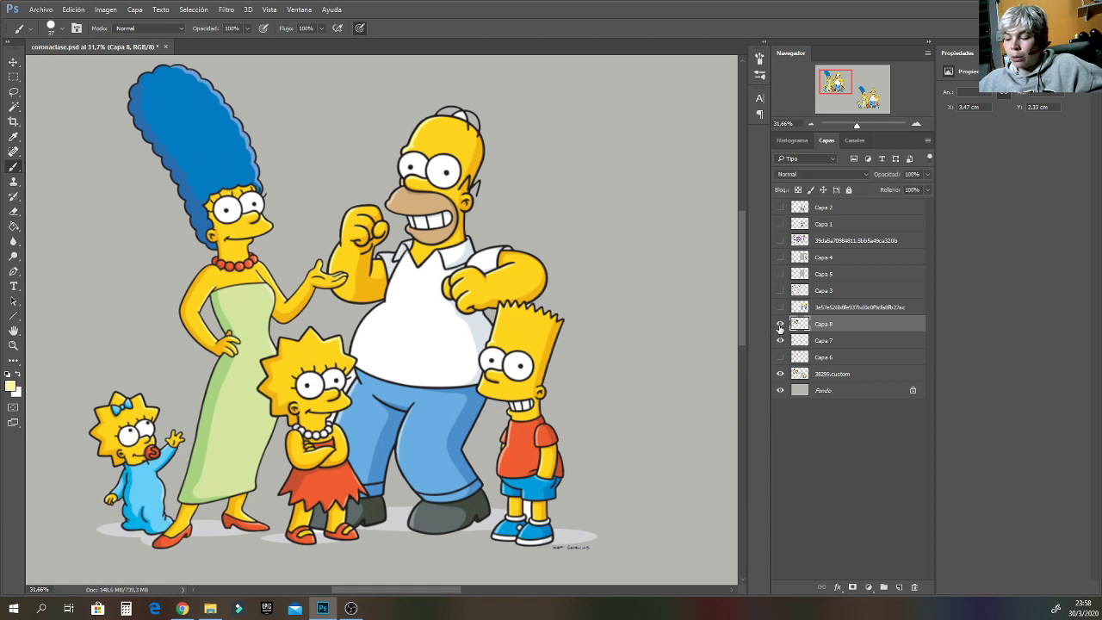
pyautogui.click(780, 326)
pyautogui.click(780, 326)
pyautogui.click(780, 325)
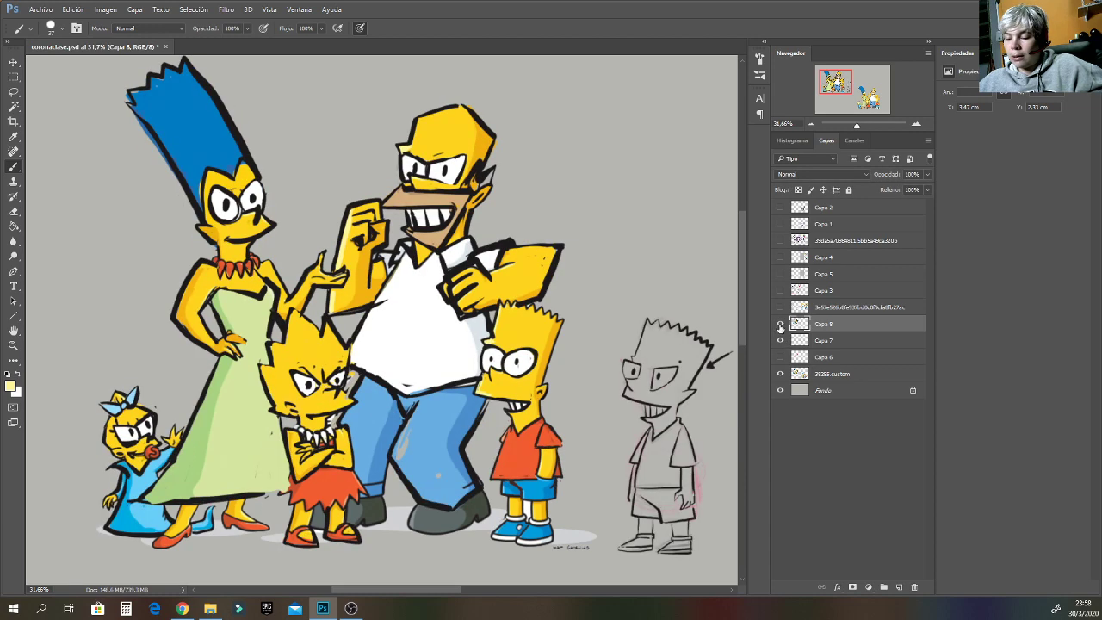
pyautogui.click(781, 326)
pyautogui.click(780, 325)
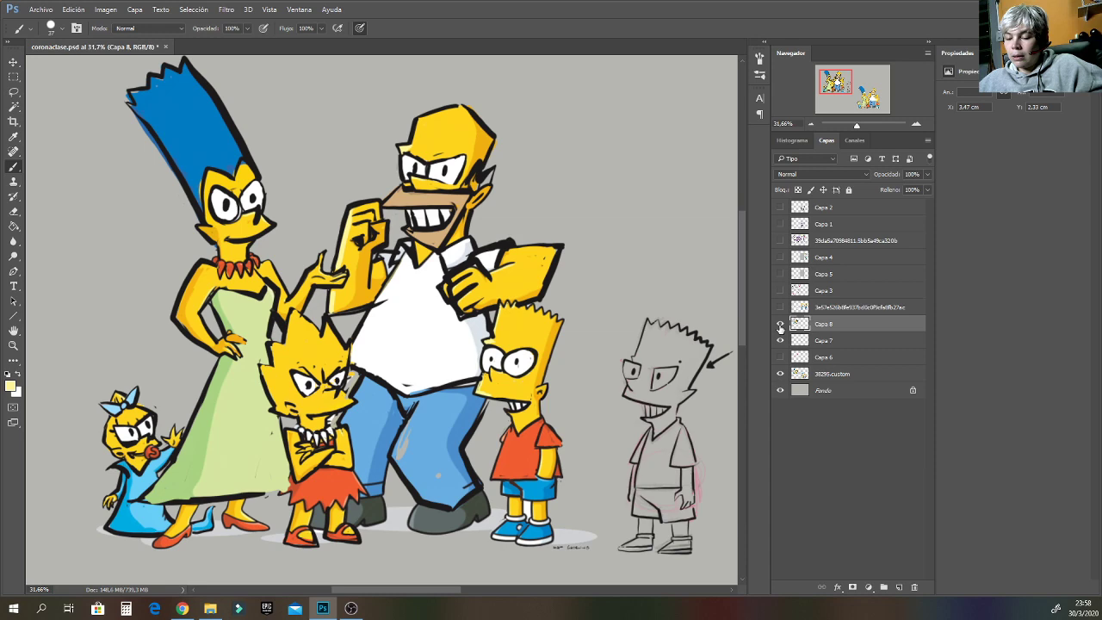
pyautogui.click(780, 326)
pyautogui.click(780, 326)
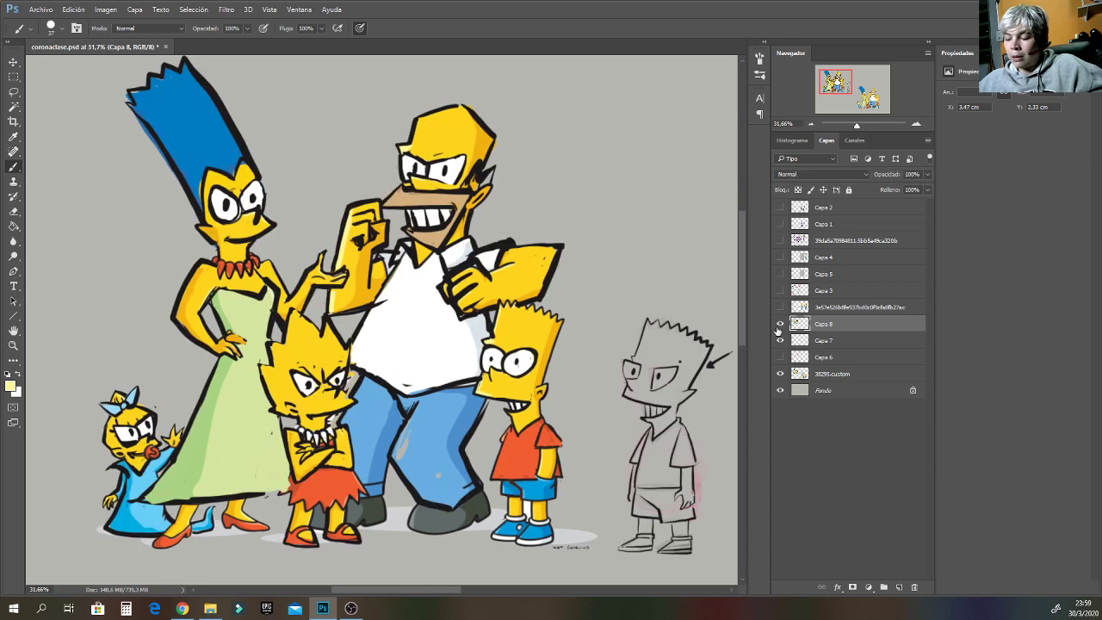
pyautogui.click(780, 327)
pyautogui.click(779, 325)
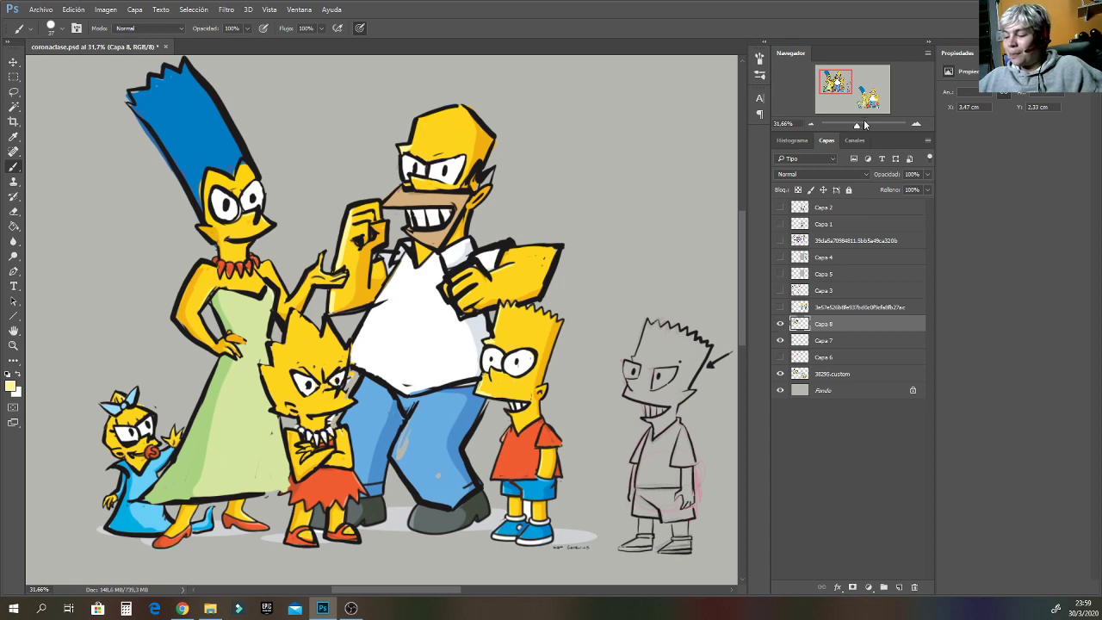
pyautogui.moveTo(859, 124); pyautogui.dragTo(863, 124)
pyautogui.moveTo(833, 79); pyautogui.dragTo(823, 86)
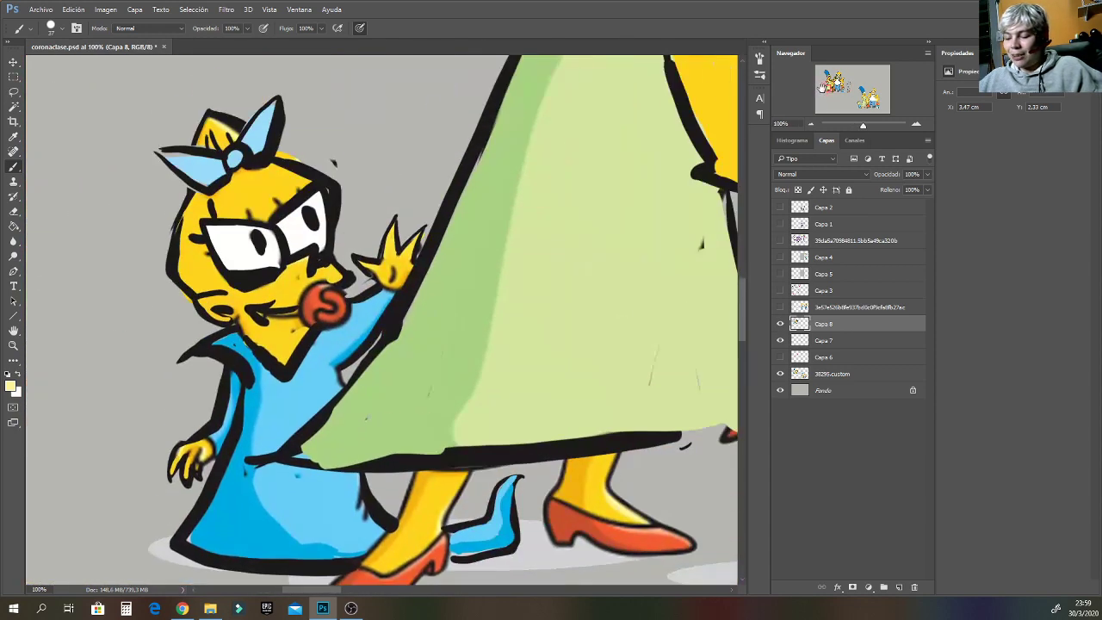
pyautogui.click(14, 211)
pyautogui.rightClick(340, 285)
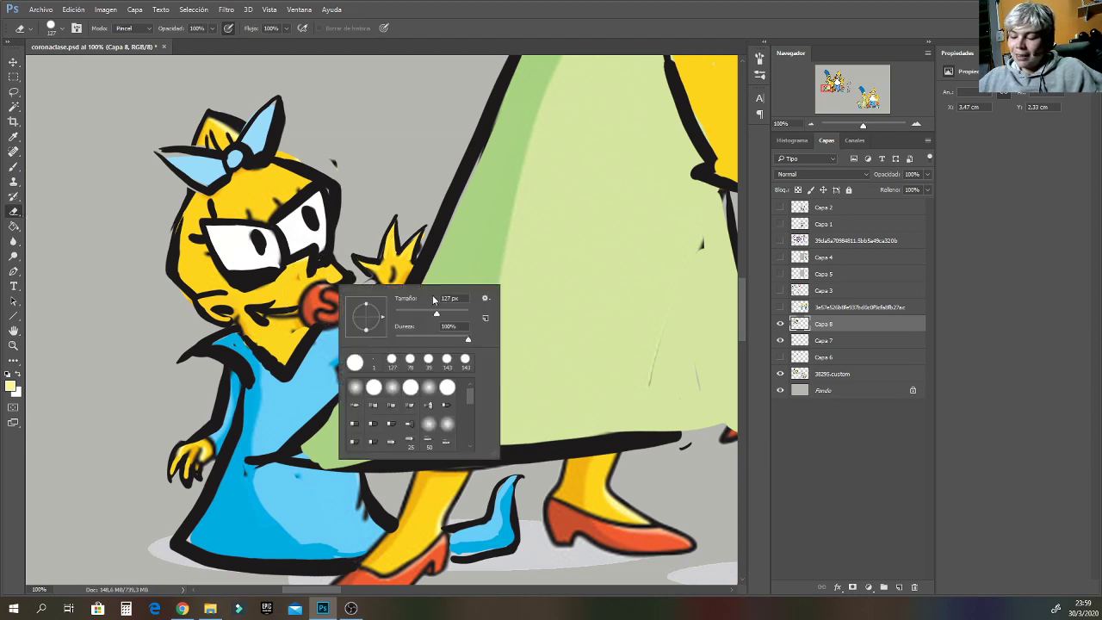
pyautogui.click(313, 288)
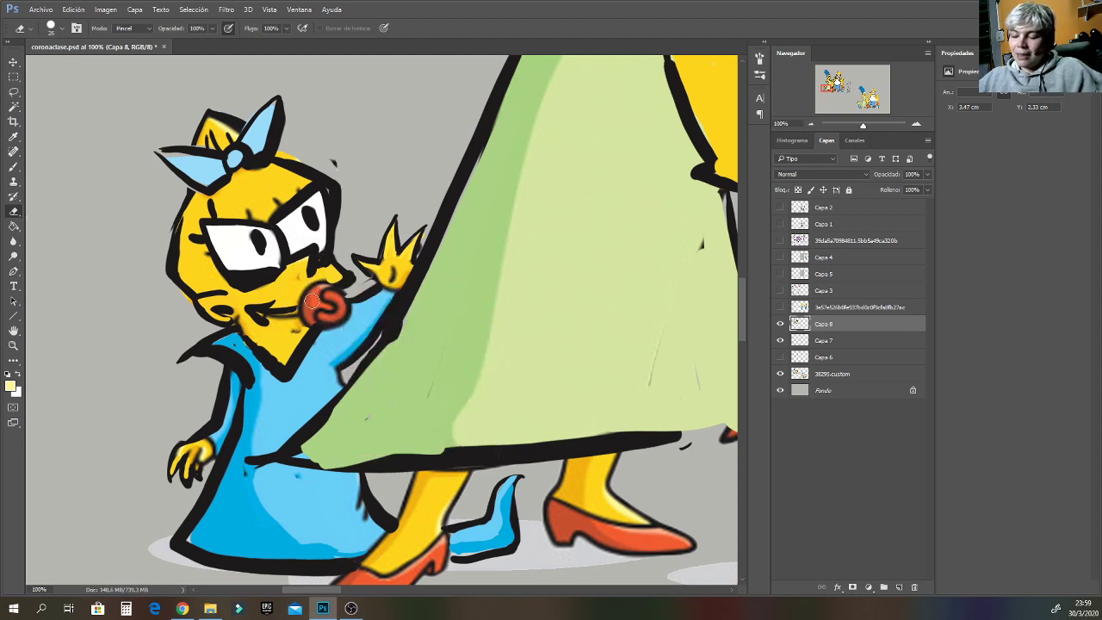
pyautogui.keyDown('alt'); pyautogui.click(313, 289); pyautogui.keyUp('alt')
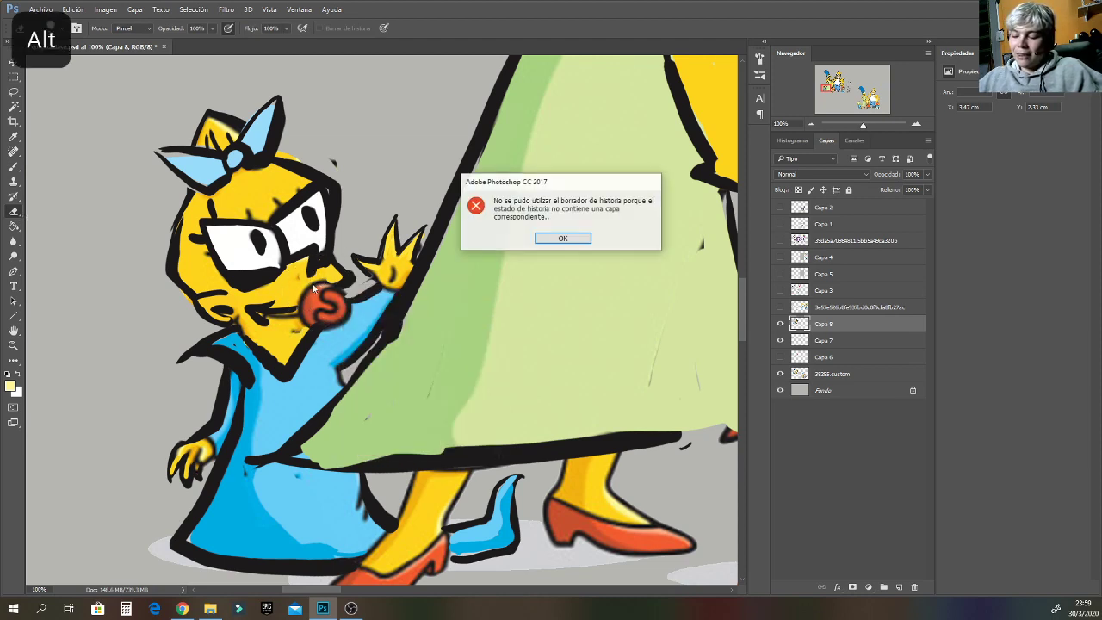
pyautogui.click(573, 239)
pyautogui.keyDown('alt'); pyautogui.click(300, 325); pyautogui.keyUp('alt')
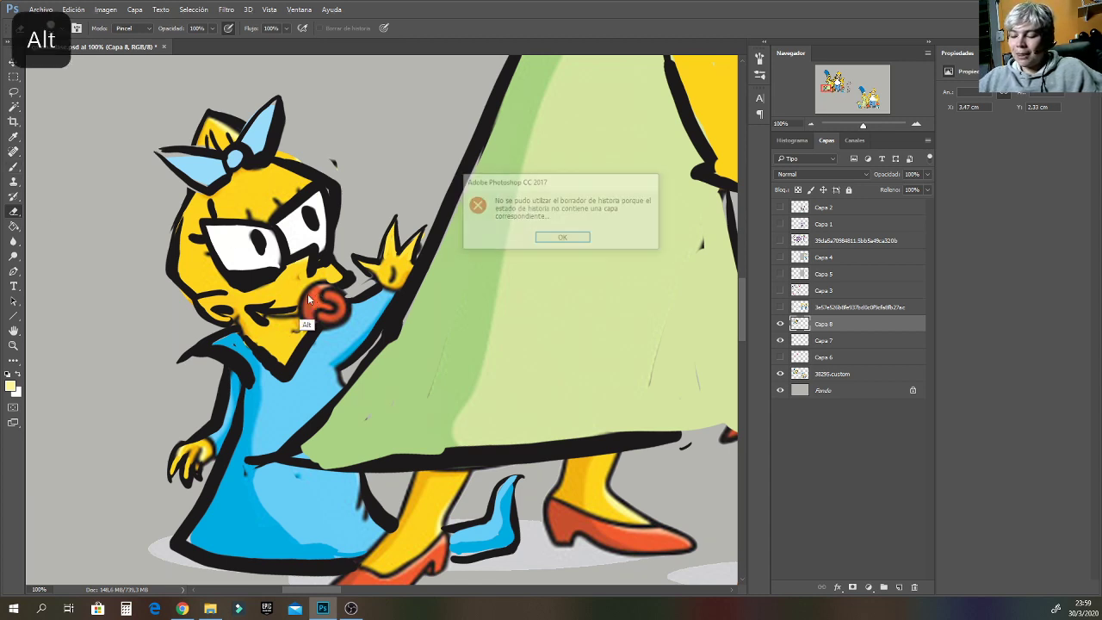
pyautogui.click(541, 238)
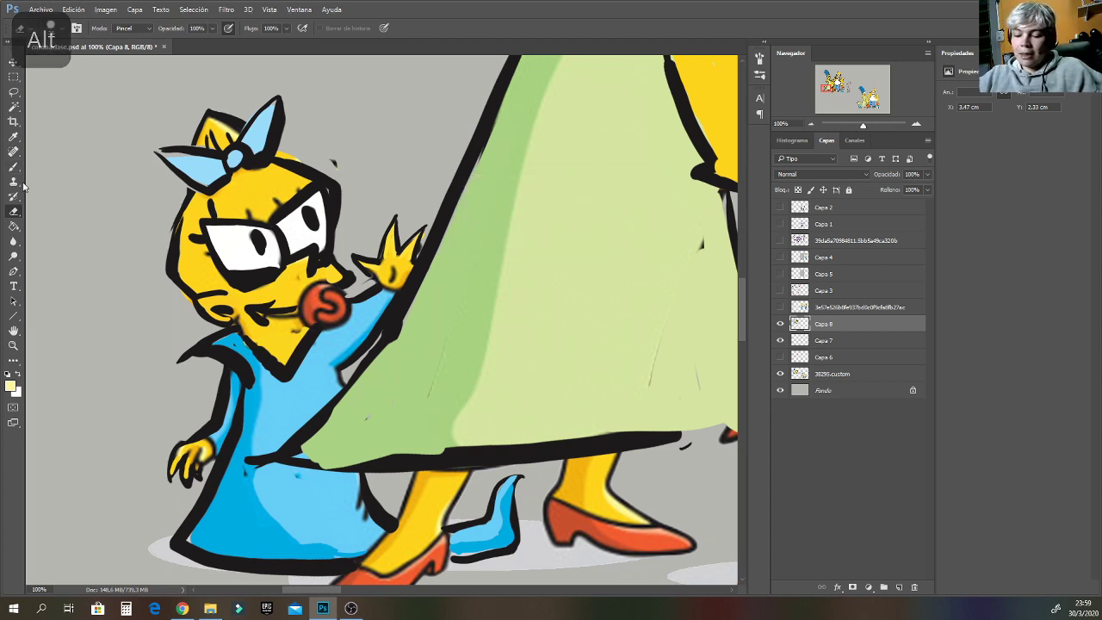
# Choose a dark green foreground colour and paint over Maggie's red pacifier with the Brush tool as an angular green shape.
pyautogui.click(21, 170)
pyautogui.click(11, 385)
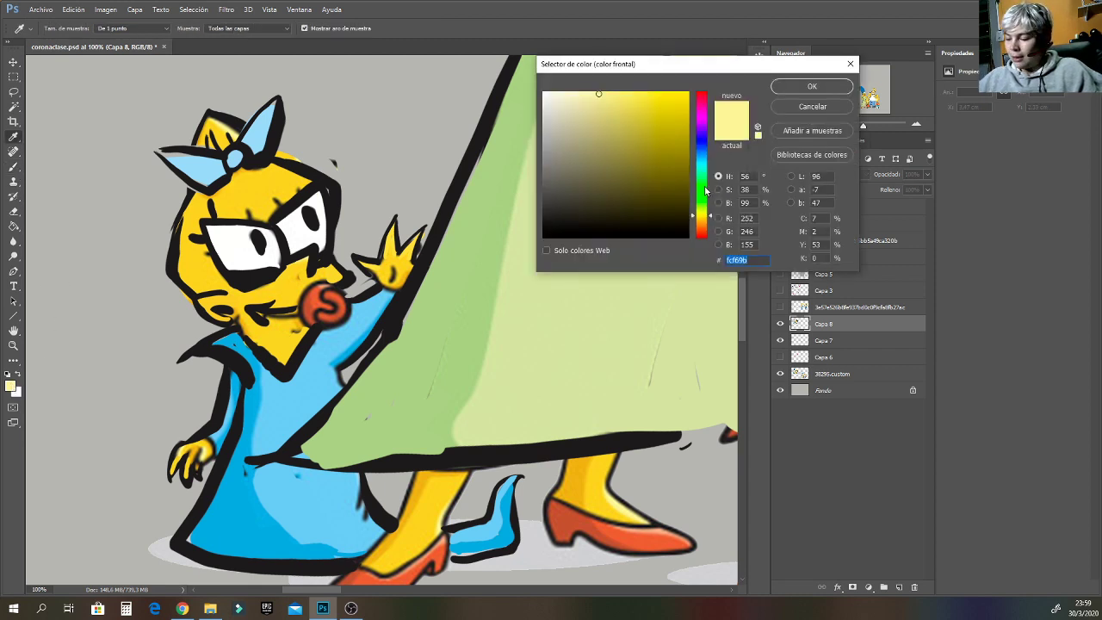
pyautogui.click(706, 184)
pyautogui.click(671, 142)
pyautogui.click(812, 86)
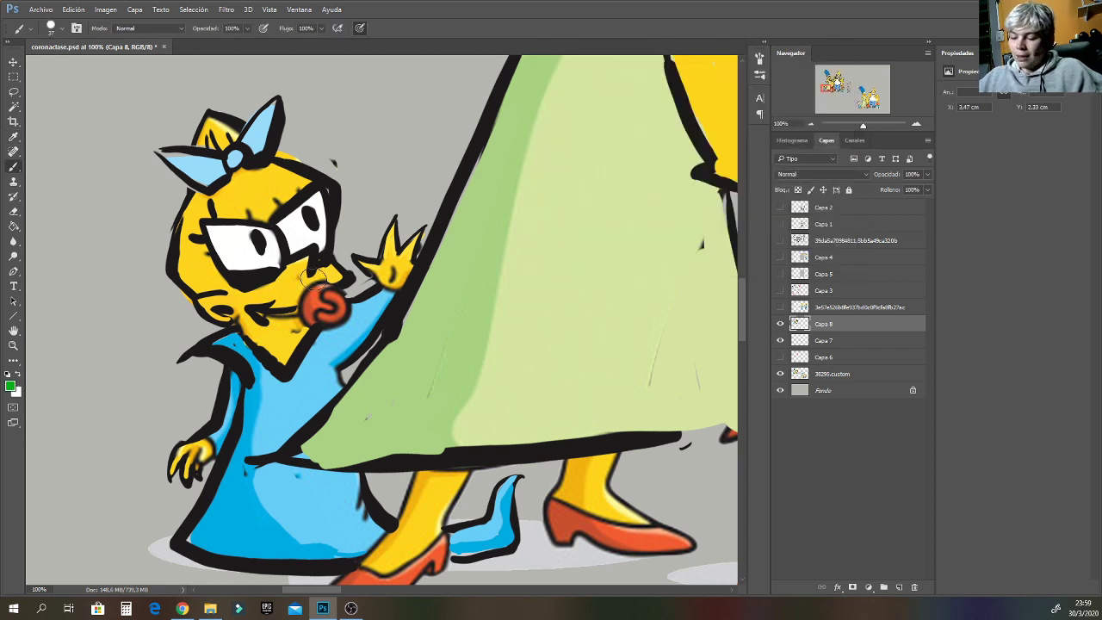
pyautogui.moveTo(320, 283)
pyautogui.mouseDown()
pyautogui.moveTo(295, 324)
pyautogui.moveTo(342, 307)
pyautogui.moveTo(314, 281)
pyautogui.moveTo(299, 319)
pyautogui.moveTo(320, 299)
pyautogui.mouseUp()
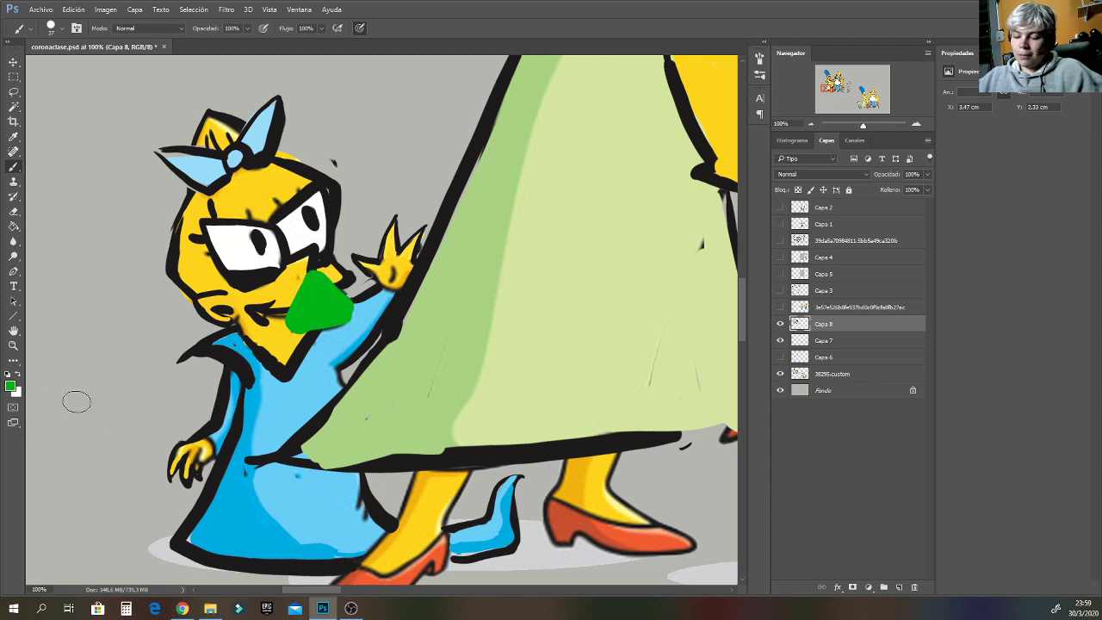
# Choose a brighter green and paint an angular highlight in the middle of Maggie's green pacifier.
pyautogui.click(12, 385)
pyautogui.moveTo(683, 149); pyautogui.dragTo(659, 112)
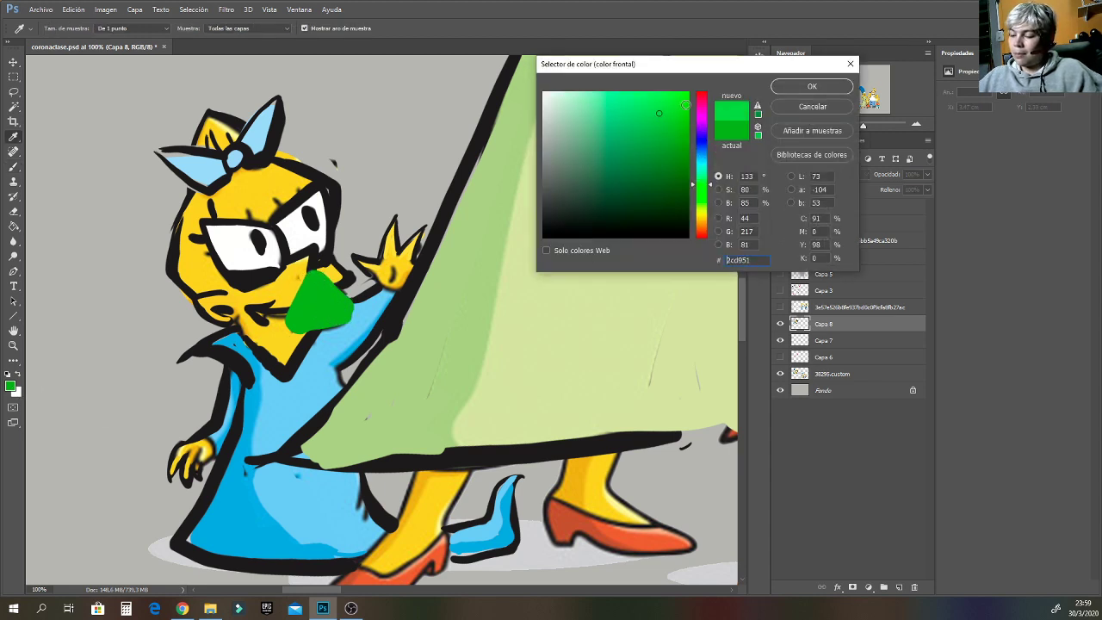
pyautogui.click(813, 86)
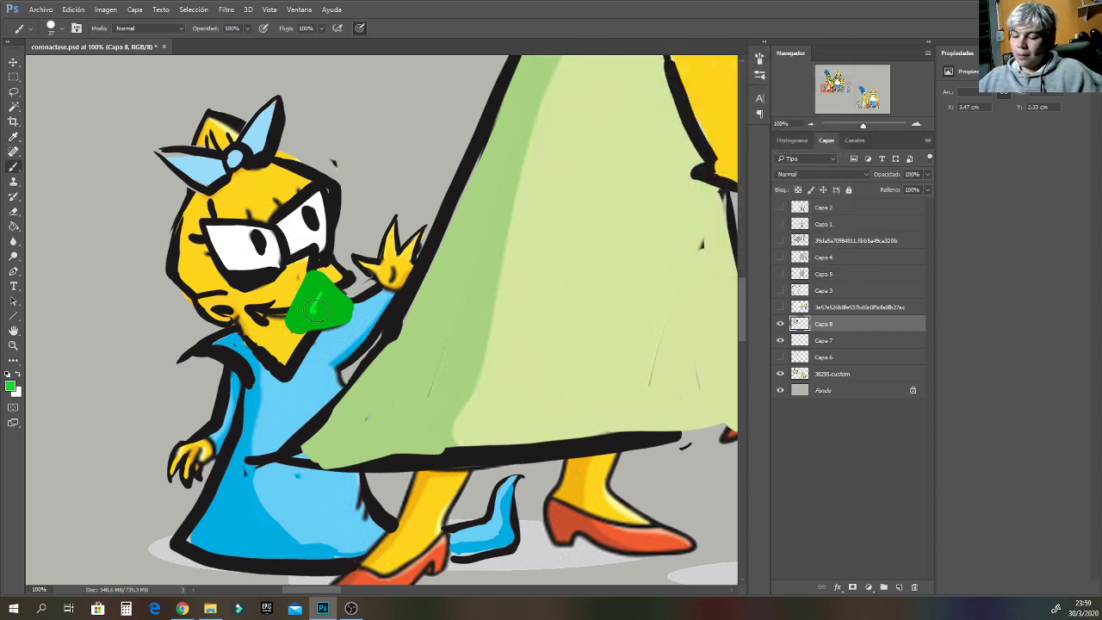
pyautogui.moveTo(326, 311); pyautogui.dragTo(331, 303)
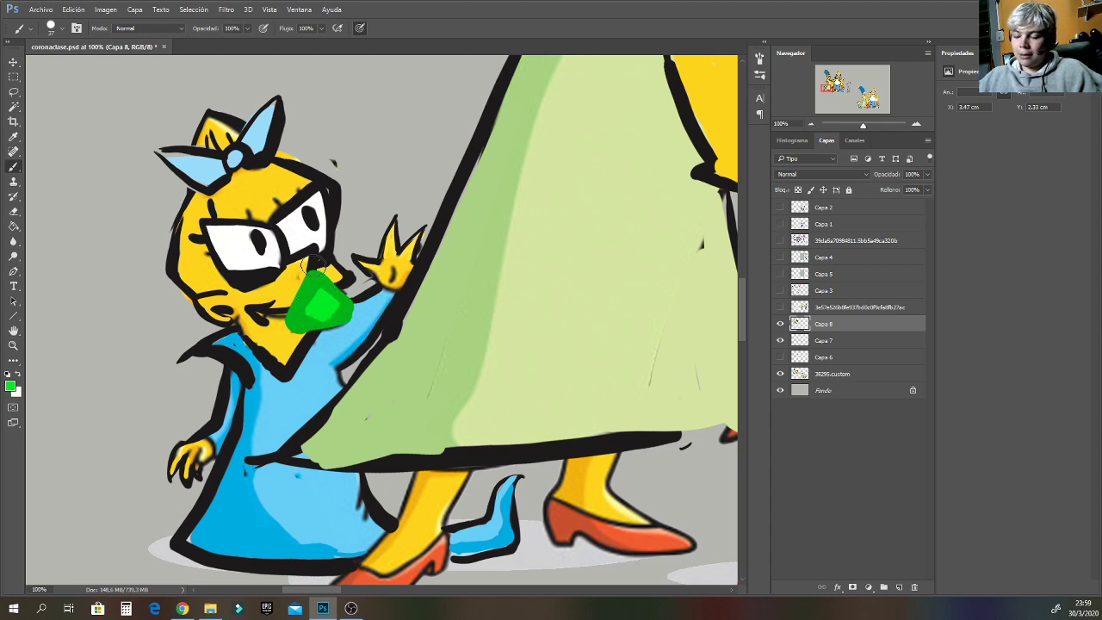
# Paint a white highlight in the centre of Maggie's green pacifier, then frame it and shade the pacifier in dark green #0e6120.
pyautogui.keyDown('alt'); pyautogui.click(315, 295); pyautogui.keyUp('alt')
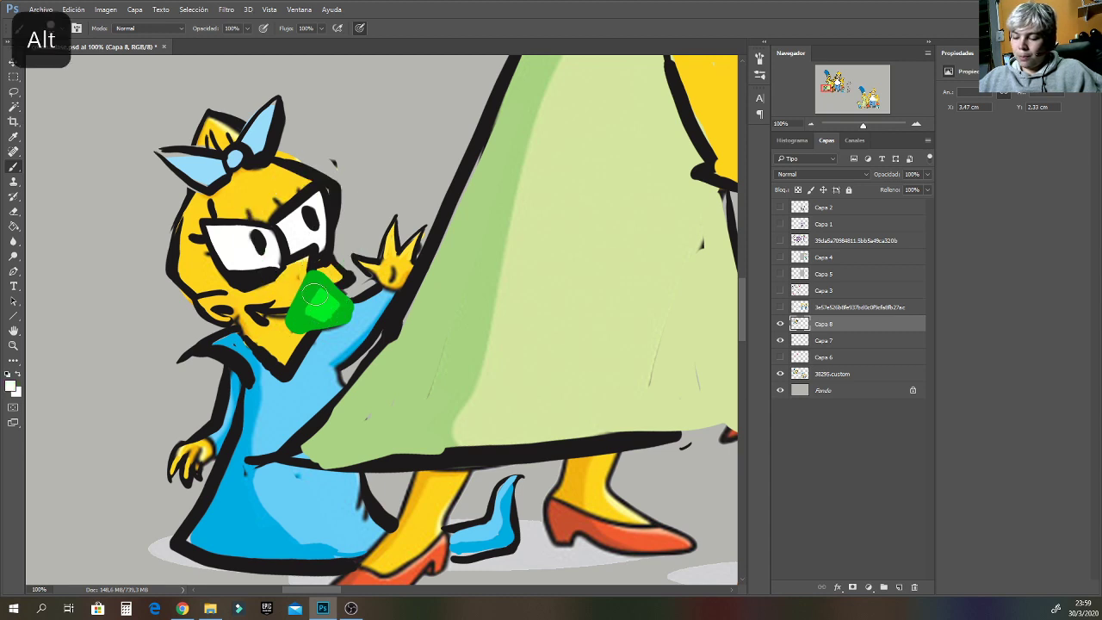
pyautogui.moveTo(327, 306); pyautogui.dragTo(318, 306)
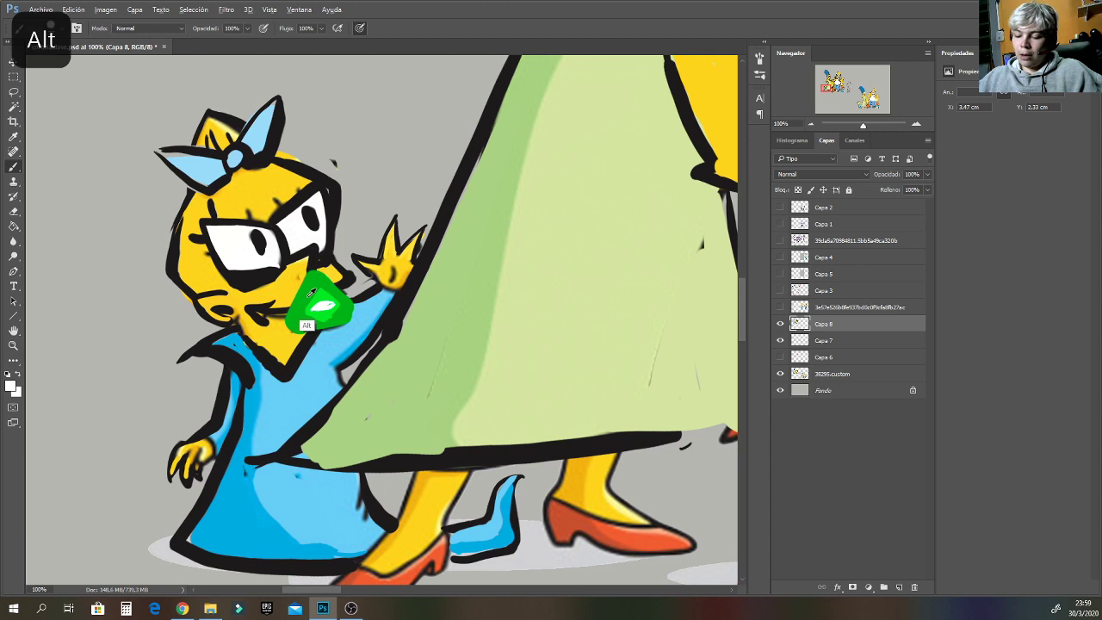
pyautogui.keyDown('alt'); pyautogui.click(309, 325); pyautogui.keyUp('alt')
pyautogui.click(14, 386)
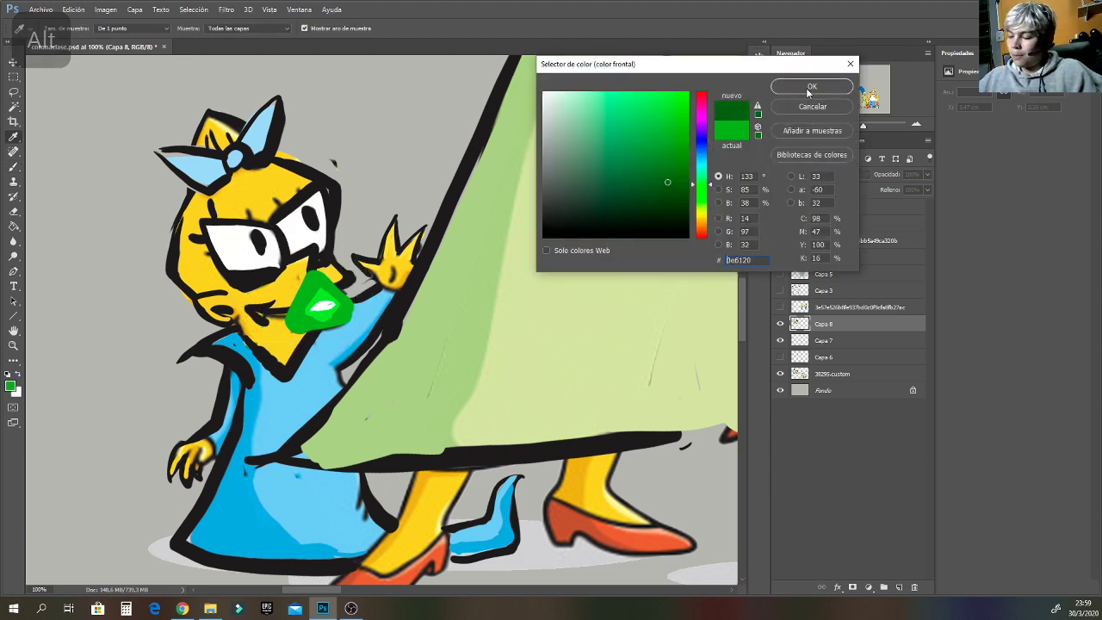
pyautogui.click(812, 86)
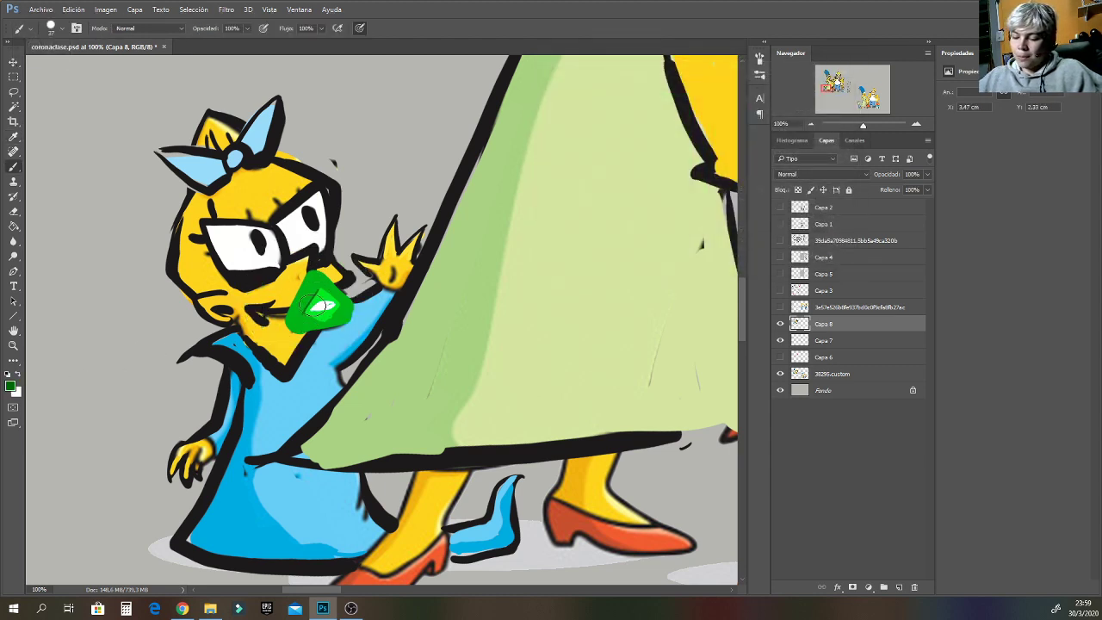
pyautogui.moveTo(312, 305); pyautogui.dragTo(336, 303)
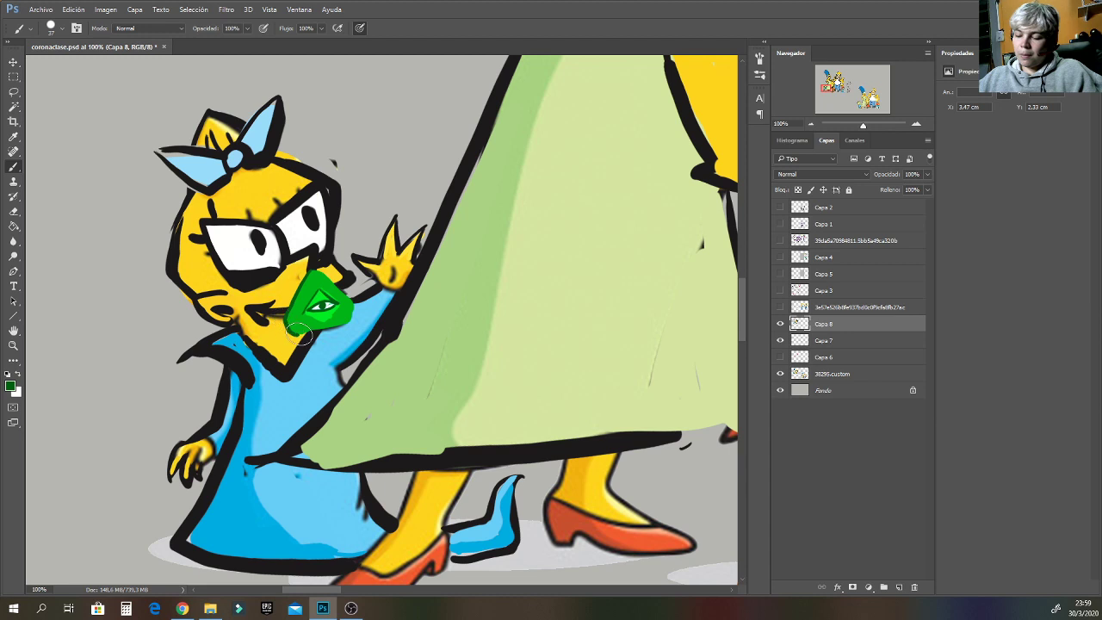
pyautogui.moveTo(300, 334)
pyautogui.mouseDown()
pyautogui.moveTo(330, 327)
pyautogui.moveTo(302, 311)
pyautogui.moveTo(328, 321)
pyautogui.moveTo(332, 304)
pyautogui.moveTo(321, 292)
pyautogui.moveTo(305, 307)
pyautogui.moveTo(313, 268)
pyautogui.moveTo(297, 323)
pyautogui.moveTo(286, 320)
pyautogui.moveTo(307, 277)
pyautogui.moveTo(303, 329)
pyautogui.moveTo(316, 272)
pyautogui.mouseUp()
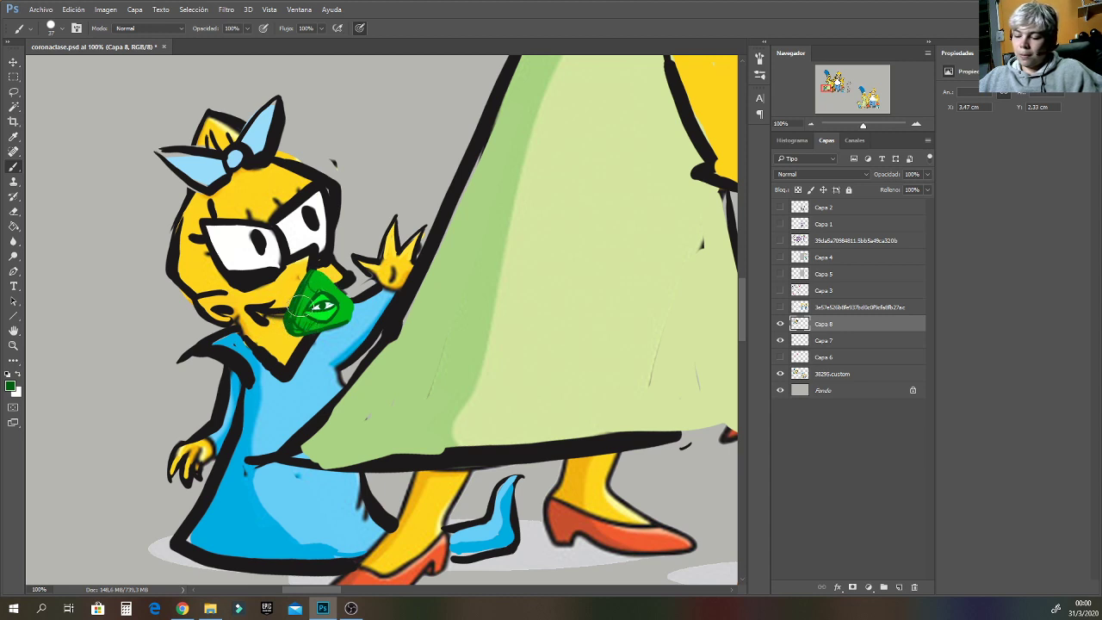
# Repaint Homer's shoes in the angular style with a pointed, upturned toe, using dark and grey colours sampled from the drawing.
pyautogui.moveTo(863, 124); pyautogui.dragTo(856, 127)
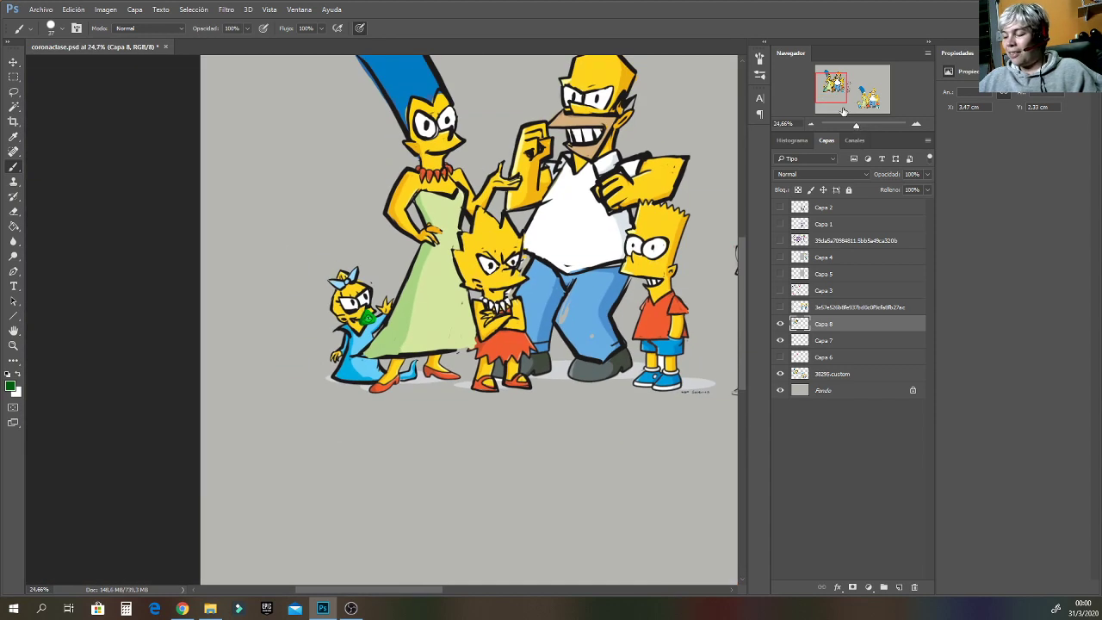
pyautogui.moveTo(824, 85); pyautogui.dragTo(835, 81)
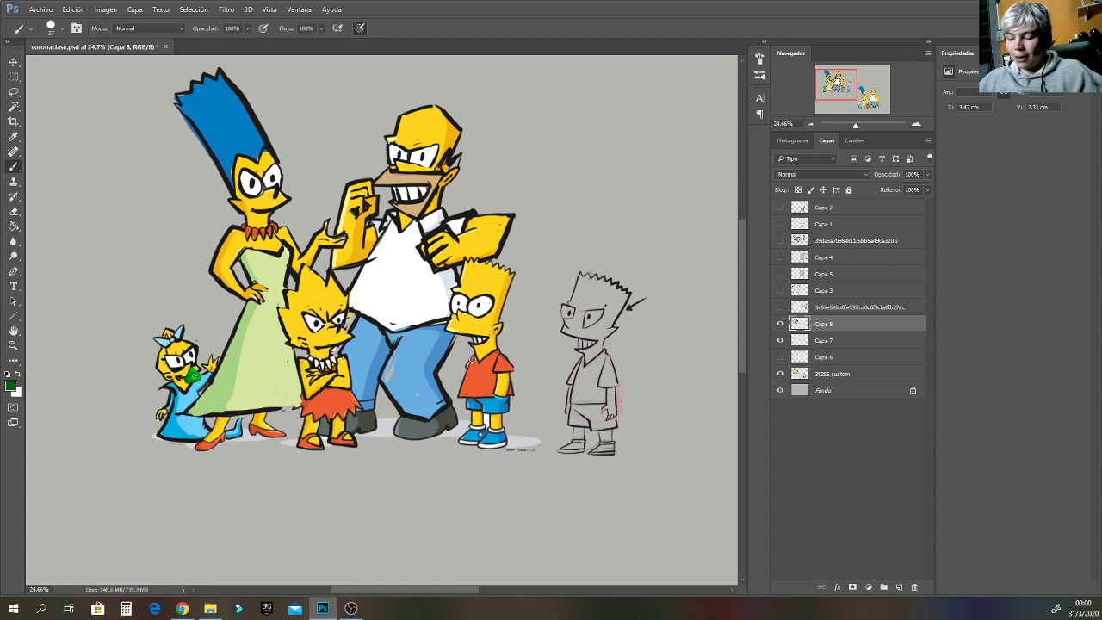
pyautogui.keyDown('alt'); pyautogui.click(400, 426); pyautogui.keyUp('alt')
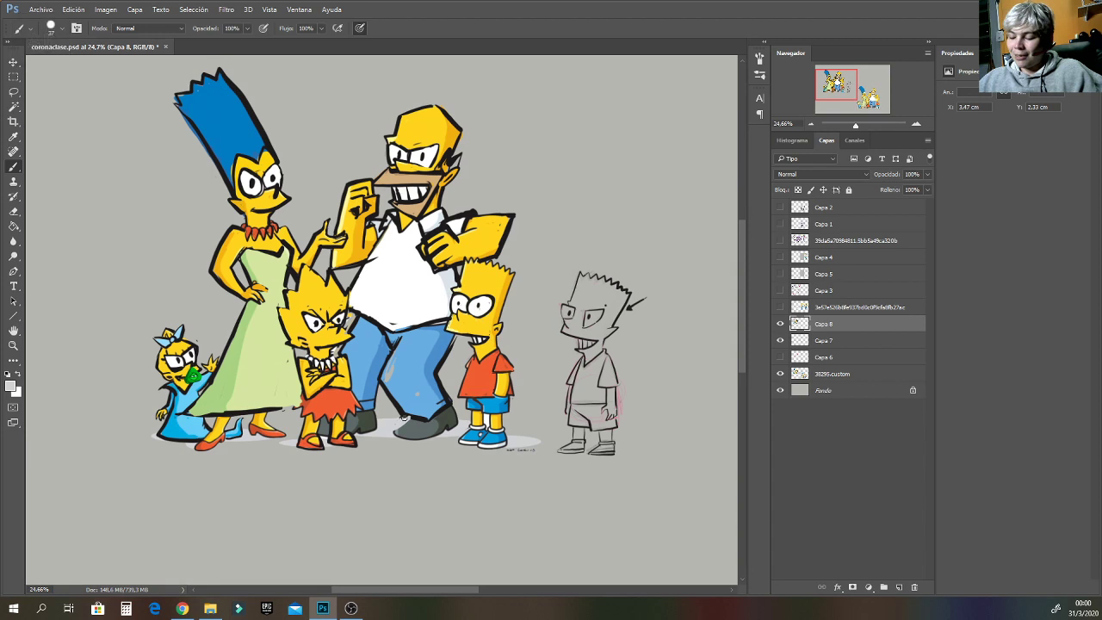
pyautogui.keyDown('alt'); pyautogui.click(413, 422); pyautogui.keyUp('alt')
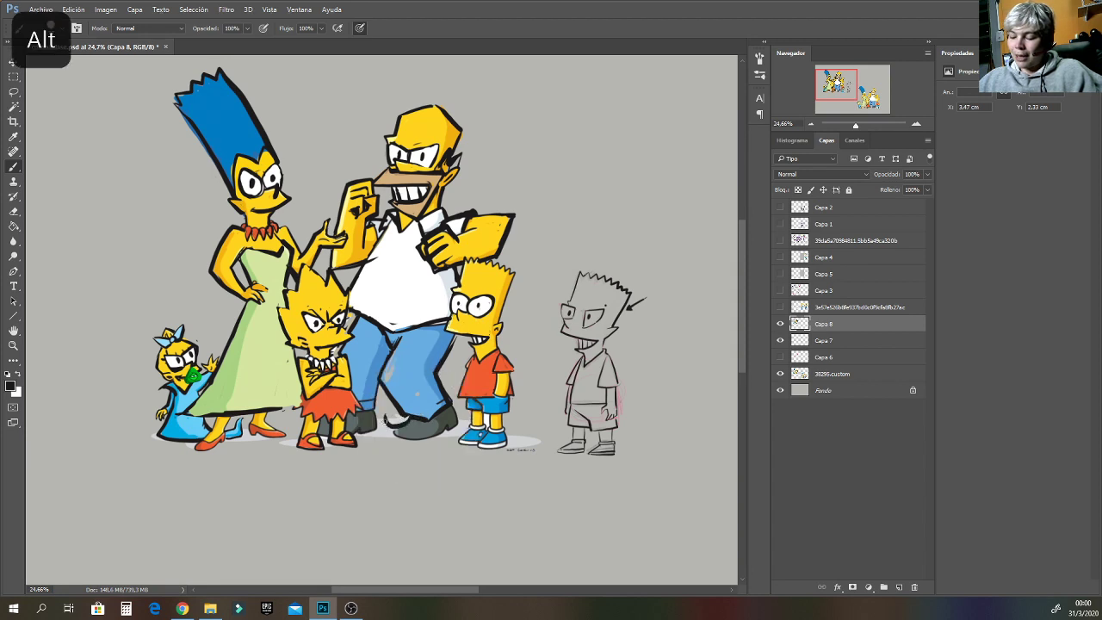
pyautogui.moveTo(396, 440)
pyautogui.mouseDown()
pyautogui.moveTo(457, 426)
pyautogui.moveTo(447, 424)
pyautogui.mouseUp()
pyautogui.keyDown('alt'); pyautogui.click(443, 426); pyautogui.keyUp('alt')
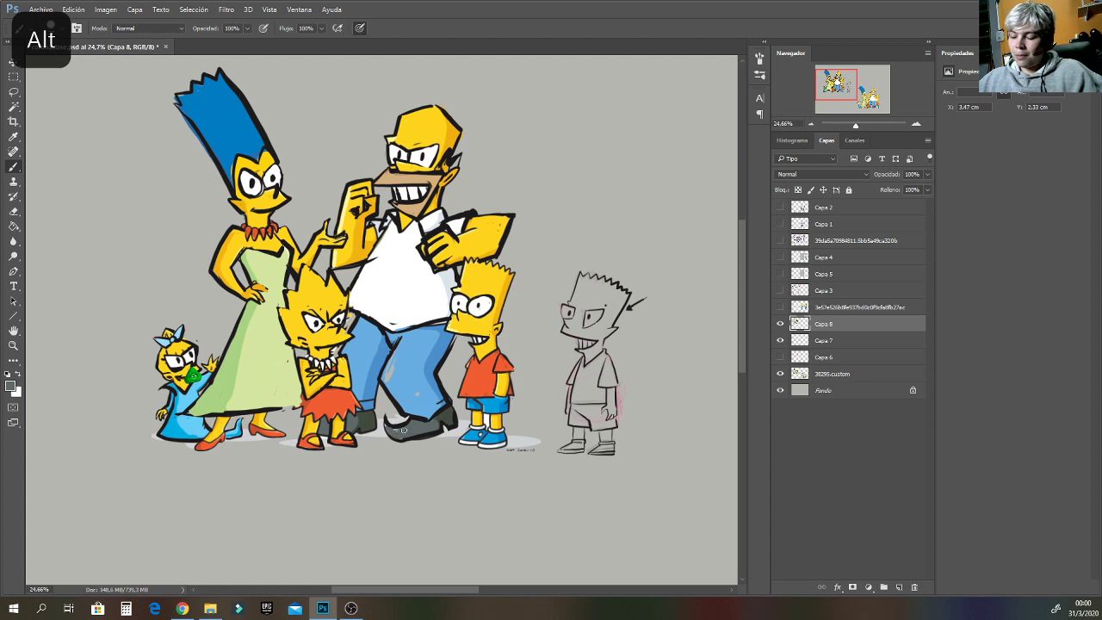
pyautogui.keyDown('alt'); pyautogui.click(422, 435); pyautogui.keyUp('alt')
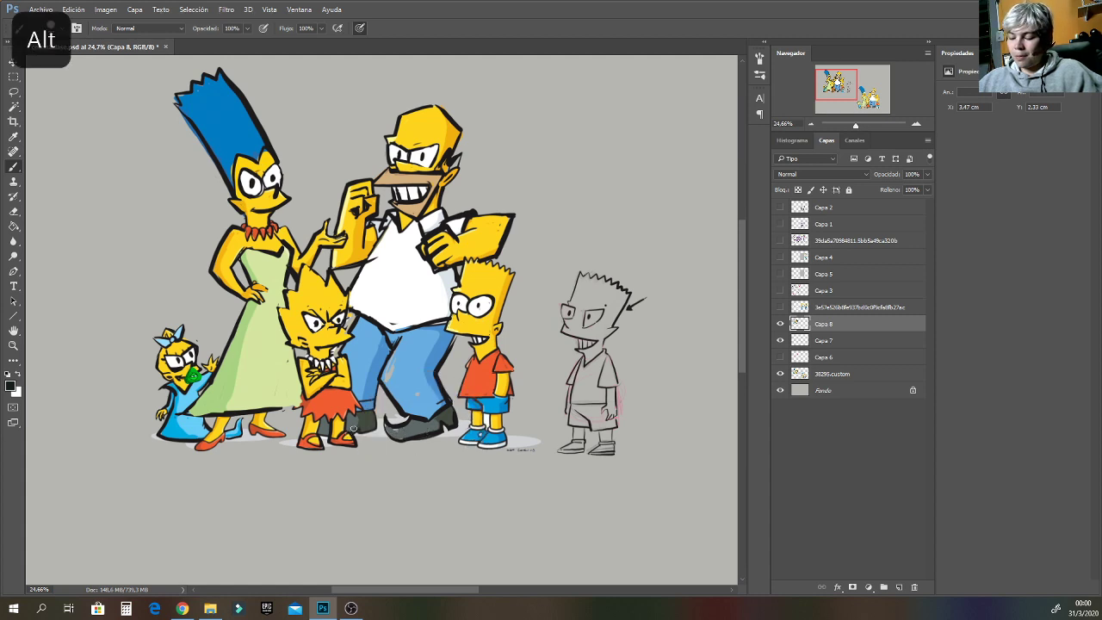
pyautogui.keyDown('alt'); pyautogui.click(326, 437); pyautogui.keyUp('alt')
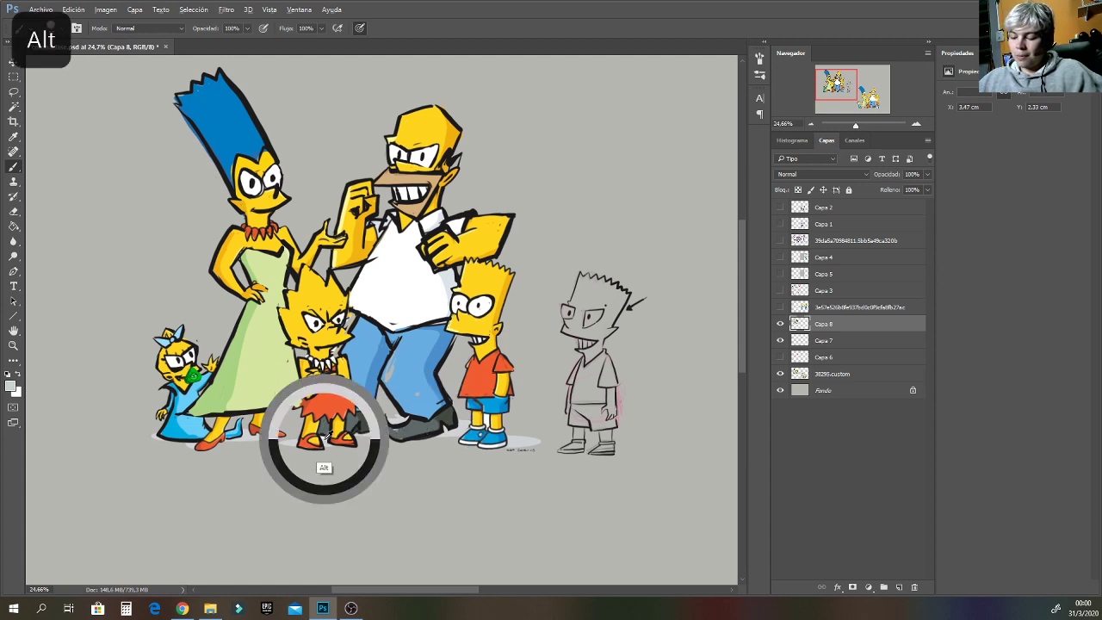
pyautogui.moveTo(318, 423); pyautogui.dragTo(329, 417)
pyautogui.keyDown('alt'); pyautogui.click(389, 425); pyautogui.keyUp('alt')
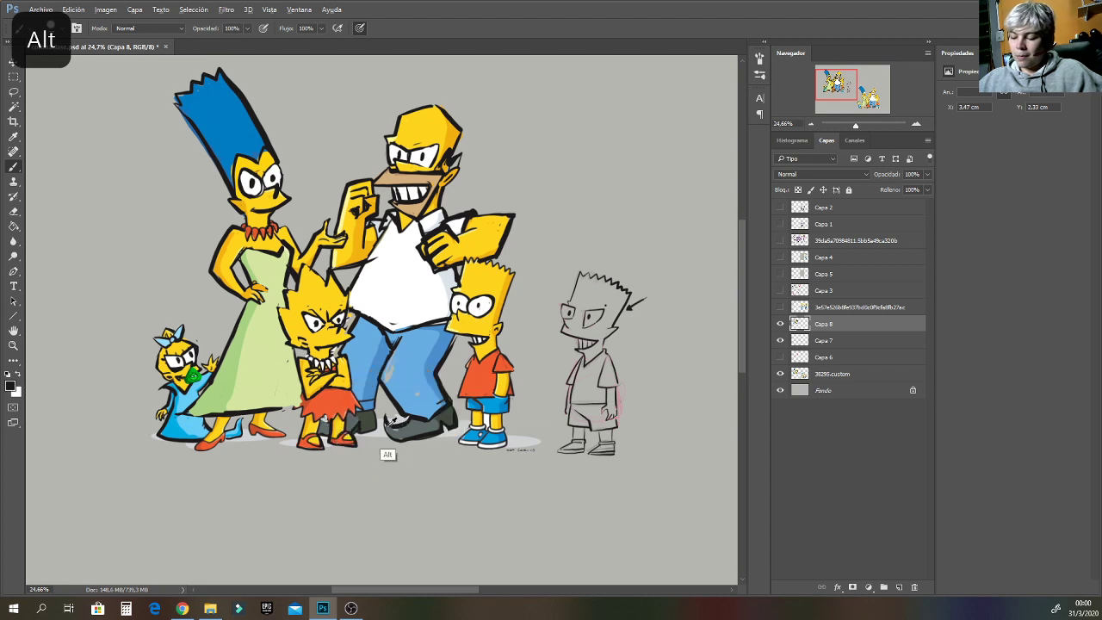
# Repaint Marge's red shoes with long pointed toes and black outlines, undoing the first stroke on the rear shoe.
pyautogui.keyDown('alt'); pyautogui.click(275, 434); pyautogui.keyUp('alt')
pyautogui.moveTo(274, 429)
pyautogui.mouseDown()
pyautogui.moveTo(290, 418)
pyautogui.moveTo(298, 435)
pyautogui.moveTo(280, 434)
pyautogui.mouseUp()
pyautogui.hotkey('ctrl', 'z')
pyautogui.moveTo(201, 446)
pyautogui.mouseDown()
pyautogui.moveTo(184, 456)
pyautogui.moveTo(211, 432)
pyautogui.moveTo(183, 458)
pyautogui.moveTo(223, 440)
pyautogui.moveTo(229, 418)
pyautogui.moveTo(250, 439)
pyautogui.moveTo(301, 436)
pyautogui.moveTo(263, 413)
pyautogui.mouseUp()
pyautogui.keyDown('alt'); pyautogui.click(261, 410); pyautogui.keyUp('alt')
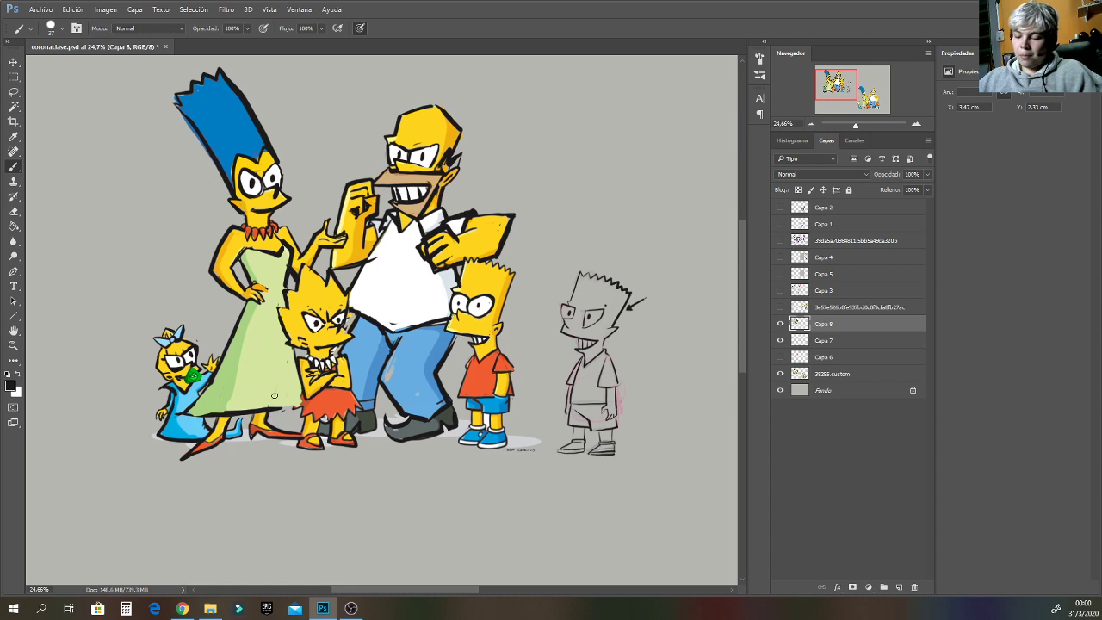
# Toggle layer Capa 8 to compare the repaint with the original characters, then leave it hidden and deselected.
pyautogui.click(781, 324)
pyautogui.click(781, 325)
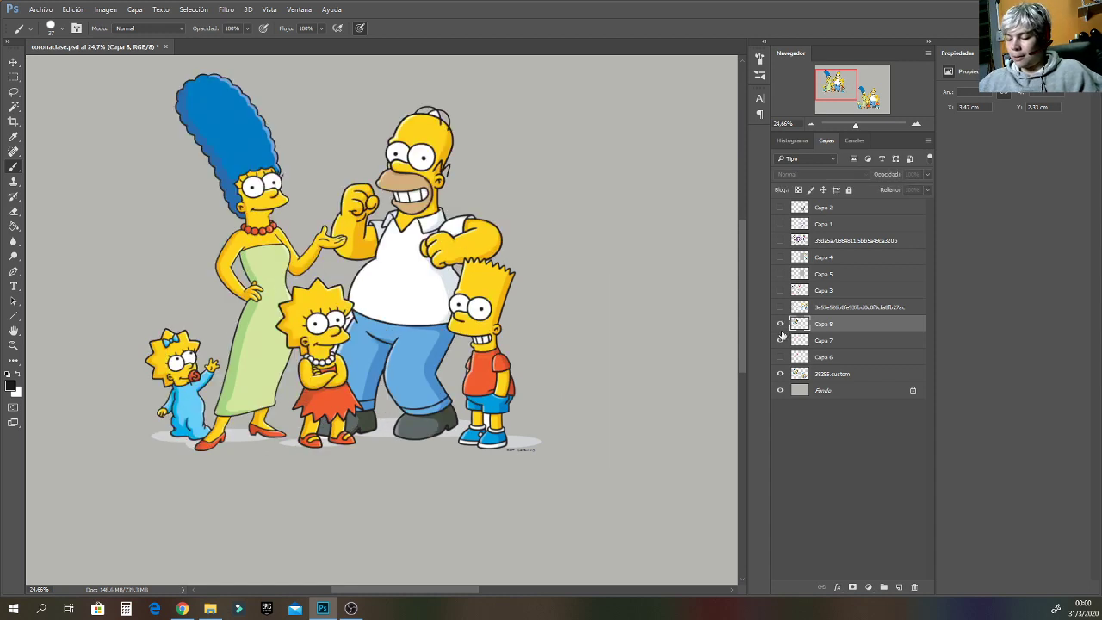
pyautogui.click(781, 325)
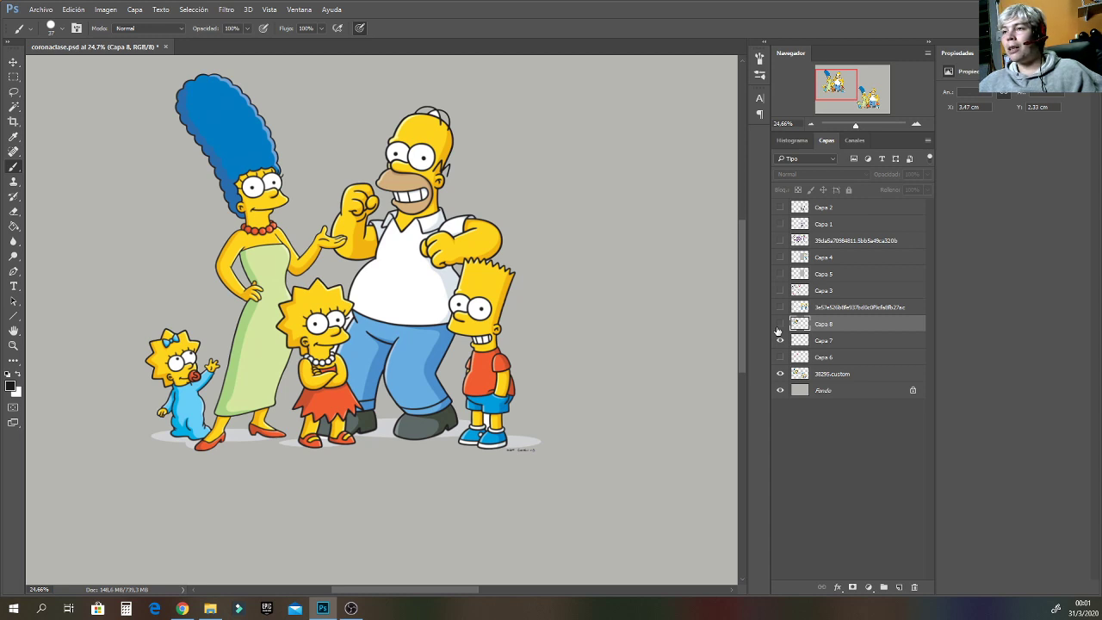
pyautogui.click(812, 481)
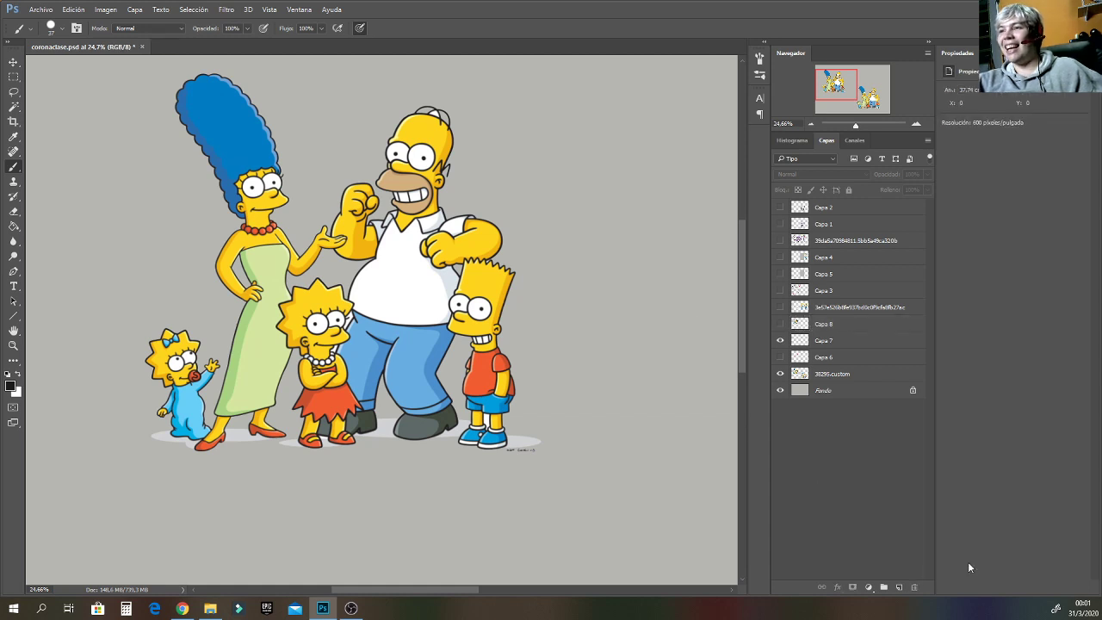
pyautogui.click(615, 590)
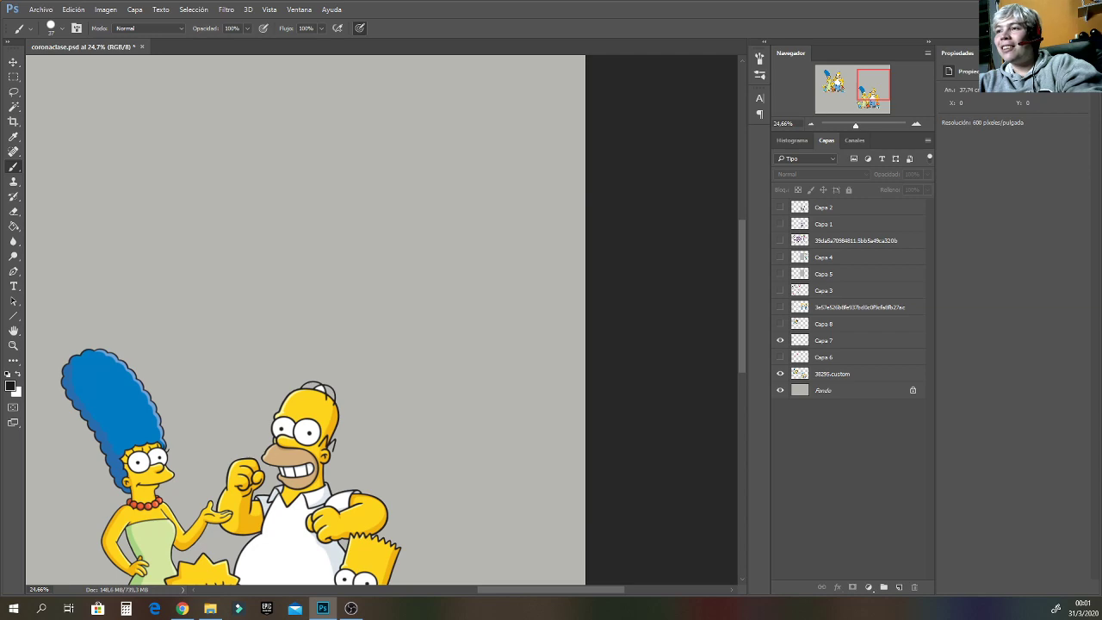
pyautogui.hotkey('alt', 'Tab')
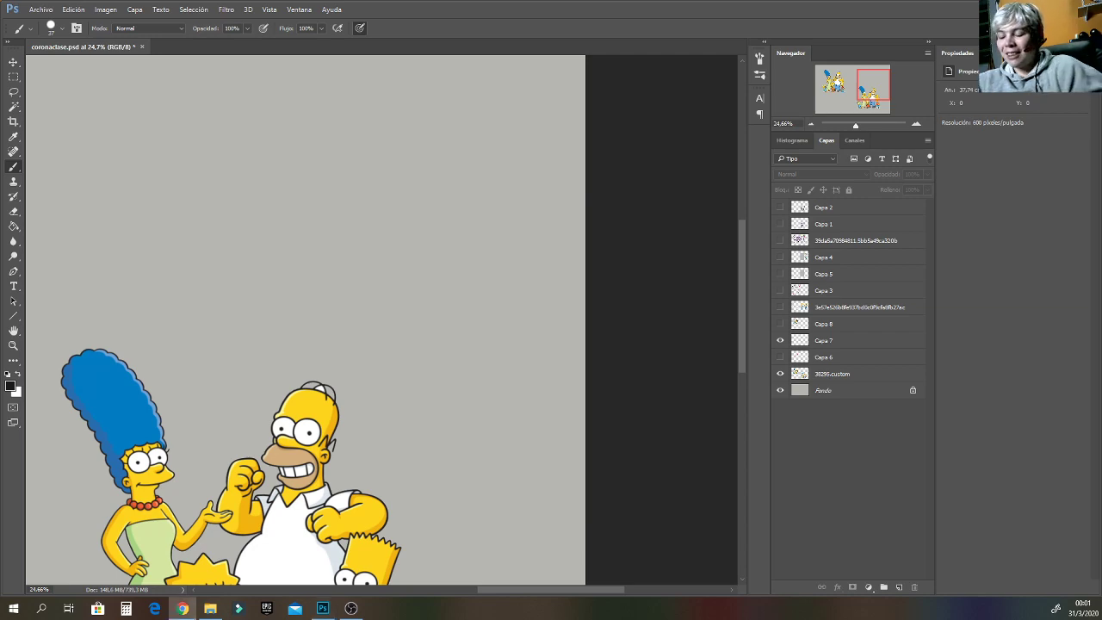
pyautogui.moveTo(878, 84); pyautogui.dragTo(835, 81)
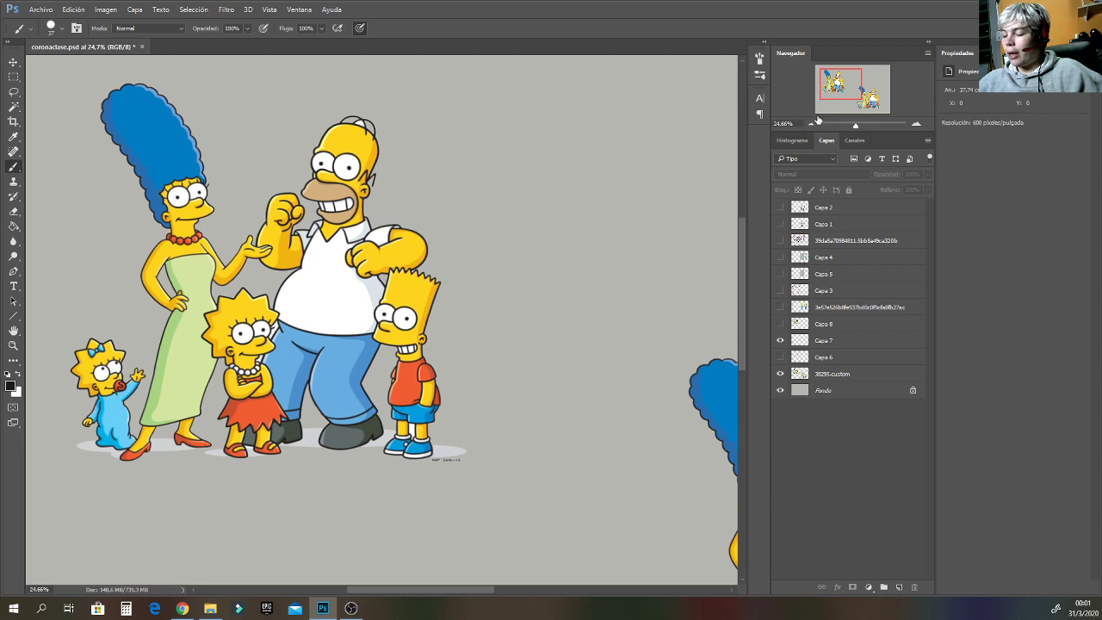
# Hide layers Capa 7 and 38295.custom, and add a new empty layer above Capa 2.
pyautogui.click(780, 340)
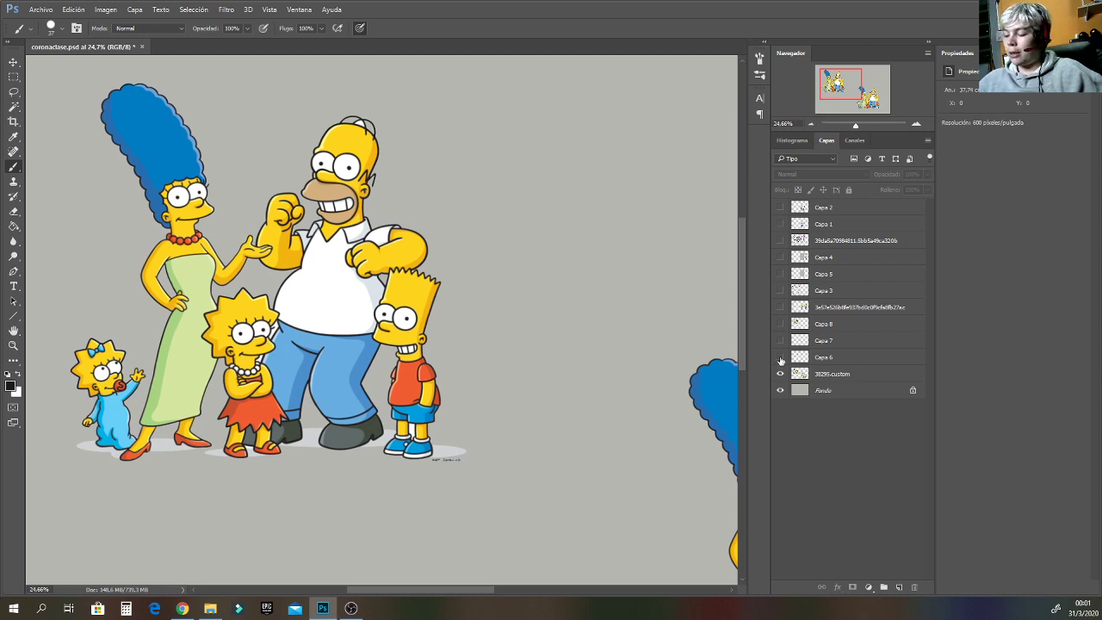
pyautogui.click(781, 224)
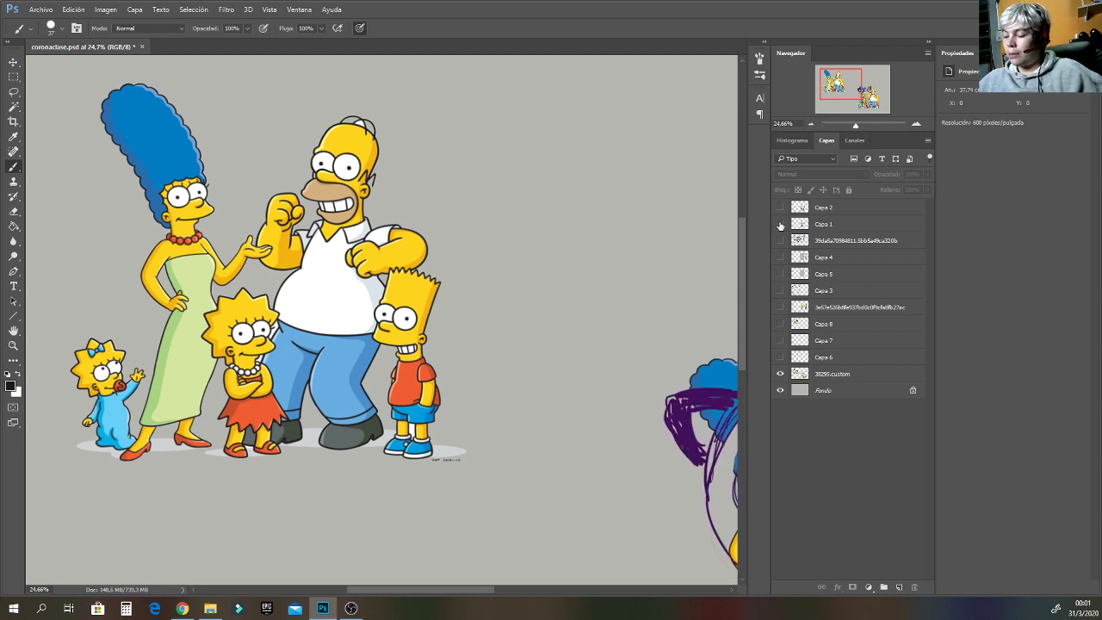
pyautogui.click(780, 225)
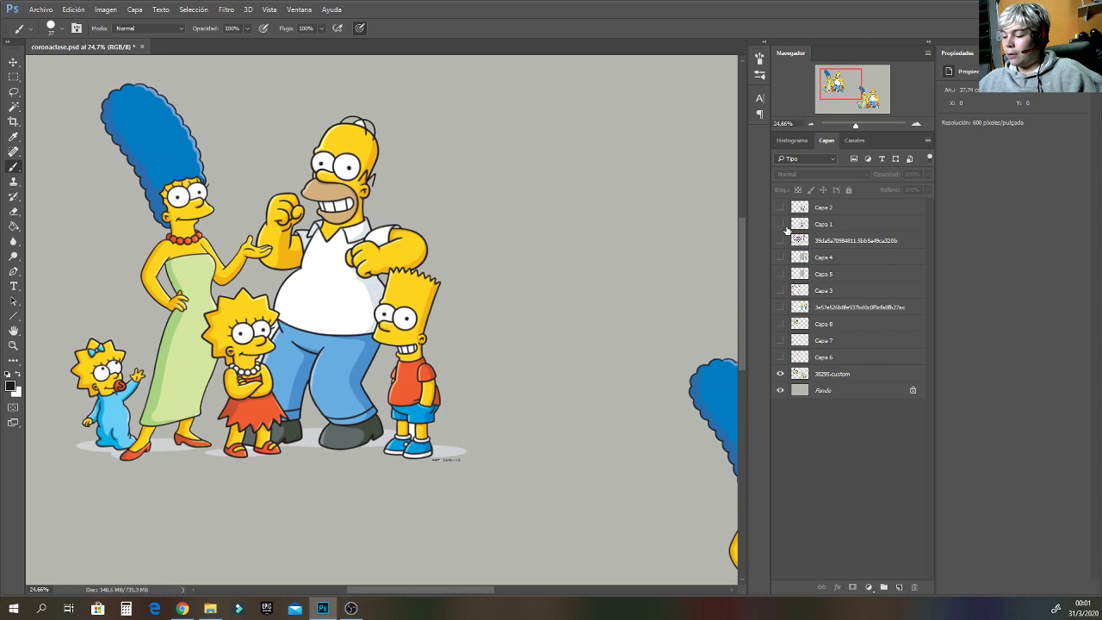
pyautogui.click(780, 374)
pyautogui.click(835, 209)
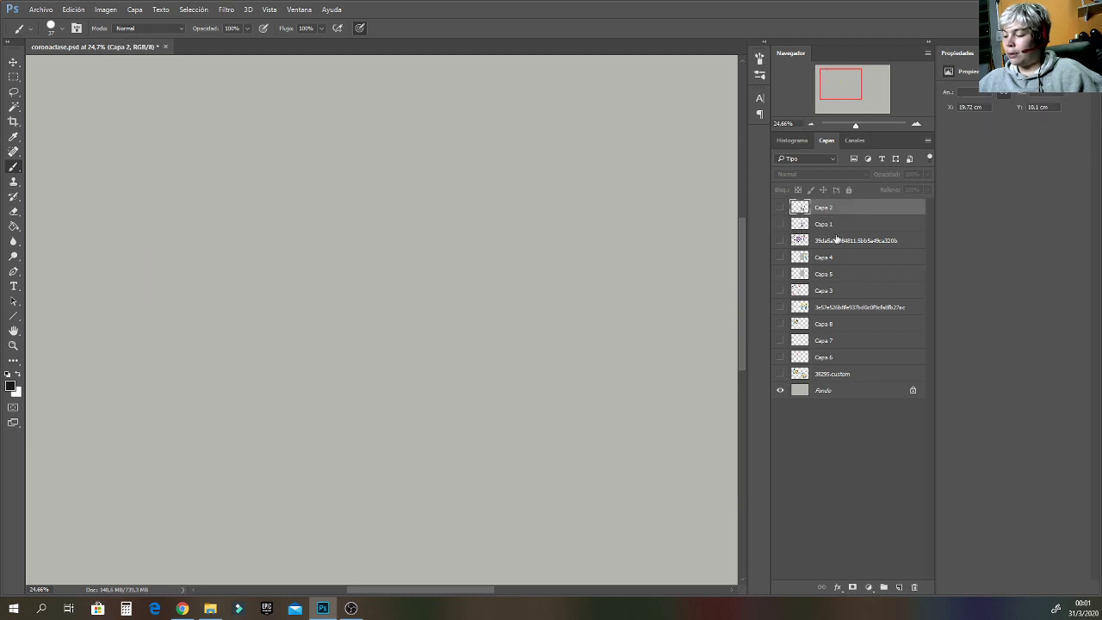
pyautogui.click(899, 587)
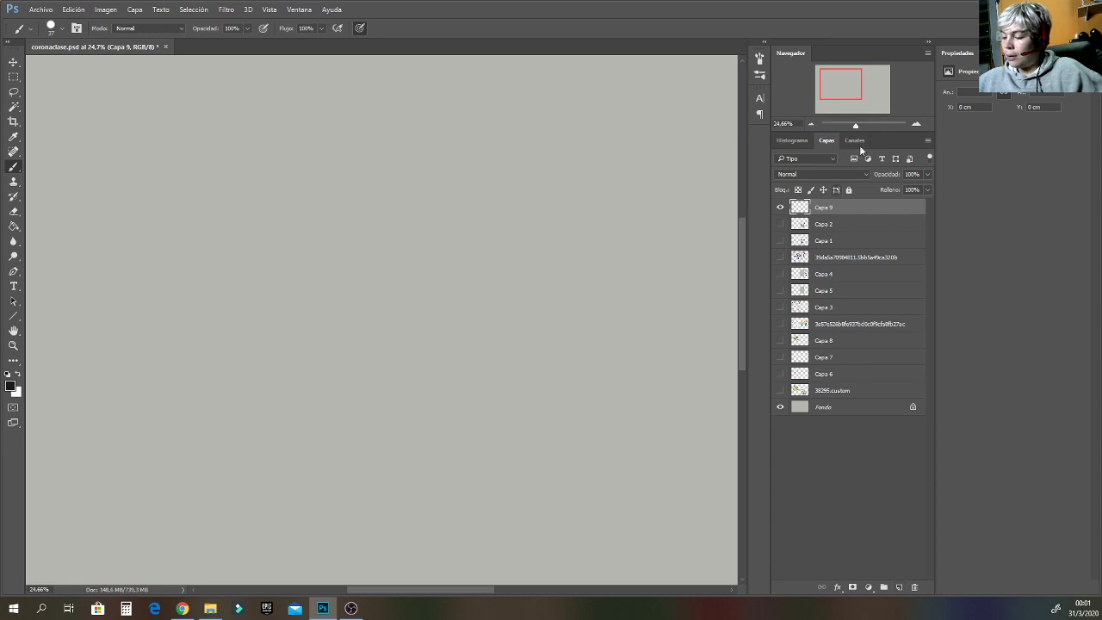
pyautogui.moveTo(855, 124); pyautogui.dragTo(853, 127)
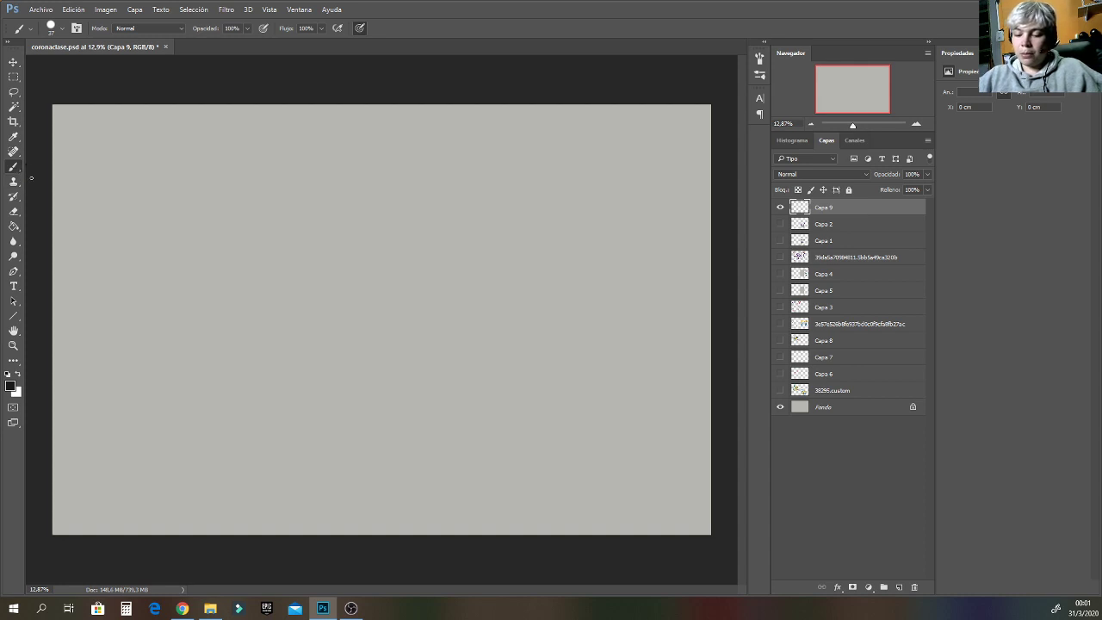
# Sketch a round head on a plain rectangular body near the canvas's left edge, and move the sketch lower.
pyautogui.moveTo(125, 240)
pyautogui.mouseDown()
pyautogui.moveTo(127, 319)
pyautogui.moveTo(124, 241)
pyautogui.moveTo(174, 239)
pyautogui.moveTo(179, 349)
pyautogui.moveTo(150, 338)
pyautogui.mouseUp()
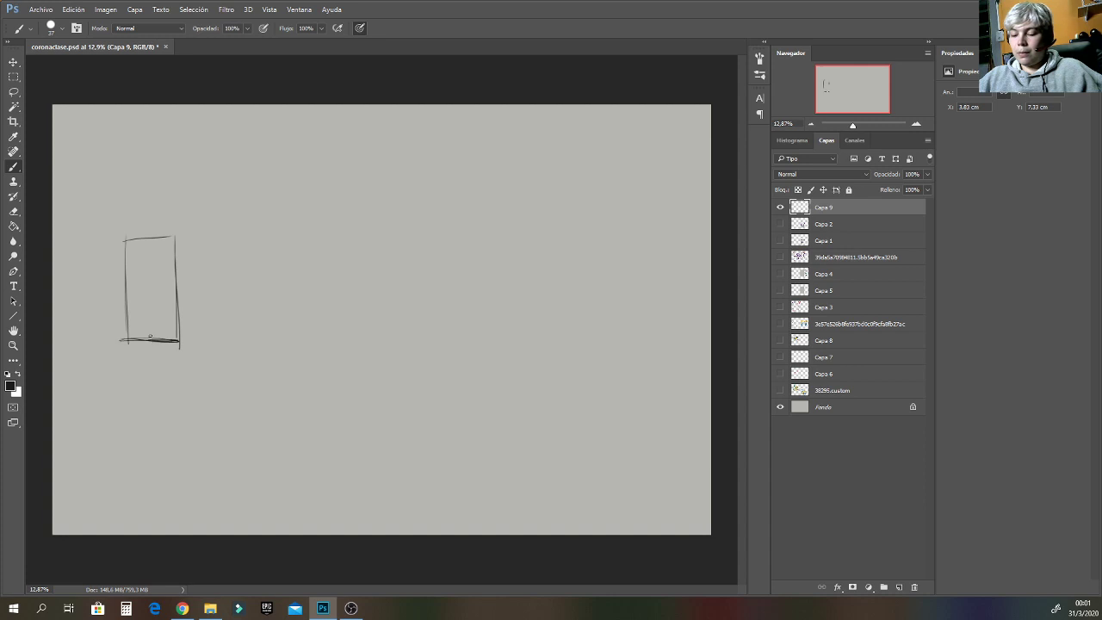
pyautogui.moveTo(121, 145)
pyautogui.mouseDown()
pyautogui.moveTo(172, 216)
pyautogui.moveTo(135, 147)
pyautogui.moveTo(142, 245)
pyautogui.moveTo(174, 343)
pyautogui.mouseUp()
pyautogui.moveTo(126, 245); pyautogui.dragTo(130, 349)
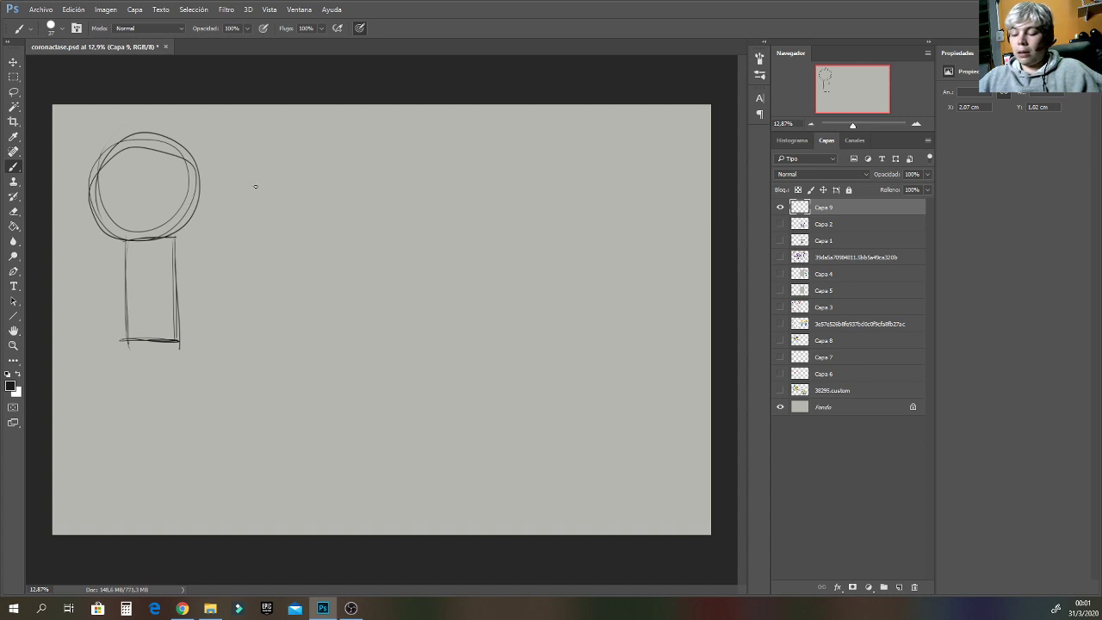
pyautogui.click(13, 62)
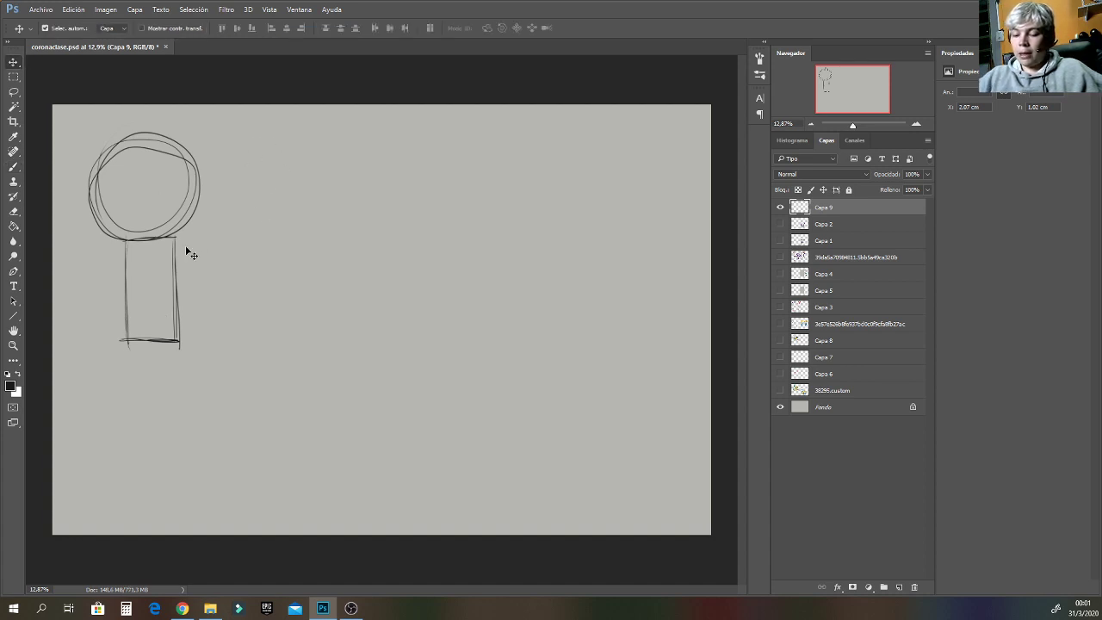
pyautogui.moveTo(167, 243); pyautogui.dragTo(166, 324)
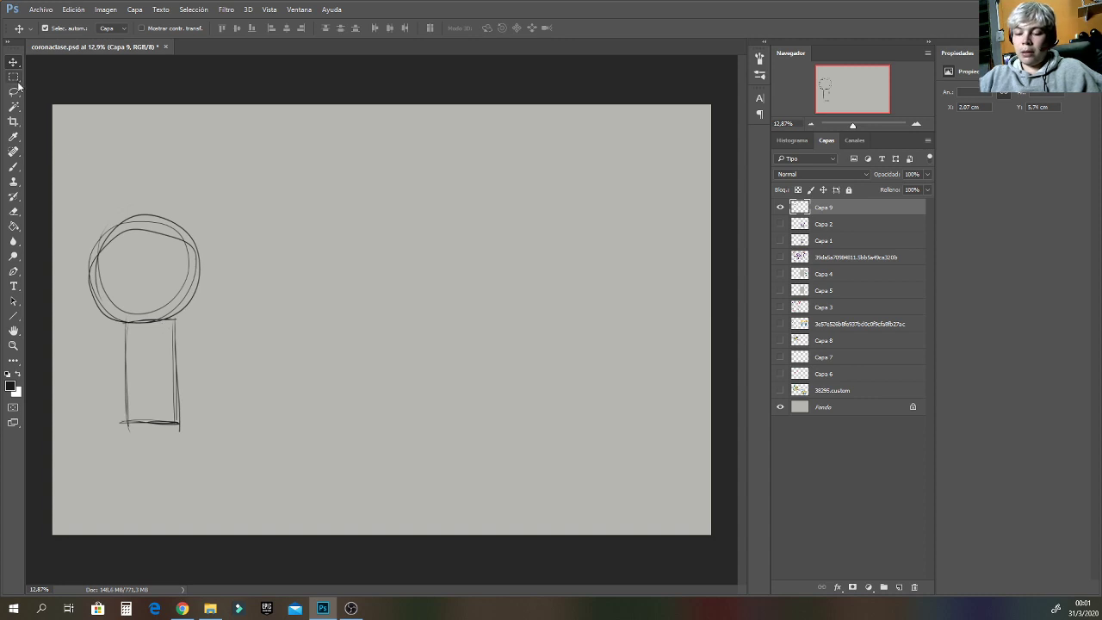
# Sketch a second figure with a large round head, short tapering legs and two curved arms to the right of the first figure.
pyautogui.click(13, 166)
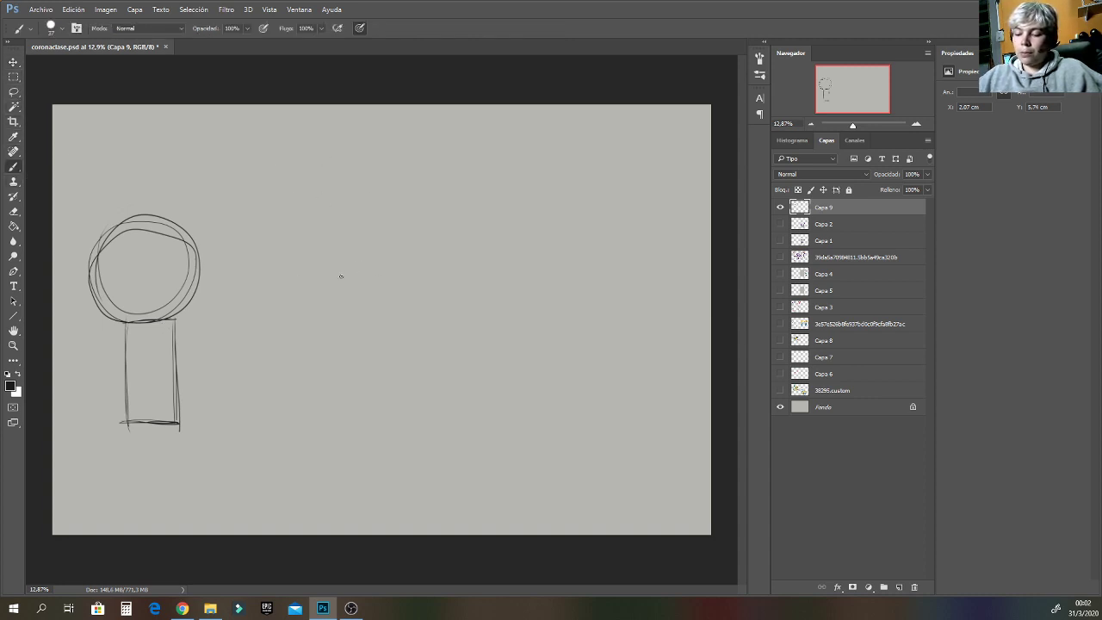
pyautogui.moveTo(319, 129)
pyautogui.mouseDown()
pyautogui.moveTo(256, 260)
pyautogui.moveTo(393, 200)
pyautogui.moveTo(247, 174)
pyautogui.moveTo(341, 269)
pyautogui.moveTo(334, 132)
pyautogui.moveTo(242, 215)
pyautogui.mouseUp()
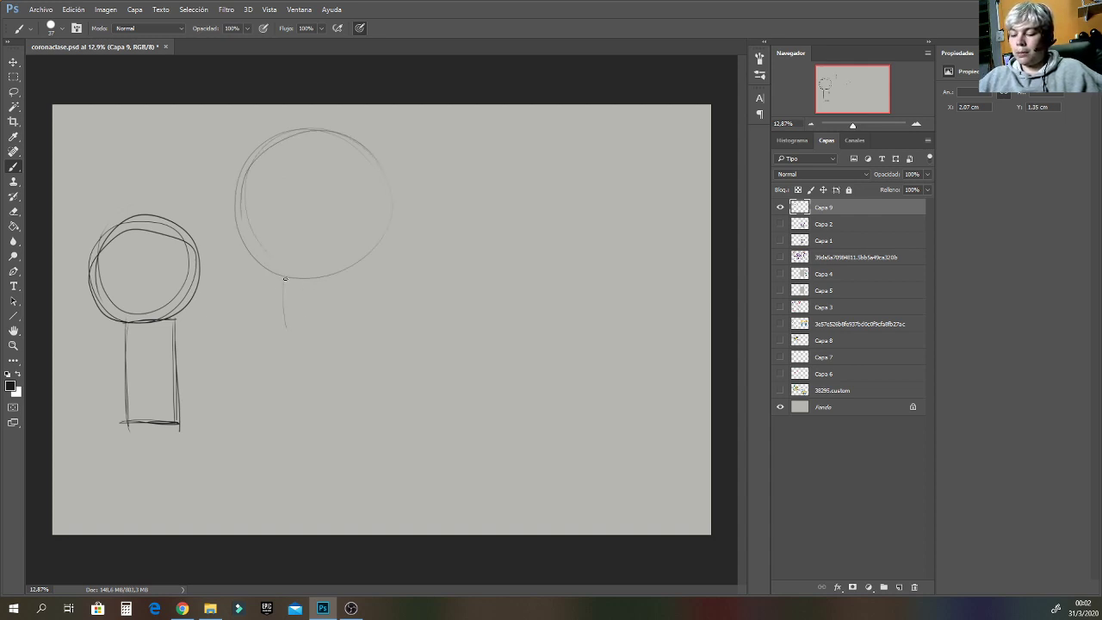
pyautogui.moveTo(285, 279)
pyautogui.mouseDown()
pyautogui.moveTo(293, 336)
pyautogui.moveTo(319, 334)
pyautogui.mouseUp()
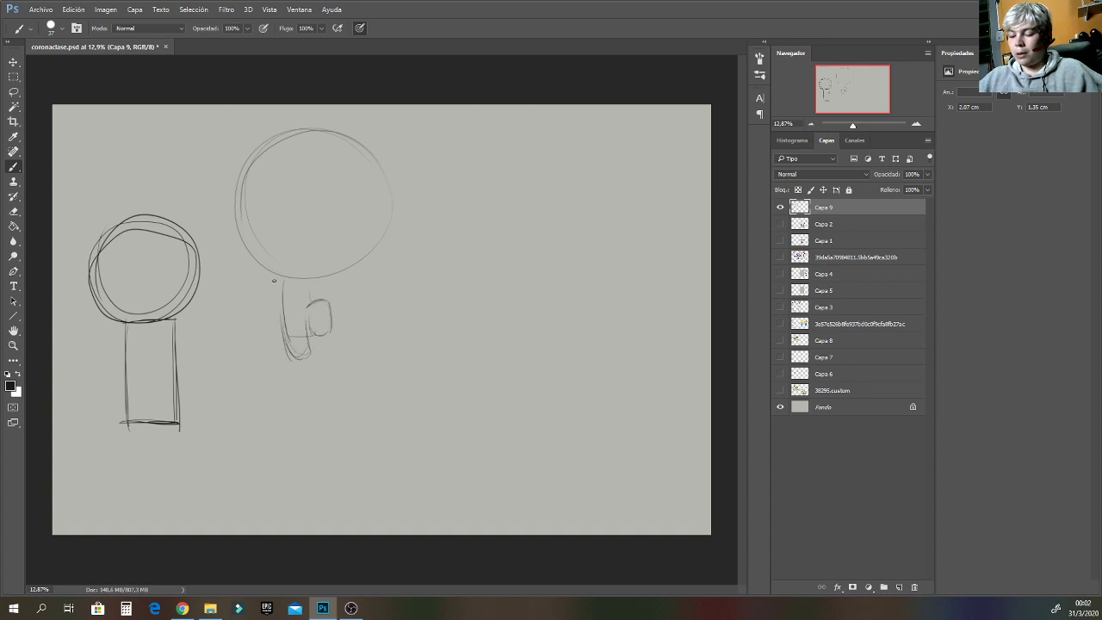
pyautogui.moveTo(281, 276)
pyautogui.mouseDown()
pyautogui.moveTo(235, 299)
pyautogui.moveTo(258, 325)
pyautogui.moveTo(283, 279)
pyautogui.moveTo(242, 288)
pyautogui.mouseUp()
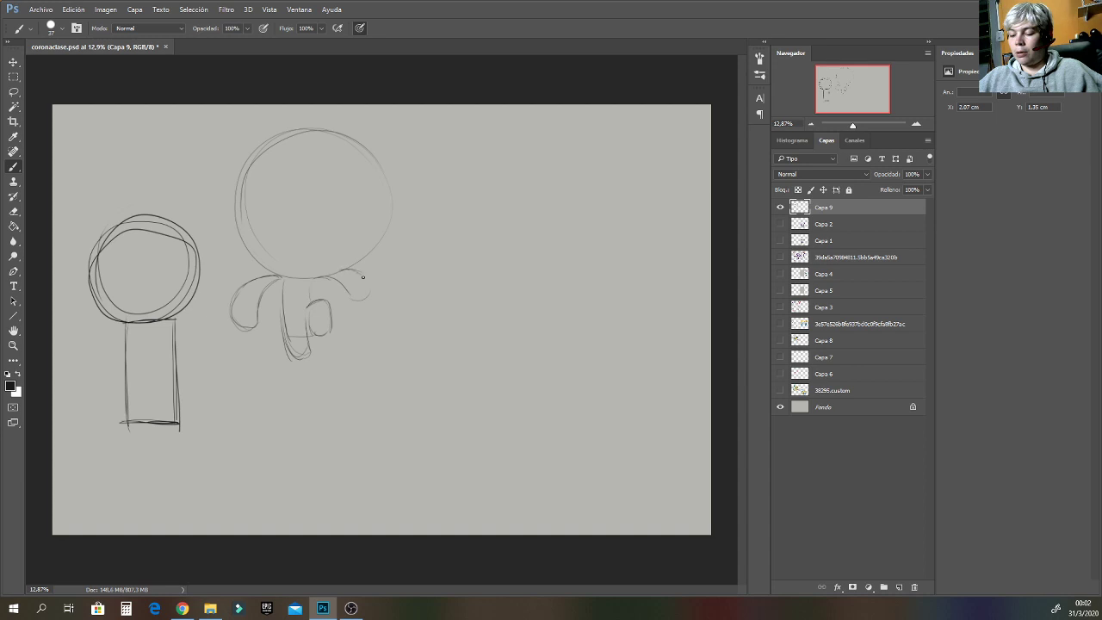
pyautogui.moveTo(362, 307); pyautogui.dragTo(328, 277)
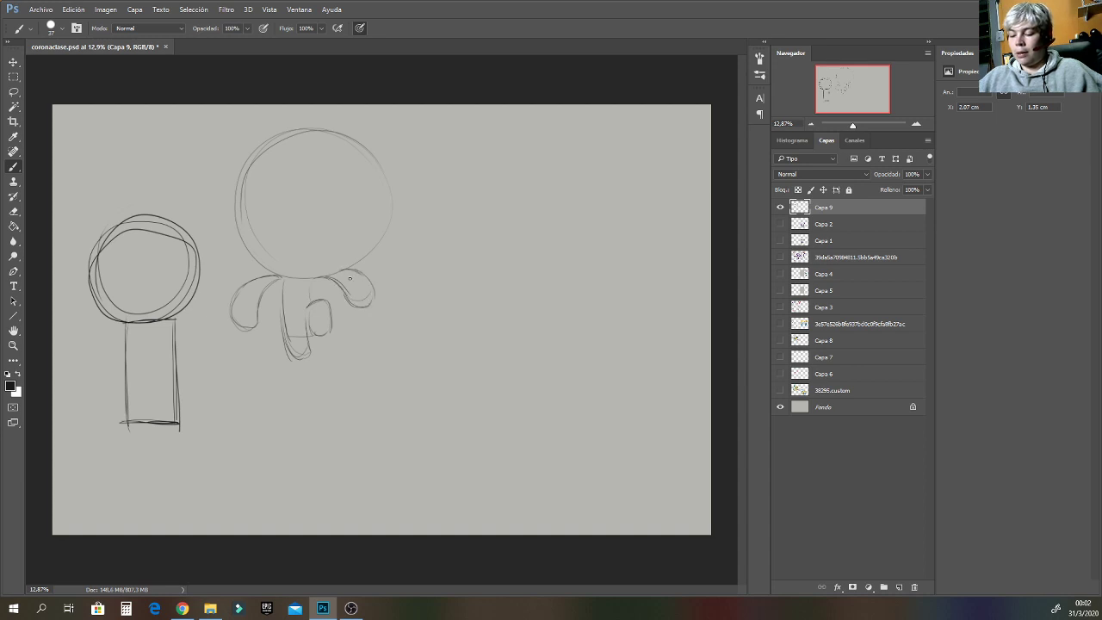
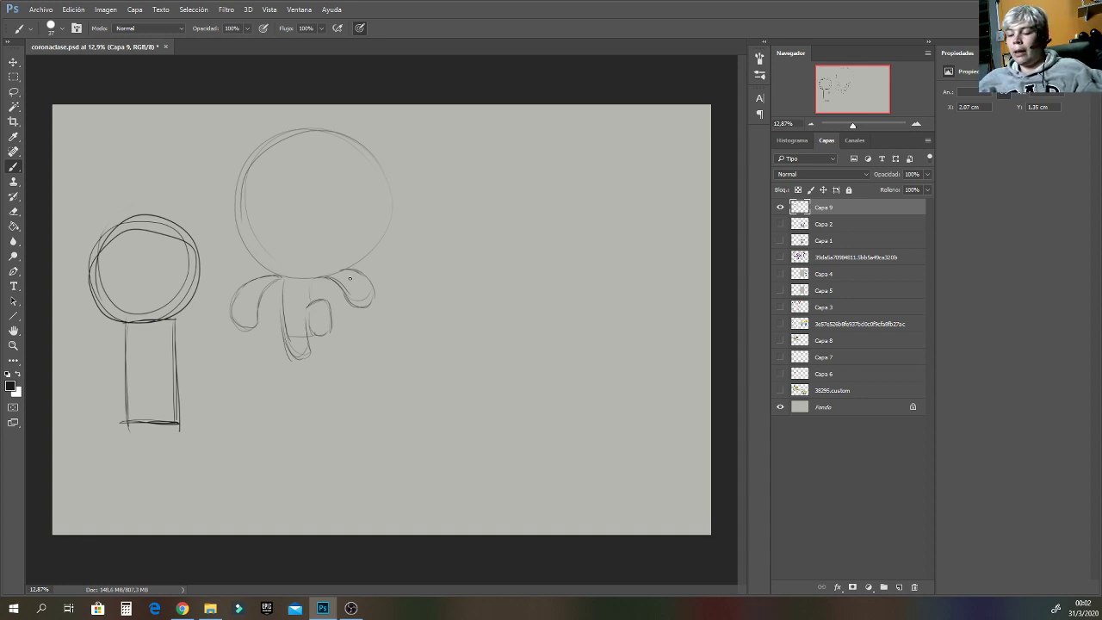
pyautogui.moveTo(362, 306)
pyautogui.mouseDown()
pyautogui.moveTo(375, 291)
pyautogui.moveTo(356, 272)
pyautogui.mouseUp()
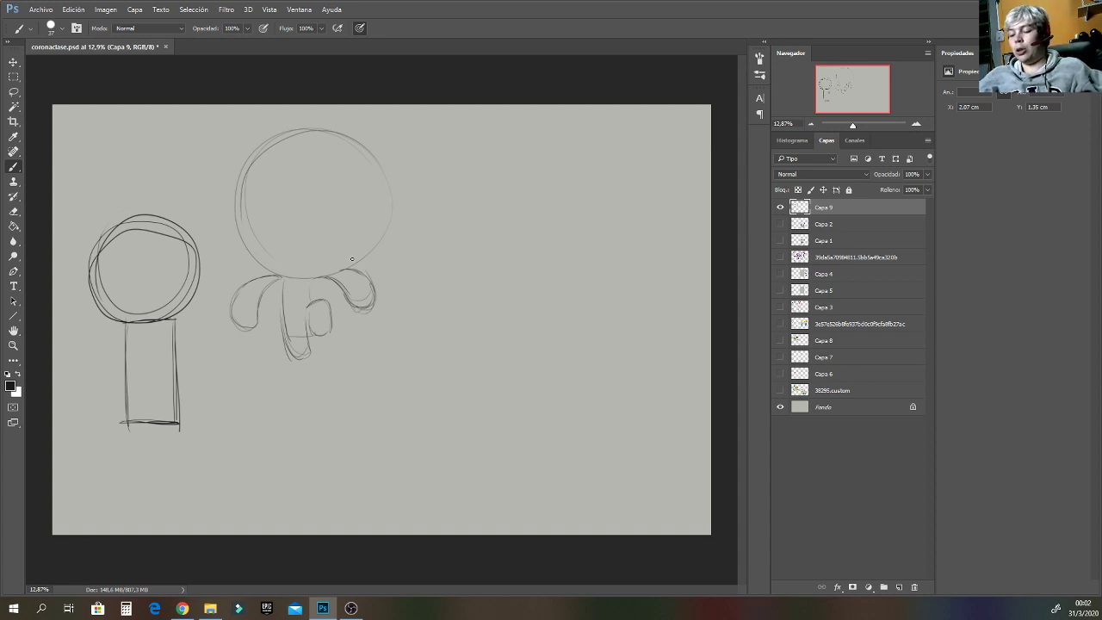
pyautogui.moveTo(281, 275); pyautogui.dragTo(250, 284)
pyautogui.moveTo(239, 322)
pyautogui.mouseDown()
pyautogui.moveTo(257, 317)
pyautogui.moveTo(255, 301)
pyautogui.moveTo(277, 282)
pyautogui.mouseUp()
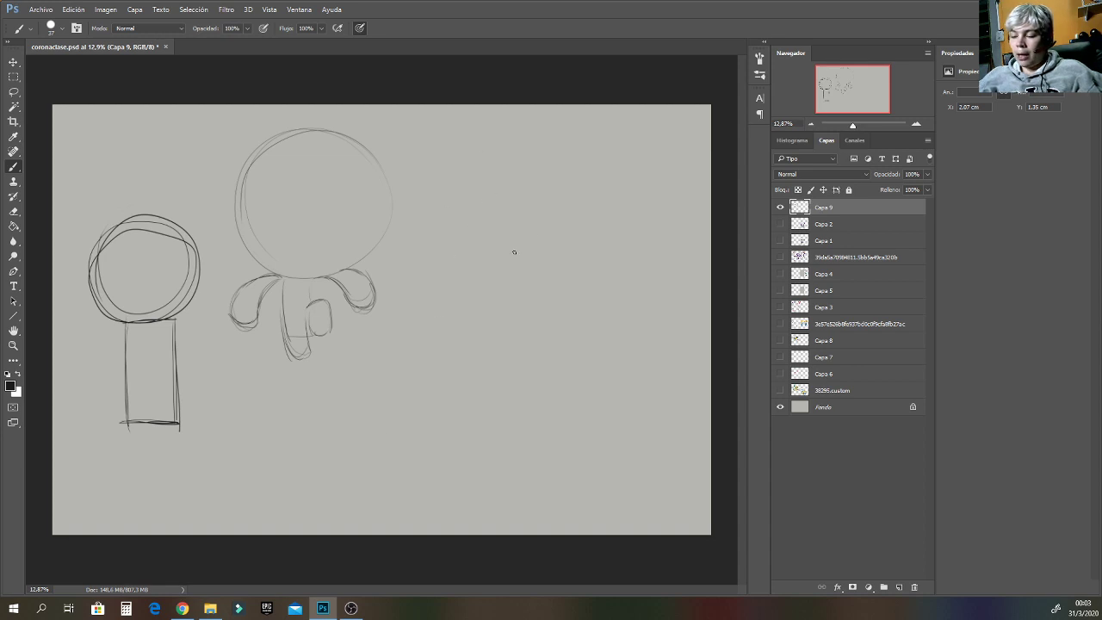
# Block in a third figure near the canvas's upper right with two overlapping head circles, horizontal guide lines and a narrow rectangular body.
pyautogui.moveTo(514, 251)
pyautogui.mouseDown()
pyautogui.moveTo(435, 245)
pyautogui.moveTo(551, 137)
pyautogui.moveTo(521, 280)
pyautogui.moveTo(469, 145)
pyautogui.moveTo(452, 261)
pyautogui.moveTo(521, 179)
pyautogui.moveTo(448, 199)
pyautogui.moveTo(552, 189)
pyautogui.moveTo(442, 250)
pyautogui.moveTo(553, 273)
pyautogui.mouseUp()
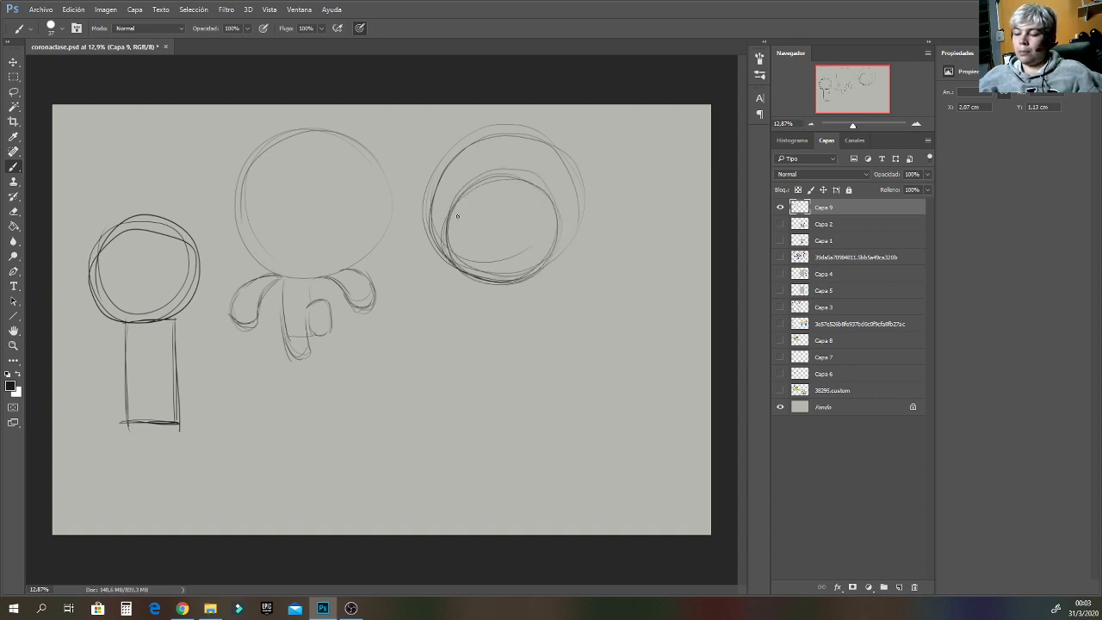
pyautogui.moveTo(471, 228)
pyautogui.mouseDown()
pyautogui.moveTo(523, 236)
pyautogui.moveTo(443, 234)
pyautogui.moveTo(555, 234)
pyautogui.moveTo(505, 240)
pyautogui.moveTo(450, 217)
pyautogui.moveTo(492, 215)
pyautogui.moveTo(449, 209)
pyautogui.moveTo(559, 209)
pyautogui.mouseUp()
pyautogui.moveTo(482, 240)
pyautogui.mouseDown()
pyautogui.moveTo(483, 332)
pyautogui.moveTo(512, 333)
pyautogui.mouseUp()
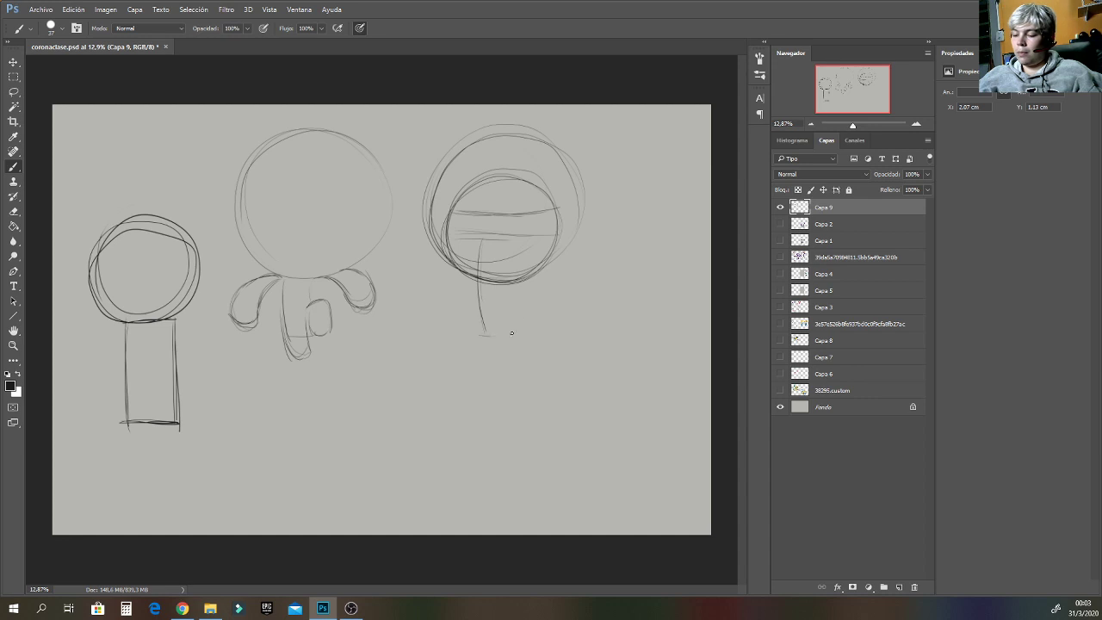
pyautogui.moveTo(517, 242)
pyautogui.mouseDown()
pyautogui.moveTo(525, 329)
pyautogui.moveTo(479, 336)
pyautogui.mouseUp()
pyautogui.moveTo(479, 232)
pyautogui.mouseDown()
pyautogui.moveTo(477, 269)
pyautogui.moveTo(476, 257)
pyautogui.moveTo(480, 337)
pyautogui.moveTo(501, 342)
pyautogui.moveTo(529, 336)
pyautogui.mouseUp()
pyautogui.moveTo(516, 231)
pyautogui.mouseDown()
pyautogui.moveTo(525, 335)
pyautogui.moveTo(479, 343)
pyautogui.mouseUp()
# Draw the third figure's dome-shaped face with ears, spiky hair, a tiny cap, half-closed eyes and a curved nose.
pyautogui.moveTo(451, 210)
pyautogui.mouseDown()
pyautogui.moveTo(551, 213)
pyautogui.moveTo(535, 185)
pyautogui.moveTo(465, 186)
pyautogui.moveTo(452, 212)
pyautogui.mouseUp()
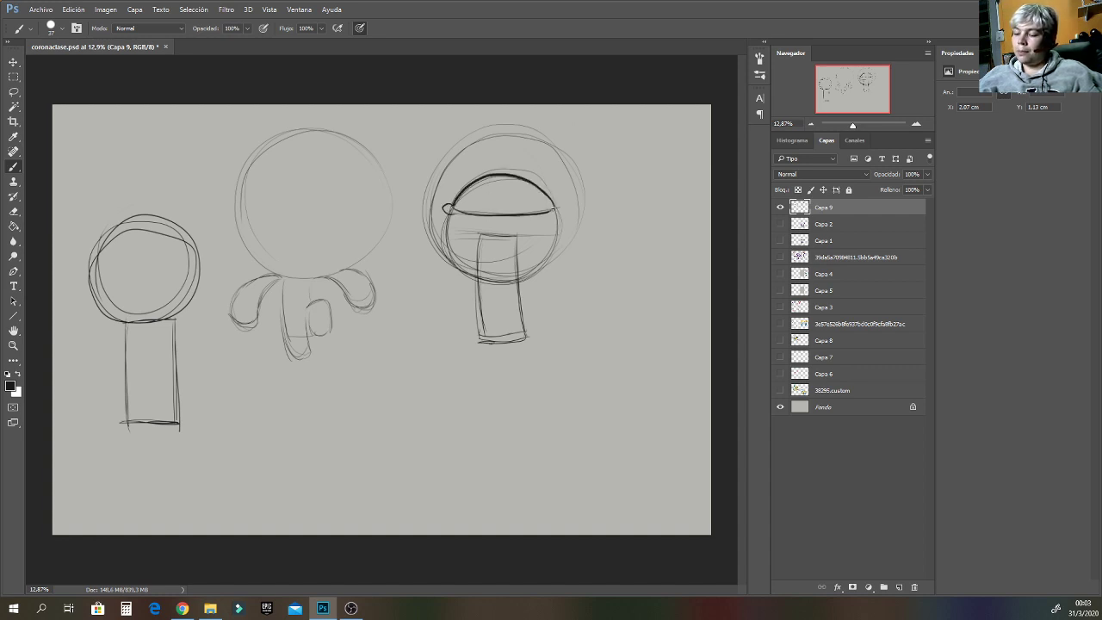
pyautogui.moveTo(554, 205); pyautogui.dragTo(557, 212)
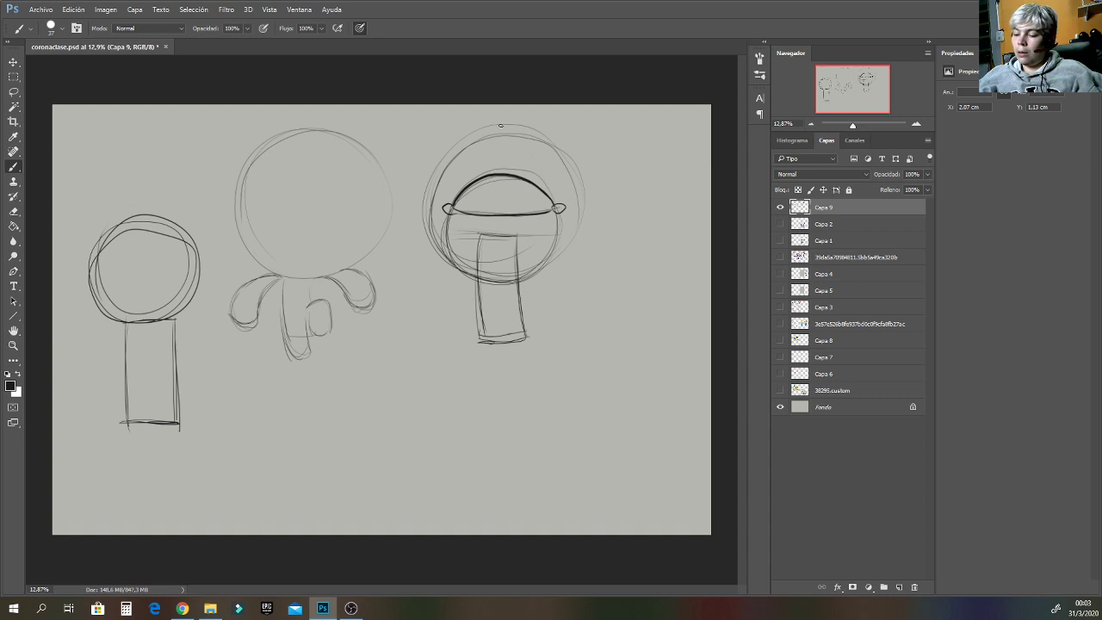
pyautogui.moveTo(501, 172)
pyautogui.mouseDown()
pyautogui.moveTo(499, 156)
pyautogui.moveTo(468, 138)
pyautogui.moveTo(420, 203)
pyautogui.moveTo(439, 208)
pyautogui.mouseUp()
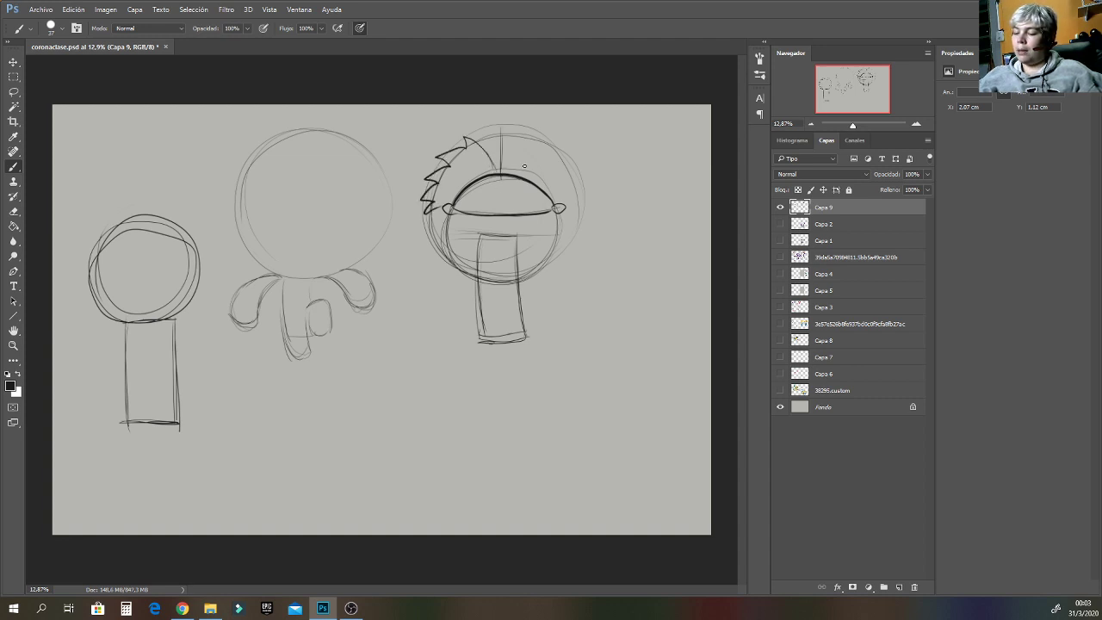
pyautogui.moveTo(495, 172)
pyautogui.mouseDown()
pyautogui.moveTo(557, 152)
pyautogui.moveTo(546, 161)
pyautogui.moveTo(571, 170)
pyautogui.moveTo(566, 210)
pyautogui.mouseUp()
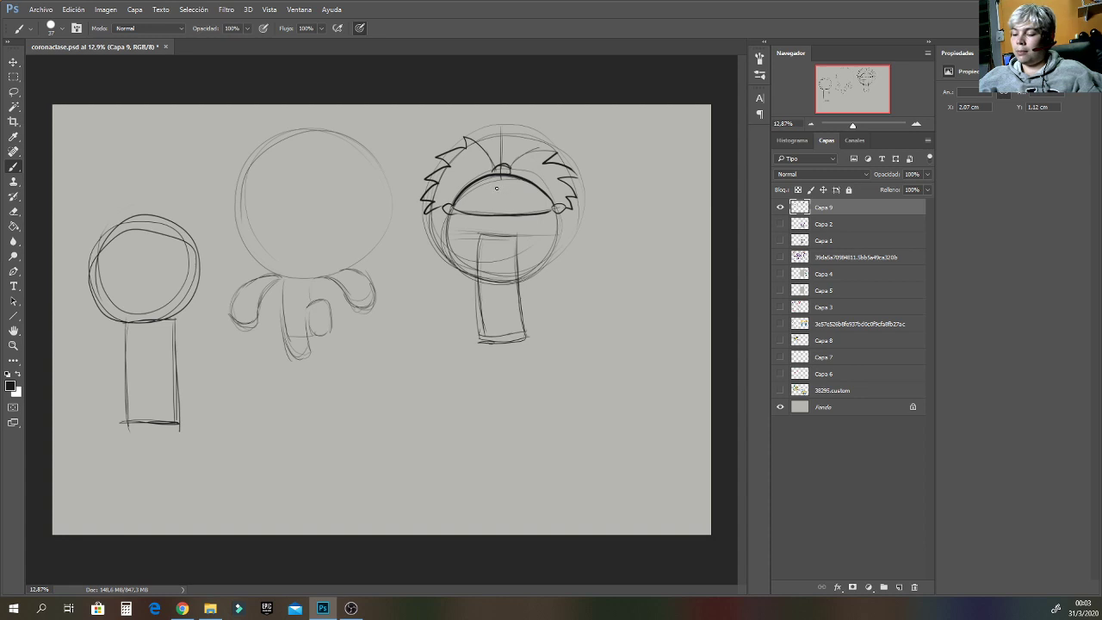
pyautogui.moveTo(496, 188)
pyautogui.mouseDown()
pyautogui.moveTo(519, 196)
pyautogui.moveTo(511, 205)
pyautogui.moveTo(520, 186)
pyautogui.moveTo(509, 182)
pyautogui.moveTo(515, 203)
pyautogui.moveTo(520, 185)
pyautogui.moveTo(471, 191)
pyautogui.moveTo(534, 186)
pyautogui.mouseUp()
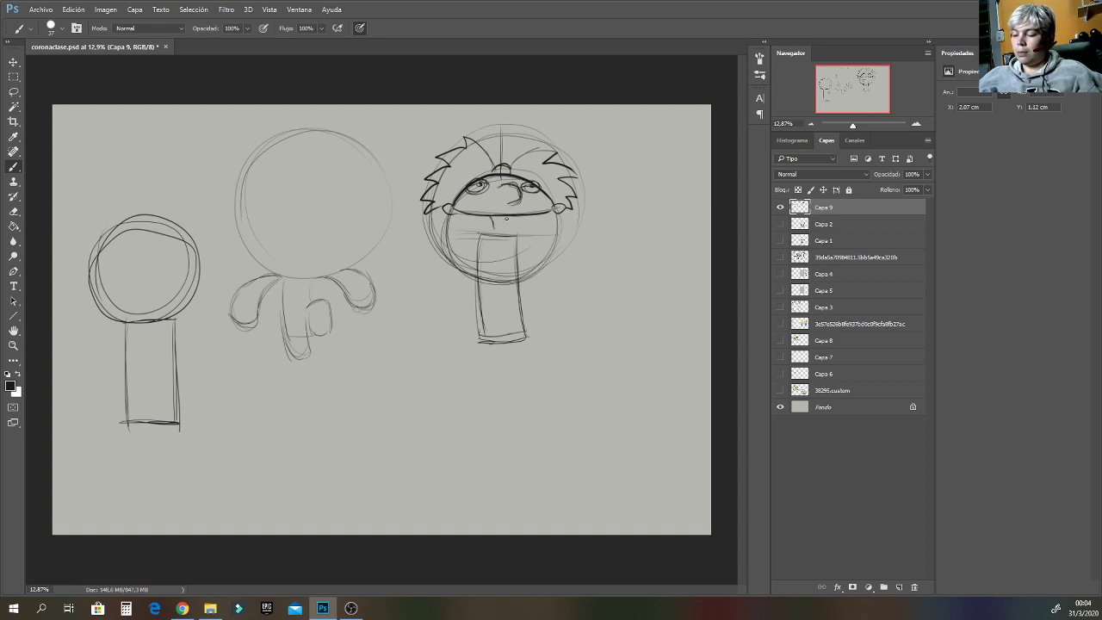
# Add a thin neck, straight legs and feet to the spiky-haired figure.
pyautogui.moveTo(503, 216)
pyautogui.mouseDown()
pyautogui.moveTo(474, 233)
pyautogui.moveTo(470, 278)
pyautogui.moveTo(564, 245)
pyautogui.moveTo(568, 163)
pyautogui.moveTo(509, 126)
pyautogui.moveTo(542, 285)
pyautogui.moveTo(495, 297)
pyautogui.moveTo(488, 288)
pyautogui.moveTo(486, 336)
pyautogui.mouseUp()
pyautogui.moveTo(488, 296)
pyautogui.mouseDown()
pyautogui.moveTo(489, 350)
pyautogui.moveTo(507, 336)
pyautogui.mouseUp()
pyautogui.moveTo(505, 344); pyautogui.dragTo(508, 360)
pyautogui.moveTo(520, 280)
pyautogui.mouseDown()
pyautogui.moveTo(548, 280)
pyautogui.moveTo(535, 334)
pyautogui.moveTo(556, 348)
pyautogui.moveTo(531, 345)
pyautogui.mouseUp()
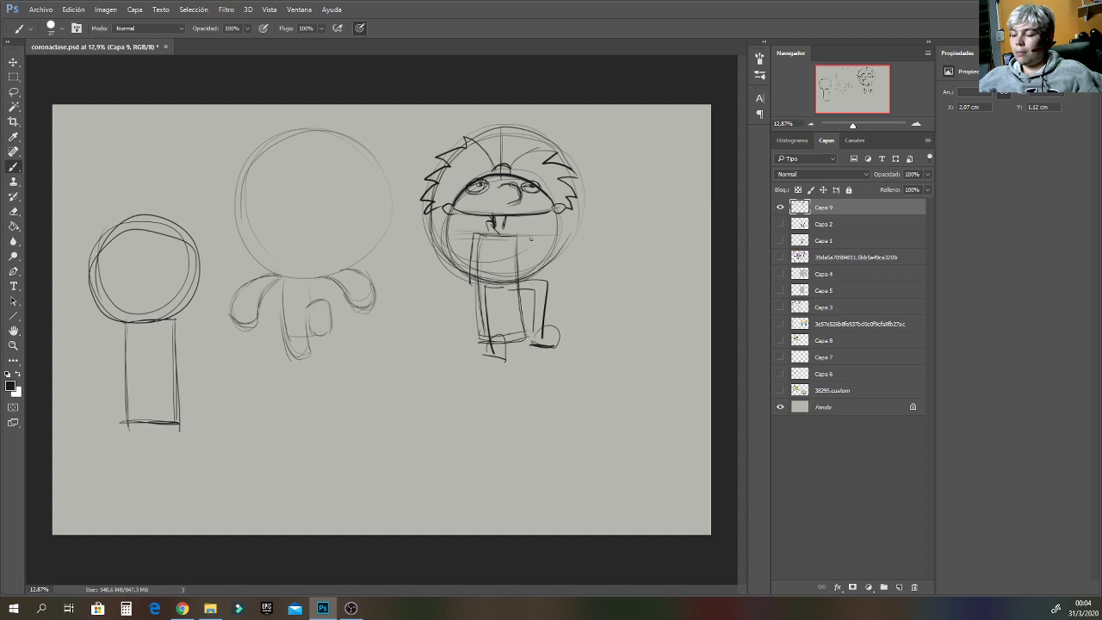
pyautogui.moveTo(508, 238); pyautogui.dragTo(517, 273)
pyautogui.hotkey('ctrl', 'z')
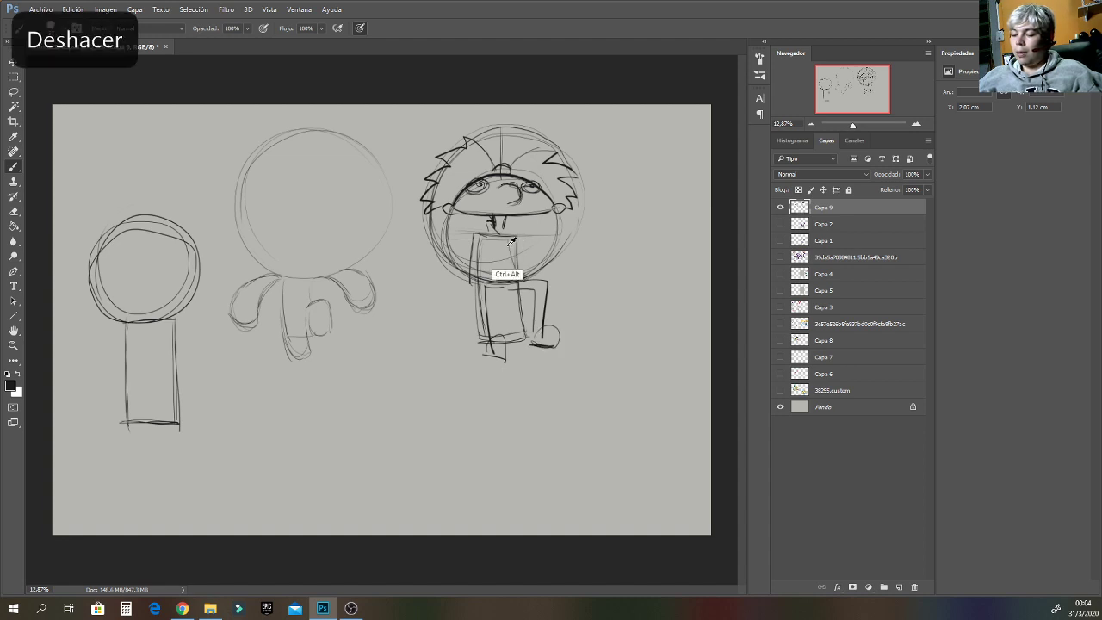
pyautogui.moveTo(482, 234)
pyautogui.mouseDown()
pyautogui.moveTo(506, 236)
pyautogui.moveTo(487, 238)
pyautogui.moveTo(475, 281)
pyautogui.moveTo(518, 281)
pyautogui.mouseUp()
pyautogui.moveTo(506, 229)
pyautogui.mouseDown()
pyautogui.moveTo(517, 268)
pyautogui.moveTo(476, 280)
pyautogui.mouseUp()
pyautogui.moveTo(853, 128); pyautogui.dragTo(855, 128)
pyautogui.hotkey('ctrl', 'z')
pyautogui.hotkey('ctrl', 'z')
pyautogui.hotkey('ctrl', 'z')
pyautogui.hotkey('ctrl', 'z')
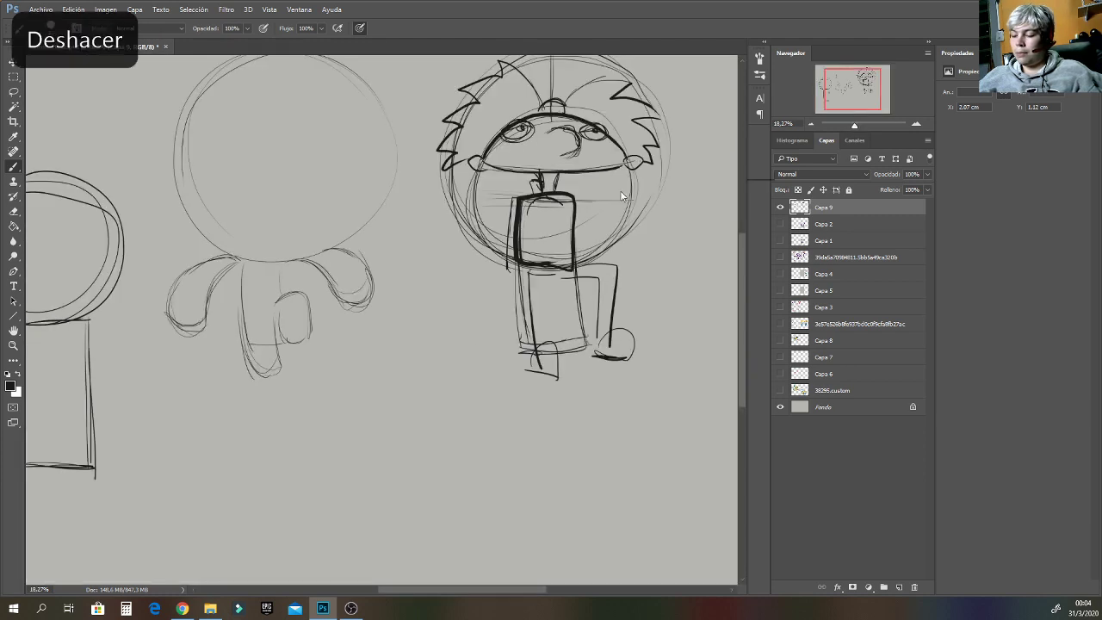
# Outline a pear-shaped torso on the spiky-haired figure and draw a larger copy of the shape on the empty canvas beside it.
pyautogui.moveTo(527, 204)
pyautogui.mouseDown()
pyautogui.moveTo(519, 259)
pyautogui.moveTo(572, 264)
pyautogui.moveTo(562, 202)
pyautogui.moveTo(573, 248)
pyautogui.moveTo(559, 271)
pyautogui.moveTo(541, 271)
pyautogui.moveTo(522, 233)
pyautogui.moveTo(525, 267)
pyautogui.mouseUp()
pyautogui.moveTo(524, 230); pyautogui.dragTo(517, 252)
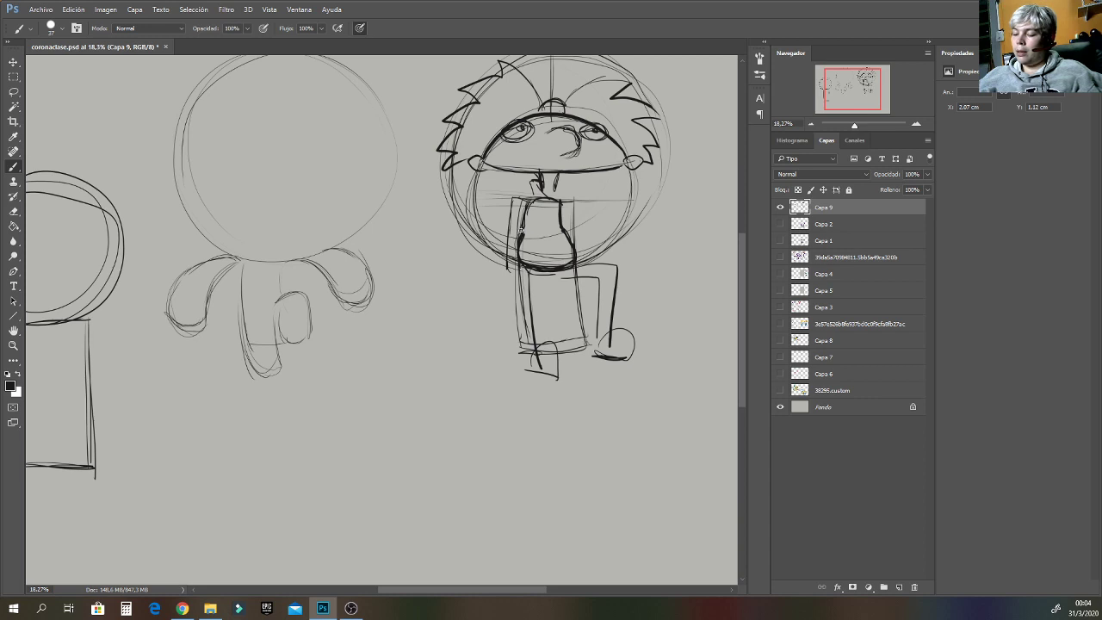
pyautogui.moveTo(533, 199); pyautogui.dragTo(522, 222)
pyautogui.moveTo(530, 196)
pyautogui.mouseDown()
pyautogui.moveTo(544, 196)
pyautogui.moveTo(527, 221)
pyautogui.mouseUp()
pyautogui.moveTo(563, 206)
pyautogui.mouseDown()
pyautogui.moveTo(529, 209)
pyautogui.moveTo(563, 226)
pyautogui.mouseUp()
pyautogui.moveTo(446, 327)
pyautogui.mouseDown()
pyautogui.moveTo(420, 393)
pyautogui.moveTo(476, 408)
pyautogui.moveTo(484, 387)
pyautogui.moveTo(458, 344)
pyautogui.moveTo(430, 330)
pyautogui.moveTo(415, 378)
pyautogui.moveTo(457, 419)
pyautogui.moveTo(493, 399)
pyautogui.moveTo(459, 344)
pyautogui.moveTo(421, 338)
pyautogui.moveTo(419, 387)
pyautogui.mouseUp()
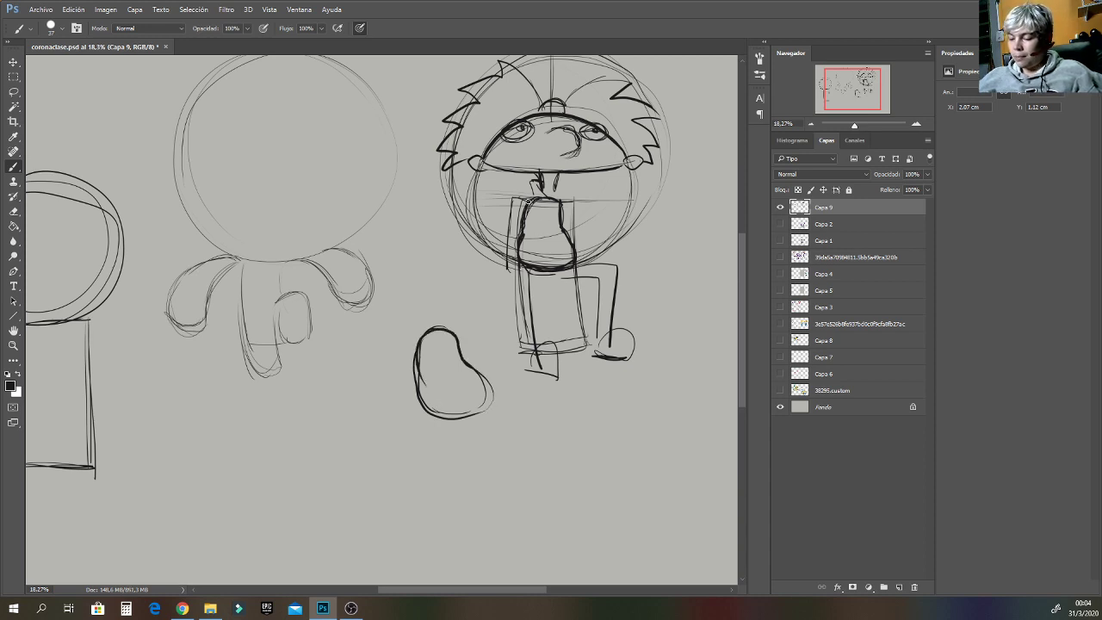
# Add a thin arm with a hand and a small smile to the spiky-haired figure.
pyautogui.moveTo(529, 199)
pyautogui.mouseDown()
pyautogui.moveTo(501, 285)
pyautogui.moveTo(515, 280)
pyautogui.mouseUp()
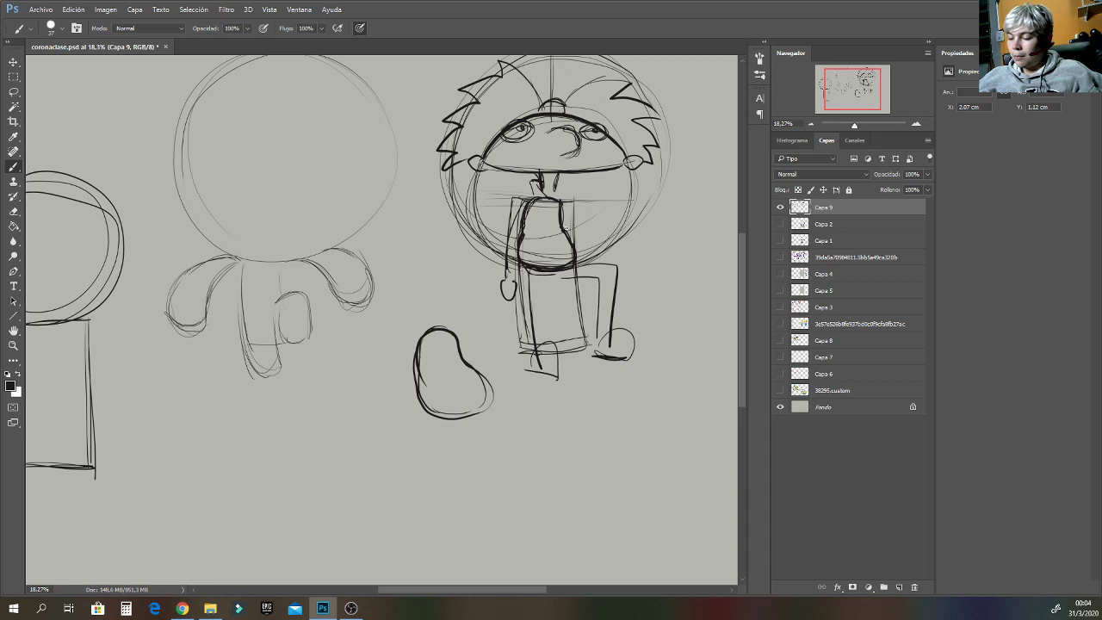
pyautogui.moveTo(516, 153); pyautogui.dragTo(535, 158)
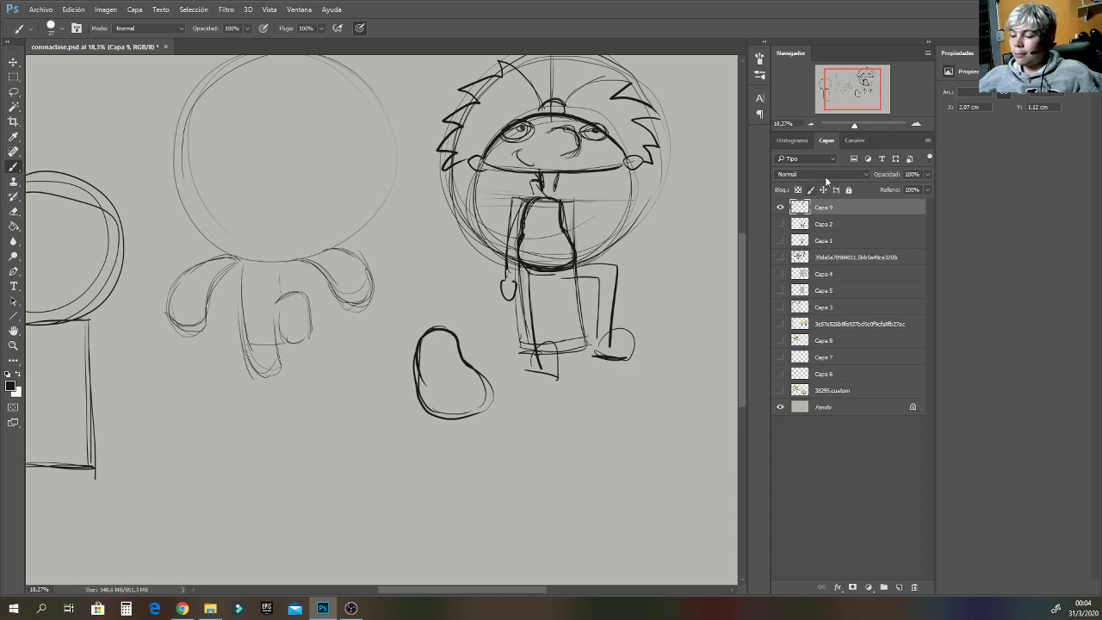
pyautogui.moveTo(855, 126); pyautogui.dragTo(852, 126)
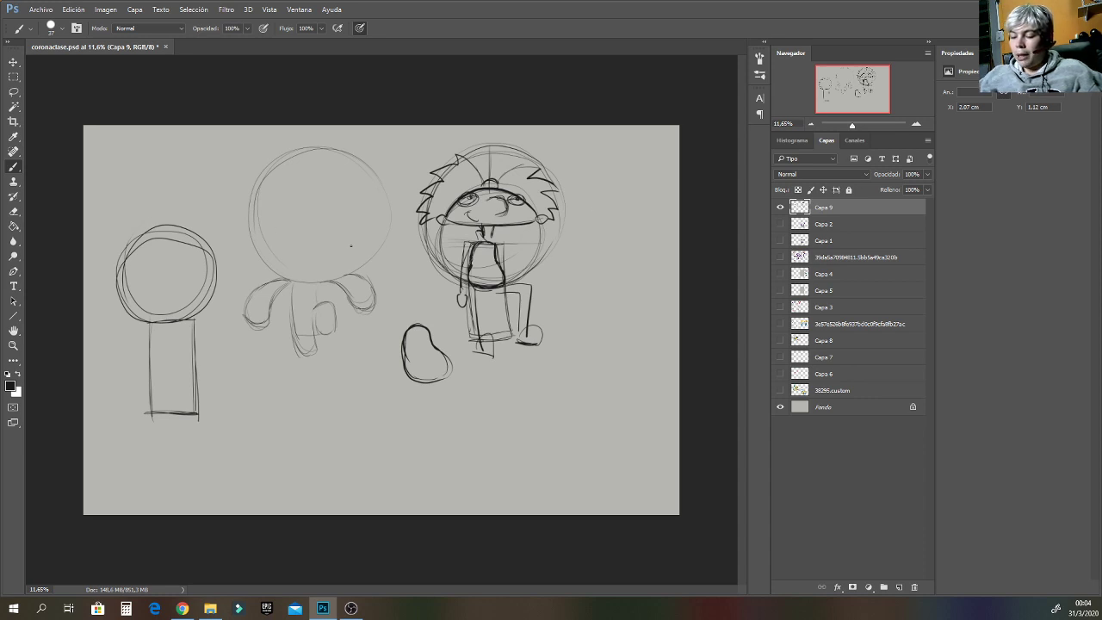
pyautogui.moveTo(582, 242)
pyautogui.mouseDown()
pyautogui.moveTo(582, 312)
pyautogui.moveTo(616, 319)
pyautogui.moveTo(600, 296)
pyautogui.mouseUp()
pyautogui.moveTo(615, 252)
pyautogui.mouseDown()
pyautogui.moveTo(579, 183)
pyautogui.moveTo(618, 248)
pyautogui.mouseUp()
pyautogui.hotkey('ctrl', 'z')
pyautogui.hotkey('ctrl', 'z')
pyautogui.hotkey('ctrl', 'z')
pyautogui.hotkey('ctrl', 'z')
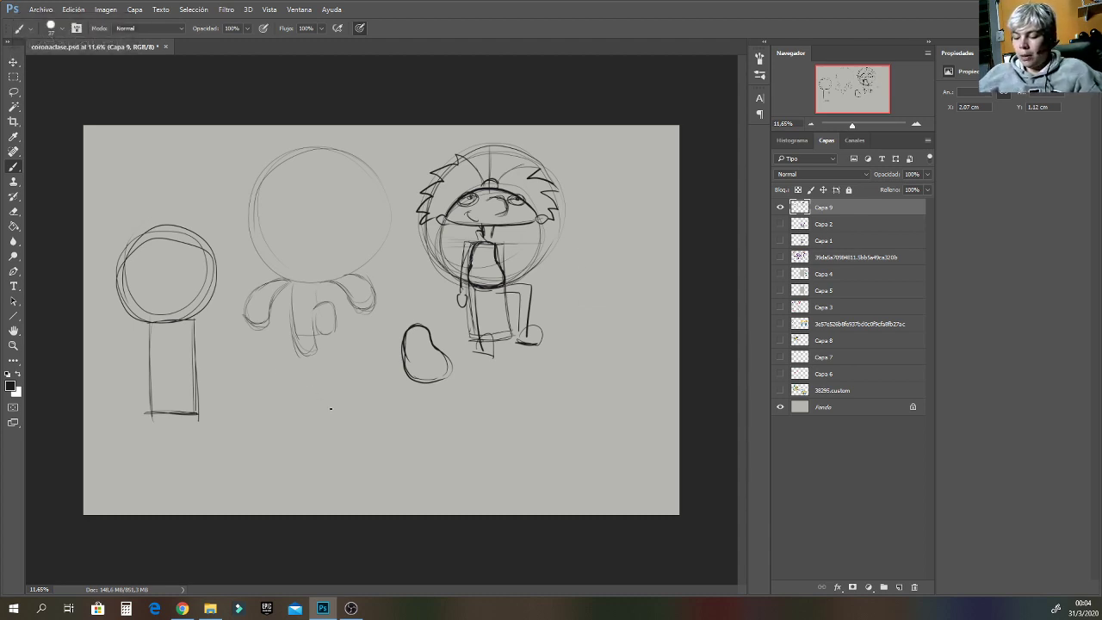
# Sketch a small figure below the second one with a round head, a round body, stubby arms with round hands, and short legs.
pyautogui.moveTo(299, 439)
pyautogui.mouseDown()
pyautogui.moveTo(274, 396)
pyautogui.moveTo(311, 375)
pyautogui.moveTo(337, 380)
pyautogui.moveTo(329, 424)
pyautogui.moveTo(303, 439)
pyautogui.moveTo(316, 431)
pyautogui.moveTo(300, 463)
pyautogui.mouseUp()
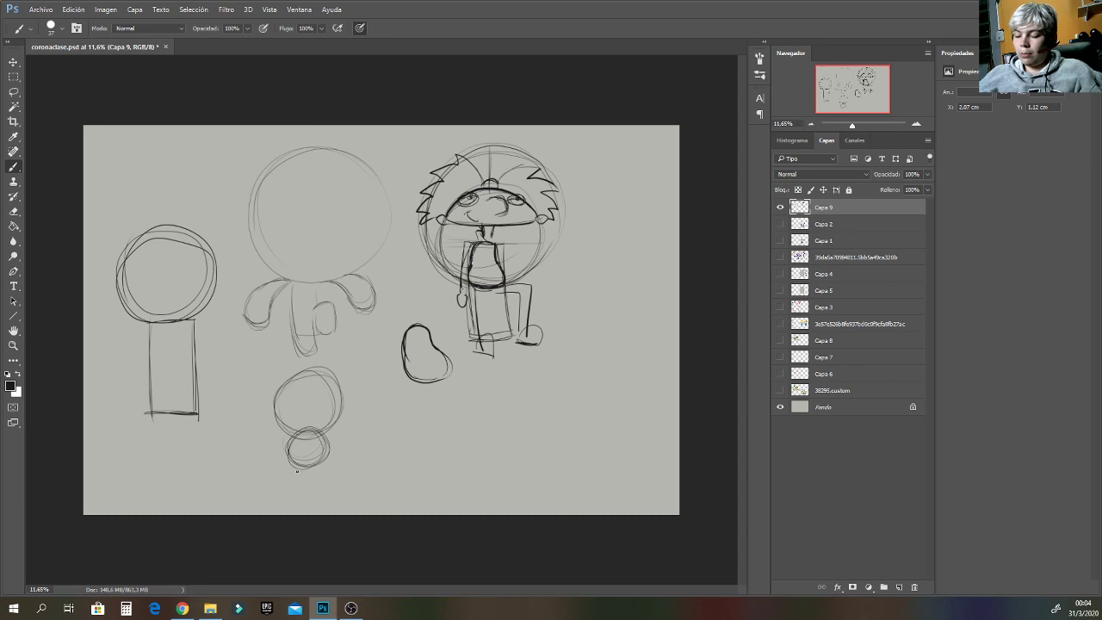
pyautogui.moveTo(320, 436)
pyautogui.mouseDown()
pyautogui.moveTo(338, 444)
pyautogui.moveTo(312, 451)
pyautogui.moveTo(337, 460)
pyautogui.moveTo(269, 448)
pyautogui.mouseUp()
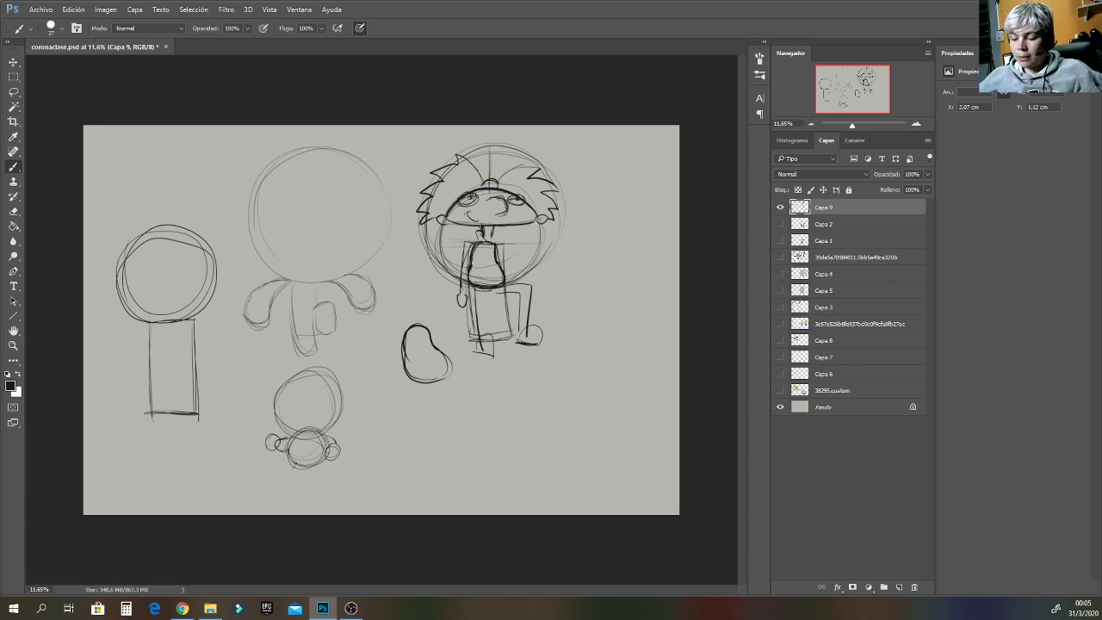
pyautogui.moveTo(279, 465)
pyautogui.mouseDown()
pyautogui.moveTo(292, 481)
pyautogui.moveTo(278, 474)
pyautogui.moveTo(318, 470)
pyautogui.moveTo(320, 484)
pyautogui.moveTo(332, 476)
pyautogui.mouseUp()
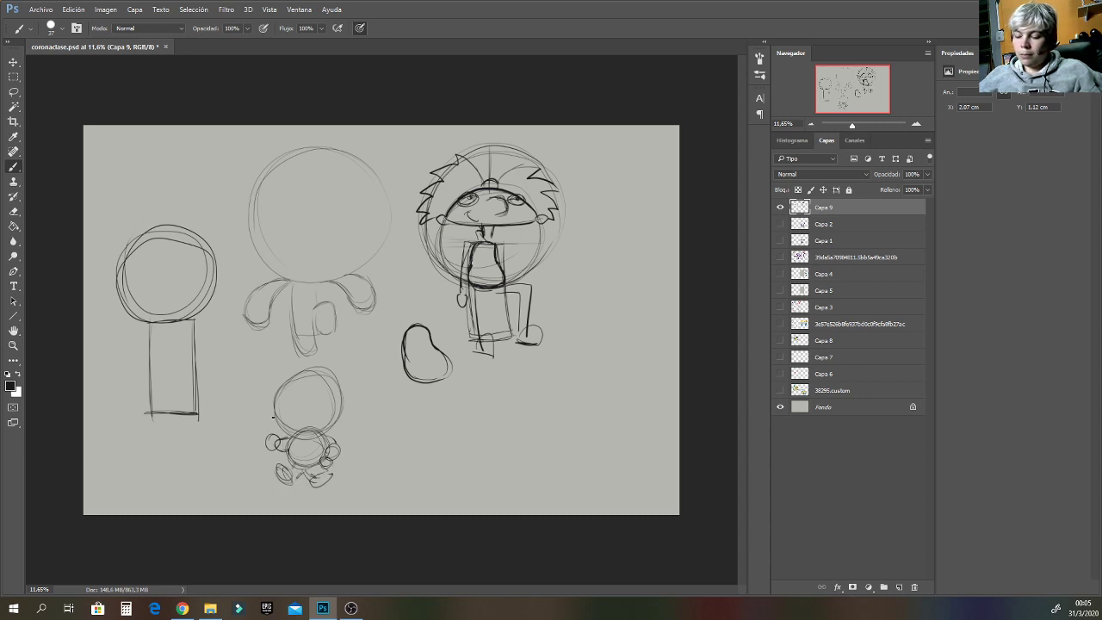
# Draw the small figure's face with eyes and a smile, and enclose the whole figure in a large oval.
pyautogui.moveTo(275, 405); pyautogui.dragTo(320, 427)
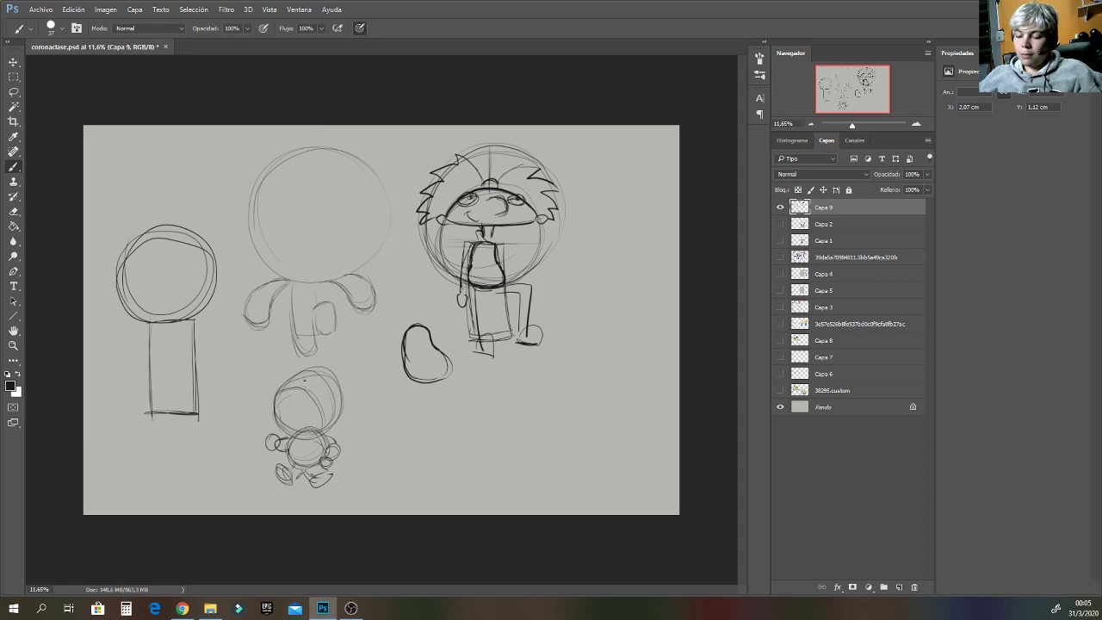
pyautogui.moveTo(304, 380)
pyautogui.mouseDown()
pyautogui.moveTo(301, 407)
pyautogui.moveTo(312, 398)
pyautogui.moveTo(274, 408)
pyautogui.moveTo(288, 404)
pyautogui.moveTo(277, 393)
pyautogui.moveTo(316, 410)
pyautogui.mouseUp()
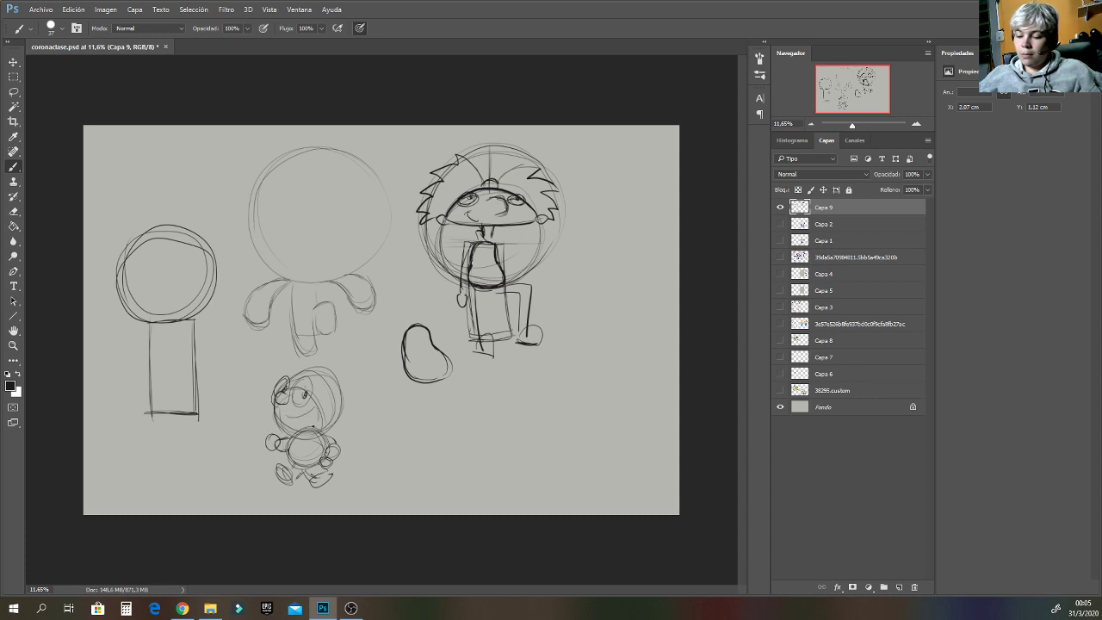
pyautogui.moveTo(291, 373)
pyautogui.mouseDown()
pyautogui.moveTo(337, 383)
pyautogui.moveTo(315, 410)
pyautogui.mouseUp()
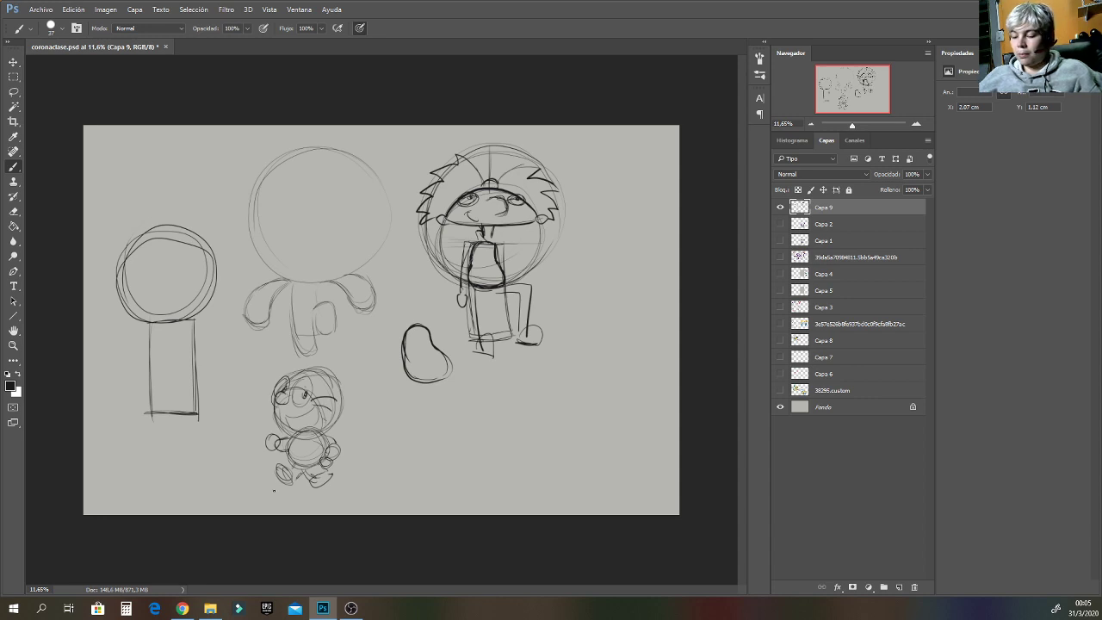
pyautogui.moveTo(354, 362)
pyautogui.mouseDown()
pyautogui.moveTo(258, 482)
pyautogui.moveTo(343, 355)
pyautogui.mouseUp()
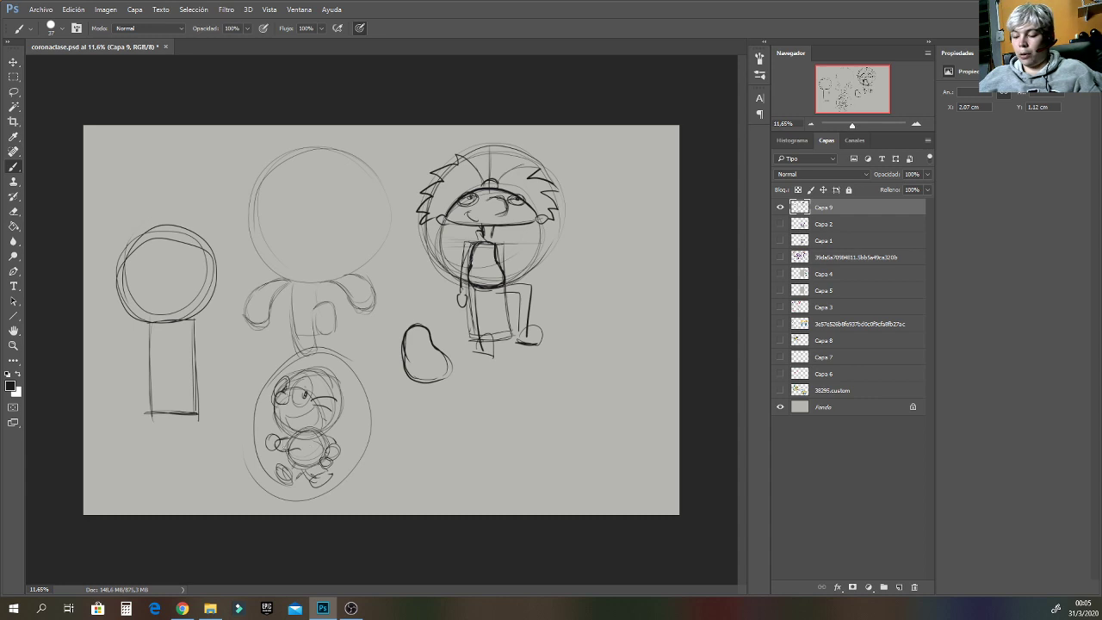
# Reinforce the small figure's belly, eyes, foot and hand with darker strokes, undoing one stroke on the eye.
pyautogui.moveTo(286, 450)
pyautogui.mouseDown()
pyautogui.moveTo(308, 452)
pyautogui.moveTo(301, 462)
pyautogui.moveTo(307, 448)
pyautogui.moveTo(310, 463)
pyautogui.mouseUp()
pyautogui.moveTo(285, 456); pyautogui.dragTo(308, 463)
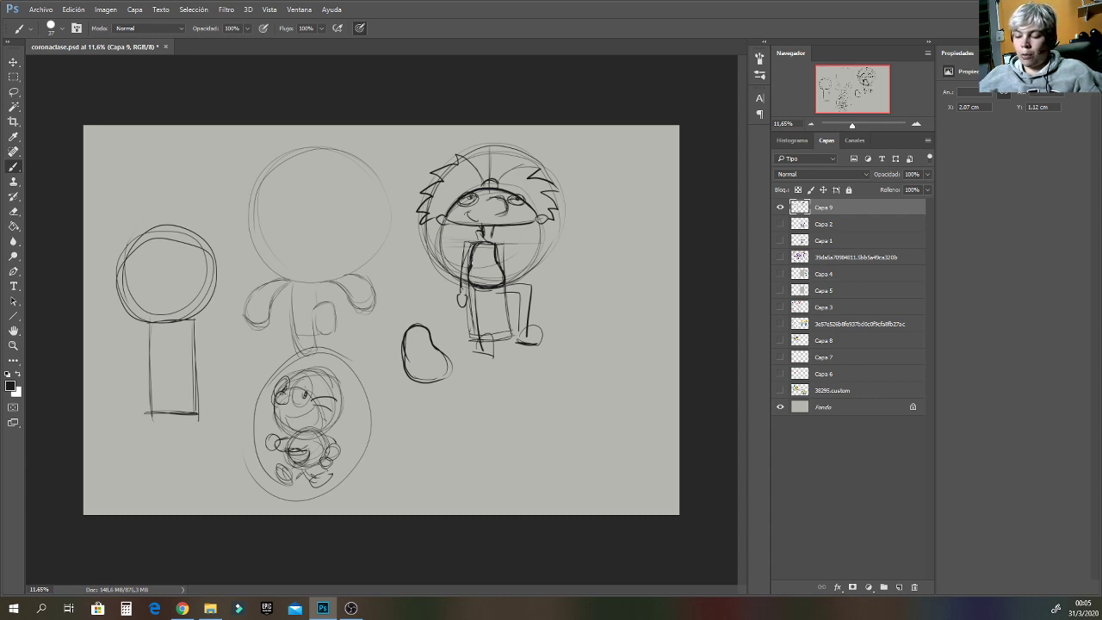
pyautogui.moveTo(284, 392)
pyautogui.mouseDown()
pyautogui.moveTo(278, 407)
pyautogui.moveTo(290, 381)
pyautogui.mouseUp()
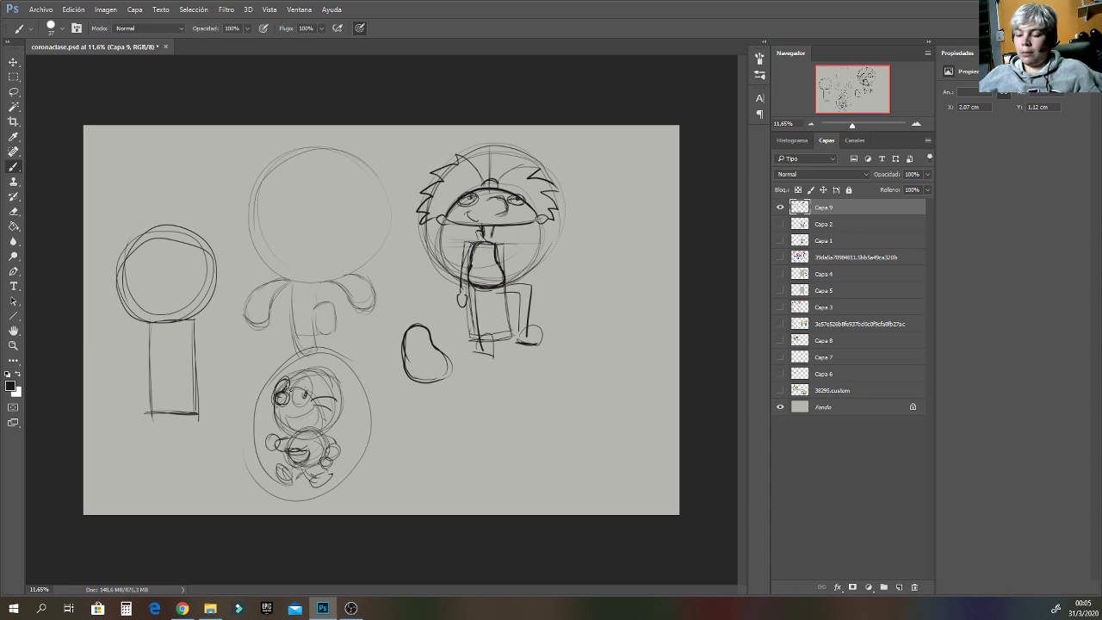
pyautogui.hotkey('ctrl', 'z')
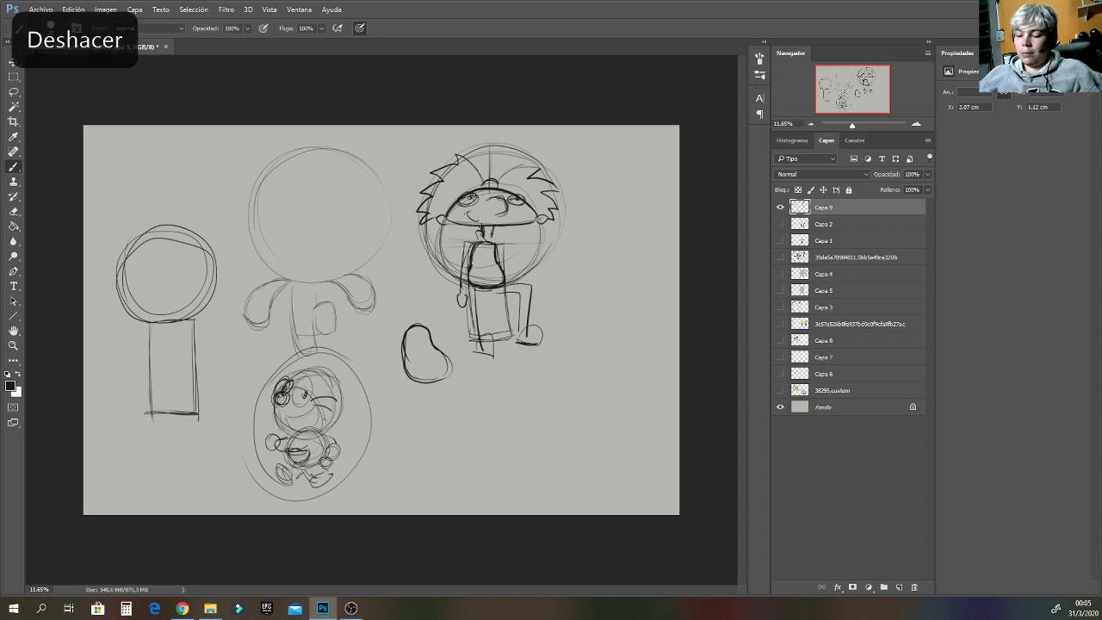
pyautogui.moveTo(298, 384)
pyautogui.mouseDown()
pyautogui.moveTo(314, 392)
pyautogui.moveTo(290, 393)
pyautogui.mouseUp()
pyautogui.moveTo(285, 436)
pyautogui.mouseDown()
pyautogui.moveTo(316, 431)
pyautogui.moveTo(322, 404)
pyautogui.moveTo(310, 452)
pyautogui.moveTo(292, 462)
pyautogui.moveTo(324, 463)
pyautogui.moveTo(296, 470)
pyautogui.mouseUp()
pyautogui.moveTo(283, 465)
pyautogui.mouseDown()
pyautogui.moveTo(291, 485)
pyautogui.moveTo(338, 443)
pyautogui.moveTo(332, 455)
pyautogui.mouseUp()
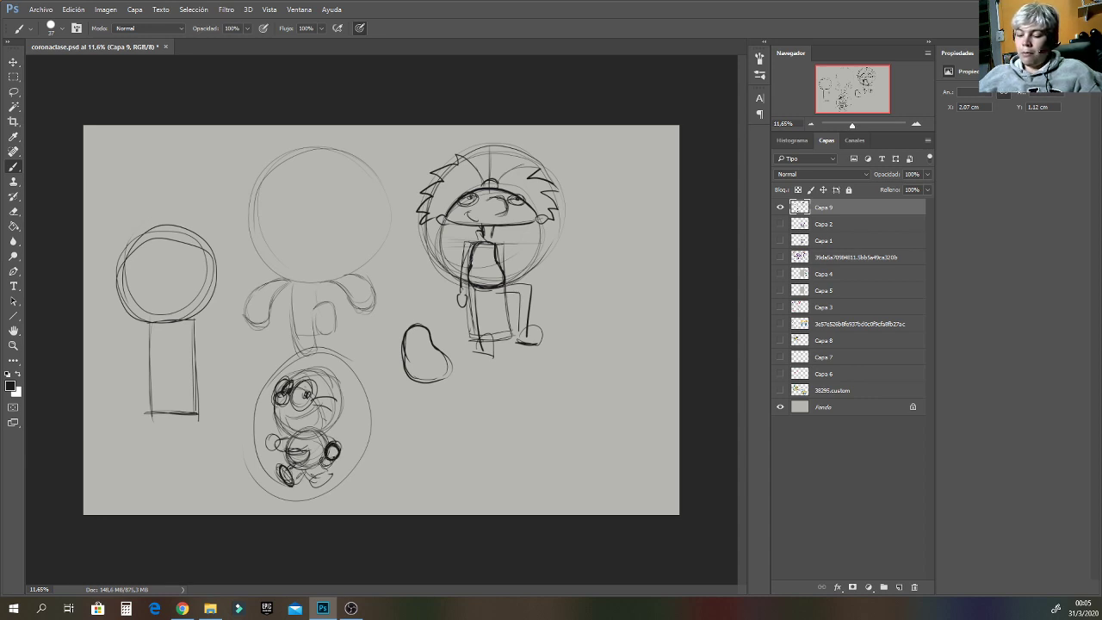
pyautogui.moveTo(404, 439); pyautogui.dragTo(407, 436)
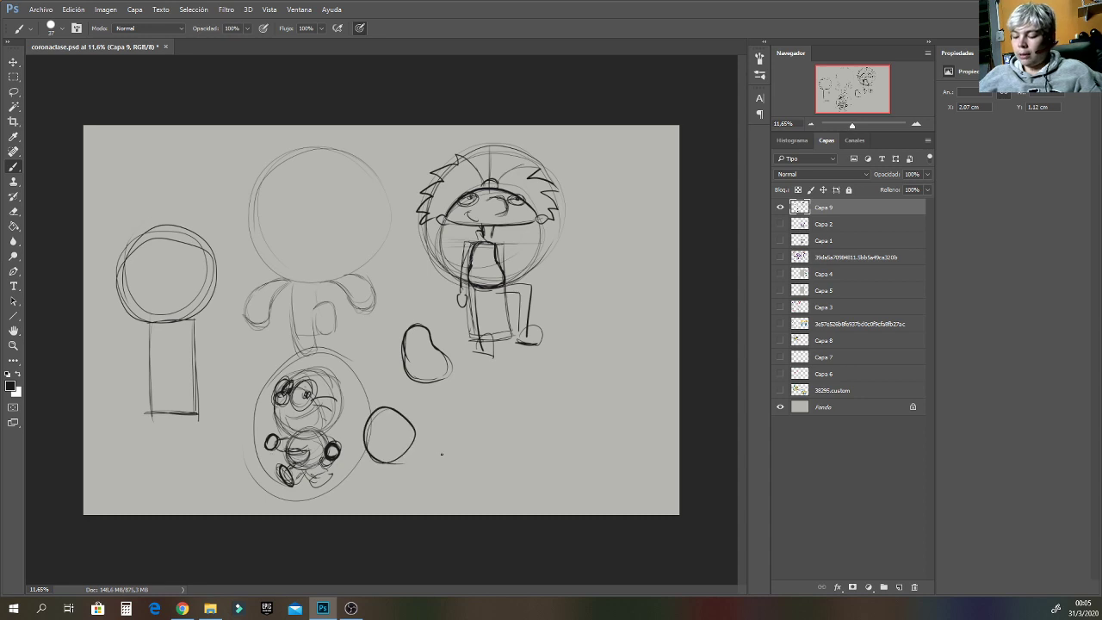
pyautogui.hotkey('ctrl', 'z')
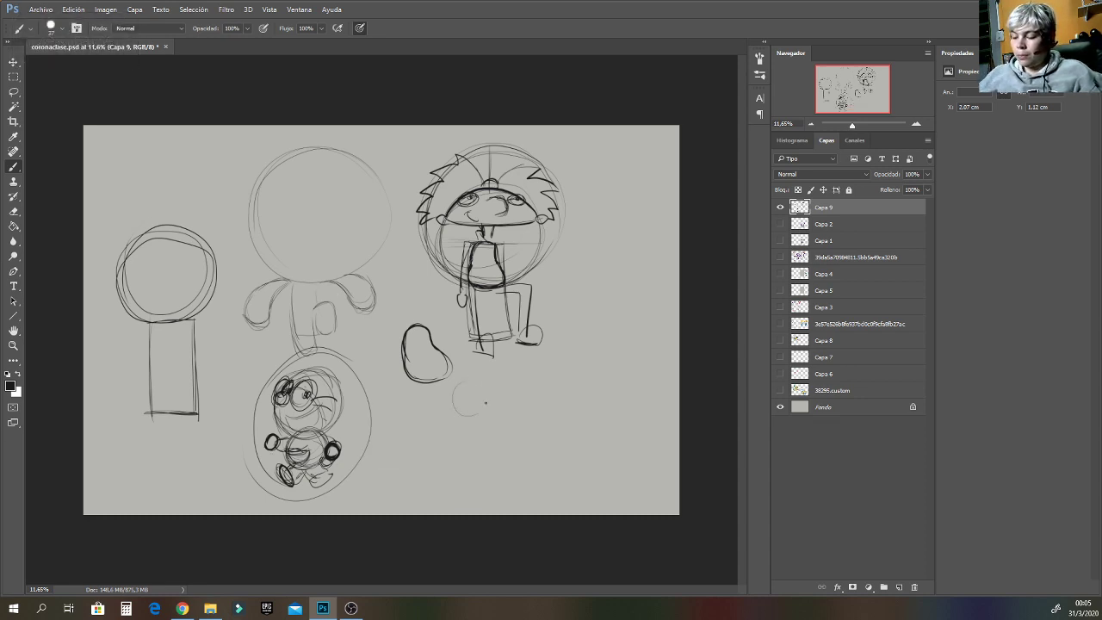
pyautogui.moveTo(484, 402); pyautogui.dragTo(471, 395)
pyautogui.hotkey('ctrl', 'z')
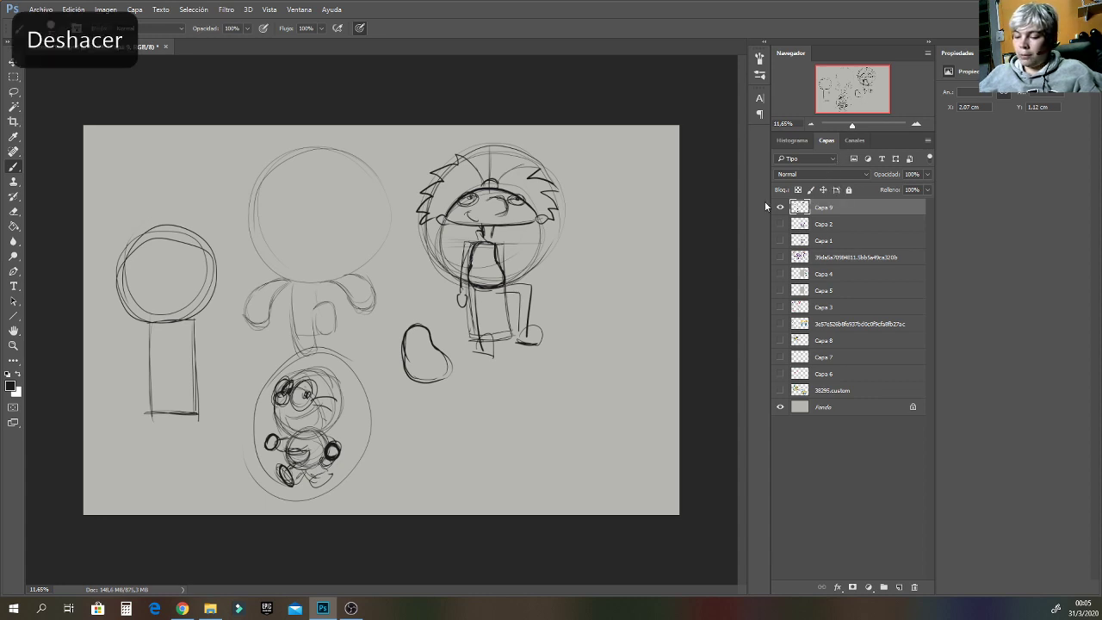
# Erase the bean-shaped outline below the spiky-haired figure on Capa 9 with the Eraser enlarged to 127 px.
pyautogui.press('e')
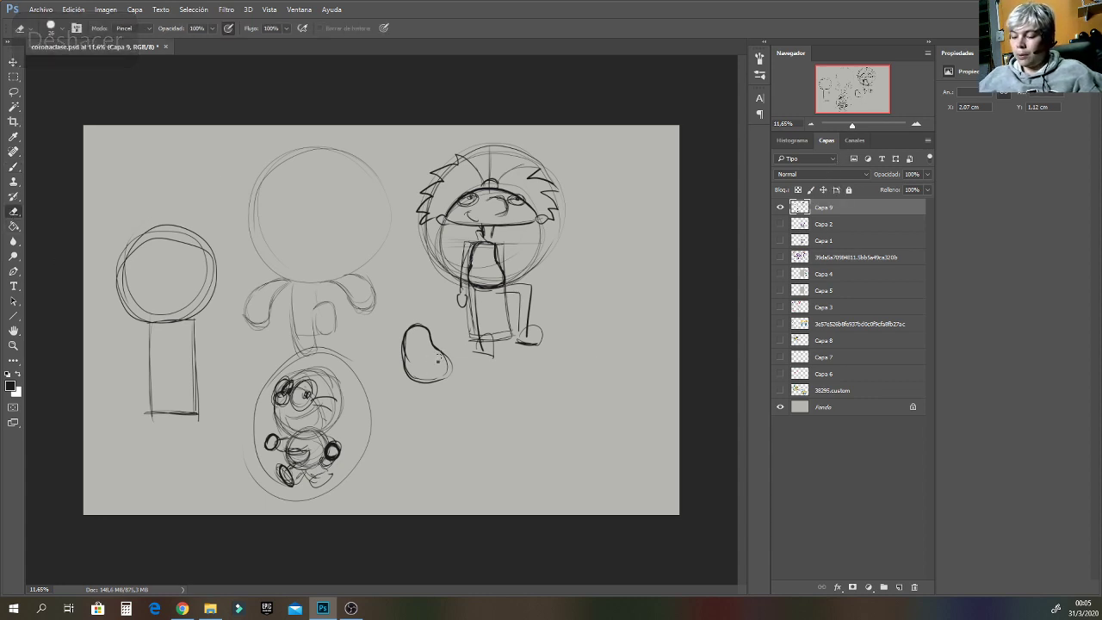
pyautogui.rightClick(439, 357)
pyautogui.moveTo(505, 388); pyautogui.dragTo(514, 390)
pyautogui.press('Return')
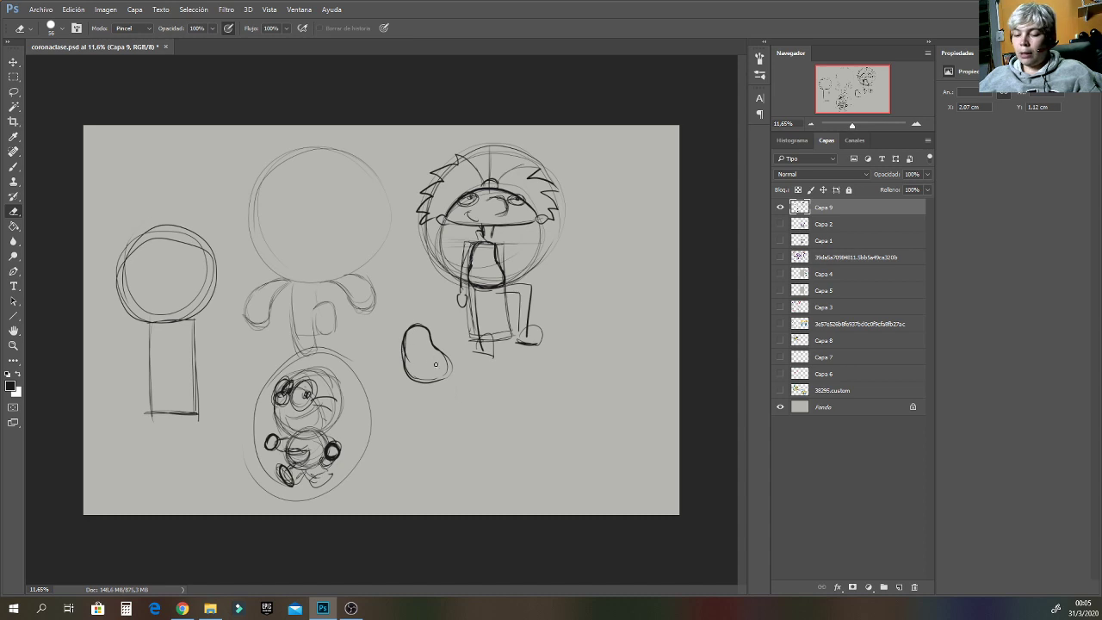
pyautogui.rightClick(586, 350)
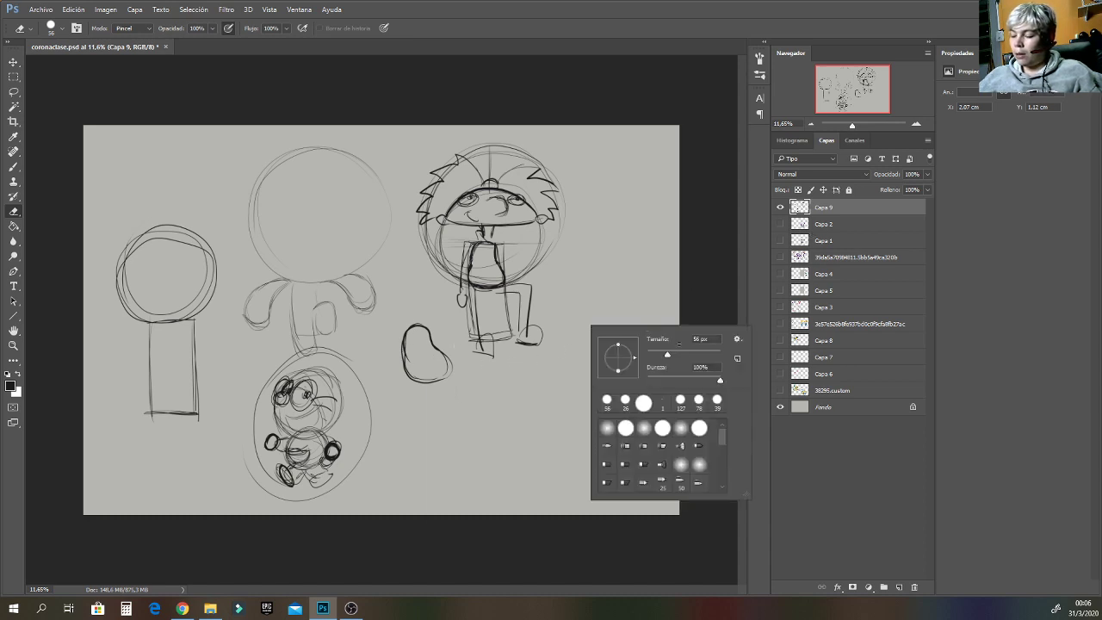
pyautogui.click(689, 354)
pyautogui.press('Return')
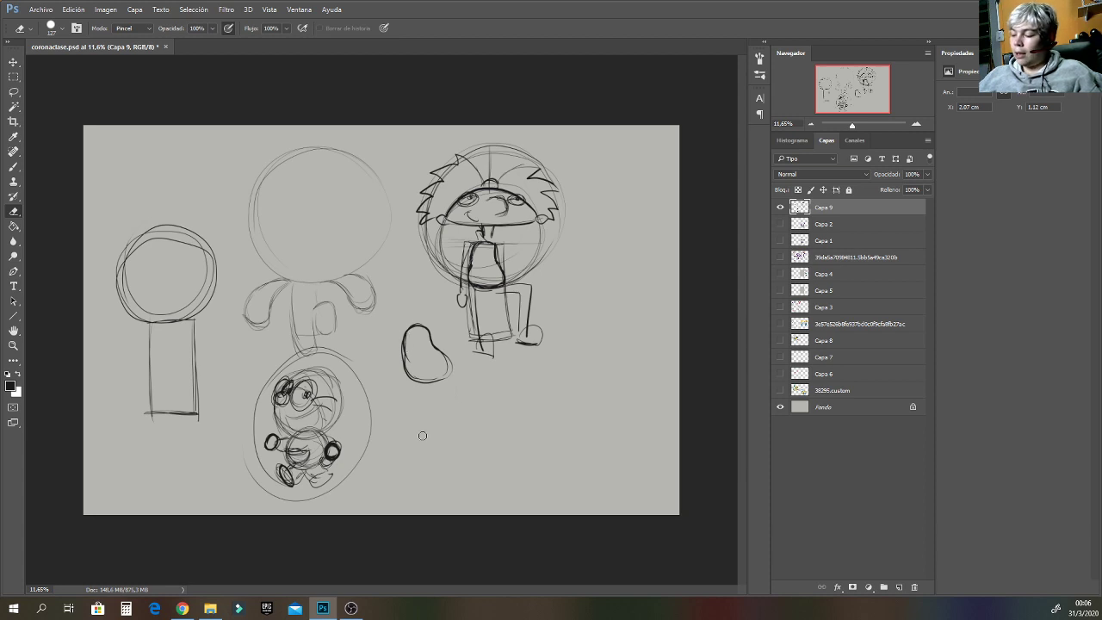
pyautogui.click(781, 209)
pyautogui.click(781, 208)
pyautogui.moveTo(411, 328)
pyautogui.mouseDown()
pyautogui.moveTo(400, 381)
pyautogui.moveTo(428, 361)
pyautogui.moveTo(420, 328)
pyautogui.moveTo(439, 374)
pyautogui.mouseUp()
# Sketch a bear head with the brush from two overlapping circles, adding round ears, eyes, a nose and a wide smile.
pyautogui.click(19, 173)
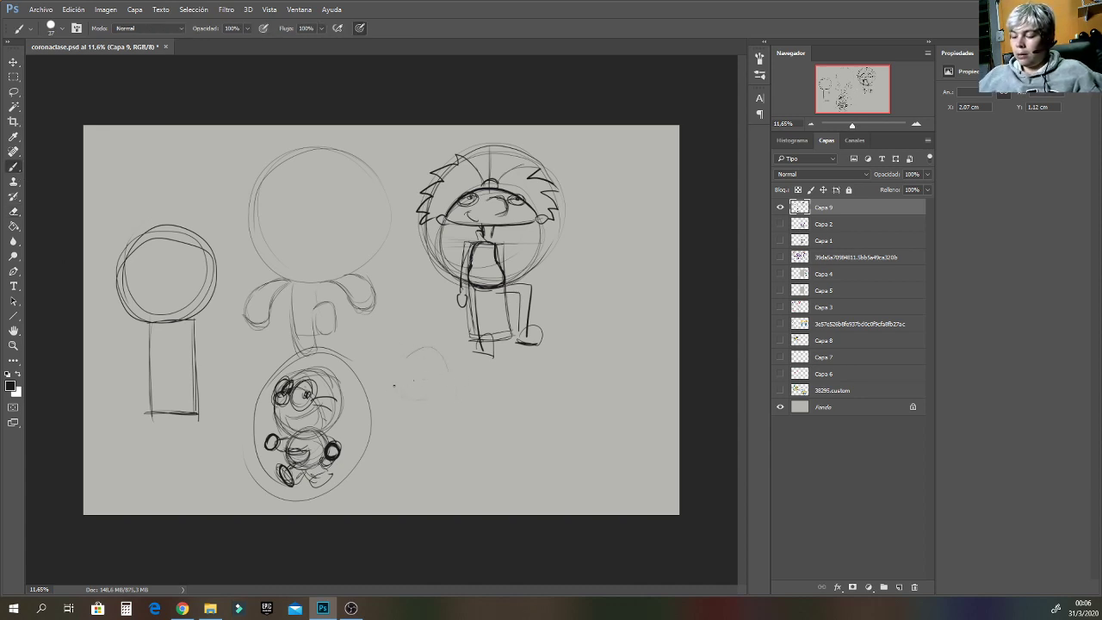
pyautogui.moveTo(393, 385)
pyautogui.mouseDown()
pyautogui.moveTo(422, 343)
pyautogui.moveTo(453, 370)
pyautogui.moveTo(438, 417)
pyautogui.moveTo(421, 394)
pyautogui.moveTo(419, 426)
pyautogui.moveTo(391, 404)
pyautogui.moveTo(441, 370)
pyautogui.moveTo(465, 407)
pyautogui.moveTo(452, 425)
pyautogui.moveTo(397, 423)
pyautogui.moveTo(398, 395)
pyautogui.moveTo(444, 369)
pyautogui.moveTo(456, 396)
pyautogui.moveTo(417, 436)
pyautogui.moveTo(395, 427)
pyautogui.moveTo(404, 389)
pyautogui.moveTo(457, 380)
pyautogui.moveTo(405, 425)
pyautogui.mouseUp()
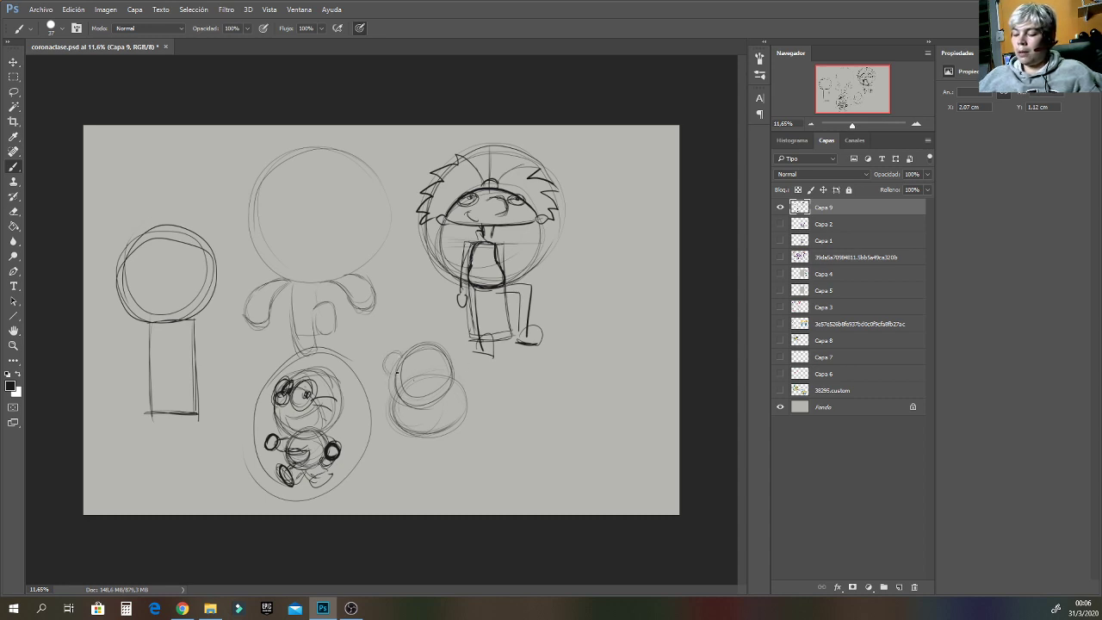
pyautogui.moveTo(432, 398); pyautogui.dragTo(405, 401)
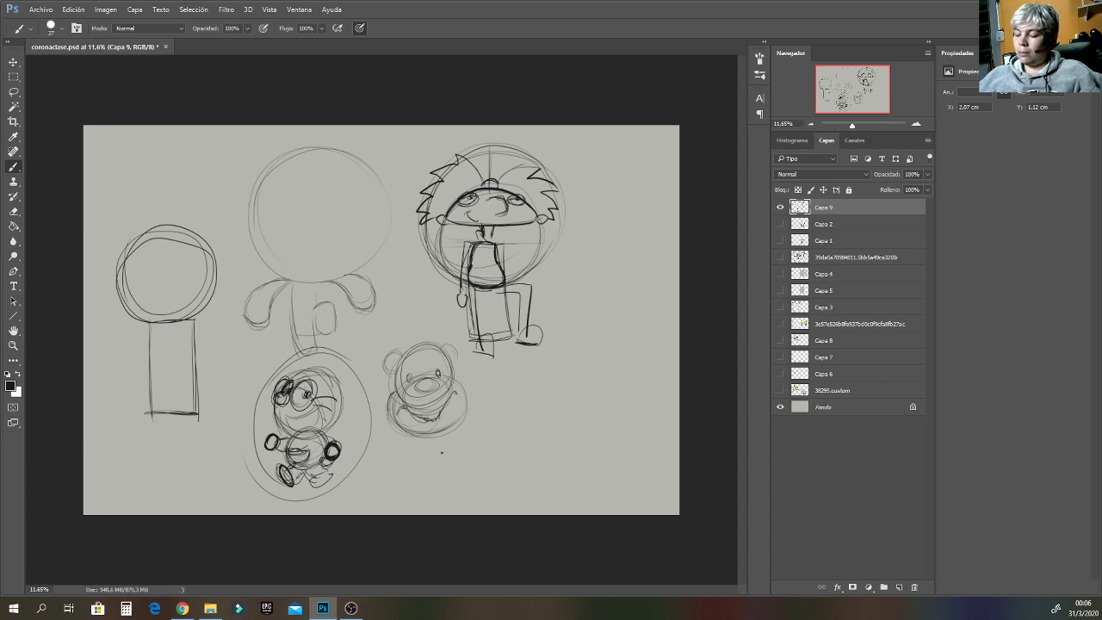
# Sketch the bear's wide rounded body beneath the head, with curved shoulders and thick arms on both sides.
pyautogui.moveTo(405, 435)
pyautogui.mouseDown()
pyautogui.moveTo(447, 460)
pyautogui.moveTo(390, 457)
pyautogui.moveTo(461, 431)
pyautogui.mouseUp()
pyautogui.moveTo(405, 465); pyautogui.dragTo(476, 453)
pyautogui.moveTo(381, 512)
pyautogui.mouseDown()
pyautogui.moveTo(475, 480)
pyautogui.moveTo(501, 505)
pyautogui.mouseUp()
pyautogui.moveTo(473, 446); pyautogui.dragTo(498, 477)
pyautogui.moveTo(398, 436)
pyautogui.mouseDown()
pyautogui.moveTo(368, 499)
pyautogui.moveTo(420, 484)
pyautogui.mouseUp()
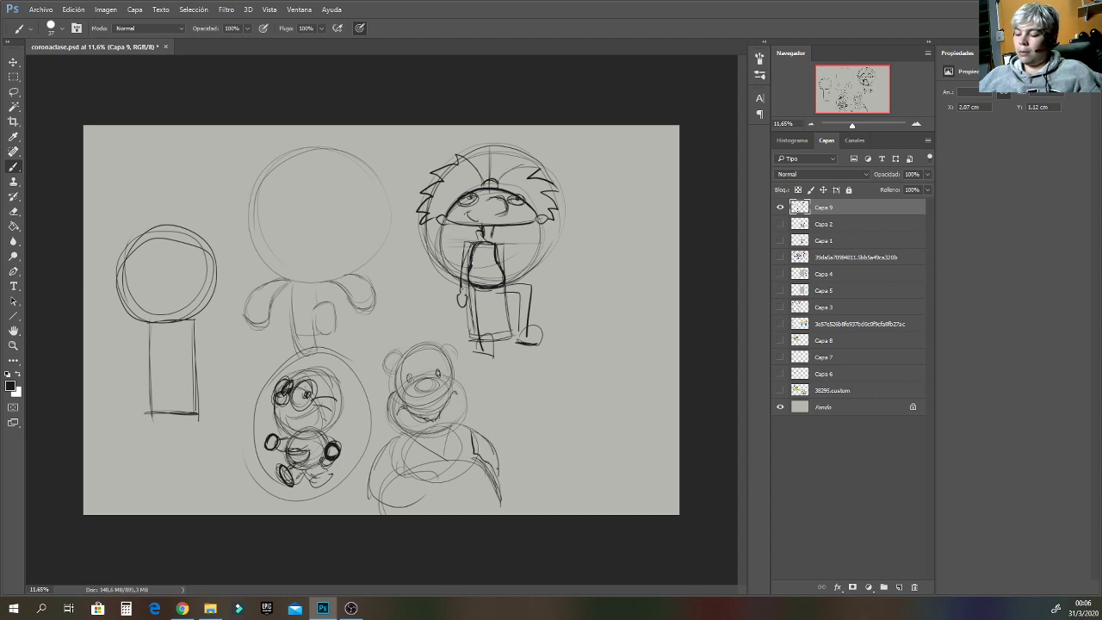
pyautogui.moveTo(460, 432); pyautogui.dragTo(499, 498)
pyautogui.moveTo(380, 451); pyautogui.dragTo(420, 488)
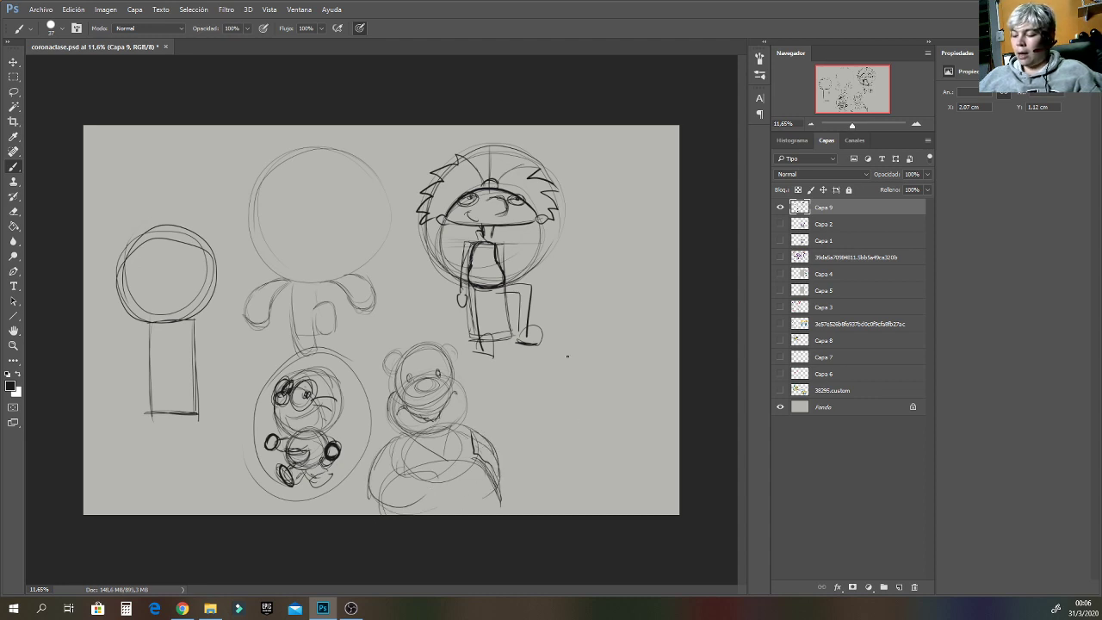
# Start a large light circle below and beside the spiky-haired figure, undoing the last stroke.
pyautogui.moveTo(556, 349); pyautogui.dragTo(612, 409)
pyautogui.moveTo(564, 322); pyautogui.dragTo(578, 425)
pyautogui.hotkey('ctrl', 'z')
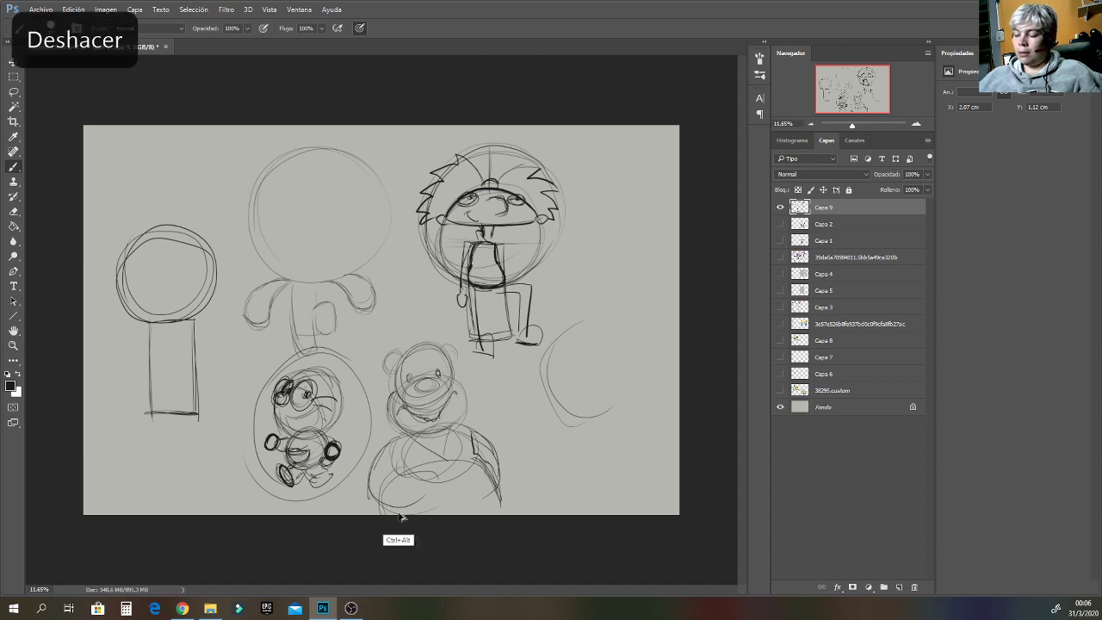
# Hide Capa 9 and briefly show Capa 3, Capa 1, Capa 4 and the 39da5a image layer to examine their drawings.
pyautogui.click(781, 208)
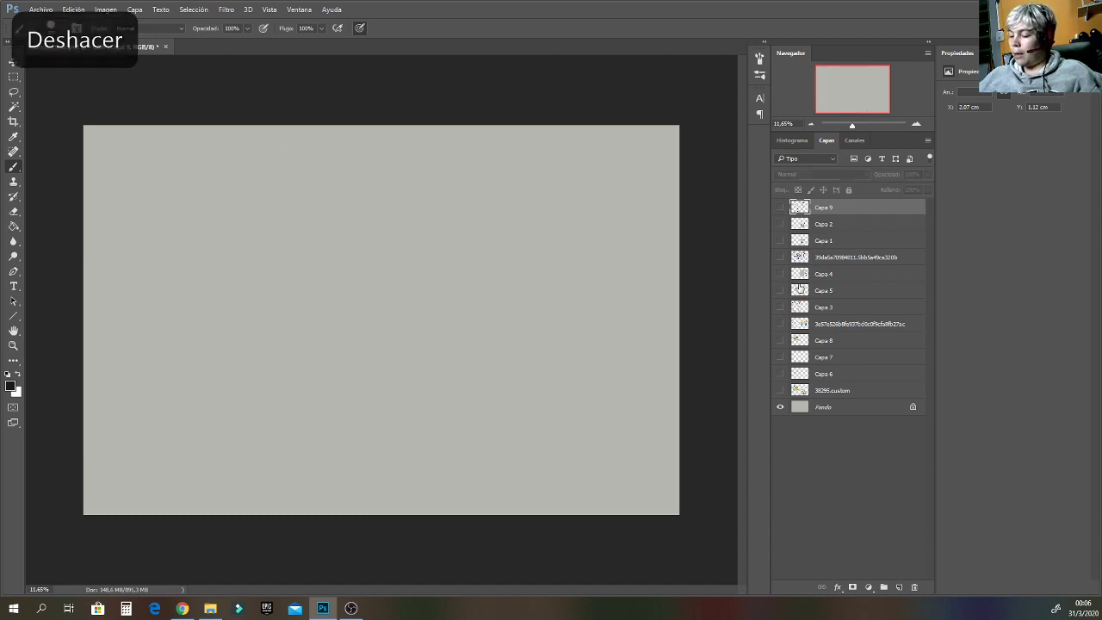
pyautogui.click(781, 307)
pyautogui.click(781, 307)
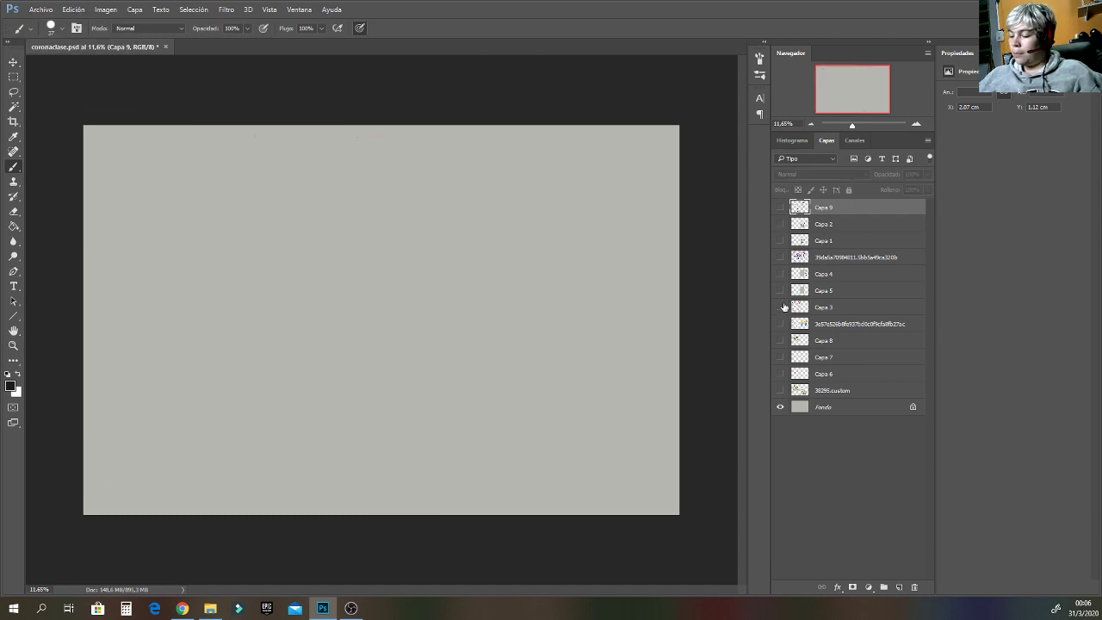
pyautogui.click(781, 257)
pyautogui.click(782, 257)
pyautogui.click(782, 241)
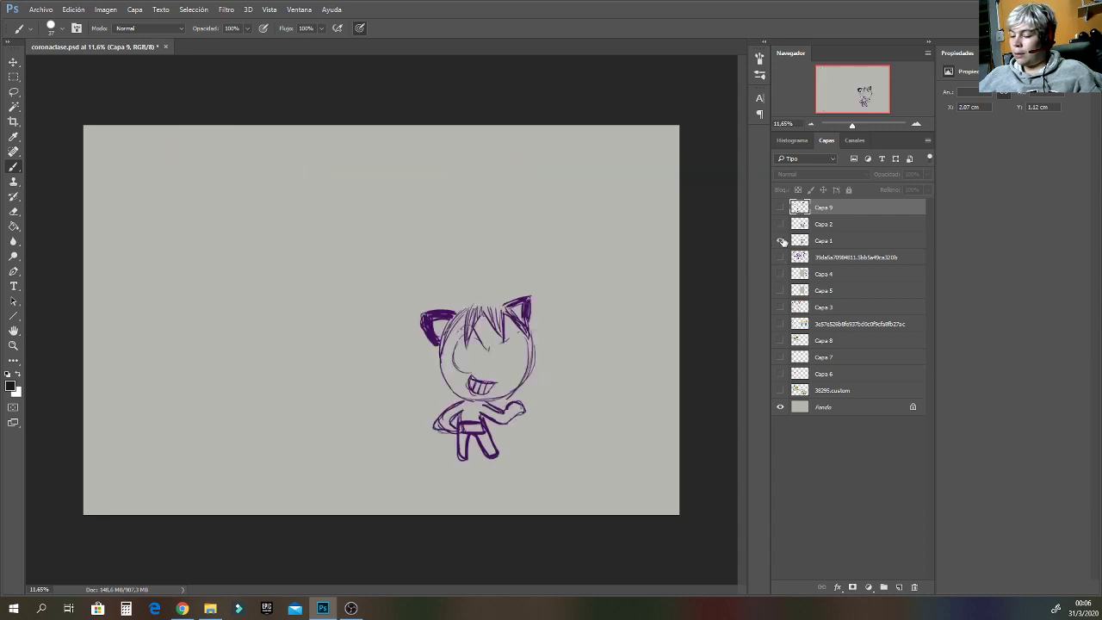
pyautogui.click(782, 240)
pyautogui.click(781, 257)
pyautogui.click(781, 257)
pyautogui.click(782, 274)
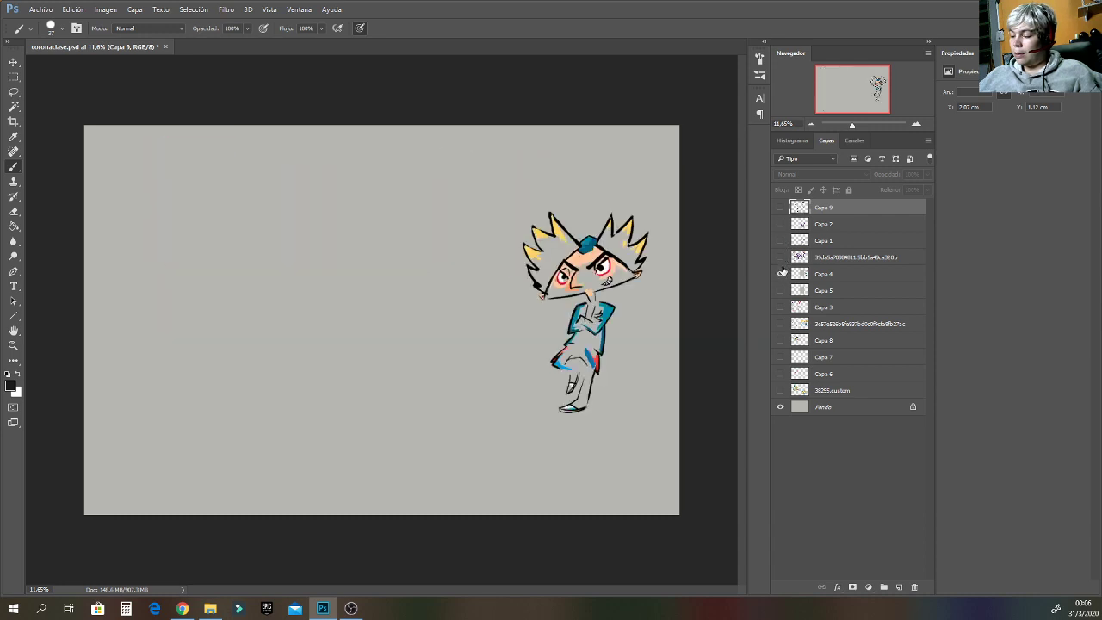
pyautogui.click(782, 256)
pyautogui.click(782, 274)
pyautogui.click(781, 256)
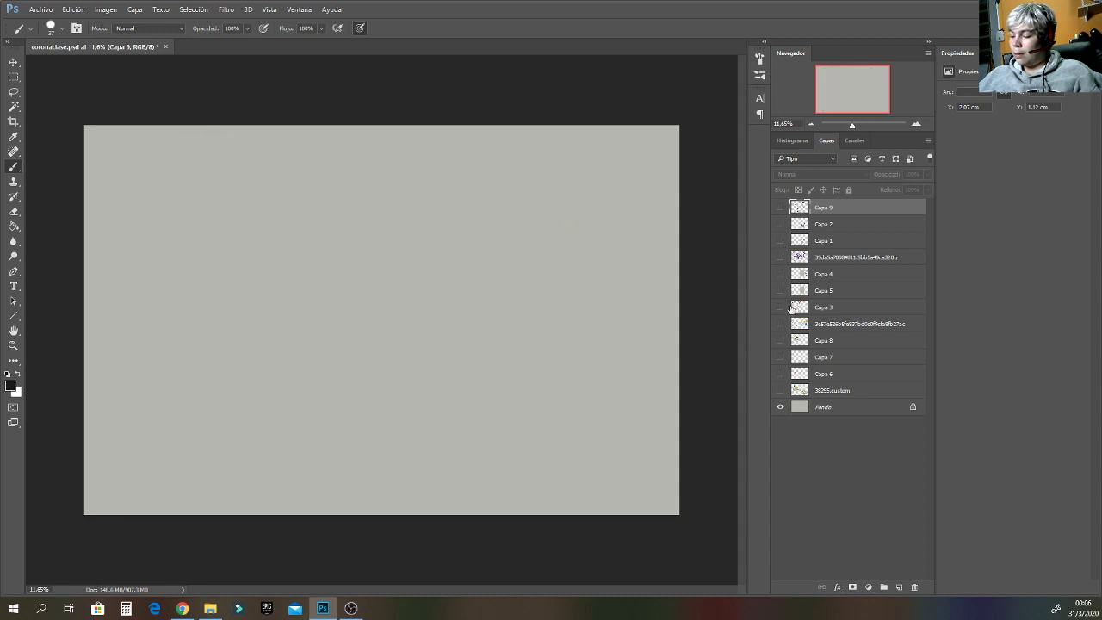
# Examine the sketches on Capa 3, the 3e57e526 image layer and Capa 8 by showing each briefly and hiding it again.
pyautogui.click(781, 307)
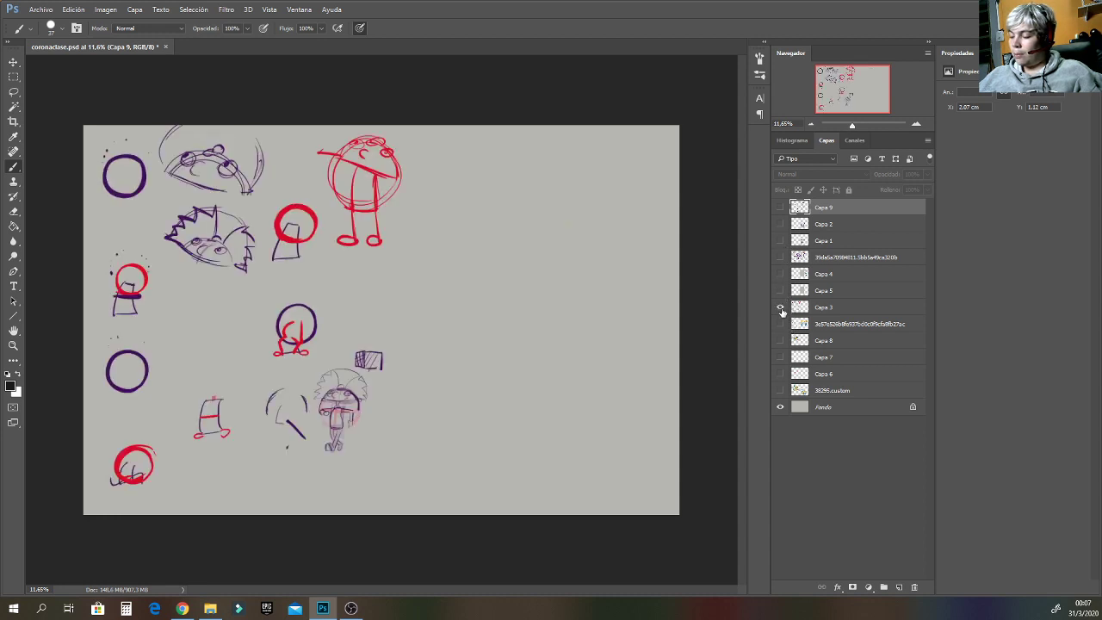
pyautogui.click(781, 307)
pyautogui.click(781, 323)
pyautogui.click(781, 323)
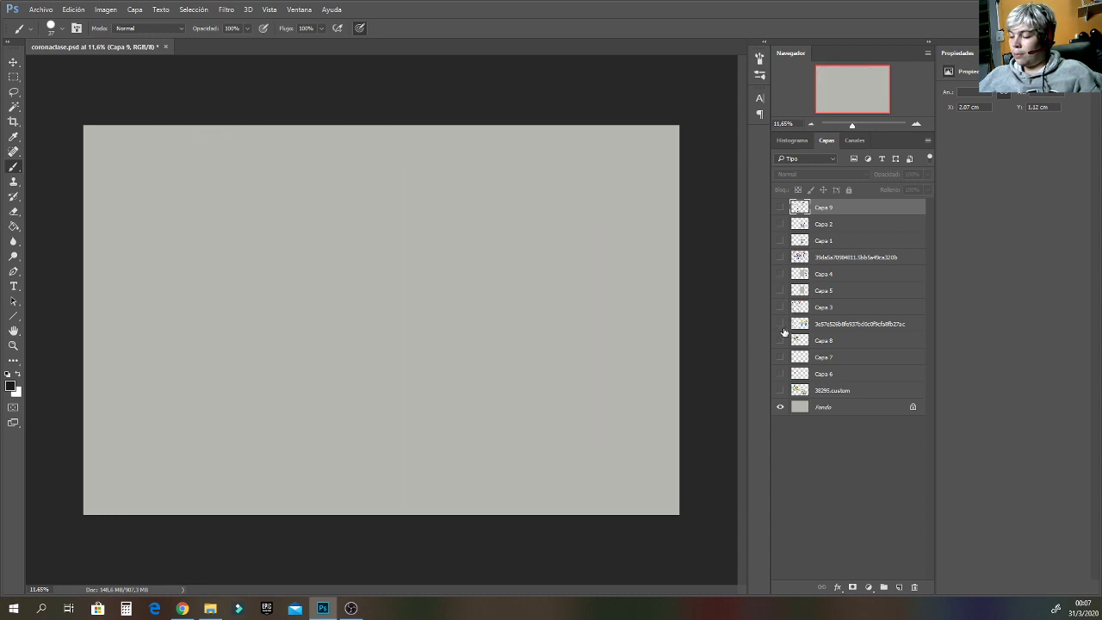
pyautogui.click(781, 323)
pyautogui.click(781, 323)
pyautogui.click(781, 340)
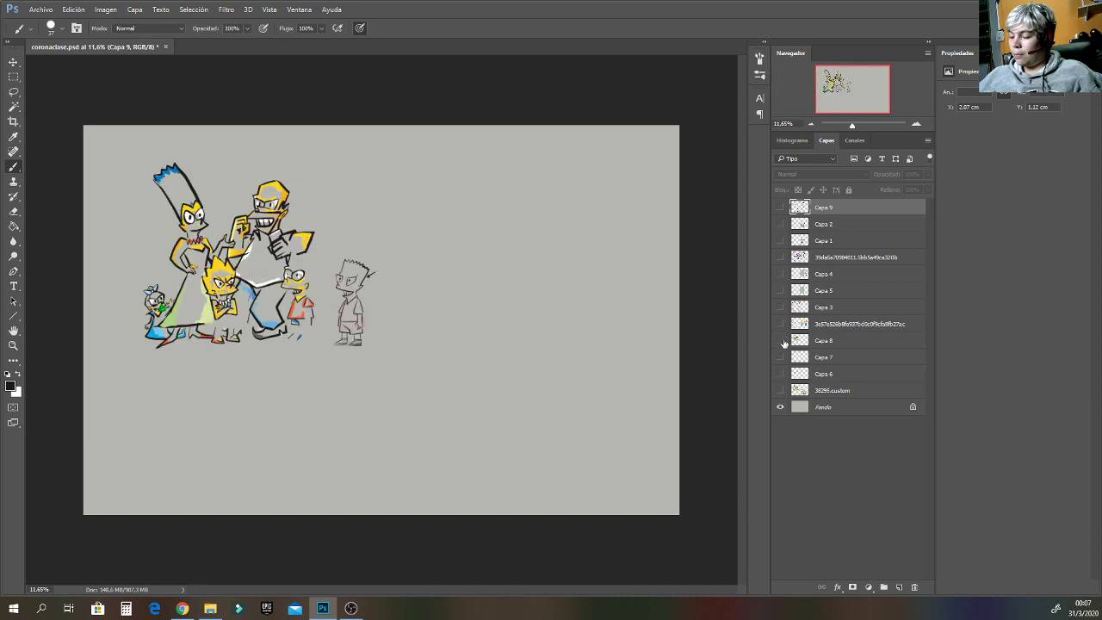
pyautogui.click(781, 341)
# Examine Capa 2, Capa 1, the 39da5a image layer and Capa 4 by showing each briefly and hiding it again.
pyautogui.click(781, 224)
pyautogui.click(782, 224)
pyautogui.click(781, 241)
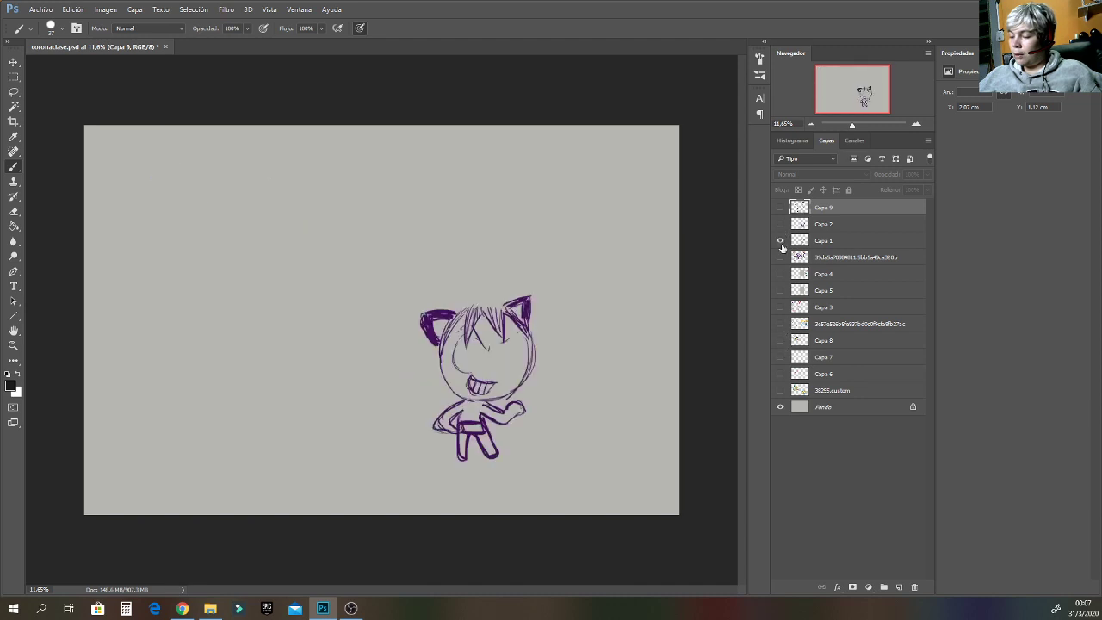
pyautogui.click(781, 241)
pyautogui.click(781, 257)
pyautogui.click(781, 257)
pyautogui.click(781, 274)
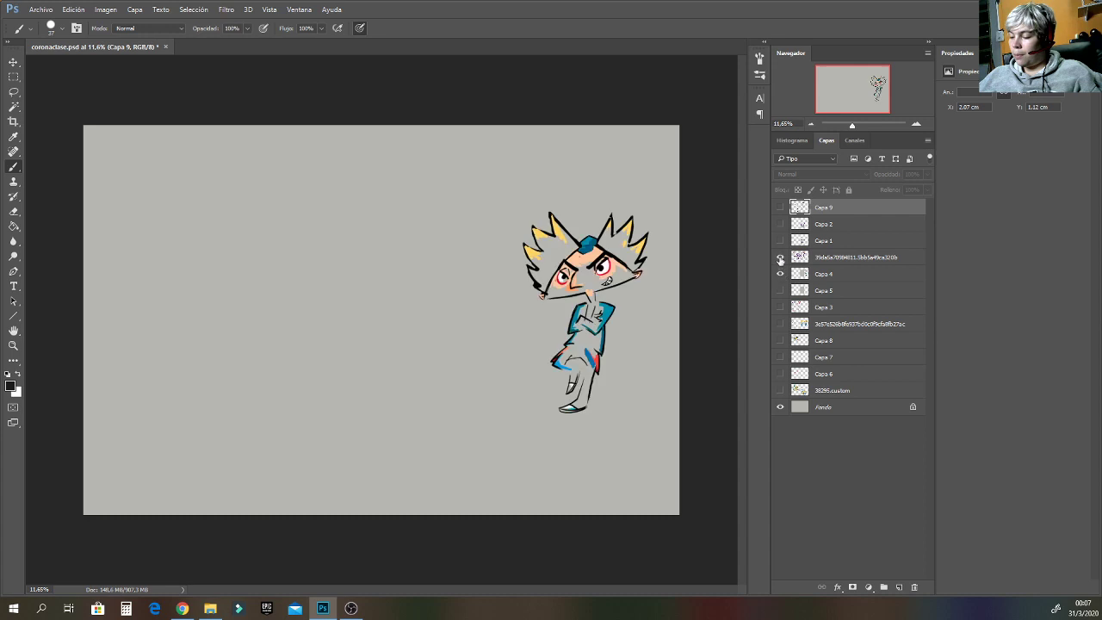
pyautogui.click(781, 256)
pyautogui.click(781, 257)
pyautogui.click(782, 274)
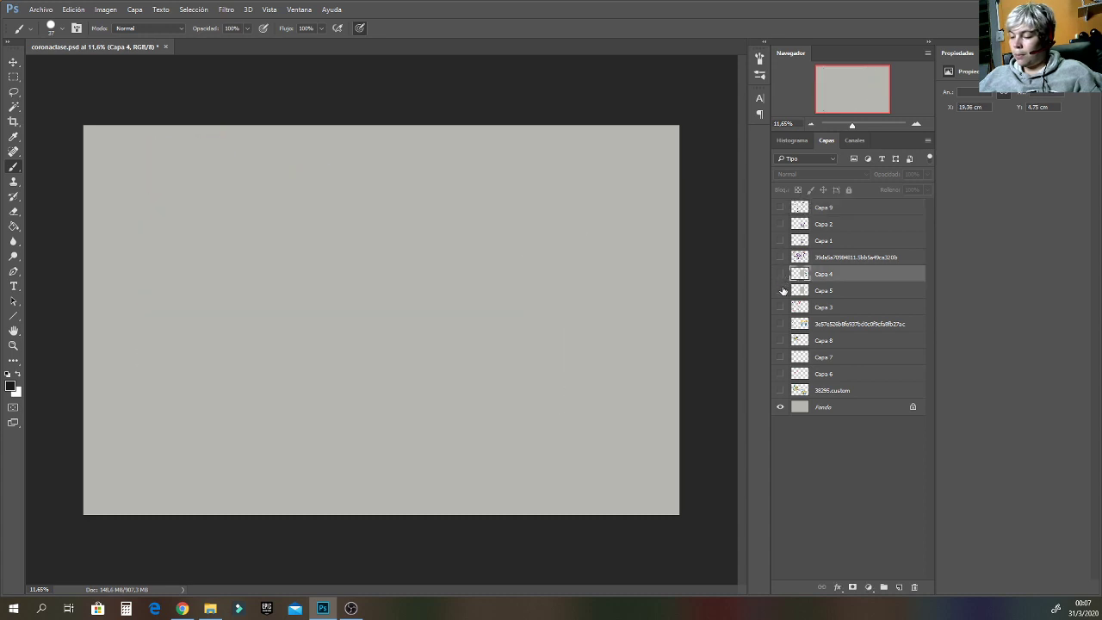
# Compare Capa 3 with the 3e57e526 reference image, check Capa 9 and Capa 2, and leave all of them hidden.
pyautogui.click(781, 307)
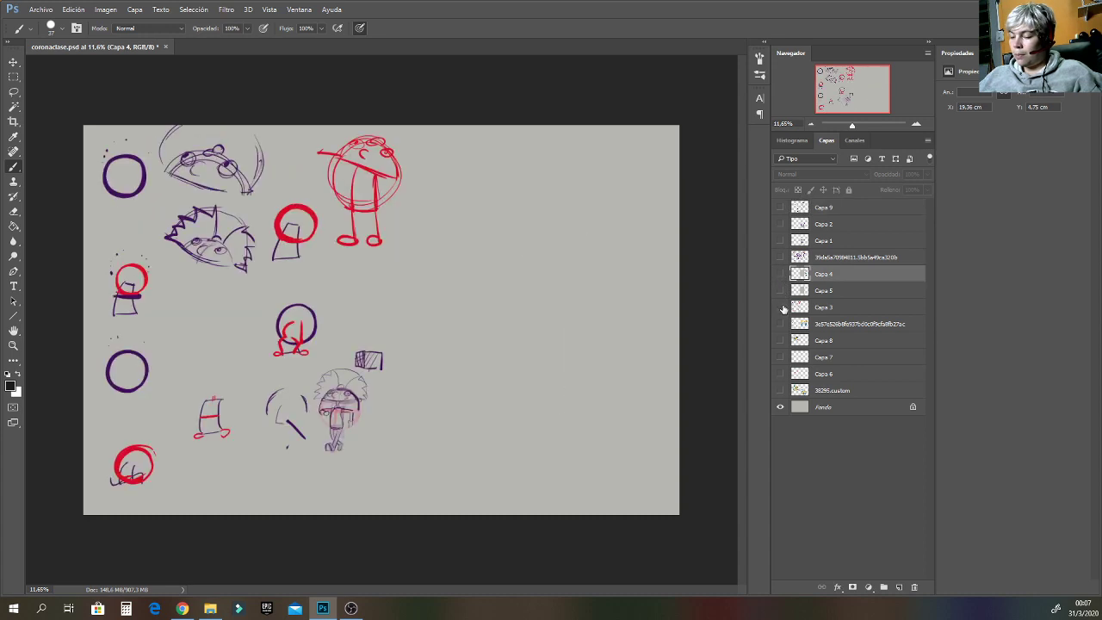
pyautogui.click(781, 307)
pyautogui.click(781, 308)
pyautogui.click(781, 323)
pyautogui.click(781, 308)
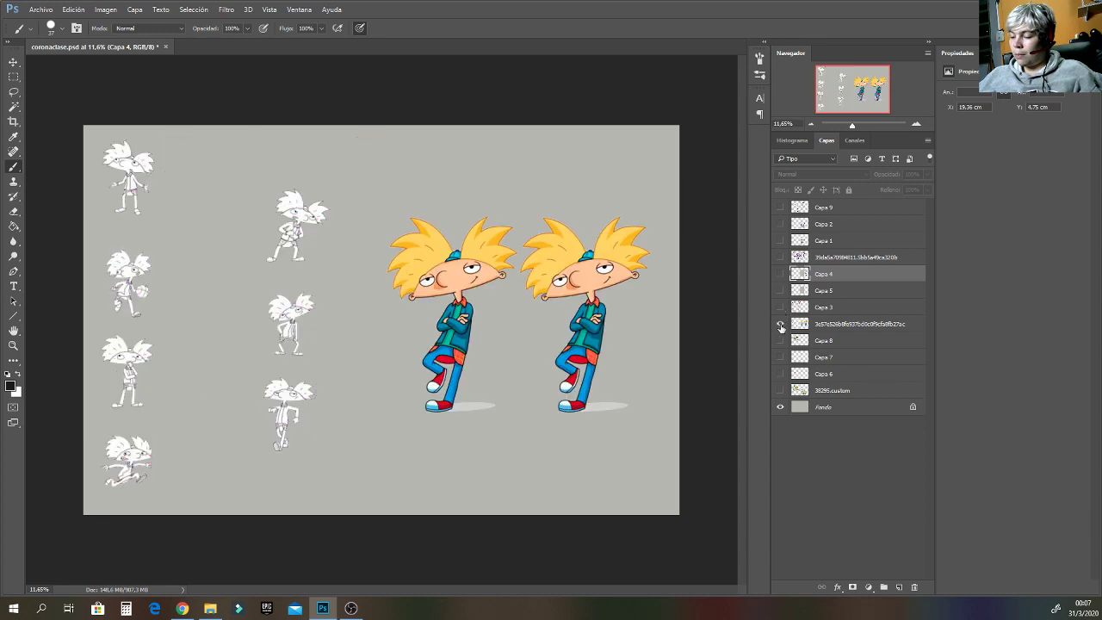
pyautogui.click(782, 323)
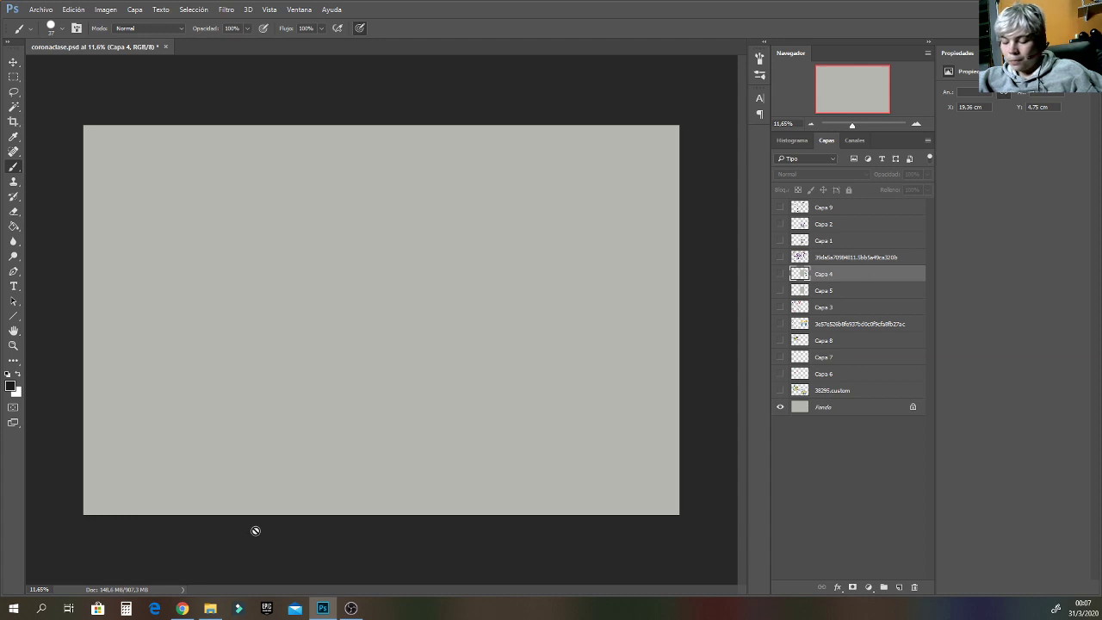
pyautogui.click(781, 209)
pyautogui.click(781, 210)
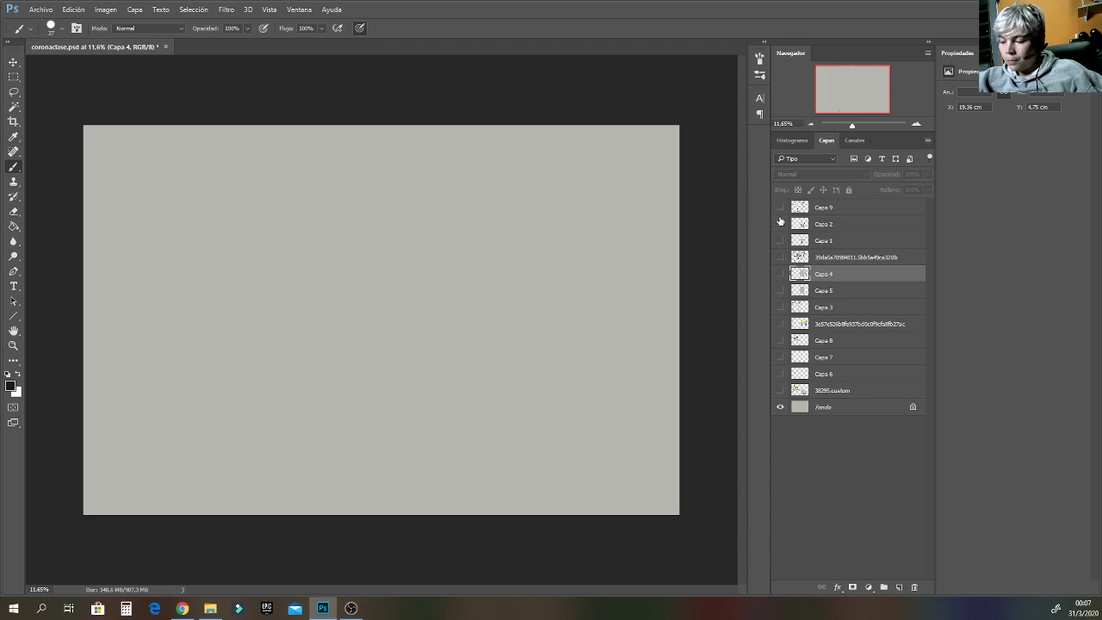
pyautogui.click(782, 225)
pyautogui.click(781, 225)
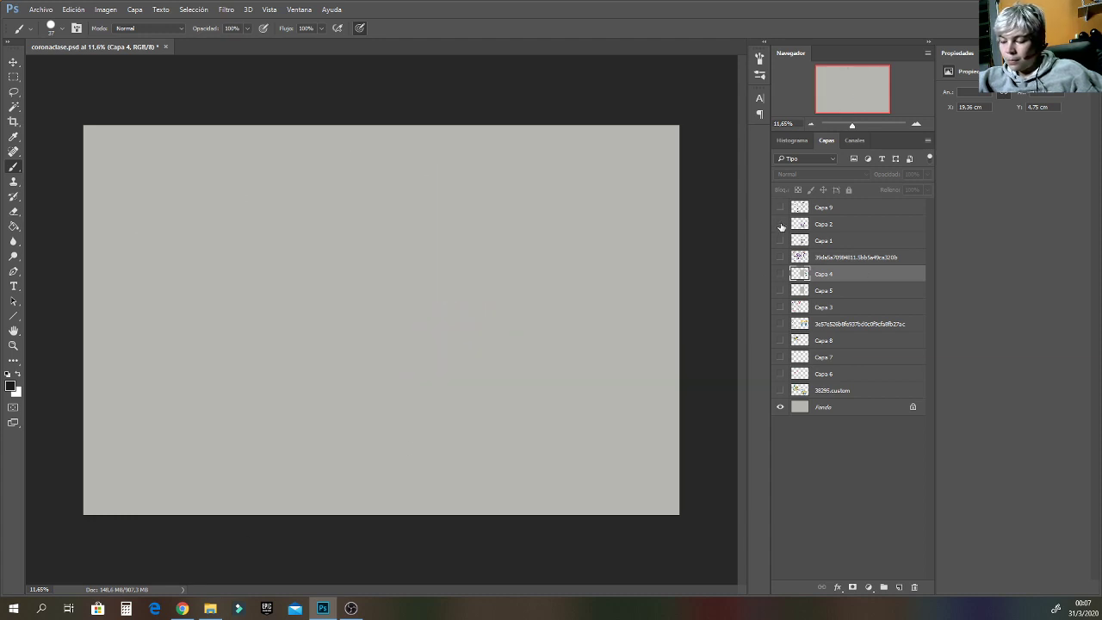
# Place the Doraemon image from the recursos folder into the document and move it to the left half of the canvas.
pyautogui.click(210, 608)
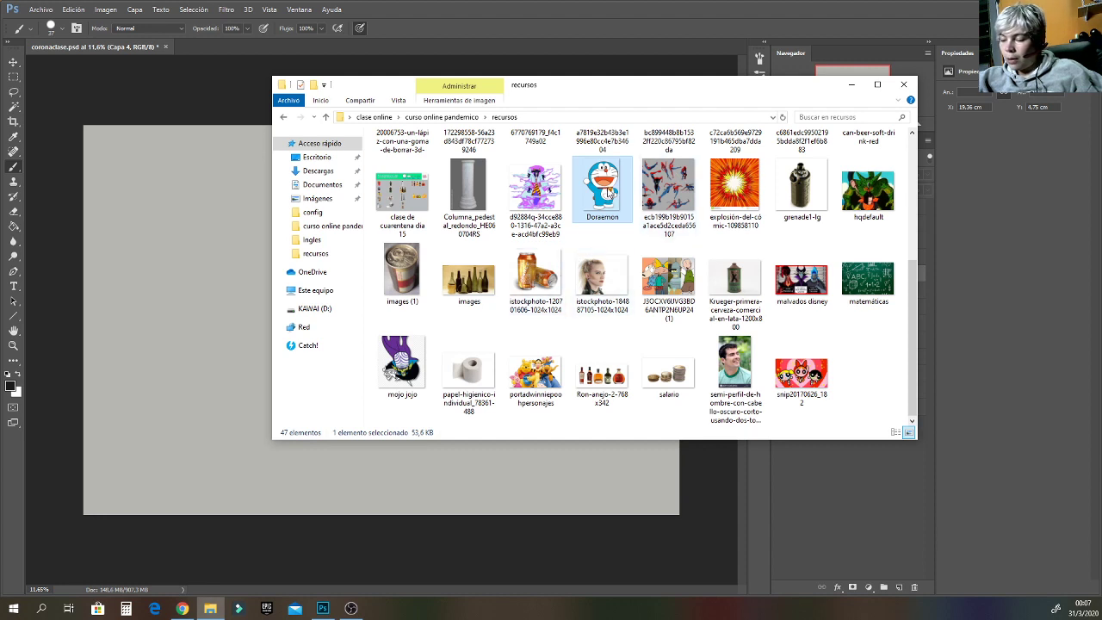
pyautogui.moveTo(607, 193); pyautogui.dragTo(217, 290)
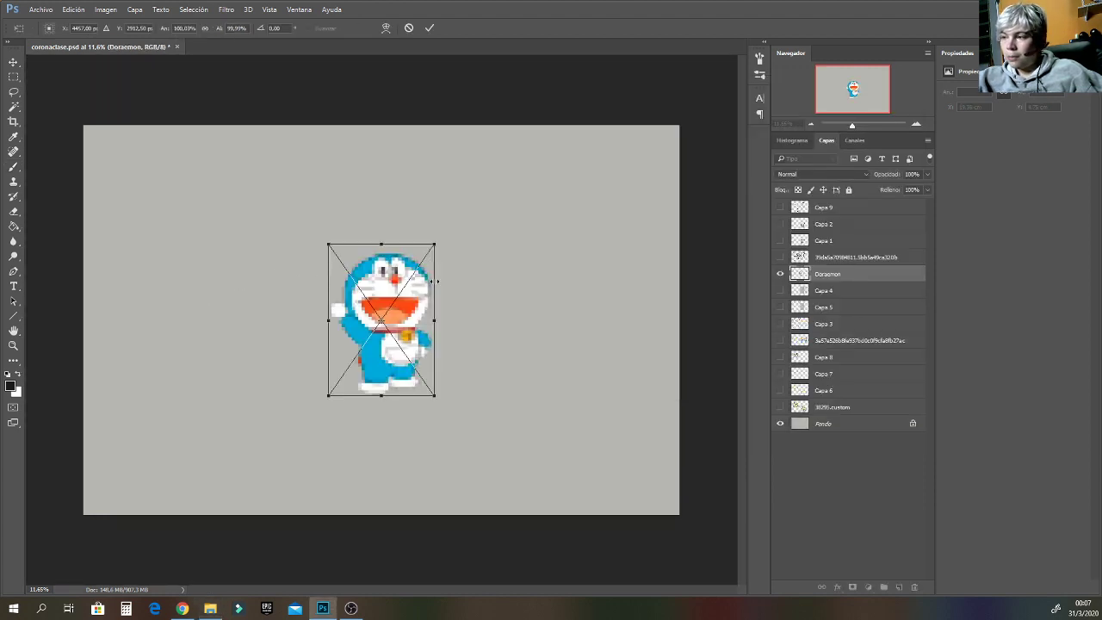
pyautogui.press('Return')
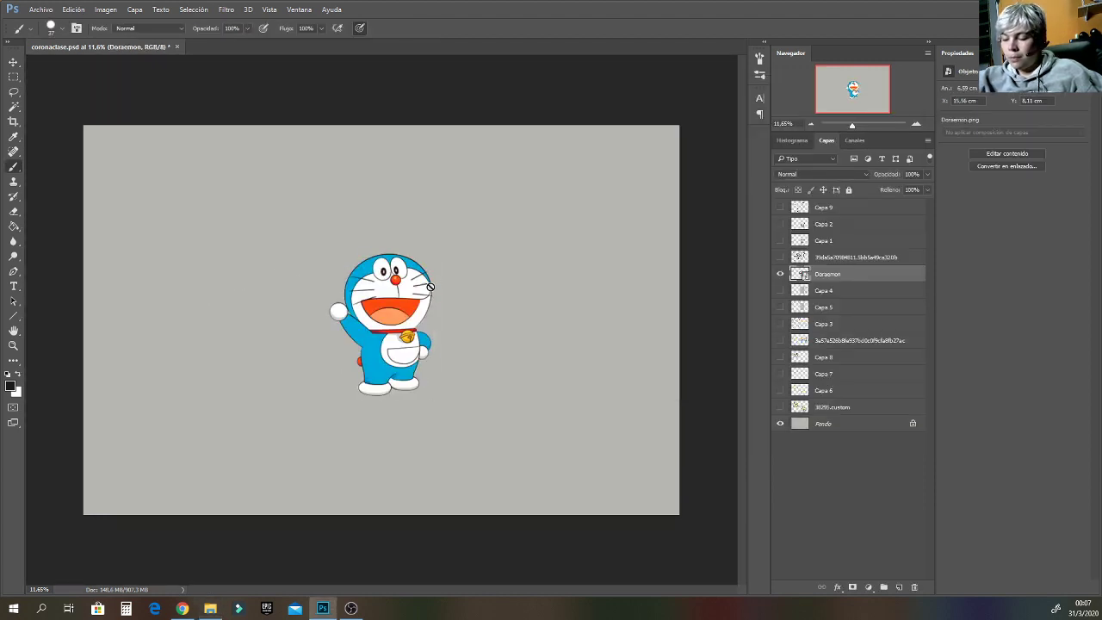
pyautogui.click(14, 62)
pyautogui.moveTo(384, 302); pyautogui.dragTo(217, 280)
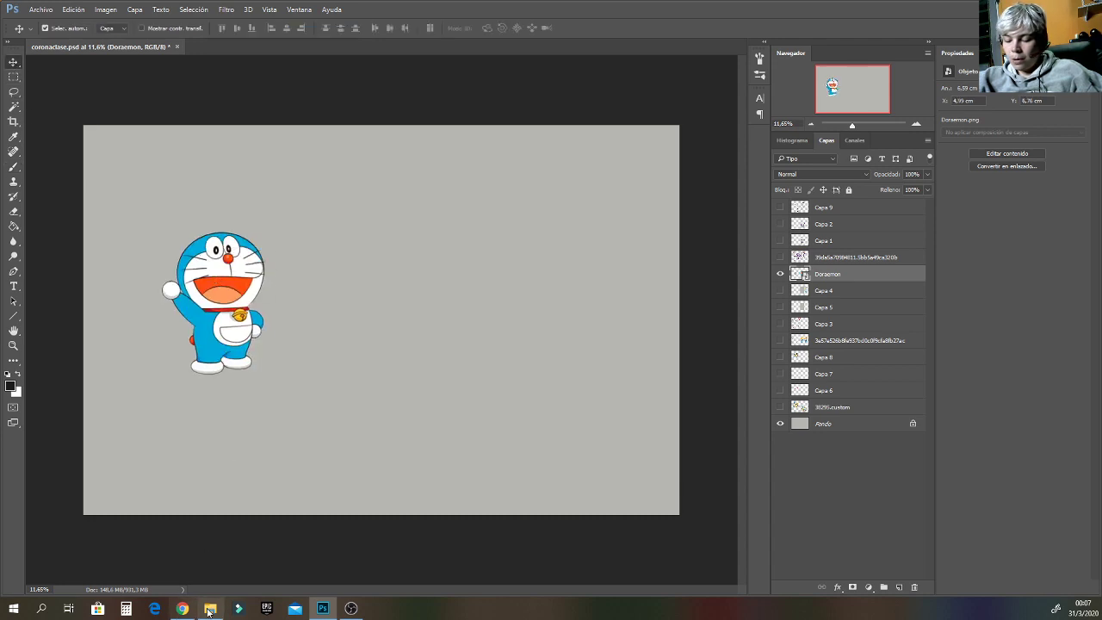
# Place the Winnie the Pooh image from the recursos folder, move it to the right of Doraemon and deselect it.
pyautogui.click(207, 612)
pyautogui.scroll(3, 603, 263)
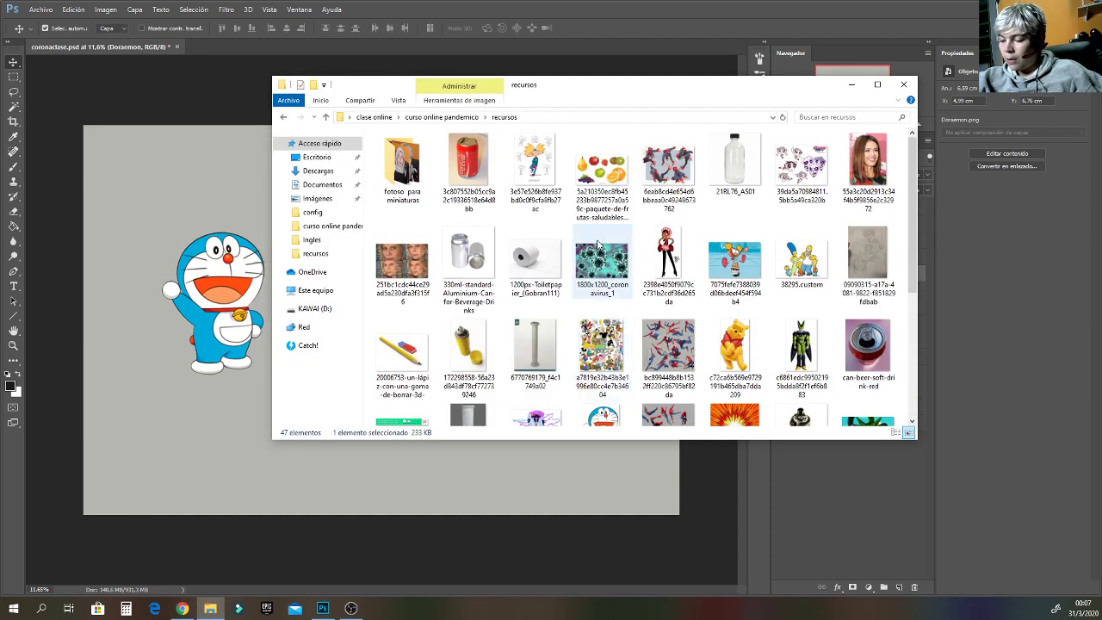
pyautogui.moveTo(735, 345); pyautogui.dragTo(289, 317)
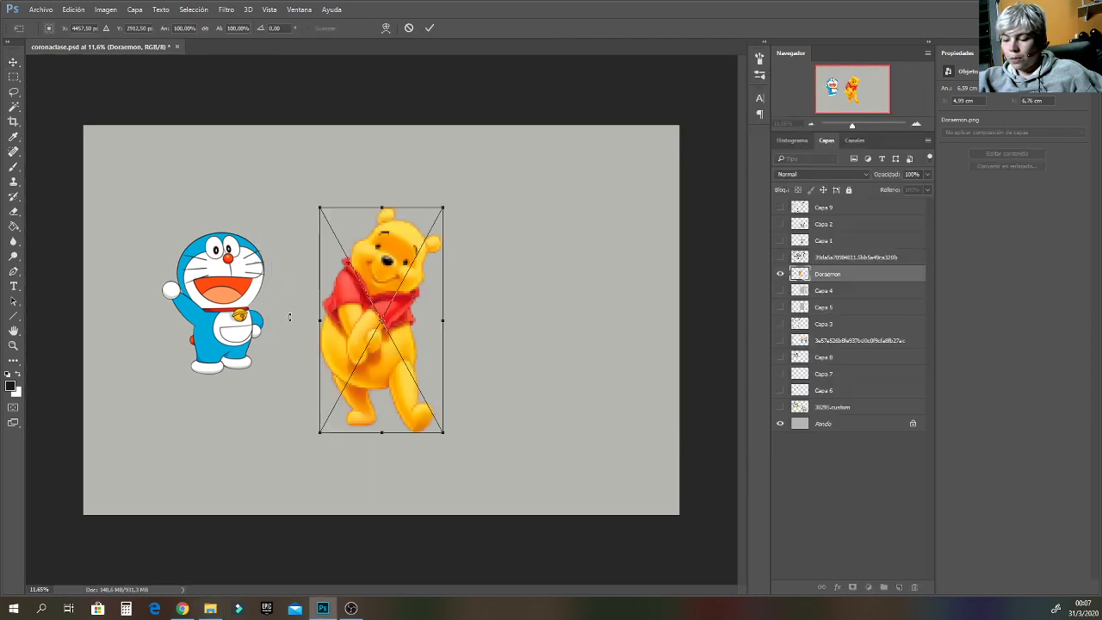
pyautogui.press('Return')
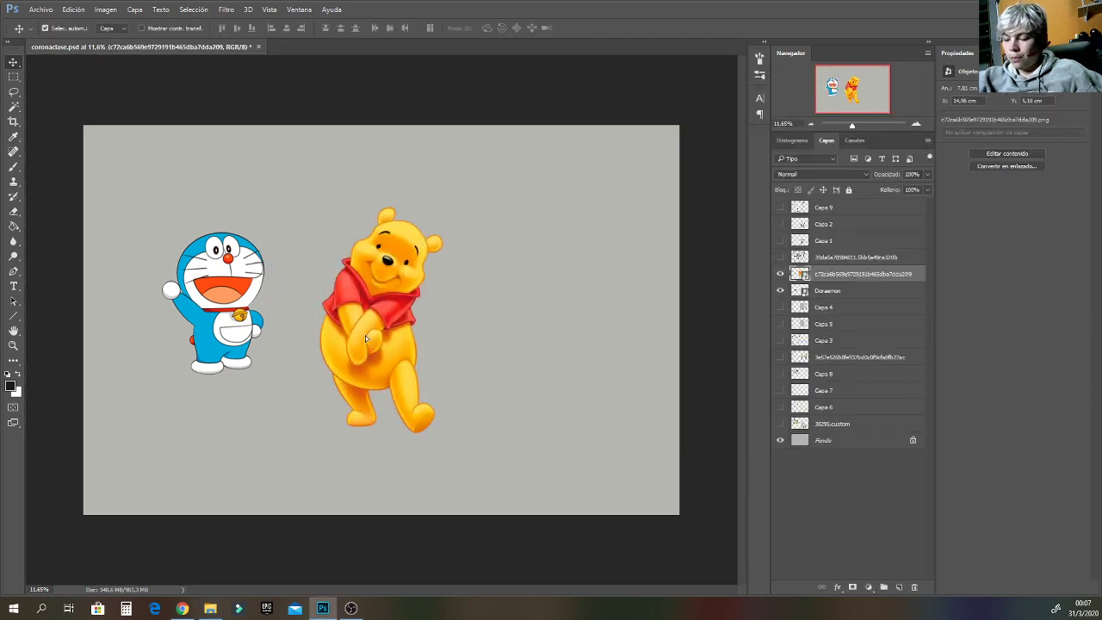
pyautogui.moveTo(377, 334); pyautogui.dragTo(466, 307)
pyautogui.click(597, 320)
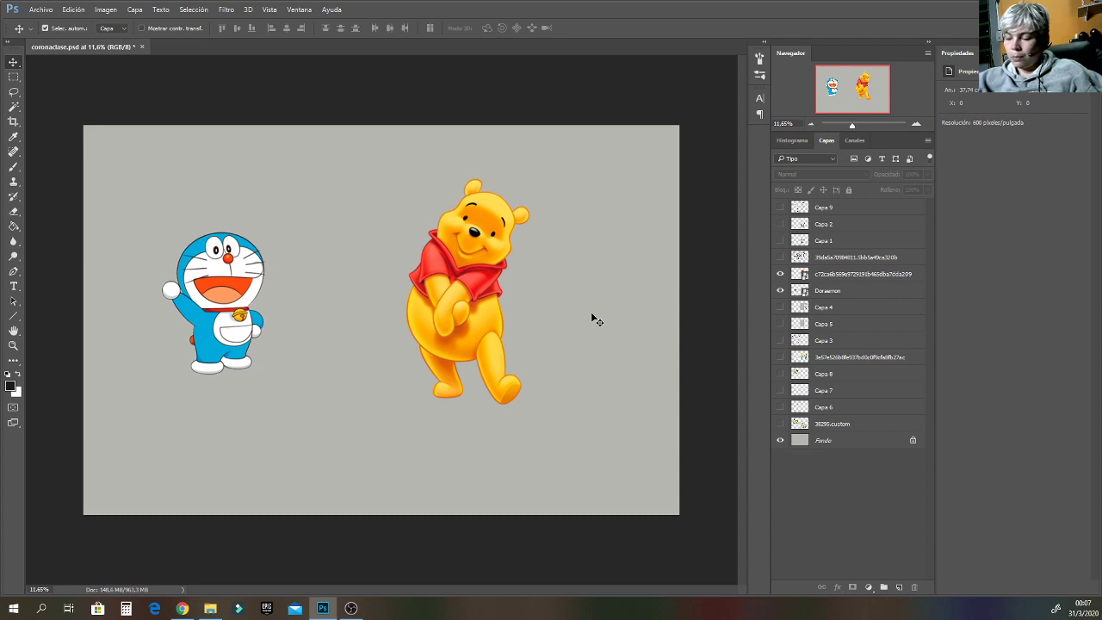
# Ready the Brush with black and add two new empty layers directly above the Winnie the Pooh image layer.
pyautogui.click(13, 166)
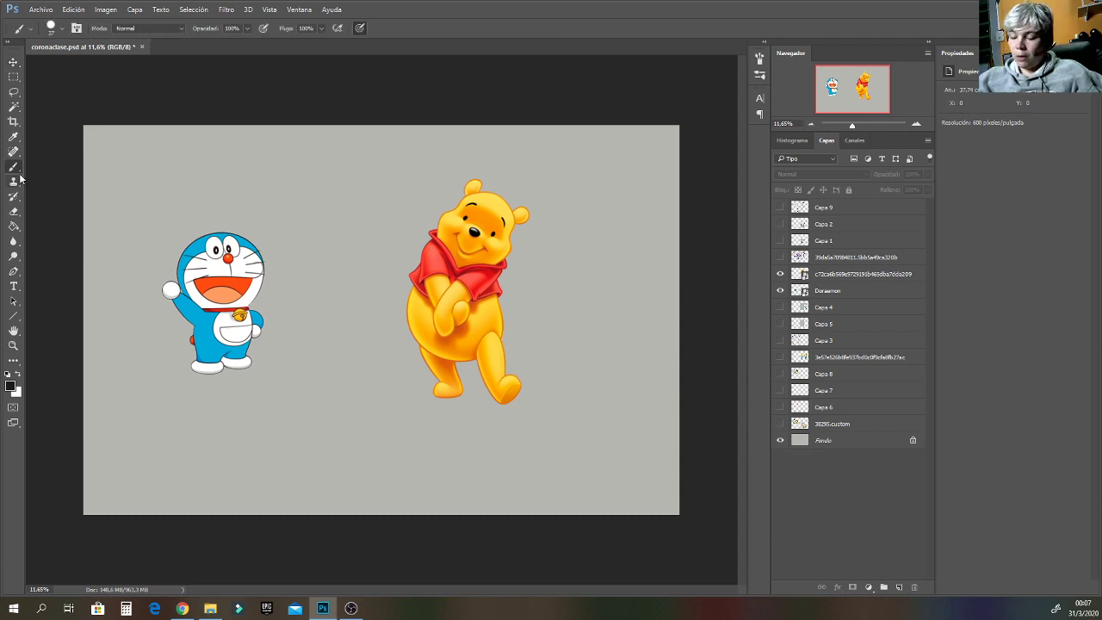
pyautogui.click(11, 387)
pyautogui.click(810, 88)
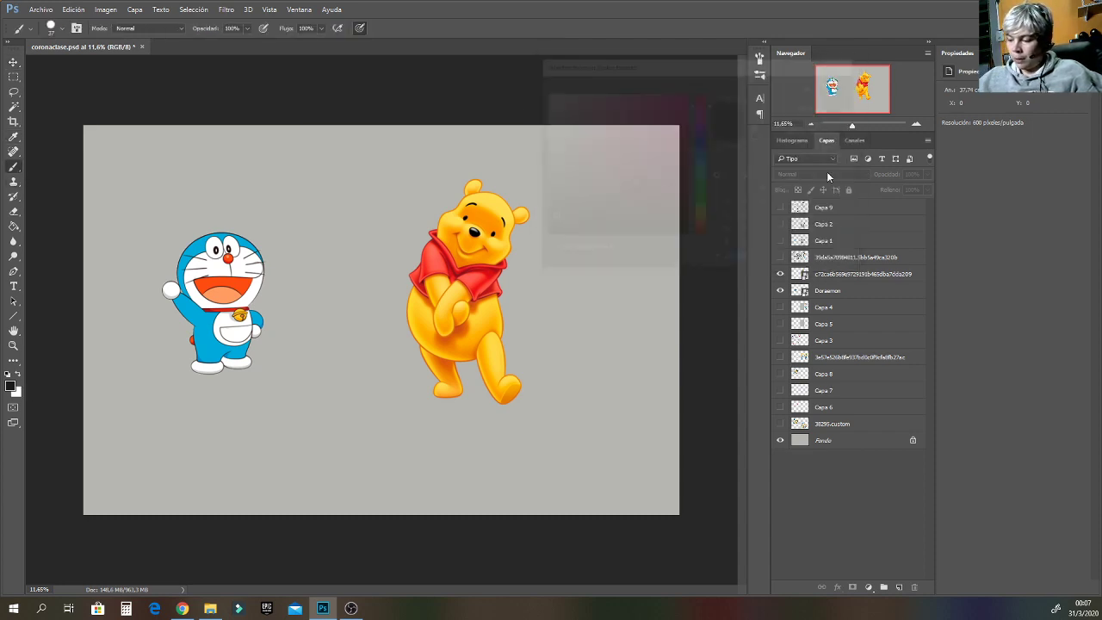
pyautogui.click(863, 125)
pyautogui.moveTo(859, 86); pyautogui.dragTo(874, 89)
pyautogui.moveTo(864, 126); pyautogui.dragTo(857, 127)
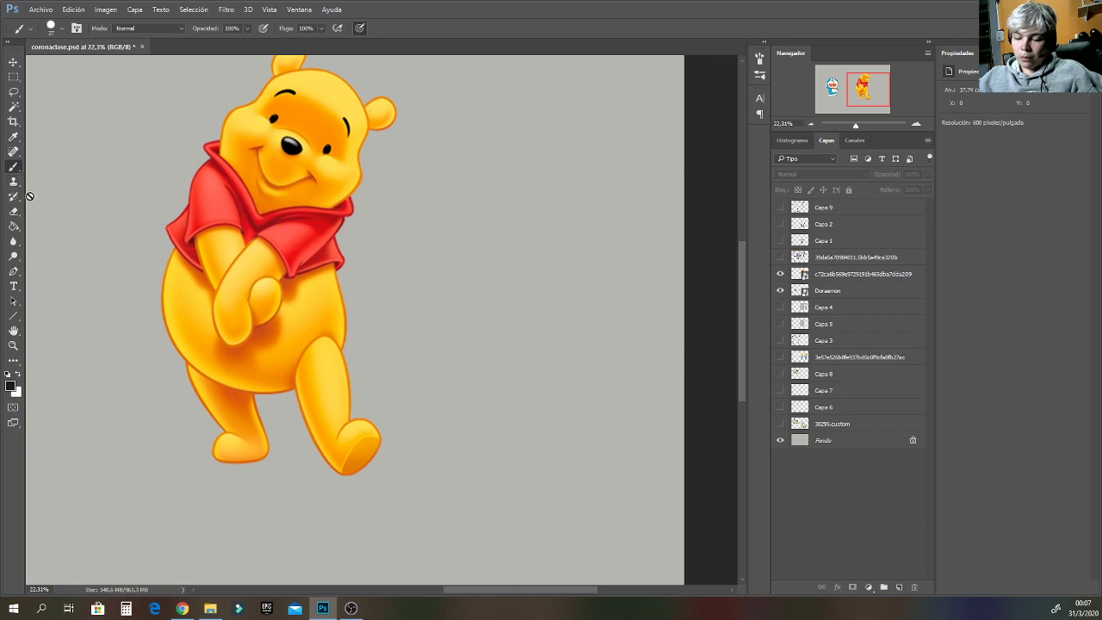
pyautogui.click(840, 272)
pyautogui.doubleClick(900, 587)
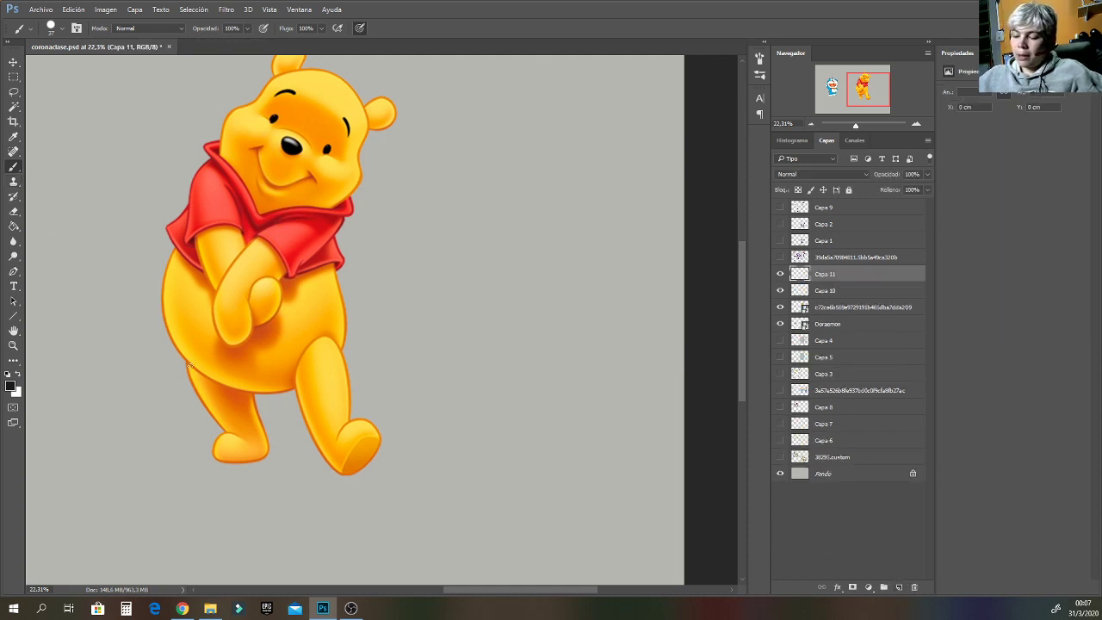
# Sketch black ovals over Pooh's two legs on Capa 11 and enclose both in one larger rounded shape.
pyautogui.moveTo(221, 429)
pyautogui.mouseDown()
pyautogui.moveTo(194, 347)
pyautogui.moveTo(224, 337)
pyautogui.moveTo(261, 423)
pyautogui.mouseUp()
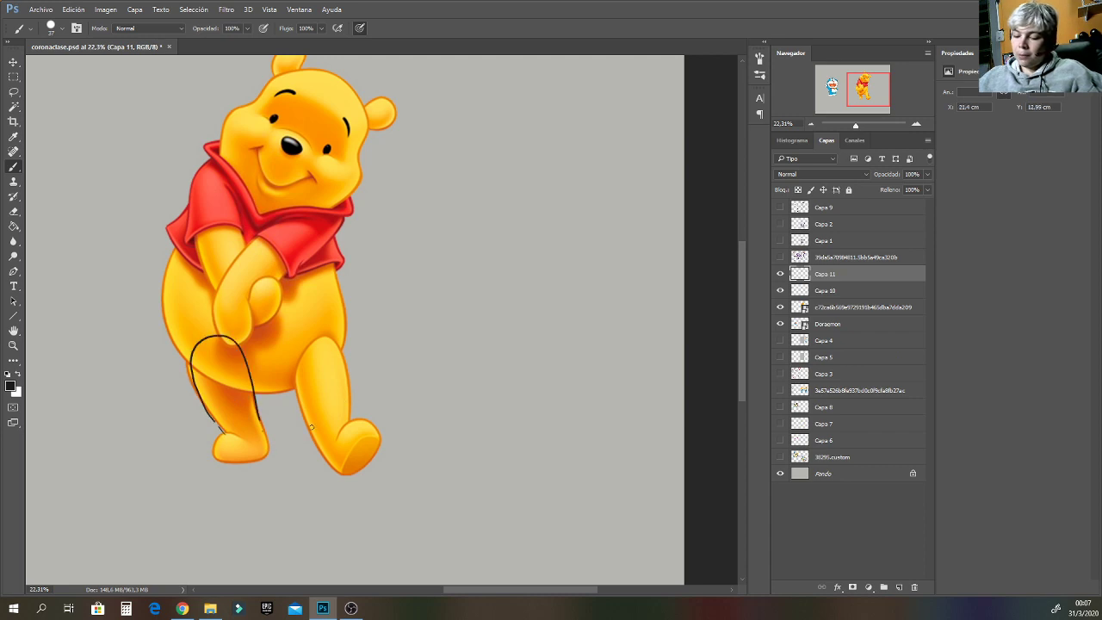
pyautogui.moveTo(297, 372)
pyautogui.mouseDown()
pyautogui.moveTo(310, 429)
pyautogui.moveTo(351, 404)
pyautogui.moveTo(321, 335)
pyautogui.moveTo(302, 418)
pyautogui.moveTo(326, 443)
pyautogui.moveTo(348, 355)
pyautogui.moveTo(330, 441)
pyautogui.moveTo(304, 398)
pyautogui.mouseUp()
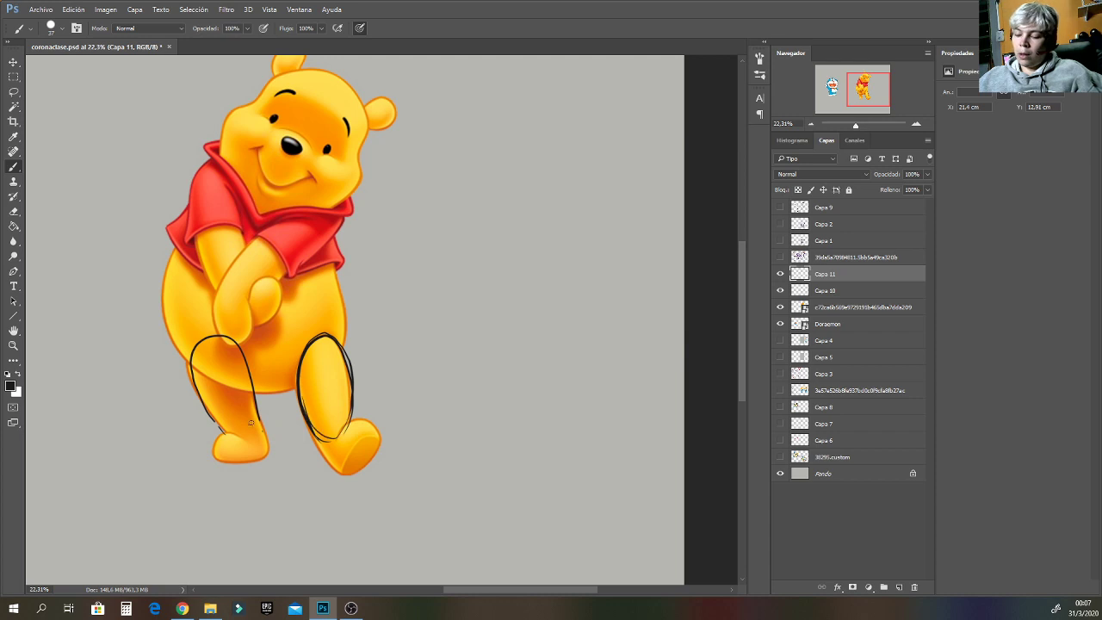
pyautogui.moveTo(218, 422)
pyautogui.mouseDown()
pyautogui.moveTo(251, 410)
pyautogui.moveTo(222, 339)
pyautogui.moveTo(225, 443)
pyautogui.mouseUp()
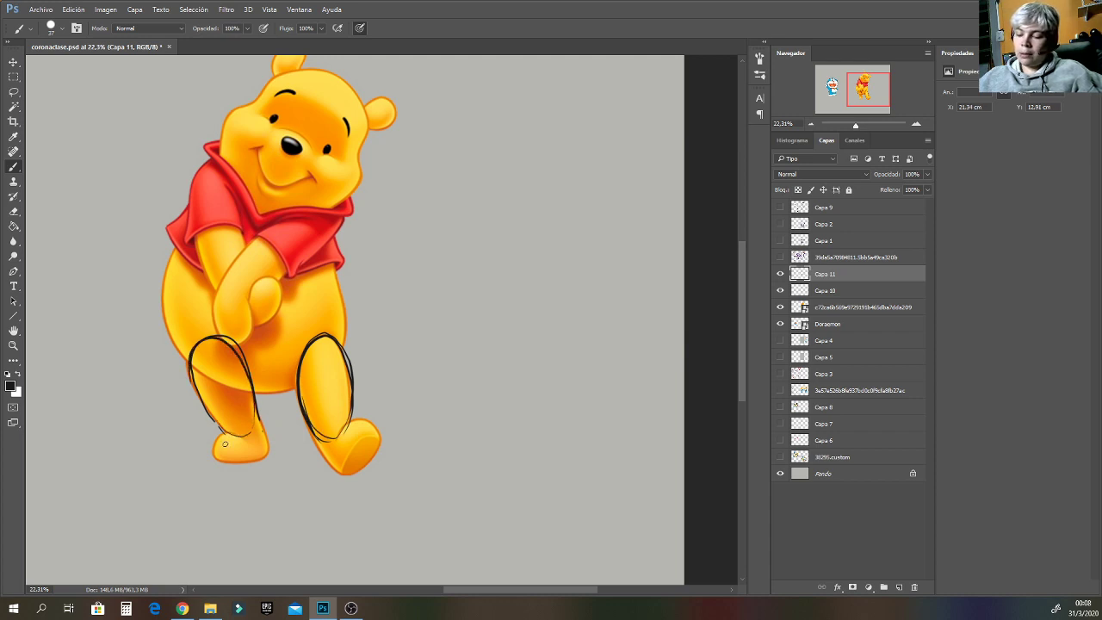
pyautogui.moveTo(343, 410)
pyautogui.mouseDown()
pyautogui.moveTo(337, 350)
pyautogui.moveTo(306, 319)
pyautogui.mouseUp()
pyautogui.moveTo(259, 307); pyautogui.dragTo(193, 346)
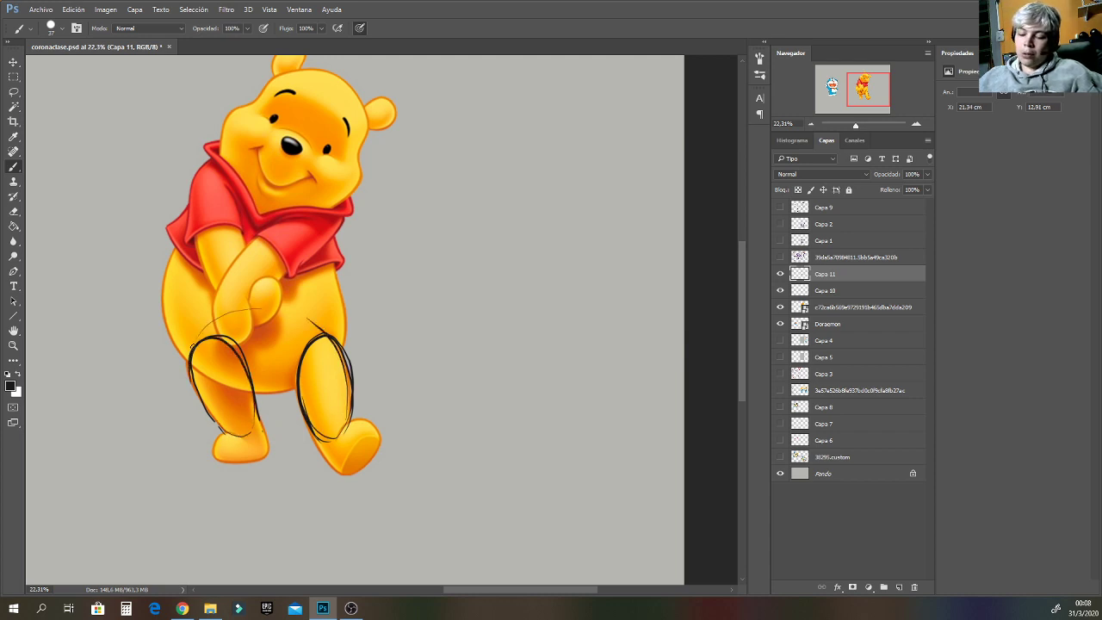
pyautogui.moveTo(204, 406)
pyautogui.mouseDown()
pyautogui.moveTo(226, 311)
pyautogui.moveTo(308, 327)
pyautogui.moveTo(357, 409)
pyautogui.moveTo(297, 314)
pyautogui.moveTo(213, 425)
pyautogui.moveTo(290, 450)
pyautogui.moveTo(349, 375)
pyautogui.moveTo(255, 317)
pyautogui.mouseUp()
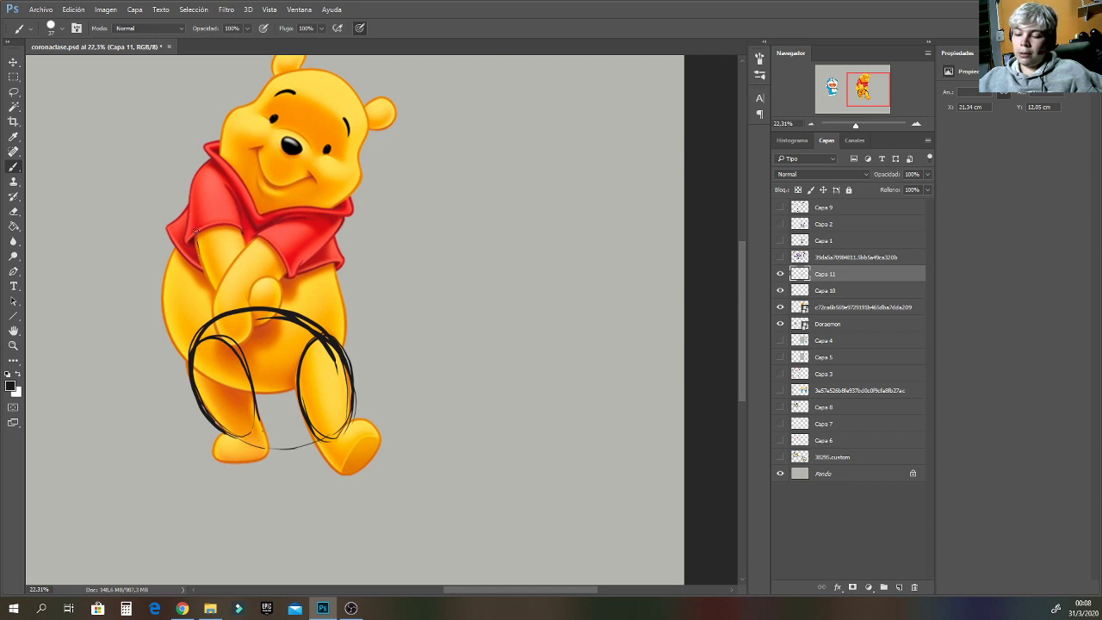
# Sketch ovals over Pooh's two arms, enclose them in a larger circle, and outline the belly with a big circle.
pyautogui.moveTo(196, 231)
pyautogui.mouseDown()
pyautogui.moveTo(199, 255)
pyautogui.moveTo(238, 189)
pyautogui.moveTo(245, 255)
pyautogui.moveTo(211, 266)
pyautogui.moveTo(226, 161)
pyautogui.moveTo(196, 205)
pyautogui.mouseUp()
pyautogui.moveTo(250, 246)
pyautogui.mouseDown()
pyautogui.moveTo(237, 293)
pyautogui.moveTo(246, 297)
pyautogui.moveTo(241, 251)
pyautogui.moveTo(233, 282)
pyautogui.moveTo(317, 255)
pyautogui.moveTo(343, 219)
pyautogui.moveTo(291, 210)
pyautogui.moveTo(268, 261)
pyautogui.mouseUp()
pyautogui.moveTo(206, 211)
pyautogui.mouseDown()
pyautogui.moveTo(225, 283)
pyautogui.moveTo(297, 263)
pyautogui.moveTo(328, 166)
pyautogui.moveTo(201, 172)
pyautogui.moveTo(191, 226)
pyautogui.mouseUp()
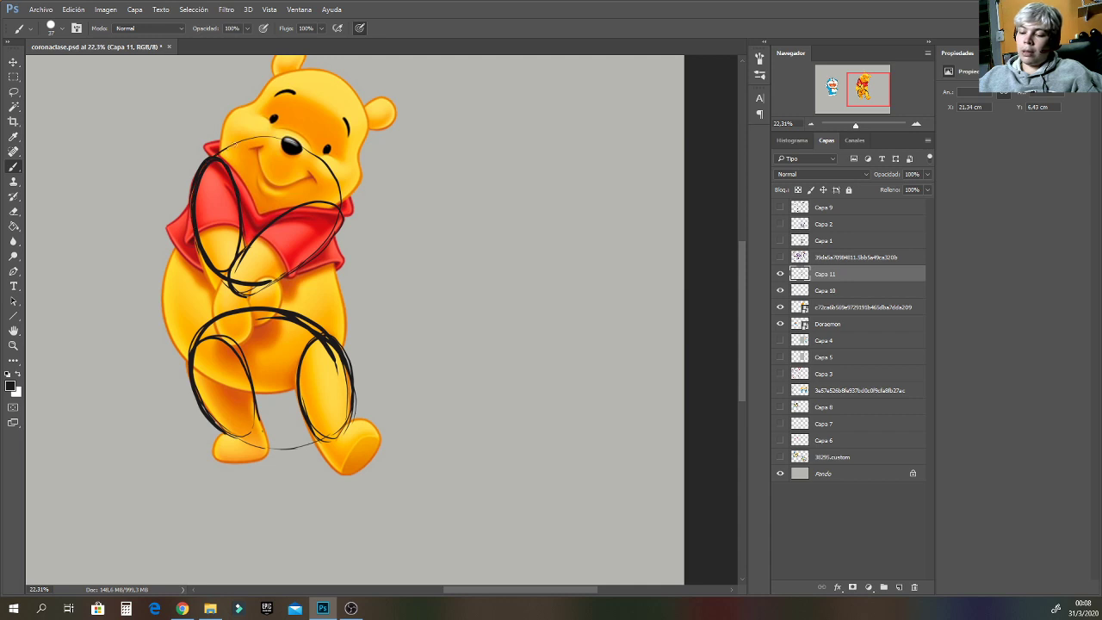
pyautogui.moveTo(228, 150); pyautogui.dragTo(341, 170)
pyautogui.moveTo(305, 261)
pyautogui.mouseDown()
pyautogui.moveTo(342, 213)
pyautogui.moveTo(333, 235)
pyautogui.moveTo(286, 134)
pyautogui.moveTo(233, 135)
pyautogui.moveTo(193, 197)
pyautogui.moveTo(256, 132)
pyautogui.moveTo(340, 231)
pyautogui.mouseUp()
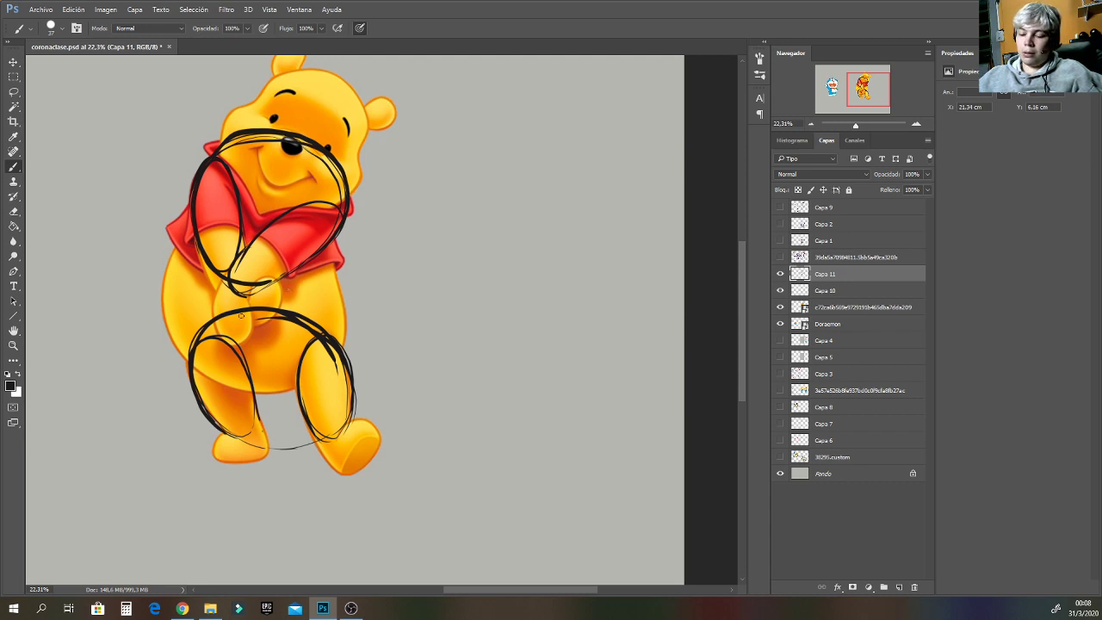
pyautogui.moveTo(241, 315)
pyautogui.mouseDown()
pyautogui.moveTo(204, 371)
pyautogui.moveTo(301, 452)
pyautogui.moveTo(335, 434)
pyautogui.moveTo(349, 393)
pyautogui.moveTo(274, 325)
pyautogui.moveTo(227, 329)
pyautogui.mouseUp()
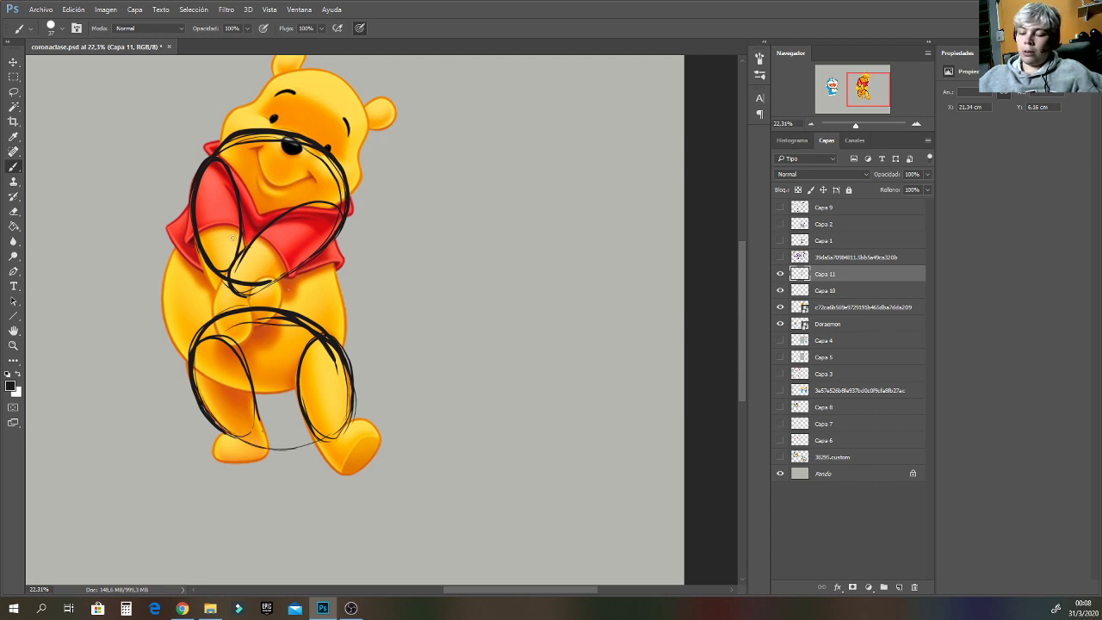
pyautogui.moveTo(169, 231)
pyautogui.mouseDown()
pyautogui.moveTo(179, 359)
pyautogui.moveTo(255, 388)
pyautogui.moveTo(318, 370)
pyautogui.moveTo(343, 269)
pyautogui.moveTo(310, 238)
pyautogui.moveTo(178, 258)
pyautogui.moveTo(180, 353)
pyautogui.moveTo(301, 386)
pyautogui.moveTo(346, 285)
pyautogui.moveTo(258, 218)
pyautogui.mouseUp()
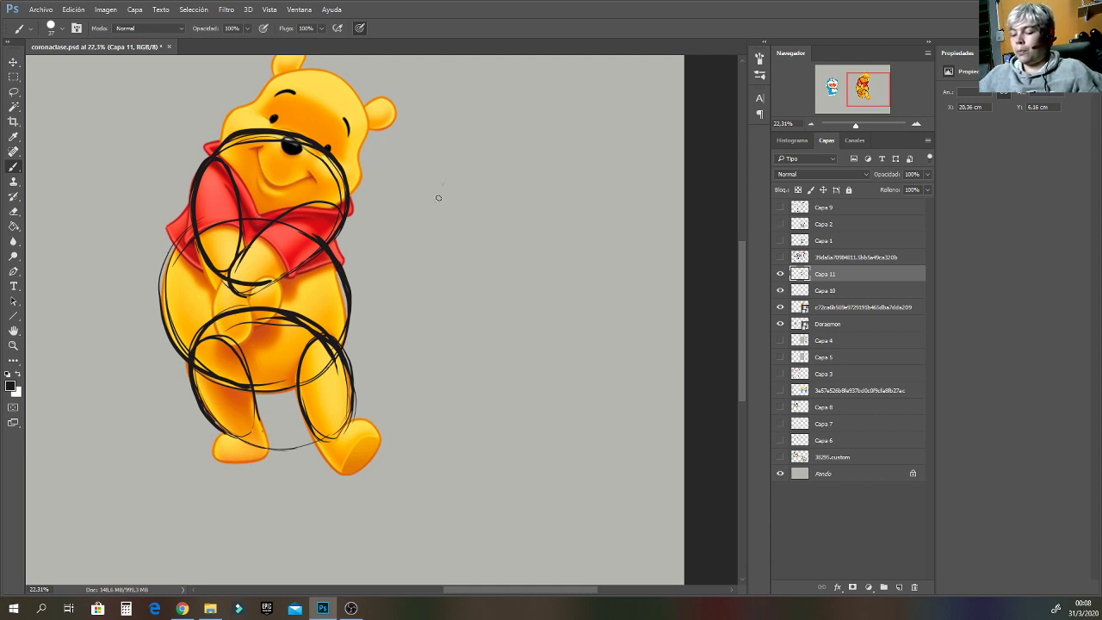
# Sketch a simplified Pooh torso beside the image with a large belly circle, two converging arm ovals and small round hands.
pyautogui.moveTo(443, 183); pyautogui.dragTo(432, 231)
pyautogui.moveTo(439, 184)
pyautogui.mouseDown()
pyautogui.moveTo(515, 199)
pyautogui.moveTo(429, 264)
pyautogui.moveTo(443, 241)
pyautogui.moveTo(476, 359)
pyautogui.moveTo(571, 274)
pyautogui.moveTo(477, 225)
pyautogui.moveTo(428, 321)
pyautogui.moveTo(530, 341)
pyautogui.mouseUp()
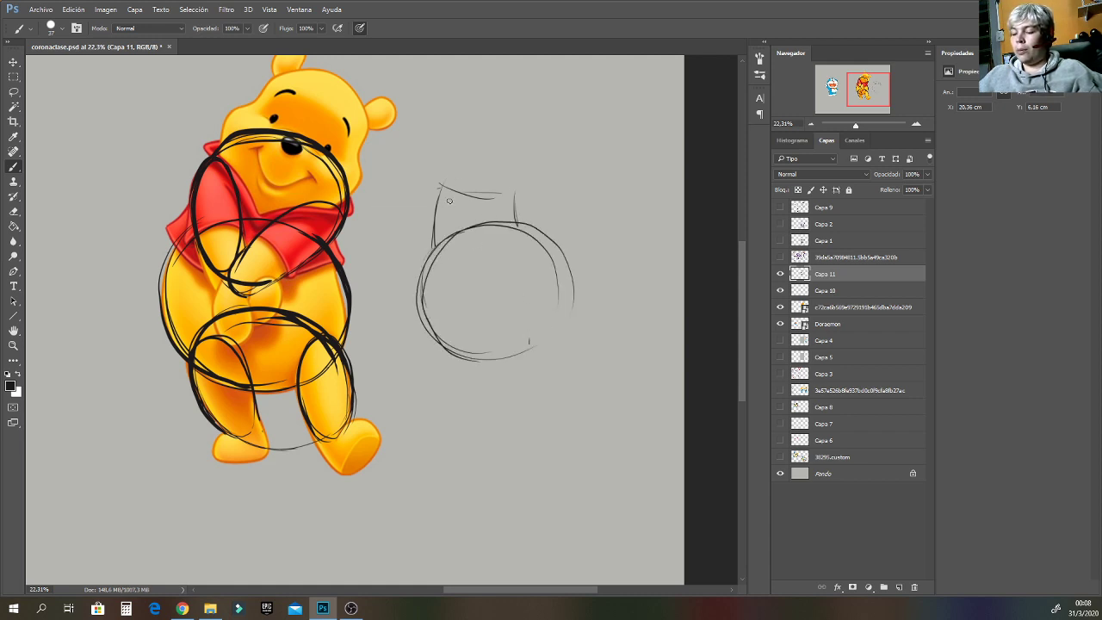
pyautogui.moveTo(446, 192)
pyautogui.mouseDown()
pyautogui.moveTo(438, 246)
pyautogui.moveTo(461, 267)
pyautogui.mouseUp()
pyautogui.moveTo(439, 185)
pyautogui.mouseDown()
pyautogui.moveTo(444, 249)
pyautogui.moveTo(452, 186)
pyautogui.moveTo(468, 250)
pyautogui.moveTo(455, 201)
pyautogui.moveTo(442, 255)
pyautogui.moveTo(468, 251)
pyautogui.moveTo(443, 192)
pyautogui.moveTo(442, 260)
pyautogui.moveTo(453, 177)
pyautogui.moveTo(442, 205)
pyautogui.mouseUp()
pyautogui.moveTo(449, 263)
pyautogui.mouseDown()
pyautogui.moveTo(429, 206)
pyautogui.moveTo(465, 174)
pyautogui.moveTo(499, 177)
pyautogui.moveTo(517, 231)
pyautogui.moveTo(505, 259)
pyautogui.moveTo(517, 234)
pyautogui.moveTo(499, 250)
pyautogui.moveTo(508, 191)
pyautogui.moveTo(484, 259)
pyautogui.moveTo(508, 248)
pyautogui.moveTo(476, 281)
pyautogui.moveTo(481, 292)
pyautogui.moveTo(500, 260)
pyautogui.moveTo(484, 289)
pyautogui.moveTo(477, 281)
pyautogui.moveTo(508, 256)
pyautogui.moveTo(509, 276)
pyautogui.moveTo(468, 273)
pyautogui.mouseUp()
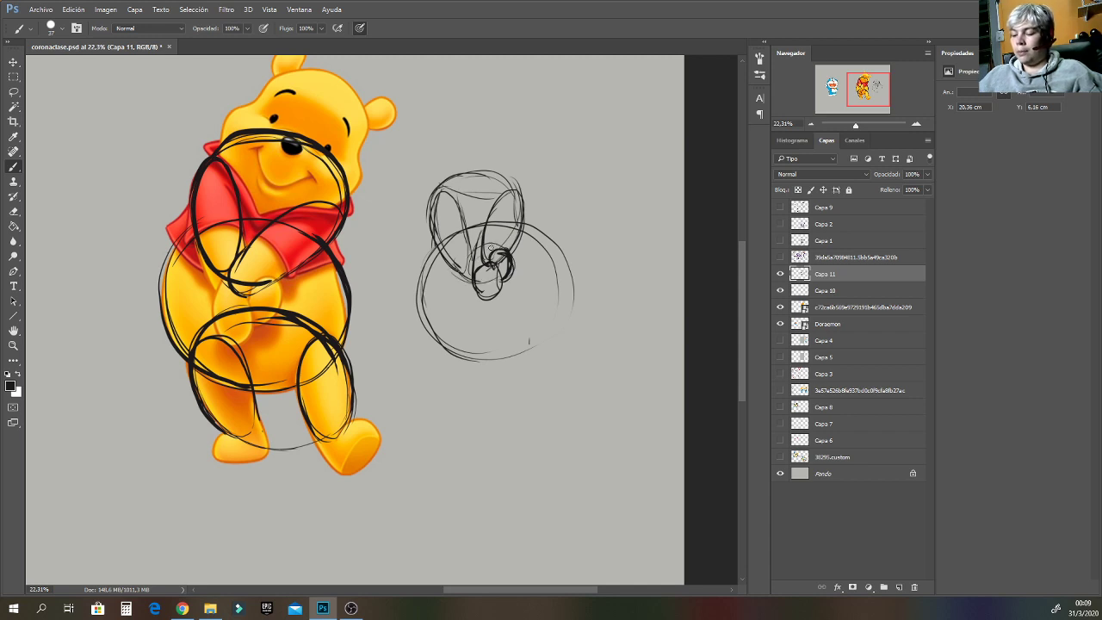
# Set the foreground colour to blue 134ad6.
pyautogui.moveTo(848, 127)
pyautogui.mouseDown()
pyautogui.moveTo(870, 126)
pyautogui.moveTo(860, 127)
pyautogui.mouseUp()
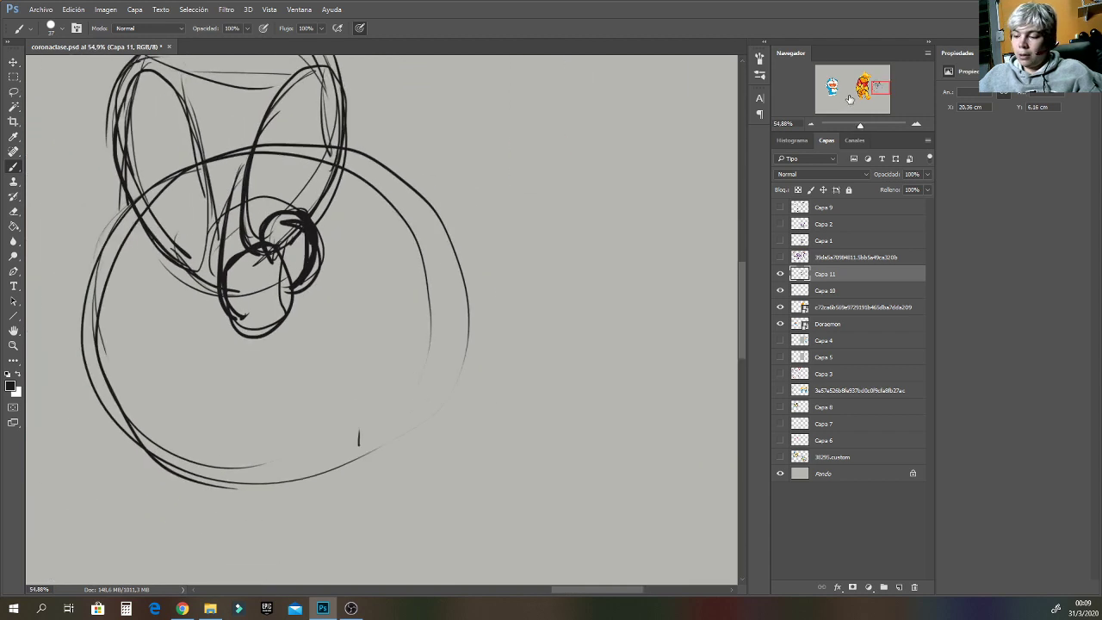
pyautogui.click(11, 385)
pyautogui.click(700, 177)
pyautogui.click(676, 114)
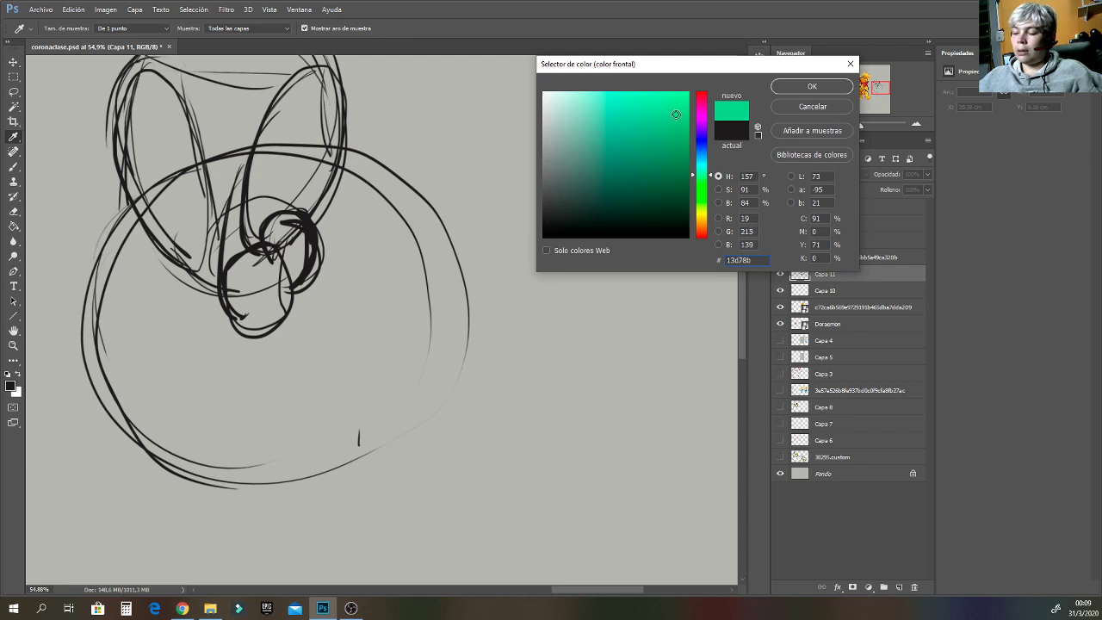
pyautogui.click(701, 188)
pyautogui.click(701, 152)
pyautogui.moveTo(702, 148); pyautogui.dragTo(696, 116)
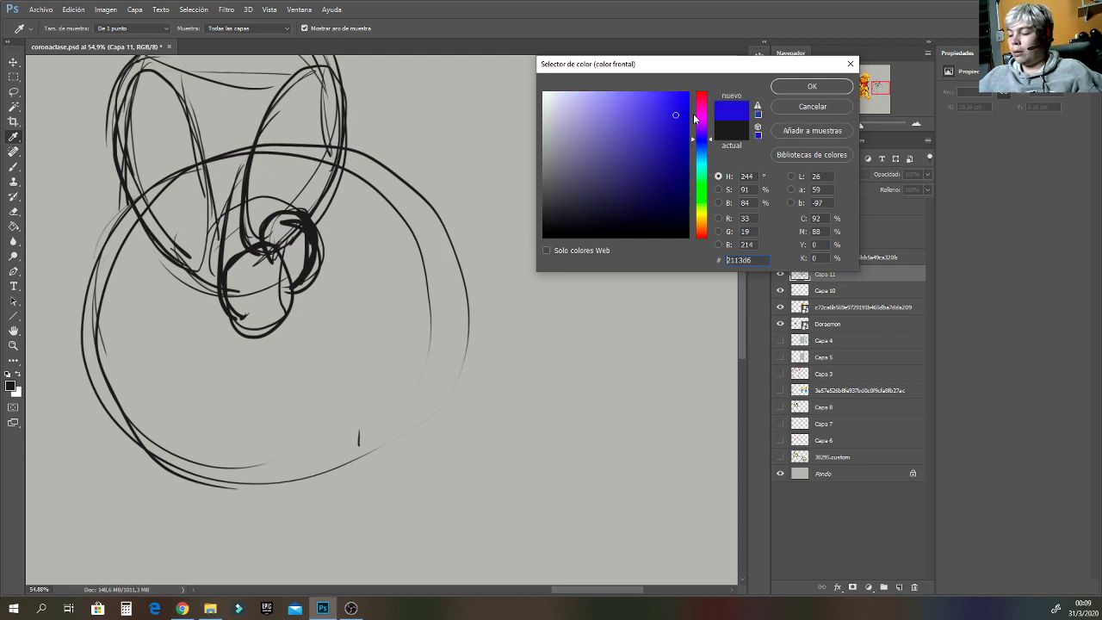
pyautogui.click(702, 148)
pyautogui.click(806, 88)
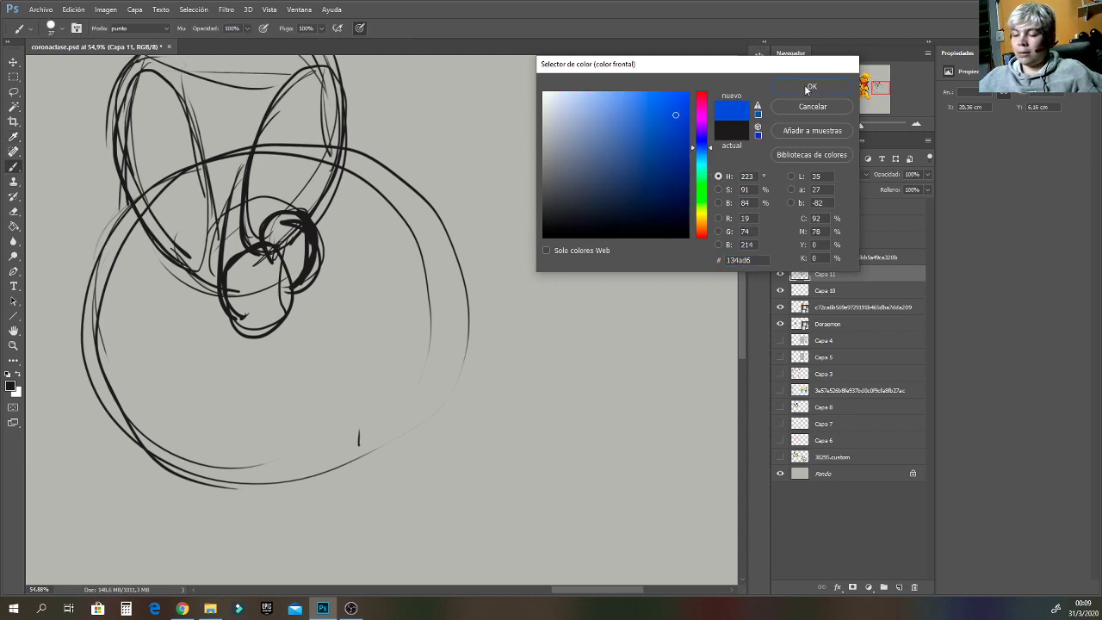
# Draw blue direction arrows around the simplified sketch's arm circle and over its small hand, and undo the last stray stroke.
pyautogui.moveTo(876, 128); pyautogui.dragTo(859, 127)
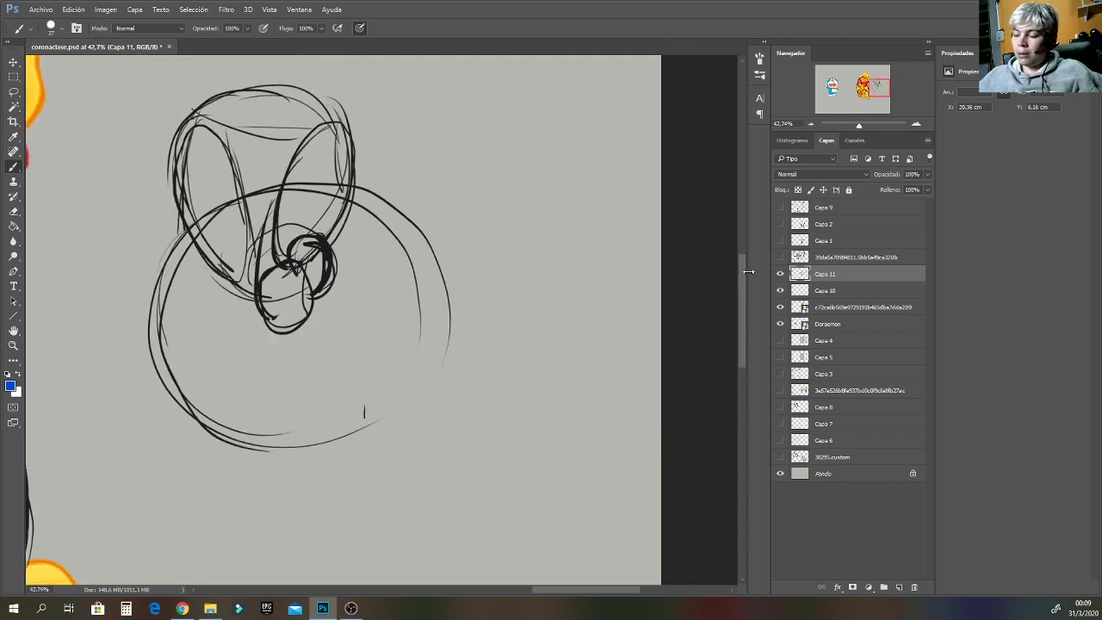
pyautogui.moveTo(742, 269); pyautogui.dragTo(739, 258)
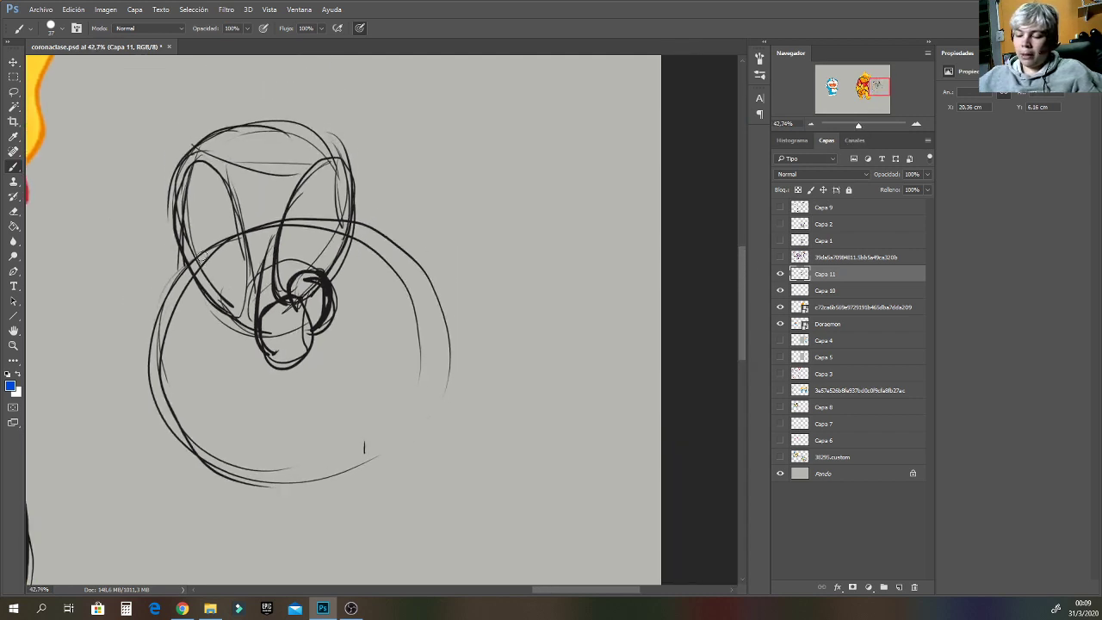
pyautogui.moveTo(204, 295)
pyautogui.mouseDown()
pyautogui.moveTo(172, 222)
pyautogui.moveTo(170, 159)
pyautogui.moveTo(248, 107)
pyautogui.moveTo(255, 129)
pyautogui.moveTo(354, 211)
pyautogui.moveTo(327, 276)
pyautogui.moveTo(361, 263)
pyautogui.mouseUp()
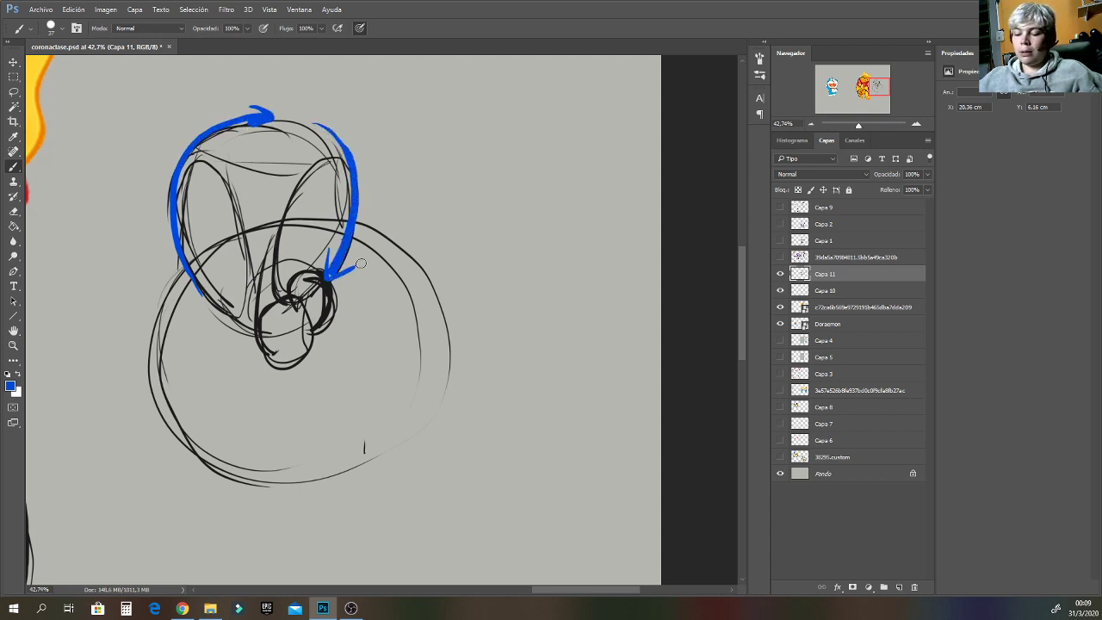
pyautogui.moveTo(307, 336)
pyautogui.mouseDown()
pyautogui.moveTo(325, 277)
pyautogui.moveTo(297, 268)
pyautogui.moveTo(254, 308)
pyautogui.moveTo(279, 369)
pyautogui.moveTo(310, 349)
pyautogui.mouseUp()
pyautogui.hotkey('ctrl', 'z')
# Switch the foreground colour to magenta and trace Pooh's two crossed arms and hands, undoing the stroke on the arm at image left.
pyautogui.click(13, 387)
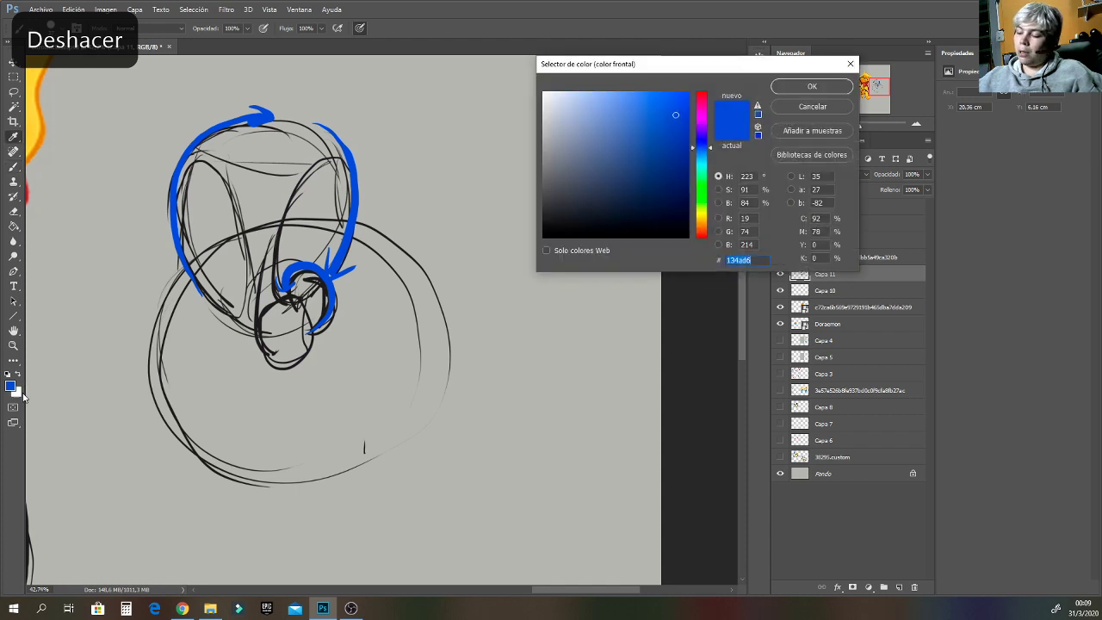
pyautogui.click(702, 111)
pyautogui.click(813, 86)
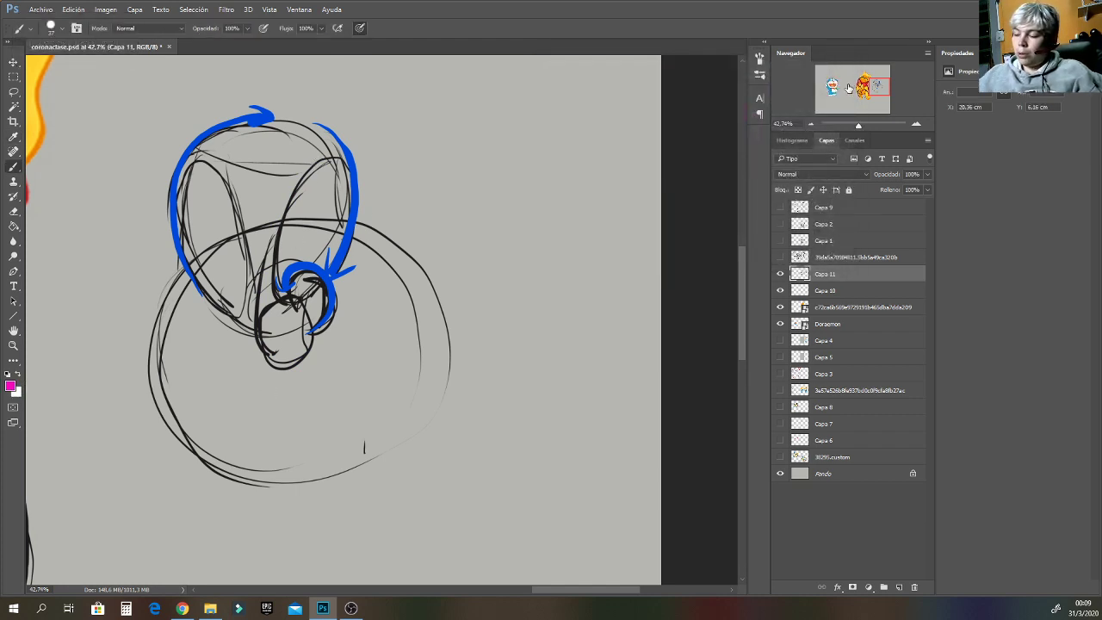
pyautogui.moveTo(880, 87); pyautogui.dragTo(865, 85)
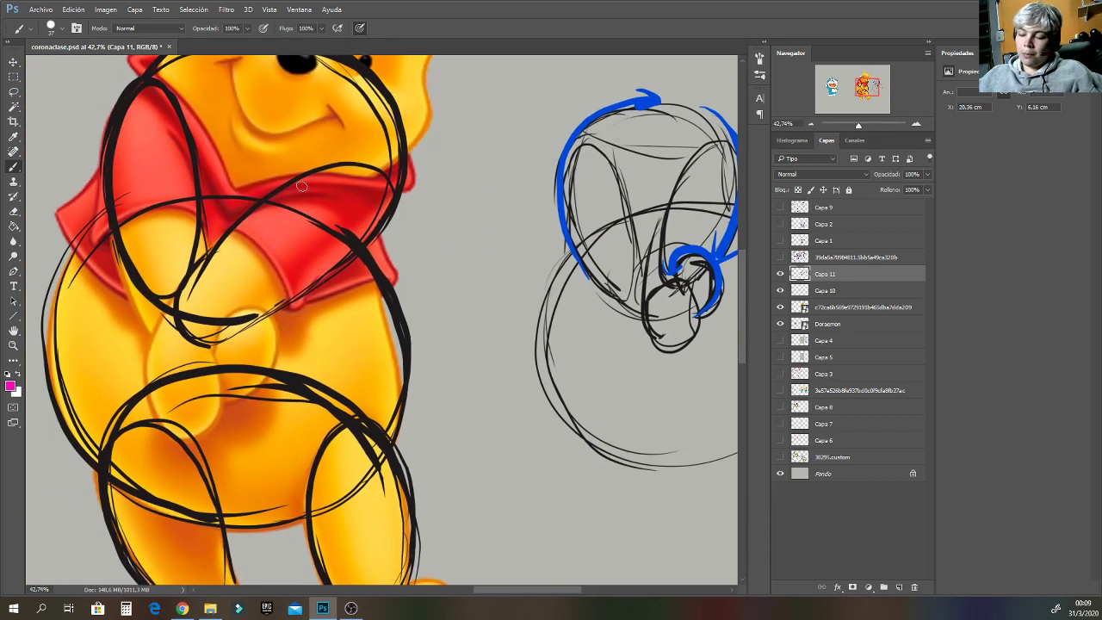
pyautogui.moveTo(312, 171)
pyautogui.mouseDown()
pyautogui.moveTo(213, 246)
pyautogui.moveTo(155, 333)
pyautogui.moveTo(147, 380)
pyautogui.moveTo(158, 422)
pyautogui.moveTo(181, 440)
pyautogui.moveTo(219, 408)
pyautogui.moveTo(213, 352)
pyautogui.moveTo(190, 362)
pyautogui.moveTo(207, 342)
pyautogui.moveTo(208, 386)
pyautogui.mouseUp()
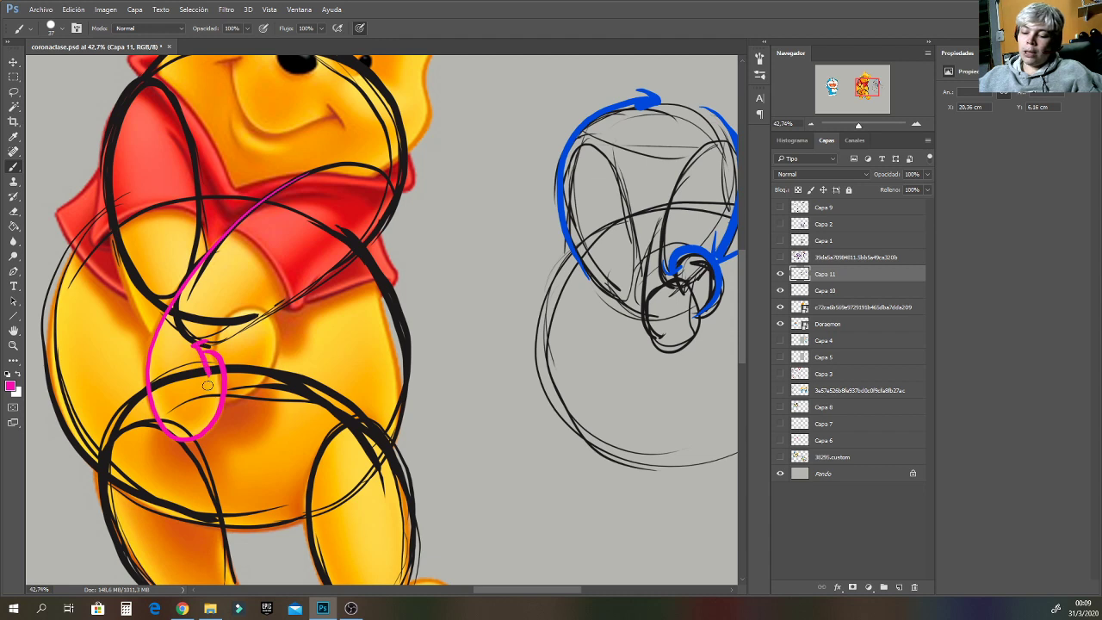
pyautogui.moveTo(115, 102)
pyautogui.mouseDown()
pyautogui.moveTo(107, 185)
pyautogui.moveTo(156, 335)
pyautogui.moveTo(225, 384)
pyautogui.moveTo(272, 341)
pyautogui.moveTo(226, 310)
pyautogui.moveTo(215, 343)
pyautogui.mouseUp()
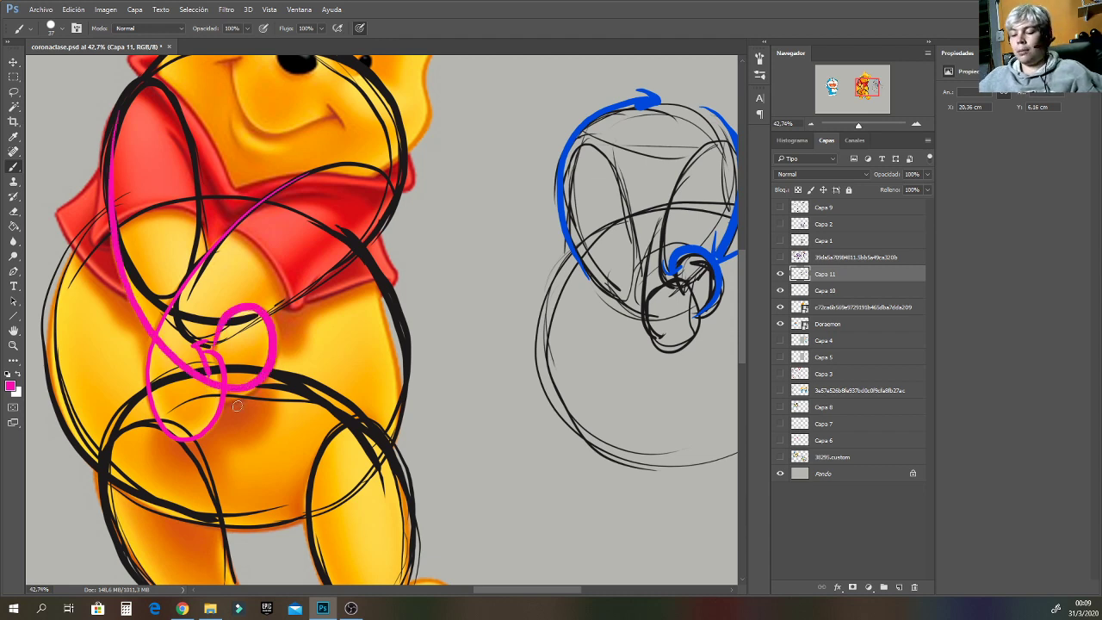
pyautogui.hotkey('ctrl', 'z')
# Draw magenta circles over Pooh's muzzle and upper head, and sample black from the sketch as the foreground colour.
pyautogui.moveTo(866, 86); pyautogui.dragTo(865, 78)
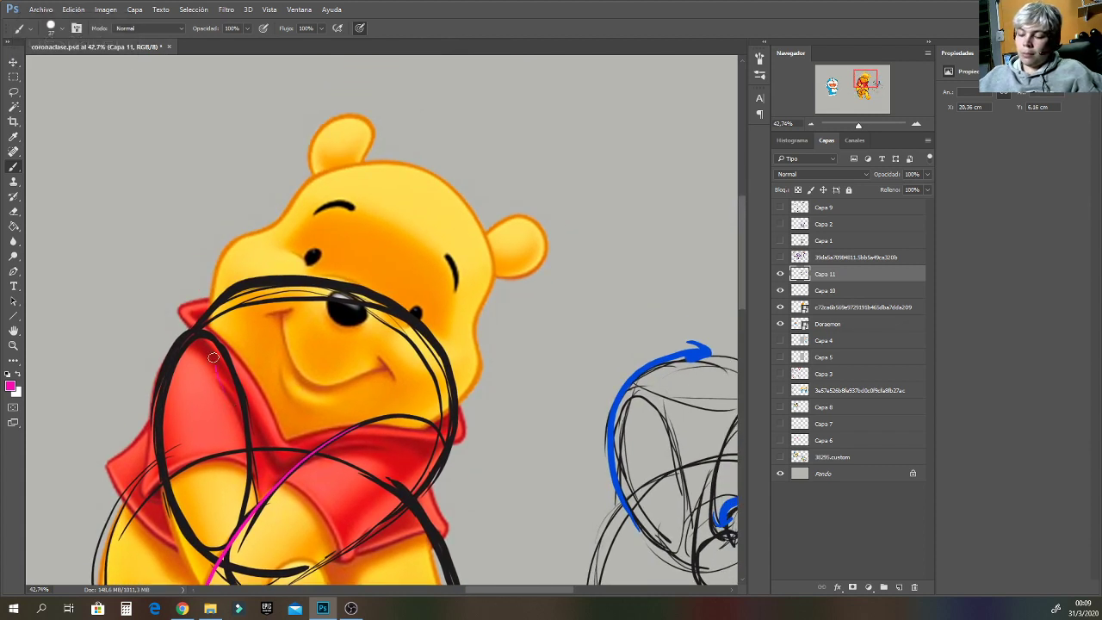
pyautogui.moveTo(217, 366)
pyautogui.mouseDown()
pyautogui.moveTo(209, 306)
pyautogui.moveTo(234, 253)
pyautogui.moveTo(275, 227)
pyautogui.moveTo(323, 217)
pyautogui.moveTo(375, 230)
pyautogui.moveTo(433, 270)
pyautogui.moveTo(463, 319)
pyautogui.moveTo(457, 393)
pyautogui.moveTo(414, 438)
pyautogui.moveTo(331, 457)
pyautogui.moveTo(239, 428)
pyautogui.moveTo(207, 300)
pyautogui.moveTo(286, 232)
pyautogui.moveTo(416, 247)
pyautogui.moveTo(462, 335)
pyautogui.moveTo(428, 434)
pyautogui.moveTo(352, 465)
pyautogui.moveTo(250, 434)
pyautogui.moveTo(201, 344)
pyautogui.moveTo(321, 232)
pyautogui.mouseUp()
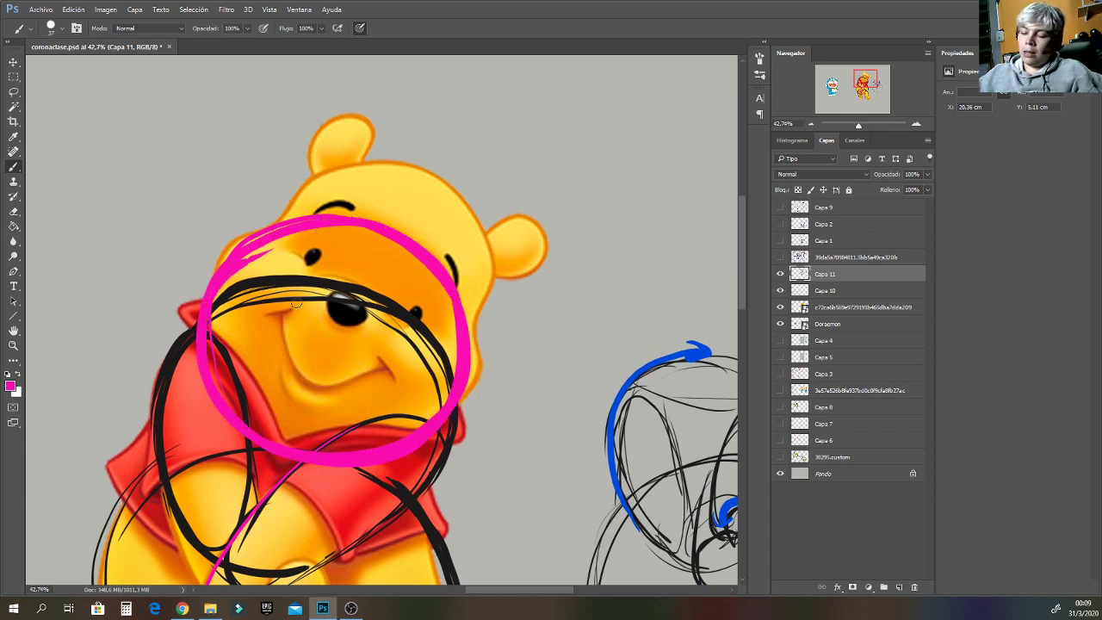
pyautogui.moveTo(296, 303)
pyautogui.mouseDown()
pyautogui.moveTo(287, 222)
pyautogui.moveTo(343, 175)
pyautogui.moveTo(403, 169)
pyautogui.moveTo(461, 205)
pyautogui.moveTo(479, 272)
pyautogui.moveTo(435, 332)
pyautogui.moveTo(341, 342)
pyautogui.moveTo(279, 249)
pyautogui.moveTo(360, 172)
pyautogui.moveTo(480, 206)
pyautogui.moveTo(474, 319)
pyautogui.mouseUp()
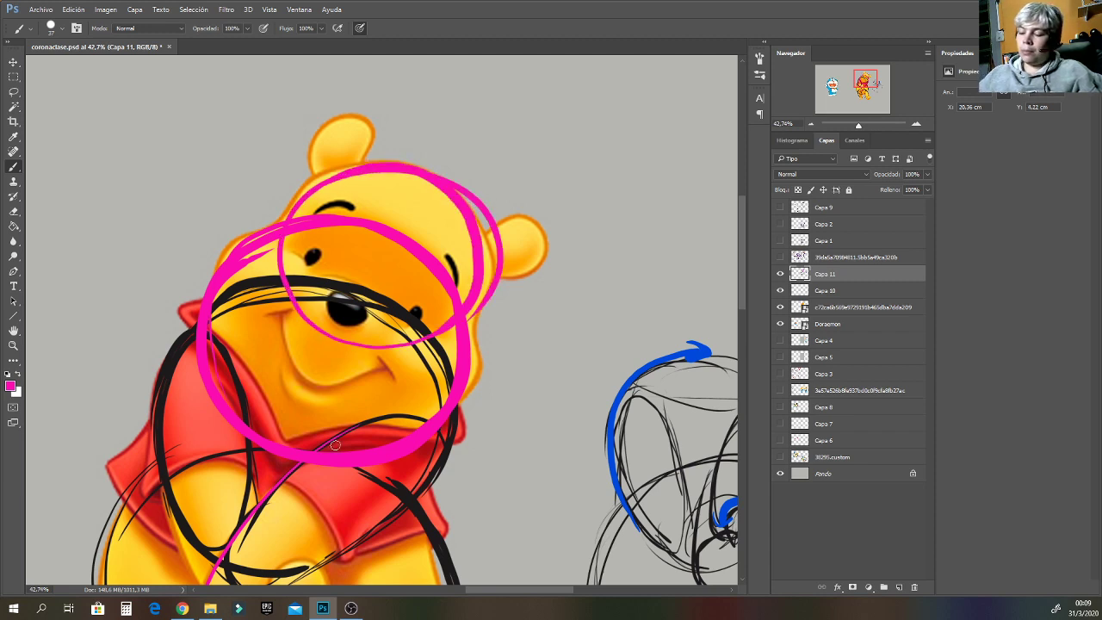
pyautogui.keyDown('alt'); pyautogui.click(439, 381); pyautogui.keyUp('alt')
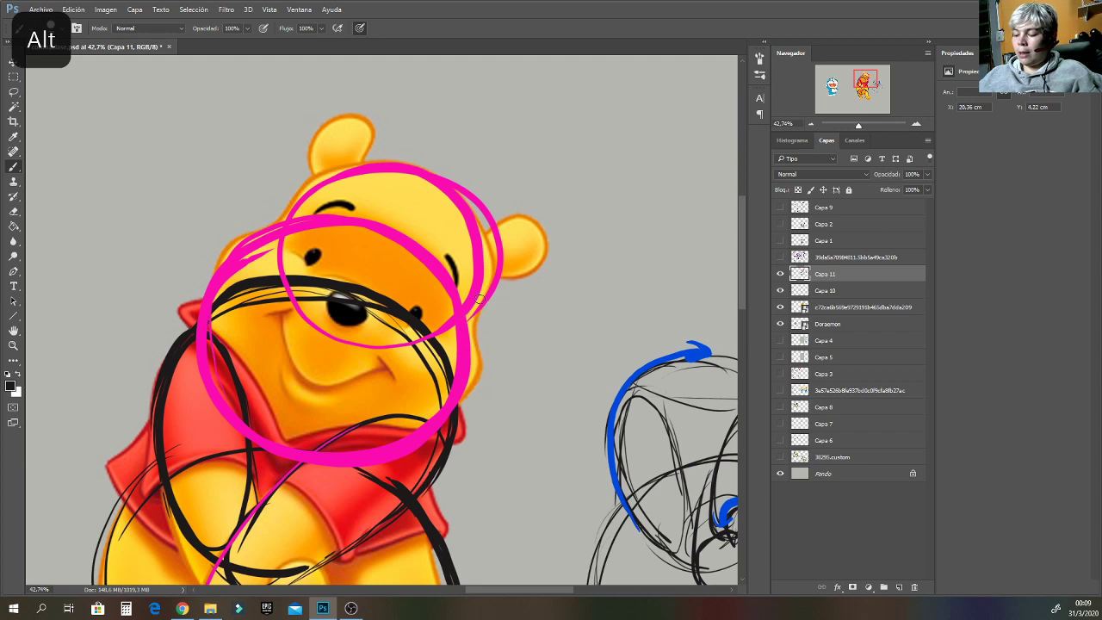
# Trace the outer contour of Pooh's head and cheeks in black around the magenta construction circles.
pyautogui.moveTo(479, 298)
pyautogui.mouseDown()
pyautogui.moveTo(479, 217)
pyautogui.moveTo(495, 281)
pyautogui.moveTo(486, 298)
pyautogui.moveTo(492, 248)
pyautogui.moveTo(471, 204)
pyautogui.moveTo(289, 202)
pyautogui.moveTo(357, 162)
pyautogui.moveTo(419, 165)
pyautogui.moveTo(446, 183)
pyautogui.mouseUp()
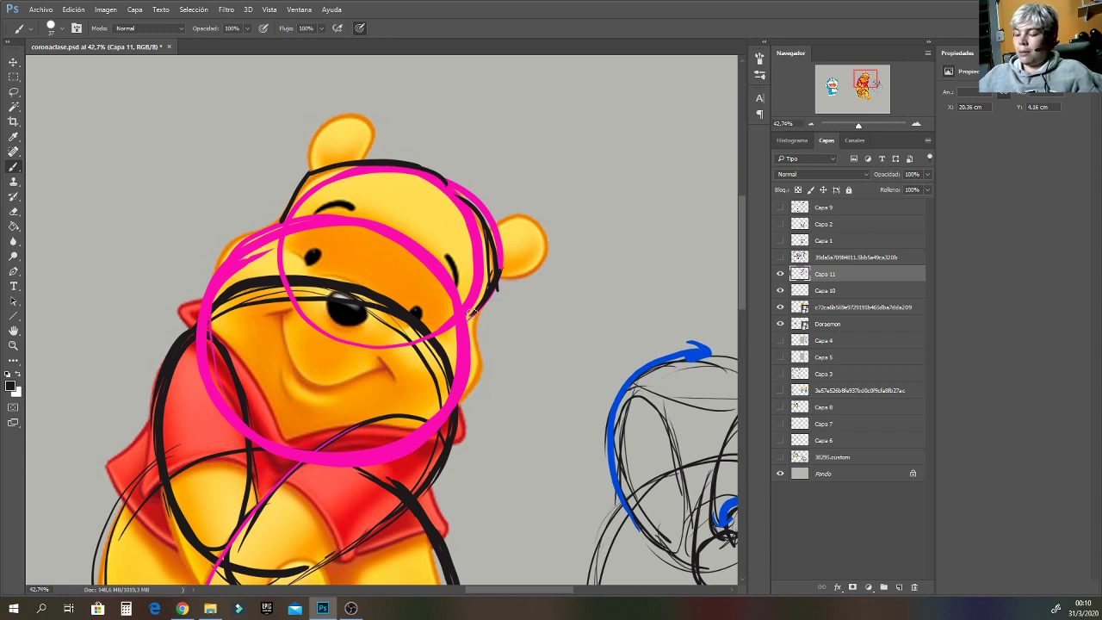
pyautogui.moveTo(472, 313)
pyautogui.mouseDown()
pyautogui.moveTo(477, 375)
pyautogui.moveTo(449, 419)
pyautogui.moveTo(479, 365)
pyautogui.moveTo(479, 299)
pyautogui.moveTo(477, 379)
pyautogui.mouseUp()
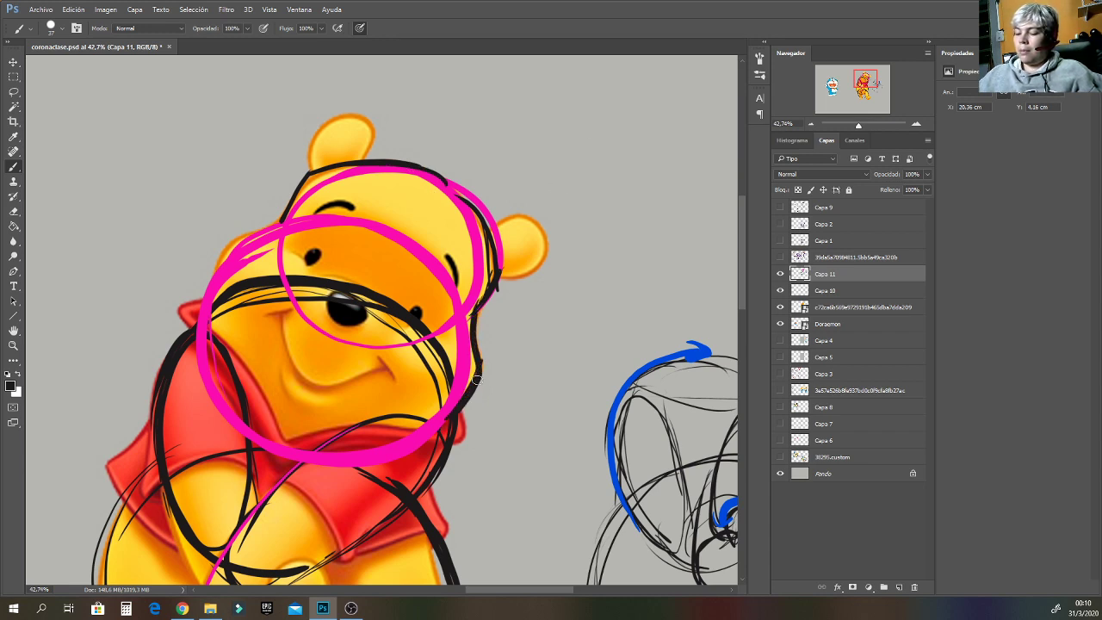
pyautogui.moveTo(283, 221)
pyautogui.mouseDown()
pyautogui.moveTo(235, 240)
pyautogui.moveTo(203, 331)
pyautogui.mouseUp()
pyautogui.moveTo(211, 280); pyautogui.dragTo(204, 353)
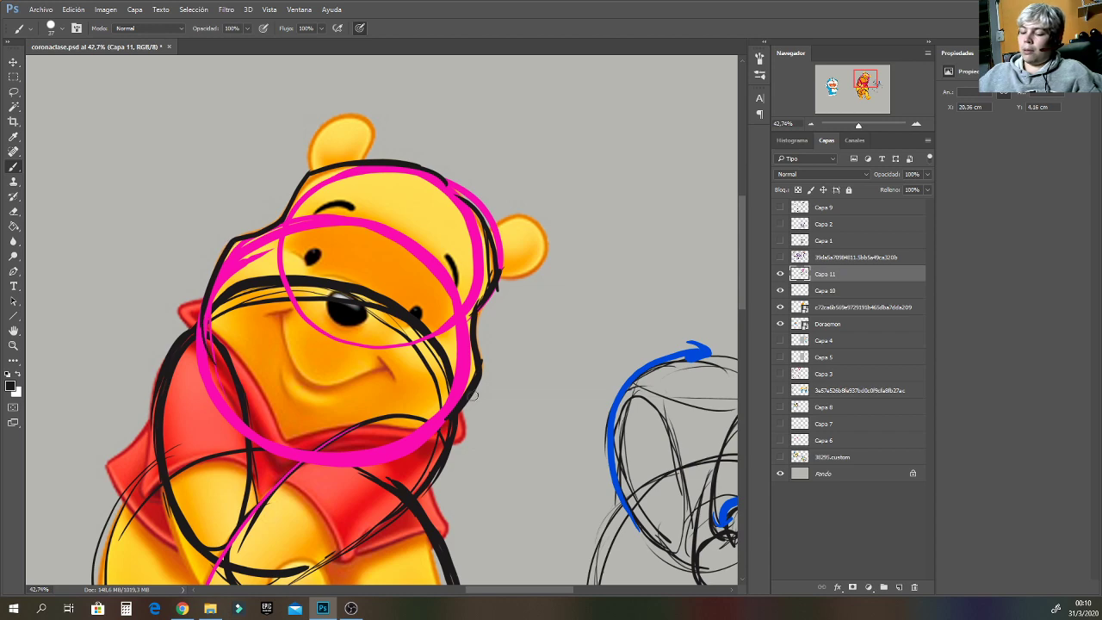
pyautogui.moveTo(466, 338); pyautogui.dragTo(458, 403)
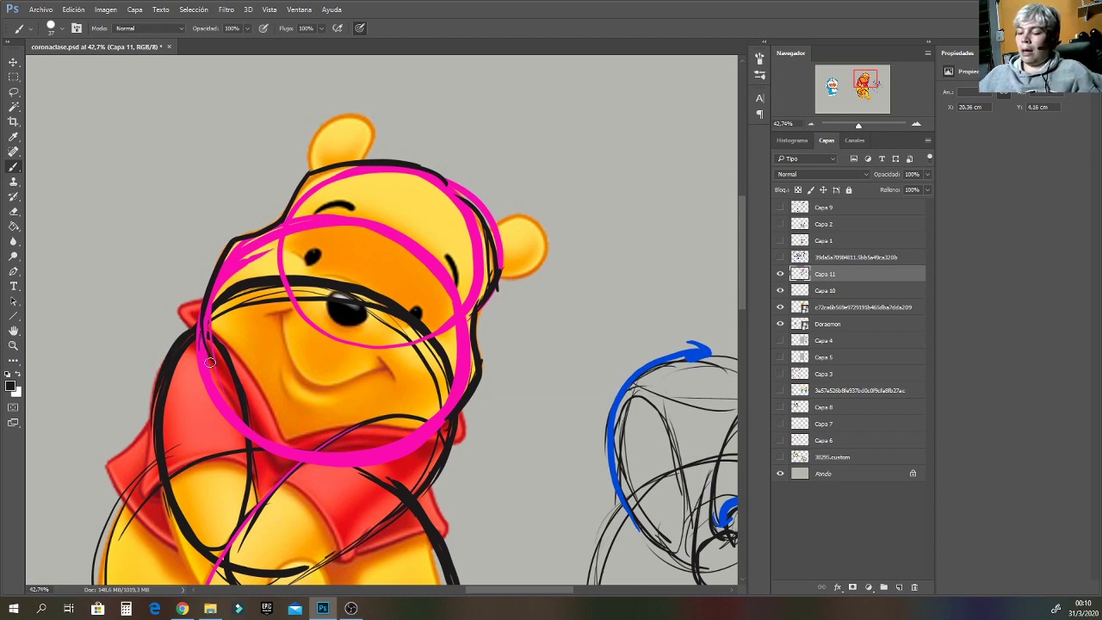
# Sketch the simplified bear's head above the blue-arrowed body, with a rounded crown, wide cheeks, muzzle oval, eyes and nose.
pyautogui.moveTo(859, 81); pyautogui.dragTo(867, 80)
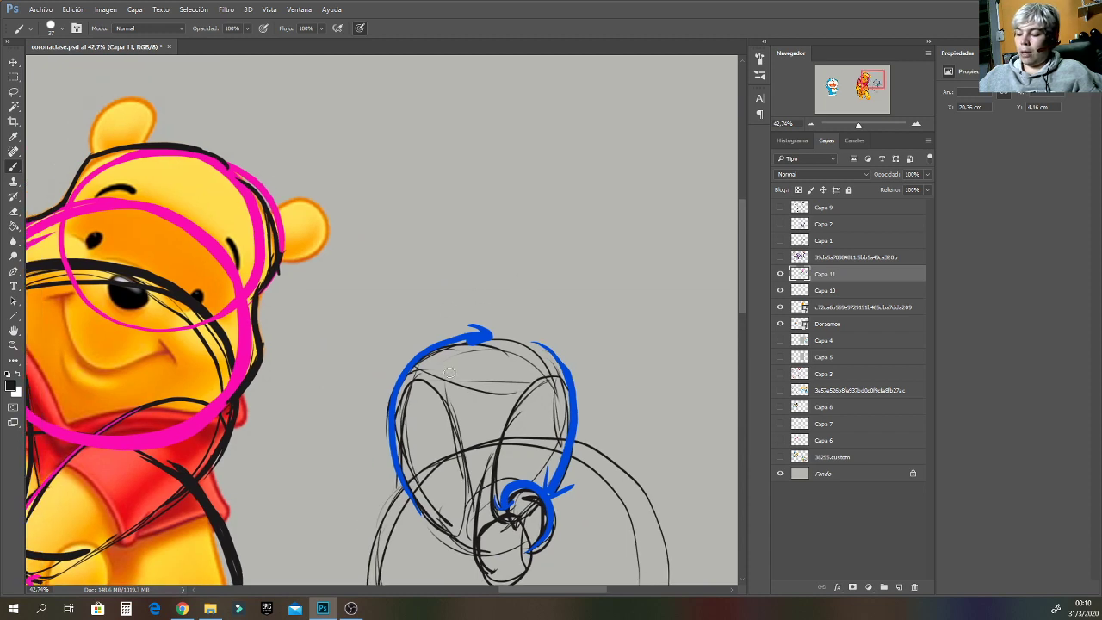
pyautogui.moveTo(436, 290)
pyautogui.mouseDown()
pyautogui.moveTo(416, 323)
pyautogui.moveTo(457, 385)
pyautogui.mouseUp()
pyautogui.moveTo(546, 378)
pyautogui.mouseDown()
pyautogui.moveTo(525, 291)
pyautogui.moveTo(501, 414)
pyautogui.moveTo(450, 284)
pyautogui.moveTo(416, 379)
pyautogui.mouseUp()
pyautogui.moveTo(447, 268)
pyautogui.mouseDown()
pyautogui.moveTo(481, 243)
pyautogui.moveTo(525, 294)
pyautogui.moveTo(443, 287)
pyautogui.moveTo(525, 244)
pyautogui.moveTo(461, 313)
pyautogui.moveTo(468, 241)
pyautogui.moveTo(491, 218)
pyautogui.moveTo(440, 257)
pyautogui.moveTo(437, 293)
pyautogui.moveTo(459, 236)
pyautogui.moveTo(528, 248)
pyautogui.moveTo(468, 229)
pyautogui.moveTo(534, 256)
pyautogui.moveTo(538, 284)
pyautogui.moveTo(537, 257)
pyautogui.moveTo(503, 235)
pyautogui.moveTo(473, 234)
pyautogui.moveTo(436, 264)
pyautogui.moveTo(442, 288)
pyautogui.moveTo(415, 336)
pyautogui.mouseUp()
pyautogui.moveTo(429, 297); pyautogui.dragTo(415, 372)
pyautogui.moveTo(536, 286)
pyautogui.mouseDown()
pyautogui.moveTo(558, 336)
pyautogui.moveTo(559, 322)
pyautogui.moveTo(524, 321)
pyautogui.moveTo(503, 298)
pyautogui.moveTo(489, 310)
pyautogui.moveTo(494, 297)
pyautogui.moveTo(458, 290)
pyautogui.moveTo(512, 284)
pyautogui.mouseUp()
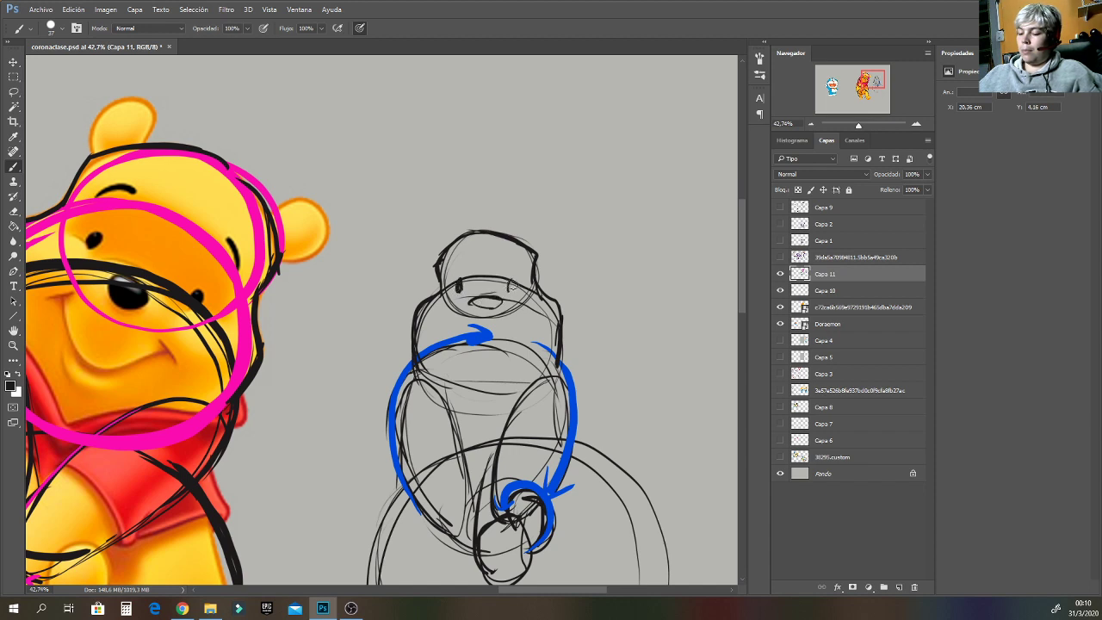
# Add two ears, eyebrows and a smiling mouth to the simplified bear's head.
pyautogui.moveTo(441, 258)
pyautogui.mouseDown()
pyautogui.moveTo(447, 216)
pyautogui.moveTo(457, 216)
pyautogui.moveTo(459, 240)
pyautogui.moveTo(433, 250)
pyautogui.mouseUp()
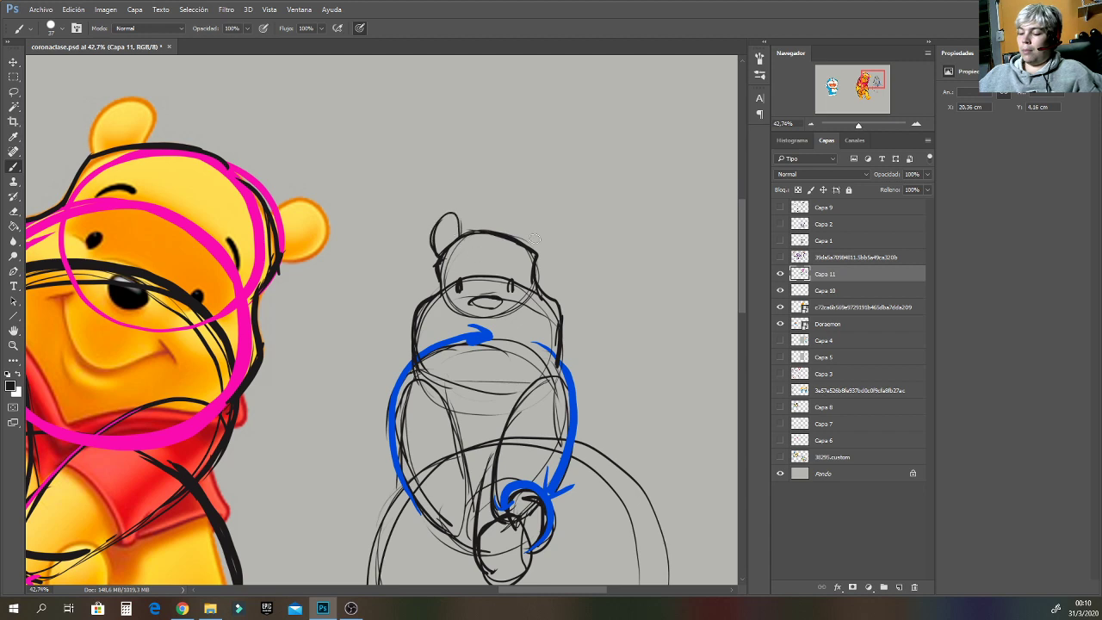
pyautogui.moveTo(519, 244)
pyautogui.mouseDown()
pyautogui.moveTo(551, 227)
pyautogui.moveTo(542, 258)
pyautogui.moveTo(517, 259)
pyautogui.mouseUp()
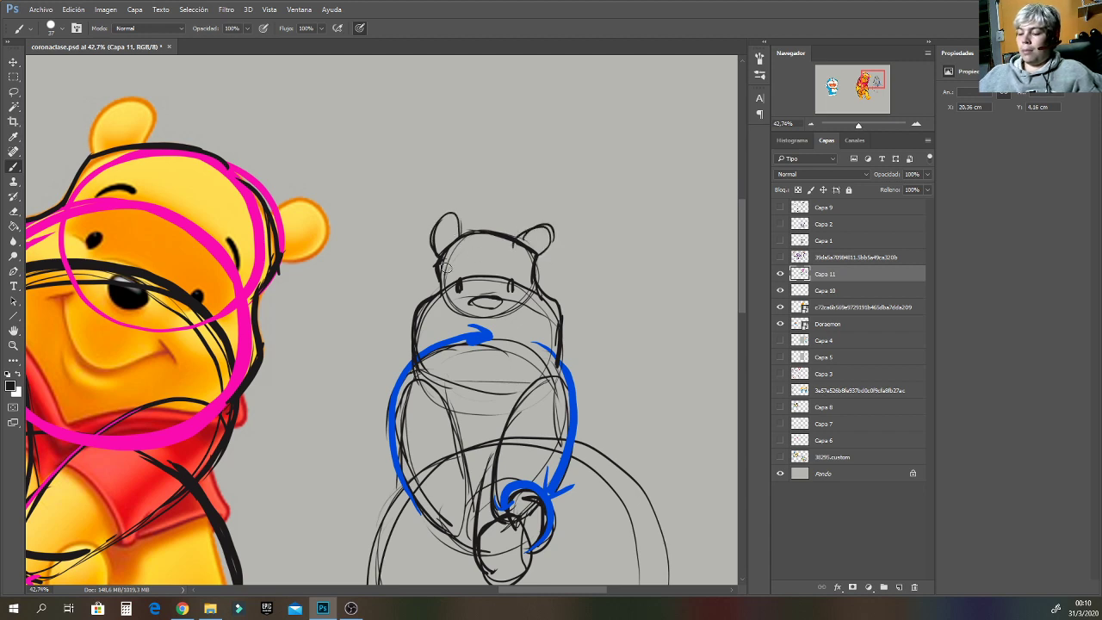
pyautogui.moveTo(441, 264); pyautogui.dragTo(470, 260)
pyautogui.moveTo(500, 263); pyautogui.dragTo(532, 267)
pyautogui.moveTo(441, 323)
pyautogui.mouseDown()
pyautogui.moveTo(476, 351)
pyautogui.moveTo(490, 354)
pyautogui.moveTo(500, 340)
pyautogui.moveTo(481, 355)
pyautogui.moveTo(447, 321)
pyautogui.mouseUp()
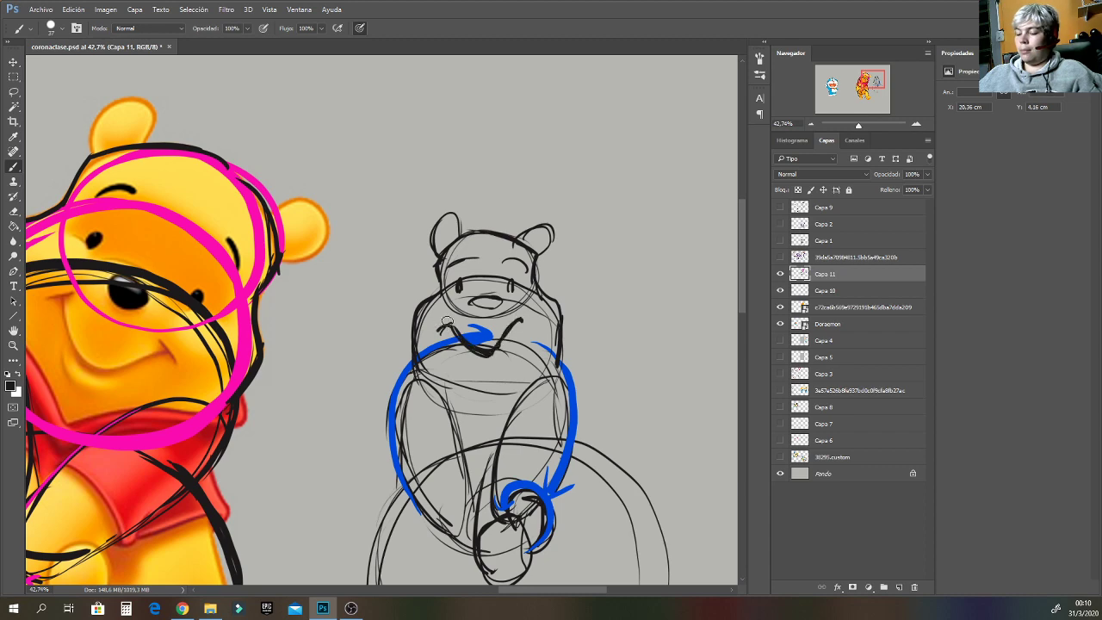
# Hide Capa 11, Capa 10 and the Pooh reference image, and show the Capa 9 sketches across the whole canvas.
pyautogui.moveTo(859, 126); pyautogui.dragTo(855, 127)
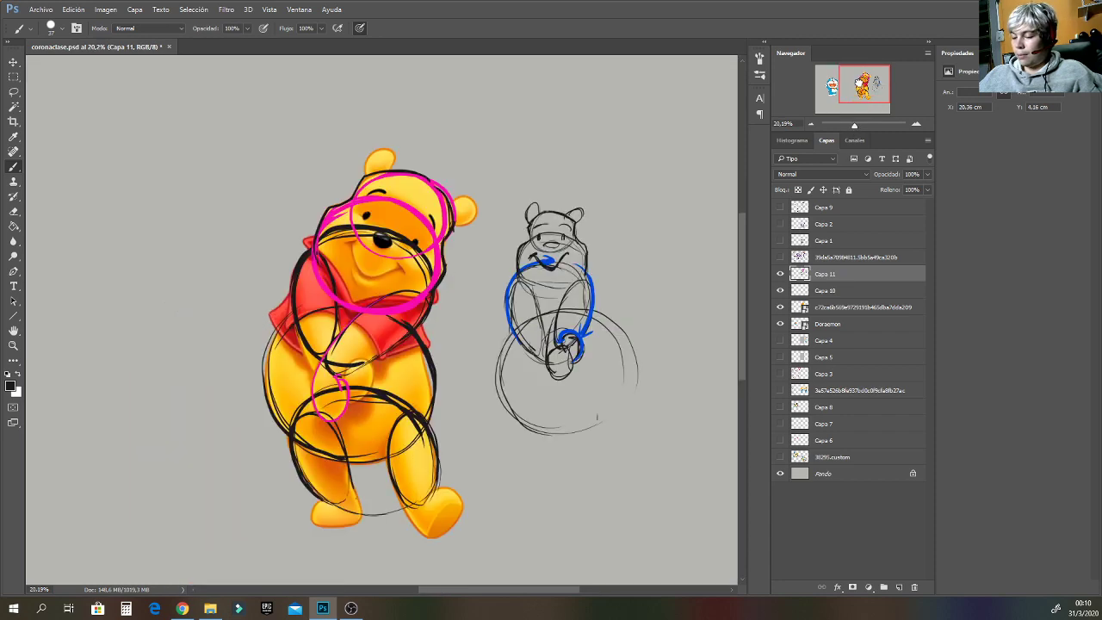
pyautogui.click(780, 273)
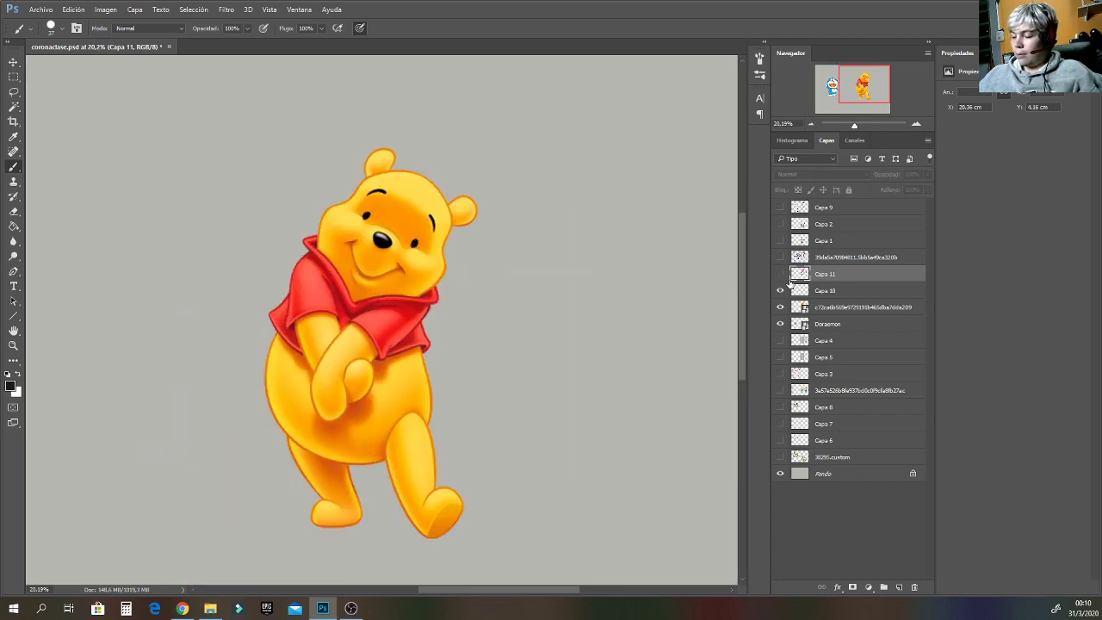
pyautogui.click(780, 308)
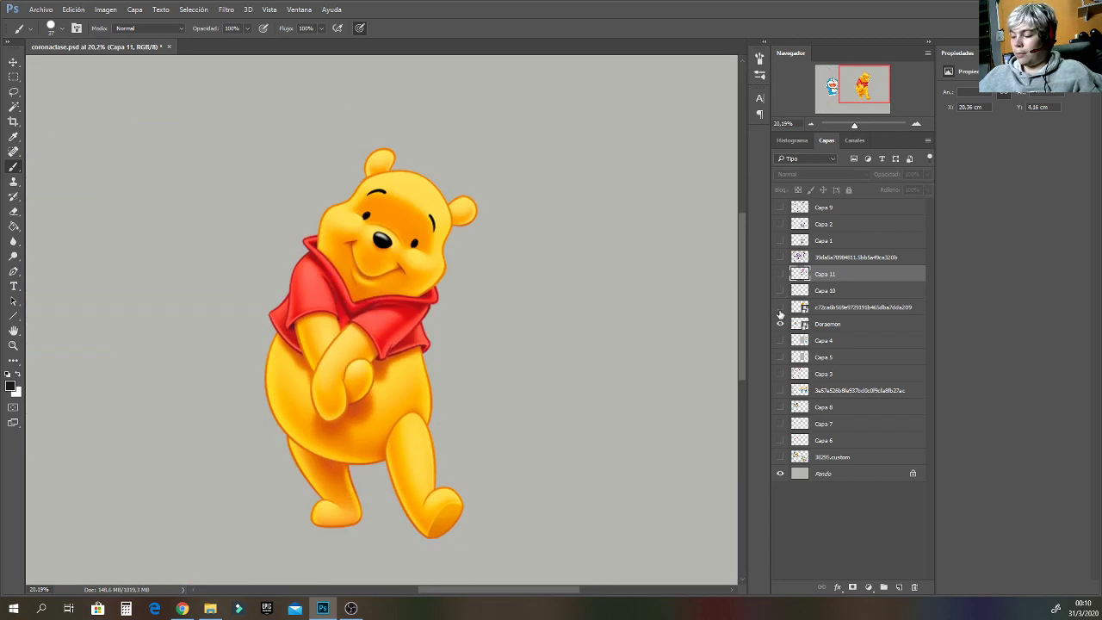
pyautogui.click(780, 207)
pyautogui.moveTo(861, 129); pyautogui.dragTo(858, 129)
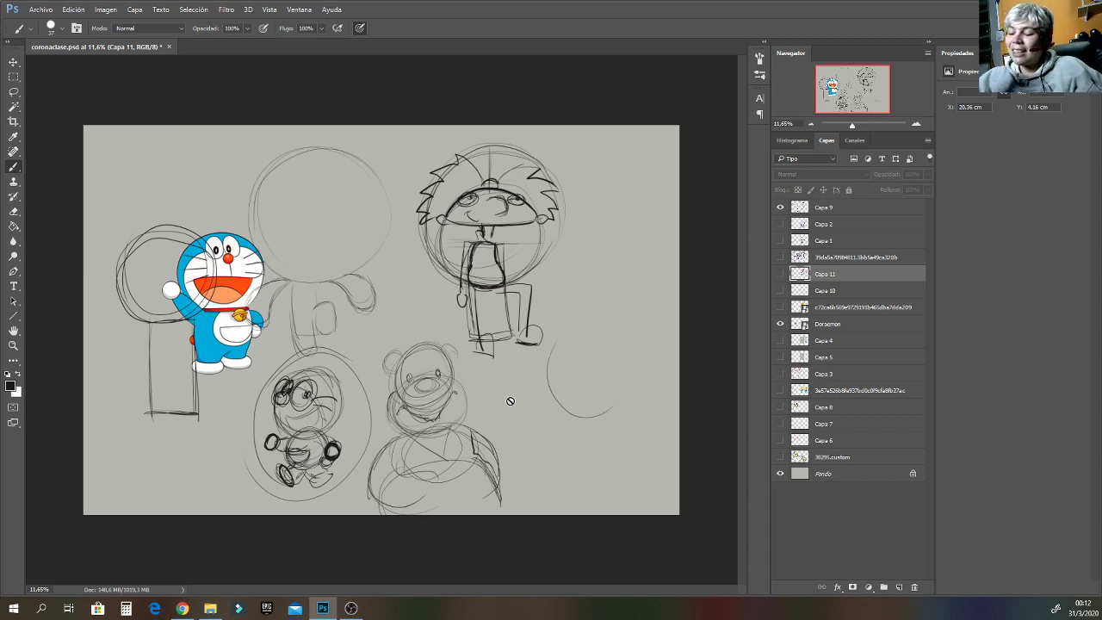
# Hide the Capa 9 and Doraemon layers, and add a new empty layer above Capa 9.
pyautogui.click(562, 325)
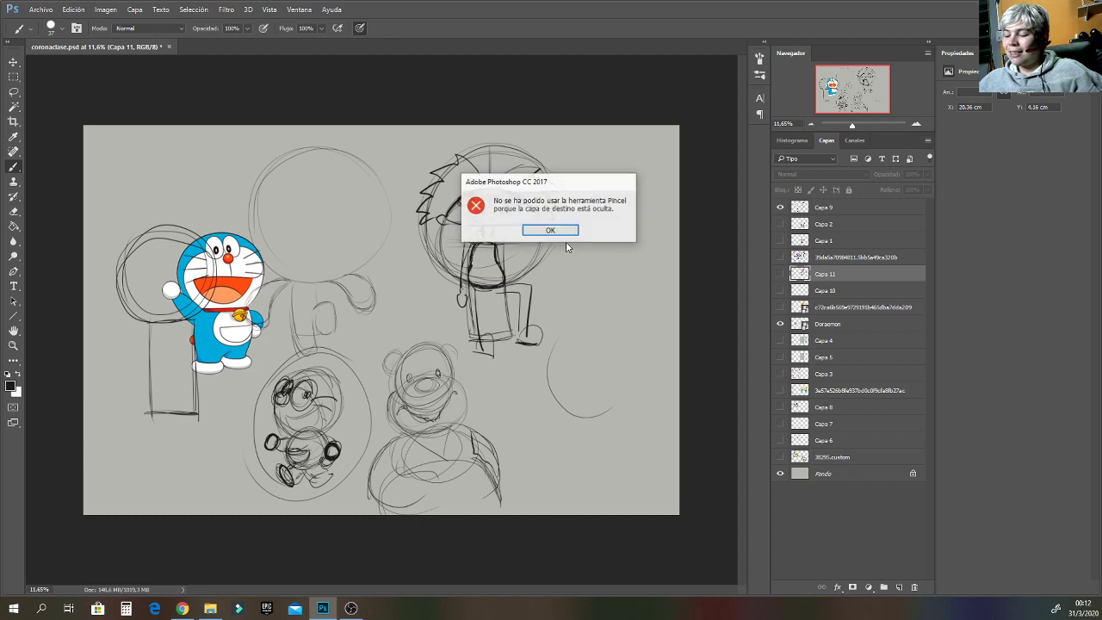
pyautogui.click(552, 231)
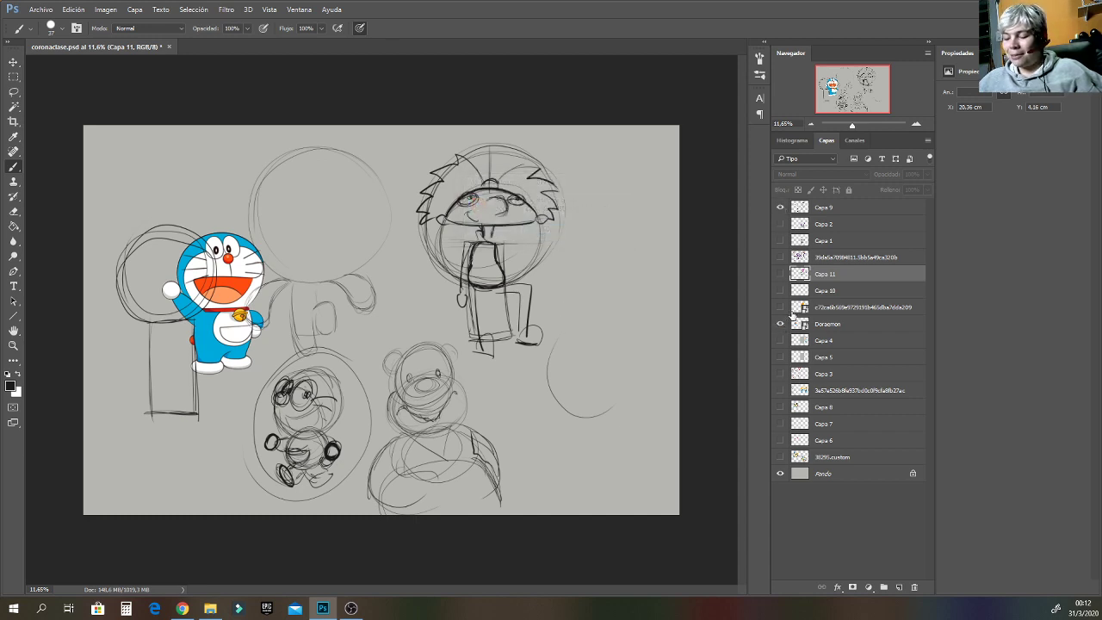
pyautogui.click(780, 208)
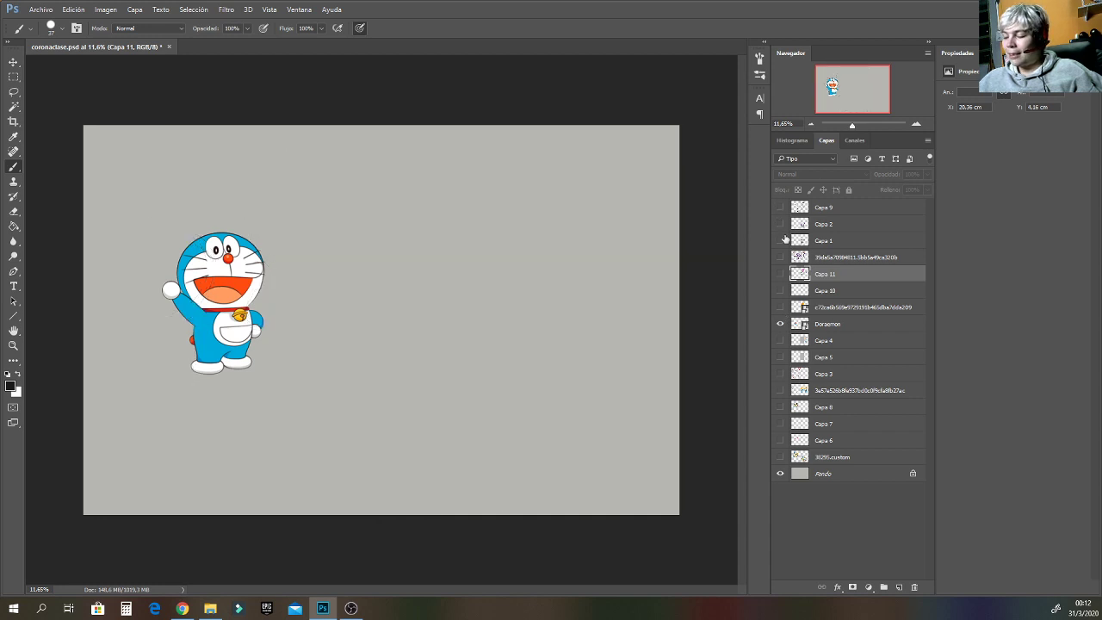
pyautogui.click(780, 323)
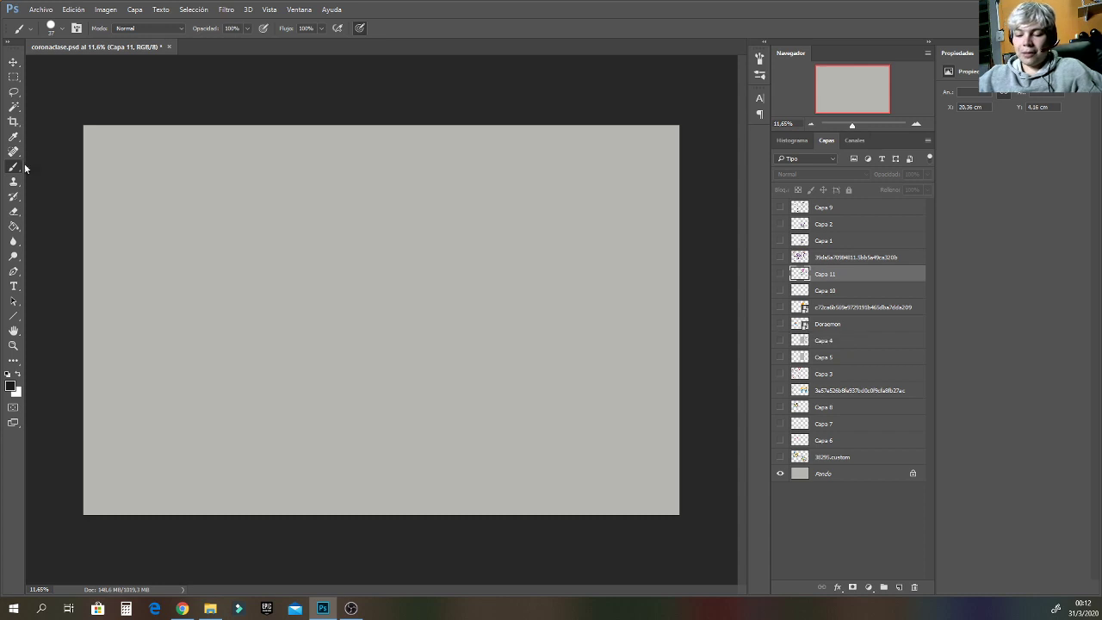
pyautogui.click(826, 211)
pyautogui.click(899, 586)
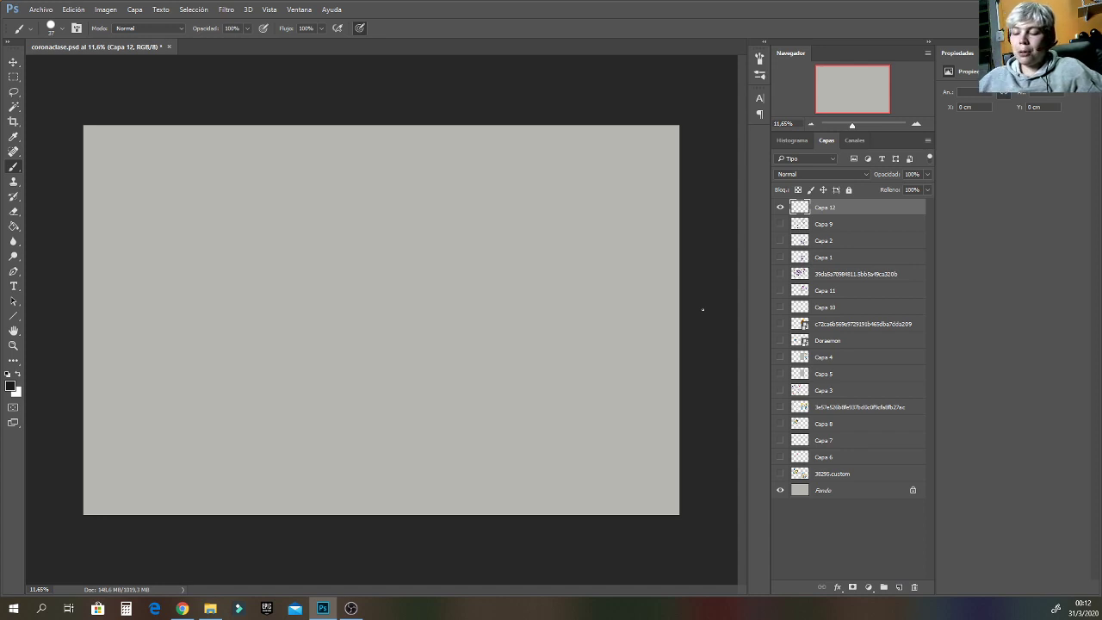
# Set the brush size to 56 px and handwrite an underlined "MOUSE." heading in the canvas's upper-left area.
pyautogui.rightClick(339, 398)
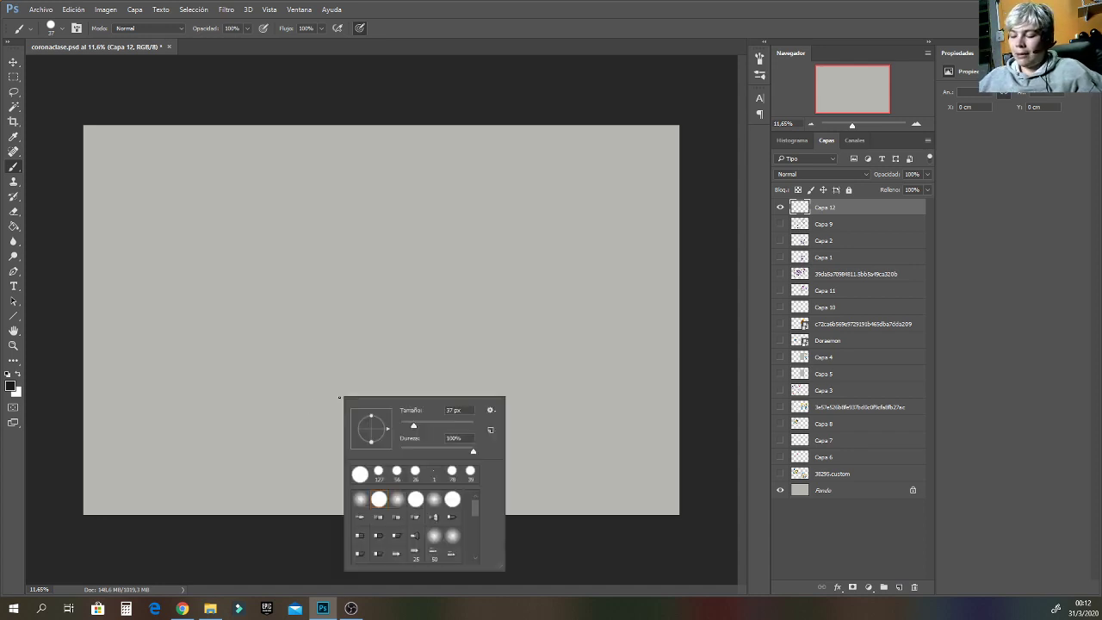
pyautogui.moveTo(416, 427); pyautogui.dragTo(421, 428)
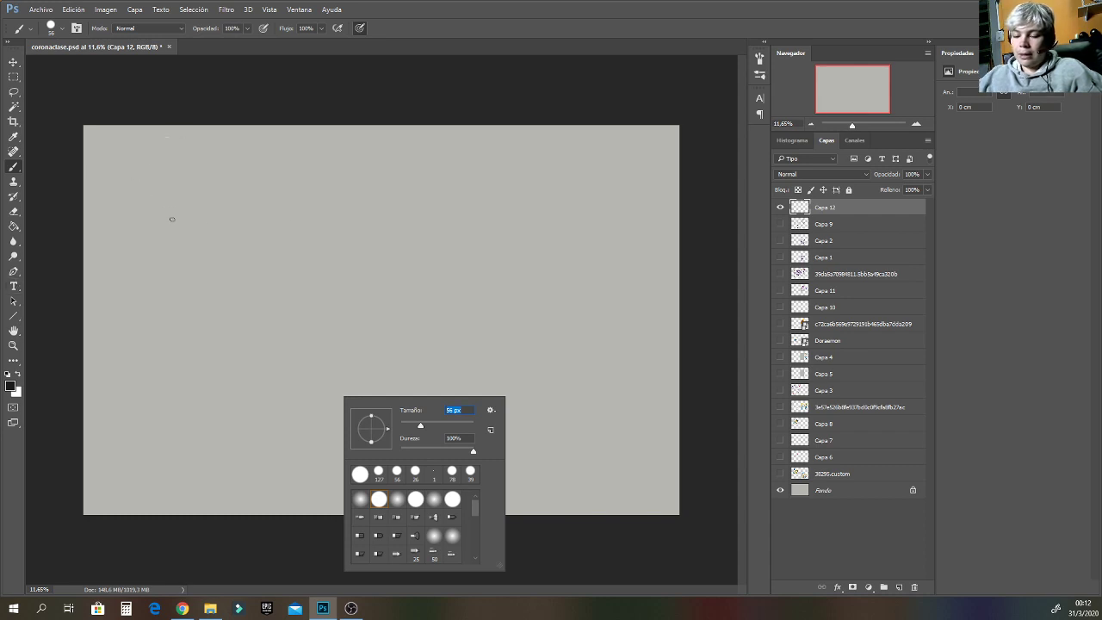
pyautogui.click(148, 159)
pyautogui.moveTo(152, 152)
pyautogui.mouseDown()
pyautogui.moveTo(149, 182)
pyautogui.moveTo(169, 160)
pyautogui.moveTo(240, 173)
pyautogui.mouseUp()
pyautogui.moveTo(141, 188); pyautogui.dragTo(233, 186)
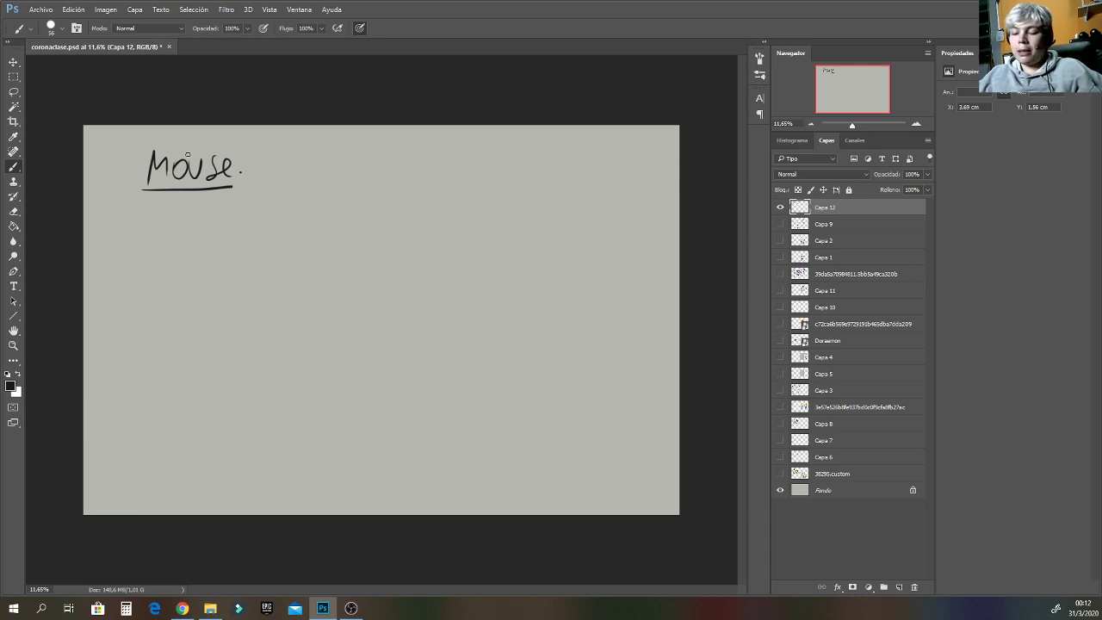
# Handwrite "Animal/Objeto" beneath the MOUSE heading, with a long slash between the words.
pyautogui.moveTo(134, 210); pyautogui.dragTo(208, 206)
pyautogui.click(212, 207)
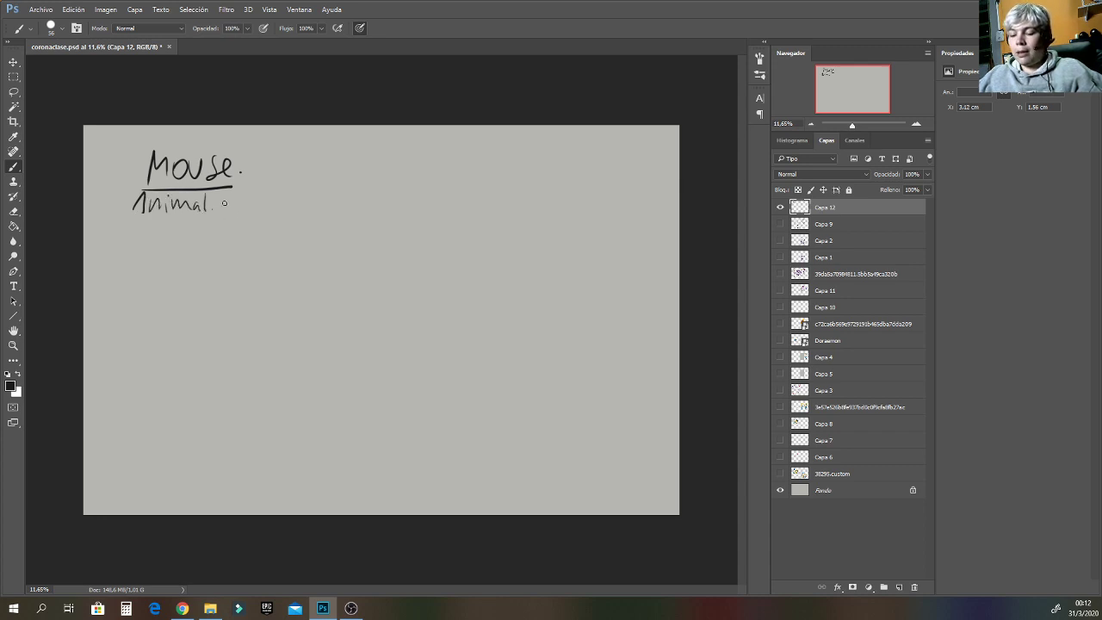
pyautogui.moveTo(226, 200)
pyautogui.mouseDown()
pyautogui.moveTo(268, 210)
pyautogui.moveTo(274, 197)
pyautogui.mouseUp()
pyautogui.moveTo(278, 198); pyautogui.dragTo(200, 231)
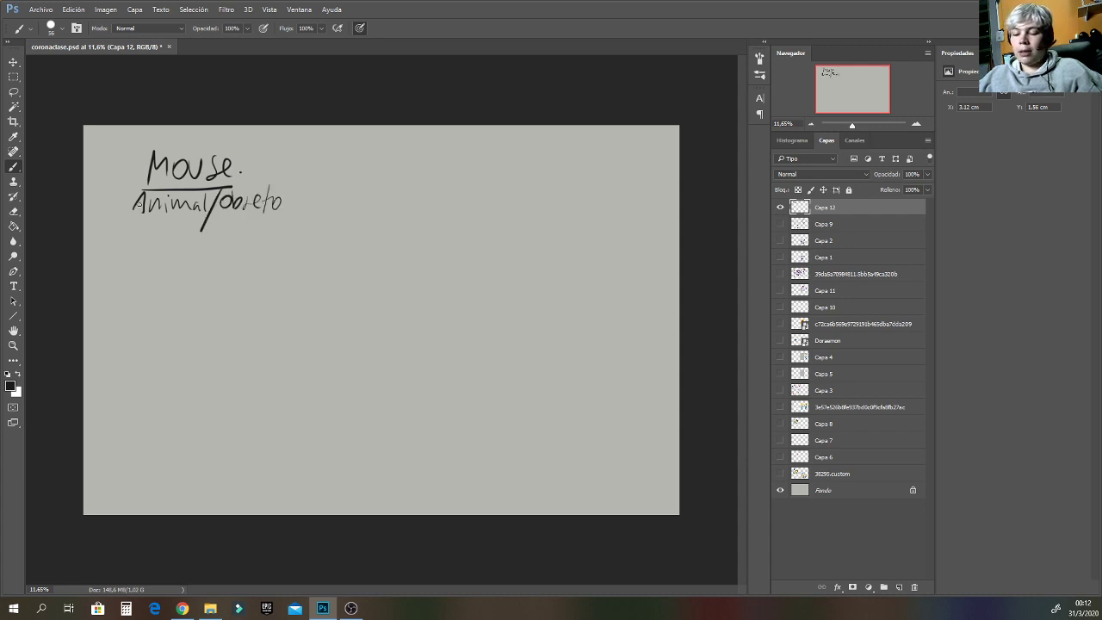
pyautogui.moveTo(133, 209); pyautogui.dragTo(144, 203)
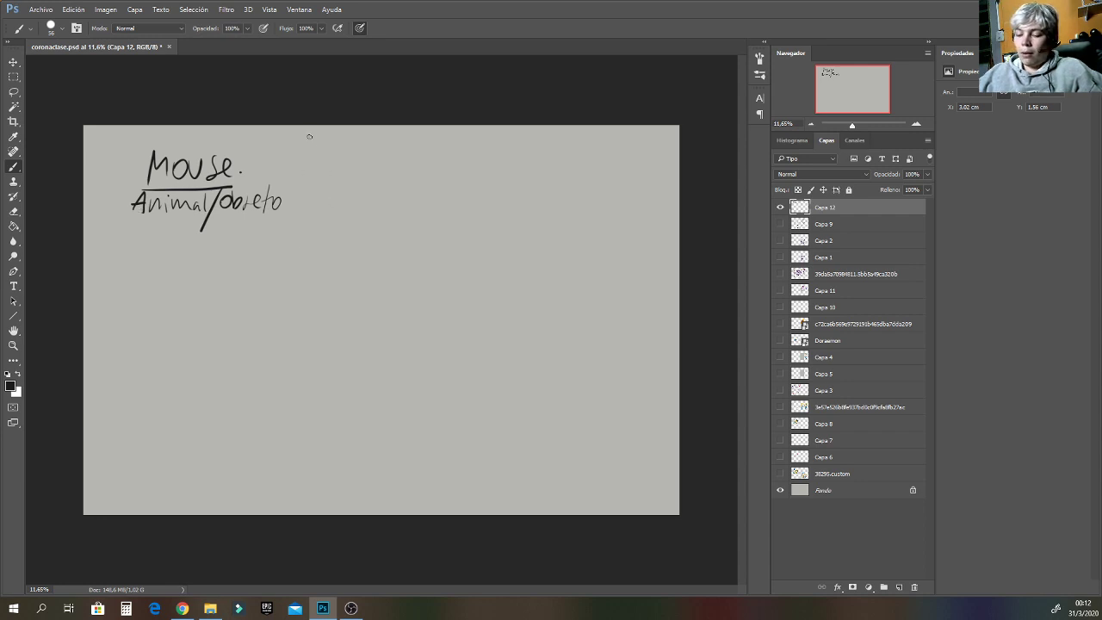
# Draw two long slanted divider lines splitting the canvas into three columns, redoing the second line slightly farther right.
pyautogui.moveTo(312, 136); pyautogui.dragTo(266, 506)
pyautogui.moveTo(474, 131); pyautogui.dragTo(424, 453)
pyautogui.hotkey('ctrl', 'z')
pyautogui.moveTo(485, 134); pyautogui.dragTo(438, 472)
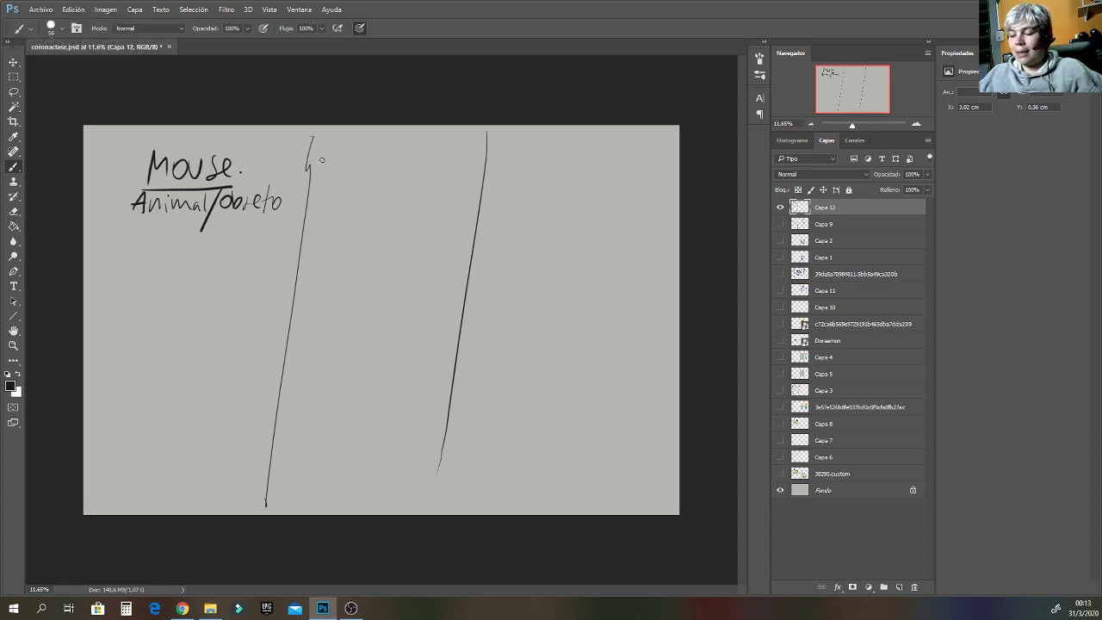
# Handwrite the heading "ZANAHORIA." at the top of the middle column.
pyautogui.moveTo(325, 153)
pyautogui.mouseDown()
pyautogui.moveTo(343, 174)
pyautogui.moveTo(359, 174)
pyautogui.moveTo(357, 162)
pyautogui.mouseUp()
pyautogui.moveTo(365, 153)
pyautogui.mouseDown()
pyautogui.moveTo(392, 176)
pyautogui.moveTo(433, 156)
pyautogui.moveTo(438, 176)
pyautogui.mouseUp()
pyautogui.moveTo(440, 153)
pyautogui.mouseDown()
pyautogui.moveTo(439, 175)
pyautogui.moveTo(449, 155)
pyautogui.moveTo(455, 175)
pyautogui.mouseUp()
pyautogui.moveTo(445, 167); pyautogui.dragTo(454, 166)
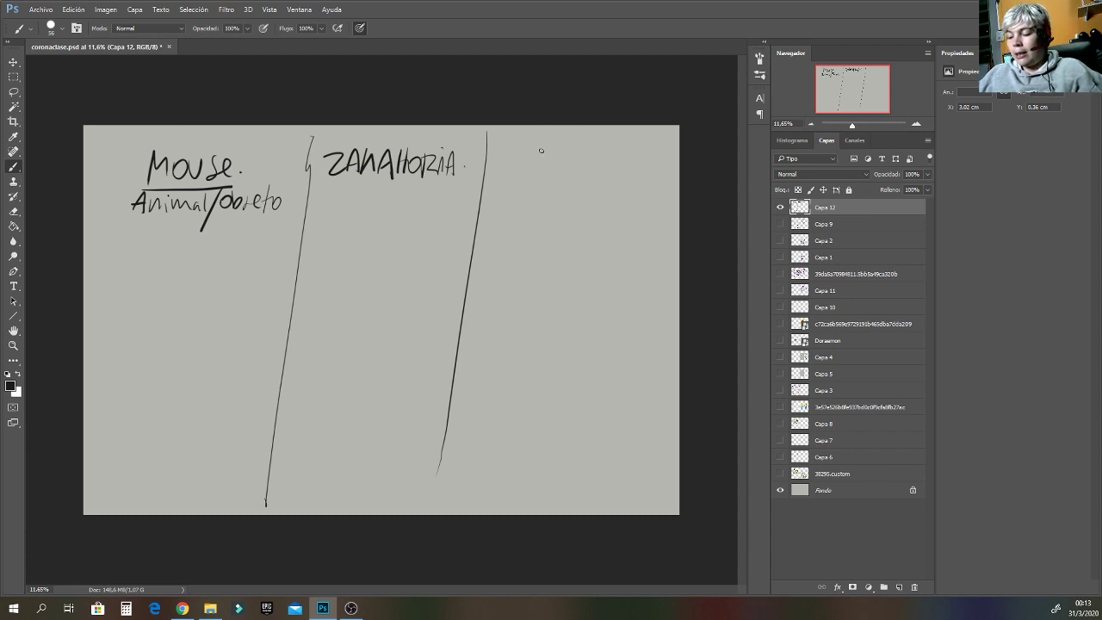
# Handwrite the heading "CHICO CHICA." at the top of the right-hand column.
pyautogui.moveTo(536, 150); pyautogui.dragTo(531, 166)
pyautogui.moveTo(543, 151); pyautogui.dragTo(553, 167)
pyautogui.moveTo(540, 160); pyautogui.dragTo(552, 160)
pyautogui.moveTo(561, 155)
pyautogui.mouseDown()
pyautogui.moveTo(562, 167)
pyautogui.moveTo(593, 167)
pyautogui.mouseUp()
pyautogui.click(592, 160)
pyautogui.moveTo(602, 148); pyautogui.dragTo(612, 167)
pyautogui.moveTo(602, 158); pyautogui.dragTo(617, 167)
pyautogui.moveTo(625, 152)
pyautogui.mouseDown()
pyautogui.moveTo(621, 167)
pyautogui.moveTo(635, 154)
pyautogui.mouseUp()
pyautogui.click(642, 160)
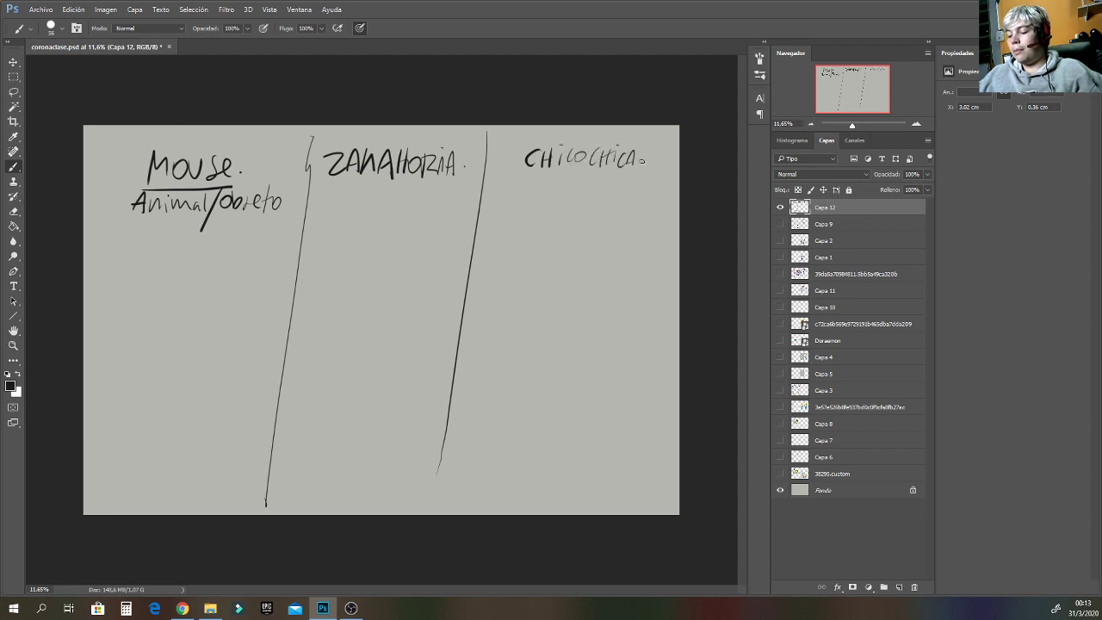
# Underline the CHICO CHICA heading and handwrite "ROBOT." beneath it, framed with rough box lines.
pyautogui.moveTo(516, 179)
pyautogui.mouseDown()
pyautogui.moveTo(640, 173)
pyautogui.moveTo(531, 205)
pyautogui.moveTo(542, 203)
pyautogui.mouseUp()
pyautogui.moveTo(548, 195); pyautogui.dragTo(550, 205)
pyautogui.moveTo(562, 190); pyautogui.dragTo(564, 206)
pyautogui.moveTo(576, 191)
pyautogui.mouseDown()
pyautogui.moveTo(575, 207)
pyautogui.moveTo(600, 184)
pyautogui.mouseUp()
pyautogui.moveTo(593, 186)
pyautogui.mouseDown()
pyautogui.moveTo(593, 207)
pyautogui.moveTo(604, 200)
pyautogui.mouseUp()
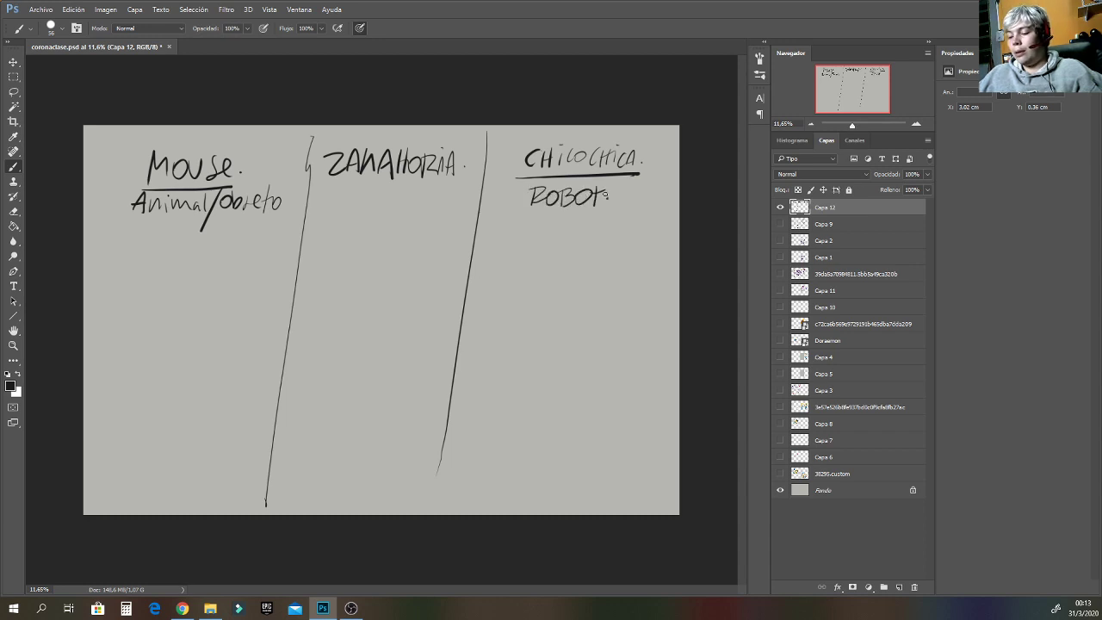
pyautogui.moveTo(523, 179)
pyautogui.mouseDown()
pyautogui.moveTo(519, 221)
pyautogui.moveTo(626, 207)
pyautogui.mouseUp()
pyautogui.moveTo(635, 177); pyautogui.dragTo(632, 207)
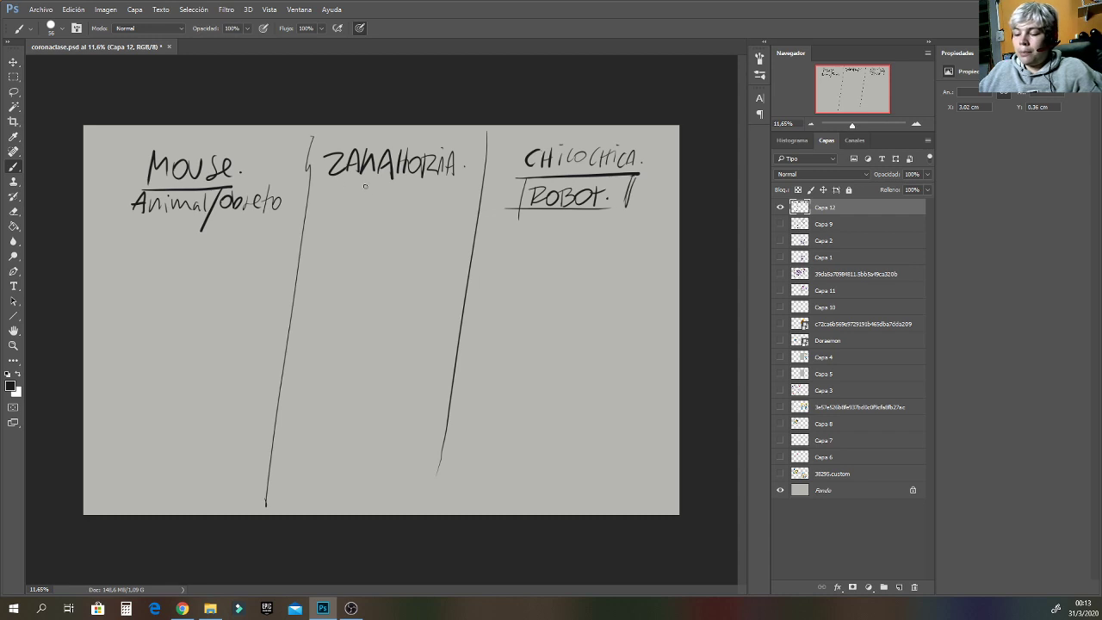
# Double-underline the ZANAHORIA heading and handwrite "CAMPESINO." beneath it.
pyautogui.moveTo(331, 190)
pyautogui.mouseDown()
pyautogui.moveTo(450, 187)
pyautogui.moveTo(330, 191)
pyautogui.moveTo(405, 192)
pyautogui.mouseUp()
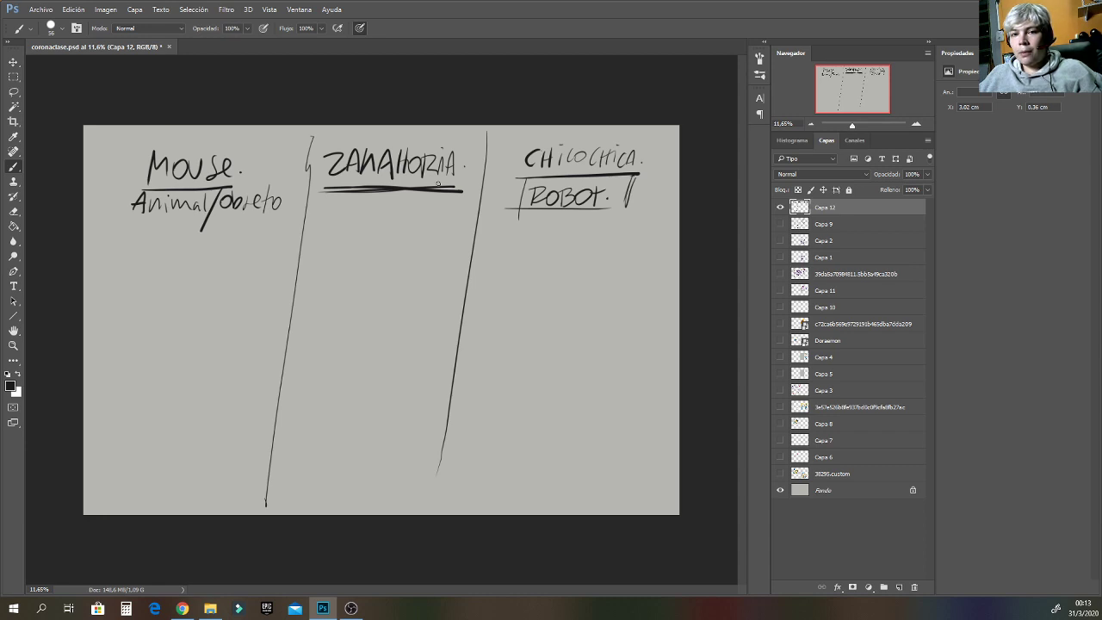
pyautogui.moveTo(336, 198)
pyautogui.mouseDown()
pyautogui.moveTo(331, 209)
pyautogui.moveTo(434, 204)
pyautogui.mouseUp()
pyautogui.click(441, 205)
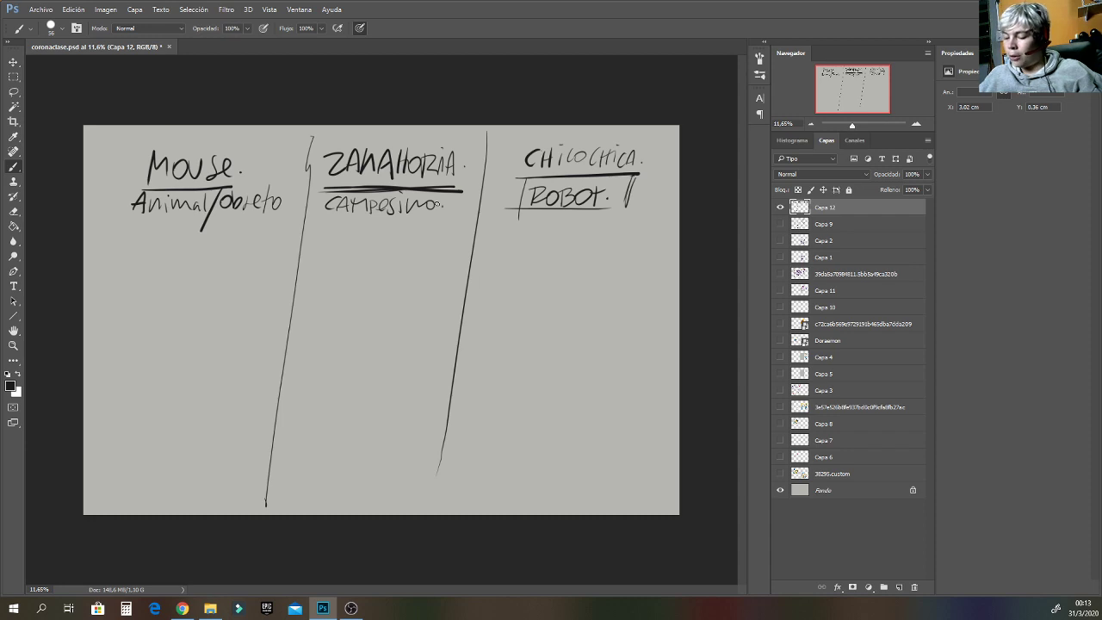
# Draw a rough rectangular frame around the word CAMPESINO in the middle column.
pyautogui.moveTo(315, 193)
pyautogui.mouseDown()
pyautogui.moveTo(333, 222)
pyautogui.moveTo(314, 222)
pyautogui.moveTo(454, 219)
pyautogui.mouseUp()
pyautogui.moveTo(460, 190); pyautogui.dragTo(457, 210)
pyautogui.moveTo(410, 223); pyautogui.dragTo(368, 224)
pyautogui.moveTo(318, 192); pyautogui.dragTo(316, 230)
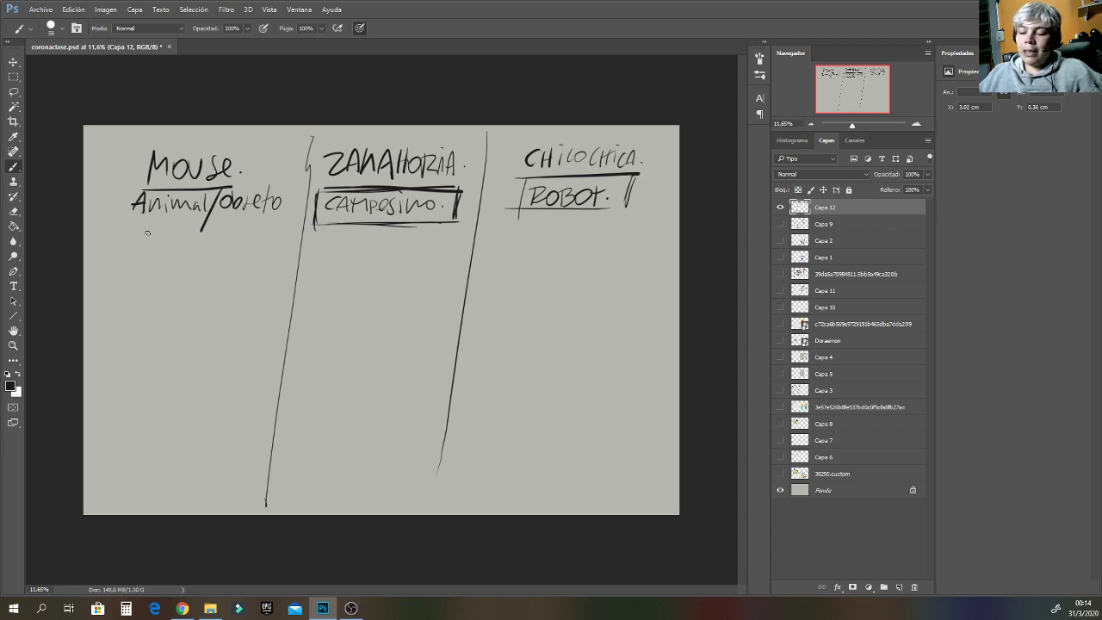
# Handwrite "OFICINA." beneath Animal/Objeto in the MOUSE column.
pyautogui.moveTo(148, 232); pyautogui.dragTo(151, 231)
pyautogui.moveTo(171, 231)
pyautogui.mouseDown()
pyautogui.moveTo(168, 249)
pyautogui.moveTo(179, 231)
pyautogui.mouseUp()
pyautogui.moveTo(167, 239); pyautogui.dragTo(177, 238)
pyautogui.moveTo(184, 233)
pyautogui.mouseDown()
pyautogui.moveTo(184, 243)
pyautogui.moveTo(244, 246)
pyautogui.mouseUp()
pyautogui.click(186, 227)
pyautogui.click(253, 242)
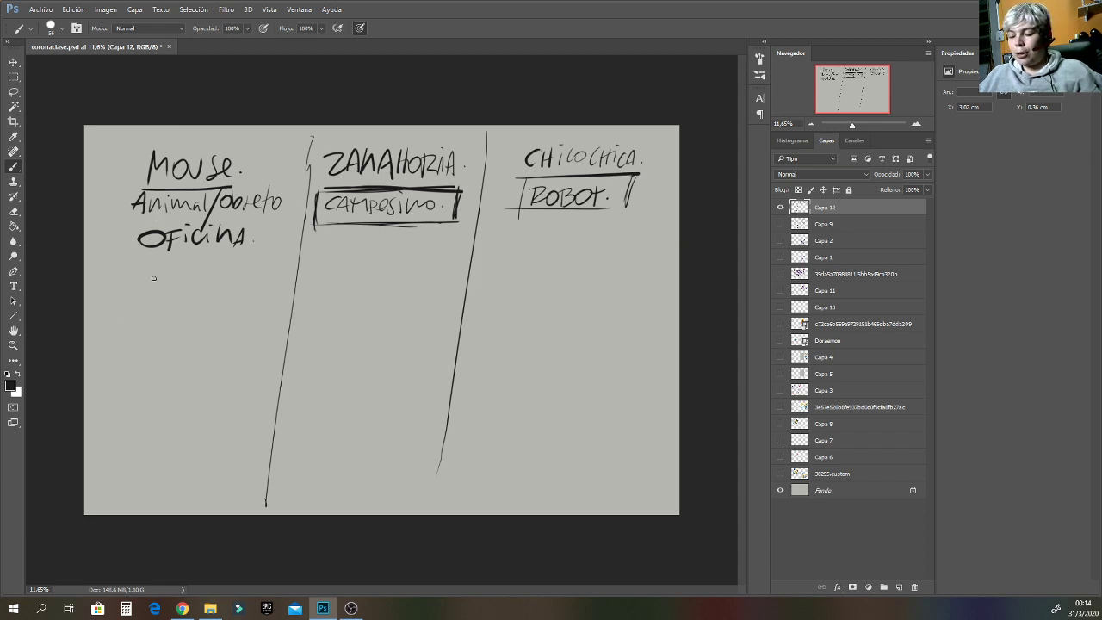
# Sketch the mouse character's head below OFICINA with a circle, a protruding snout, a squared upper outline and two ears.
pyautogui.moveTo(153, 278)
pyautogui.mouseDown()
pyautogui.moveTo(128, 337)
pyautogui.moveTo(185, 341)
pyautogui.moveTo(152, 353)
pyautogui.moveTo(131, 302)
pyautogui.moveTo(148, 348)
pyautogui.moveTo(215, 315)
pyautogui.moveTo(189, 324)
pyautogui.moveTo(216, 320)
pyautogui.moveTo(197, 349)
pyautogui.moveTo(177, 326)
pyautogui.moveTo(215, 314)
pyautogui.moveTo(191, 354)
pyautogui.mouseUp()
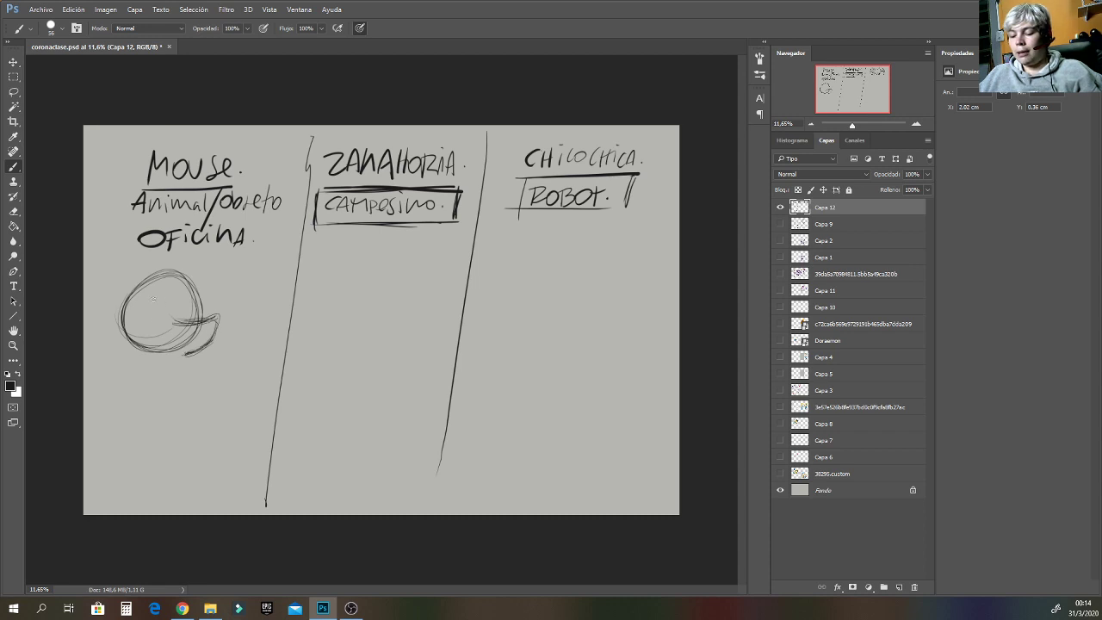
pyautogui.moveTo(154, 299)
pyautogui.mouseDown()
pyautogui.moveTo(129, 353)
pyautogui.moveTo(164, 274)
pyautogui.moveTo(148, 334)
pyautogui.mouseUp()
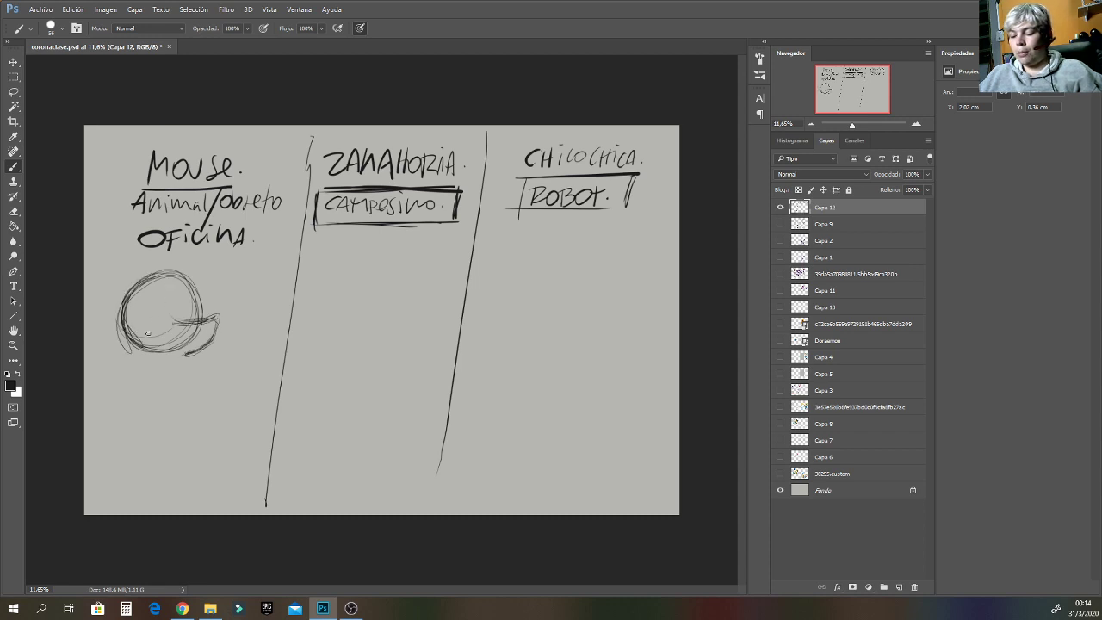
pyautogui.moveTo(116, 276)
pyautogui.mouseDown()
pyautogui.moveTo(121, 312)
pyautogui.moveTo(179, 269)
pyautogui.moveTo(195, 276)
pyautogui.moveTo(117, 268)
pyautogui.moveTo(116, 300)
pyautogui.moveTo(138, 327)
pyautogui.moveTo(117, 282)
pyautogui.moveTo(138, 343)
pyautogui.mouseUp()
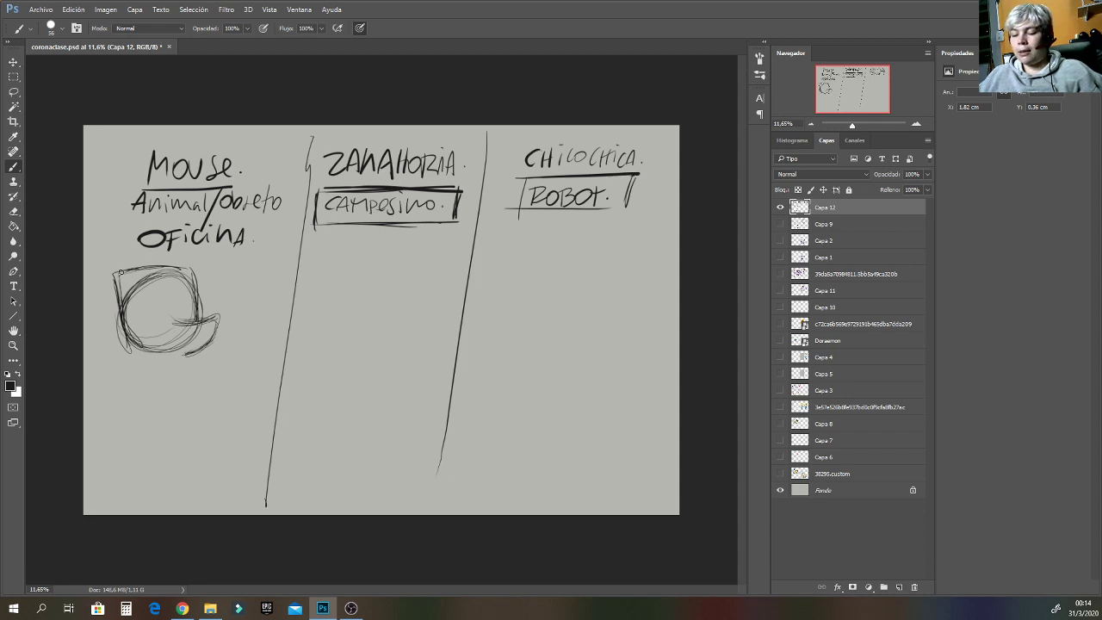
pyautogui.moveTo(121, 274)
pyautogui.mouseDown()
pyautogui.moveTo(116, 282)
pyautogui.moveTo(179, 264)
pyautogui.moveTo(126, 248)
pyautogui.moveTo(103, 291)
pyautogui.moveTo(105, 254)
pyautogui.moveTo(97, 269)
pyautogui.moveTo(130, 262)
pyautogui.moveTo(115, 249)
pyautogui.mouseUp()
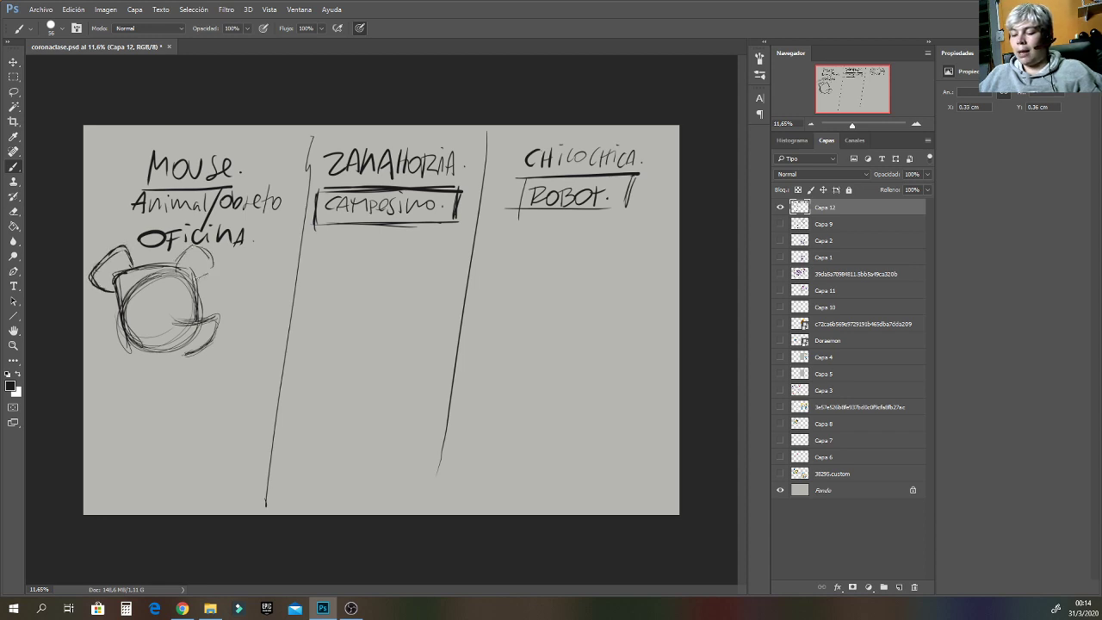